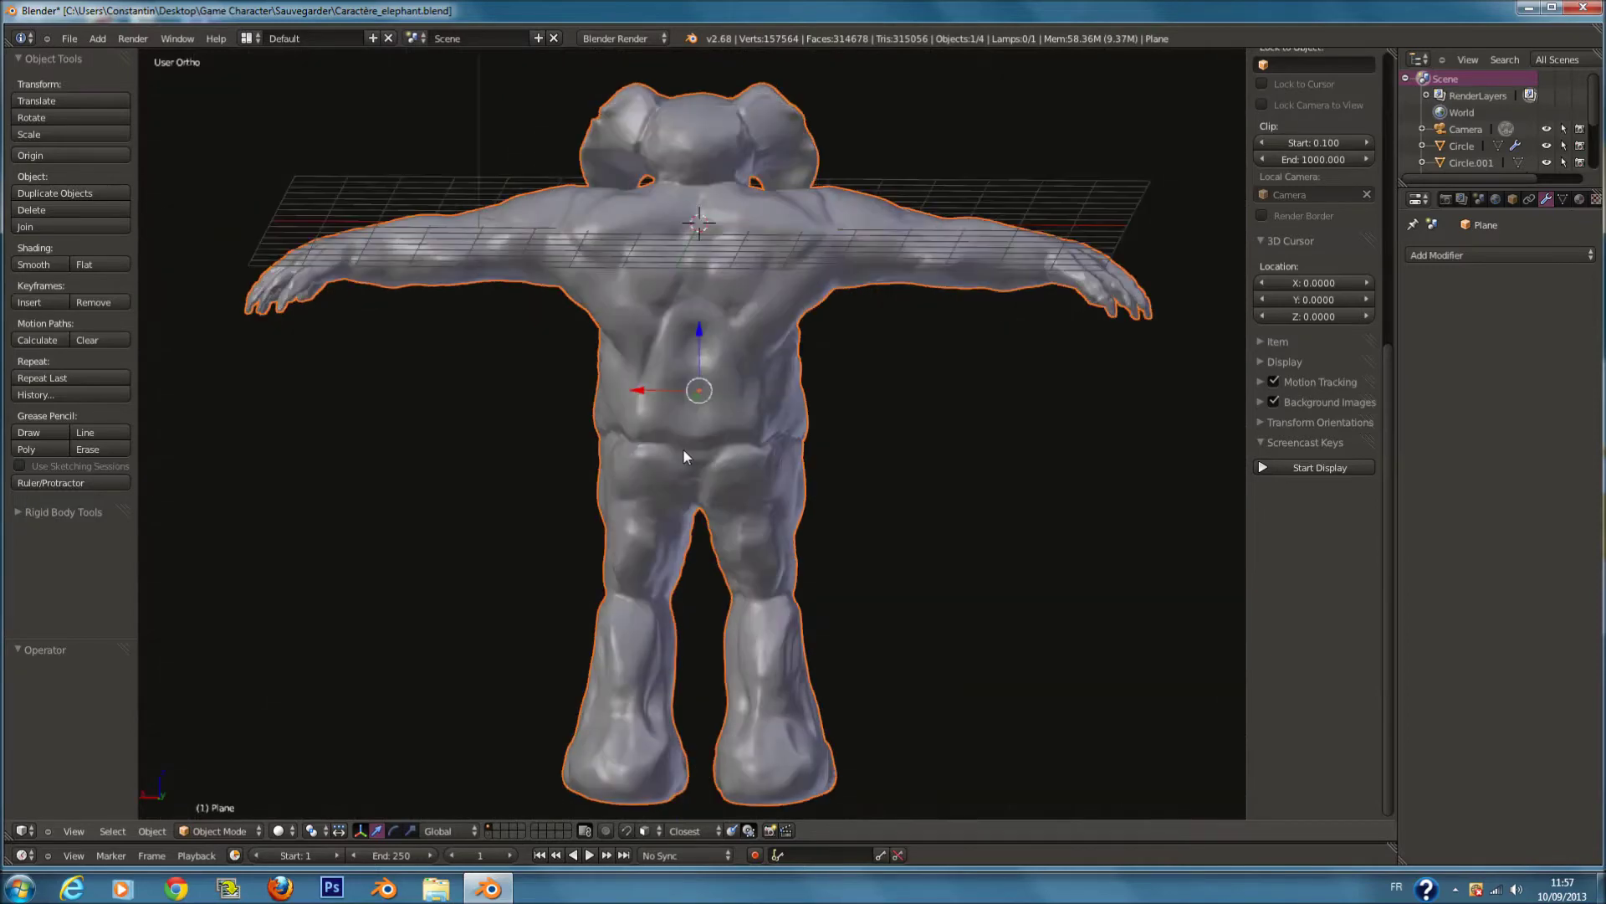
Step: Switch to front view and show only the first layer, which holds the low-poly elephant character
{"action": "key", "text": "KP_1"}
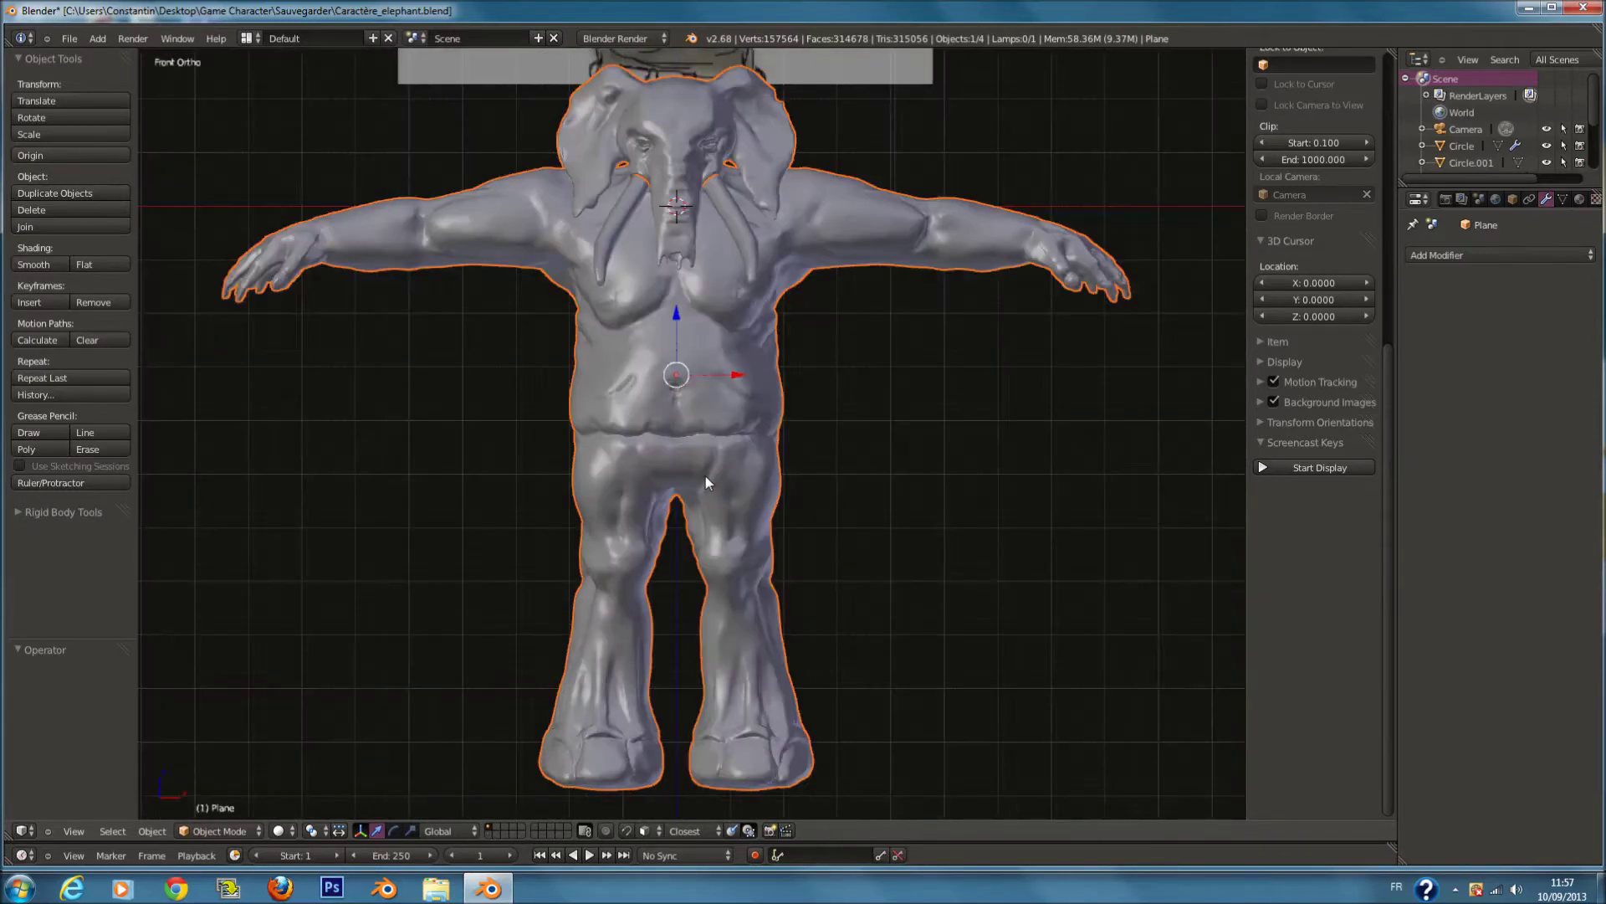
{"action": "scroll", "coordinate": [669, 544], "scroll_direction": "down", "scroll_amount": 2, "text": "shift"}
{"action": "left_click", "coordinate": [488, 834]}
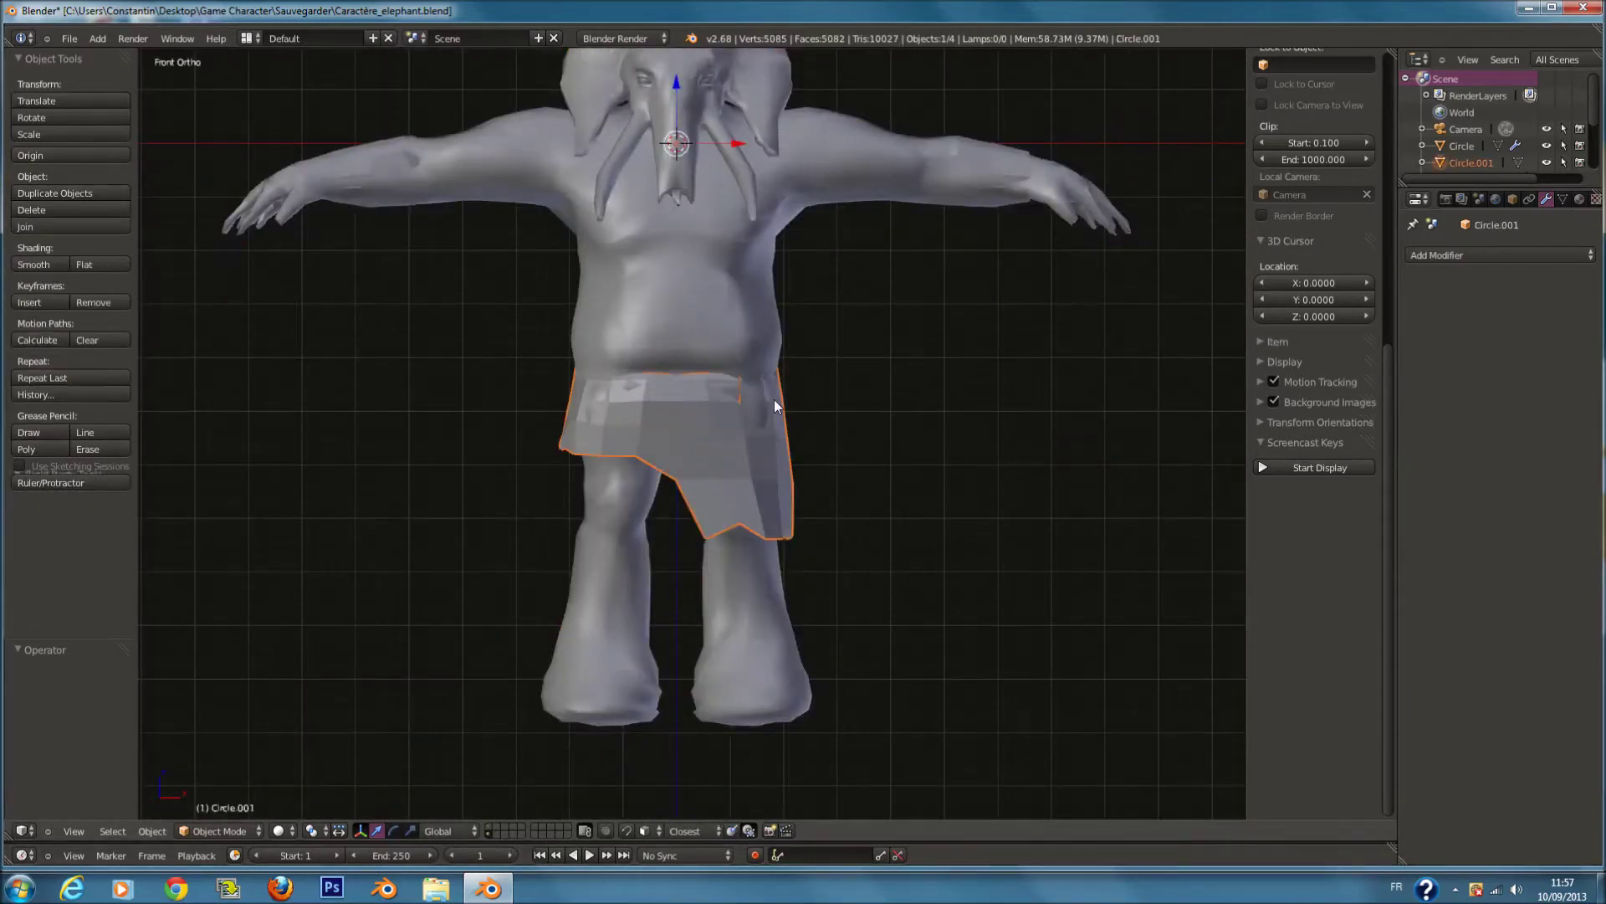
{"action": "scroll", "coordinate": [775, 377], "scroll_direction": "down", "scroll_amount": 3}
{"action": "key", "text": "g"}
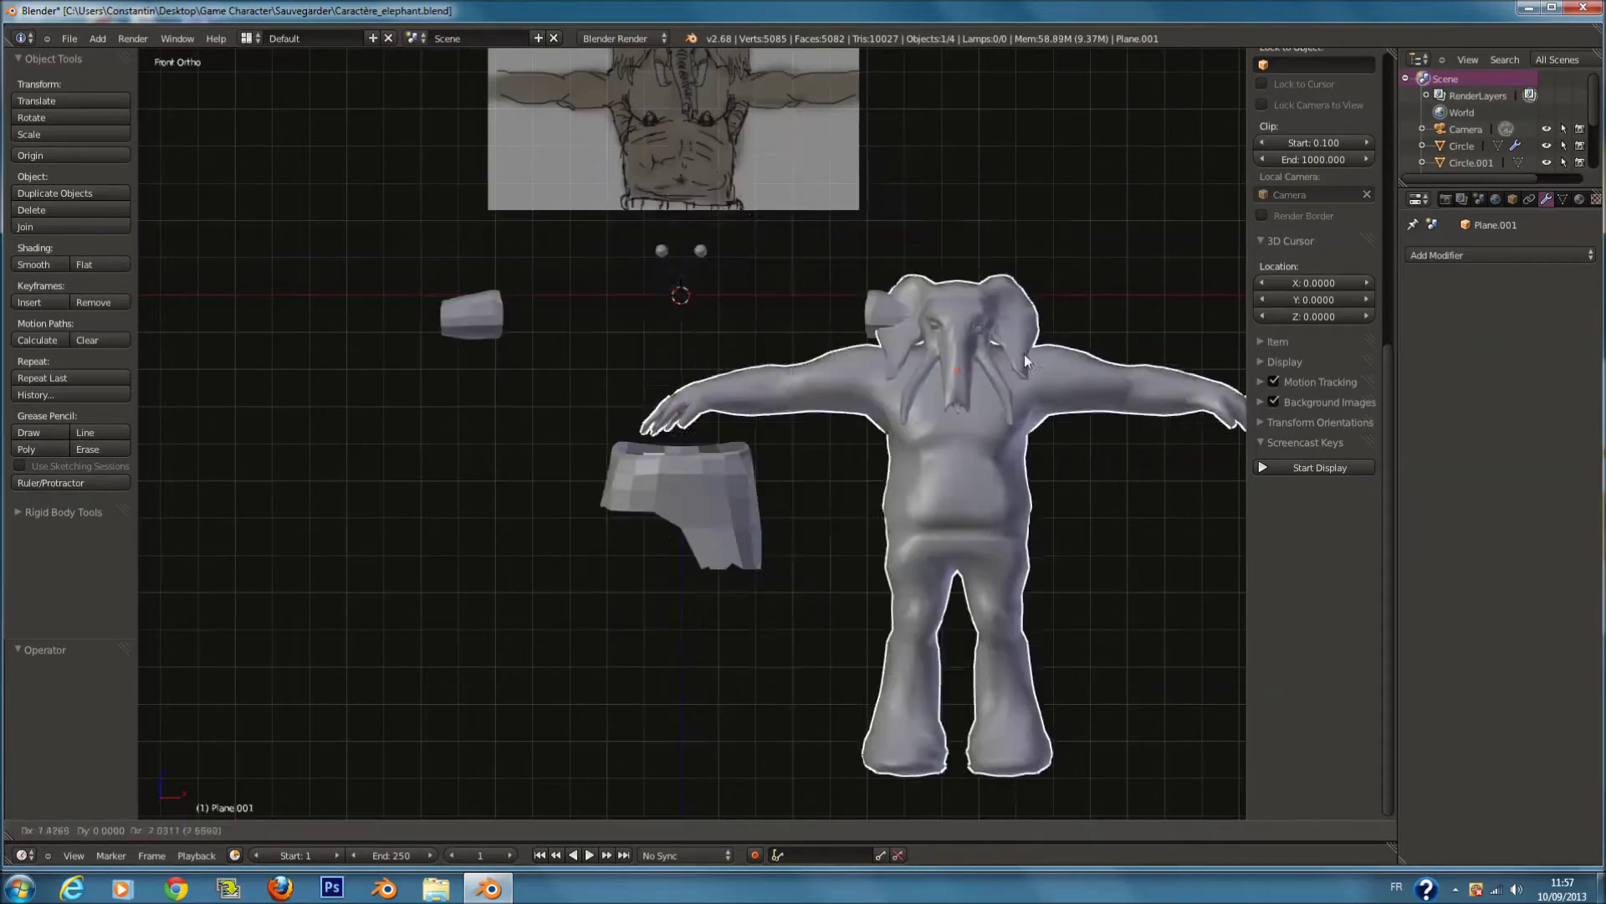
{"action": "right_click", "coordinate": [809, 308]}
{"action": "scroll", "coordinate": [778, 209], "scroll_direction": "up", "scroll_amount": 3}
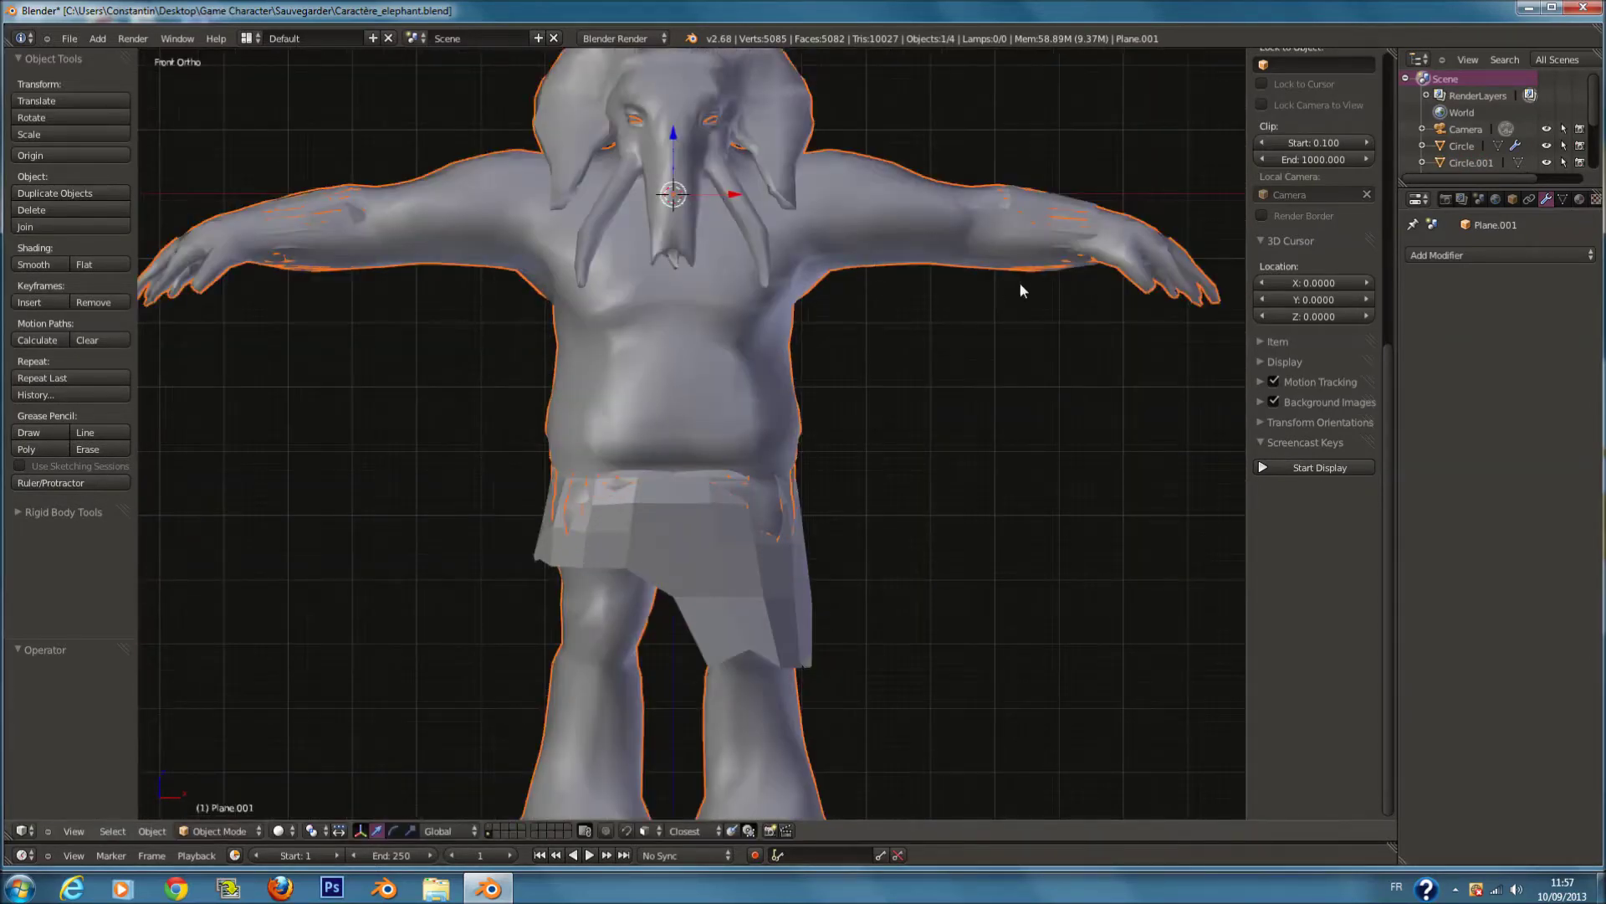
{"action": "scroll", "coordinate": [1022, 284], "scroll_direction": "down", "scroll_amount": 1}
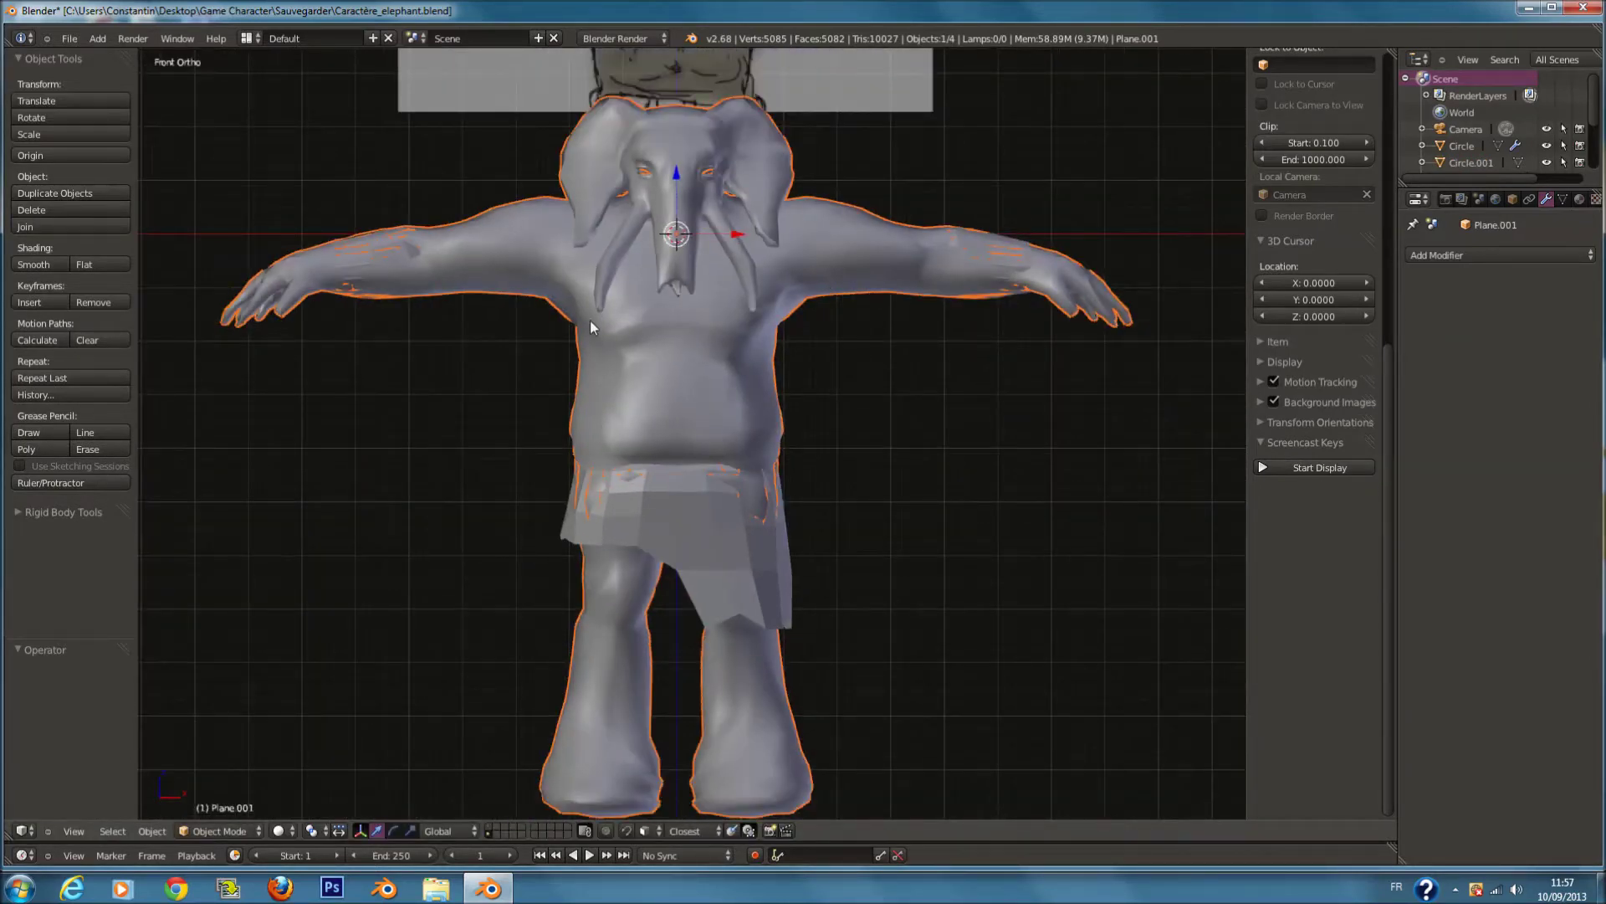
{"action": "scroll", "coordinate": [780, 425], "scroll_direction": "down", "scroll_amount": 1}
{"action": "right_click", "coordinate": [746, 530]}
{"action": "key", "text": "g"}
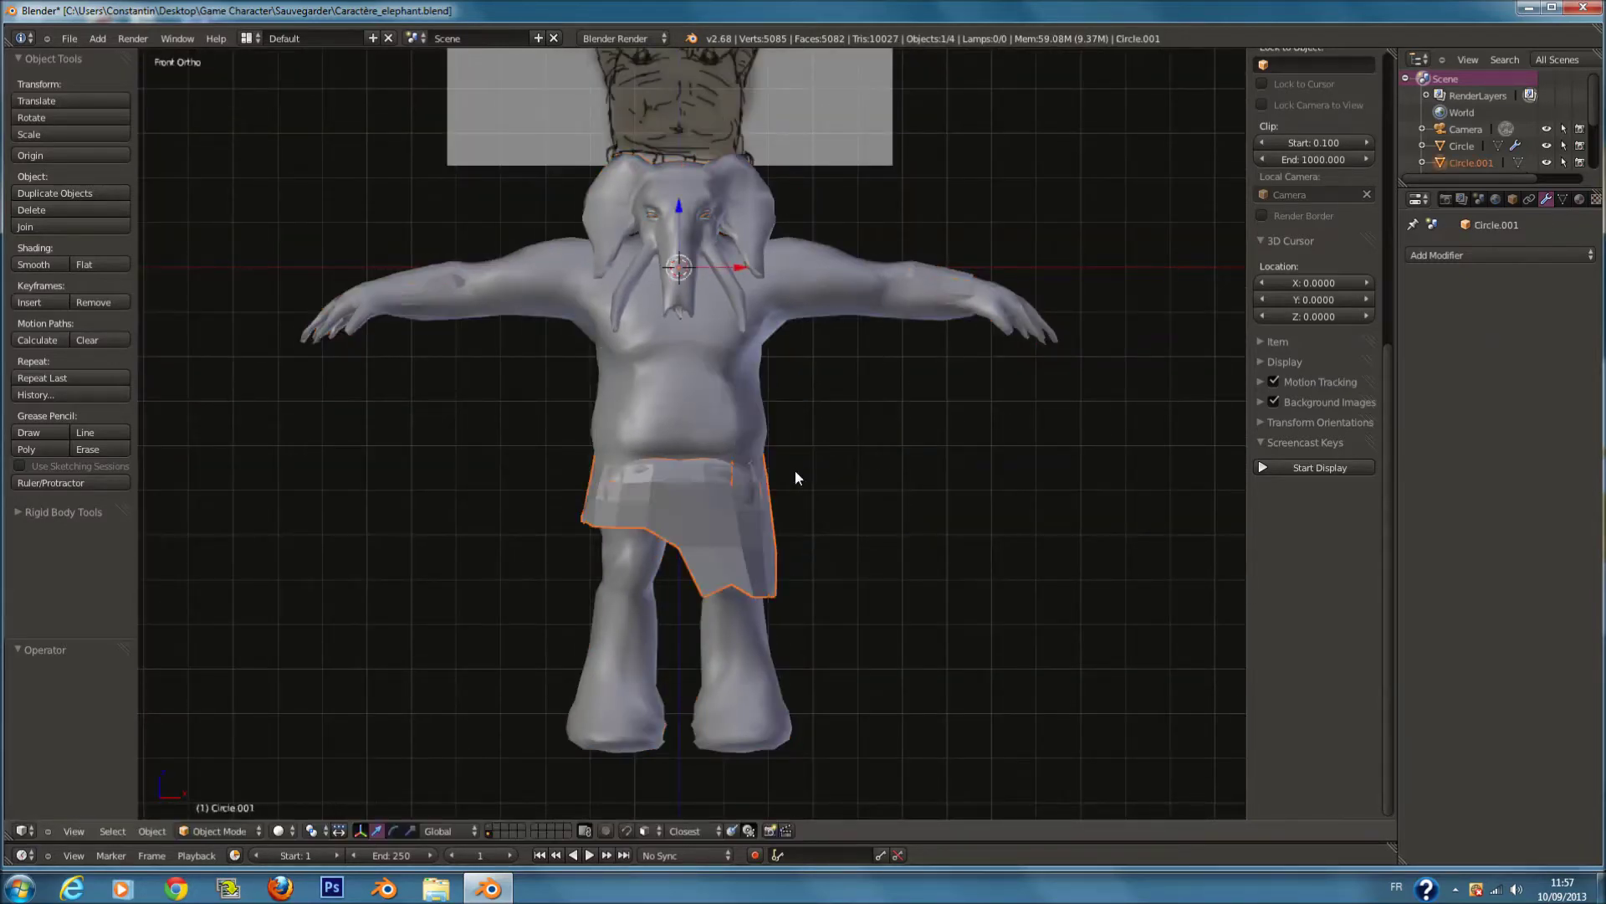
{"action": "right_click", "coordinate": [793, 469]}
Step: Move the wristbands and the loincloth together to the second layer and select the elephant body in solid shading
{"action": "key", "text": "z"}
{"action": "right_click", "coordinate": [975, 270]}
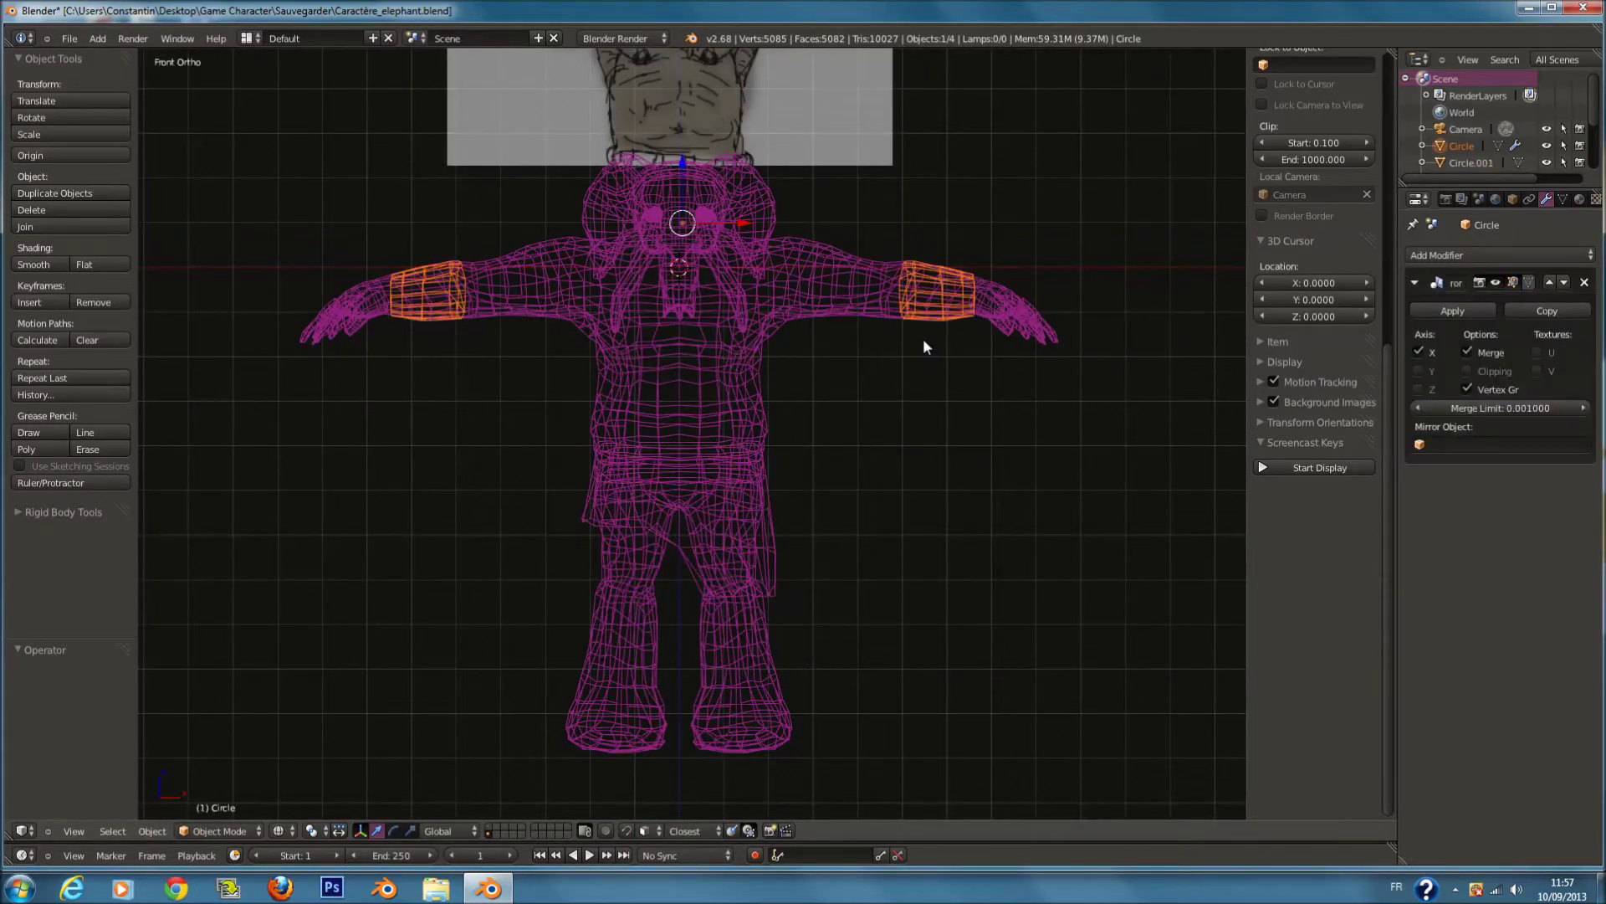
{"action": "right_click", "coordinate": [771, 589], "text": "shift"}
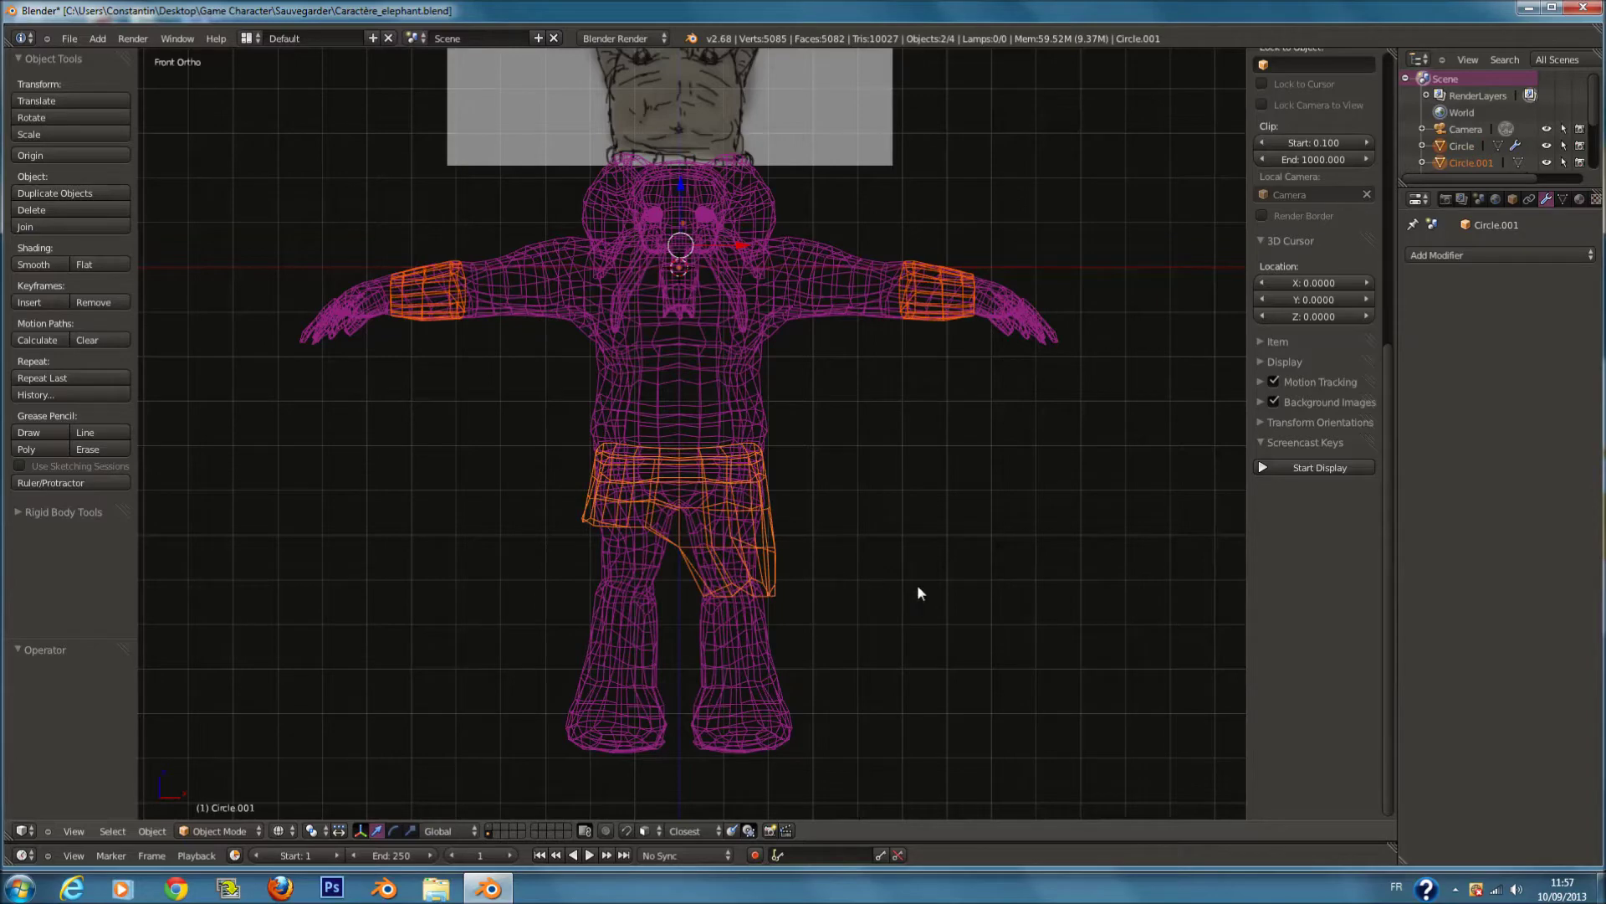
{"action": "key", "text": "m"}
{"action": "left_click", "coordinate": [1073, 616]}
{"action": "right_click", "coordinate": [754, 466]}
{"action": "key", "text": "z"}
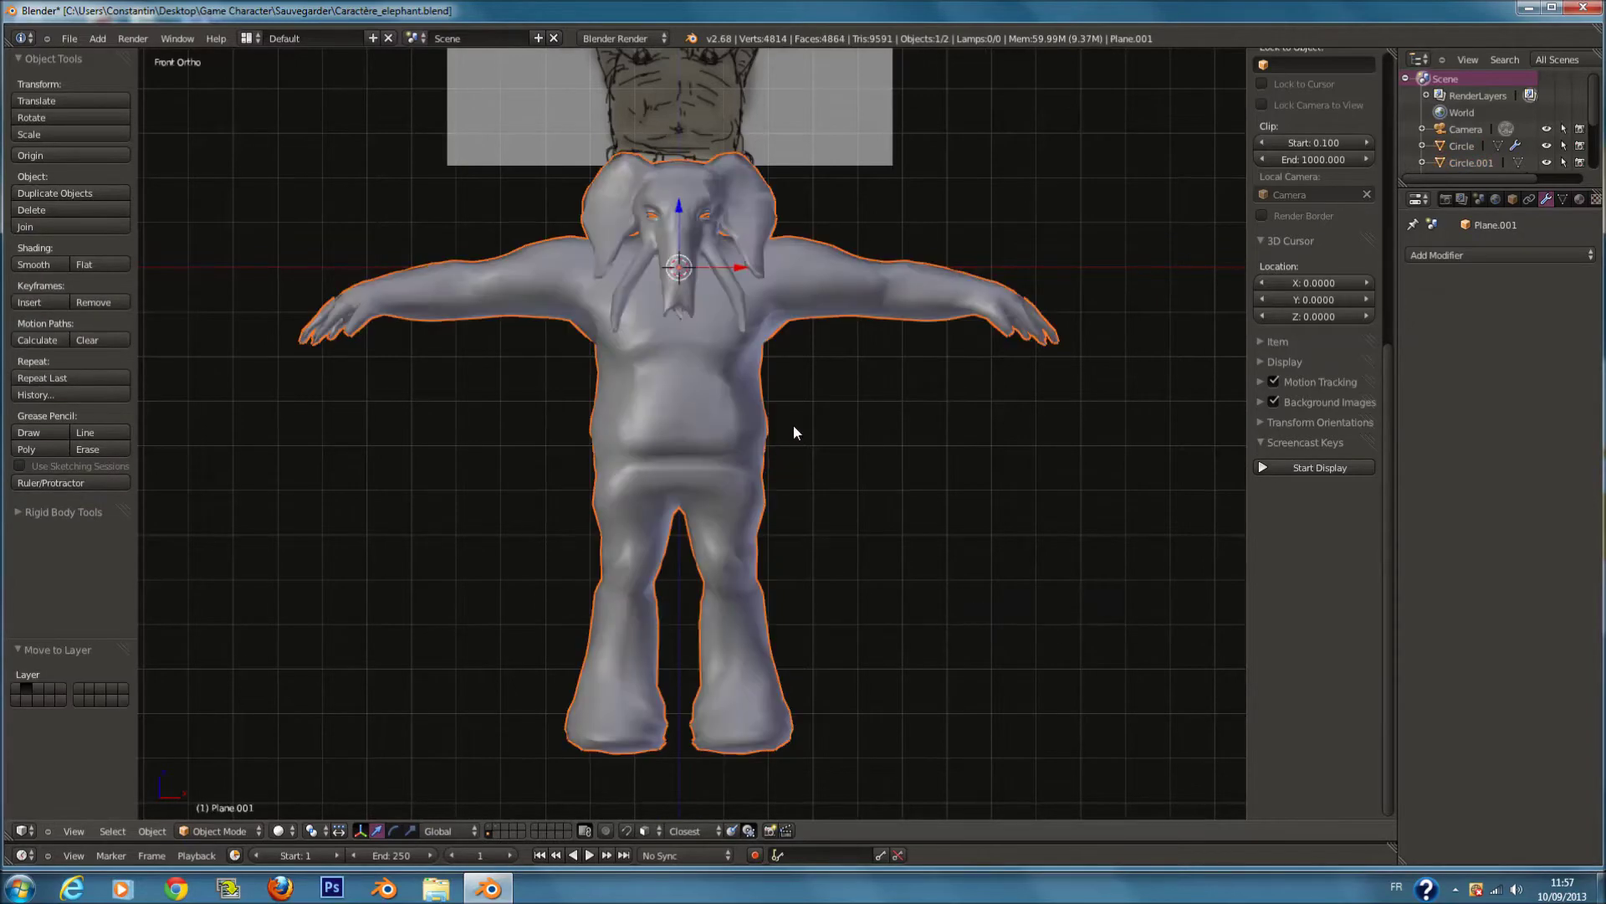
Step: Hide the 3D view's properties region, split the viewport in two and make the new area a UV/Image Editor
{"action": "scroll", "coordinate": [807, 384], "scroll_direction": "up", "scroll_amount": 3, "text": "shift"}
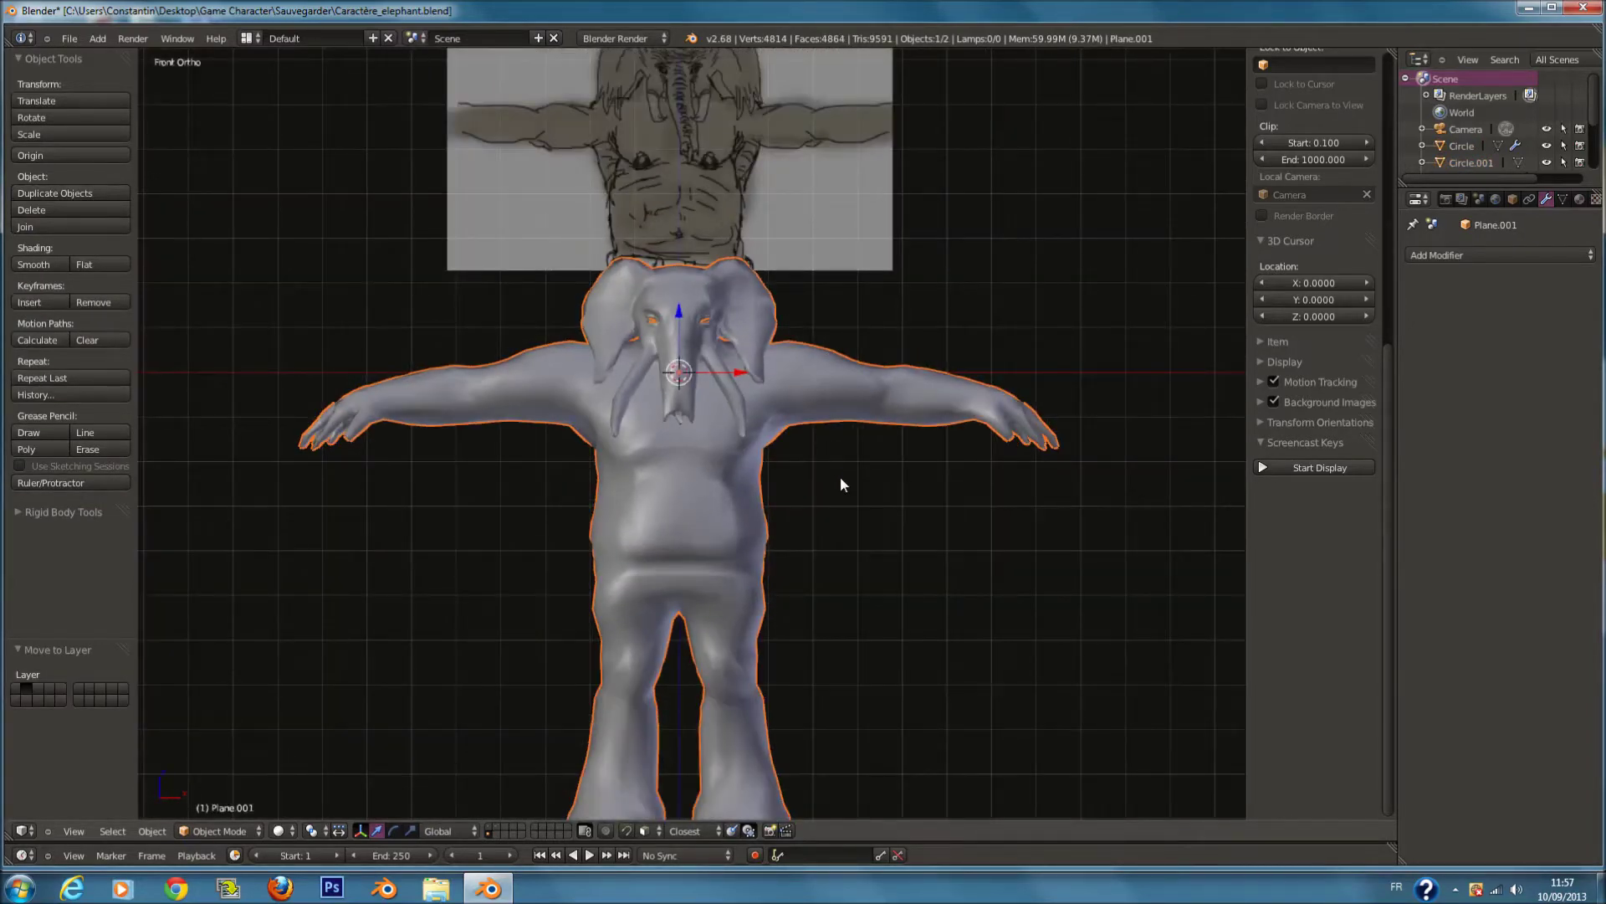
{"action": "scroll", "coordinate": [841, 480], "scroll_direction": "down", "scroll_amount": 1}
{"action": "scroll", "coordinate": [840, 484], "scroll_direction": "up", "scroll_amount": 1}
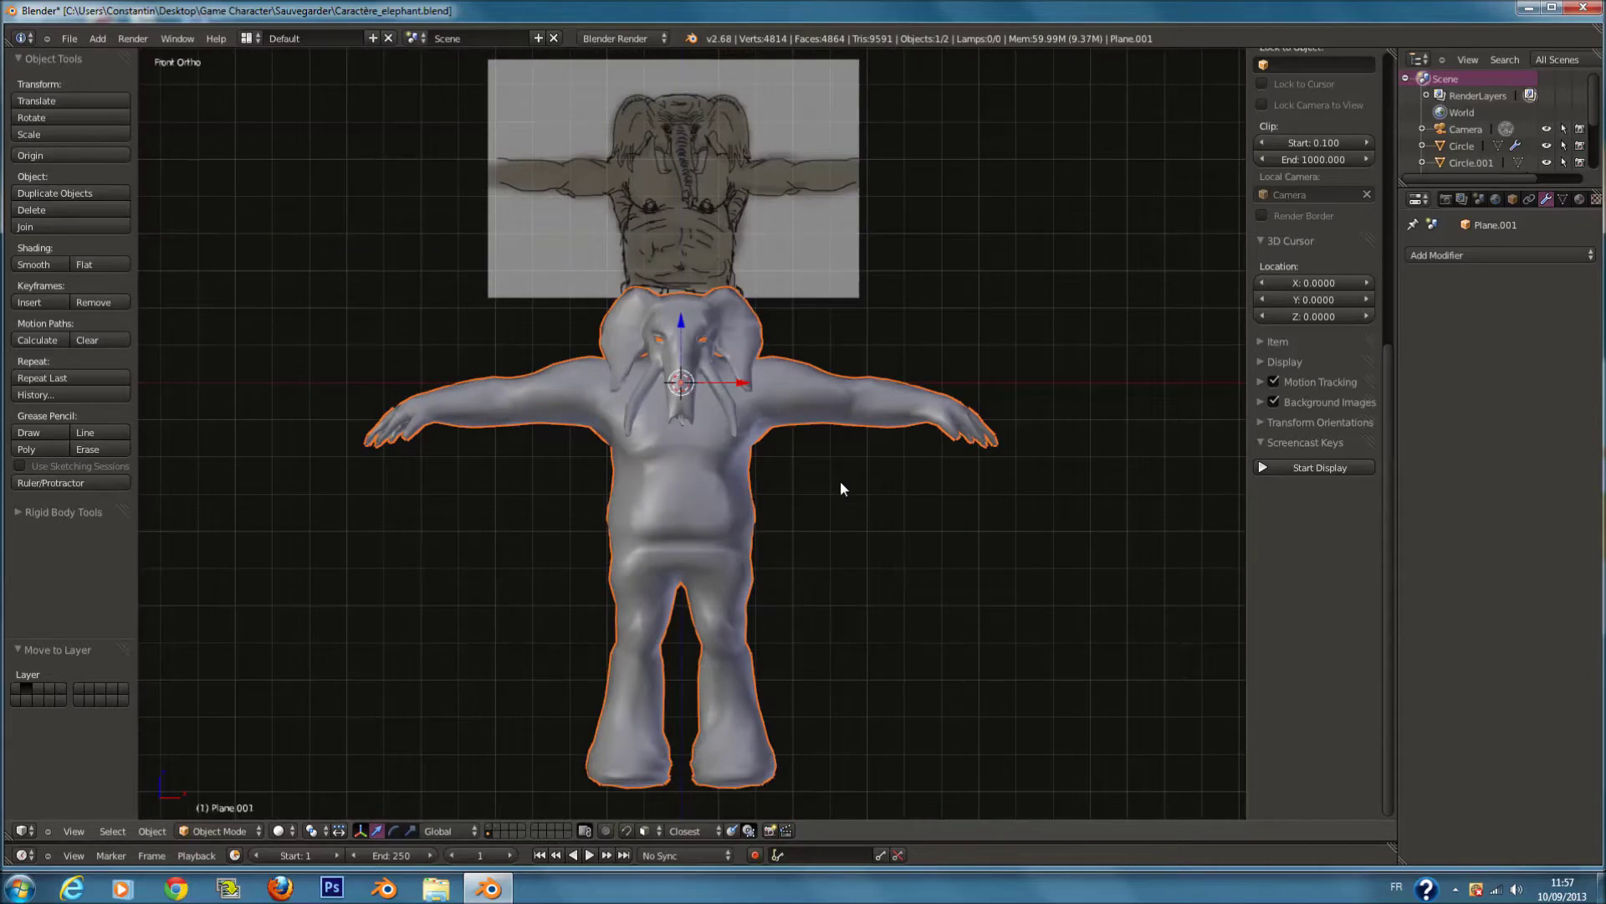
{"action": "key", "text": "n"}
{"action": "left_click_drag", "start_coordinate": [1389, 55], "coordinate": [736, 251]}
{"action": "left_click", "coordinate": [755, 830]}
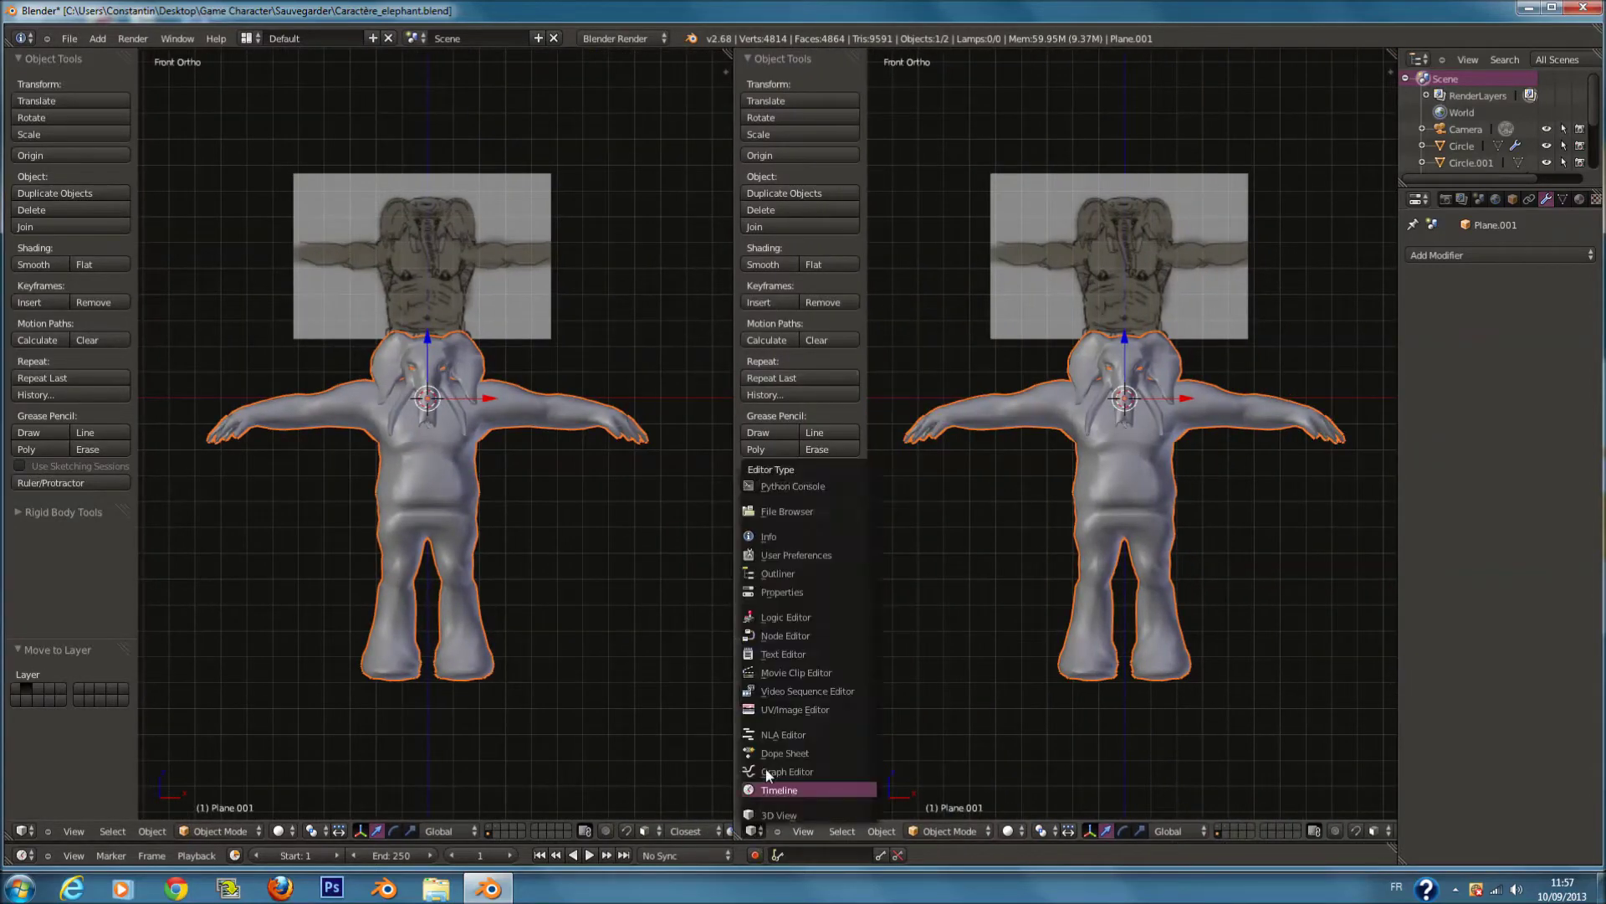
{"action": "left_click", "coordinate": [785, 710]}
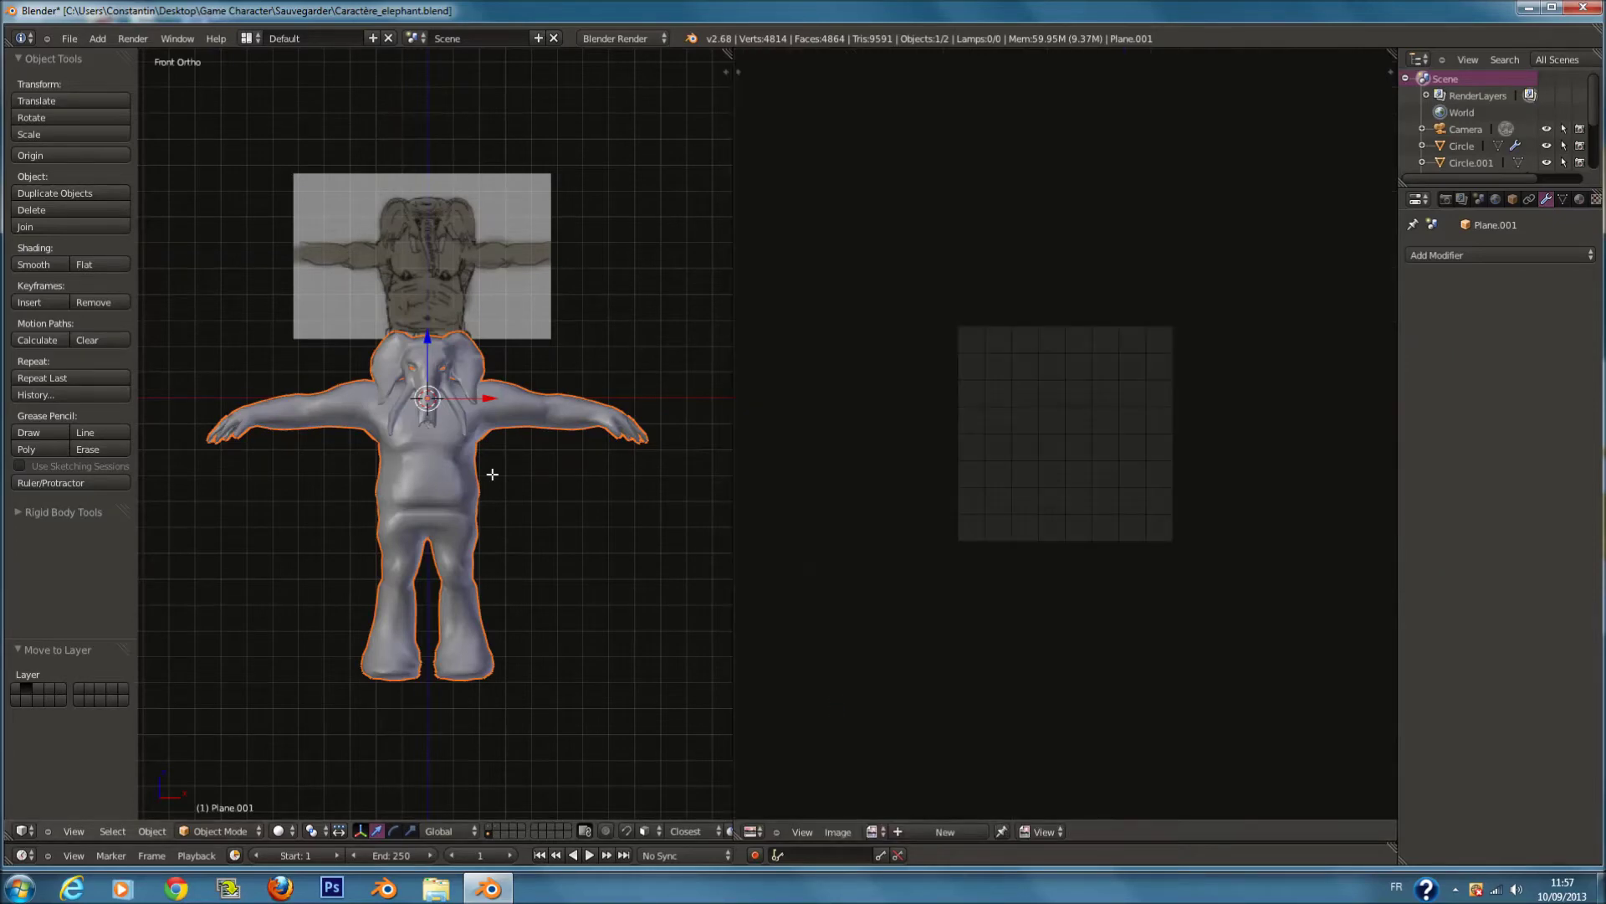
Step: Enter Edit Mode on the elephant body and unwrap its entire mesh
{"action": "key", "text": "Tab"}
{"action": "scroll", "coordinate": [492, 475], "scroll_direction": "up", "scroll_amount": 1}
{"action": "key", "text": "a"}
{"action": "scroll", "coordinate": [519, 469], "scroll_direction": "up", "scroll_amount": 2}
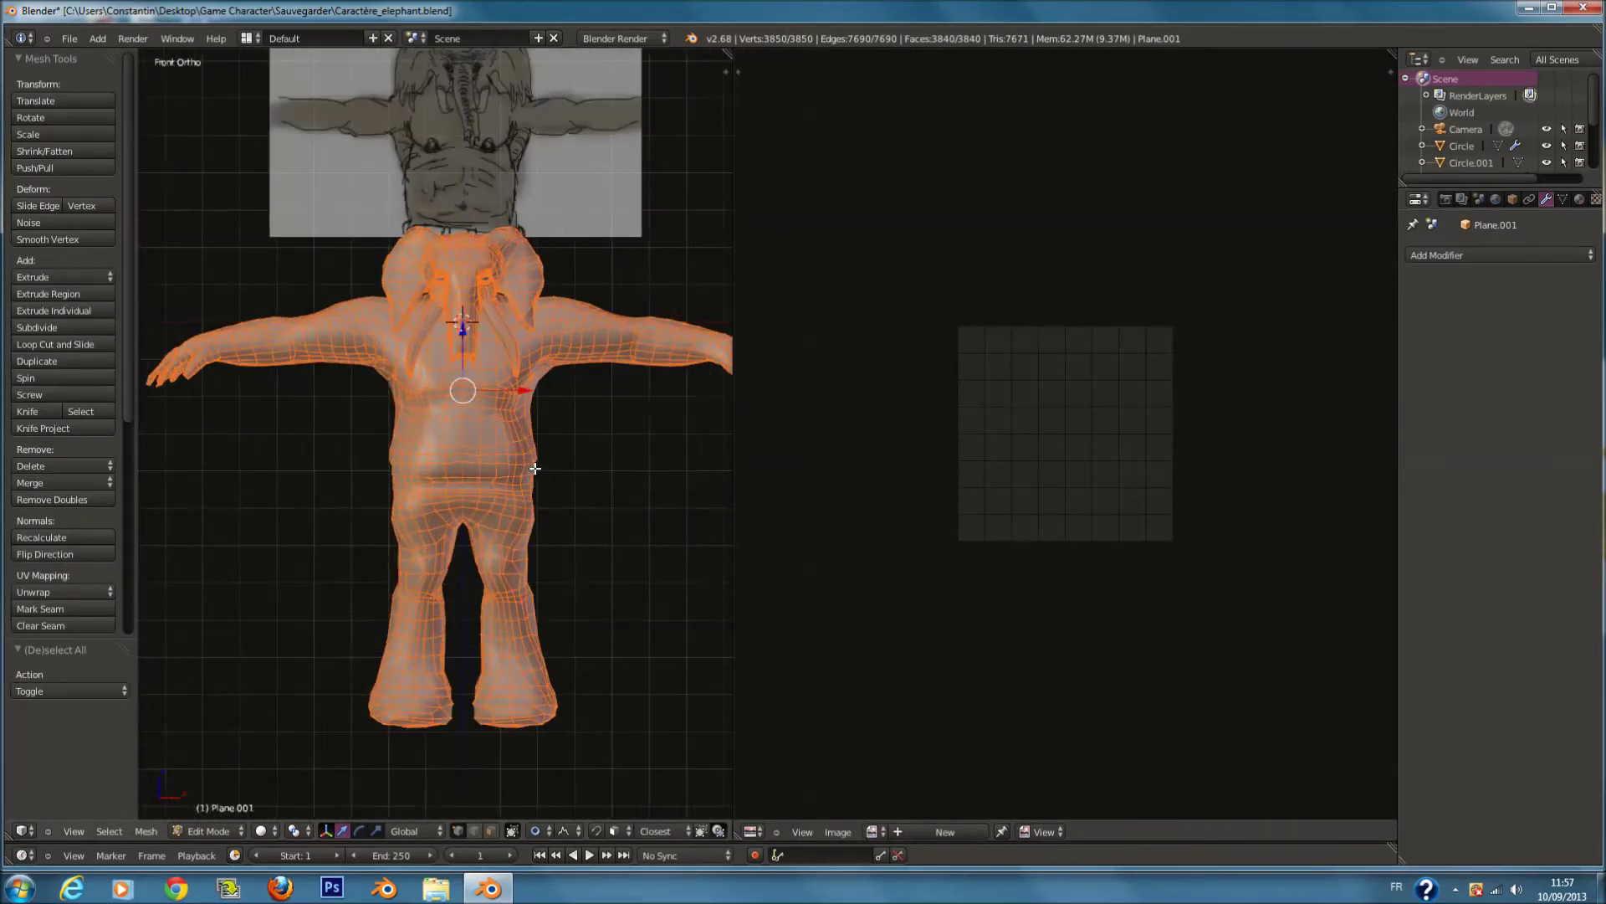
{"action": "key", "text": "u"}
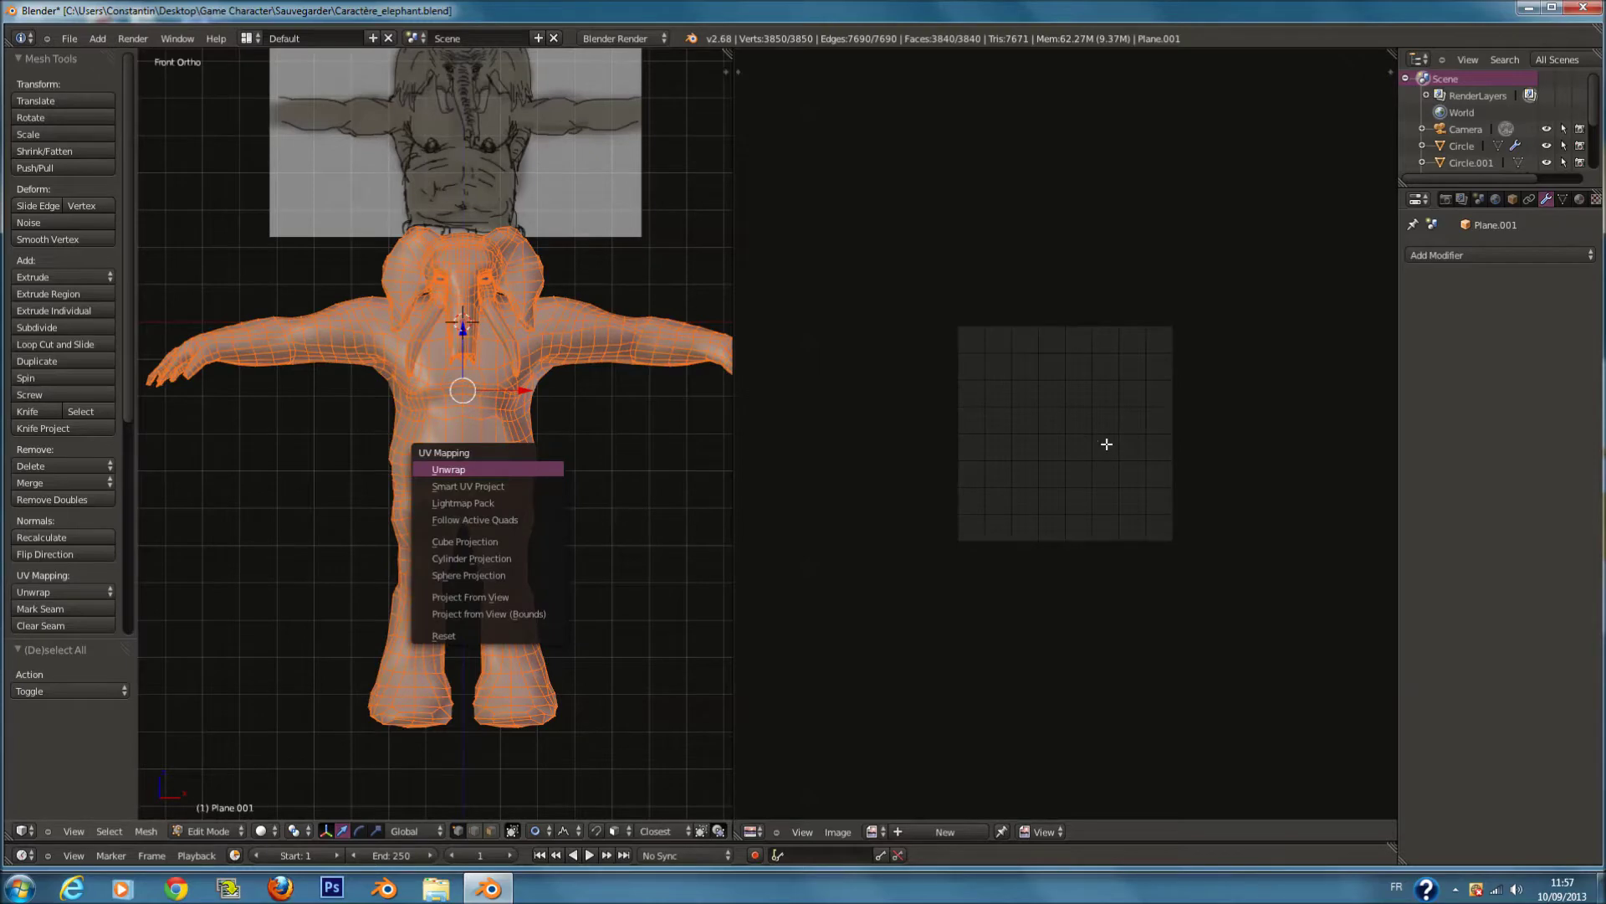
{"action": "key", "text": "Return"}
{"action": "scroll", "coordinate": [1106, 443], "scroll_direction": "up", "scroll_amount": 3}
{"action": "scroll", "coordinate": [401, 687], "scroll_direction": "up", "scroll_amount": 3}
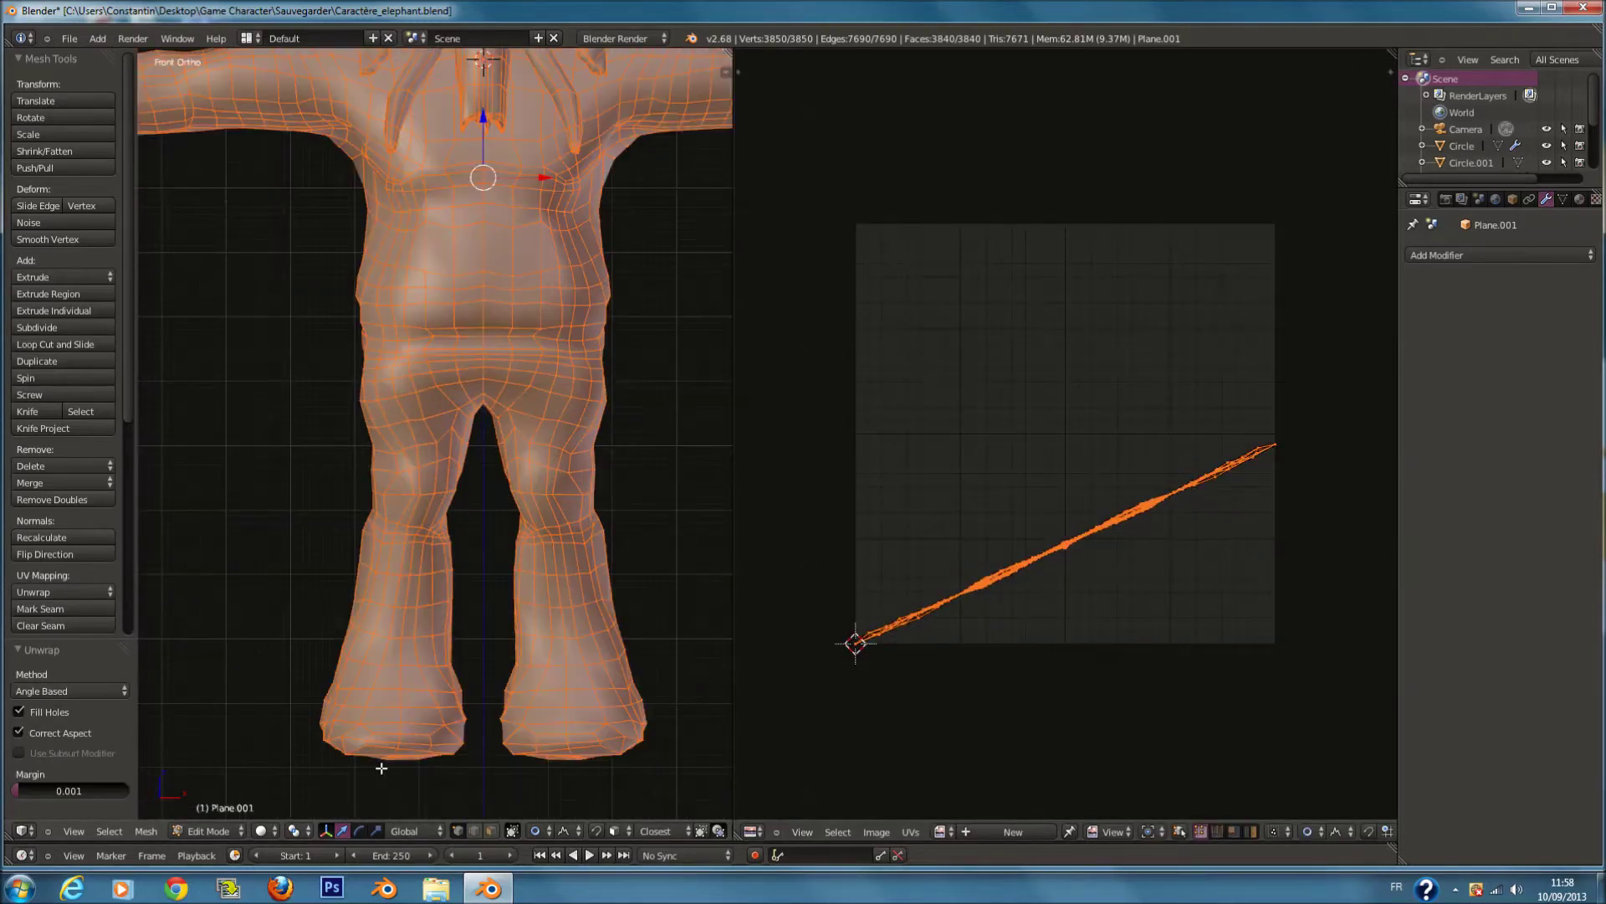
Step: Switch to edge selection and mark the horizontal edge loop around the waist as a seam
{"action": "left_click", "coordinate": [473, 830]}
{"action": "scroll", "coordinate": [553, 590], "scroll_direction": "up", "scroll_amount": 5, "text": "shift"}
{"action": "key", "text": "a"}
{"action": "scroll", "coordinate": [587, 452], "scroll_direction": "up", "scroll_amount": 3}
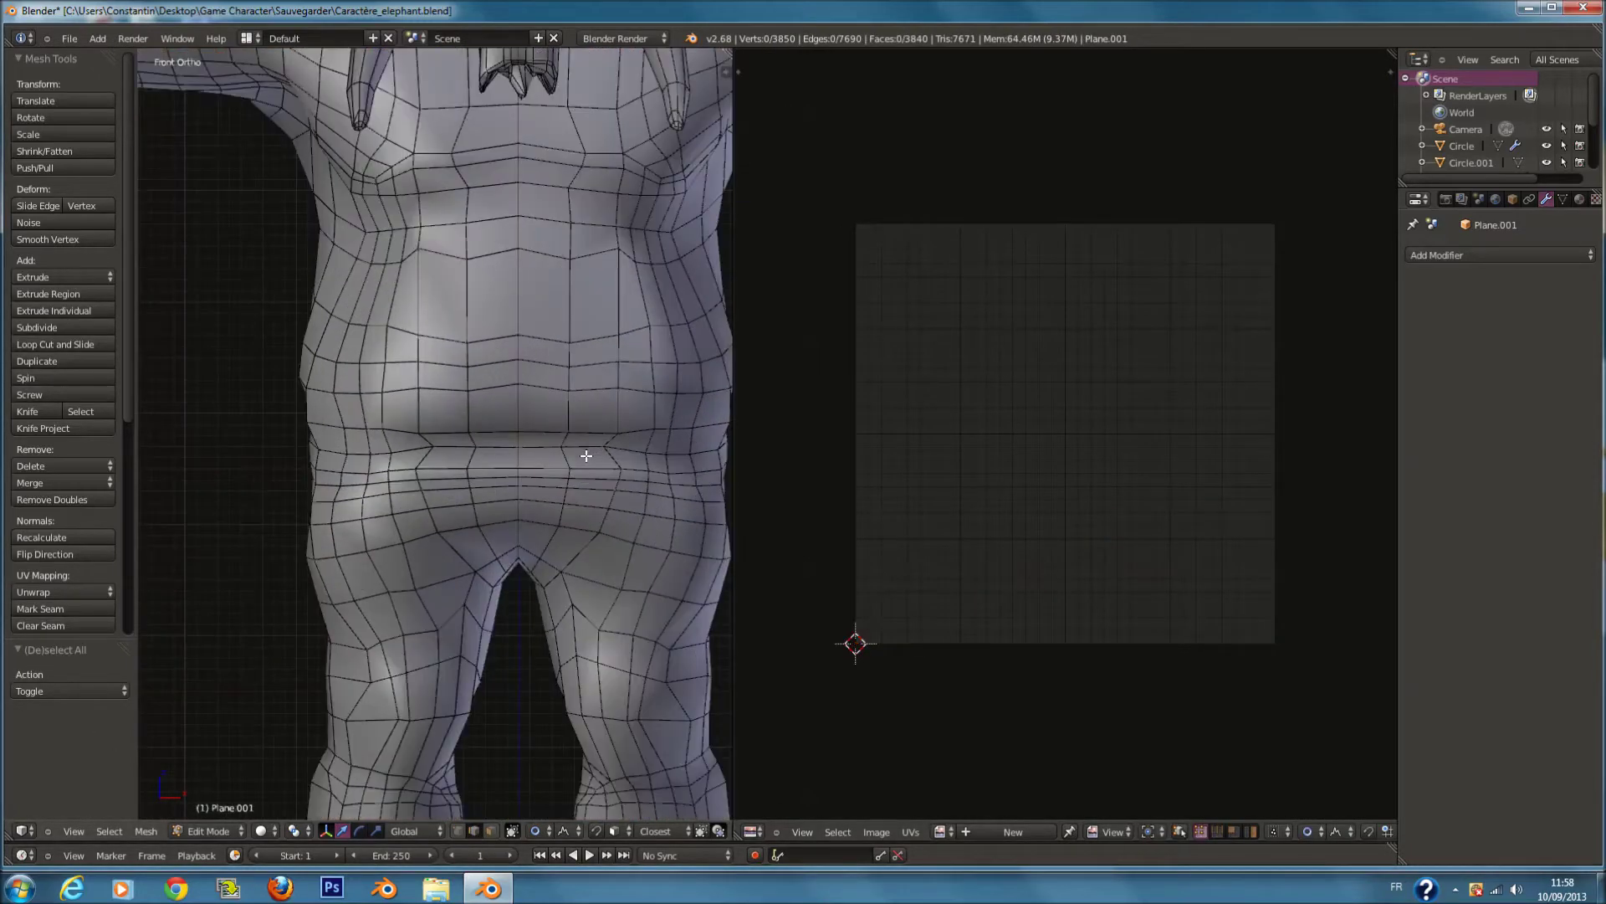
{"action": "right_click", "coordinate": [572, 443], "text": "alt"}
{"action": "middle_click_drag", "start_coordinate": [573, 443], "coordinate": [319, 461]}
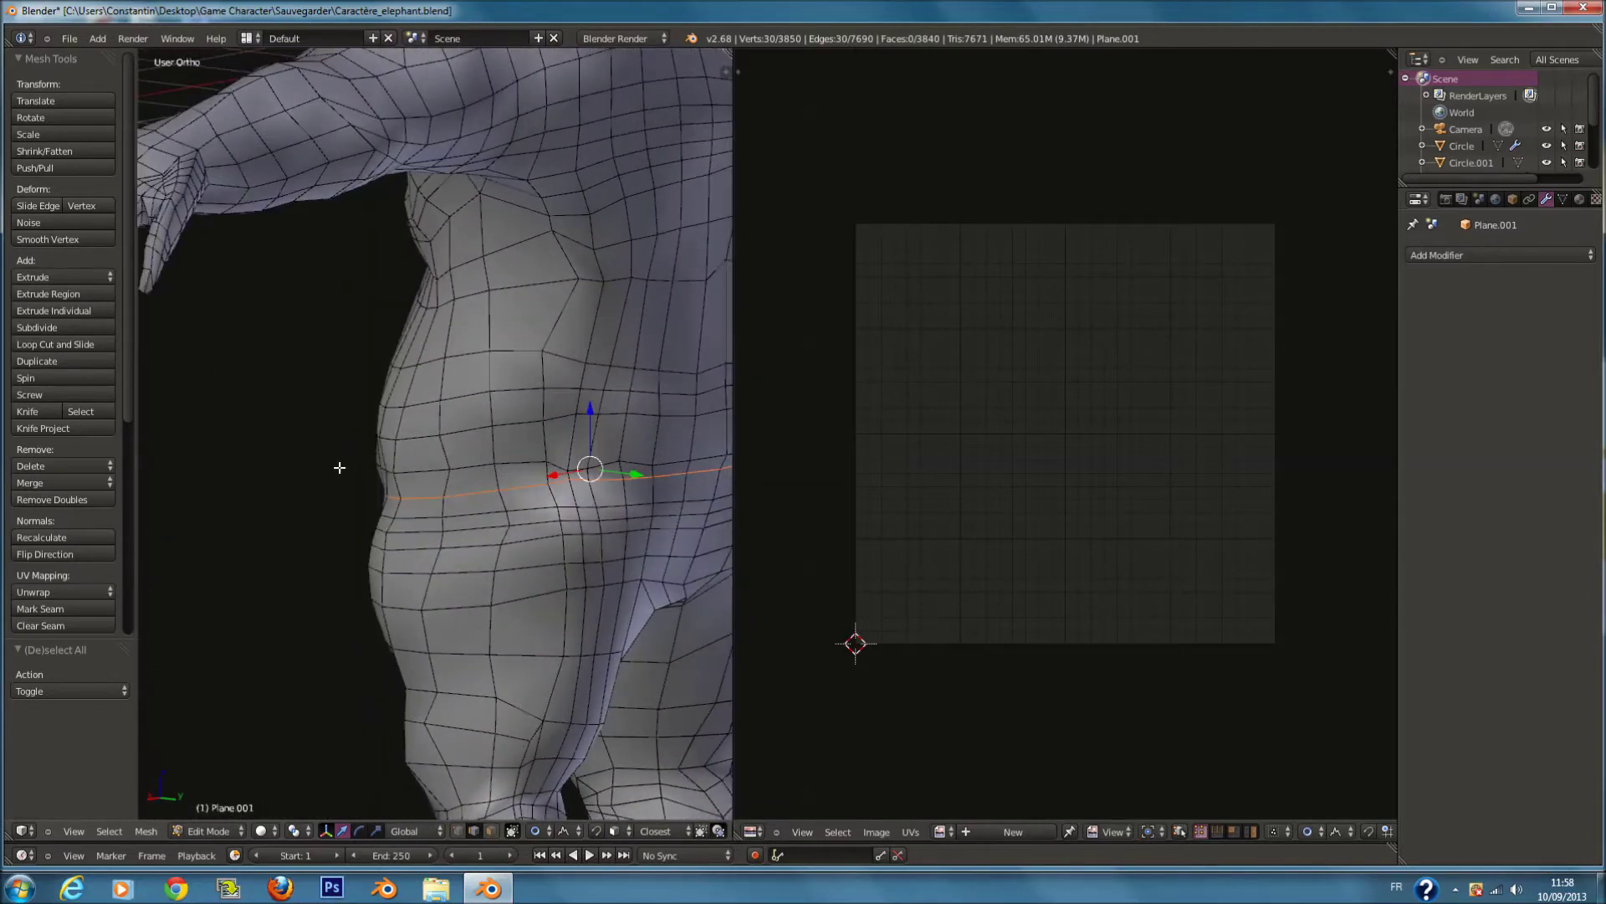
{"action": "key", "text": "KP_1"}
{"action": "key", "text": "ctrl+e"}
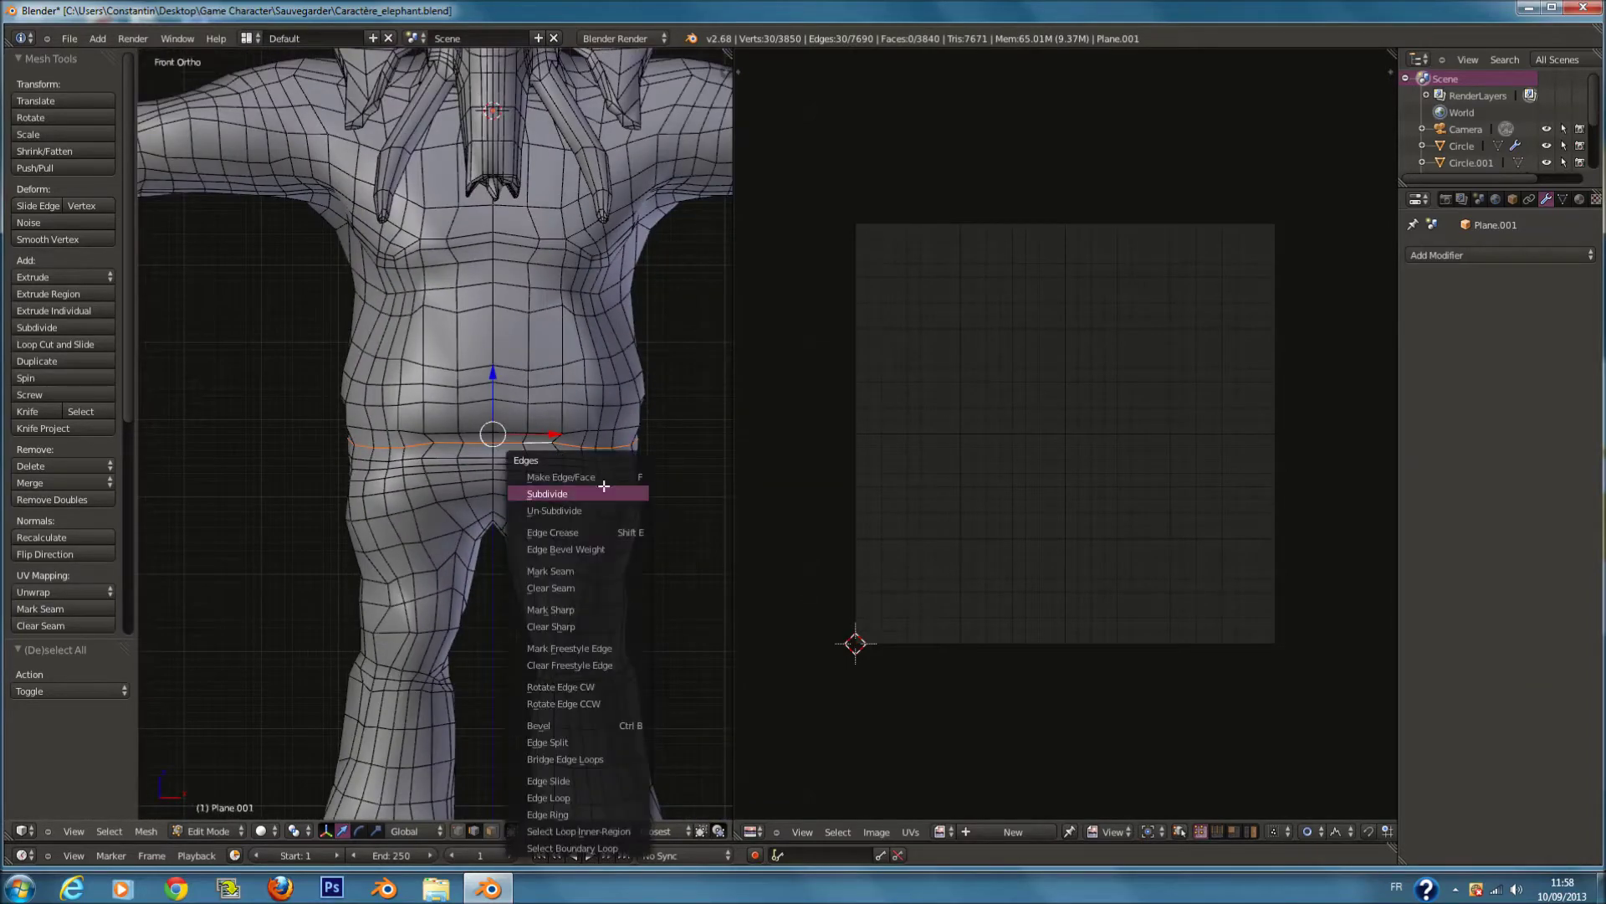
{"action": "left_click", "coordinate": [605, 566]}
{"action": "scroll", "coordinate": [616, 530], "scroll_direction": "down", "scroll_amount": 3}
{"action": "scroll", "coordinate": [609, 483], "scroll_direction": "up", "scroll_amount": 6, "text": "shift"}
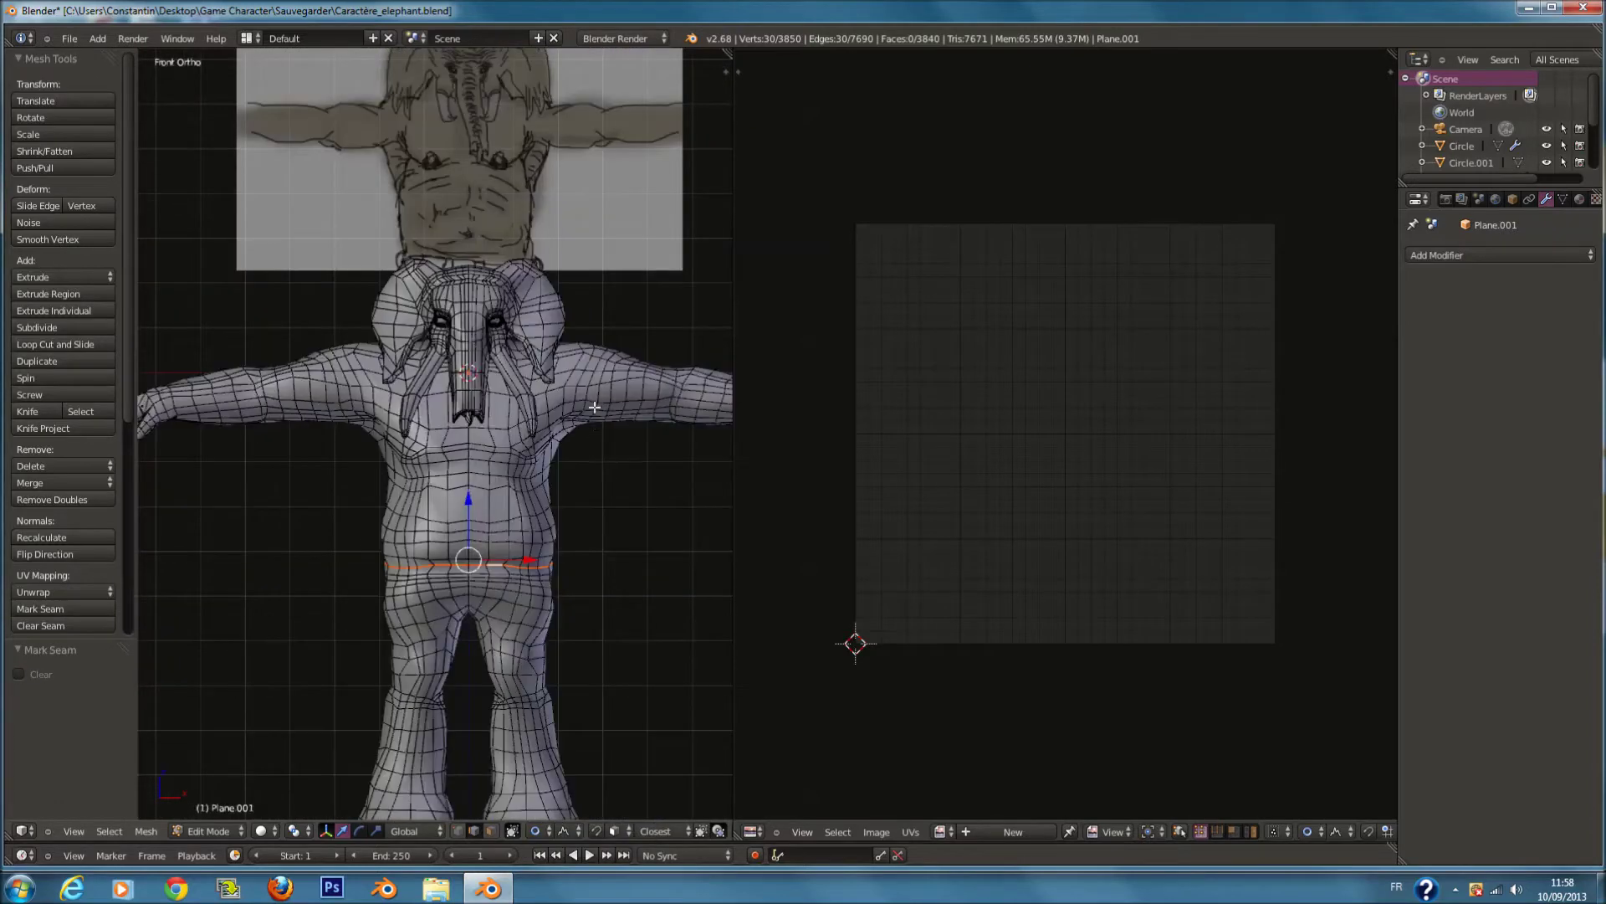
{"action": "scroll", "coordinate": [594, 407], "scroll_direction": "up", "scroll_amount": 5, "text": "ctrl"}
{"action": "scroll", "coordinate": [464, 334], "scroll_direction": "up", "scroll_amount": 4}
{"action": "key", "text": "a"}
{"action": "scroll", "coordinate": [431, 340], "scroll_direction": "down", "scroll_amount": 2, "text": "ctrl"}
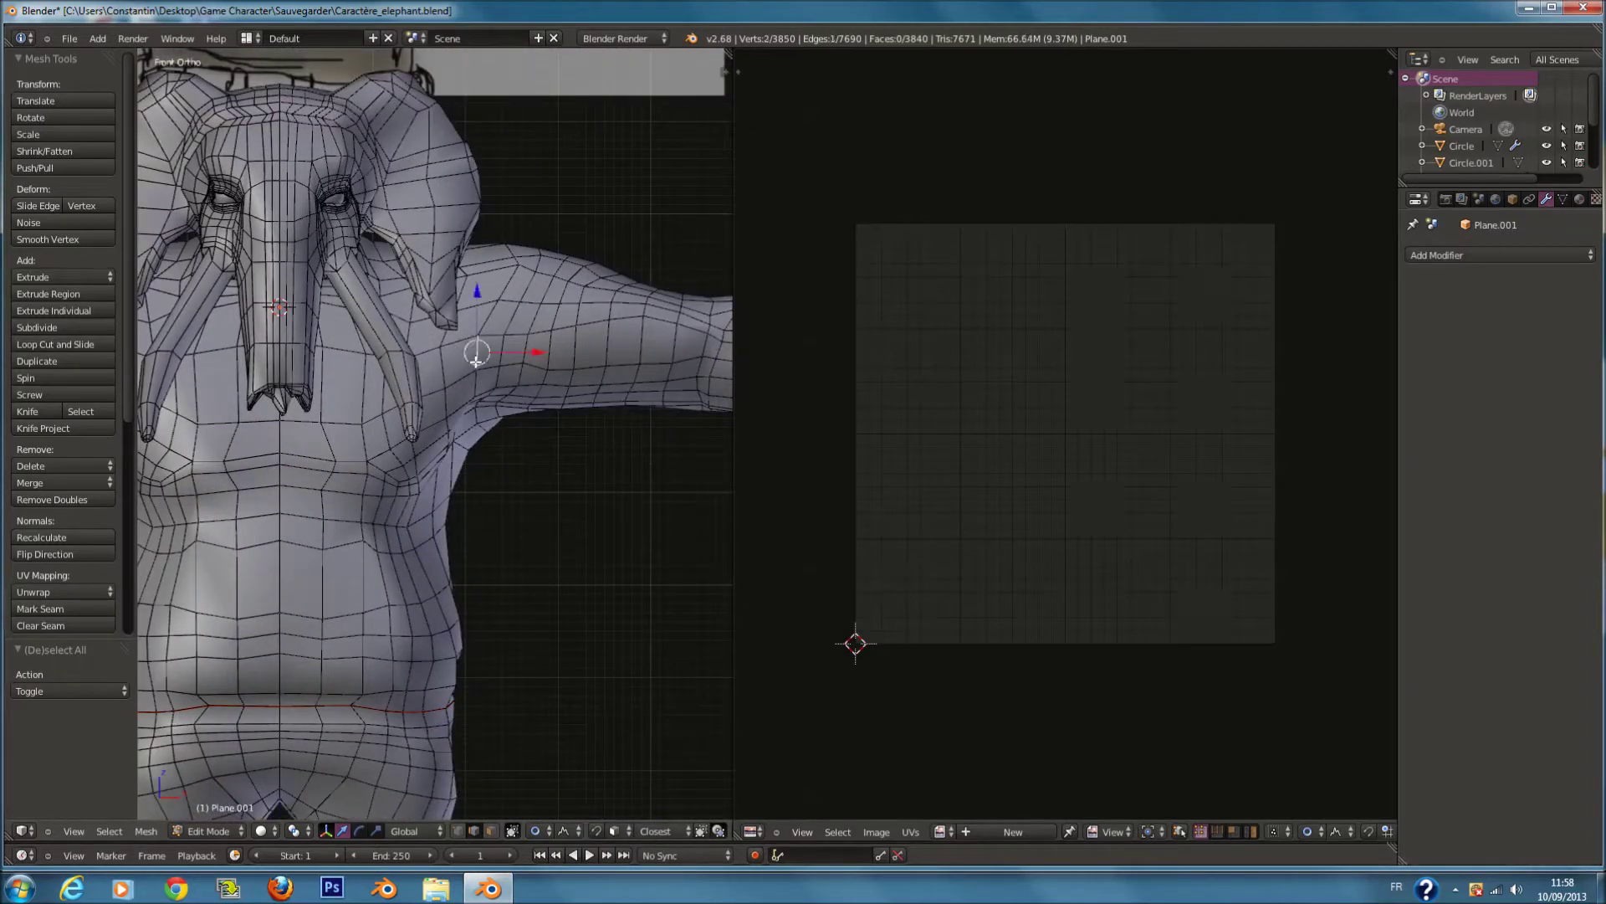
{"action": "right_click", "coordinate": [446, 366], "text": "alt"}
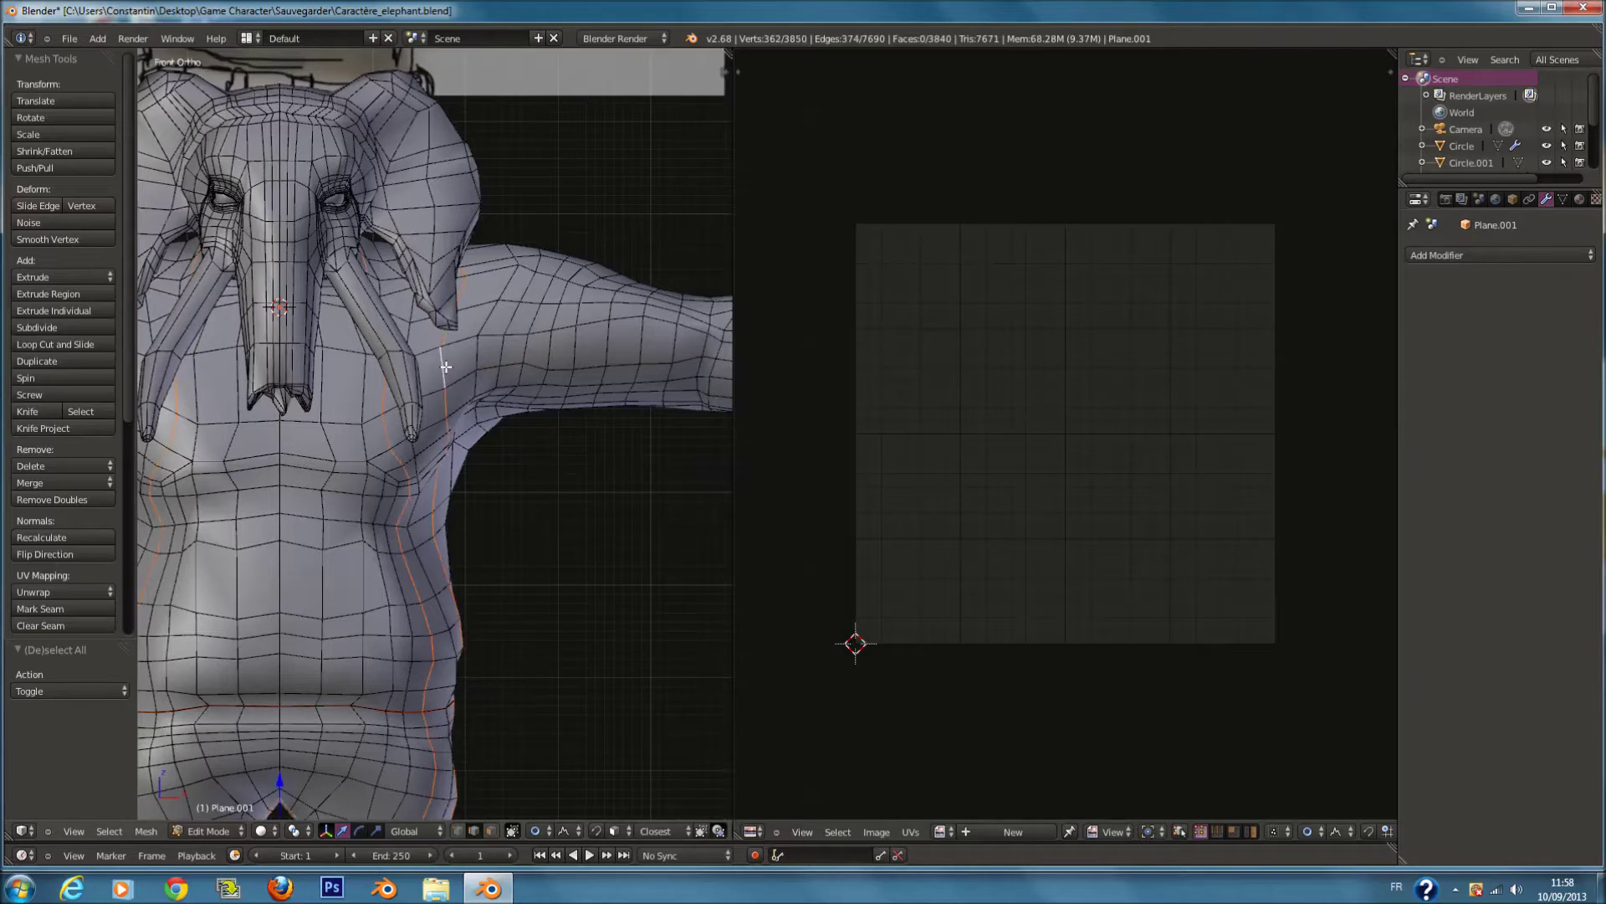
{"action": "right_click", "coordinate": [446, 366]}
{"action": "key", "text": "a"}
Step: Mark the edges around the character's left shoulder, continuing under the armpit, as a seam
{"action": "right_click", "coordinate": [446, 367], "text": "alt"}
{"action": "middle_click_drag", "start_coordinate": [446, 366], "coordinate": [544, 335]}
{"action": "right_click", "coordinate": [581, 322]}
{"action": "right_click", "coordinate": [567, 316], "text": "alt"}
{"action": "middle_click_drag", "start_coordinate": [567, 316], "coordinate": [374, 279]}
{"action": "scroll", "coordinate": [566, 364], "scroll_direction": "up", "scroll_amount": 3}
{"action": "middle_click_drag", "start_coordinate": [697, 366], "coordinate": [571, 337], "text": "shift"}
{"action": "right_click", "coordinate": [550, 361], "text": "shift"}
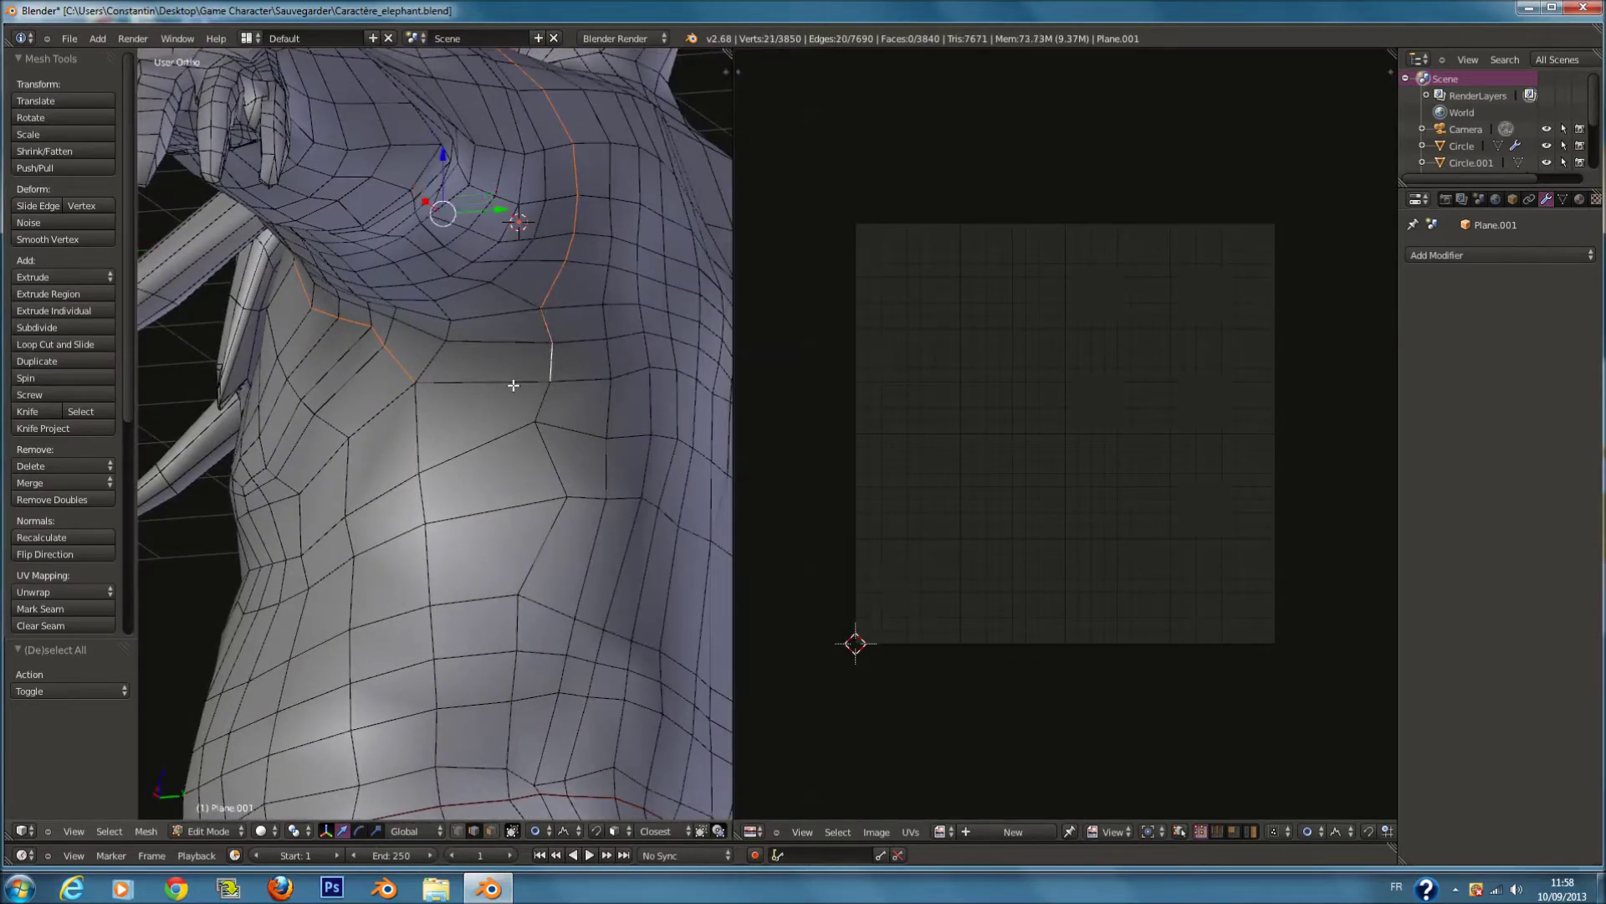
{"action": "key", "text": "ctrl+e"}
{"action": "left_click", "coordinate": [513, 385]}
Step: Mark the matching edges around the character's right shoulder and under the armpit as a seam
{"action": "scroll", "coordinate": [512, 384], "scroll_direction": "down", "scroll_amount": 4}
{"action": "middle_click_drag", "start_coordinate": [513, 385], "coordinate": [635, 394]}
{"action": "key", "text": "KP_1"}
{"action": "scroll", "coordinate": [176, 436], "scroll_direction": "up", "scroll_amount": 3}
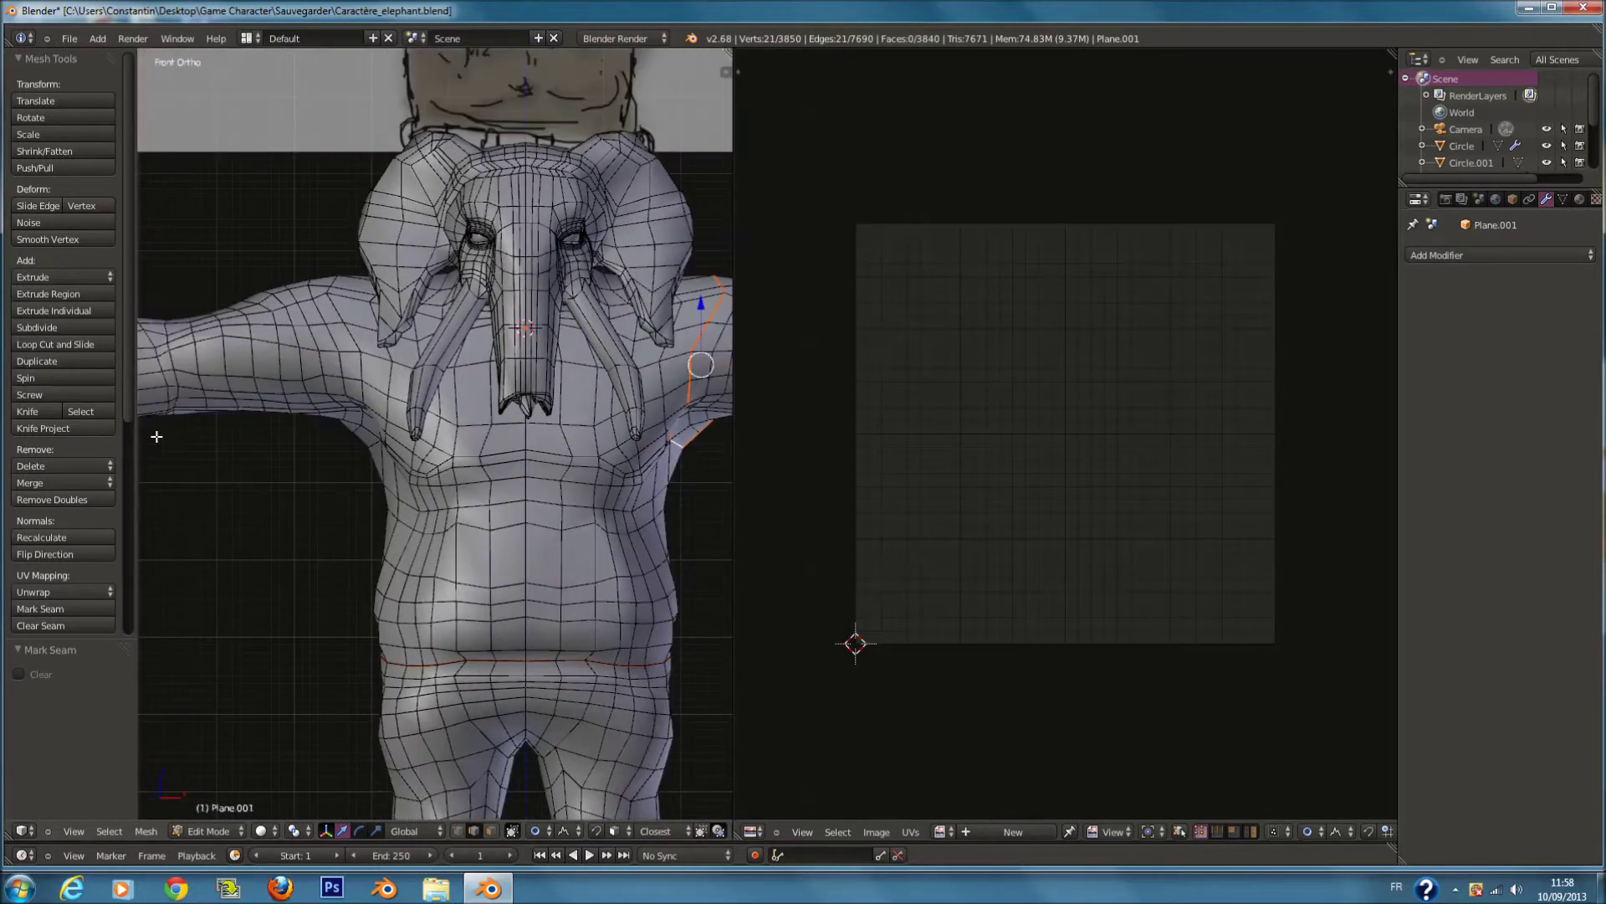
{"action": "scroll", "coordinate": [345, 406], "scroll_direction": "up", "scroll_amount": 1}
{"action": "scroll", "coordinate": [344, 406], "scroll_direction": "down", "scroll_amount": 1}
{"action": "scroll", "coordinate": [345, 406], "scroll_direction": "up", "scroll_amount": 2, "text": "ctrl"}
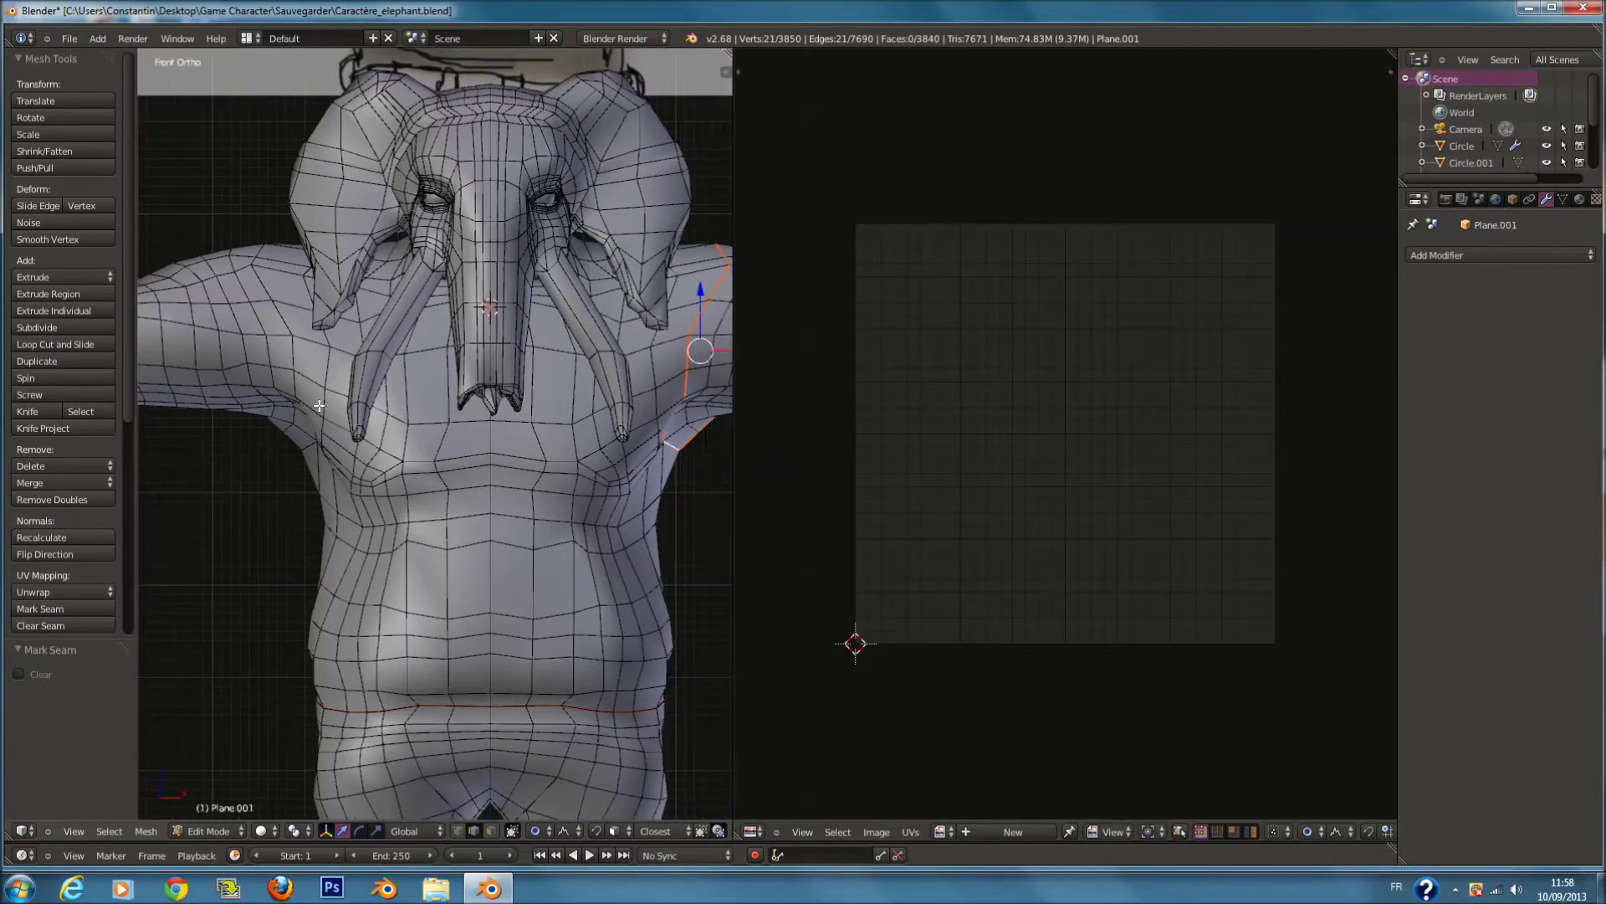
{"action": "key", "text": "a"}
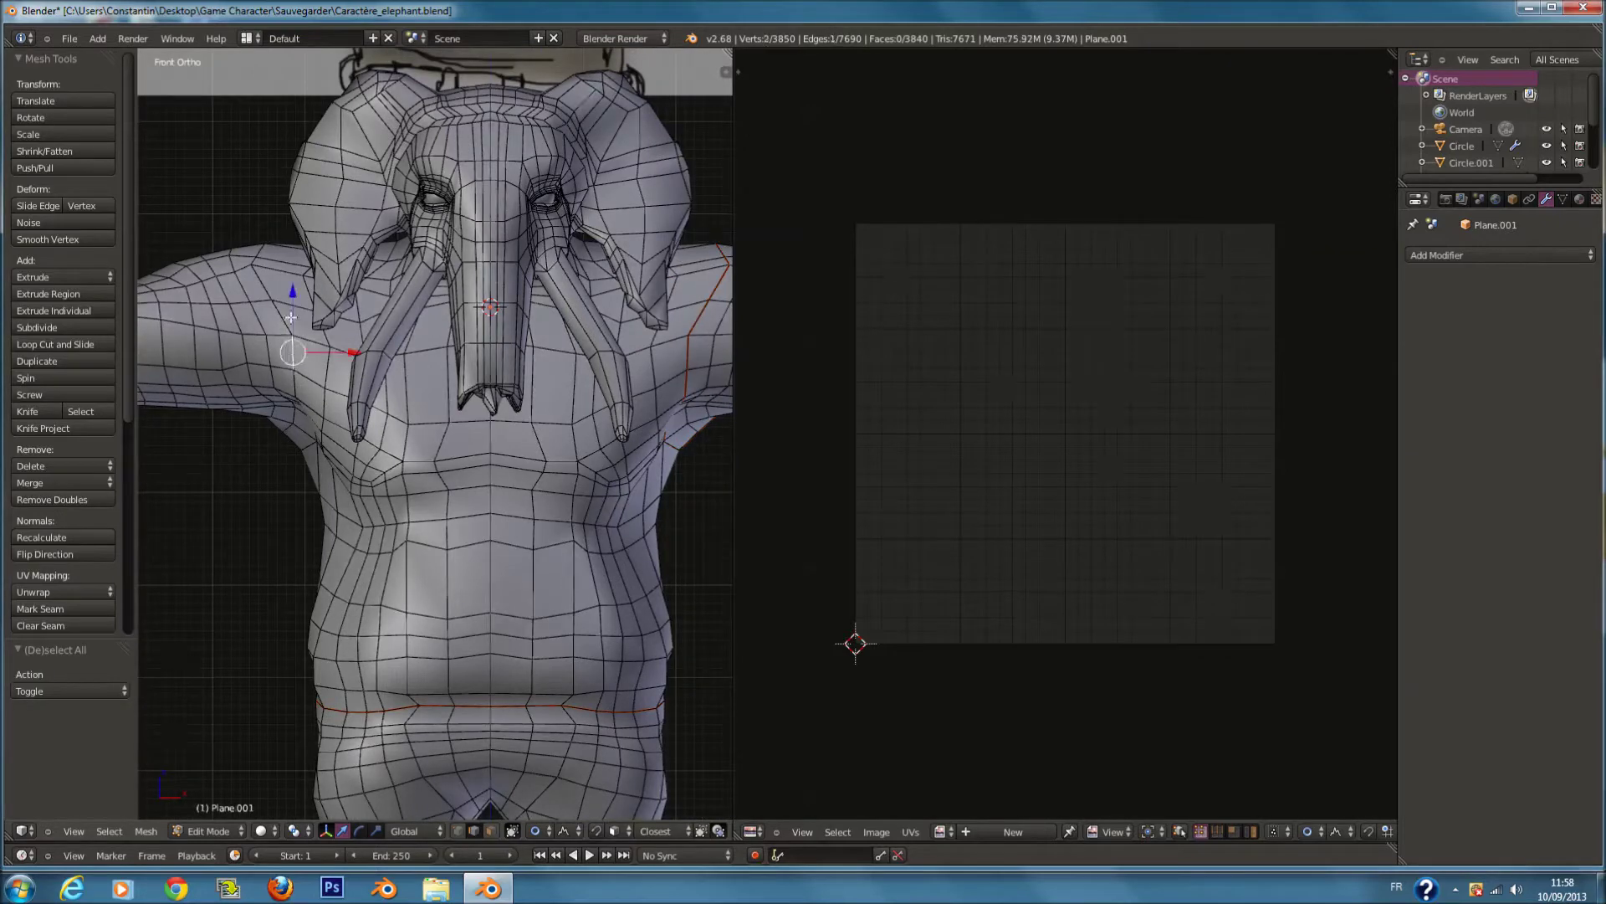
{"action": "scroll", "coordinate": [290, 314], "scroll_direction": "down", "scroll_amount": 1}
{"action": "middle_click_drag", "start_coordinate": [290, 315], "coordinate": [352, 352]}
{"action": "scroll", "coordinate": [358, 427], "scroll_direction": "up", "scroll_amount": 3}
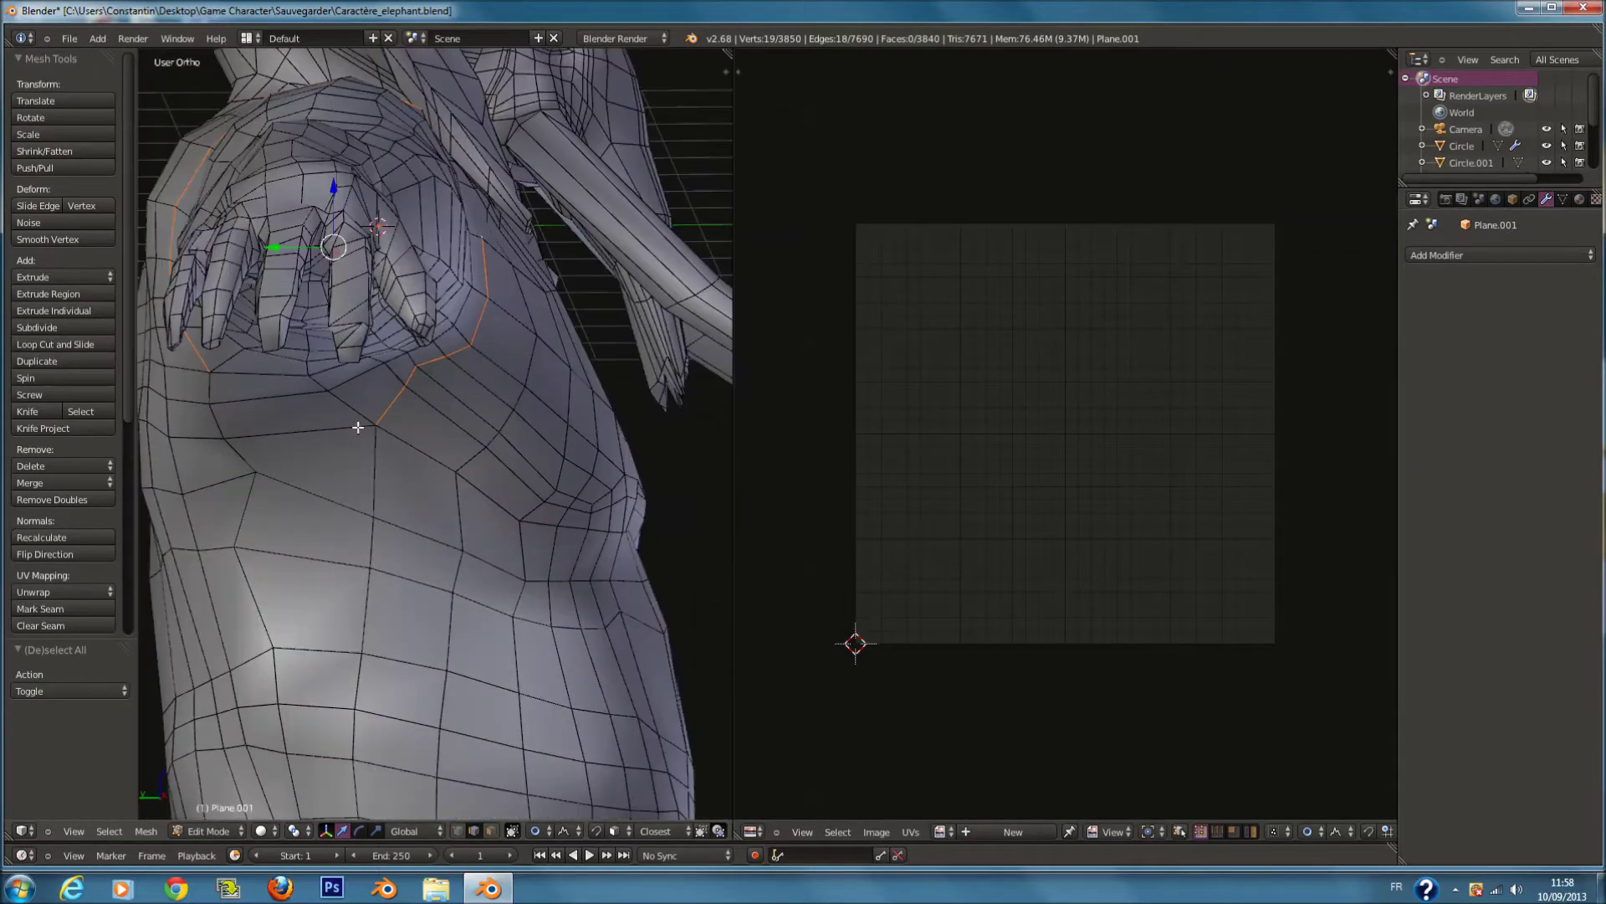
{"action": "key", "text": "ctrl+e"}
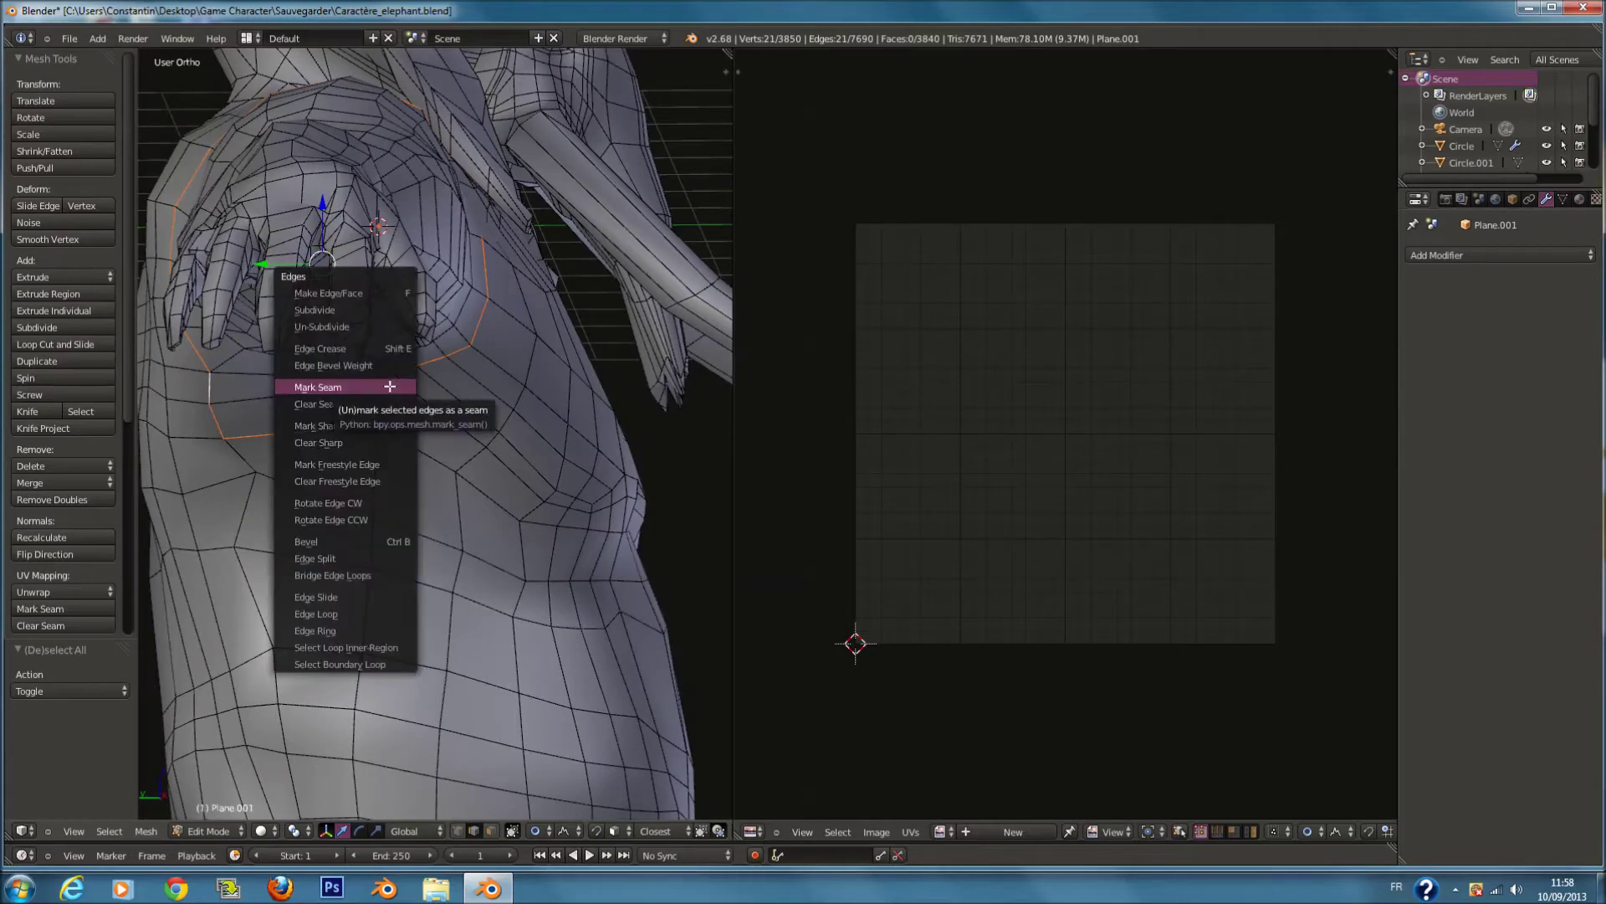
{"action": "left_click", "coordinate": [390, 387]}
Step: Mark the edge loop around the base of the character's left tusk as a seam
{"action": "scroll", "coordinate": [494, 423], "scroll_direction": "down", "scroll_amount": 3}
{"action": "key", "text": "a"}
{"action": "key", "text": "a"}
{"action": "key", "text": "a"}
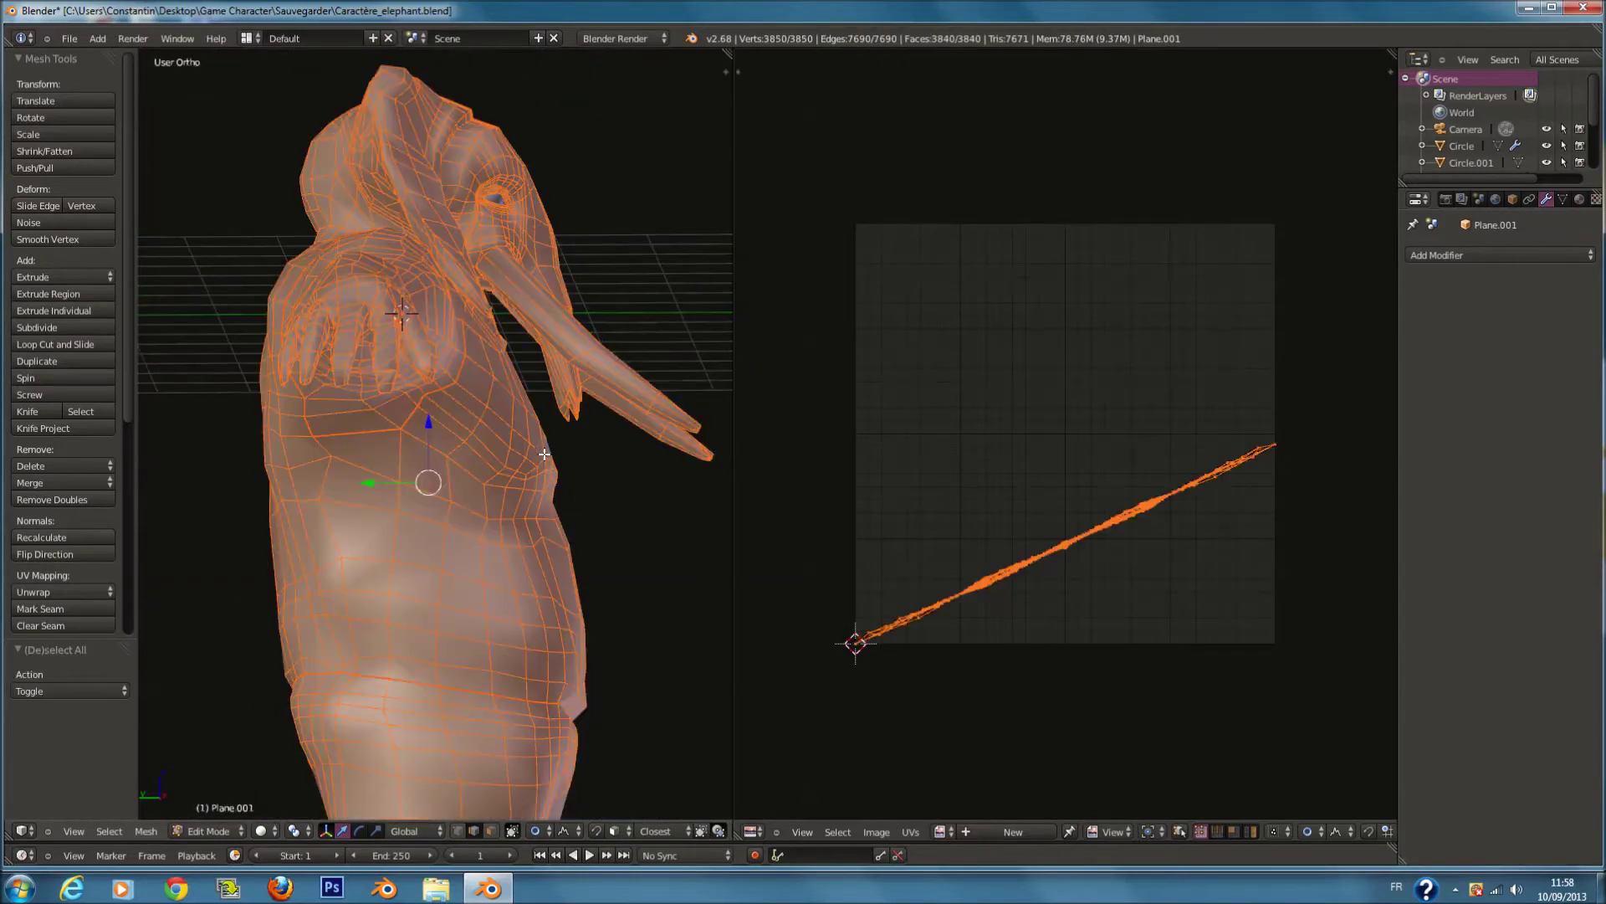
{"action": "middle_click_drag", "start_coordinate": [544, 453], "coordinate": [449, 577]}
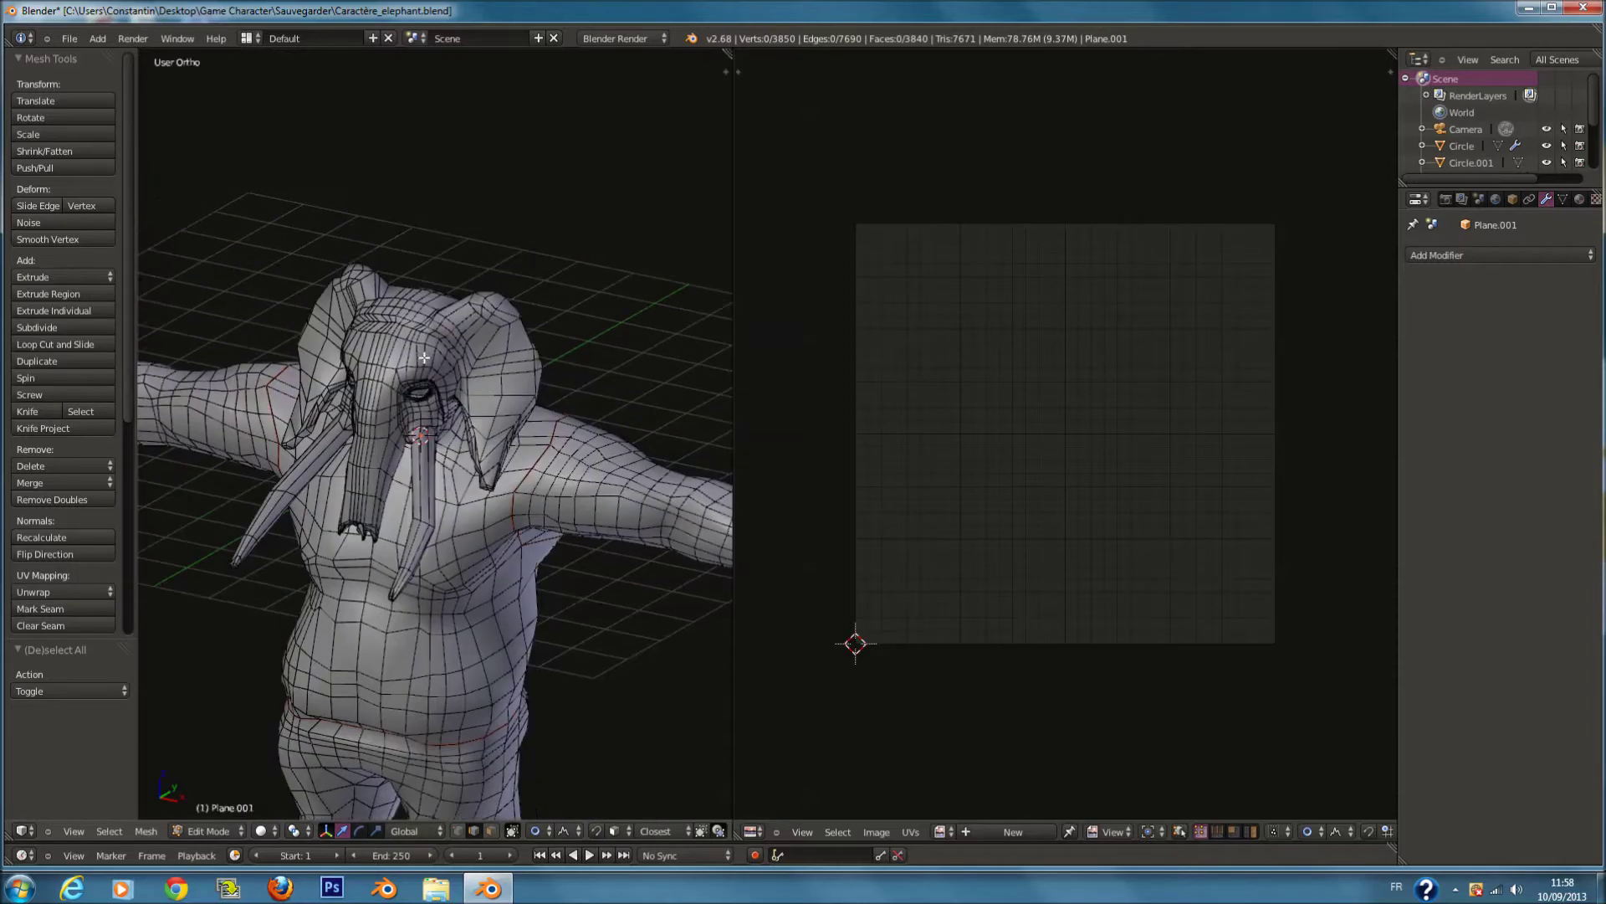
{"action": "scroll", "coordinate": [423, 398], "scroll_direction": "up", "scroll_amount": 8}
{"action": "middle_click_drag", "start_coordinate": [423, 398], "coordinate": [416, 374]}
{"action": "scroll", "coordinate": [412, 377], "scroll_direction": "up", "scroll_amount": 4}
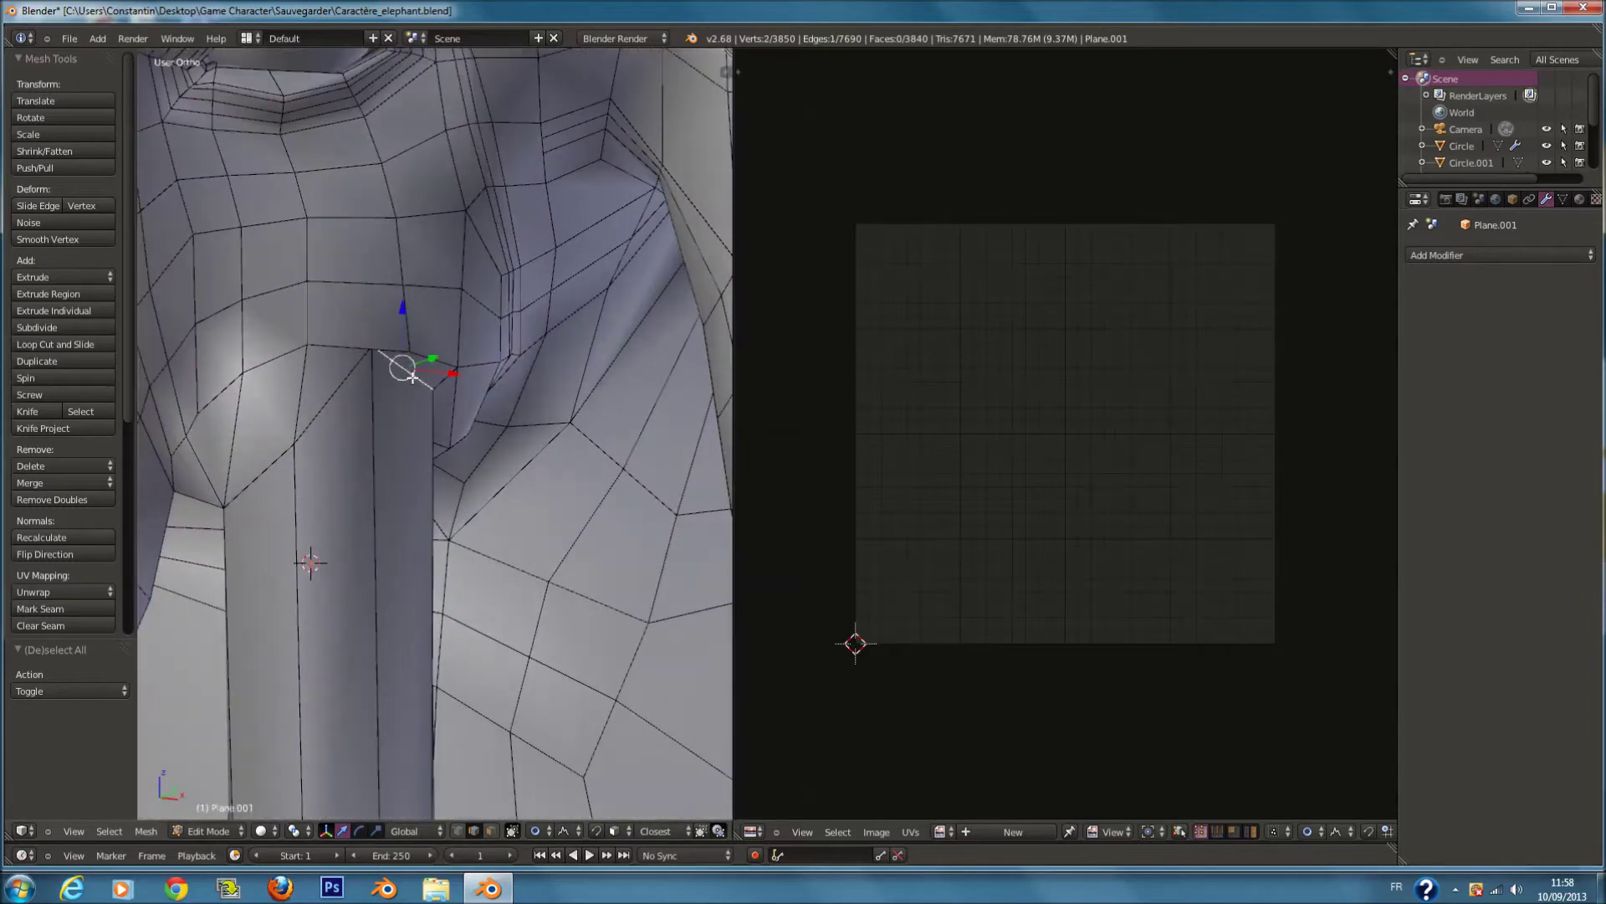
{"action": "right_click", "coordinate": [411, 377], "text": "alt"}
{"action": "middle_click_drag", "start_coordinate": [410, 370], "coordinate": [441, 244]}
{"action": "key", "text": "ctrl+e"}
{"action": "left_click", "coordinate": [474, 413]}
Step: Mark the edge loop around the base of the character's right tusk as a seam
{"action": "scroll", "coordinate": [449, 427], "scroll_direction": "down", "scroll_amount": 8}
{"action": "middle_click_drag", "start_coordinate": [448, 427], "coordinate": [366, 489]}
{"action": "scroll", "coordinate": [482, 493], "scroll_direction": "up", "scroll_amount": 6}
{"action": "right_click", "coordinate": [382, 531]}
{"action": "scroll", "coordinate": [488, 523], "scroll_direction": "down", "scroll_amount": 4}
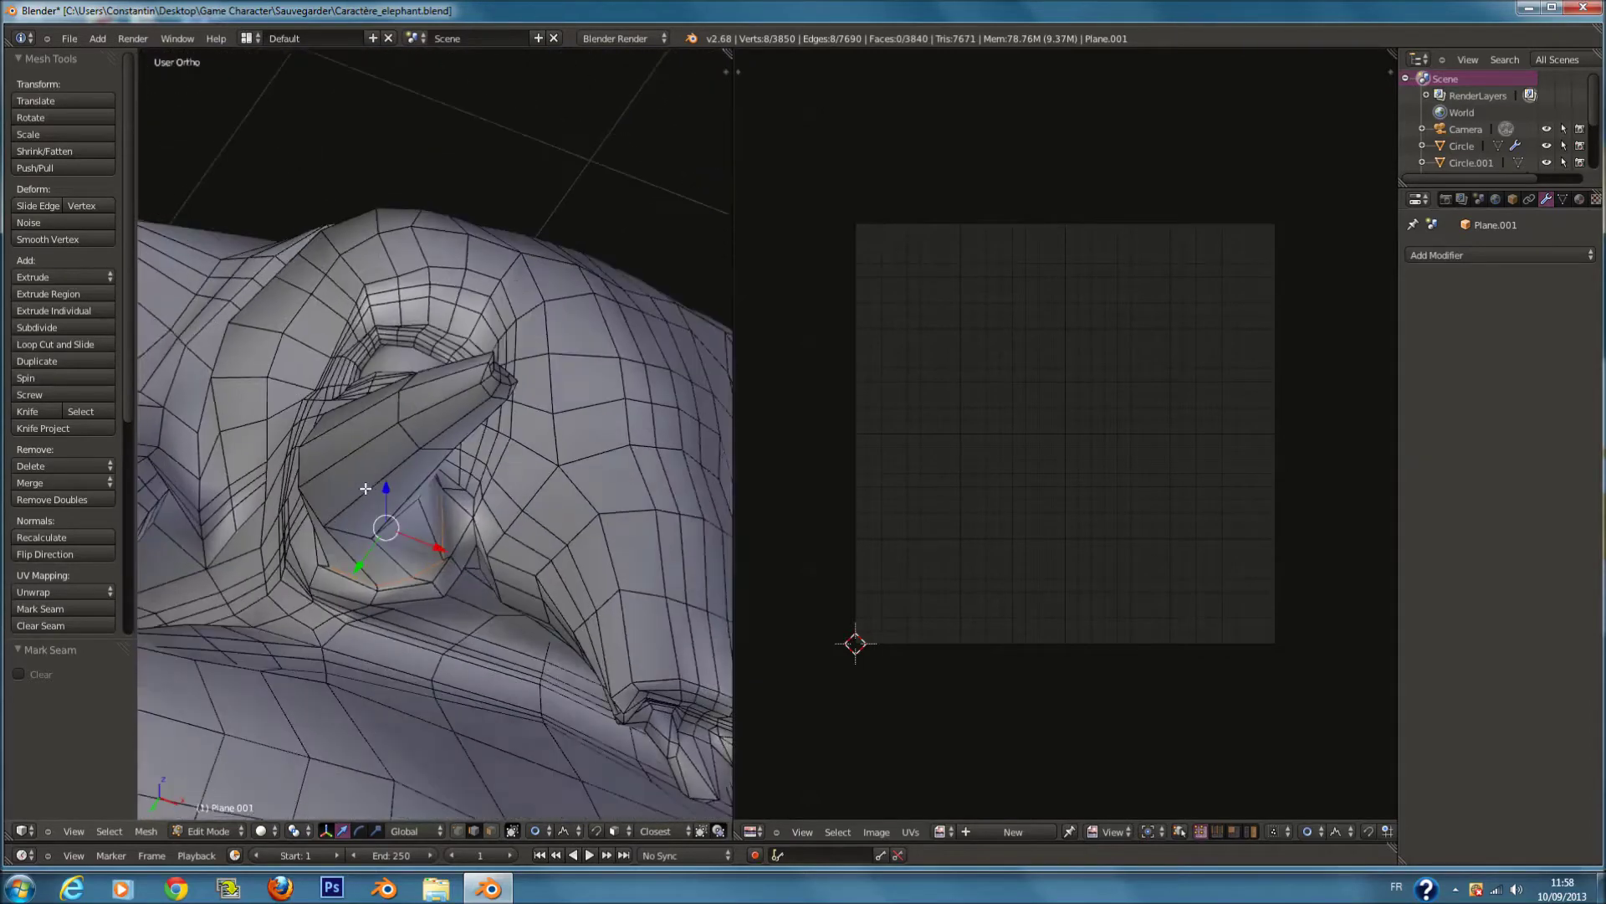
{"action": "key", "text": "ctrl+e"}
{"action": "left_click", "coordinate": [367, 495]}
Step: Select the lengthwise edge loop running down the front of each of the two tusks
{"action": "key", "text": "a"}
{"action": "middle_click_drag", "start_coordinate": [456, 527], "coordinate": [434, 578]}
{"action": "scroll", "coordinate": [386, 586], "scroll_direction": "down", "scroll_amount": 2}
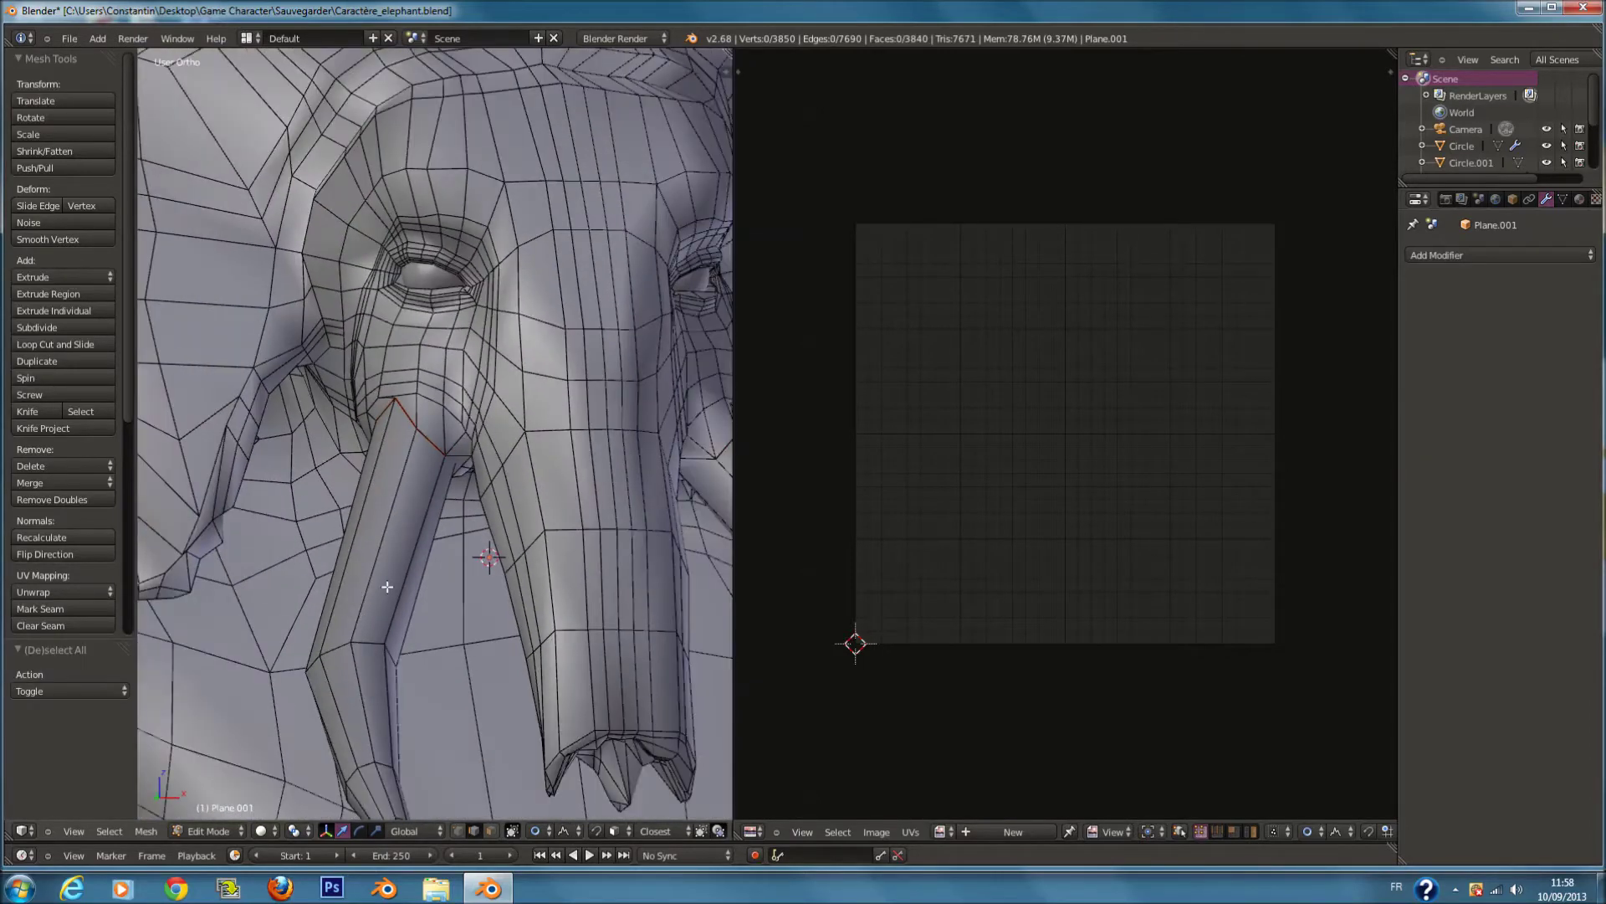
{"action": "scroll", "coordinate": [381, 574], "scroll_direction": "down", "scroll_amount": 1}
{"action": "right_click", "coordinate": [378, 561], "text": "alt"}
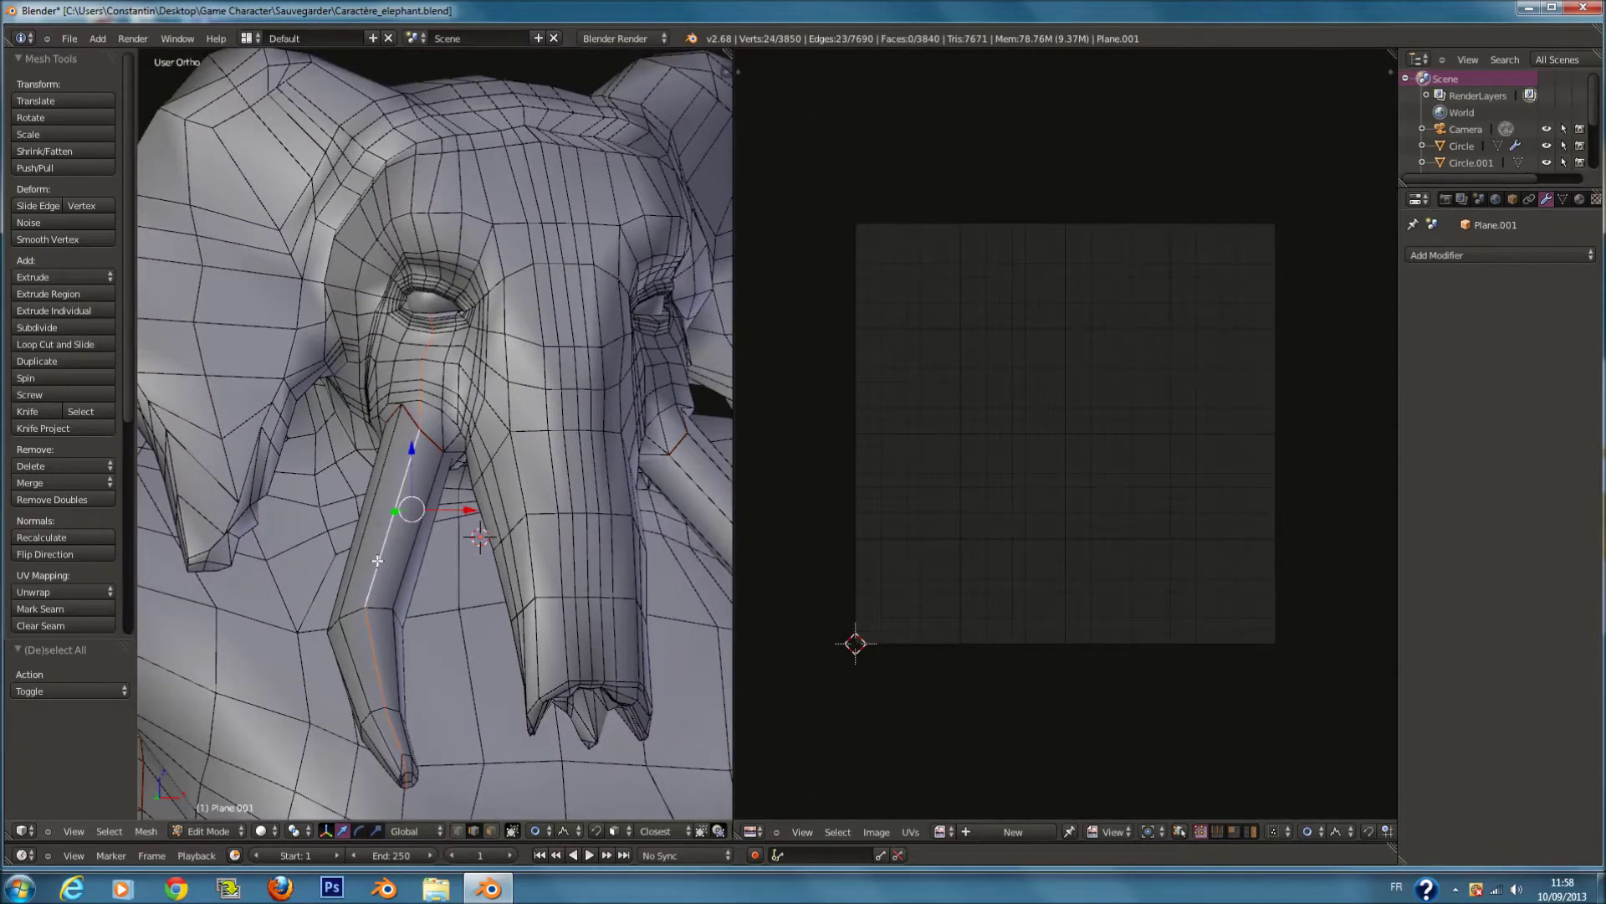
{"action": "middle_click_drag", "start_coordinate": [450, 561], "coordinate": [528, 580]}
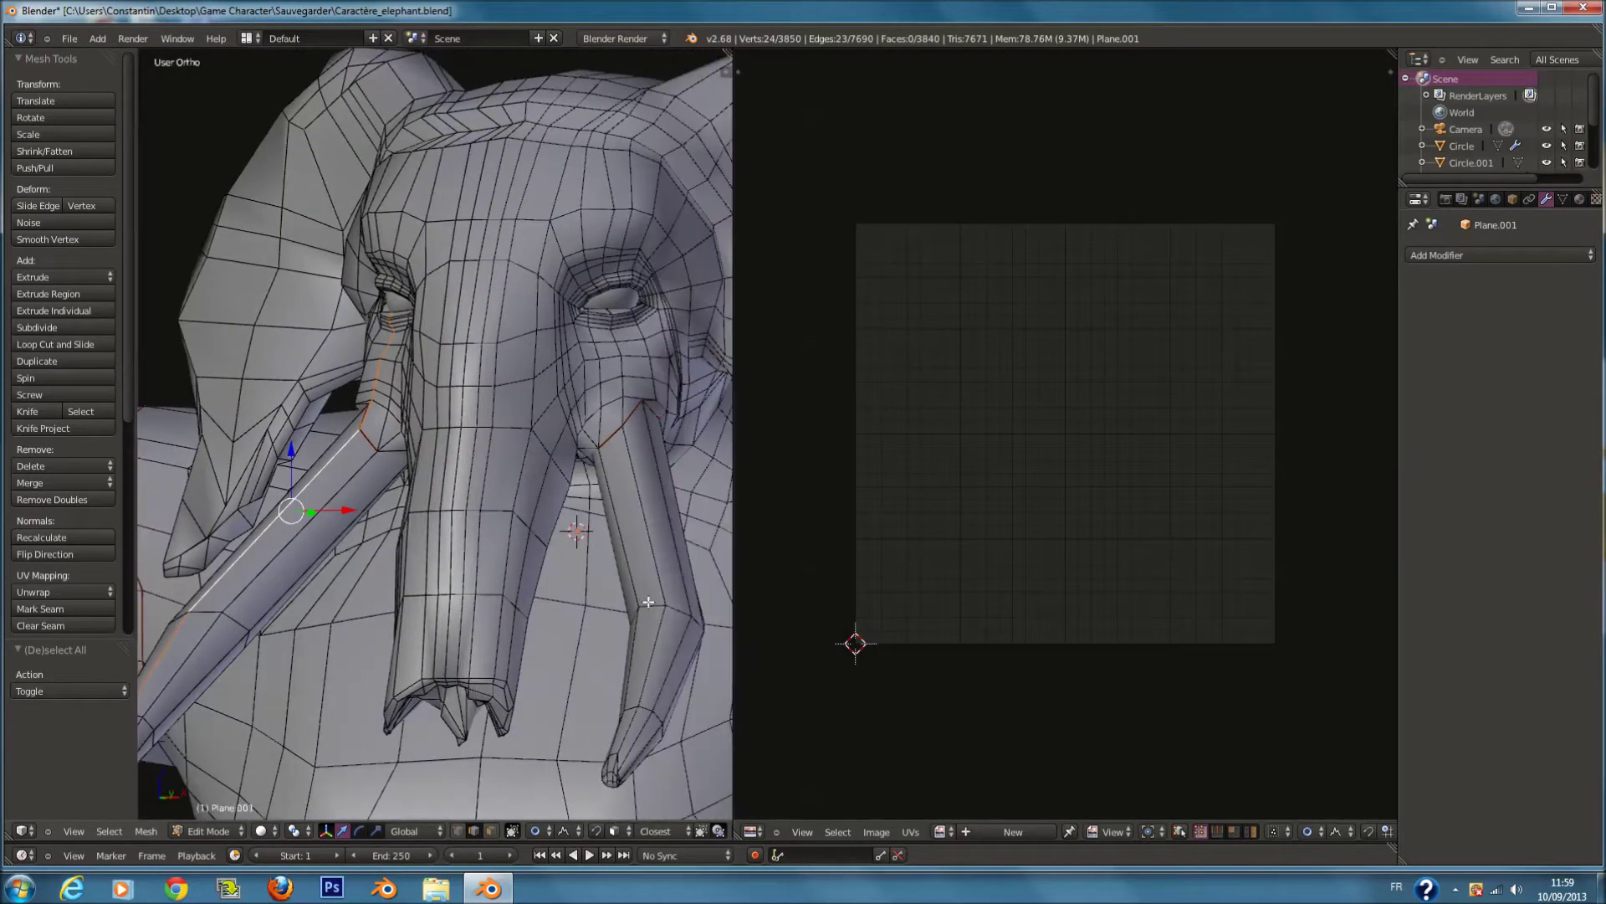
{"action": "right_click", "coordinate": [654, 606], "text": "alt+shift"}
{"action": "right_click", "coordinate": [656, 613], "text": "alt+shift"}
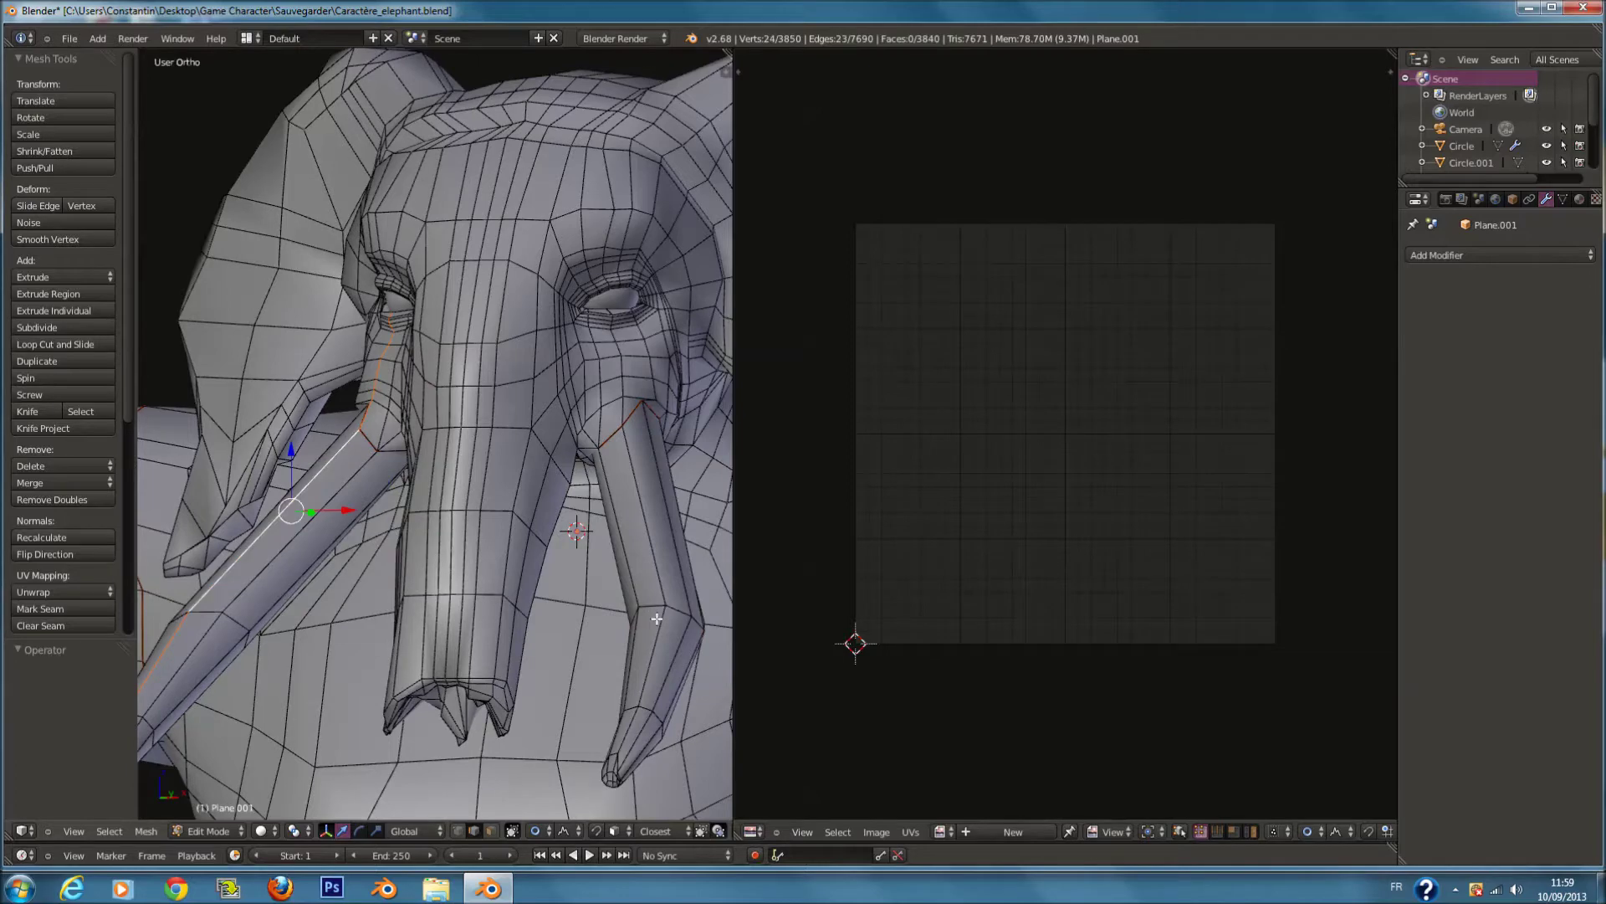
{"action": "right_click", "coordinate": [659, 624], "text": "alt+shift"}
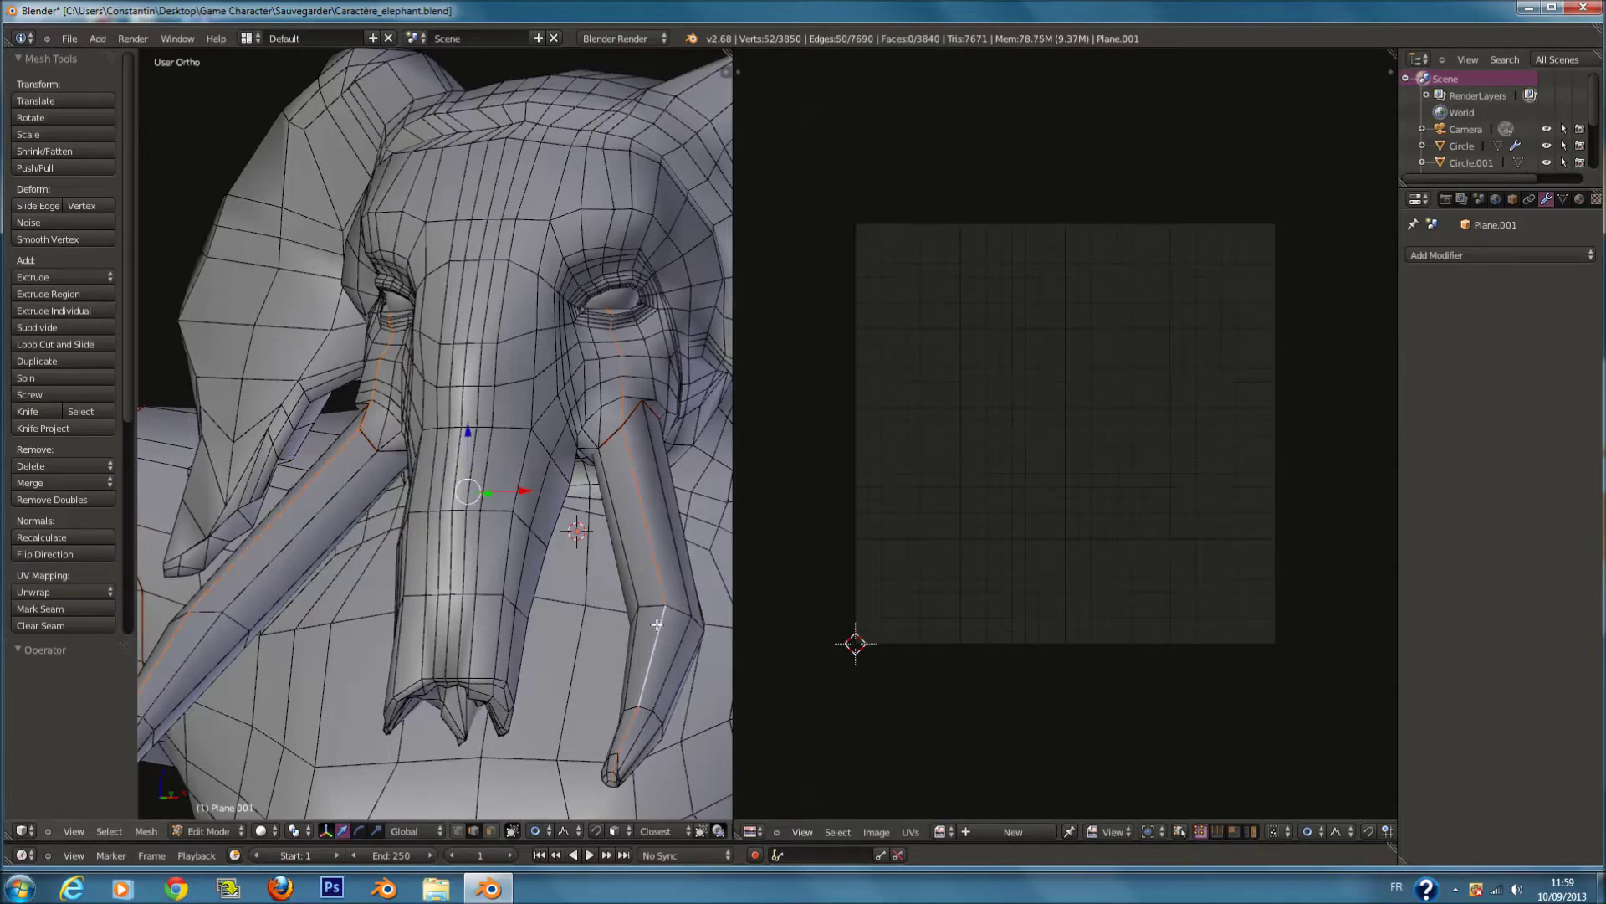
{"action": "key", "text": "n"}
{"action": "left_click", "coordinate": [664, 339]}
{"action": "key", "text": "n"}
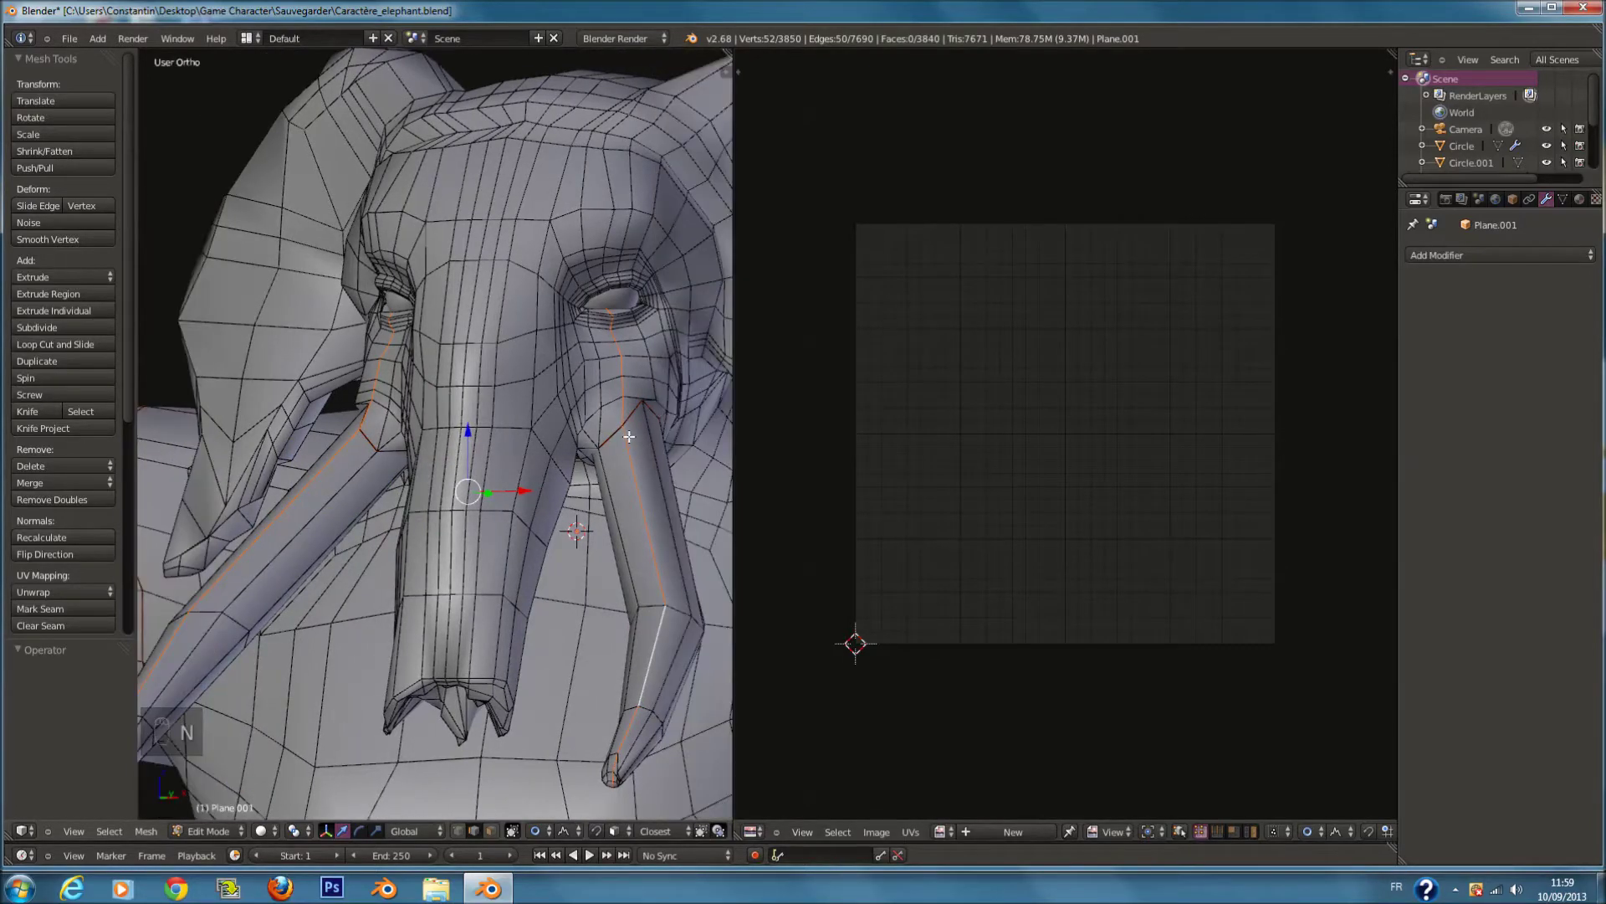
Step: Deselect the loop edges that continue over the face beyond the tusks, using circle select in wireframe display
{"action": "key", "text": "z"}
{"action": "key", "text": "c"}
{"action": "scroll", "coordinate": [586, 326], "scroll_direction": "down", "scroll_amount": 5}
{"action": "middle_click_drag", "start_coordinate": [585, 326], "coordinate": [578, 383]}
{"action": "right_click", "coordinate": [578, 383]}
{"action": "key", "text": "c"}
{"action": "scroll", "coordinate": [626, 473], "scroll_direction": "down", "scroll_amount": 2}
{"action": "scroll", "coordinate": [642, 503], "scroll_direction": "up", "scroll_amount": 1}
{"action": "middle_click_drag", "start_coordinate": [642, 502], "coordinate": [645, 508]}
{"action": "scroll", "coordinate": [623, 602], "scroll_direction": "up", "scroll_amount": 1}
{"action": "right_click", "coordinate": [620, 606]}
{"action": "scroll", "coordinate": [620, 606], "scroll_direction": "down", "scroll_amount": 7, "text": "shift"}
{"action": "key", "text": "c"}
{"action": "mouse_move", "coordinate": [604, 593]}
{"action": "middle_mouse_down"}
{"action": "mouse_move", "coordinate": [567, 603]}
{"action": "mouse_move", "coordinate": [497, 691]}
{"action": "middle_mouse_up"}
{"action": "right_click", "coordinate": [462, 710]}
Step: Deselect the remaining unwanted edges and mark the single lengthwise edge line on both tusks as a seam
{"action": "key", "text": "z"}
{"action": "scroll", "coordinate": [458, 502], "scroll_direction": "down", "scroll_amount": 1}
{"action": "middle_click_drag", "start_coordinate": [449, 293], "coordinate": [530, 283]}
{"action": "key", "text": "z"}
{"action": "scroll", "coordinate": [515, 260], "scroll_direction": "up", "scroll_amount": 1}
{"action": "key", "text": "c"}
{"action": "mouse_move", "coordinate": [449, 168]}
{"action": "middle_mouse_down"}
{"action": "mouse_move", "coordinate": [513, 269]}
{"action": "mouse_move", "coordinate": [476, 376]}
{"action": "mouse_move", "coordinate": [377, 547]}
{"action": "middle_mouse_up"}
{"action": "right_click", "coordinate": [373, 663]}
{"action": "middle_click_drag", "start_coordinate": [373, 664], "coordinate": [333, 645]}
{"action": "key", "text": "c"}
{"action": "middle_click", "coordinate": [216, 725]}
{"action": "right_click", "coordinate": [216, 725]}
{"action": "middle_click_drag", "start_coordinate": [247, 705], "coordinate": [390, 608]}
{"action": "mouse_move", "coordinate": [493, 514]}
{"action": "middle_mouse_down"}
{"action": "mouse_move", "coordinate": [495, 459]}
{"action": "mouse_move", "coordinate": [604, 404]}
{"action": "middle_mouse_up"}
{"action": "key", "text": "z"}
{"action": "key", "text": "ctrl+e"}
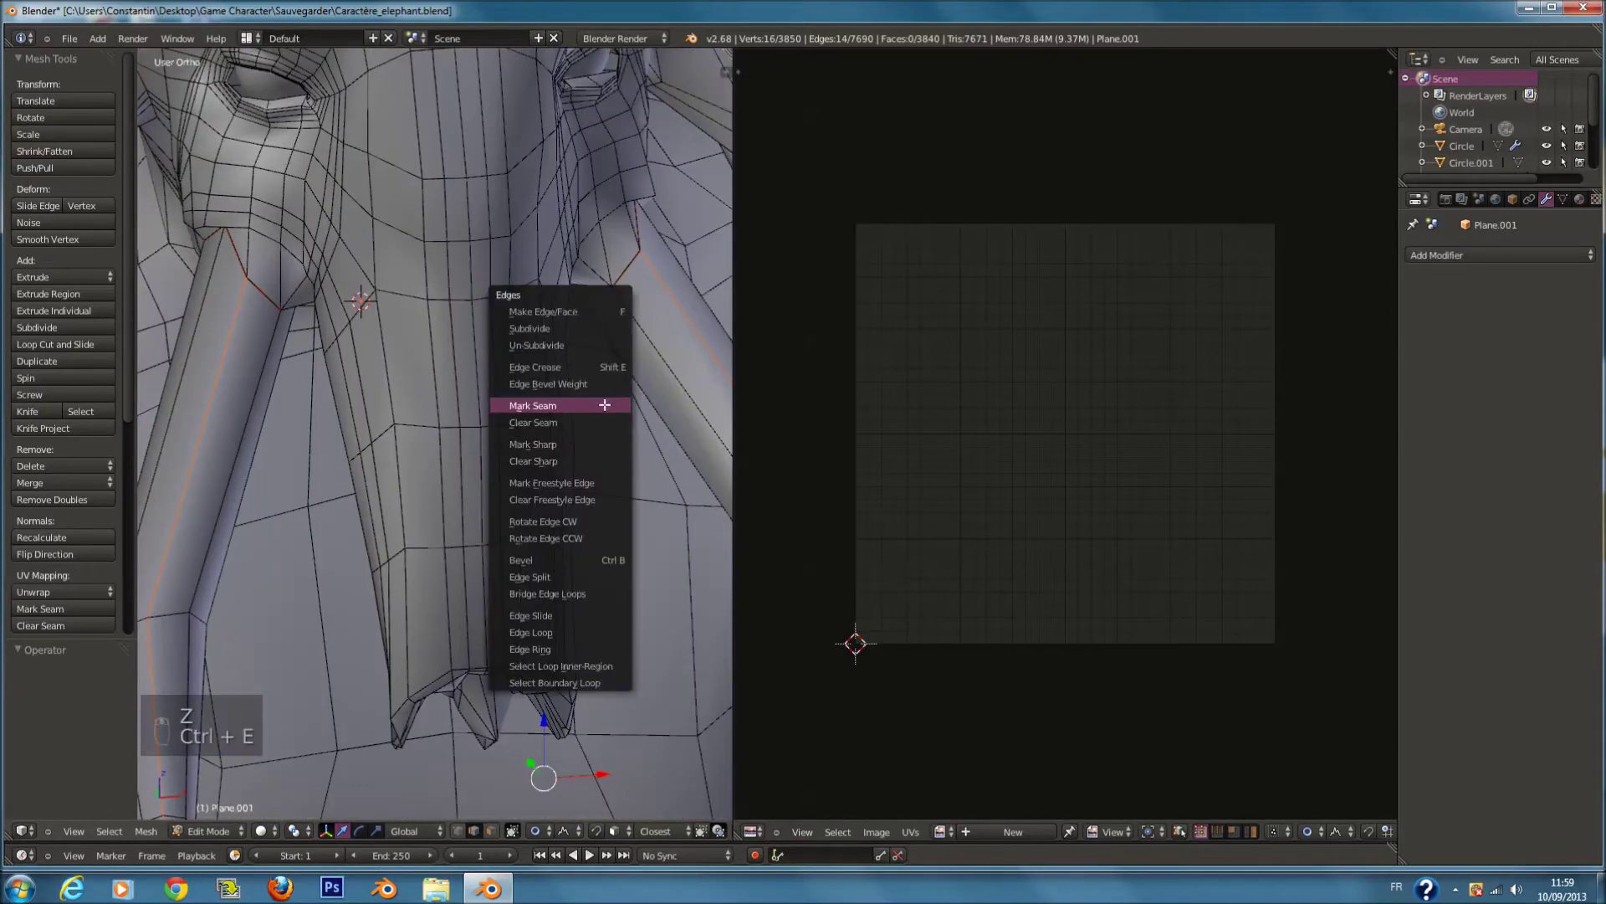
{"action": "left_click", "coordinate": [605, 405]}
Step: Select the vertical centre edge loop running down the character's back
{"action": "scroll", "coordinate": [594, 422], "scroll_direction": "down", "scroll_amount": 7}
{"action": "middle_click_drag", "start_coordinate": [577, 452], "coordinate": [174, 452]}
{"action": "middle_click_drag", "start_coordinate": [502, 334], "coordinate": [469, 319]}
{"action": "scroll", "coordinate": [520, 506], "scroll_direction": "up", "scroll_amount": 2}
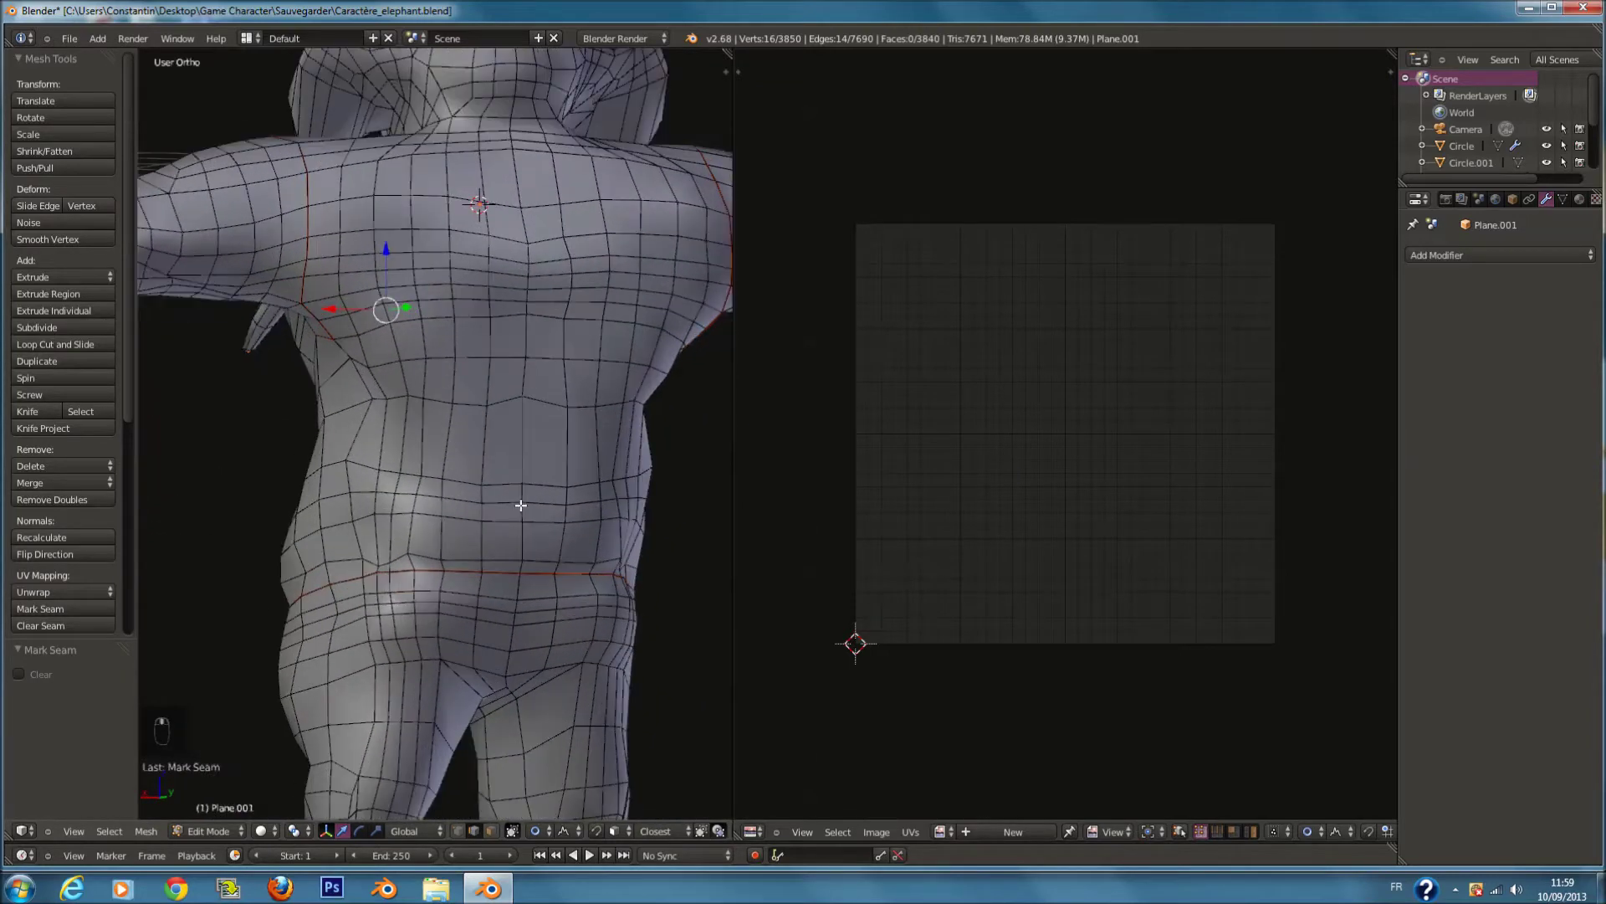
{"action": "right_click", "coordinate": [523, 495], "text": "alt"}
{"action": "scroll", "coordinate": [527, 488], "scroll_direction": "down", "scroll_amount": 4}
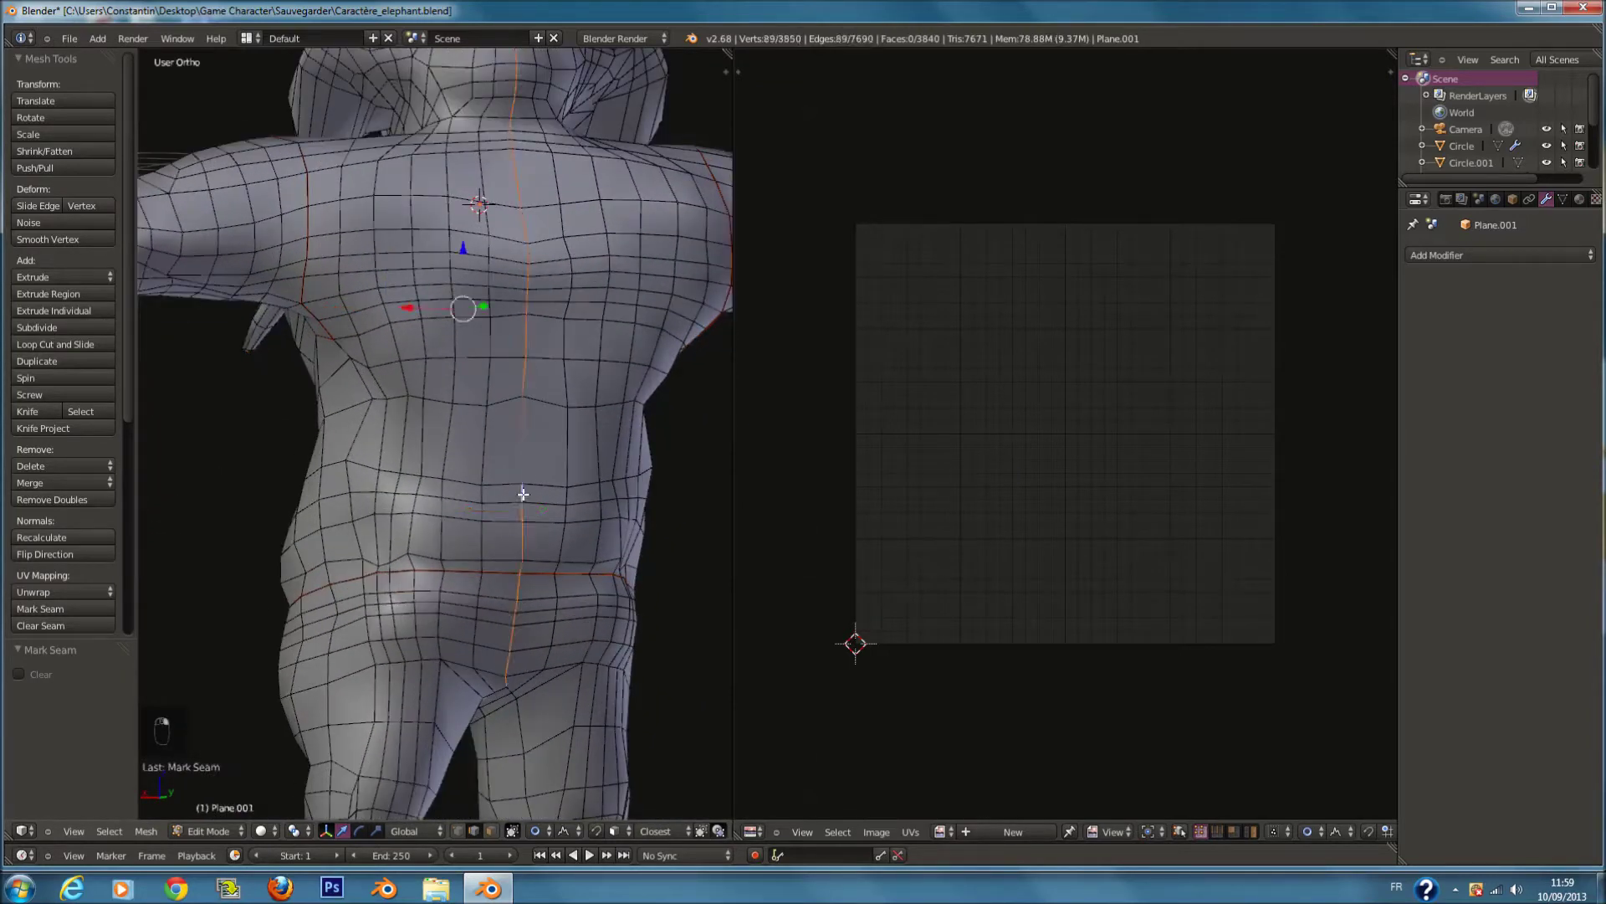
Step: Deselect the front part of the centre loop along the face, trunk, chest and belly, leaving the back edges selected
{"action": "middle_click_drag", "start_coordinate": [531, 477], "coordinate": [649, 484]}
{"action": "key", "text": "z"}
{"action": "key", "text": "z"}
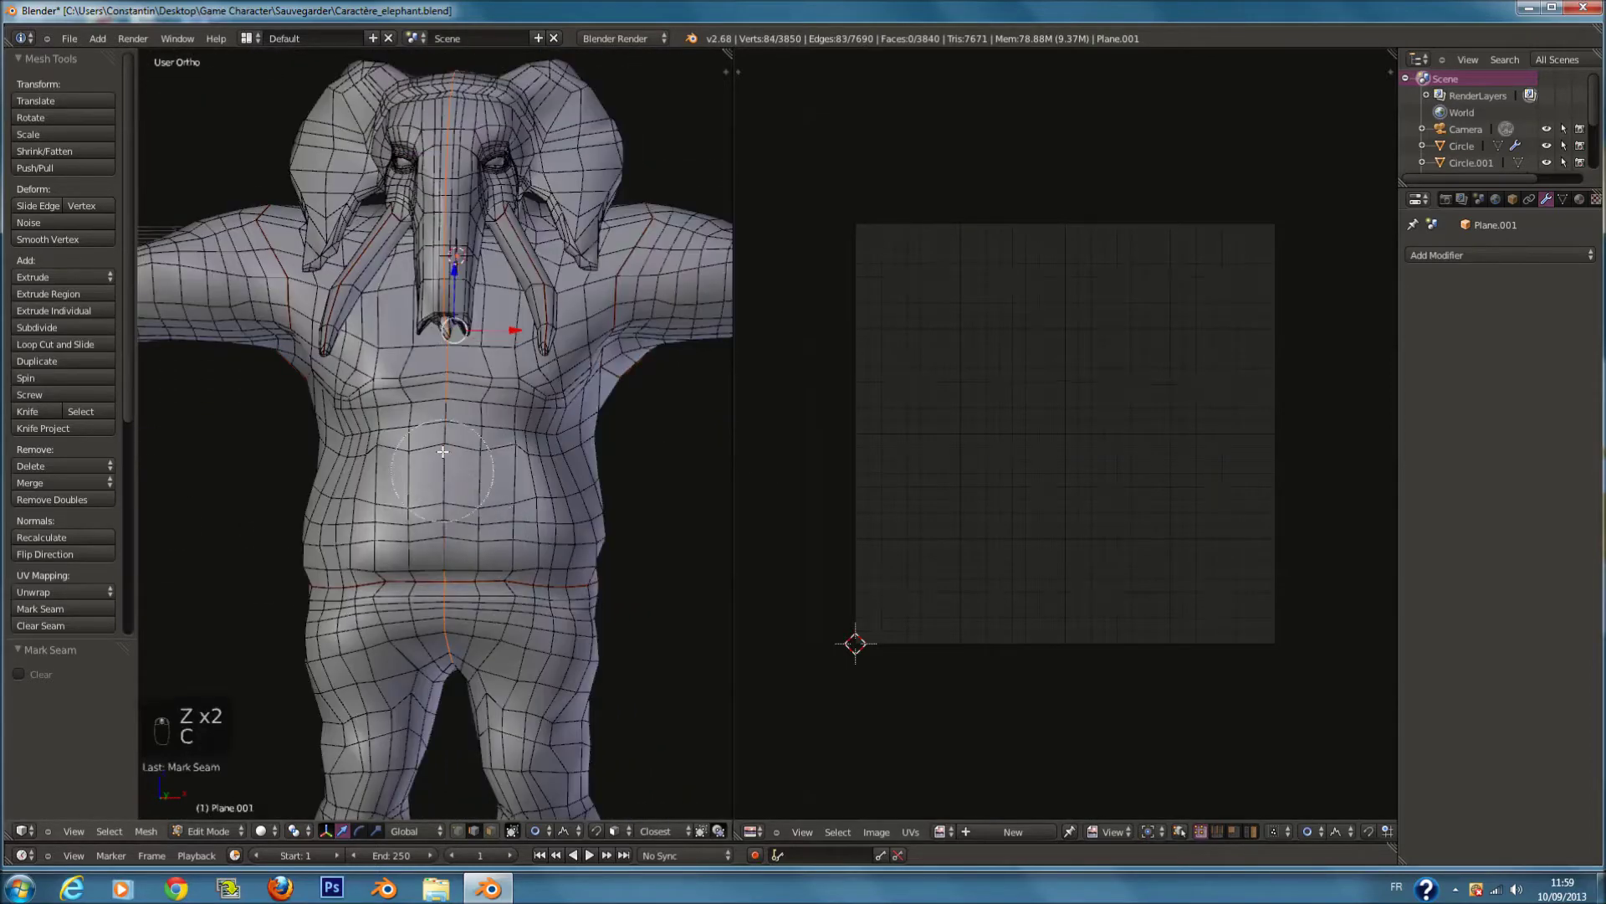
{"action": "key", "text": "z"}
{"action": "key", "text": "KP_1"}
{"action": "key", "text": "z"}
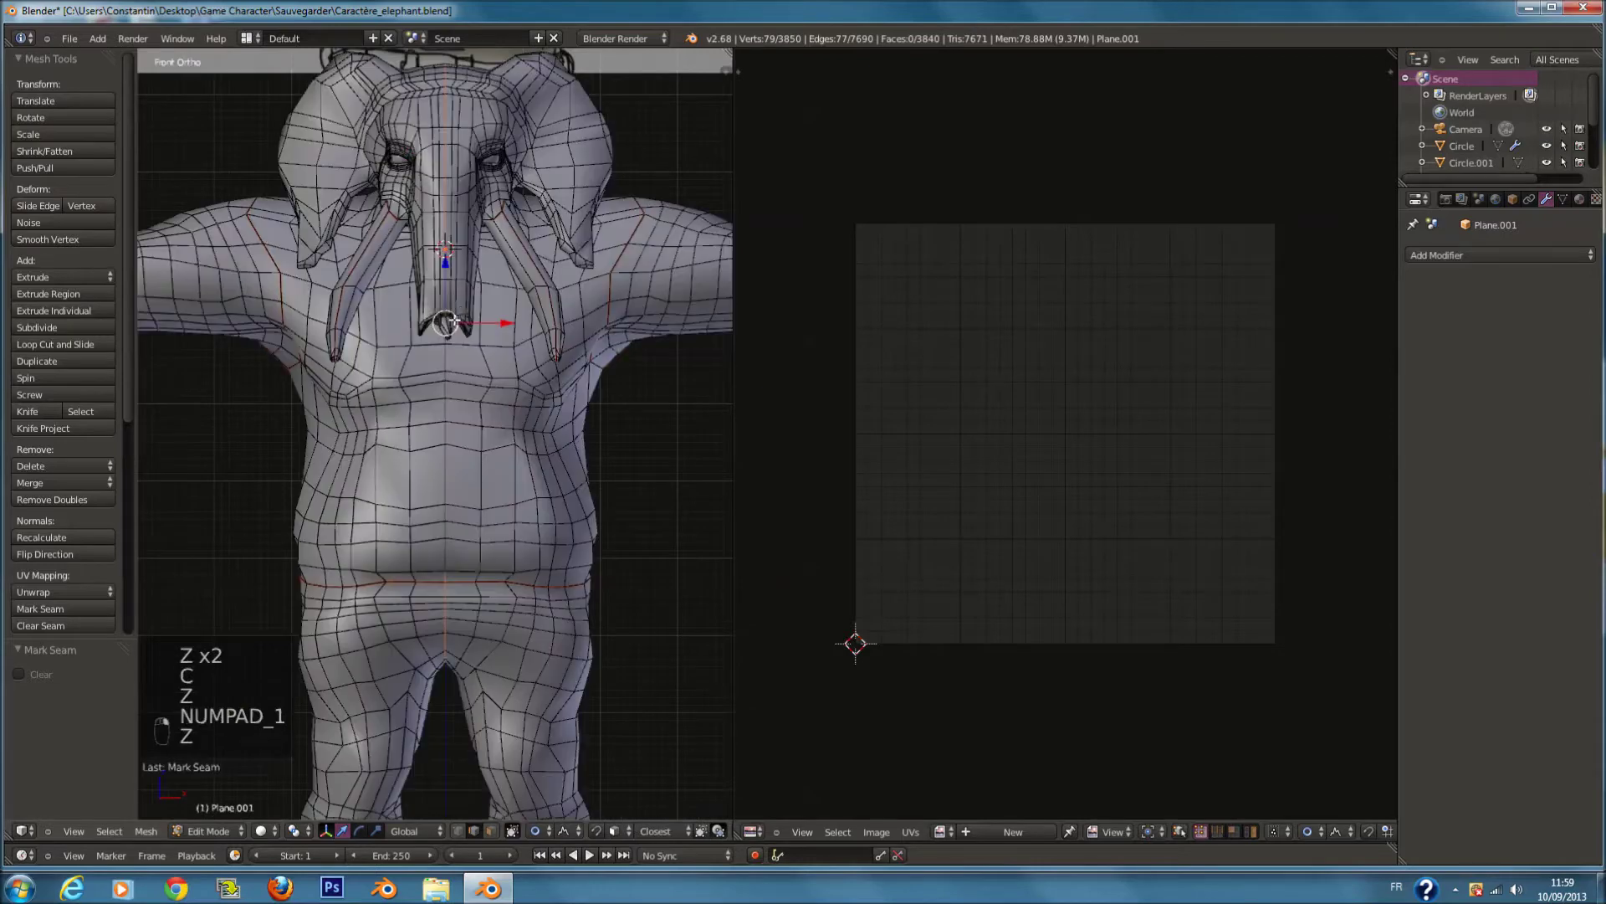
{"action": "key", "text": "c"}
{"action": "key", "text": "z"}
{"action": "middle_click_drag", "start_coordinate": [605, 242], "coordinate": [446, 209]}
{"action": "right_click", "coordinate": [459, 212]}
{"action": "key", "text": "c"}
{"action": "scroll", "coordinate": [480, 215], "scroll_direction": "down", "scroll_amount": 2}
{"action": "right_click", "coordinate": [456, 338]}
{"action": "mouse_move", "coordinate": [489, 338]}
{"action": "middle_mouse_down"}
{"action": "mouse_move", "coordinate": [437, 391]}
{"action": "mouse_move", "coordinate": [394, 385]}
{"action": "middle_mouse_up"}
Step: Mark the centre edge line down the back, from the head to the crotch, as a seam and clear the selection
{"action": "key", "text": "z"}
{"action": "scroll", "coordinate": [542, 265], "scroll_direction": "up", "scroll_amount": 1}
{"action": "mouse_move", "coordinate": [521, 60]}
{"action": "middle_mouse_down"}
{"action": "mouse_move", "coordinate": [546, 64]}
{"action": "mouse_move", "coordinate": [598, 319]}
{"action": "middle_mouse_up"}
{"action": "key", "text": "c"}
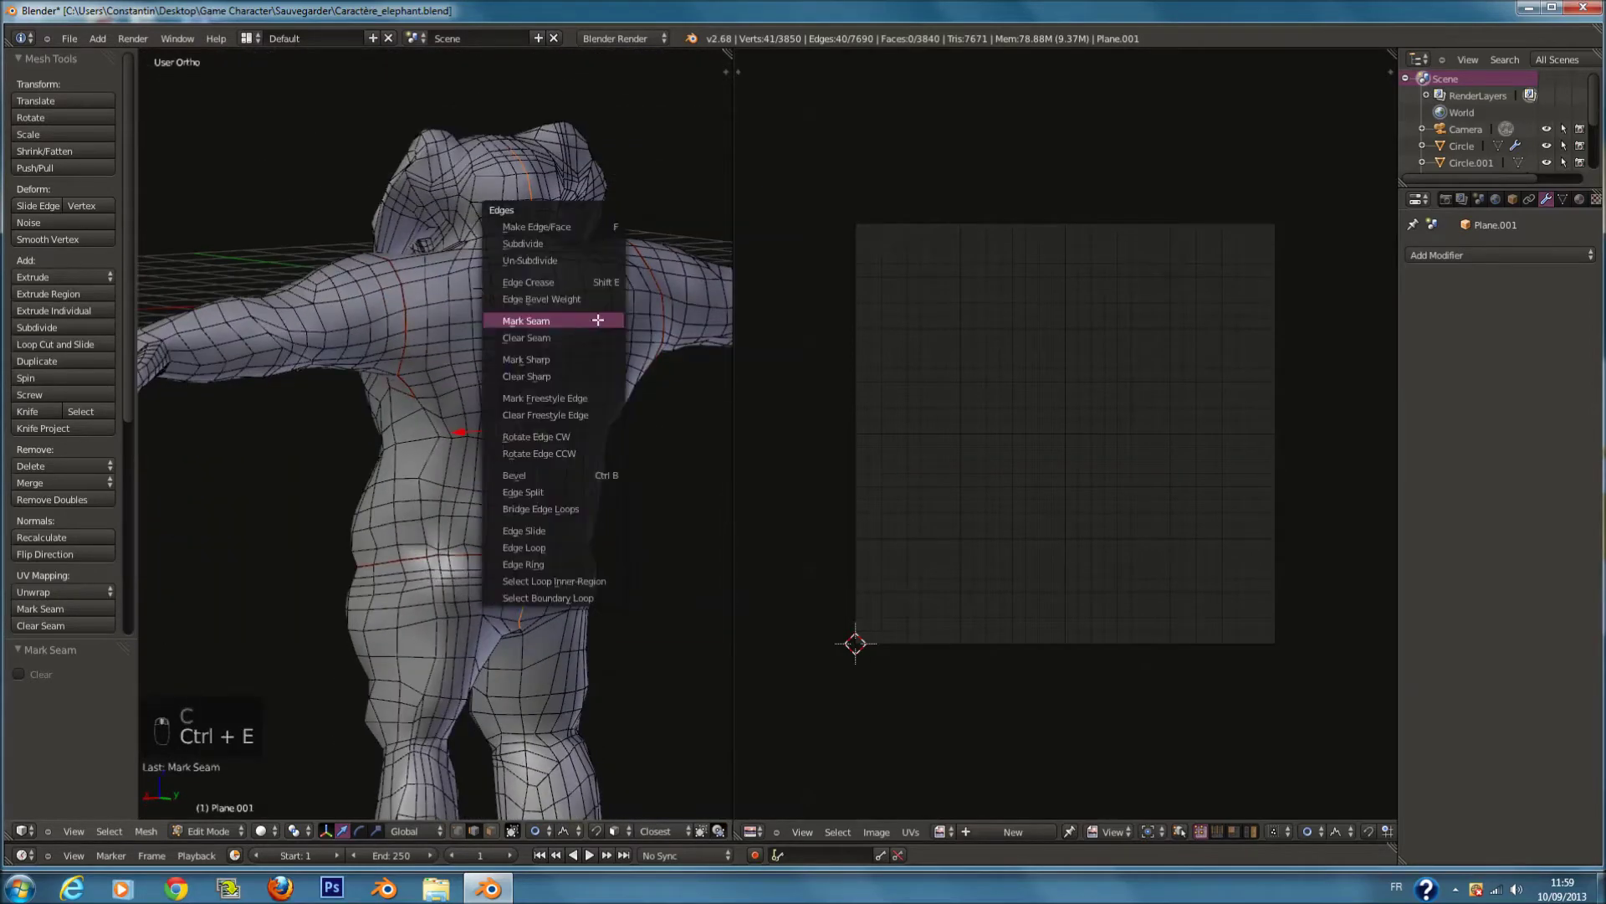
{"action": "middle_click_drag", "start_coordinate": [466, 322], "coordinate": [426, 369]}
{"action": "key", "text": "a"}
Step: Select the edges where the head meets the body, following the neck from beneath the ear toward the back
{"action": "middle_click_drag", "start_coordinate": [444, 427], "coordinate": [720, 427]}
{"action": "middle_click_drag", "start_coordinate": [520, 423], "coordinate": [599, 430]}
{"action": "middle_click_drag", "start_coordinate": [530, 686], "coordinate": [582, 520], "text": "shift"}
{"action": "middle_click_drag", "start_coordinate": [486, 440], "coordinate": [480, 482]}
{"action": "scroll", "coordinate": [302, 412], "scroll_direction": "down", "scroll_amount": 1}
{"action": "middle_click_drag", "start_coordinate": [326, 353], "coordinate": [326, 584], "text": "shift"}
{"action": "scroll", "coordinate": [534, 325], "scroll_direction": "up", "scroll_amount": 3}
{"action": "middle_click_drag", "start_coordinate": [534, 326], "coordinate": [421, 478], "text": "shift"}
{"action": "scroll", "coordinate": [420, 477], "scroll_direction": "up", "scroll_amount": 2}
{"action": "scroll", "coordinate": [462, 324], "scroll_direction": "up", "scroll_amount": 2}
{"action": "middle_click_drag", "start_coordinate": [462, 324], "coordinate": [456, 286]}
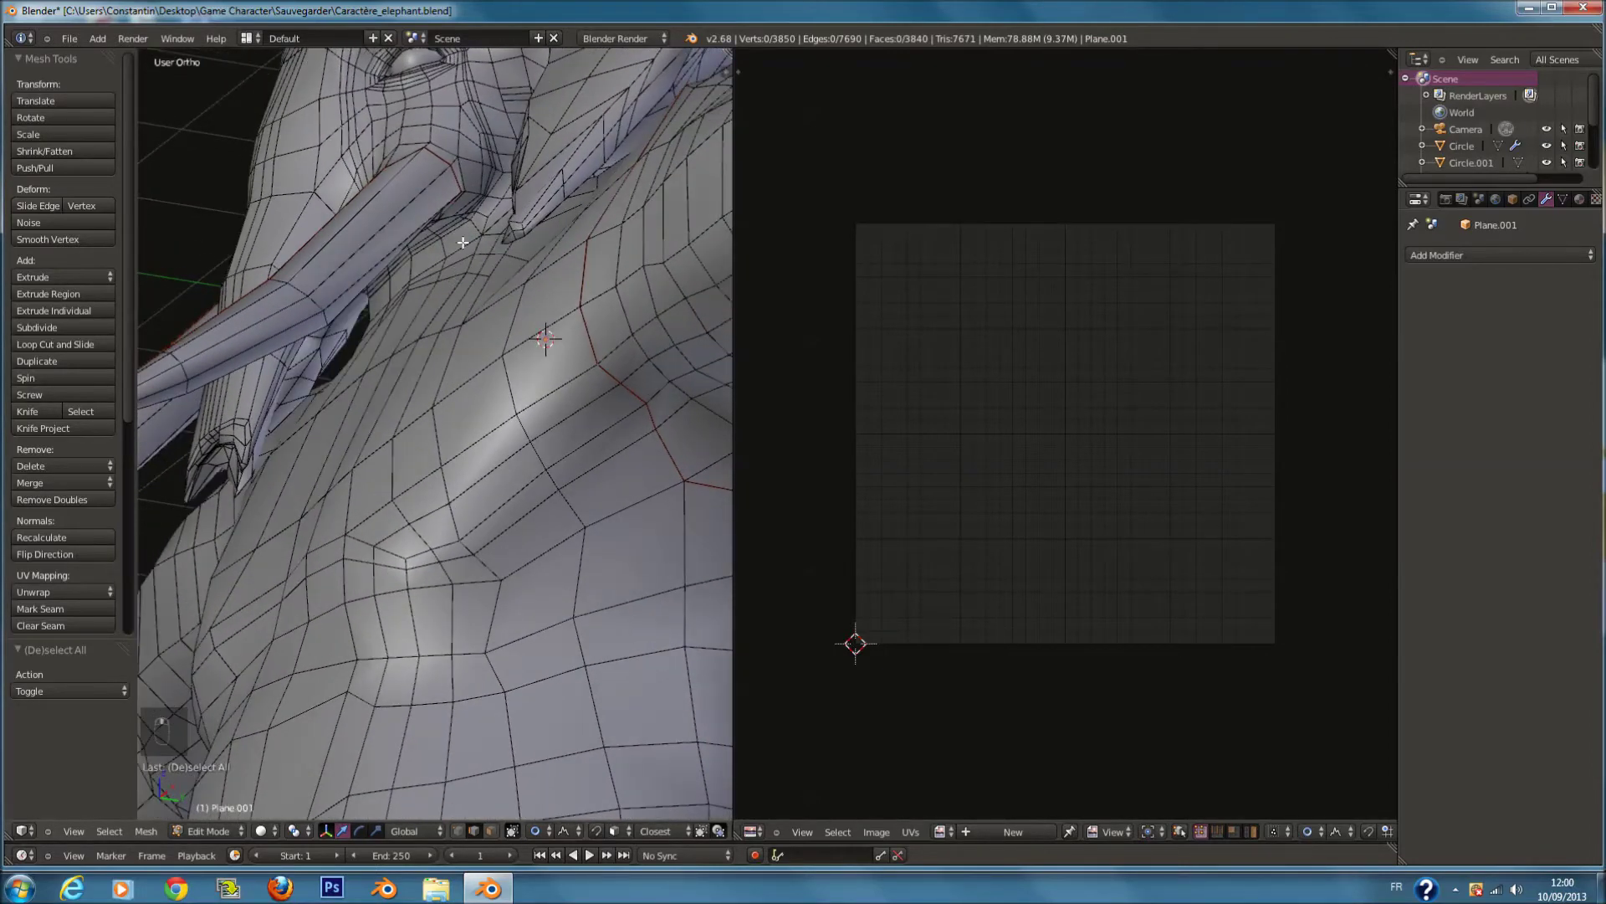
{"action": "middle_click_drag", "start_coordinate": [509, 233], "coordinate": [375, 341]}
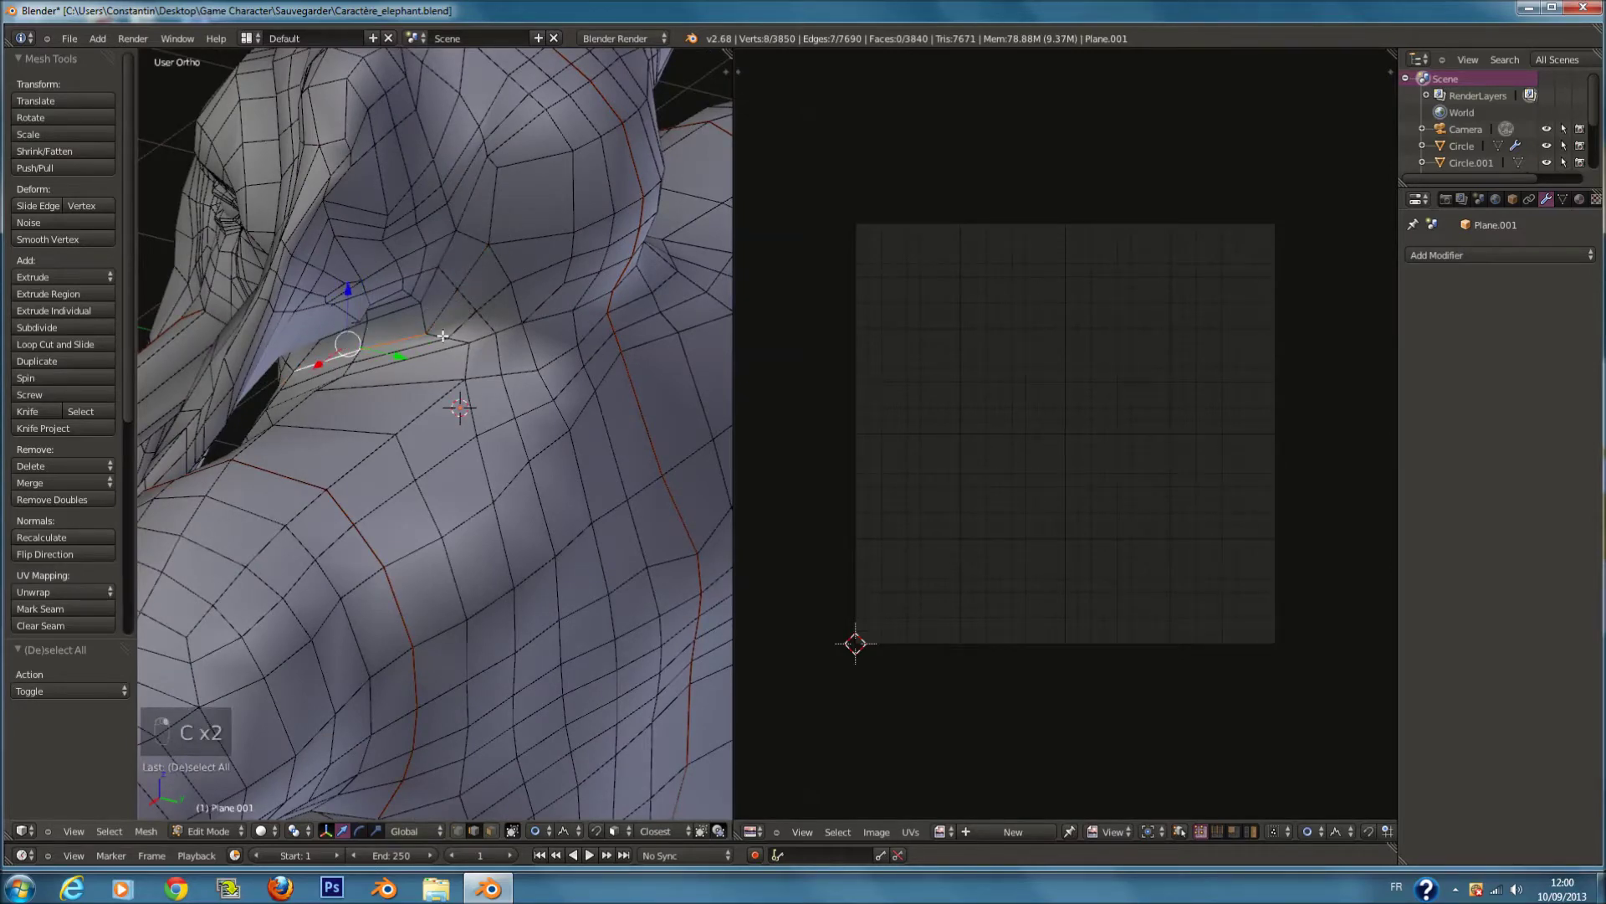
{"action": "middle_click_drag", "start_coordinate": [462, 340], "coordinate": [424, 347]}
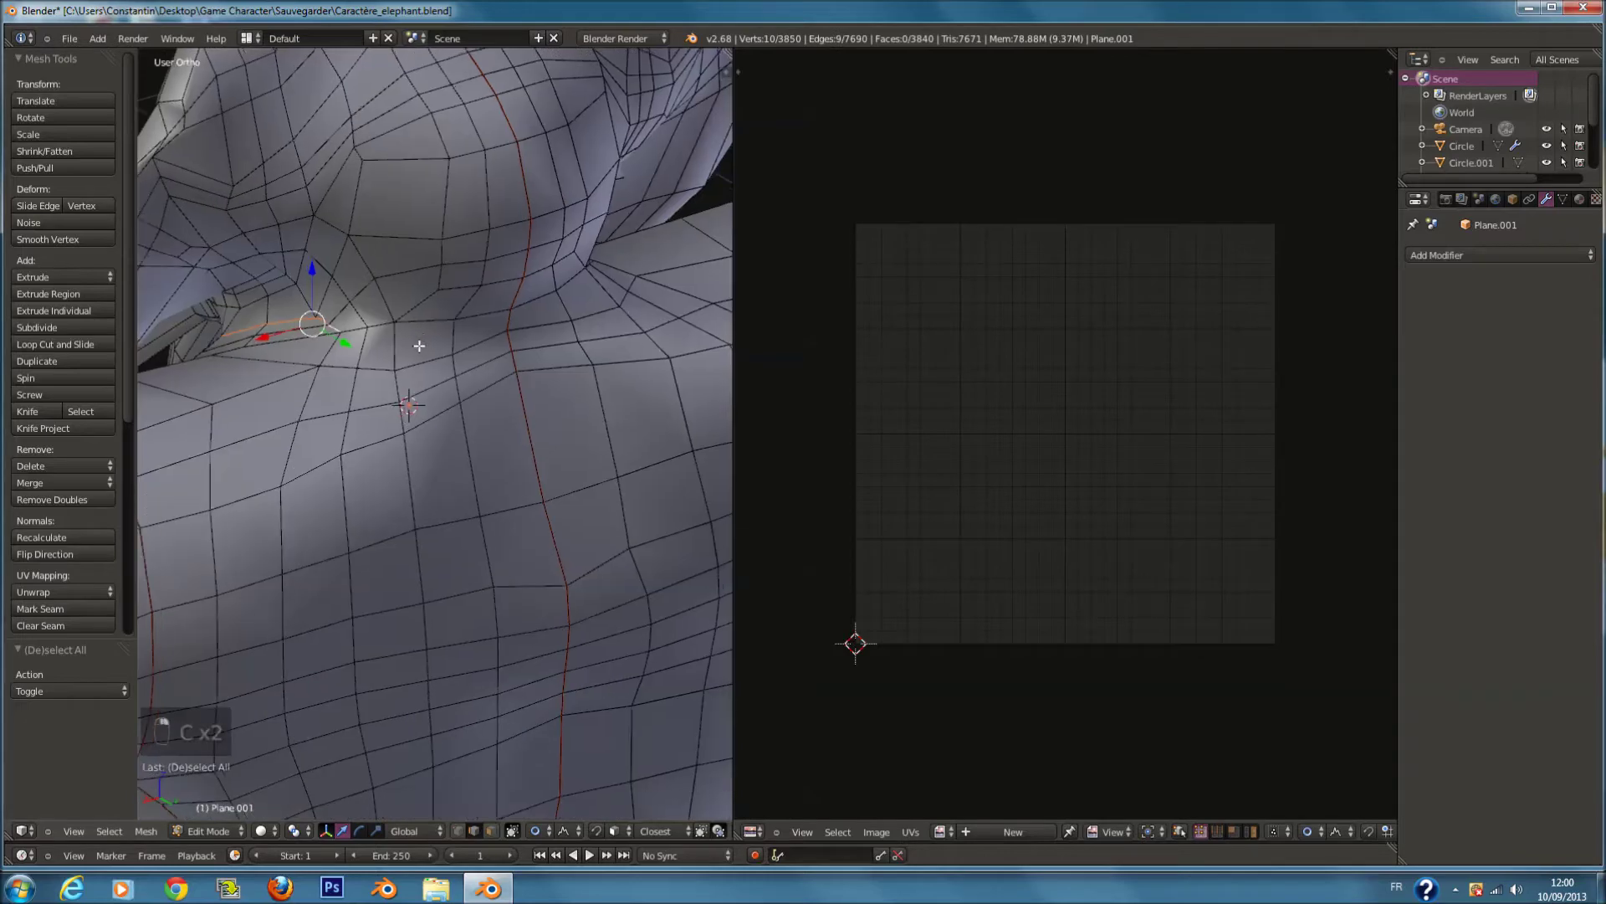
Step: Continue the neck edge selection across the back and deselect the stray edges, using circle select in wireframe display
{"action": "mouse_move", "coordinate": [357, 344]}
{"action": "middle_mouse_down"}
{"action": "mouse_move", "coordinate": [361, 504]}
{"action": "mouse_move", "coordinate": [289, 485]}
{"action": "middle_mouse_up"}
{"action": "right_click", "coordinate": [279, 487]}
{"action": "key", "text": "z"}
{"action": "scroll", "coordinate": [280, 488], "scroll_direction": "down", "scroll_amount": 1}
{"action": "key", "text": "c"}
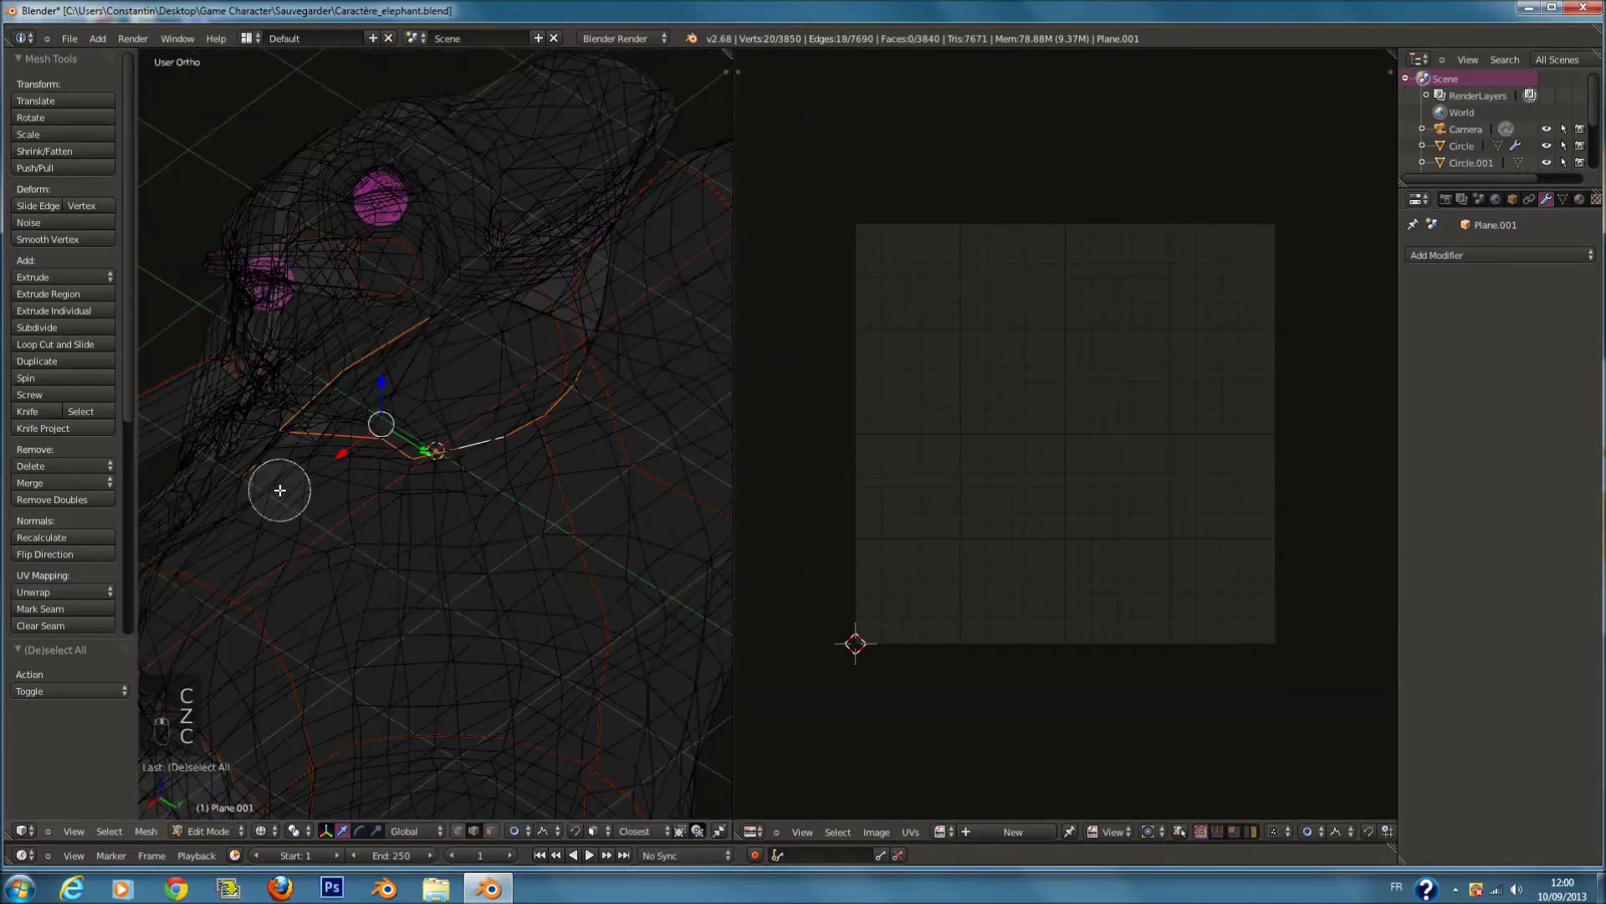
{"action": "middle_click", "coordinate": [264, 487]}
{"action": "right_click", "coordinate": [267, 487]}
{"action": "key", "text": "z"}
{"action": "middle_click_drag", "start_coordinate": [574, 441], "coordinate": [416, 426]}
{"action": "scroll", "coordinate": [415, 423], "scroll_direction": "up", "scroll_amount": 1}
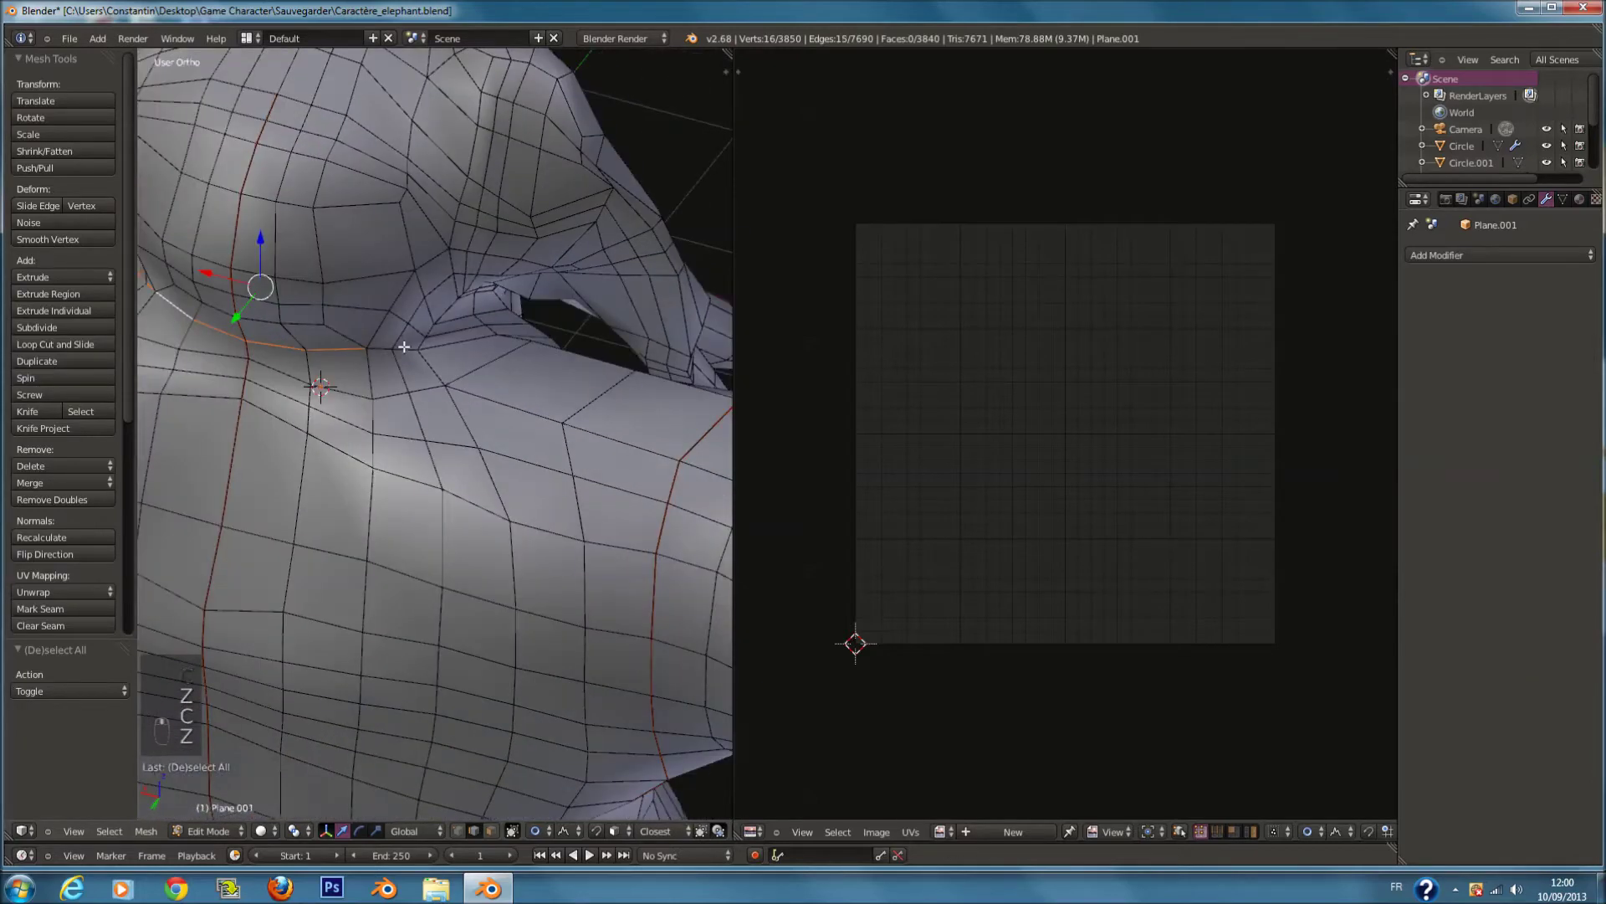
Step: Complete the edge selection around the other side of the neck, mark it as a seam and clear the selection
{"action": "middle_click_drag", "start_coordinate": [514, 355], "coordinate": [261, 293]}
{"action": "middle_click_drag", "start_coordinate": [397, 290], "coordinate": [566, 307]}
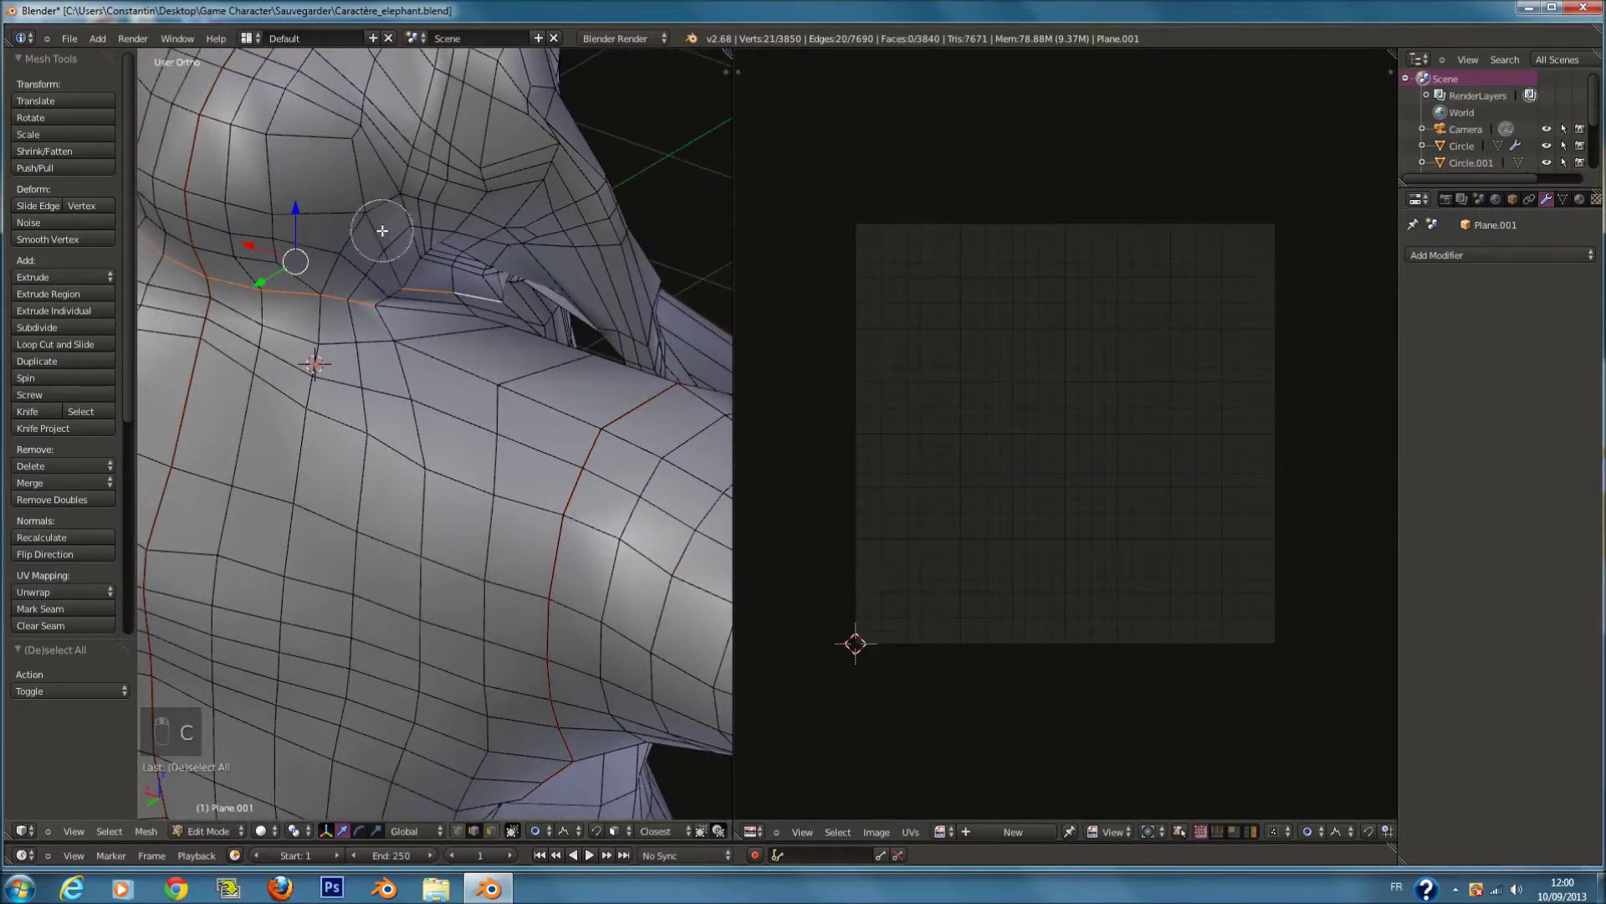
{"action": "middle_click_drag", "start_coordinate": [373, 307], "coordinate": [589, 321]}
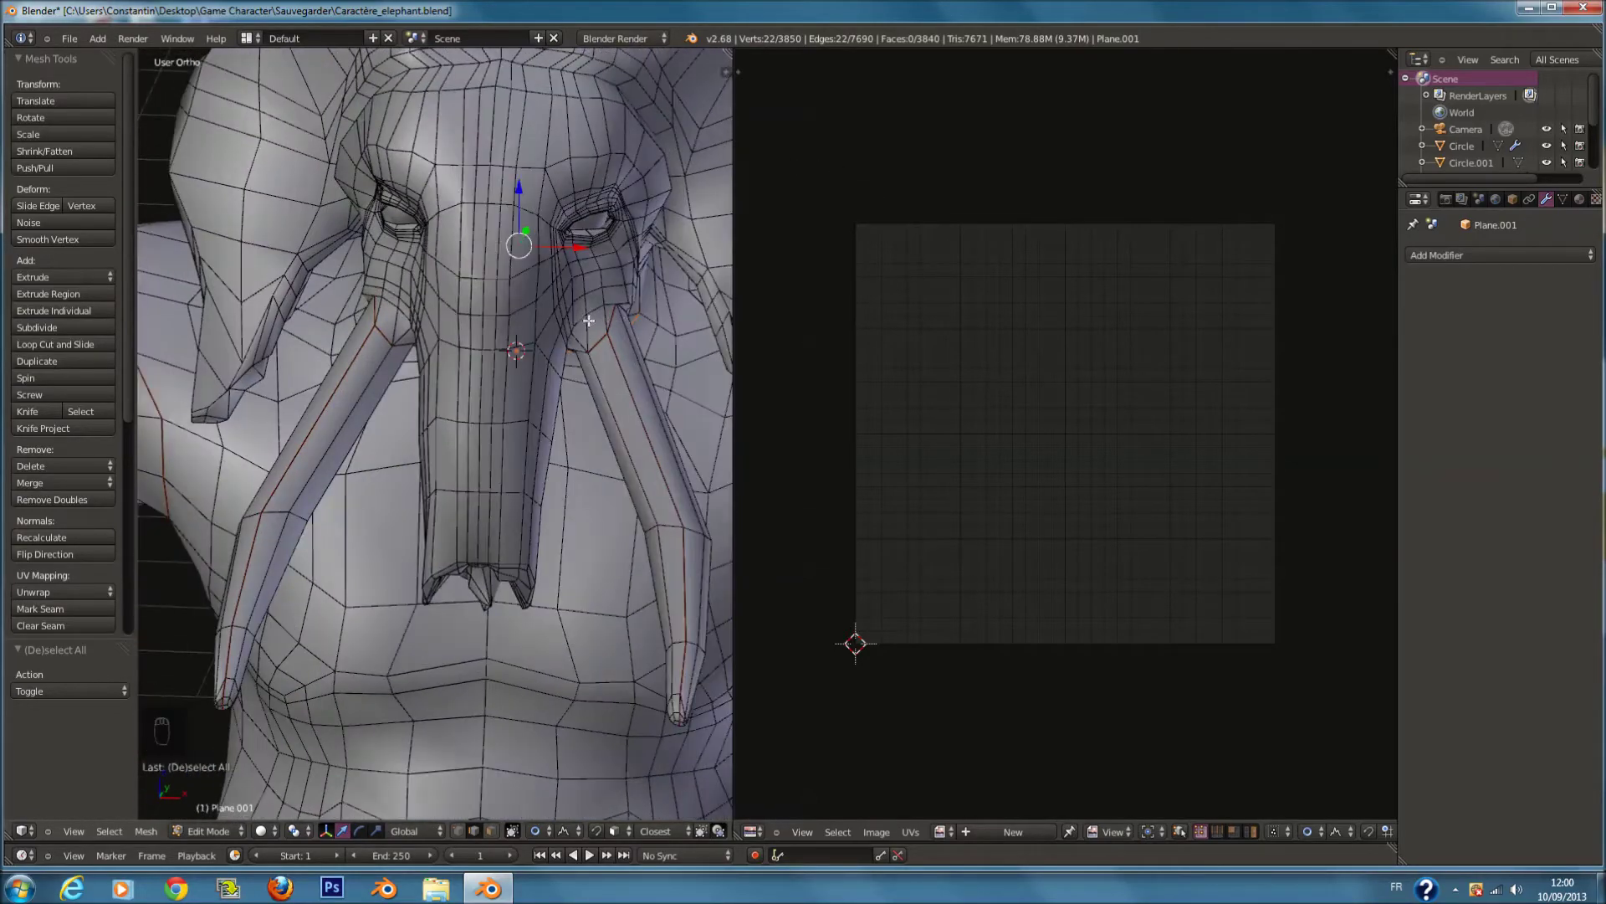
{"action": "left_click", "coordinate": [589, 320]}
{"action": "scroll", "coordinate": [586, 418], "scroll_direction": "down", "scroll_amount": 6}
{"action": "key", "text": "a"}
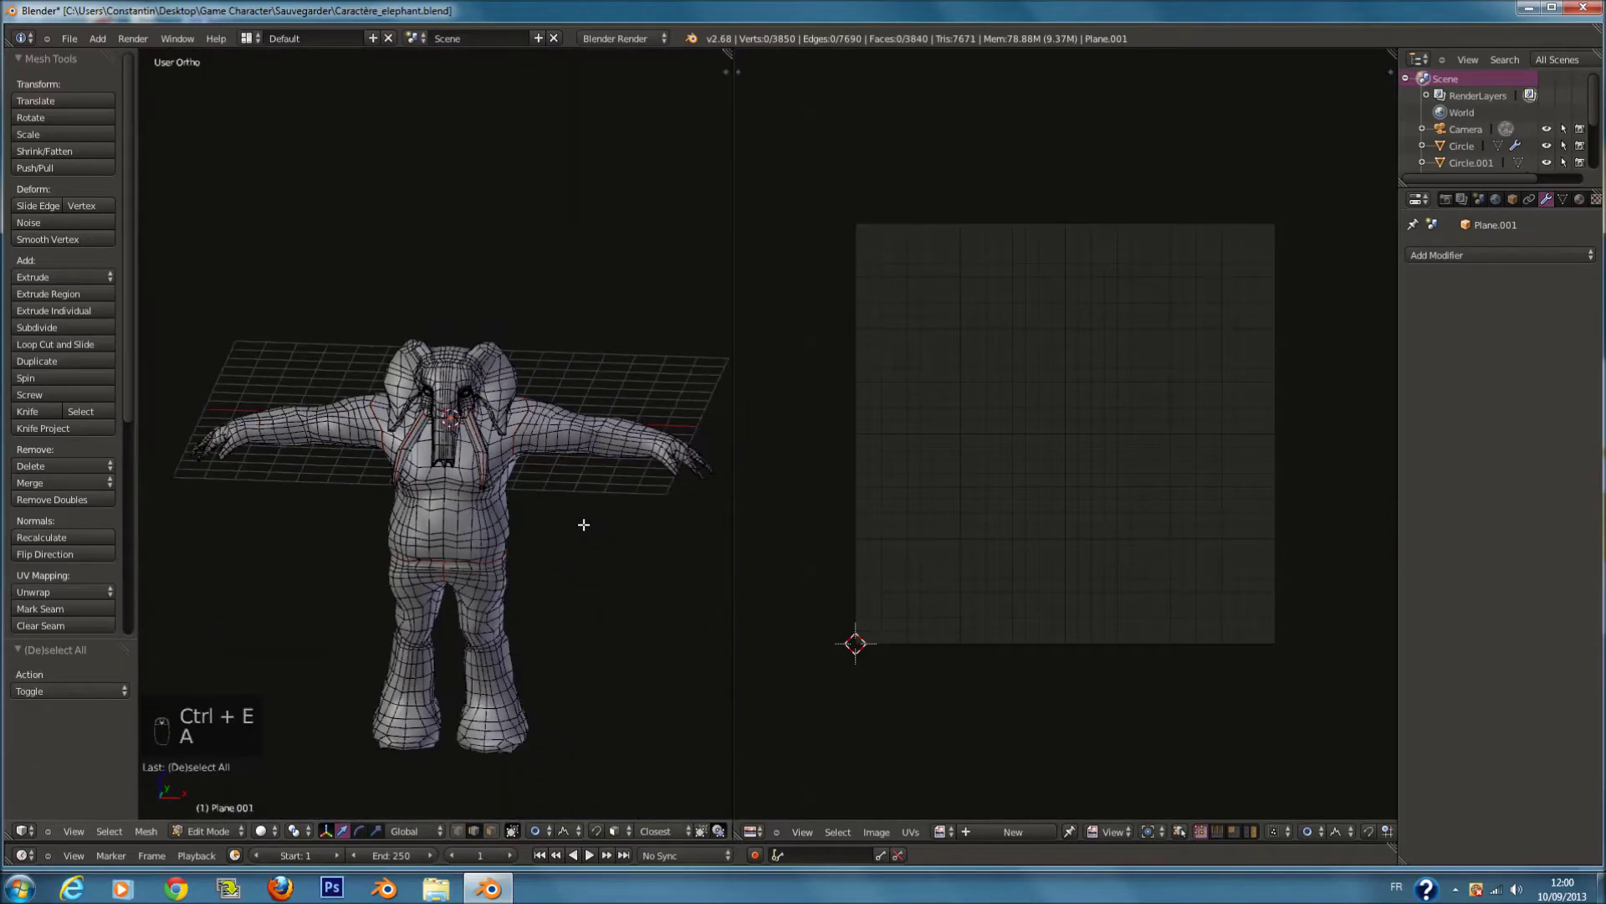
Step: Select the vertical edge loops running down the back of both legs
{"action": "scroll", "coordinate": [569, 535], "scroll_direction": "down", "scroll_amount": 3, "text": "shift"}
{"action": "key", "text": "KP_1"}
{"action": "scroll", "coordinate": [510, 556], "scroll_direction": "down", "scroll_amount": 1, "text": "shift"}
{"action": "scroll", "coordinate": [579, 558], "scroll_direction": "up", "scroll_amount": 4}
{"action": "middle_click_drag", "start_coordinate": [577, 563], "coordinate": [313, 583]}
{"action": "right_click", "coordinate": [315, 585], "text": "alt"}
{"action": "scroll", "coordinate": [421, 544], "scroll_direction": "down", "scroll_amount": 3}
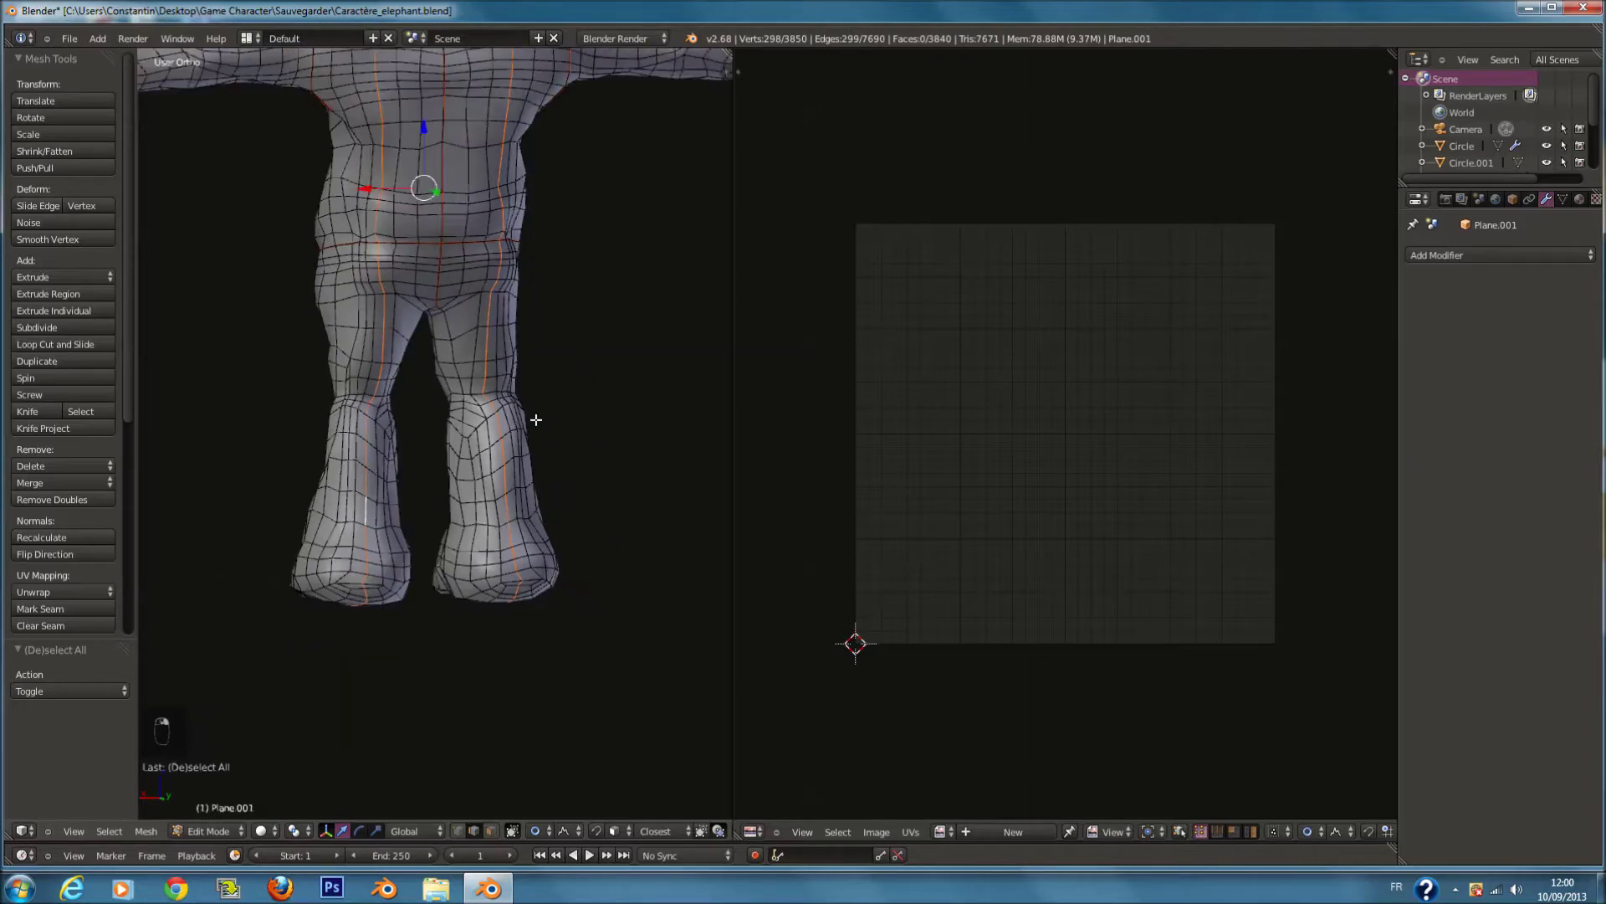
{"action": "key", "text": "KP_1"}
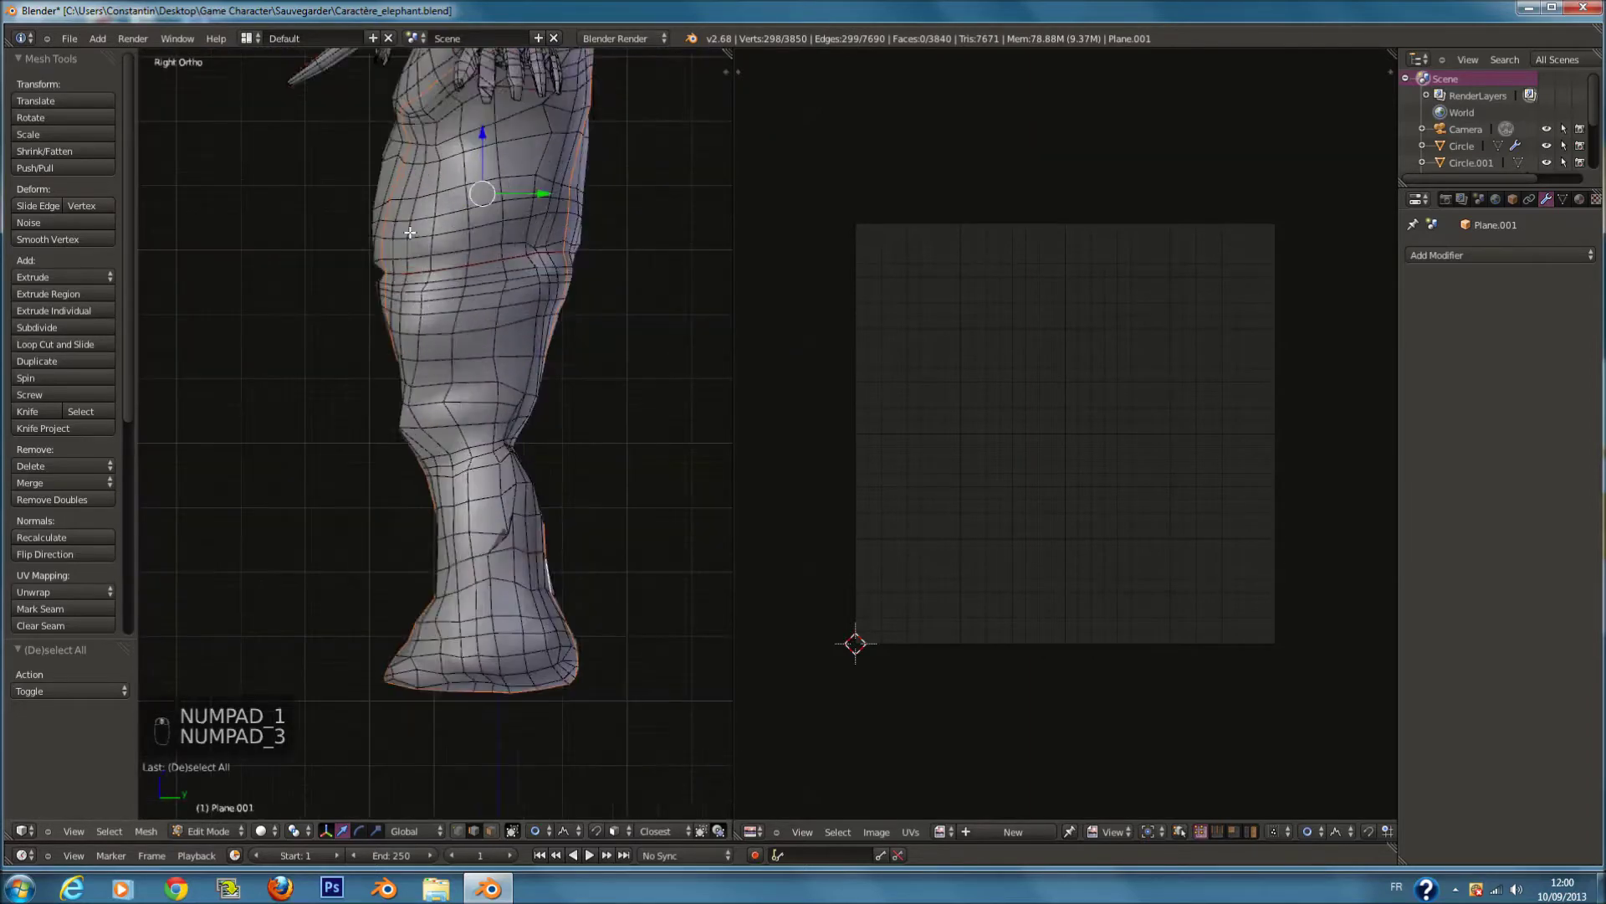
Step: Deselect the loop edges on the upper body and leg fronts, and mark the rear leg edges as a seam
{"action": "key", "text": "z"}
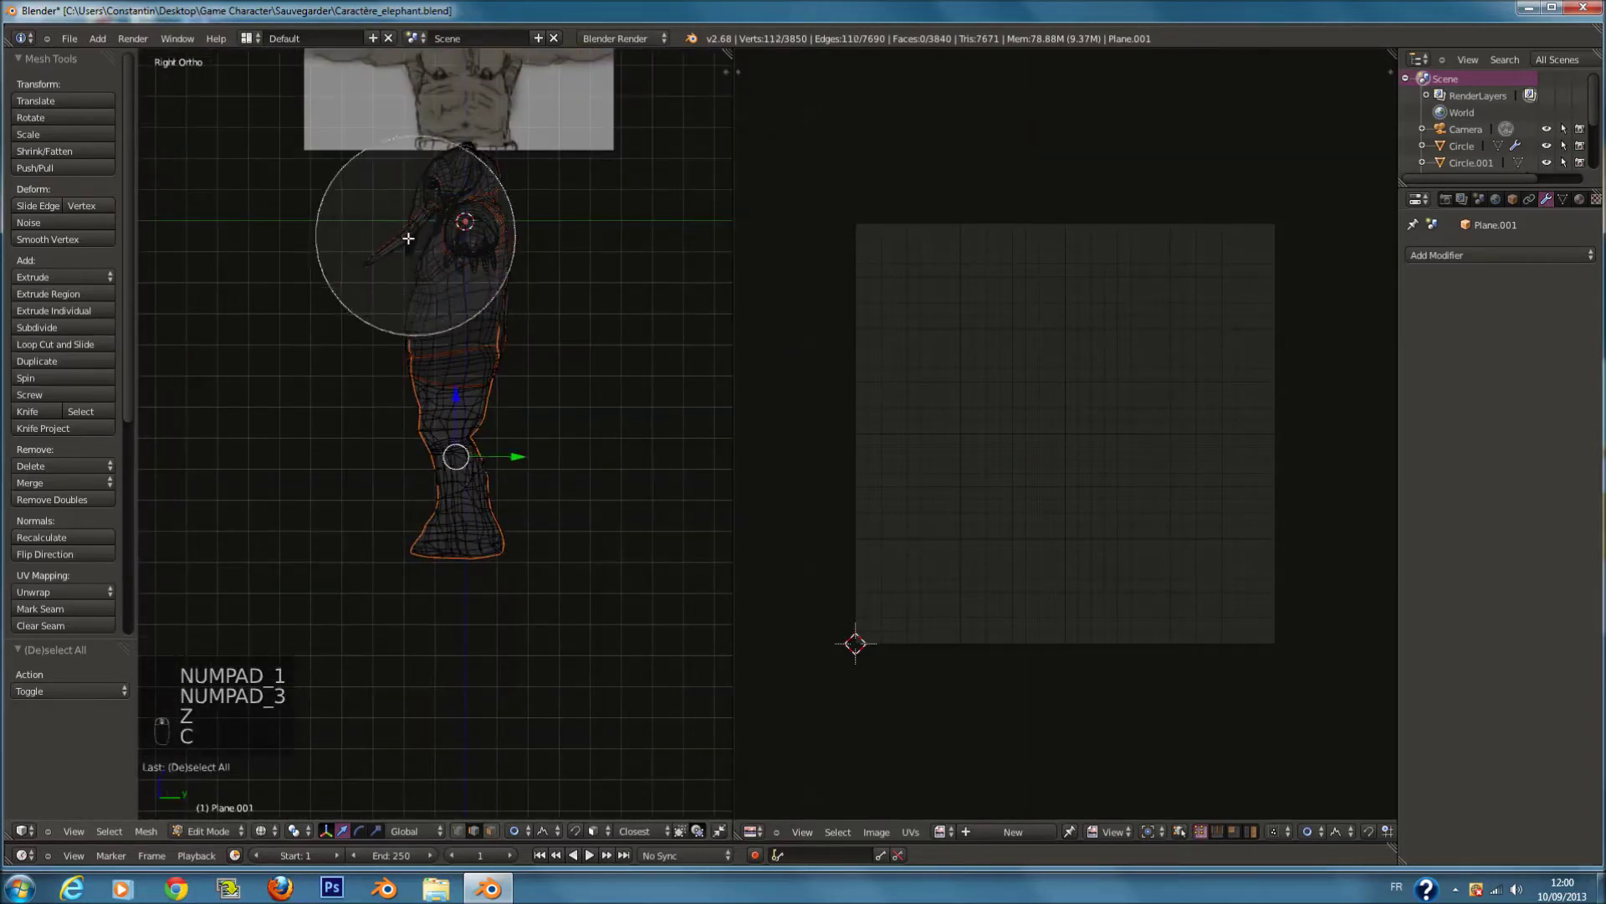
{"action": "mouse_move", "coordinate": [366, 276]}
{"action": "middle_mouse_down"}
{"action": "mouse_move", "coordinate": [331, 505]}
{"action": "mouse_move", "coordinate": [359, 560]}
{"action": "mouse_move", "coordinate": [339, 456]}
{"action": "mouse_move", "coordinate": [423, 478]}
{"action": "mouse_move", "coordinate": [434, 459]}
{"action": "mouse_move", "coordinate": [402, 436]}
{"action": "mouse_move", "coordinate": [352, 491]}
{"action": "mouse_move", "coordinate": [373, 379]}
{"action": "mouse_move", "coordinate": [375, 475]}
{"action": "middle_mouse_up"}
{"action": "right_click", "coordinate": [376, 473]}
{"action": "scroll", "coordinate": [383, 476], "scroll_direction": "up", "scroll_amount": 3}
{"action": "key", "text": "z"}
{"action": "key", "text": "c"}
{"action": "mouse_move", "coordinate": [328, 118]}
{"action": "middle_mouse_down"}
{"action": "mouse_move", "coordinate": [553, 97]}
{"action": "mouse_move", "coordinate": [550, 113]}
{"action": "middle_mouse_up"}
{"action": "right_click", "coordinate": [549, 113]}
{"action": "mouse_move", "coordinate": [592, 330]}
{"action": "middle_mouse_down"}
{"action": "mouse_move", "coordinate": [656, 394]}
{"action": "mouse_move", "coordinate": [762, 383]}
{"action": "mouse_move", "coordinate": [469, 397]}
{"action": "middle_mouse_up"}
{"action": "key", "text": "ctrl+e"}
{"action": "left_click", "coordinate": [552, 237]}
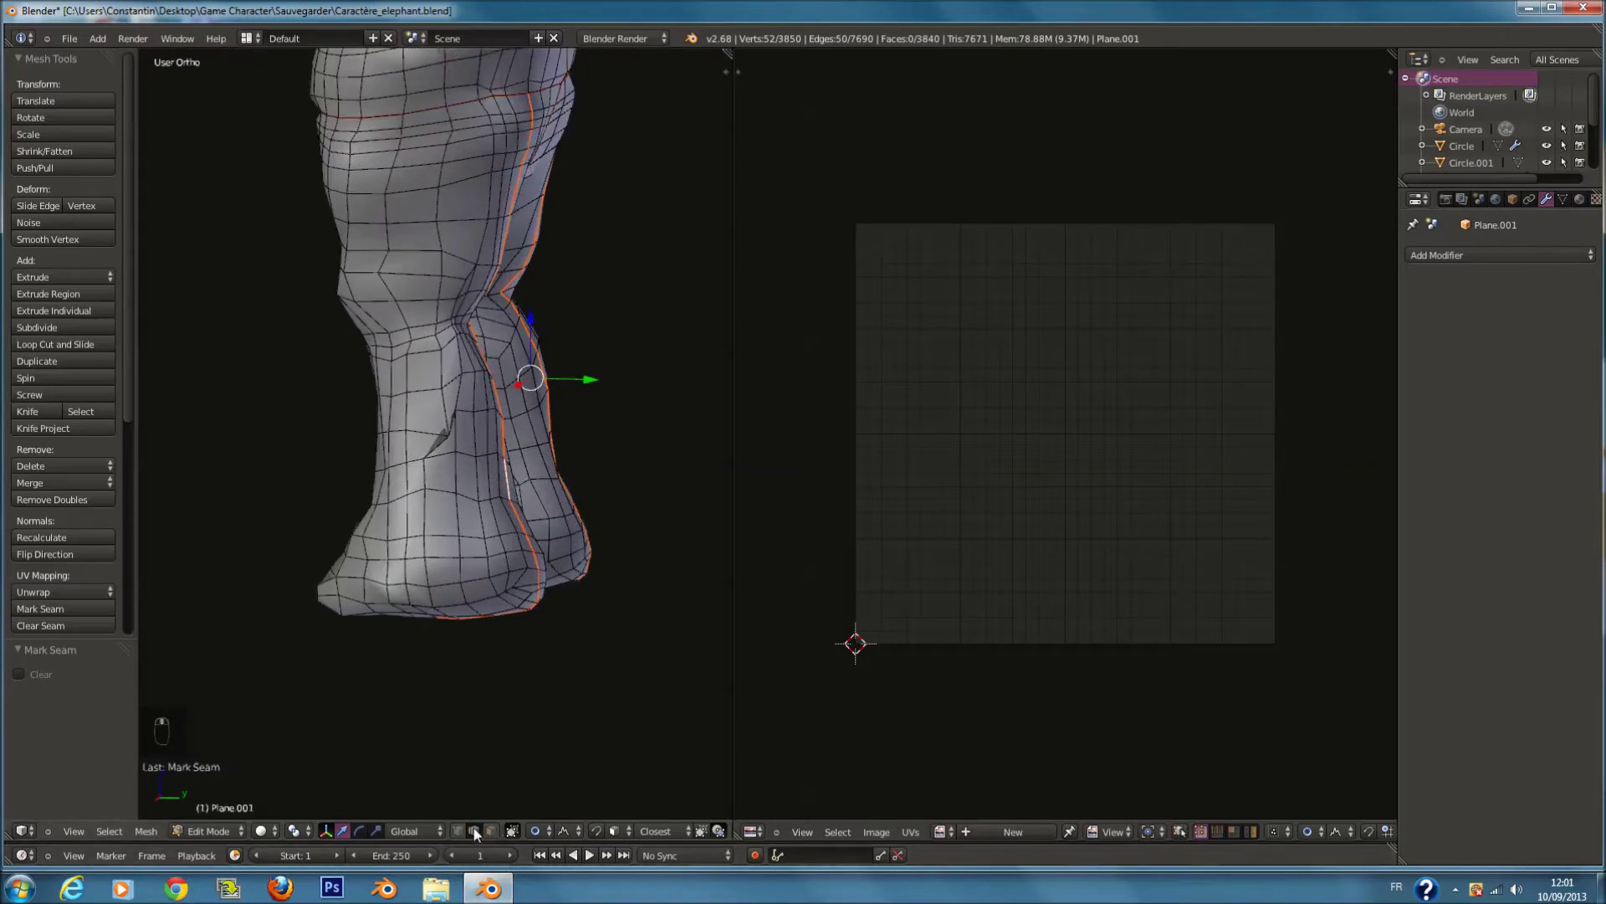
Step: Select the misplaced vertex on each lower leg, then try moving them and undo that move
{"action": "scroll", "coordinate": [471, 803], "scroll_direction": "up", "scroll_amount": 4}
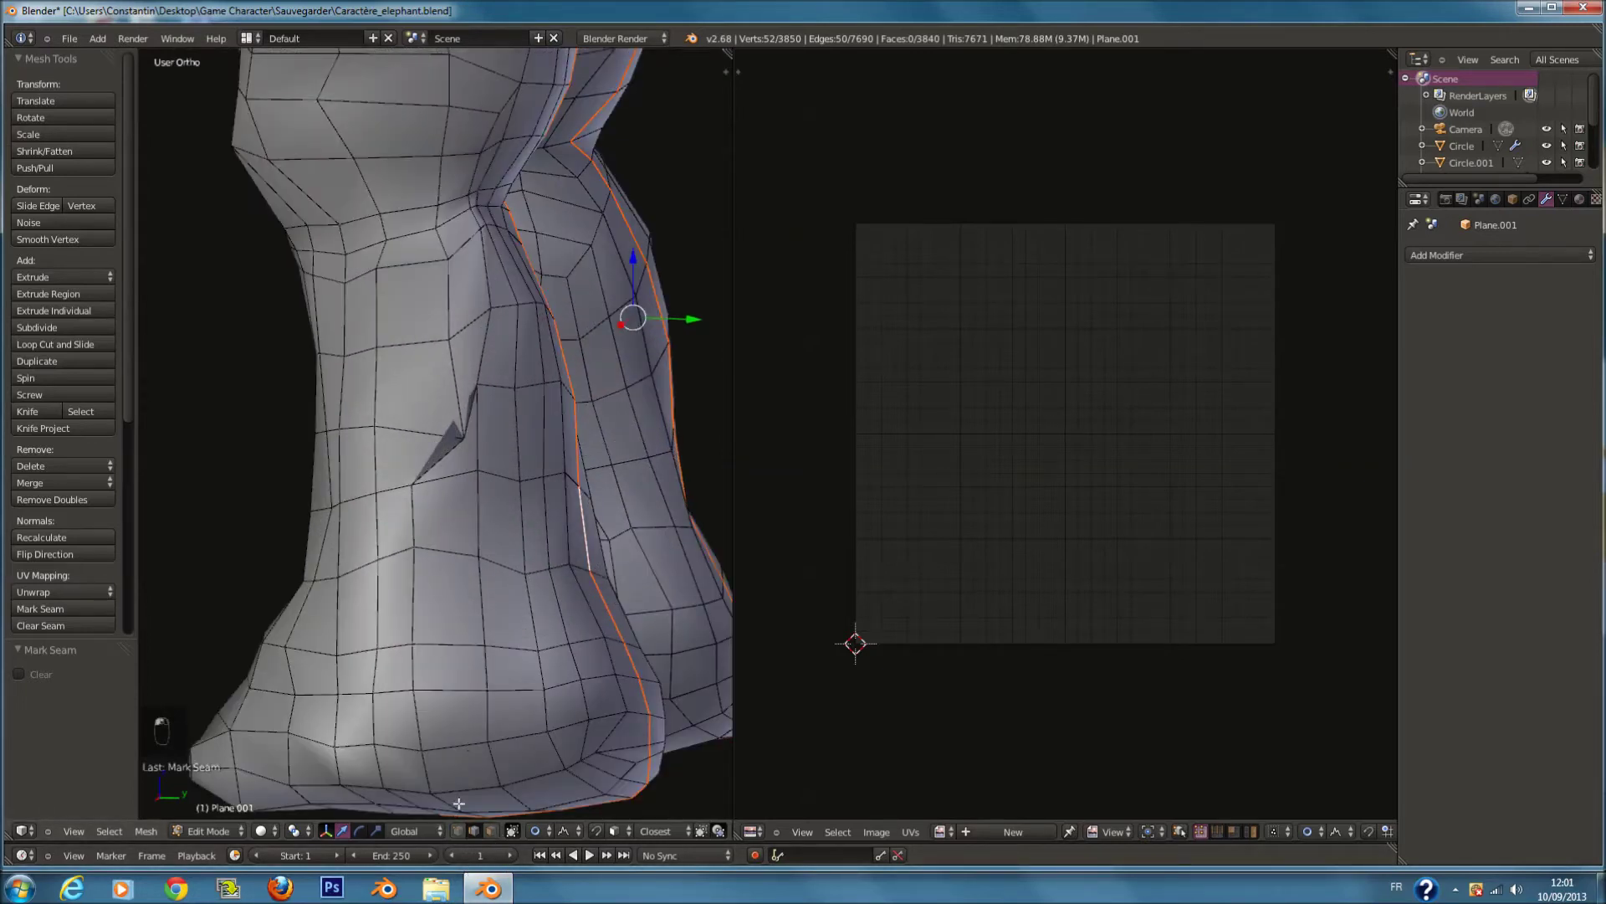
{"action": "key", "text": "z"}
{"action": "right_click", "coordinate": [462, 439]}
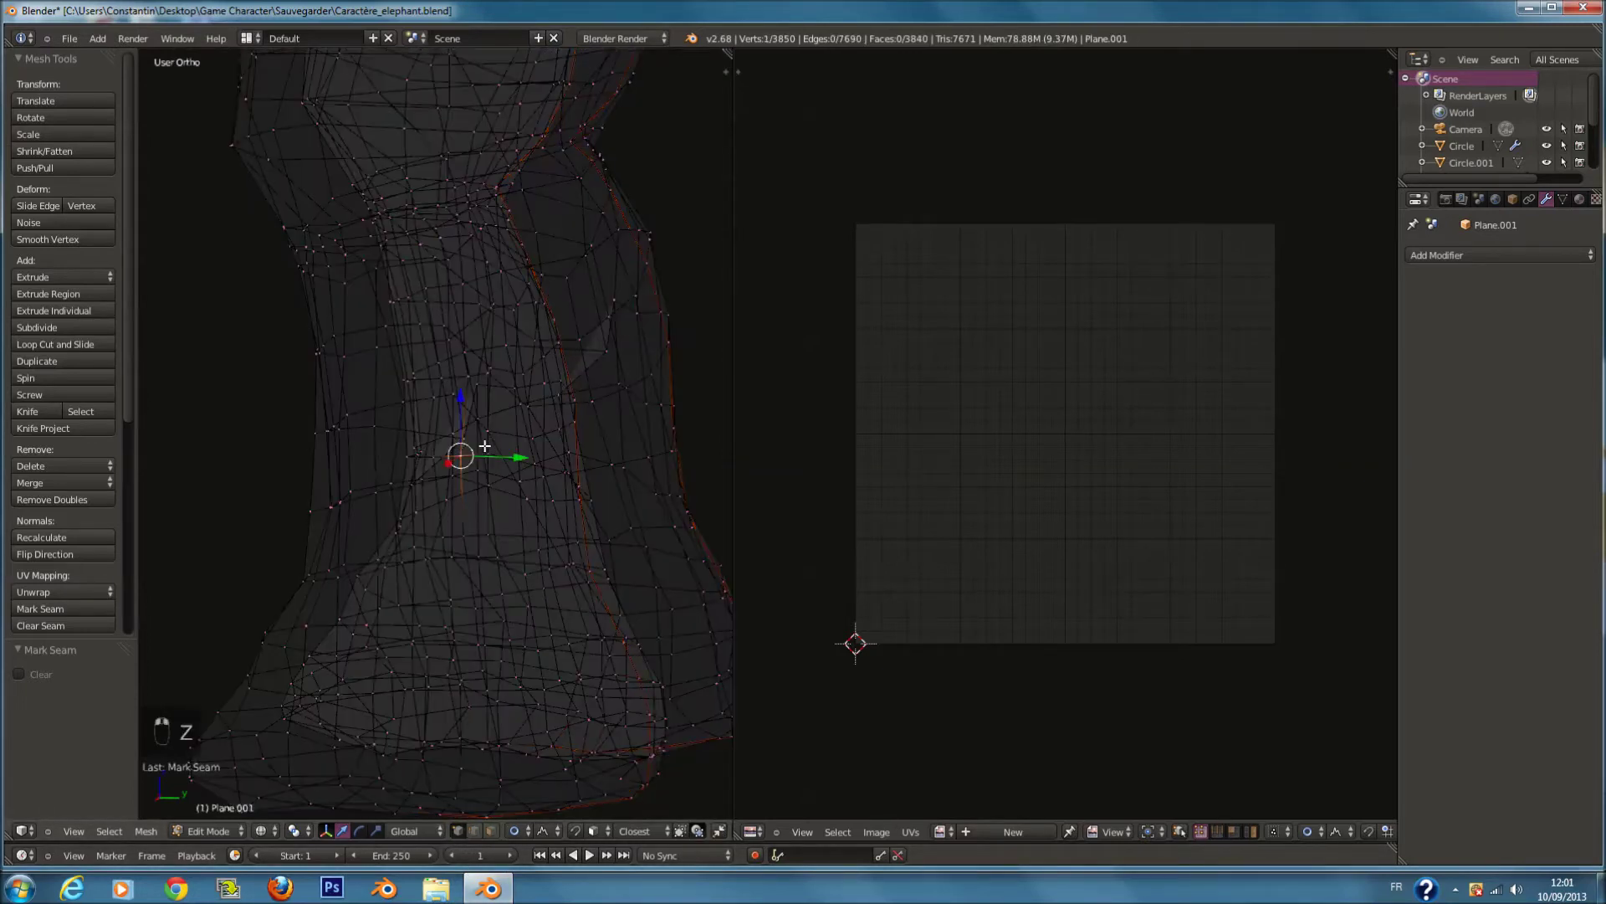
{"action": "key", "text": "z"}
{"action": "key", "text": "z"}
{"action": "middle_click_drag", "start_coordinate": [603, 439], "coordinate": [308, 462]}
{"action": "key", "text": "z"}
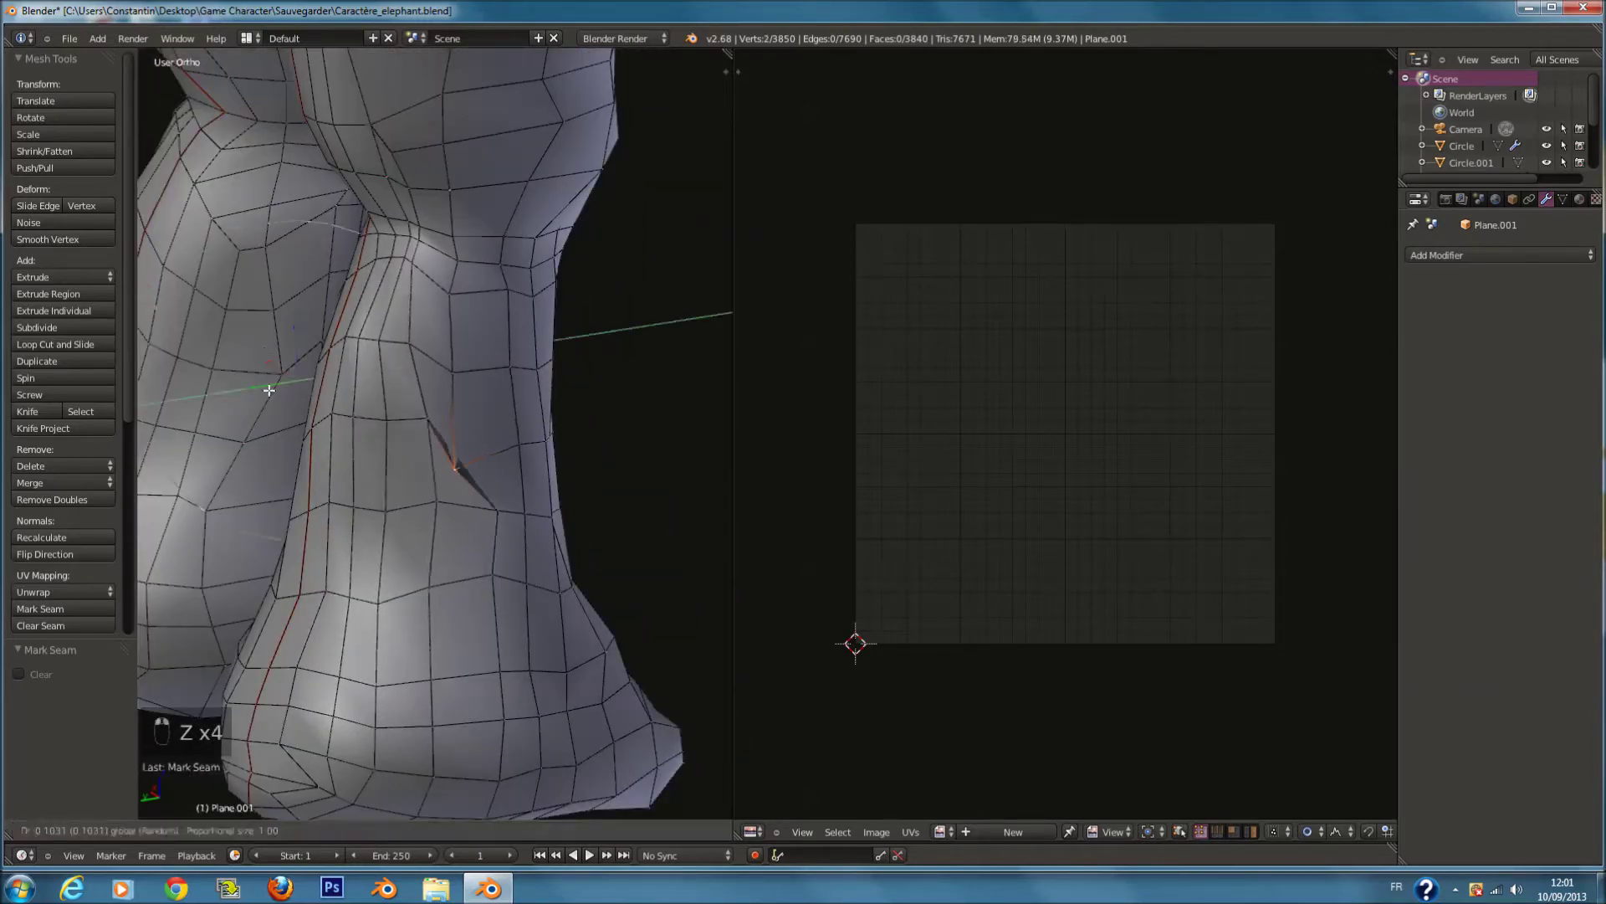
{"action": "key", "text": "ctrl+z"}
Step: Disable proportional editing and move the two misplaced lower-leg vertices along the Y axis to correct the dents
{"action": "left_click", "coordinate": [545, 833]}
{"action": "left_click", "coordinate": [541, 808]}
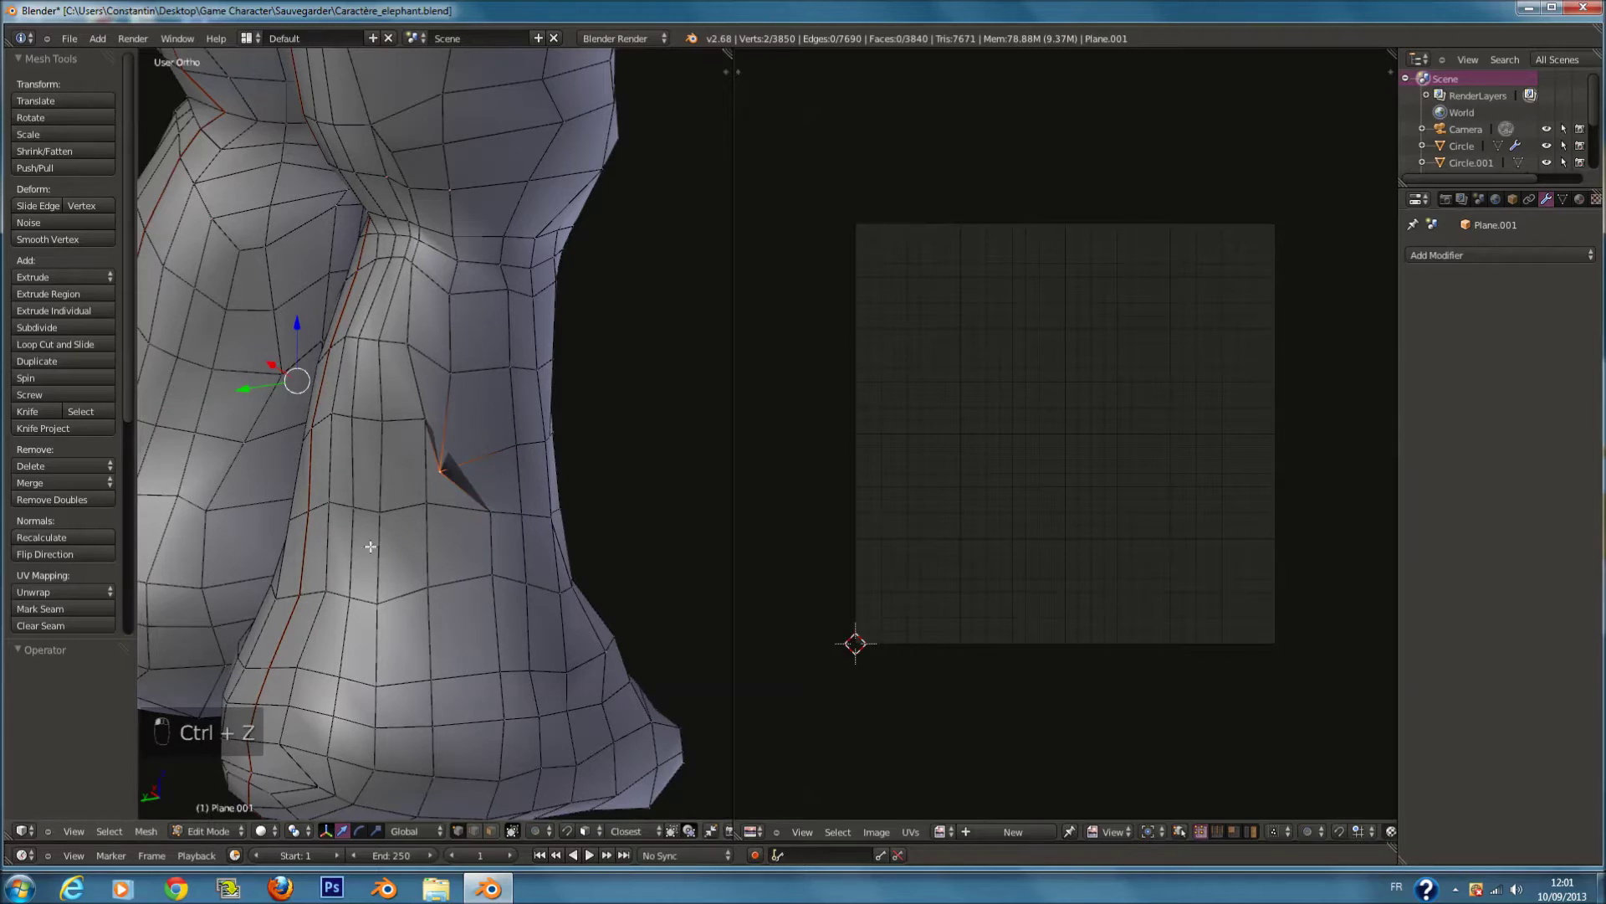
{"action": "mouse_move", "coordinate": [253, 384]}
{"action": "left_mouse_down"}
{"action": "mouse_move", "coordinate": [314, 375]}
{"action": "mouse_move", "coordinate": [333, 318]}
{"action": "left_mouse_up"}
{"action": "scroll", "coordinate": [333, 335], "scroll_direction": "down", "scroll_amount": 3}
Step: Save the scene over the existing Caractère_elephant.blend file from Object Mode and return to Edit Mode
{"action": "key", "text": "Tab"}
{"action": "key", "text": "ctrl+s"}
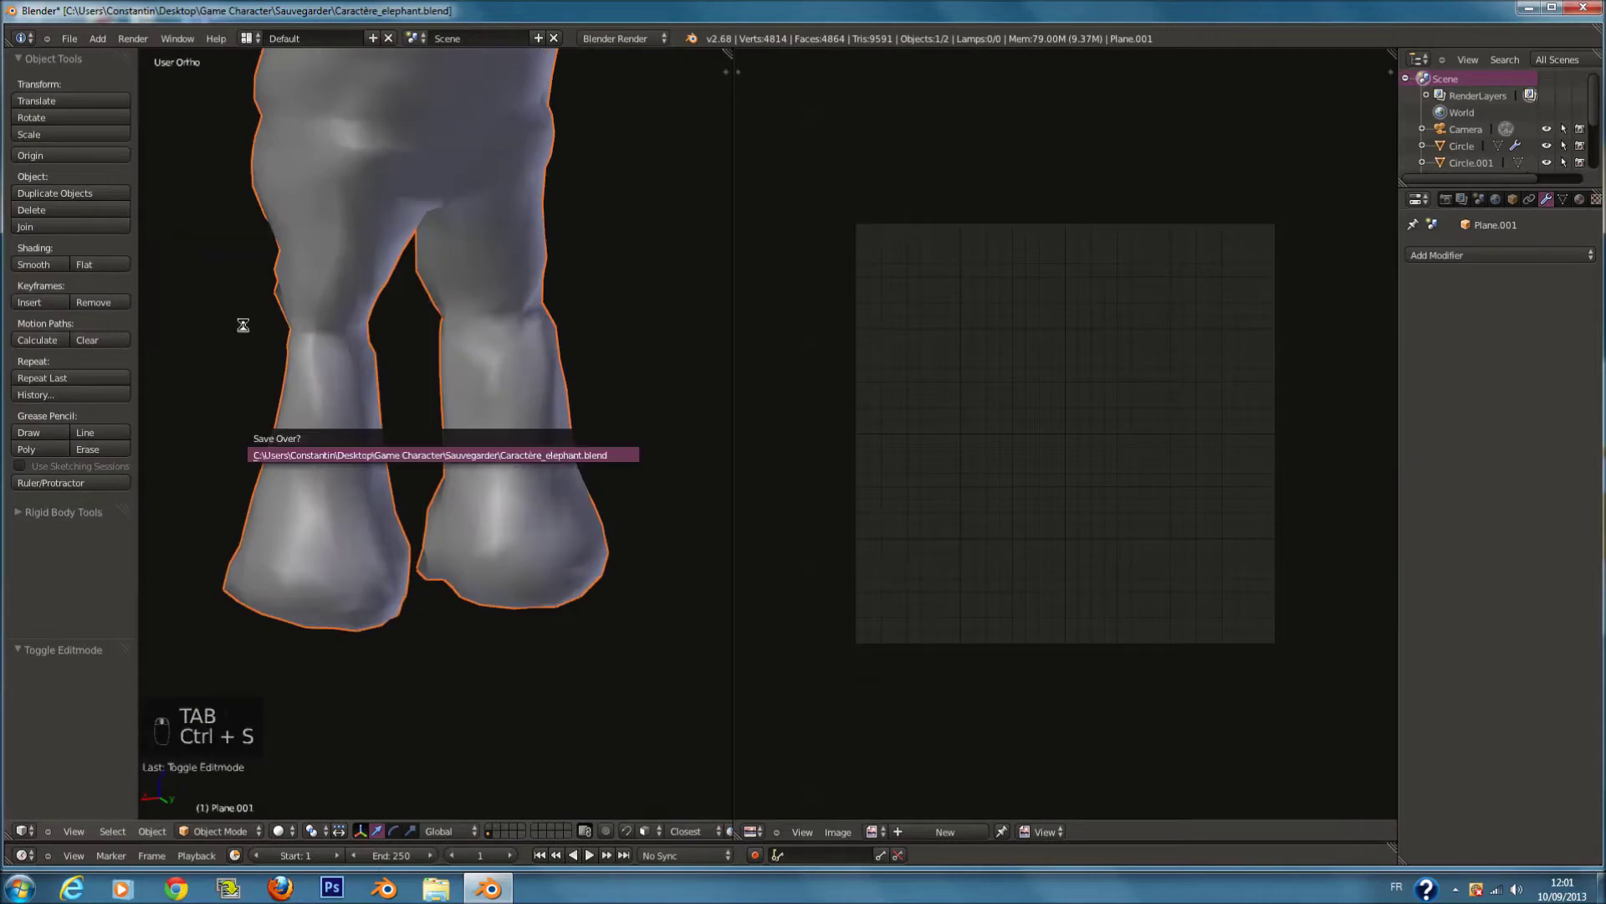
{"action": "left_click", "coordinate": [473, 458]}
{"action": "key", "text": "Tab"}
Step: Select the lengthwise edge loop along both of the character's arms in edge selection mode
{"action": "scroll", "coordinate": [638, 476], "scroll_direction": "down", "scroll_amount": 5}
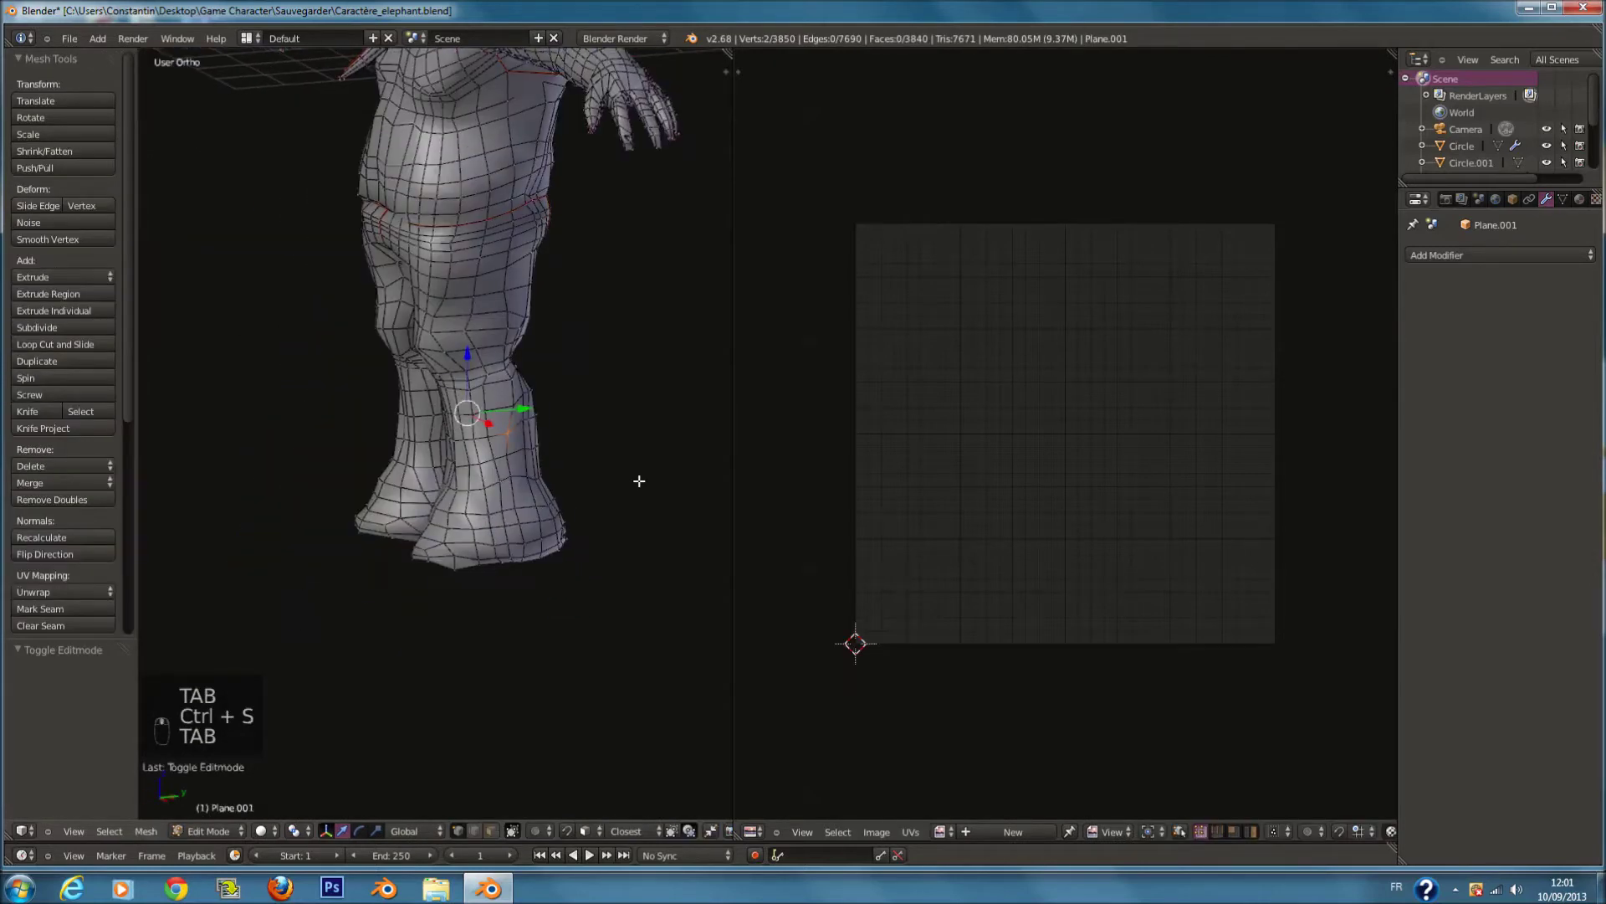
{"action": "scroll", "coordinate": [649, 455], "scroll_direction": "up", "scroll_amount": 5}
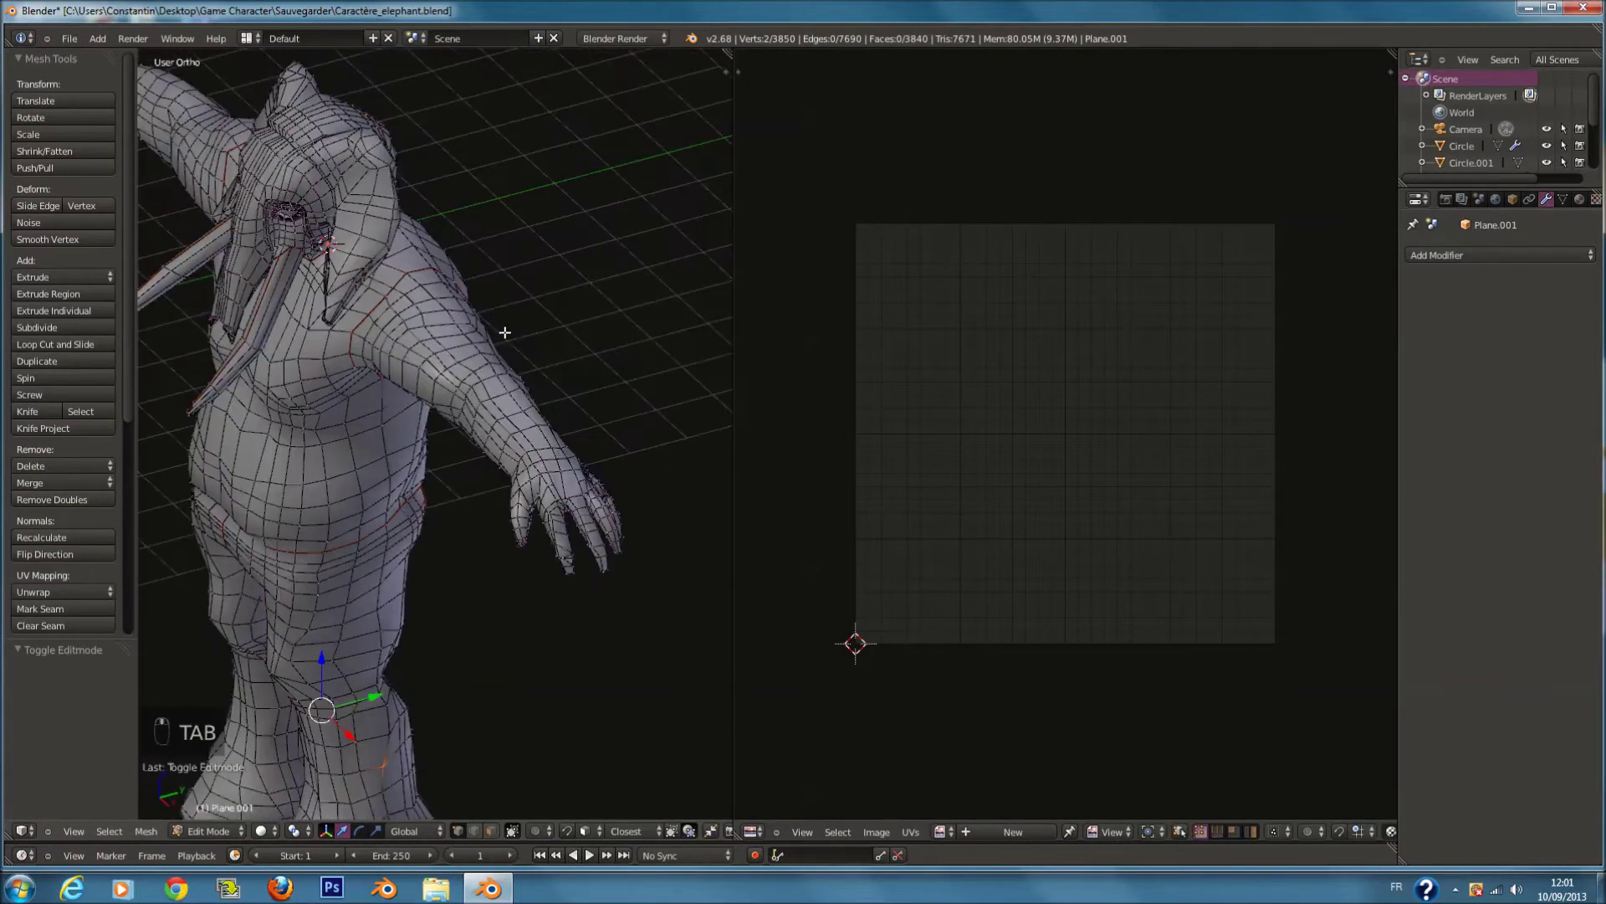
{"action": "scroll", "coordinate": [516, 382], "scroll_direction": "up", "scroll_amount": 3}
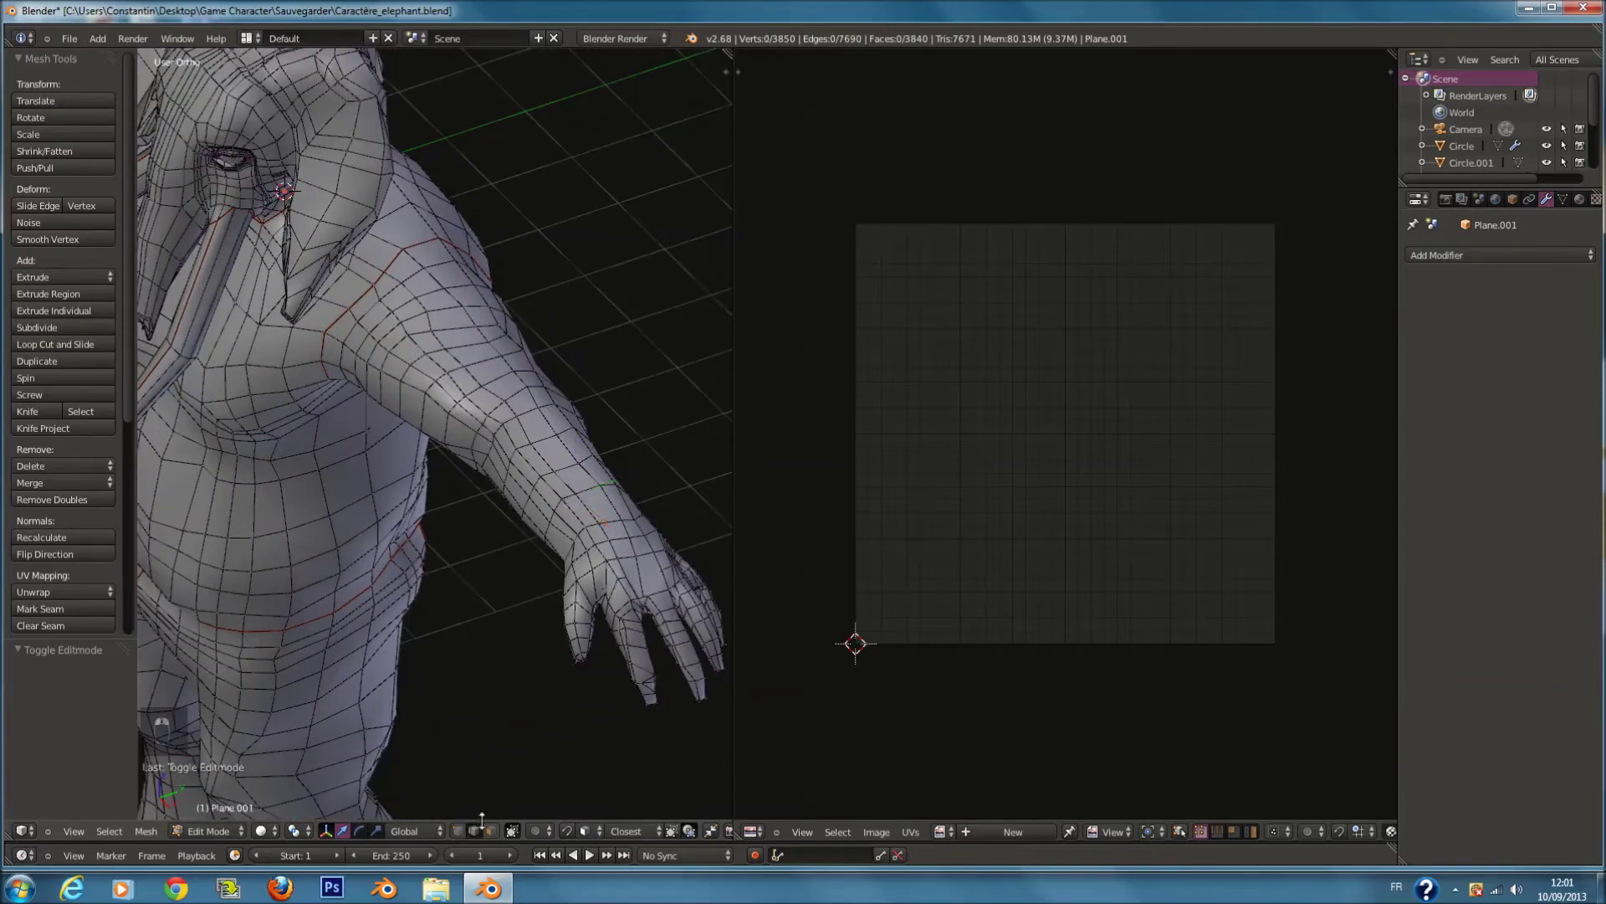
{"action": "right_click", "coordinate": [615, 523]}
{"action": "right_click", "coordinate": [611, 506], "text": "alt"}
{"action": "middle_click_drag", "start_coordinate": [589, 508], "coordinate": [269, 432]}
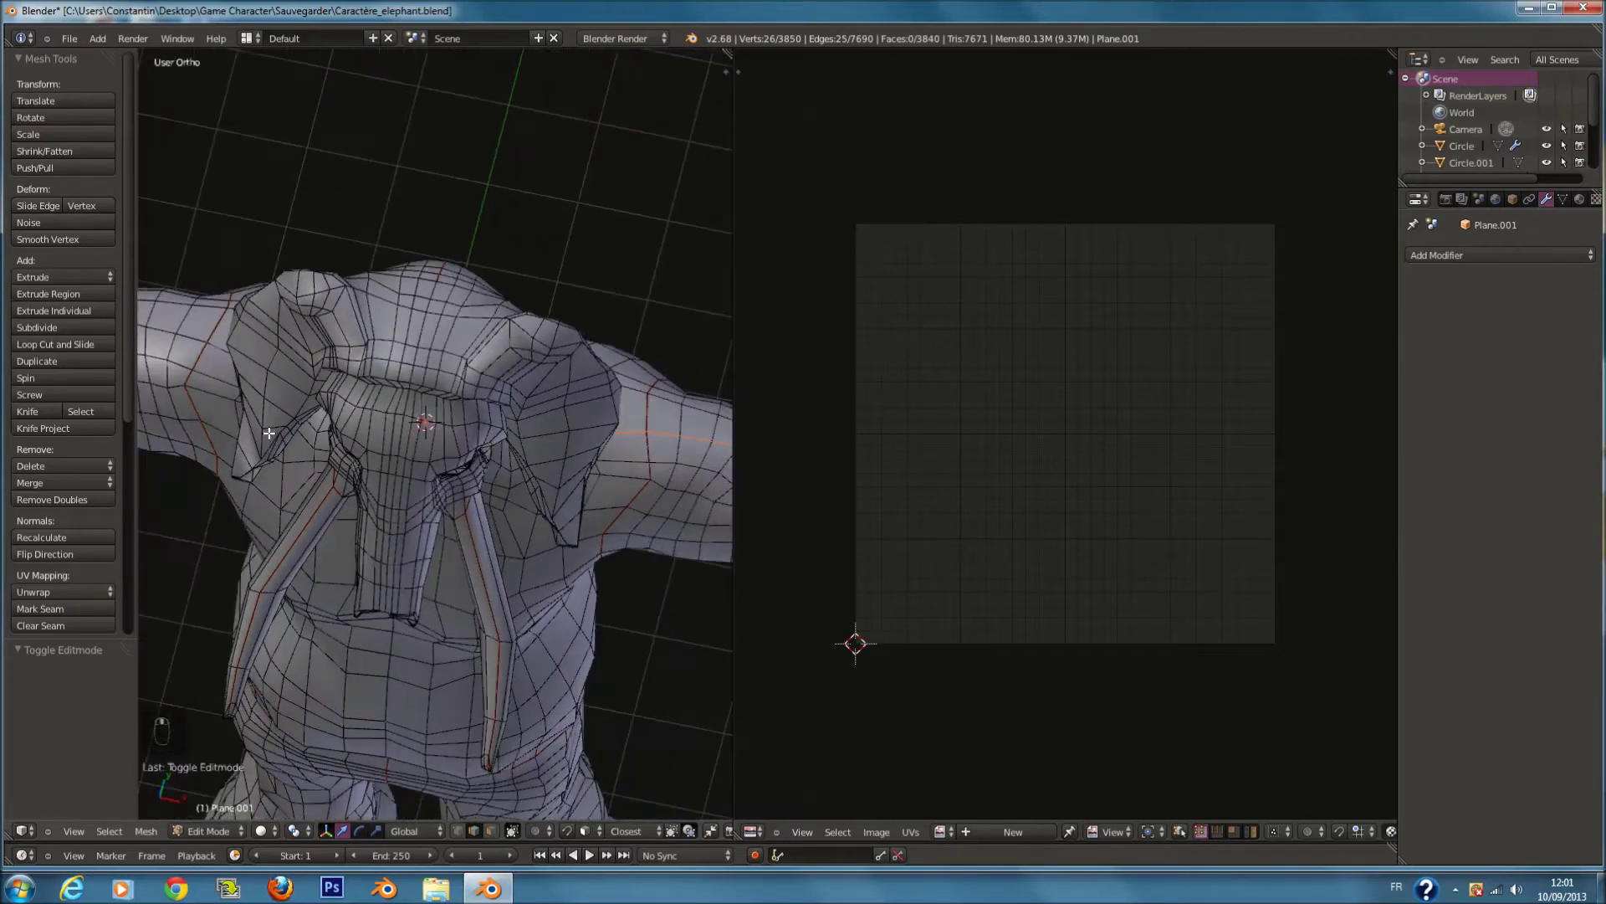
{"action": "right_click", "coordinate": [190, 341], "text": "alt+shift"}
{"action": "scroll", "coordinate": [201, 343], "scroll_direction": "down", "scroll_amount": 5}
{"action": "middle_click_drag", "start_coordinate": [318, 377], "coordinate": [495, 405]}
{"action": "scroll", "coordinate": [489, 385], "scroll_direction": "up", "scroll_amount": 4}
Step: Remove the surplus edges on the torso and head from the selected arm edge loops with circle select
{"action": "key", "text": "z"}
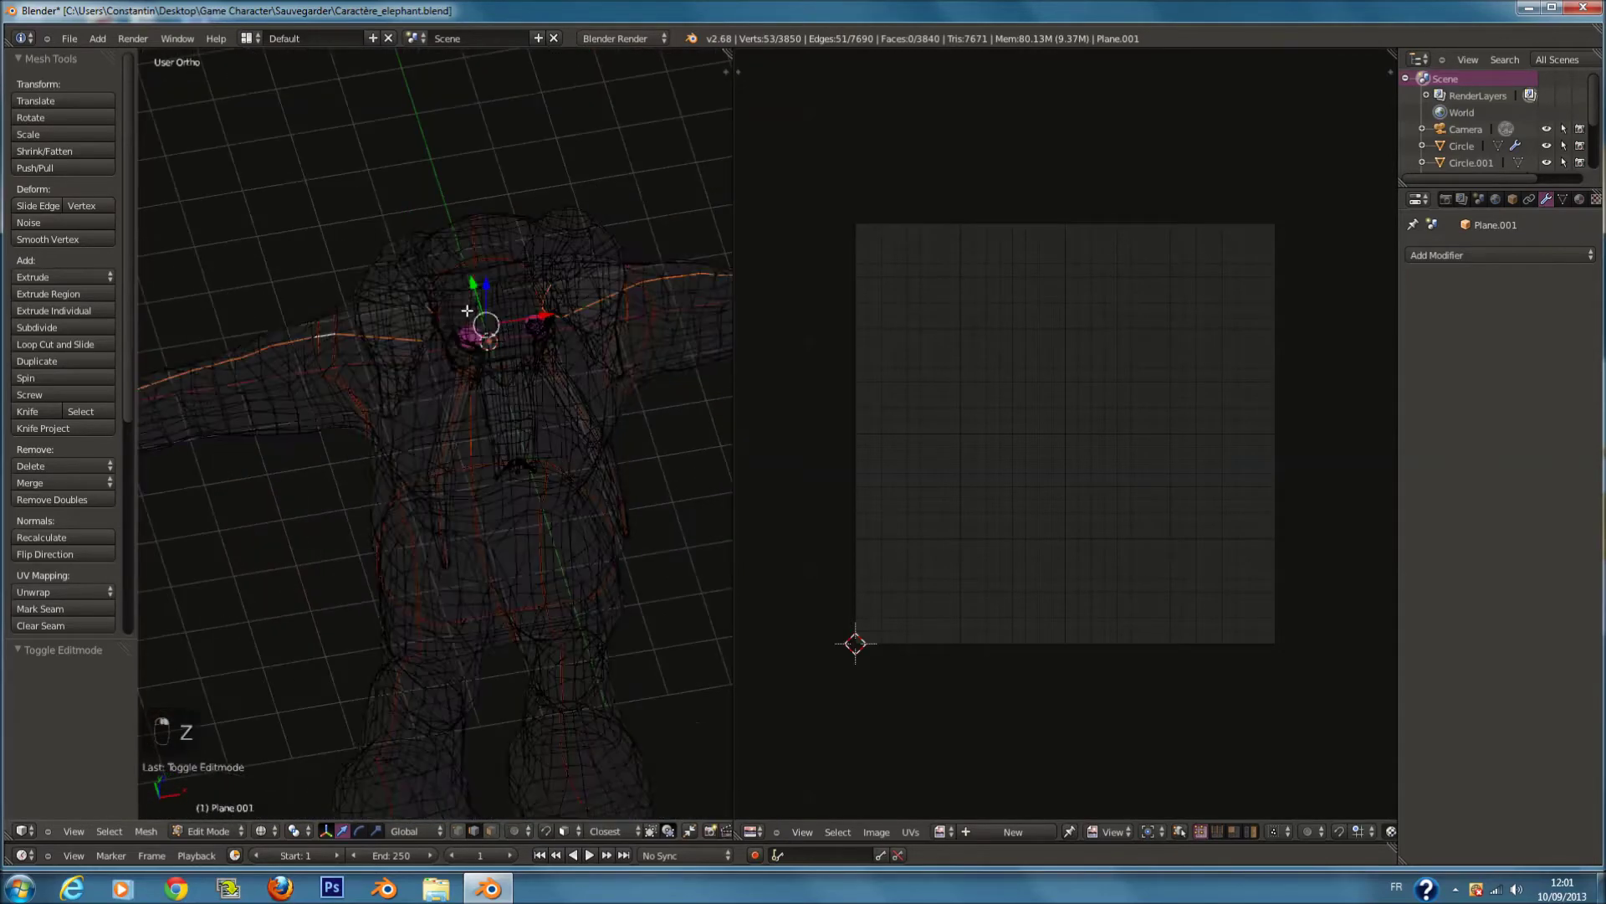
{"action": "scroll", "coordinate": [452, 310], "scroll_direction": "up", "scroll_amount": 1}
{"action": "key", "text": "c"}
{"action": "middle_click_drag", "start_coordinate": [380, 285], "coordinate": [570, 293]}
{"action": "right_click", "coordinate": [570, 294]}
{"action": "key", "text": "z"}
{"action": "scroll", "coordinate": [578, 335], "scroll_direction": "down", "scroll_amount": 3}
{"action": "middle_click_drag", "start_coordinate": [643, 427], "coordinate": [562, 426], "text": "shift"}
Step: Try marking the selected arm edges as a UV seam, and undo it
{"action": "key", "text": "ctrl+e"}
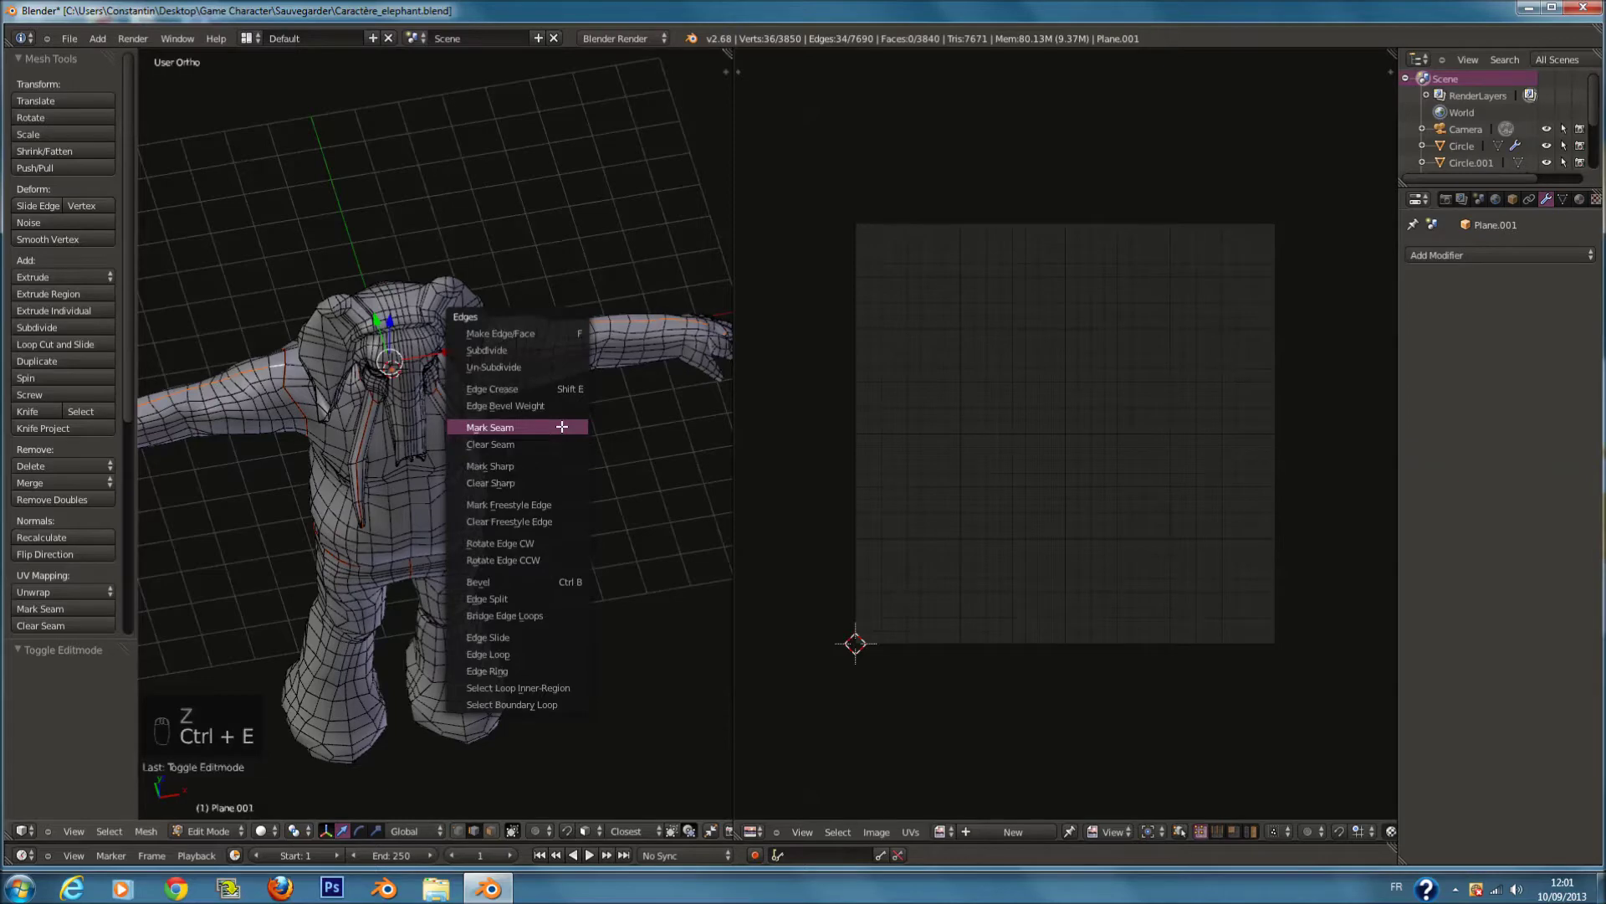
{"action": "left_click", "coordinate": [561, 426]}
{"action": "scroll", "coordinate": [589, 418], "scroll_direction": "up", "scroll_amount": 8}
{"action": "key", "text": "ctrl+z"}
Step: Deselect the edges that run past the wrist onto the back of the first hand, using circle select
{"action": "key", "text": "z"}
{"action": "right_click", "coordinate": [612, 536]}
{"action": "key", "text": "z"}
{"action": "scroll", "coordinate": [625, 538], "scroll_direction": "up", "scroll_amount": 2}
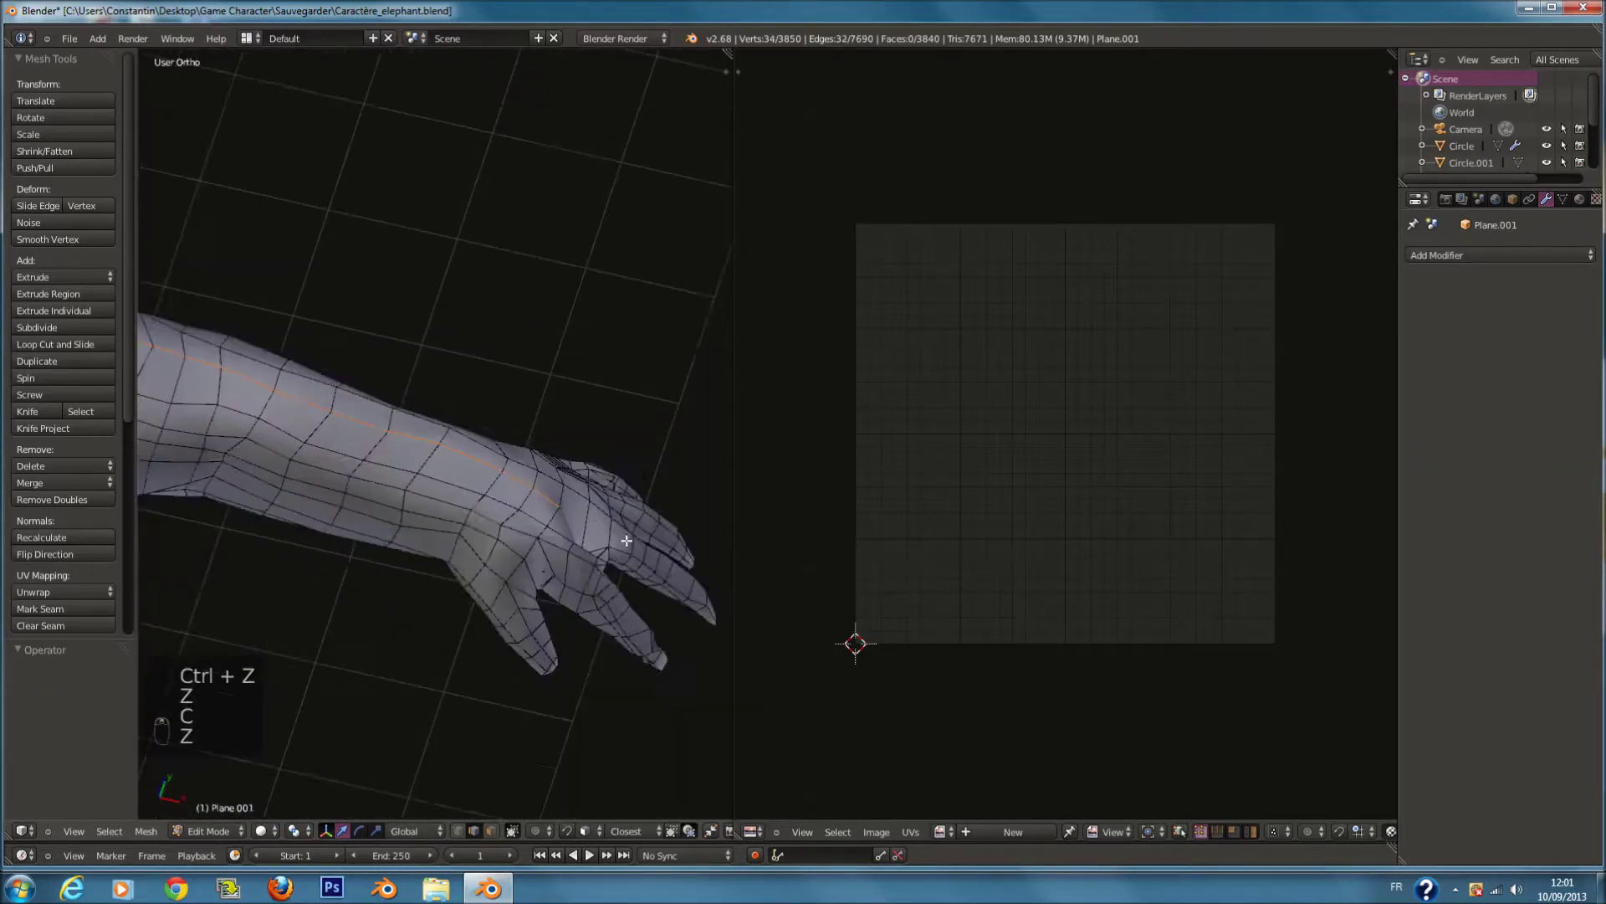
{"action": "key", "text": "c"}
{"action": "right_click", "coordinate": [631, 538]}
{"action": "key", "text": "z"}
{"action": "scroll", "coordinate": [632, 536], "scroll_direction": "up", "scroll_amount": 1}
{"action": "key", "text": "c"}
{"action": "right_click", "coordinate": [633, 530]}
{"action": "key", "text": "z"}
Step: Deselect the edges that run past the wrist onto the back of the opposite hand, using circle select
{"action": "scroll", "coordinate": [384, 502], "scroll_direction": "down", "scroll_amount": 7}
{"action": "middle_click_drag", "start_coordinate": [264, 374], "coordinate": [423, 360]}
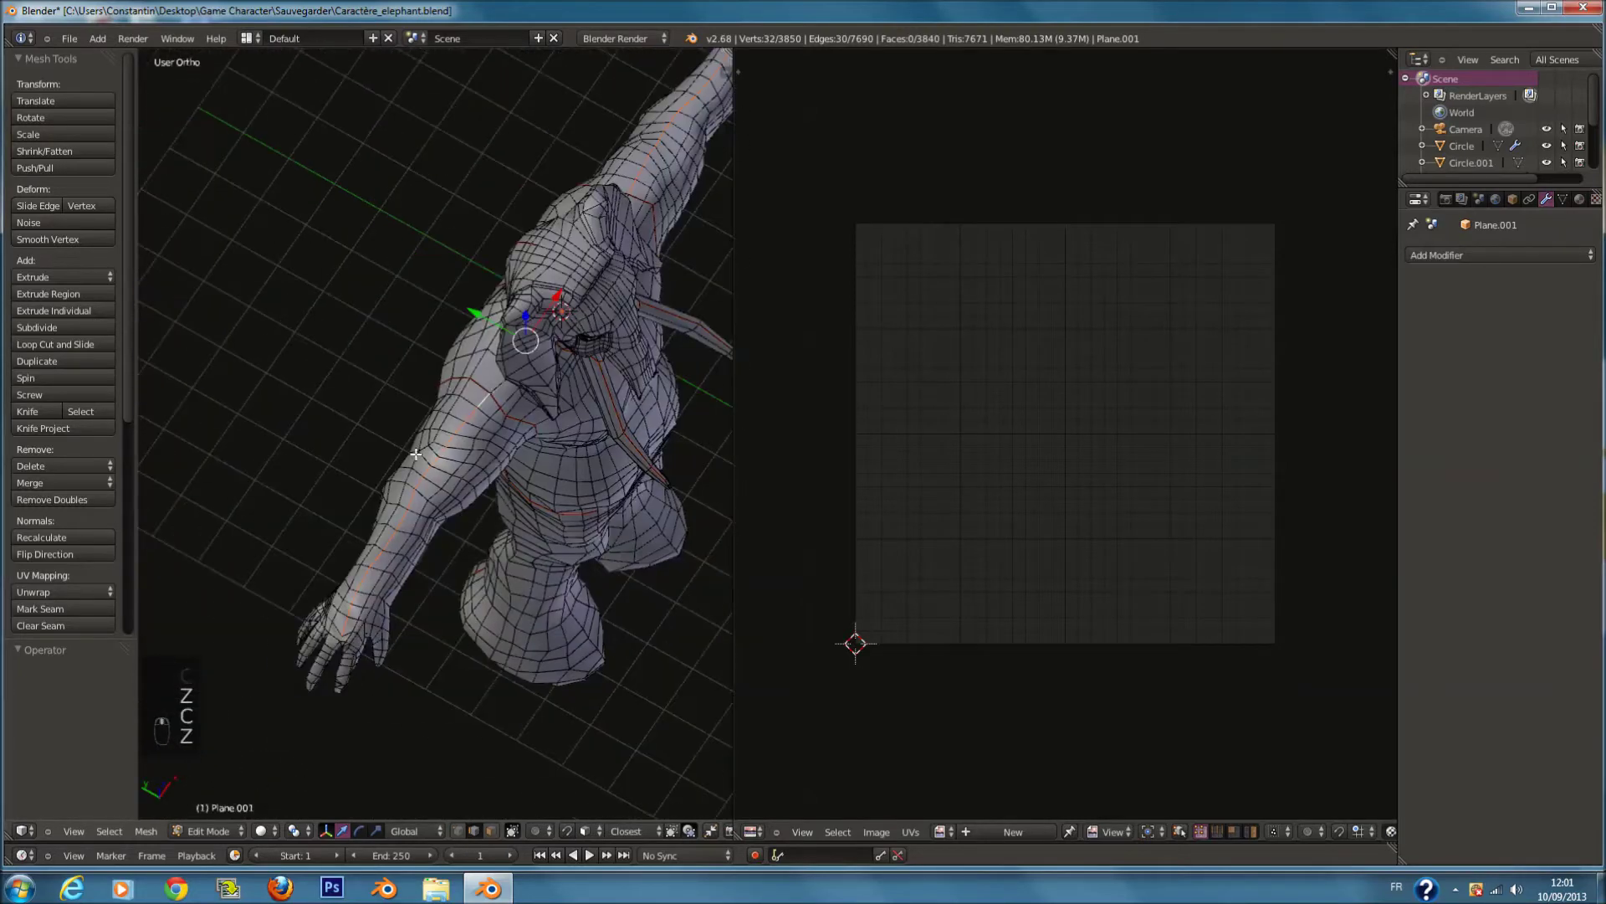
{"action": "middle_click_drag", "start_coordinate": [362, 669], "coordinate": [362, 555], "text": "shift"}
{"action": "scroll", "coordinate": [363, 555], "scroll_direction": "up", "scroll_amount": 3}
{"action": "middle_click_drag", "start_coordinate": [176, 623], "coordinate": [287, 584], "text": "shift"}
{"action": "scroll", "coordinate": [287, 585], "scroll_direction": "up", "scroll_amount": 1}
{"action": "key", "text": "z"}
{"action": "scroll", "coordinate": [355, 619], "scroll_direction": "up", "scroll_amount": 1}
{"action": "key", "text": "c"}
{"action": "right_click", "coordinate": [359, 644]}
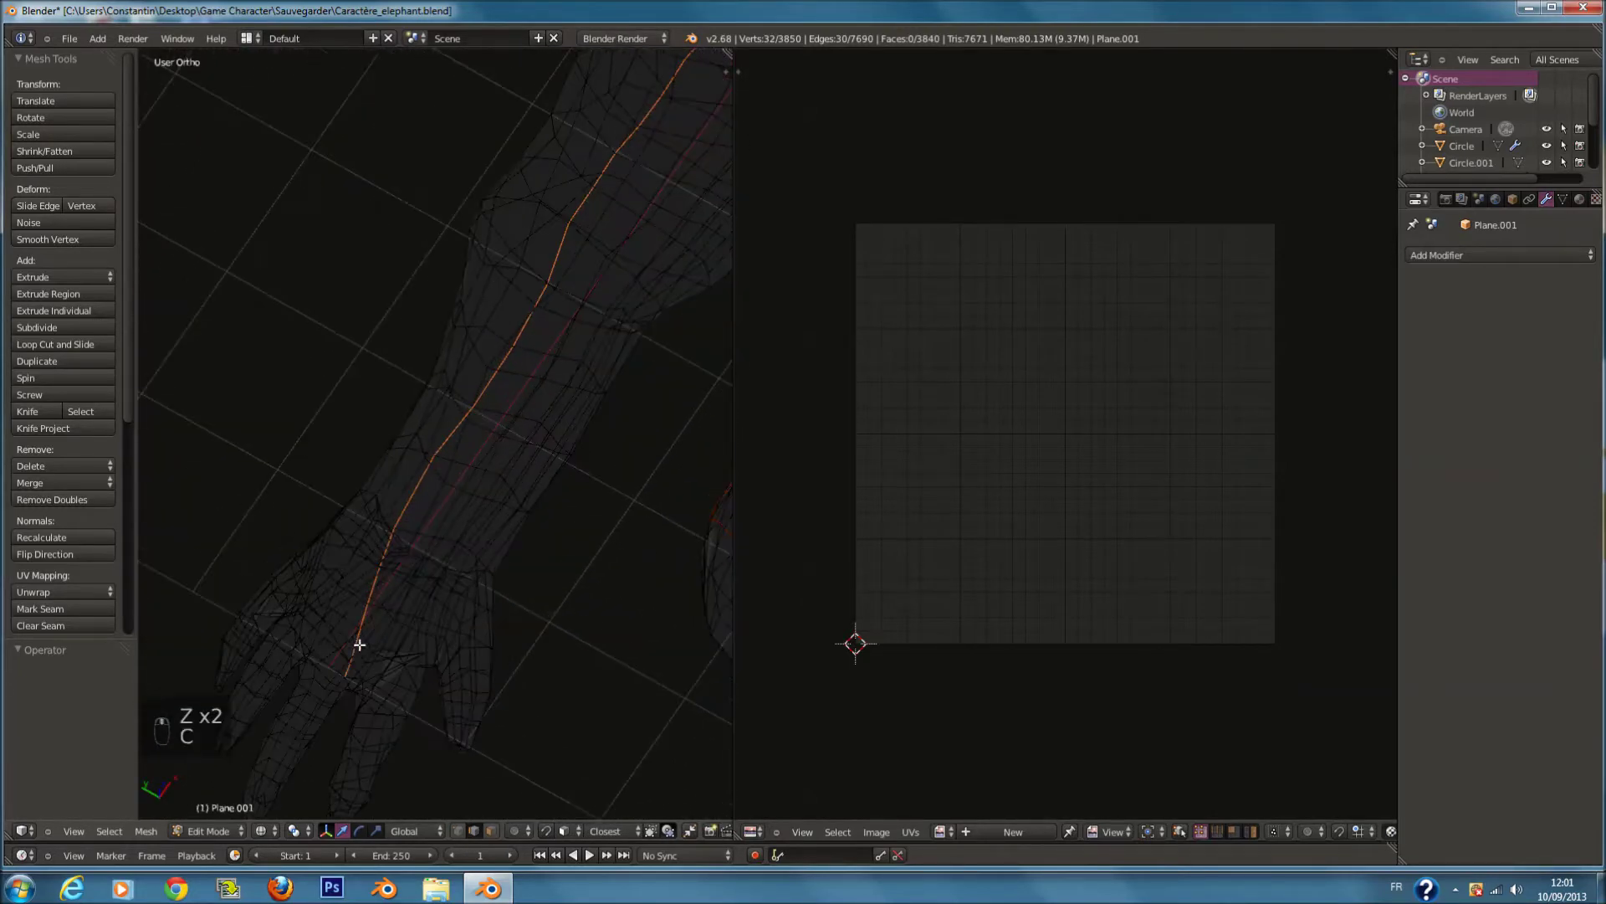
{"action": "key", "text": "c"}
{"action": "middle_click", "coordinate": [348, 660]}
{"action": "right_click", "coordinate": [357, 648]}
{"action": "key", "text": "z"}
{"action": "key", "text": "c"}
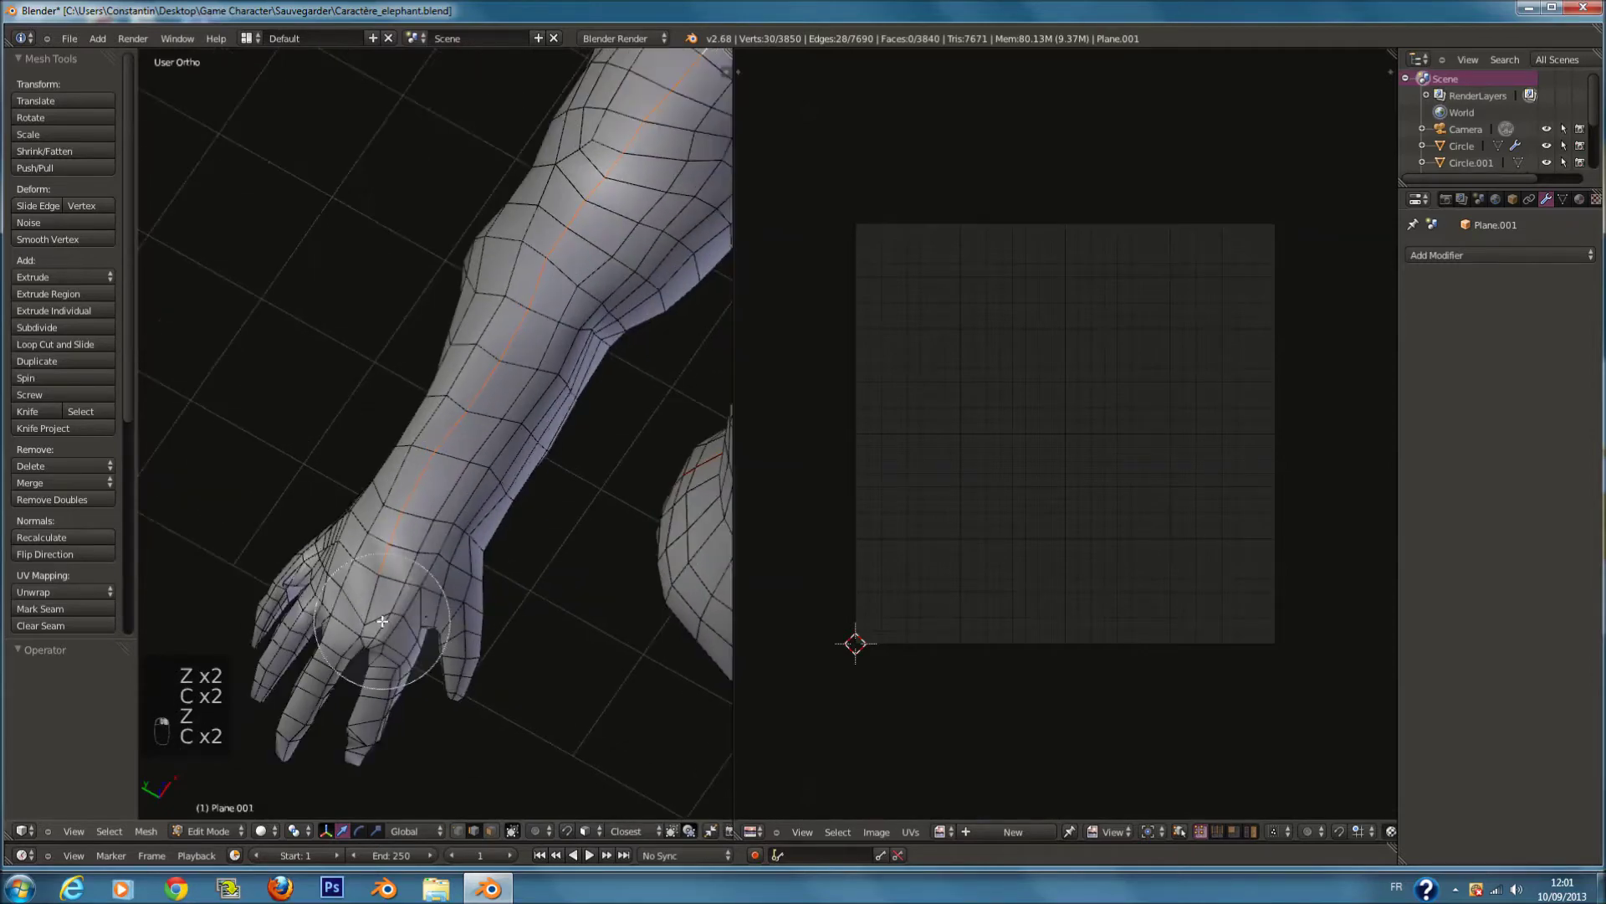
{"action": "right_click", "coordinate": [350, 628]}
Step: Mark the trimmed lengthwise edge loops on both arms as UV seams
{"action": "scroll", "coordinate": [360, 624], "scroll_direction": "down", "scroll_amount": 4}
{"action": "middle_click_drag", "start_coordinate": [597, 560], "coordinate": [393, 594], "text": "shift"}
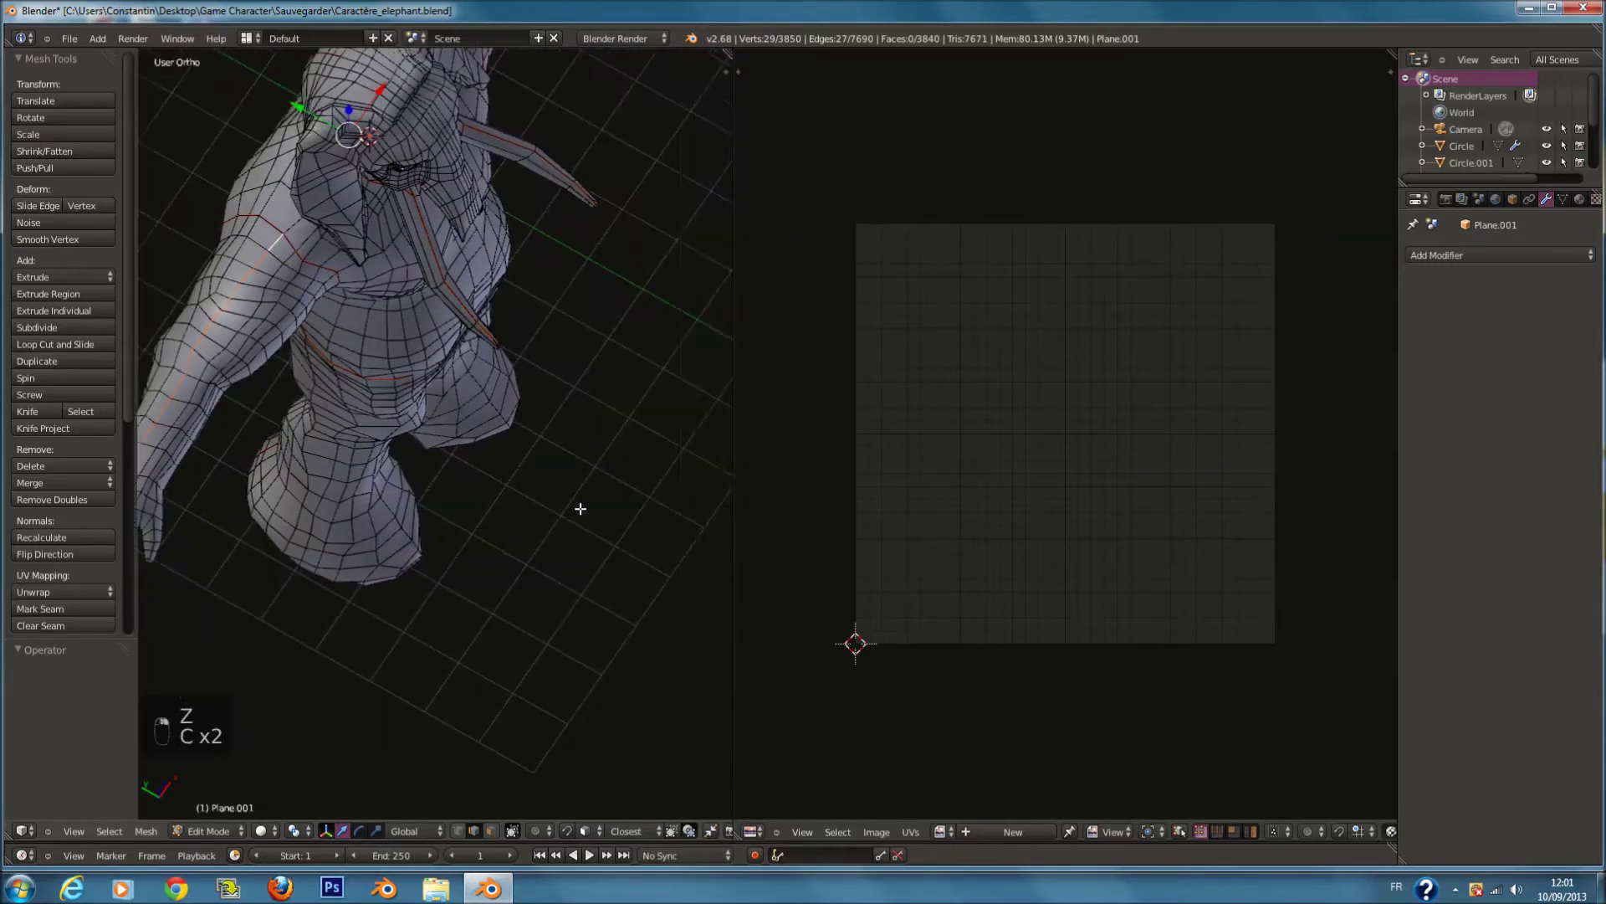
{"action": "middle_click_drag", "start_coordinate": [581, 509], "coordinate": [412, 573]}
{"action": "middle_click_drag", "start_coordinate": [560, 562], "coordinate": [406, 561], "text": "shift"}
{"action": "scroll", "coordinate": [406, 560], "scroll_direction": "up", "scroll_amount": 10, "text": "ctrl"}
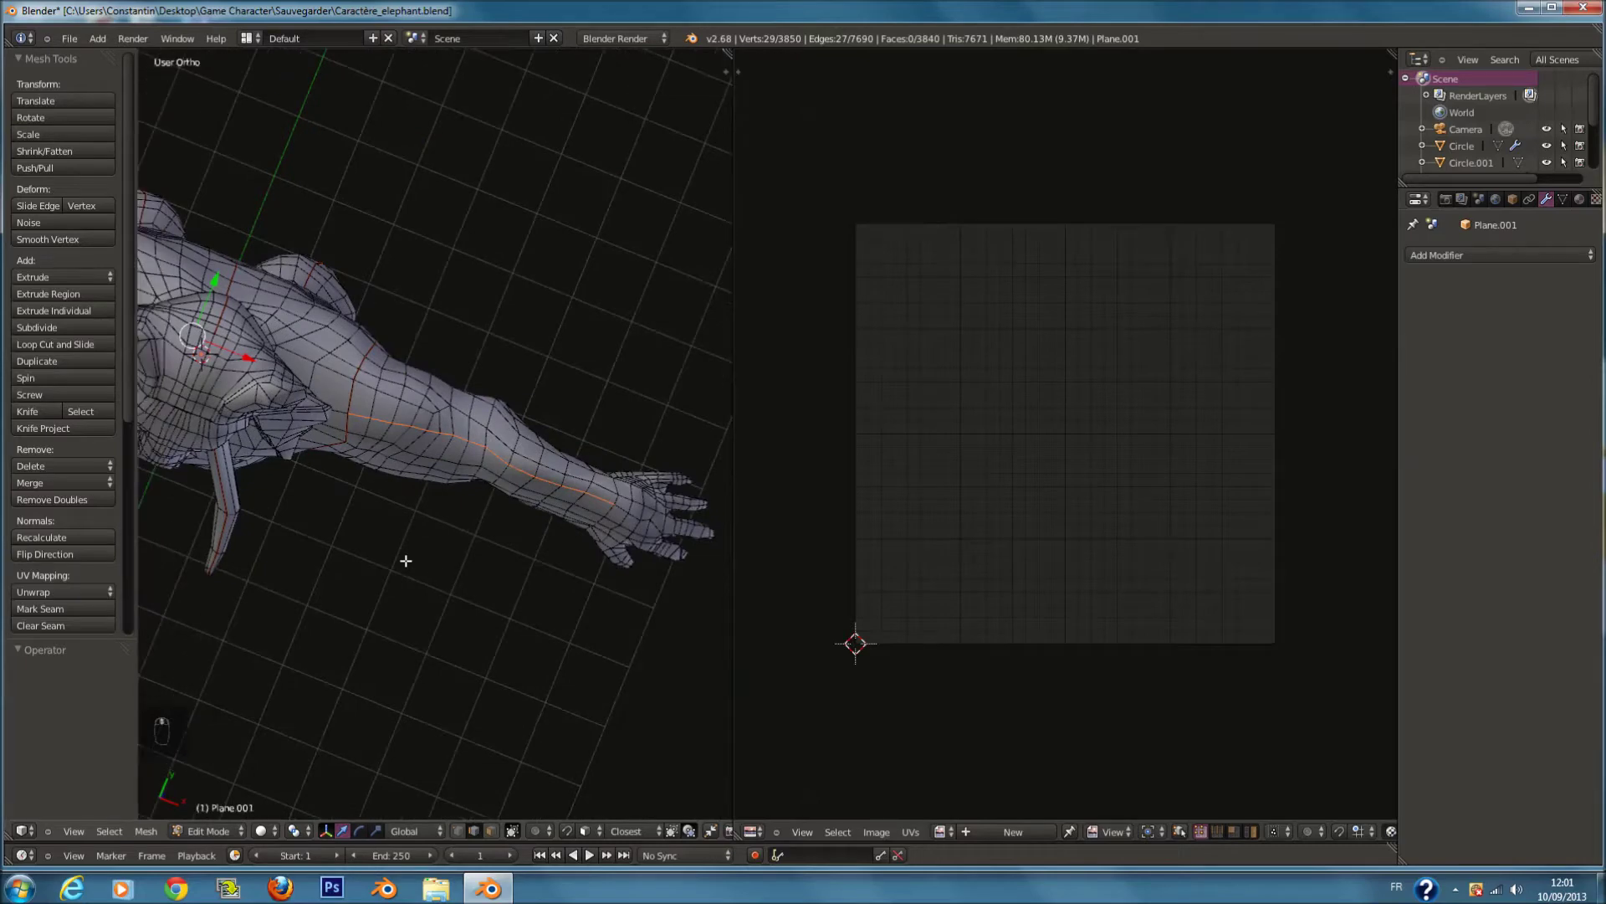
{"action": "middle_click_drag", "start_coordinate": [406, 561], "coordinate": [349, 469]}
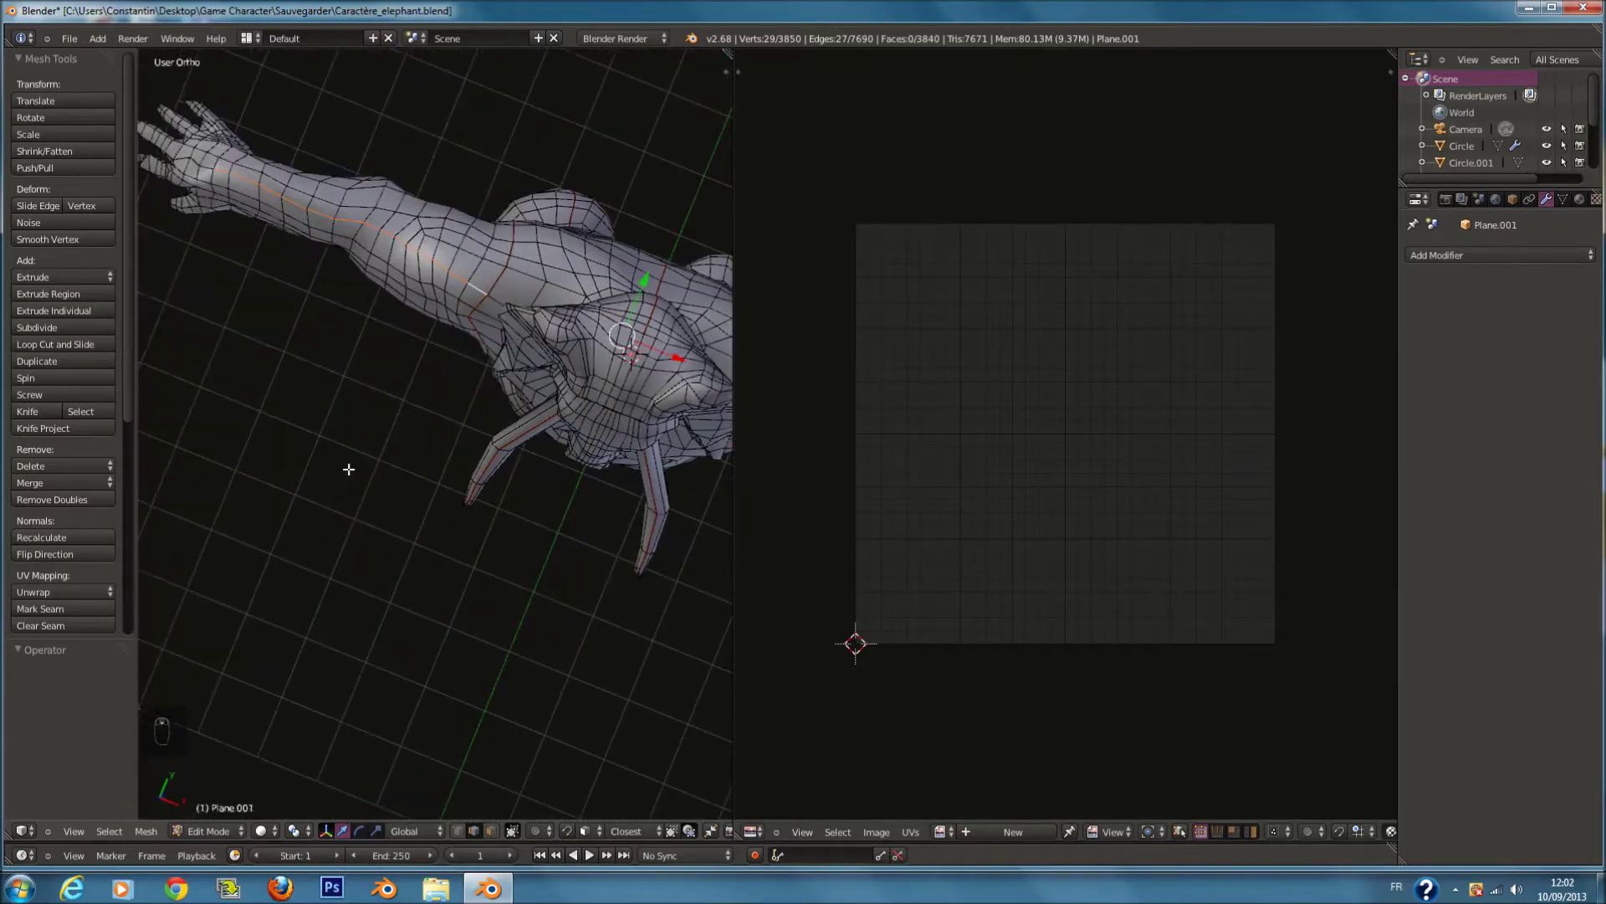
{"action": "key", "text": "ctrl+e"}
{"action": "left_click", "coordinate": [349, 469]}
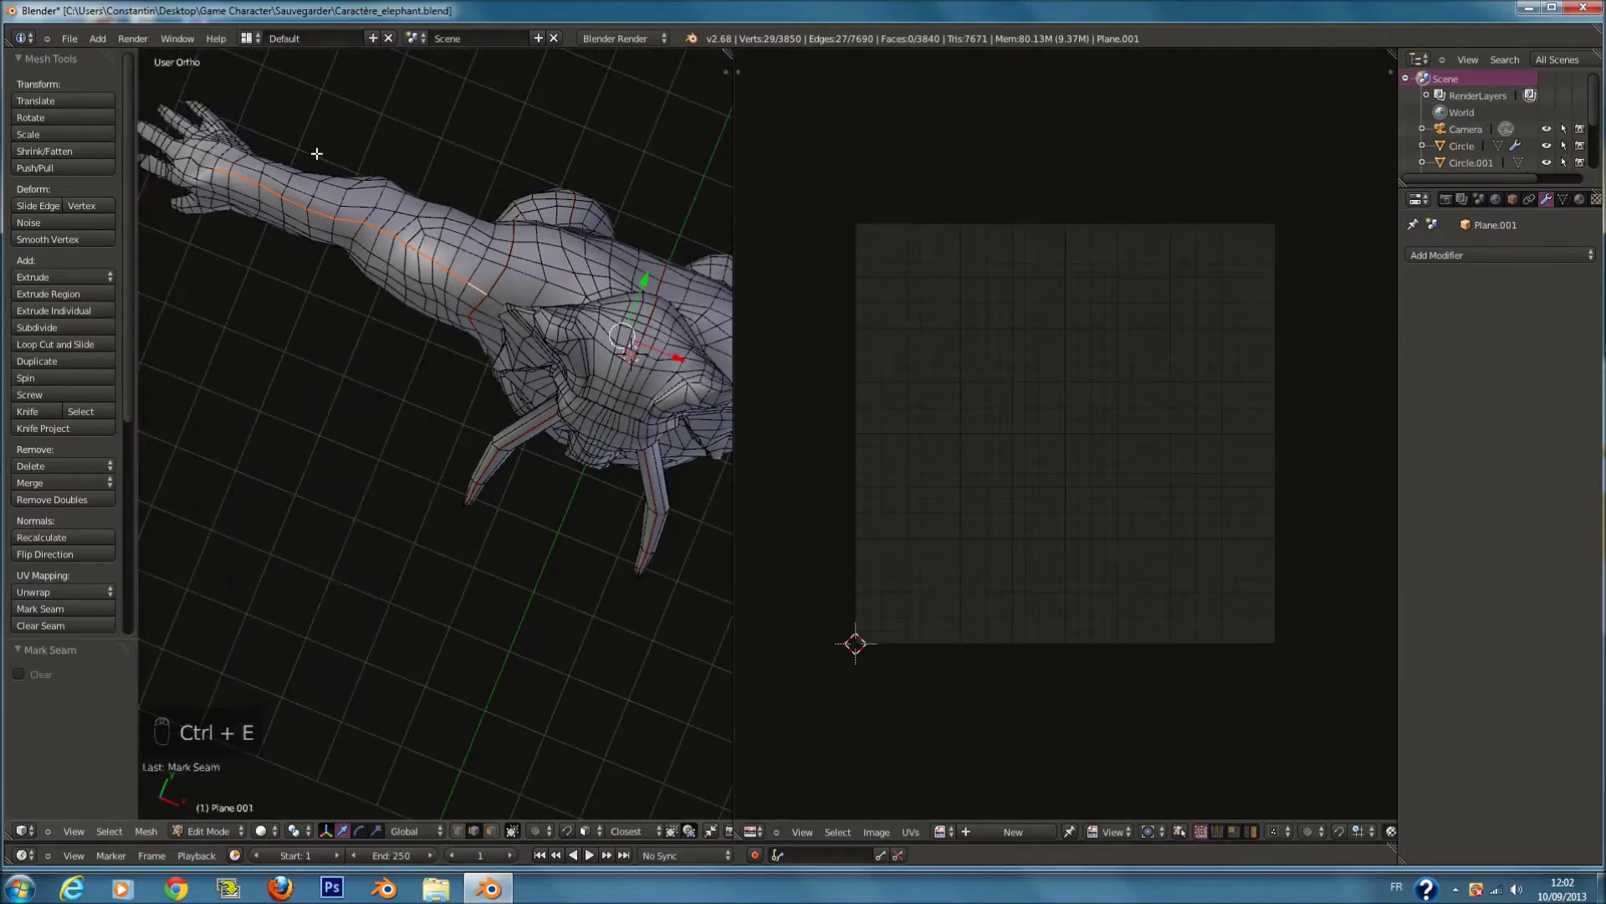
Step: Select the ring of edges around the first wrist and mark it as a UV seam
{"action": "middle_click_drag", "start_coordinate": [557, 493], "coordinate": [573, 271]}
{"action": "scroll", "coordinate": [575, 270], "scroll_direction": "up", "scroll_amount": 11, "text": "shift"}
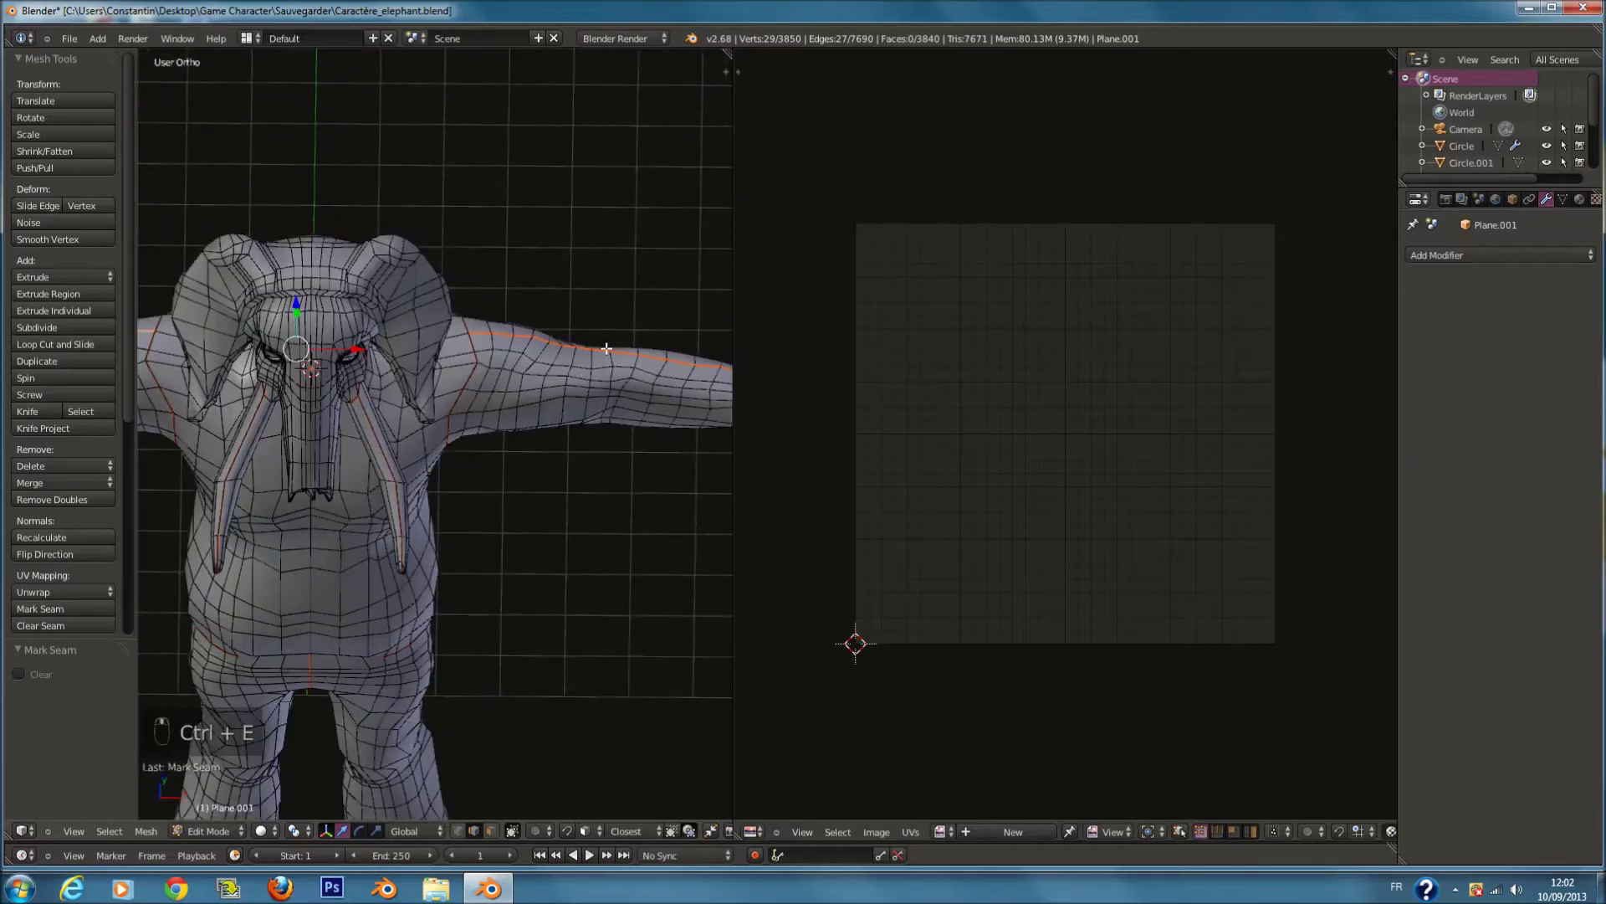
{"action": "scroll", "coordinate": [609, 349], "scroll_direction": "up", "scroll_amount": 9, "text": "ctrl"}
{"action": "middle_click_drag", "start_coordinate": [608, 349], "coordinate": [549, 349]}
{"action": "scroll", "coordinate": [566, 379], "scroll_direction": "up", "scroll_amount": 4}
{"action": "right_click", "coordinate": [594, 392]}
{"action": "middle_click_drag", "start_coordinate": [571, 402], "coordinate": [653, 130]}
{"action": "scroll", "coordinate": [596, 500], "scroll_direction": "up", "scroll_amount": 3}
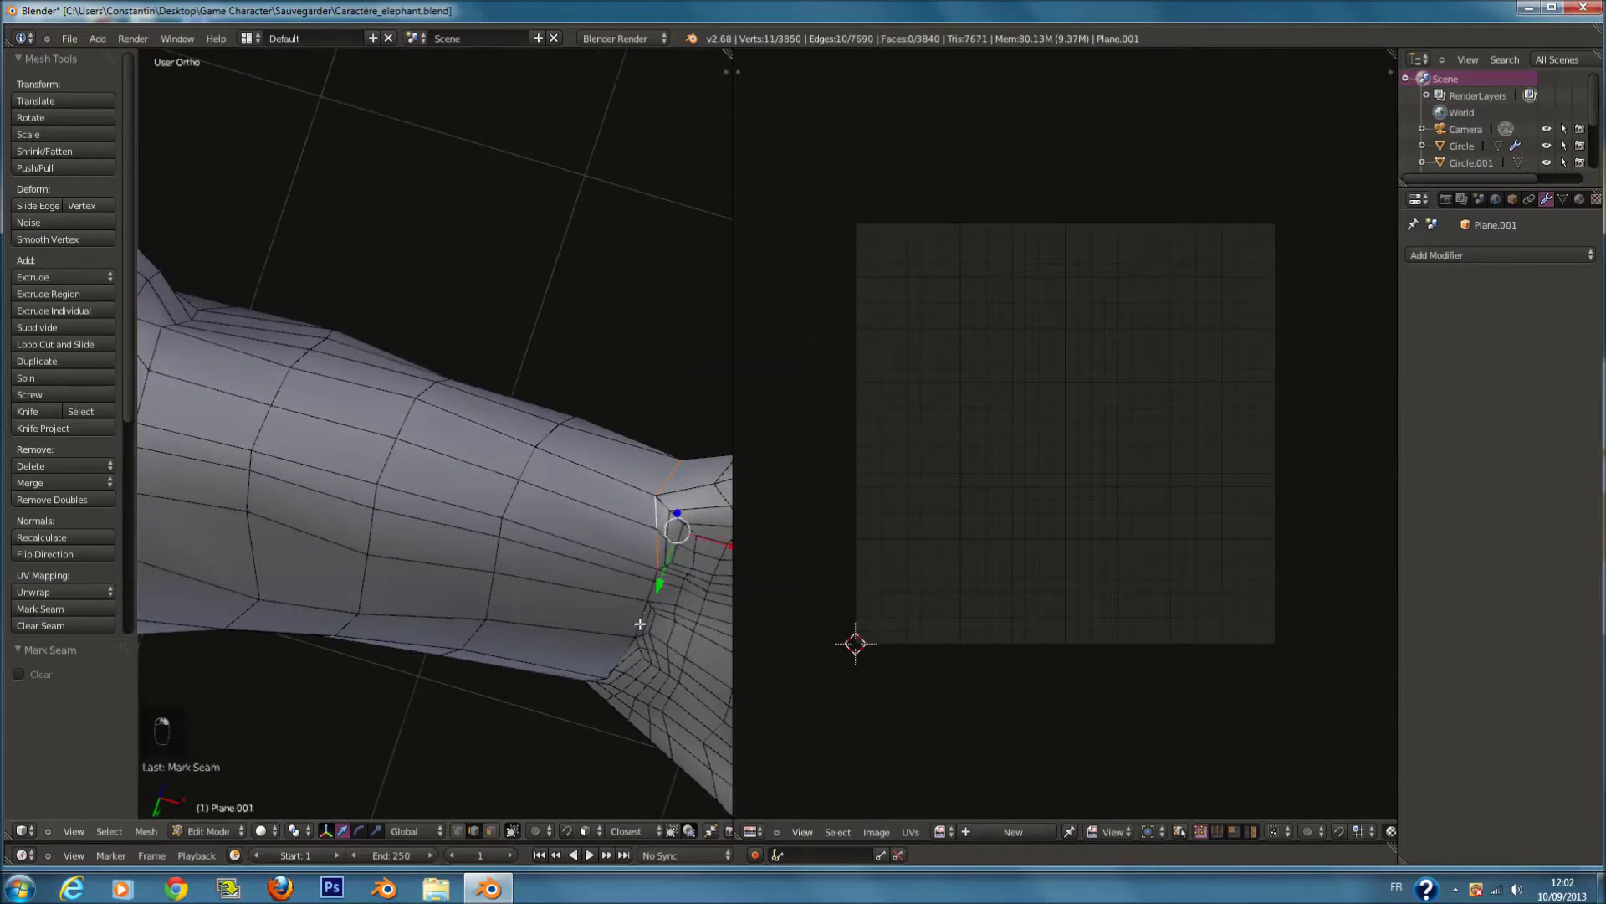
{"action": "middle_click_drag", "start_coordinate": [616, 655], "coordinate": [752, 644]}
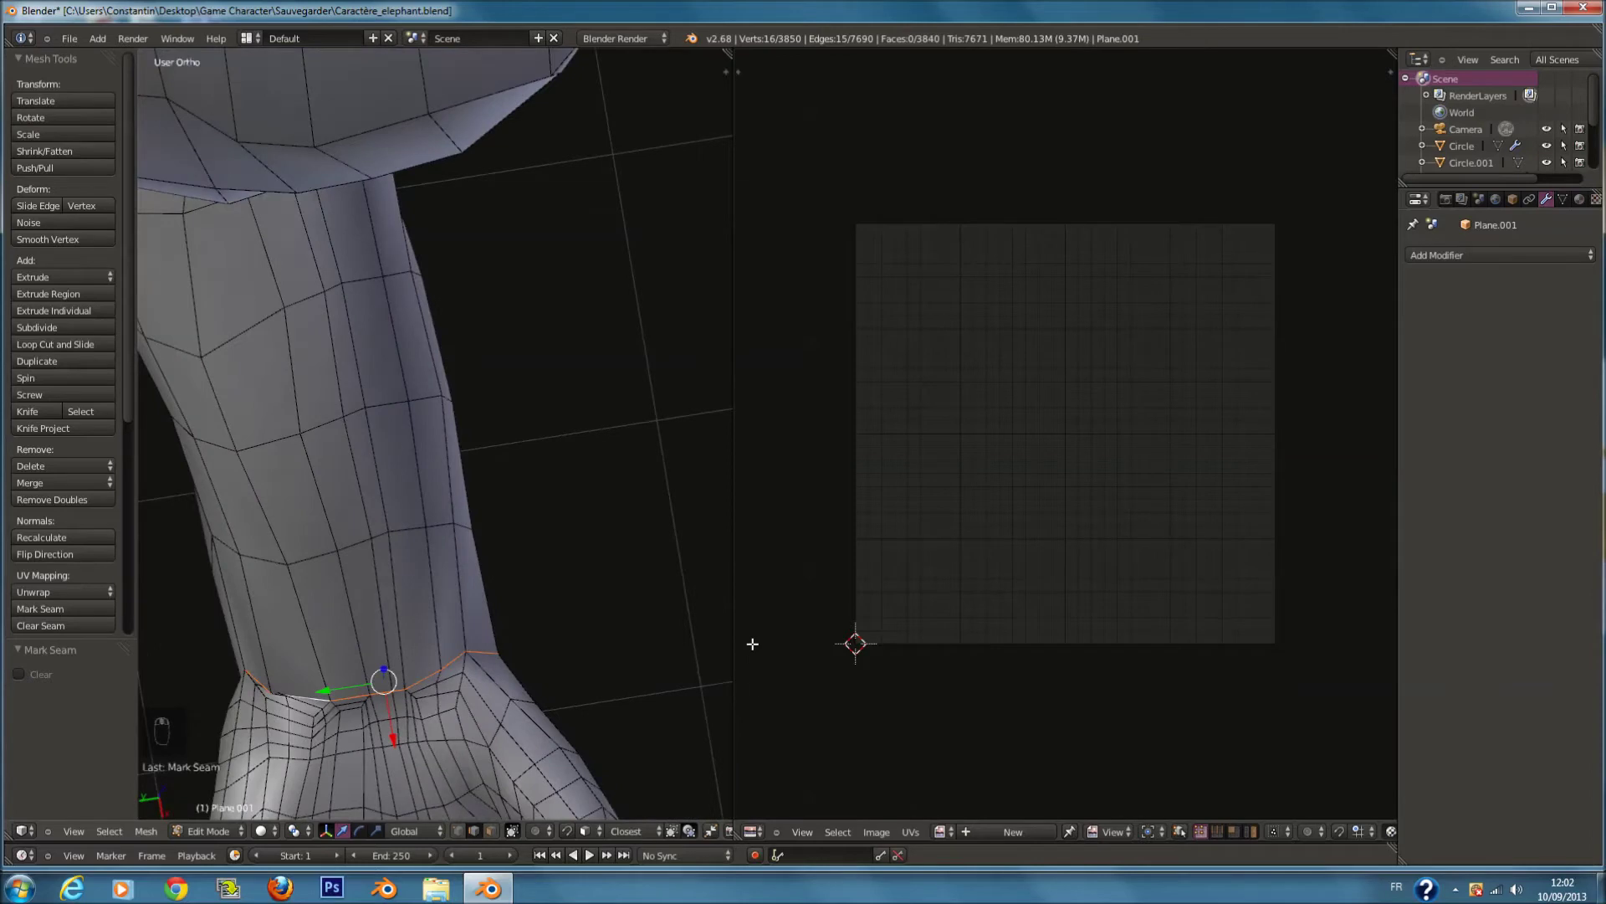
{"action": "key", "text": "g"}
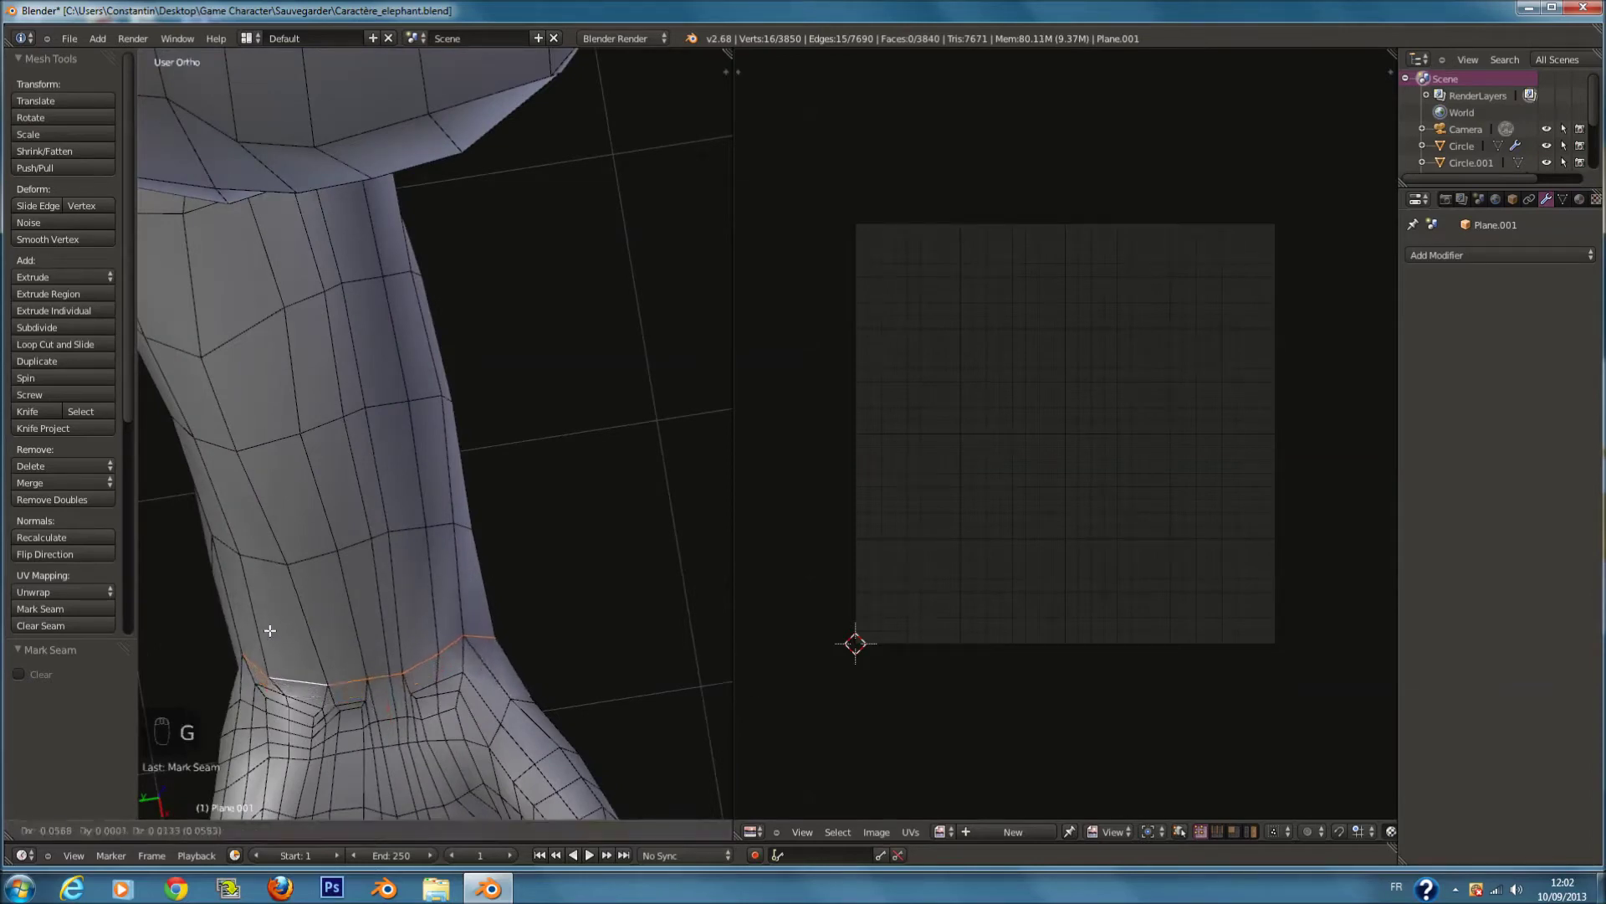
{"action": "right_click", "coordinate": [276, 634]}
{"action": "key", "text": "ctrl+e"}
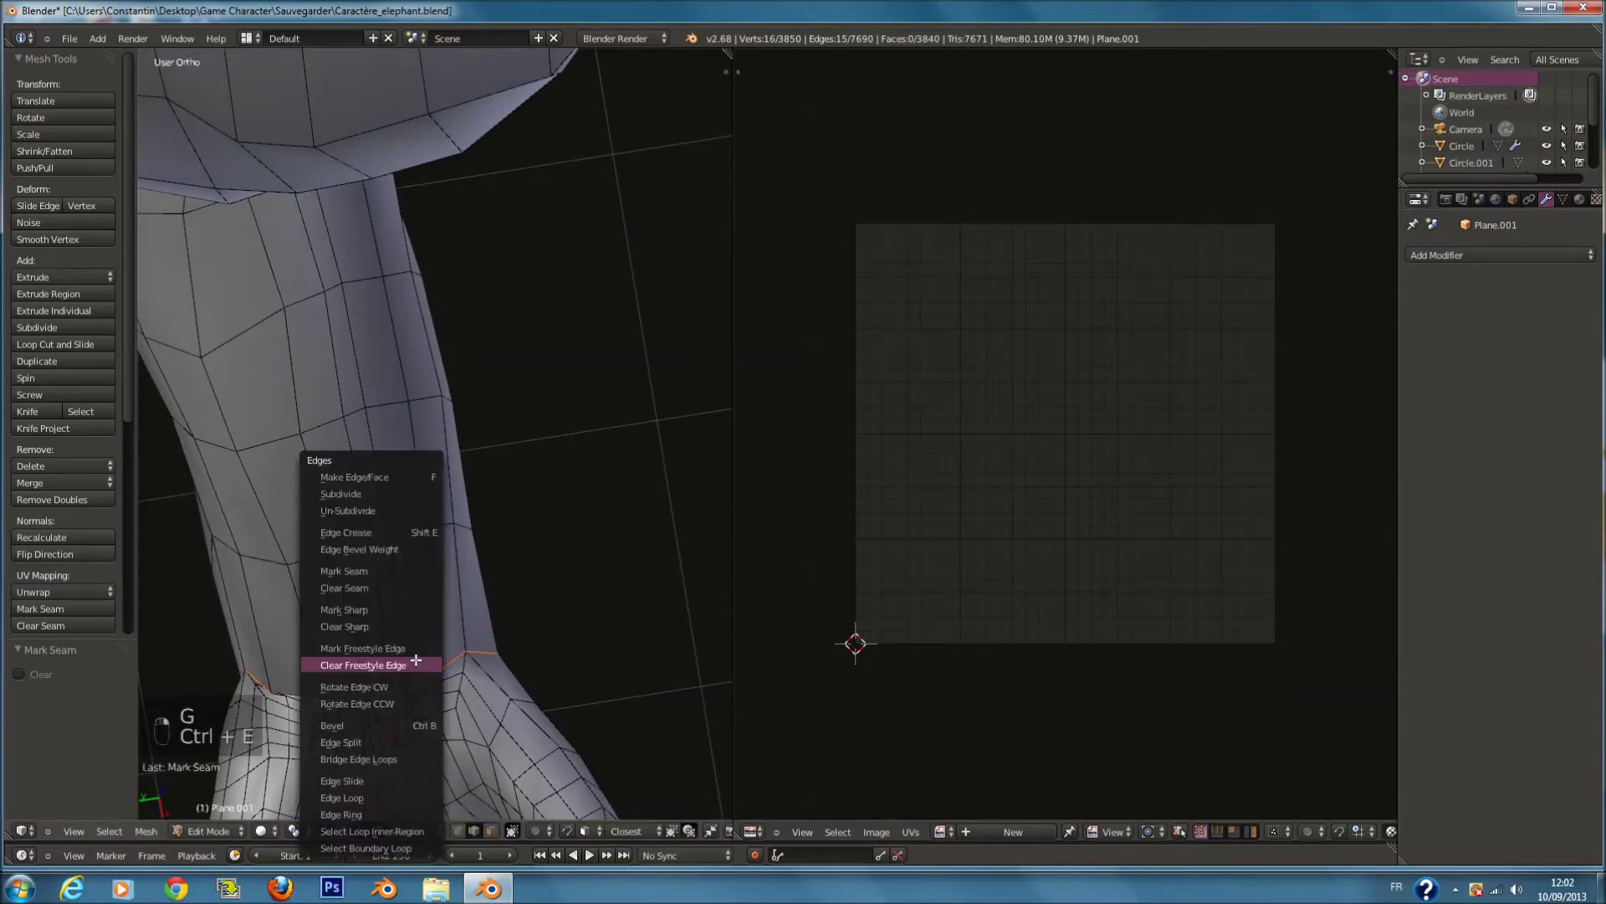
{"action": "left_click", "coordinate": [397, 575]}
Step: Select the edge on the opposite wrist at the hand end of the arm's lengthwise seam
{"action": "scroll", "coordinate": [398, 573], "scroll_direction": "down", "scroll_amount": 8}
{"action": "middle_click_drag", "start_coordinate": [452, 51], "coordinate": [452, 414], "text": "shift"}
{"action": "middle_click_drag", "start_coordinate": [452, 294], "coordinate": [454, 596]}
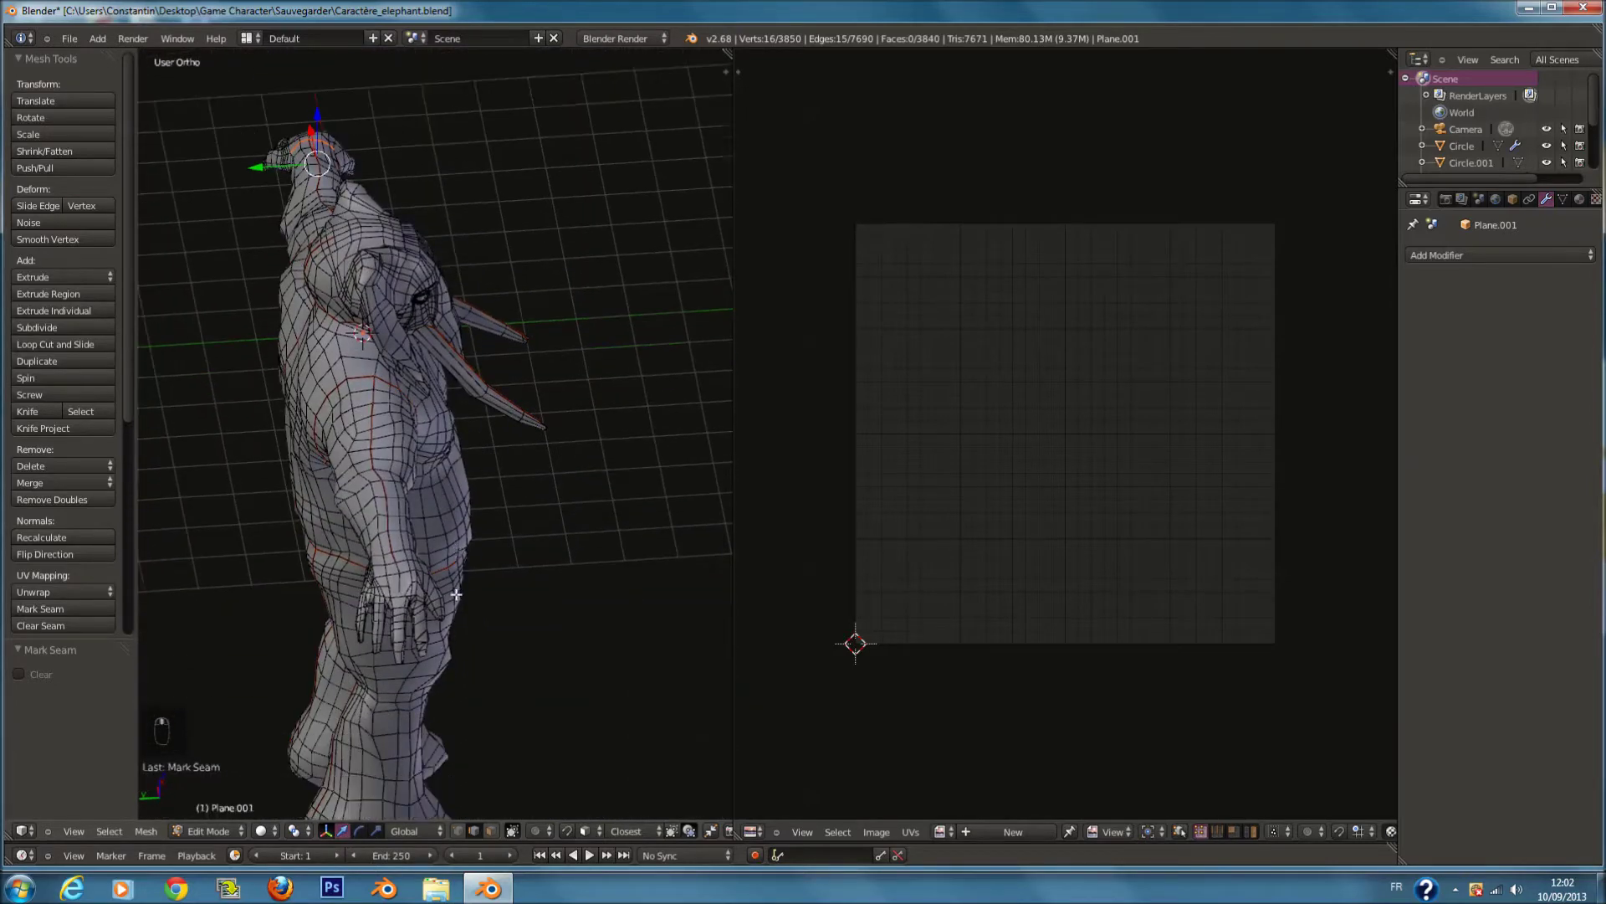
{"action": "scroll", "coordinate": [454, 599], "scroll_direction": "up", "scroll_amount": 6}
{"action": "middle_click_drag", "start_coordinate": [395, 664], "coordinate": [524, 617], "text": "shift"}
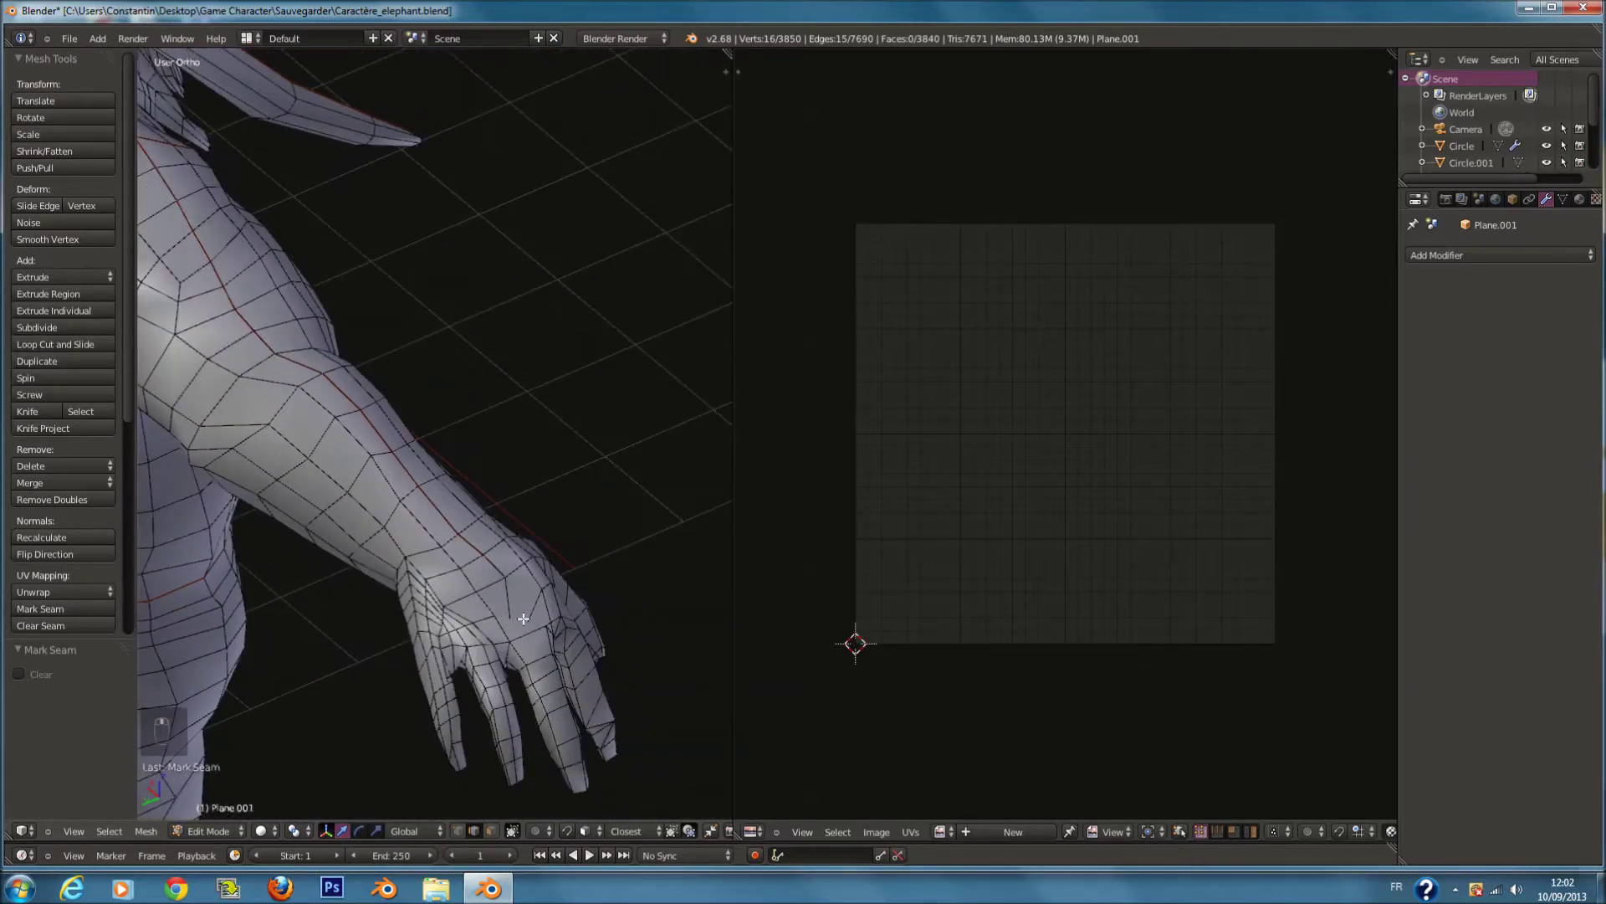
{"action": "scroll", "coordinate": [523, 619], "scroll_direction": "up", "scroll_amount": 2}
{"action": "scroll", "coordinate": [524, 618], "scroll_direction": "up", "scroll_amount": 2}
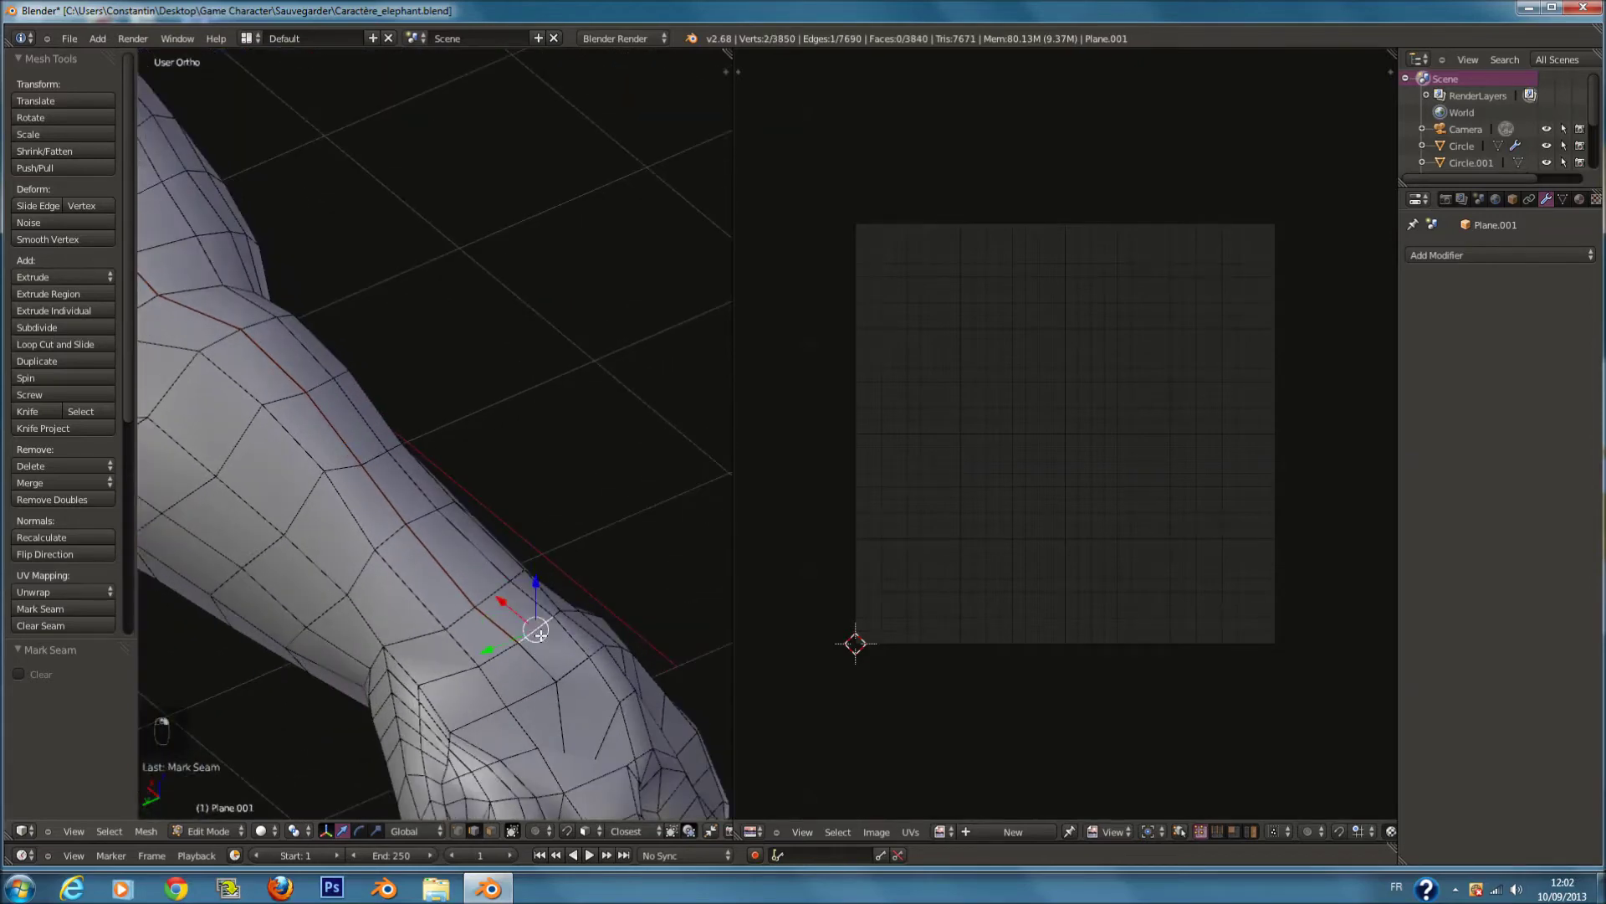
Step: Try selecting an edge loop around the unmarked hand, compare it with the finished wrist seam, and undo the selection
{"action": "middle_click_drag", "start_coordinate": [536, 653], "coordinate": [470, 488]}
{"action": "scroll", "coordinate": [566, 620], "scroll_direction": "down", "scroll_amount": 2}
{"action": "key", "text": "z"}
{"action": "scroll", "coordinate": [491, 596], "scroll_direction": "down", "scroll_amount": 6}
{"action": "scroll", "coordinate": [524, 441], "scroll_direction": "up", "scroll_amount": 17, "text": "ctrl"}
{"action": "scroll", "coordinate": [536, 452], "scroll_direction": "up", "scroll_amount": 5, "text": "ctrl"}
{"action": "key", "text": "z"}
{"action": "scroll", "coordinate": [527, 468], "scroll_direction": "up", "scroll_amount": 6}
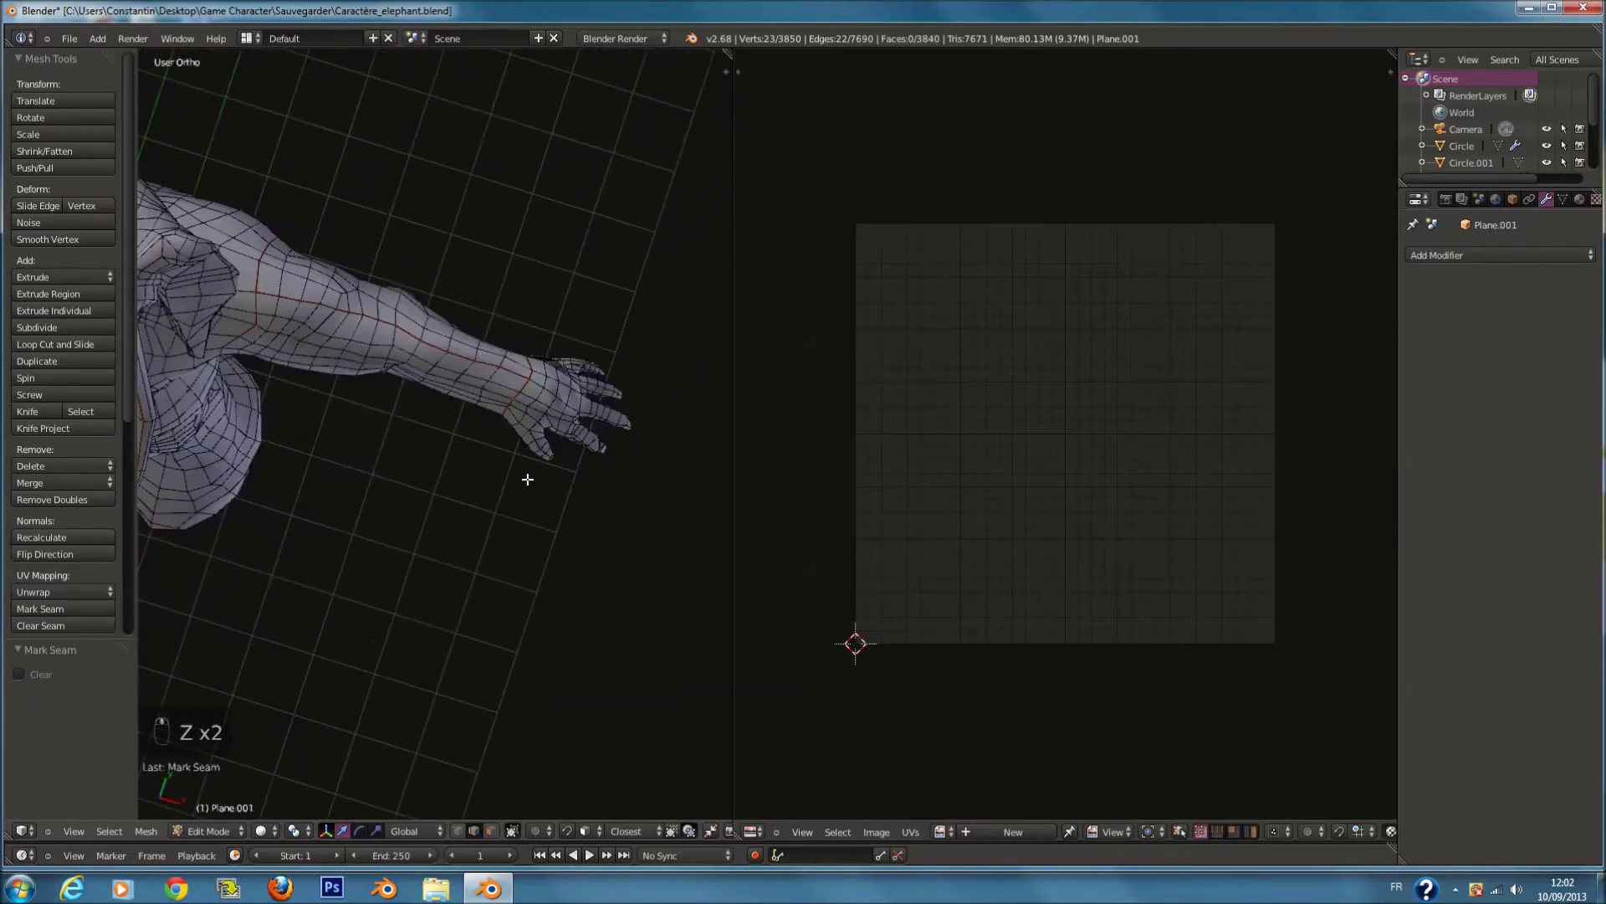
{"action": "scroll", "coordinate": [324, 344], "scroll_direction": "down", "scroll_amount": 4}
{"action": "scroll", "coordinate": [324, 344], "scroll_direction": "down", "scroll_amount": 20, "text": "ctrl"}
{"action": "scroll", "coordinate": [324, 344], "scroll_direction": "down", "scroll_amount": 16, "text": "ctrl"}
{"action": "scroll", "coordinate": [323, 343], "scroll_direction": "up", "scroll_amount": 19, "text": "shift"}
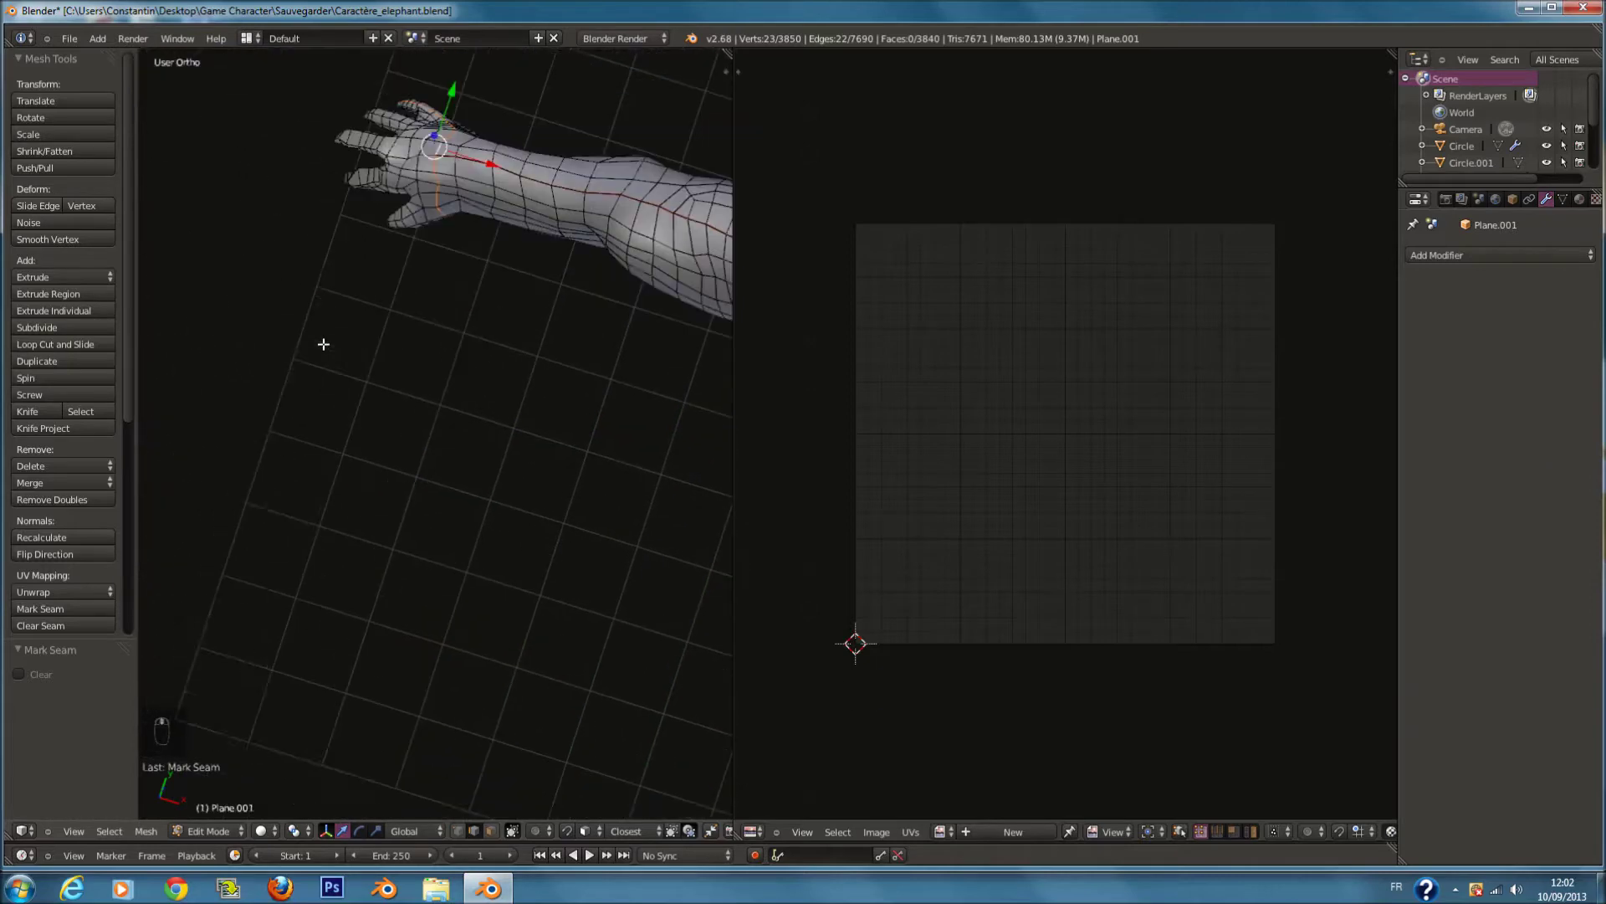
{"action": "scroll", "coordinate": [548, 512], "scroll_direction": "up", "scroll_amount": 5}
{"action": "key", "text": "ctrl+z"}
Step: Mark the single edge at the hand end of the arm's lengthwise seam as a seam
{"action": "middle_click_drag", "start_coordinate": [560, 520], "coordinate": [603, 531]}
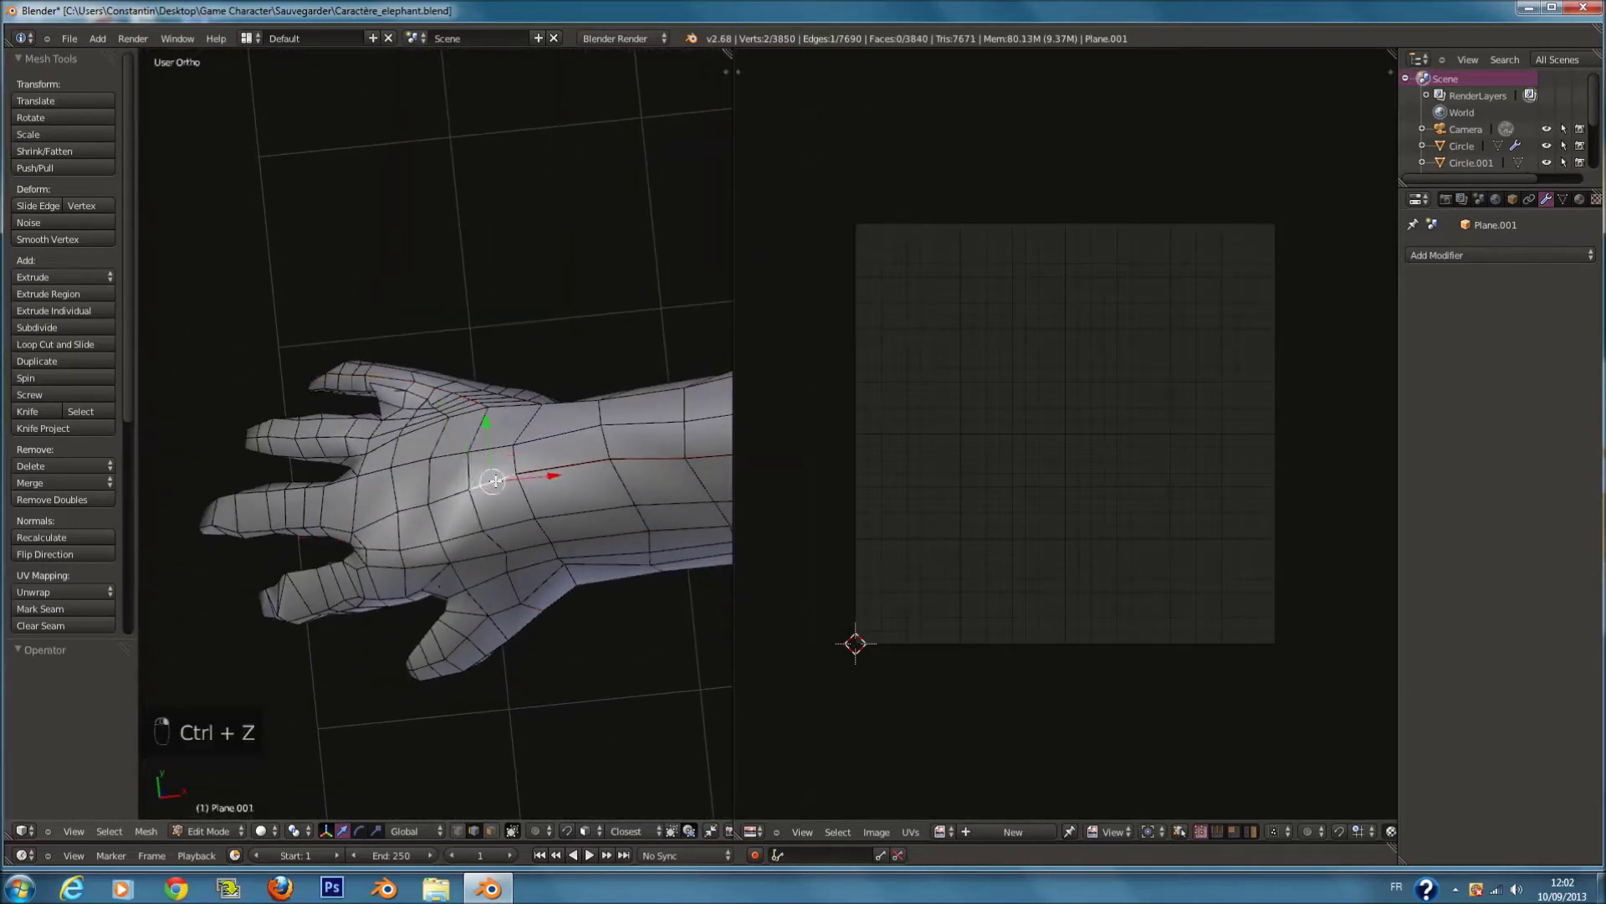
{"action": "key", "text": "ctrl+e"}
{"action": "left_click", "coordinate": [498, 479]}
Step: Select the ring of edges around the second wrist, undoing the unwanted arm loop selection, and mark it as a UV seam
{"action": "scroll", "coordinate": [502, 491], "scroll_direction": "up", "scroll_amount": 1}
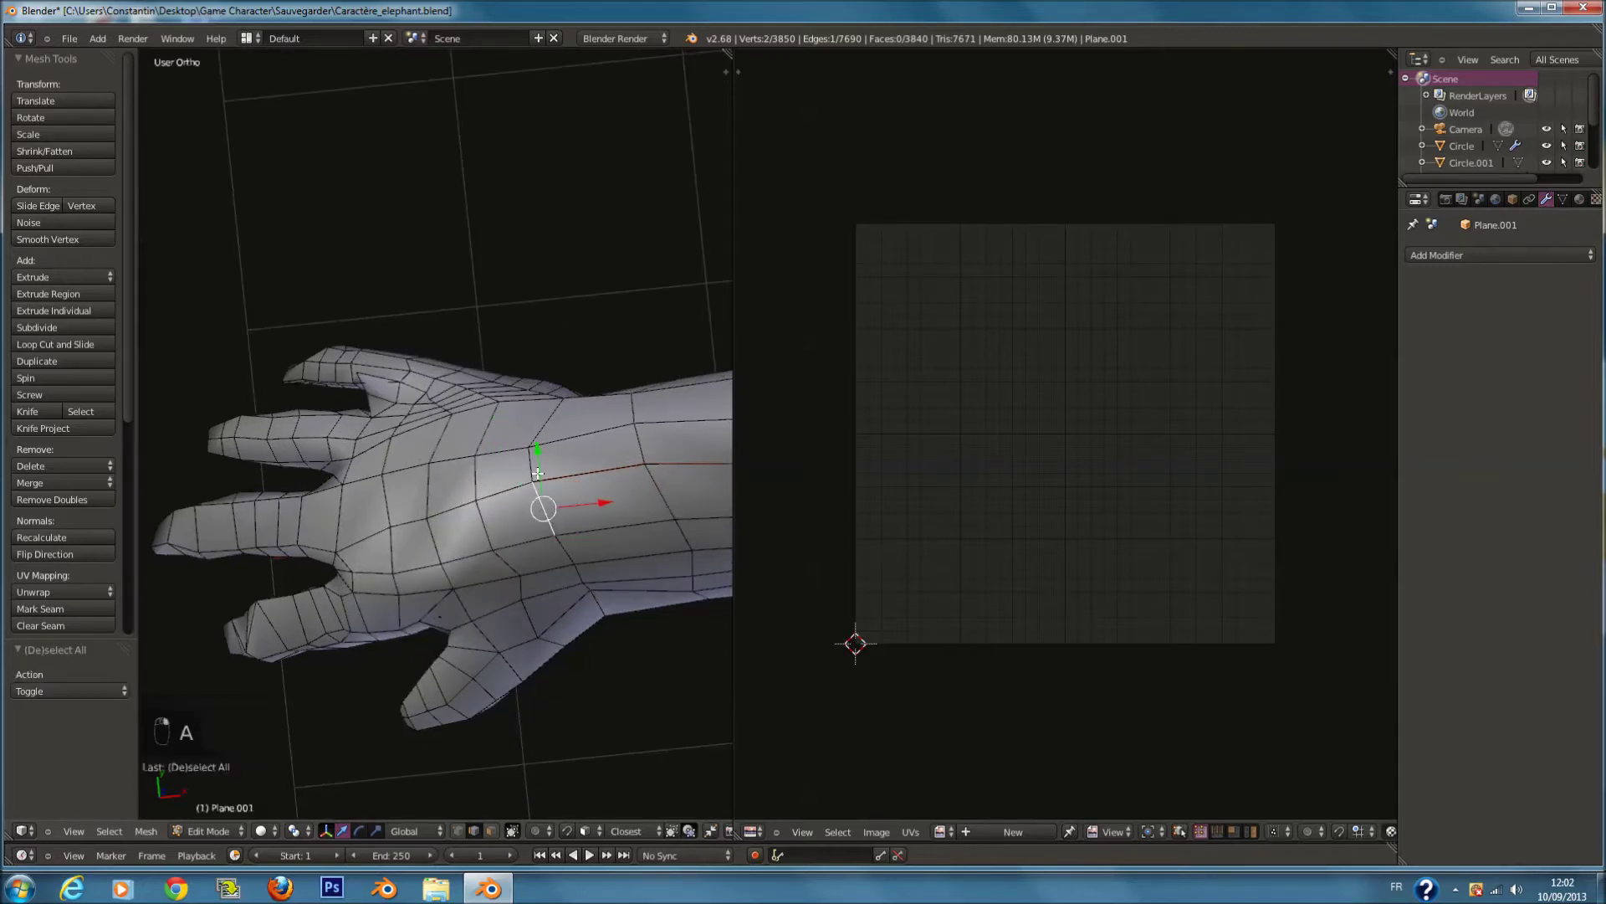
{"action": "middle_click_drag", "start_coordinate": [529, 462], "coordinate": [599, 195]}
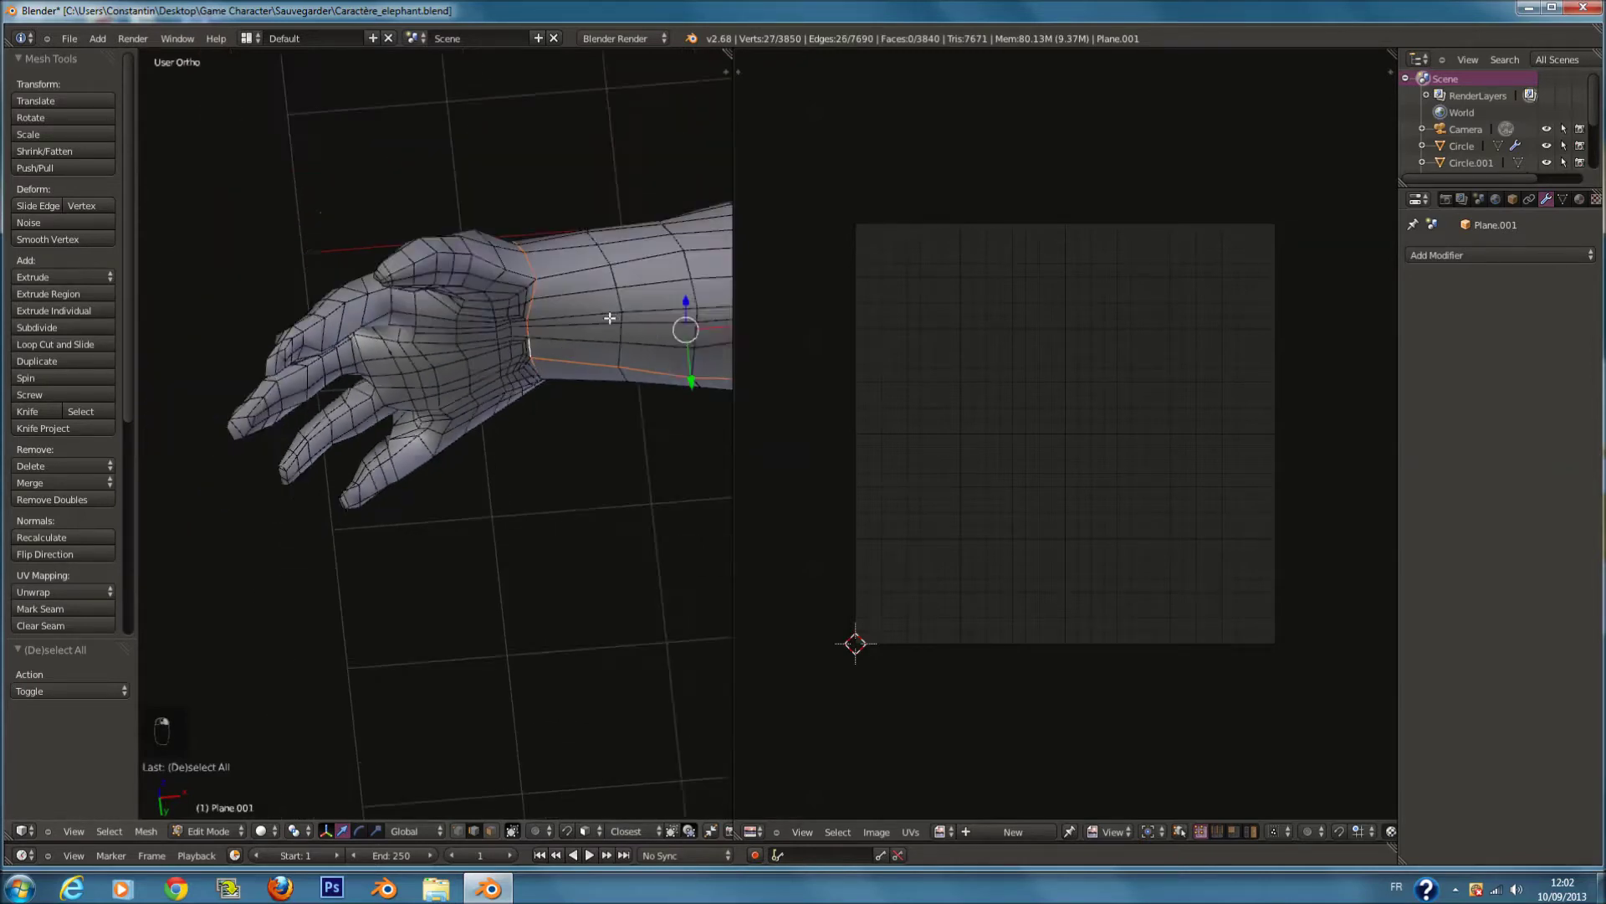
{"action": "key", "text": "ctrl+z"}
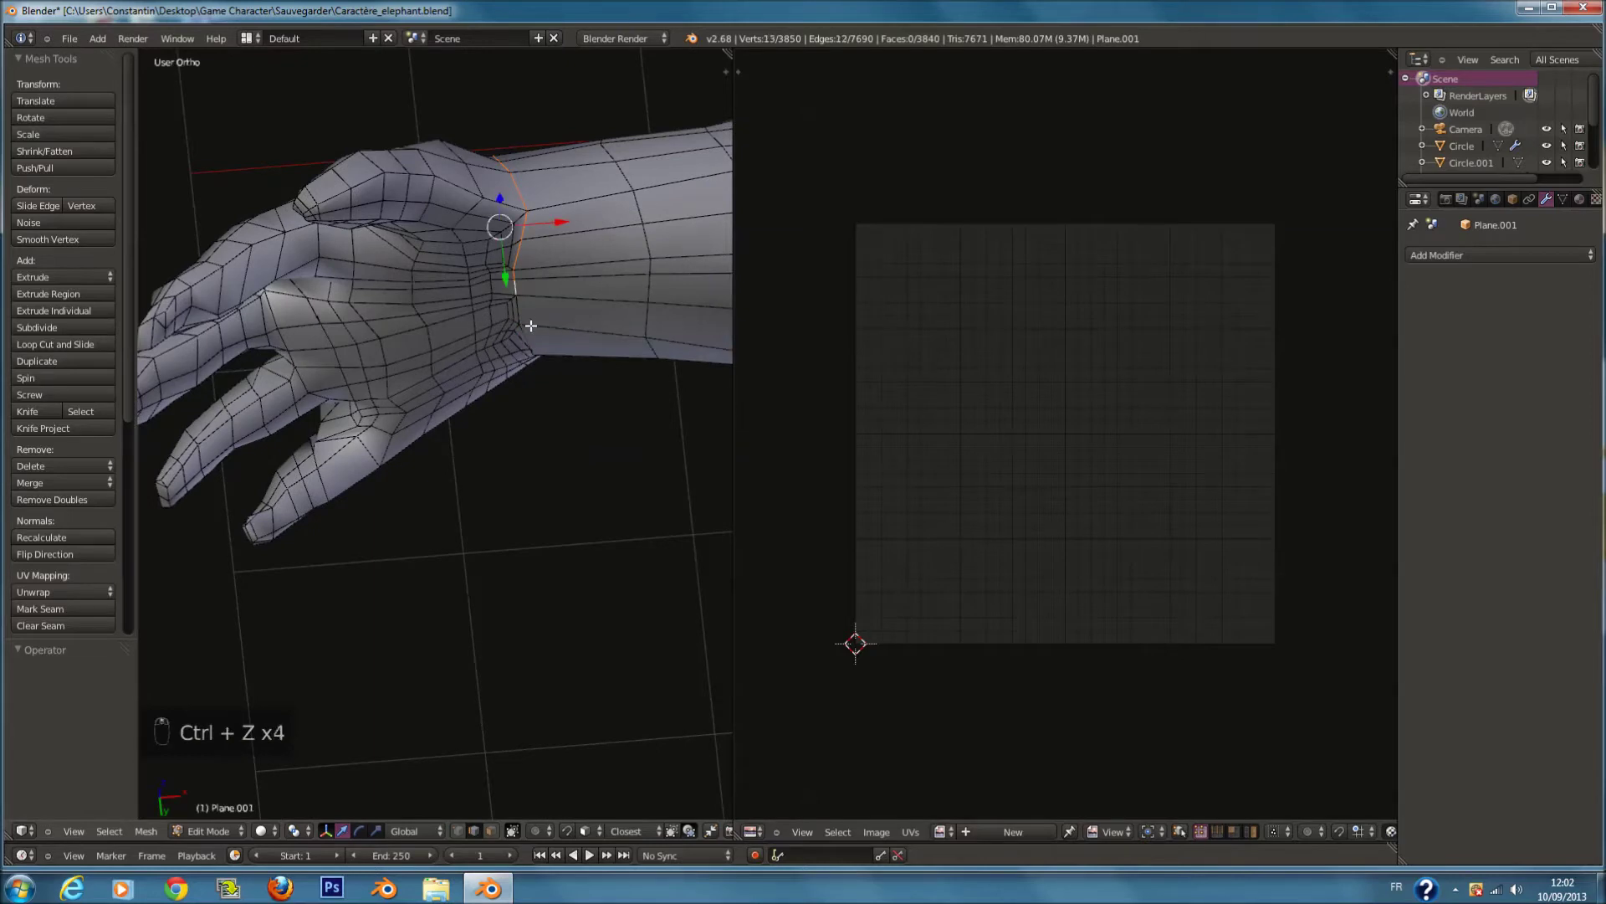
{"action": "scroll", "coordinate": [530, 326], "scroll_direction": "up", "scroll_amount": 2}
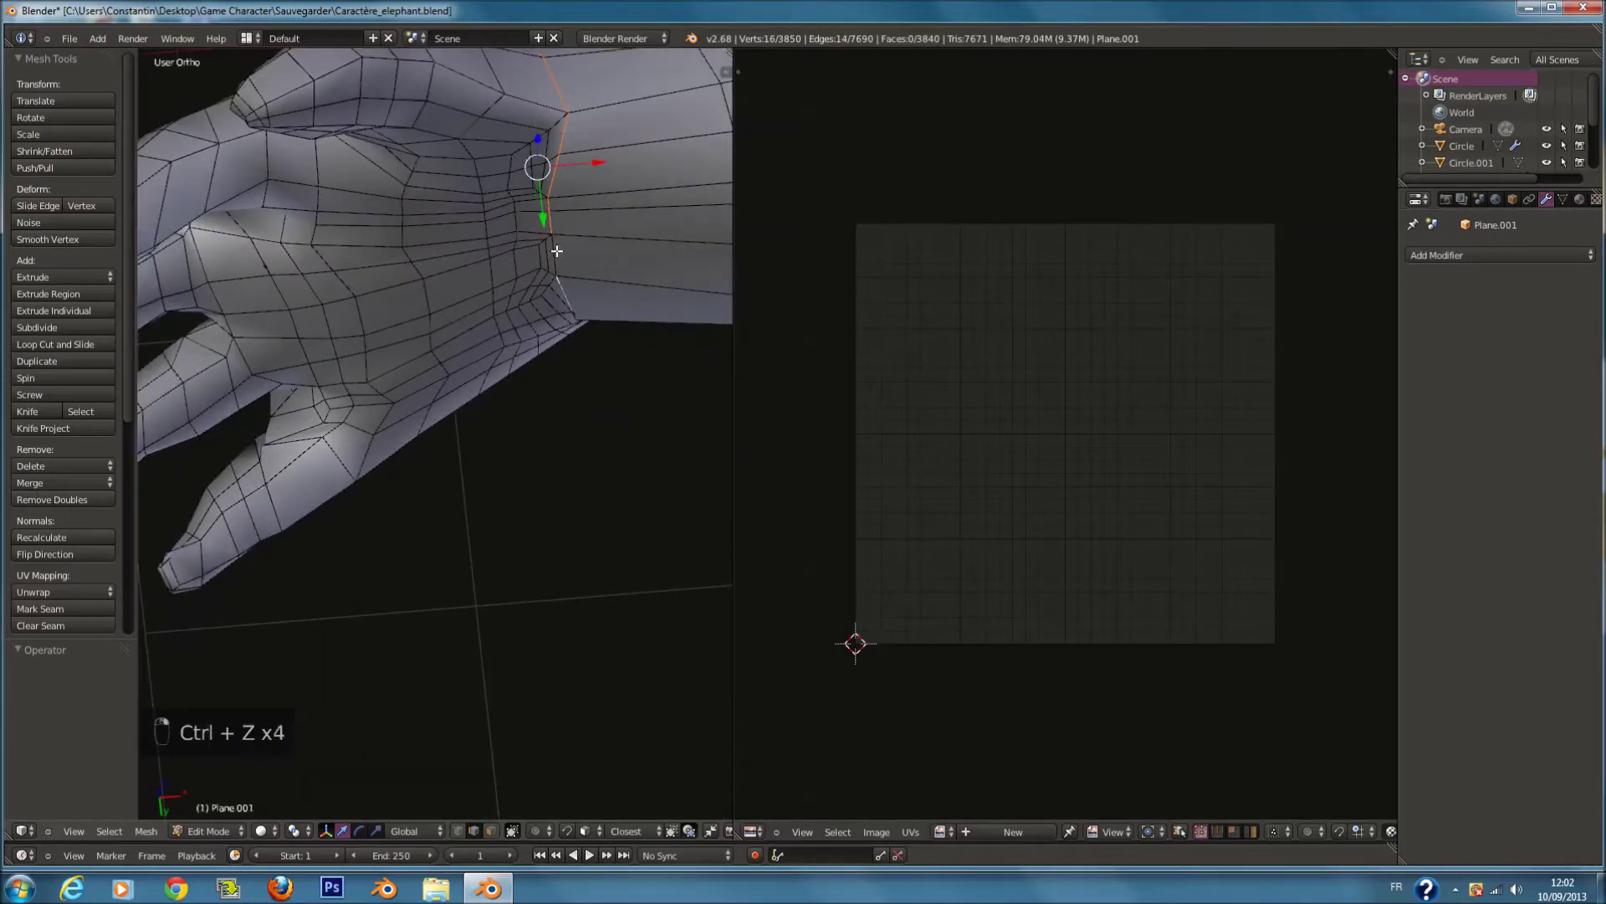
{"action": "middle_click_drag", "start_coordinate": [581, 393], "coordinate": [603, 224]}
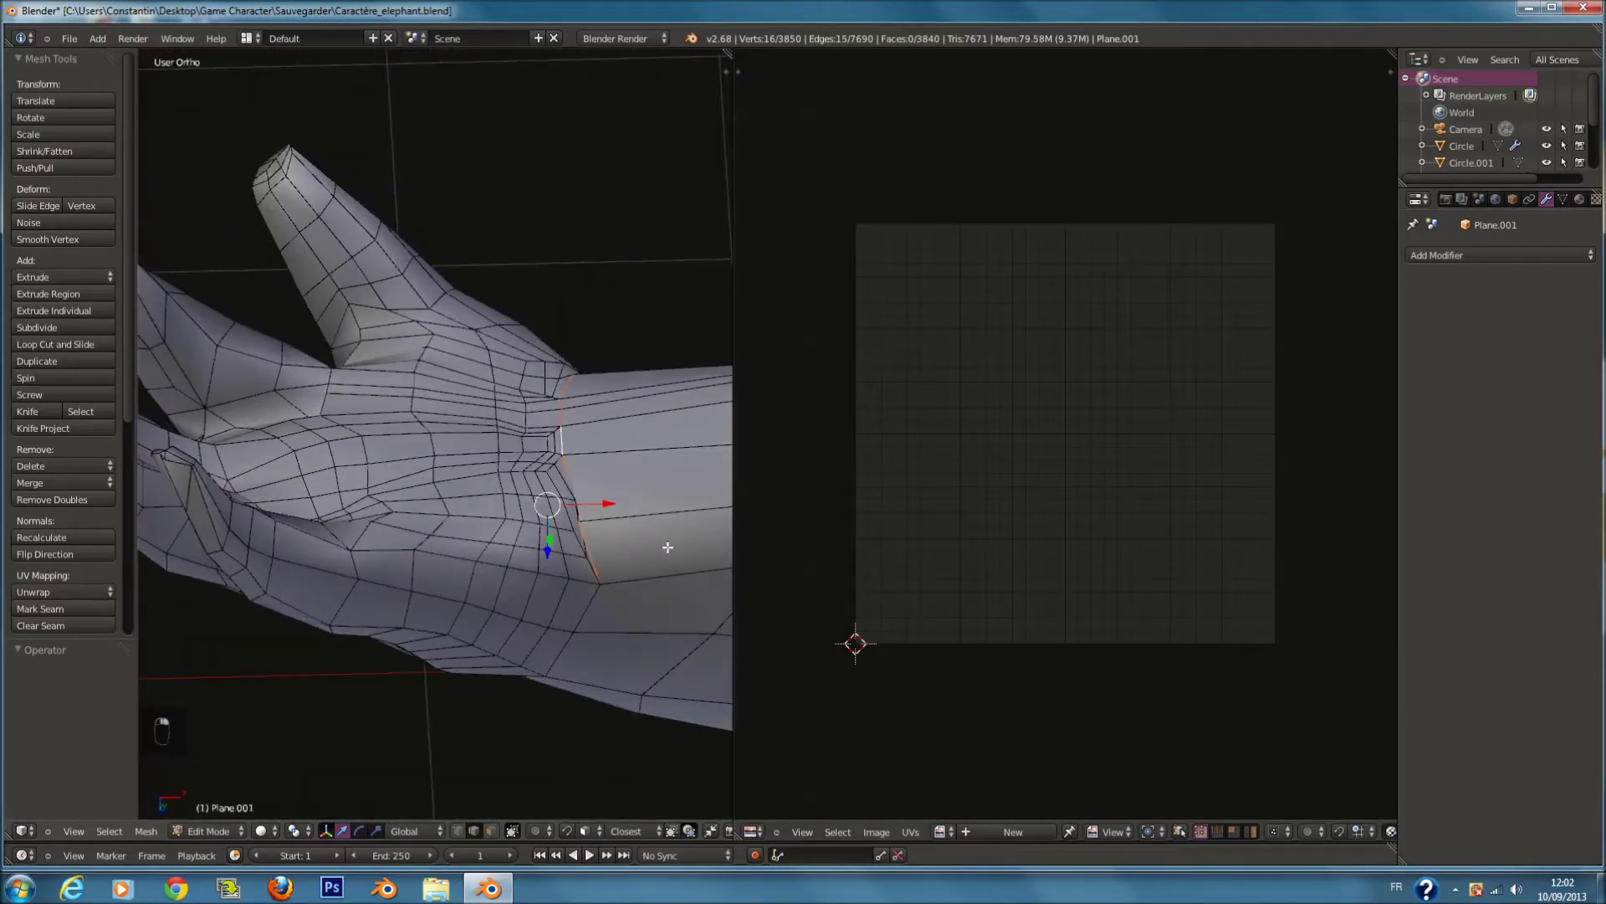
{"action": "middle_click_drag", "start_coordinate": [579, 609], "coordinate": [556, 513]}
{"action": "key", "text": "ctrl+e"}
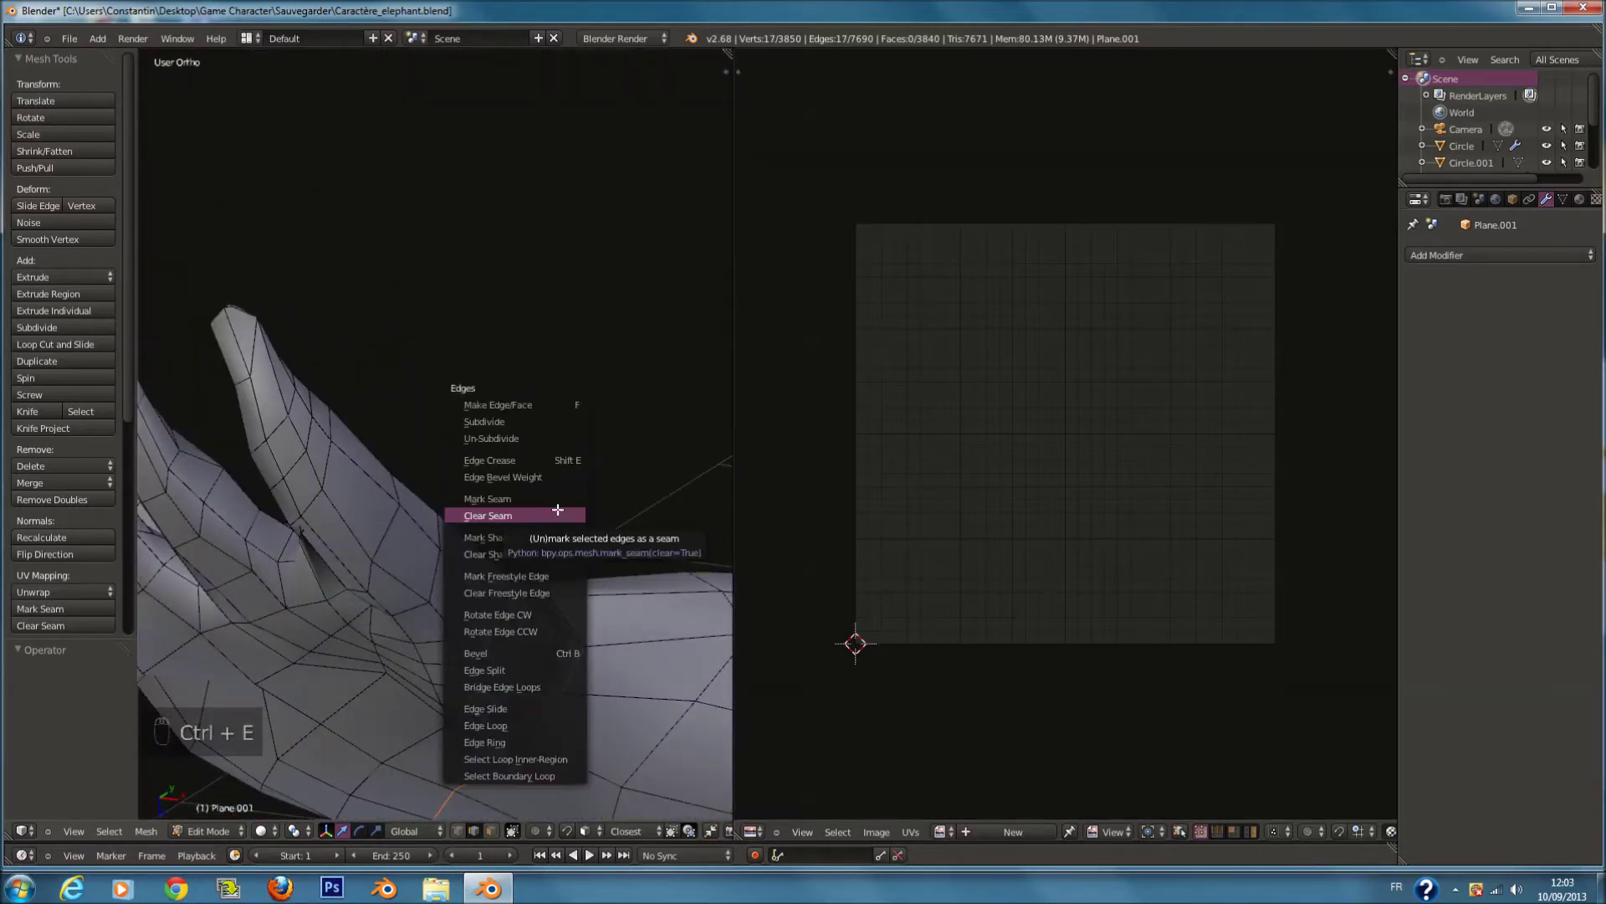
{"action": "left_click", "coordinate": [550, 499]}
Step: Examine the marked seams on the arms, tusks, waist and head, starting from the front view
{"action": "key", "text": "KP_4"}
{"action": "key", "text": "KP_1"}
{"action": "scroll", "coordinate": [546, 506], "scroll_direction": "down", "scroll_amount": 12}
{"action": "middle_click_drag", "start_coordinate": [666, 521], "coordinate": [542, 505], "text": "shift"}
{"action": "scroll", "coordinate": [536, 494], "scroll_direction": "up", "scroll_amount": 6}
{"action": "middle_click_drag", "start_coordinate": [513, 384], "coordinate": [515, 461], "text": "shift"}
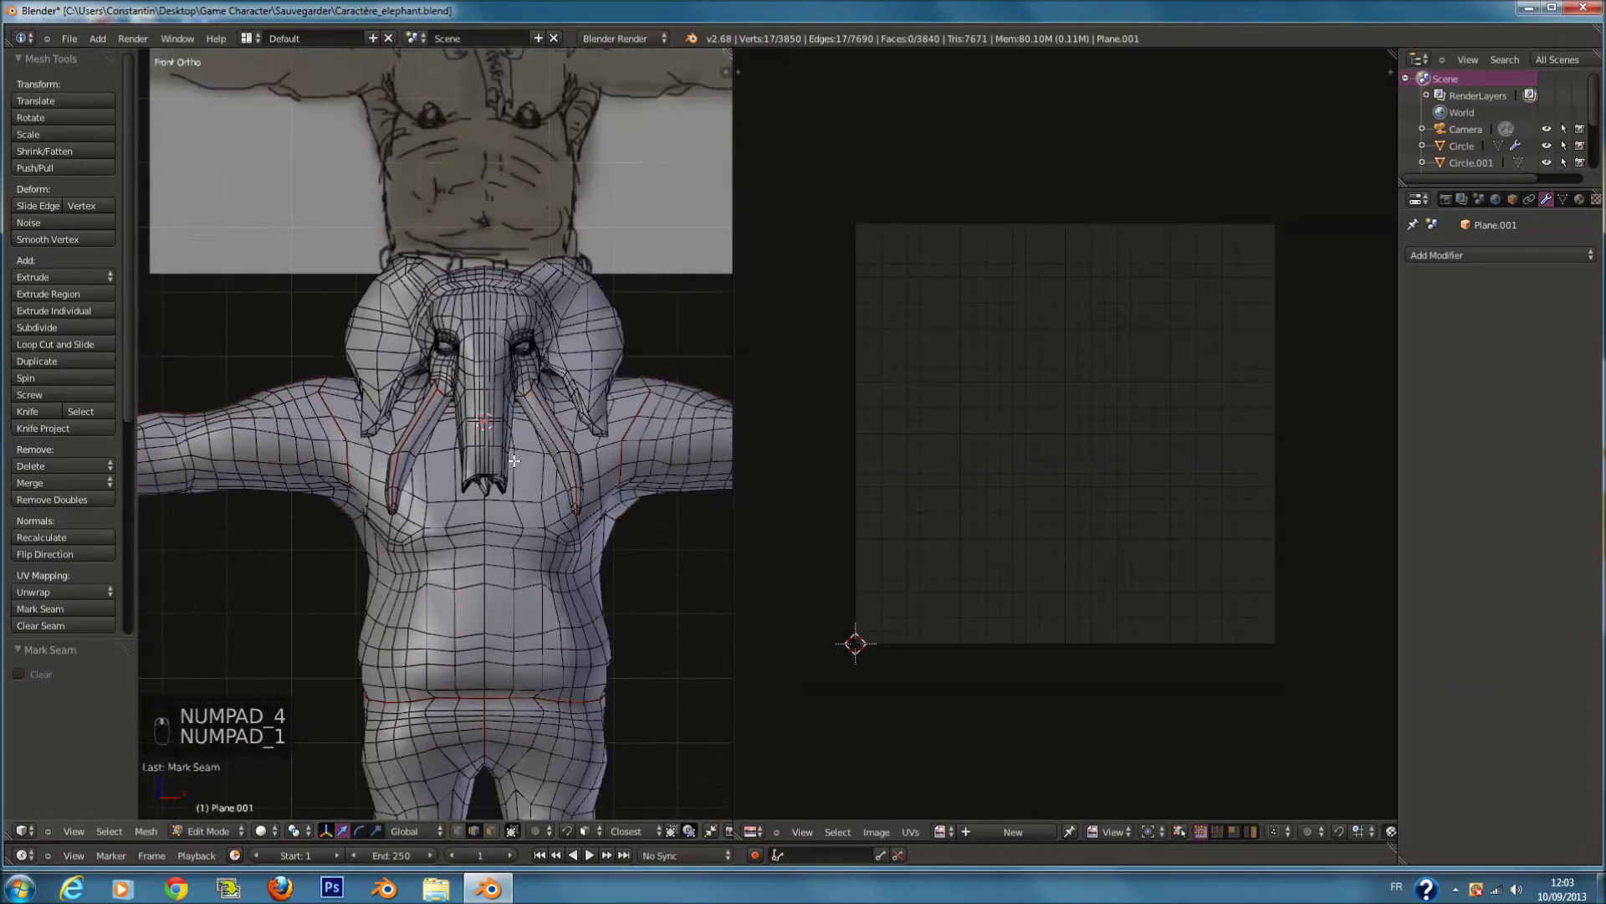
{"action": "scroll", "coordinate": [514, 460], "scroll_direction": "up", "scroll_amount": 5}
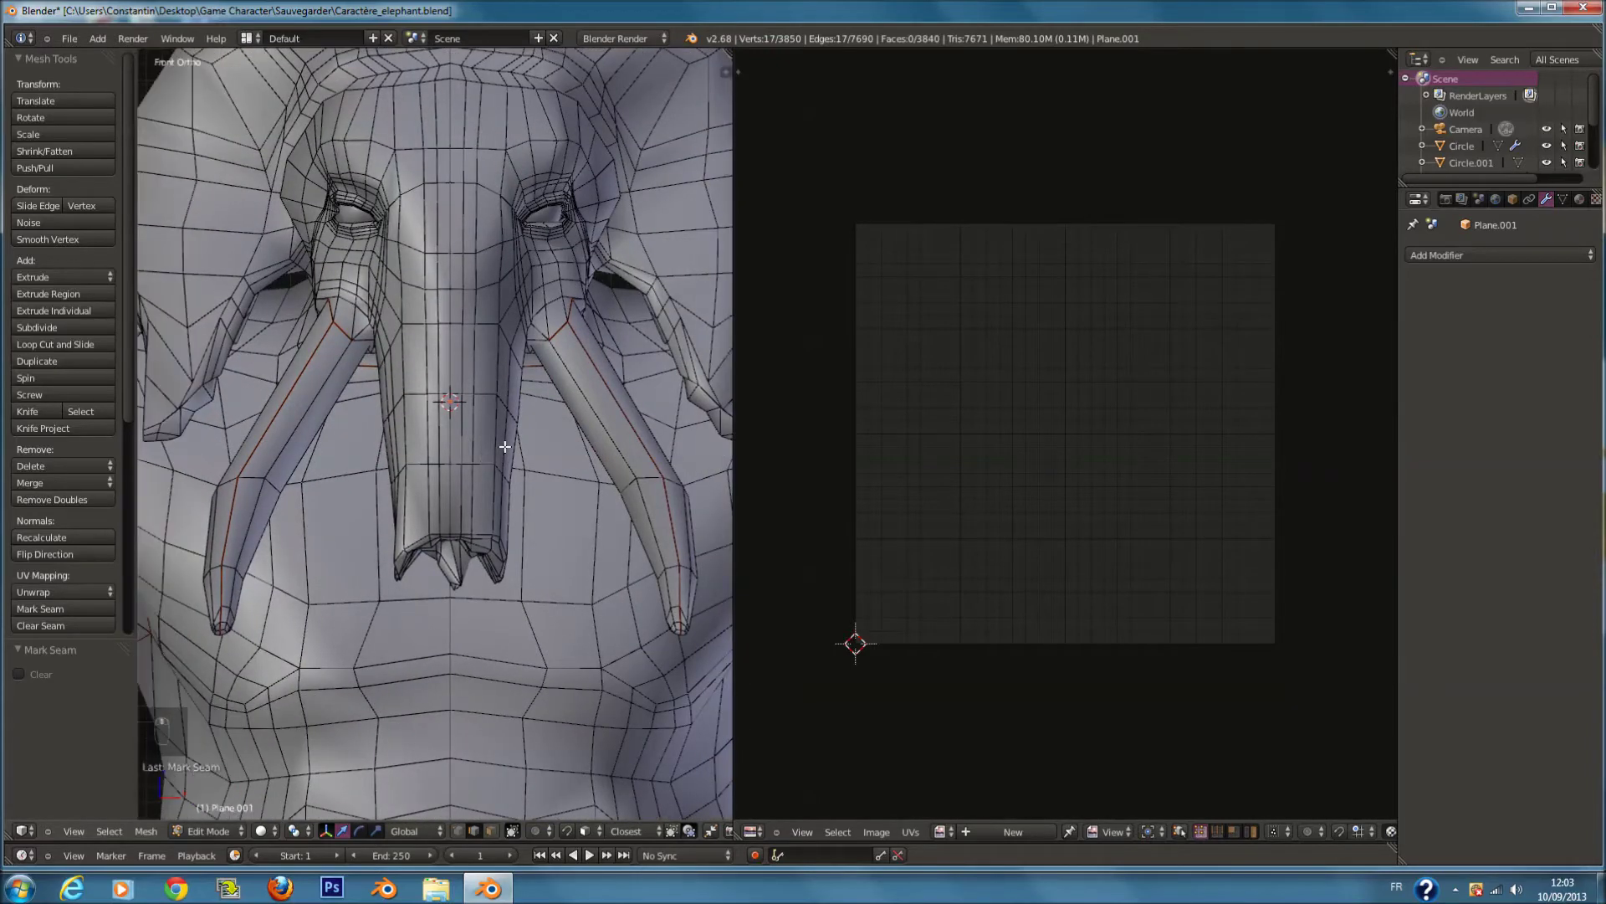
{"action": "scroll", "coordinate": [504, 447], "scroll_direction": "up", "scroll_amount": 5, "text": "shift"}
{"action": "middle_click_drag", "start_coordinate": [505, 446], "coordinate": [507, 553]}
{"action": "scroll", "coordinate": [509, 530], "scroll_direction": "down", "scroll_amount": 3}
Step: Select the character's whole mesh and unwrap it with Unwrap
{"action": "key", "text": "a"}
{"action": "key", "text": "a"}
{"action": "key", "text": "u"}
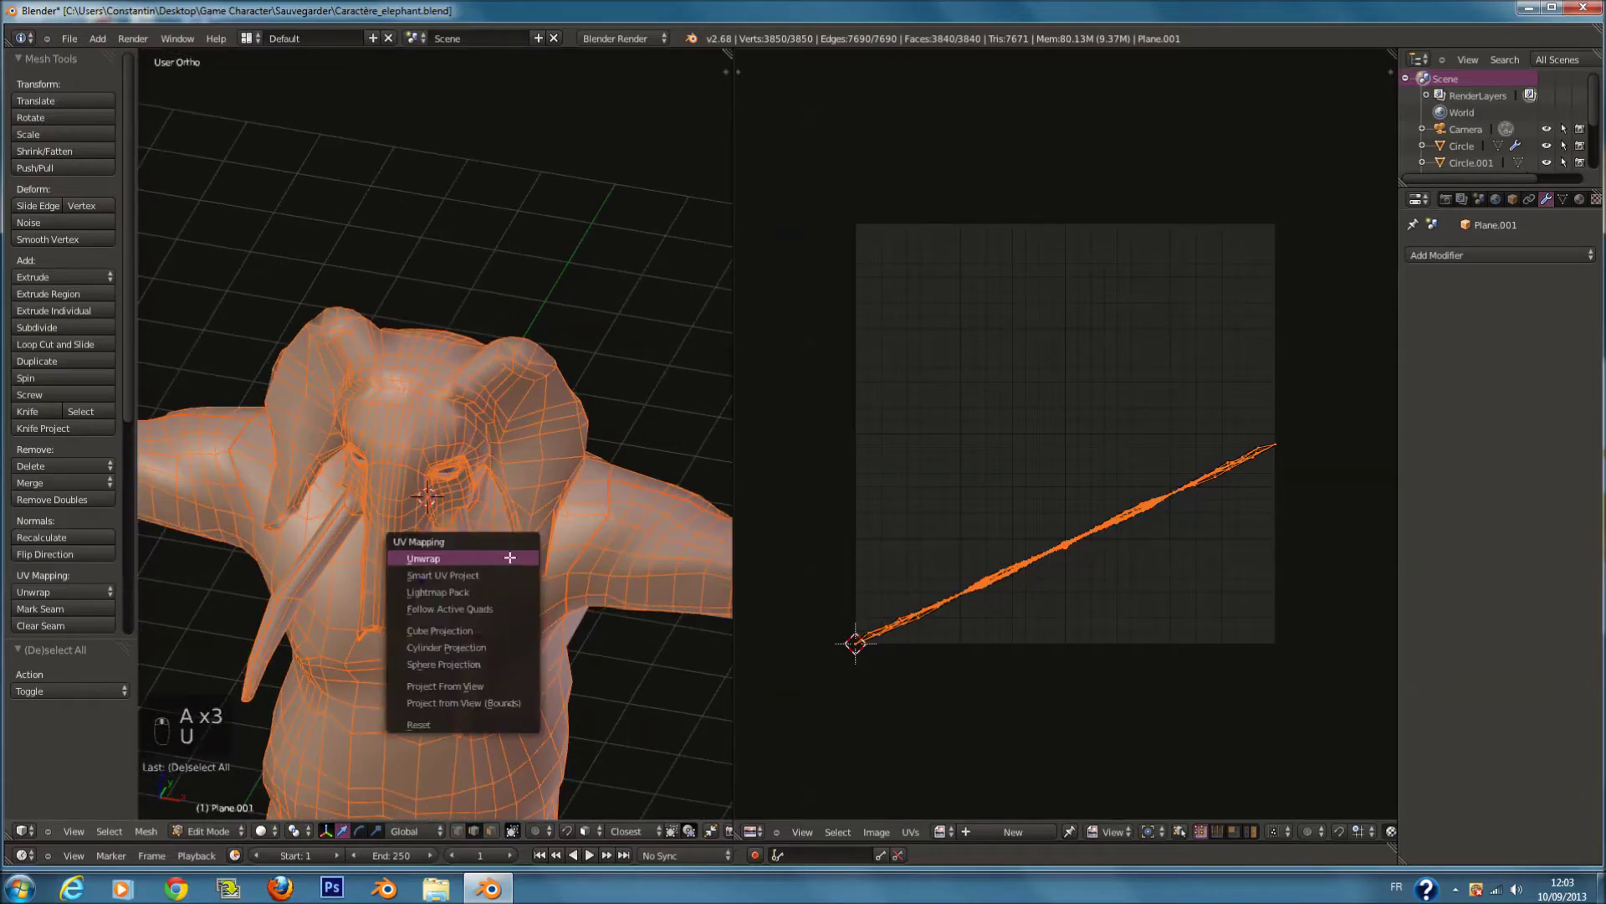
{"action": "left_click", "coordinate": [509, 557]}
Step: Inspect the unwrapped islands in the UV layout, checking the head, hands, tusks and body for crowded or joined areas
{"action": "scroll", "coordinate": [1015, 515], "scroll_direction": "up", "scroll_amount": 3}
{"action": "scroll", "coordinate": [1016, 507], "scroll_direction": "down", "scroll_amount": 2}
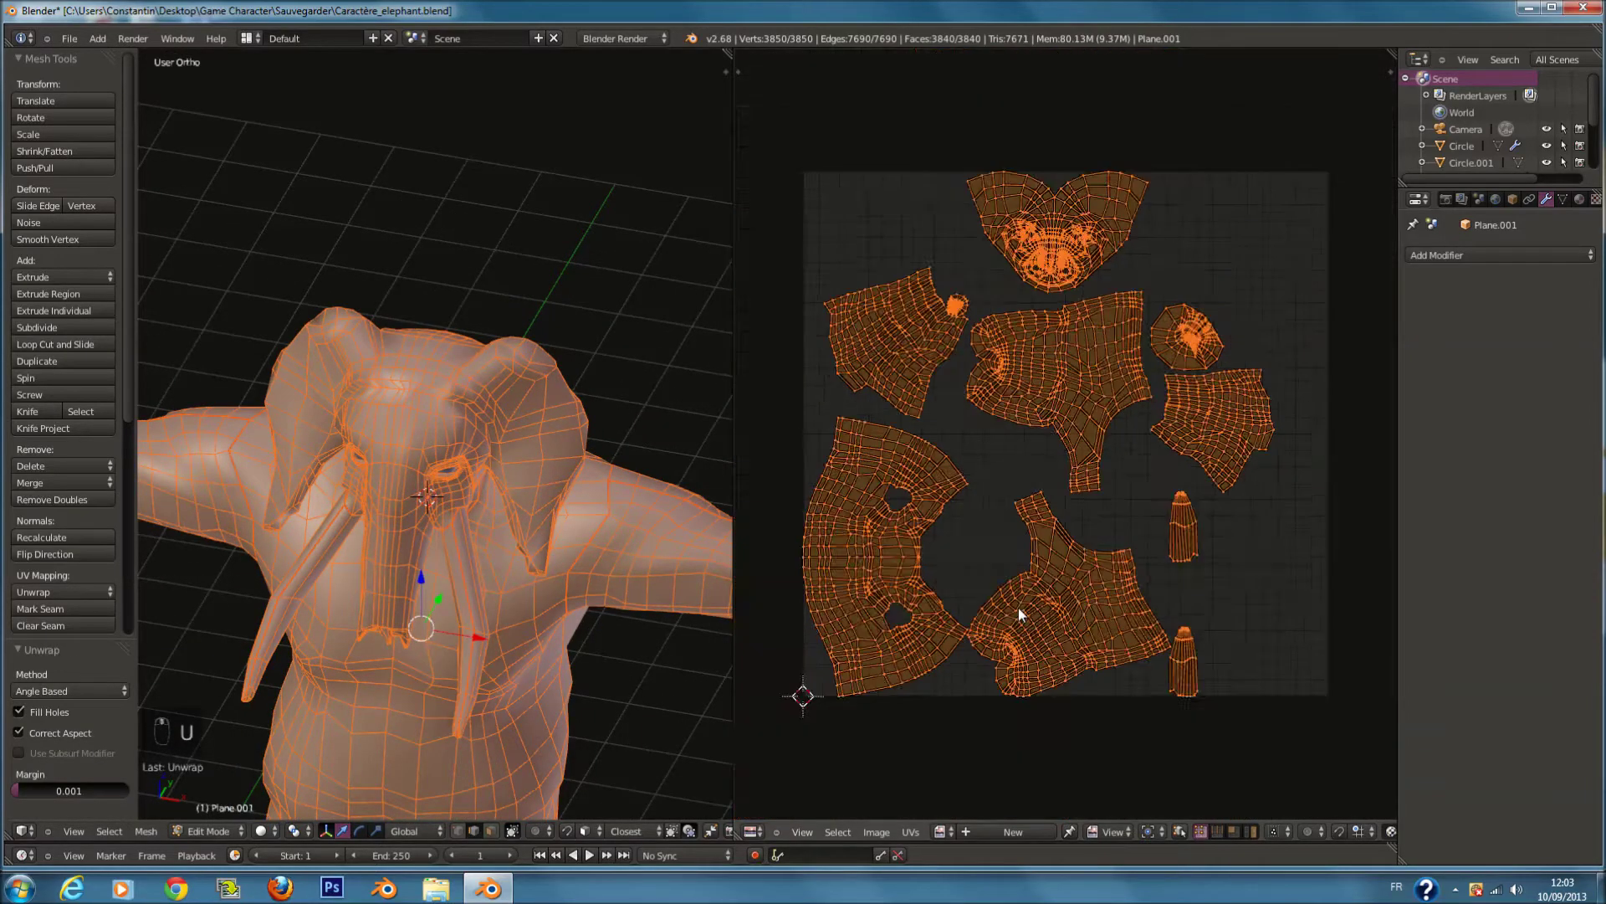
{"action": "scroll", "coordinate": [1017, 613], "scroll_direction": "up", "scroll_amount": 1}
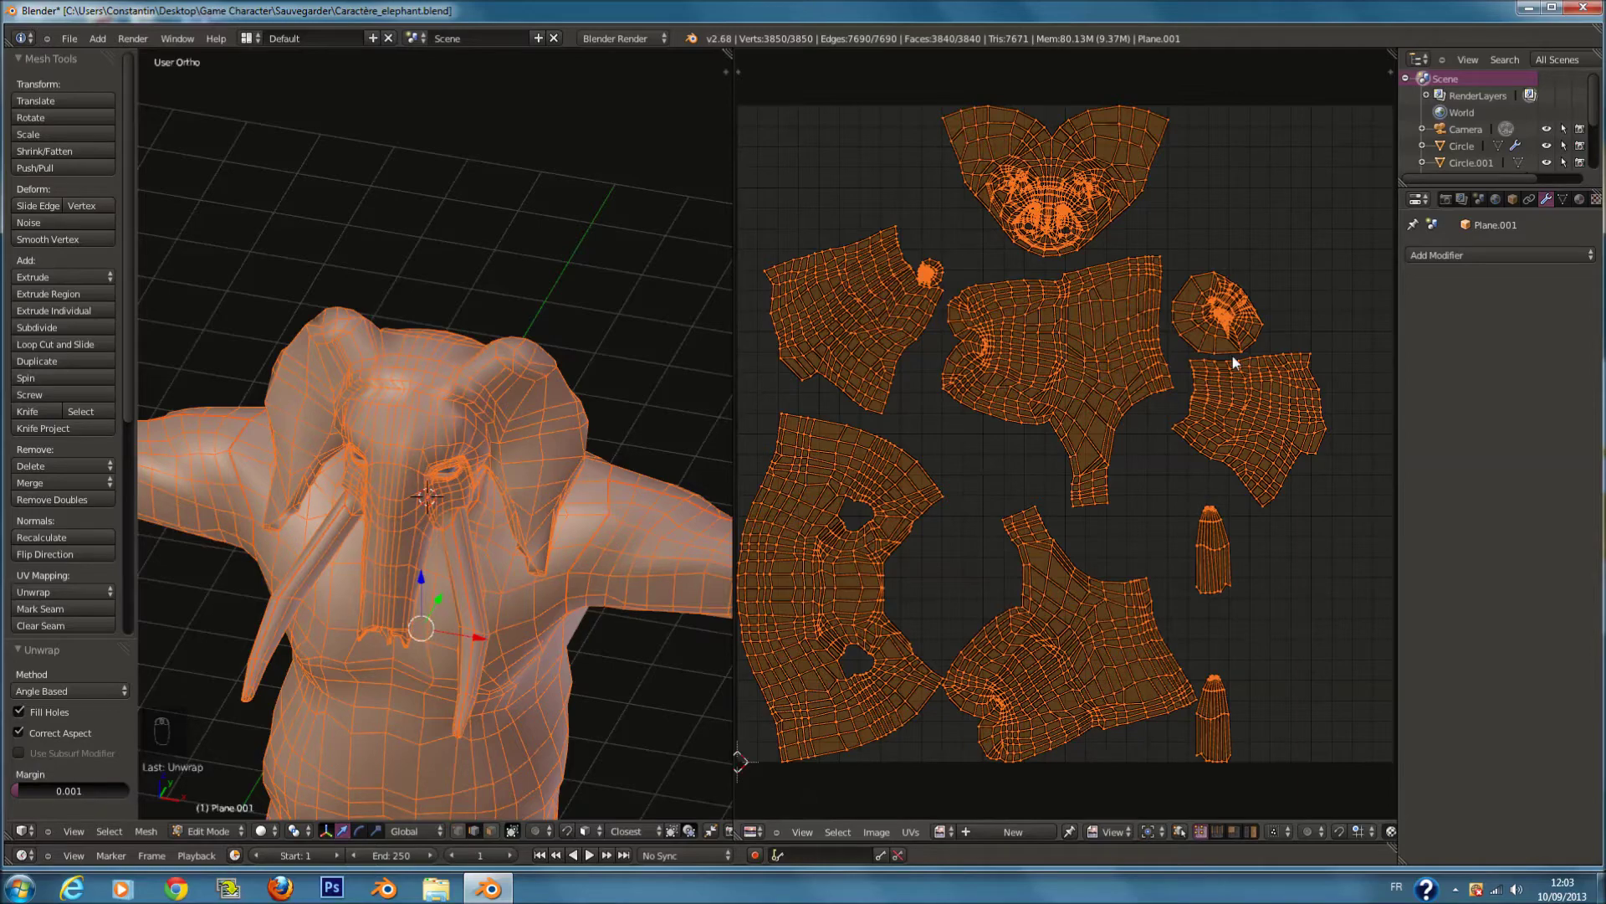
{"action": "scroll", "coordinate": [1233, 355], "scroll_direction": "up", "scroll_amount": 7}
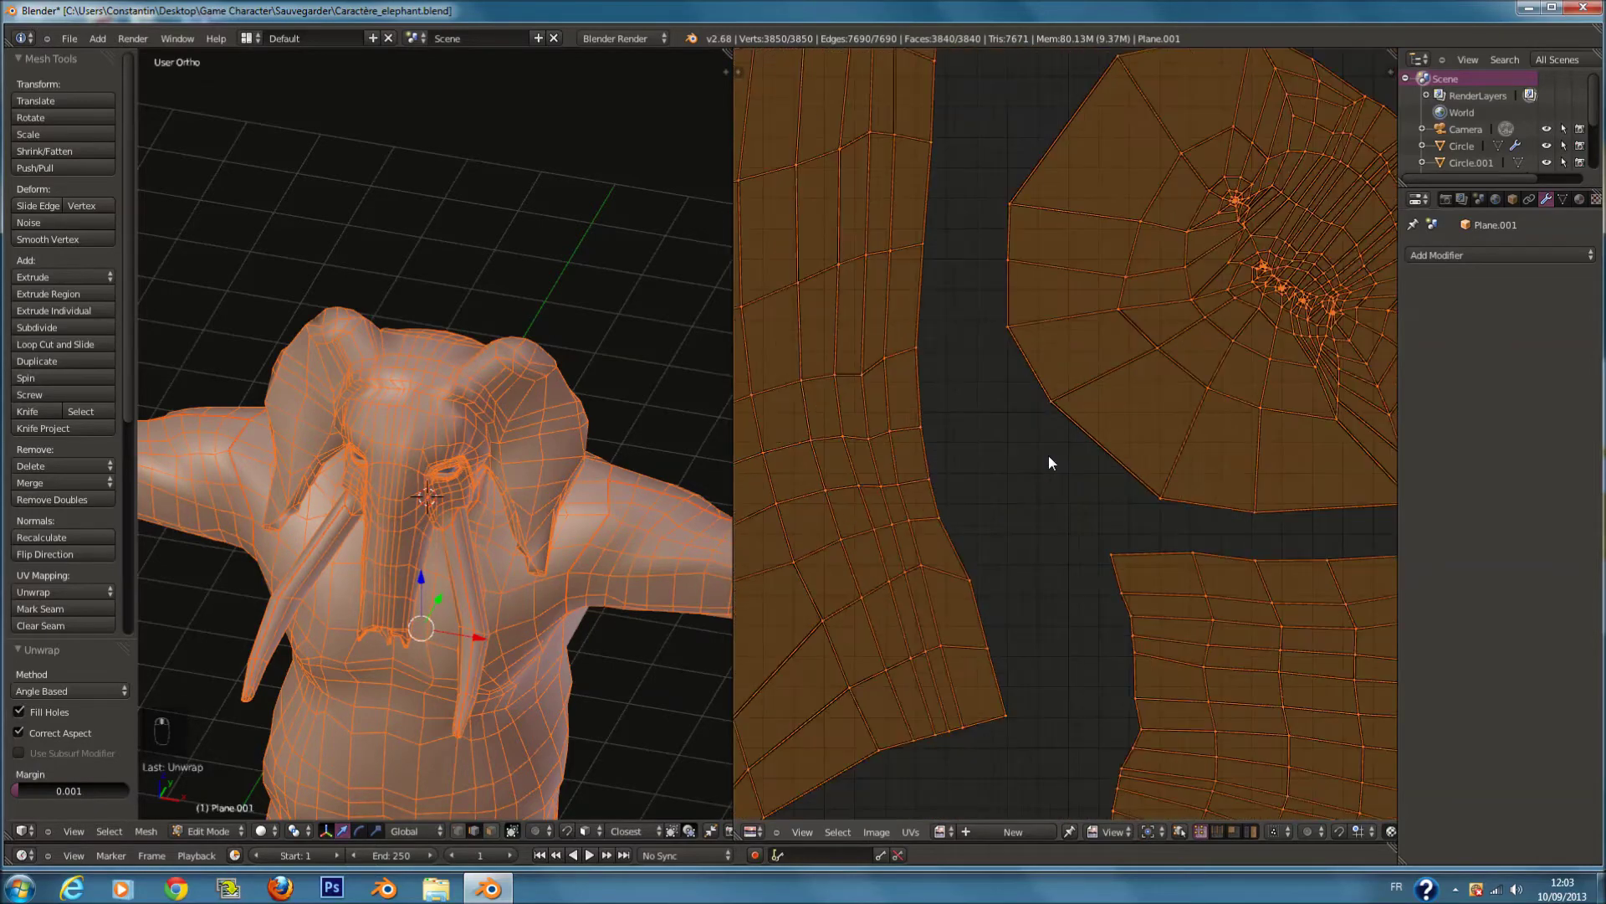
{"action": "scroll", "coordinate": [1042, 527], "scroll_direction": "down", "scroll_amount": 5}
{"action": "scroll", "coordinate": [1122, 514], "scroll_direction": "up", "scroll_amount": 3}
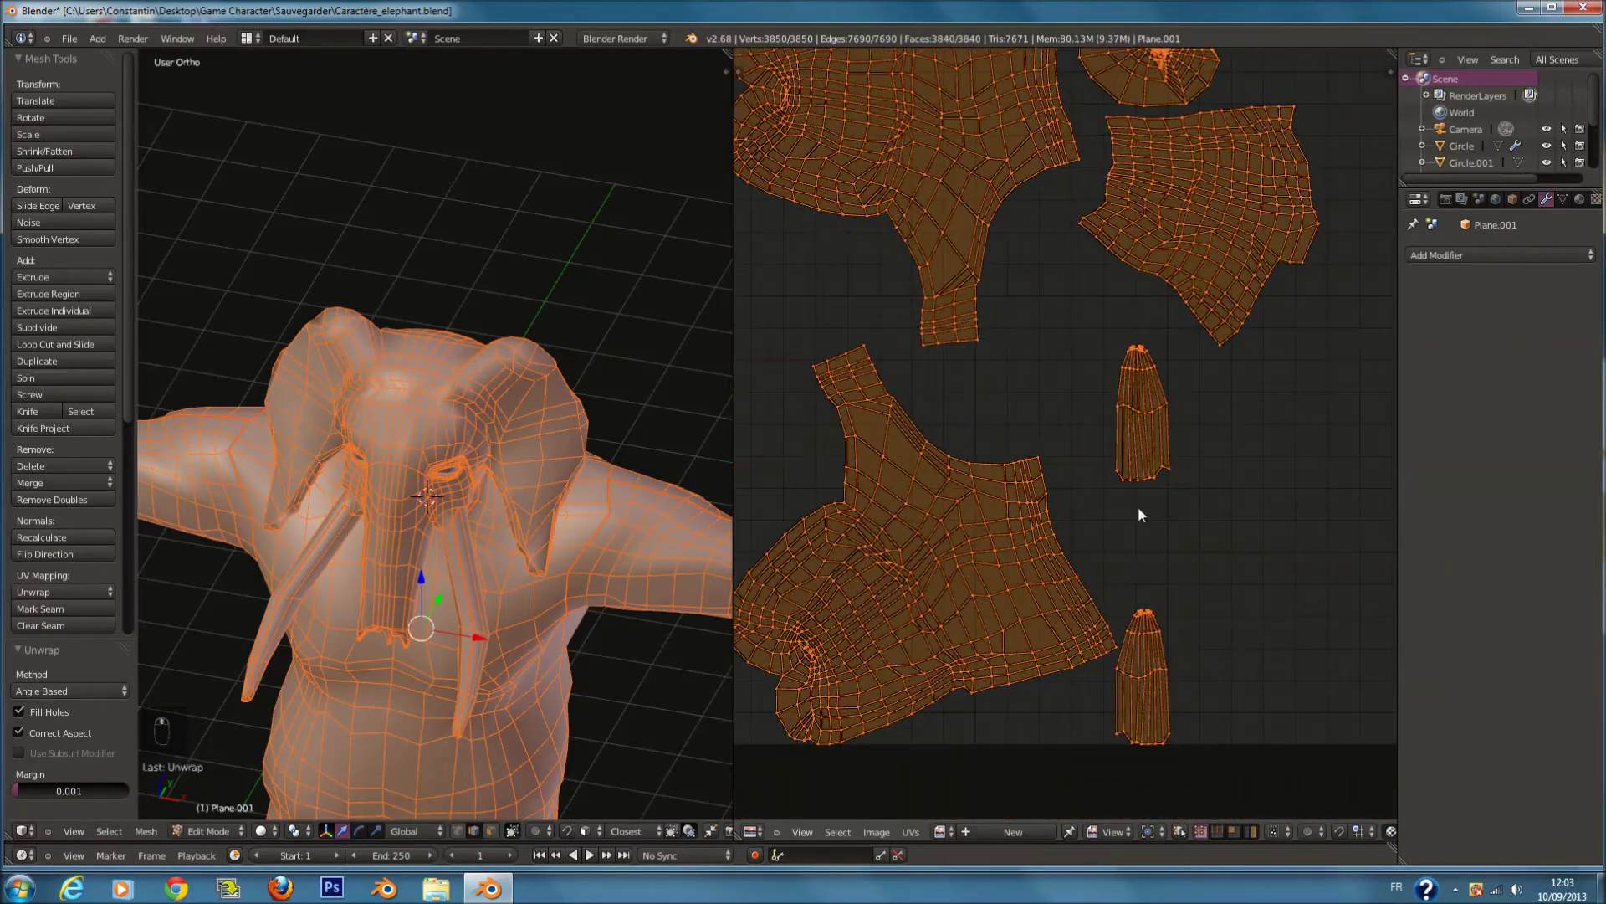
{"action": "scroll", "coordinate": [1046, 452], "scroll_direction": "down", "scroll_amount": 1}
{"action": "scroll", "coordinate": [1043, 334], "scroll_direction": "up", "scroll_amount": 6}
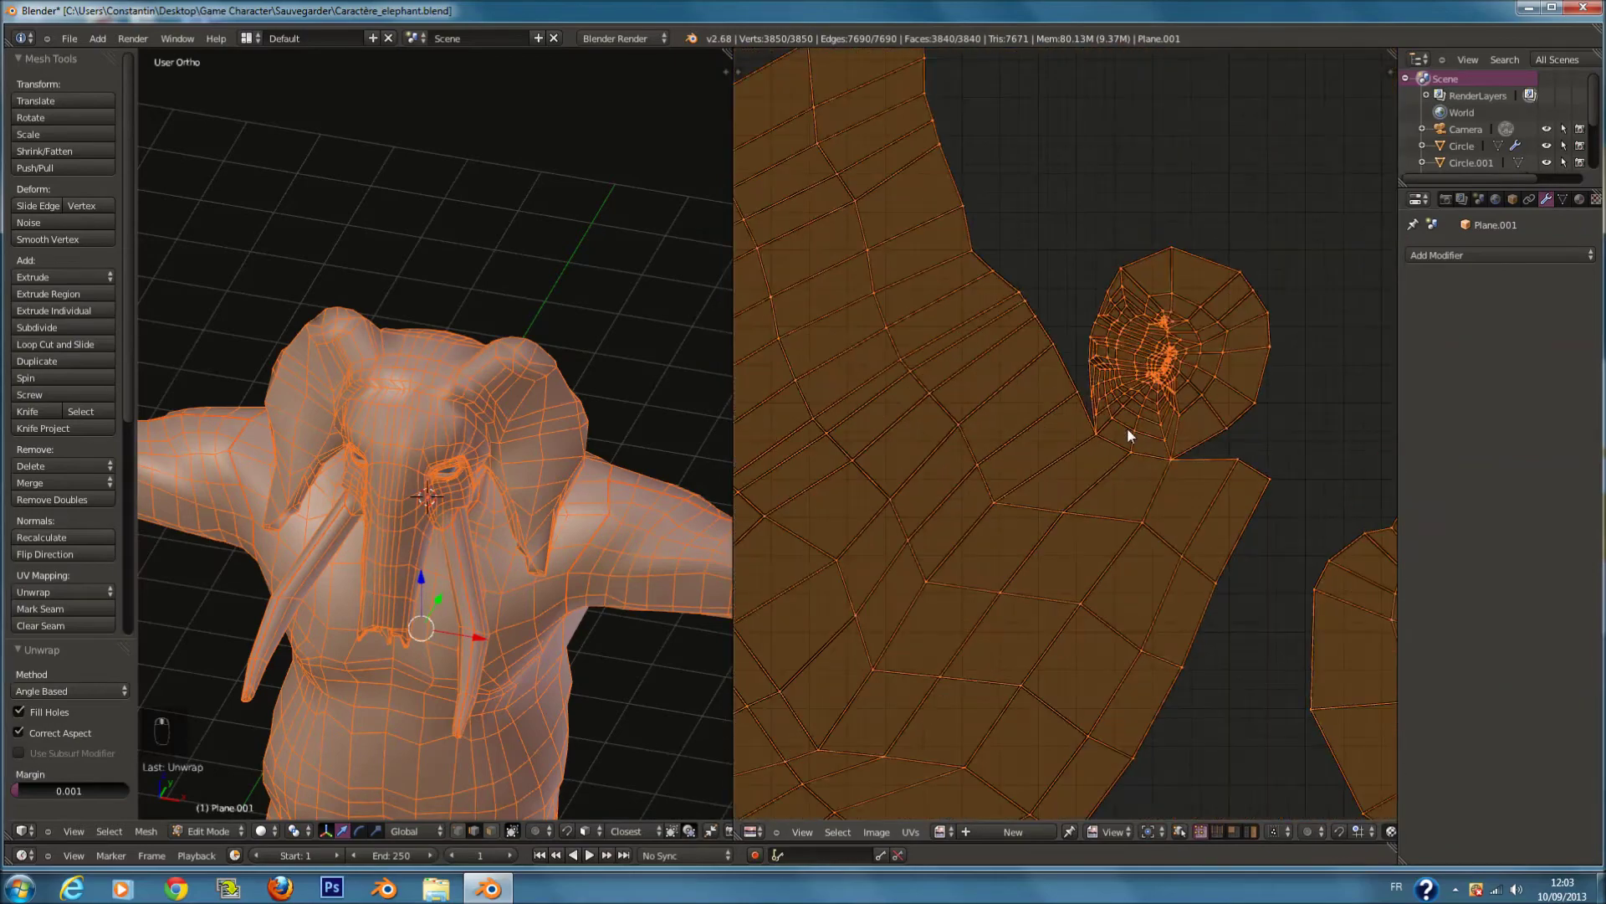
Step: Clear the selection, select the edge loop around the upper trunk below the eyes, and mark it as a UV seam
{"action": "scroll", "coordinate": [1152, 387], "scroll_direction": "down", "scroll_amount": 5}
{"action": "middle_click_drag", "start_coordinate": [1150, 385], "coordinate": [891, 566]}
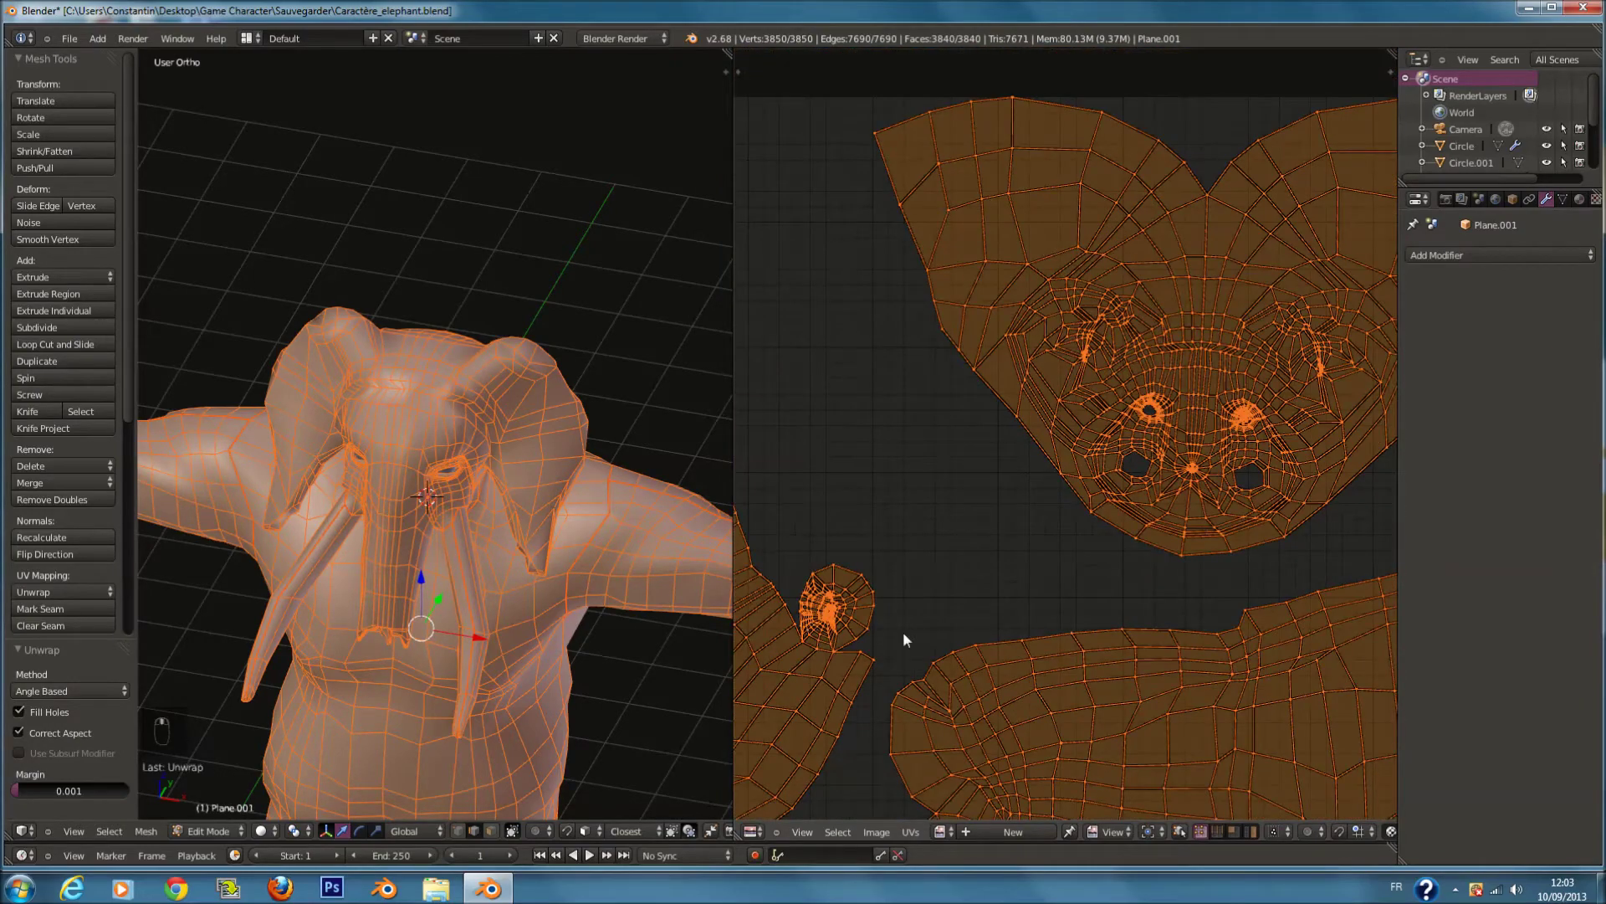
{"action": "scroll", "coordinate": [1127, 515], "scroll_direction": "up", "scroll_amount": 3}
{"action": "scroll", "coordinate": [418, 468], "scroll_direction": "up", "scroll_amount": 2}
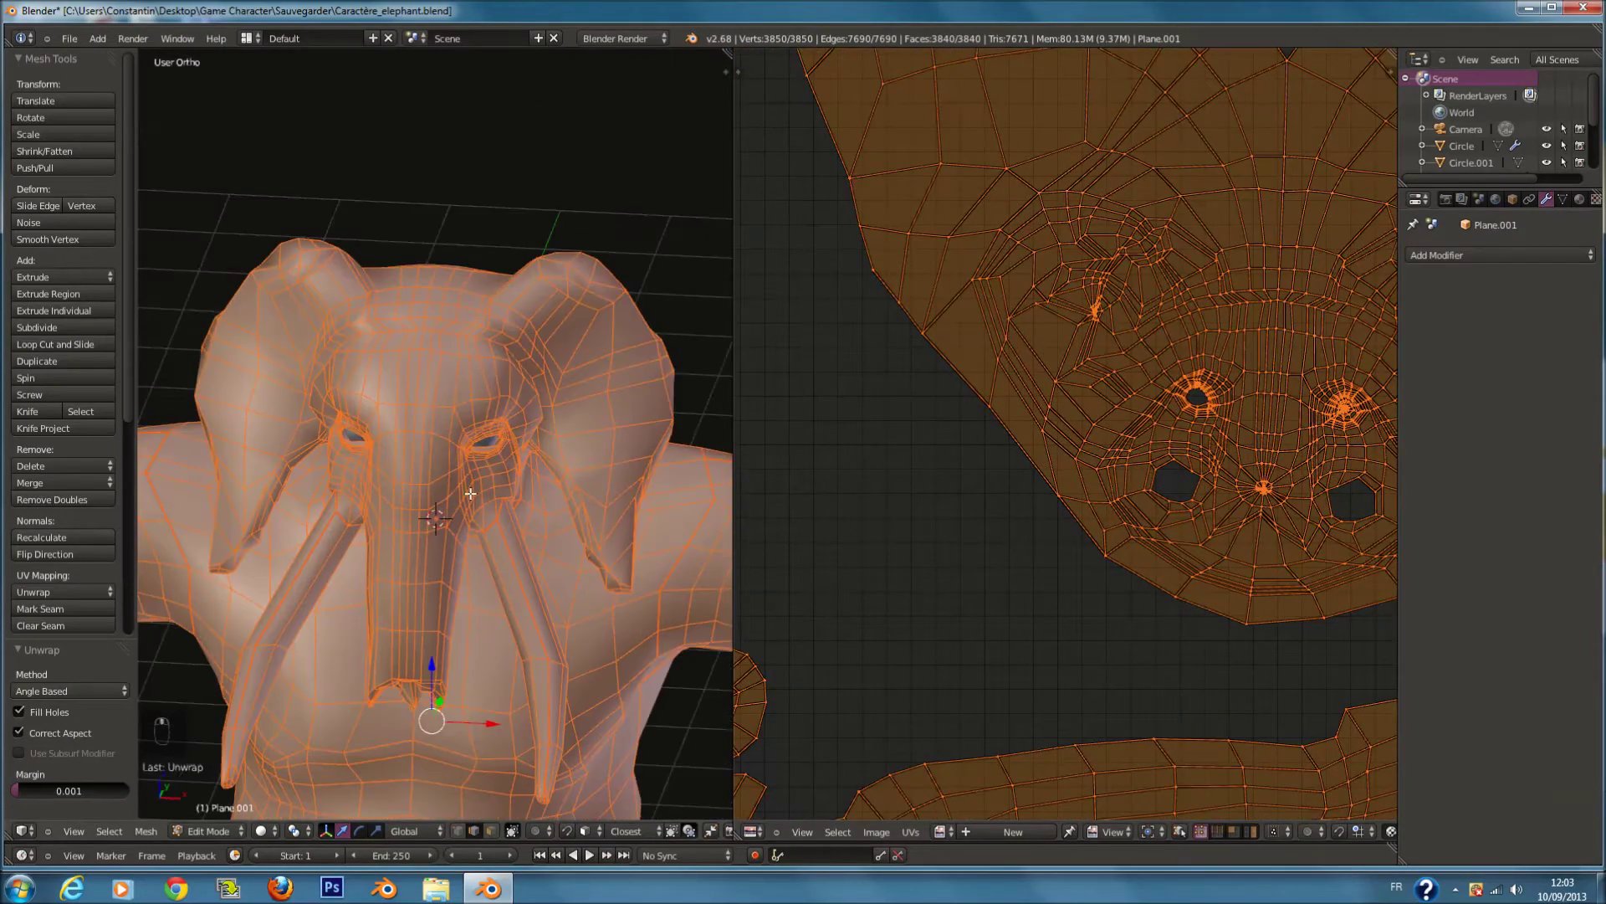
{"action": "key", "text": "a"}
{"action": "scroll", "coordinate": [484, 545], "scroll_direction": "up", "scroll_amount": 4}
{"action": "middle_click_drag", "start_coordinate": [484, 545], "coordinate": [379, 538]}
{"action": "key", "text": "ctrl+e"}
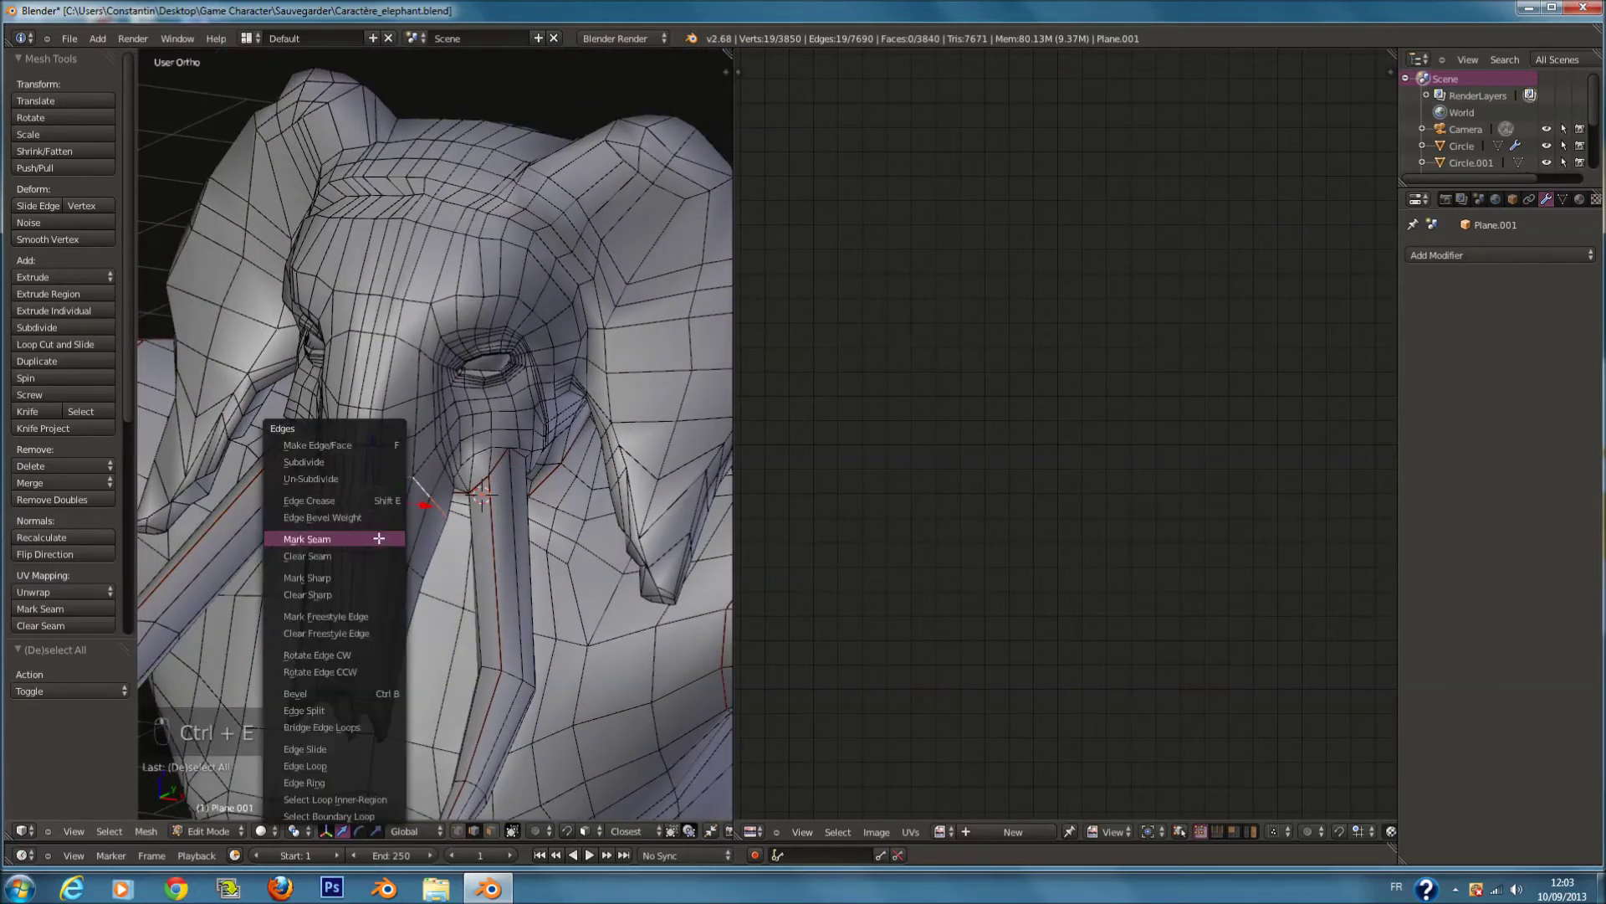
{"action": "left_click", "coordinate": [379, 538]}
{"action": "key", "text": "a"}
Step: Select the lengthwise edge loop through the middle of the trunk and deselect its run down the body
{"action": "scroll", "coordinate": [418, 574], "scroll_direction": "up", "scroll_amount": 2}
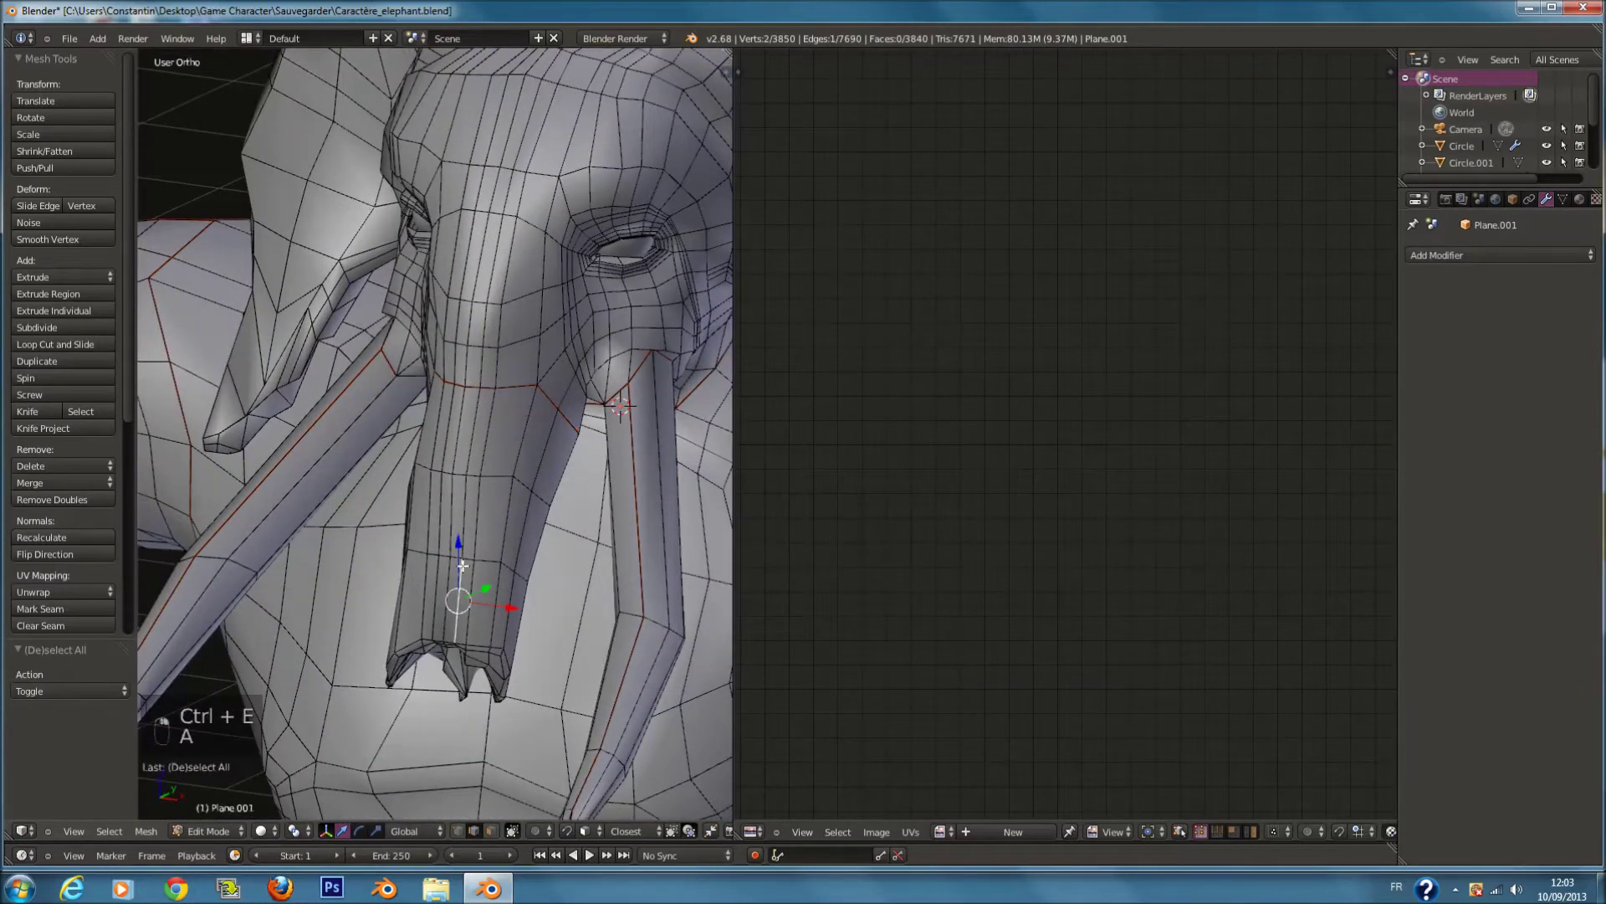
{"action": "scroll", "coordinate": [462, 566], "scroll_direction": "up", "scroll_amount": 1}
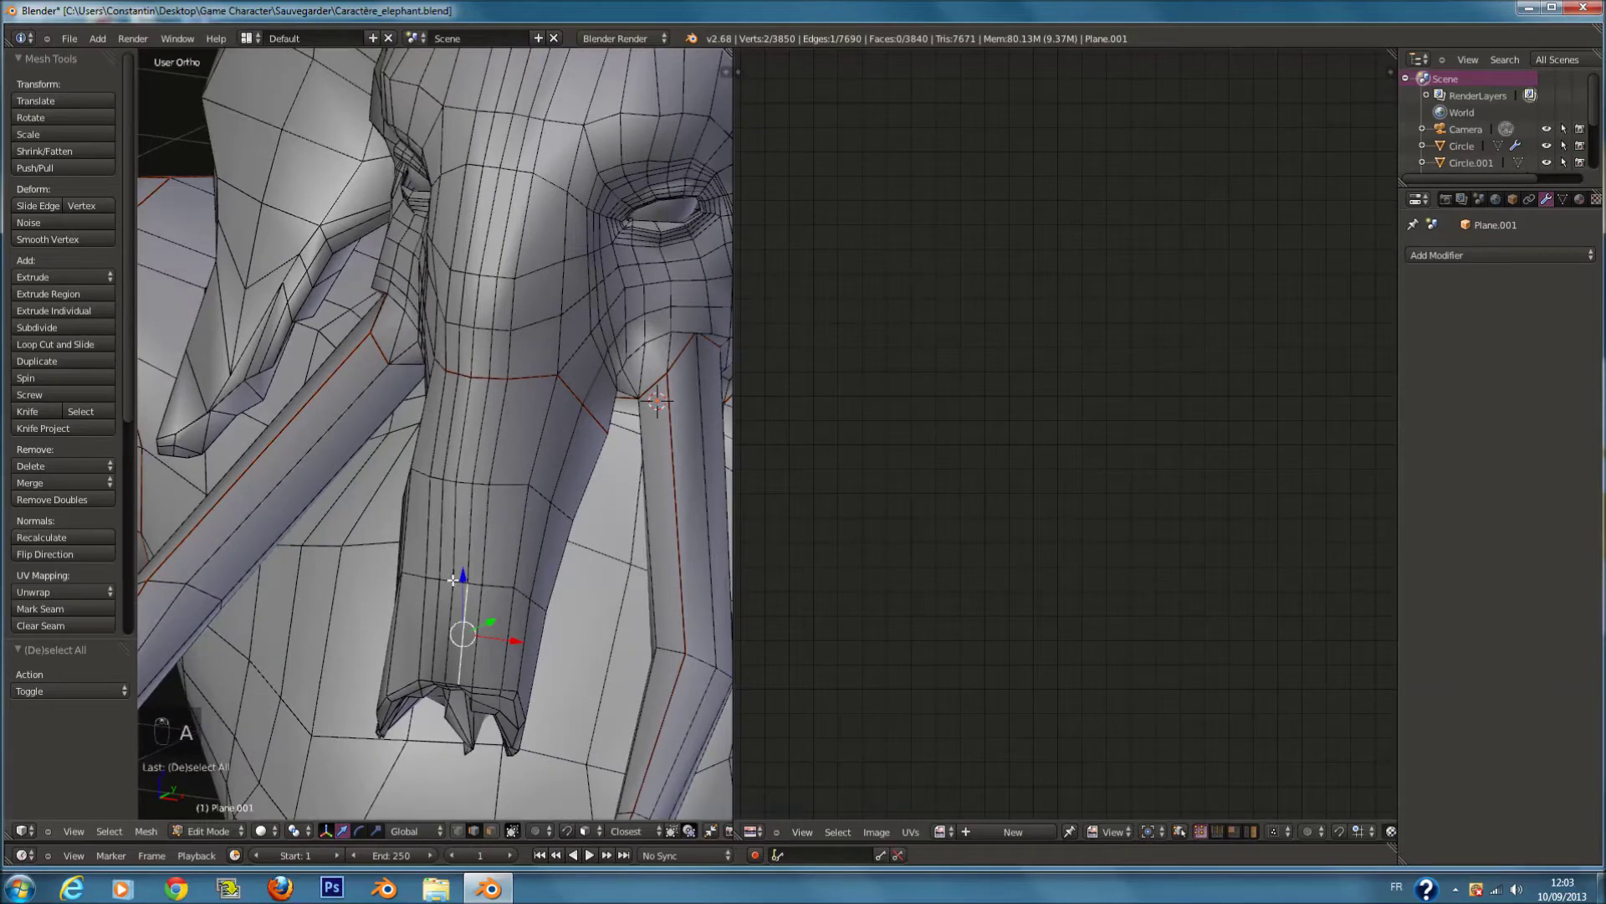
{"action": "right_click", "coordinate": [454, 533], "text": "alt"}
{"action": "scroll", "coordinate": [455, 533], "scroll_direction": "down", "scroll_amount": 6}
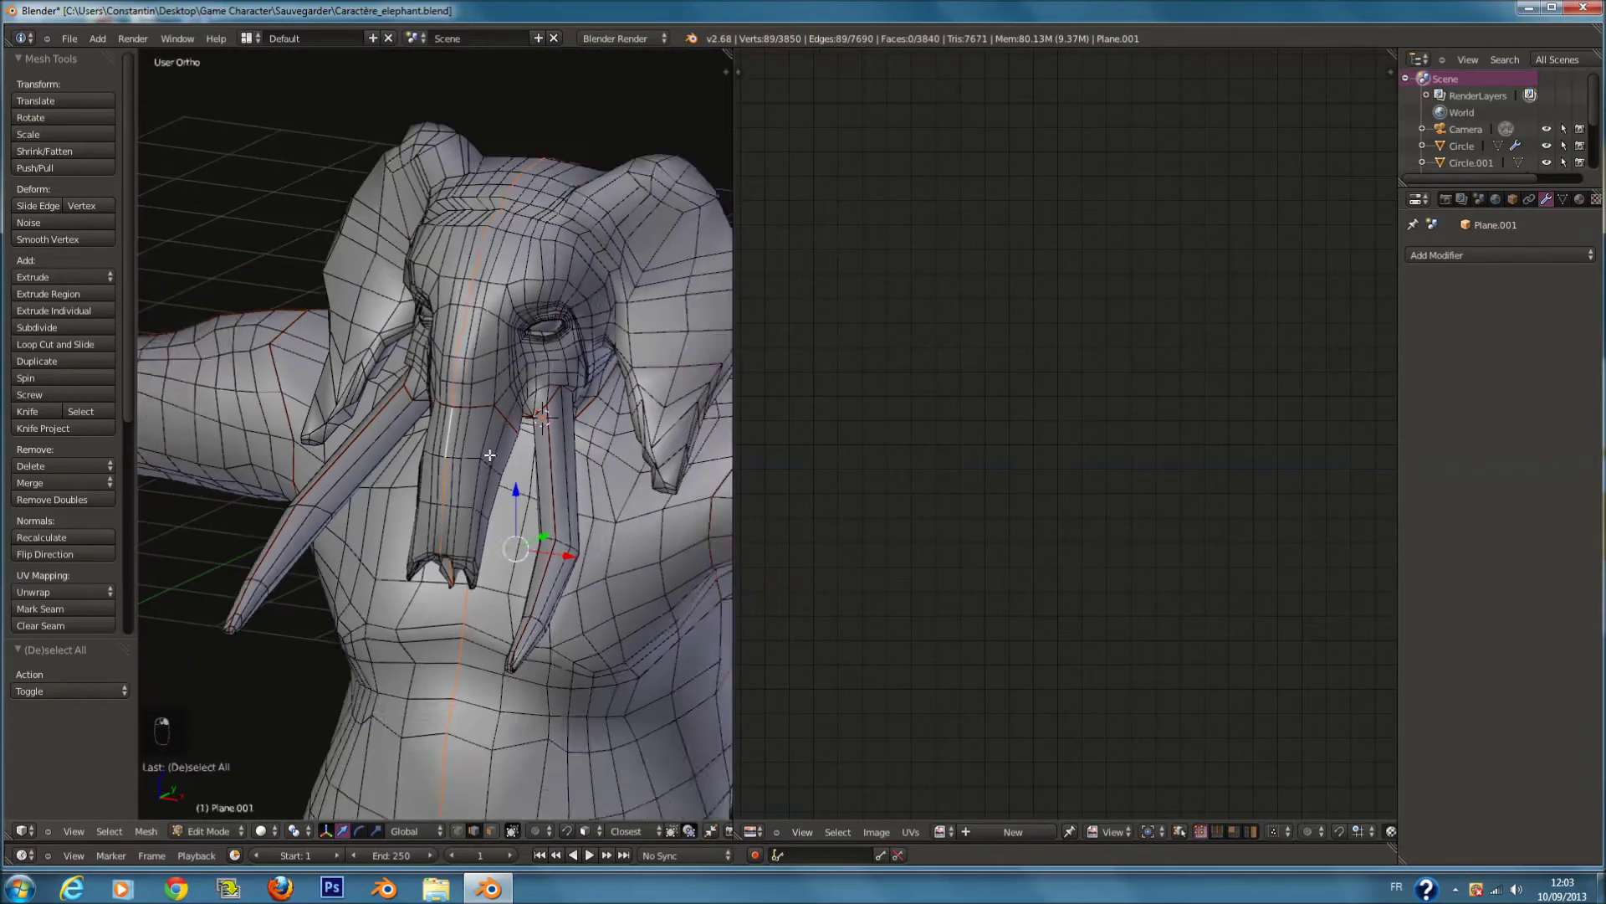
{"action": "key", "text": "z"}
{"action": "key", "text": "c"}
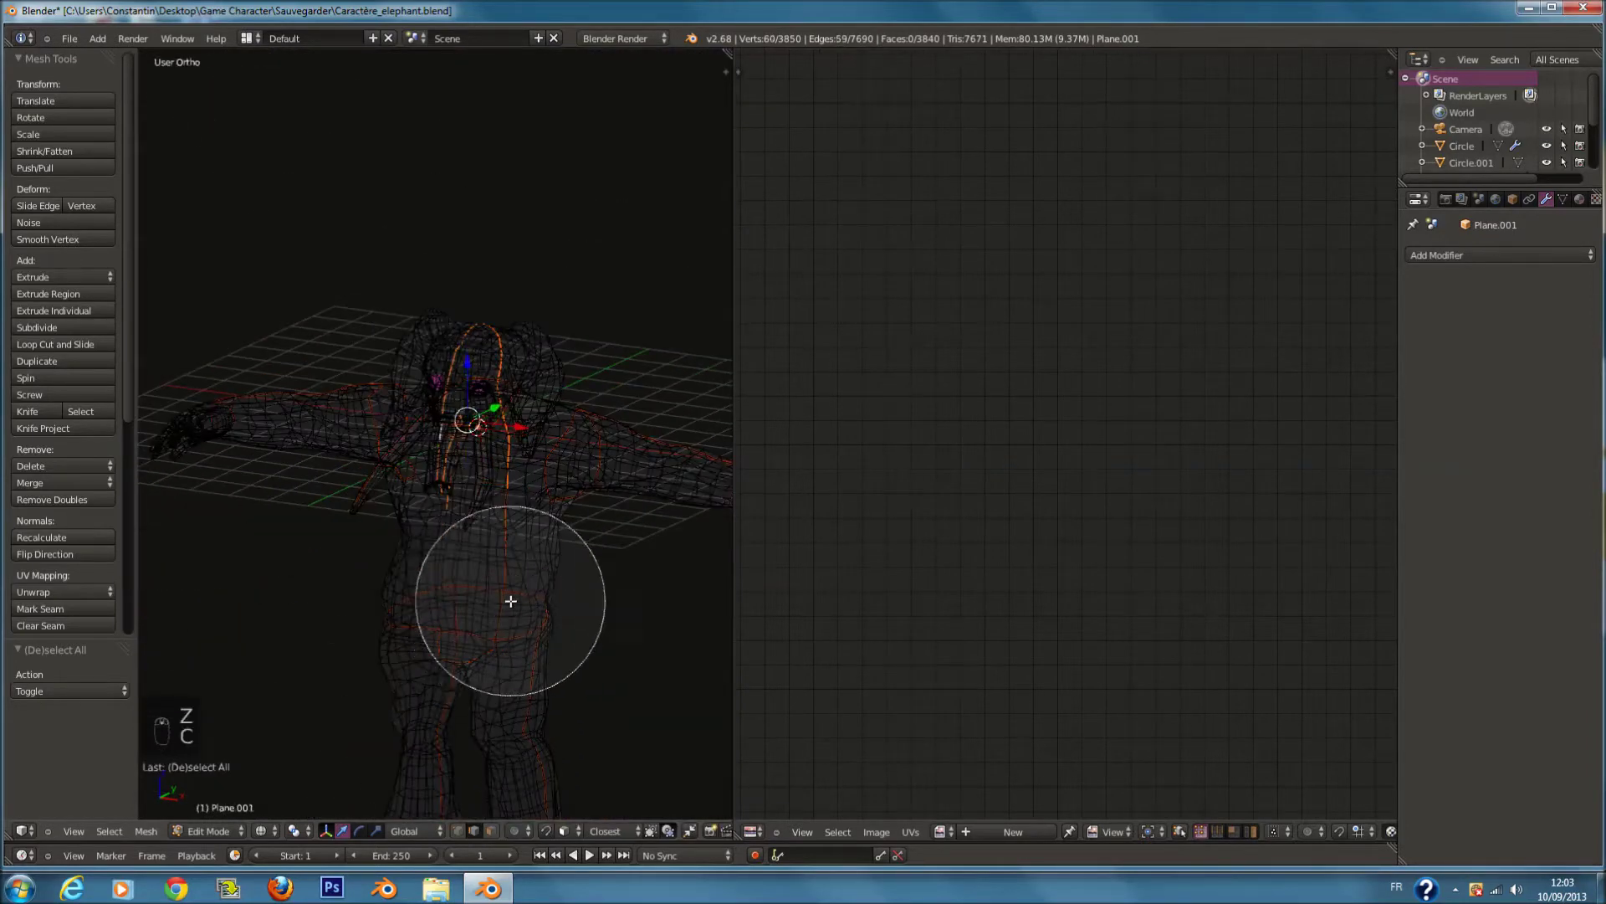
{"action": "right_click", "coordinate": [510, 601]}
Step: Deselect the remaining parts of the lengthwise loop over the back and top of the head in wireframe
{"action": "scroll", "coordinate": [510, 589], "scroll_direction": "up", "scroll_amount": 5}
{"action": "mouse_move", "coordinate": [500, 619]}
{"action": "middle_mouse_down"}
{"action": "mouse_move", "coordinate": [545, 452]}
{"action": "mouse_move", "coordinate": [671, 506]}
{"action": "mouse_move", "coordinate": [688, 617]}
{"action": "middle_mouse_up"}
{"action": "right_click", "coordinate": [688, 617]}
{"action": "scroll", "coordinate": [688, 615], "scroll_direction": "down", "scroll_amount": 2}
{"action": "key", "text": "c"}
{"action": "mouse_move", "coordinate": [657, 476]}
{"action": "middle_mouse_down"}
{"action": "mouse_move", "coordinate": [626, 315]}
{"action": "mouse_move", "coordinate": [465, 197]}
{"action": "middle_mouse_up"}
{"action": "right_click", "coordinate": [466, 197]}
{"action": "scroll", "coordinate": [466, 197], "scroll_direction": "up", "scroll_amount": 3}
{"action": "key", "text": "c"}
{"action": "right_click", "coordinate": [429, 671]}
Step: Limit the selection to the trunk's centre line below its ring seam and mark it as a UV seam
{"action": "key", "text": "z"}
{"action": "middle_click_drag", "start_coordinate": [444, 656], "coordinate": [494, 676]}
{"action": "scroll", "coordinate": [545, 351], "scroll_direction": "up", "scroll_amount": 2}
{"action": "key", "text": "c"}
{"action": "middle_click", "coordinate": [545, 302]}
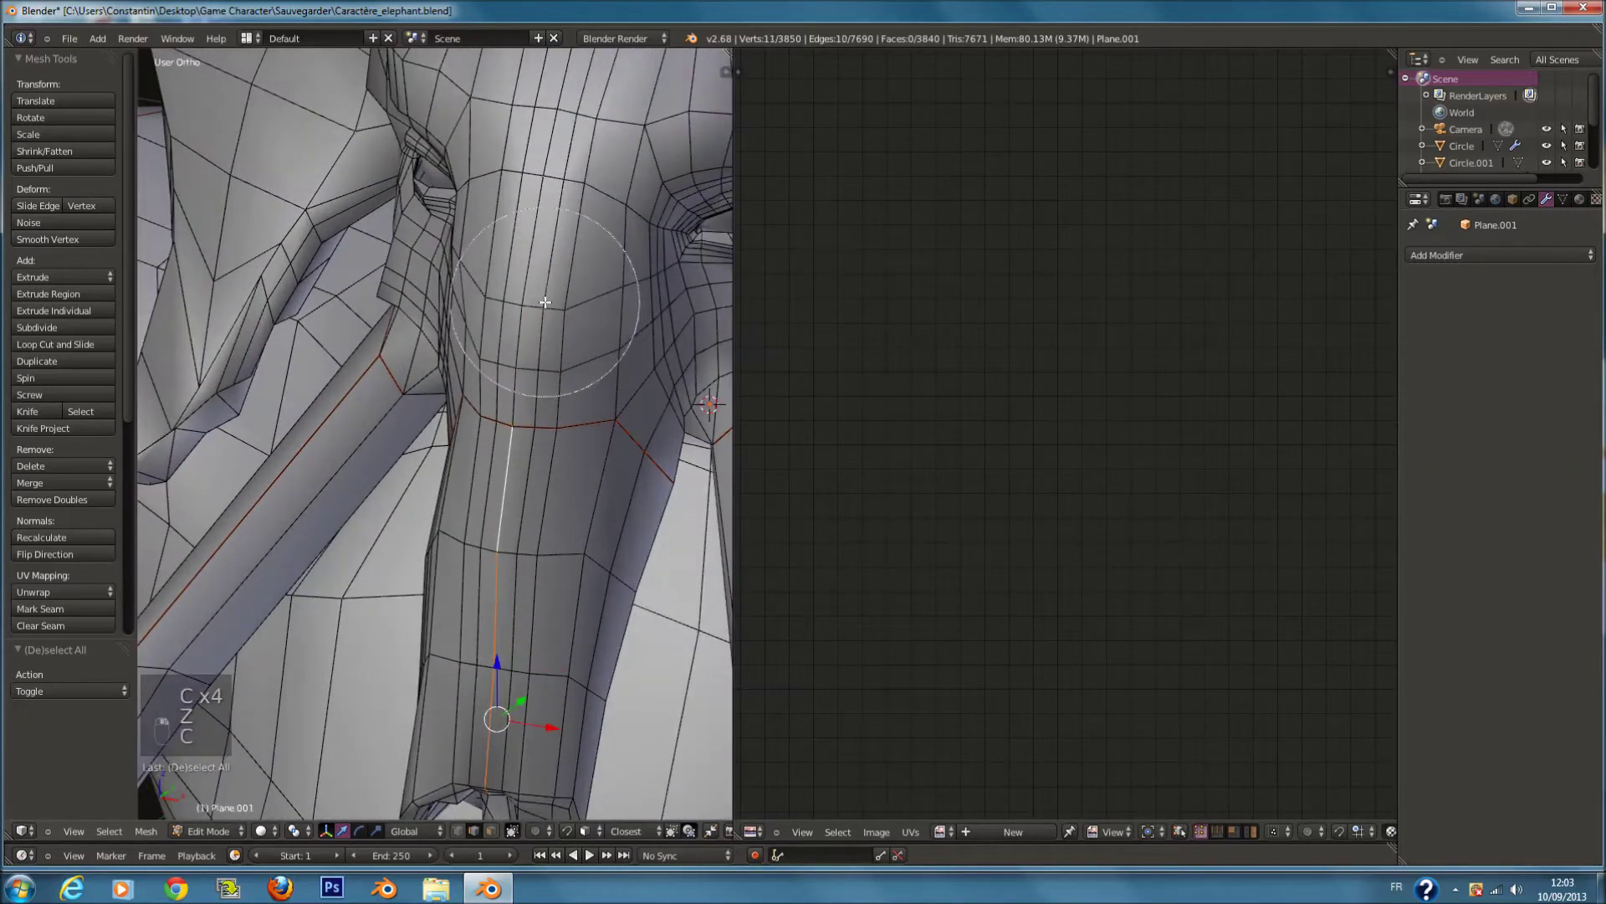
{"action": "right_click", "coordinate": [545, 302]}
{"action": "scroll", "coordinate": [545, 302], "scroll_direction": "down", "scroll_amount": 4}
{"action": "key", "text": "ctrl+e"}
{"action": "left_click", "coordinate": [577, 424]}
Step: Try selecting a short edge loop between the forehead and the base of the ear
{"action": "middle_click_drag", "start_coordinate": [515, 550], "coordinate": [544, 474]}
{"action": "scroll", "coordinate": [541, 470], "scroll_direction": "up", "scroll_amount": 4}
{"action": "scroll", "coordinate": [458, 464], "scroll_direction": "up", "scroll_amount": 1}
{"action": "scroll", "coordinate": [438, 466], "scroll_direction": "down", "scroll_amount": 3}
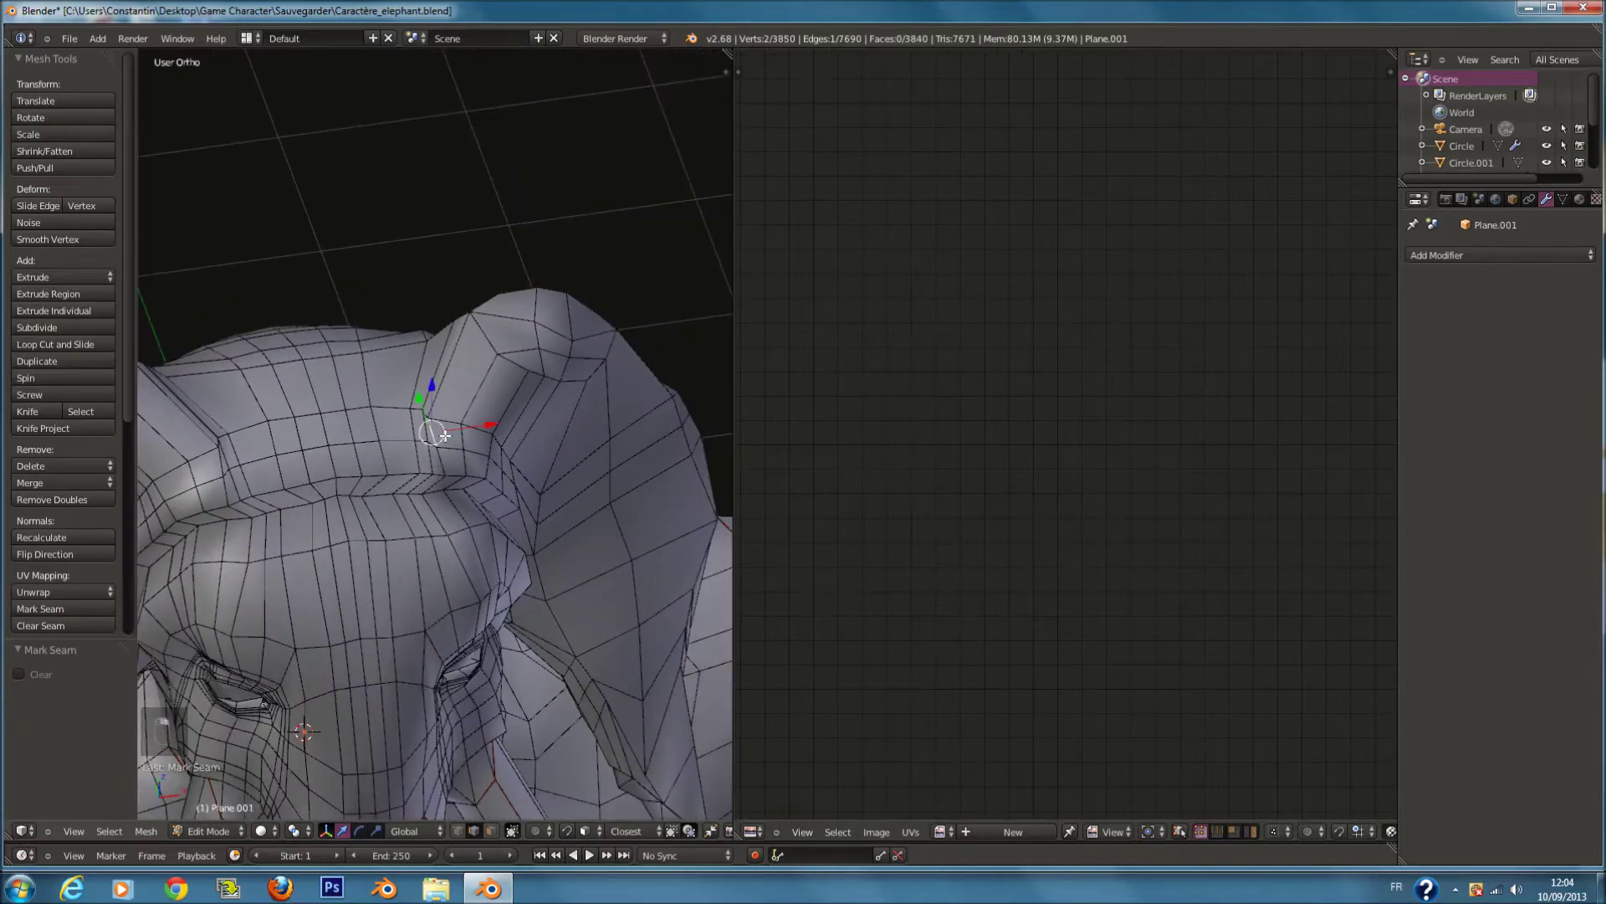
{"action": "right_click", "coordinate": [413, 424], "text": "alt"}
{"action": "middle_click_drag", "start_coordinate": [413, 424], "coordinate": [447, 411]}
{"action": "scroll", "coordinate": [439, 357], "scroll_direction": "down", "scroll_amount": 4}
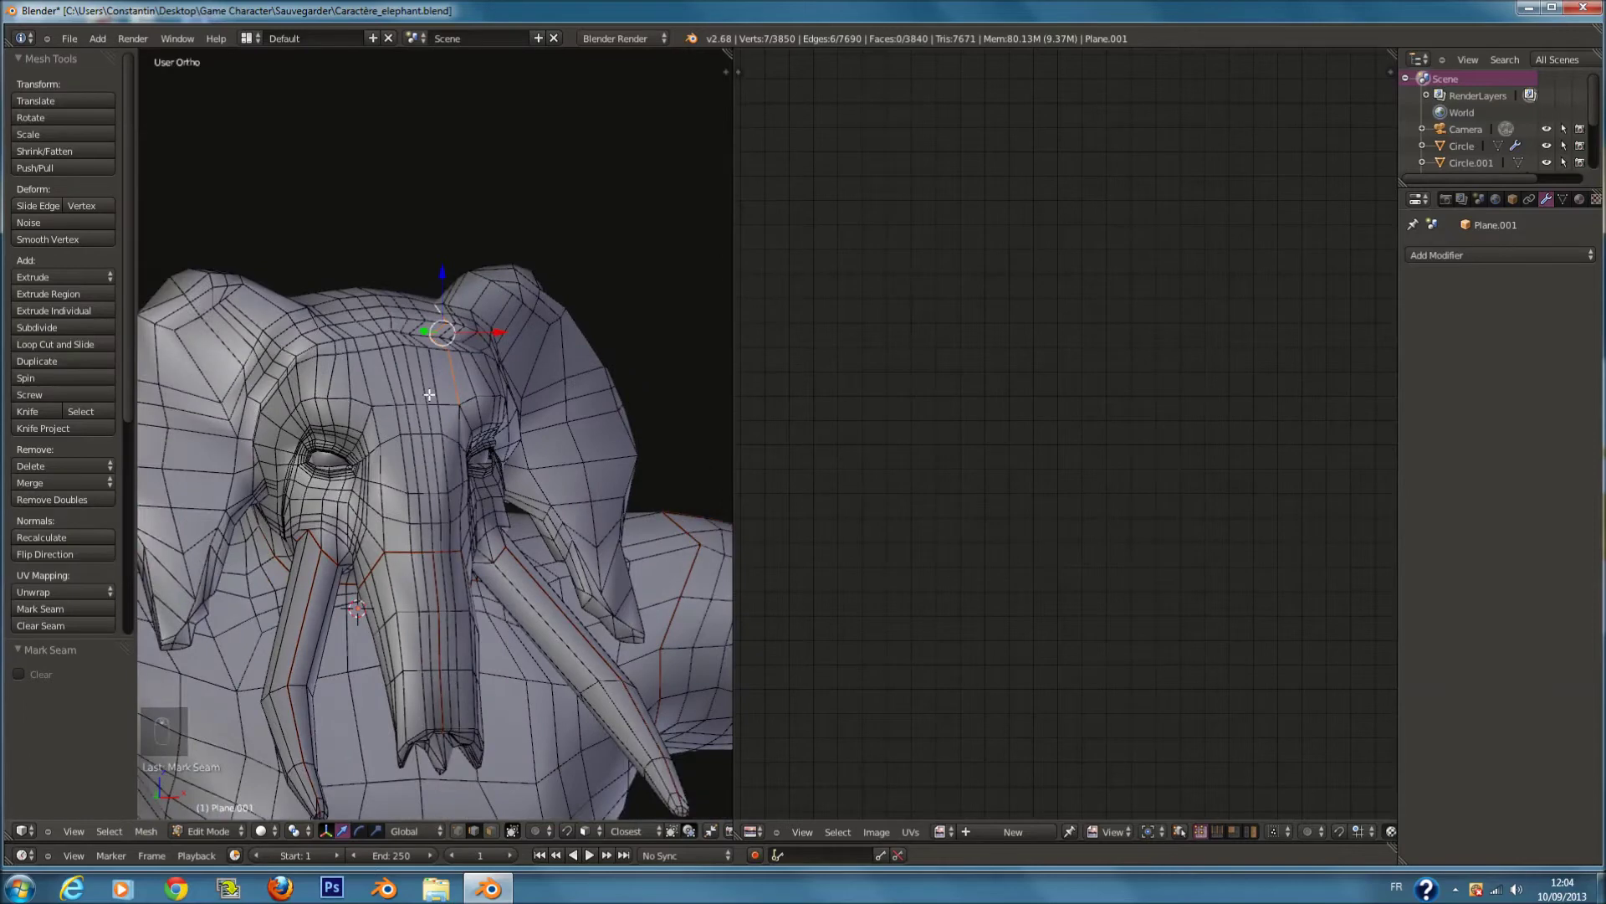
Step: Try selecting an edge loop along the ear and undo the selection
{"action": "middle_click_drag", "start_coordinate": [430, 396], "coordinate": [497, 526]}
{"action": "right_click", "coordinate": [442, 466]}
{"action": "scroll", "coordinate": [452, 471], "scroll_direction": "up", "scroll_amount": 2}
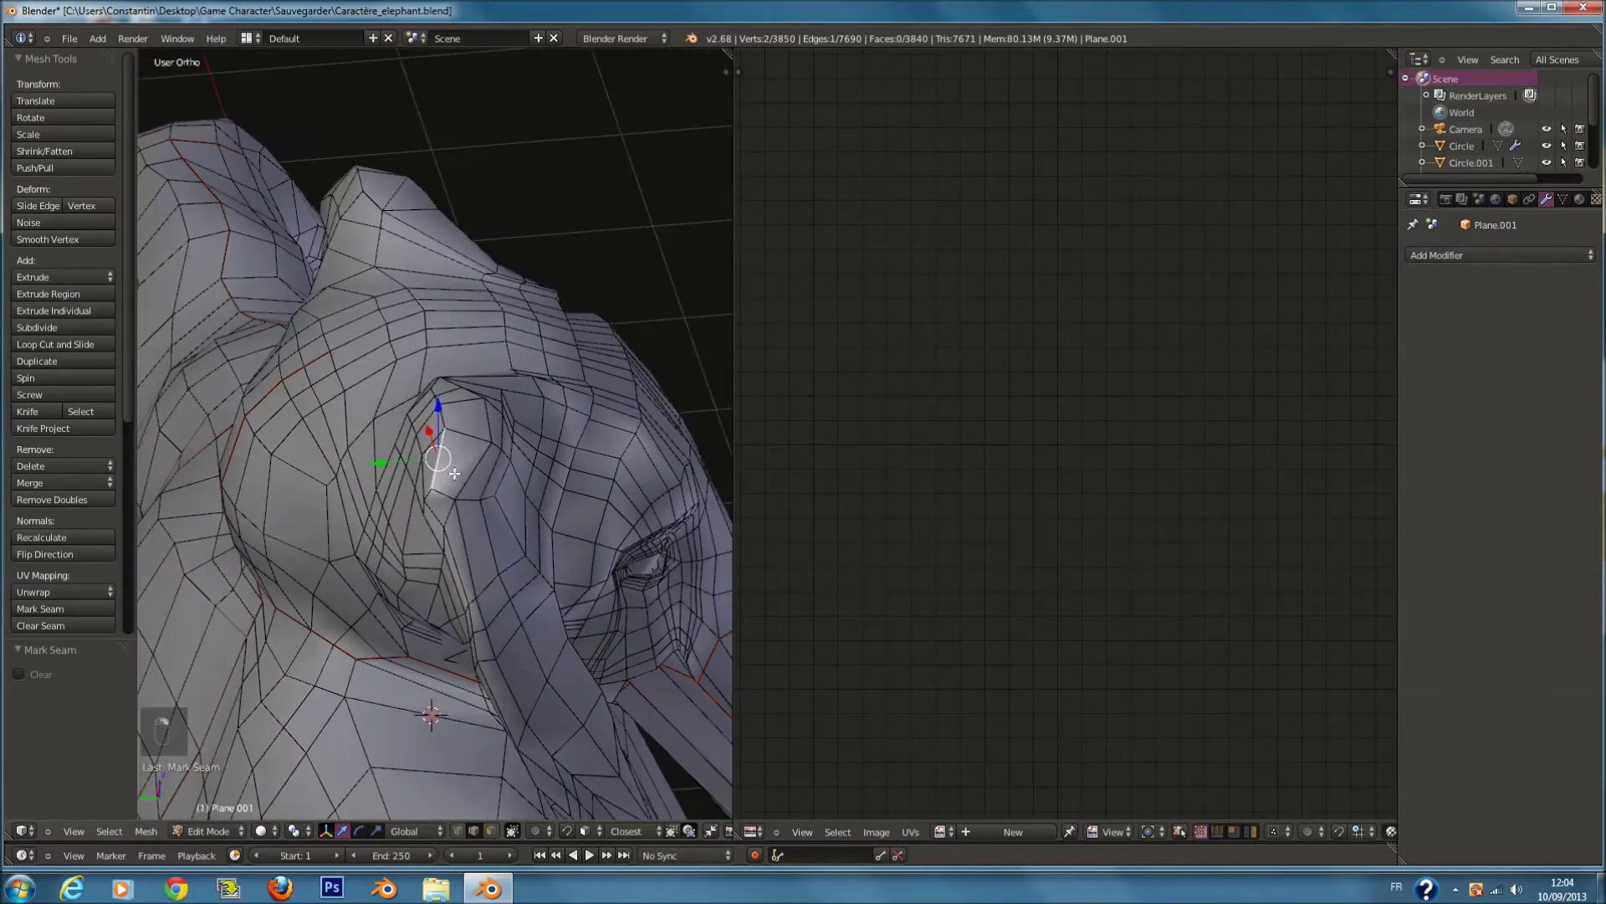
{"action": "scroll", "coordinate": [459, 530], "scroll_direction": "down", "scroll_amount": 4}
{"action": "middle_click_drag", "start_coordinate": [456, 502], "coordinate": [448, 436]}
{"action": "scroll", "coordinate": [448, 436], "scroll_direction": "up", "scroll_amount": 4}
{"action": "right_click", "coordinate": [504, 381], "text": "alt"}
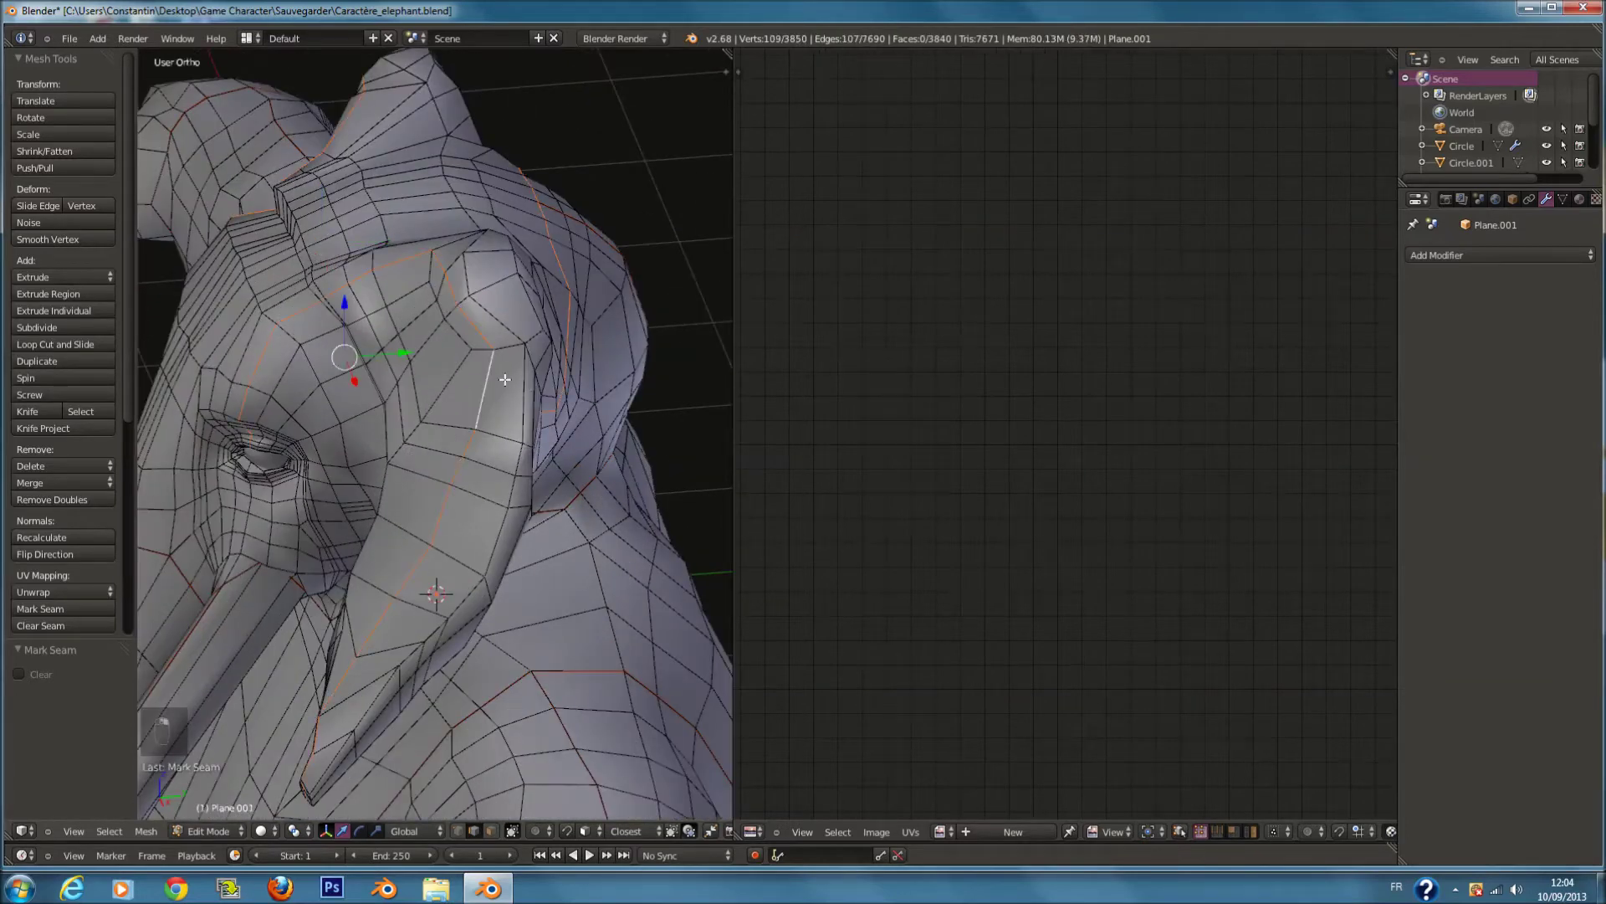
{"action": "key", "text": "ctrl+z"}
{"action": "middle_click_drag", "start_coordinate": [517, 390], "coordinate": [869, 466]}
{"action": "key", "text": "ctrl+z"}
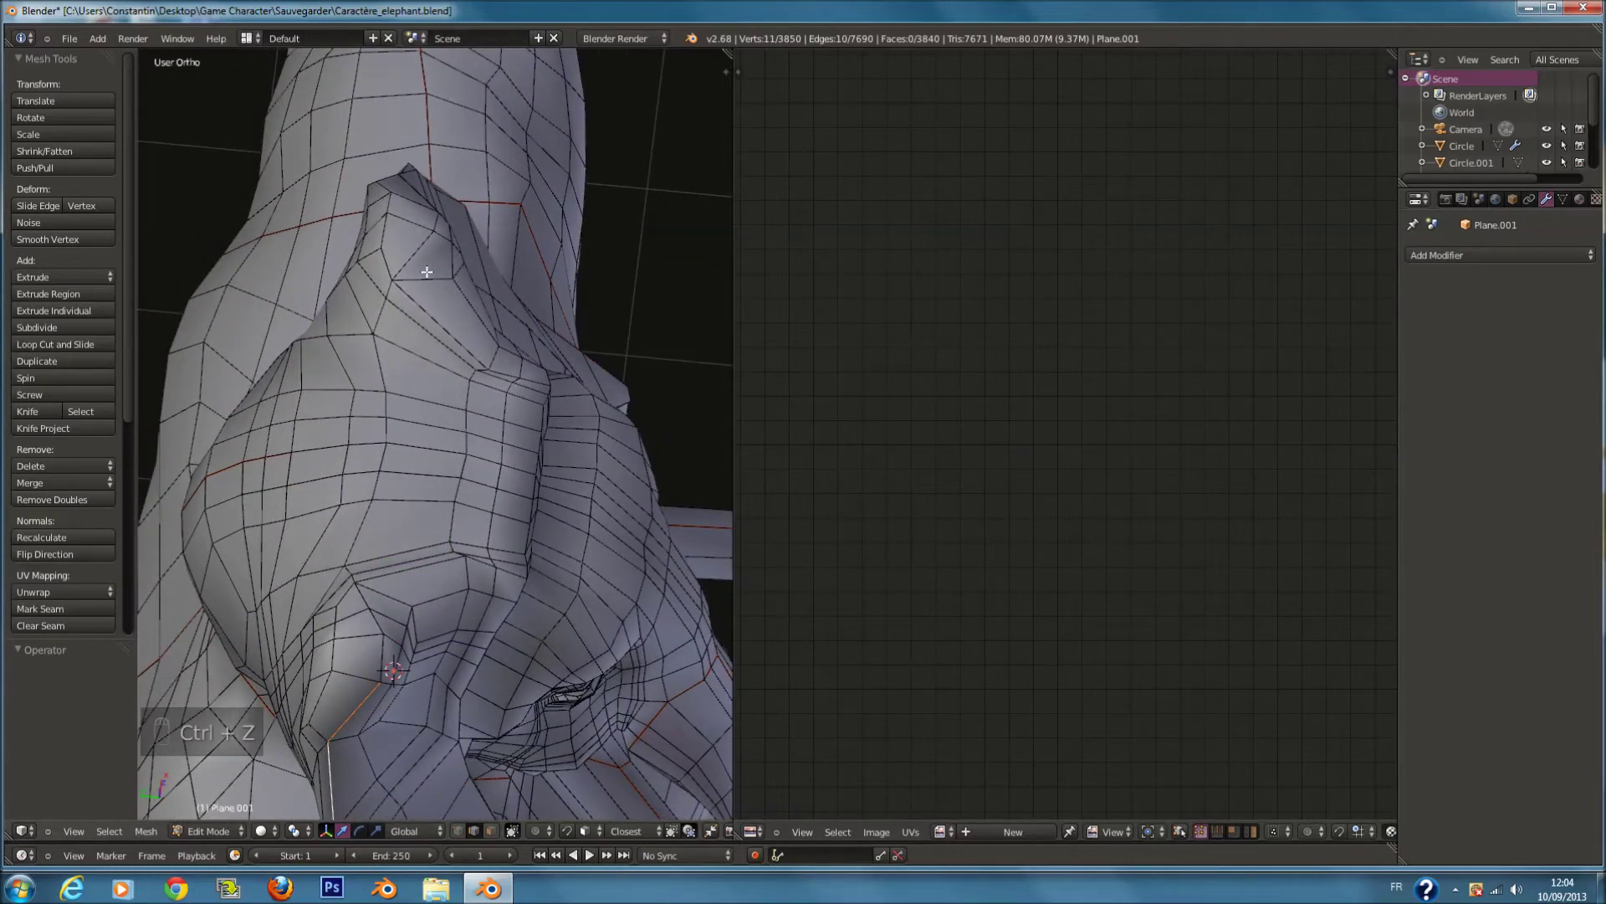
Step: Restore the edge loop selection running over both ears and the head, and check it in top view
{"action": "scroll", "coordinate": [452, 296], "scroll_direction": "down", "scroll_amount": 2}
{"action": "middle_click_drag", "start_coordinate": [452, 348], "coordinate": [140, 237]}
{"action": "scroll", "coordinate": [442, 333], "scroll_direction": "up", "scroll_amount": 1}
{"action": "scroll", "coordinate": [442, 333], "scroll_direction": "up", "scroll_amount": 1}
{"action": "middle_click_drag", "start_coordinate": [442, 333], "coordinate": [529, 470]}
{"action": "key", "text": "ctrl+z"}
{"action": "key", "text": "z"}
{"action": "middle_click_drag", "start_coordinate": [772, 476], "coordinate": [478, 563]}
{"action": "key", "text": "KP_7"}
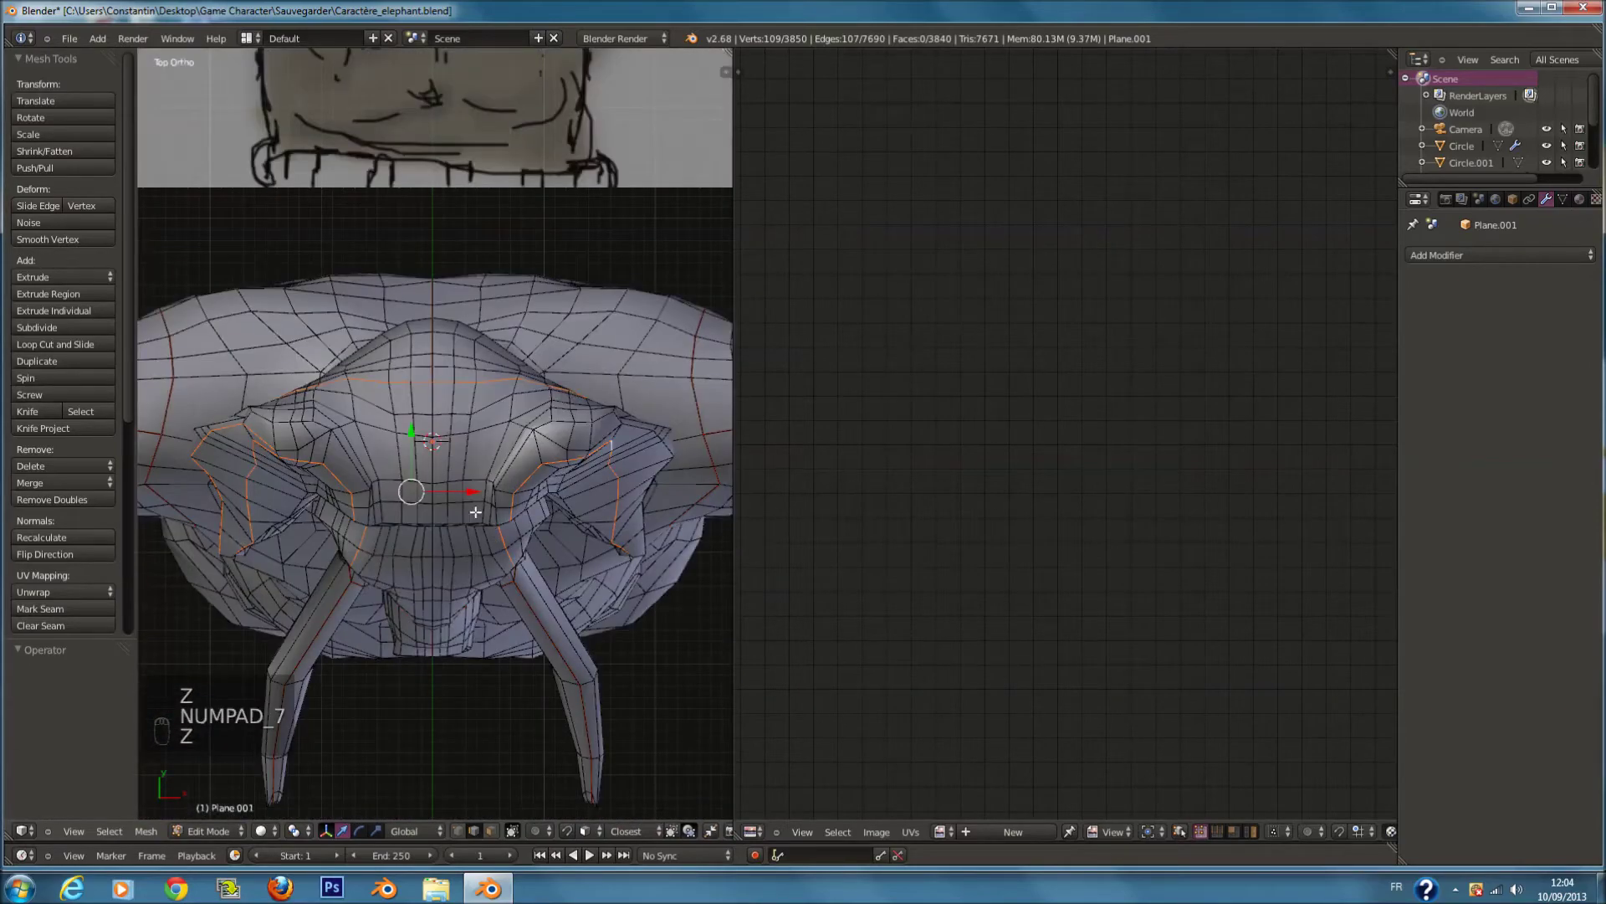
Step: Deselect the part of the ear loop that crosses the back of the head using circle selection
{"action": "key", "text": "z"}
{"action": "scroll", "coordinate": [460, 452], "scroll_direction": "down", "scroll_amount": 2}
{"action": "key", "text": "c"}
{"action": "scroll", "coordinate": [430, 394], "scroll_direction": "up", "scroll_amount": 3}
{"action": "key", "text": "c"}
{"action": "mouse_move", "coordinate": [430, 389]}
{"action": "middle_mouse_down"}
{"action": "mouse_move", "coordinate": [449, 380]}
{"action": "mouse_move", "coordinate": [398, 272]}
{"action": "middle_mouse_up"}
{"action": "key", "text": "z"}
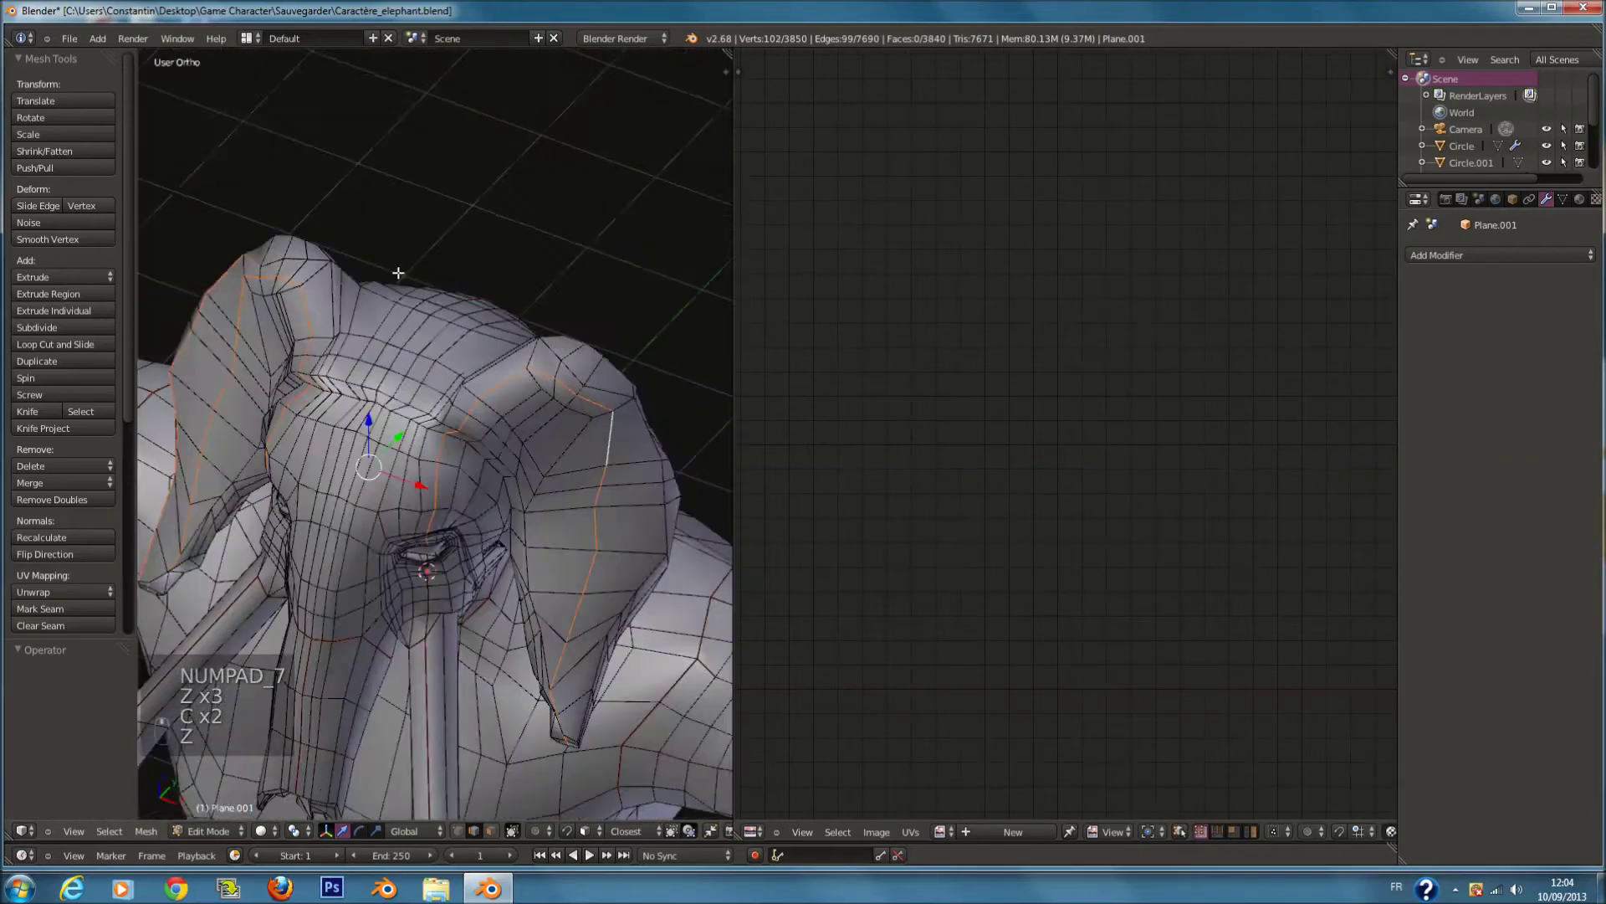
Step: Deselect the loop's edges on the forehead and face, keeping the lines along the ears
{"action": "scroll", "coordinate": [320, 334], "scroll_direction": "up", "scroll_amount": 3}
{"action": "key", "text": "c"}
{"action": "right_click", "coordinate": [266, 424]}
{"action": "mouse_move", "coordinate": [266, 424]}
{"action": "middle_mouse_down"}
{"action": "mouse_move", "coordinate": [369, 491]}
{"action": "mouse_move", "coordinate": [488, 476]}
{"action": "mouse_move", "coordinate": [491, 495]}
{"action": "middle_mouse_up"}
{"action": "key", "text": "z"}
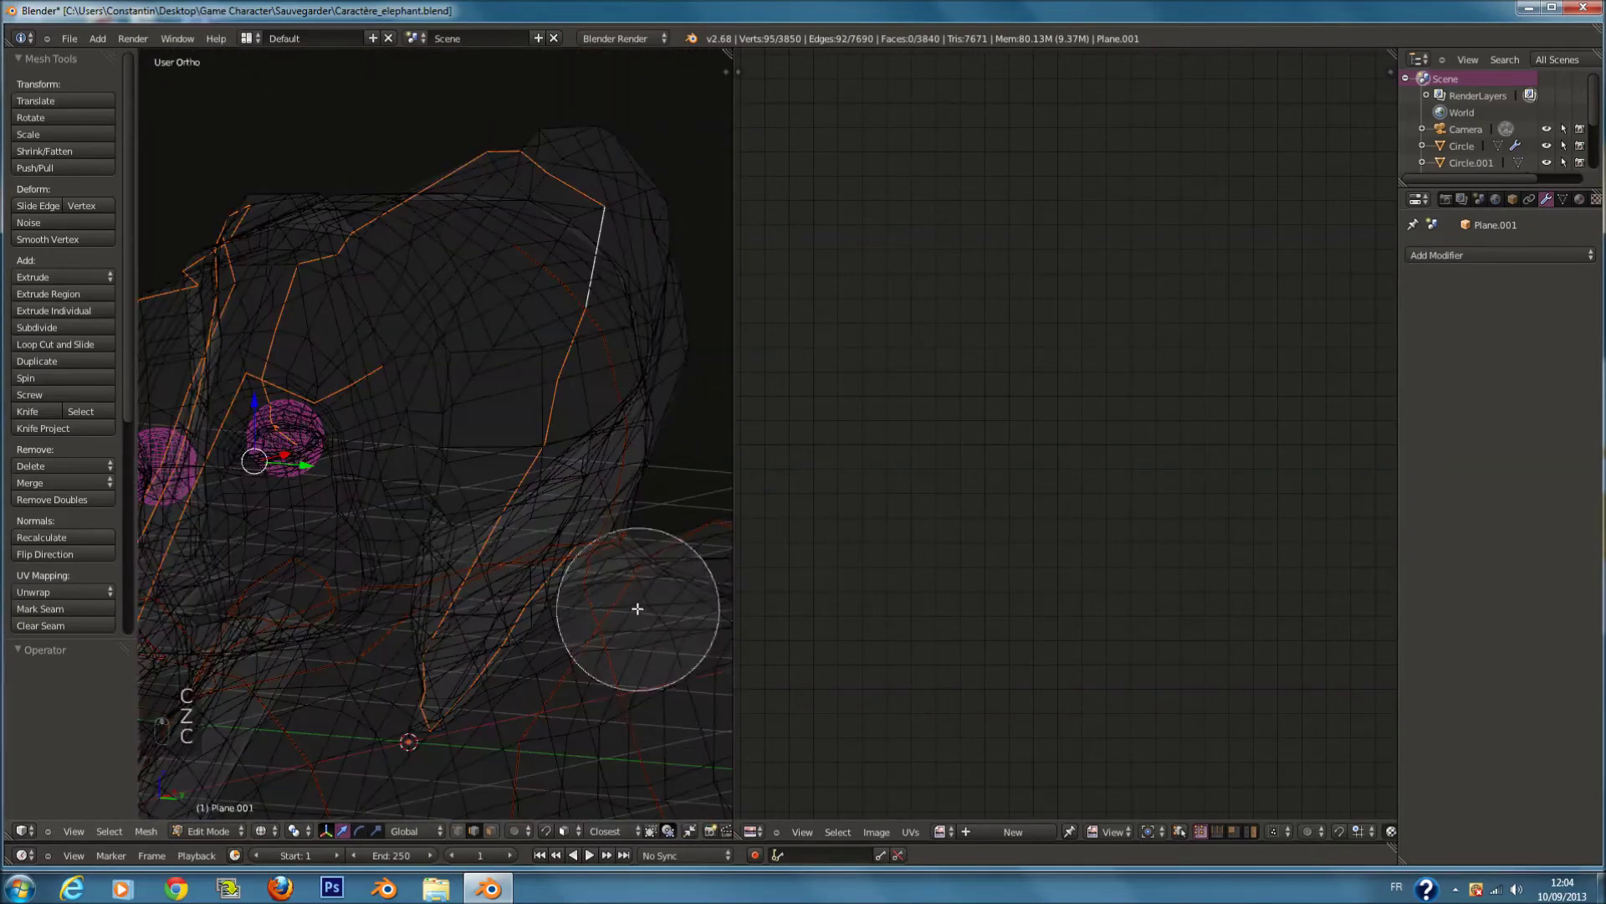
{"action": "mouse_move", "coordinate": [372, 540]}
{"action": "middle_mouse_down"}
{"action": "mouse_move", "coordinate": [538, 573]}
{"action": "mouse_move", "coordinate": [487, 585]}
{"action": "mouse_move", "coordinate": [390, 519]}
{"action": "middle_mouse_up"}
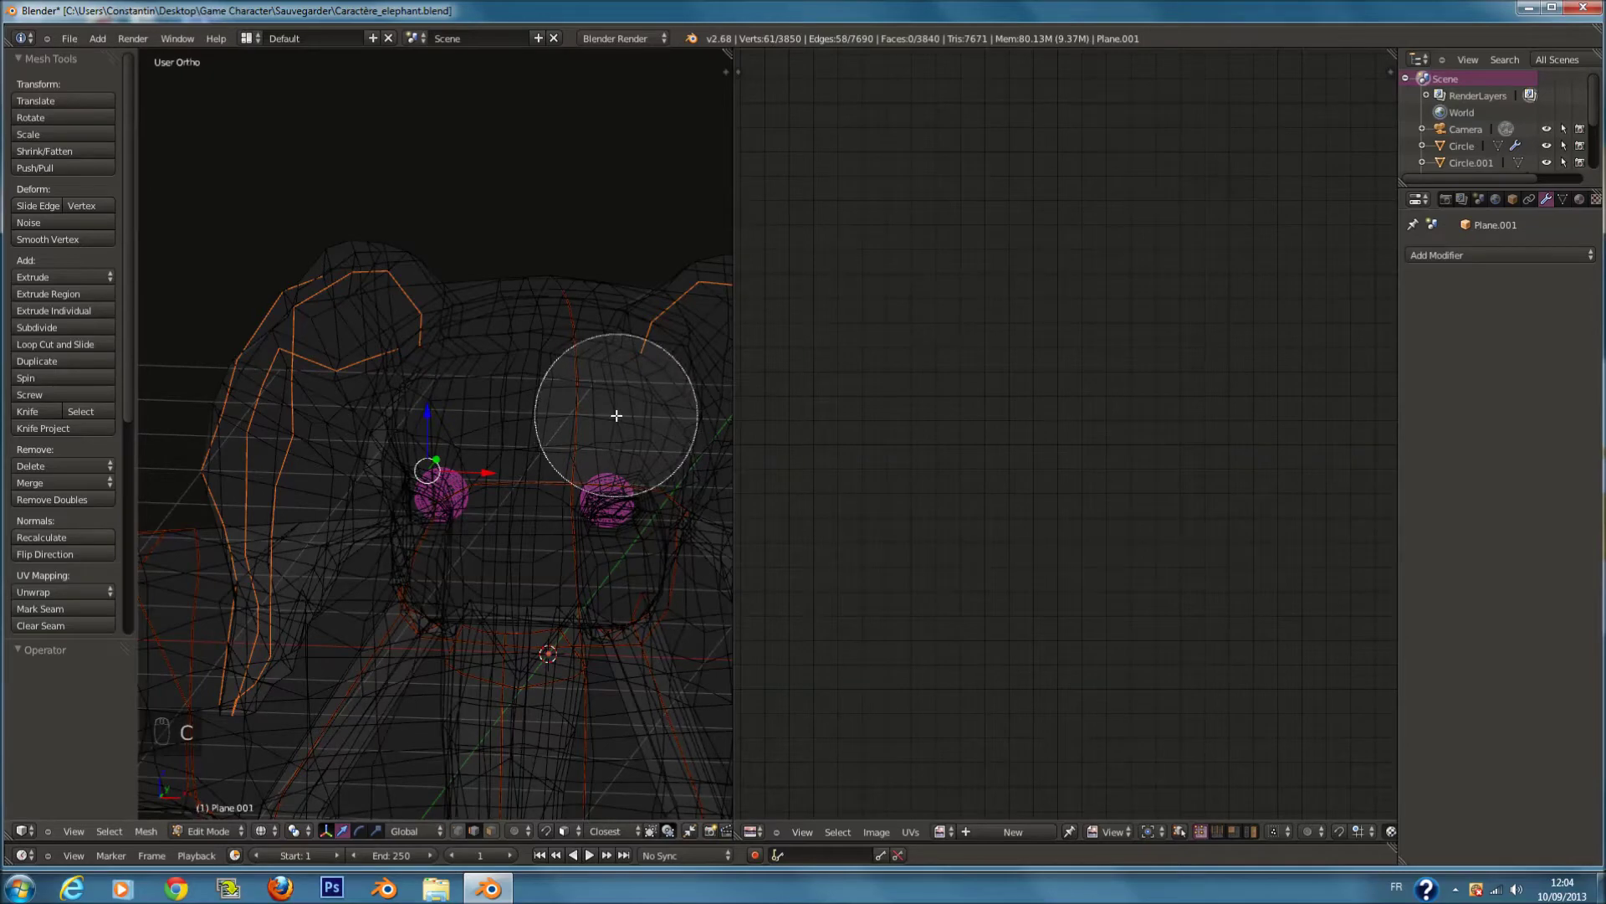
{"action": "middle_click_drag", "start_coordinate": [427, 400], "coordinate": [751, 397]}
Step: Deselect the loop edges where the ears join the head, working in wireframe
{"action": "key", "text": "z"}
{"action": "key", "text": "z"}
{"action": "mouse_move", "coordinate": [578, 404]}
{"action": "middle_mouse_down"}
{"action": "mouse_move", "coordinate": [512, 451]}
{"action": "mouse_move", "coordinate": [589, 527]}
{"action": "middle_mouse_up"}
{"action": "right_click", "coordinate": [576, 471]}
{"action": "key", "text": "z"}
{"action": "mouse_move", "coordinate": [595, 435]}
{"action": "middle_mouse_down"}
{"action": "mouse_move", "coordinate": [599, 473]}
{"action": "mouse_move", "coordinate": [388, 449]}
{"action": "mouse_move", "coordinate": [312, 416]}
{"action": "mouse_move", "coordinate": [267, 428]}
{"action": "middle_mouse_up"}
{"action": "key", "text": "c"}
{"action": "right_click", "coordinate": [599, 473]}
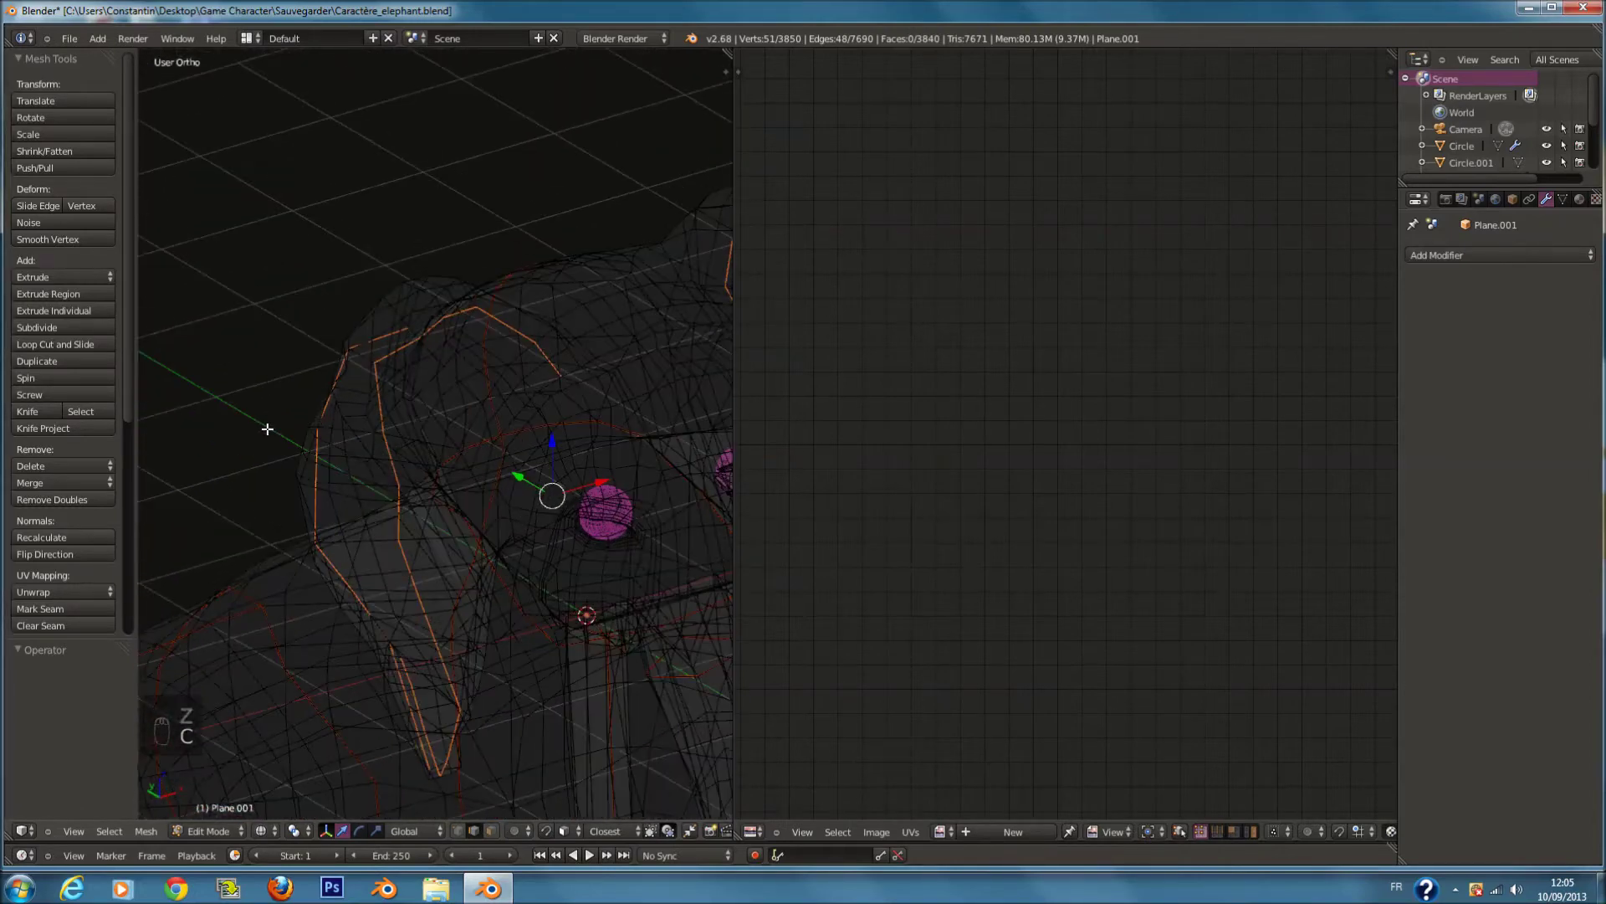
{"action": "key", "text": "z"}
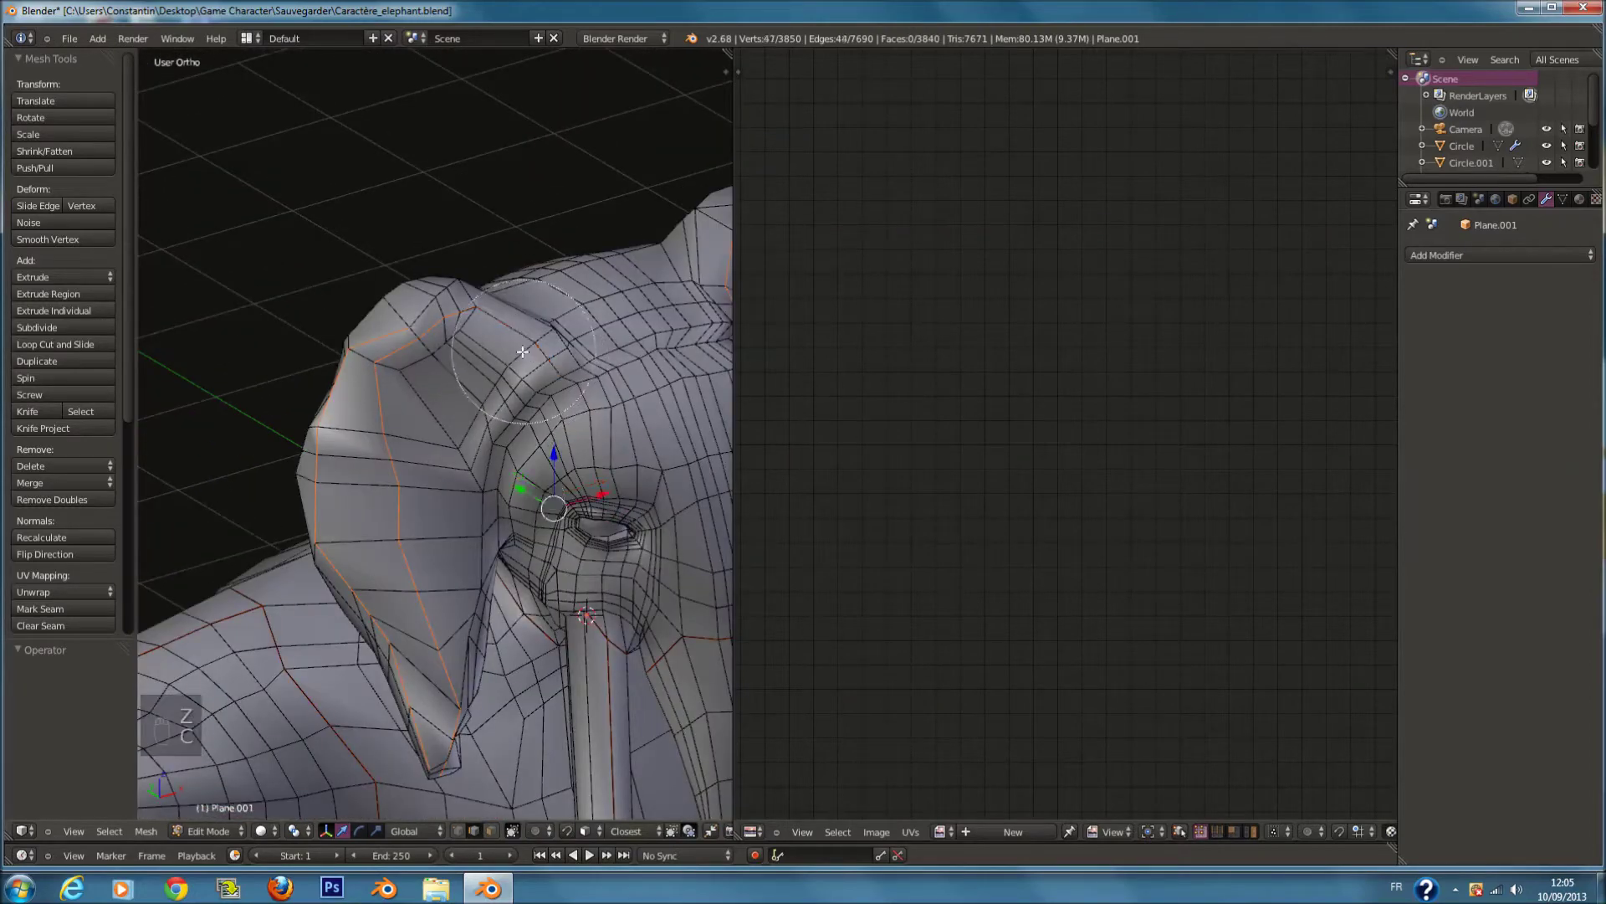
Step: Remove the extra inner ear lines from the selection, keeping one line of edges along each ear
{"action": "middle_click", "coordinate": [495, 684]}
{"action": "right_click", "coordinate": [495, 685]}
{"action": "mouse_move", "coordinate": [495, 684]}
{"action": "middle_mouse_down"}
{"action": "mouse_move", "coordinate": [507, 639]}
{"action": "mouse_move", "coordinate": [492, 552]}
{"action": "middle_mouse_up"}
{"action": "scroll", "coordinate": [494, 556], "scroll_direction": "up", "scroll_amount": 2}
{"action": "key", "text": "c"}
{"action": "mouse_move", "coordinate": [552, 596]}
{"action": "middle_mouse_down"}
{"action": "mouse_move", "coordinate": [477, 567]}
{"action": "mouse_move", "coordinate": [431, 571]}
{"action": "mouse_move", "coordinate": [568, 581]}
{"action": "middle_mouse_up"}
{"action": "key", "text": "z"}
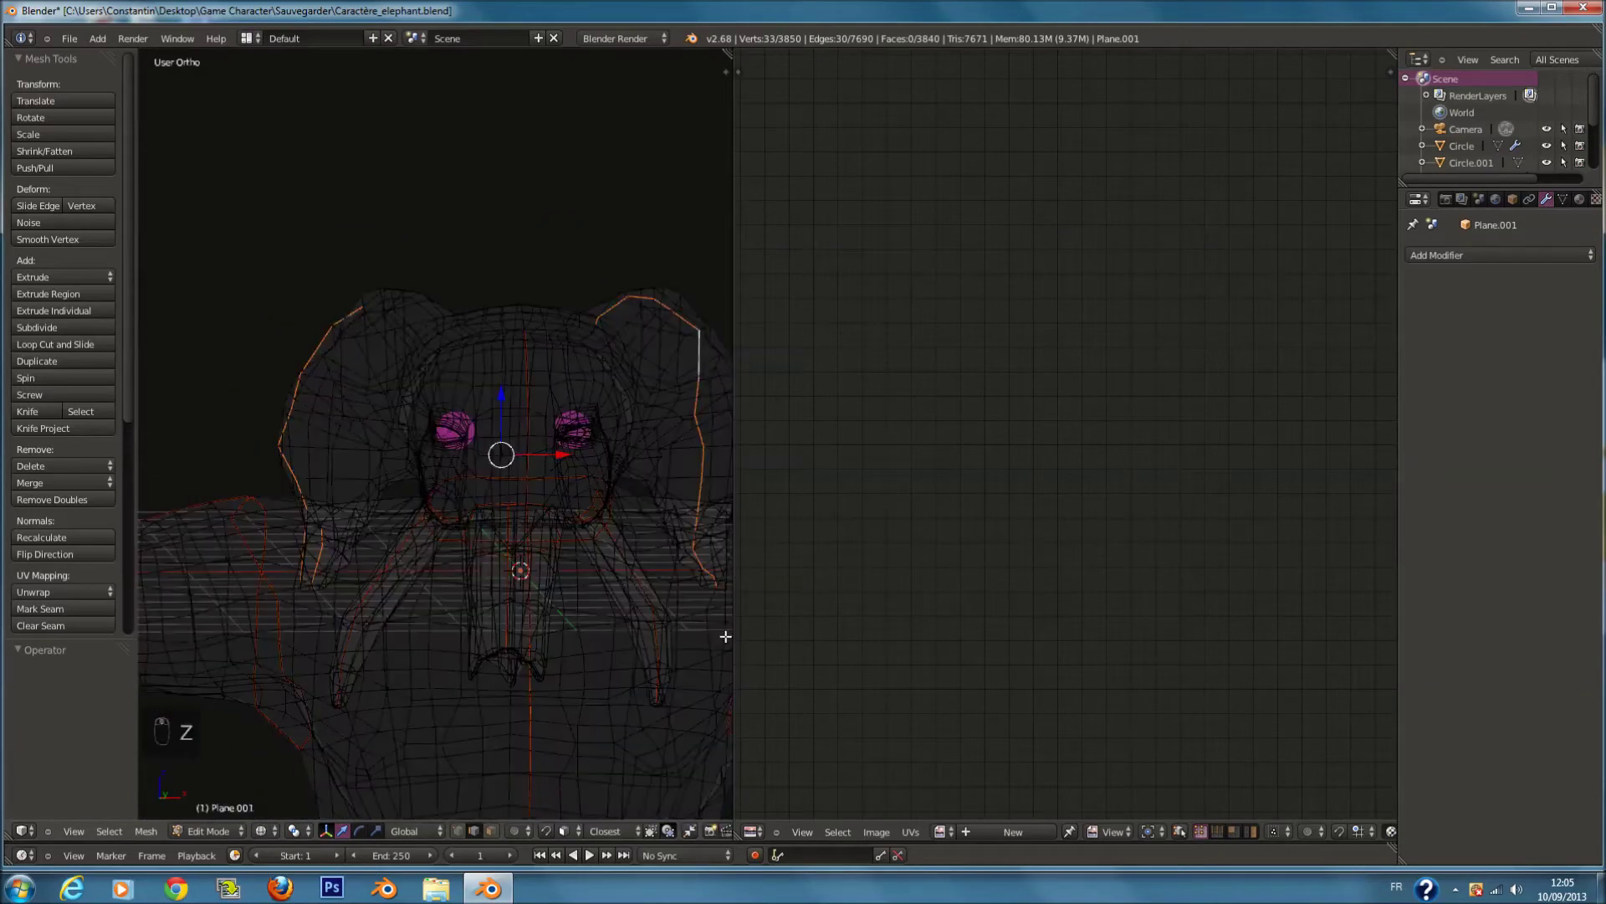
{"action": "key", "text": "z"}
{"action": "key", "text": "c"}
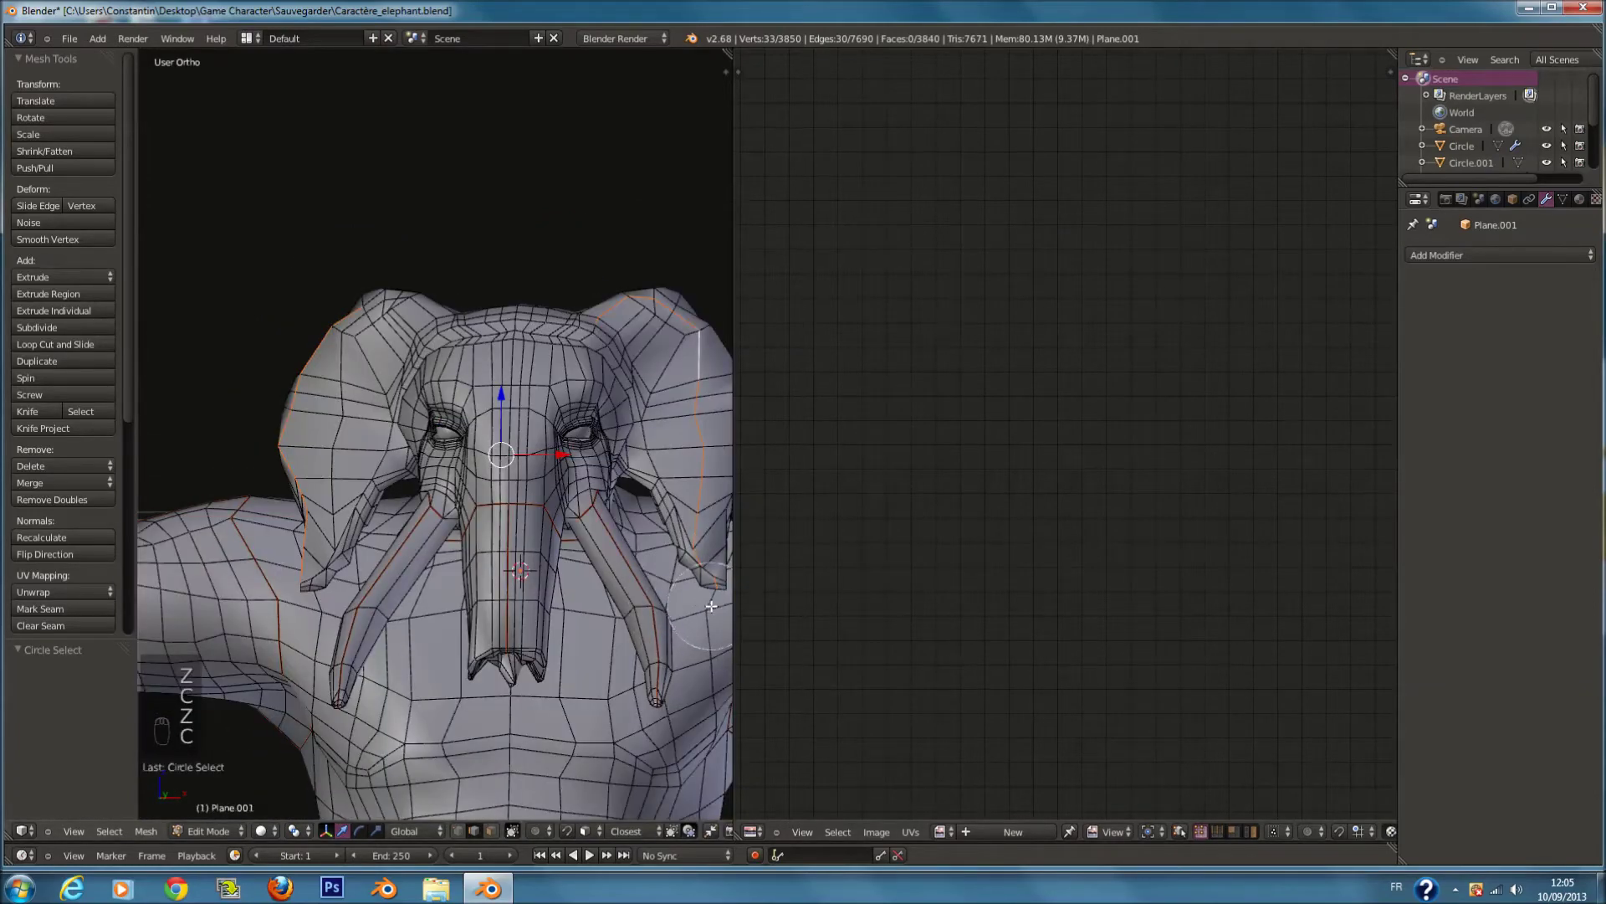
{"action": "middle_click_drag", "start_coordinate": [544, 601], "coordinate": [557, 632]}
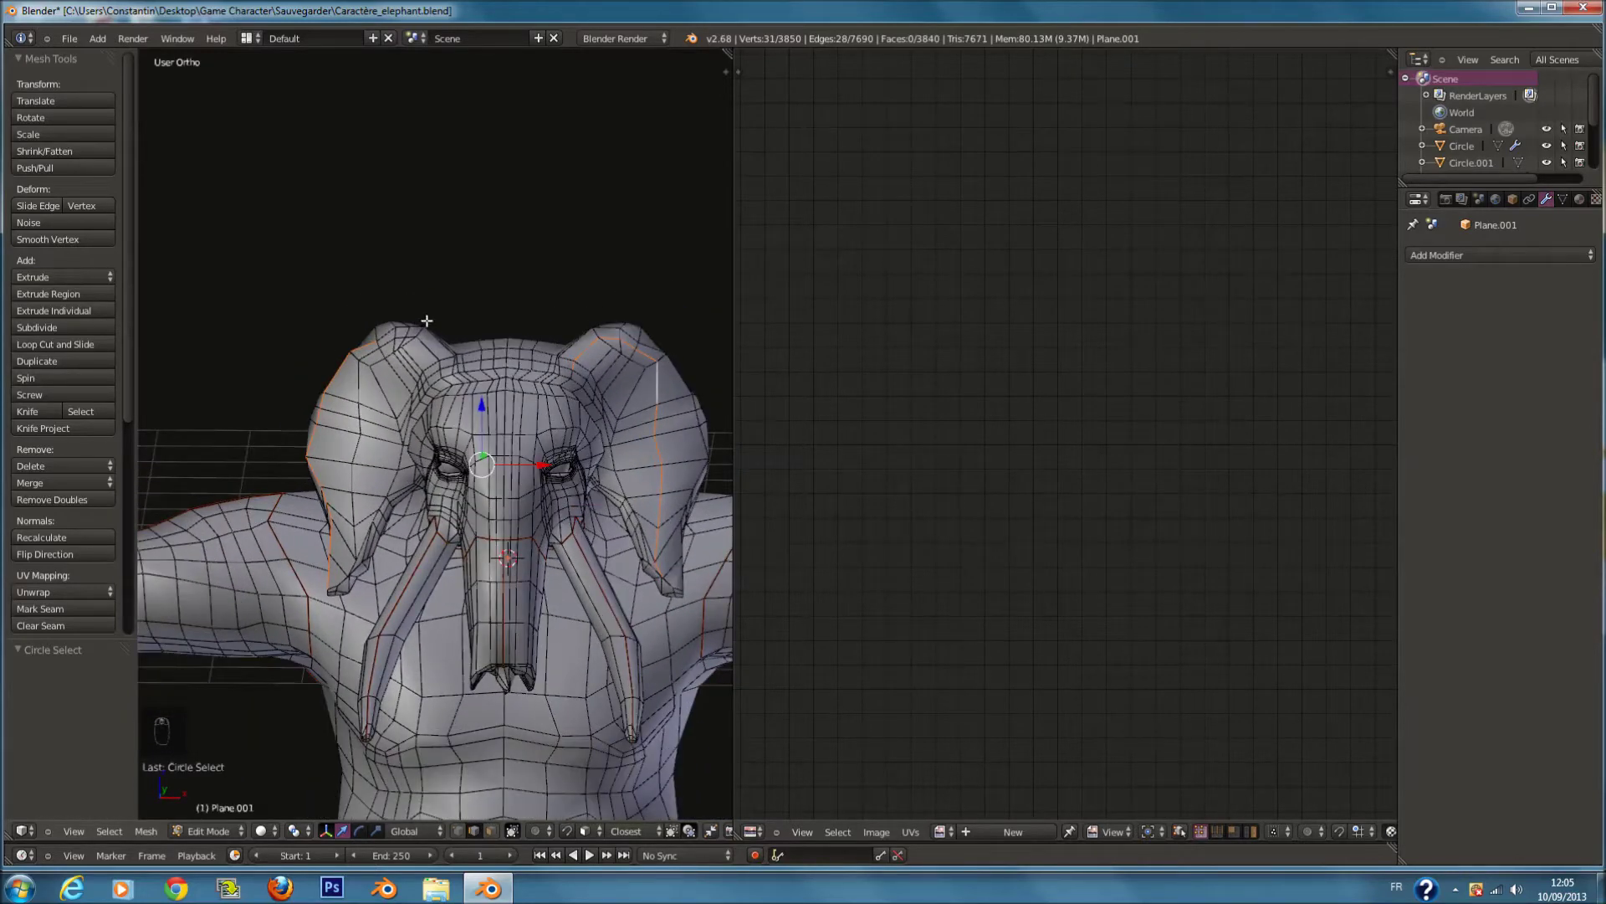
Step: Mark the selected edges along both ears as UV seams and clear the selection
{"action": "middle_click_drag", "start_coordinate": [566, 407], "coordinate": [571, 502]}
{"action": "scroll", "coordinate": [570, 502], "scroll_direction": "up", "scroll_amount": 3}
{"action": "scroll", "coordinate": [570, 502], "scroll_direction": "up", "scroll_amount": 4, "text": "ctrl"}
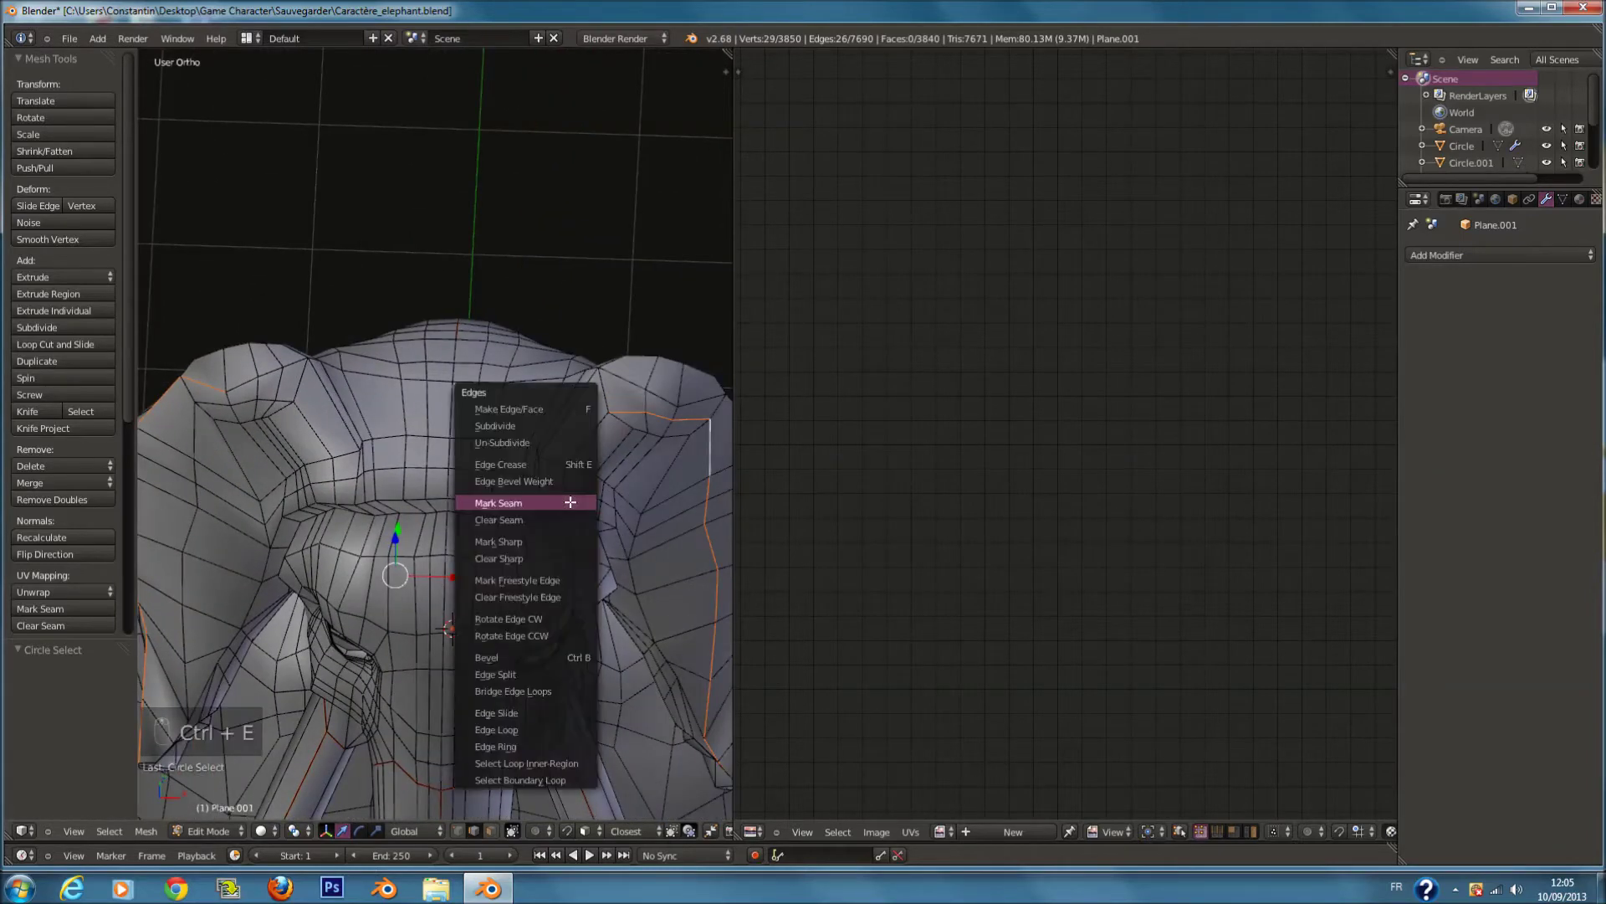
{"action": "left_click", "coordinate": [570, 502]}
{"action": "key", "text": "a"}
Step: Select an edge on the inner rim of the eye's lower lid and centre the view on it
{"action": "scroll", "coordinate": [552, 514], "scroll_direction": "down", "scroll_amount": 7}
{"action": "middle_click_drag", "start_coordinate": [513, 548], "coordinate": [458, 473]}
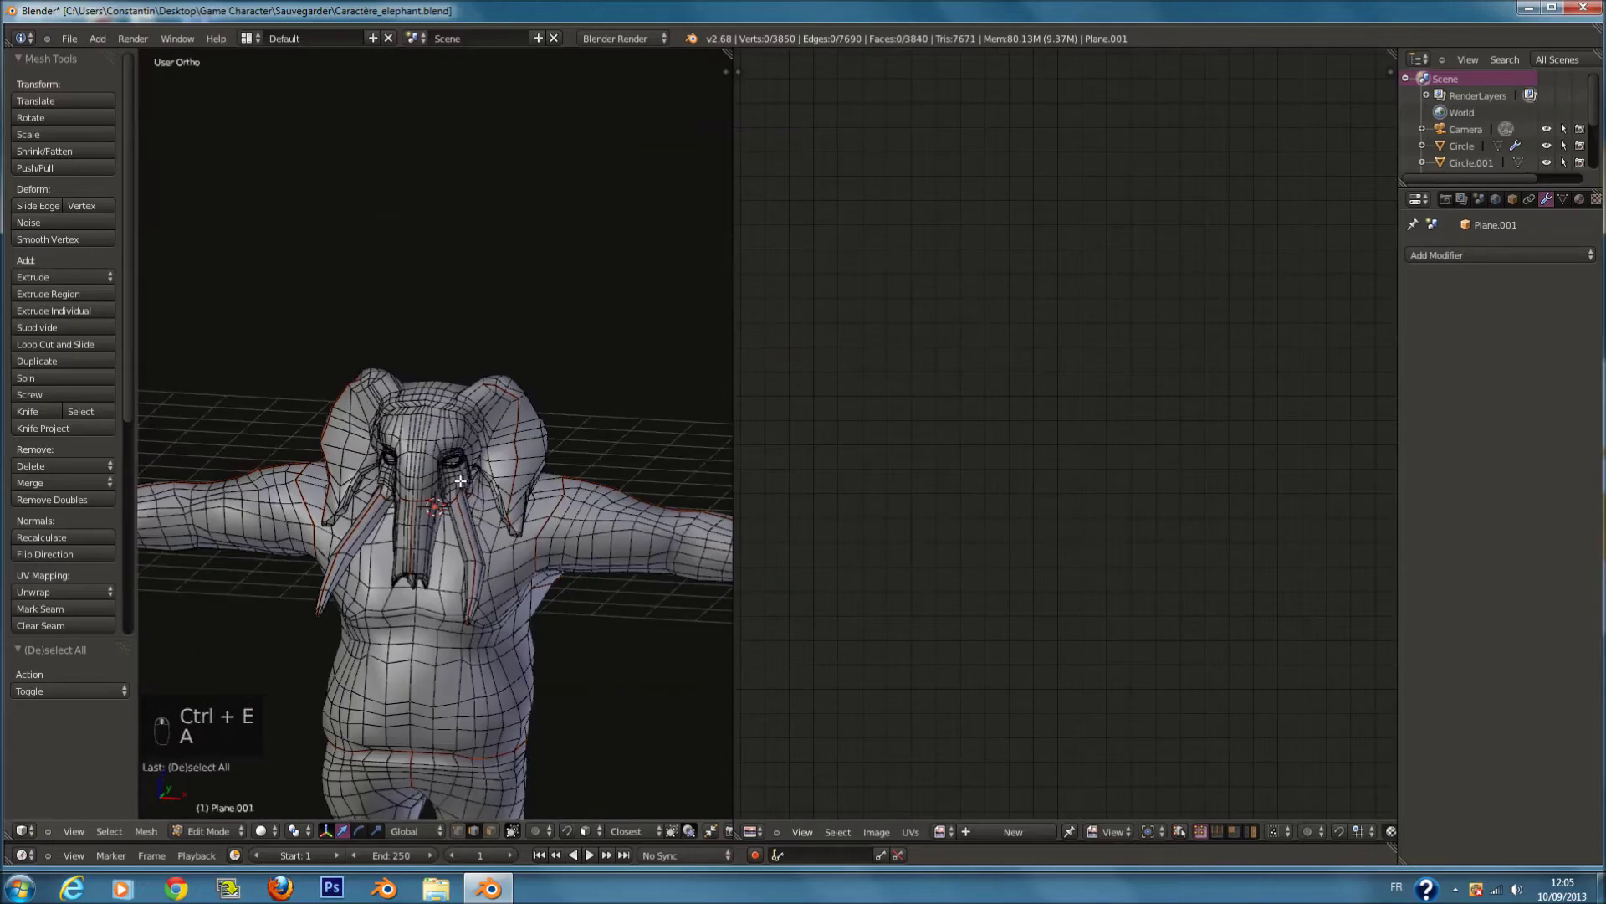
{"action": "scroll", "coordinate": [460, 476], "scroll_direction": "up", "scroll_amount": 7}
{"action": "scroll", "coordinate": [473, 527], "scroll_direction": "up", "scroll_amount": 6}
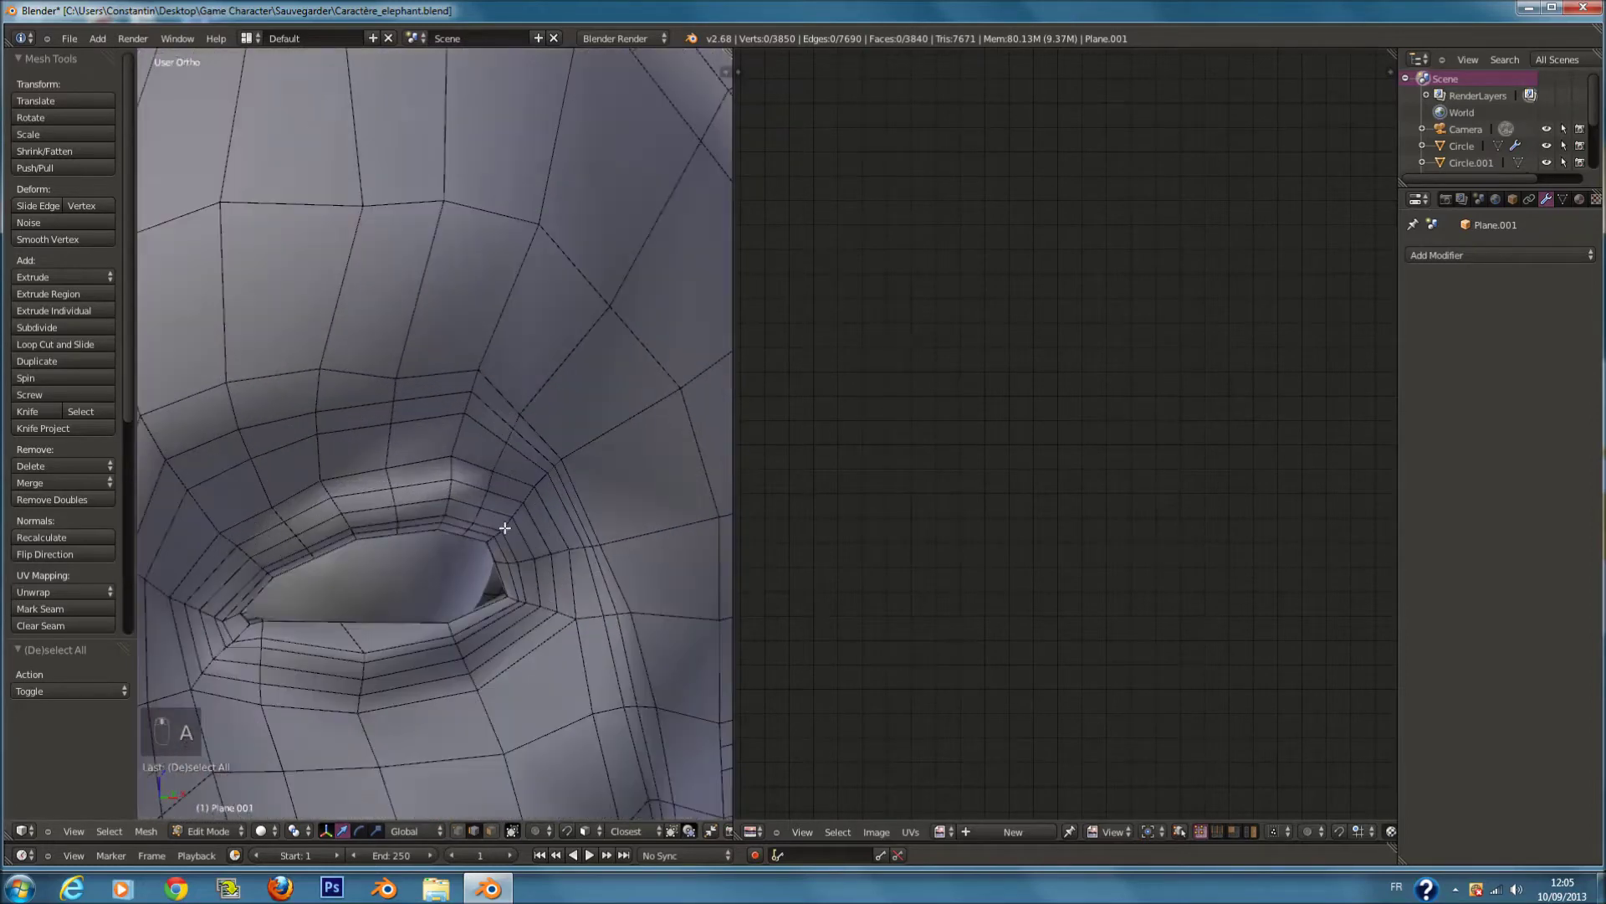
{"action": "key", "text": "z"}
{"action": "key", "text": "z"}
{"action": "middle_click_drag", "start_coordinate": [505, 589], "coordinate": [560, 616]}
{"action": "middle_click_drag", "start_coordinate": [684, 710], "coordinate": [704, 741]}
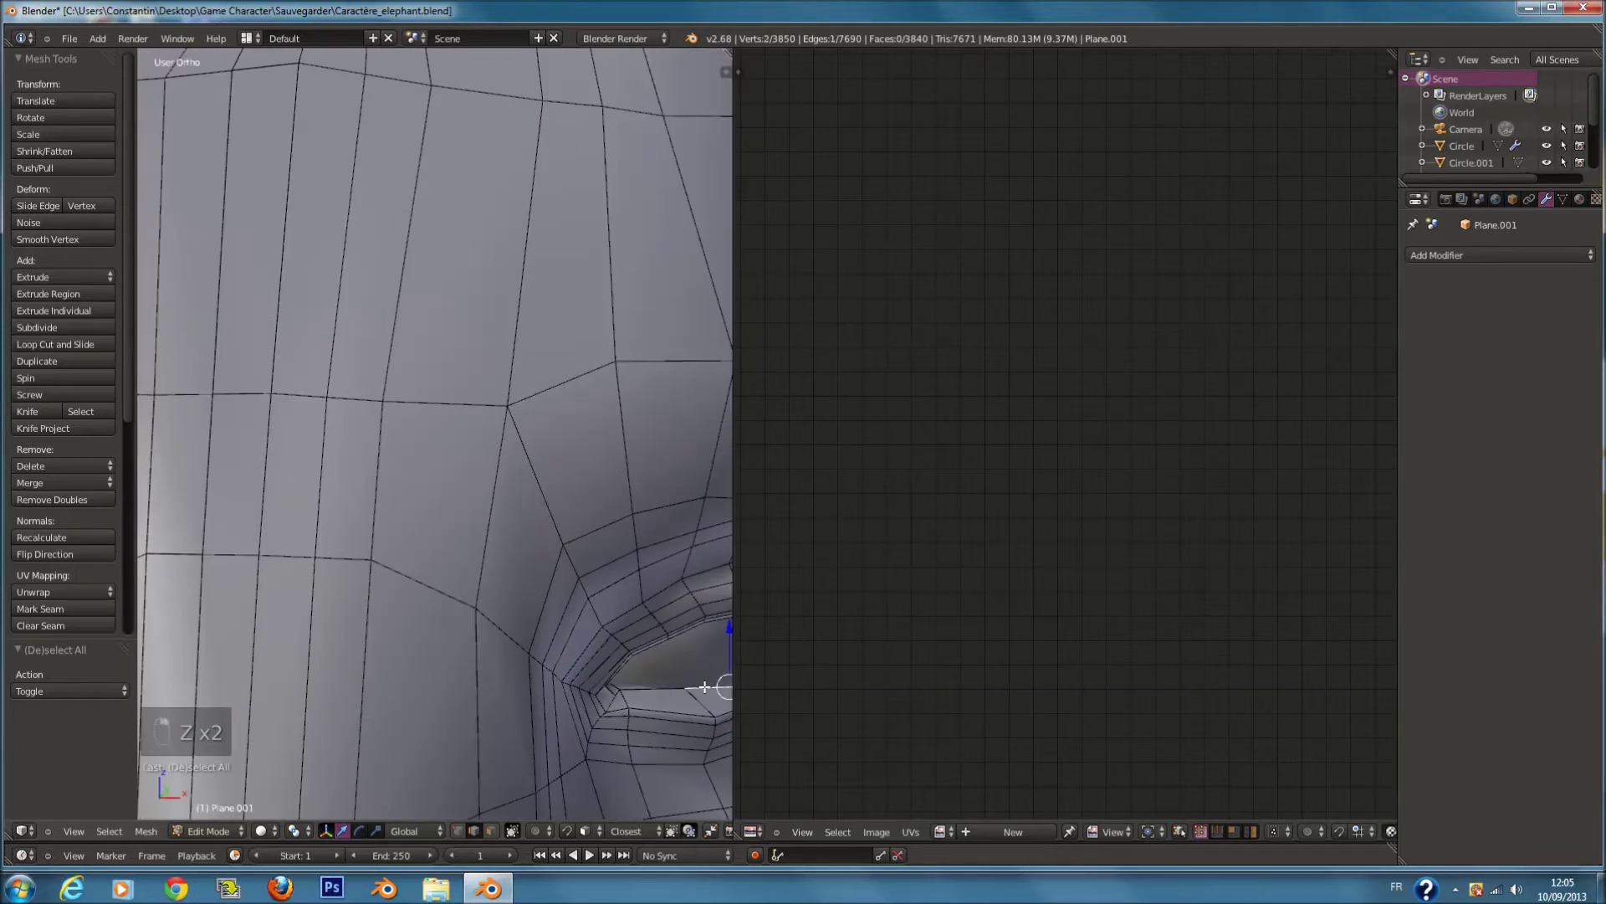
{"action": "key", "text": "KP_Decimal"}
Step: Select the ring of edges around the first eye opening and mark it as a UV seam
{"action": "middle_click_drag", "start_coordinate": [366, 531], "coordinate": [238, 509]}
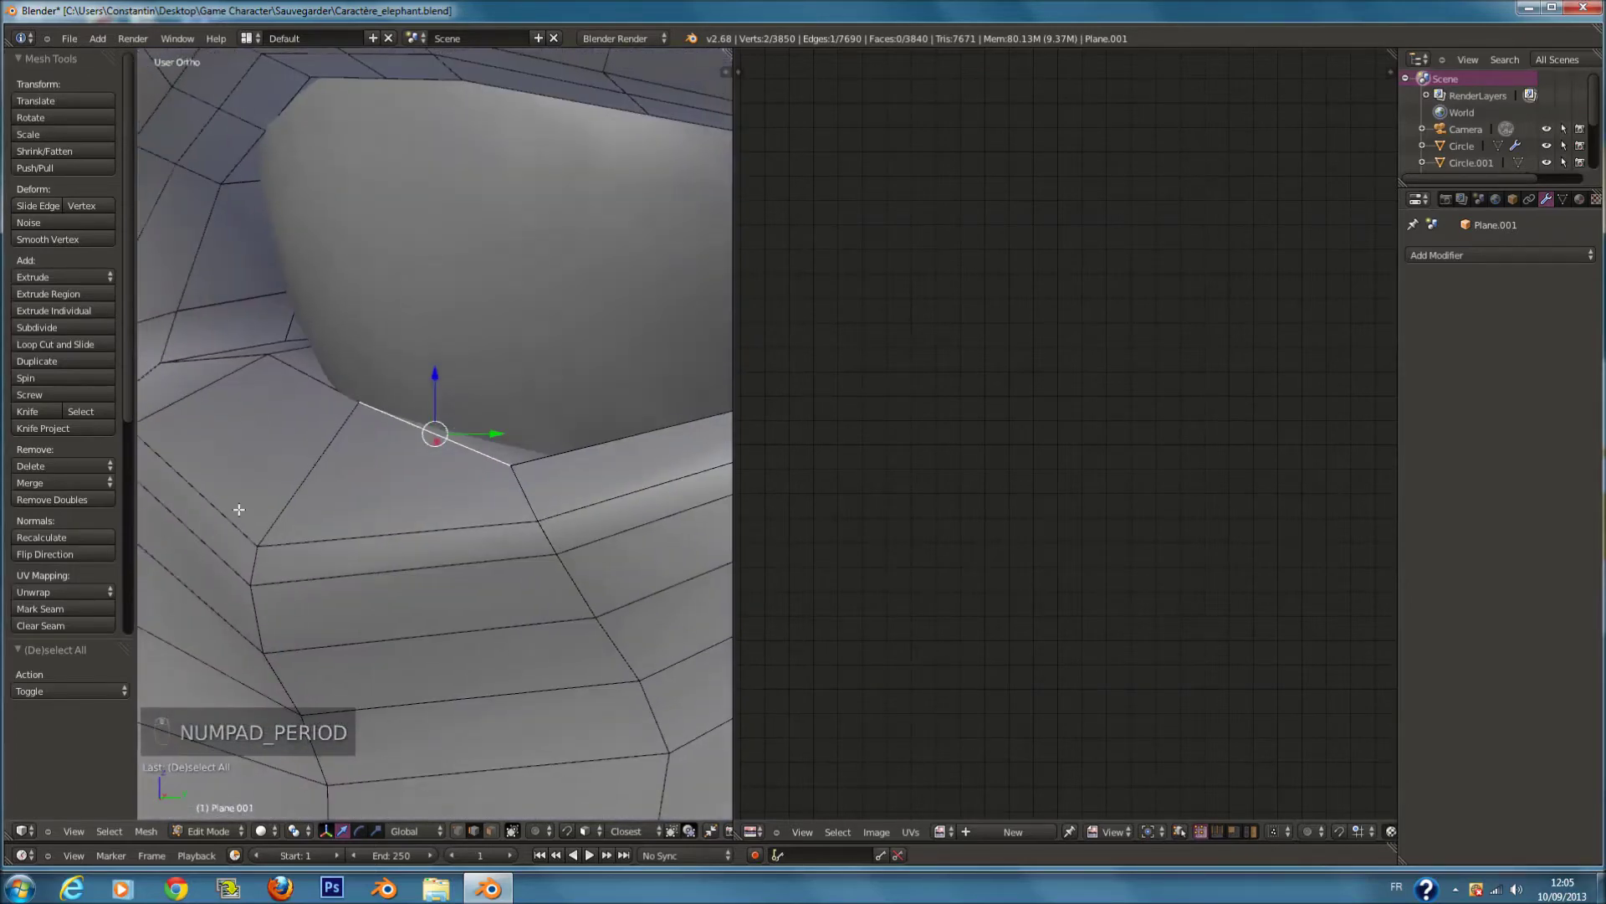
{"action": "right_click", "coordinate": [262, 357], "text": "alt+shift"}
{"action": "right_click", "coordinate": [306, 372], "text": "alt+shift"}
{"action": "mouse_move", "coordinate": [304, 366]}
{"action": "middle_mouse_down"}
{"action": "mouse_move", "coordinate": [323, 405]}
{"action": "mouse_move", "coordinate": [277, 218]}
{"action": "mouse_move", "coordinate": [288, 191]}
{"action": "middle_mouse_up"}
{"action": "key", "text": "c"}
{"action": "middle_click", "coordinate": [288, 192]}
{"action": "right_click", "coordinate": [292, 201]}
{"action": "scroll", "coordinate": [312, 247], "scroll_direction": "down", "scroll_amount": 3}
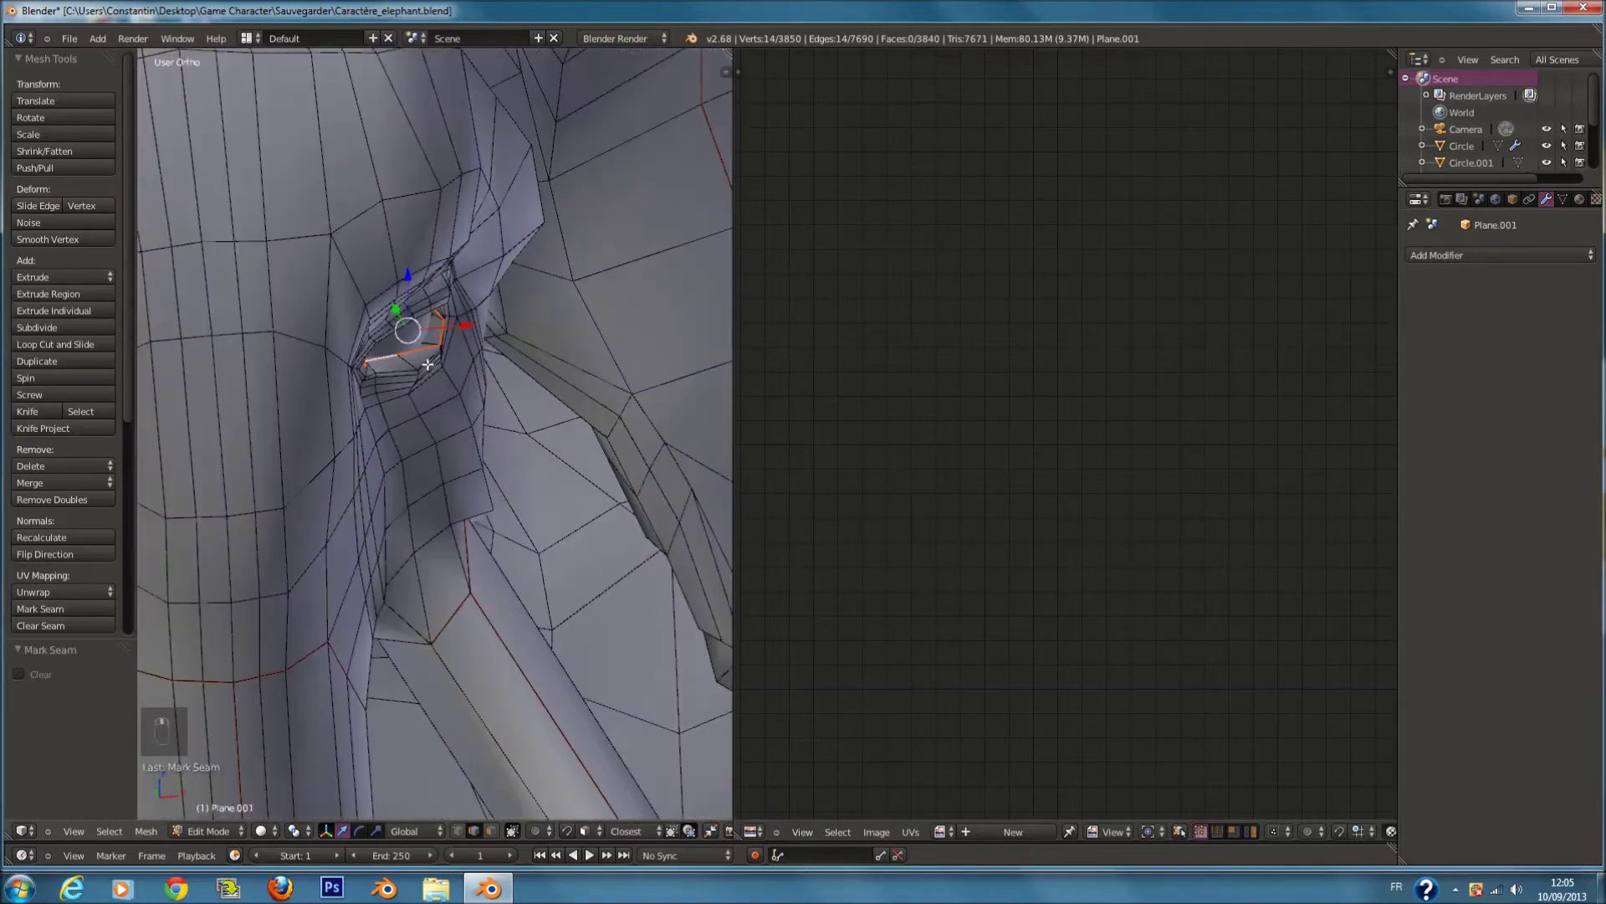
Step: Select the ring of edges around the second eye opening and mark it as a UV seam
{"action": "scroll", "coordinate": [410, 393], "scroll_direction": "down", "scroll_amount": 15, "text": "ctrl"}
{"action": "scroll", "coordinate": [343, 335], "scroll_direction": "up", "scroll_amount": 4}
{"action": "middle_click_drag", "start_coordinate": [340, 343], "coordinate": [313, 297]}
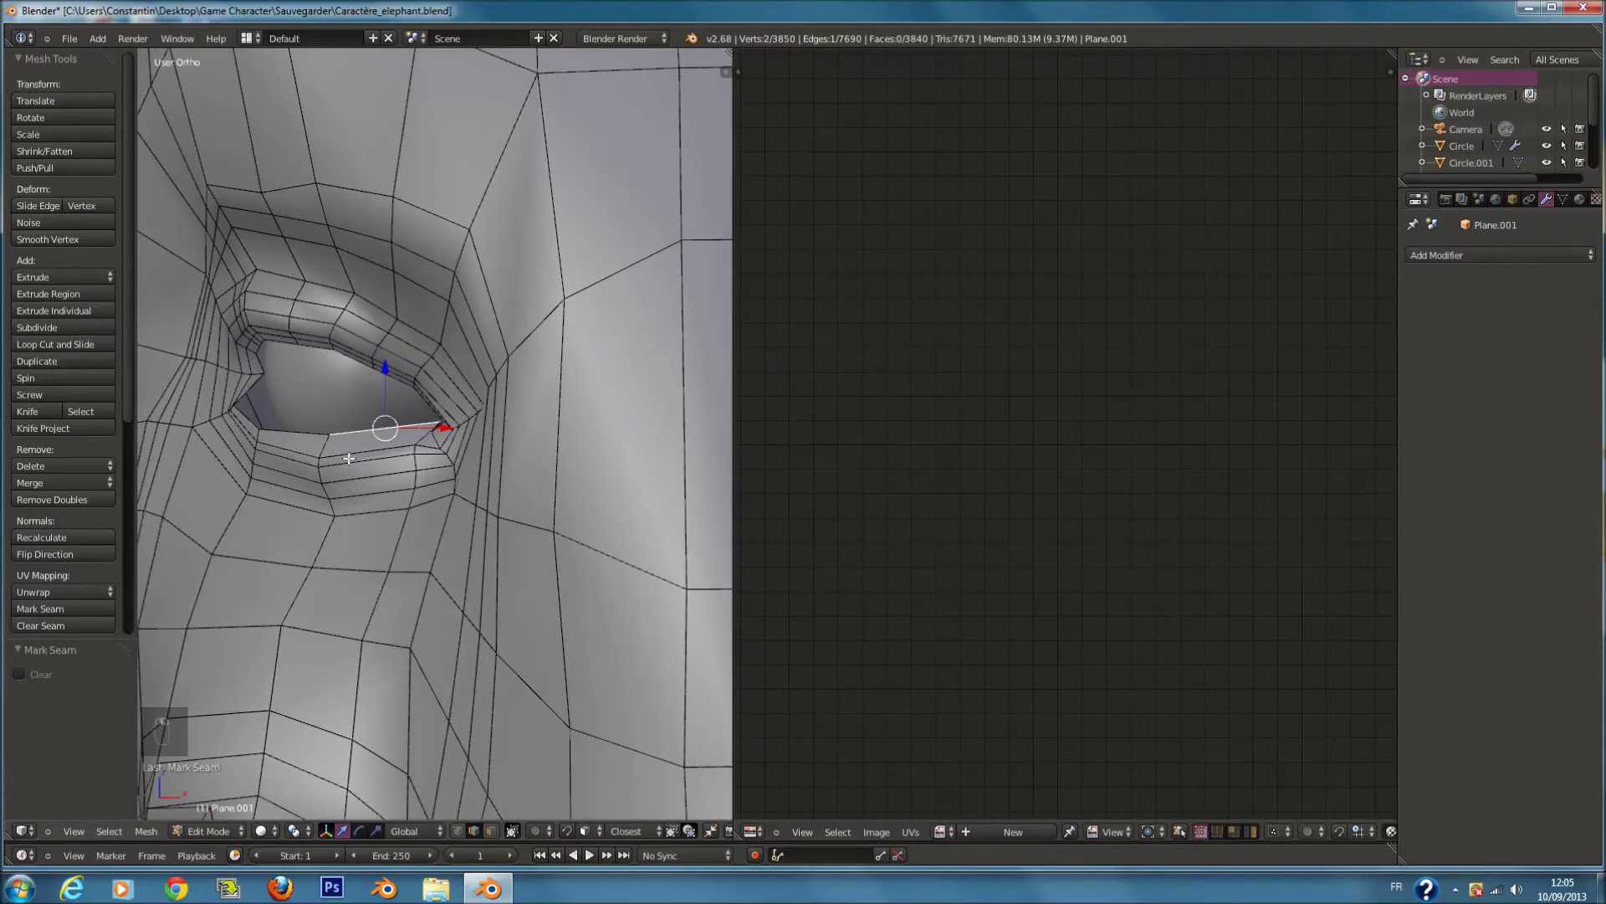
{"action": "scroll", "coordinate": [318, 437], "scroll_direction": "down", "scroll_amount": 6}
{"action": "scroll", "coordinate": [377, 452], "scroll_direction": "down", "scroll_amount": 2, "text": "ctrl"}
{"action": "key", "text": "ctrl+e"}
{"action": "left_click", "coordinate": [505, 491]}
{"action": "scroll", "coordinate": [563, 456], "scroll_direction": "up", "scroll_amount": 10}
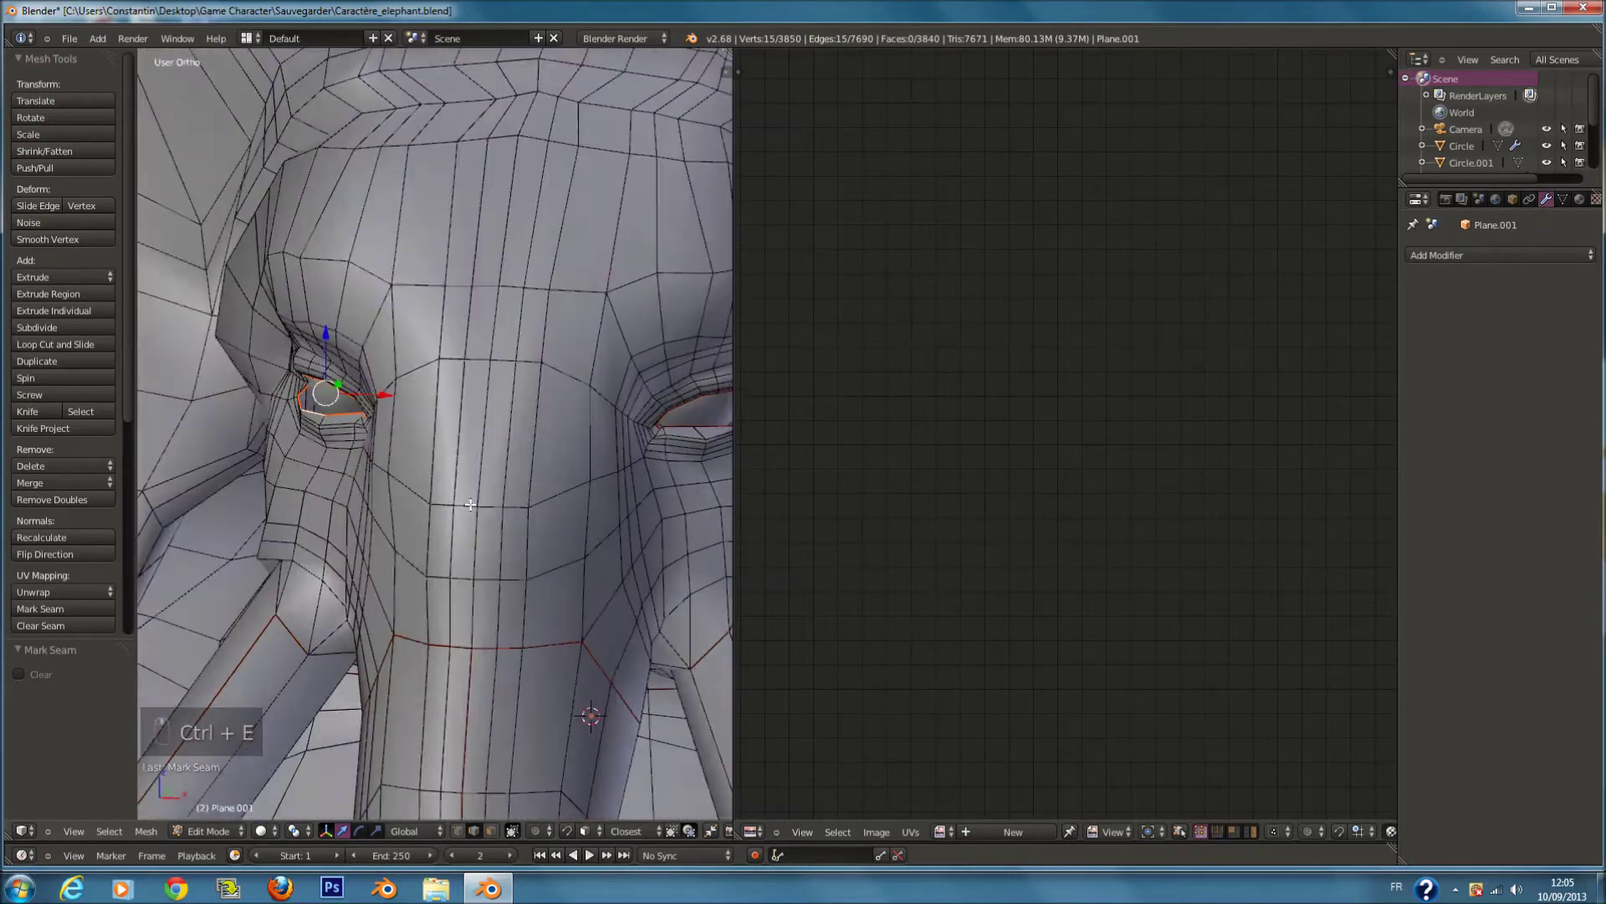
{"action": "key", "text": "z"}
{"action": "key", "text": "a"}
{"action": "key", "text": "a"}
{"action": "key", "text": "a"}
{"action": "mouse_move", "coordinate": [599, 474]}
{"action": "middle_mouse_down"}
{"action": "mouse_move", "coordinate": [531, 459]}
{"action": "mouse_move", "coordinate": [602, 460]}
{"action": "mouse_move", "coordinate": [656, 316]}
{"action": "mouse_move", "coordinate": [218, 343]}
{"action": "middle_mouse_up"}
{"action": "key", "text": "z"}
{"action": "scroll", "coordinate": [302, 518], "scroll_direction": "down", "scroll_amount": 8}
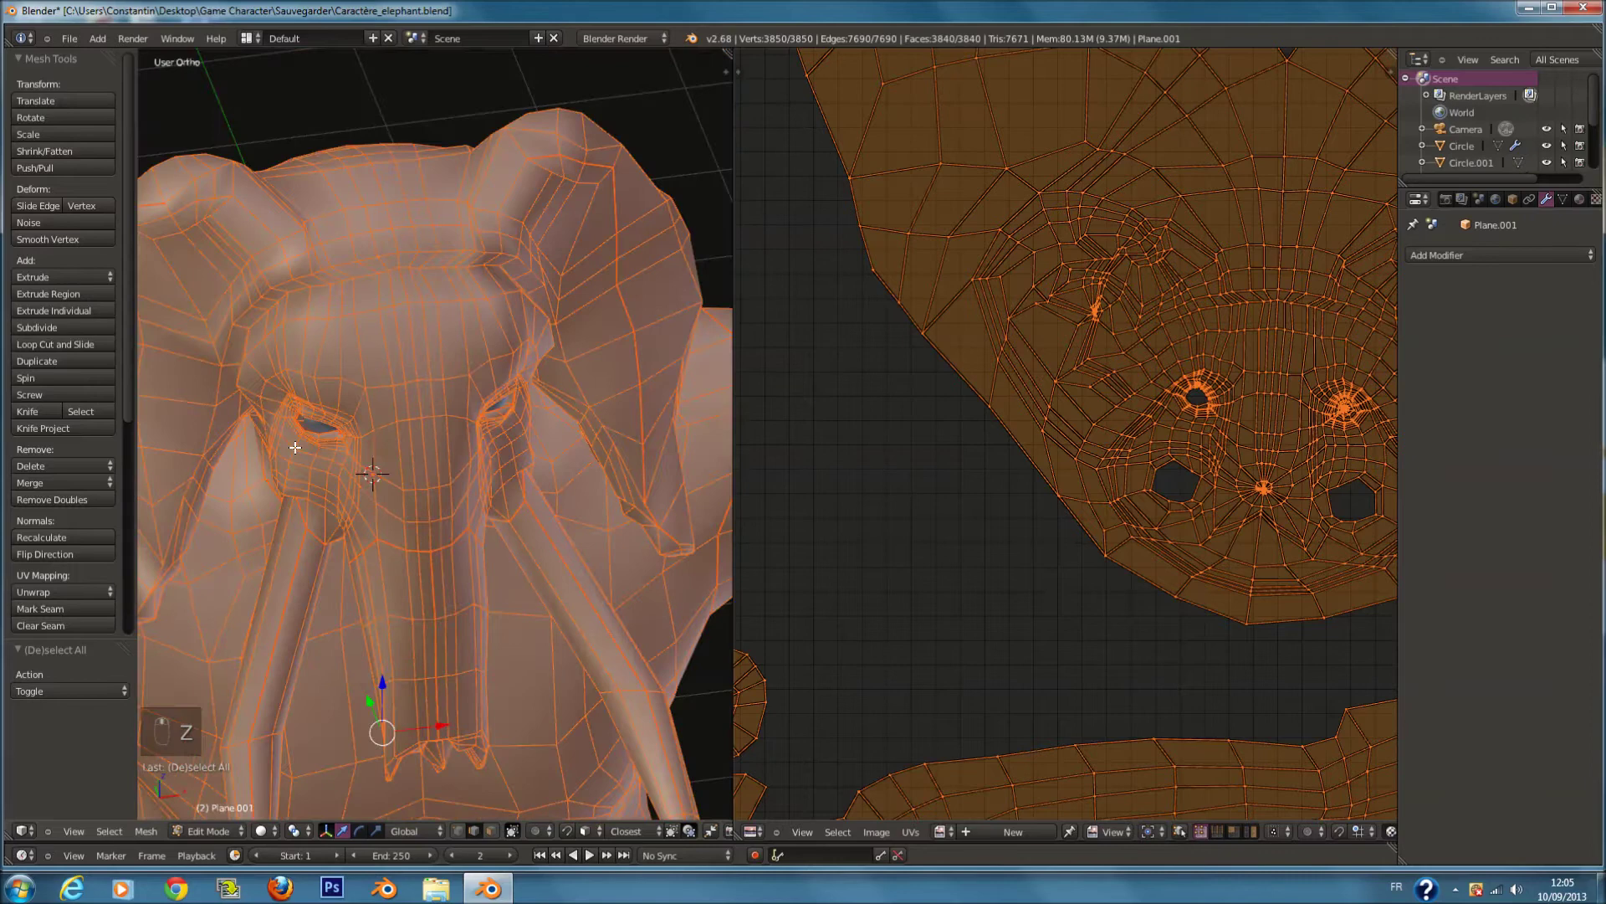
Step: Box-select all faces on the negative X half of the character in front wireframe view and delete them
{"action": "key", "text": "KP_1"}
{"action": "scroll", "coordinate": [314, 443], "scroll_direction": "down", "scroll_amount": 4}
{"action": "key", "text": "z"}
{"action": "key", "text": "a"}
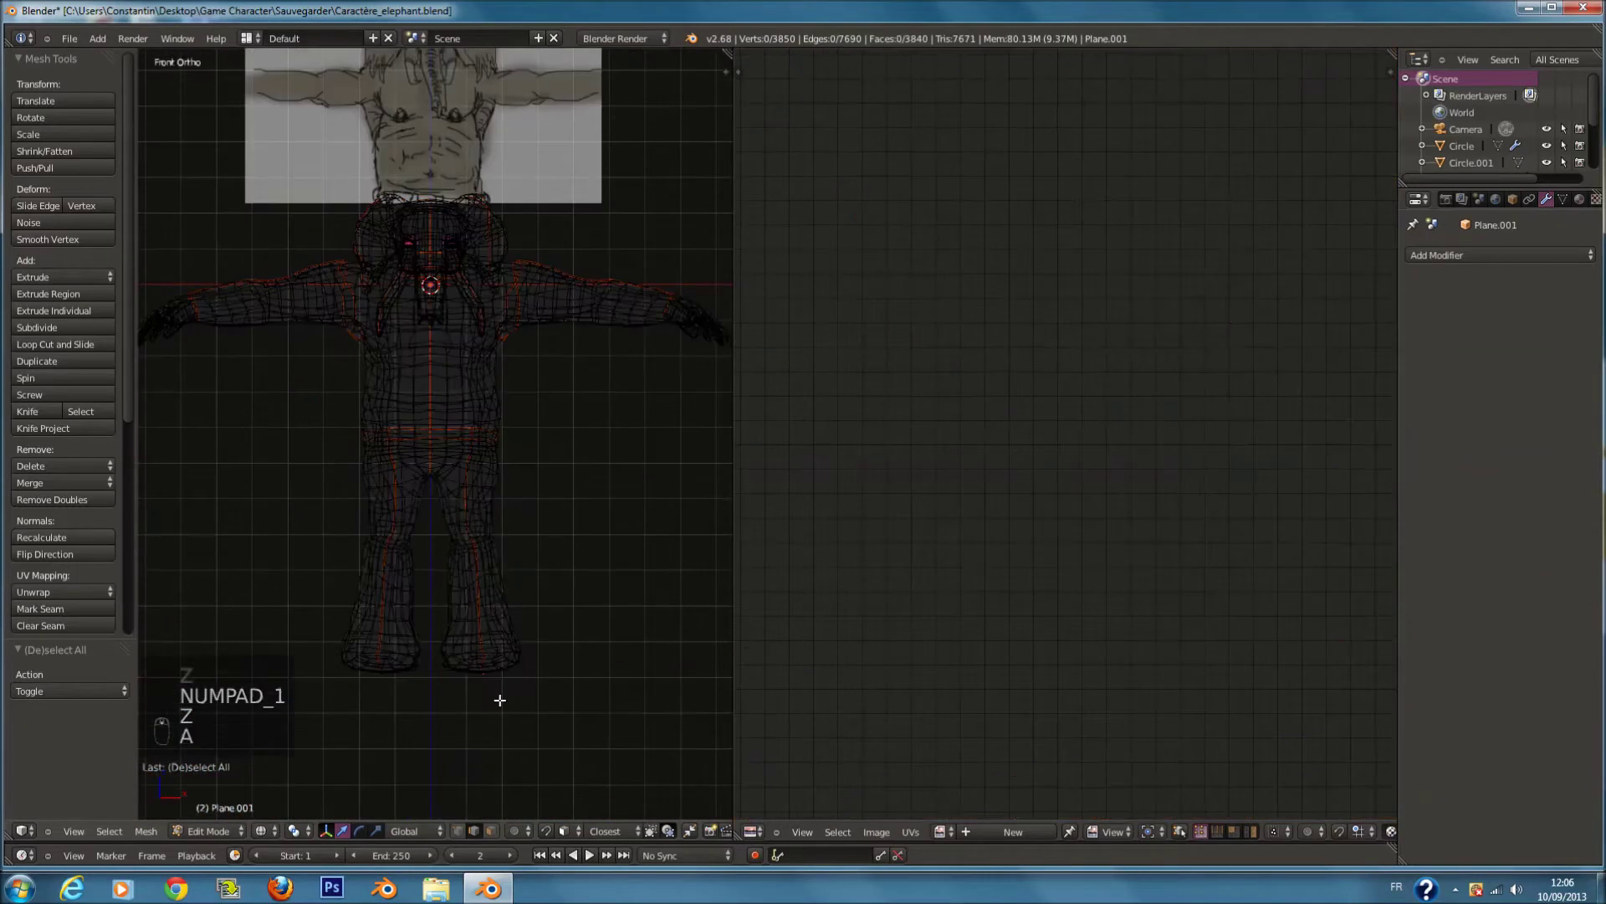
{"action": "middle_click_drag", "start_coordinate": [427, 597], "coordinate": [479, 597], "text": "shift"}
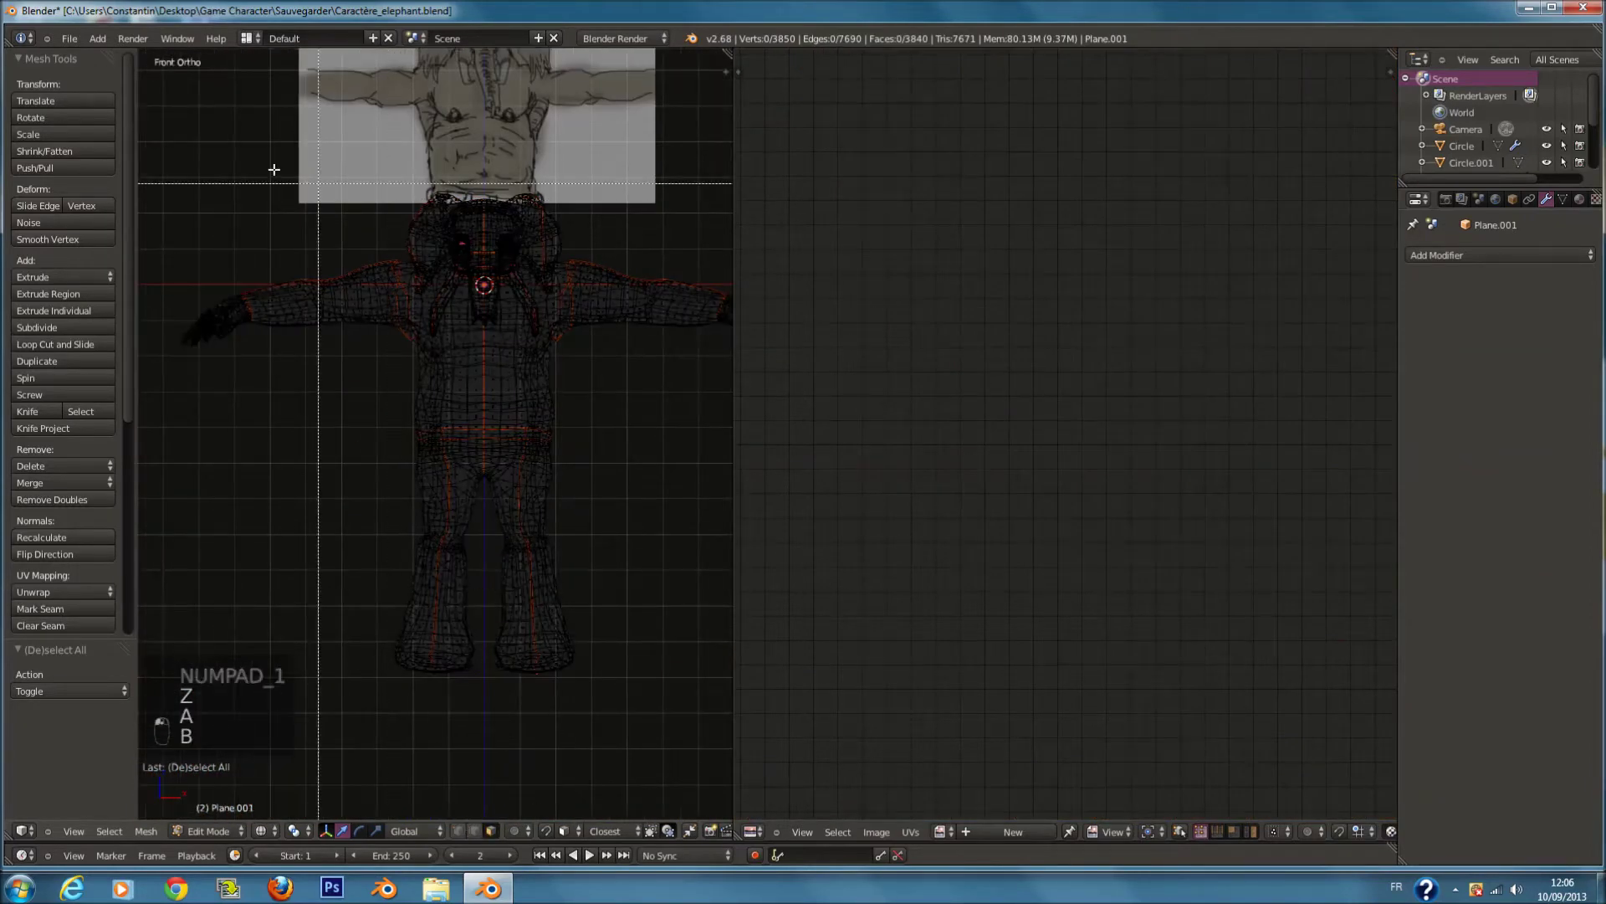
{"action": "left_click_drag", "start_coordinate": [138, 73], "coordinate": [483, 823]}
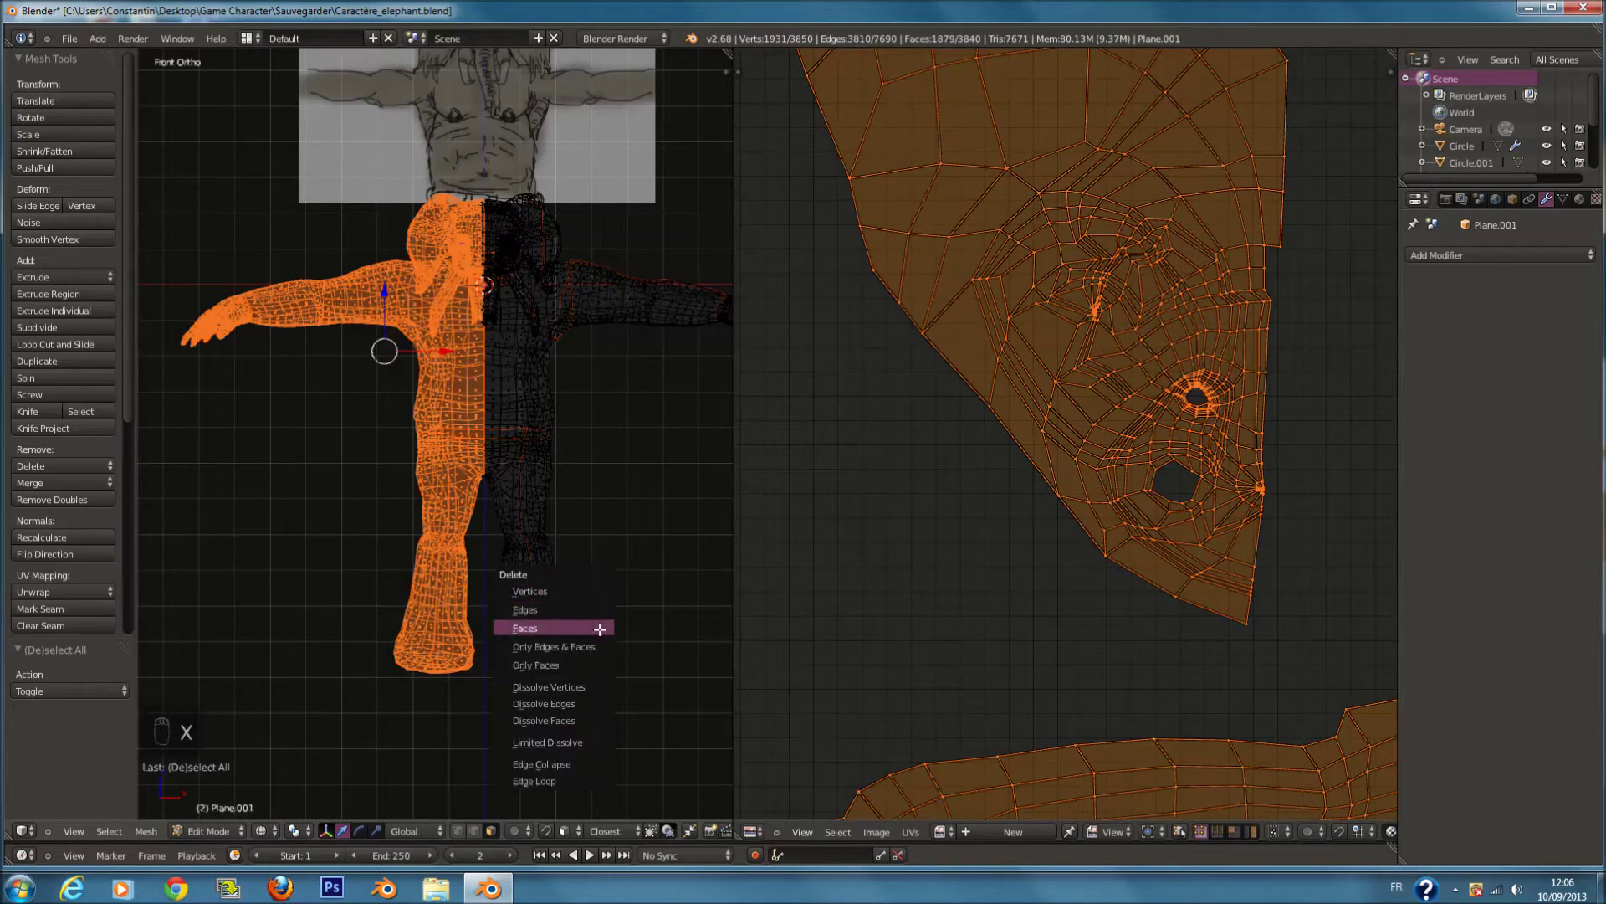
{"action": "left_click", "coordinate": [600, 629]}
{"action": "key", "text": "z"}
{"action": "middle_click_drag", "start_coordinate": [696, 336], "coordinate": [605, 460], "text": "shift"}
{"action": "scroll", "coordinate": [606, 461], "scroll_direction": "up", "scroll_amount": 5}
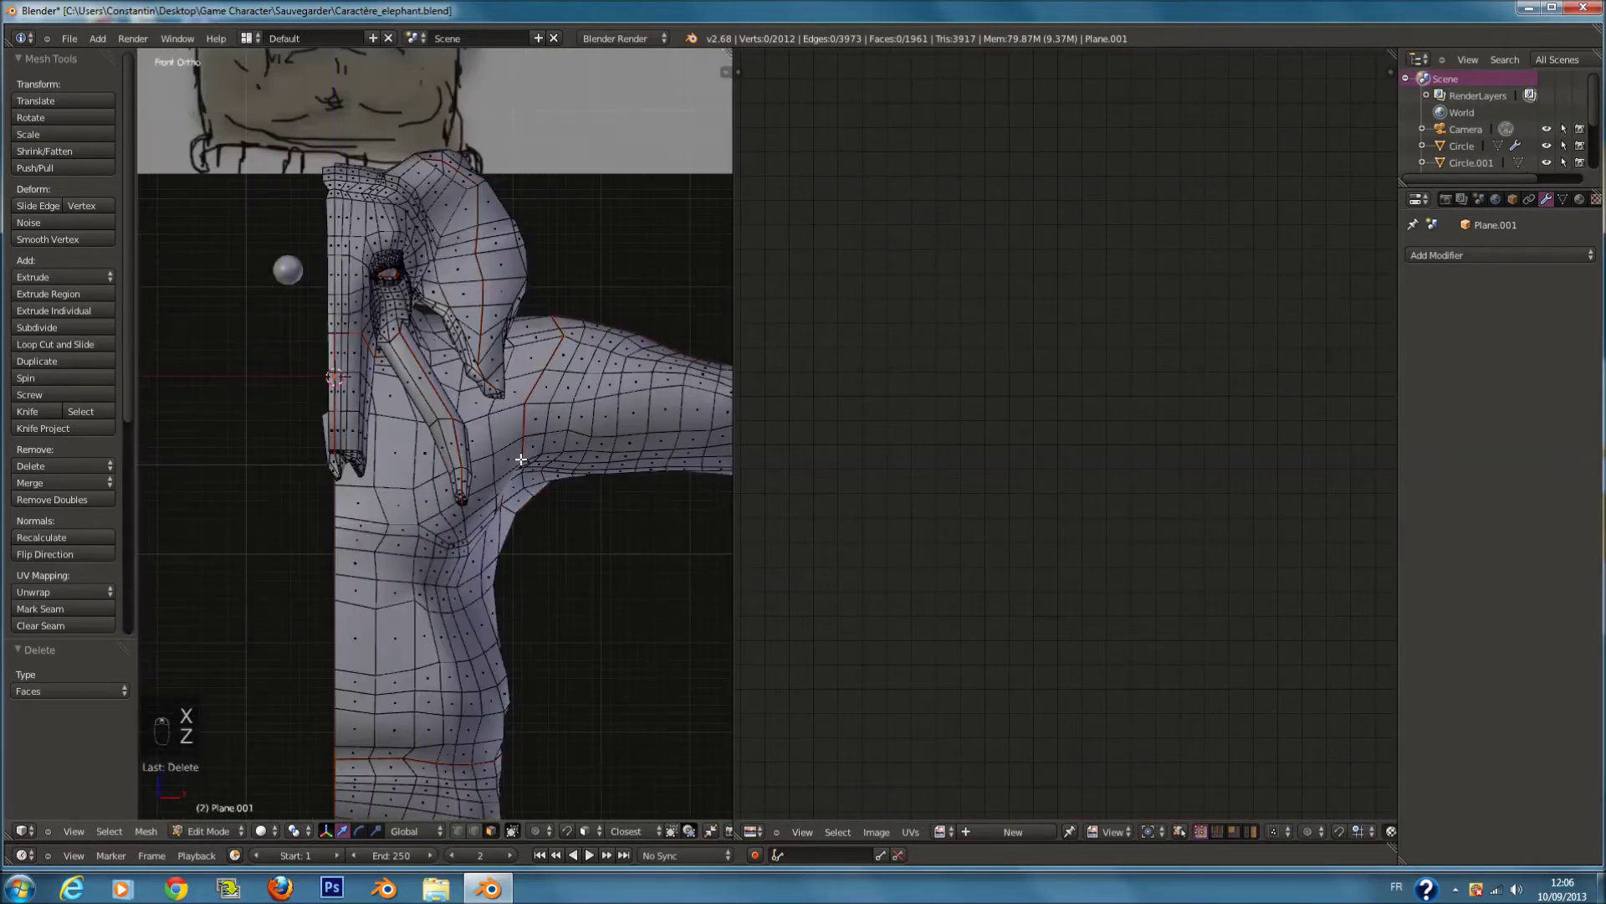
Step: Delete the stray face remaining along the open cut side of the half character
{"action": "scroll", "coordinate": [480, 438], "scroll_direction": "up", "scroll_amount": 3}
{"action": "middle_click_drag", "start_coordinate": [480, 437], "coordinate": [669, 478]}
{"action": "key", "text": "x"}
{"action": "left_click", "coordinate": [609, 471]}
Step: Mirror the half character across the X axis with a Mirror modifier and apply the modifier
{"action": "key", "text": "Tab"}
{"action": "left_click", "coordinate": [1433, 257]}
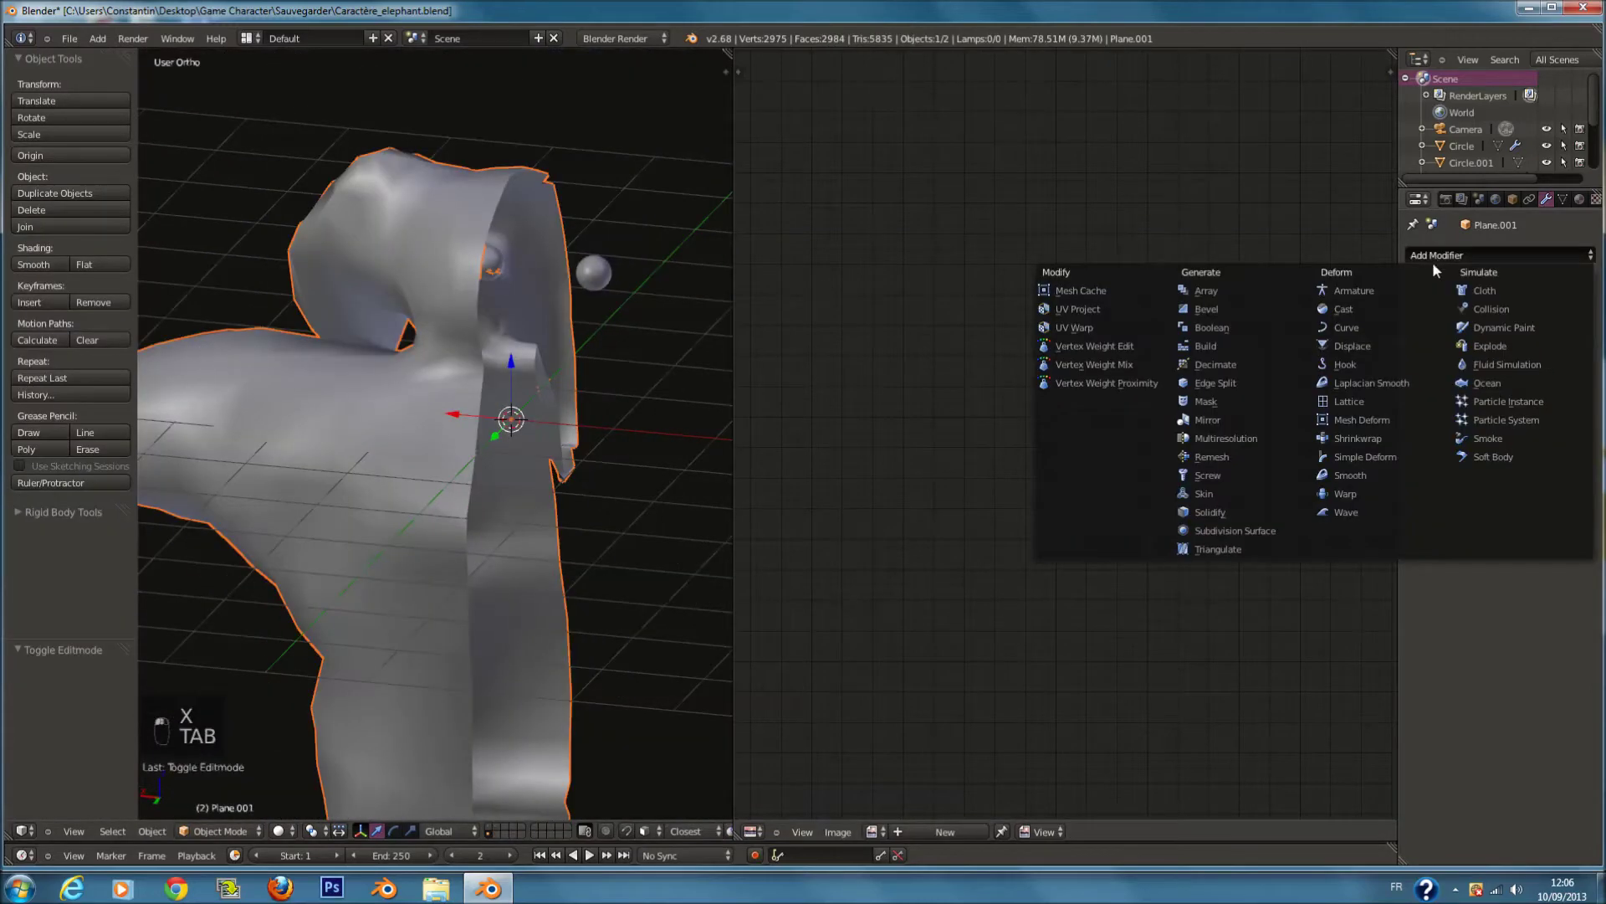
{"action": "left_click", "coordinate": [1255, 413]}
{"action": "middle_click_drag", "start_coordinate": [568, 388], "coordinate": [501, 379]}
{"action": "key", "text": "z"}
{"action": "key", "text": "Tab"}
{"action": "key", "text": "Tab"}
{"action": "key", "text": "Tab"}
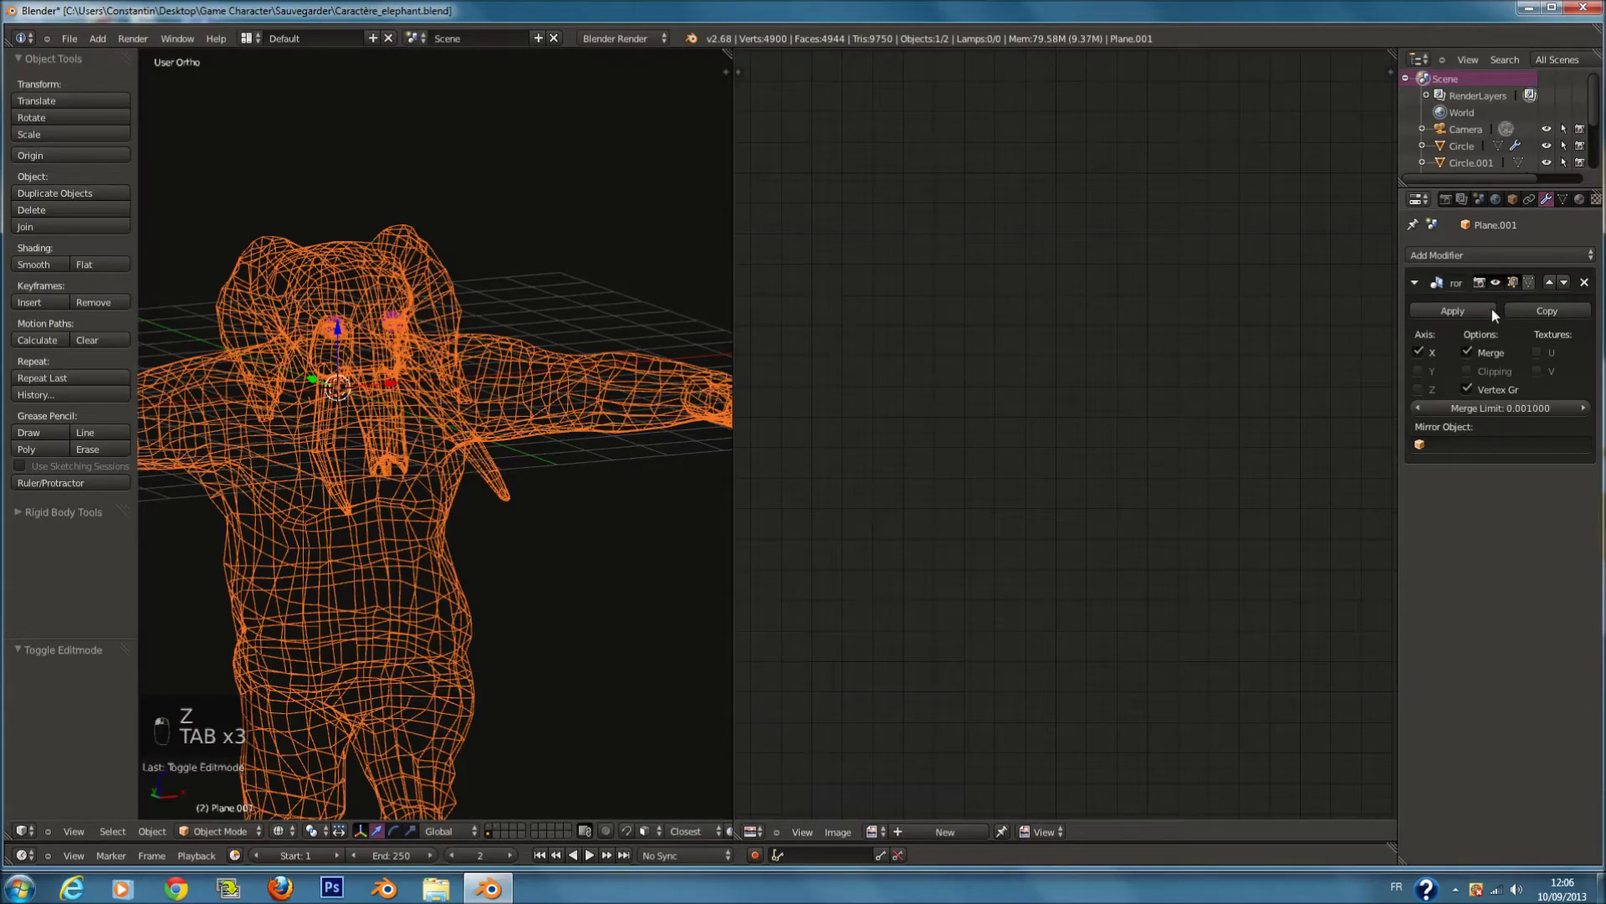
{"action": "key", "text": "Tab"}
{"action": "key", "text": "z"}
{"action": "key", "text": "Tab"}
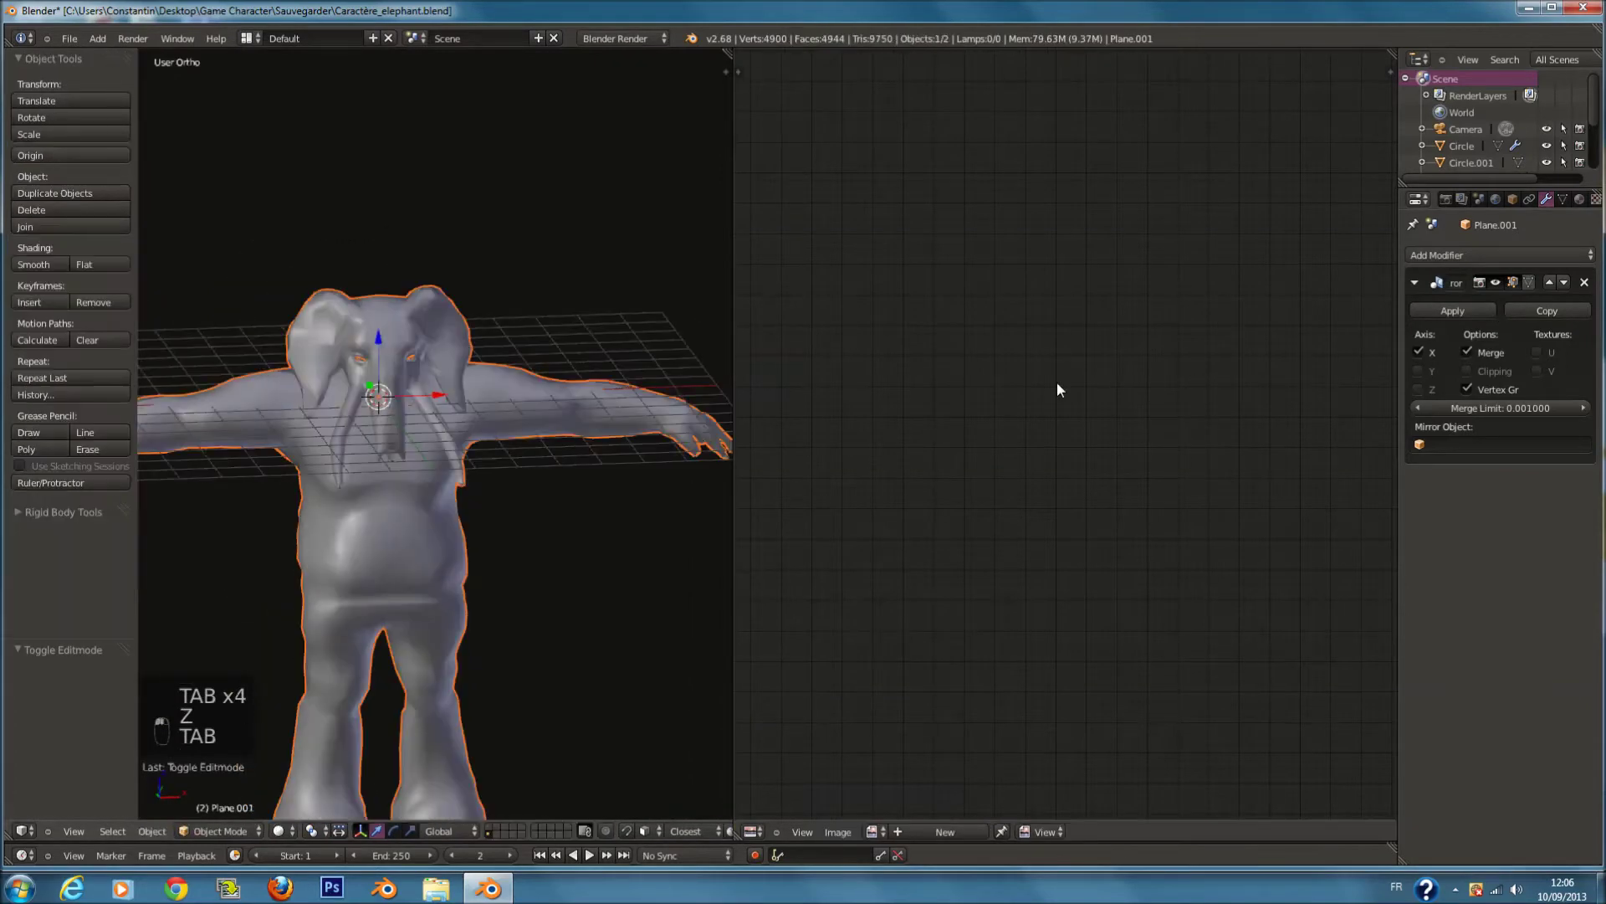
{"action": "left_click", "coordinate": [1464, 316]}
Step: Select the entire mesh of the full character in edit mode and save over the existing blend file
{"action": "key", "text": "Tab"}
{"action": "key", "text": "a"}
{"action": "key", "text": "a"}
{"action": "key", "text": "a"}
{"action": "key", "text": "a"}
{"action": "key", "text": "a"}
{"action": "key", "text": "a"}
{"action": "scroll", "coordinate": [492, 444], "scroll_direction": "down", "scroll_amount": 4}
{"action": "middle_click_drag", "start_coordinate": [548, 443], "coordinate": [509, 444]}
{"action": "key", "text": "ctrl+s"}
{"action": "left_click", "coordinate": [509, 445]}
Step: Unwrap the whole selected mesh along its marked seams
{"action": "scroll", "coordinate": [509, 445], "scroll_direction": "up", "scroll_amount": 2}
{"action": "scroll", "coordinate": [985, 491], "scroll_direction": "up", "scroll_amount": 1}
{"action": "scroll", "coordinate": [985, 491], "scroll_direction": "down", "scroll_amount": 4}
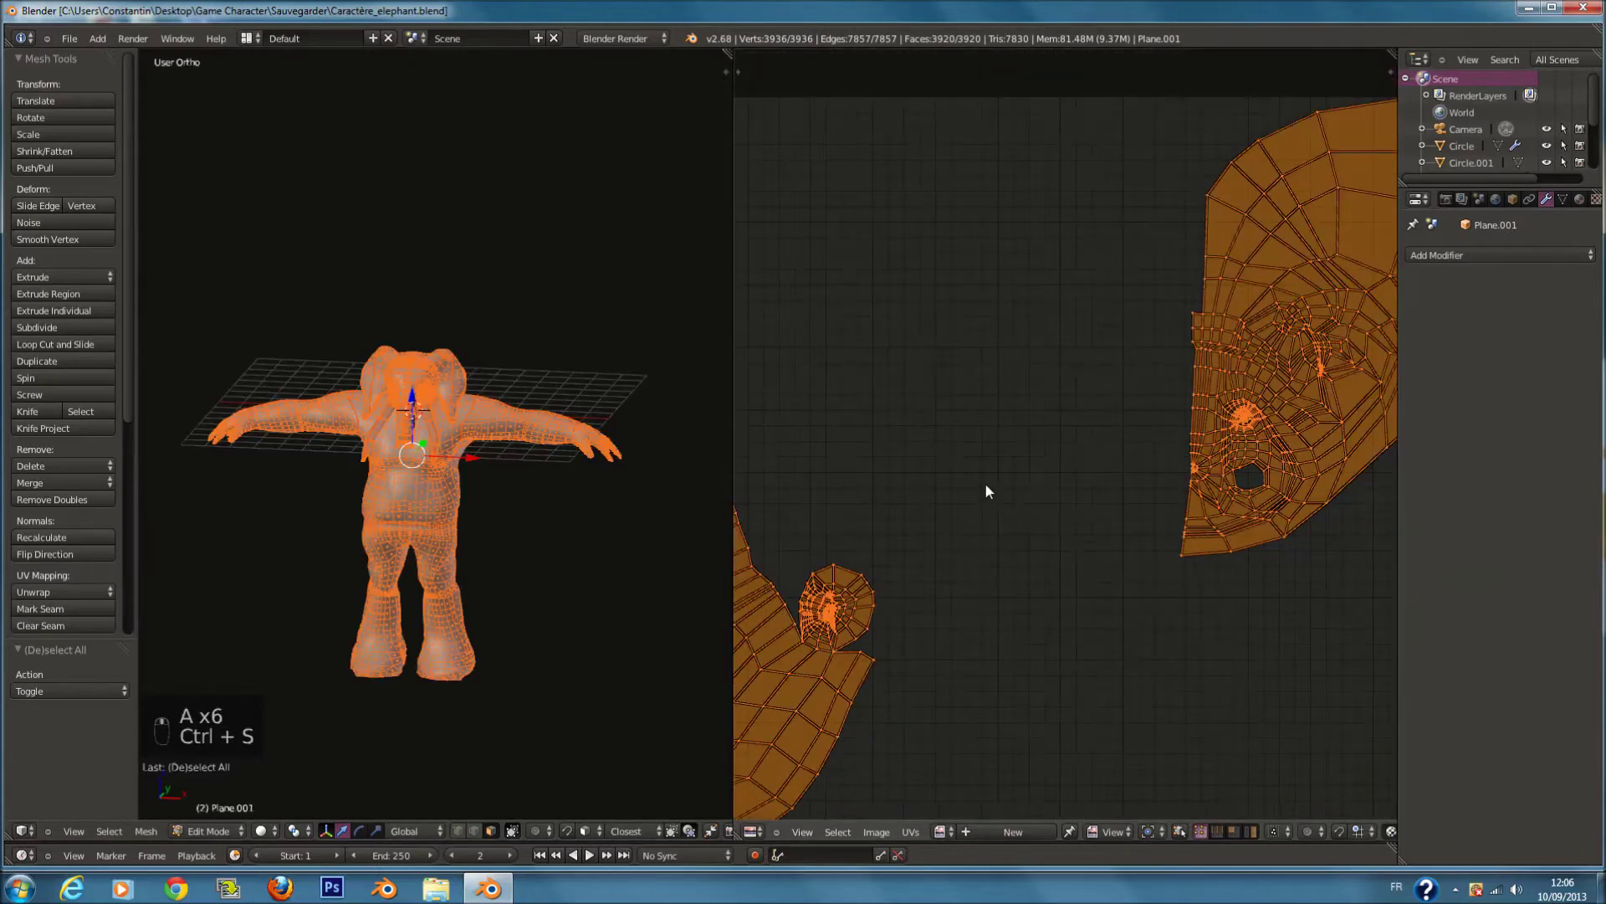
{"action": "scroll", "coordinate": [985, 491], "scroll_direction": "down", "scroll_amount": 4}
{"action": "key", "text": "u"}
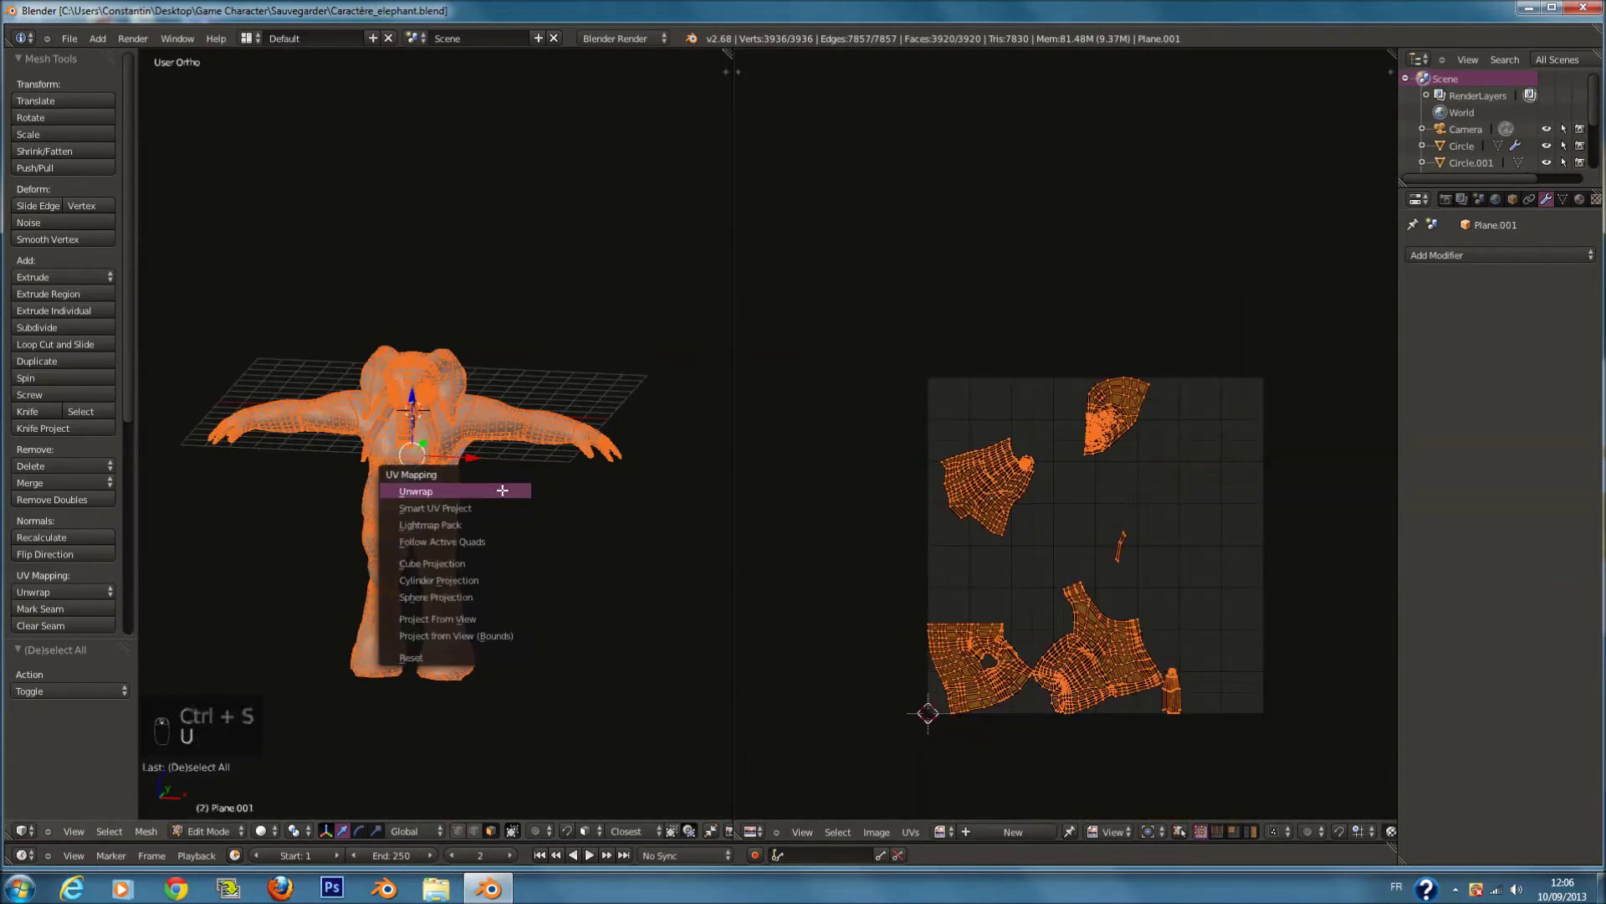
{"action": "left_click", "coordinate": [502, 490]}
Step: Examine the unwrapped UV islands up close, especially the head island around the eye, trunk and tusk openings
{"action": "scroll", "coordinate": [1062, 570], "scroll_direction": "up", "scroll_amount": 6}
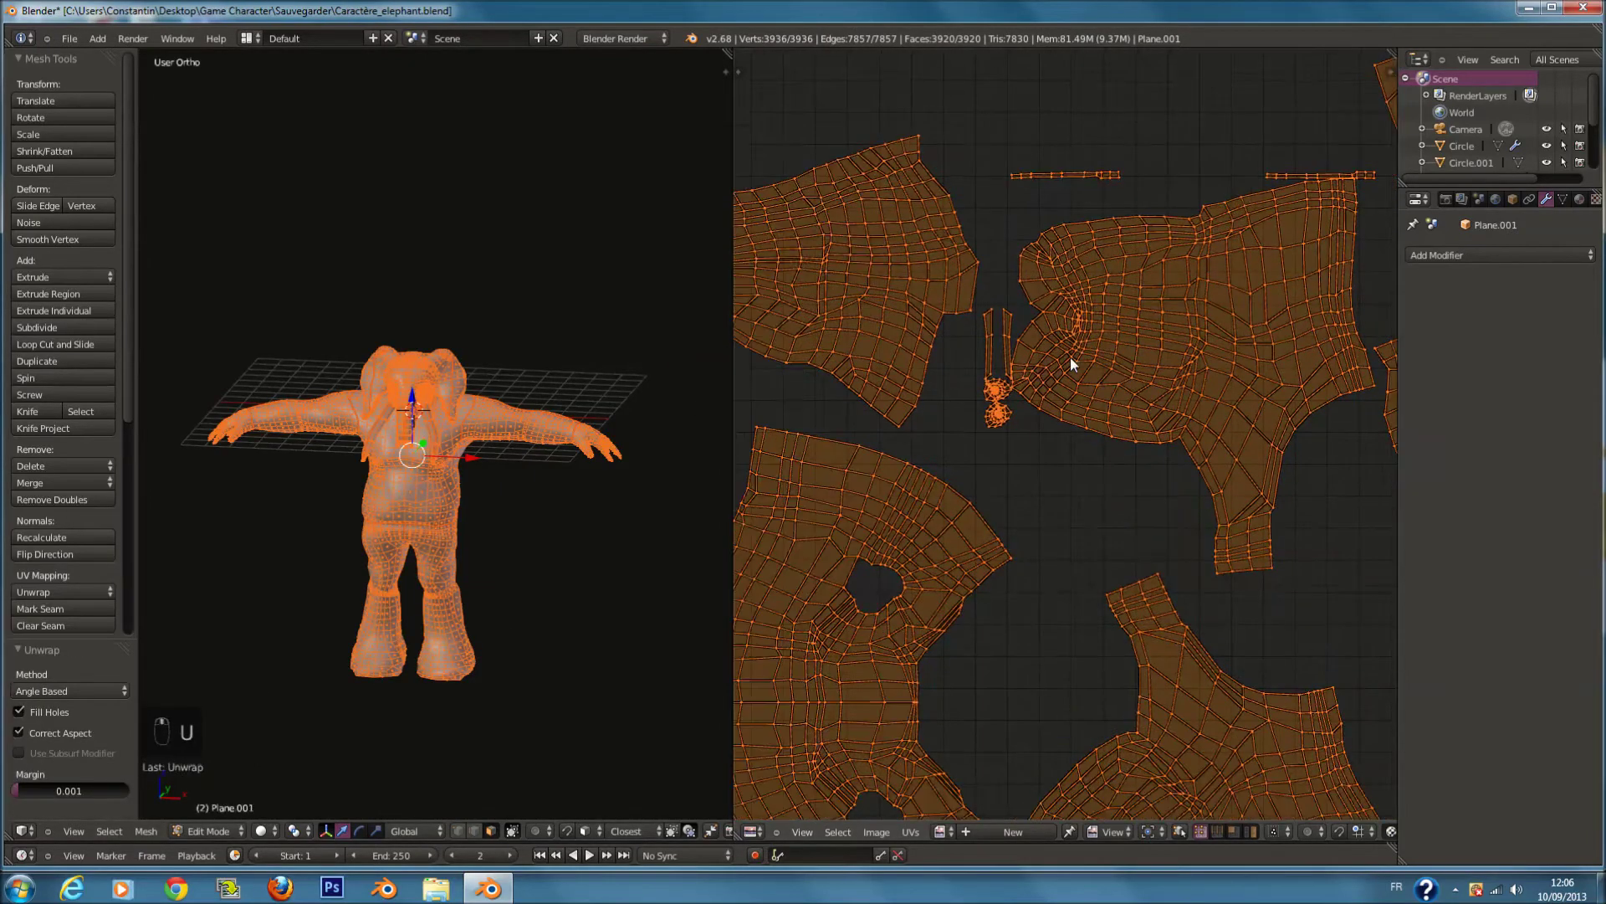
{"action": "scroll", "coordinate": [987, 409], "scroll_direction": "up", "scroll_amount": 4}
{"action": "middle_click_drag", "start_coordinate": [989, 375], "coordinate": [1014, 242]}
{"action": "scroll", "coordinate": [1100, 468], "scroll_direction": "down", "scroll_amount": 4}
{"action": "middle_click_drag", "start_coordinate": [1107, 485], "coordinate": [818, 311]}
{"action": "scroll", "coordinate": [964, 406], "scroll_direction": "up", "scroll_amount": 3}
{"action": "scroll", "coordinate": [1313, 288], "scroll_direction": "down", "scroll_amount": 1}
{"action": "middle_click_drag", "start_coordinate": [1314, 291], "coordinate": [945, 689]}
{"action": "scroll", "coordinate": [1014, 258], "scroll_direction": "up", "scroll_amount": 1}
{"action": "middle_click_drag", "start_coordinate": [1014, 251], "coordinate": [1045, 587]}
{"action": "scroll", "coordinate": [1118, 383], "scroll_direction": "up", "scroll_amount": 2}
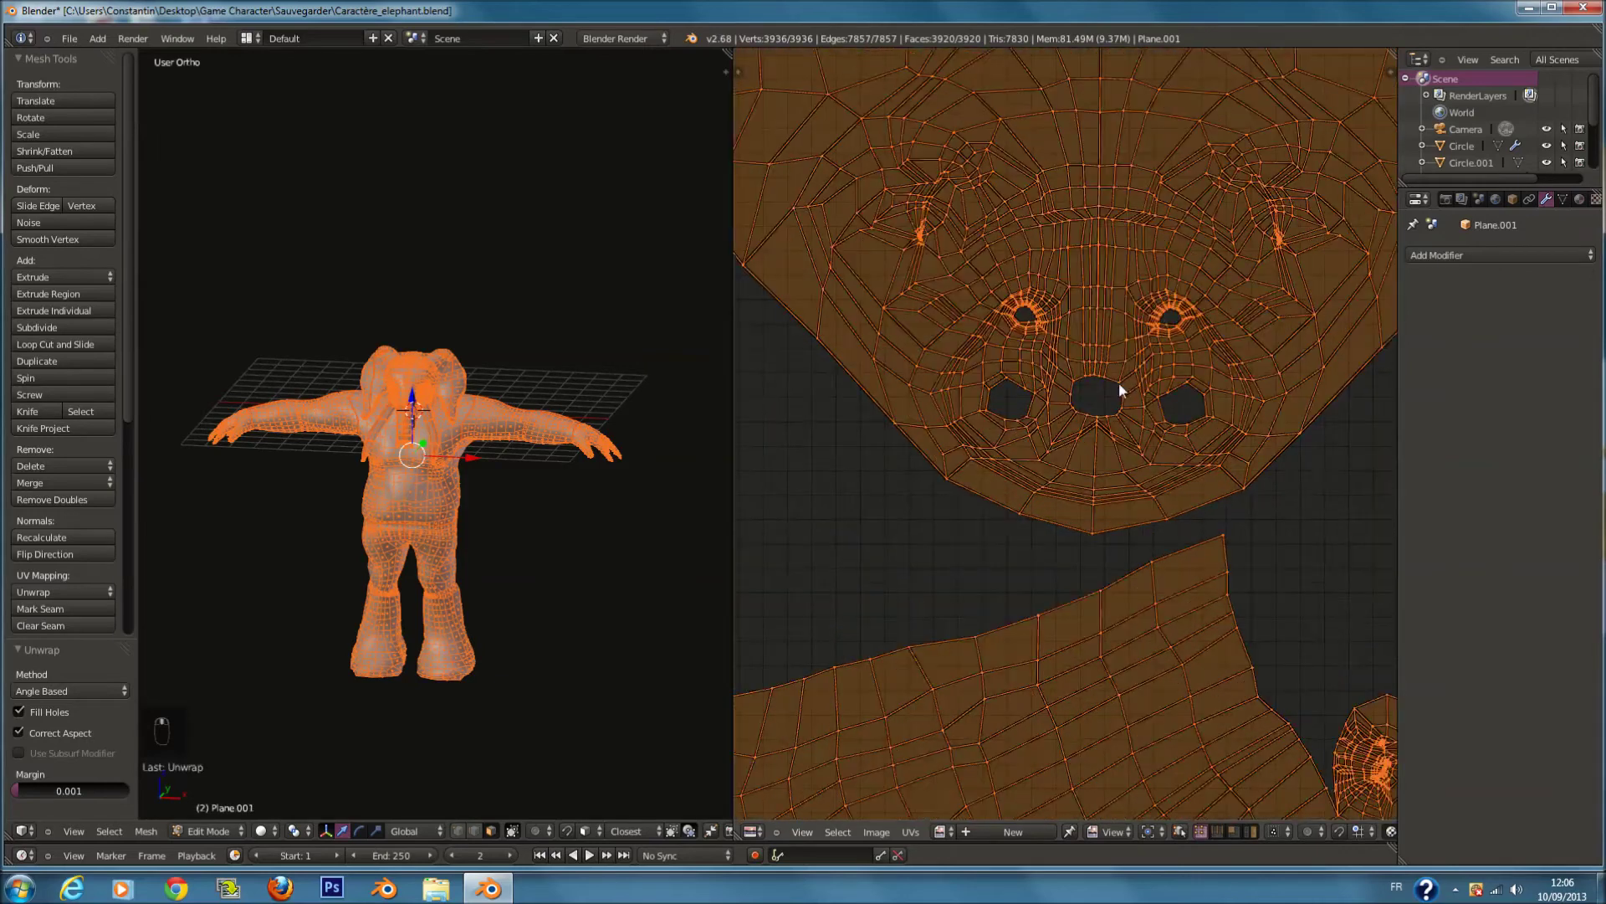
{"action": "scroll", "coordinate": [1119, 298], "scroll_direction": "up", "scroll_amount": 3}
{"action": "scroll", "coordinate": [1120, 303], "scroll_direction": "down", "scroll_amount": 4}
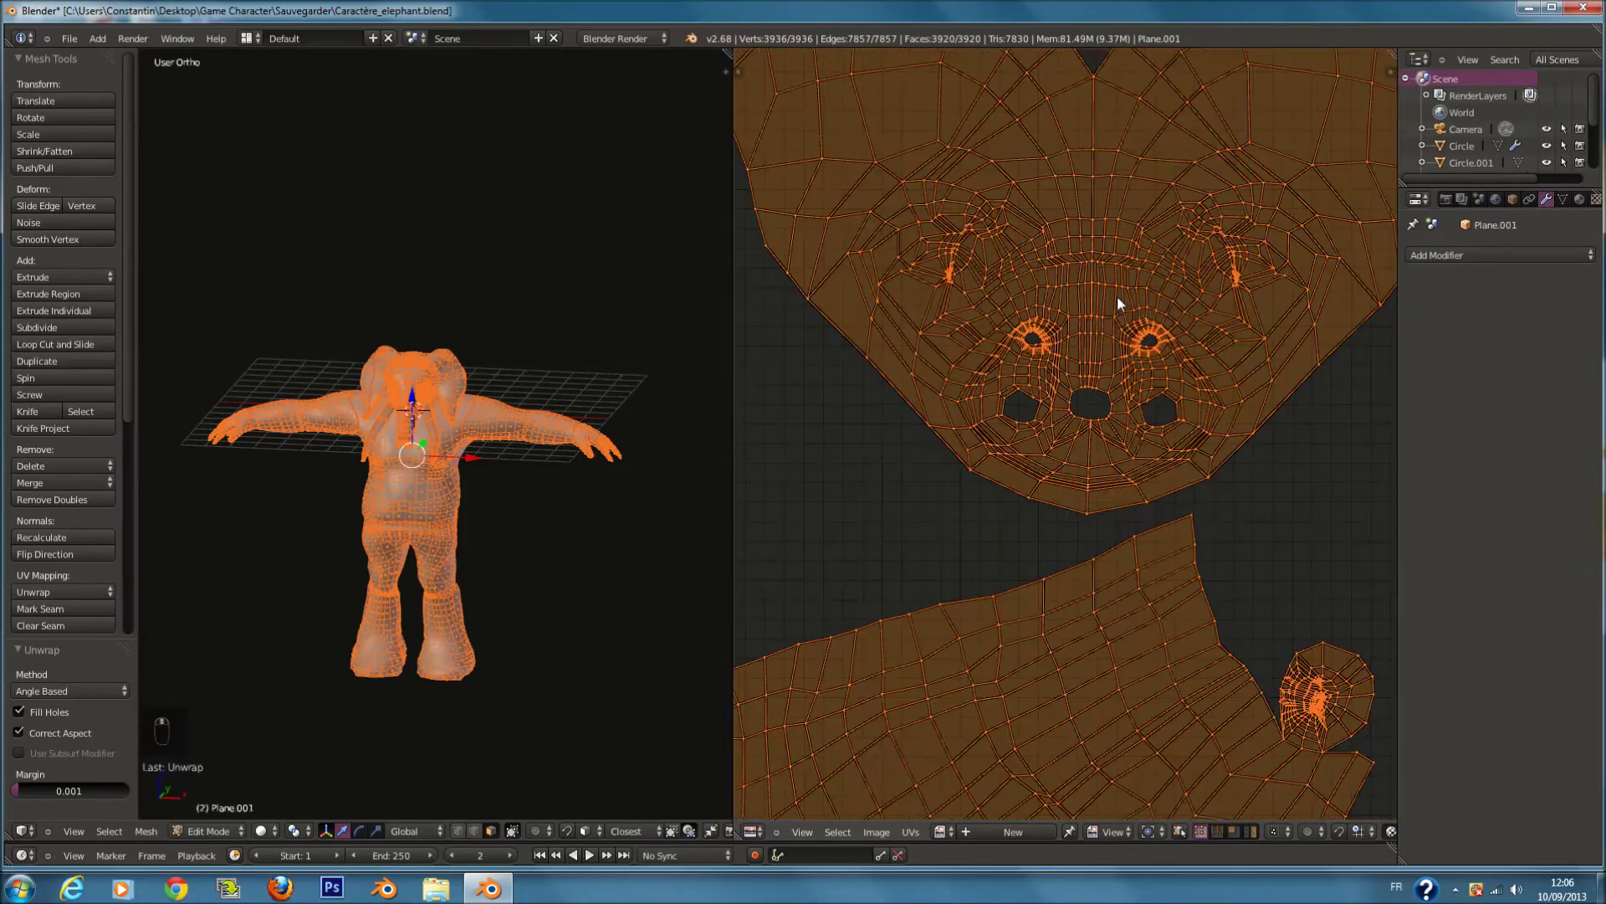
{"action": "scroll", "coordinate": [500, 358], "scroll_direction": "up", "scroll_amount": 5}
Step: Return to object mode and save over the existing blend file
{"action": "key", "text": "z"}
{"action": "key", "text": "z"}
{"action": "key", "text": "Tab"}
{"action": "key", "text": "ctrl+s"}
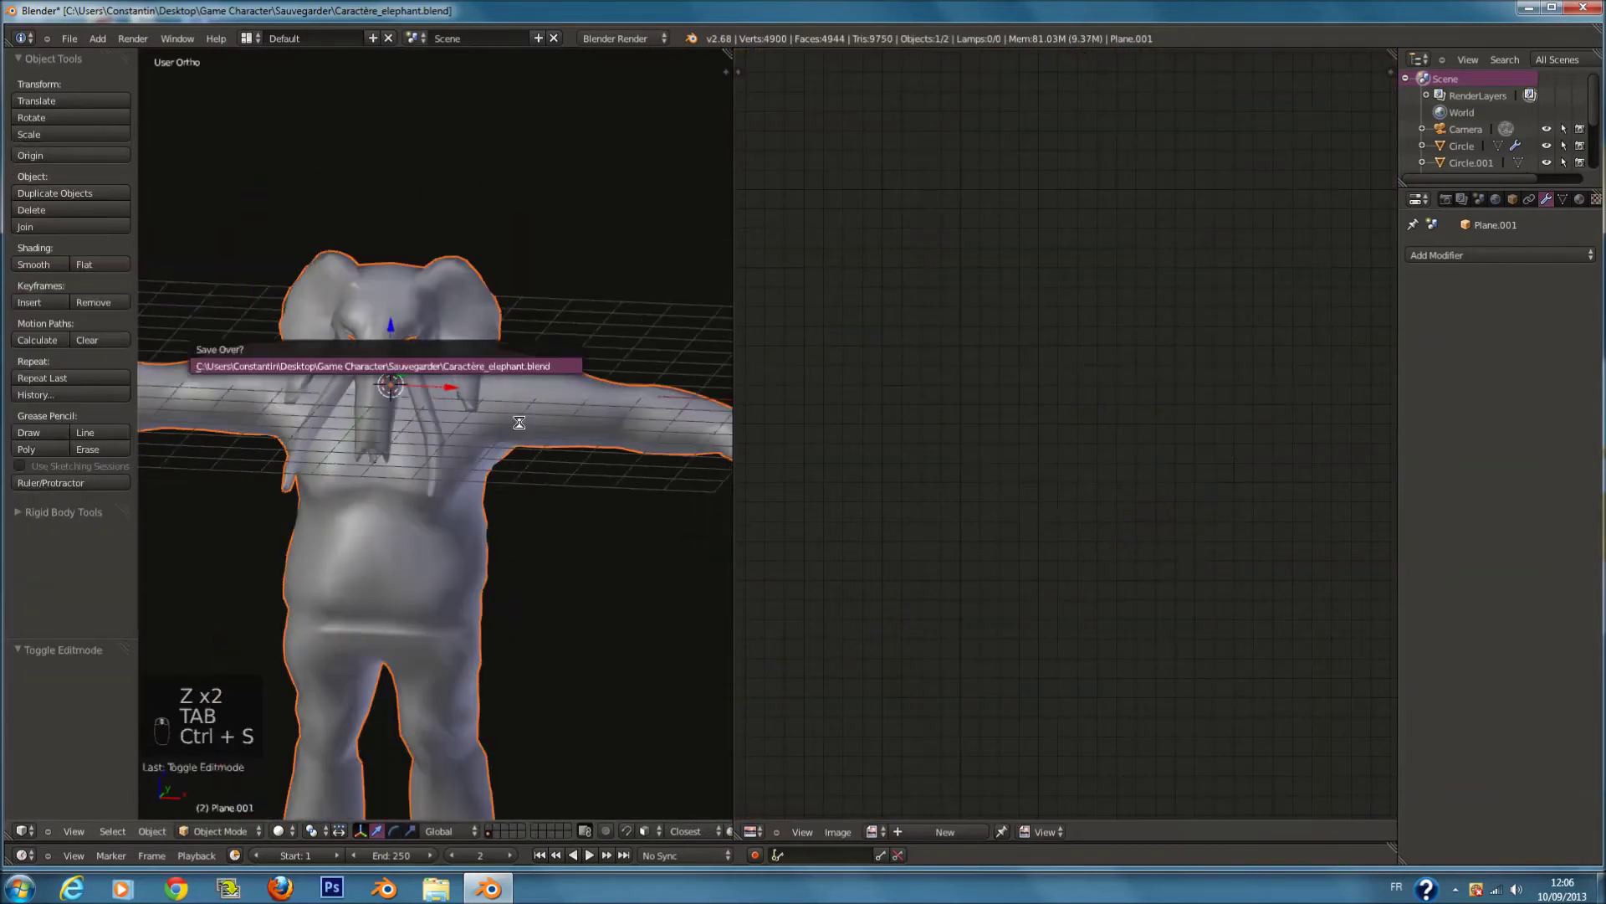
Step: Select the face in the gap between two fingers of the hand and smooth its vertices once
{"action": "key", "text": "Tab"}
{"action": "key", "text": "a"}
{"action": "key", "text": "a"}
{"action": "middle_click_drag", "start_coordinate": [577, 492], "coordinate": [537, 479]}
{"action": "middle_click_drag", "start_coordinate": [711, 475], "coordinate": [506, 465], "text": "shift"}
{"action": "scroll", "coordinate": [530, 355], "scroll_direction": "up", "scroll_amount": 5}
{"action": "scroll", "coordinate": [506, 464], "scroll_direction": "up", "scroll_amount": 6}
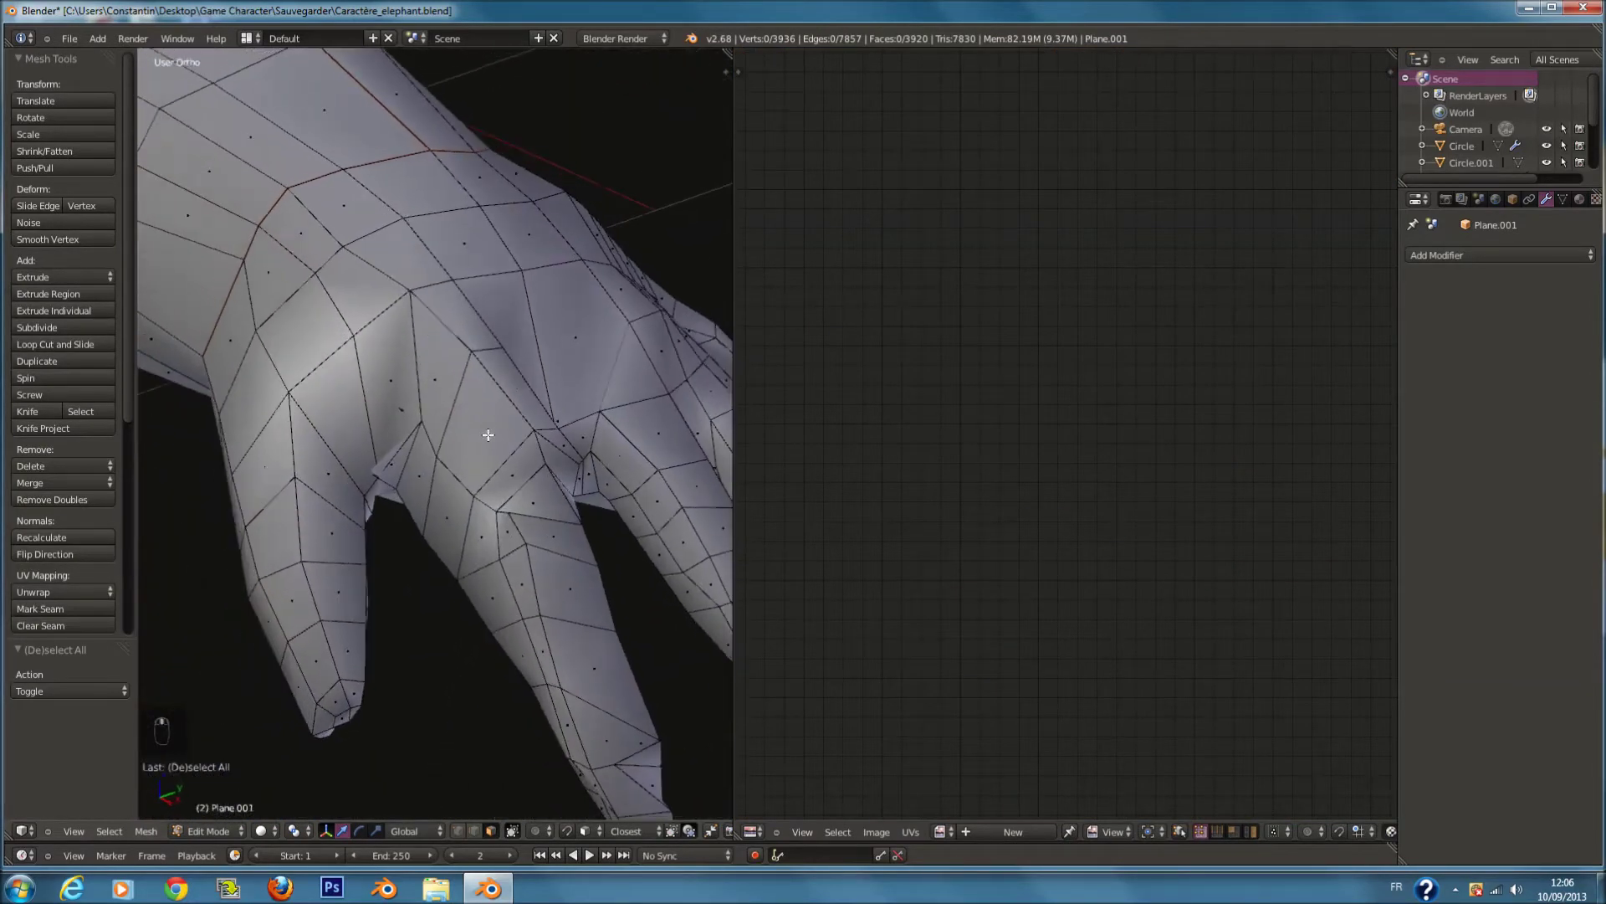
{"action": "left_click", "coordinate": [50, 239]}
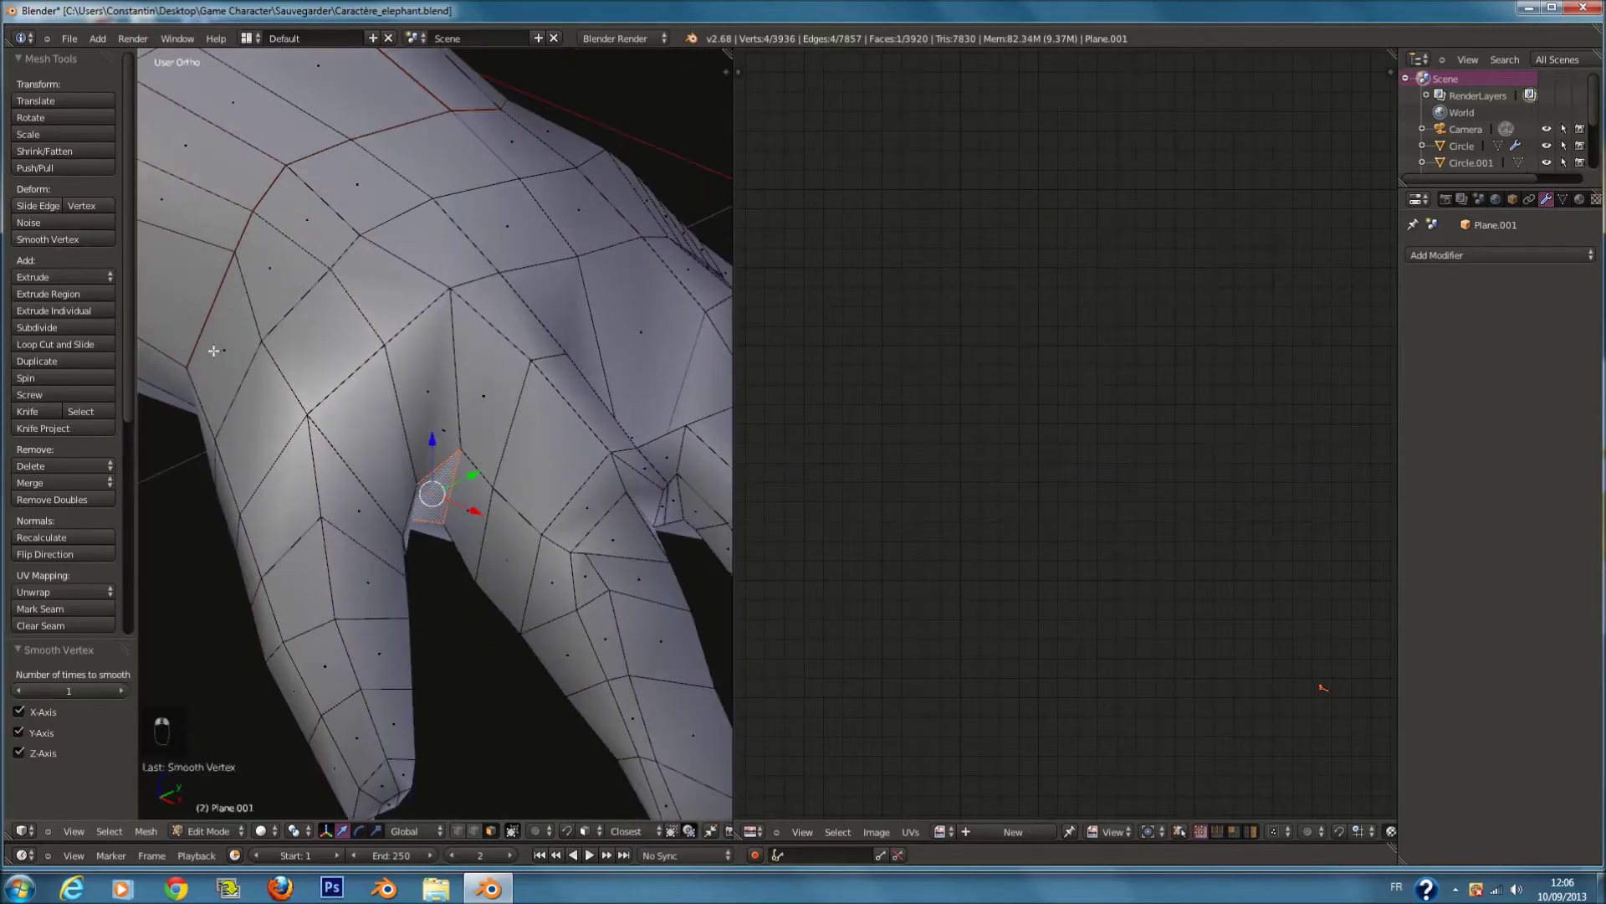
Step: Move the selected face between the fingers by about 0.019, -0.066, -0.009 and smooth its vertices
{"action": "scroll", "coordinate": [584, 466], "scroll_direction": "up", "scroll_amount": 6}
{"action": "mouse_move", "coordinate": [498, 487]}
{"action": "middle_mouse_down"}
{"action": "mouse_move", "coordinate": [513, 479]}
{"action": "mouse_move", "coordinate": [437, 458]}
{"action": "mouse_move", "coordinate": [491, 469]}
{"action": "middle_mouse_up"}
{"action": "right_click", "coordinate": [486, 466]}
{"action": "scroll", "coordinate": [480, 474], "scroll_direction": "up", "scroll_amount": 2}
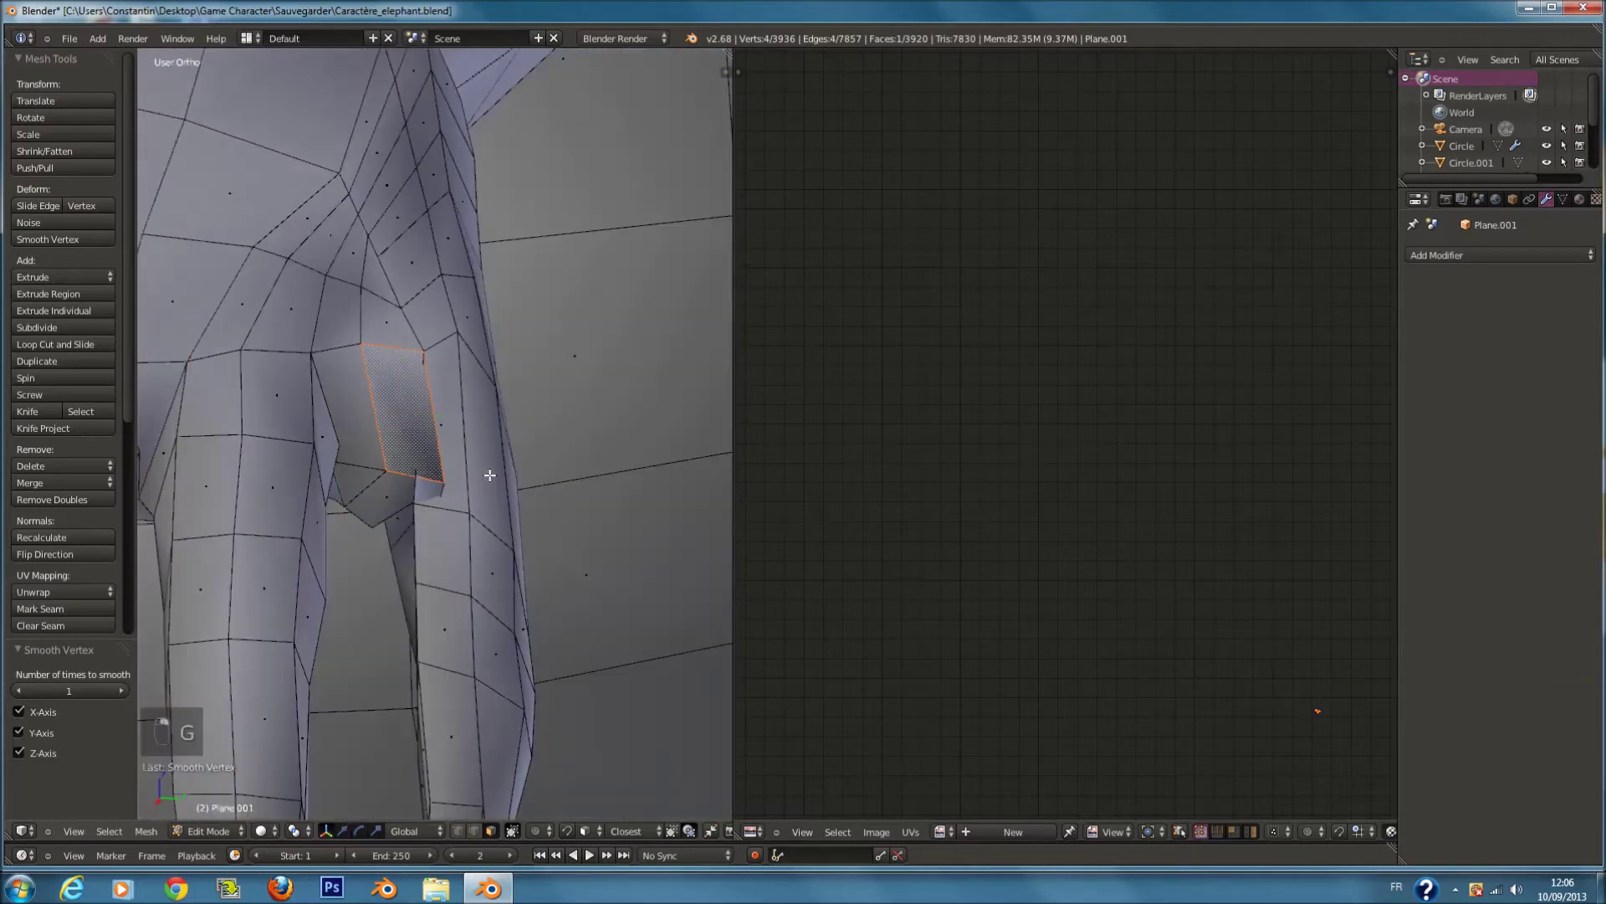
{"action": "key", "text": "g"}
{"action": "left_click", "coordinate": [445, 482]}
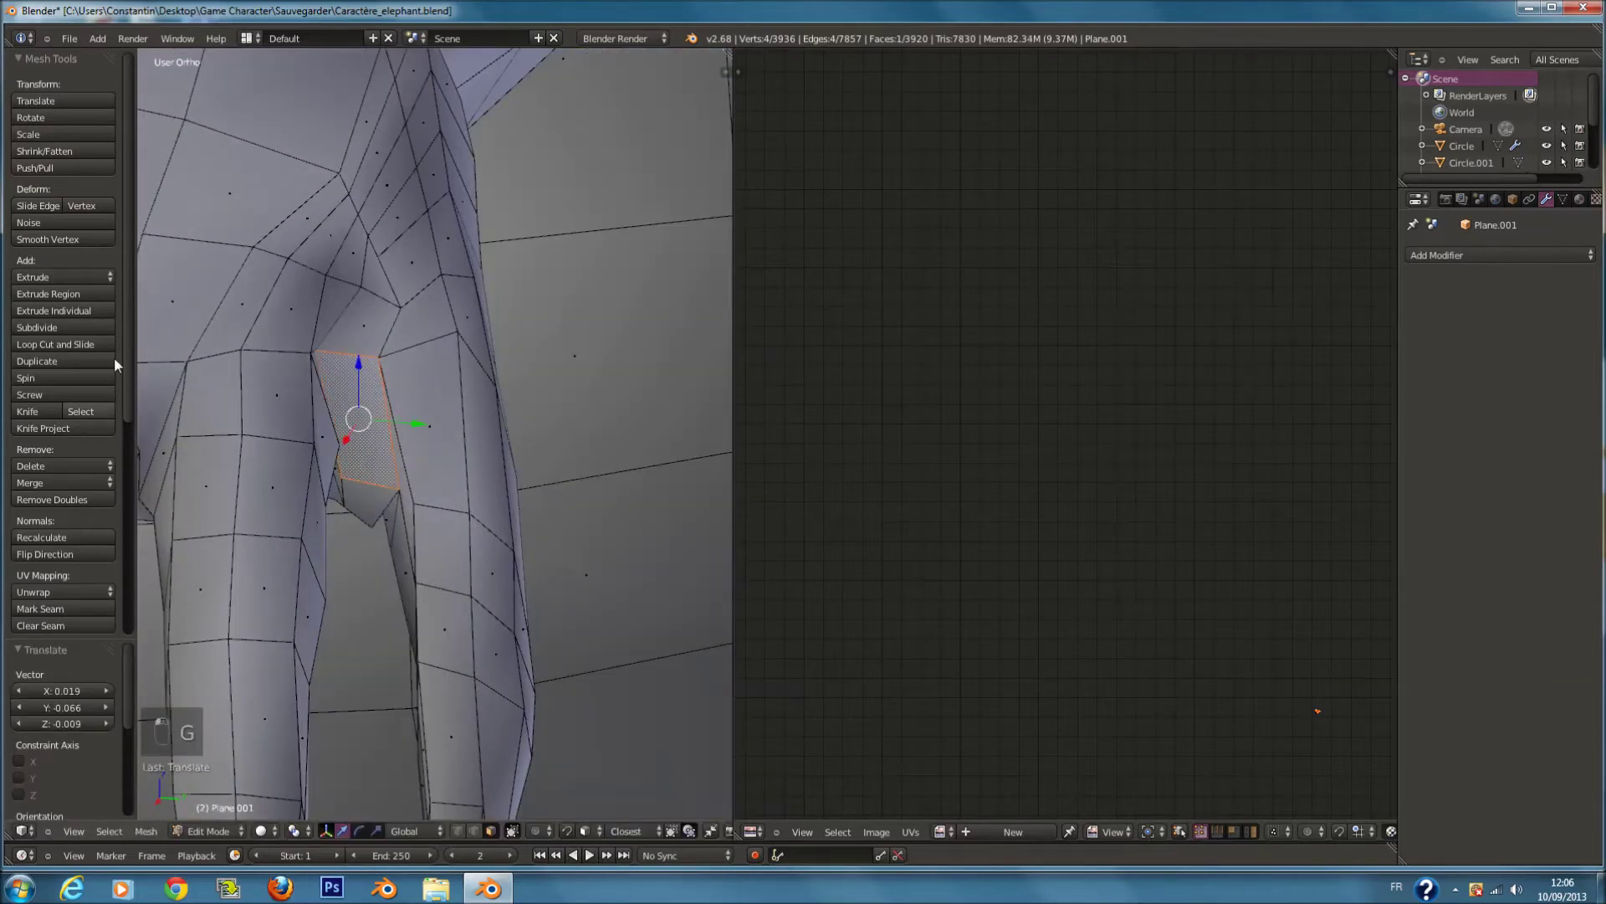
{"action": "left_click", "coordinate": [107, 241]}
{"action": "middle_click_drag", "start_coordinate": [393, 368], "coordinate": [430, 559]}
{"action": "key", "text": "a"}
Step: Select the edge loop around the base of the thumb in edge selection mode
{"action": "key", "text": "KP_7"}
{"action": "scroll", "coordinate": [410, 563], "scroll_direction": "down", "scroll_amount": 3}
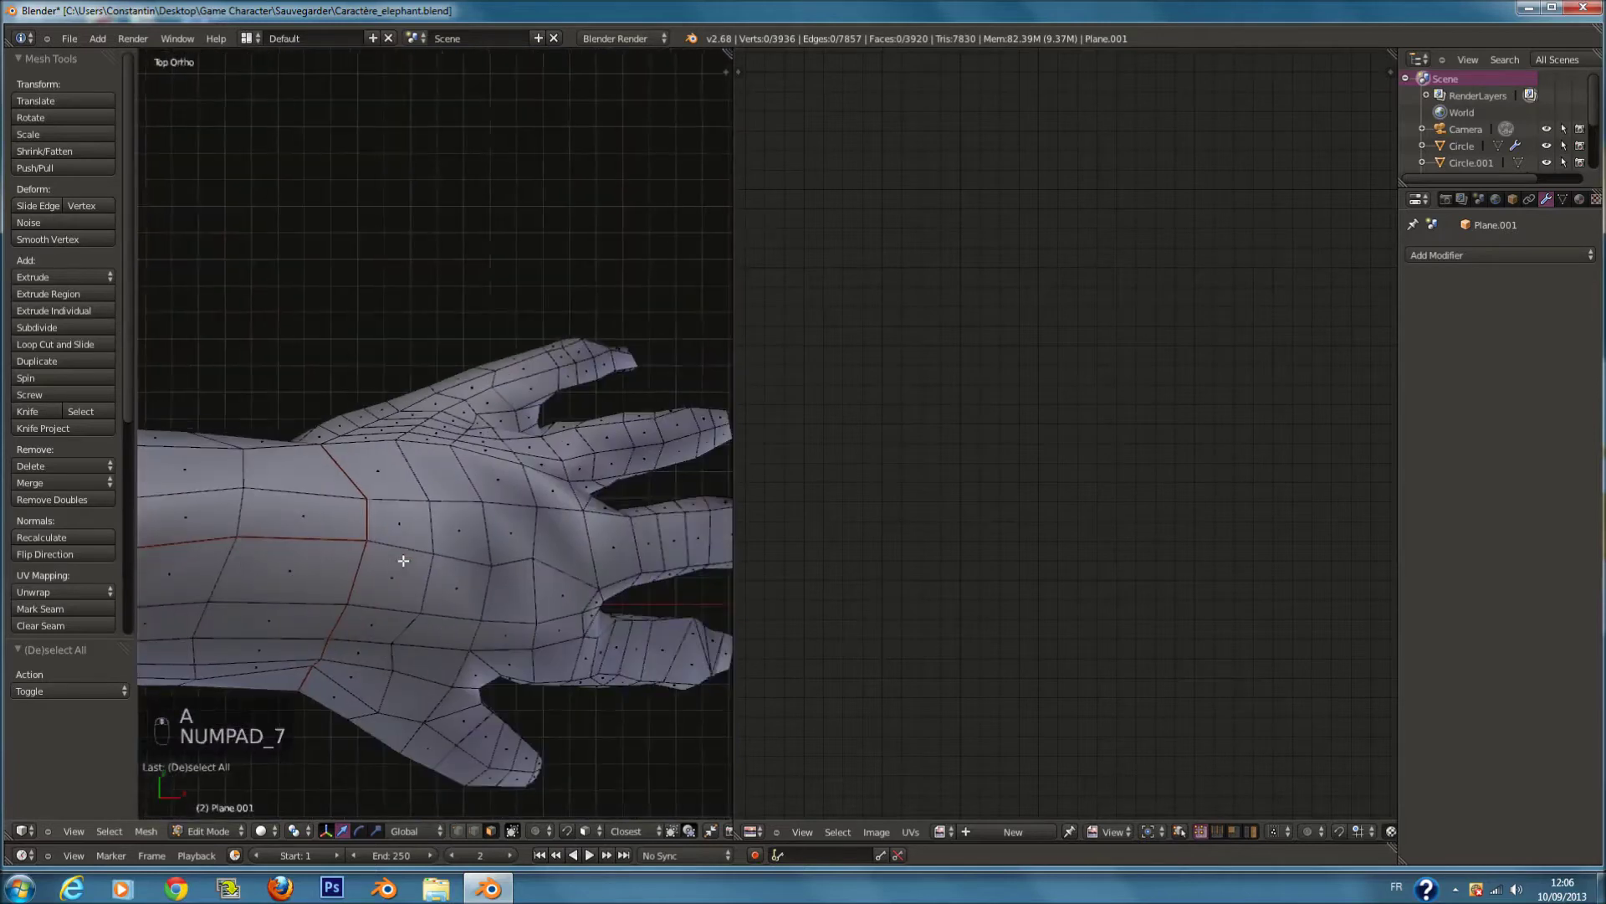
{"action": "left_click", "coordinate": [474, 831]}
{"action": "scroll", "coordinate": [419, 646], "scroll_direction": "down", "scroll_amount": 3, "text": "ctrl"}
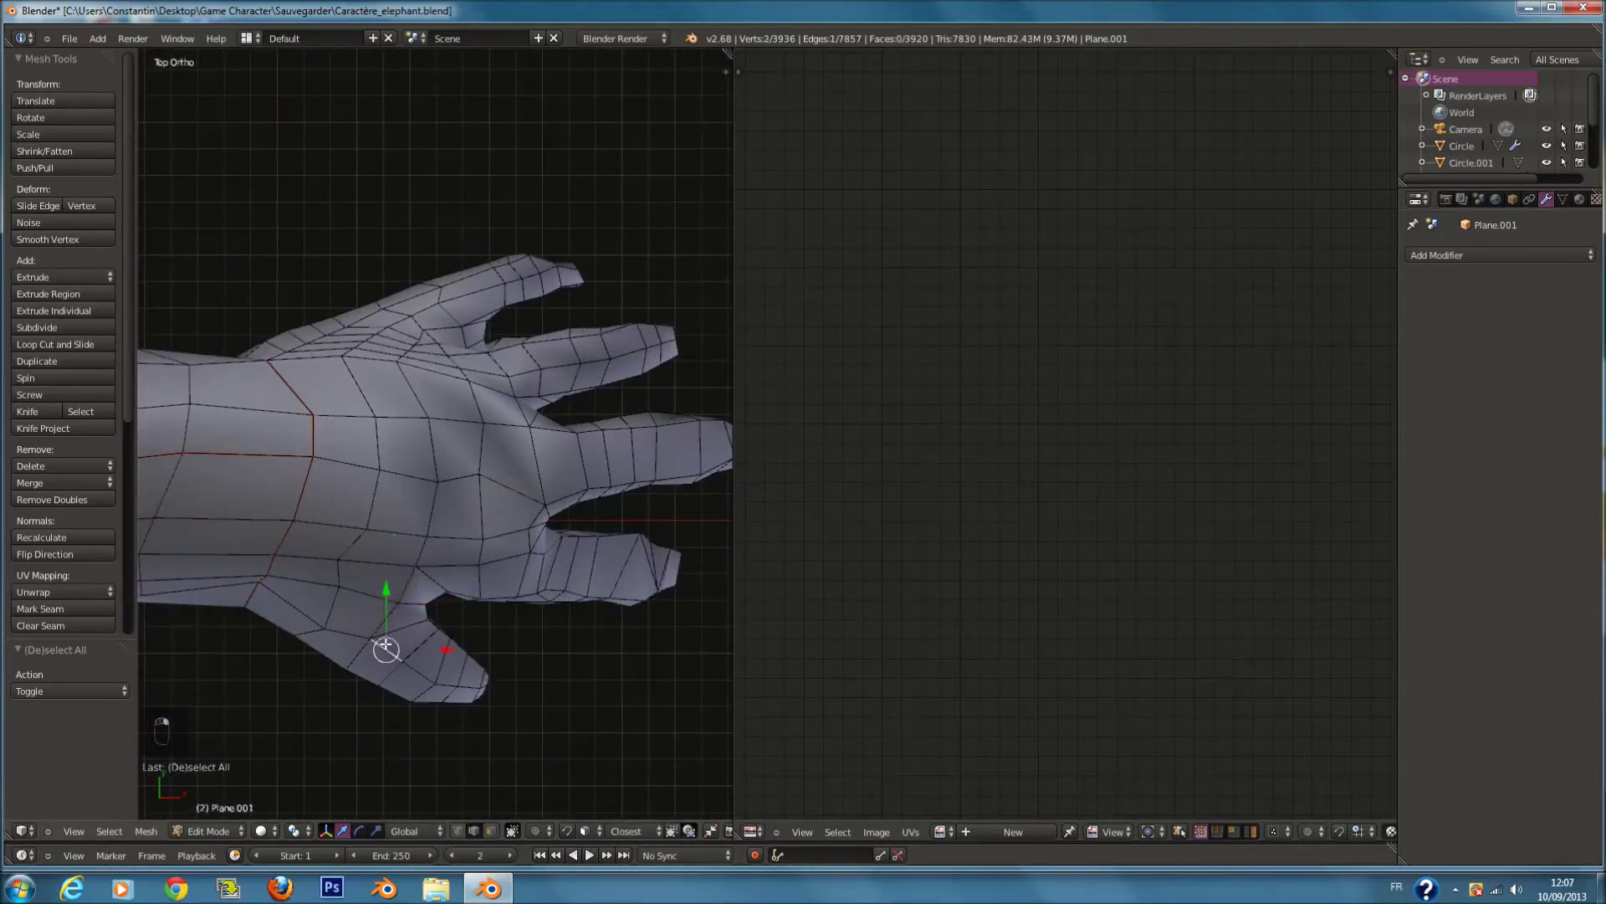
{"action": "right_click", "coordinate": [365, 650], "text": "alt"}
{"action": "middle_click_drag", "start_coordinate": [364, 650], "coordinate": [621, 363]}
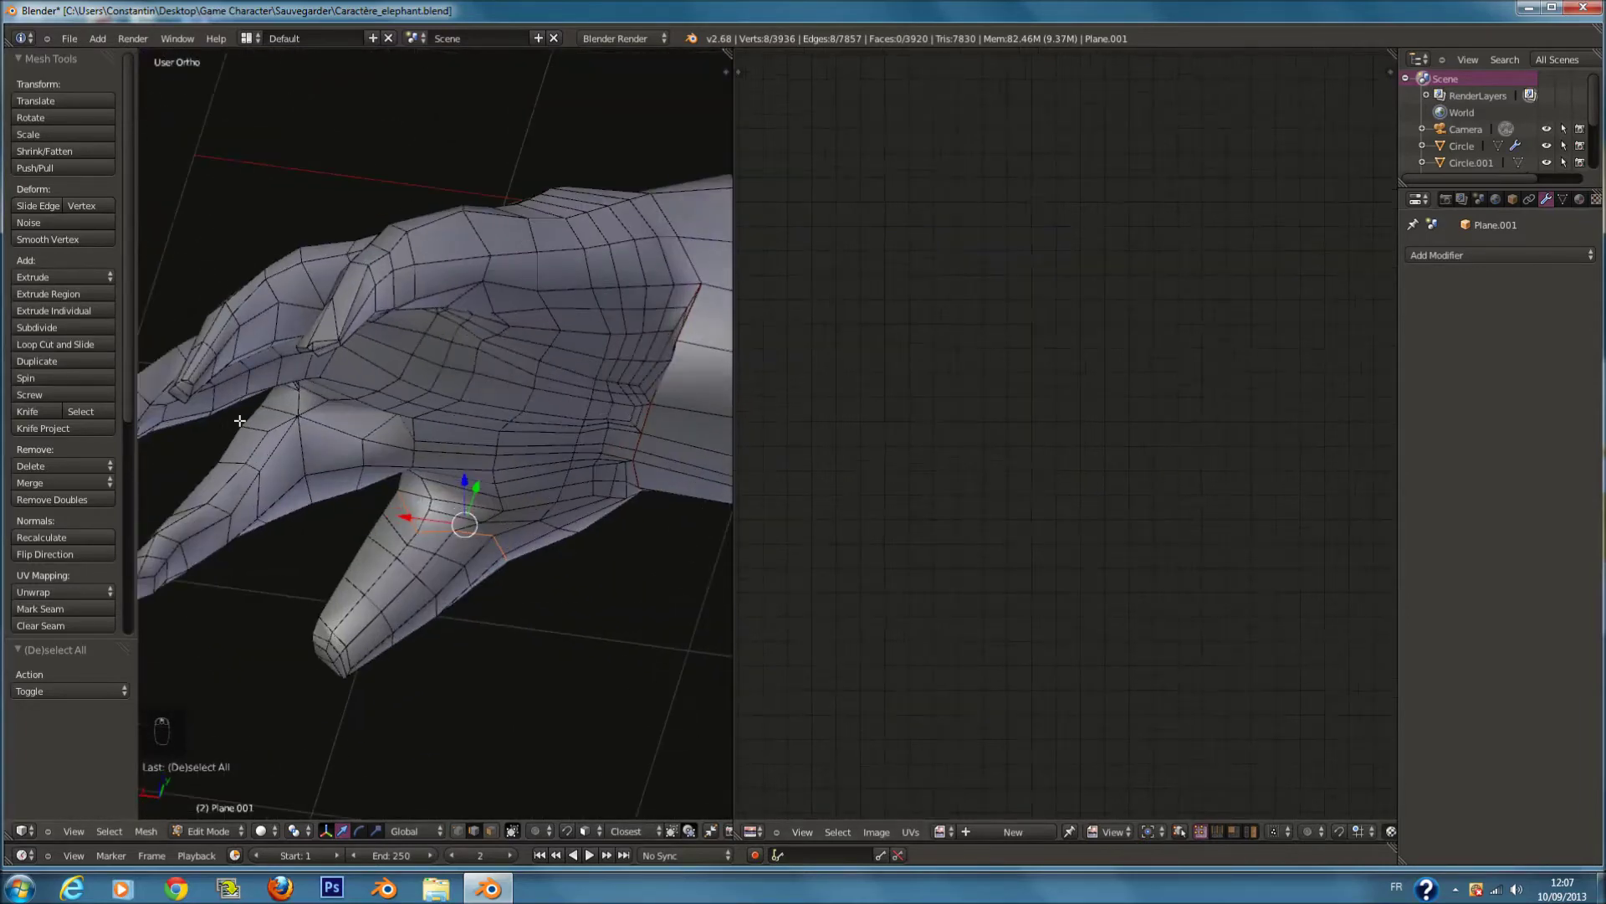
Step: Add the edge loops around the bases of the other fingers to the selection and mark them all as seams
{"action": "middle_click_drag", "start_coordinate": [300, 441], "coordinate": [592, 448]}
{"action": "middle_click_drag", "start_coordinate": [407, 200], "coordinate": [435, 494]}
{"action": "right_click", "coordinate": [242, 318], "text": "shift"}
{"action": "right_click", "coordinate": [263, 306], "text": "shift"}
{"action": "right_click", "coordinate": [445, 502], "text": "alt+shift"}
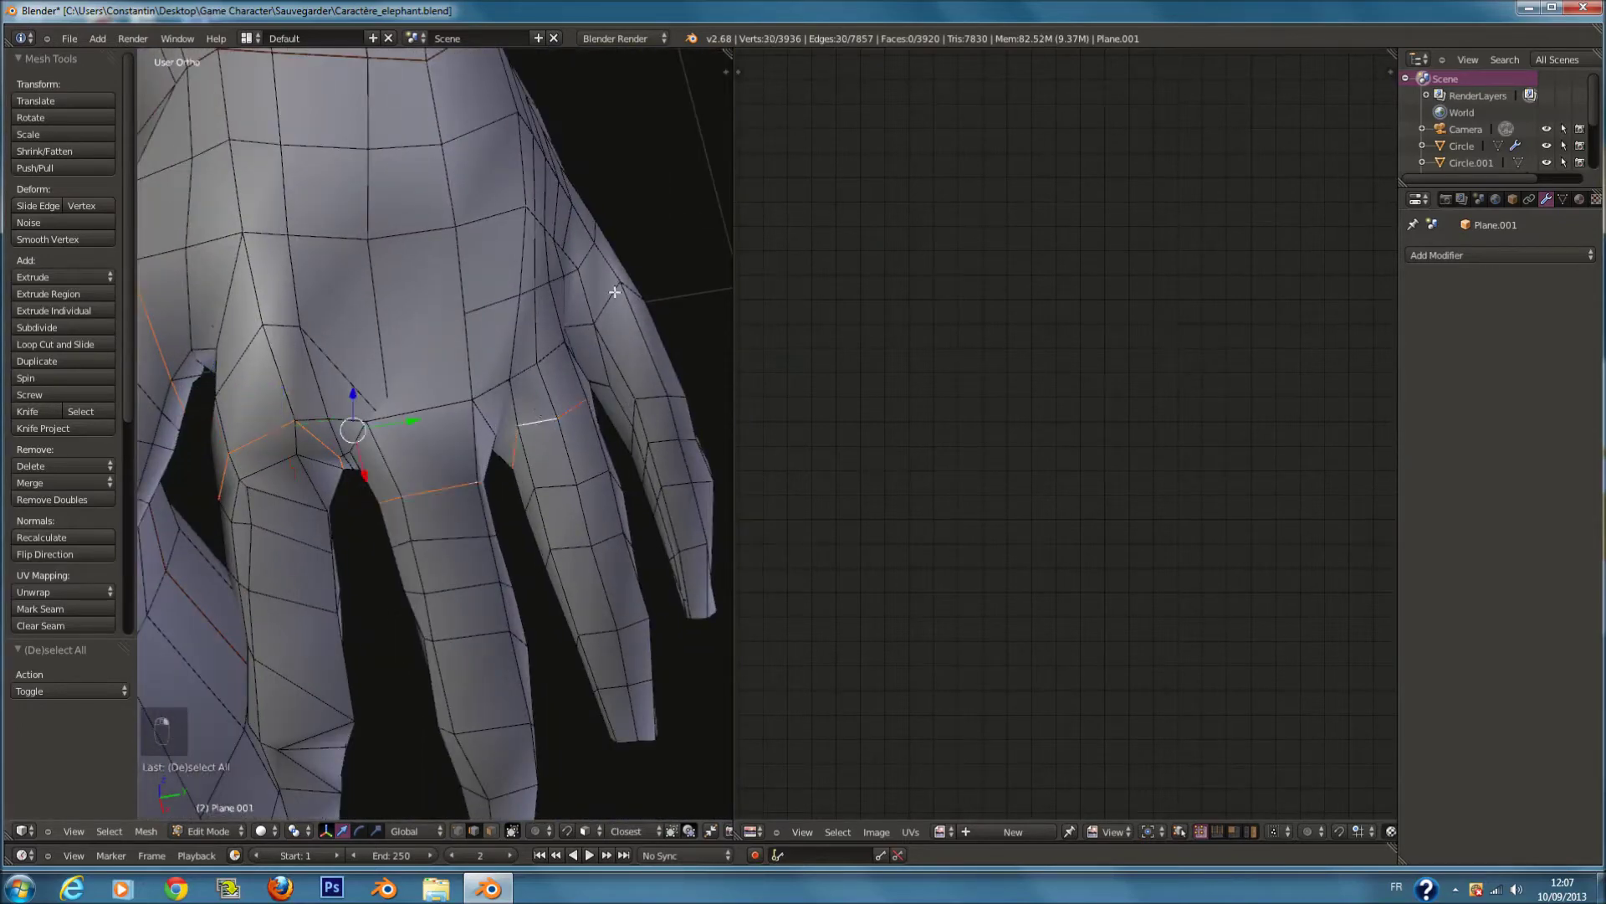
{"action": "middle_click_drag", "start_coordinate": [632, 399], "coordinate": [589, 238]}
{"action": "middle_click_drag", "start_coordinate": [593, 199], "coordinate": [639, 484]}
{"action": "scroll", "coordinate": [636, 469], "scroll_direction": "down", "scroll_amount": 4}
{"action": "key", "text": "ctrl+e"}
{"action": "left_click", "coordinate": [639, 489]}
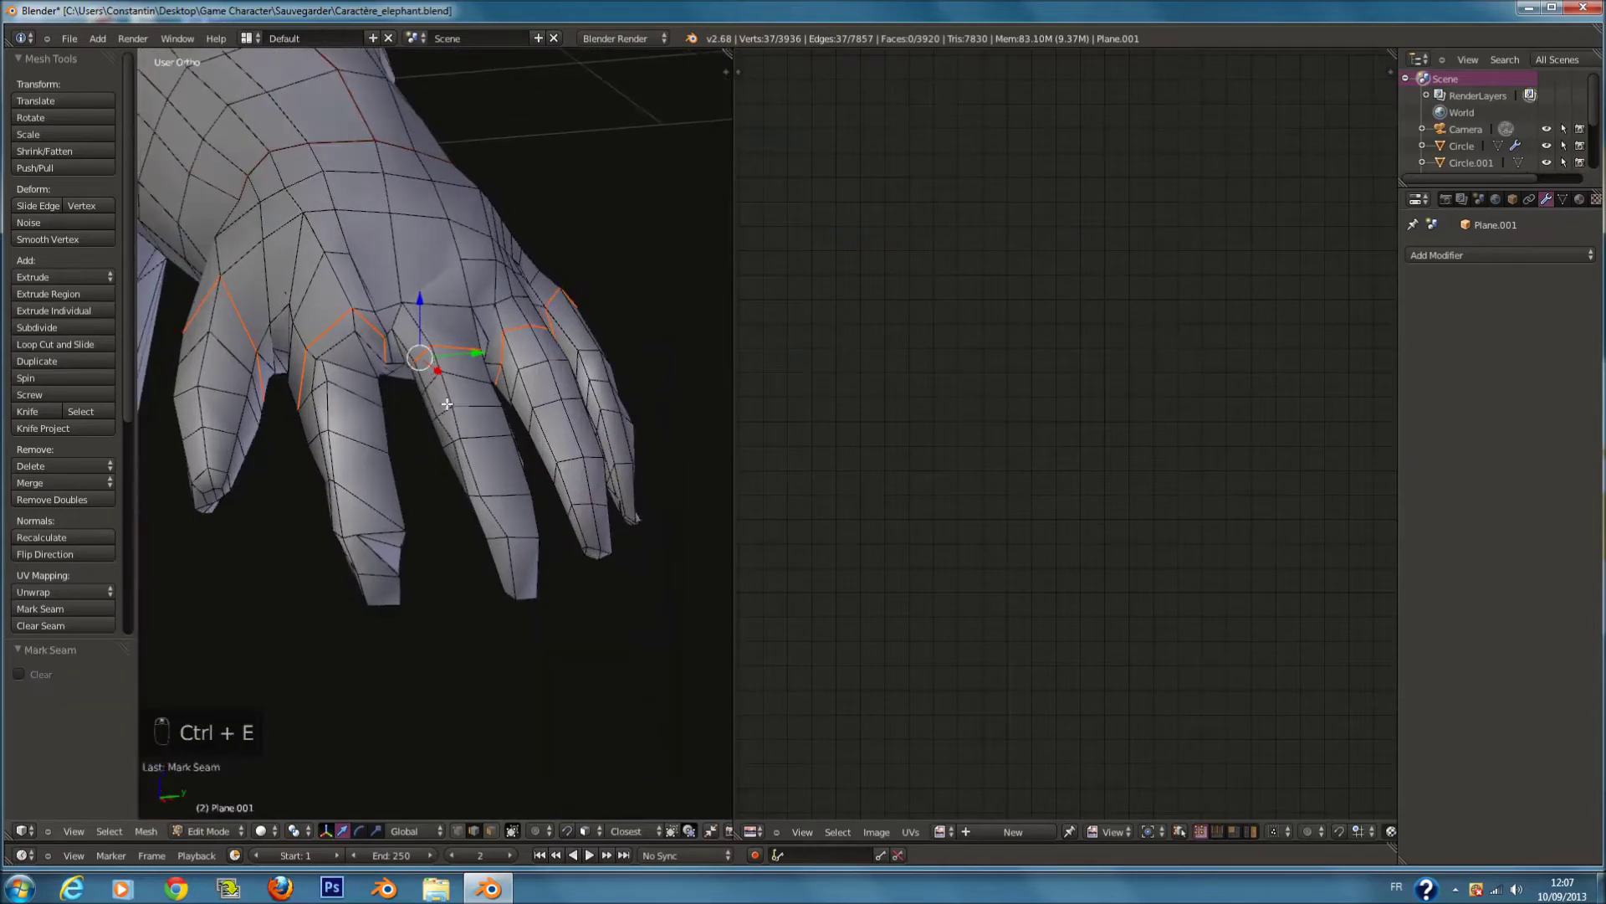
Step: Move the misplaced vertex near the index fingertip outward to even out the finger's shape
{"action": "scroll", "coordinate": [418, 502], "scroll_direction": "up", "scroll_amount": 4}
{"action": "scroll", "coordinate": [367, 614], "scroll_direction": "down", "scroll_amount": 5, "text": "shift"}
{"action": "scroll", "coordinate": [364, 616], "scroll_direction": "up", "scroll_amount": 1}
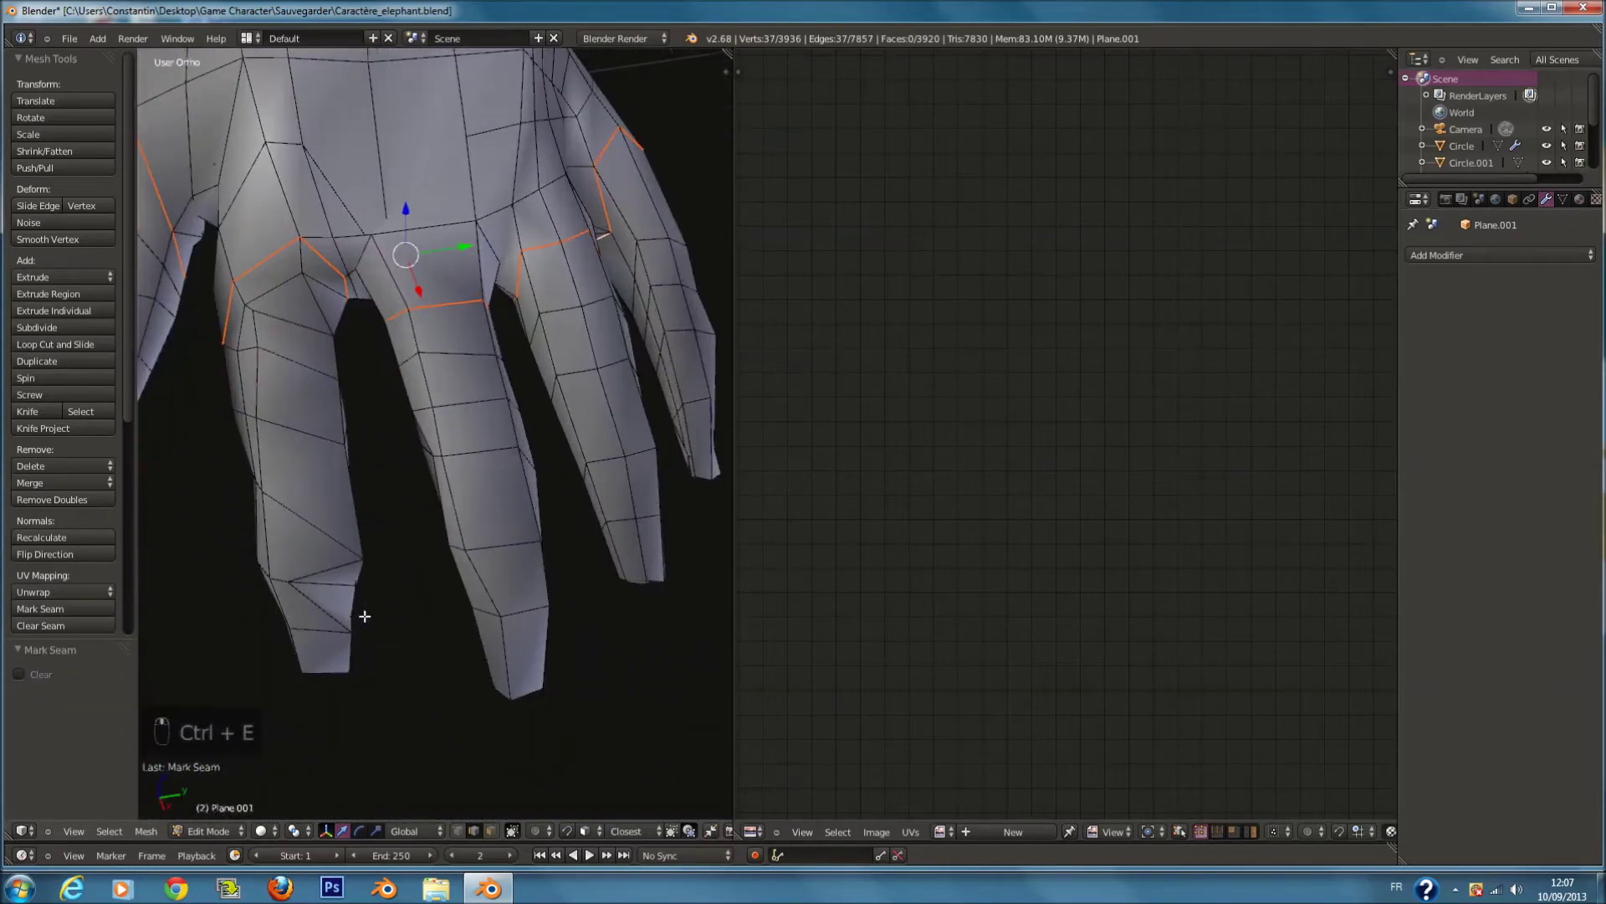
{"action": "left_click", "coordinate": [459, 831]}
{"action": "right_click", "coordinate": [309, 577]}
{"action": "key", "text": "g"}
{"action": "left_click", "coordinate": [387, 593]}
{"action": "key", "text": "a"}
{"action": "scroll", "coordinate": [492, 598], "scroll_direction": "down", "scroll_amount": 1}
{"action": "scroll", "coordinate": [411, 624], "scroll_direction": "down", "scroll_amount": 1, "text": "ctrl"}
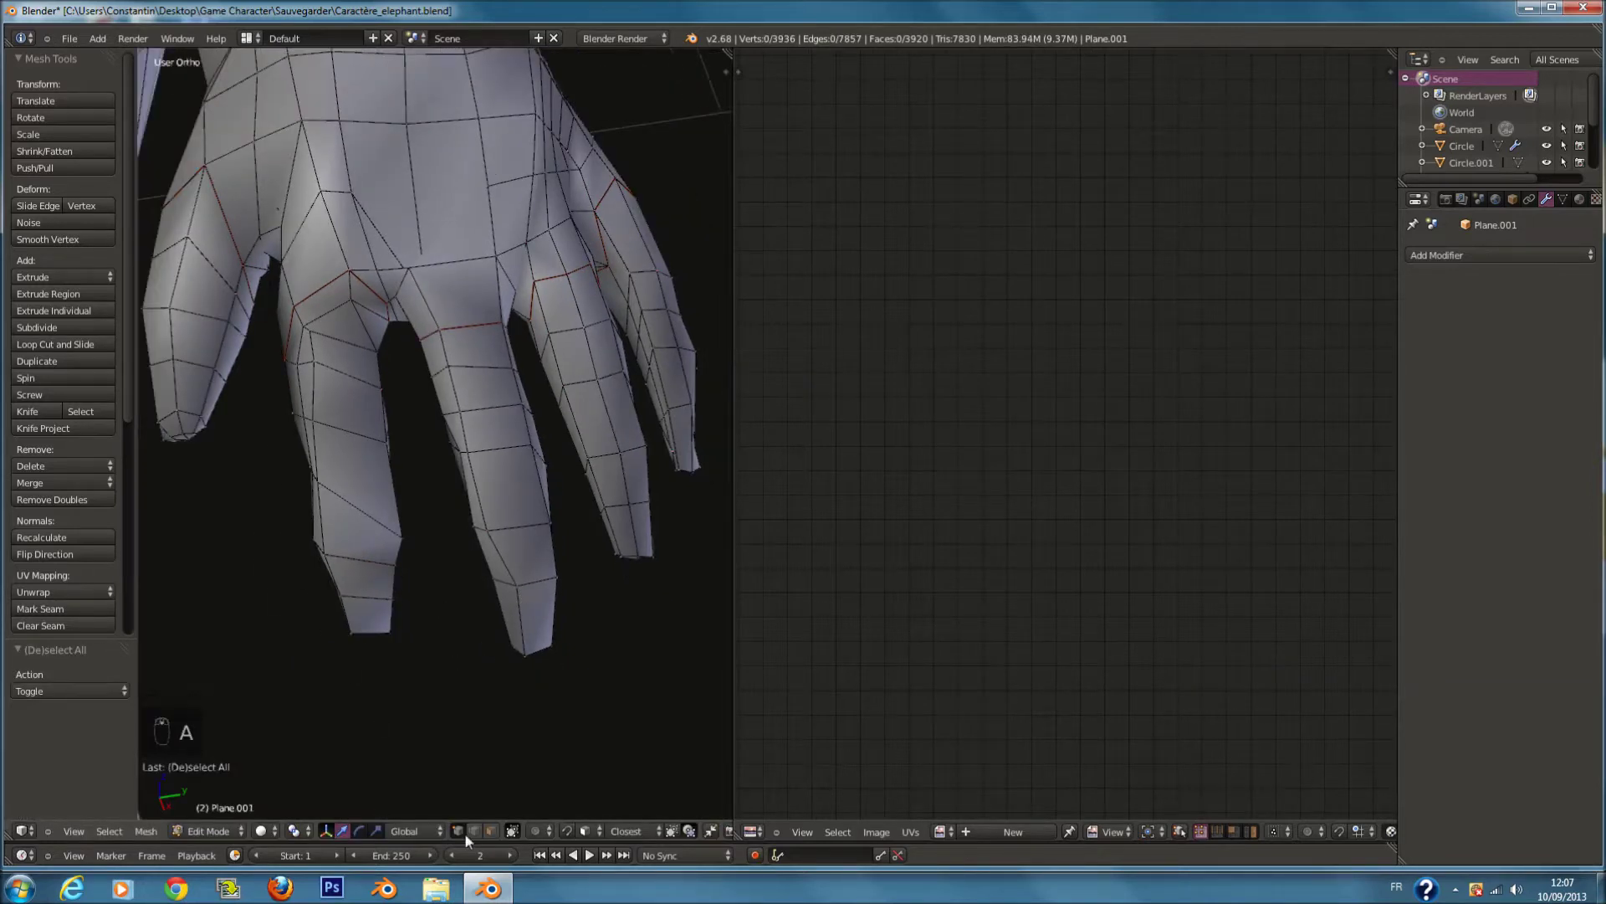
Step: Try selecting a line of edges along the thumb and the neighbouring finger from their base seams to the tips
{"action": "middle_click_drag", "start_coordinate": [361, 564], "coordinate": [521, 525]}
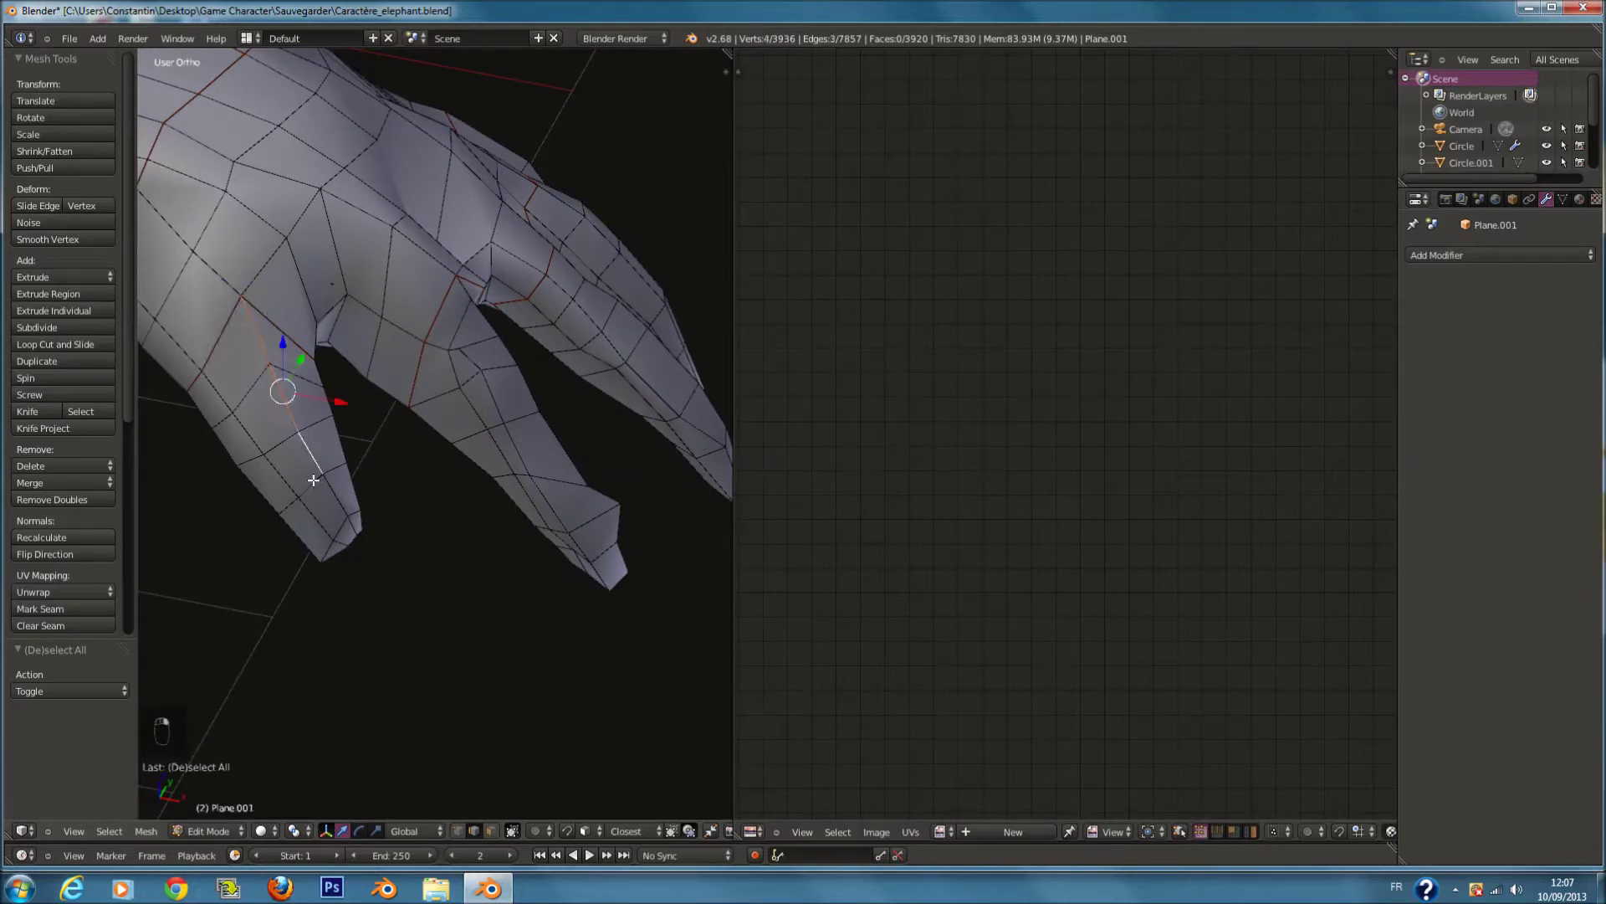
{"action": "mouse_move", "coordinate": [352, 532]}
{"action": "middle_mouse_down"}
{"action": "mouse_move", "coordinate": [276, 488]}
{"action": "mouse_move", "coordinate": [262, 384]}
{"action": "middle_mouse_up"}
{"action": "key", "text": "c"}
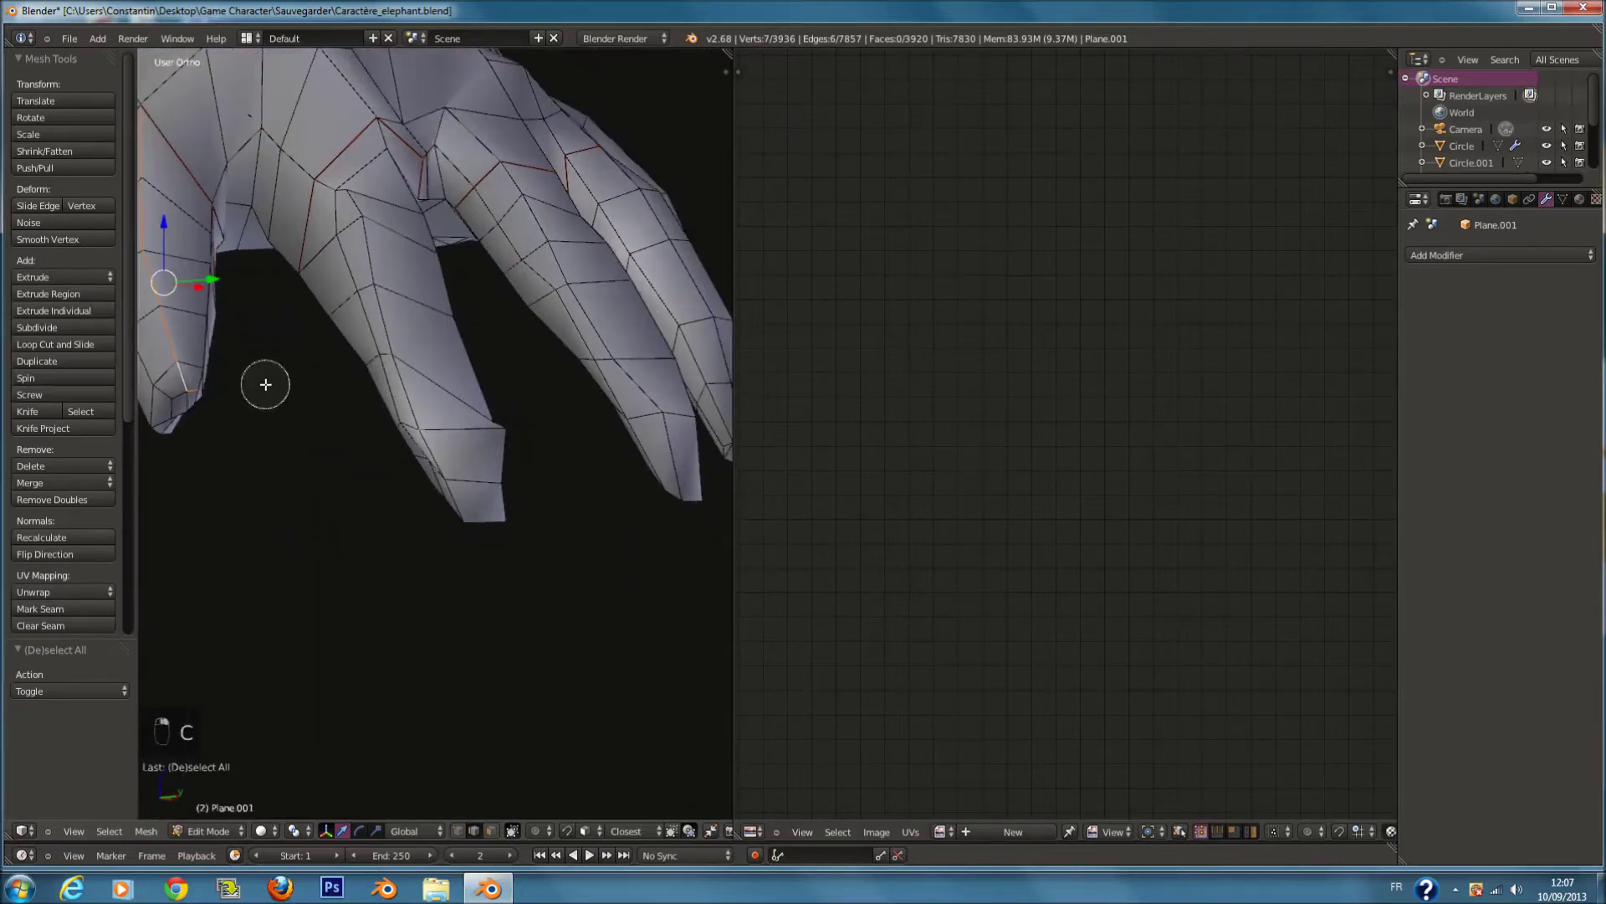
{"action": "middle_click_drag", "start_coordinate": [184, 401], "coordinate": [389, 247]}
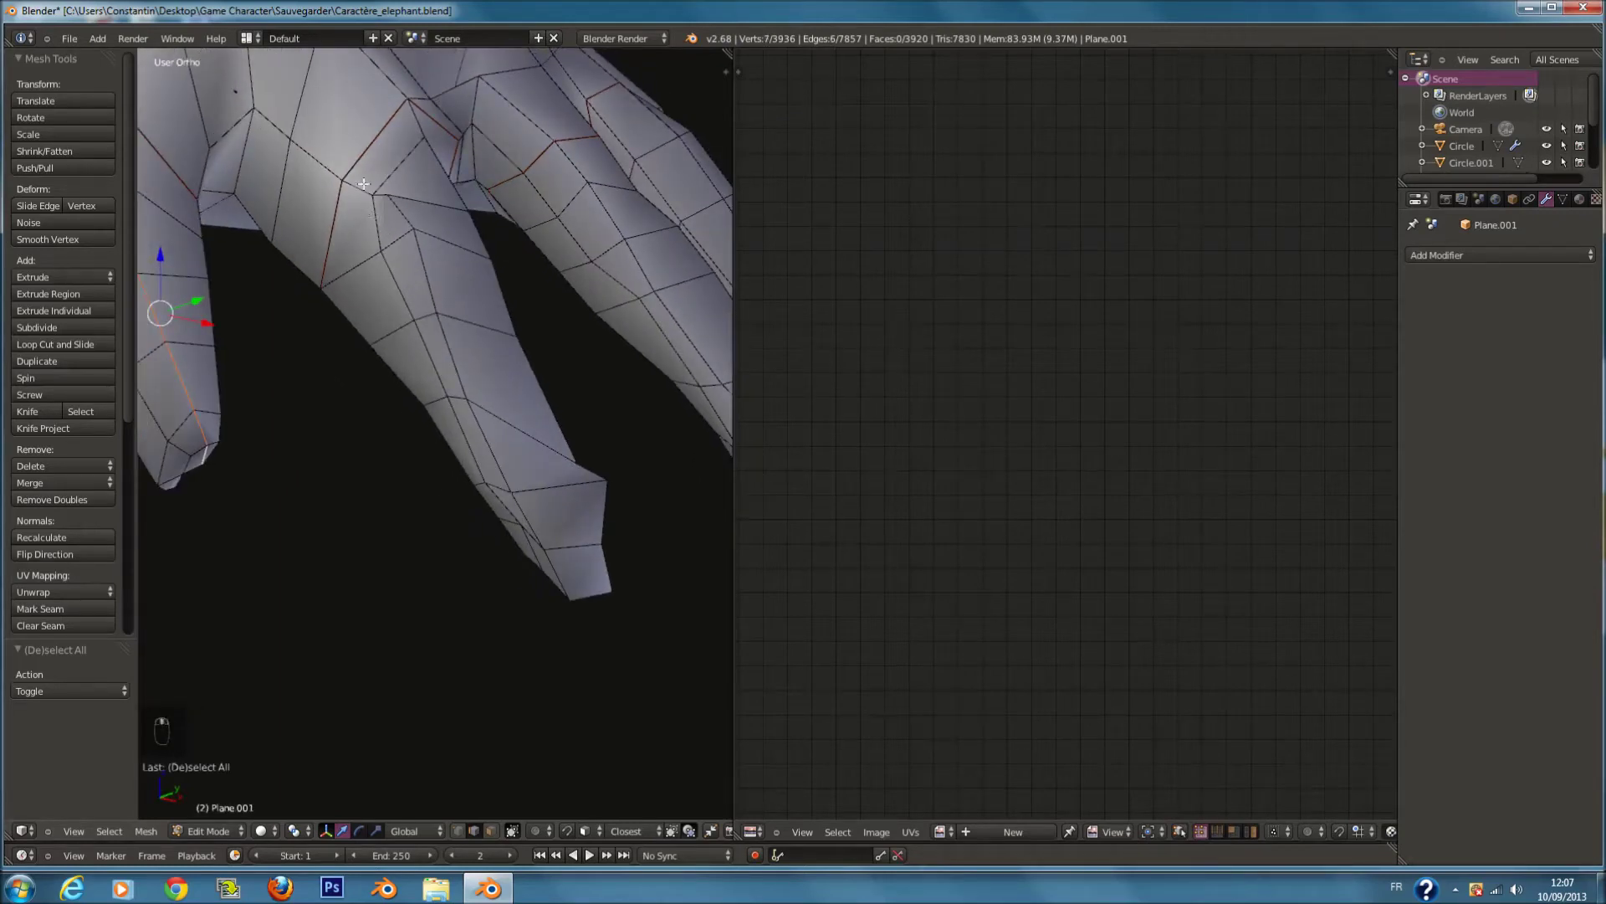
{"action": "left_click", "coordinate": [406, 210], "text": "shift"}
{"action": "right_click", "coordinate": [422, 306], "text": "shift"}
{"action": "right_click", "coordinate": [458, 368], "text": "shift"}
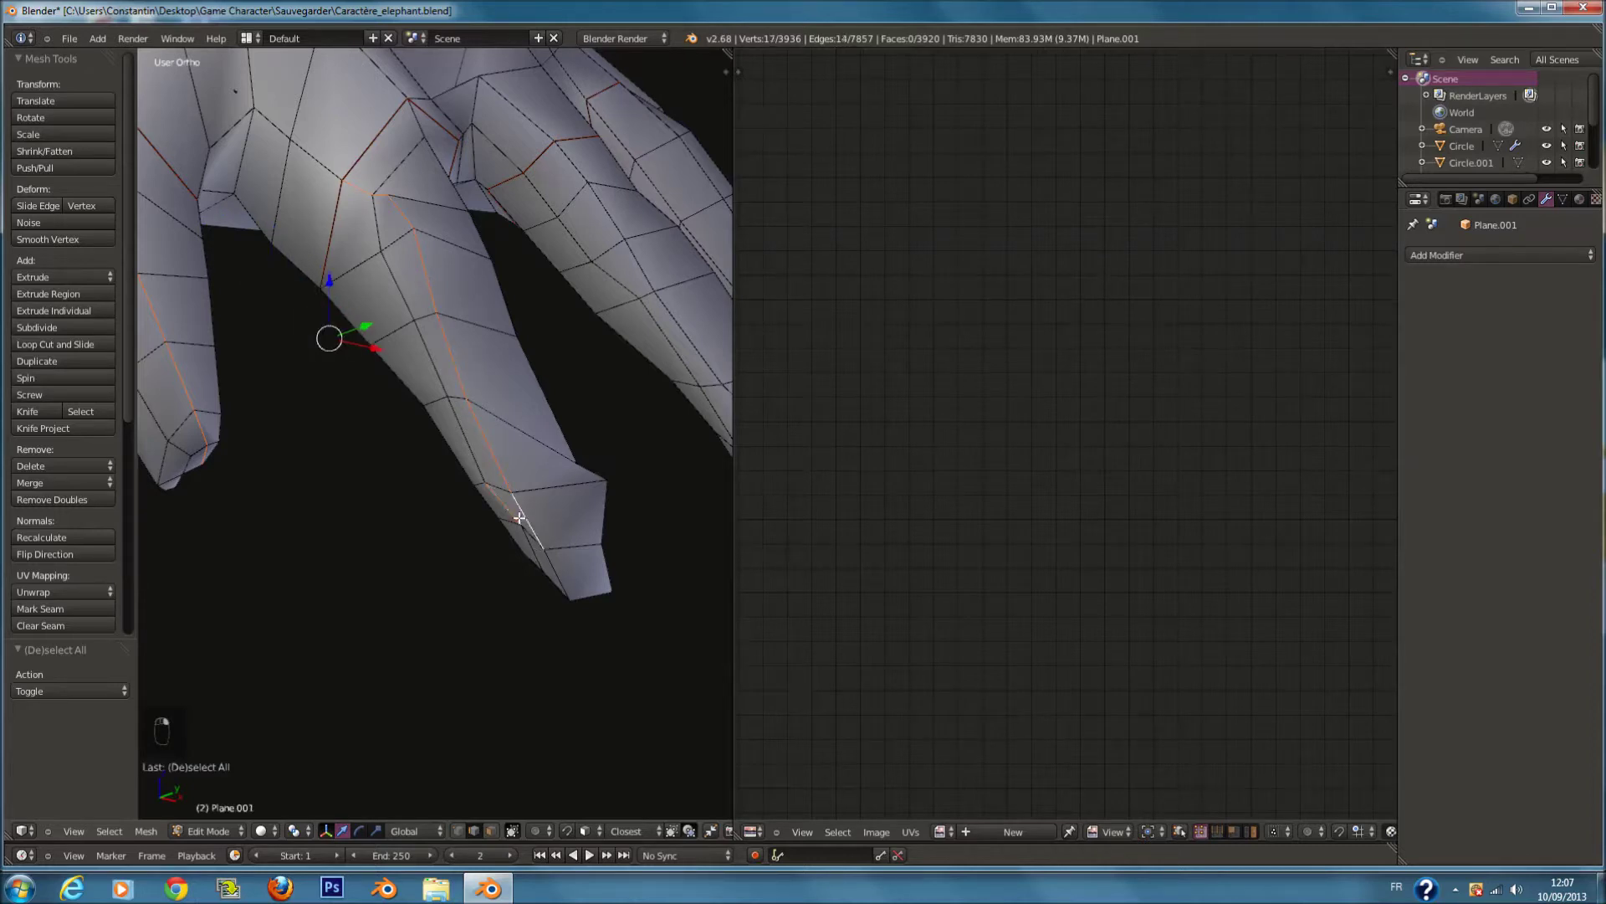
{"action": "key", "text": "c"}
{"action": "middle_click", "coordinate": [491, 529]}
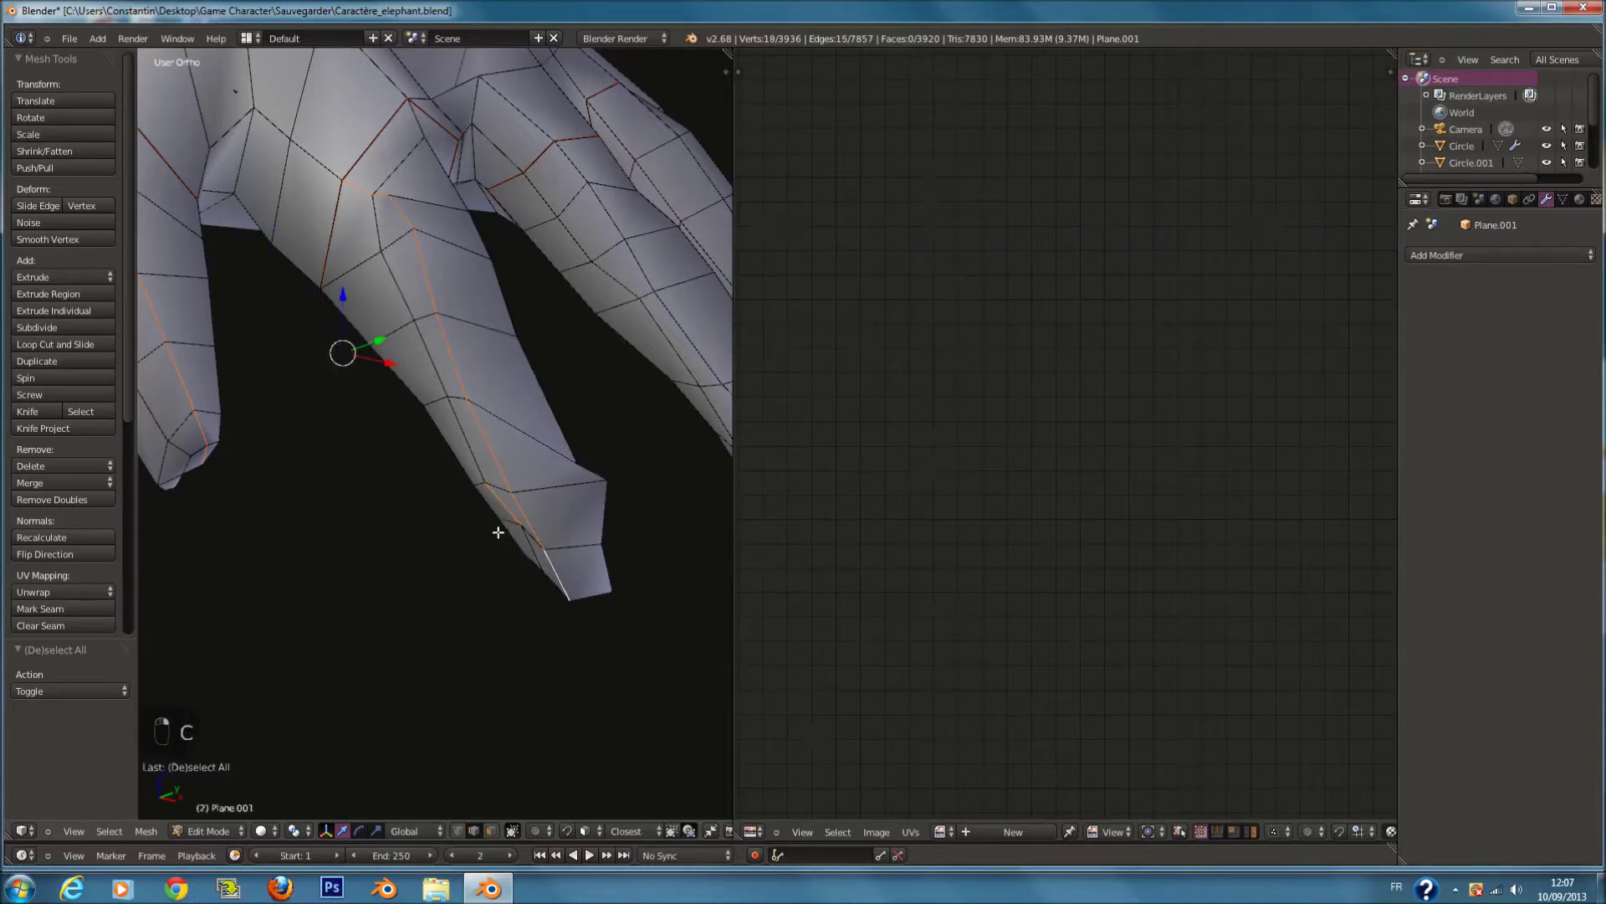
{"action": "right_click", "coordinate": [500, 525]}
{"action": "mouse_move", "coordinate": [562, 473]}
{"action": "middle_mouse_down"}
{"action": "mouse_move", "coordinate": [499, 501]}
{"action": "mouse_move", "coordinate": [505, 478]}
{"action": "middle_mouse_up"}
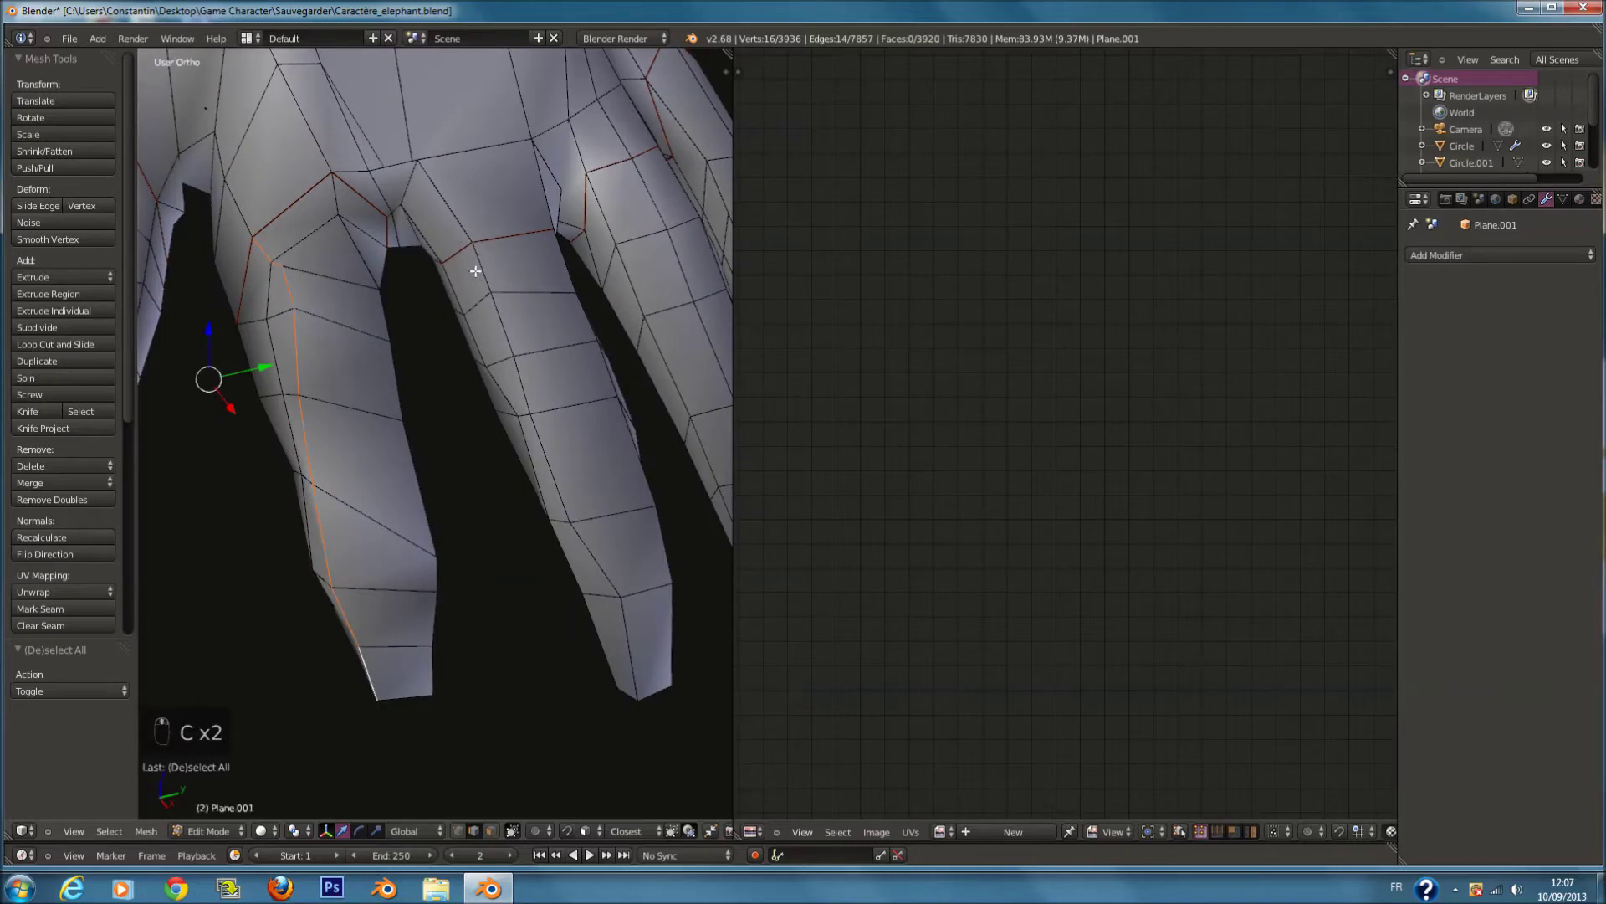
Step: Undo the edge selections made along the thumb and the neighbouring finger
{"action": "middle_click_drag", "start_coordinate": [519, 393], "coordinate": [586, 314]}
{"action": "key", "text": "ctrl+z"}
{"action": "key", "text": "ctrl+z"}
{"action": "key", "text": "ctrl+z"}
{"action": "key", "text": "ctrl+z"}
{"action": "key", "text": "ctrl+z"}
{"action": "key", "text": "ctrl+z"}
{"action": "key", "text": "ctrl+z"}
{"action": "key", "text": "ctrl+z"}
{"action": "key", "text": "ctrl+z"}
Step: Select a line of edges along the underside of each finger from base to tip and mark them as seams
{"action": "middle_click_drag", "start_coordinate": [398, 377], "coordinate": [599, 322]}
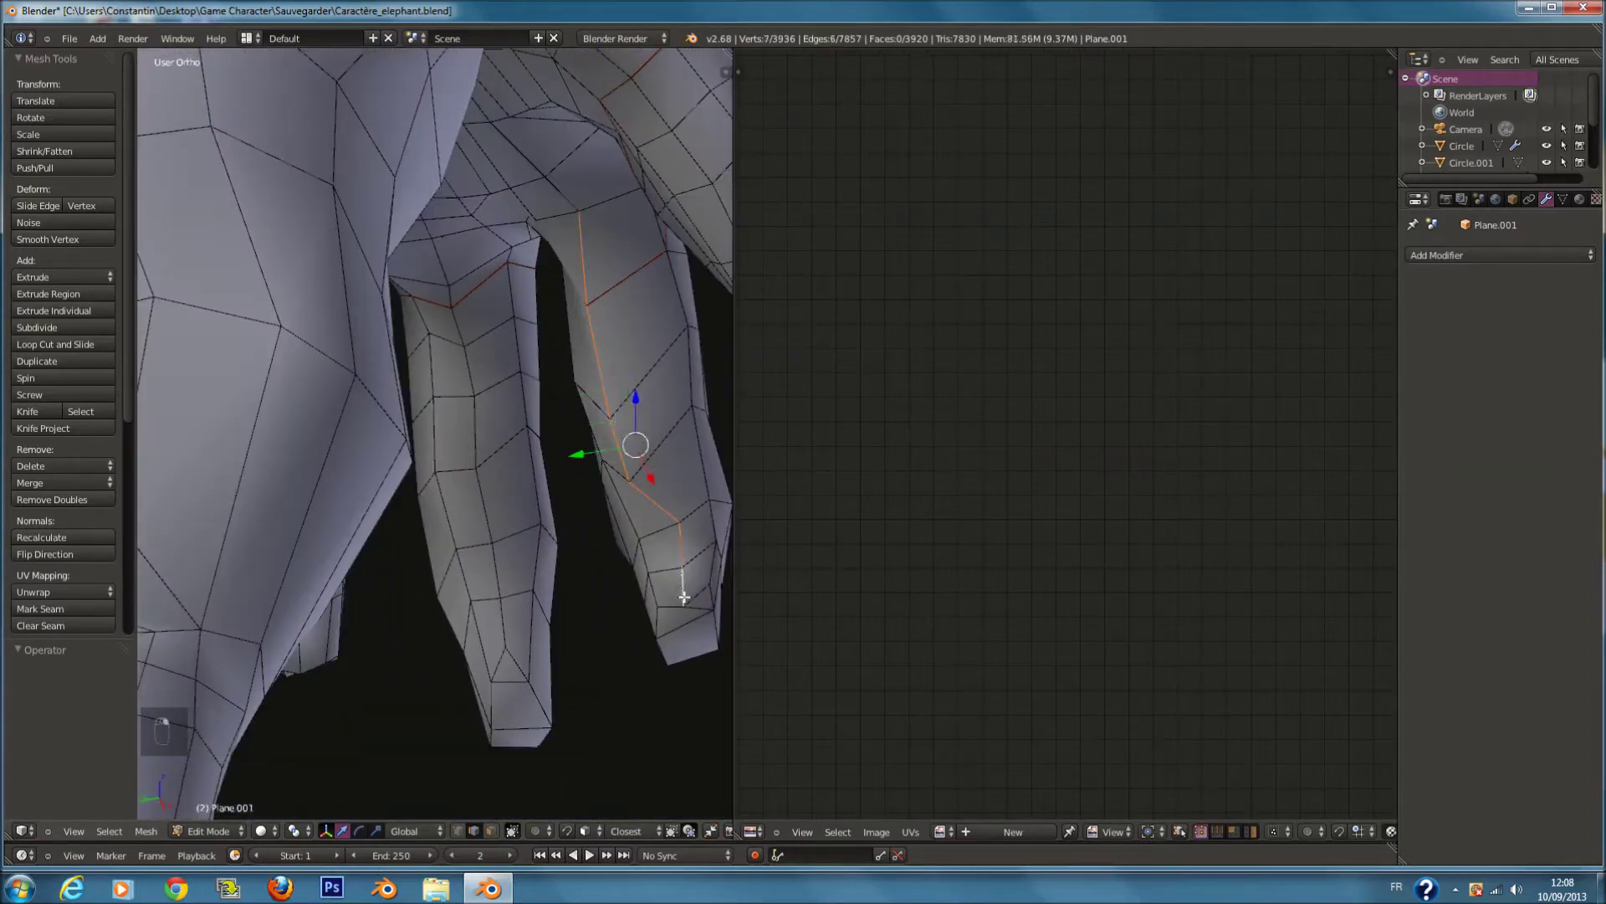
{"action": "left_click", "coordinate": [468, 368], "text": "ctrl"}
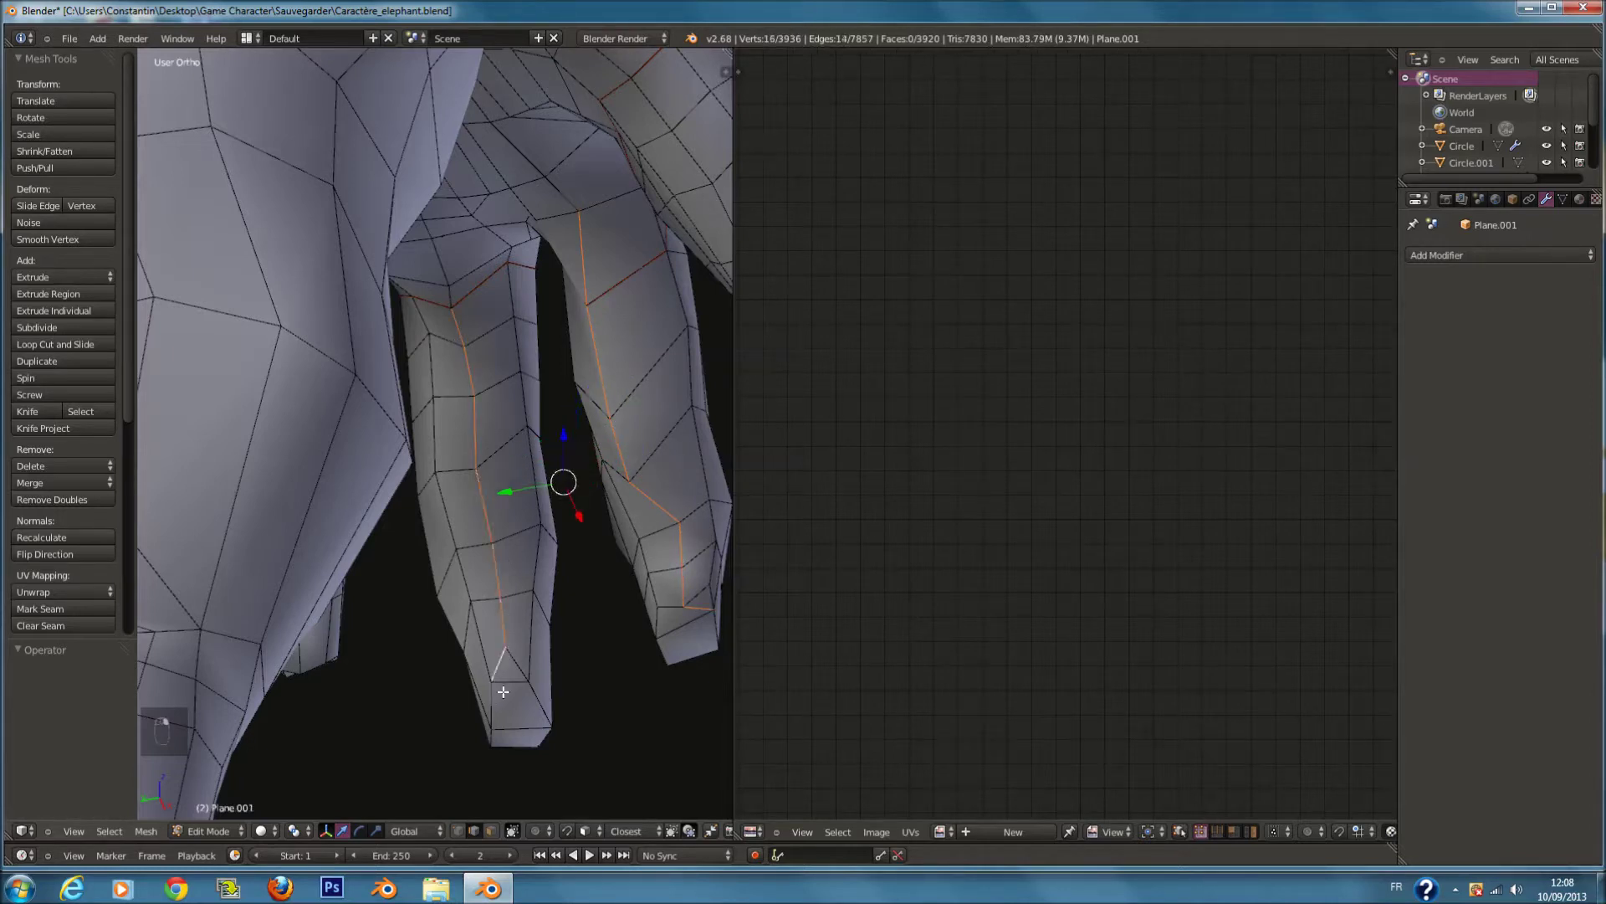
{"action": "middle_click_drag", "start_coordinate": [500, 742], "coordinate": [426, 211]}
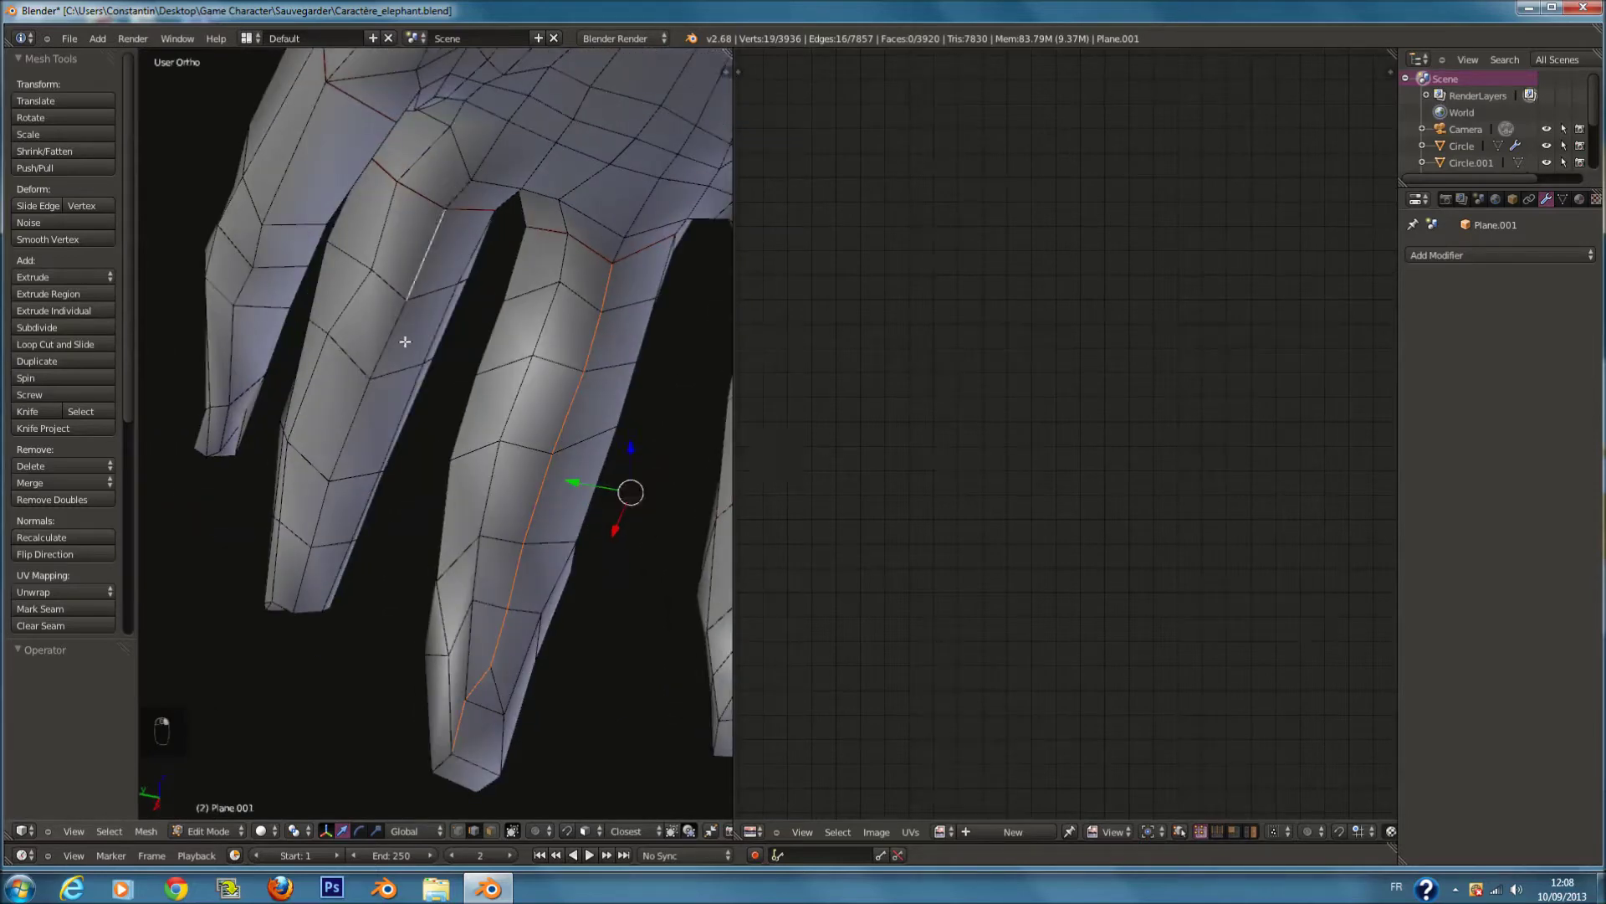
{"action": "middle_click_drag", "start_coordinate": [274, 165], "coordinate": [317, 189]}
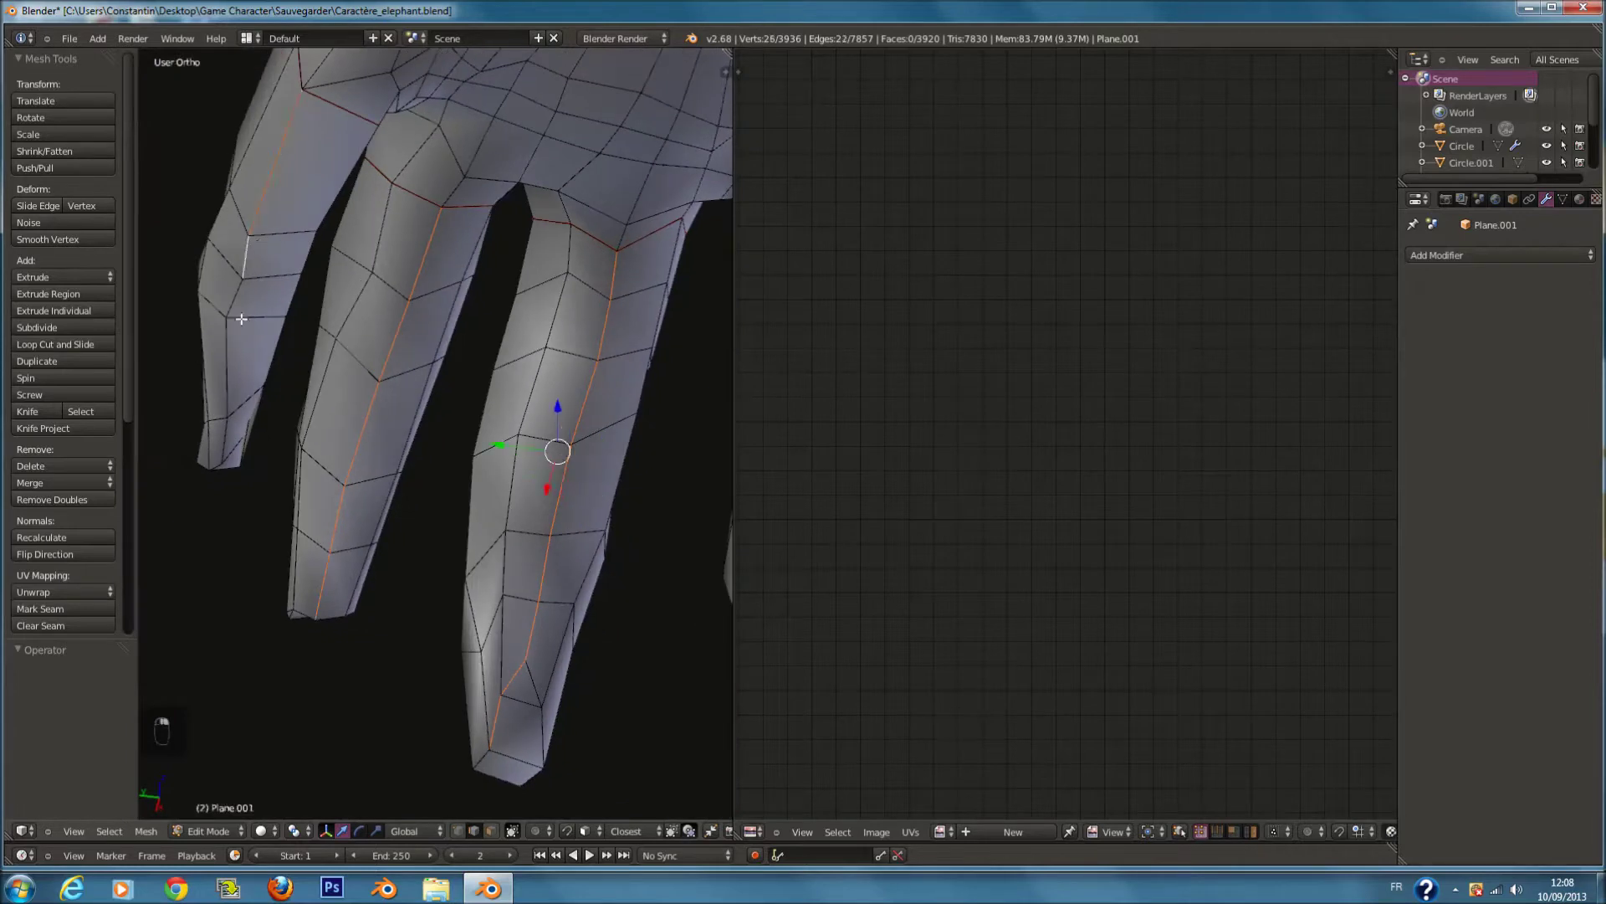
{"action": "right_click", "coordinate": [231, 416], "text": "shift"}
{"action": "middle_click_drag", "start_coordinate": [231, 416], "coordinate": [388, 454]}
{"action": "key", "text": "ctrl+e"}
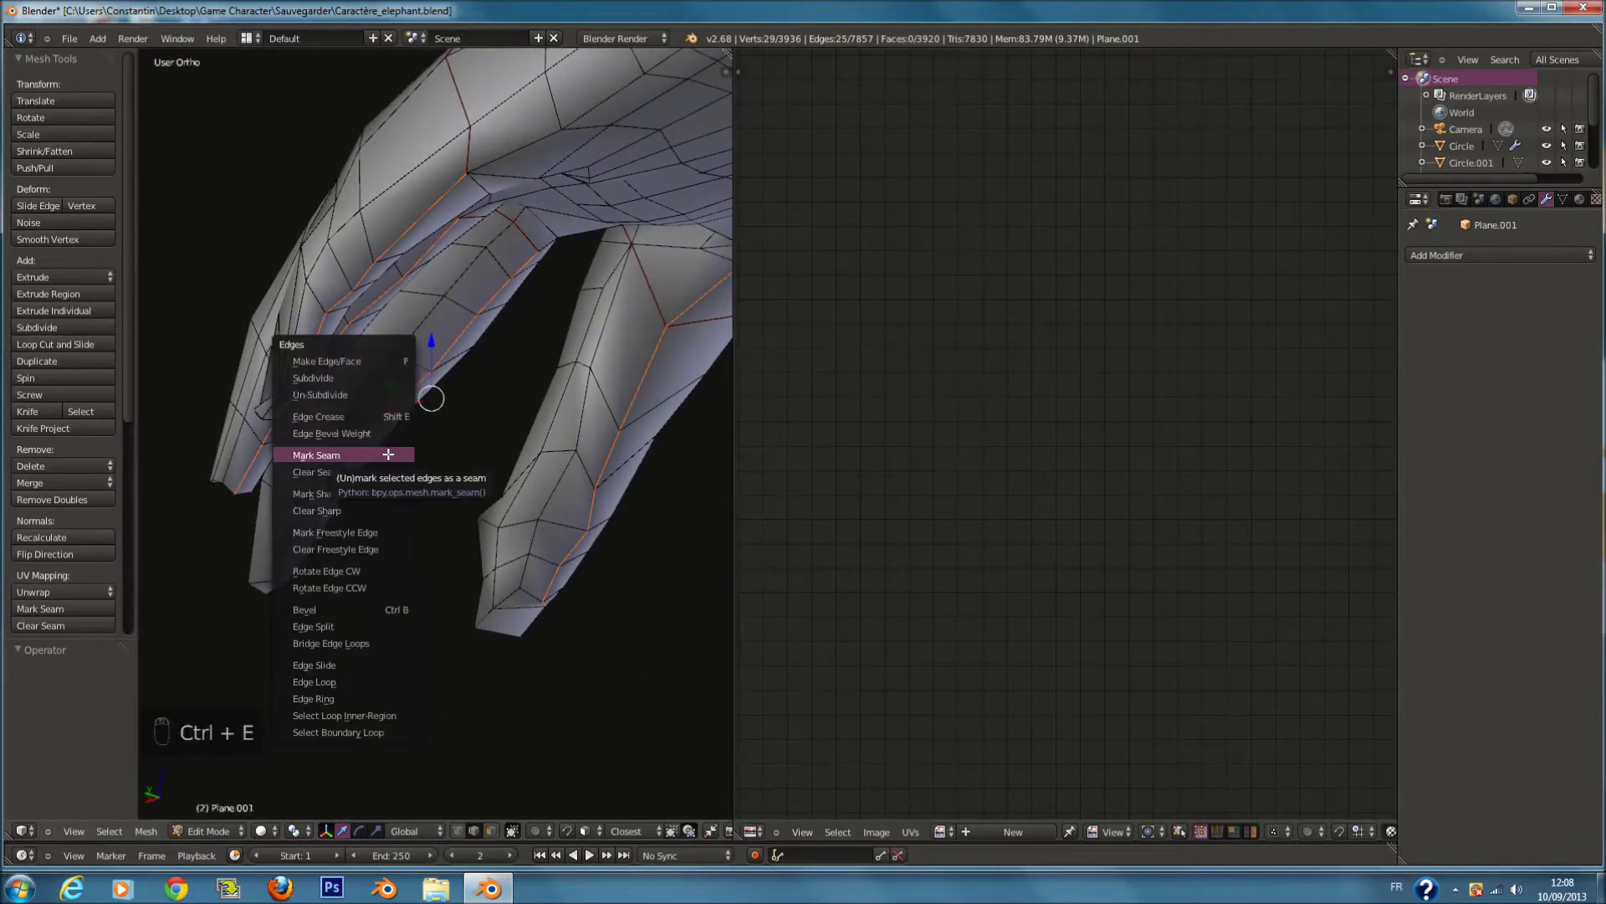
{"action": "left_click", "coordinate": [388, 454]}
{"action": "scroll", "coordinate": [306, 476], "scroll_direction": "down", "scroll_amount": 10}
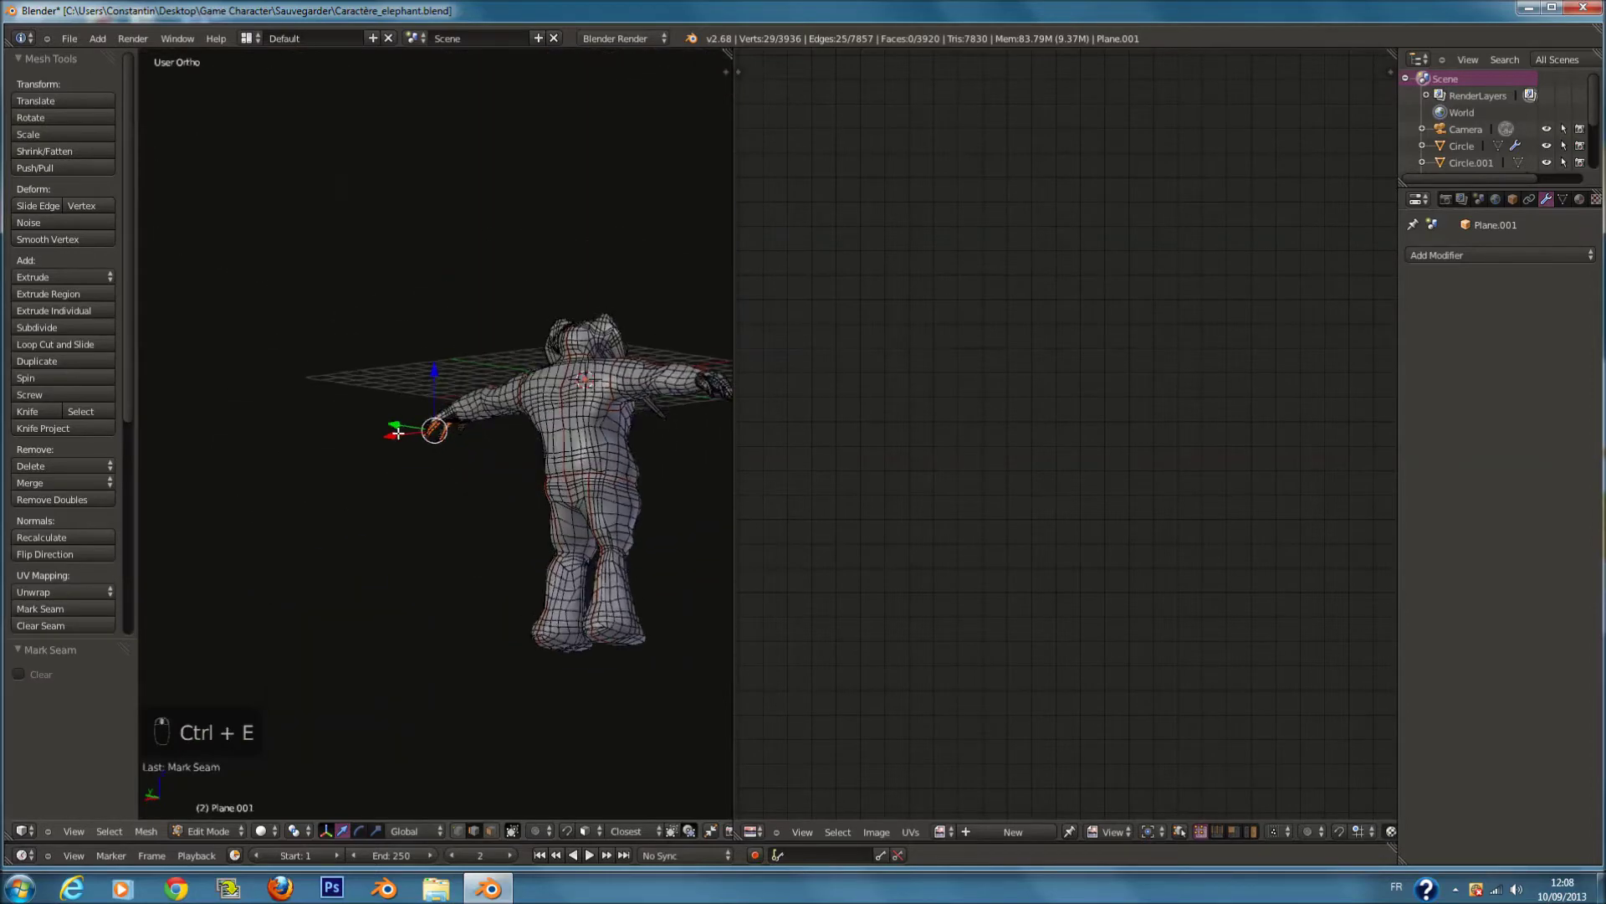
Step: Select the whole character mesh and unwrap it again with the new finger seams
{"action": "middle_click_drag", "start_coordinate": [307, 476], "coordinate": [405, 456]}
{"action": "key", "text": "a"}
{"action": "key", "text": "a"}
{"action": "key", "text": "a"}
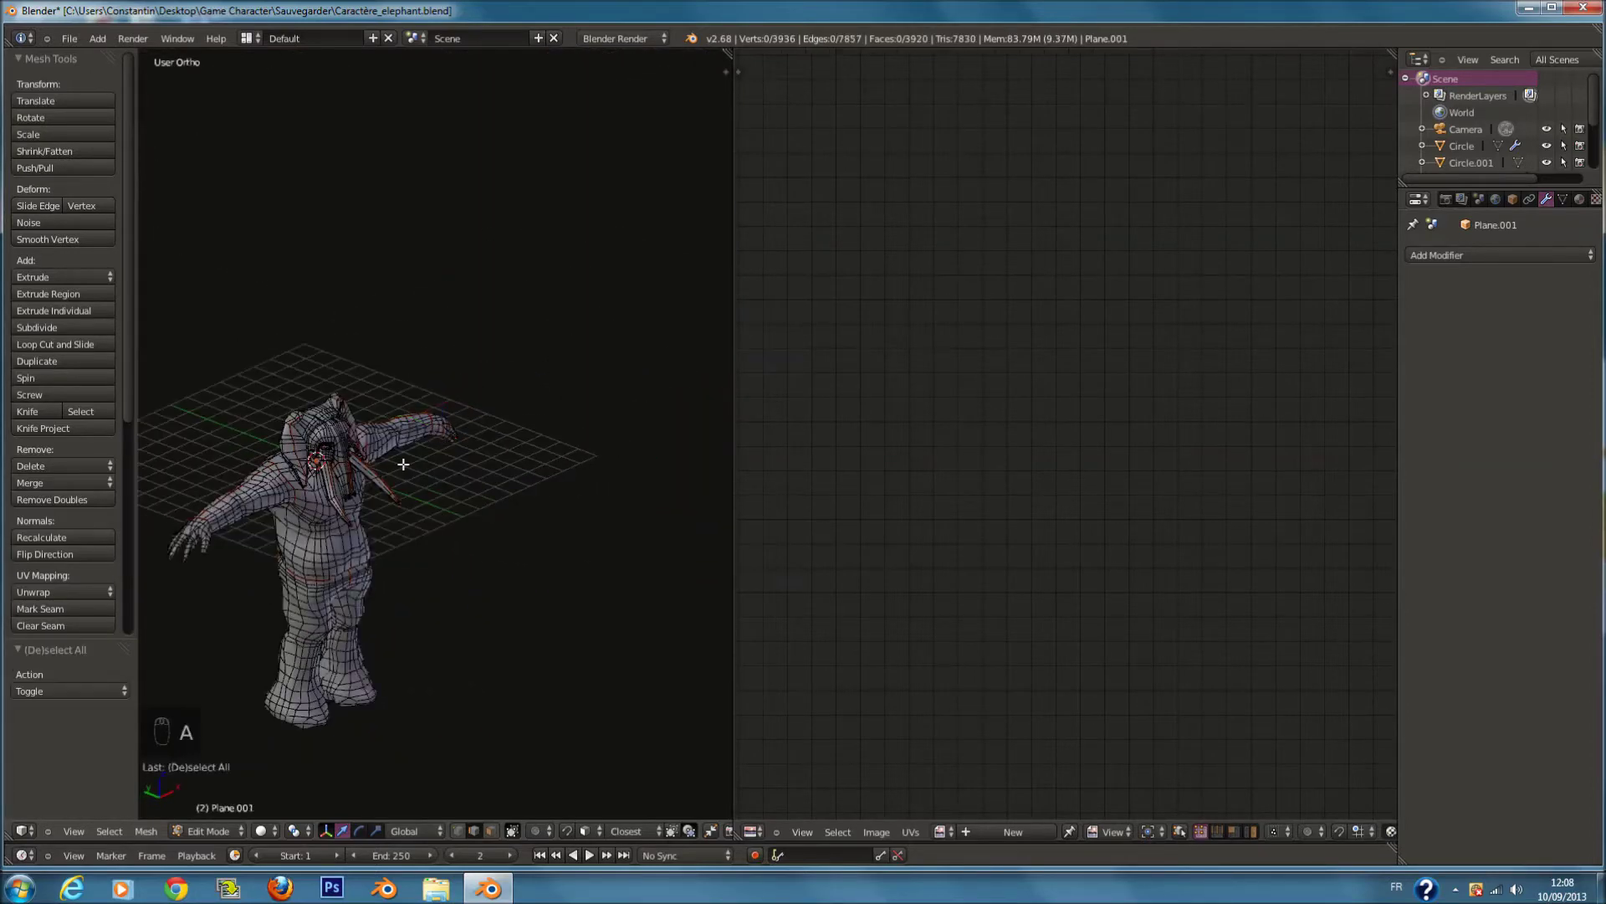
{"action": "scroll", "coordinate": [902, 544], "scroll_direction": "down", "scroll_amount": 5}
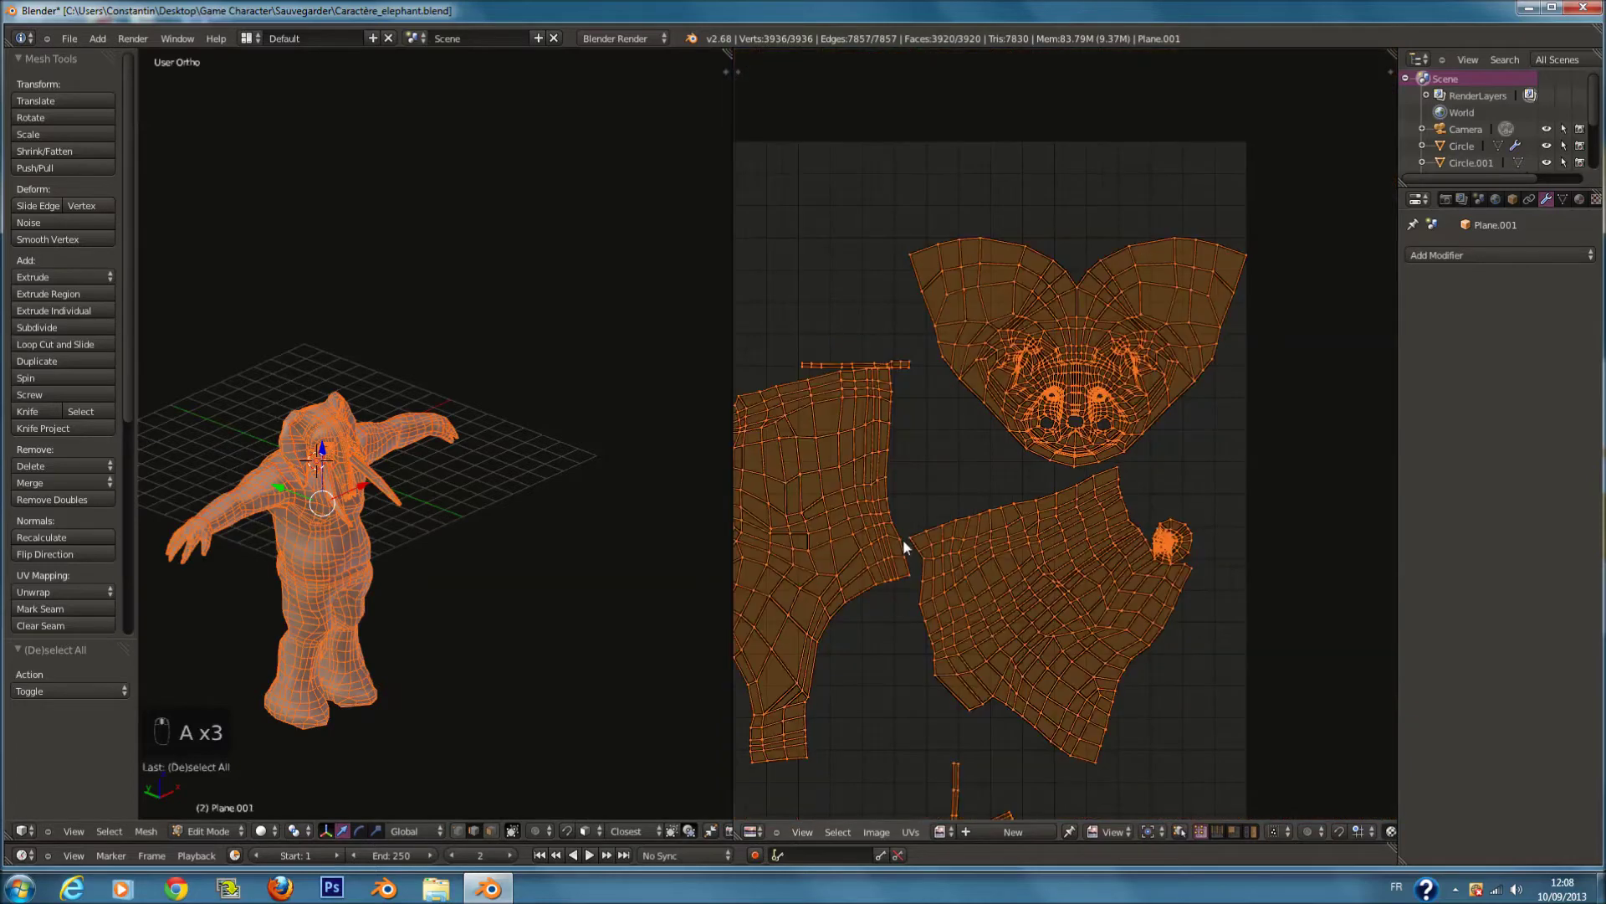
{"action": "scroll", "coordinate": [593, 544], "scroll_direction": "down", "scroll_amount": 2}
{"action": "key", "text": "u"}
{"action": "left_click", "coordinate": [594, 542]}
{"action": "scroll", "coordinate": [1037, 516], "scroll_direction": "down", "scroll_amount": 3}
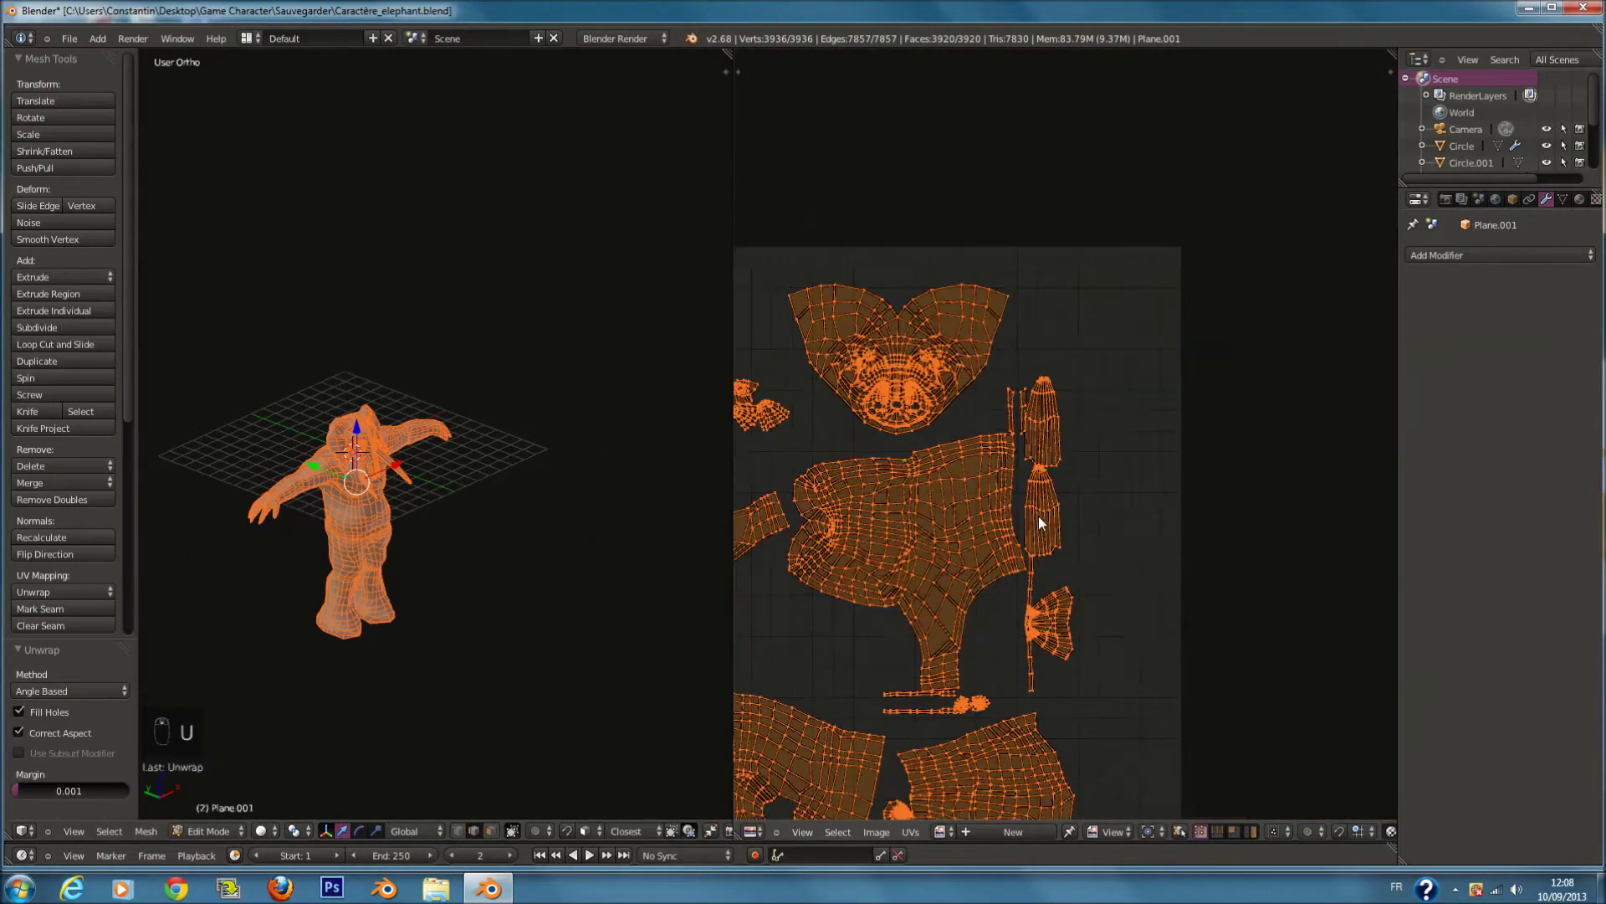
Step: Select the horizontal edge loop around one lower leg just above the foot and mark it as a seam
{"action": "scroll", "coordinate": [1142, 494], "scroll_direction": "up", "scroll_amount": 2}
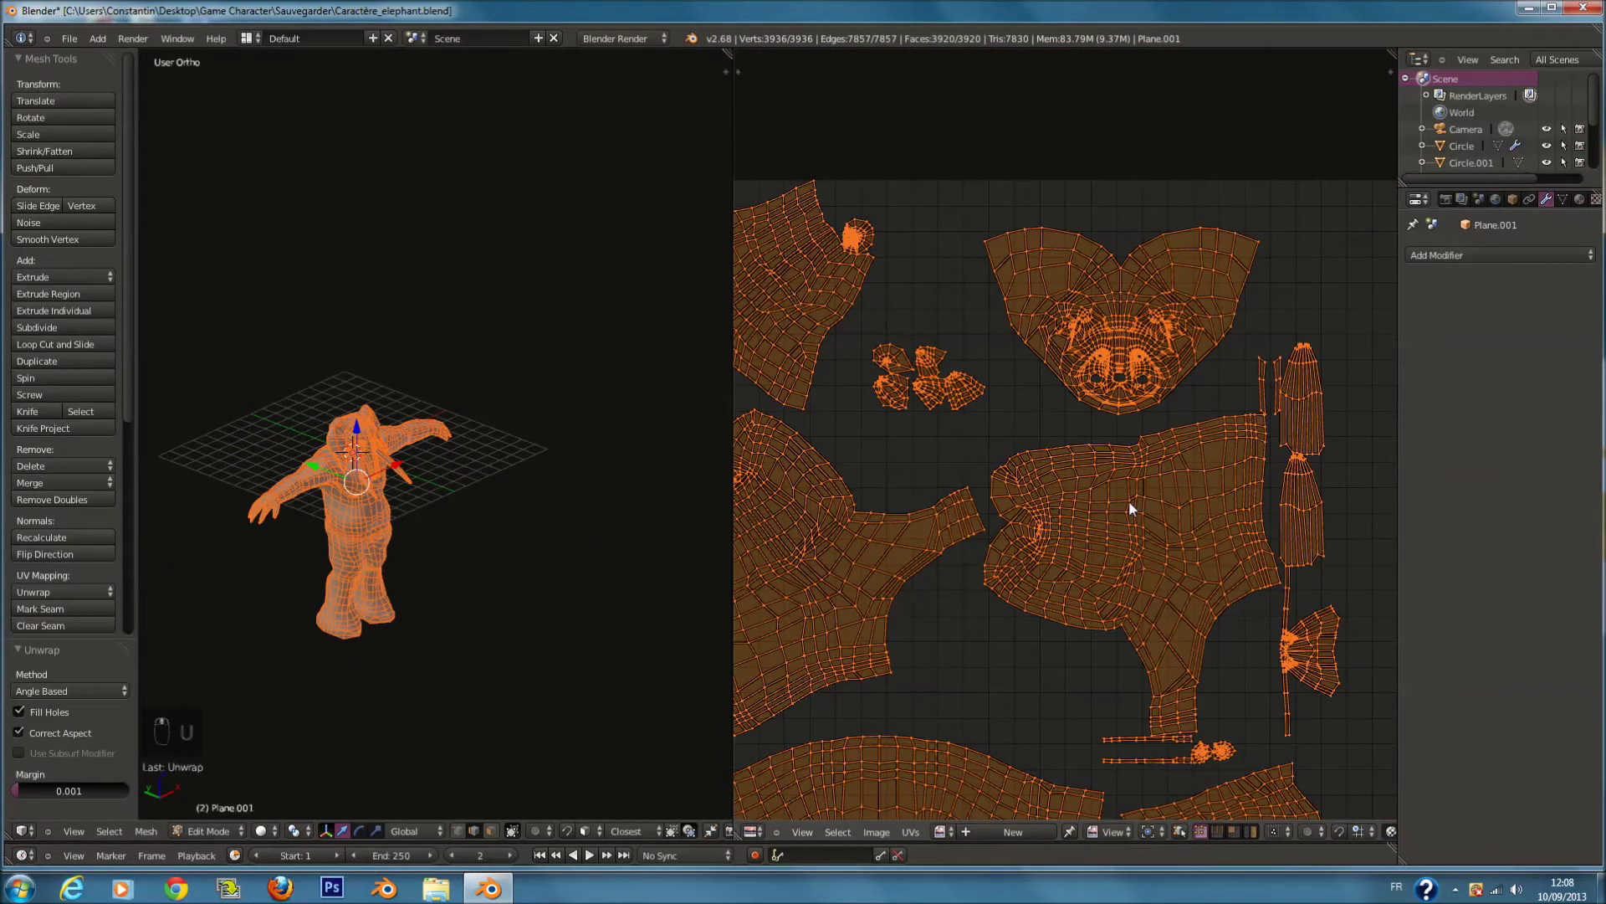
{"action": "key", "text": "KP_1"}
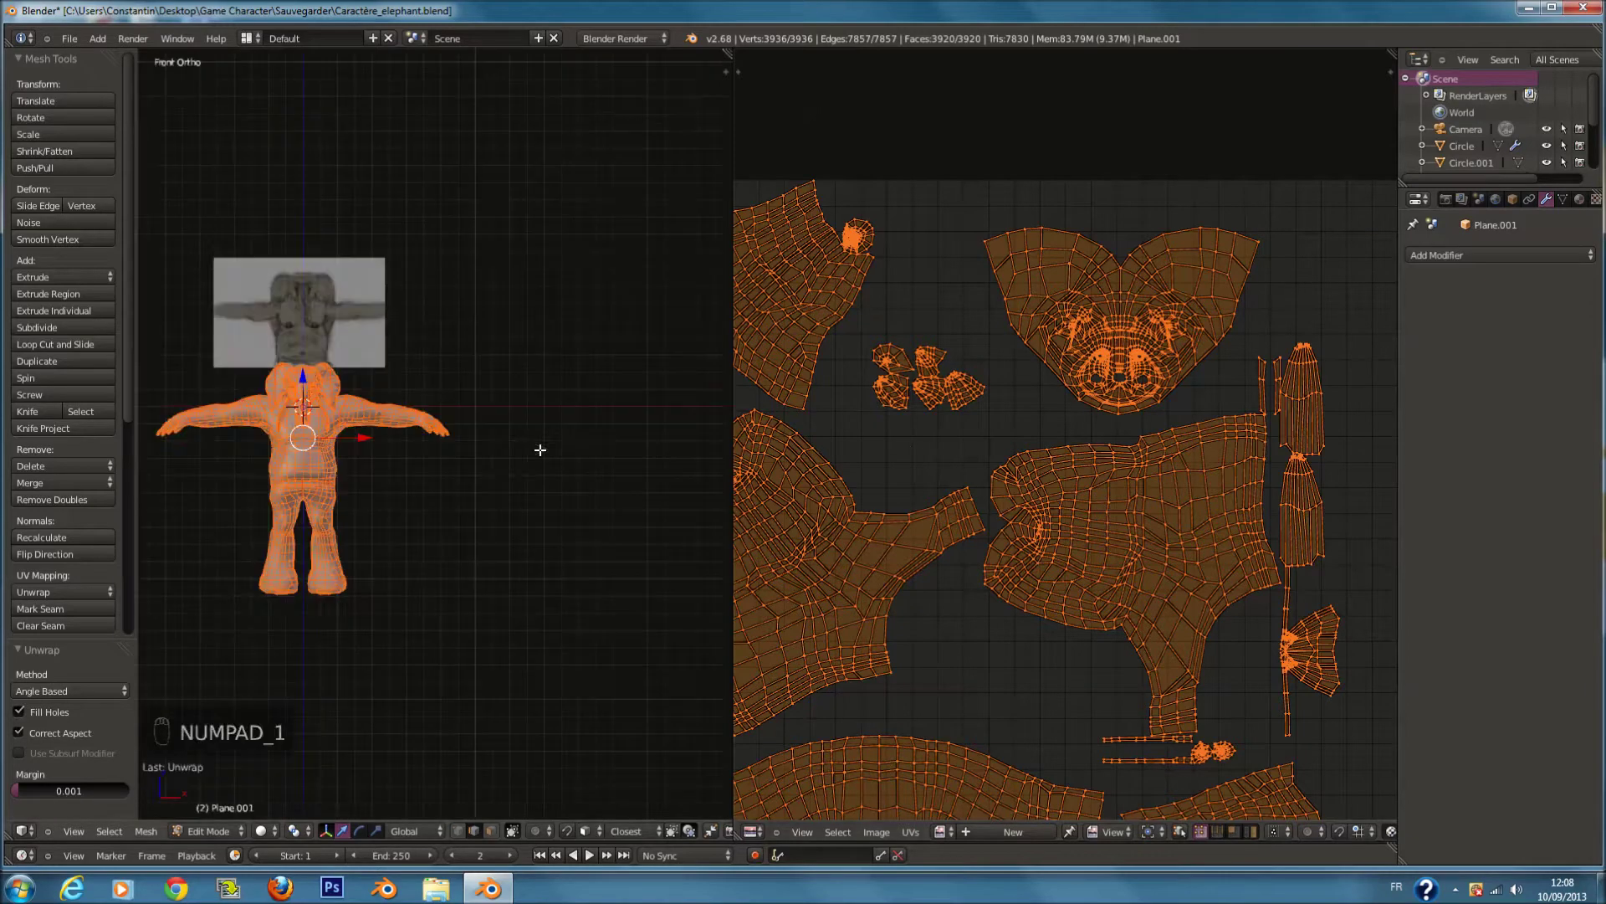
{"action": "key", "text": "KP_Decimal"}
{"action": "scroll", "coordinate": [540, 451], "scroll_direction": "down", "scroll_amount": 6, "text": "shift"}
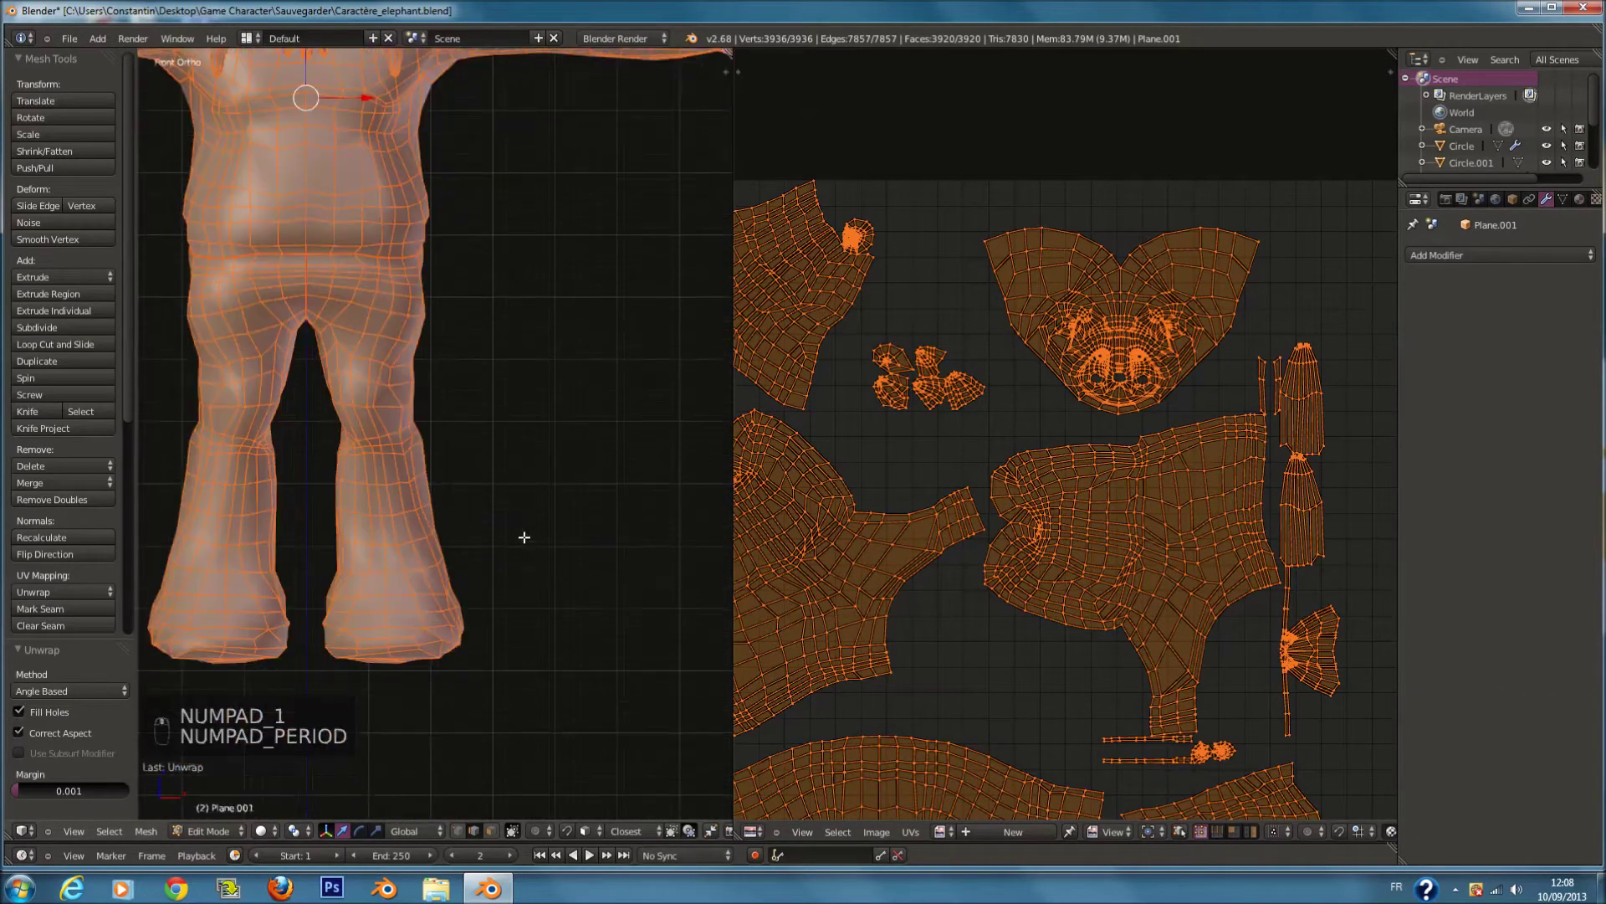
{"action": "scroll", "coordinate": [518, 576], "scroll_direction": "up", "scroll_amount": 4}
{"action": "key", "text": "a"}
{"action": "key", "text": "a"}
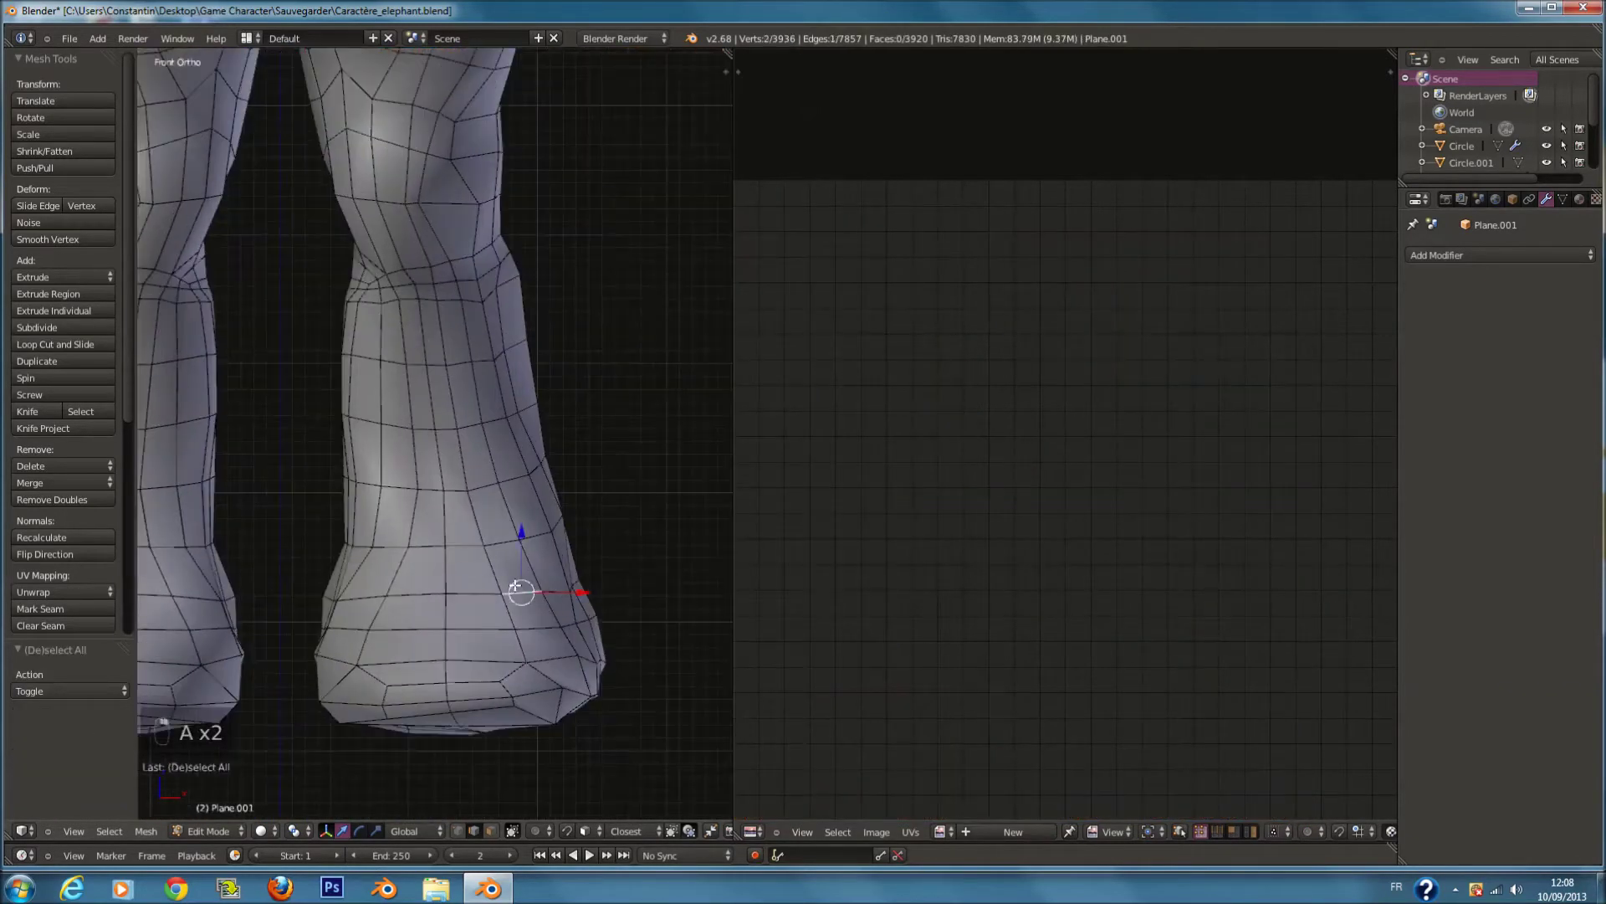
{"action": "right_click", "coordinate": [518, 543], "text": "alt"}
{"action": "scroll", "coordinate": [539, 529], "scroll_direction": "down", "scroll_amount": 3}
{"action": "middle_click_drag", "start_coordinate": [540, 529], "coordinate": [507, 519]}
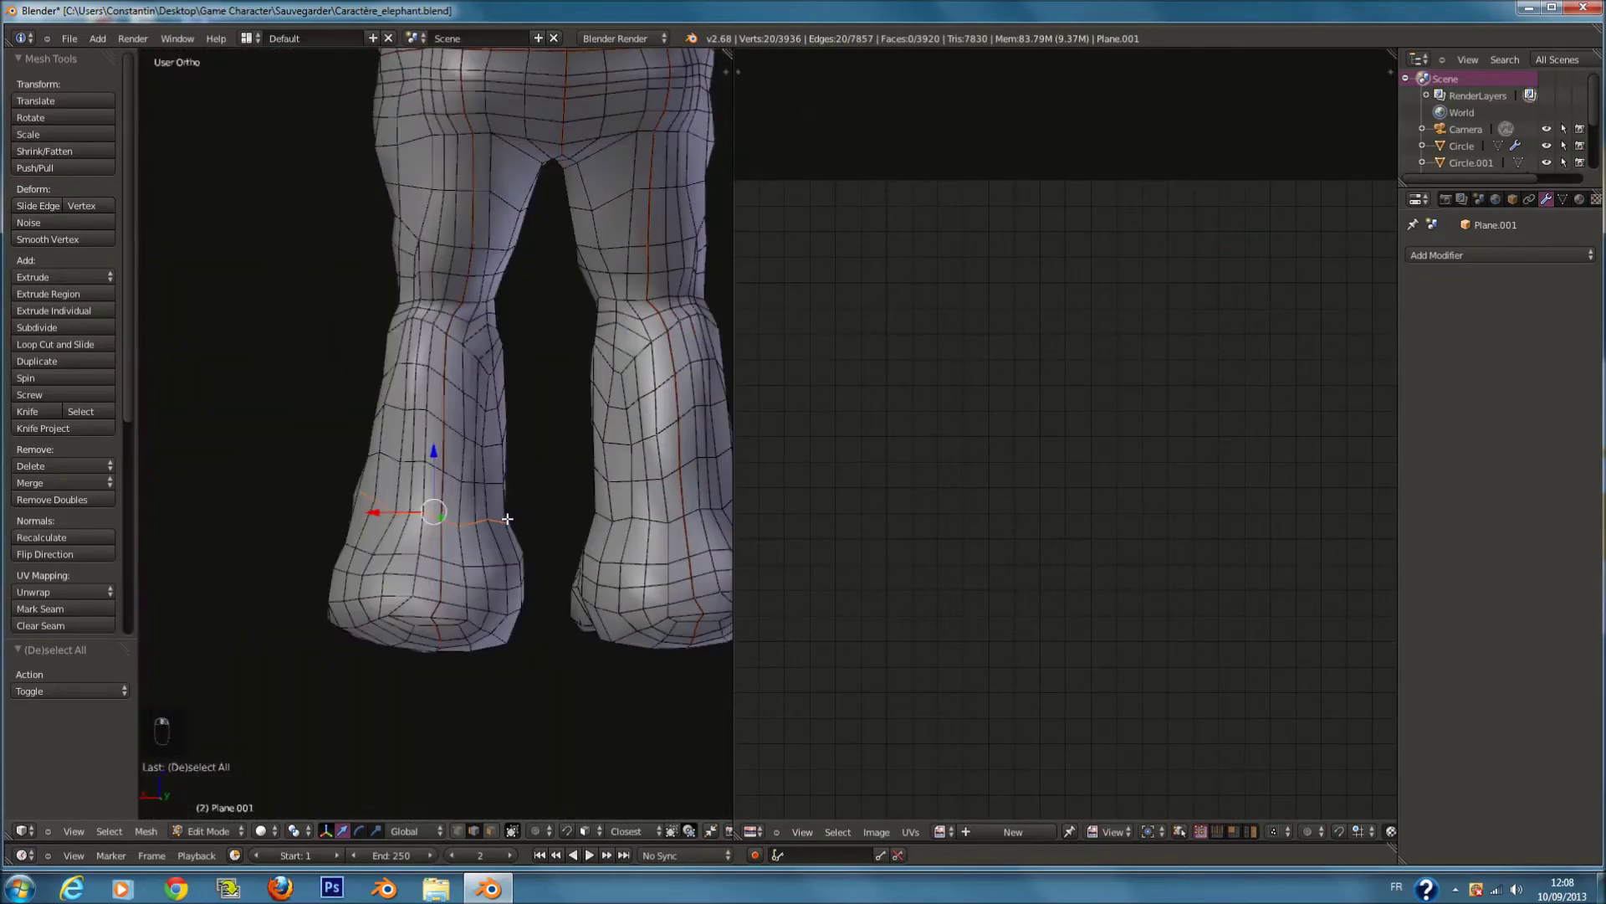
{"action": "key", "text": "ctrl+e"}
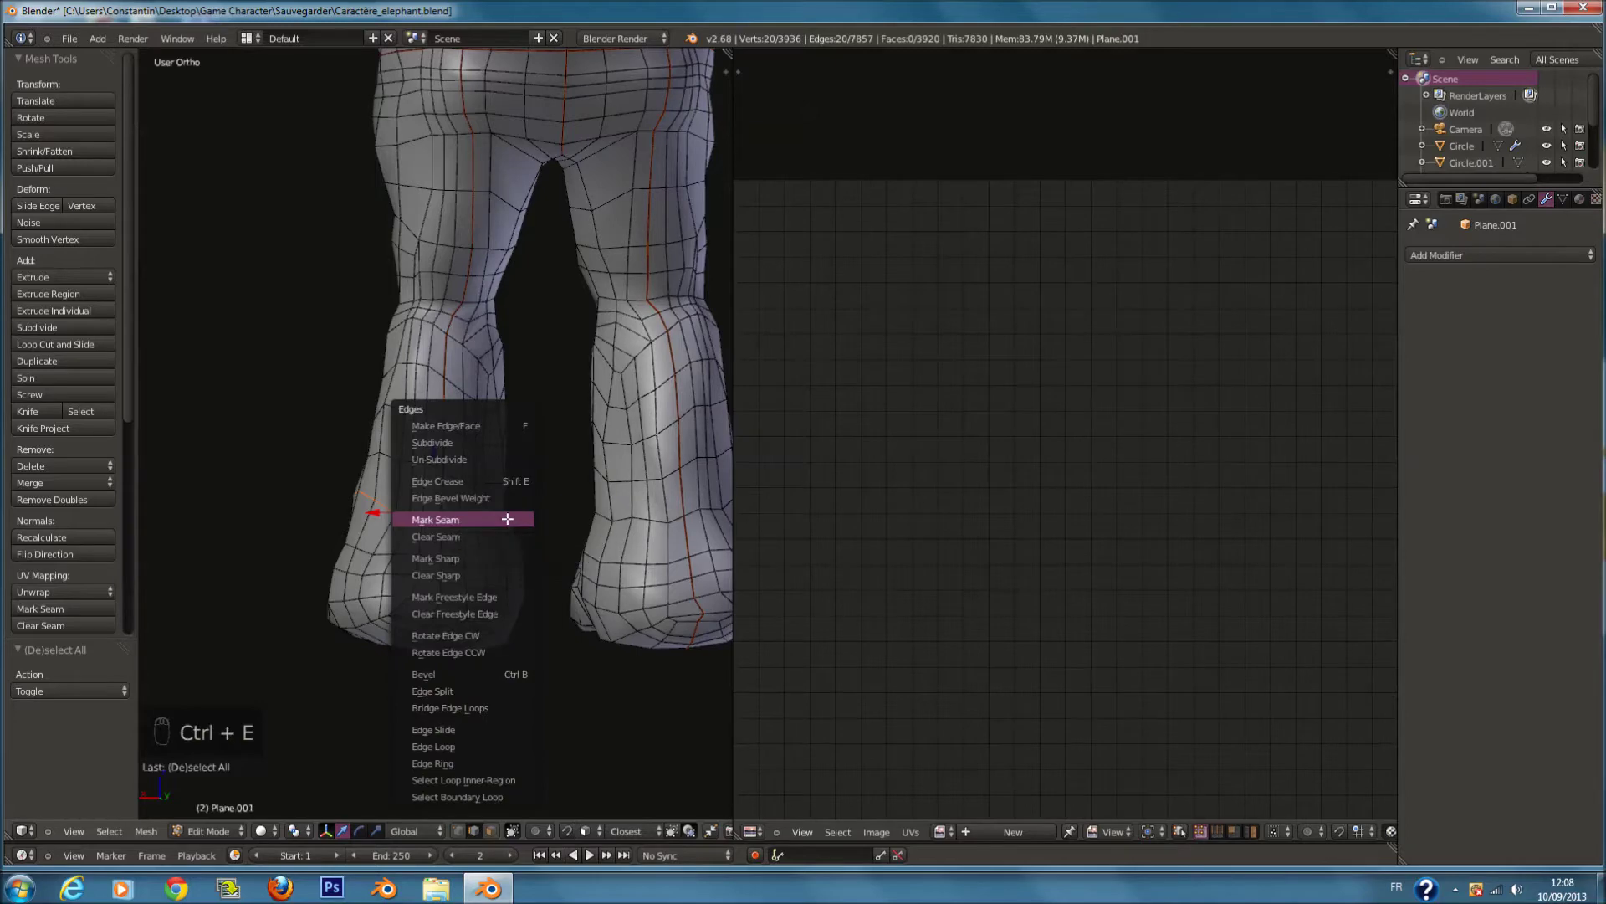
{"action": "left_click", "coordinate": [507, 518]}
Step: Select the whole character mesh and unwrap it again with the added ankle seam
{"action": "scroll", "coordinate": [507, 519], "scroll_direction": "down", "scroll_amount": 3}
{"action": "key", "text": "a"}
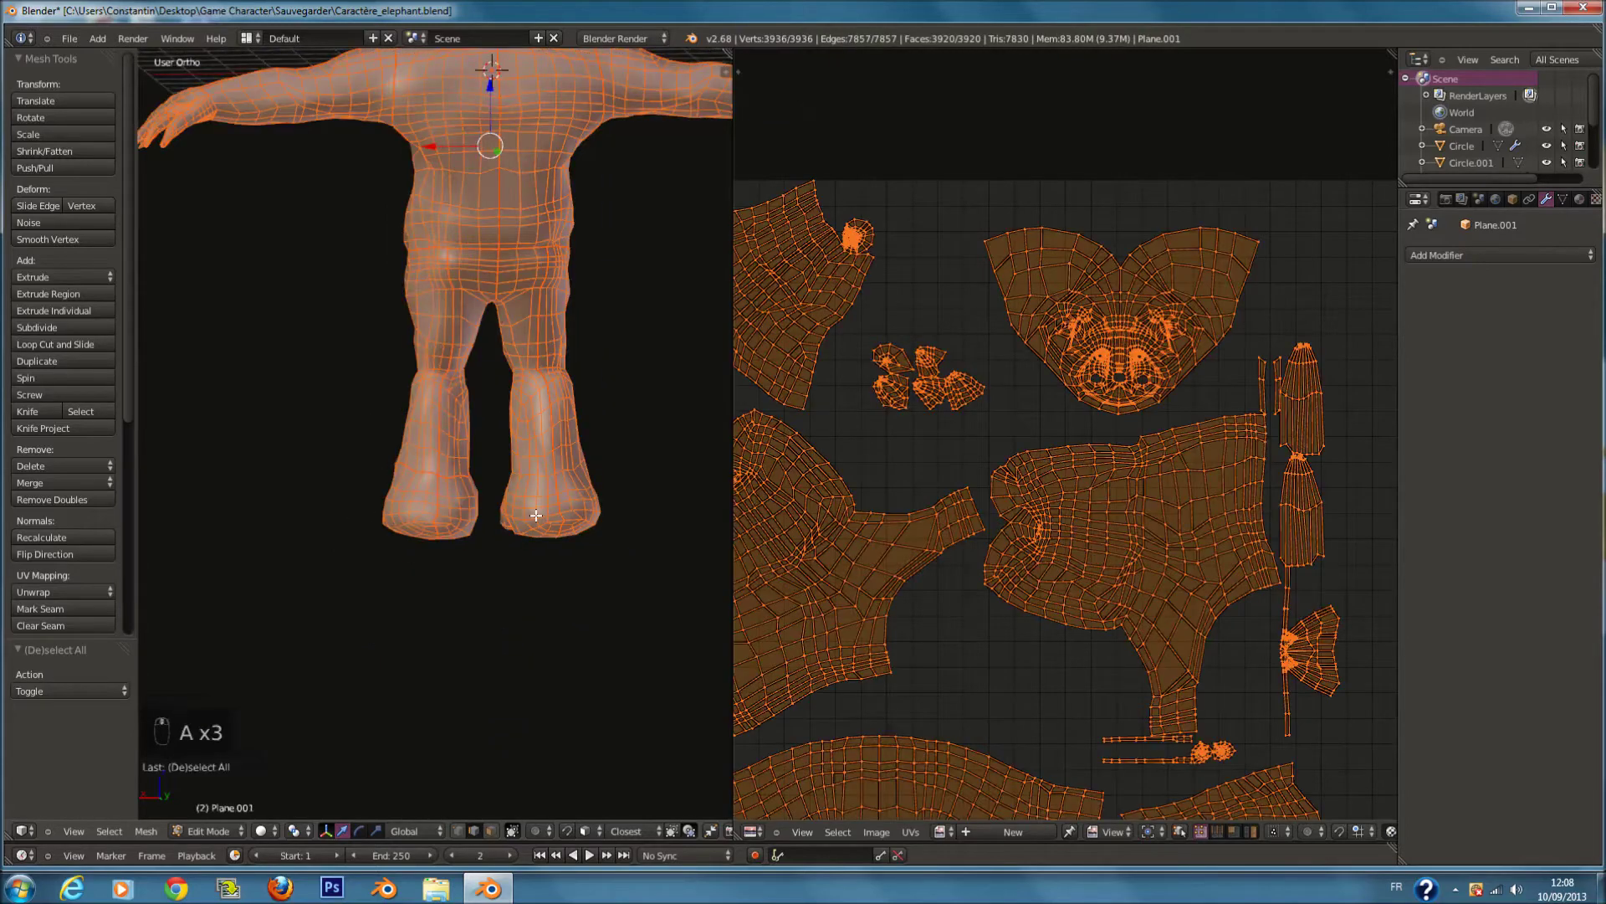
{"action": "scroll", "coordinate": [555, 530], "scroll_direction": "down", "scroll_amount": 2}
{"action": "middle_click_drag", "start_coordinate": [555, 531], "coordinate": [904, 555]}
{"action": "key", "text": "u"}
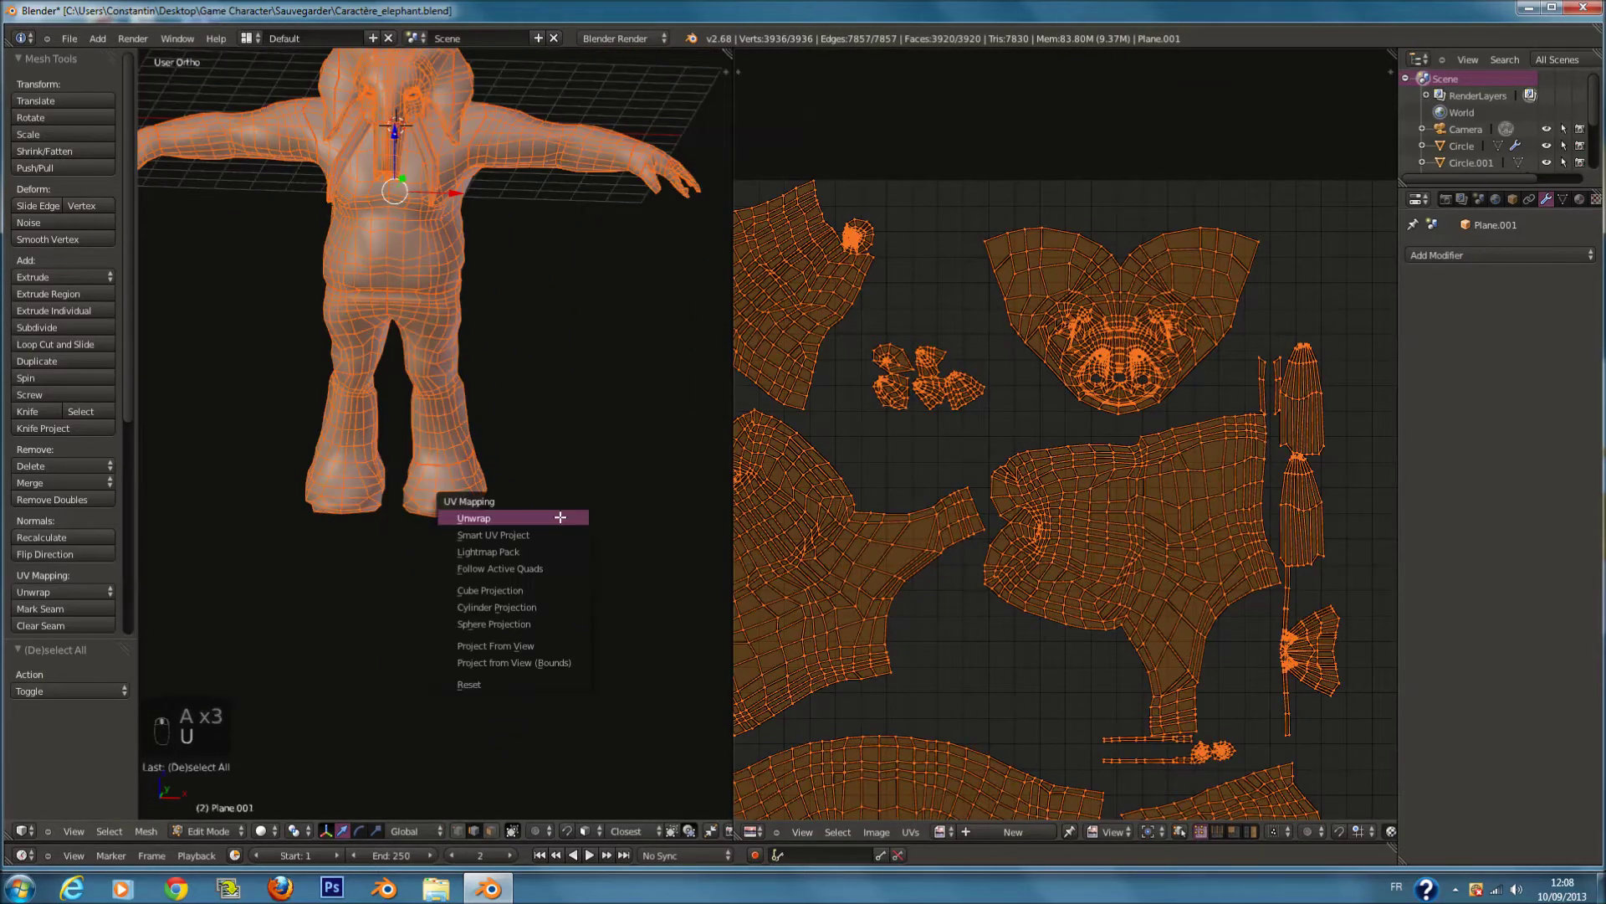
{"action": "left_click", "coordinate": [560, 518]}
{"action": "scroll", "coordinate": [1198, 518], "scroll_direction": "down", "scroll_amount": 2}
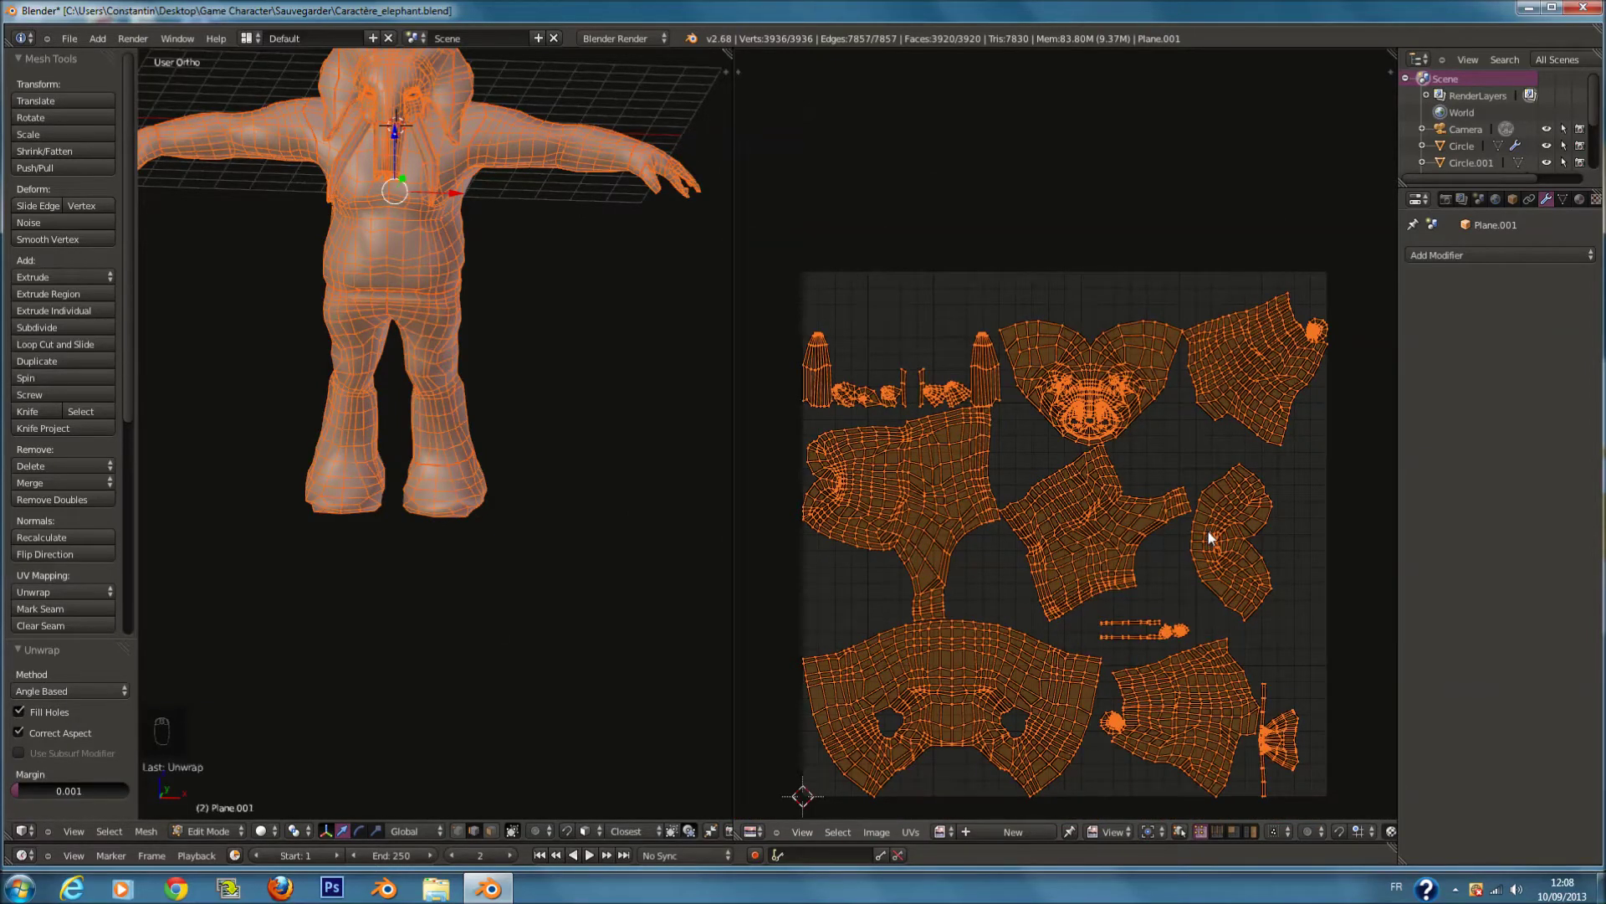
Step: Examine the character's mesh and seams from several sides in solid and wireframe display, leaving nothing selected
{"action": "middle_click_drag", "start_coordinate": [552, 310], "coordinate": [552, 370]}
{"action": "key", "text": "z"}
{"action": "scroll", "coordinate": [552, 315], "scroll_direction": "up", "scroll_amount": 2}
{"action": "key", "text": "z"}
{"action": "middle_click_drag", "start_coordinate": [442, 431], "coordinate": [210, 402]}
{"action": "key", "text": "Tab"}
{"action": "key", "text": "Tab"}
{"action": "key", "text": "a"}
{"action": "key", "text": "a"}
{"action": "key", "text": "a"}
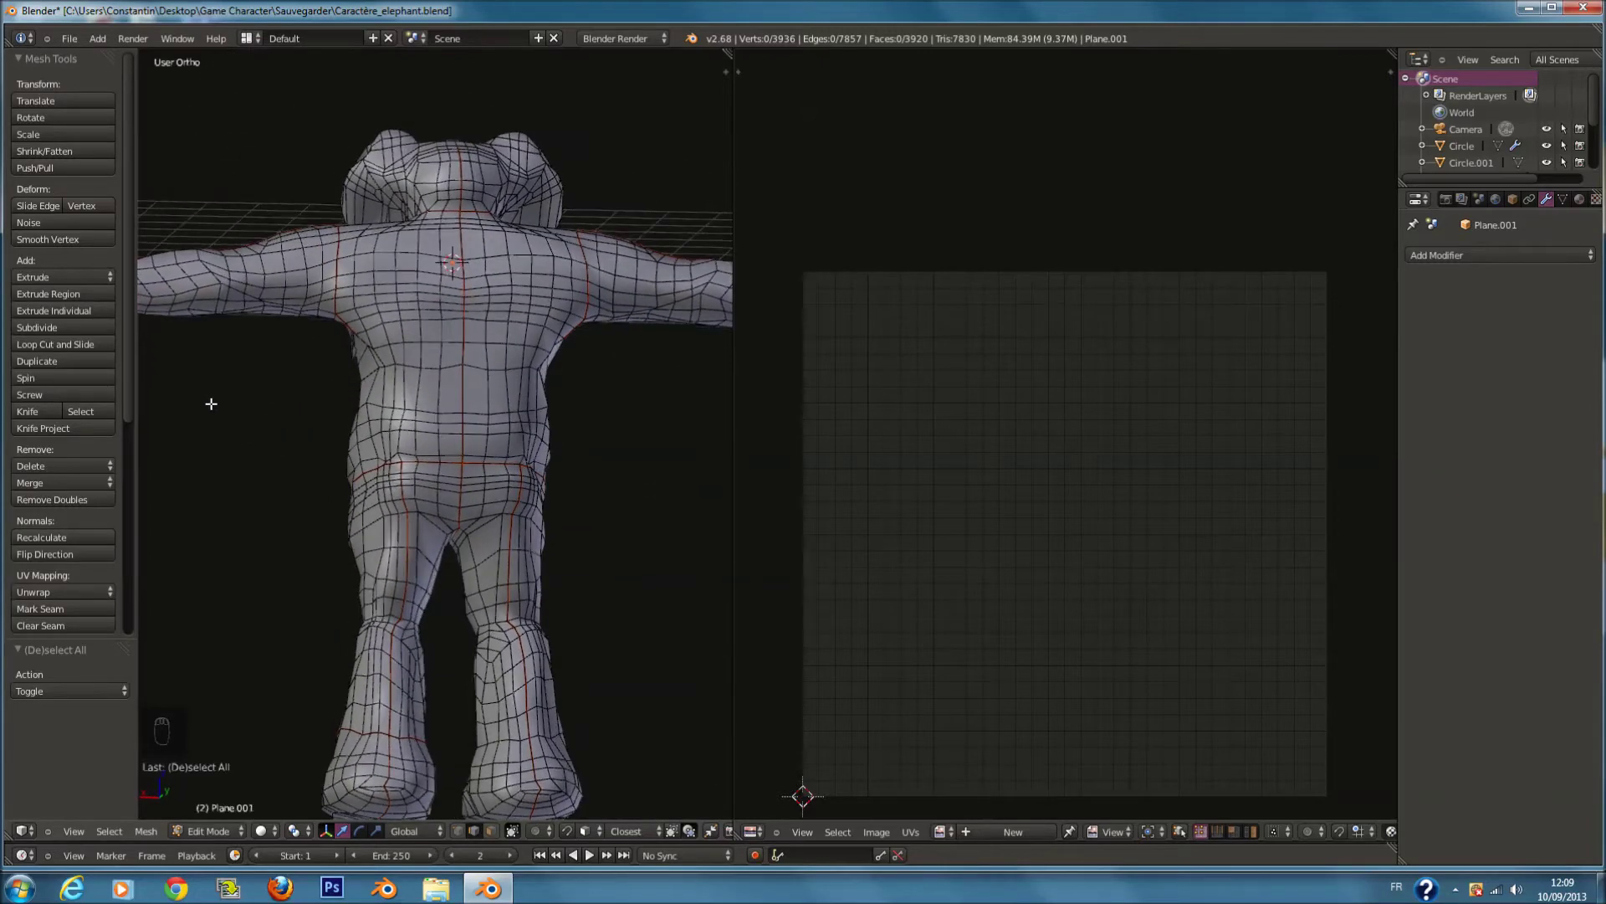
Step: Box-select one half of the character's faces in front wireframe view, delete them and check the remaining half
{"action": "key", "text": "KP_1"}
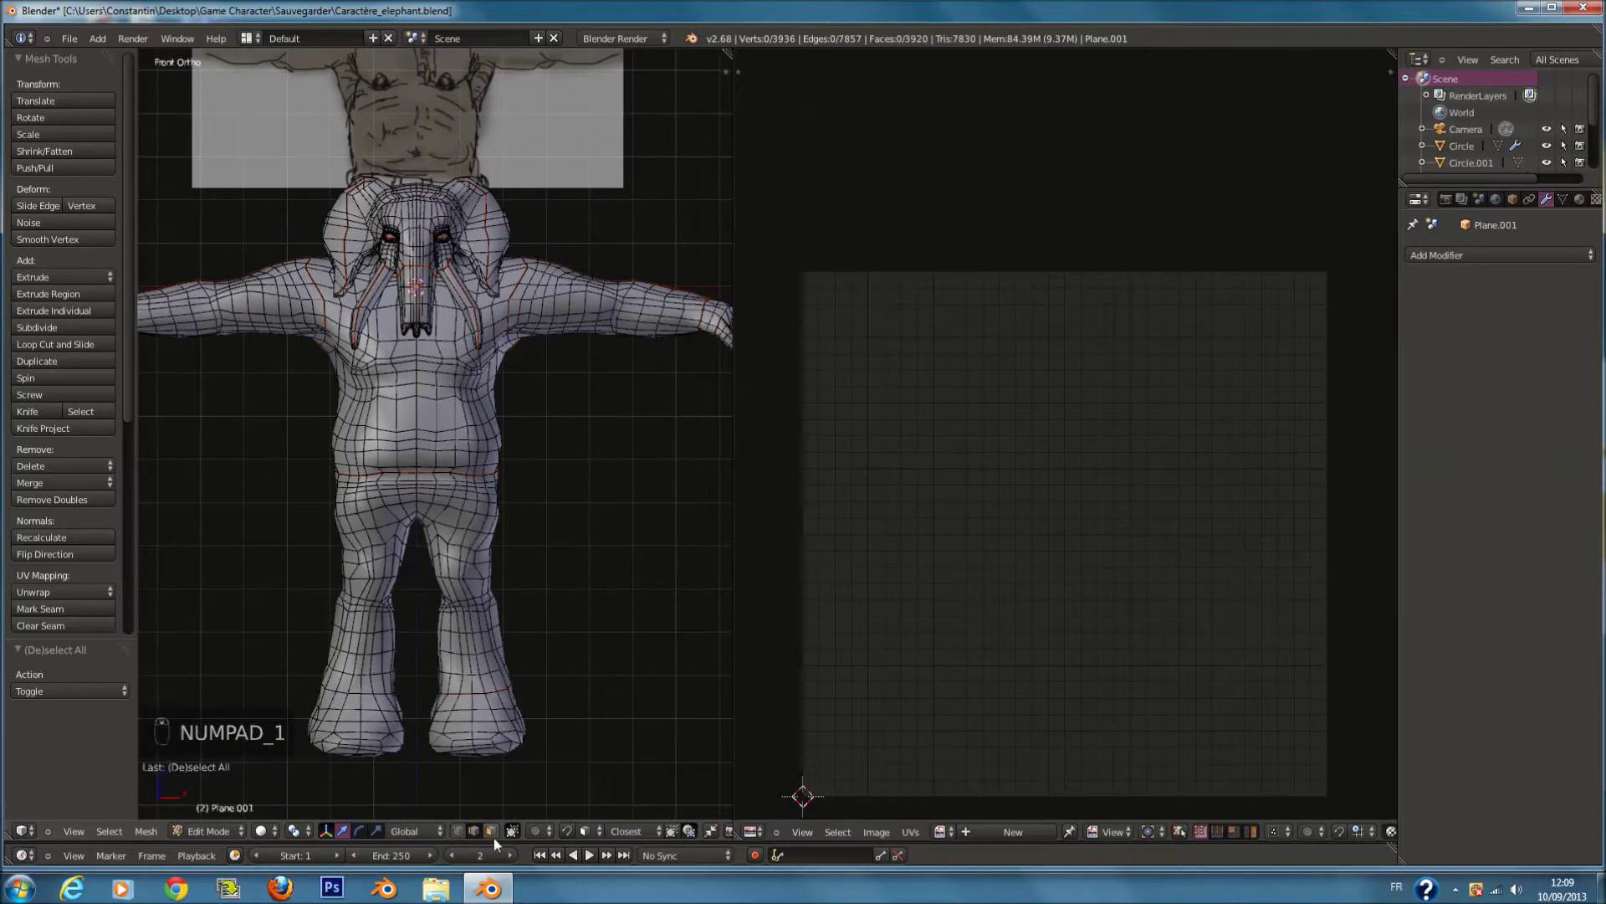
{"action": "key", "text": "z"}
{"action": "key", "text": "a"}
{"action": "key", "text": "a"}
{"action": "key", "text": "b"}
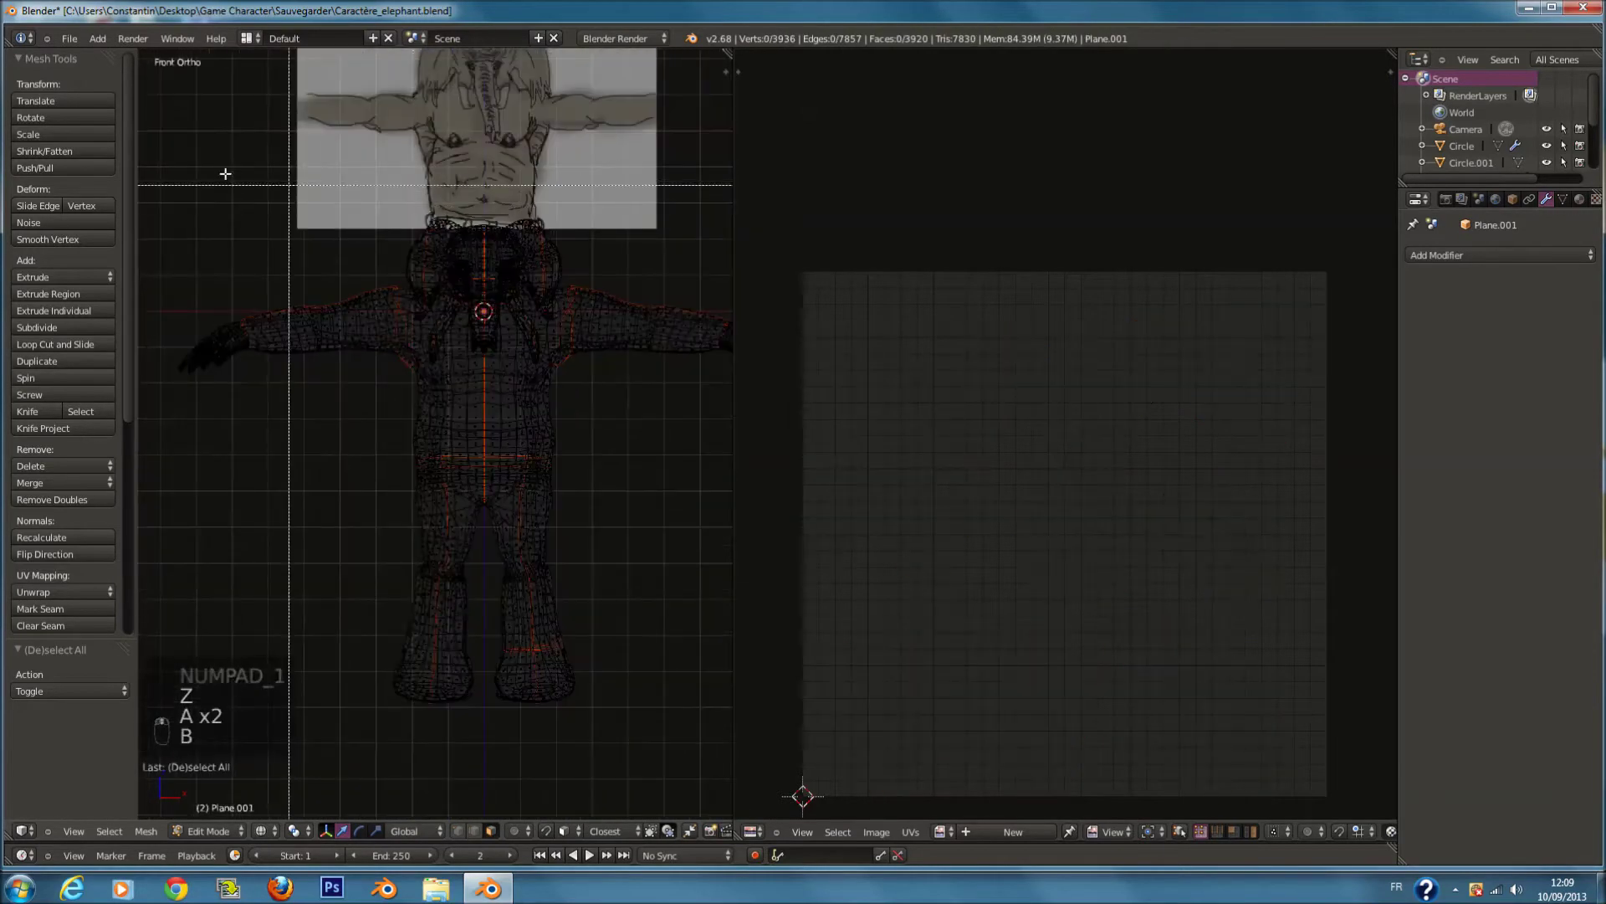
{"action": "left_click_drag", "start_coordinate": [225, 173], "coordinate": [478, 752]}
{"action": "key", "text": "x"}
{"action": "left_click", "coordinate": [443, 656]}
{"action": "key", "text": "Tab"}
{"action": "key", "text": "z"}
{"action": "scroll", "coordinate": [615, 401], "scroll_direction": "up", "scroll_amount": 2}
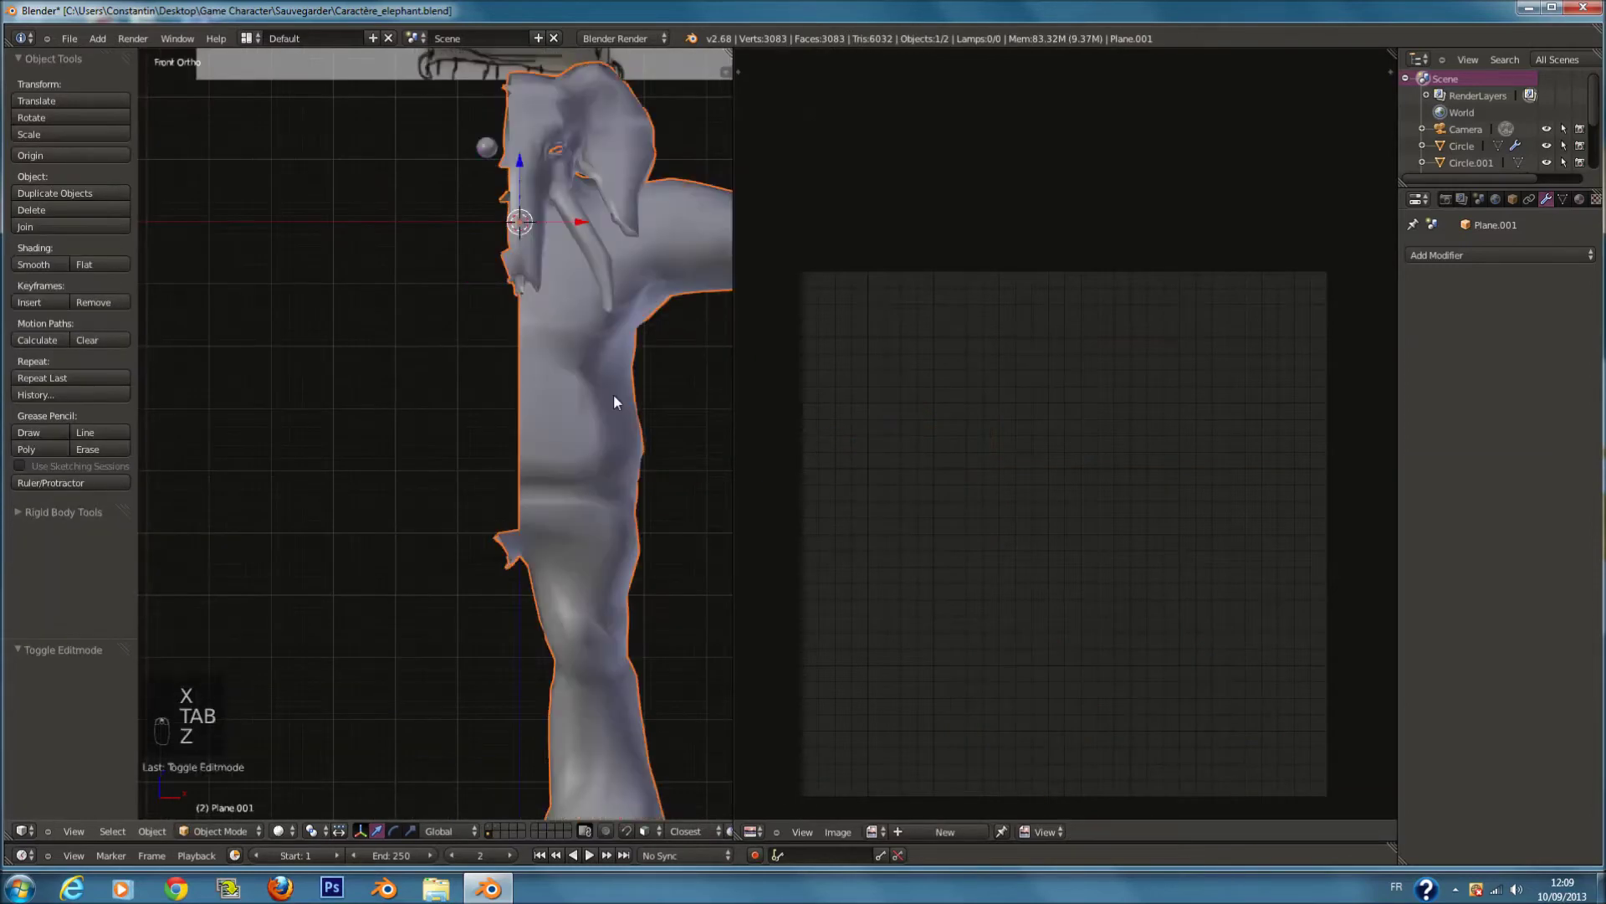
Step: Try box-selecting the leftover faces that stick out past the centre line, and undo that selection
{"action": "key", "text": "Tab"}
{"action": "key", "text": "z"}
{"action": "key", "text": "a"}
{"action": "key", "text": "a"}
{"action": "key", "text": "a"}
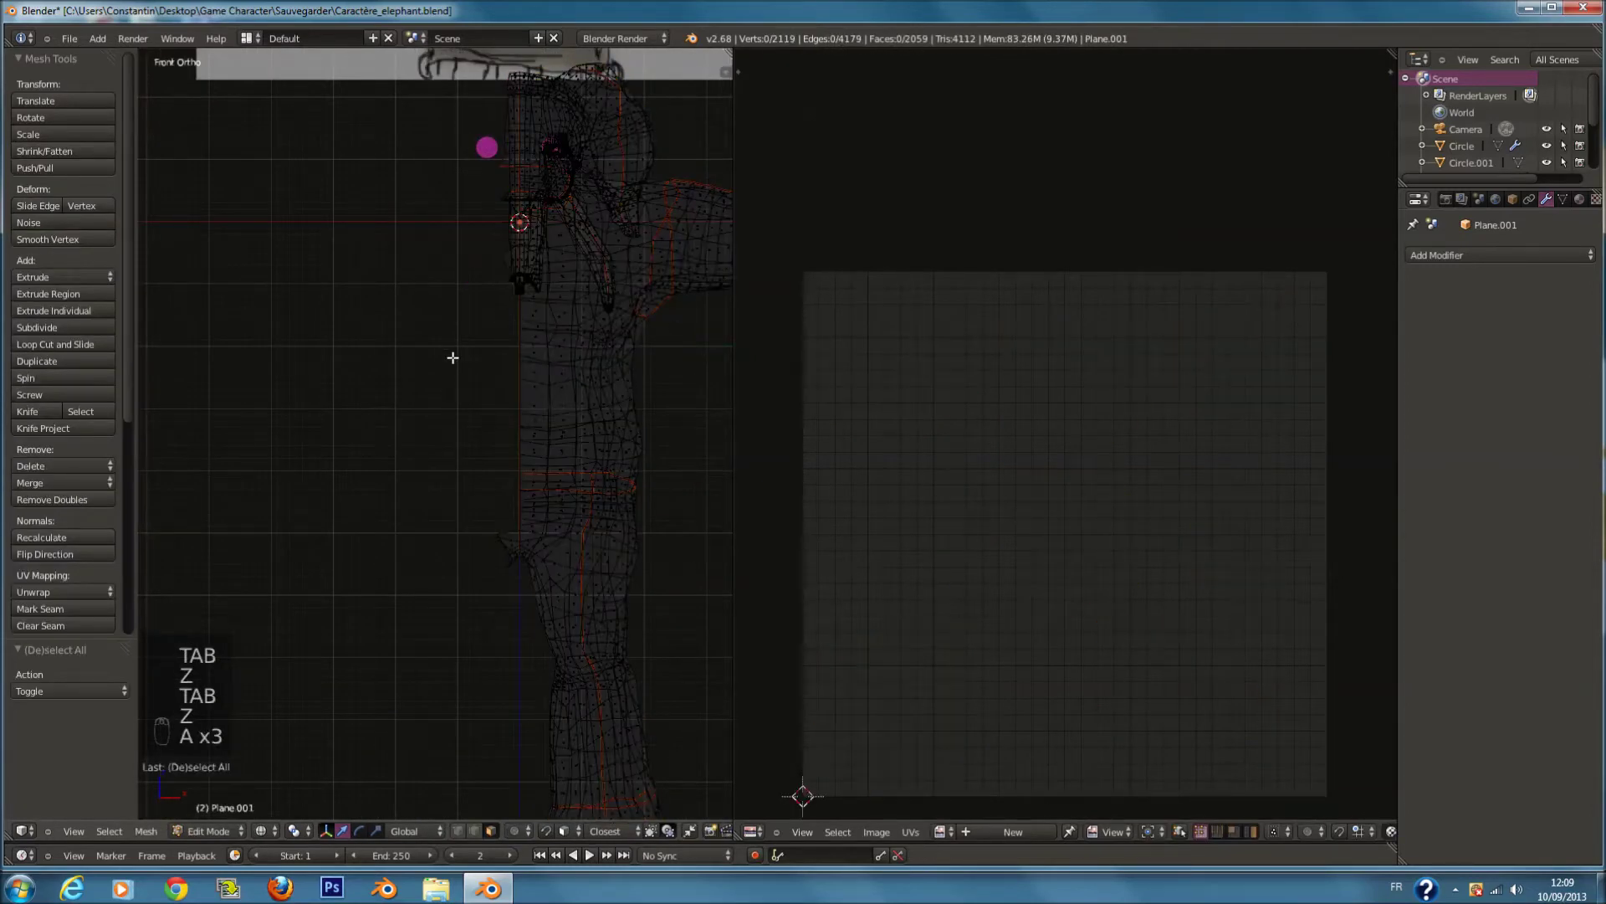
{"action": "key", "text": "b"}
{"action": "left_click_drag", "start_coordinate": [448, 123], "coordinate": [514, 652]}
{"action": "key", "text": "x"}
{"action": "key", "text": "x"}
{"action": "key", "text": "z"}
{"action": "scroll", "coordinate": [661, 469], "scroll_direction": "up", "scroll_amount": 3}
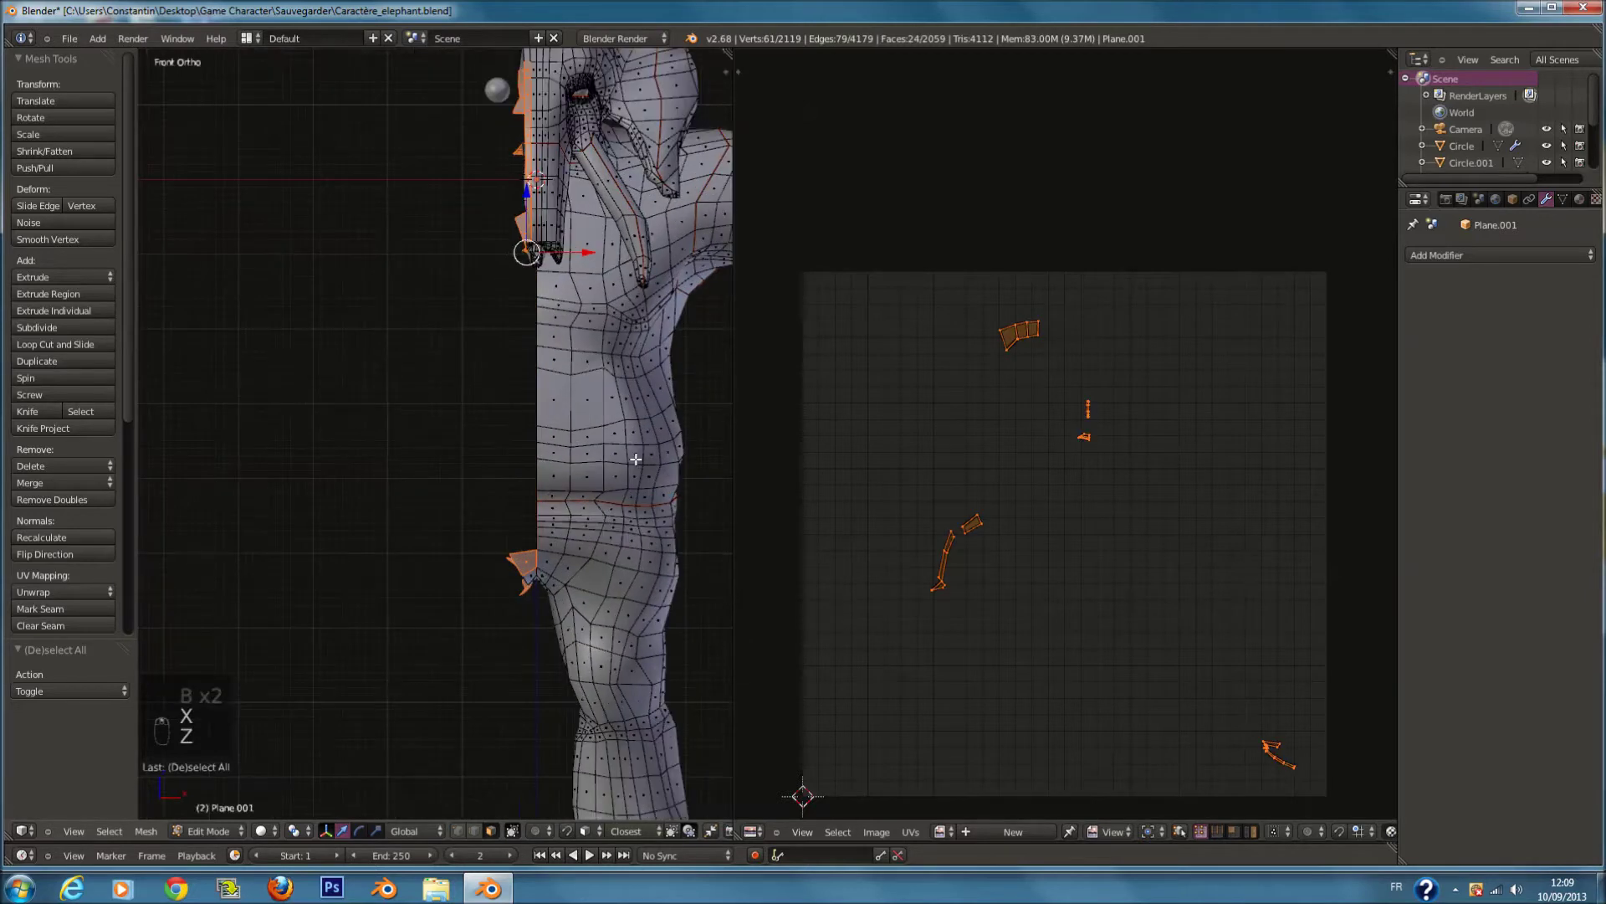
{"action": "key", "text": "ctrl+z"}
{"action": "scroll", "coordinate": [628, 400], "scroll_direction": "up", "scroll_amount": 2, "text": "ctrl"}
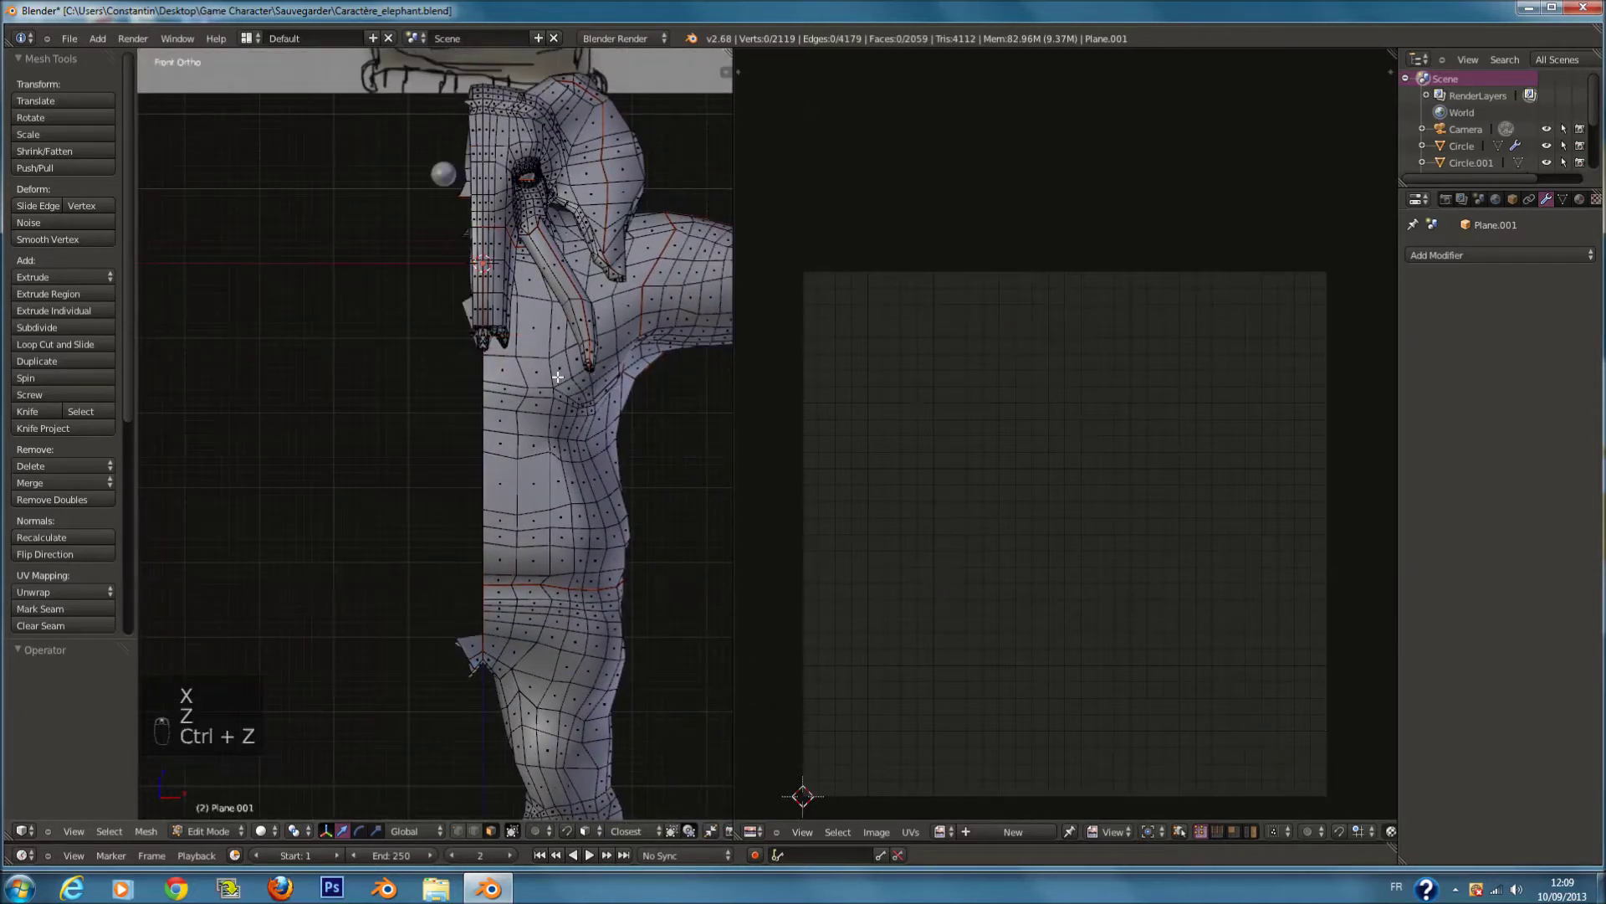
Step: Box-select the leftover faces along the centre line from the head down and delete them
{"action": "key", "text": "z"}
{"action": "key", "text": "b"}
{"action": "left_click_drag", "start_coordinate": [421, 11], "coordinate": [416, 125]}
{"action": "left_click", "coordinate": [1547, 123]}
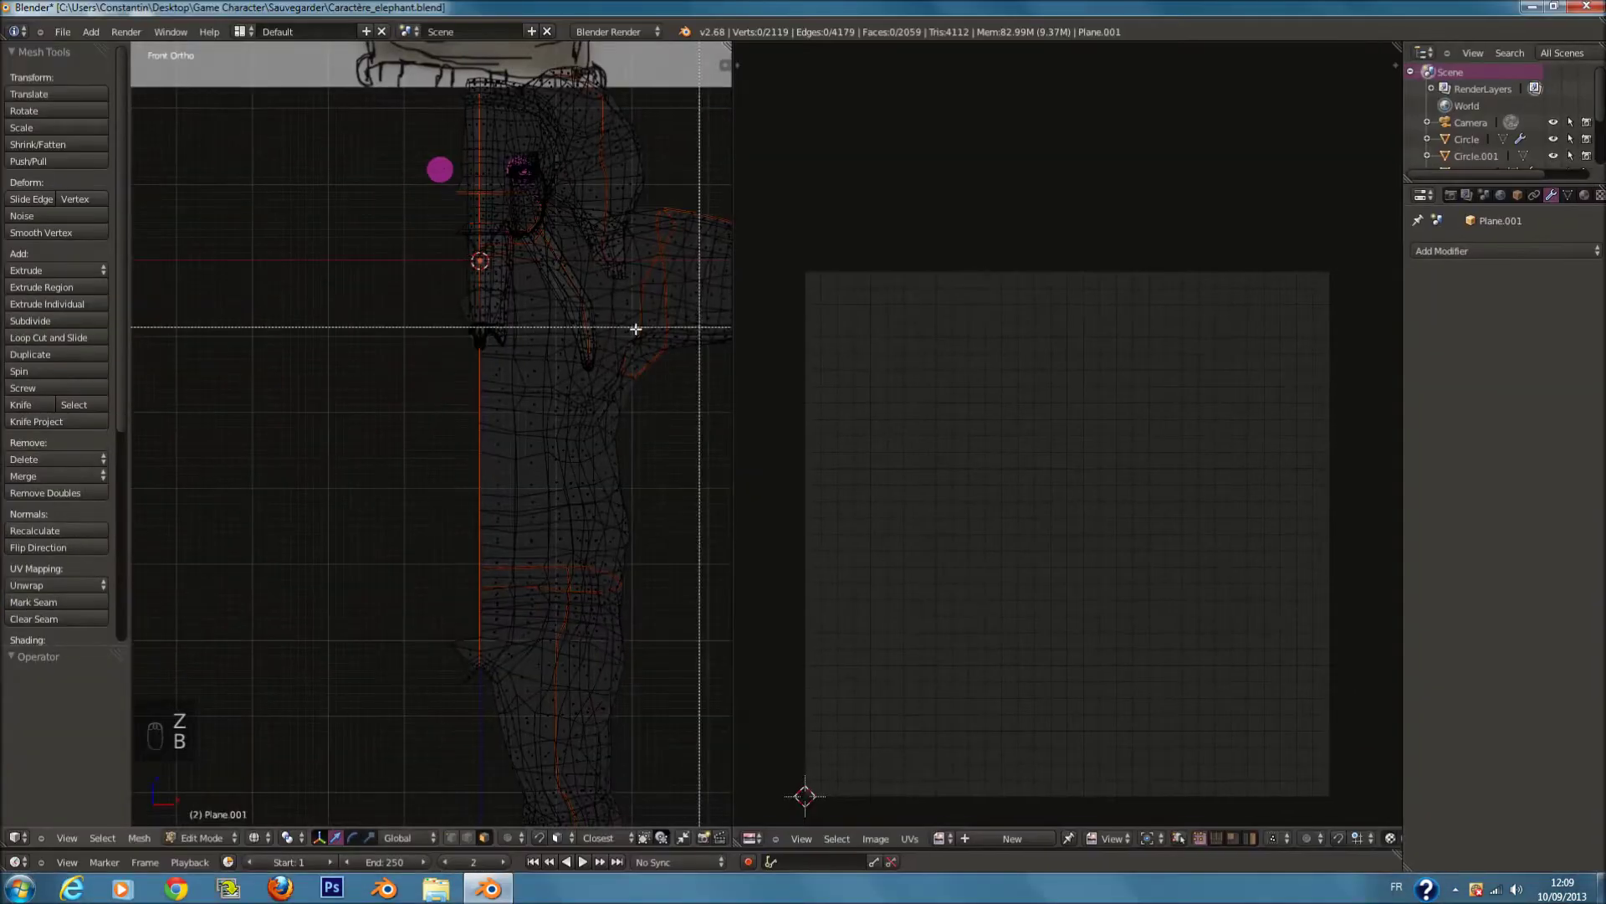
{"action": "scroll", "coordinate": [452, 249], "scroll_direction": "up", "scroll_amount": 4, "text": "ctrl"}
{"action": "key", "text": "b"}
{"action": "left_click_drag", "start_coordinate": [428, 100], "coordinate": [473, 744]}
{"action": "key", "text": "x"}
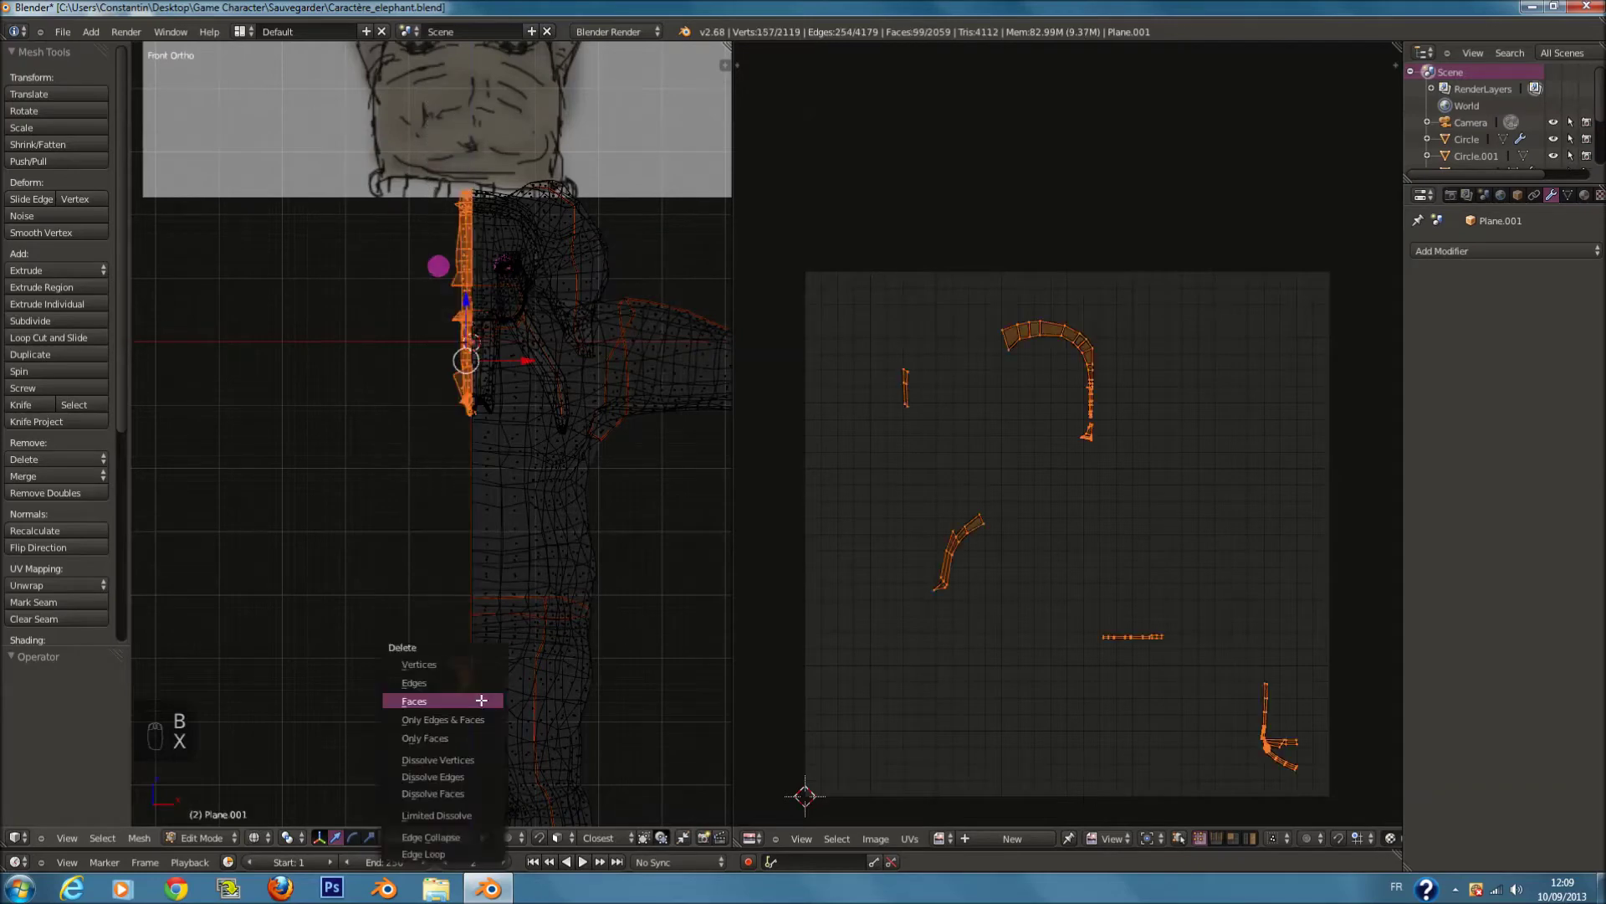
{"action": "left_click", "coordinate": [481, 699]}
{"action": "key", "text": "z"}
{"action": "key", "text": "Tab"}
Step: Add a Mirror modifier to the half mesh and inspect the join at the trunk's tip
{"action": "left_click", "coordinate": [1481, 250]}
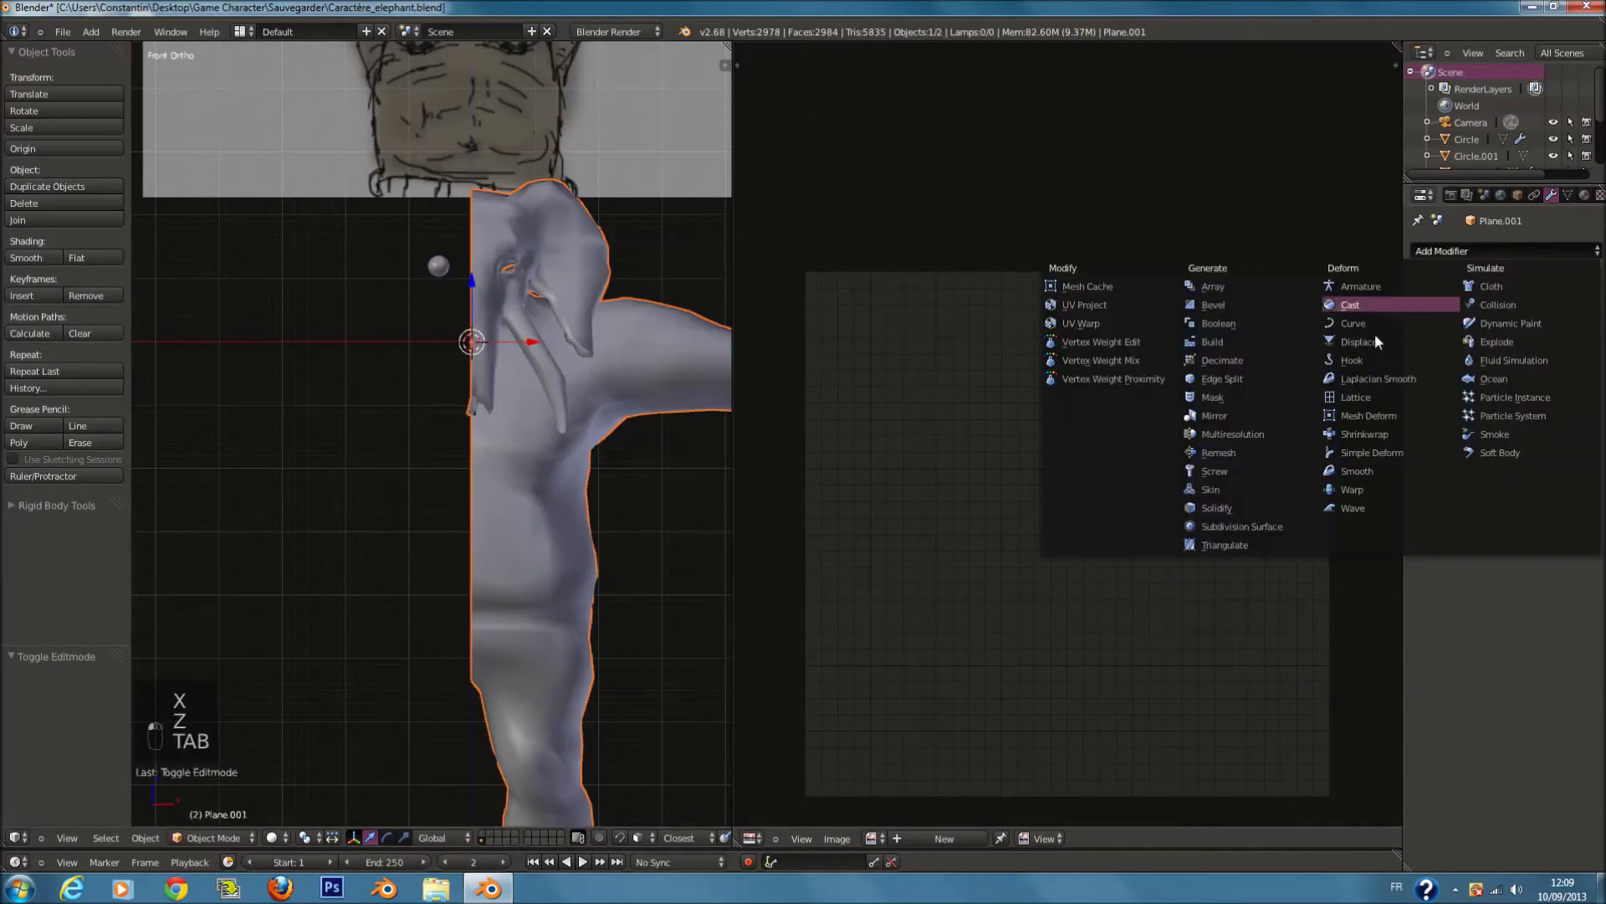
{"action": "left_click", "coordinate": [1269, 408]}
{"action": "key", "text": "Tab"}
{"action": "scroll", "coordinate": [537, 400], "scroll_direction": "up", "scroll_amount": 5}
{"action": "scroll", "coordinate": [537, 399], "scroll_direction": "up", "scroll_amount": 6}
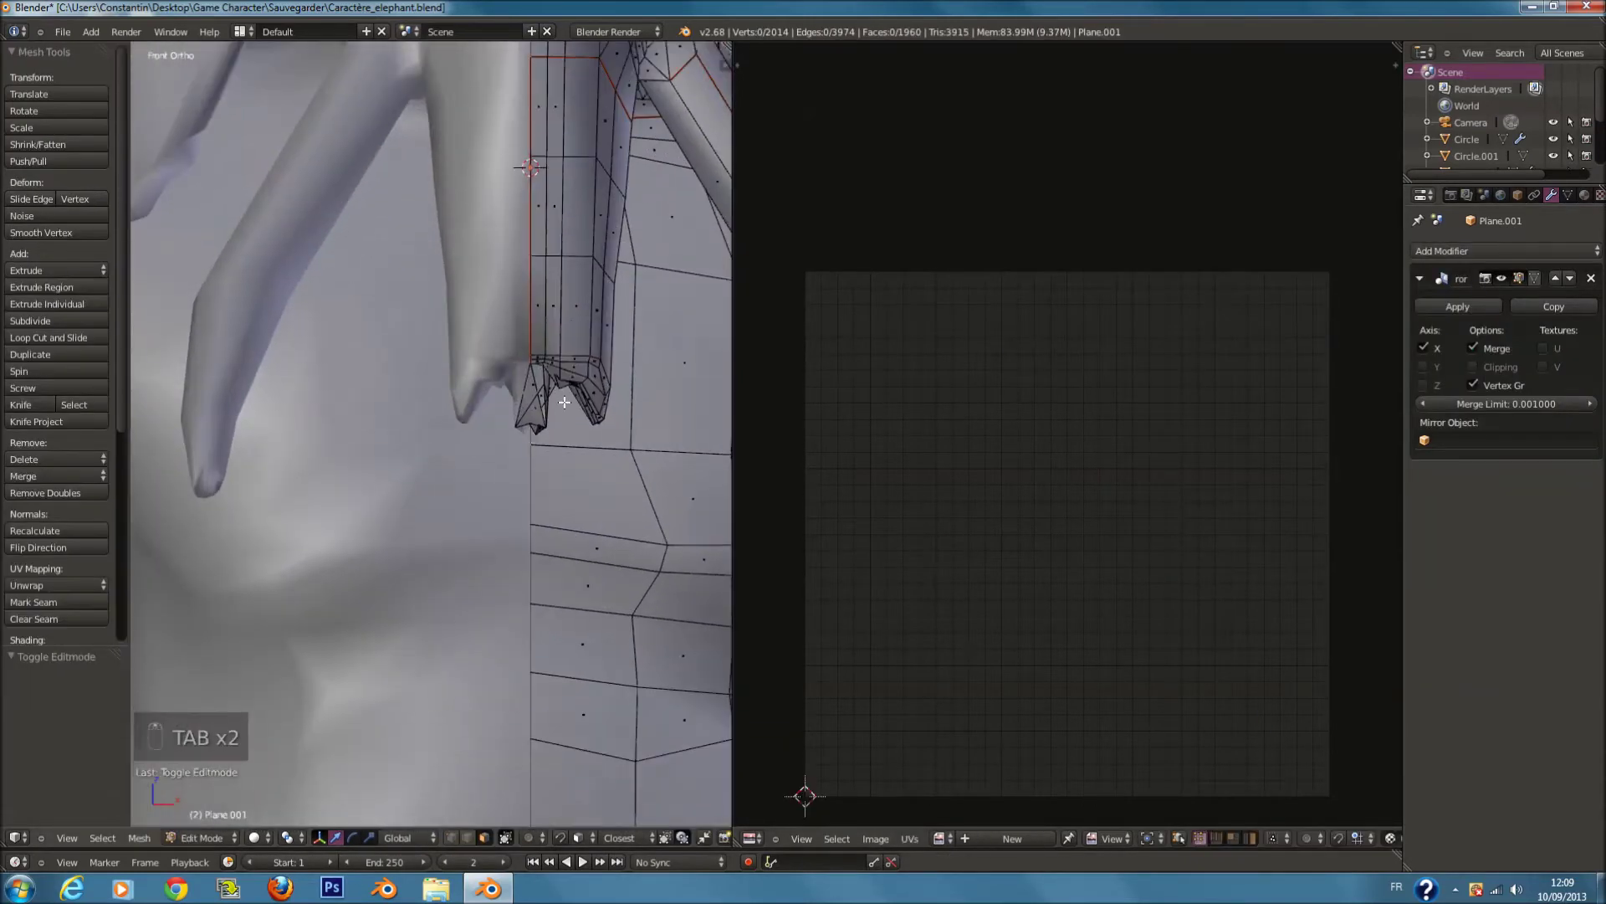
Step: Undo the face deletions and earlier edits to bring back the full character mesh
{"action": "key", "text": "ctrl+z"}
{"action": "key", "text": "ctrl+z"}
{"action": "key", "text": "ctrl+z"}
{"action": "key", "text": "ctrl+z"}
{"action": "key", "text": "ctrl+z"}
{"action": "key", "text": "ctrl+z"}
{"action": "key", "text": "ctrl+z"}
{"action": "key", "text": "ctrl+z"}
{"action": "key", "text": "ctrl+z"}
{"action": "key", "text": "ctrl+z"}
{"action": "key", "text": "ctrl+z"}
{"action": "key", "text": "ctrl+z"}
{"action": "key", "text": "ctrl+z"}
{"action": "key", "text": "ctrl+z"}
{"action": "key", "text": "ctrl+z"}
{"action": "key", "text": "ctrl+z"}
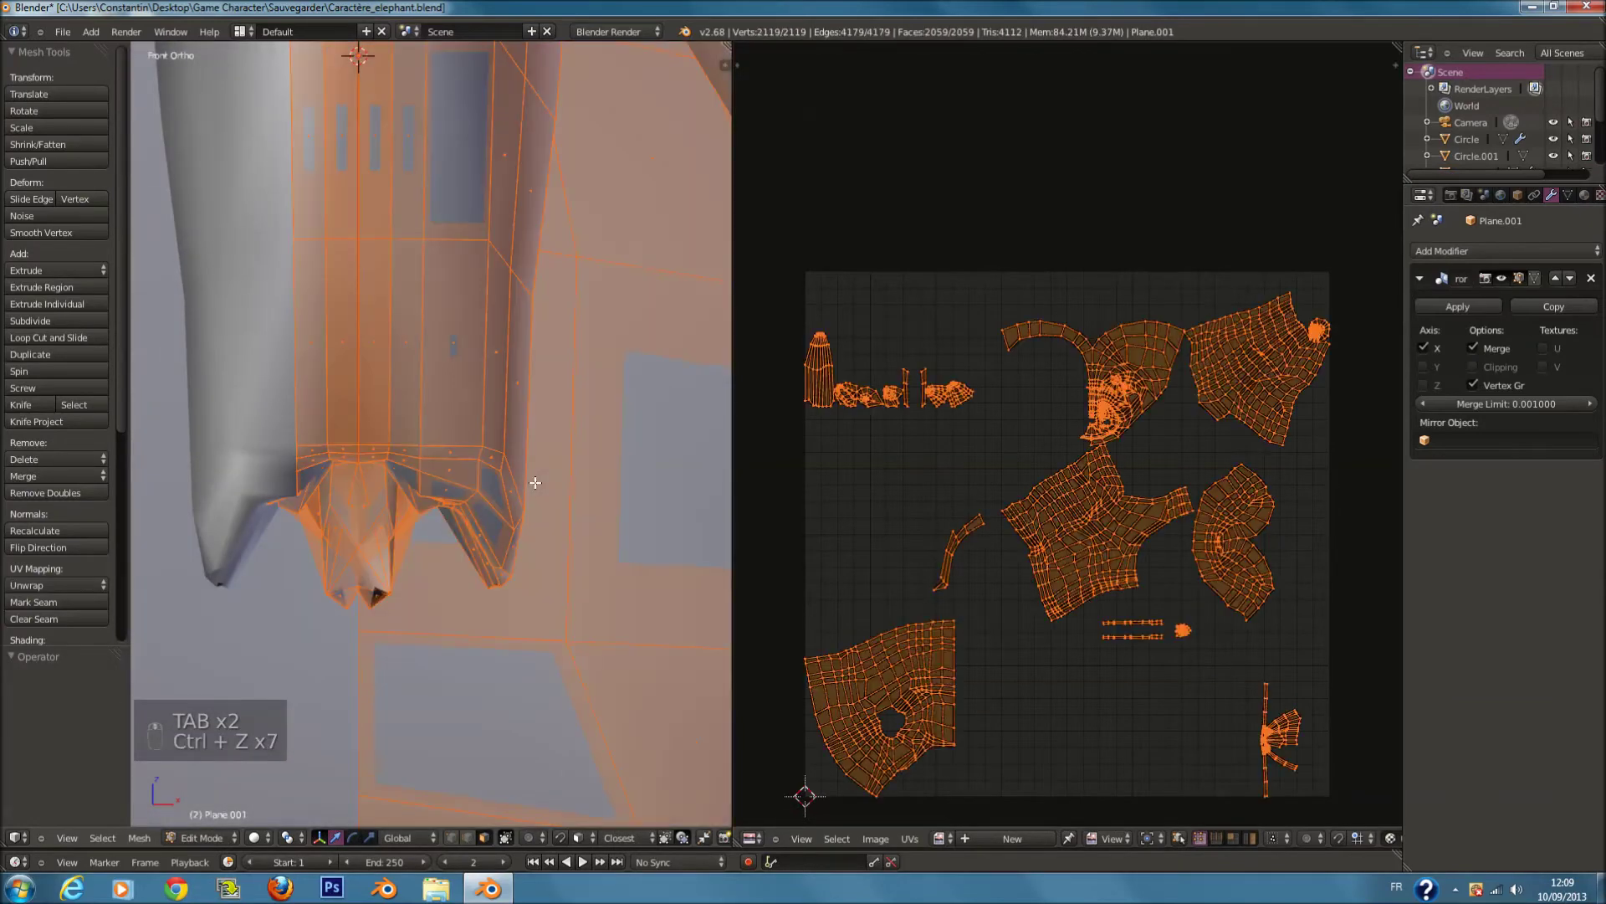
{"action": "key", "text": "ctrl+z"}
{"action": "key", "text": "ctrl+z"}
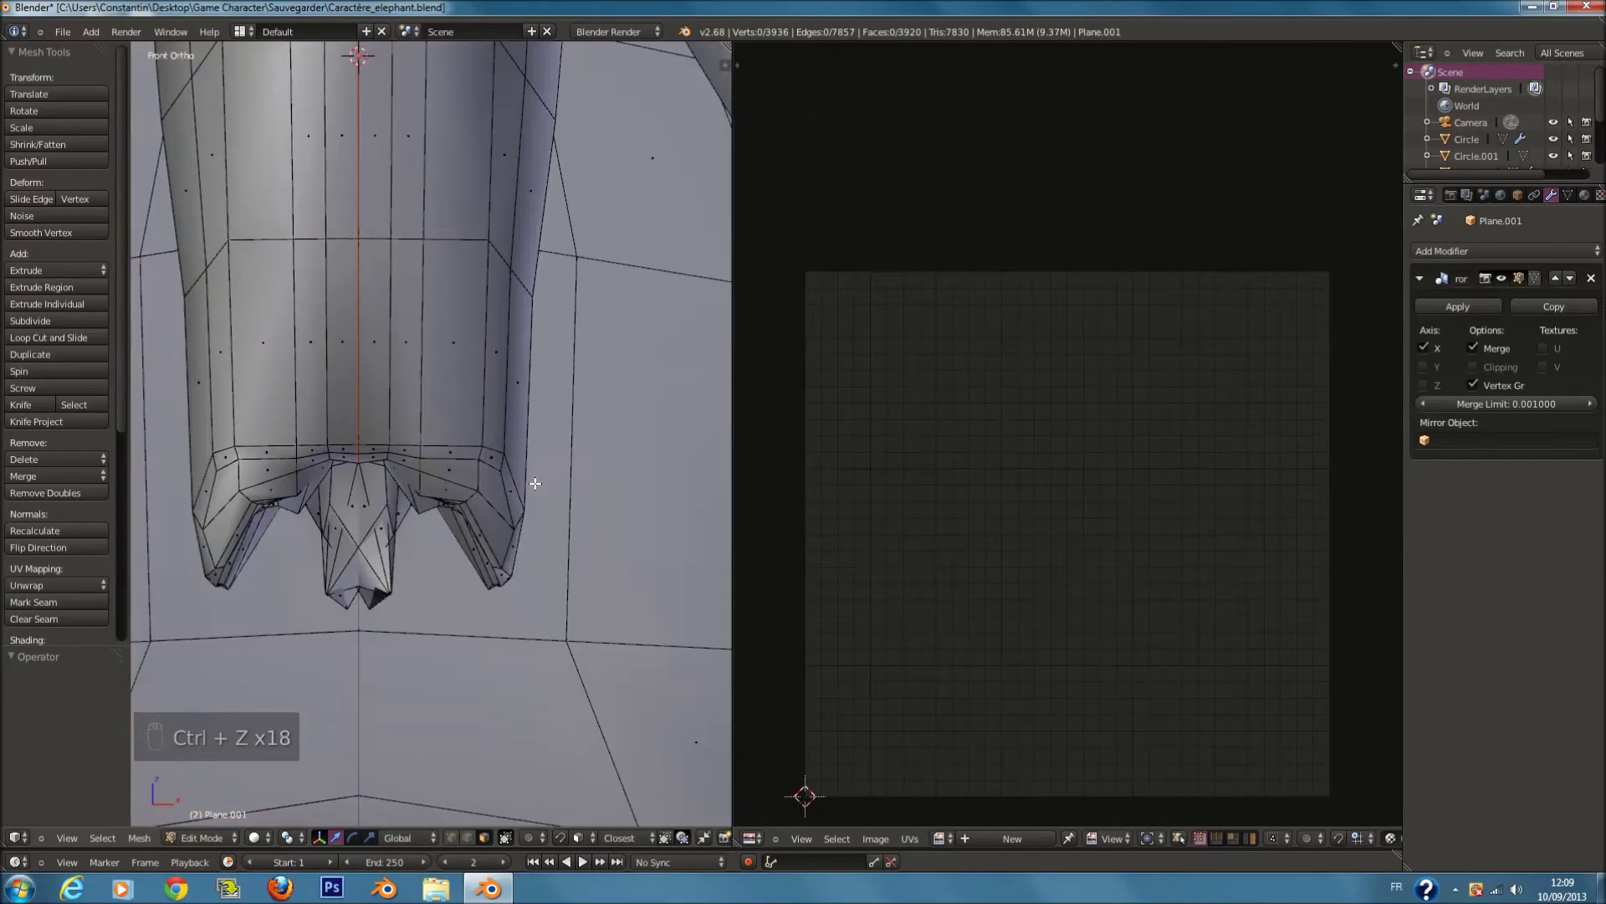
{"action": "key", "text": "ctrl+z"}
{"action": "key", "text": "ctrl+z"}
{"action": "key", "text": "ctrl+z"}
{"action": "key", "text": "ctrl+z"}
{"action": "key", "text": "ctrl+z"}
{"action": "key", "text": "ctrl+z"}
{"action": "key", "text": "ctrl+z"}
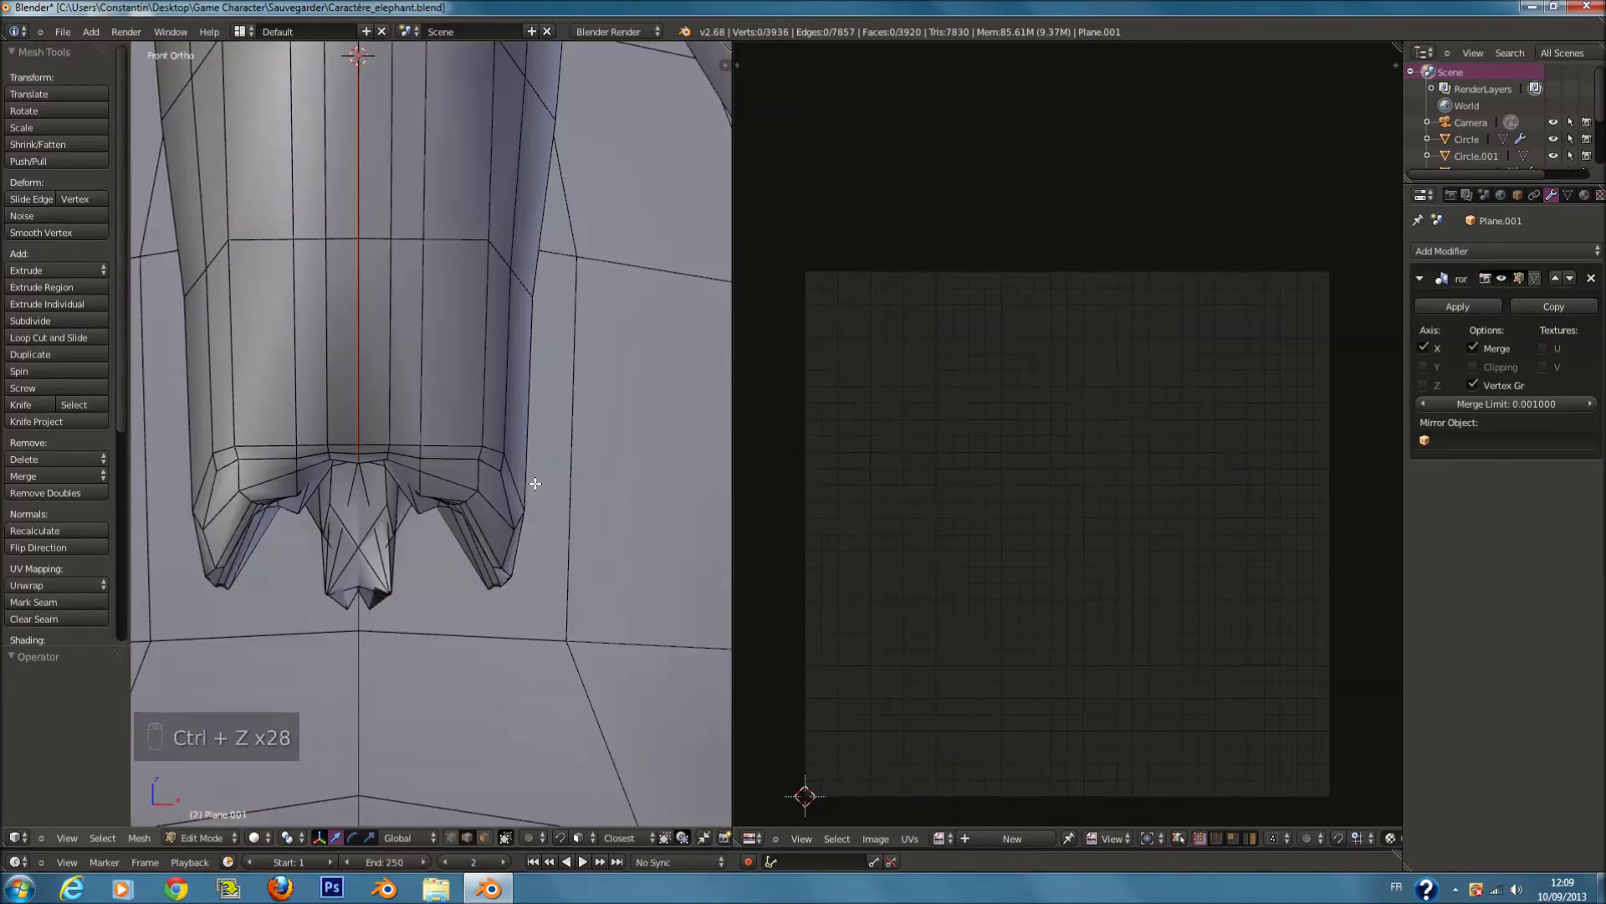
{"action": "scroll", "coordinate": [549, 495], "scroll_direction": "down", "scroll_amount": 1}
{"action": "key", "text": "Tab"}
{"action": "scroll", "coordinate": [549, 494], "scroll_direction": "down", "scroll_amount": 1}
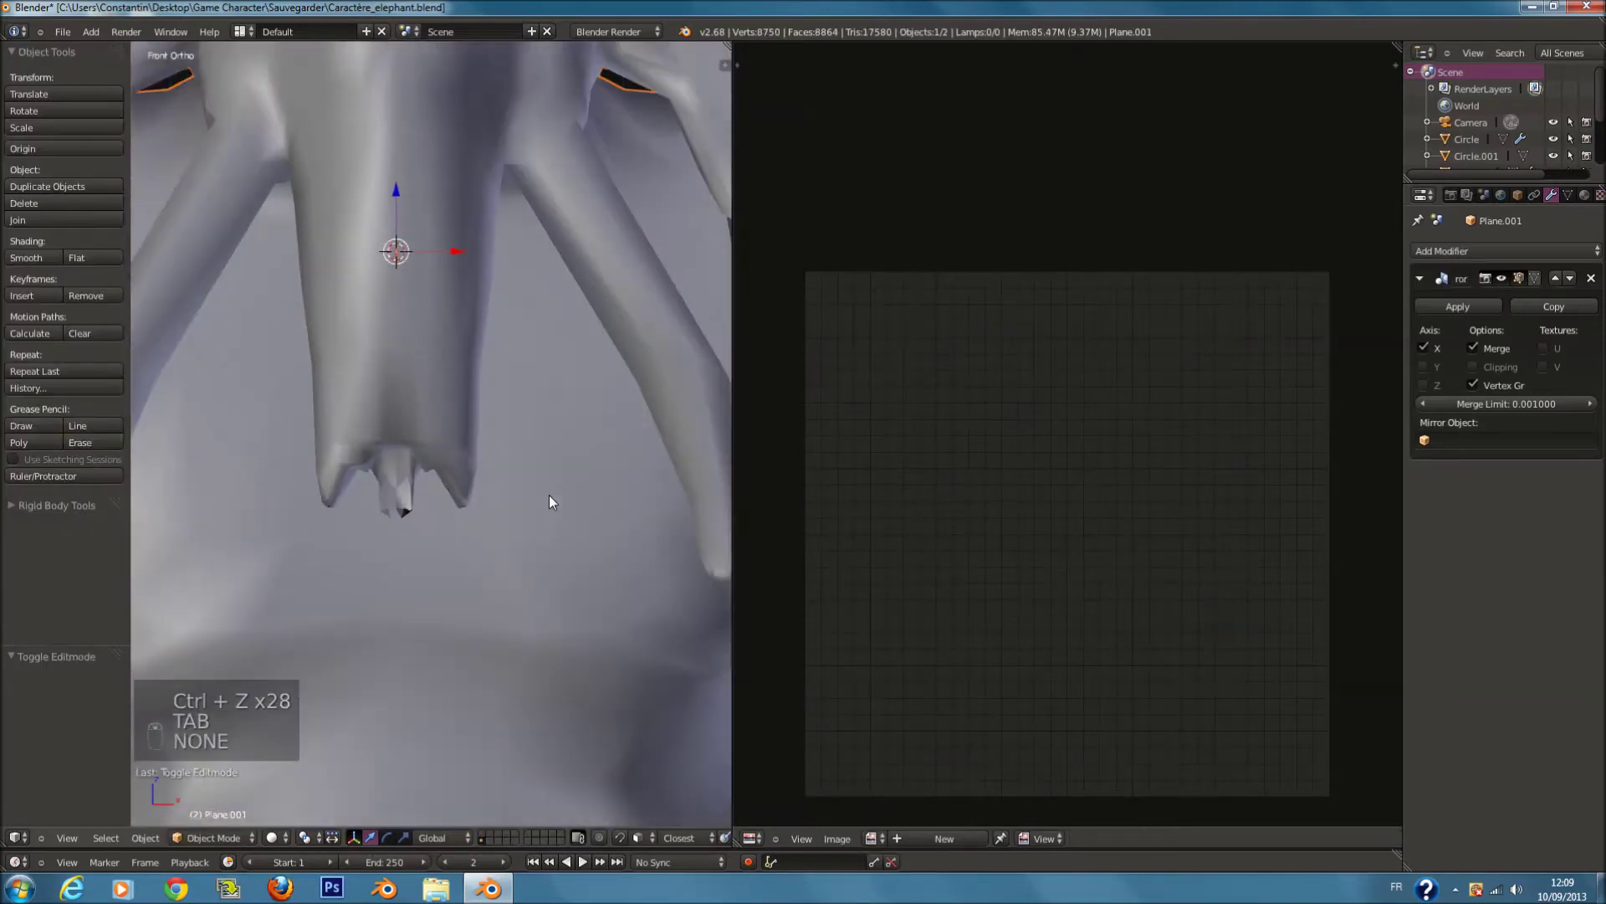
{"action": "key", "text": "Tab"}
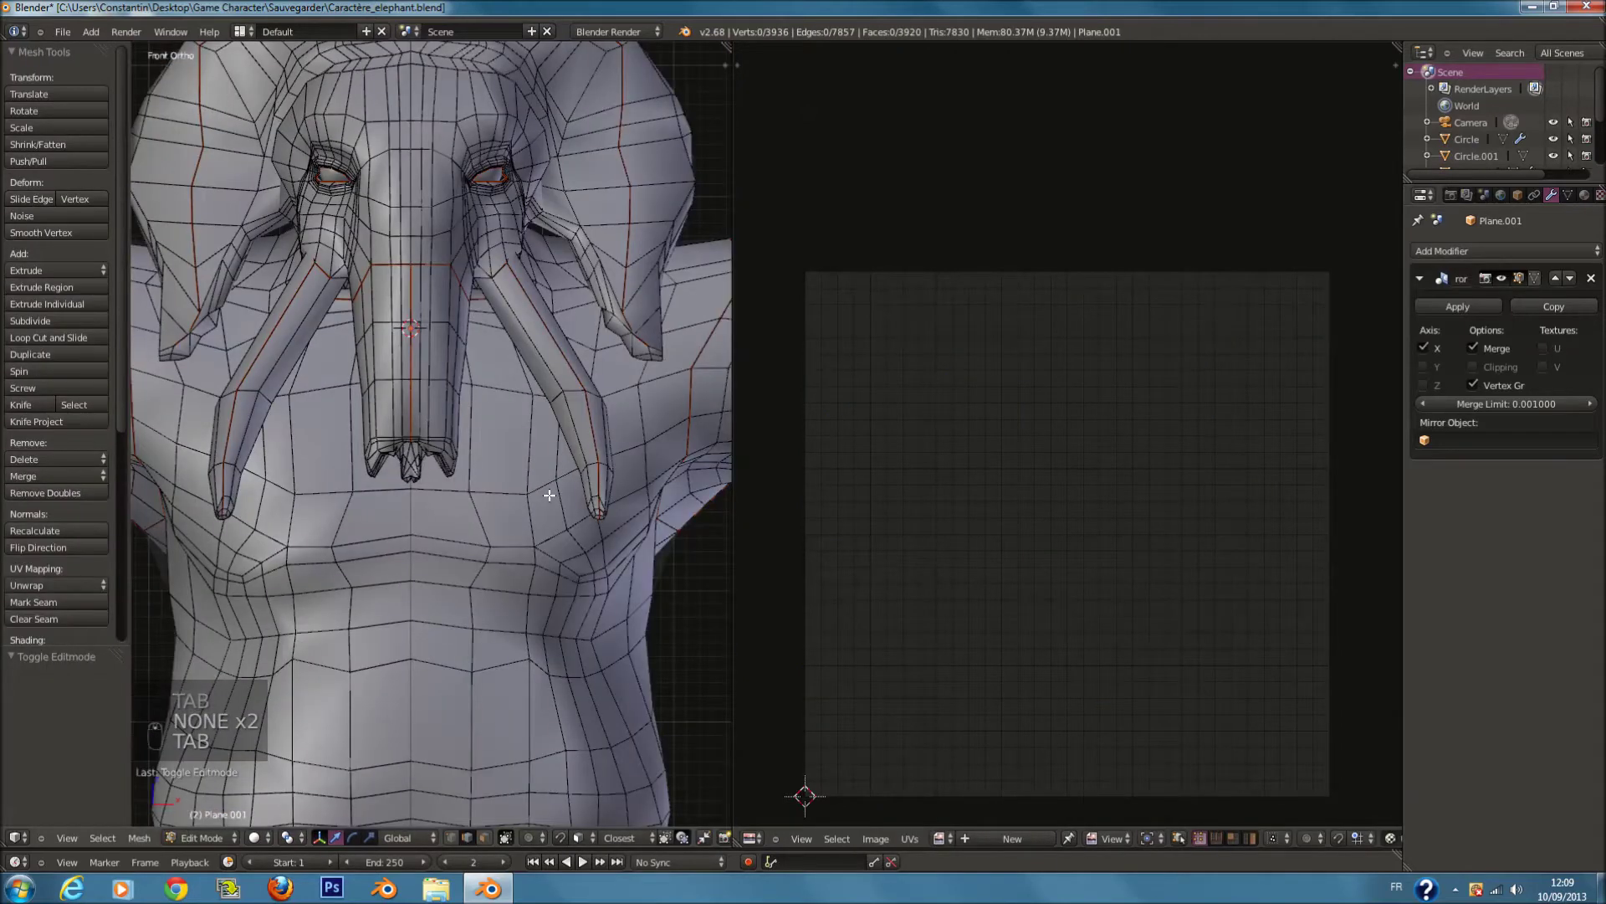
{"action": "scroll", "coordinate": [549, 495], "scroll_direction": "down", "scroll_amount": 3}
Step: Redo the last few seam edits that were undone and check the full mesh from the front
{"action": "key", "text": "ctrl+shift+z"}
{"action": "key", "text": "ctrl+shift+z"}
{"action": "key", "text": "ctrl+shift+z"}
{"action": "key", "text": "ctrl+shift+z"}
{"action": "key", "text": "ctrl+shift+z"}
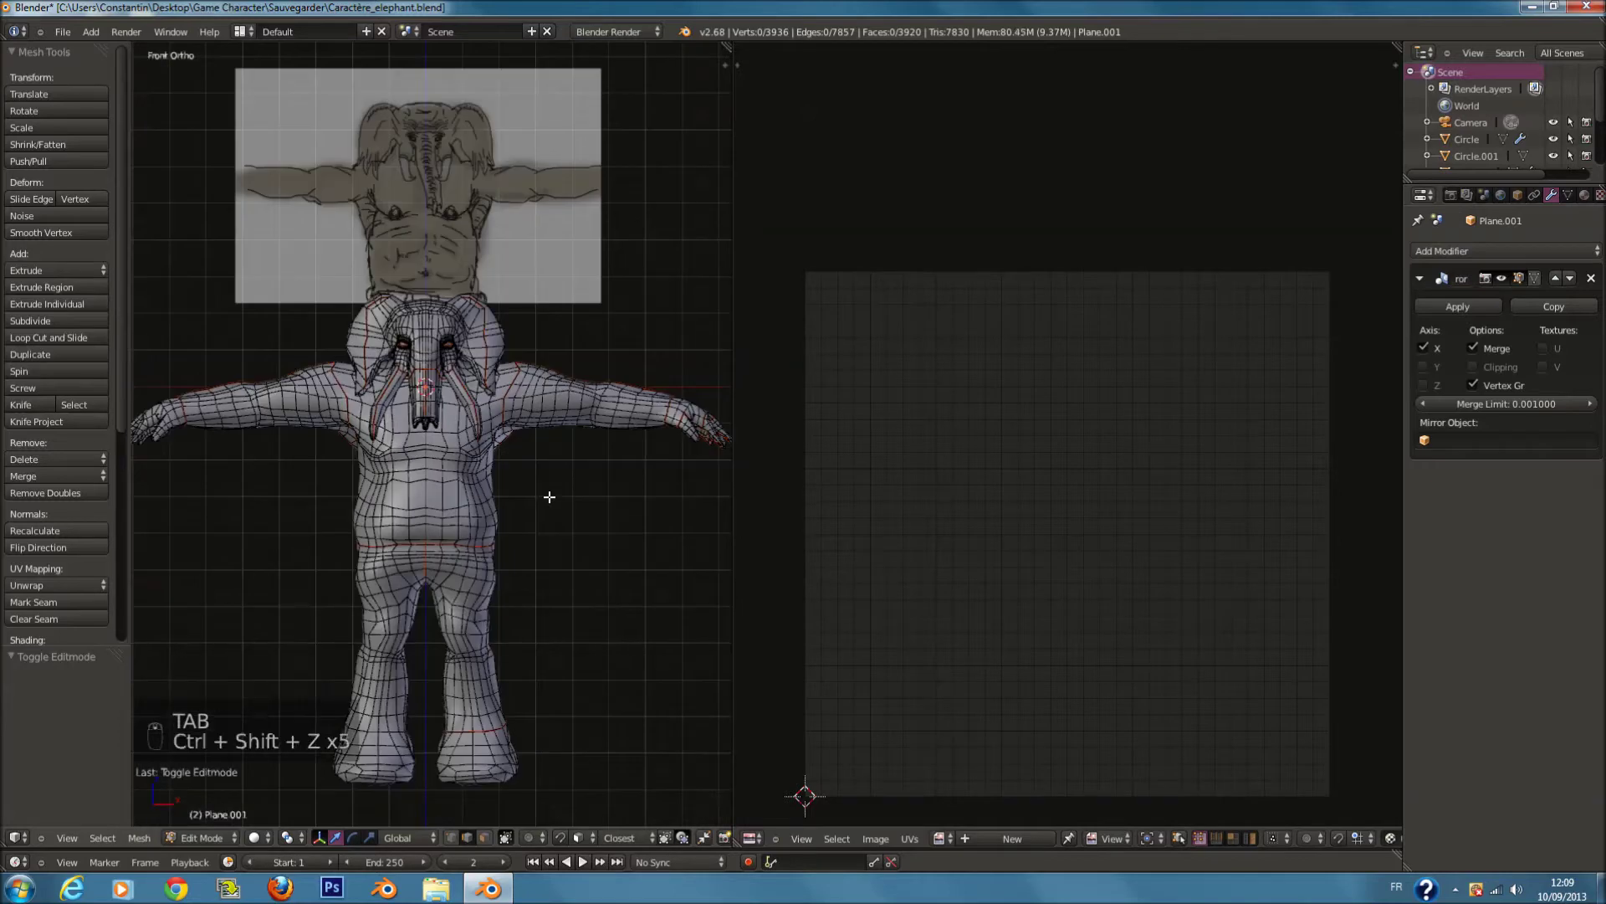
{"action": "middle_click_drag", "start_coordinate": [557, 497], "coordinate": [360, 535]}
{"action": "key", "text": "KP_1"}
{"action": "scroll", "coordinate": [431, 502], "scroll_direction": "up", "scroll_amount": 4}
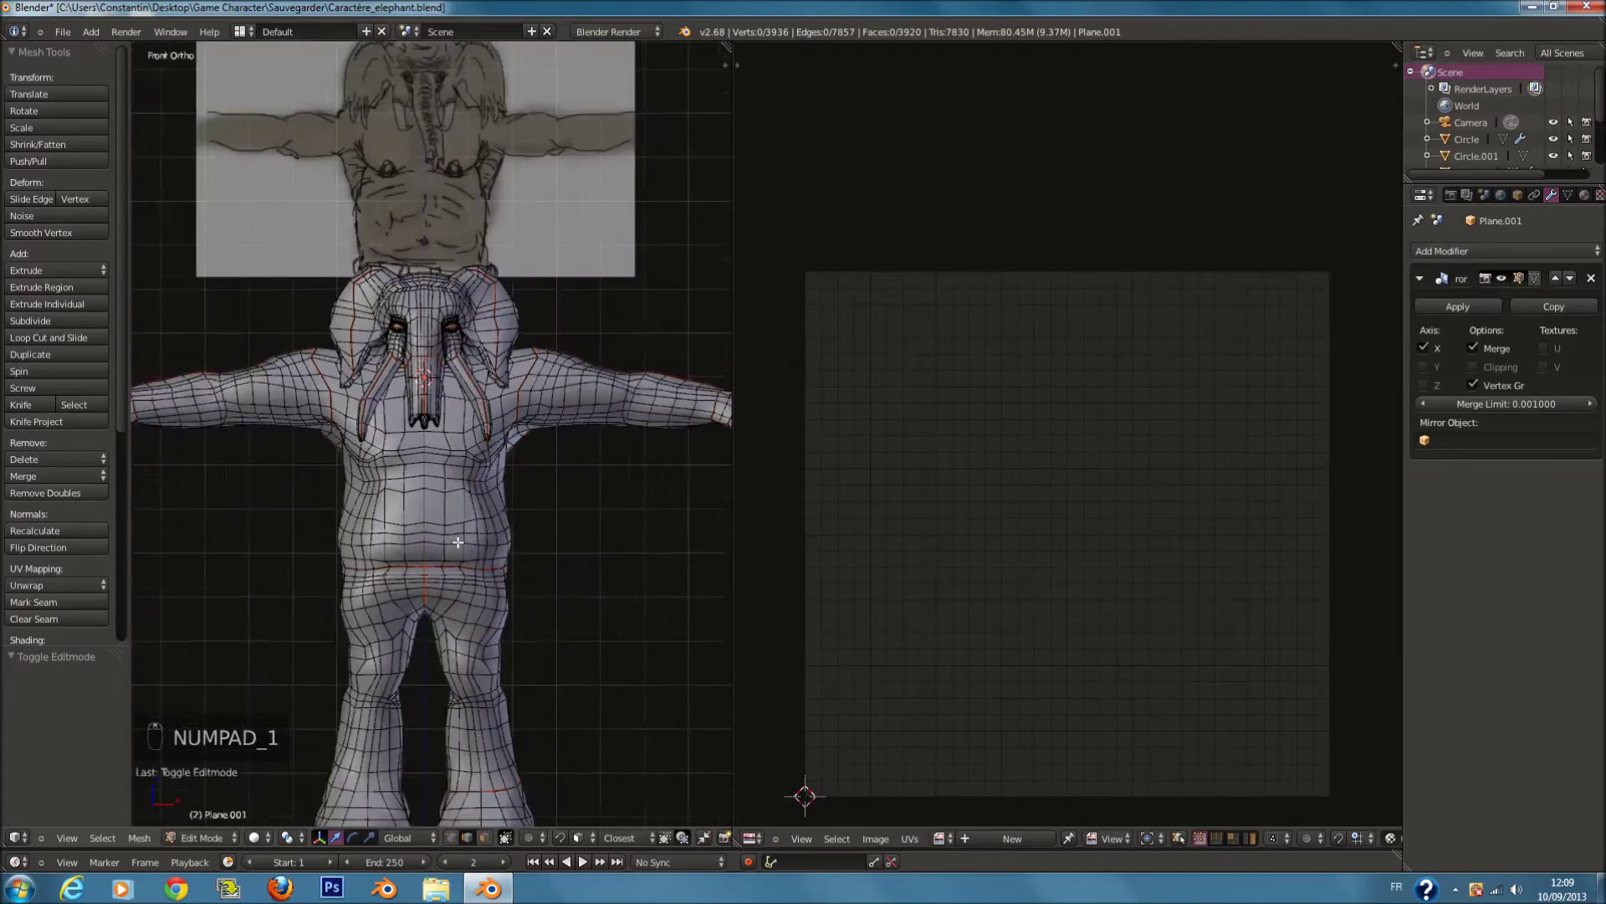
{"action": "key", "text": "Tab"}
{"action": "key", "text": "Tab"}
{"action": "scroll", "coordinate": [435, 435], "scroll_direction": "up", "scroll_amount": 6}
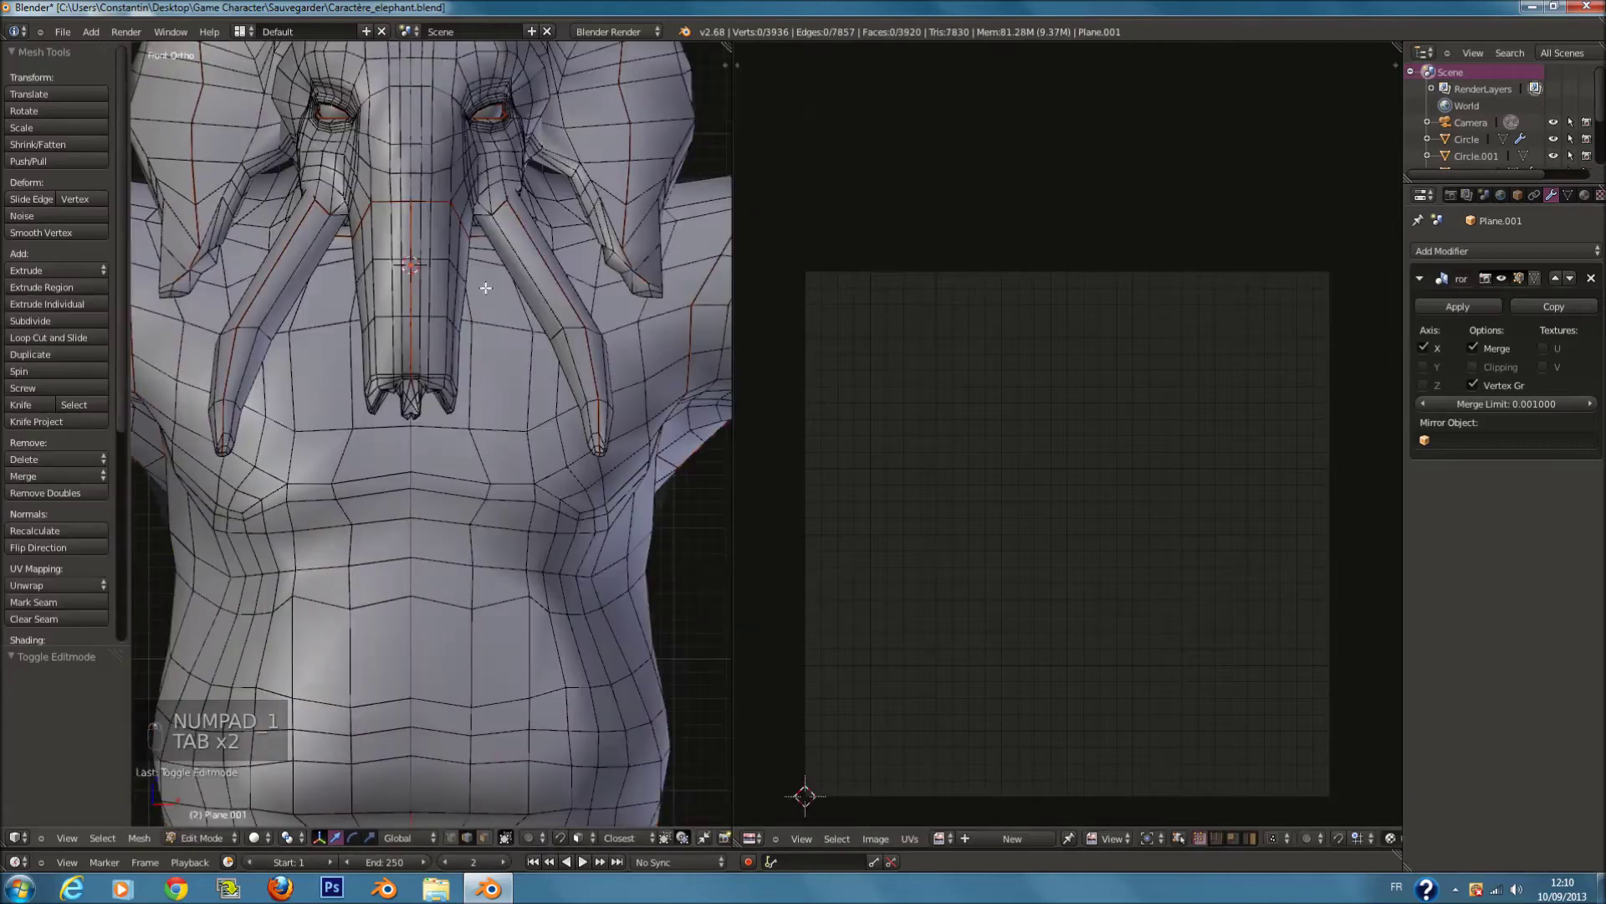
Step: Try picking out the faces at the trunk's tip with linked and circle selection in face mode, and clear the selection
{"action": "key", "text": "z"}
{"action": "left_click", "coordinate": [484, 839]}
{"action": "right_click", "coordinate": [459, 502]}
{"action": "key", "text": "z"}
{"action": "key", "text": "l"}
{"action": "key", "text": "g"}
{"action": "right_click", "coordinate": [473, 510]}
{"action": "key", "text": "z"}
{"action": "key", "text": "c"}
{"action": "scroll", "coordinate": [465, 363], "scroll_direction": "down", "scroll_amount": 2}
{"action": "left_click_drag", "start_coordinate": [464, 341], "coordinate": [447, 560]}
{"action": "right_click", "coordinate": [447, 558]}
{"action": "scroll", "coordinate": [448, 554], "scroll_direction": "down", "scroll_amount": 5}
{"action": "scroll", "coordinate": [444, 539], "scroll_direction": "up", "scroll_amount": 1}
{"action": "key", "text": "a"}
{"action": "key", "text": "a"}
{"action": "key", "text": "a"}
{"action": "key", "text": "a"}
{"action": "key", "text": "a"}
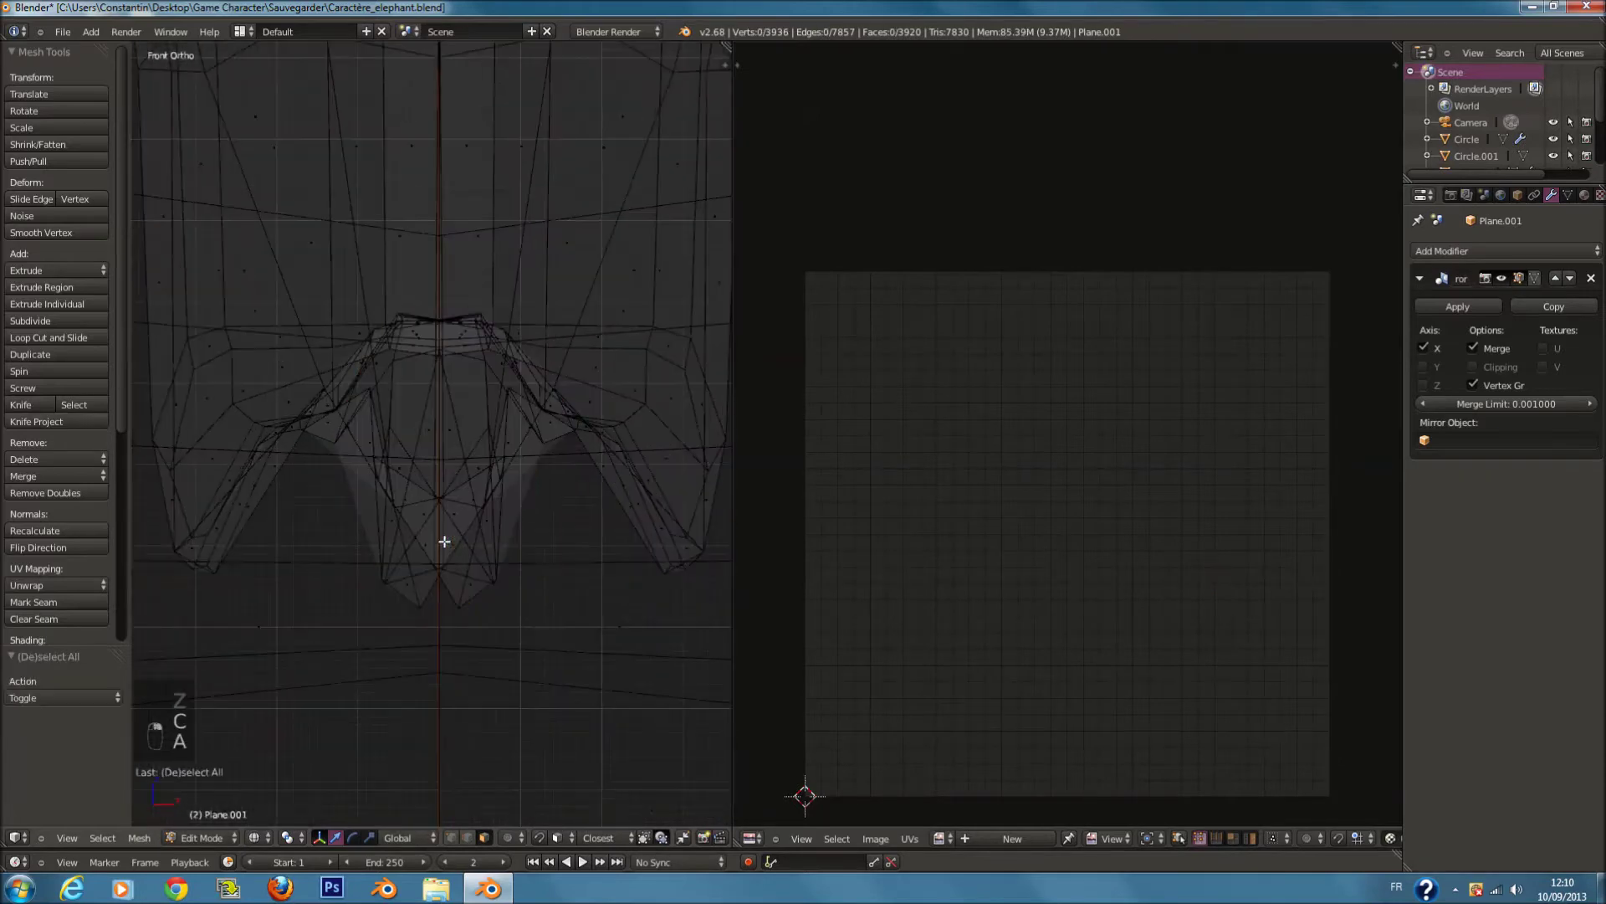
{"action": "scroll", "coordinate": [408, 464], "scroll_direction": "down", "scroll_amount": 4}
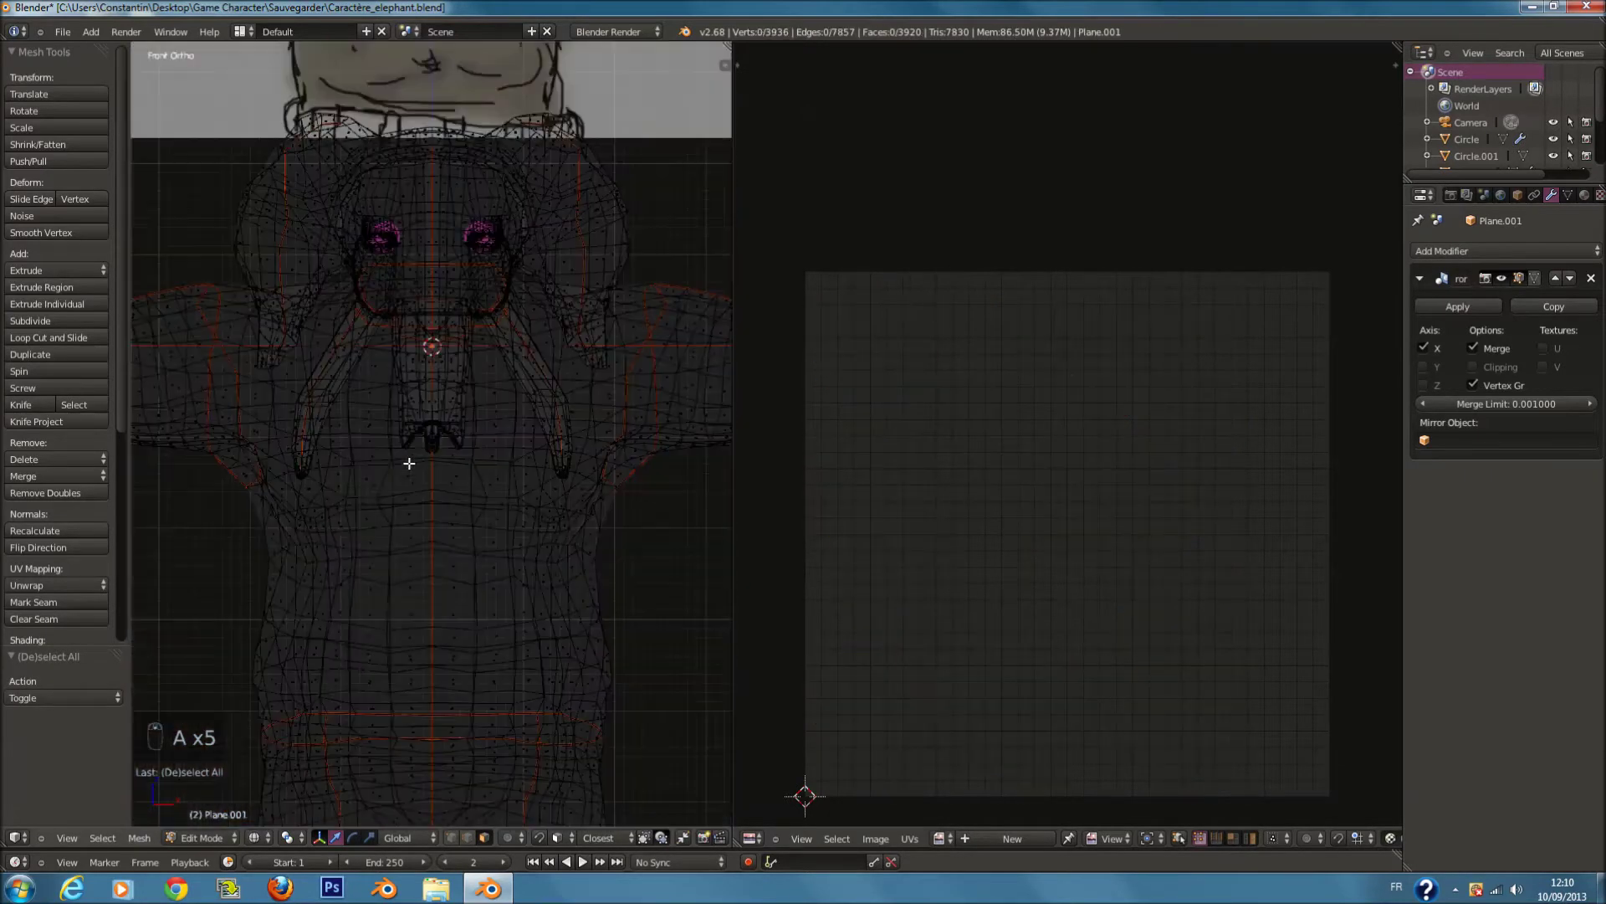
Step: Remove the Mirror modifier from the character mesh with no faces selected
{"action": "key", "text": "Tab"}
{"action": "key", "text": "Tab"}
{"action": "key", "text": "a"}
{"action": "key", "text": "a"}
{"action": "key", "text": "a"}
{"action": "key", "text": "a"}
{"action": "left_click", "coordinate": [1590, 279]}
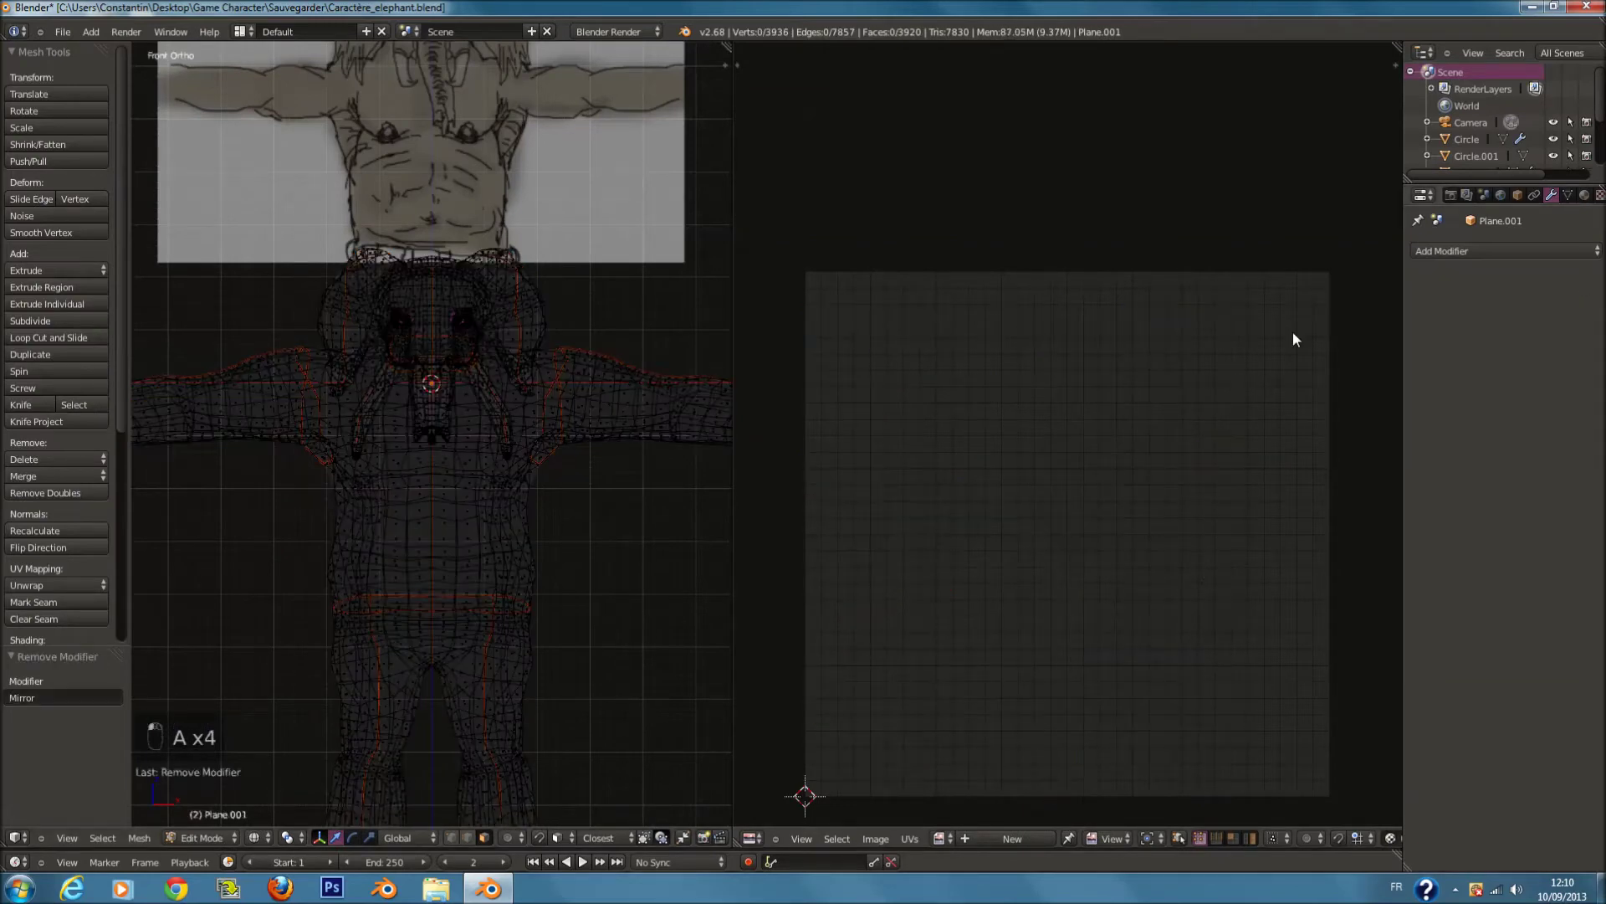
Step: Box-select one half of the full character mesh up to the centre line and delete its faces
{"action": "scroll", "coordinate": [276, 334], "scroll_direction": "down", "scroll_amount": 4}
{"action": "scroll", "coordinate": [276, 334], "scroll_direction": "up", "scroll_amount": 1}
{"action": "key", "text": "b"}
{"action": "left_click_drag", "start_coordinate": [132, 147], "coordinate": [432, 780]}
{"action": "scroll", "coordinate": [563, 466], "scroll_direction": "up", "scroll_amount": 5}
{"action": "key", "text": "x"}
{"action": "left_click", "coordinate": [565, 466]}
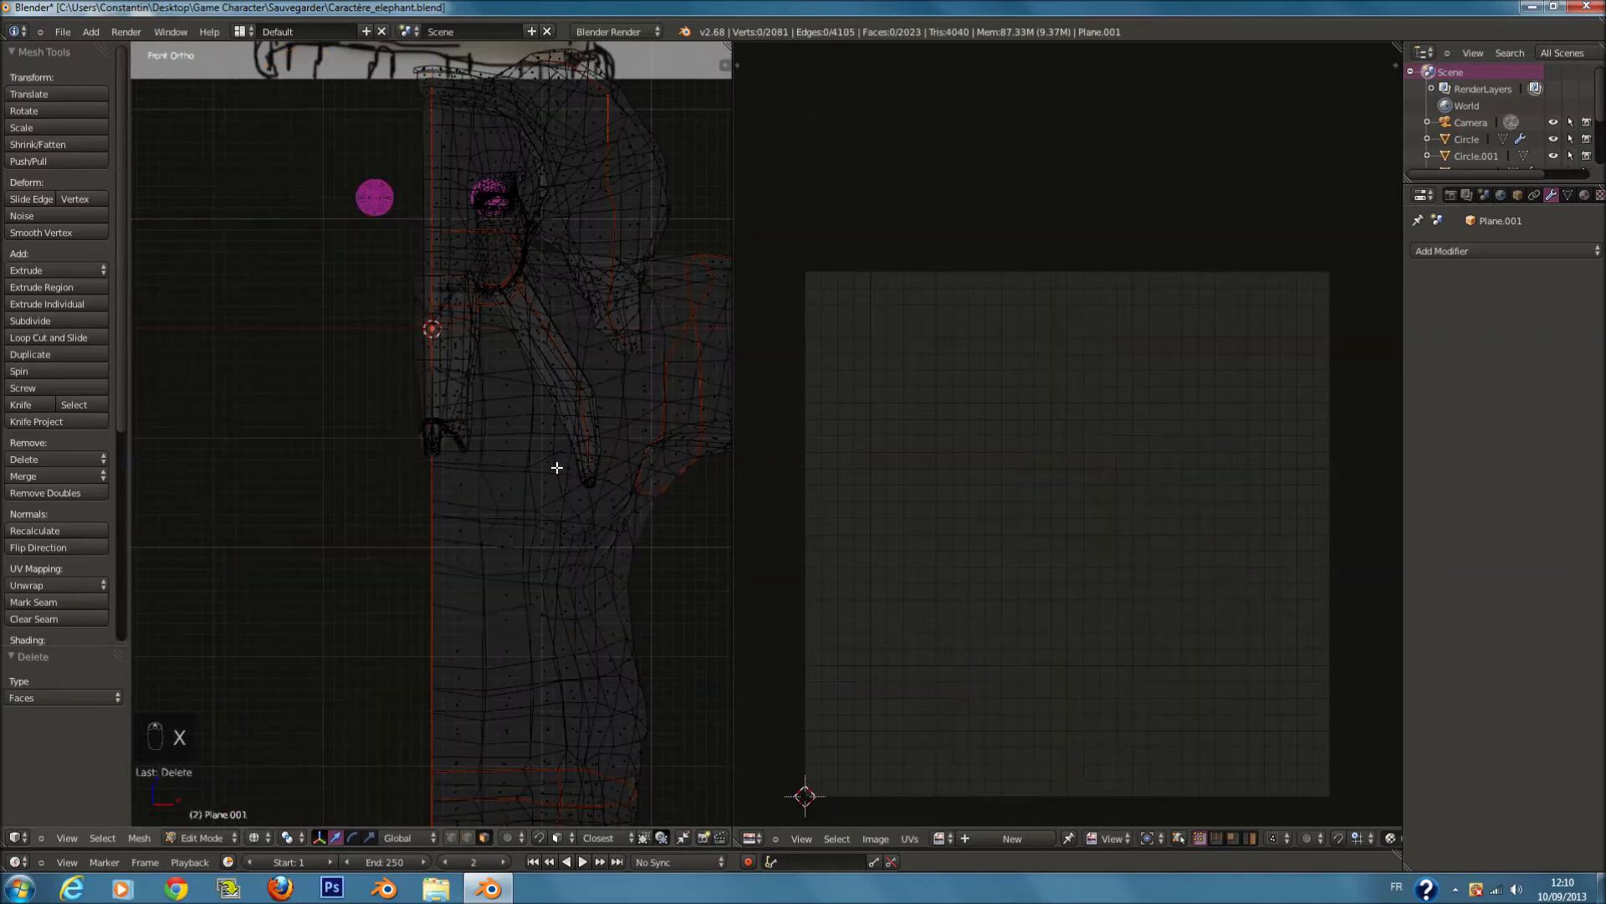
Step: Box-select the leftover faces along the centre line of the head and trunk and delete them
{"action": "key", "text": "z"}
{"action": "key", "text": "z"}
{"action": "key", "text": "b"}
{"action": "left_click_drag", "start_coordinate": [364, 83], "coordinate": [433, 568]}
{"action": "key", "text": "x"}
{"action": "left_click", "coordinate": [432, 568]}
{"action": "scroll", "coordinate": [443, 502], "scroll_direction": "up", "scroll_amount": 3}
{"action": "key", "text": "Tab"}
{"action": "key", "text": "Tab"}
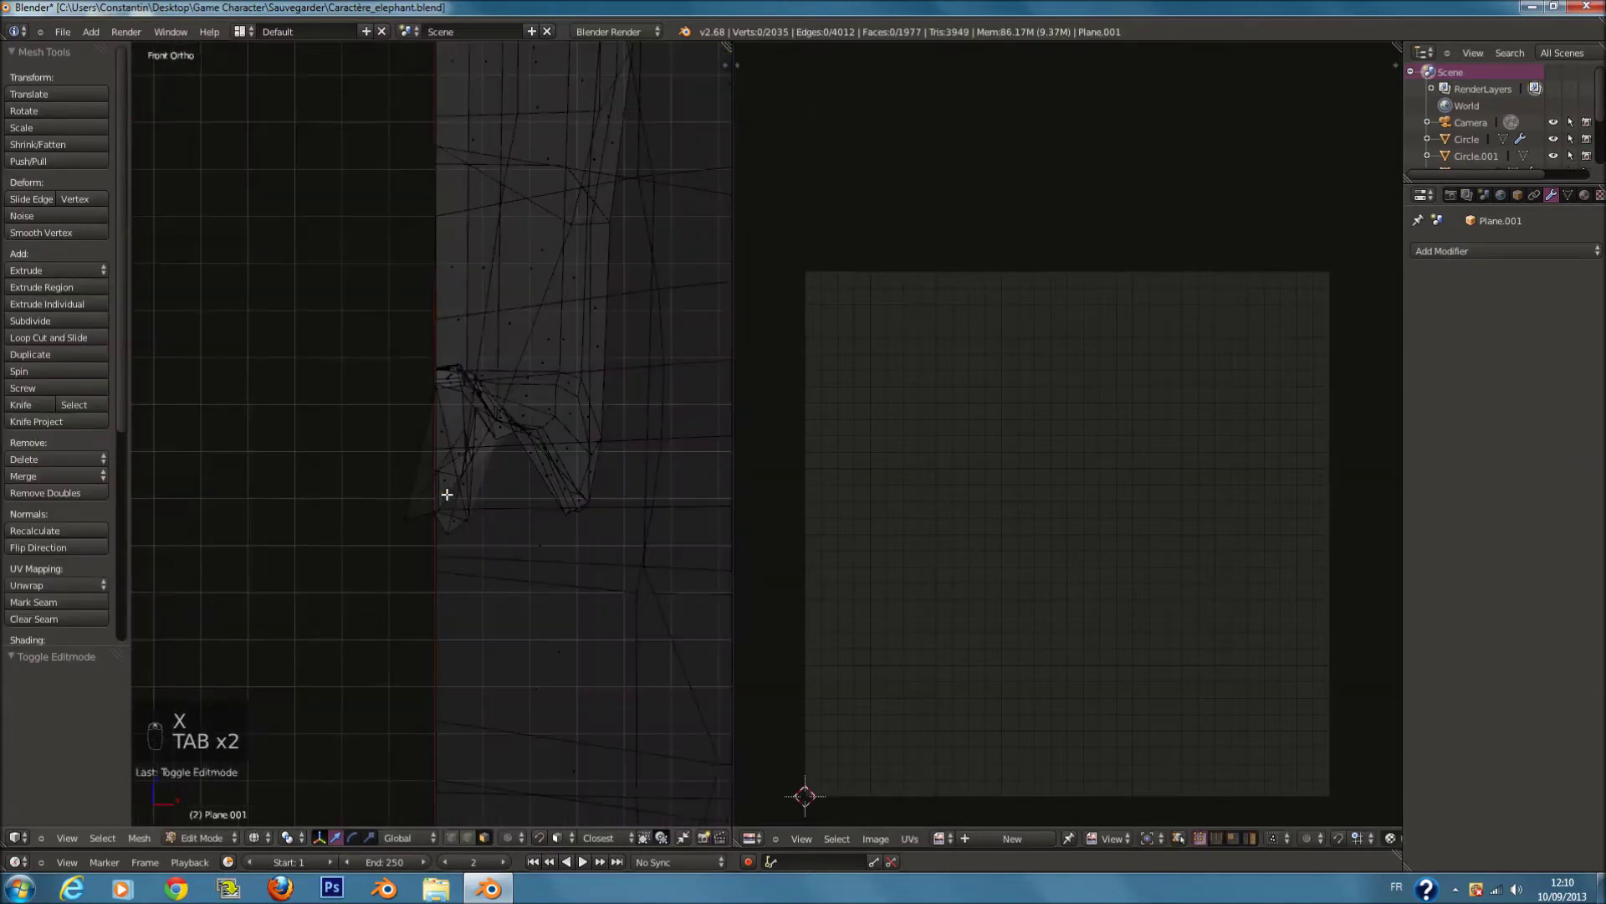
Step: Delete the leftover faces crossing the centre line around the small middle point at the trunk's tip
{"action": "key", "text": "z"}
{"action": "key", "text": "x"}
{"action": "left_click", "coordinate": [447, 457]}
{"action": "middle_click_drag", "start_coordinate": [462, 473], "coordinate": [595, 523]}
{"action": "key", "text": "KP_Decimal"}
{"action": "middle_click_drag", "start_coordinate": [309, 564], "coordinate": [466, 569]}
{"action": "key", "text": "x"}
{"action": "left_click", "coordinate": [466, 570]}
{"action": "right_click", "coordinate": [388, 419]}
{"action": "middle_click_drag", "start_coordinate": [388, 419], "coordinate": [279, 453]}
{"action": "key", "text": "x"}
{"action": "left_click", "coordinate": [344, 438]}
{"action": "scroll", "coordinate": [343, 437], "scroll_direction": "down", "scroll_amount": 3}
{"action": "key", "text": "x"}
{"action": "left_click", "coordinate": [475, 540]}
{"action": "middle_click_drag", "start_coordinate": [524, 560], "coordinate": [483, 428]}
Step: Add a Mirror modifier to the half character, enable its Clipping option, and leave nothing selected
{"action": "key", "text": "Tab"}
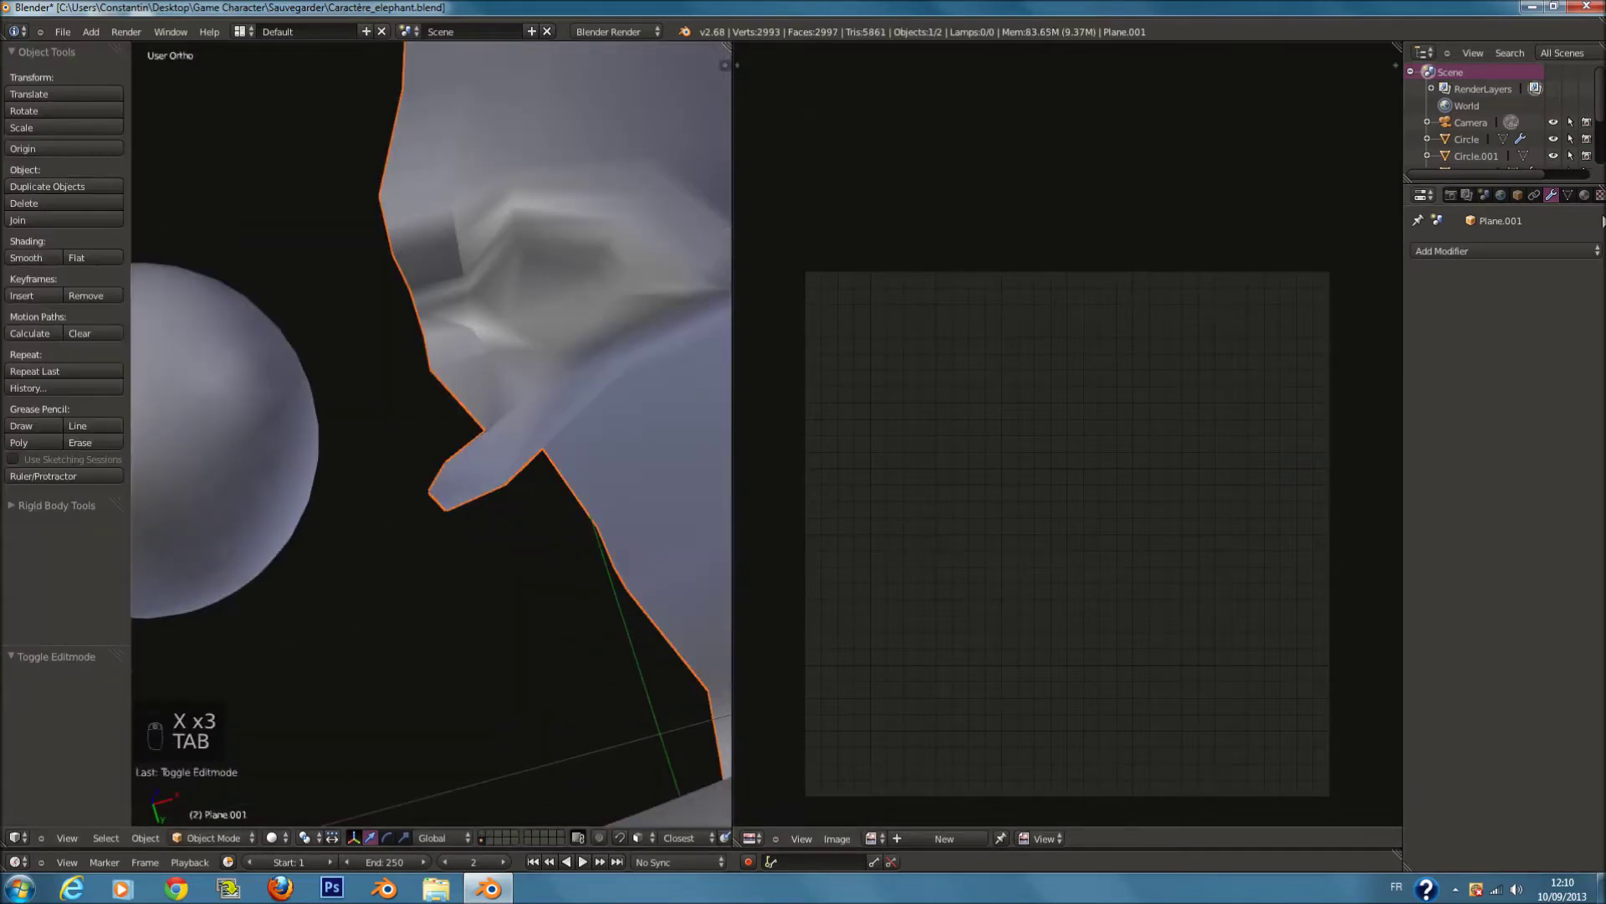
{"action": "left_click", "coordinate": [1558, 249]}
{"action": "left_click", "coordinate": [1221, 416]}
{"action": "key", "text": "KP_1"}
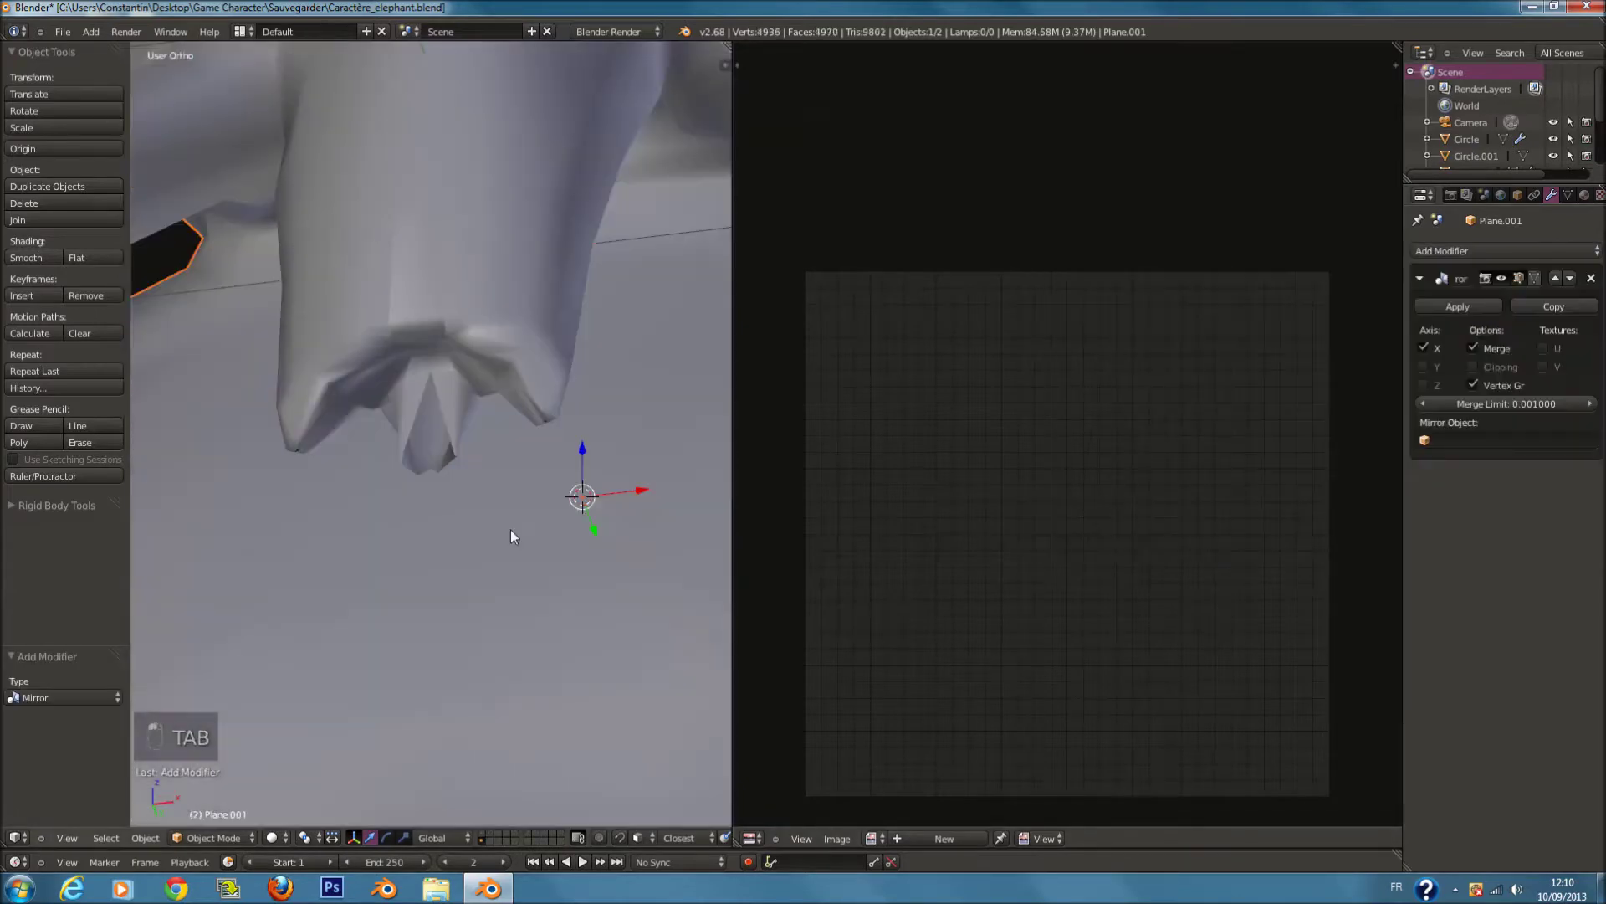
{"action": "key", "text": "Tab"}
{"action": "key", "text": "z"}
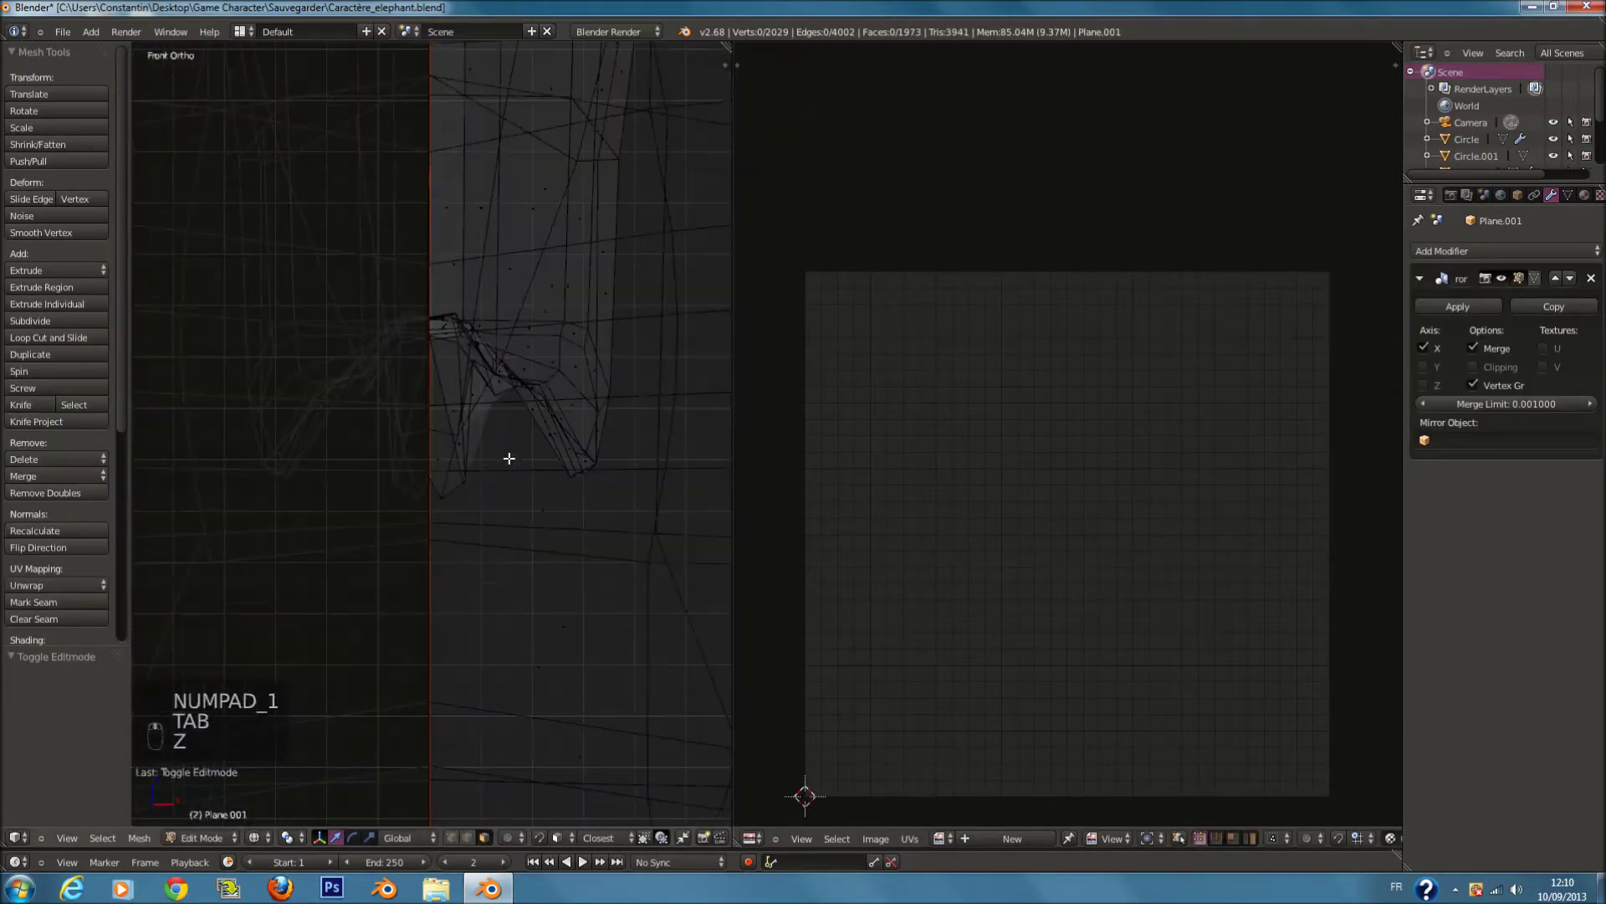
{"action": "key", "text": "a"}
{"action": "key", "text": "z"}
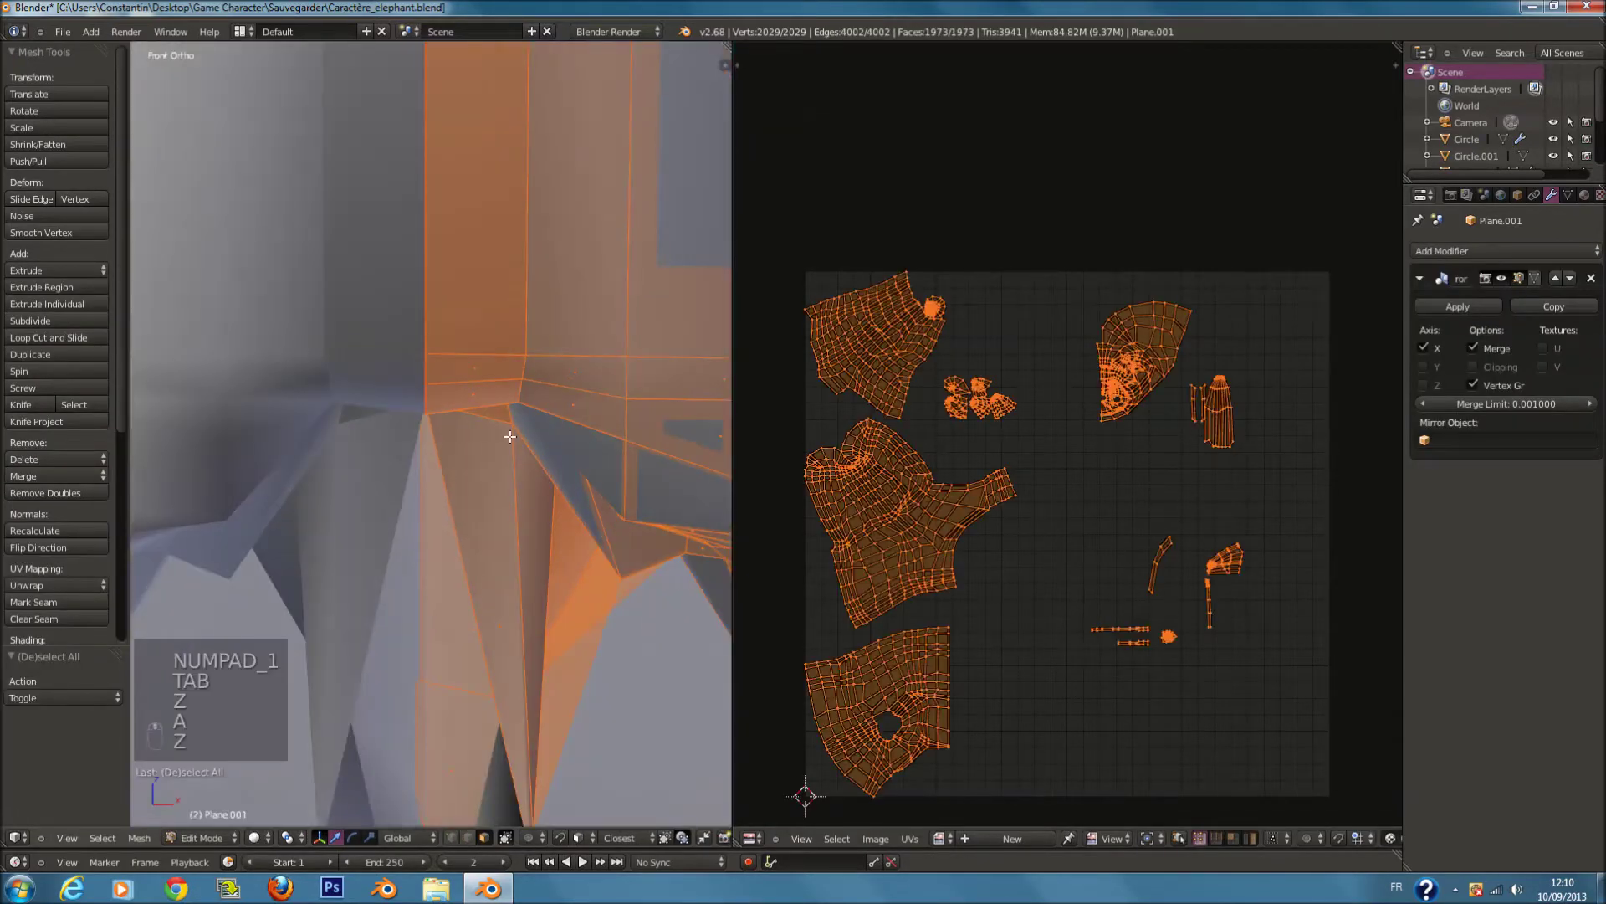
{"action": "left_click", "coordinate": [1491, 368]}
{"action": "key", "text": "a"}
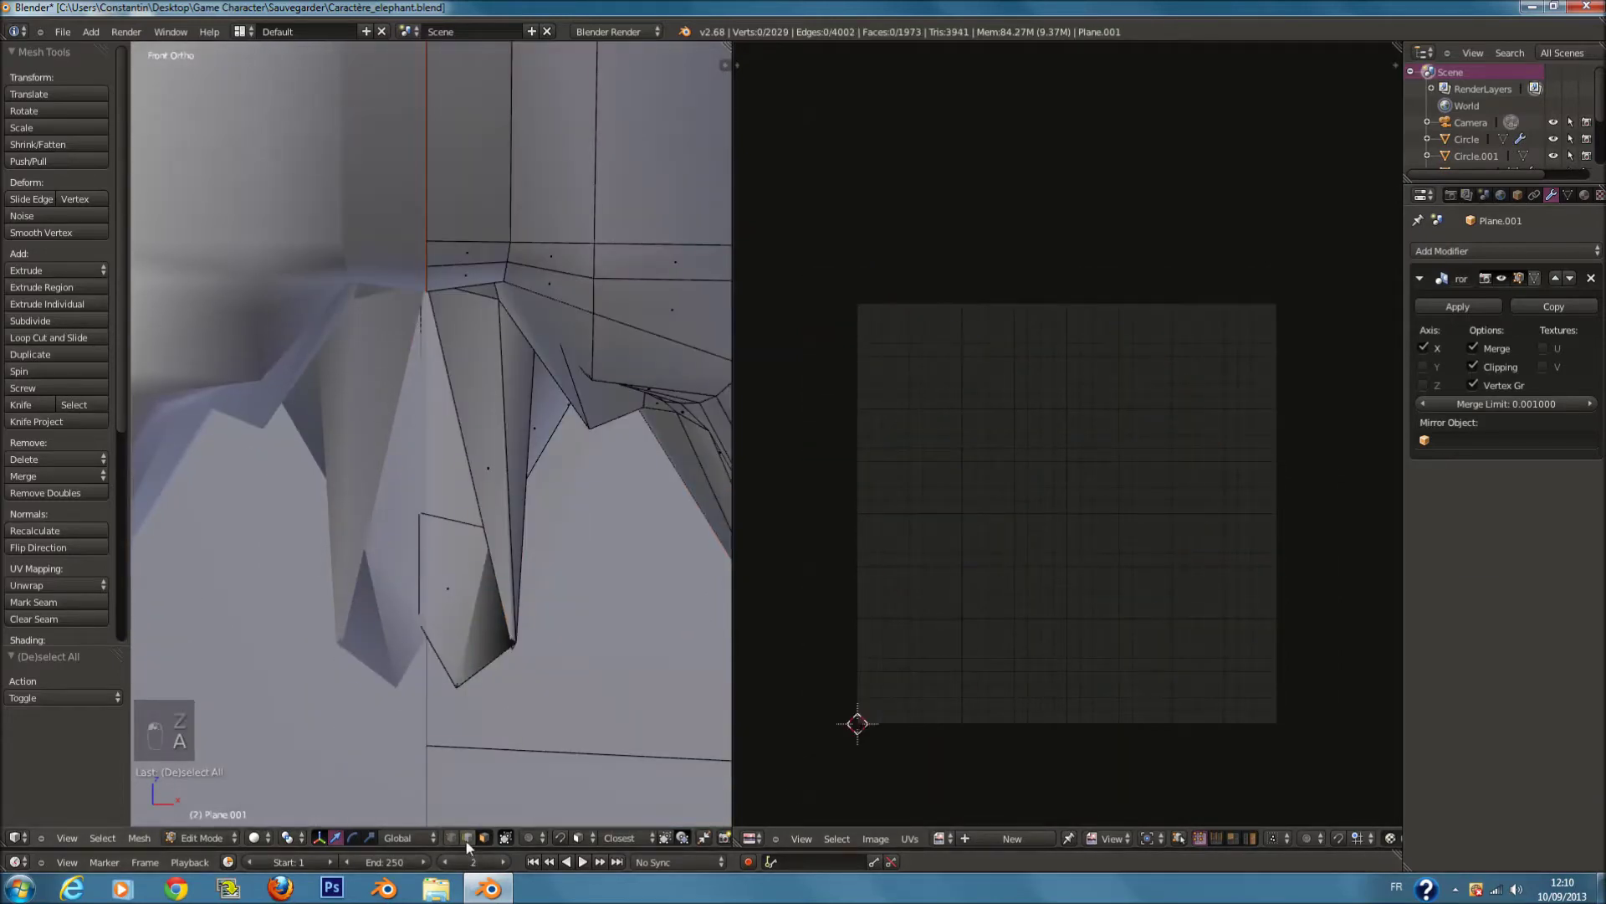
Step: Move the open edge at the trunk's tip about -0.082 in X onto the centre line and adjust its rotation
{"action": "key", "text": "g"}
{"action": "left_click", "coordinate": [435, 506]}
{"action": "middle_click_drag", "start_coordinate": [434, 506], "coordinate": [504, 613]}
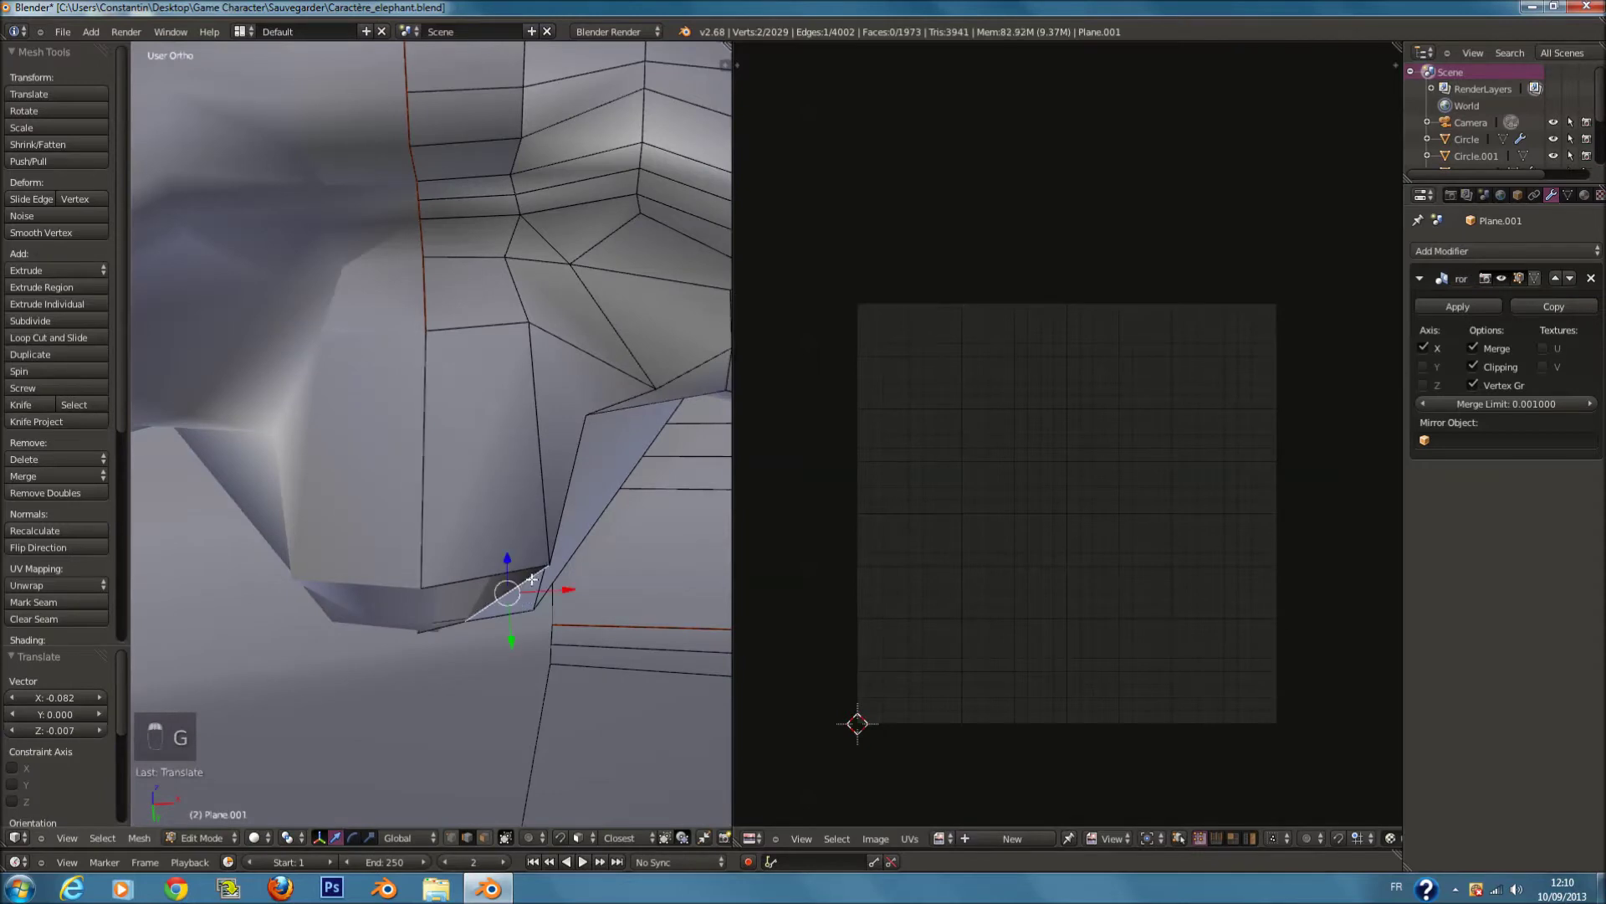
{"action": "key", "text": "r"}
{"action": "left_click", "coordinate": [523, 506]}
{"action": "middle_click_drag", "start_coordinate": [523, 506], "coordinate": [510, 596]}
Step: Fill the remaining gap under the trunk's tip with a new face and save the file
{"action": "right_click", "coordinate": [483, 619], "text": "shift"}
{"action": "key", "text": "f"}
{"action": "key", "text": "Tab"}
{"action": "scroll", "coordinate": [510, 596], "scroll_direction": "down", "scroll_amount": 4}
{"action": "key", "text": "ctrl+s"}
Step: Select the entire half mesh and unwrap its UVs along the marked seams
{"action": "key", "text": "Tab"}
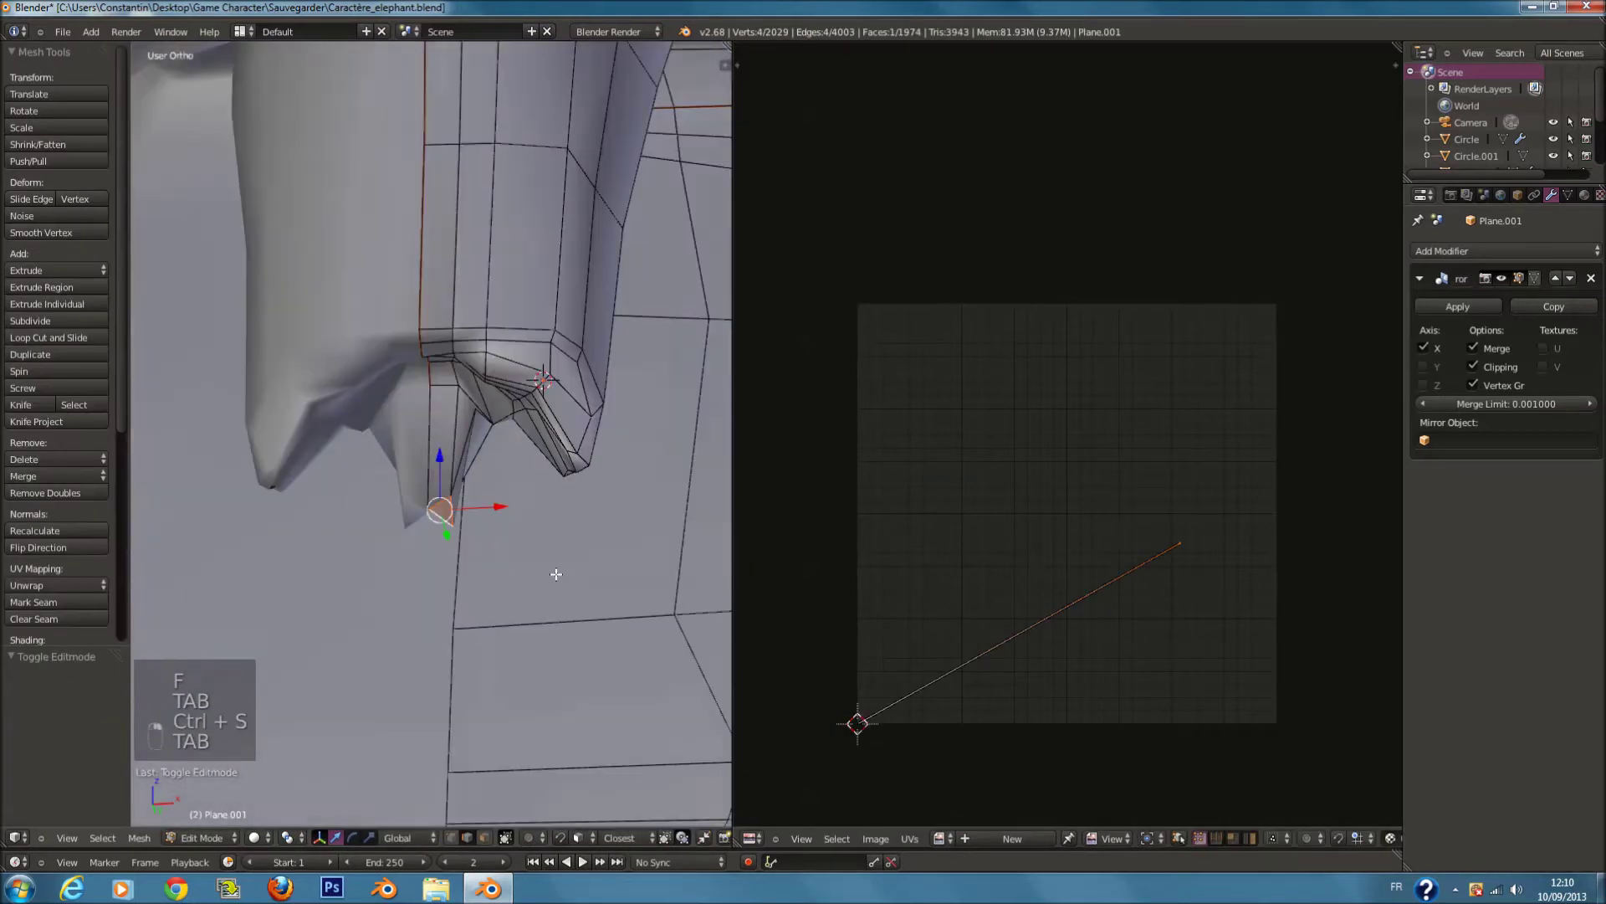
{"action": "key", "text": "a"}
{"action": "key", "text": "a"}
{"action": "key", "text": "a"}
{"action": "key", "text": "a"}
{"action": "scroll", "coordinate": [559, 588], "scroll_direction": "down", "scroll_amount": 4}
{"action": "key", "text": "u"}
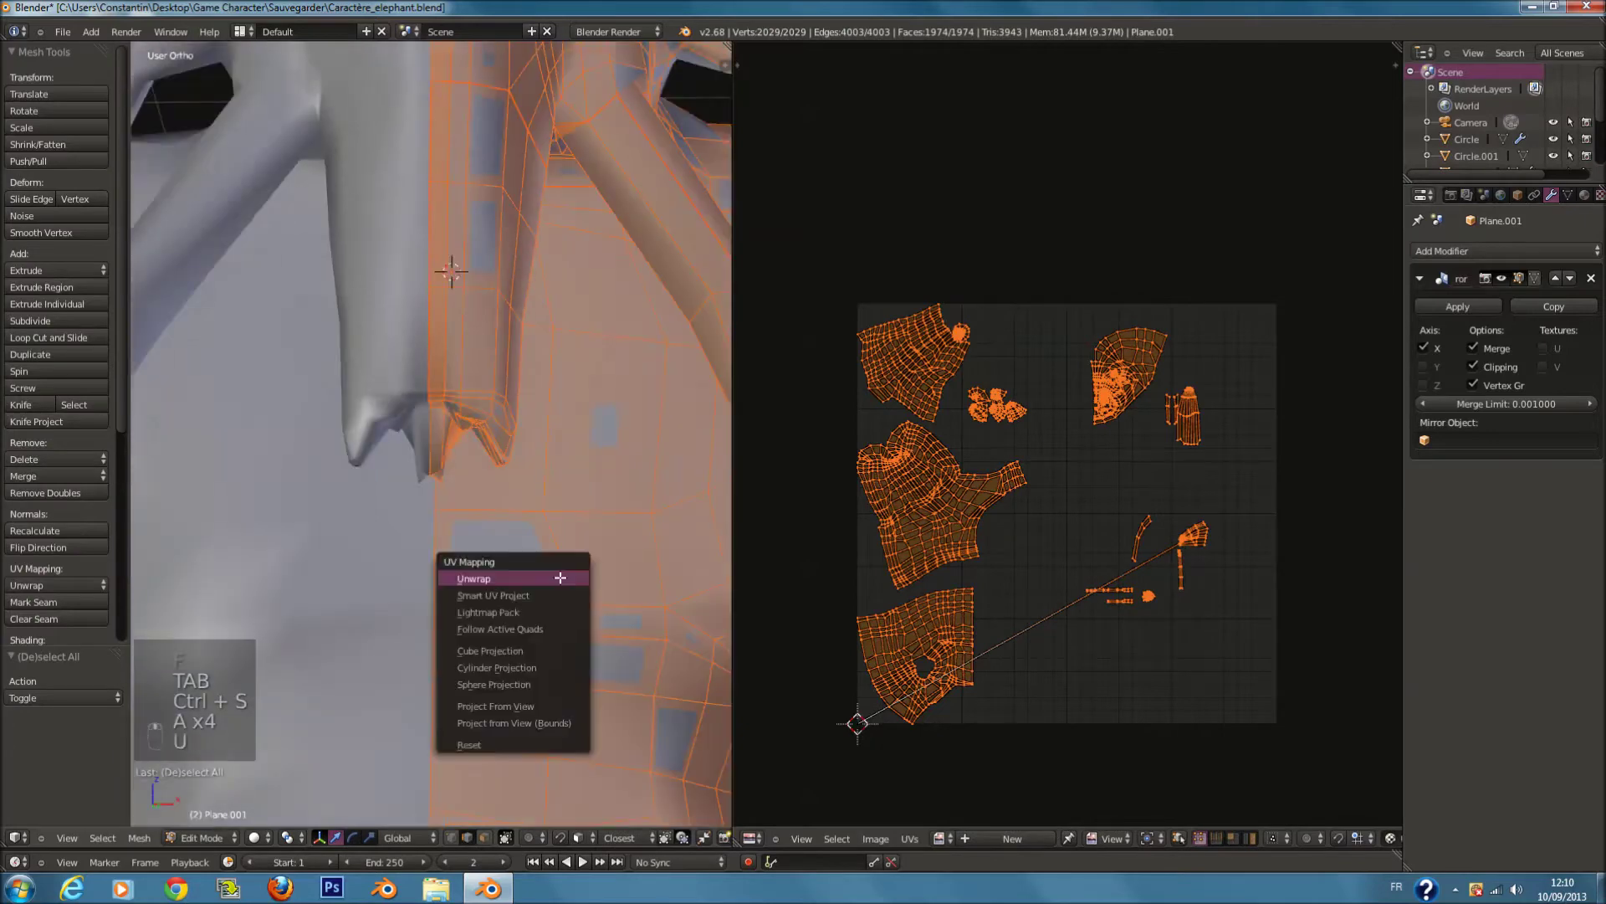
{"action": "left_click", "coordinate": [560, 578]}
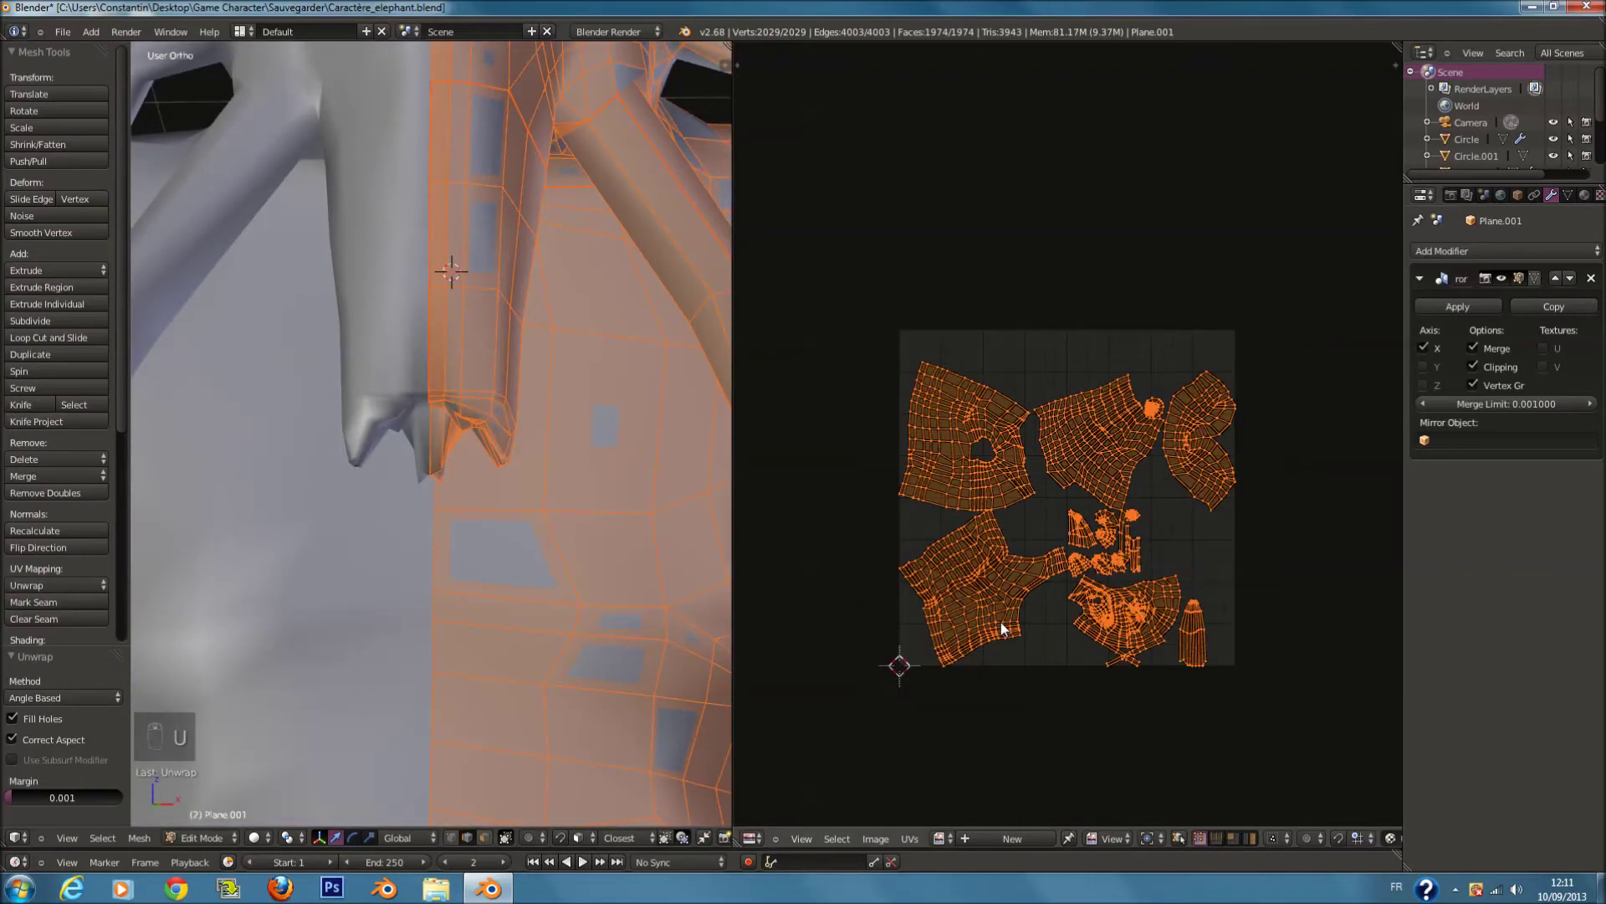
Step: Apply the Mirror modifier in Object Mode and select the whole resulting mesh in Edit Mode
{"action": "scroll", "coordinate": [560, 527], "scroll_direction": "down", "scroll_amount": 5}
{"action": "key", "text": "Tab"}
{"action": "key", "text": "Tab"}
{"action": "key", "text": "Tab"}
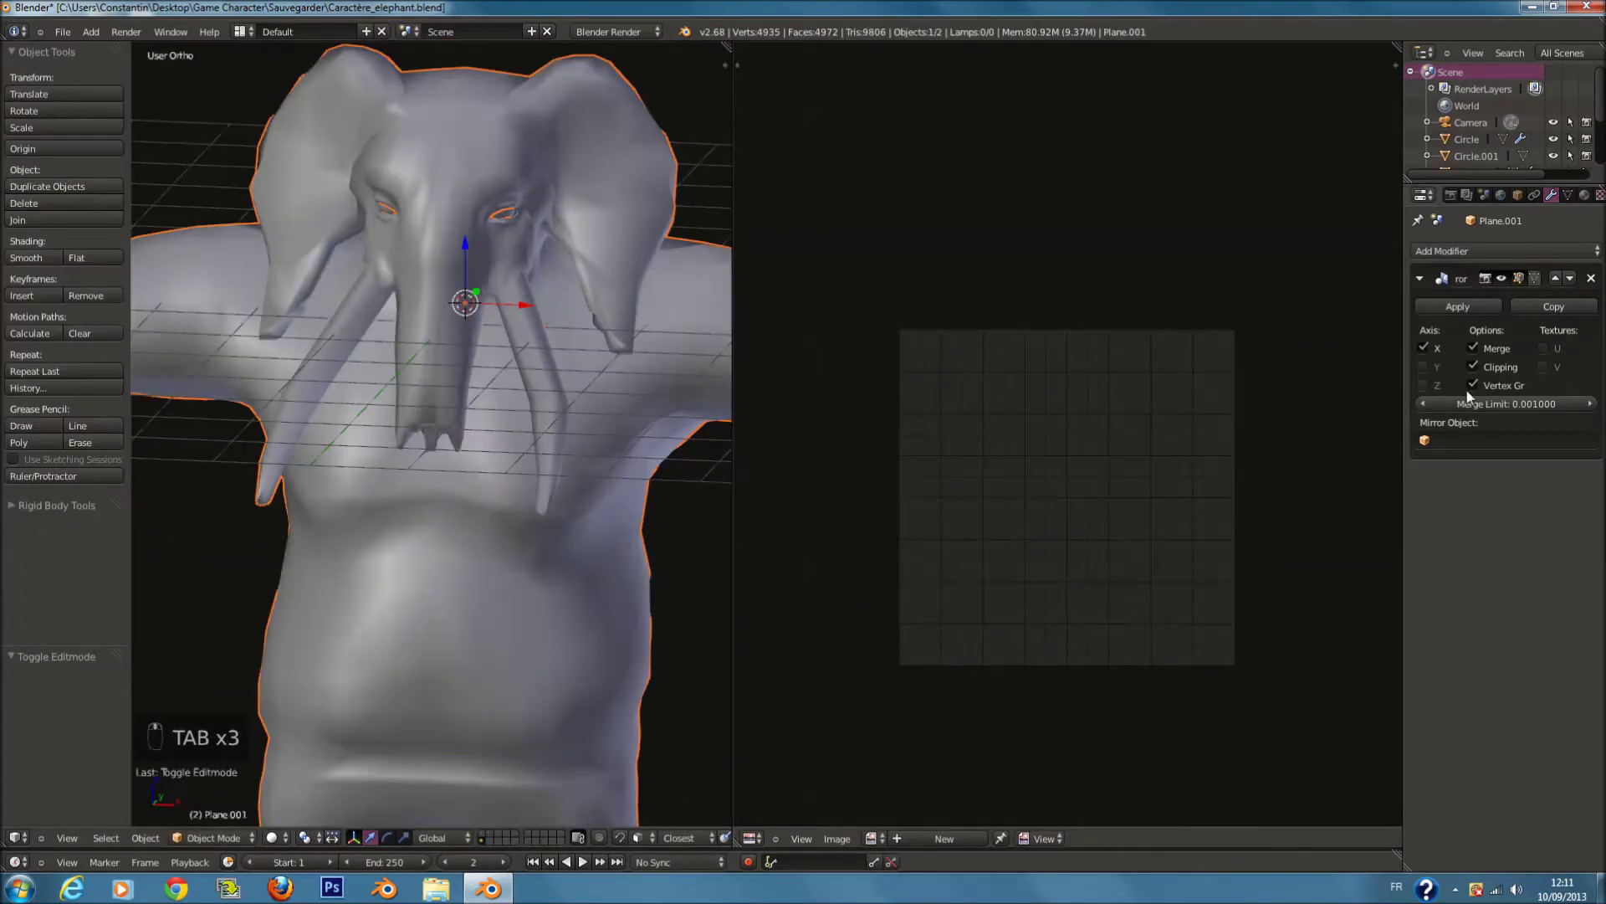
{"action": "left_click", "coordinate": [1458, 307]}
{"action": "key", "text": "Tab"}
{"action": "key", "text": "a"}
{"action": "key", "text": "a"}
{"action": "key", "text": "a"}
{"action": "key", "text": "a"}
{"action": "key", "text": "a"}
{"action": "key", "text": "a"}
{"action": "key", "text": "a"}
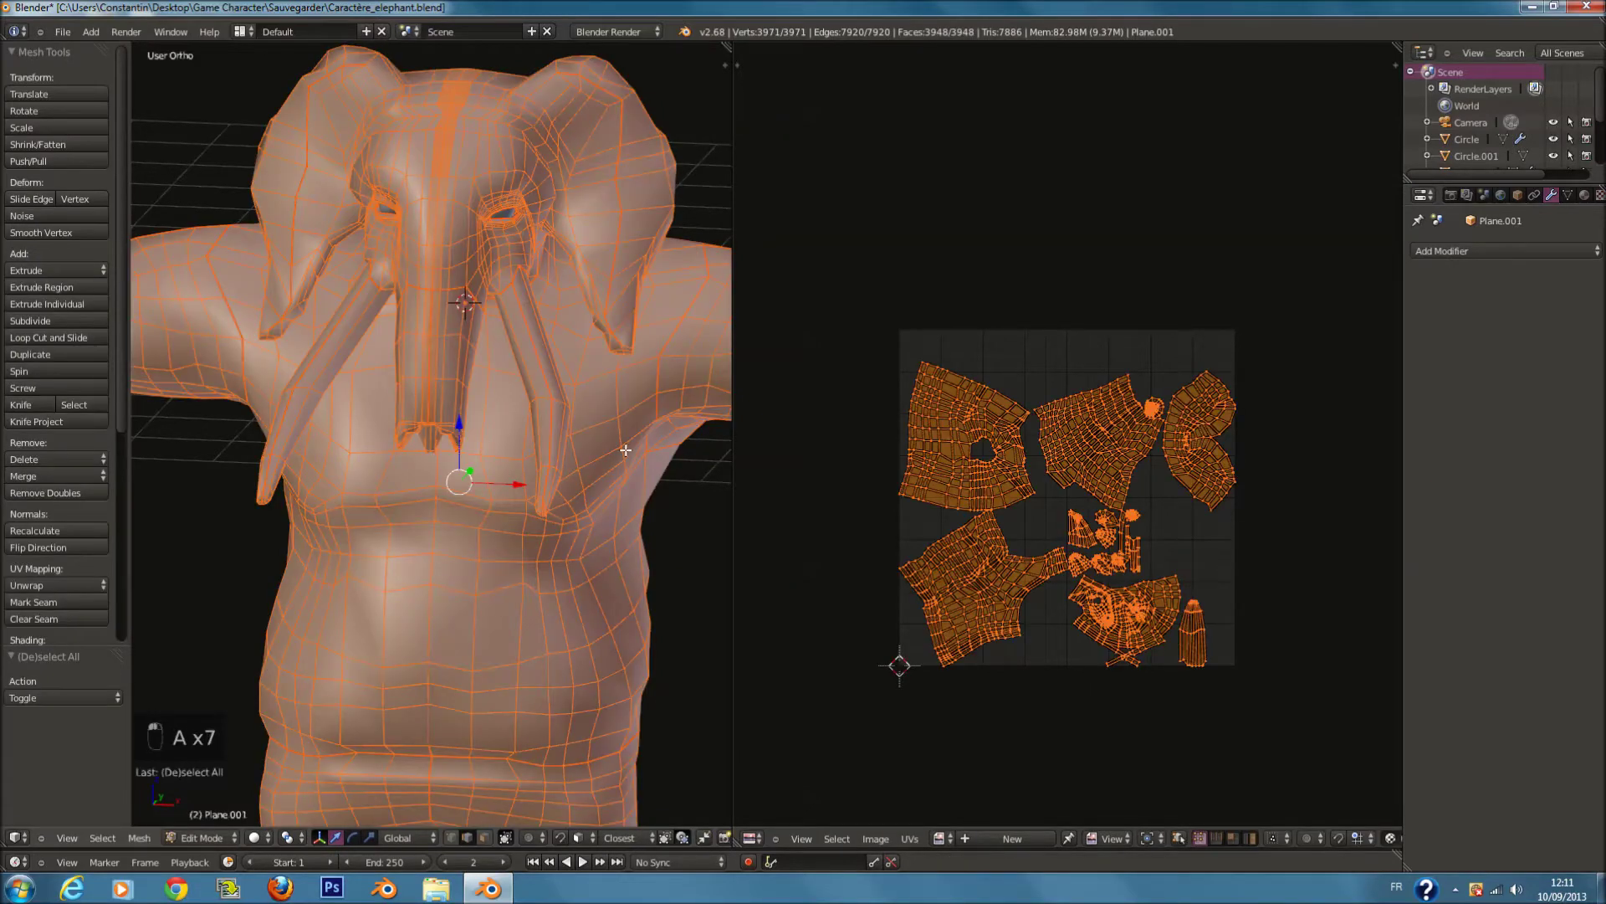
Step: Undo applying the Mirror modifier, going back to the fully selected half mesh
{"action": "scroll", "coordinate": [610, 434], "scroll_direction": "down", "scroll_amount": 2}
{"action": "key", "text": "ctrl+z"}
{"action": "key", "text": "ctrl+z"}
{"action": "key", "text": "ctrl+z"}
{"action": "key", "text": "ctrl+z"}
{"action": "key", "text": "ctrl+z"}
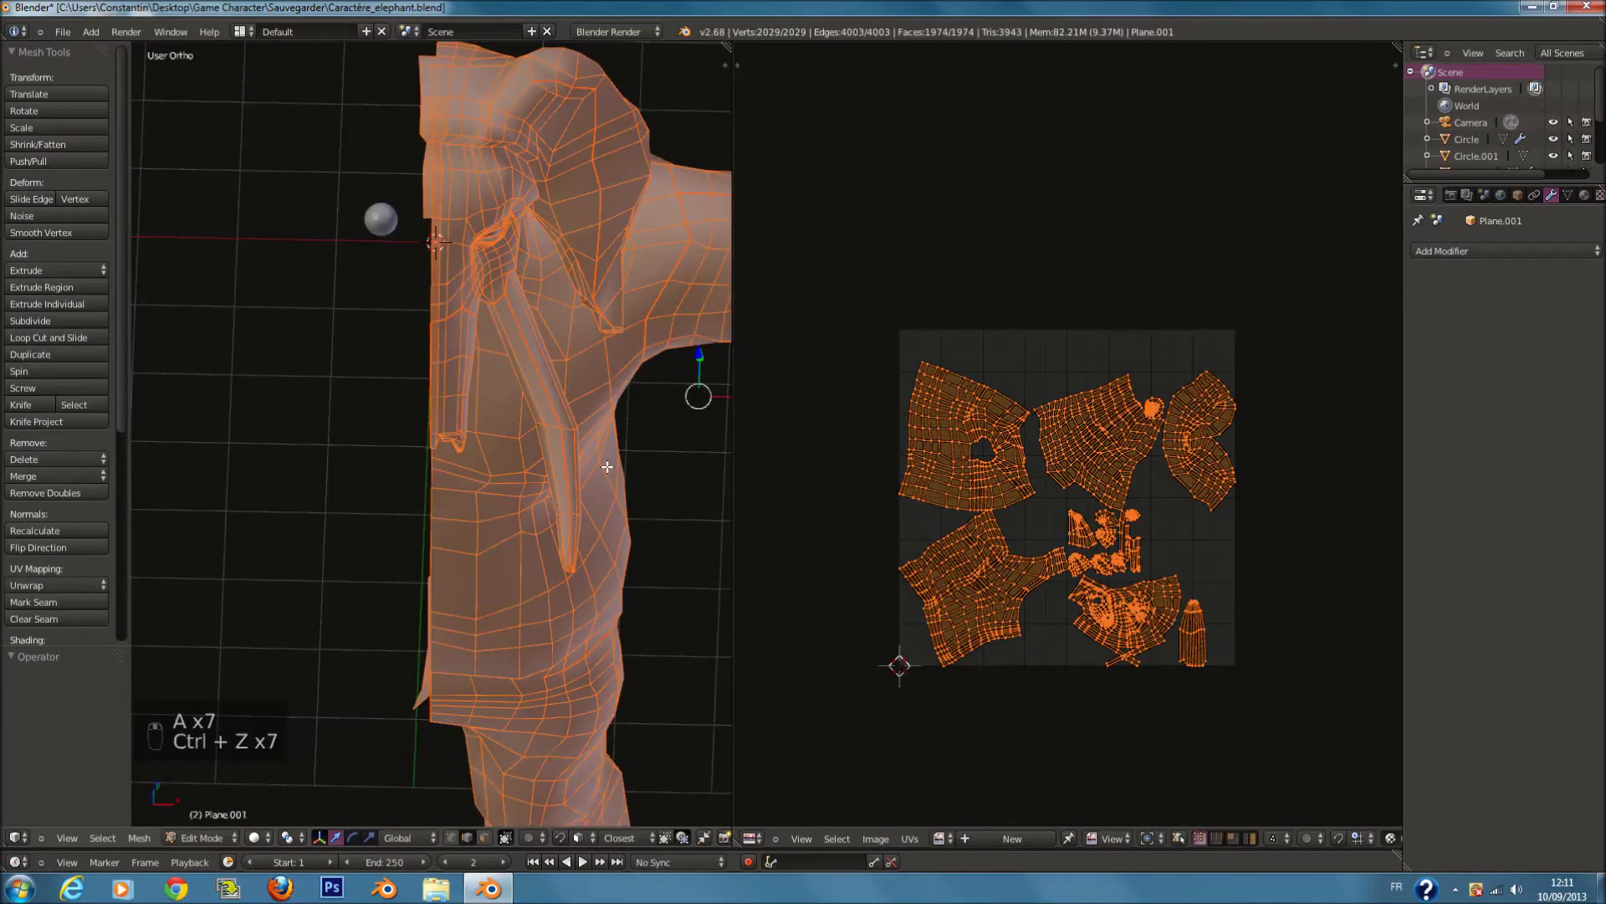
Step: In wireframe front view, box-select the leftover faces past the centre line of the head and delete them
{"action": "middle_click_drag", "start_coordinate": [607, 466], "coordinate": [556, 332]}
{"action": "key", "text": "KP_1"}
{"action": "scroll", "coordinate": [466, 293], "scroll_direction": "up", "scroll_amount": 5}
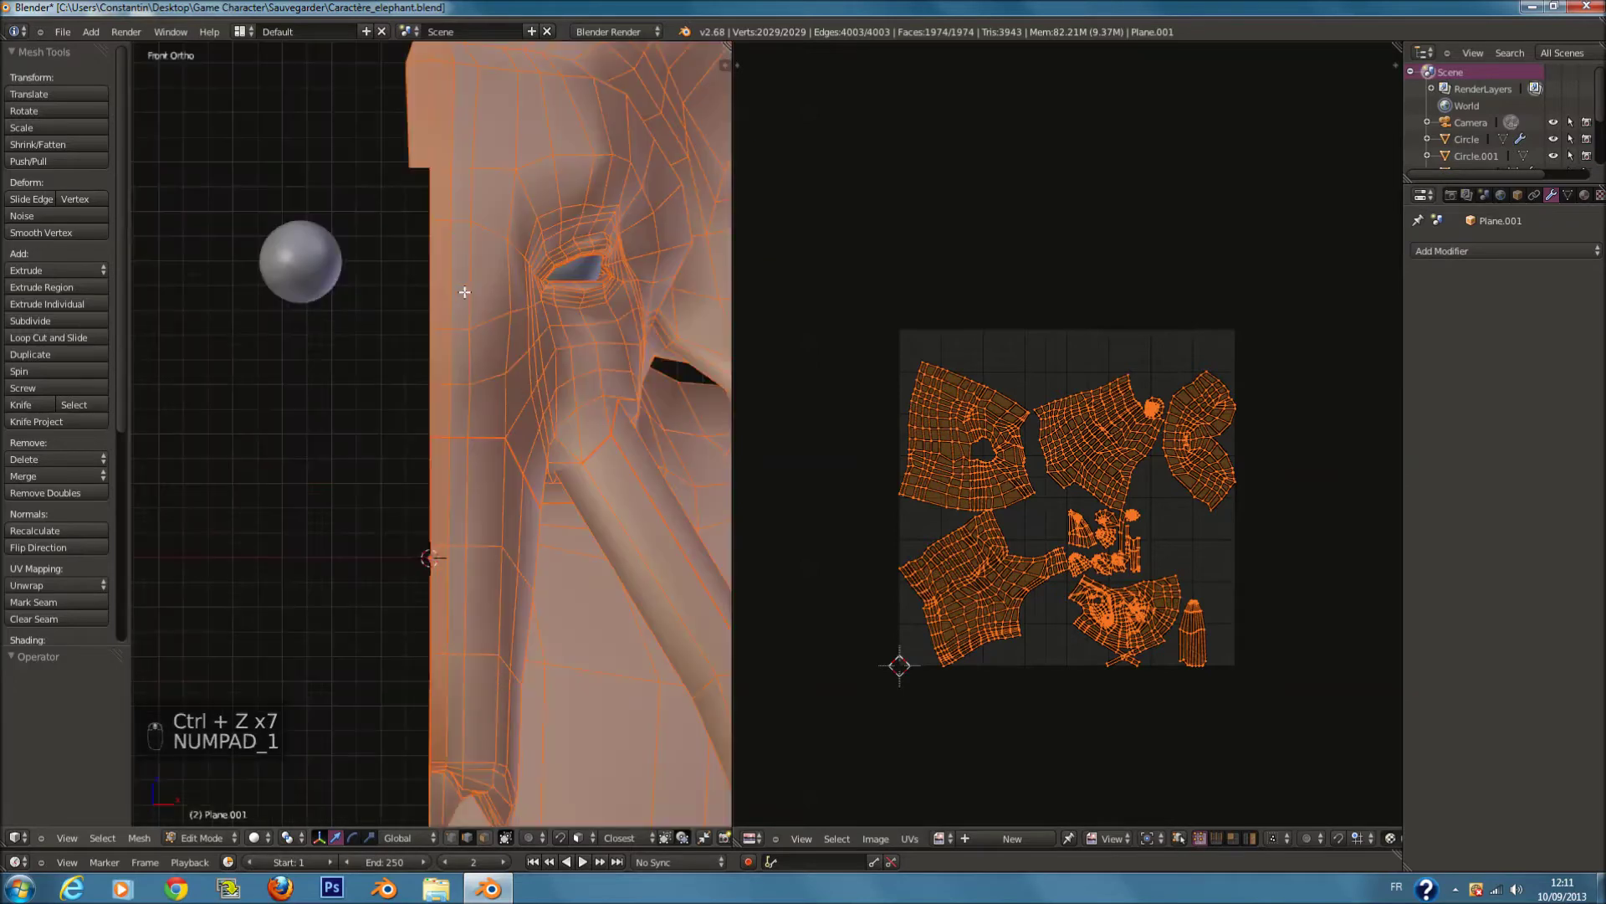
{"action": "key", "text": "z"}
{"action": "scroll", "coordinate": [409, 787], "scroll_direction": "down", "scroll_amount": 1}
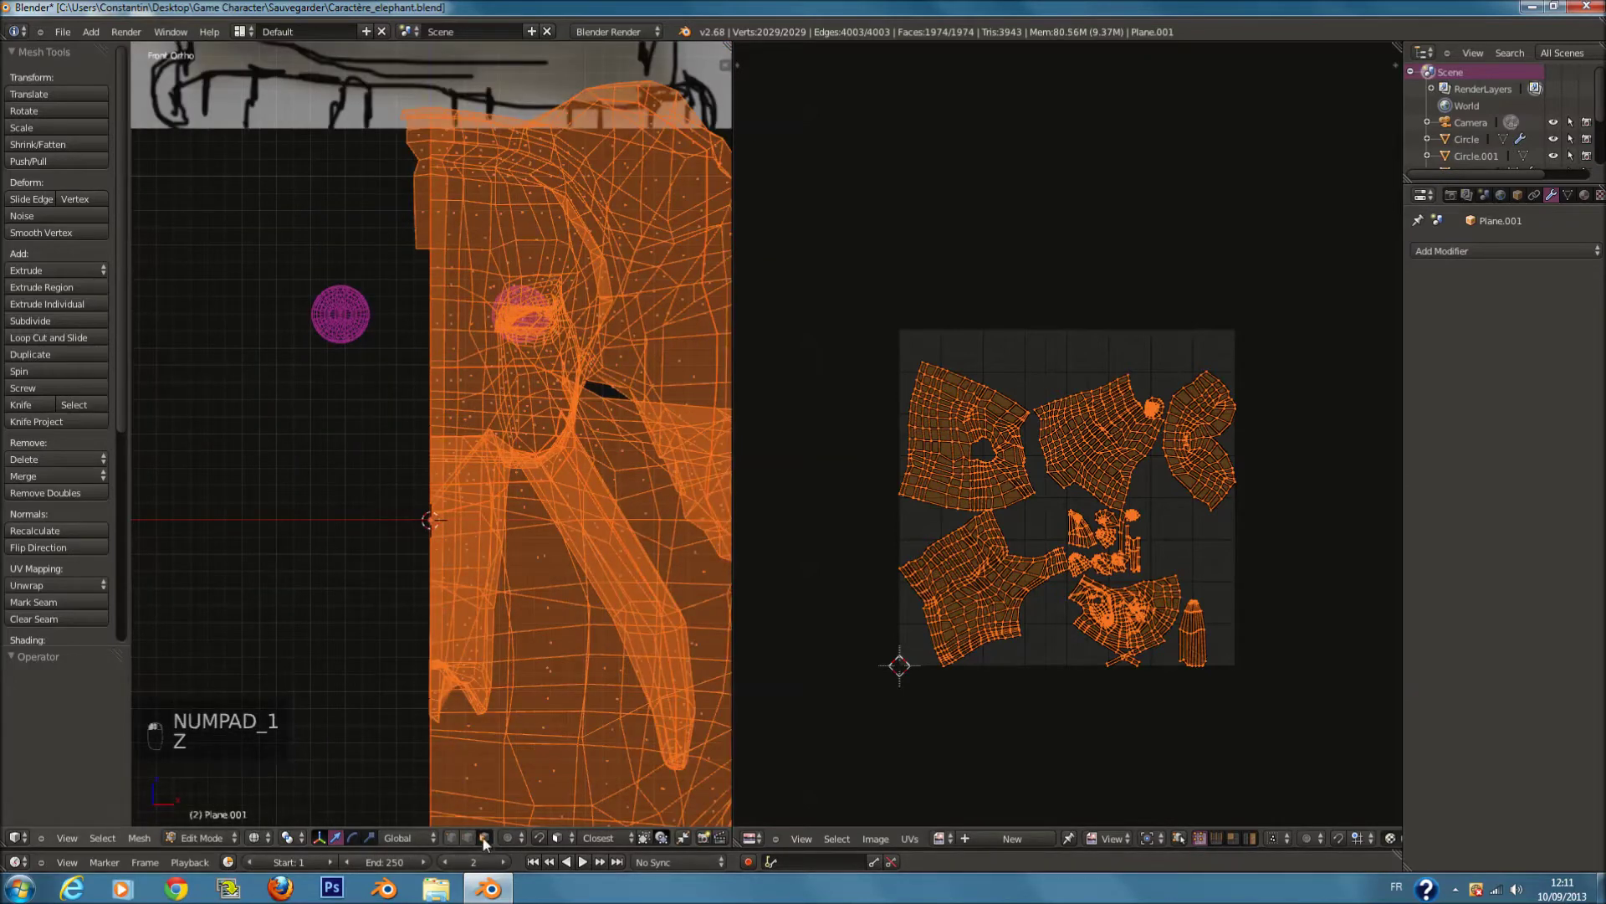
{"action": "key", "text": "a"}
{"action": "key", "text": "b"}
{"action": "left_click_drag", "start_coordinate": [353, 44], "coordinate": [430, 670]}
{"action": "key", "text": "x"}
{"action": "left_click", "coordinate": [451, 503]}
{"action": "key", "text": "z"}
{"action": "middle_click_drag", "start_coordinate": [453, 503], "coordinate": [649, 520]}
Step: Select the entire half mesh and remove its duplicate vertices with a merge distance of 0.0001
{"action": "key", "text": "Tab"}
{"action": "key", "text": "Tab"}
{"action": "key", "text": "Tab"}
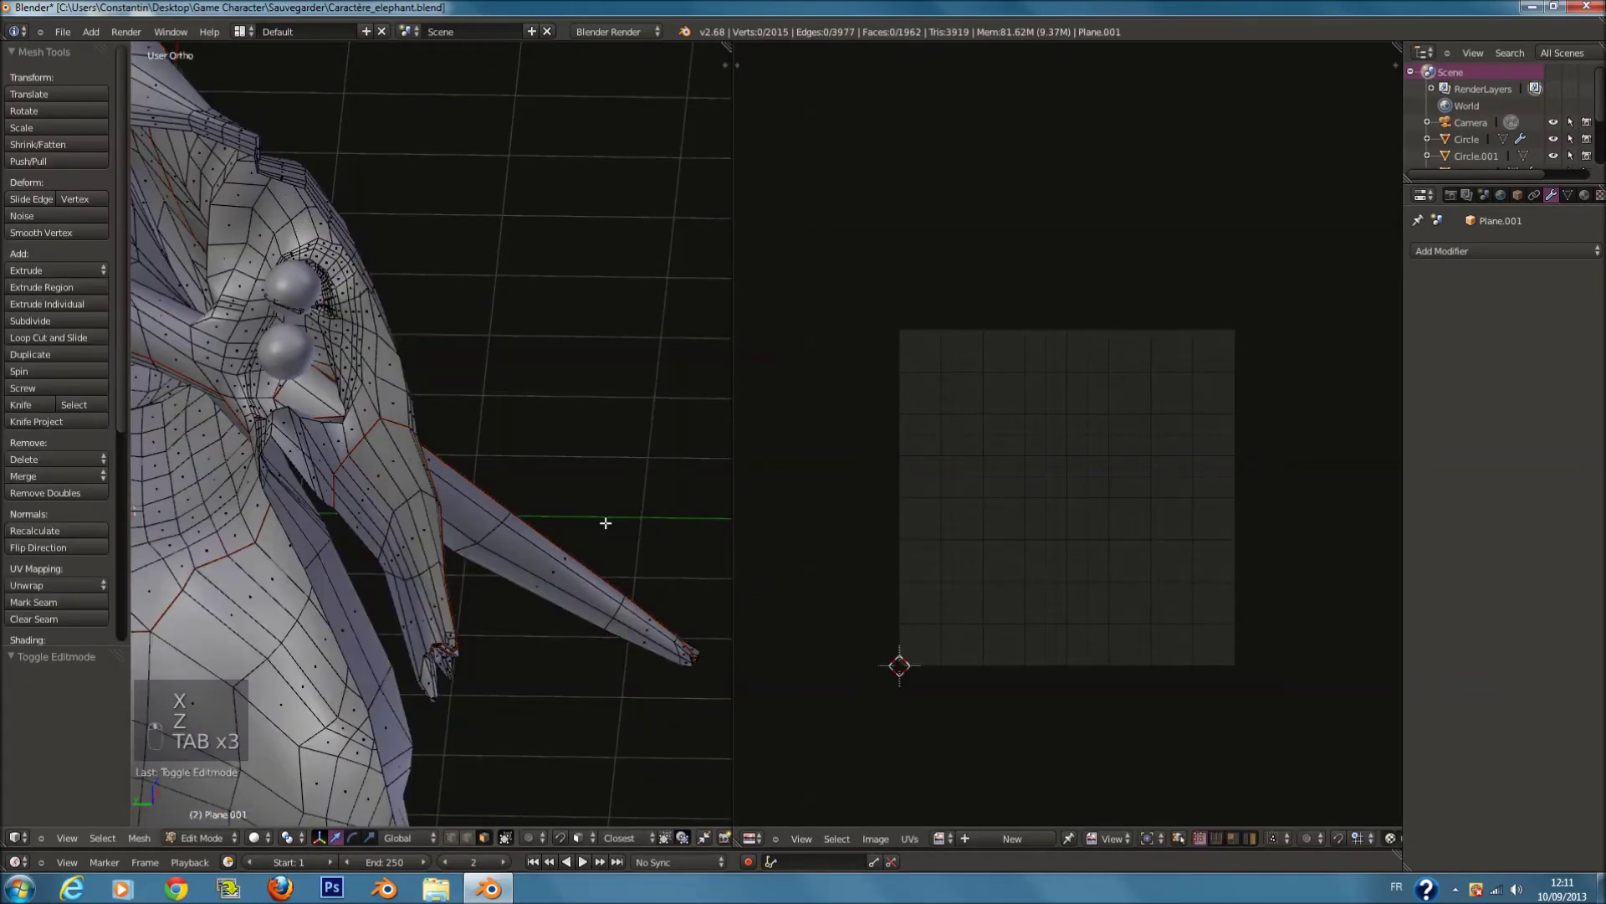
{"action": "key", "text": "a"}
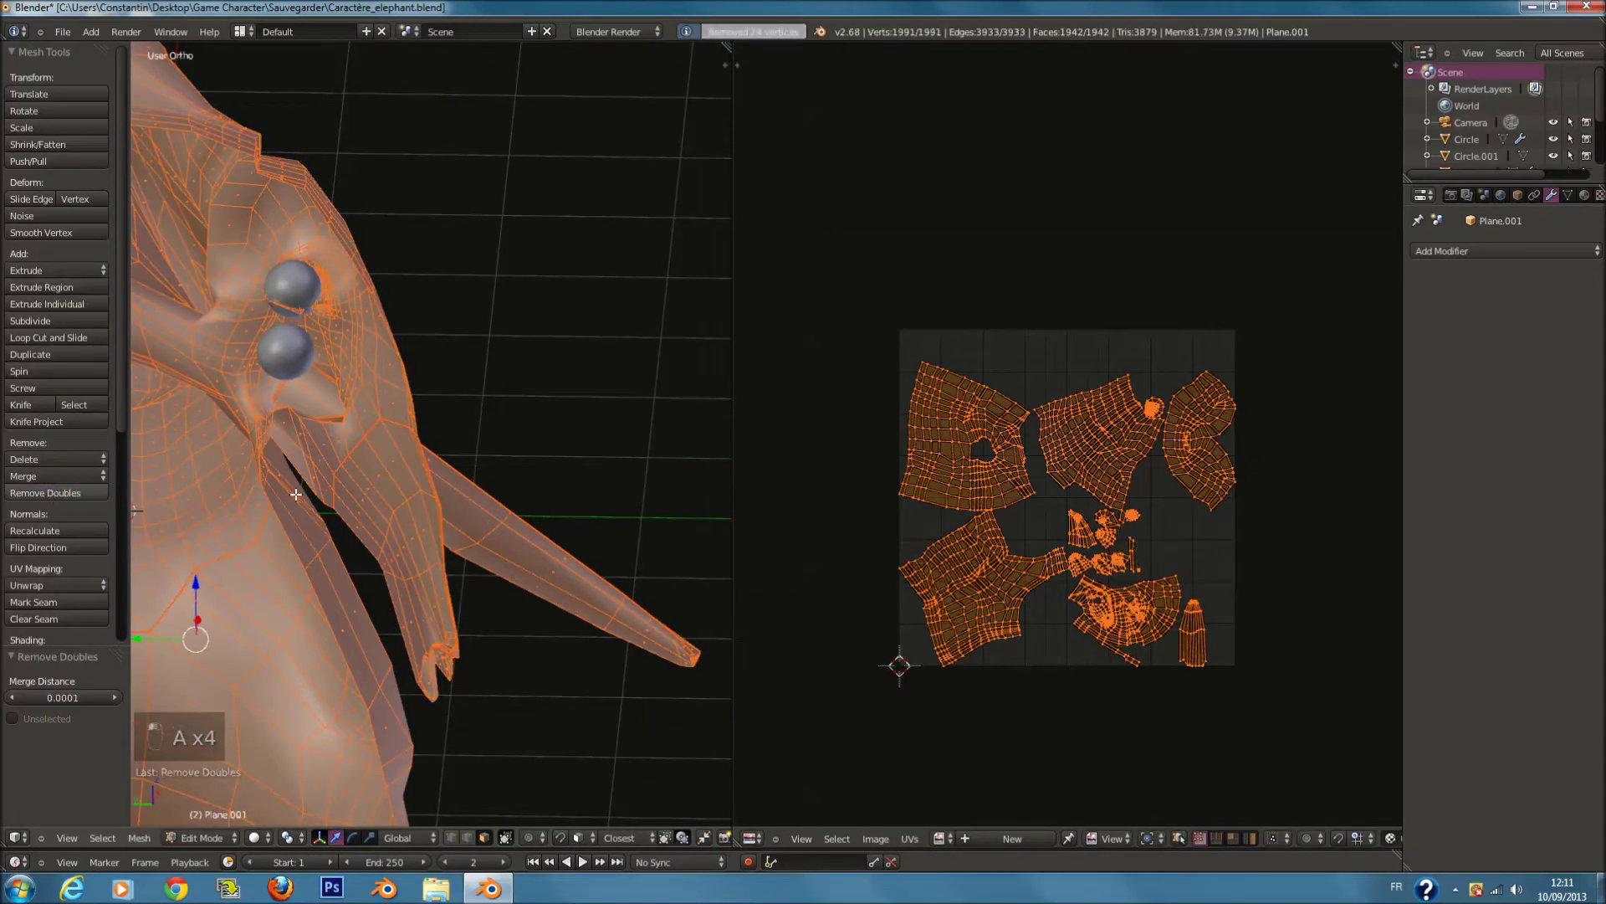
Step: Add a Mirror modifier on the X axis to the half character and apply it
{"action": "key", "text": "Tab"}
{"action": "left_click", "coordinate": [1543, 251]}
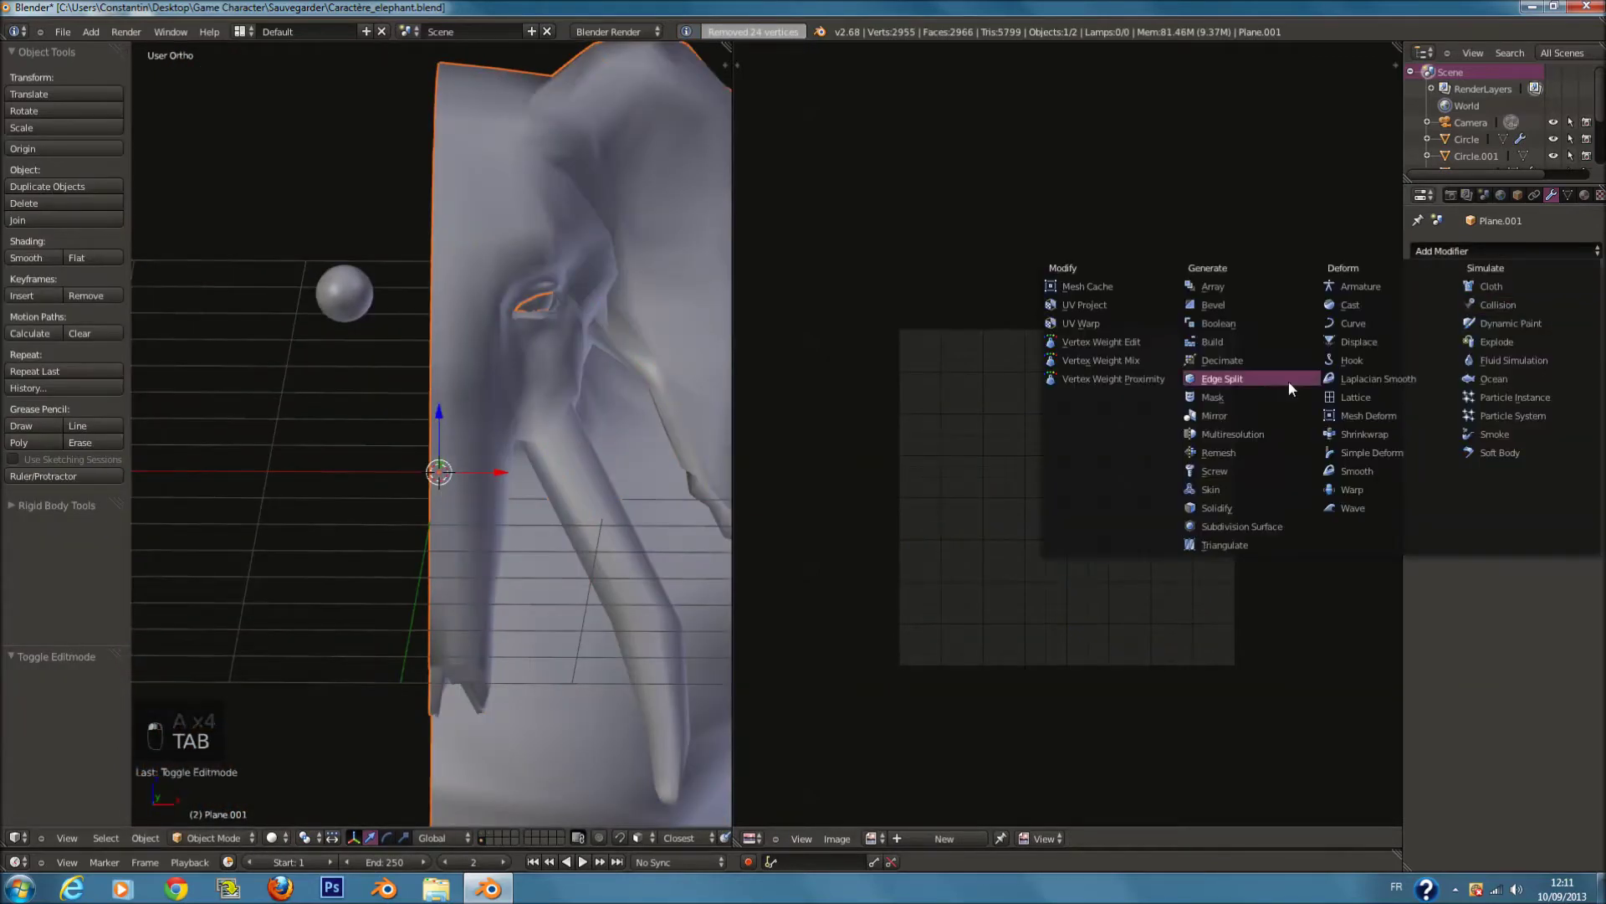
{"action": "left_click", "coordinate": [1272, 415]}
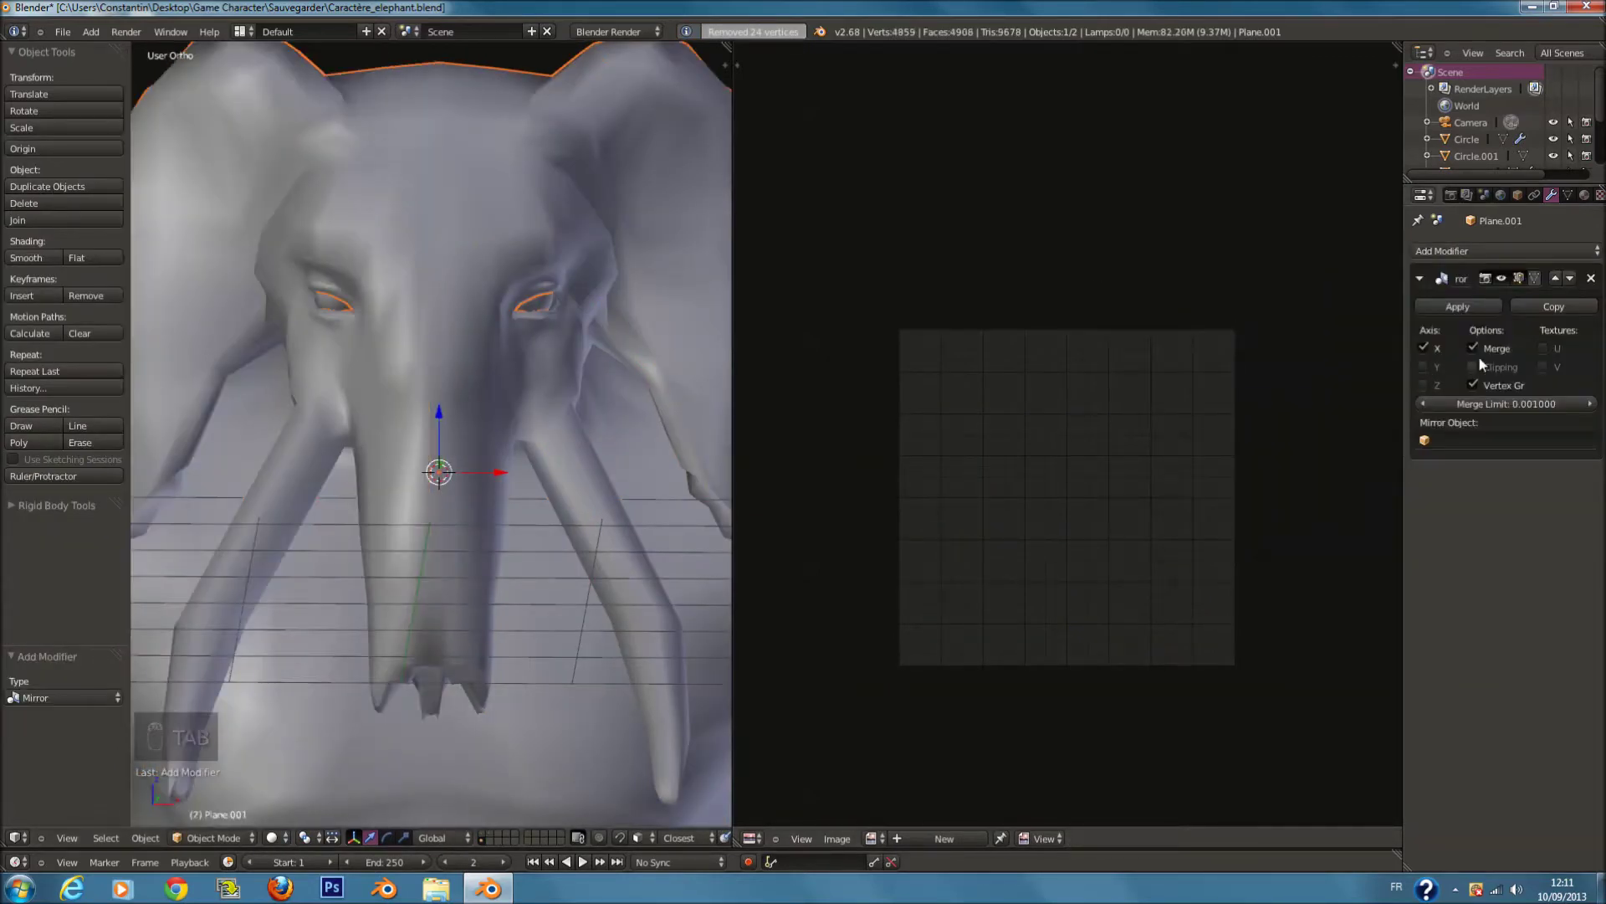
{"action": "left_click", "coordinate": [1465, 307]}
Step: Map the whole character's UVs with Project from View (Bounds)
{"action": "key", "text": "Tab"}
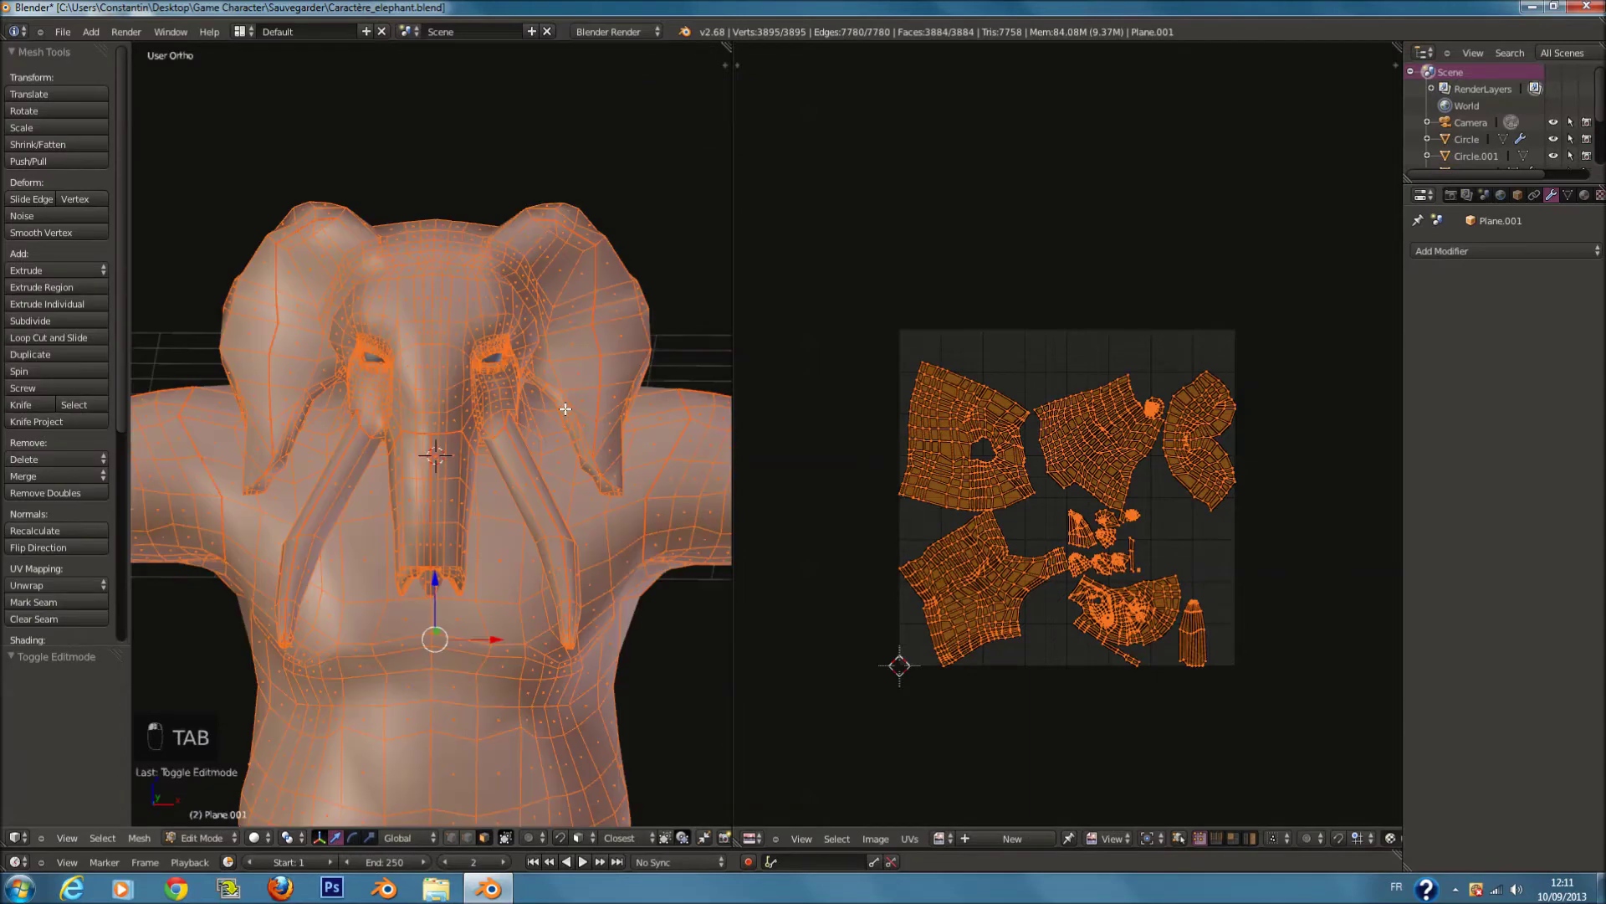
{"action": "key", "text": "u"}
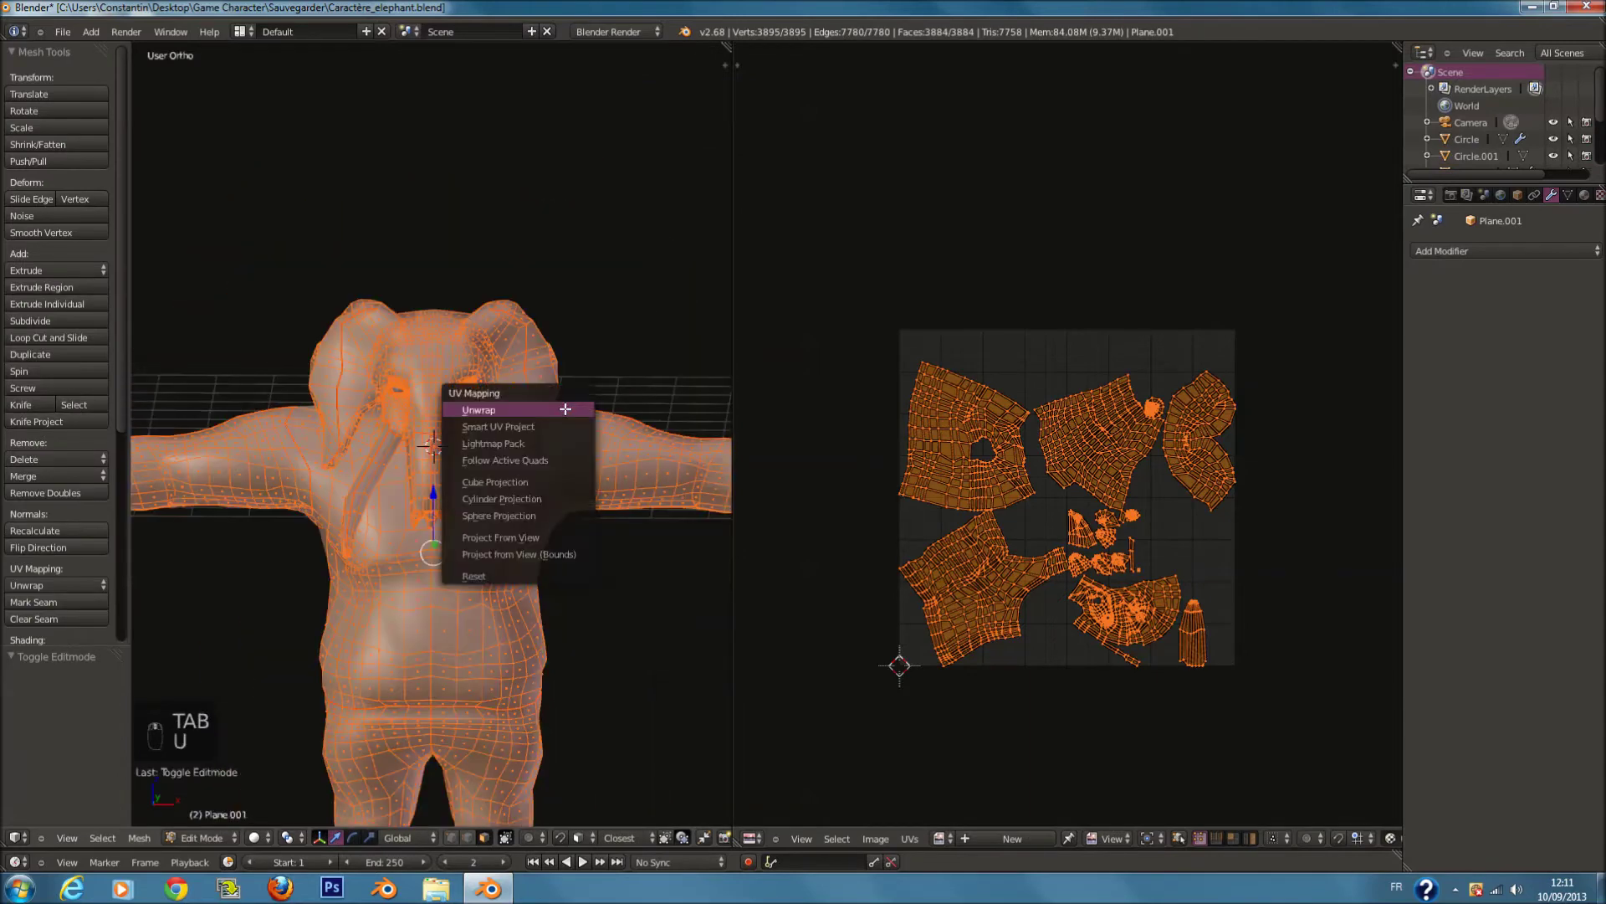
{"action": "left_click", "coordinate": [577, 552]}
Step: Examine the trunk's tip on the full character in both Object Mode and Edit Mode
{"action": "scroll", "coordinate": [569, 527], "scroll_direction": "up", "scroll_amount": 10}
{"action": "key", "text": "Tab"}
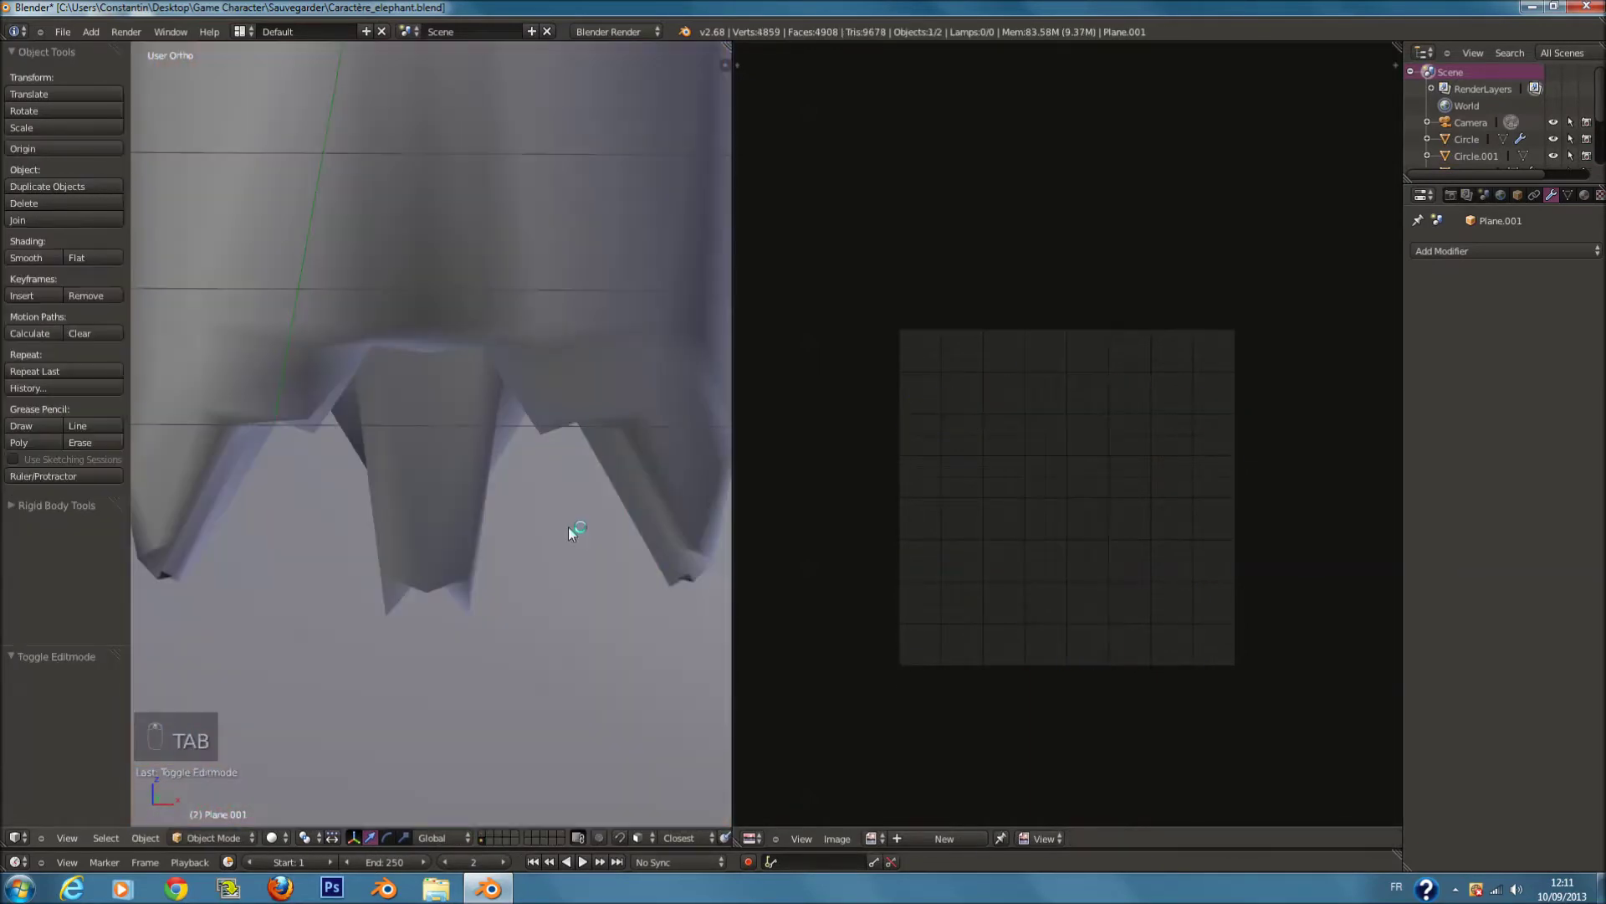
{"action": "scroll", "coordinate": [569, 526], "scroll_direction": "down", "scroll_amount": 5}
{"action": "middle_click_drag", "start_coordinate": [569, 525], "coordinate": [535, 404]}
{"action": "scroll", "coordinate": [535, 403], "scroll_direction": "up", "scroll_amount": 4}
{"action": "key", "text": "Tab"}
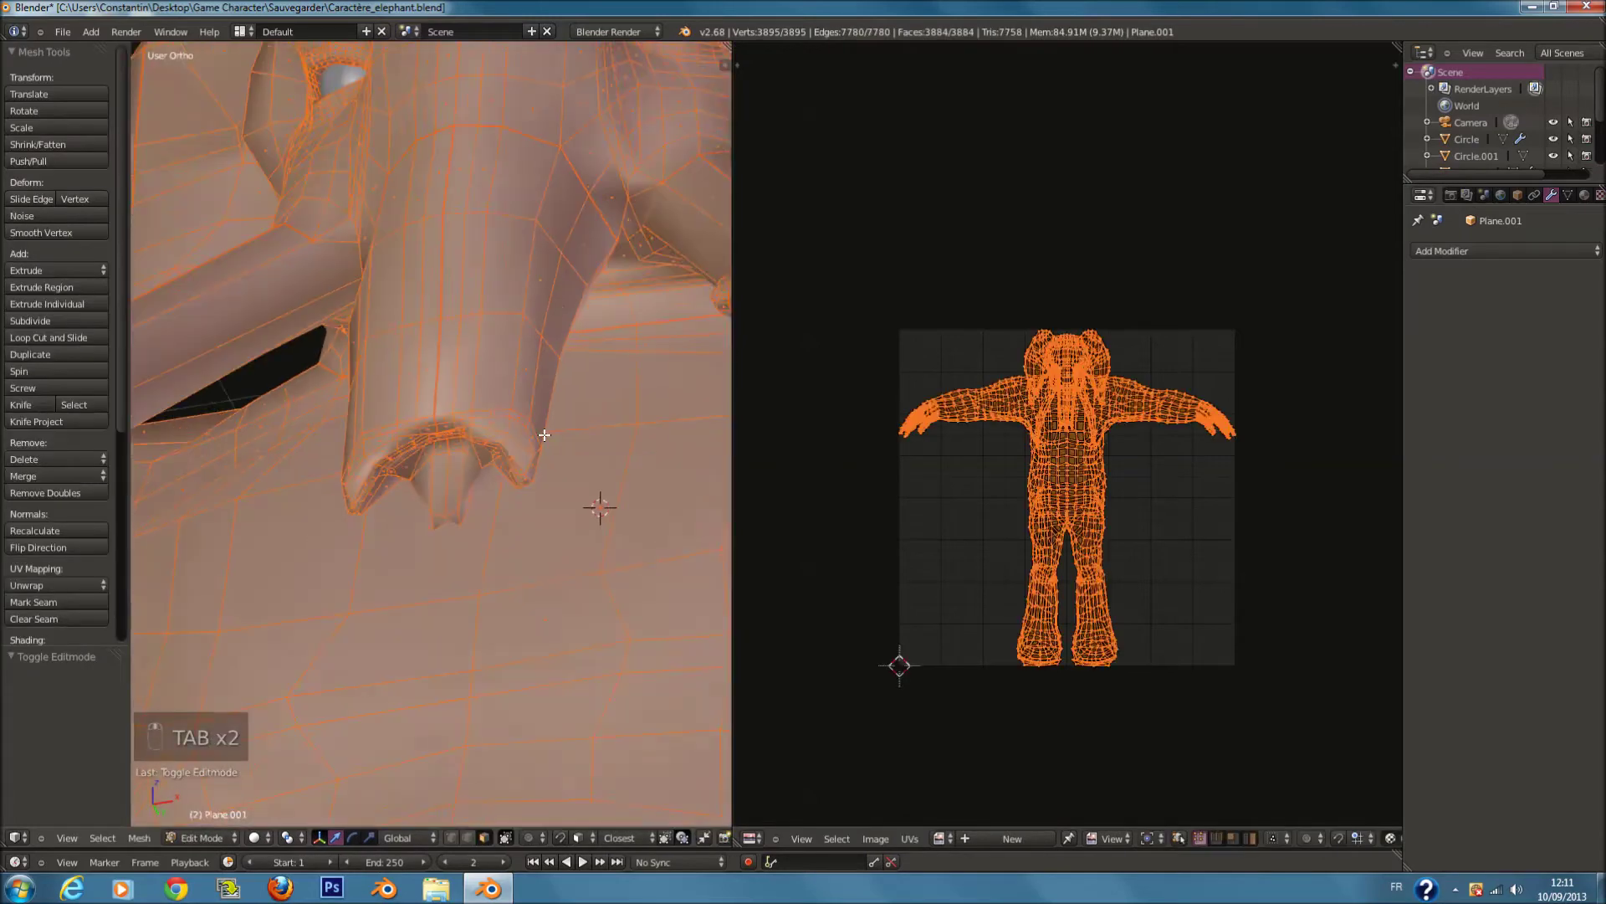
{"action": "scroll", "coordinate": [548, 435], "scroll_direction": "down", "scroll_amount": 4}
{"action": "scroll", "coordinate": [786, 452], "scroll_direction": "up", "scroll_amount": 1}
{"action": "scroll", "coordinate": [588, 459], "scroll_direction": "down", "scroll_amount": 2}
{"action": "scroll", "coordinate": [588, 459], "scroll_direction": "up", "scroll_amount": 2}
Step: Unwrap the UVs of the whole selected character along its seams and save the file
{"action": "key", "text": "u"}
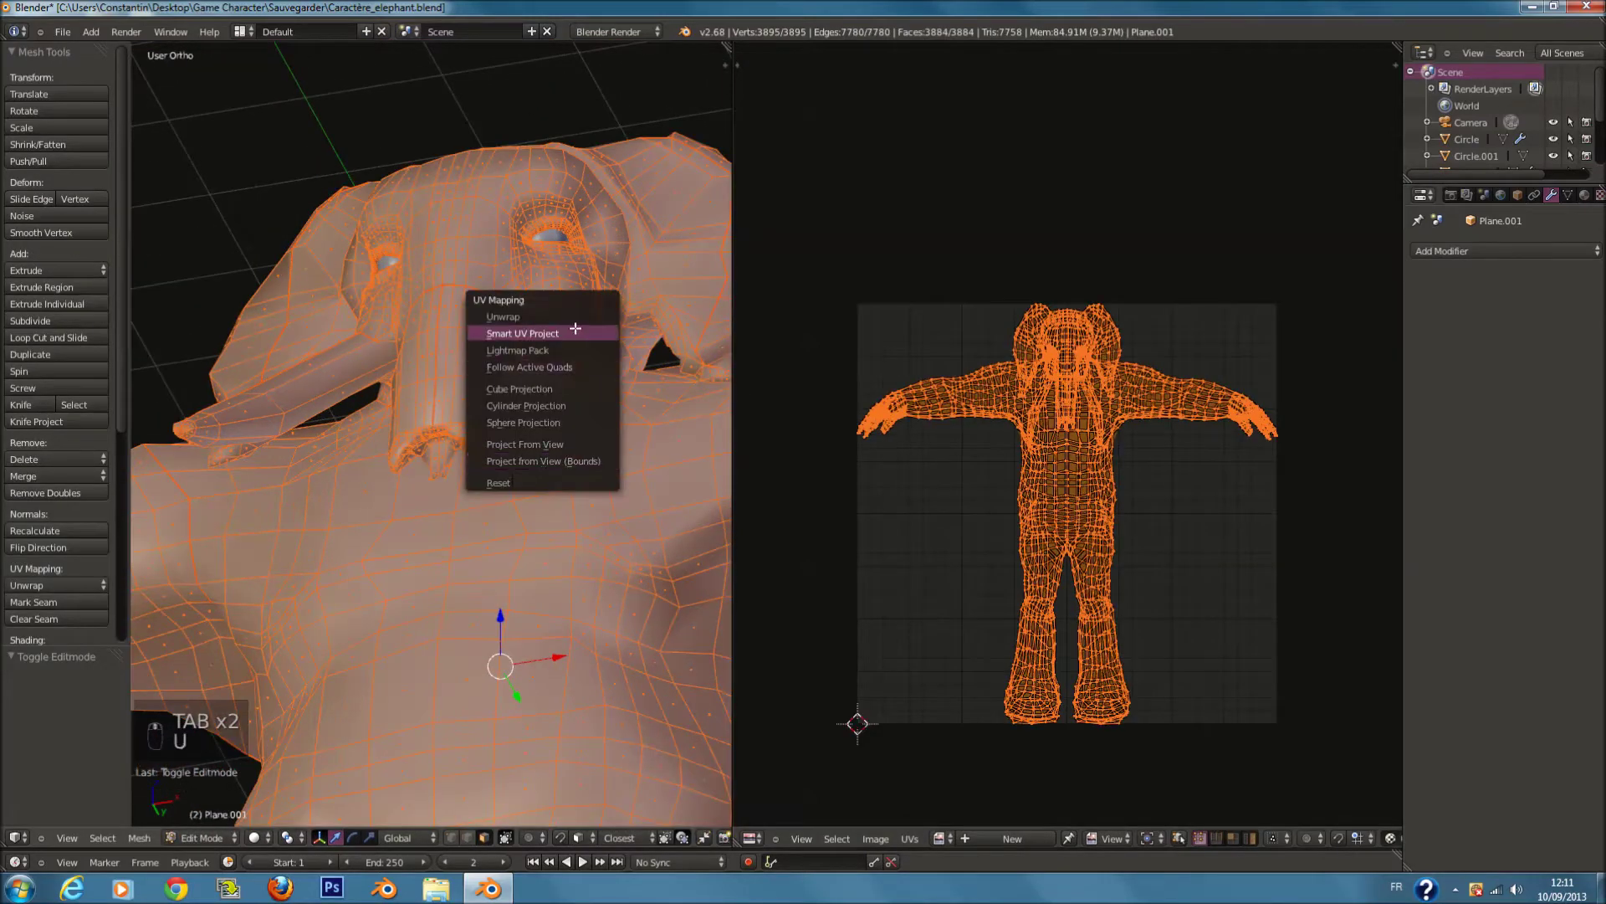
{"action": "left_click", "coordinate": [573, 323]}
{"action": "scroll", "coordinate": [1061, 547], "scroll_direction": "up", "scroll_amount": 2}
{"action": "scroll", "coordinate": [1062, 547], "scroll_direction": "down", "scroll_amount": 1}
{"action": "key", "text": "ctrl+s"}
Step: Examine the unwrapped islands in the UV layout alongside the full character
{"action": "left_click", "coordinate": [1025, 545]}
{"action": "scroll", "coordinate": [920, 536], "scroll_direction": "down", "scroll_amount": 1}
{"action": "scroll", "coordinate": [552, 536], "scroll_direction": "down", "scroll_amount": 6}
{"action": "middle_click_drag", "start_coordinate": [548, 535], "coordinate": [545, 631]}
{"action": "key", "text": "Tab"}
{"action": "key", "text": "Tab"}
{"action": "scroll", "coordinate": [565, 603], "scroll_direction": "up", "scroll_amount": 2, "text": "ctrl"}
{"action": "scroll", "coordinate": [1095, 665], "scroll_direction": "up", "scroll_amount": 3}
{"action": "middle_click_drag", "start_coordinate": [1087, 633], "coordinate": [1126, 395]}
{"action": "middle_click_drag", "start_coordinate": [1149, 502], "coordinate": [942, 717]}
{"action": "scroll", "coordinate": [1008, 328], "scroll_direction": "up", "scroll_amount": 1}
{"action": "middle_click_drag", "start_coordinate": [1026, 322], "coordinate": [1087, 318]}
Step: Select only the linked UV island with the dense round piece attached and inspect that piece closely
{"action": "key", "text": "a"}
{"action": "key", "text": "l"}
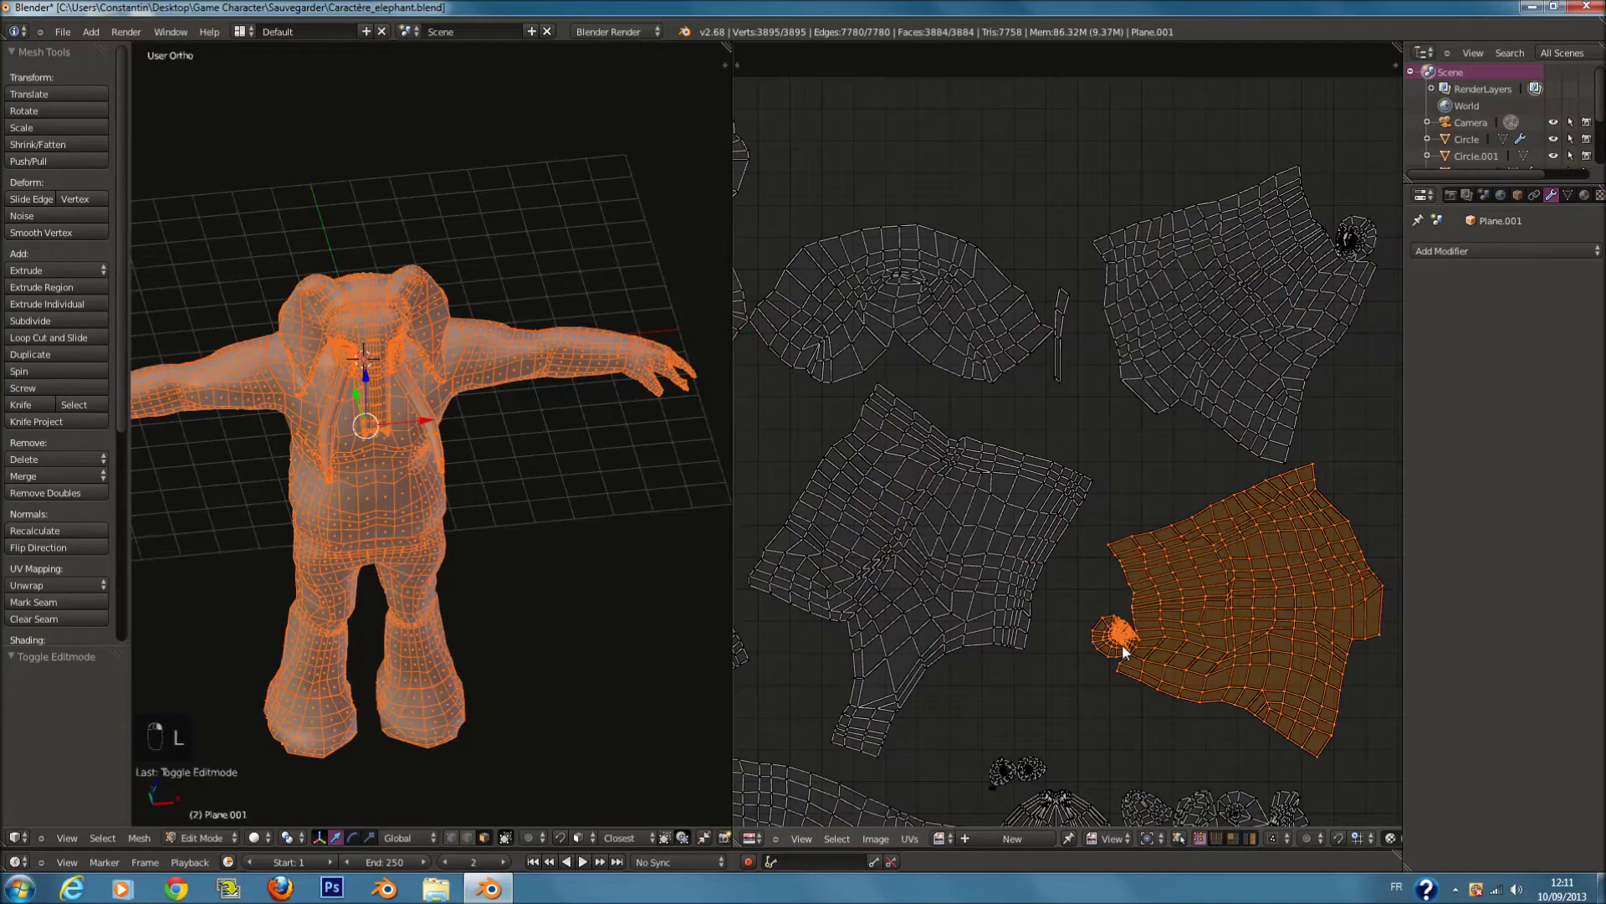
{"action": "scroll", "coordinate": [1126, 653], "scroll_direction": "up", "scroll_amount": 2}
{"action": "middle_click_drag", "start_coordinate": [1126, 652], "coordinate": [1062, 255]}
{"action": "scroll", "coordinate": [1132, 382], "scroll_direction": "up", "scroll_amount": 3}
{"action": "scroll", "coordinate": [1131, 382], "scroll_direction": "up", "scroll_amount": 1}
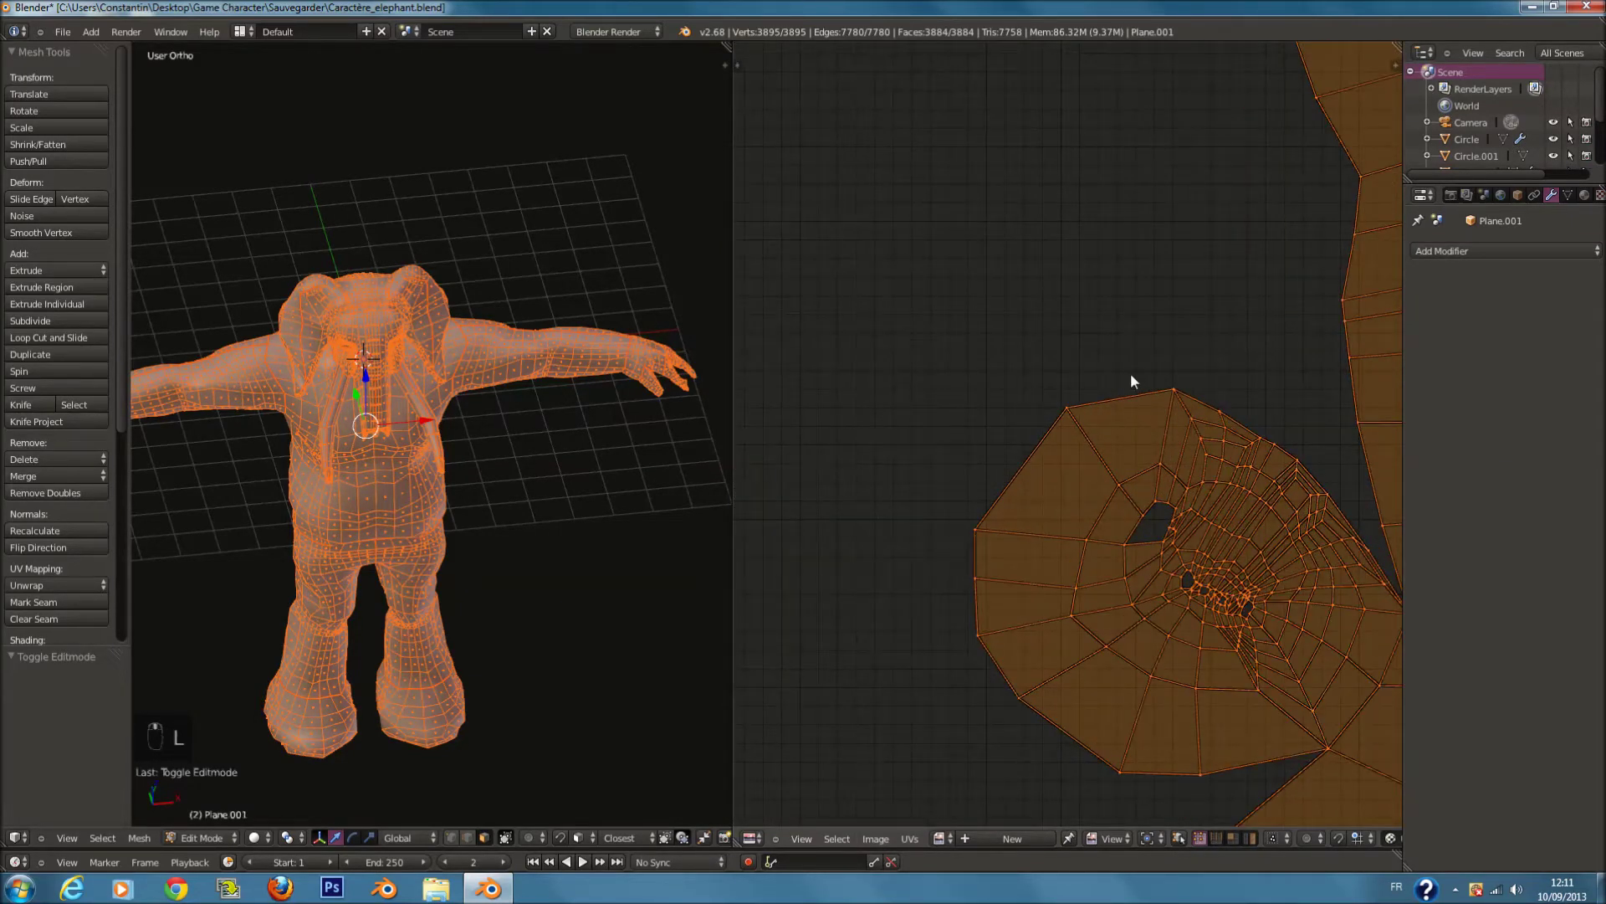
{"action": "scroll", "coordinate": [1132, 382], "scroll_direction": "down", "scroll_amount": 5}
Step: Examine the character's arm and hand up close for the missing wrist seam
{"action": "scroll", "coordinate": [1133, 466], "scroll_direction": "up", "scroll_amount": 4}
{"action": "scroll", "coordinate": [581, 409], "scroll_direction": "up", "scroll_amount": 1}
{"action": "middle_click_drag", "start_coordinate": [679, 376], "coordinate": [530, 254], "text": "shift"}
{"action": "key", "text": "Tab"}
{"action": "scroll", "coordinate": [574, 373], "scroll_direction": "up", "scroll_amount": 2}
{"action": "key", "text": "Tab"}
{"action": "scroll", "coordinate": [711, 469], "scroll_direction": "up", "scroll_amount": 1}
{"action": "middle_click_drag", "start_coordinate": [711, 477], "coordinate": [616, 333], "text": "shift"}
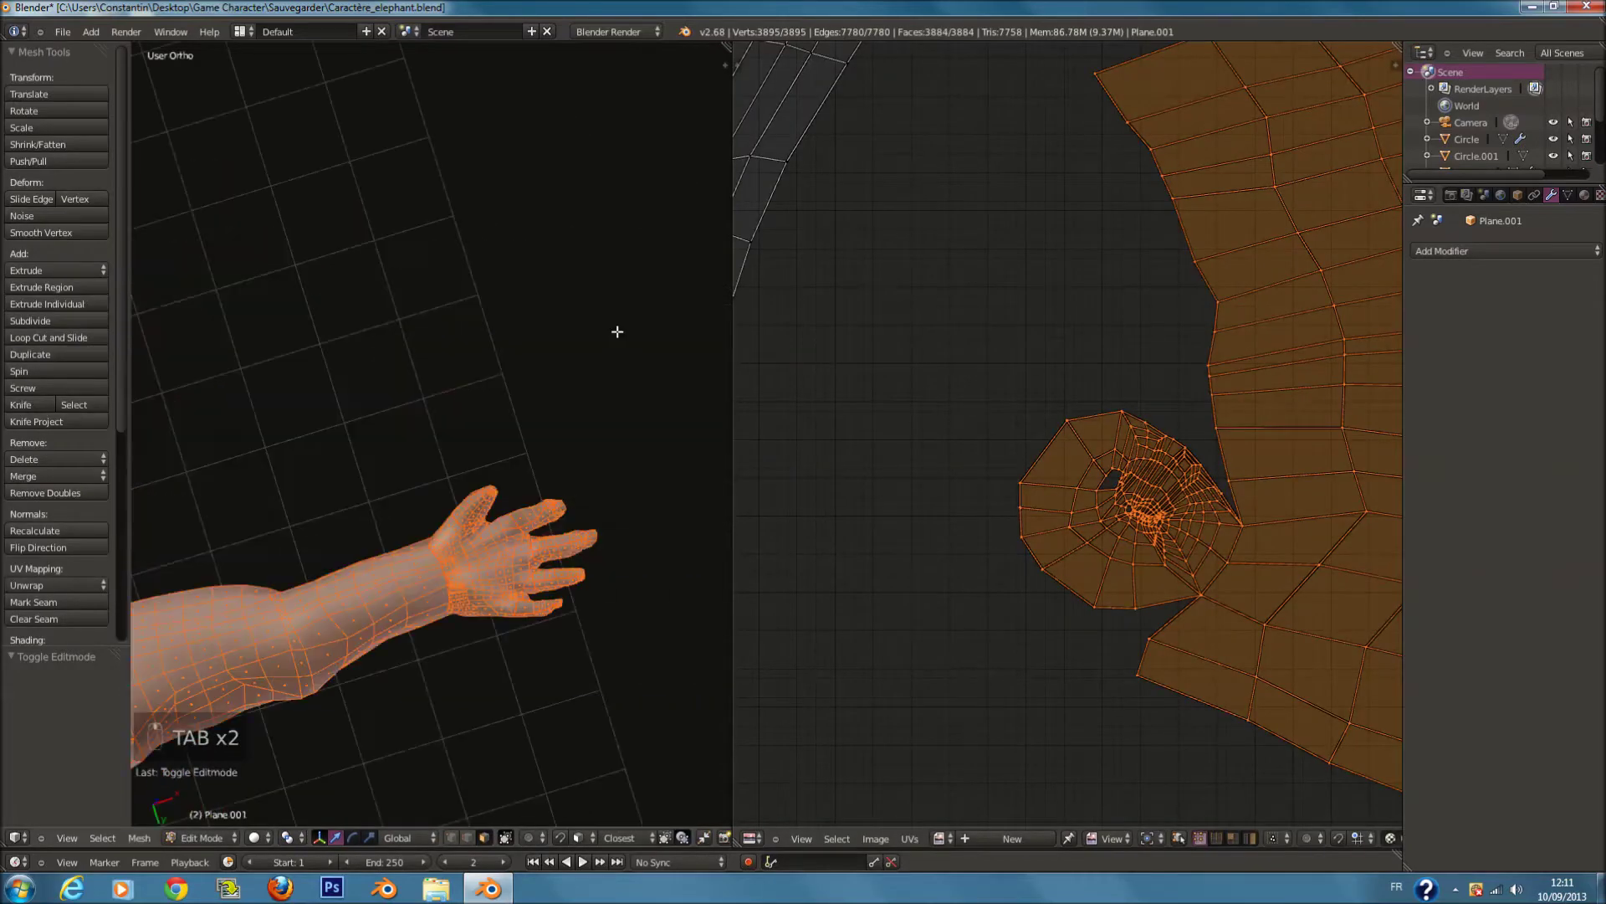
{"action": "middle_click_drag", "start_coordinate": [477, 634], "coordinate": [466, 491], "text": "shift"}
{"action": "scroll", "coordinate": [466, 491], "scroll_direction": "up", "scroll_amount": 5}
Step: Clear the selection, try moving and hiding the arm face beside the wrist seam, and undo the hiding
{"action": "key", "text": "a"}
{"action": "key", "text": "a"}
{"action": "key", "text": "a"}
{"action": "middle_click_drag", "start_coordinate": [352, 481], "coordinate": [459, 473], "text": "shift"}
{"action": "scroll", "coordinate": [522, 556], "scroll_direction": "up", "scroll_amount": 2}
{"action": "middle_click_drag", "start_coordinate": [522, 556], "coordinate": [524, 534]}
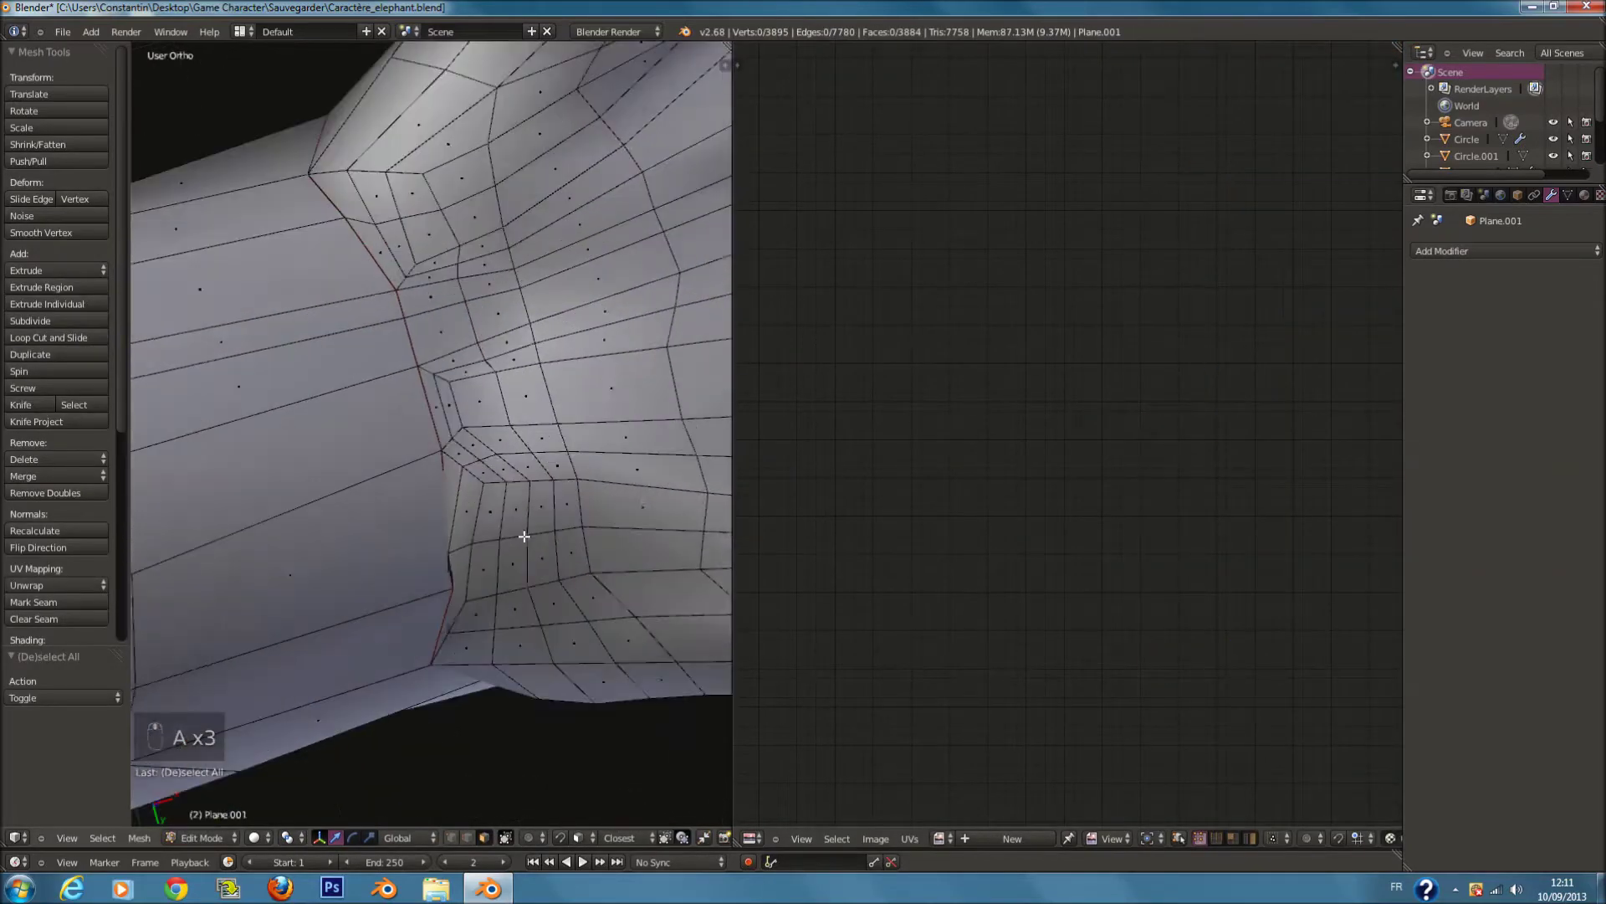
{"action": "scroll", "coordinate": [469, 534], "scroll_direction": "up", "scroll_amount": 2}
{"action": "right_click", "coordinate": [439, 543]}
{"action": "key", "text": "g"}
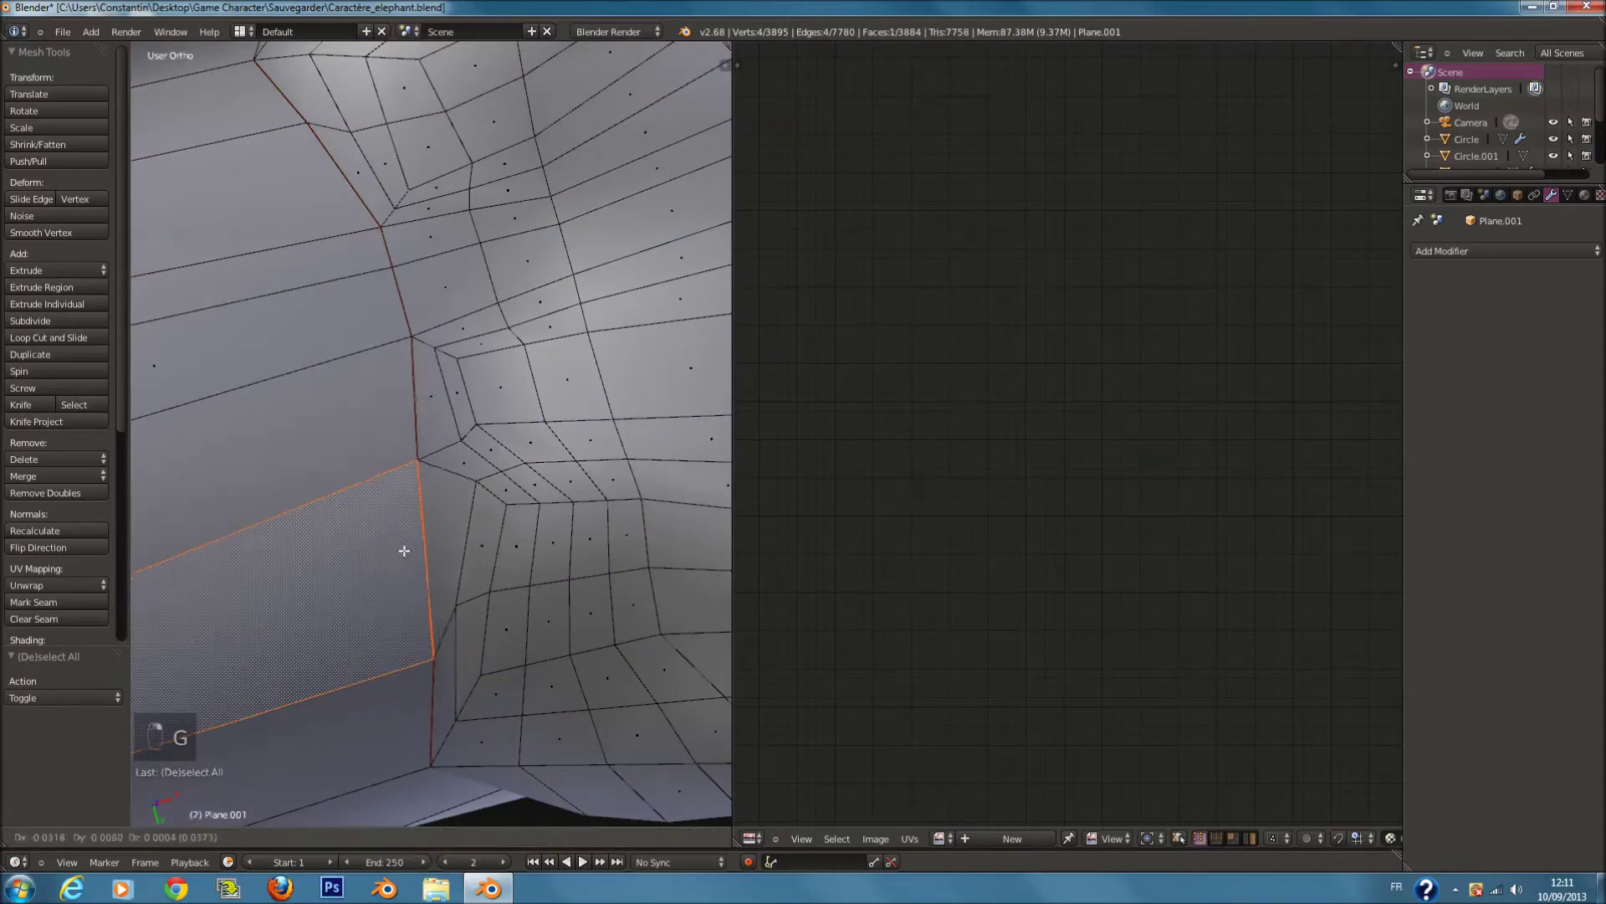
{"action": "right_click", "coordinate": [393, 555]}
{"action": "key", "text": "h"}
{"action": "key", "text": "ctrl+z"}
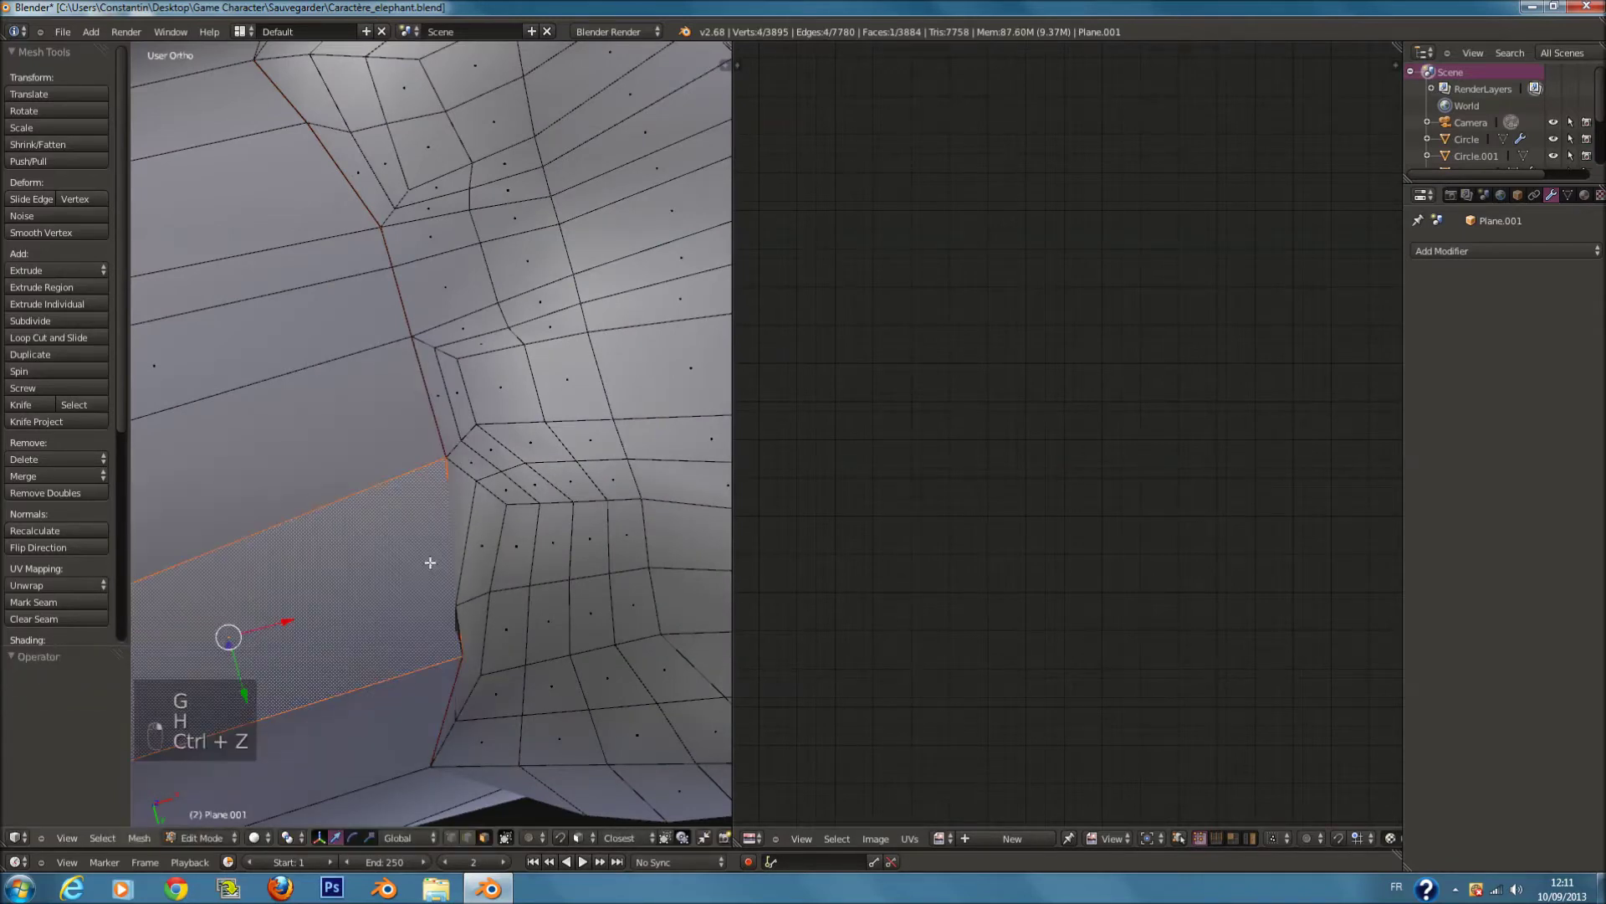
Step: Move the arm face beside the wrist seam slightly and clear the selection
{"action": "key", "text": "g"}
{"action": "left_click", "coordinate": [437, 573]}
{"action": "key", "text": "a"}
Step: Mark the two unmarked edges on the underside of the wrist as a seam
{"action": "middle_click_drag", "start_coordinate": [490, 595], "coordinate": [474, 408]}
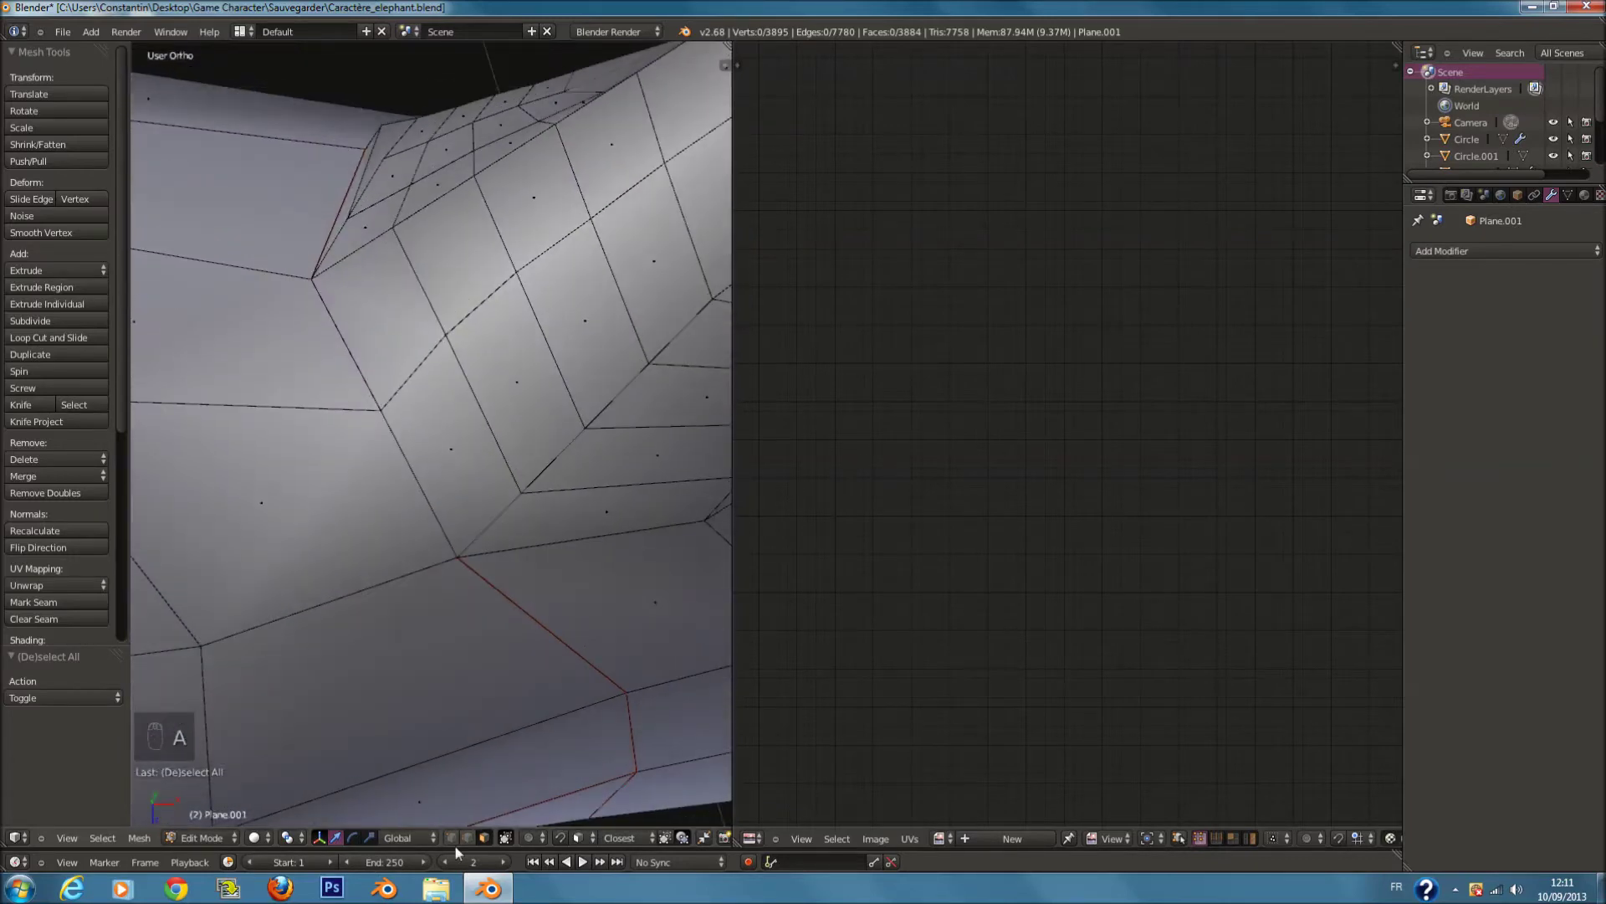
{"action": "key", "text": "ctrl+e"}
{"action": "left_click", "coordinate": [530, 373]}
Step: Mark the matching two unmarked wrist edges of the opposite hand as a seam
{"action": "scroll", "coordinate": [384, 452], "scroll_direction": "down", "scroll_amount": 10}
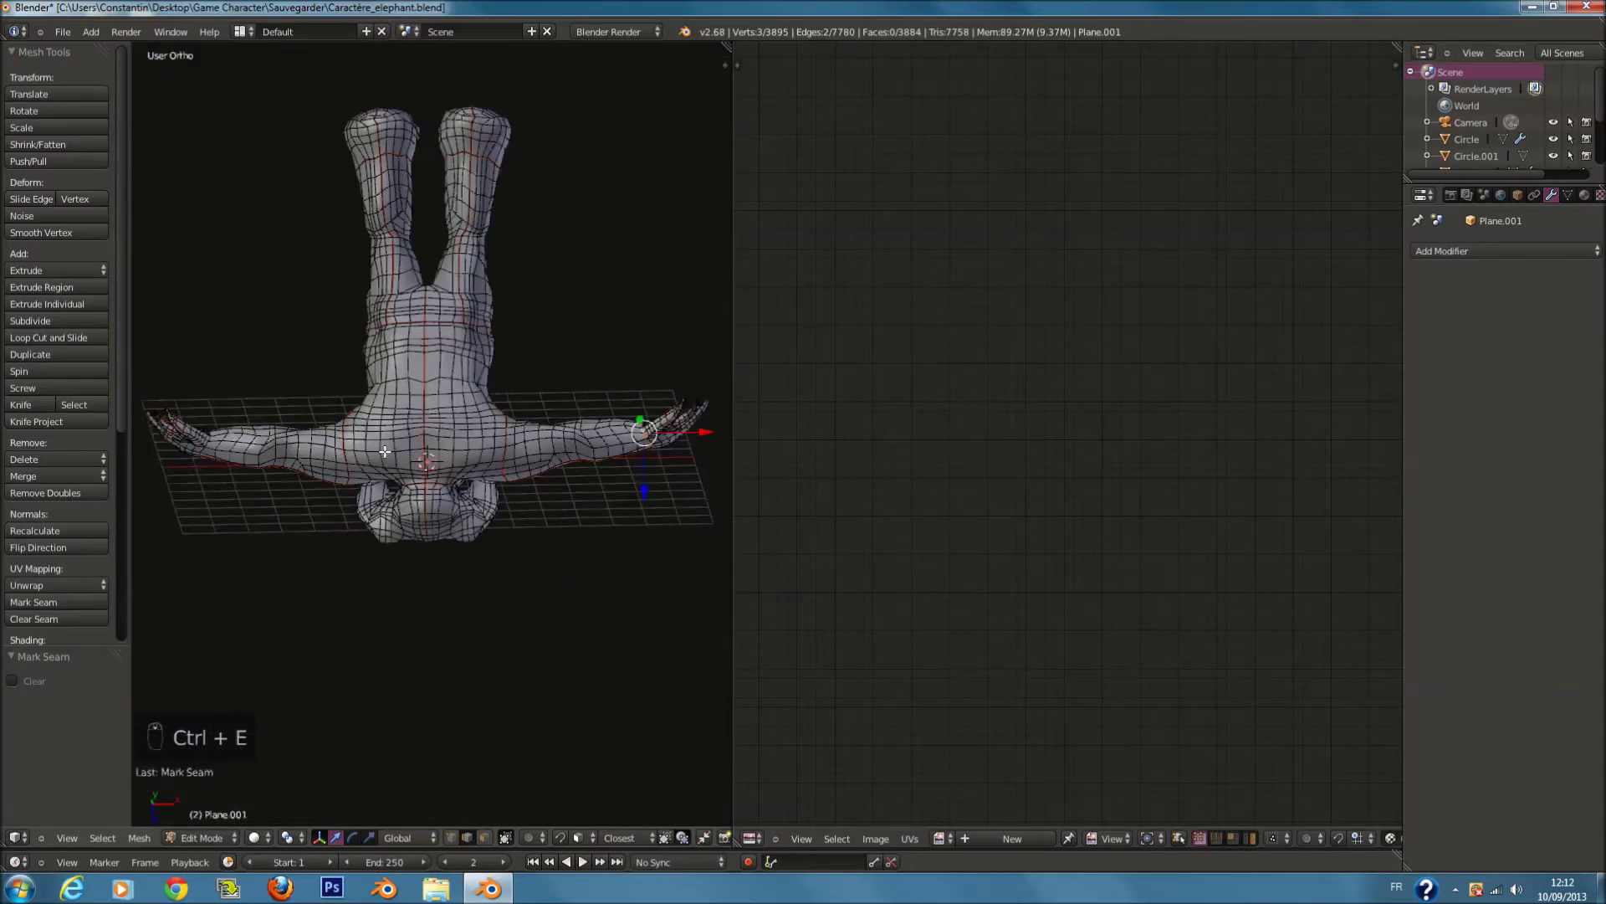
{"action": "middle_click_drag", "start_coordinate": [138, 459], "coordinate": [401, 463], "text": "shift"}
{"action": "scroll", "coordinate": [402, 463], "scroll_direction": "up", "scroll_amount": 11}
{"action": "middle_click_drag", "start_coordinate": [510, 455], "coordinate": [516, 488]}
{"action": "middle_click_drag", "start_coordinate": [509, 404], "coordinate": [600, 440]}
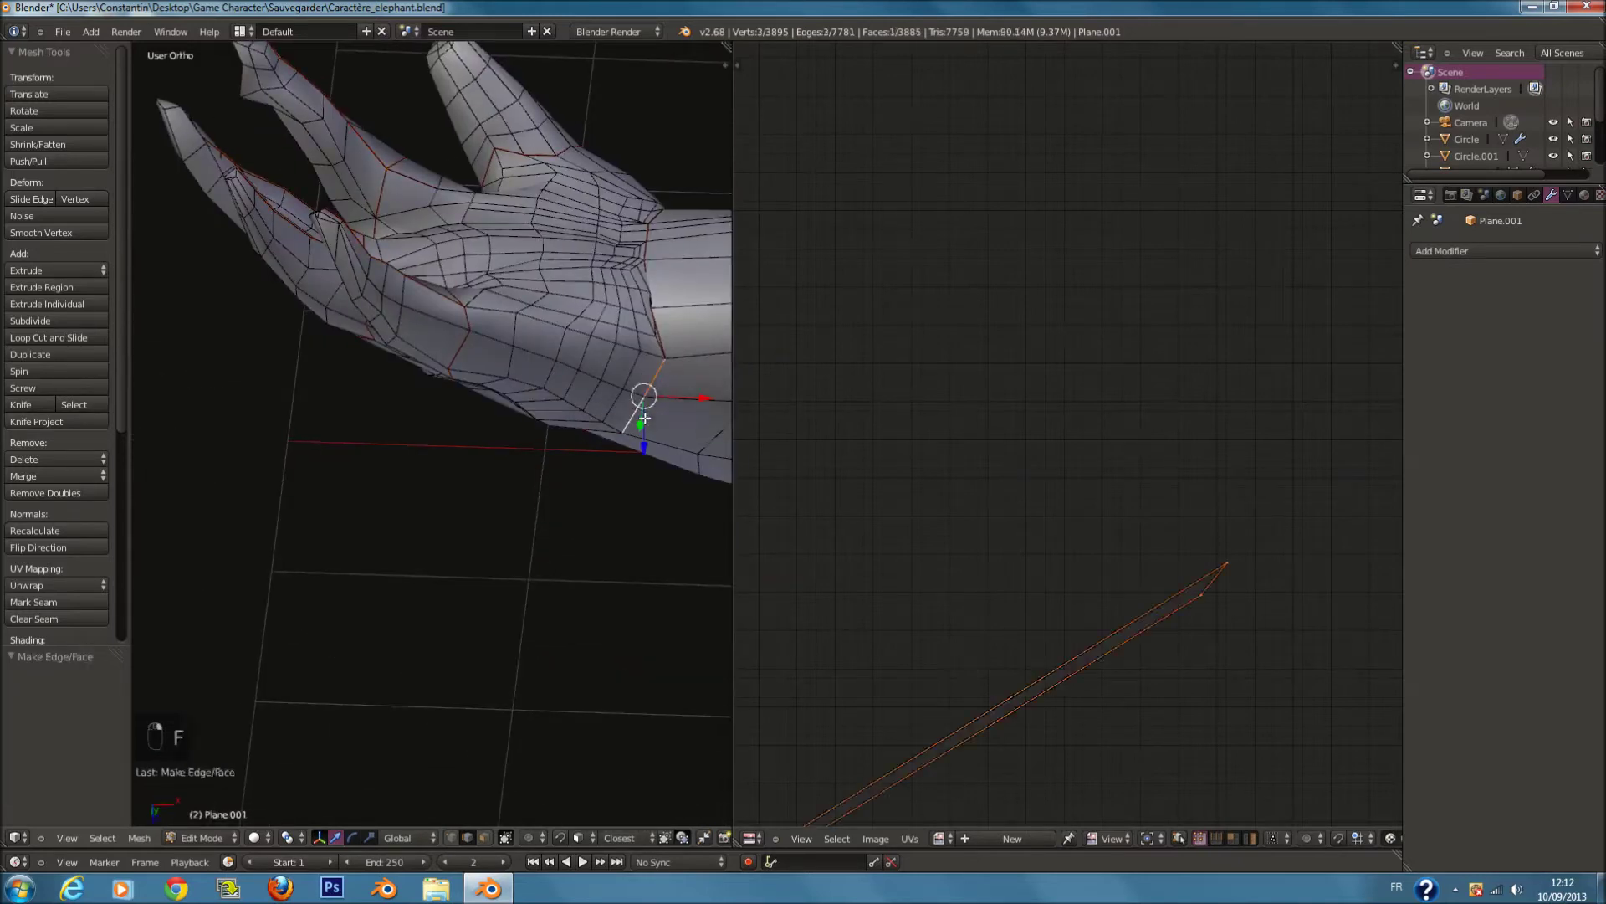
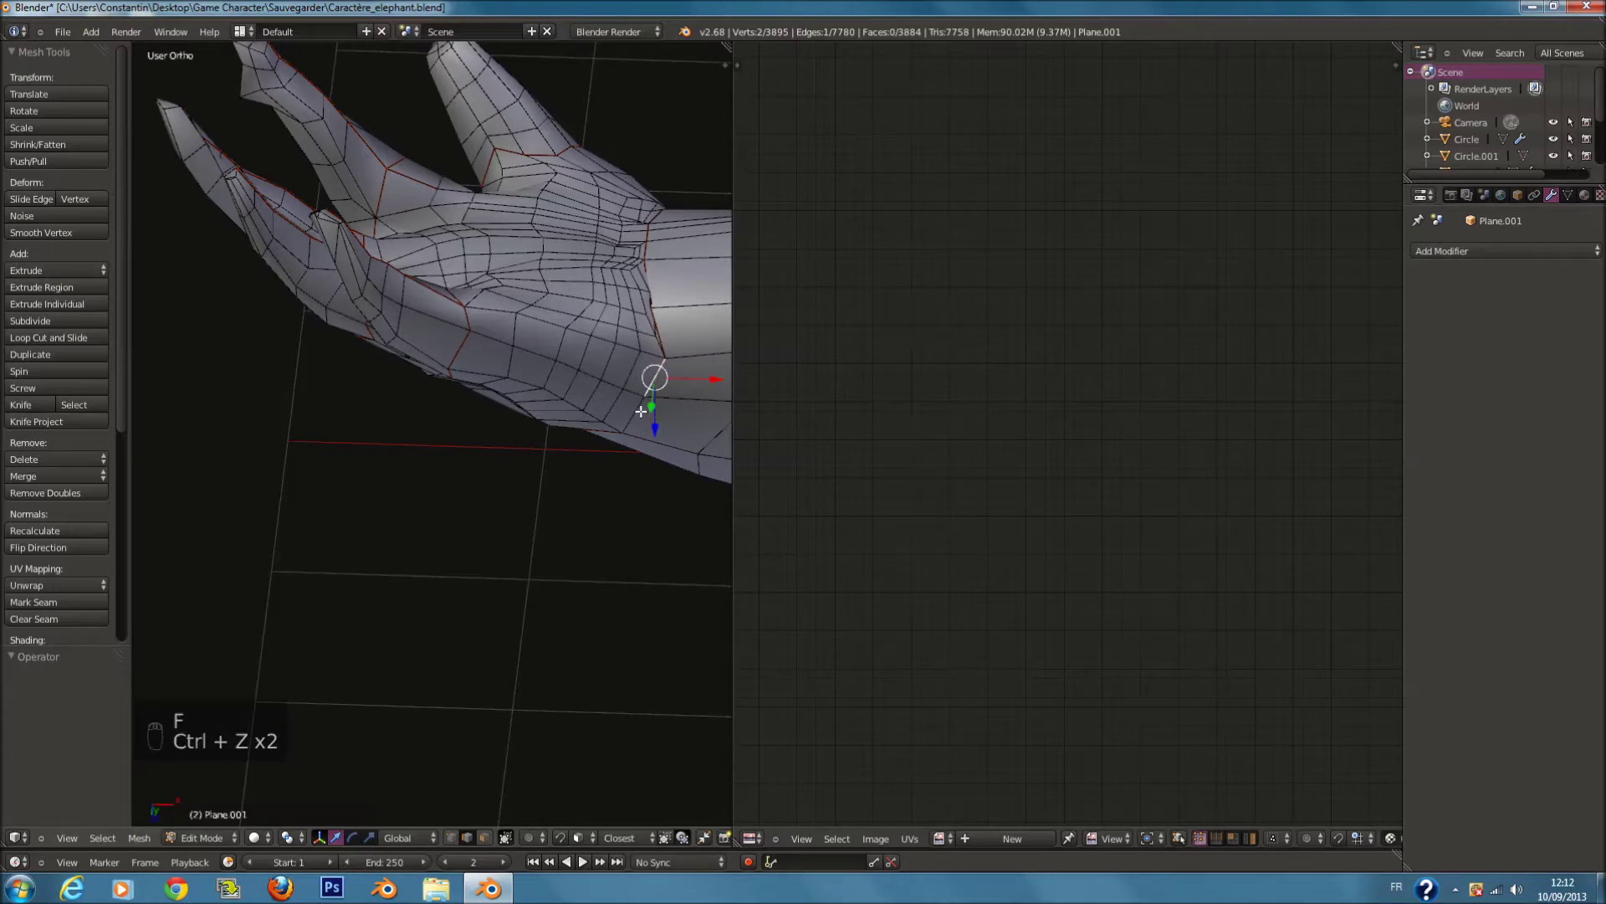
{"action": "key", "text": "w"}
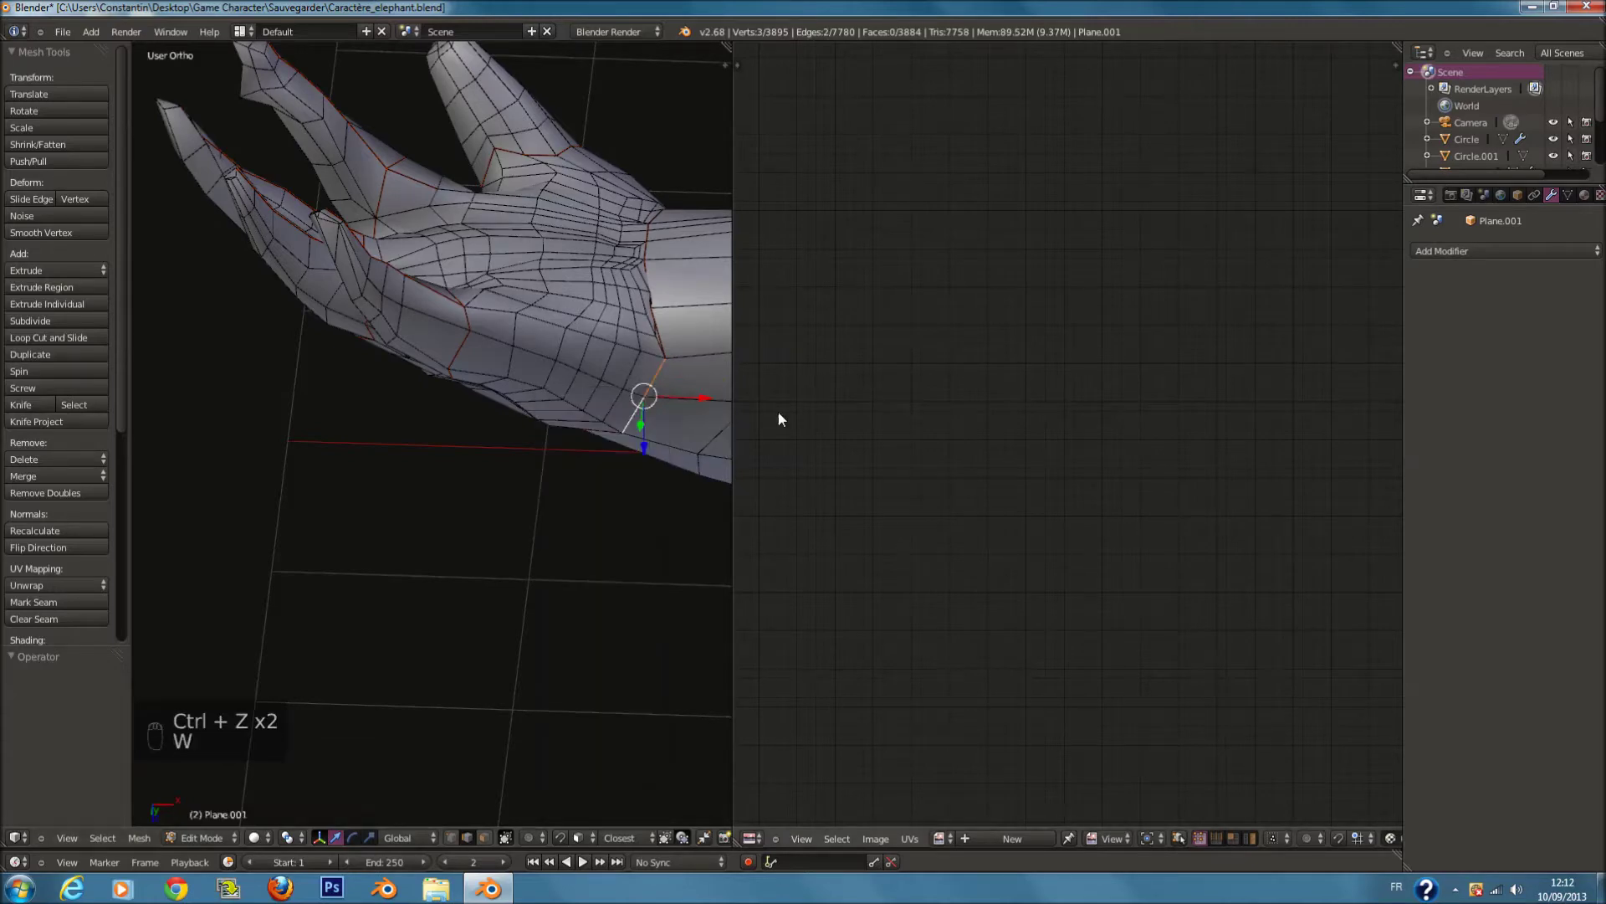
{"action": "key", "text": "ctrl+e"}
{"action": "left_click", "coordinate": [591, 447]}
{"action": "middle_click_drag", "start_coordinate": [590, 447], "coordinate": [441, 655]}
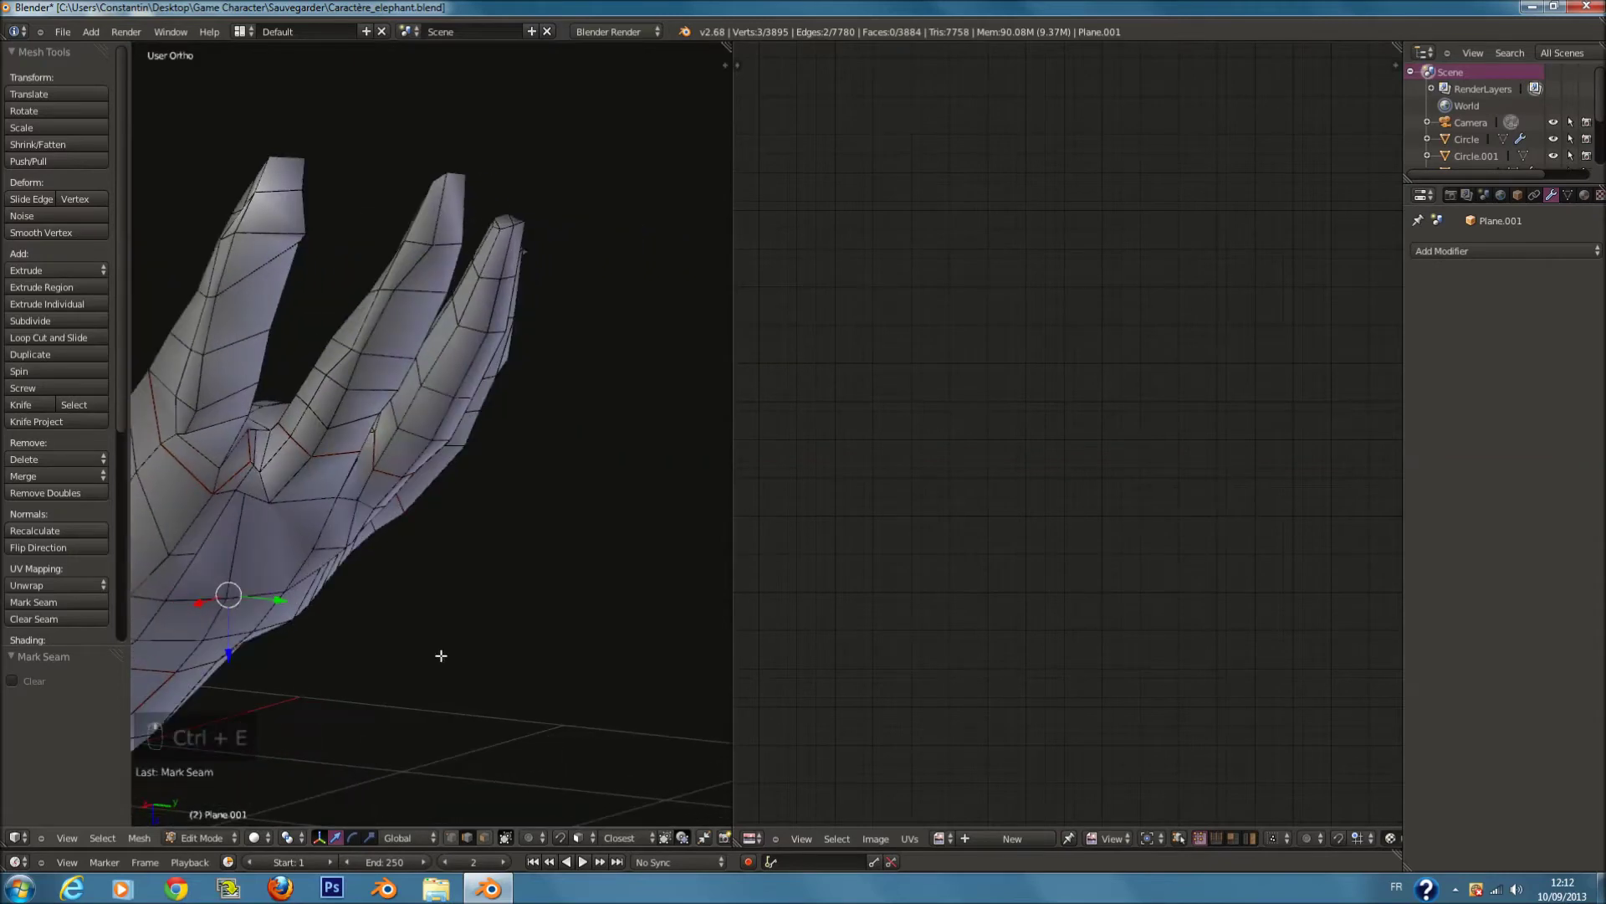
Step: Move the selected hand geometry along the X axis
{"action": "middle_click_drag", "start_coordinate": [452, 839], "coordinate": [498, 512]}
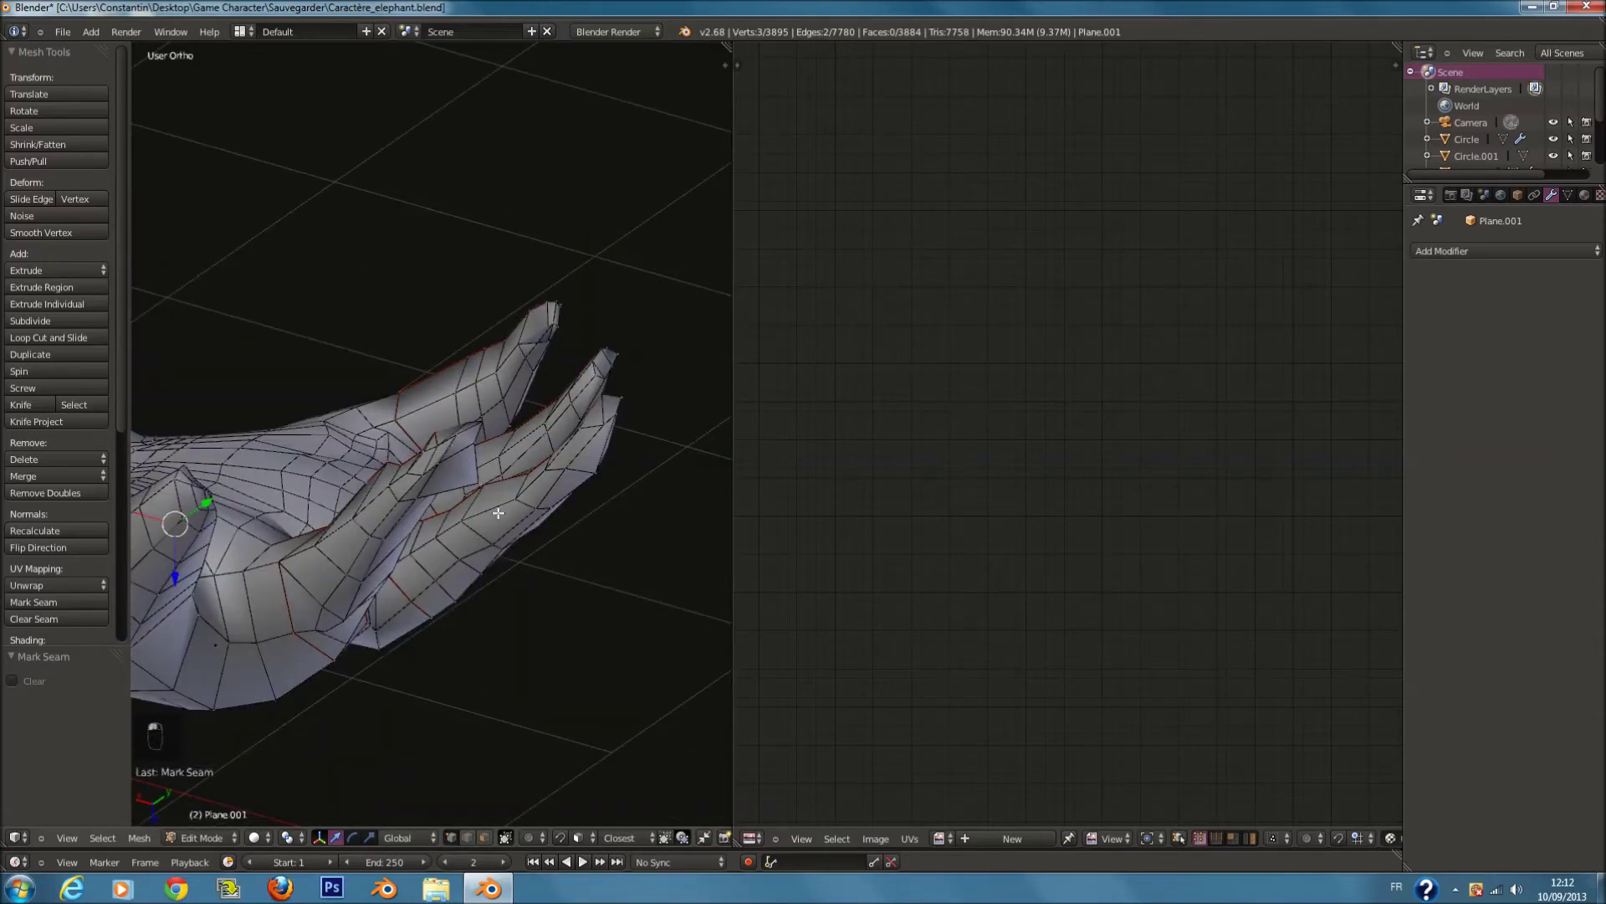
{"action": "key", "text": "g"}
{"action": "key", "text": "x"}
{"action": "left_click", "coordinate": [429, 471]}
{"action": "key", "text": "Tab"}
{"action": "key", "text": "KP_1"}
Step: Select a vertex at the fingertip and move it by about X 0.002, Y -0.008, Z -0.018
{"action": "middle_click_drag", "start_coordinate": [443, 489], "coordinate": [513, 394]}
{"action": "key", "text": "Tab"}
{"action": "middle_click_drag", "start_coordinate": [690, 393], "coordinate": [520, 416], "text": "shift"}
{"action": "scroll", "coordinate": [502, 452], "scroll_direction": "up", "scroll_amount": 6}
{"action": "left_click_drag", "start_coordinate": [496, 517], "coordinate": [477, 512]}
{"action": "key", "text": "g"}
{"action": "left_click", "coordinate": [469, 518]}
{"action": "middle_click_drag", "start_coordinate": [468, 518], "coordinate": [446, 513]}
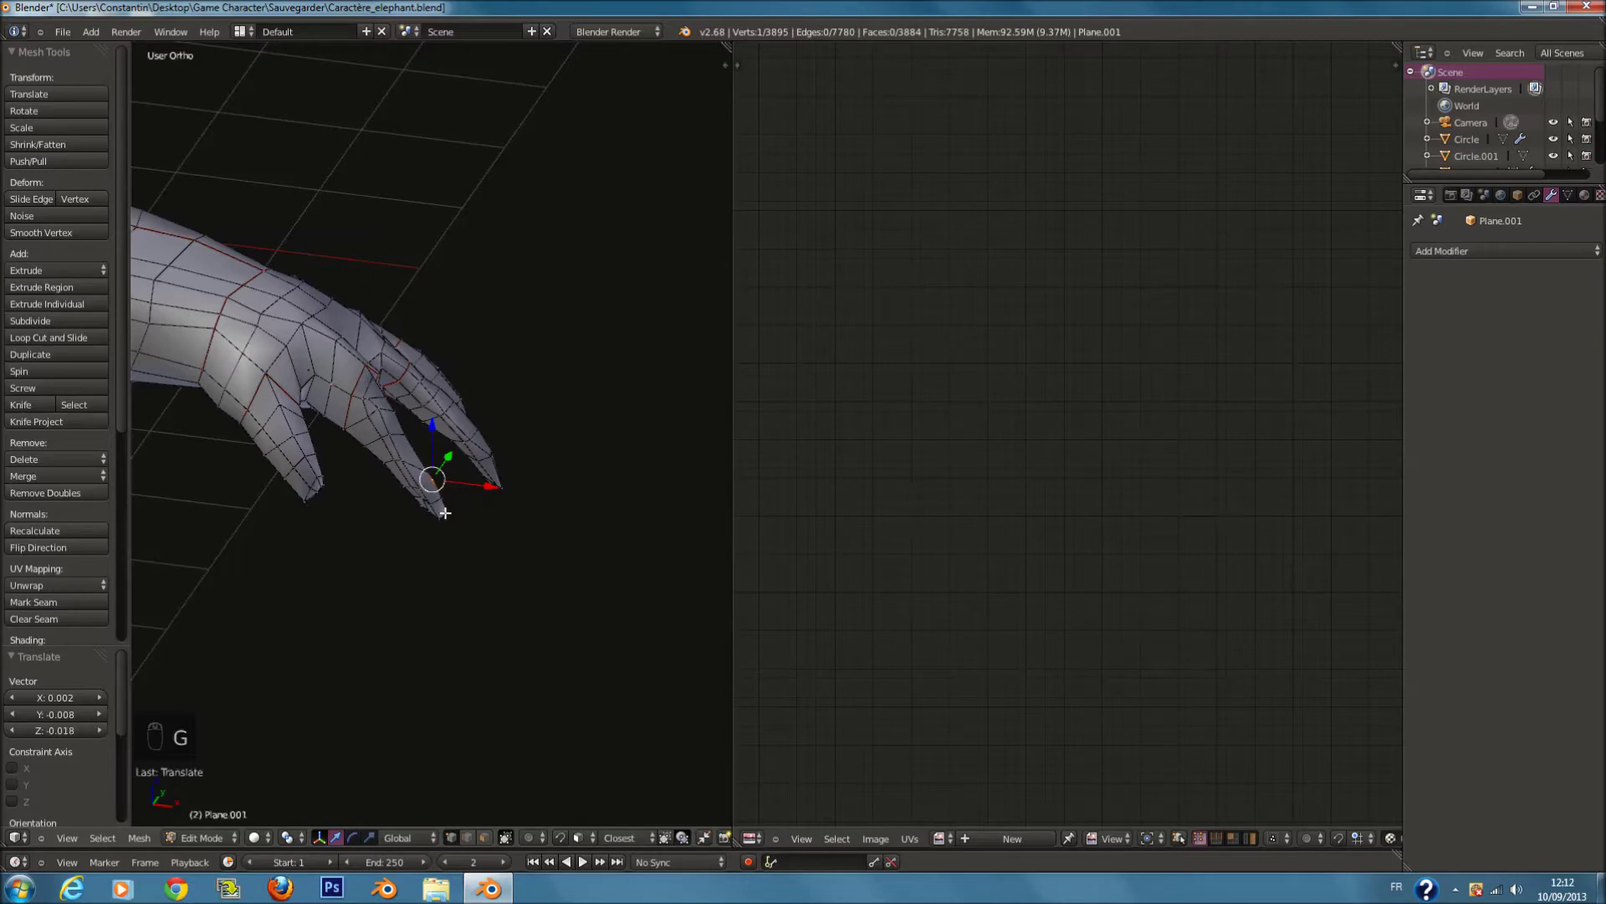
Step: Select the whole elephant mesh and unwrap it
{"action": "key", "text": "Tab"}
{"action": "key", "text": "Tab"}
{"action": "key", "text": "Tab"}
{"action": "key", "text": "a"}
{"action": "key", "text": "a"}
{"action": "key", "text": "a"}
{"action": "key", "text": "a"}
{"action": "scroll", "coordinate": [457, 496], "scroll_direction": "down", "scroll_amount": 5}
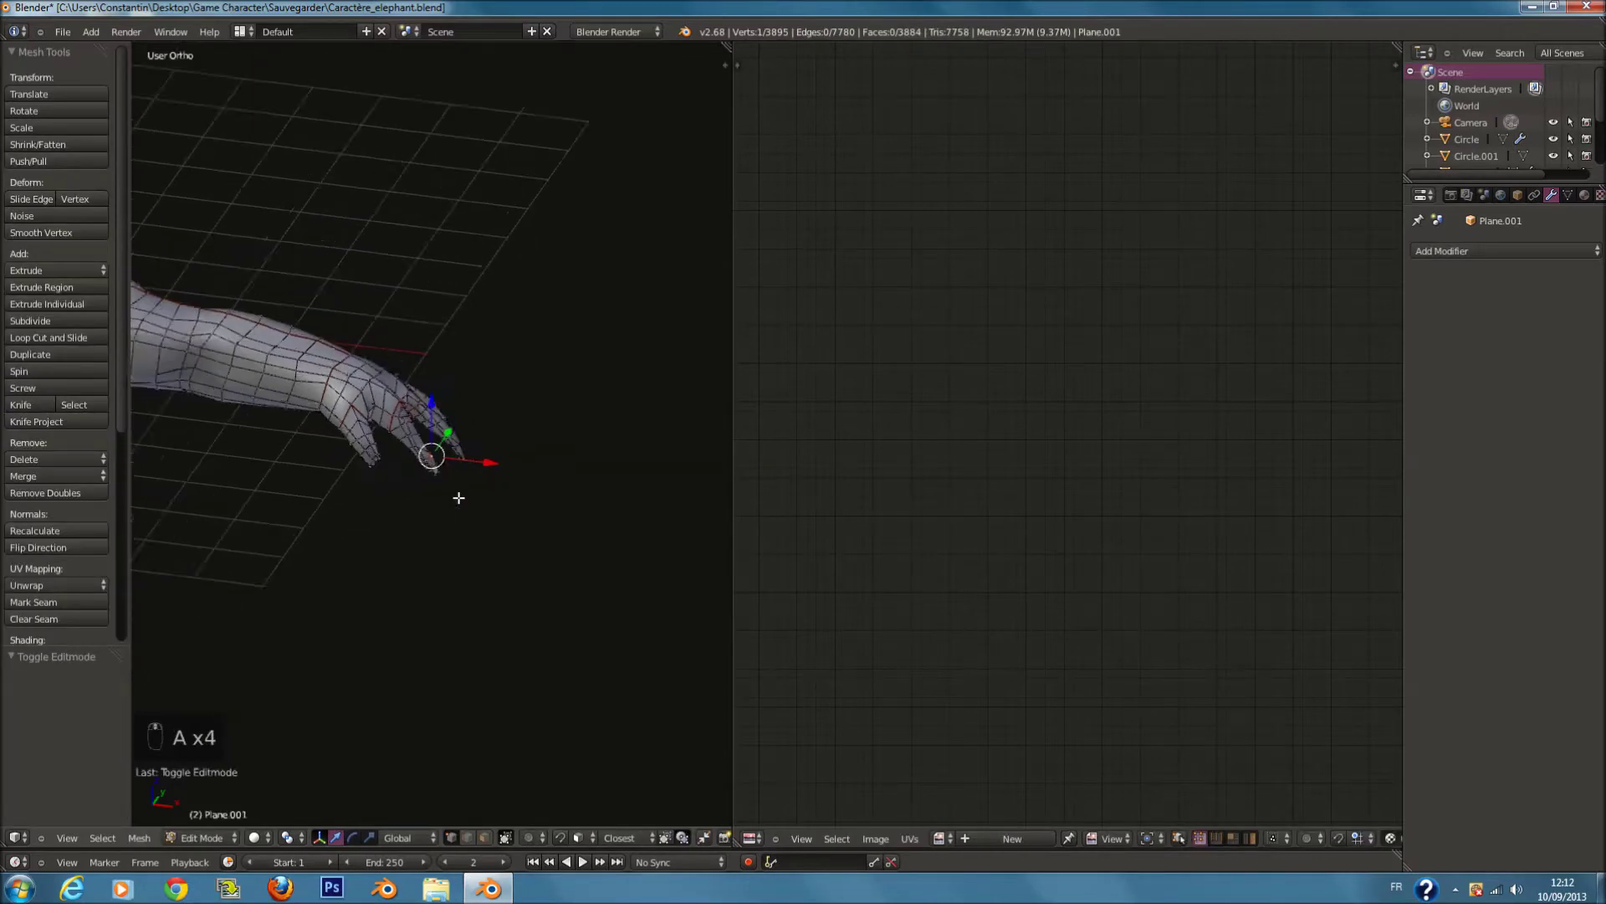
{"action": "key", "text": "a"}
{"action": "key", "text": "a"}
{"action": "scroll", "coordinate": [456, 496], "scroll_direction": "up", "scroll_amount": 4}
{"action": "scroll", "coordinate": [942, 547], "scroll_direction": "down", "scroll_amount": 3}
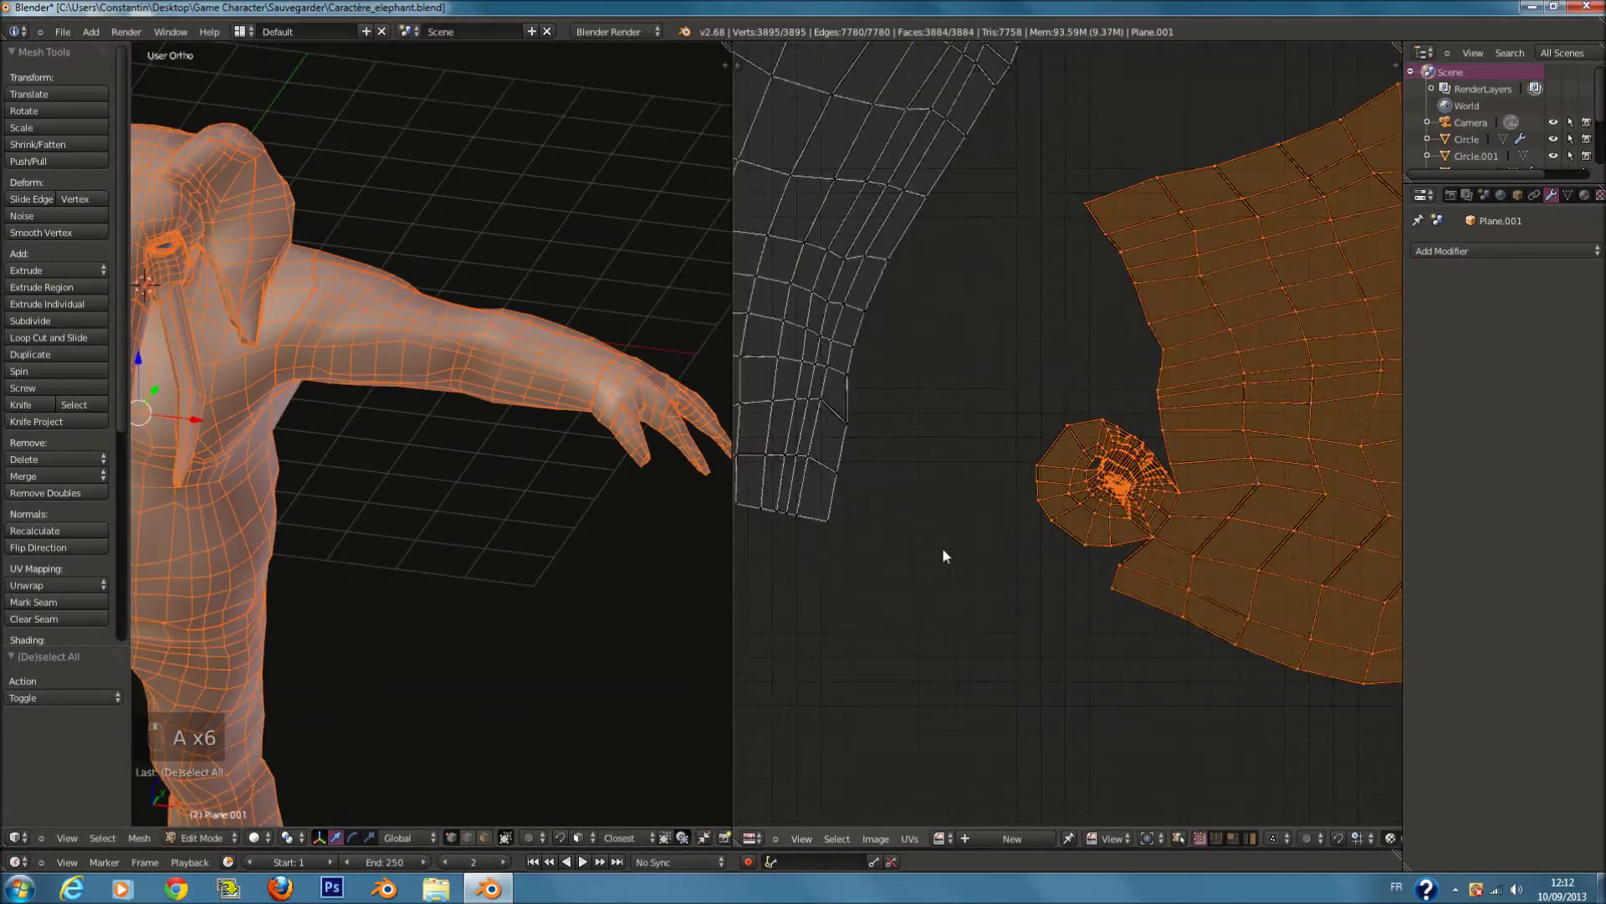
{"action": "scroll", "coordinate": [413, 494], "scroll_direction": "down", "scroll_amount": 1}
{"action": "key", "text": "u"}
{"action": "left_click", "coordinate": [402, 500]}
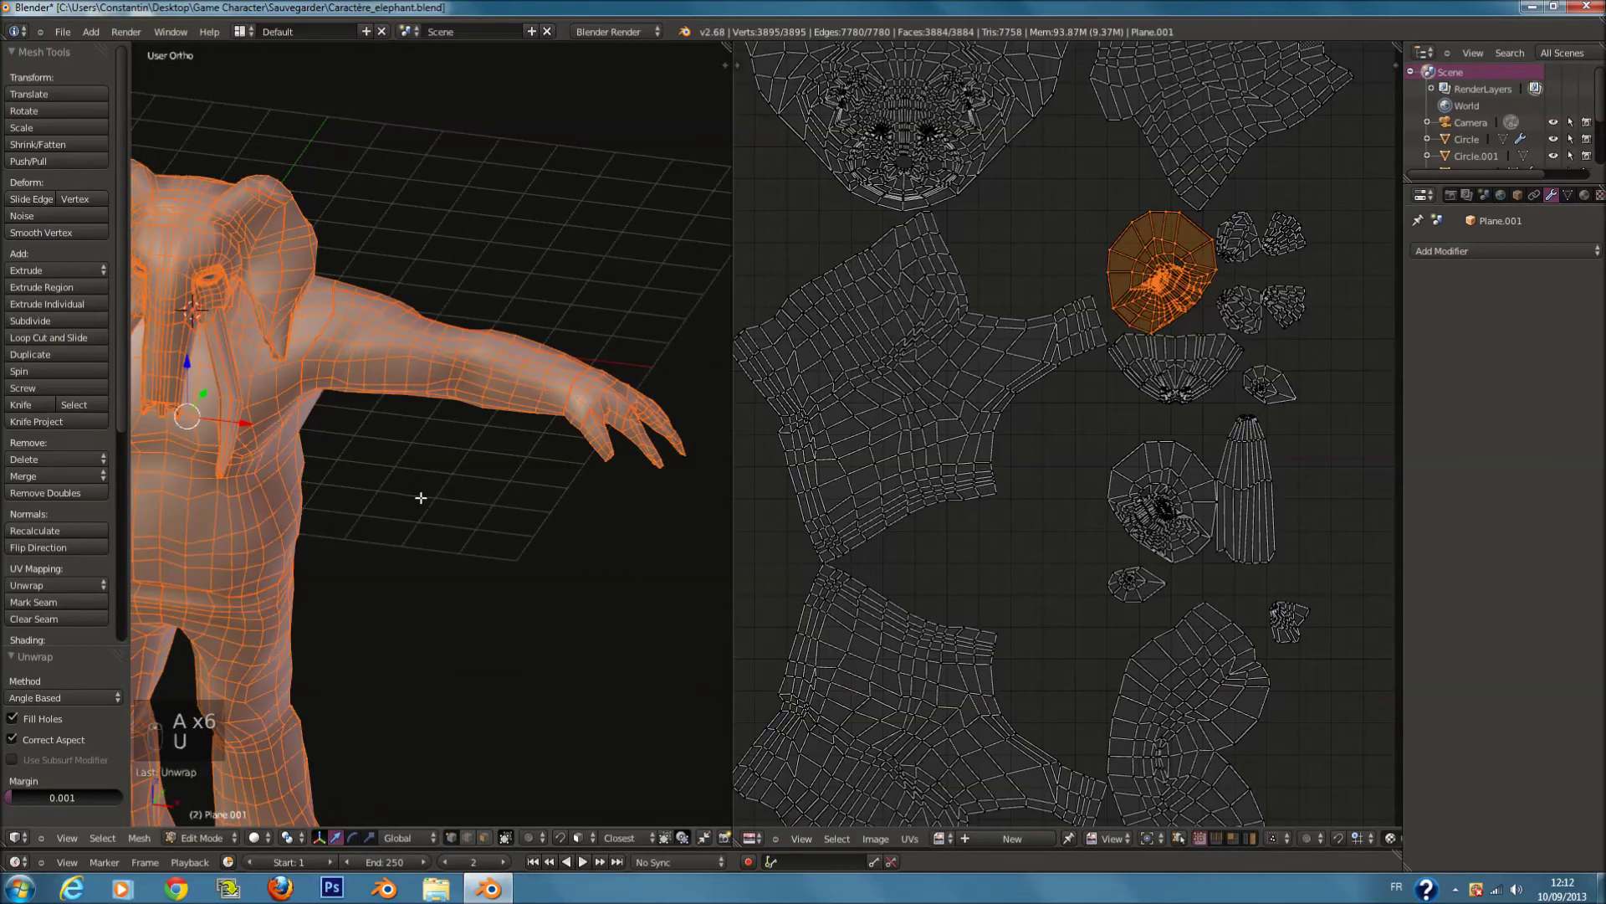
Step: Mark the edge line down the back of the character's left hand, from the wrist seam towards the fingers, as a seam
{"action": "scroll", "coordinate": [936, 495], "scroll_direction": "up", "scroll_amount": 4}
{"action": "mouse_move", "coordinate": [550, 451]}
{"action": "middle_mouse_down"}
{"action": "mouse_move", "coordinate": [460, 481]}
{"action": "mouse_move", "coordinate": [499, 487]}
{"action": "mouse_move", "coordinate": [527, 466]}
{"action": "middle_mouse_up"}
{"action": "scroll", "coordinate": [500, 487], "scroll_direction": "up", "scroll_amount": 4}
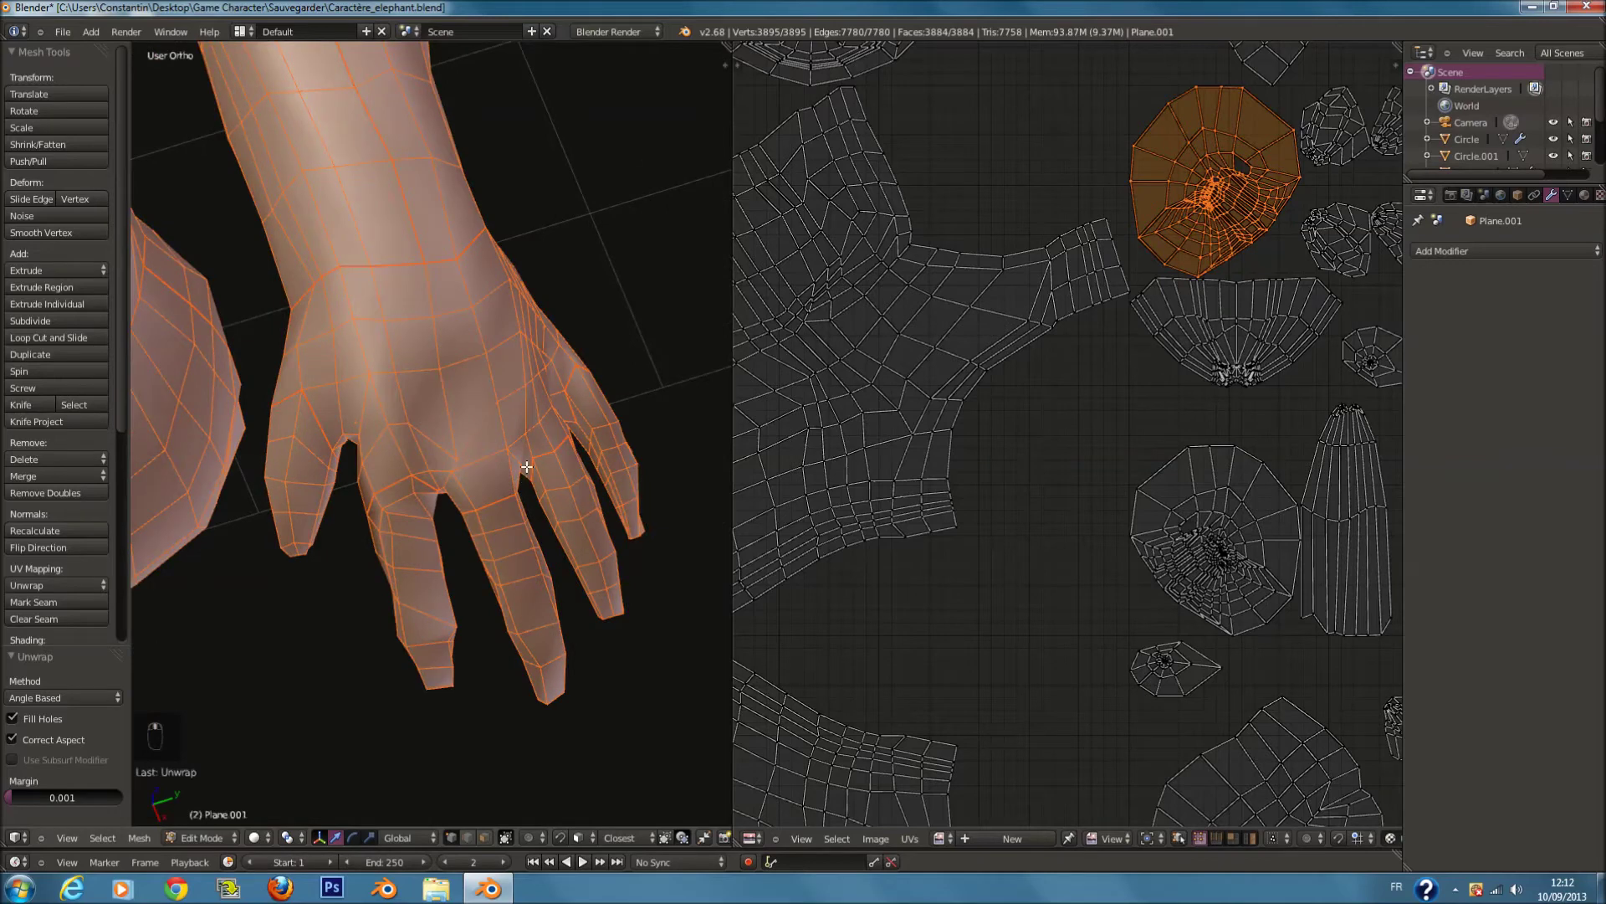
{"action": "scroll", "coordinate": [456, 331], "scroll_direction": "up", "scroll_amount": 2}
{"action": "key", "text": "a"}
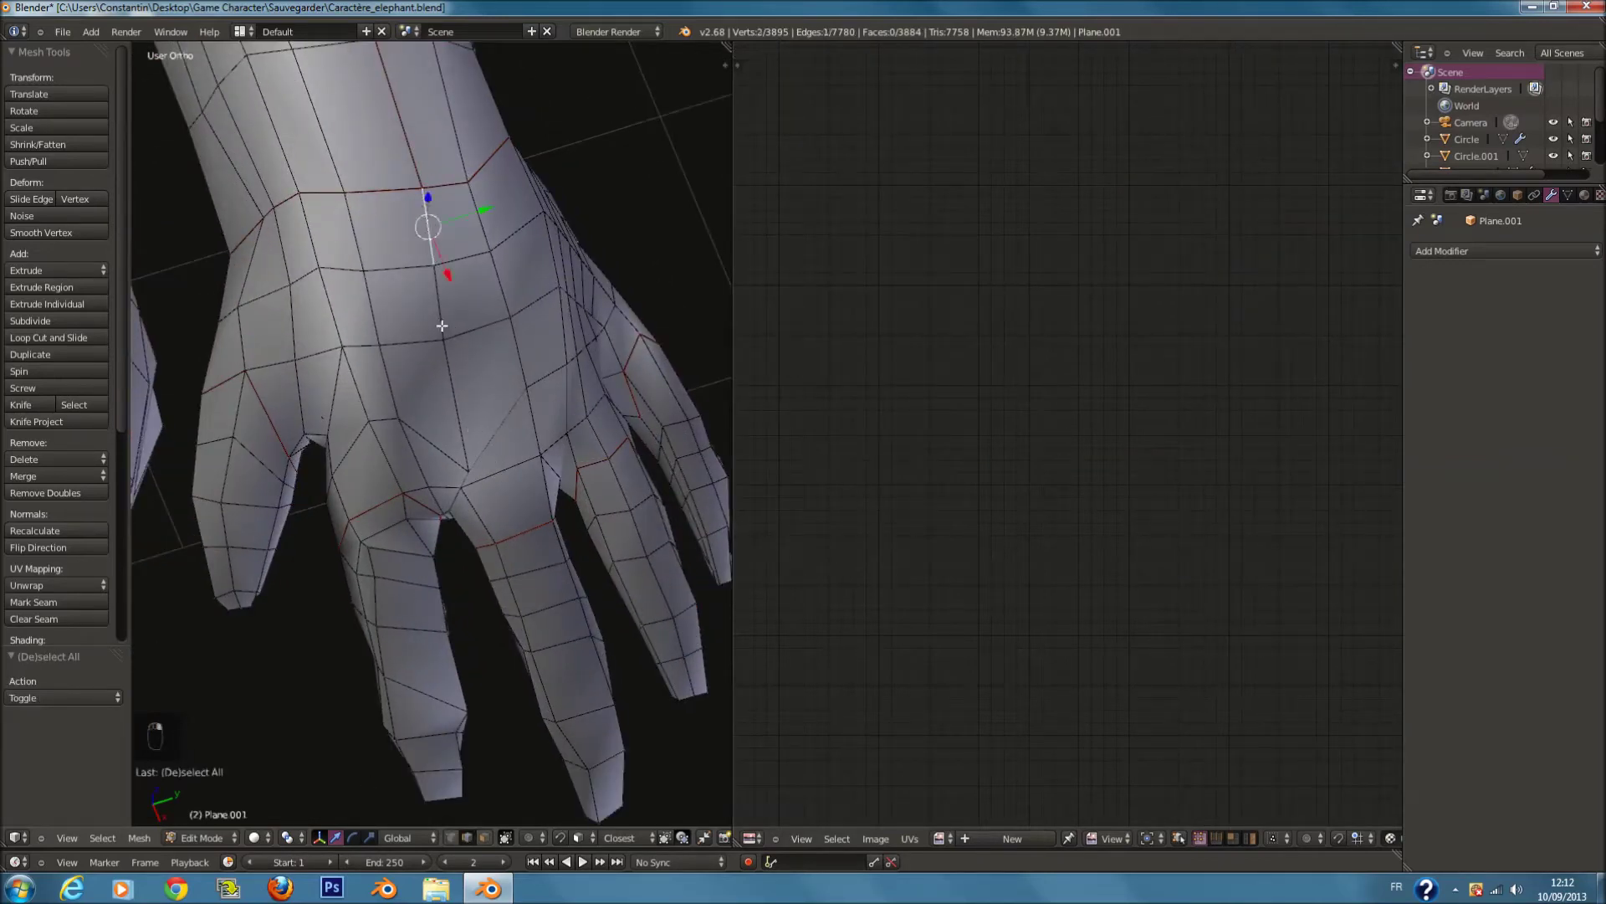
{"action": "key", "text": "ctrl+e"}
{"action": "left_click", "coordinate": [494, 517]}
{"action": "scroll", "coordinate": [481, 512], "scroll_direction": "down", "scroll_amount": 3}
{"action": "scroll", "coordinate": [476, 511], "scroll_direction": "up", "scroll_amount": 2}
{"action": "scroll", "coordinate": [477, 510], "scroll_direction": "down", "scroll_amount": 2}
{"action": "key", "text": "a"}
Step: Mark the short edge joining the back-of-hand seam to the finger seam as a seam
{"action": "scroll", "coordinate": [500, 507], "scroll_direction": "up", "scroll_amount": 5}
{"action": "scroll", "coordinate": [500, 507], "scroll_direction": "up", "scroll_amount": 1}
{"action": "right_click", "coordinate": [515, 551]}
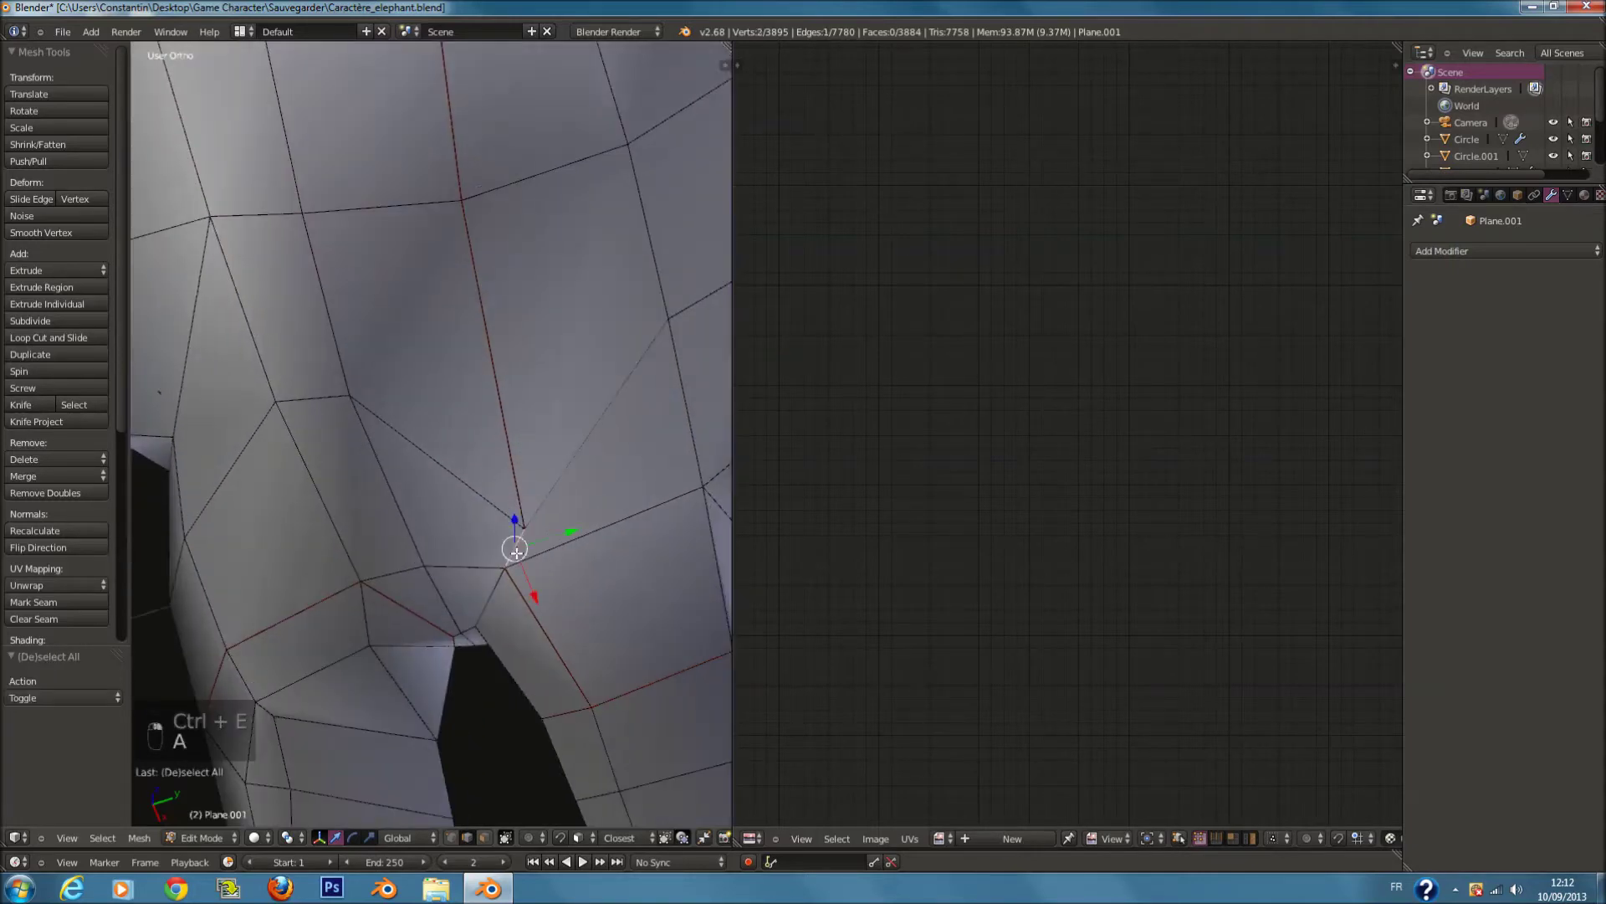
{"action": "key", "text": "a"}
{"action": "key", "text": "Tab"}
{"action": "key", "text": "Tab"}
{"action": "key", "text": "a"}
{"action": "key", "text": "a"}
{"action": "key", "text": "a"}
{"action": "key", "text": "a"}
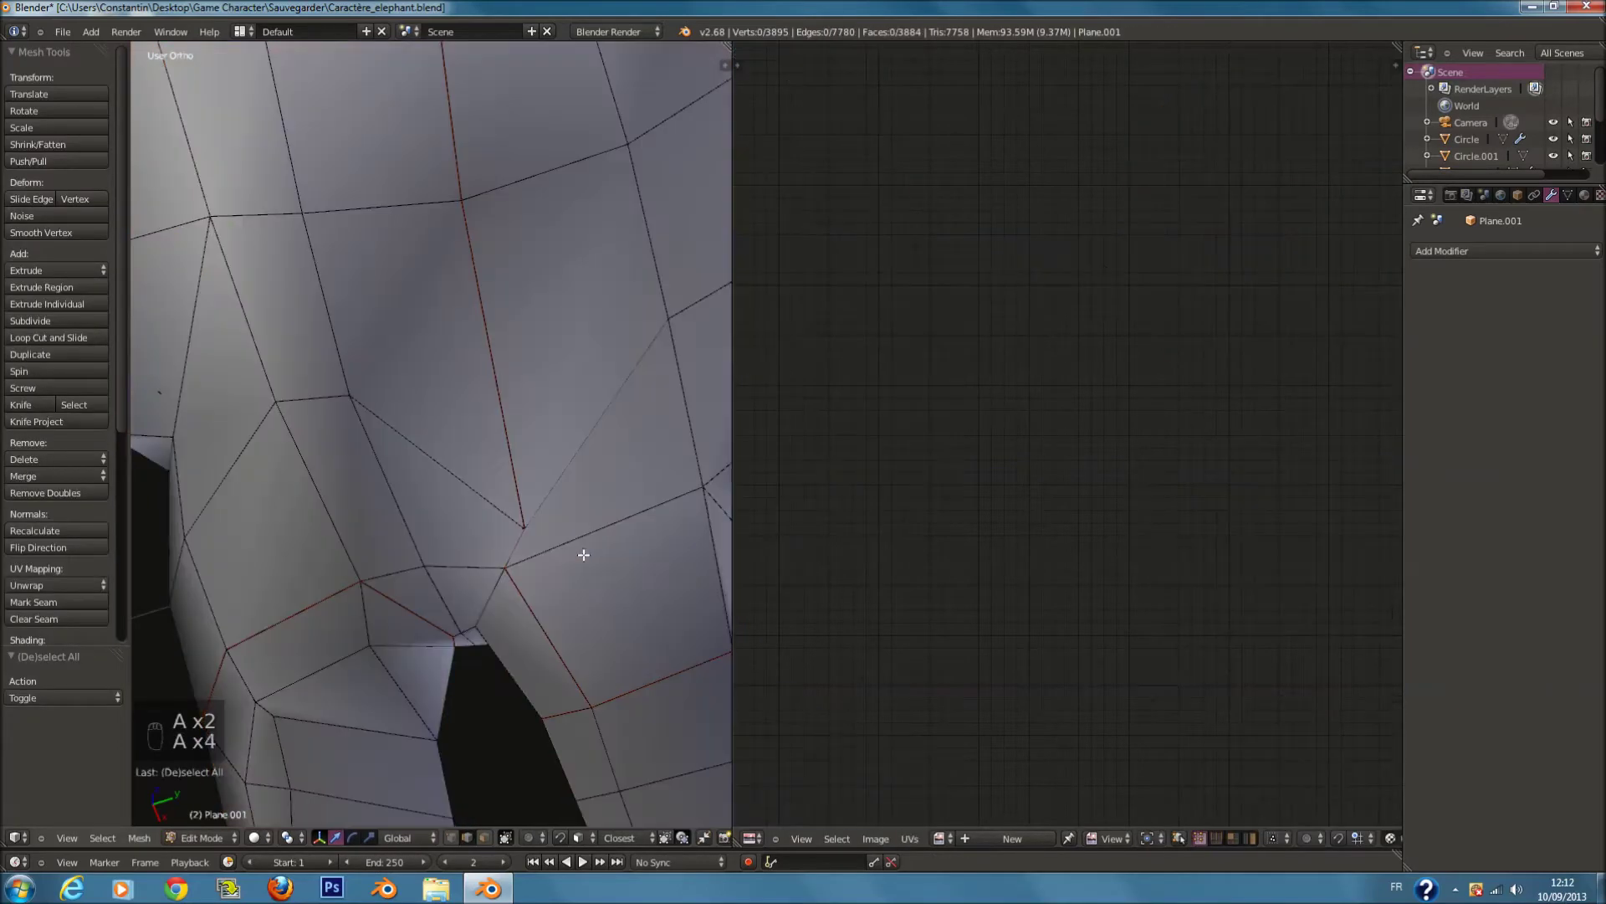
{"action": "key", "text": "x"}
{"action": "key", "text": "w"}
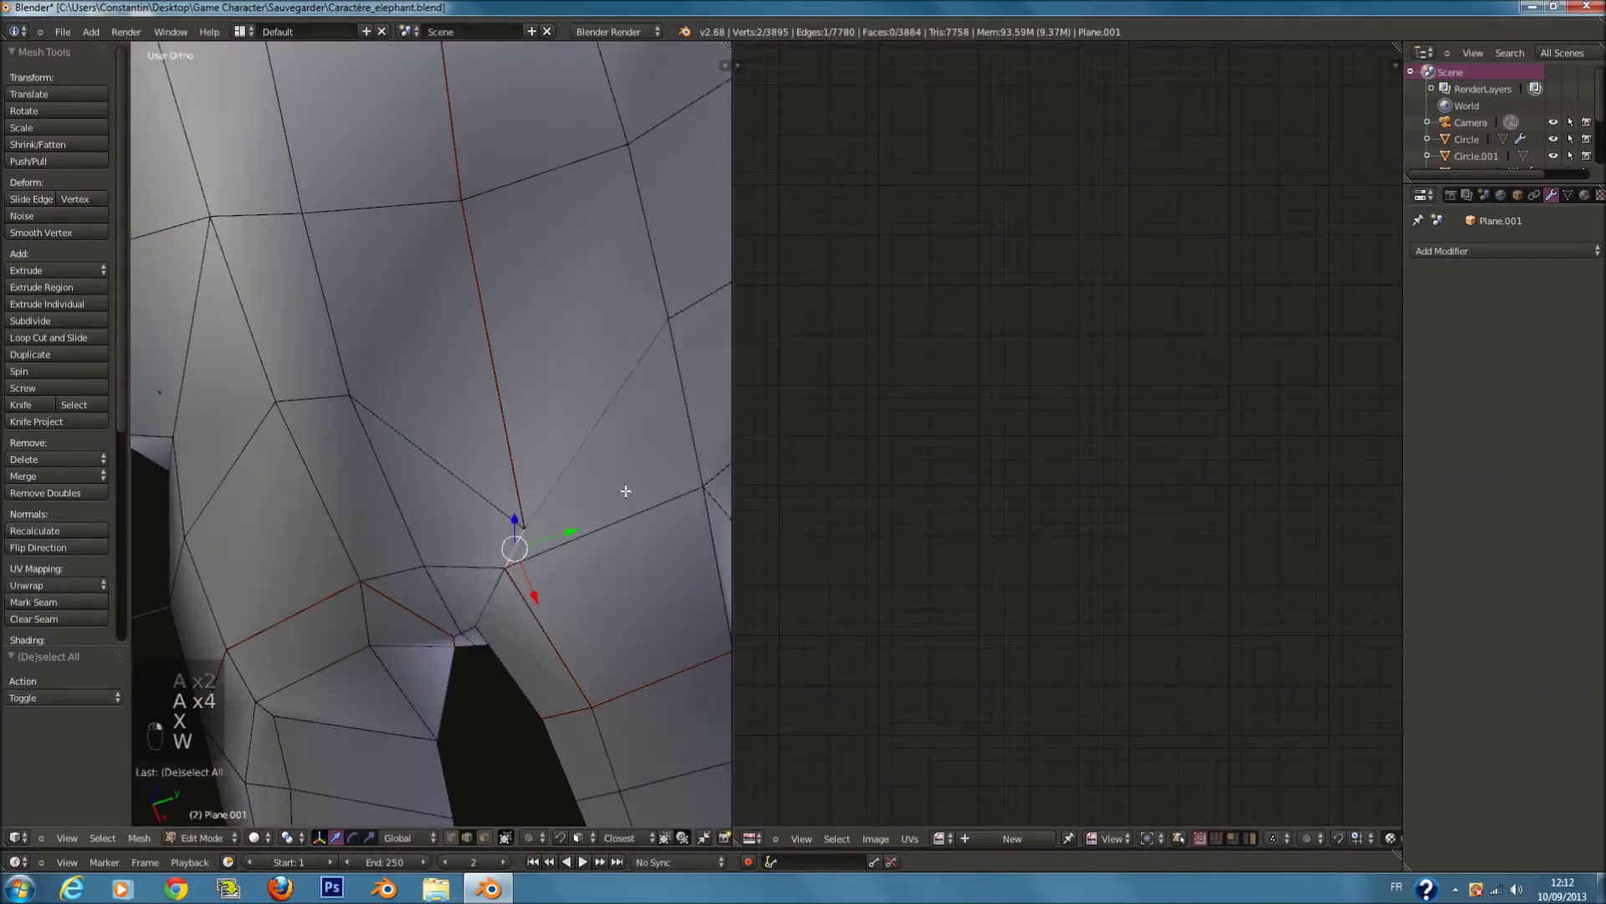
{"action": "key", "text": "ctrl+e"}
{"action": "left_click", "coordinate": [548, 448]}
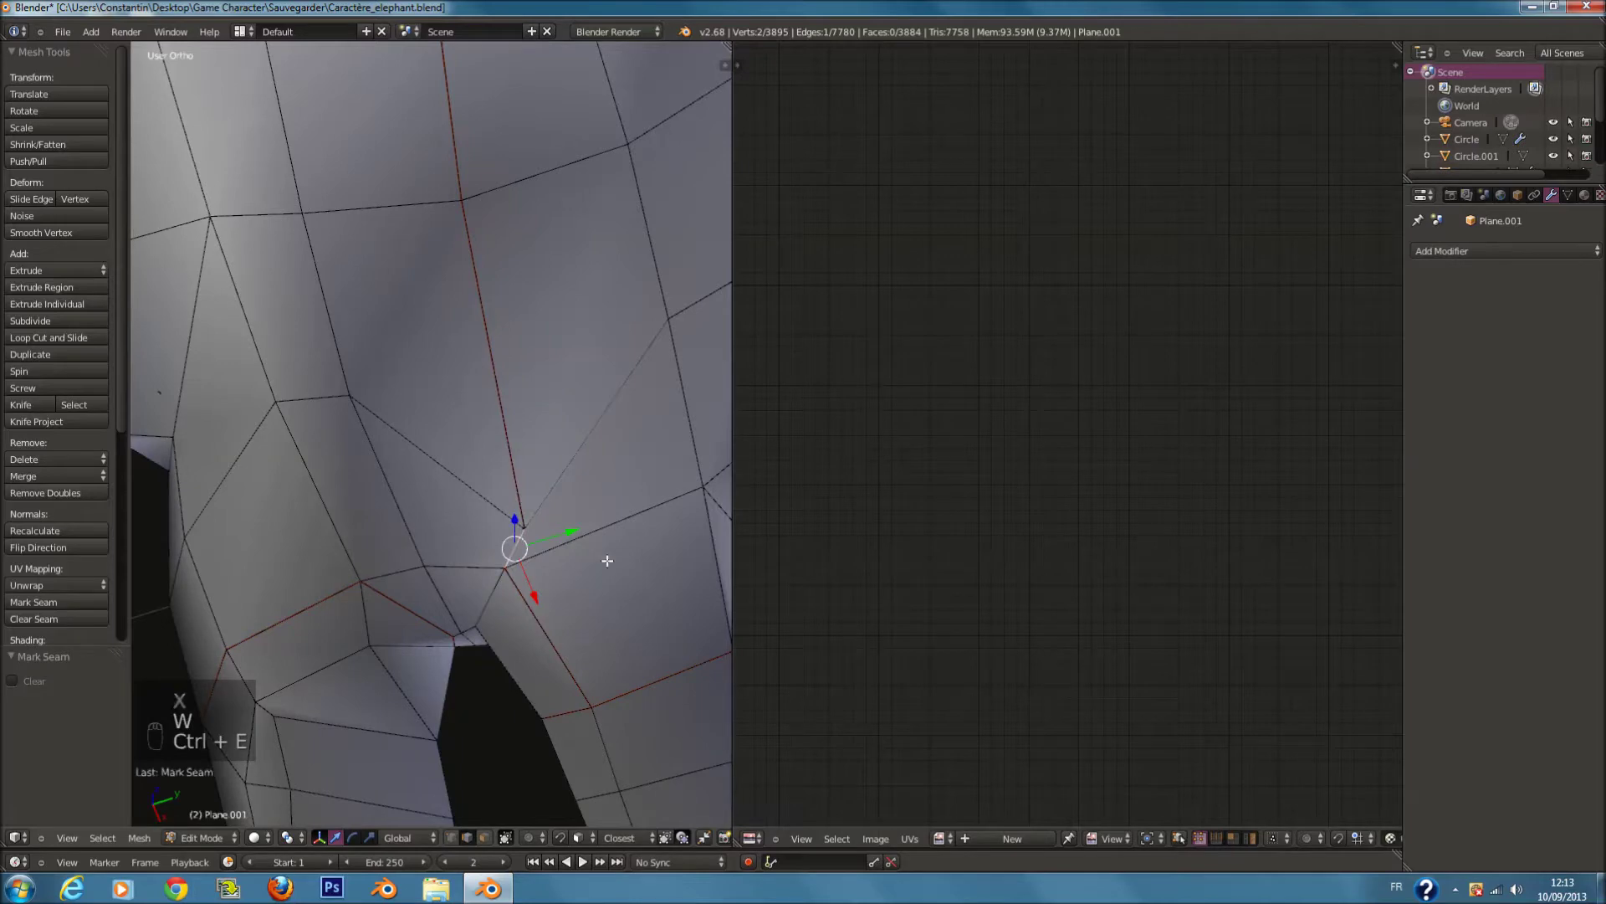
{"action": "key", "text": "a"}
Step: Try selecting the matching edges on the back of the opposite hand
{"action": "scroll", "coordinate": [276, 498], "scroll_direction": "down", "scroll_amount": 6}
{"action": "middle_click_drag", "start_coordinate": [220, 459], "coordinate": [423, 441]}
{"action": "scroll", "coordinate": [424, 441], "scroll_direction": "down", "scroll_amount": 5}
{"action": "middle_click_drag", "start_coordinate": [276, 488], "coordinate": [728, 485], "text": "shift"}
{"action": "scroll", "coordinate": [414, 443], "scroll_direction": "up", "scroll_amount": 4}
{"action": "middle_click_drag", "start_coordinate": [412, 429], "coordinate": [524, 388]}
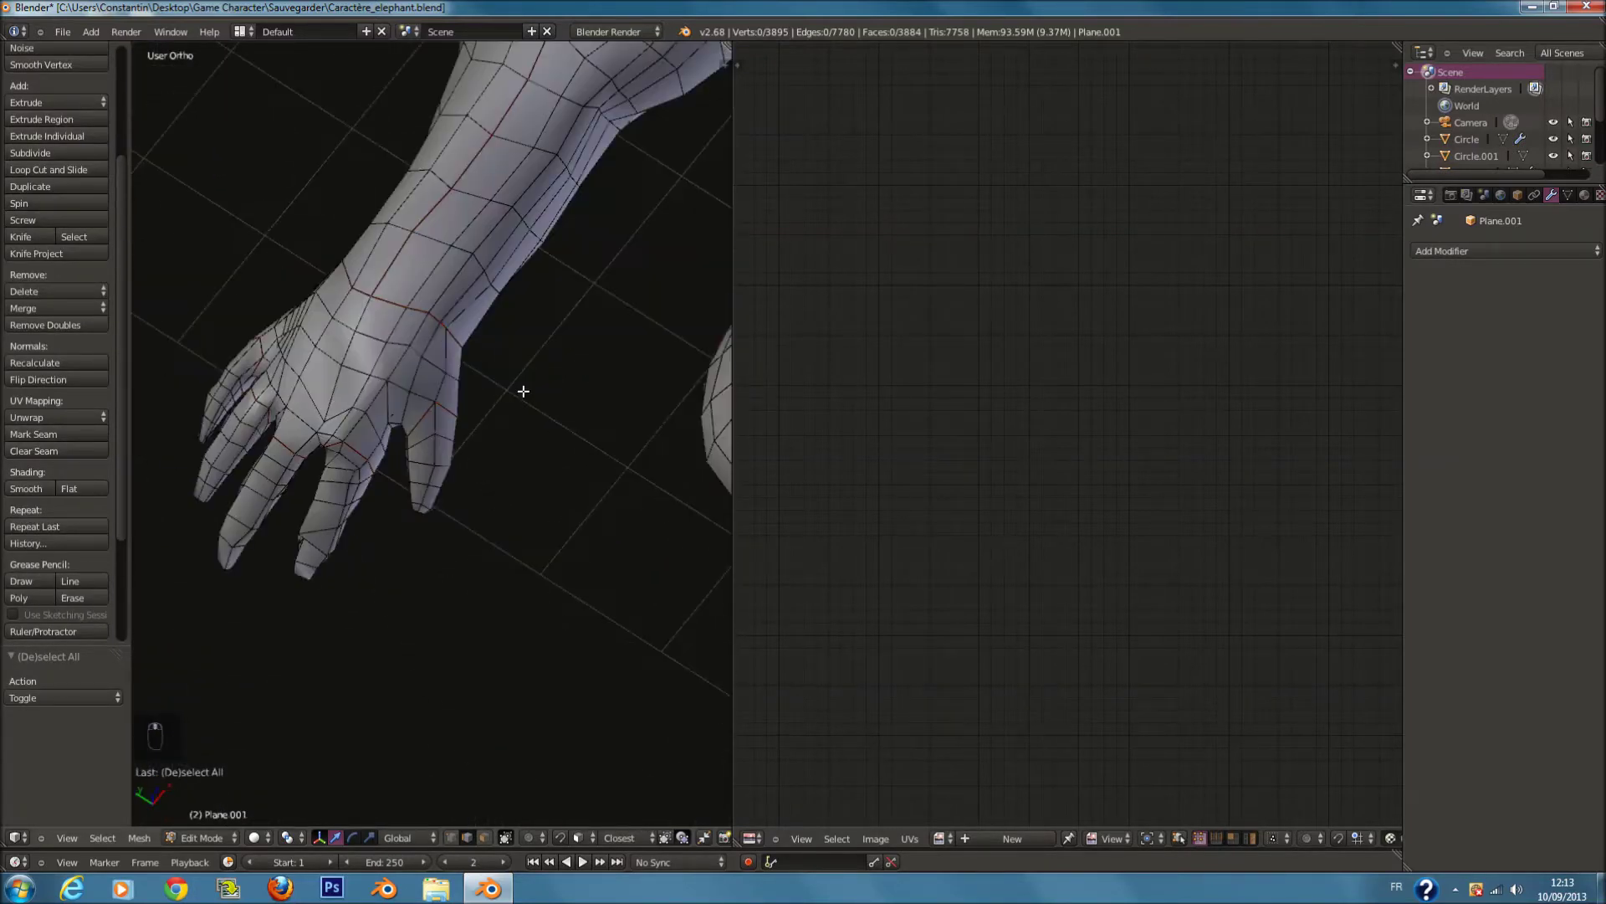
{"action": "scroll", "coordinate": [524, 387], "scroll_direction": "up", "scroll_amount": 5}
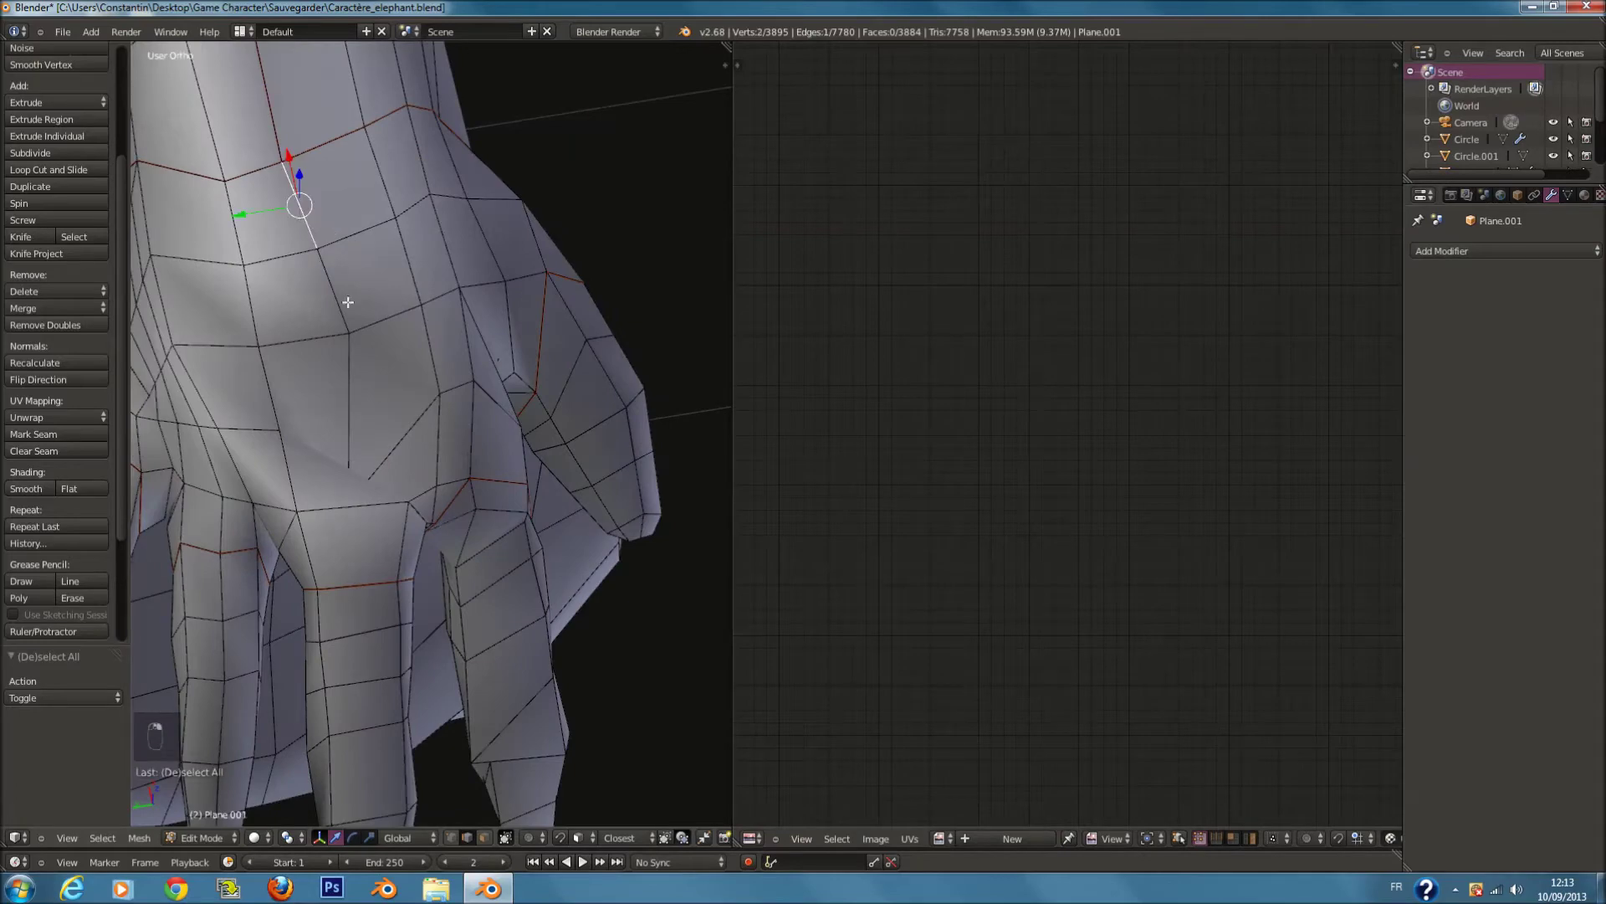
{"action": "scroll", "coordinate": [360, 376], "scroll_direction": "down", "scroll_amount": 1}
{"action": "right_click", "coordinate": [373, 455]}
{"action": "key", "text": "z"}
{"action": "key", "text": "z"}
{"action": "scroll", "coordinate": [385, 485], "scroll_direction": "down", "scroll_amount": 1}
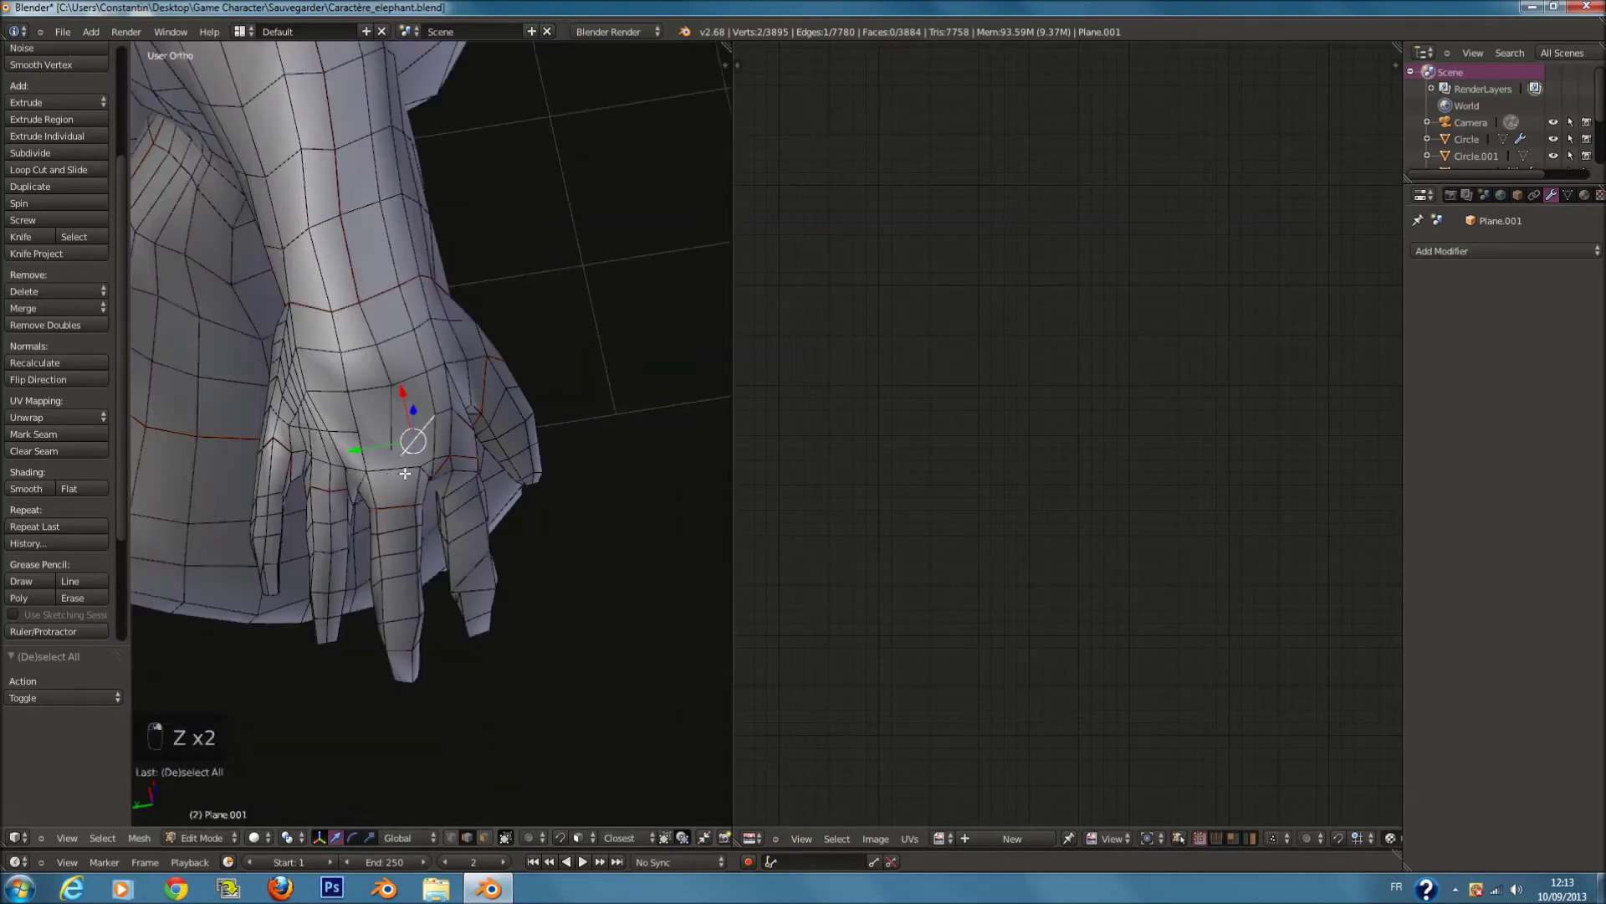
Step: Delete the character's right half in wireframe front view, keeping the half with the completed hand seams
{"action": "key", "text": "KP_1"}
{"action": "scroll", "coordinate": [359, 510], "scroll_direction": "down", "scroll_amount": 5}
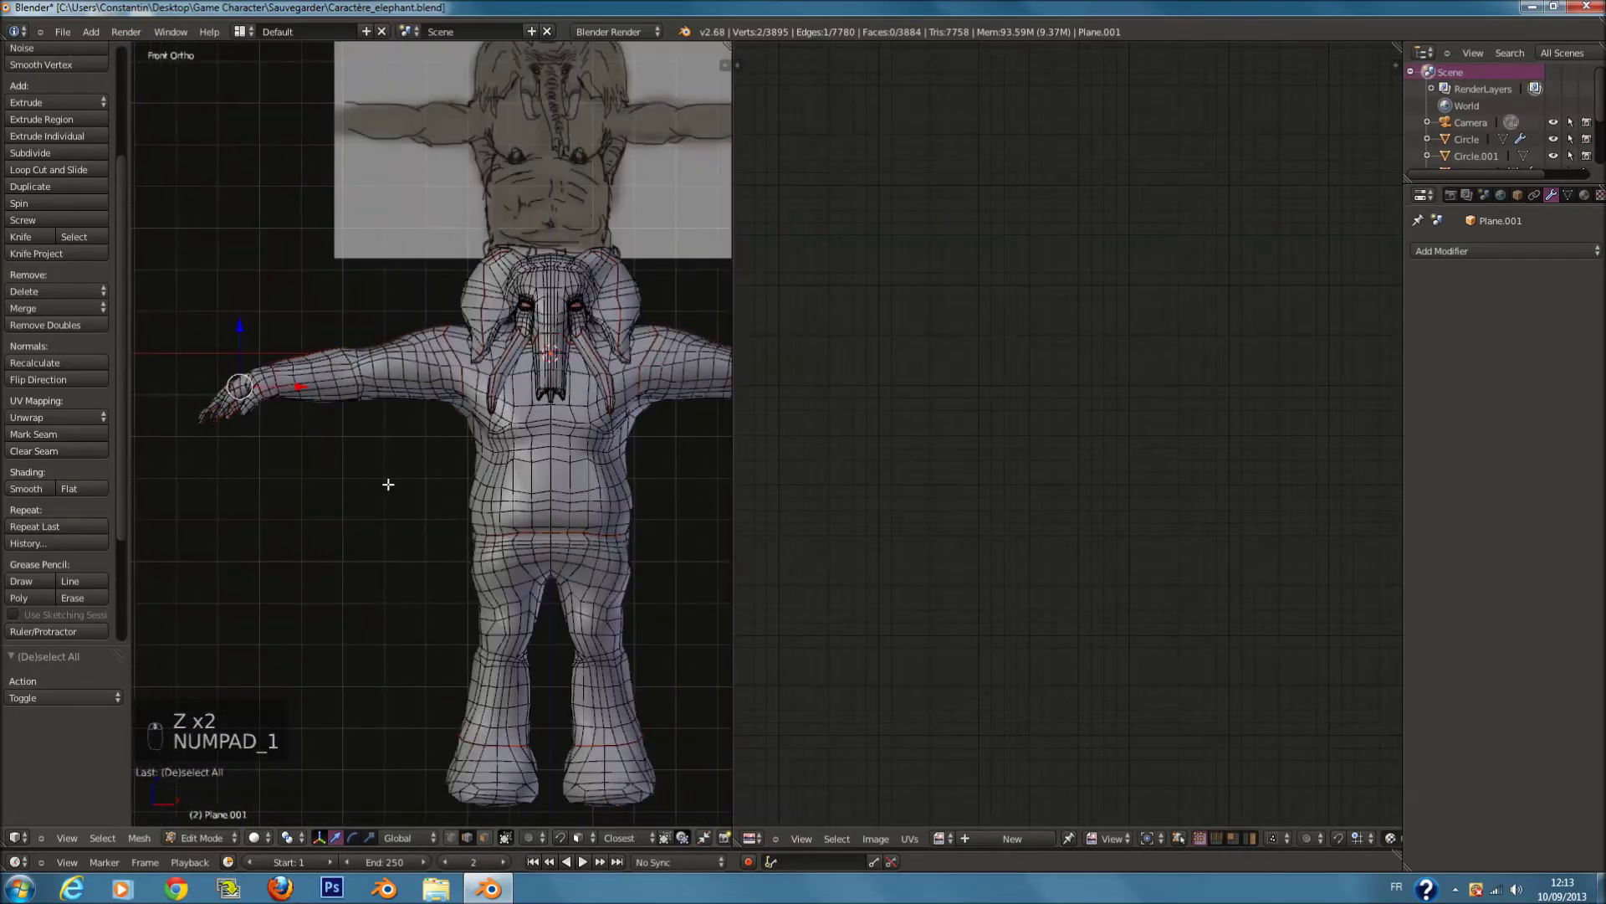
{"action": "key", "text": "z"}
{"action": "scroll", "coordinate": [459, 609], "scroll_direction": "down", "scroll_amount": 2, "text": "ctrl"}
{"action": "key", "text": "a"}
{"action": "key", "text": "a"}
{"action": "key", "text": "a"}
{"action": "left_click_drag", "start_coordinate": [133, 108], "coordinate": [470, 824]}
{"action": "key", "text": "x"}
{"action": "left_click", "coordinate": [710, 416]}
{"action": "key", "text": "Tab"}
Step: Delete the leftover trunk-tip geometry that extends across the center line
{"action": "scroll", "coordinate": [674, 416], "scroll_direction": "up", "scroll_amount": 1}
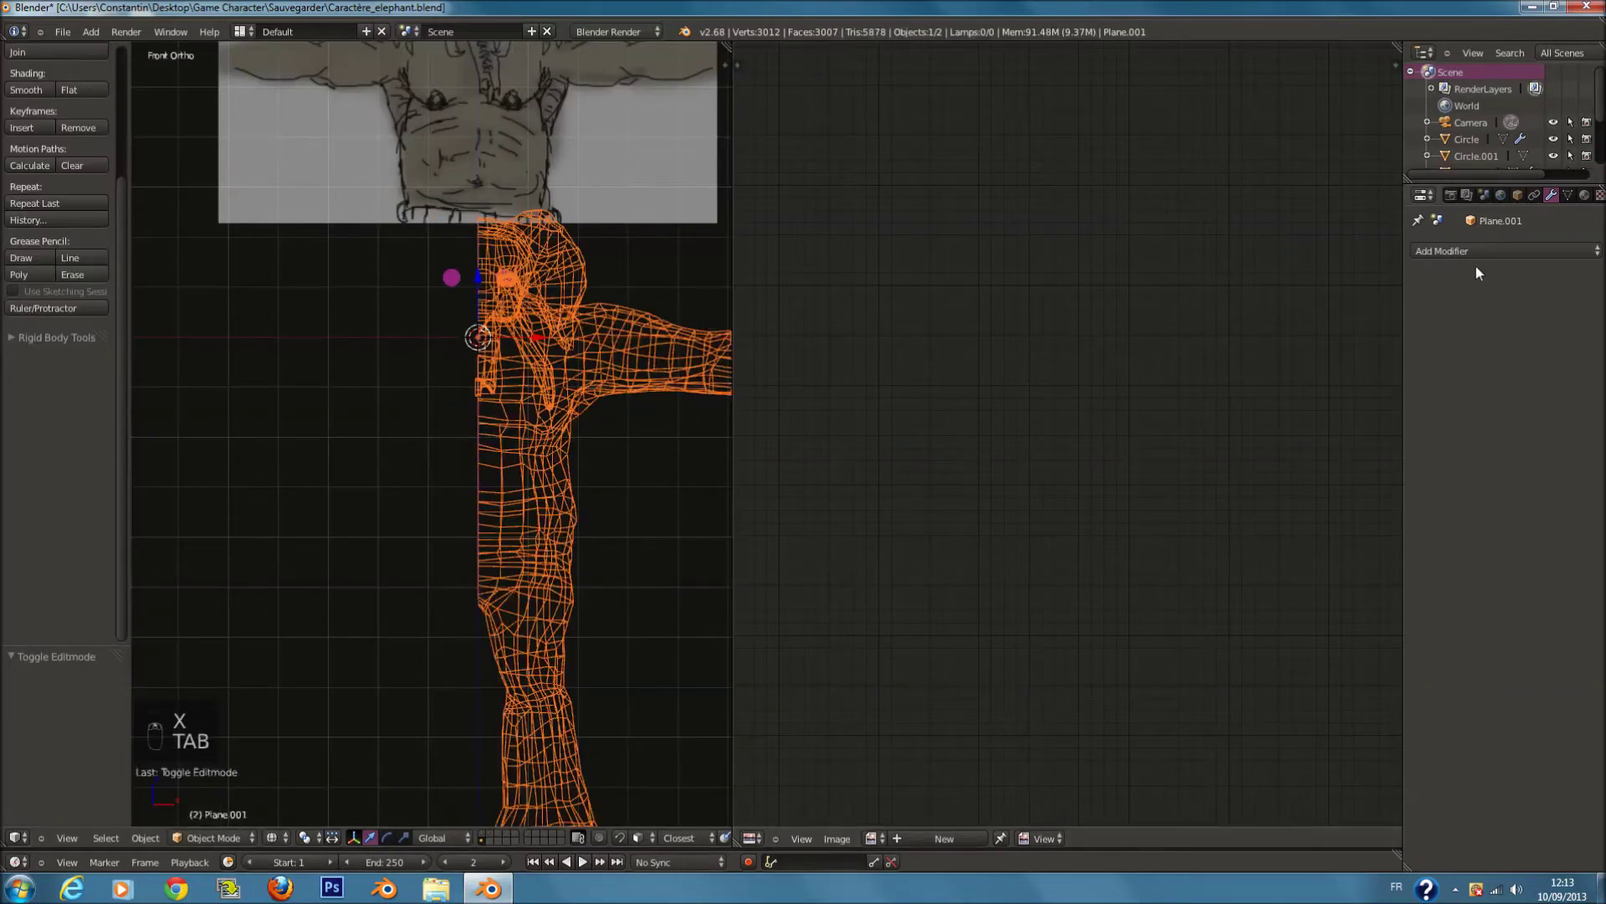
{"action": "key", "text": "Tab"}
{"action": "scroll", "coordinate": [577, 359], "scroll_direction": "up", "scroll_amount": 4}
{"action": "key", "text": "a"}
{"action": "key", "text": "a"}
{"action": "key", "text": "a"}
{"action": "key", "text": "a"}
{"action": "scroll", "coordinate": [444, 240], "scroll_direction": "up", "scroll_amount": 3}
{"action": "key", "text": "a"}
{"action": "key", "text": "a"}
{"action": "key", "text": "a"}
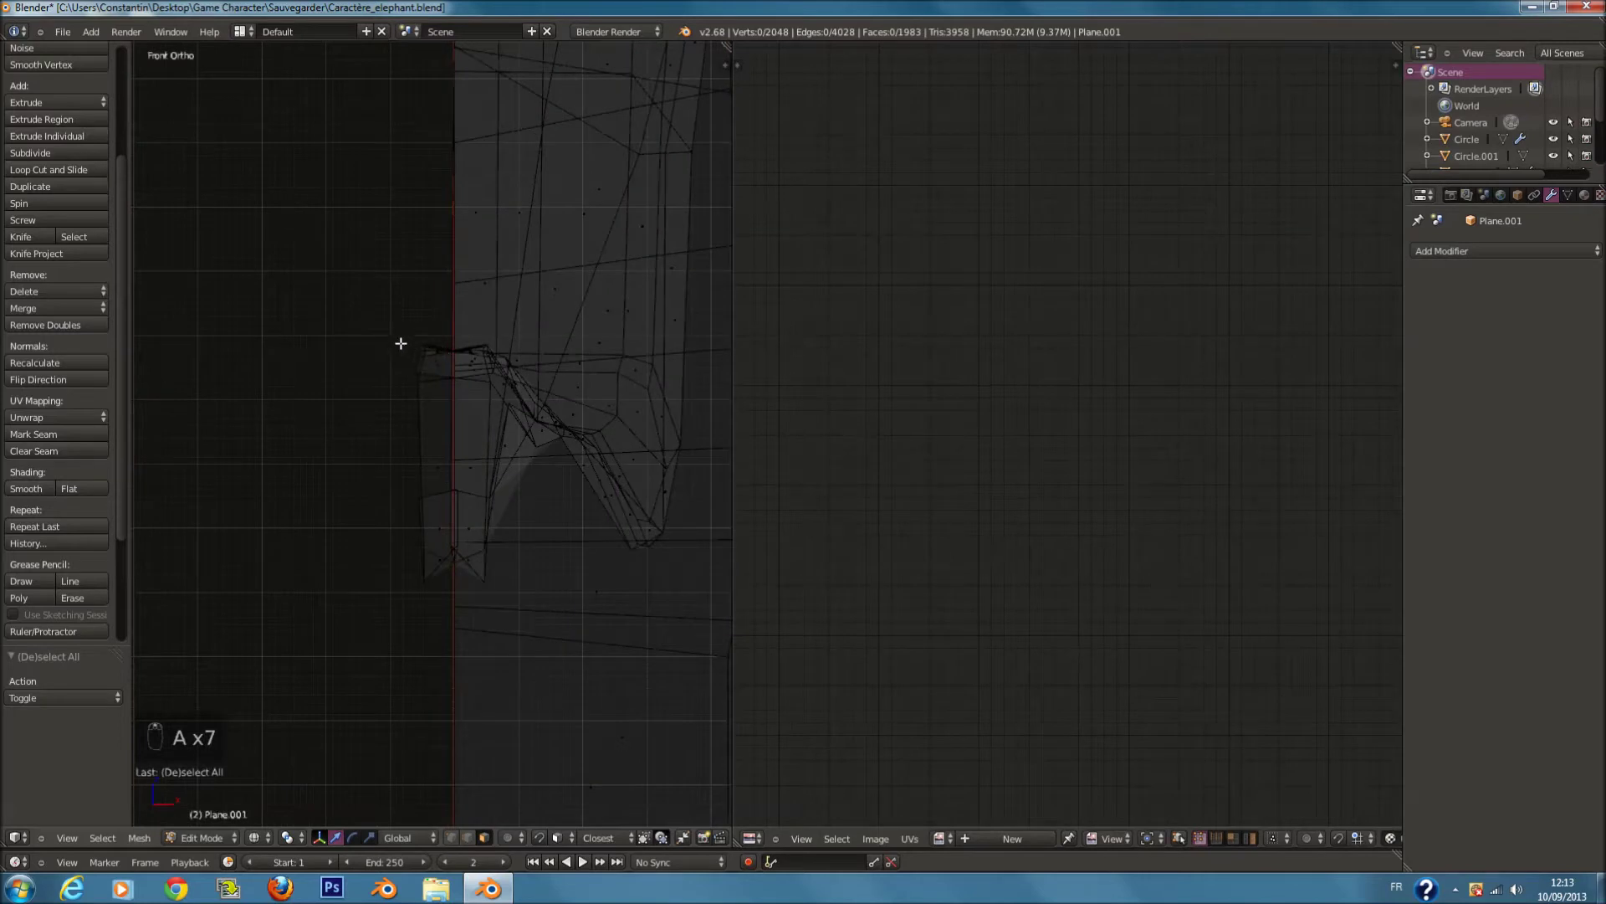
{"action": "left_click_drag", "start_coordinate": [351, 239], "coordinate": [444, 668]}
{"action": "key", "text": "x"}
{"action": "left_click", "coordinate": [465, 583]}
{"action": "key", "text": "Tab"}
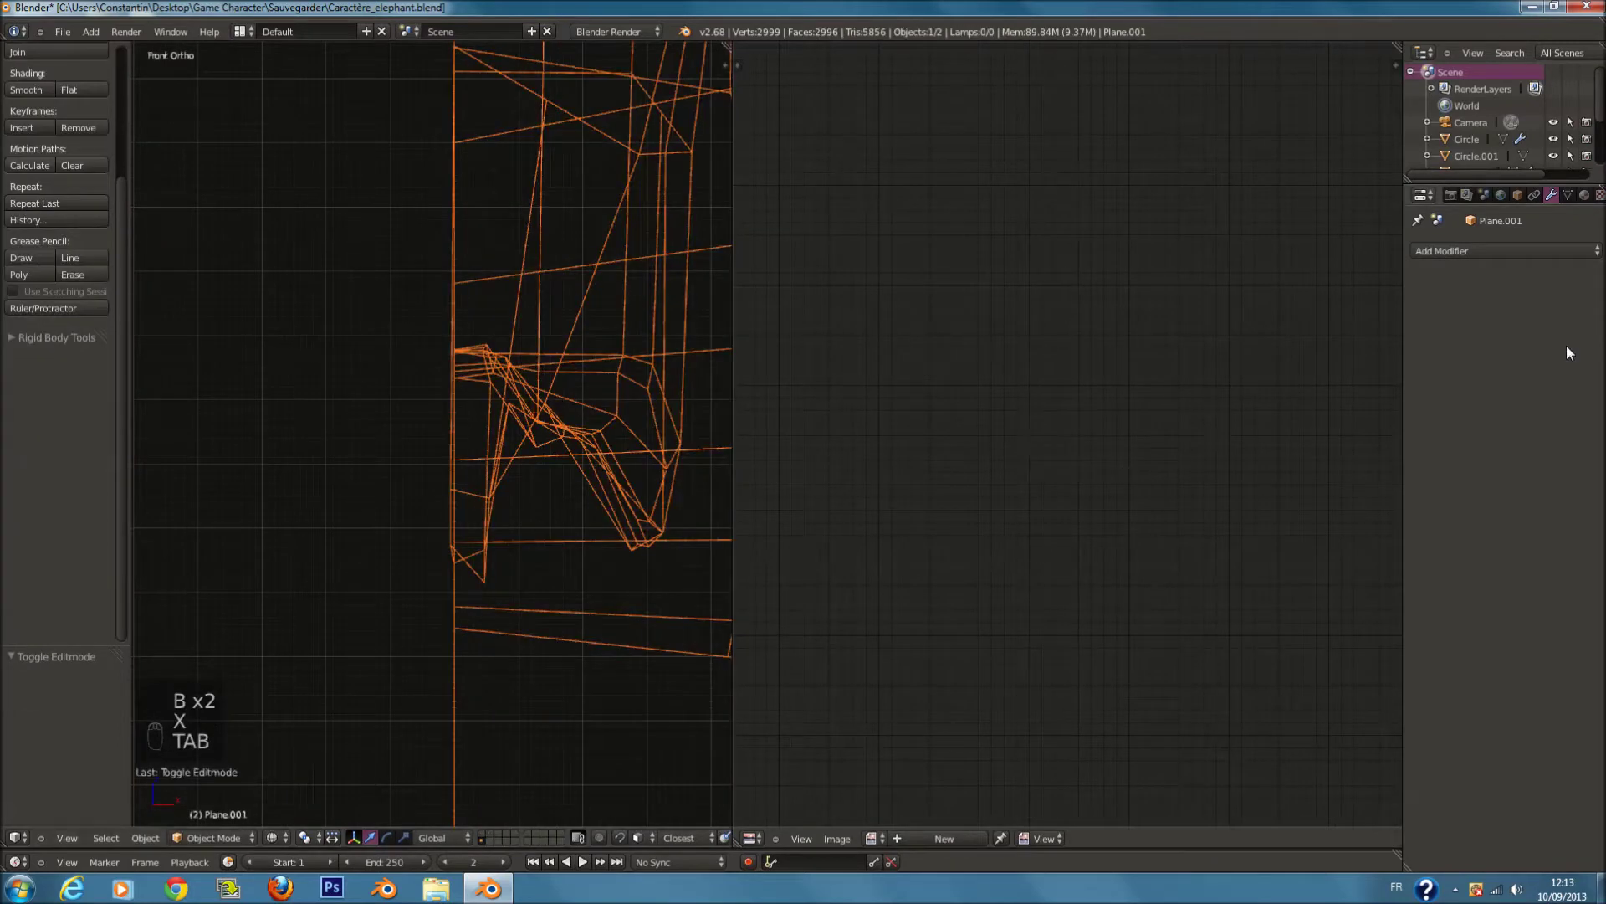
Step: Mirror the remaining half across the X axis with a Mirror modifier and apply the modifier
{"action": "left_click", "coordinate": [1495, 249]}
{"action": "left_click", "coordinate": [1250, 414]}
{"action": "key", "text": "z"}
{"action": "scroll", "coordinate": [481, 499], "scroll_direction": "down", "scroll_amount": 6}
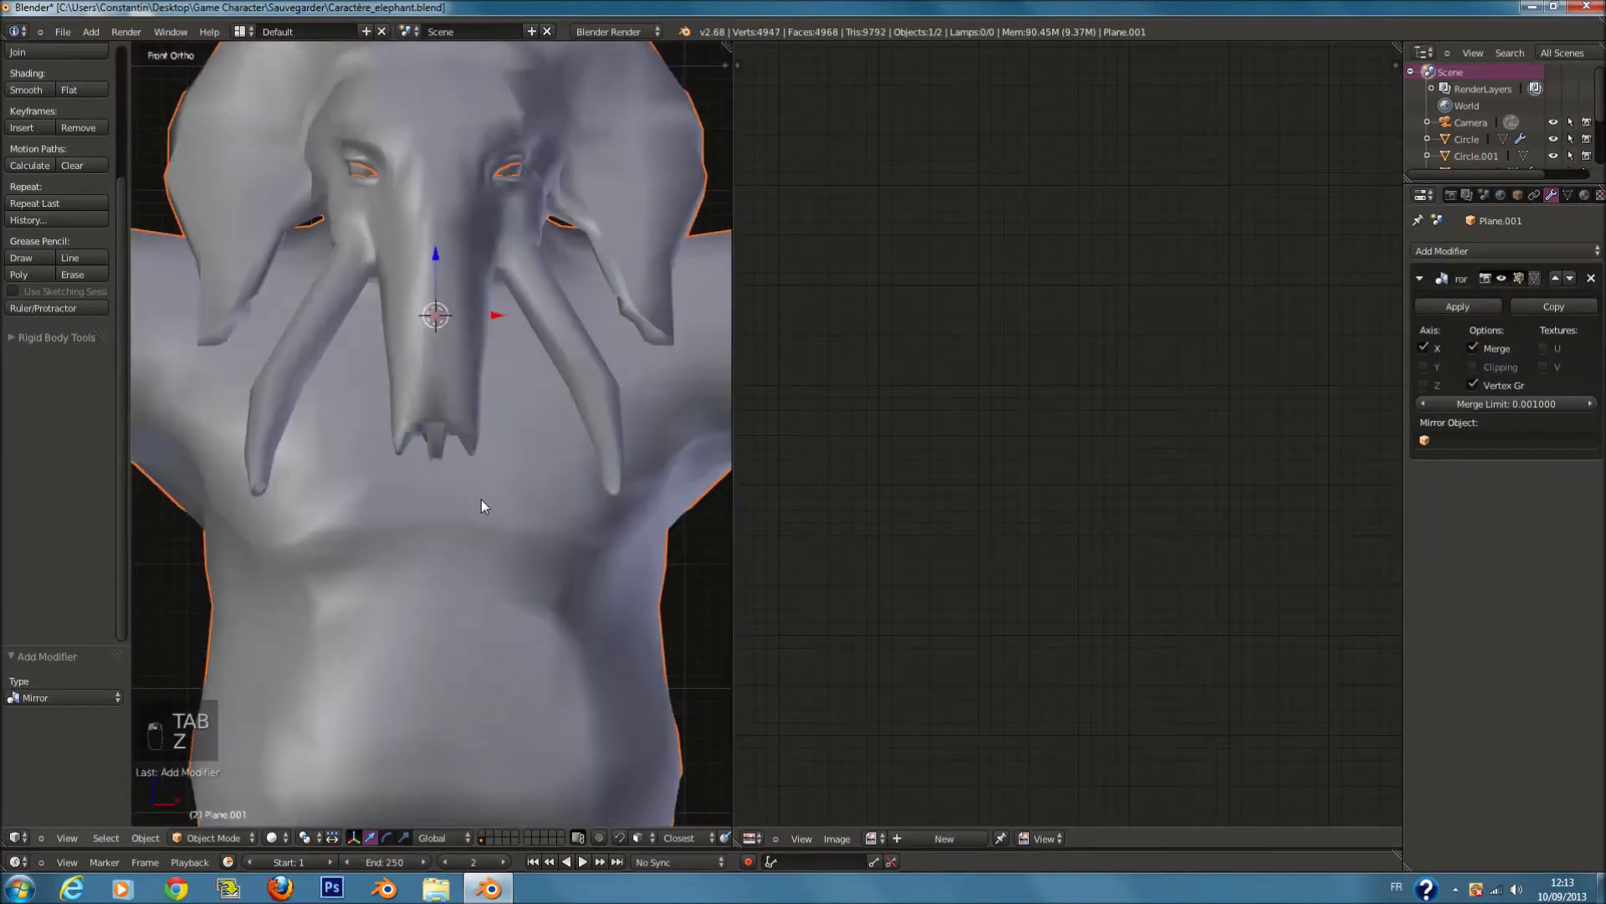
{"action": "key", "text": "Tab"}
{"action": "key", "text": "Tab"}
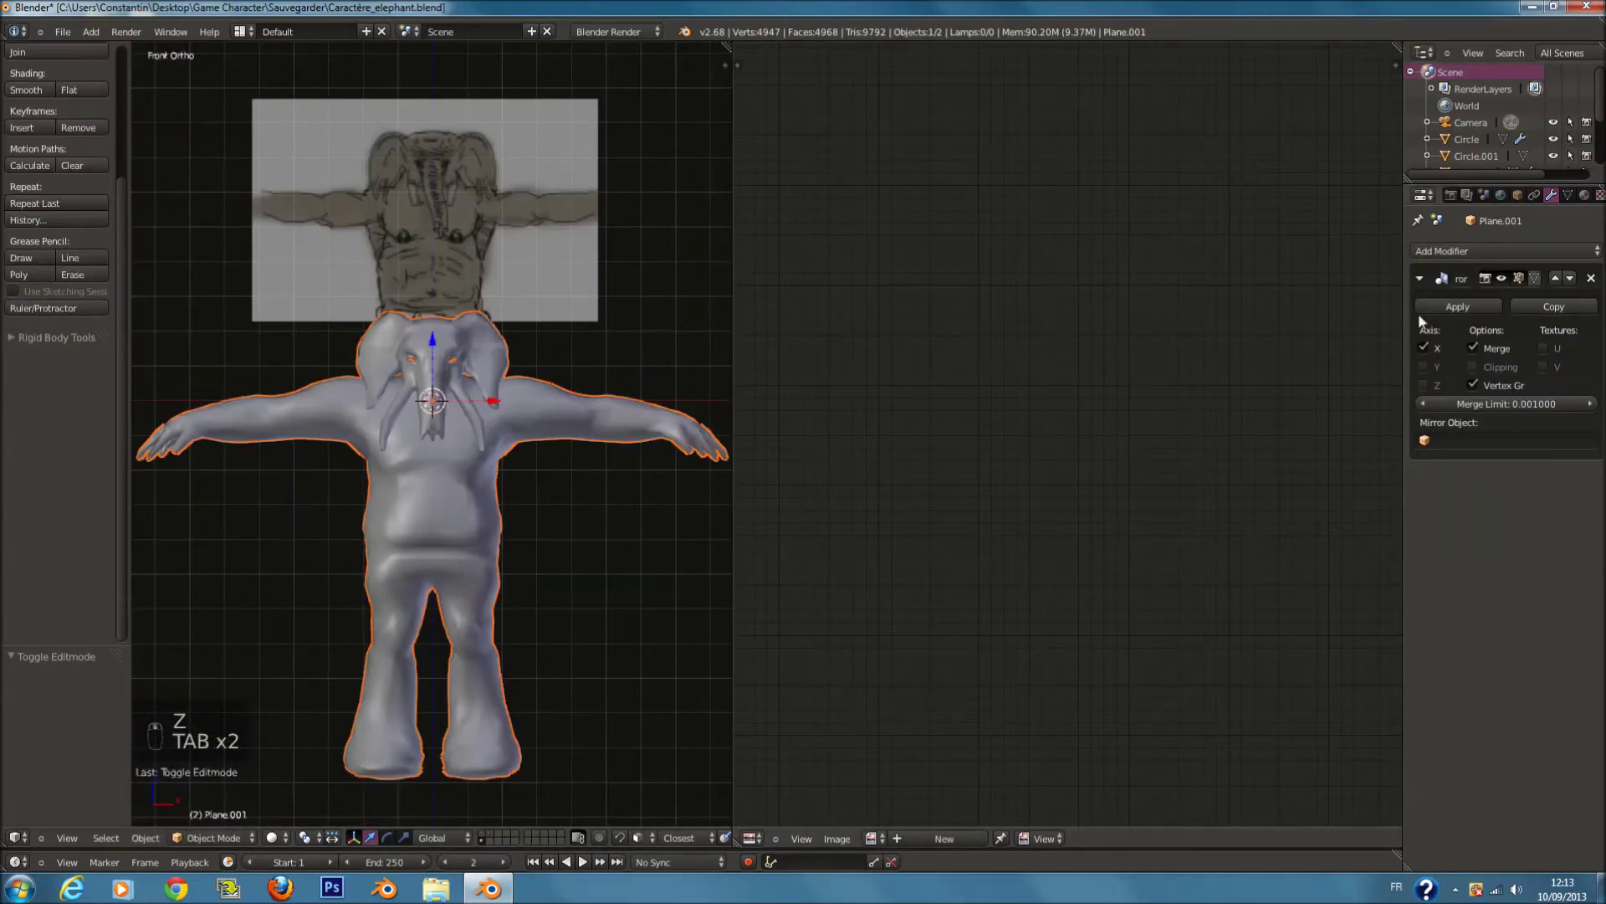
{"action": "left_click", "coordinate": [1431, 308]}
Step: Select the entire mirrored mesh and unwrap it along the seams
{"action": "key", "text": "Tab"}
{"action": "key", "text": "a"}
{"action": "key", "text": "a"}
{"action": "key", "text": "a"}
{"action": "key", "text": "a"}
{"action": "scroll", "coordinate": [1031, 491], "scroll_direction": "down", "scroll_amount": 3}
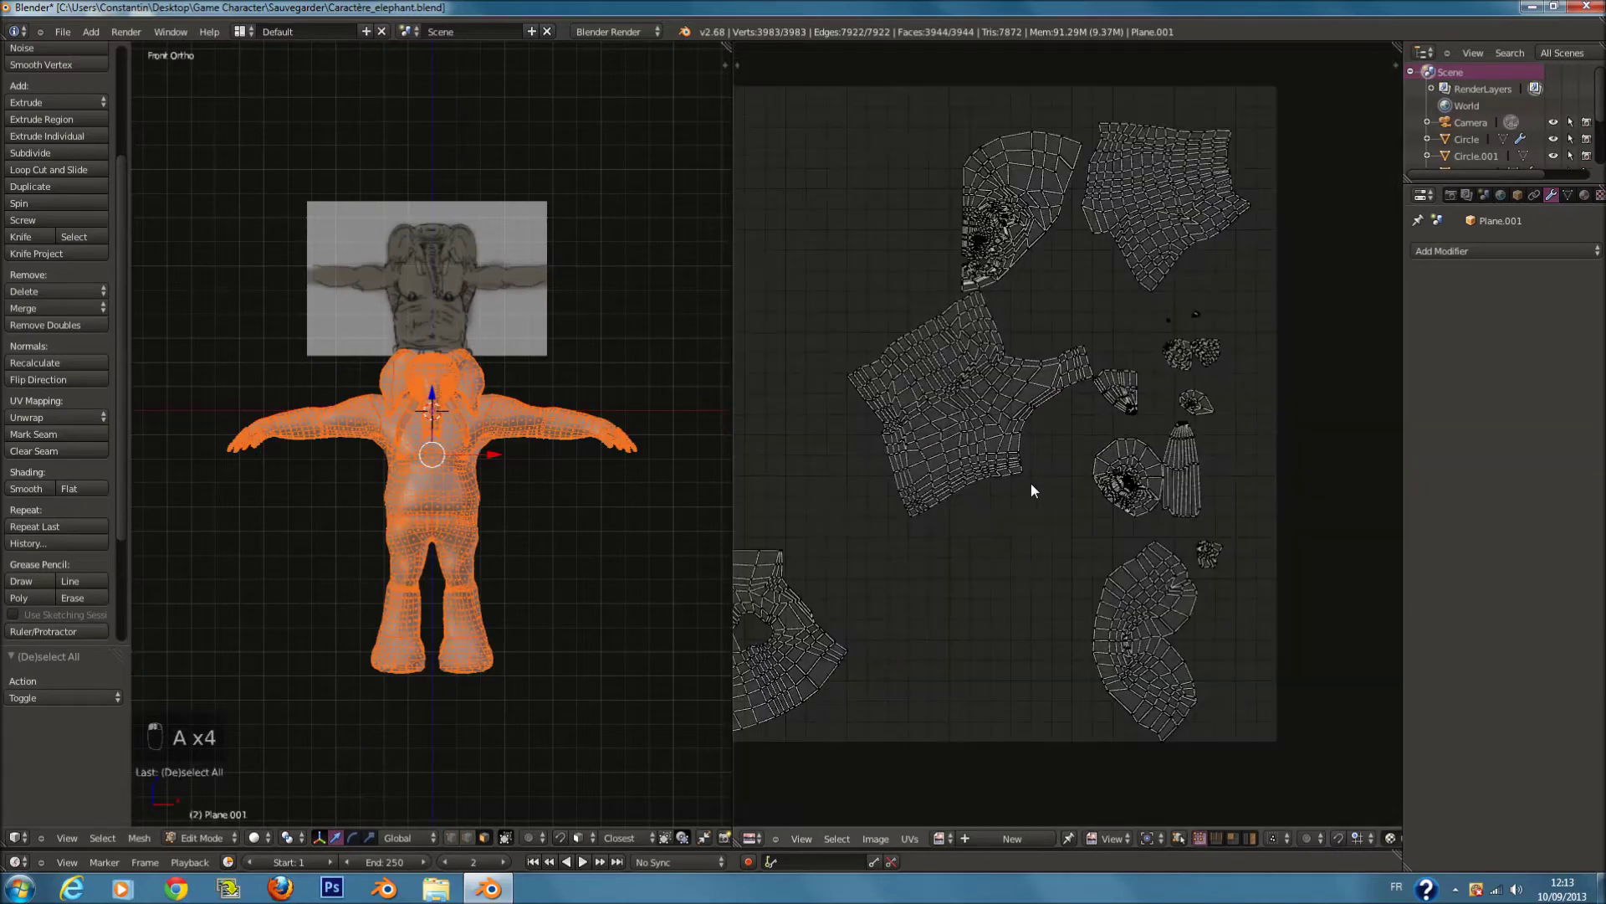
{"action": "scroll", "coordinate": [599, 487], "scroll_direction": "down", "scroll_amount": 1}
{"action": "key", "text": "u"}
{"action": "left_click", "coordinate": [608, 487]}
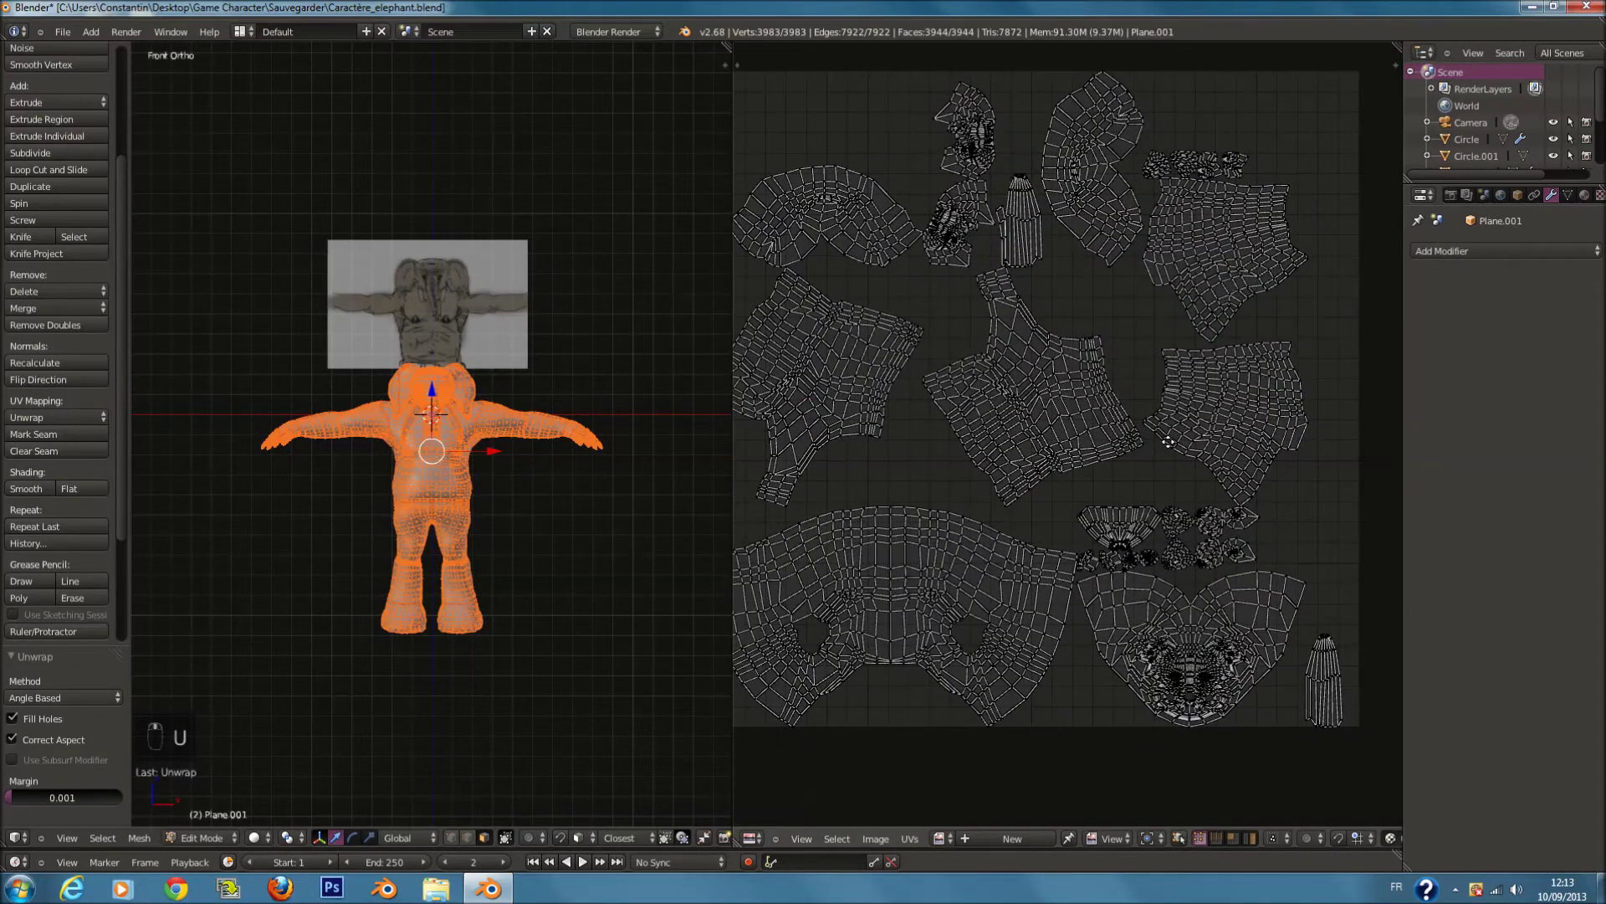
Step: Select the character's left foot up to its seams and move its UV island below the UV square
{"action": "scroll", "coordinate": [1168, 446], "scroll_direction": "down", "scroll_amount": 1}
{"action": "scroll", "coordinate": [545, 566], "scroll_direction": "up", "scroll_amount": 4}
{"action": "scroll", "coordinate": [892, 549], "scroll_direction": "down", "scroll_amount": 2}
{"action": "scroll", "coordinate": [892, 548], "scroll_direction": "up", "scroll_amount": 5}
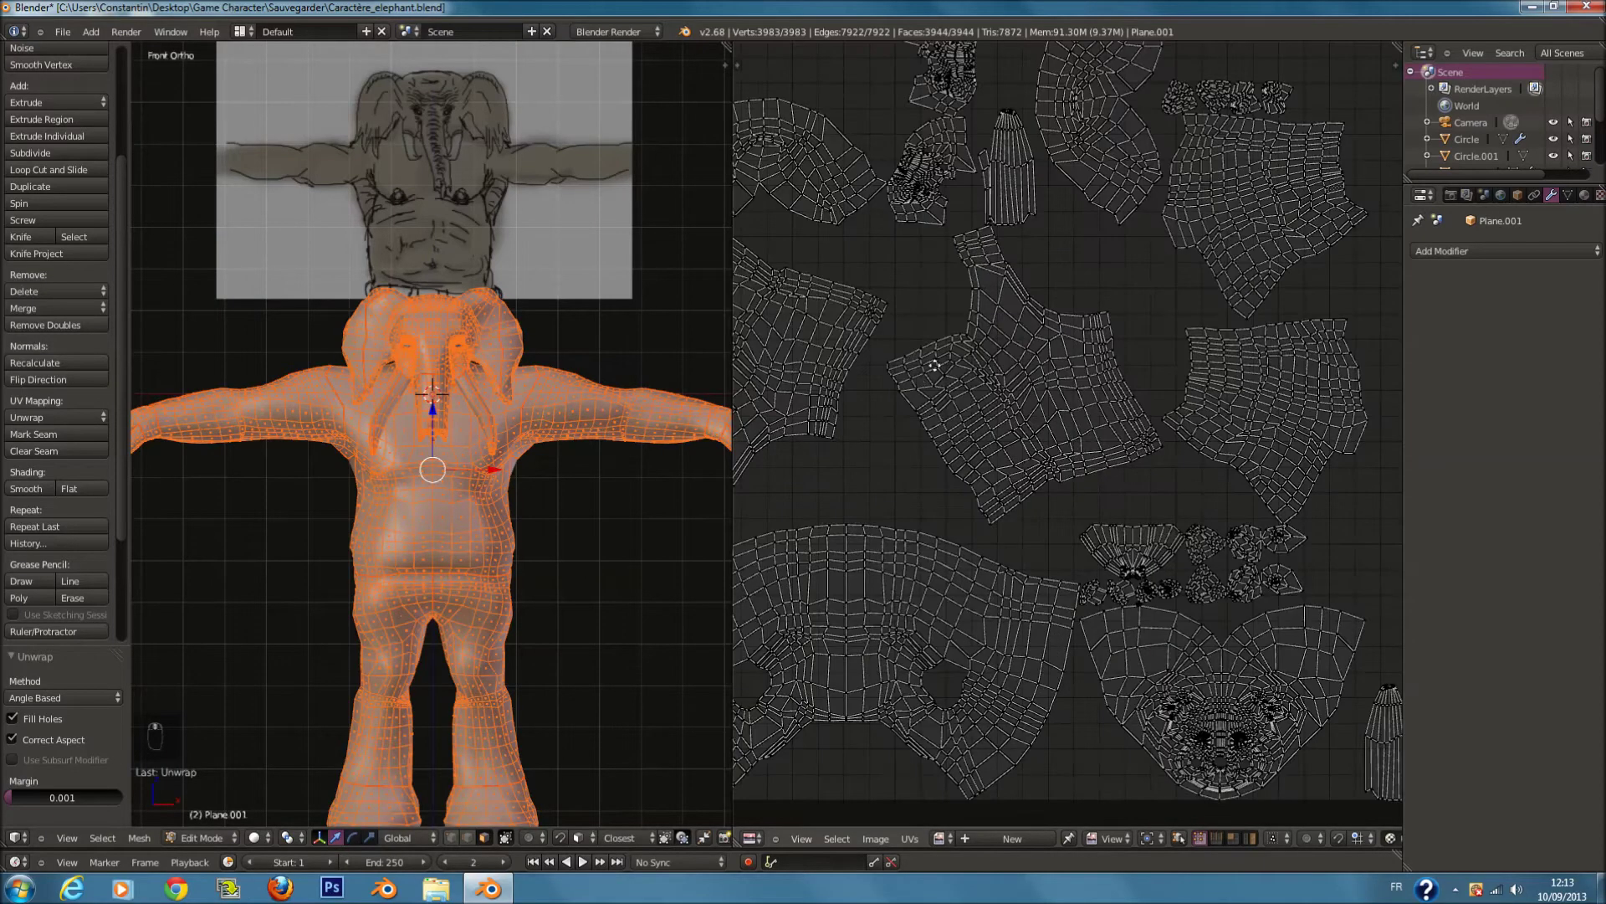
{"action": "scroll", "coordinate": [1058, 466], "scroll_direction": "up", "scroll_amount": 2}
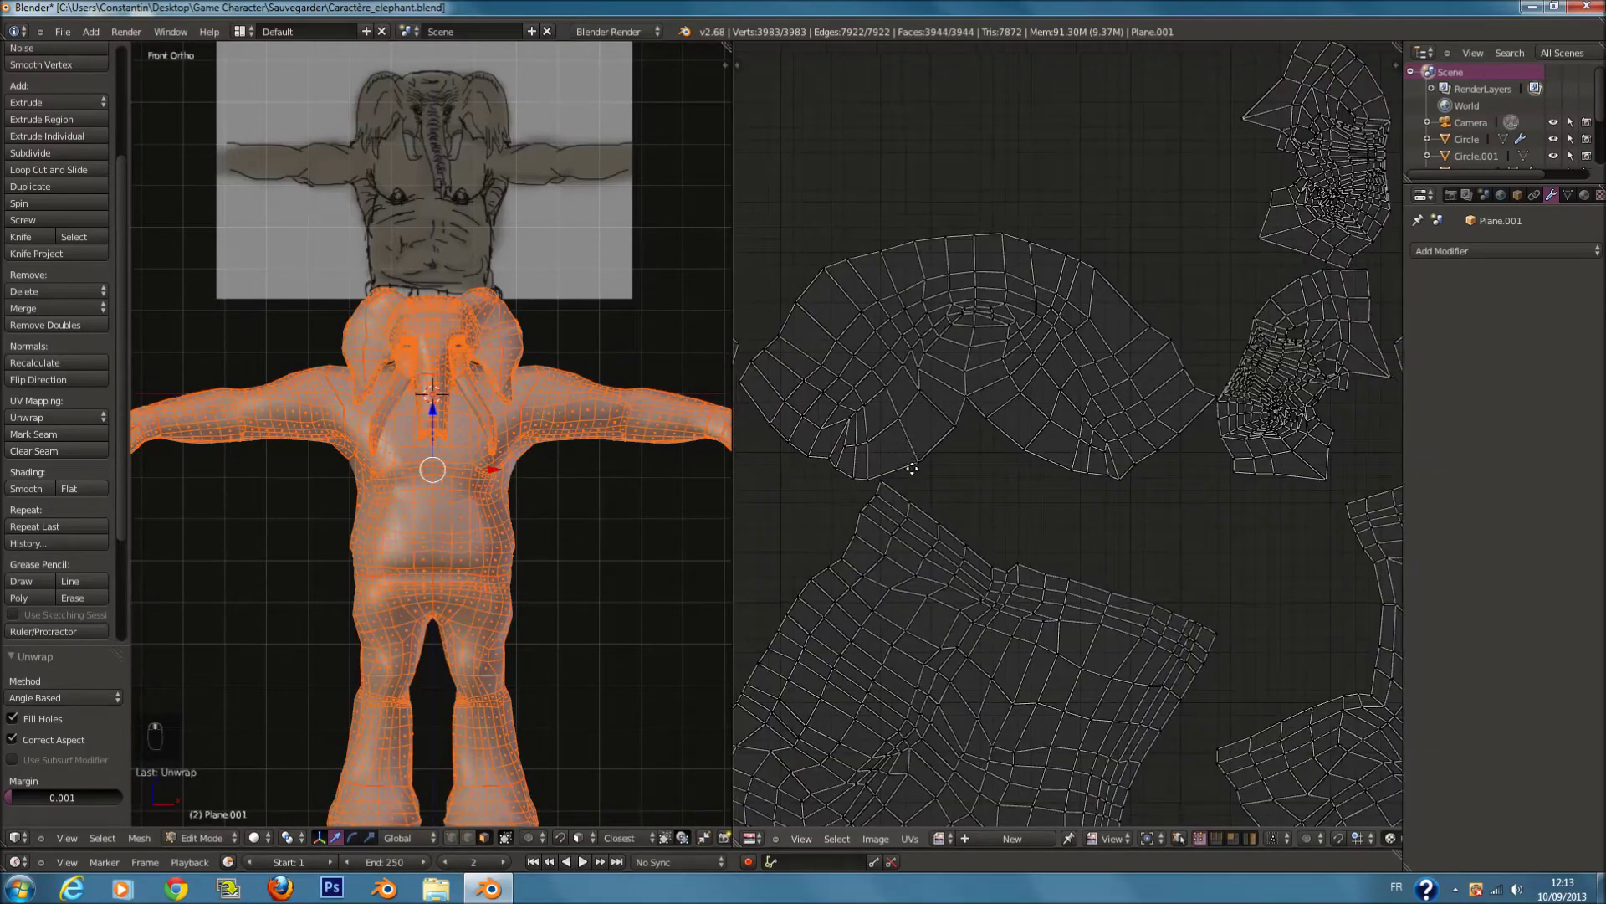
{"action": "middle_click_drag", "start_coordinate": [533, 716], "coordinate": [533, 612], "text": "shift"}
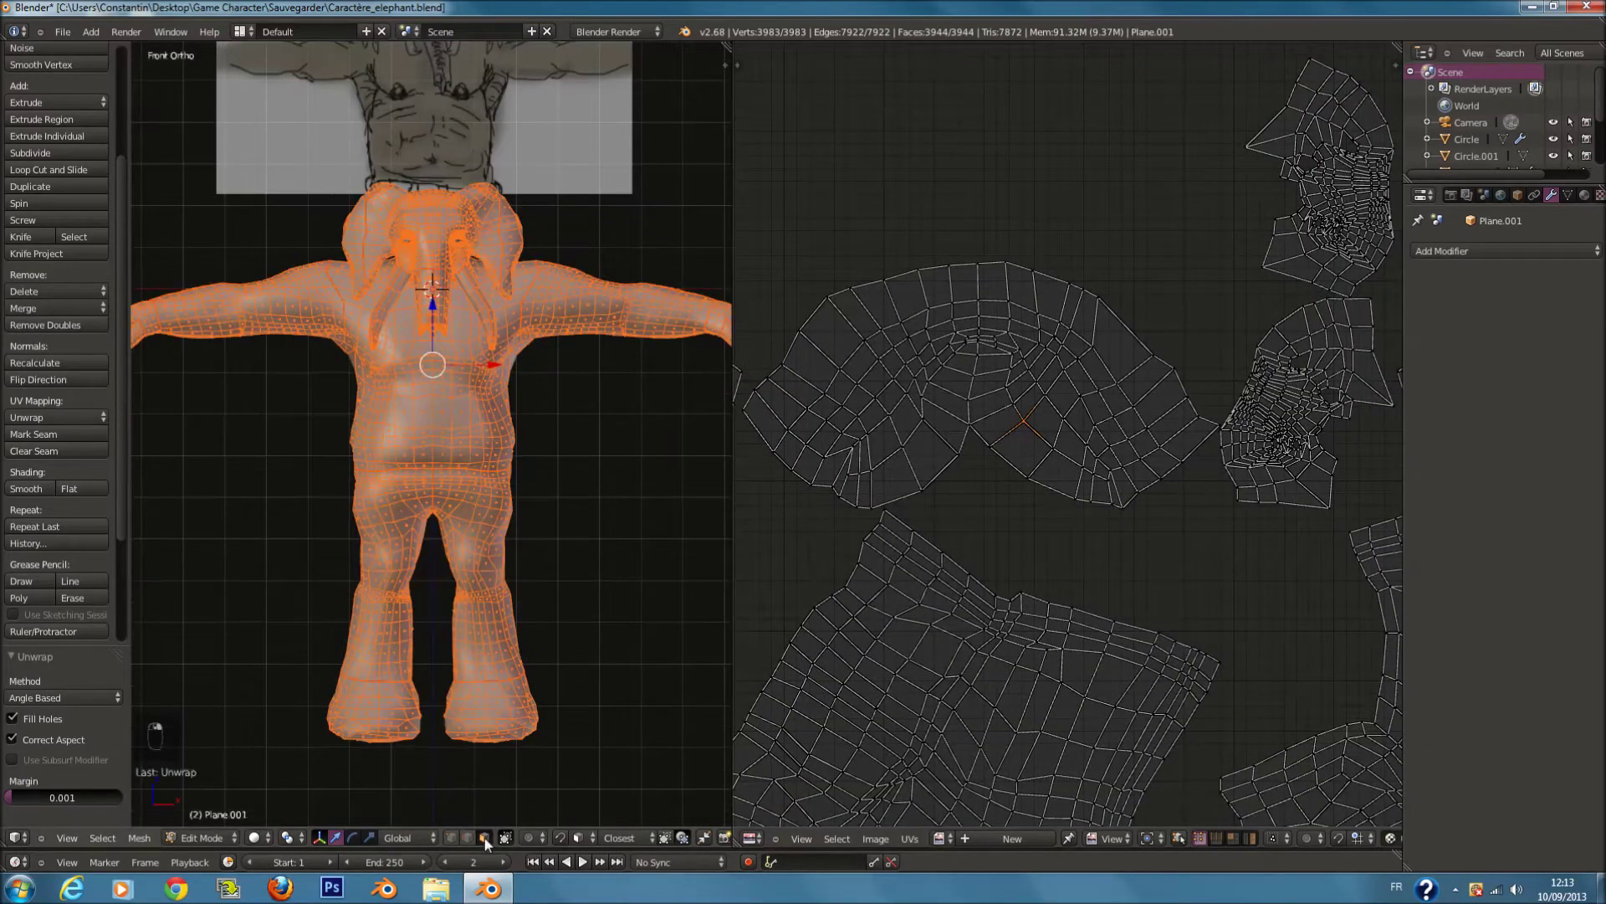
{"action": "key", "text": "a"}
{"action": "key", "text": "l"}
{"action": "scroll", "coordinate": [1031, 613], "scroll_direction": "down", "scroll_amount": 4}
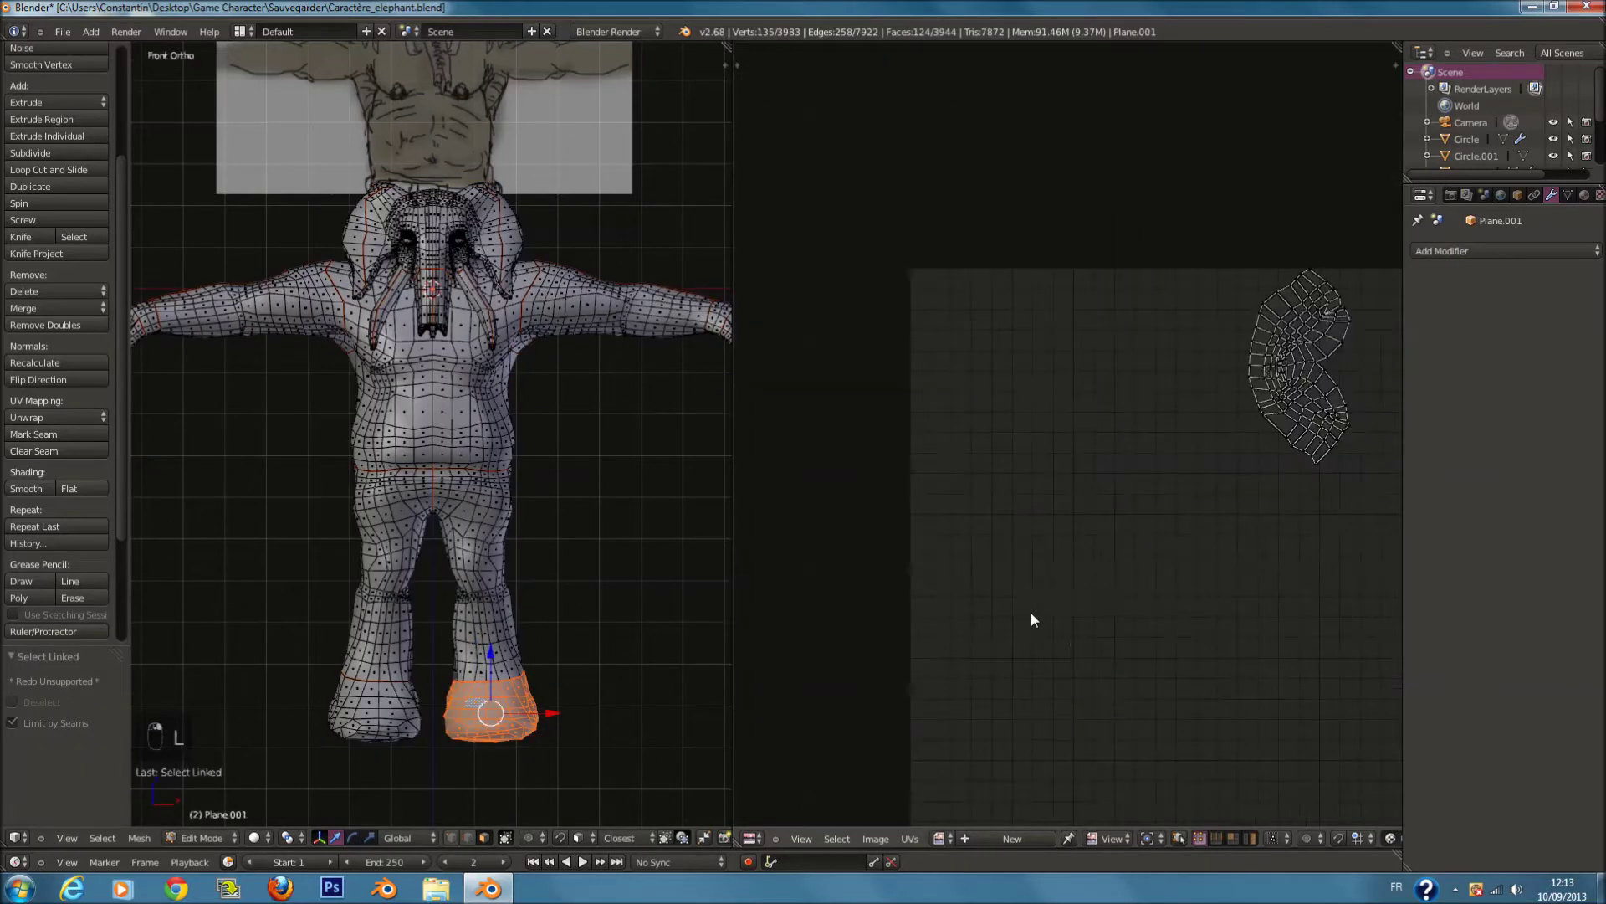
{"action": "middle_click_drag", "start_coordinate": [1030, 613], "coordinate": [992, 549]}
{"action": "key", "text": "l"}
{"action": "scroll", "coordinate": [1232, 405], "scroll_direction": "down", "scroll_amount": 2}
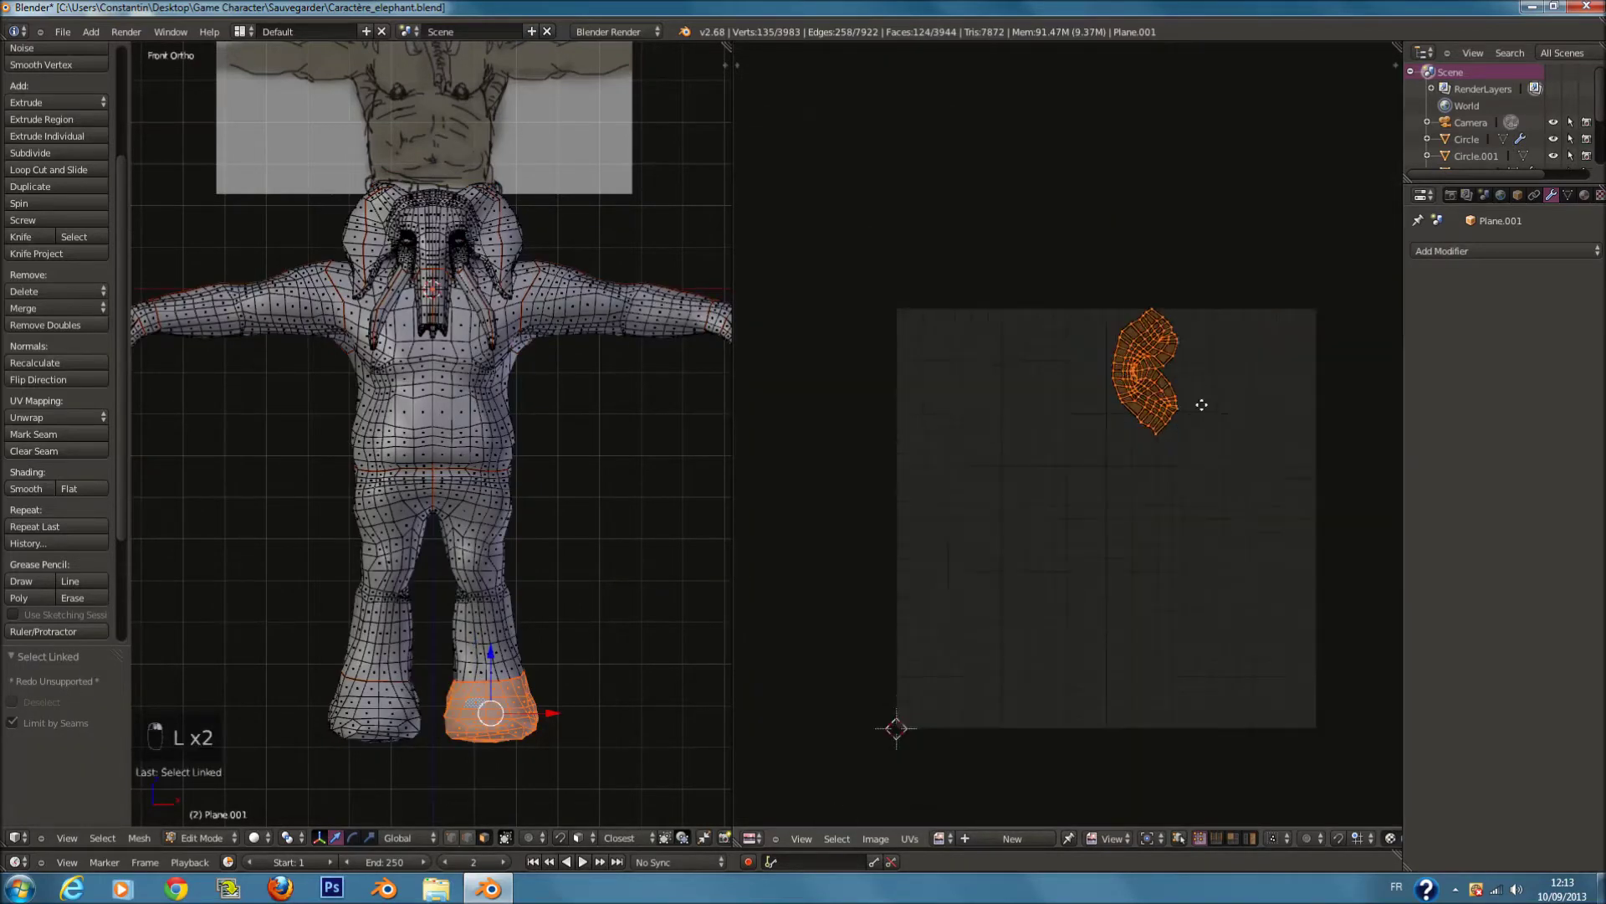
{"action": "middle_click_drag", "start_coordinate": [1201, 402], "coordinate": [1154, 284]}
{"action": "key", "text": "g"}
{"action": "left_click", "coordinate": [1224, 745]}
Step: Select the character's right foot up to its seams and move its UV island out of the UV square
{"action": "right_click", "coordinate": [411, 713]}
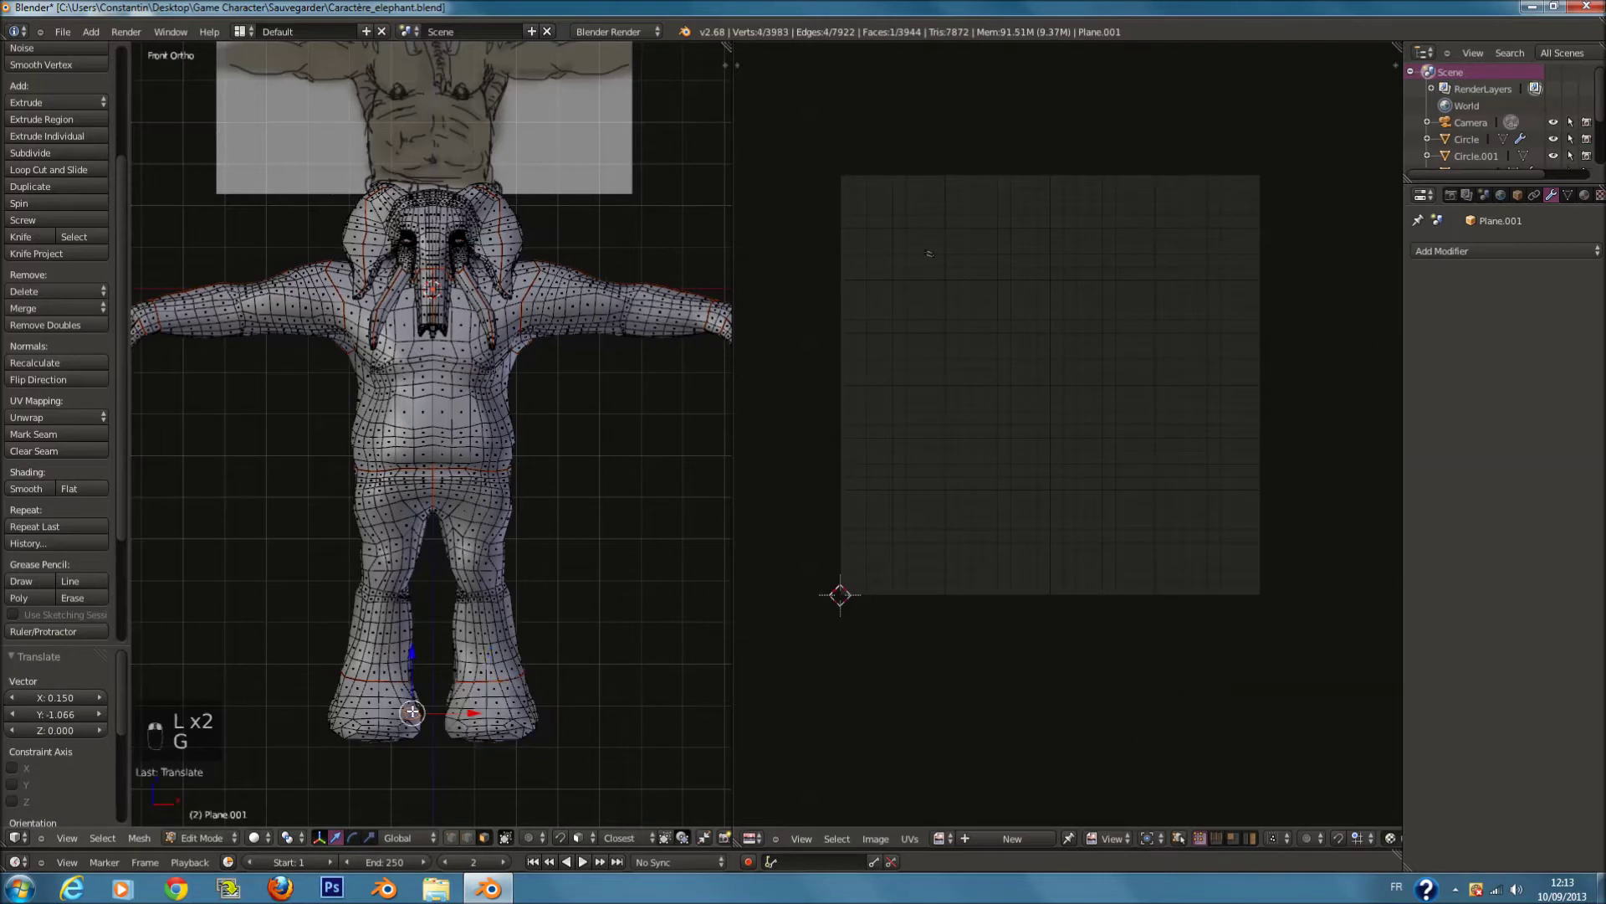
{"action": "key", "text": "l"}
{"action": "key", "text": "a"}
{"action": "key", "text": "g"}
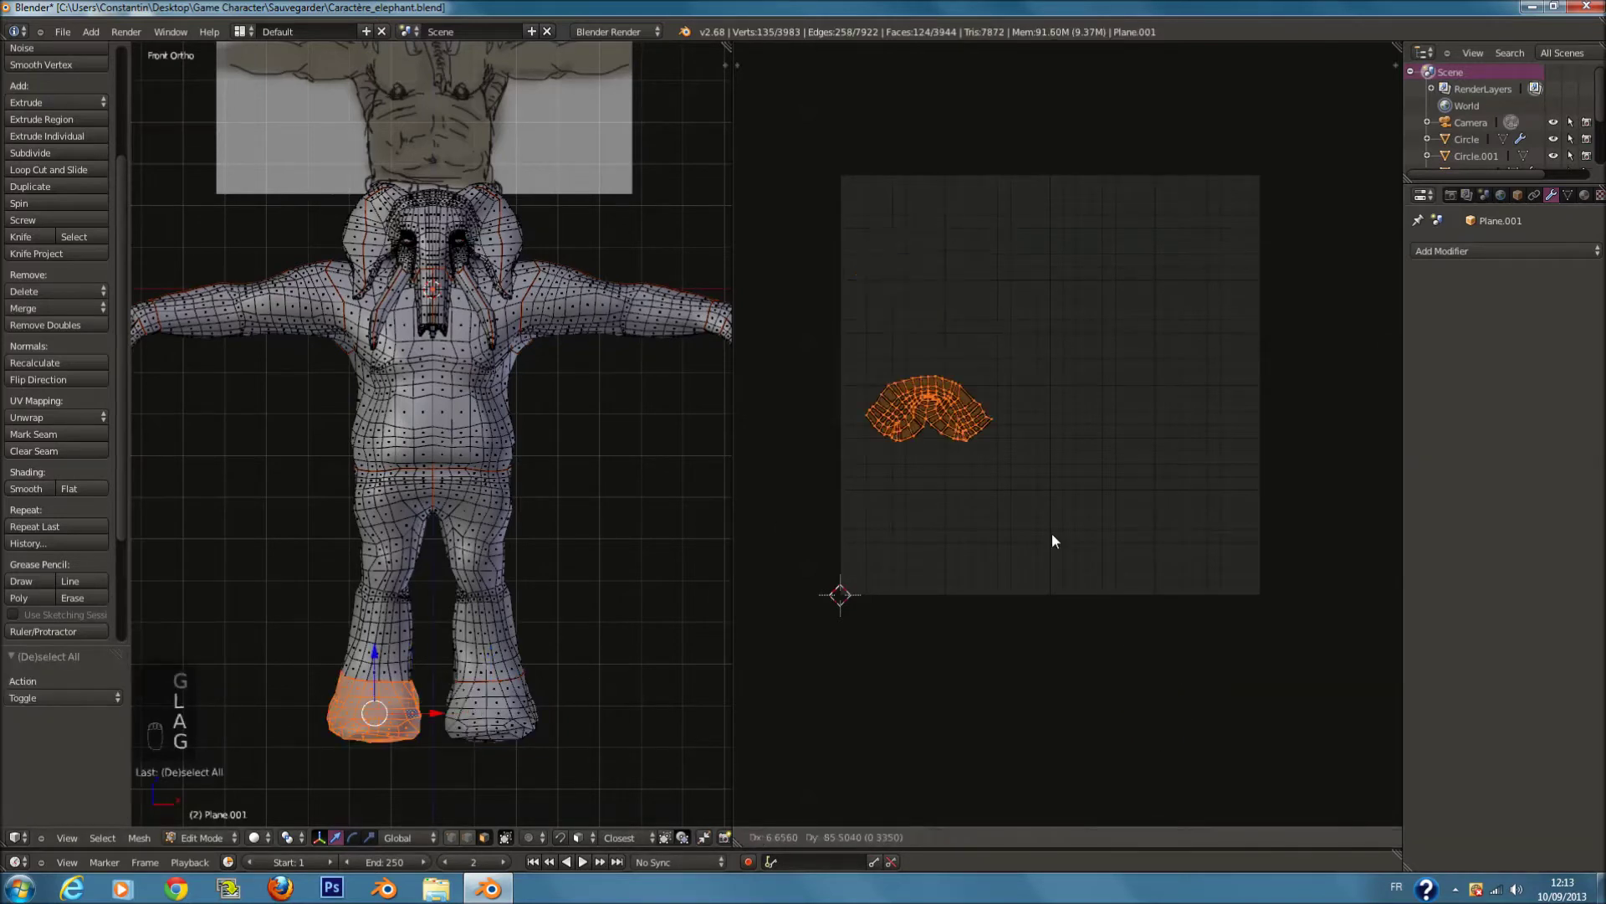
{"action": "left_click", "coordinate": [1051, 700]}
Step: Select the character's left leg up to its seams and move its UV island outside the UV square's lower right corner
{"action": "right_click", "coordinate": [502, 636]}
{"action": "key", "text": "l"}
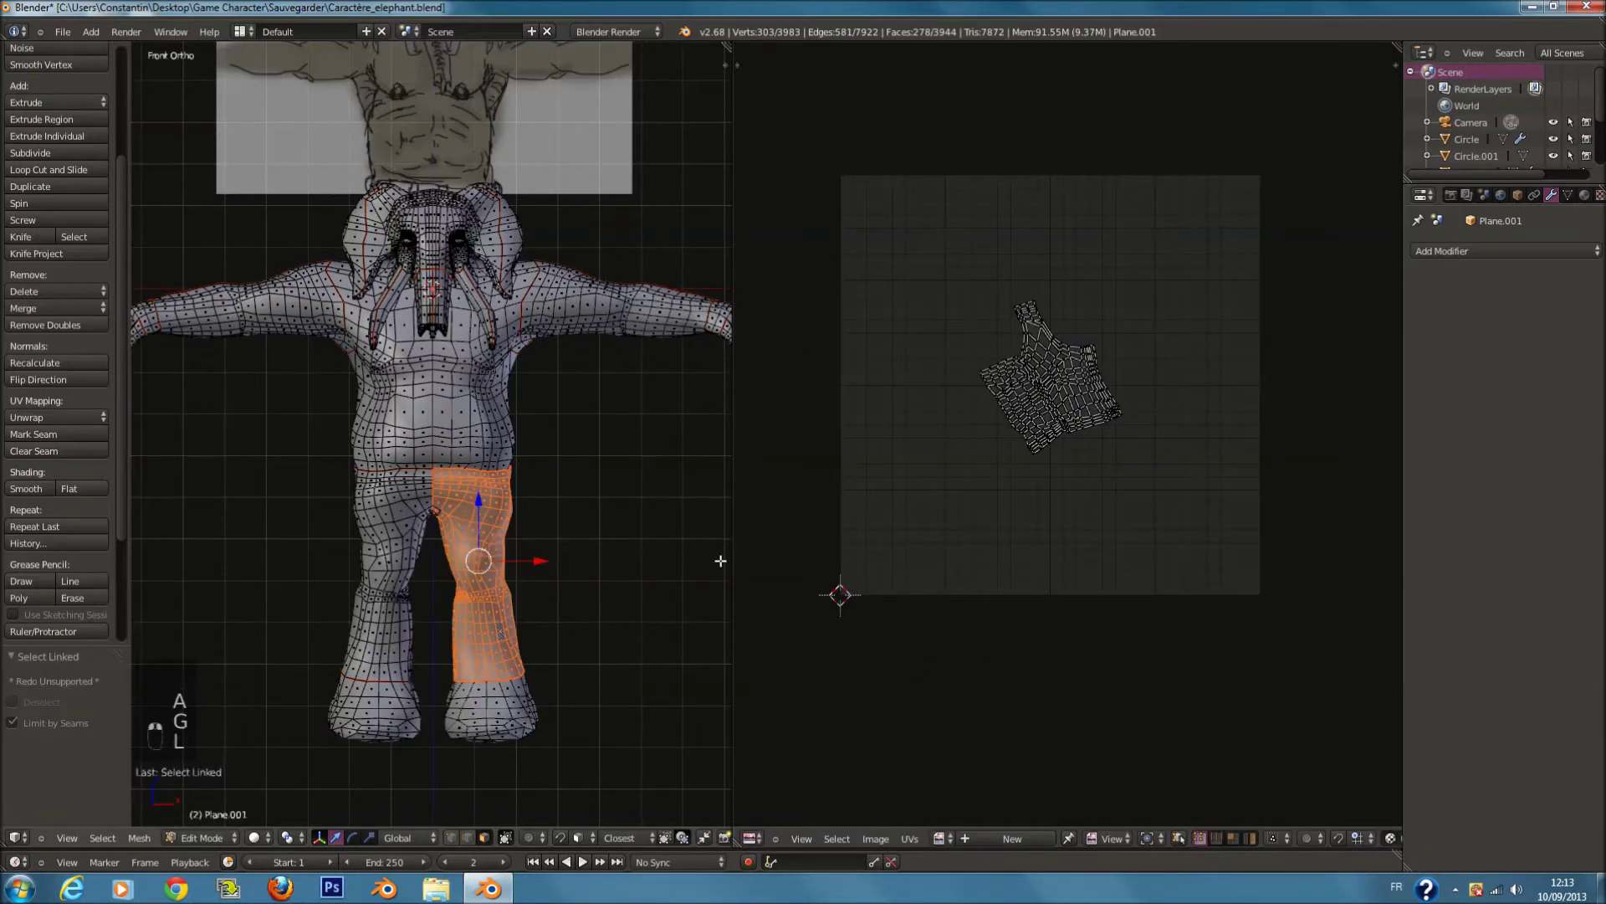
{"action": "key", "text": "a"}
{"action": "middle_click_drag", "start_coordinate": [1055, 416], "coordinate": [1051, 343]}
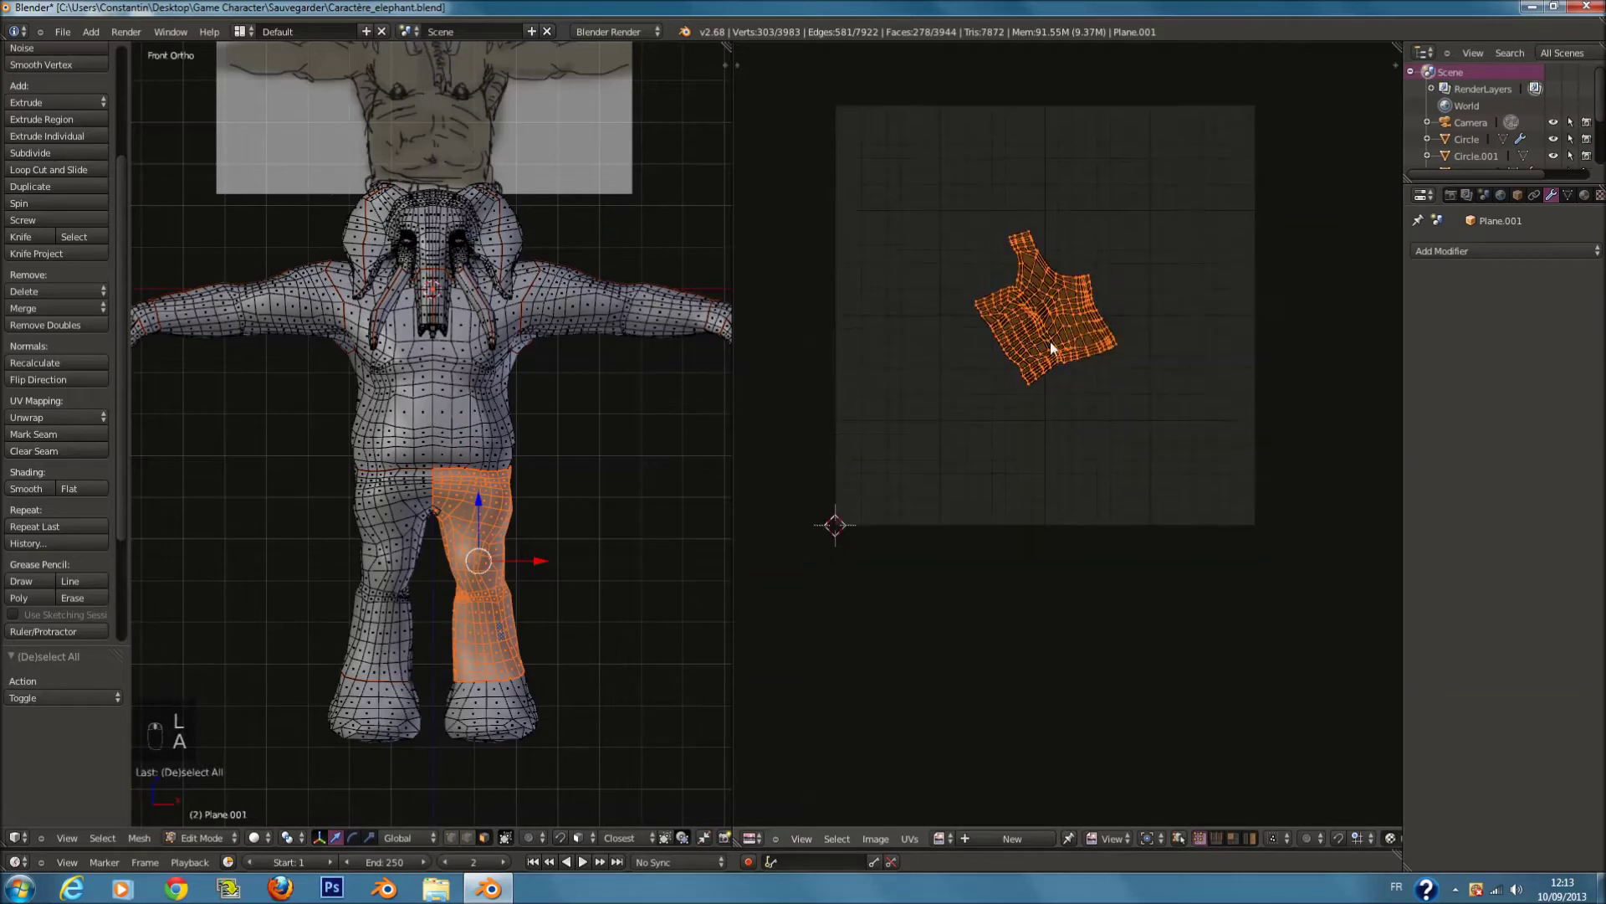
{"action": "key", "text": "g"}
{"action": "left_click", "coordinate": [1393, 622]}
{"action": "key", "text": "a"}
Step: Select the character's right leg up to its seams and move its UV island outside the UV square's lower left corner
{"action": "right_click", "coordinate": [405, 546]}
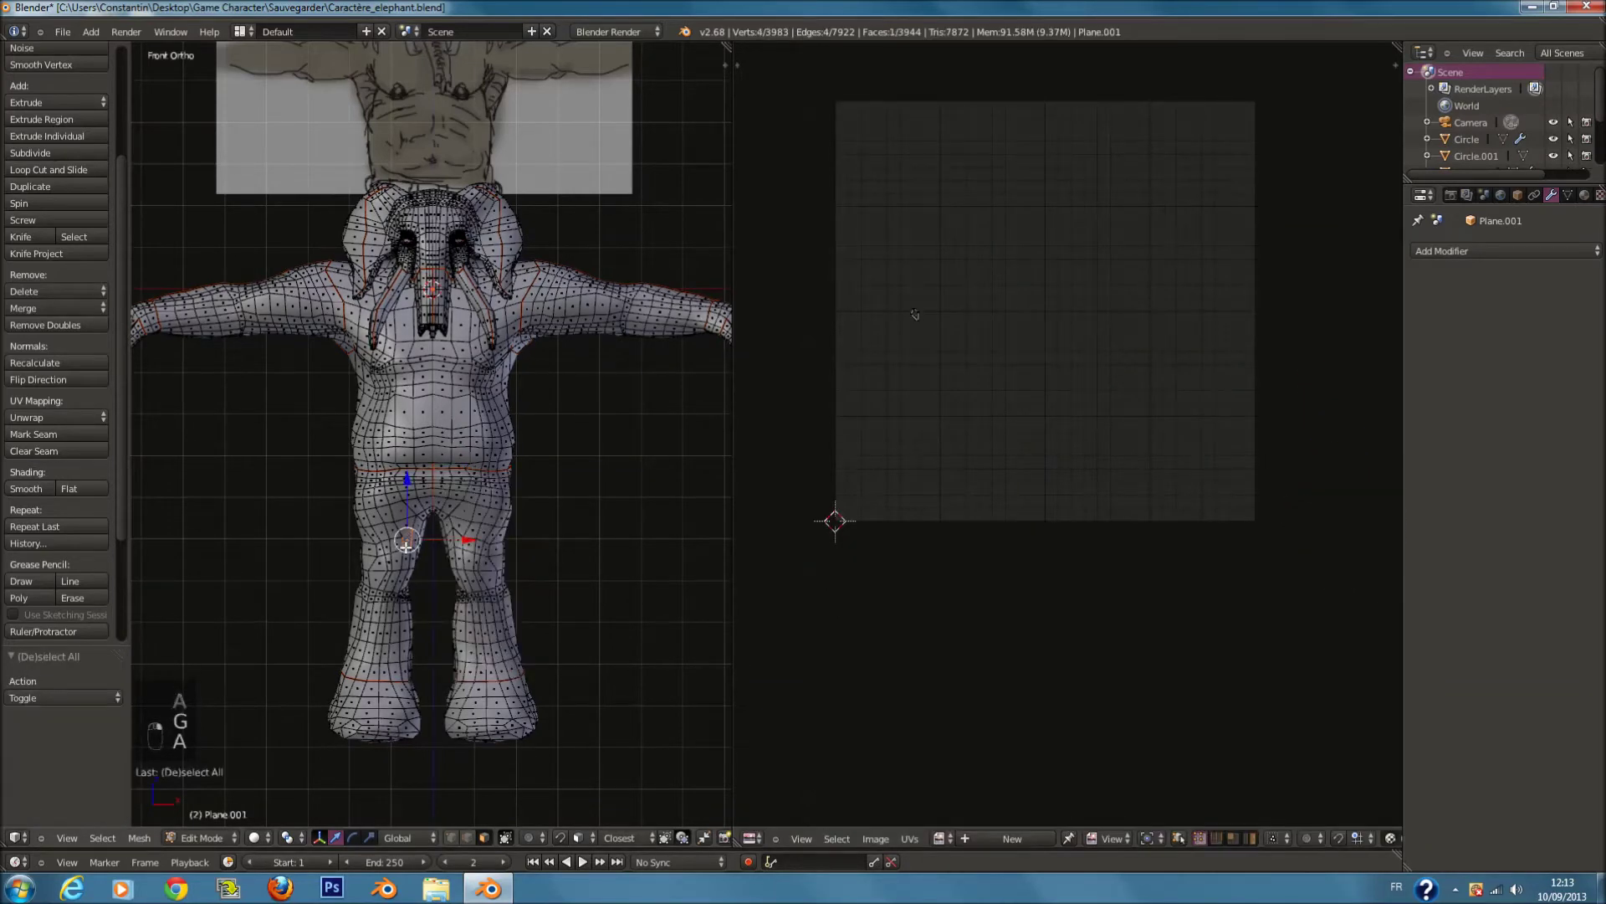
{"action": "key", "text": "l"}
{"action": "key", "text": "a"}
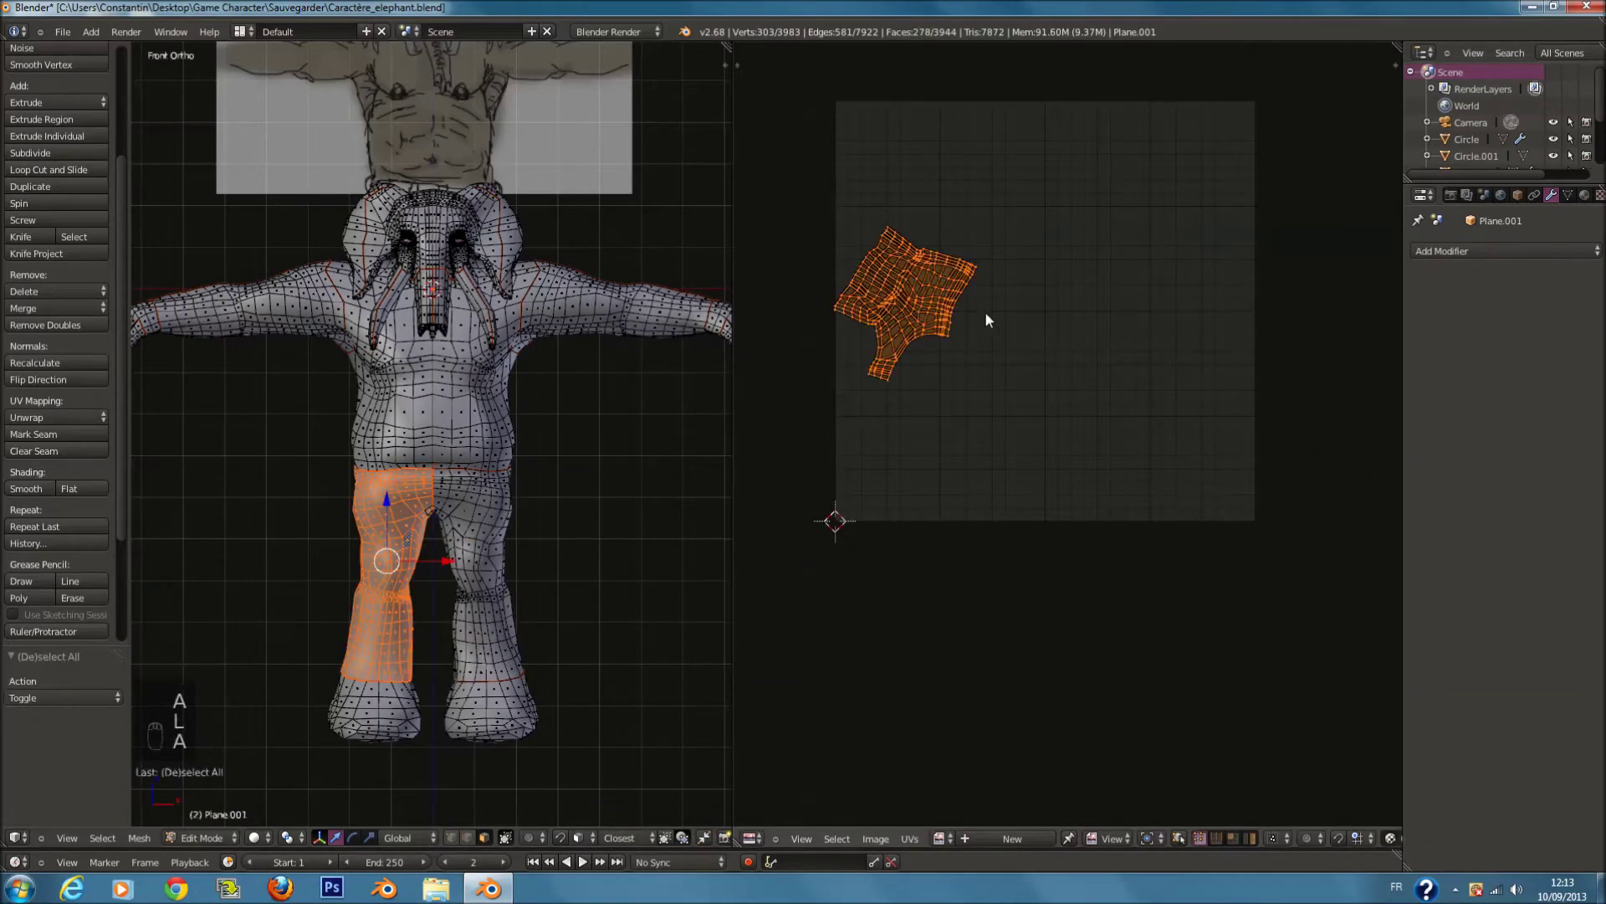
{"action": "key", "text": "g"}
{"action": "left_click", "coordinate": [805, 583]}
{"action": "middle_click_drag", "start_coordinate": [435, 492], "coordinate": [326, 638]}
{"action": "right_click", "coordinate": [378, 661]}
{"action": "key", "text": "l"}
{"action": "key", "text": "KP_1"}
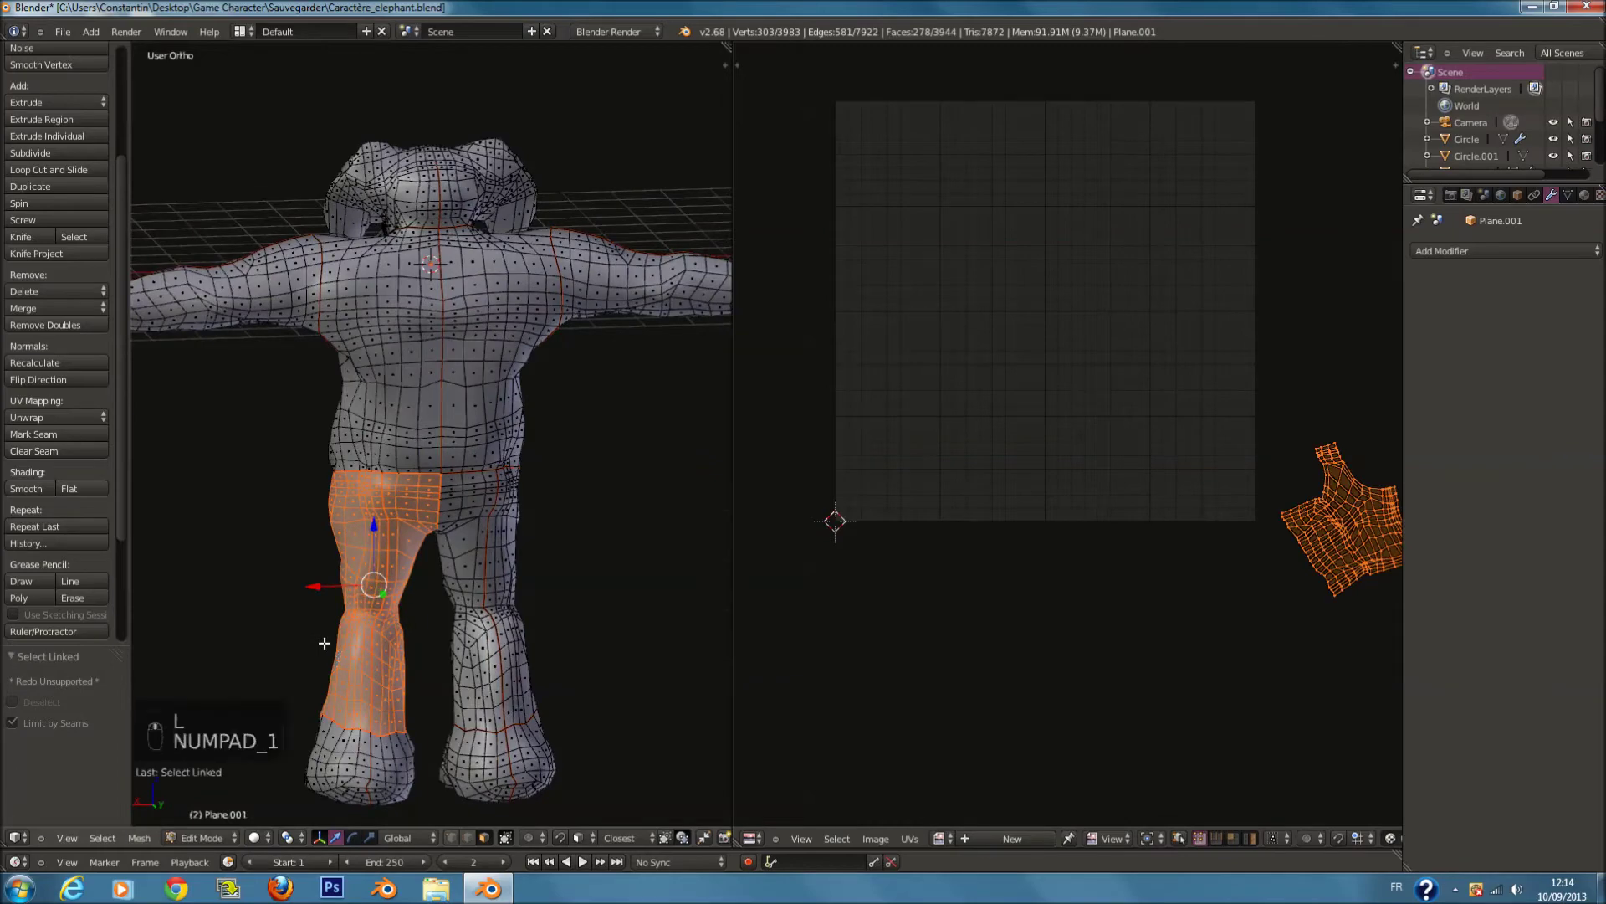
Step: Select the character's torso up to its seams and move its UV island to the lower middle of the UV square
{"action": "right_click", "coordinate": [429, 427]}
{"action": "key", "text": "l"}
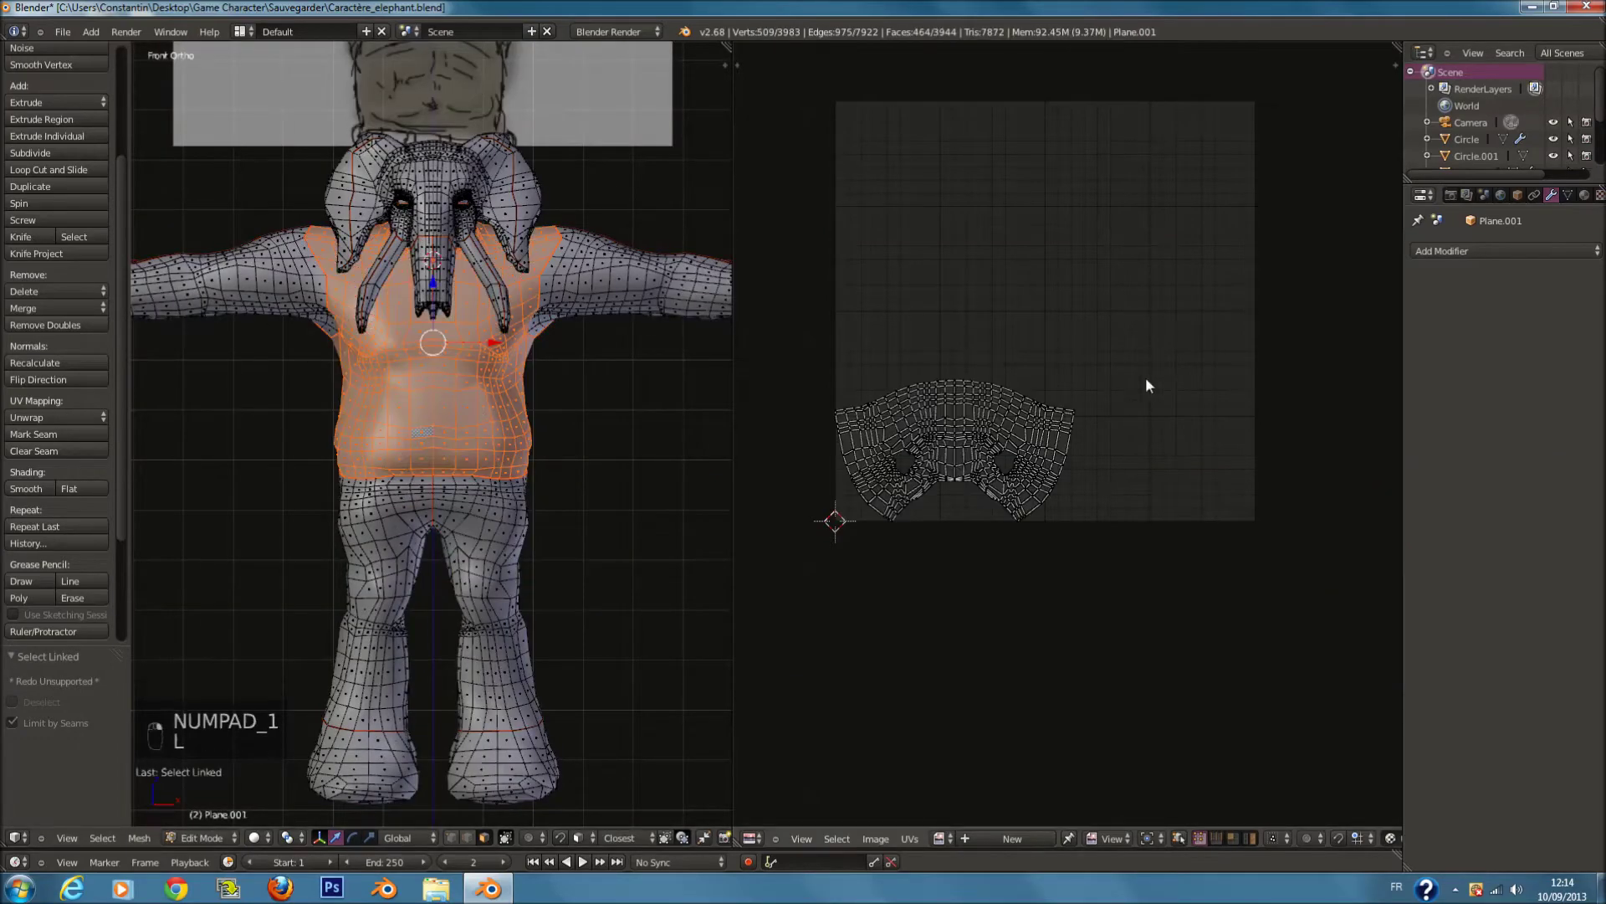
{"action": "key", "text": "a"}
{"action": "key", "text": "g"}
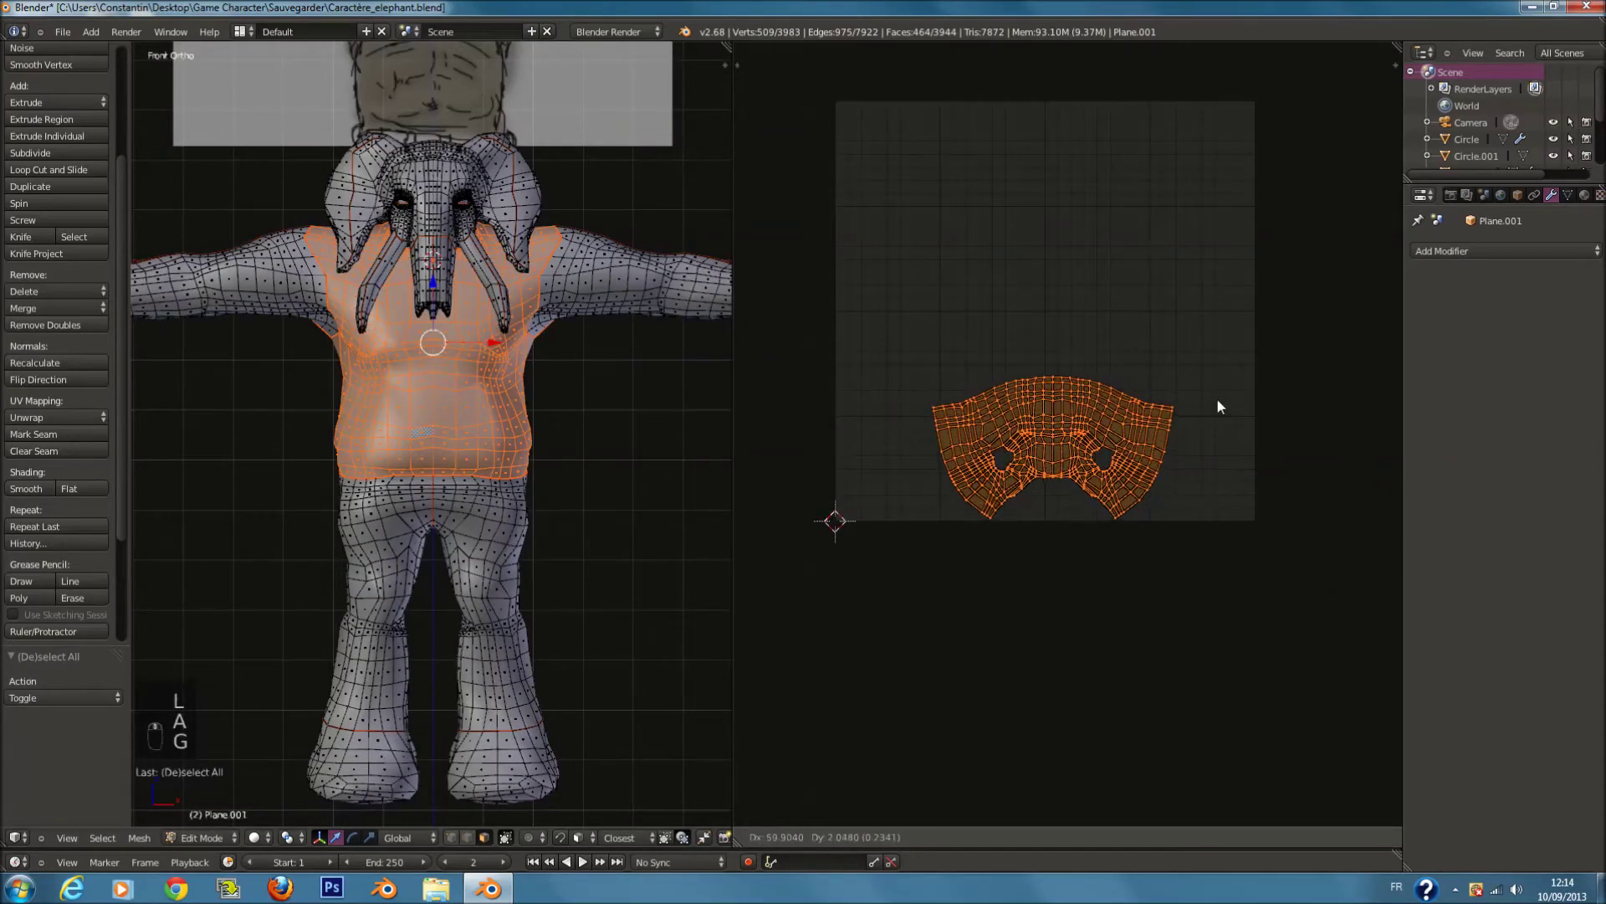
{"action": "left_click", "coordinate": [1216, 401]}
{"action": "key", "text": "a"}
Step: Select the character's left arm up to its seams and move its UV island outside the UV square's right edge
{"action": "right_click", "coordinate": [608, 308]}
{"action": "scroll", "coordinate": [607, 307], "scroll_direction": "down", "scroll_amount": 1}
{"action": "key", "text": "l"}
{"action": "key", "text": "a"}
{"action": "key", "text": "g"}
{"action": "left_click", "coordinate": [1347, 326]}
Step: Select the character's right arm up to its seams and move its UV island outside the UV square's left edge
{"action": "right_click", "coordinate": [288, 309]}
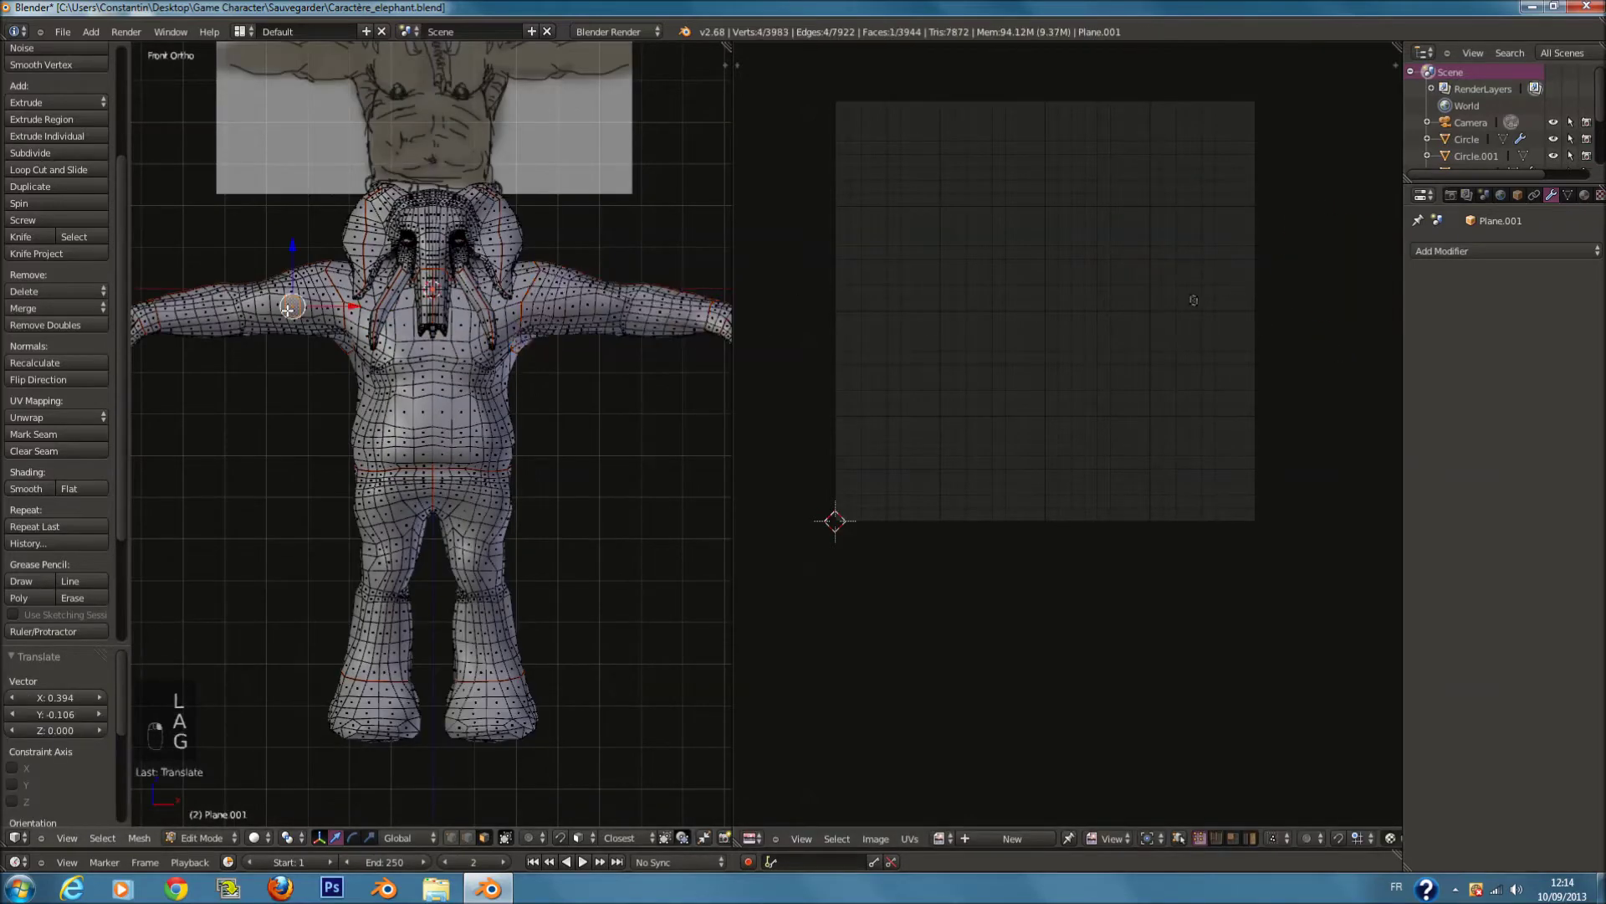
{"action": "key", "text": "l"}
{"action": "key", "text": "a"}
{"action": "key", "text": "g"}
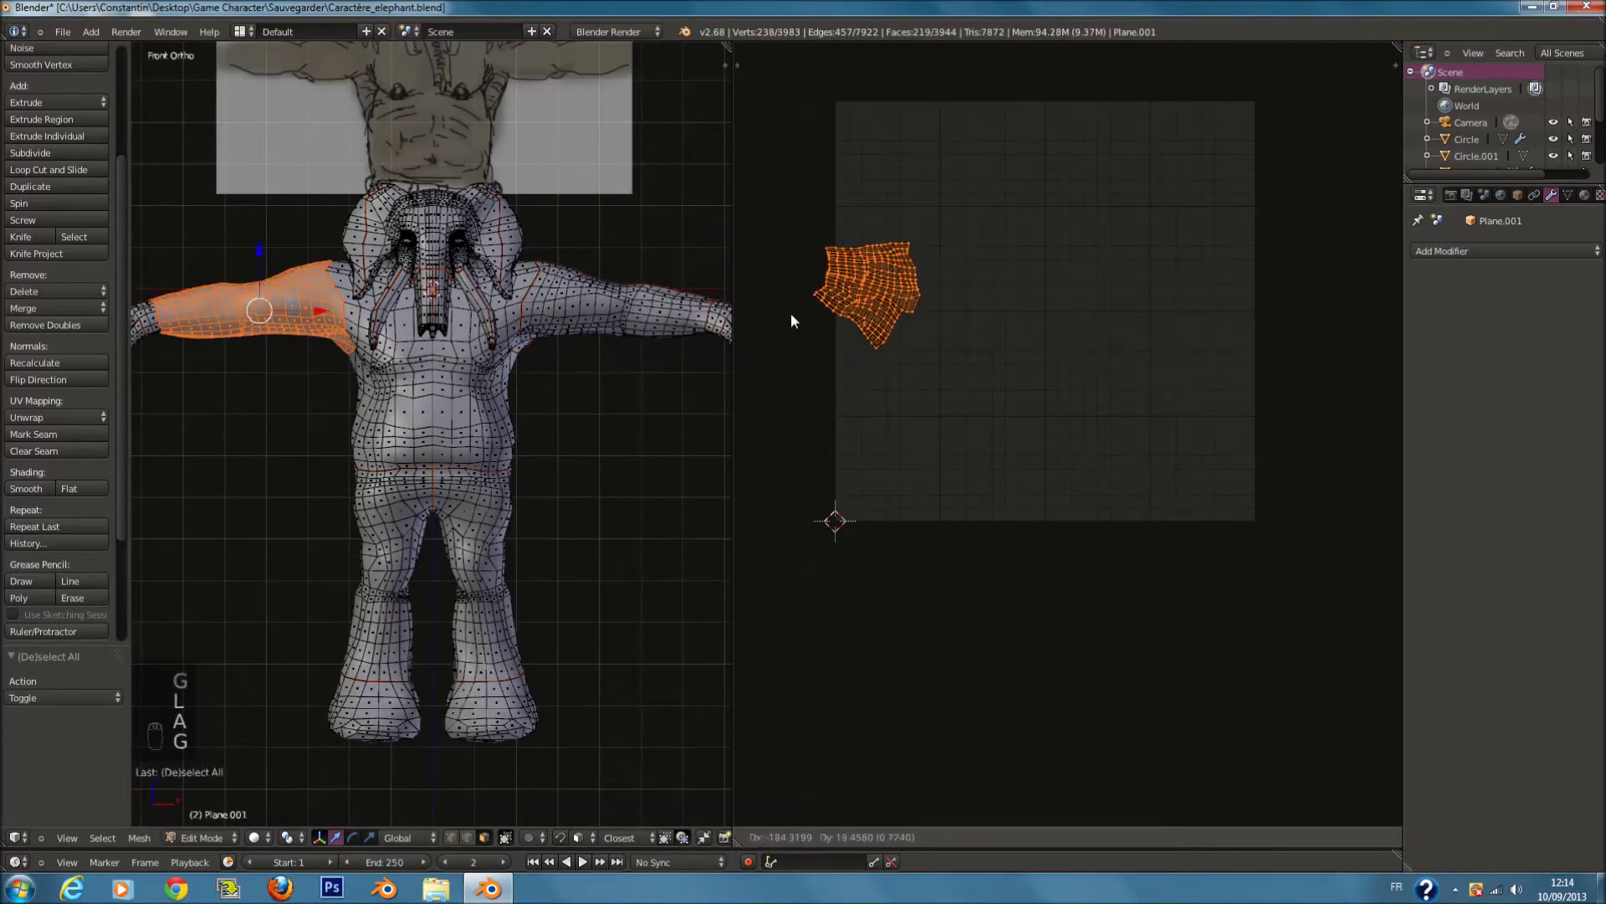
{"action": "left_click", "coordinate": [715, 312]}
Step: Select the character's left hand up to its seams and move its UV island outside the UV square's upper right side
{"action": "scroll", "coordinate": [715, 311], "scroll_direction": "down", "scroll_amount": 1}
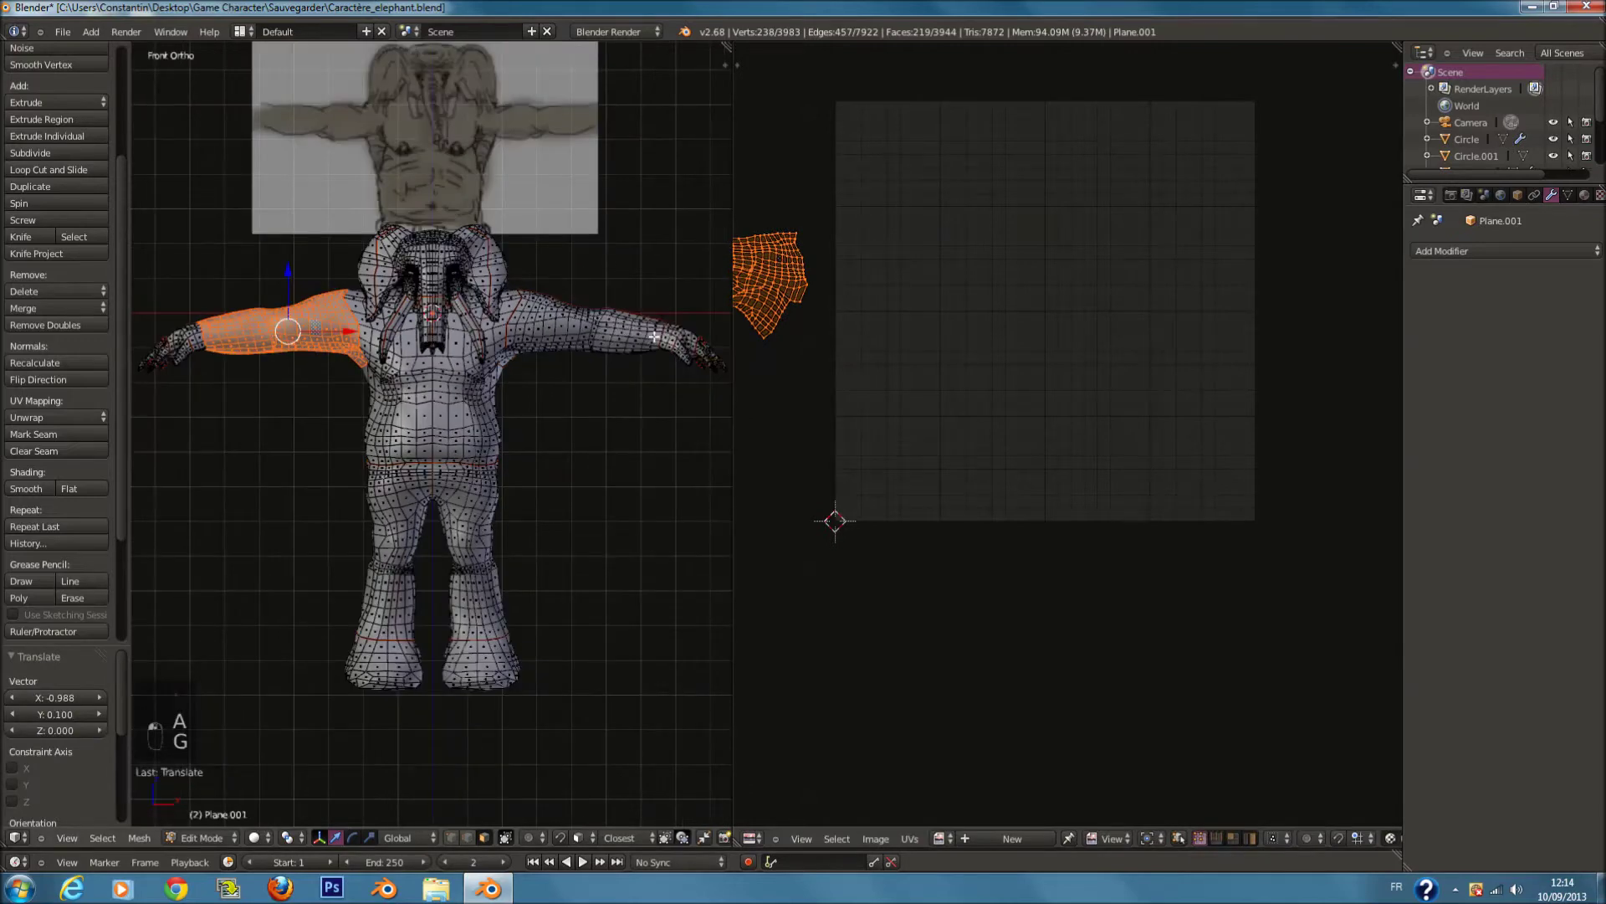
{"action": "right_click", "coordinate": [659, 336]}
{"action": "key", "text": "k"}
{"action": "right_click", "coordinate": [683, 337]}
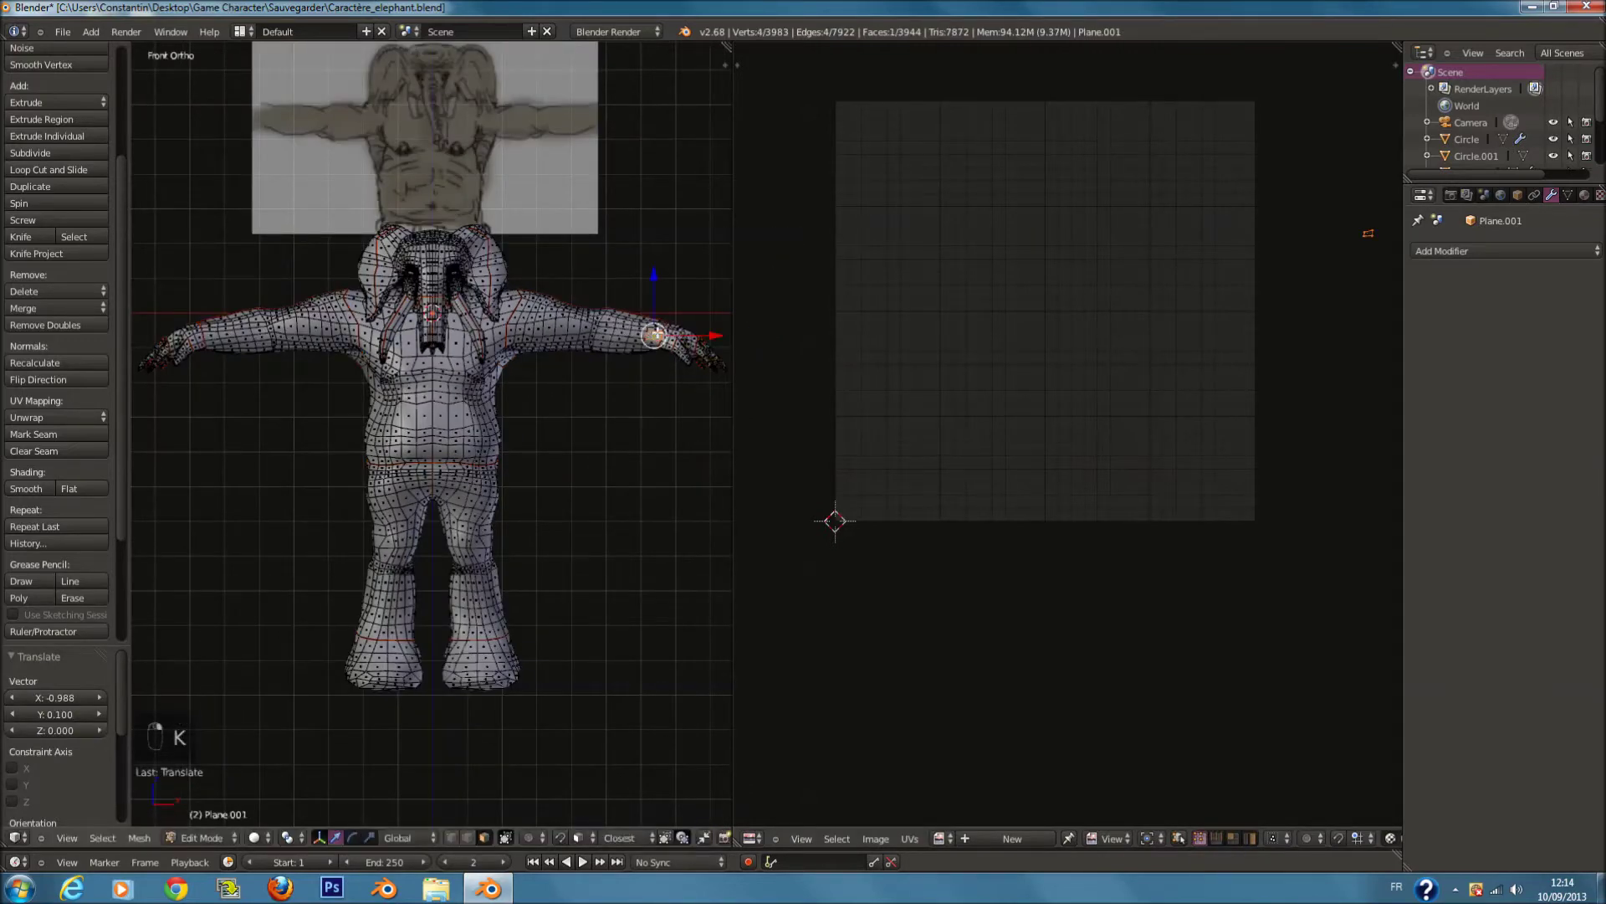
{"action": "key", "text": "l"}
{"action": "key", "text": "l"}
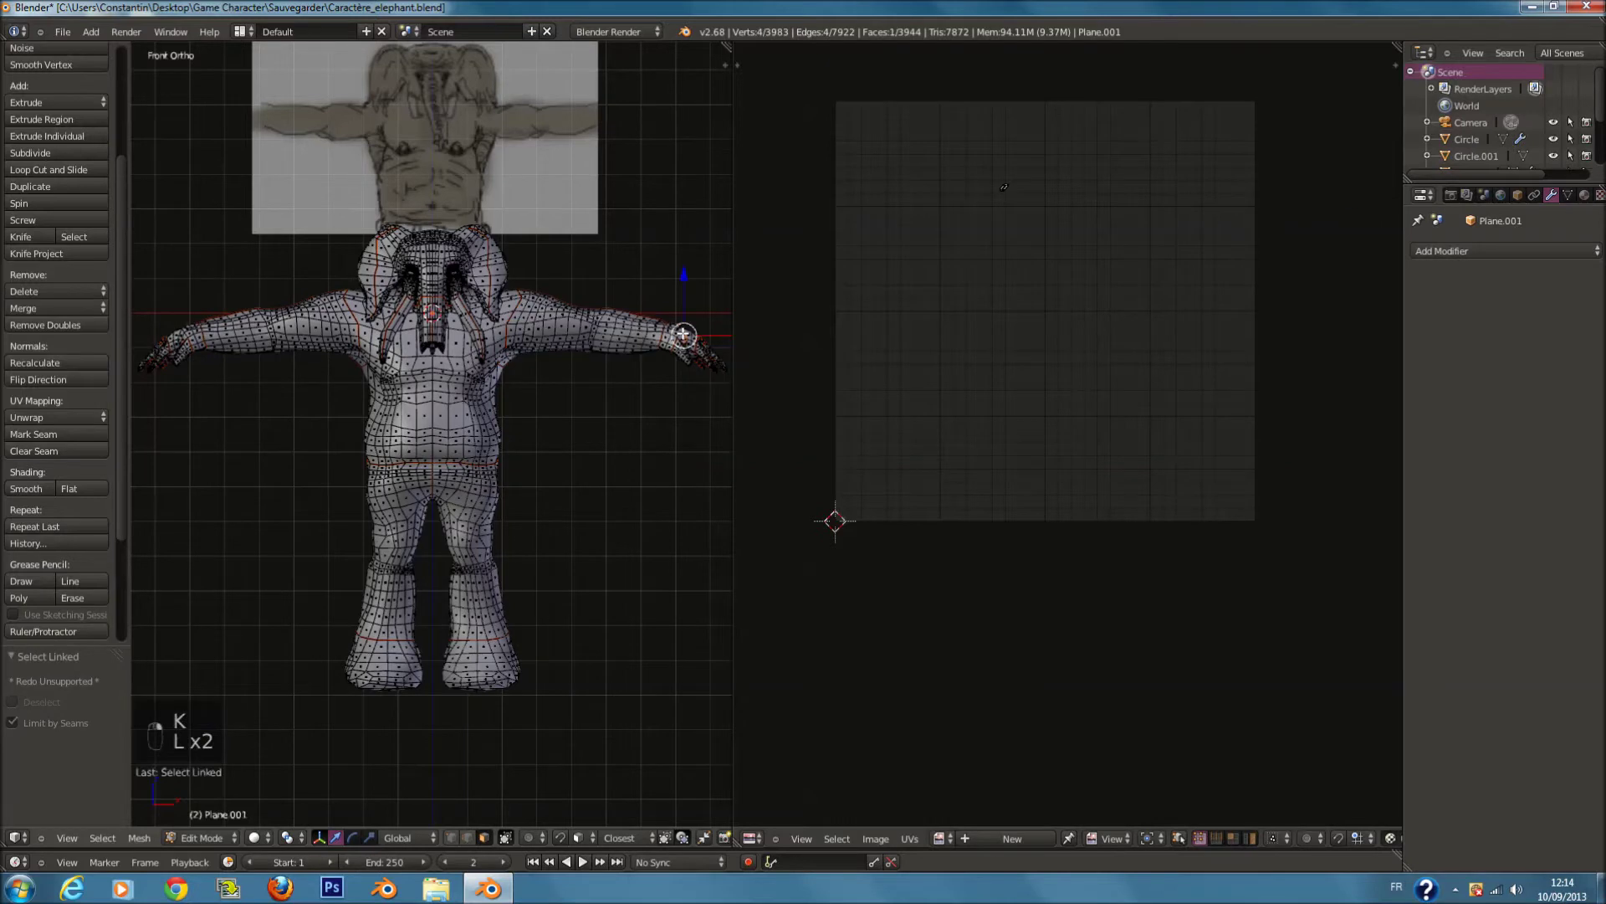
{"action": "key", "text": "g"}
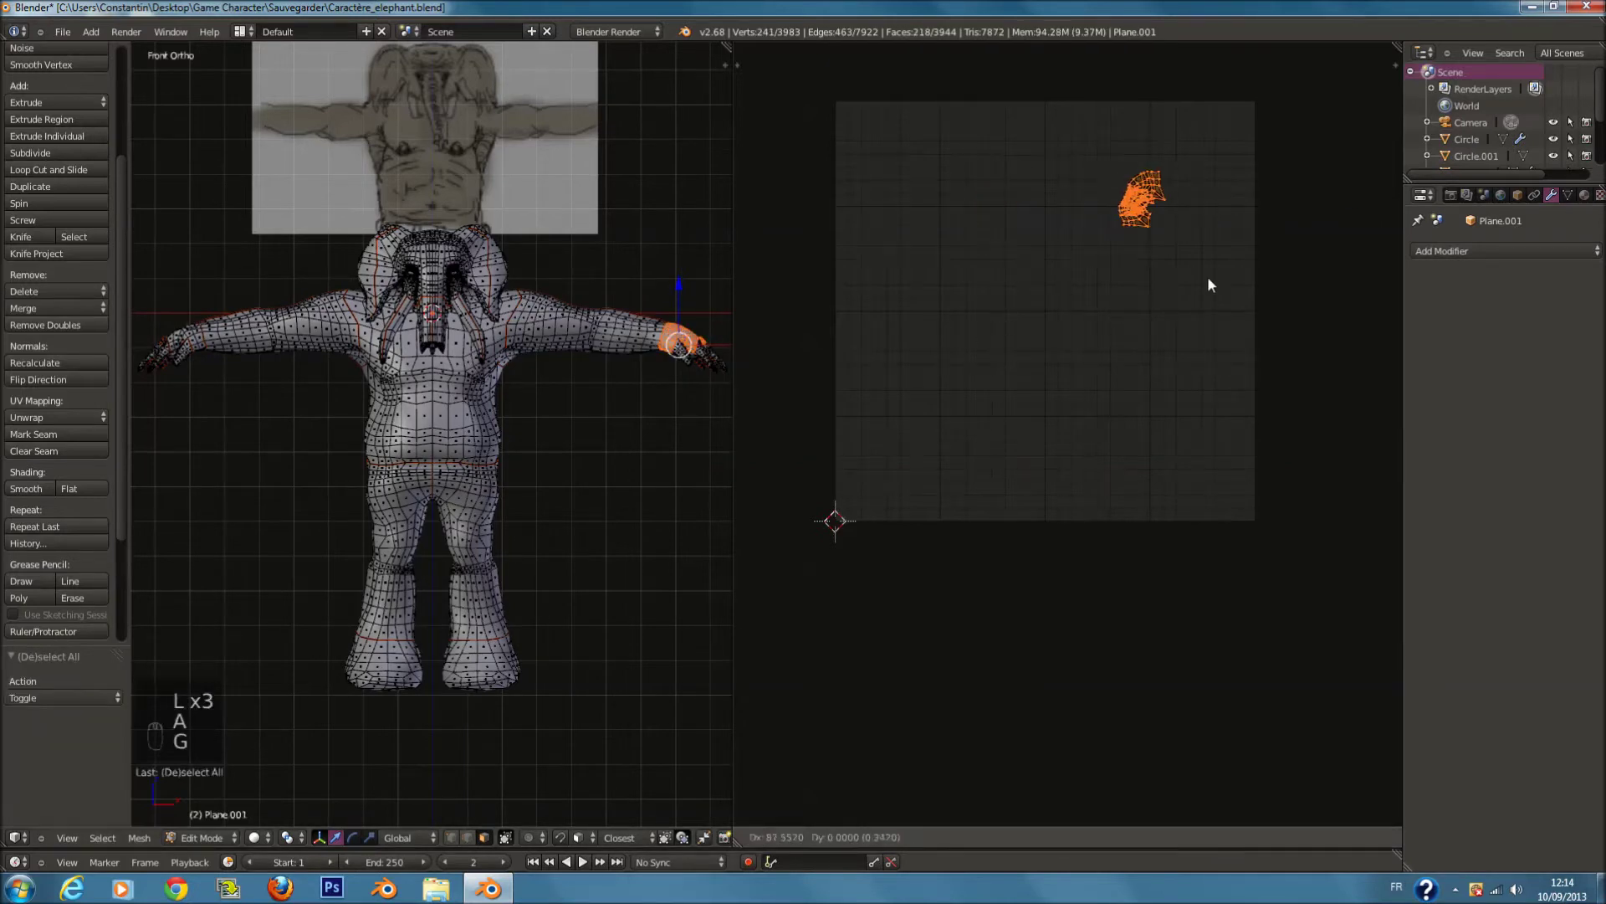
{"action": "left_click", "coordinate": [1362, 281]}
{"action": "key", "text": "a"}
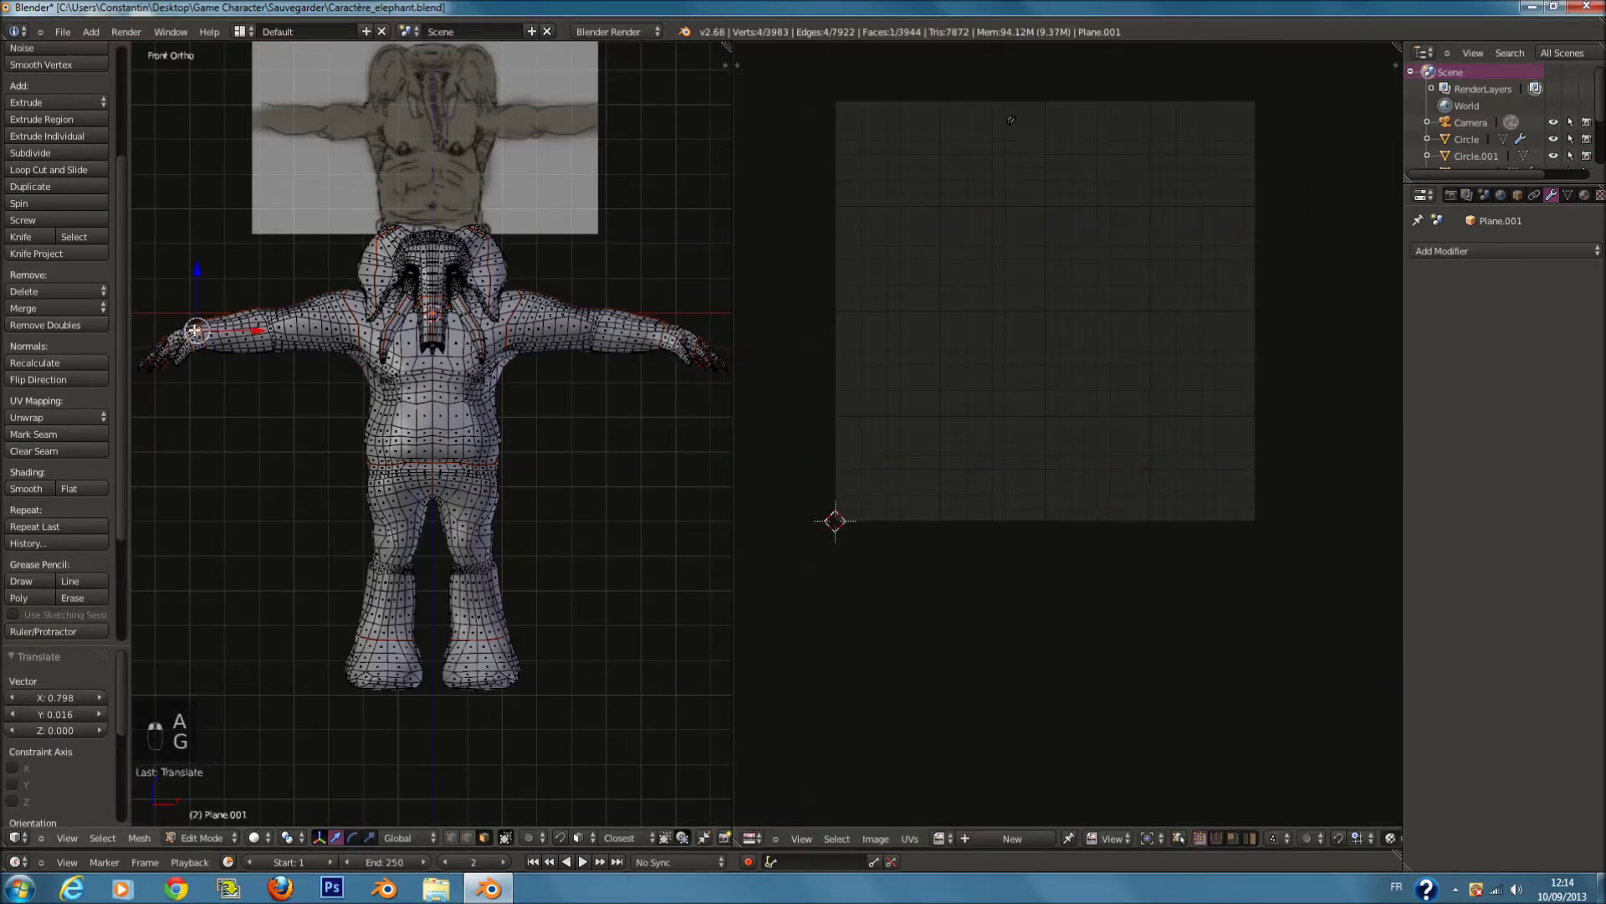
Step: Select the character's right hand up to its seams and move its UV island outside the UV square's upper left side
{"action": "key", "text": "l"}
{"action": "key", "text": "g"}
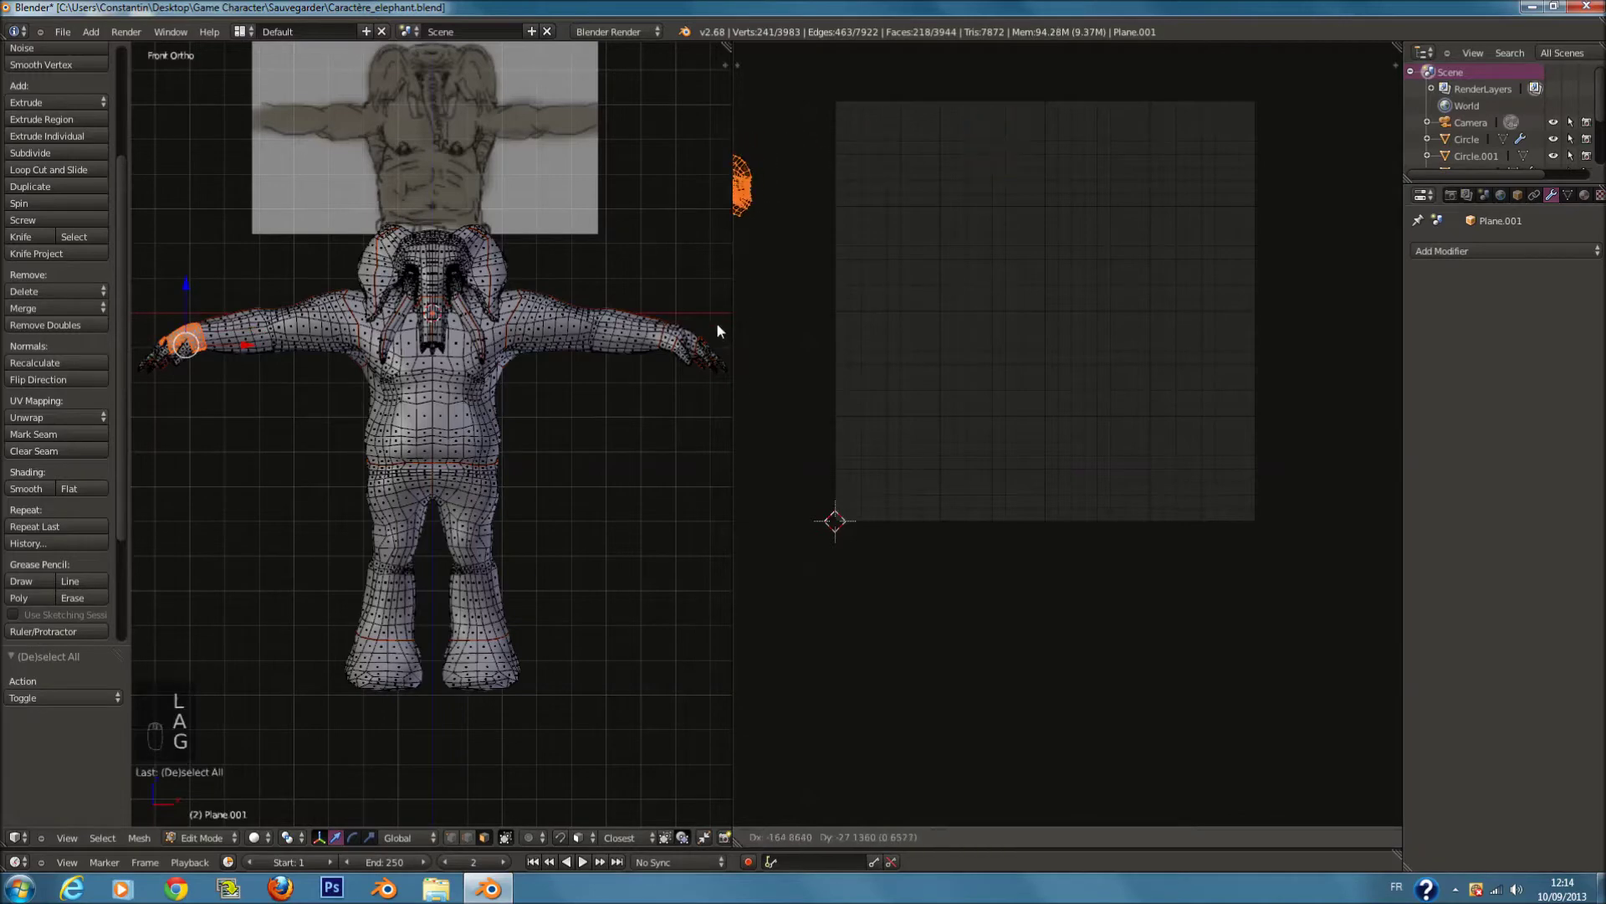
{"action": "left_click", "coordinate": [716, 332]}
{"action": "key", "text": "a"}
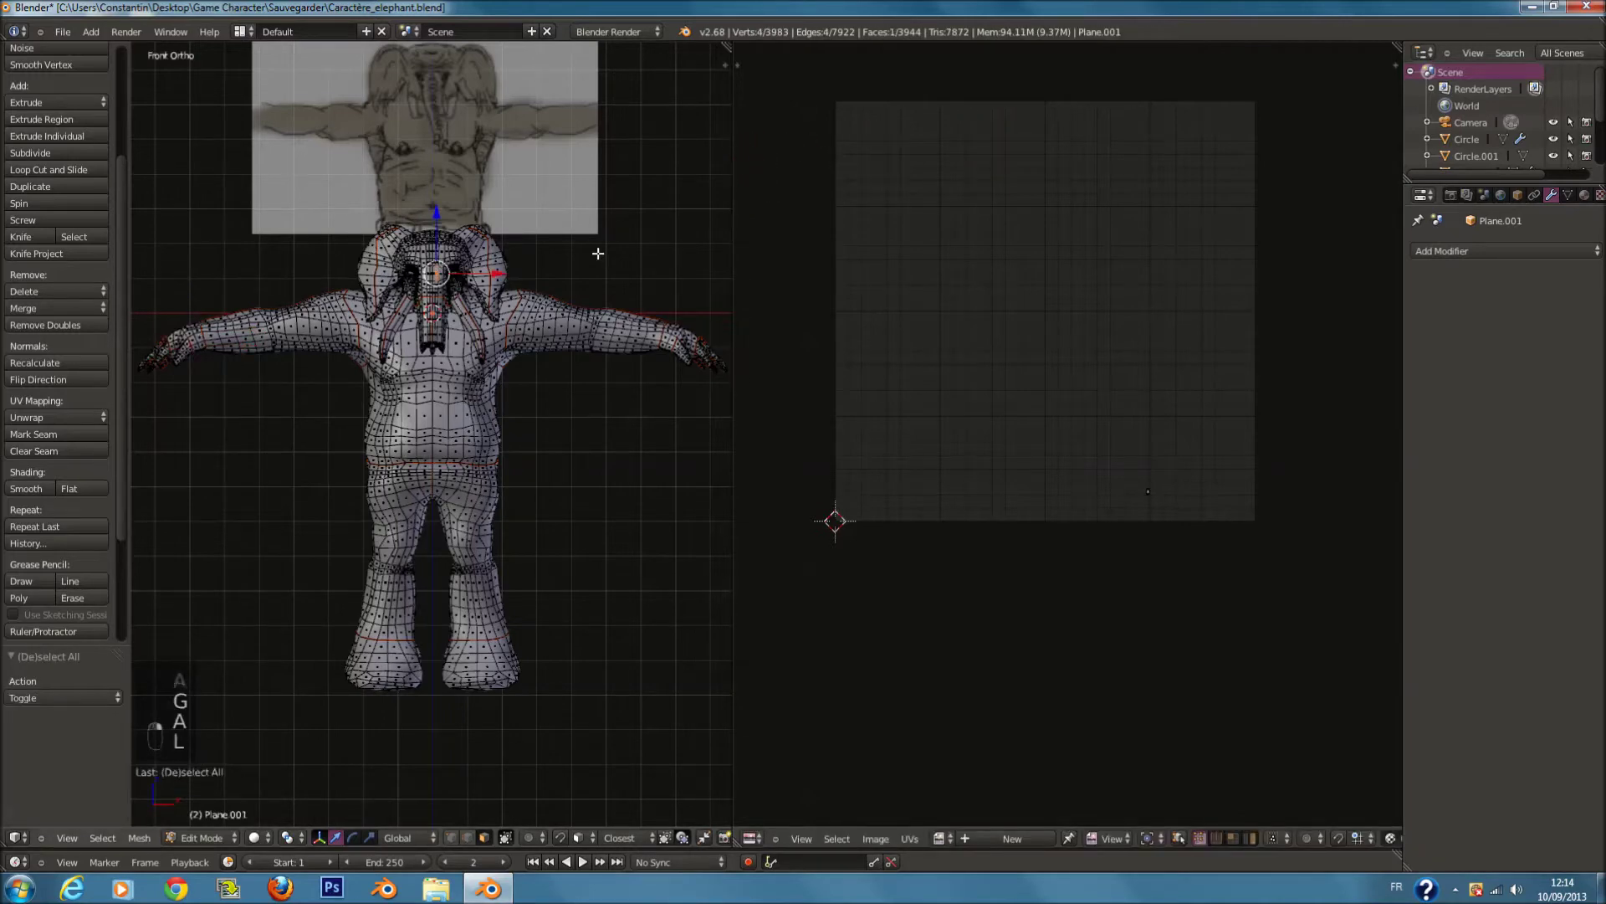
Step: Select the elephant's head up to its seams and move its UV island to the upper middle of the UV square
{"action": "scroll", "coordinate": [439, 235], "scroll_direction": "up", "scroll_amount": 2}
{"action": "key", "text": "l"}
{"action": "key", "text": "l"}
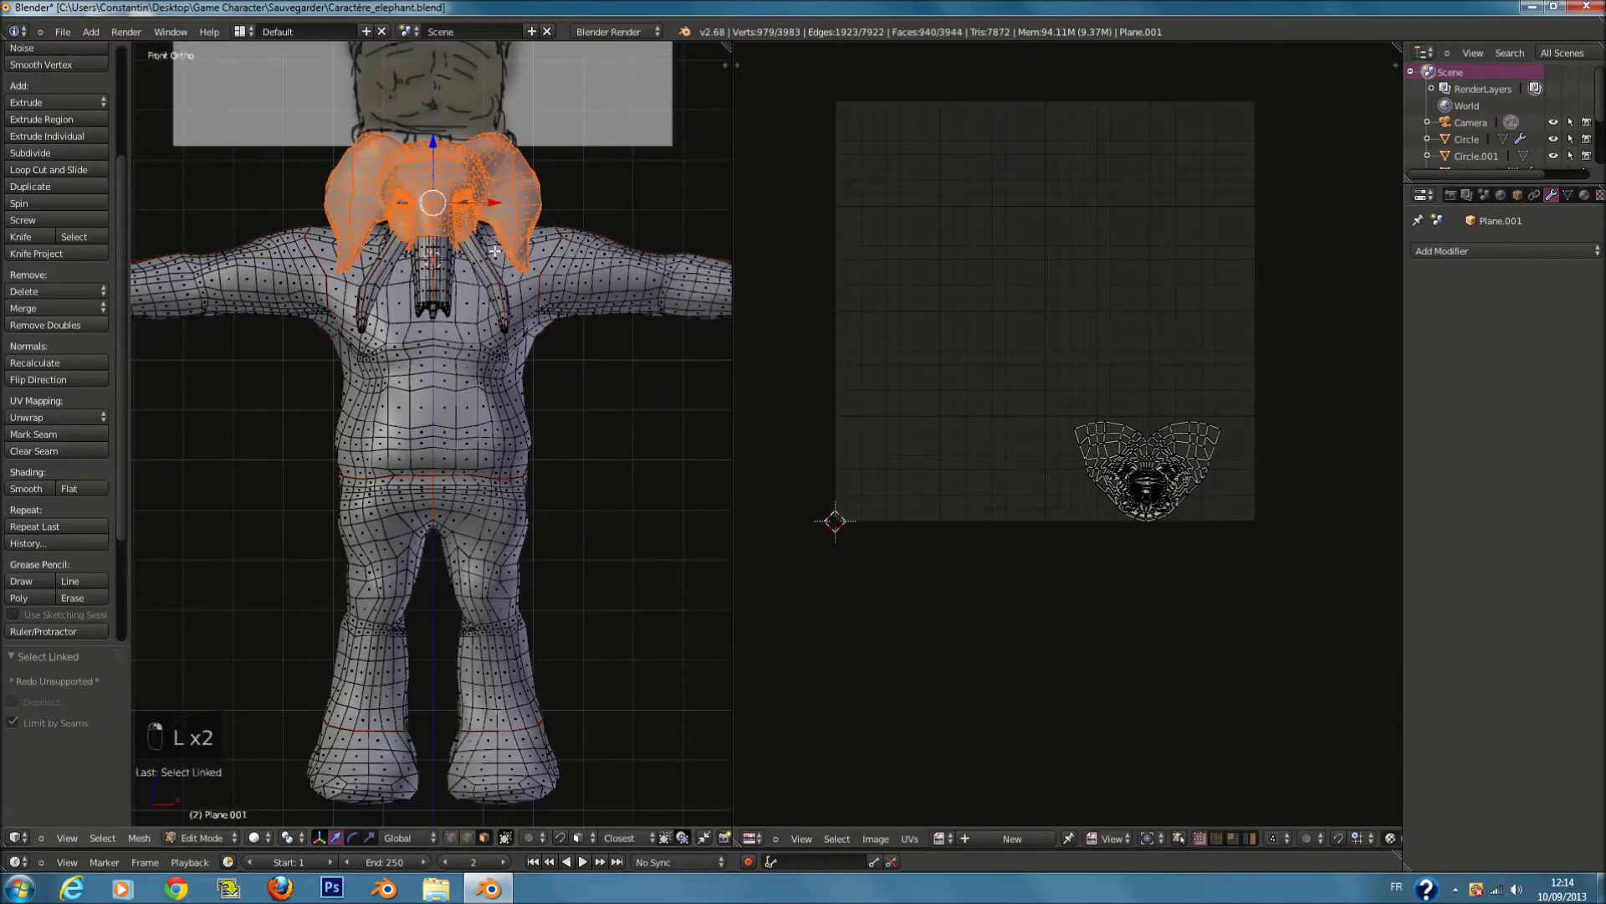
{"action": "key", "text": "a"}
{"action": "key", "text": "g"}
{"action": "left_click", "coordinate": [1086, 159]}
{"action": "key", "text": "a"}
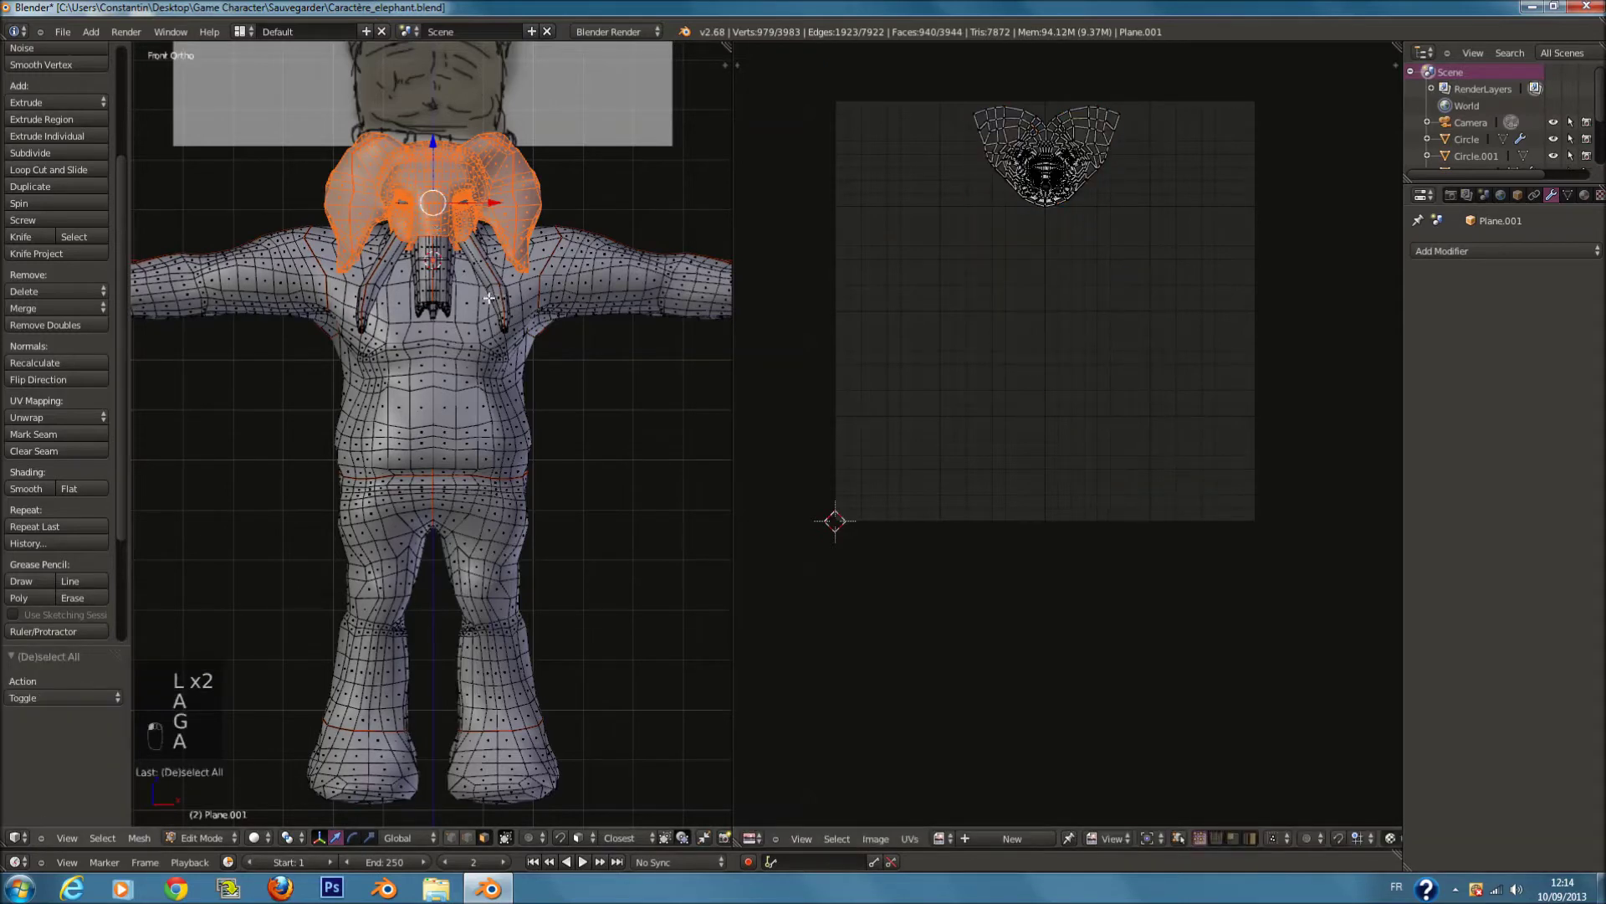
Step: Select both tusks up to their seams and place their UV islands on either side of the head island
{"action": "right_click", "coordinate": [505, 291]}
{"action": "key", "text": "l"}
{"action": "key", "text": "l"}
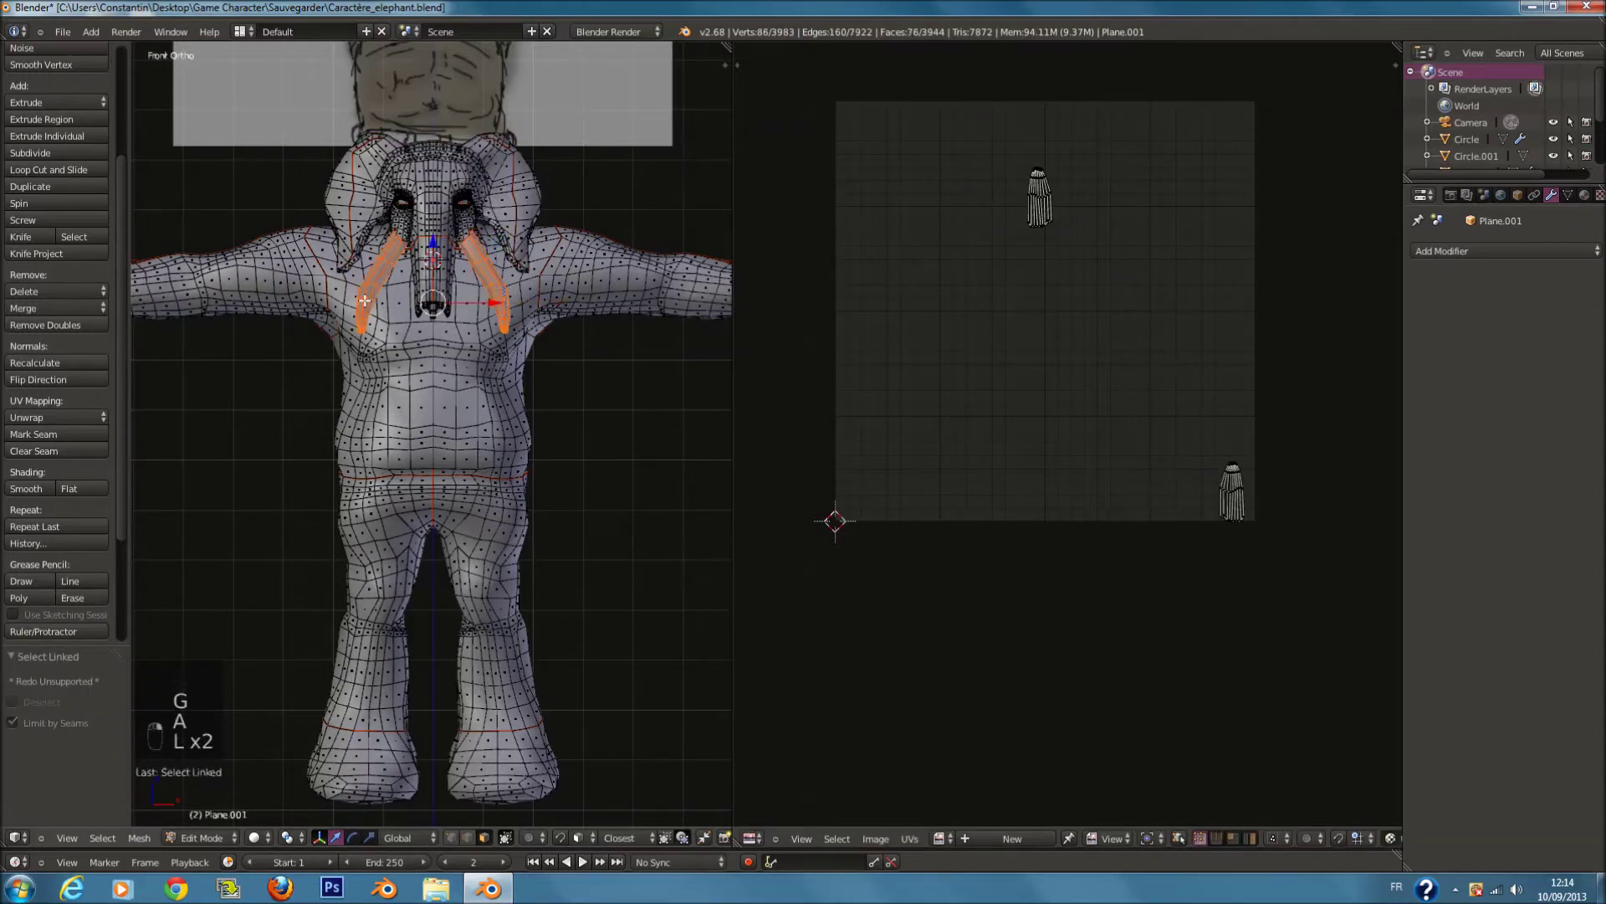
{"action": "key", "text": "a"}
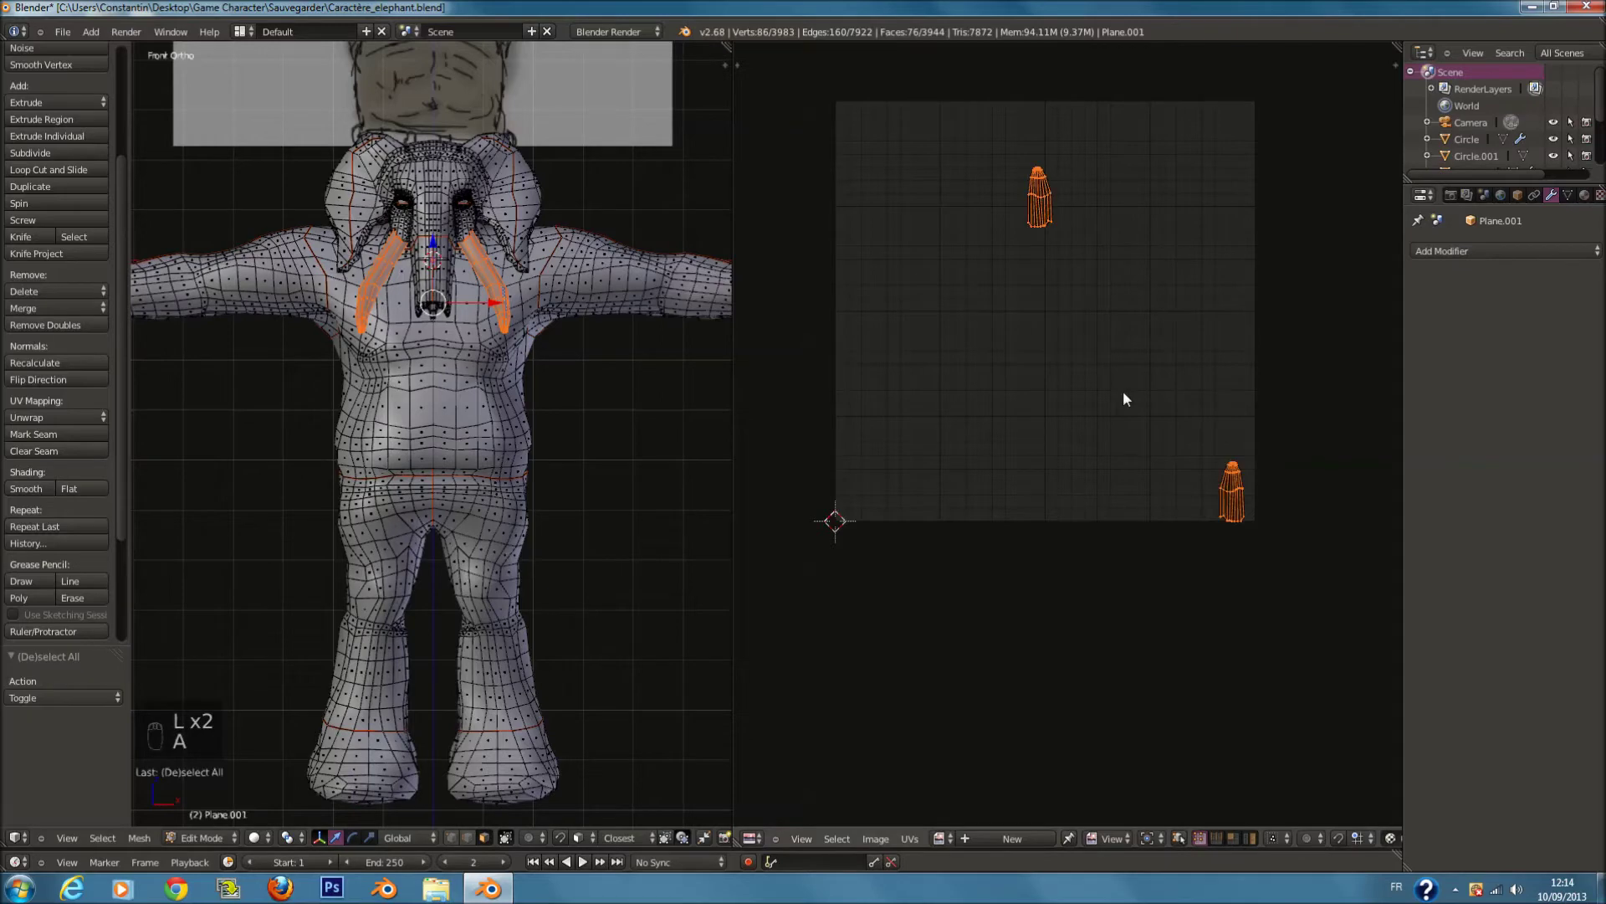
{"action": "key", "text": "g"}
{"action": "left_click", "coordinate": [1022, 364]}
{"action": "key", "text": "a"}
{"action": "key", "text": "l"}
{"action": "key", "text": "g"}
{"action": "left_click", "coordinate": [1190, 194]}
{"action": "key", "text": "a"}
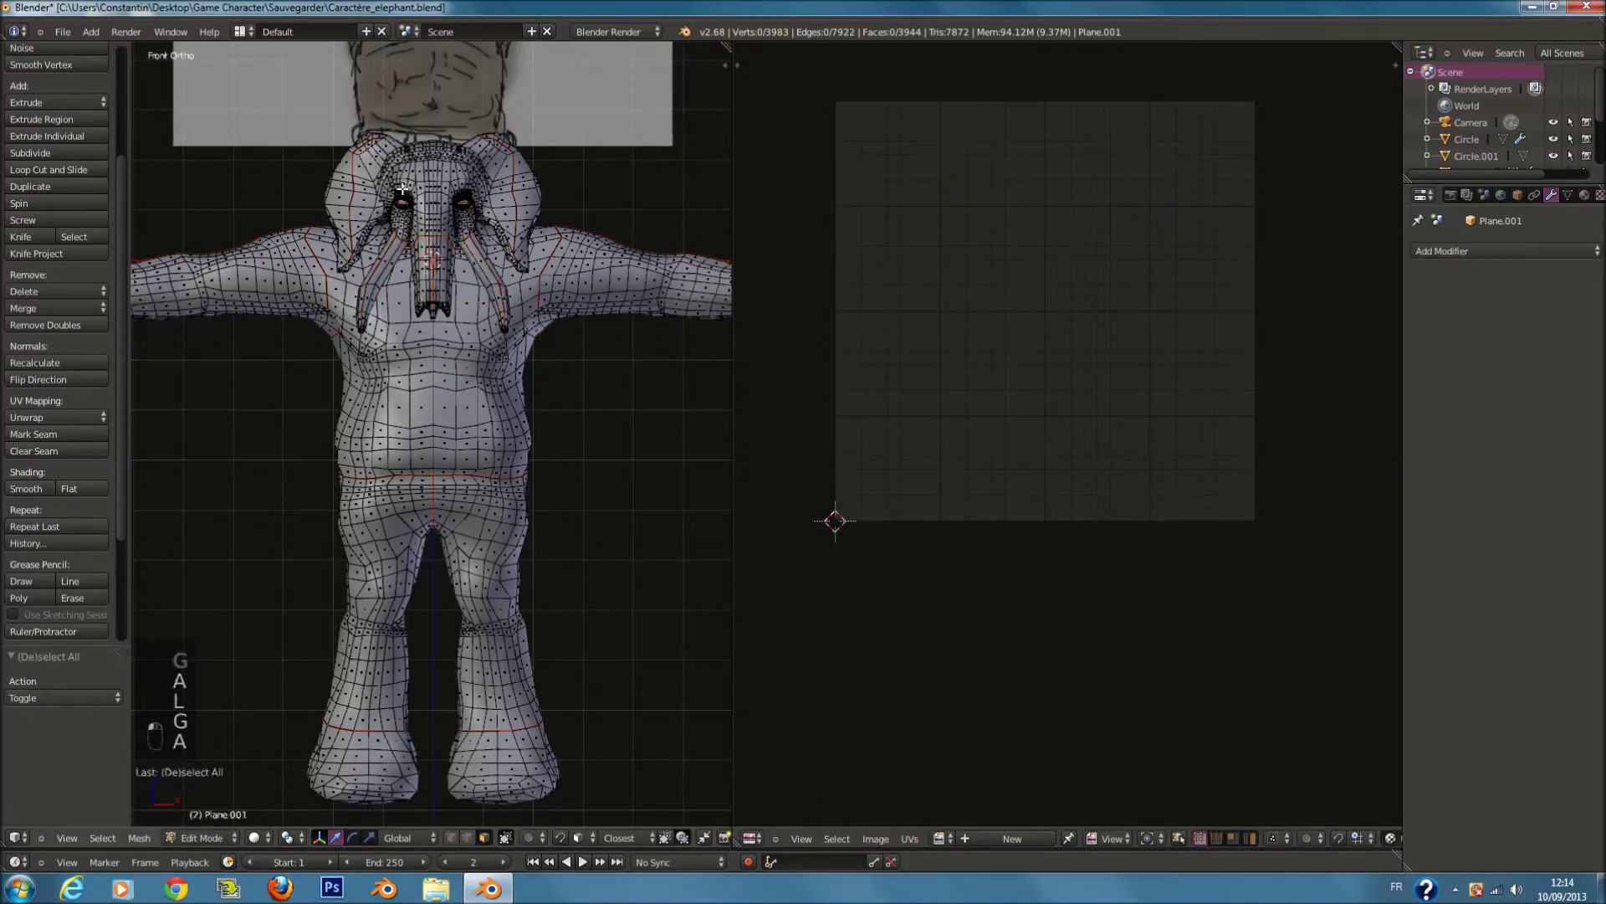
Step: Examine where the UV islands of the head, the back of the torso and an arm lie by selecting each part
{"action": "scroll", "coordinate": [436, 173], "scroll_direction": "up", "scroll_amount": 1}
{"action": "right_click", "coordinate": [436, 119]}
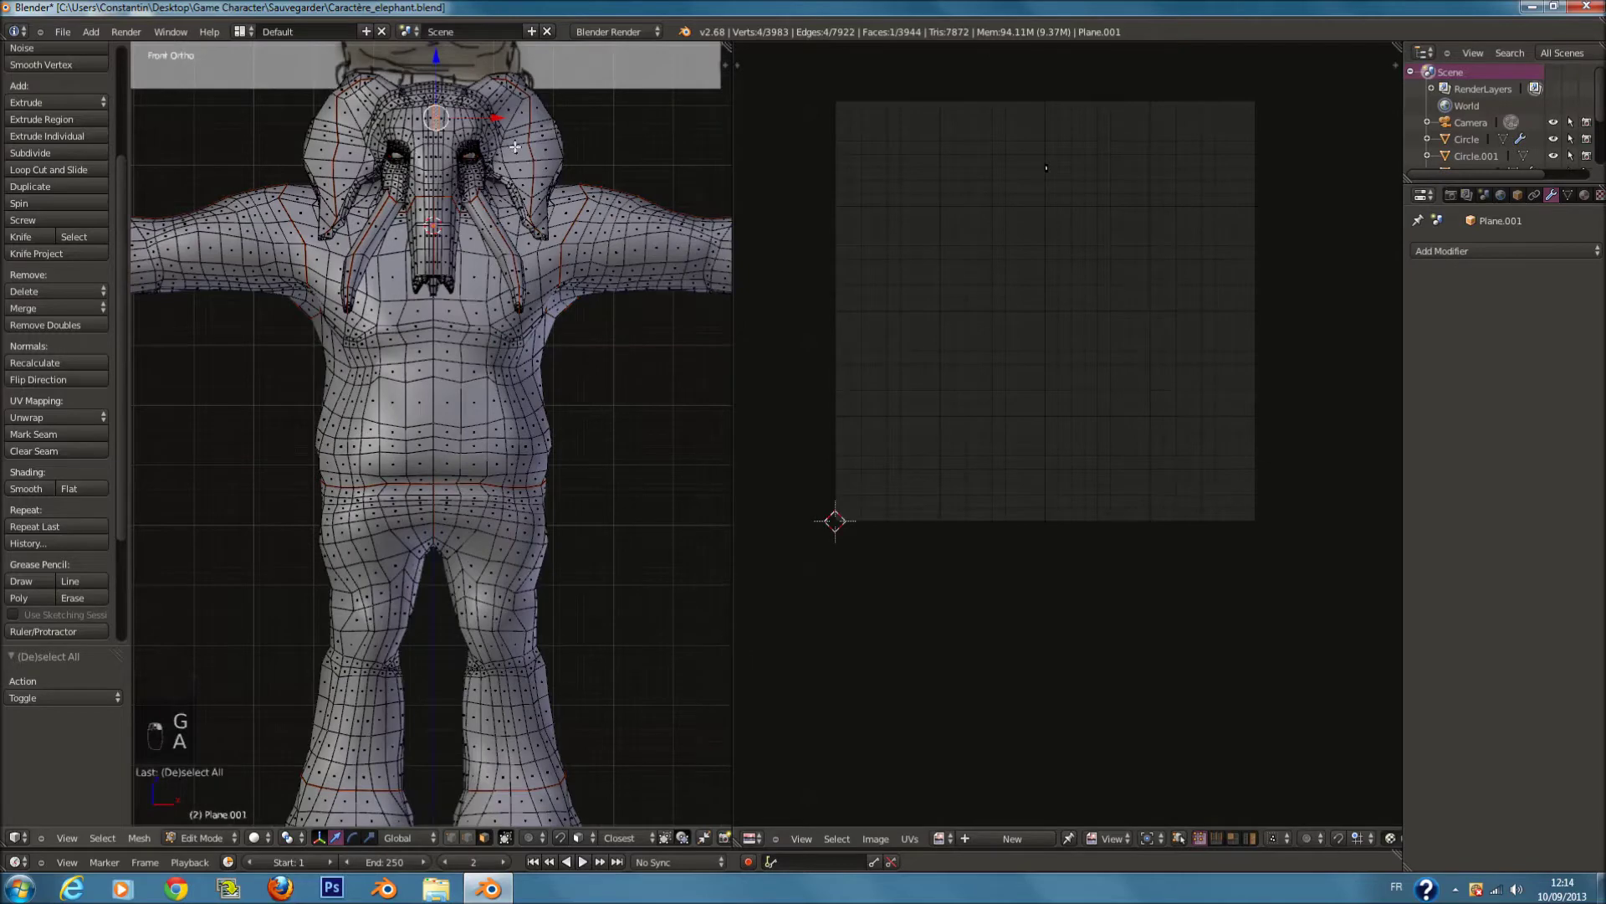
{"action": "key", "text": "l"}
{"action": "middle_click_drag", "start_coordinate": [620, 173], "coordinate": [302, 197]}
{"action": "right_click", "coordinate": [466, 312]}
{"action": "key", "text": "l"}
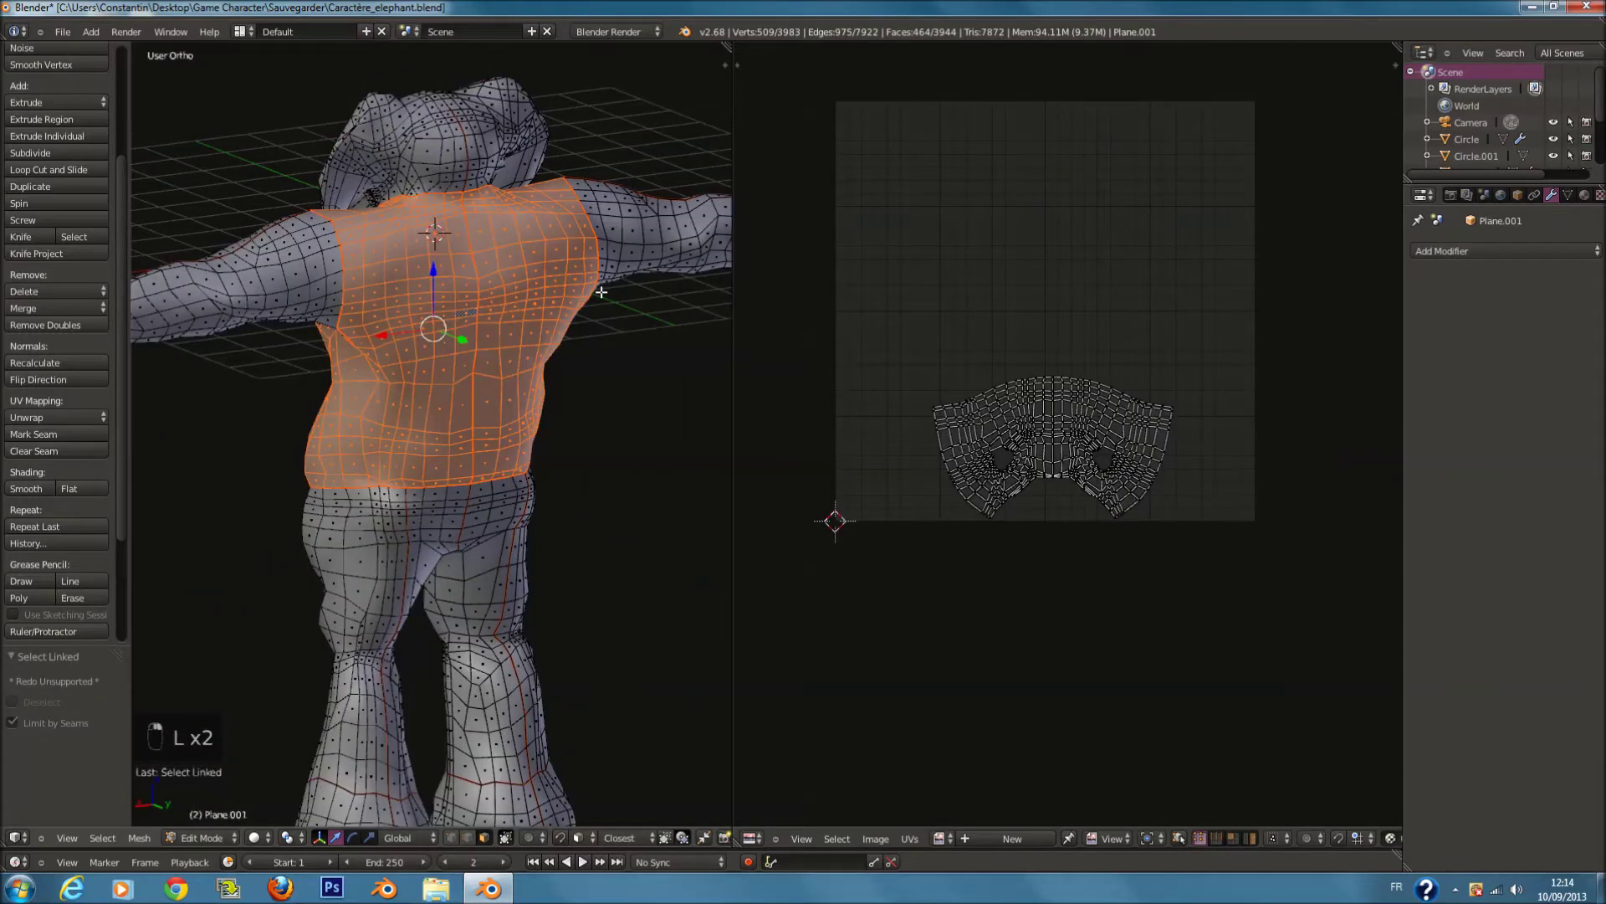
{"action": "scroll", "coordinate": [600, 292], "scroll_direction": "down", "scroll_amount": 3}
{"action": "right_click", "coordinate": [628, 261]}
{"action": "key", "text": "l"}
{"action": "middle_click_drag", "start_coordinate": [627, 262], "coordinate": [649, 574]}
Step: Select the fingers of the character's left hand up to their seams and move their UV islands outside the UV square's right edge
{"action": "right_click", "coordinate": [661, 597]}
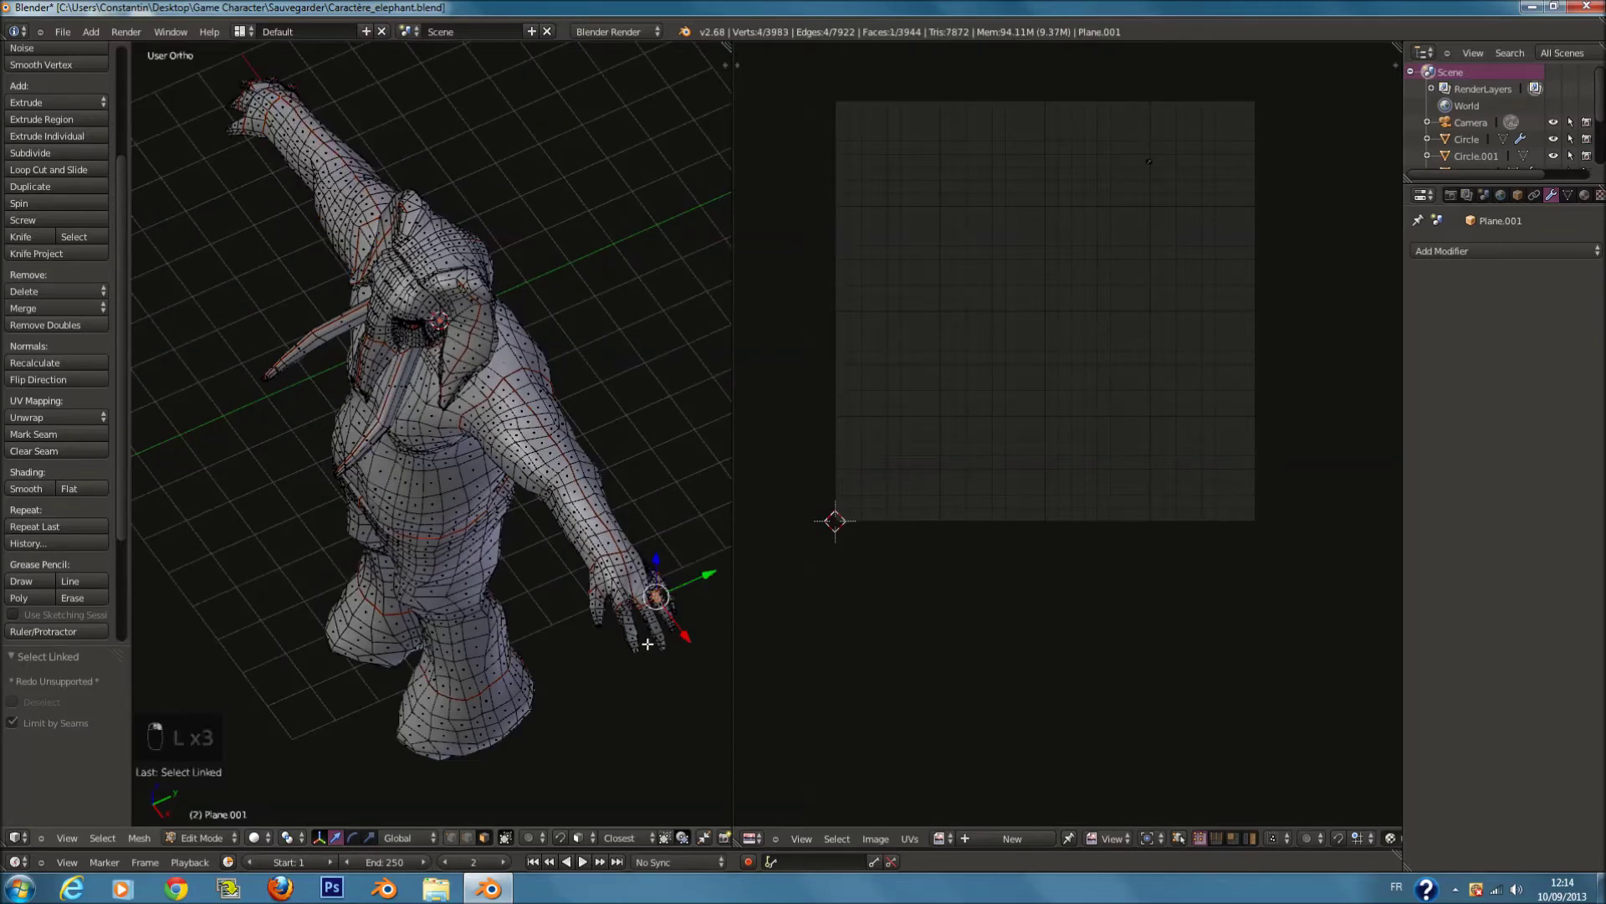
{"action": "key", "text": "l"}
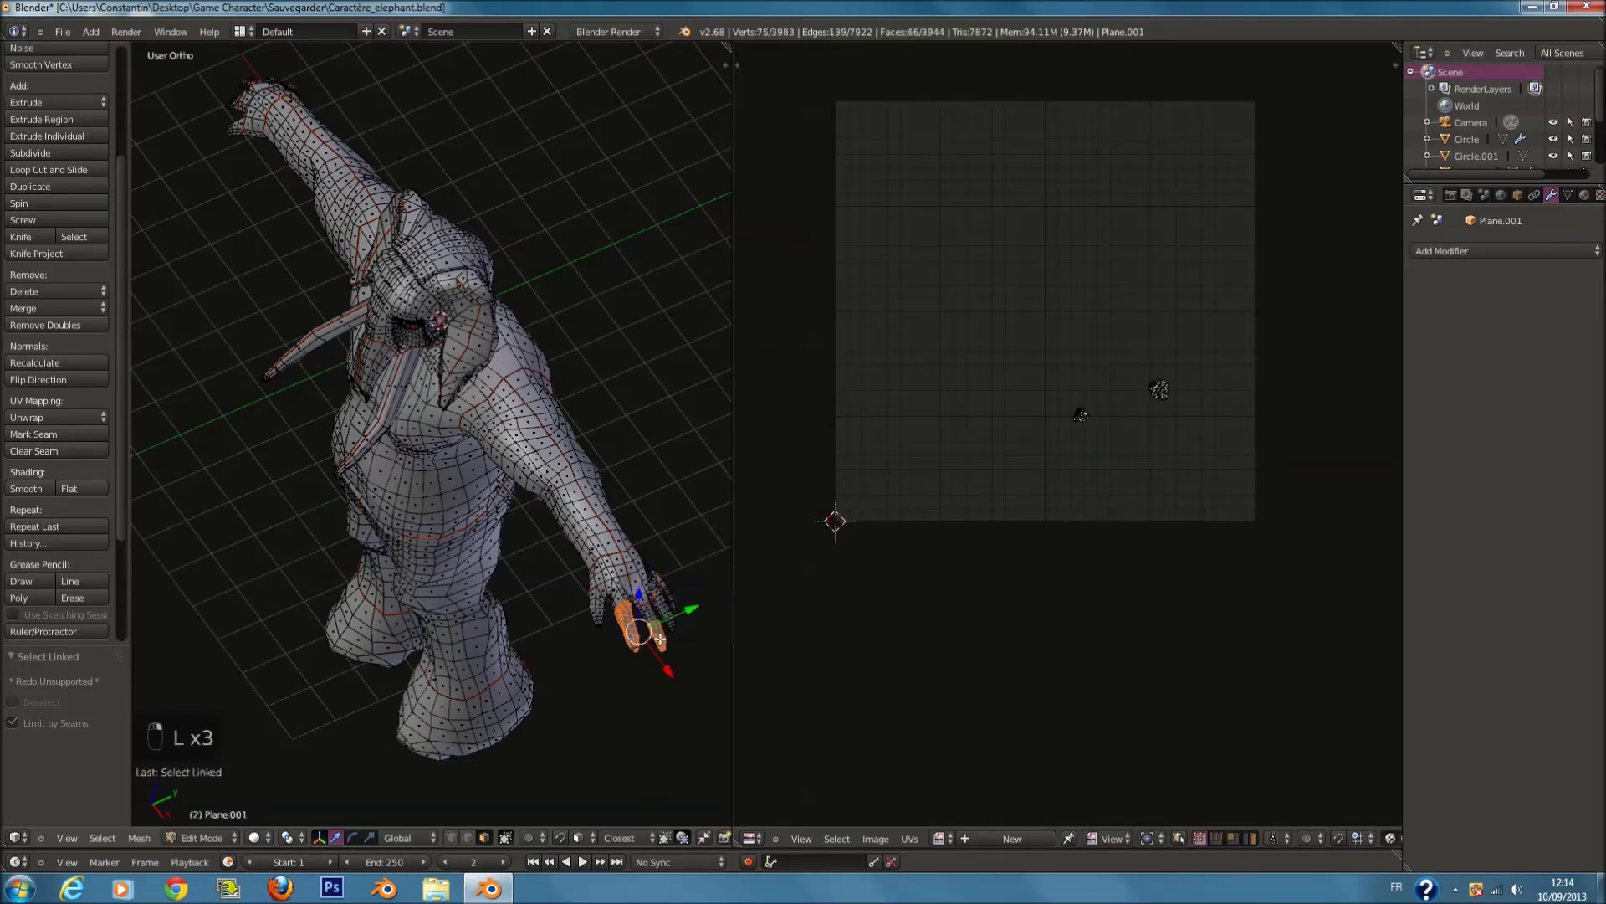
{"action": "key", "text": "l"}
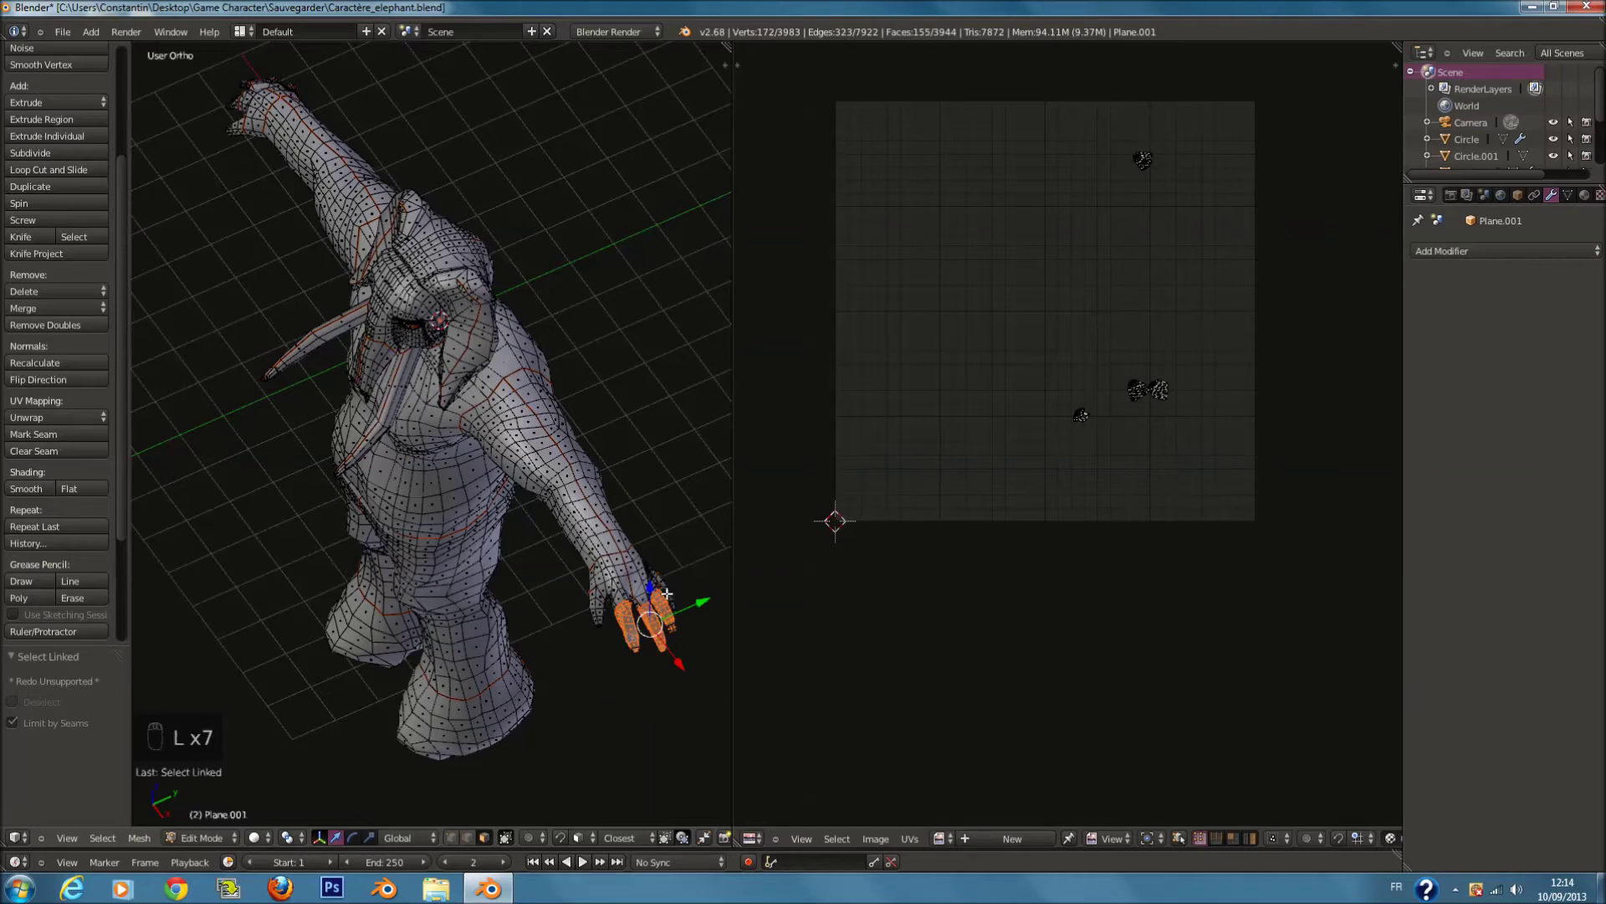
{"action": "middle_click_drag", "start_coordinate": [570, 597], "coordinate": [234, 393]}
{"action": "key", "text": "l"}
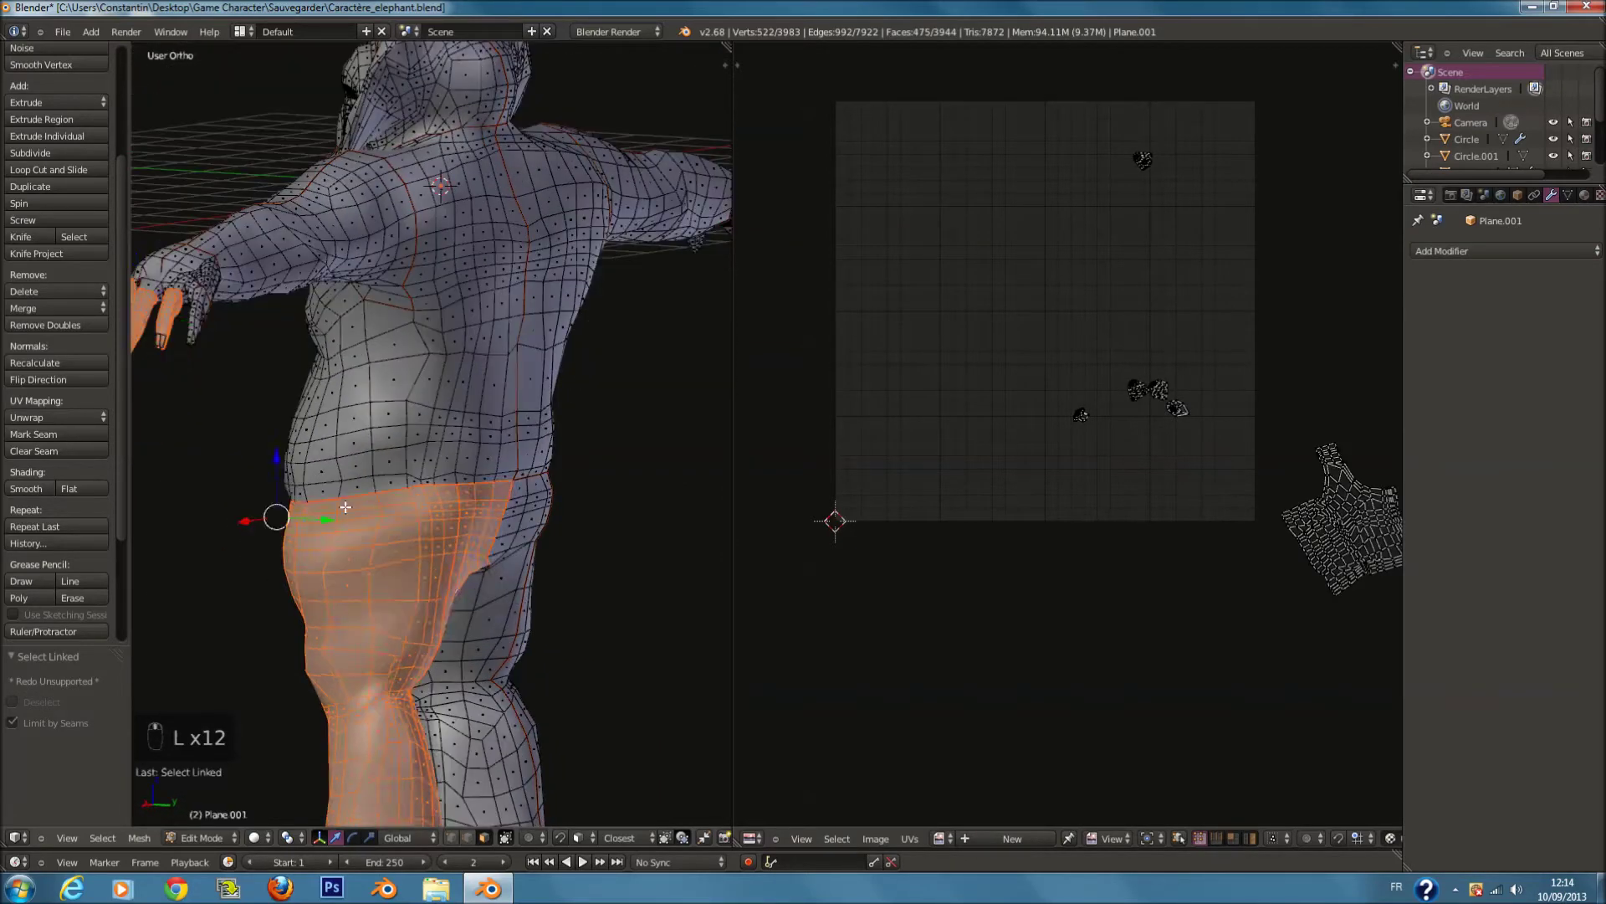
{"action": "key", "text": "ctrl+z"}
{"action": "key", "text": "l"}
{"action": "key", "text": "a"}
{"action": "middle_click_drag", "start_coordinate": [1213, 389], "coordinate": [957, 517]}
{"action": "key", "text": "g"}
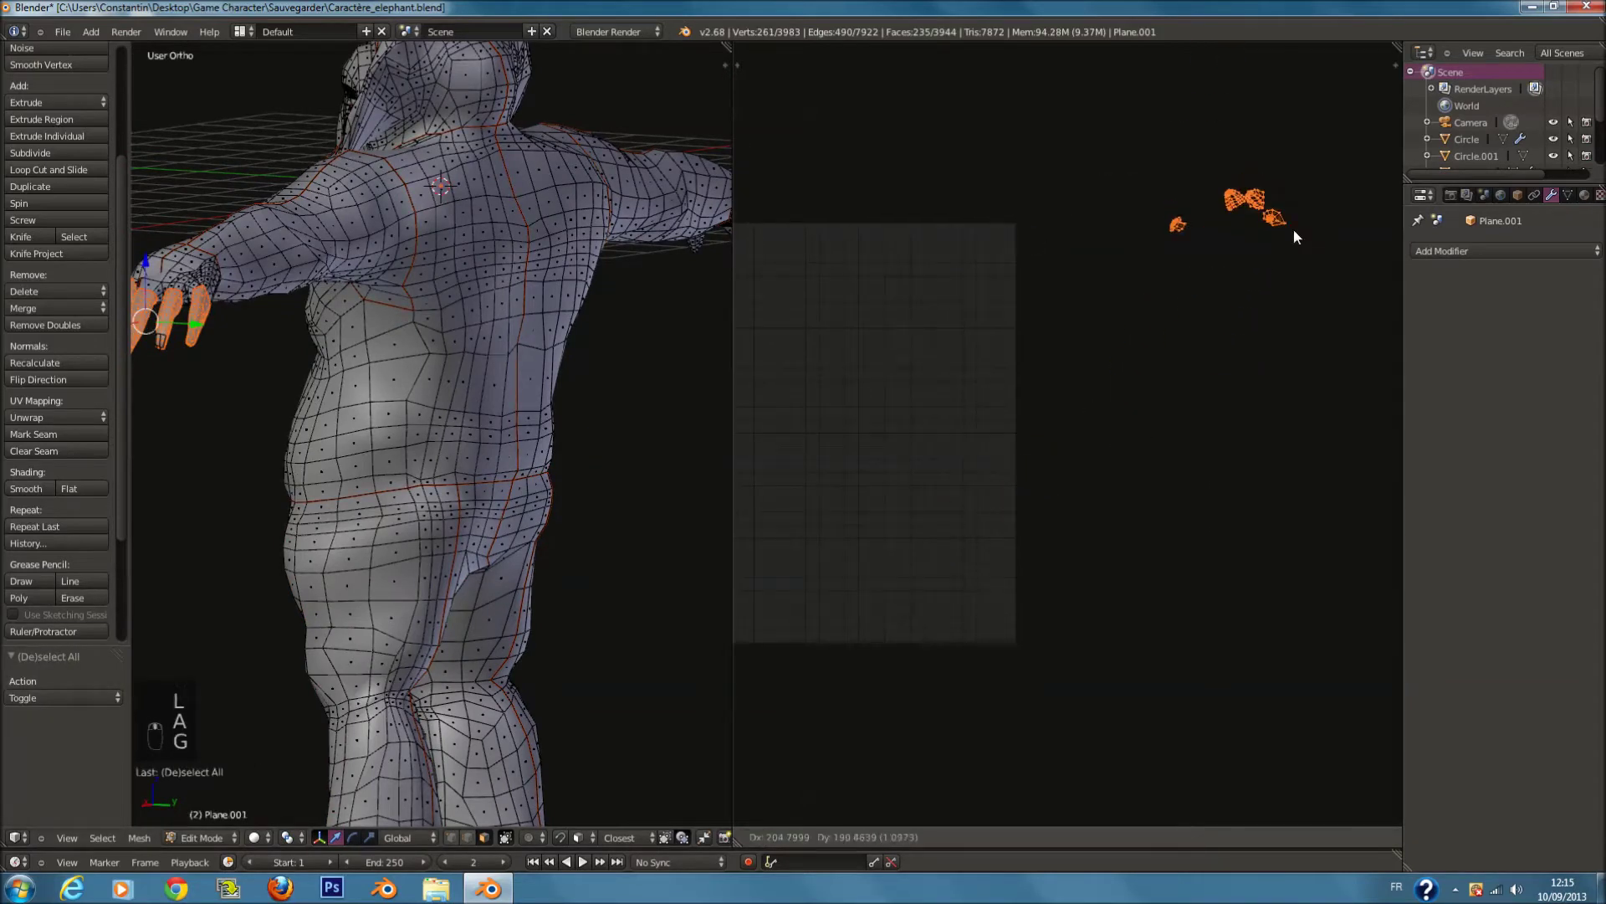
{"action": "left_click", "coordinate": [1242, 366]}
Step: Rotate the UV islands of the left hand's fingers as a group beside the UV square
{"action": "key", "text": "r"}
{"action": "left_click", "coordinate": [1192, 283]}
{"action": "key", "text": "s"}
{"action": "left_click", "coordinate": [1320, 335]}
Step: Circle-select the two outlying finger islands of the left hand and move them next to the other finger islands
{"action": "key", "text": "a"}
{"action": "key", "text": "c"}
{"action": "left_click", "coordinate": [1296, 200]}
{"action": "right_click", "coordinate": [1297, 199]}
{"action": "key", "text": "g"}
{"action": "left_click", "coordinate": [1124, 322]}
{"action": "key", "text": "a"}
{"action": "key", "text": "a"}
{"action": "key", "text": "a"}
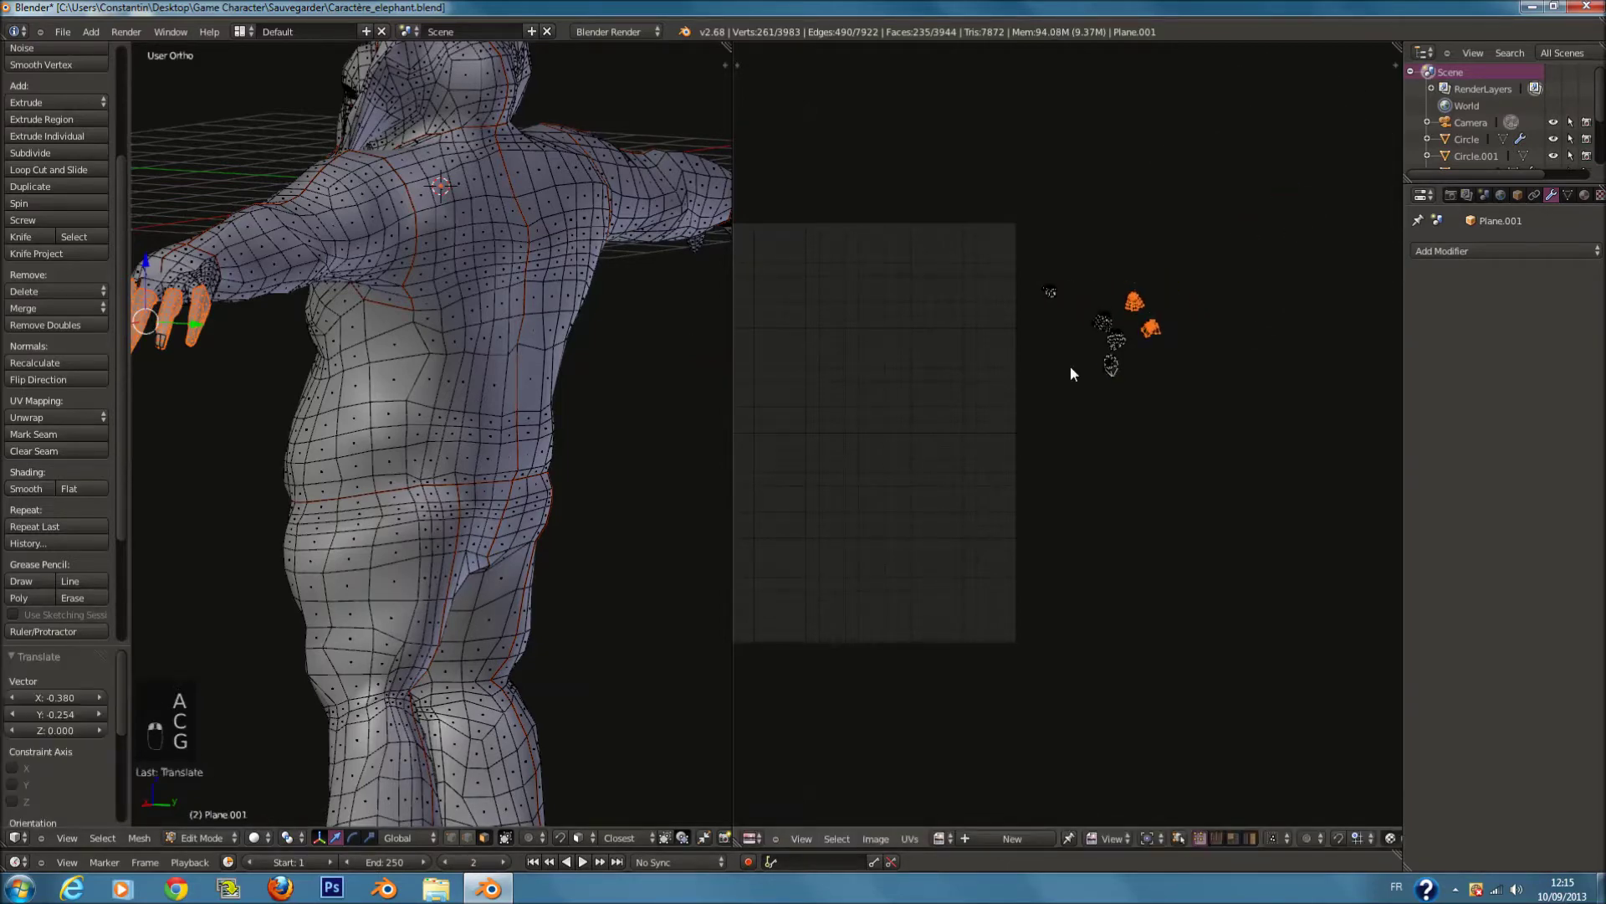
Step: Select the fingers of the character's right hand up to their seams and move their UV islands outside the UV square's left edge
{"action": "scroll", "coordinate": [555, 374], "scroll_direction": "down", "scroll_amount": 3}
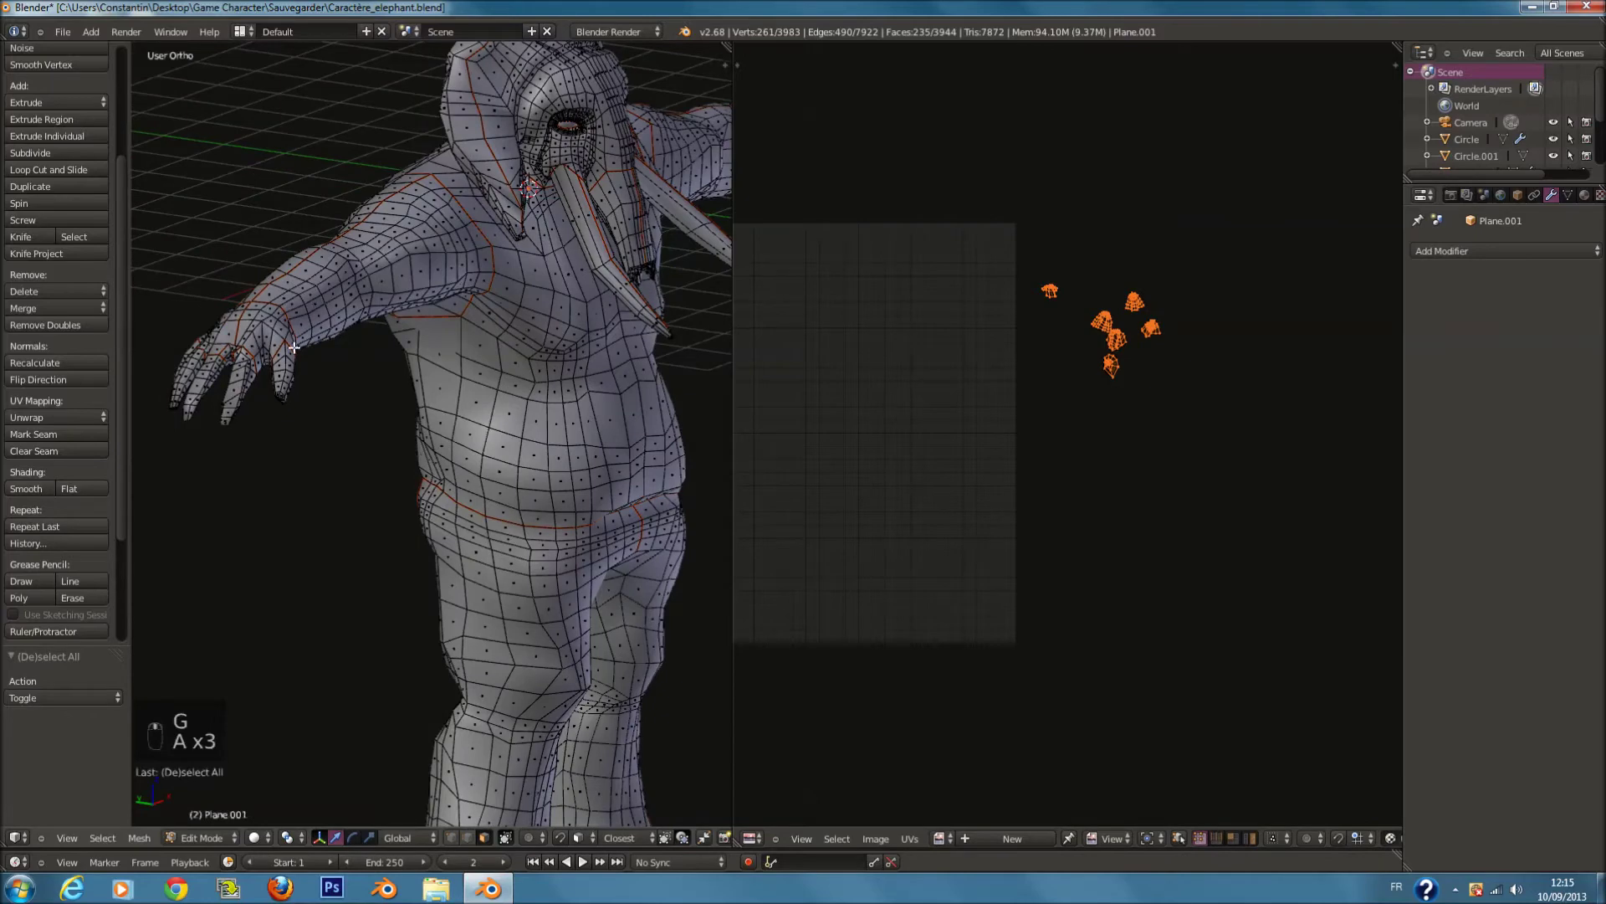
{"action": "scroll", "coordinate": [305, 379], "scroll_direction": "up", "scroll_amount": 5}
{"action": "key", "text": "a"}
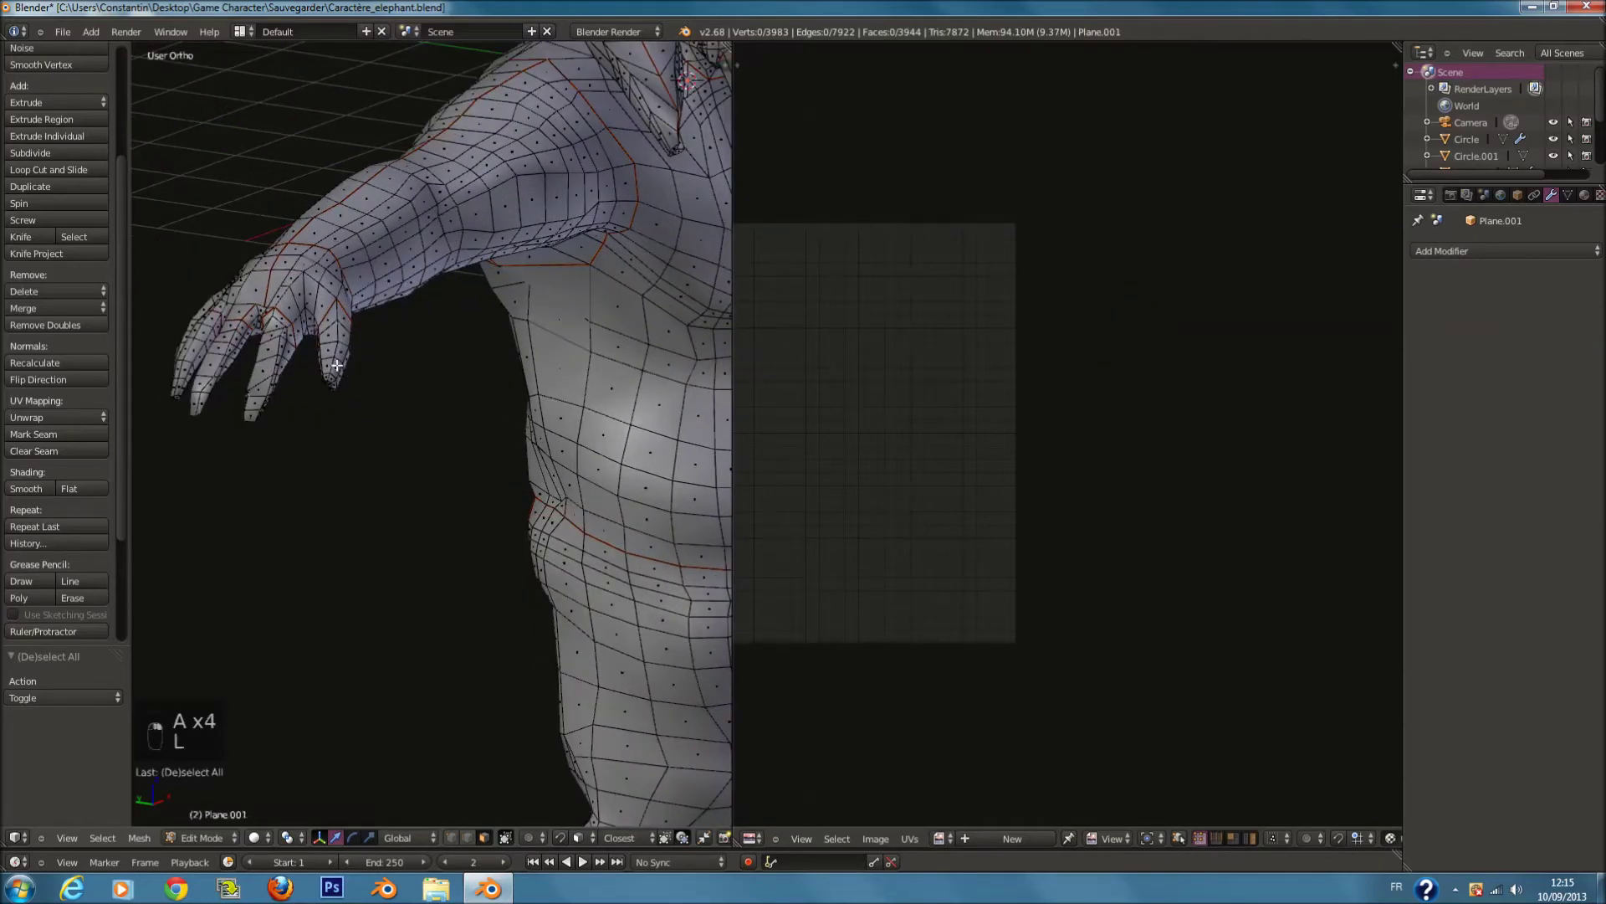
{"action": "key", "text": "l"}
{"action": "key", "text": "l"}
{"action": "key", "text": "l"}
{"action": "key", "text": "l"}
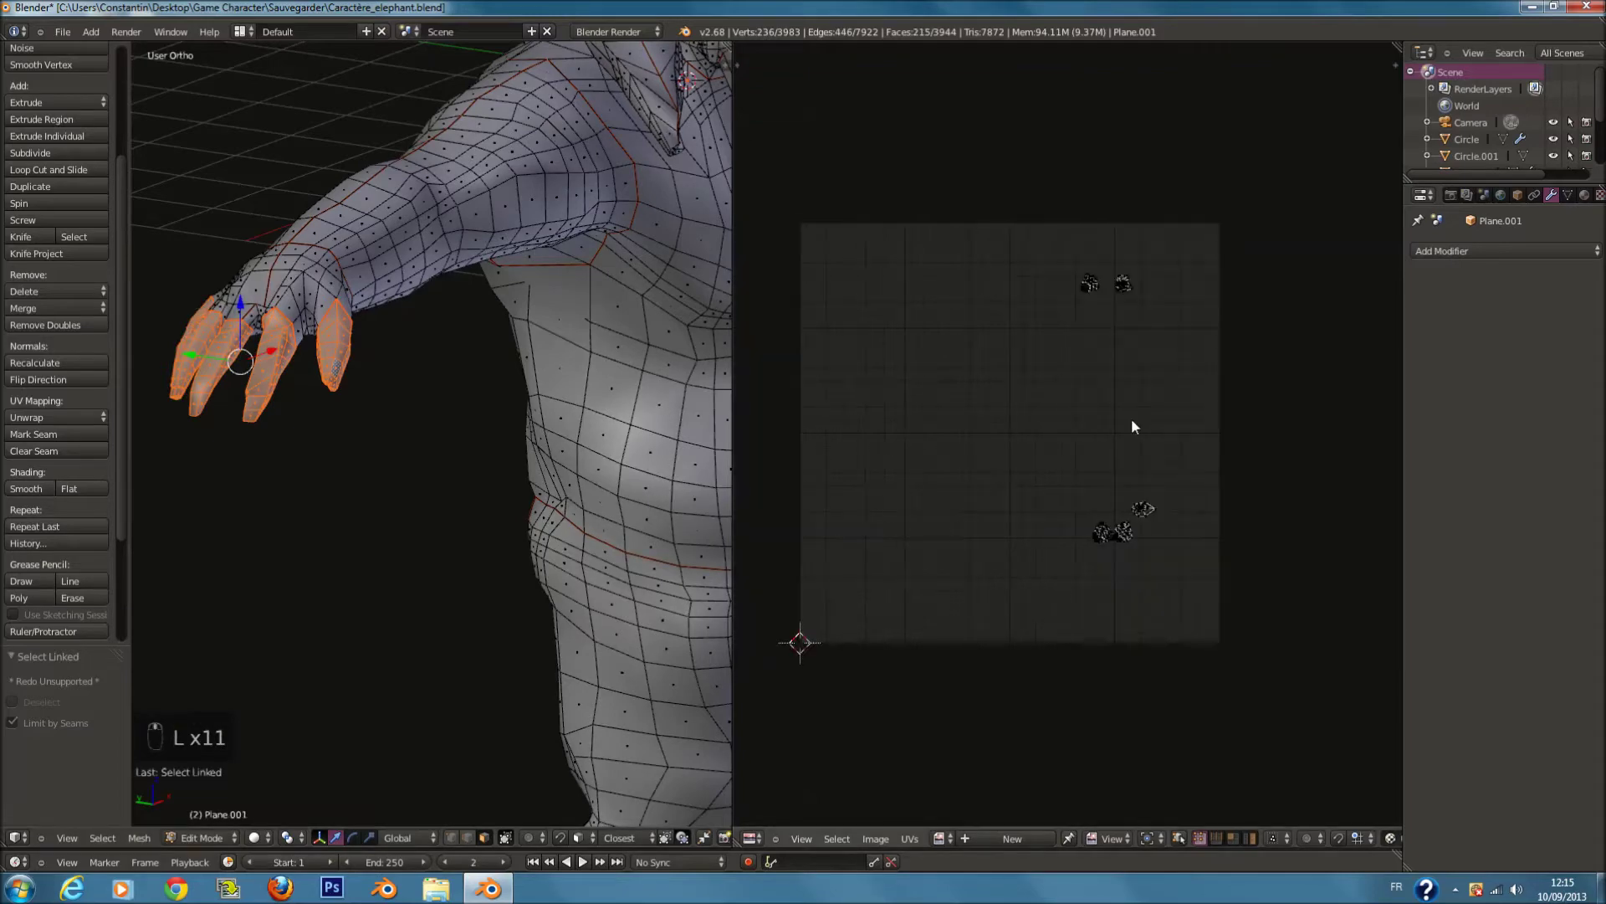
{"action": "key", "text": "a"}
{"action": "key", "text": "g"}
{"action": "left_click", "coordinate": [1002, 426]}
{"action": "middle_click_drag", "start_coordinate": [1002, 426], "coordinate": [1128, 453]}
Step: Circle-select the two upper finger islands of the right hand and move them down near the other finger islands
{"action": "key", "text": "a"}
{"action": "key", "text": "c"}
{"action": "left_click", "coordinate": [924, 287]}
{"action": "right_click", "coordinate": [925, 290]}
{"action": "key", "text": "g"}
{"action": "left_click", "coordinate": [946, 505]}
Step: Select the whole mesh and examine the complete layout of UV islands
{"action": "scroll", "coordinate": [445, 374], "scroll_direction": "down", "scroll_amount": 4}
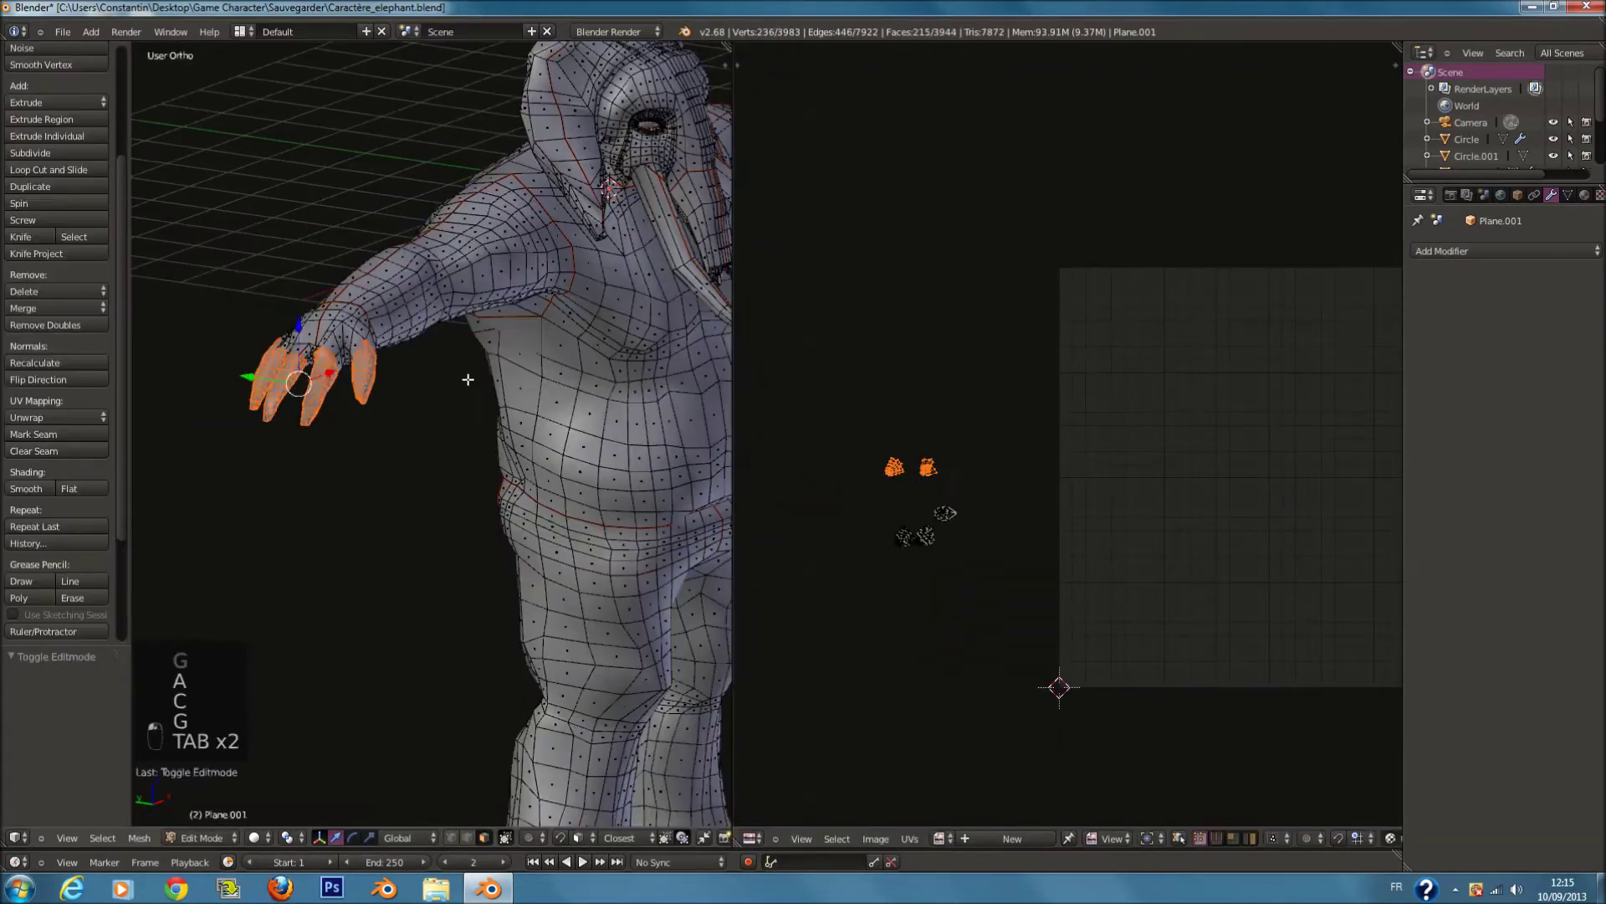
{"action": "key", "text": "a"}
{"action": "key", "text": "a"}
{"action": "key", "text": "a"}
{"action": "key", "text": "a"}
{"action": "key", "text": "a"}
{"action": "scroll", "coordinate": [1033, 418], "scroll_direction": "up", "scroll_amount": 5}
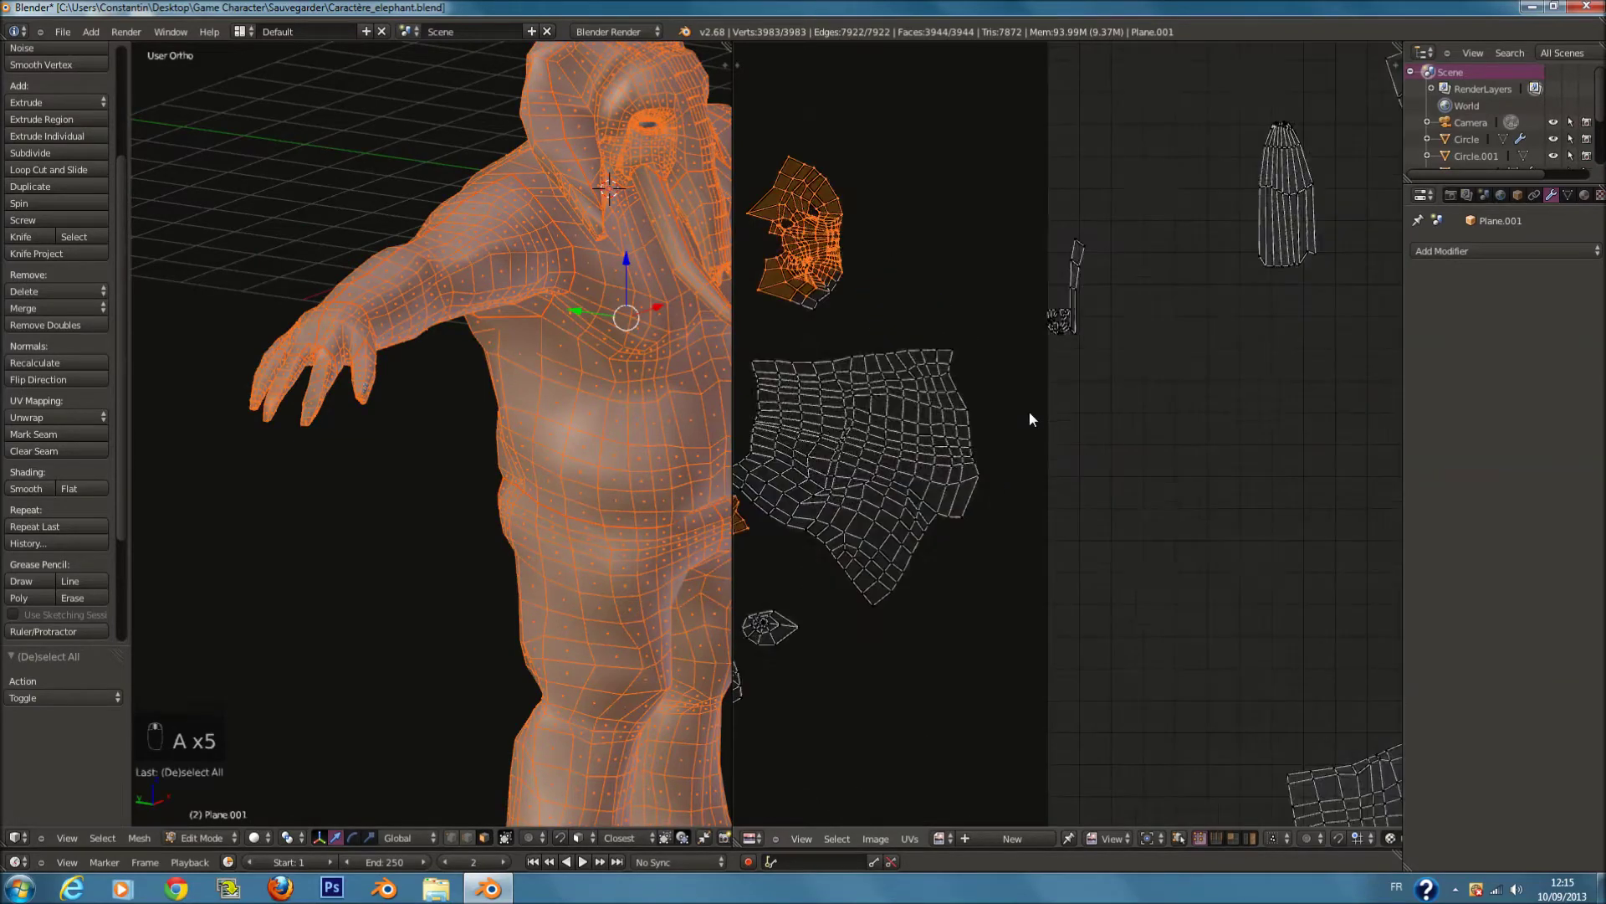
{"action": "scroll", "coordinate": [1162, 524], "scroll_direction": "down", "scroll_amount": 7}
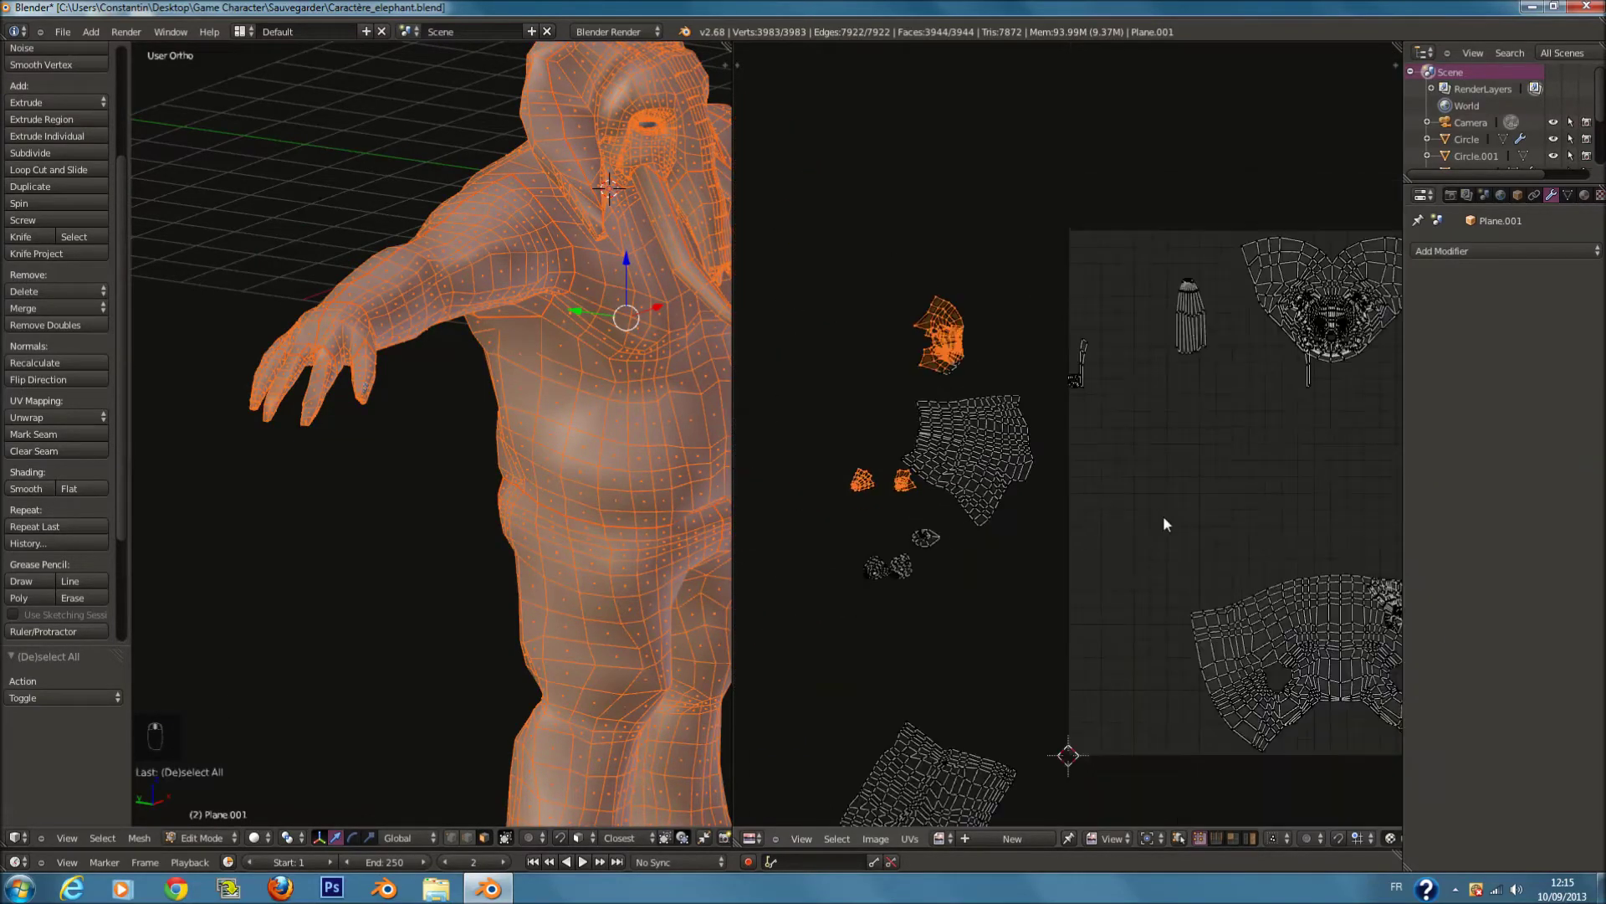
{"action": "scroll", "coordinate": [1137, 394], "scroll_direction": "up", "scroll_amount": 6}
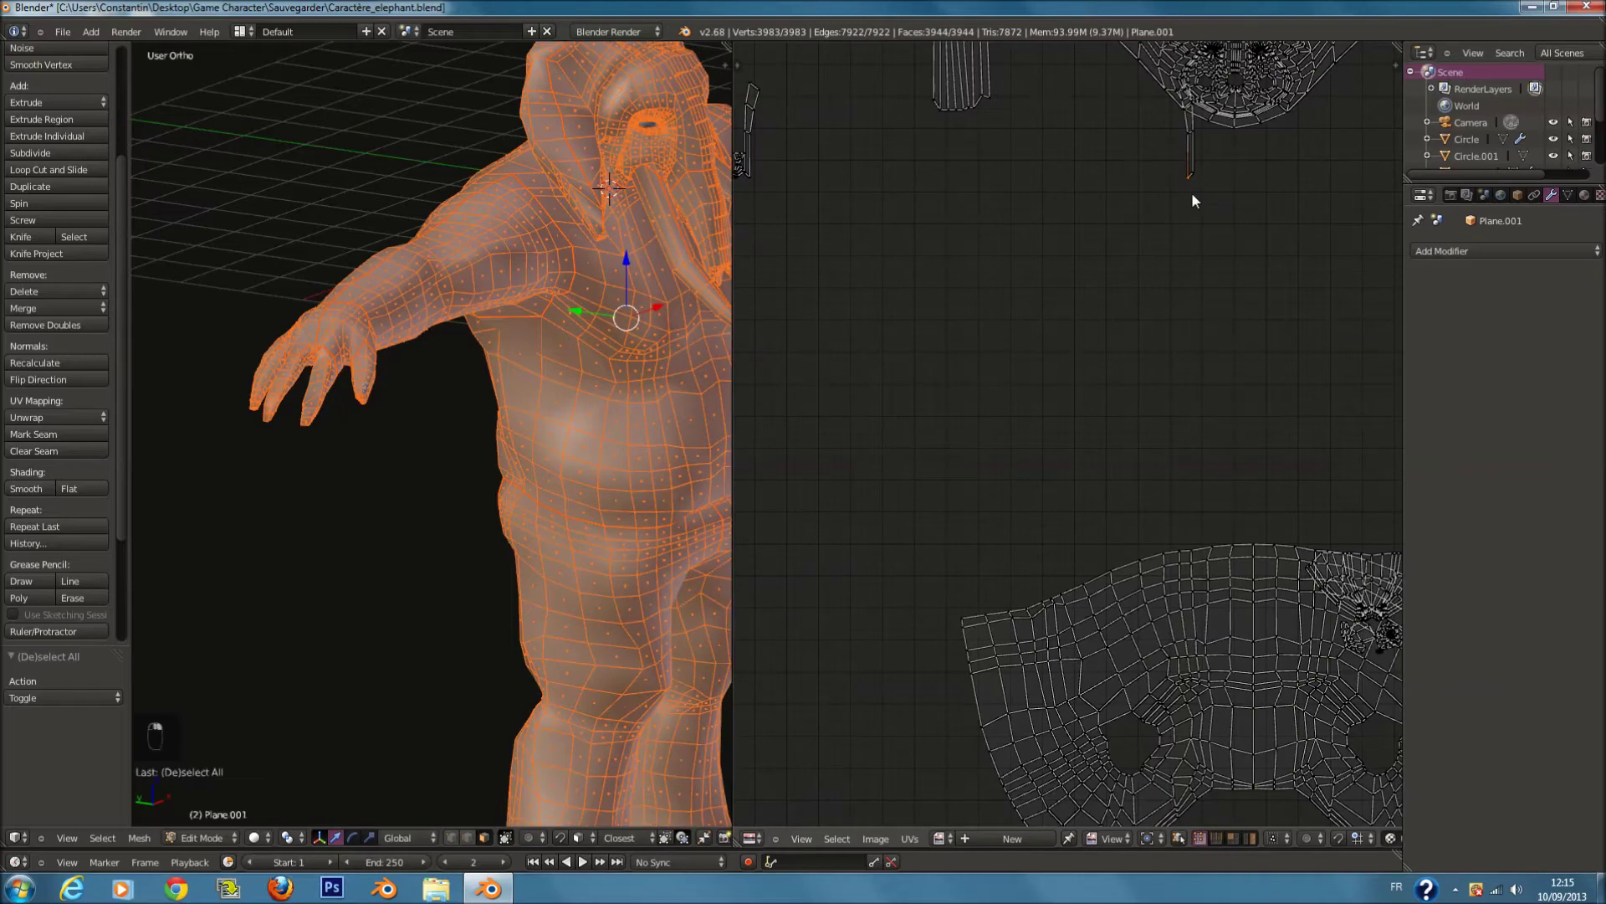
{"action": "scroll", "coordinate": [1191, 192], "scroll_direction": "down", "scroll_amount": 4}
Step: Select the narrow strip island below the head island and move it beside the similar strip at the UV square's left edge
{"action": "key", "text": "l"}
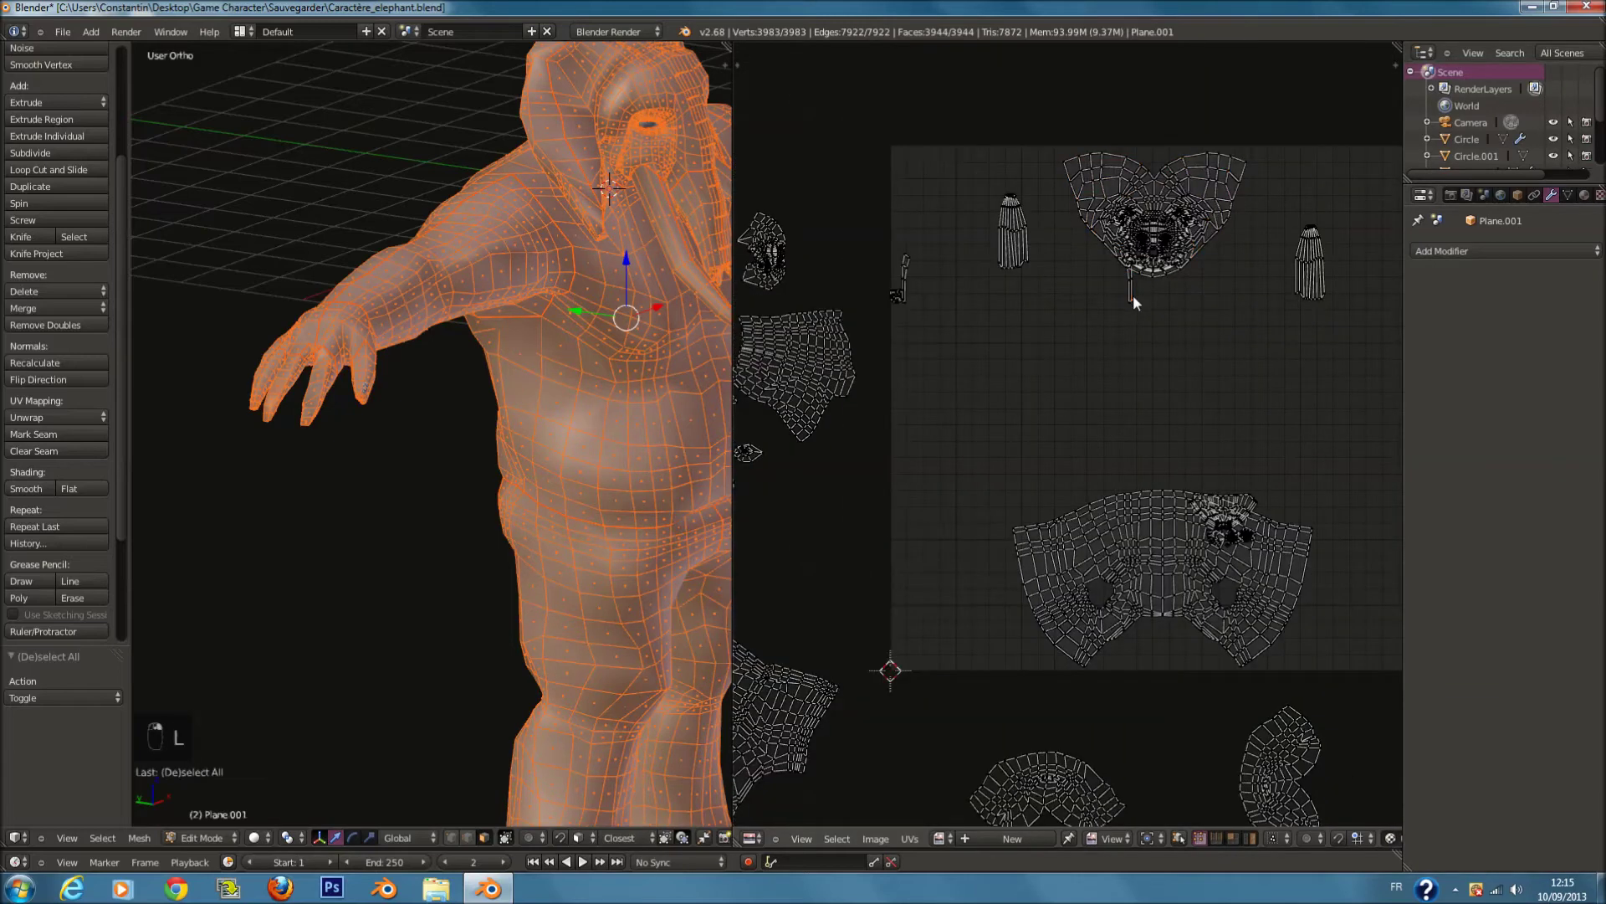
{"action": "scroll", "coordinate": [1136, 310], "scroll_direction": "up", "scroll_amount": 1}
{"action": "key", "text": "g"}
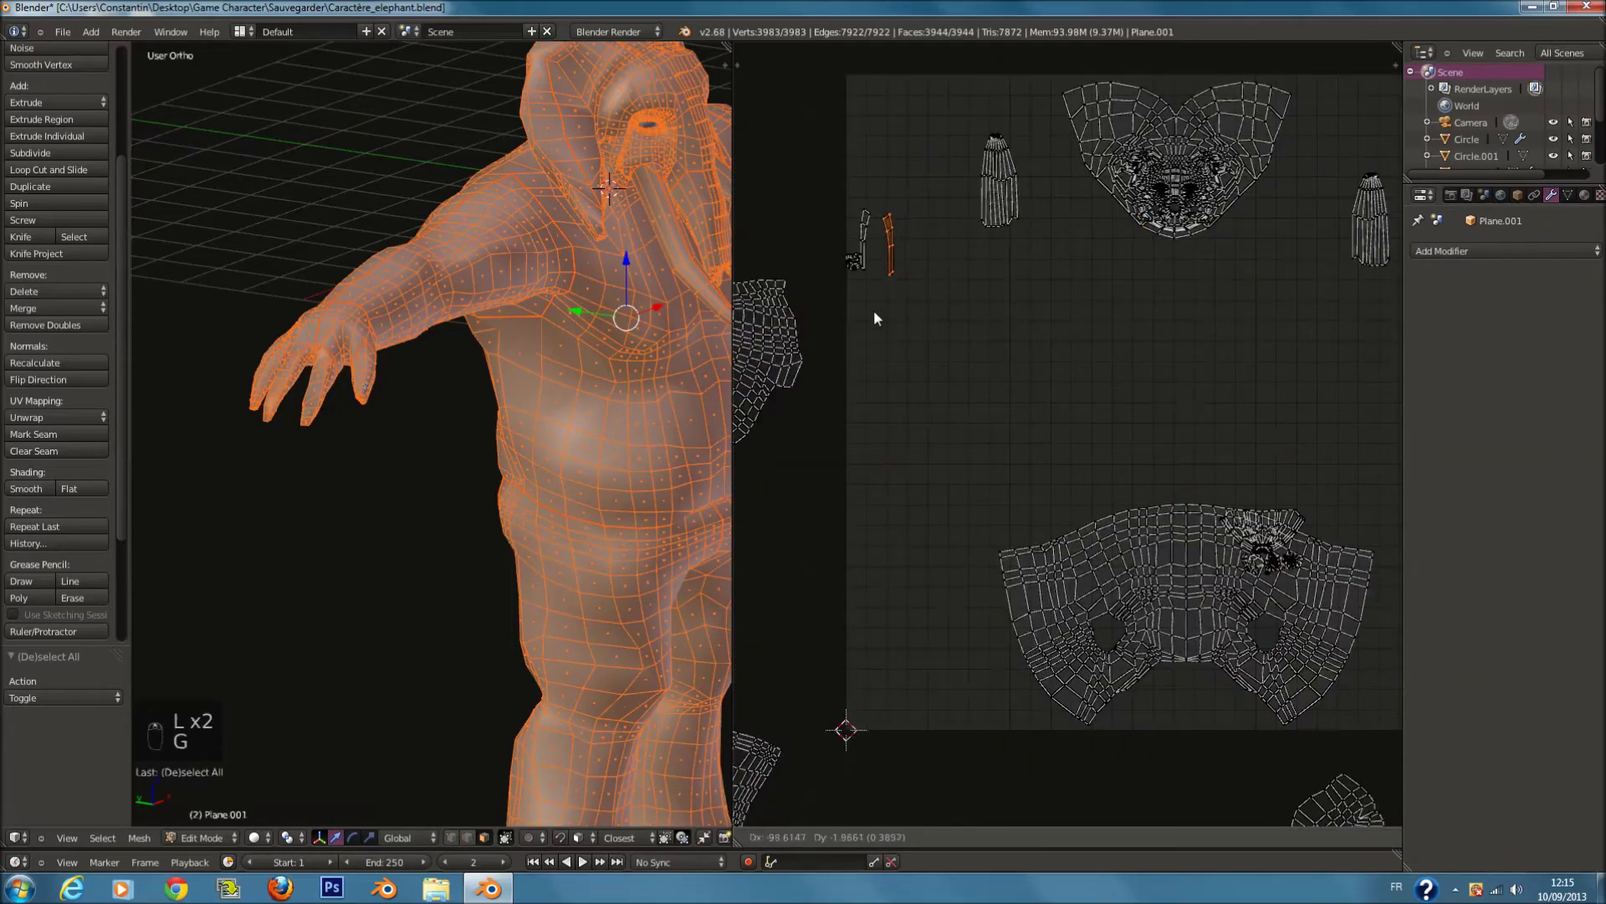
{"action": "left_click", "coordinate": [871, 304]}
{"action": "middle_click_drag", "start_coordinate": [1136, 254], "coordinate": [1038, 318]}
{"action": "key", "text": "a"}
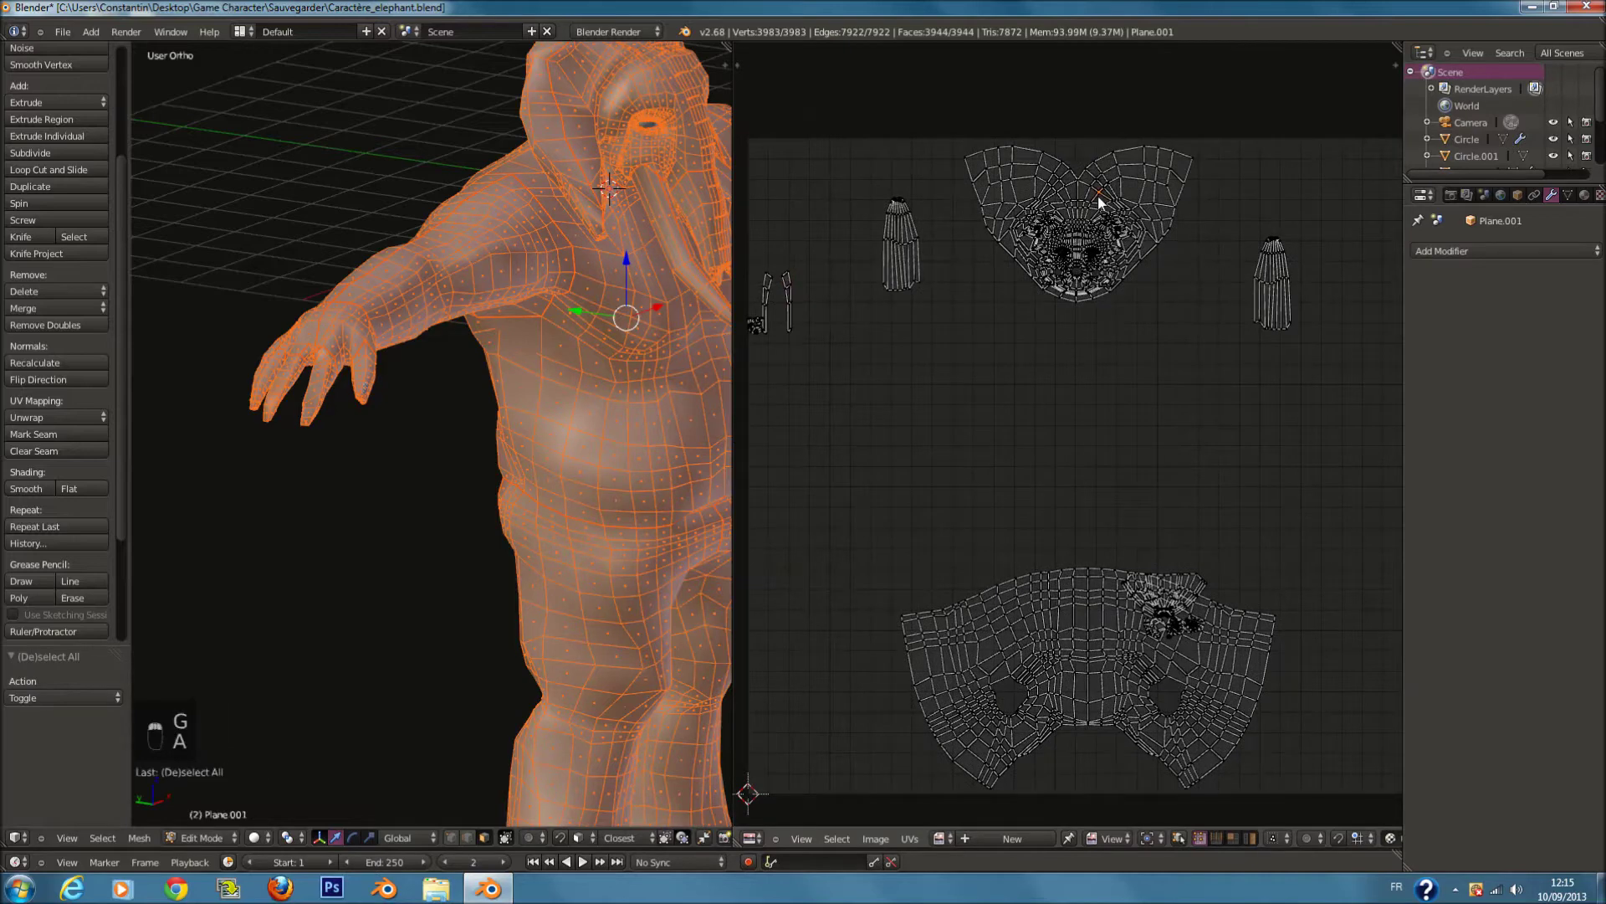
Step: Nudge the head UV island into place just below the UV square's upper edge
{"action": "key", "text": "l"}
{"action": "scroll", "coordinate": [1113, 221], "scroll_direction": "down", "scroll_amount": 1}
{"action": "key", "text": "g"}
{"action": "left_click", "coordinate": [1101, 276]}
{"action": "key", "text": "a"}
Step: Circle-select the tall narrow island to the right of the head island and move it close to the head's right side
{"action": "key", "text": "c"}
{"action": "left_click", "coordinate": [1198, 308]}
{"action": "right_click", "coordinate": [1198, 308]}
{"action": "key", "text": "g"}
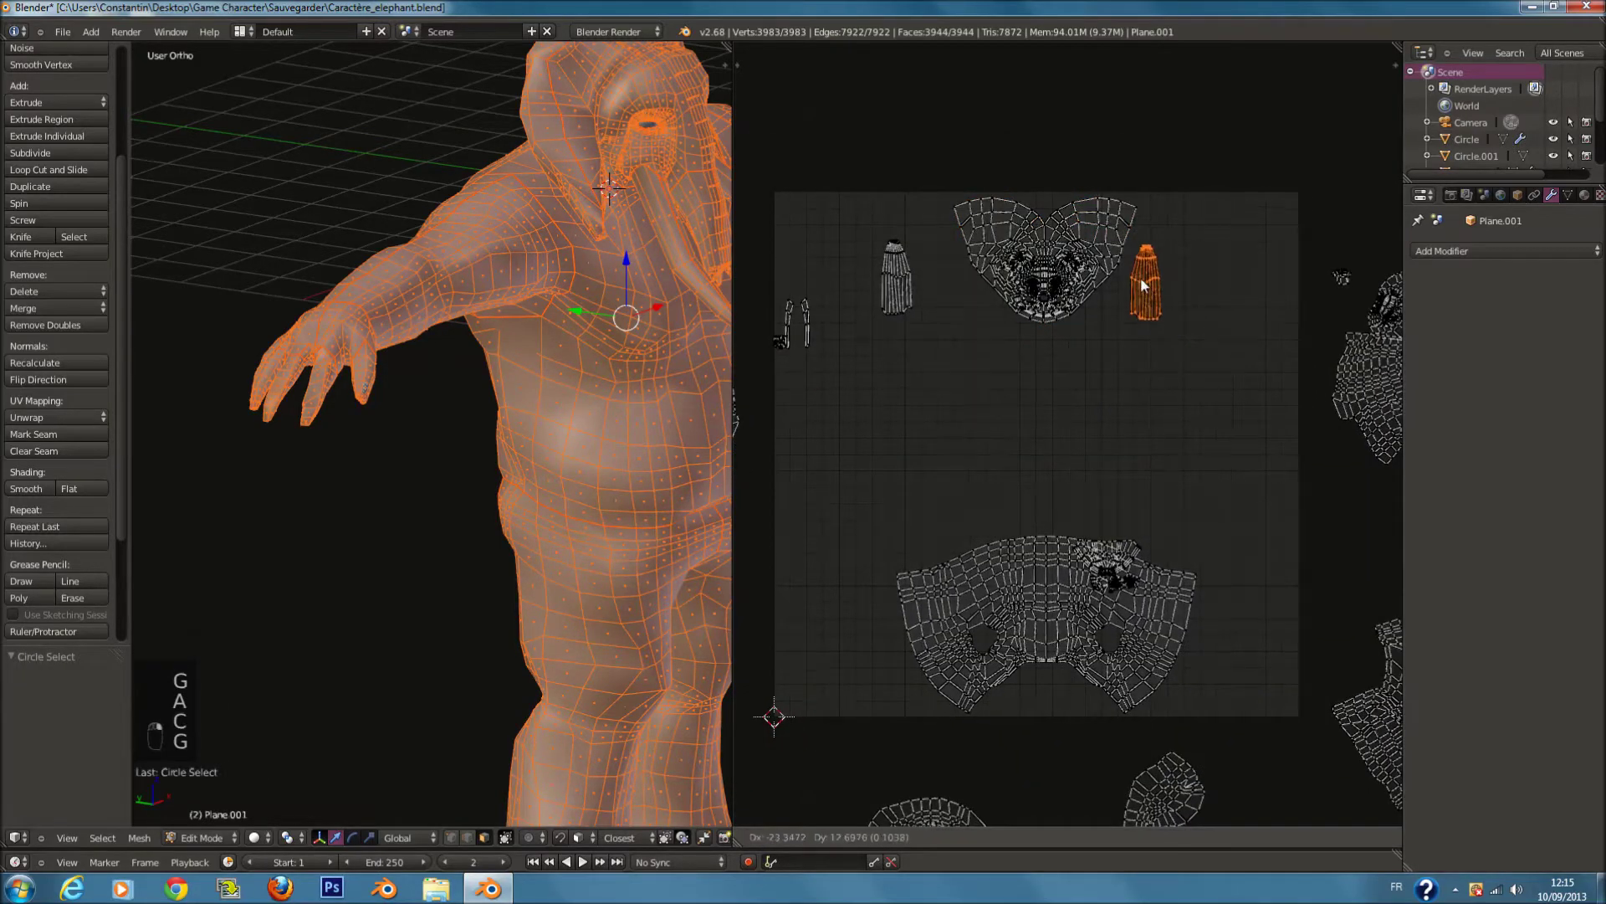
{"action": "left_click", "coordinate": [1142, 285]}
Step: Circle-select the tall narrow island to the left of the head island and move it close to the head's left side
{"action": "key", "text": "a"}
{"action": "key", "text": "c"}
{"action": "left_click", "coordinate": [889, 284]}
{"action": "right_click", "coordinate": [924, 298]}
{"action": "key", "text": "g"}
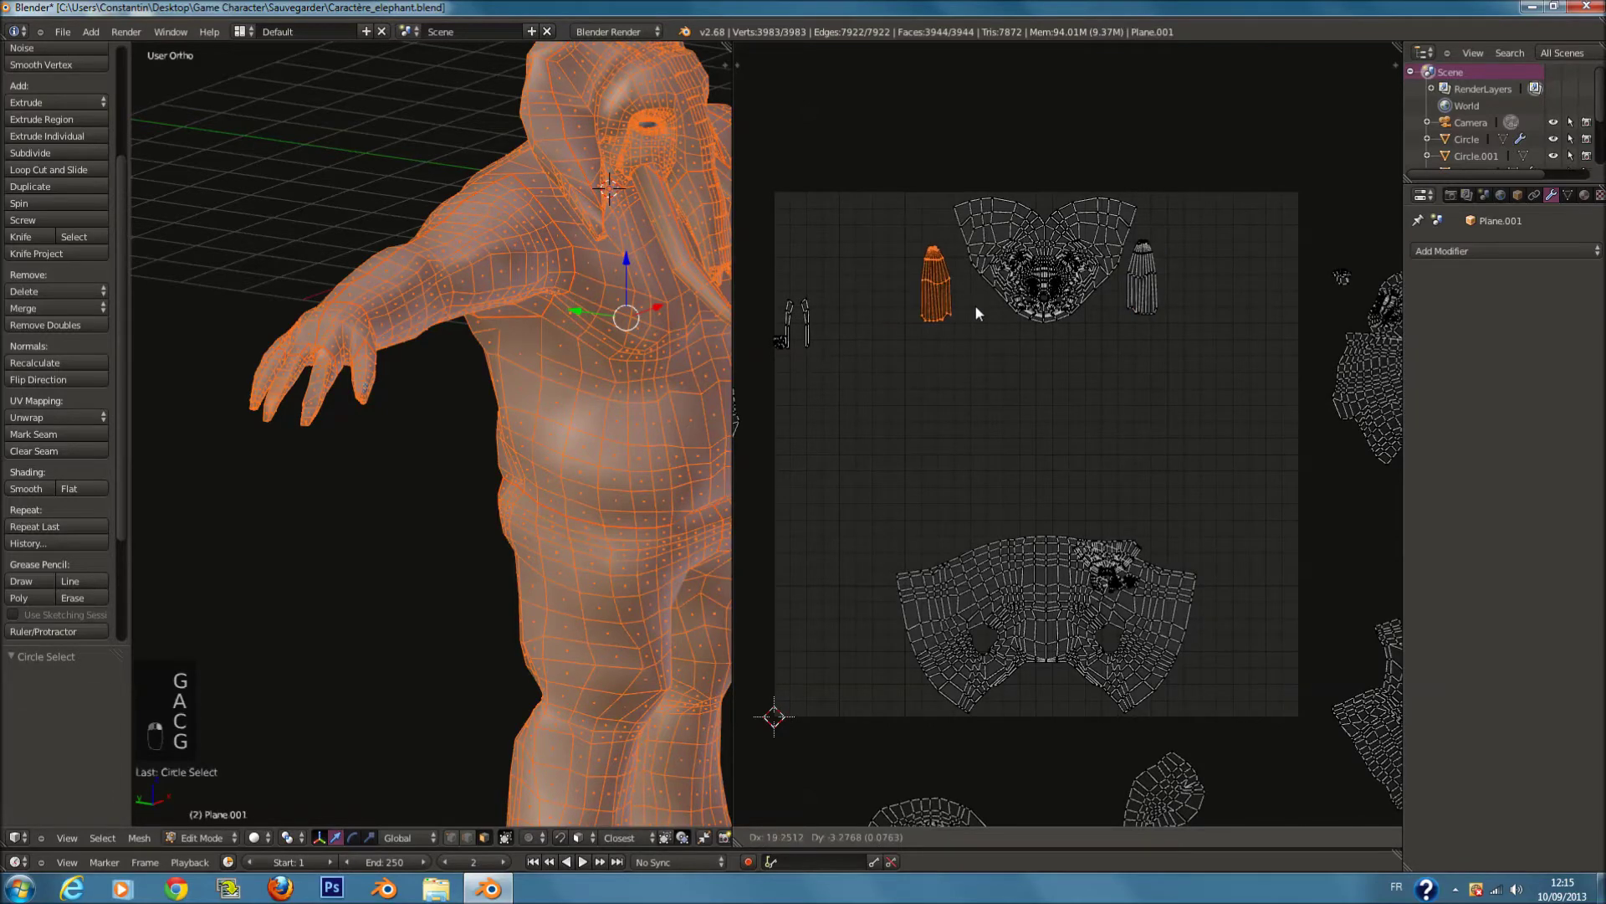
{"action": "left_click", "coordinate": [982, 309]}
{"action": "key", "text": "a"}
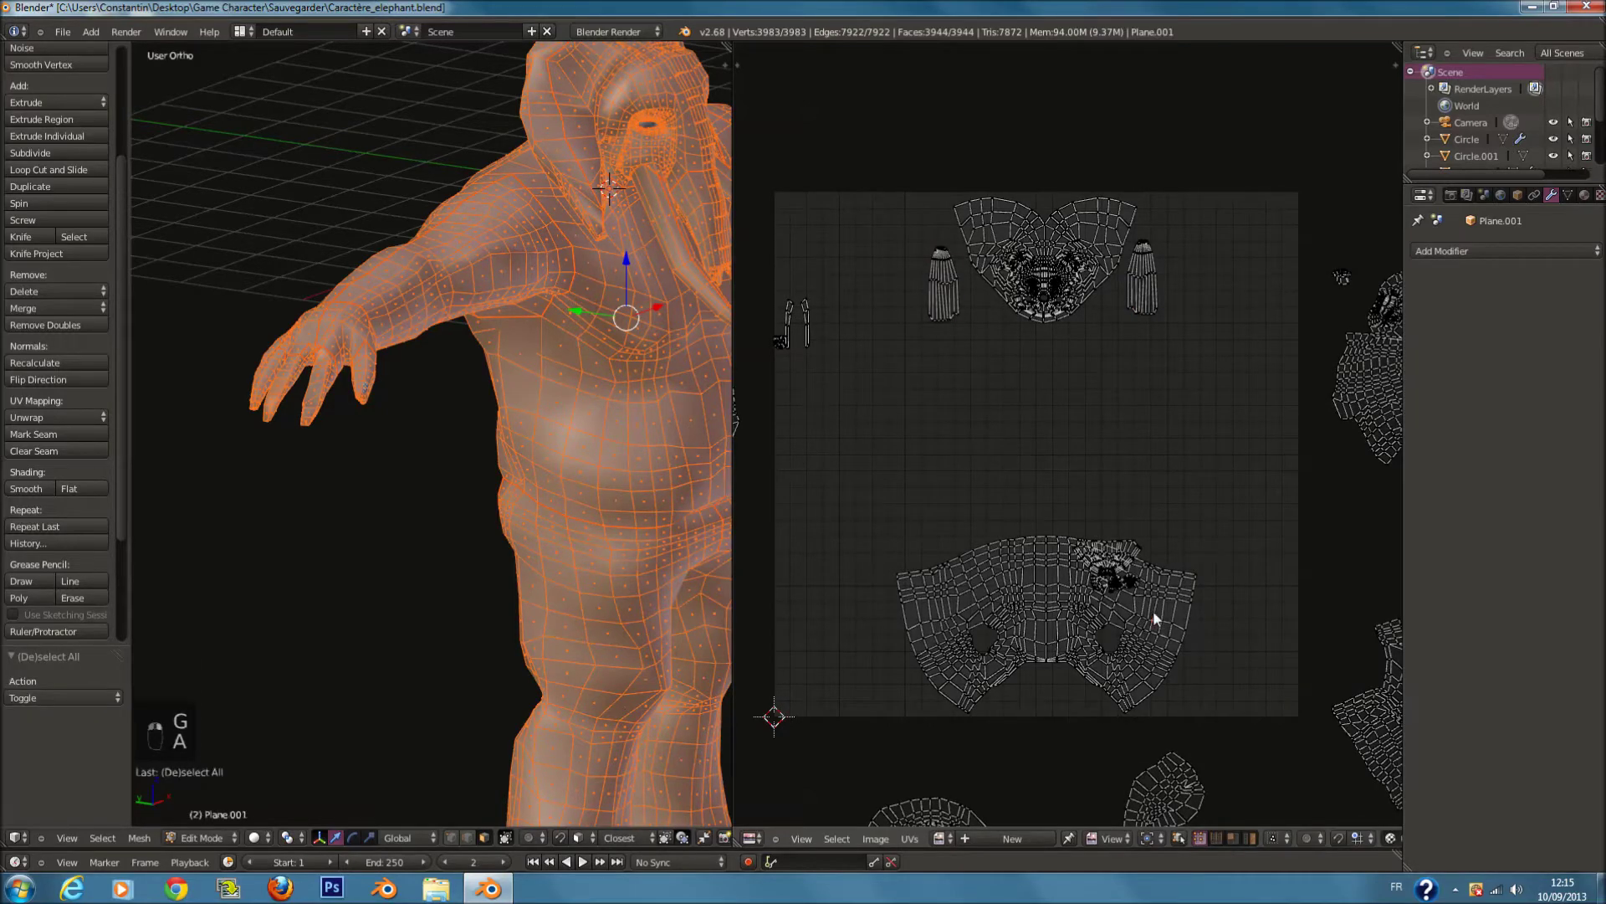
Step: Move the torso island up along Y, rotate it 180 degrees and fit it directly beneath the head island
{"action": "key", "text": "l"}
{"action": "key", "text": "g"}
{"action": "key", "text": "g"}
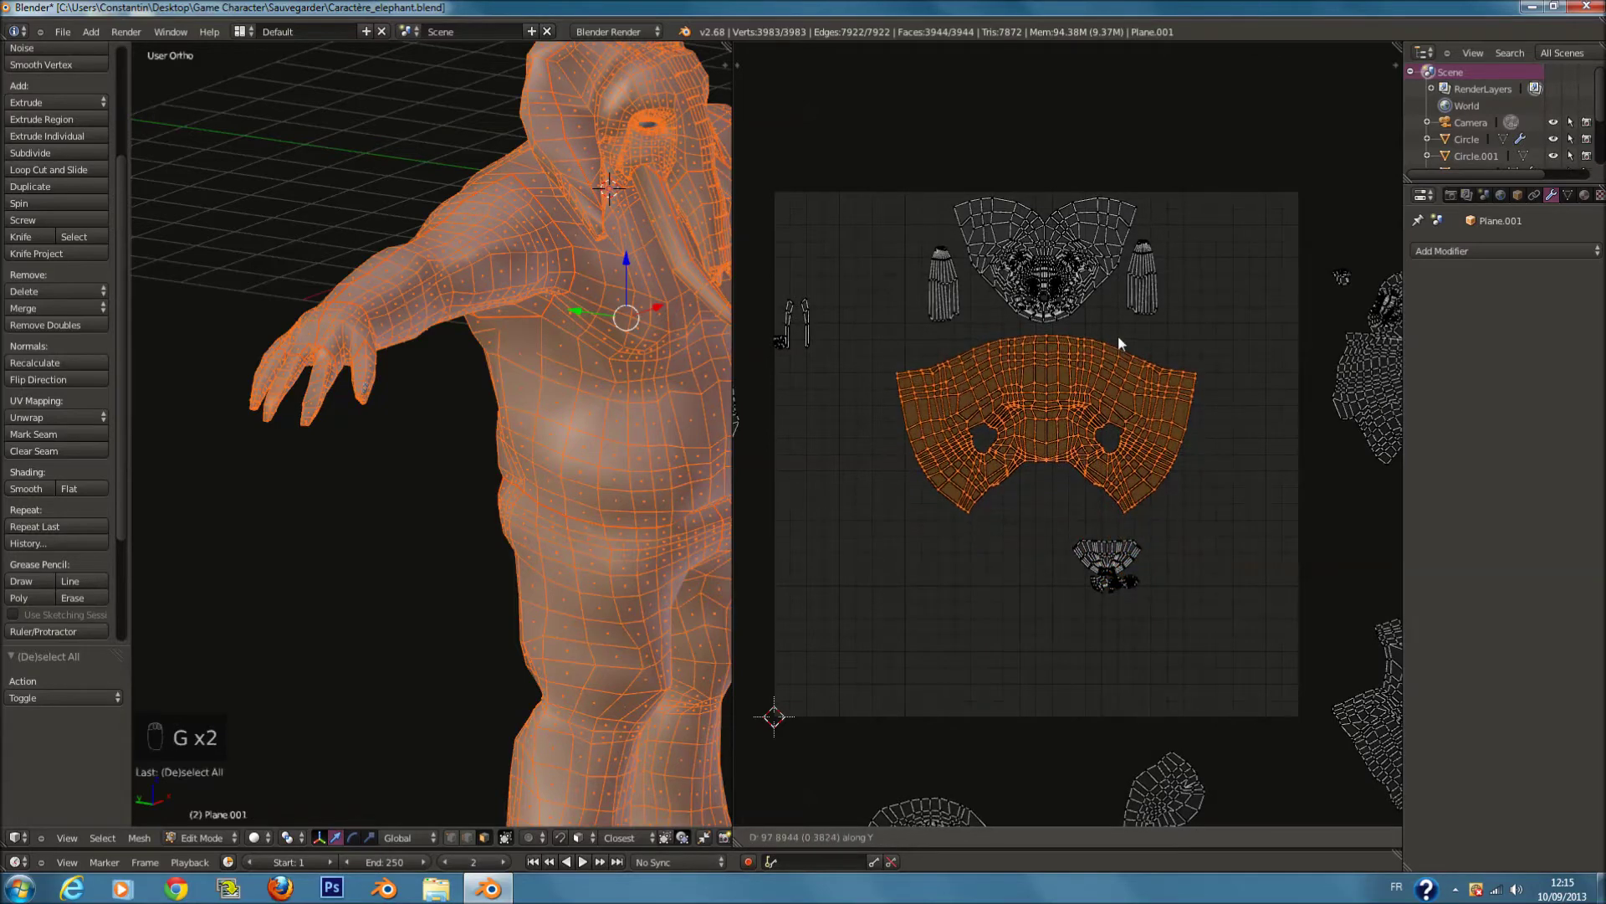
{"action": "left_click", "coordinate": [1118, 335]}
{"action": "type", "text": "r180"}
{"action": "key", "text": "Return"}
{"action": "key", "text": "g"}
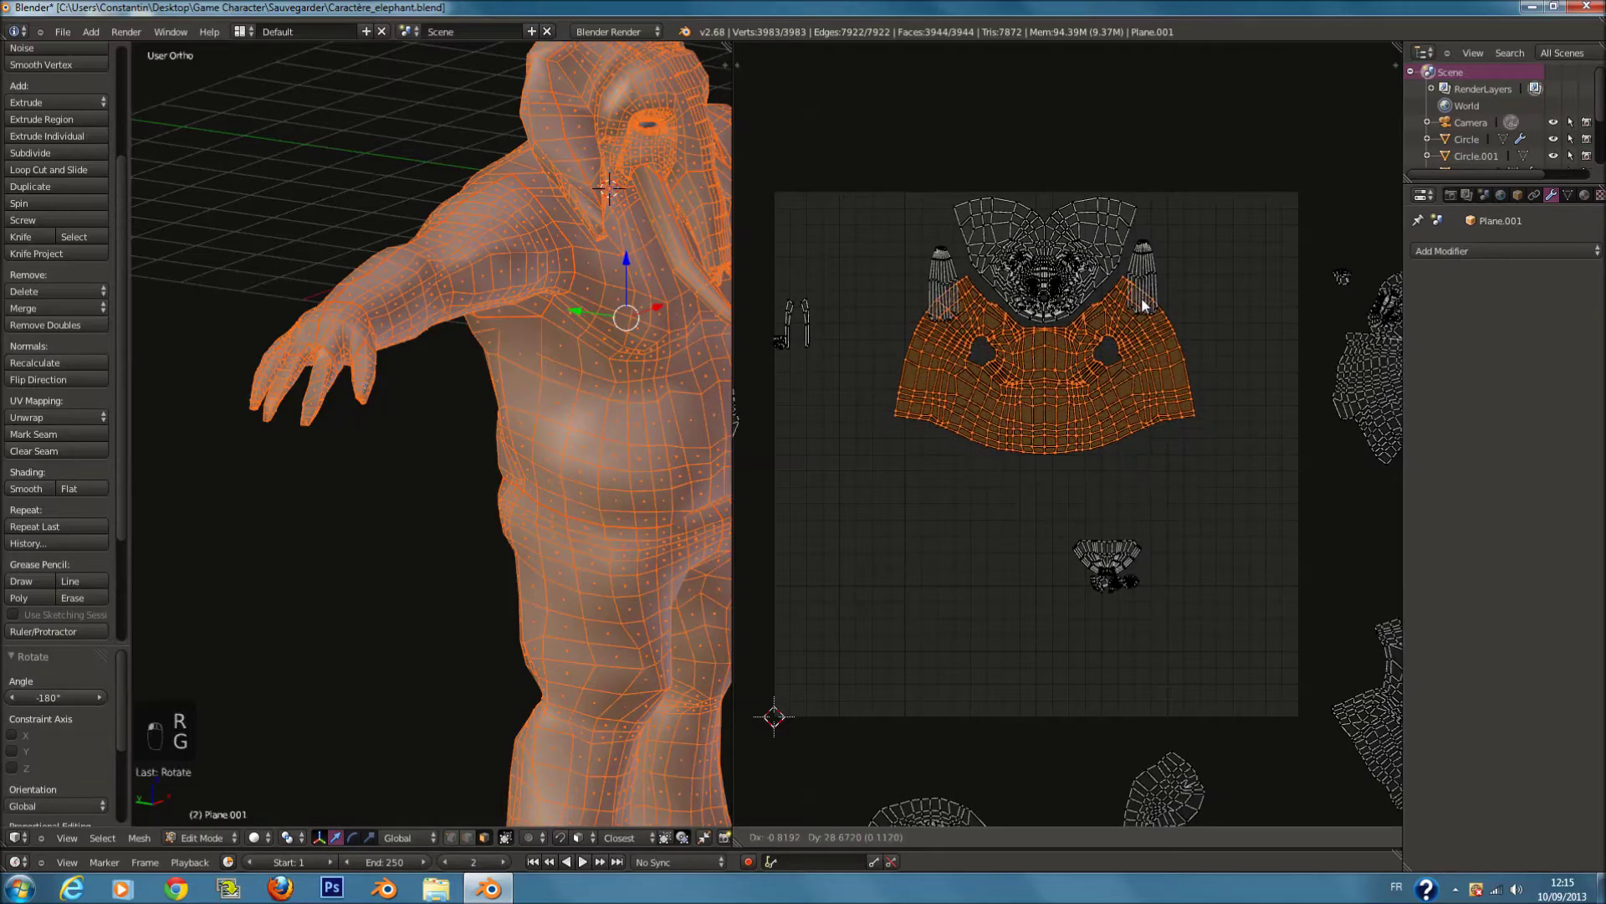
{"action": "key", "text": "g"}
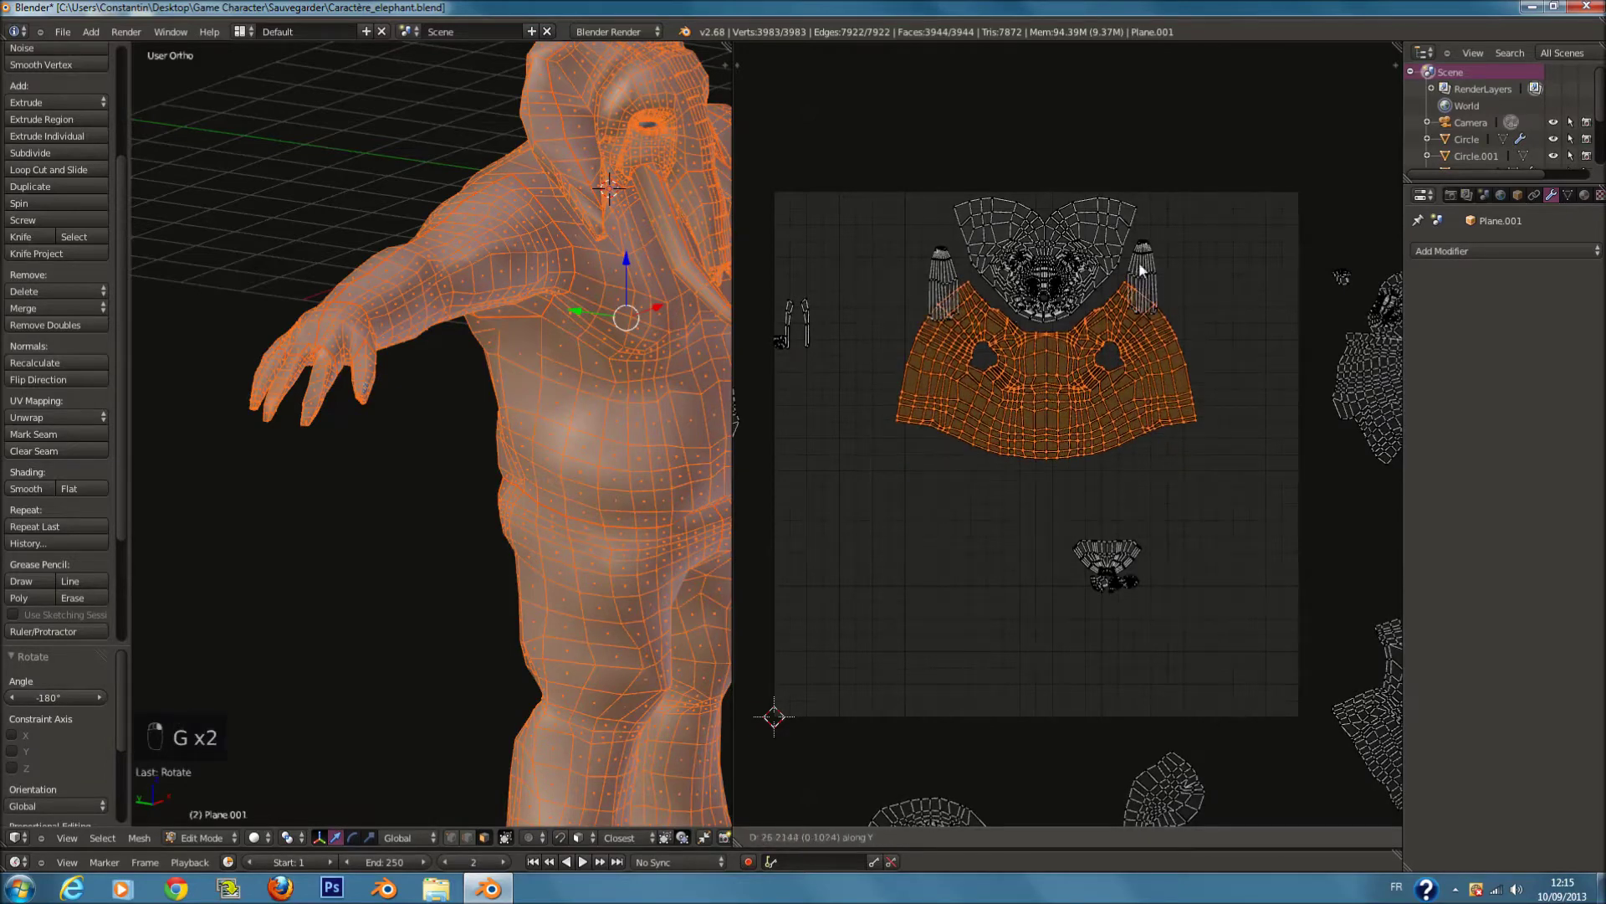
{"action": "left_click", "coordinate": [1158, 247]}
{"action": "key", "text": "a"}
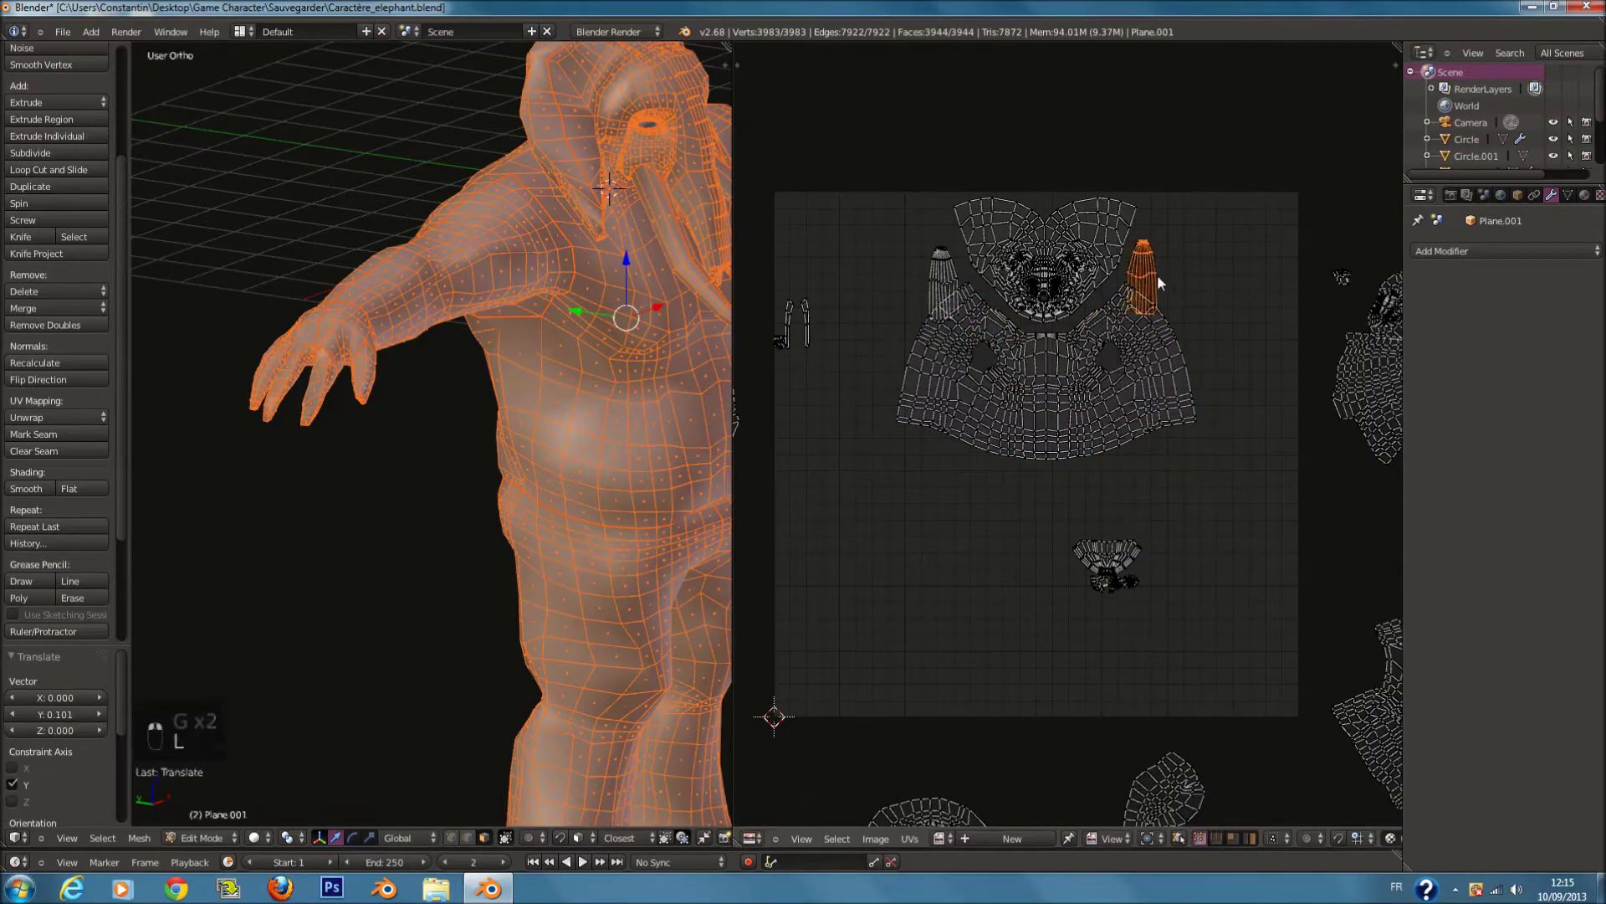
Step: Move the two narrow islands flanking the head upward so they no longer overlap the torso island
{"action": "key", "text": "g"}
{"action": "left_click", "coordinate": [1167, 248]}
{"action": "key", "text": "a"}
{"action": "key", "text": "l"}
{"action": "key", "text": "g"}
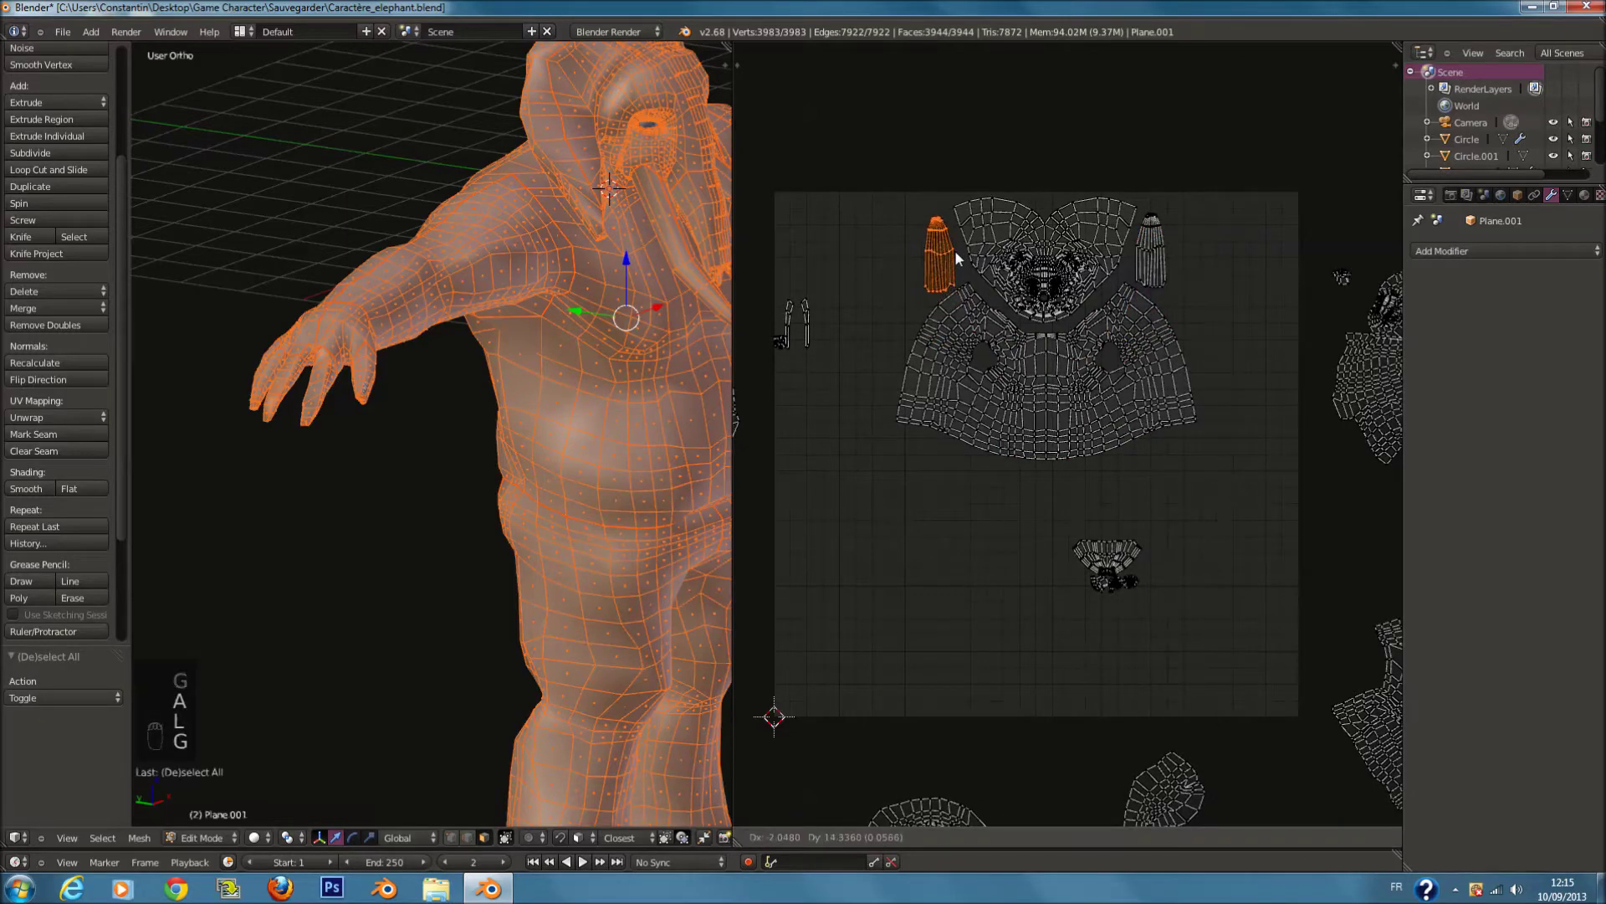
{"action": "left_click", "coordinate": [955, 249]}
{"action": "key", "text": "a"}
Step: Rotate the right curved island below the UV square by 90 degrees to match the orientation of its neighbour
{"action": "scroll", "coordinate": [1152, 614], "scroll_direction": "down", "scroll_amount": 3}
{"action": "scroll", "coordinate": [1127, 626], "scroll_direction": "up", "scroll_amount": 2}
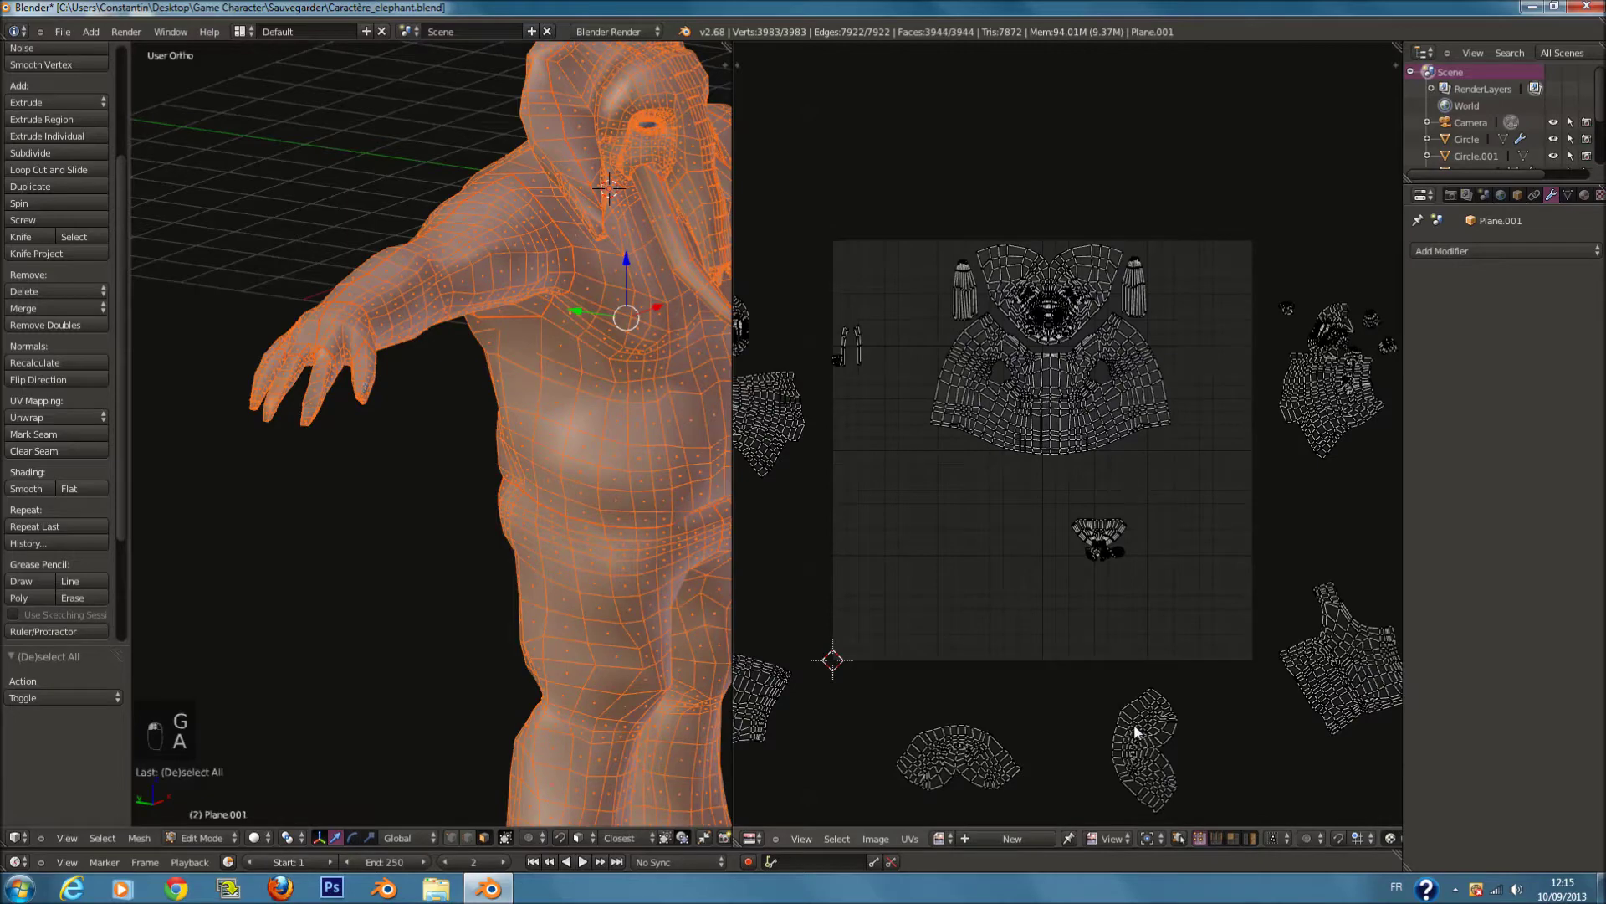
{"action": "key", "text": "l"}
{"action": "key", "text": "r"}
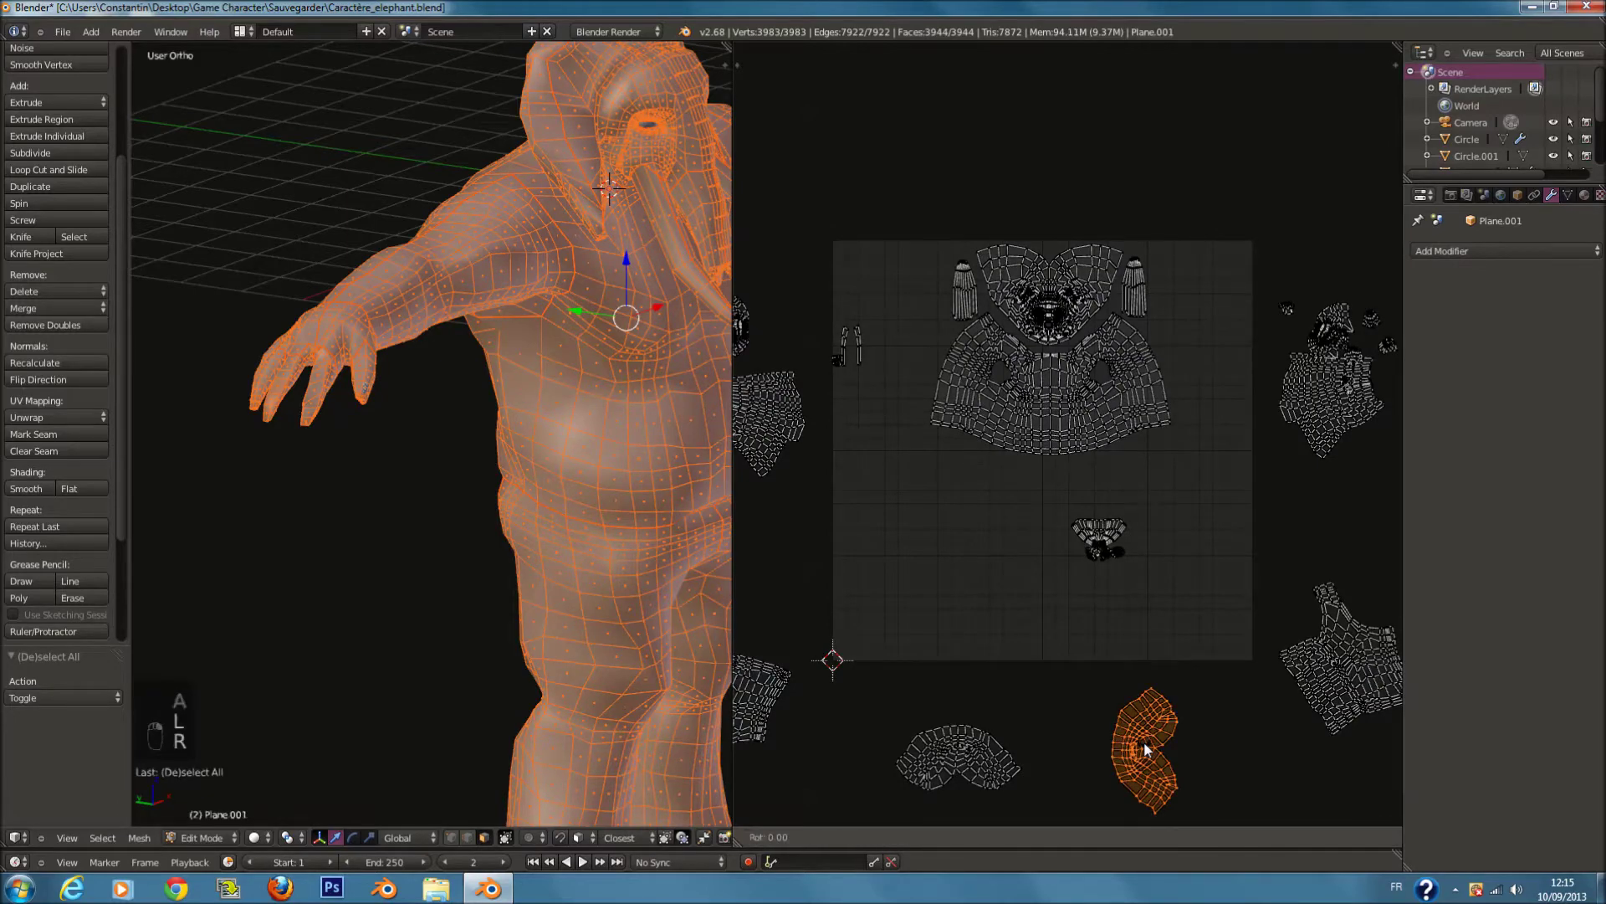
{"action": "left_click", "coordinate": [1143, 741]}
{"action": "scroll", "coordinate": [1142, 741], "scroll_direction": "down", "scroll_amount": 1}
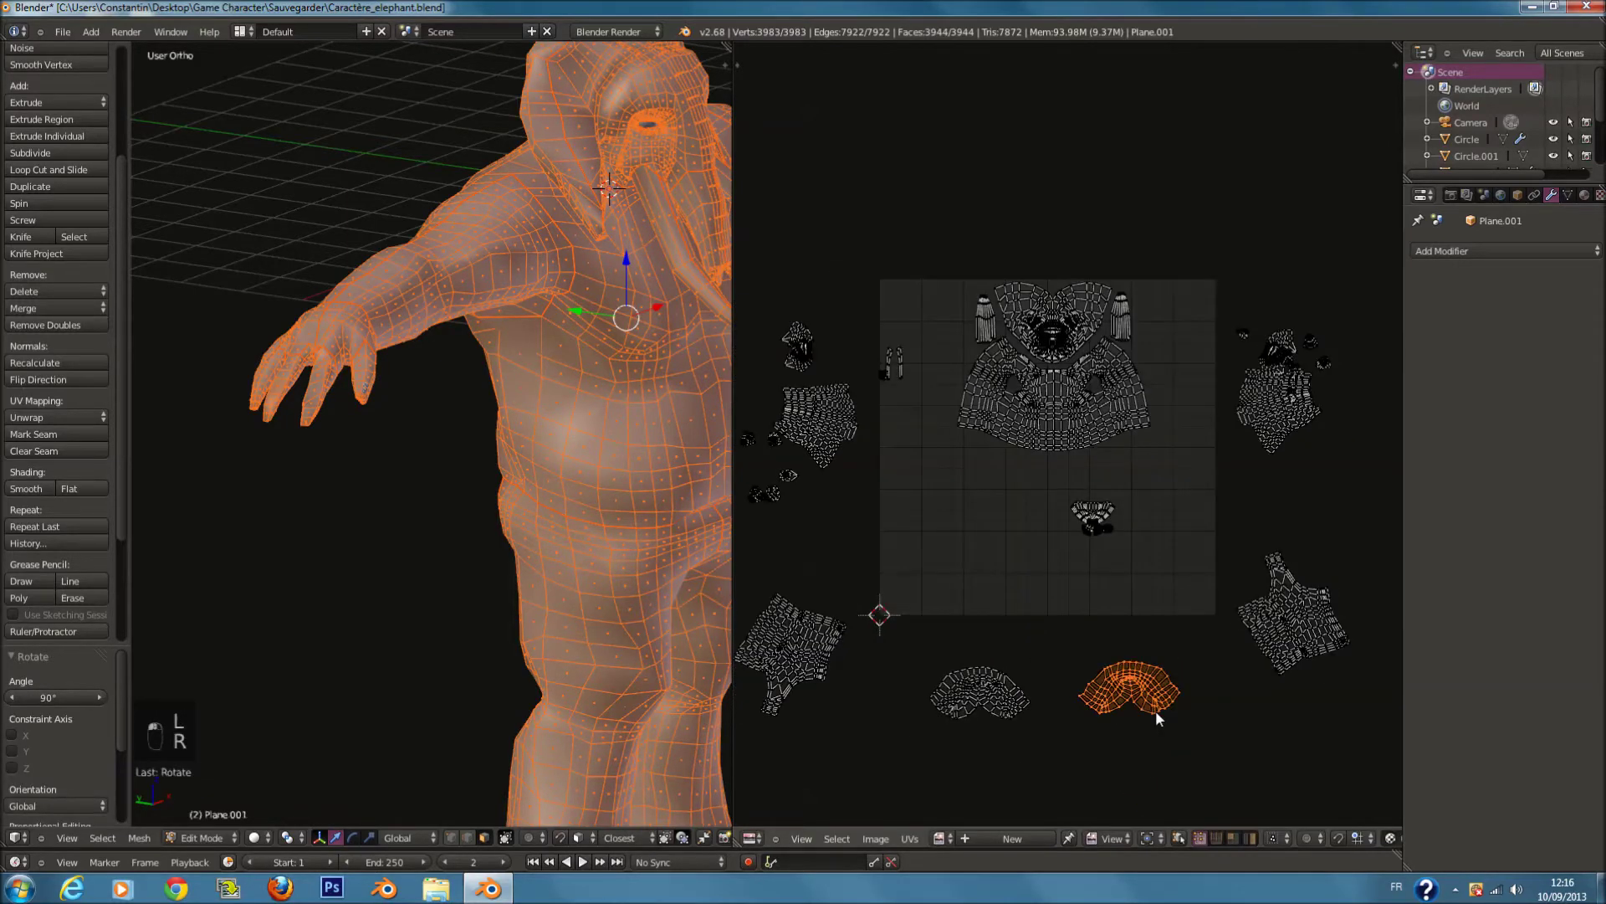
Step: Circle-select both curved islands below the UV square and move them up into the lower part of the square
{"action": "key", "text": "a"}
{"action": "key", "text": "c"}
{"action": "left_click_drag", "start_coordinate": [1001, 690], "coordinate": [1137, 705]}
{"action": "right_click", "coordinate": [1136, 705]}
{"action": "scroll", "coordinate": [1161, 740], "scroll_direction": "up", "scroll_amount": 2}
{"action": "key", "text": "g"}
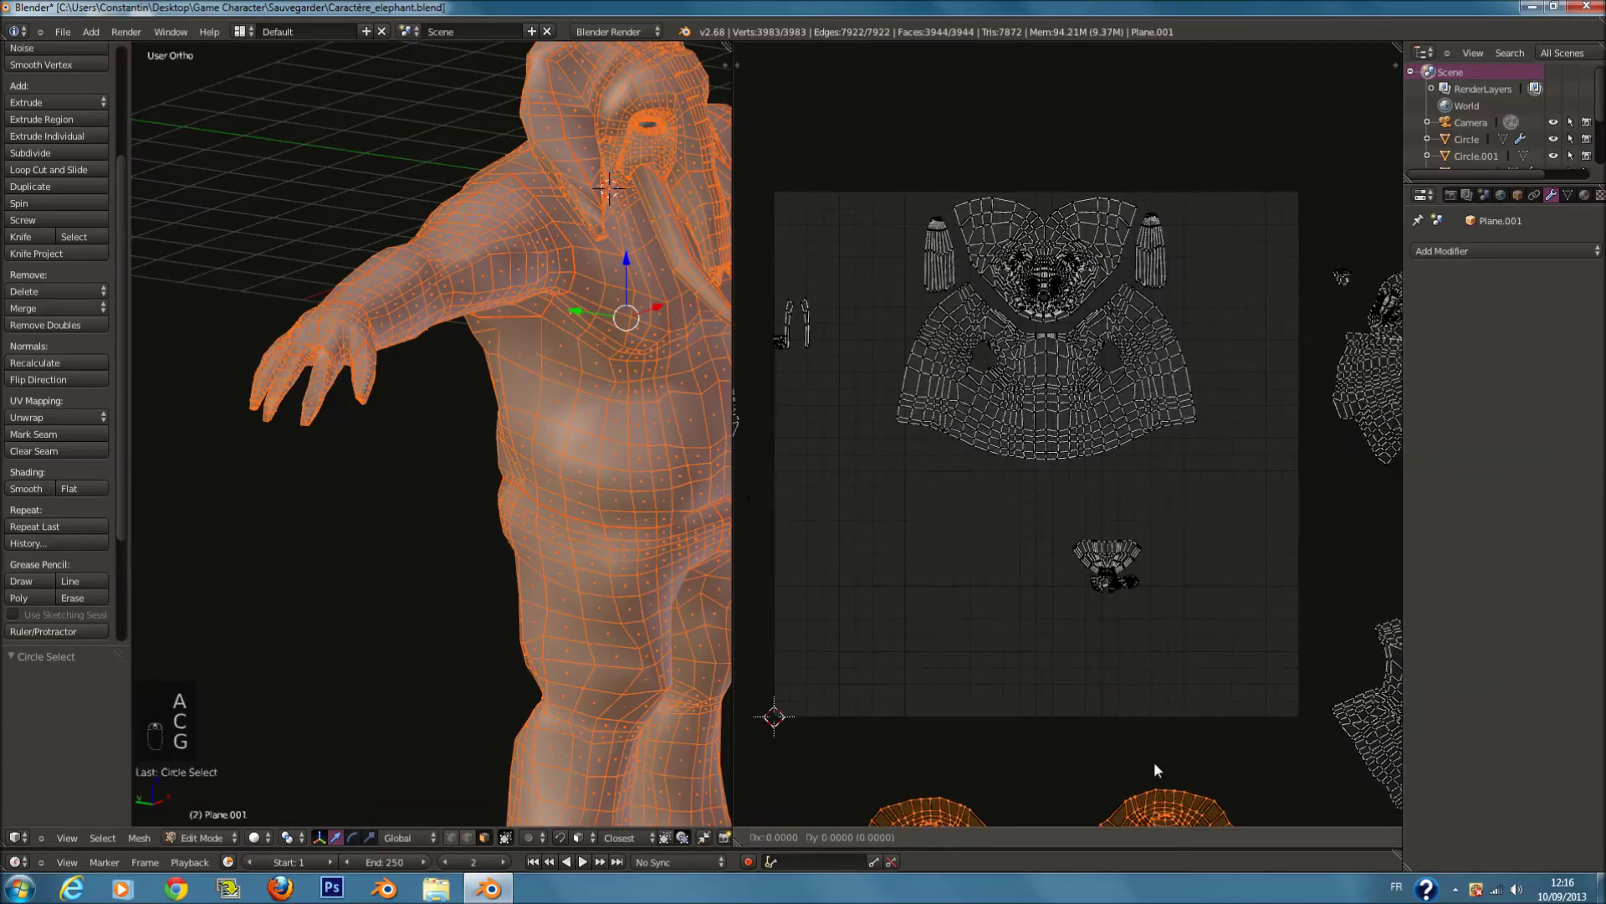
{"action": "left_click", "coordinate": [1141, 599]}
{"action": "key", "text": "a"}
Step: Move the left and right curved islands individually so they sit side by side along the UV square's lower edge
{"action": "key", "text": "c"}
{"action": "left_click_drag", "start_coordinate": [907, 681], "coordinate": [989, 707]}
{"action": "right_click", "coordinate": [990, 707]}
{"action": "key", "text": "g"}
{"action": "left_click", "coordinate": [1030, 695]}
{"action": "key", "text": "a"}
{"action": "key", "text": "c"}
{"action": "left_click", "coordinate": [1171, 689]}
{"action": "right_click", "coordinate": [1173, 691]}
{"action": "key", "text": "g"}
{"action": "left_click", "coordinate": [1188, 699]}
{"action": "key", "text": "a"}
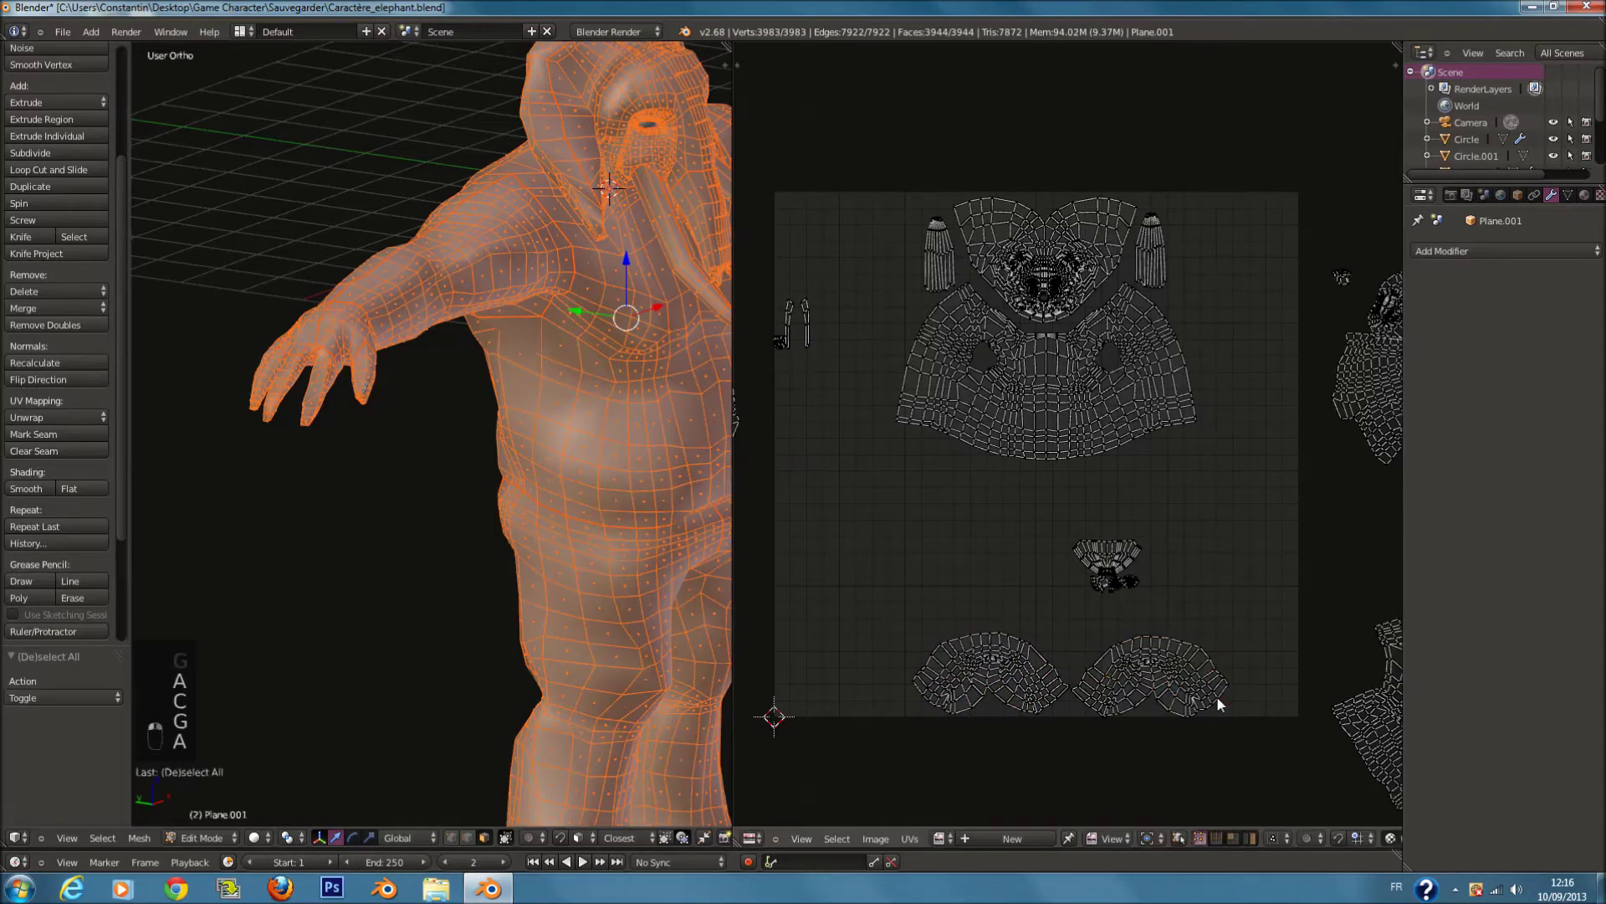
{"action": "scroll", "coordinate": [1213, 635], "scroll_direction": "up", "scroll_amount": 2}
{"action": "scroll", "coordinate": [1212, 591], "scroll_direction": "down", "scroll_amount": 2}
{"action": "key", "text": "c"}
{"action": "left_click_drag", "start_coordinate": [1294, 716], "coordinate": [1285, 675]}
{"action": "right_click", "coordinate": [1285, 675]}
{"action": "key", "text": "a"}
Step: Circle-select the small fan-shaped island above the curved islands and move it outside the UV square, above its upper-left corner
{"action": "scroll", "coordinate": [1117, 628], "scroll_direction": "up", "scroll_amount": 3}
{"action": "middle_click_drag", "start_coordinate": [1052, 624], "coordinate": [1171, 625]}
{"action": "key", "text": "c"}
{"action": "left_click", "coordinate": [967, 732]}
{"action": "right_click", "coordinate": [969, 730]}
{"action": "scroll", "coordinate": [1004, 698], "scroll_direction": "down", "scroll_amount": 3}
{"action": "scroll", "coordinate": [1005, 706], "scroll_direction": "down", "scroll_amount": 1}
{"action": "key", "text": "g"}
{"action": "left_click", "coordinate": [964, 363]}
{"action": "key", "text": "a"}
Step: Circle-select the large leg island beyond the UV square's lower-right corner and move it into the square below the torso island
{"action": "key", "text": "c"}
{"action": "left_click", "coordinate": [1362, 664]}
{"action": "right_click", "coordinate": [1326, 647]}
{"action": "scroll", "coordinate": [1325, 647], "scroll_direction": "up", "scroll_amount": 1}
{"action": "key", "text": "g"}
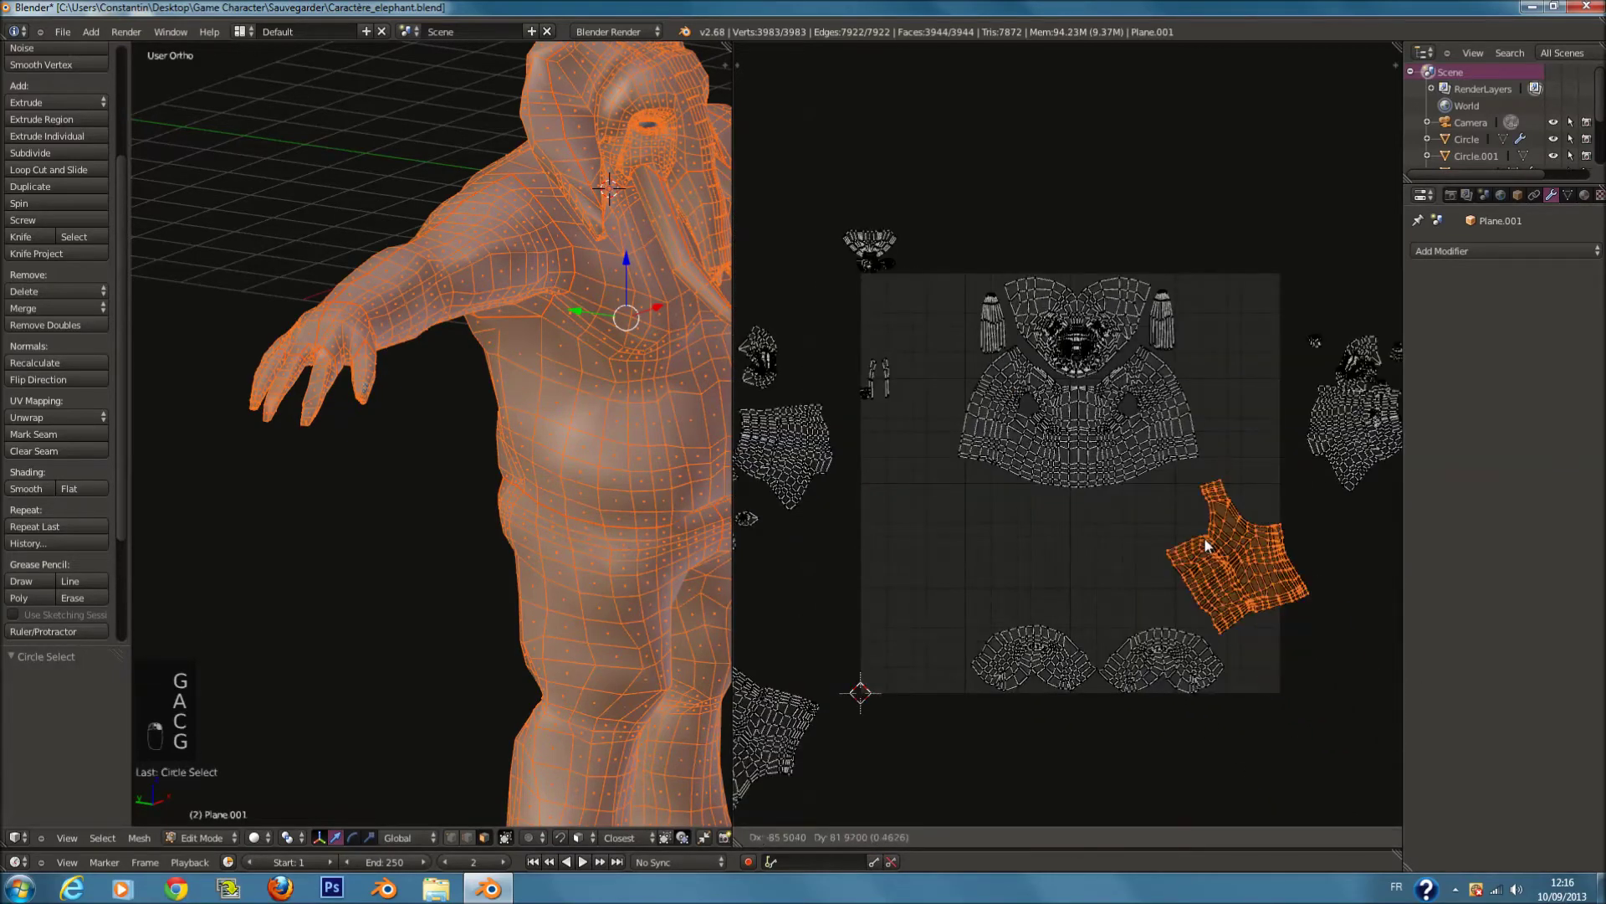
{"action": "left_click", "coordinate": [1153, 540]}
Step: Rotate the leg island about 26.6 degrees, fit it between the torso and right curved islands, and fine-tune its rotation
{"action": "key", "text": "r"}
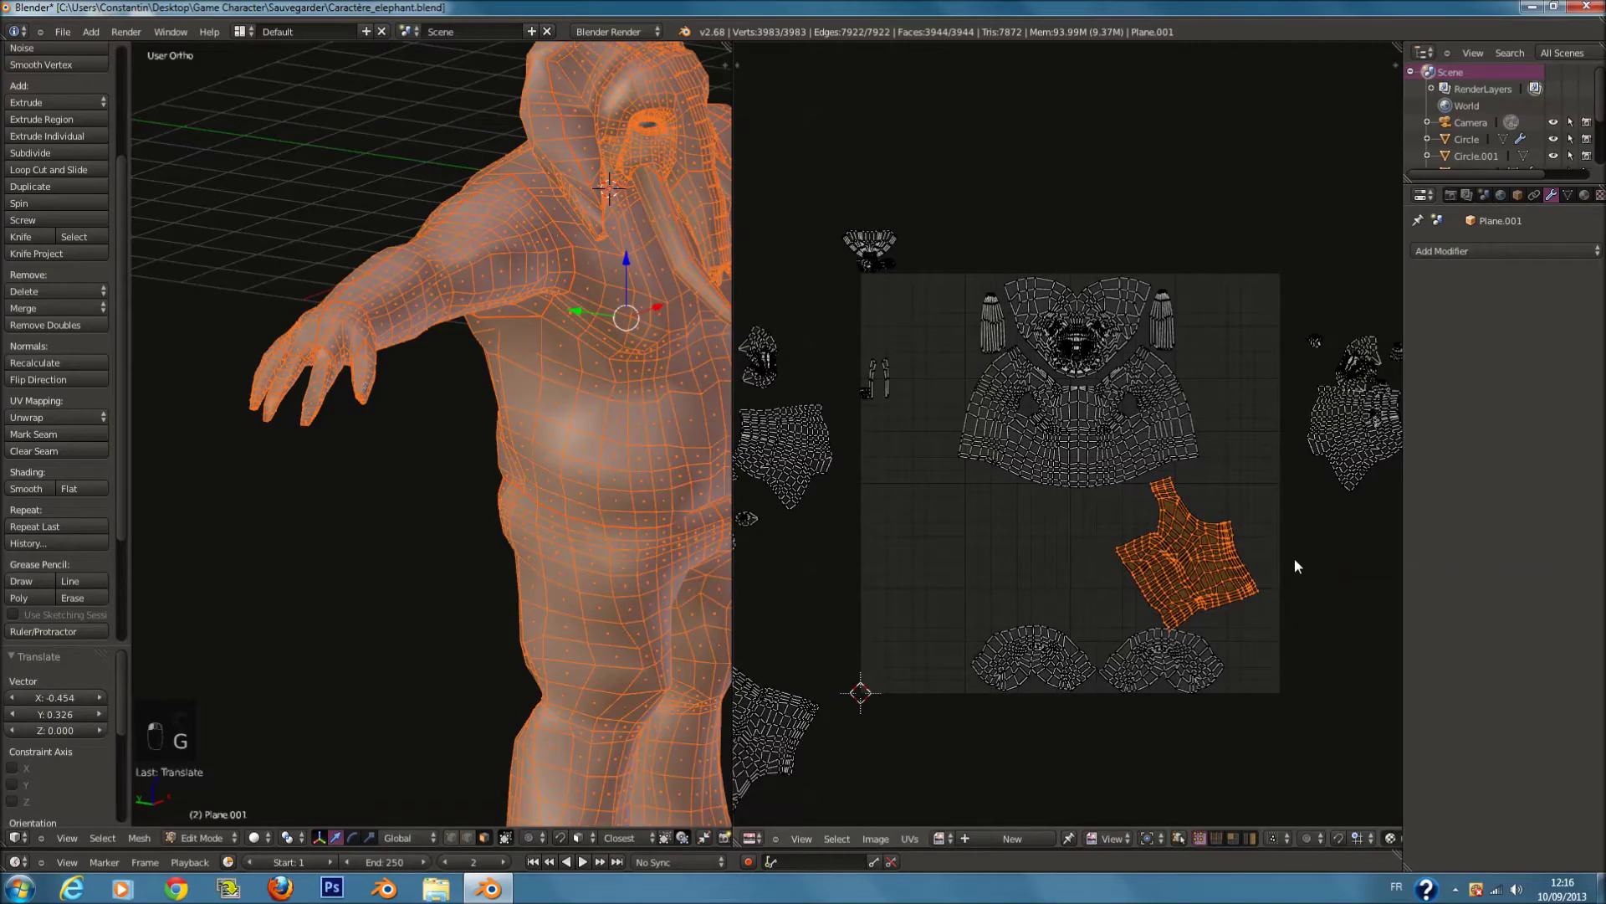
{"action": "left_click", "coordinate": [1317, 608]}
{"action": "key", "text": "g"}
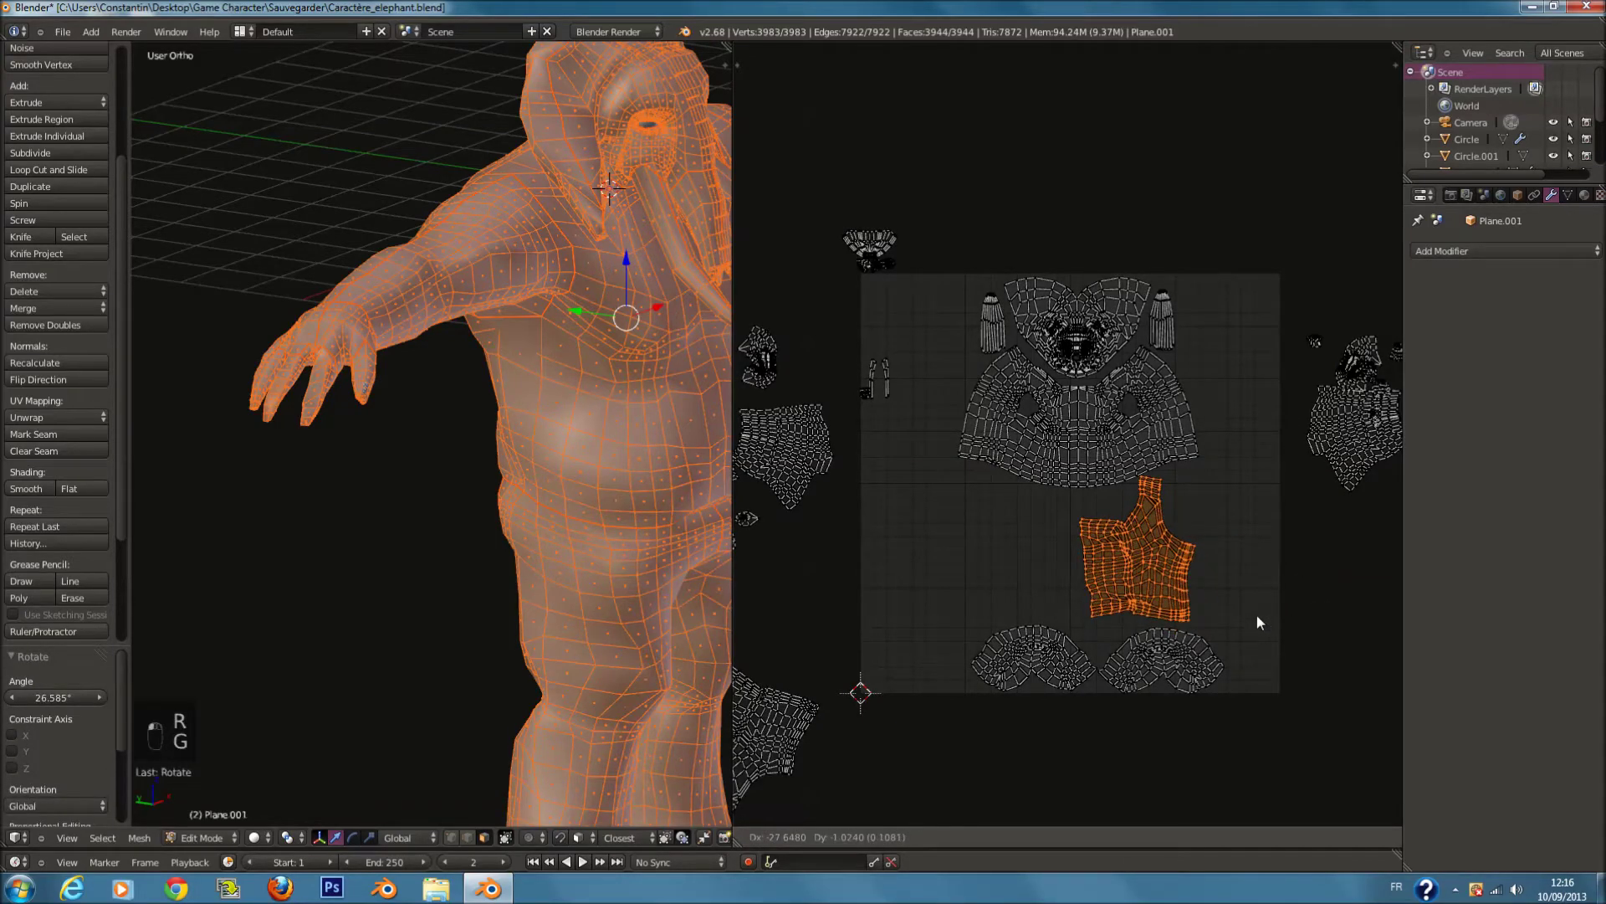
{"action": "left_click", "coordinate": [1262, 617]}
{"action": "key", "text": "r"}
{"action": "left_click", "coordinate": [1276, 598]}
{"action": "key", "text": "a"}
Step: Circle-select the other leg island, rotate it about 153 degrees and place it beside the first leg island
{"action": "middle_click_drag", "start_coordinate": [906, 612], "coordinate": [1007, 601]}
{"action": "key", "text": "c"}
{"action": "left_click_drag", "start_coordinate": [856, 729], "coordinate": [891, 735]}
{"action": "right_click", "coordinate": [892, 735]}
{"action": "key", "text": "r"}
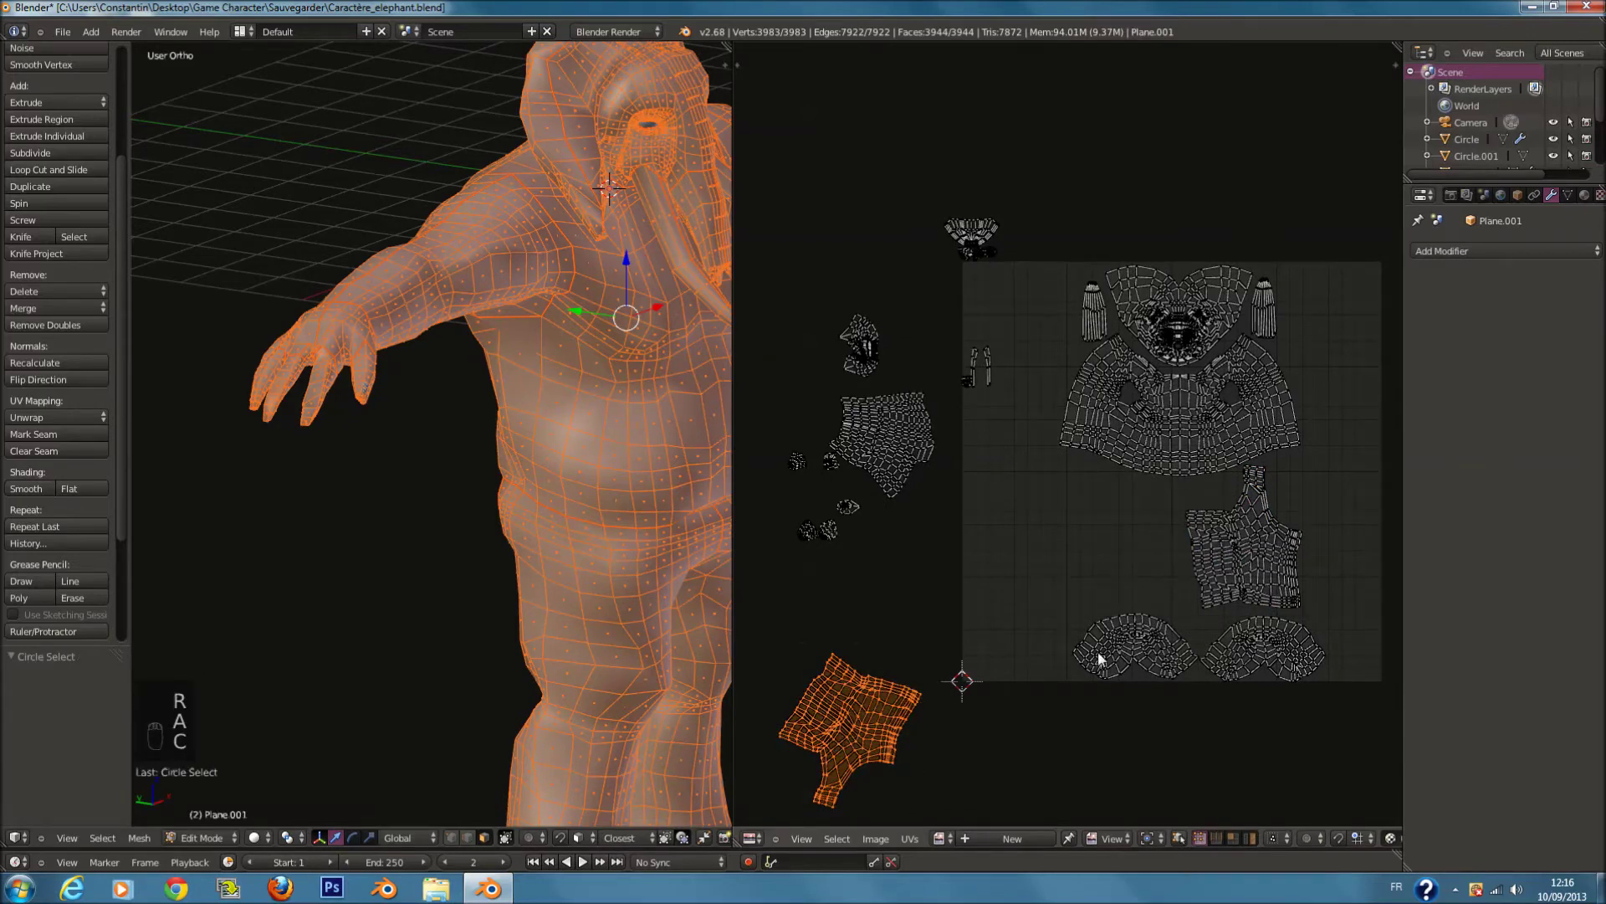
{"action": "left_click", "coordinate": [846, 776]}
{"action": "key", "text": "g"}
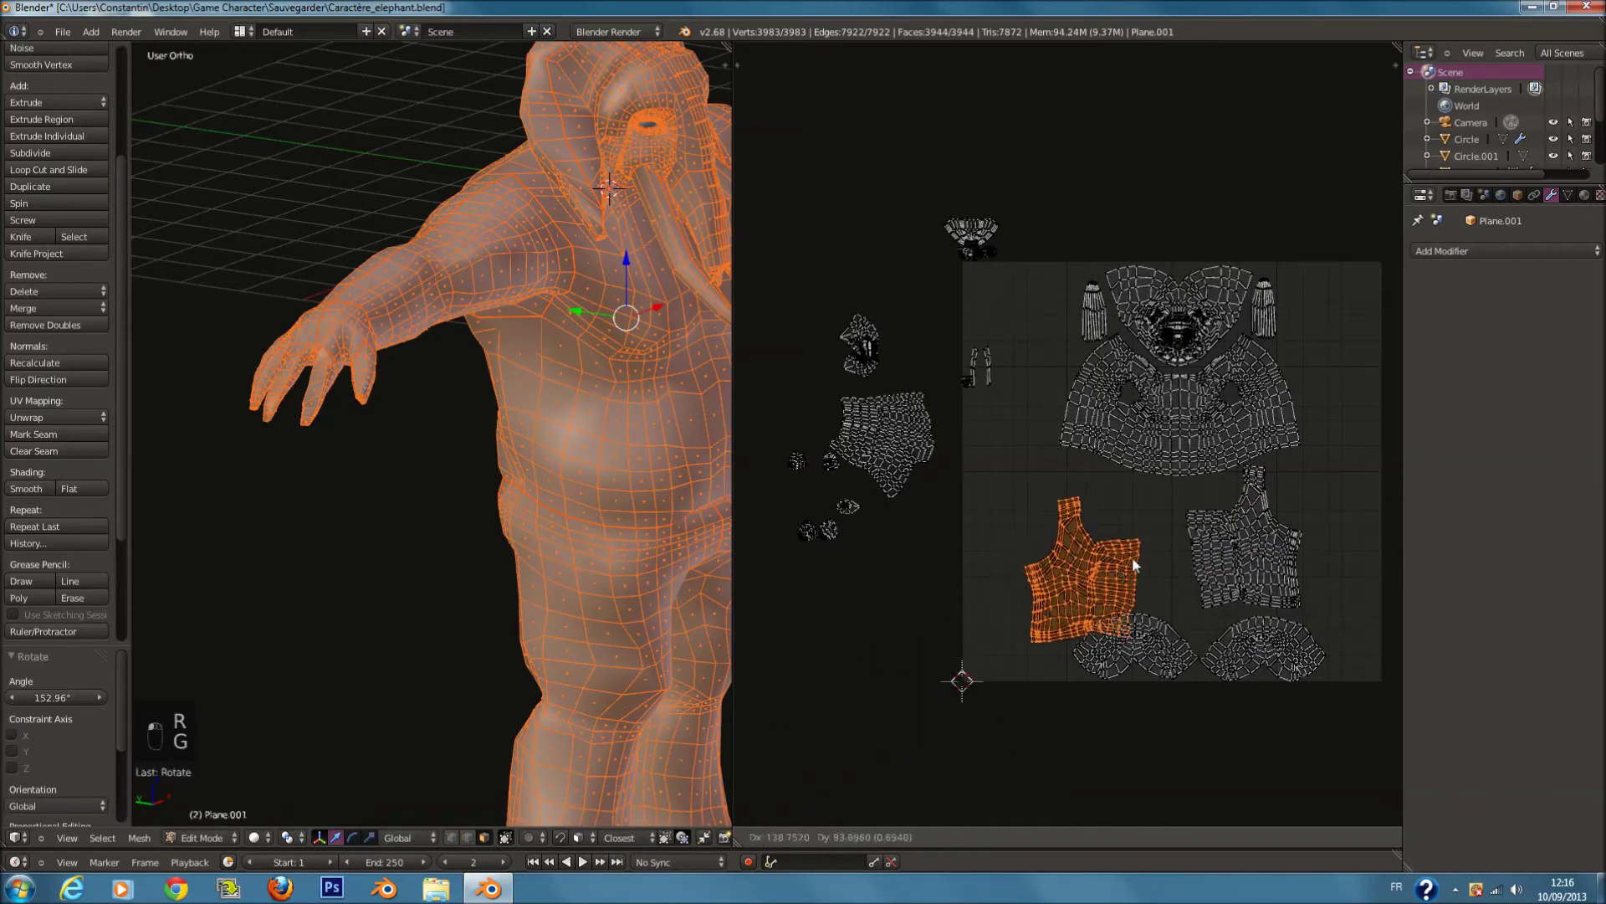
{"action": "left_click", "coordinate": [1113, 597]}
Step: Circle-select the head, flanking, torso, leg and curved islands and move them together to the UV square's right edge
{"action": "middle_click_drag", "start_coordinate": [1267, 537], "coordinate": [1171, 547]}
{"action": "key", "text": "a"}
{"action": "key", "text": "a"}
{"action": "key", "text": "a"}
{"action": "key", "text": "a"}
{"action": "key", "text": "c"}
{"action": "left_click_drag", "start_coordinate": [1059, 264], "coordinate": [1130, 640]}
{"action": "right_click", "coordinate": [1229, 531]}
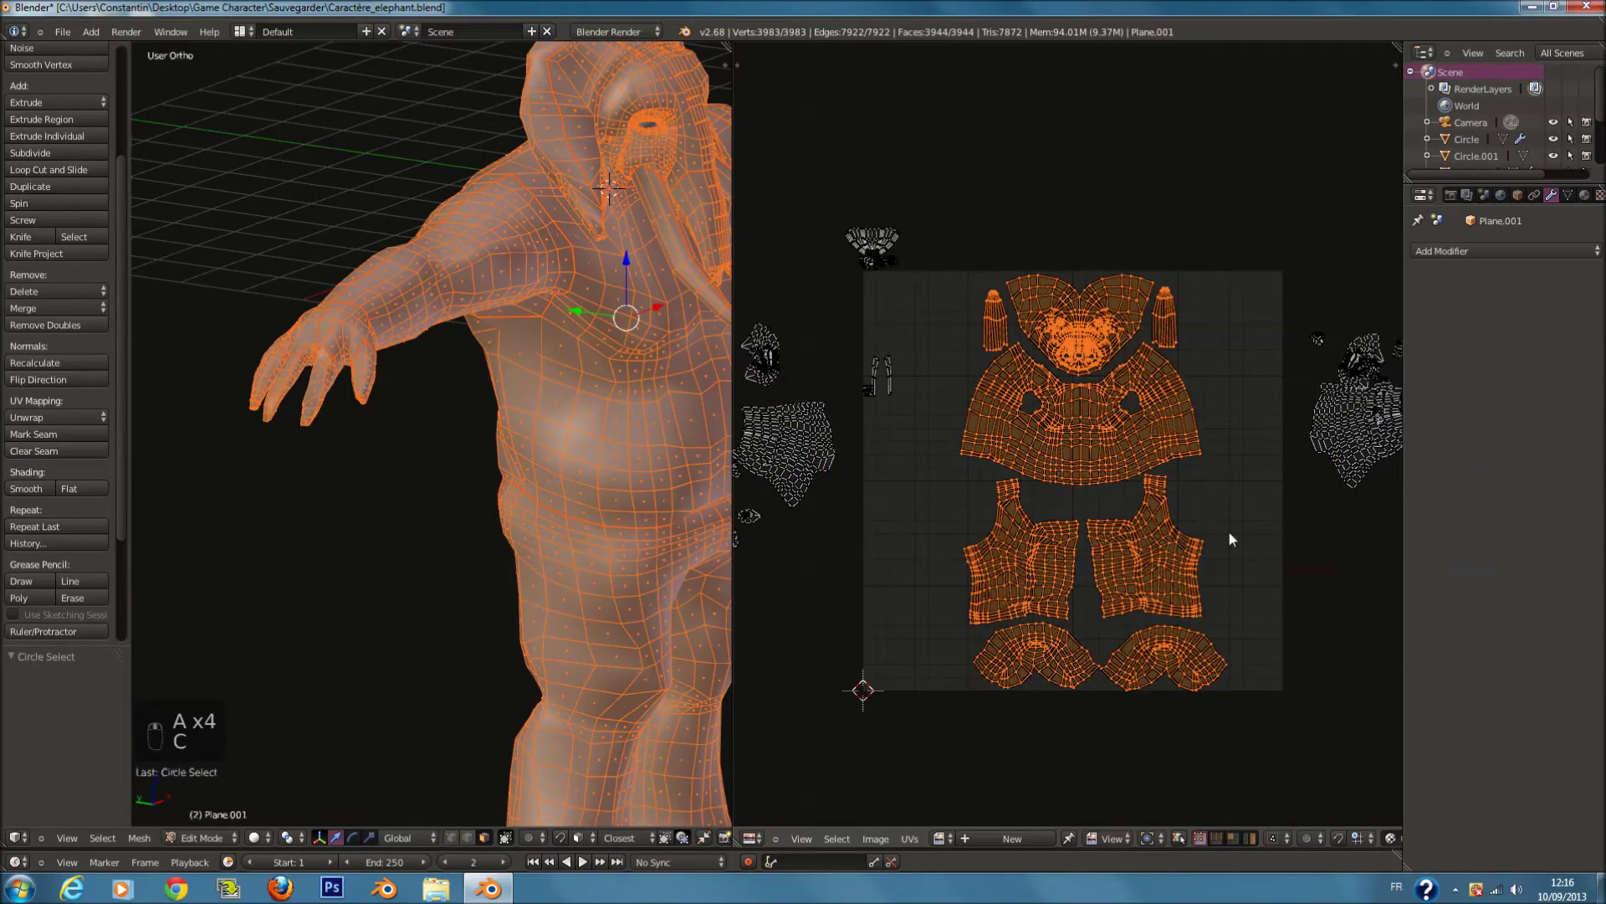
{"action": "key", "text": "g"}
{"action": "left_click", "coordinate": [1283, 532]}
{"action": "scroll", "coordinate": [1283, 532], "scroll_direction": "up", "scroll_amount": 1}
{"action": "middle_click_drag", "start_coordinate": [1284, 531], "coordinate": [1259, 556]}
{"action": "key", "text": "a"}
Step: Select the linked head, flanking, torso and leg islands without the curved ones and move them along X against the UV square's right edge
{"action": "key", "text": "c"}
{"action": "right_click", "coordinate": [1009, 276]}
{"action": "key", "text": "l"}
{"action": "key", "text": "l"}
{"action": "key", "text": "shift+l"}
{"action": "key", "text": "shift+l"}
{"action": "key", "text": "shift+l"}
{"action": "key", "text": "shift+l"}
{"action": "key", "text": "shift+l"}
{"action": "key", "text": "shift+l"}
{"action": "key", "text": "shift+l"}
{"action": "key", "text": "shift+l"}
{"action": "key", "text": "shift+l"}
{"action": "key", "text": "shift+l"}
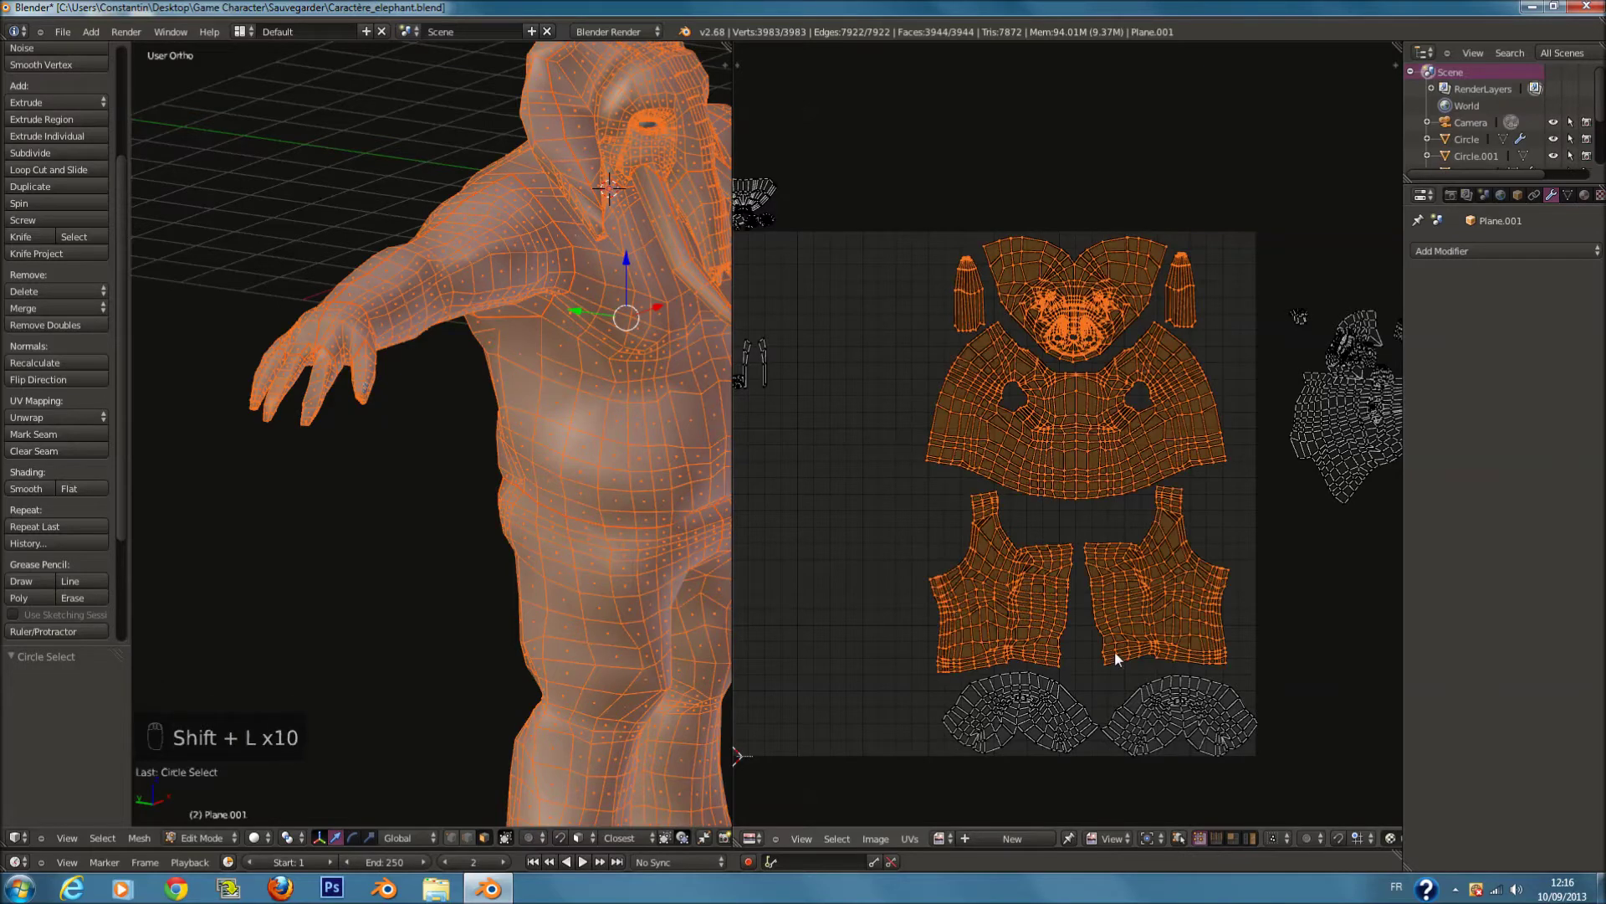
{"action": "key", "text": "g"}
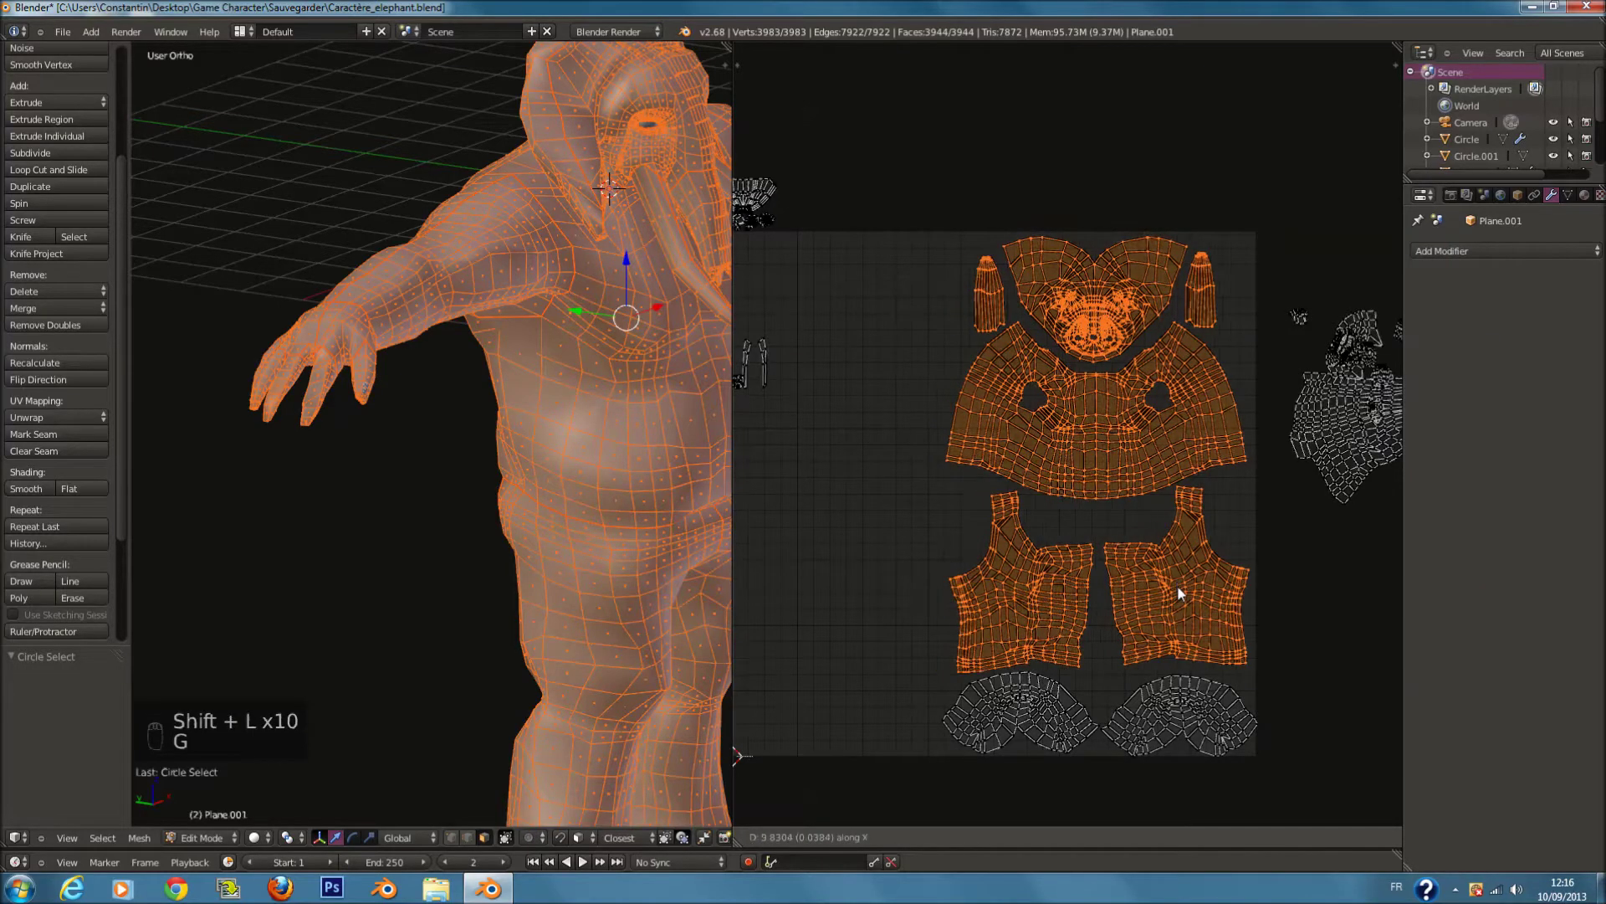
{"action": "left_click", "coordinate": [1183, 588]}
{"action": "key", "text": "a"}
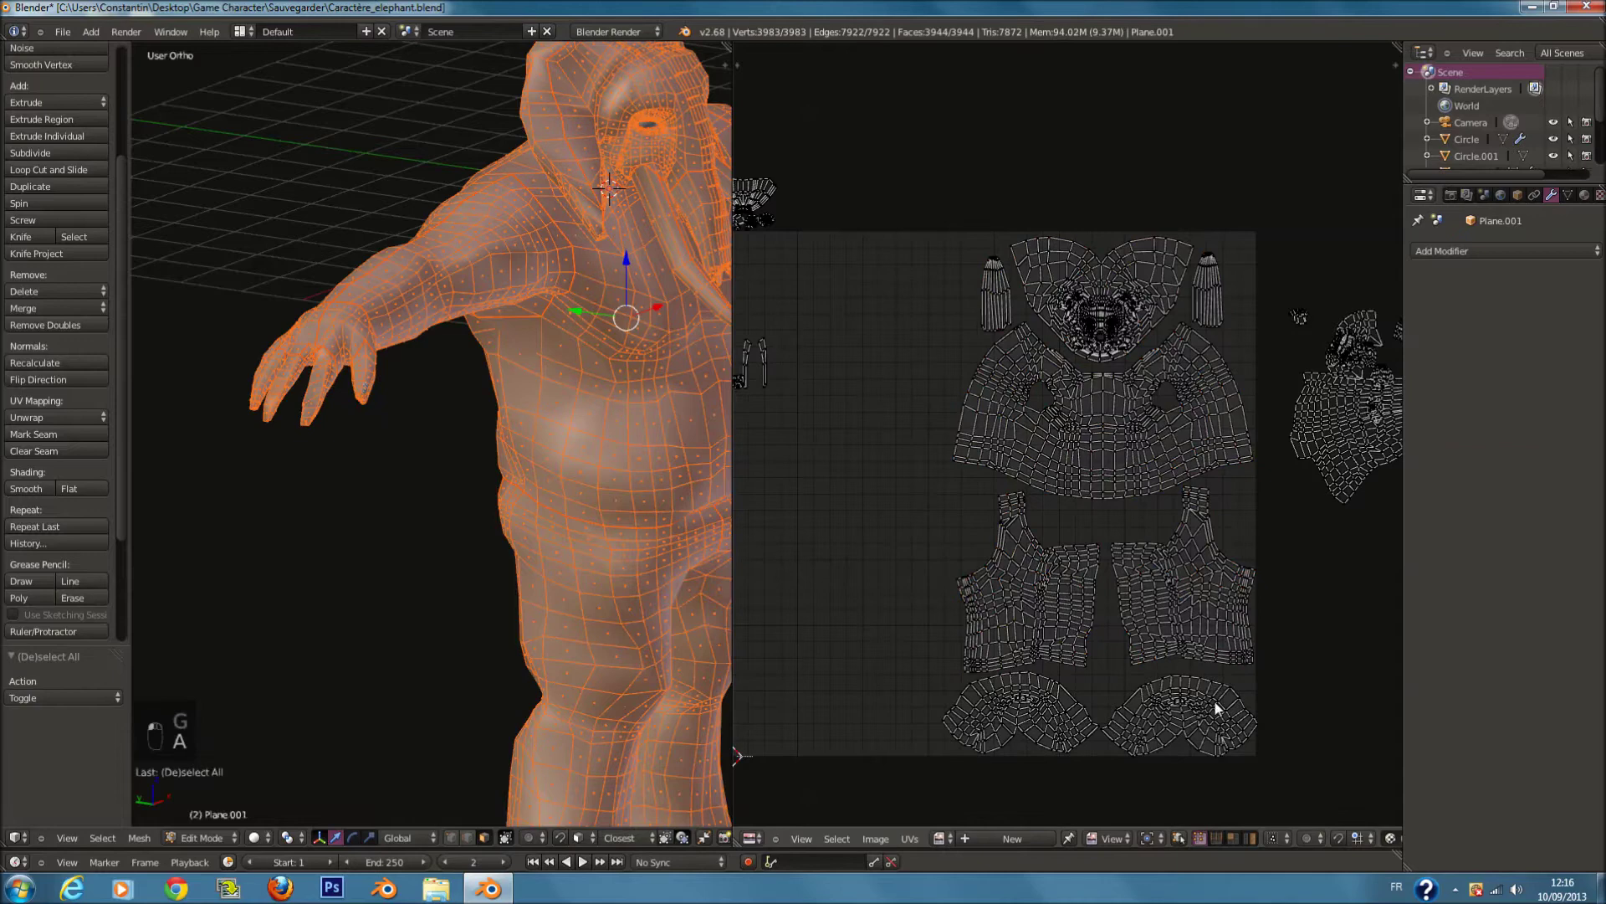
Step: Nudge the right curved island slightly upward in the UV square's lower-right corner
{"action": "key", "text": "l"}
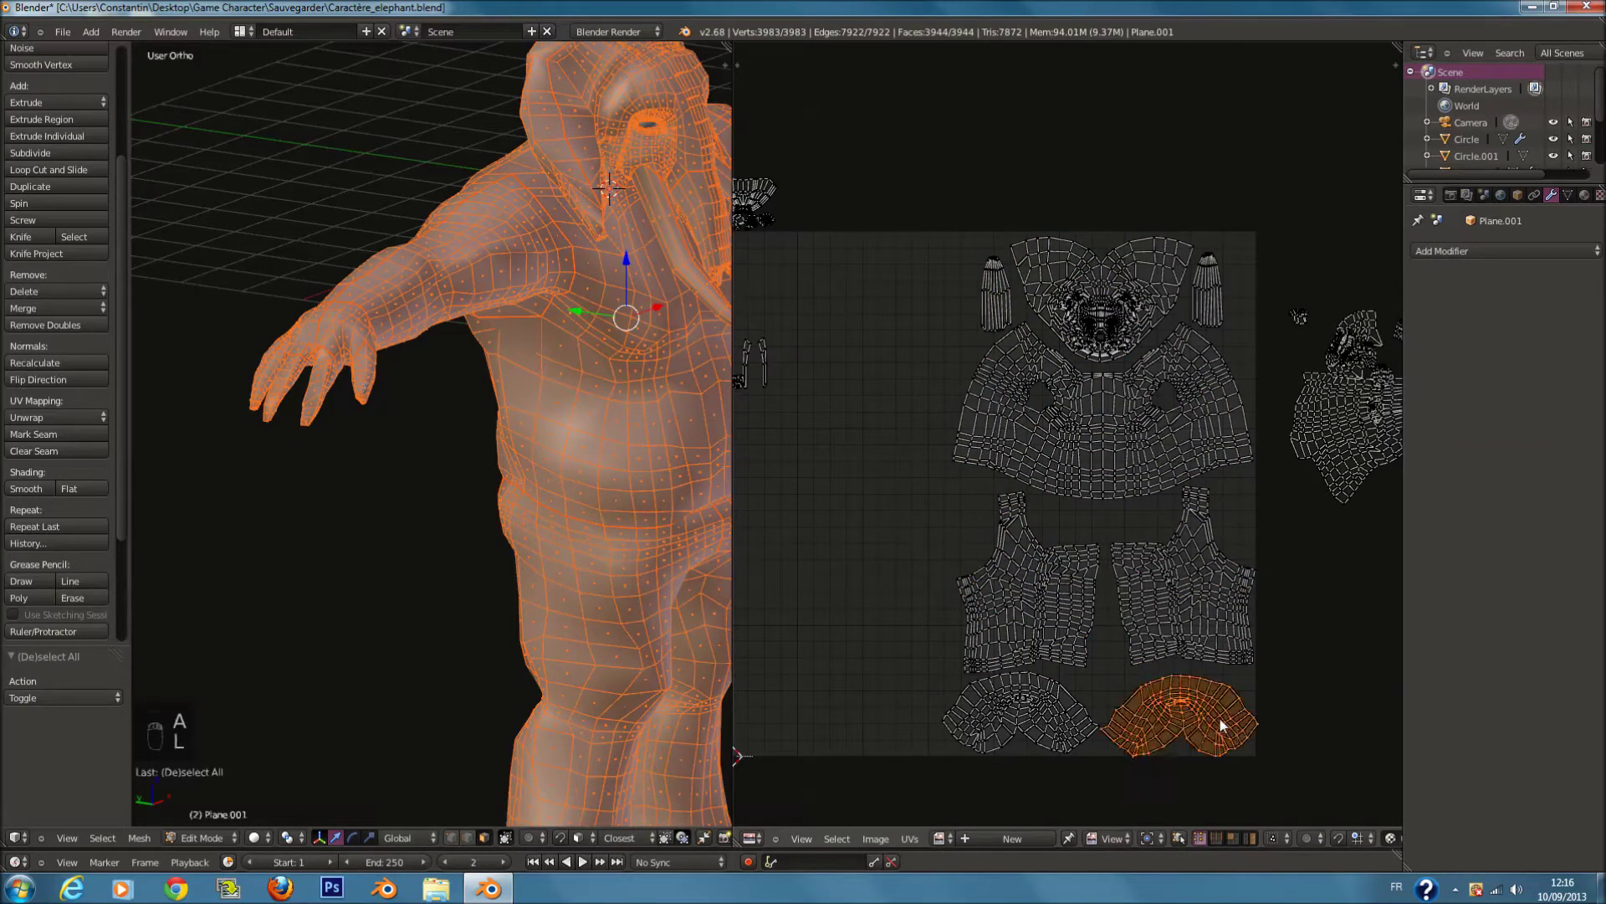
{"action": "key", "text": "g"}
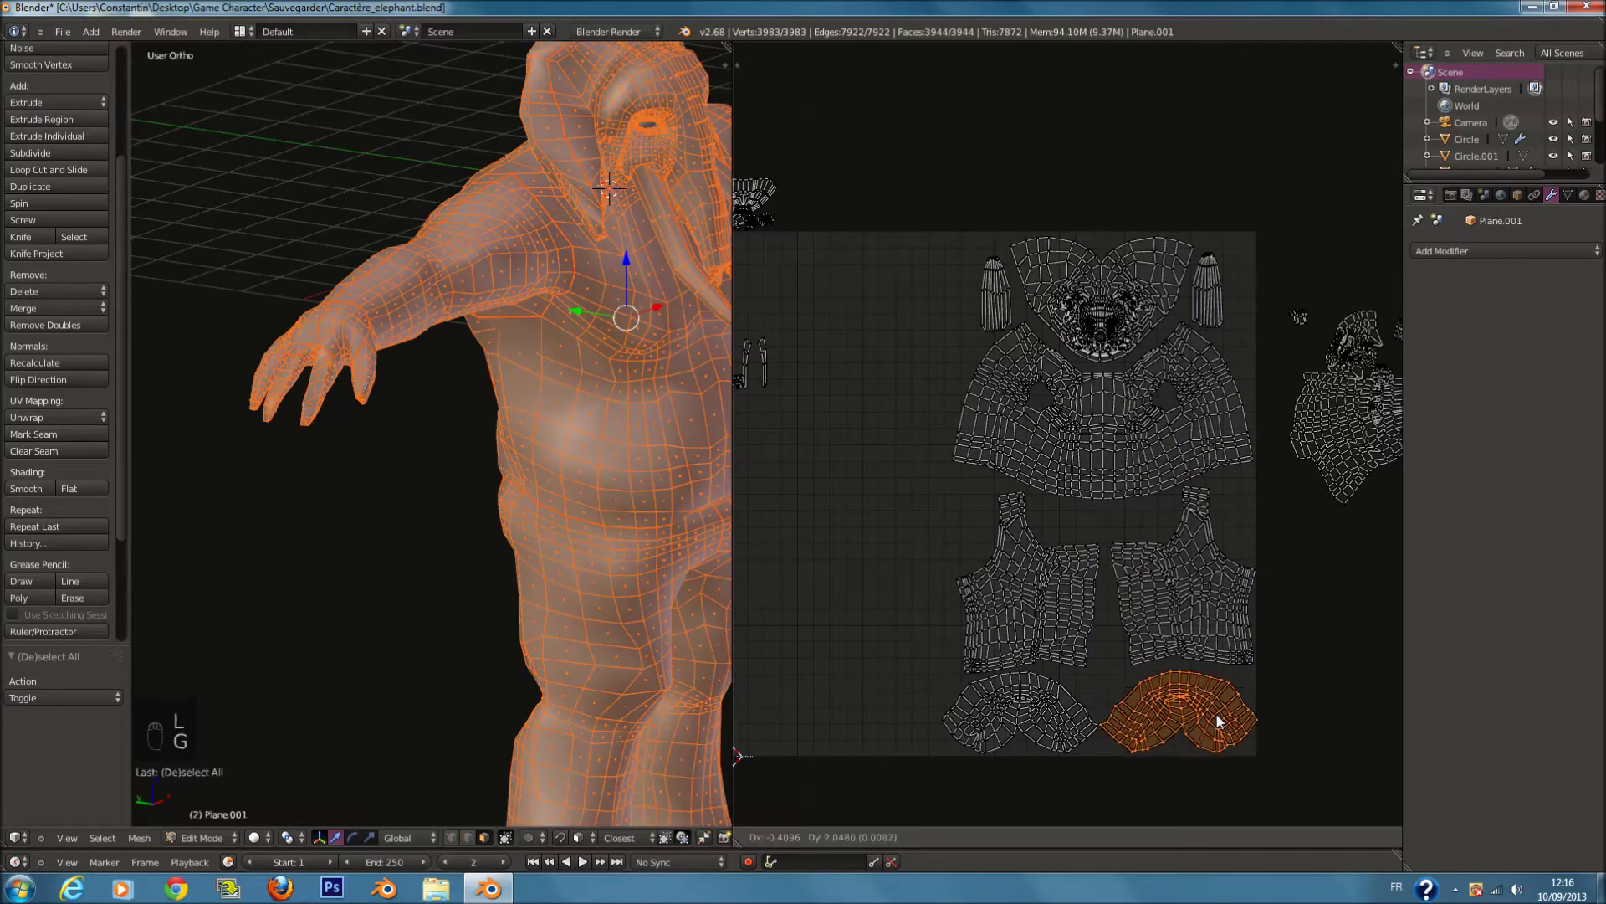
{"action": "left_click", "coordinate": [1218, 721]}
Step: Clear the UV selection and save the Blender file
{"action": "scroll", "coordinate": [1221, 554], "scroll_direction": "down", "scroll_amount": 3}
{"action": "key", "text": "a"}
{"action": "key", "text": "a"}
{"action": "key", "text": "a"}
{"action": "key", "text": "a"}
{"action": "key", "text": "a"}
{"action": "key", "text": "ctrl+s"}
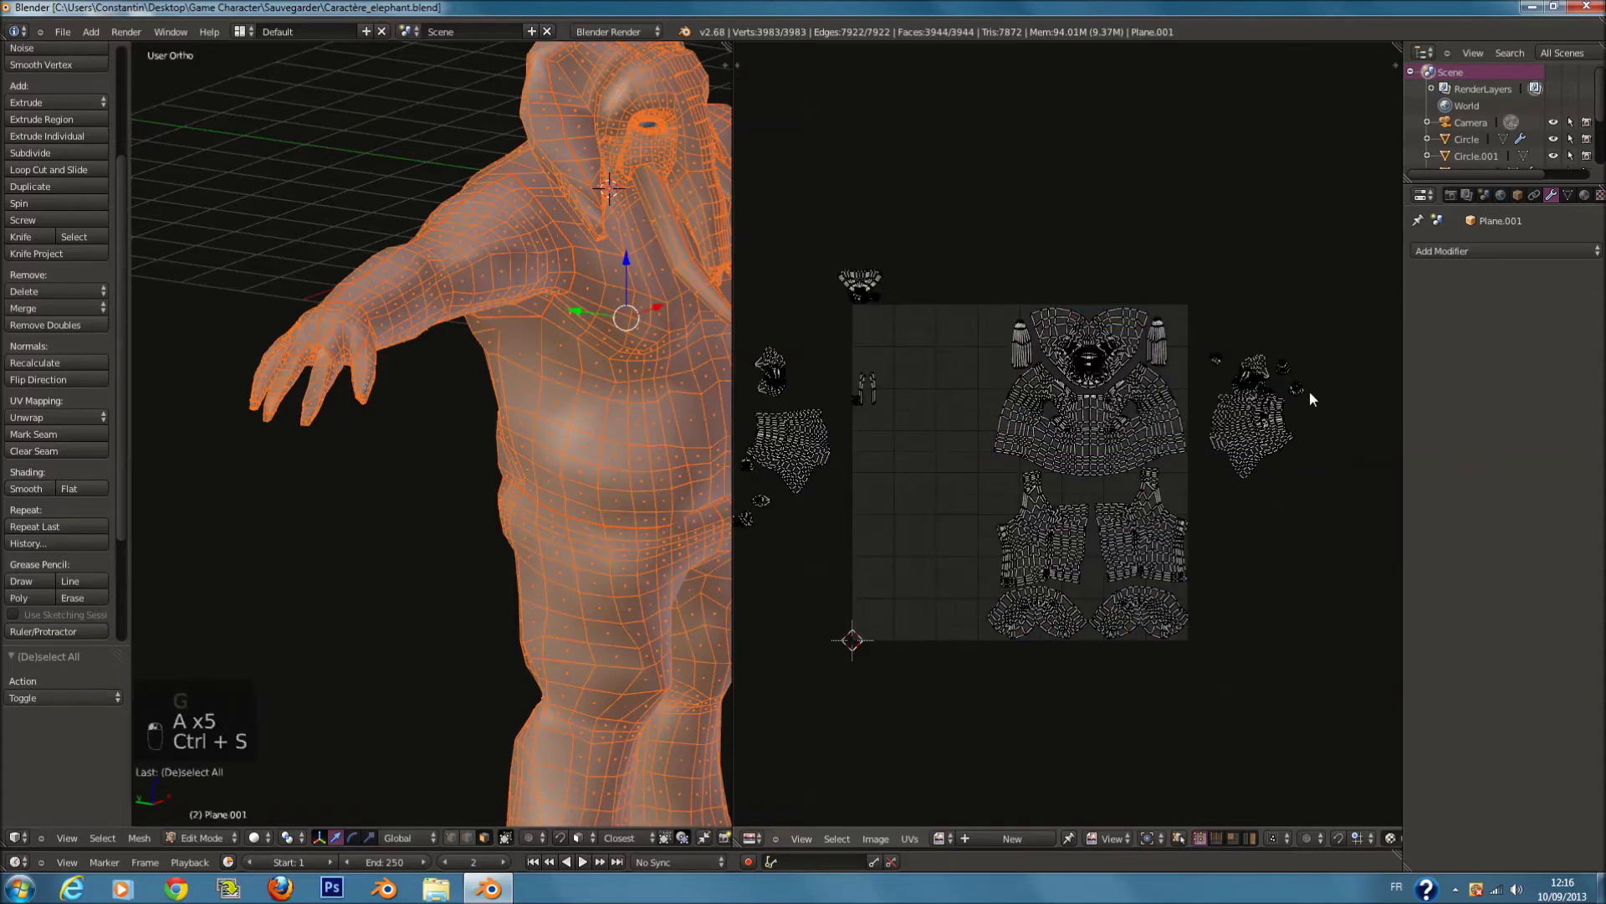
Step: Circle-select the small strip islands at the UV square's left edge and move them above the square, beside the small fan-shaped island
{"action": "middle_click_drag", "start_coordinate": [885, 400], "coordinate": [931, 400]}
{"action": "key", "text": "a"}
{"action": "key", "text": "a"}
{"action": "key", "text": "a"}
{"action": "key", "text": "c"}
{"action": "key", "text": "c"}
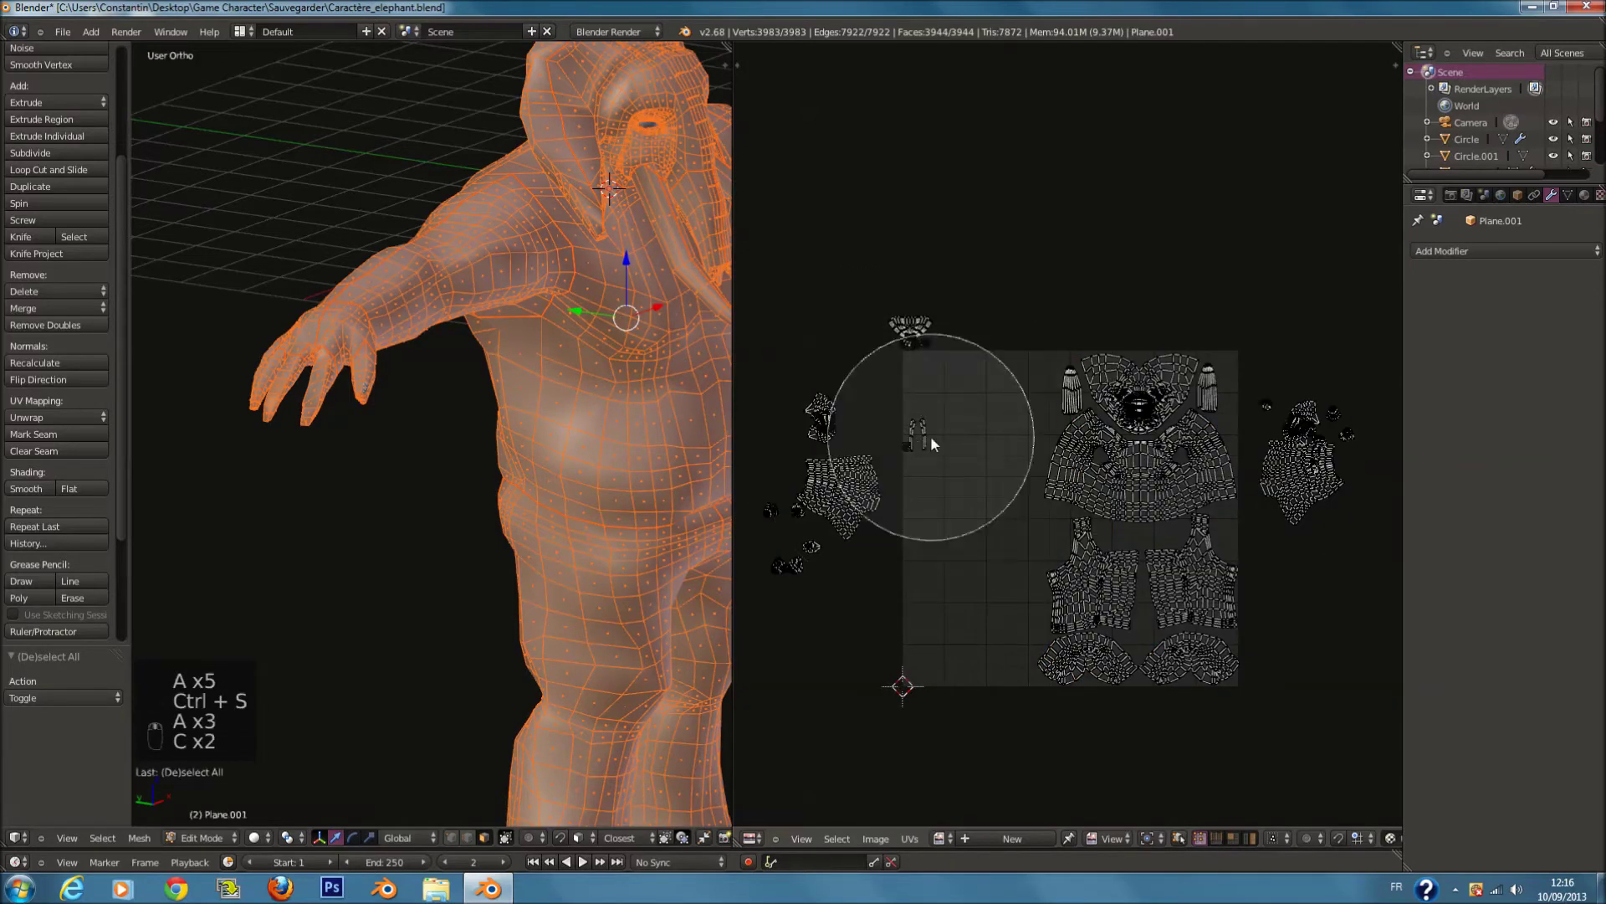
{"action": "key", "text": "g"}
{"action": "right_click", "coordinate": [923, 464]}
{"action": "scroll", "coordinate": [921, 452], "scroll_direction": "up", "scroll_amount": 1}
{"action": "right_click", "coordinate": [875, 450]}
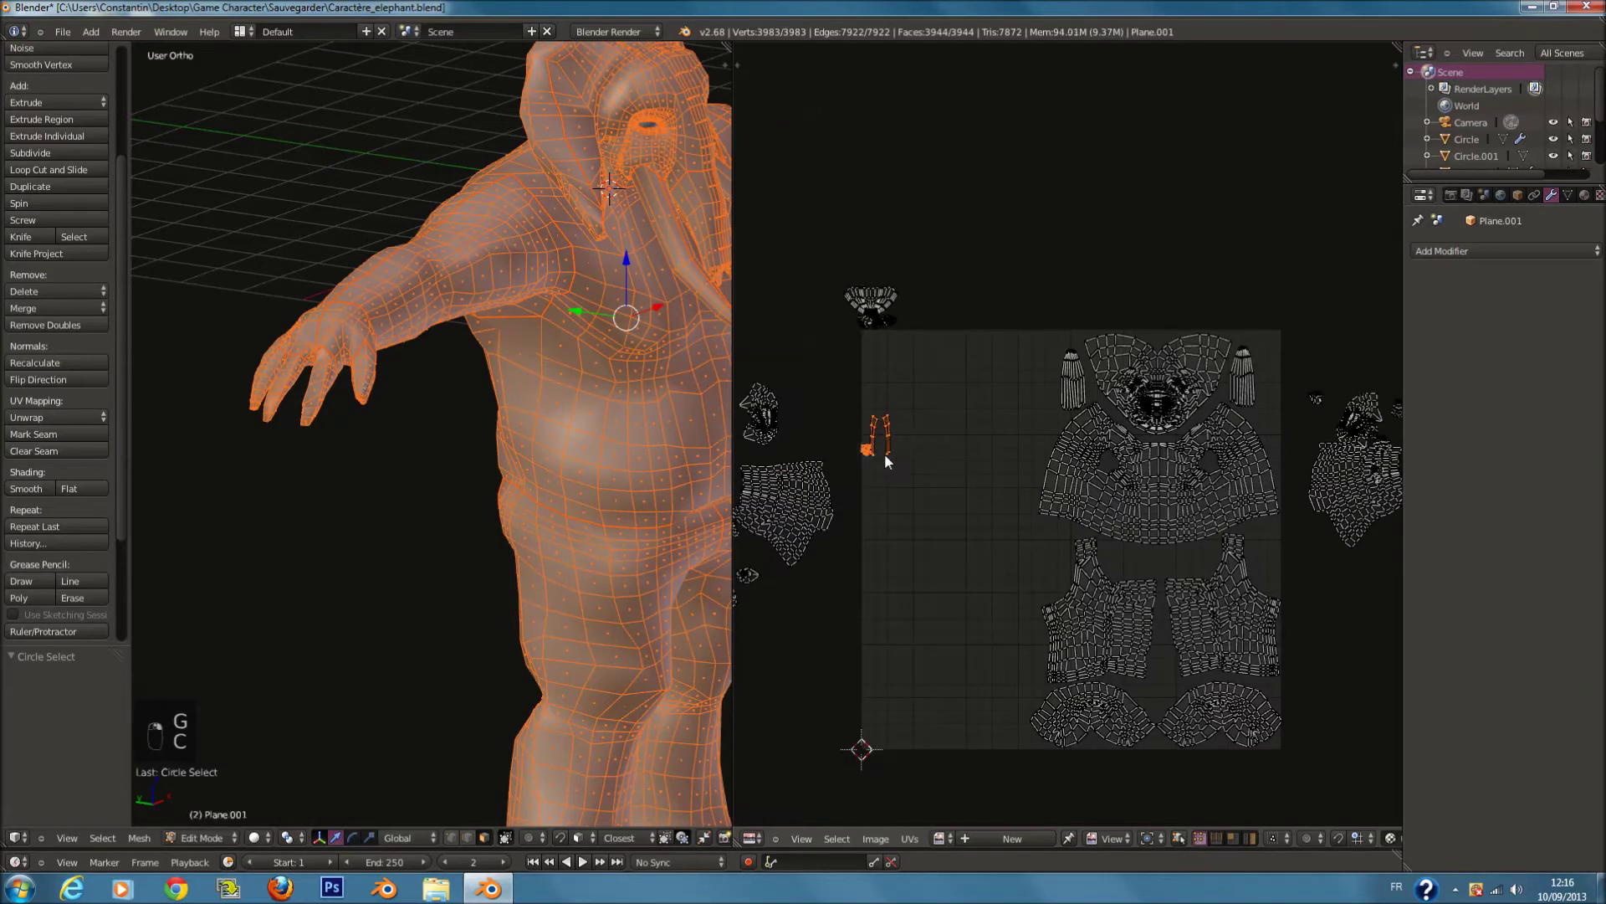
{"action": "key", "text": "g"}
{"action": "left_click", "coordinate": [952, 314]}
{"action": "key", "text": "a"}
{"action": "scroll", "coordinate": [947, 423], "scroll_direction": "down", "scroll_amount": 1}
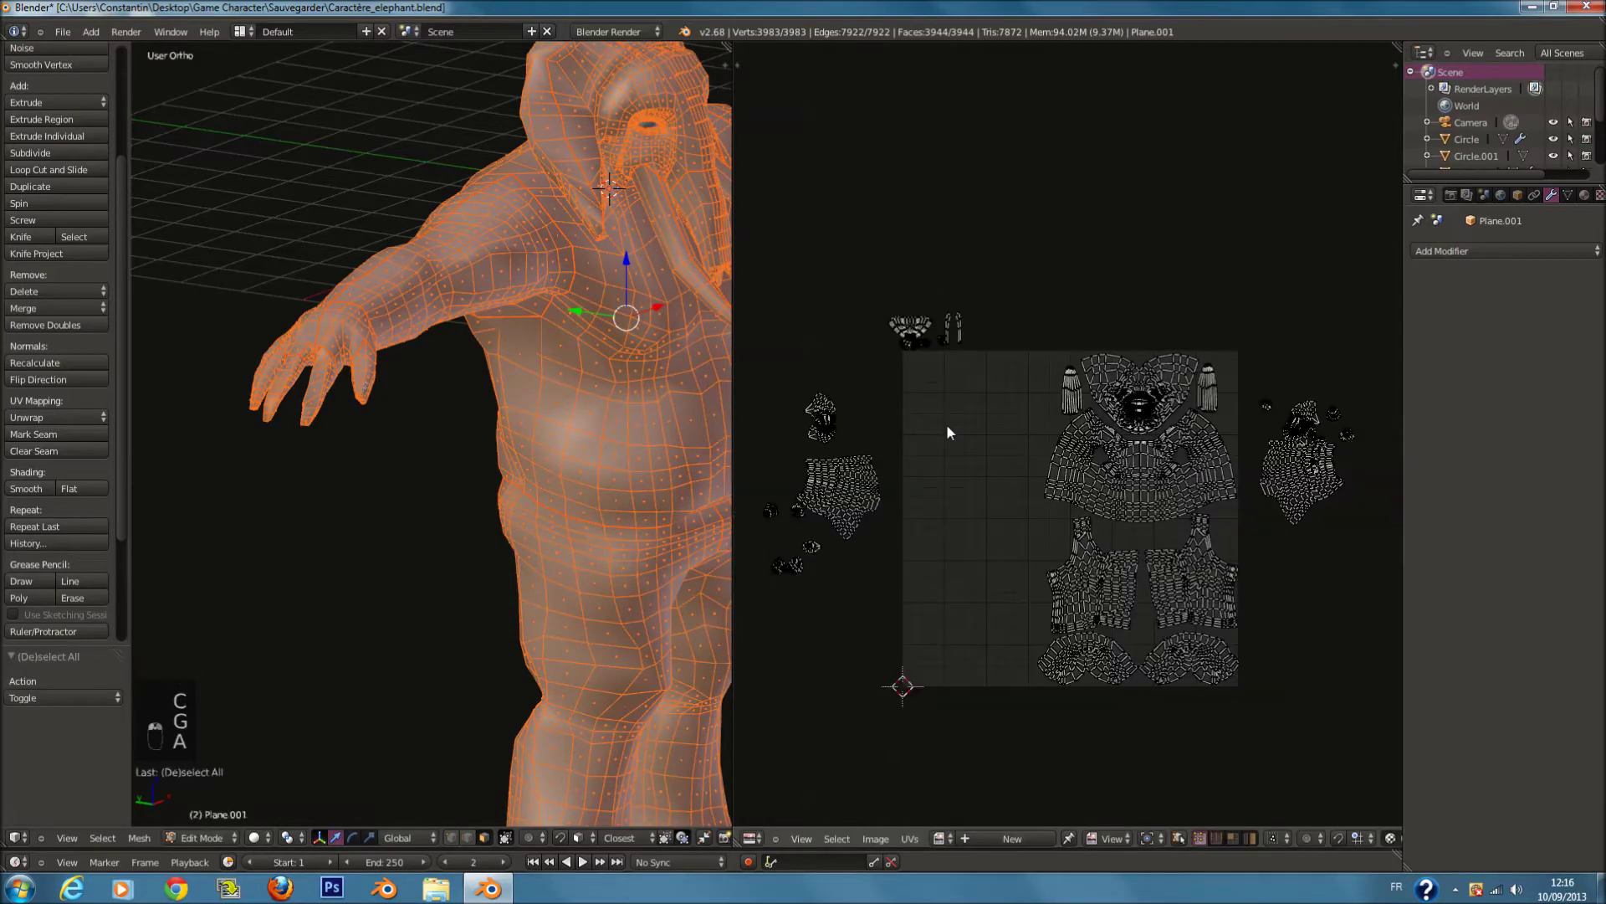
Step: Select the large linked island beside the UV square's left edge and move it into the square's lower-left area
{"action": "right_click", "coordinate": [856, 490]}
{"action": "key", "text": "l"}
{"action": "scroll", "coordinate": [856, 490], "scroll_direction": "up", "scroll_amount": 1}
{"action": "key", "text": "g"}
{"action": "left_click", "coordinate": [1017, 599]}
{"action": "middle_click_drag", "start_coordinate": [1014, 591], "coordinate": [1082, 563]}
Step: Circle-select the small dense island outside the UV square's left edge, move it beside the large lower-left island and rotate it to fit
{"action": "key", "text": "a"}
{"action": "key", "text": "c"}
{"action": "scroll", "coordinate": [836, 377], "scroll_direction": "down", "scroll_amount": 4}
{"action": "left_click", "coordinate": [830, 368]}
{"action": "right_click", "coordinate": [831, 374]}
{"action": "key", "text": "g"}
{"action": "left_click", "coordinate": [1046, 576]}
{"action": "key", "text": "r"}
{"action": "left_click", "coordinate": [1066, 617]}
Step: Add the large lower-left island to the selection and shift both islands slightly further inside the UV square
{"action": "key", "text": "c"}
{"action": "left_click", "coordinate": [1014, 600]}
{"action": "right_click", "coordinate": [1038, 601]}
{"action": "key", "text": "g"}
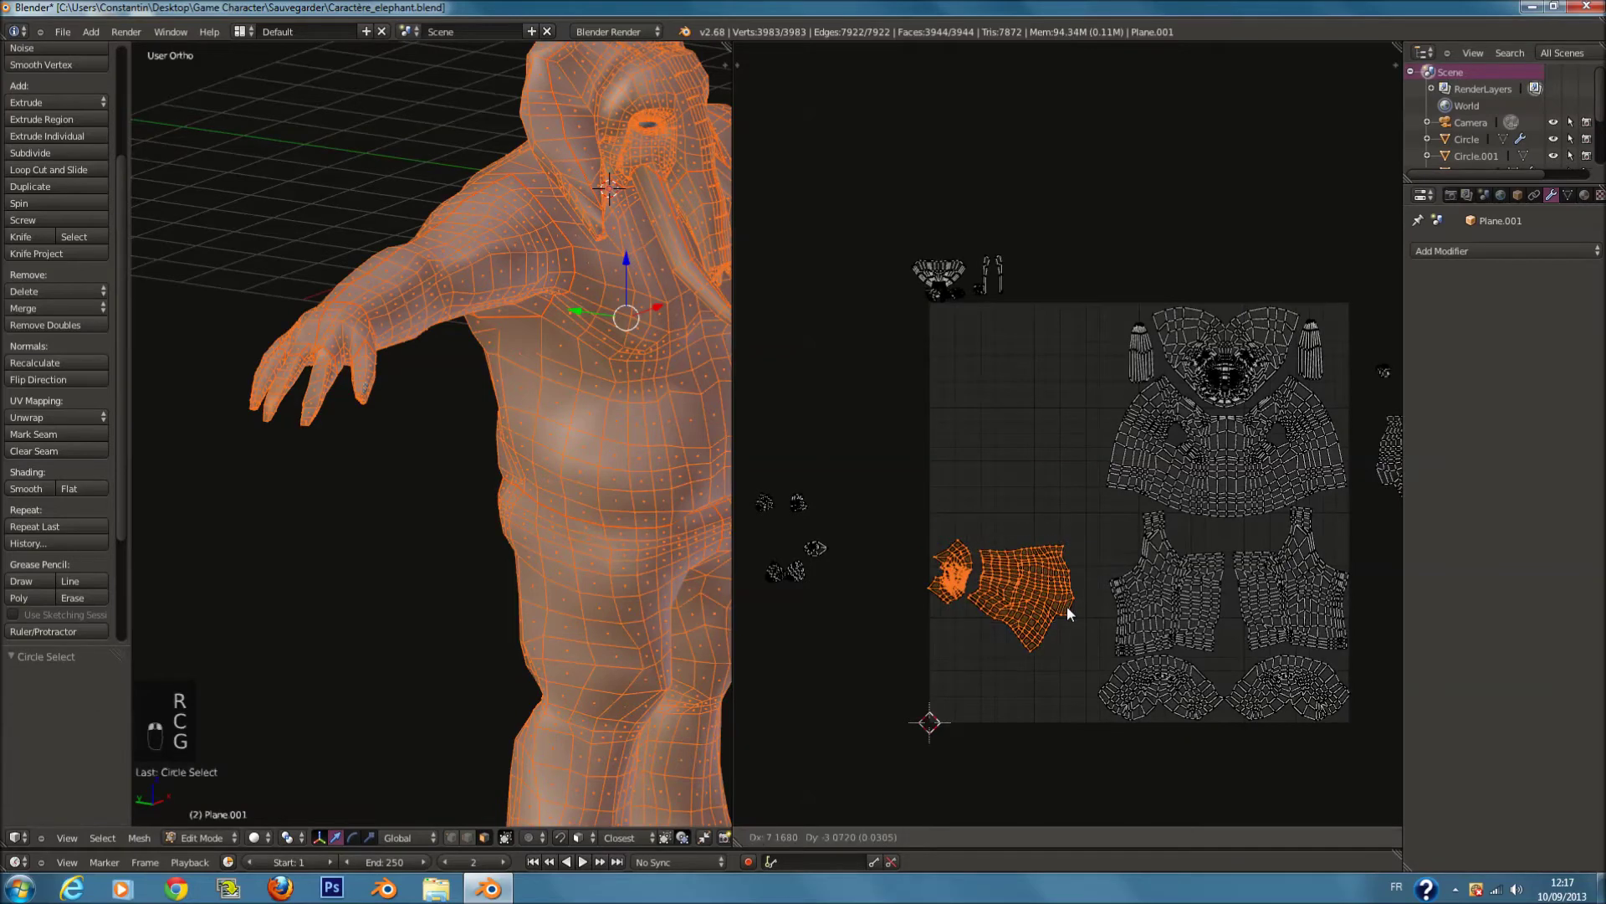
{"action": "left_click", "coordinate": [1079, 612]}
Step: Circle-select the five tiny islands outside the UV square's left edge and move them to its lower-left corner, below the large island
{"action": "key", "text": "a"}
{"action": "key", "text": "c"}
{"action": "left_click_drag", "start_coordinate": [782, 502], "coordinate": [803, 561]}
{"action": "right_click", "coordinate": [823, 594]}
{"action": "key", "text": "g"}
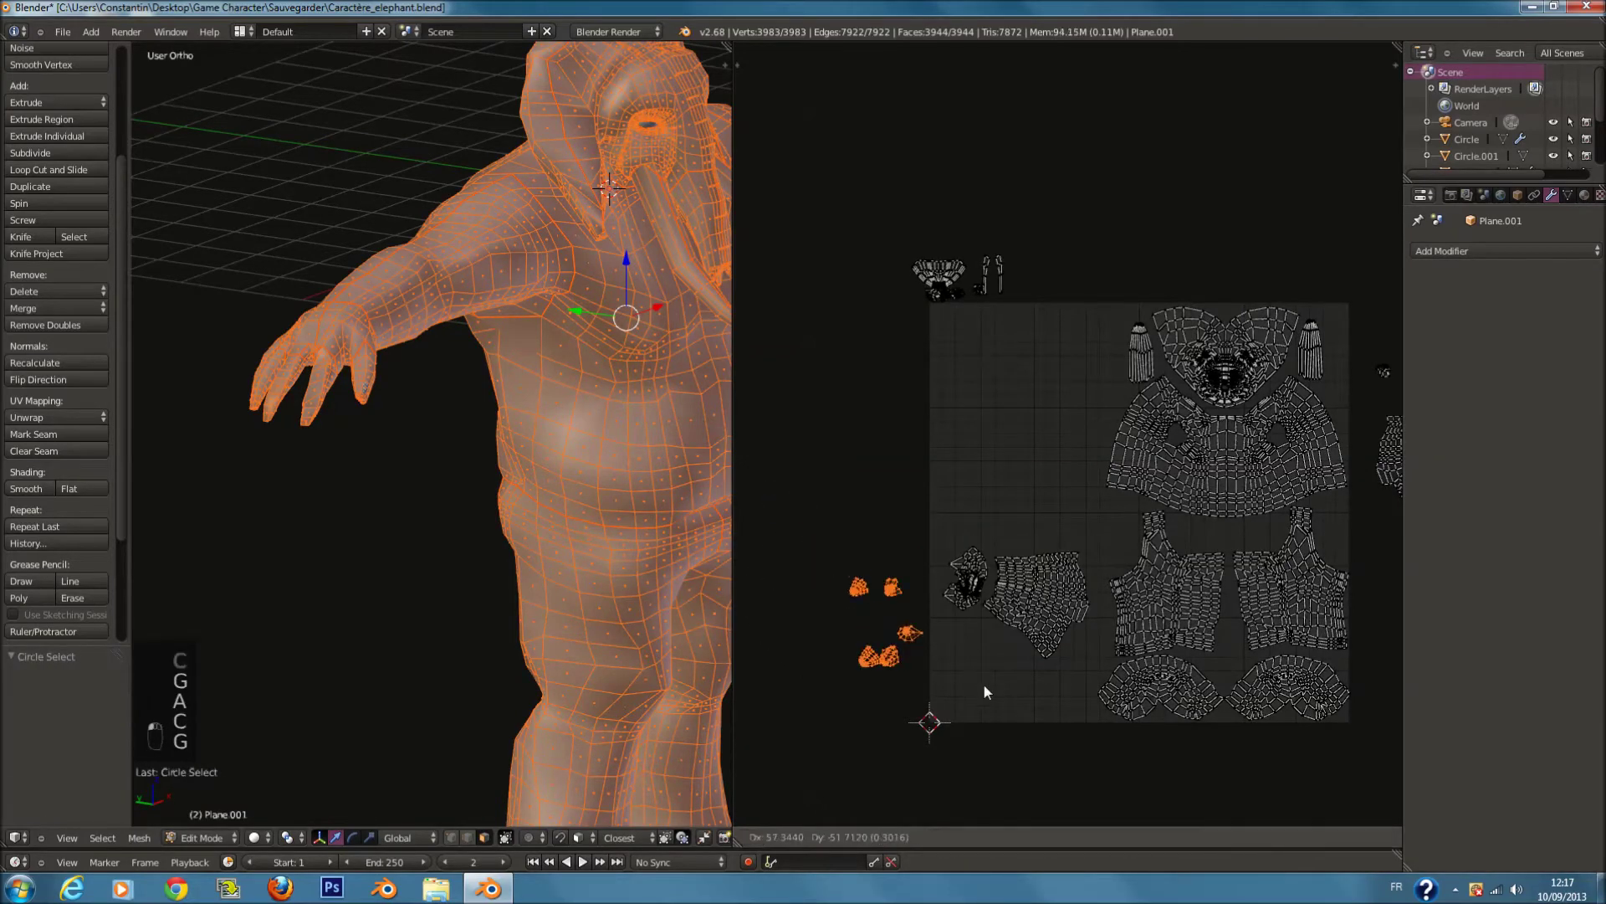
{"action": "left_click", "coordinate": [1066, 741]}
{"action": "middle_click_drag", "start_coordinate": [1071, 776], "coordinate": [901, 810]}
Step: Select the large linked island outside the UV square's right edge and move it inside the left edge, above the other large island
{"action": "key", "text": "a"}
{"action": "key", "text": "c"}
{"action": "right_click", "coordinate": [1273, 487]}
{"action": "key", "text": "l"}
{"action": "middle_click_drag", "start_coordinate": [1142, 517], "coordinate": [1193, 521]}
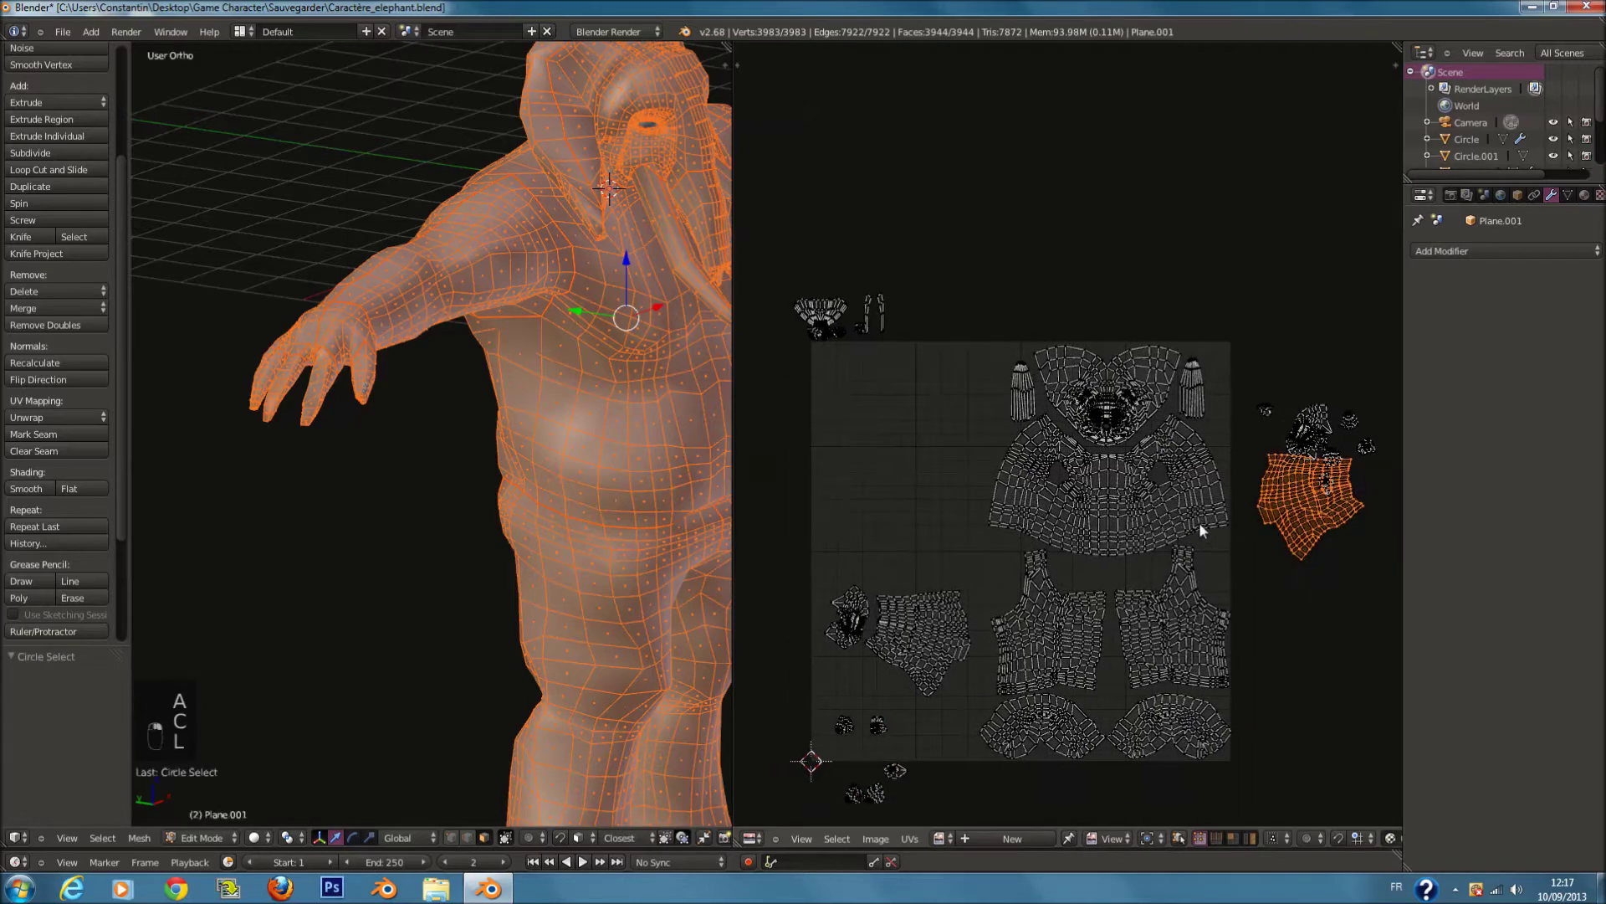
{"action": "key", "text": "g"}
{"action": "left_click", "coordinate": [736, 540]}
Step: Select the dense linked island outside the UV square's right edge, move it beside the upper-left large island and rotate it to fit
{"action": "key", "text": "a"}
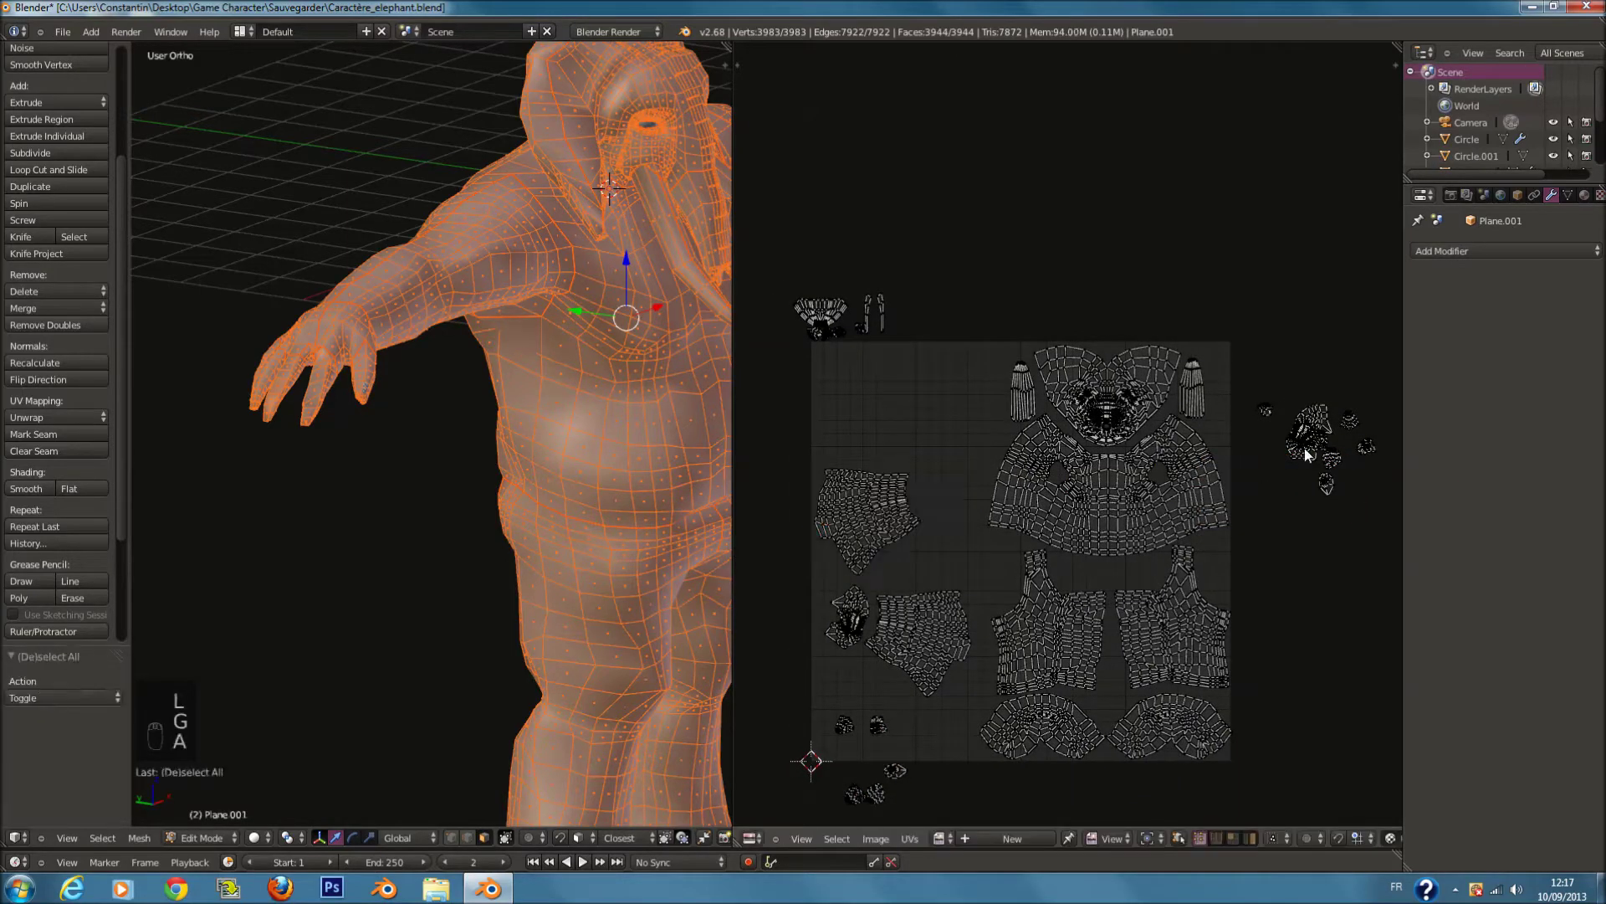
{"action": "key", "text": "g"}
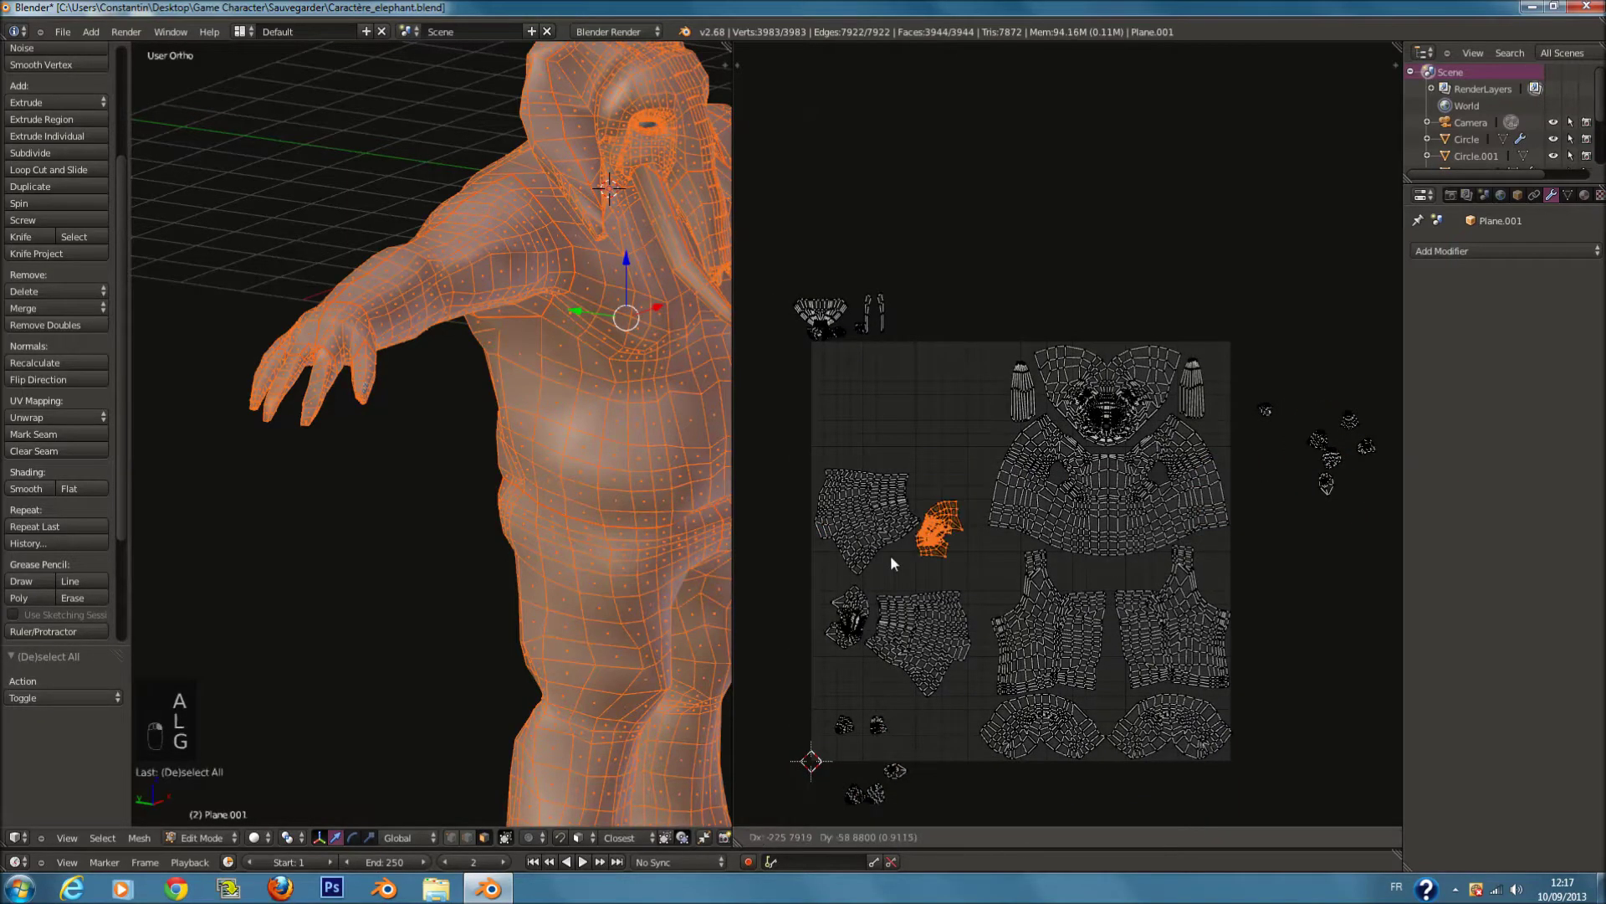
{"action": "left_click", "coordinate": [899, 534]}
{"action": "key", "text": "r"}
{"action": "left_click", "coordinate": [1025, 465]}
{"action": "key", "text": "g"}
{"action": "left_click", "coordinate": [1000, 442]}
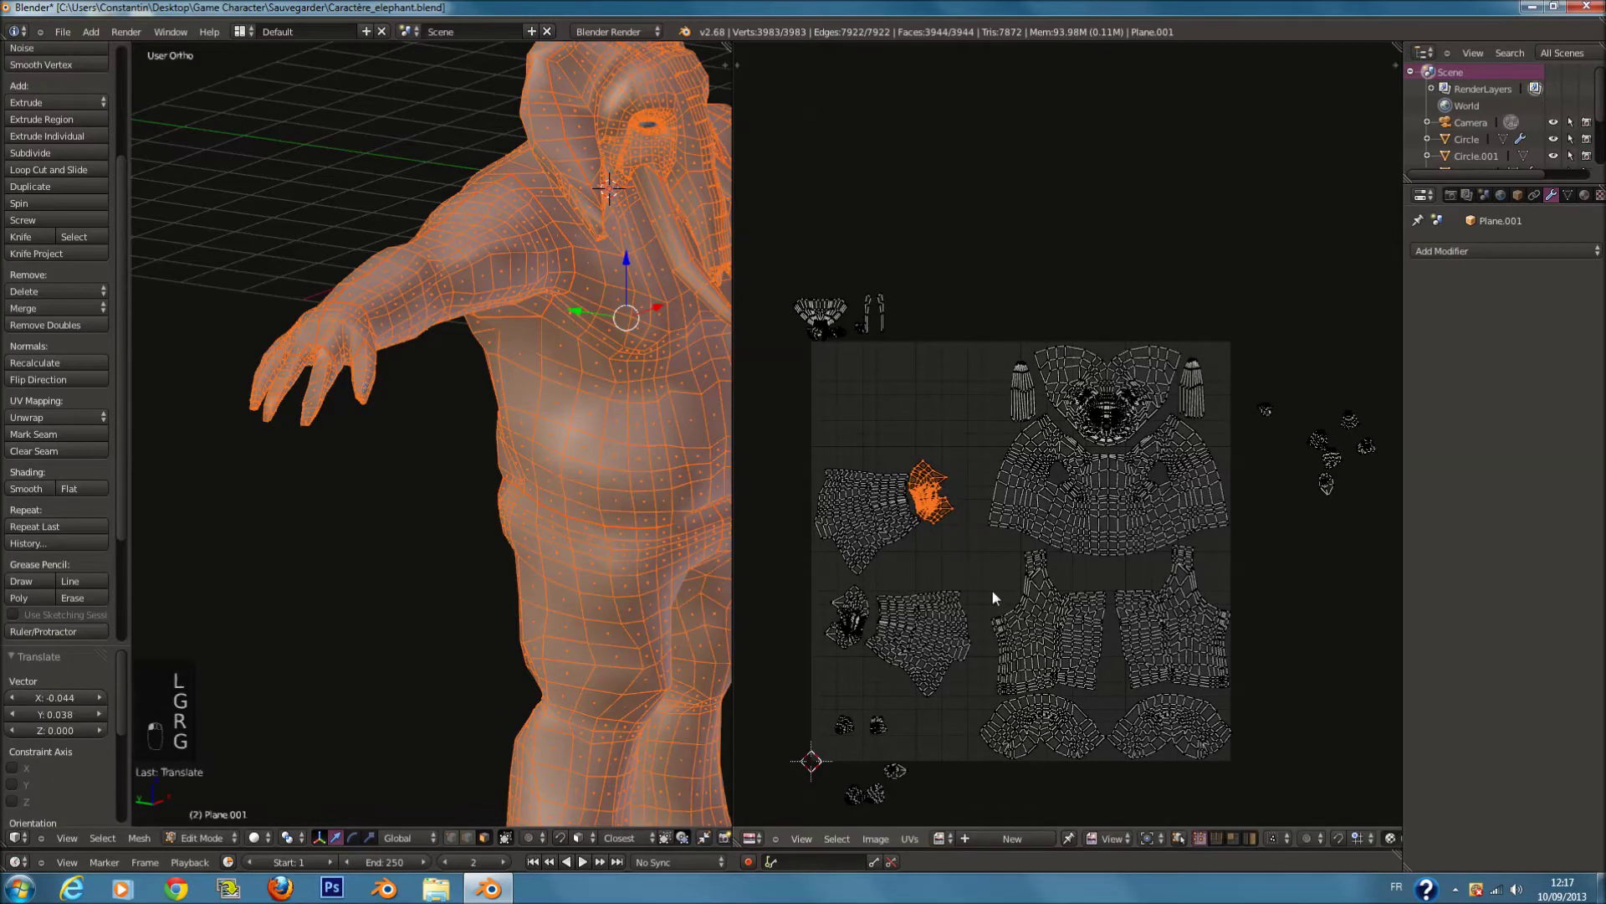
Step: Zoom in on the tiny islands near the UV square's lower-left corner
{"action": "scroll", "coordinate": [1096, 393], "scroll_direction": "up", "scroll_amount": 8}
{"action": "middle_click_drag", "start_coordinate": [901, 553], "coordinate": [1006, 494]}
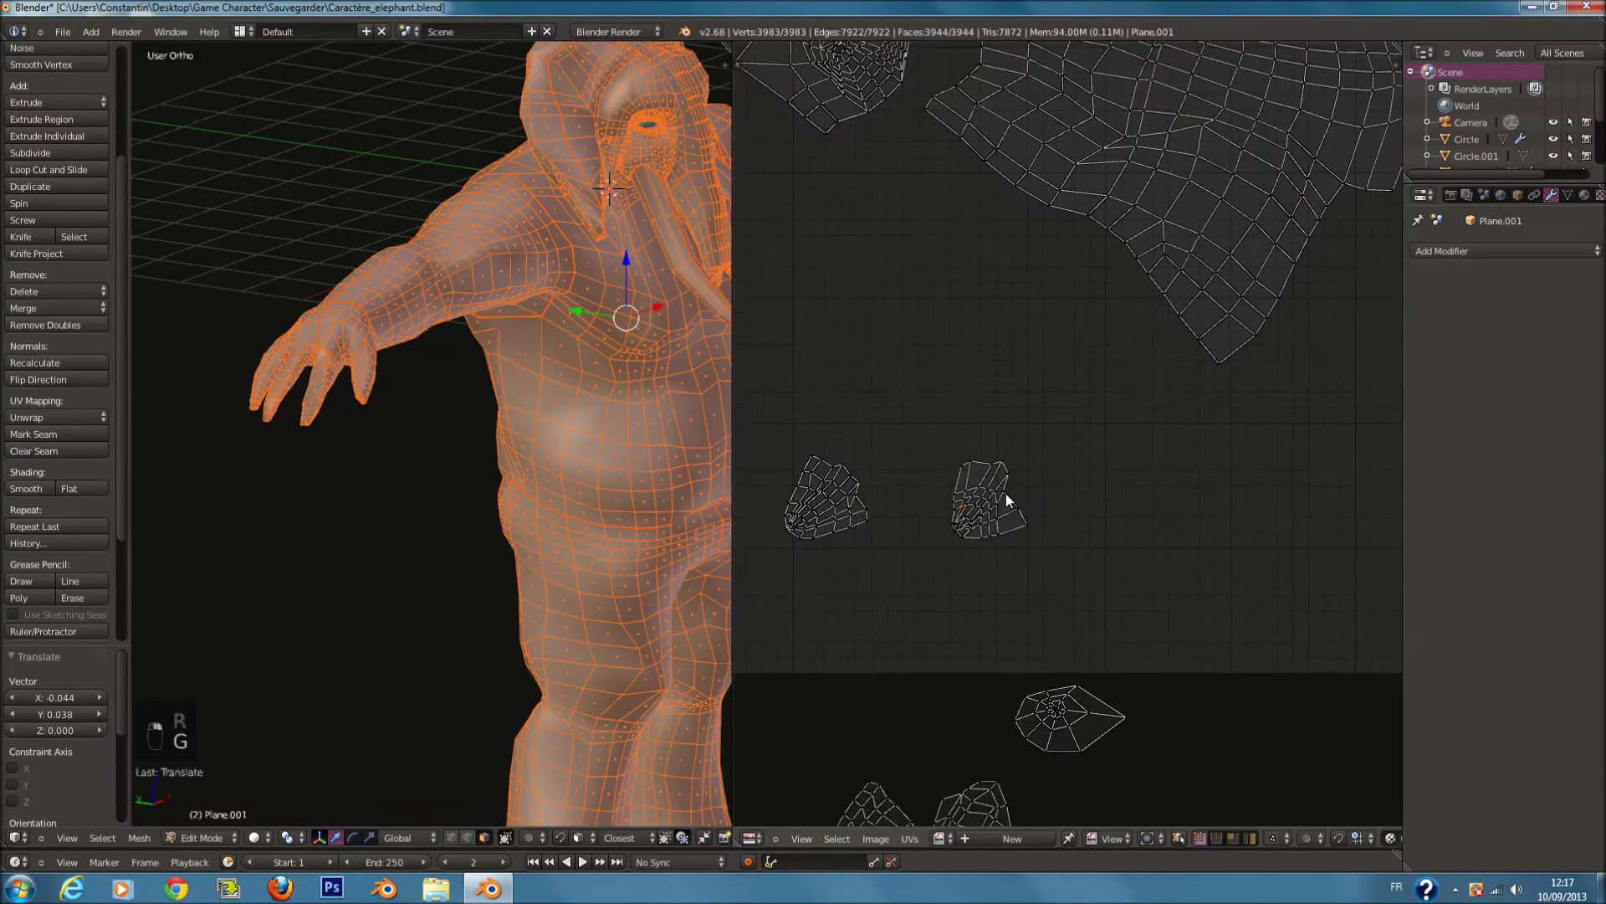
Step: Select the first of the two small finger islands inside the UV square, move it near the square's left edge and rotate it sideways
{"action": "key", "text": "a"}
{"action": "key", "text": "a"}
{"action": "key", "text": "a"}
{"action": "key", "text": "a"}
{"action": "key", "text": "a"}
{"action": "scroll", "coordinate": [950, 502], "scroll_direction": "down", "scroll_amount": 1}
{"action": "key", "text": "c"}
{"action": "left_click", "coordinate": [950, 502]}
{"action": "right_click", "coordinate": [950, 502]}
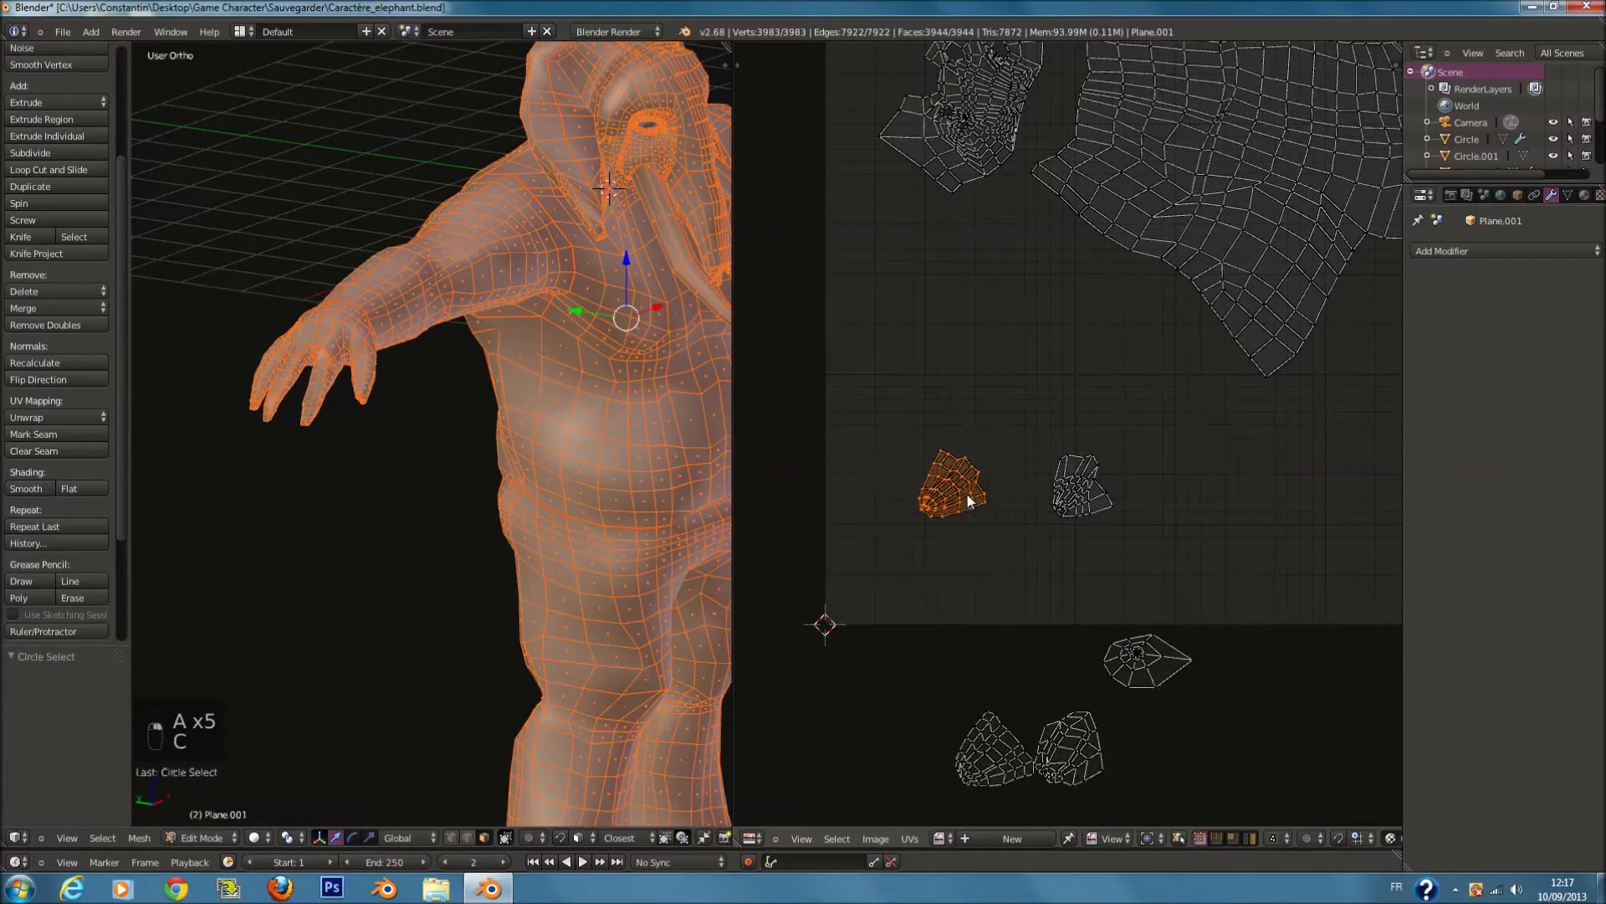
{"action": "key", "text": "g"}
{"action": "left_click", "coordinate": [940, 394]}
{"action": "key", "text": "r"}
{"action": "left_click", "coordinate": [1051, 543]}
Step: Select the second small finger island, rotate it sideways and place it directly beneath the first one
{"action": "key", "text": "a"}
{"action": "key", "text": "c"}
{"action": "left_click", "coordinate": [1076, 468]}
{"action": "right_click", "coordinate": [1075, 468]}
{"action": "key", "text": "r"}
{"action": "left_click", "coordinate": [992, 524]}
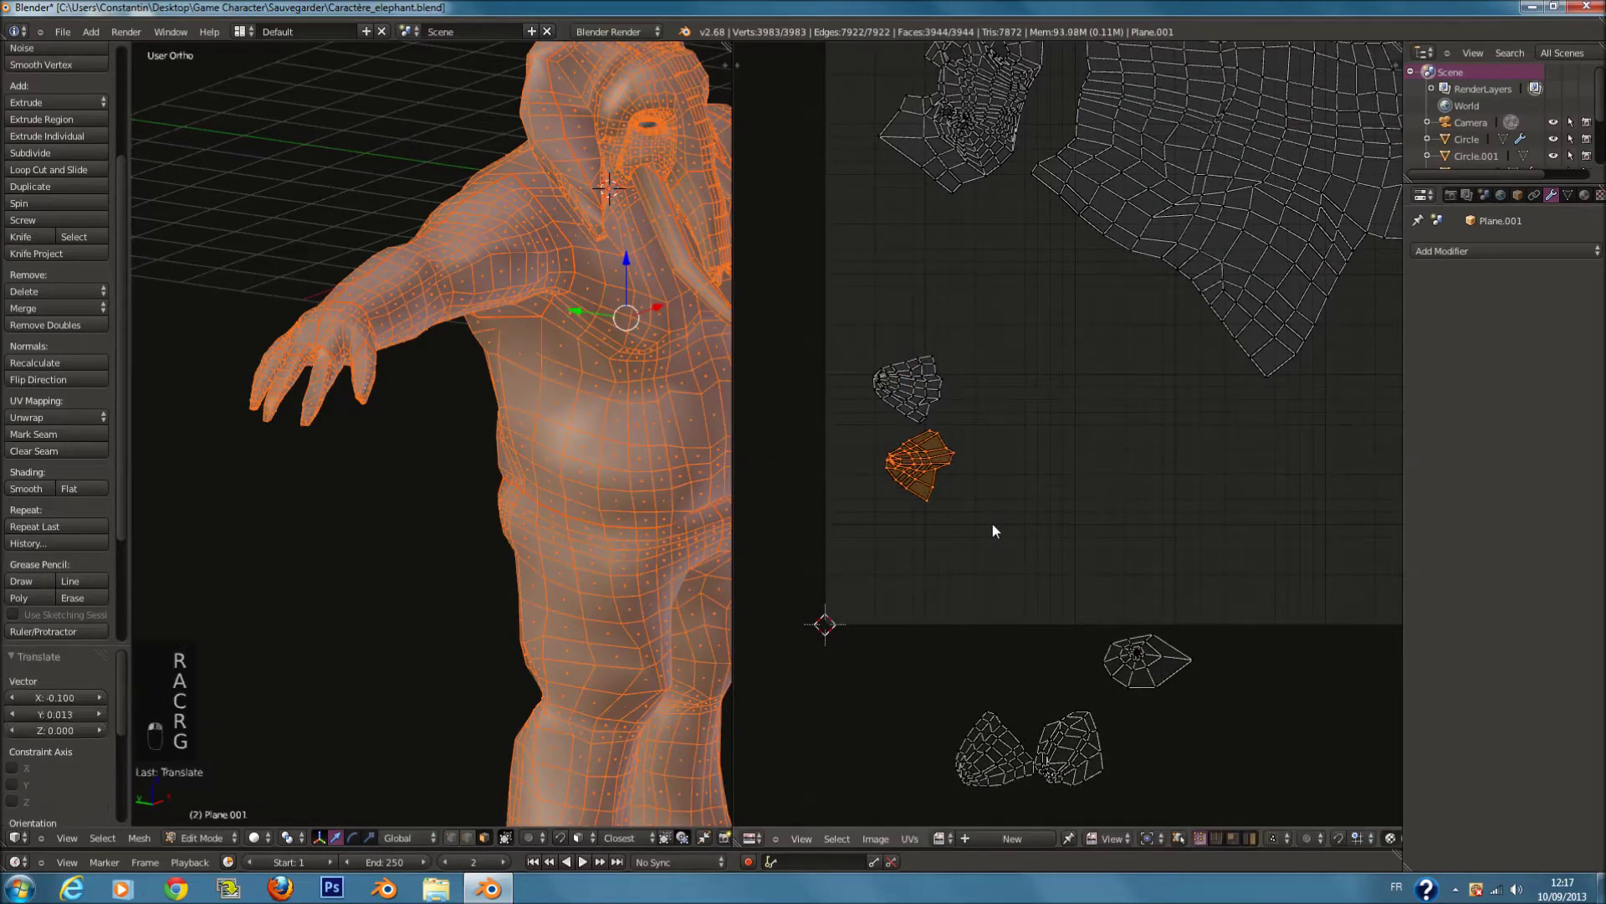
Step: Move the pointed island from below the UV square to the bottom of the finger island column
{"action": "key", "text": "a"}
{"action": "key", "text": "c"}
{"action": "left_click", "coordinate": [1156, 654]}
{"action": "right_click", "coordinate": [1155, 654]}
{"action": "key", "text": "g"}
{"action": "left_click", "coordinate": [920, 521]}
Step: Move the two remaining finger islands from below the UV square onto the top of the column, stacking one above the other
{"action": "key", "text": "a"}
{"action": "key", "text": "c"}
{"action": "left_click", "coordinate": [1026, 740]}
{"action": "right_click", "coordinate": [1101, 749]}
{"action": "key", "text": "g"}
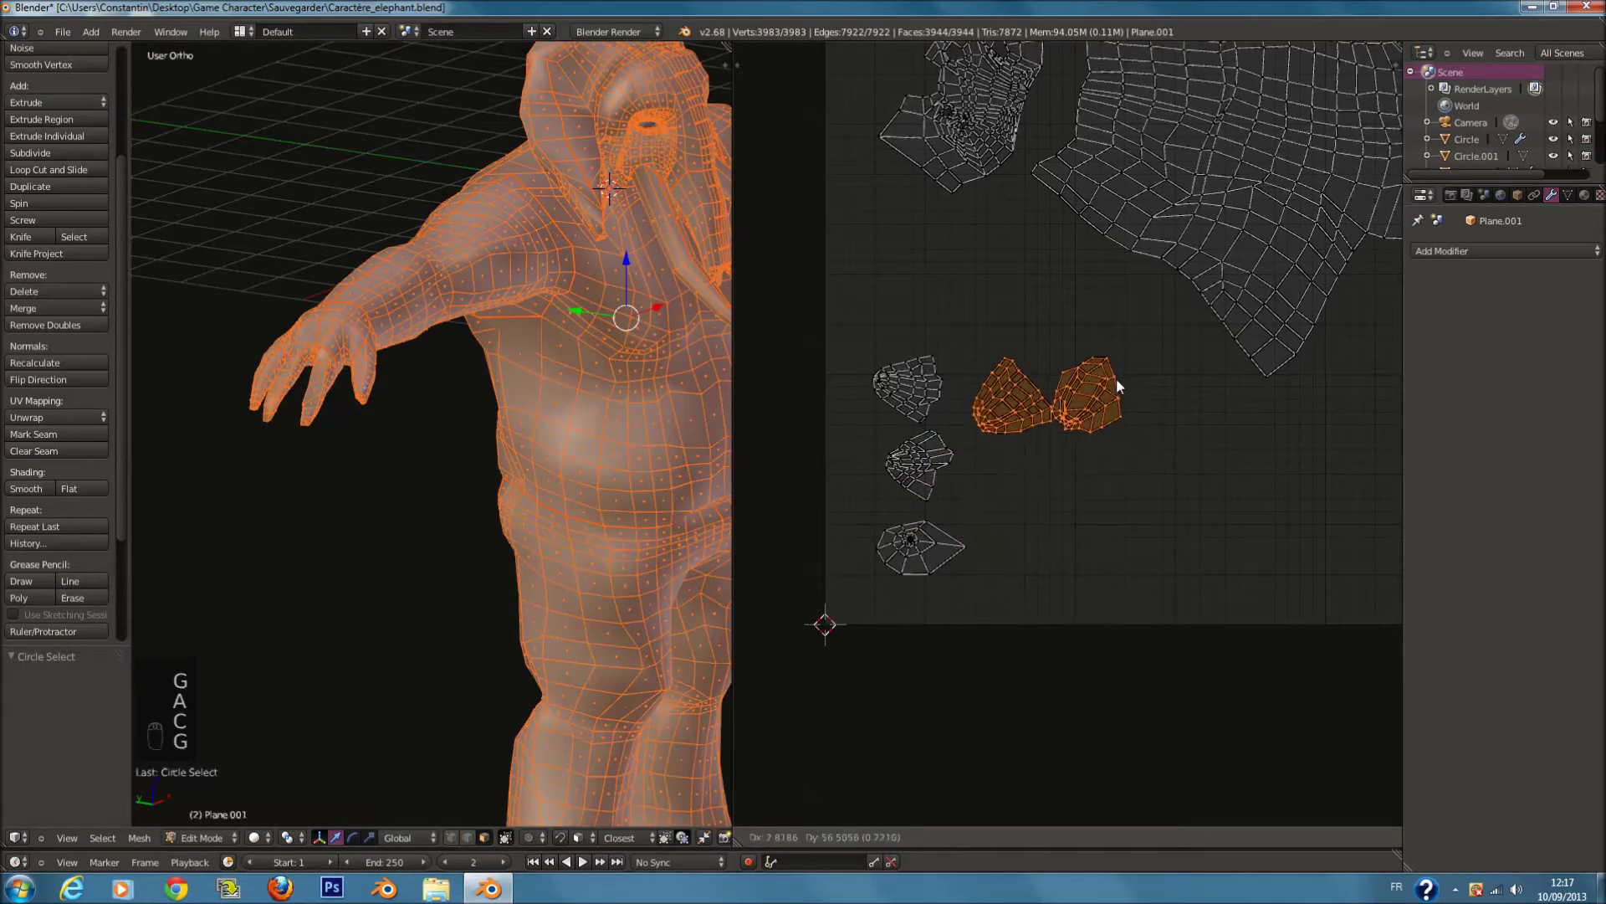
{"action": "left_click", "coordinate": [1021, 293]}
{"action": "key", "text": "a"}
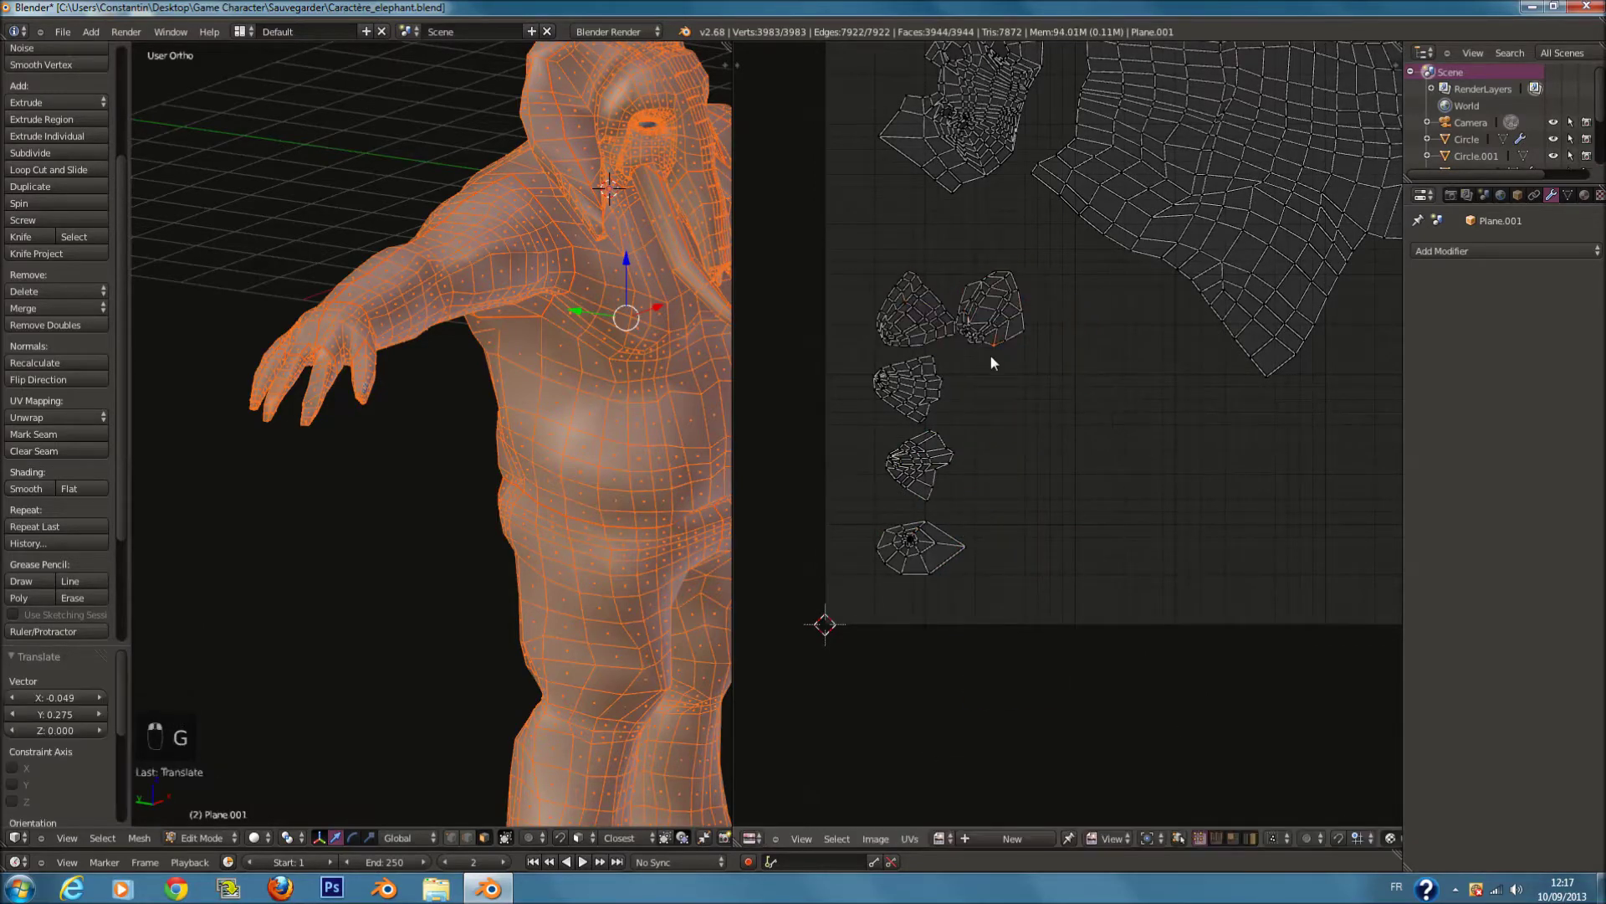
{"action": "key", "text": "l"}
{"action": "key", "text": "g"}
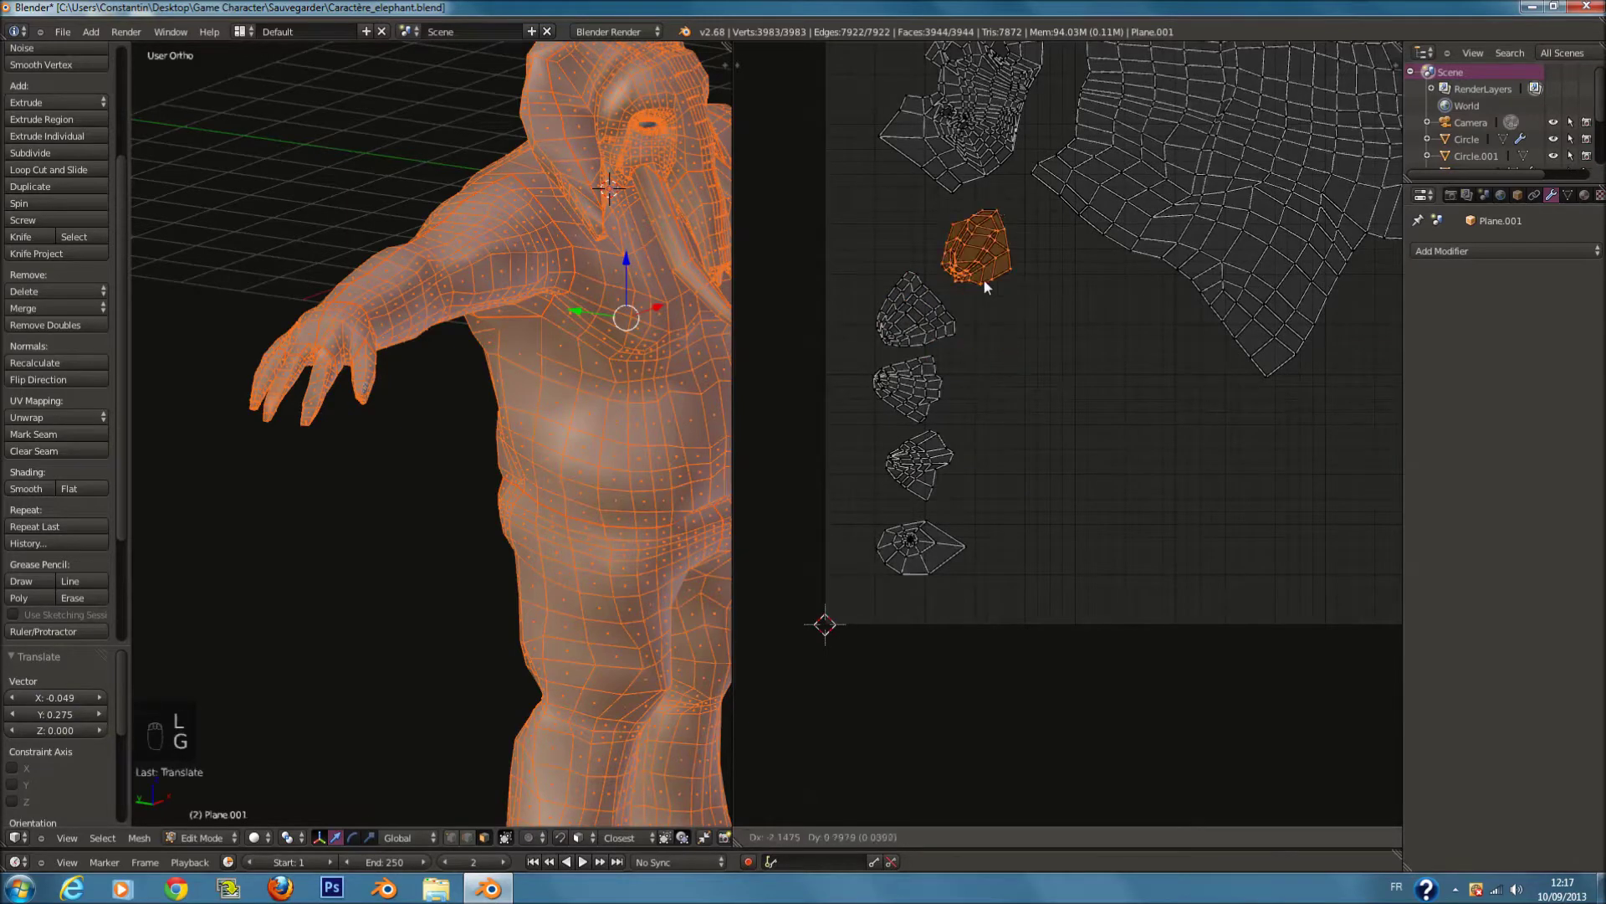
{"action": "left_click", "coordinate": [920, 258]}
Step: Move the five stacked finger islands closer to the UV square's lower-left corner and stretch them along X
{"action": "key", "text": "c"}
{"action": "mouse_move", "coordinate": [921, 360]}
{"action": "left_mouse_down"}
{"action": "mouse_move", "coordinate": [908, 312]}
{"action": "mouse_move", "coordinate": [920, 569]}
{"action": "left_mouse_up"}
{"action": "right_click", "coordinate": [920, 569]}
{"action": "key", "text": "g"}
{"action": "left_click", "coordinate": [1015, 403]}
{"action": "key", "text": "s"}
{"action": "key", "text": "x"}
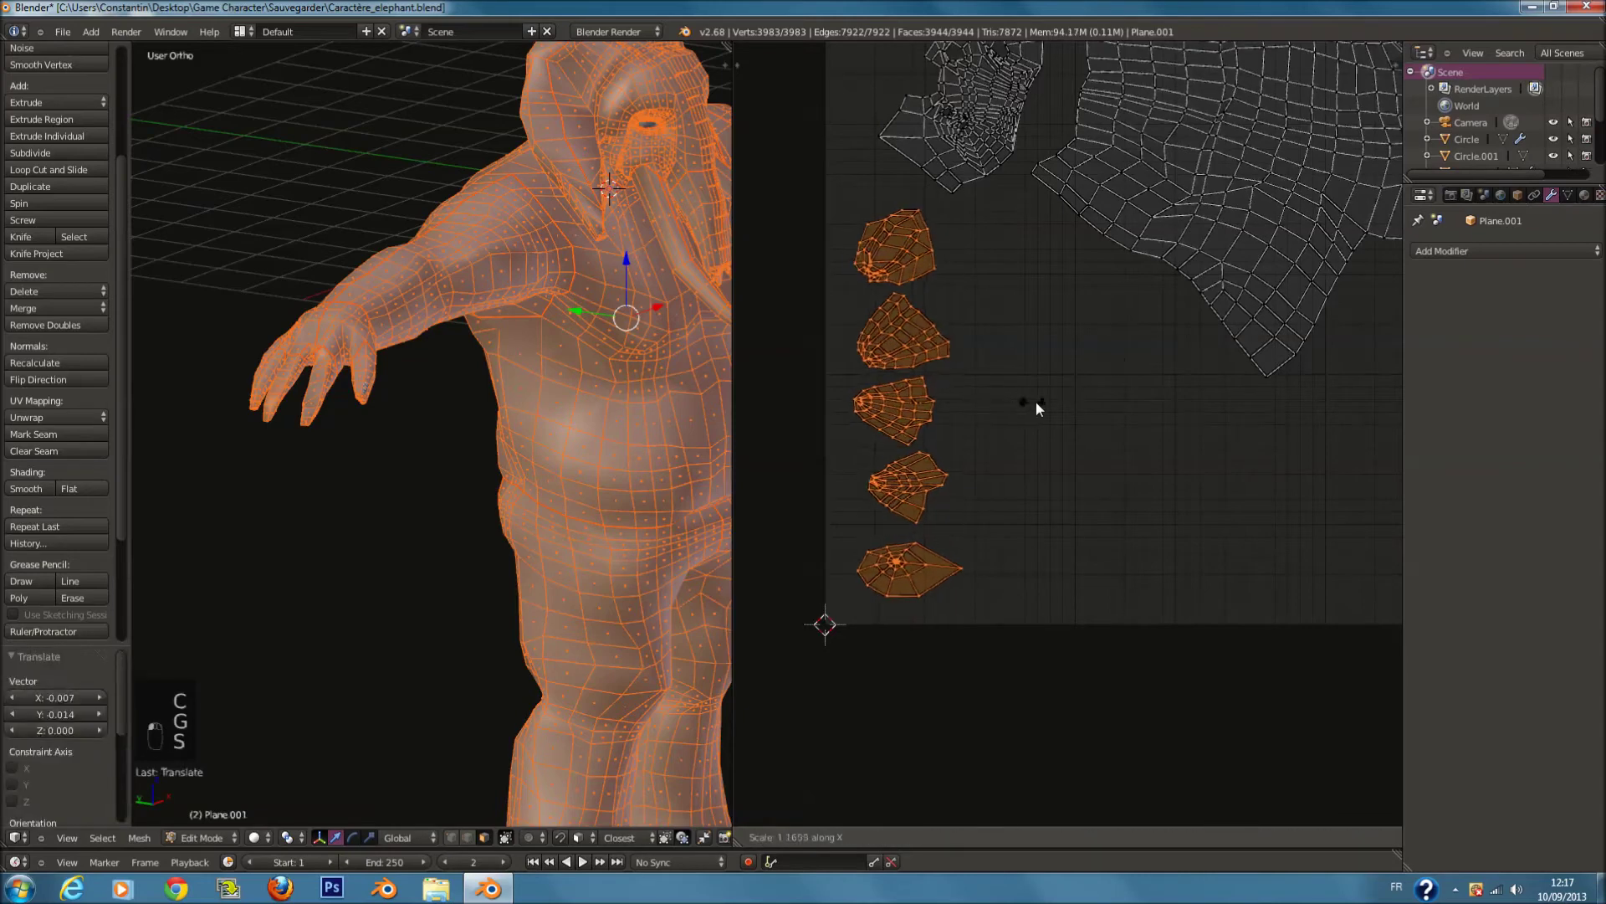
{"action": "left_click", "coordinate": [1057, 405]}
{"action": "key", "text": "g"}
{"action": "left_click", "coordinate": [1062, 404]}
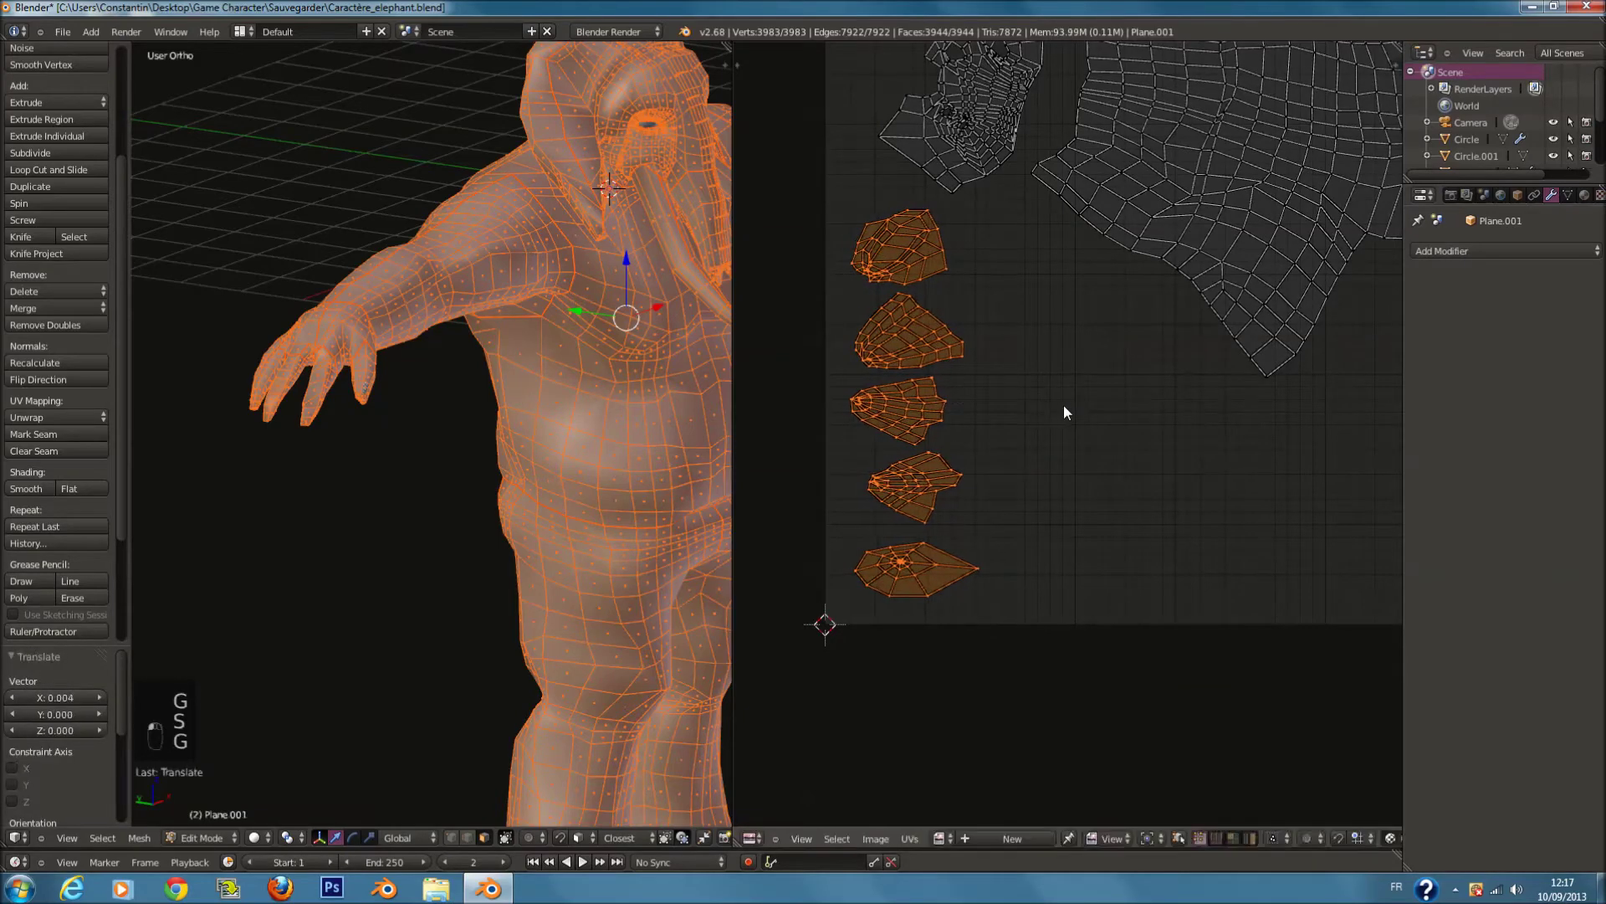
Step: Rotate the lower arm island together with its hand island by about 80° and place them upright beside the finger column
{"action": "scroll", "coordinate": [1064, 408], "scroll_direction": "down", "scroll_amount": 4}
{"action": "key", "text": "a"}
{"action": "scroll", "coordinate": [1033, 461], "scroll_direction": "up", "scroll_amount": 4}
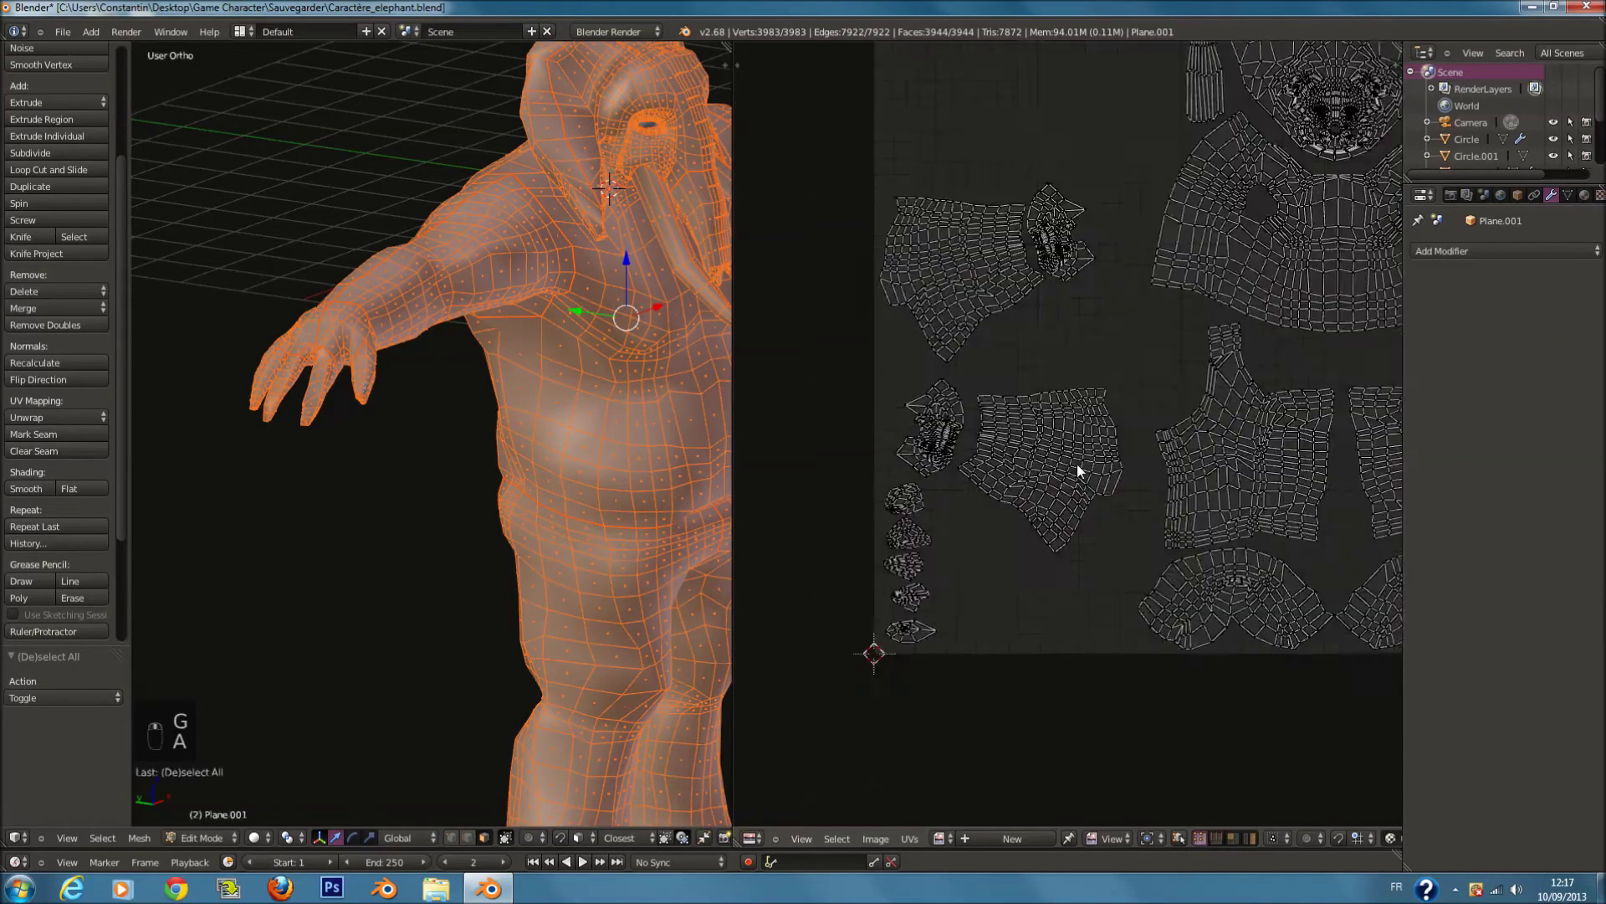
{"action": "key", "text": "l"}
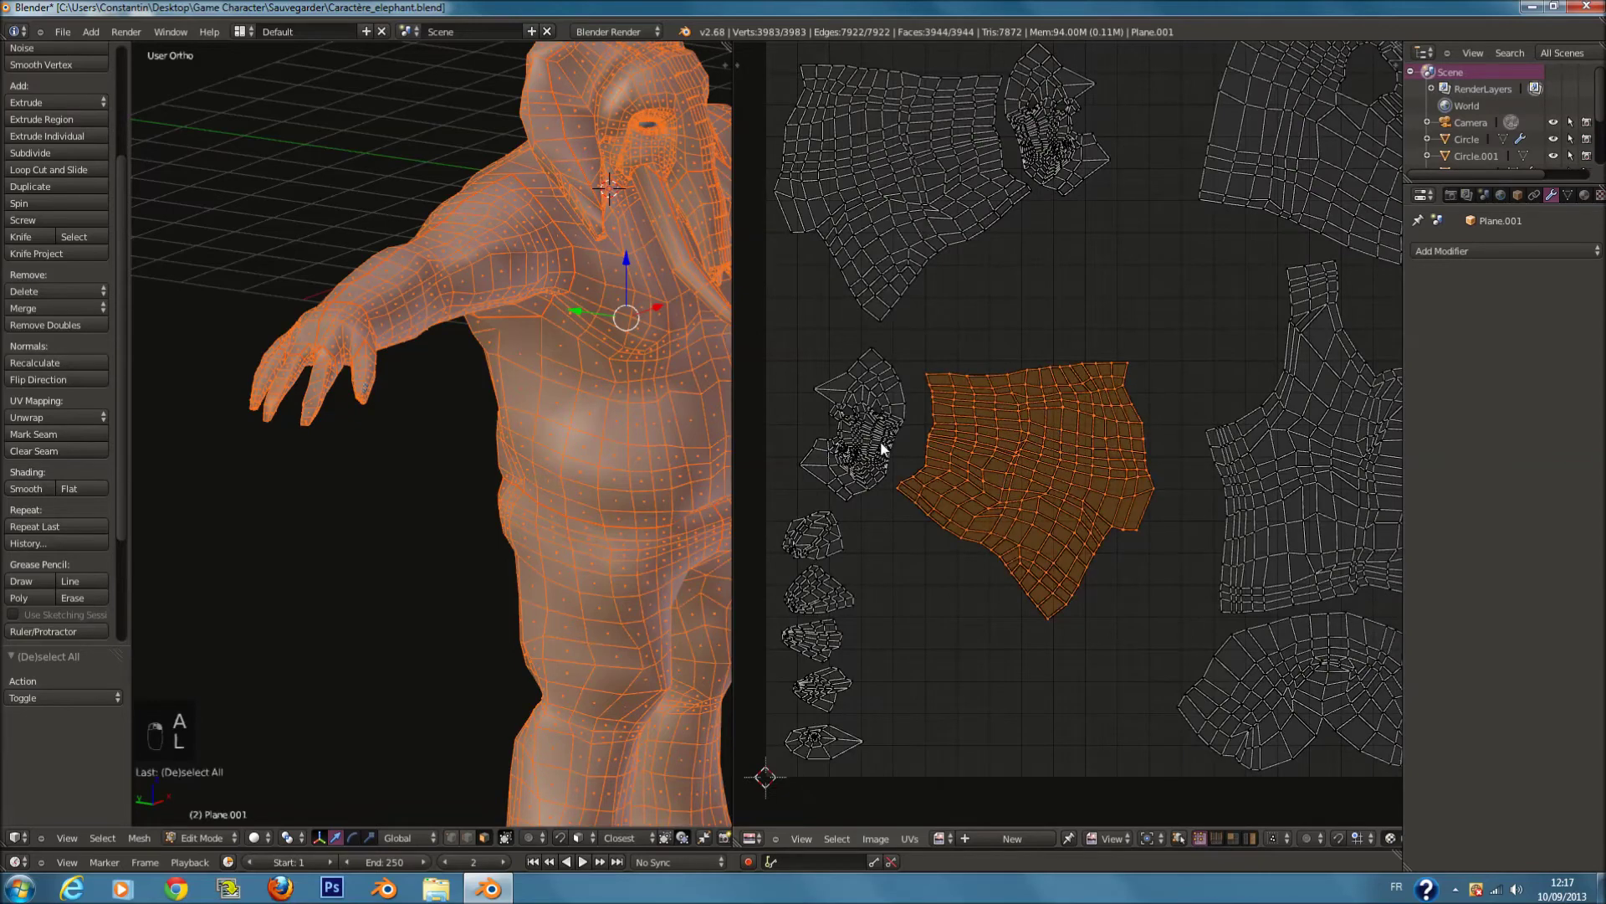
{"action": "key", "text": "r"}
{"action": "left_click", "coordinate": [1075, 653]}
{"action": "key", "text": "g"}
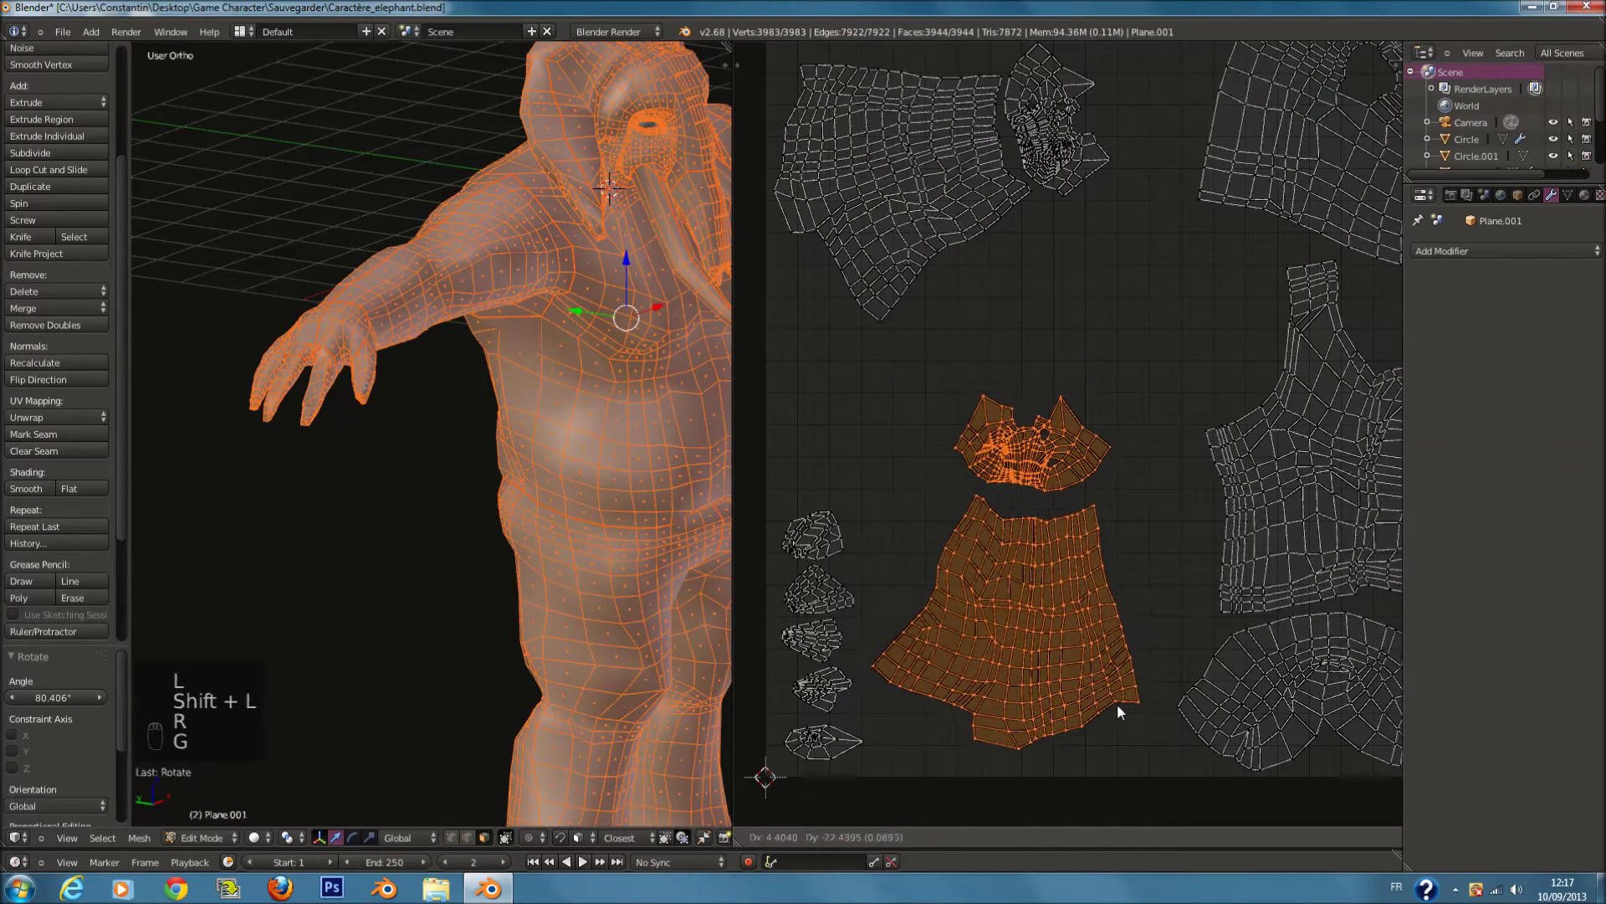
{"action": "left_click", "coordinate": [1123, 722]}
{"action": "key", "text": "r"}
{"action": "left_click", "coordinate": [1172, 698]}
{"action": "key", "text": "a"}
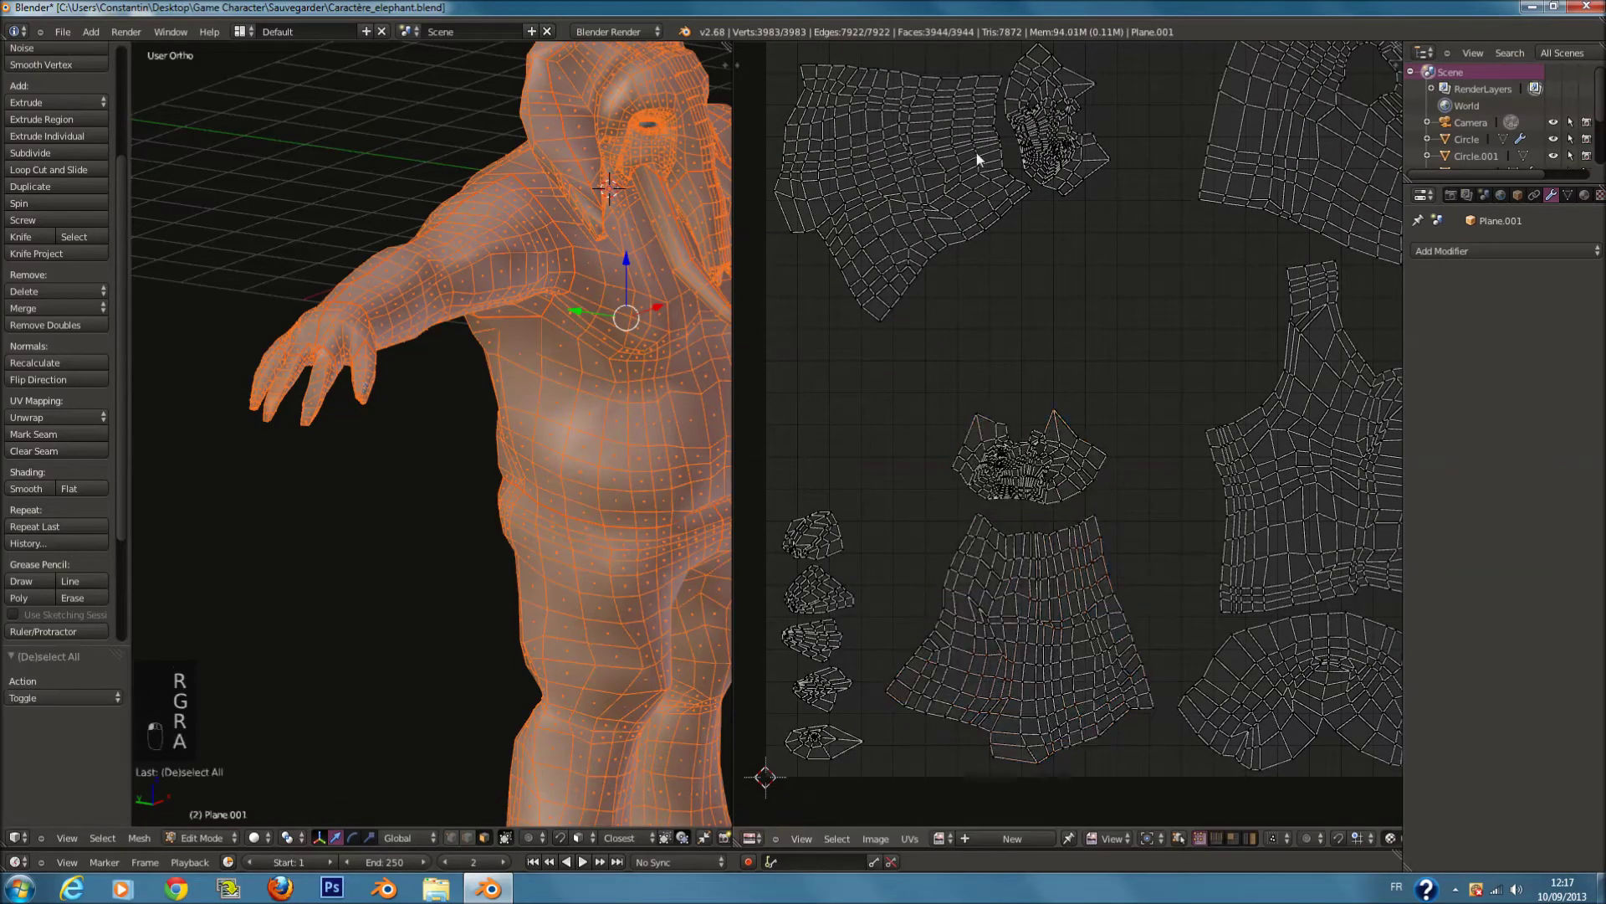
Step: Rotate the upper arm and hand islands by about 103°, place them above the lower pair with the hands facing, and save the file
{"action": "middle_click_drag", "start_coordinate": [954, 152], "coordinate": [967, 307]}
{"action": "key", "text": "ctrl+s"}
{"action": "left_click", "coordinate": [967, 307]}
{"action": "key", "text": "c"}
{"action": "left_click", "coordinate": [957, 292]}
{"action": "right_click", "coordinate": [972, 321]}
{"action": "key", "text": "r"}
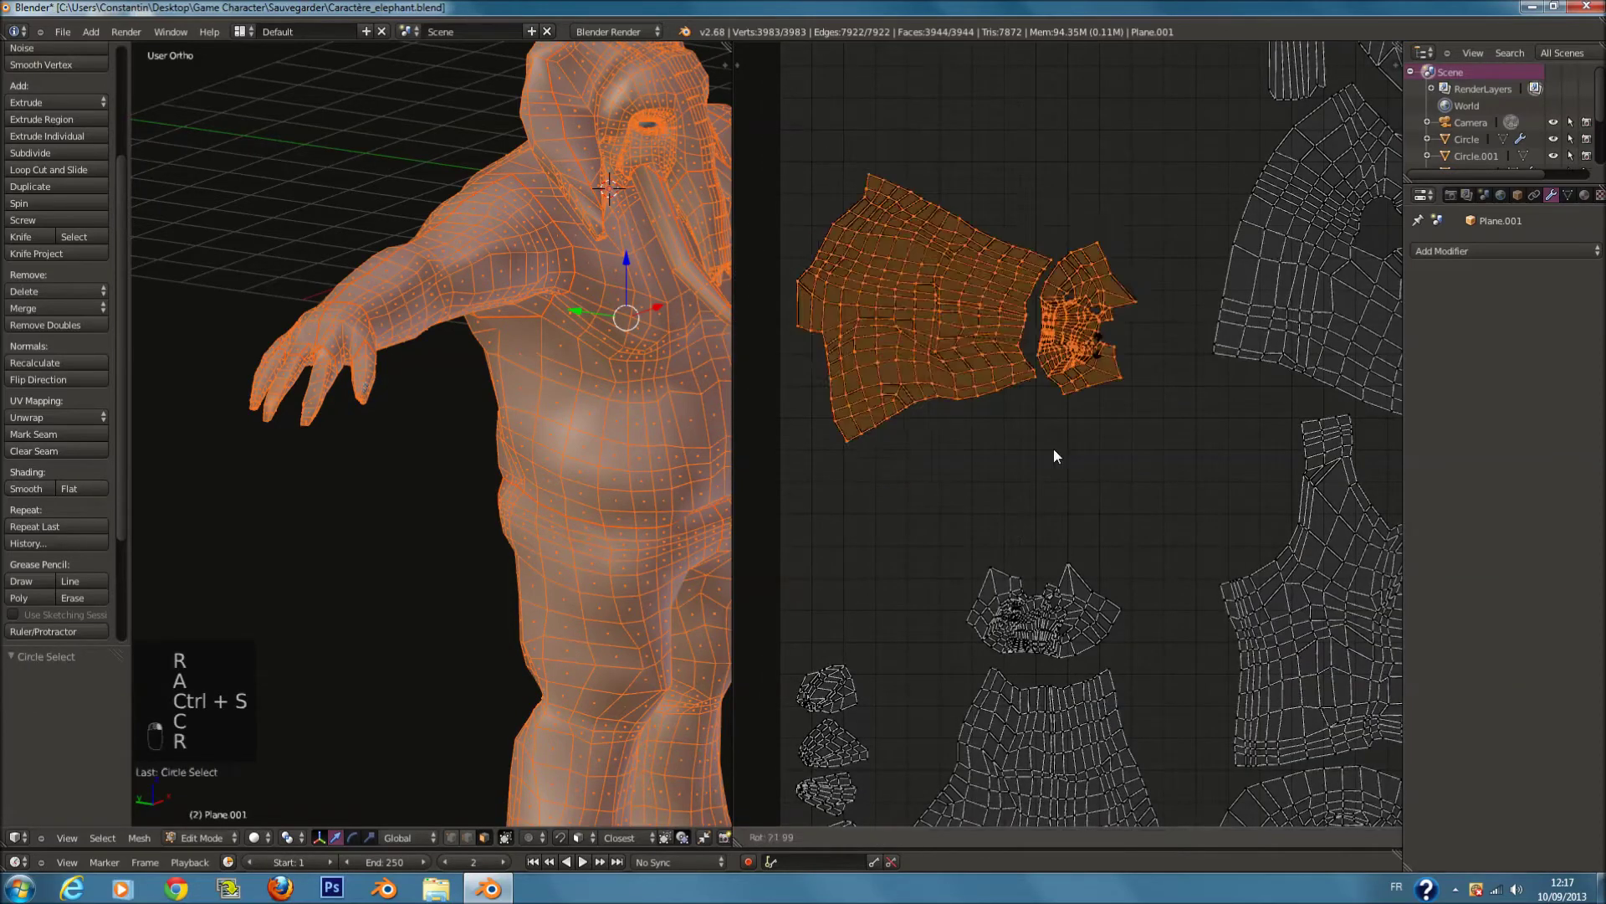
{"action": "left_click", "coordinate": [972, 539]}
{"action": "key", "text": "g"}
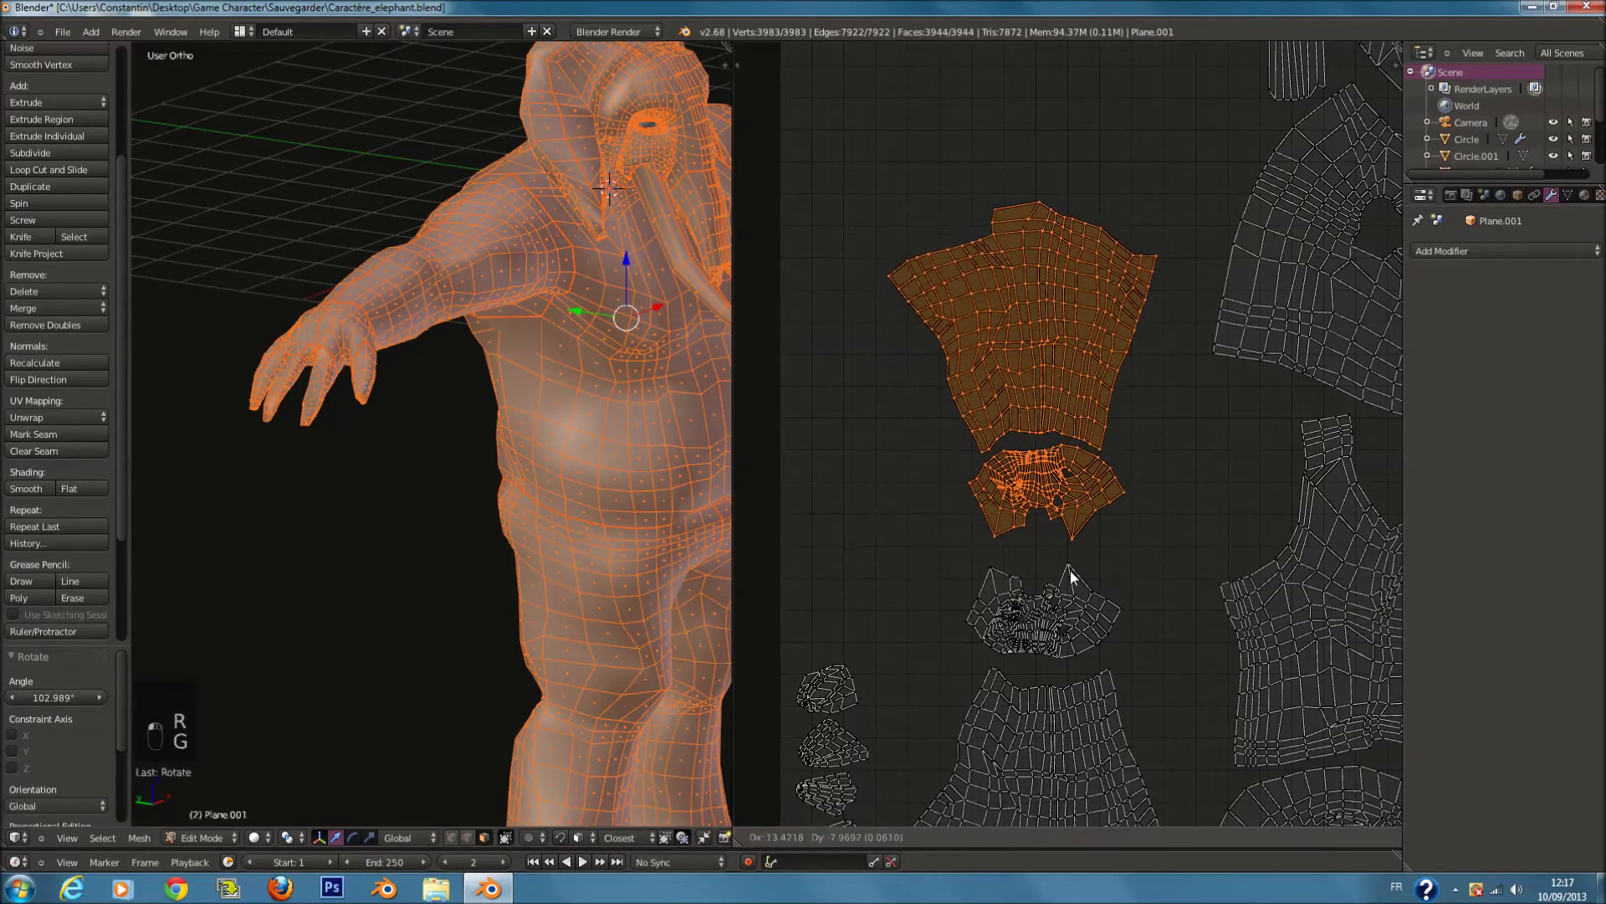
{"action": "left_click", "coordinate": [1106, 530]}
{"action": "scroll", "coordinate": [1106, 532], "scroll_direction": "down", "scroll_amount": 3}
{"action": "middle_click_drag", "start_coordinate": [1106, 532], "coordinate": [991, 546]}
{"action": "key", "text": "ctrl+s"}
{"action": "left_click", "coordinate": [991, 546]}
{"action": "key", "text": "a"}
Step: Move the second set of six finger islands across to the free area beside the upper arm island
{"action": "middle_click_drag", "start_coordinate": [1349, 373], "coordinate": [1292, 380]}
{"action": "key", "text": "a"}
{"action": "key", "text": "a"}
{"action": "key", "text": "a"}
{"action": "key", "text": "a"}
{"action": "key", "text": "c"}
{"action": "scroll", "coordinate": [1334, 328], "scroll_direction": "up", "scroll_amount": 3}
{"action": "left_click", "coordinate": [1333, 328]}
{"action": "right_click", "coordinate": [1333, 328]}
{"action": "key", "text": "g"}
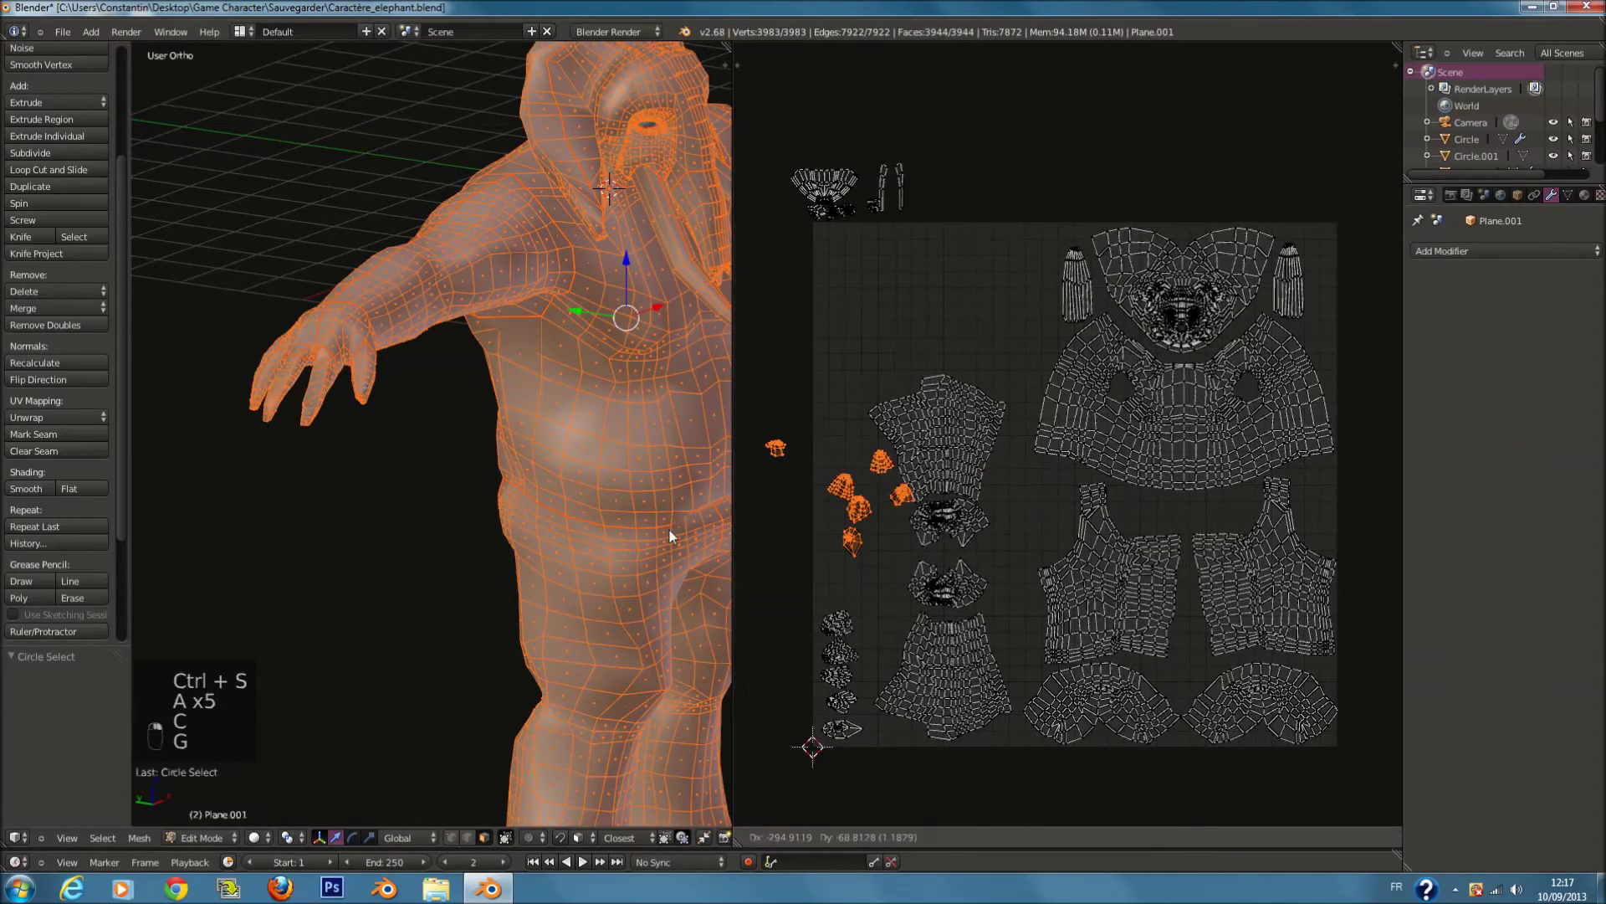
{"action": "left_click", "coordinate": [662, 553]}
Step: Rotate the pointed island of the second finger set sideways and place it above the first finger column
{"action": "middle_click_drag", "start_coordinate": [899, 445], "coordinate": [1163, 328]}
{"action": "scroll", "coordinate": [1082, 385], "scroll_direction": "up", "scroll_amount": 7}
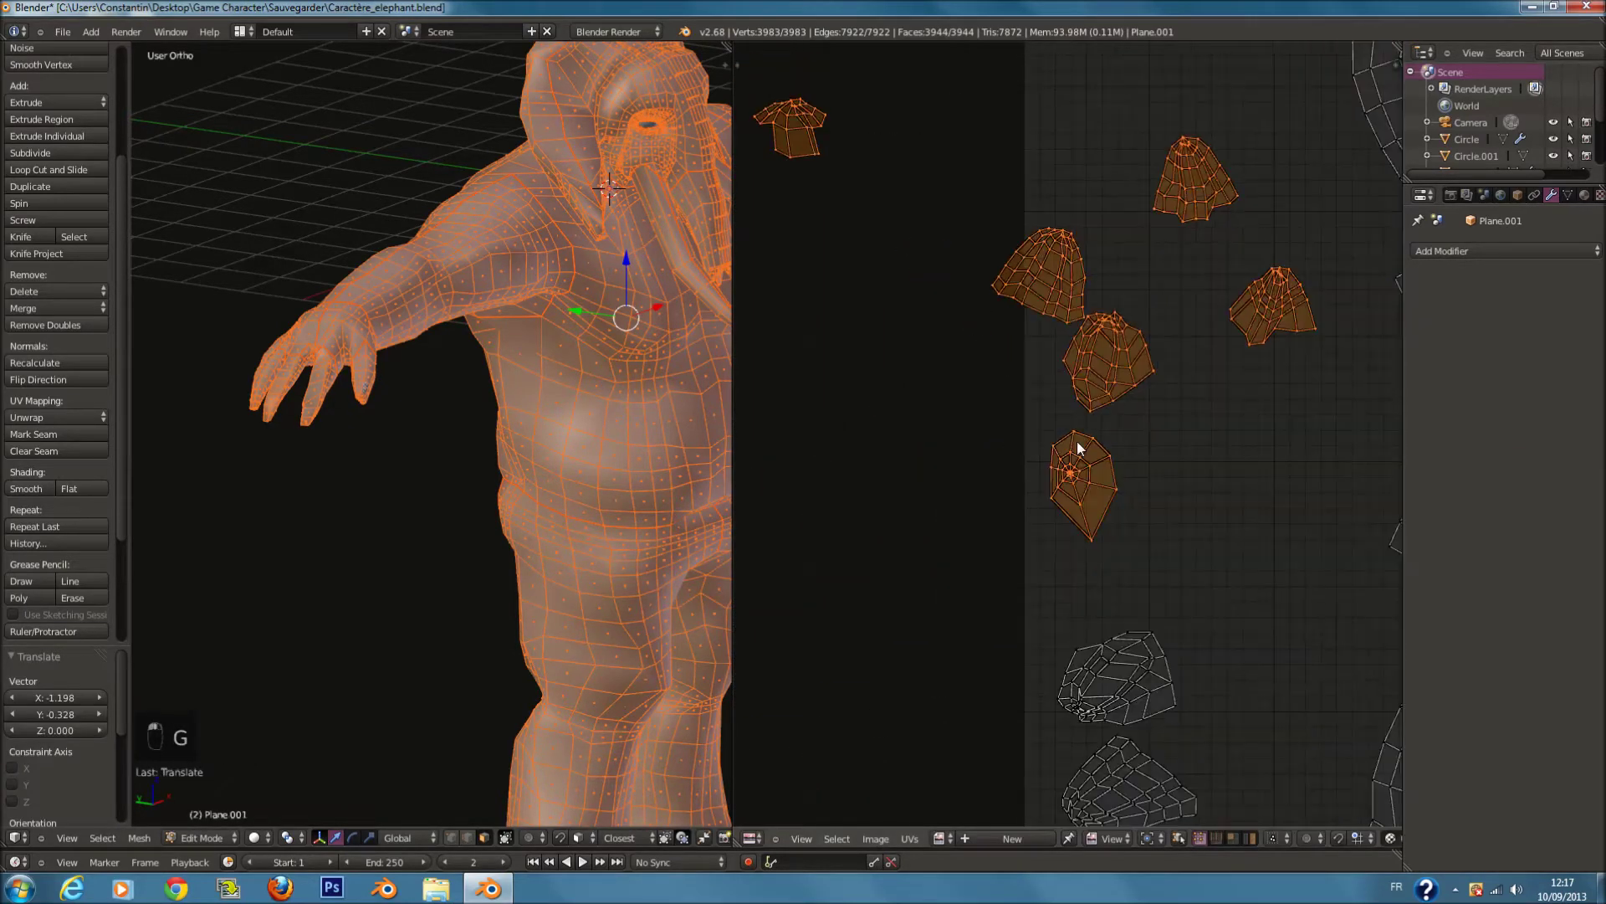
{"action": "key", "text": "a"}
{"action": "key", "text": "l"}
{"action": "key", "text": "r"}
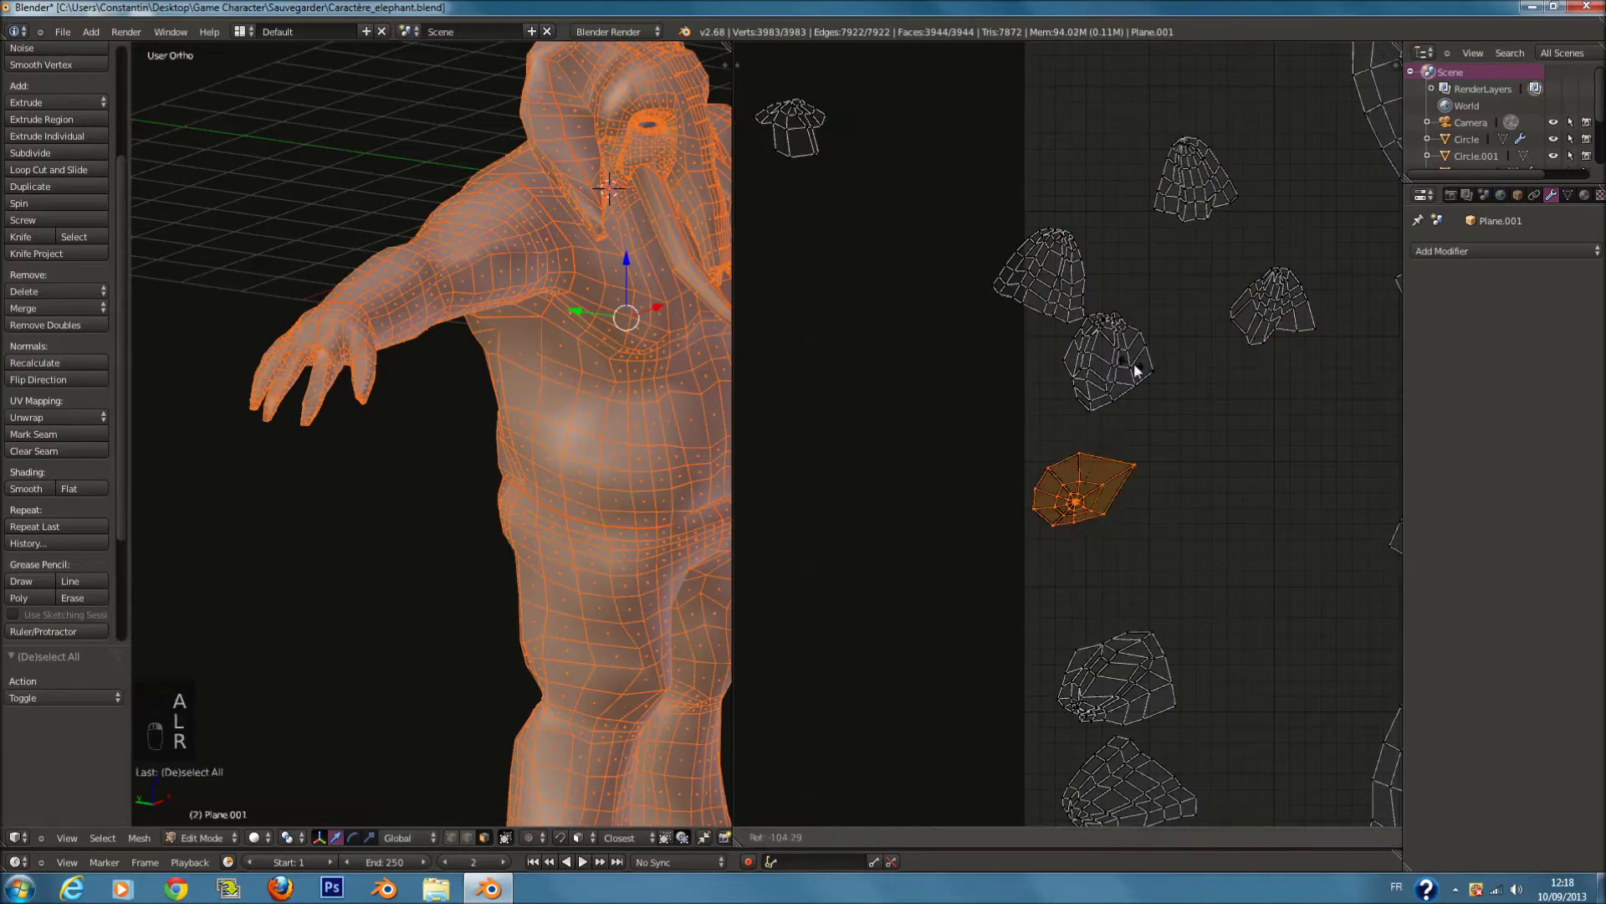
{"action": "left_click", "coordinate": [1163, 418]}
{"action": "key", "text": "g"}
{"action": "left_click", "coordinate": [1194, 456]}
Step: Place the small mushroom-shaped island above the pointed one and nudge the rounded island just above it into line
{"action": "key", "text": "a"}
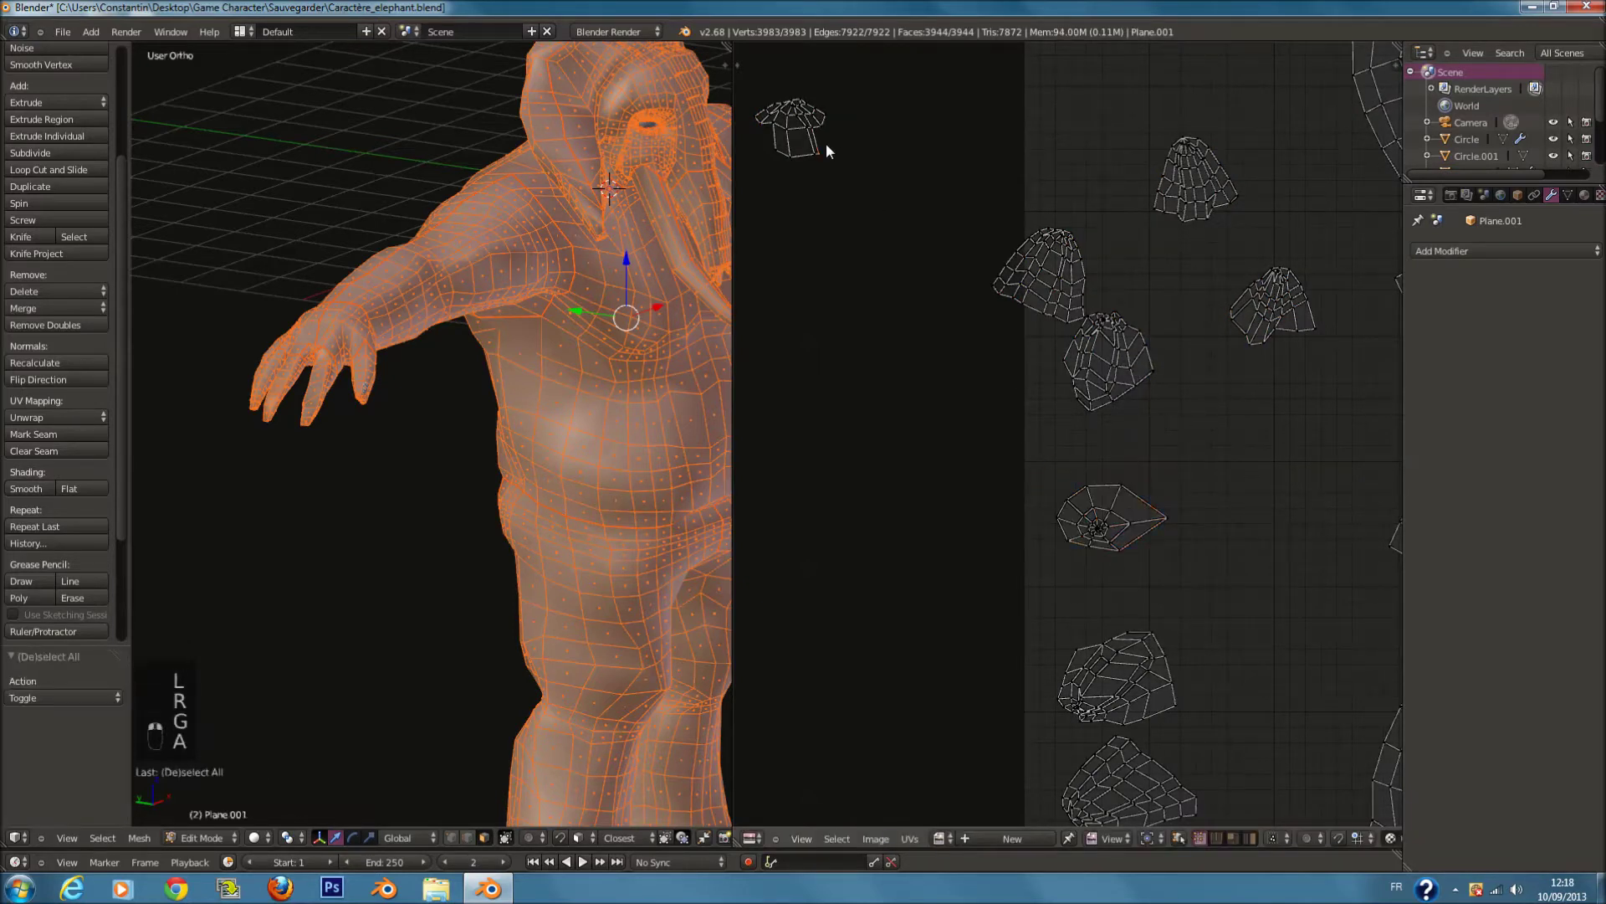
{"action": "key", "text": "l"}
{"action": "key", "text": "g"}
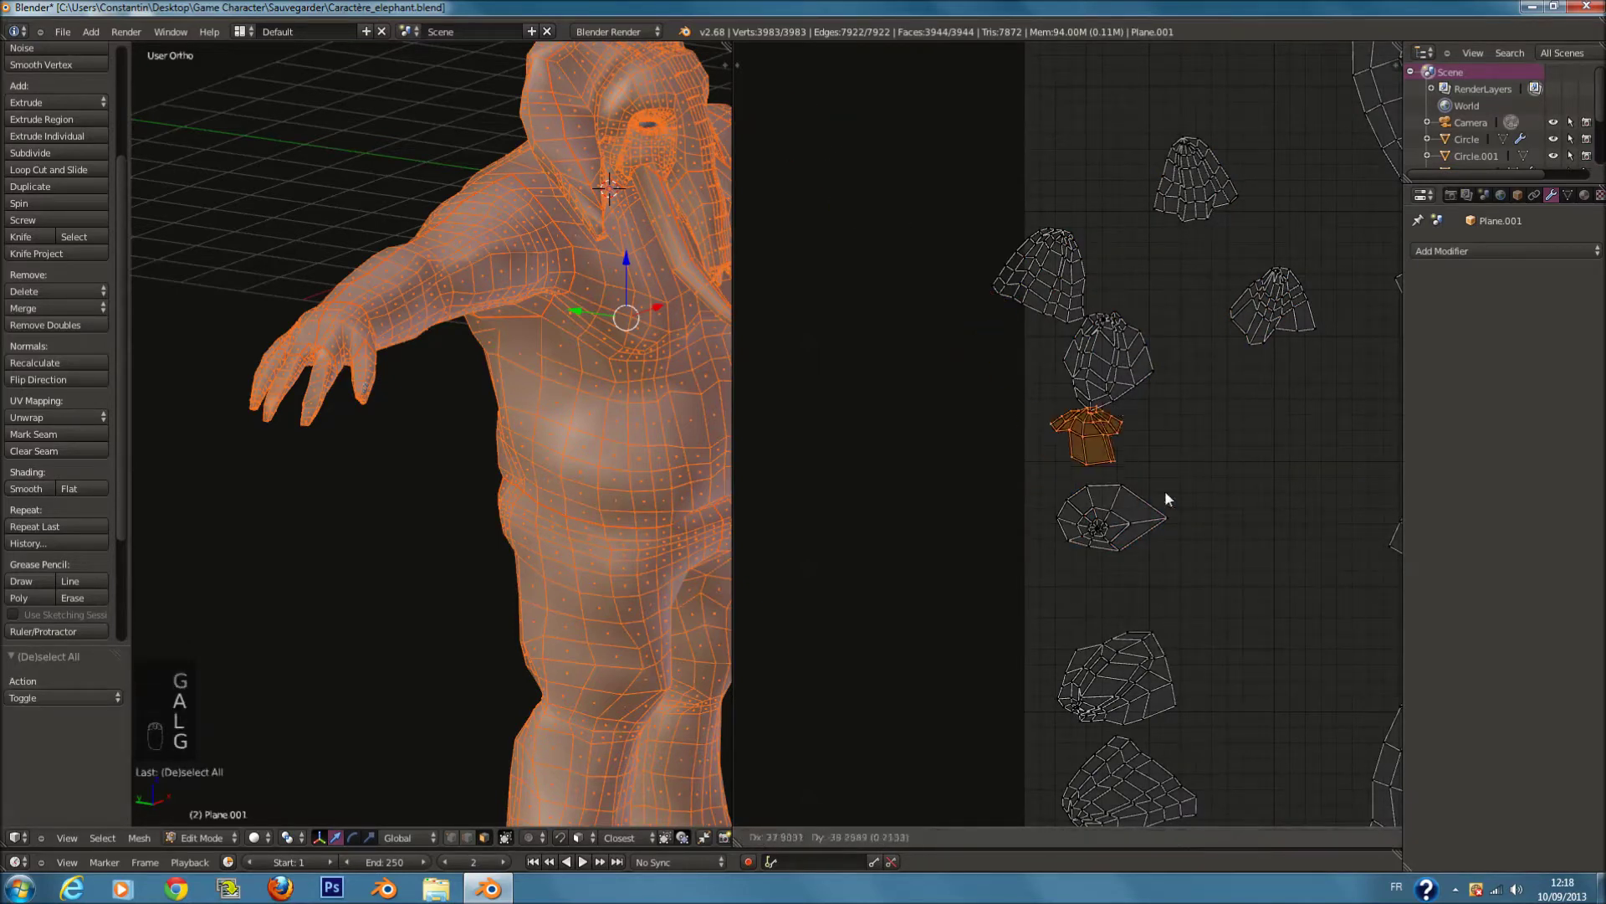
{"action": "left_click", "coordinate": [1180, 499]}
{"action": "key", "text": "l"}
{"action": "key", "text": "g"}
{"action": "left_click", "coordinate": [1135, 338]}
Step: Rotate the next two bell-shaped finger islands sideways and stack them at the top of the second column
{"action": "key", "text": "l"}
{"action": "key", "text": "r"}
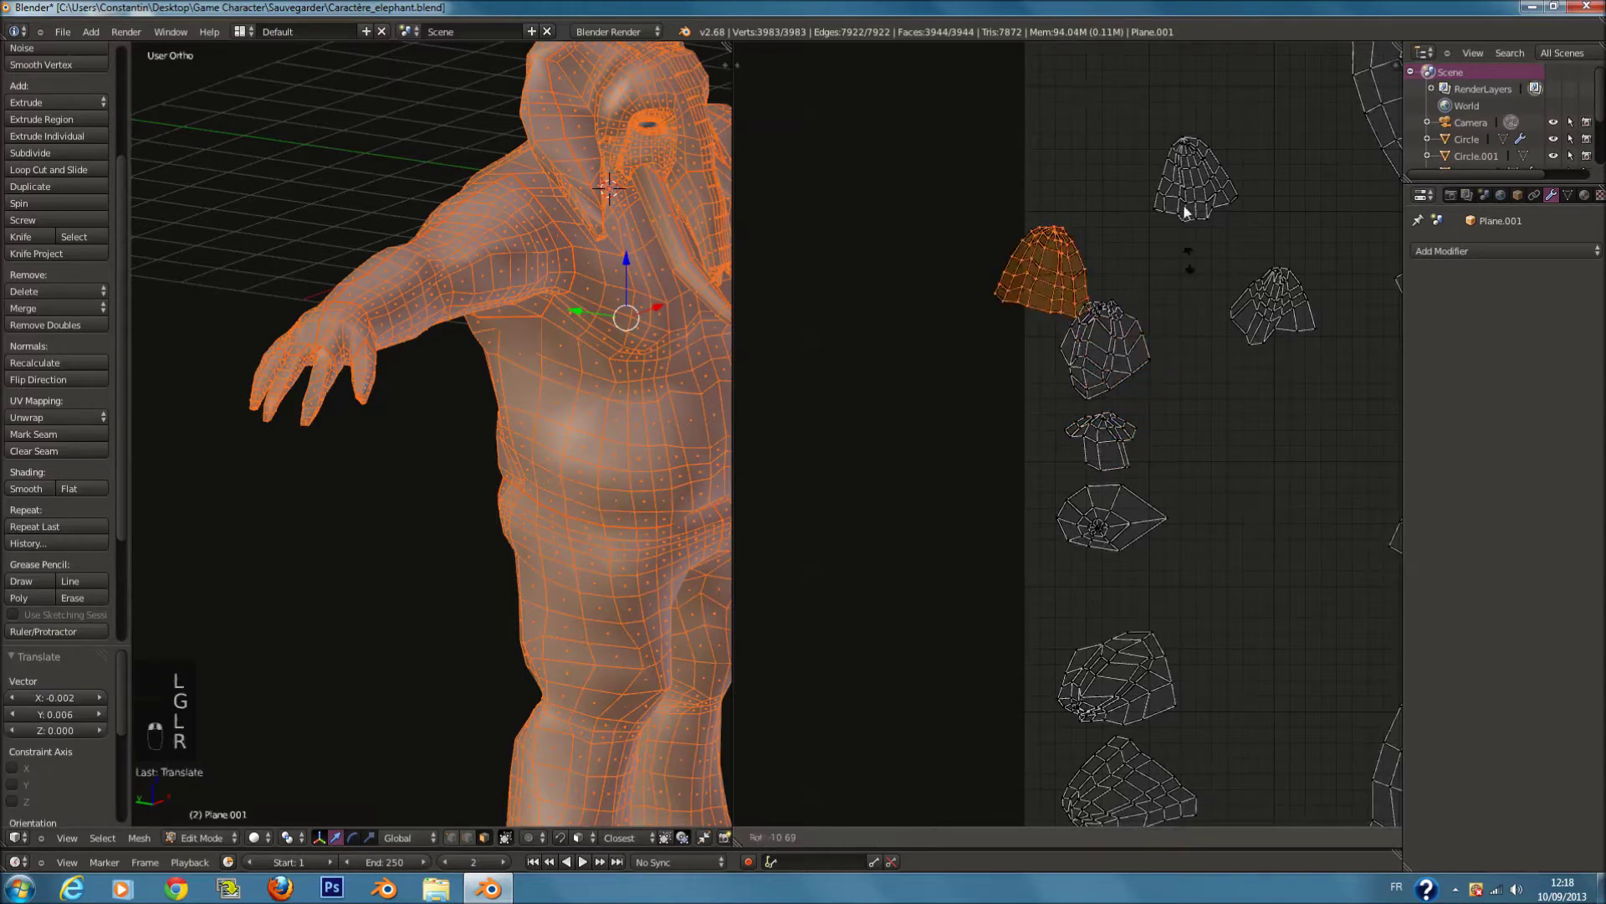
{"action": "left_click", "coordinate": [1003, 88]}
{"action": "key", "text": "g"}
{"action": "left_click", "coordinate": [1224, 166]}
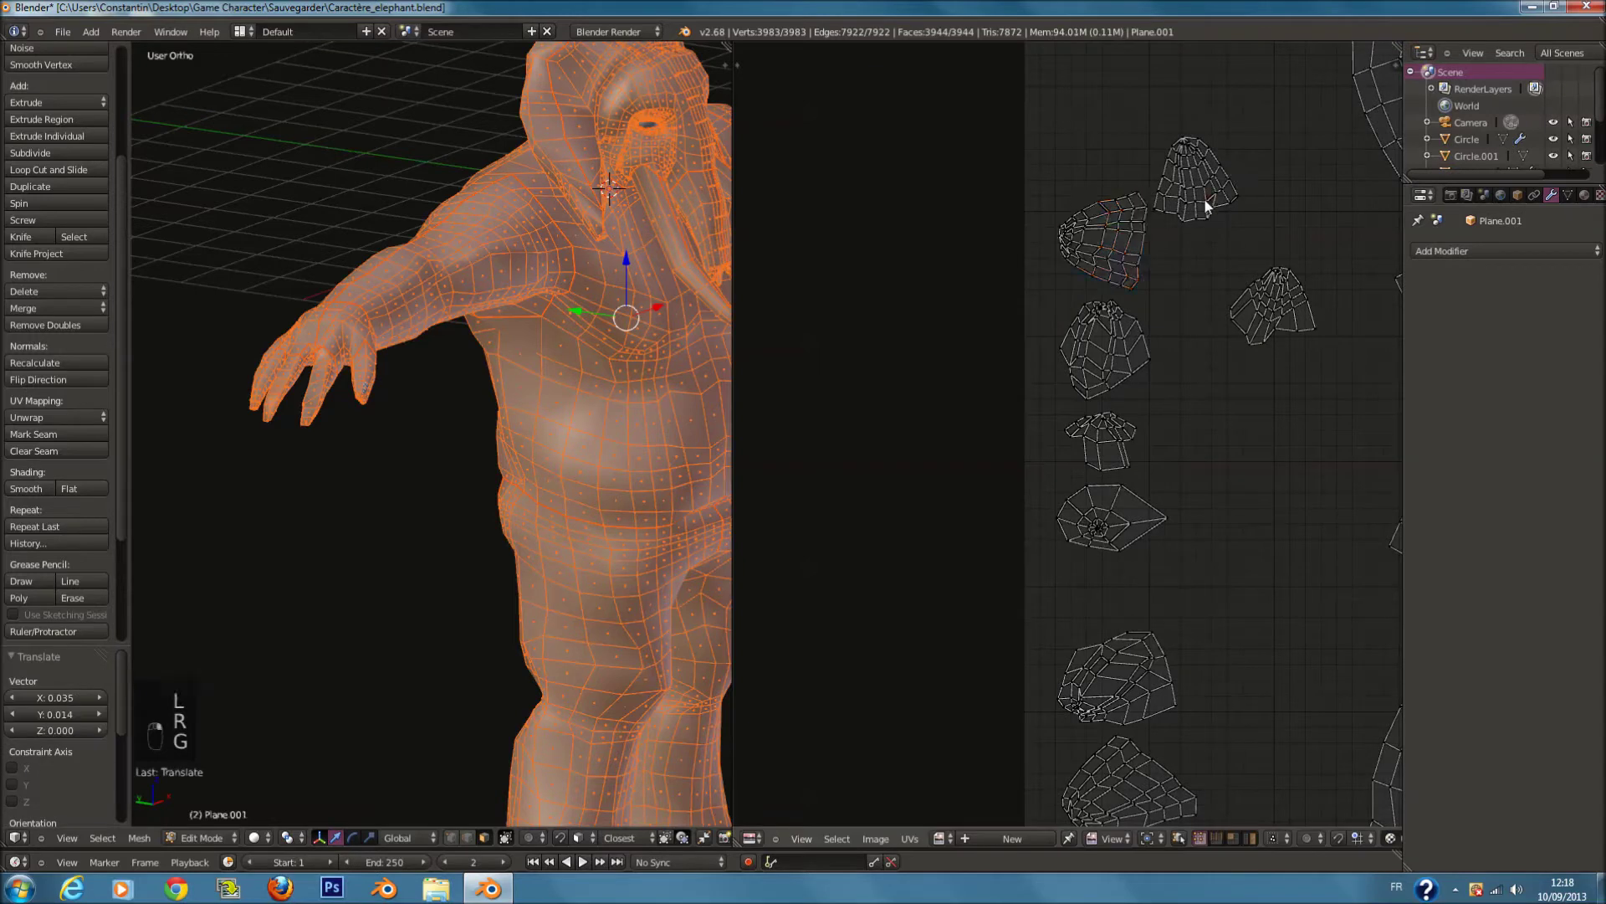
{"action": "key", "text": "r"}
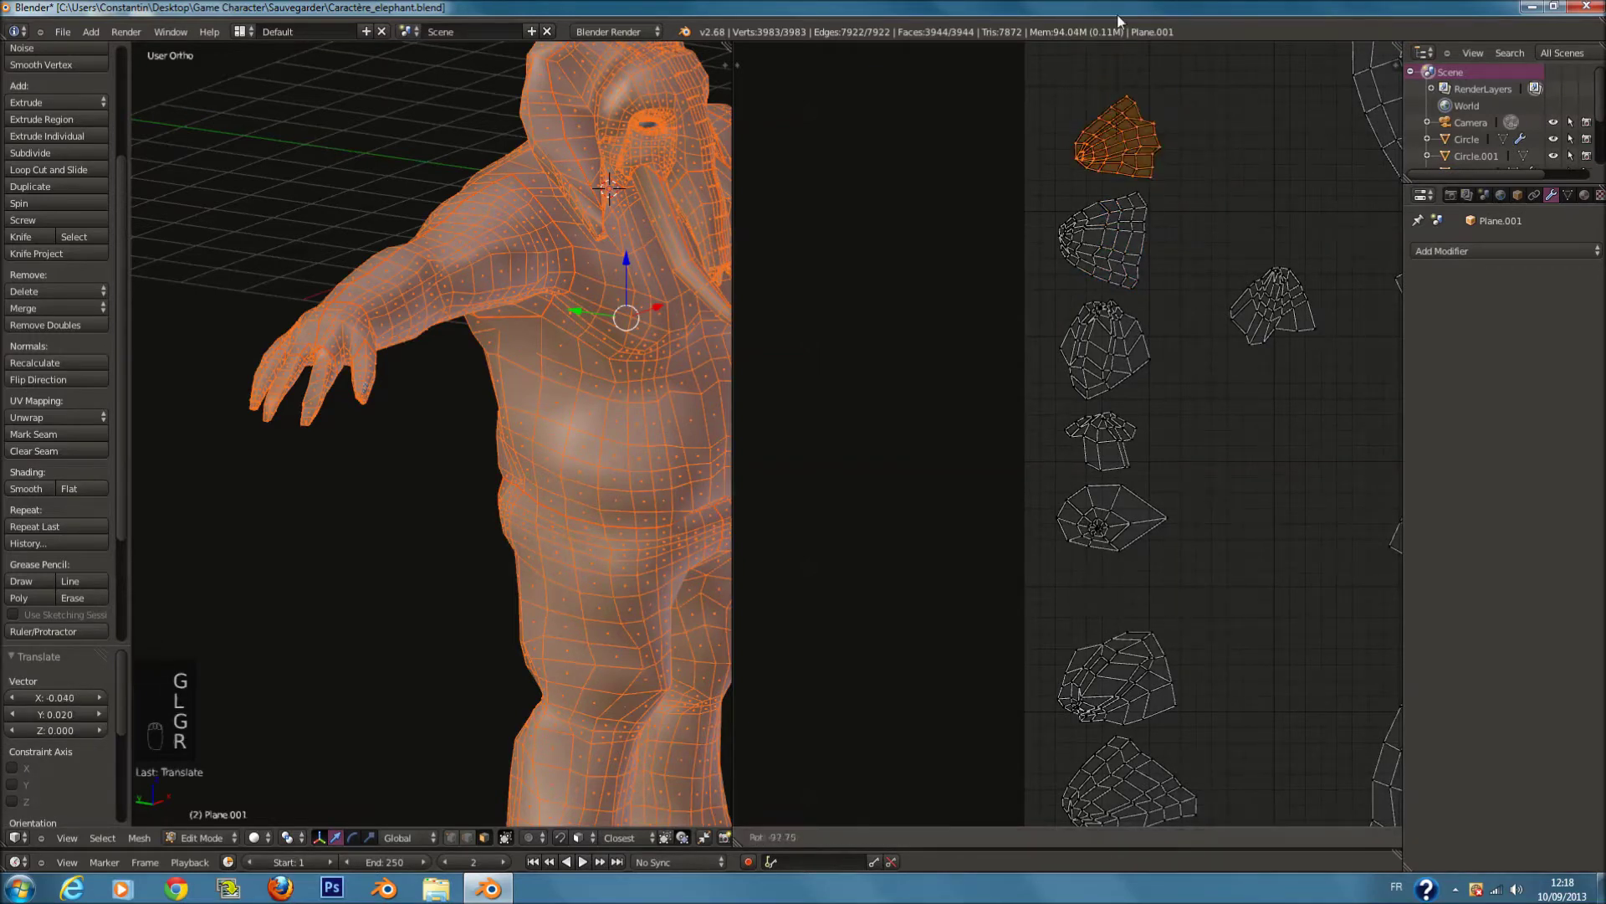
{"action": "left_click", "coordinate": [1117, 17]}
Step: Rotate the last loose finger island sideways and place it at the top of the second column
{"action": "key", "text": "l"}
{"action": "key", "text": "r"}
{"action": "left_click", "coordinate": [1267, 157]}
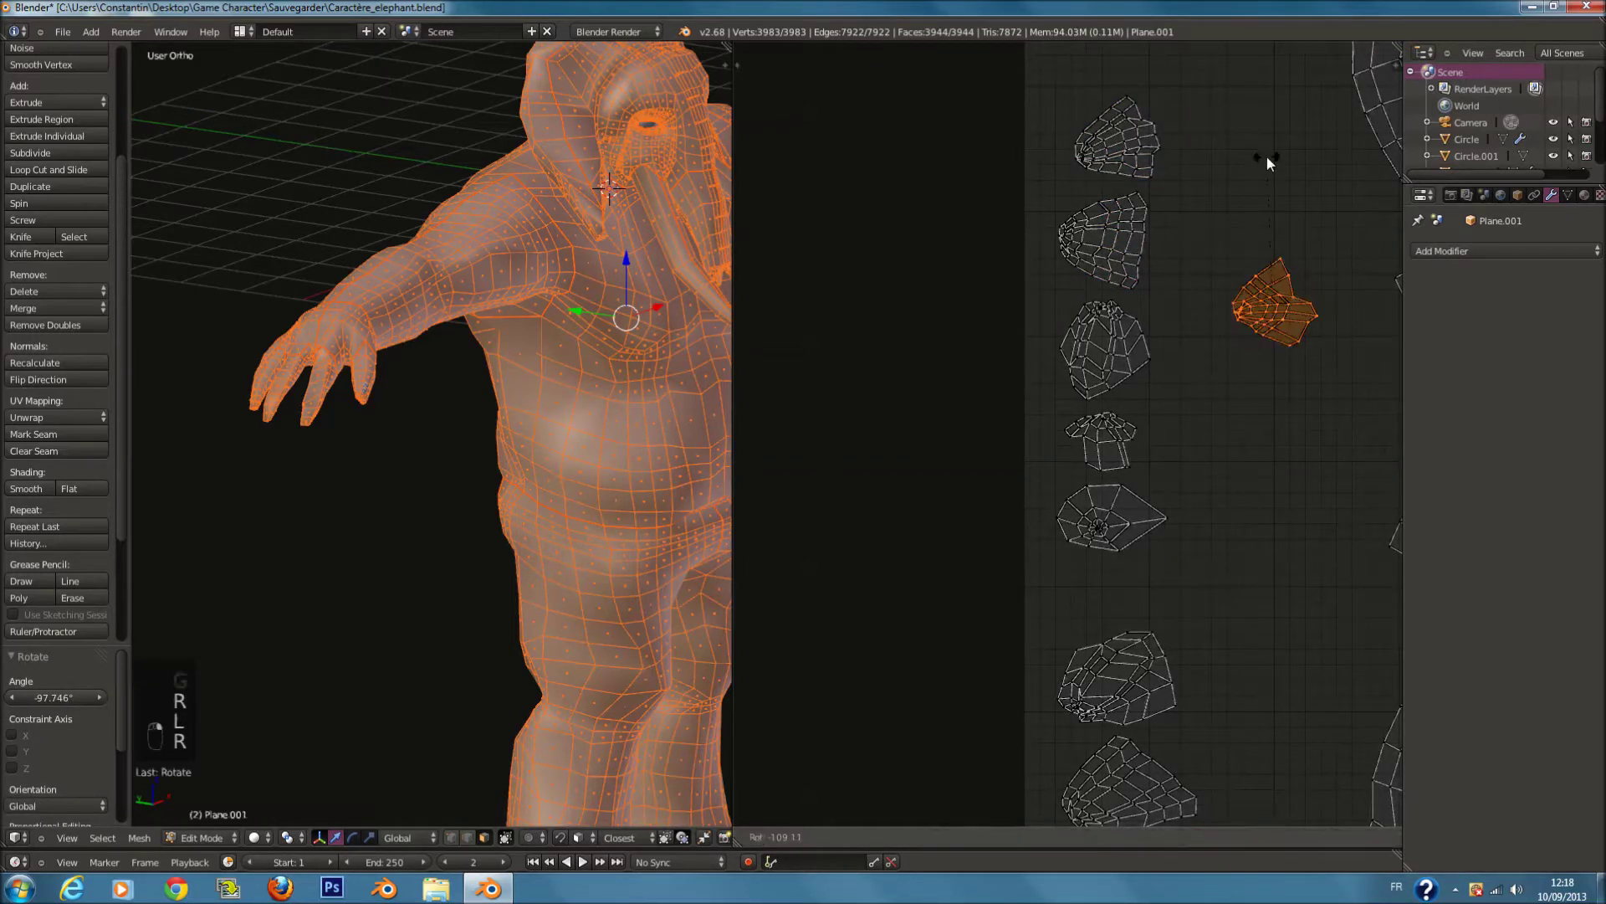
{"action": "key", "text": "g"}
{"action": "left_click", "coordinate": [1122, 6]}
{"action": "middle_click_drag", "start_coordinate": [1163, 435], "coordinate": [1152, 558]}
{"action": "key", "text": "g"}
{"action": "left_click", "coordinate": [1174, 480]}
Step: Select the six islands of the second finger column, scale them by about 1.193 along X and shift them slightly down
{"action": "key", "text": "a"}
{"action": "key", "text": "c"}
{"action": "scroll", "coordinate": [1138, 352], "scroll_direction": "down", "scroll_amount": 1}
{"action": "left_click_drag", "start_coordinate": [1113, 251], "coordinate": [1094, 544]}
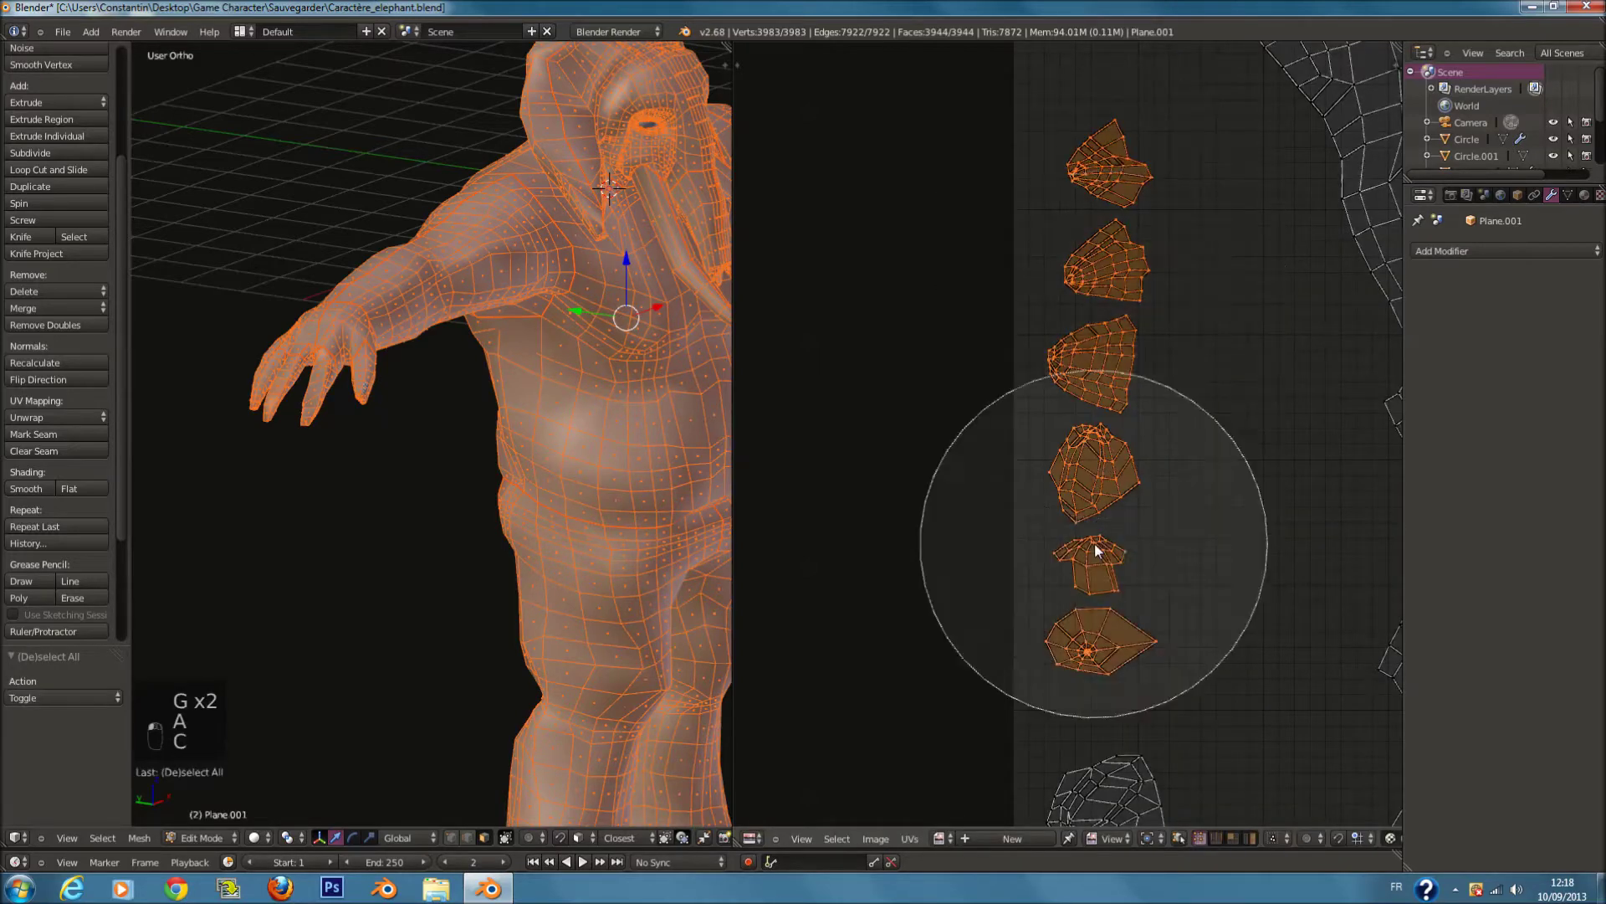
{"action": "right_click", "coordinate": [1094, 544]}
{"action": "key", "text": "s"}
{"action": "left_click", "coordinate": [1210, 590]}
{"action": "scroll", "coordinate": [1208, 590], "scroll_direction": "down", "scroll_amount": 2}
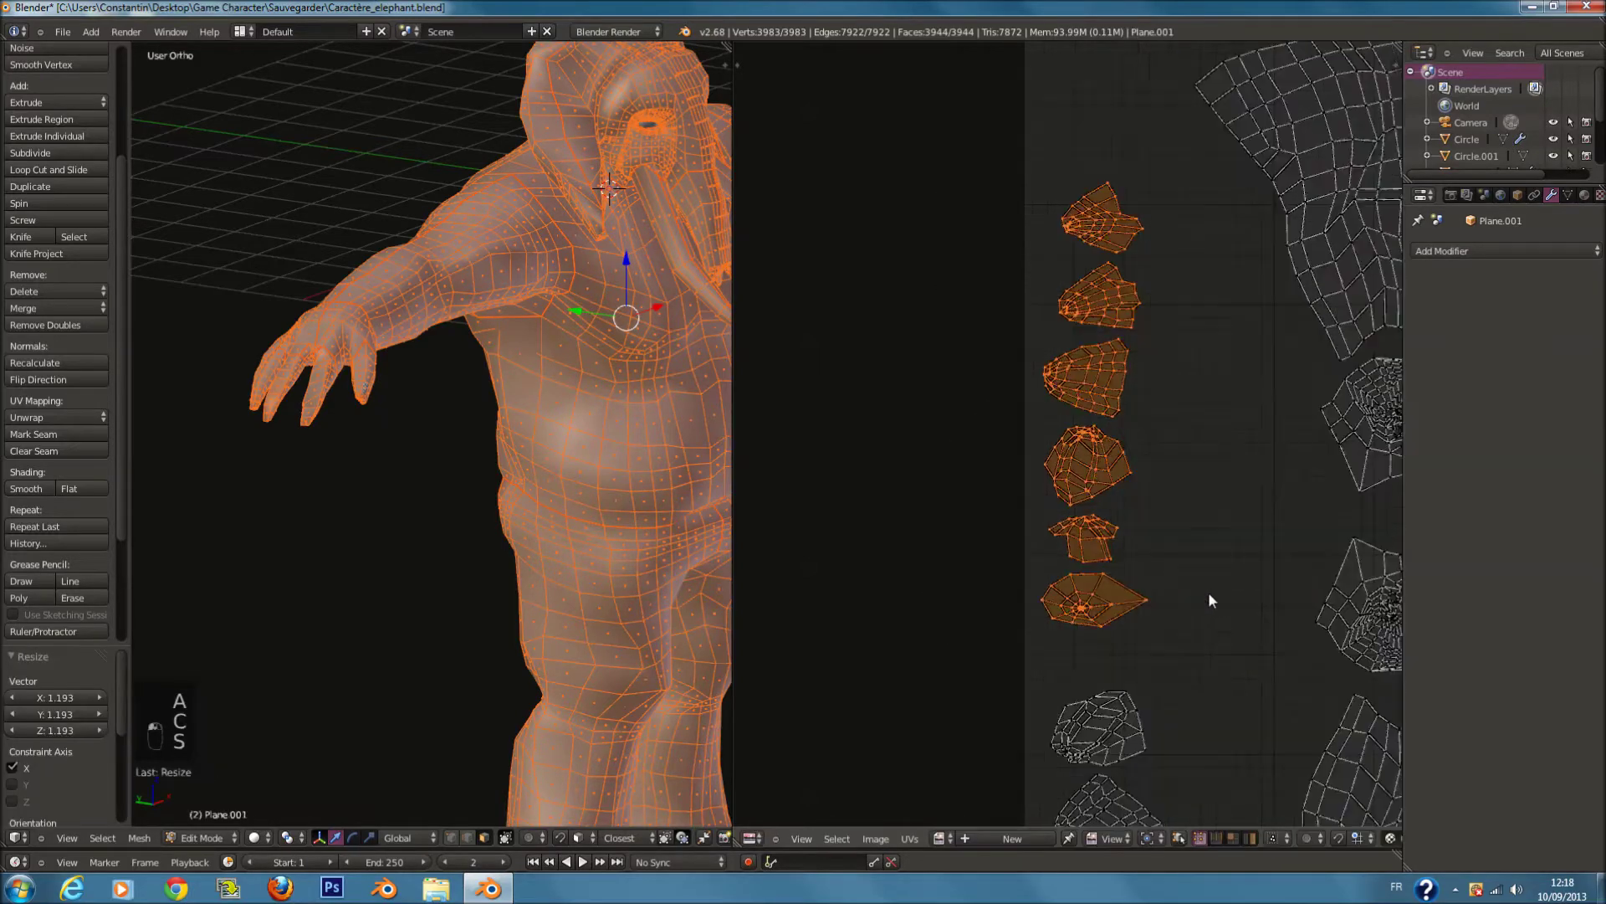
{"action": "key", "text": "g"}
{"action": "left_click", "coordinate": [1187, 619]}
Step: Stretch the second finger column a little further along X and align it above the first column
{"action": "middle_click_drag", "start_coordinate": [1190, 621], "coordinate": [1163, 583]}
{"action": "key", "text": "s"}
{"action": "key", "text": "x"}
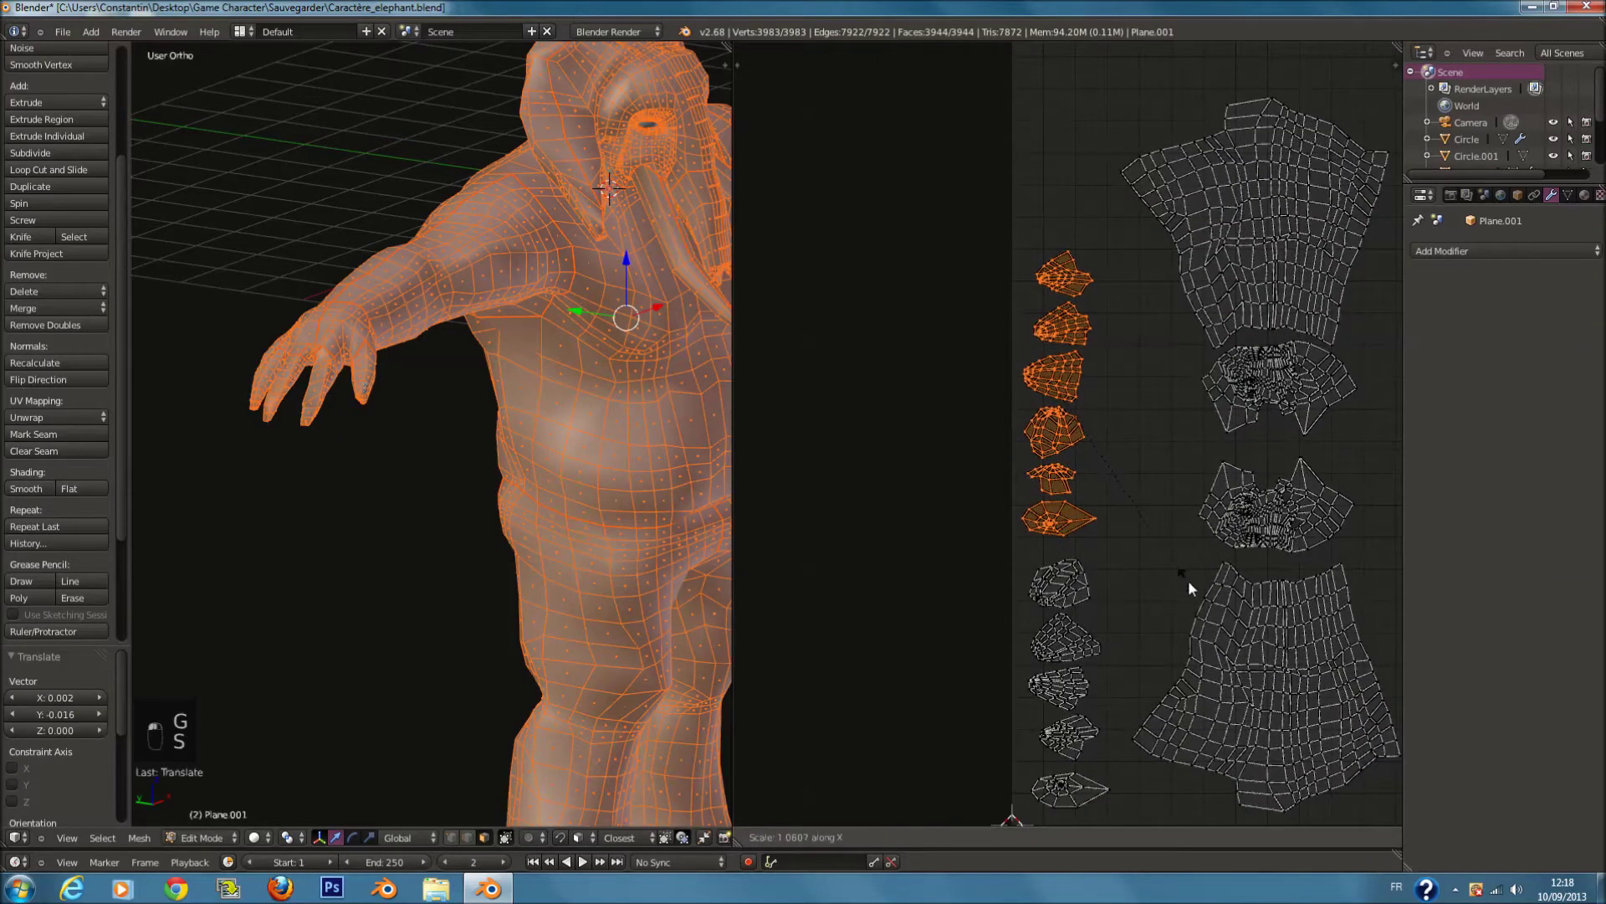
{"action": "left_click", "coordinate": [1216, 585]}
{"action": "key", "text": "g"}
{"action": "left_click", "coordinate": [1213, 583]}
{"action": "key", "text": "s"}
{"action": "left_click", "coordinate": [1227, 587]}
{"action": "key", "text": "g"}
{"action": "left_click", "coordinate": [1231, 585]}
{"action": "scroll", "coordinate": [1184, 580], "scroll_direction": "down", "scroll_amount": 2}
{"action": "key", "text": "a"}
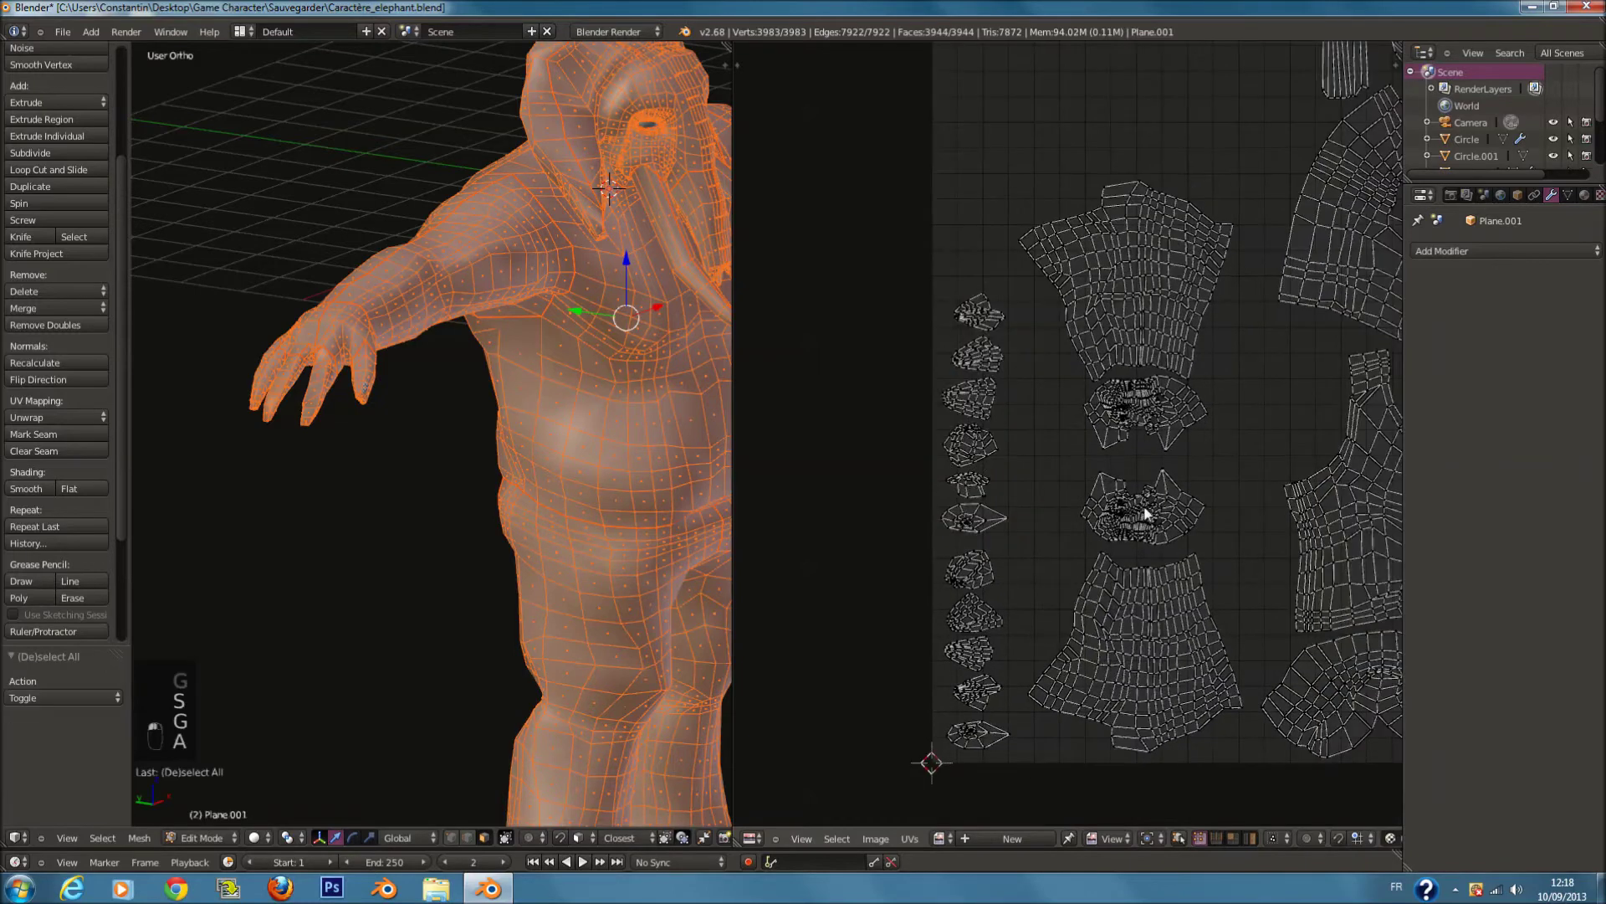
Step: Select the leftover small islands above the UV square and move them into its empty upper-left area
{"action": "scroll", "coordinate": [1186, 353], "scroll_direction": "down", "scroll_amount": 3}
{"action": "middle_click_drag", "start_coordinate": [1174, 353], "coordinate": [1062, 568]}
{"action": "scroll", "coordinate": [1062, 567], "scroll_direction": "up", "scroll_amount": 2}
{"action": "key", "text": "c"}
{"action": "left_click", "coordinate": [875, 308]}
{"action": "right_click", "coordinate": [887, 309]}
{"action": "middle_click_drag", "start_coordinate": [984, 312], "coordinate": [1126, 287]}
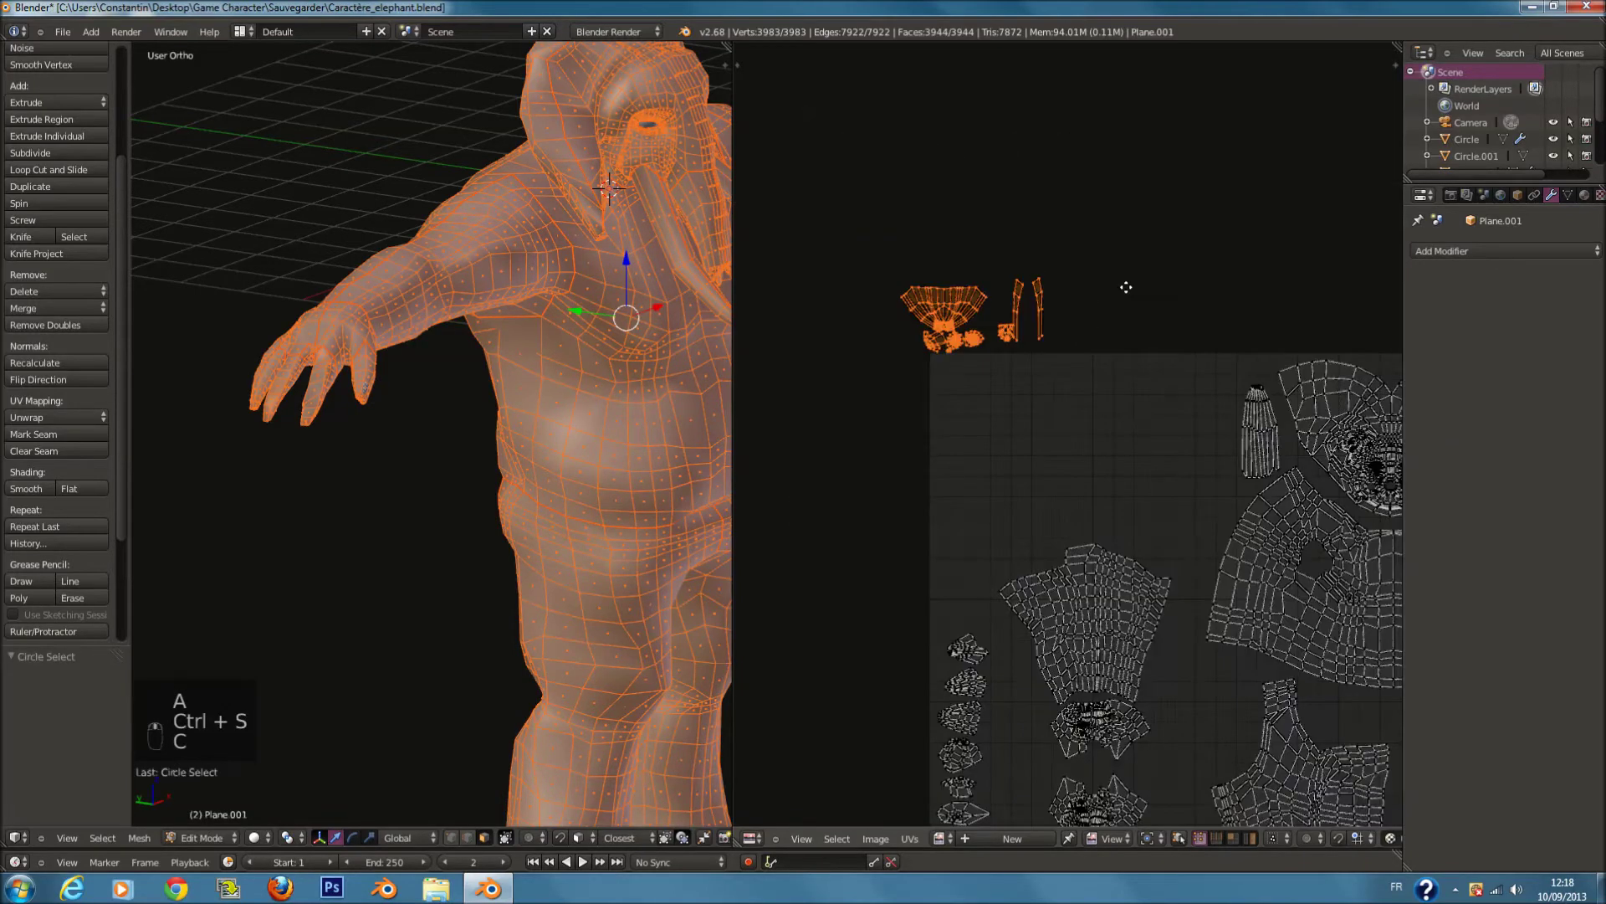
{"action": "scroll", "coordinate": [1178, 345], "scroll_direction": "up", "scroll_amount": 5}
{"action": "scroll", "coordinate": [1180, 348], "scroll_direction": "down", "scroll_amount": 3}
{"action": "key", "text": "g"}
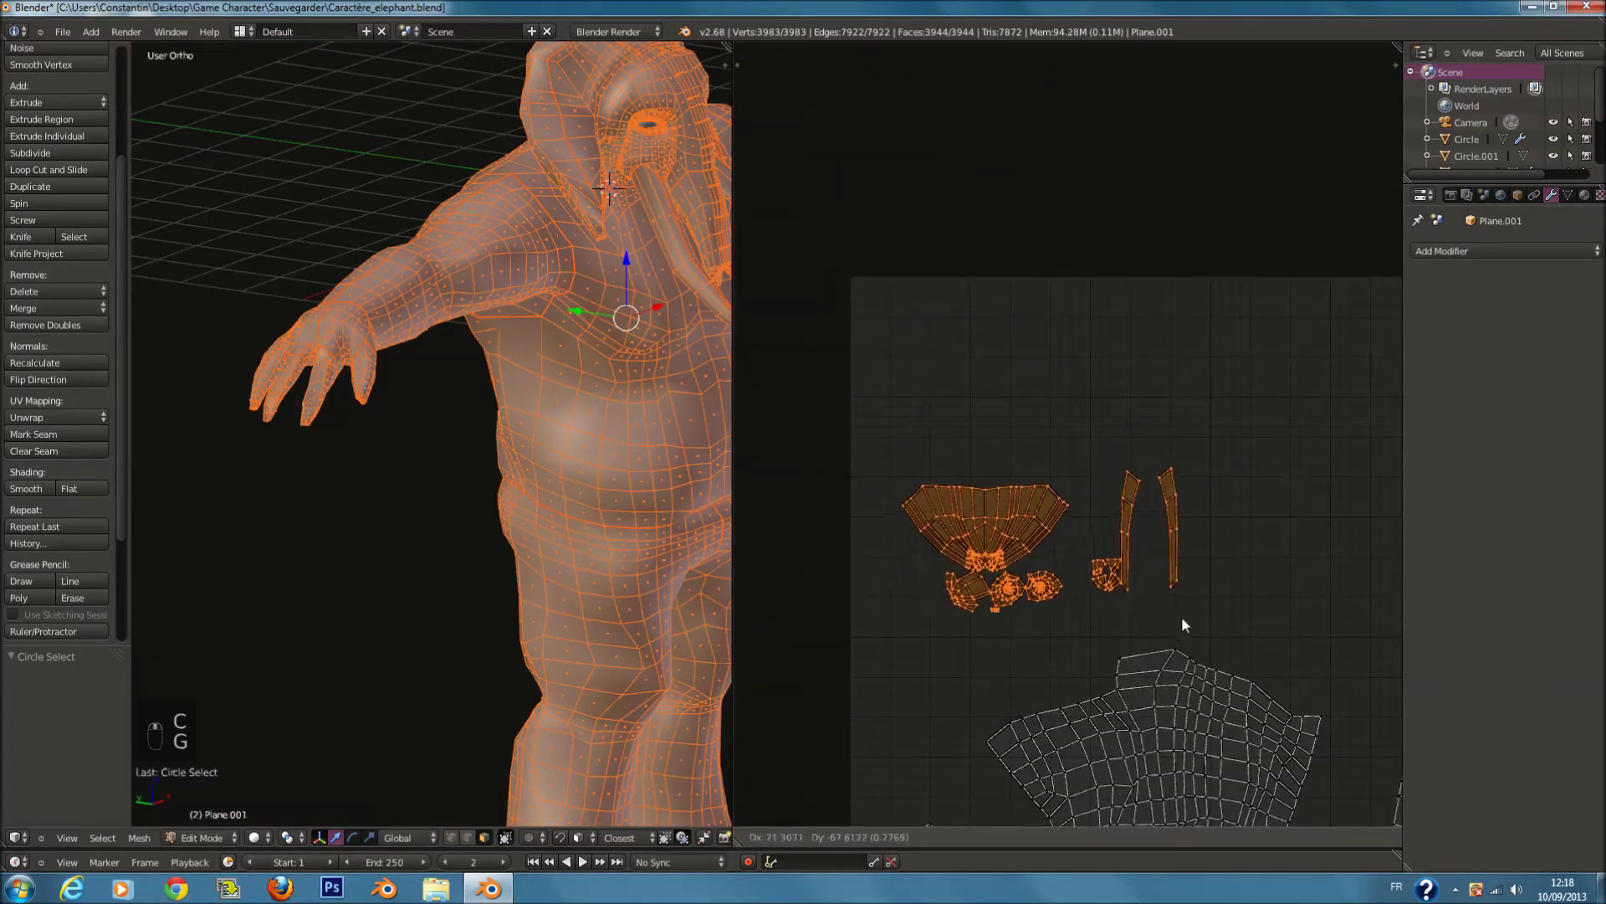
{"action": "left_click", "coordinate": [1167, 465]}
Step: Deselect the whole mesh and select only the torso faces bounded by seams on the 3D model
{"action": "scroll", "coordinate": [1093, 358], "scroll_direction": "up", "scroll_amount": 3}
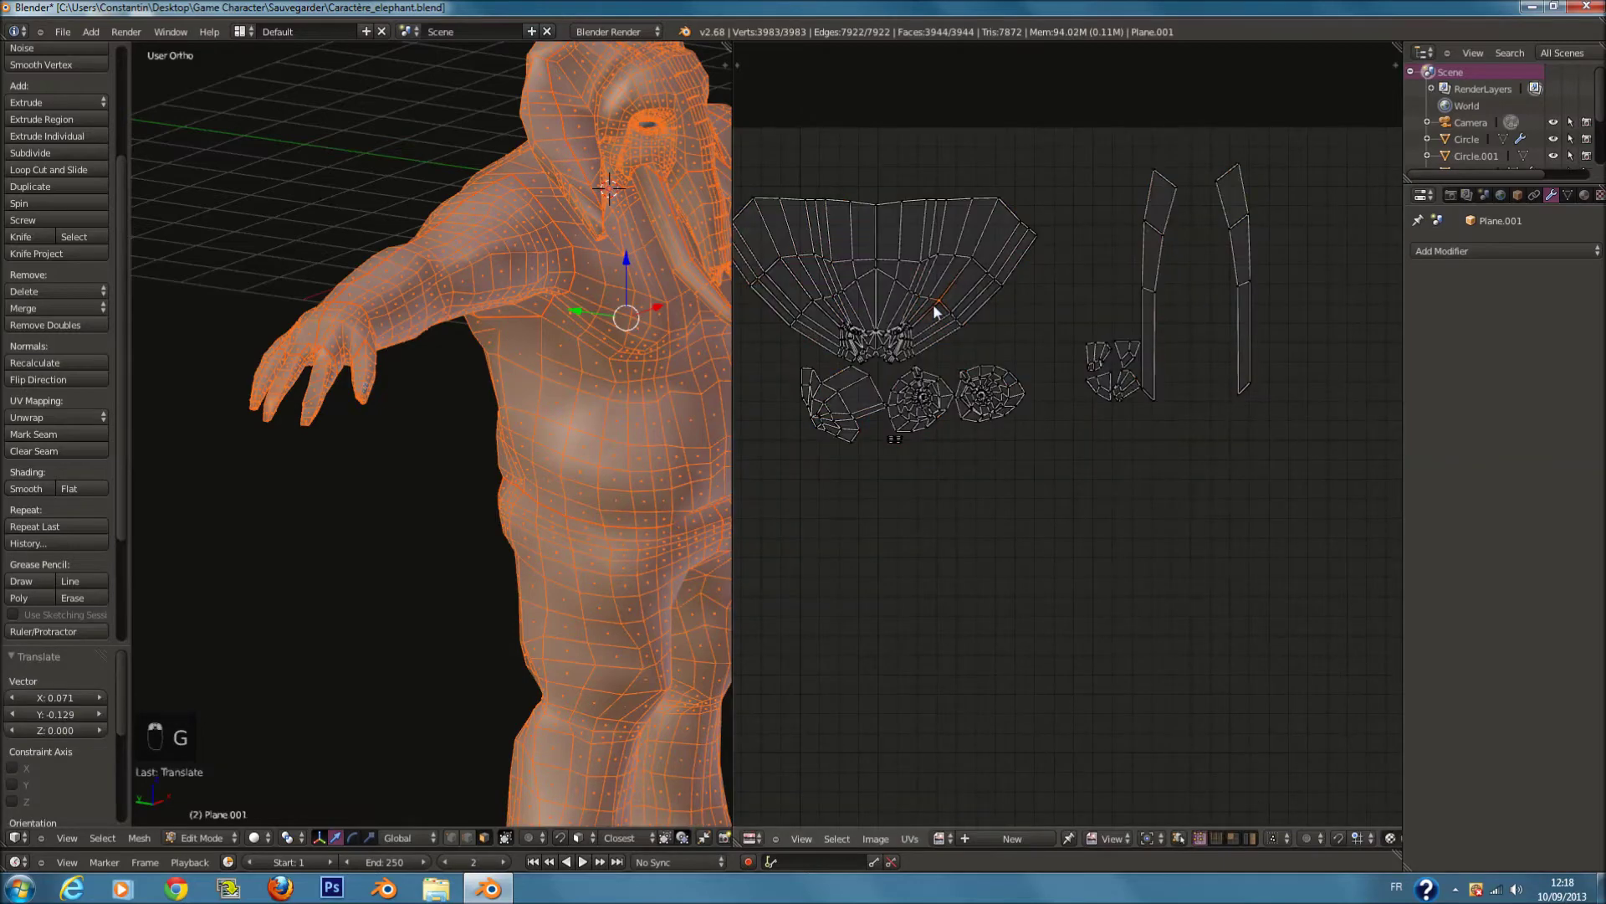
{"action": "key", "text": "l"}
{"action": "key", "text": "a"}
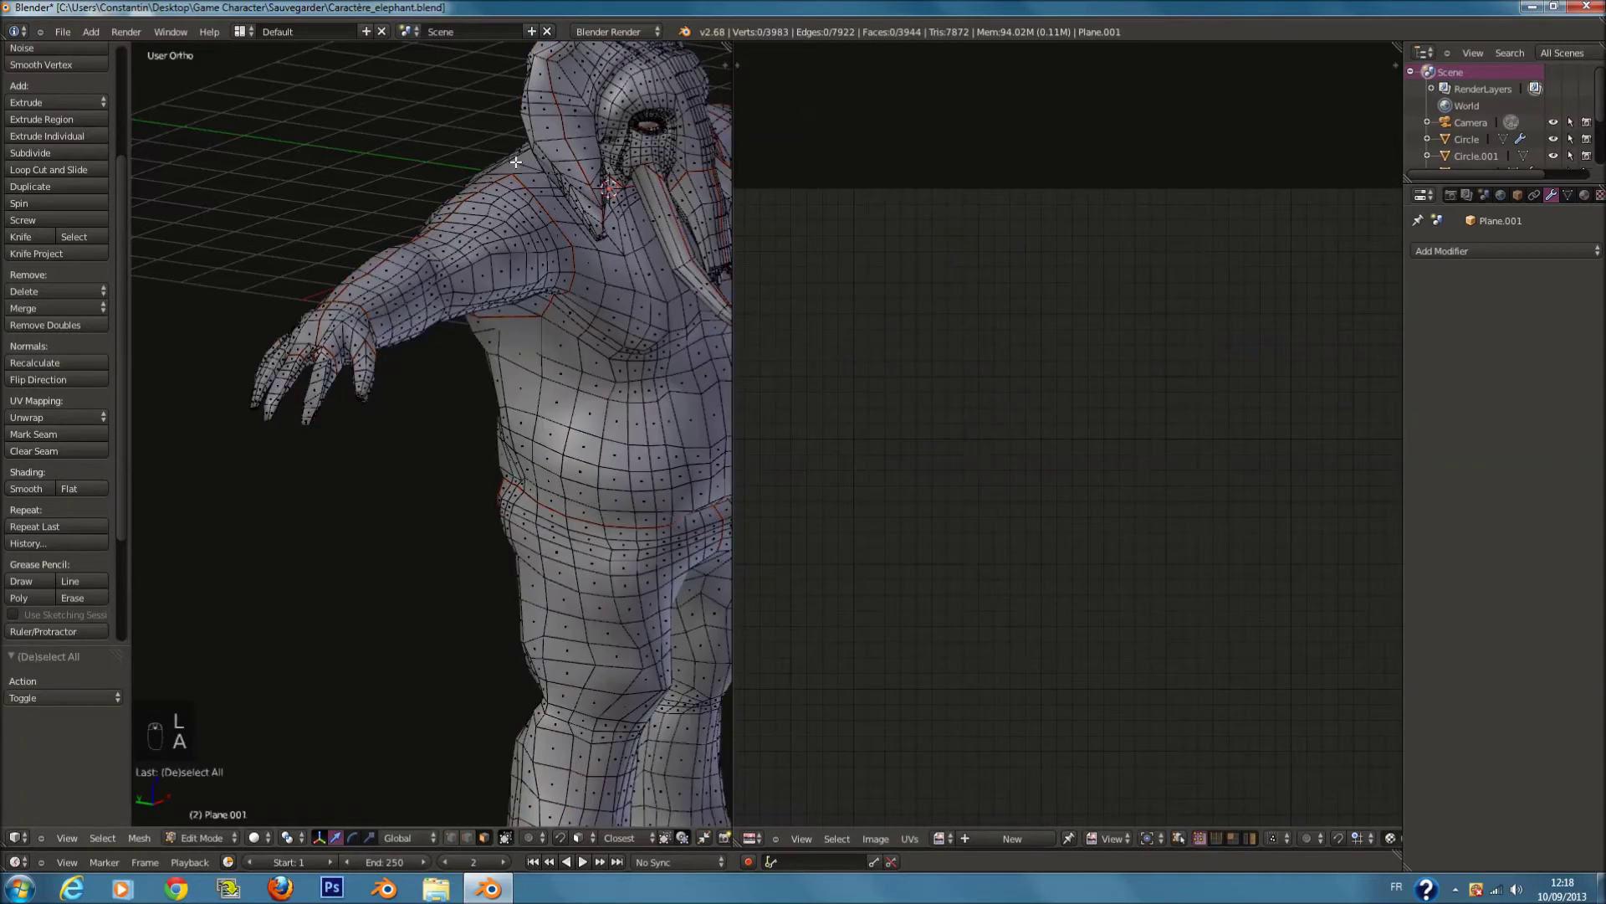
{"action": "key", "text": "l"}
{"action": "scroll", "coordinate": [586, 377], "scroll_direction": "down", "scroll_amount": 3}
{"action": "scroll", "coordinate": [1045, 418], "scroll_direction": "down", "scroll_amount": 2}
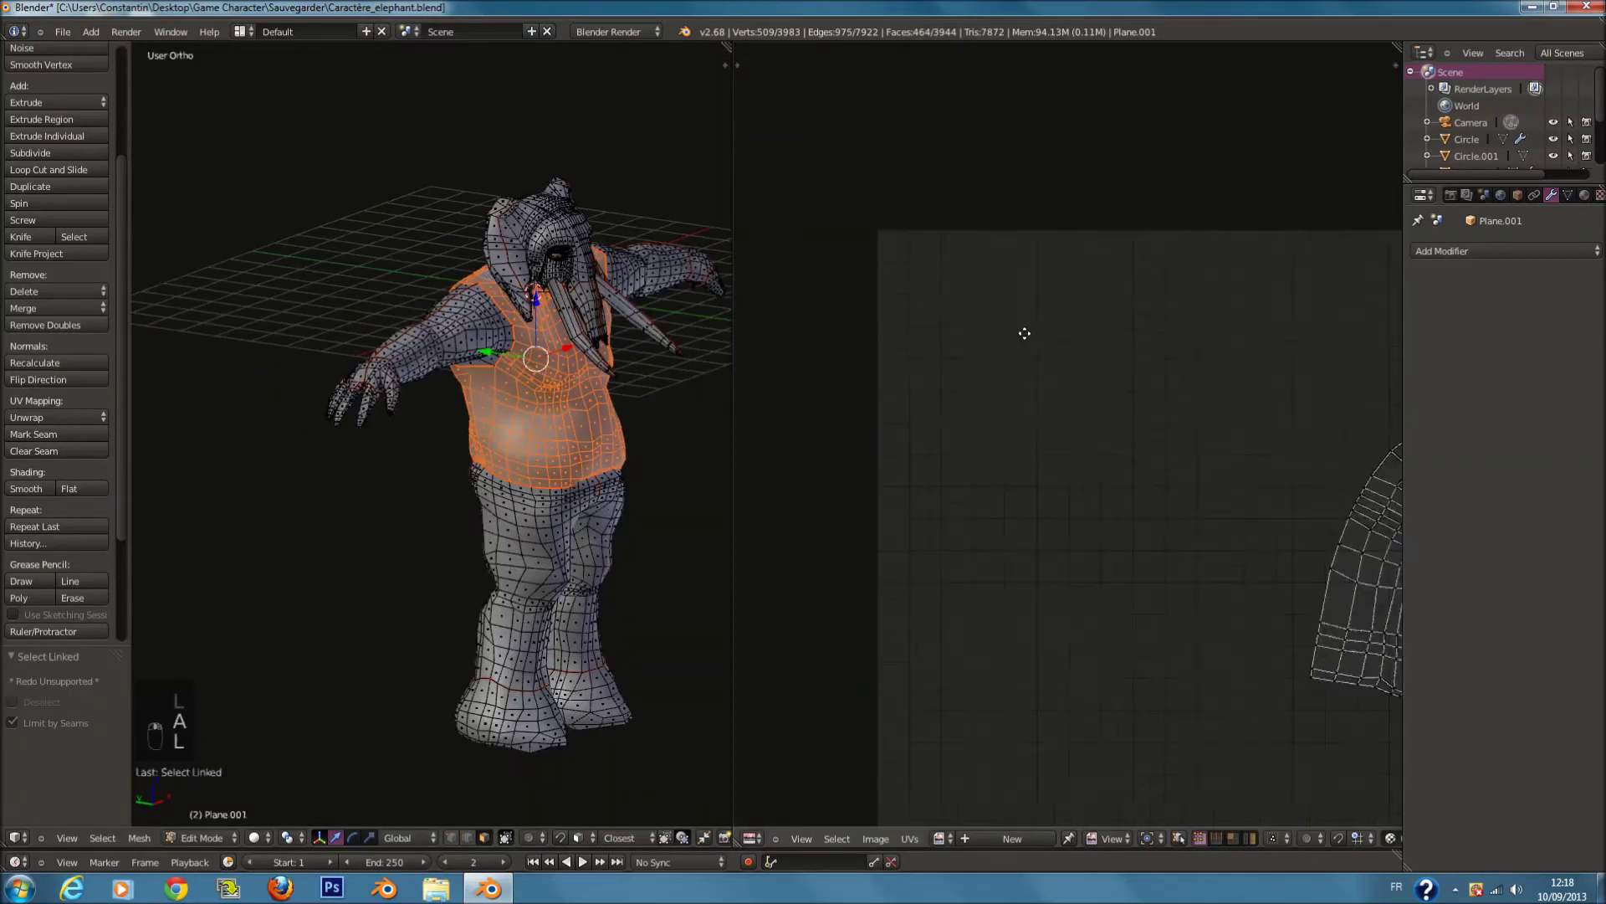
Step: Select the linked faces of each trouser leg and foot on the model in turn to examine their UV islands
{"action": "right_click", "coordinate": [604, 531]}
{"action": "key", "text": "l"}
{"action": "right_click", "coordinate": [525, 542]}
{"action": "key", "text": "l"}
{"action": "right_click", "coordinate": [515, 701]}
{"action": "key", "text": "l"}
{"action": "right_click", "coordinate": [604, 695]}
{"action": "key", "text": "l"}
Step: Select the linked faces of the ears, head and eye area on the model to examine their matching UV islands
{"action": "middle_click_drag", "start_coordinate": [419, 544], "coordinate": [625, 583]}
{"action": "scroll", "coordinate": [485, 307], "scroll_direction": "up", "scroll_amount": 3}
{"action": "right_click", "coordinate": [420, 107]}
{"action": "key", "text": "l"}
{"action": "right_click", "coordinate": [410, 60]}
{"action": "key", "text": "l"}
{"action": "right_click", "coordinate": [455, 200]}
{"action": "key", "text": "l"}
{"action": "middle_click_drag", "start_coordinate": [454, 201], "coordinate": [603, 213]}
{"action": "right_click", "coordinate": [650, 219]}
{"action": "key", "text": "l"}
{"action": "right_click", "coordinate": [672, 220]}
{"action": "key", "text": "l"}
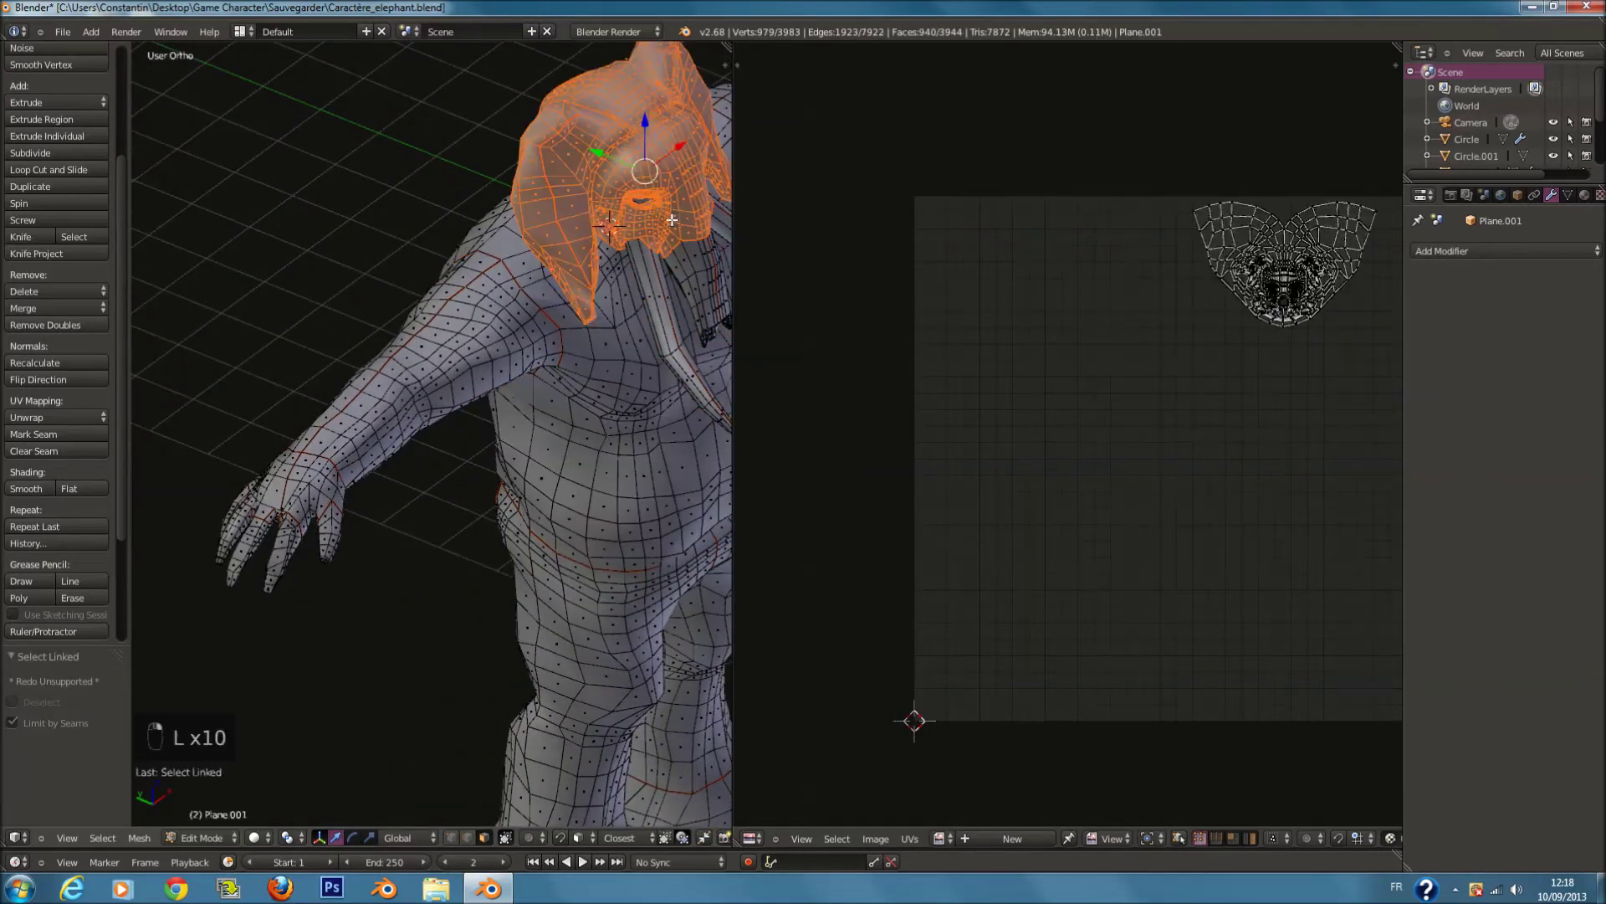
Step: Check the UV islands of a tusk and the arm on the model, and select the whole mesh
{"action": "right_click", "coordinate": [650, 300]}
{"action": "key", "text": "l"}
{"action": "middle_click_drag", "start_coordinate": [650, 301], "coordinate": [565, 282]}
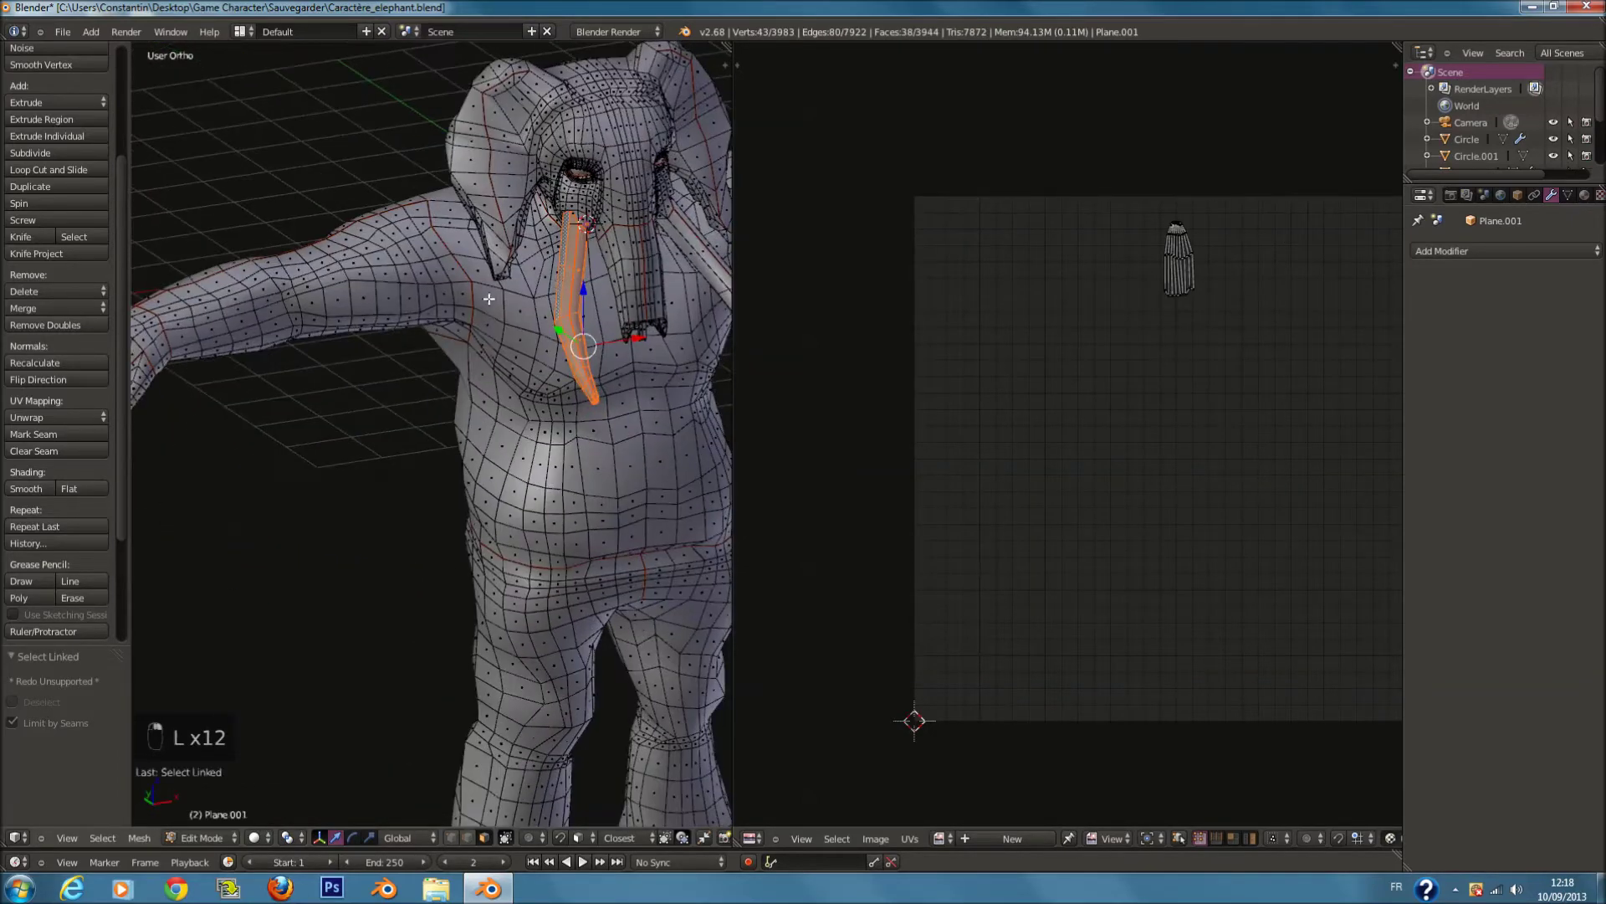
{"action": "right_click", "coordinate": [488, 299]}
{"action": "key", "text": "l"}
{"action": "key", "text": "a"}
{"action": "key", "text": "a"}
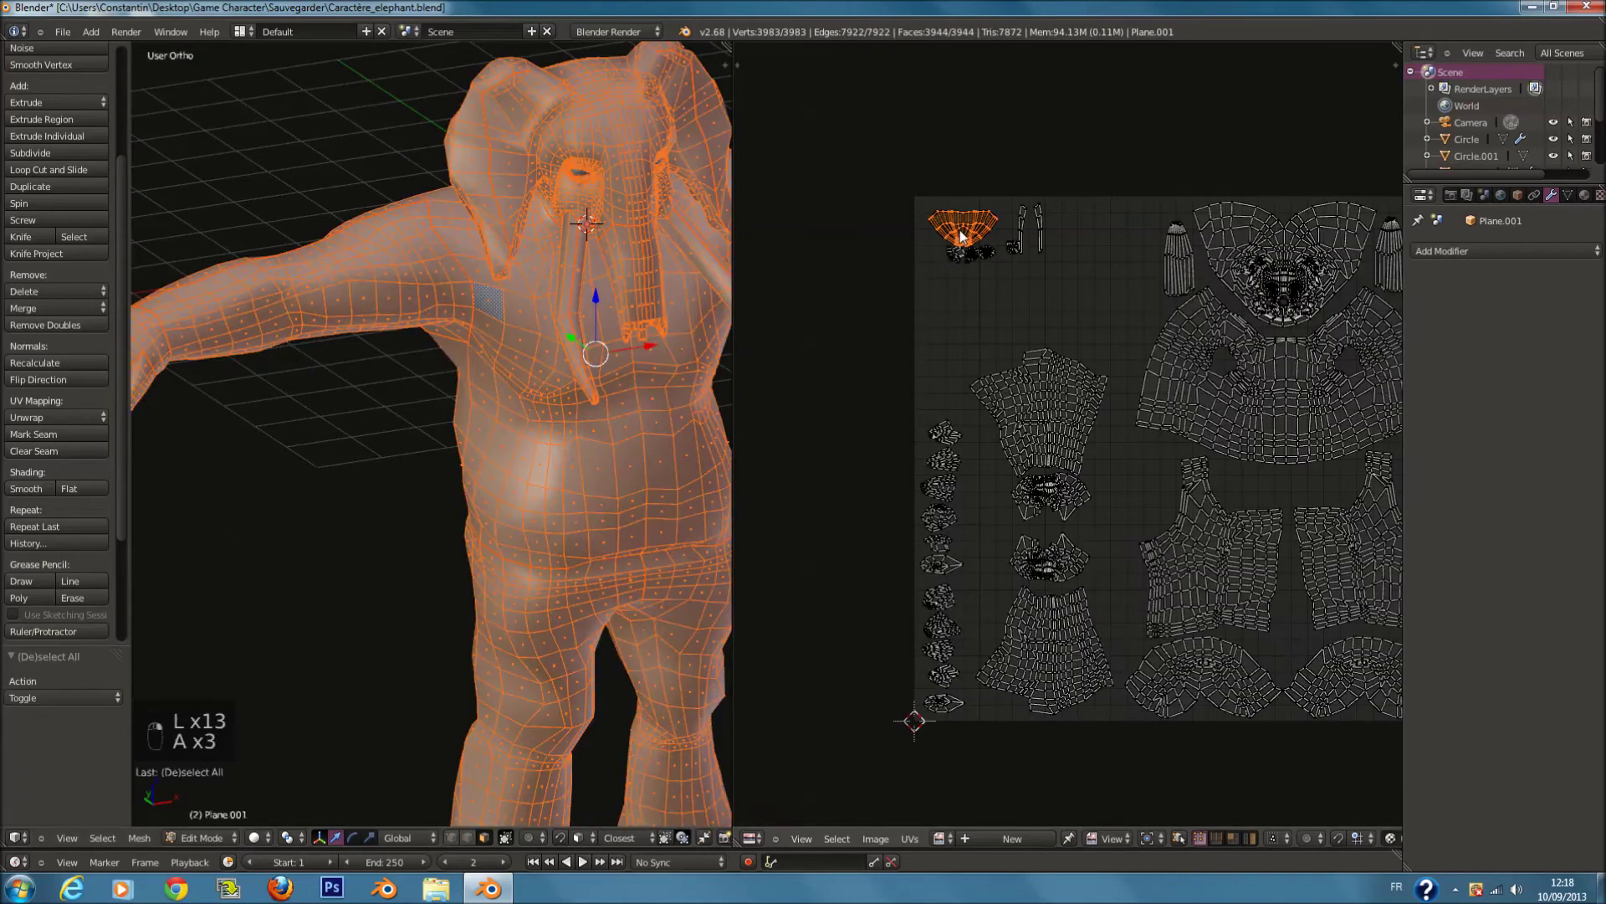
Step: Circle-select large areas of the character on the model to compare them with their UV faces, and clear the selection
{"action": "key", "text": "a"}
{"action": "scroll", "coordinate": [585, 293], "scroll_direction": "down", "scroll_amount": 4}
{"action": "key", "text": "a"}
{"action": "key", "text": "c"}
{"action": "scroll", "coordinate": [550, 304], "scroll_direction": "up", "scroll_amount": 5}
{"action": "left_click_drag", "start_coordinate": [552, 293], "coordinate": [479, 656]}
{"action": "right_click", "coordinate": [484, 640]}
{"action": "key", "text": "a"}
{"action": "key", "text": "c"}
{"action": "scroll", "coordinate": [542, 274], "scroll_direction": "up", "scroll_amount": 2}
{"action": "left_click_drag", "start_coordinate": [542, 274], "coordinate": [488, 368]}
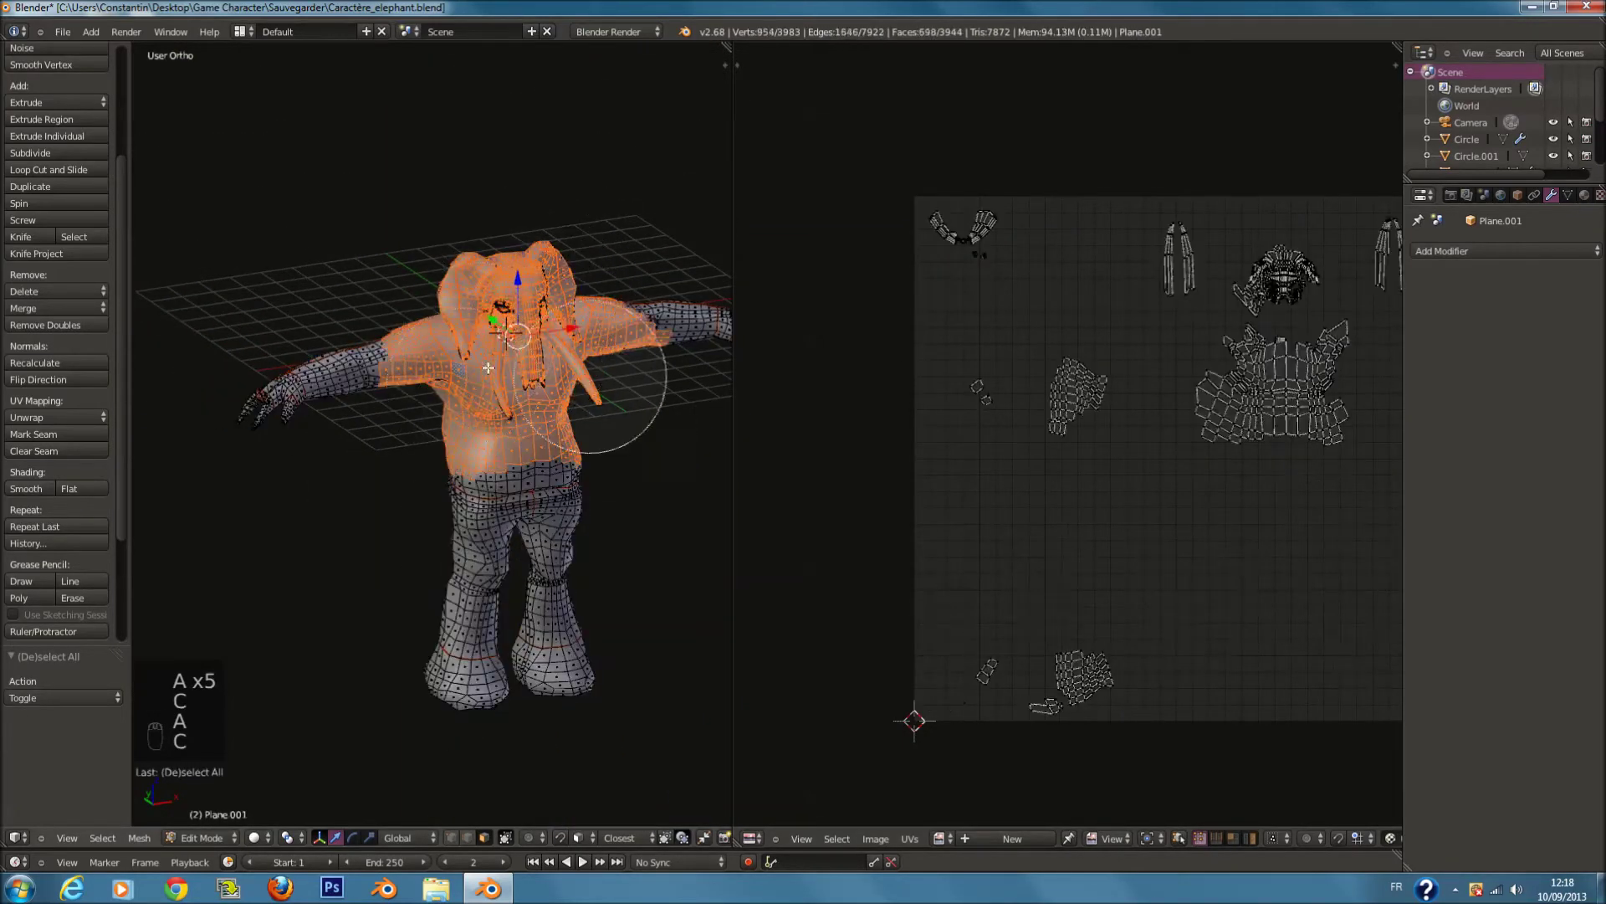
{"action": "right_click", "coordinate": [515, 346]}
{"action": "key", "text": "a"}
Step: Check the trunk's linked faces on the model and reselect the whole mesh to show all UV islands
{"action": "scroll", "coordinate": [519, 351], "scroll_direction": "up", "scroll_amount": 6}
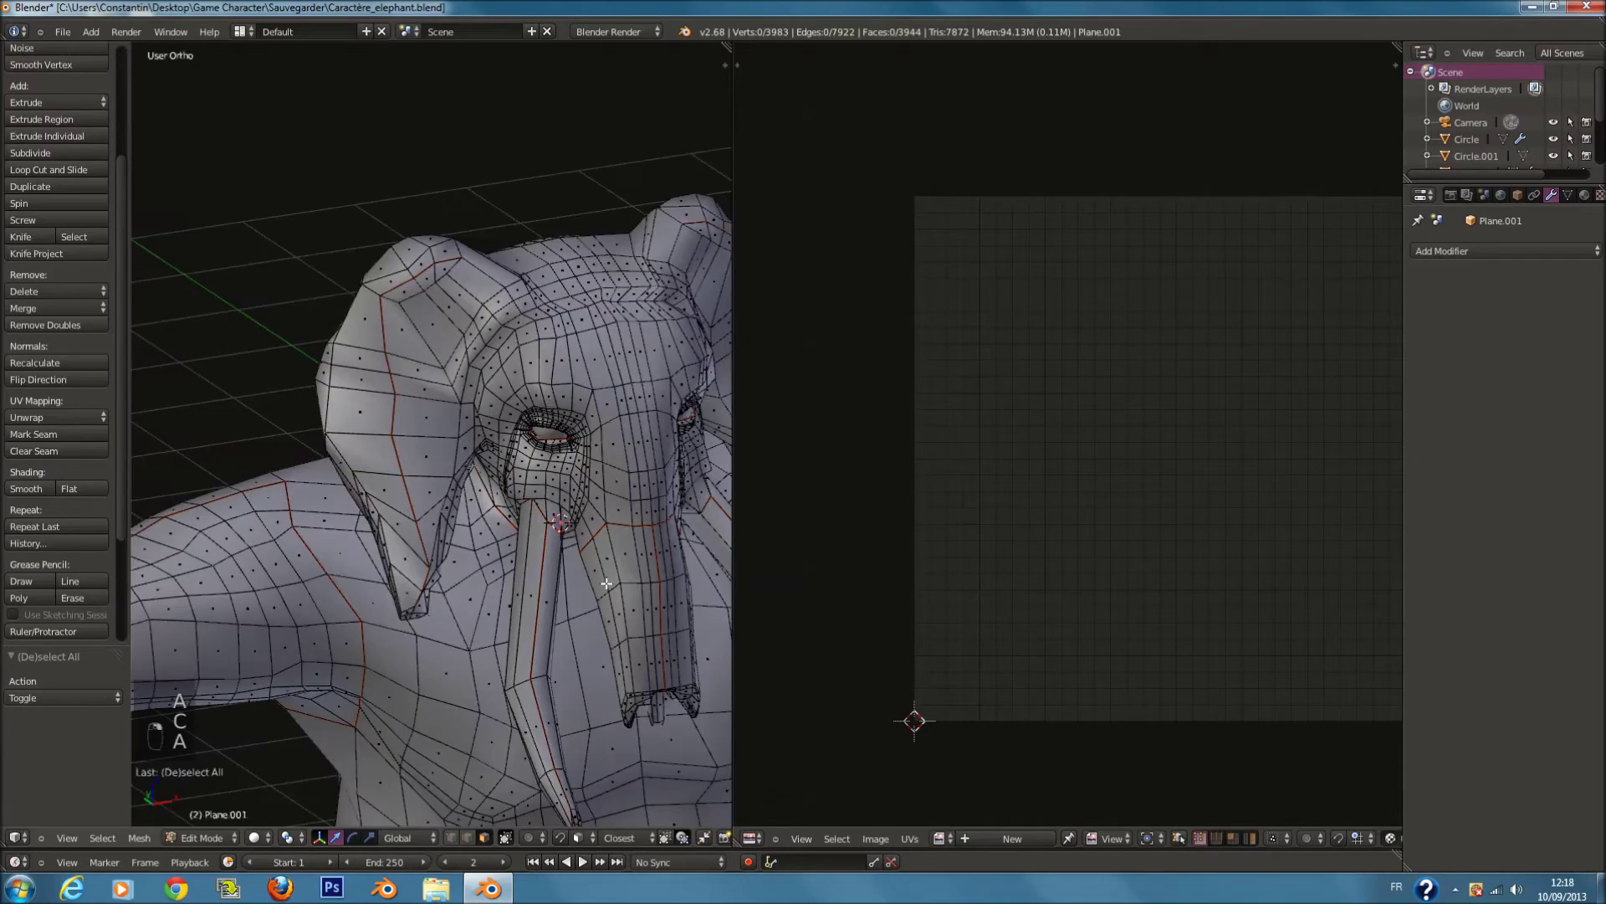
{"action": "key", "text": "l"}
{"action": "key", "text": "a"}
{"action": "key", "text": "a"}
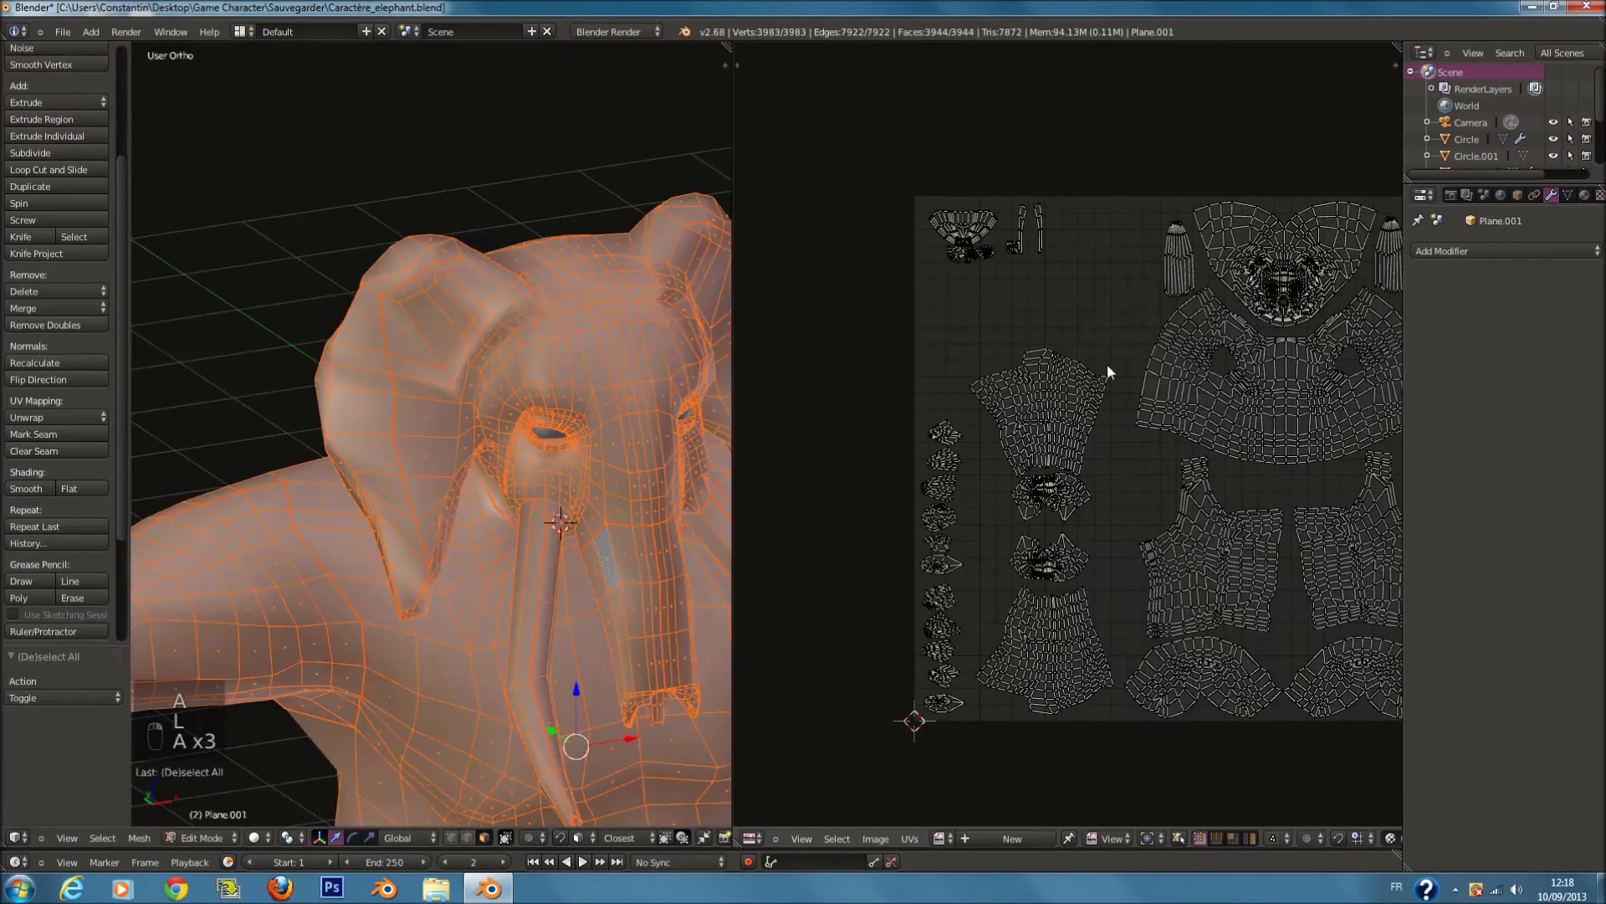
Step: Select the trunk's UV island, scale it by about 3.204 along Y and move it beside the tusk island
{"action": "scroll", "coordinate": [1039, 450], "scroll_direction": "down", "scroll_amount": 1}
{"action": "scroll", "coordinate": [921, 171], "scroll_direction": "up", "scroll_amount": 2}
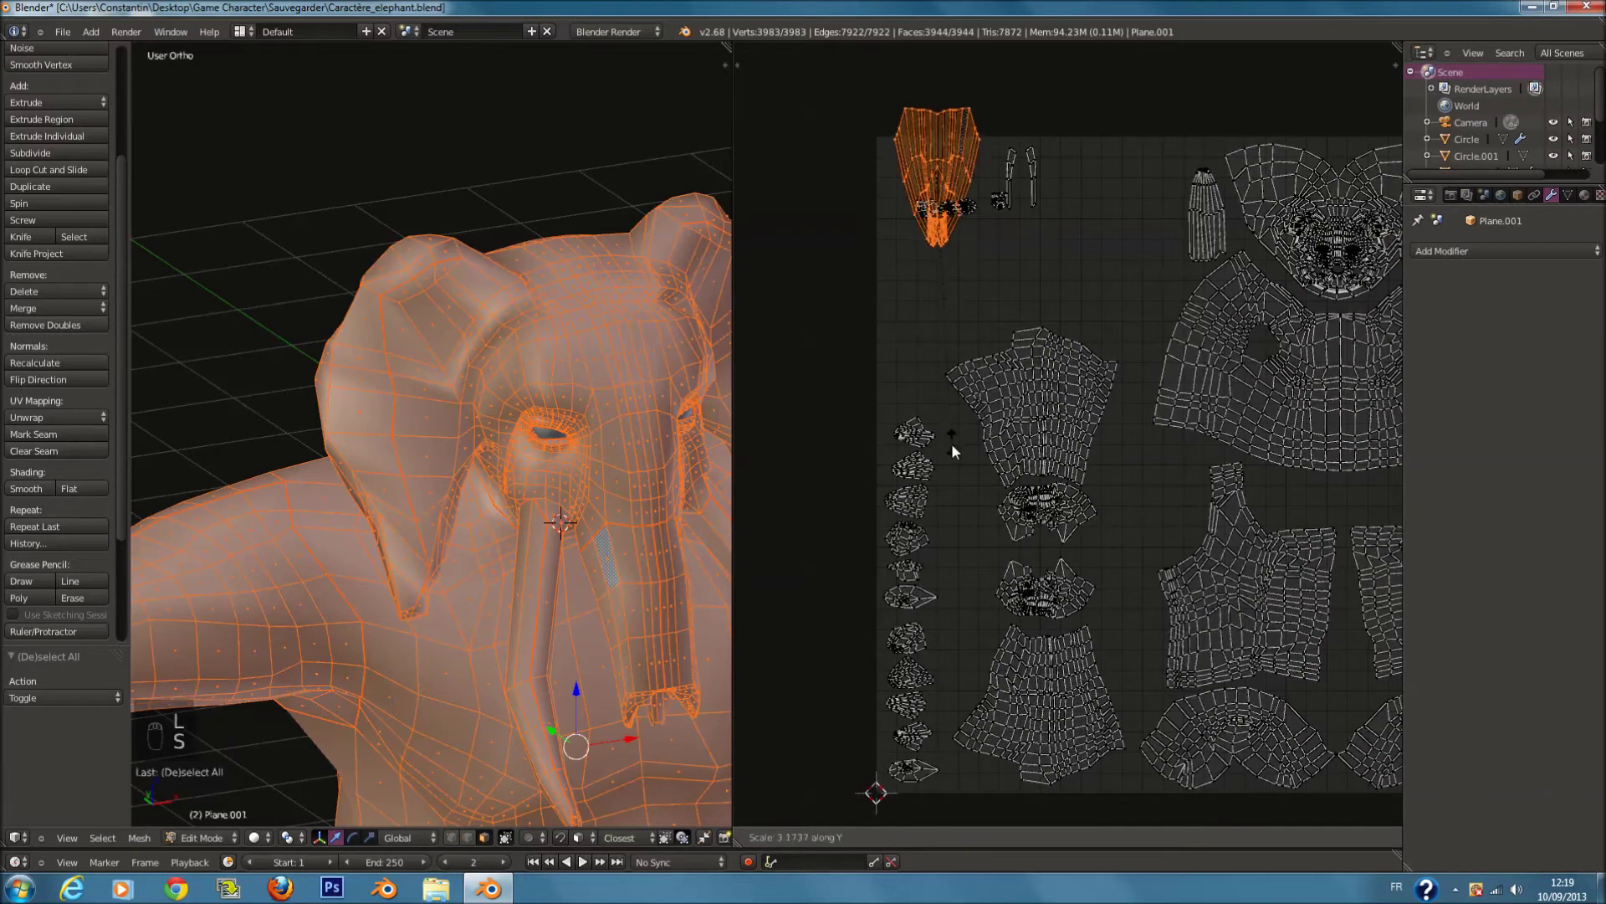
{"action": "left_click", "coordinate": [952, 444]}
{"action": "key", "text": "g"}
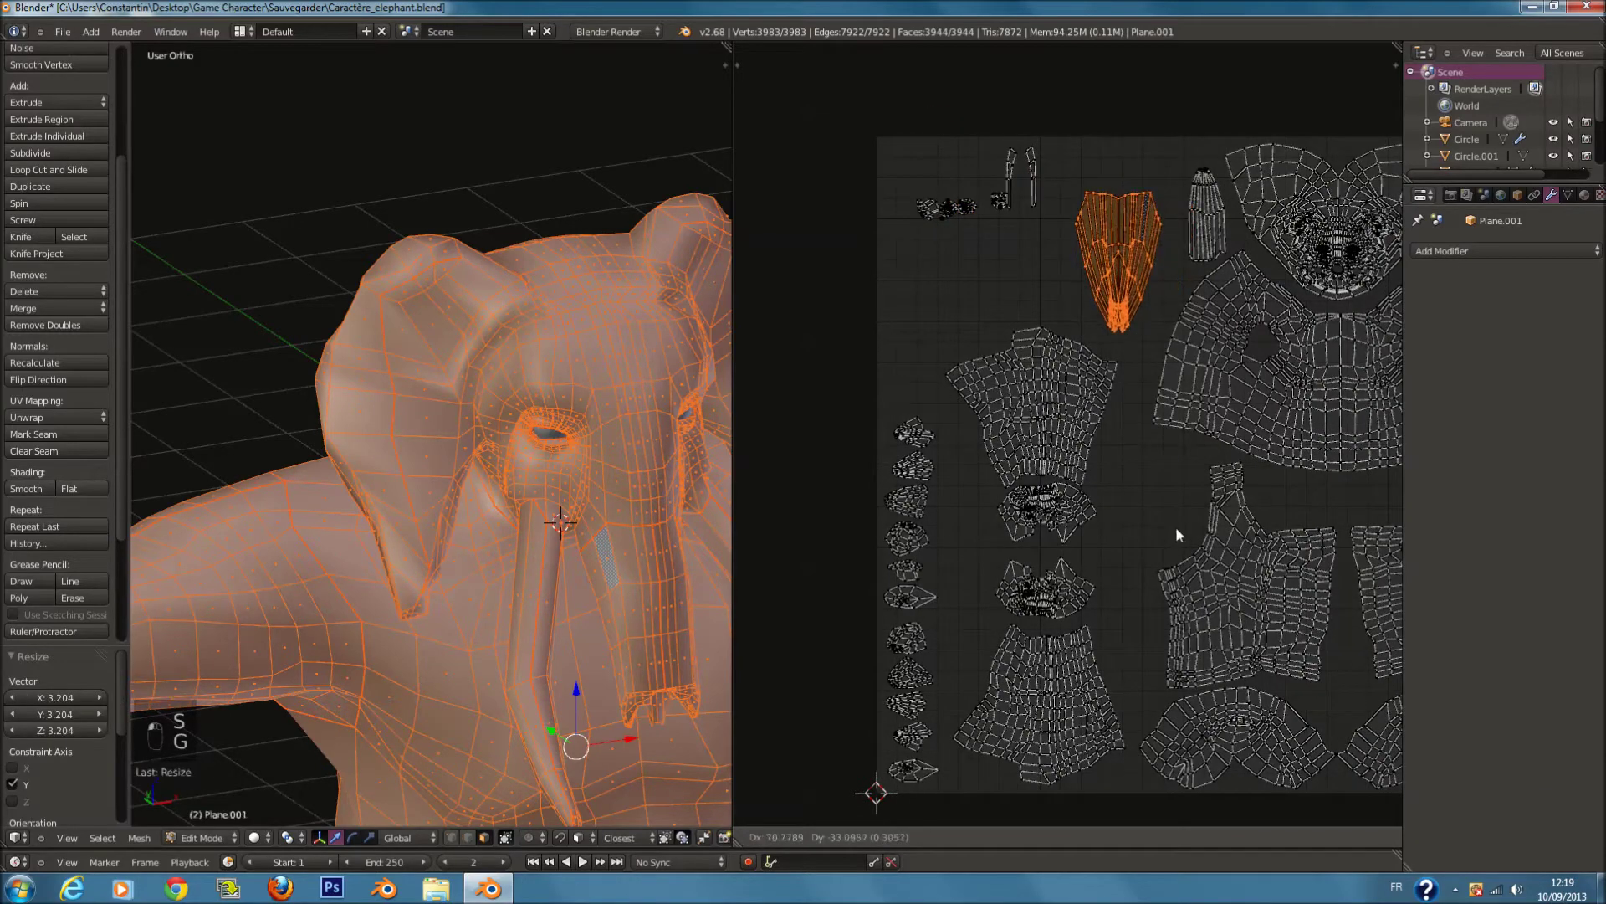
{"action": "left_click", "coordinate": [1178, 530]}
{"action": "key", "text": "a"}
{"action": "key", "text": "a"}
{"action": "key", "text": "a"}
{"action": "key", "text": "a"}
{"action": "key", "text": "a"}
Step: Circle-select the small leftover islands and the two narrow strips, and move them up to the UV square's top edge
{"action": "key", "text": "c"}
{"action": "scroll", "coordinate": [1016, 144], "scroll_direction": "down", "scroll_amount": 2}
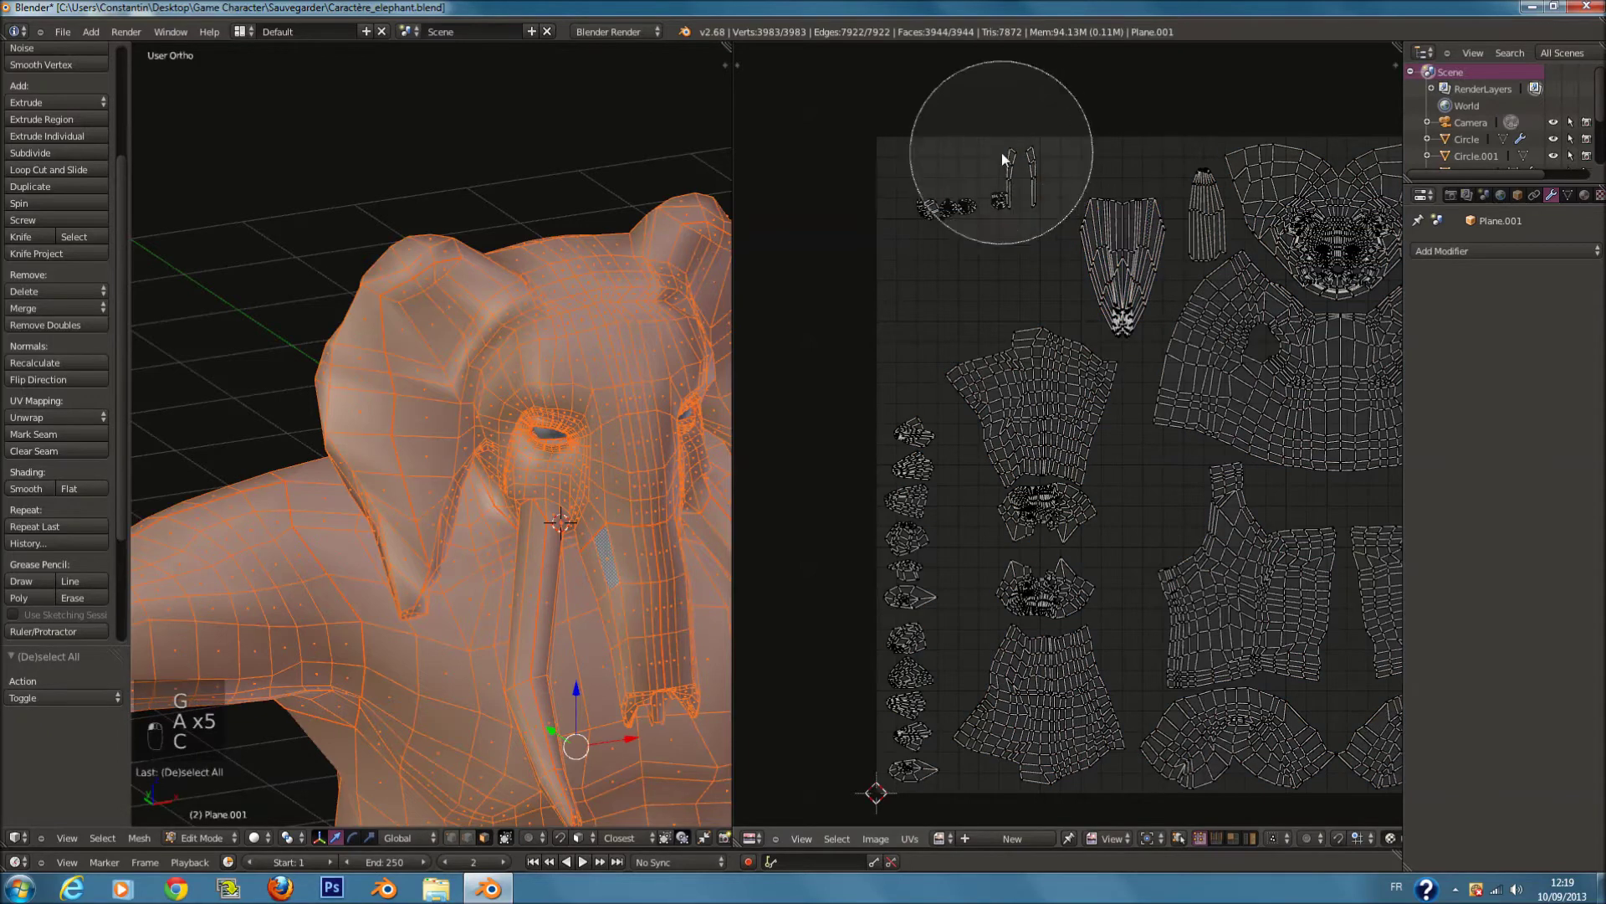
{"action": "left_click_drag", "start_coordinate": [1002, 152], "coordinate": [955, 207]}
{"action": "right_click", "coordinate": [959, 214]}
{"action": "scroll", "coordinate": [962, 215], "scroll_direction": "up", "scroll_amount": 5}
{"action": "middle_click_drag", "start_coordinate": [955, 186], "coordinate": [1238, 801]}
{"action": "scroll", "coordinate": [1192, 669], "scroll_direction": "up", "scroll_amount": 2}
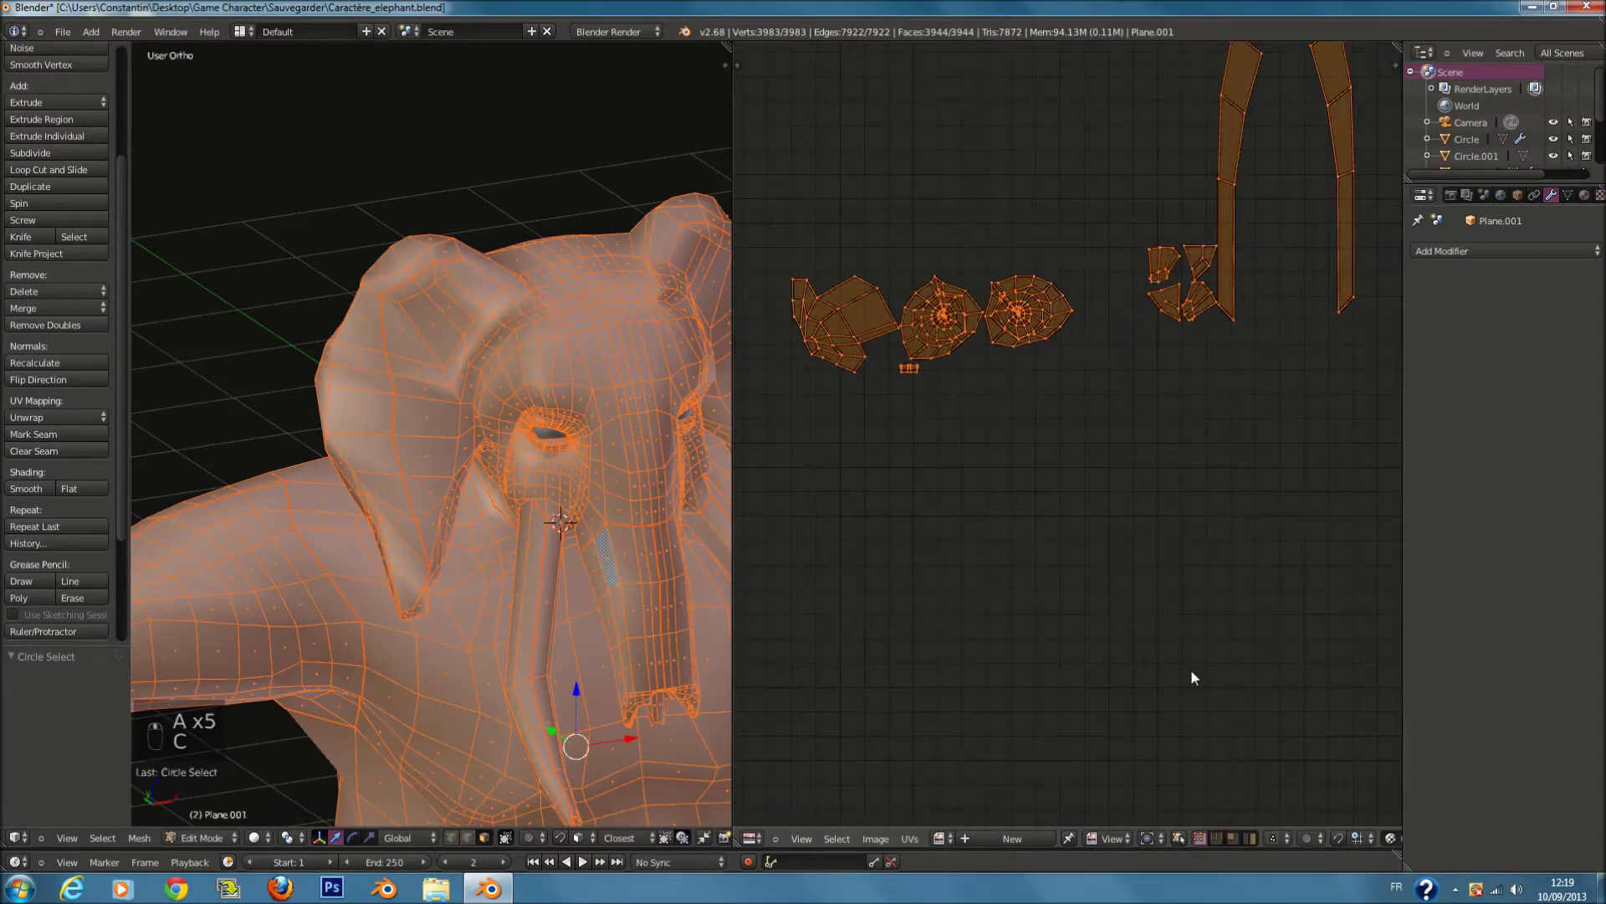
{"action": "scroll", "coordinate": [1191, 669], "scroll_direction": "down", "scroll_amount": 3}
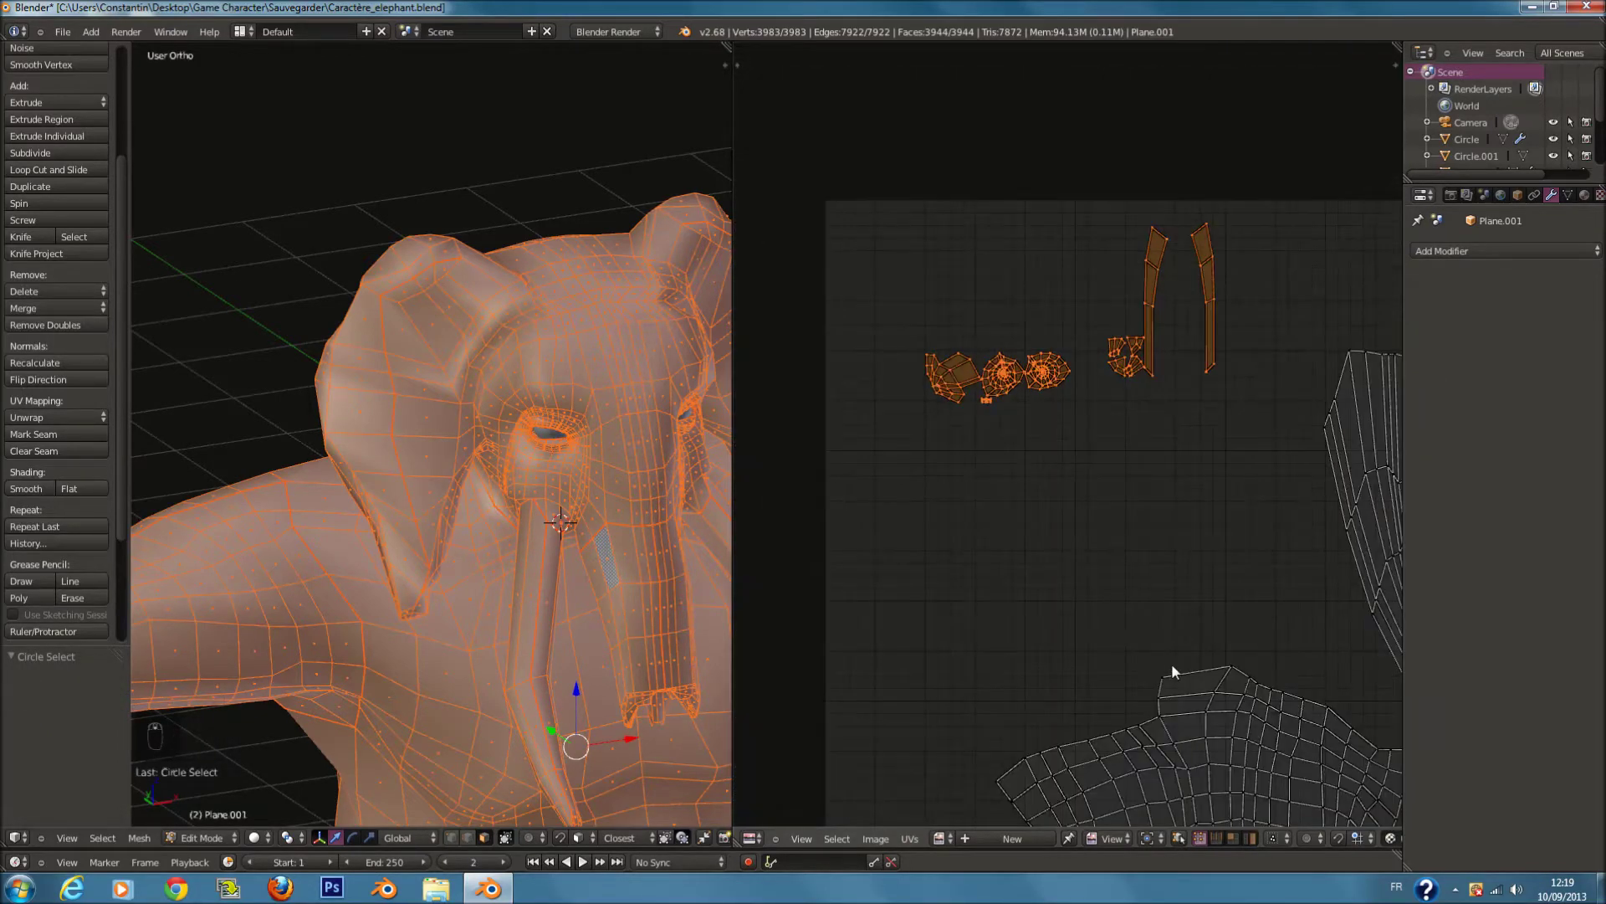
{"action": "scroll", "coordinate": [1172, 662], "scroll_direction": "down", "scroll_amount": 2}
{"action": "key", "text": "g"}
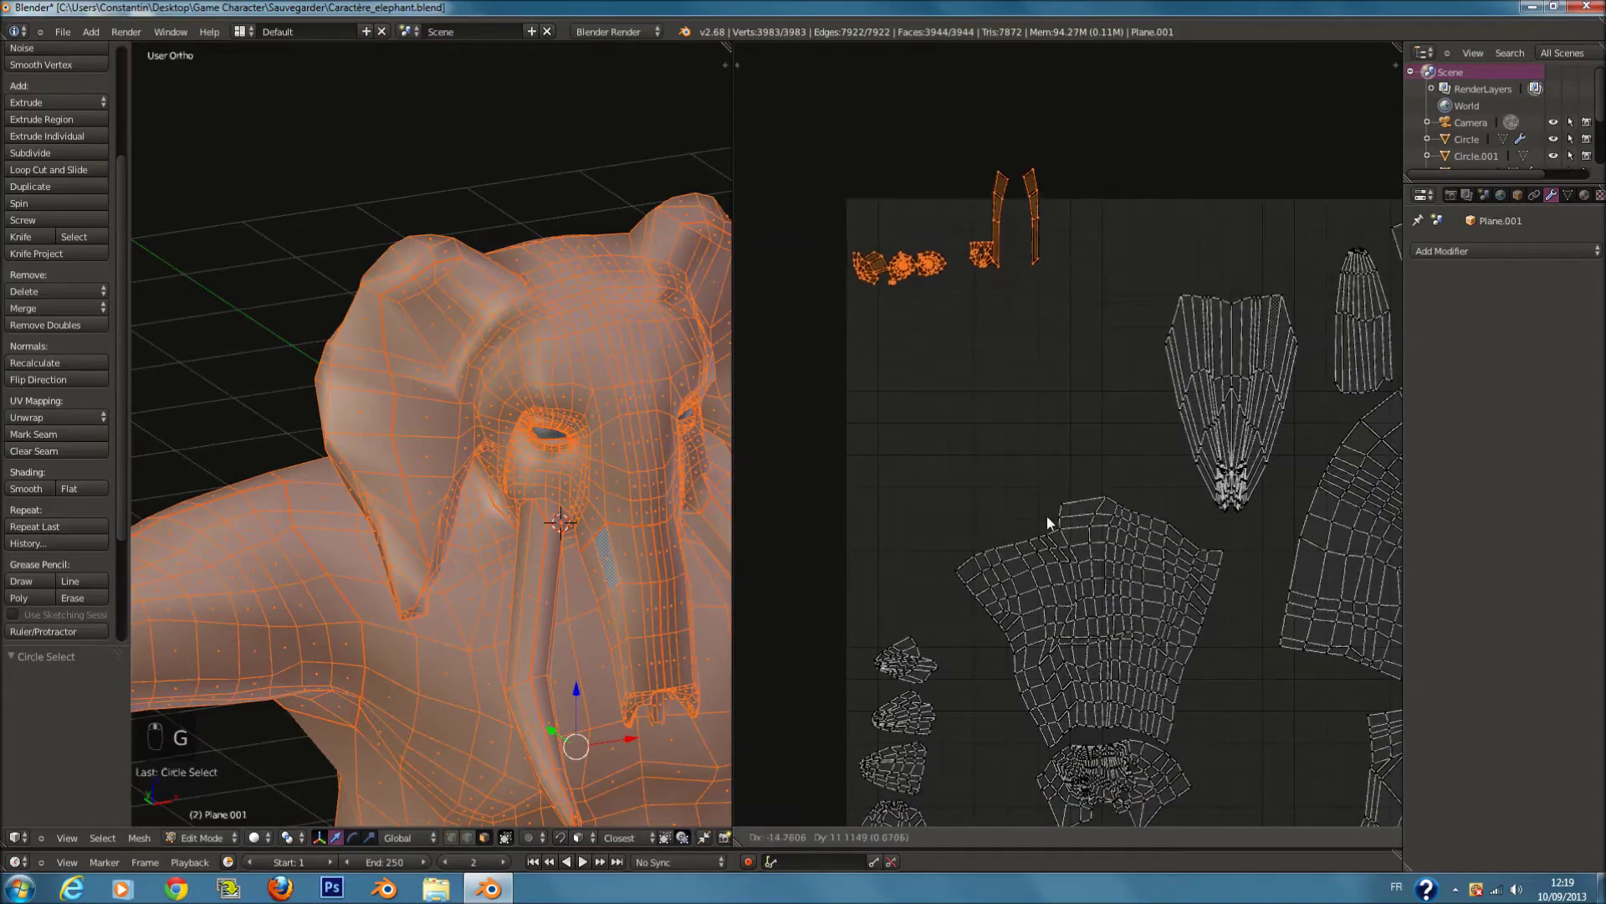
{"action": "left_click", "coordinate": [1046, 484]}
Step: Select only the two narrow strip islands and rotate them towards horizontal
{"action": "key", "text": "a"}
{"action": "key", "text": "l"}
{"action": "key", "text": "l"}
{"action": "key", "text": "shift+l"}
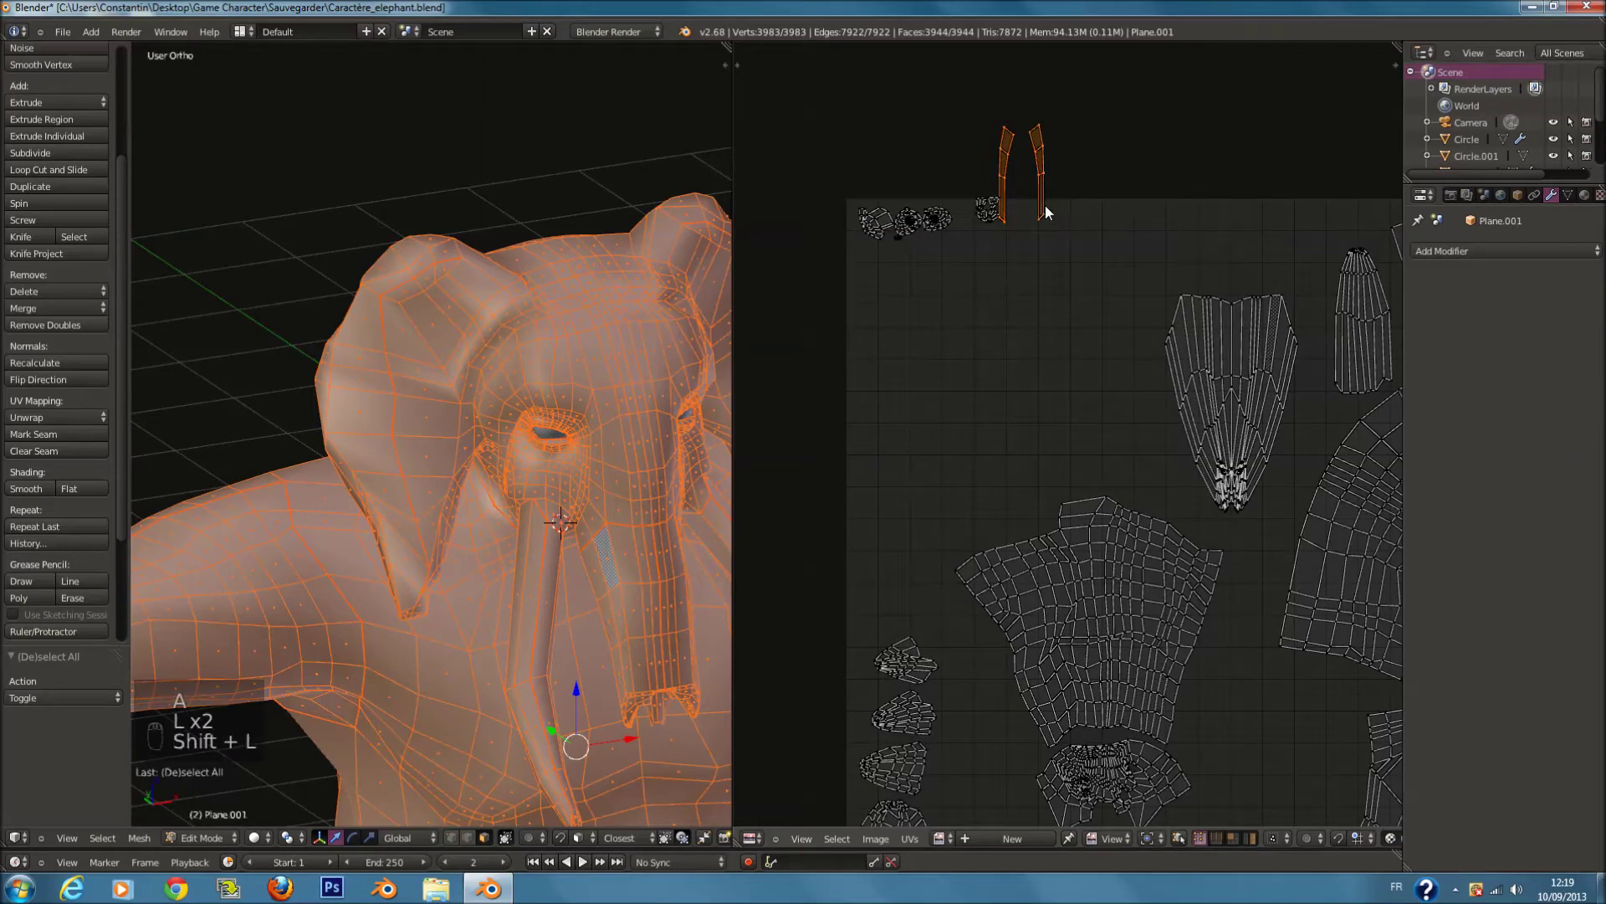
{"action": "key", "text": "r"}
{"action": "left_click", "coordinate": [1118, 145]}
Step: Undo a trial move of the two strips and show the UV editor's properties
{"action": "key", "text": "g"}
{"action": "left_click", "coordinate": [1183, 208]}
{"action": "key", "text": "t"}
{"action": "key", "text": "ctrl+z"}
{"action": "key", "text": "n"}
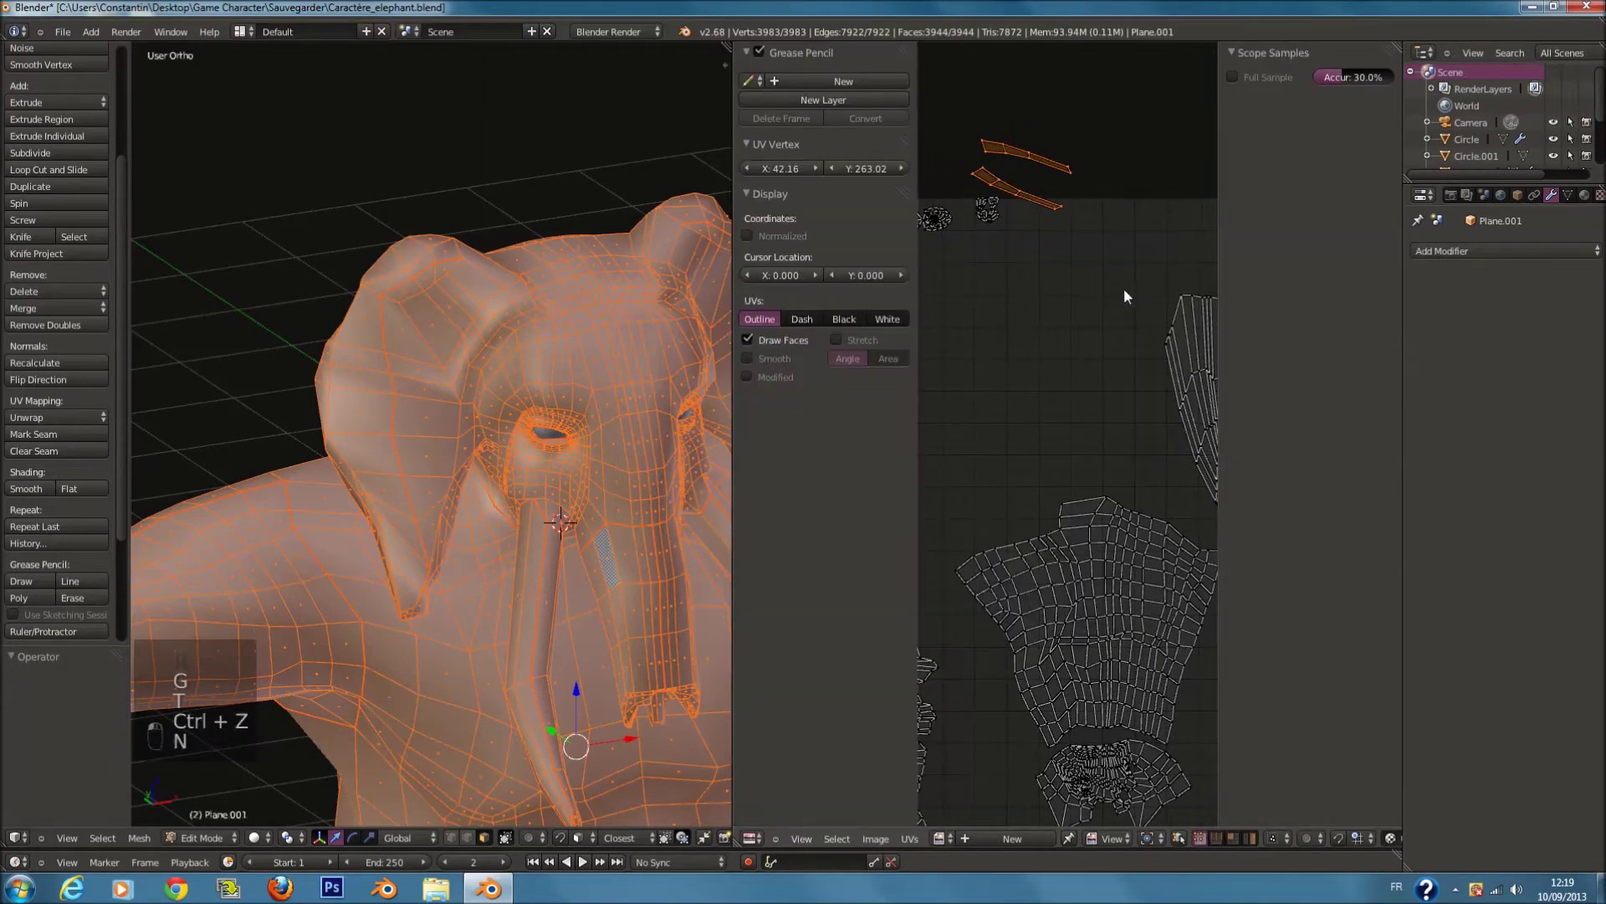
{"action": "key", "text": "t"}
Step: Rotate the two strips by about -21.447° and place them inside the UV square beside the small leftover islands
{"action": "key", "text": "r"}
{"action": "left_click", "coordinate": [1156, 241]}
{"action": "key", "text": "g"}
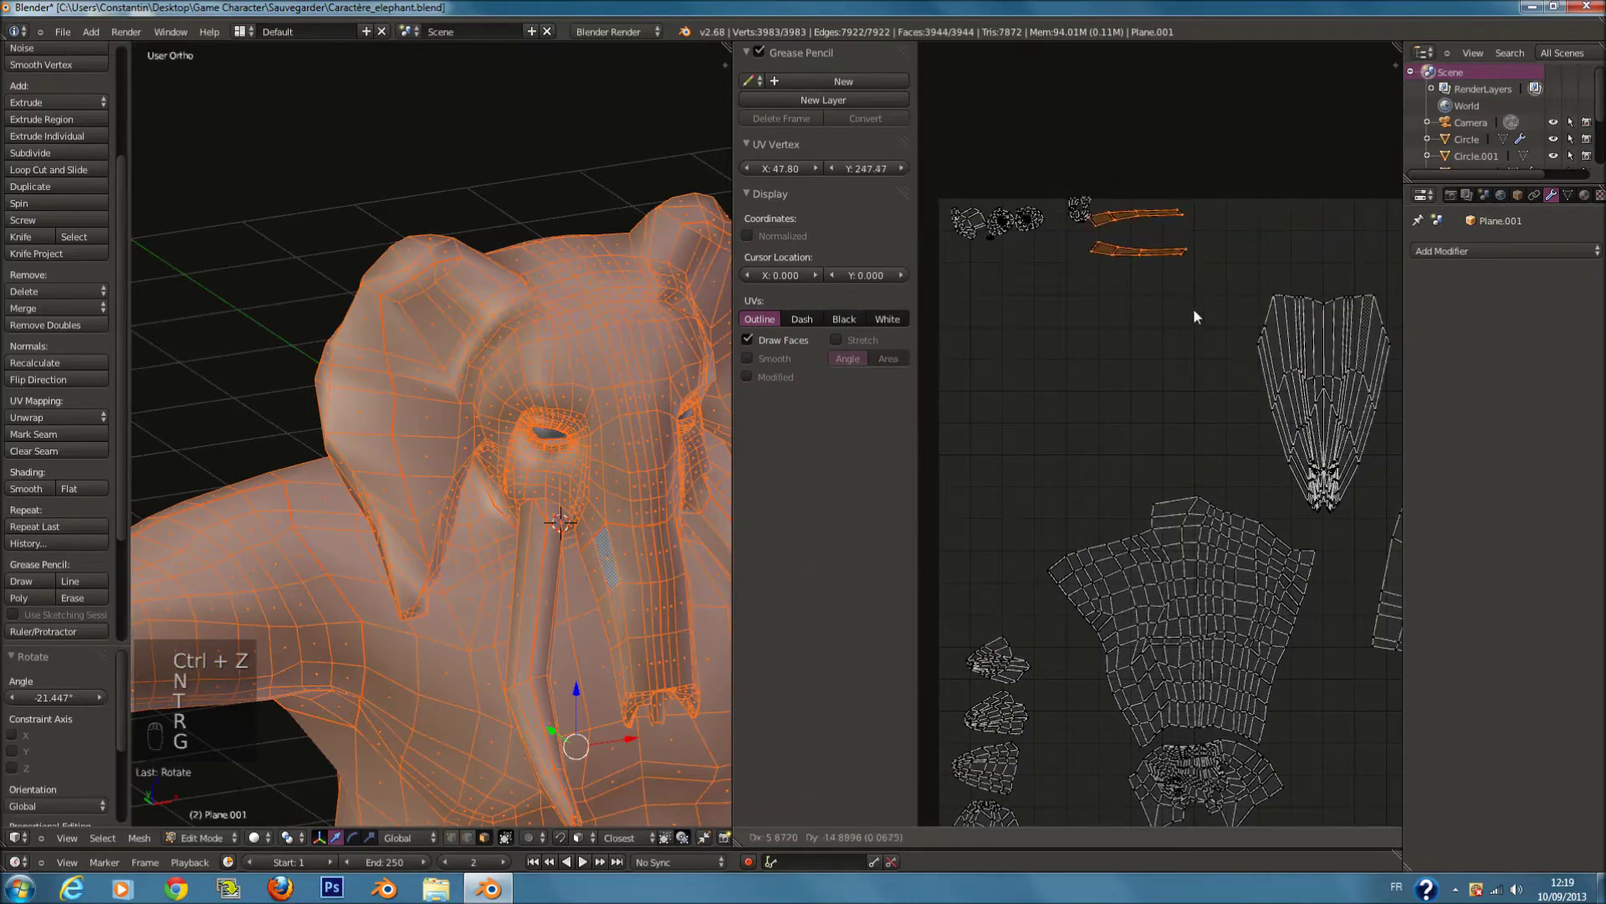
{"action": "left_click", "coordinate": [1201, 301]}
Step: Deselect all UV islands and save the file
{"action": "scroll", "coordinate": [1201, 545], "scroll_direction": "down", "scroll_amount": 2}
{"action": "middle_click_drag", "start_coordinate": [1201, 545], "coordinate": [1091, 456]}
{"action": "key", "text": "a"}
{"action": "key", "text": "a"}
{"action": "key", "text": "a"}
{"action": "scroll", "coordinate": [1152, 472], "scroll_direction": "down", "scroll_amount": 2}
{"action": "key", "text": "a"}
{"action": "key", "text": "a"}
{"action": "scroll", "coordinate": [1142, 494], "scroll_direction": "up", "scroll_amount": 2}
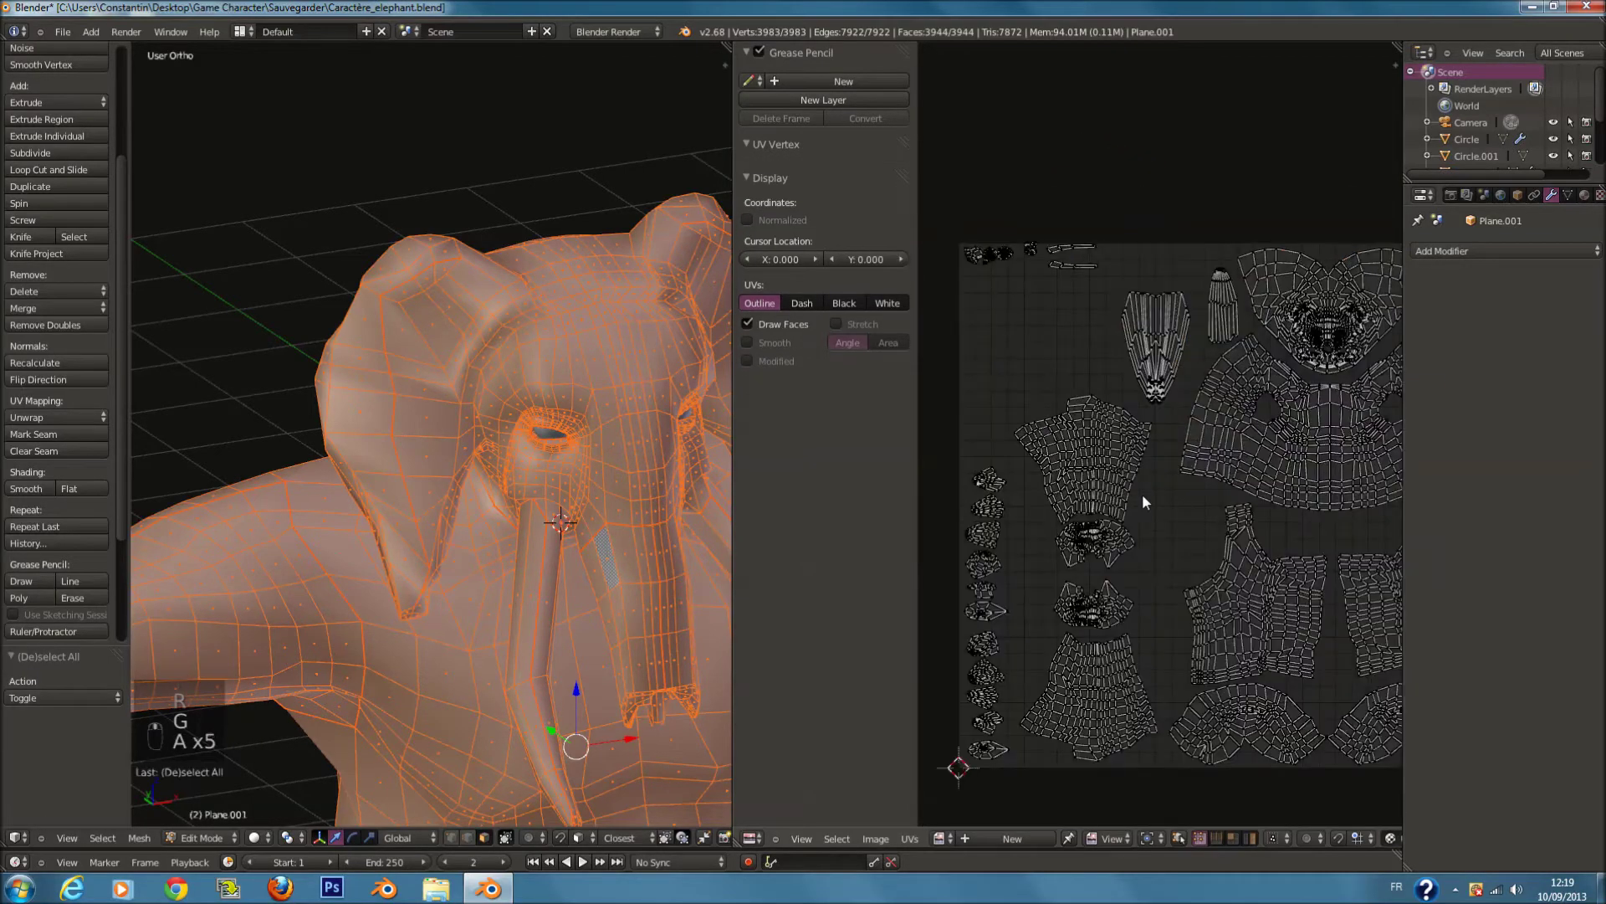
{"action": "key", "text": "ctrl+s"}
Step: Select the trunk island, move it up against the UV square's top edge beside the tusk, and deselect it
{"action": "key", "text": "c"}
{"action": "left_click", "coordinate": [1177, 326]}
{"action": "right_click", "coordinate": [1177, 327]}
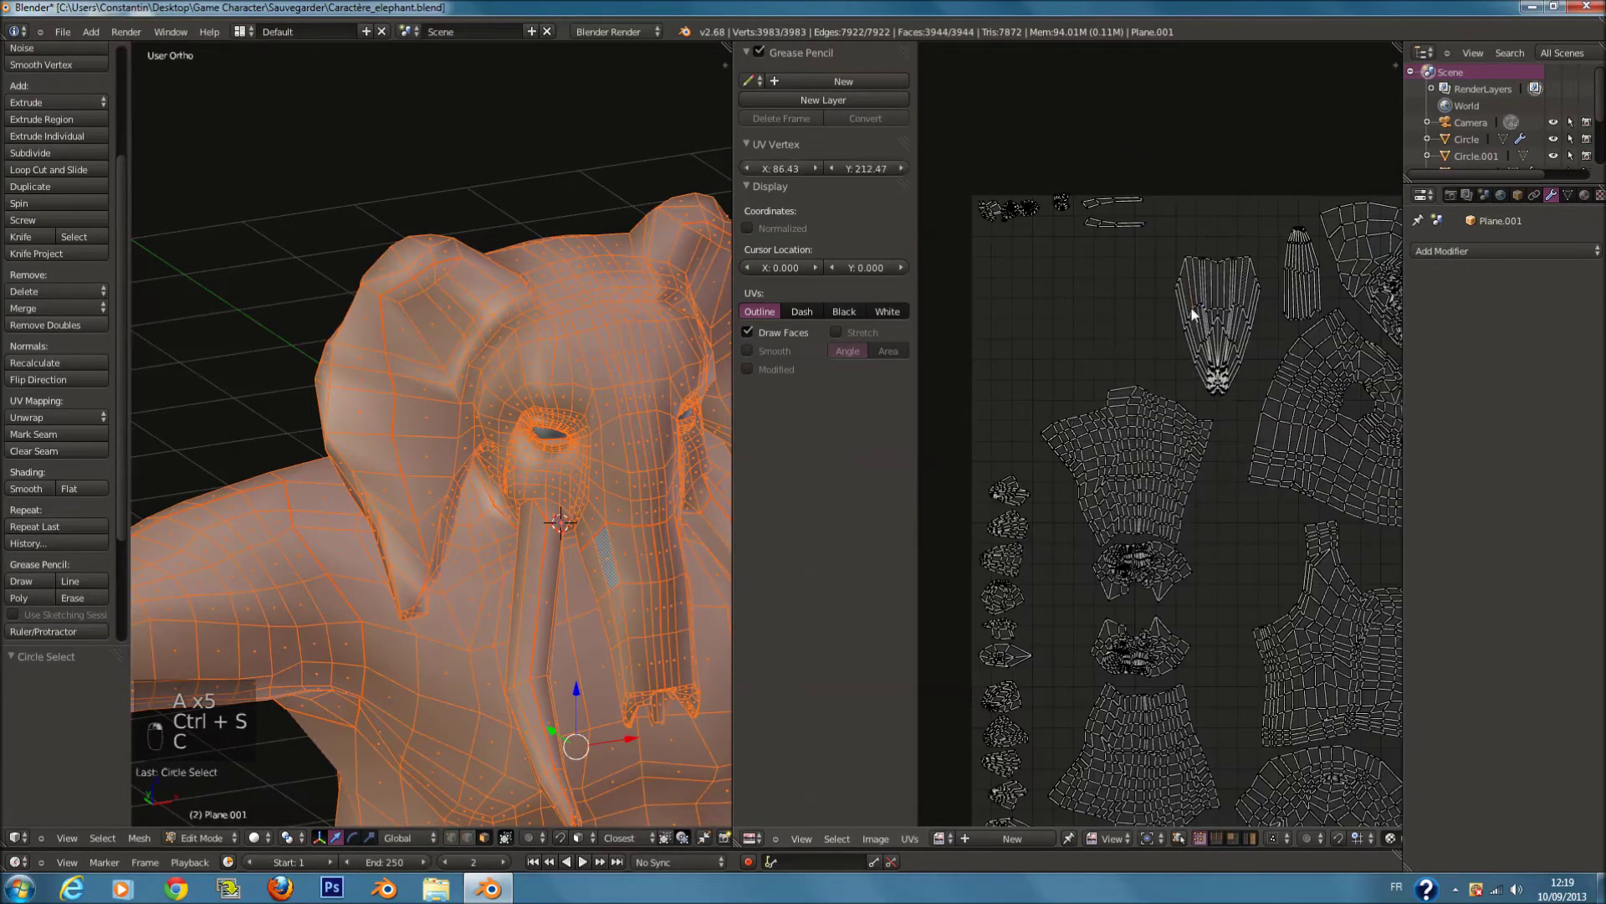
{"action": "key", "text": "l"}
{"action": "key", "text": "g"}
{"action": "left_click", "coordinate": [1259, 269]}
{"action": "middle_click_drag", "start_coordinate": [1100, 326], "coordinate": [929, 322]}
{"action": "scroll", "coordinate": [1131, 410], "scroll_direction": "down", "scroll_amount": 1}
{"action": "middle_click_drag", "start_coordinate": [1131, 410], "coordinate": [1259, 412]}
{"action": "key", "text": "a"}
Step: Circle-select the column of finger islands, move it outside the UV square's left edge and deselect it
{"action": "middle_click_drag", "start_coordinate": [1045, 481], "coordinate": [1159, 479]}
{"action": "key", "text": "c"}
{"action": "left_click_drag", "start_coordinate": [1018, 457], "coordinate": [993, 721]}
{"action": "right_click", "coordinate": [995, 719]}
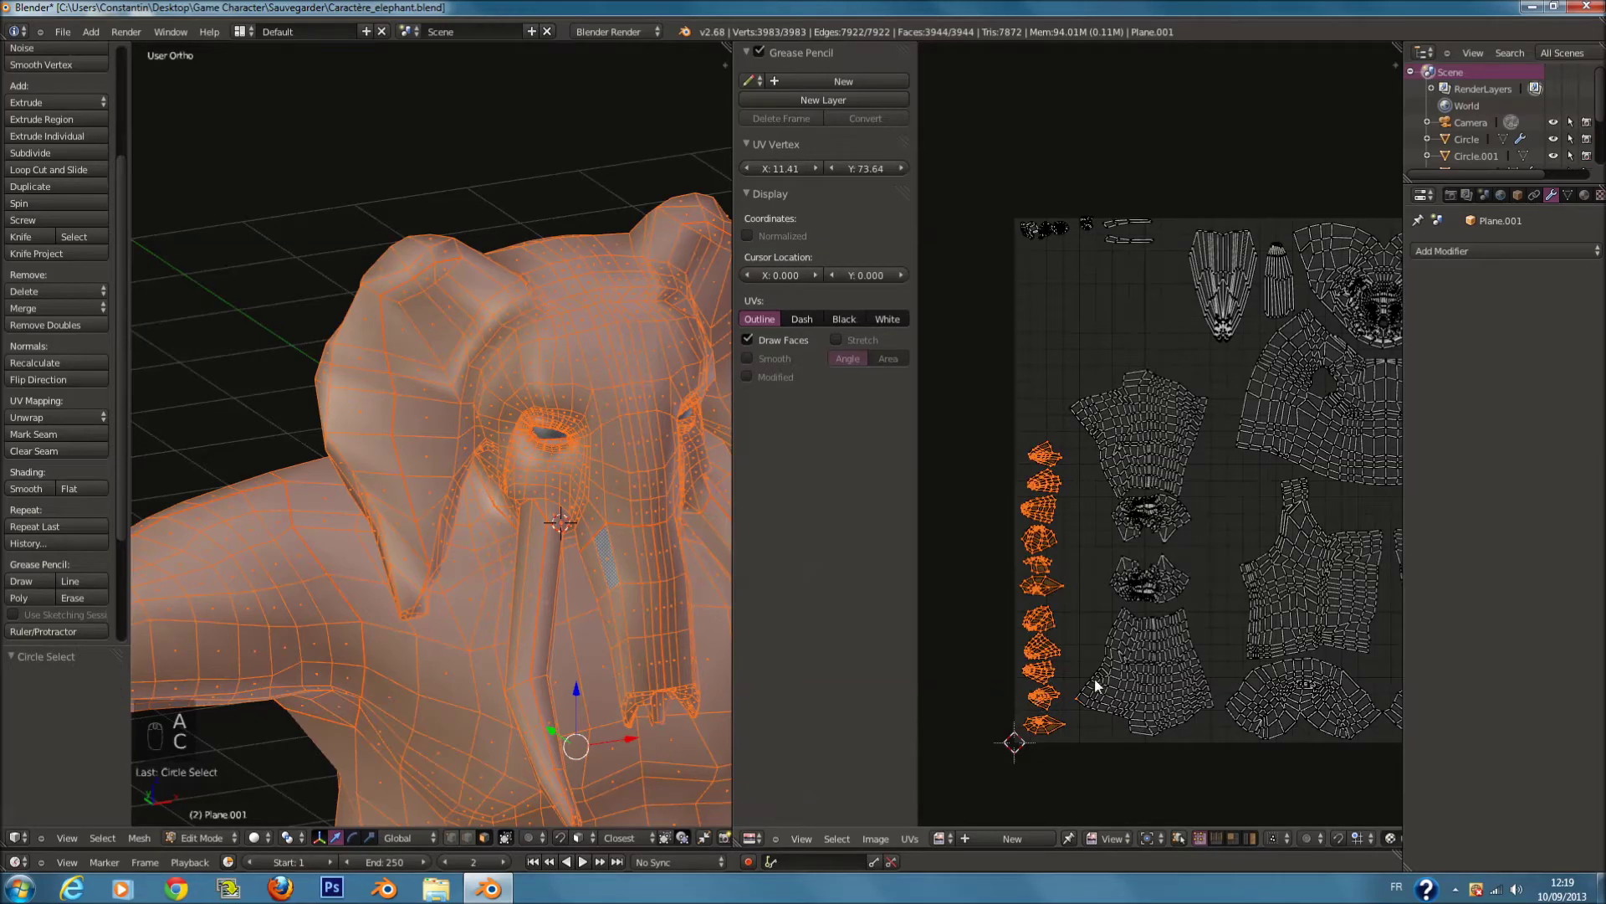
{"action": "key", "text": "g"}
{"action": "left_click", "coordinate": [1035, 676]}
{"action": "key", "text": "a"}
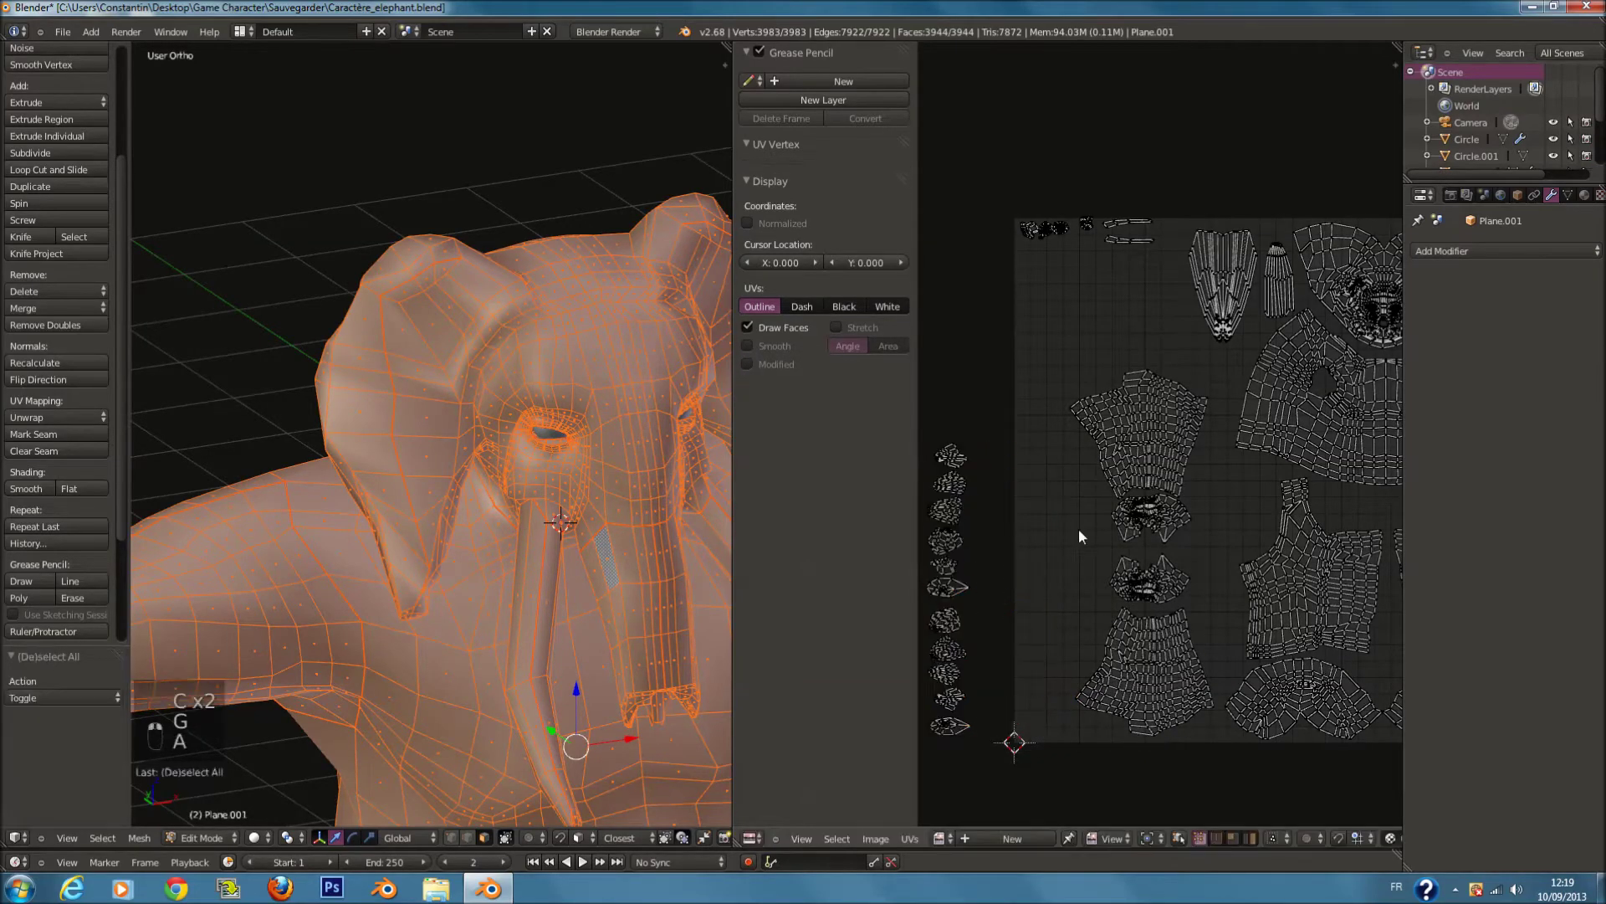
Step: Circle-select the two arm and two hand islands, leaving the neighbouring foot island unselected
{"action": "key", "text": "c"}
{"action": "left_click_drag", "start_coordinate": [1103, 419], "coordinate": [1144, 685]}
{"action": "right_click", "coordinate": [1144, 685]}
{"action": "key", "text": "c"}
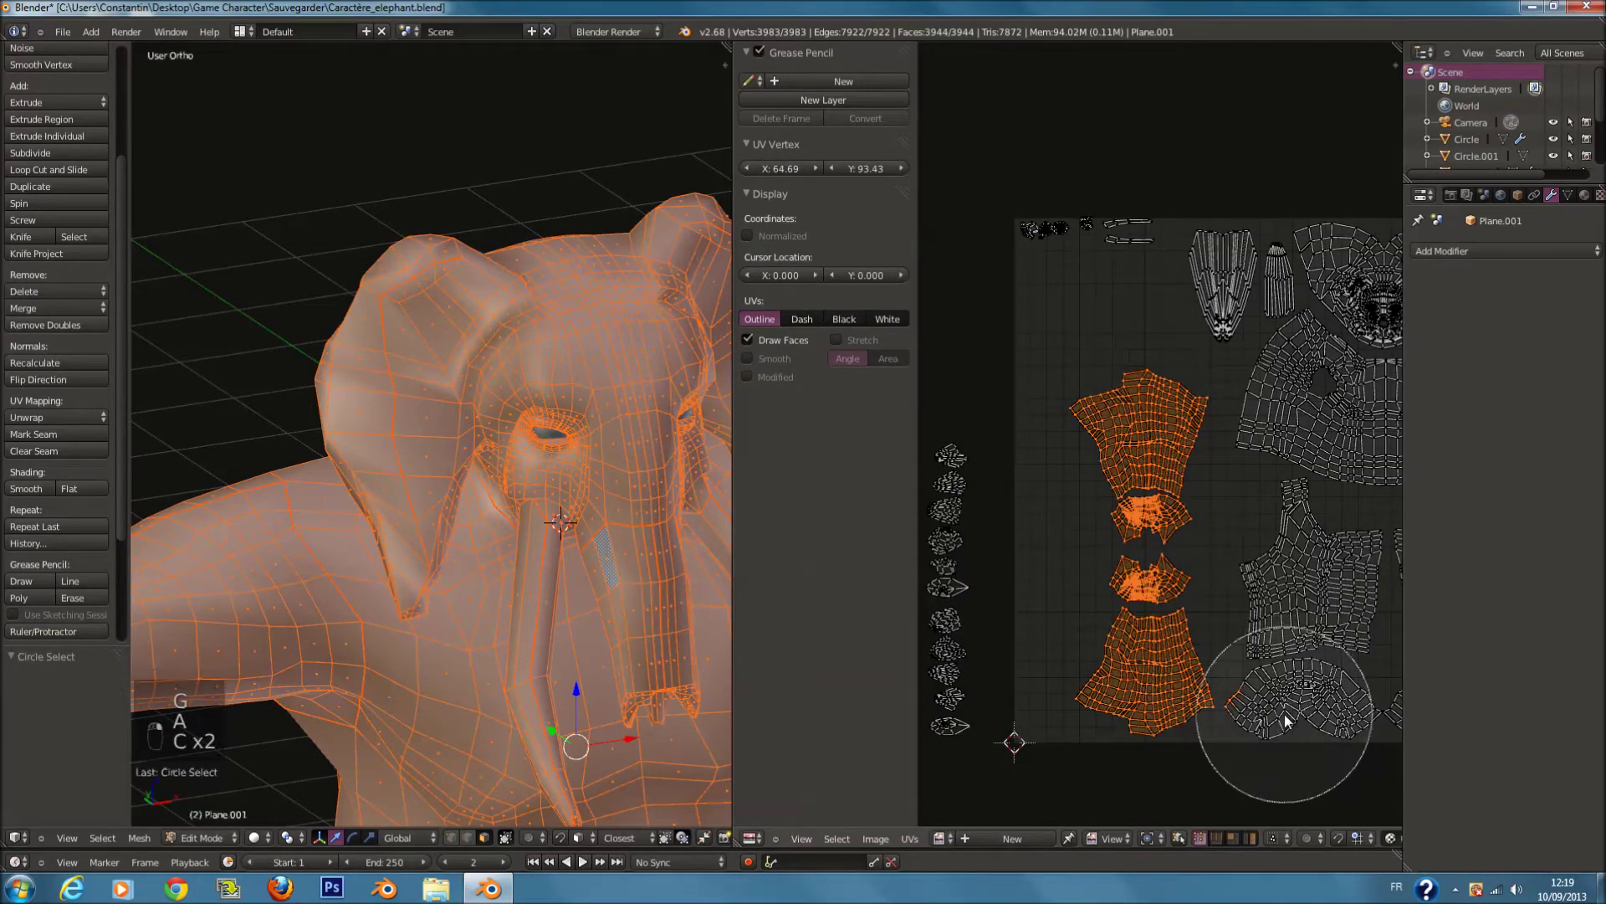
{"action": "right_click", "coordinate": [1293, 720]}
{"action": "key", "text": "s"}
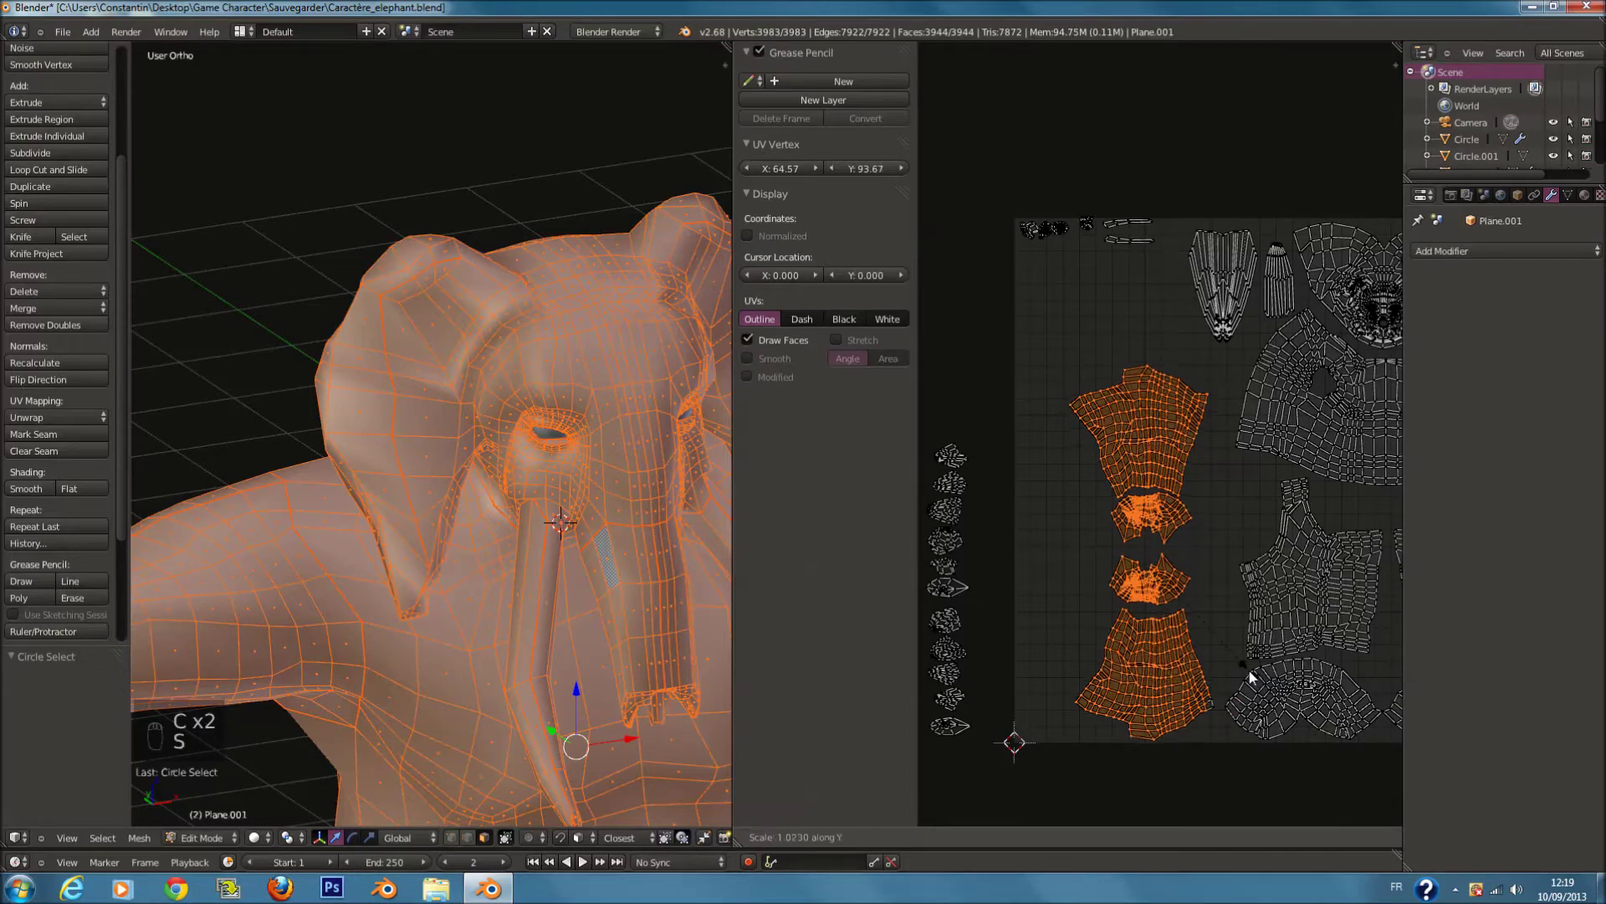
{"action": "right_click", "coordinate": [1247, 671]}
{"action": "key", "text": "c"}
{"action": "scroll", "coordinate": [1163, 711], "scroll_direction": "up", "scroll_amount": 3}
{"action": "mouse_move", "coordinate": [1157, 710]}
{"action": "left_mouse_down"}
{"action": "mouse_move", "coordinate": [1149, 701]}
{"action": "mouse_move", "coordinate": [1158, 711]}
{"action": "left_mouse_up"}
{"action": "right_click", "coordinate": [1159, 711]}
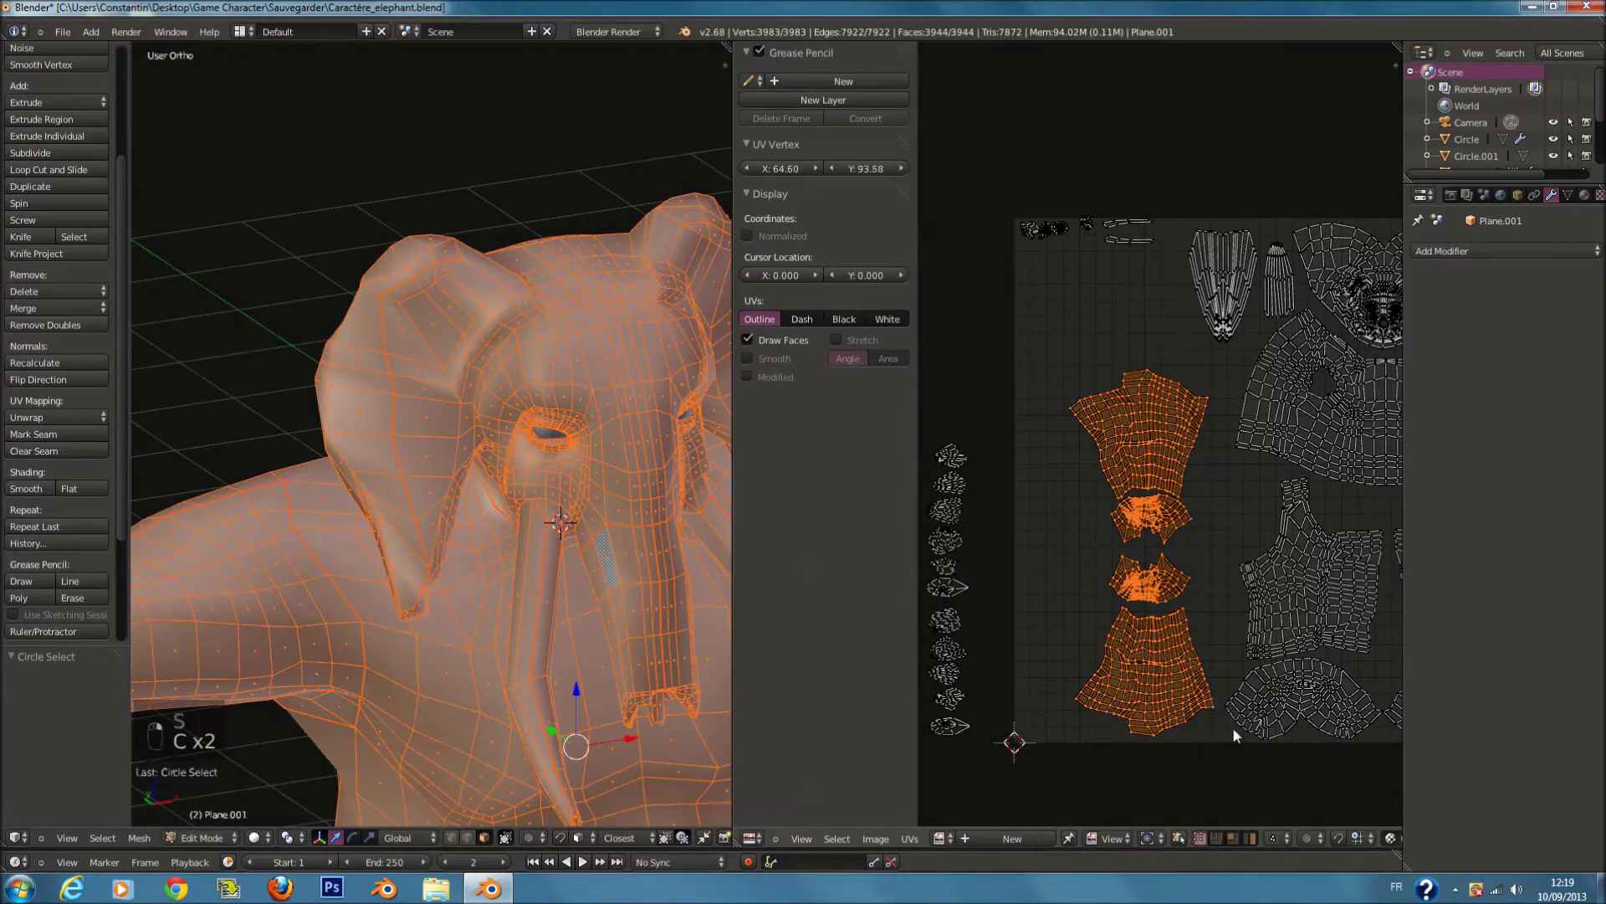
Step: Scale the arm and hand islands by about 1.211 along Y and 1.313 along X, and move them up within the UV square
{"action": "key", "text": "s"}
{"action": "key", "text": "y"}
{"action": "left_click", "coordinate": [1243, 767]}
{"action": "key", "text": "s"}
{"action": "key", "text": "x"}
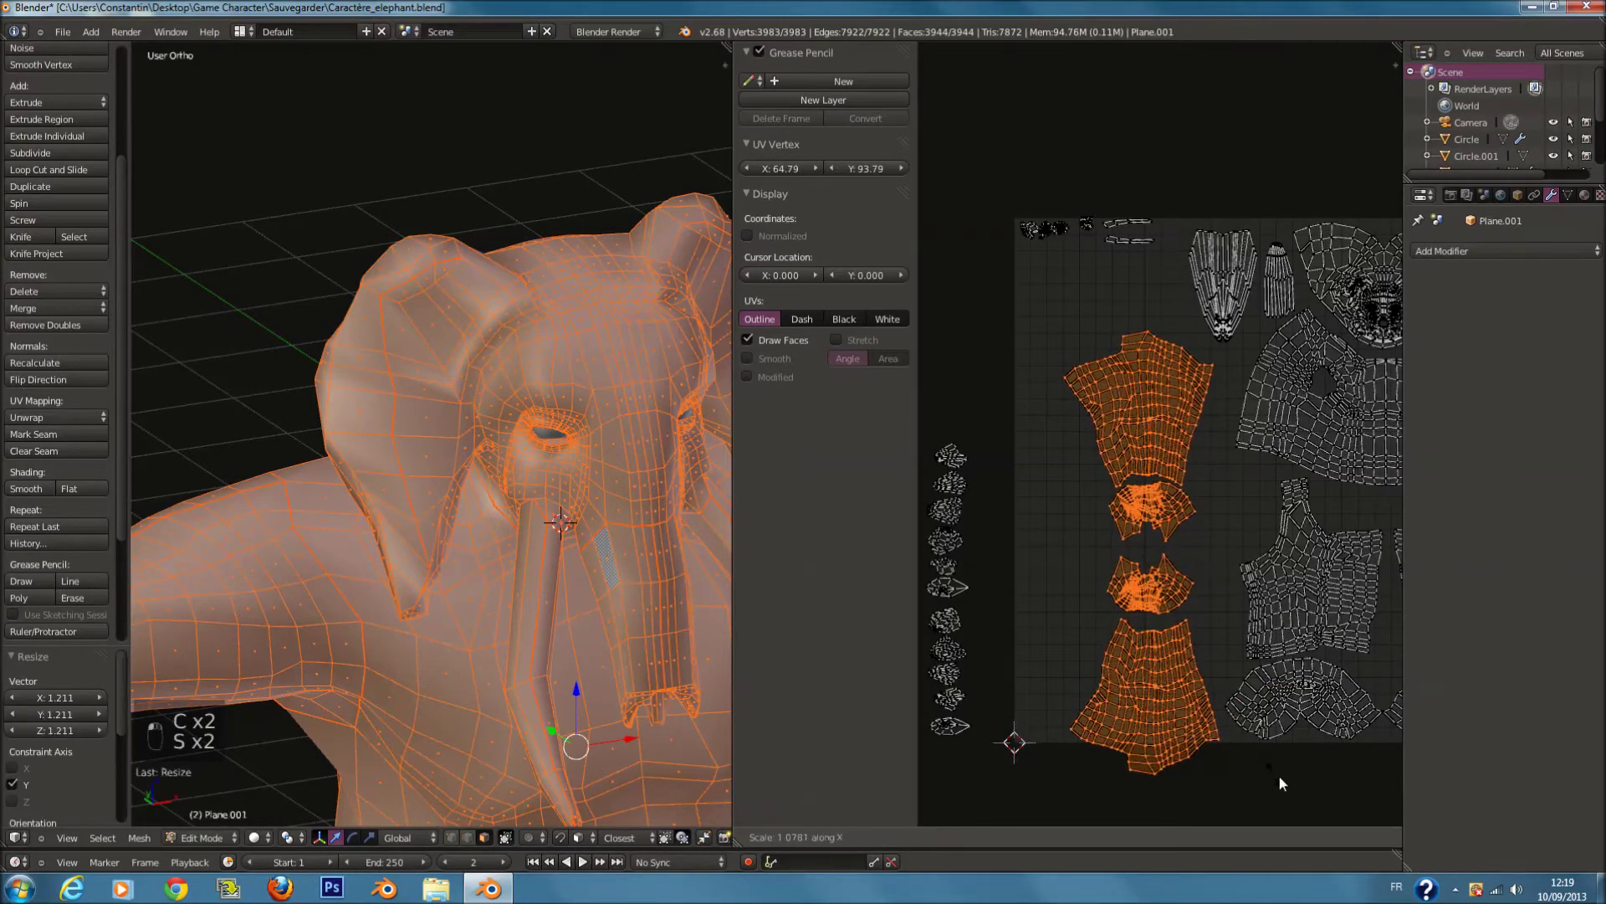
{"action": "left_click", "coordinate": [1339, 788]}
{"action": "key", "text": "g"}
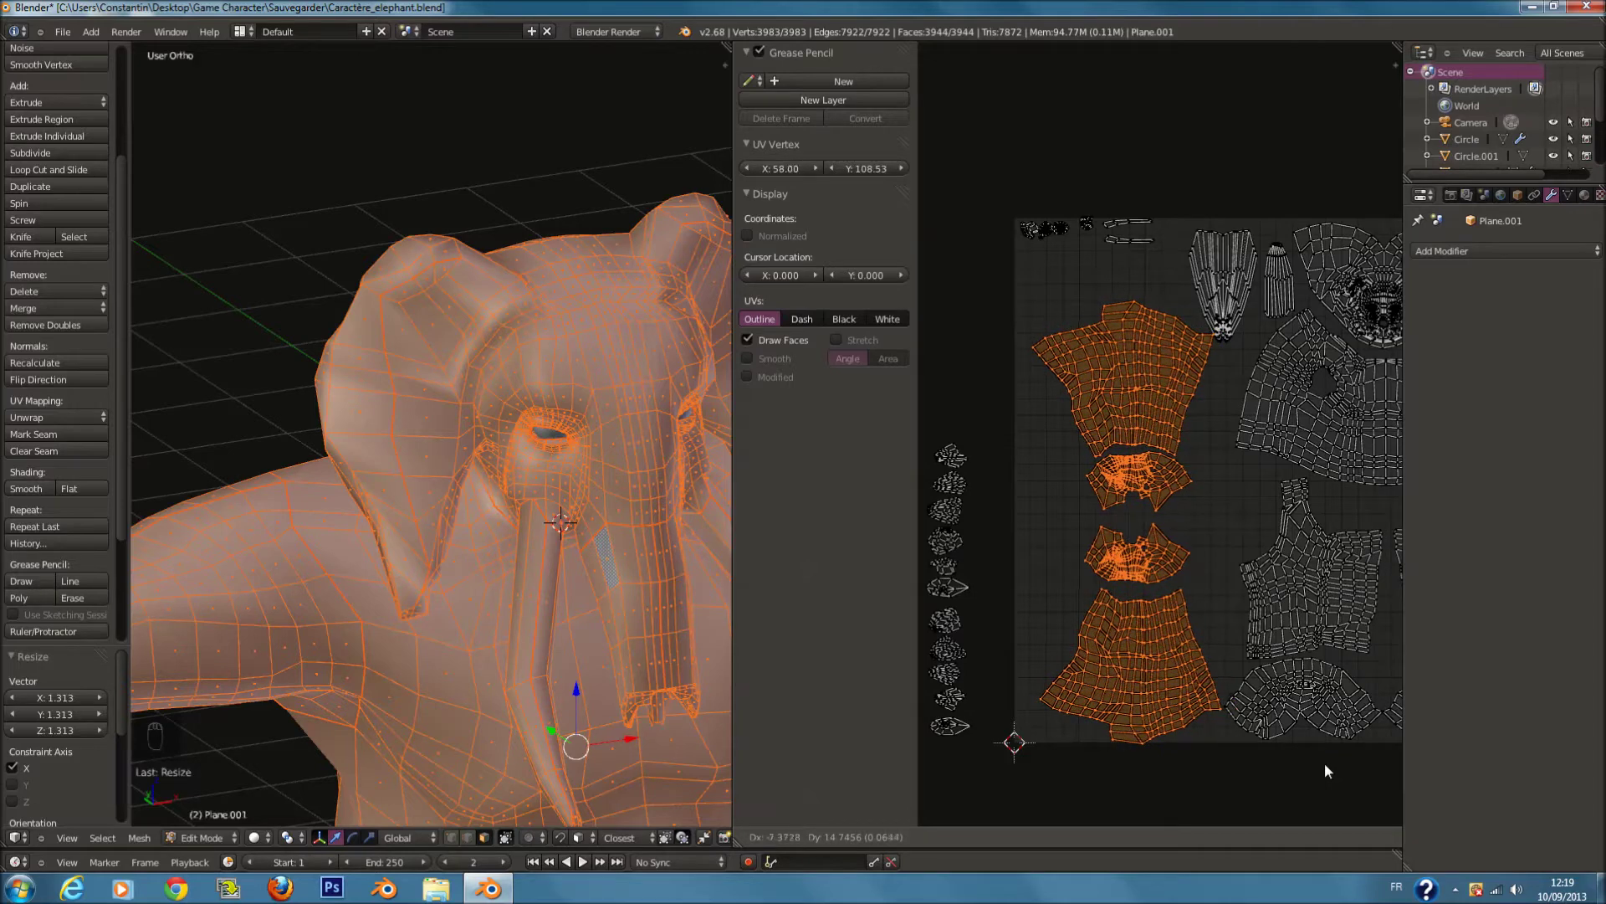
{"action": "left_click", "coordinate": [1337, 765]}
{"action": "key", "text": "a"}
Step: Circle-select the column of finger islands, move it back beside the arm islands and deselect it
{"action": "key", "text": "c"}
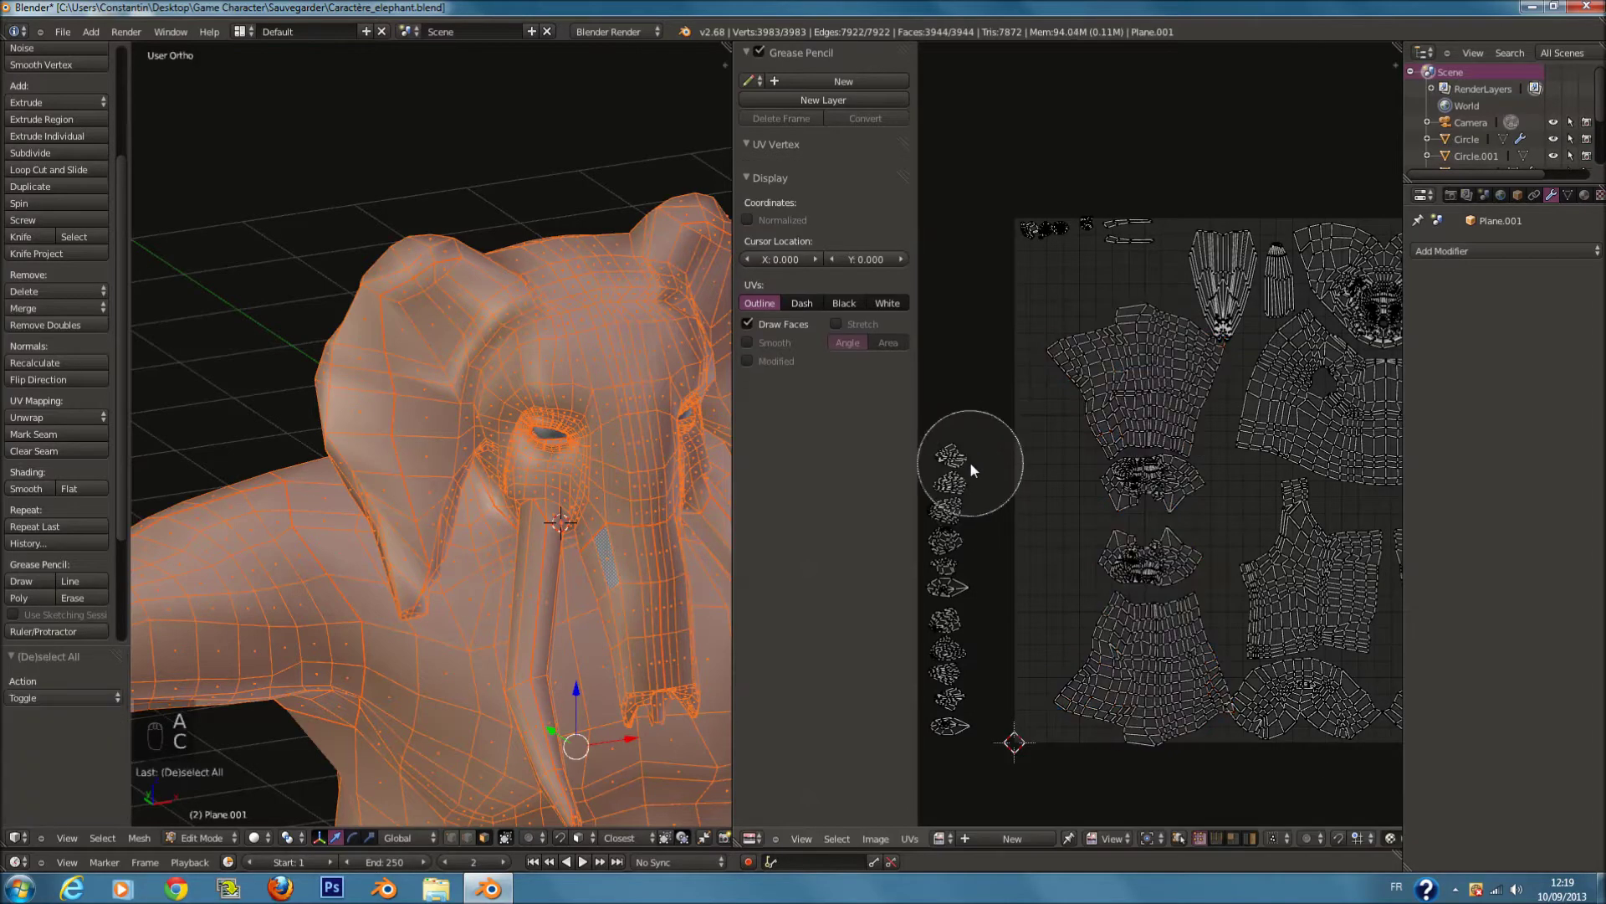
{"action": "left_click_drag", "start_coordinate": [972, 468], "coordinate": [973, 711]}
{"action": "key", "text": "g"}
{"action": "left_click", "coordinate": [1136, 632]}
{"action": "key", "text": "a"}
Step: Select the left trouser island, rotate it about 70.974°, move it slightly up and scale it by about 1.033
{"action": "scroll", "coordinate": [1158, 430], "scroll_direction": "up", "scroll_amount": 5}
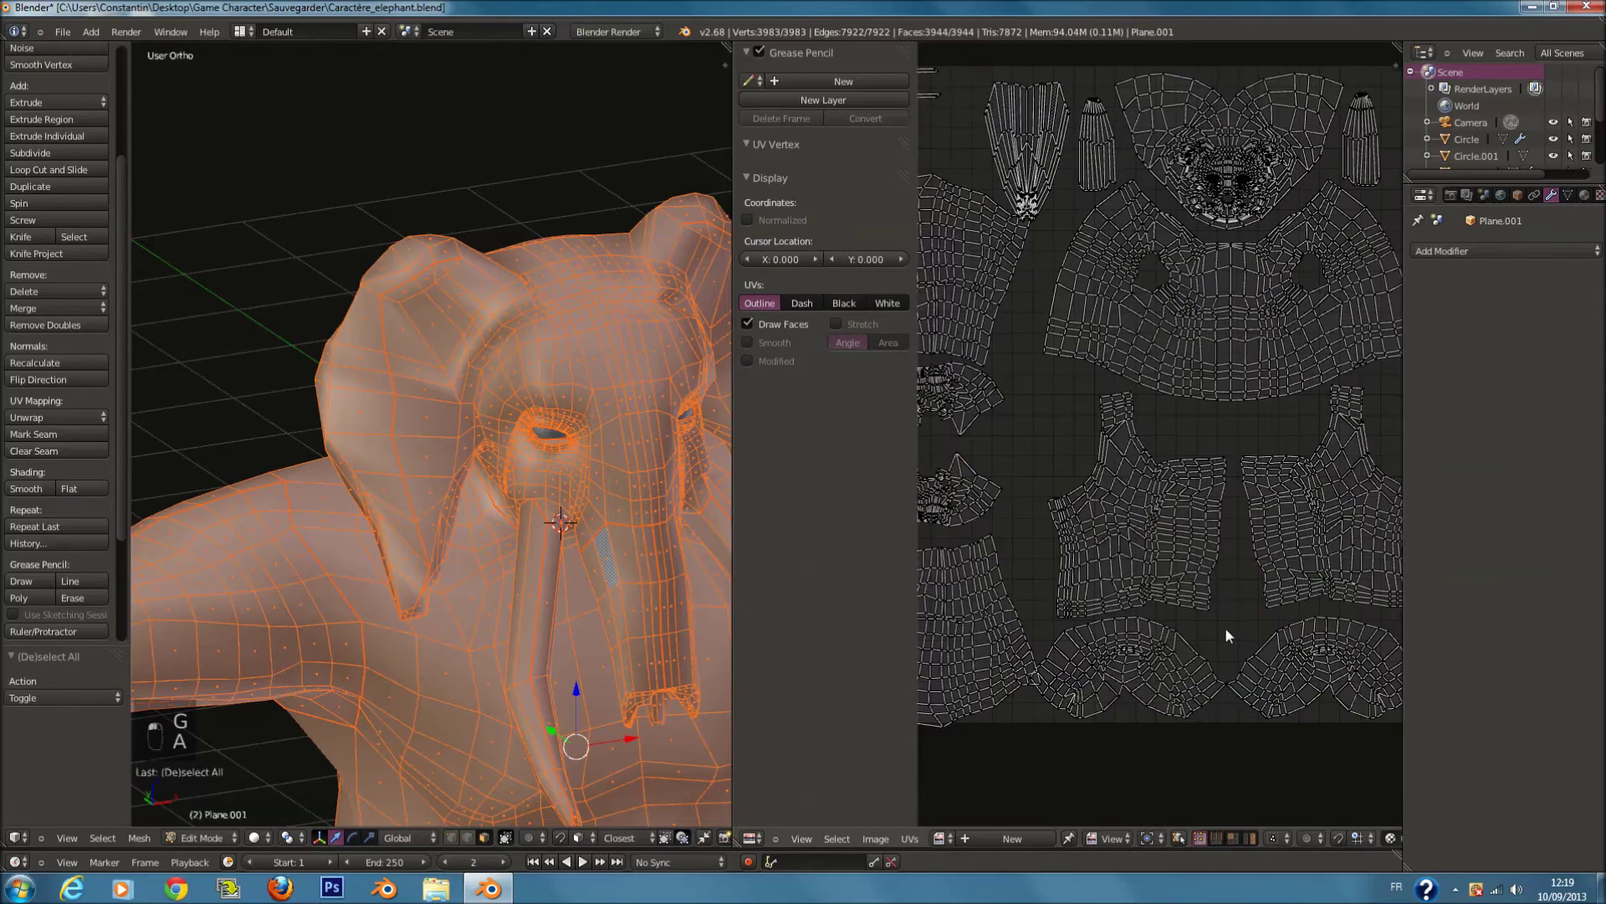
{"action": "key", "text": "l"}
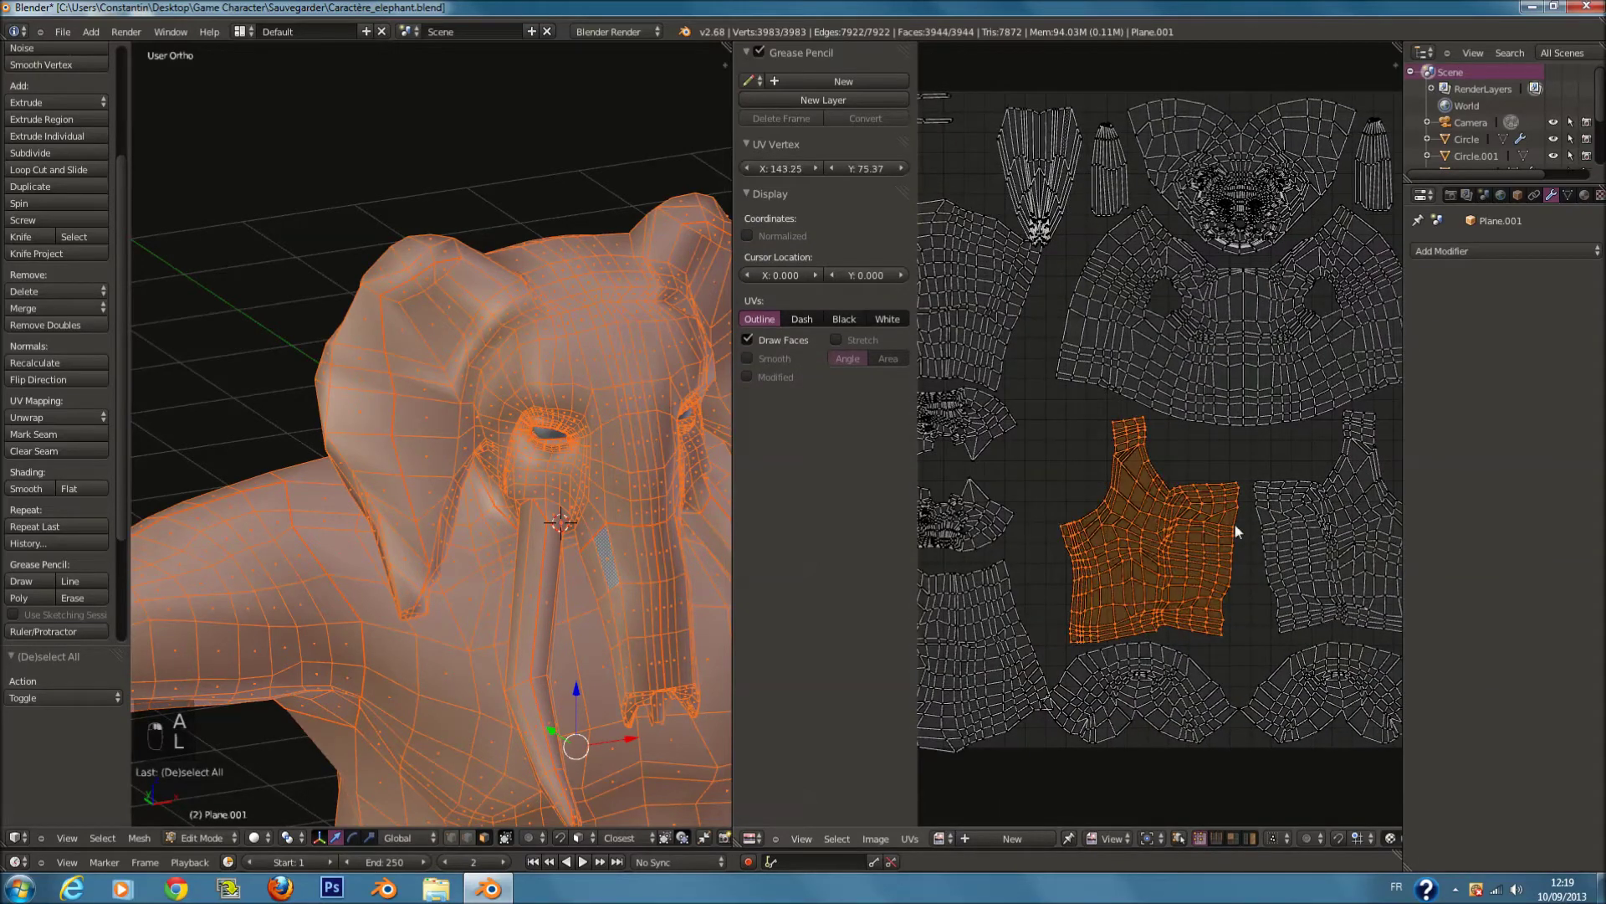
{"action": "key", "text": "r"}
{"action": "left_click", "coordinate": [1217, 663]}
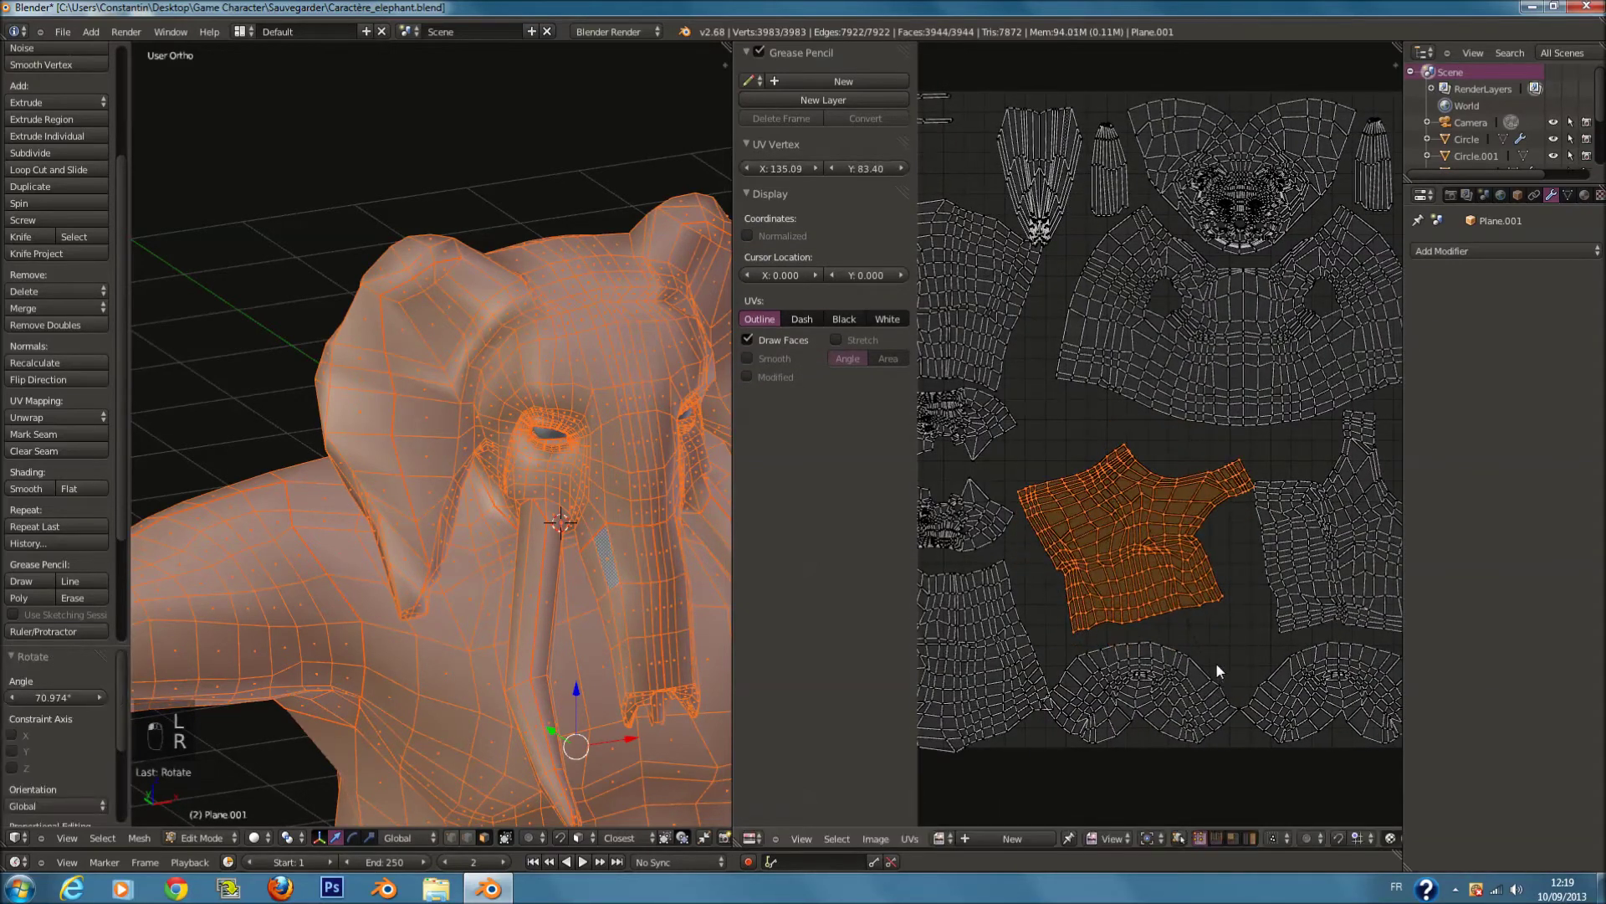
{"action": "key", "text": "g"}
{"action": "left_click", "coordinate": [1214, 644]}
{"action": "key", "text": "s"}
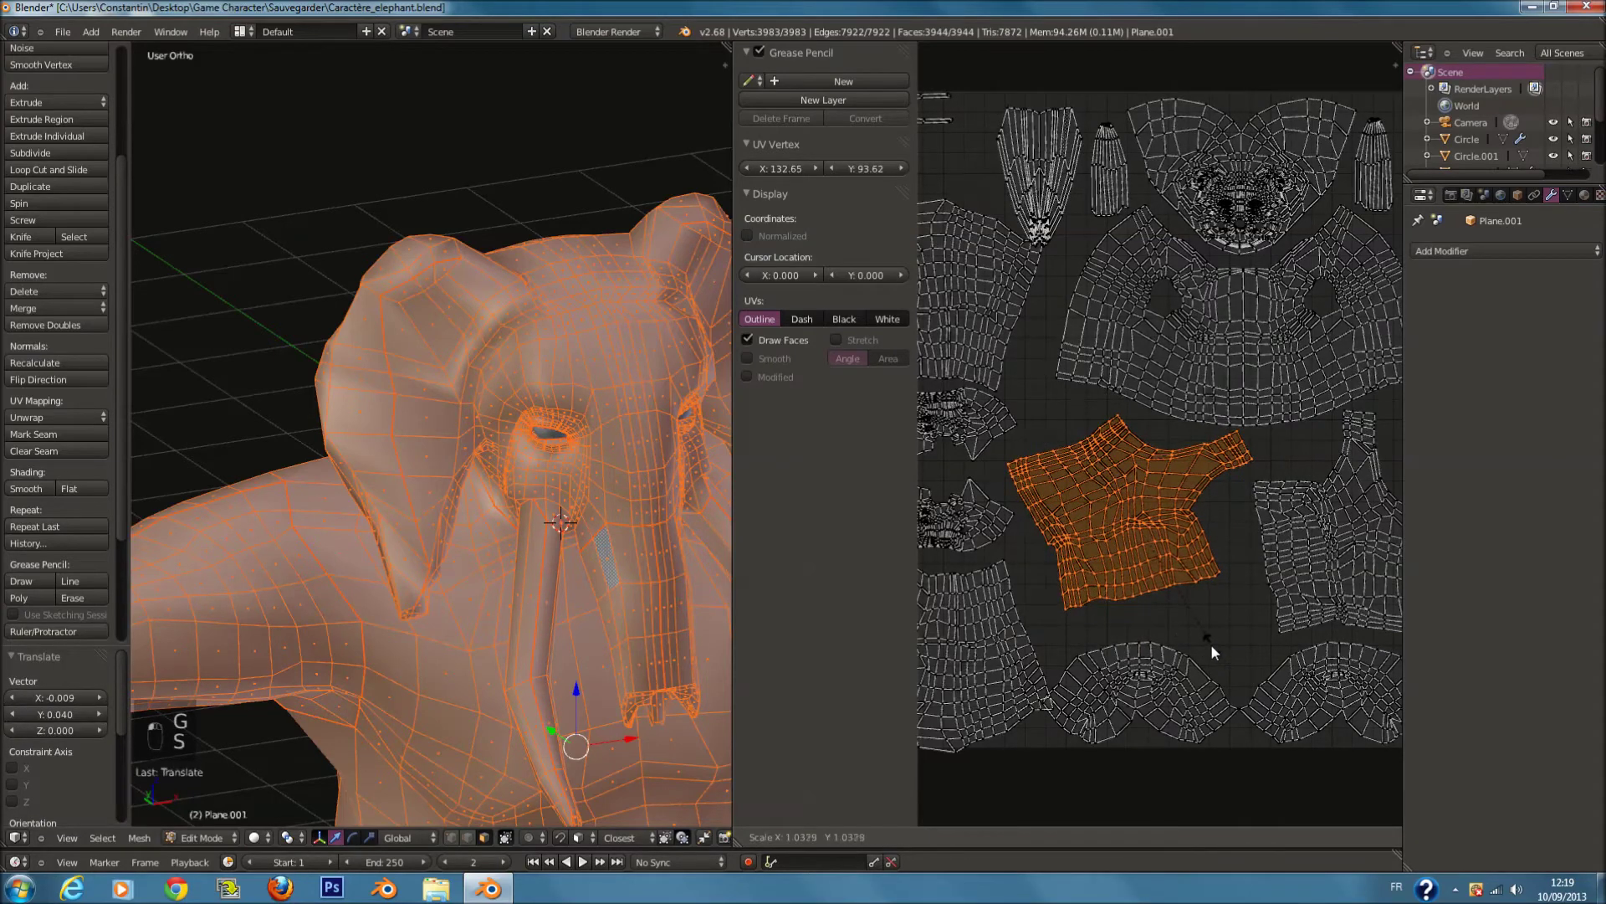
{"action": "left_click", "coordinate": [1212, 644]}
Step: Select the right trouser island, scale it by about 1.117 and rotate it by about -183.99°
{"action": "middle_click_drag", "start_coordinate": [1288, 583], "coordinate": [1240, 581]}
{"action": "right_click", "coordinate": [1240, 579]}
{"action": "key", "text": "l"}
{"action": "key", "text": "s"}
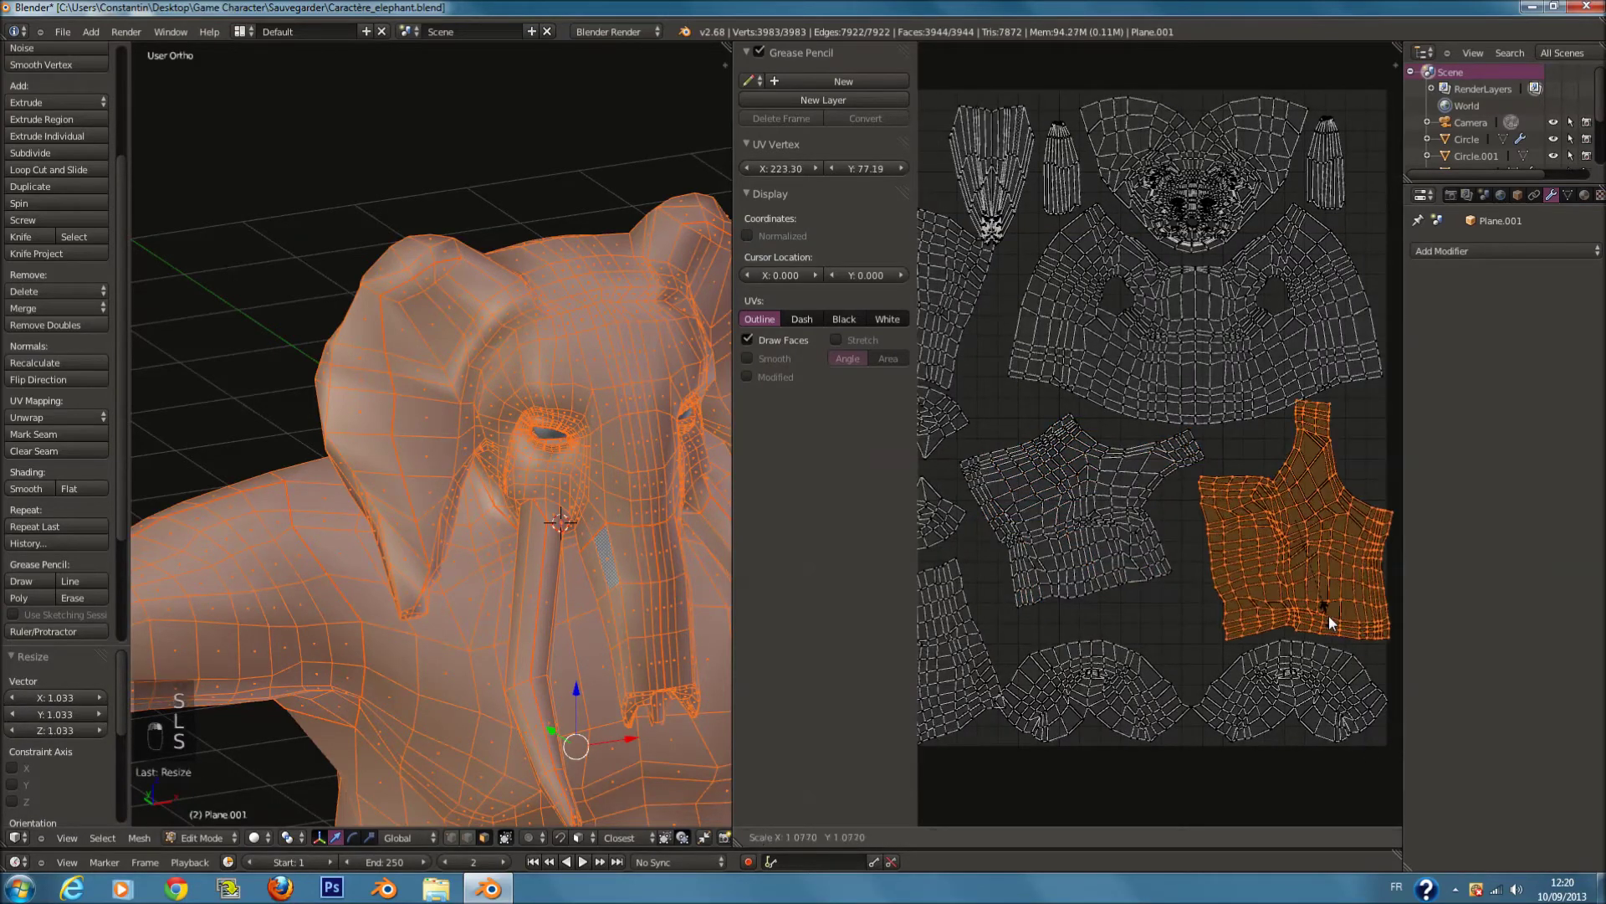
{"action": "left_click", "coordinate": [1339, 612]}
{"action": "key", "text": "r"}
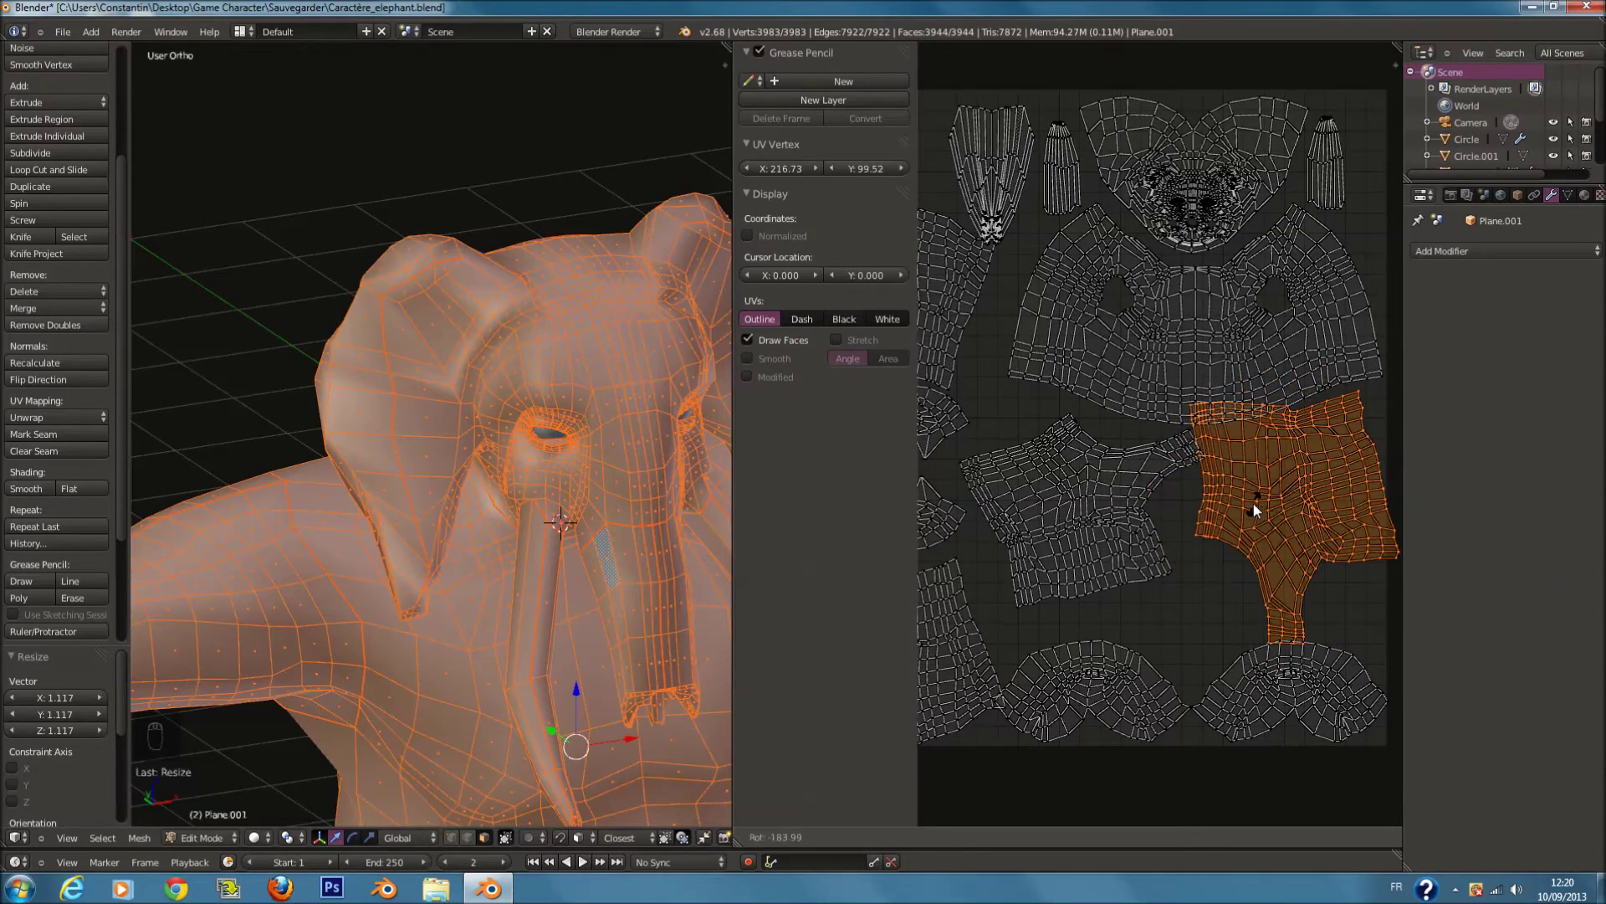
{"action": "left_click", "coordinate": [1253, 503]}
Step: Select the left trouser island, rotate it twice to stand it upright, and move it by about -0.024 in X and -0.045 in Y
{"action": "right_click", "coordinate": [1163, 542]}
{"action": "key", "text": "l"}
{"action": "key", "text": "r"}
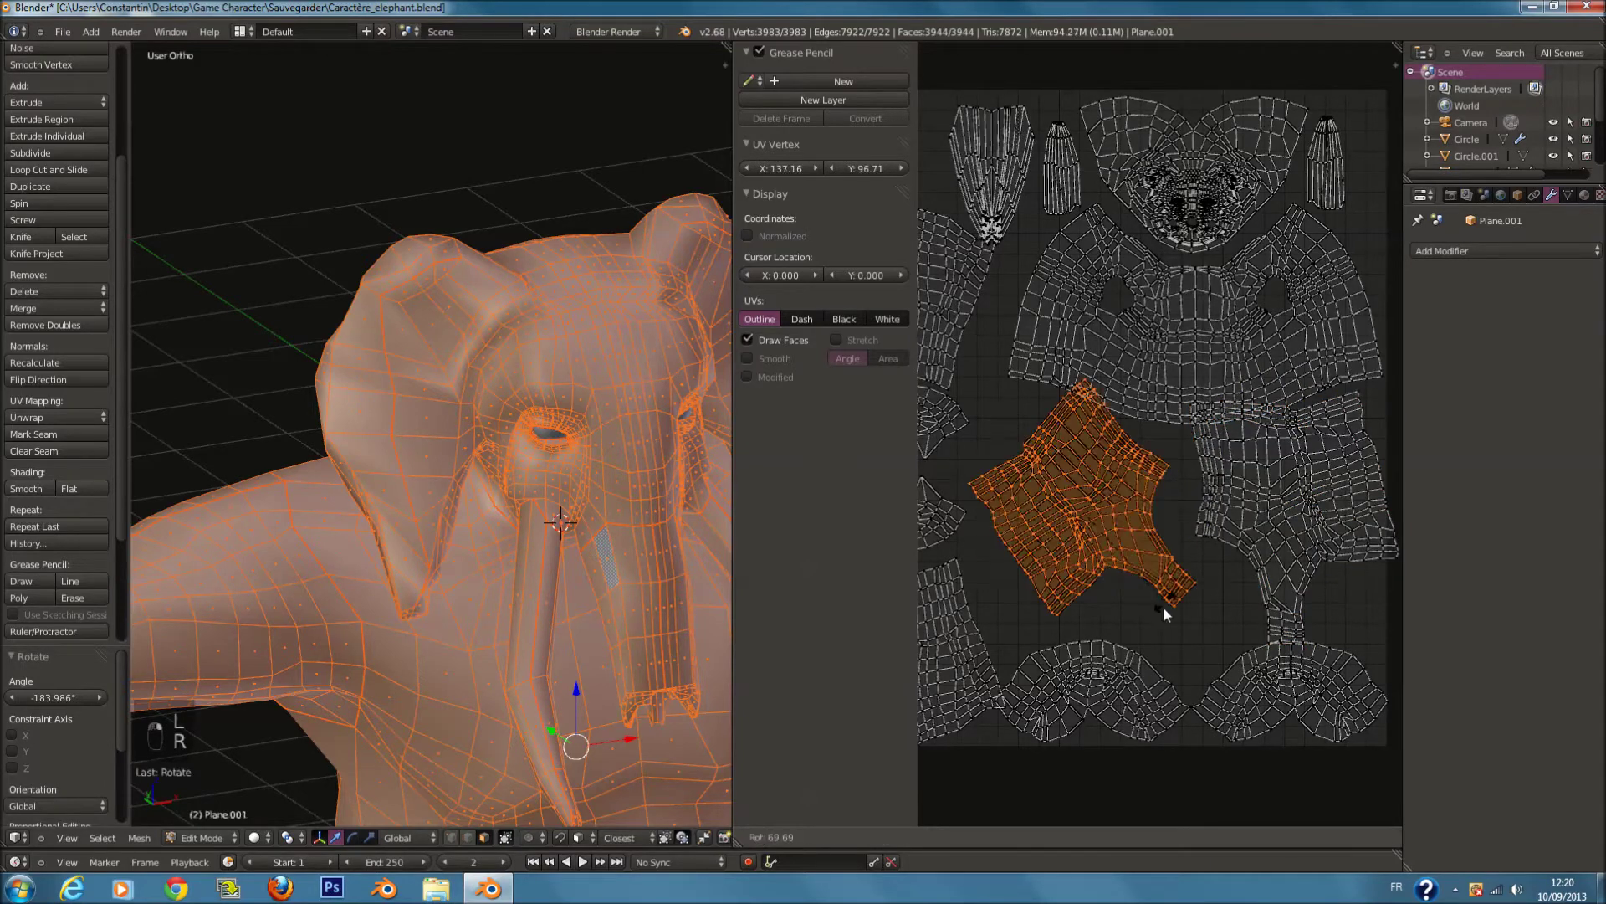
{"action": "left_click", "coordinate": [1087, 500]}
{"action": "key", "text": "g"}
{"action": "left_click", "coordinate": [1107, 494]}
{"action": "key", "text": "r"}
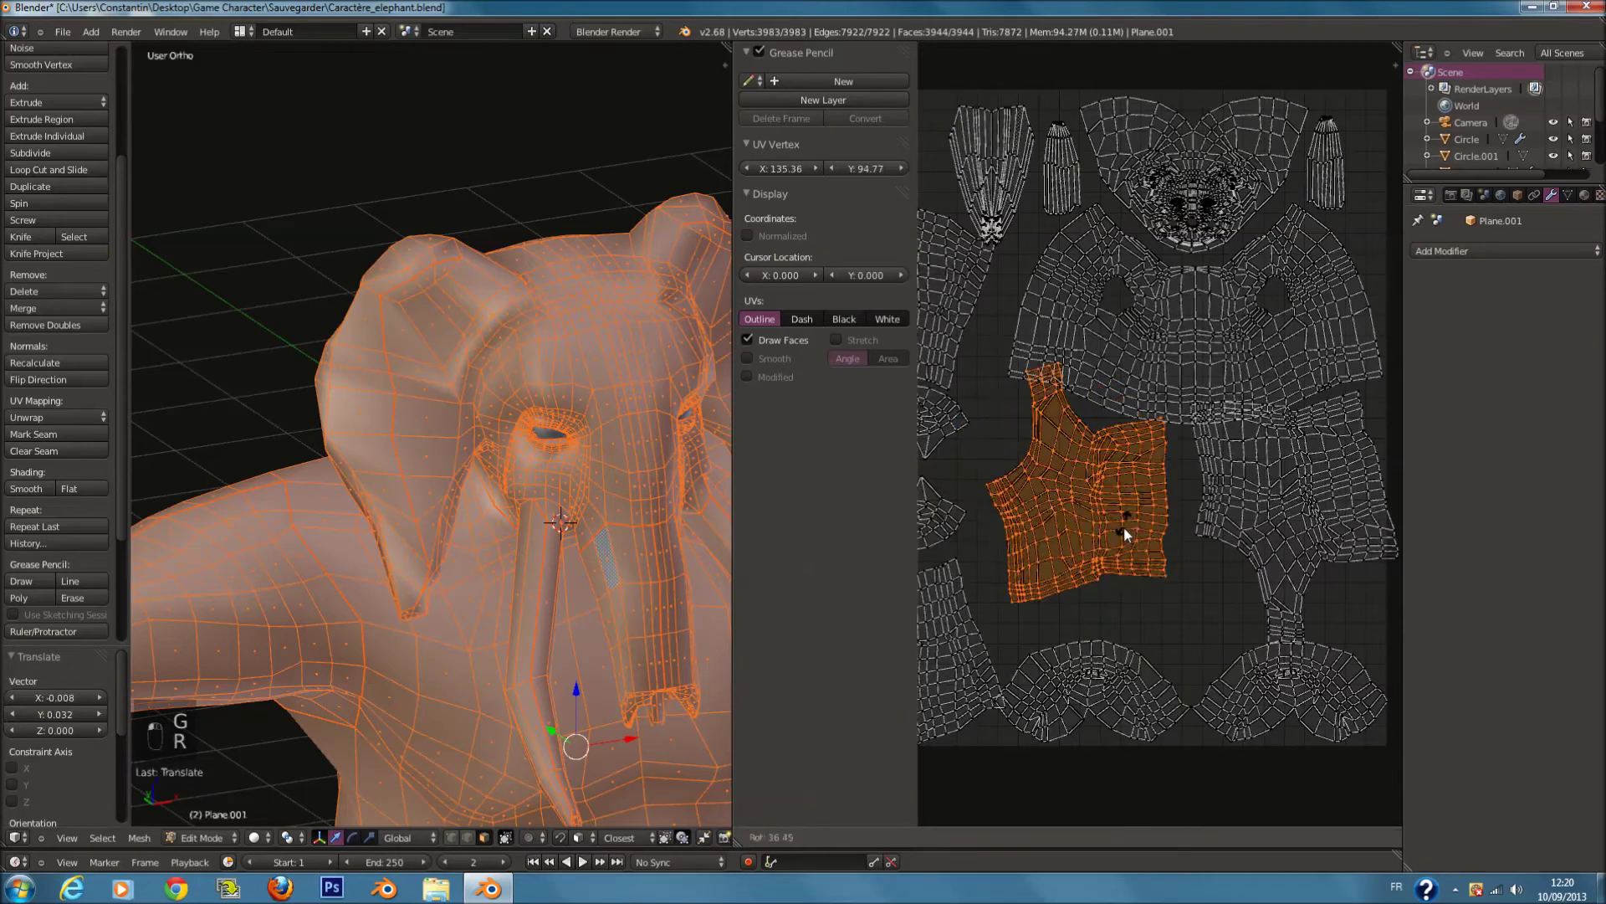
{"action": "left_click", "coordinate": [1121, 517]}
{"action": "key", "text": "g"}
{"action": "left_click", "coordinate": [1108, 542]}
Step: Select the right trouser island, scale it down slightly, rotate it about 42.118° and move it by about -0.036 in X and -0.060 in Y
{"action": "key", "text": "l"}
{"action": "key", "text": "s"}
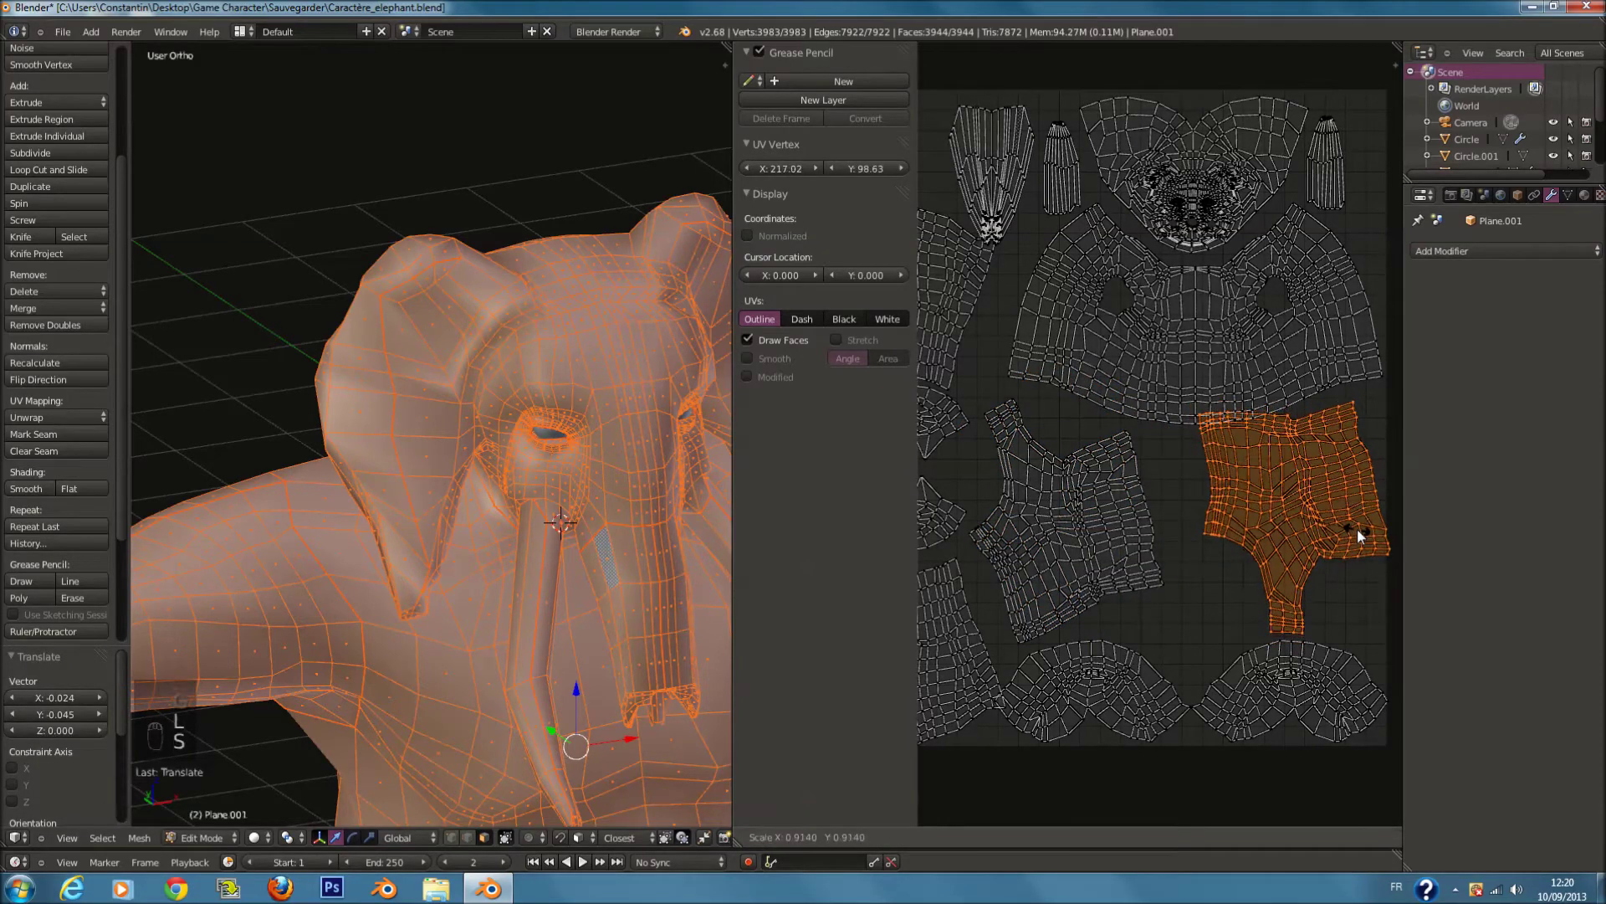
{"action": "left_click", "coordinate": [1365, 523]}
{"action": "key", "text": "r"}
{"action": "left_click", "coordinate": [1372, 581]}
{"action": "key", "text": "g"}
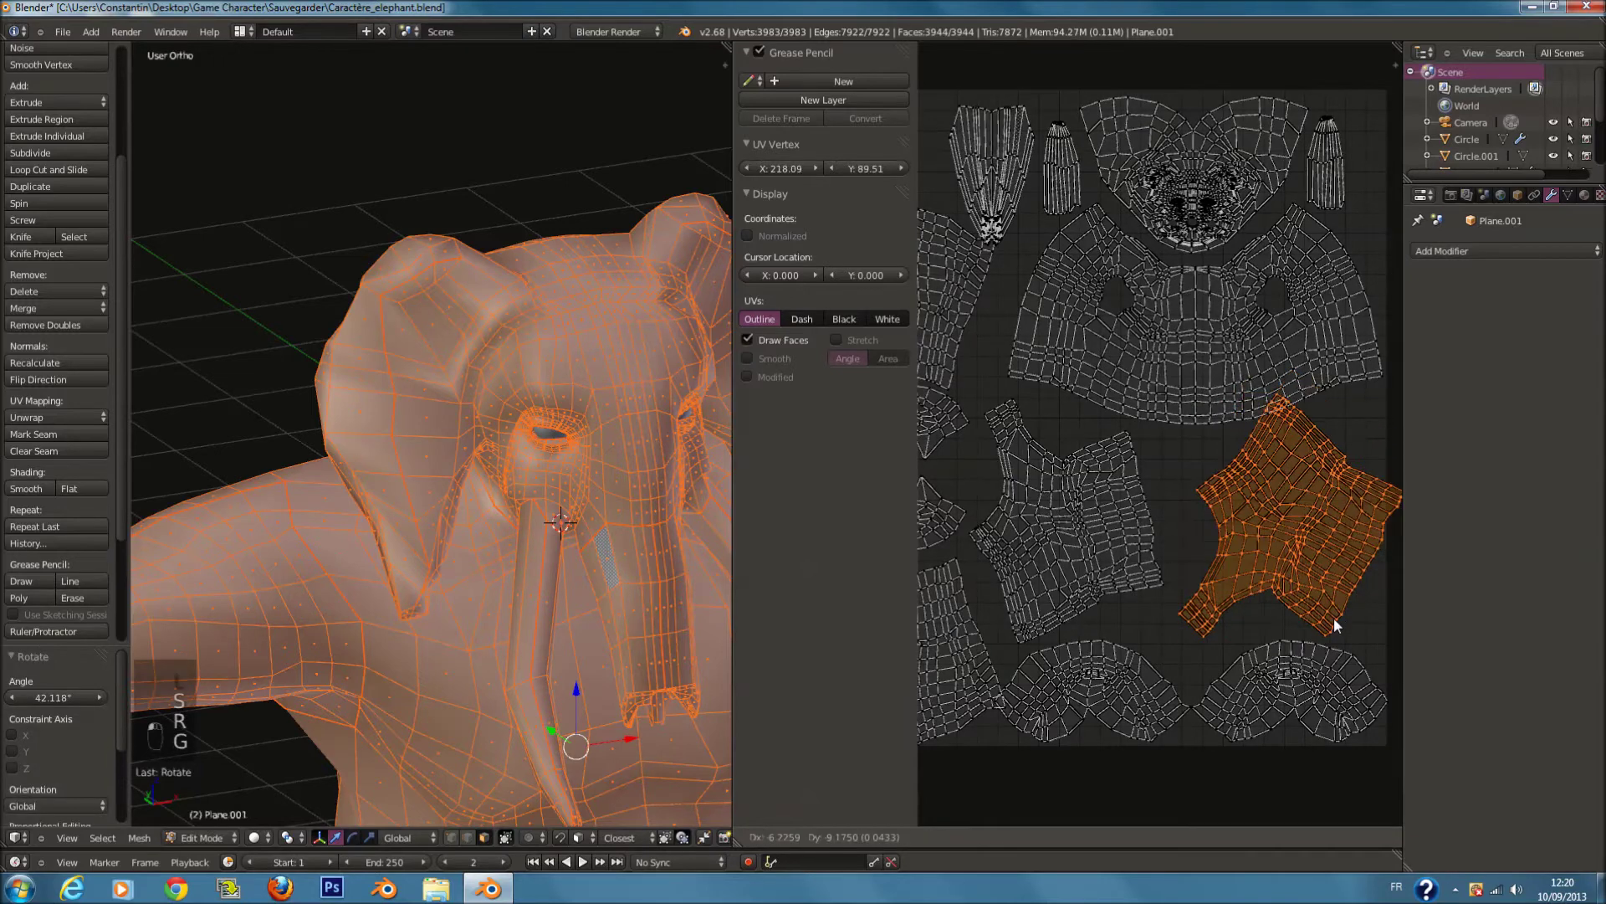
{"action": "left_click", "coordinate": [1379, 526]}
Step: Rotate the right trouser island further, scale it by about 0.964 and shift it into the space beside the left trouser island
{"action": "key", "text": "r"}
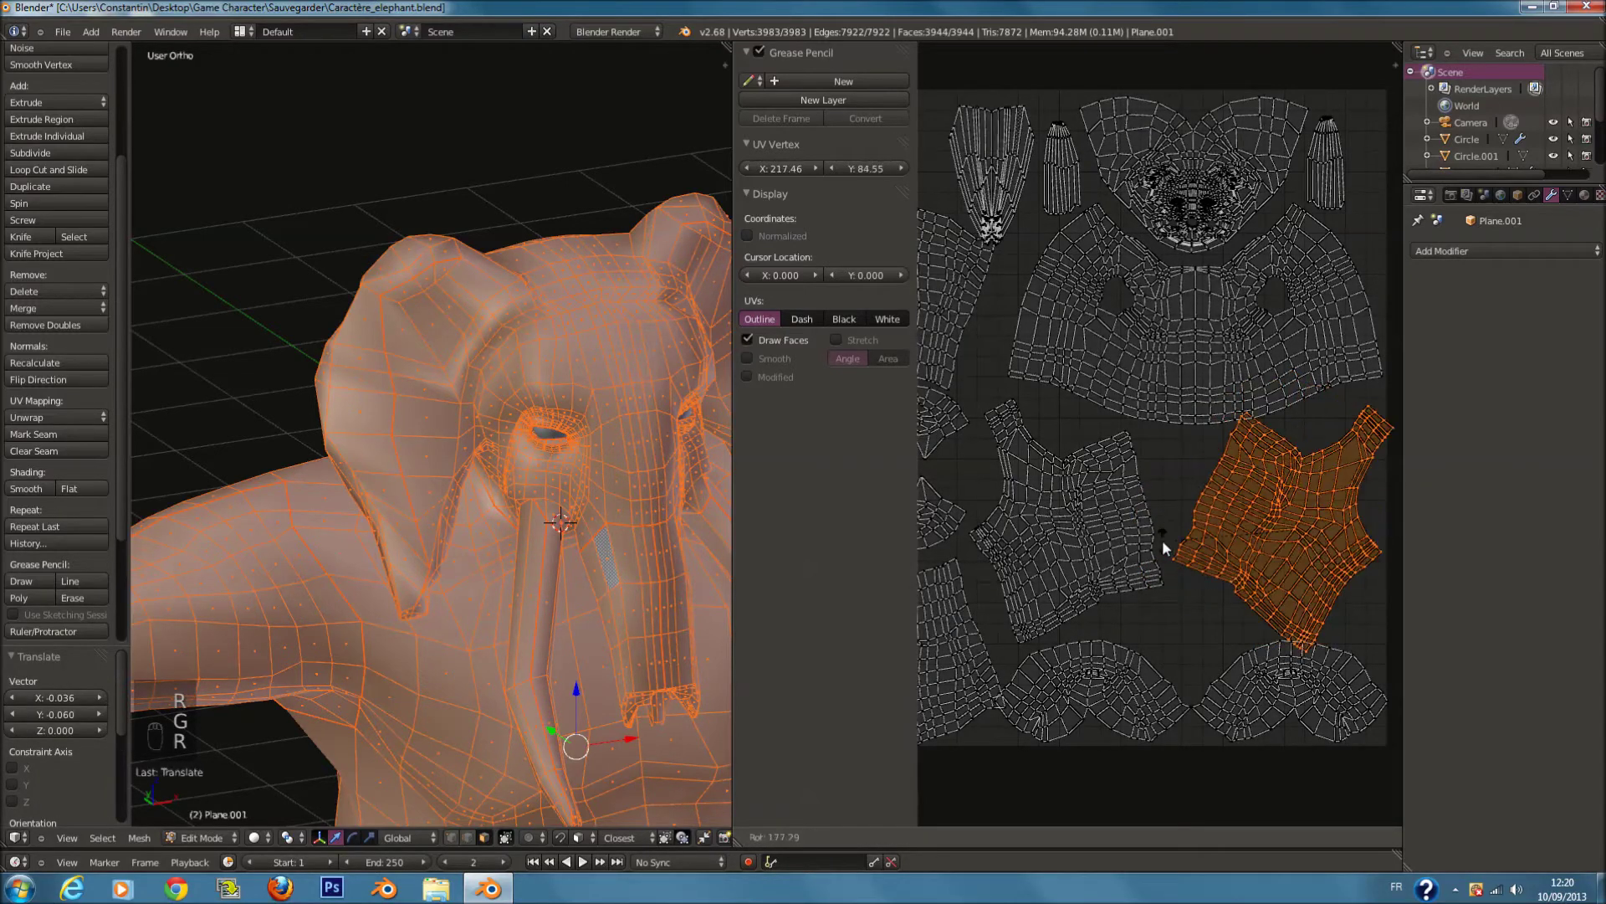
{"action": "left_click", "coordinate": [1157, 540]}
{"action": "key", "text": "g"}
{"action": "left_click", "coordinate": [1244, 539]}
{"action": "key", "text": "r"}
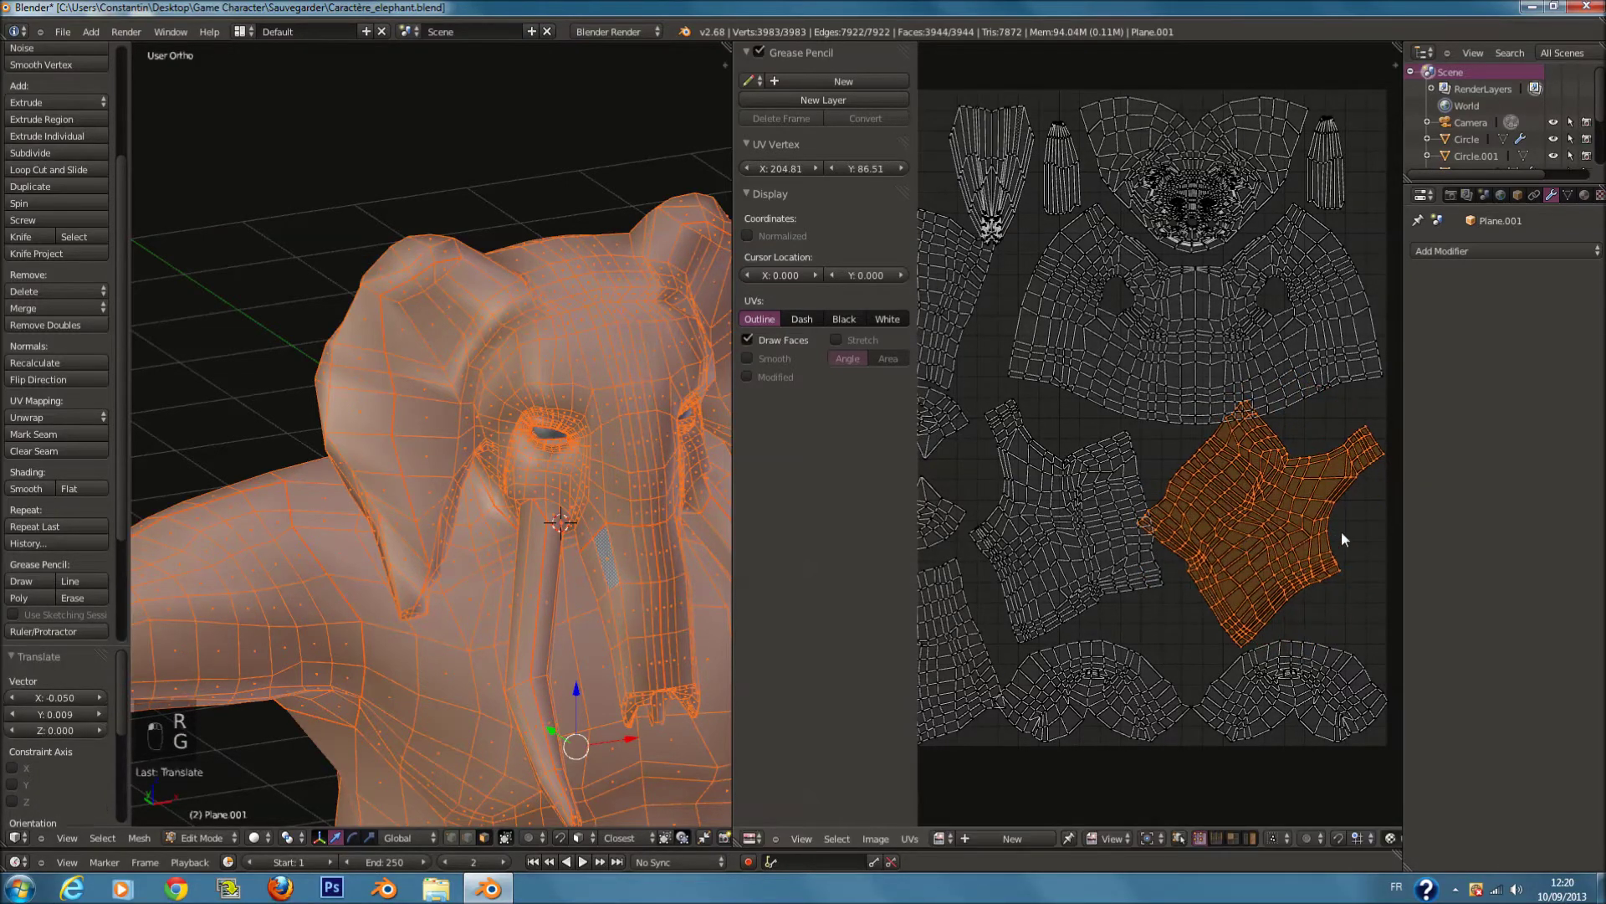
{"action": "left_click", "coordinate": [1345, 544]}
{"action": "key", "text": "s"}
{"action": "left_click", "coordinate": [1353, 551]}
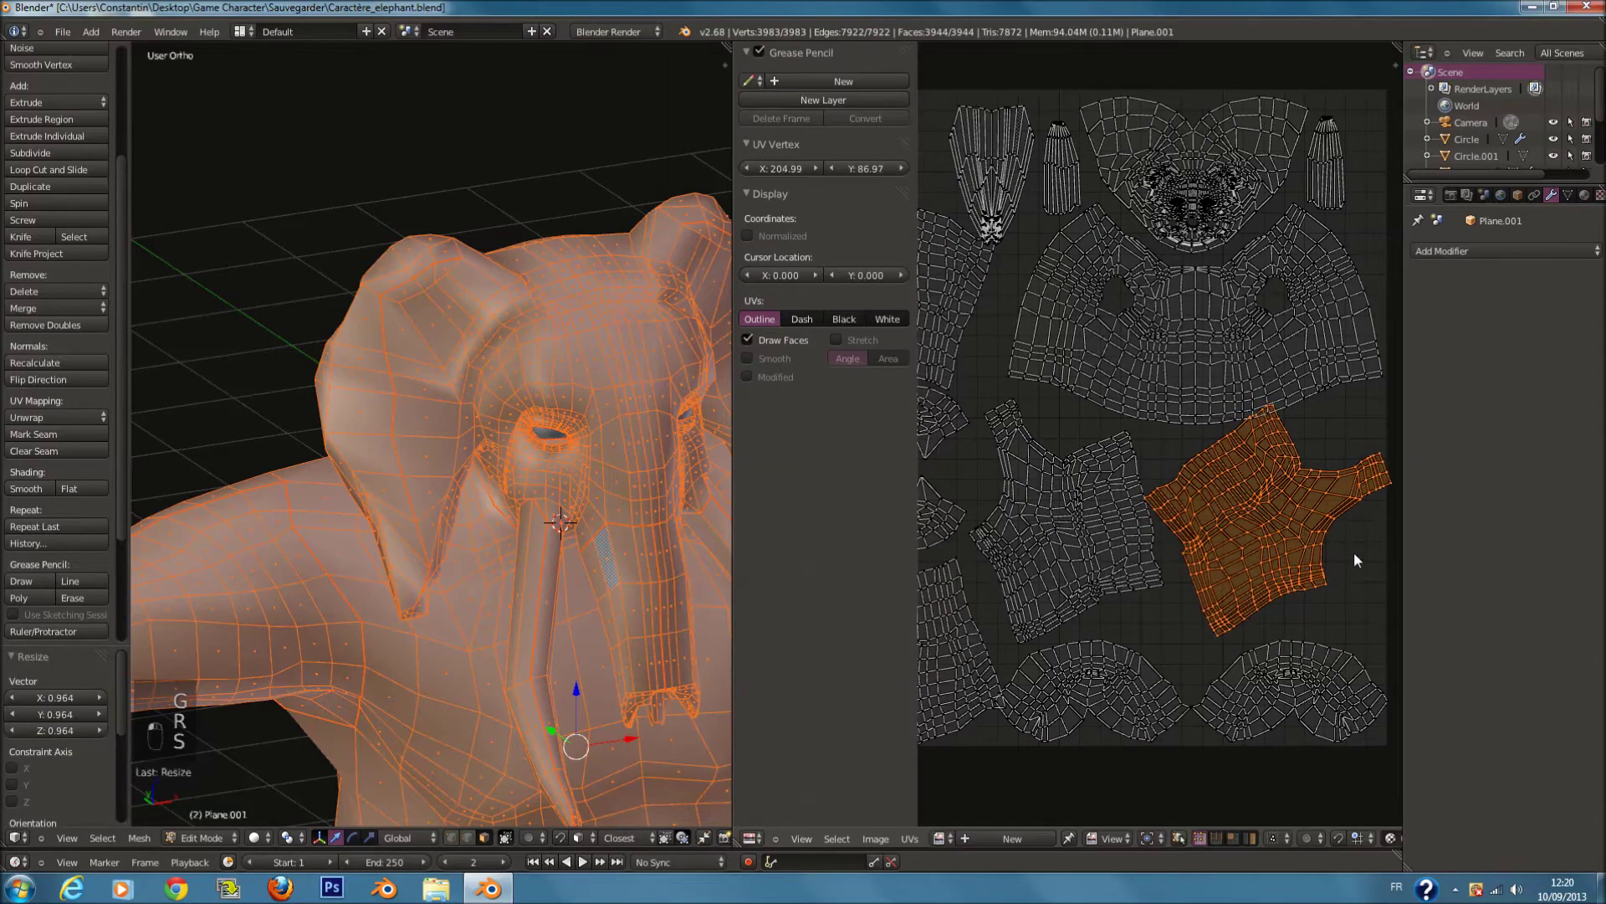
{"action": "key", "text": "g"}
{"action": "left_click", "coordinate": [1362, 569]}
Step: Select the torso, head and two tusk strip islands, move them up about 0.013 along Y, nudge them sideways and deselect them
{"action": "middle_click_drag", "start_coordinate": [1307, 333], "coordinate": [1260, 450]}
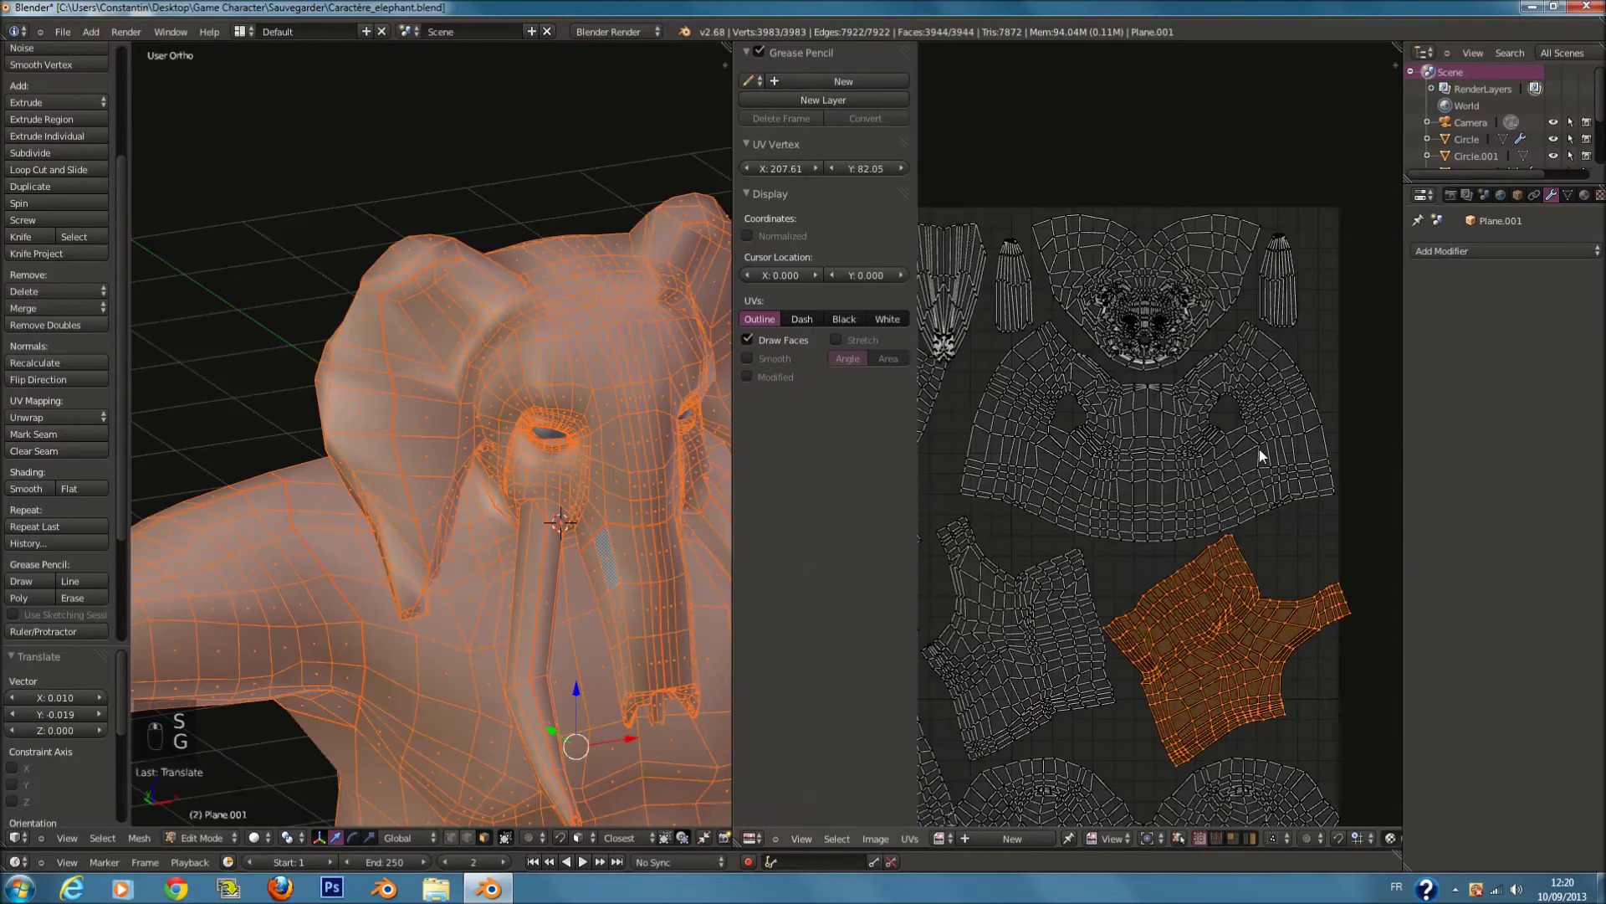
{"action": "key", "text": "a"}
{"action": "key", "text": "c"}
{"action": "right_click", "coordinate": [1157, 433]}
{"action": "right_click", "coordinate": [1158, 439]}
{"action": "key", "text": "l"}
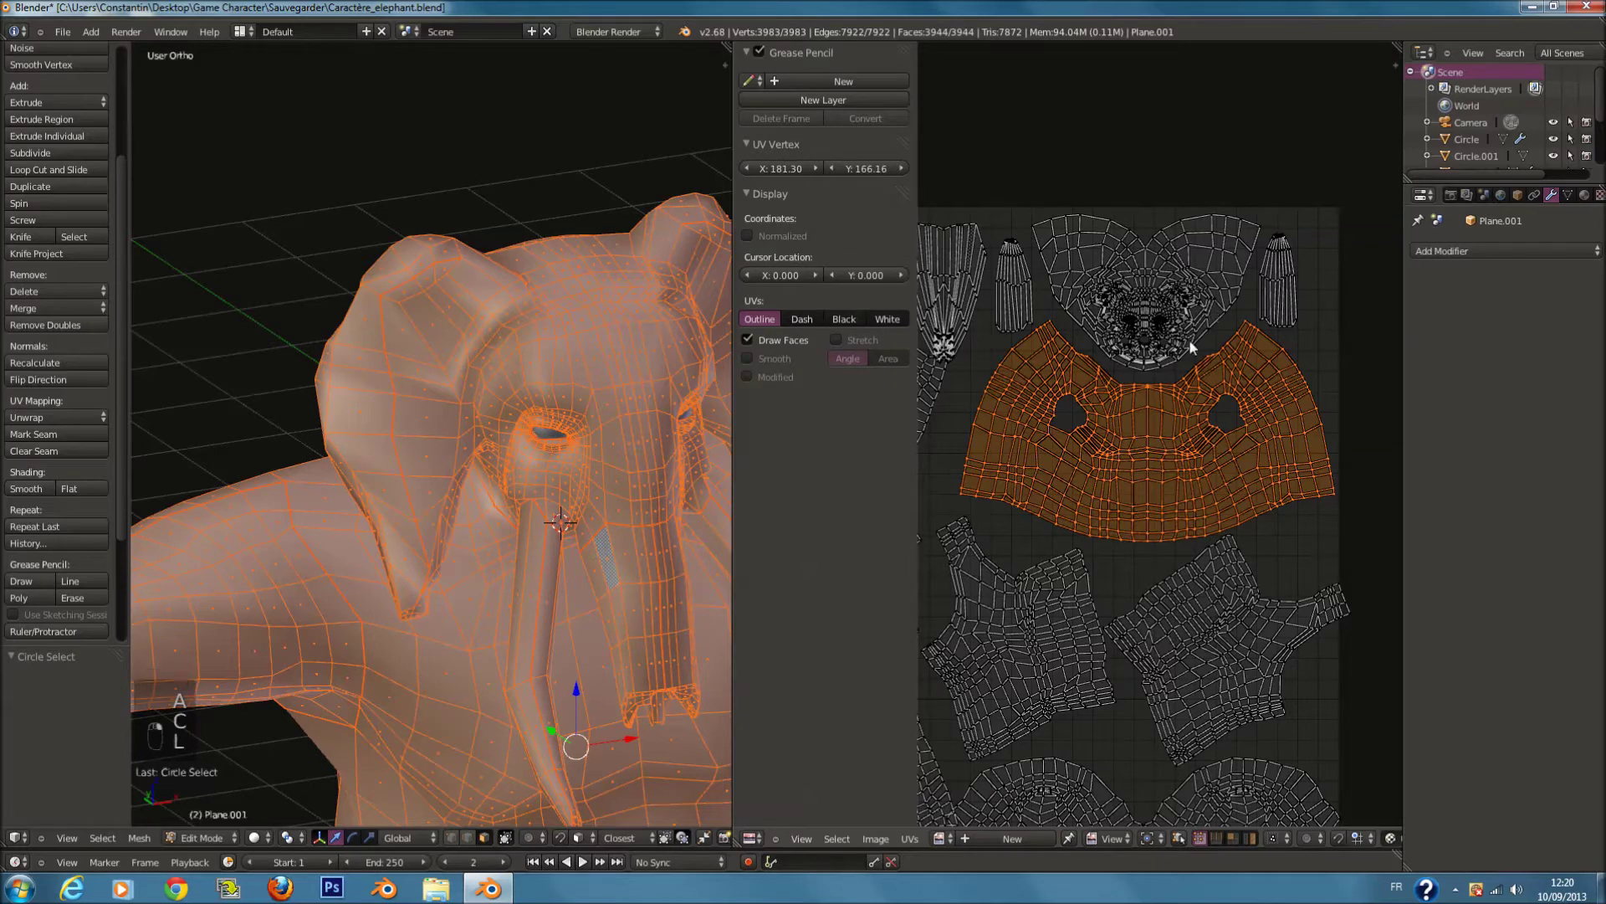
{"action": "key", "text": "l"}
{"action": "key", "text": "shift+l"}
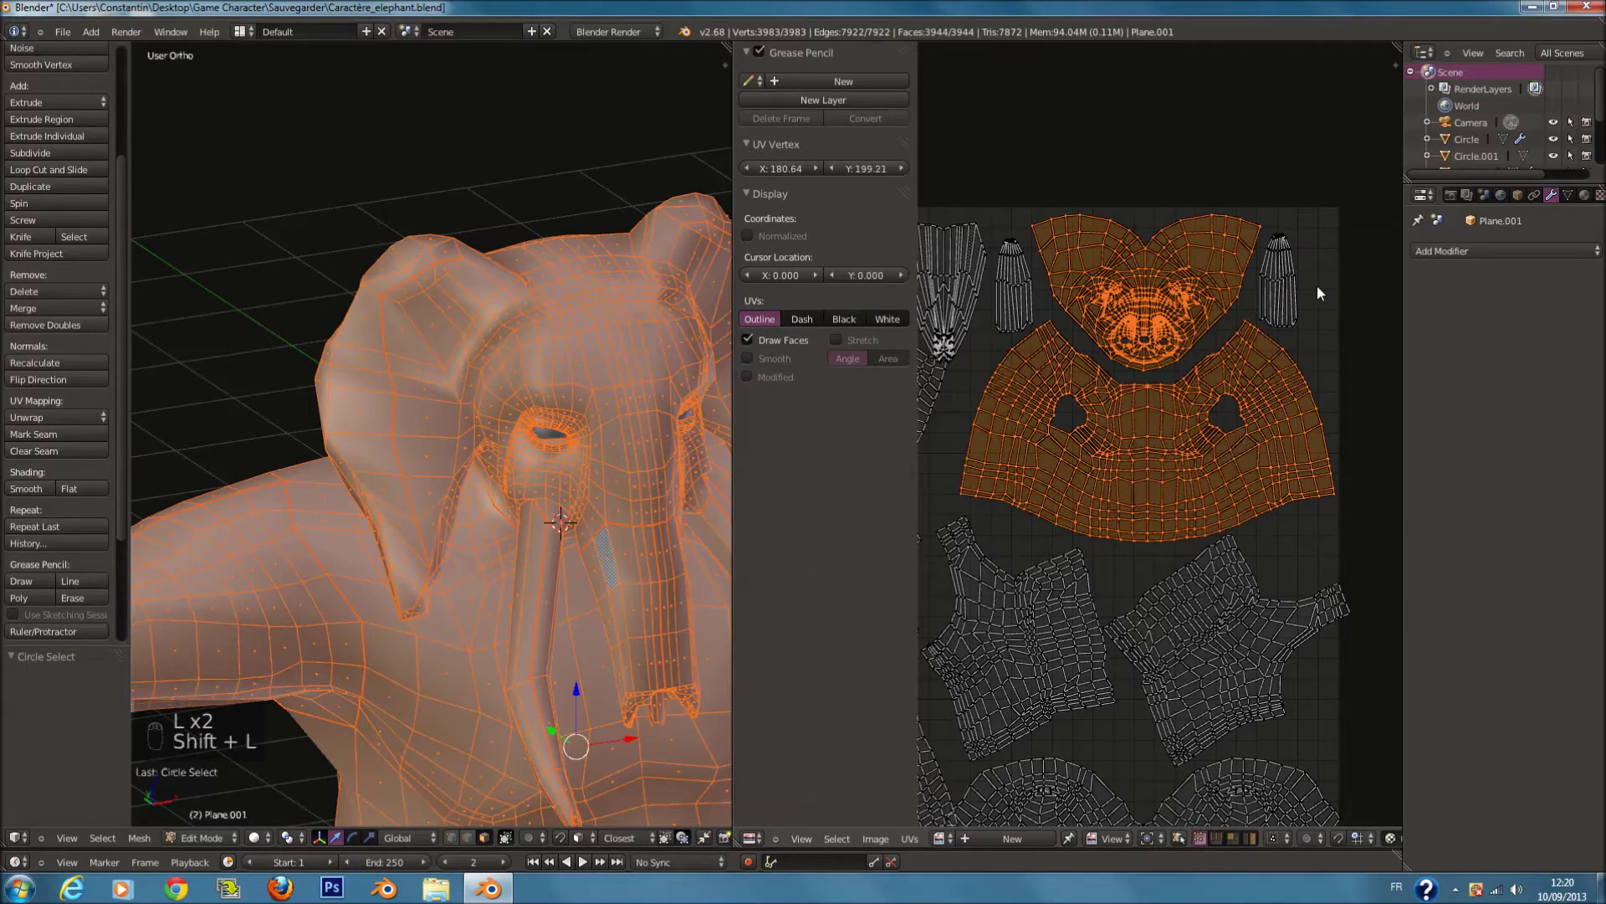
{"action": "key", "text": "g"}
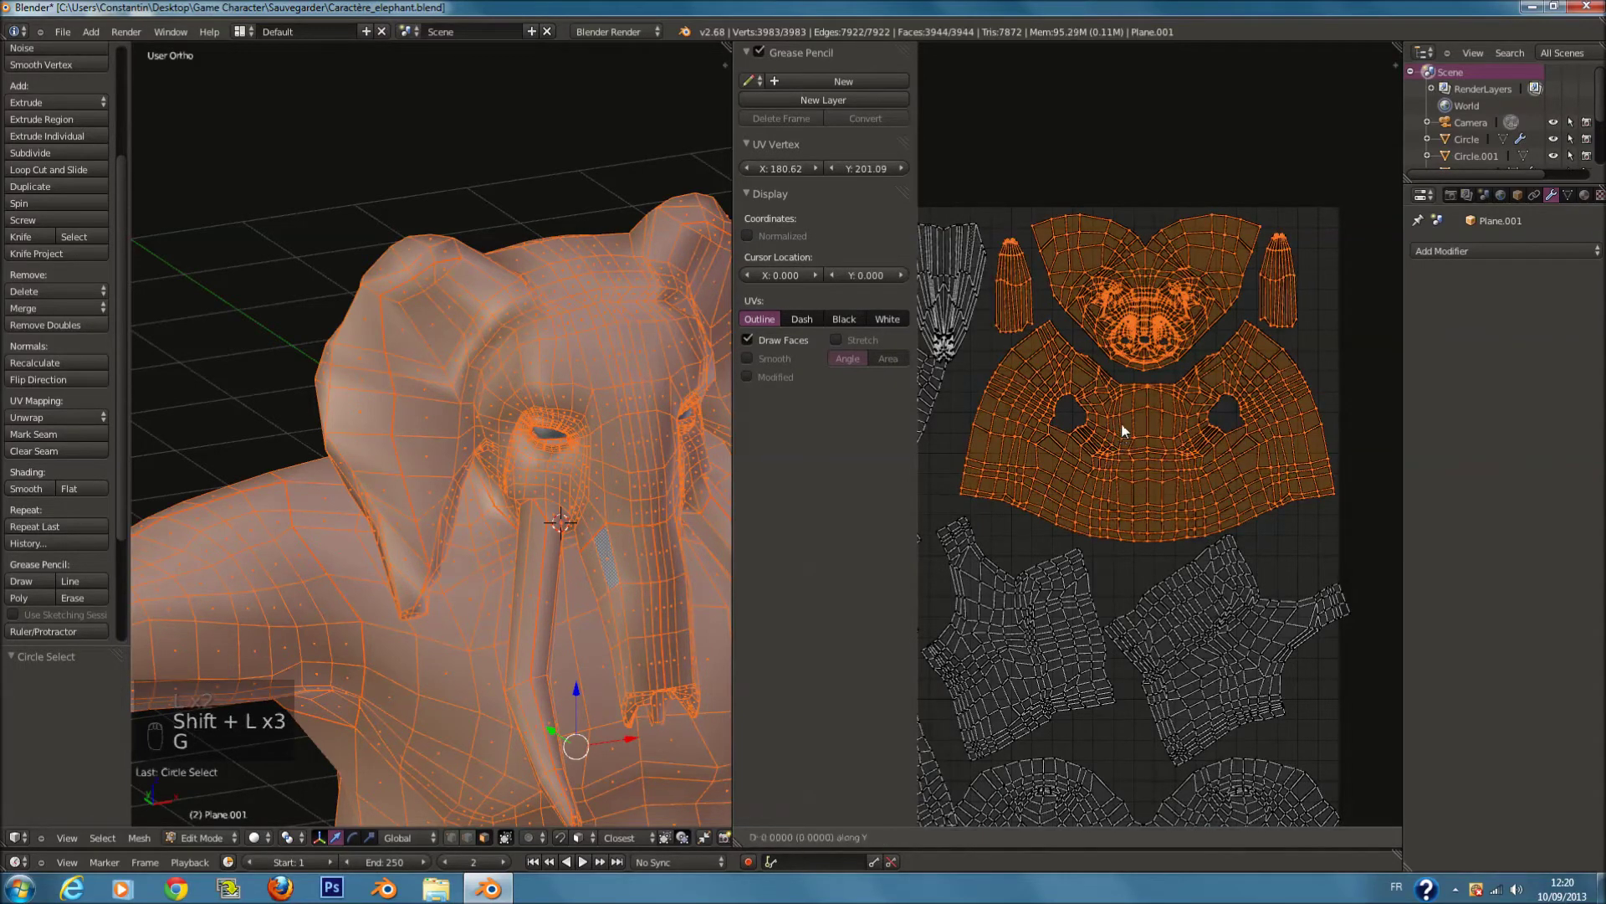
{"action": "key", "text": "y"}
{"action": "left_click", "coordinate": [1121, 418]}
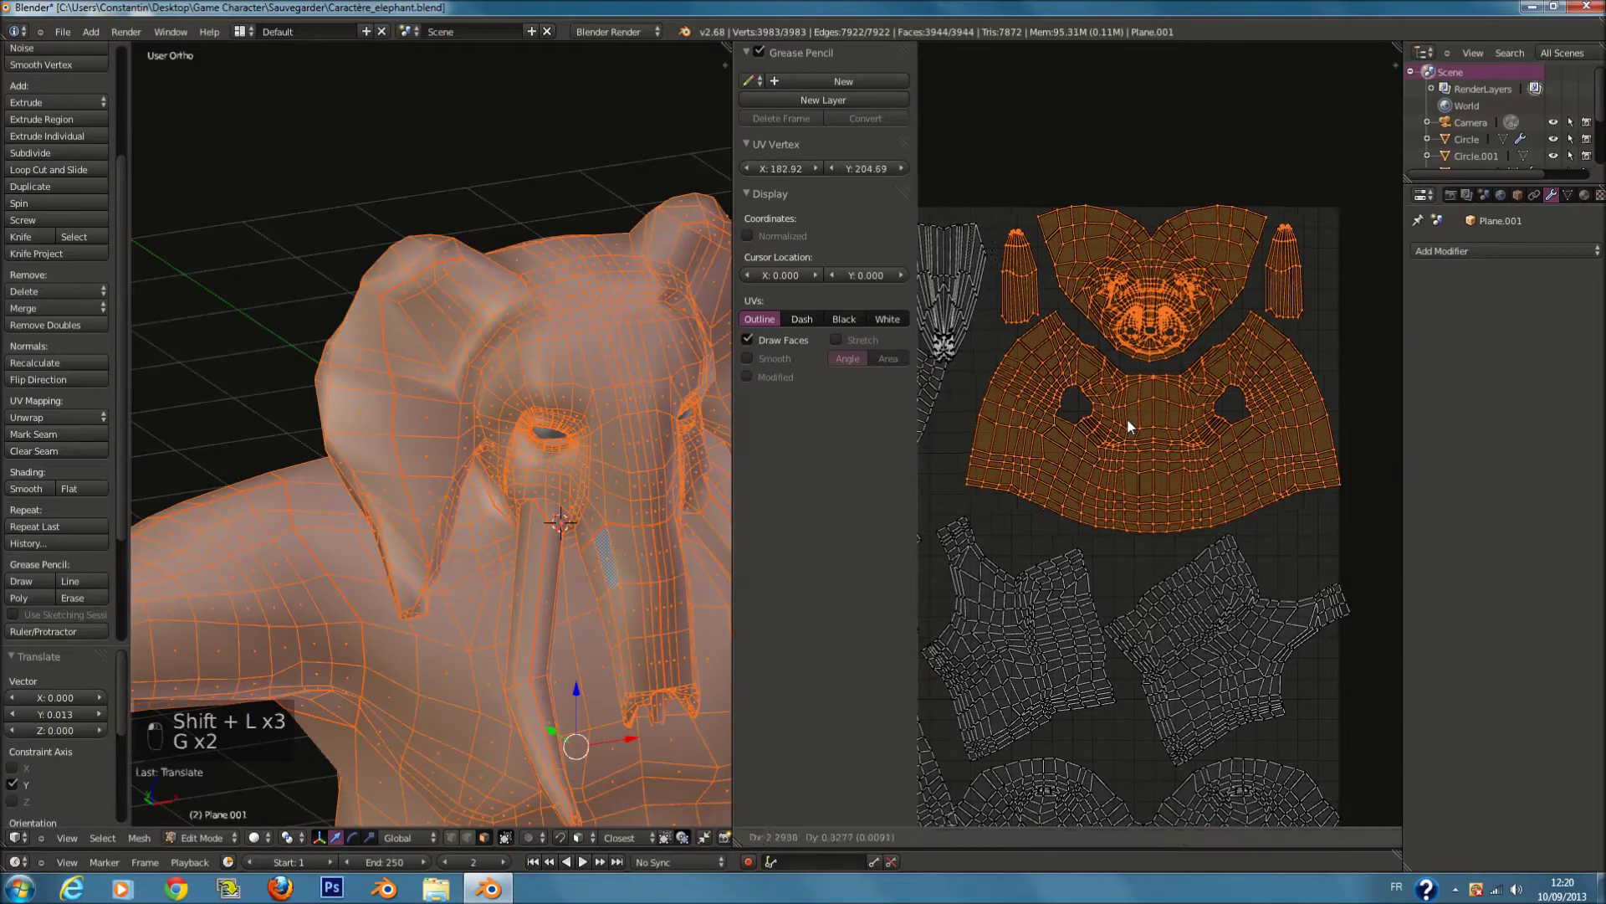
{"action": "left_click", "coordinate": [1127, 420]}
{"action": "key", "text": "a"}
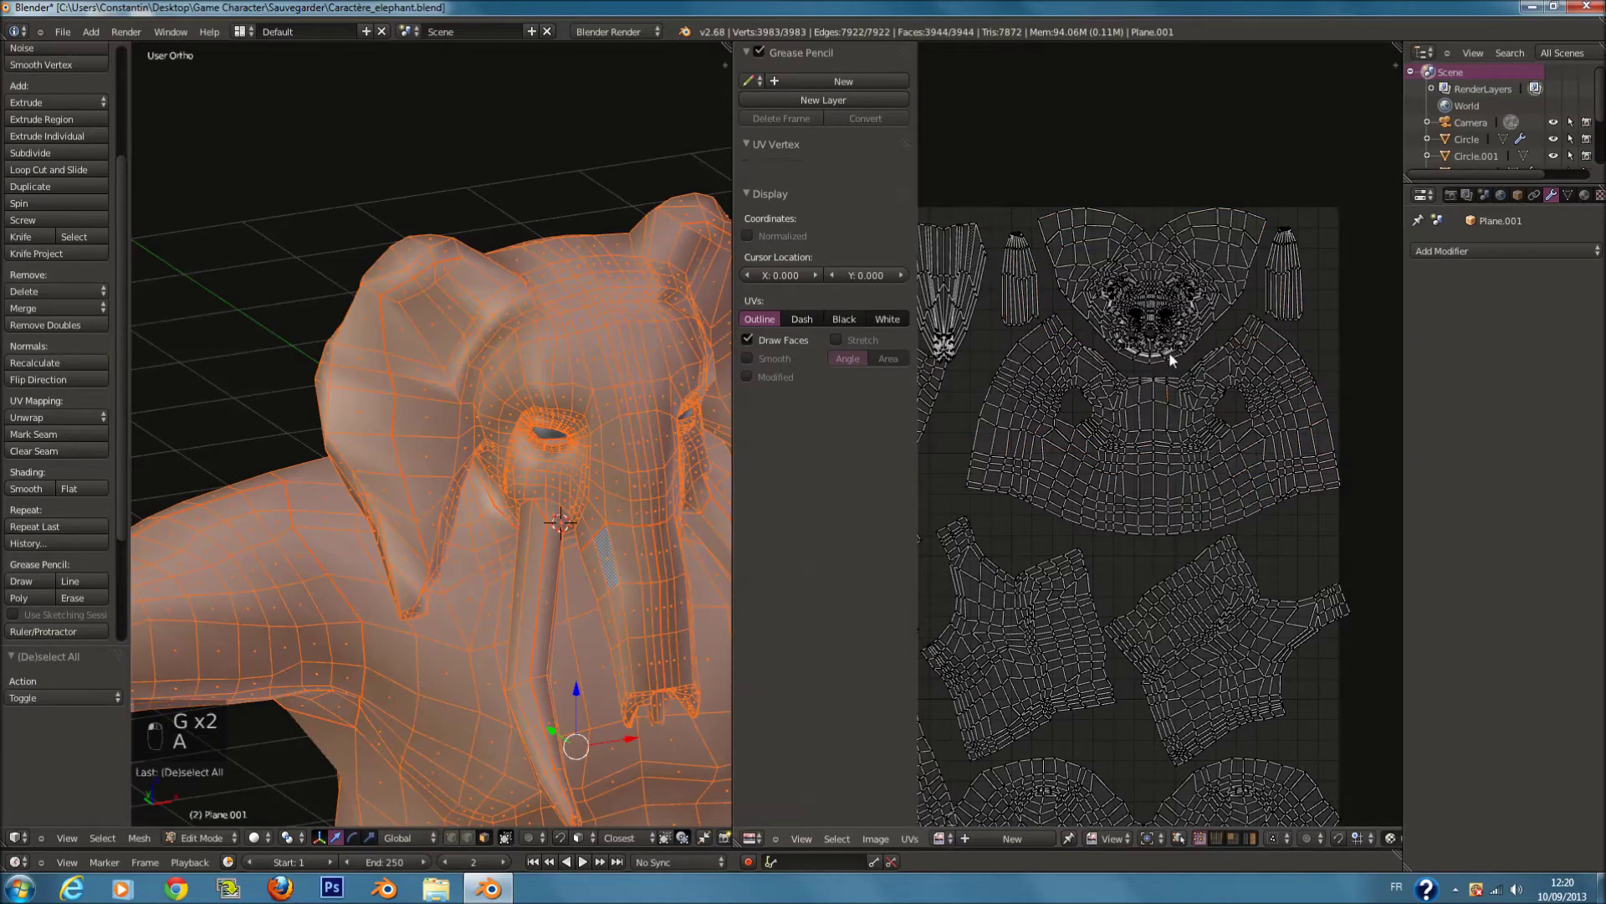
Step: Select the torso island, move it up about 0.009 along Y toward the head island and deselect it
{"action": "key", "text": "l"}
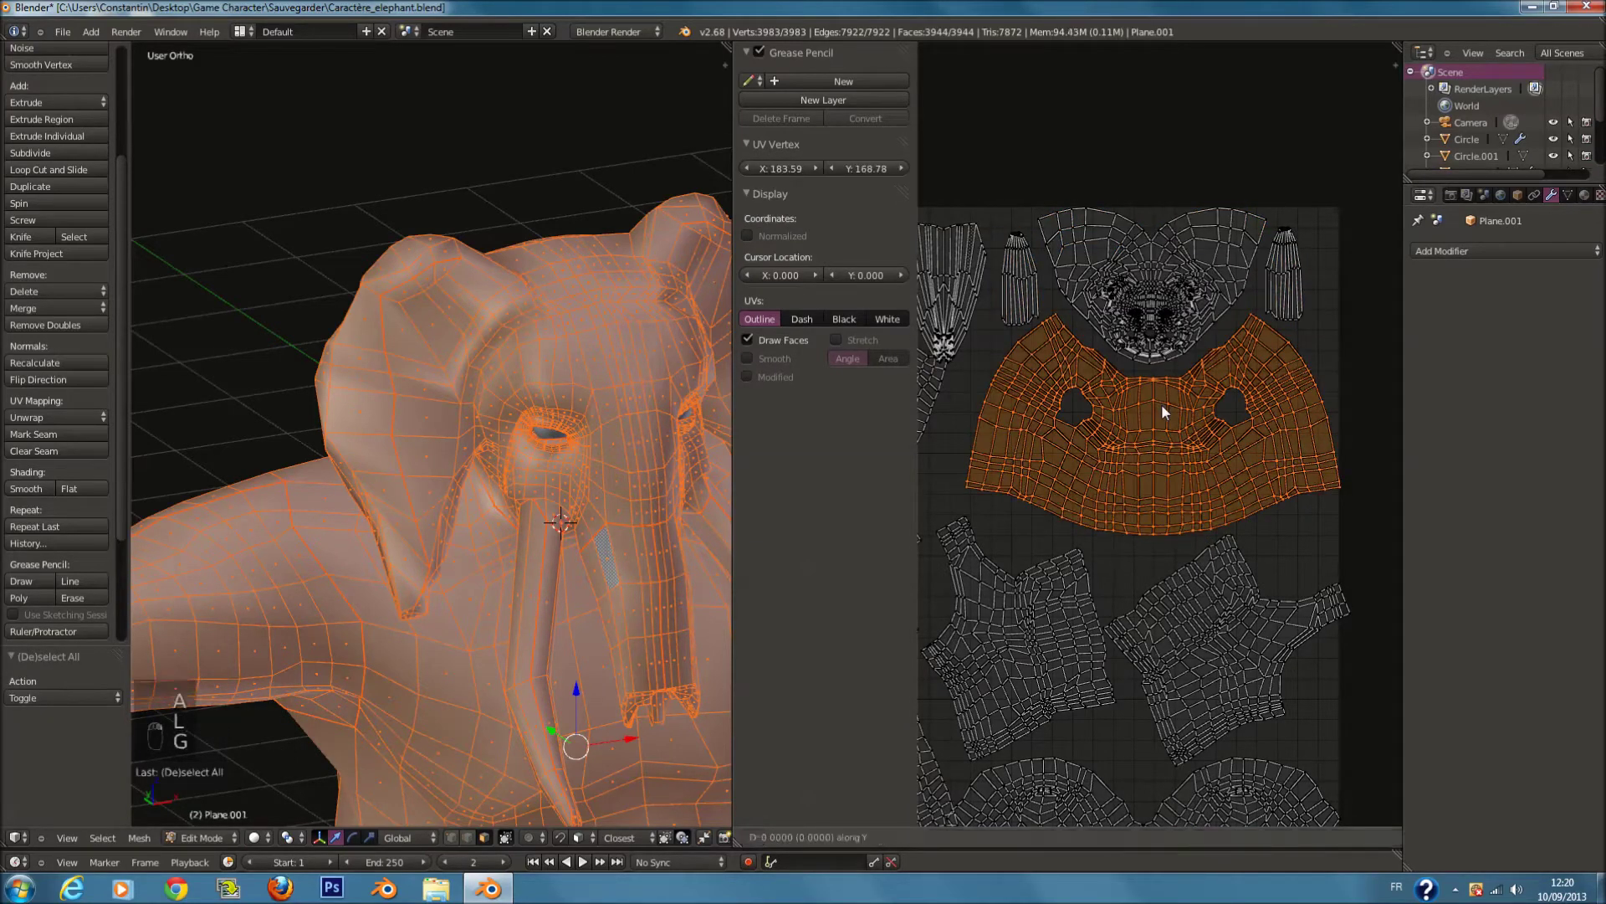
{"action": "left_click", "coordinate": [1162, 398]}
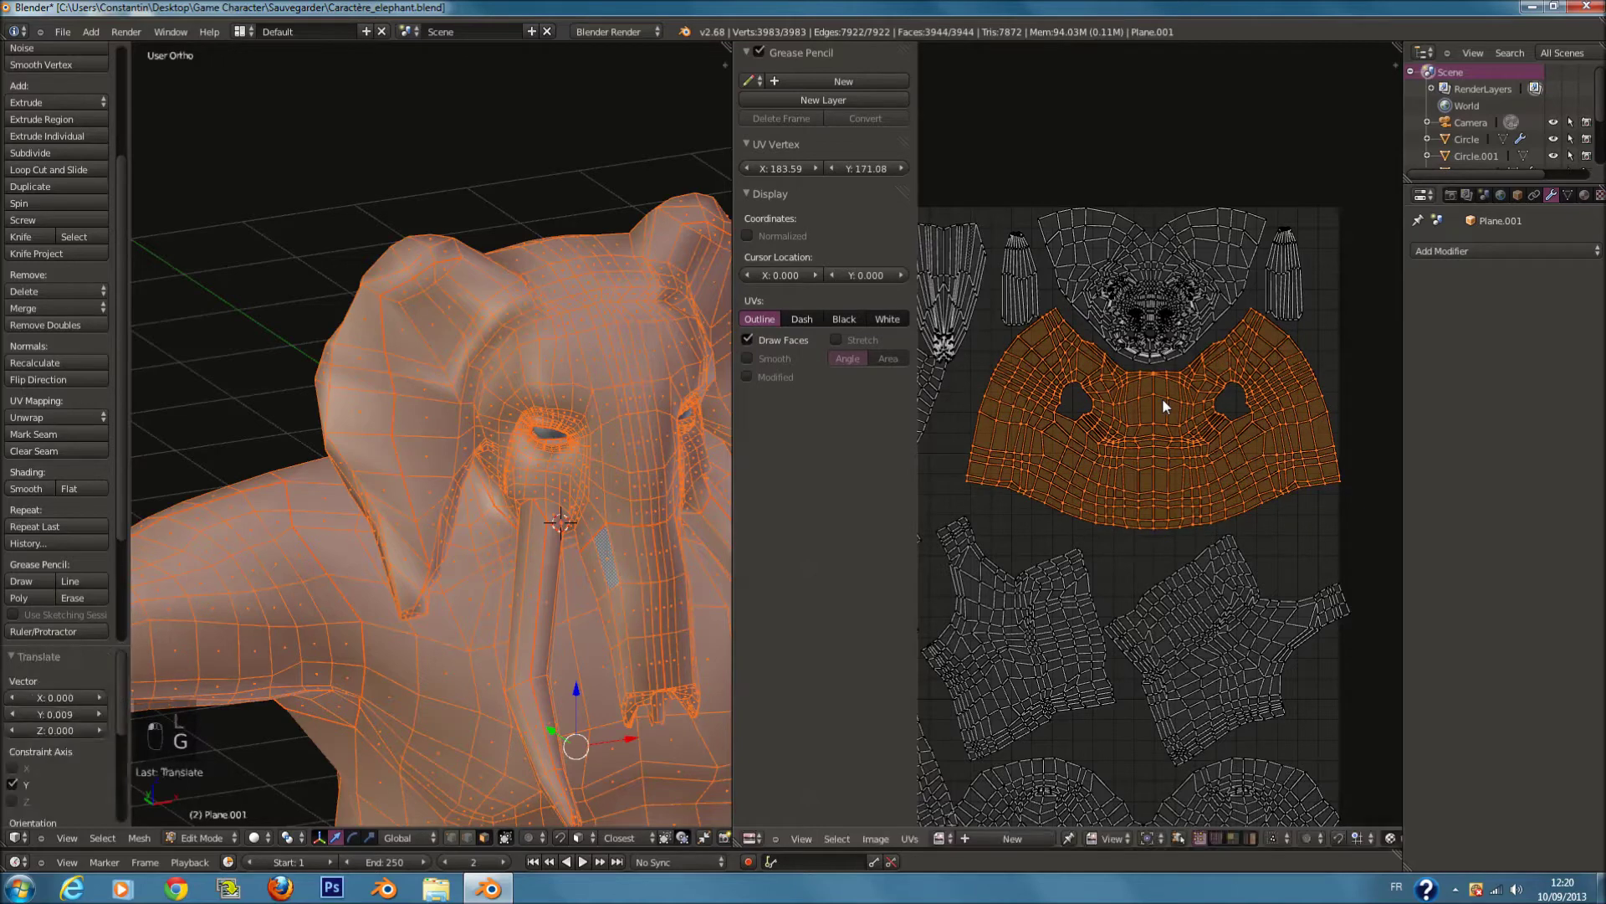
{"action": "middle_click_drag", "start_coordinate": [1116, 517], "coordinate": [1152, 457]}
{"action": "key", "text": "a"}
Step: Rotate the right trouser island upright, move it to the right edge of the UV square and deselect it
{"action": "key", "text": "l"}
{"action": "key", "text": "r"}
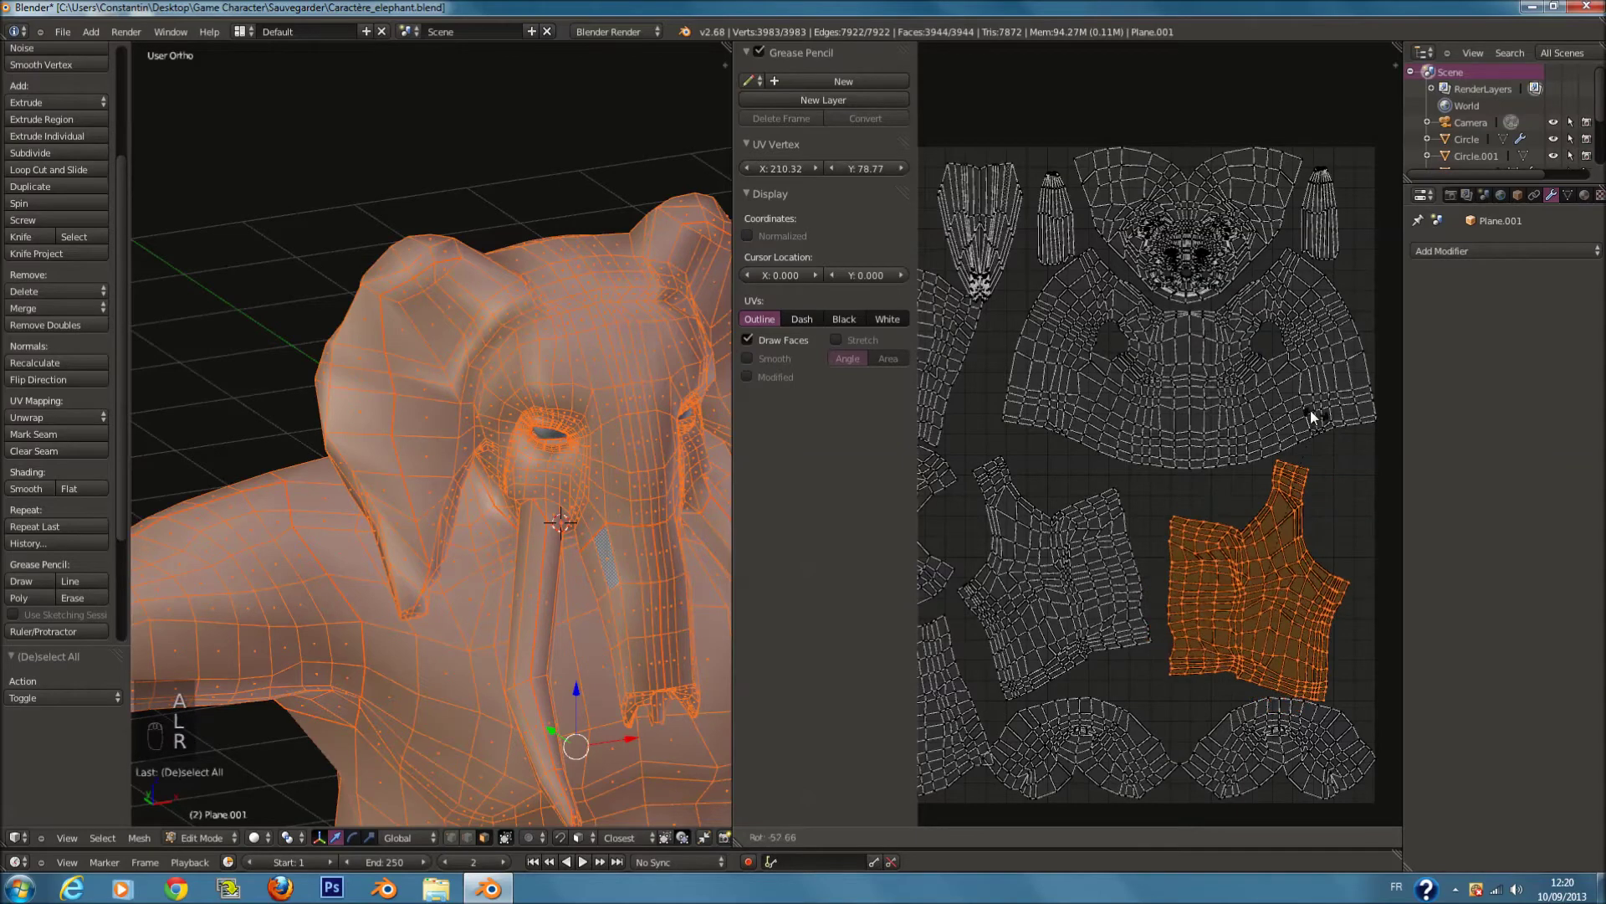
{"action": "key", "text": "g"}
{"action": "left_click", "coordinate": [1363, 419]}
{"action": "key", "text": "a"}
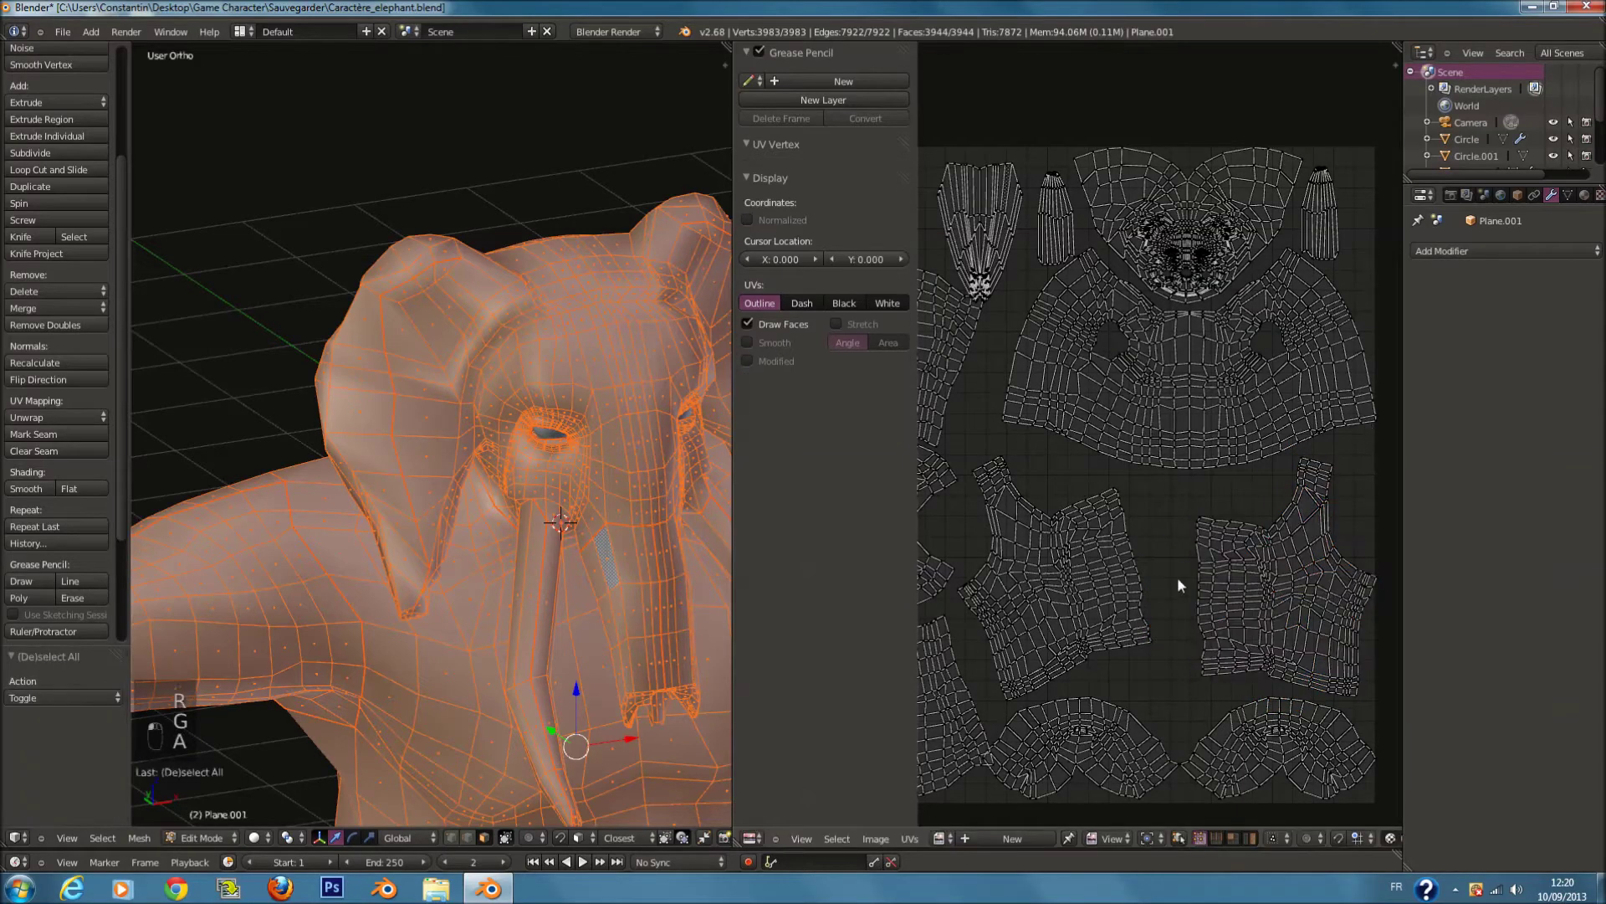
Step: Select the fan-shaped island above the arm, move it slightly up toward the neighbouring tusk strip and deselect it
{"action": "right_click", "coordinate": [1151, 581]}
{"action": "scroll", "coordinate": [1212, 672], "scroll_direction": "down", "scroll_amount": 2}
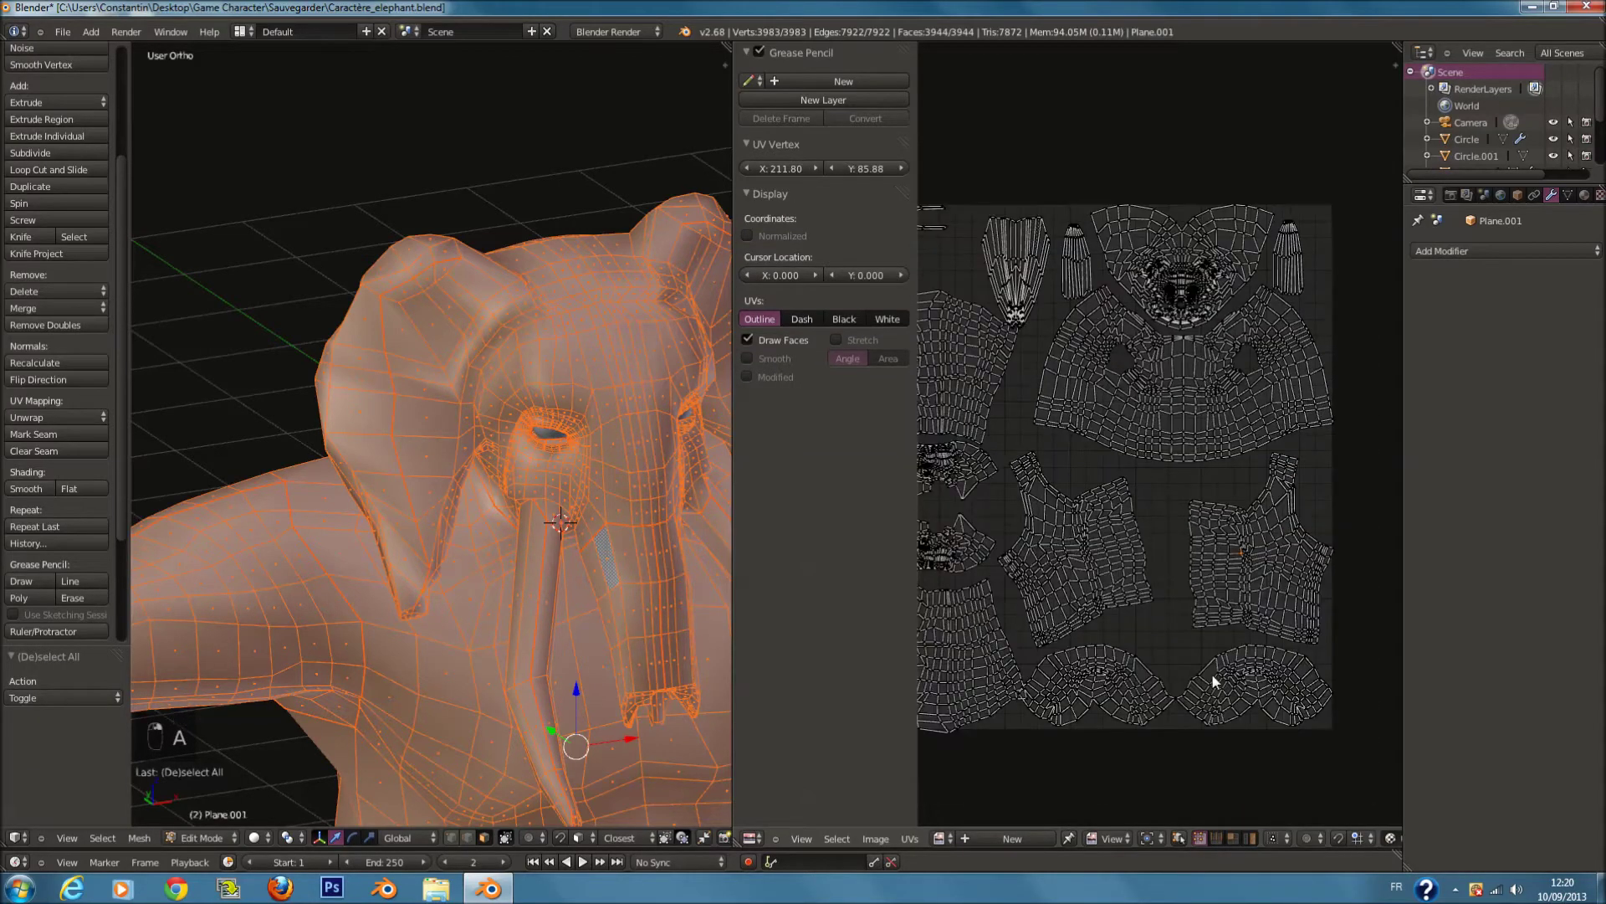
{"action": "scroll", "coordinate": [1238, 655], "scroll_direction": "up", "scroll_amount": 3}
{"action": "middle_click_drag", "start_coordinate": [1238, 656], "coordinate": [1452, 536]}
{"action": "scroll", "coordinate": [1192, 508], "scroll_direction": "up", "scroll_amount": 1}
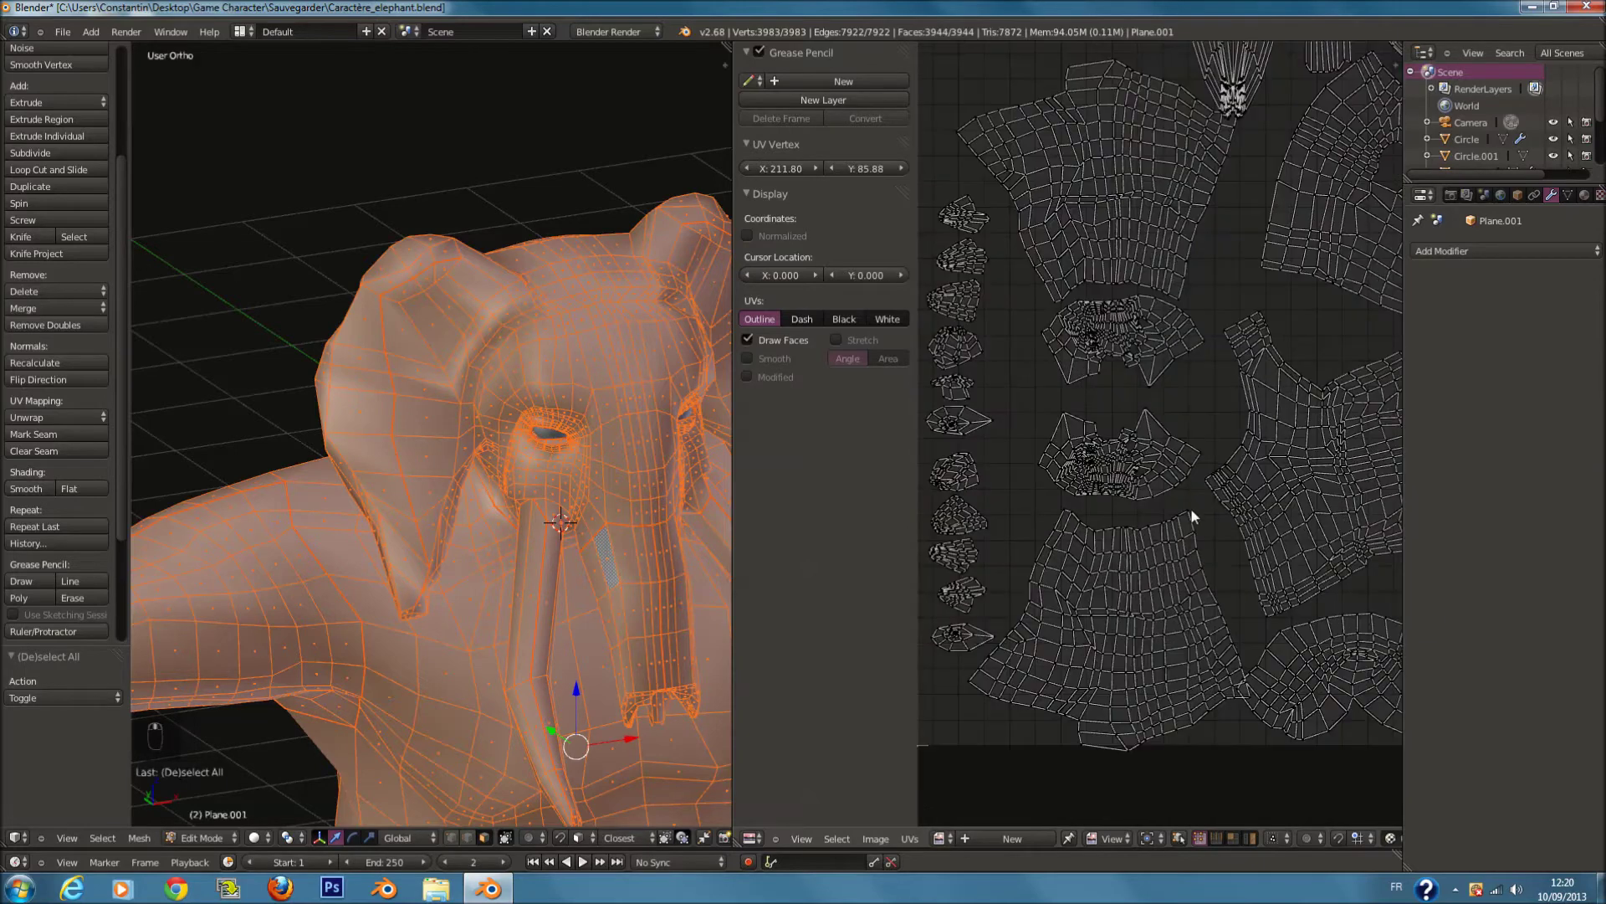
{"action": "scroll", "coordinate": [1188, 360], "scroll_direction": "down", "scroll_amount": 2}
{"action": "key", "text": "l"}
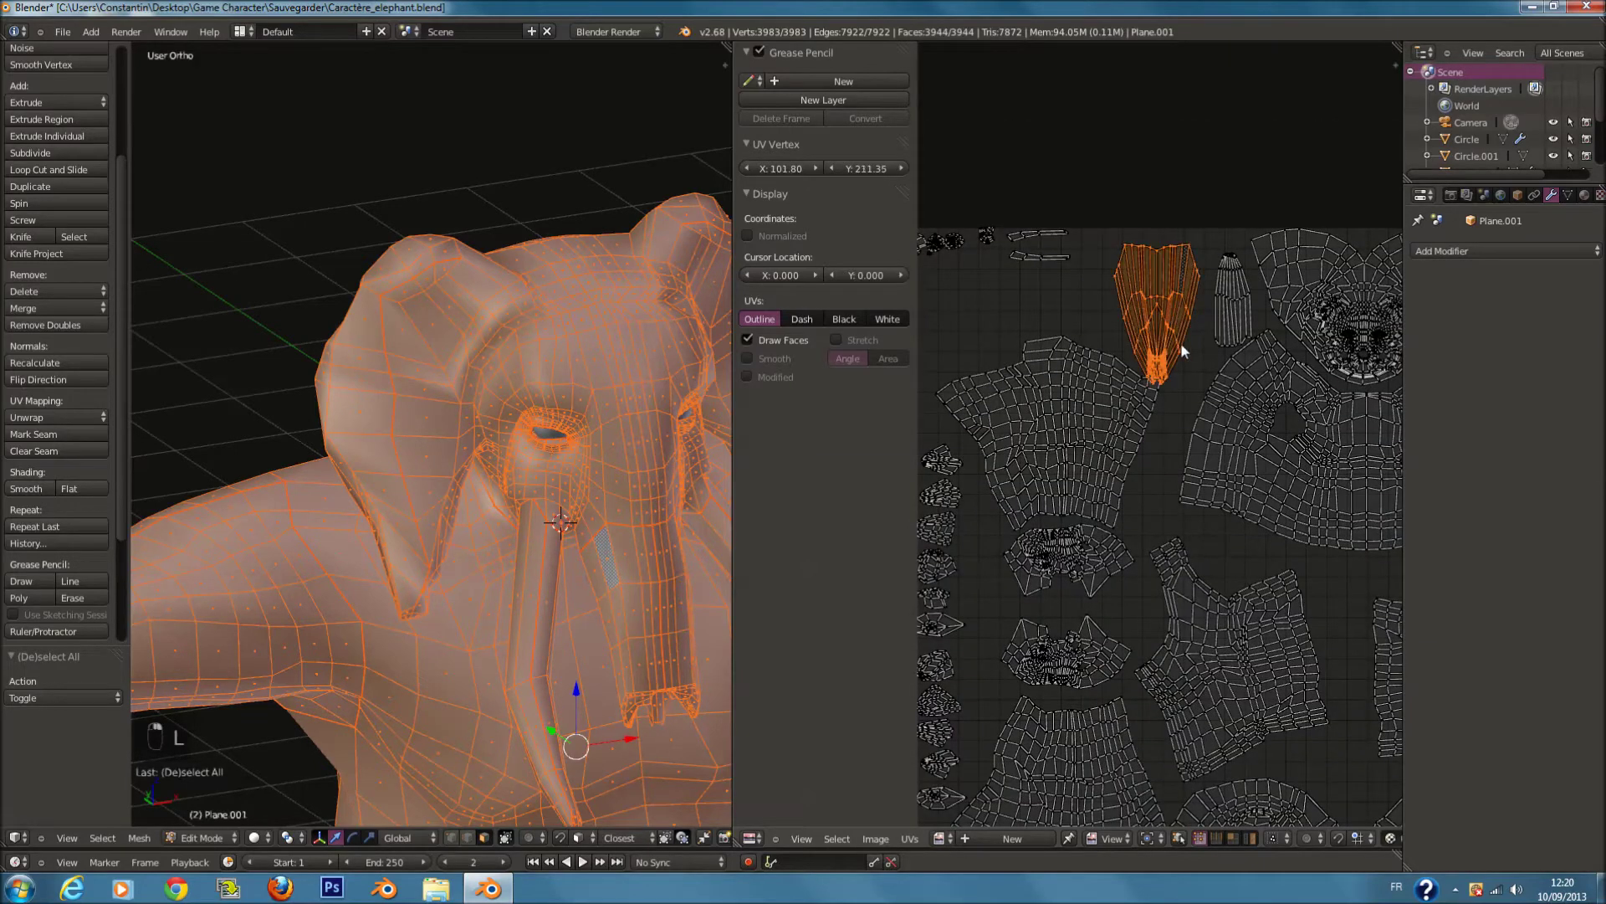
{"action": "key", "text": "g"}
{"action": "left_click", "coordinate": [1193, 334]}
{"action": "middle_click_drag", "start_coordinate": [1085, 572], "coordinate": [1136, 493]}
{"action": "key", "text": "a"}
Step: Select both arm islands and both hand islands, move them slightly up toward the finger column and deselect them
{"action": "right_click", "coordinate": [1173, 678]}
{"action": "key", "text": "shift+l"}
{"action": "key", "text": "l"}
{"action": "key", "text": "shift+l"}
{"action": "key", "text": "shift+l"}
{"action": "key", "text": "shift+l"}
{"action": "key", "text": "g"}
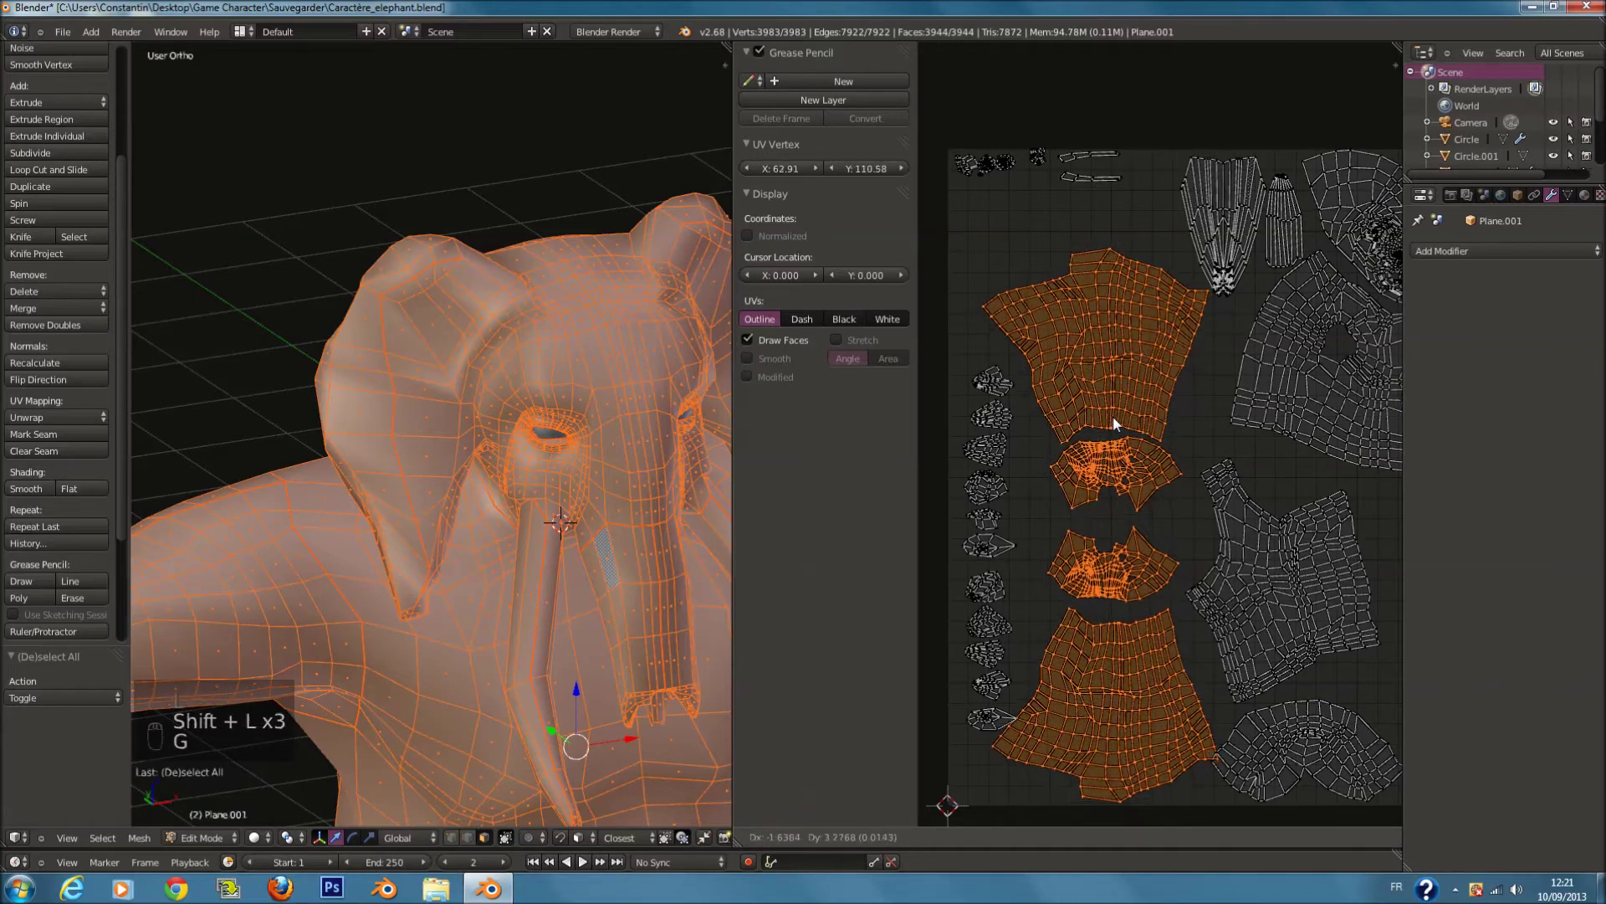
{"action": "left_click", "coordinate": [1106, 410]}
{"action": "key", "text": "a"}
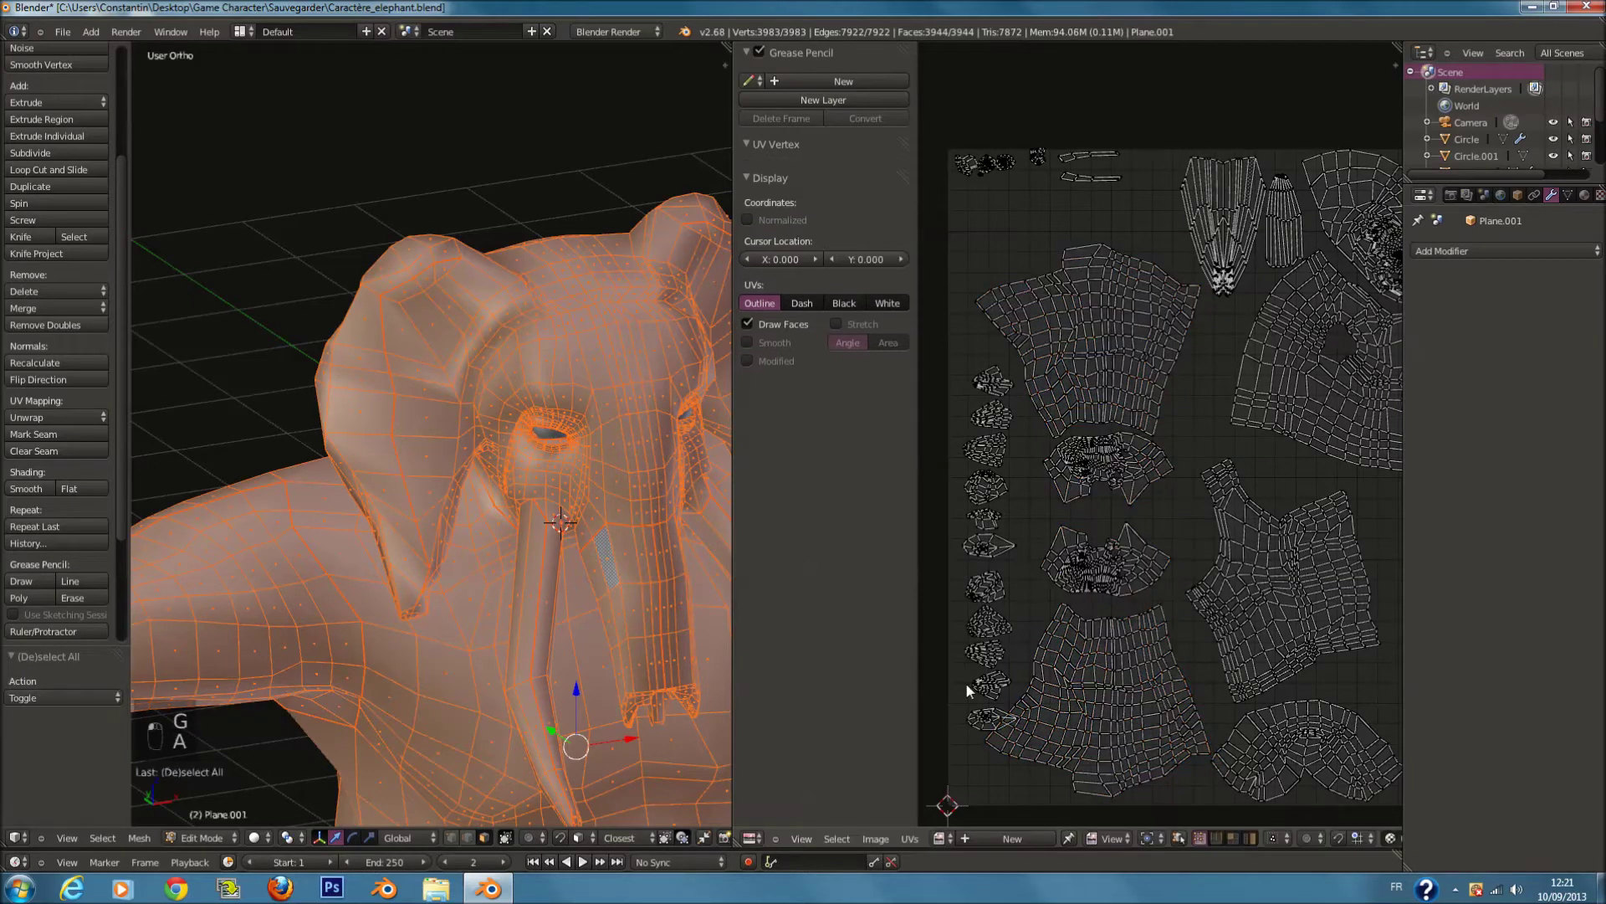
Step: Select all the finger islands in the column and move them slightly up toward the left edge of the UV square
{"action": "key", "text": "shift+l"}
{"action": "key", "text": "shift+l"}
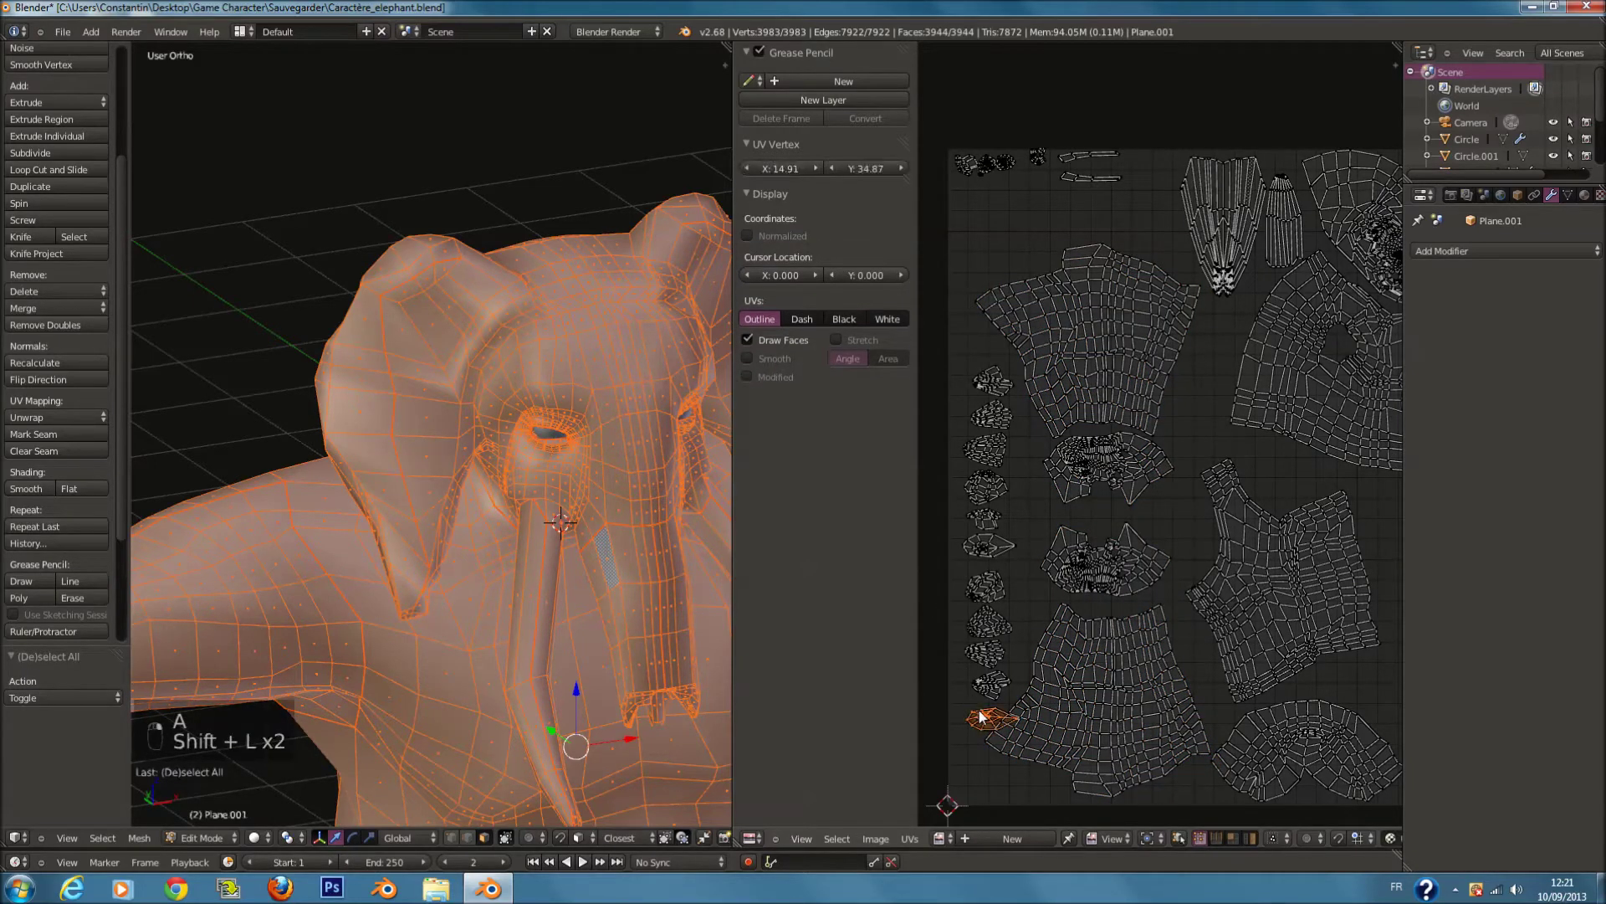
{"action": "key", "text": "shift+l"}
{"action": "key", "text": "shift+l"}
{"action": "key", "text": "shift+l"}
{"action": "key", "text": "shift+l"}
{"action": "key", "text": "shift+l"}
{"action": "key", "text": "shift+l"}
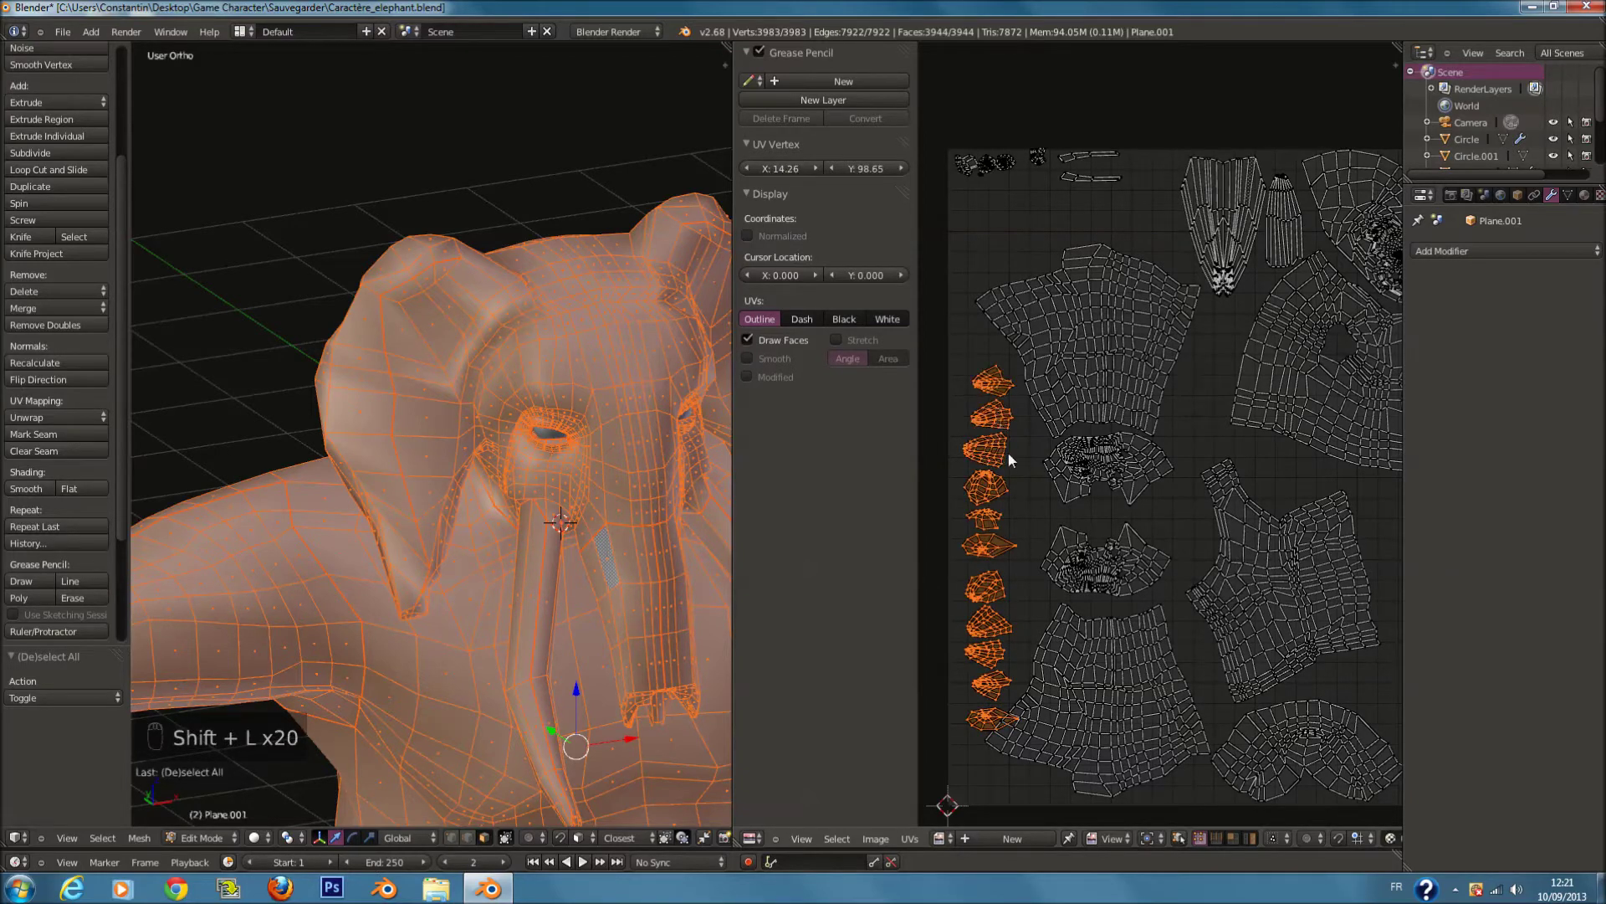
{"action": "key", "text": "g"}
{"action": "left_click", "coordinate": [999, 425]}
{"action": "scroll", "coordinate": [1004, 435], "scroll_direction": "down", "scroll_amount": 2}
Step: Select all the UV islands and save the blend file over the existing one
{"action": "key", "text": "a"}
{"action": "key", "text": "a"}
{"action": "key", "text": "a"}
{"action": "middle_click_drag", "start_coordinate": [1278, 498], "coordinate": [1172, 514]}
{"action": "key", "text": "ctrl+s"}
{"action": "left_click", "coordinate": [1173, 514]}
{"action": "scroll", "coordinate": [1173, 514], "scroll_direction": "down", "scroll_amount": 1}
{"action": "scroll", "coordinate": [1167, 523], "scroll_direction": "up", "scroll_amount": 1}
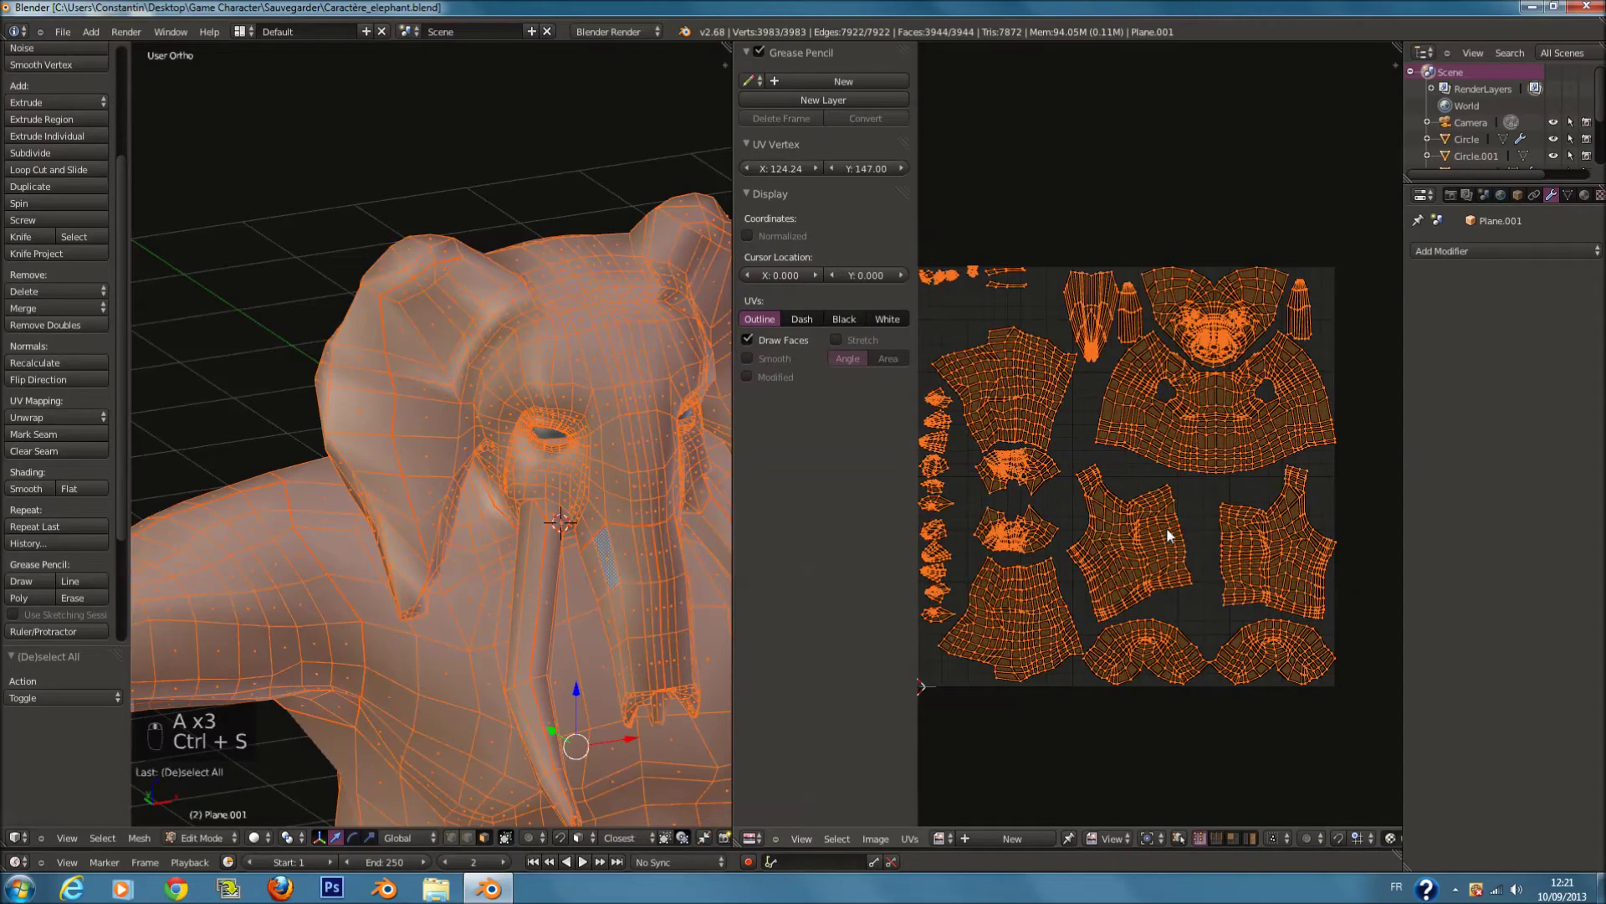
{"action": "scroll", "coordinate": [1168, 529], "scroll_direction": "down", "scroll_amount": 1}
{"action": "scroll", "coordinate": [575, 595], "scroll_direction": "down", "scroll_amount": 5}
{"action": "key", "text": "ctrl+s"}
{"action": "scroll", "coordinate": [586, 544], "scroll_direction": "down", "scroll_amount": 2}
{"action": "key", "text": "ctrl+s"}
Step: Check the character in Object Mode, return to Edit Mode and enable UV Sculpt with the Relax tool
{"action": "key", "text": "Tab"}
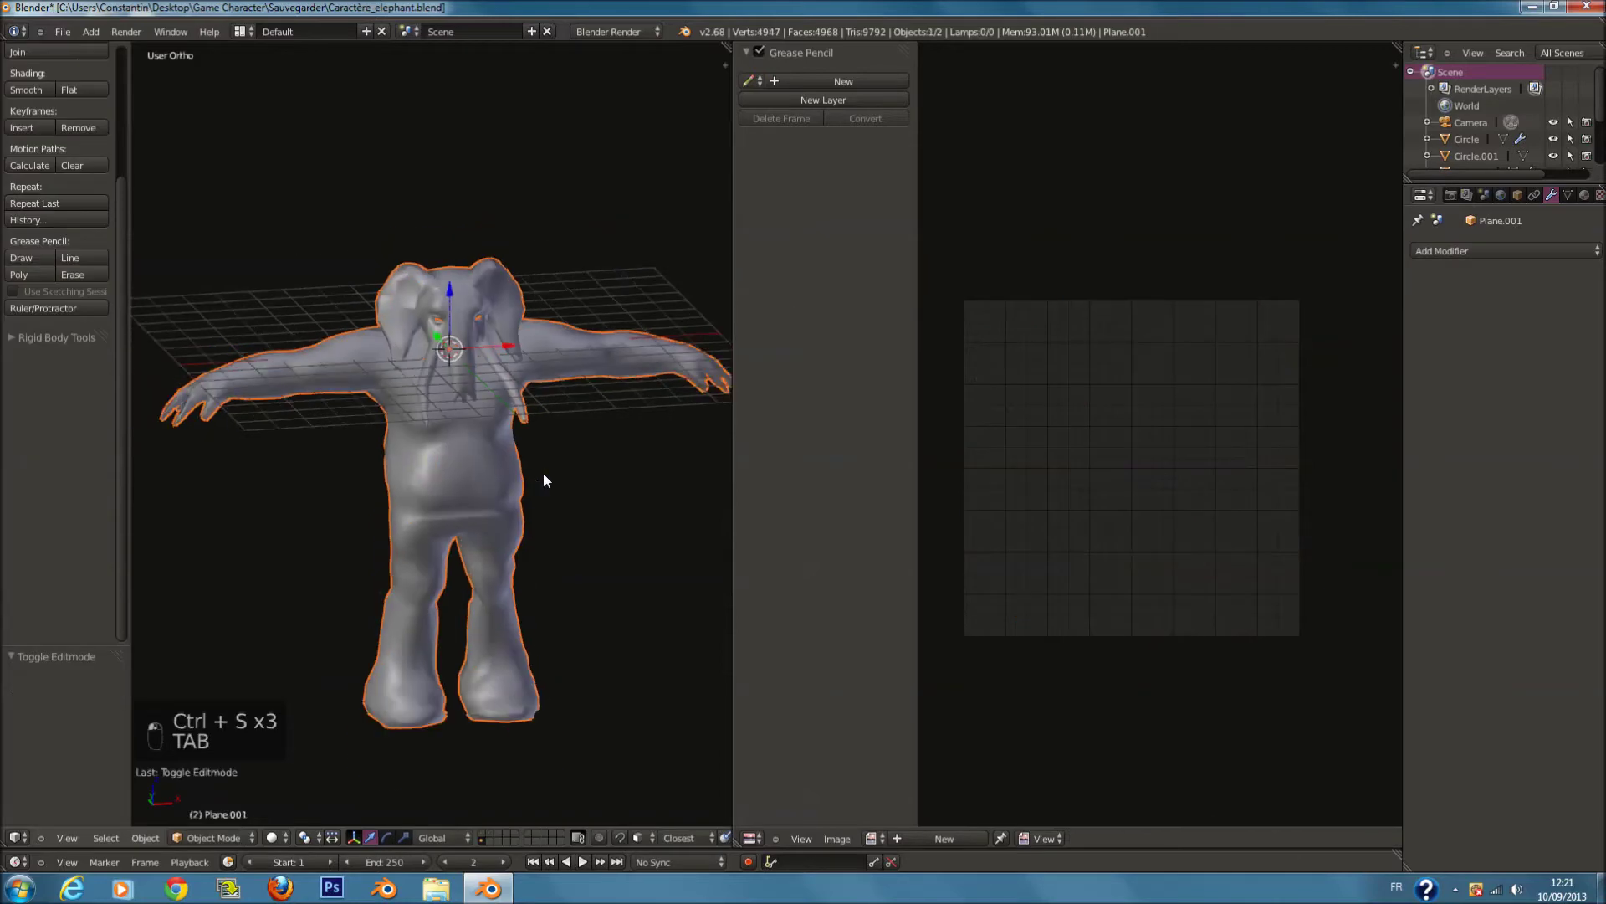
{"action": "key", "text": "Tab"}
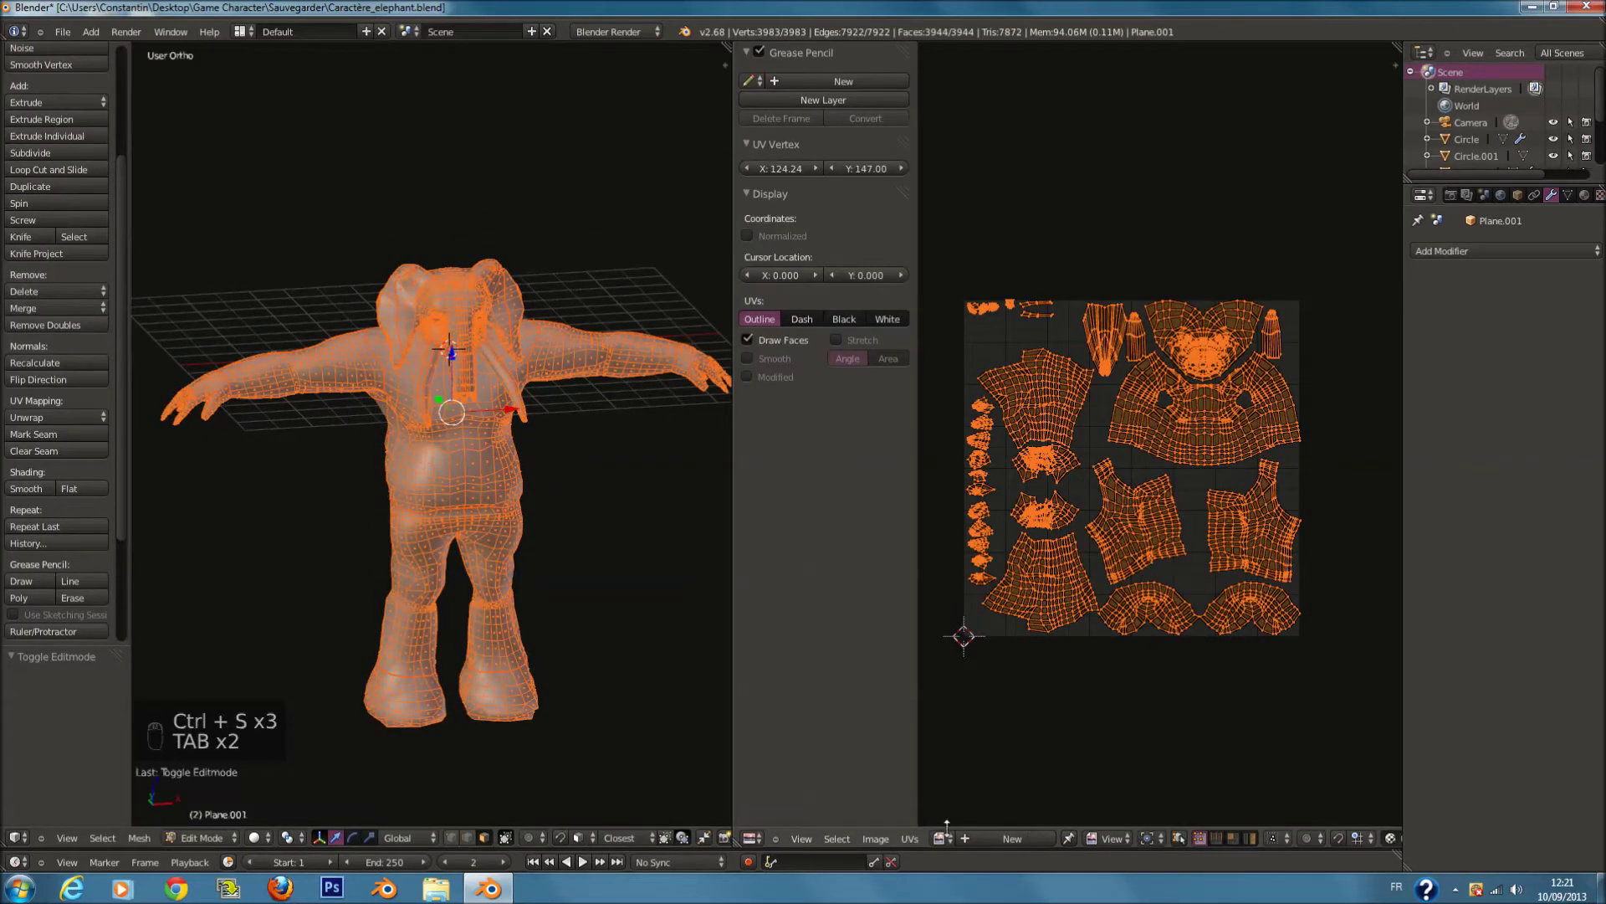
{"action": "left_click", "coordinate": [910, 838]}
{"action": "left_click", "coordinate": [910, 776]}
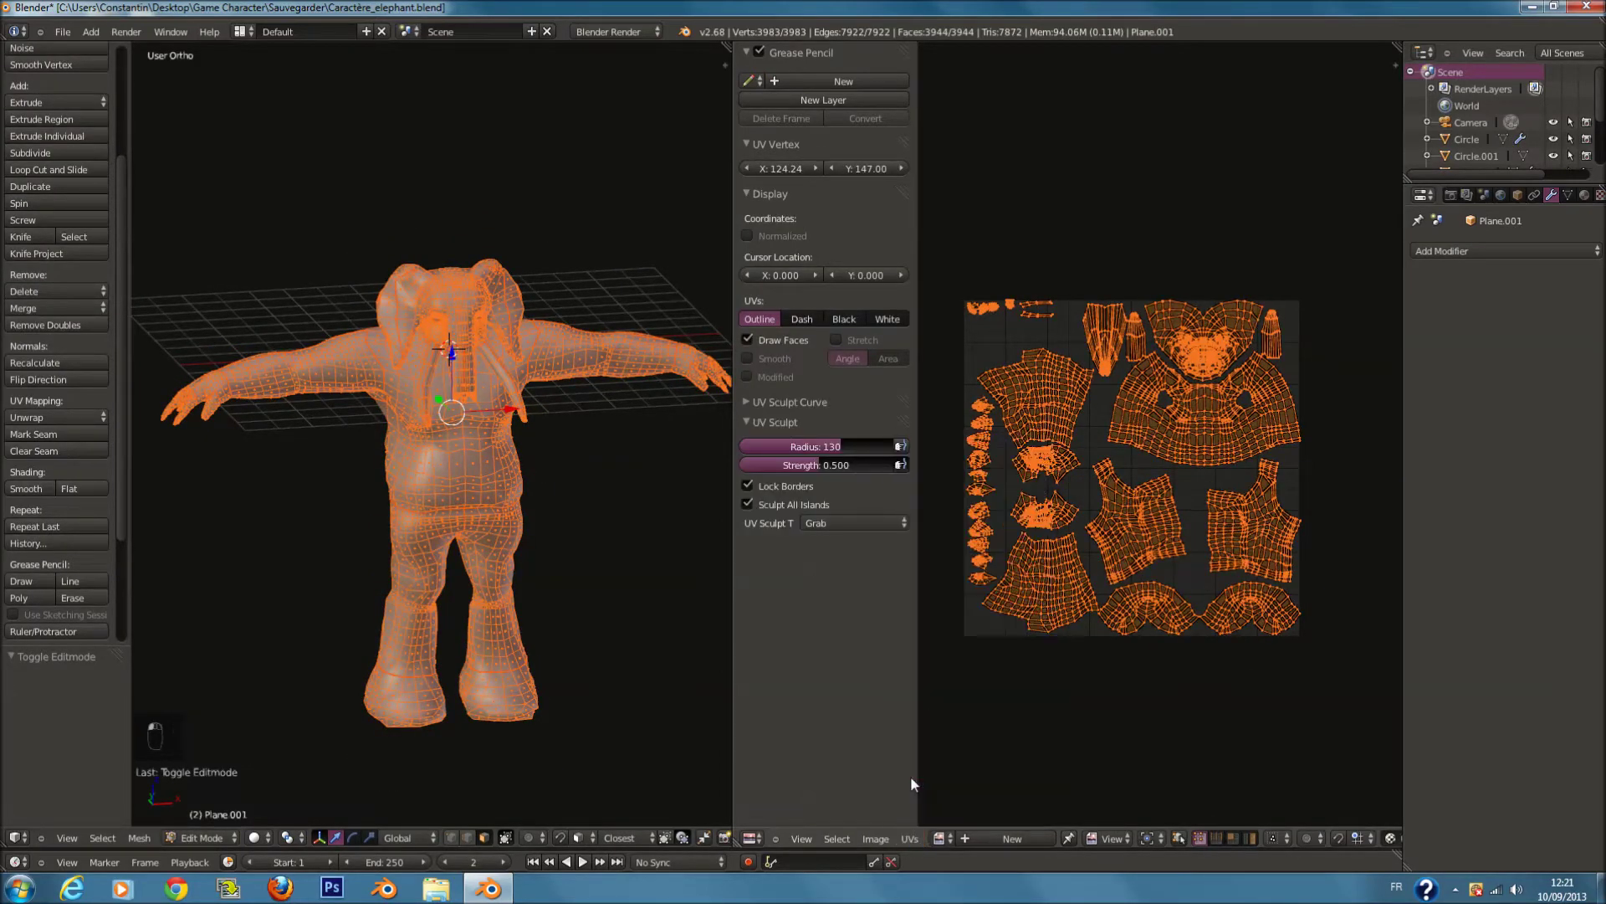
{"action": "left_click", "coordinate": [867, 524]}
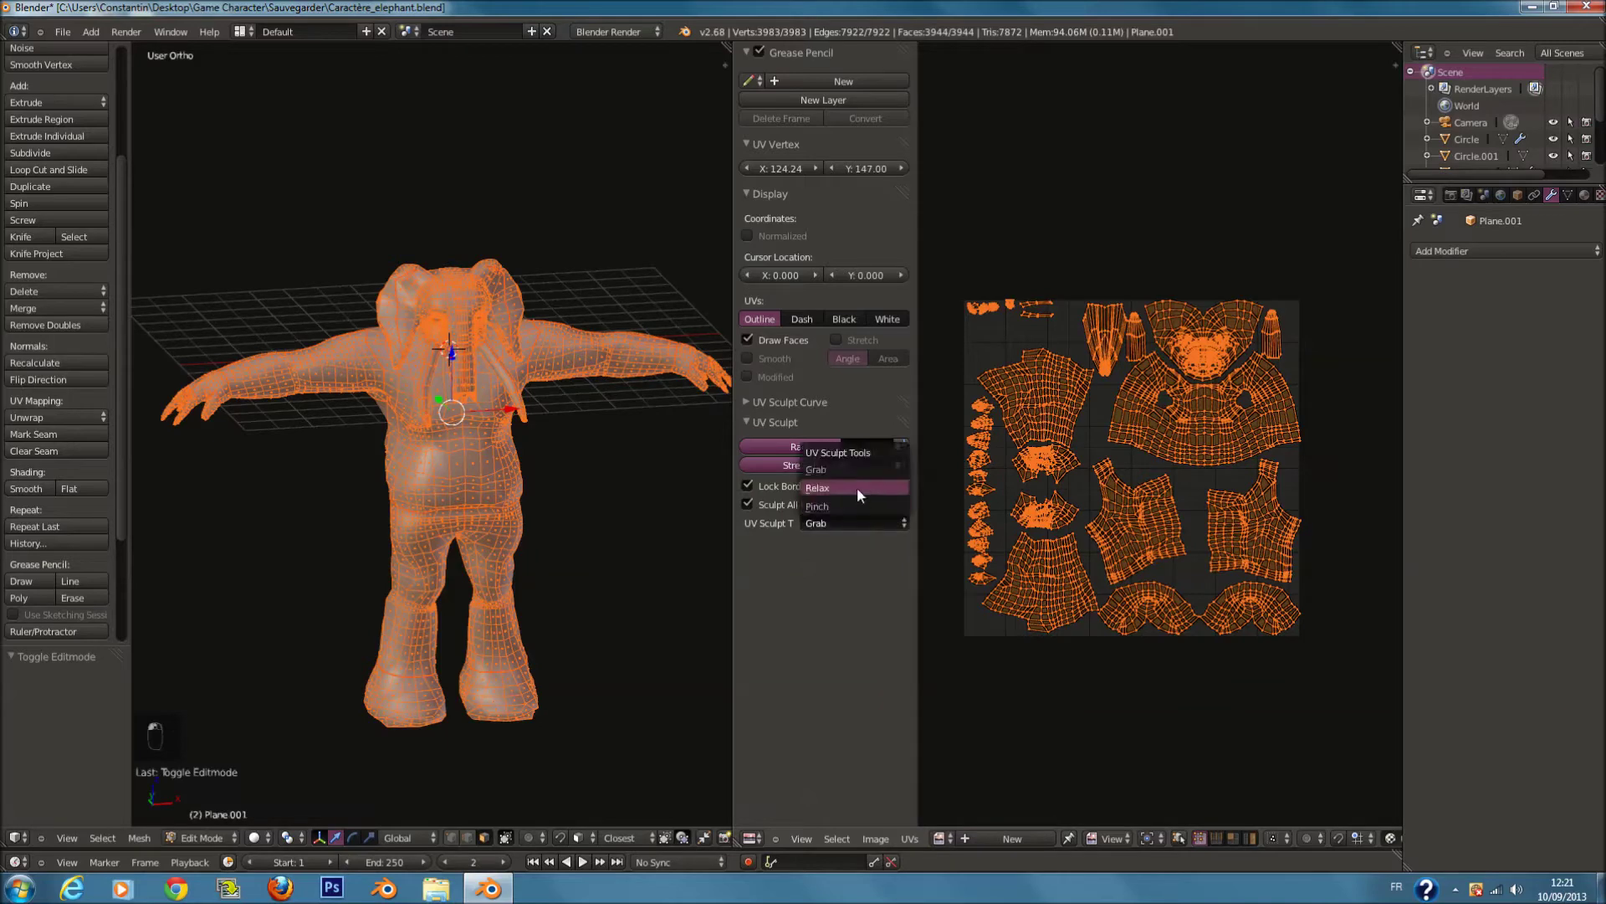
{"action": "left_click", "coordinate": [857, 489]}
Step: Make a relax stroke over the lower arm island and enlarge the UV sculpt brush radius to 200
{"action": "middle_click_drag", "start_coordinate": [1051, 647], "coordinate": [1186, 545]}
{"action": "scroll", "coordinate": [1186, 544], "scroll_direction": "up", "scroll_amount": 8}
{"action": "left_click_drag", "start_coordinate": [1234, 554], "coordinate": [1382, 514]}
{"action": "scroll", "coordinate": [1382, 514], "scroll_direction": "down", "scroll_amount": 2}
{"action": "middle_click_drag", "start_coordinate": [1382, 514], "coordinate": [1263, 493]}
{"action": "key", "text": "f"}
{"action": "left_click", "coordinate": [1325, 513]}
Step: Try to relax the UVs of the lower arm and hand islands with the enlarged brush
{"action": "left_click_drag", "start_coordinate": [1181, 537], "coordinate": [1210, 319]}
{"action": "middle_click_drag", "start_coordinate": [1188, 180], "coordinate": [1175, 371]}
{"action": "scroll", "coordinate": [1175, 371], "scroll_direction": "up", "scroll_amount": 3}
{"action": "scroll", "coordinate": [1175, 376], "scroll_direction": "up", "scroll_amount": 1}
{"action": "mouse_move", "coordinate": [1175, 376]}
{"action": "left_mouse_down"}
{"action": "mouse_move", "coordinate": [1241, 308]}
{"action": "mouse_move", "coordinate": [1316, 375]}
{"action": "left_mouse_up"}
{"action": "middle_click_drag", "start_coordinate": [1276, 274], "coordinate": [1206, 442]}
{"action": "left_click_drag", "start_coordinate": [1207, 442], "coordinate": [1319, 508]}
Step: Undo the relax strokes on the lower arm and hand islands
{"action": "key", "text": "ctrl+z"}
{"action": "key", "text": "ctrl+z"}
{"action": "key", "text": "ctrl+z"}
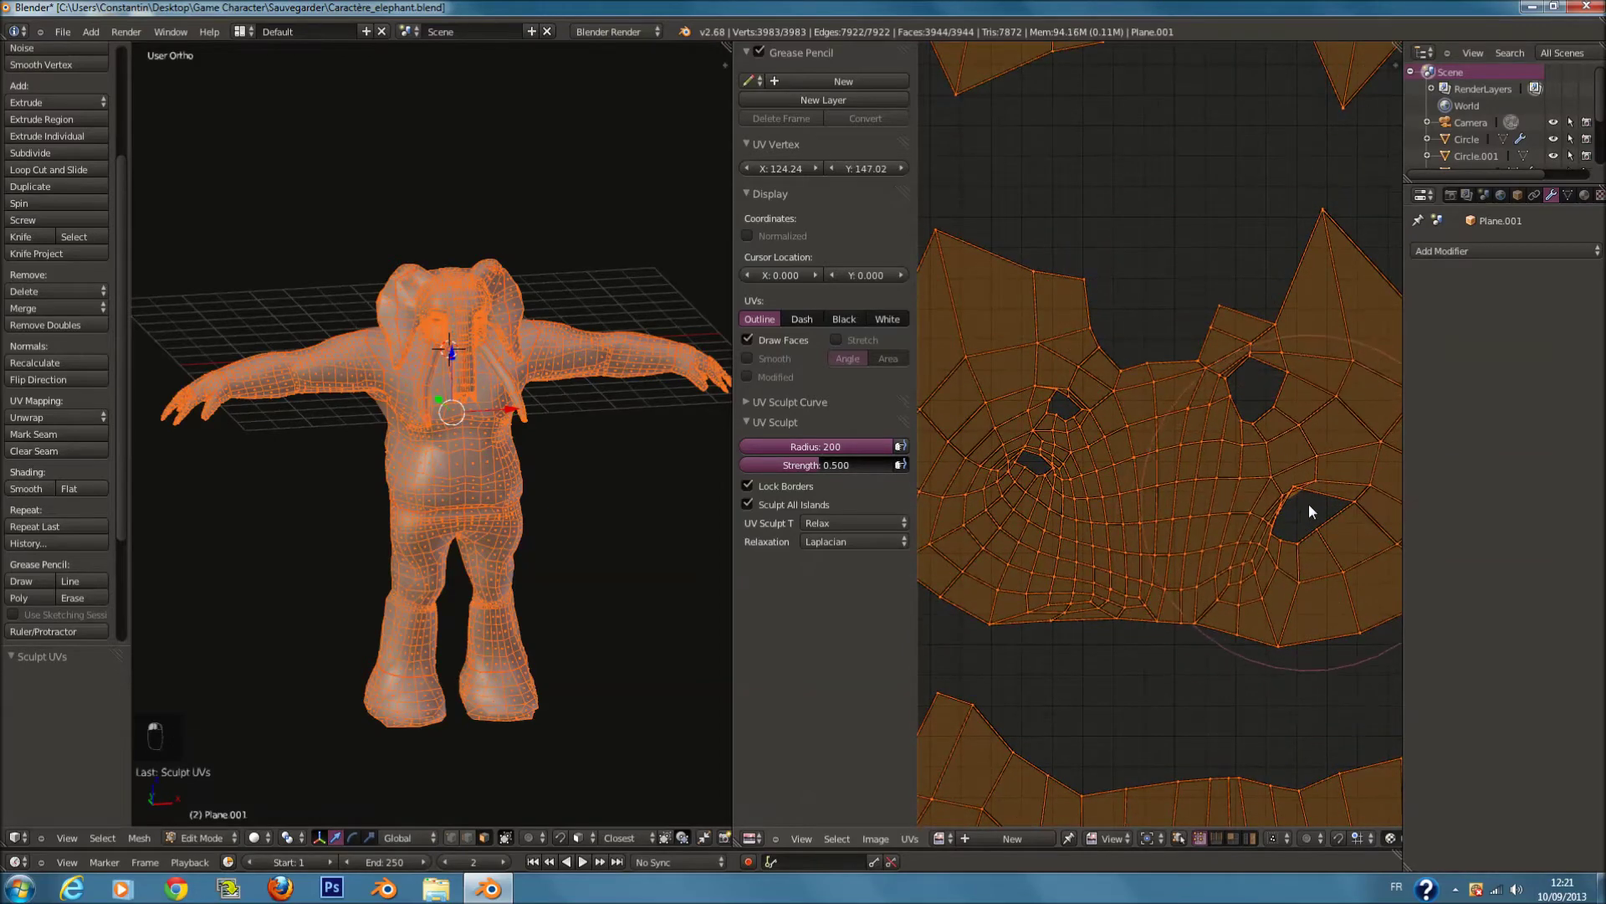
{"action": "key", "text": "ctrl+z"}
{"action": "key", "text": "ctrl+z"}
{"action": "key", "text": "ctrl+z"}
Step: Relax the UVs of the lower hand island and then the upper hand island around the finger openings
{"action": "left_click_drag", "start_coordinate": [1261, 523], "coordinate": [1121, 512]}
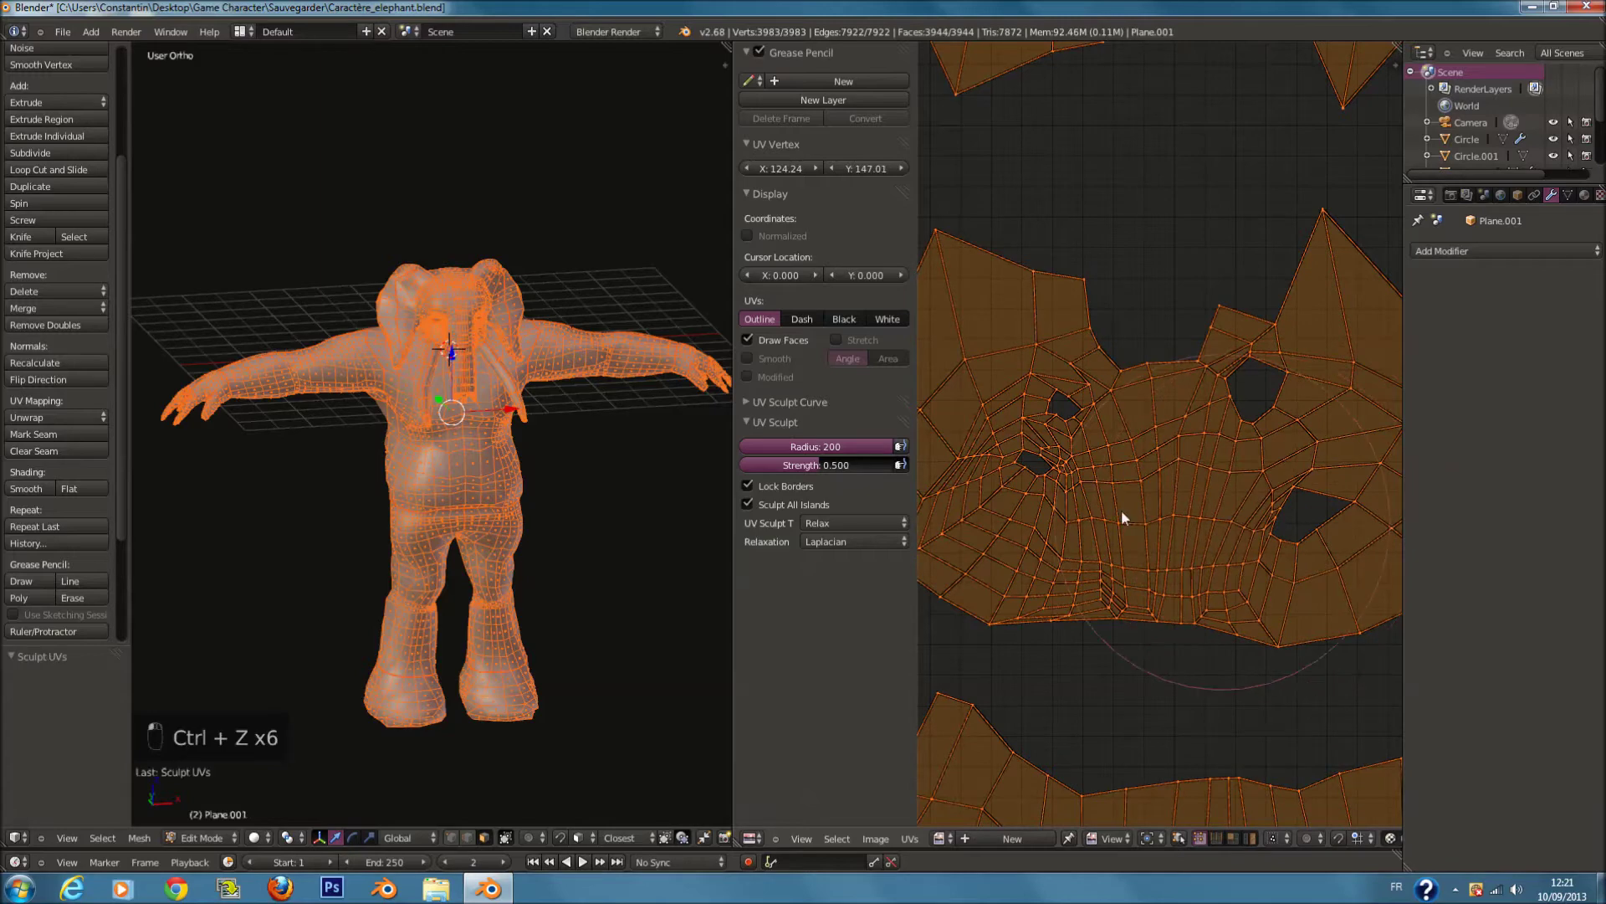
{"action": "mouse_move", "coordinate": [1027, 468]}
{"action": "left_mouse_down"}
{"action": "mouse_move", "coordinate": [1256, 367]}
{"action": "mouse_move", "coordinate": [1254, 348]}
{"action": "left_mouse_up"}
{"action": "middle_click_drag", "start_coordinate": [1191, 208], "coordinate": [1190, 534]}
{"action": "mouse_move", "coordinate": [1079, 209]}
{"action": "left_mouse_down"}
{"action": "mouse_move", "coordinate": [1064, 221]}
{"action": "mouse_move", "coordinate": [1195, 88]}
{"action": "left_mouse_up"}
{"action": "middle_click_drag", "start_coordinate": [1198, 120], "coordinate": [1158, 284]}
{"action": "mouse_move", "coordinate": [1160, 285]}
{"action": "left_mouse_down"}
{"action": "mouse_move", "coordinate": [1123, 208]}
{"action": "mouse_move", "coordinate": [1279, 388]}
{"action": "mouse_move", "coordinate": [1263, 424]}
{"action": "mouse_move", "coordinate": [1234, 430]}
{"action": "left_mouse_up"}
{"action": "middle_click_drag", "start_coordinate": [1164, 134], "coordinate": [1161, 402]}
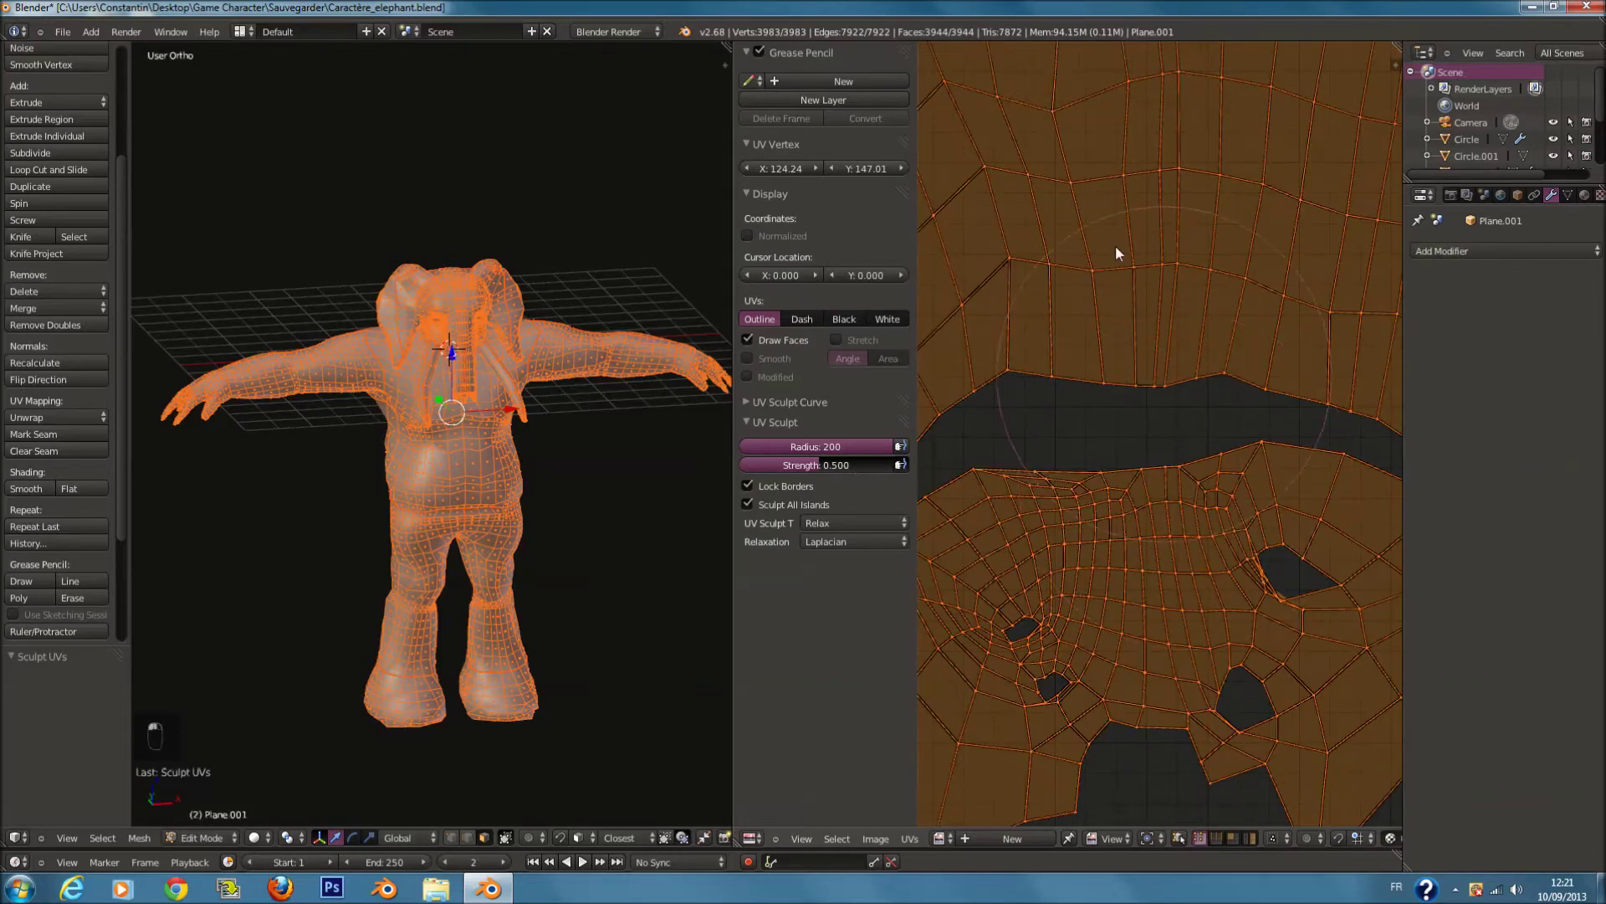
Step: Keep the relax brush at radius 200 and smooth the UVs of the upper arm island
{"action": "scroll", "coordinate": [1130, 241], "scroll_direction": "down", "scroll_amount": 6}
{"action": "key", "text": "f"}
{"action": "left_click", "coordinate": [1138, 266]}
{"action": "left_click_drag", "start_coordinate": [1142, 289], "coordinate": [1163, 402]}
Step: Relax the UVs of the small islands stacked in the column along the edge of the UV square, one after another
{"action": "mouse_move", "coordinate": [1164, 424]}
{"action": "middle_mouse_down"}
{"action": "mouse_move", "coordinate": [1181, 213]}
{"action": "mouse_move", "coordinate": [1291, 326]}
{"action": "middle_mouse_up"}
{"action": "scroll", "coordinate": [1196, 423], "scroll_direction": "up", "scroll_amount": 1}
{"action": "scroll", "coordinate": [1157, 445], "scroll_direction": "up", "scroll_amount": 5}
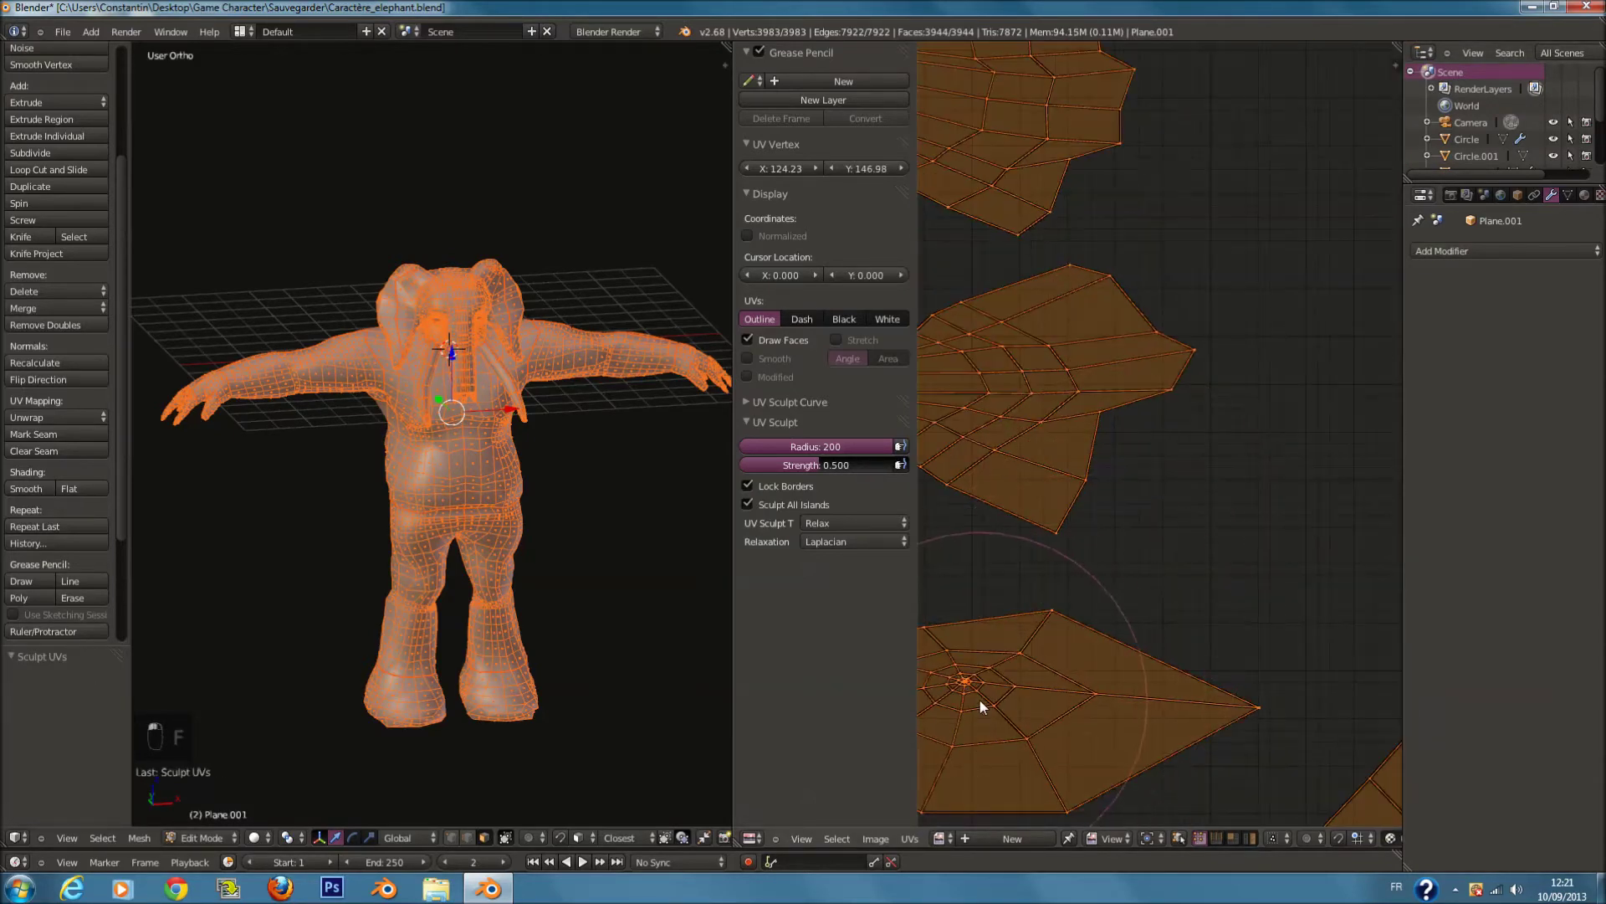
{"action": "middle_click_drag", "start_coordinate": [928, 481], "coordinate": [1078, 482]}
{"action": "left_click_drag", "start_coordinate": [1074, 425], "coordinate": [1080, 411]}
{"action": "middle_click_drag", "start_coordinate": [1012, 75], "coordinate": [1068, 269]}
{"action": "left_click_drag", "start_coordinate": [1068, 269], "coordinate": [1075, 281]}
{"action": "middle_click_drag", "start_coordinate": [1132, 209], "coordinate": [1107, 388]}
{"action": "left_click_drag", "start_coordinate": [1060, 273], "coordinate": [1059, 257]}
{"action": "middle_click_drag", "start_coordinate": [1106, 50], "coordinate": [1110, 396]}
{"action": "left_click_drag", "start_coordinate": [1077, 306], "coordinate": [1076, 274]}
{"action": "middle_click_drag", "start_coordinate": [1125, 168], "coordinate": [1099, 673]}
{"action": "left_click_drag", "start_coordinate": [1091, 385], "coordinate": [1099, 360]}
{"action": "middle_click_drag", "start_coordinate": [1122, 185], "coordinate": [1123, 356]}
{"action": "left_click_drag", "start_coordinate": [1116, 206], "coordinate": [1118, 181]}
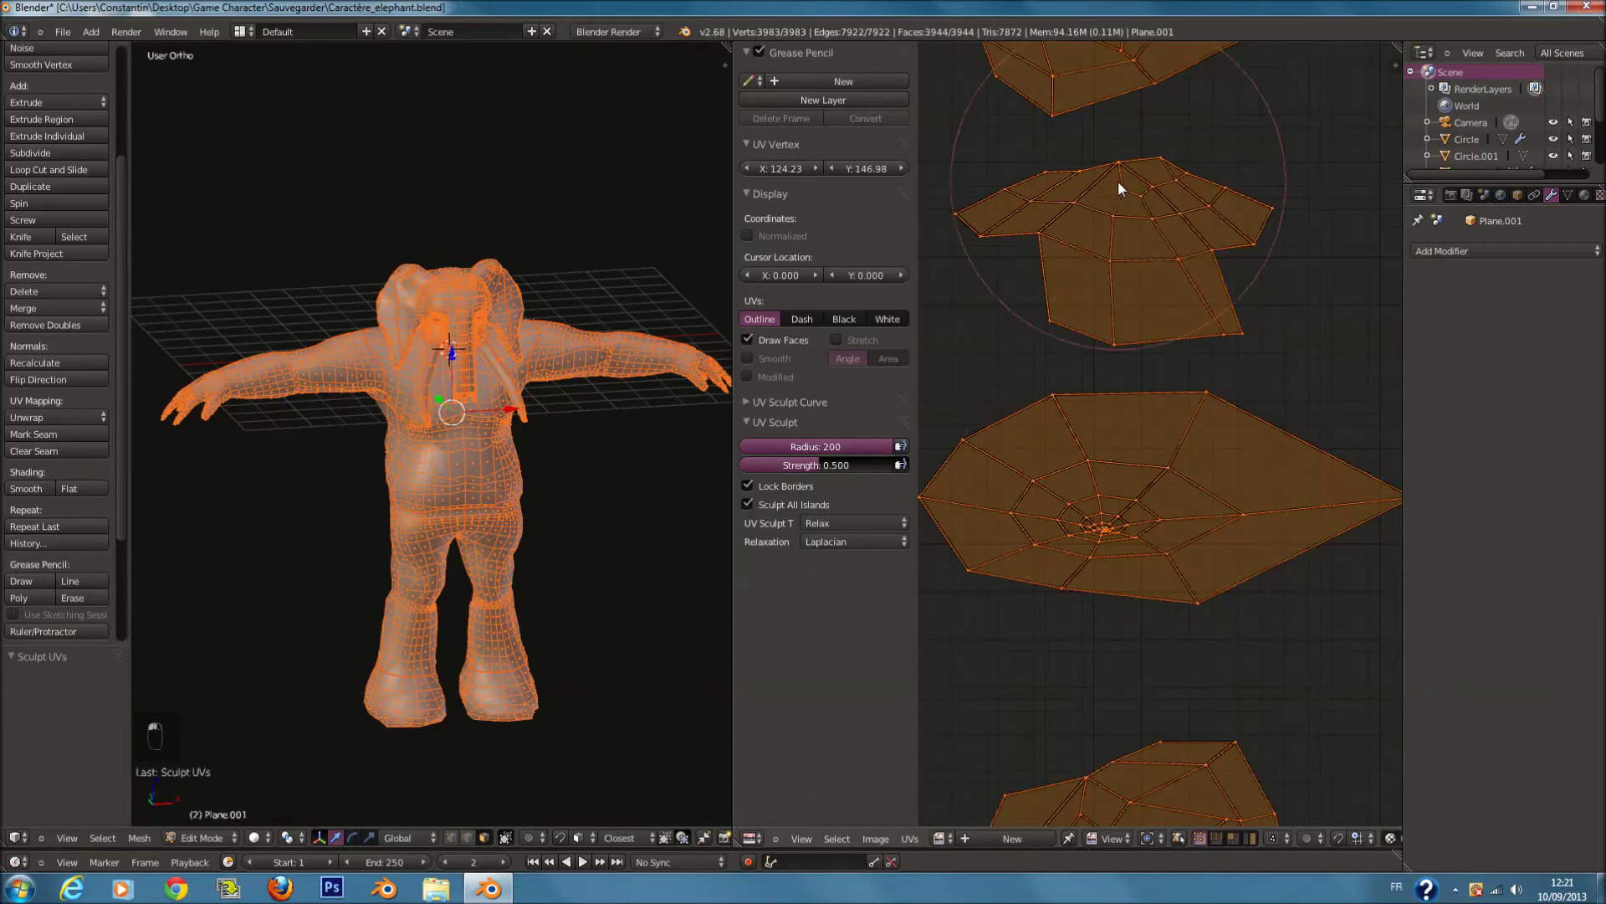
{"action": "middle_click_drag", "start_coordinate": [1101, 67], "coordinate": [1073, 339]}
{"action": "scroll", "coordinate": [1133, 279], "scroll_direction": "down", "scroll_amount": 3}
{"action": "middle_click_drag", "start_coordinate": [1133, 279], "coordinate": [1104, 362]}
{"action": "scroll", "coordinate": [1104, 355], "scroll_direction": "up", "scroll_amount": 2}
{"action": "middle_click_drag", "start_coordinate": [1102, 203], "coordinate": [1076, 547]}
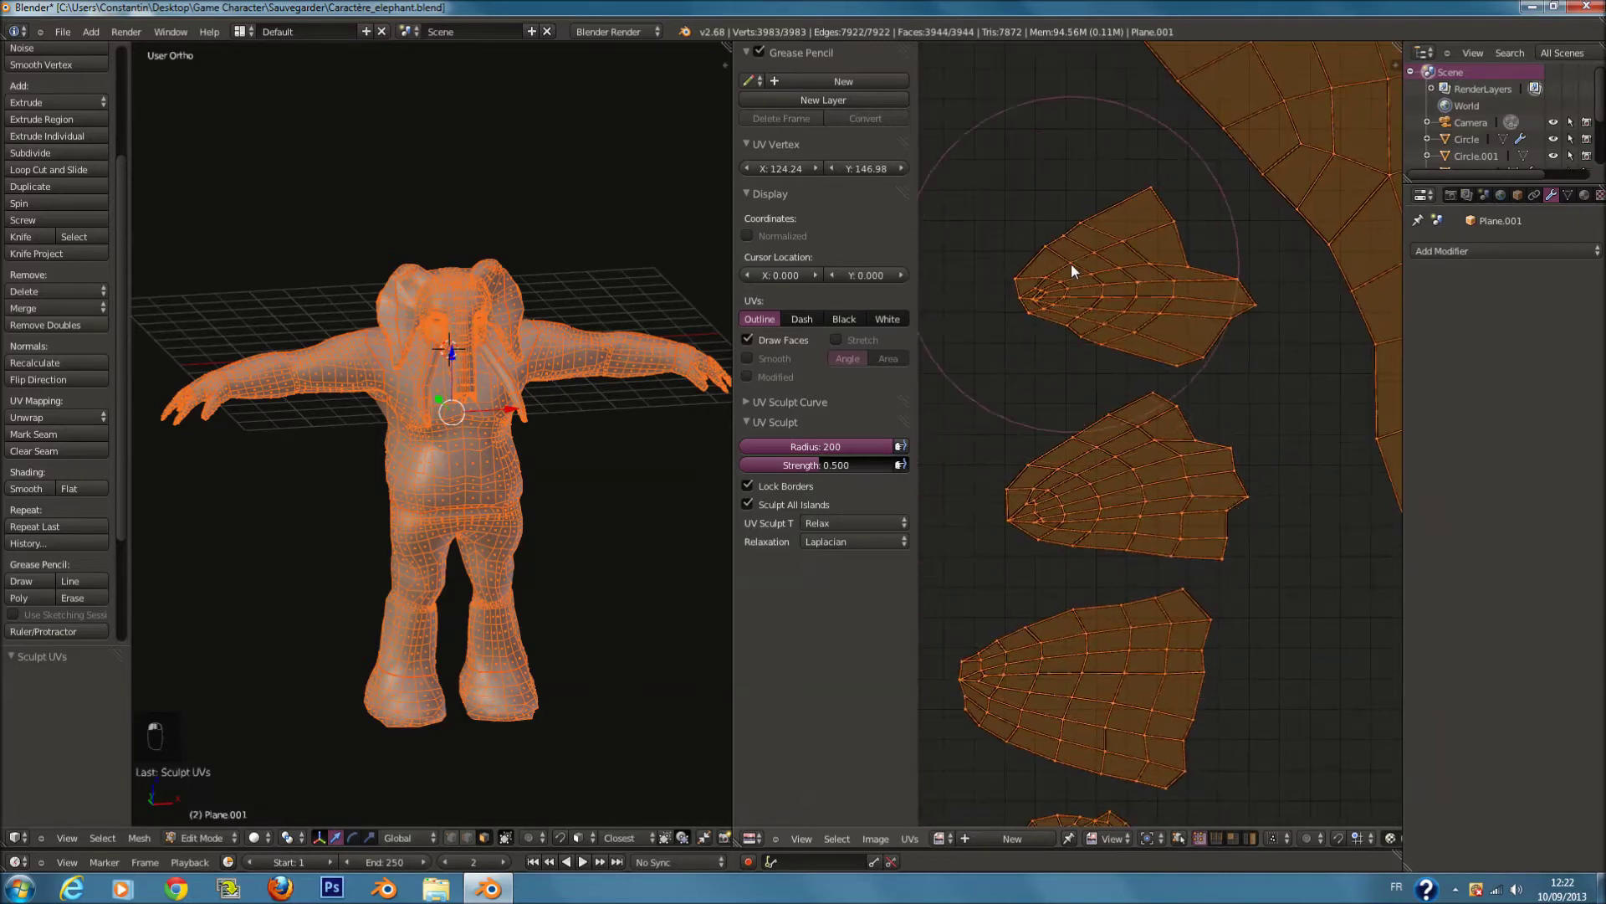
Step: Examine the UV flow of the remaining small islands near the upper corner of the UV square
{"action": "scroll", "coordinate": [1067, 265], "scroll_direction": "down", "scroll_amount": 2}
{"action": "middle_click_drag", "start_coordinate": [1069, 259], "coordinate": [1091, 499]}
{"action": "scroll", "coordinate": [1169, 312], "scroll_direction": "down", "scroll_amount": 2}
{"action": "middle_click_drag", "start_coordinate": [1169, 312], "coordinate": [1086, 773]}
{"action": "scroll", "coordinate": [1154, 610], "scroll_direction": "up", "scroll_amount": 4}
{"action": "middle_click_drag", "start_coordinate": [1155, 610], "coordinate": [1238, 335]}
{"action": "middle_click_drag", "start_coordinate": [1047, 701], "coordinate": [1163, 566]}
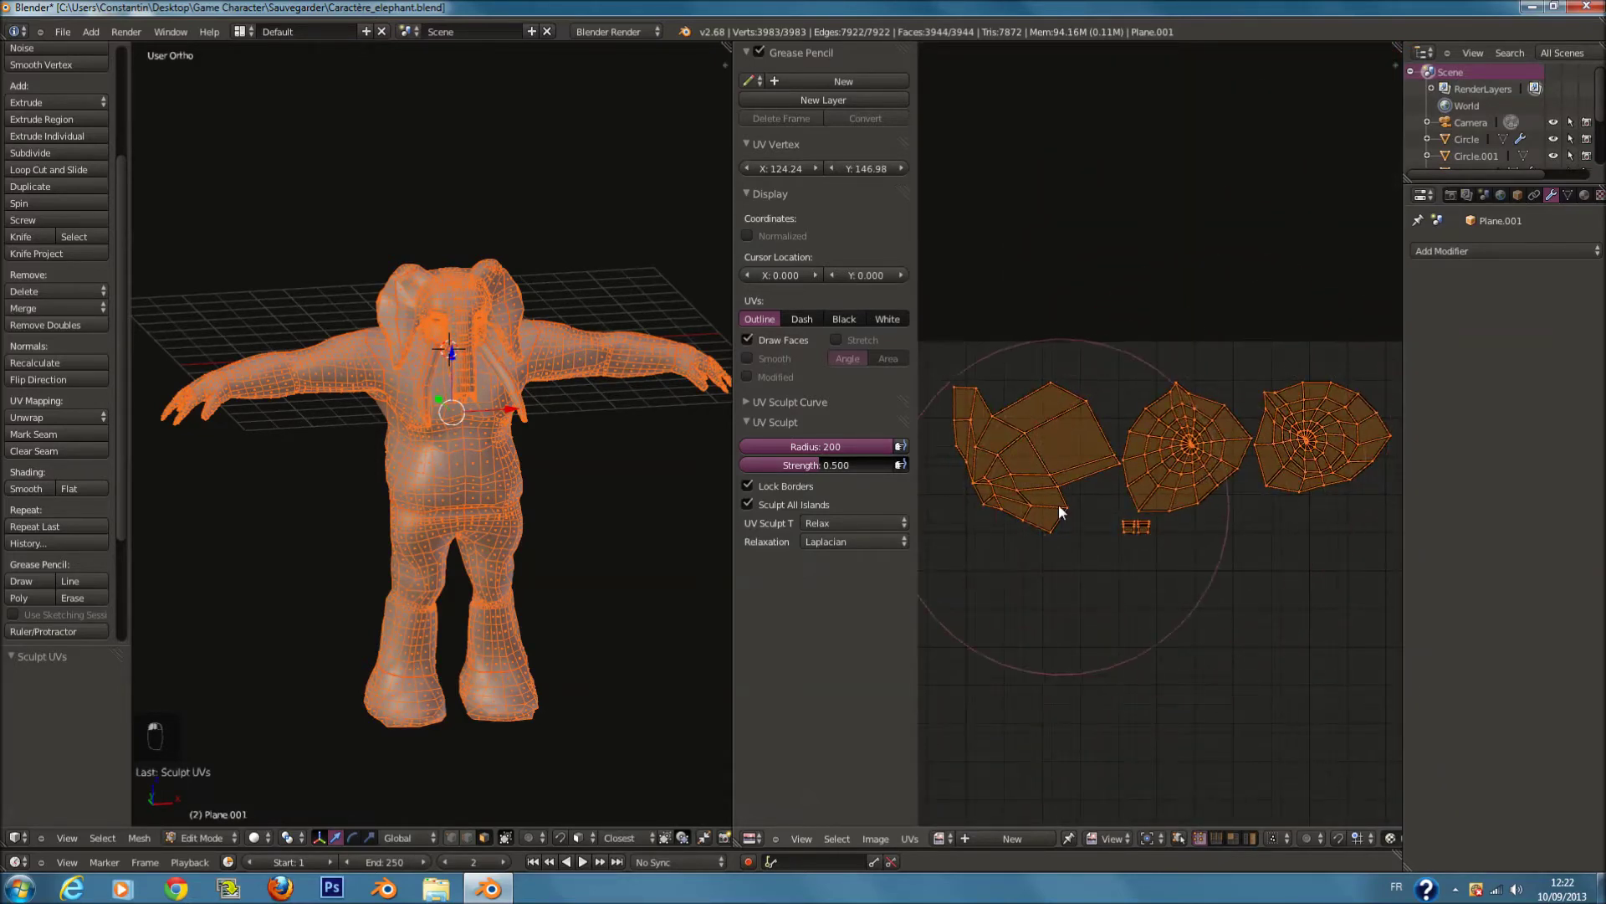
{"action": "scroll", "coordinate": [1260, 625], "scroll_direction": "down", "scroll_amount": 3}
{"action": "scroll", "coordinate": [1260, 626], "scroll_direction": "down", "scroll_amount": 3}
{"action": "middle_click_drag", "start_coordinate": [1260, 625], "coordinate": [1021, 546]}
{"action": "scroll", "coordinate": [1188, 404], "scroll_direction": "down", "scroll_amount": 2}
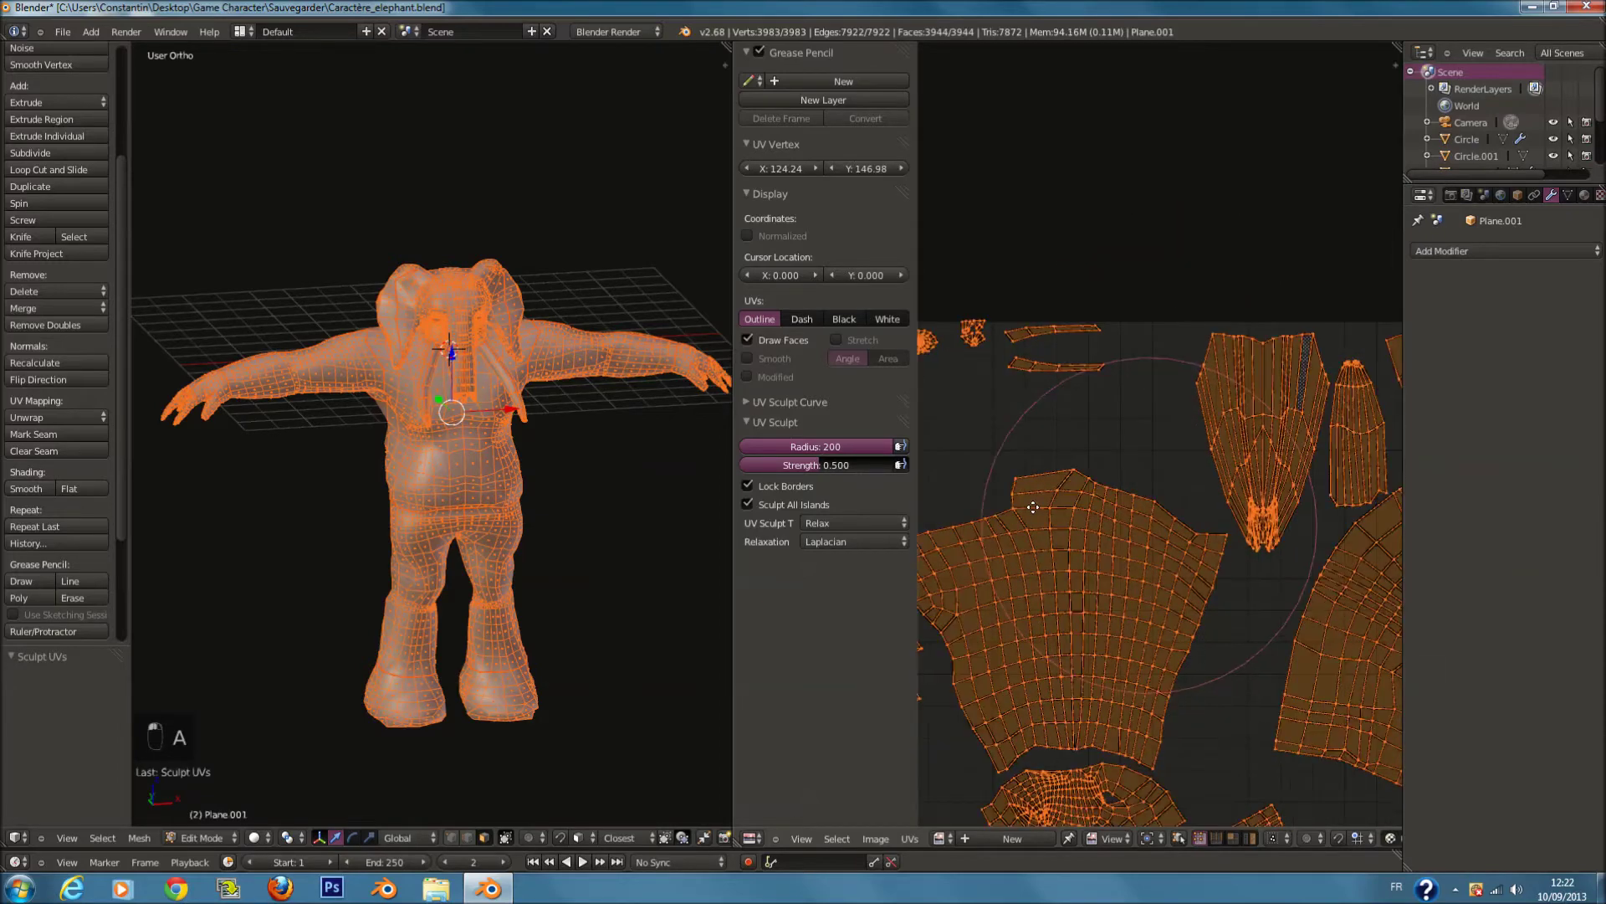
Step: Relax the UVs of the two narrow islands on either side of the head island
{"action": "key", "text": "a"}
{"action": "middle_click_drag", "start_coordinate": [1275, 451], "coordinate": [1138, 454]}
{"action": "scroll", "coordinate": [1138, 456], "scroll_direction": "up", "scroll_amount": 4}
{"action": "scroll", "coordinate": [1123, 548], "scroll_direction": "up", "scroll_amount": 4}
{"action": "middle_click_drag", "start_coordinate": [1123, 552], "coordinate": [1141, 476]}
{"action": "scroll", "coordinate": [1143, 566], "scroll_direction": "down", "scroll_amount": 2}
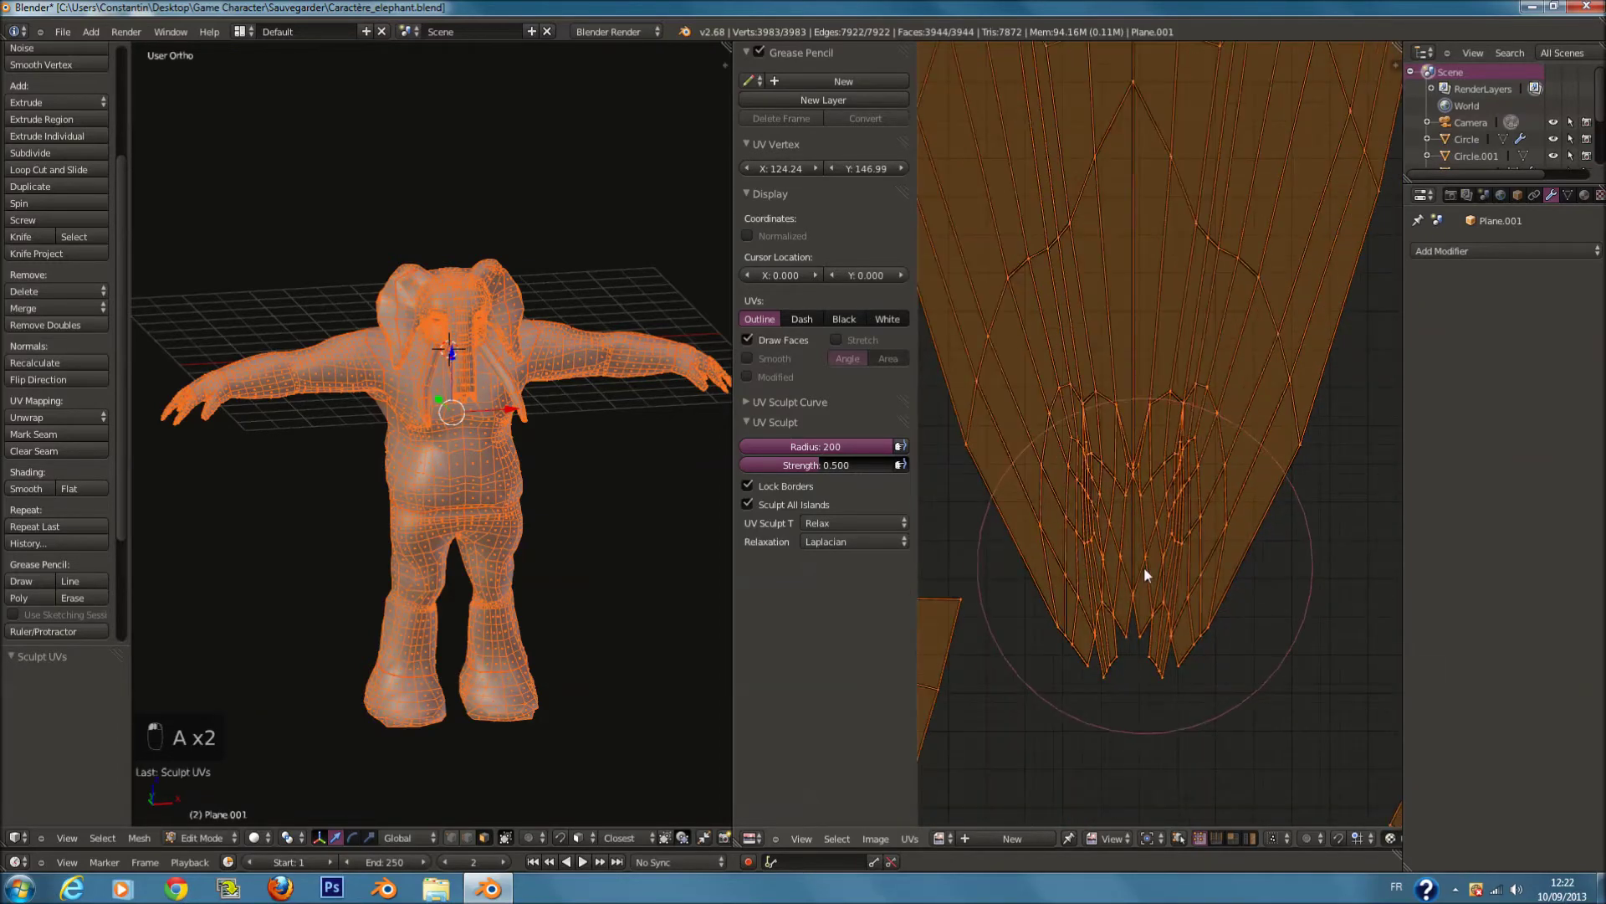
{"action": "scroll", "coordinate": [1113, 544], "scroll_direction": "down", "scroll_amount": 2}
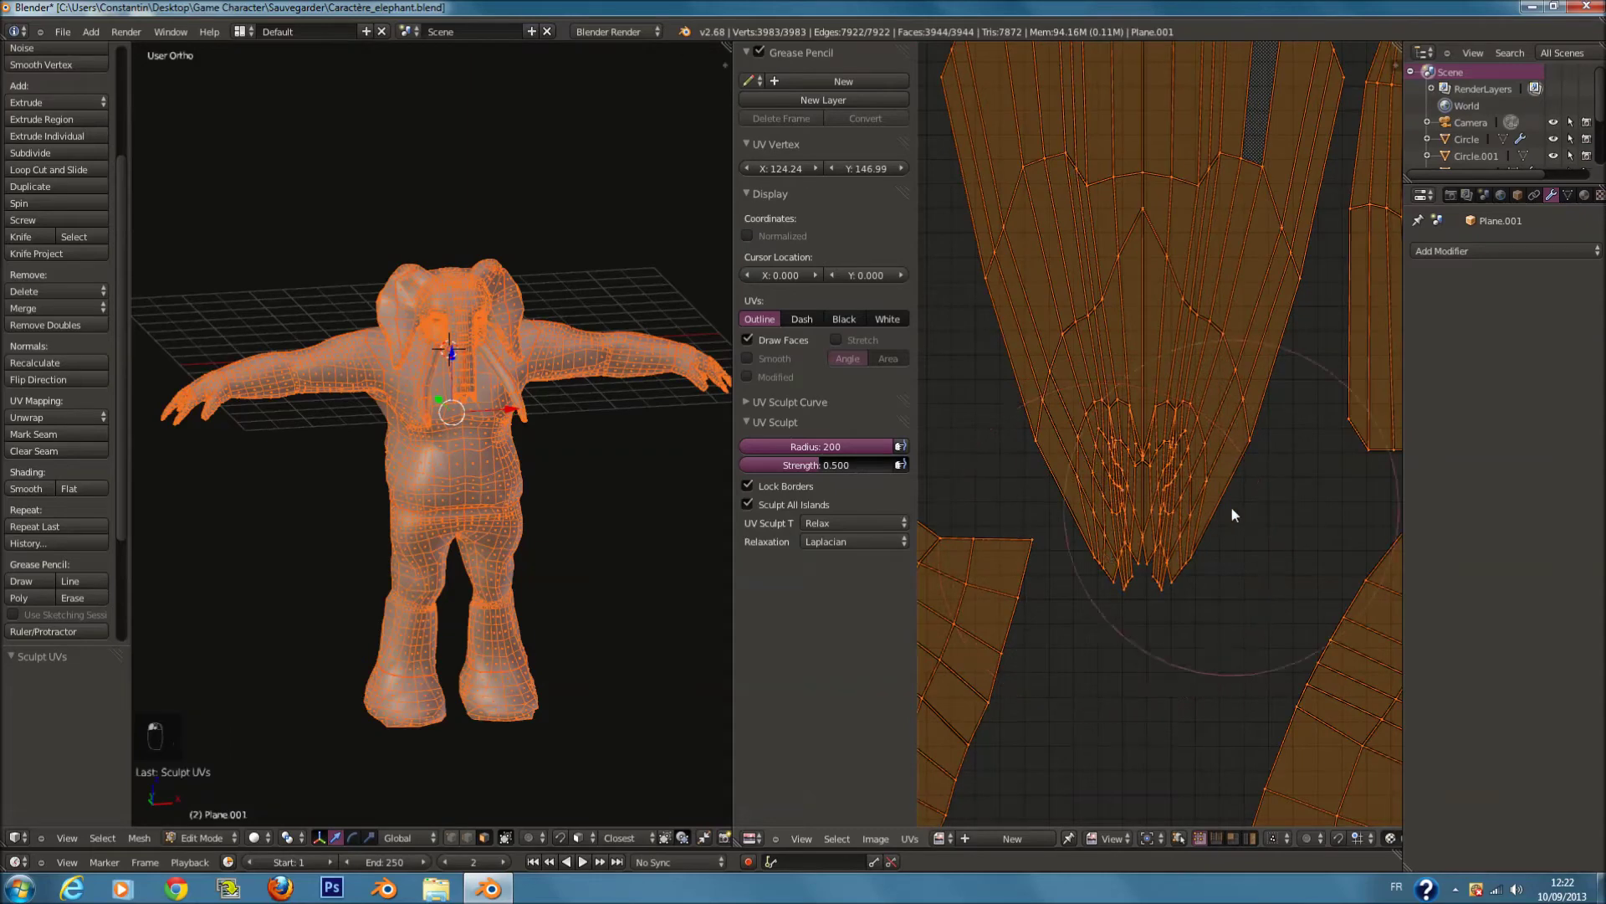
{"action": "scroll", "coordinate": [1234, 507], "scroll_direction": "down", "scroll_amount": 2}
{"action": "middle_click_drag", "start_coordinate": [1356, 408], "coordinate": [1092, 490]}
{"action": "left_click_drag", "start_coordinate": [1091, 326], "coordinate": [1078, 294]}
{"action": "middle_click_drag", "start_coordinate": [1326, 465], "coordinate": [1091, 364]}
{"action": "middle_click_drag", "start_coordinate": [1376, 578], "coordinate": [1121, 544]}
{"action": "scroll", "coordinate": [1152, 548], "scroll_direction": "down", "scroll_amount": 2}
{"action": "scroll", "coordinate": [1180, 500], "scroll_direction": "up", "scroll_amount": 1}
{"action": "left_click", "coordinate": [1342, 203]}
Step: Try to relax the UVs of the head island across the face and around the eye openings
{"action": "middle_click_drag", "start_coordinate": [1085, 395], "coordinate": [1192, 433]}
{"action": "scroll", "coordinate": [1190, 432], "scroll_direction": "up", "scroll_amount": 5}
{"action": "left_click_drag", "start_coordinate": [1189, 434], "coordinate": [1148, 404]}
{"action": "left_click", "coordinate": [1178, 550]}
{"action": "middle_click_drag", "start_coordinate": [966, 548], "coordinate": [1133, 545]}
{"action": "left_click", "coordinate": [1132, 545]}
{"action": "mouse_move", "coordinate": [1133, 546]}
{"action": "left_mouse_down"}
{"action": "mouse_move", "coordinate": [1044, 538]}
{"action": "mouse_move", "coordinate": [1089, 348]}
{"action": "left_mouse_up"}
{"action": "middle_click_drag", "start_coordinate": [1216, 331], "coordinate": [1177, 395]}
Step: Undo the last three relax strokes on the face area
{"action": "key", "text": "ctrl+z"}
{"action": "key", "text": "ctrl+z"}
{"action": "key", "text": "ctrl+z"}
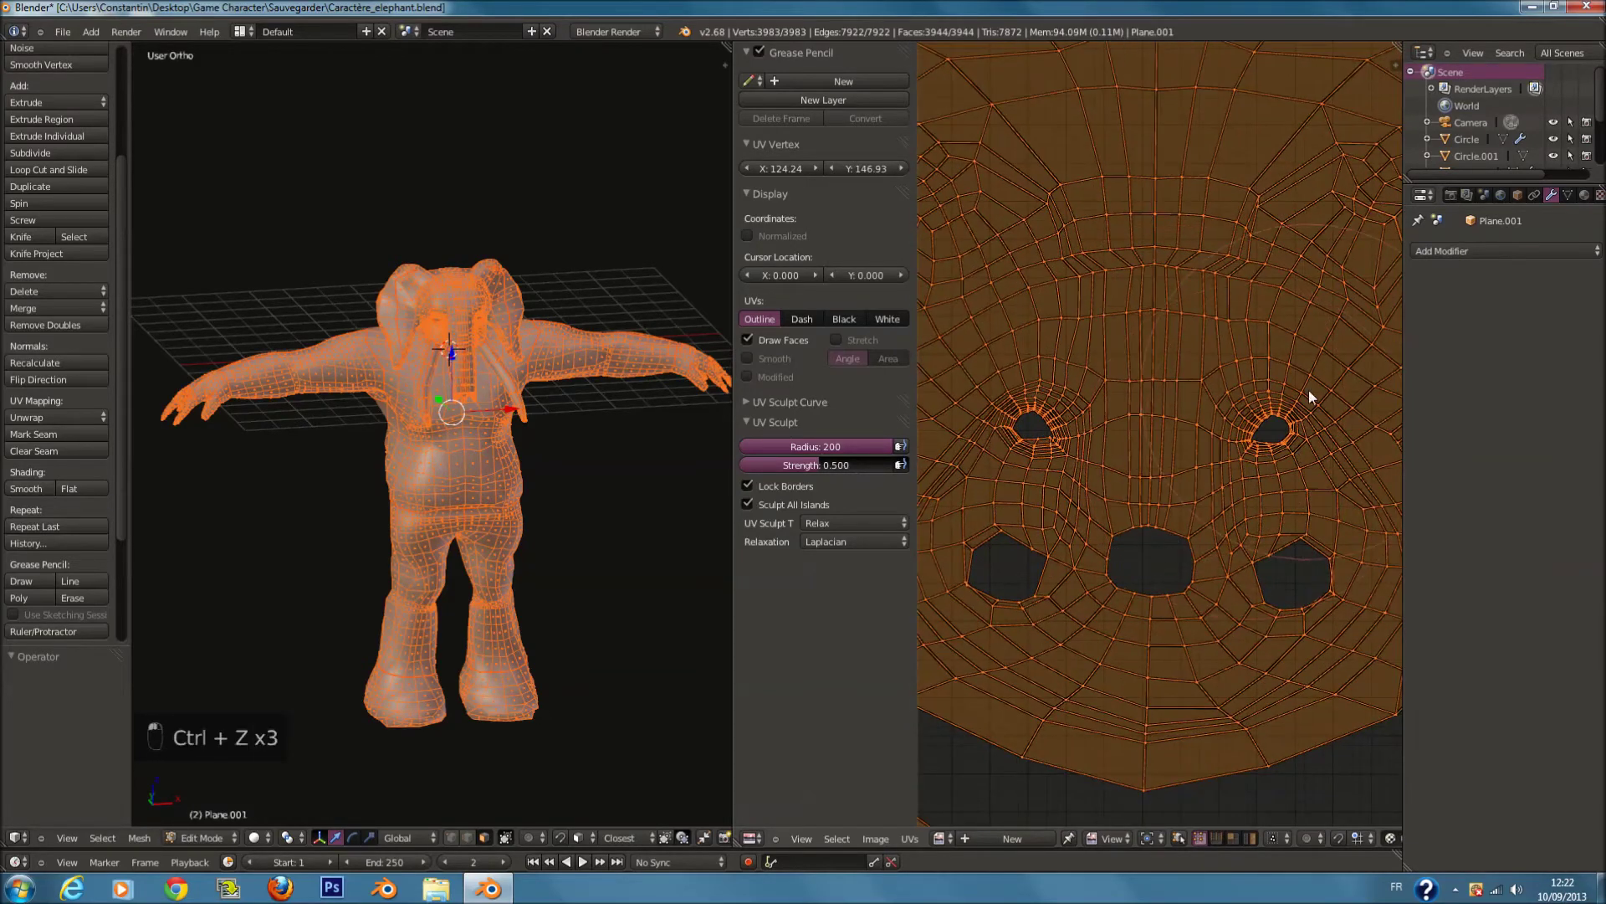
Step: Relax the UVs on both outer sides of the head island, keeping the strokes away from the eyes
{"action": "scroll", "coordinate": [1308, 390], "scroll_direction": "down", "scroll_amount": 2}
{"action": "left_click", "coordinate": [1309, 392]}
{"action": "middle_click_drag", "start_coordinate": [942, 380], "coordinate": [1042, 393]}
{"action": "left_click_drag", "start_coordinate": [1043, 393], "coordinate": [1051, 410]}
{"action": "middle_click_drag", "start_coordinate": [1051, 410], "coordinate": [1143, 413]}
{"action": "scroll", "coordinate": [1143, 413], "scroll_direction": "up", "scroll_amount": 7}
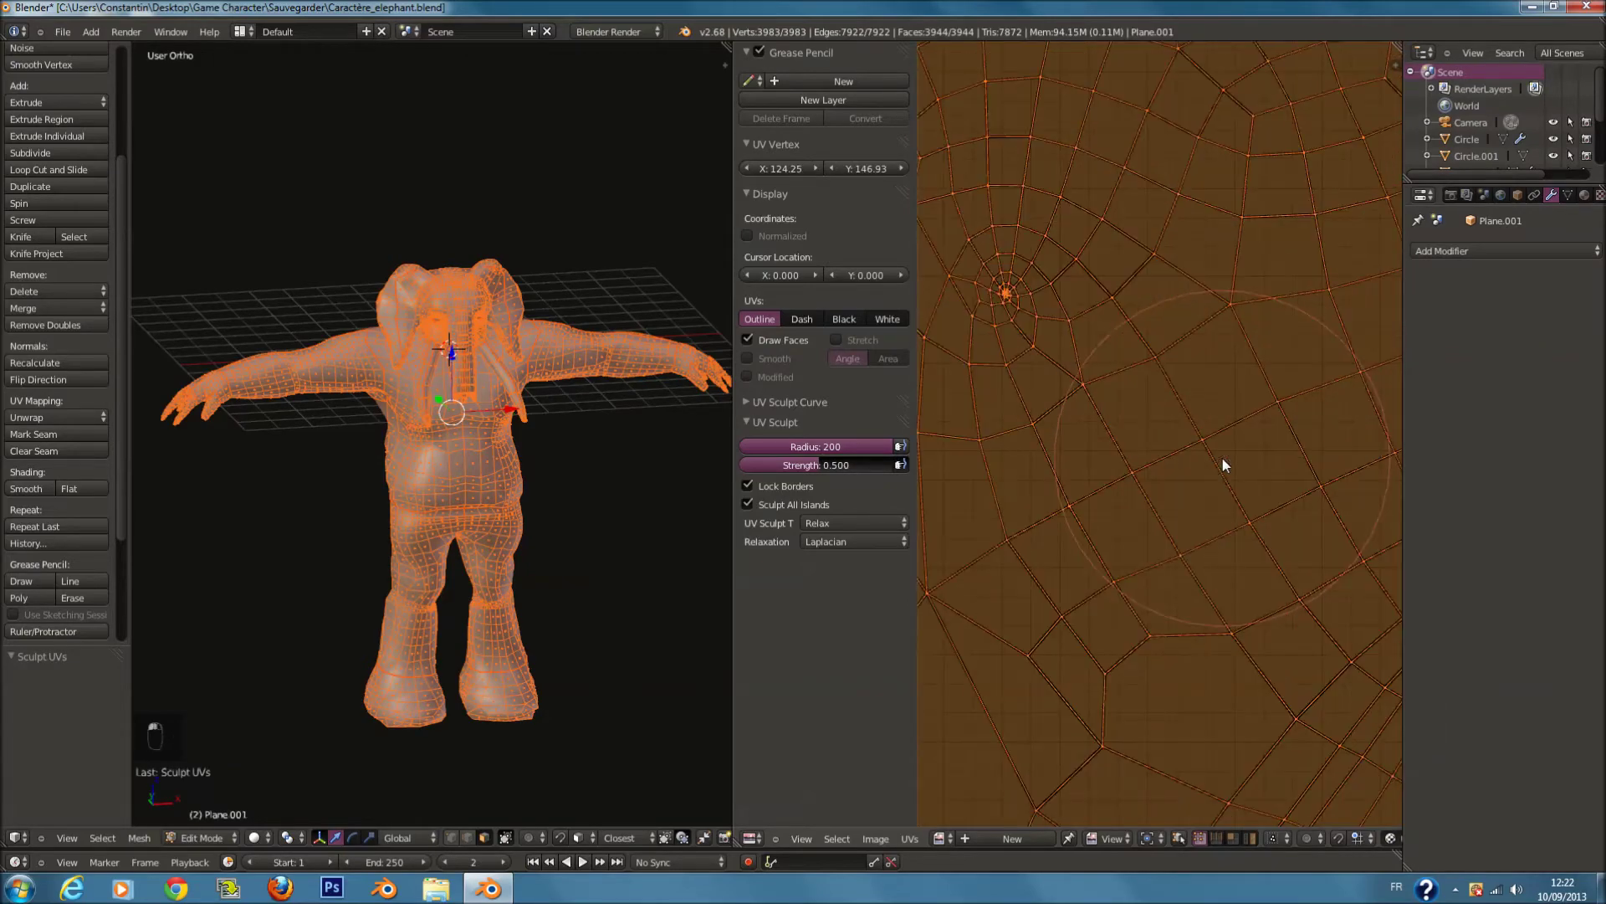
{"action": "scroll", "coordinate": [1230, 535], "scroll_direction": "down", "scroll_amount": 6}
{"action": "middle_click_drag", "start_coordinate": [1237, 592], "coordinate": [1183, 466]}
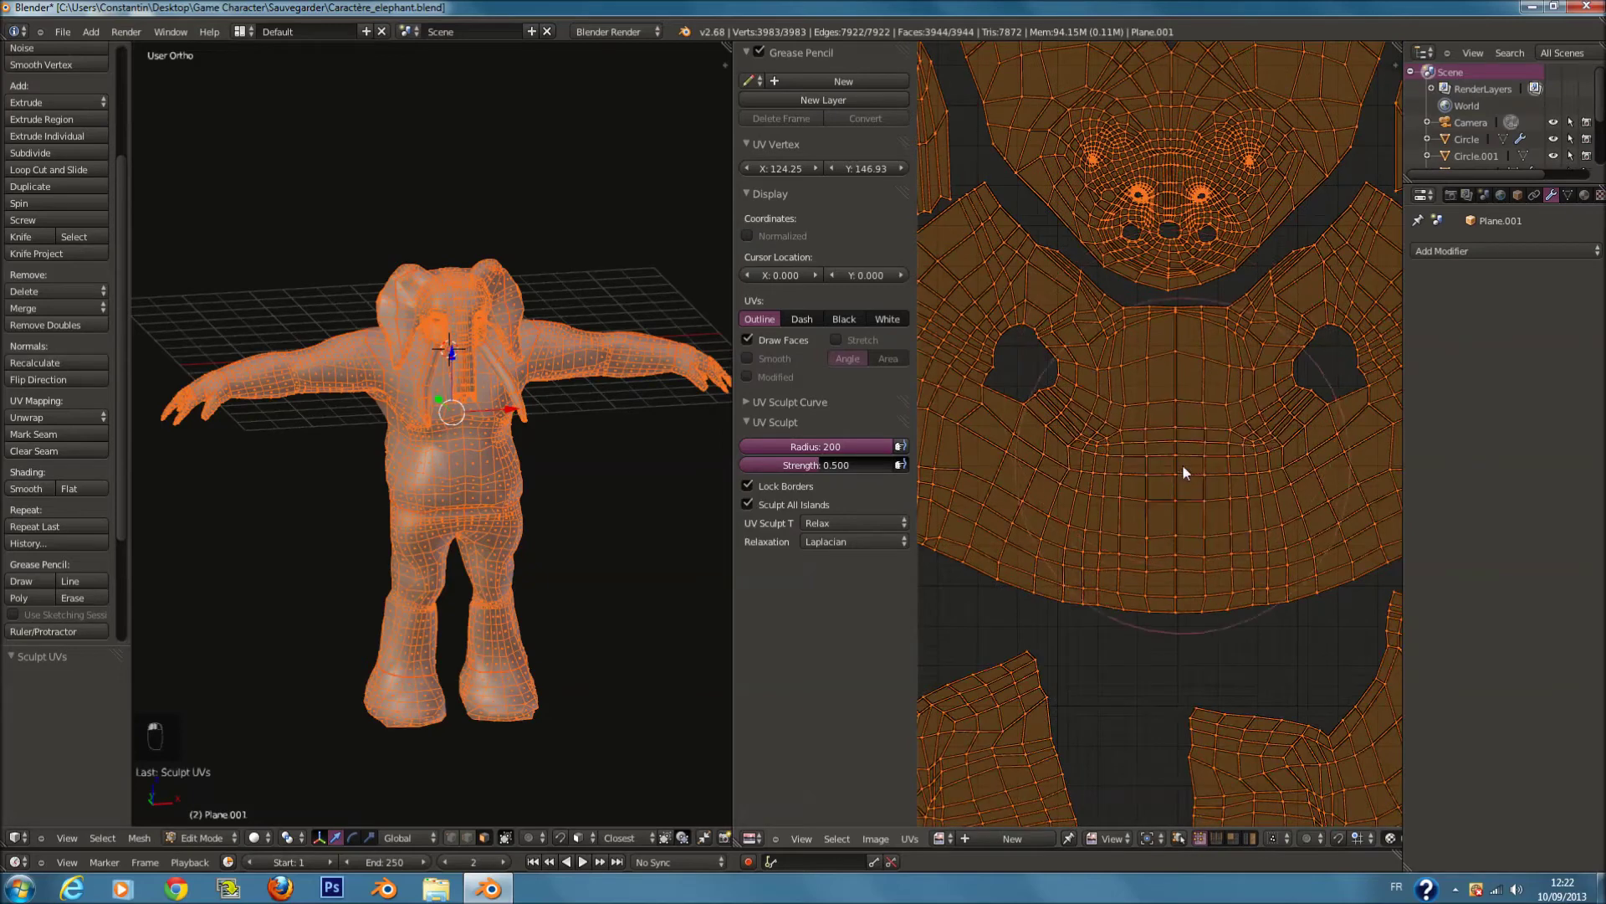
Step: Relax the UVs of the wide torso island, the two leg islands and the rounded islands along the lower edge
{"action": "scroll", "coordinate": [1242, 473], "scroll_direction": "down", "scroll_amount": 2}
{"action": "mouse_move", "coordinate": [1242, 466]}
{"action": "left_mouse_down"}
{"action": "mouse_move", "coordinate": [1255, 394]}
{"action": "mouse_move", "coordinate": [1094, 383]}
{"action": "mouse_move", "coordinate": [1087, 418]}
{"action": "left_mouse_up"}
{"action": "middle_click_drag", "start_coordinate": [1150, 538], "coordinate": [1109, 350]}
{"action": "mouse_move", "coordinate": [1257, 498]}
{"action": "left_mouse_down"}
{"action": "mouse_move", "coordinate": [1247, 510]}
{"action": "mouse_move", "coordinate": [1273, 462]}
{"action": "left_mouse_up"}
{"action": "middle_click_drag", "start_coordinate": [995, 527], "coordinate": [1130, 456]}
{"action": "mouse_move", "coordinate": [1091, 460]}
{"action": "left_mouse_down"}
{"action": "mouse_move", "coordinate": [1077, 464]}
{"action": "mouse_move", "coordinate": [1064, 409]}
{"action": "mouse_move", "coordinate": [1051, 412]}
{"action": "left_mouse_up"}
{"action": "left_click_drag", "start_coordinate": [1148, 688], "coordinate": [1131, 647]}
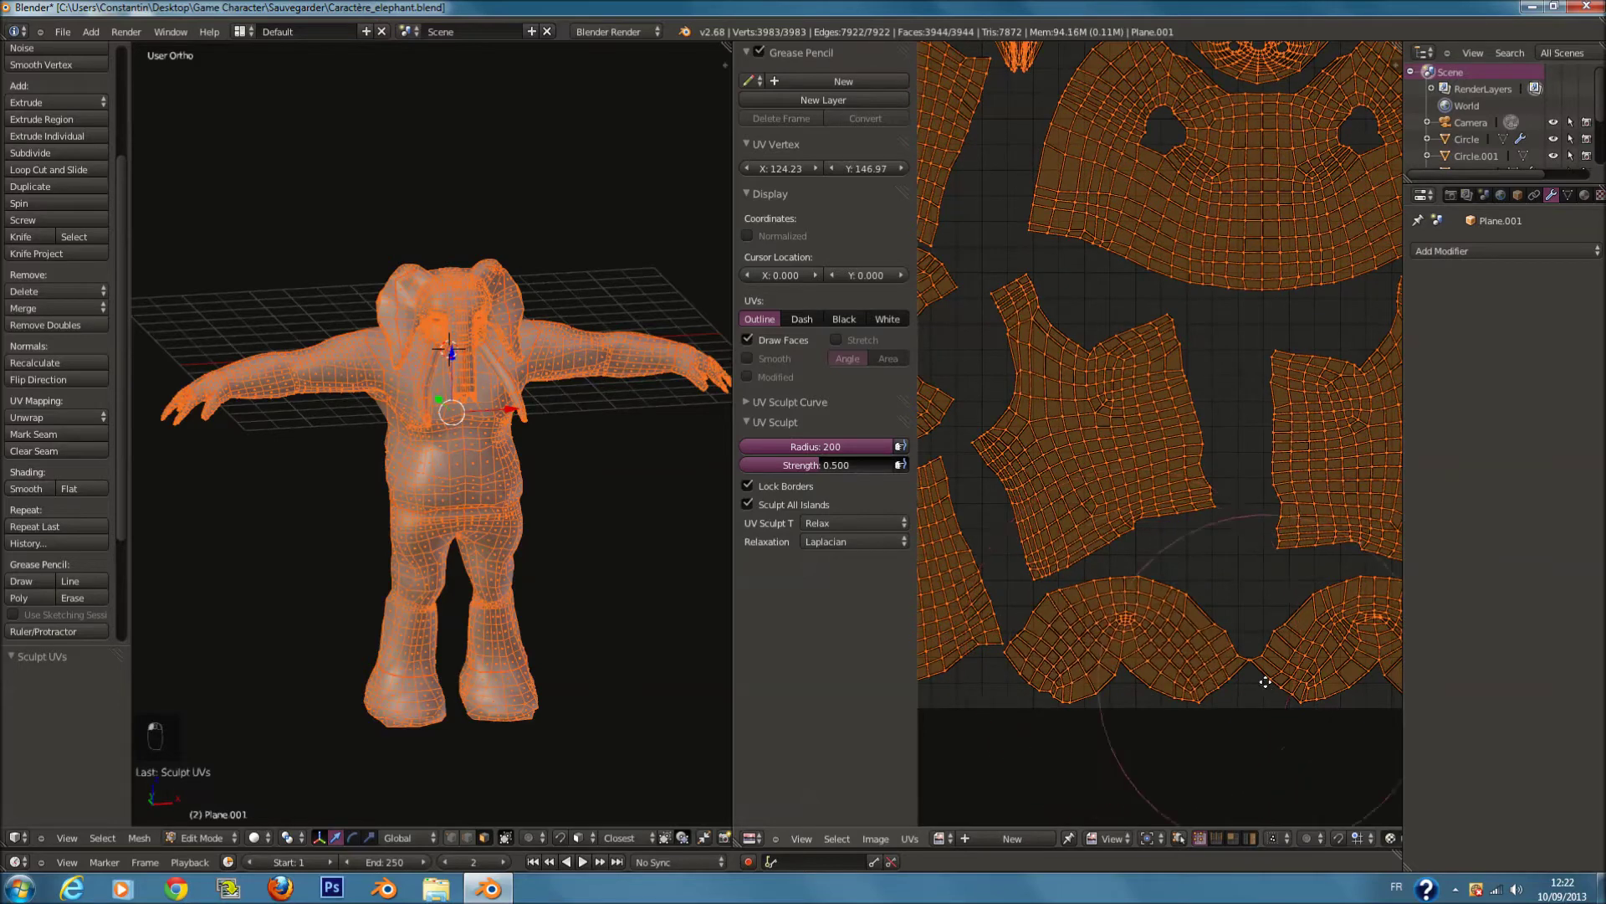
Step: Save the file with the relaxed UV layout
{"action": "middle_click_drag", "start_coordinate": [1266, 682], "coordinate": [1182, 641]}
{"action": "scroll", "coordinate": [1278, 594], "scroll_direction": "down", "scroll_amount": 6}
{"action": "key", "text": "ctrl+s"}
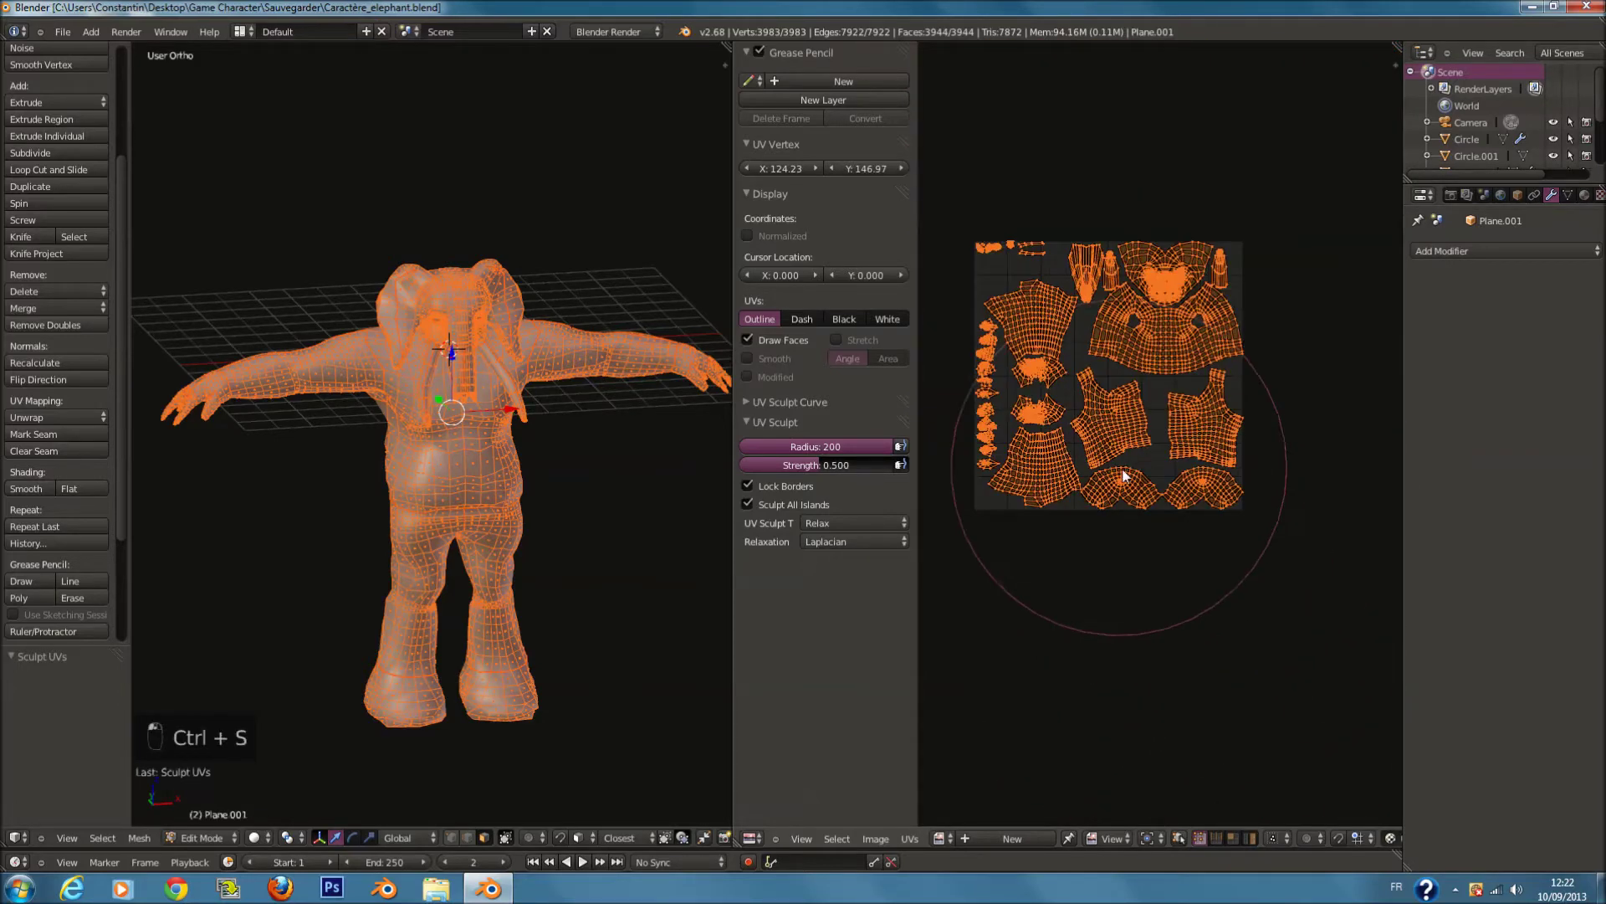
Step: Change the UV editor area to a 3D View and merge the two 3D views into one large front view
{"action": "left_click", "coordinate": [749, 838]}
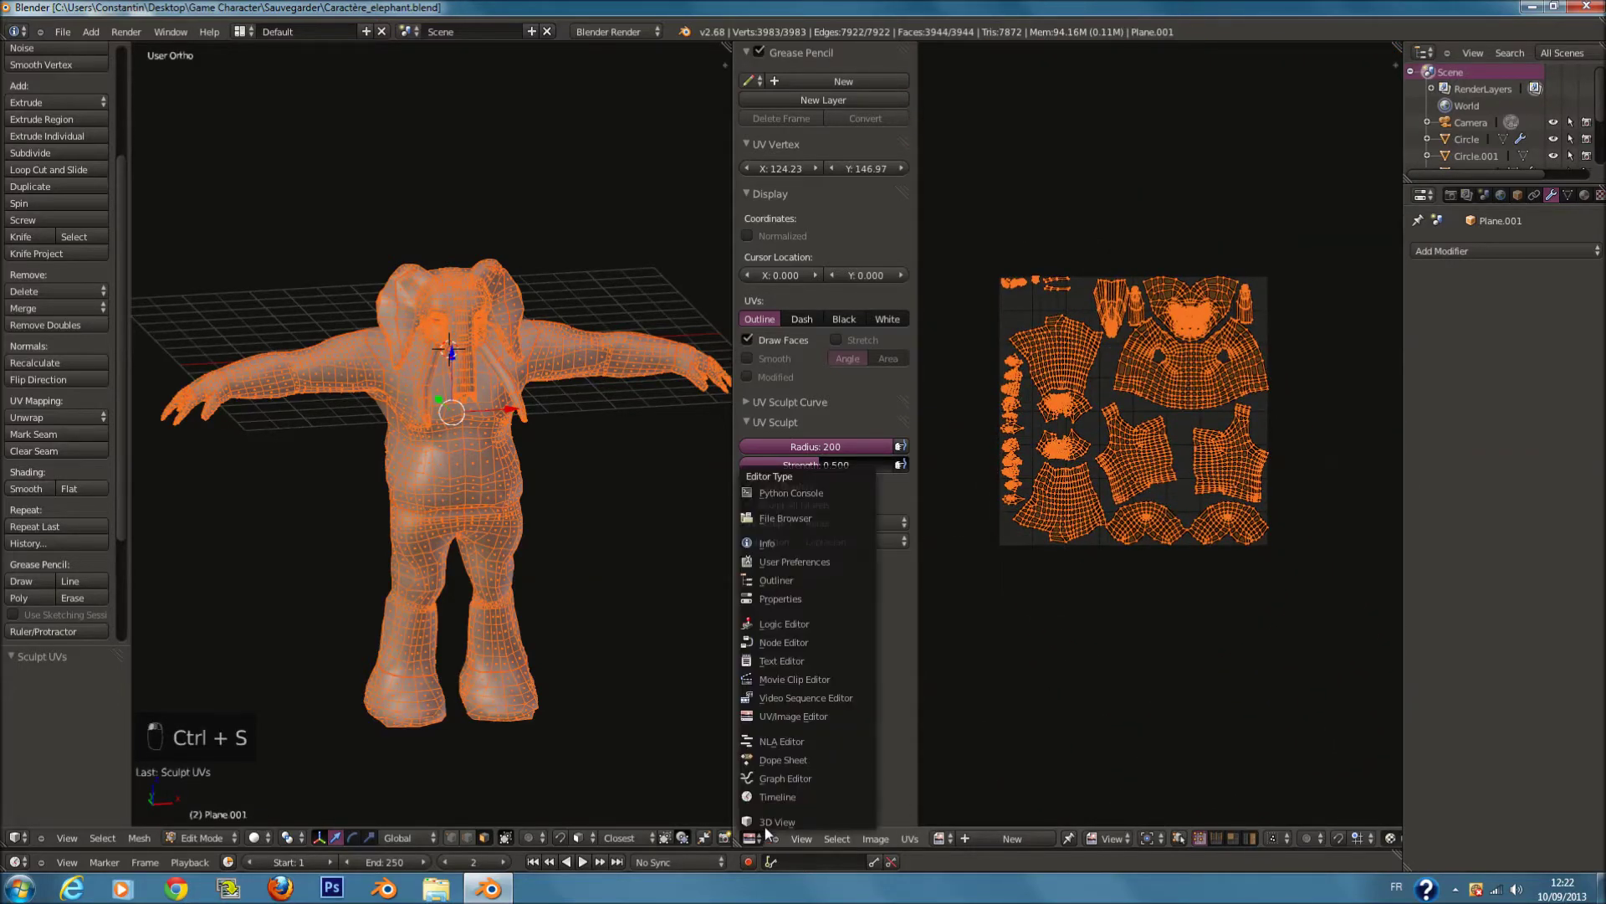
{"action": "left_click", "coordinate": [765, 825]}
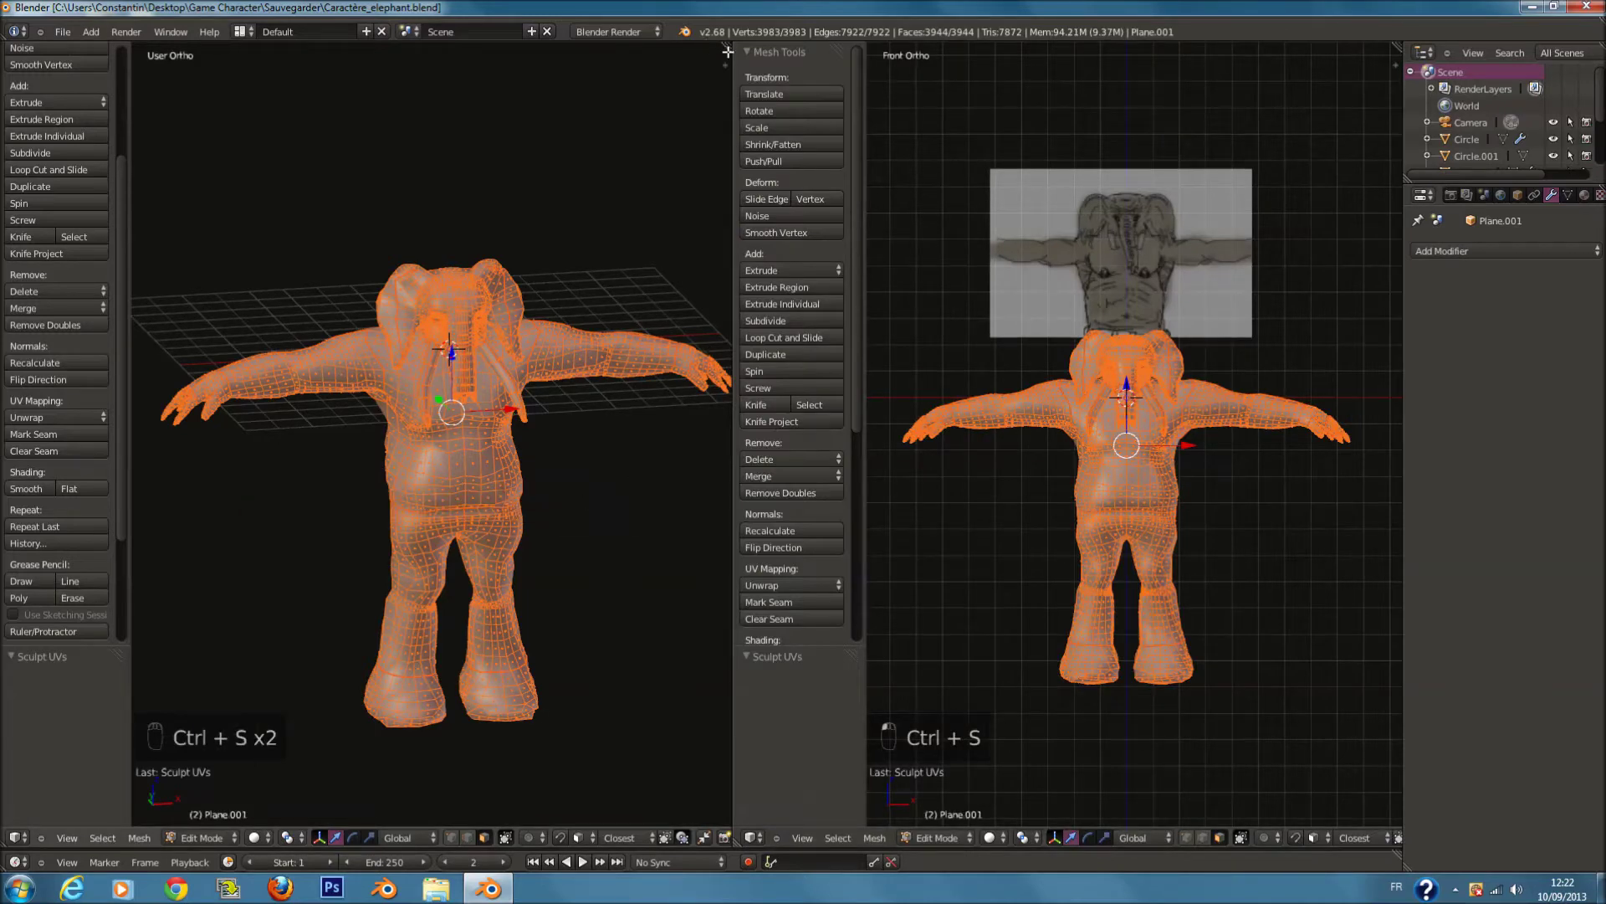
{"action": "left_click_drag", "start_coordinate": [727, 52], "coordinate": [904, 227]}
{"action": "scroll", "coordinate": [1011, 560], "scroll_direction": "down", "scroll_amount": 3}
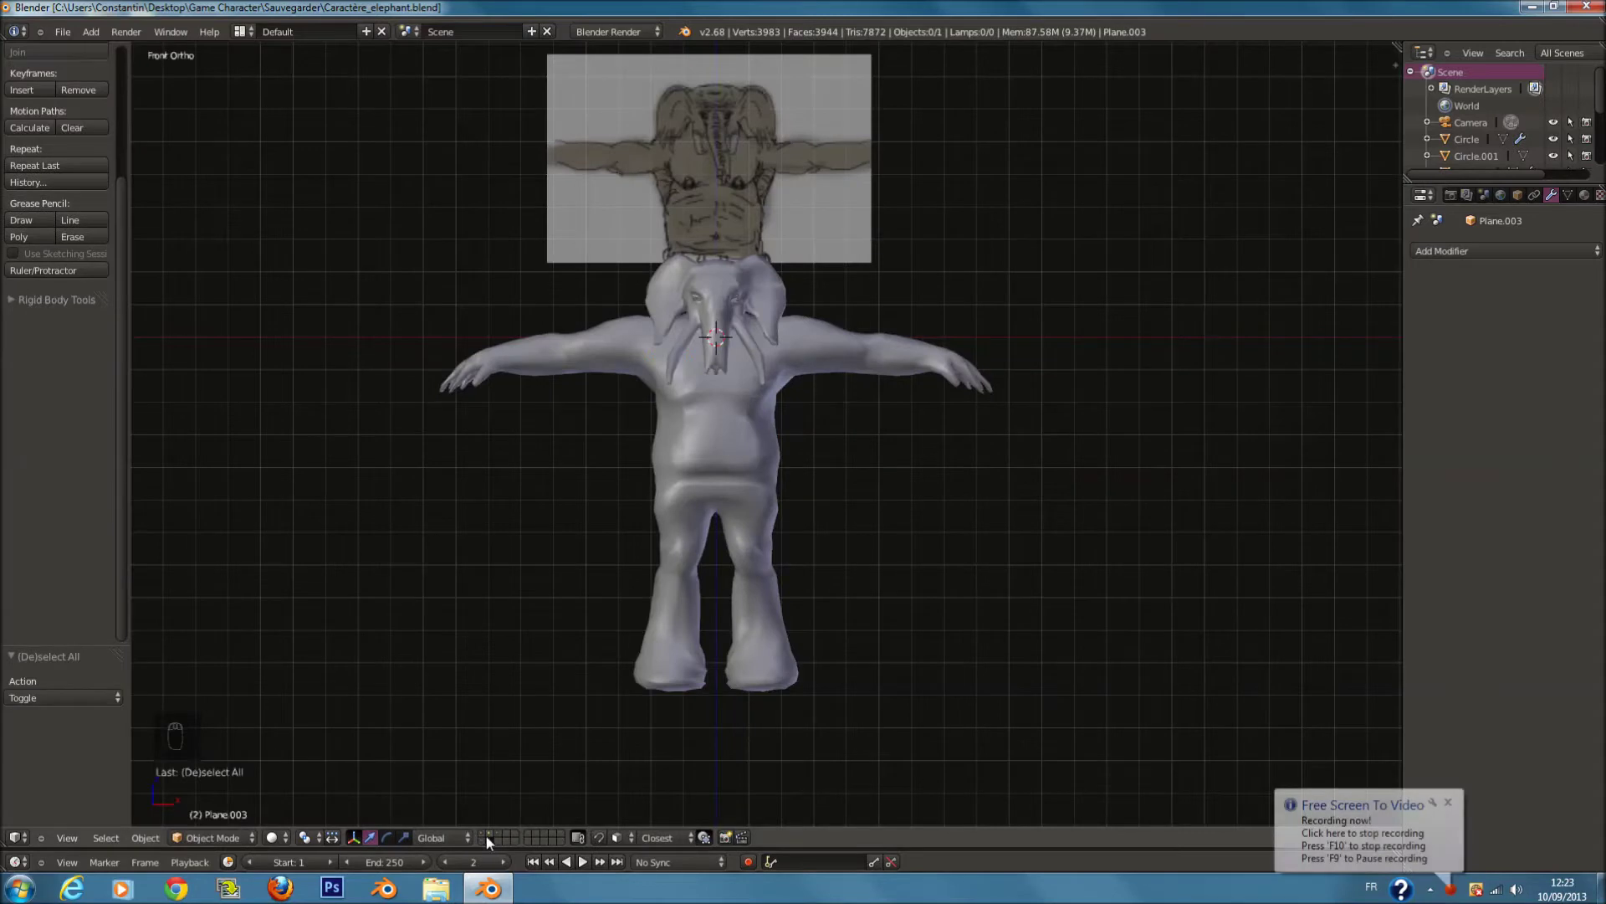
Step: Switch between the first and second layers and select the elephant copy on the second layer
{"action": "right_click", "coordinate": [669, 507]}
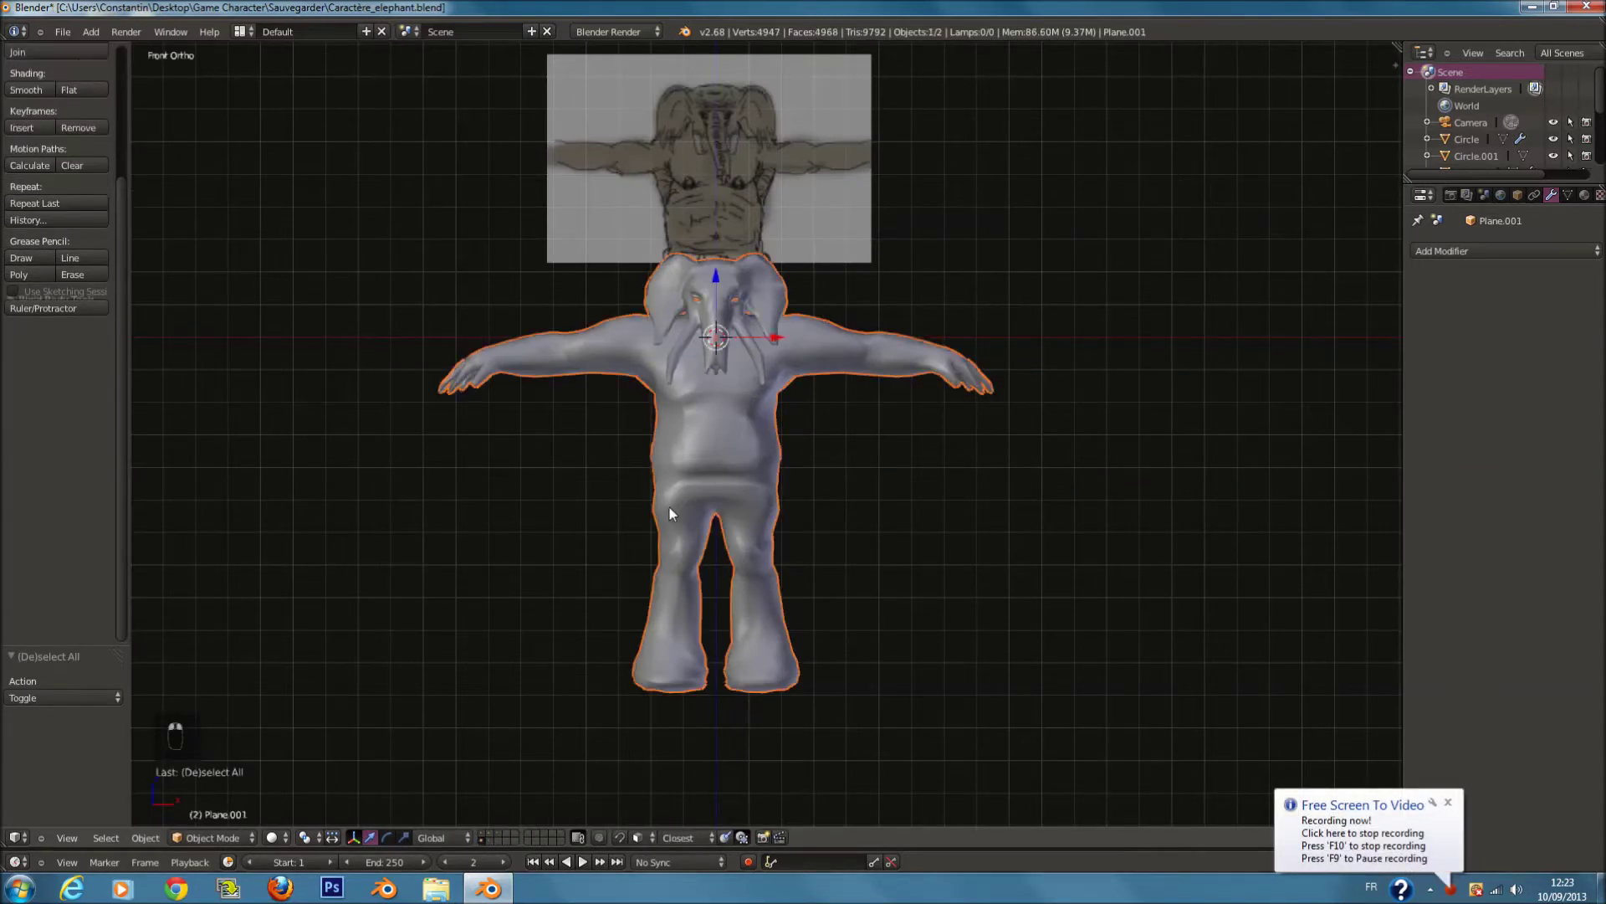
{"action": "left_click", "coordinate": [482, 832]}
{"action": "left_click", "coordinate": [486, 842]}
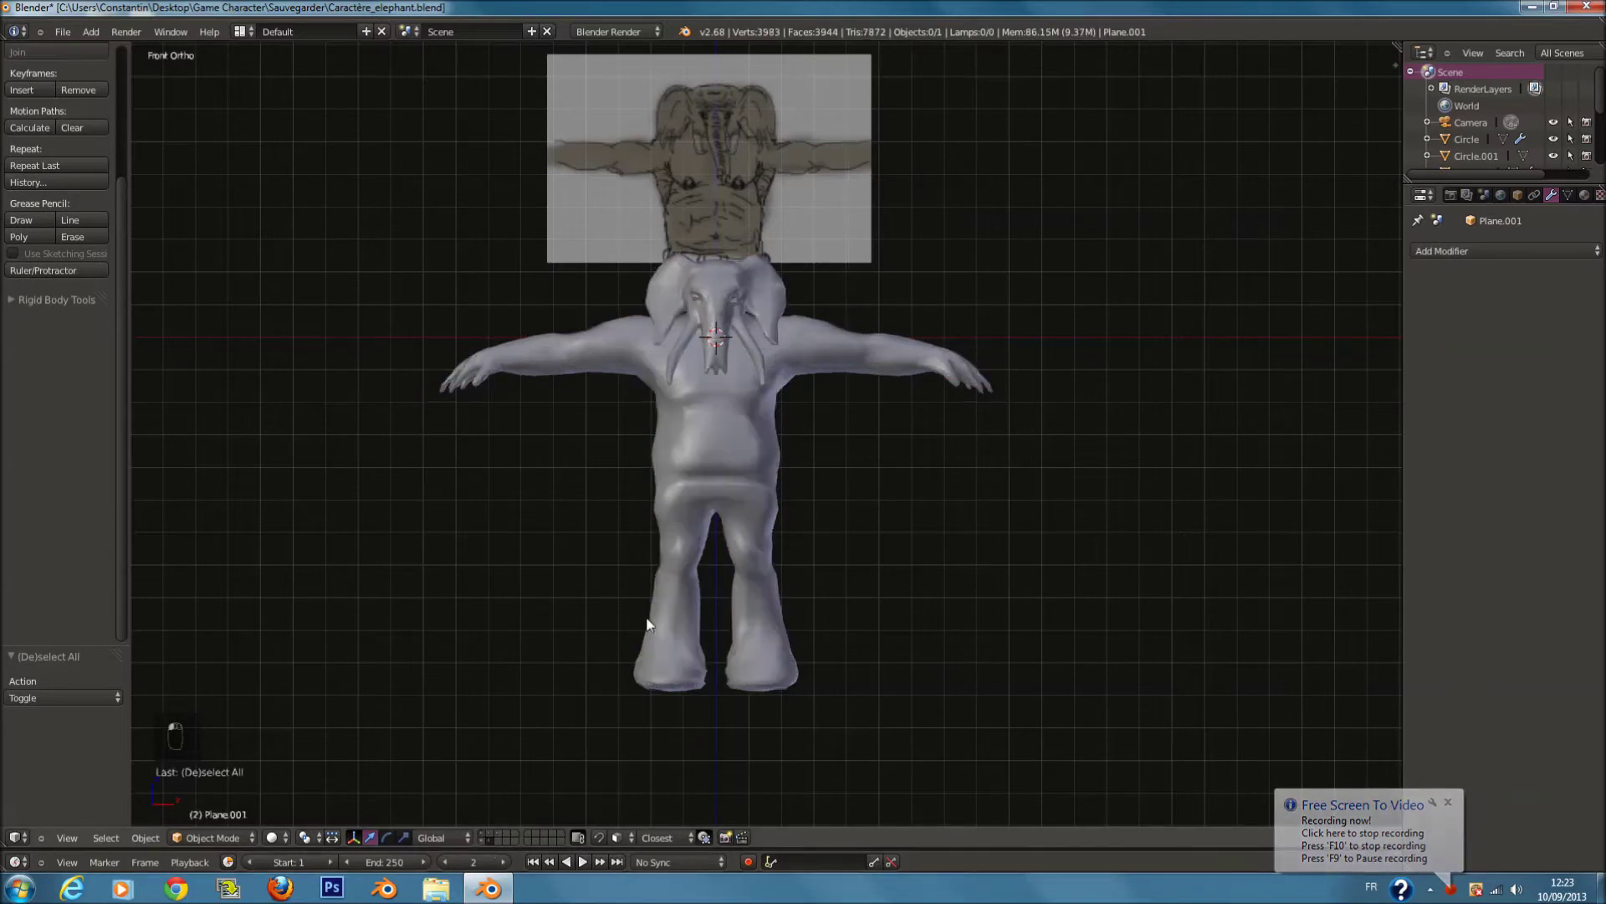
{"action": "key", "text": "a"}
{"action": "right_click", "coordinate": [676, 428]}
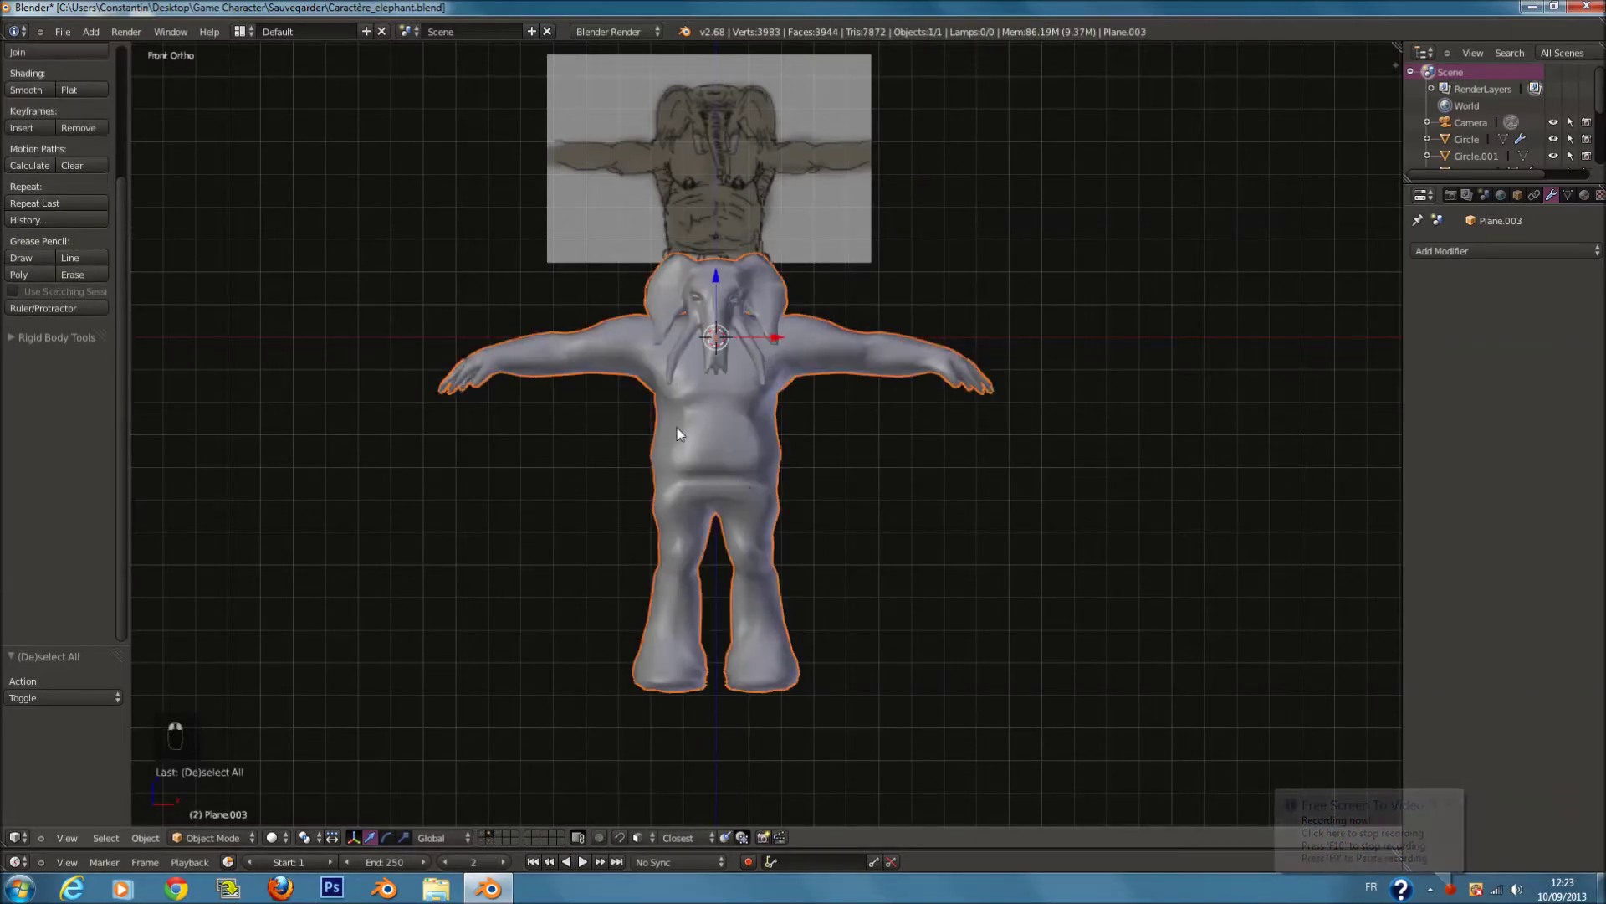
{"action": "scroll", "coordinate": [724, 478], "scroll_direction": "up", "scroll_amount": 1}
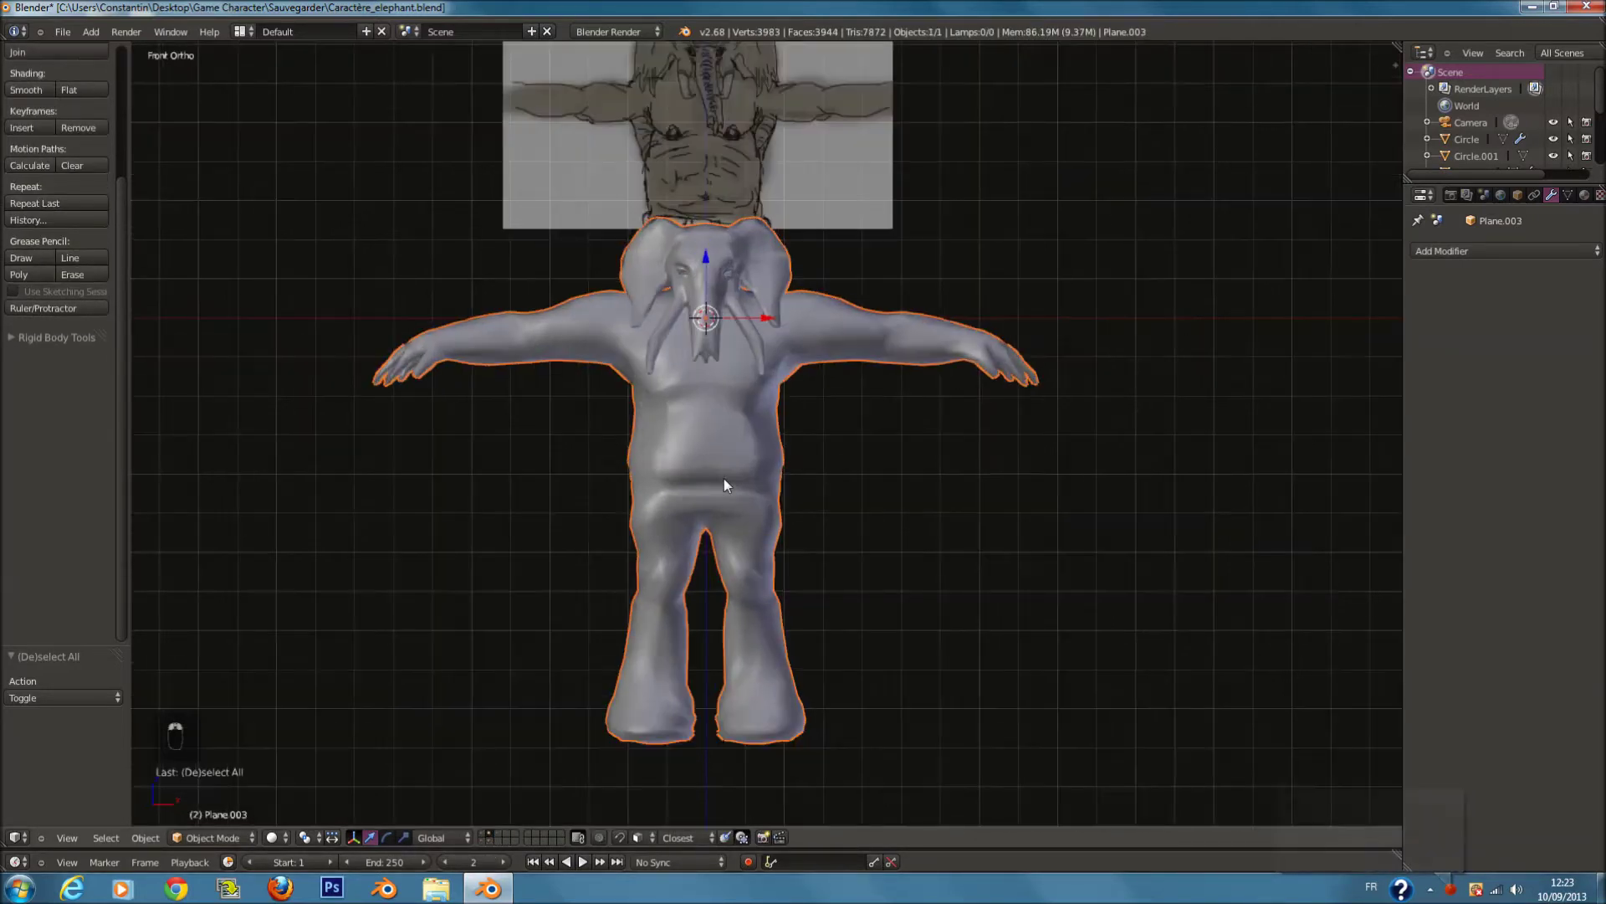
Step: Put the selected elephant copy into Sculpt Mode
{"action": "left_click", "coordinate": [279, 836]}
{"action": "left_click", "coordinate": [214, 832]}
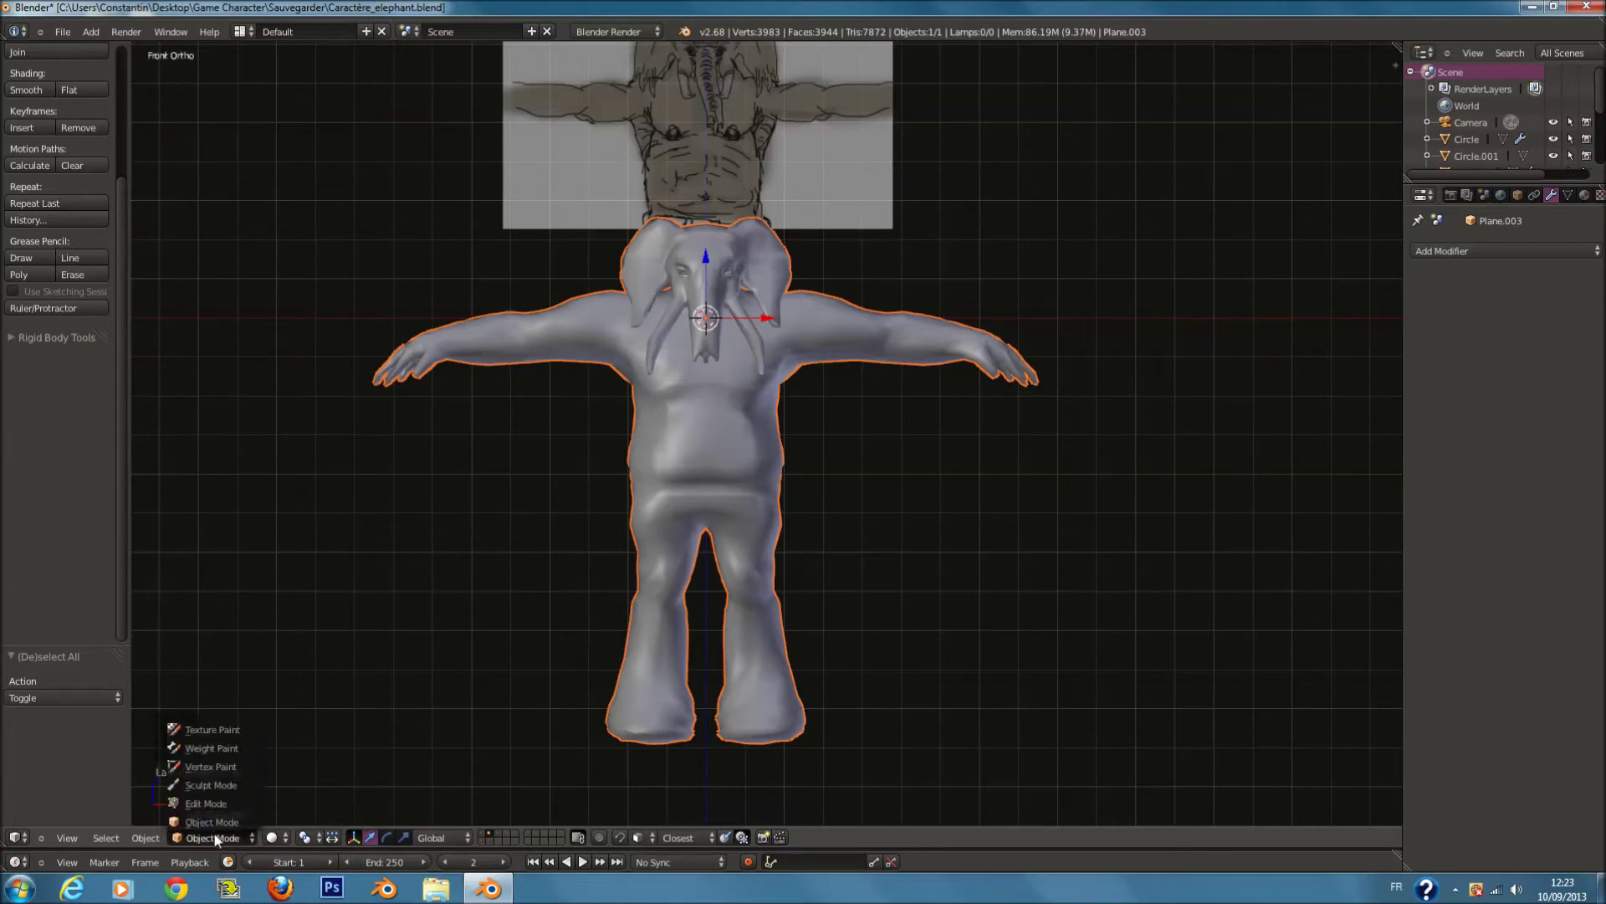
{"action": "left_click", "coordinate": [249, 785]}
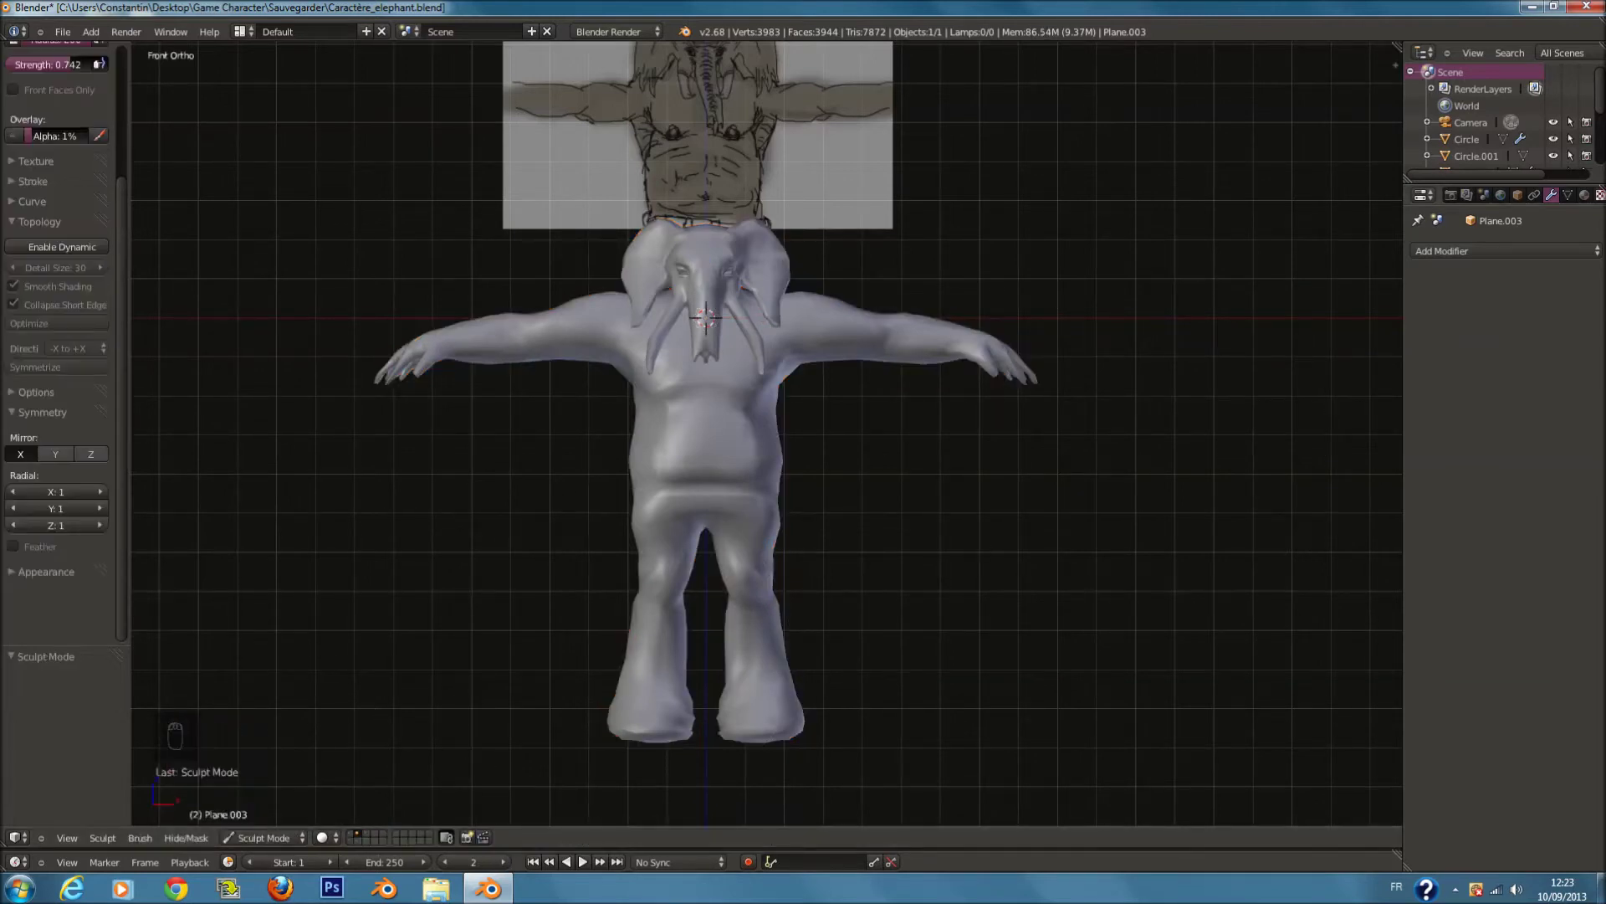
Step: Add a Multiresolution modifier to the elephant copy and subdivide it twice with Catmull-Clark
{"action": "left_click", "coordinate": [1514, 251]}
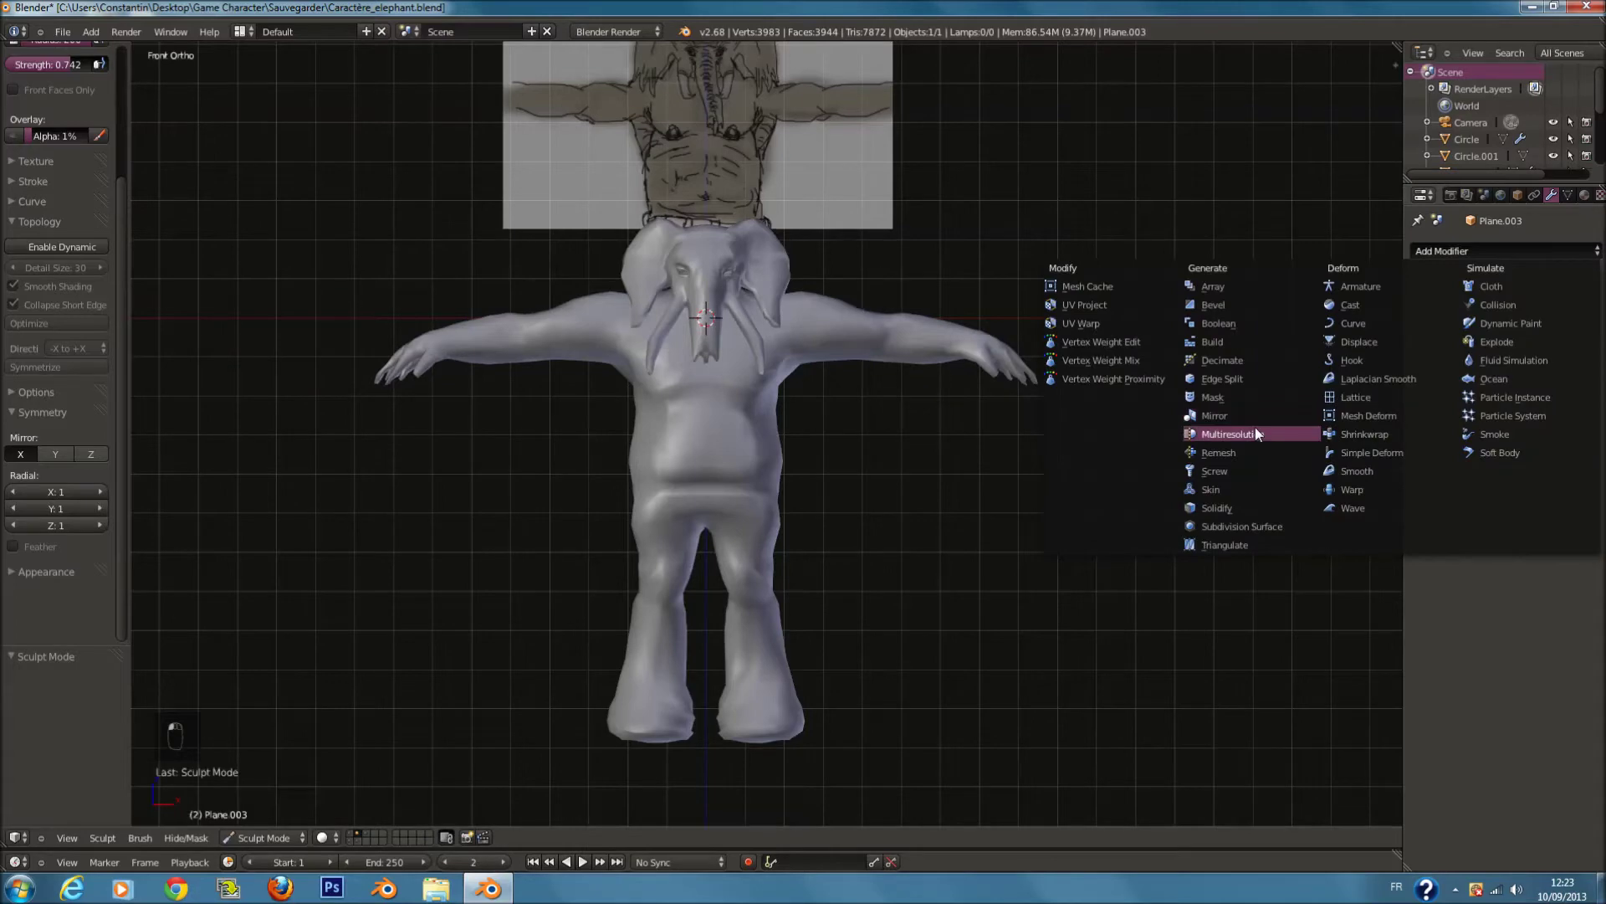
{"action": "left_click", "coordinate": [1246, 381]}
{"action": "left_click", "coordinate": [1546, 349]}
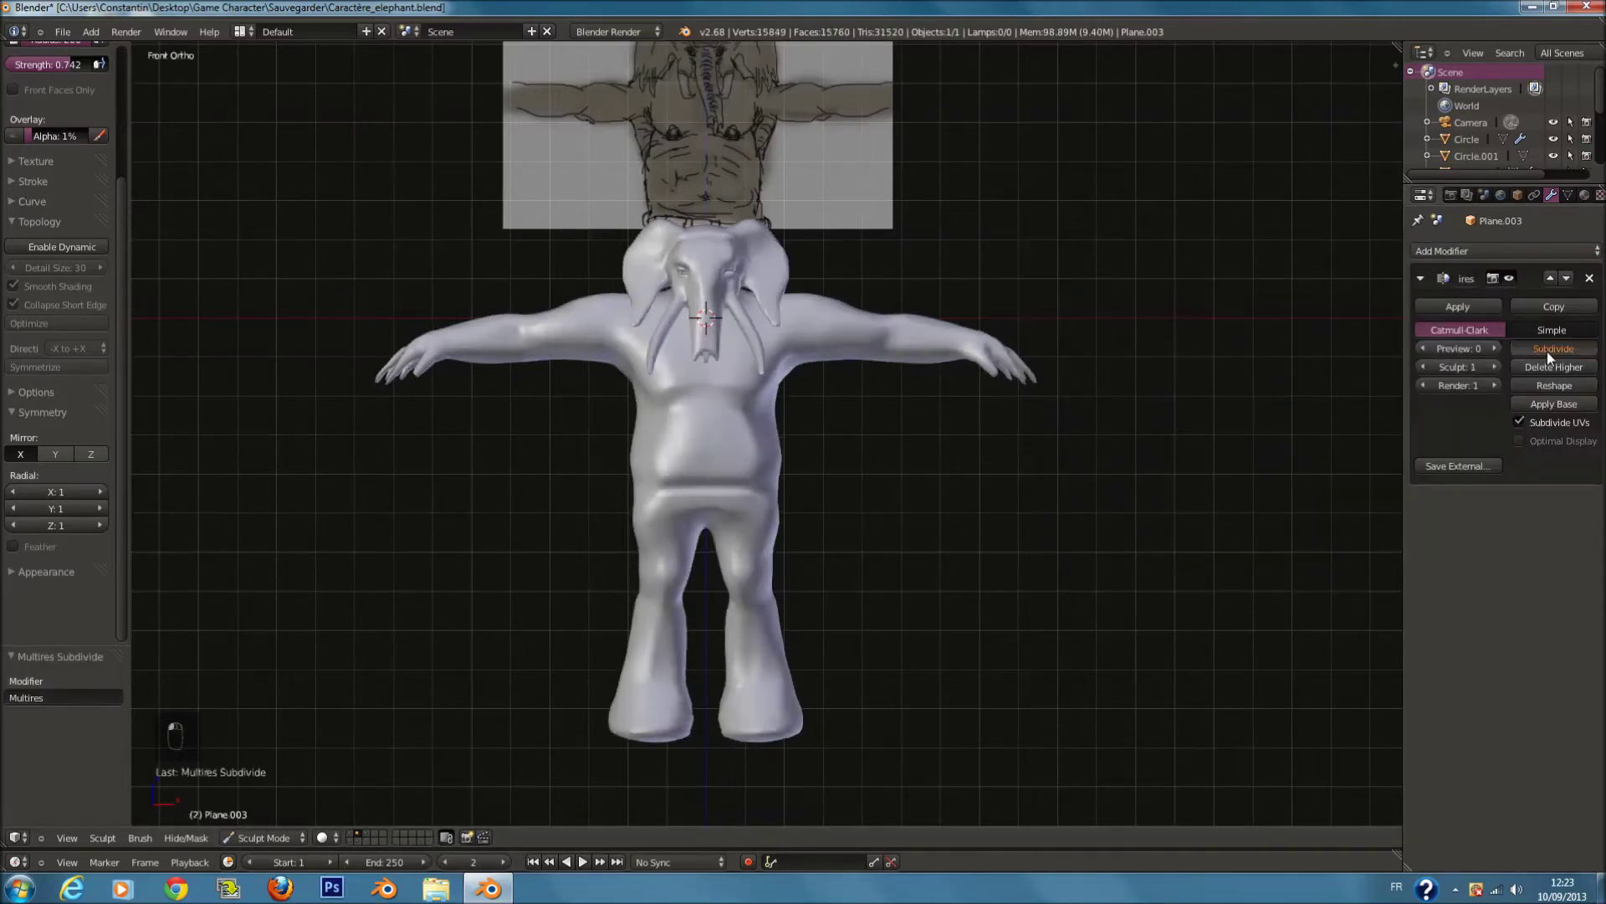
{"action": "left_click", "coordinate": [1546, 349]}
{"action": "scroll", "coordinate": [855, 487], "scroll_direction": "up", "scroll_amount": 3}
{"action": "scroll", "coordinate": [857, 482], "scroll_direction": "down", "scroll_amount": 3}
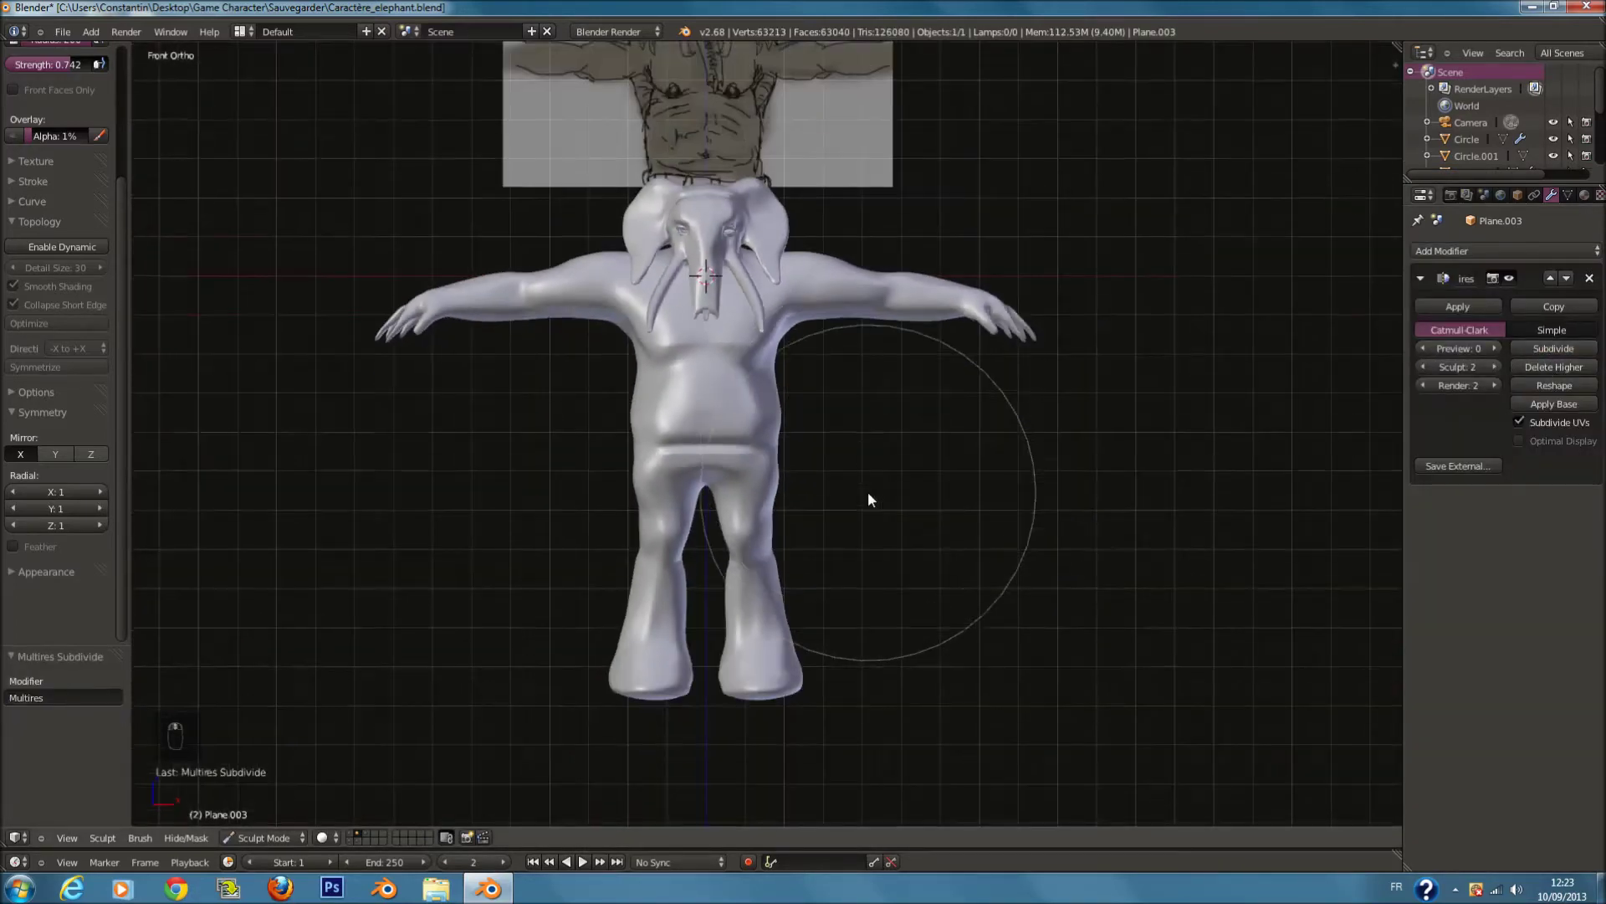
Step: Check the wireframe, compare Simple subdivision with Catmull-Clark, and subdivide to sculpt level 3 using Catmull-Clark
{"action": "key", "text": "z"}
{"action": "key", "text": "z"}
{"action": "scroll", "coordinate": [835, 479], "scroll_direction": "up", "scroll_amount": 2}
{"action": "left_click", "coordinate": [1579, 335]}
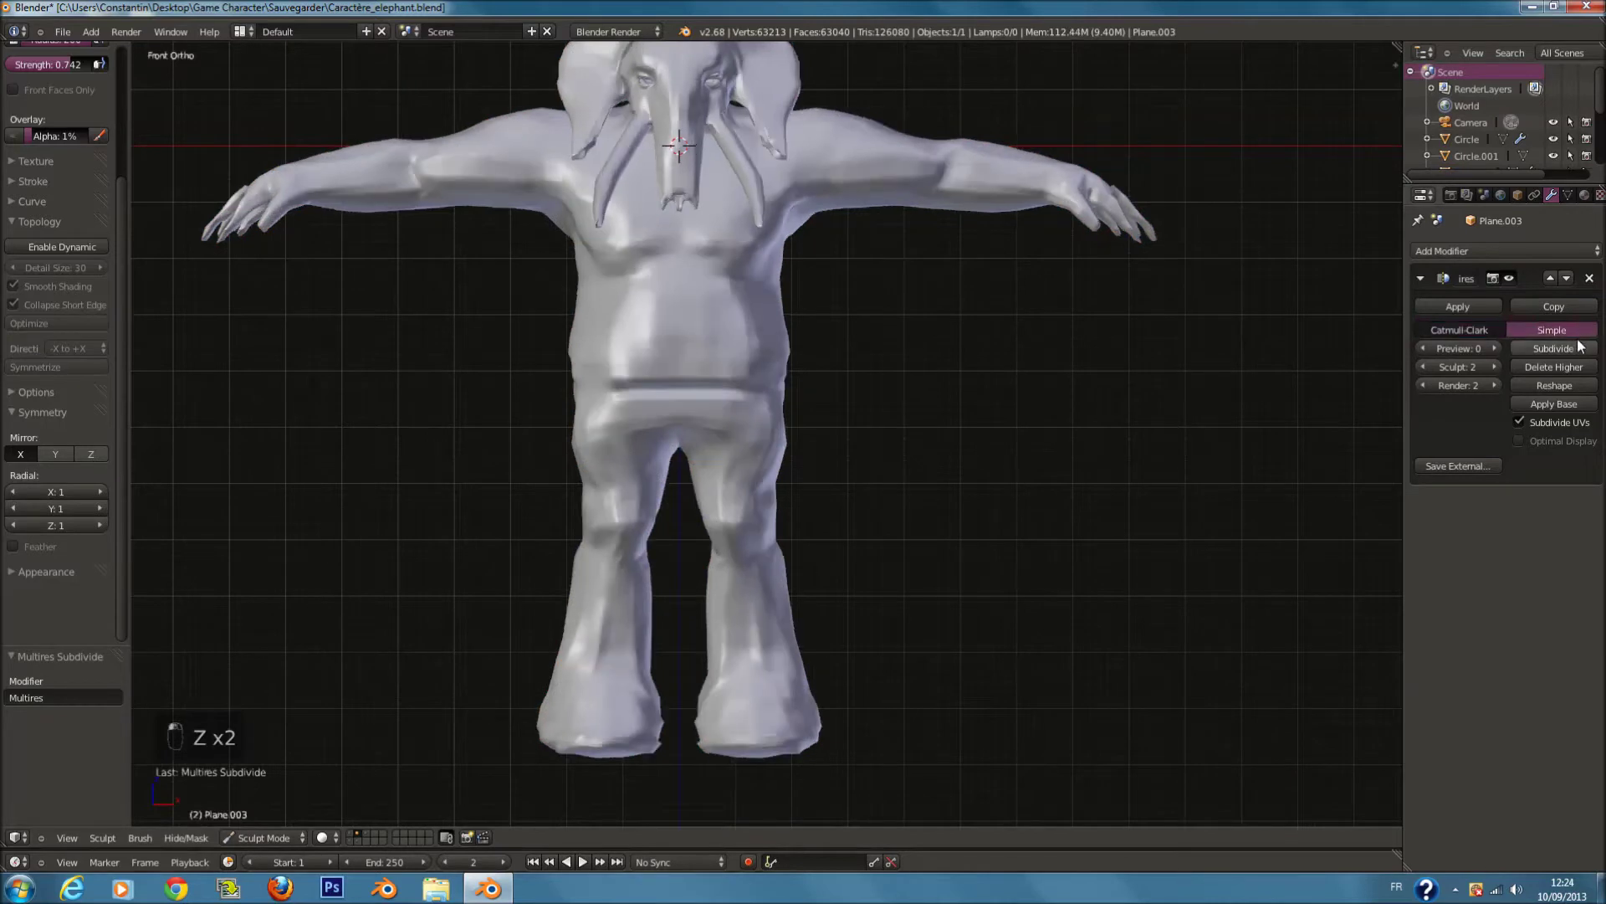
{"action": "left_click", "coordinate": [1486, 329]}
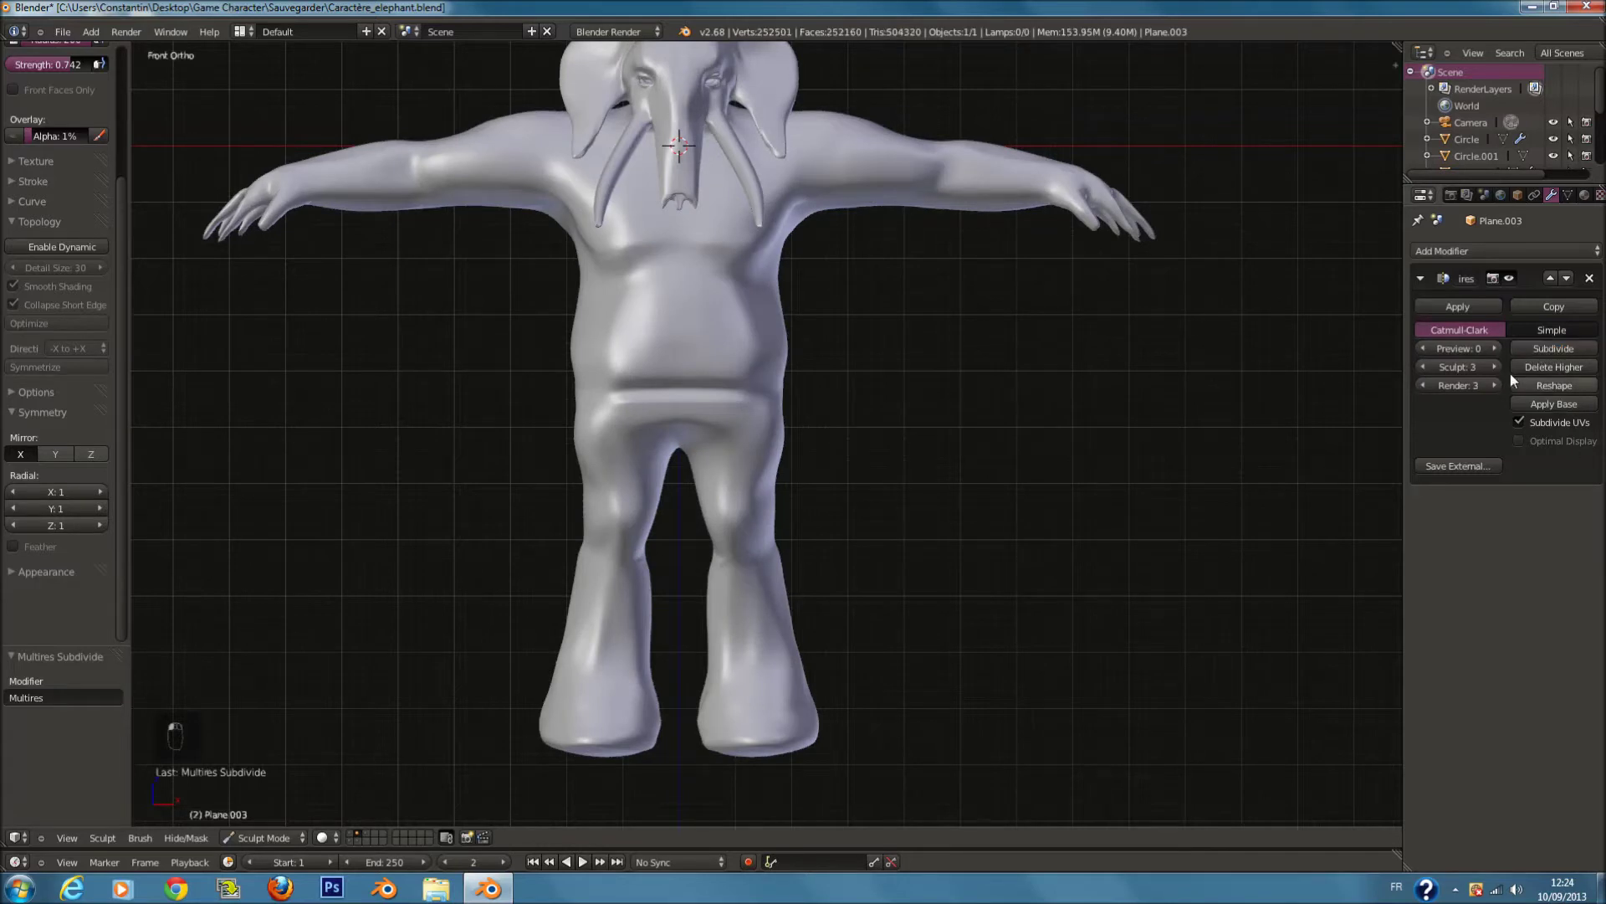
Step: Raise the multiresolution preview level to 3, subdivide to sculpt level 4, and check the mesh density in wireframe
{"action": "left_click", "coordinate": [1495, 348]}
{"action": "left_click", "coordinate": [1495, 348]}
{"action": "left_click", "coordinate": [1495, 348]}
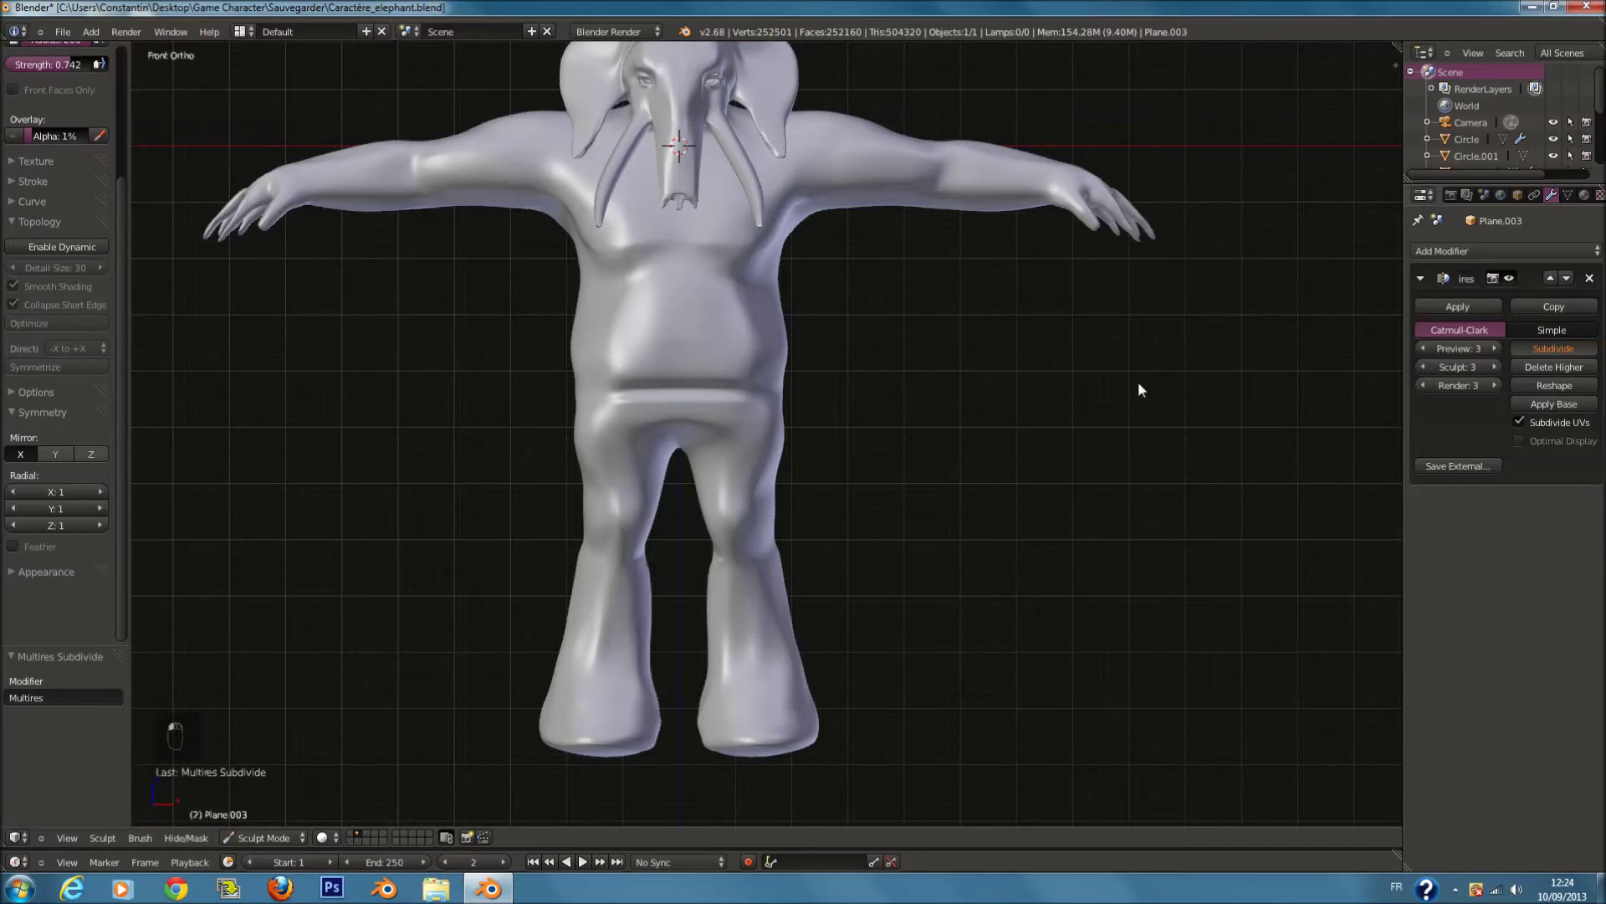
{"action": "key", "text": "z"}
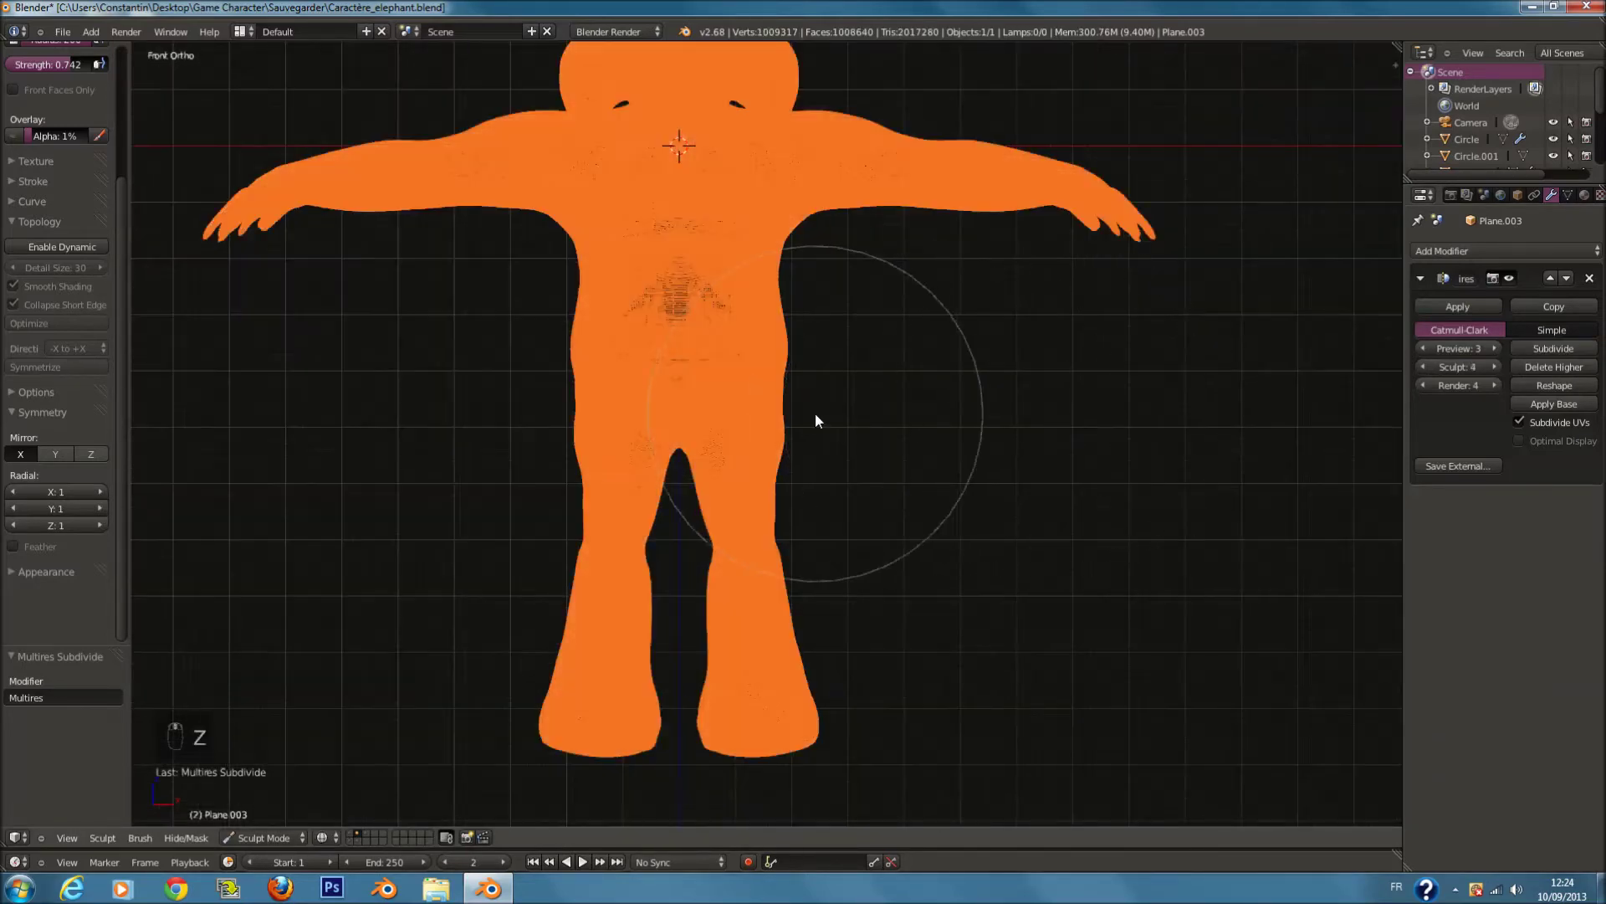
{"action": "key", "text": "z"}
Step: Choose the Clay brush for sculpting the elephant
{"action": "scroll", "coordinate": [835, 425], "scroll_direction": "up", "scroll_amount": 2}
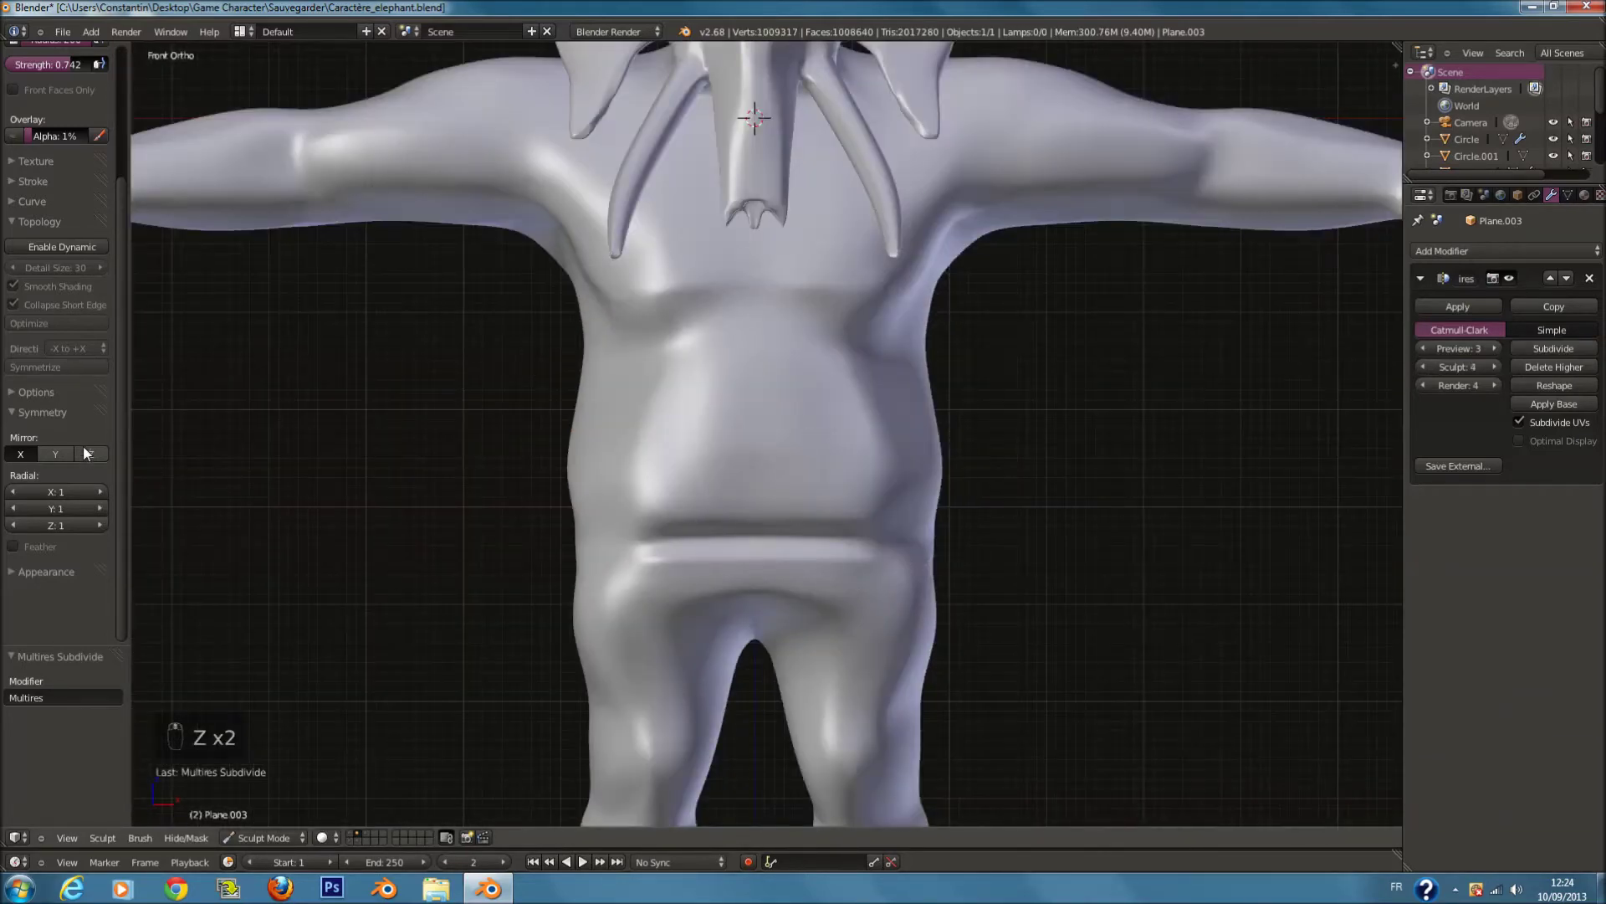
{"action": "scroll", "coordinate": [75, 402], "scroll_direction": "up", "scroll_amount": 5}
{"action": "left_click", "coordinate": [96, 134]}
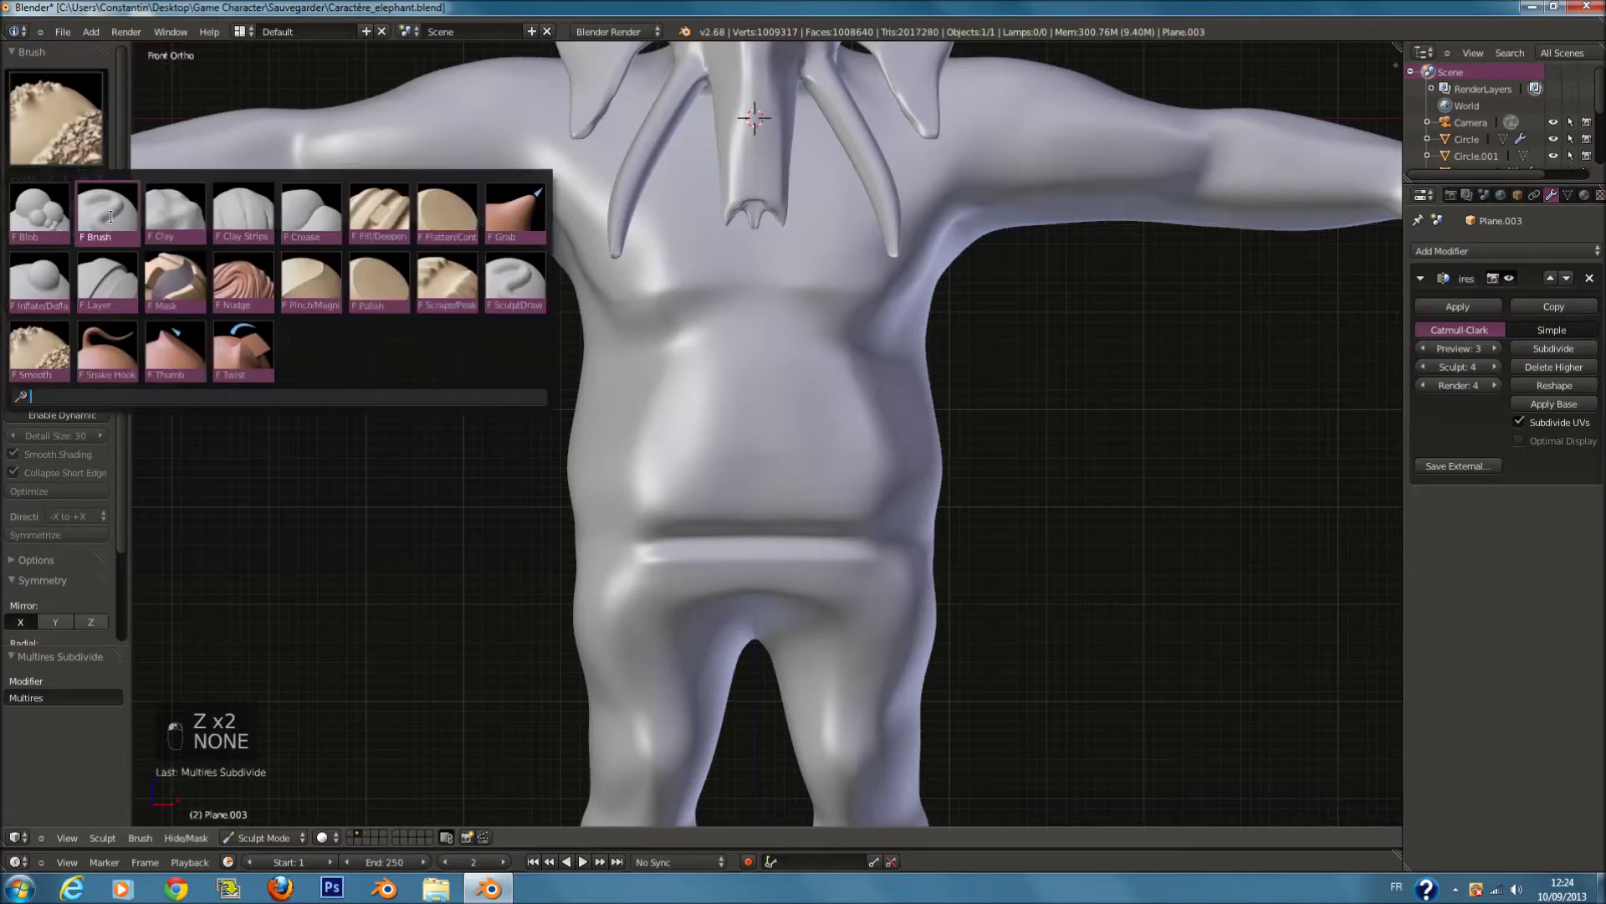
{"action": "left_click", "coordinate": [175, 213]}
{"action": "scroll", "coordinate": [813, 415], "scroll_direction": "down", "scroll_amount": 4}
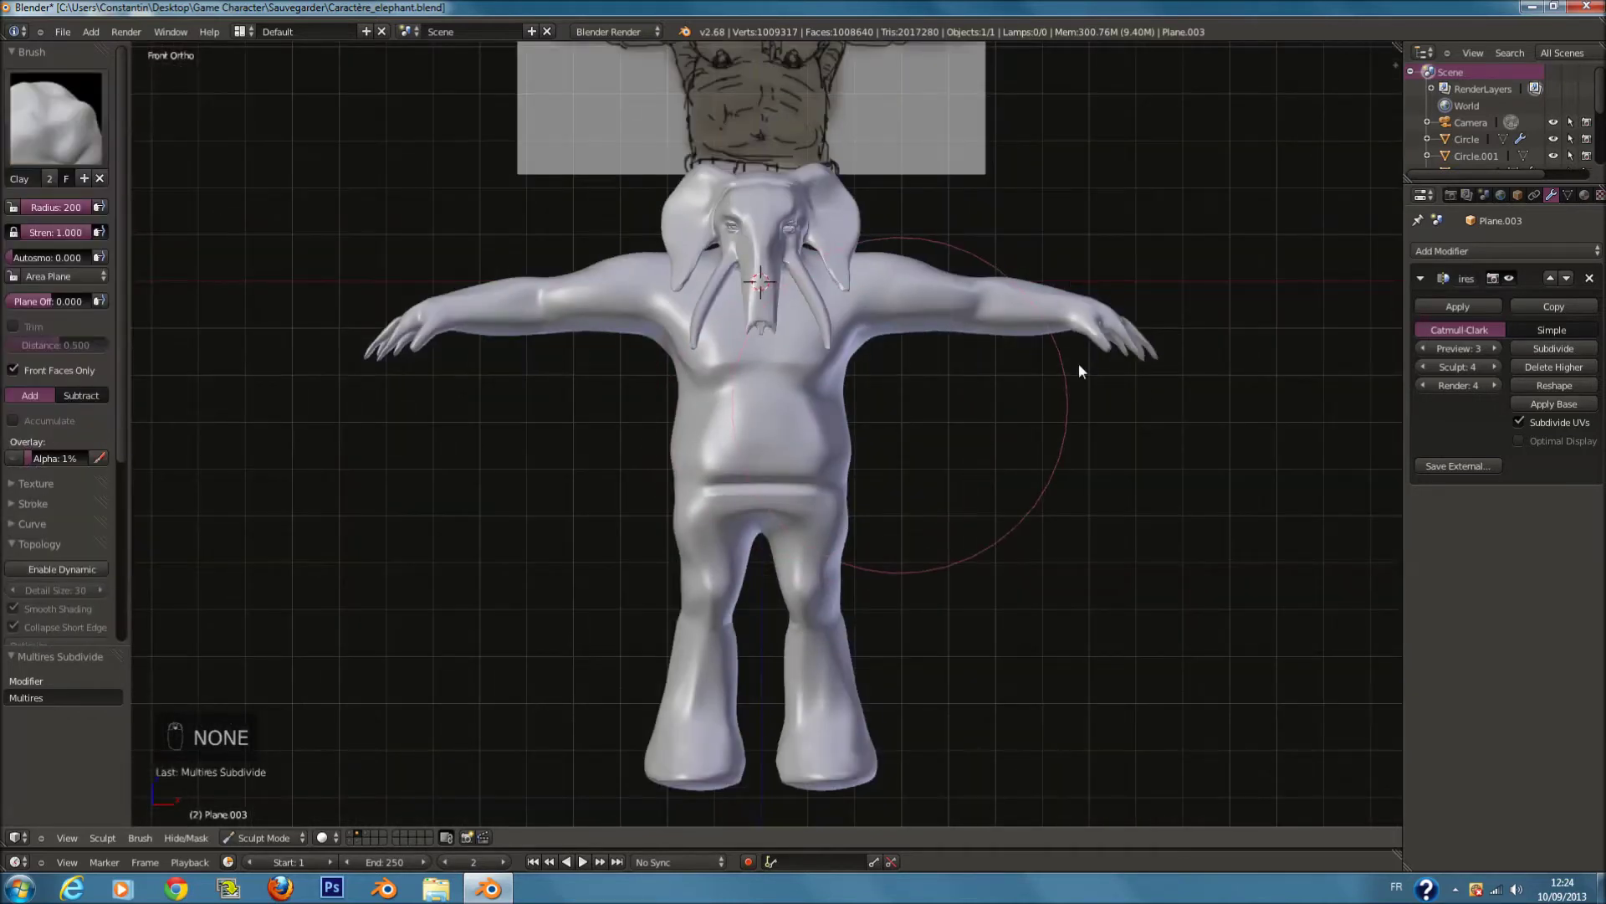
Step: Create a new texture for the Clay brush and set its type to Image or Movie
{"action": "left_click", "coordinate": [1584, 196]}
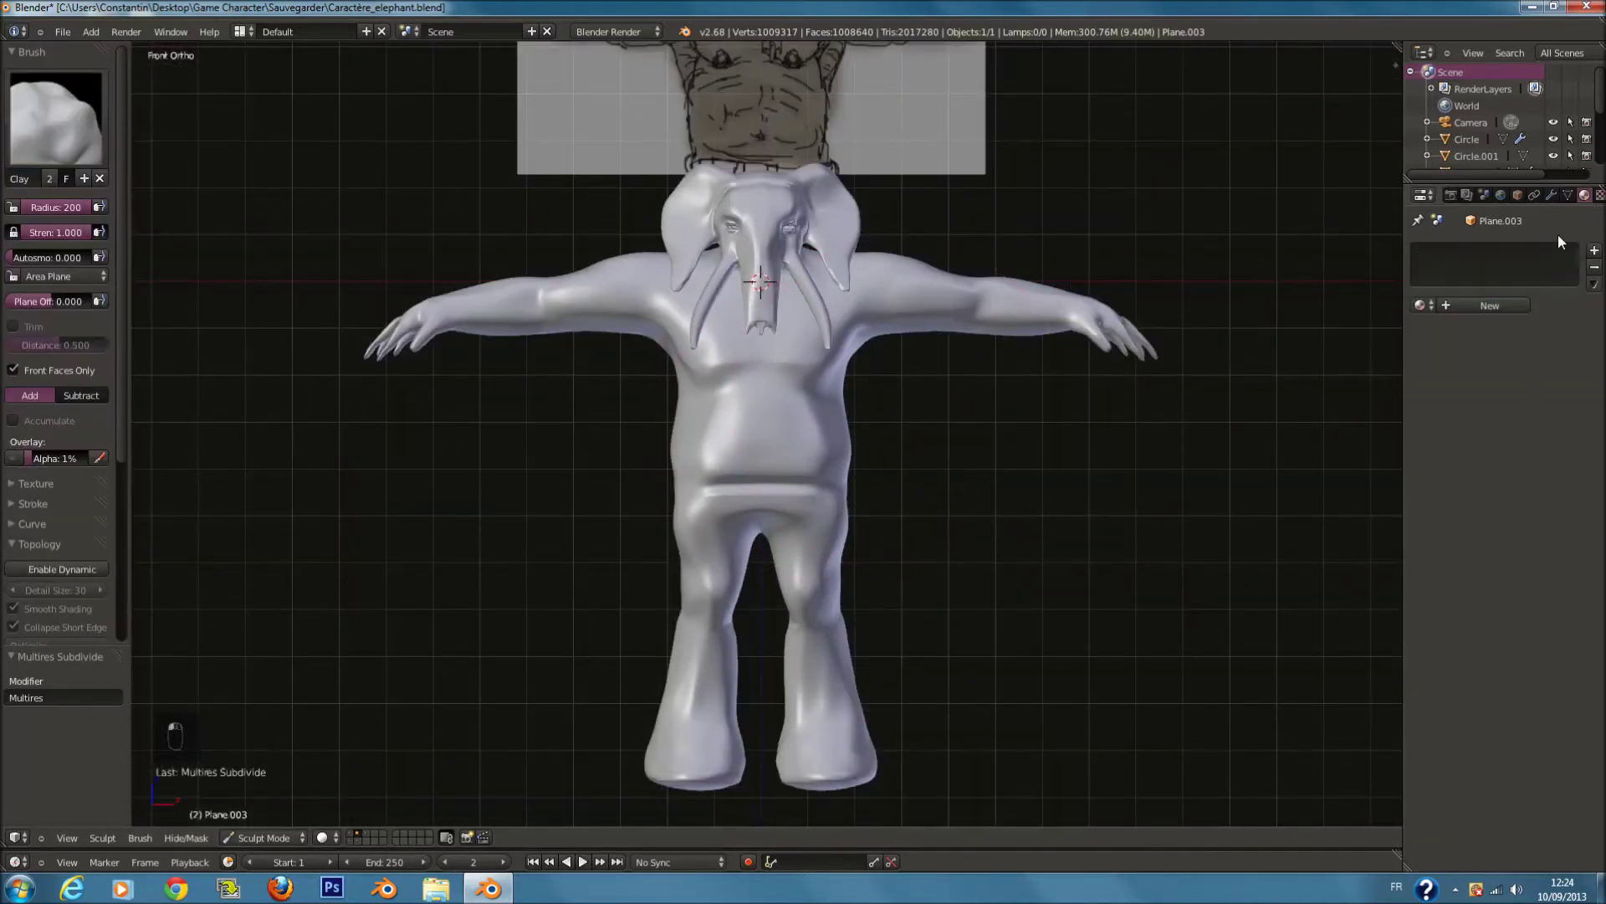
{"action": "left_click", "coordinate": [1599, 196]}
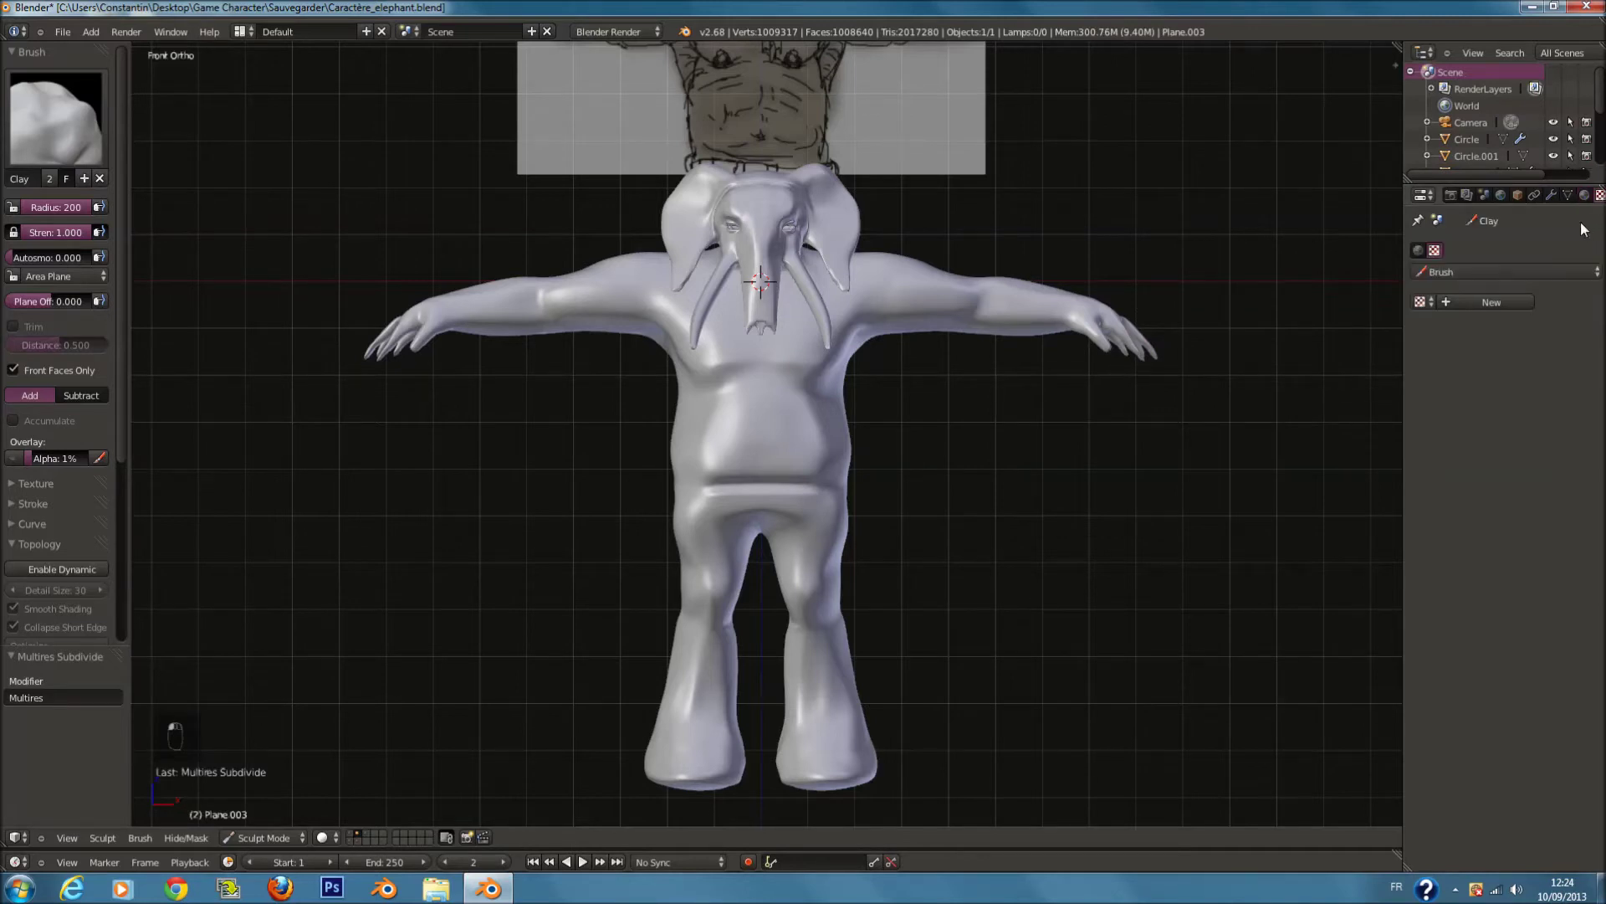
{"action": "left_click", "coordinate": [1464, 303]}
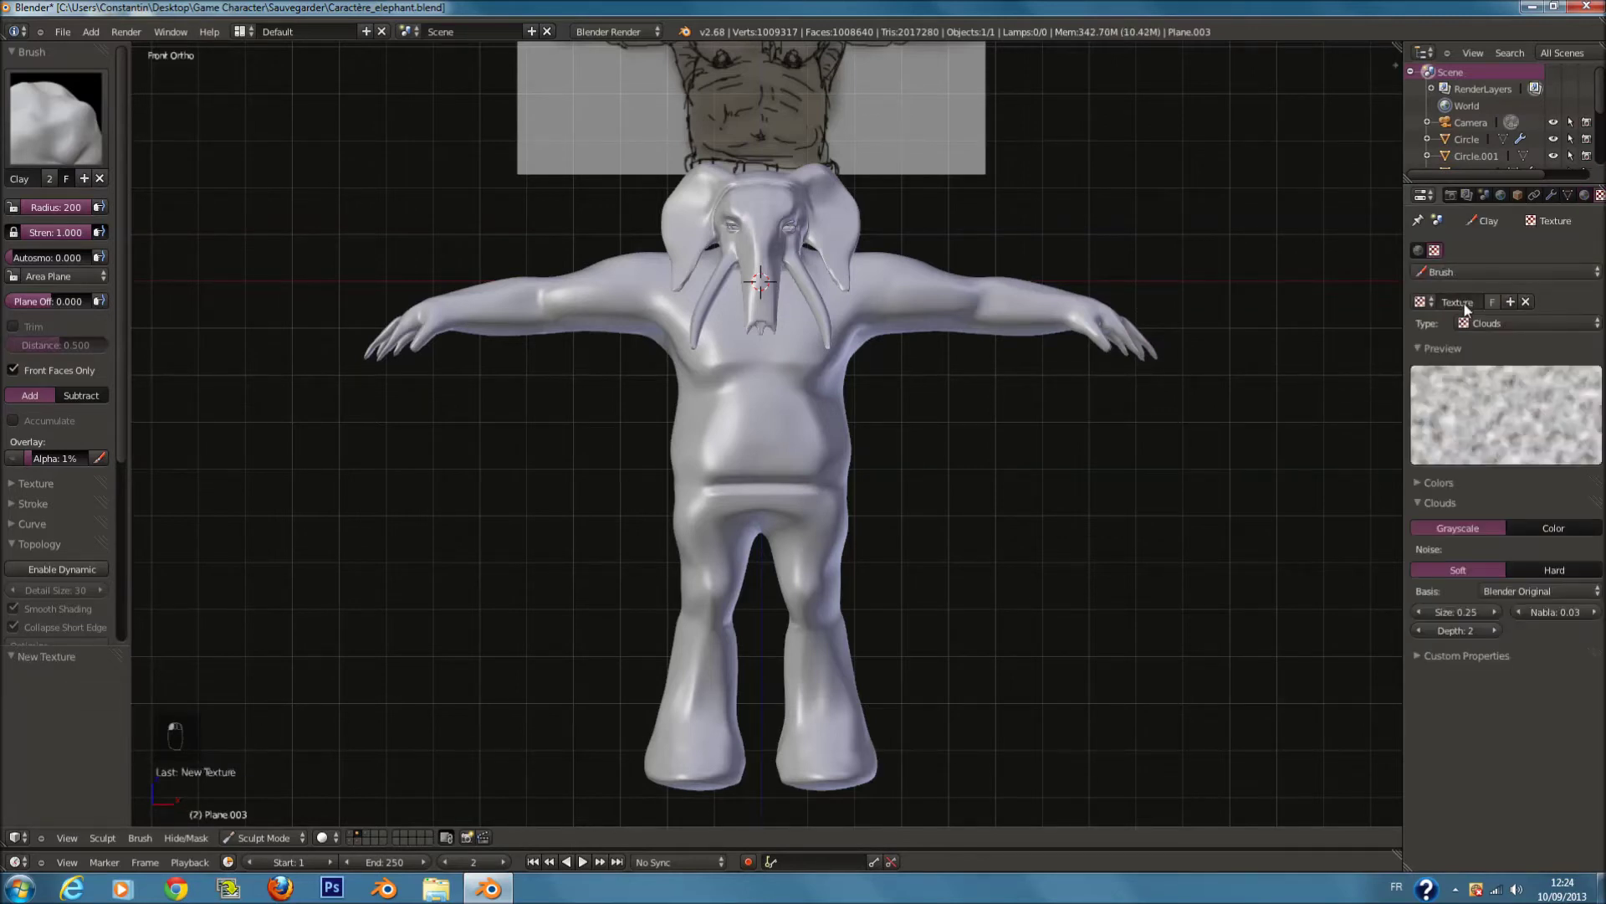
{"action": "left_click", "coordinate": [1504, 320]}
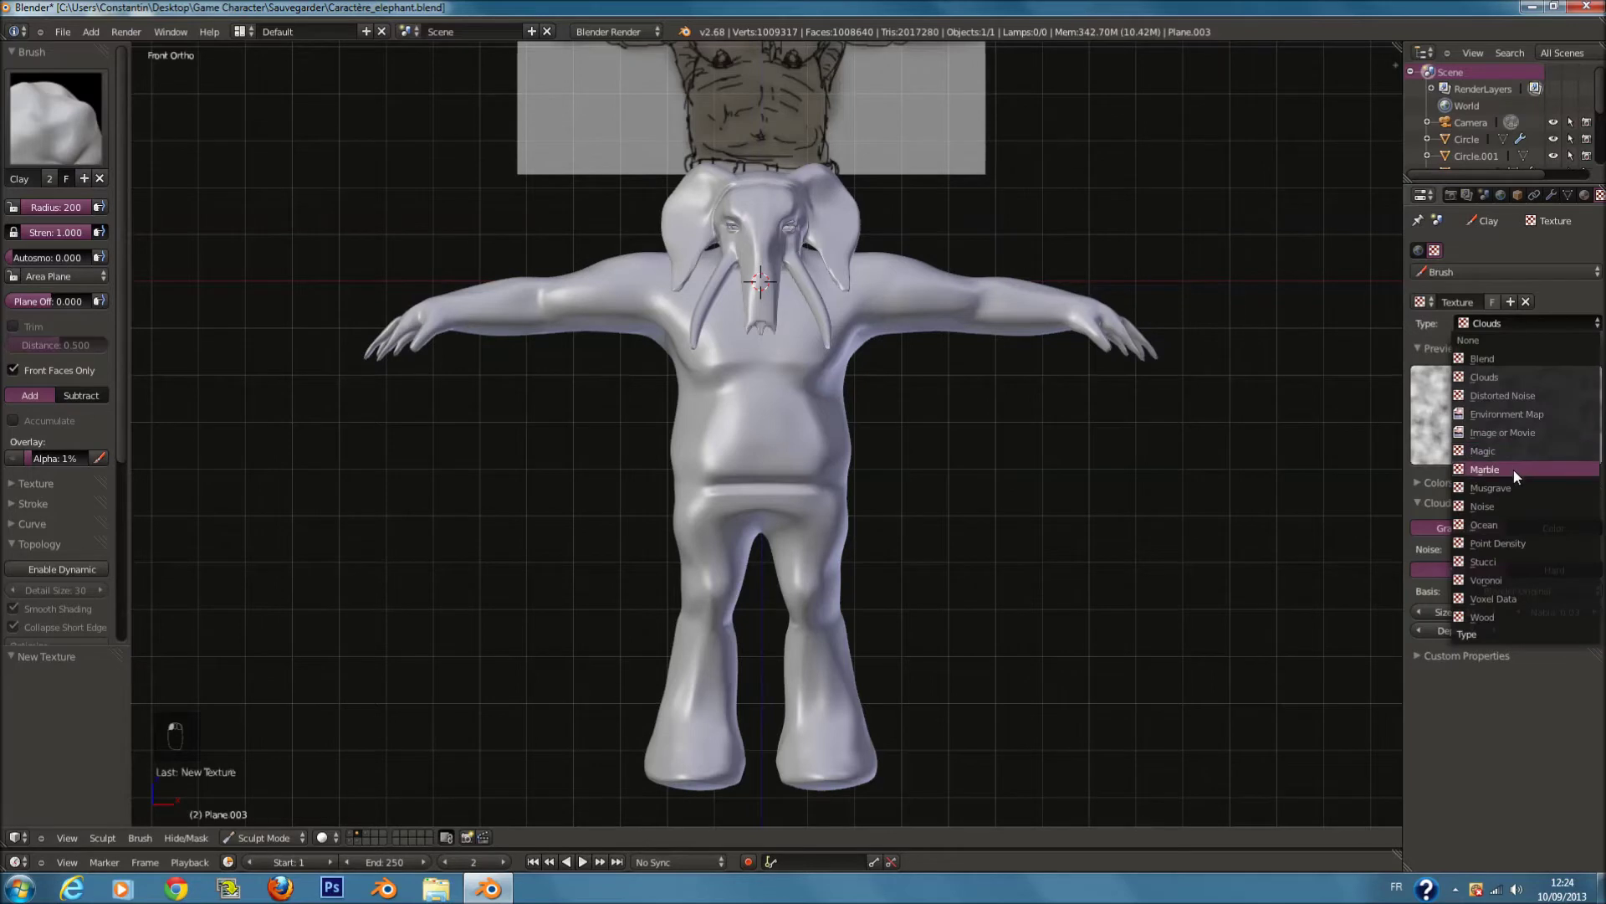
{"action": "left_click", "coordinate": [1518, 433]}
Step: Load the cracked elephant skin image D.jpg from the Game Character texture folder into the brush texture
{"action": "left_click", "coordinate": [1563, 534]}
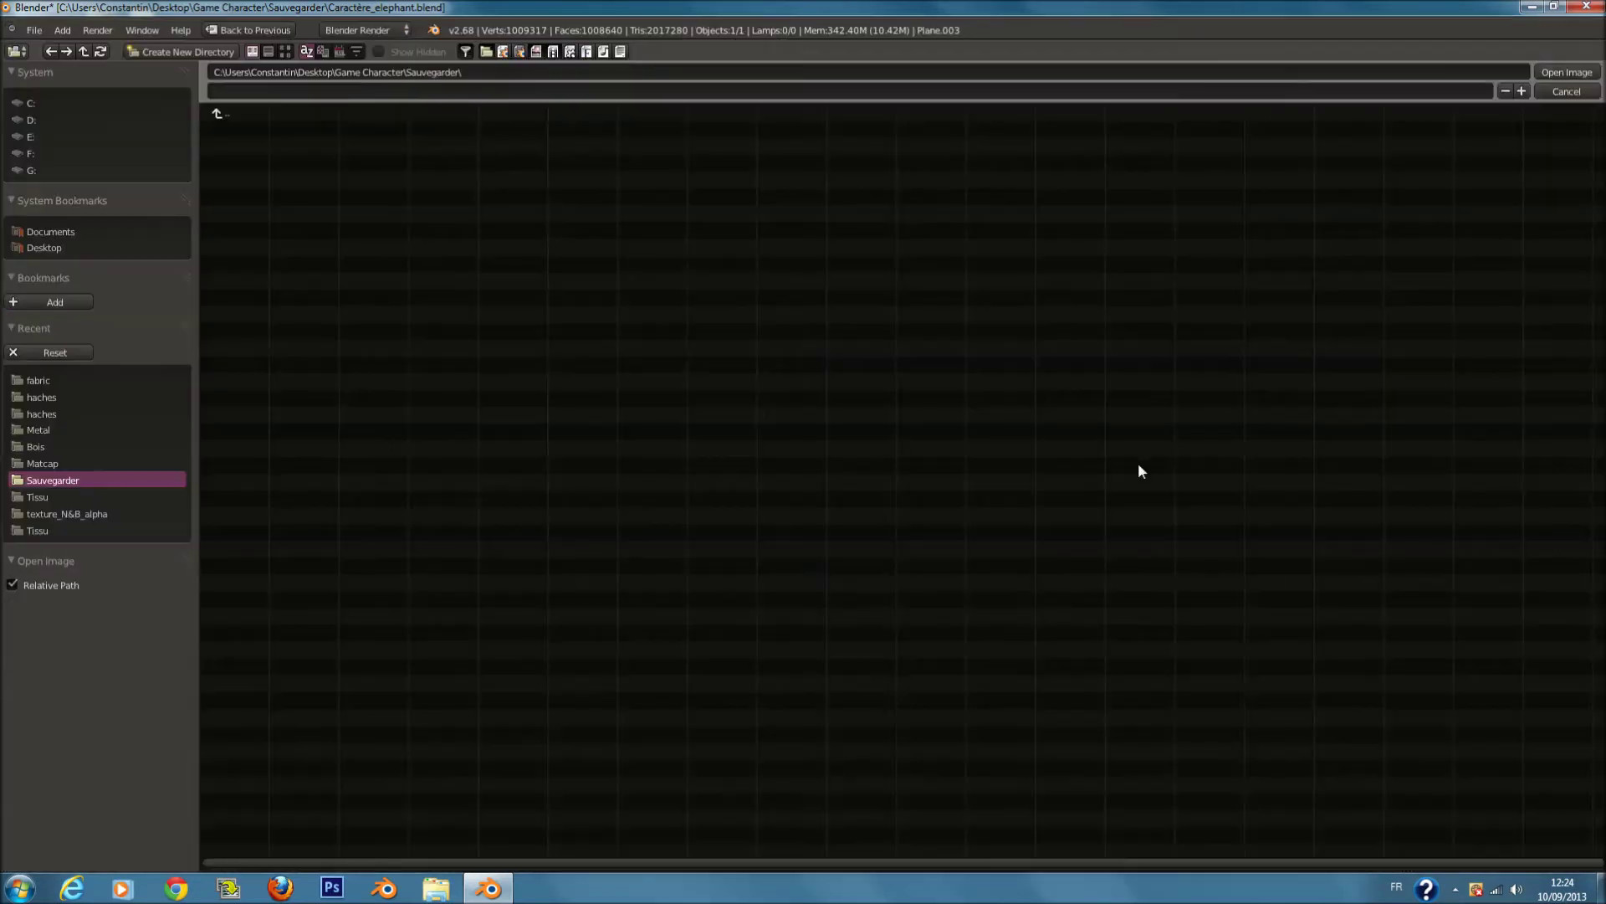
{"action": "left_click", "coordinate": [83, 393]}
{"action": "left_click", "coordinate": [241, 115]}
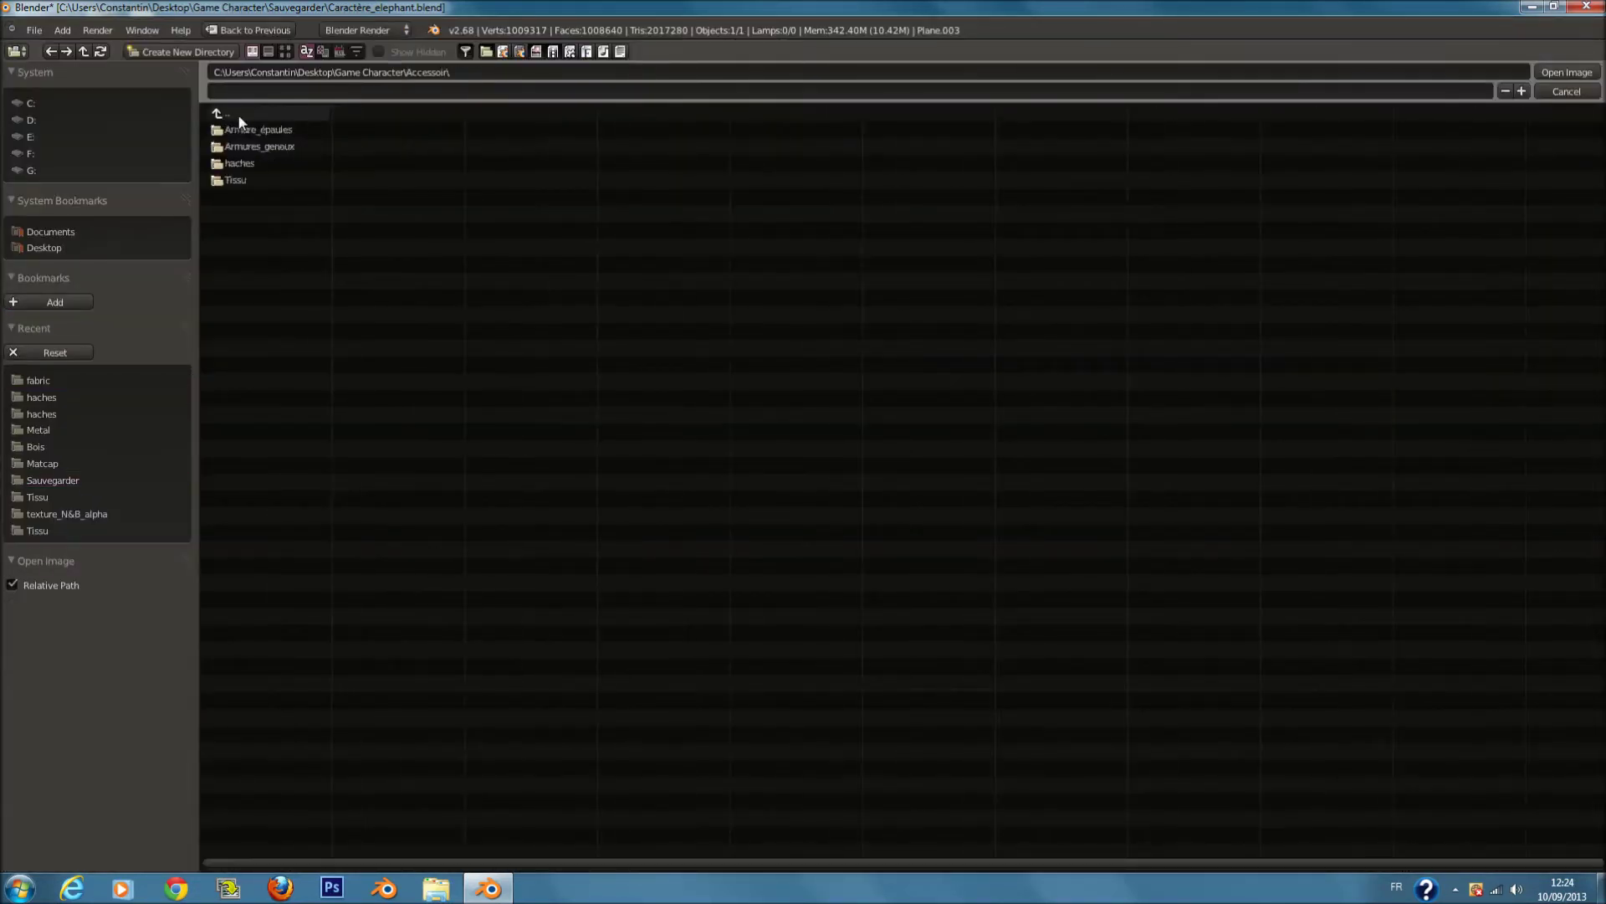
{"action": "left_click", "coordinate": [237, 117]}
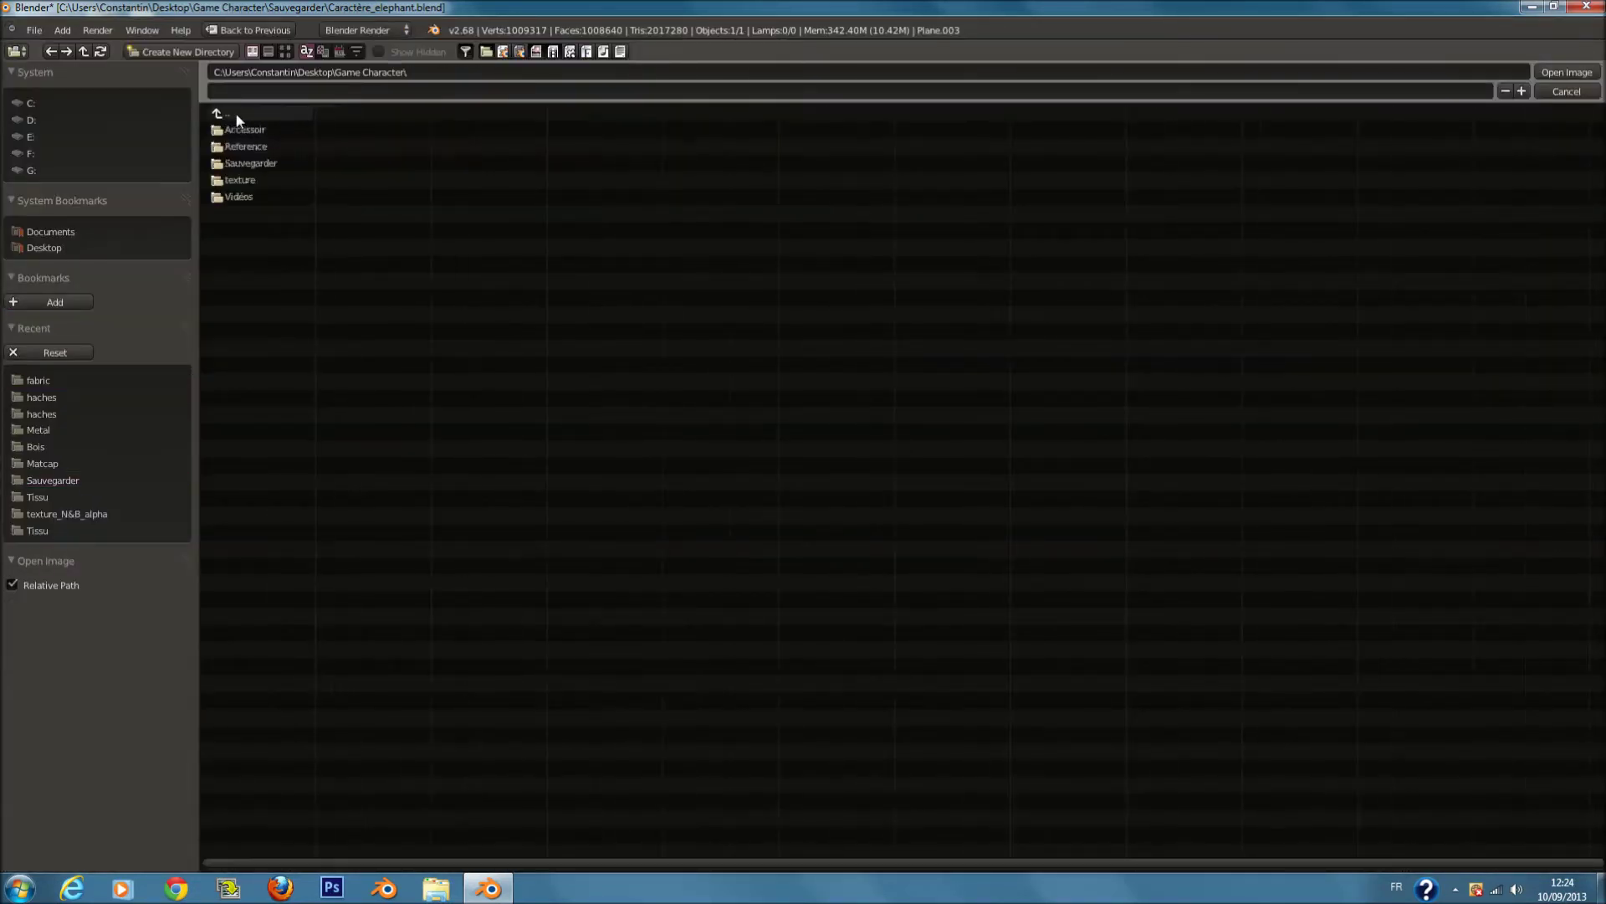
{"action": "left_click", "coordinate": [251, 175]}
{"action": "left_click", "coordinate": [283, 51]}
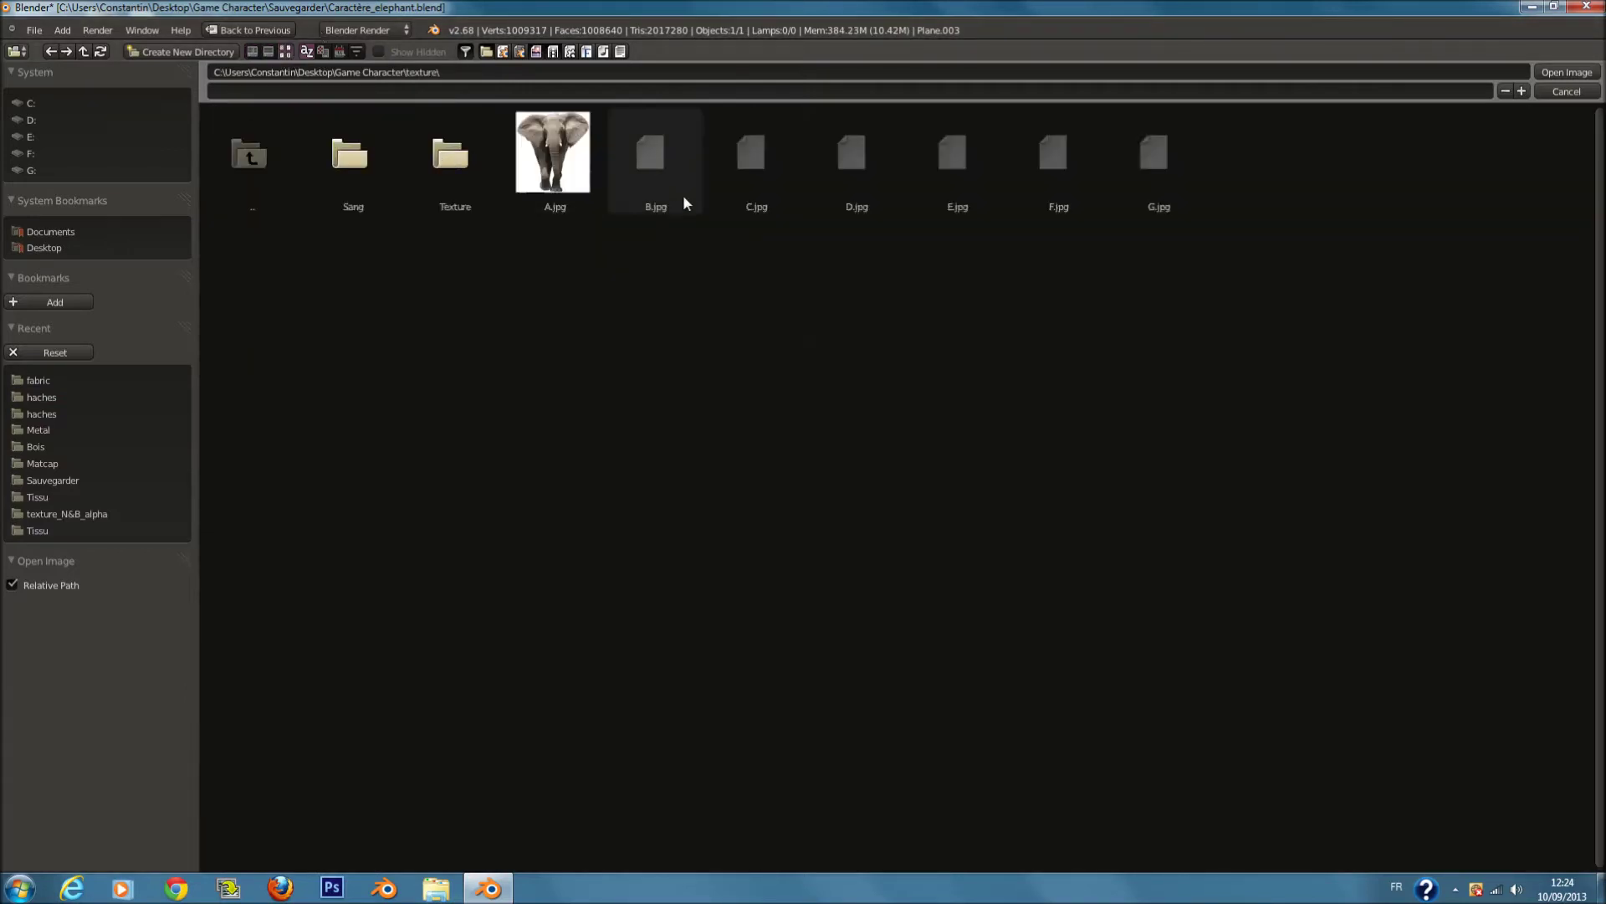
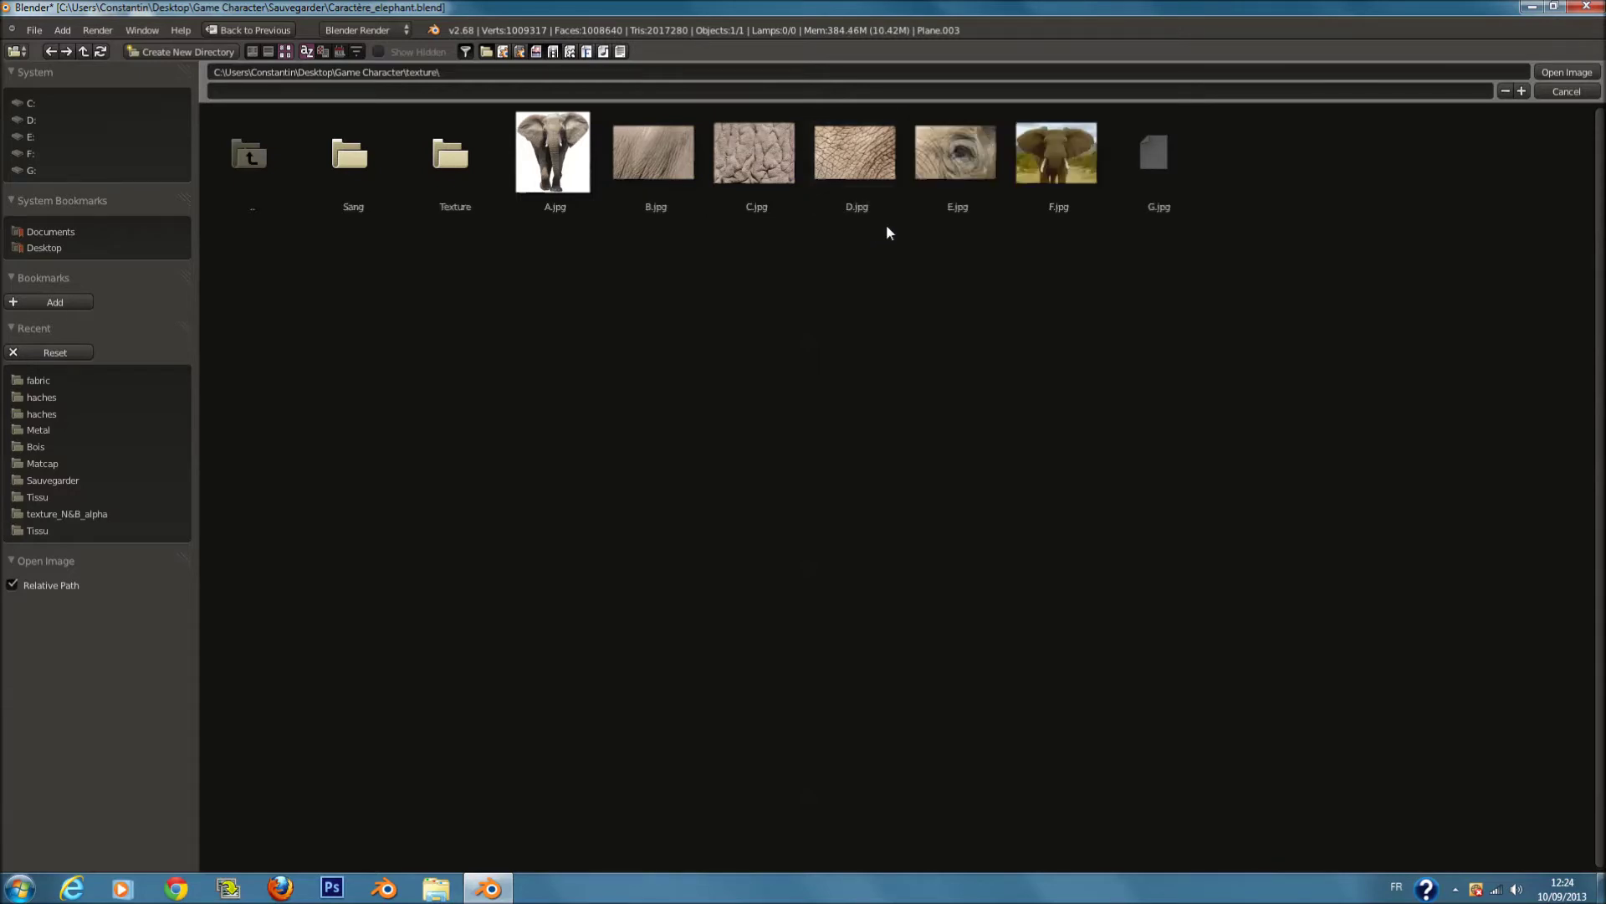
{"action": "left_click", "coordinate": [856, 182]}
{"action": "left_click", "coordinate": [1568, 73]}
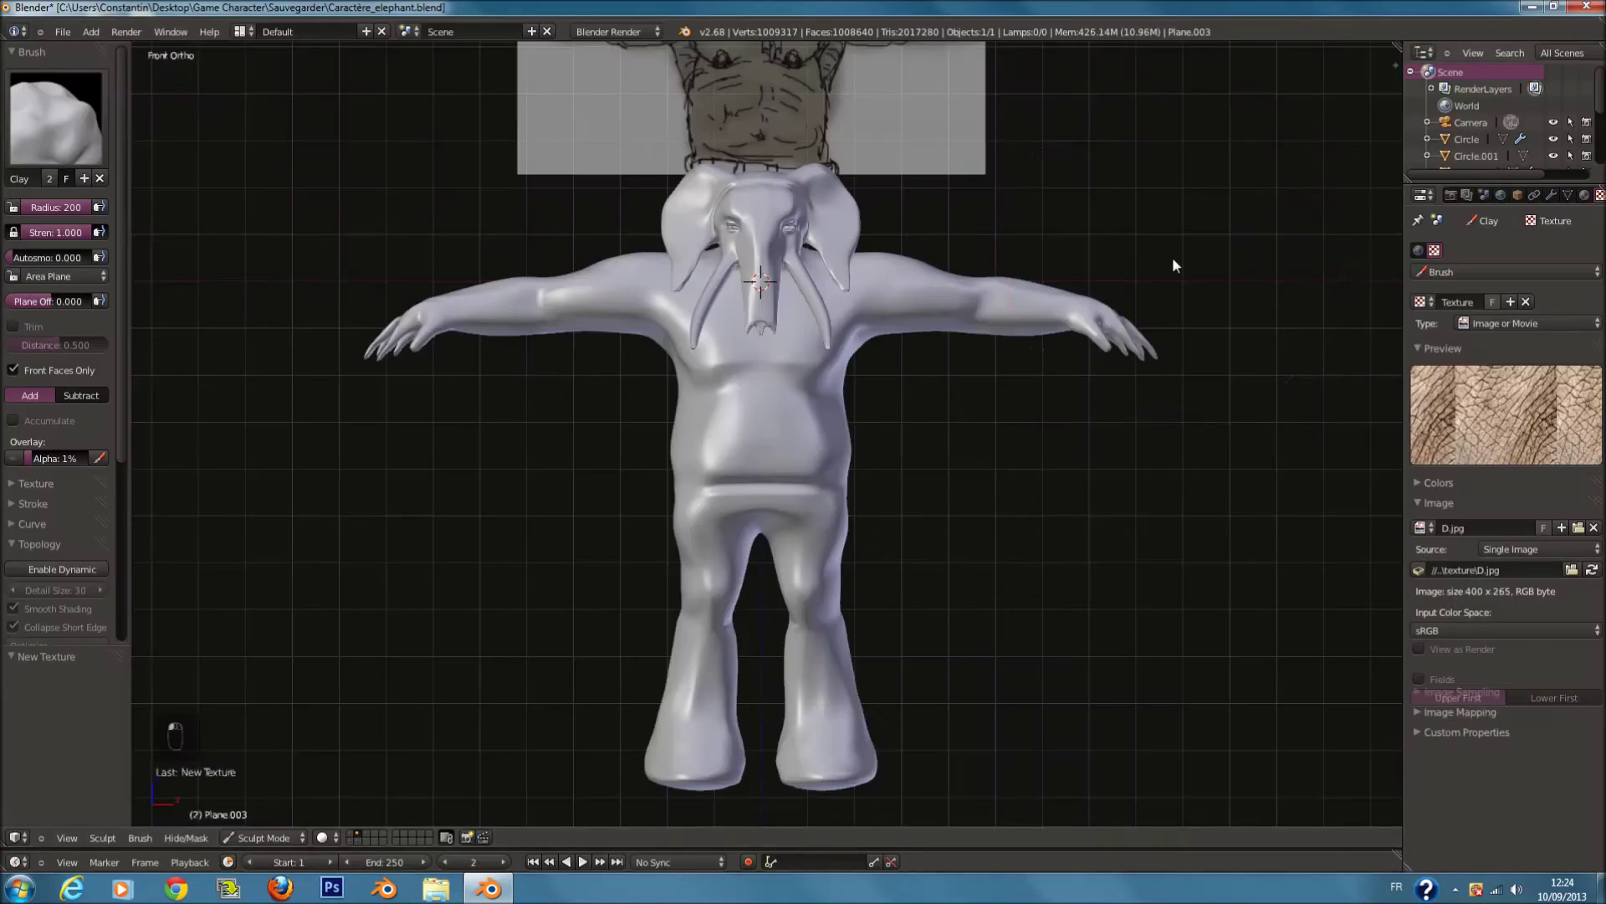
Step: Set the Clay brush strength to 0.227 and its radius to 158 over the elephant's belly
{"action": "scroll", "coordinate": [846, 408], "scroll_direction": "up", "scroll_amount": 6}
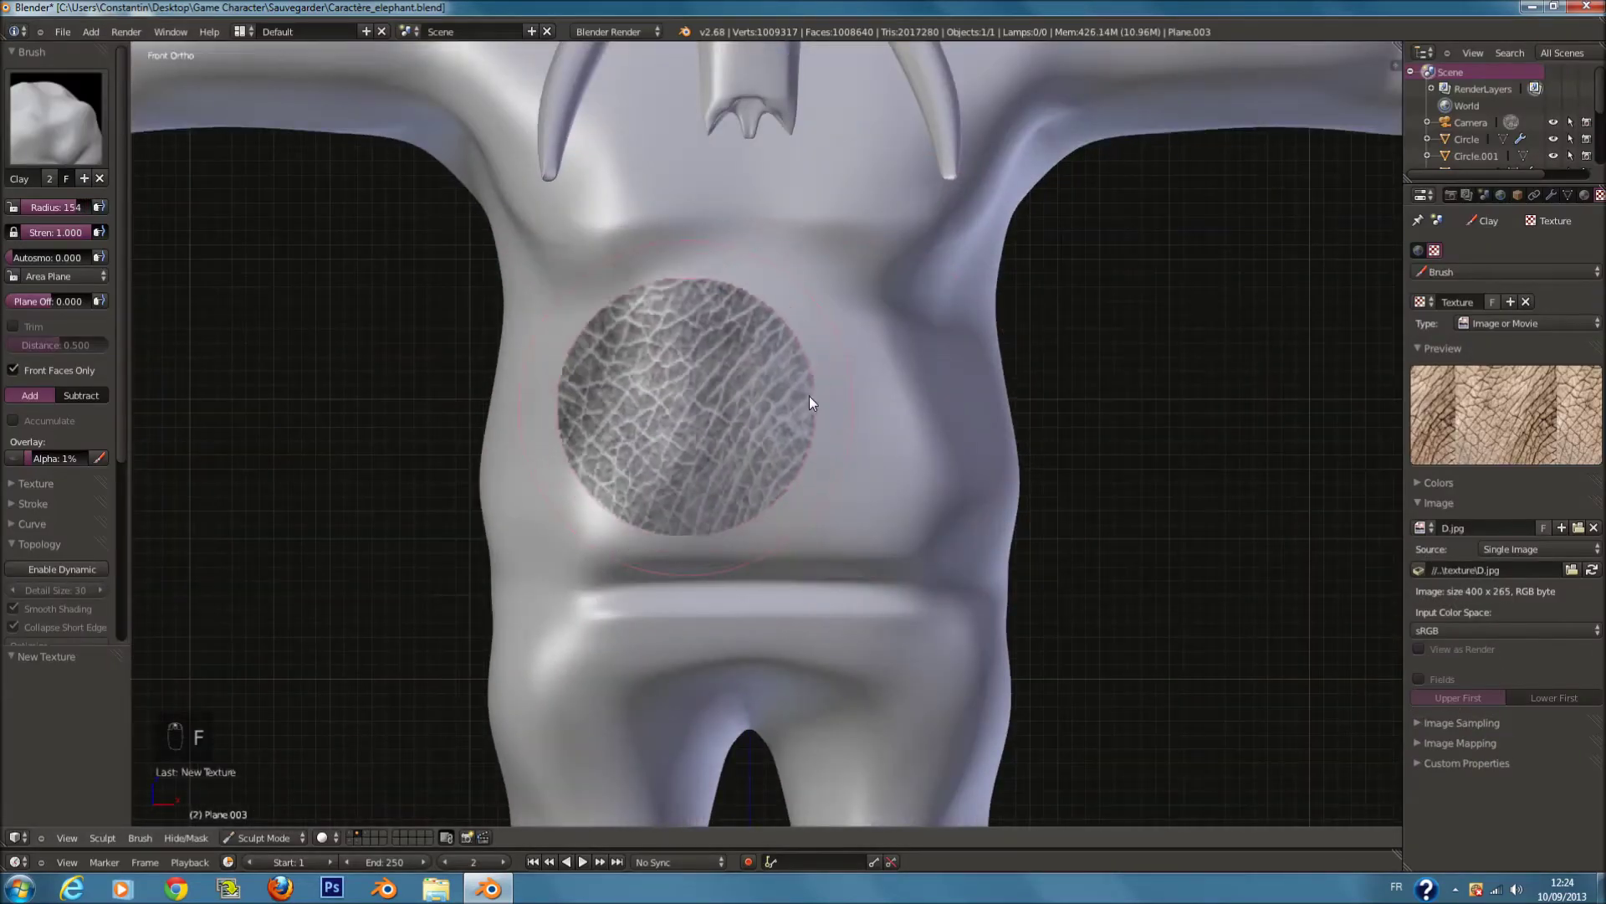
{"action": "left_click", "coordinate": [787, 396]}
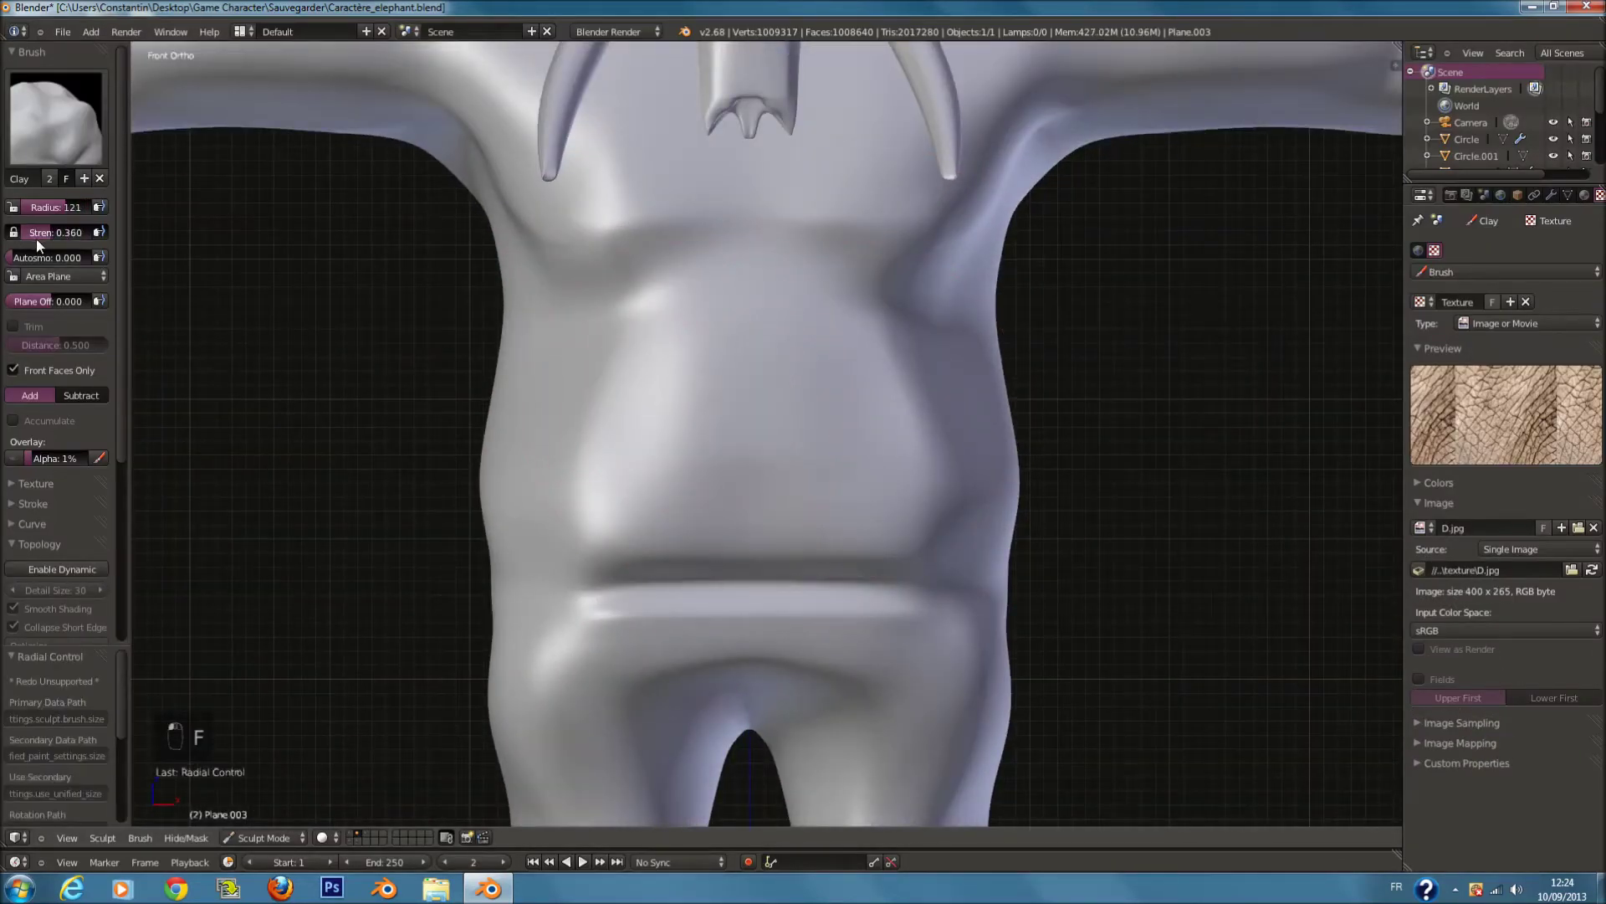
{"action": "left_click_drag", "start_coordinate": [35, 255], "coordinate": [40, 256]}
{"action": "key", "text": "f"}
{"action": "left_click", "coordinate": [637, 352]}
Step: Undo the last two textured test strokes on the belly
{"action": "middle_click_drag", "start_coordinate": [805, 398], "coordinate": [629, 432]}
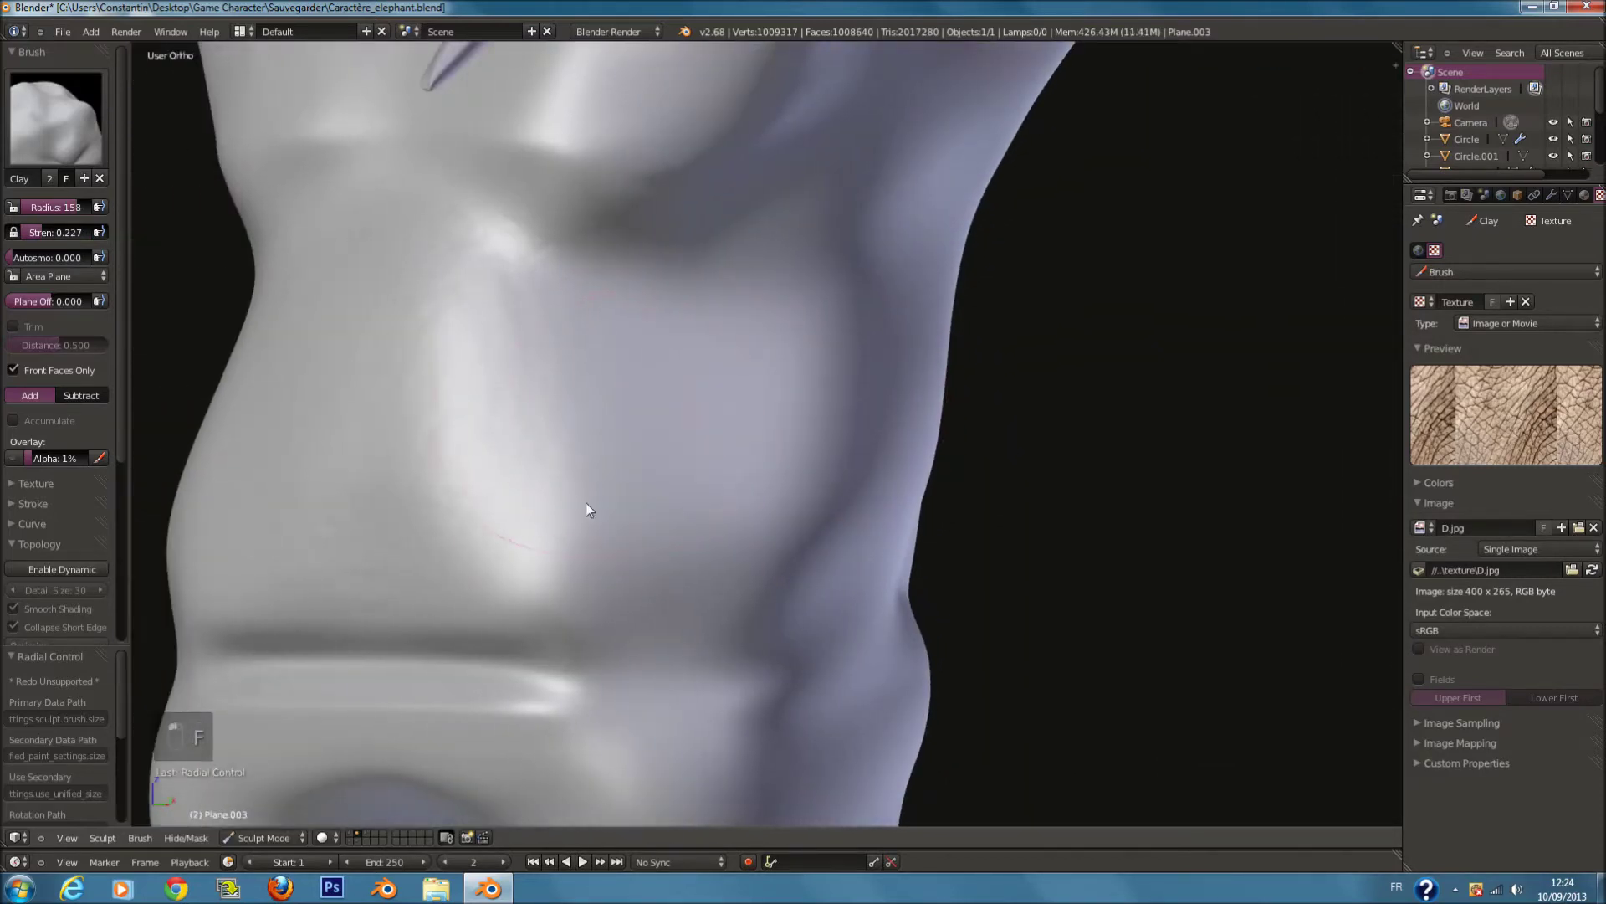
{"action": "scroll", "coordinate": [686, 458], "scroll_direction": "down", "scroll_amount": 5}
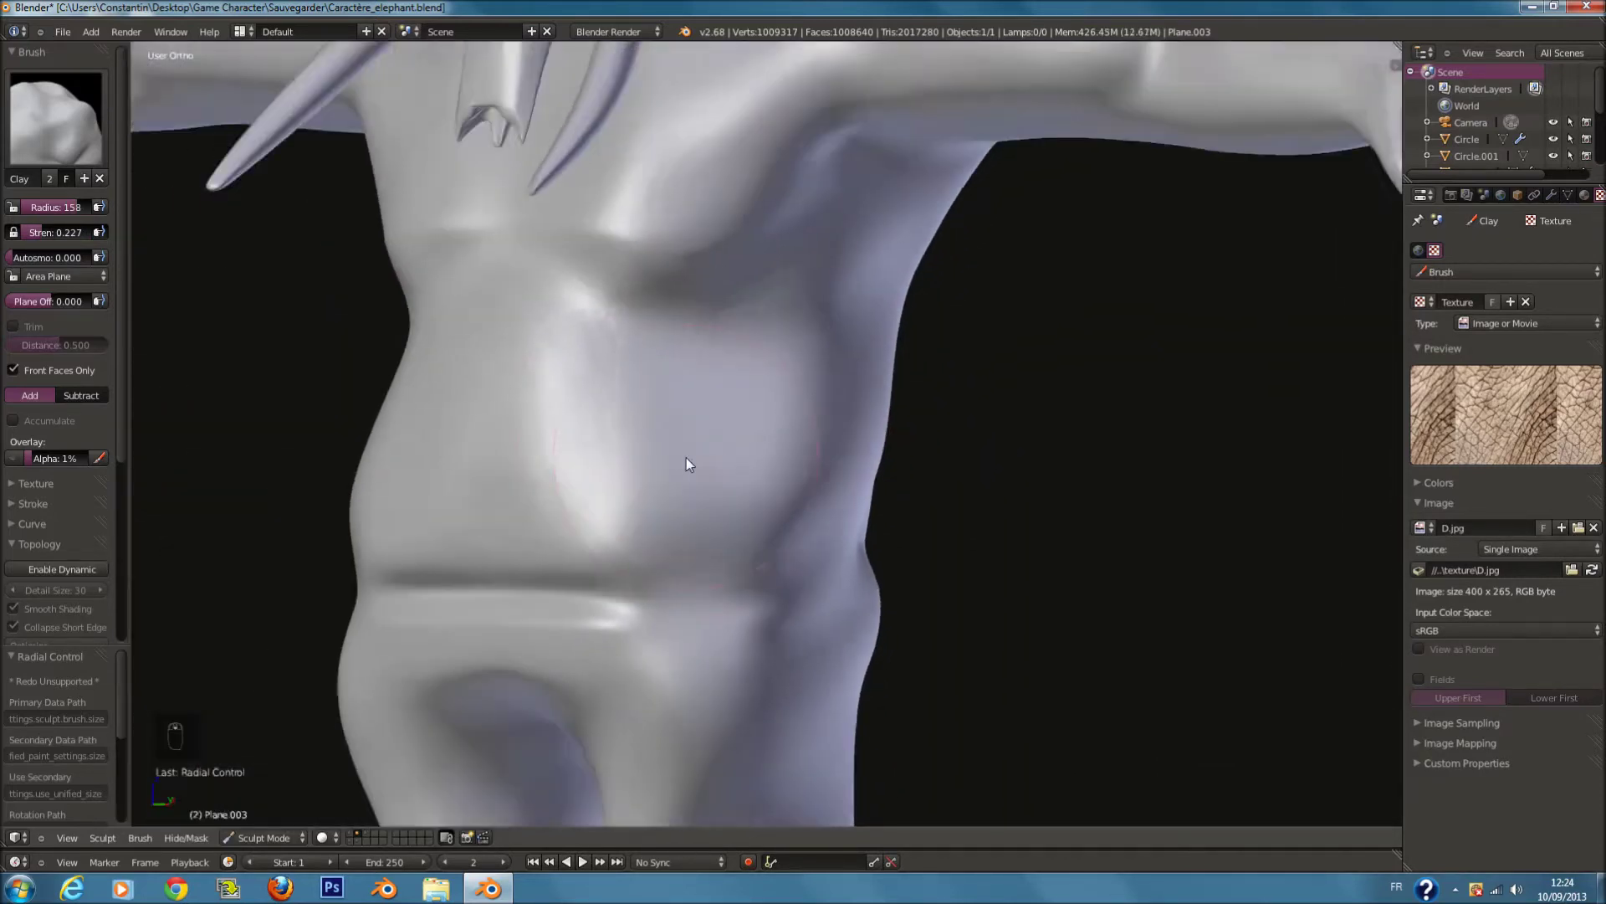
{"action": "key", "text": "ctrl+z"}
{"action": "key", "text": "ctrl+z"}
Step: Check the sculpt symmetry mirror setting and examine the textured skin around the chest and shoulder
{"action": "scroll", "coordinate": [154, 502], "scroll_direction": "down", "scroll_amount": 1}
{"action": "scroll", "coordinate": [65, 526], "scroll_direction": "down", "scroll_amount": 1}
{"action": "left_click", "coordinate": [38, 512]}
{"action": "scroll", "coordinate": [661, 435], "scroll_direction": "up", "scroll_amount": 3}
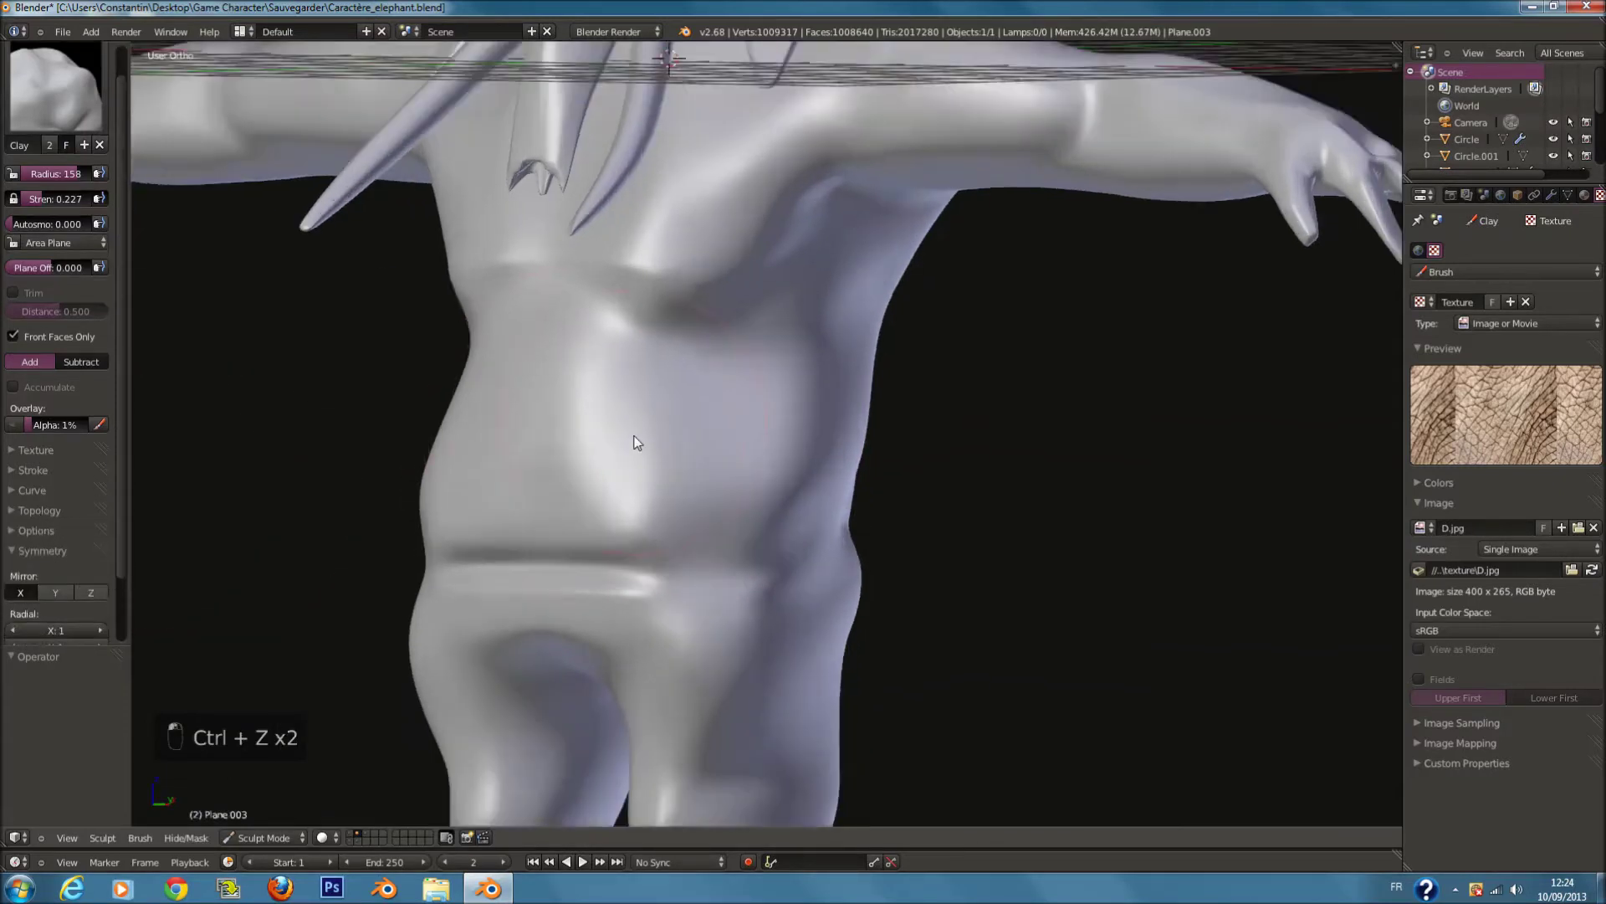
{"action": "mouse_move", "coordinate": [840, 98]}
{"action": "middle_mouse_down"}
{"action": "mouse_move", "coordinate": [825, 227]}
{"action": "mouse_move", "coordinate": [718, 435]}
{"action": "middle_mouse_up"}
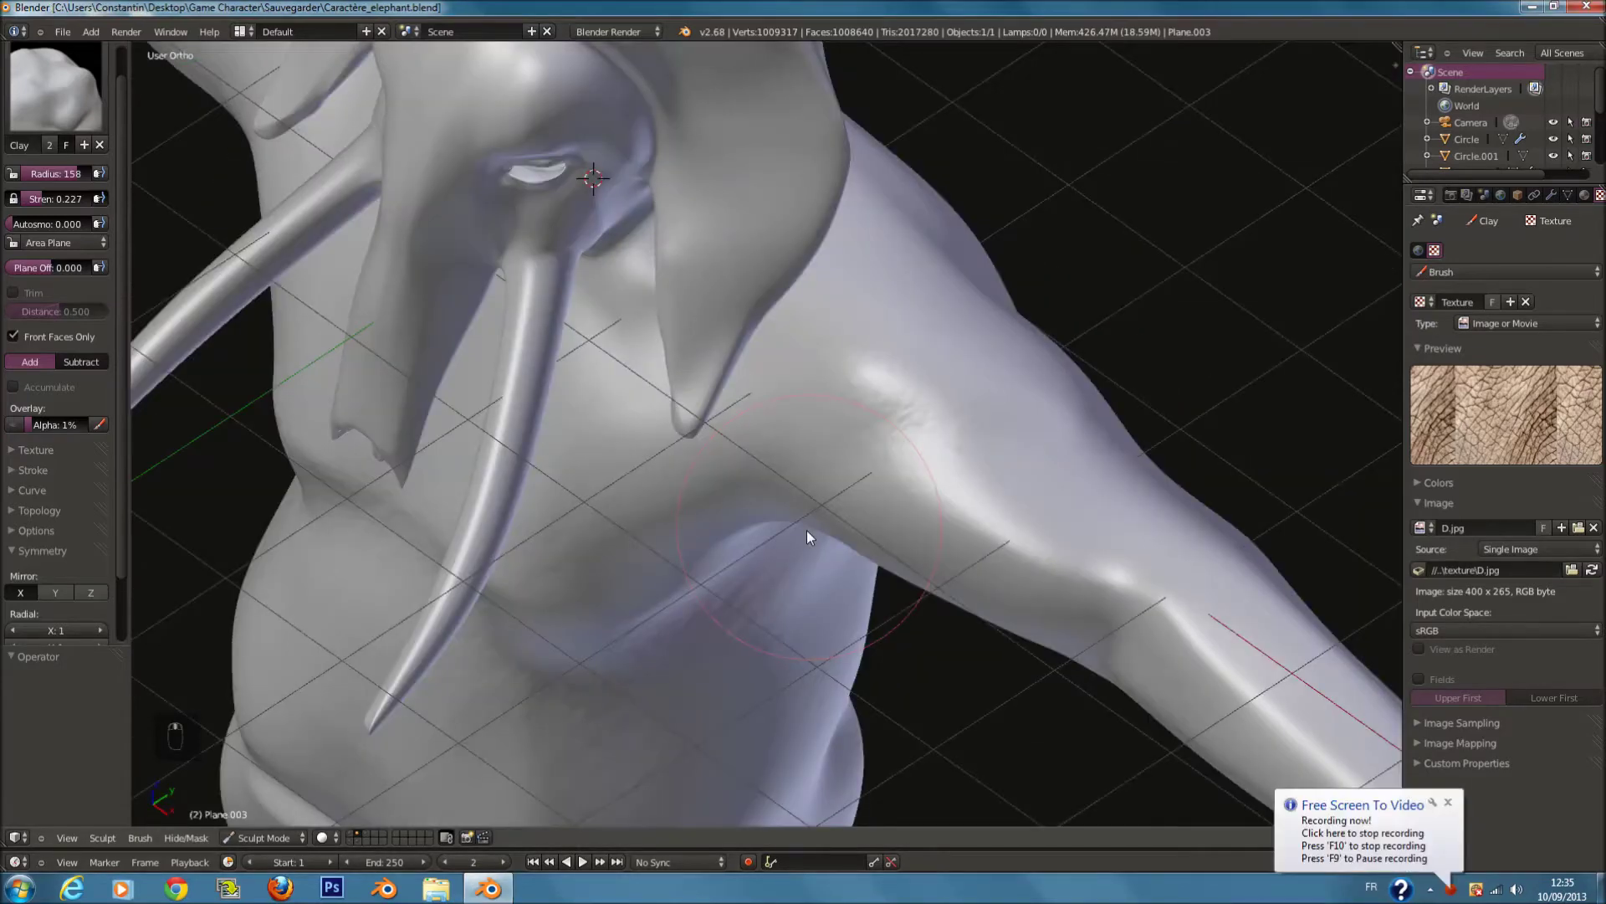
{"action": "middle_click_drag", "start_coordinate": [806, 530], "coordinate": [741, 502]}
{"action": "middle_click_drag", "start_coordinate": [104, 396], "coordinate": [243, 407]}
{"action": "mouse_move", "coordinate": [393, 458]}
{"action": "middle_mouse_down"}
{"action": "mouse_move", "coordinate": [430, 465]}
{"action": "mouse_move", "coordinate": [393, 470]}
{"action": "middle_mouse_up"}
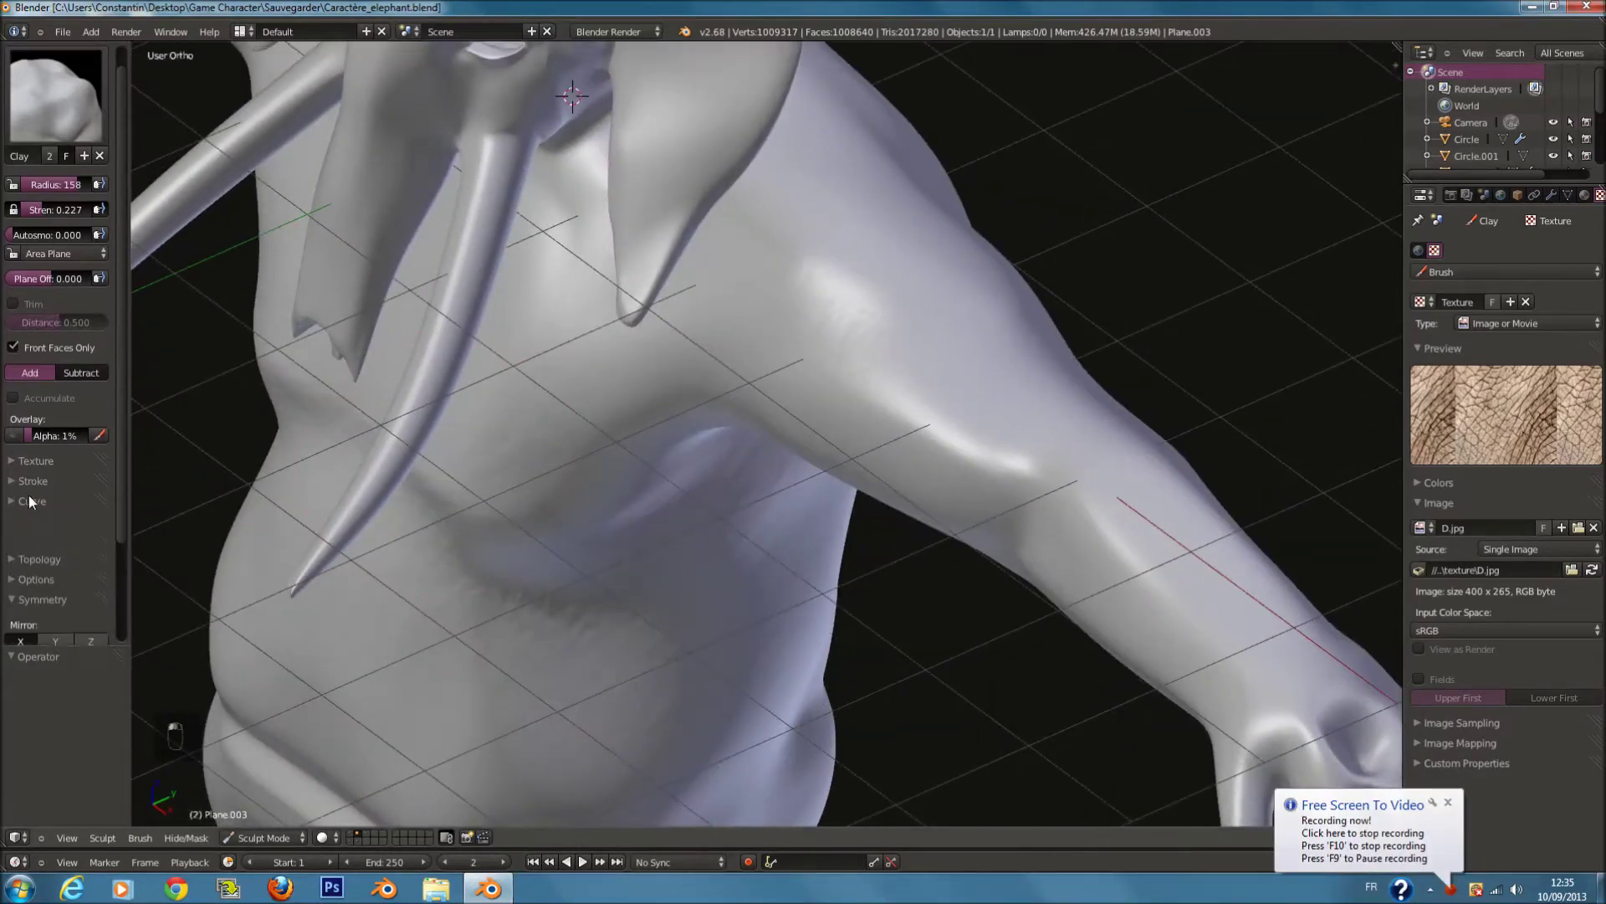
Step: Enable Fast Navigate in the sculpting options
{"action": "left_click", "coordinate": [26, 502]}
{"action": "left_click", "coordinate": [32, 476]}
{"action": "left_click", "coordinate": [33, 476]}
{"action": "left_click", "coordinate": [33, 464]}
{"action": "left_click", "coordinate": [33, 463]}
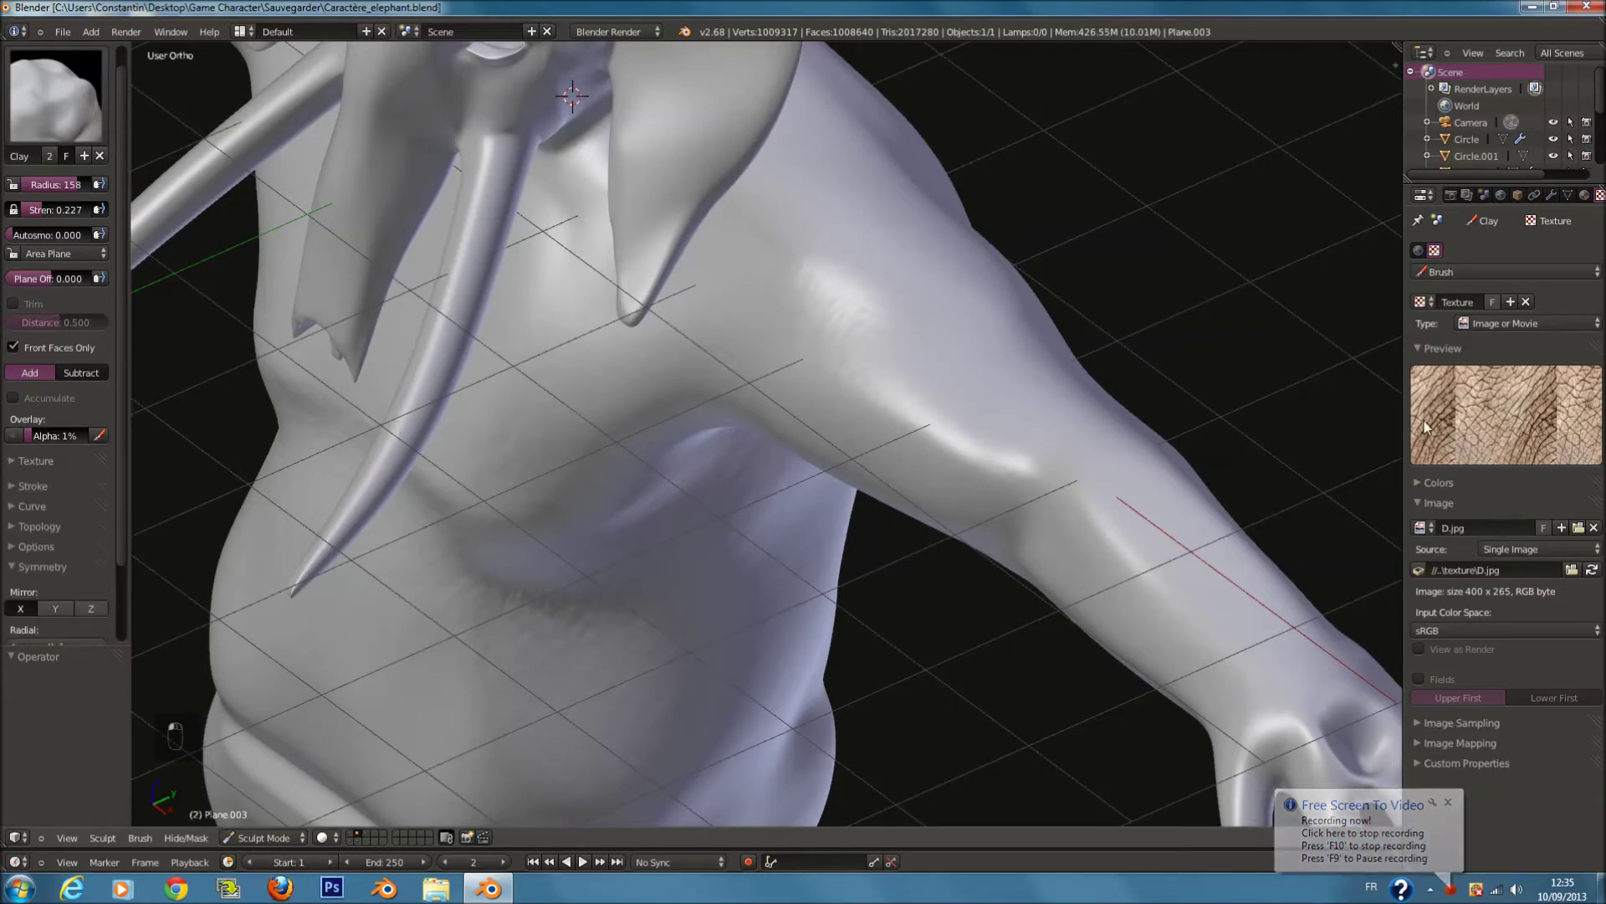
{"action": "left_click", "coordinate": [43, 567]}
{"action": "left_click", "coordinate": [48, 540]}
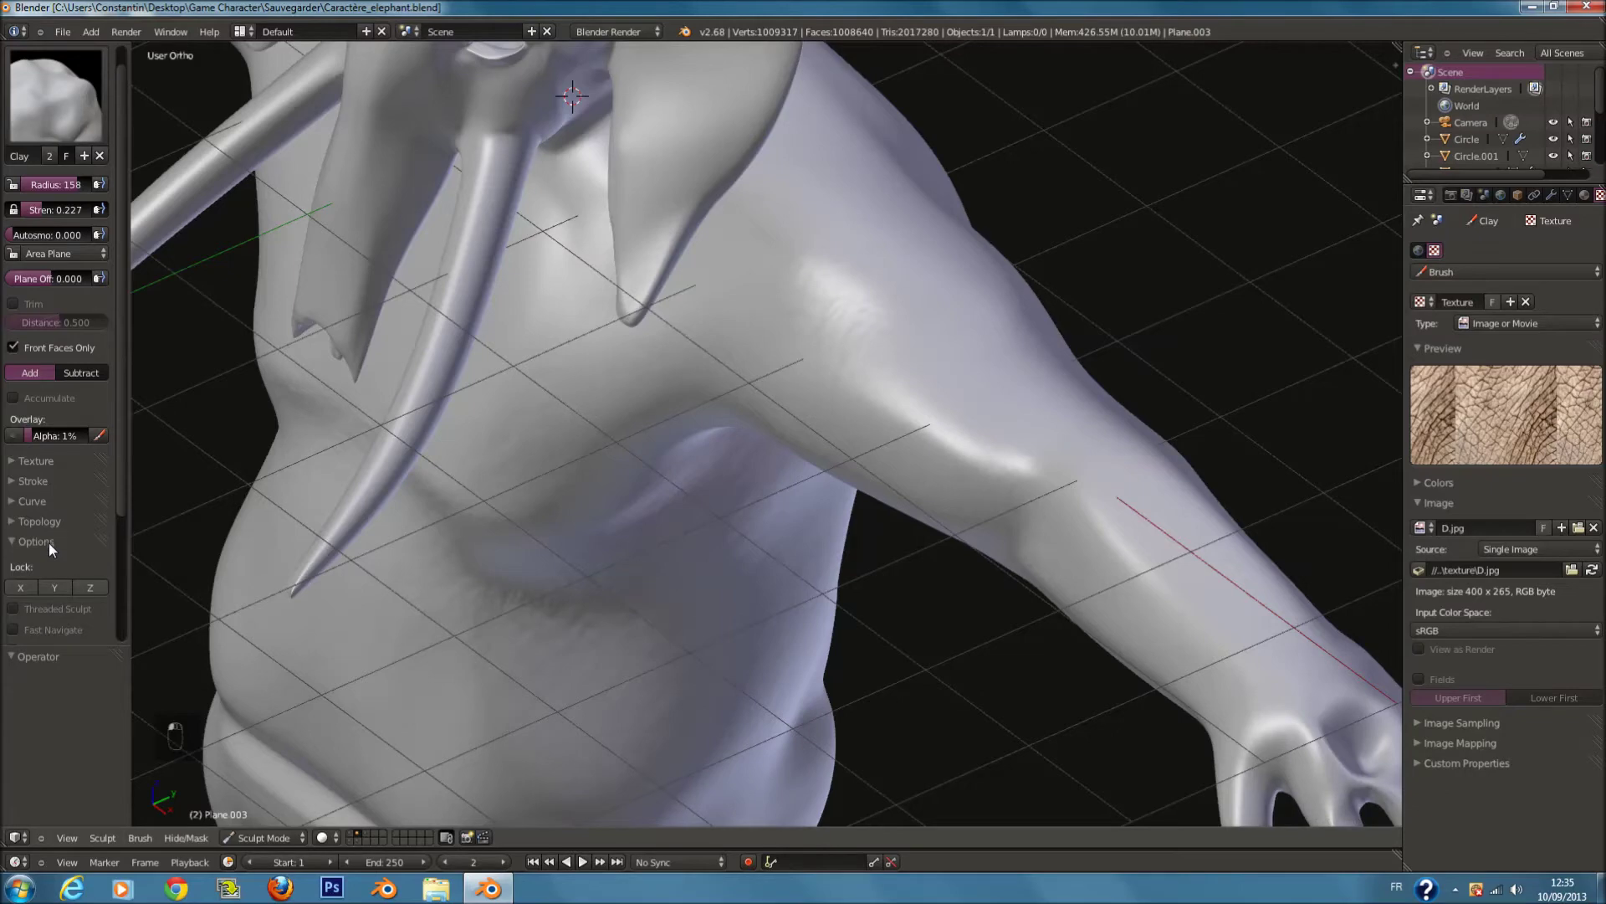
{"action": "scroll", "coordinate": [58, 572], "scroll_direction": "down", "scroll_amount": 2}
{"action": "left_click", "coordinate": [14, 562]}
Step: Inspect the skin detail around the torso and back, and set the brush radius to 110 for the arm
{"action": "middle_click_drag", "start_coordinate": [351, 586], "coordinate": [631, 415]}
{"action": "scroll", "coordinate": [559, 589], "scroll_direction": "up", "scroll_amount": 5}
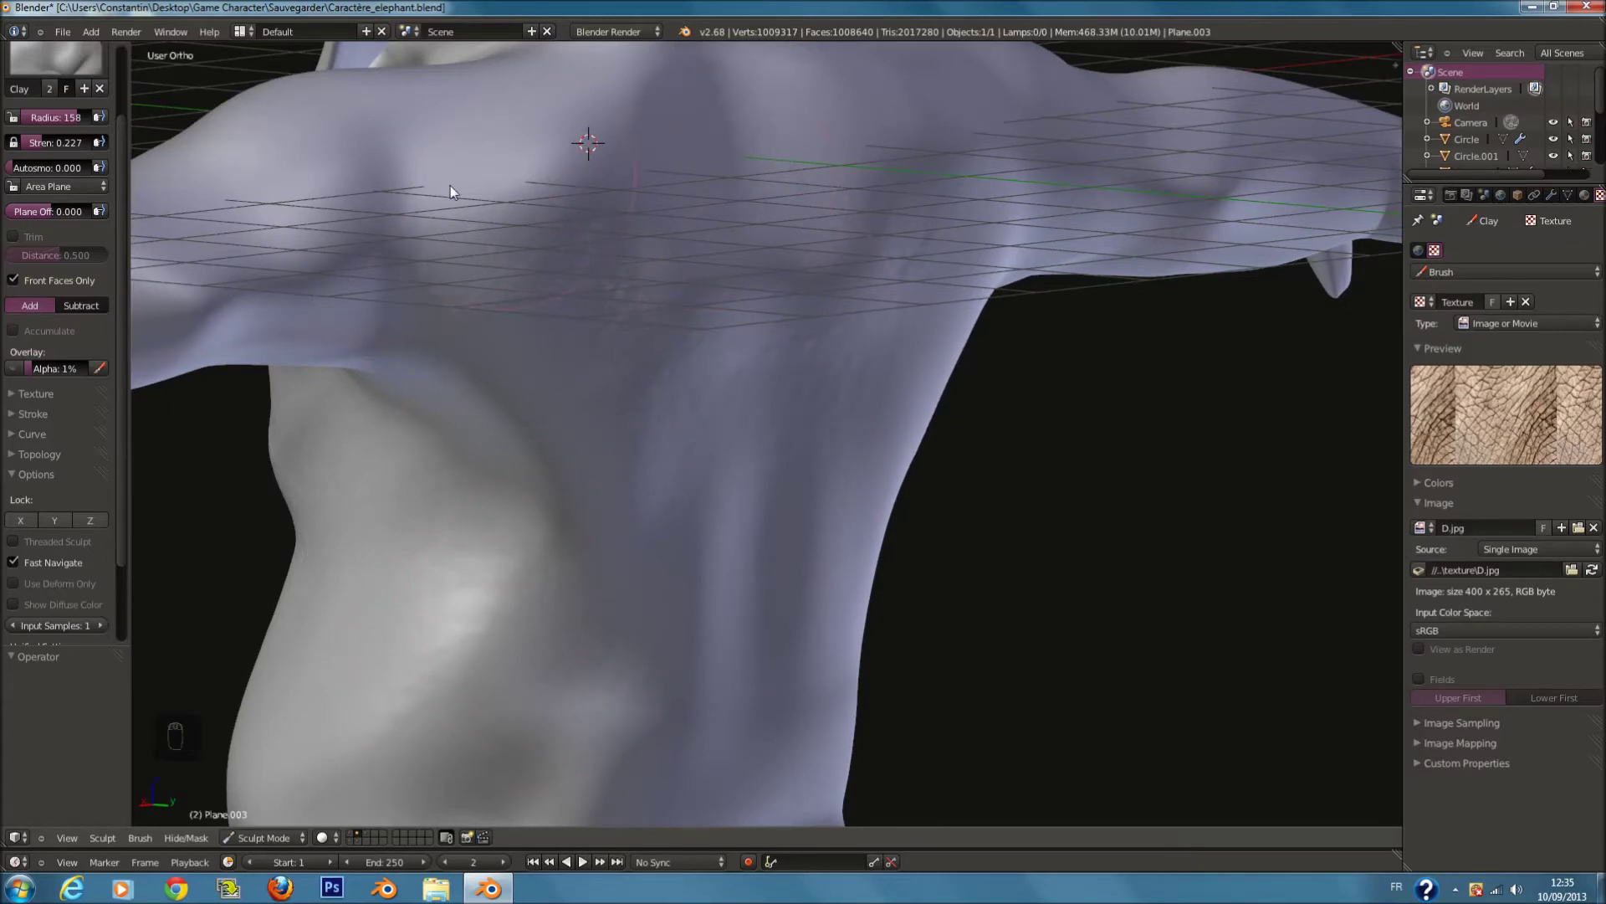
{"action": "middle_click_drag", "start_coordinate": [321, 315], "coordinate": [588, 222]}
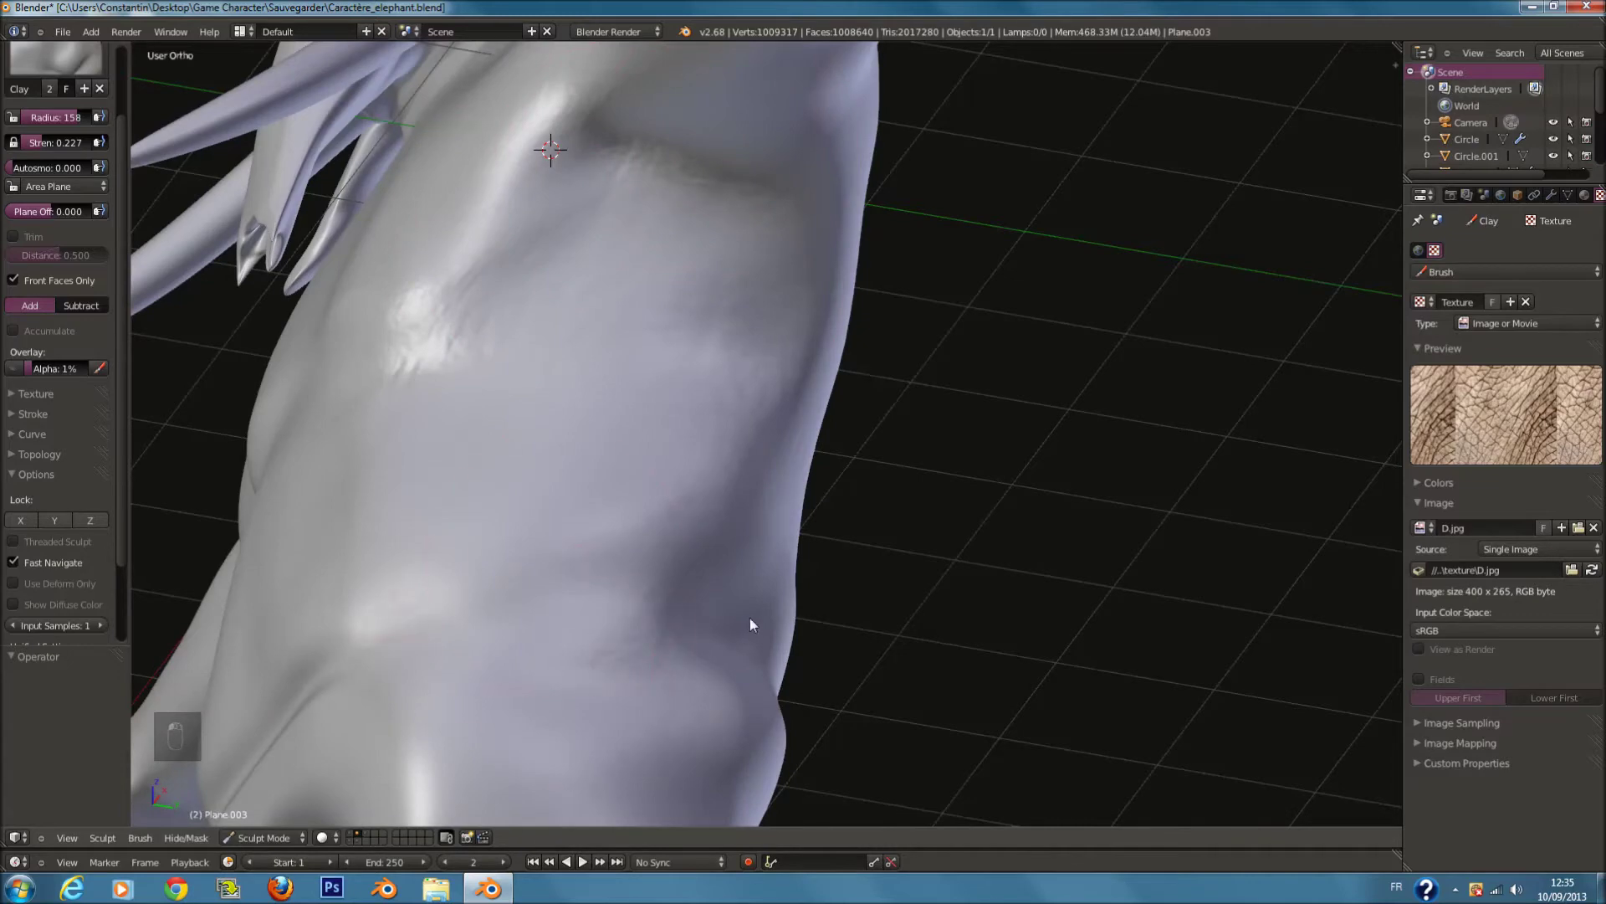
{"action": "middle_click_drag", "start_coordinate": [775, 613], "coordinate": [477, 466]}
{"action": "middle_click_drag", "start_coordinate": [383, 343], "coordinate": [559, 370]}
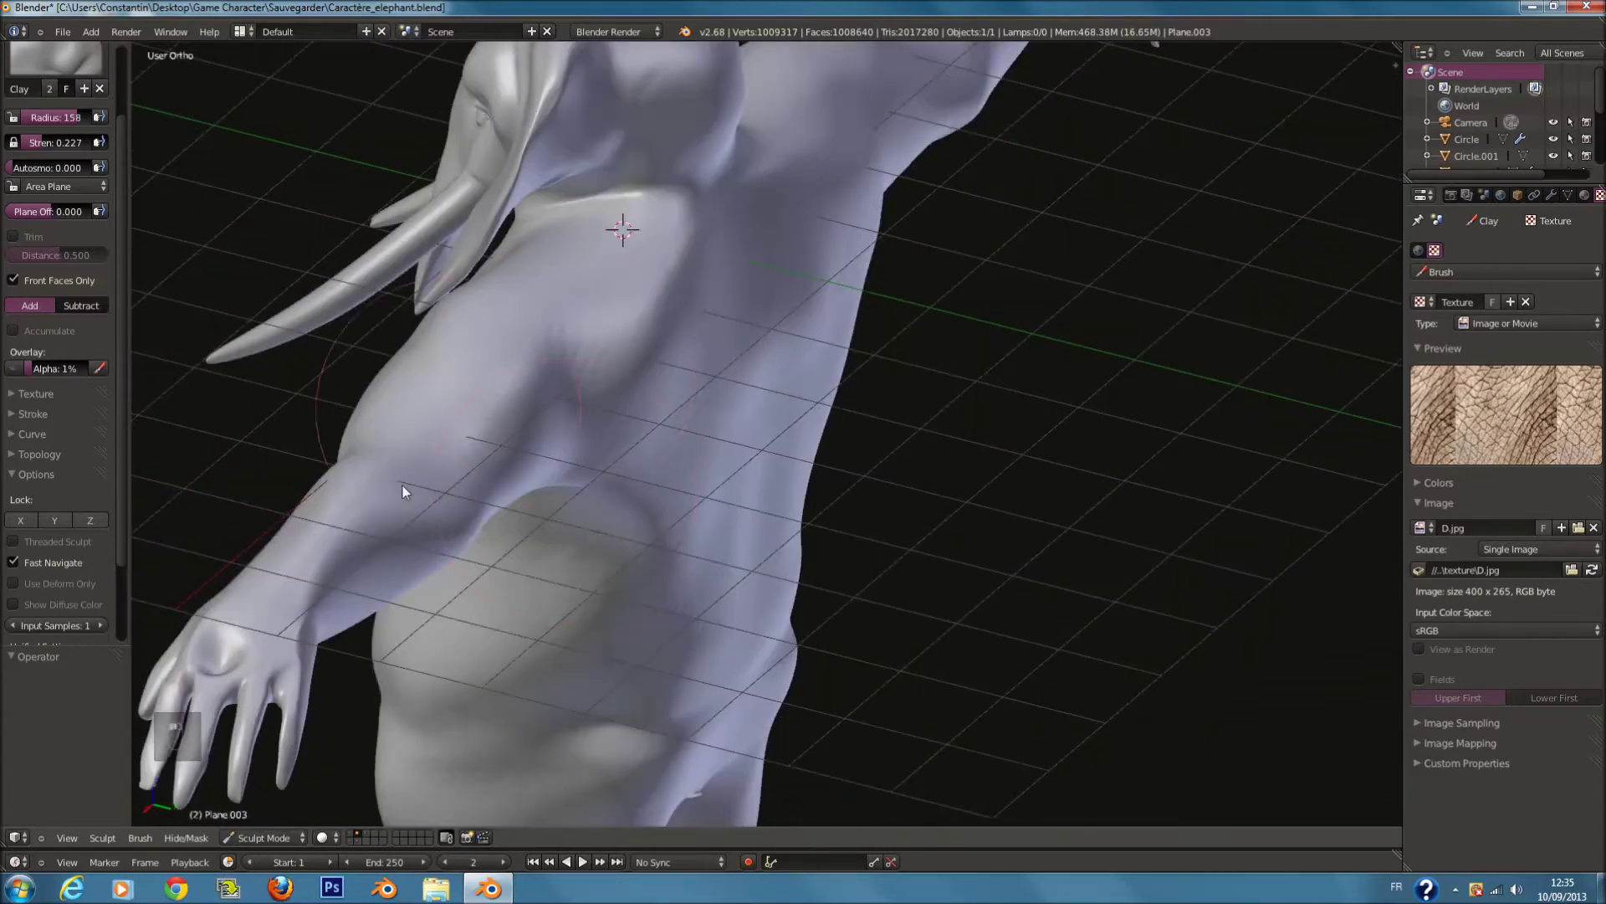
{"action": "key", "text": "f"}
{"action": "left_click", "coordinate": [321, 579]}
{"action": "mouse_move", "coordinate": [322, 579]}
{"action": "middle_mouse_down"}
{"action": "mouse_move", "coordinate": [424, 574]}
{"action": "mouse_move", "coordinate": [568, 628]}
{"action": "middle_mouse_up"}
Step: Turn off the Multiresolution modifier's viewport display and check the hand's low-poly base mesh
{"action": "key", "text": "Tab"}
{"action": "scroll", "coordinate": [588, 624], "scroll_direction": "up", "scroll_amount": 4, "text": "ctrl"}
{"action": "scroll", "coordinate": [589, 624], "scroll_direction": "down", "scroll_amount": 3}
{"action": "scroll", "coordinate": [588, 624], "scroll_direction": "down", "scroll_amount": 8, "text": "shift"}
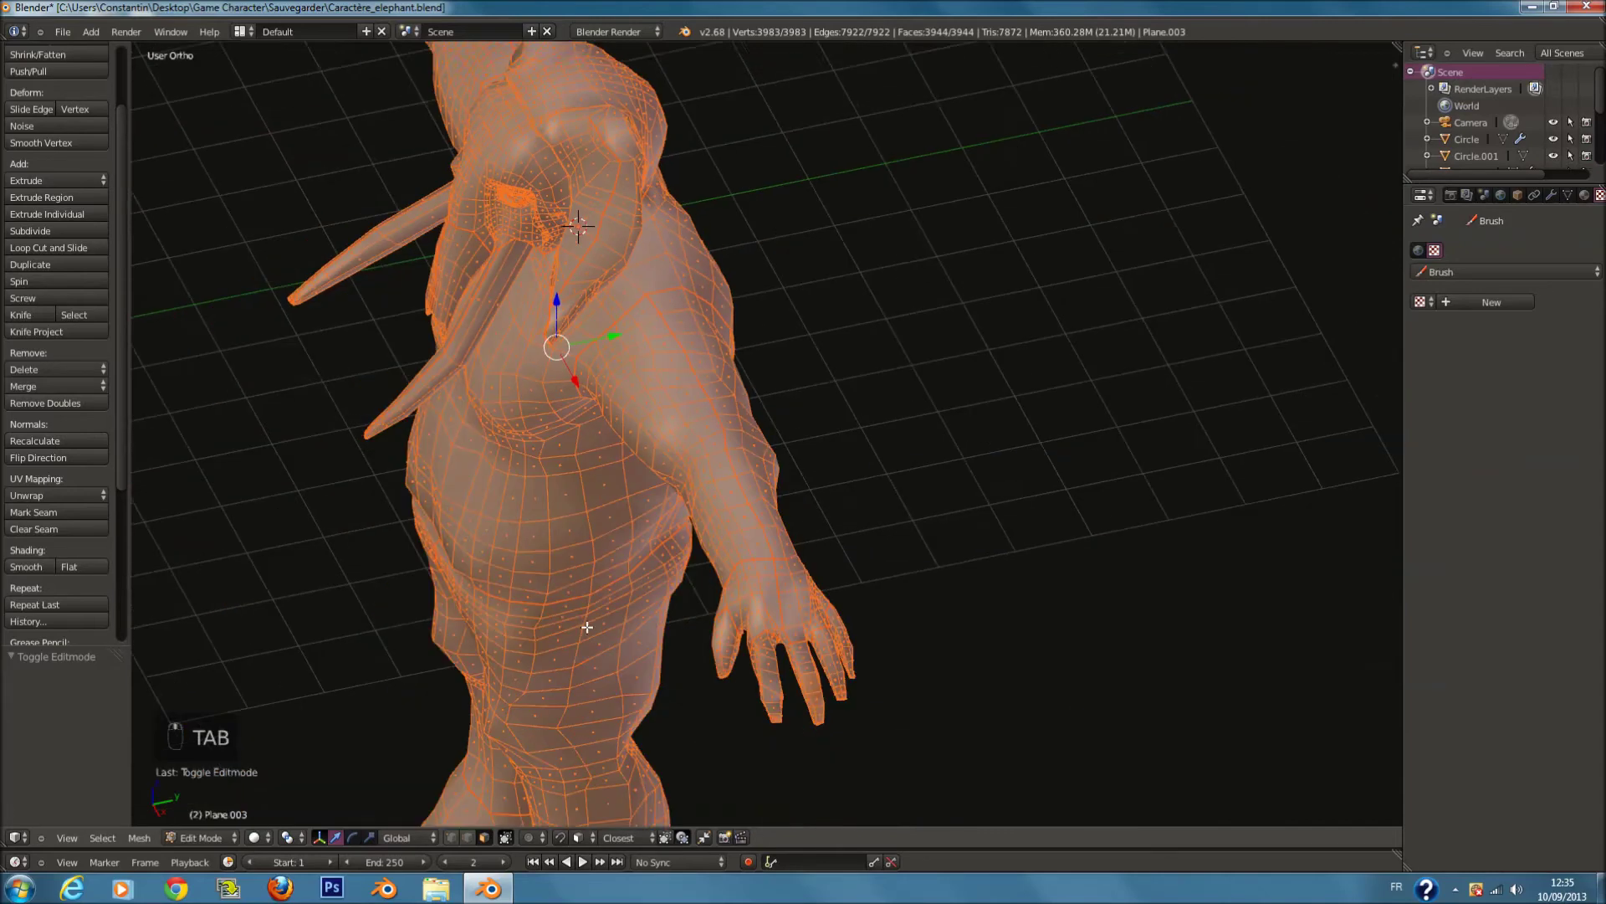
{"action": "scroll", "coordinate": [665, 640], "scroll_direction": "up", "scroll_amount": 5, "text": "ctrl"}
{"action": "scroll", "coordinate": [669, 639], "scroll_direction": "down", "scroll_amount": 4, "text": "shift"}
{"action": "scroll", "coordinate": [1302, 362], "scroll_direction": "down", "scroll_amount": 1}
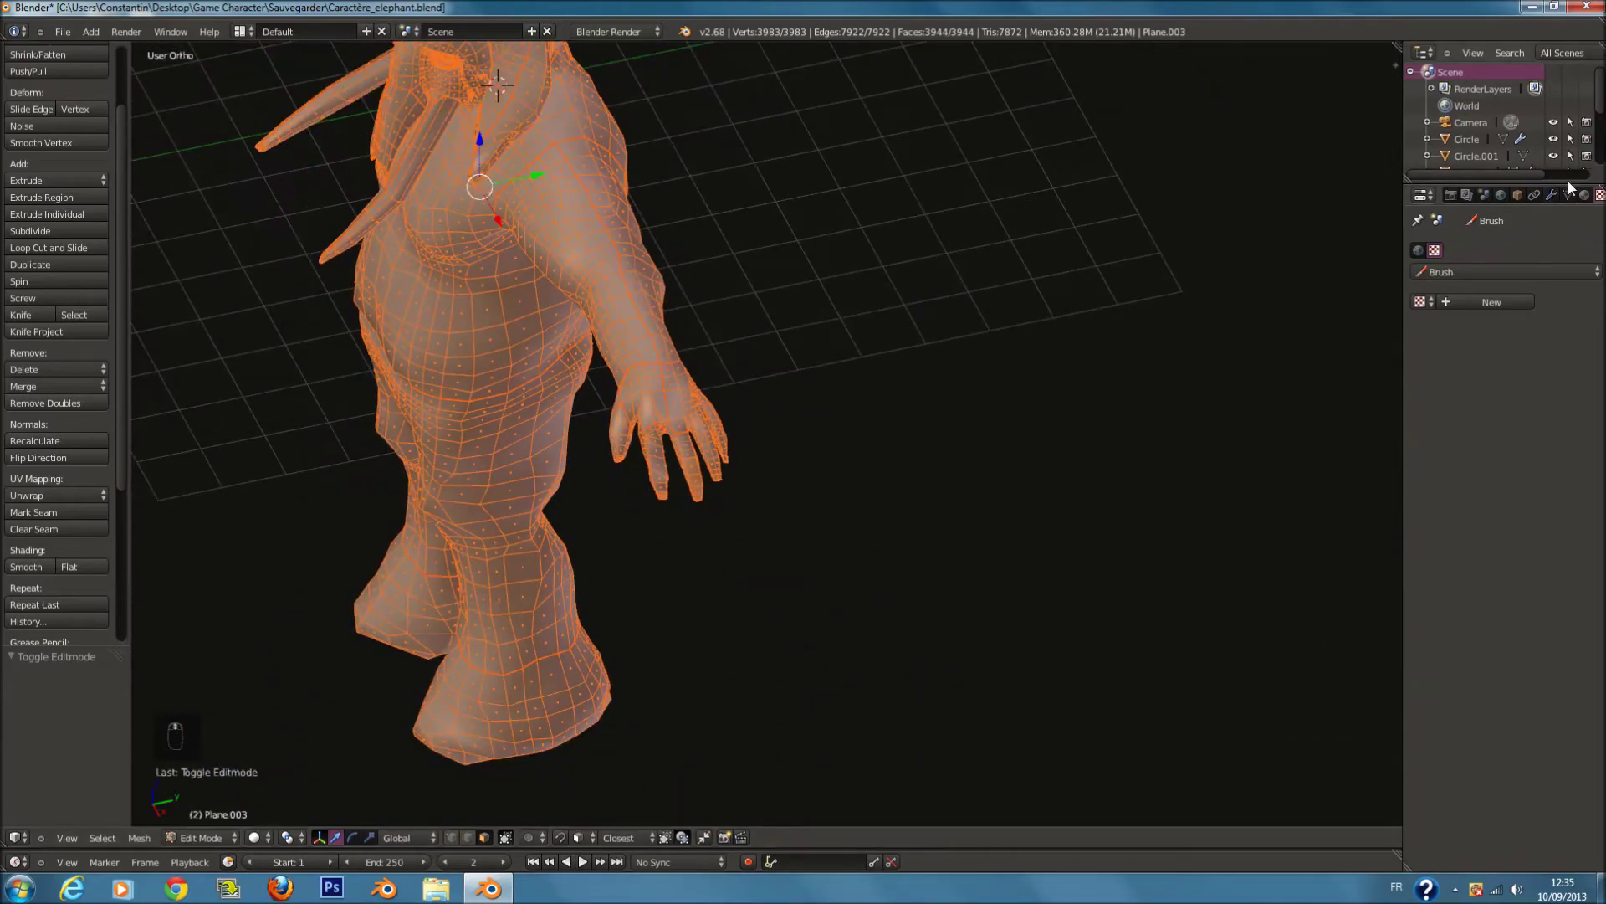
{"action": "left_click", "coordinate": [1552, 198]}
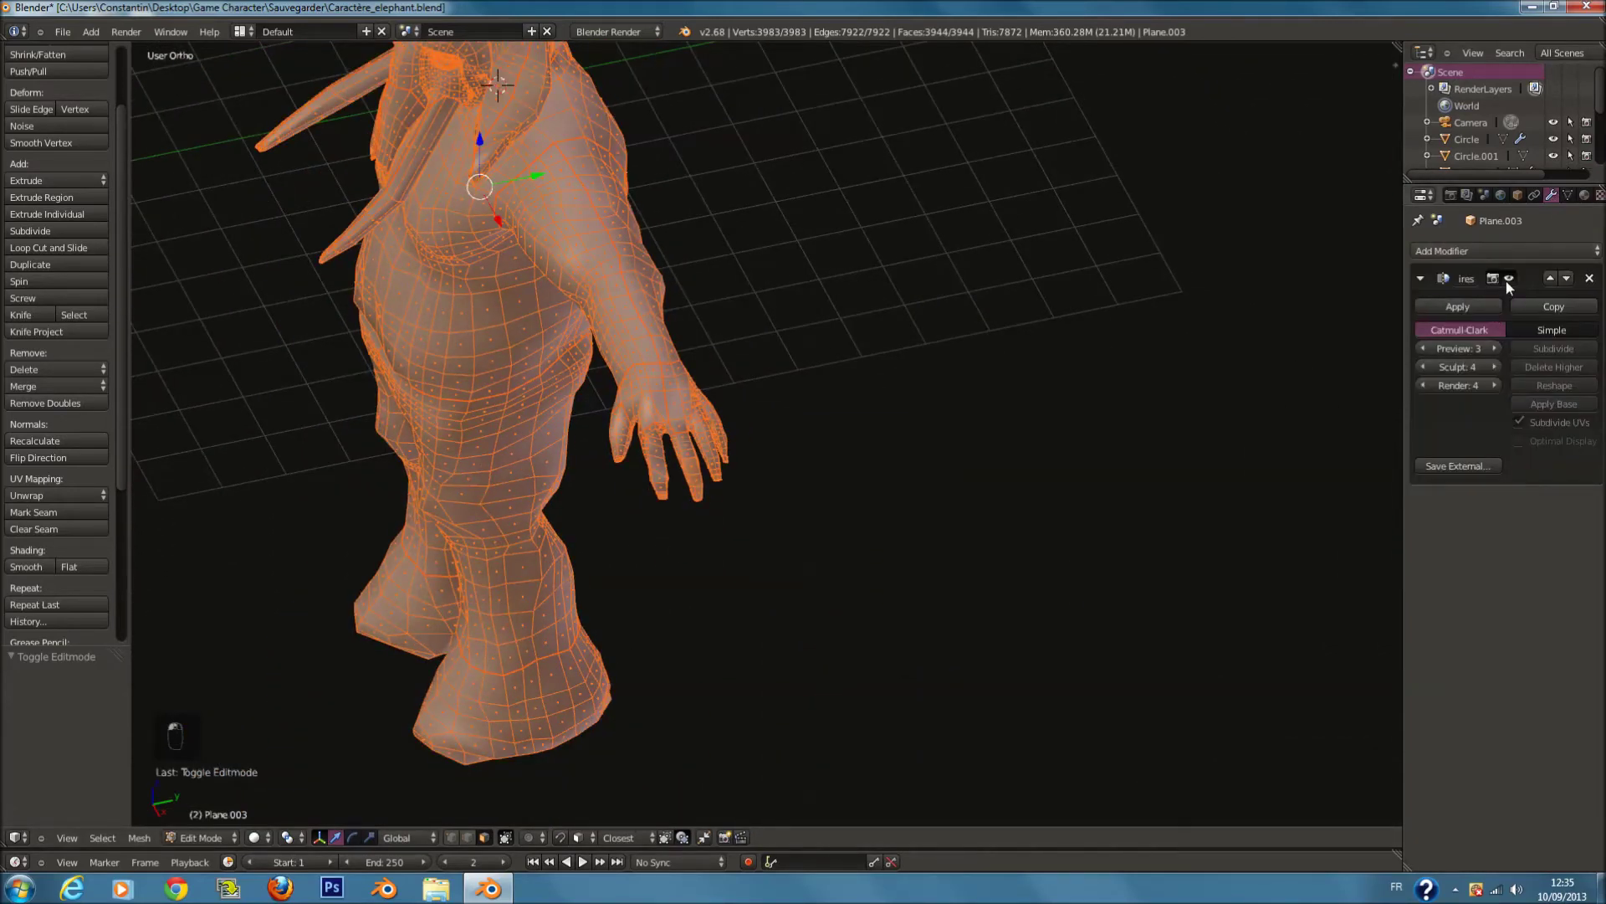
{"action": "scroll", "coordinate": [871, 384], "scroll_direction": "up", "scroll_amount": 7}
{"action": "key", "text": "Tab"}
{"action": "middle_click_drag", "start_coordinate": [713, 422], "coordinate": [750, 432]}
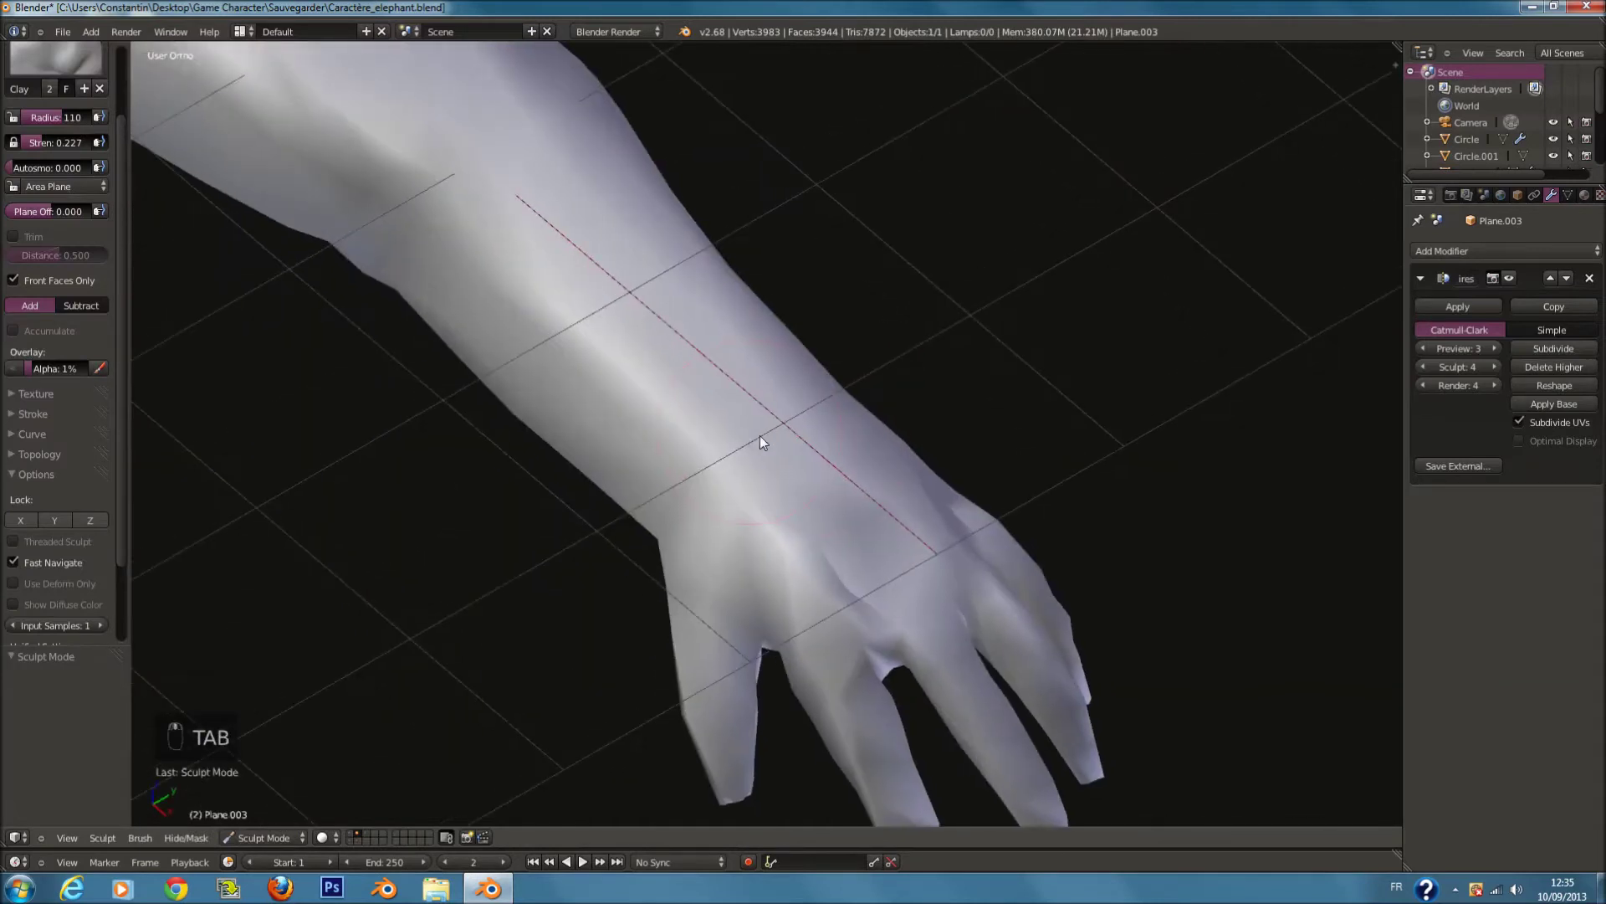
Step: In Edit Mode, isolate a vertex at the base of the fingers and move it along the Z axis
{"action": "key", "text": "Tab"}
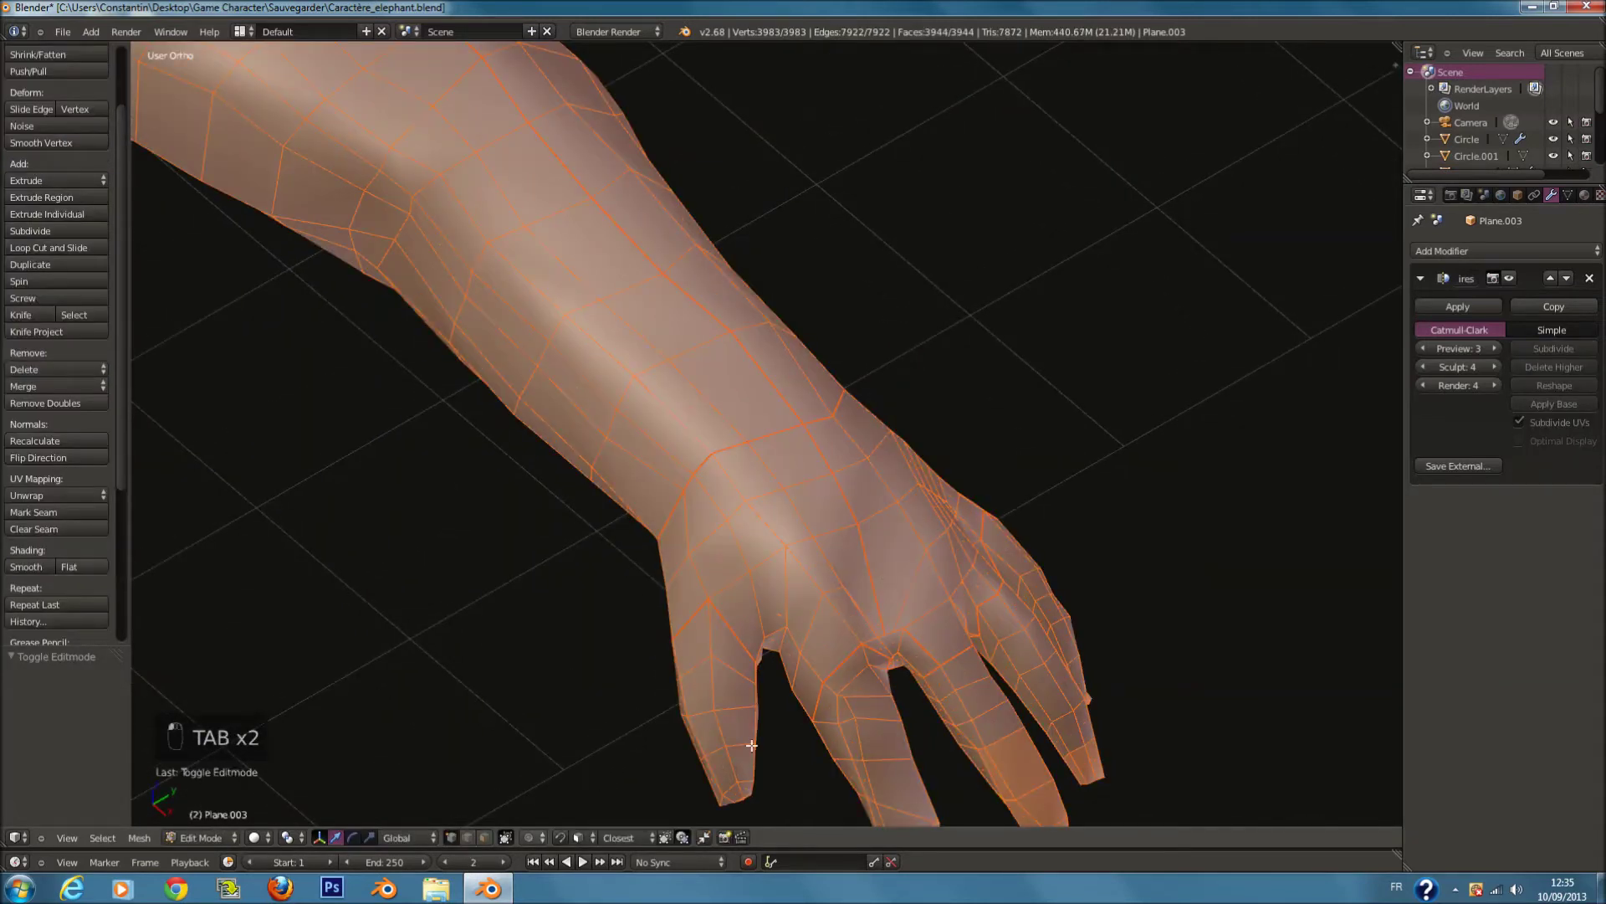
{"action": "key", "text": "z"}
{"action": "right_click", "coordinate": [879, 636]}
{"action": "key", "text": "z"}
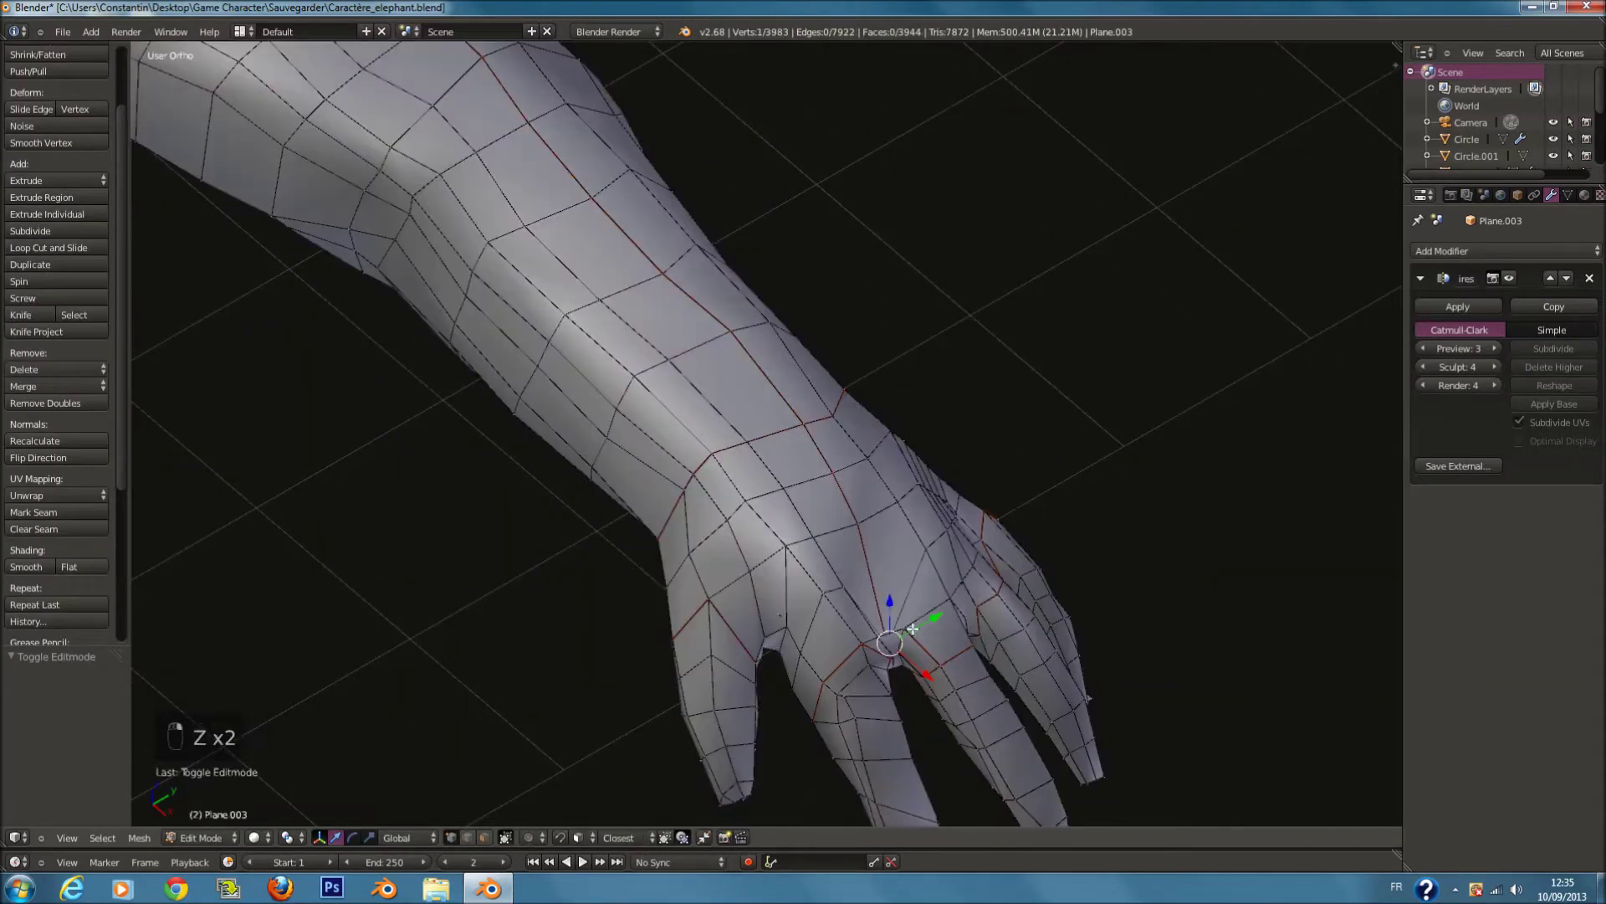
{"action": "key", "text": "ctrl+z"}
{"action": "key", "text": "z"}
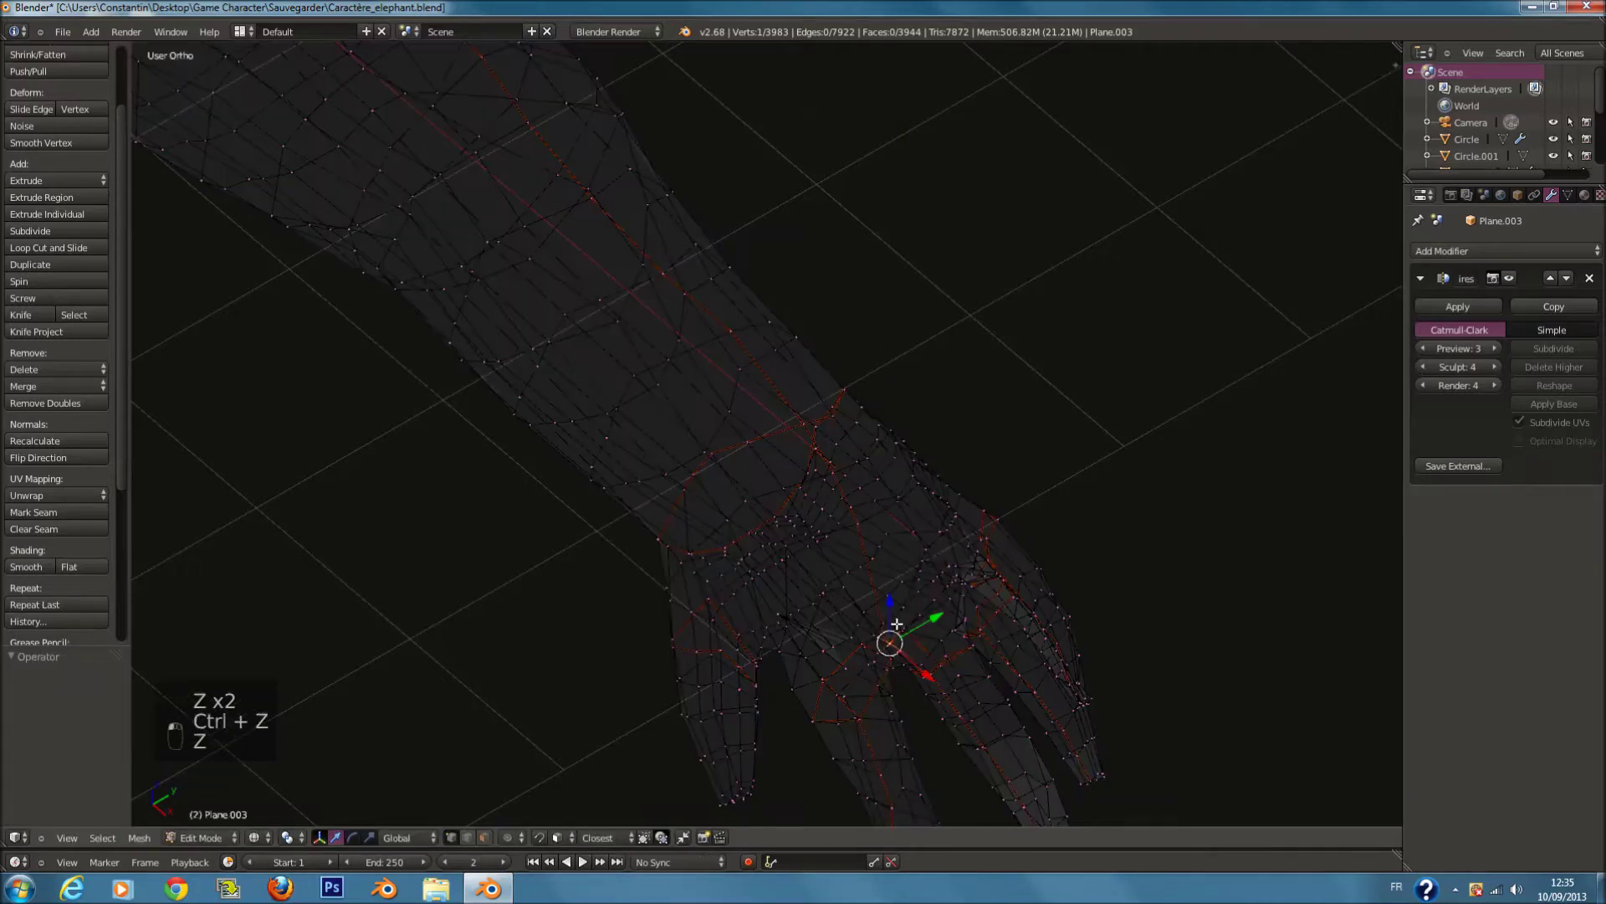
{"action": "key", "text": "KP_Decimal"}
{"action": "key", "text": "z"}
{"action": "mouse_move", "coordinate": [659, 445]}
{"action": "middle_mouse_down"}
{"action": "mouse_move", "coordinate": [520, 417]}
{"action": "mouse_move", "coordinate": [566, 539]}
{"action": "mouse_move", "coordinate": [749, 499]}
{"action": "mouse_move", "coordinate": [826, 339]}
{"action": "middle_mouse_up"}
{"action": "left_click_drag", "start_coordinate": [729, 386], "coordinate": [708, 341]}
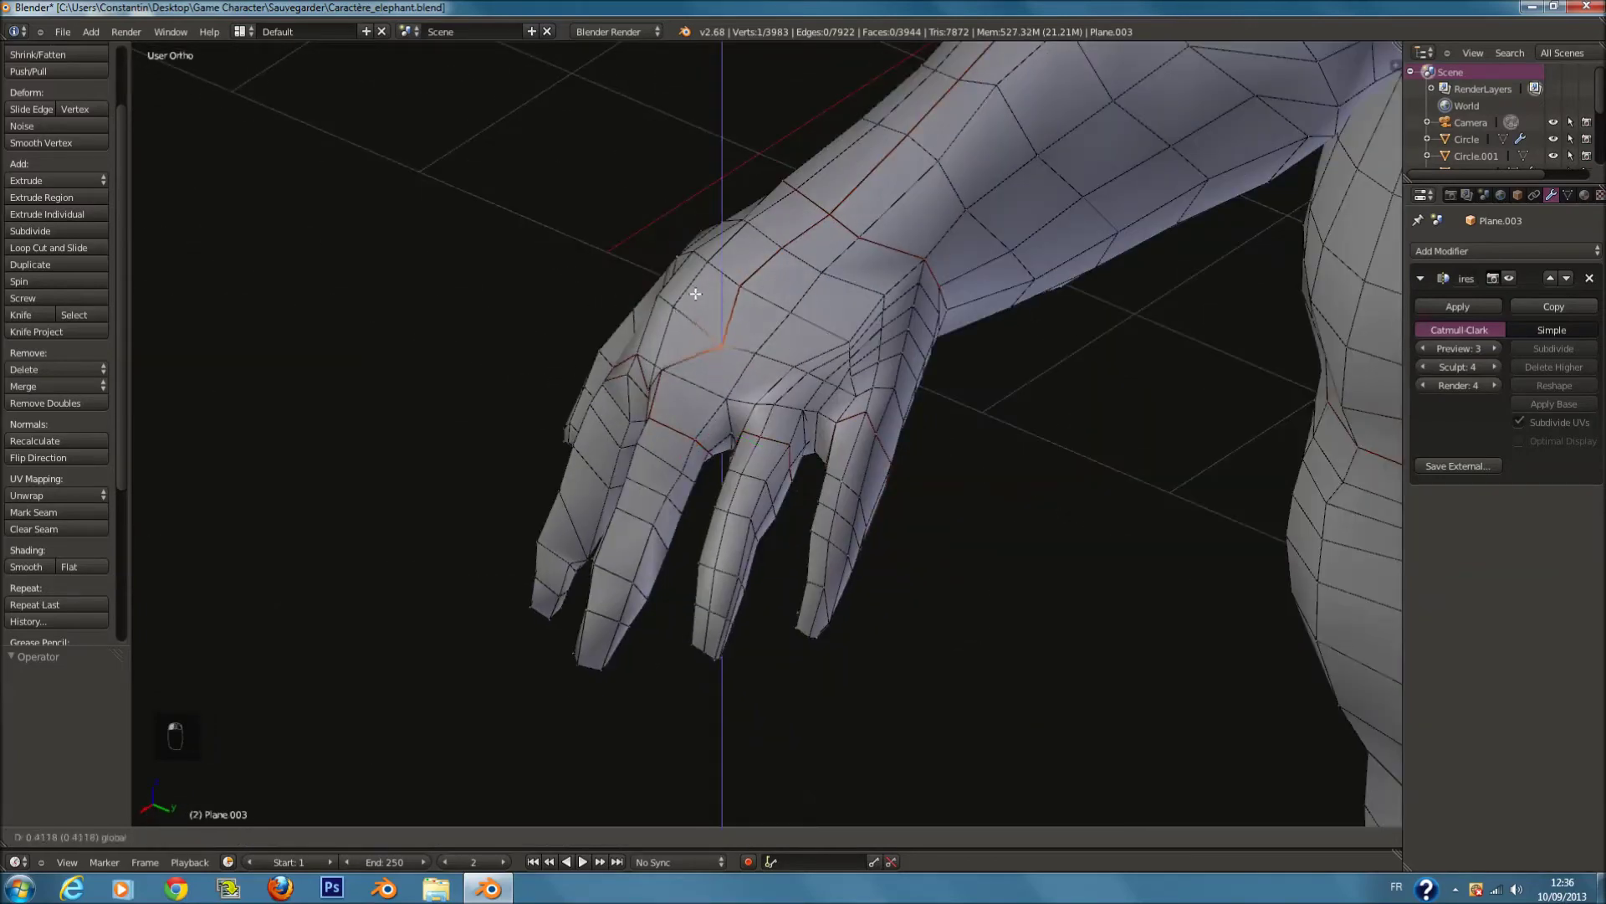
{"action": "left_click_drag", "start_coordinate": [695, 283], "coordinate": [695, 283]}
Step: Reposition the vertices in the gap at the base of the fingers
{"action": "middle_click_drag", "start_coordinate": [695, 283], "coordinate": [854, 382]}
{"action": "scroll", "coordinate": [670, 358], "scroll_direction": "up", "scroll_amount": 3}
{"action": "key", "text": "z"}
{"action": "mouse_move", "coordinate": [646, 357]}
{"action": "middle_mouse_down"}
{"action": "mouse_move", "coordinate": [628, 304]}
{"action": "mouse_move", "coordinate": [639, 323]}
{"action": "mouse_move", "coordinate": [595, 344]}
{"action": "mouse_move", "coordinate": [538, 168]}
{"action": "mouse_move", "coordinate": [648, 276]}
{"action": "middle_mouse_up"}
{"action": "key", "text": "z"}
{"action": "key", "text": "g"}
{"action": "left_click", "coordinate": [665, 219]}
{"action": "middle_click_drag", "start_coordinate": [665, 219], "coordinate": [604, 300]}
{"action": "key", "text": "g"}
{"action": "left_click", "coordinate": [623, 312]}
Step: Move more finger-base vertices, including those in the web between the outermost digit and its neighbouring finger
{"action": "middle_click_drag", "start_coordinate": [623, 311], "coordinate": [670, 387]}
{"action": "key", "text": "z"}
{"action": "middle_click_drag", "start_coordinate": [517, 341], "coordinate": [725, 295]}
{"action": "key", "text": "g"}
{"action": "left_click", "coordinate": [857, 400]}
{"action": "middle_click_drag", "start_coordinate": [856, 400], "coordinate": [417, 327]}
{"action": "key", "text": "z"}
{"action": "key", "text": "g"}
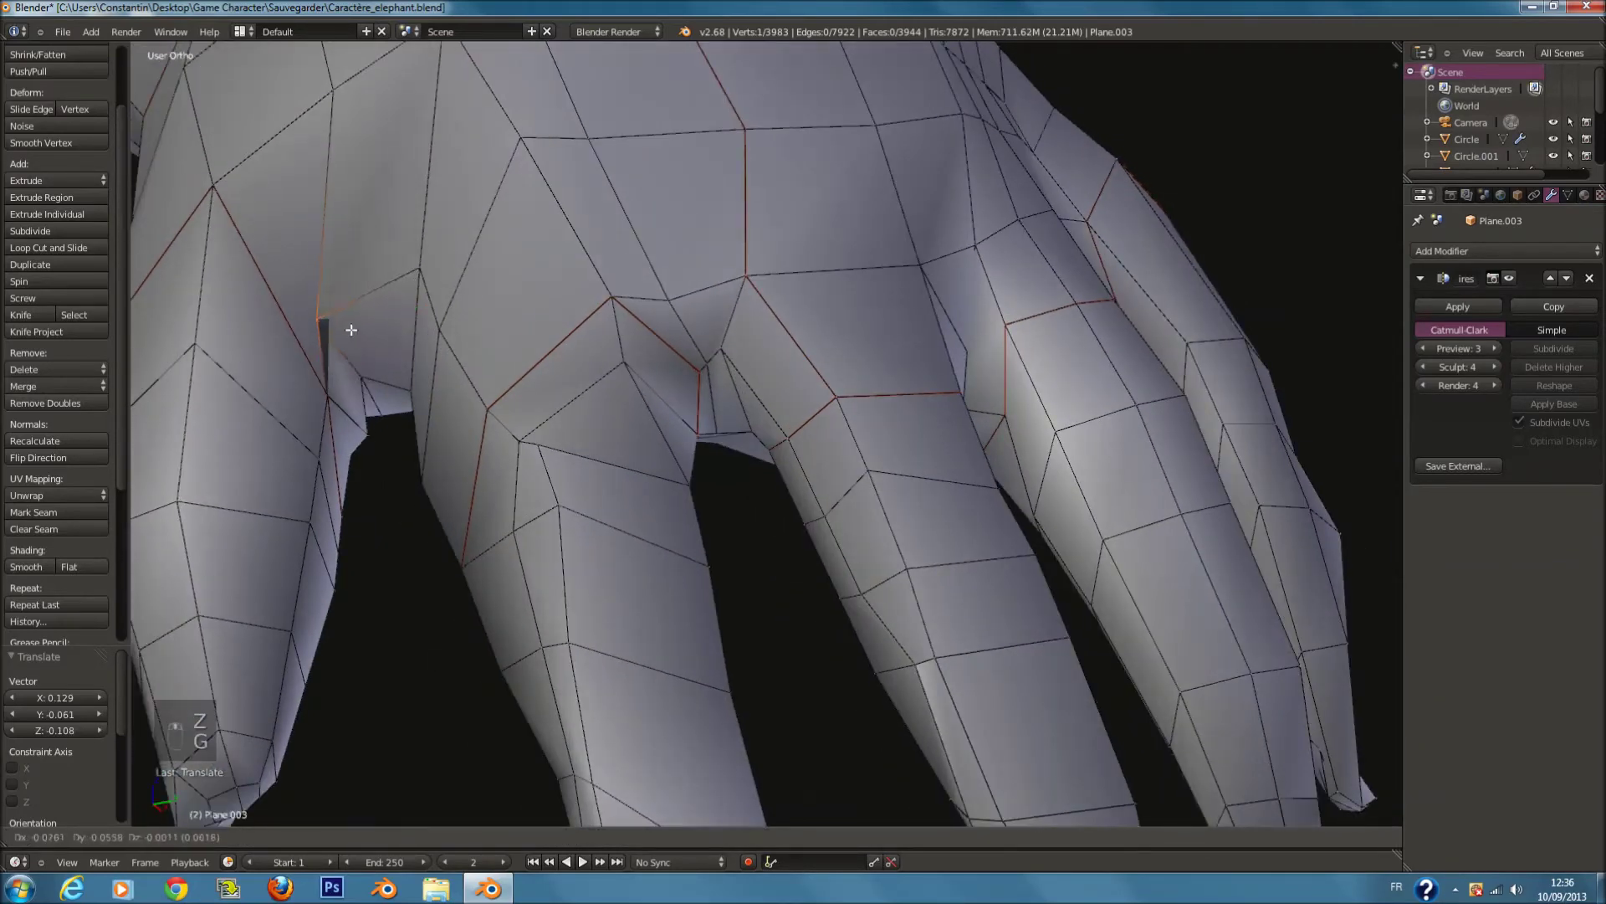
{"action": "key", "text": "z"}
{"action": "key", "text": "z"}
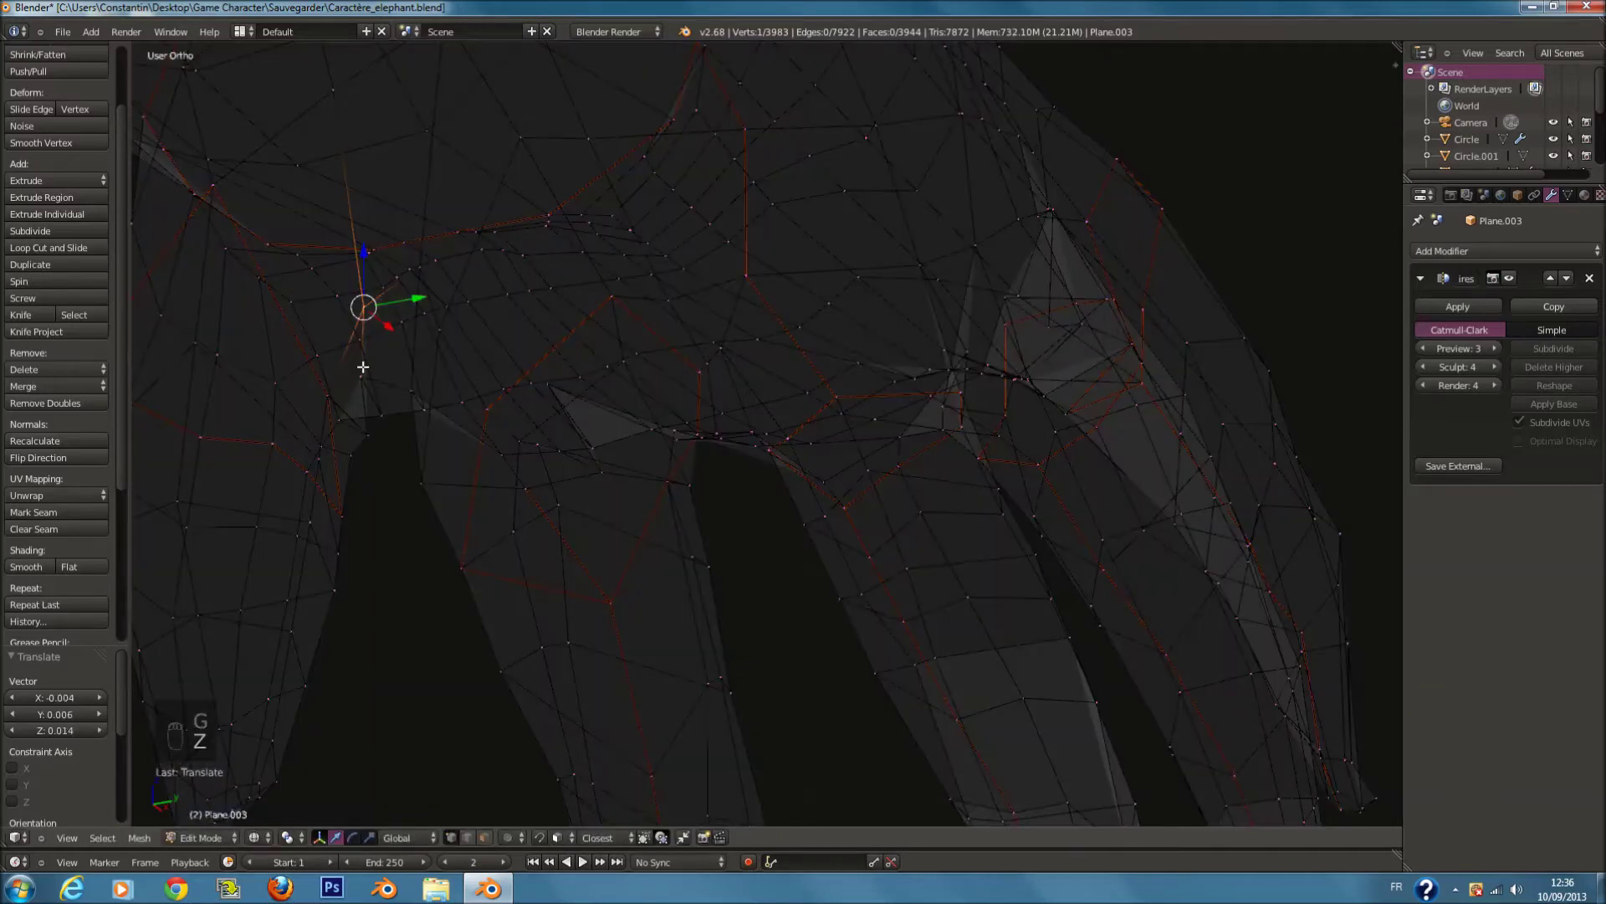
{"action": "key", "text": "g"}
{"action": "left_click", "coordinate": [425, 365]}
Step: Check the hand outside Edit Mode and adjust two vertices in the webbing between the middle fingers
{"action": "scroll", "coordinate": [425, 365], "scroll_direction": "down", "scroll_amount": 3}
{"action": "mouse_move", "coordinate": [425, 366]}
{"action": "middle_mouse_down"}
{"action": "mouse_move", "coordinate": [631, 395]}
{"action": "mouse_move", "coordinate": [668, 417]}
{"action": "mouse_move", "coordinate": [575, 331]}
{"action": "middle_mouse_up"}
{"action": "key", "text": "Tab"}
{"action": "key", "text": "Tab"}
{"action": "scroll", "coordinate": [771, 272], "scroll_direction": "up", "scroll_amount": 4}
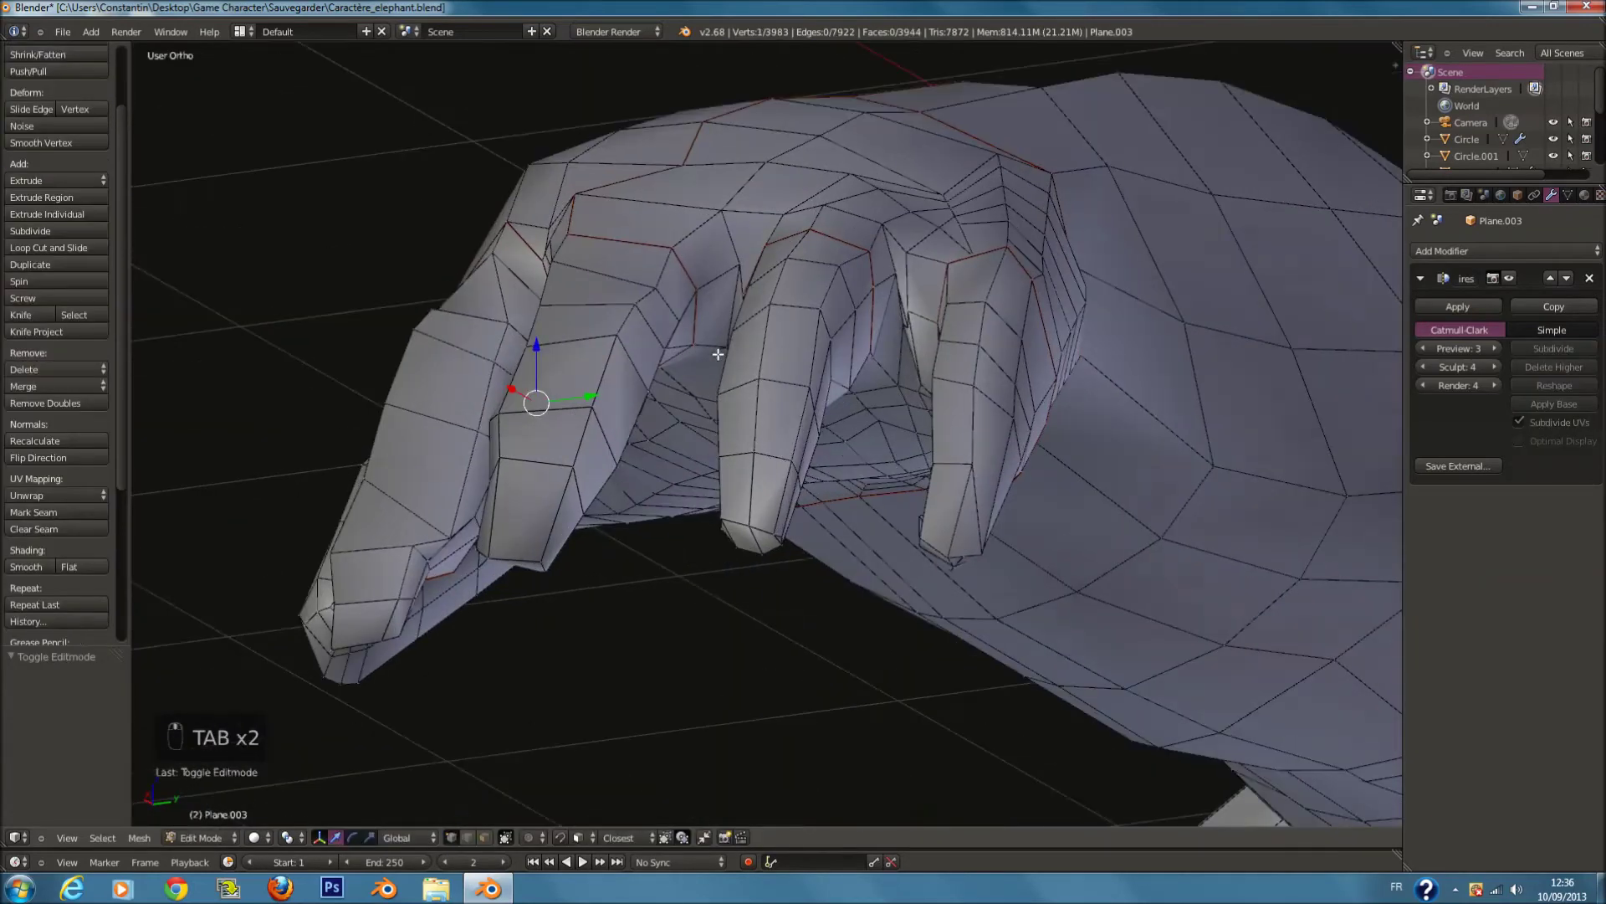
{"action": "middle_click_drag", "start_coordinate": [765, 242], "coordinate": [797, 354]}
{"action": "key", "text": "g"}
{"action": "left_click", "coordinate": [733, 323]}
{"action": "right_click", "coordinate": [797, 444]}
{"action": "key", "text": "g"}
{"action": "left_click", "coordinate": [799, 345]}
Step: Shift the webbing vertices beside the base of the outer finger to even out the gap
{"action": "middle_click_drag", "start_coordinate": [890, 374], "coordinate": [934, 383]}
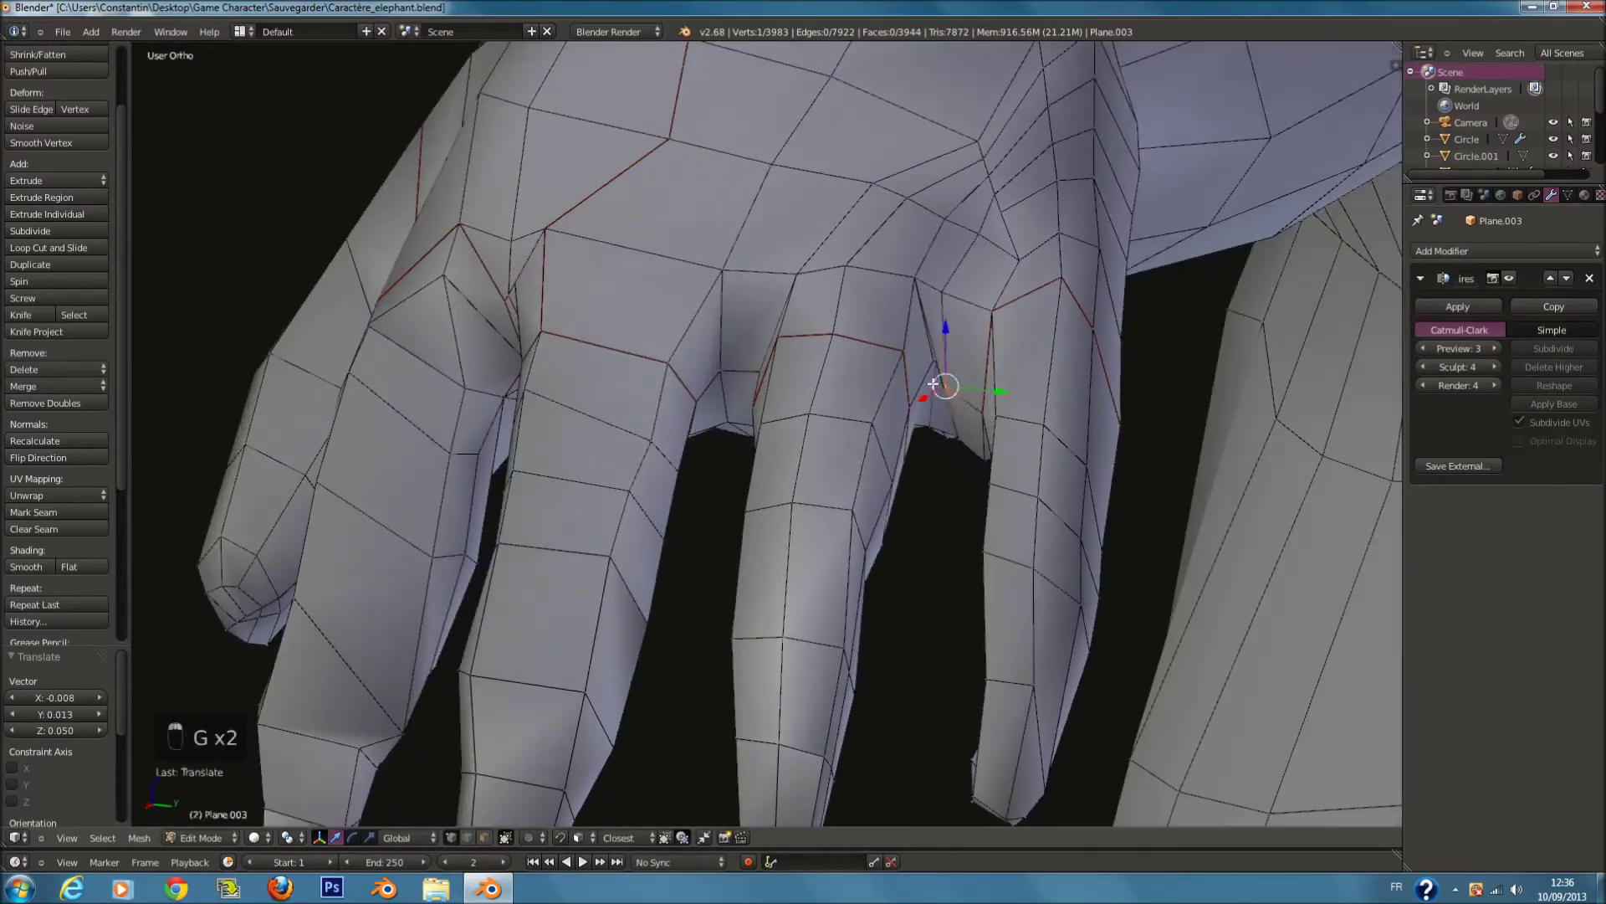
{"action": "key", "text": "g"}
{"action": "left_click", "coordinate": [955, 384]}
{"action": "left_click", "coordinate": [936, 366]}
{"action": "left_click", "coordinate": [935, 366]}
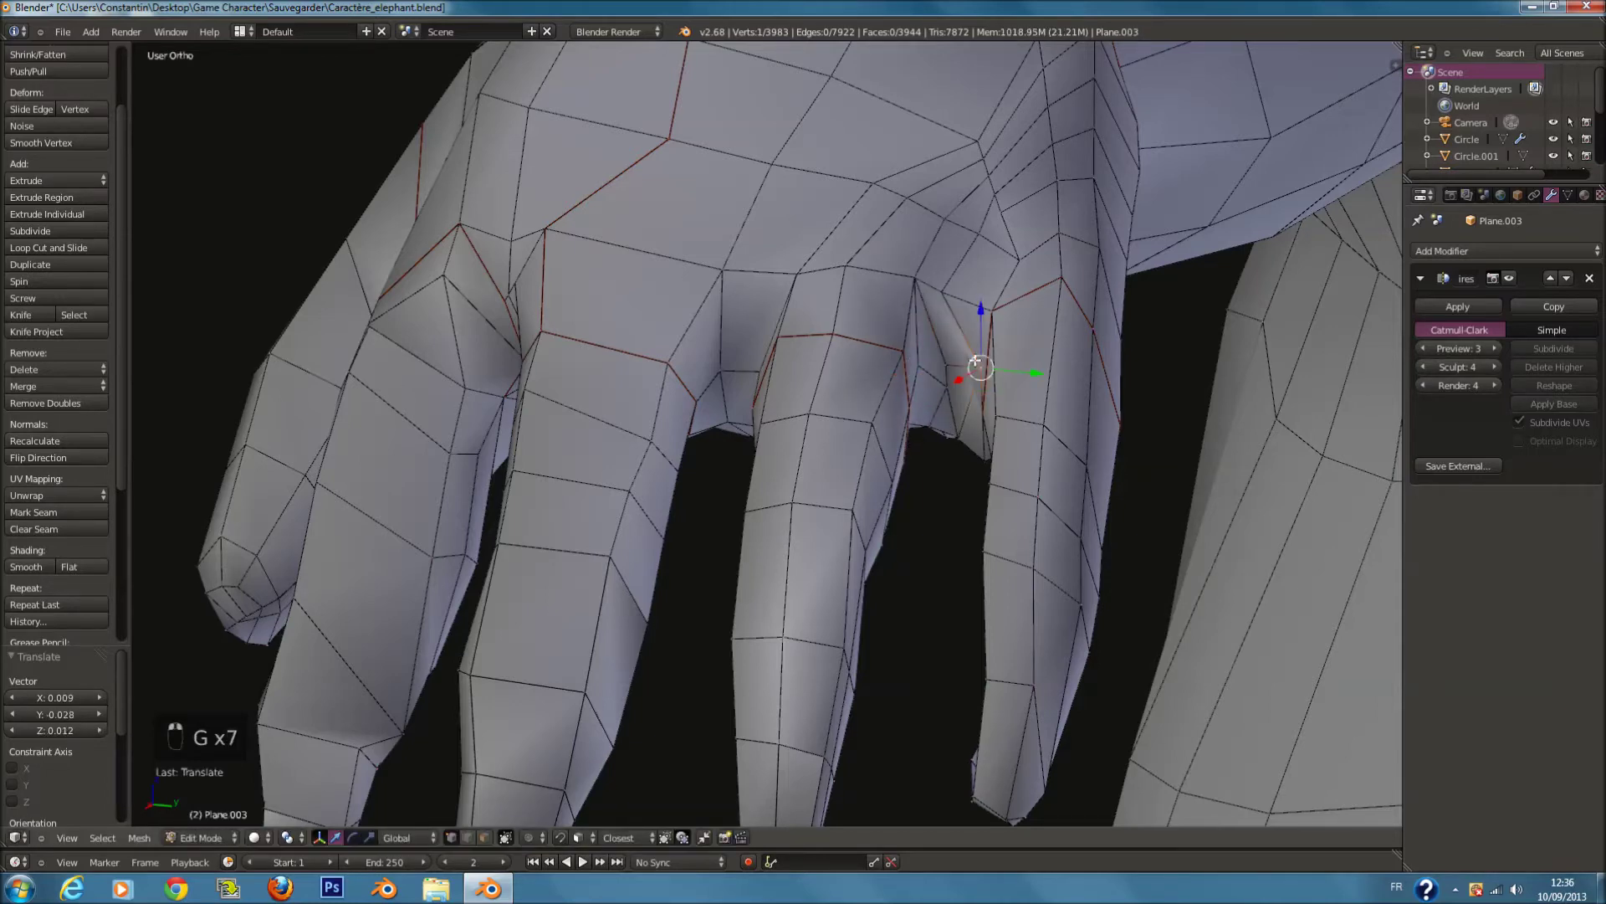
Step: Move the vertex in the webbing beside the outer finger and check the finger bases from the fingertip side
{"action": "key", "text": "g"}
{"action": "left_click", "coordinate": [972, 381]}
{"action": "middle_click_drag", "start_coordinate": [972, 380], "coordinate": [871, 412]}
{"action": "scroll", "coordinate": [957, 223], "scroll_direction": "up", "scroll_amount": 3}
{"action": "scroll", "coordinate": [1159, 329], "scroll_direction": "down", "scroll_amount": 4}
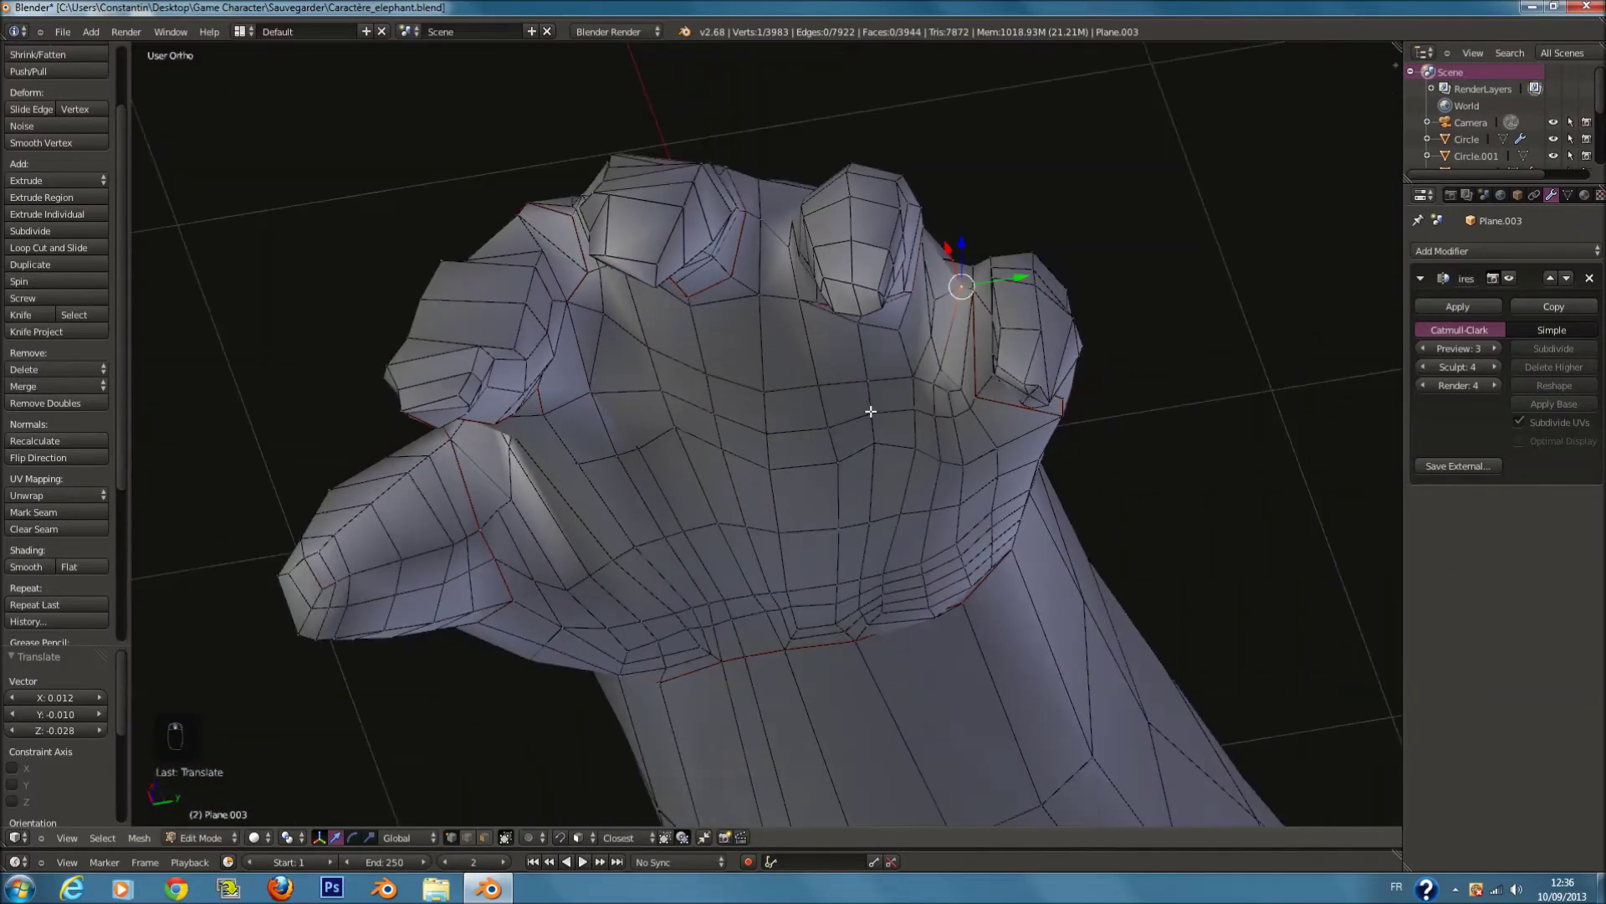
Step: Move the vertex at the open tip of the lower finger to reshape the end of that digit
{"action": "key", "text": "KP_1"}
{"action": "scroll", "coordinate": [842, 390], "scroll_direction": "up", "scroll_amount": 1}
{"action": "scroll", "coordinate": [924, 502], "scroll_direction": "up", "scroll_amount": 5, "text": "ctrl"}
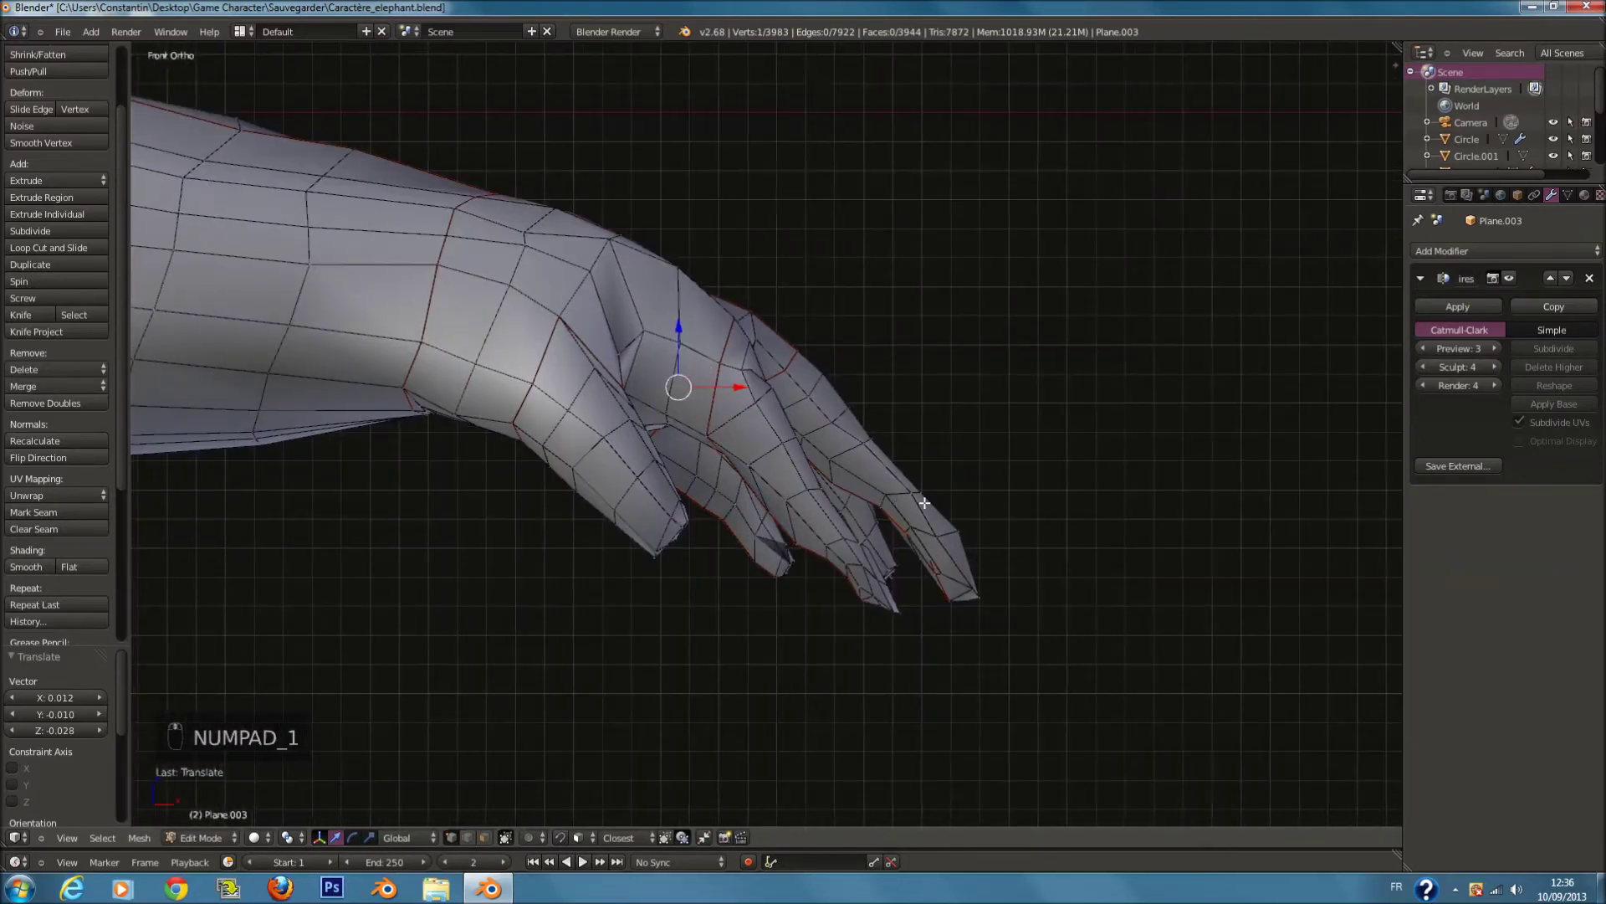
{"action": "scroll", "coordinate": [922, 509], "scroll_direction": "up", "scroll_amount": 4}
{"action": "middle_click_drag", "start_coordinate": [907, 535], "coordinate": [899, 496]}
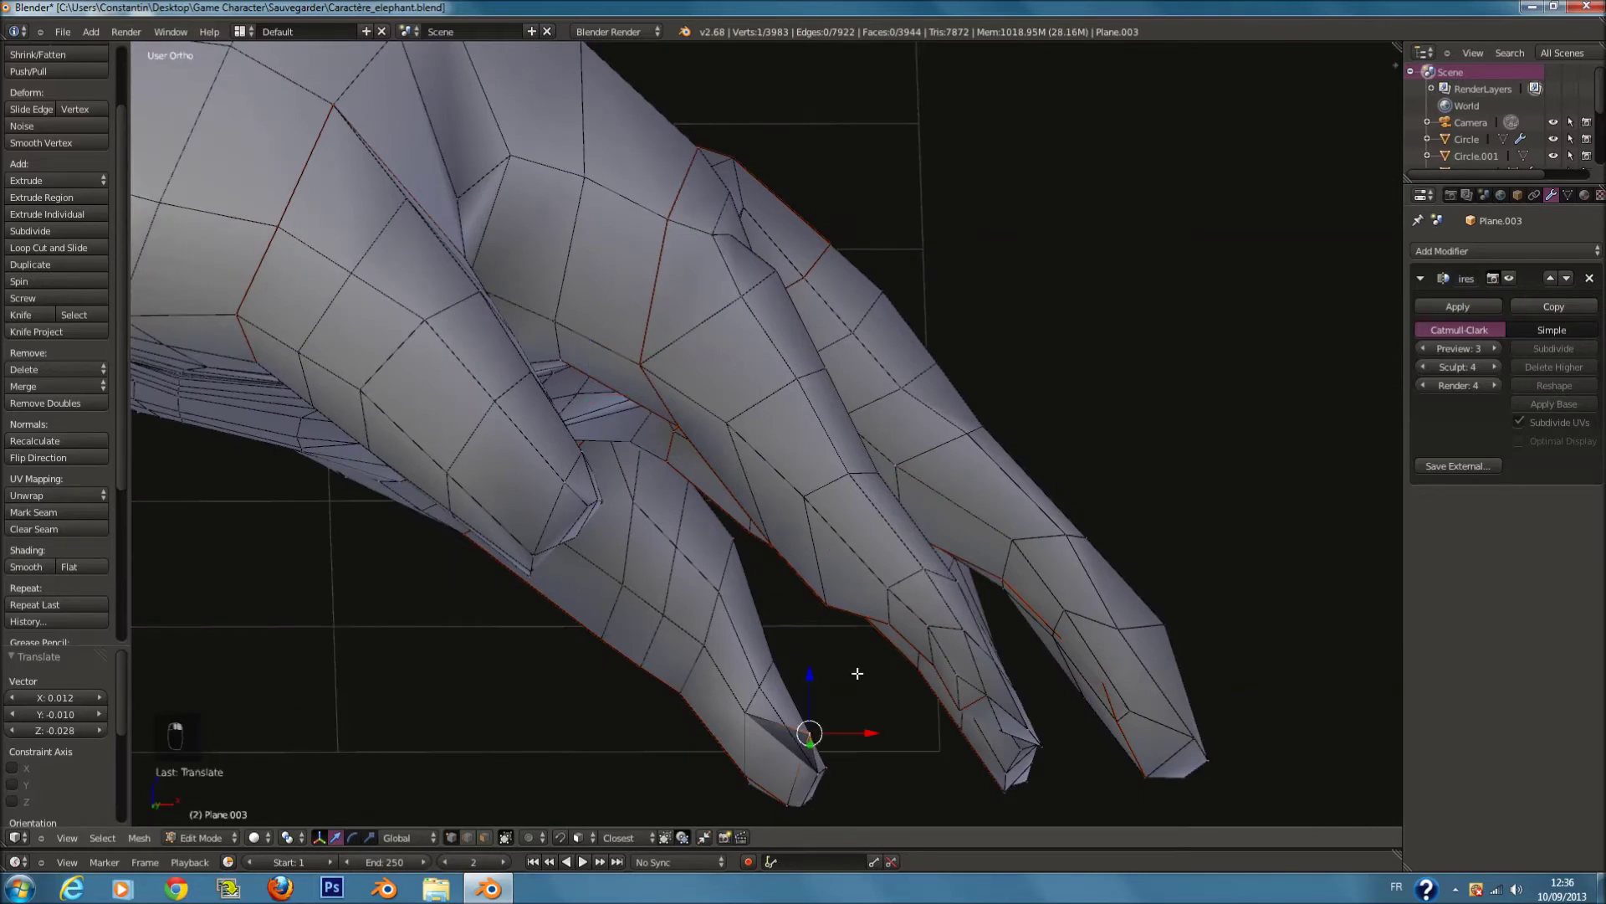
{"action": "key", "text": "g"}
{"action": "left_click", "coordinate": [825, 712]}
Step: Reposition the misplaced vertices at the tip of the next finger, working from several viewing angles
{"action": "middle_click_drag", "start_coordinate": [825, 714], "coordinate": [1060, 576]}
{"action": "key", "text": "g"}
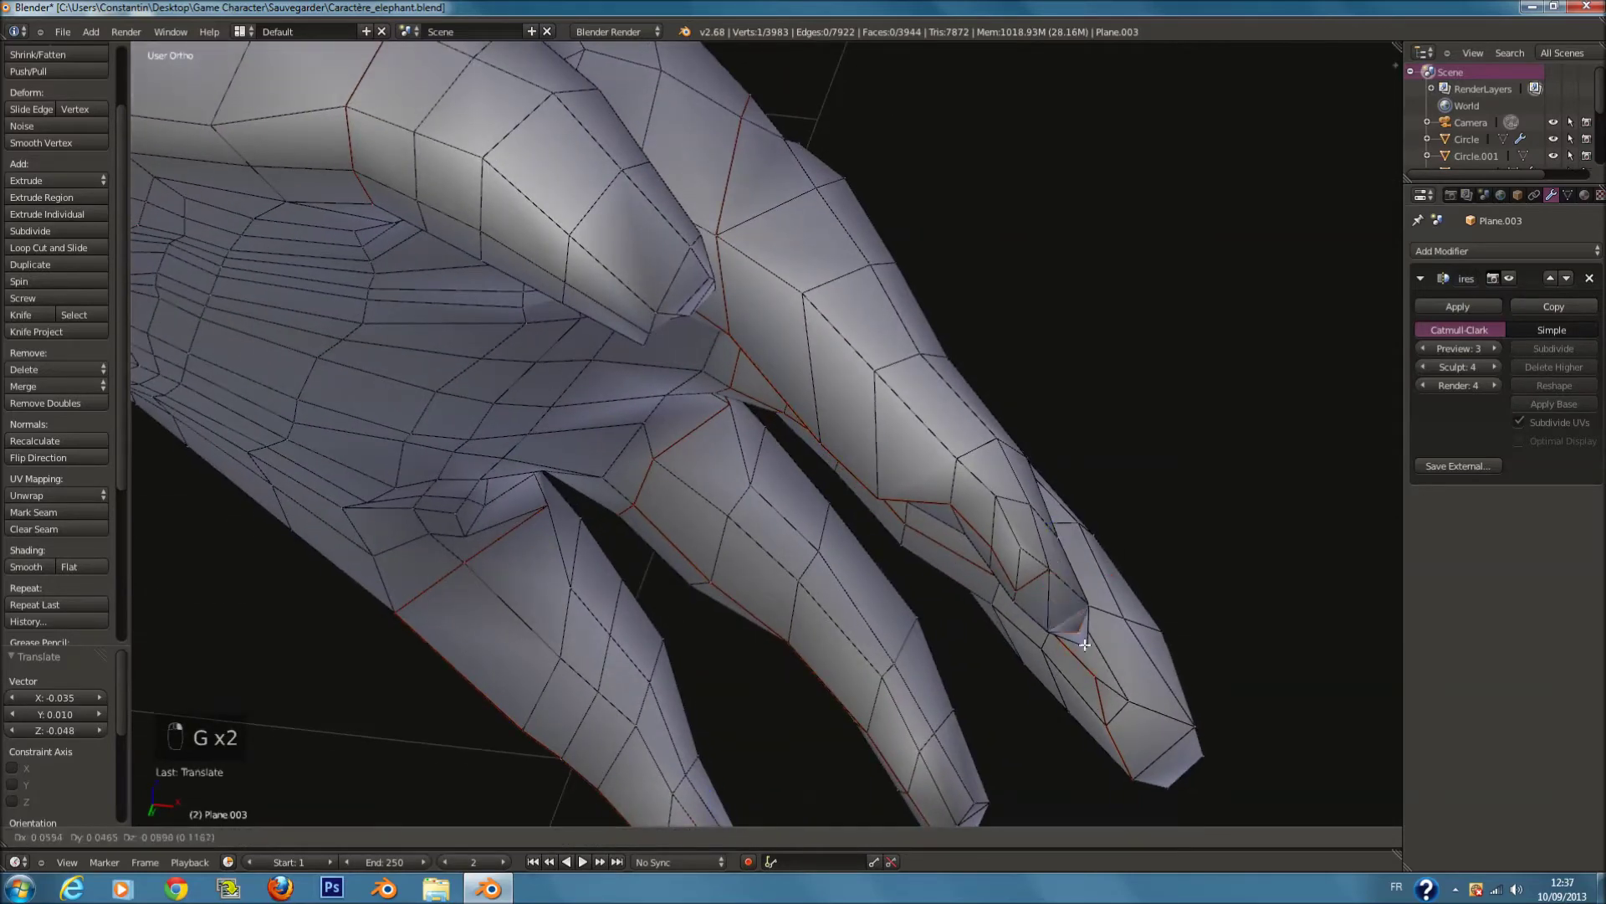
{"action": "right_click", "coordinate": [1075, 640]}
{"action": "middle_click_drag", "start_coordinate": [1075, 640], "coordinate": [946, 605]}
{"action": "key", "text": "g"}
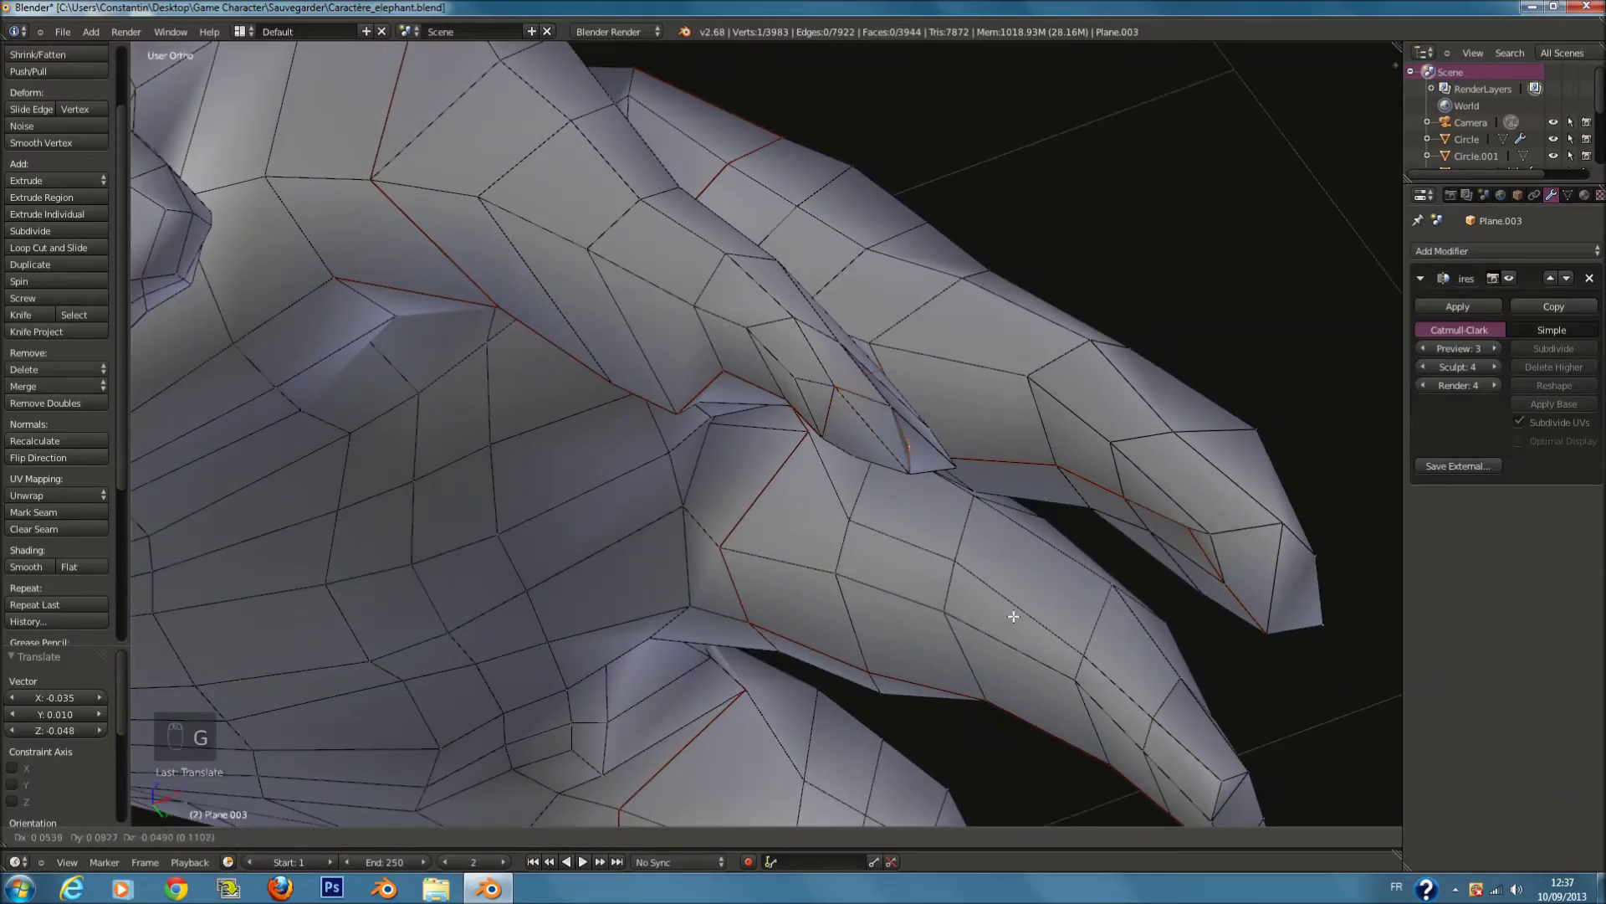
{"action": "left_click", "coordinate": [988, 556]}
{"action": "middle_click_drag", "start_coordinate": [988, 556], "coordinate": [942, 585]}
{"action": "key", "text": "g"}
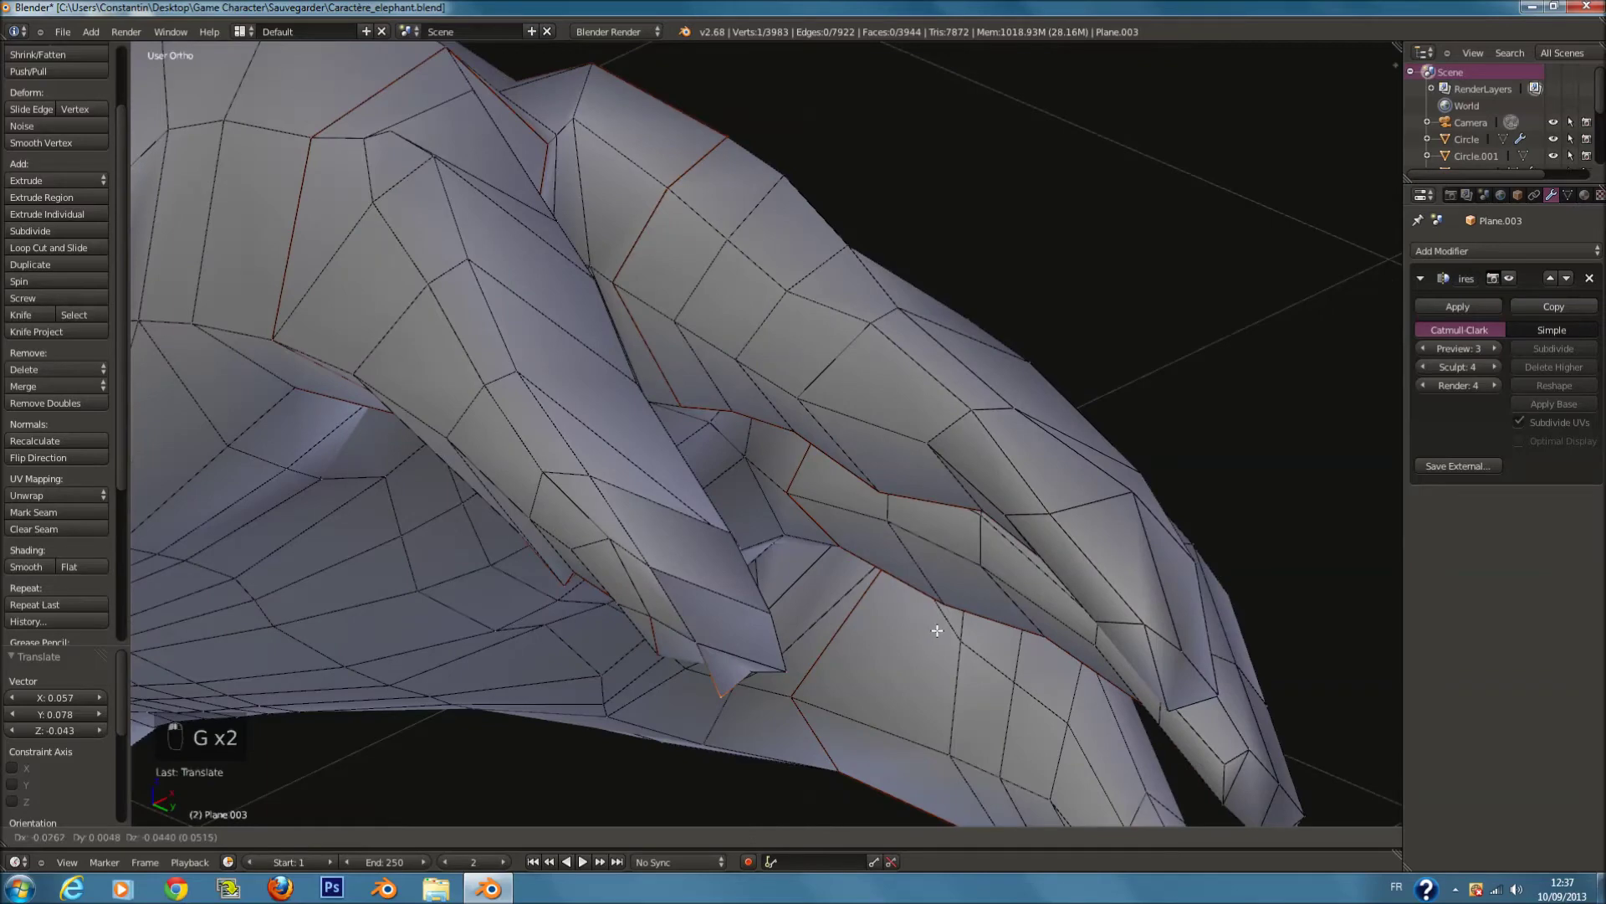
Step: Select the entire mesh and remove its doubled vertices with a merge distance of 0.0001
{"action": "key", "text": "Tab"}
{"action": "key", "text": "Tab"}
{"action": "key", "text": "a"}
{"action": "key", "text": "a"}
{"action": "key", "text": "a"}
{"action": "key", "text": "a"}
{"action": "key", "text": "a"}
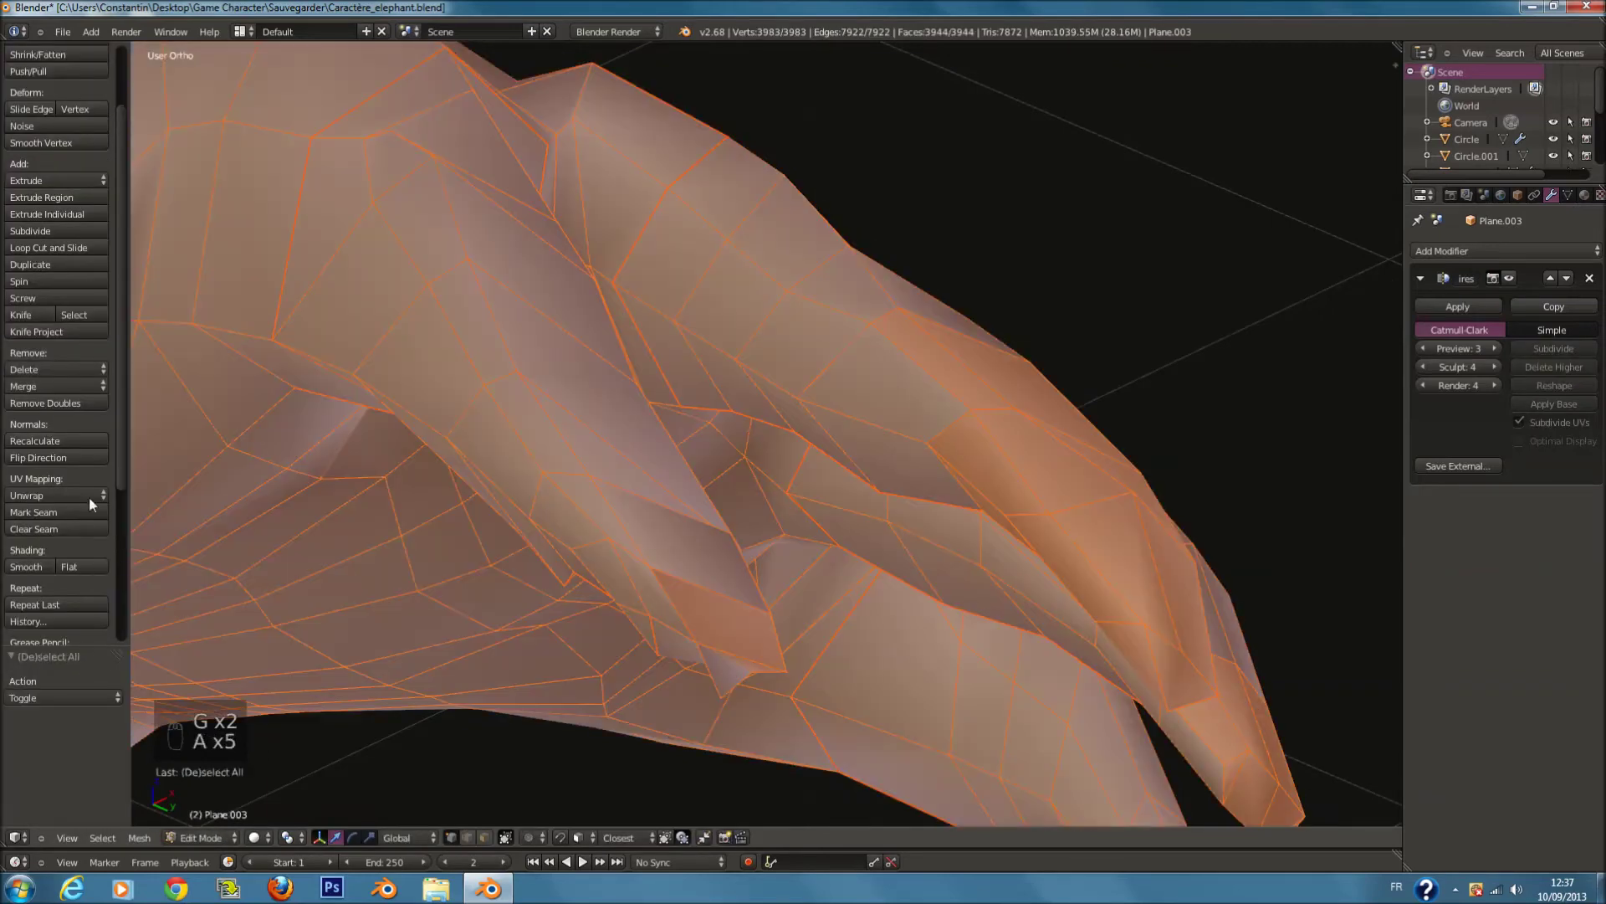
{"action": "left_click", "coordinate": [70, 402]}
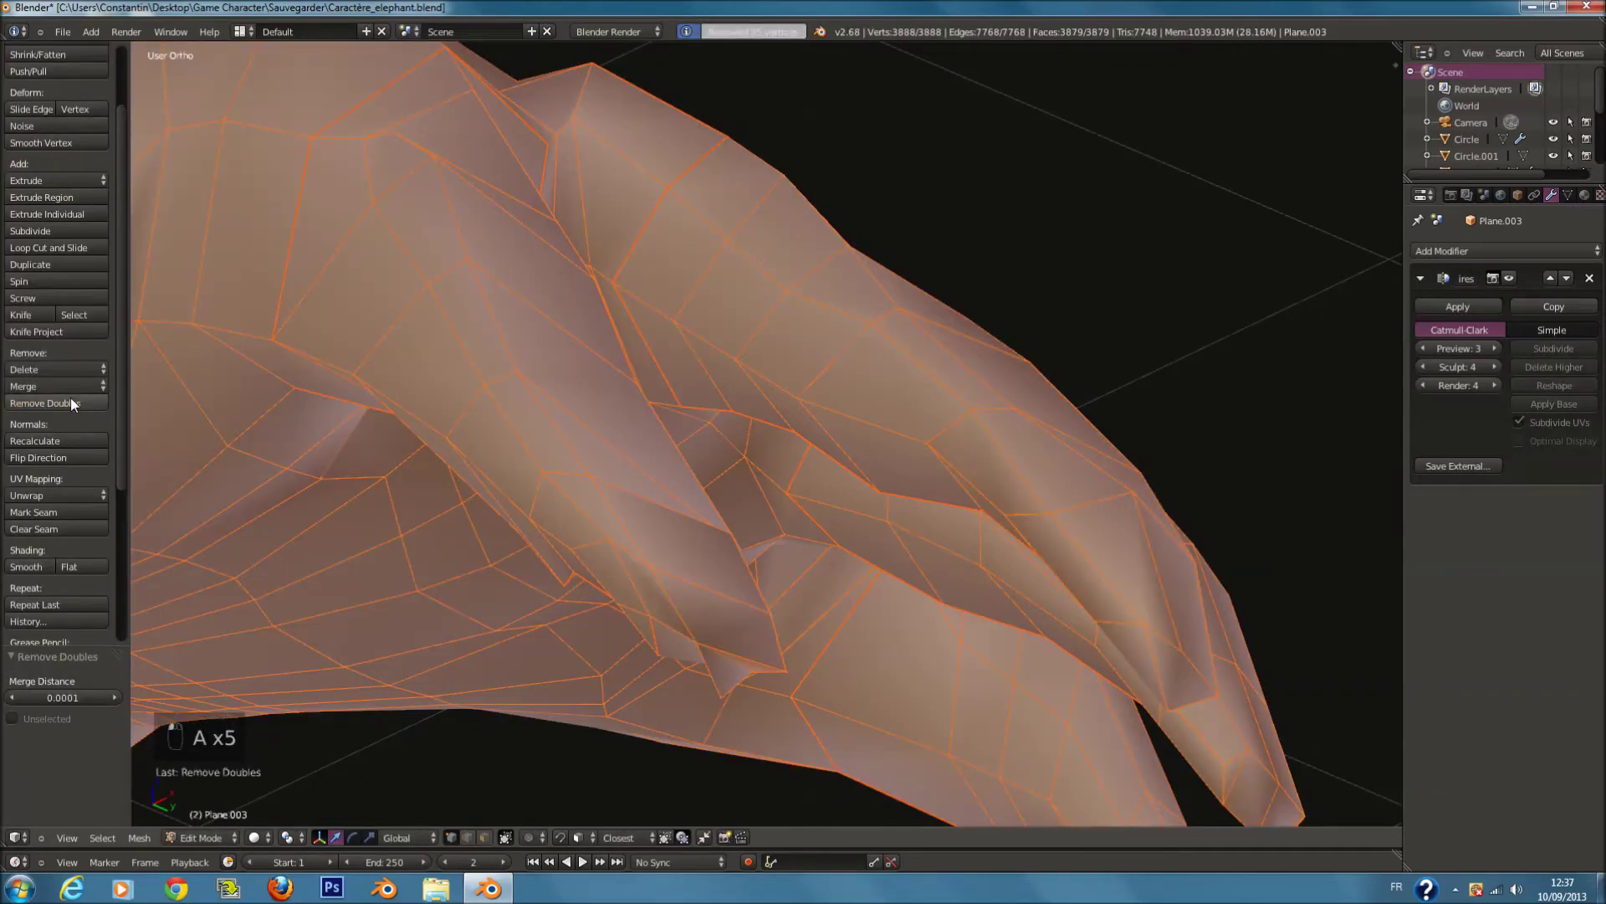
{"action": "key", "text": "Tab"}
{"action": "scroll", "coordinate": [716, 623], "scroll_direction": "up", "scroll_amount": 2}
{"action": "key", "text": "Tab"}
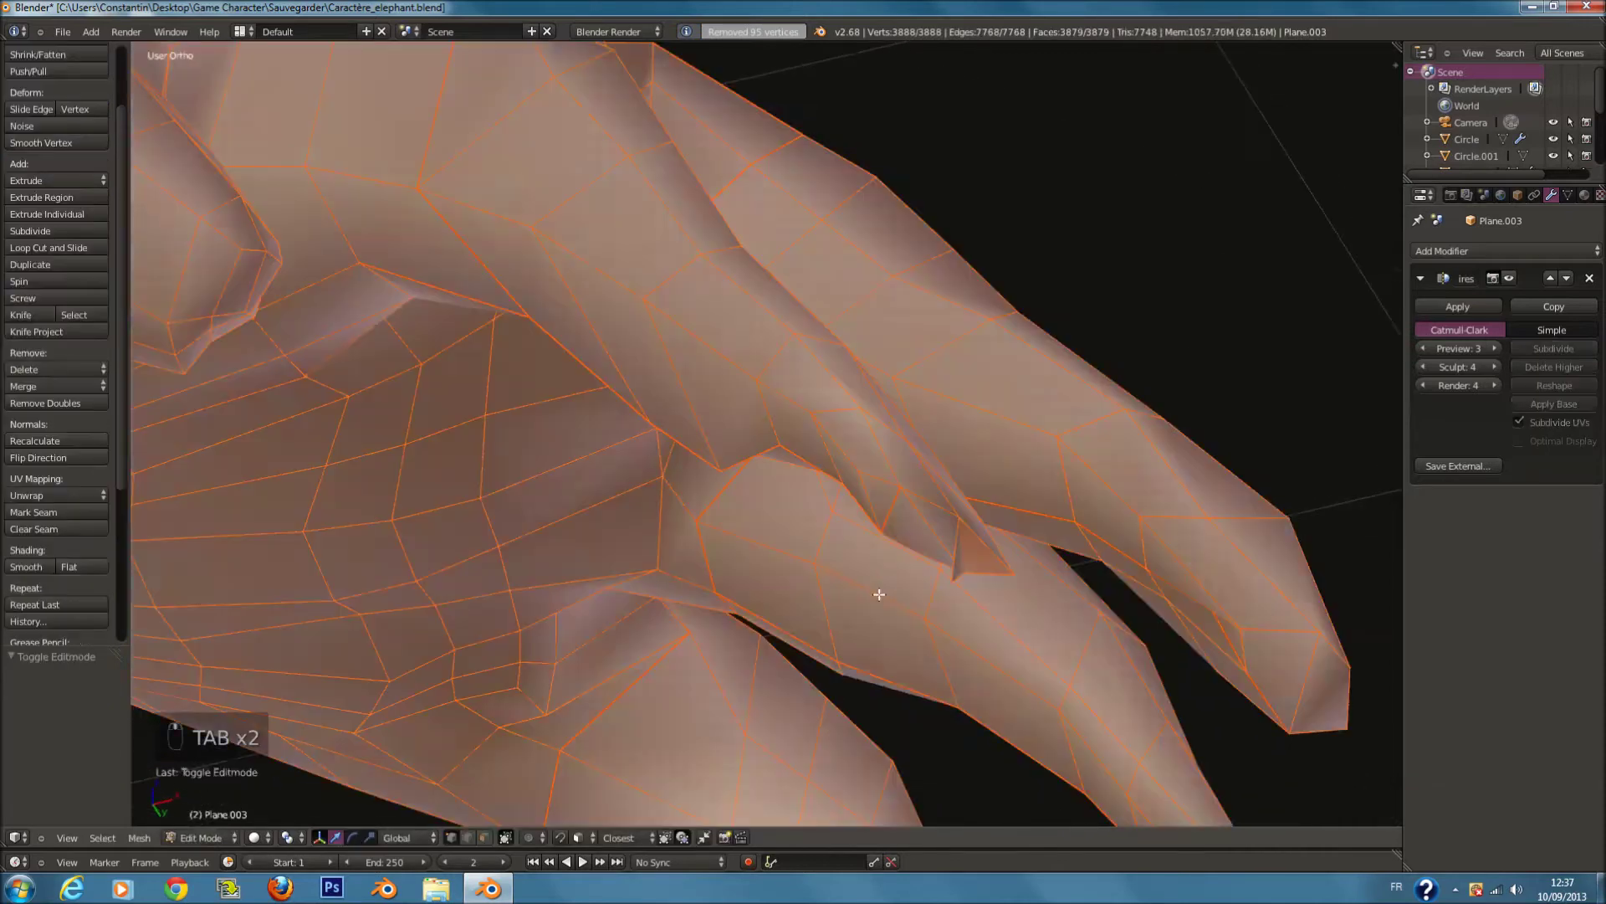
Step: Delete the stray vertex sticking out at the fingertip and check the hand outside Edit Mode
{"action": "right_click", "coordinate": [960, 563]}
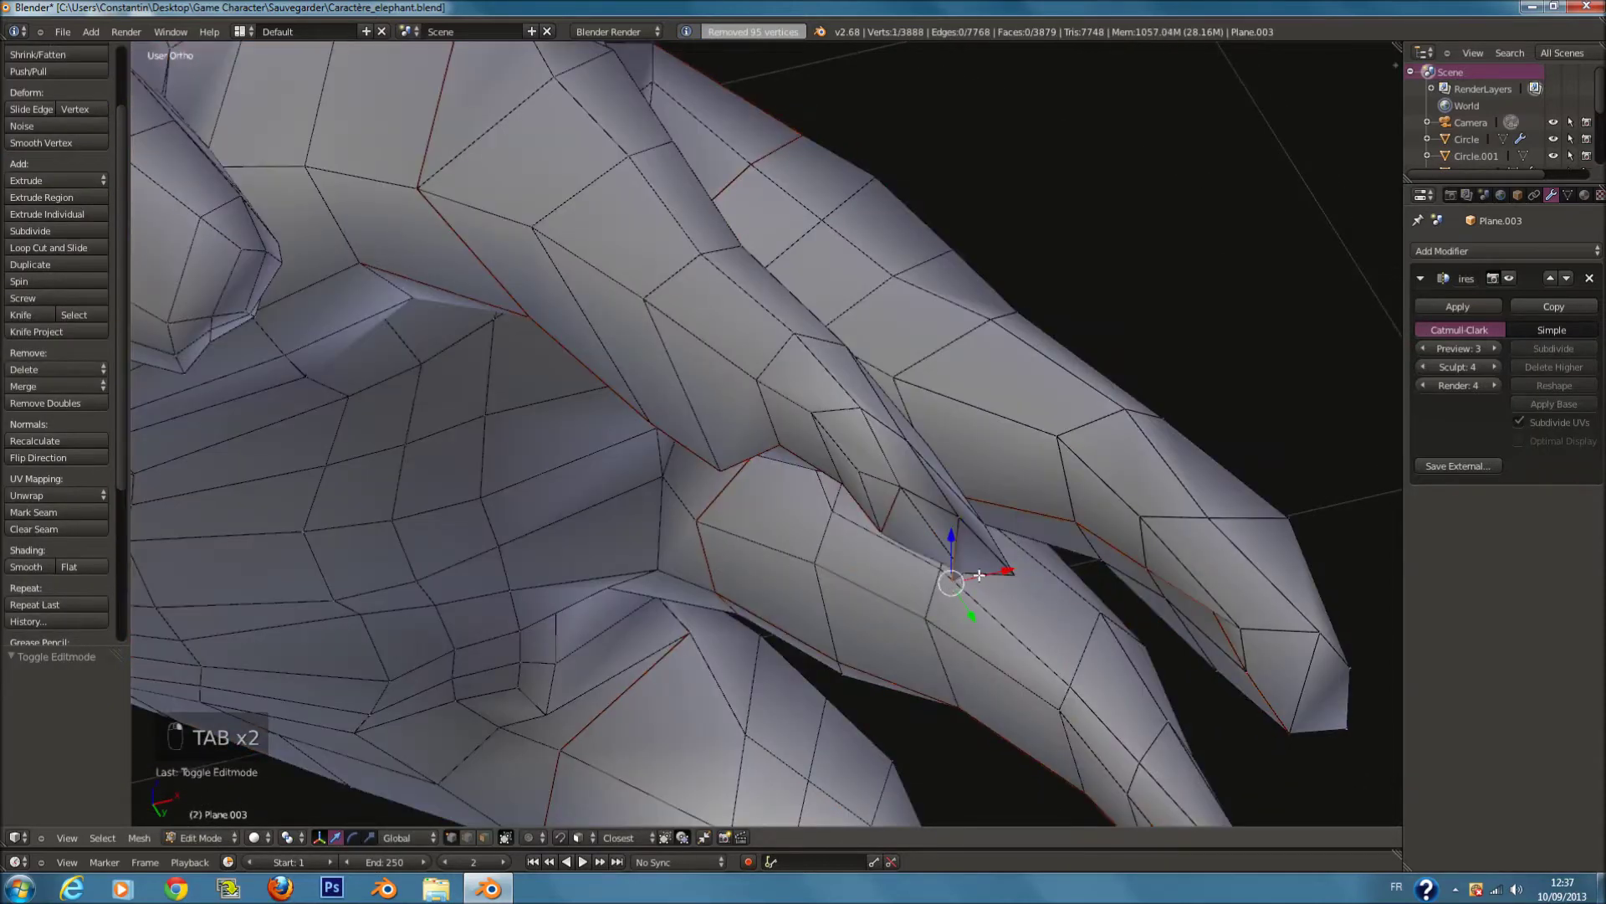
{"action": "key", "text": "w"}
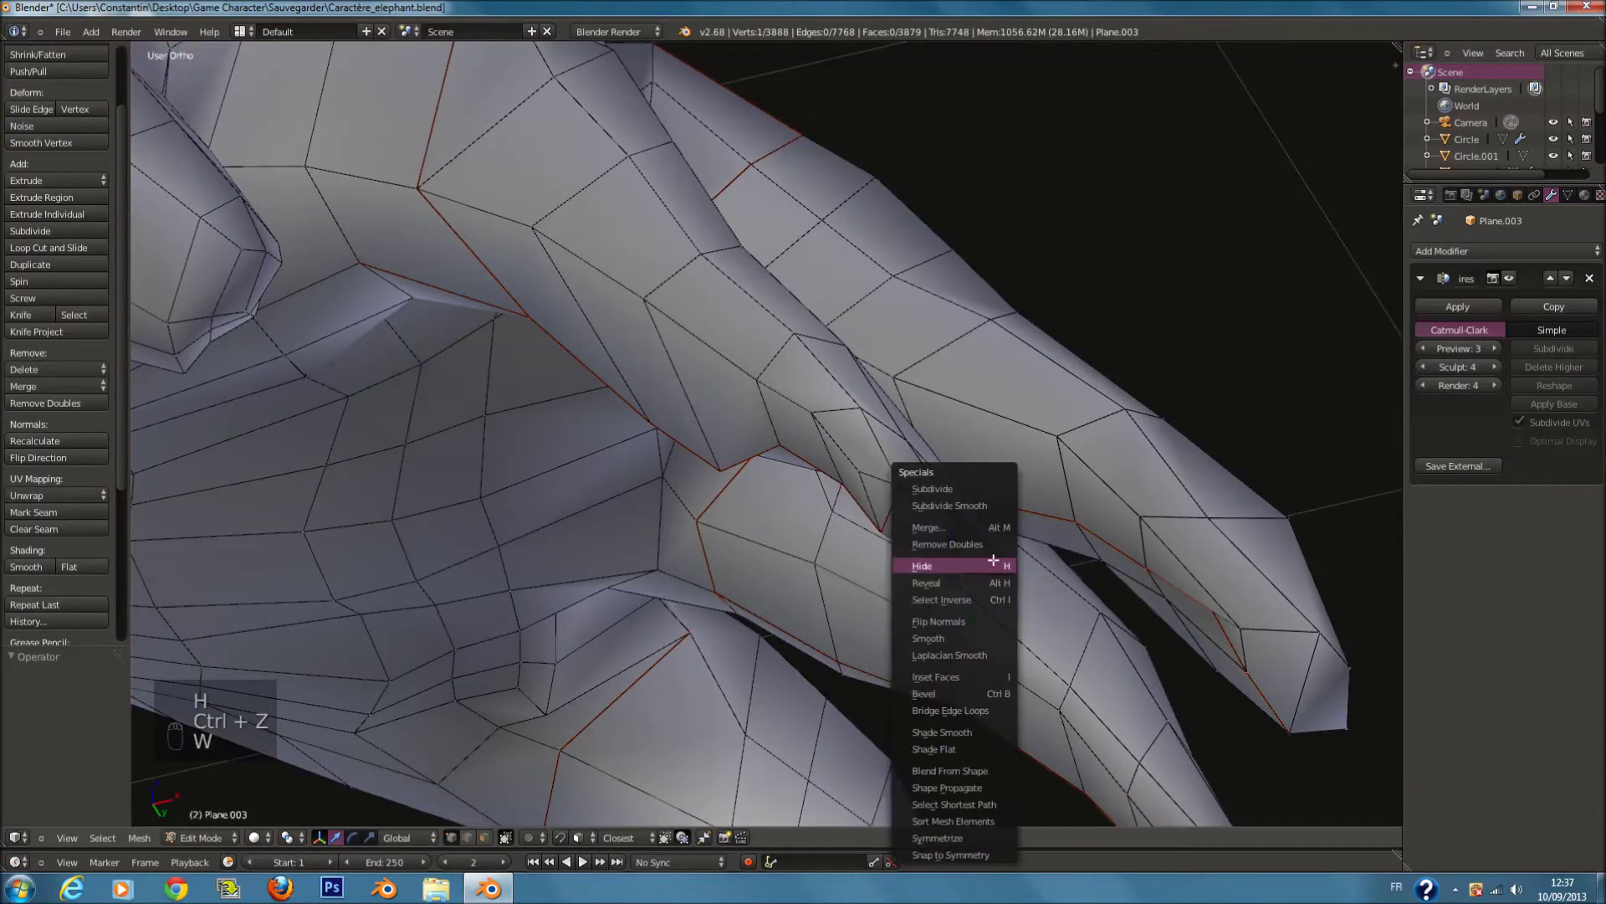
{"action": "key", "text": "x"}
{"action": "left_click", "coordinate": [956, 532]}
{"action": "mouse_move", "coordinate": [1015, 538]}
{"action": "middle_mouse_down"}
{"action": "mouse_move", "coordinate": [1078, 523]}
{"action": "mouse_move", "coordinate": [954, 570]}
{"action": "middle_mouse_up"}
{"action": "scroll", "coordinate": [1076, 530], "scroll_direction": "down", "scroll_amount": 5}
{"action": "scroll", "coordinate": [937, 562], "scroll_direction": "down", "scroll_amount": 3}
{"action": "key", "text": "Tab"}
{"action": "middle_click_drag", "start_coordinate": [850, 527], "coordinate": [712, 548]}
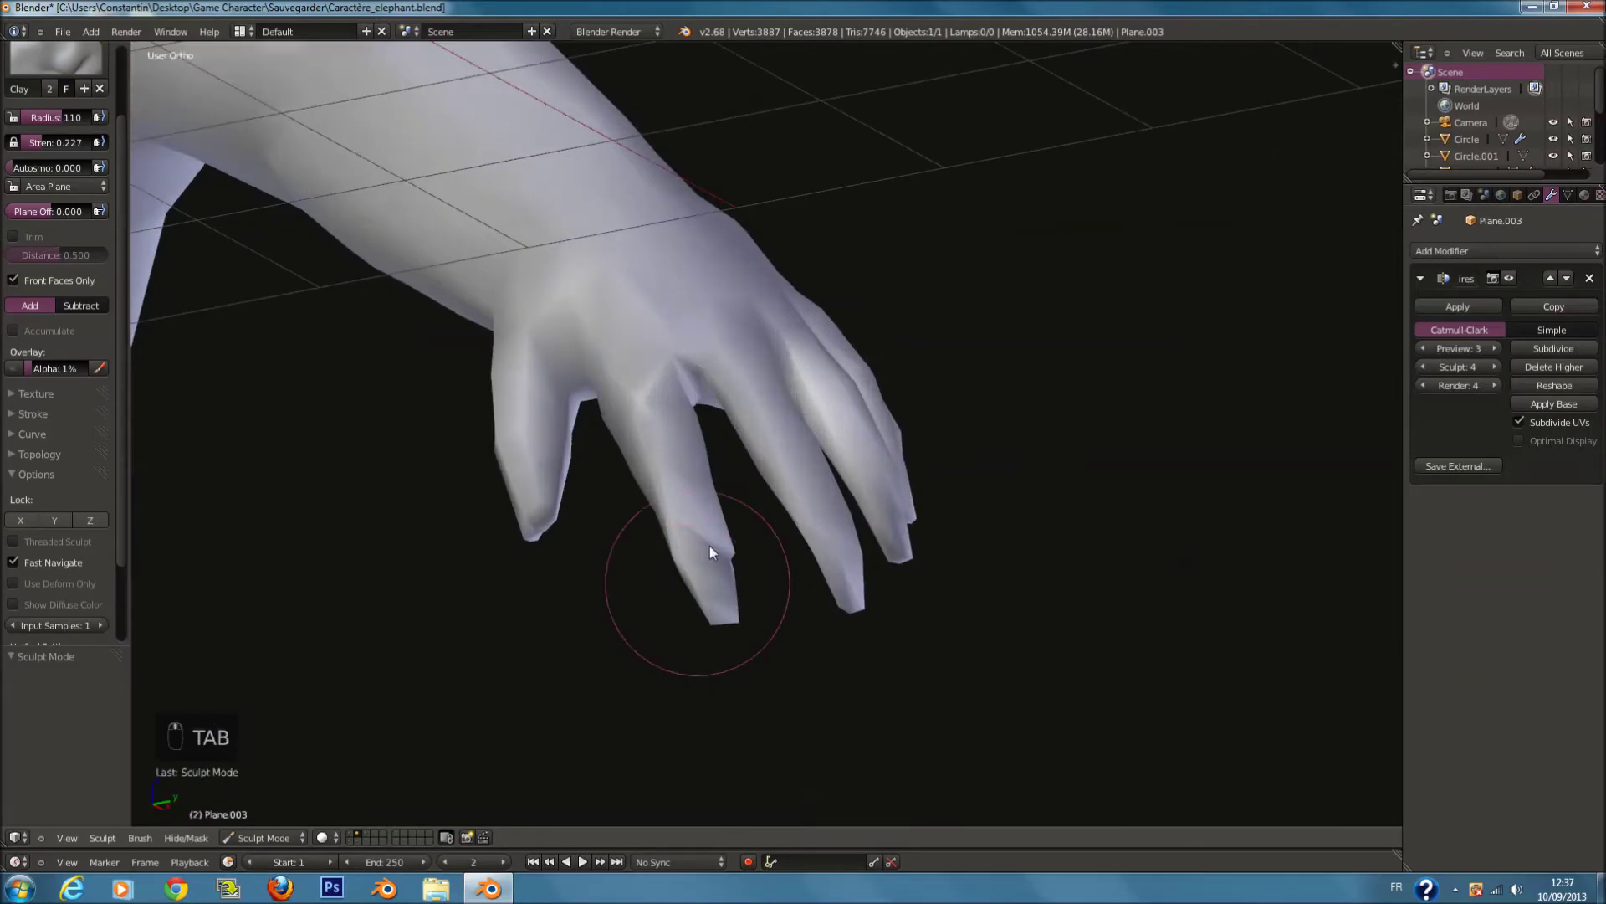
Step: Move the side vertex just above the fingertip outward to even out the finger beside the thumb
{"action": "key", "text": "Tab"}
{"action": "scroll", "coordinate": [753, 418], "scroll_direction": "up", "scroll_amount": 6}
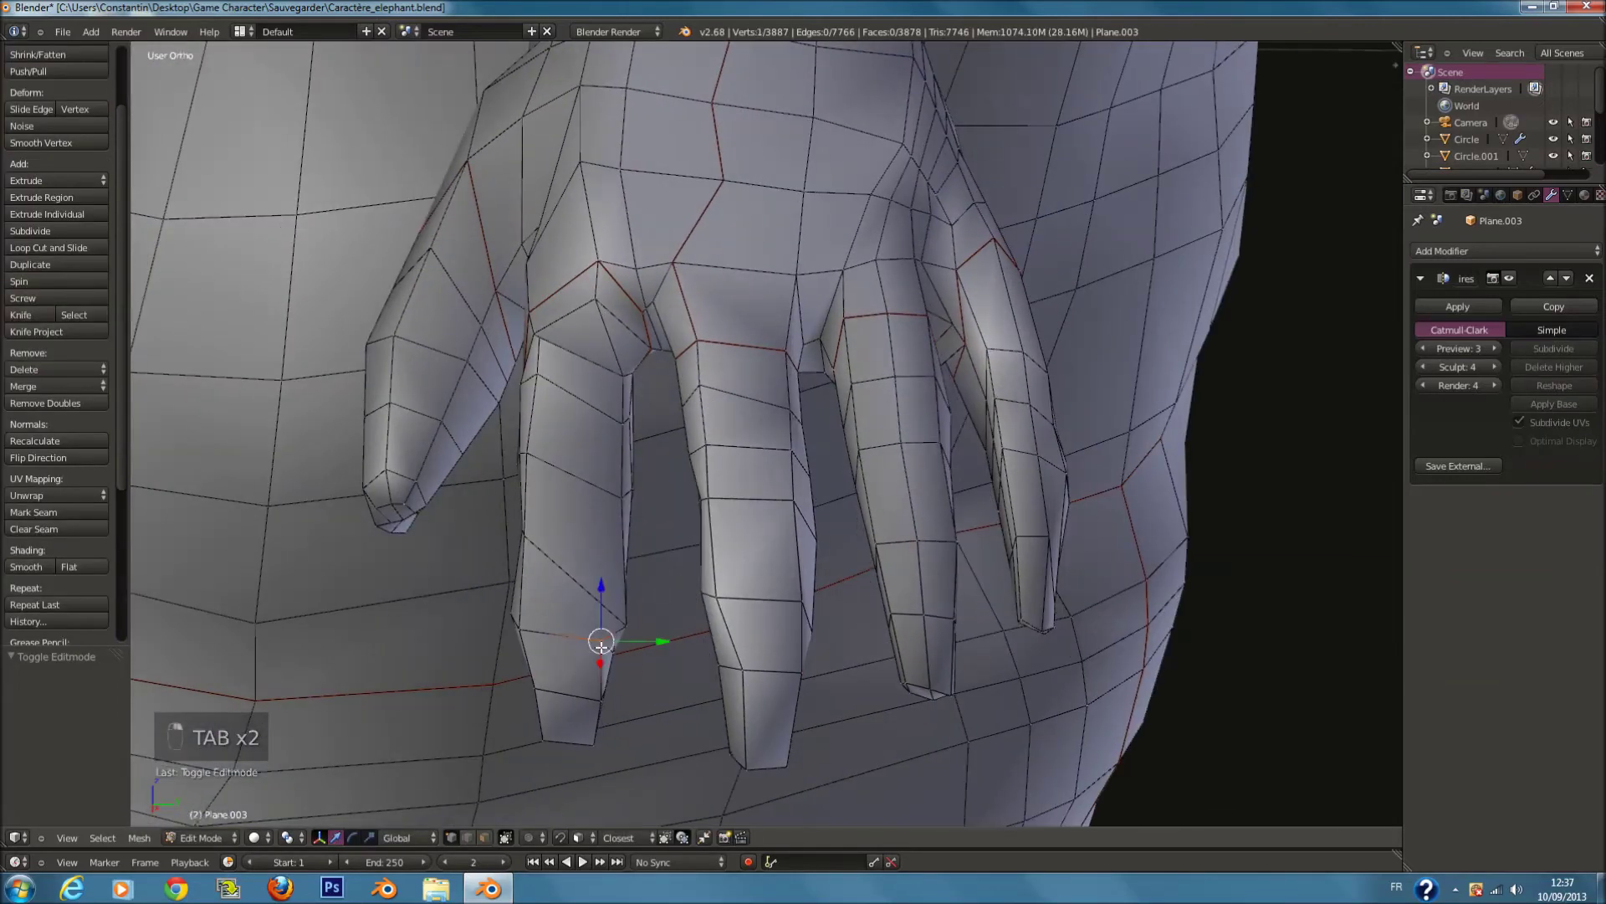
{"action": "key", "text": "g"}
{"action": "left_click", "coordinate": [619, 656]}
{"action": "scroll", "coordinate": [691, 631], "scroll_direction": "down", "scroll_amount": 2}
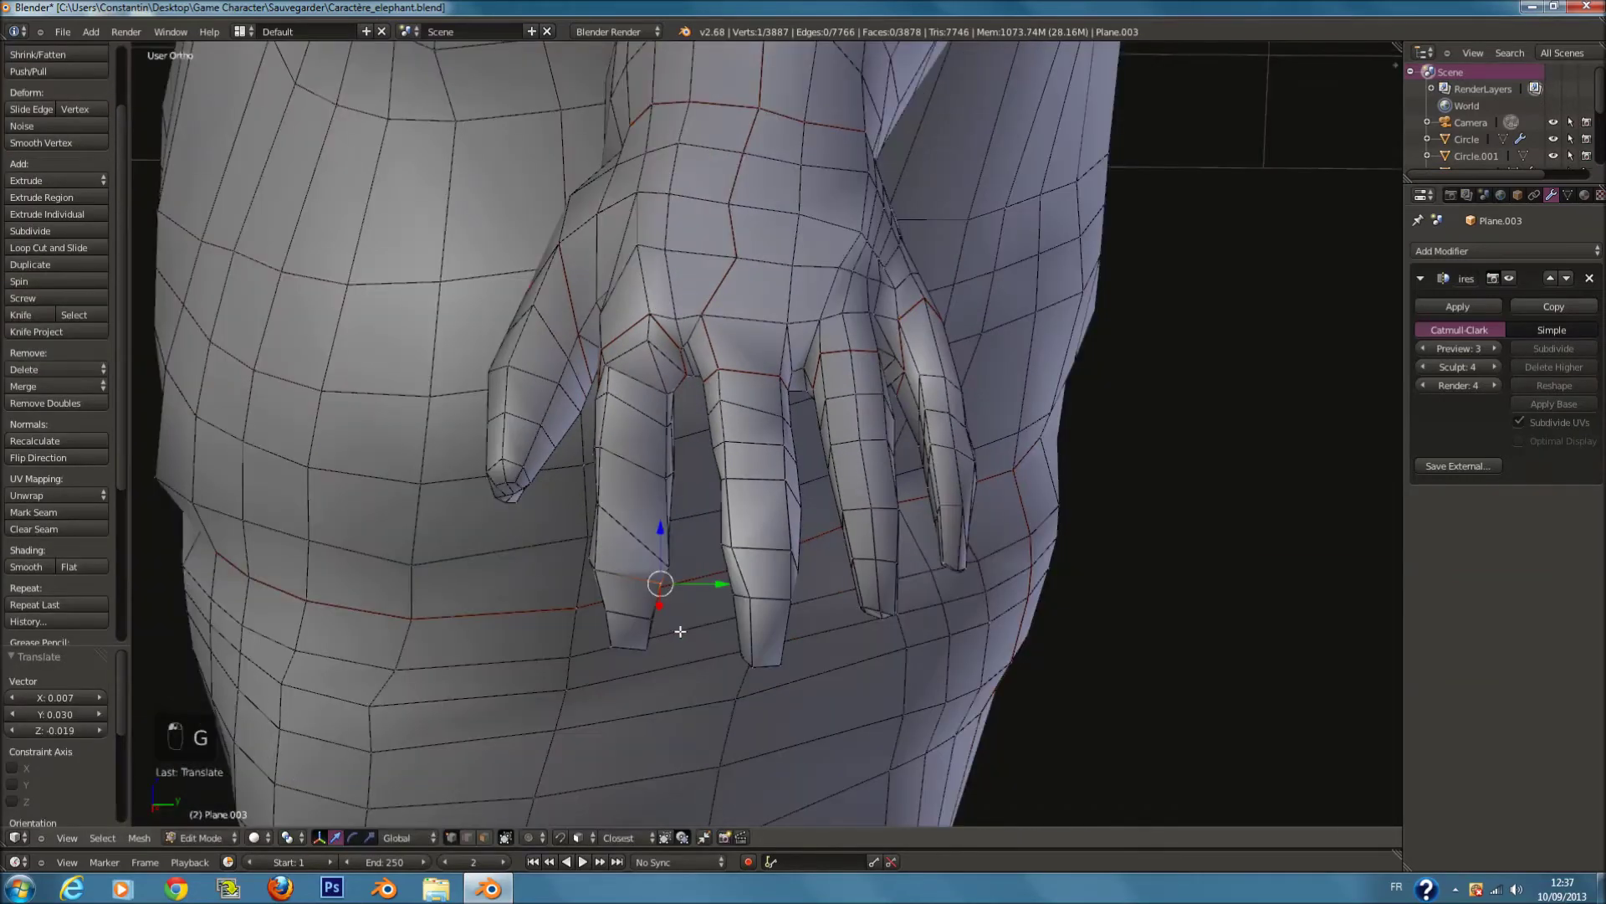
Step: In the front wireframe view, box-select the half of the body on the negative X side of the centre line
{"action": "key", "text": "KP_1"}
{"action": "scroll", "coordinate": [834, 624], "scroll_direction": "down", "scroll_amount": 6}
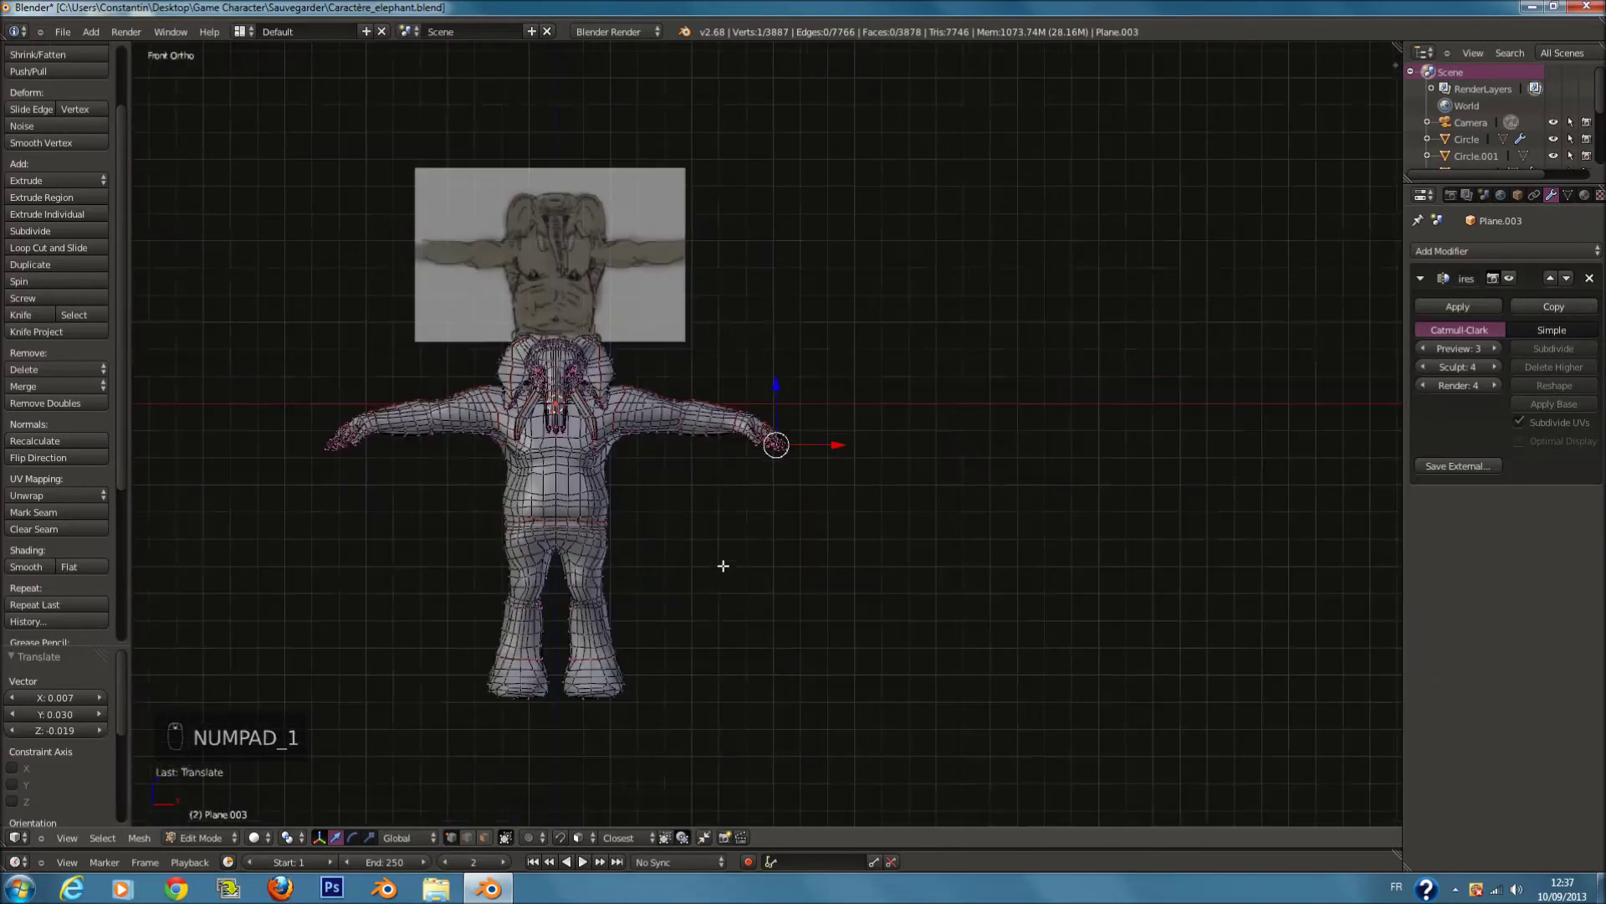
{"action": "scroll", "coordinate": [619, 643], "scroll_direction": "up", "scroll_amount": 3}
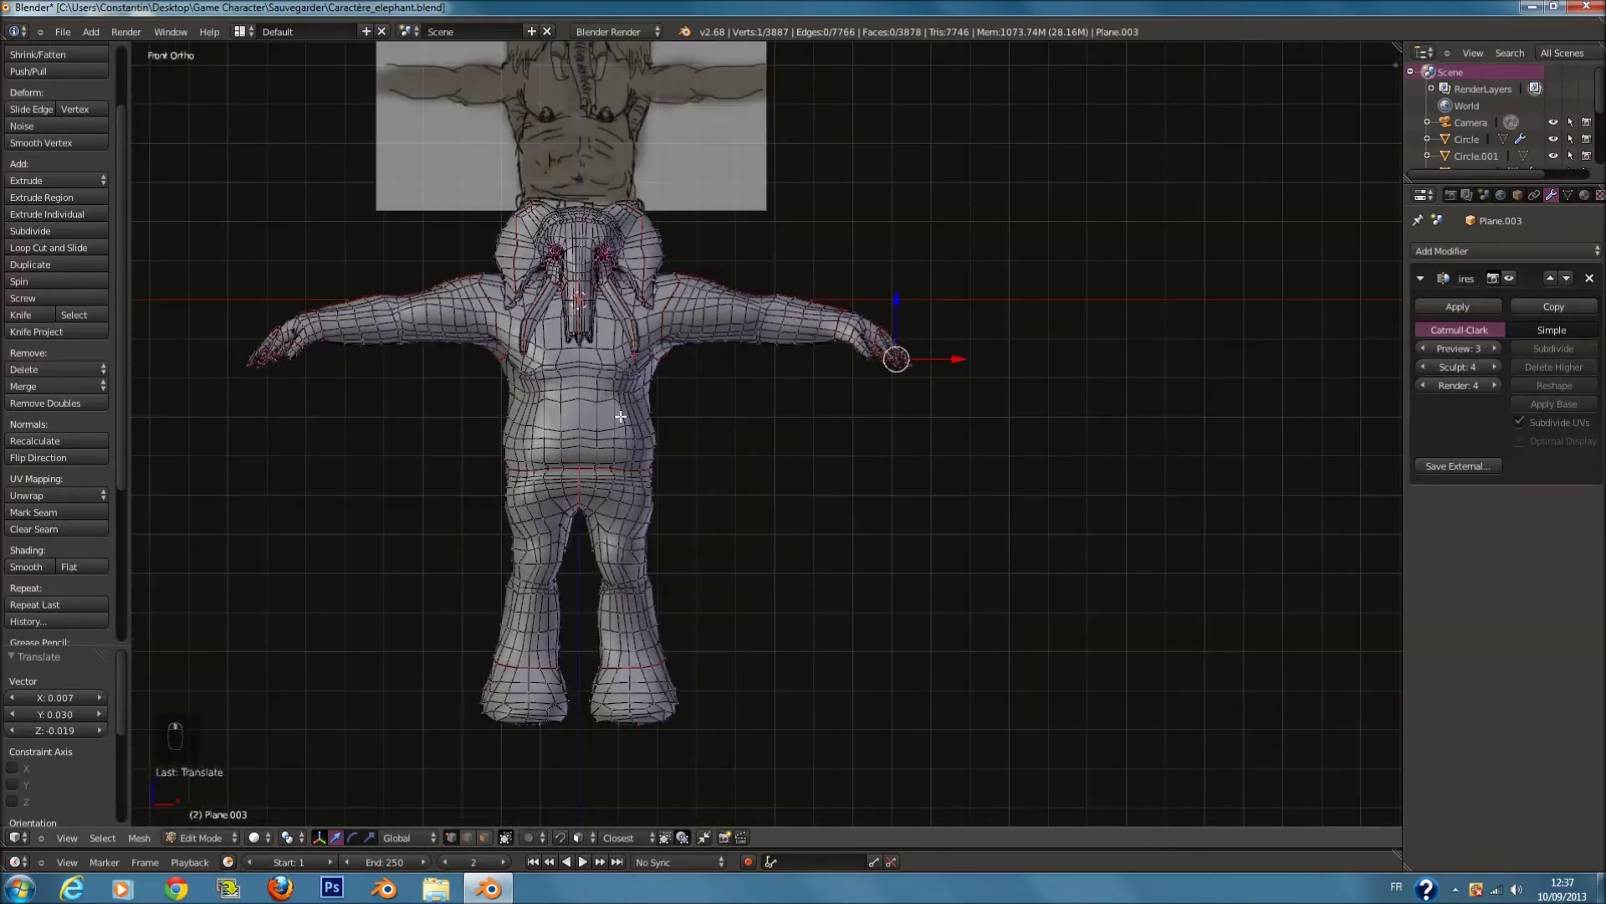
{"action": "key", "text": "z"}
{"action": "key", "text": "a"}
{"action": "key", "text": "a"}
{"action": "key", "text": "a"}
{"action": "middle_click_drag", "start_coordinate": [602, 437], "coordinate": [655, 437], "text": "shift"}
{"action": "key", "text": "b"}
{"action": "left_click_drag", "start_coordinate": [157, 42], "coordinate": [648, 815]}
Step: Deselect the faces beyond the centre line around the trunk and head with circle select, and delete the selected half's faces
{"action": "scroll", "coordinate": [695, 394], "scroll_direction": "up", "scroll_amount": 6}
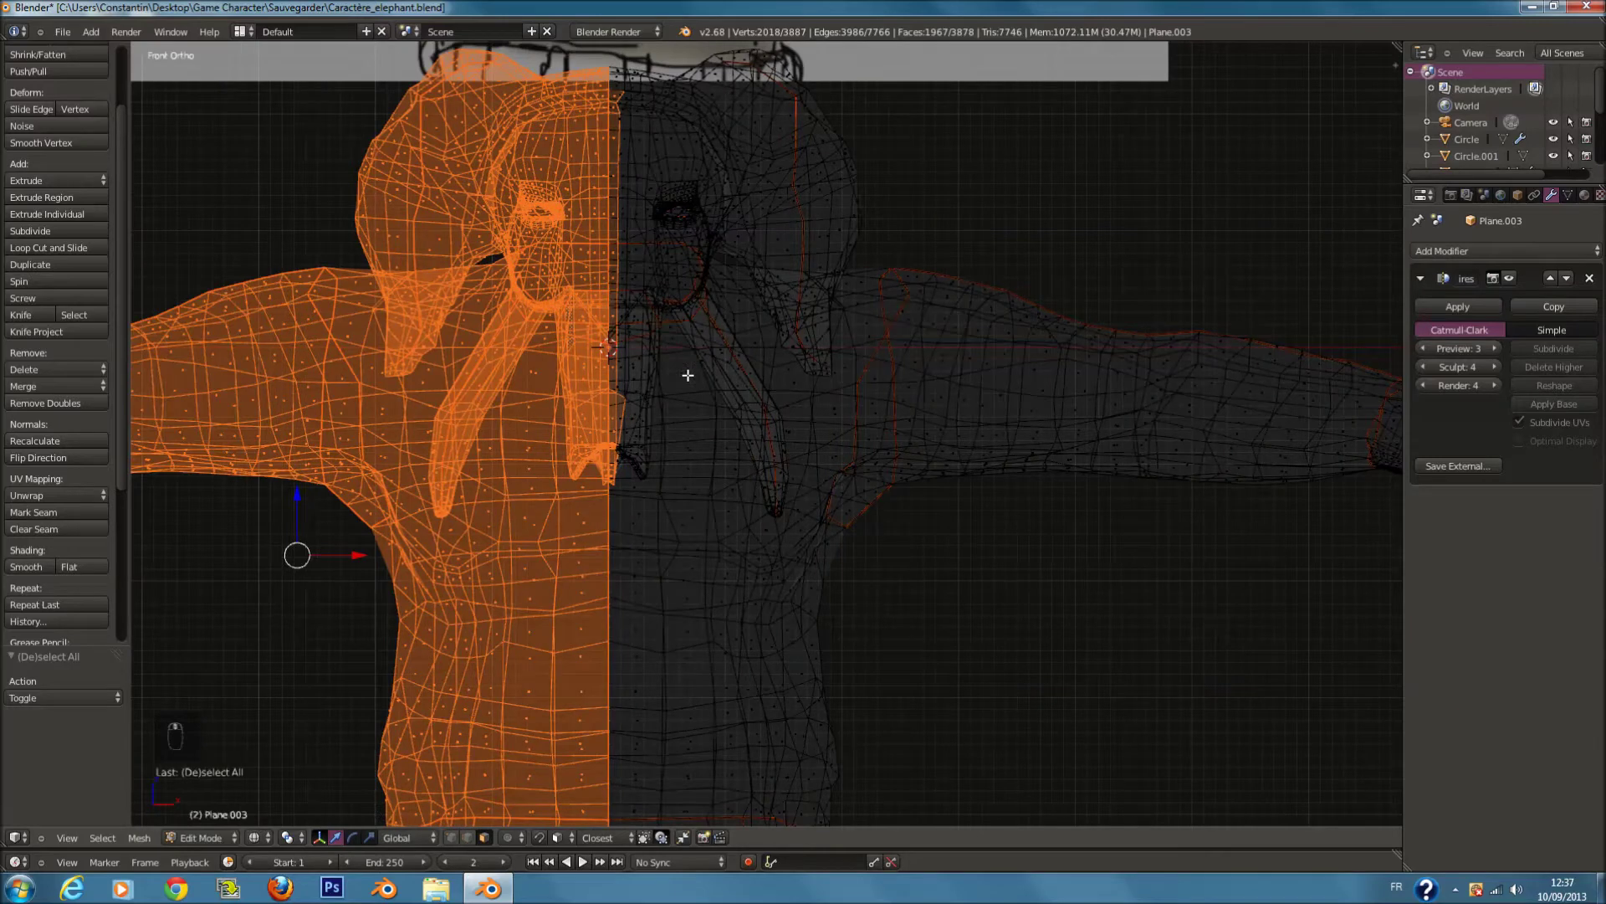
{"action": "scroll", "coordinate": [687, 375], "scroll_direction": "up", "scroll_amount": 4}
{"action": "key", "text": "c"}
{"action": "scroll", "coordinate": [730, 388], "scroll_direction": "up", "scroll_amount": 2}
{"action": "middle_click_drag", "start_coordinate": [633, 331], "coordinate": [645, 569]}
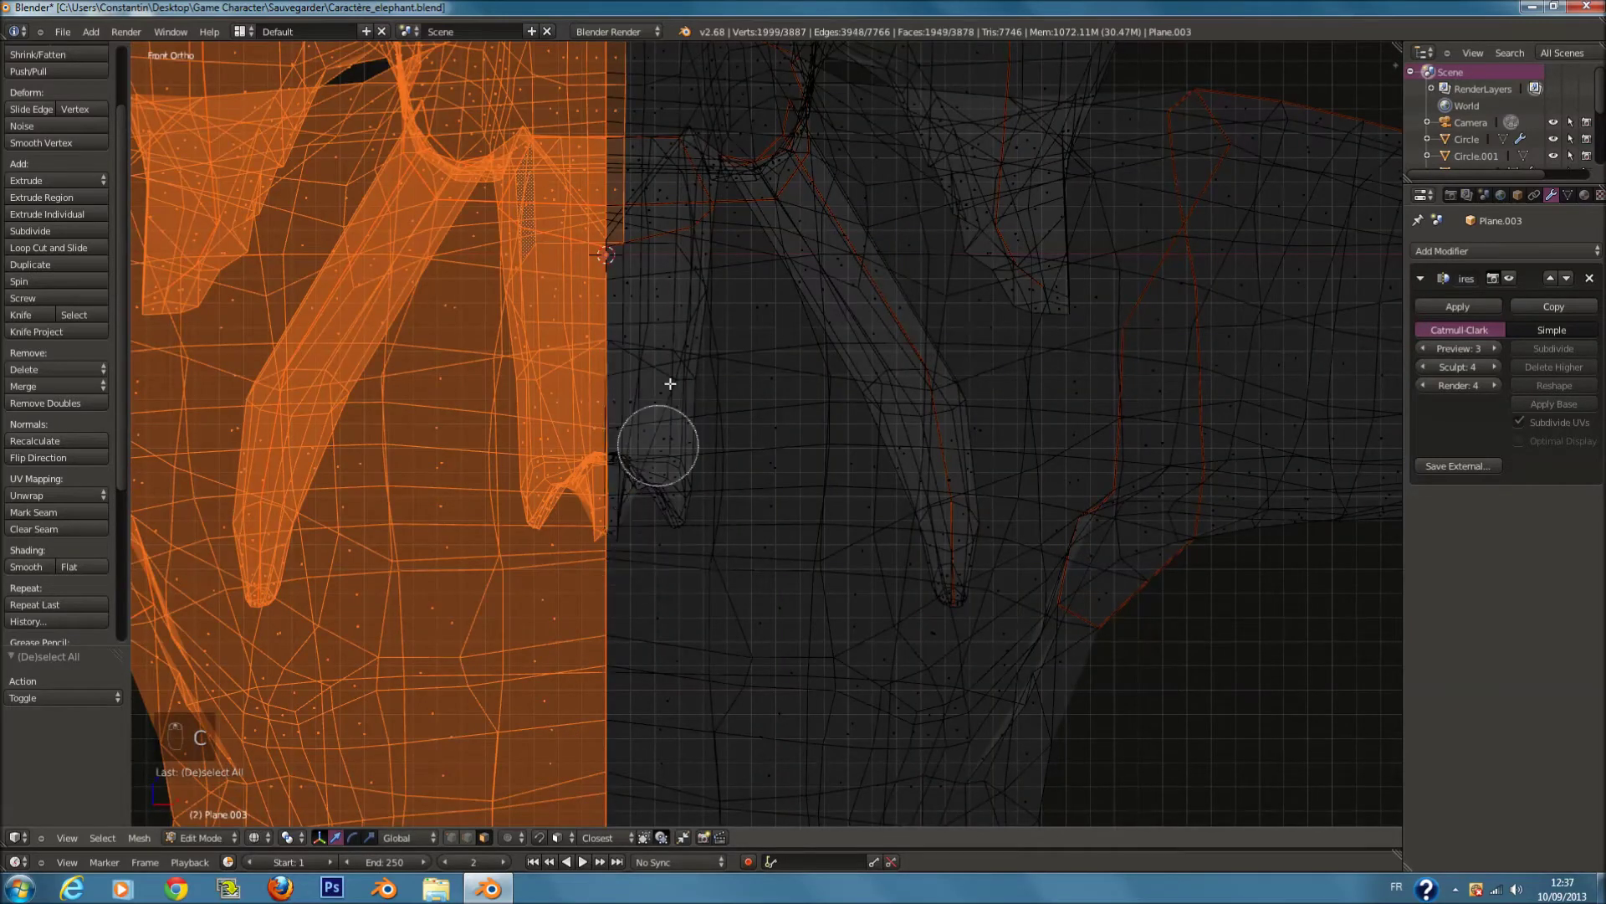
{"action": "scroll", "coordinate": [676, 328], "scroll_direction": "down", "scroll_amount": 1}
{"action": "scroll", "coordinate": [686, 319], "scroll_direction": "up", "scroll_amount": 14, "text": "shift"}
{"action": "key", "text": "c"}
{"action": "mouse_move", "coordinate": [679, 108]}
{"action": "middle_mouse_down"}
{"action": "mouse_move", "coordinate": [694, 360]}
{"action": "mouse_move", "coordinate": [683, 570]}
{"action": "middle_mouse_up"}
{"action": "left_click_drag", "start_coordinate": [678, 545], "coordinate": [678, 266]}
{"action": "right_click", "coordinate": [684, 248]}
{"action": "key", "text": "x"}
{"action": "left_click", "coordinate": [685, 288]}
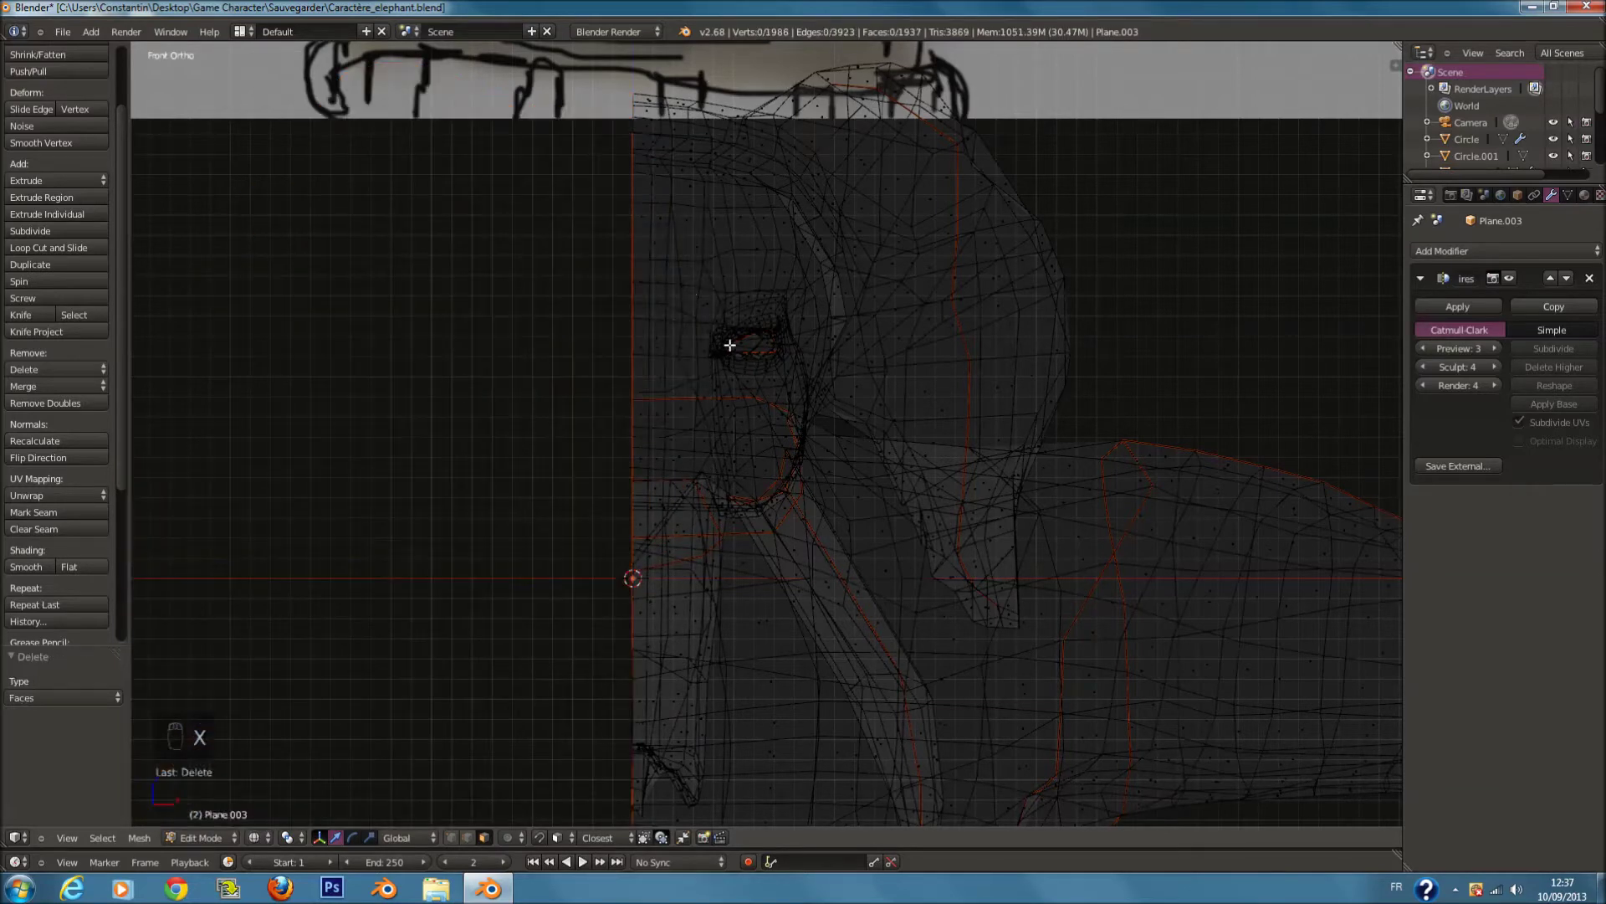
Step: Return to solid shading outside Edit Mode, add a Mirror modifier on the X axis and apply it
{"action": "key", "text": "Tab"}
{"action": "key", "text": "z"}
{"action": "left_click", "coordinate": [1503, 251]}
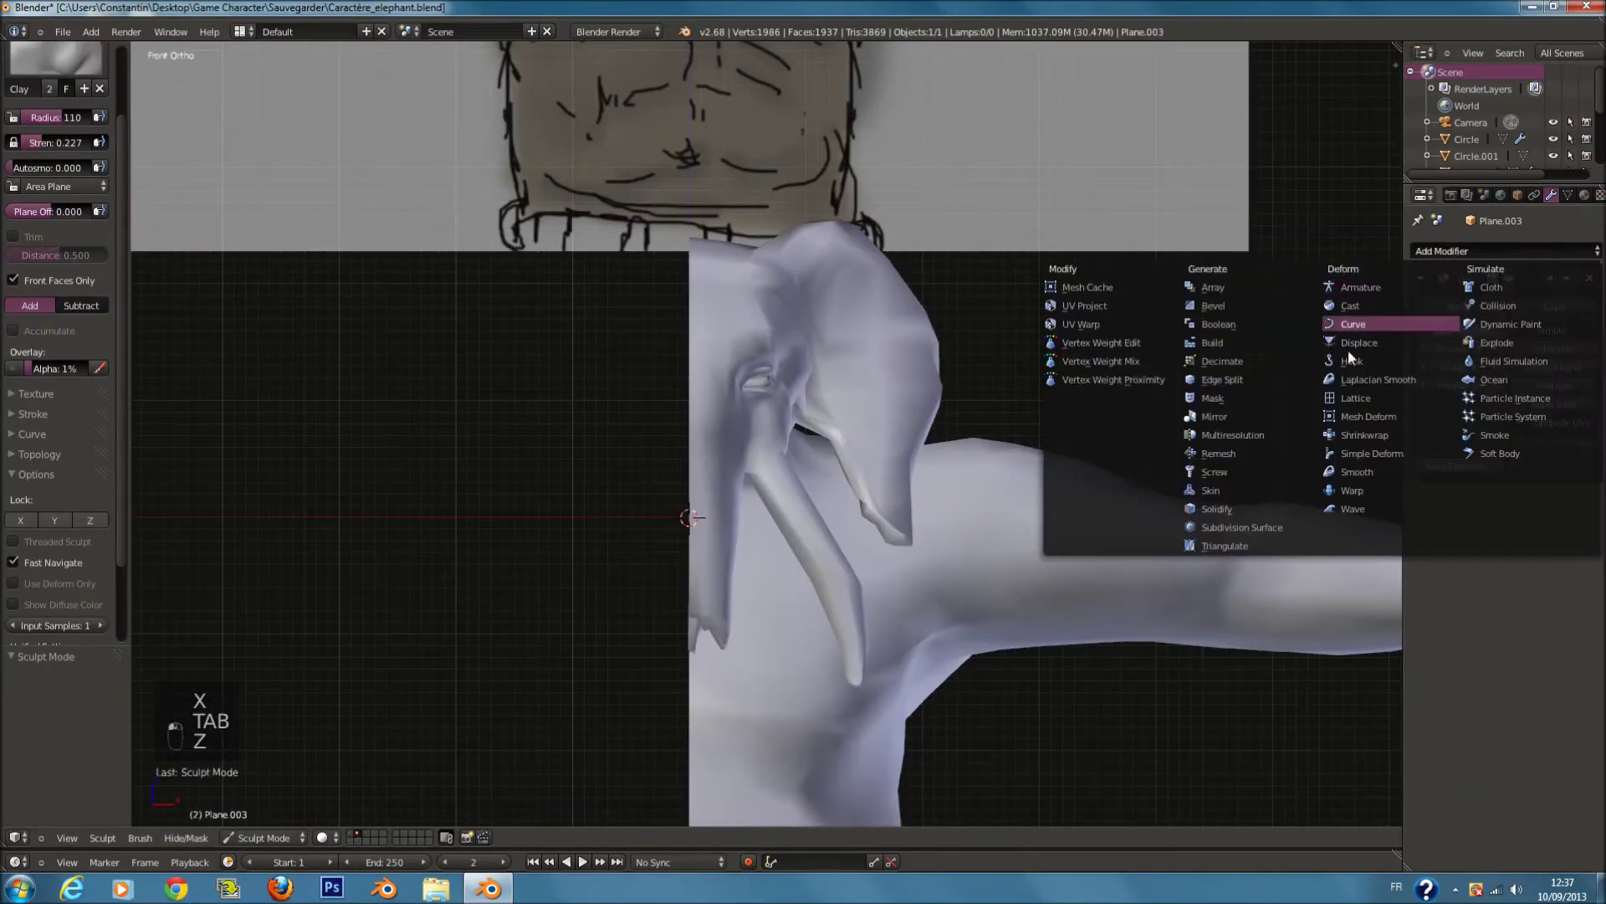
{"action": "left_click", "coordinate": [1260, 415]}
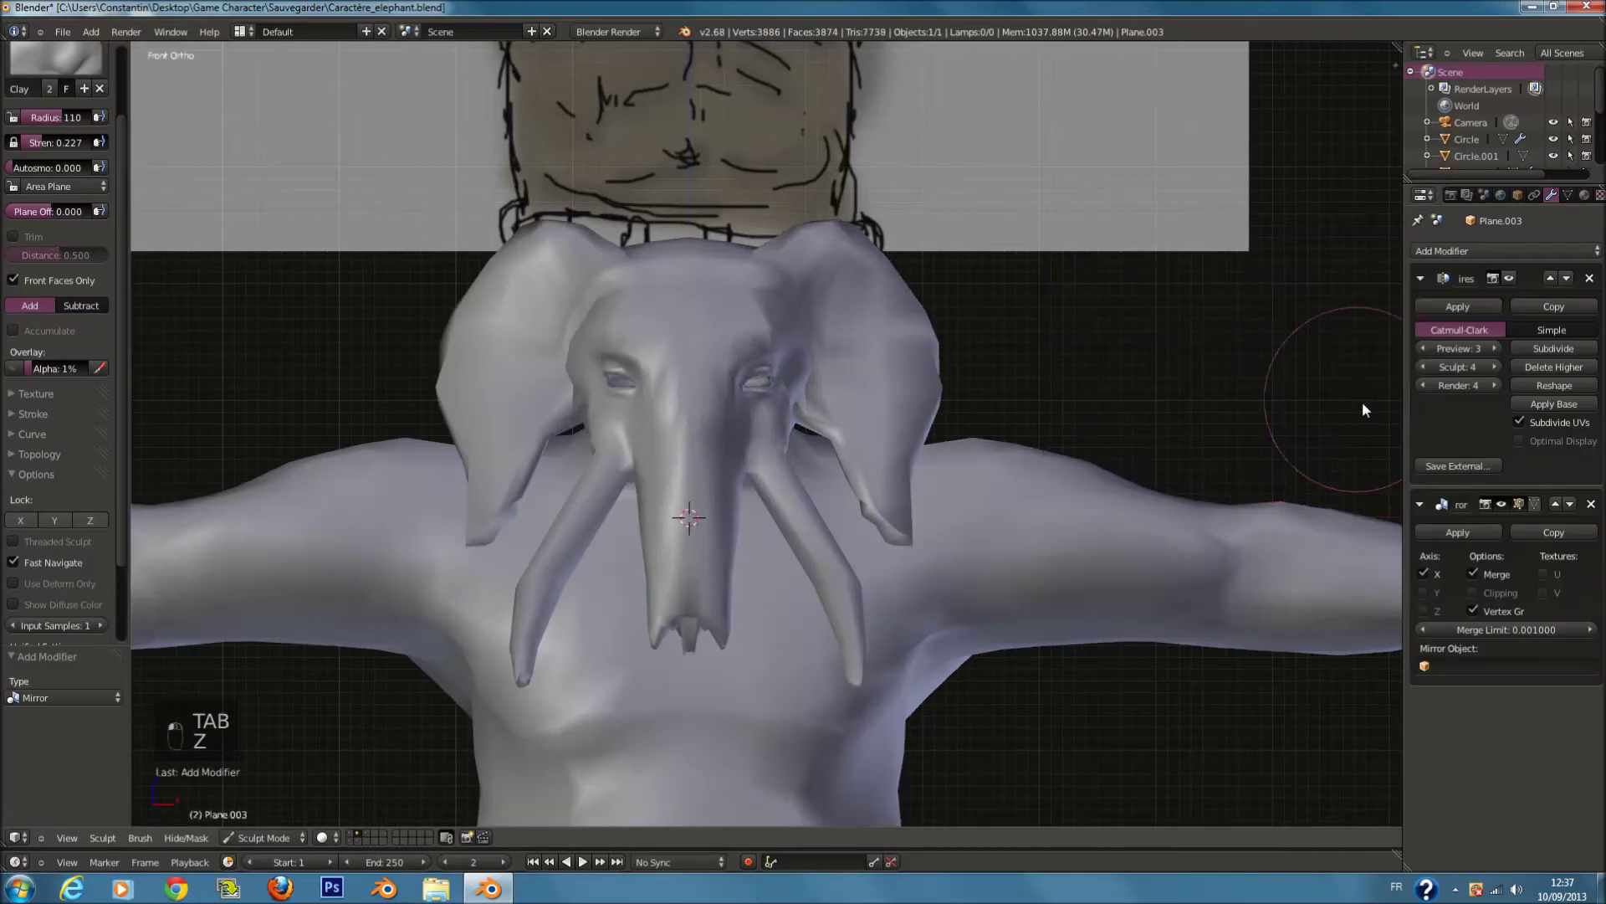
{"action": "left_click", "coordinate": [1465, 534]}
Step: Turn on the Multires modifier's viewport display in Object Mode, raise its preview level to 4 and return to Sculpt Mode
{"action": "left_click", "coordinate": [288, 839]}
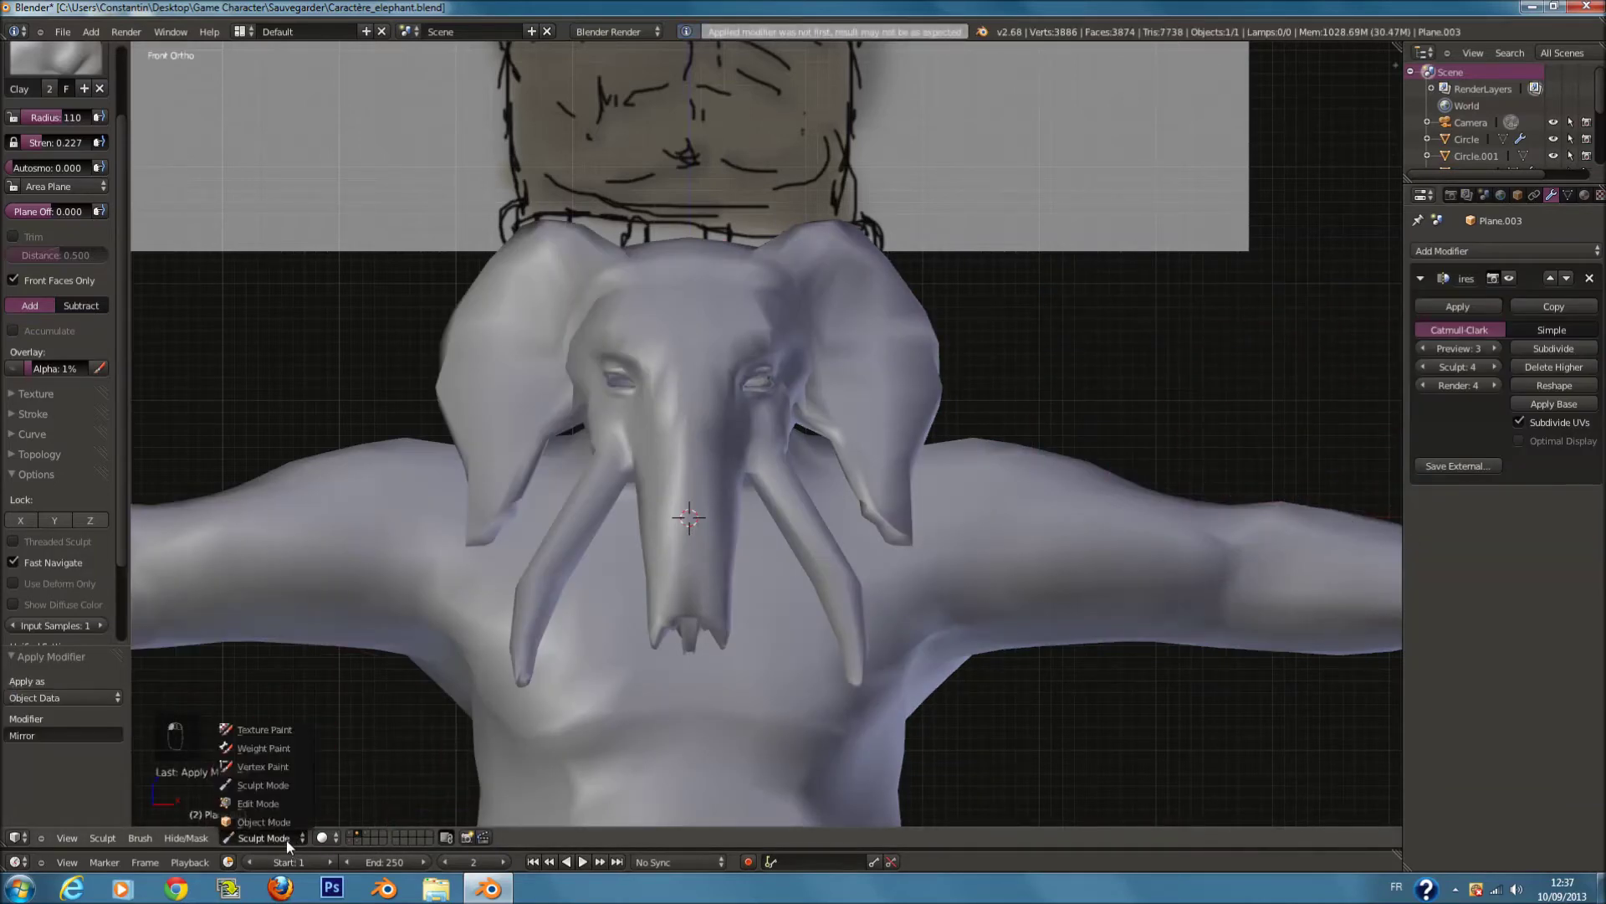
{"action": "left_click", "coordinate": [288, 784]}
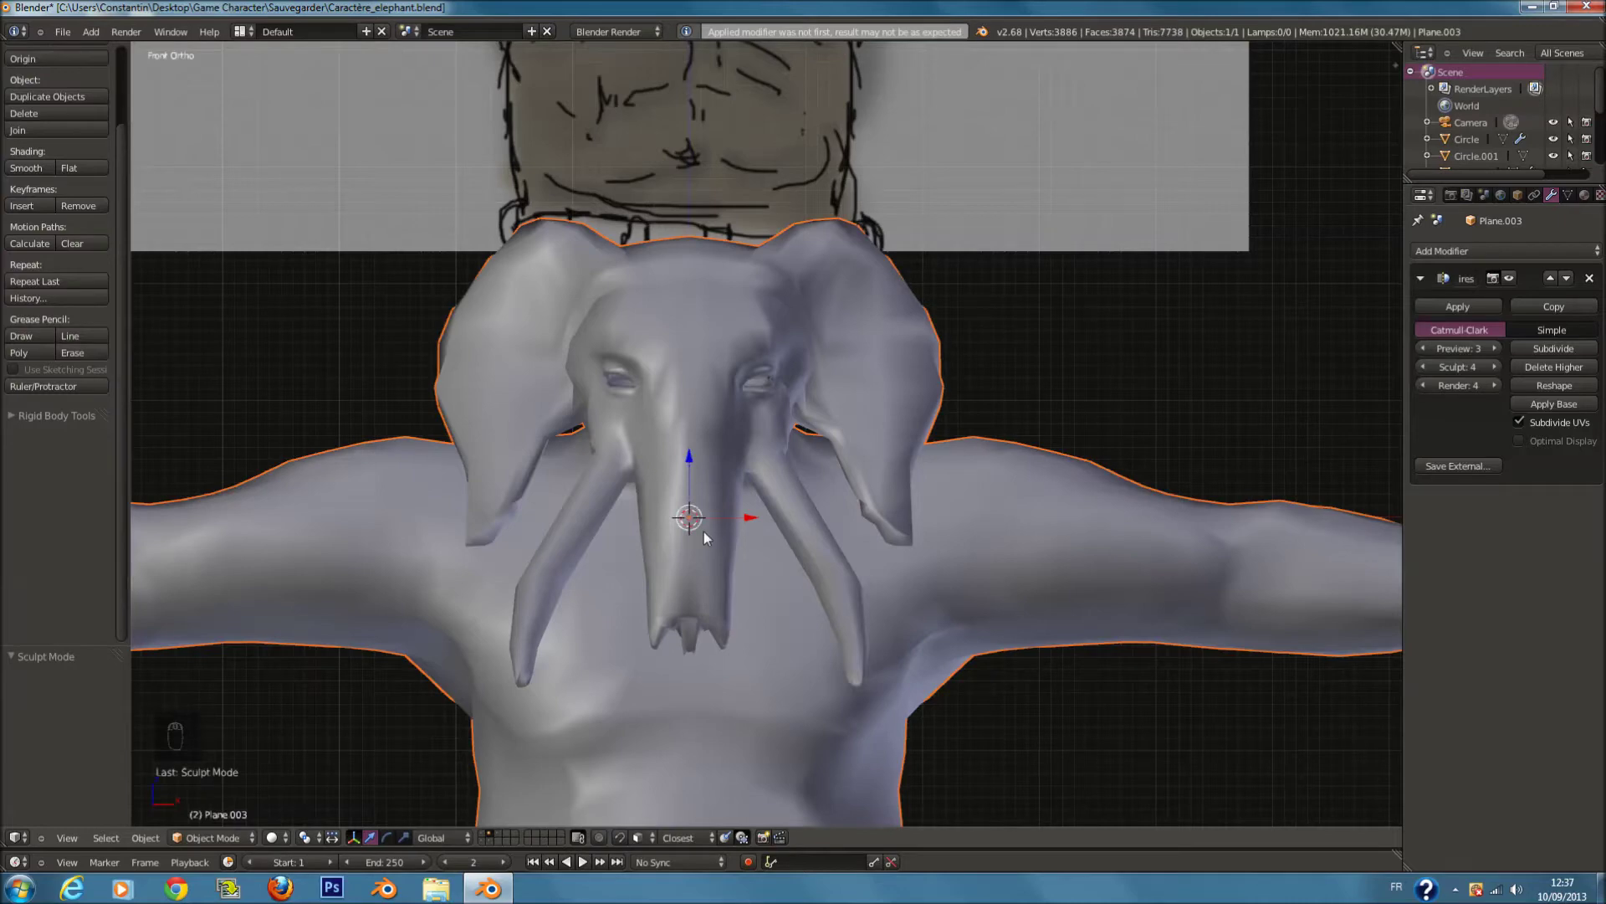
{"action": "left_click", "coordinate": [1509, 278]}
{"action": "middle_click_drag", "start_coordinate": [1265, 429], "coordinate": [984, 504]}
{"action": "scroll", "coordinate": [954, 512], "scroll_direction": "down", "scroll_amount": 8, "text": "shift"}
{"action": "scroll", "coordinate": [766, 542], "scroll_direction": "up", "scroll_amount": 4}
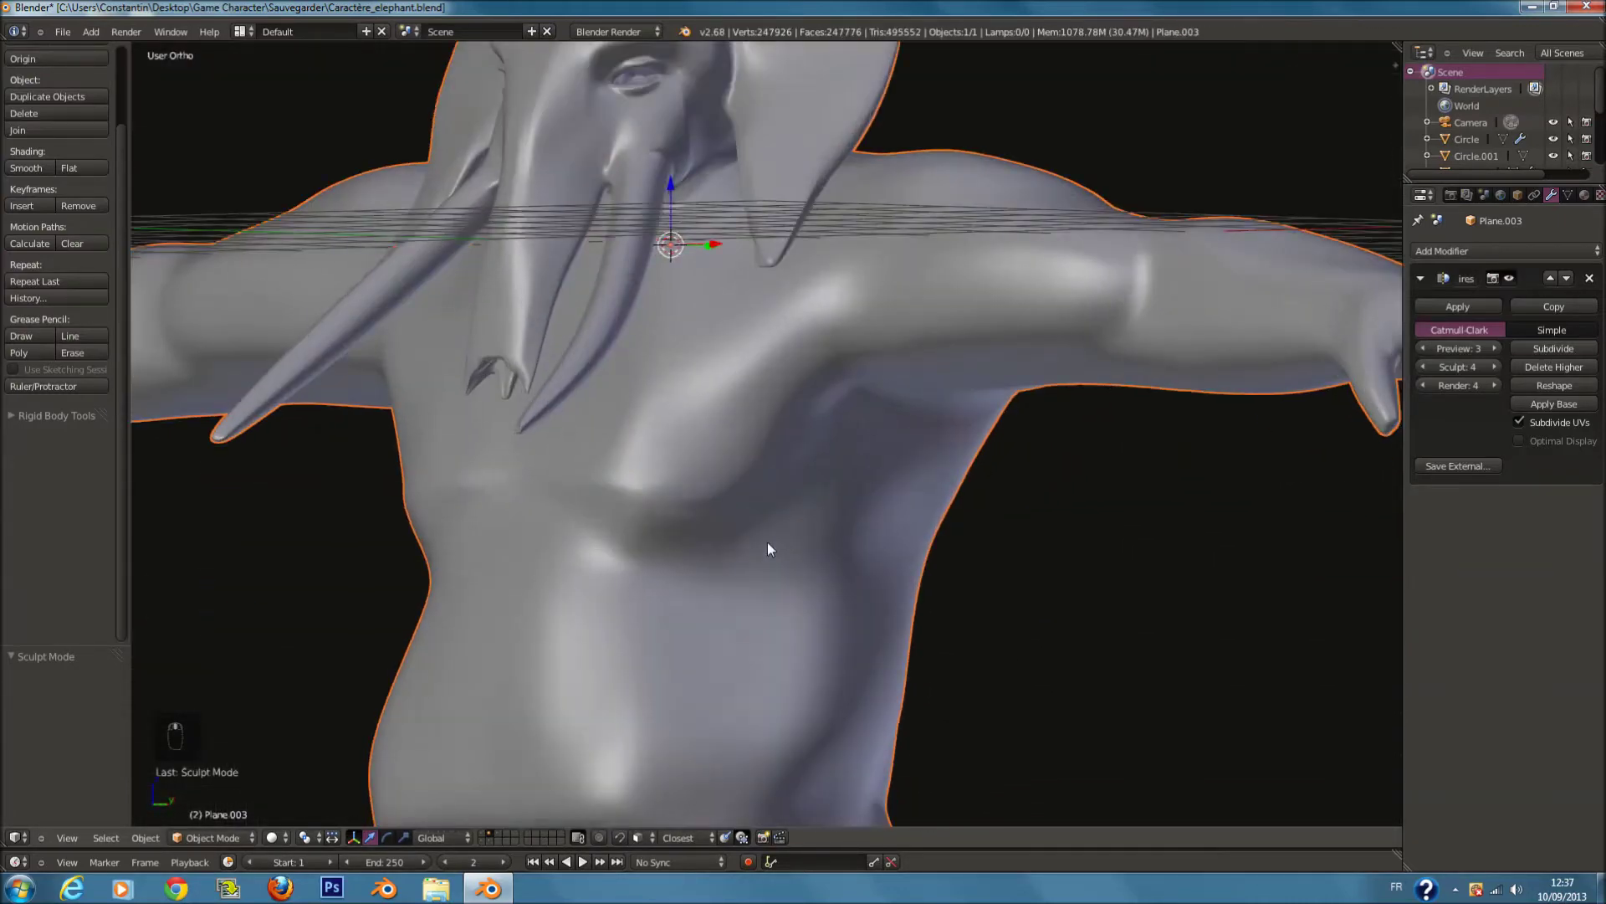
{"action": "scroll", "coordinate": [703, 408], "scroll_direction": "down", "scroll_amount": 4}
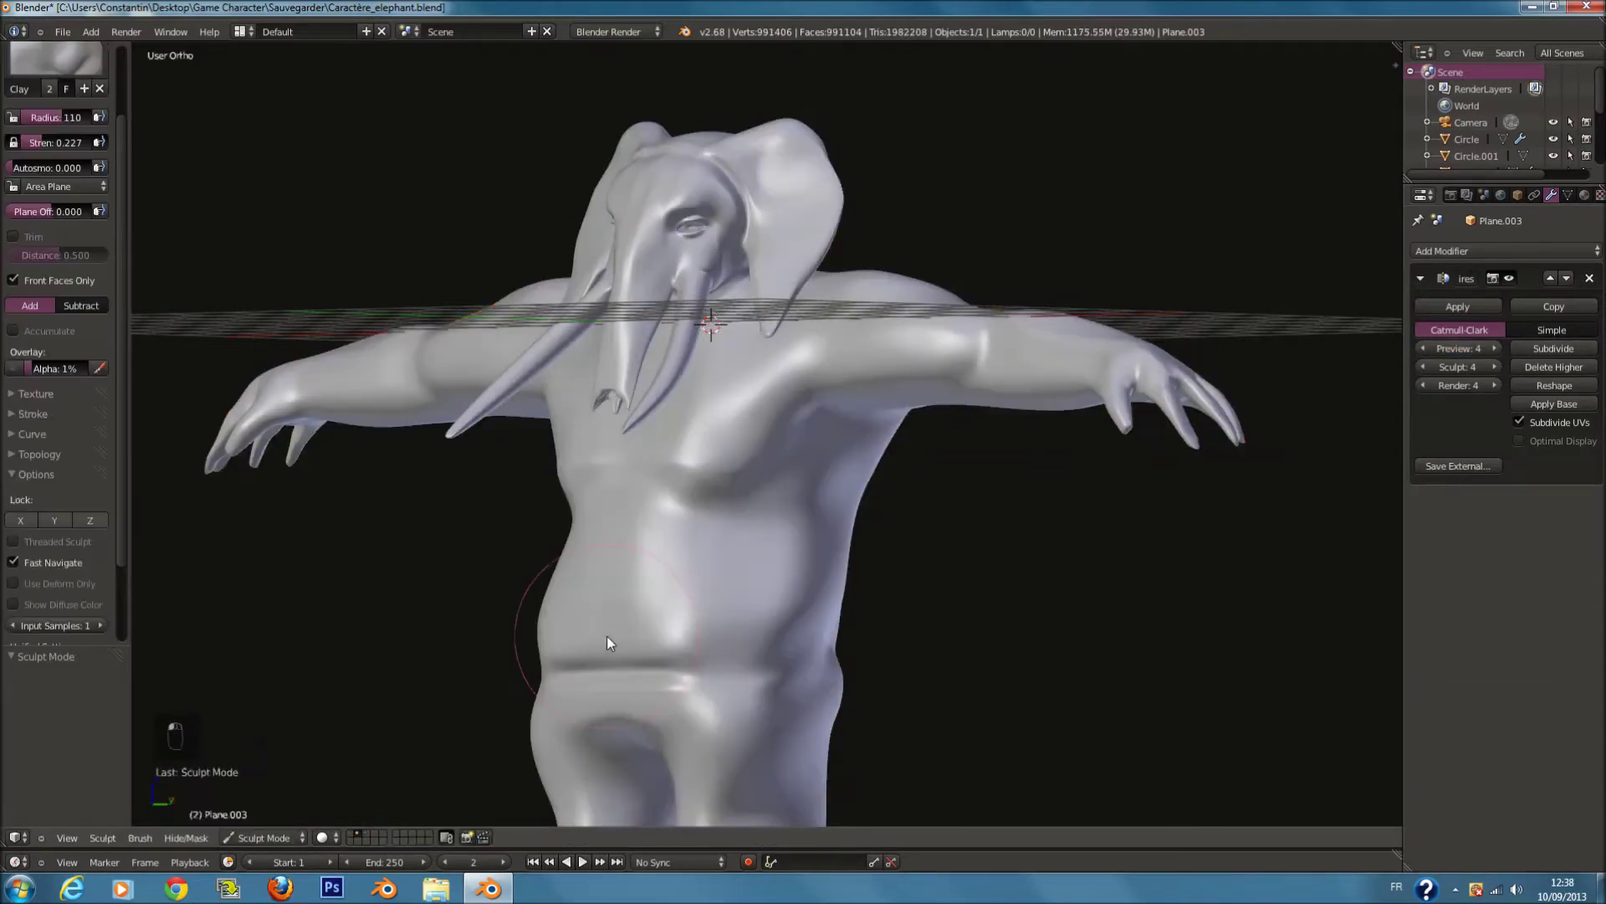
Step: Set the Clay brush radius to 164 and sculpt skin texture over the belly
{"action": "middle_click_drag", "start_coordinate": [718, 603], "coordinate": [746, 631]}
{"action": "scroll", "coordinate": [48, 326], "scroll_direction": "up", "scroll_amount": 3}
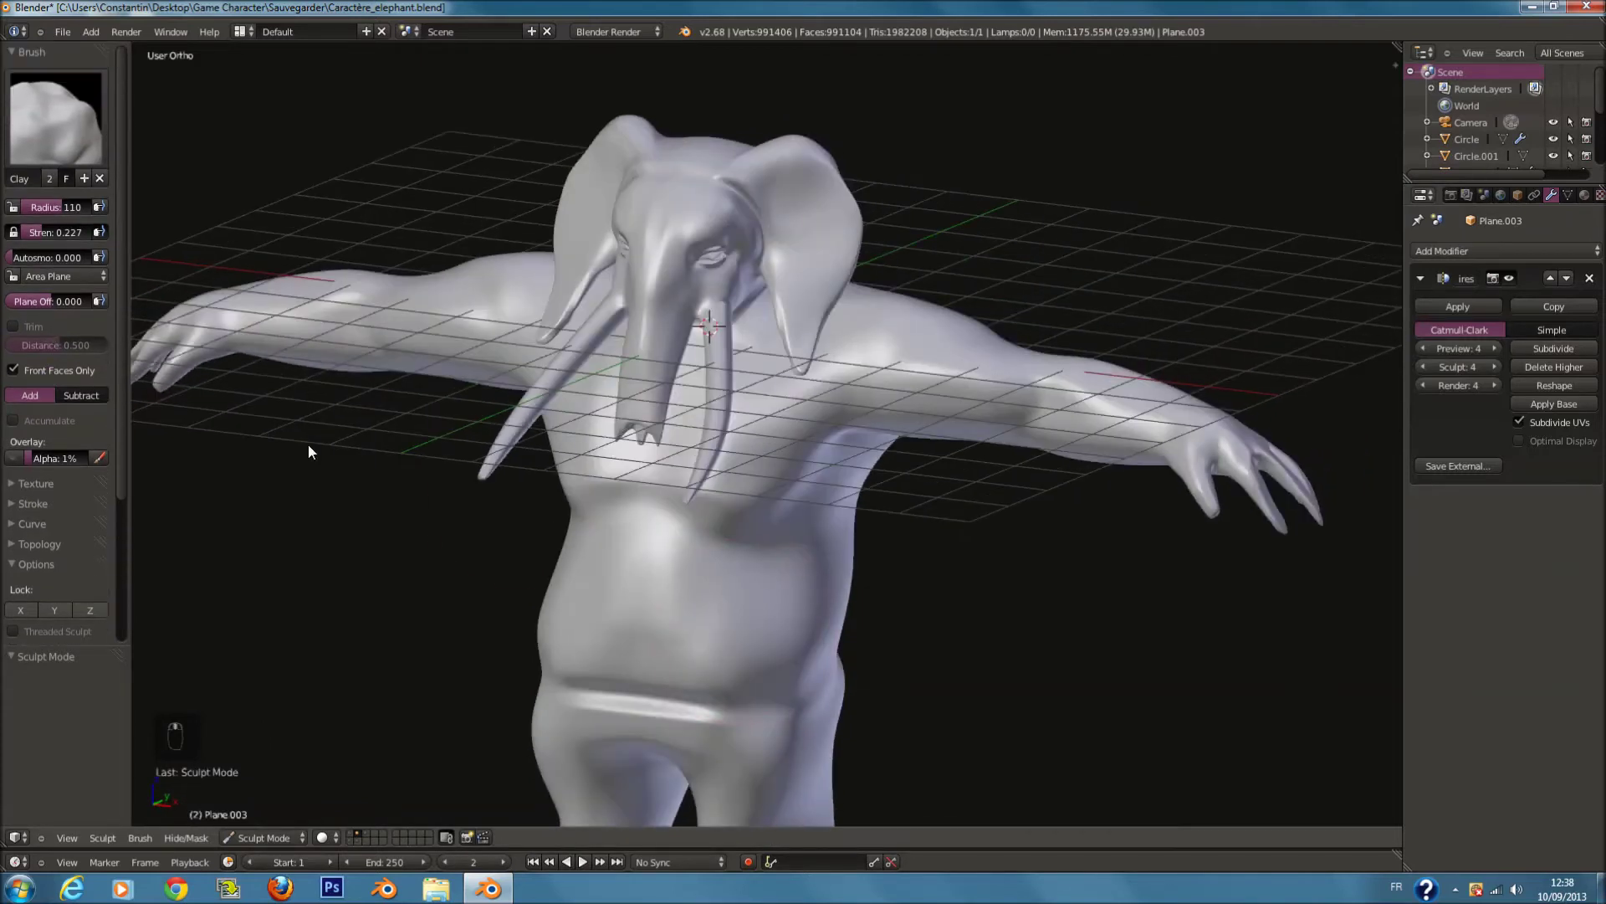
{"action": "key", "text": "f"}
{"action": "left_click", "coordinate": [585, 532]}
{"action": "scroll", "coordinate": [687, 557], "scroll_direction": "up", "scroll_amount": 3}
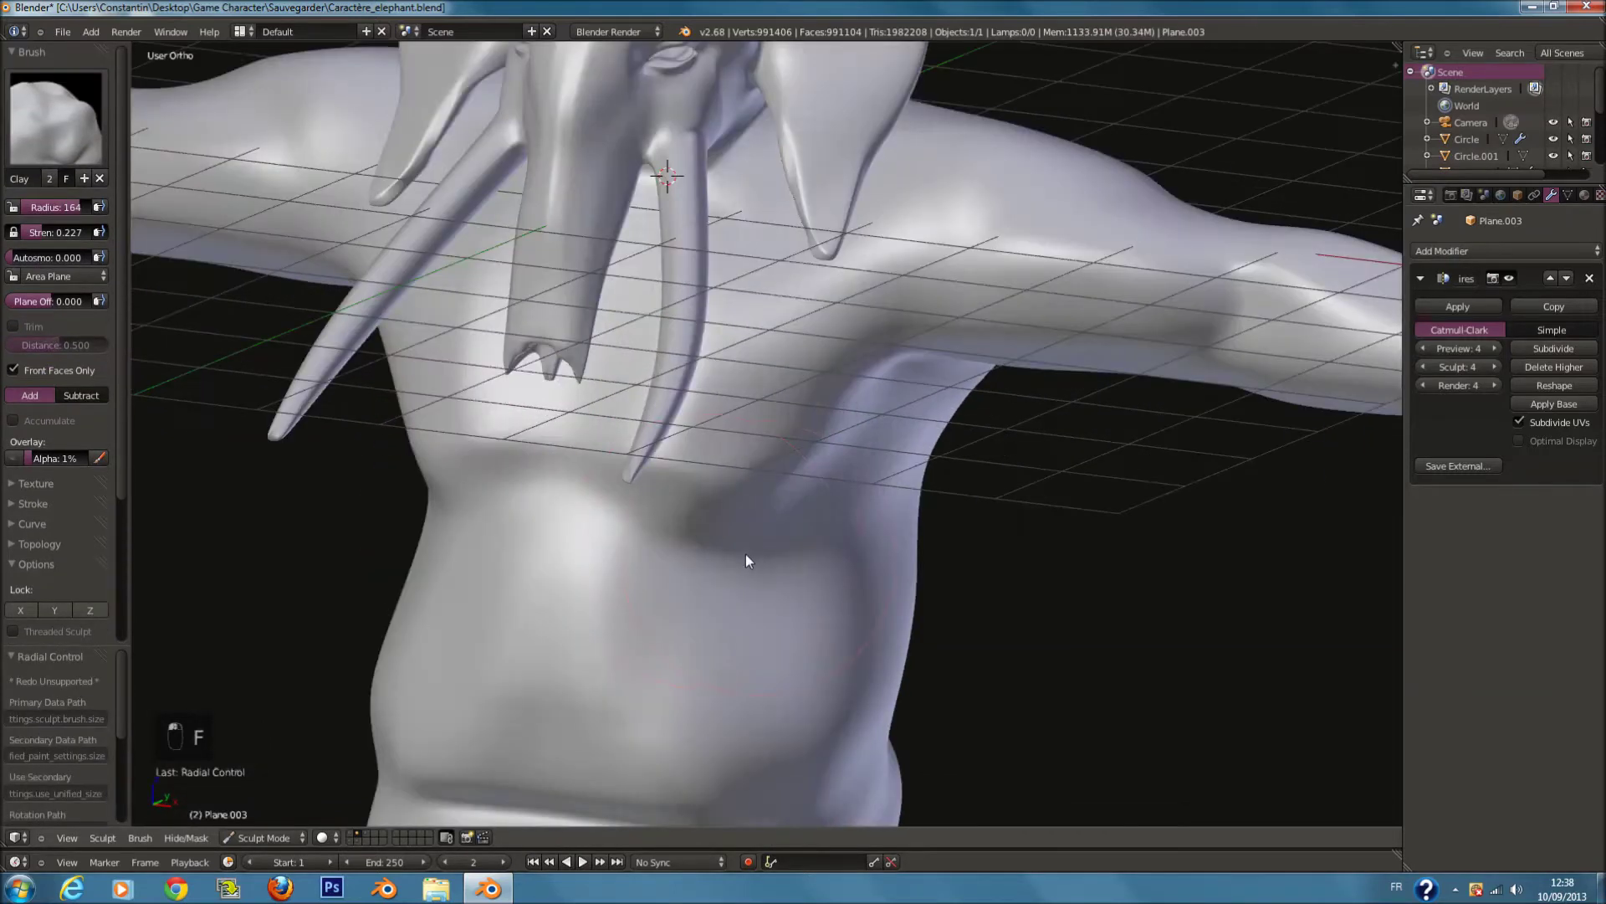
{"action": "scroll", "coordinate": [731, 552], "scroll_direction": "up", "scroll_amount": 2}
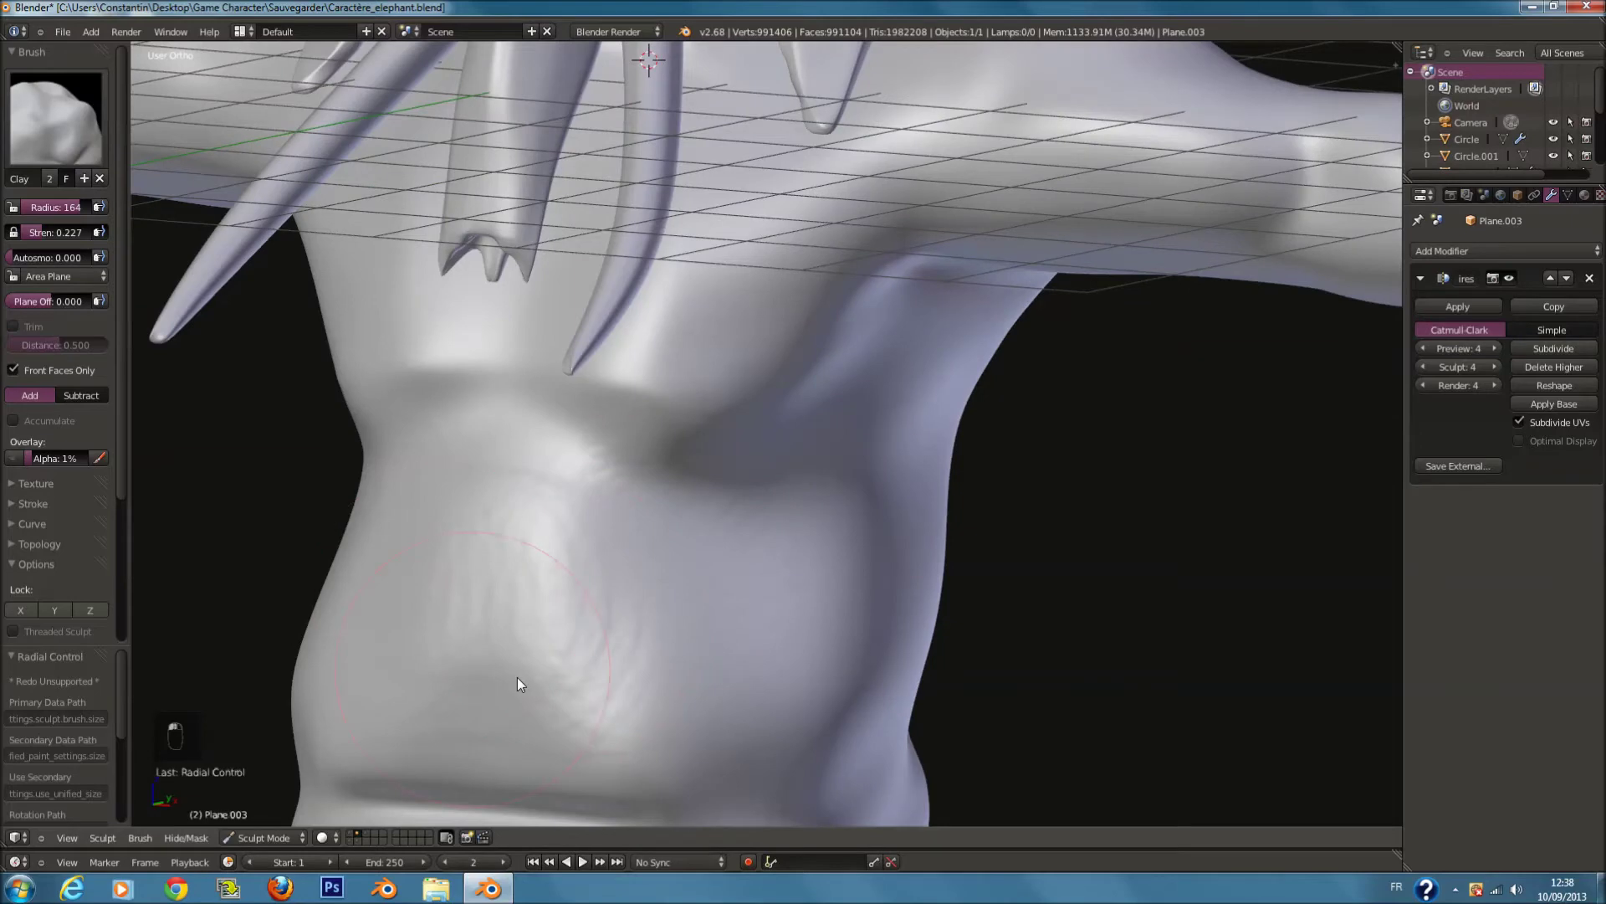
Step: Set the brush radius to 122 and sculpt skin detail along the side of the torso and the lower back
{"action": "key", "text": "f"}
{"action": "left_click", "coordinate": [810, 422]}
{"action": "middle_click_drag", "start_coordinate": [839, 523], "coordinate": [570, 582]}
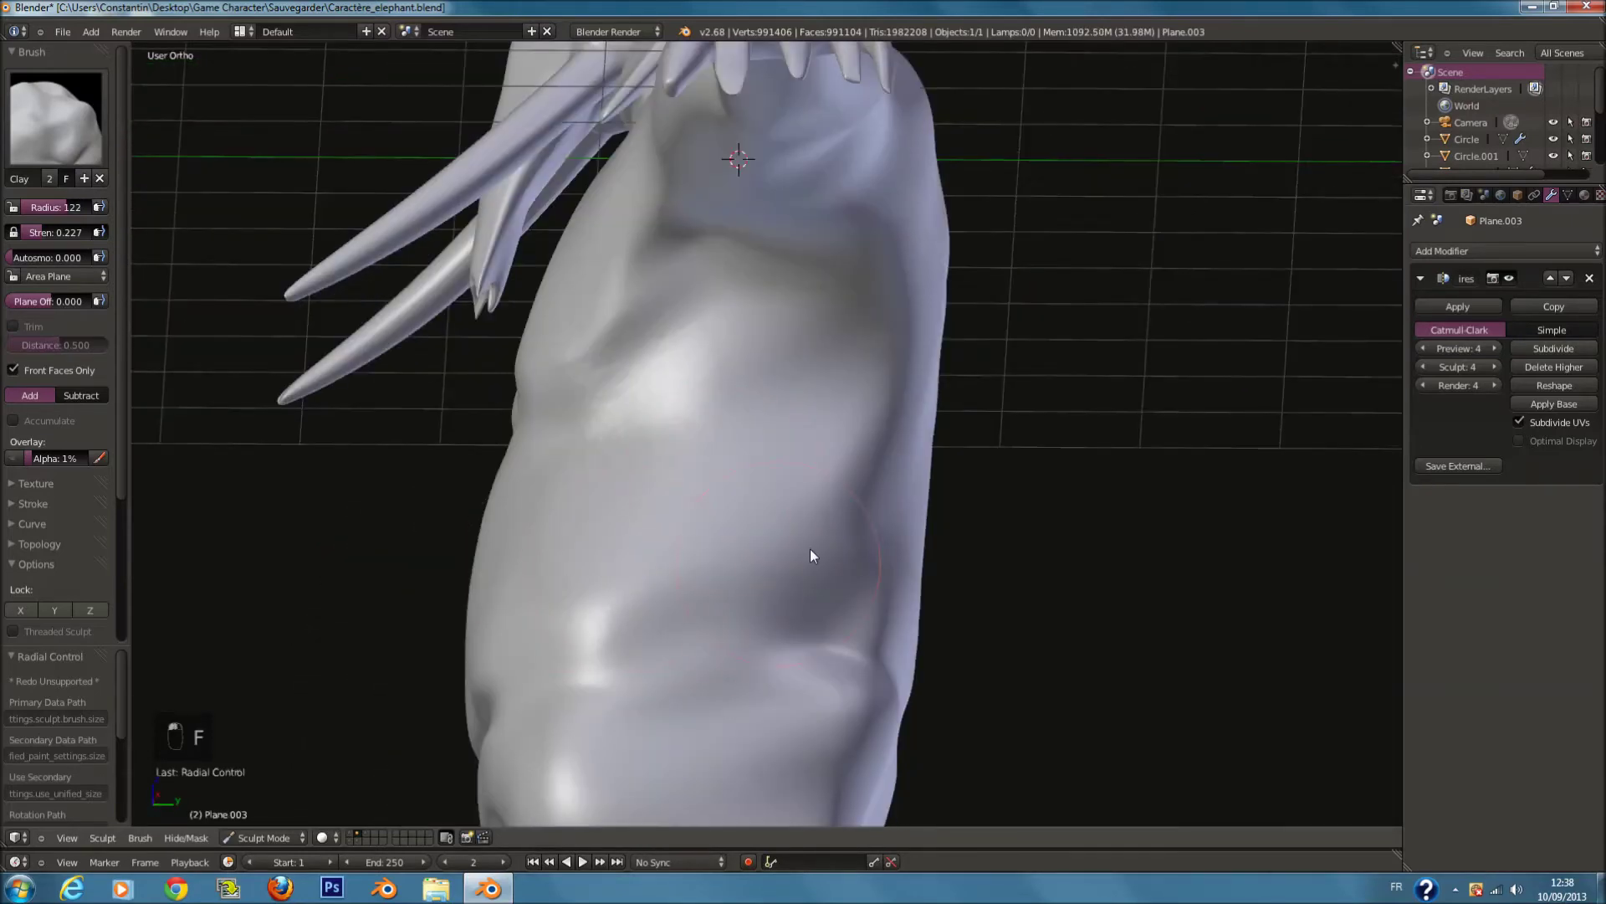
{"action": "middle_click_drag", "start_coordinate": [799, 531], "coordinate": [764, 554]}
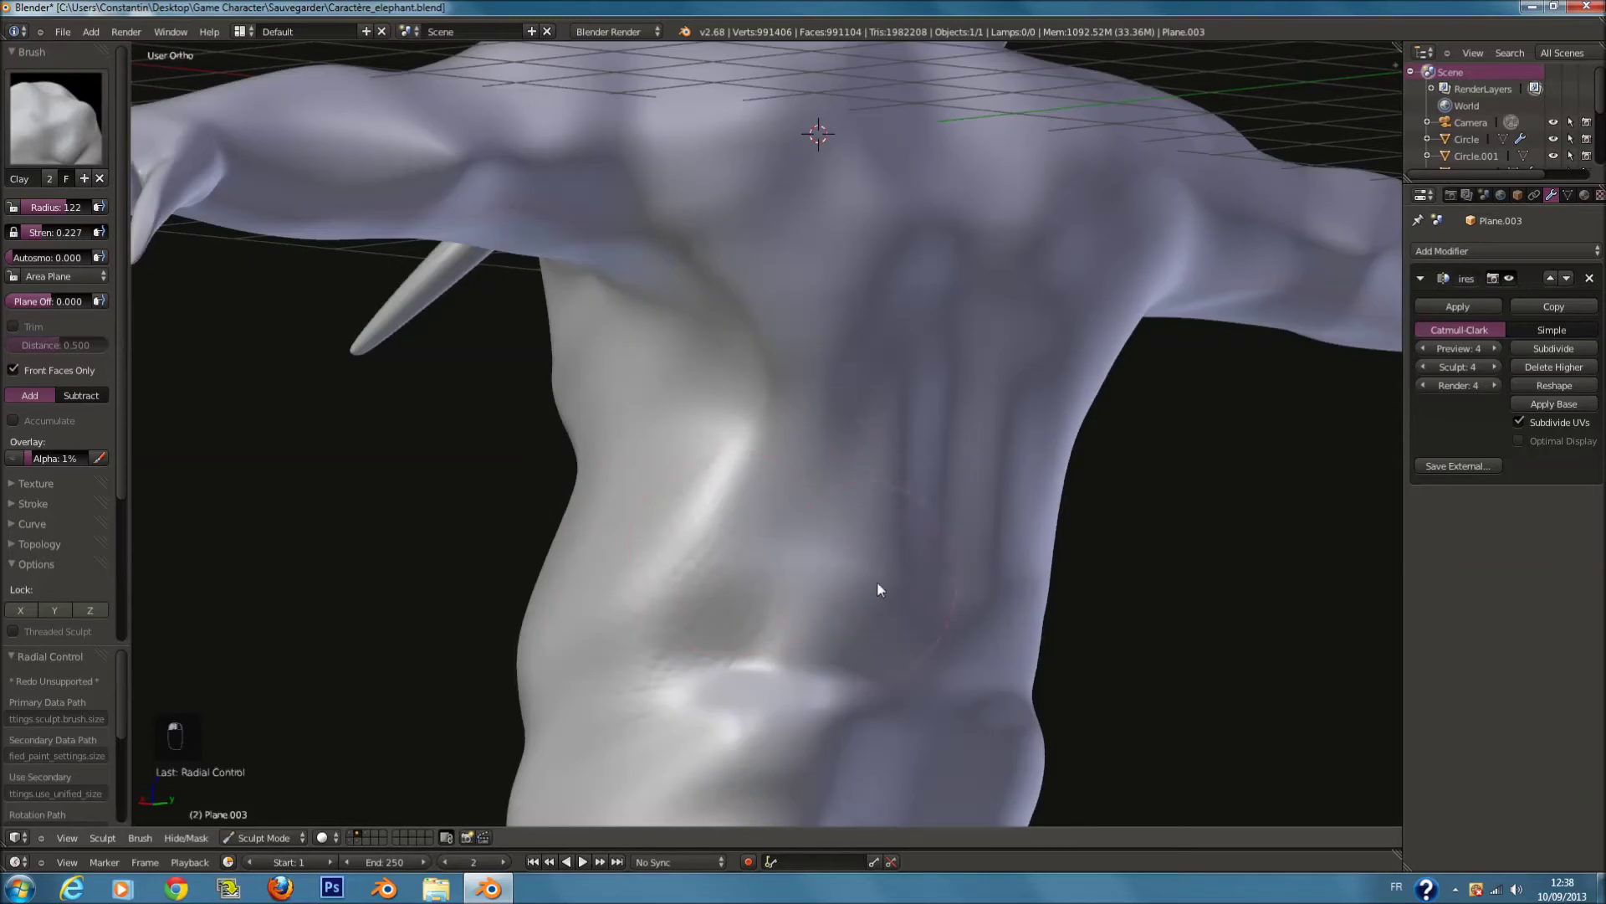
Step: Set the brush radius to 85 and sculpt skin detail along the arm
{"action": "middle_click_drag", "start_coordinate": [526, 199], "coordinate": [559, 298]}
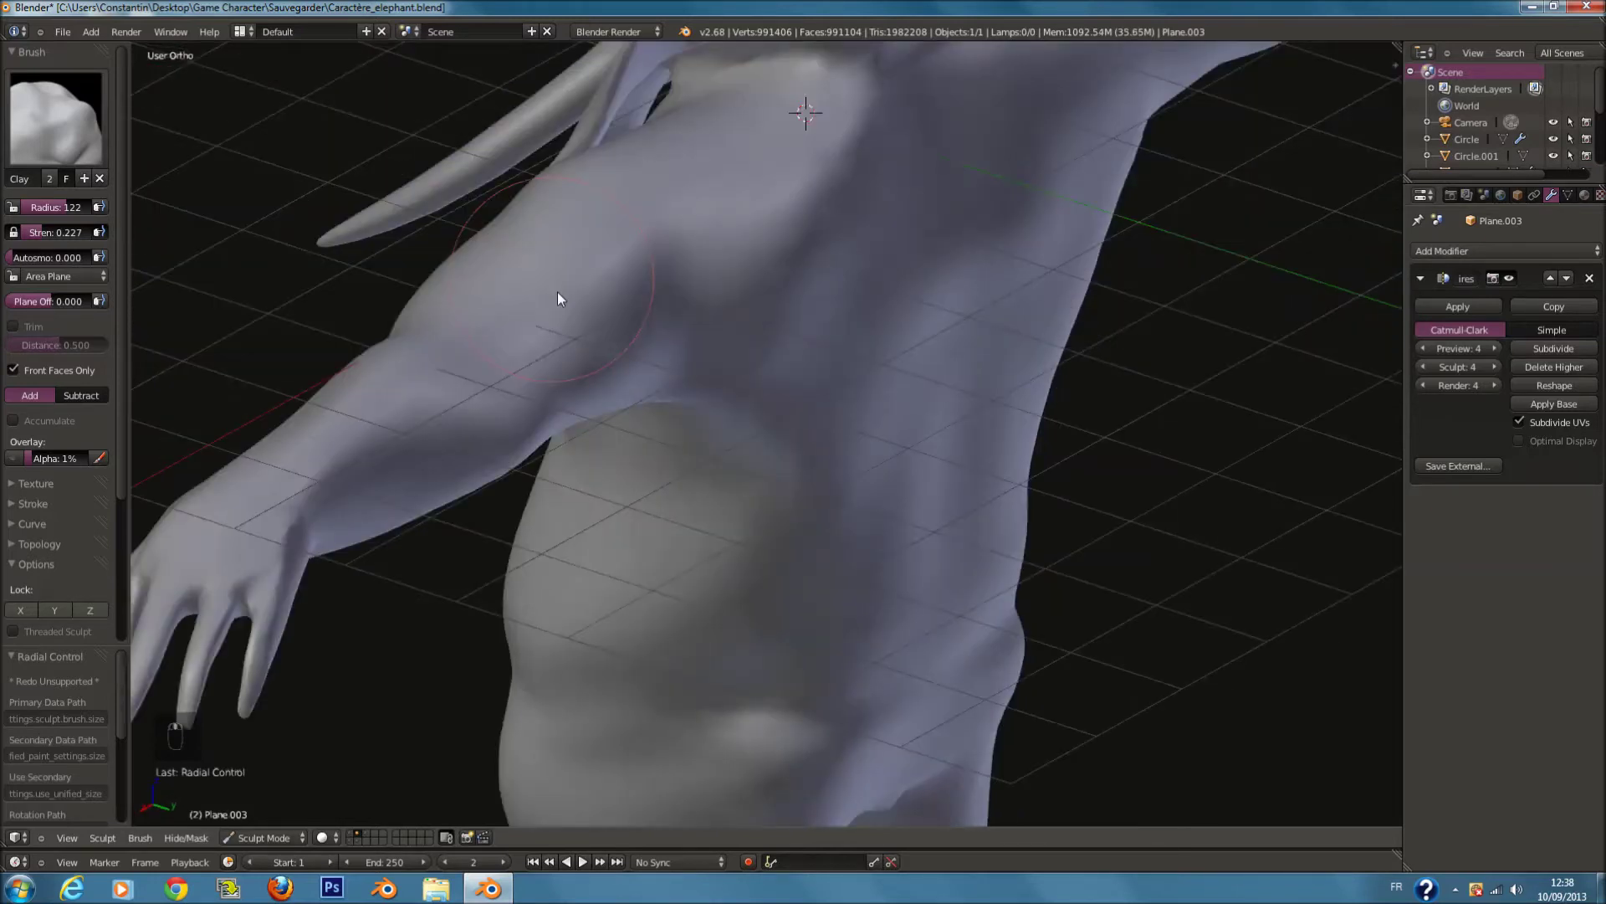
{"action": "key", "text": "f"}
{"action": "left_click", "coordinate": [666, 333]}
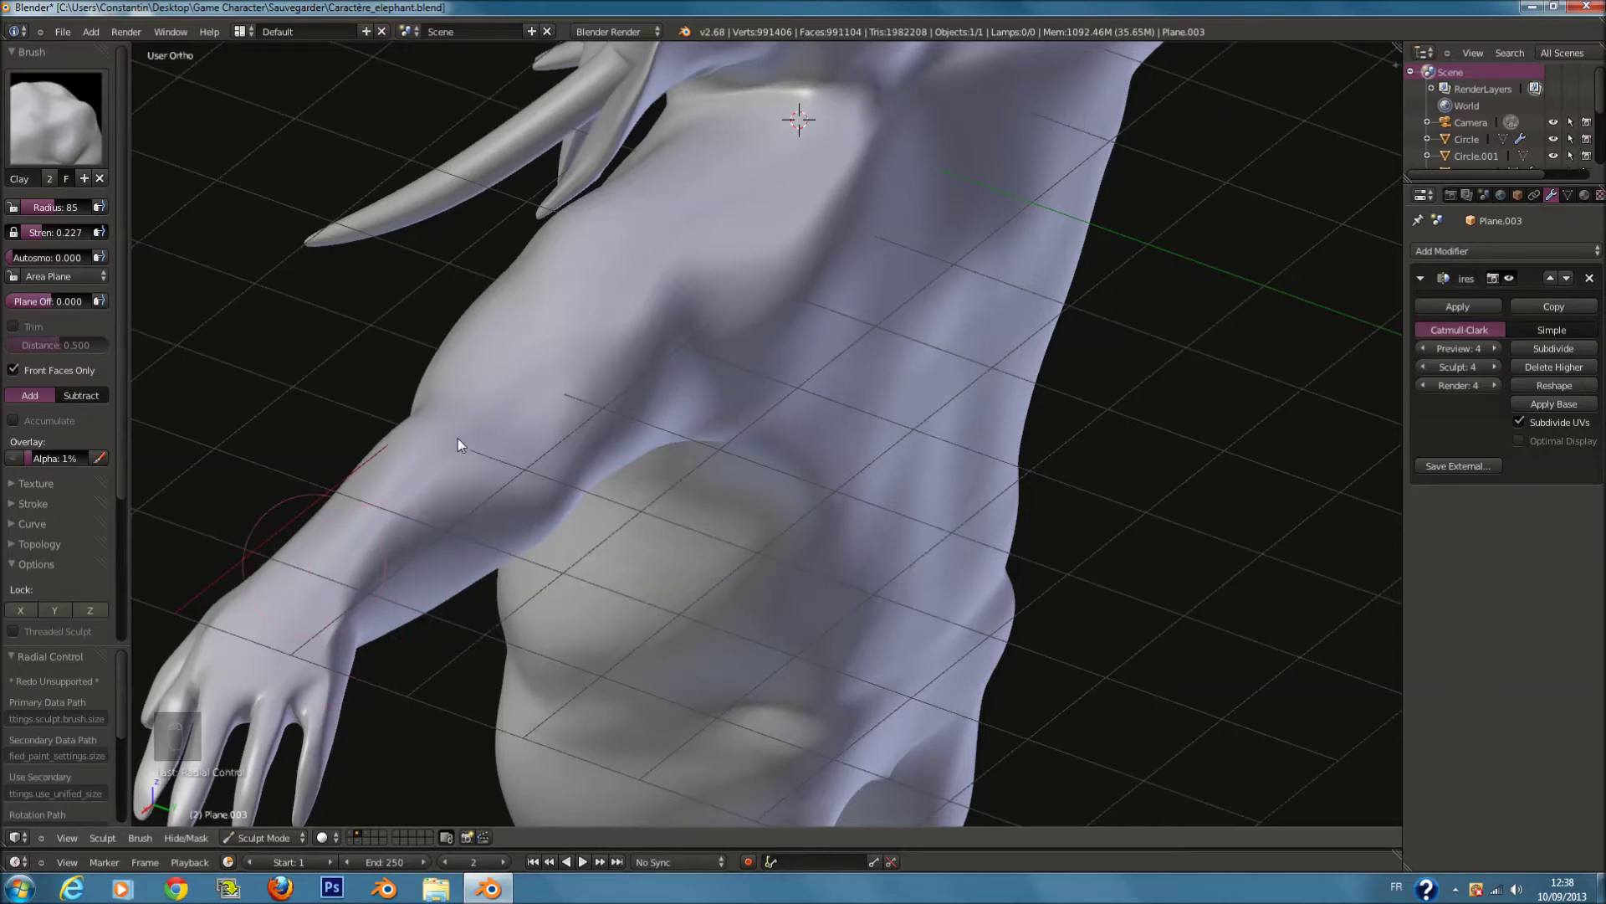
Step: Set the brush radius to 120 and sculpt skin texture over the shoulders and upper back
{"action": "middle_click_drag", "start_coordinate": [732, 241], "coordinate": [634, 240]}
{"action": "key", "text": "f"}
{"action": "left_click", "coordinate": [661, 262]}
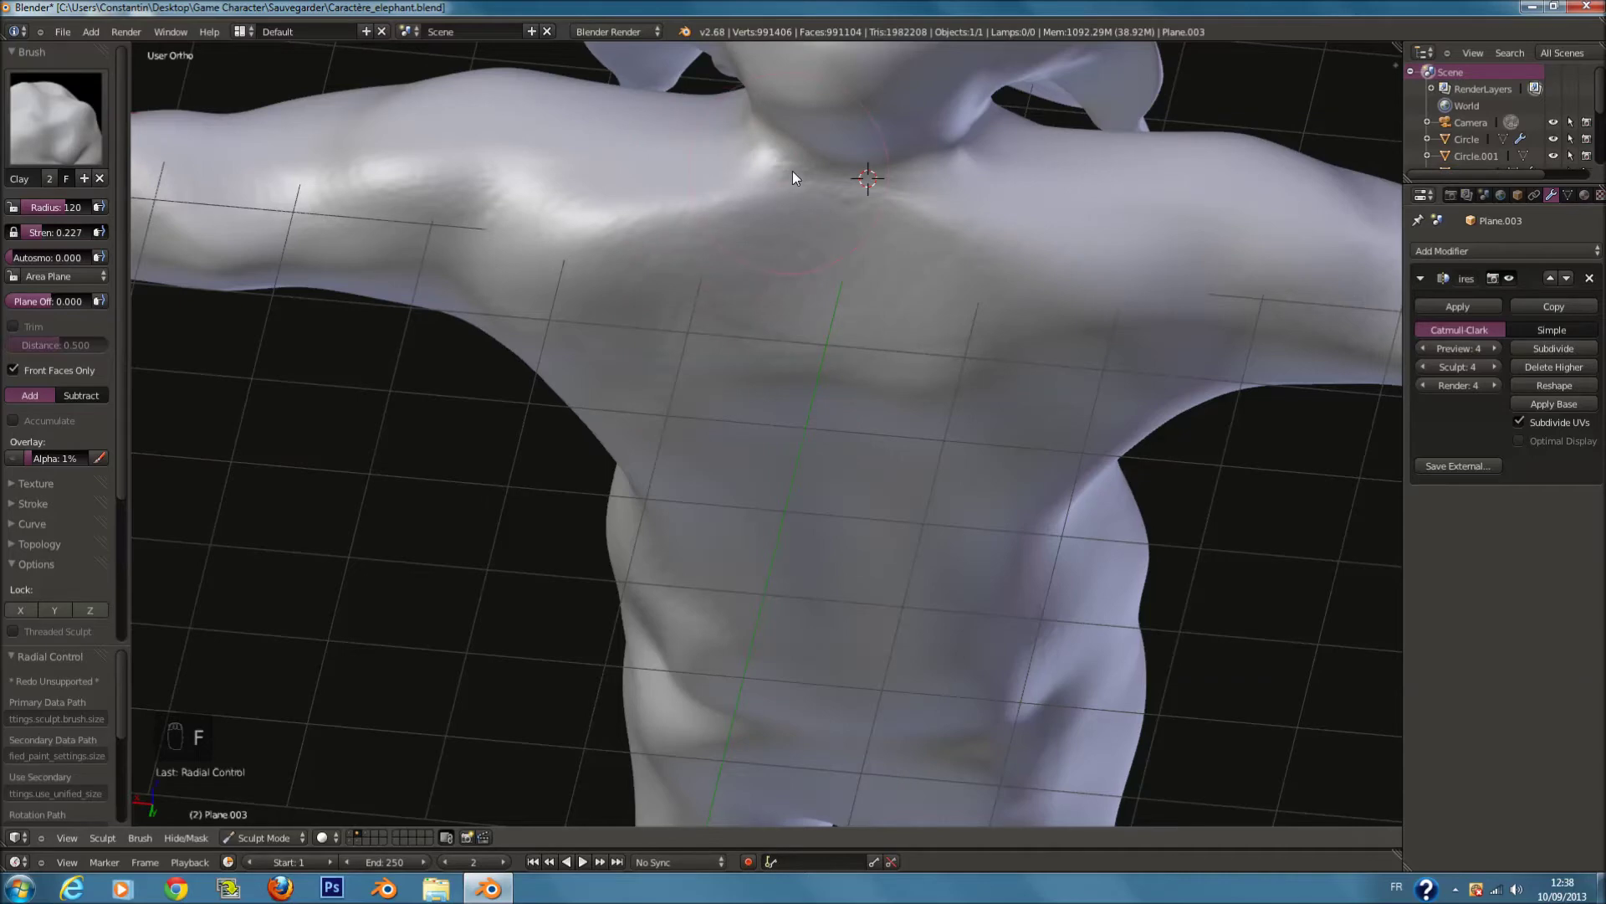
{"action": "middle_click_drag", "start_coordinate": [781, 489], "coordinate": [774, 442]}
{"action": "middle_click_drag", "start_coordinate": [709, 329], "coordinate": [654, 482]}
Step: Adjust the brush radius to 115 and sculpt skin wrinkles in the crease between the chest and the armpit
{"action": "middle_click_drag", "start_coordinate": [566, 524], "coordinate": [691, 235]}
{"action": "key", "text": "f"}
{"action": "left_click", "coordinate": [627, 519]}
{"action": "scroll", "coordinate": [693, 227], "scroll_direction": "up", "scroll_amount": 1}
{"action": "scroll", "coordinate": [692, 226], "scroll_direction": "up", "scroll_amount": 5, "text": "shift"}
{"action": "scroll", "coordinate": [705, 195], "scroll_direction": "up", "scroll_amount": 3, "text": "shift"}
{"action": "key", "text": "f"}
{"action": "left_click", "coordinate": [836, 437]}
{"action": "scroll", "coordinate": [864, 483], "scroll_direction": "up", "scroll_amount": 2}
{"action": "key", "text": "f"}
{"action": "left_click", "coordinate": [833, 522]}
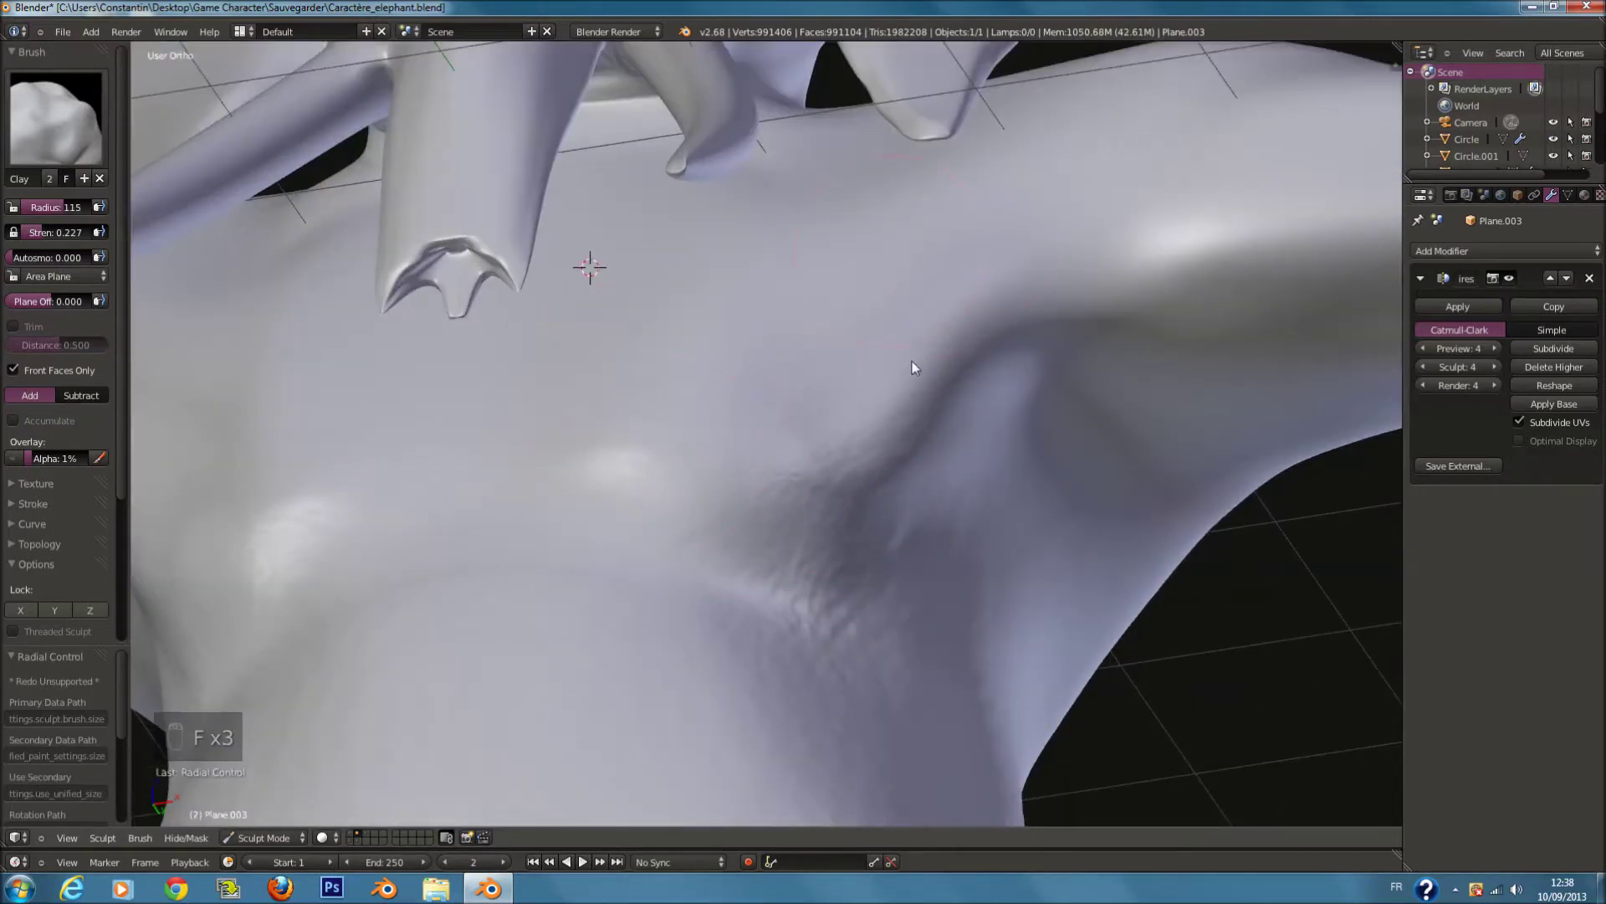
Step: Adjust the brush radius to 141 and 114 while sculpting skin detail across the chest beside the armpit
{"action": "scroll", "coordinate": [912, 369], "scroll_direction": "up", "scroll_amount": 2, "text": "shift"}
{"action": "key", "text": "f"}
{"action": "left_click", "coordinate": [1000, 289]}
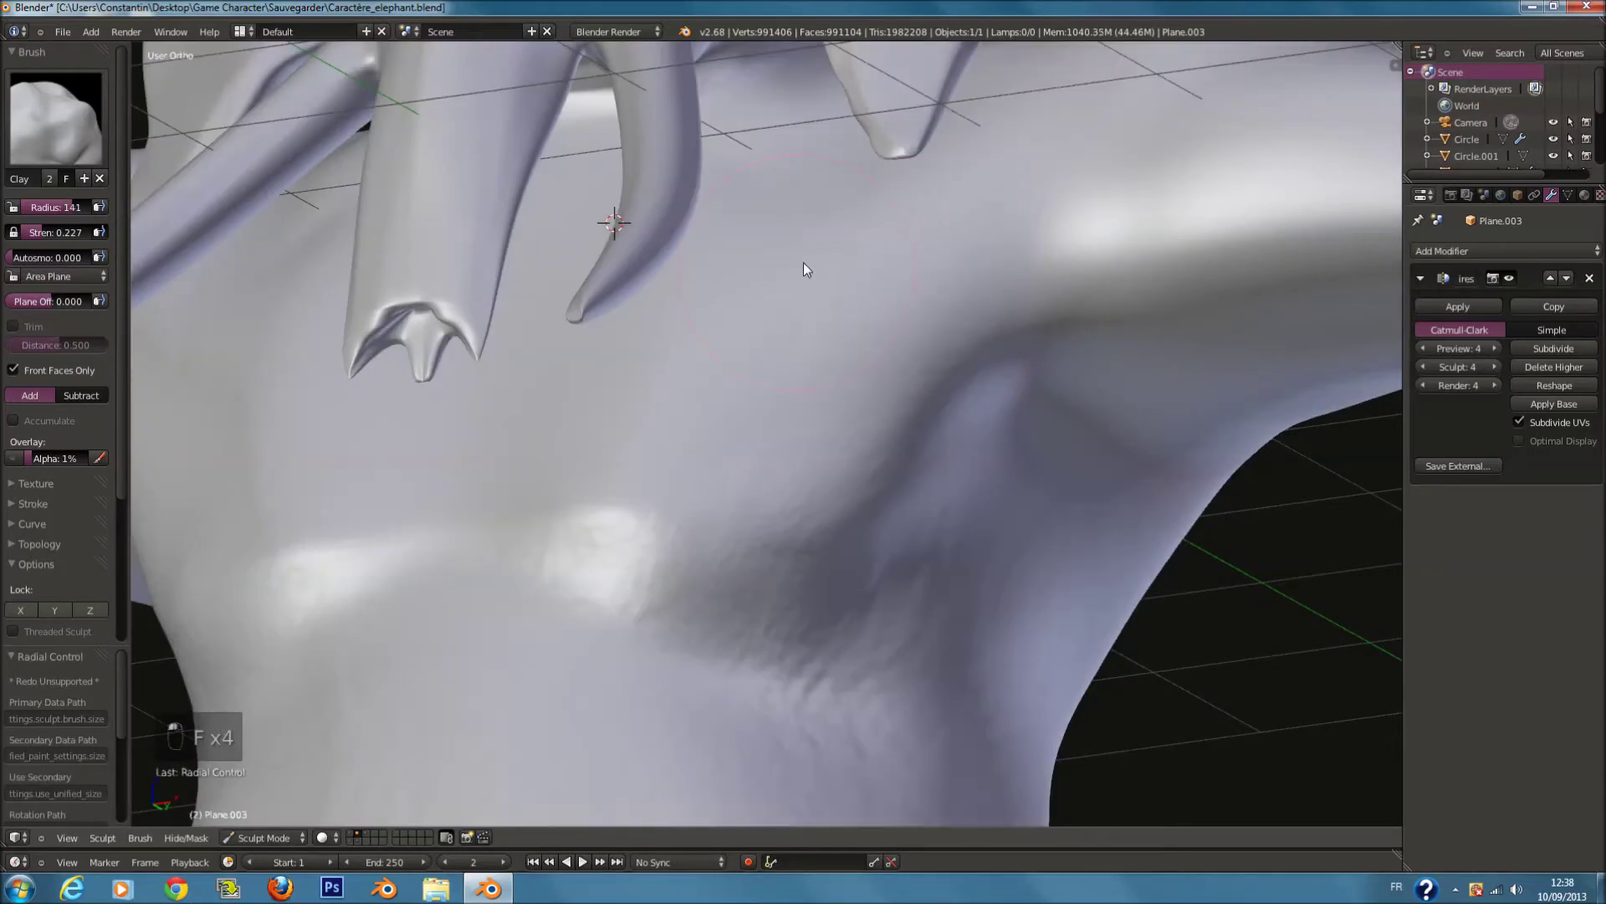
{"action": "scroll", "coordinate": [703, 344], "scroll_direction": "down", "scroll_amount": 2}
{"action": "key", "text": "f"}
{"action": "left_click", "coordinate": [674, 334]}
{"action": "scroll", "coordinate": [644, 284], "scroll_direction": "up", "scroll_amount": 2}
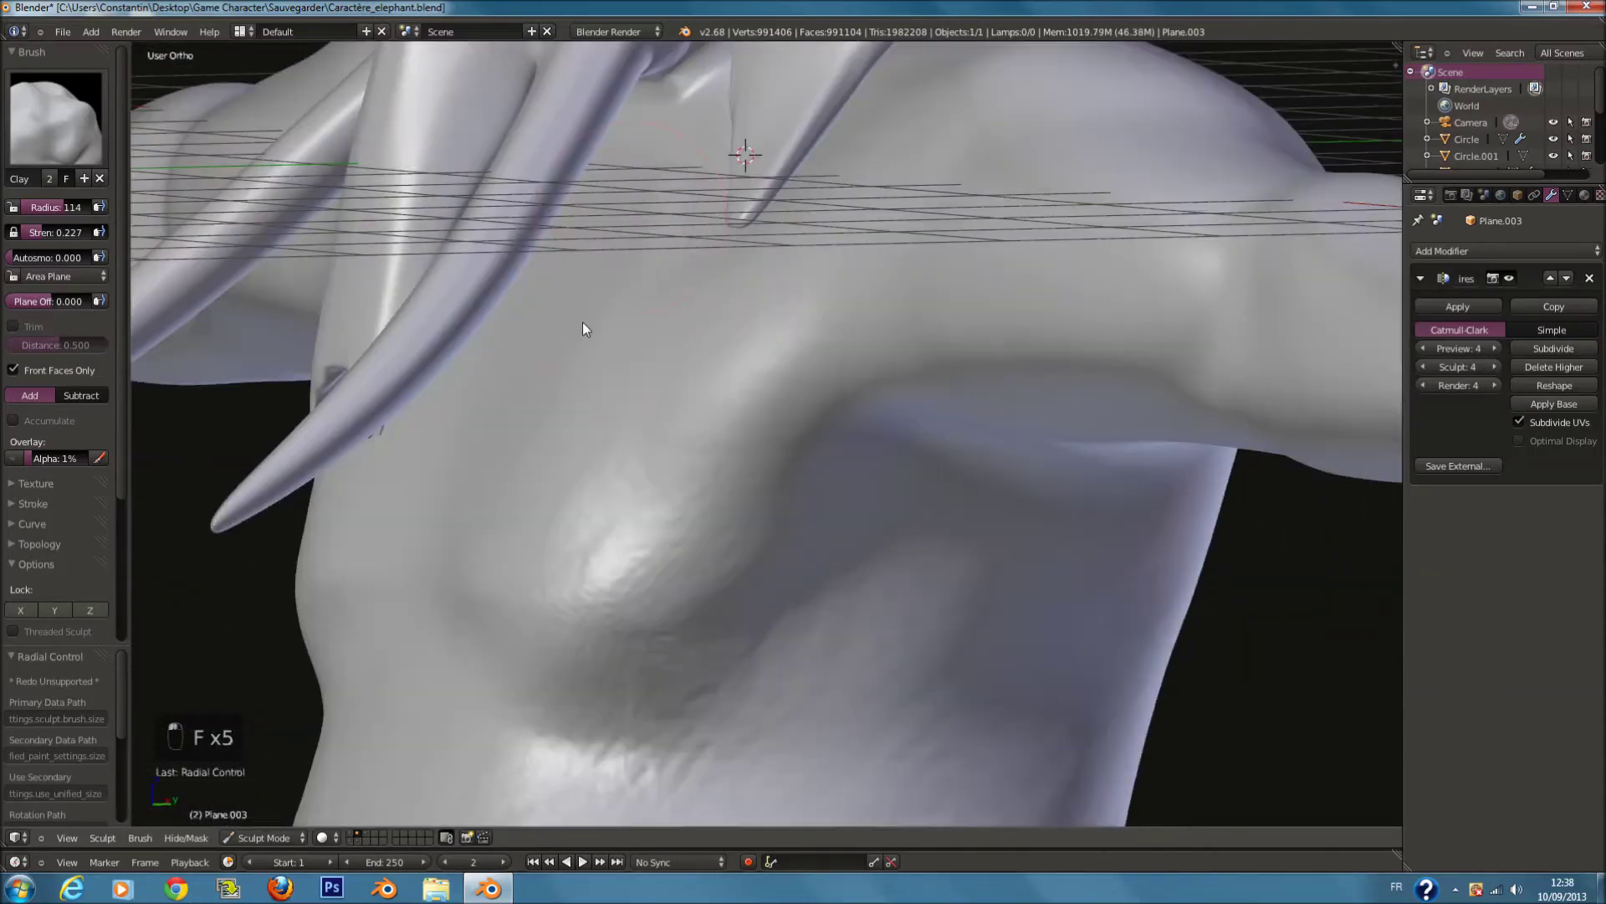
Step: Set the brush radius to 113 and sculpt skin detail over the upper chest and shoulder
{"action": "middle_click_drag", "start_coordinate": [910, 199], "coordinate": [945, 271]}
{"action": "scroll", "coordinate": [830, 249], "scroll_direction": "up", "scroll_amount": 2}
{"action": "key", "text": "f"}
{"action": "left_click", "coordinate": [830, 249]}
{"action": "scroll", "coordinate": [878, 253], "scroll_direction": "down", "scroll_amount": 2}
{"action": "scroll", "coordinate": [892, 259], "scroll_direction": "down", "scroll_amount": 1}
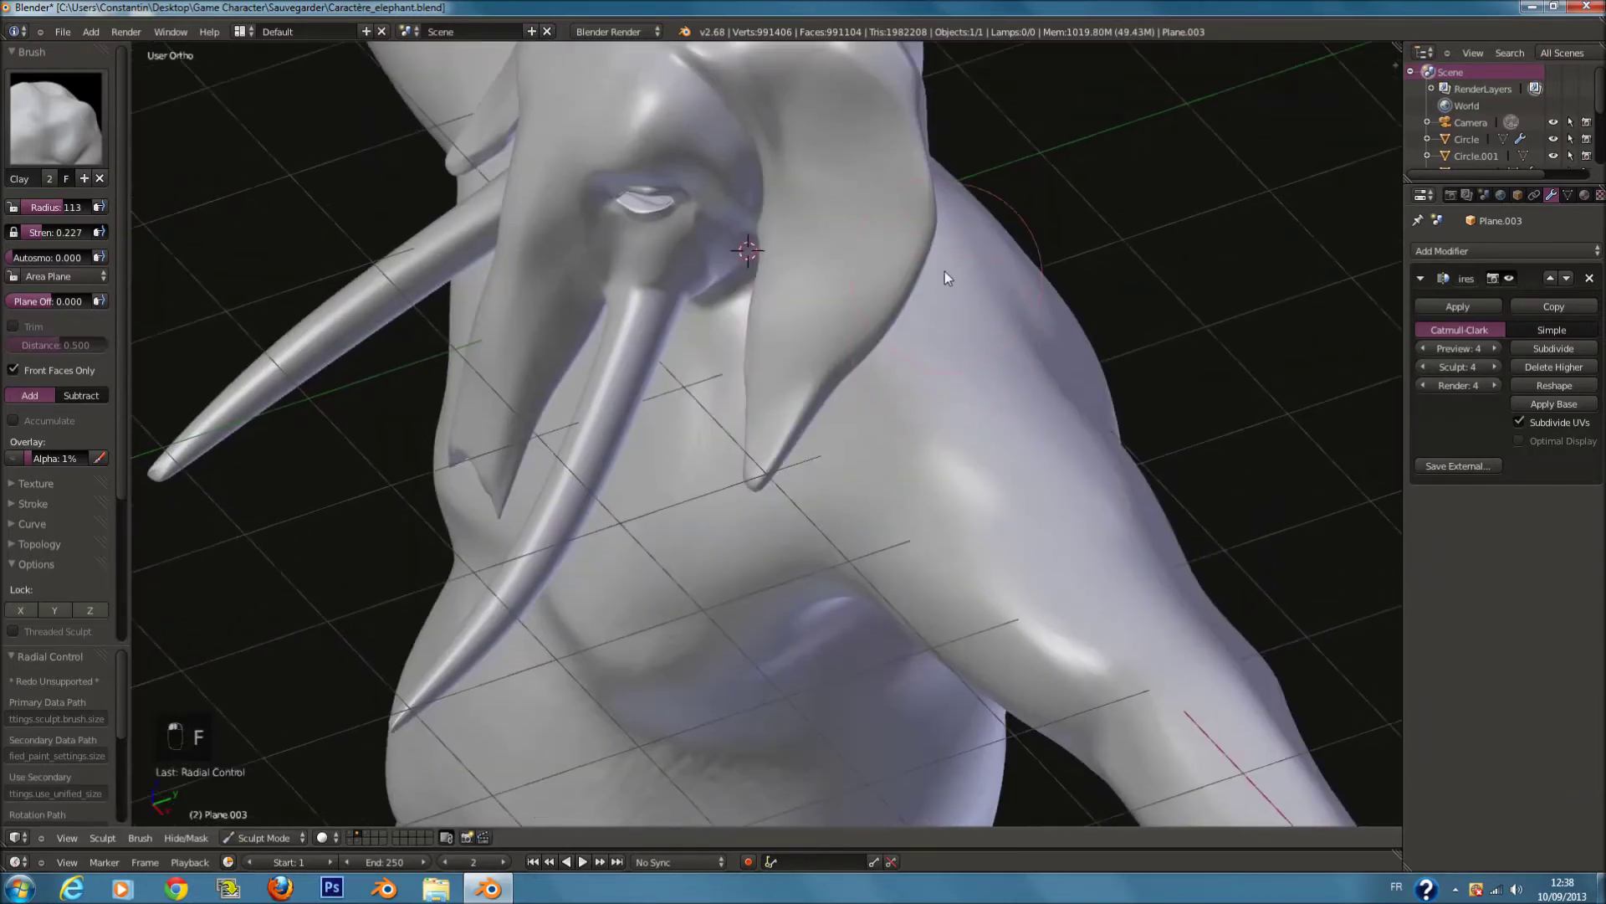
Step: Set the brush radius to 121 and sculpt skin texture over the ear, forehead and trunk
{"action": "scroll", "coordinate": [908, 232], "scroll_direction": "up", "scroll_amount": 6, "text": "shift"}
{"action": "scroll", "coordinate": [828, 199], "scroll_direction": "up", "scroll_amount": 2}
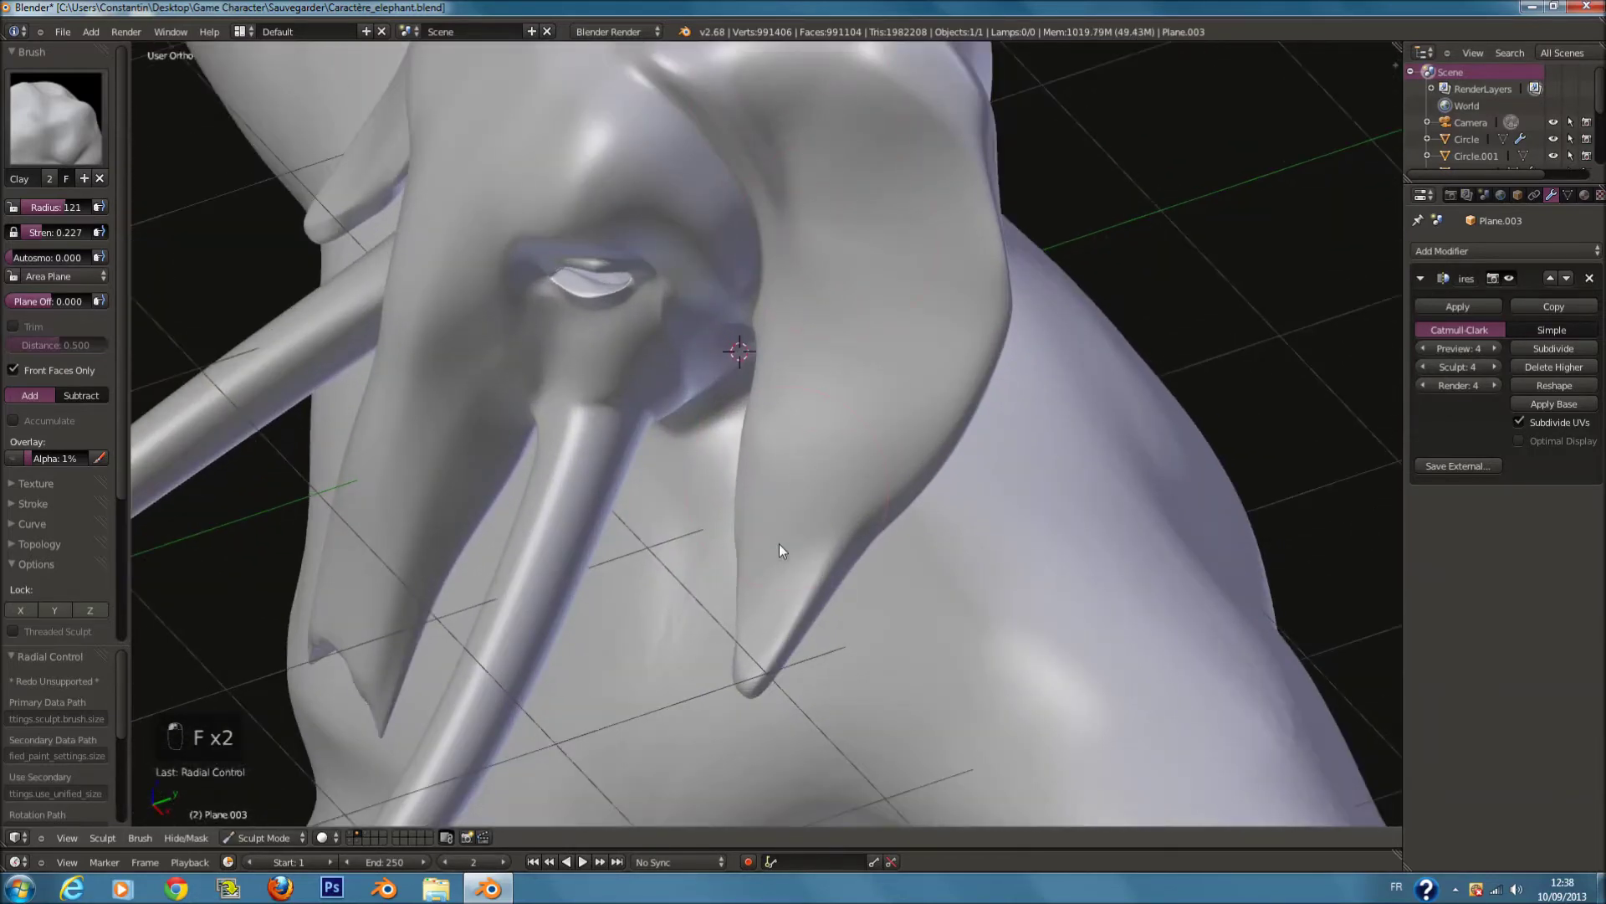
{"action": "middle_click_drag", "start_coordinate": [912, 131], "coordinate": [619, 140]}
{"action": "scroll", "coordinate": [619, 141], "scroll_direction": "up", "scroll_amount": 2}
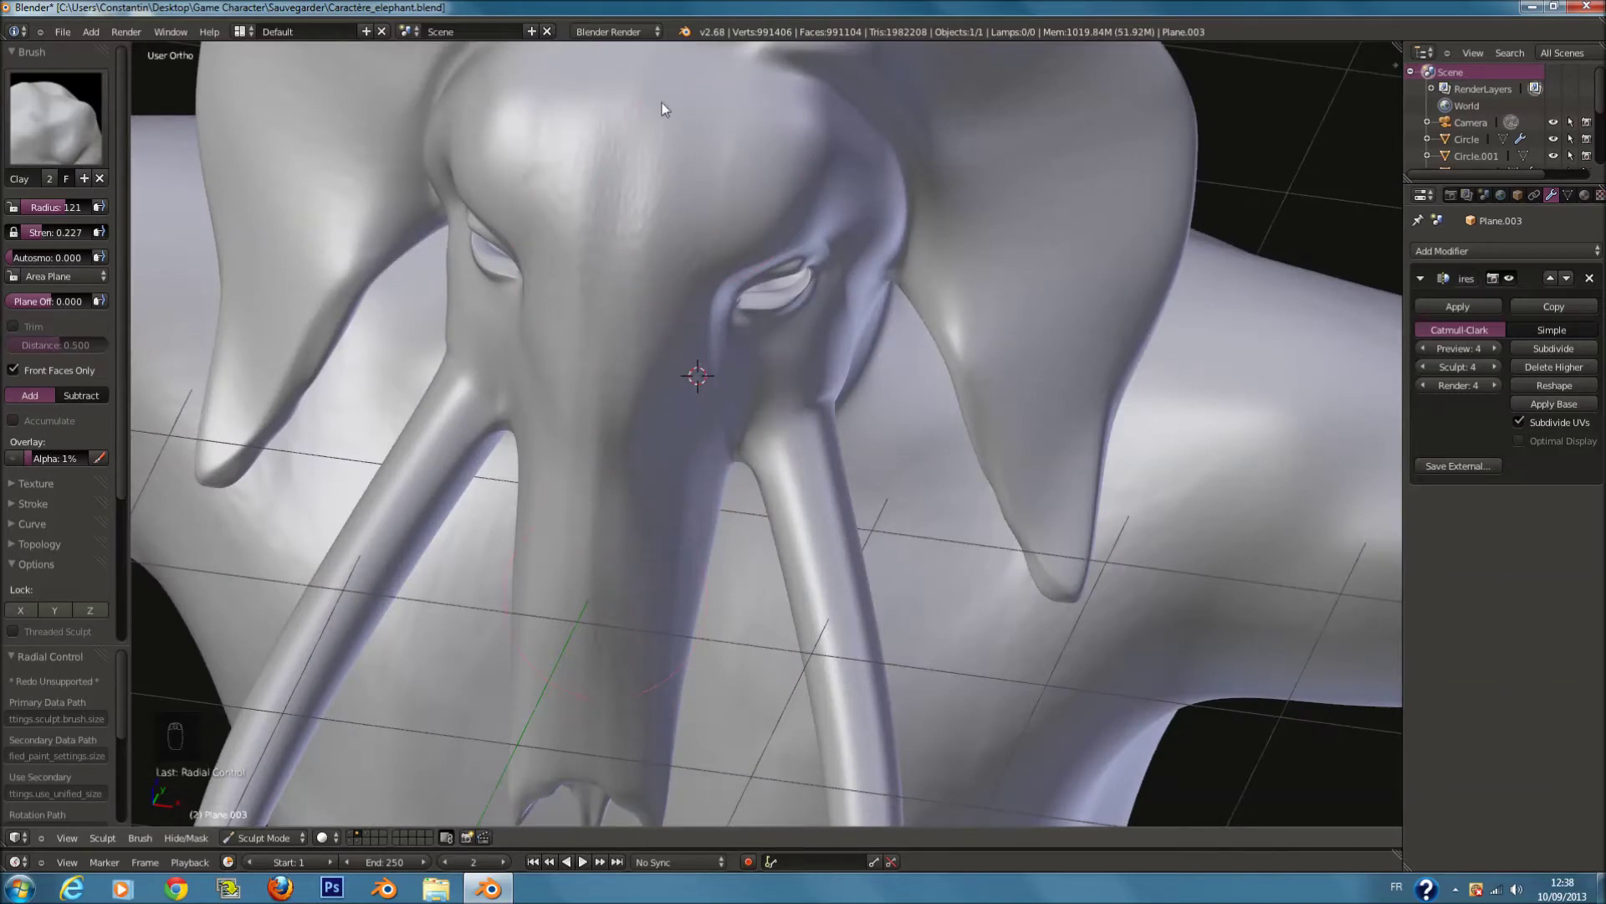
Step: Sculpt skin detail on the back of the head, the backs of the ears and the neck
{"action": "middle_click_drag", "start_coordinate": [484, 117], "coordinate": [730, 177]}
{"action": "mouse_move", "coordinate": [659, 450]}
{"action": "middle_mouse_down"}
{"action": "mouse_move", "coordinate": [613, 358]}
{"action": "mouse_move", "coordinate": [633, 134]}
{"action": "middle_mouse_up"}
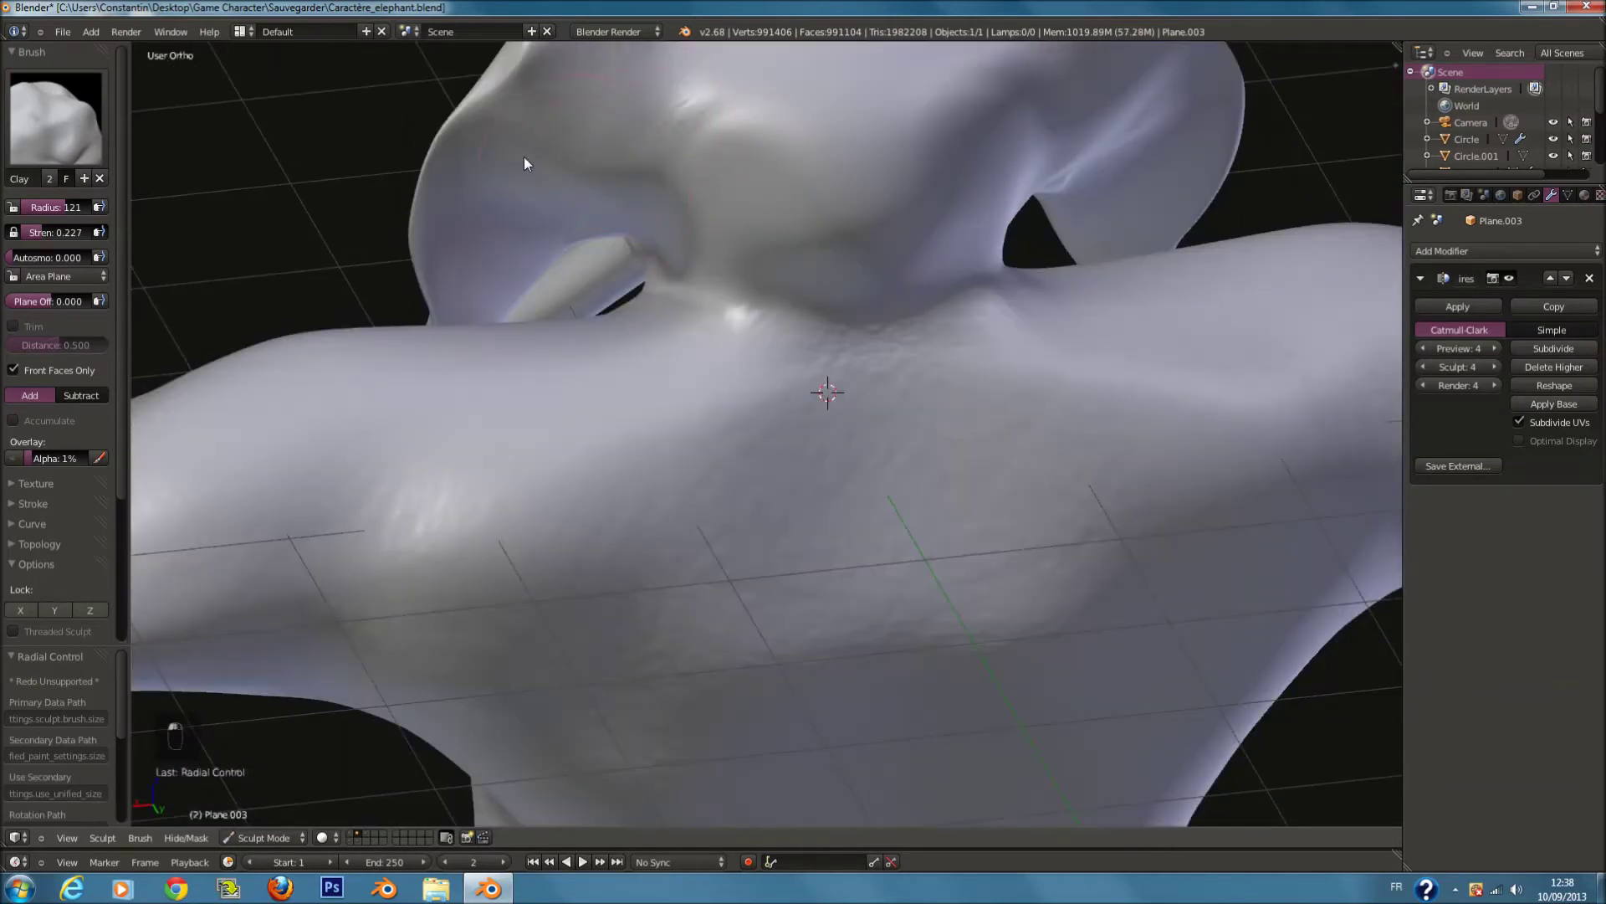
{"action": "mouse_move", "coordinate": [1043, 138]}
{"action": "middle_mouse_down"}
{"action": "mouse_move", "coordinate": [971, 128]}
{"action": "mouse_move", "coordinate": [1088, 205]}
{"action": "middle_mouse_up"}
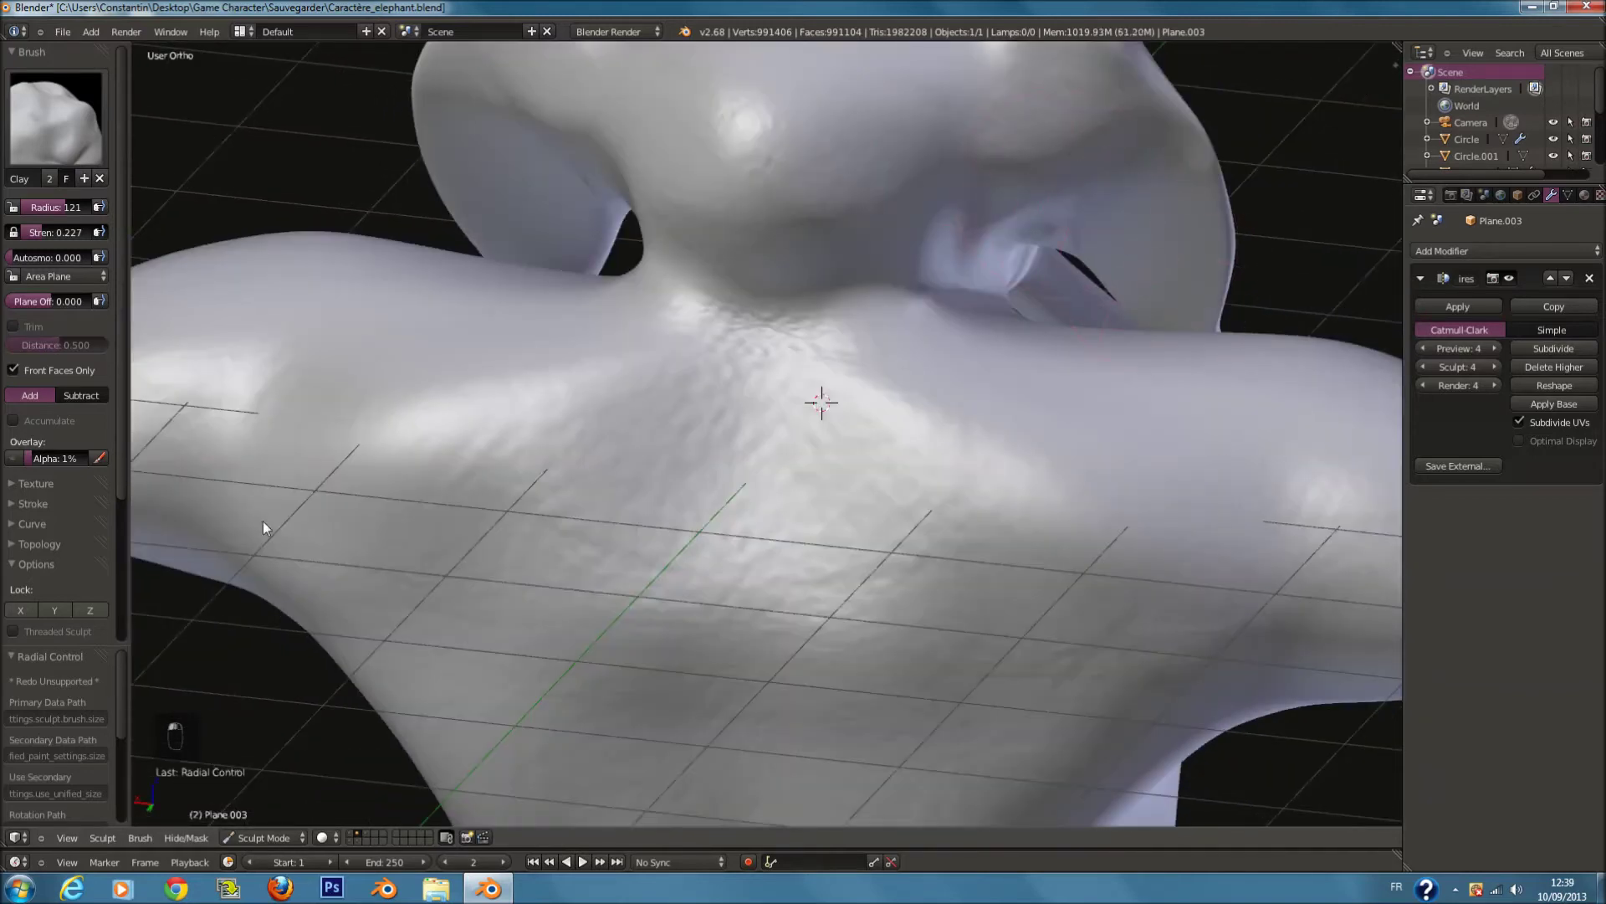
Step: Expand the sculpt symmetry settings to check which mirror axis is active
{"action": "scroll", "coordinate": [75, 611], "scroll_direction": "down", "scroll_amount": 5}
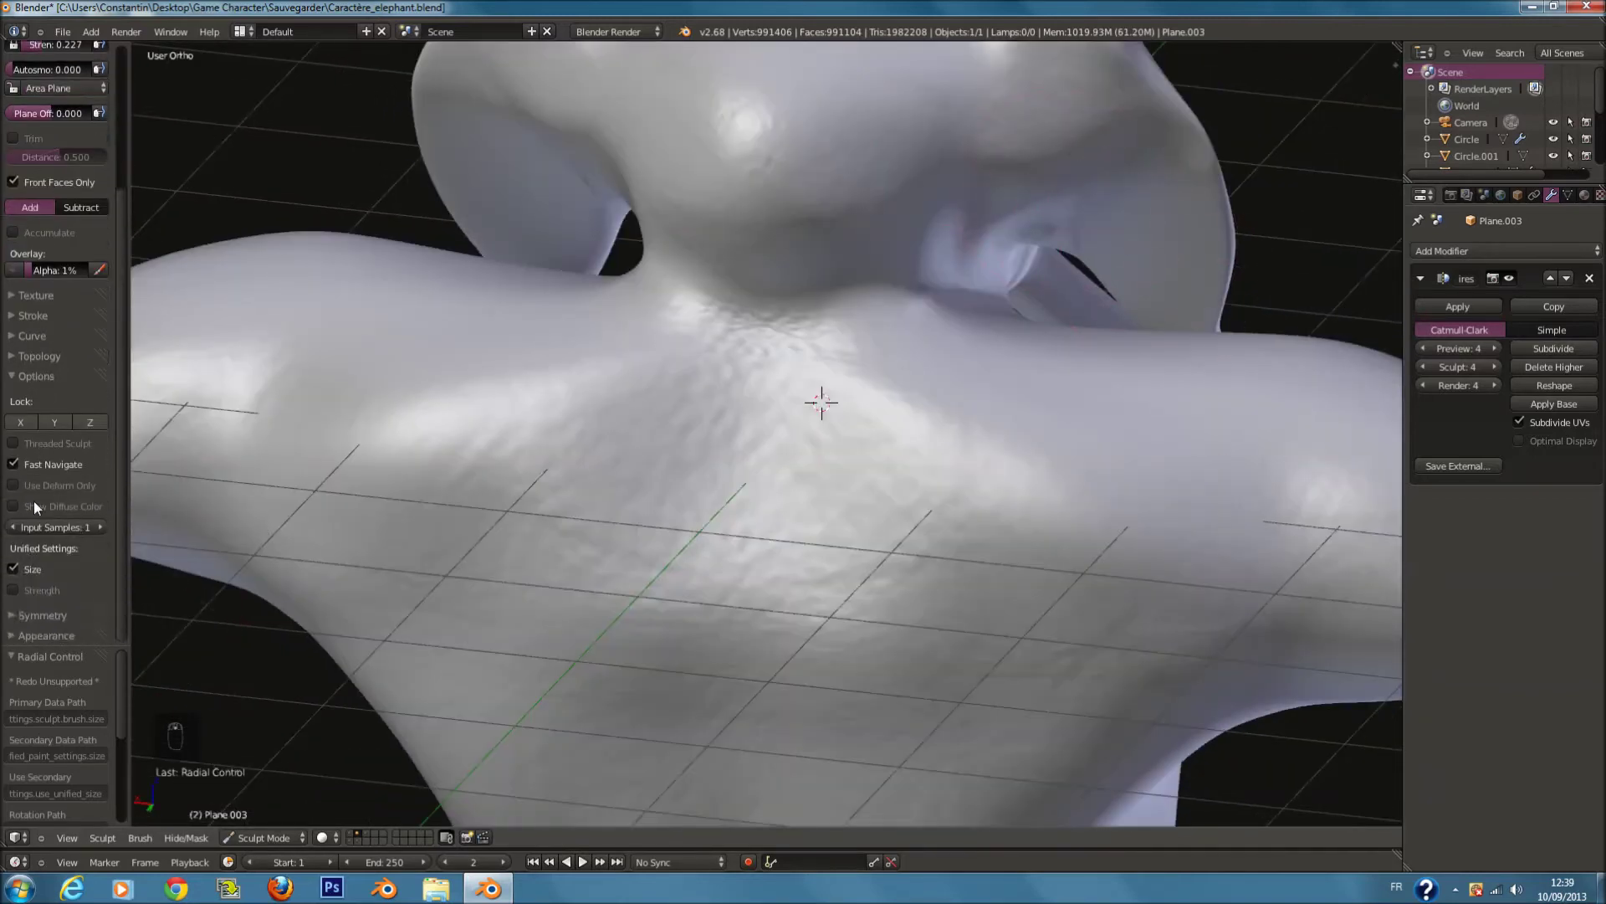
{"action": "left_click", "coordinate": [59, 615]}
{"action": "scroll", "coordinate": [62, 609], "scroll_direction": "down", "scroll_amount": 2}
{"action": "scroll", "coordinate": [820, 599], "scroll_direction": "down", "scroll_amount": 6}
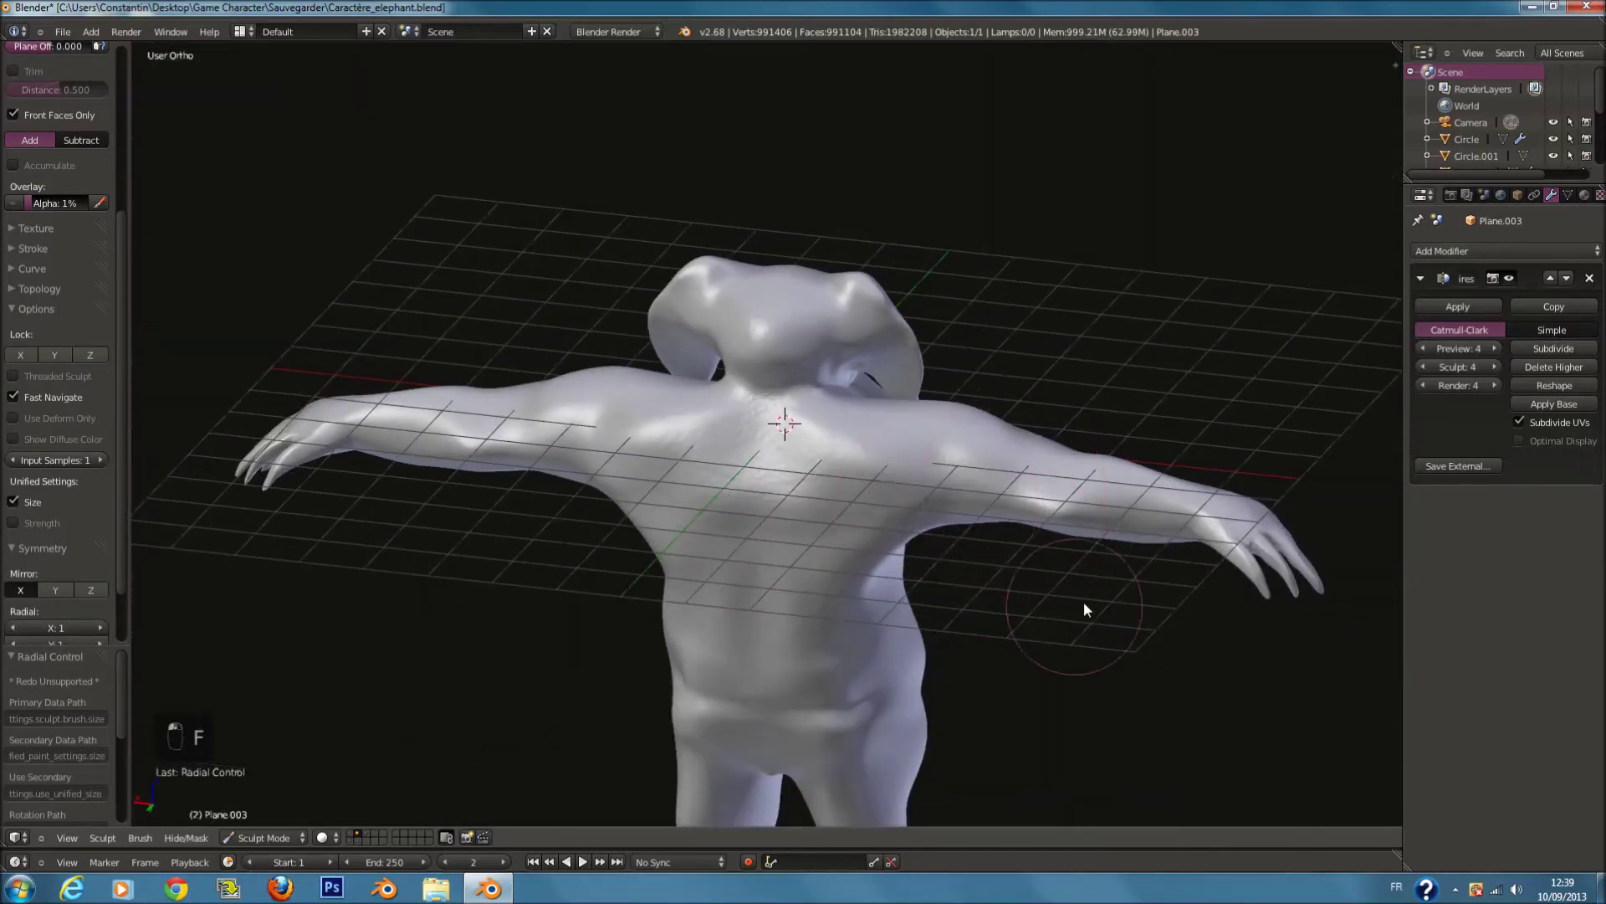
Step: Resize the brush and sculpt skin detail along the arms, the sides of the chest and the head
{"action": "middle_click_drag", "start_coordinate": [1082, 601], "coordinate": [1053, 371]}
{"action": "scroll", "coordinate": [1044, 241], "scroll_direction": "up", "scroll_amount": 3}
{"action": "mouse_move", "coordinate": [1051, 267]}
{"action": "middle_mouse_down"}
{"action": "mouse_move", "coordinate": [1016, 259]}
{"action": "mouse_move", "coordinate": [703, 400]}
{"action": "middle_mouse_up"}
{"action": "middle_click_drag", "start_coordinate": [941, 224], "coordinate": [328, 326]}
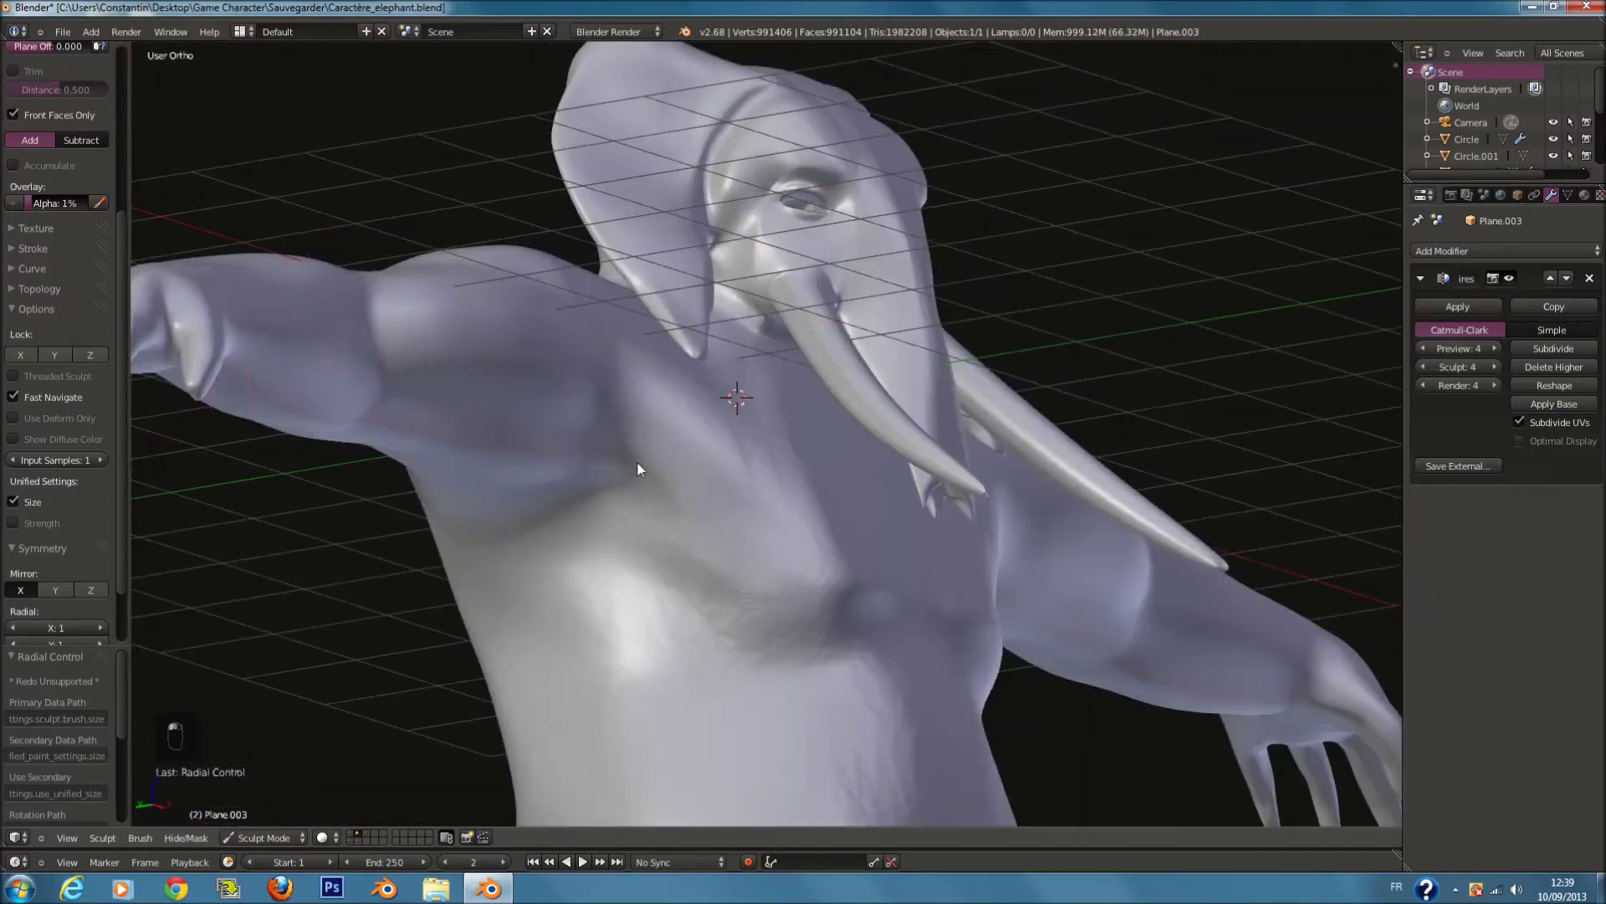
{"action": "middle_click_drag", "start_coordinate": [515, 303], "coordinate": [432, 430]}
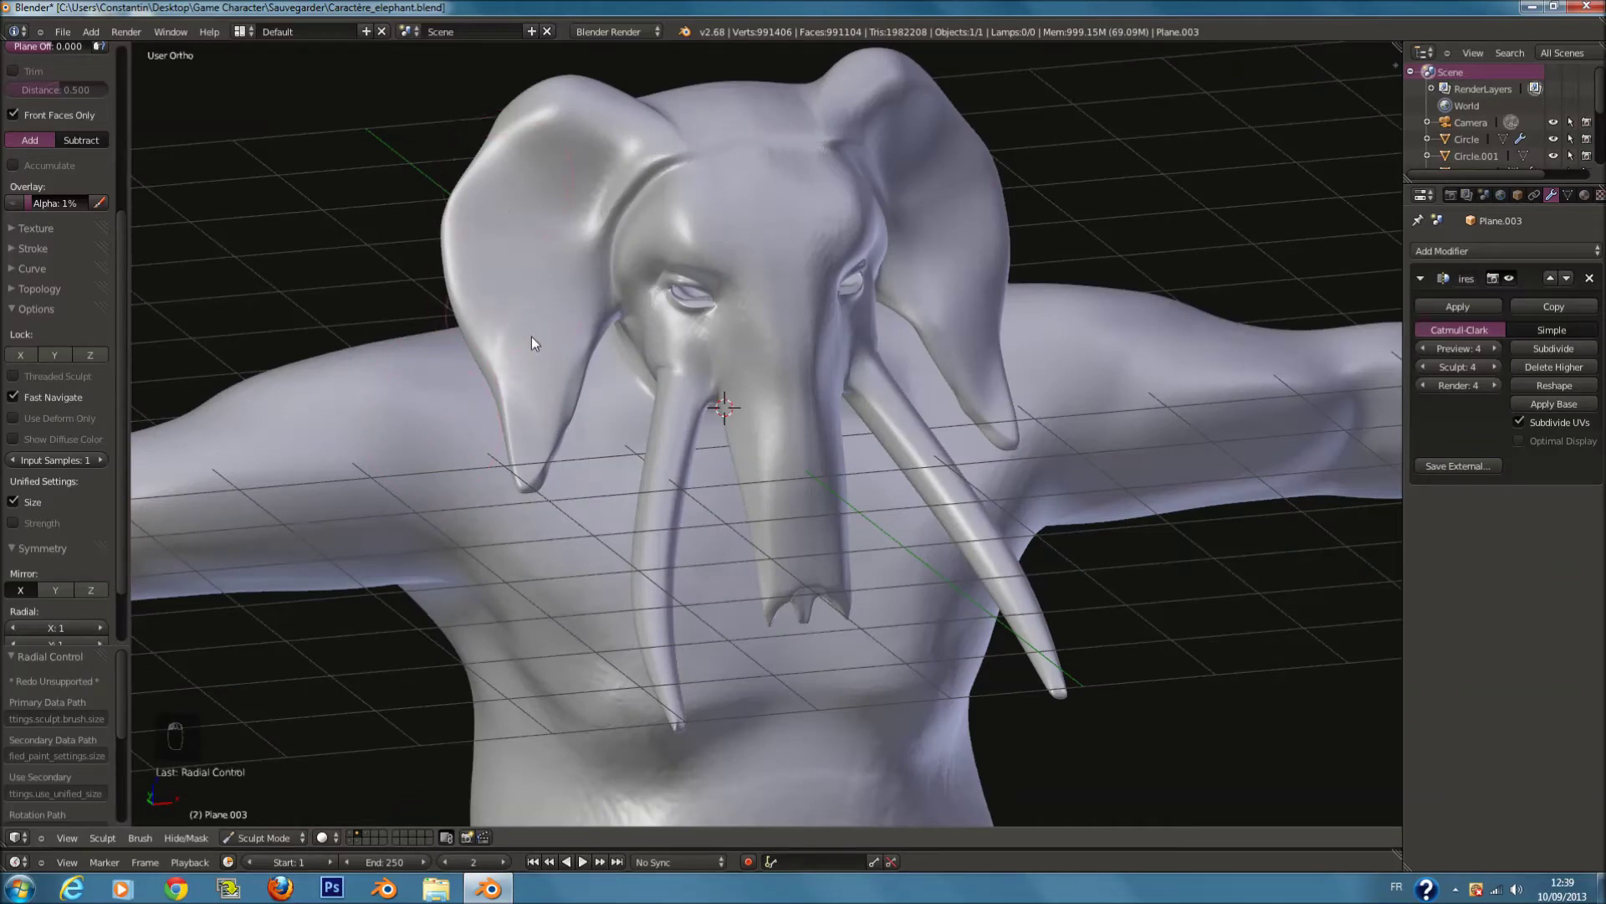
{"action": "mouse_move", "coordinate": [629, 257]}
{"action": "middle_mouse_down"}
{"action": "mouse_move", "coordinate": [577, 260]}
{"action": "mouse_move", "coordinate": [640, 256]}
{"action": "middle_mouse_up"}
{"action": "key", "text": "f"}
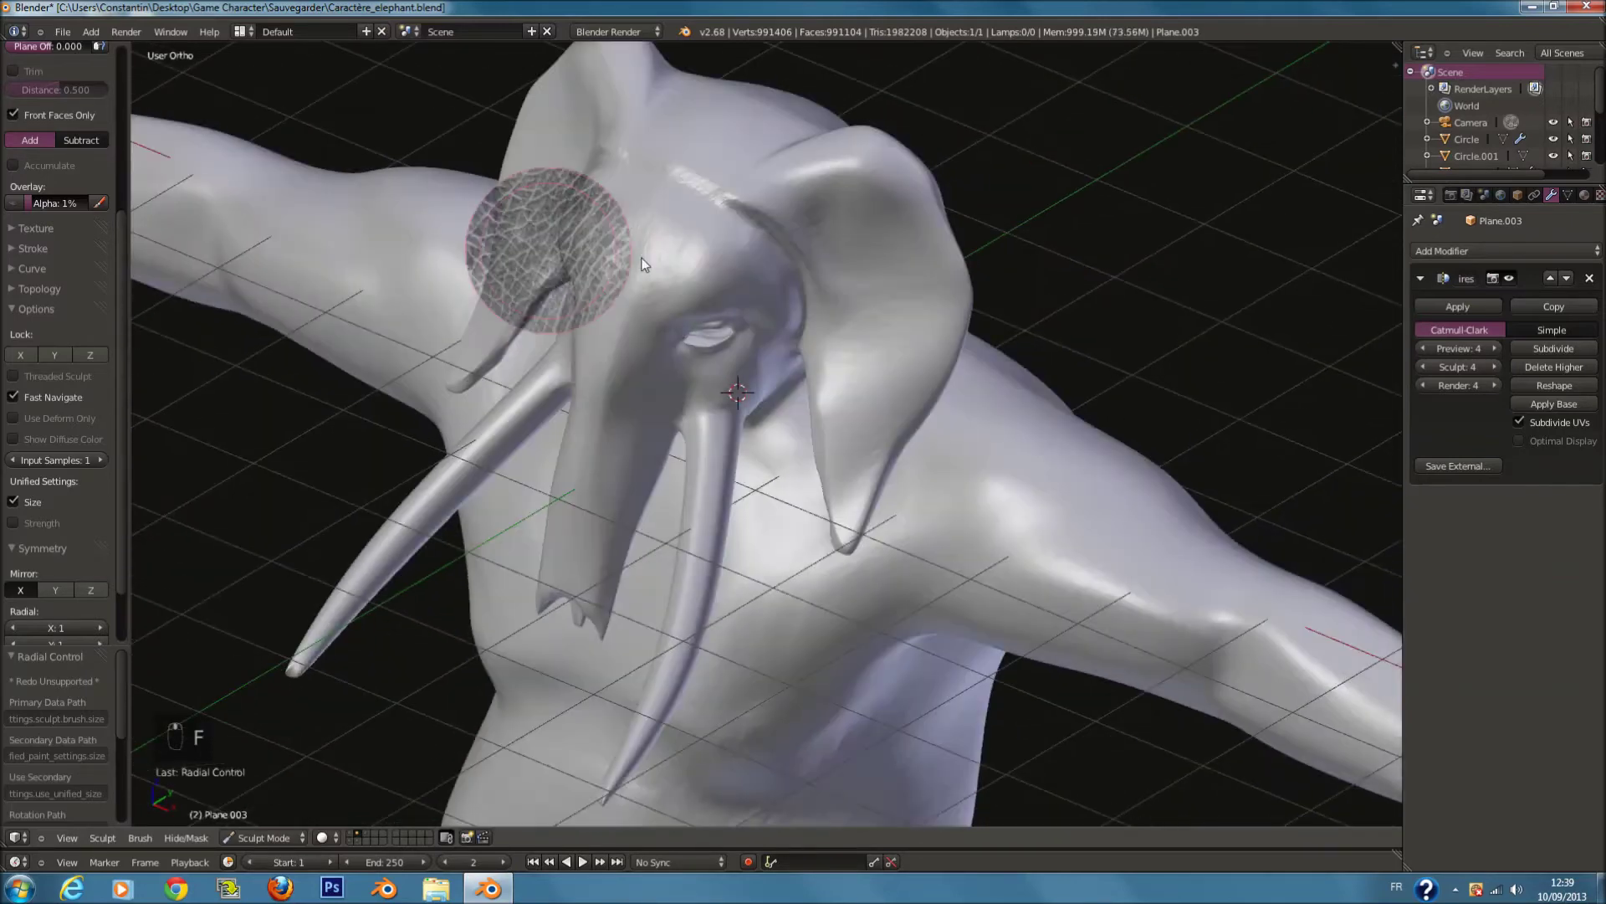
{"action": "scroll", "coordinate": [780, 258], "scroll_direction": "down", "scroll_amount": 8}
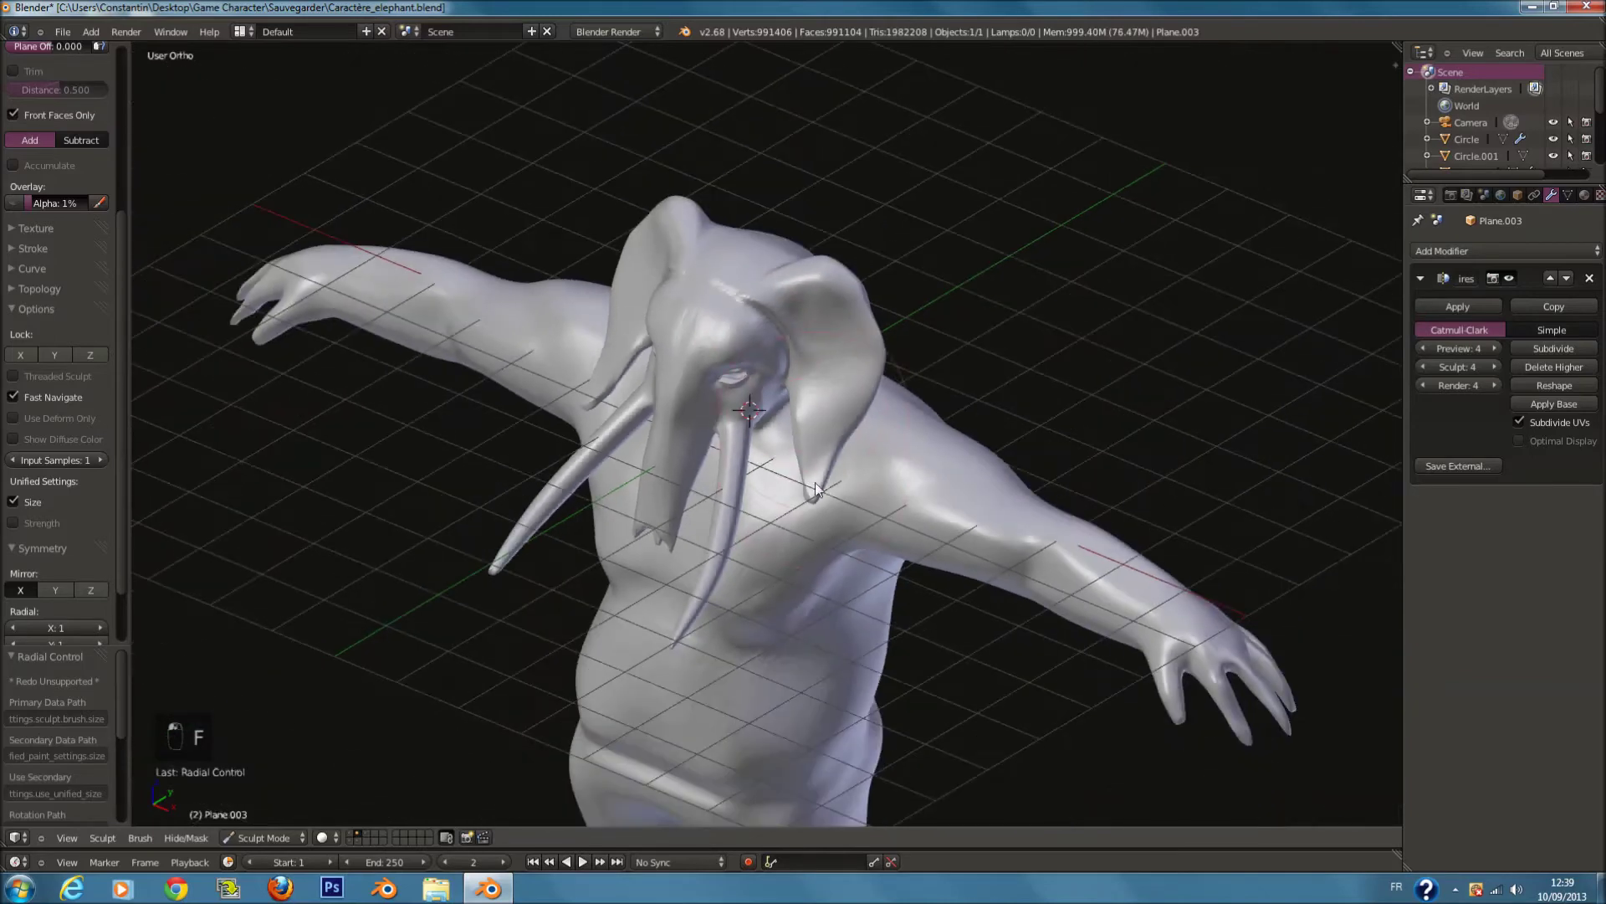
Step: Resize the brush and sculpt skin texture on the front of the lower legs up to the knees
{"action": "scroll", "coordinate": [812, 621], "scroll_direction": "up", "scroll_amount": 6}
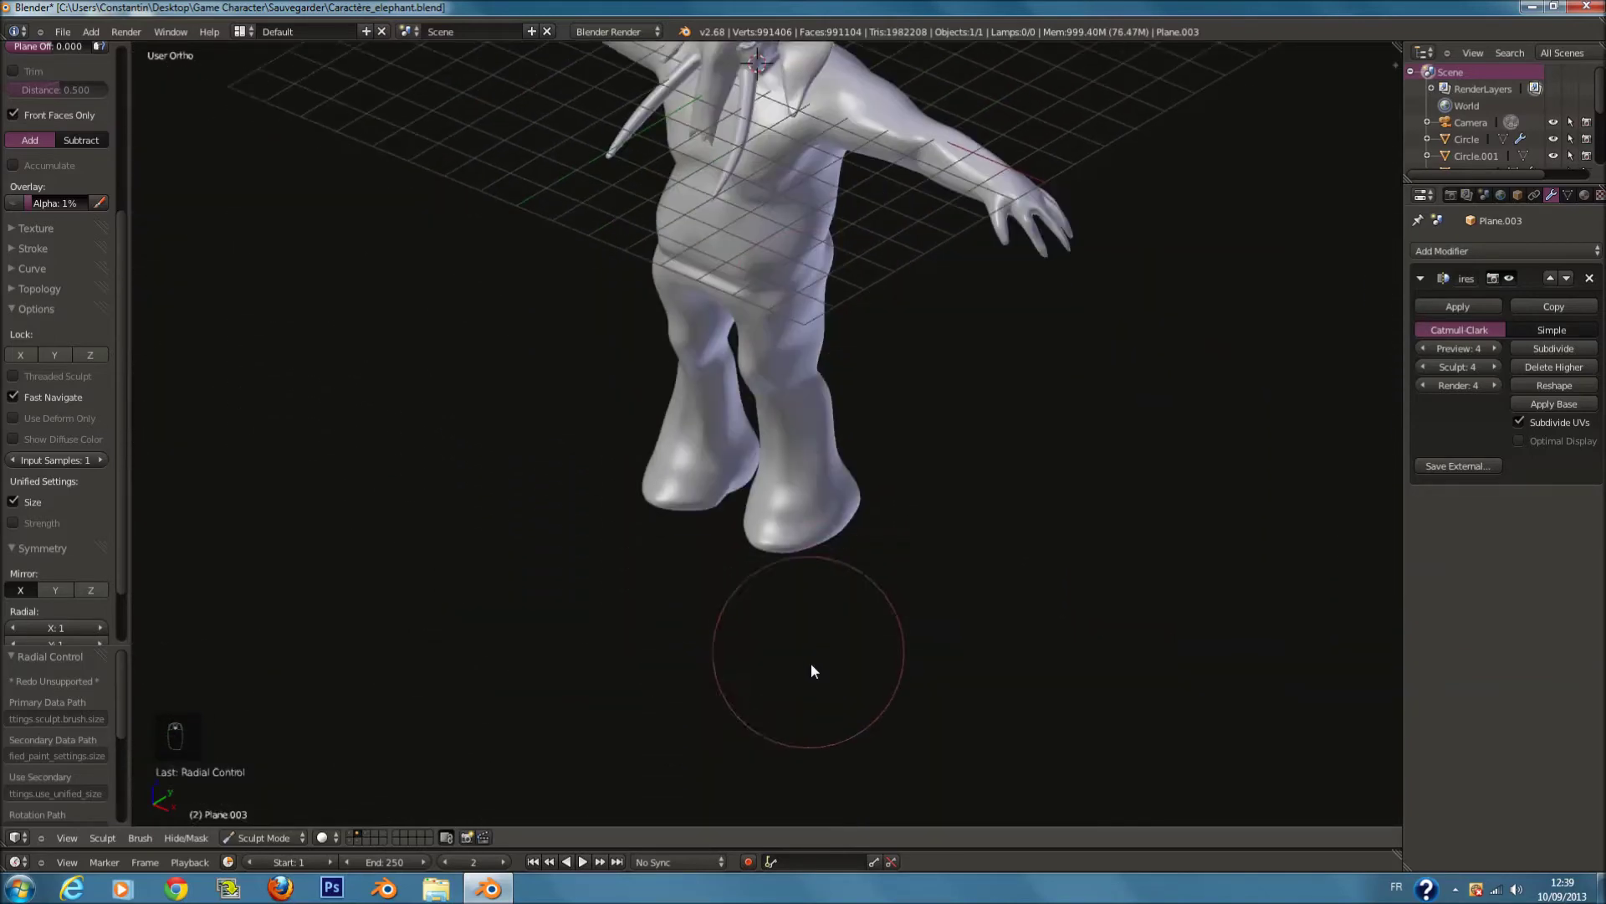
{"action": "scroll", "coordinate": [828, 555], "scroll_direction": "up", "scroll_amount": 3}
{"action": "key", "text": "f"}
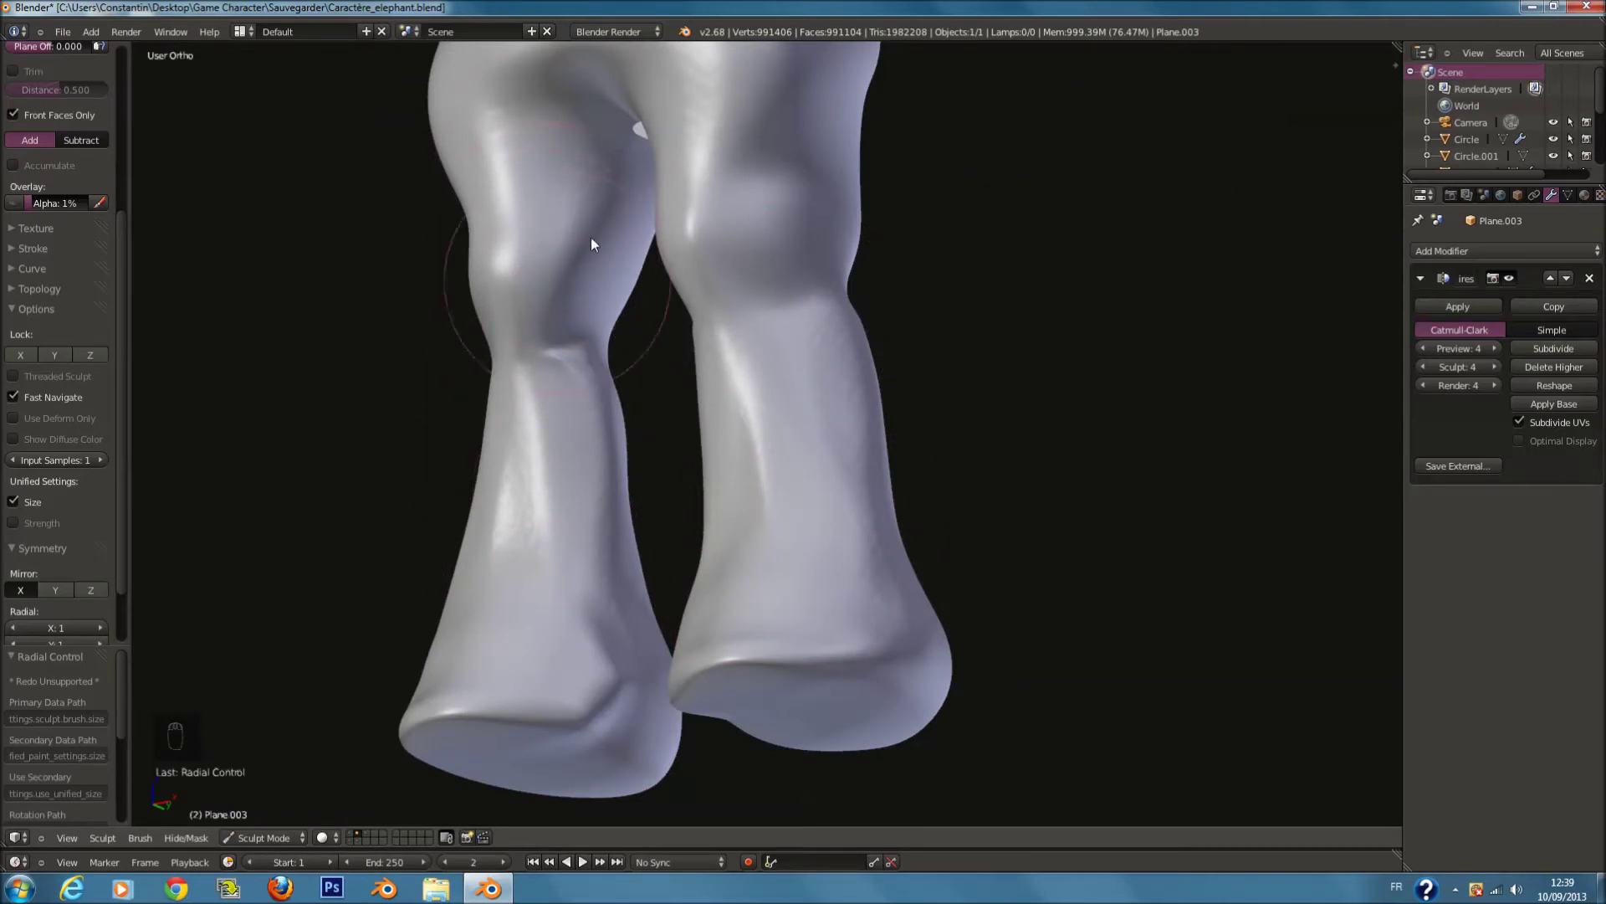
{"action": "mouse_move", "coordinate": [820, 213]}
{"action": "middle_mouse_down"}
{"action": "mouse_move", "coordinate": [796, 257]}
{"action": "mouse_move", "coordinate": [724, 290]}
{"action": "middle_mouse_up"}
{"action": "scroll", "coordinate": [796, 258], "scroll_direction": "up", "scroll_amount": 1}
{"action": "scroll", "coordinate": [815, 219], "scroll_direction": "up", "scroll_amount": 14, "text": "shift"}
{"action": "scroll", "coordinate": [701, 288], "scroll_direction": "up", "scroll_amount": 2}
{"action": "key", "text": "f"}
{"action": "left_click", "coordinate": [712, 288]}
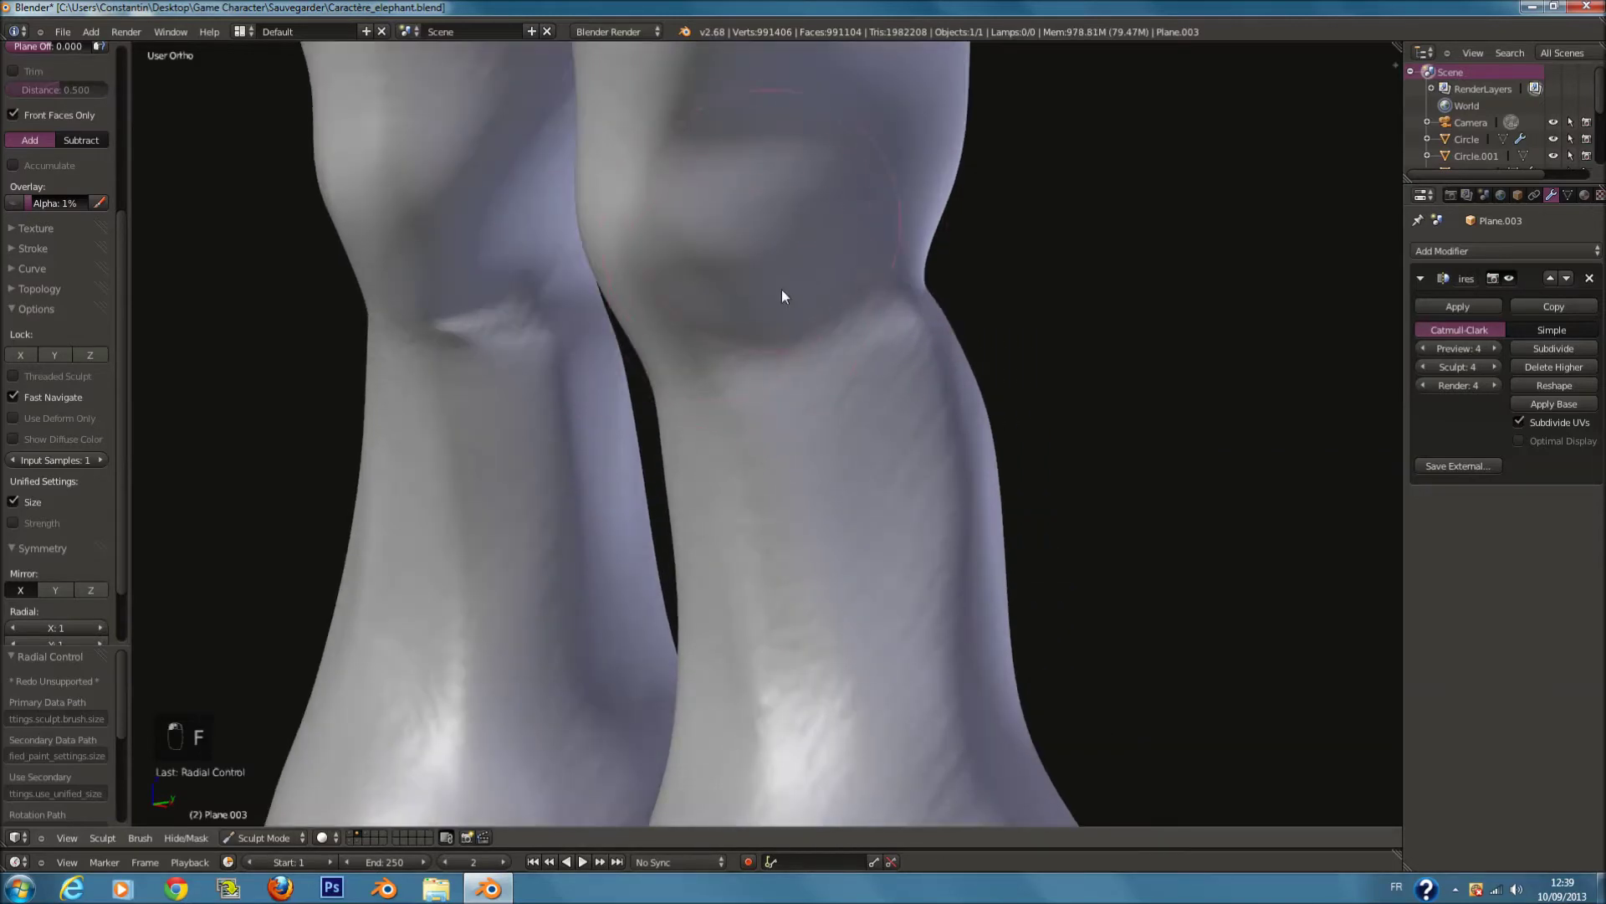
Step: Readjust the brush size and sculpt skin detail around the sides and backs of the lower legs
{"action": "middle_click_drag", "start_coordinate": [927, 524], "coordinate": [790, 527]}
{"action": "key", "text": "f"}
{"action": "left_click", "coordinate": [767, 527]}
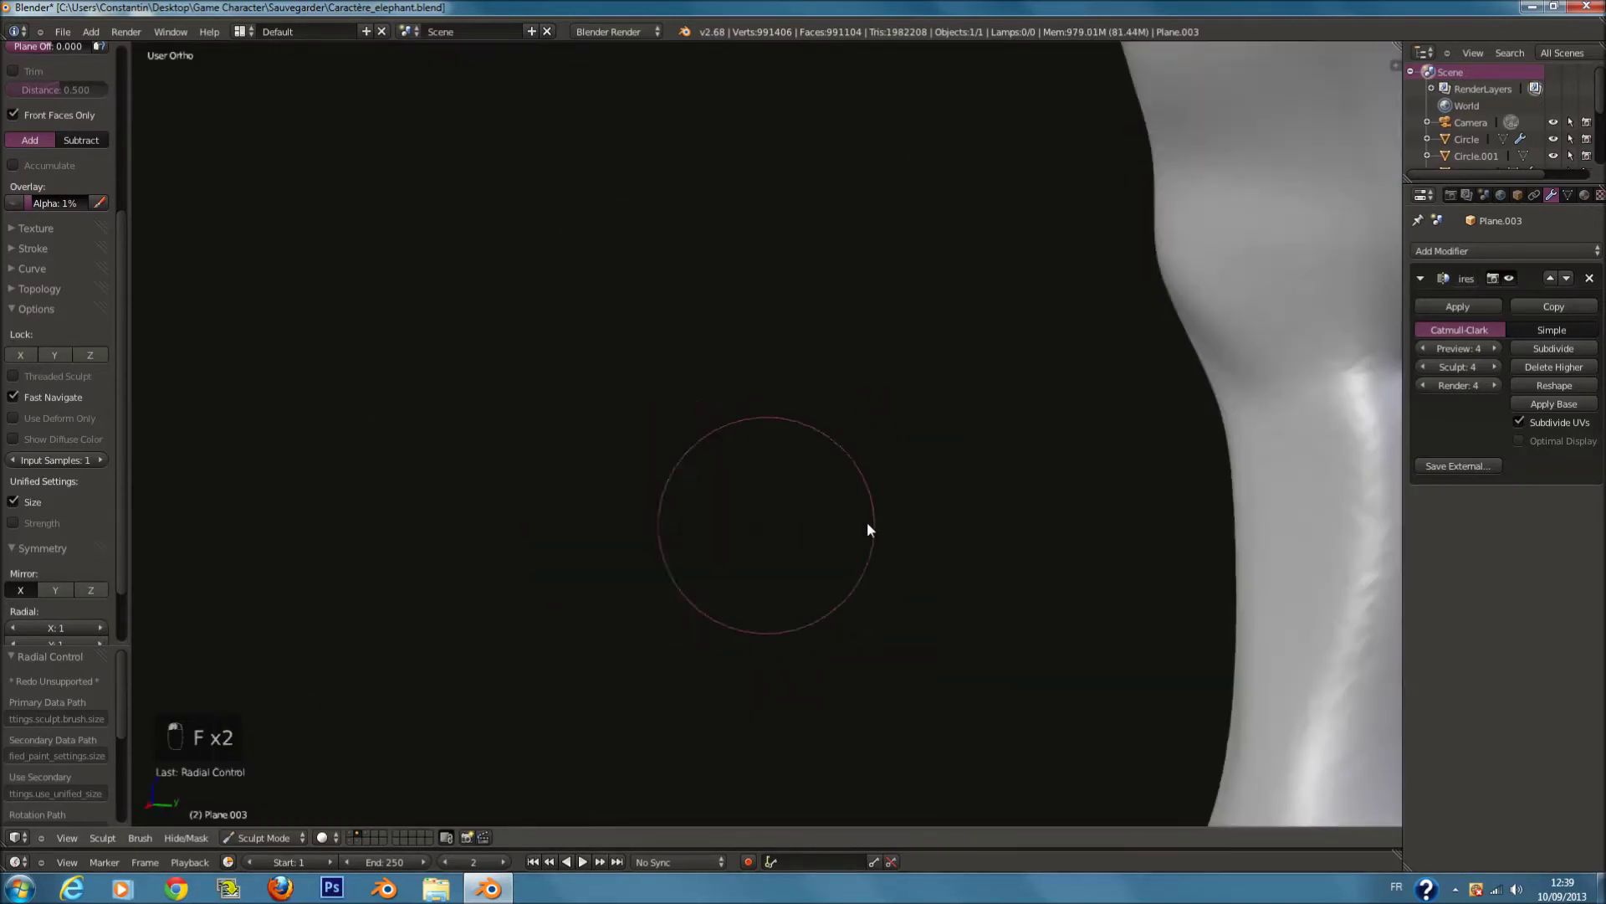
{"action": "scroll", "coordinate": [922, 497], "scroll_direction": "down", "scroll_amount": 5}
{"action": "mouse_move", "coordinate": [922, 497]}
{"action": "middle_mouse_down"}
{"action": "mouse_move", "coordinate": [1062, 502]}
{"action": "mouse_move", "coordinate": [935, 498]}
{"action": "mouse_move", "coordinate": [927, 544]}
{"action": "middle_mouse_up"}
{"action": "scroll", "coordinate": [926, 544], "scroll_direction": "up", "scroll_amount": 3}
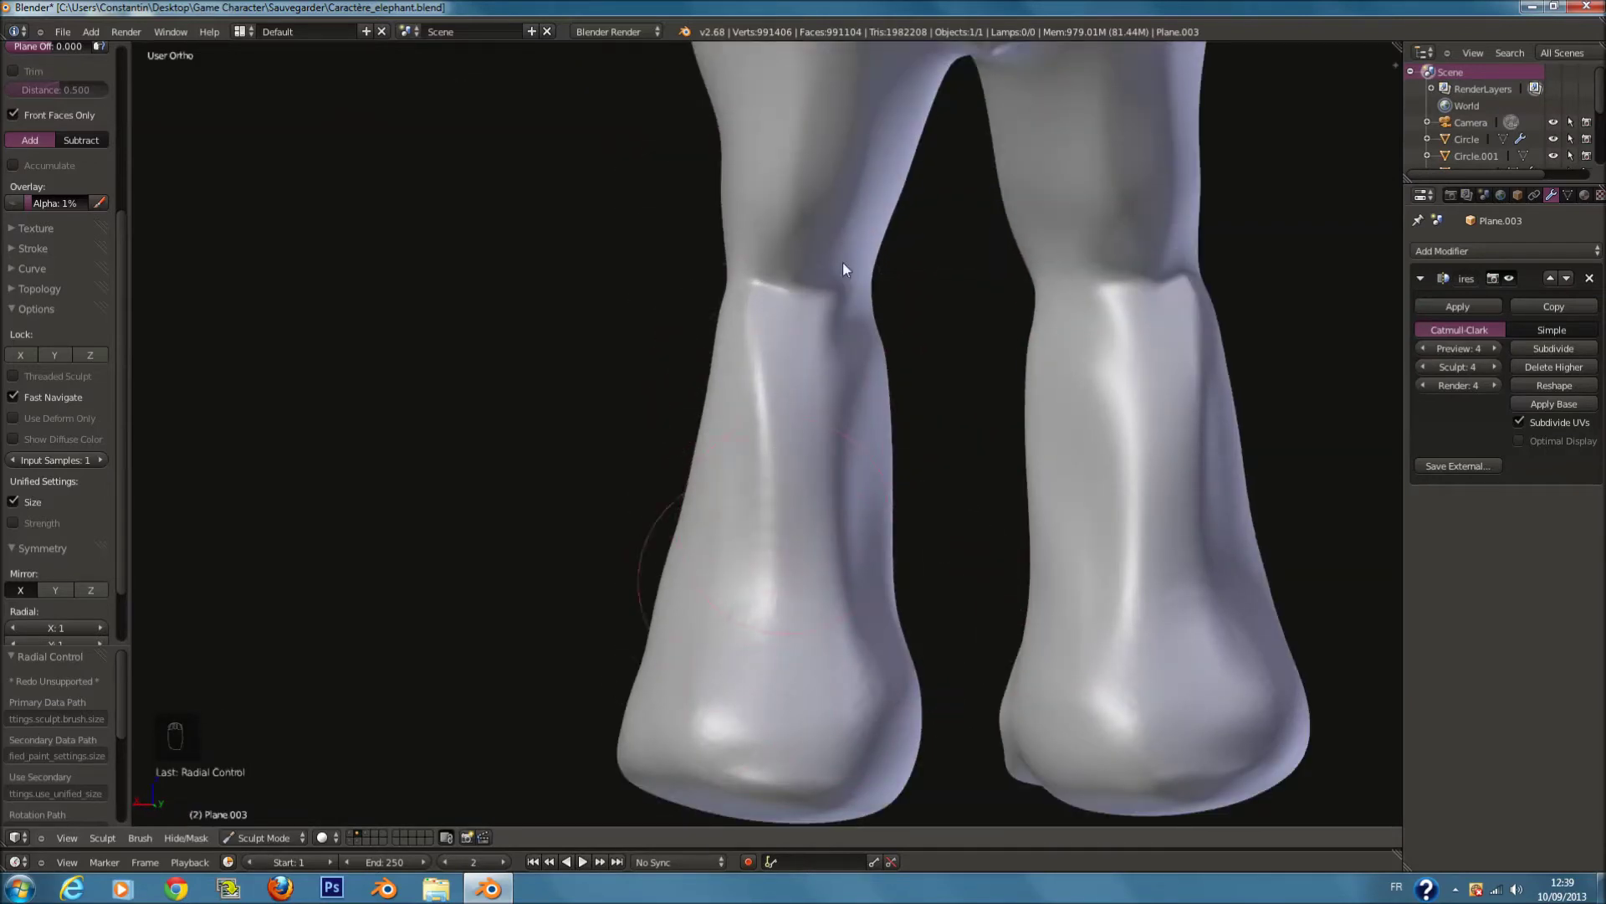
{"action": "mouse_move", "coordinate": [801, 510]}
{"action": "middle_mouse_down"}
{"action": "mouse_move", "coordinate": [804, 538]}
{"action": "mouse_move", "coordinate": [789, 484]}
{"action": "mouse_move", "coordinate": [823, 552]}
{"action": "middle_mouse_up"}
{"action": "key", "text": "f"}
{"action": "left_click", "coordinate": [825, 551]}
Step: Set the Clay brush to radius 168 and strength 0.533 and sculpt skin wrinkles on the soles of the feet
{"action": "scroll", "coordinate": [805, 576], "scroll_direction": "down", "scroll_amount": 7, "text": "shift"}
{"action": "scroll", "coordinate": [83, 254], "scroll_direction": "up", "scroll_amount": 3}
{"action": "scroll", "coordinate": [84, 254], "scroll_direction": "up", "scroll_amount": 4}
{"action": "key", "text": "f"}
{"action": "left_click", "coordinate": [695, 622]}
{"action": "mouse_move", "coordinate": [747, 485]}
{"action": "left_mouse_down"}
{"action": "mouse_move", "coordinate": [727, 585]}
{"action": "mouse_move", "coordinate": [746, 538]}
{"action": "left_mouse_up"}
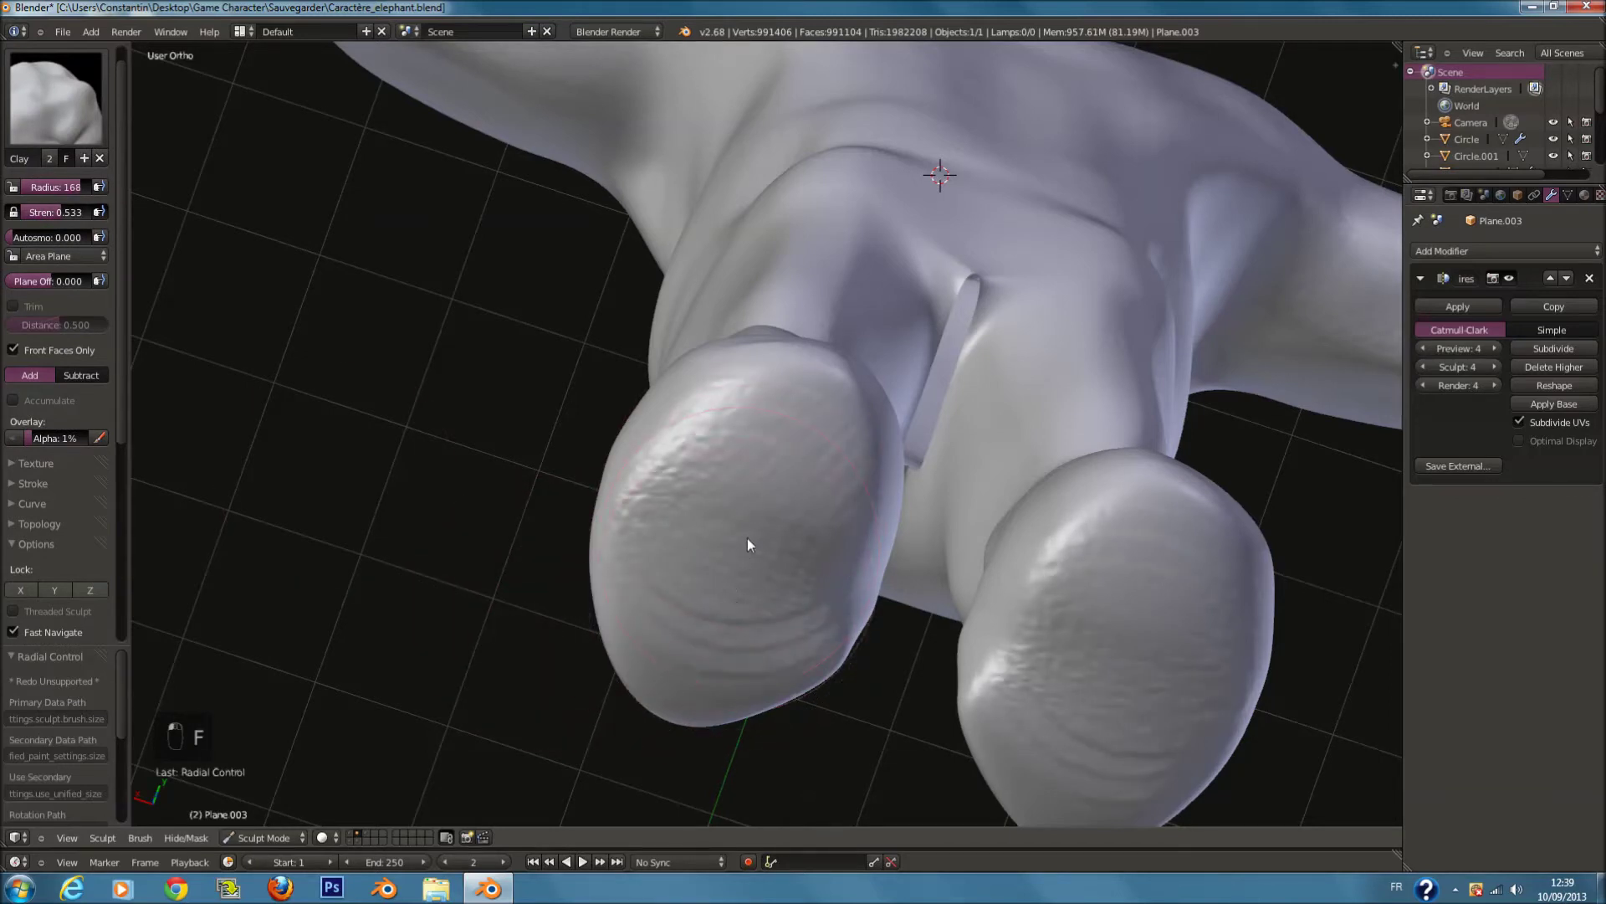
Step: Try the Clay Strips brush with the elephant skin texture at radius 137 on the foot sole
{"action": "left_click", "coordinate": [55, 97]}
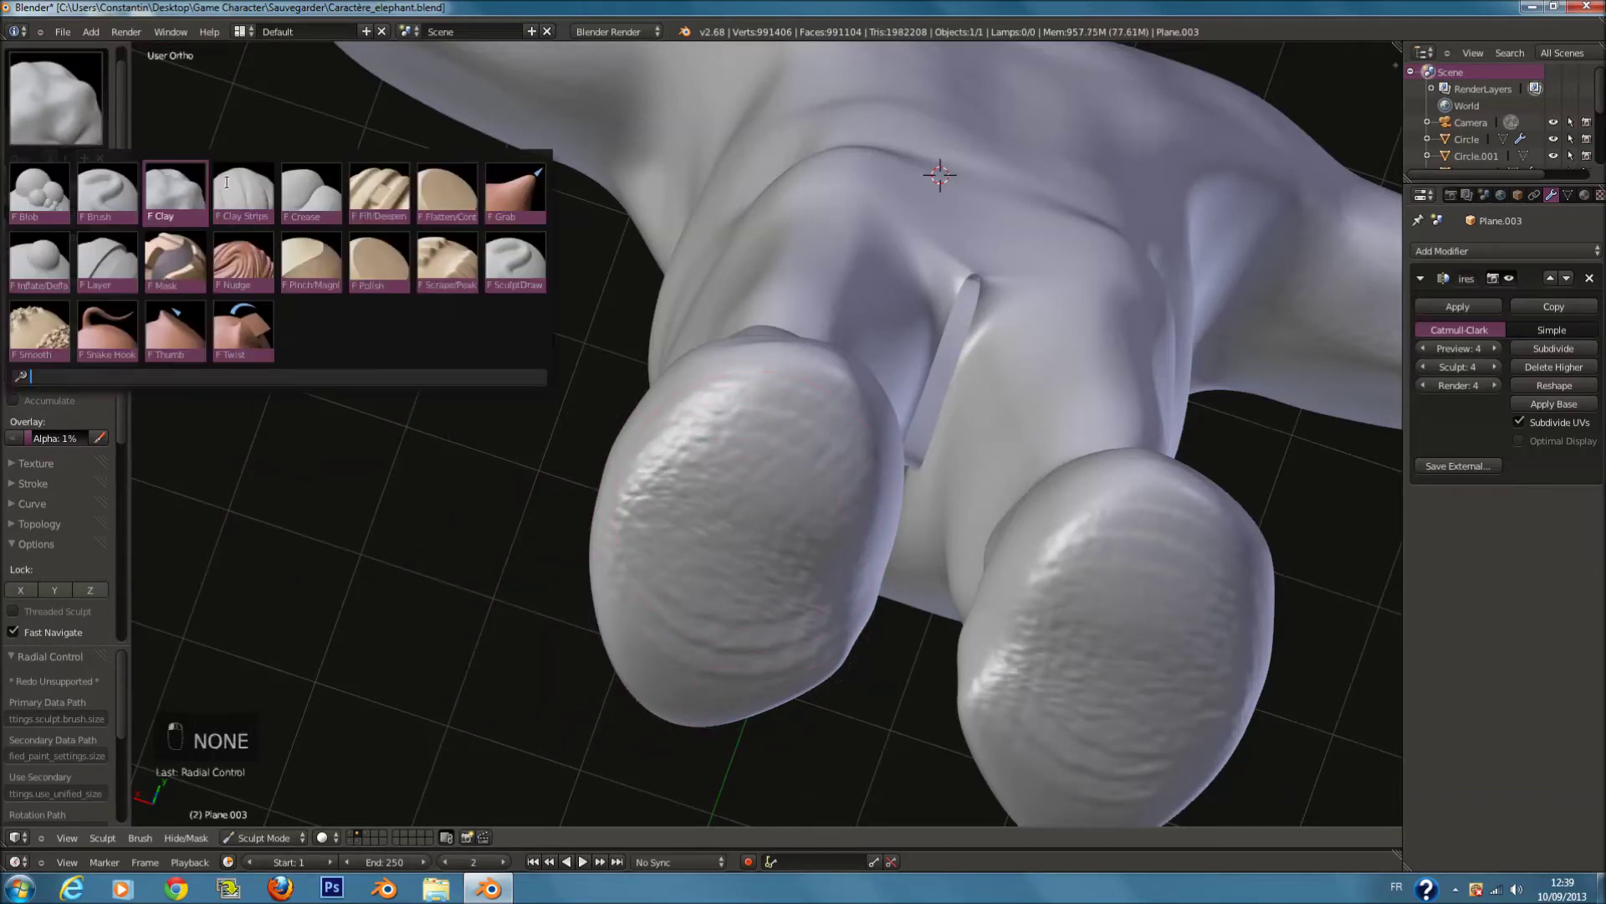
{"action": "left_click", "coordinate": [201, 228]}
{"action": "left_click", "coordinate": [55, 439]}
{"action": "left_click", "coordinate": [53, 504]}
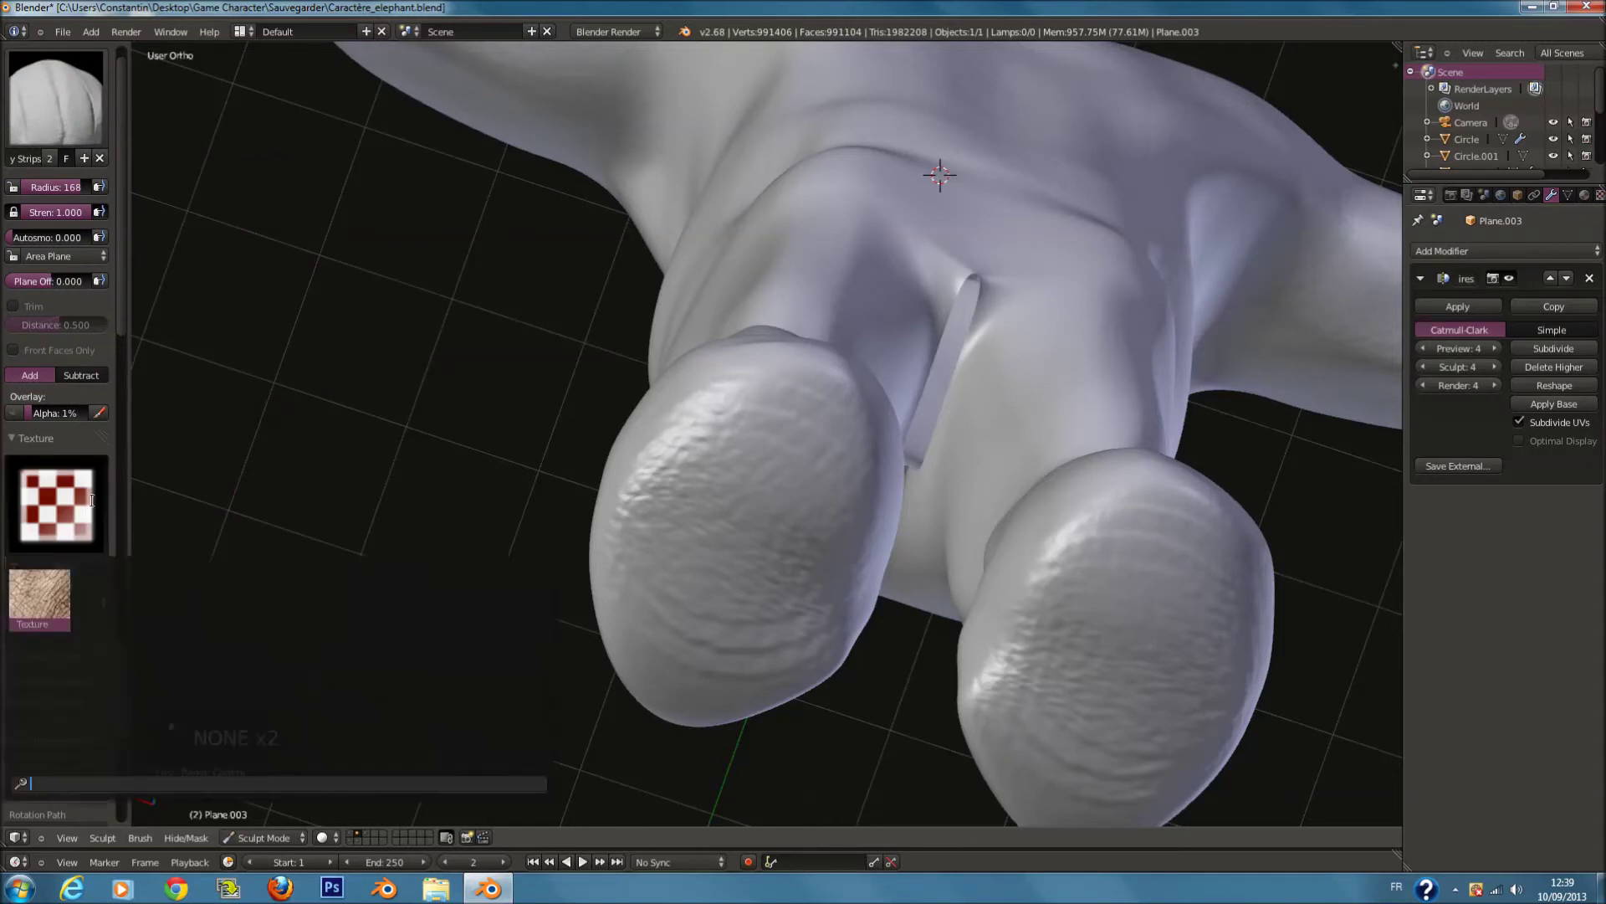
{"action": "left_click", "coordinate": [40, 597]}
{"action": "key", "text": "f"}
{"action": "left_click", "coordinate": [655, 549]}
{"action": "mouse_move", "coordinate": [740, 466]}
{"action": "left_mouse_down"}
{"action": "mouse_move", "coordinate": [793, 535]}
{"action": "mouse_move", "coordinate": [761, 576]}
{"action": "left_mouse_up"}
{"action": "key", "text": "ctrl+z"}
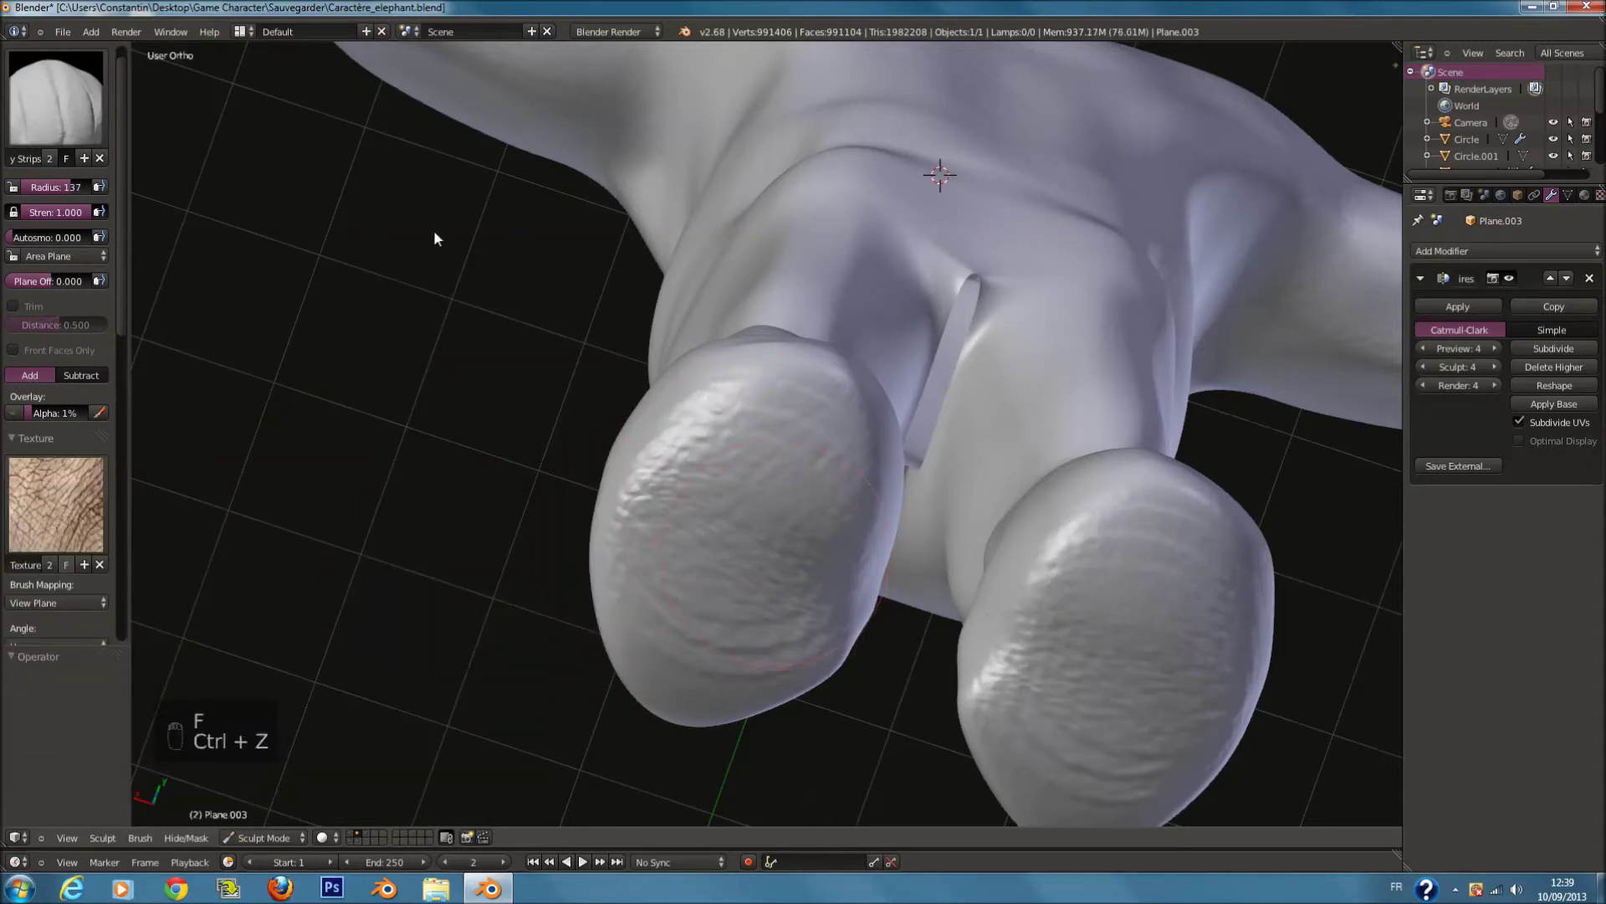
Step: Return to the Clay brush at strength 0.240 and radius 115 and sculpt finer detail on the foot soles
{"action": "left_click", "coordinate": [67, 117]}
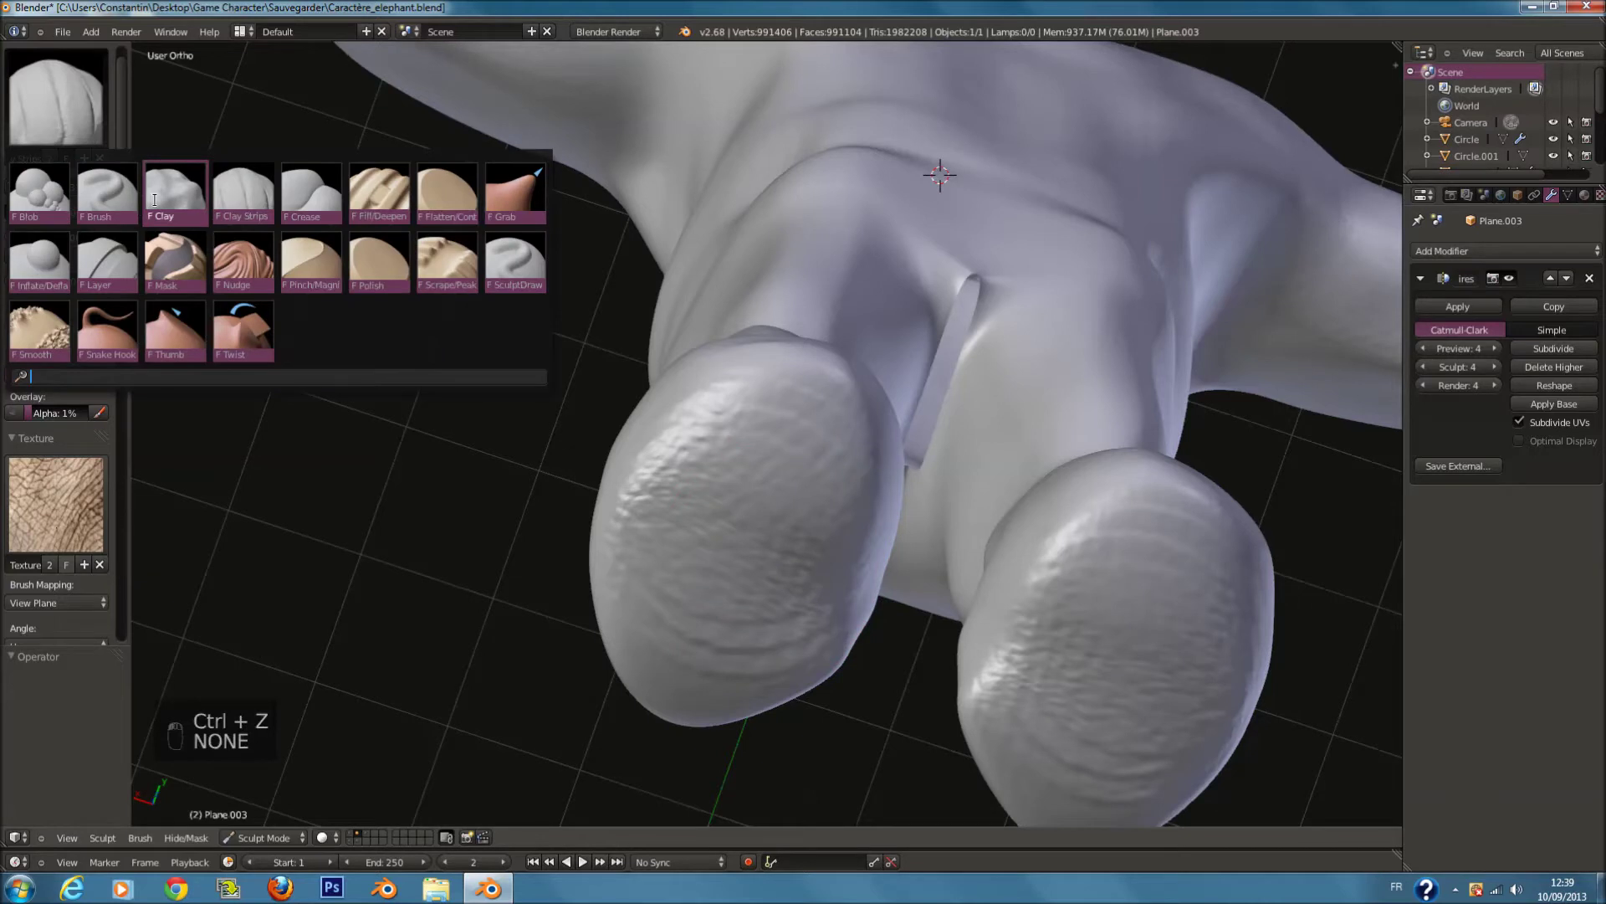
{"action": "left_click", "coordinate": [154, 199]}
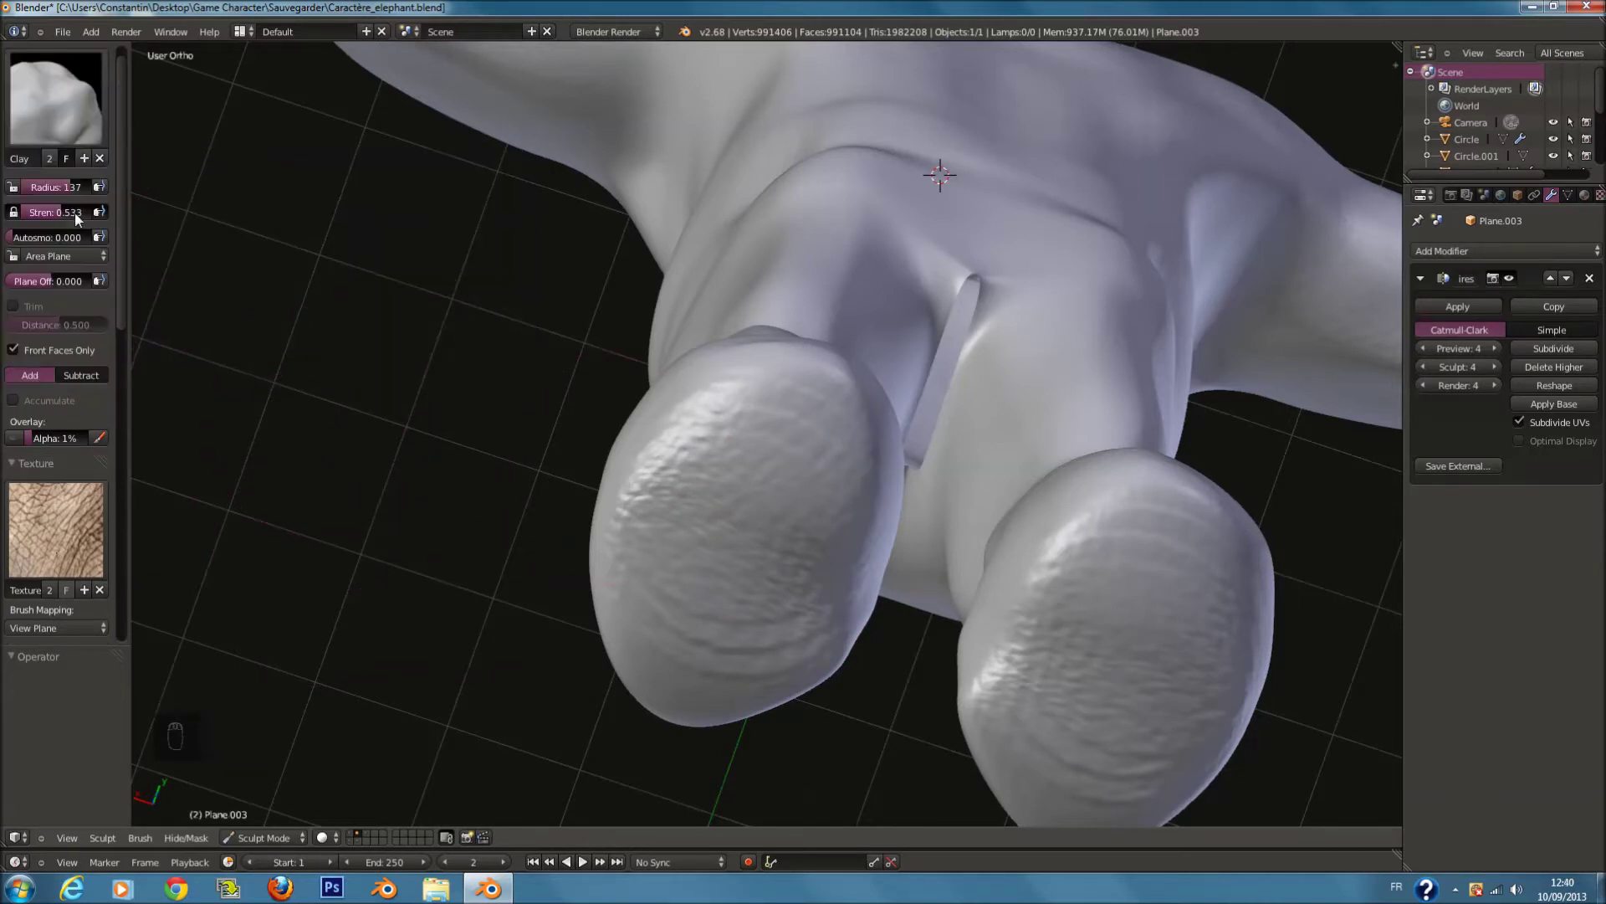
{"action": "key", "text": "f"}
{"action": "left_click", "coordinate": [640, 512]}
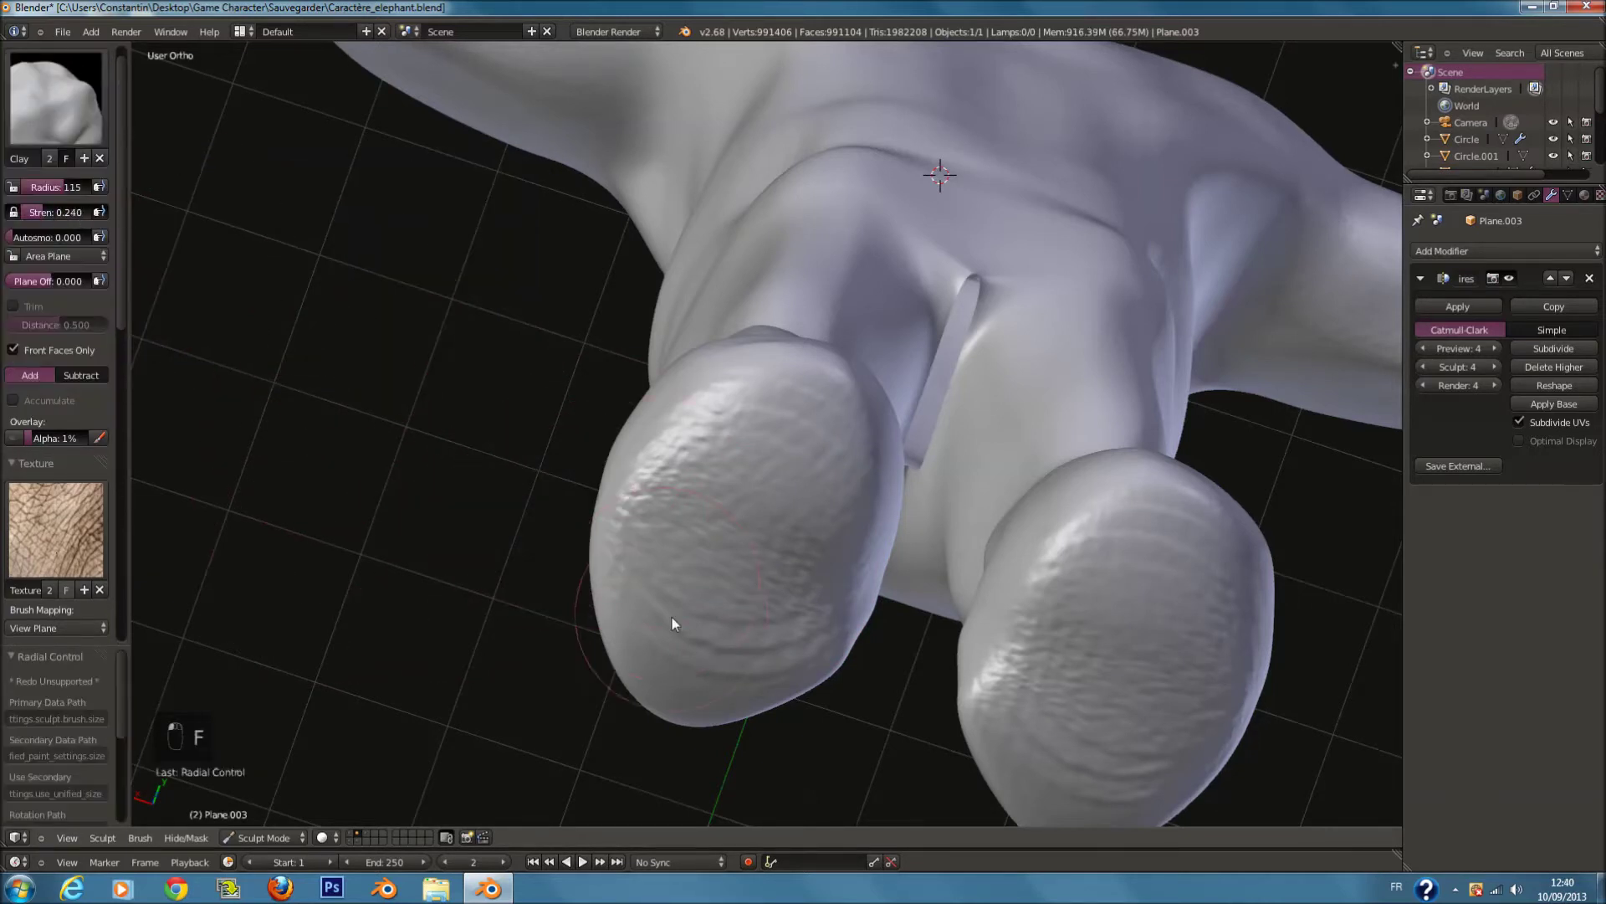
Step: Check the legs from behind and sculpt skin detail around the hips and upper thighs
{"action": "mouse_move", "coordinate": [817, 545]}
{"action": "middle_mouse_down"}
{"action": "mouse_move", "coordinate": [746, 527]}
{"action": "mouse_move", "coordinate": [718, 591]}
{"action": "mouse_move", "coordinate": [778, 656]}
{"action": "mouse_move", "coordinate": [836, 502]}
{"action": "middle_mouse_up"}
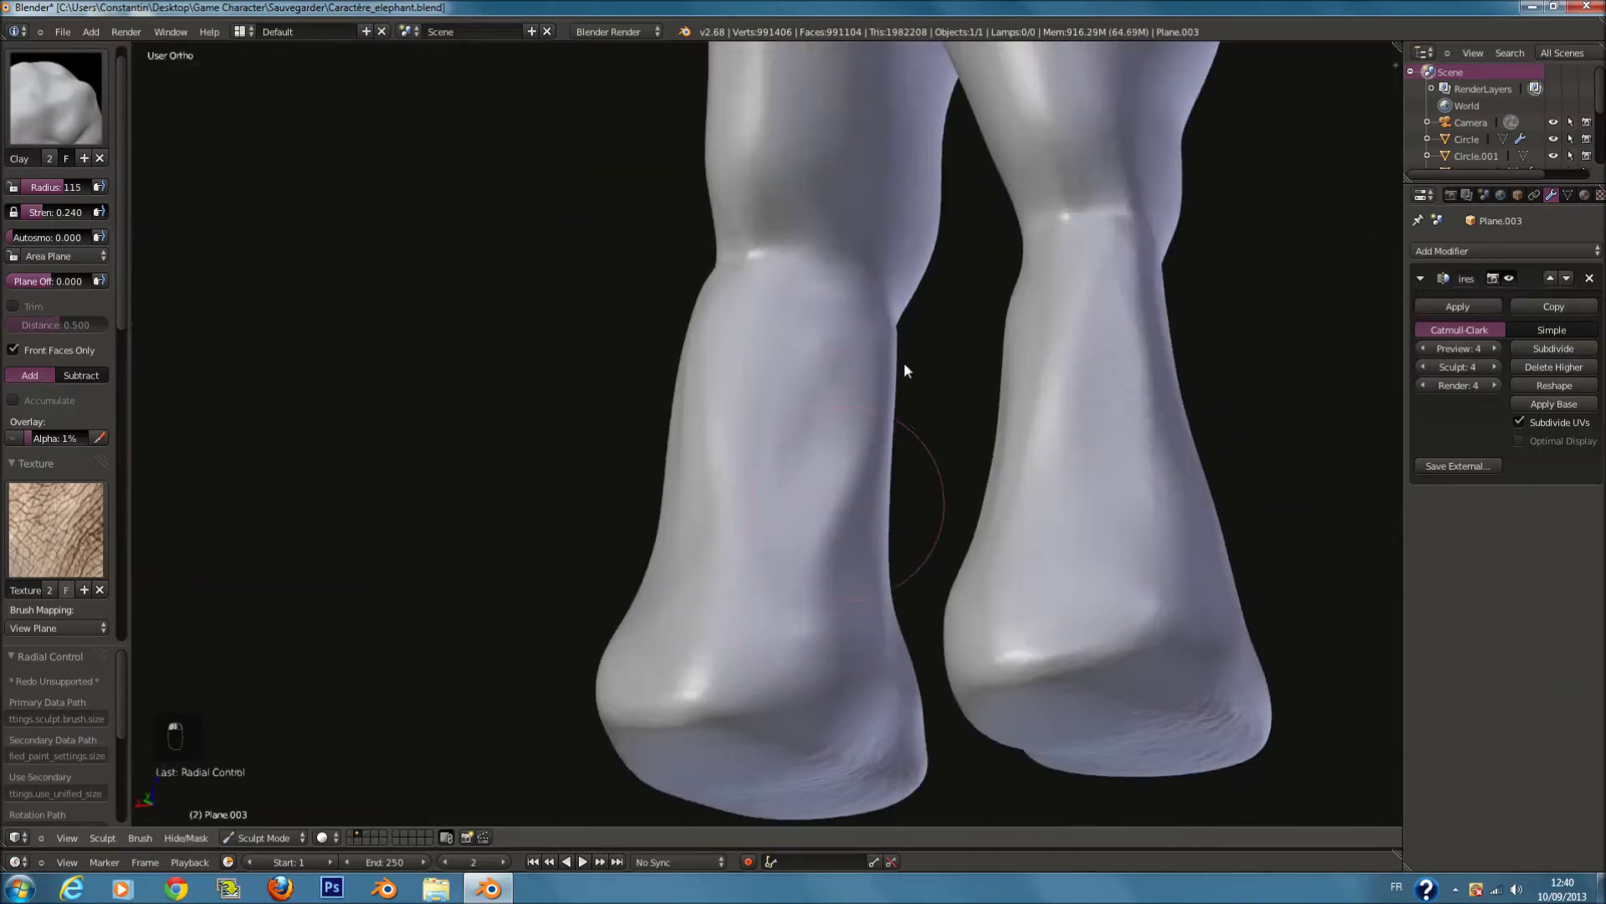
{"action": "mouse_move", "coordinate": [910, 59]}
{"action": "middle_mouse_down", "text": "shift"}
{"action": "mouse_move", "coordinate": [907, 173]}
{"action": "mouse_move", "coordinate": [930, 153]}
{"action": "mouse_move", "coordinate": [903, 159]}
{"action": "middle_mouse_up", "text": "shift"}
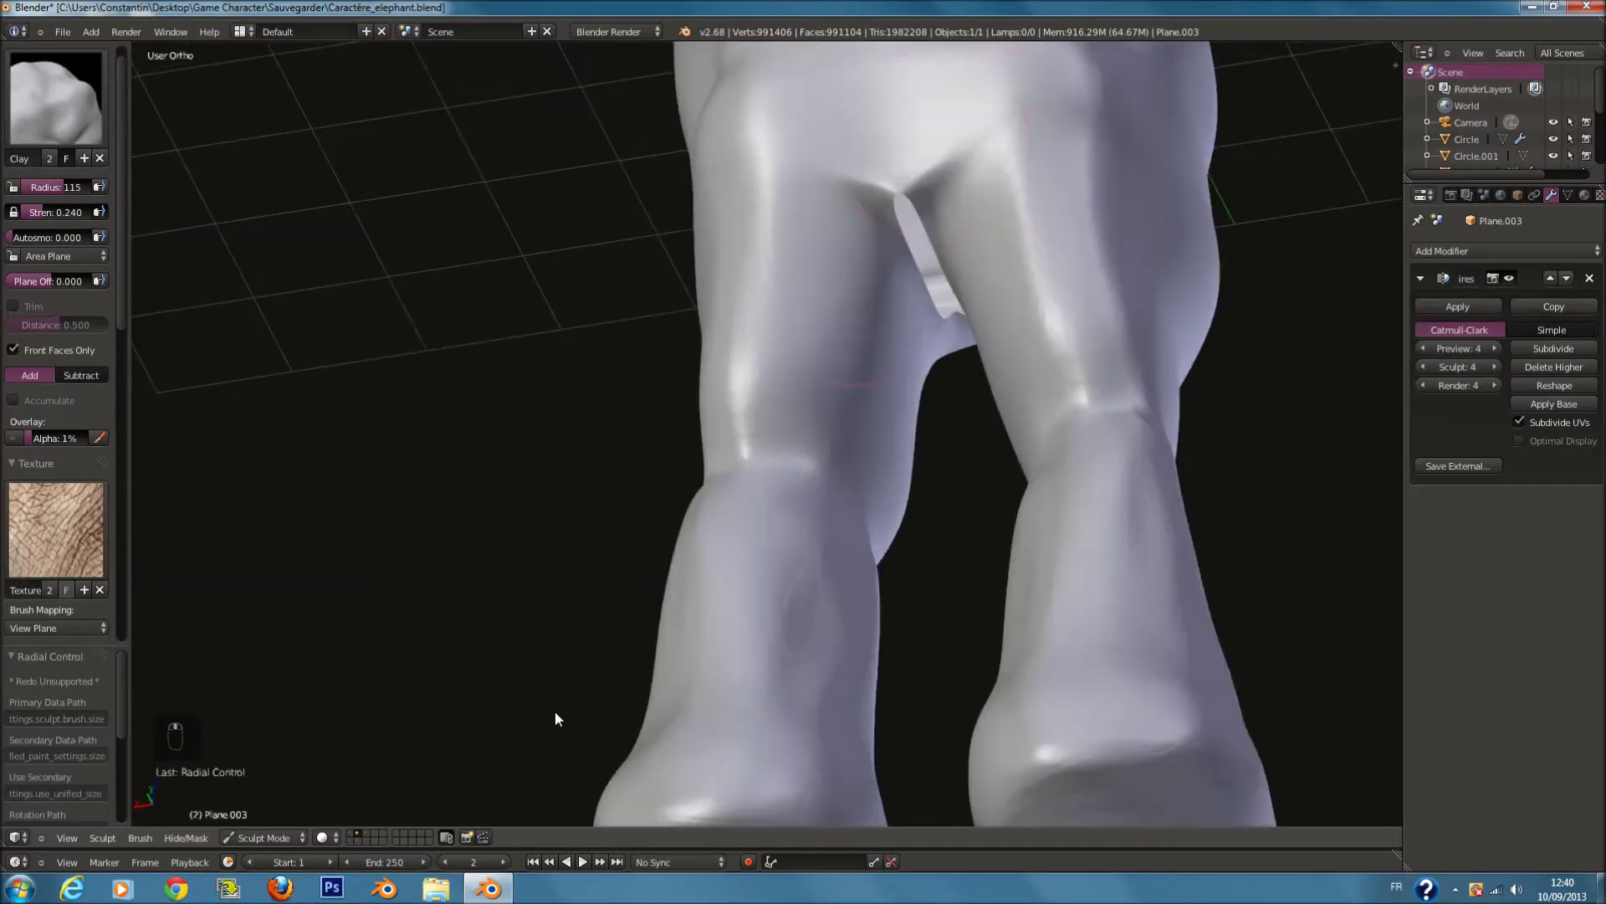
{"action": "left_click", "coordinate": [285, 836]}
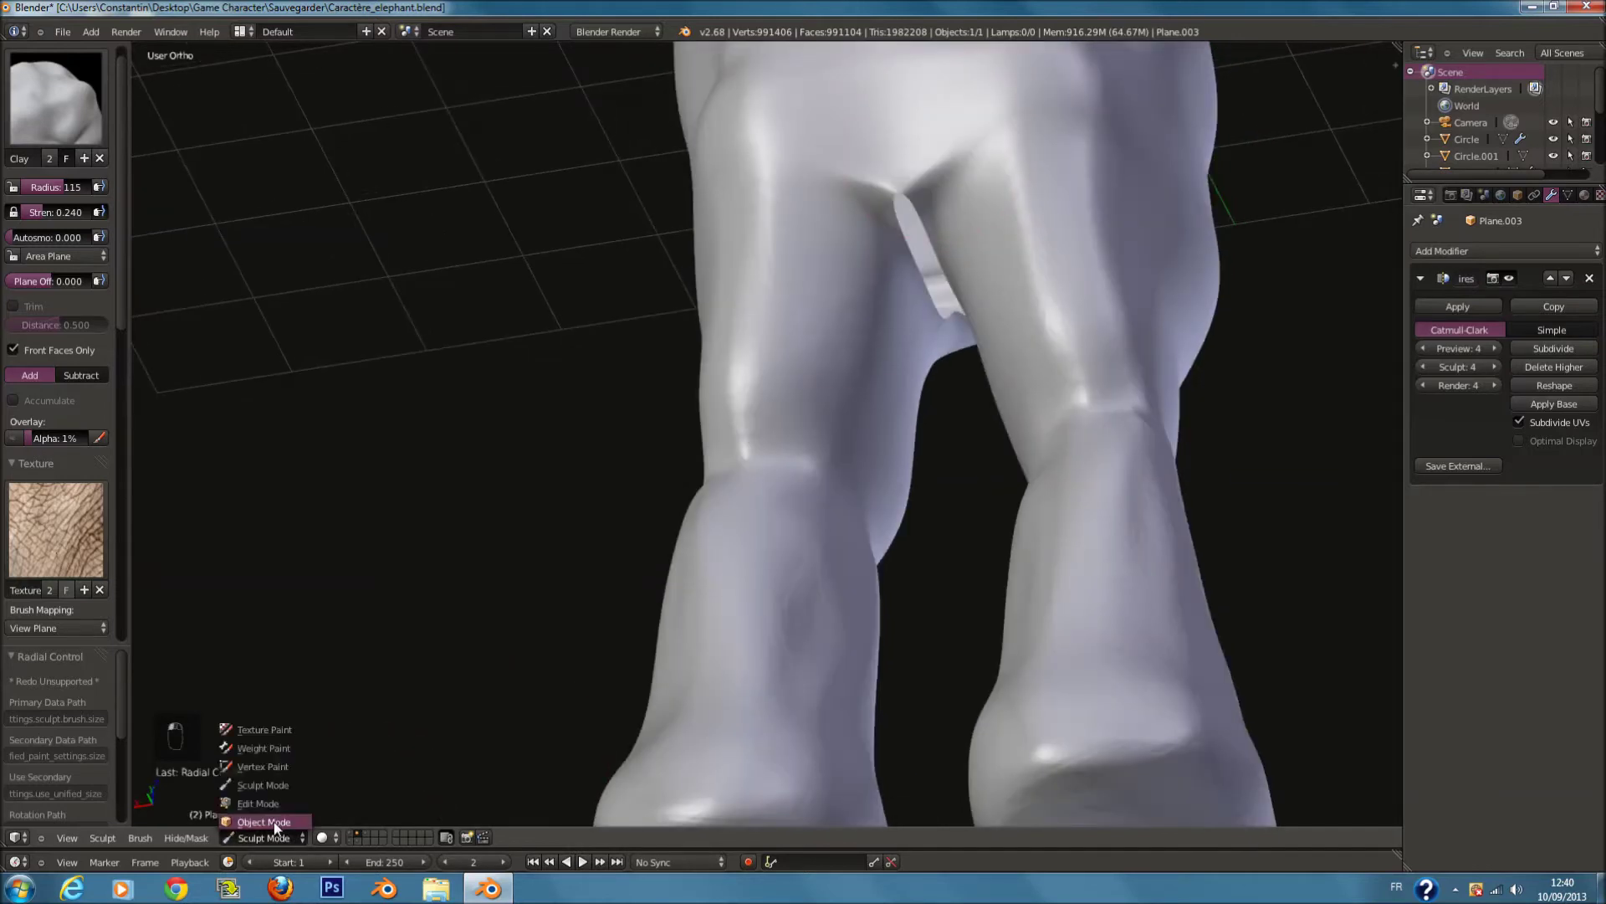
{"action": "mouse_move", "coordinate": [900, 530]}
{"action": "middle_mouse_down"}
{"action": "mouse_move", "coordinate": [979, 464]}
{"action": "mouse_move", "coordinate": [970, 408]}
{"action": "mouse_move", "coordinate": [896, 510]}
{"action": "mouse_move", "coordinate": [663, 617]}
{"action": "mouse_move", "coordinate": [603, 473]}
{"action": "mouse_move", "coordinate": [663, 389]}
{"action": "middle_mouse_up"}
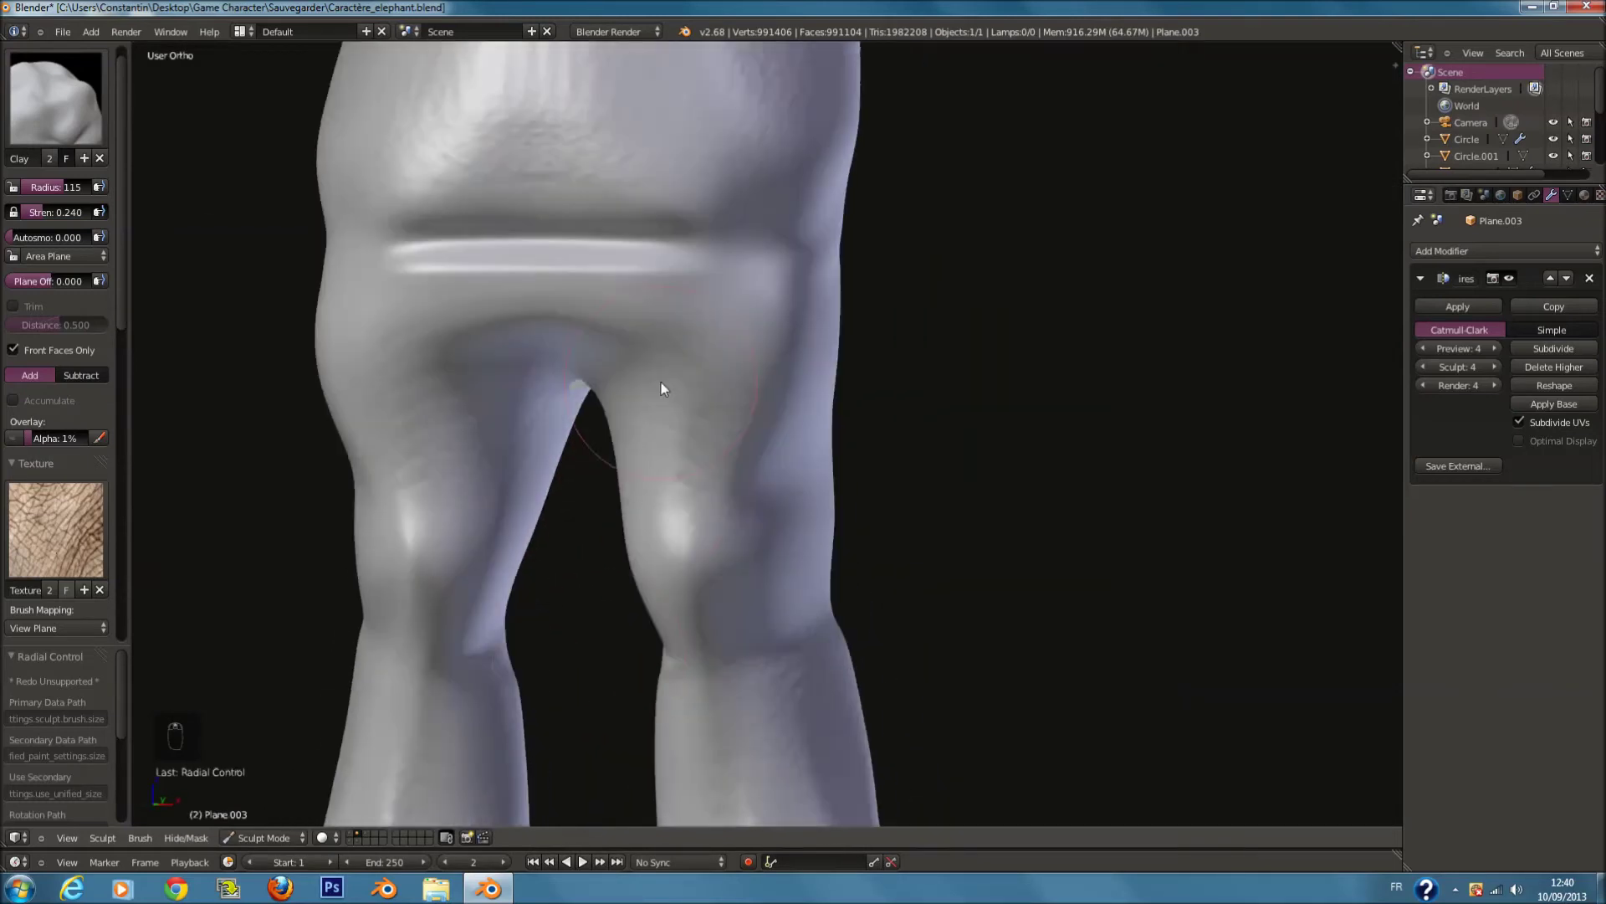
{"action": "scroll", "coordinate": [661, 388], "scroll_direction": "up", "scroll_amount": 4}
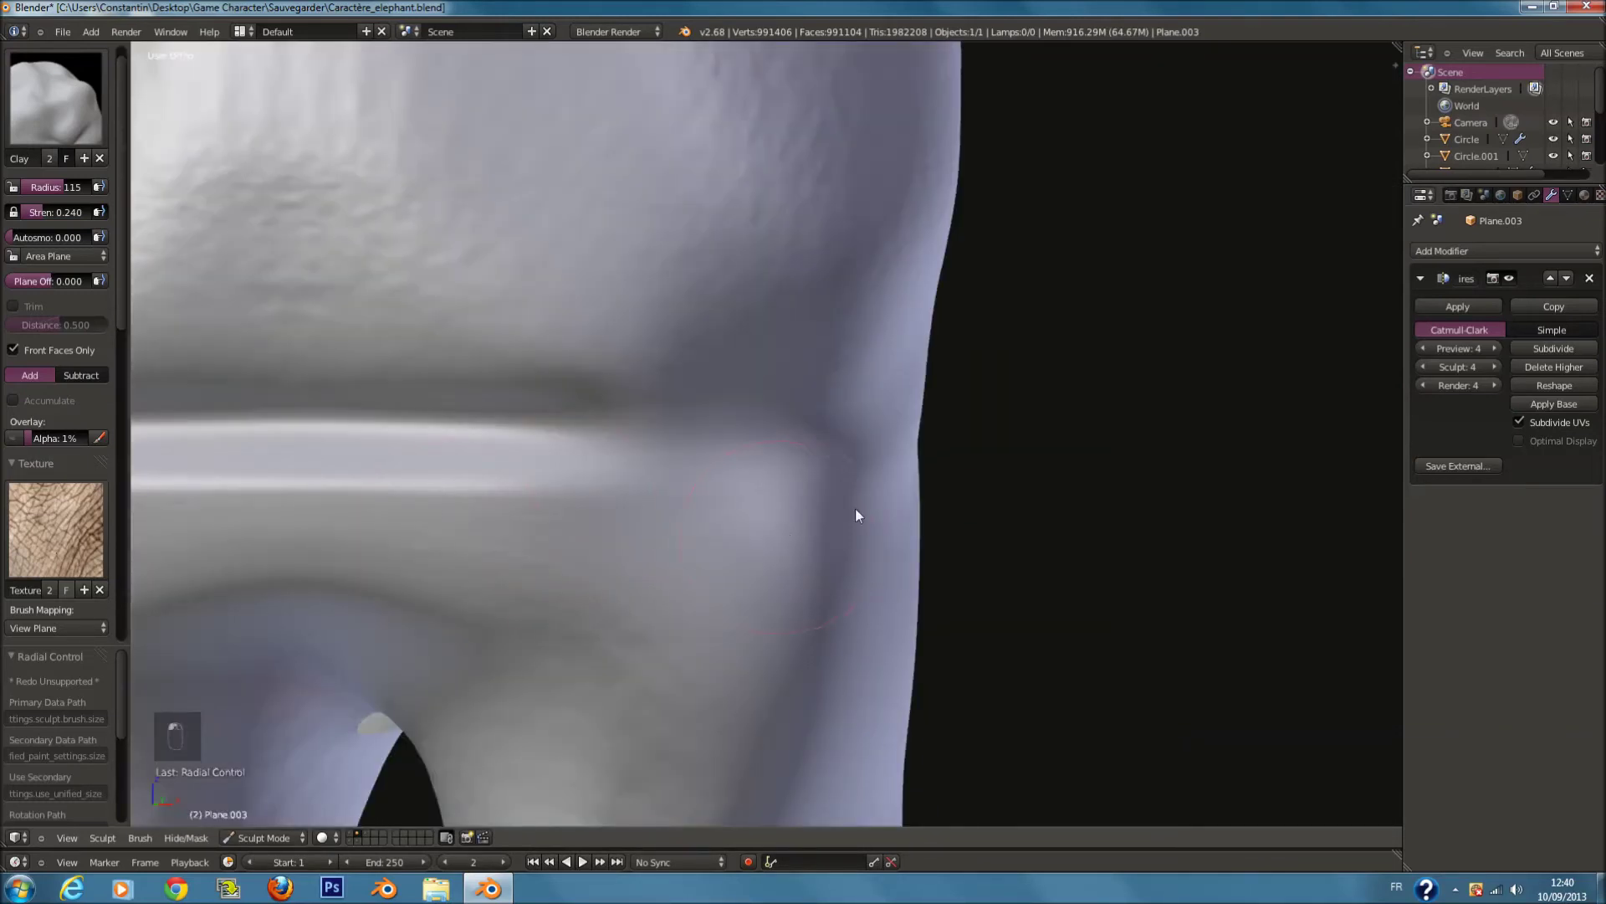
{"action": "scroll", "coordinate": [855, 508], "scroll_direction": "down", "scroll_amount": 3}
{"action": "middle_click_drag", "start_coordinate": [731, 536], "coordinate": [644, 535]}
{"action": "scroll", "coordinate": [643, 535], "scroll_direction": "up", "scroll_amount": 3}
{"action": "middle_click_drag", "start_coordinate": [771, 500], "coordinate": [580, 553]}
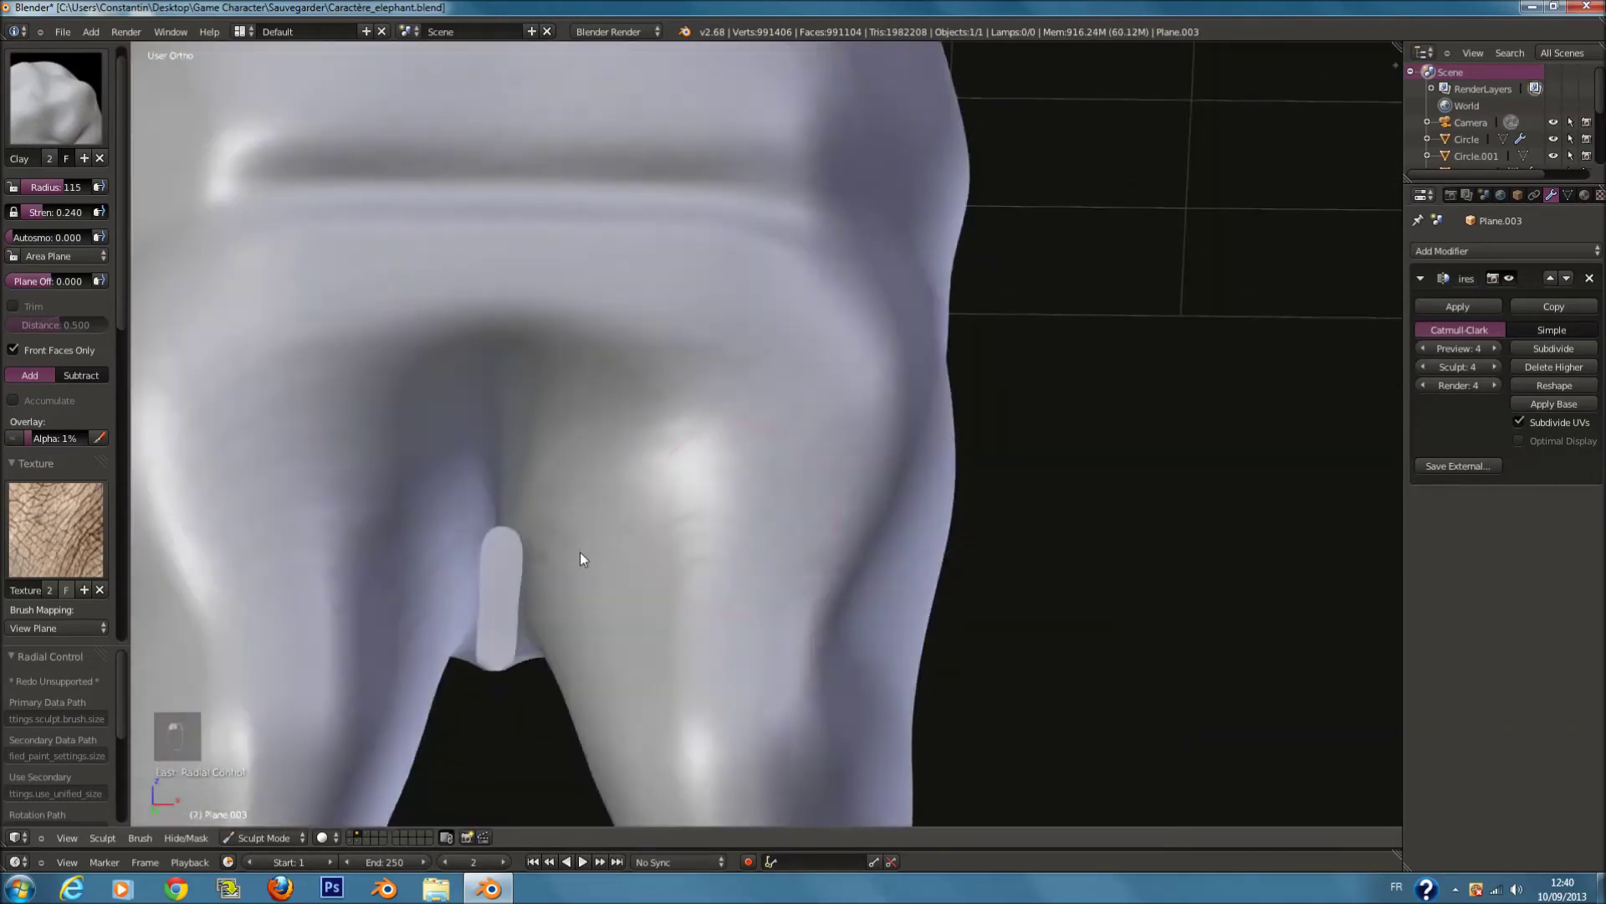
Step: Inspect the pelvis topology in Edit Mode and switch the body mesh to Object Mode
{"action": "key", "text": "Tab"}
{"action": "mouse_move", "coordinate": [509, 645]}
{"action": "middle_mouse_down"}
{"action": "mouse_move", "coordinate": [502, 531]}
{"action": "mouse_move", "coordinate": [496, 621]}
{"action": "mouse_move", "coordinate": [326, 769]}
{"action": "middle_mouse_up"}
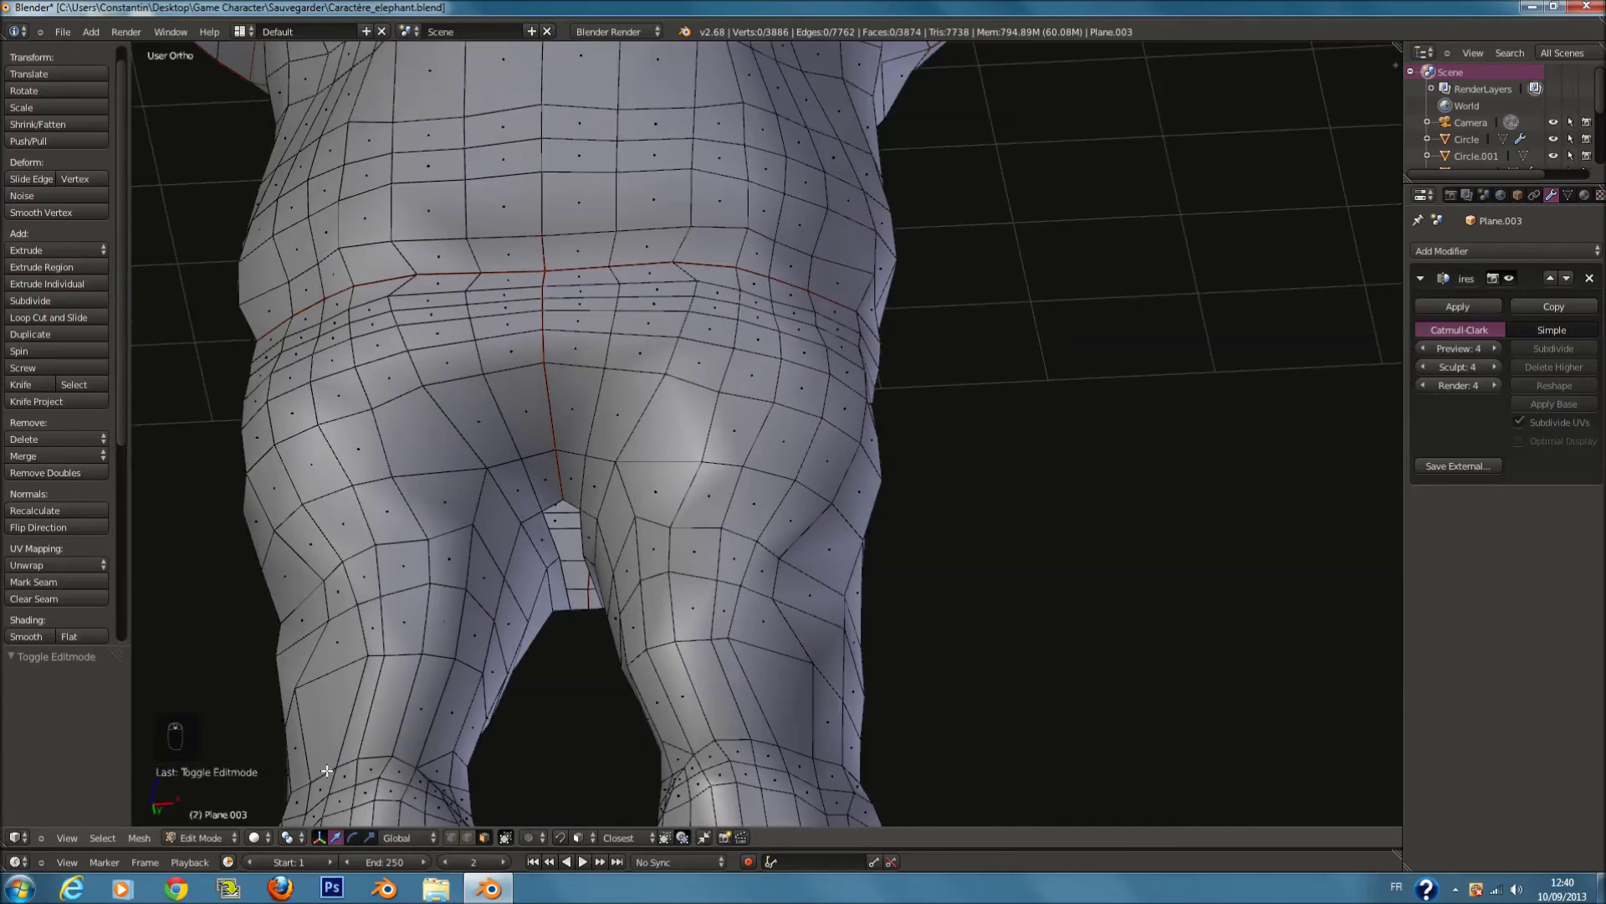
{"action": "left_click", "coordinate": [204, 837]}
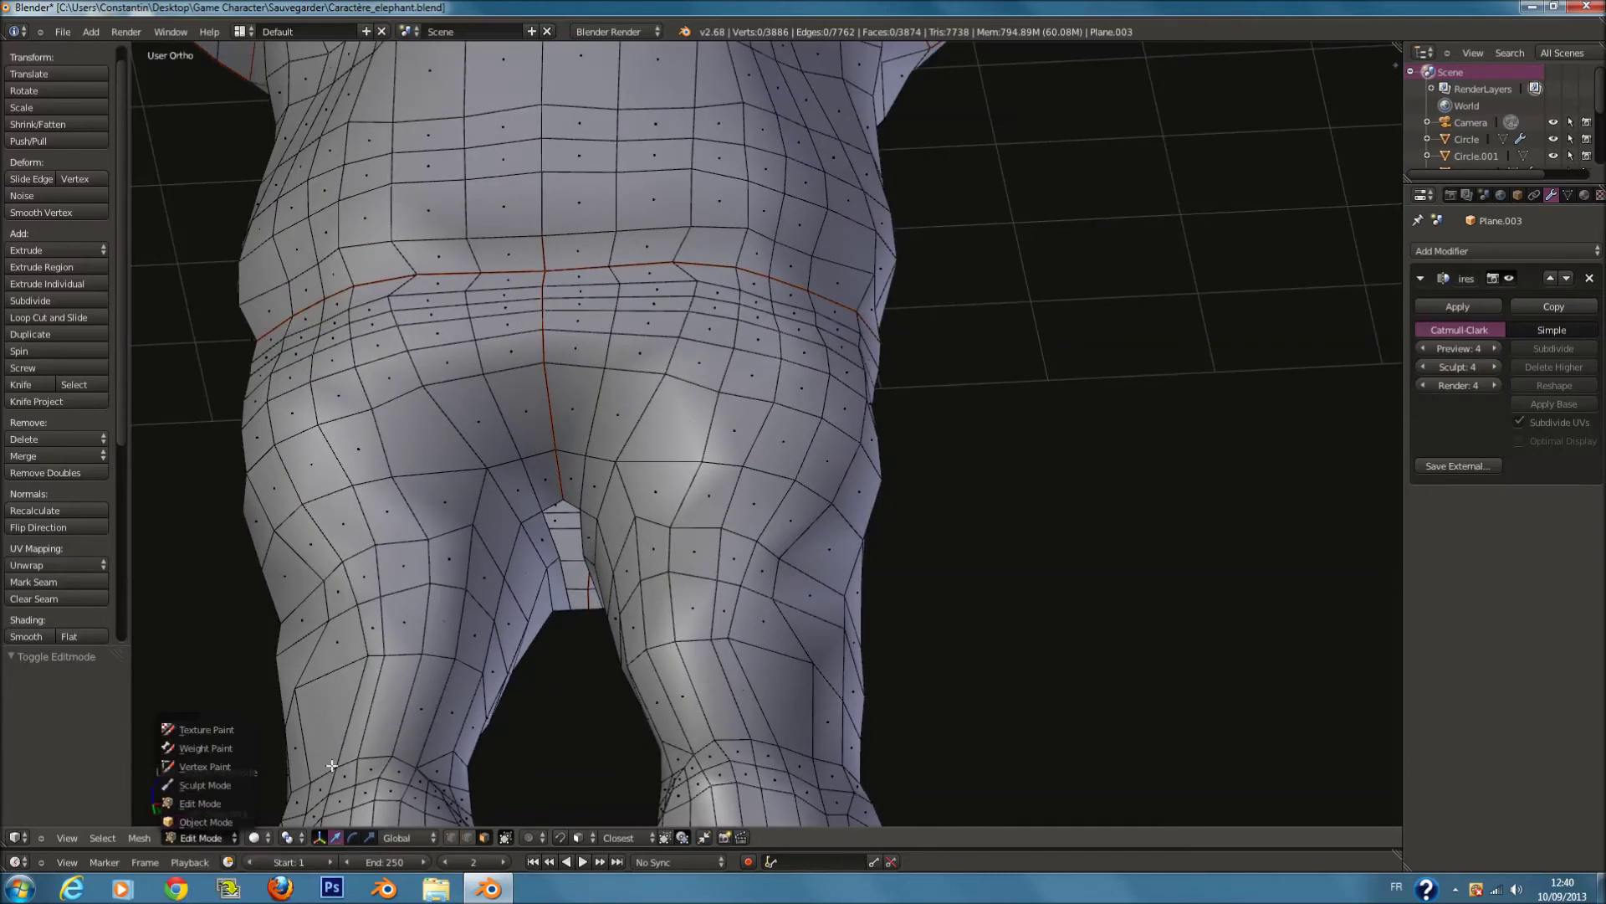
{"action": "left_click", "coordinate": [194, 835]}
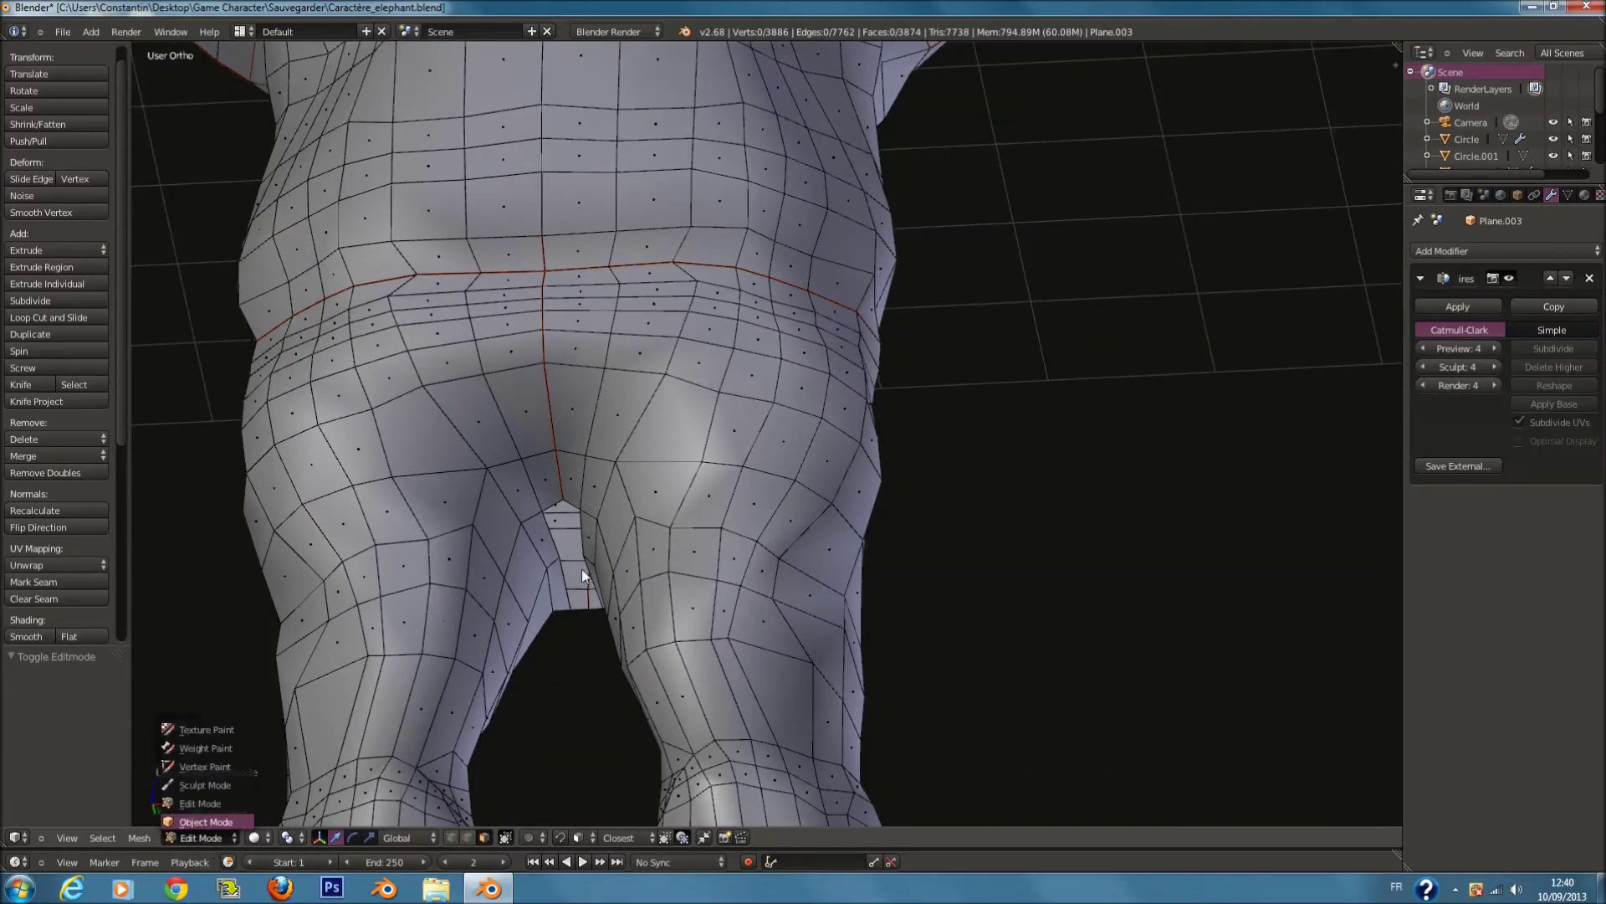
{"action": "middle_click_drag", "start_coordinate": [642, 491], "coordinate": [773, 456]}
{"action": "scroll", "coordinate": [624, 647], "scroll_direction": "down", "scroll_amount": 2}
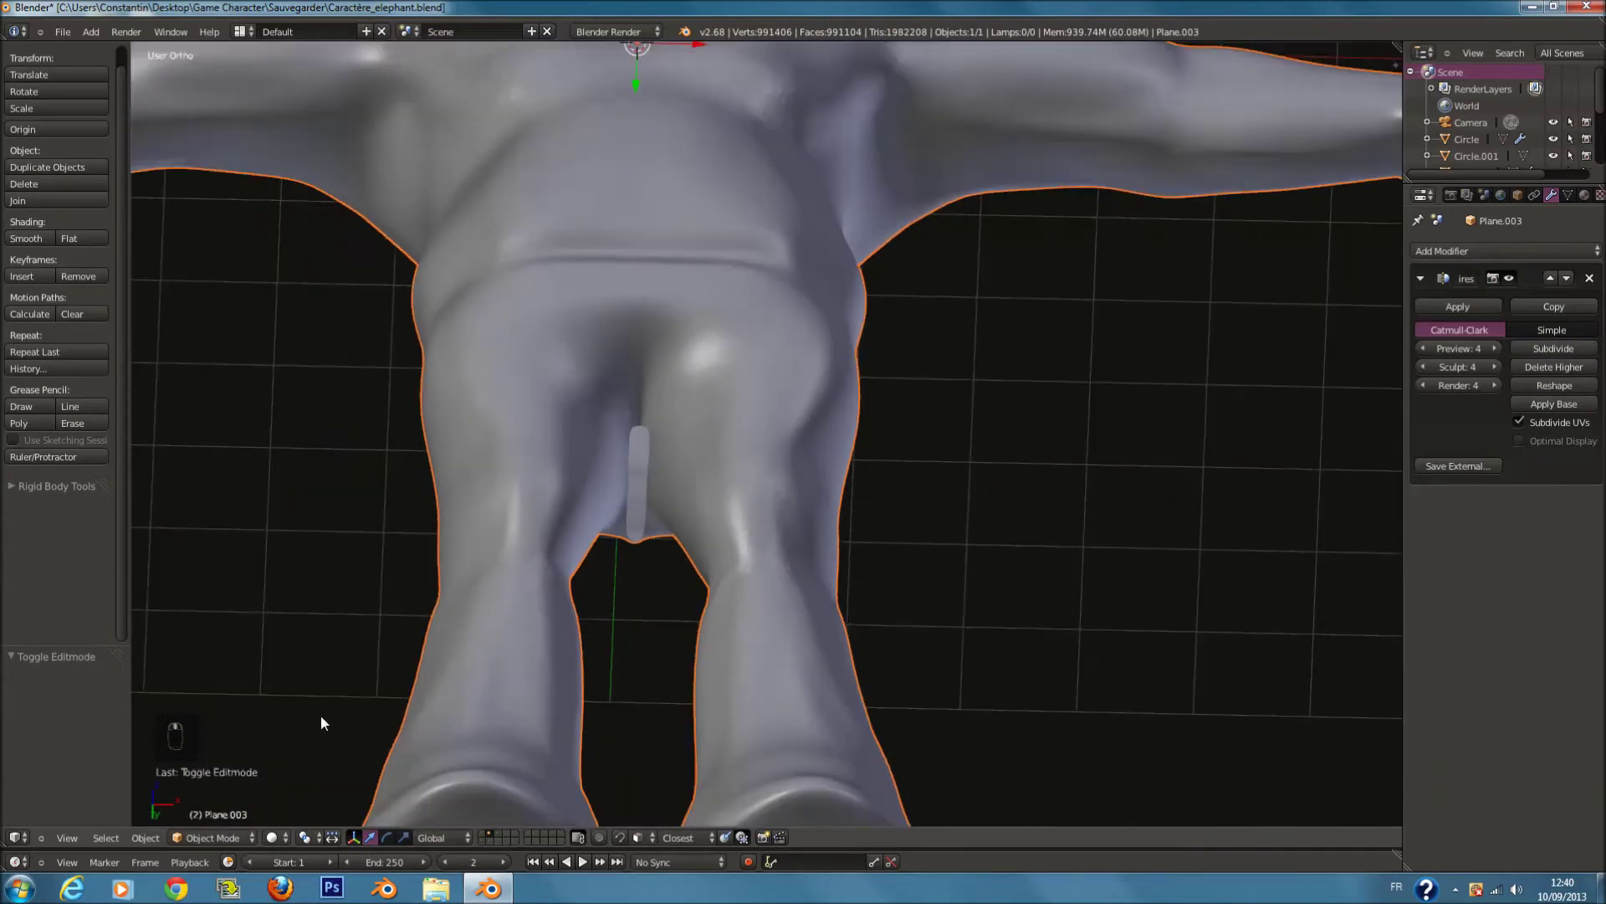
Step: Select the negative X half of the body mesh in front wireframe view and delete its faces
{"action": "key", "text": "KP_1"}
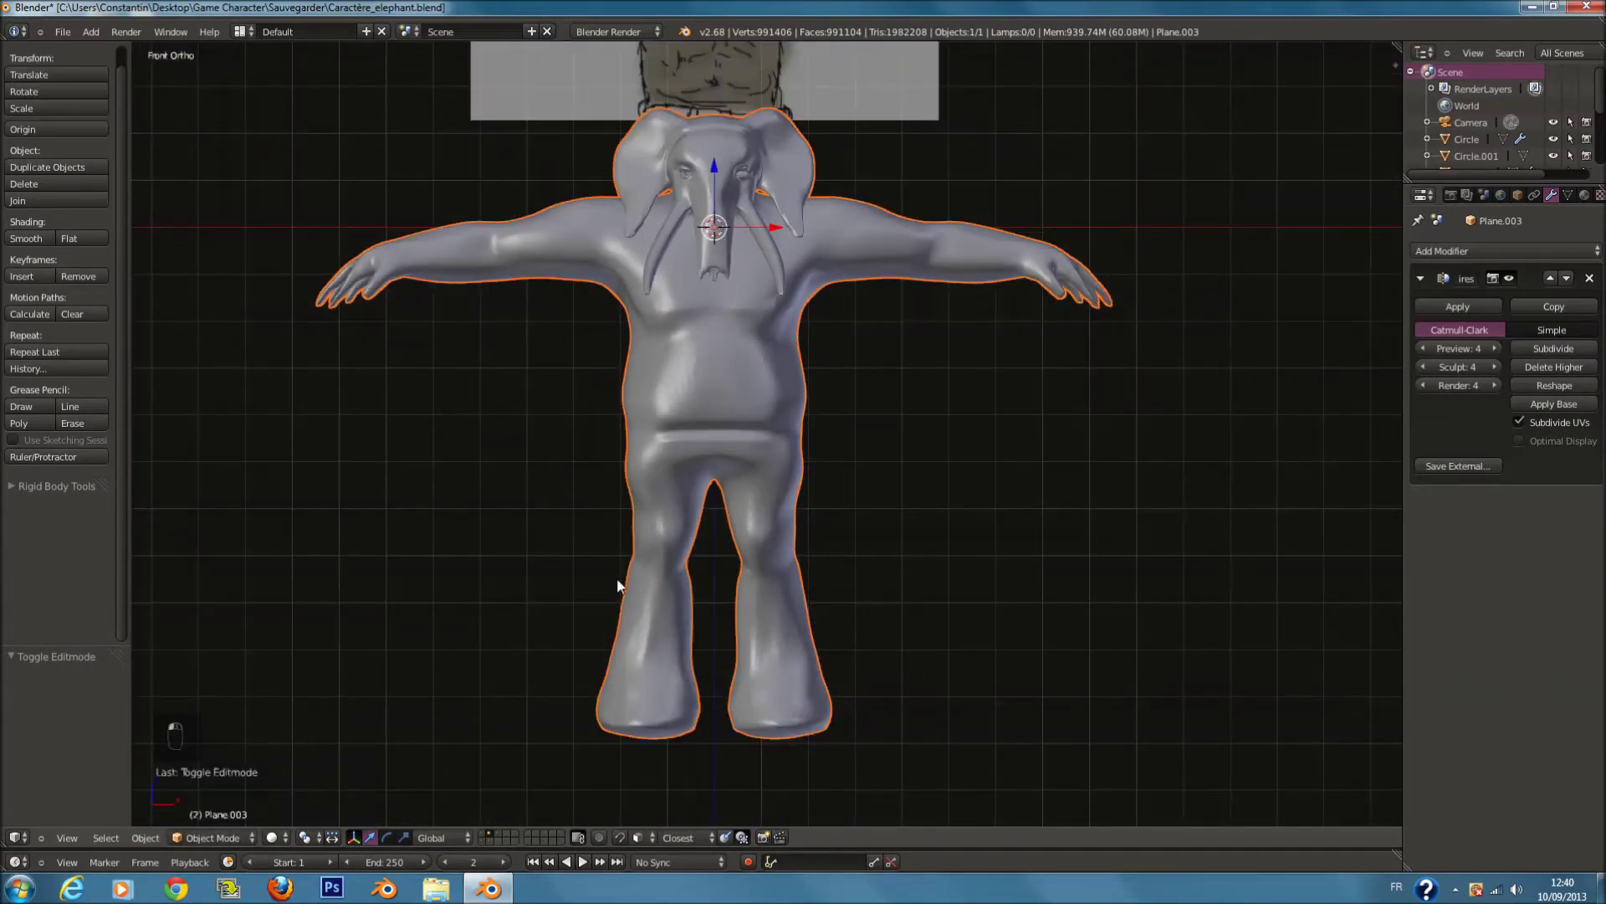
{"action": "scroll", "coordinate": [760, 554], "scroll_direction": "up", "scroll_amount": 1, "text": "ctrl"}
{"action": "key", "text": "z"}
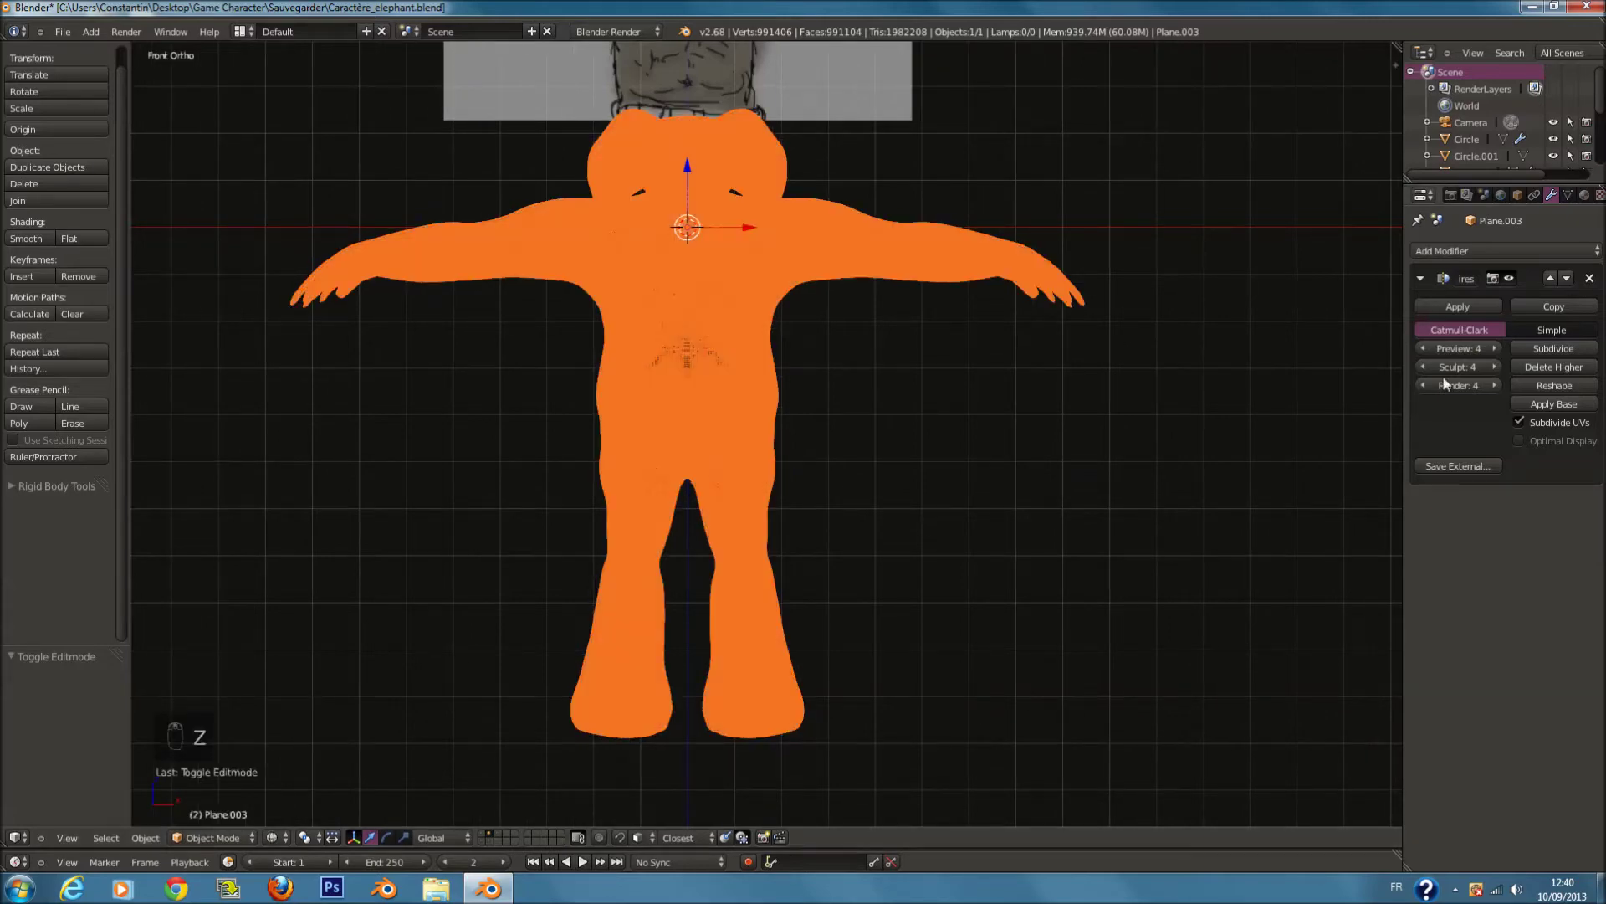
{"action": "key", "text": "Tab"}
{"action": "key", "text": "a"}
{"action": "key", "text": "a"}
{"action": "key", "text": "a"}
{"action": "key", "text": "a"}
{"action": "key", "text": "b"}
{"action": "scroll", "coordinate": [580, 273], "scroll_direction": "down", "scroll_amount": 1}
{"action": "key", "text": "b"}
{"action": "left_click_drag", "start_coordinate": [366, 52], "coordinate": [712, 774]}
{"action": "key", "text": "x"}
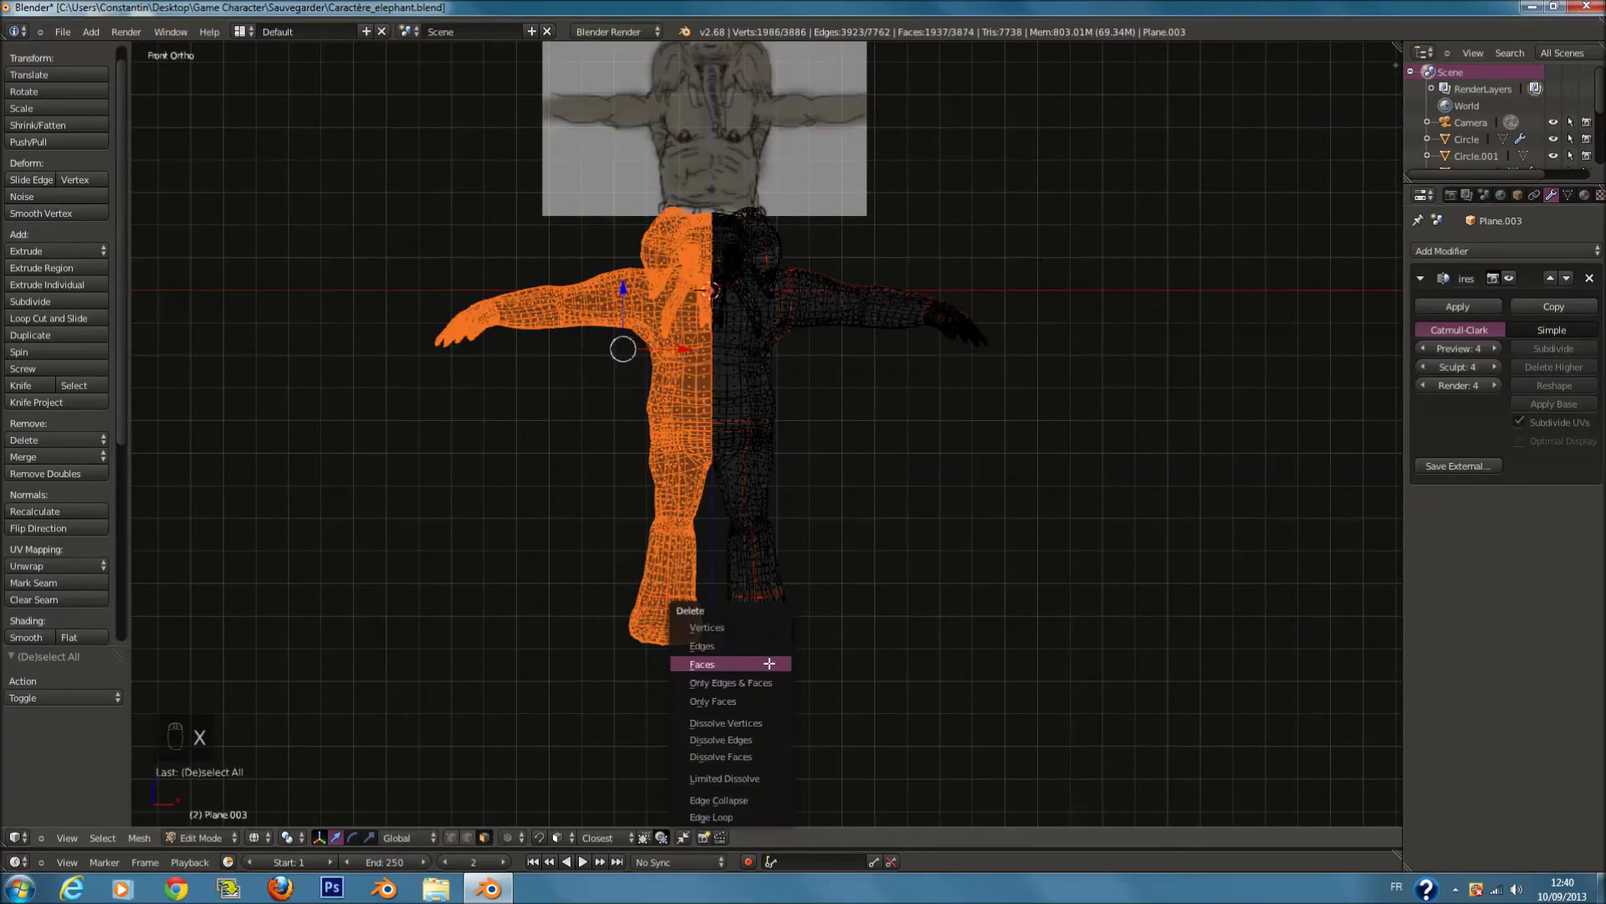
{"action": "left_click", "coordinate": [767, 664]}
{"action": "scroll", "coordinate": [774, 487], "scroll_direction": "up", "scroll_amount": 6, "text": "shift"}
{"action": "scroll", "coordinate": [773, 487], "scroll_direction": "up", "scroll_amount": 6}
Step: Add a Mirror modifier to the half body and return to solid shading in Edit Mode at the crotch
{"action": "key", "text": "Tab"}
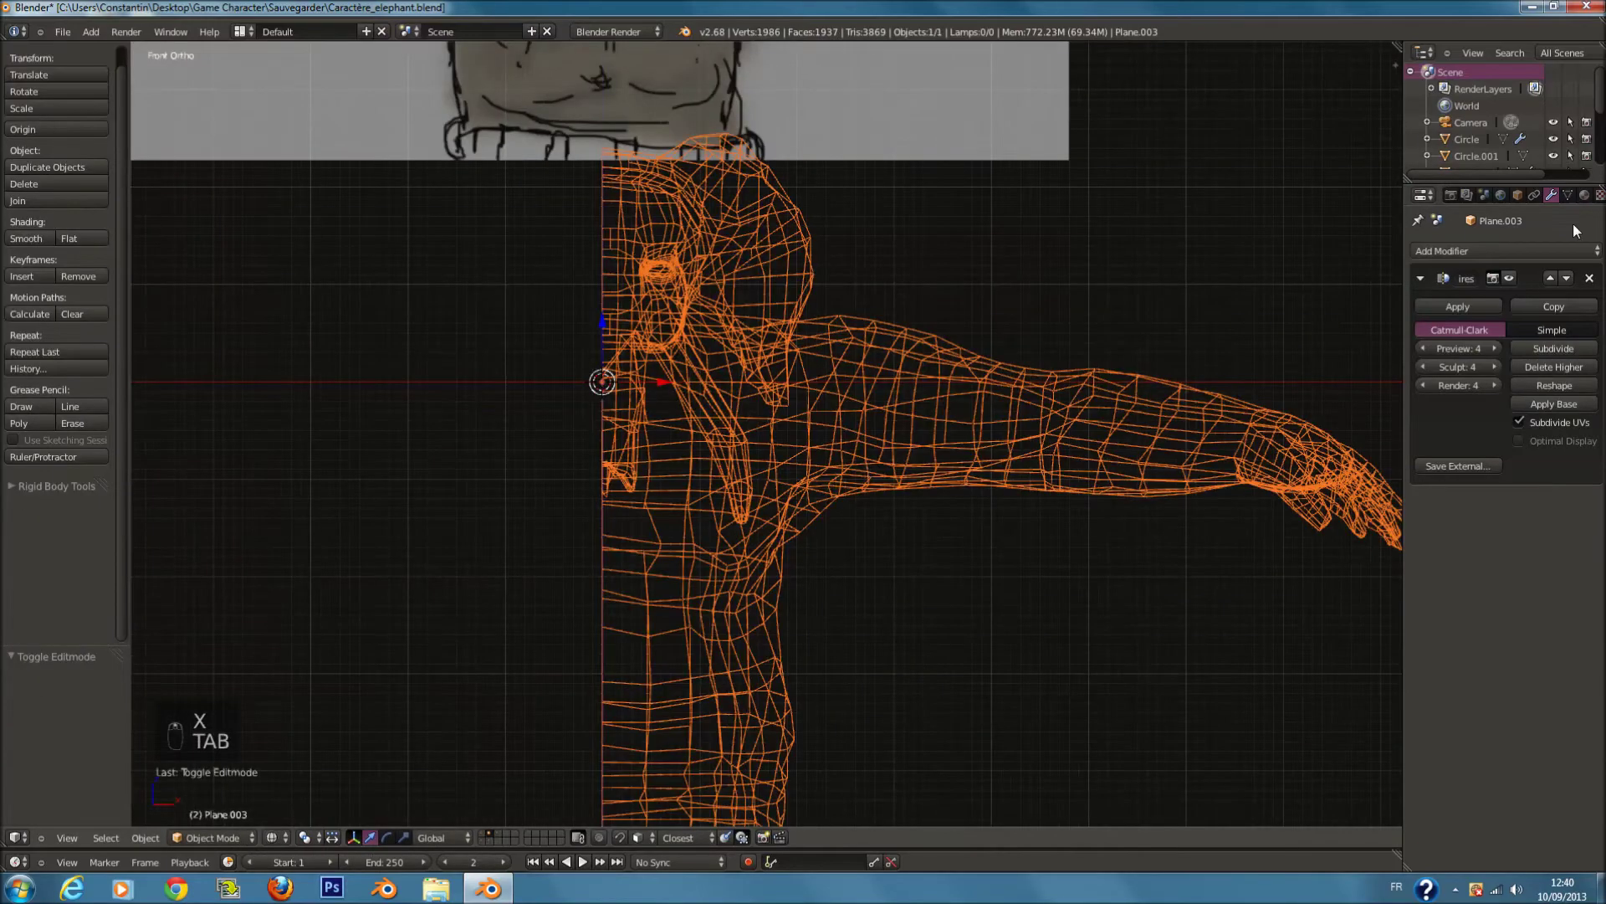
{"action": "left_click", "coordinate": [1499, 251]}
{"action": "left_click", "coordinate": [1265, 417]}
{"action": "middle_click_drag", "start_coordinate": [747, 548], "coordinate": [737, 478]}
{"action": "key", "text": "Tab"}
{"action": "key", "text": "z"}
{"action": "scroll", "coordinate": [738, 481], "scroll_direction": "up", "scroll_amount": 6, "text": "shift"}
{"action": "middle_click_drag", "start_coordinate": [724, 685], "coordinate": [711, 704]}
Step: Extrude the open inner crotch edges toward the mirror axis and bring them onto it with the modifier's Clipping enabled
{"action": "left_click", "coordinate": [466, 839]}
{"action": "scroll", "coordinate": [633, 680], "scroll_direction": "up", "scroll_amount": 5}
{"action": "right_click", "coordinate": [711, 544]}
{"action": "middle_click_drag", "start_coordinate": [708, 542], "coordinate": [681, 555]}
{"action": "right_click", "coordinate": [658, 632], "text": "shift"}
{"action": "key", "text": "e"}
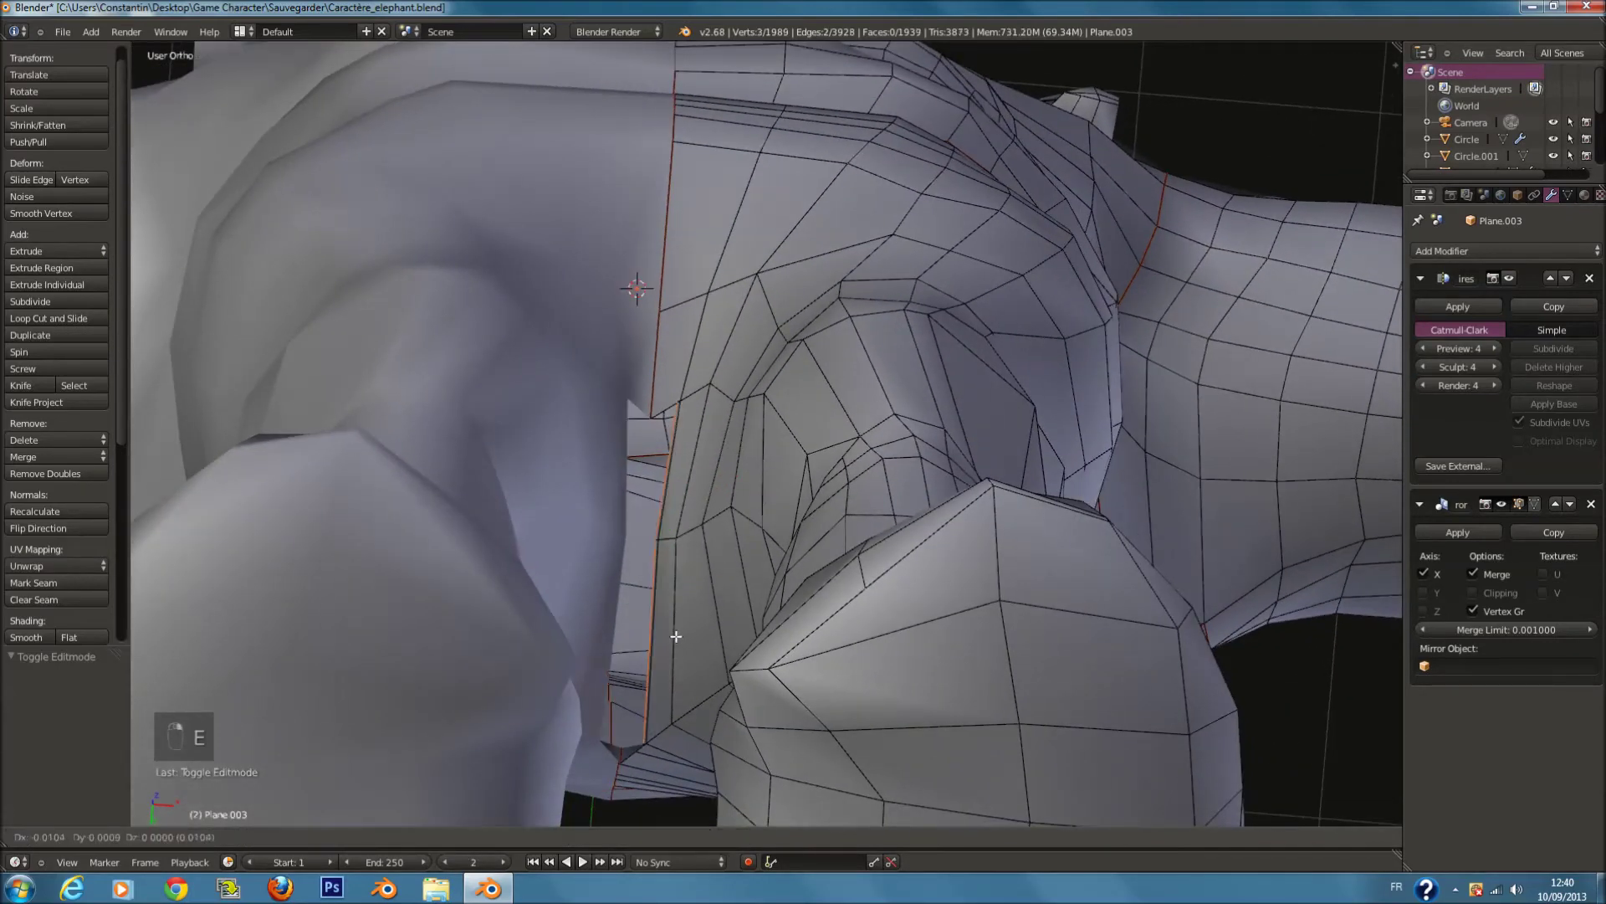
{"action": "left_click", "coordinate": [648, 663]}
{"action": "key", "text": "s"}
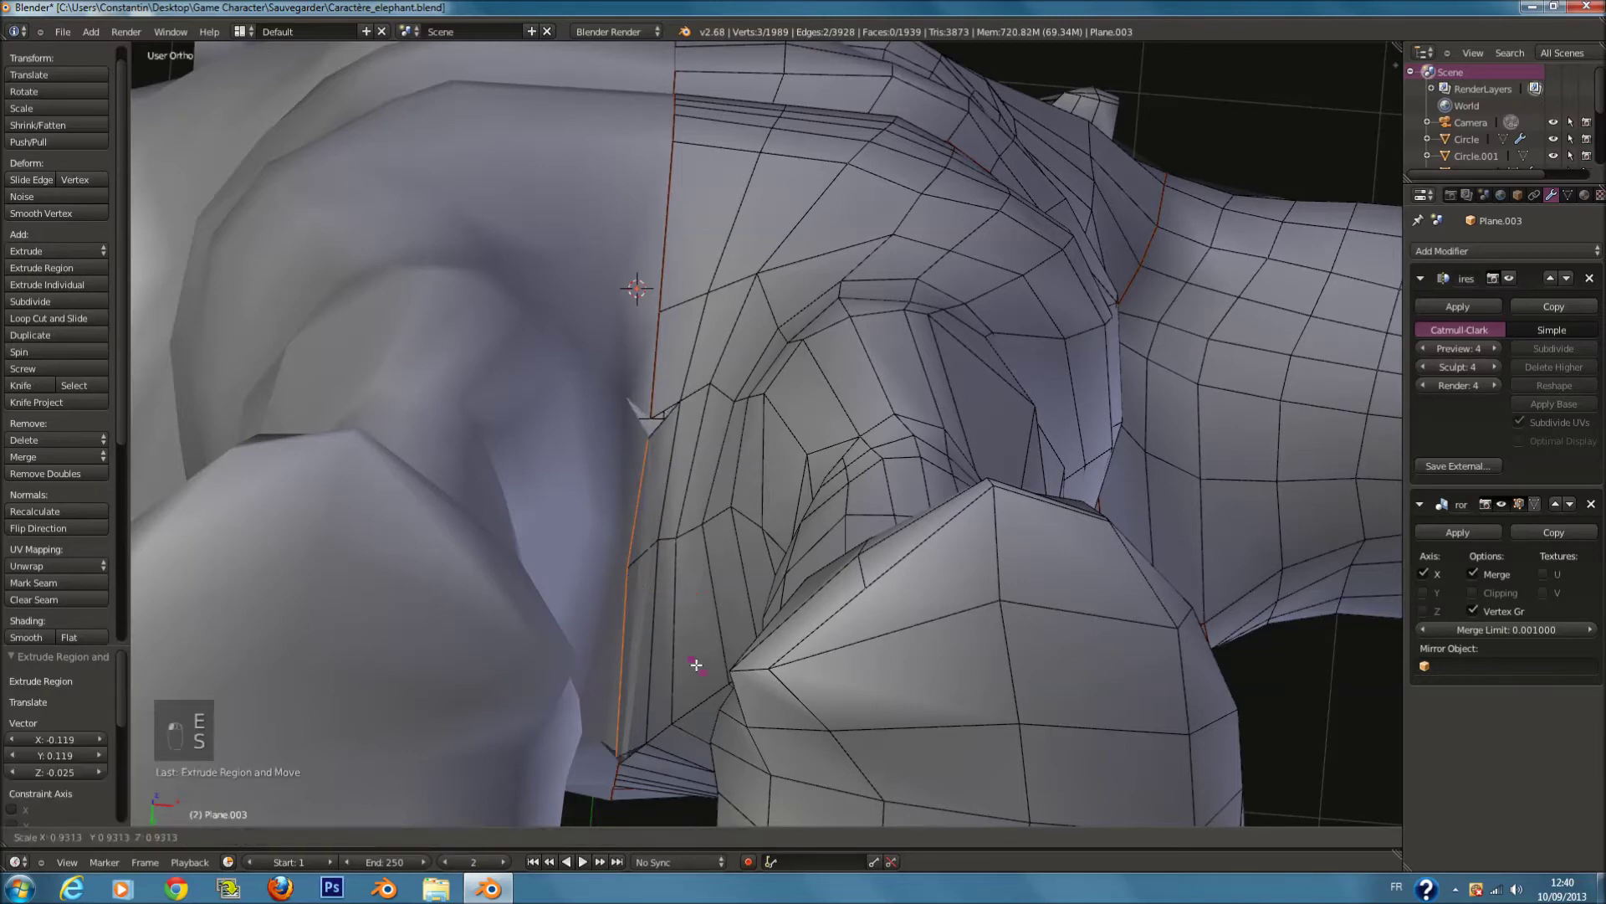
{"action": "left_click", "coordinate": [595, 656]}
{"action": "left_click", "coordinate": [1473, 592]}
{"action": "left_click_drag", "start_coordinate": [672, 590], "coordinate": [693, 595]}
Step: Fill the remaining gaps at the front and back ends of the new crotch strip with faces
{"action": "right_click", "coordinate": [660, 416]}
{"action": "right_click", "coordinate": [660, 414], "text": "shift"}
{"action": "key", "text": "f"}
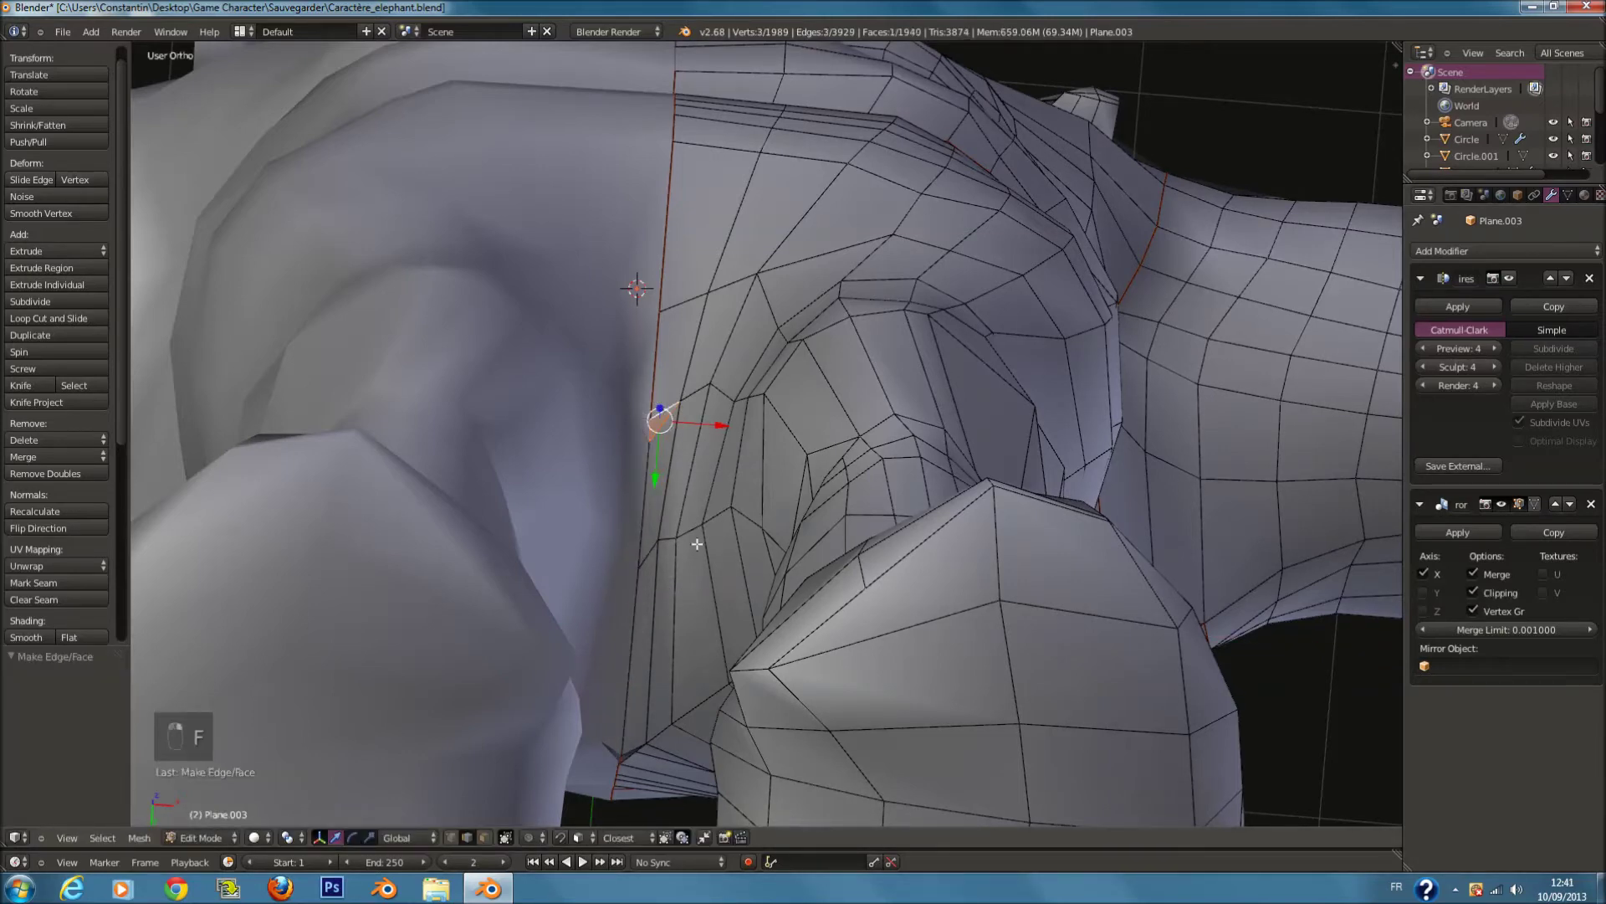
{"action": "middle_click_drag", "start_coordinate": [696, 541], "coordinate": [698, 473]}
{"action": "middle_click_drag", "start_coordinate": [633, 290], "coordinate": [652, 313]}
{"action": "right_click", "coordinate": [633, 318]}
{"action": "right_click", "coordinate": [614, 307], "text": "shift"}
{"action": "right_click", "coordinate": [626, 315]}
{"action": "right_click", "coordinate": [625, 324], "text": "shift"}
{"action": "key", "text": "f"}
{"action": "middle_click_drag", "start_coordinate": [633, 327], "coordinate": [690, 351]}
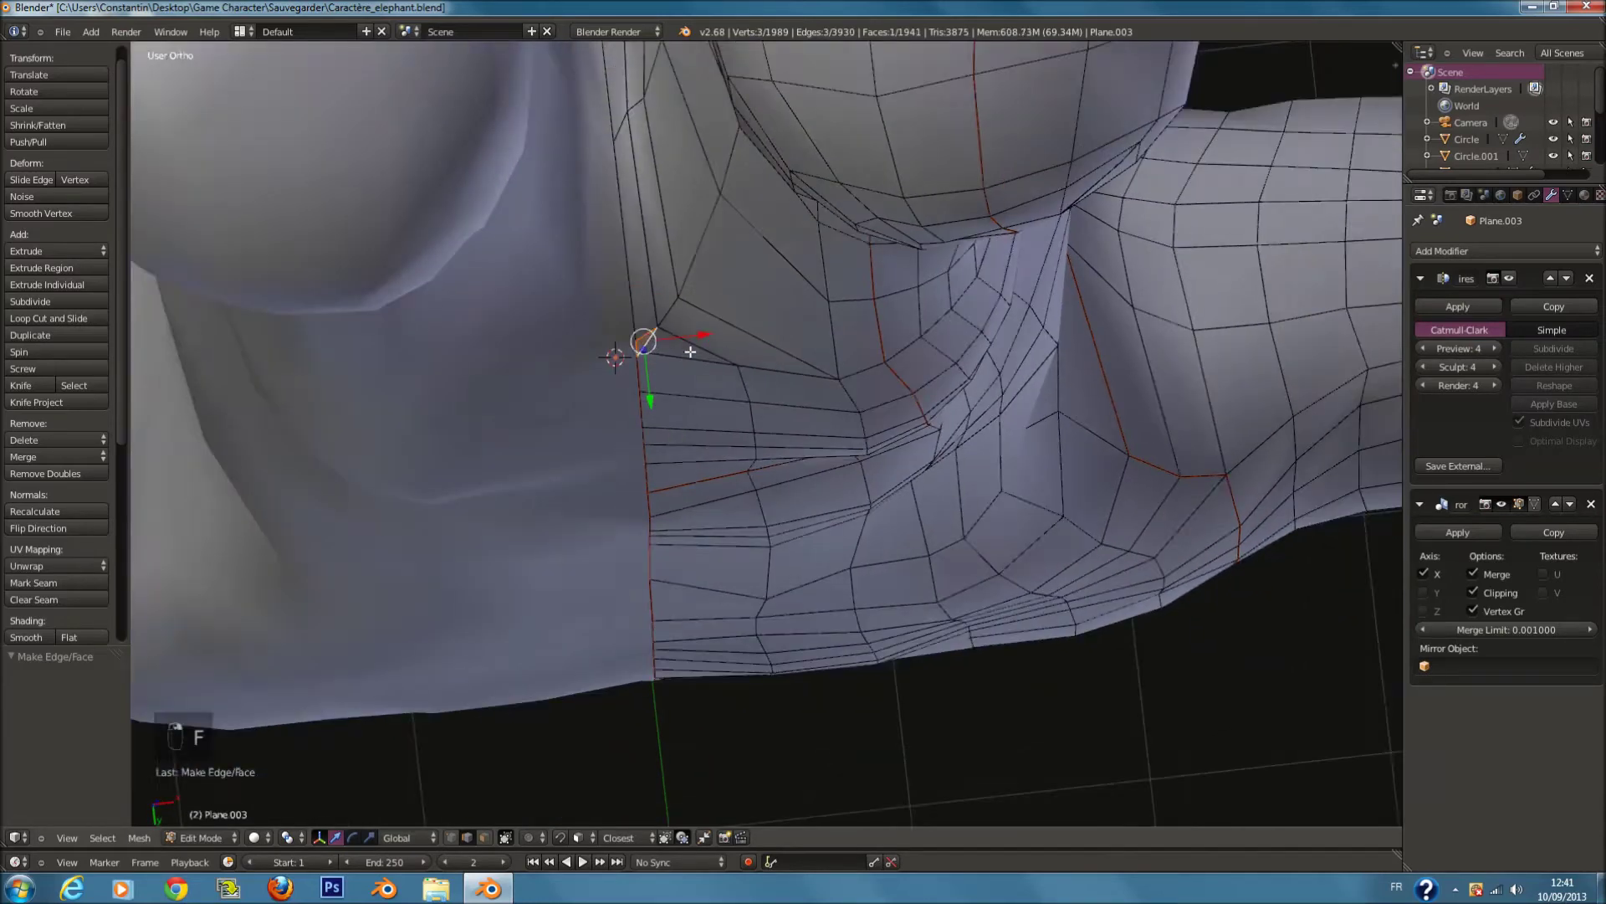
Step: Check the mirrored body in Object Mode, then select the whole mesh in Edit Mode and remove doubles
{"action": "key", "text": "Tab"}
{"action": "scroll", "coordinate": [690, 352], "scroll_direction": "down", "scroll_amount": 5}
{"action": "middle_click_drag", "start_coordinate": [769, 383], "coordinate": [1234, 644]}
{"action": "key", "text": "Tab"}
{"action": "scroll", "coordinate": [976, 568], "scroll_direction": "up", "scroll_amount": 3}
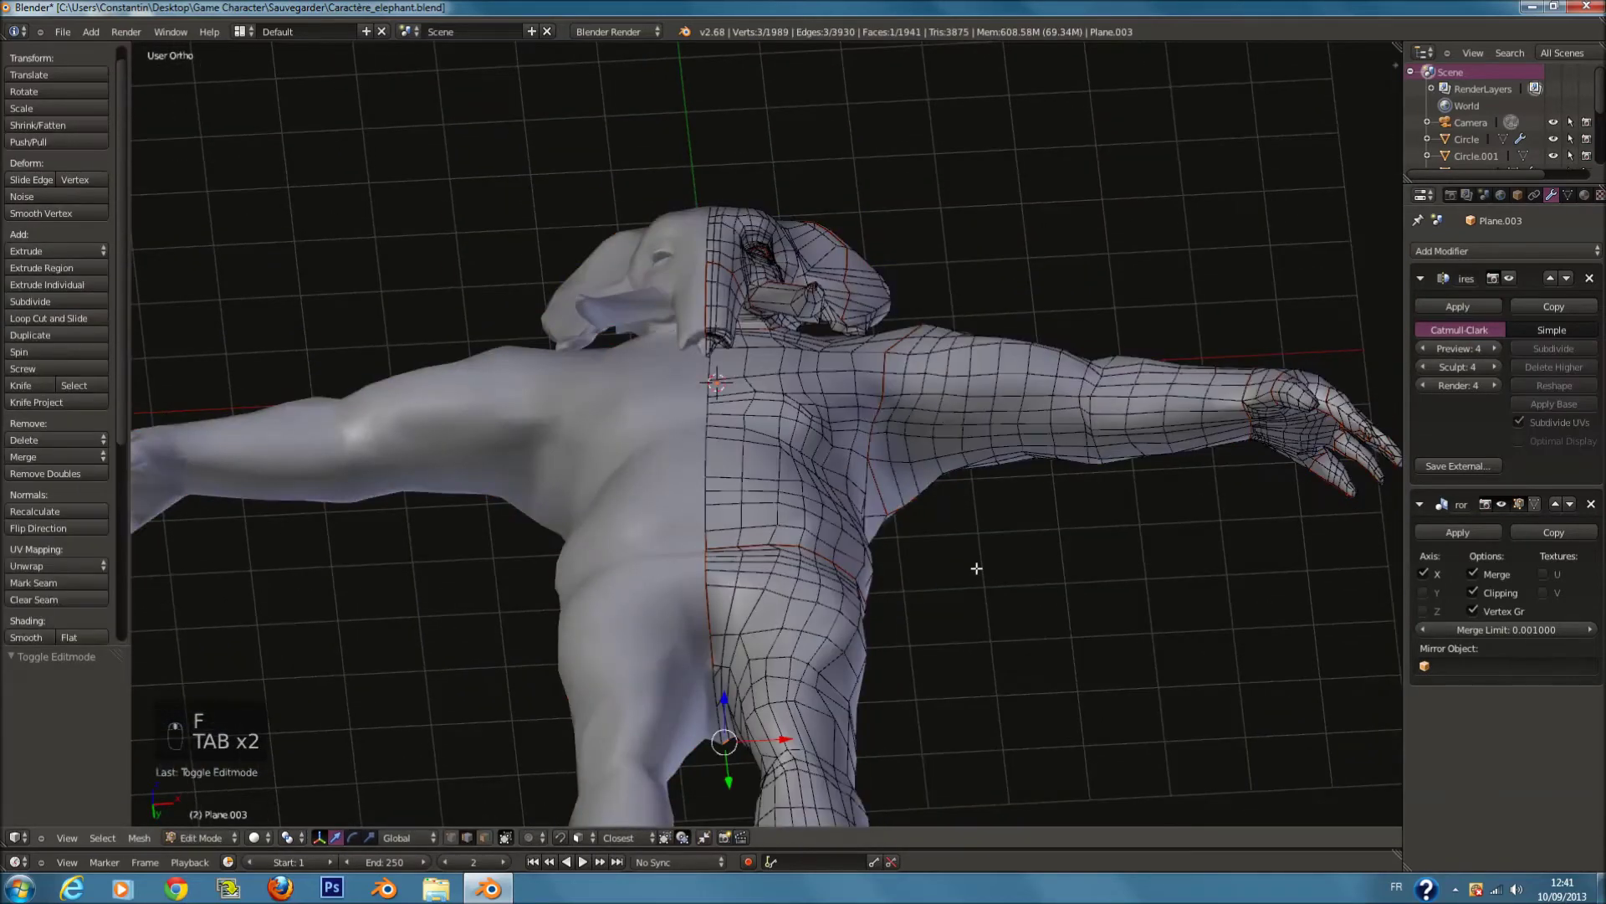
{"action": "key", "text": "a"}
{"action": "key", "text": "a"}
{"action": "key", "text": "a"}
{"action": "key", "text": "a"}
{"action": "key", "text": "a"}
{"action": "left_click", "coordinate": [80, 473]}
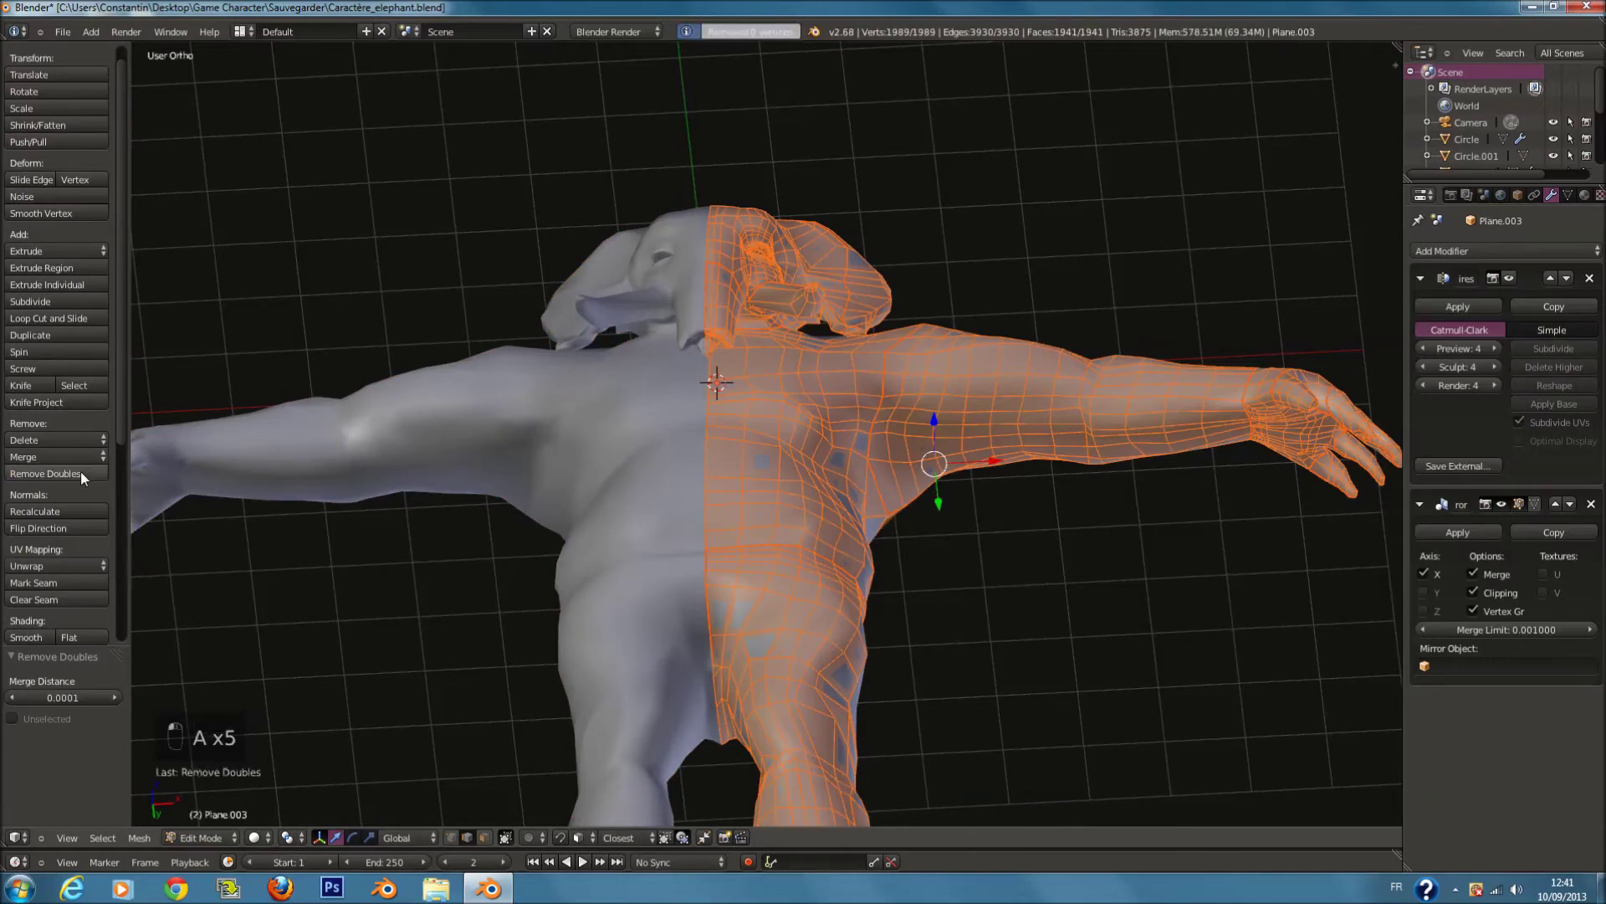
Step: Apply the Mirror modifier to the body in Object Mode
{"action": "scroll", "coordinate": [633, 523], "scroll_direction": "down", "scroll_amount": 2}
{"action": "key", "text": "Tab"}
{"action": "left_click", "coordinate": [1476, 533]}
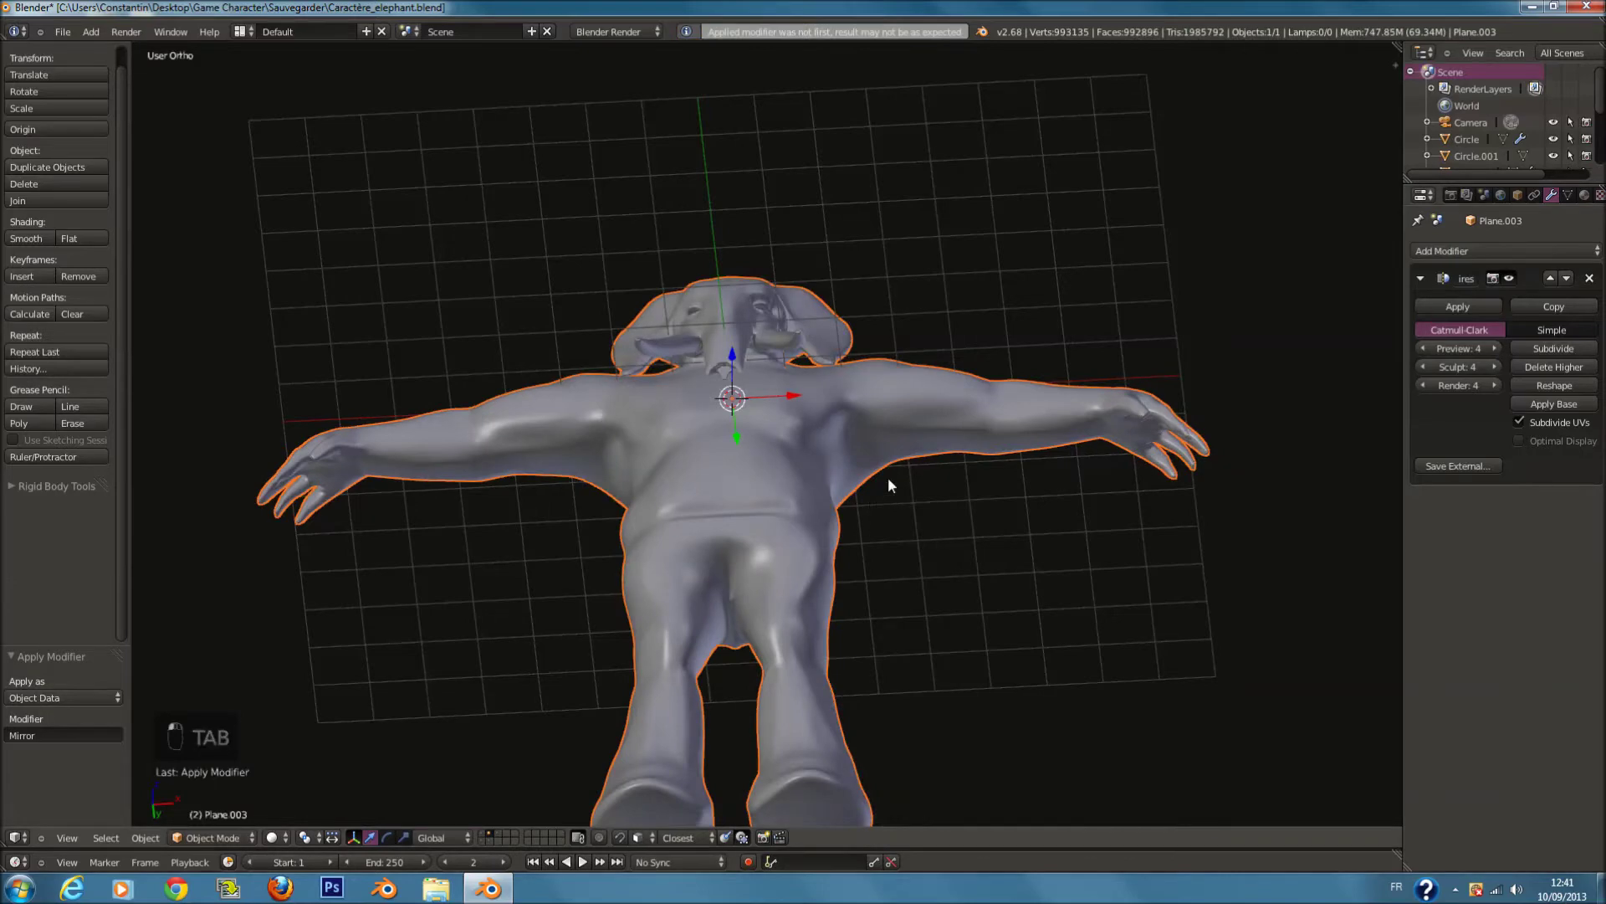
{"action": "scroll", "coordinate": [879, 485], "scroll_direction": "up", "scroll_amount": 2}
{"action": "middle_click_drag", "start_coordinate": [875, 495], "coordinate": [783, 633]}
{"action": "scroll", "coordinate": [783, 633], "scroll_direction": "down", "scroll_amount": 1}
Step: Switch the body to Sculpt Mode and sculpt skin detail on the belly with the Clay brush at radius 146
{"action": "left_click", "coordinate": [213, 838]}
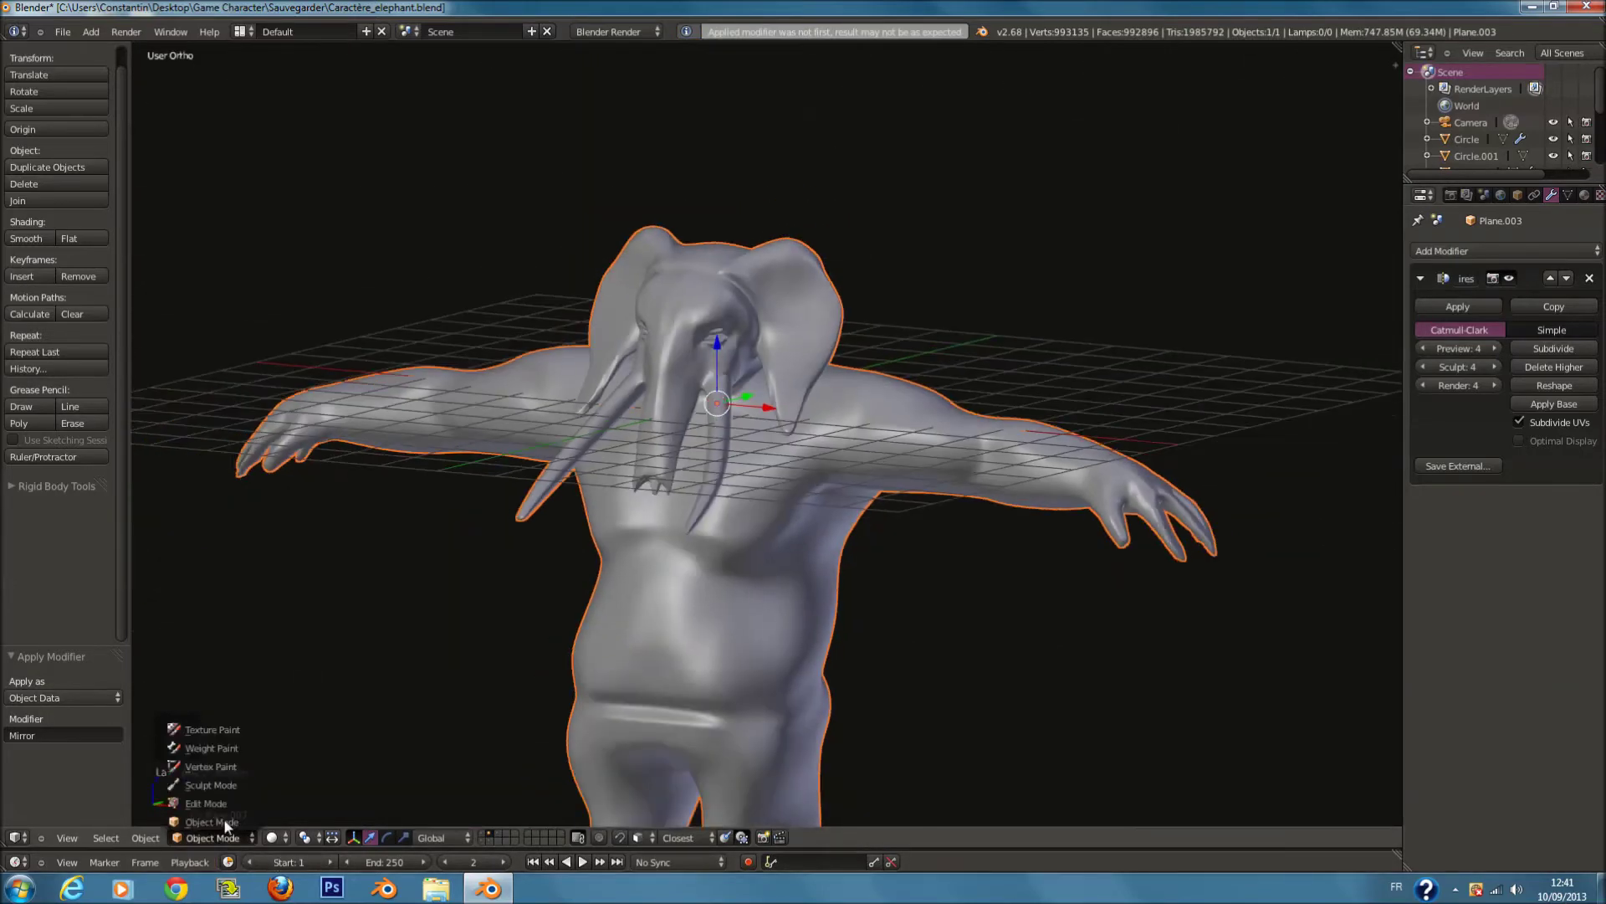
{"action": "scroll", "coordinate": [536, 550], "scroll_direction": "down", "scroll_amount": 2}
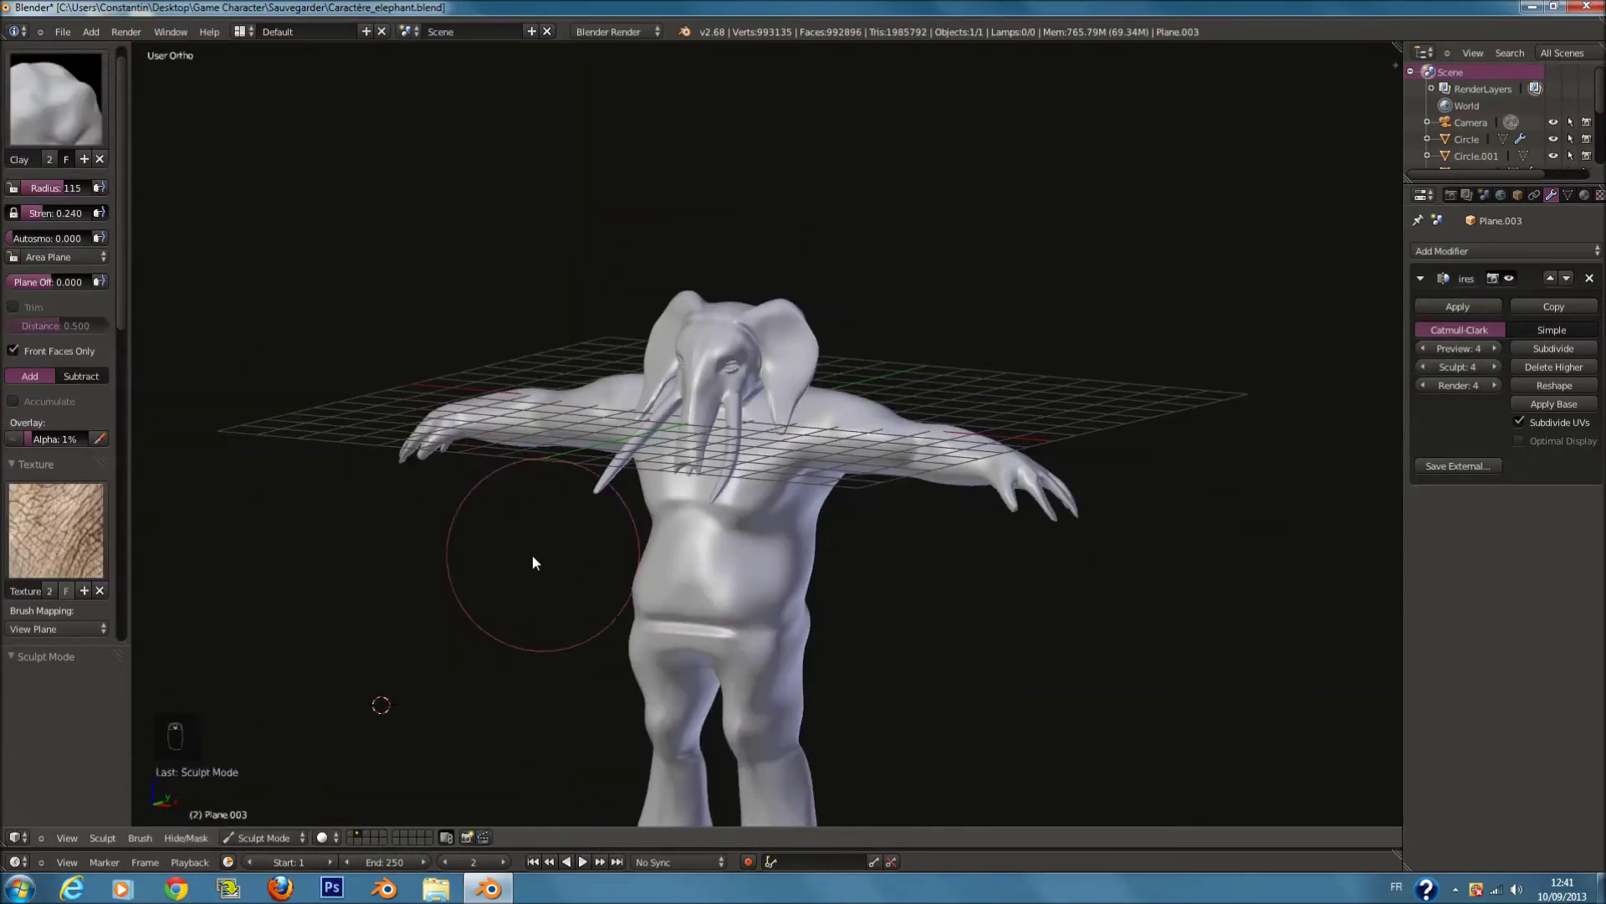
{"action": "scroll", "coordinate": [603, 552], "scroll_direction": "down", "scroll_amount": 7, "text": "shift"}
{"action": "scroll", "coordinate": [695, 569], "scroll_direction": "up", "scroll_amount": 7}
{"action": "scroll", "coordinate": [690, 502], "scroll_direction": "up", "scroll_amount": 4, "text": "shift"}
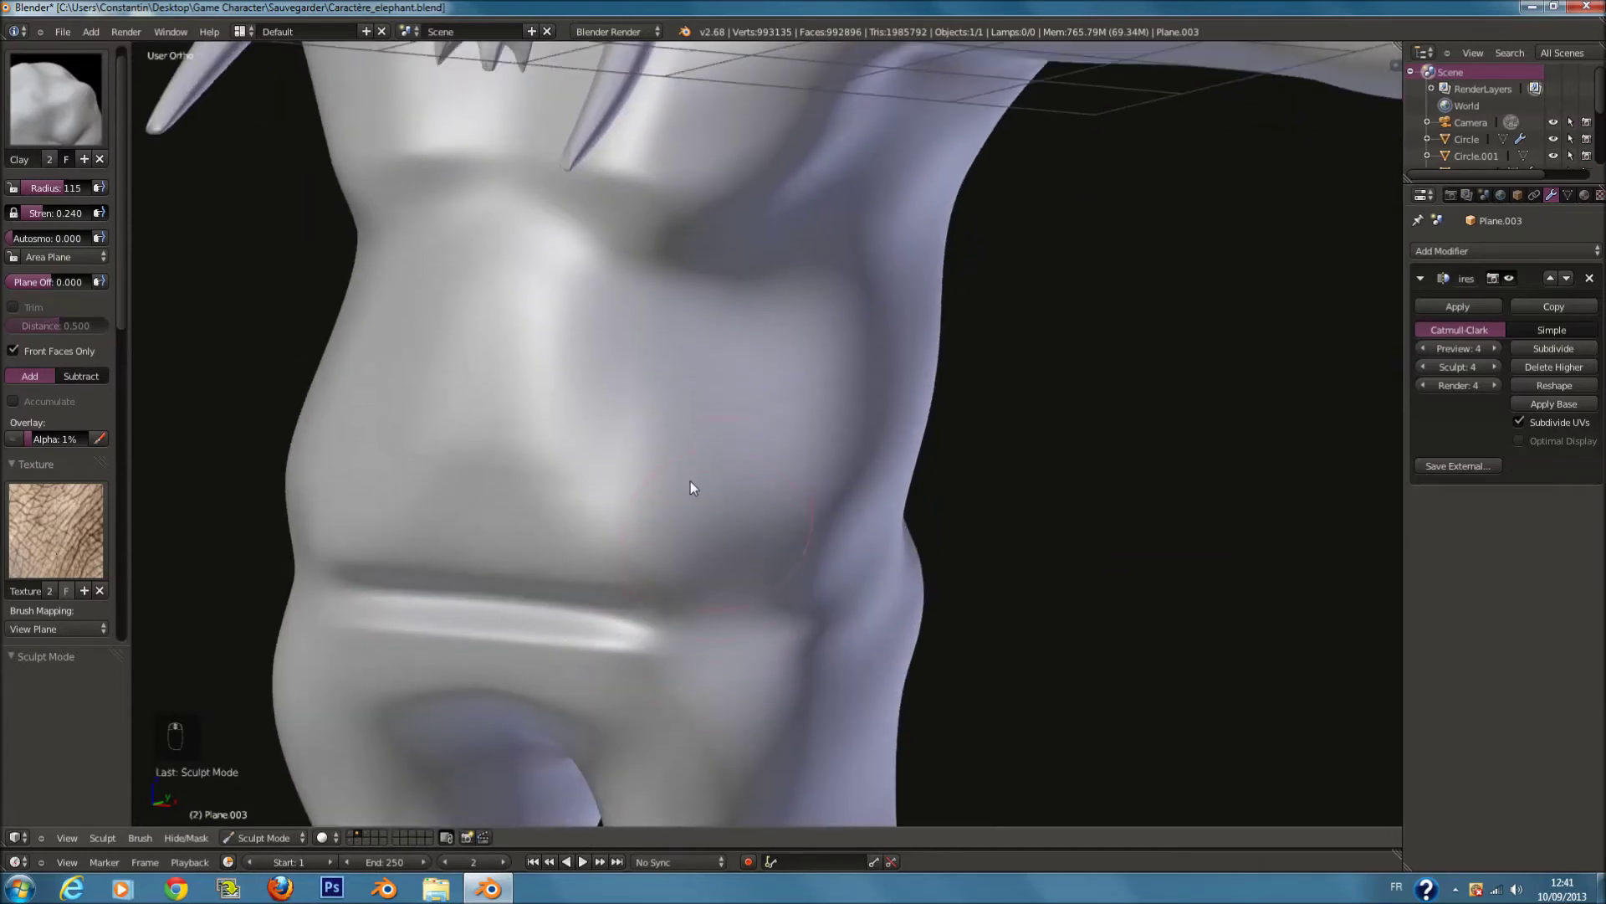
{"action": "key", "text": "f"}
{"action": "left_click", "coordinate": [631, 466]}
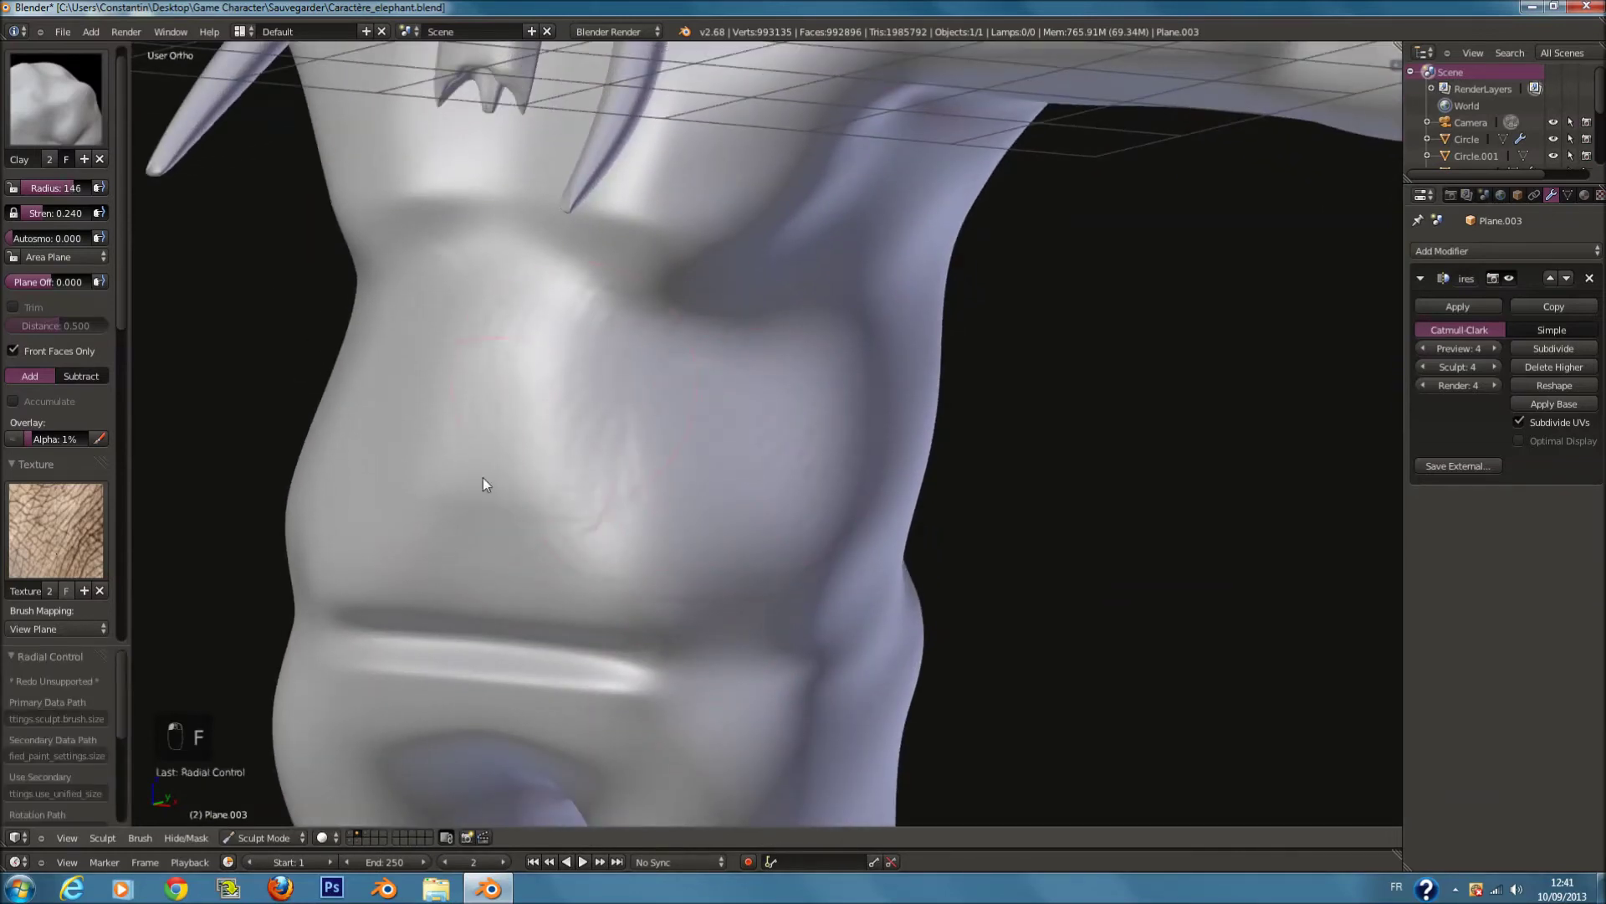
Step: Sculpt skin detail over the flank, lower back and upper back with the textured Clay brush
{"action": "mouse_move", "coordinate": [894, 522]}
{"action": "middle_mouse_down"}
{"action": "mouse_move", "coordinate": [732, 502]}
{"action": "mouse_move", "coordinate": [672, 395]}
{"action": "middle_mouse_up"}
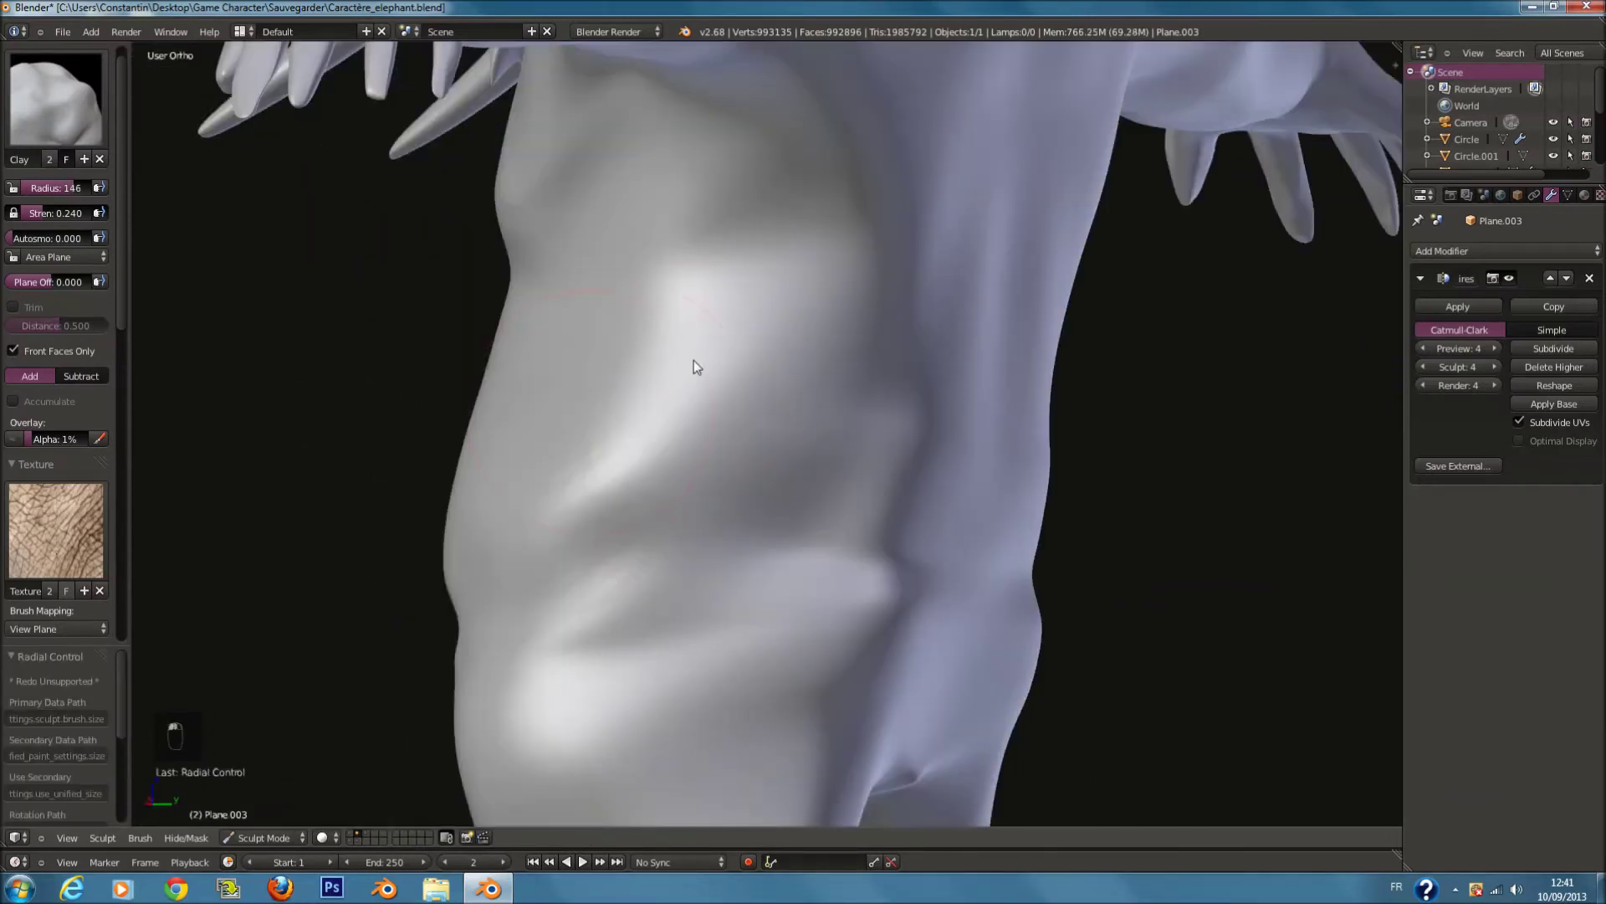
{"action": "middle_click_drag", "start_coordinate": [856, 430], "coordinate": [817, 438]}
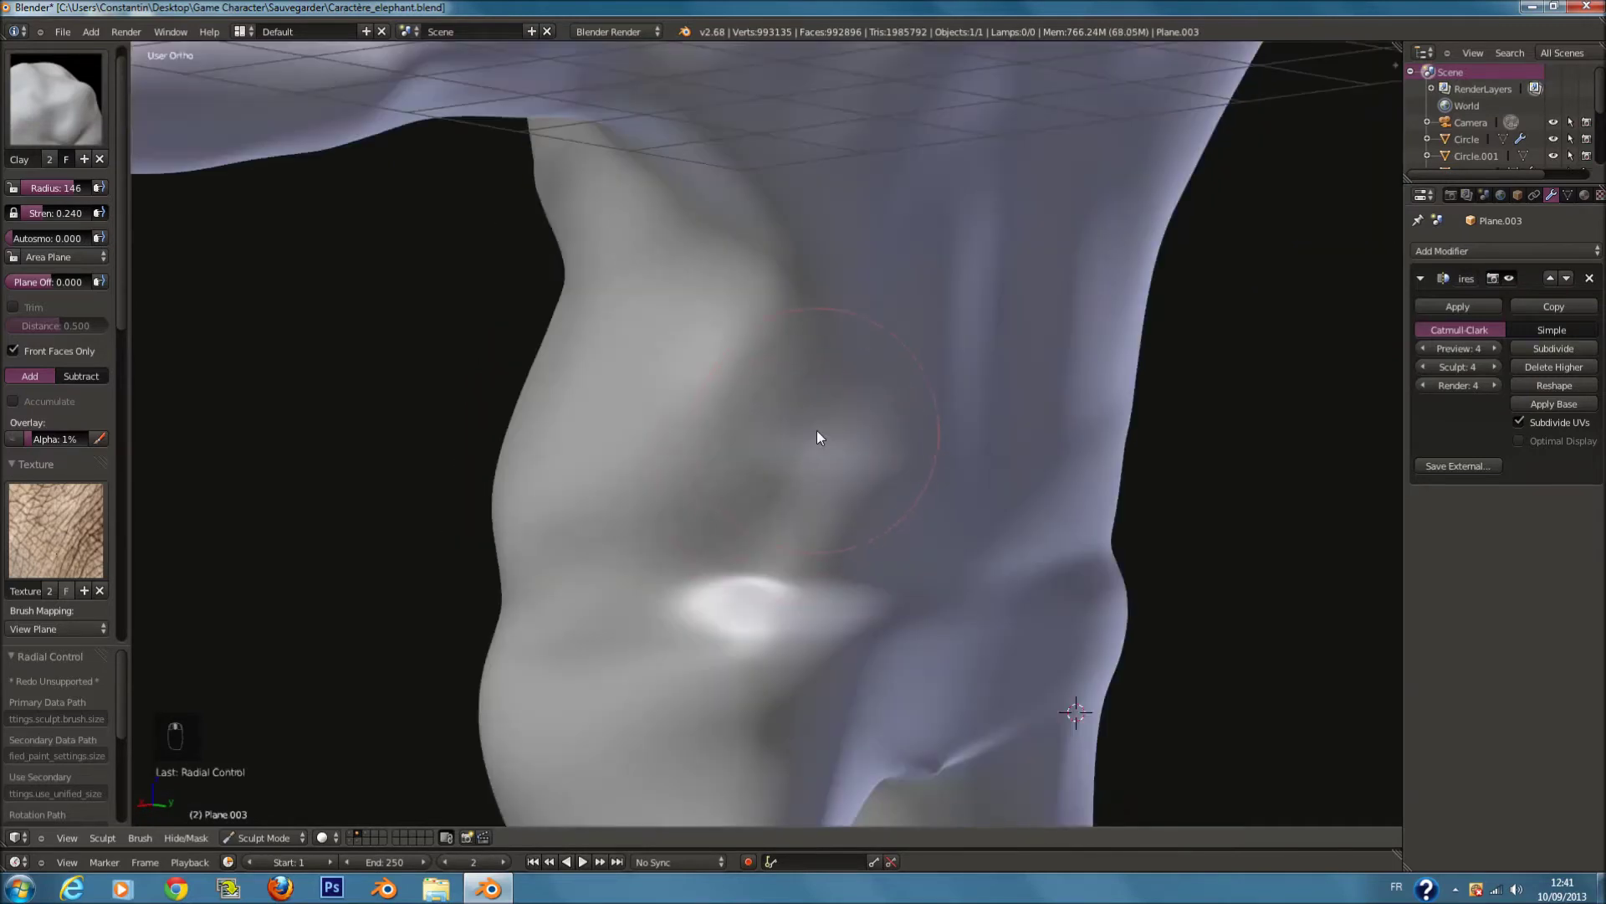
{"action": "middle_click_drag", "start_coordinate": [861, 343], "coordinate": [845, 452]}
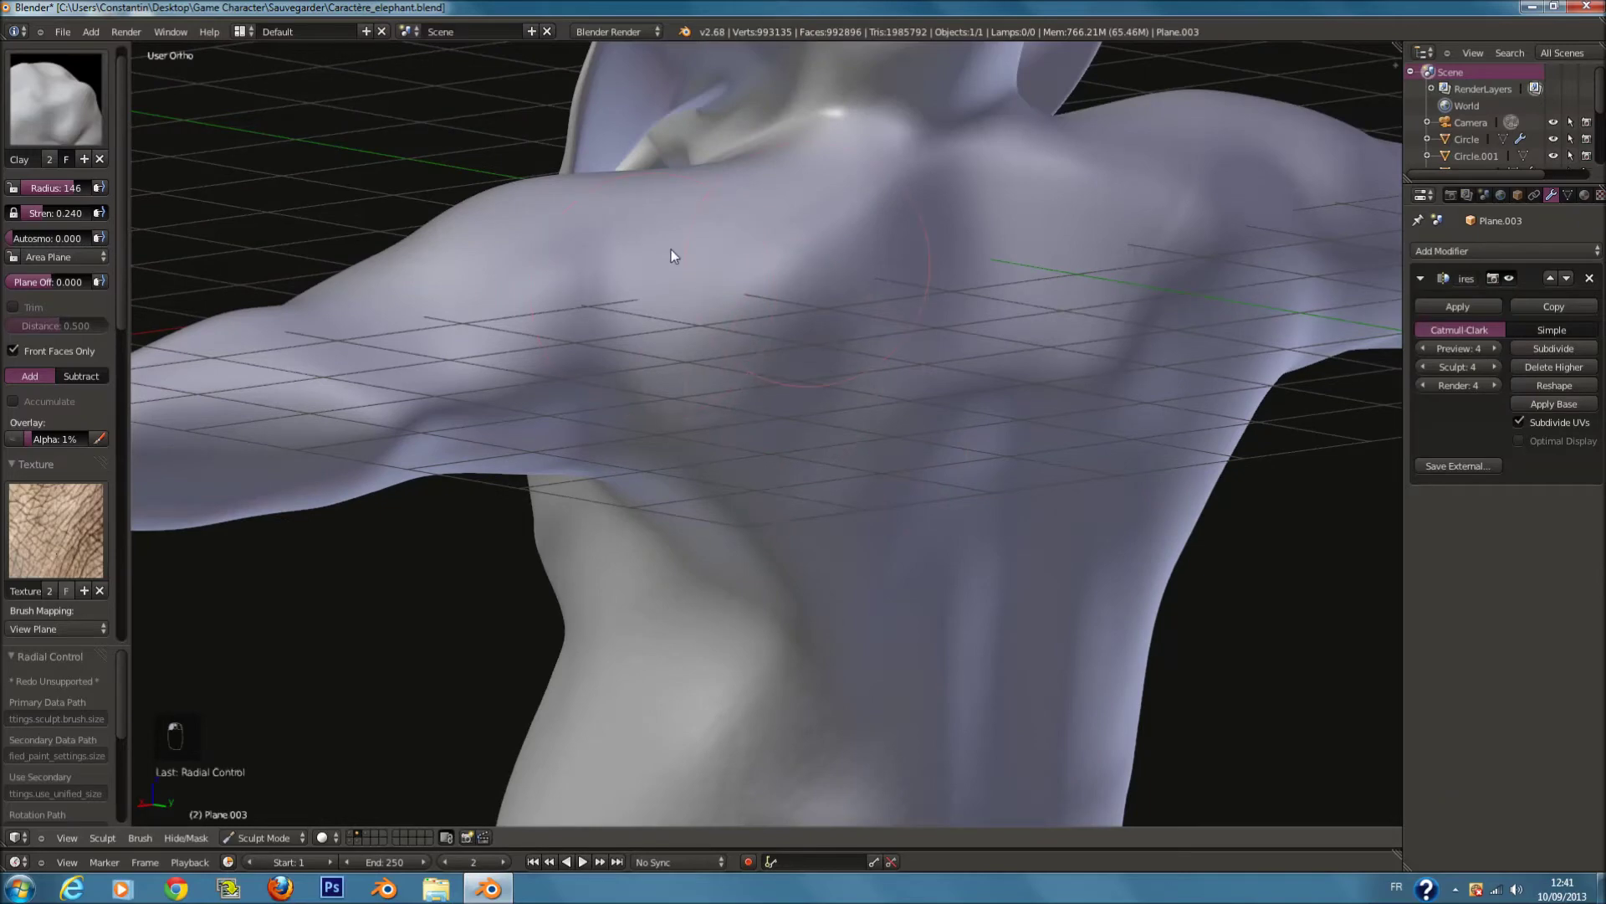
Step: Set the brush radius to 112 and sculpt skin detail along the arm
{"action": "middle_click_drag", "start_coordinate": [452, 363], "coordinate": [579, 484]}
{"action": "scroll", "coordinate": [579, 478], "scroll_direction": "up", "scroll_amount": 2}
{"action": "key", "text": "f"}
{"action": "left_click", "coordinate": [512, 439]}
{"action": "scroll", "coordinate": [462, 442], "scroll_direction": "down", "scroll_amount": 4, "text": "ctrl"}
{"action": "scroll", "coordinate": [454, 446], "scroll_direction": "up", "scroll_amount": 1}
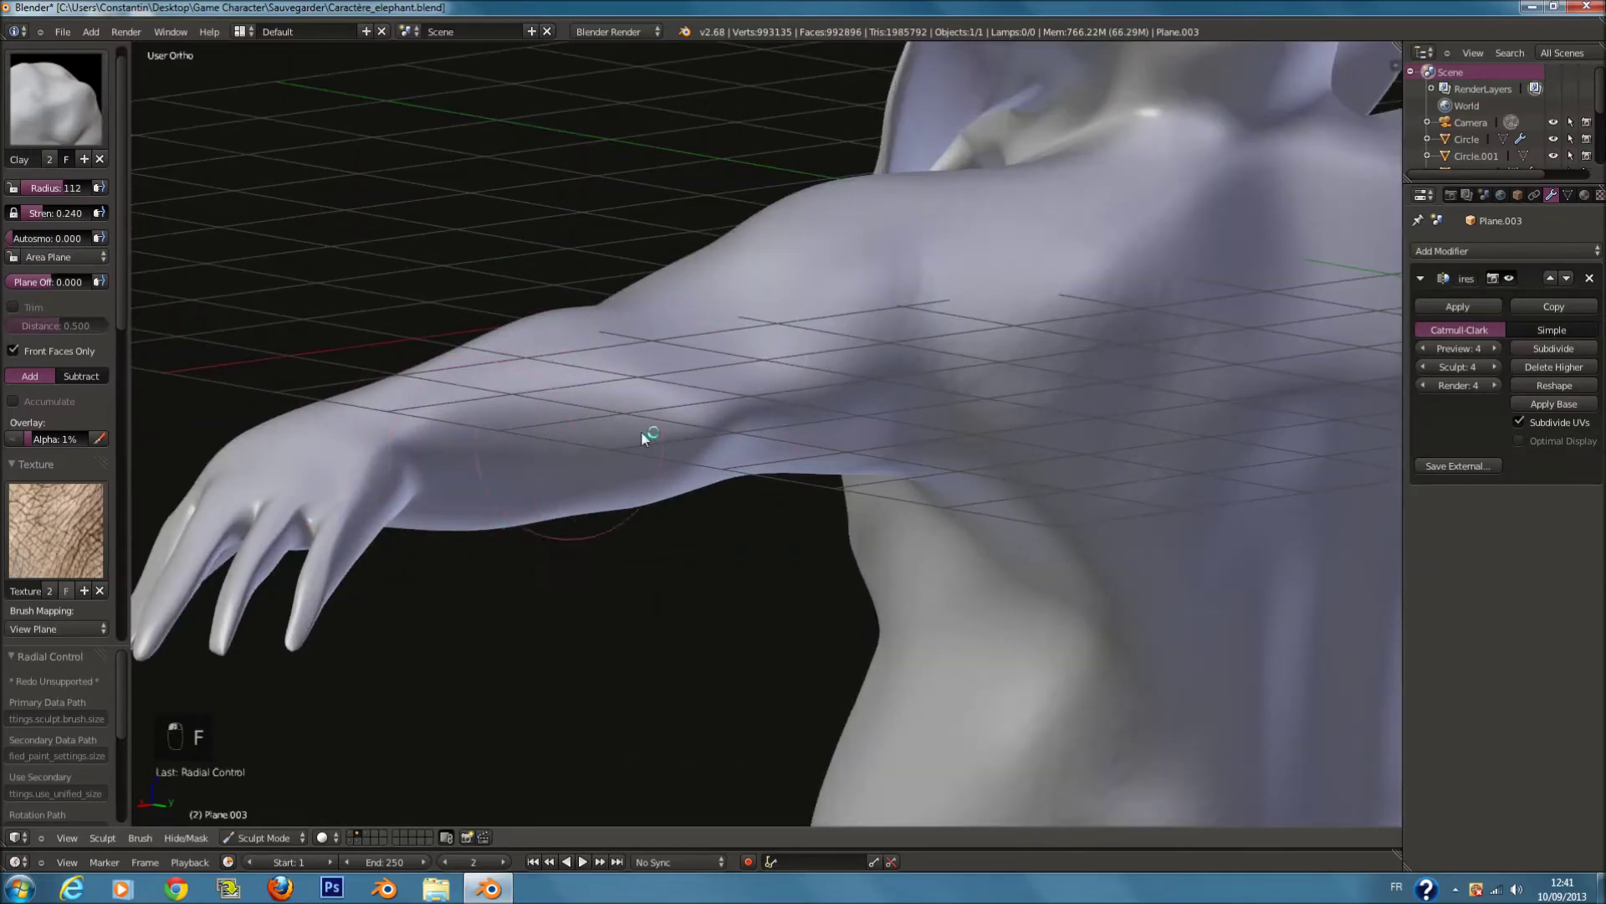
{"action": "middle_click_drag", "start_coordinate": [694, 376], "coordinate": [1009, 244]}
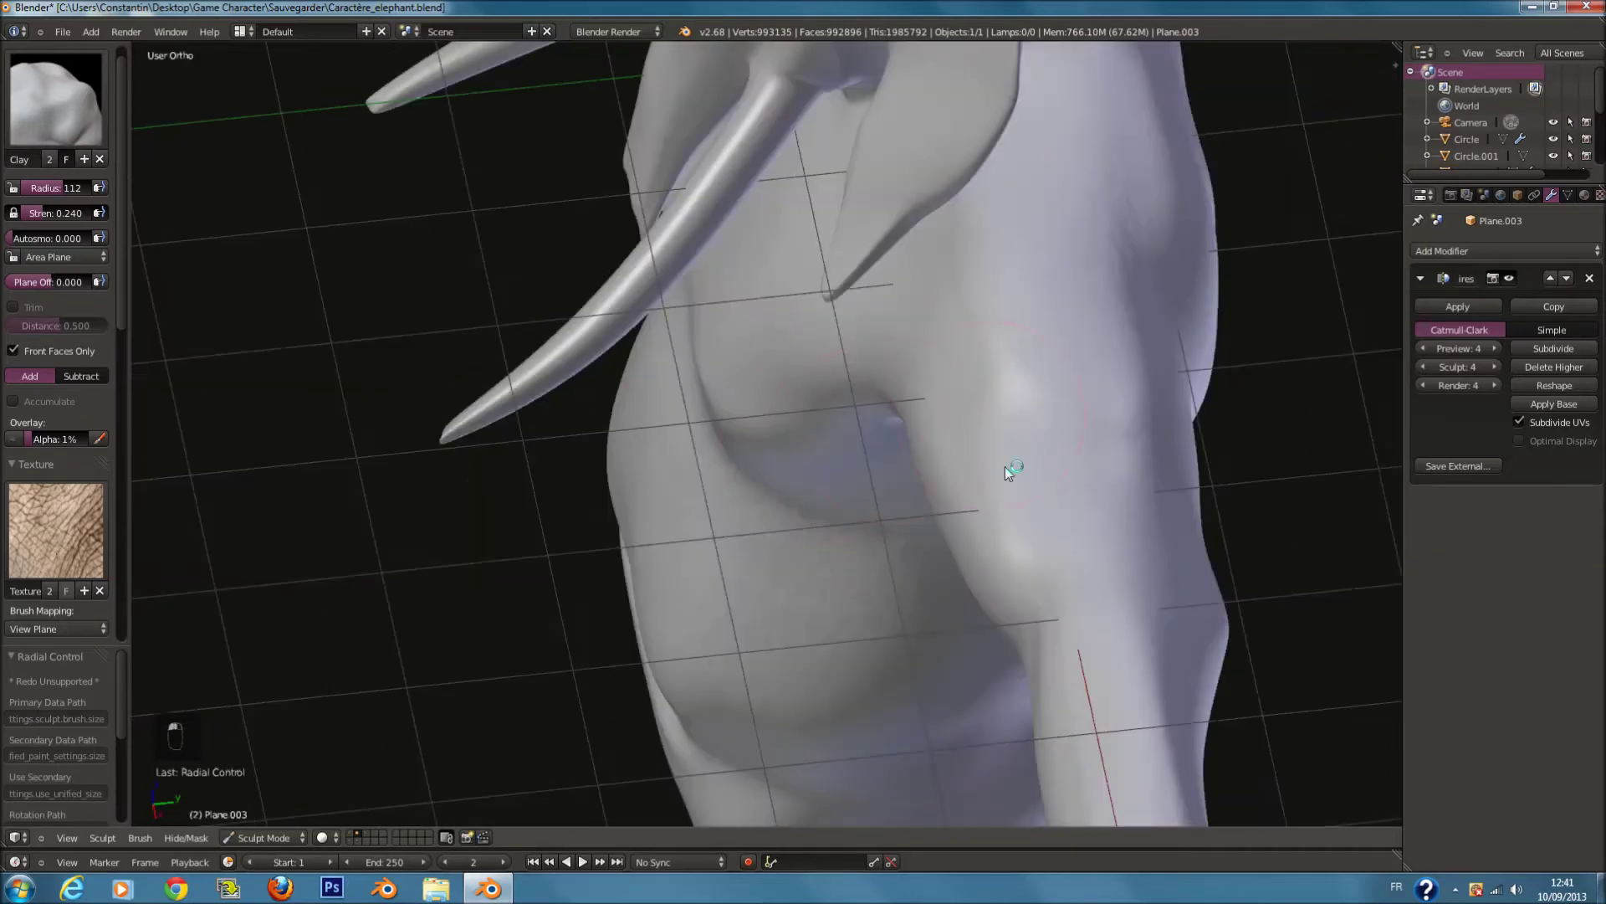
Step: Set the brush radius to 139 and sculpt skin detail across the chest and around the armpit
{"action": "mouse_move", "coordinate": [972, 429]}
{"action": "middle_mouse_down"}
{"action": "mouse_move", "coordinate": [1004, 373]}
{"action": "mouse_move", "coordinate": [1034, 363]}
{"action": "middle_mouse_up"}
{"action": "key", "text": "f"}
{"action": "left_click", "coordinate": [1048, 361]}
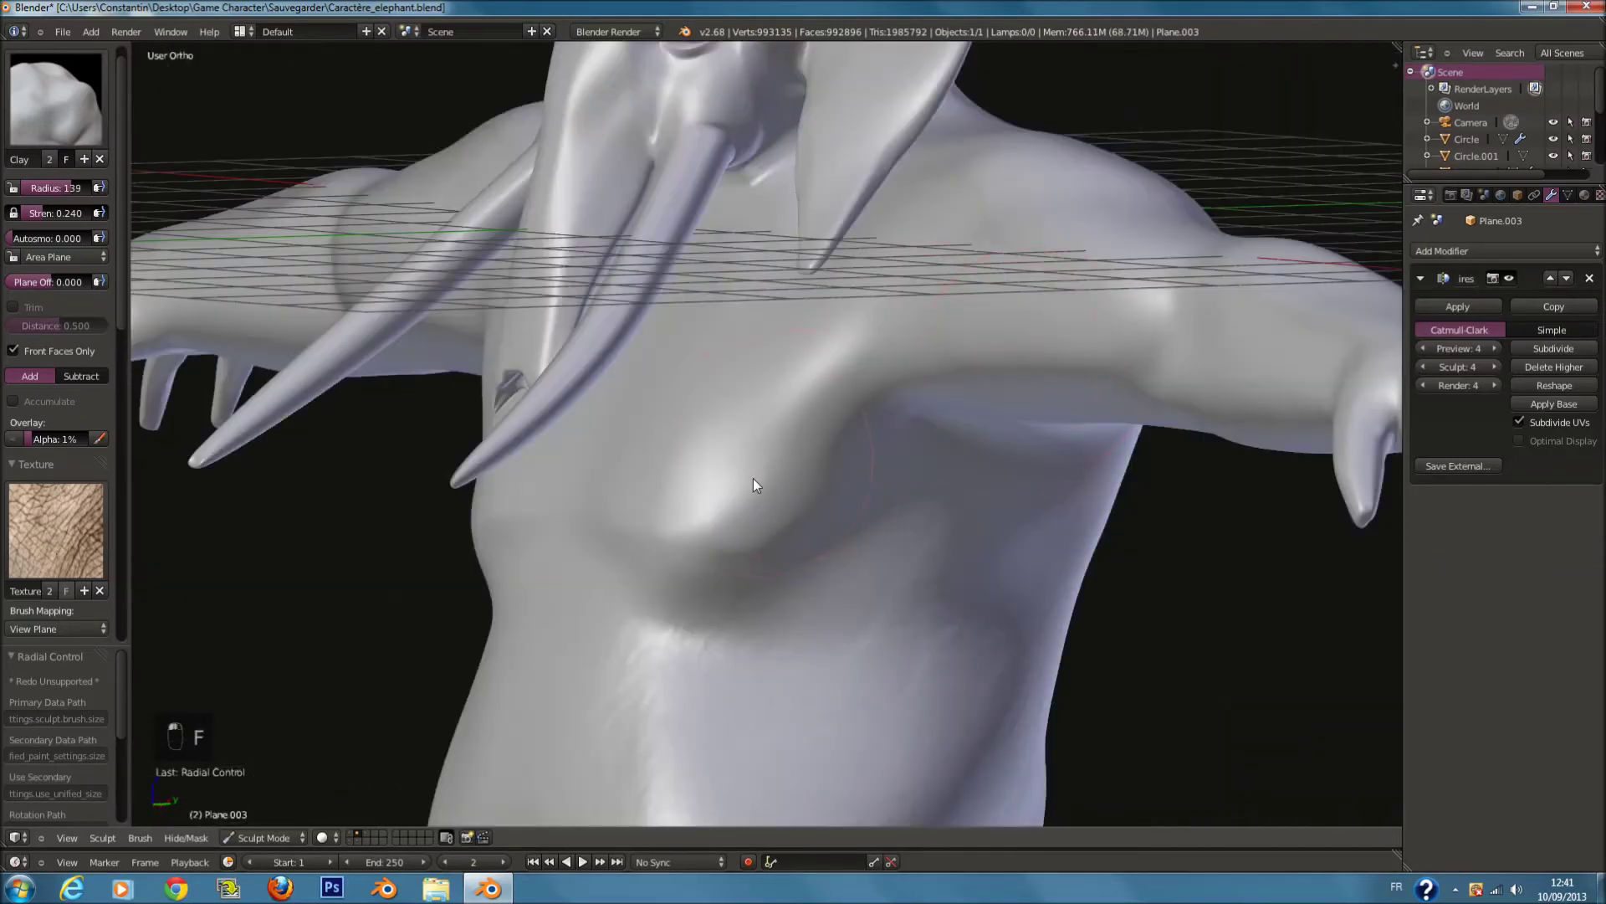
{"action": "middle_click_drag", "start_coordinate": [1144, 355], "coordinate": [1037, 283]}
{"action": "middle_click_drag", "start_coordinate": [1001, 557], "coordinate": [982, 289]}
Step: Sculpt skin detail over the shoulders, upper arms and around the head from several angles
{"action": "middle_click_drag", "start_coordinate": [1244, 285], "coordinate": [1067, 422]}
{"action": "middle_click_drag", "start_coordinate": [1094, 244], "coordinate": [1087, 325]}
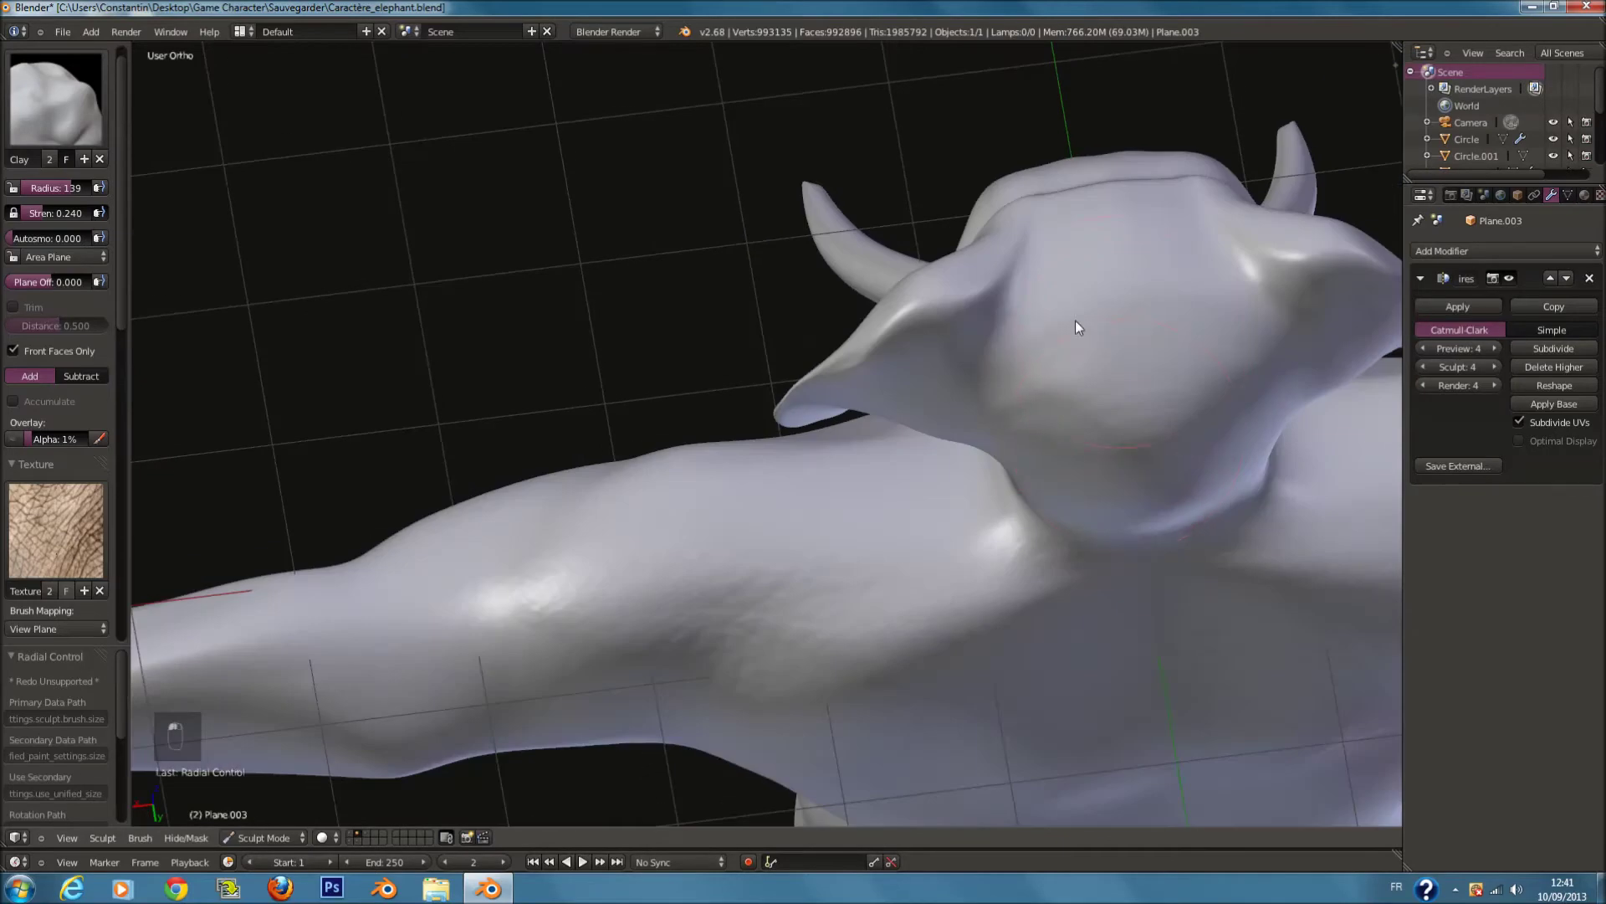
{"action": "middle_click_drag", "start_coordinate": [1080, 261], "coordinate": [918, 276]}
{"action": "scroll", "coordinate": [917, 274], "scroll_direction": "up", "scroll_amount": 5, "text": "shift"}
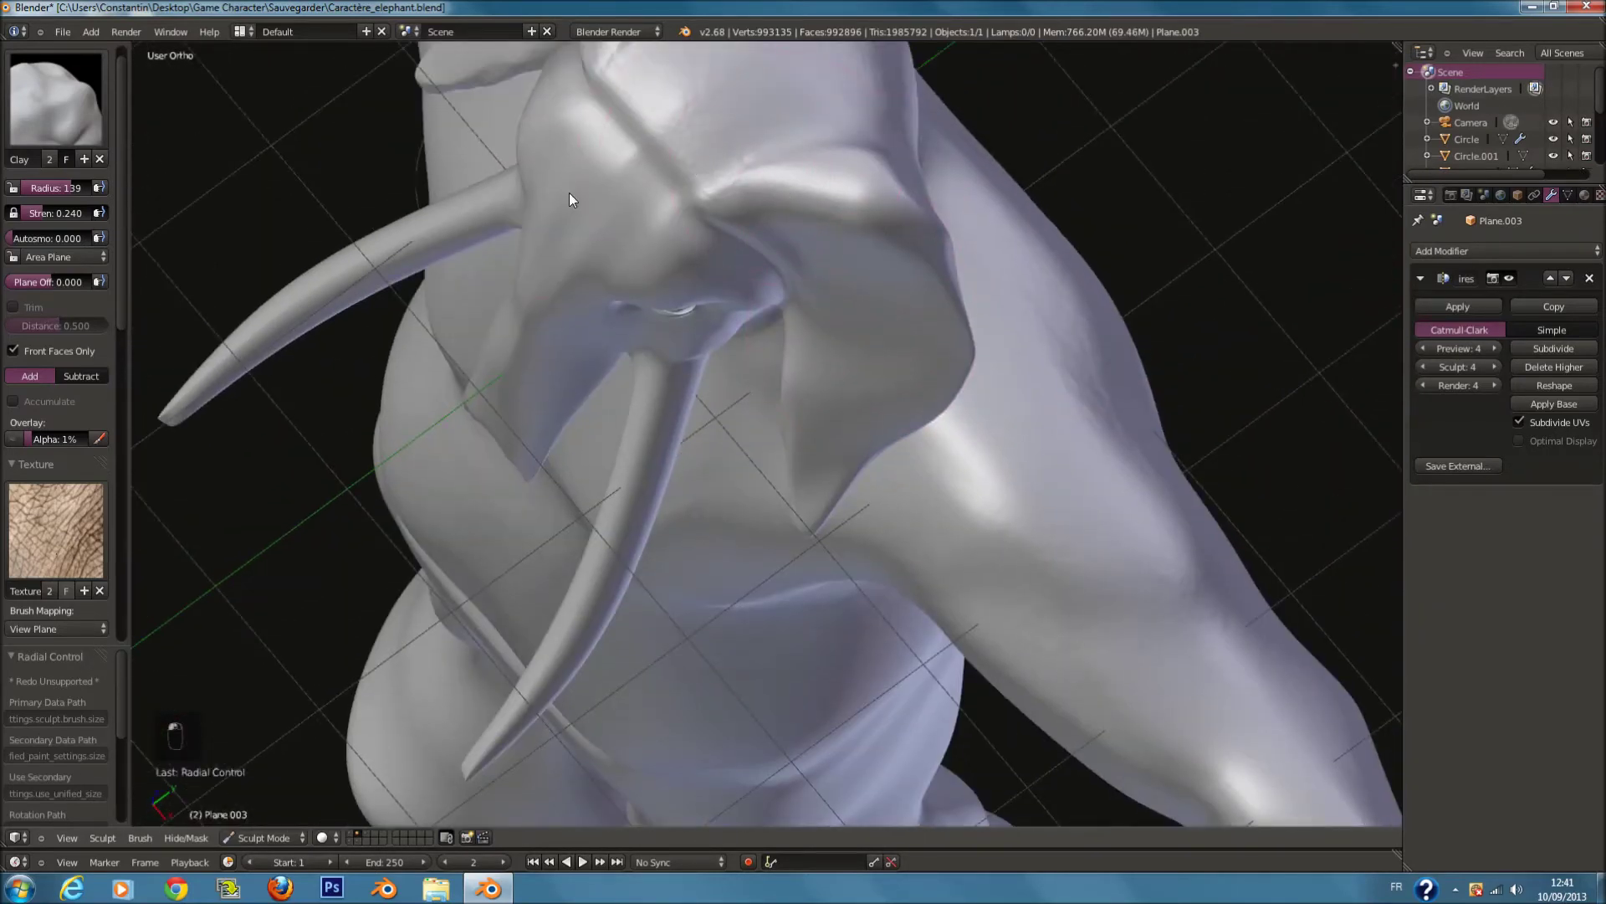
{"action": "middle_click_drag", "start_coordinate": [885, 320], "coordinate": [848, 209]}
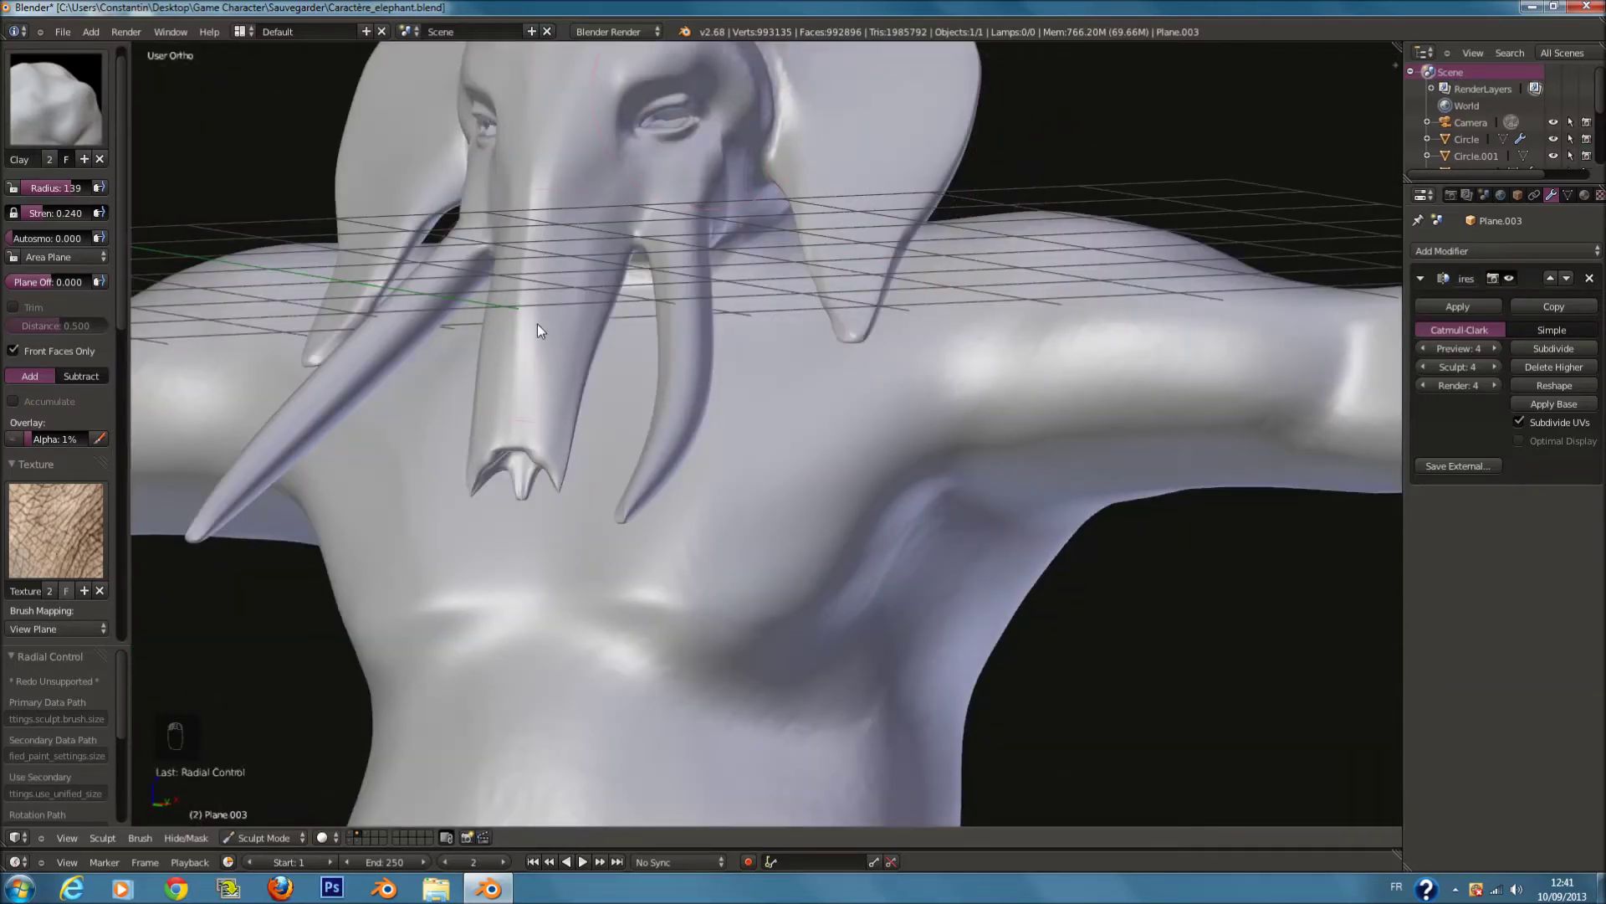
Step: Sculpt skin detail on the lower legs and feet from the front, side and back
{"action": "middle_click_drag", "start_coordinate": [540, 358], "coordinate": [649, 549]}
{"action": "scroll", "coordinate": [606, 534], "scroll_direction": "down", "scroll_amount": 4}
{"action": "key", "text": "KP_1"}
{"action": "scroll", "coordinate": [784, 531], "scroll_direction": "down", "scroll_amount": 7, "text": "shift"}
{"action": "scroll", "coordinate": [787, 549], "scroll_direction": "down", "scroll_amount": 10, "text": "shift"}
{"action": "scroll", "coordinate": [831, 591], "scroll_direction": "up", "scroll_amount": 3}
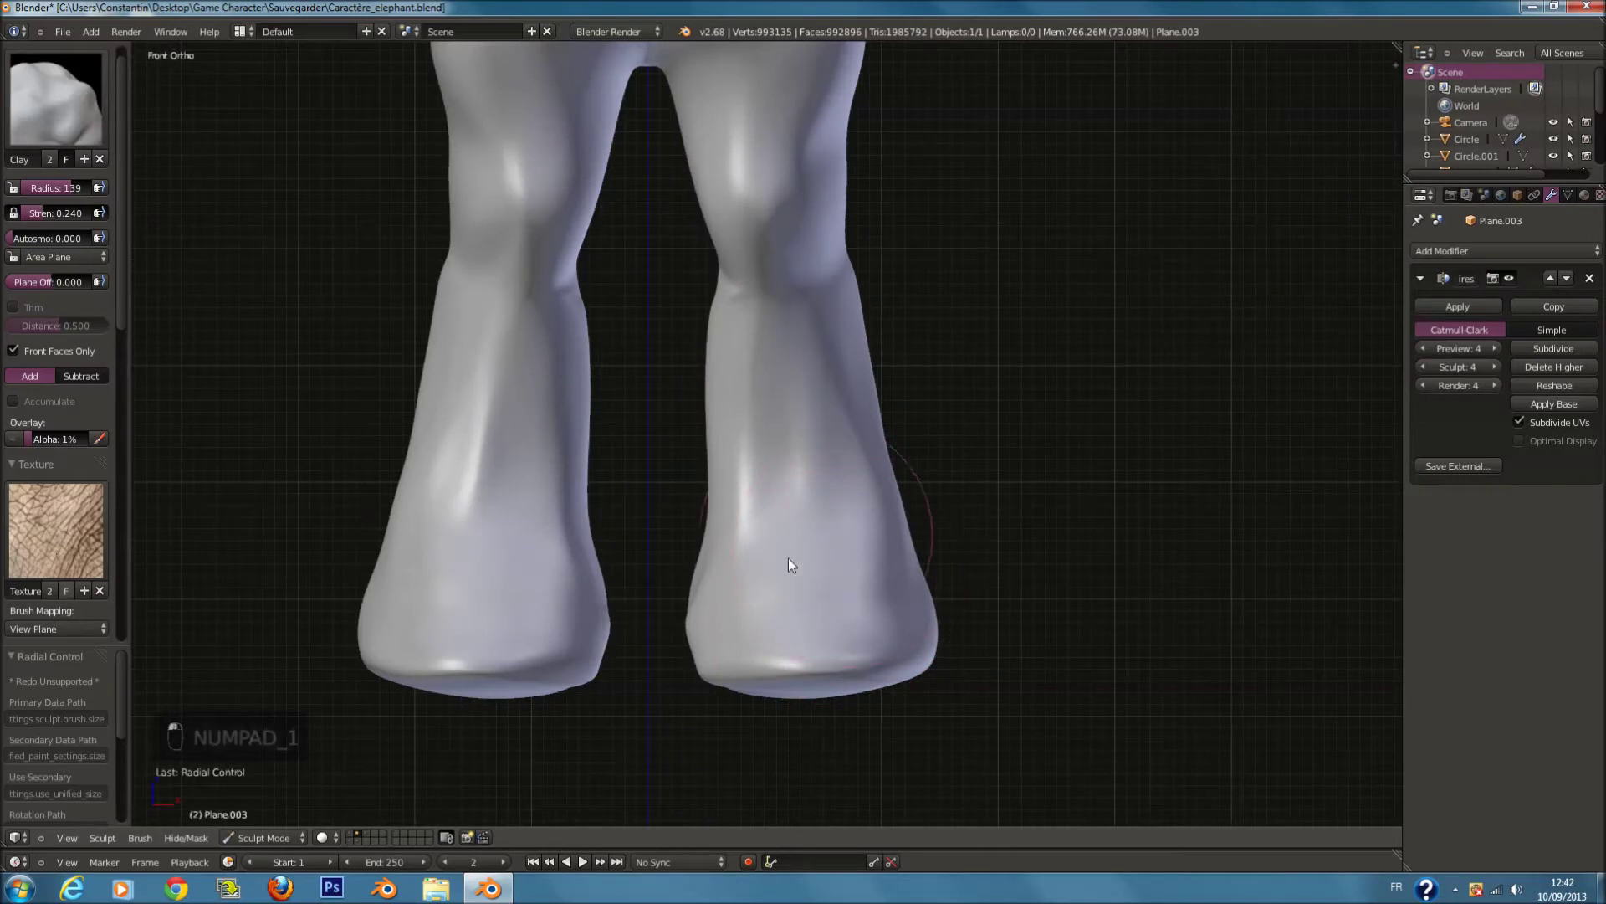
{"action": "left_click_drag", "start_coordinate": [749, 204], "coordinate": [850, 312]}
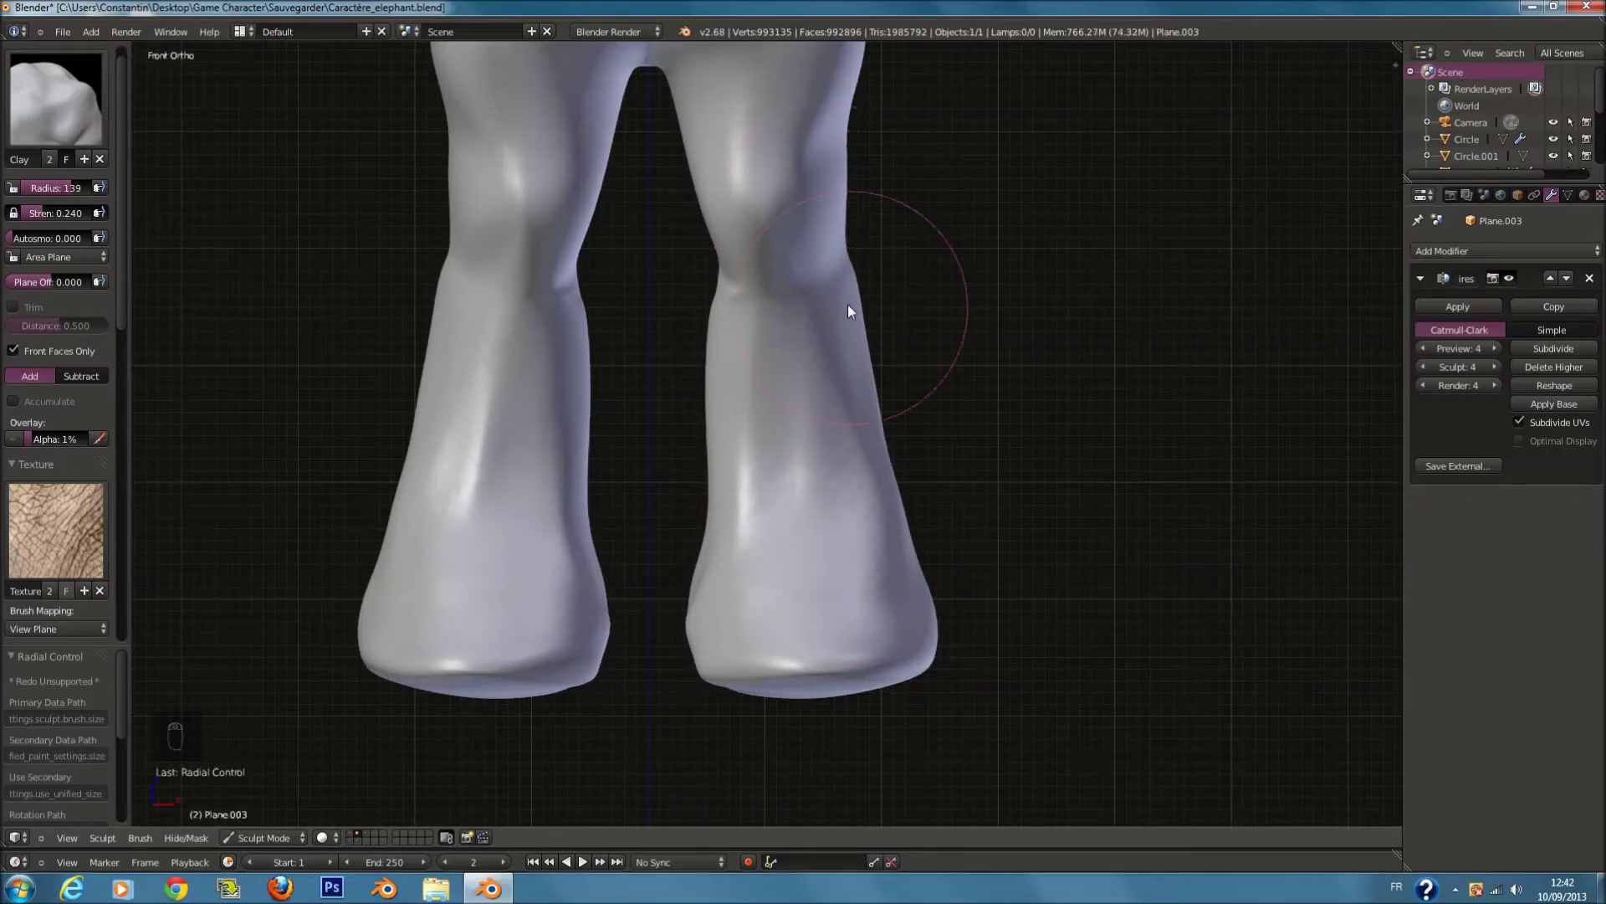
{"action": "middle_click_drag", "start_coordinate": [847, 304], "coordinate": [712, 344]}
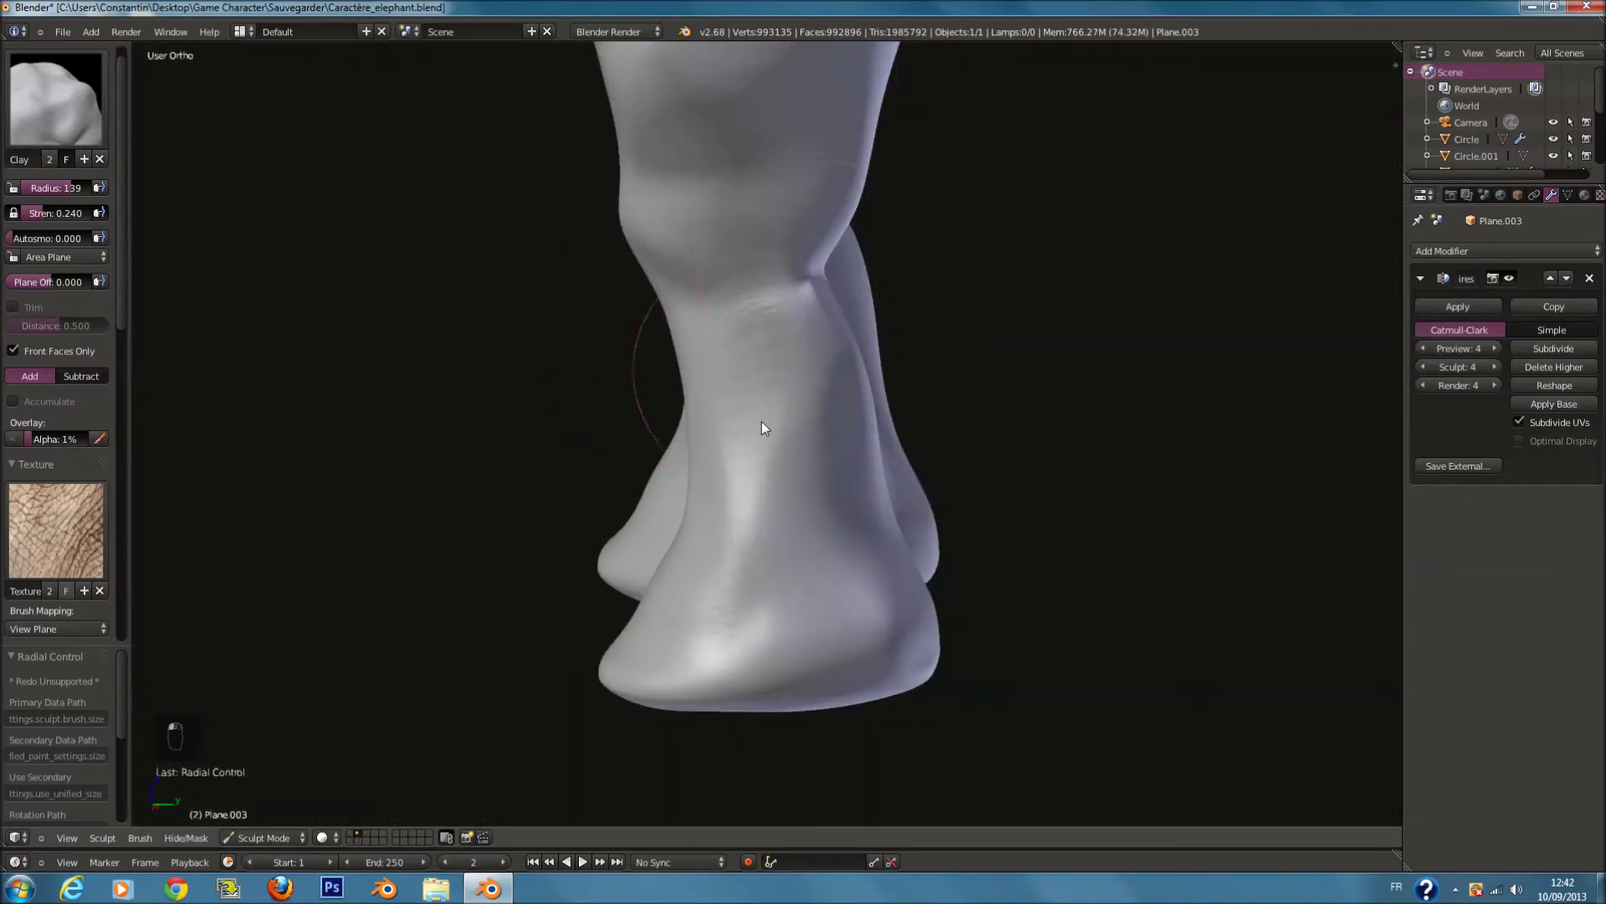
{"action": "middle_click_drag", "start_coordinate": [858, 634], "coordinate": [695, 502]}
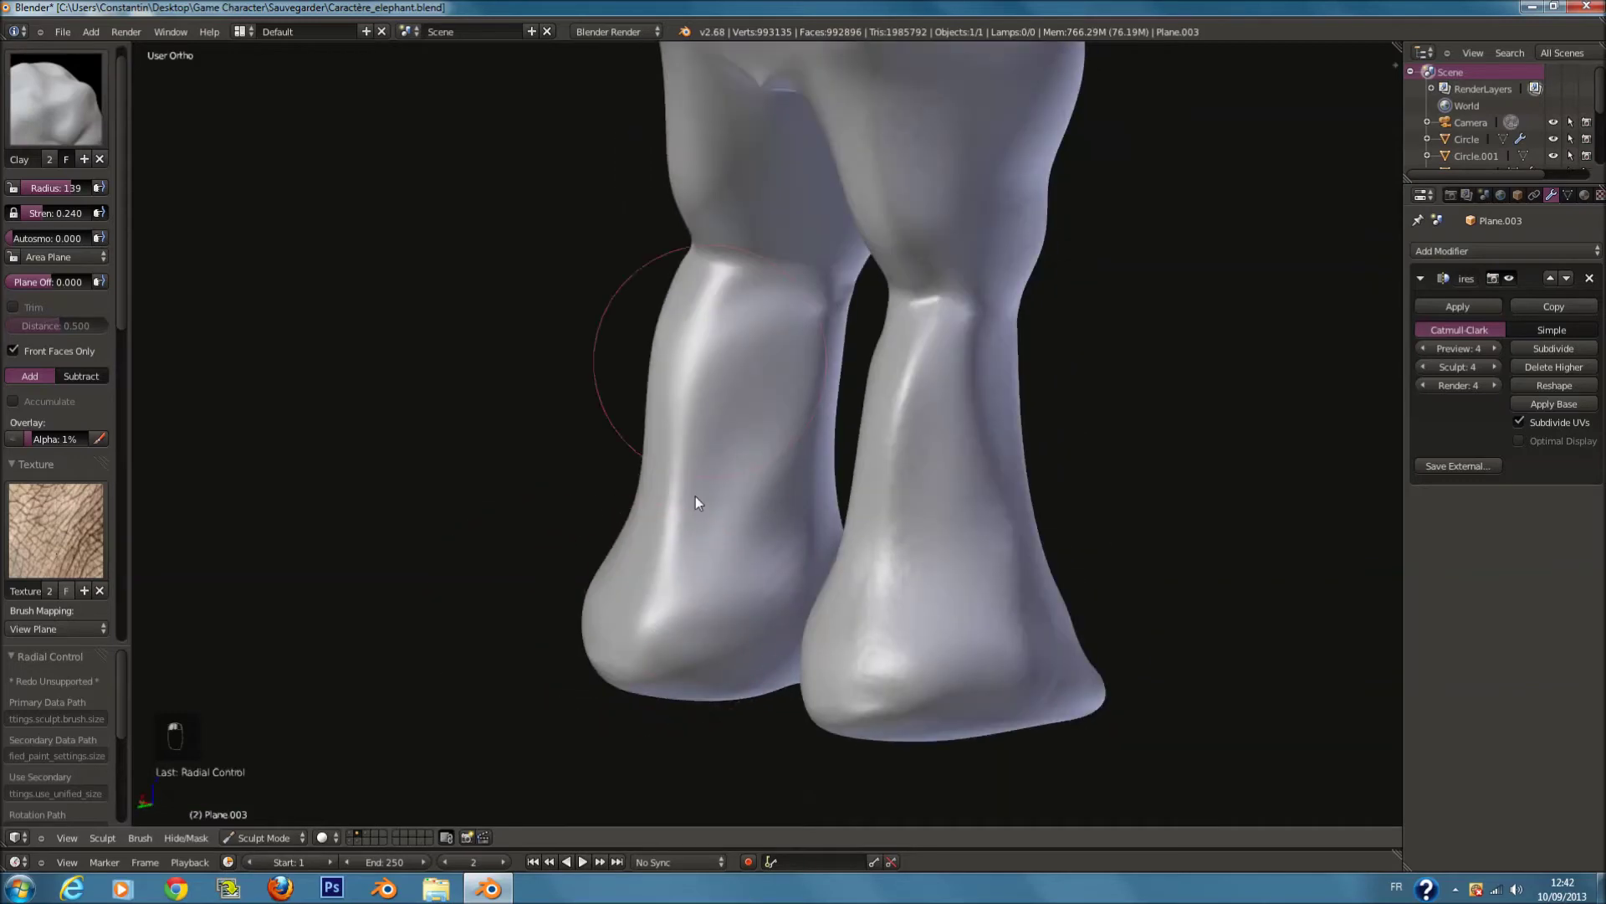
Step: Try sculpting skin detail on the foot soles with the brush strength raised to 0.520
{"action": "middle_click_drag", "start_coordinate": [786, 159], "coordinate": [822, 92]}
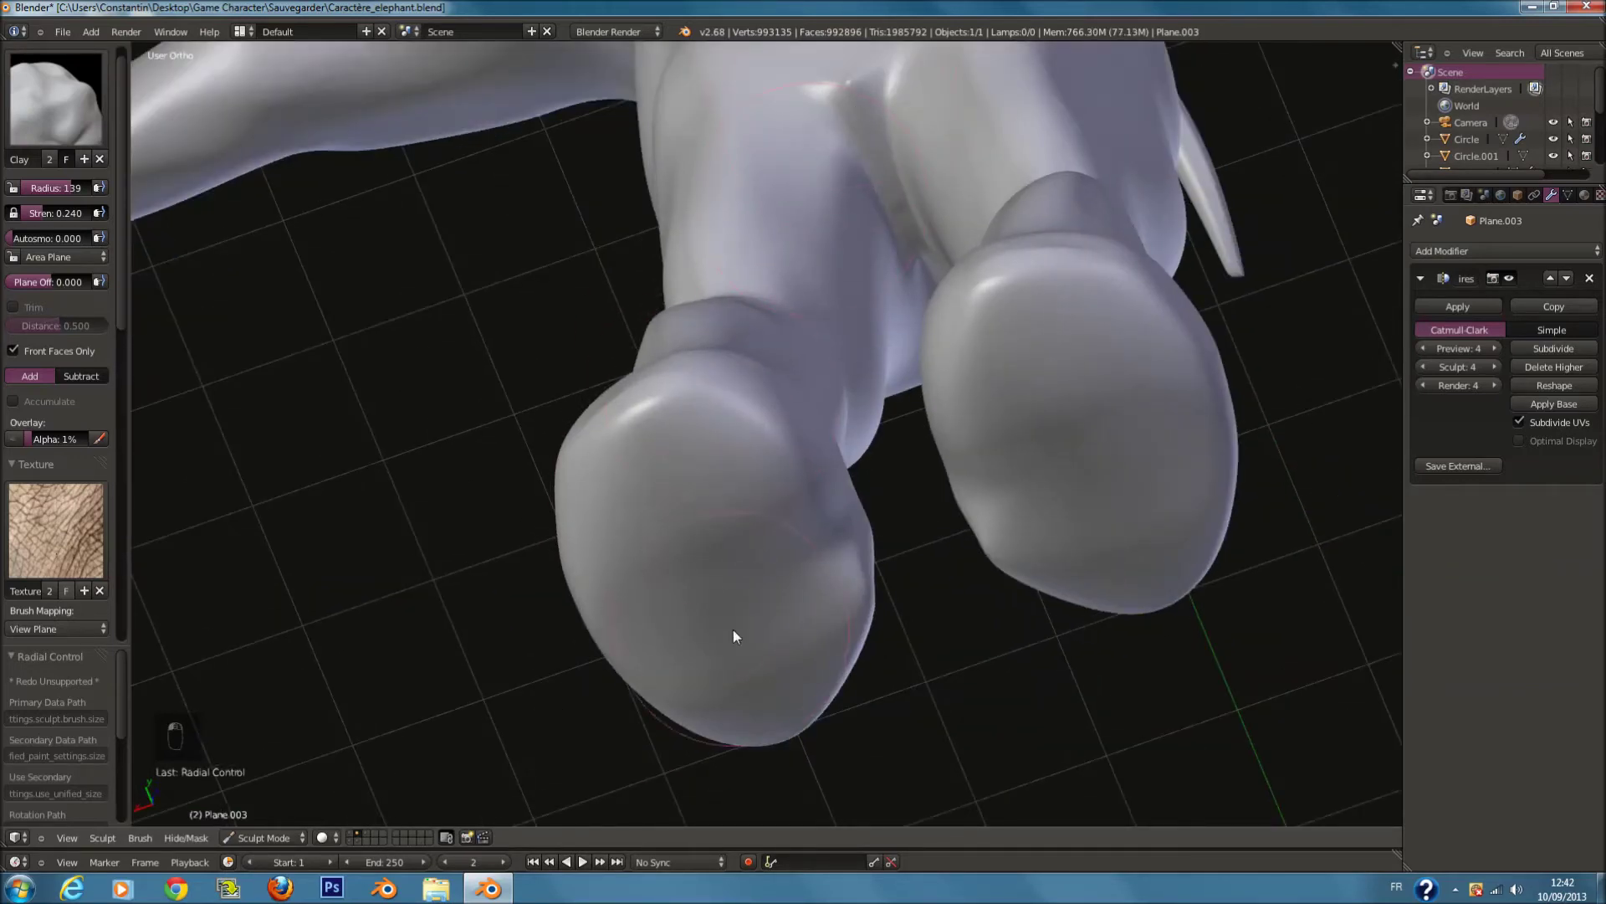
{"action": "mouse_move", "coordinate": [692, 477]}
{"action": "left_mouse_down"}
{"action": "mouse_move", "coordinate": [724, 624]}
{"action": "mouse_move", "coordinate": [717, 499]}
{"action": "mouse_move", "coordinate": [744, 662]}
{"action": "left_mouse_up"}
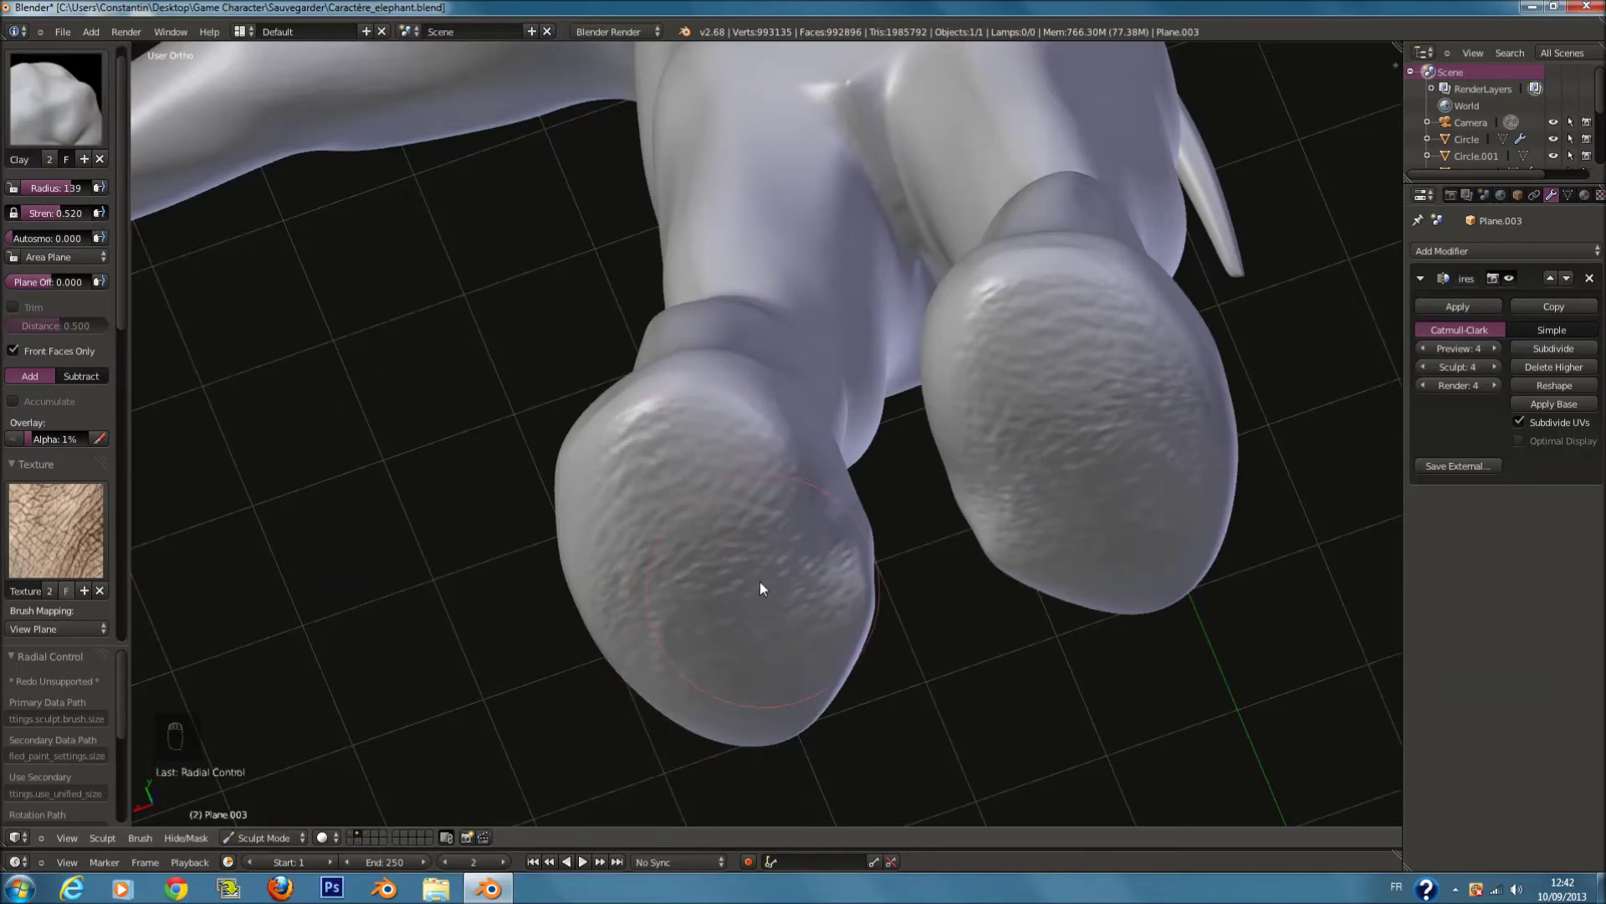
{"action": "key", "text": "ctrl+z"}
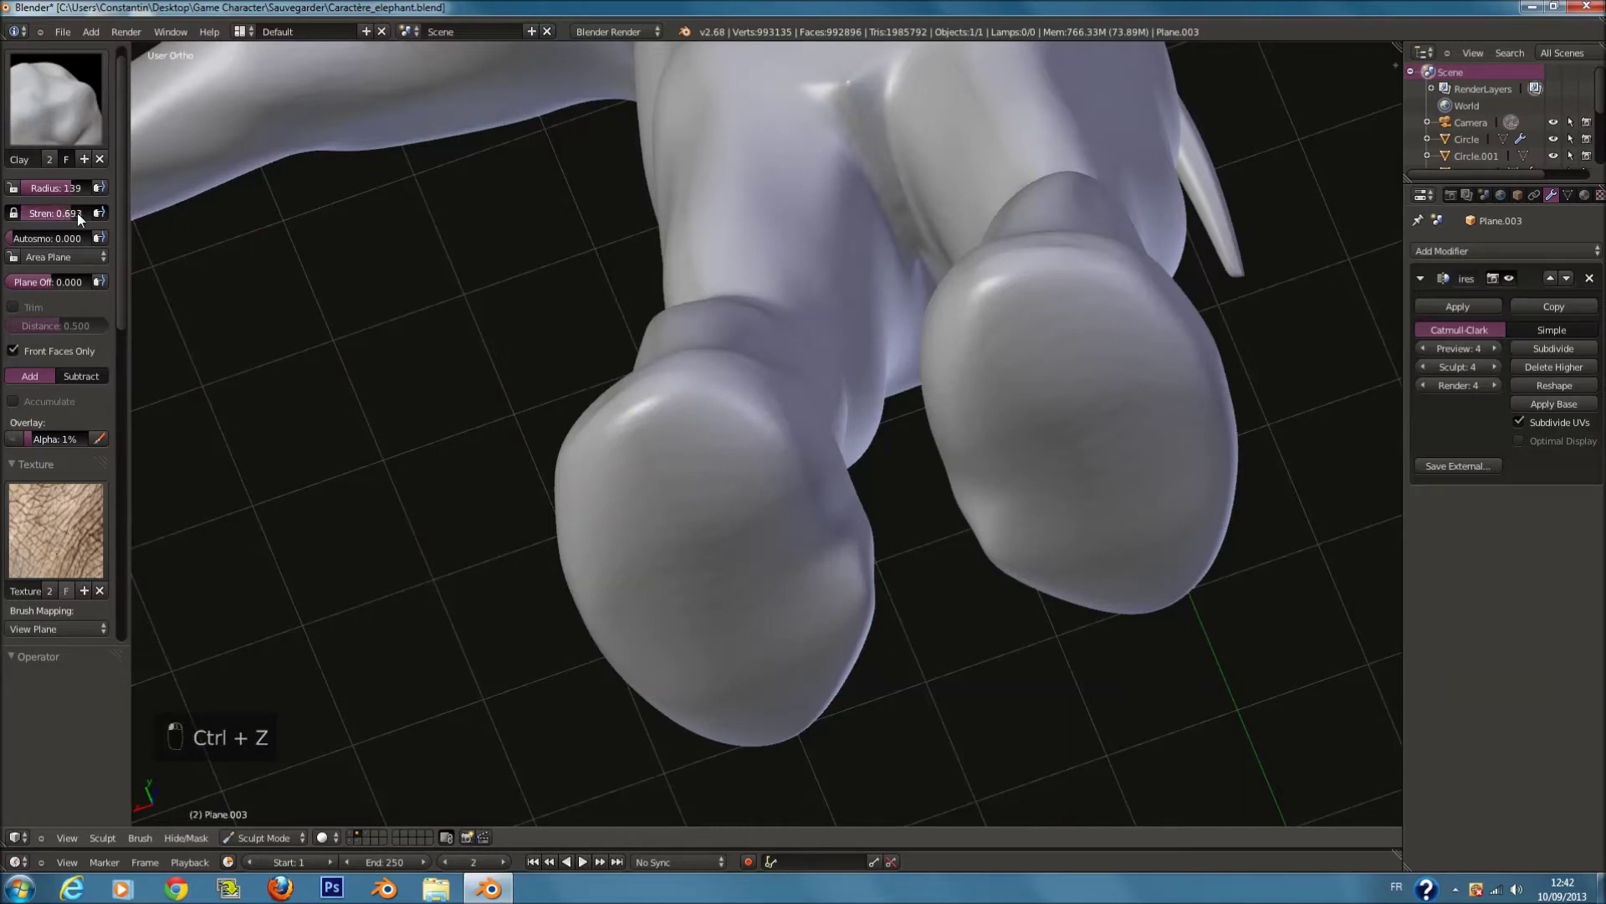
Step: Sculpt skin detail on the foot soles with the Clay brush at strength 0.693 and radius 189
{"action": "key", "text": "f"}
{"action": "left_click", "coordinate": [751, 570]}
{"action": "left_click_drag", "start_coordinate": [710, 539], "coordinate": [720, 560]}
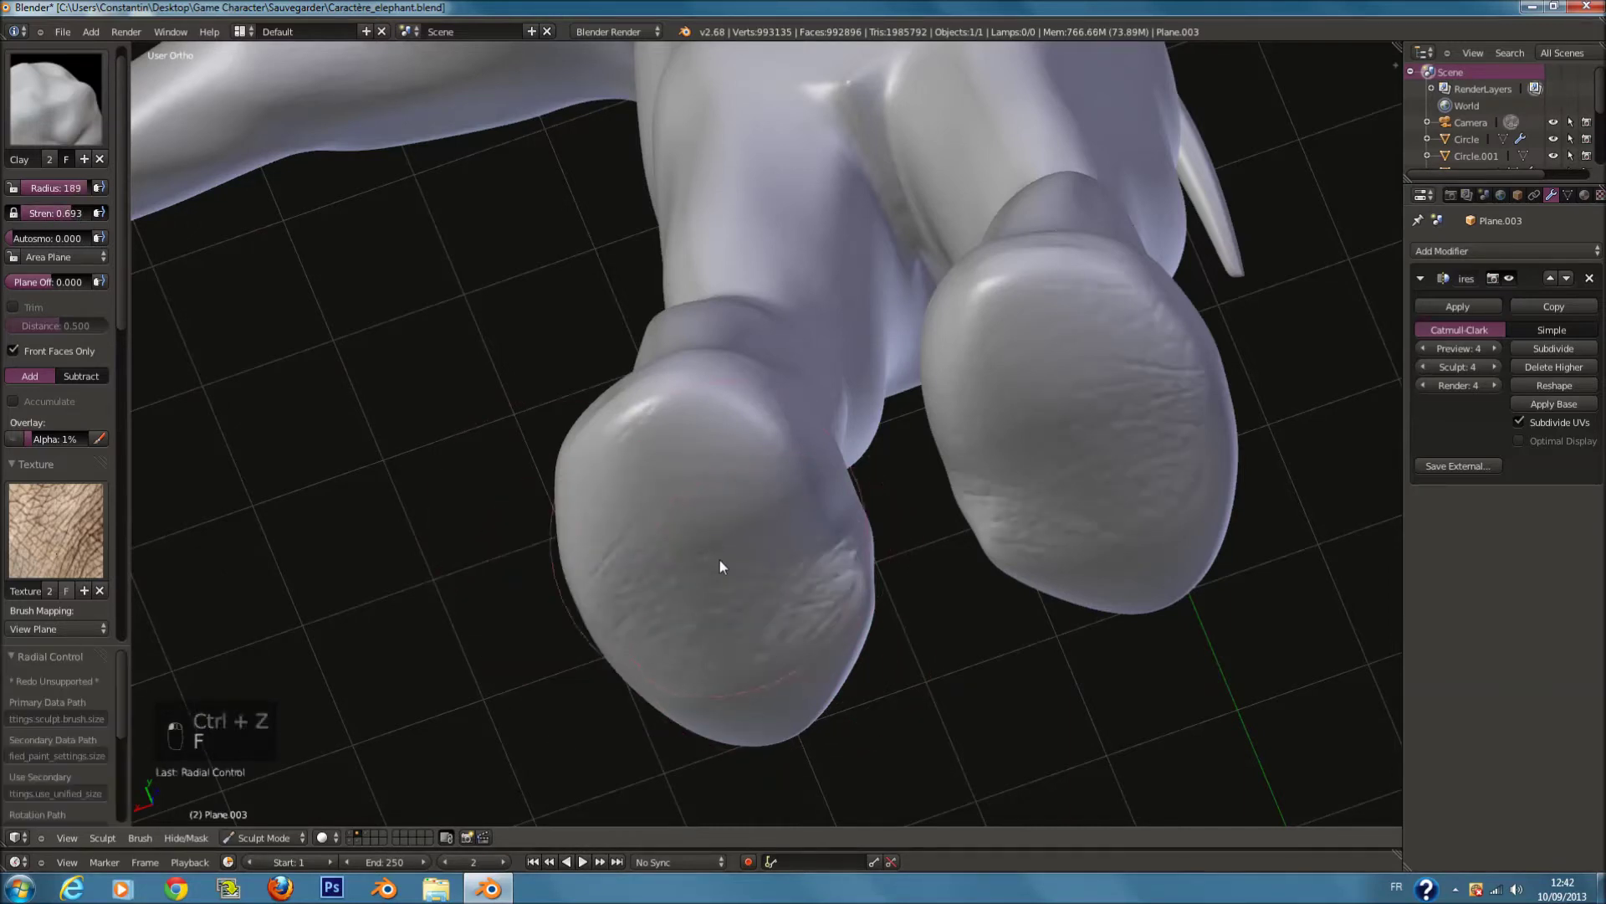
Step: Set the brush to strength 0.280 and radius 162 and sculpt skin detail on the backs of the lower legs
{"action": "middle_click_drag", "start_coordinate": [731, 617], "coordinate": [731, 406]}
{"action": "key", "text": "f"}
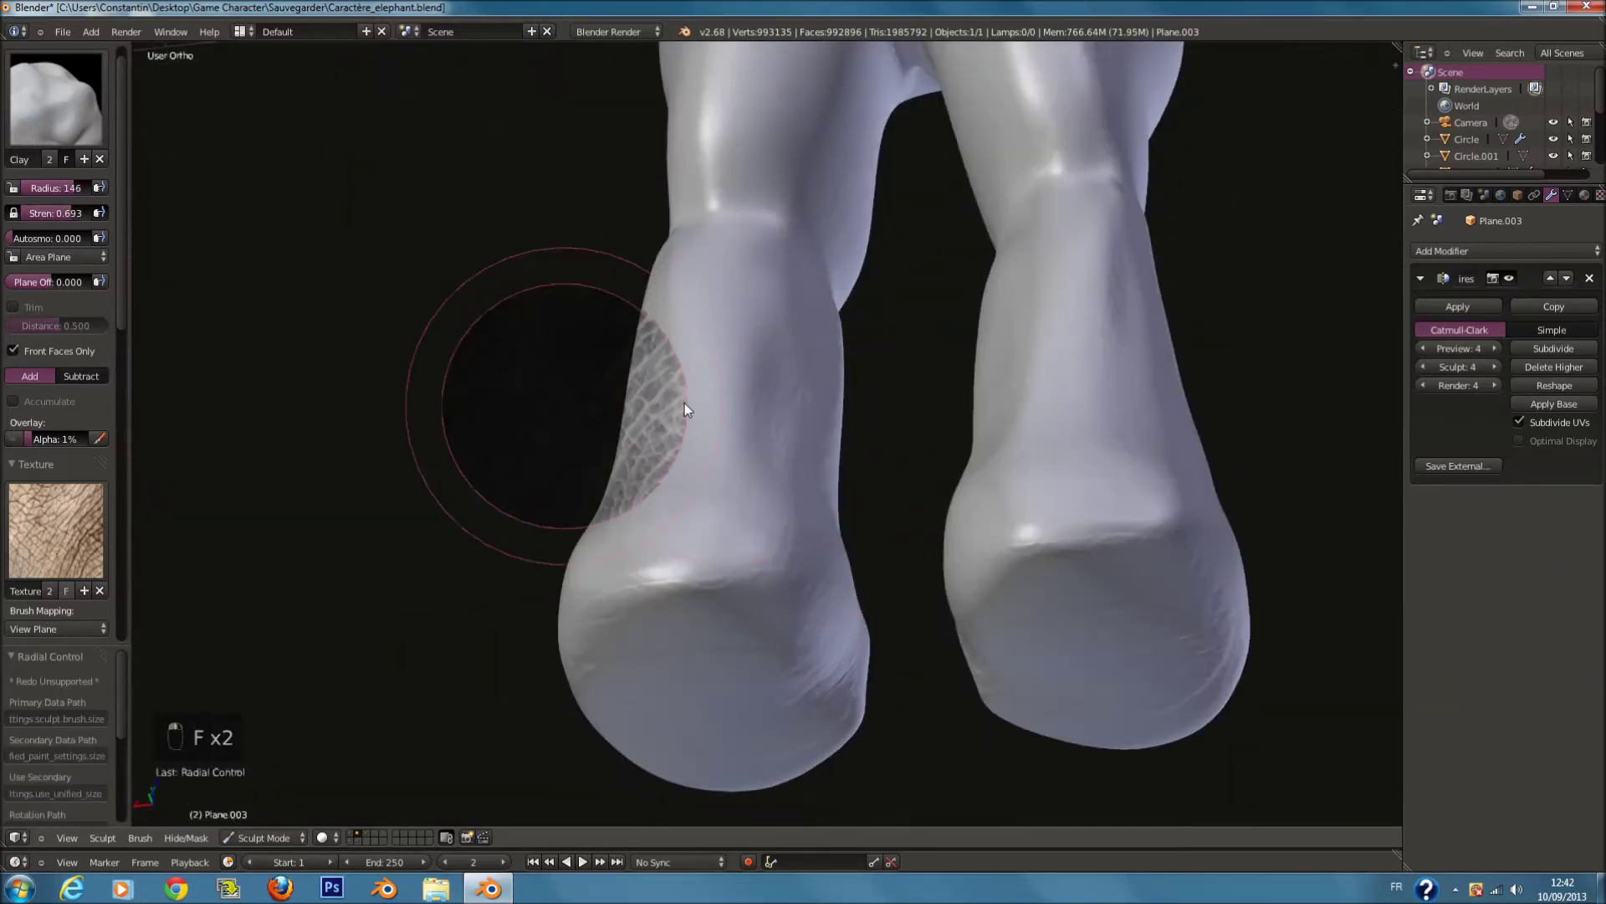
{"action": "left_click", "coordinate": [197, 202]}
{"action": "left_click_drag", "start_coordinate": [49, 215], "coordinate": [46, 214]}
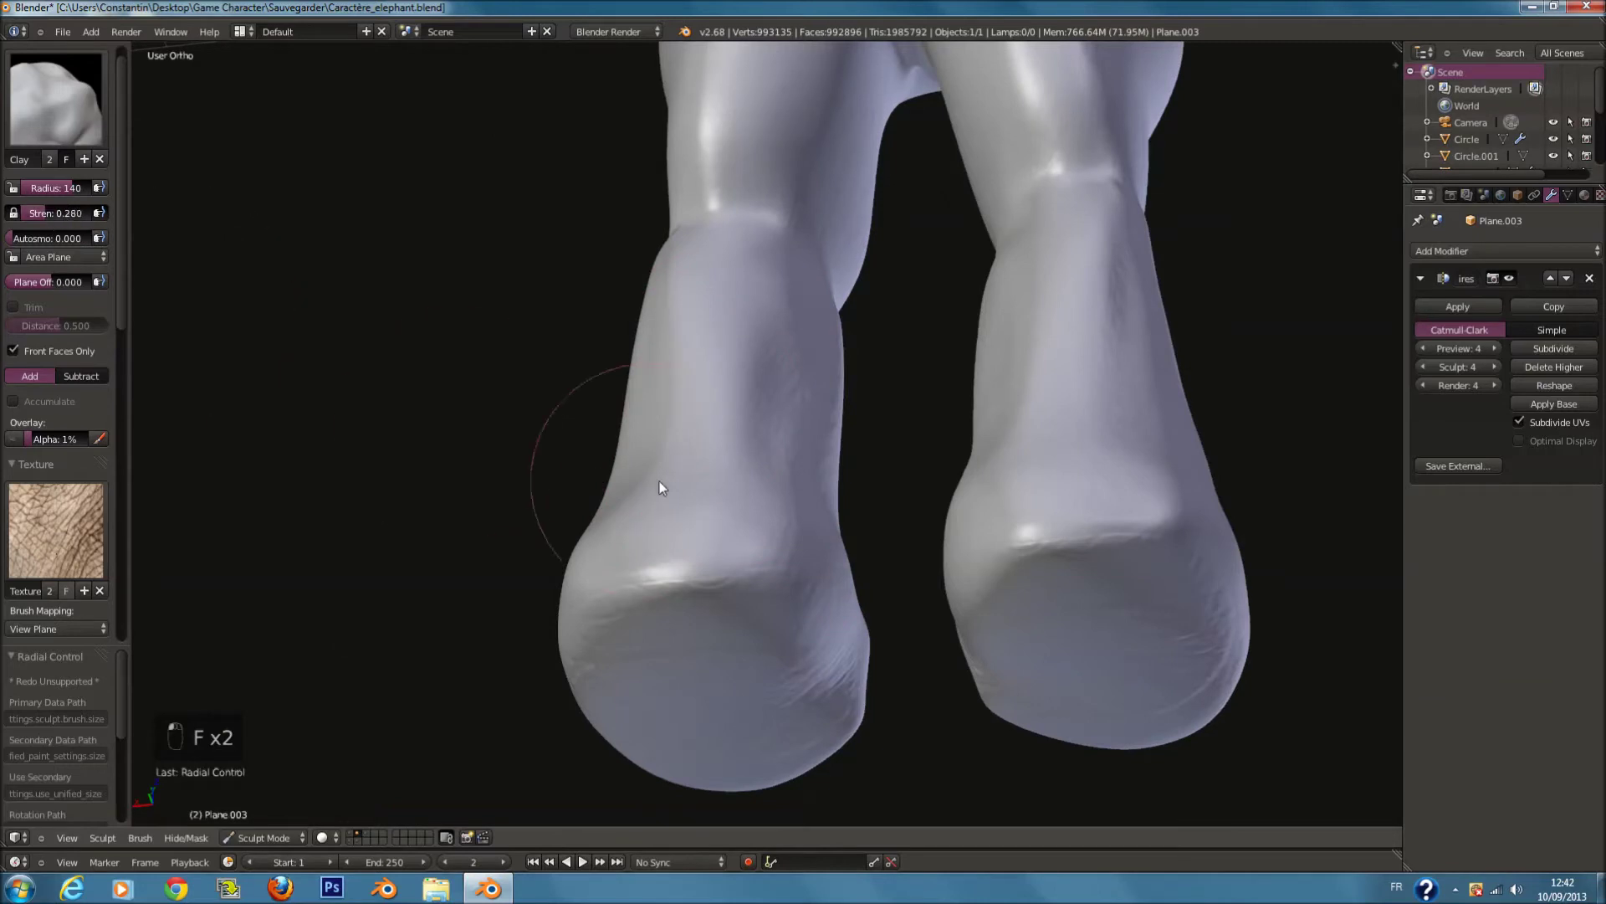
{"action": "middle_click_drag", "start_coordinate": [743, 404], "coordinate": [759, 439]}
{"action": "key", "text": "f"}
{"action": "left_click", "coordinate": [778, 442]}
{"action": "left_click_drag", "start_coordinate": [751, 445], "coordinate": [725, 426]}
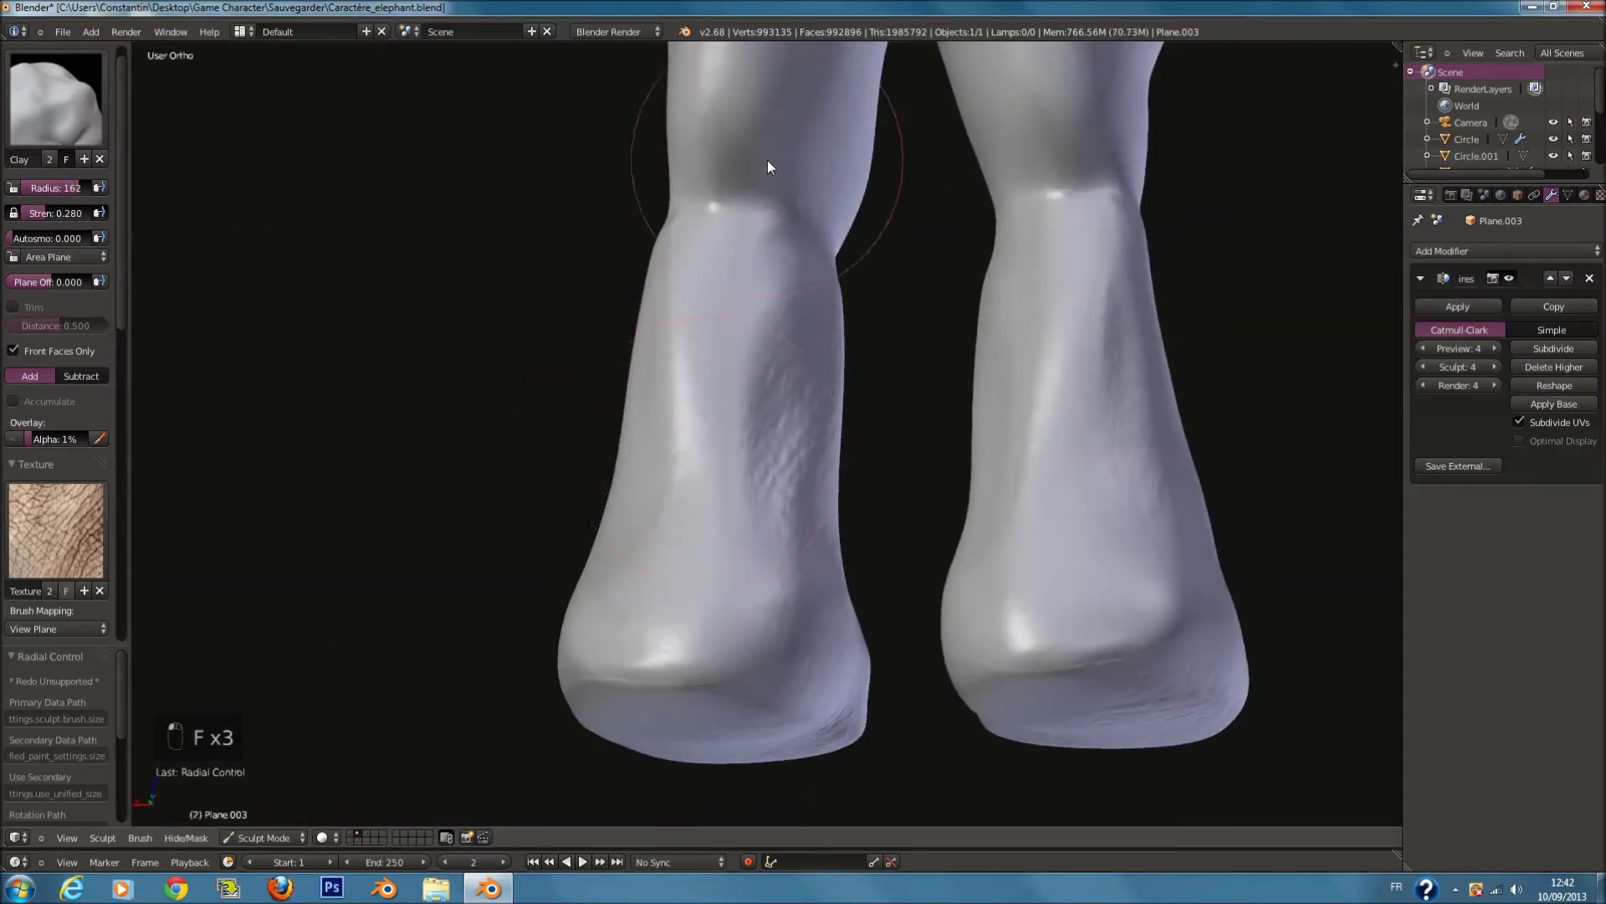
Step: Sculpt skin detail around the lower legs and feet, reducing the brush radius to 137
{"action": "middle_click_drag", "start_coordinate": [924, 333], "coordinate": [1071, 243]}
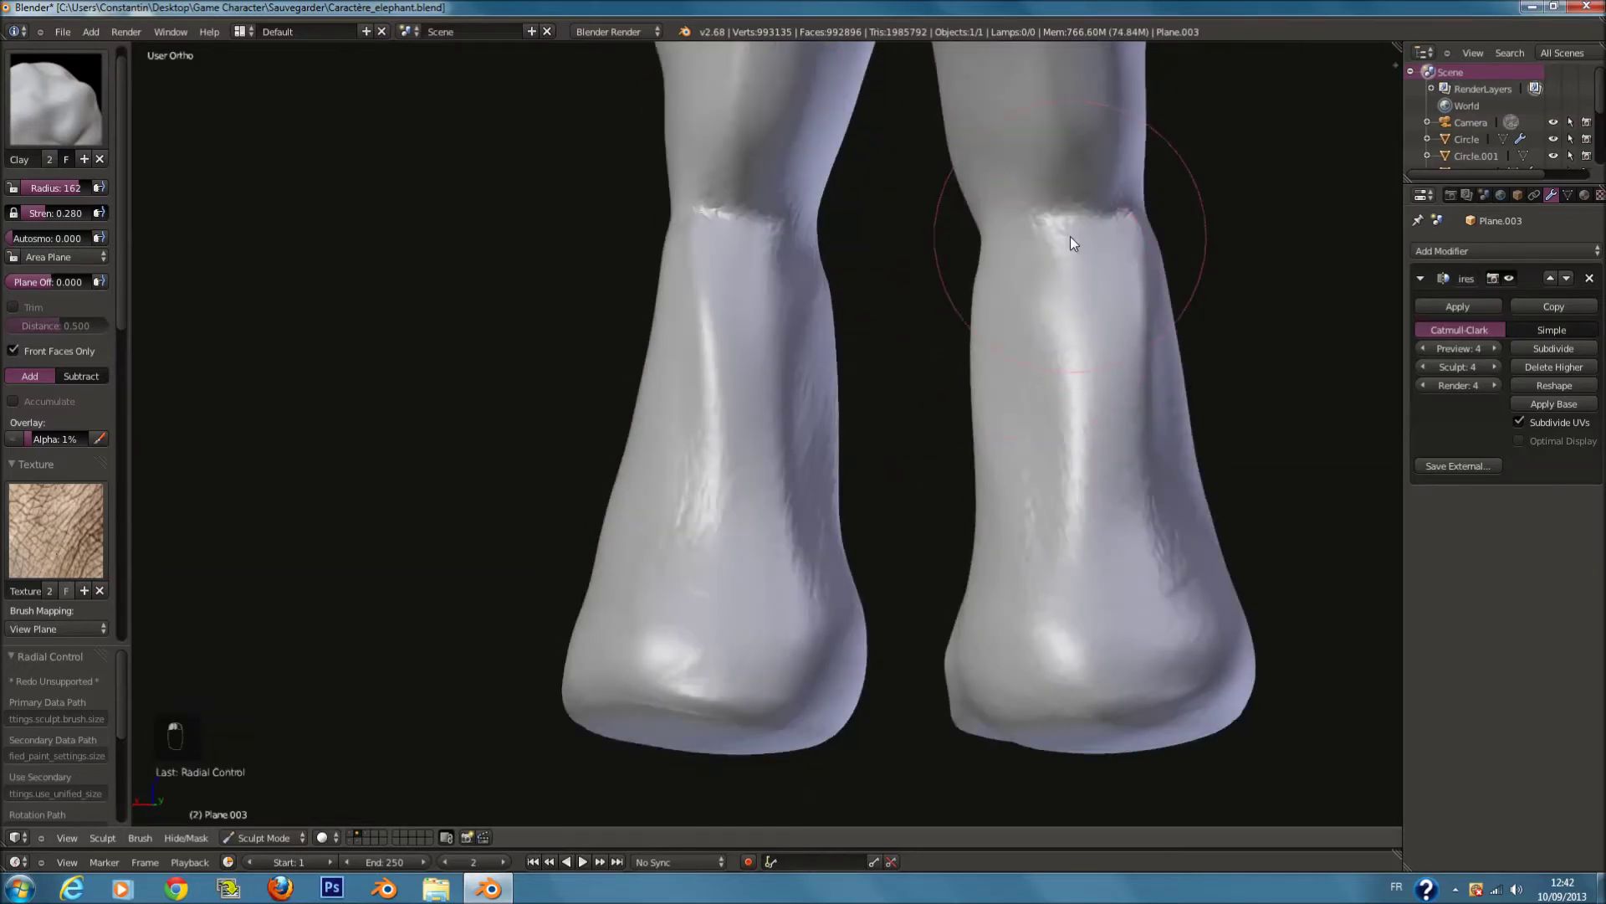
{"action": "middle_click_drag", "start_coordinate": [649, 369], "coordinate": [795, 390]}
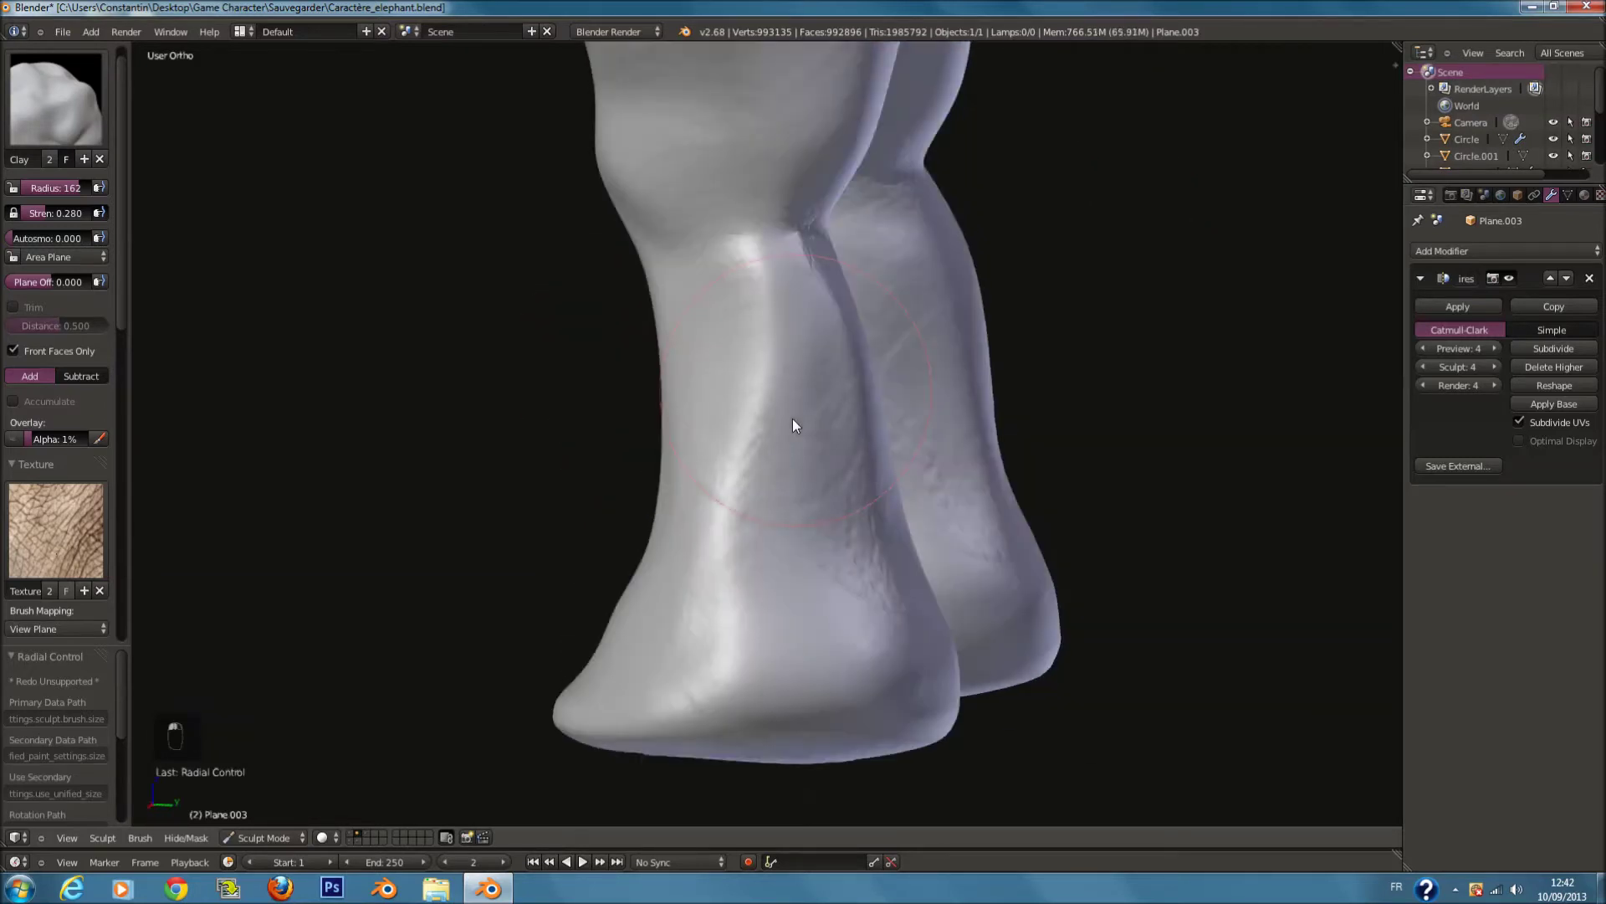
{"action": "middle_click_drag", "start_coordinate": [787, 542], "coordinate": [835, 569]}
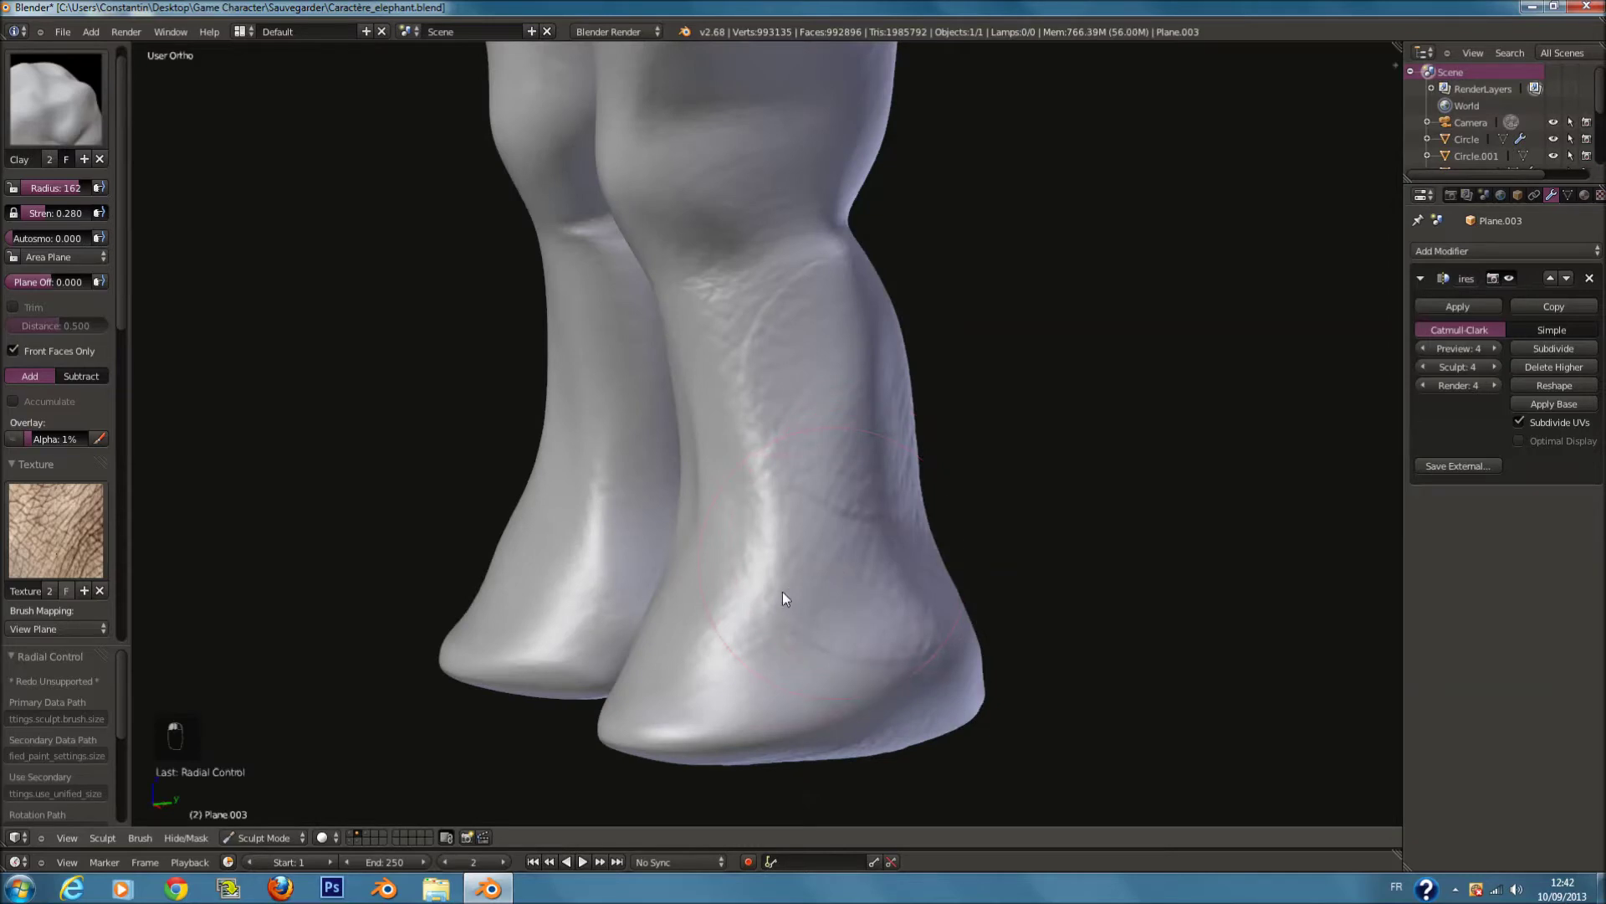
{"action": "key", "text": "f"}
{"action": "left_click", "coordinate": [741, 614]}
{"action": "mouse_move", "coordinate": [821, 685]}
{"action": "left_mouse_down"}
{"action": "mouse_move", "coordinate": [862, 505]}
{"action": "mouse_move", "coordinate": [832, 495]}
{"action": "mouse_move", "coordinate": [760, 385]}
{"action": "mouse_move", "coordinate": [770, 492]}
{"action": "left_mouse_up"}
{"action": "mouse_move", "coordinate": [771, 492]}
{"action": "middle_mouse_down"}
{"action": "mouse_move", "coordinate": [903, 484]}
{"action": "mouse_move", "coordinate": [789, 405]}
{"action": "mouse_move", "coordinate": [766, 275]}
{"action": "middle_mouse_up"}
{"action": "middle_click_drag", "start_coordinate": [758, 486], "coordinate": [831, 694]}
{"action": "key", "text": "f"}
{"action": "left_click", "coordinate": [726, 619]}
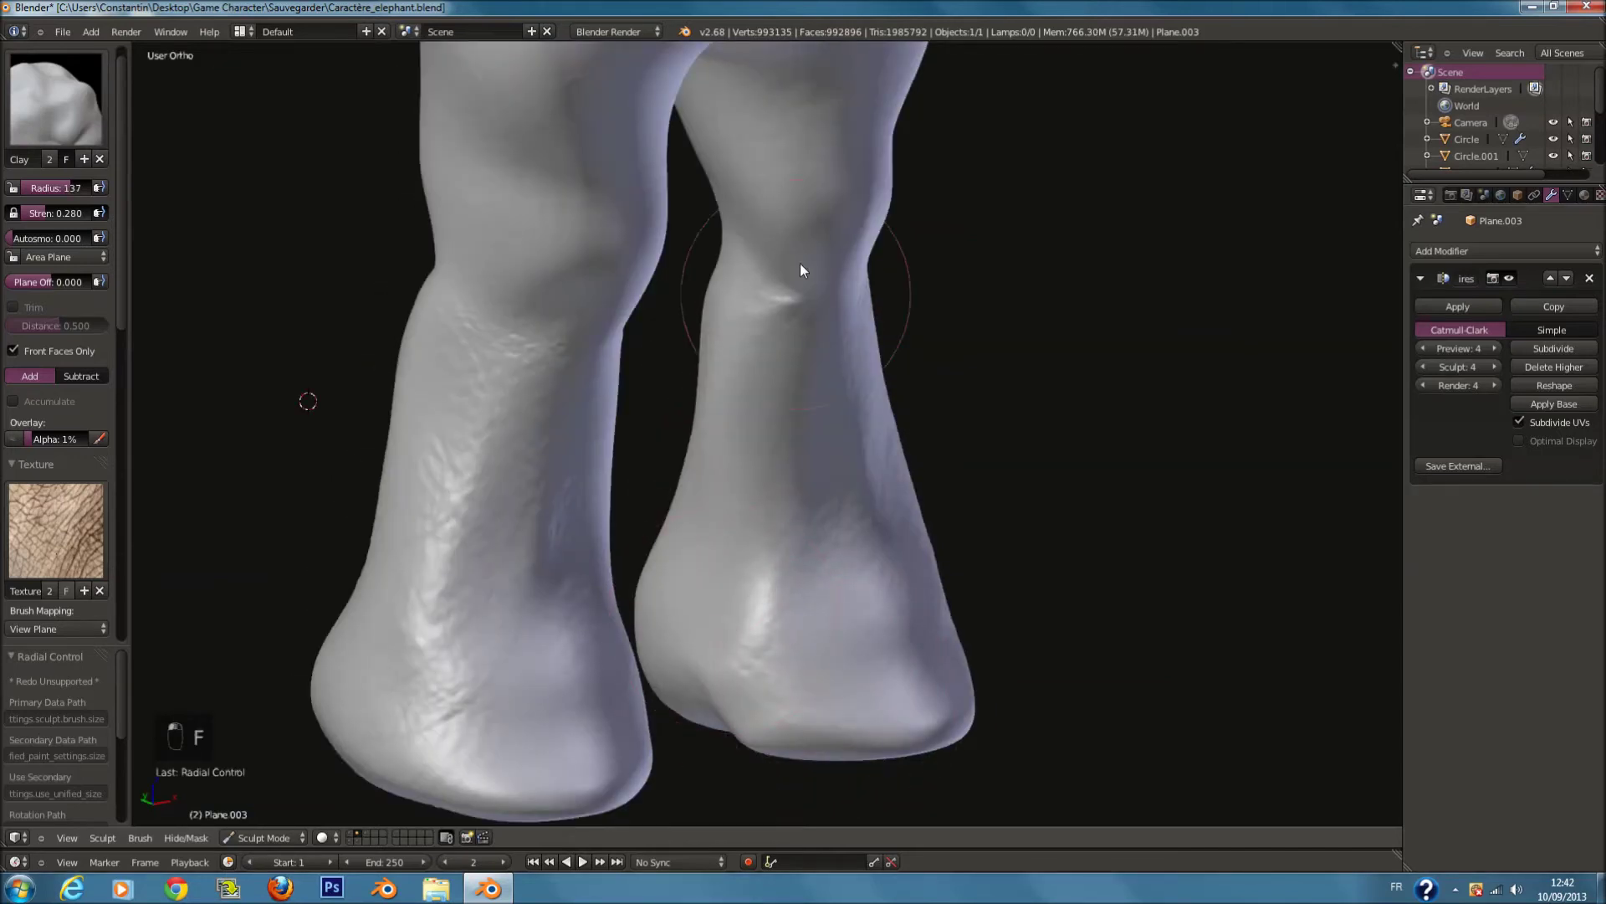
Step: Try sculpting skin detail on the belly and undo the strokes
{"action": "scroll", "coordinate": [798, 276], "scroll_direction": "down", "scroll_amount": 3}
{"action": "scroll", "coordinate": [798, 271], "scroll_direction": "up", "scroll_amount": 2, "text": "shift"}
{"action": "scroll", "coordinate": [798, 278], "scroll_direction": "down", "scroll_amount": 3}
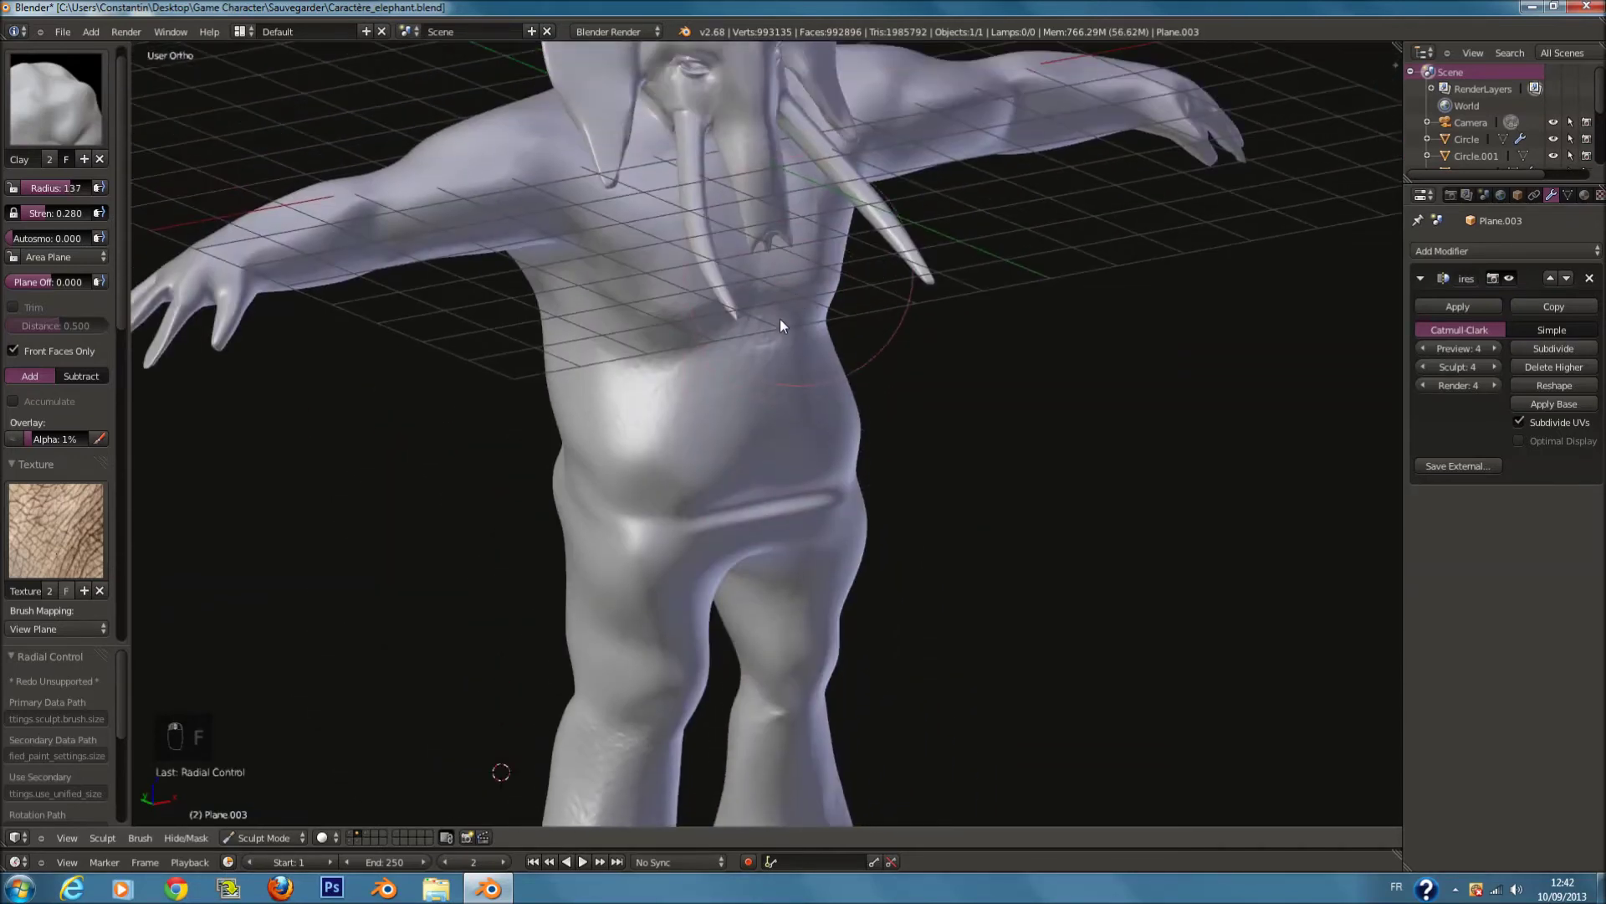
{"action": "scroll", "coordinate": [678, 529], "scroll_direction": "up", "scroll_amount": 5}
{"action": "middle_click_drag", "start_coordinate": [686, 520], "coordinate": [559, 506]}
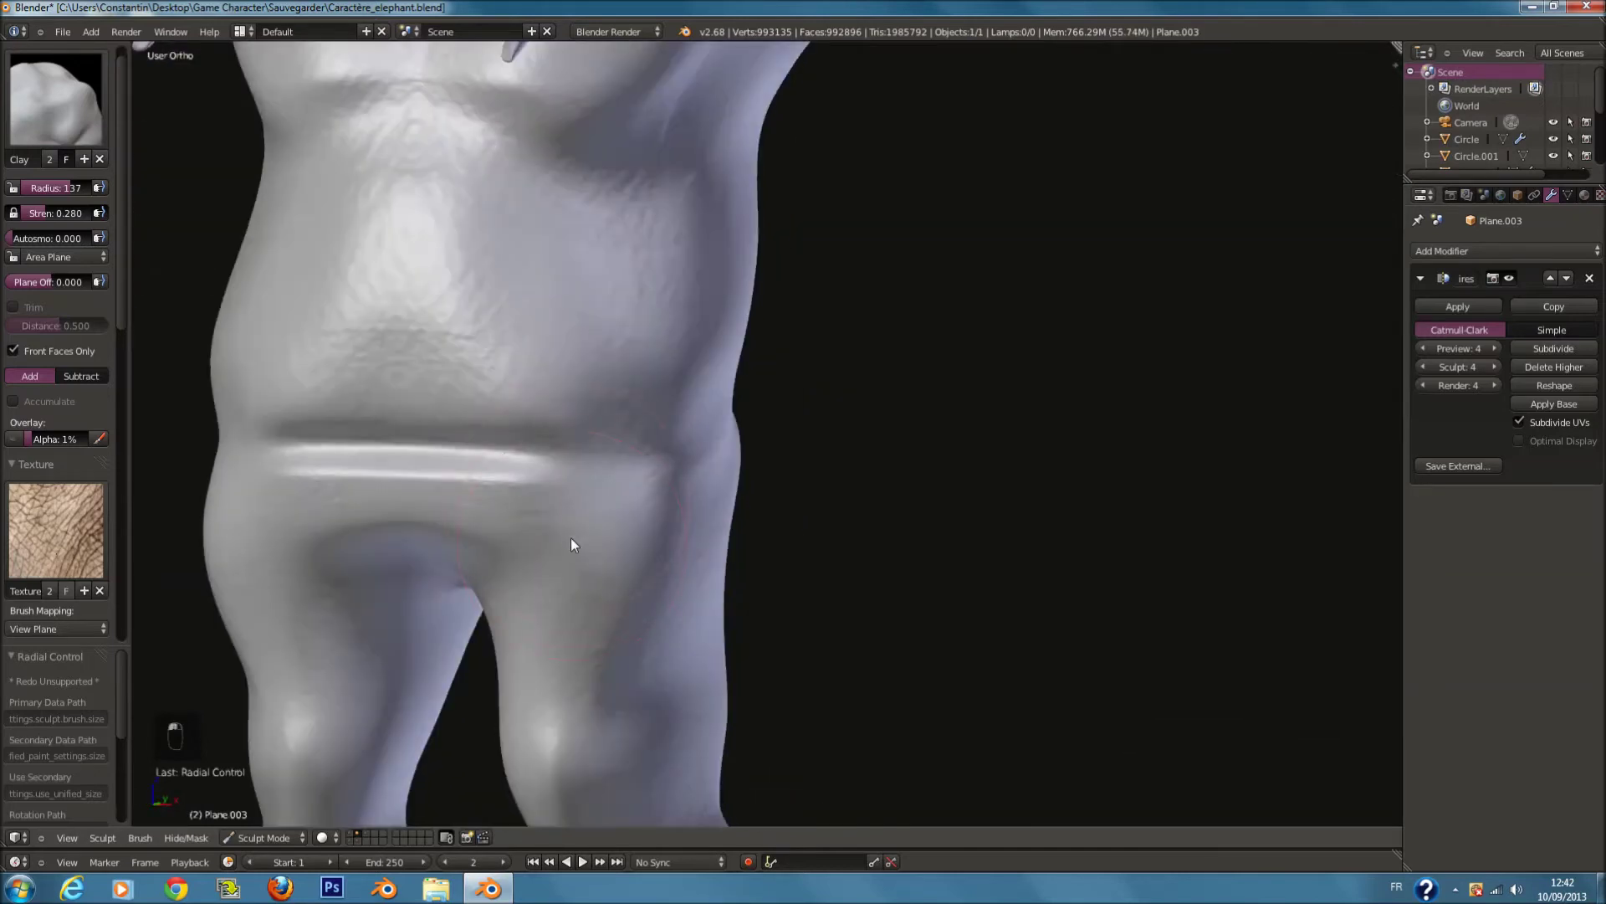
{"action": "key", "text": "ctrl+z"}
{"action": "key", "text": "ctrl+z"}
{"action": "key", "text": "ctrl+z"}
{"action": "key", "text": "ctrl+z"}
{"action": "key", "text": "ctrl+z"}
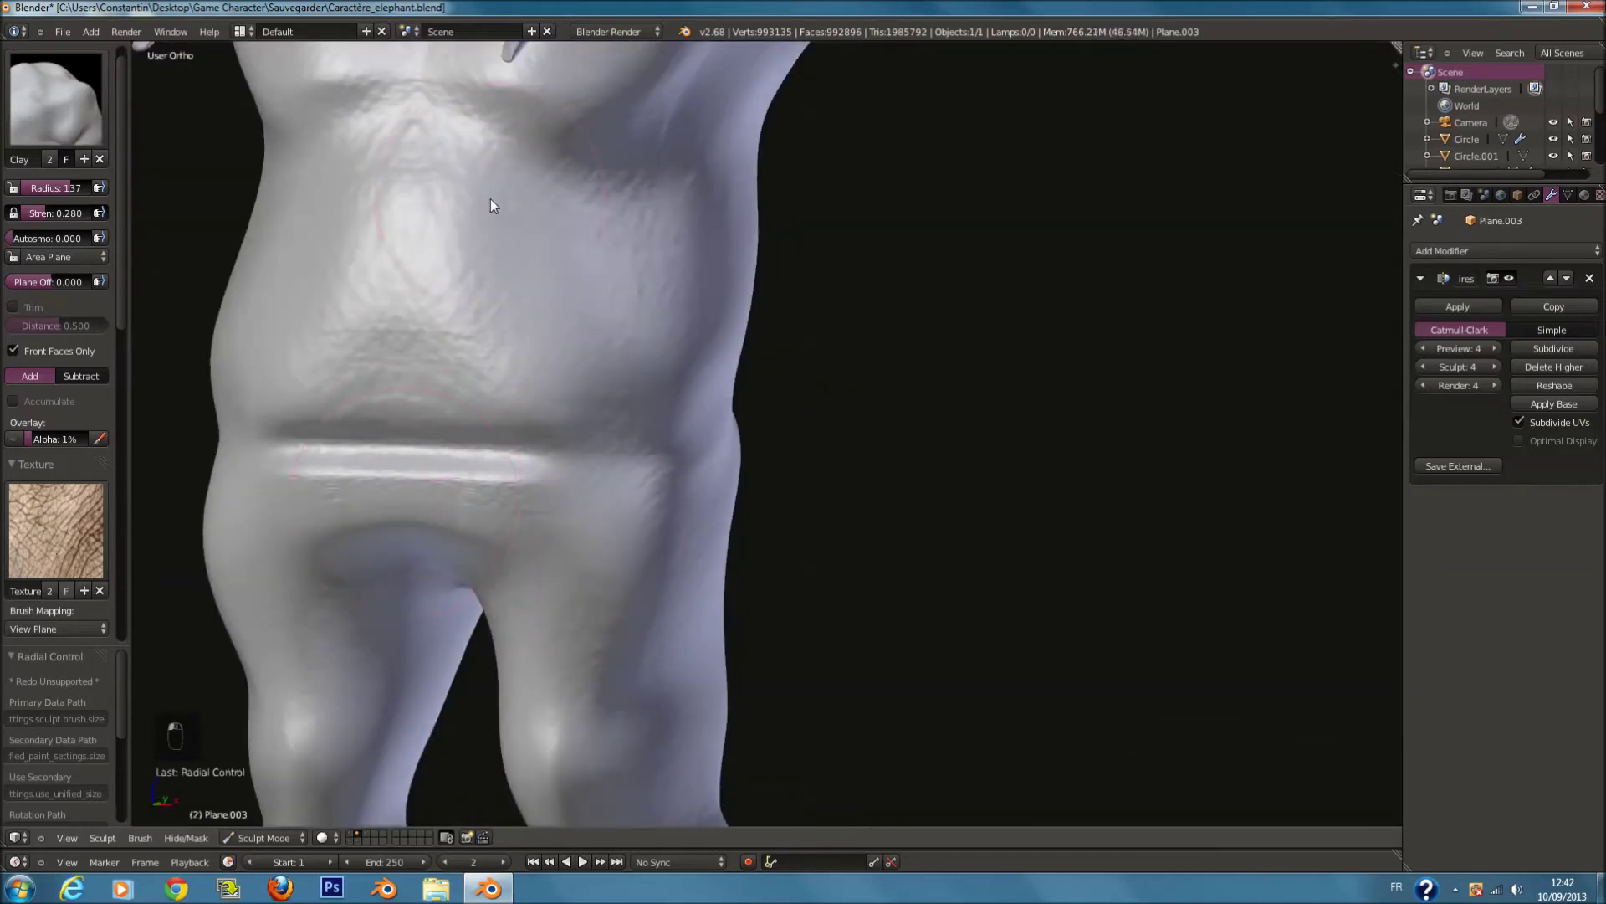
Step: Set the brush texture mapping to Area Plane and the radius to 112 for test strokes on the belly
{"action": "key", "text": "f"}
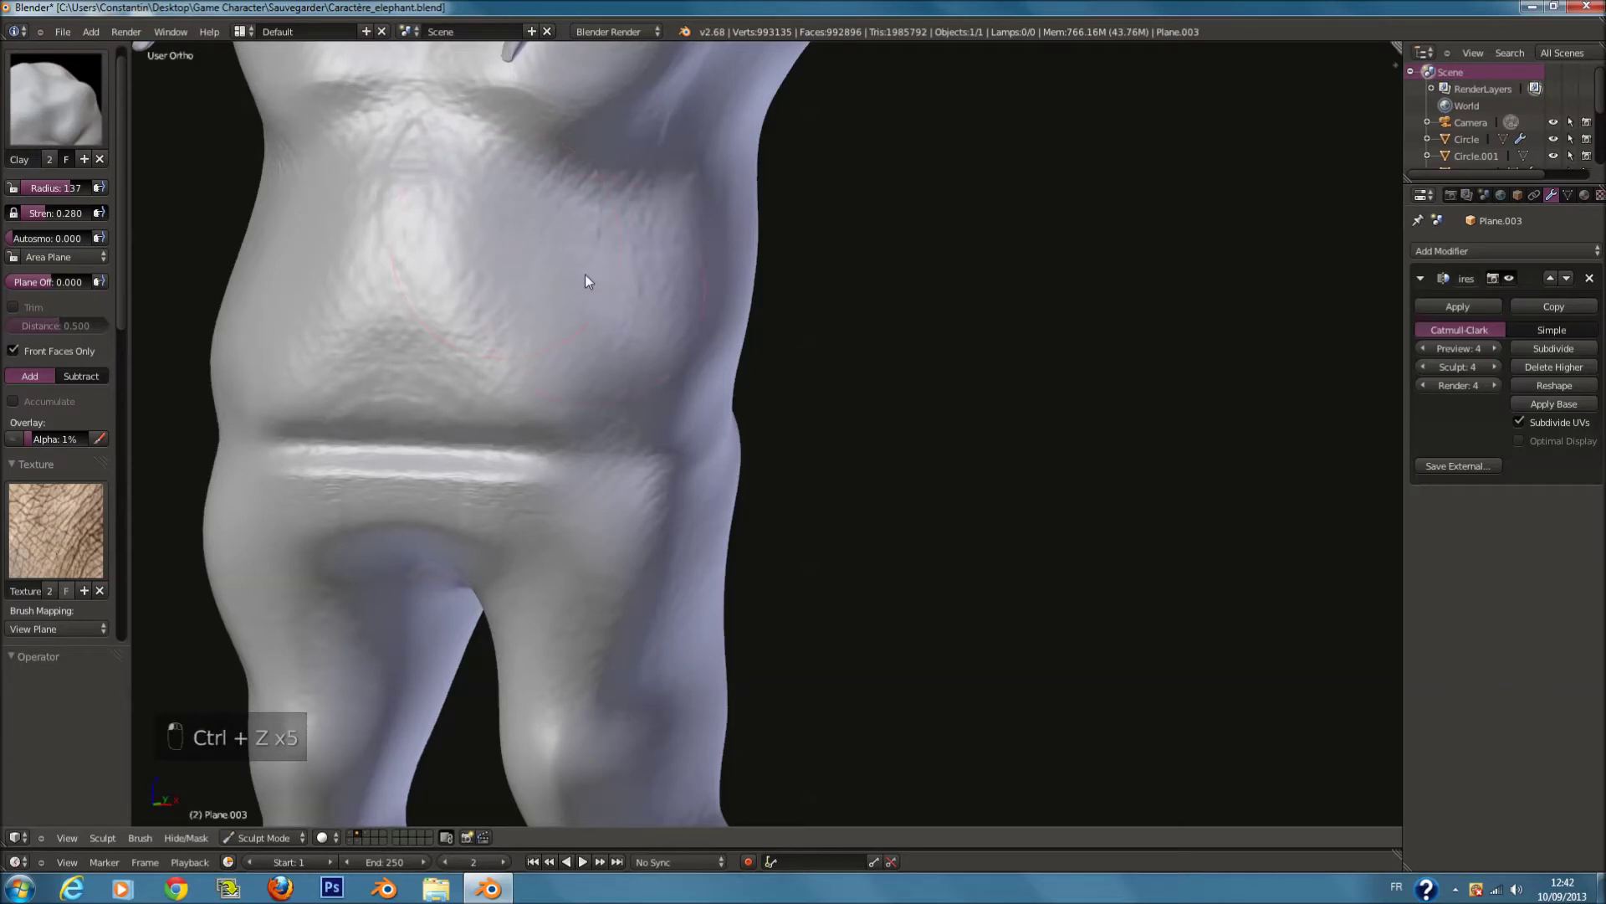
{"action": "left_click", "coordinate": [429, 283]}
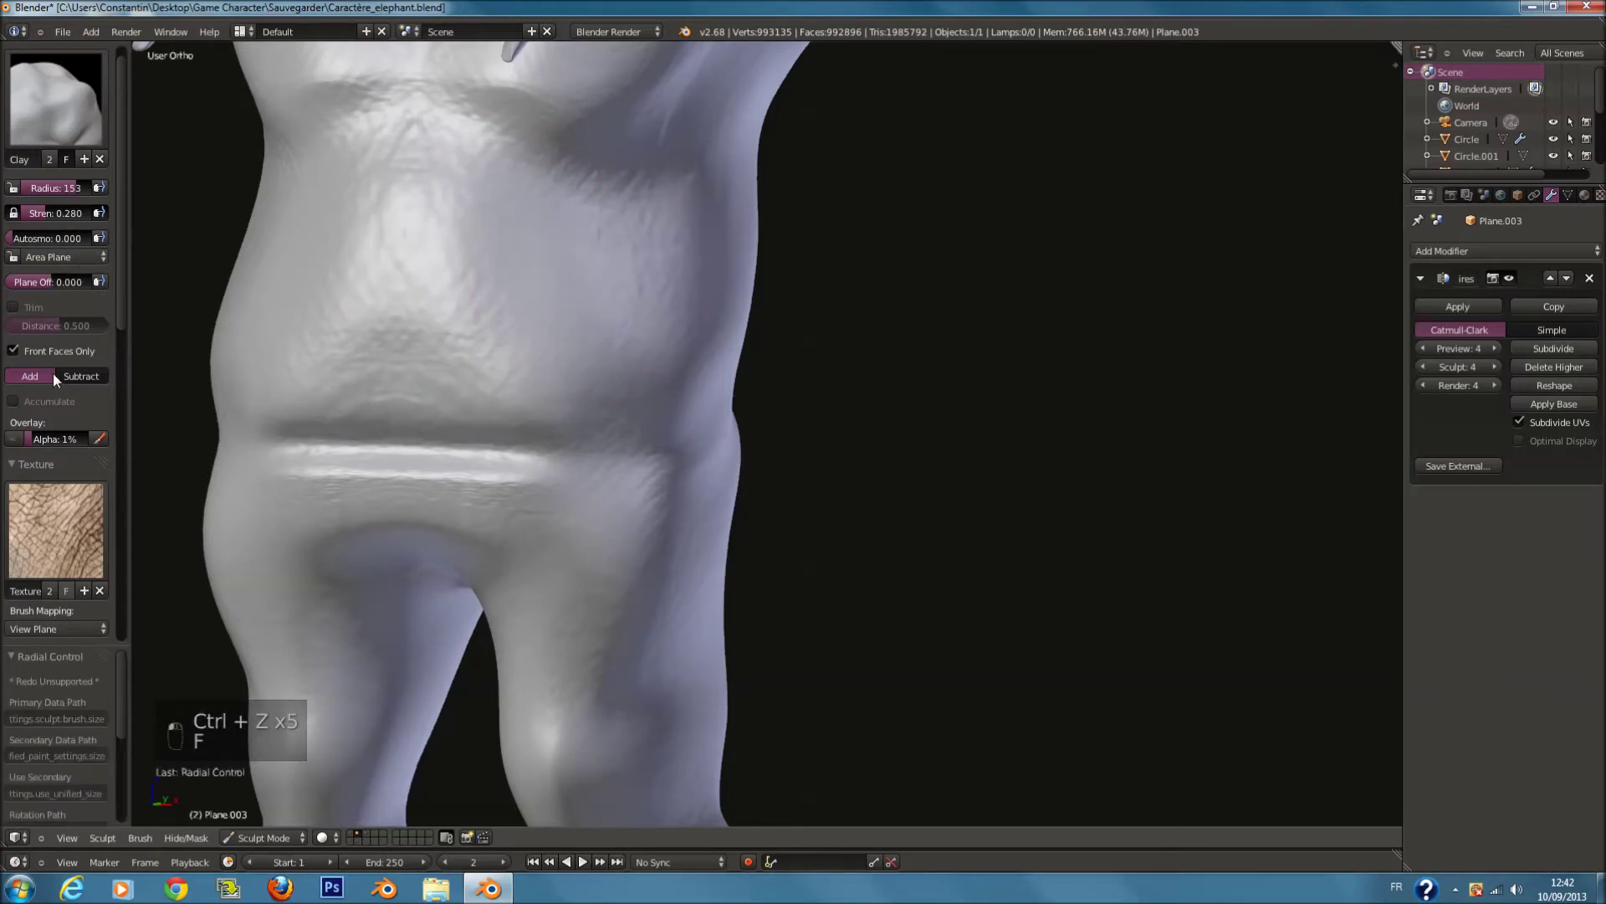
{"action": "scroll", "coordinate": [53, 374], "scroll_direction": "down", "scroll_amount": 3}
{"action": "left_click", "coordinate": [57, 527]}
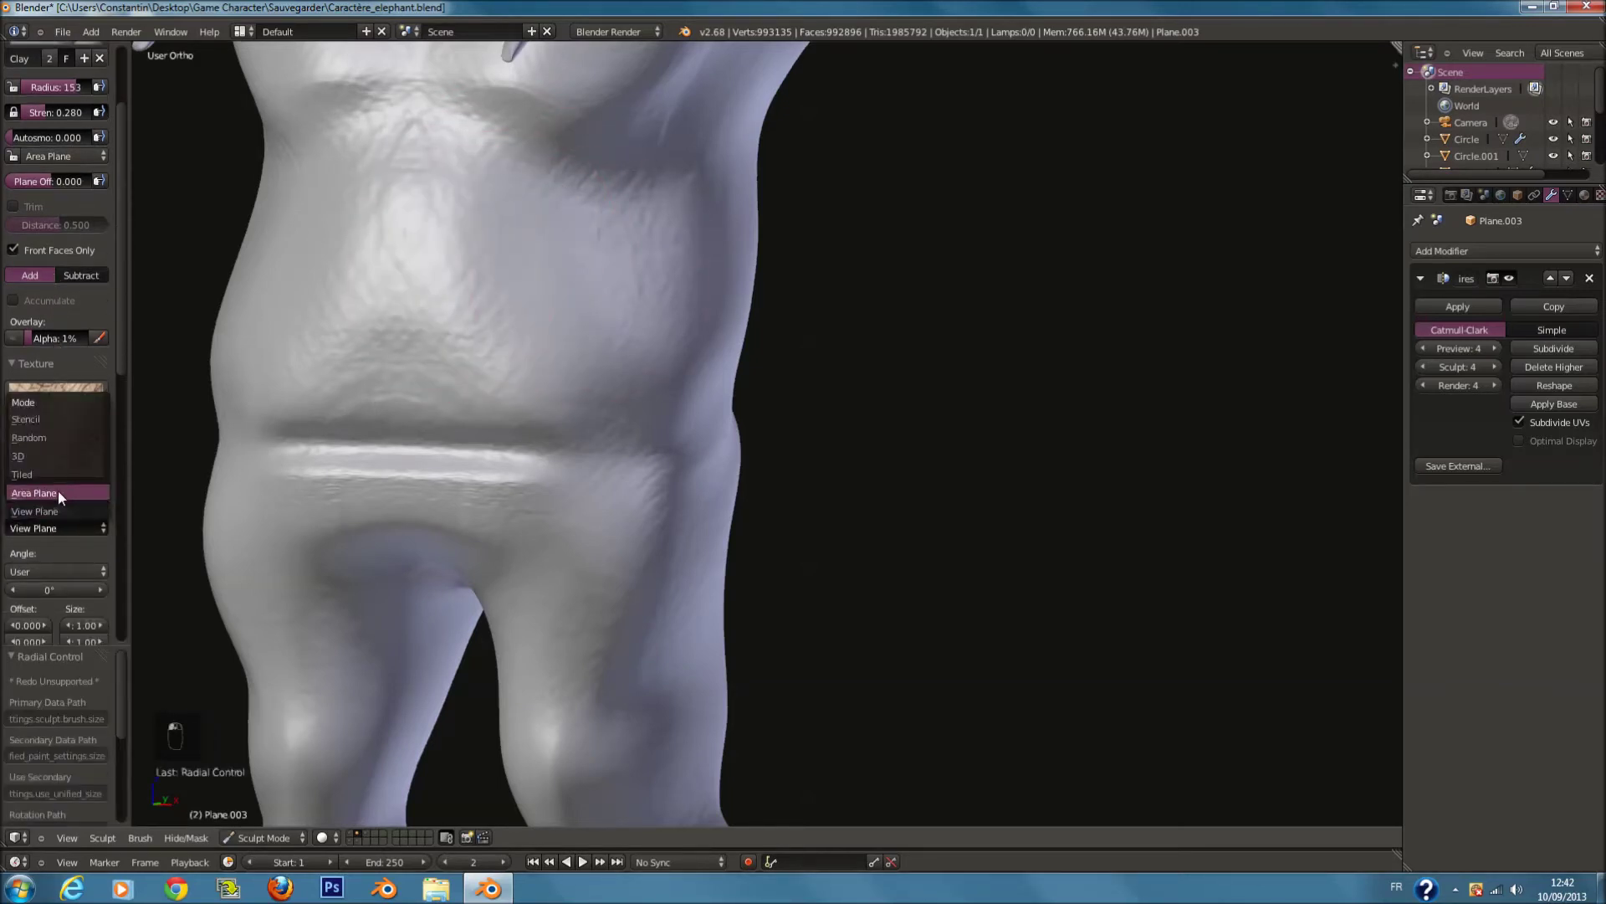
{"action": "left_click", "coordinate": [57, 492]}
{"action": "key", "text": "f"}
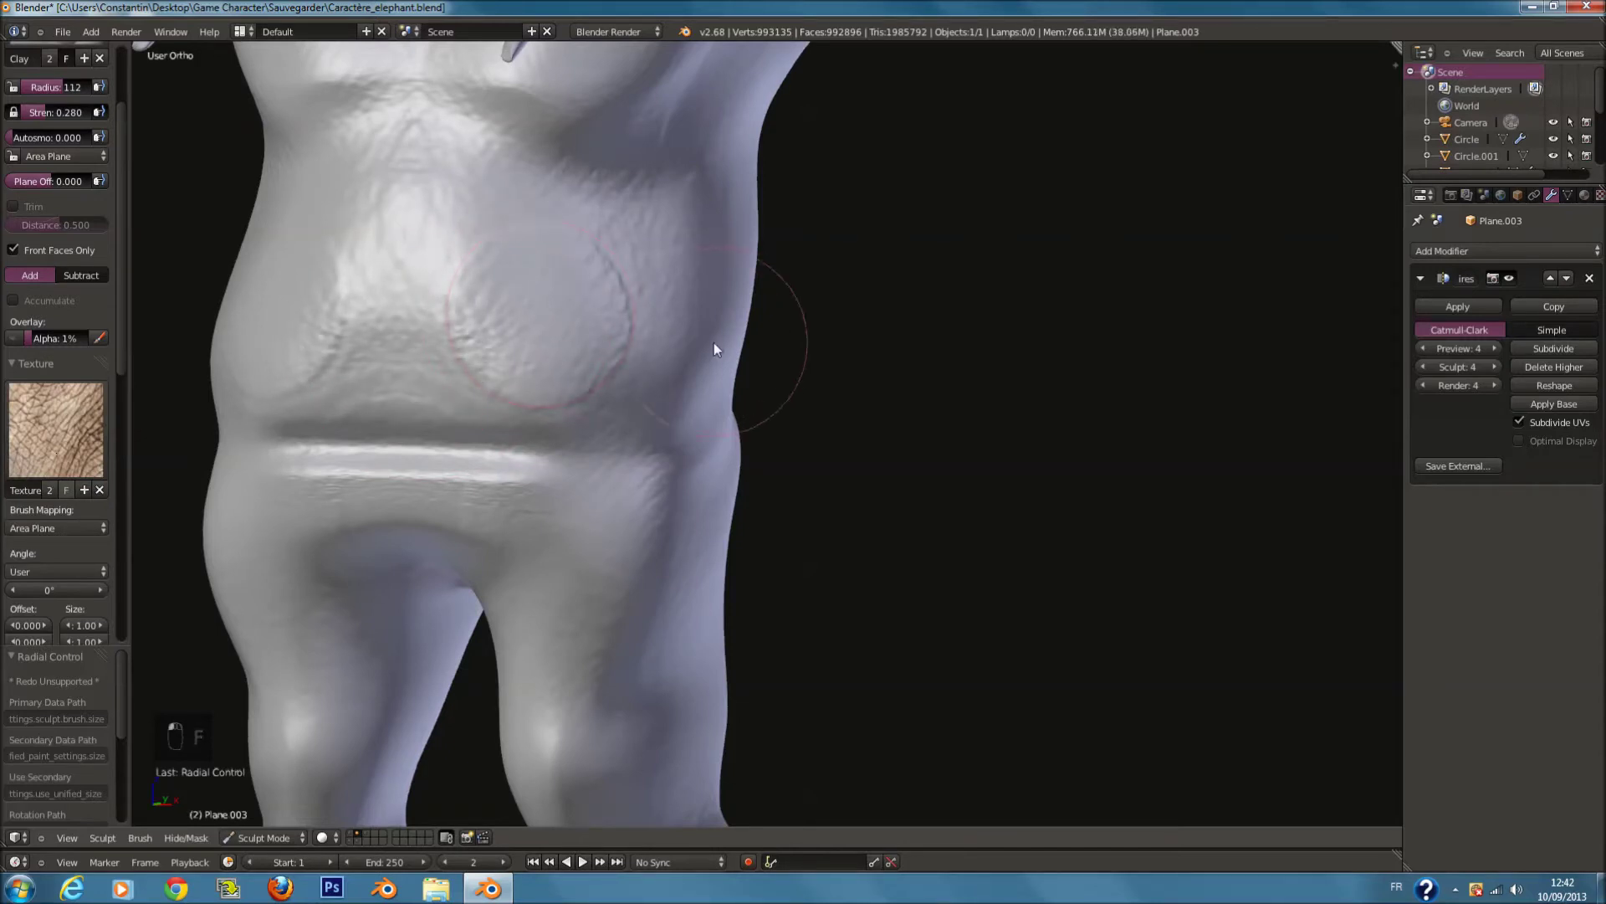
Step: Undo the belly strokes made with the Area Plane mapping
{"action": "key", "text": "ctrl+z"}
{"action": "key", "text": "ctrl+z"}
{"action": "key", "text": "ctrl+z"}
{"action": "key", "text": "ctrl+z"}
{"action": "key", "text": "ctrl+z"}
{"action": "key", "text": "ctrl+z"}
{"action": "key", "text": "ctrl+z"}
{"action": "key", "text": "ctrl+z"}
{"action": "key", "text": "ctrl+z"}
{"action": "key", "text": "ctrl+z"}
{"action": "key", "text": "ctrl+z"}
{"action": "key", "text": "ctrl+z"}
{"action": "key", "text": "ctrl+z"}
{"action": "key", "text": "ctrl+z"}
{"action": "key", "text": "ctrl+z"}
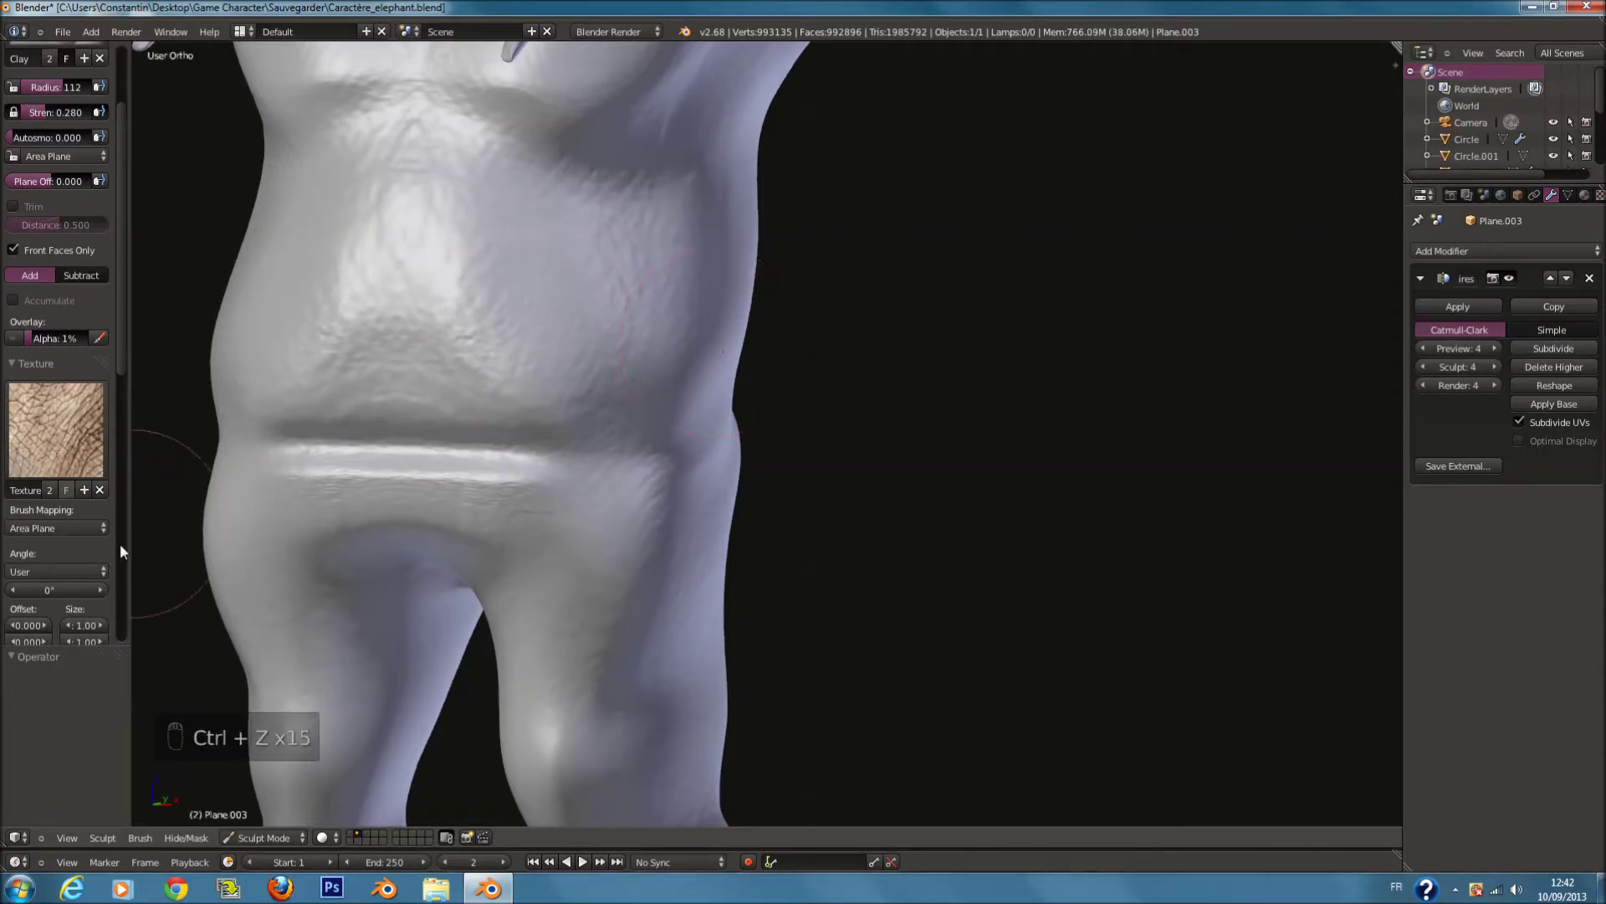
Step: Set the brush texture mapping to 3D and the brush radius to 126
{"action": "left_click", "coordinate": [102, 527]}
{"action": "left_click", "coordinate": [18, 457]}
{"action": "key", "text": "ctrl+f"}
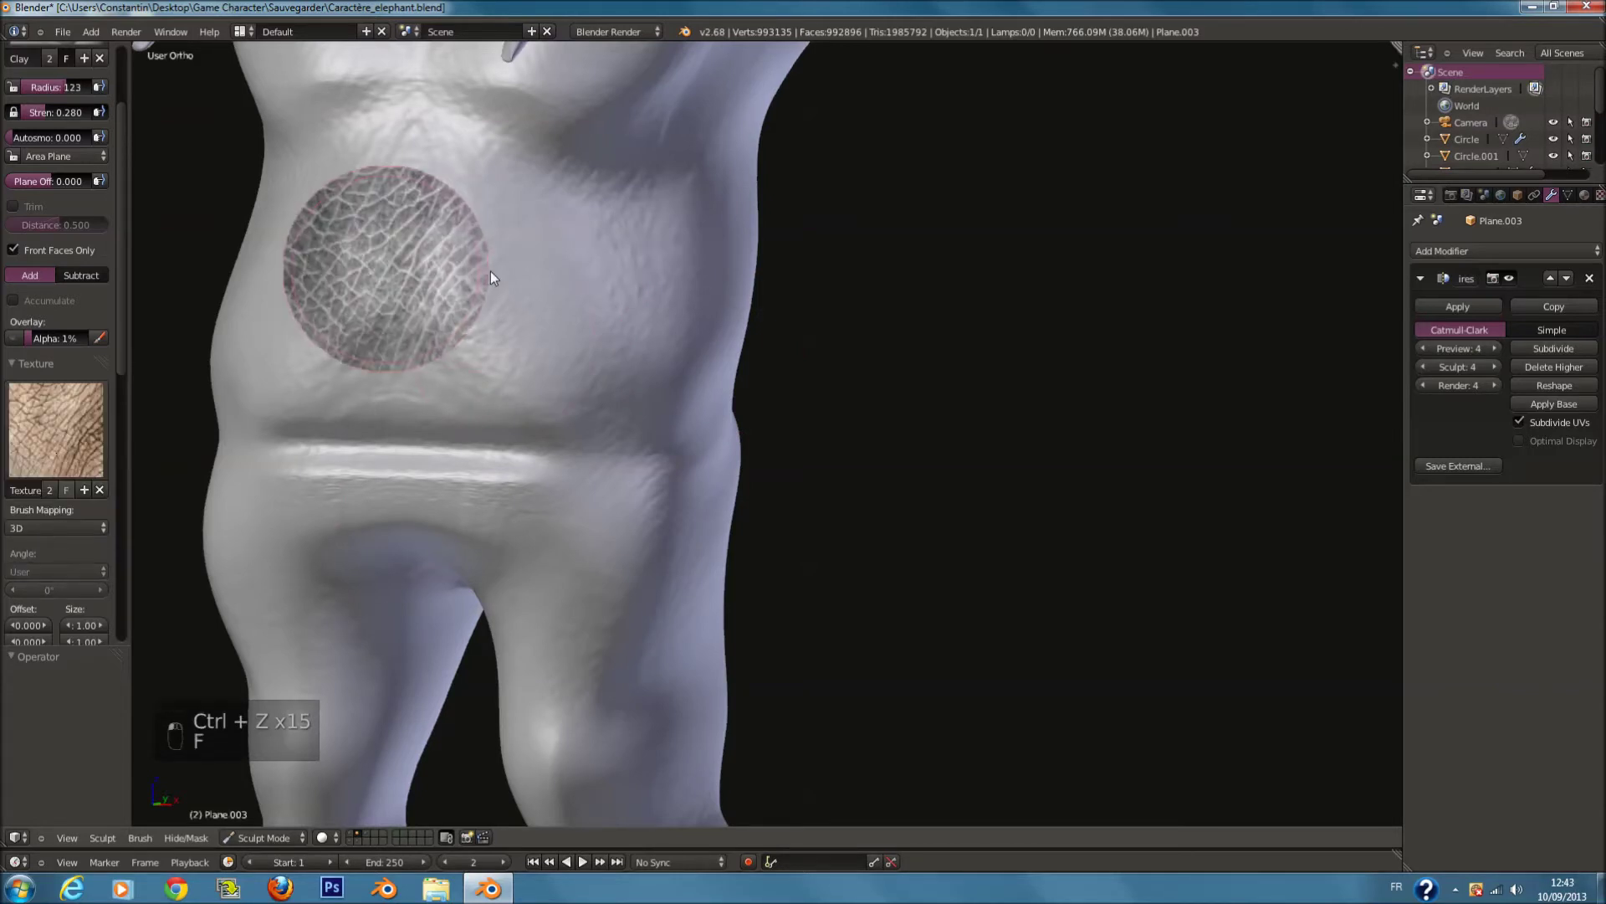
{"action": "left_click", "coordinate": [489, 267]}
{"action": "key", "text": "f"}
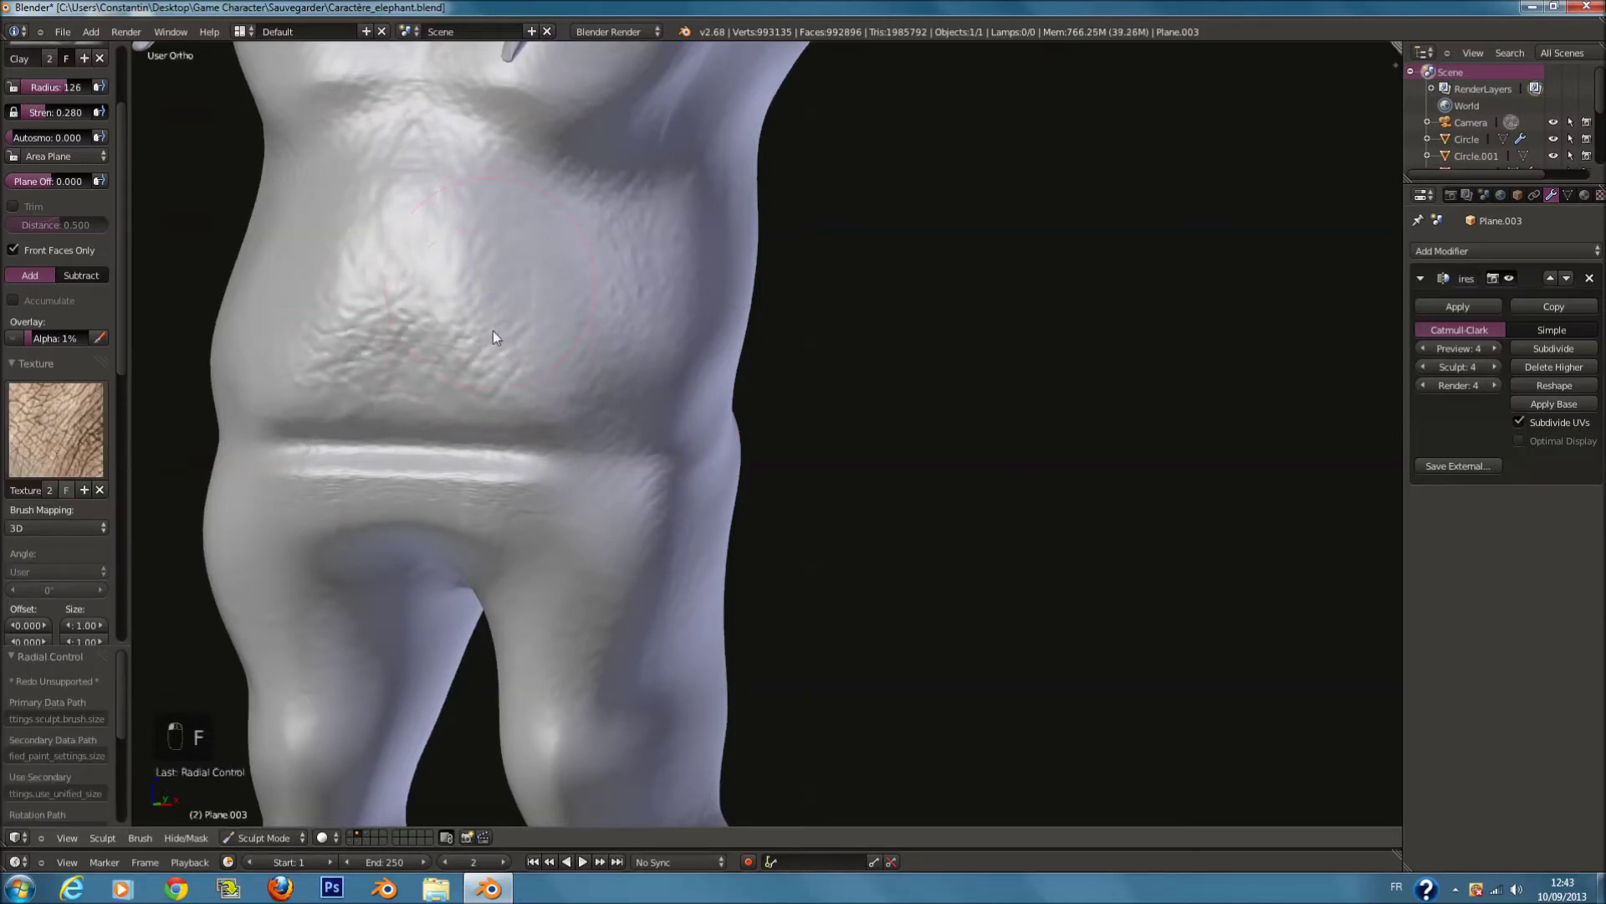
Step: Undo the test strokes made on the belly with the 3D mapping
{"action": "scroll", "coordinate": [684, 270], "scroll_direction": "down", "scroll_amount": 1}
{"action": "key", "text": "ctrl+z"}
{"action": "key", "text": "ctrl+z"}
{"action": "key", "text": "ctrl+z"}
{"action": "key", "text": "ctrl+z"}
{"action": "key", "text": "ctrl+z"}
{"action": "key", "text": "ctrl+z"}
{"action": "key", "text": "ctrl+z"}
Step: Sculpt skin detail along the arm and onto the hand and fingers
{"action": "middle_click_drag", "start_coordinate": [684, 276], "coordinate": [834, 256]}
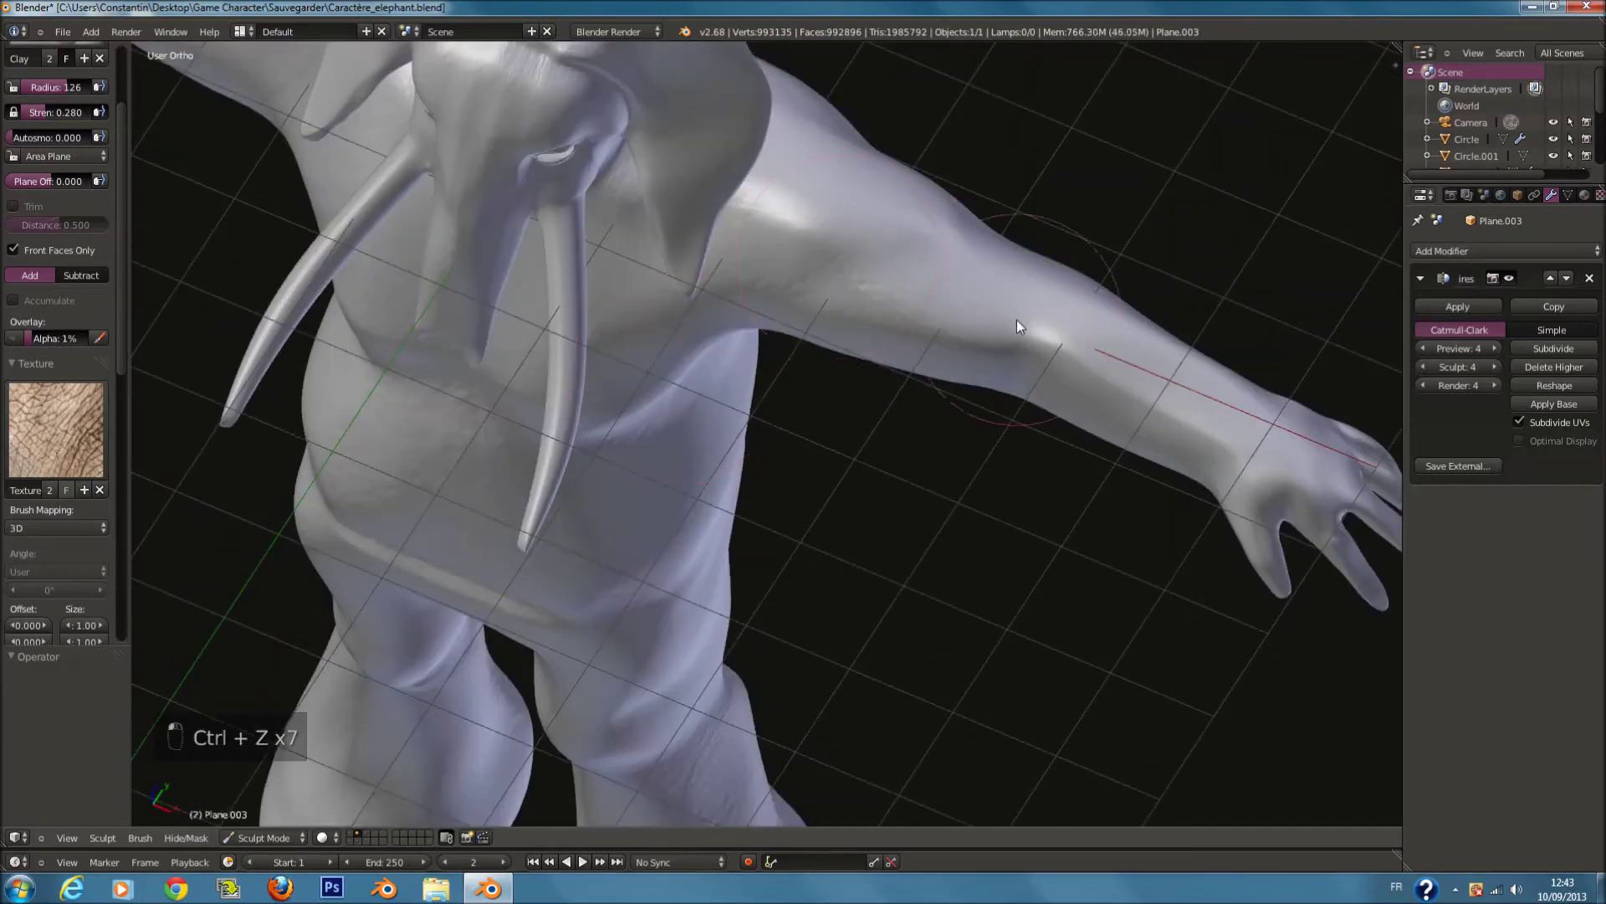
{"action": "mouse_move", "coordinate": [1115, 385]}
{"action": "middle_mouse_down"}
{"action": "mouse_move", "coordinate": [1068, 391]}
{"action": "mouse_move", "coordinate": [1084, 512]}
{"action": "middle_mouse_up"}
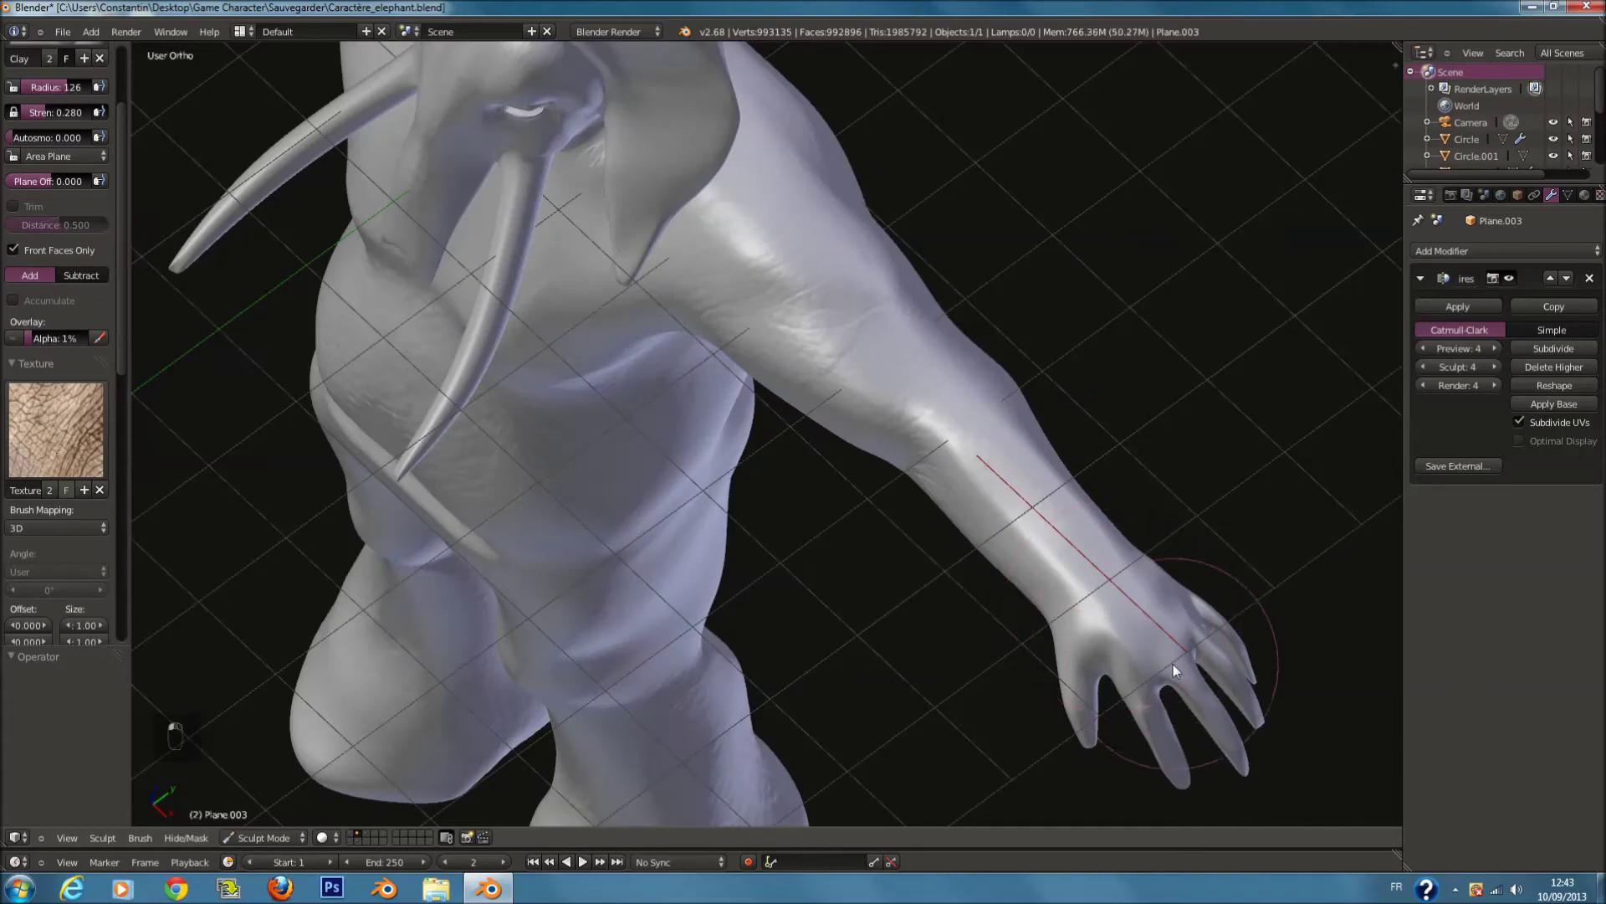
{"action": "middle_click_drag", "start_coordinate": [1178, 730], "coordinate": [1096, 643]}
{"action": "scroll", "coordinate": [1037, 532], "scroll_direction": "up", "scroll_amount": 4}
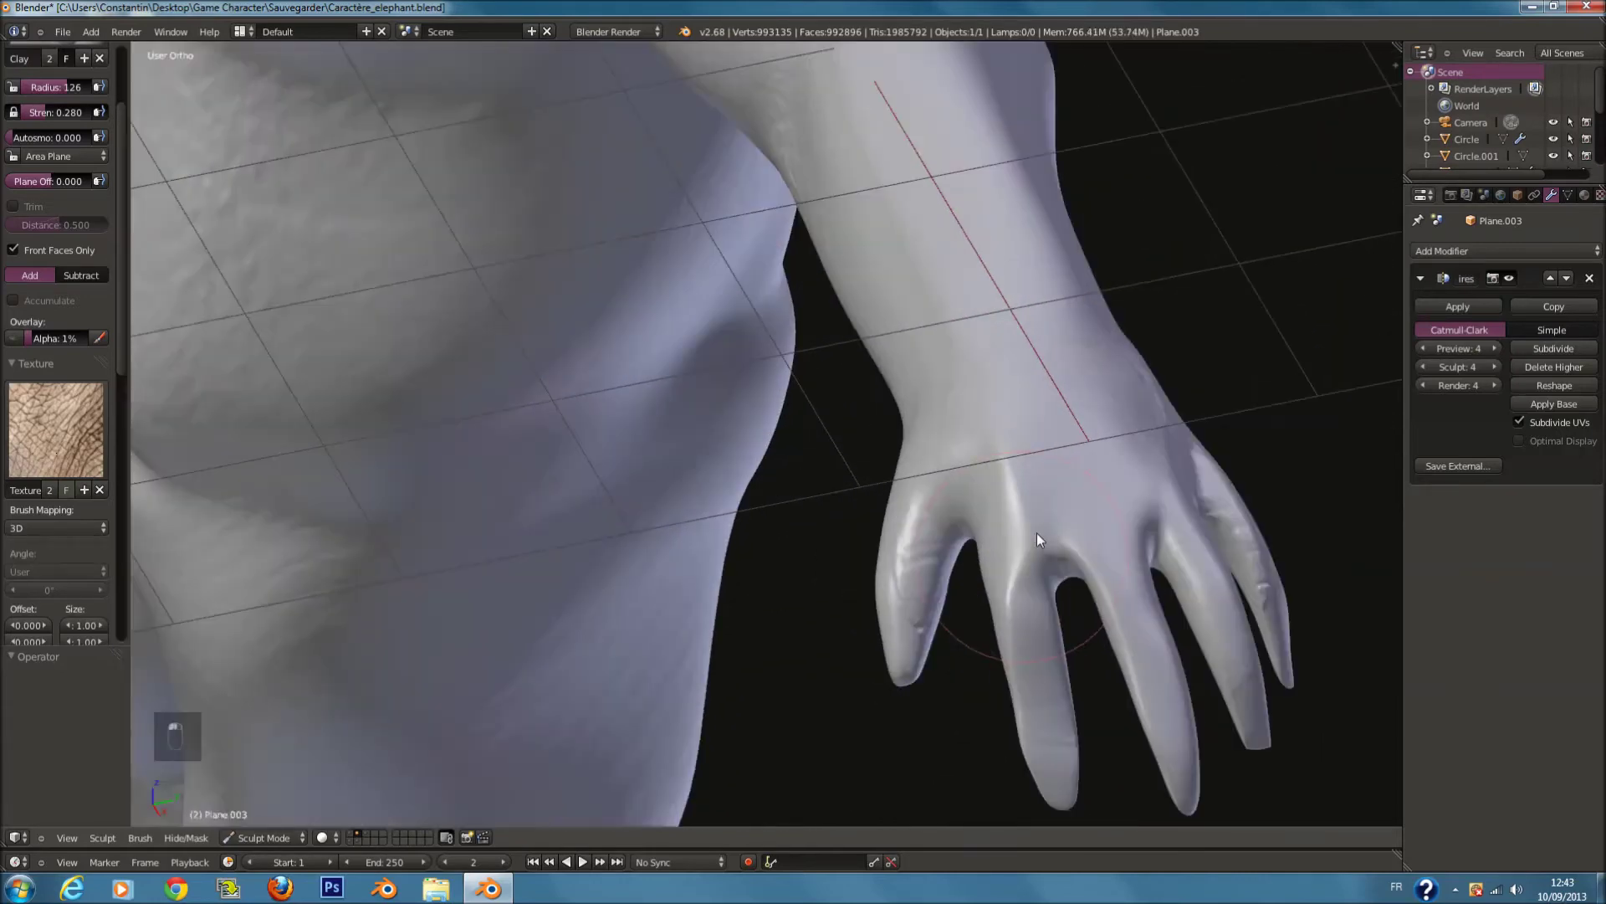
Step: Sculpt skin detail on the hips and the sides of the torso
{"action": "mouse_move", "coordinate": [1019, 281]}
{"action": "middle_mouse_down"}
{"action": "mouse_move", "coordinate": [821, 357]}
{"action": "mouse_move", "coordinate": [553, 274]}
{"action": "mouse_move", "coordinate": [564, 229]}
{"action": "middle_mouse_up"}
{"action": "mouse_move", "coordinate": [452, 315]}
{"action": "left_mouse_down"}
{"action": "mouse_move", "coordinate": [384, 341]}
{"action": "mouse_move", "coordinate": [423, 284]}
{"action": "mouse_move", "coordinate": [384, 344]}
{"action": "mouse_move", "coordinate": [444, 388]}
{"action": "left_mouse_up"}
{"action": "middle_click_drag", "start_coordinate": [748, 328], "coordinate": [720, 253]}
{"action": "left_click_drag", "start_coordinate": [720, 252], "coordinate": [670, 307]}
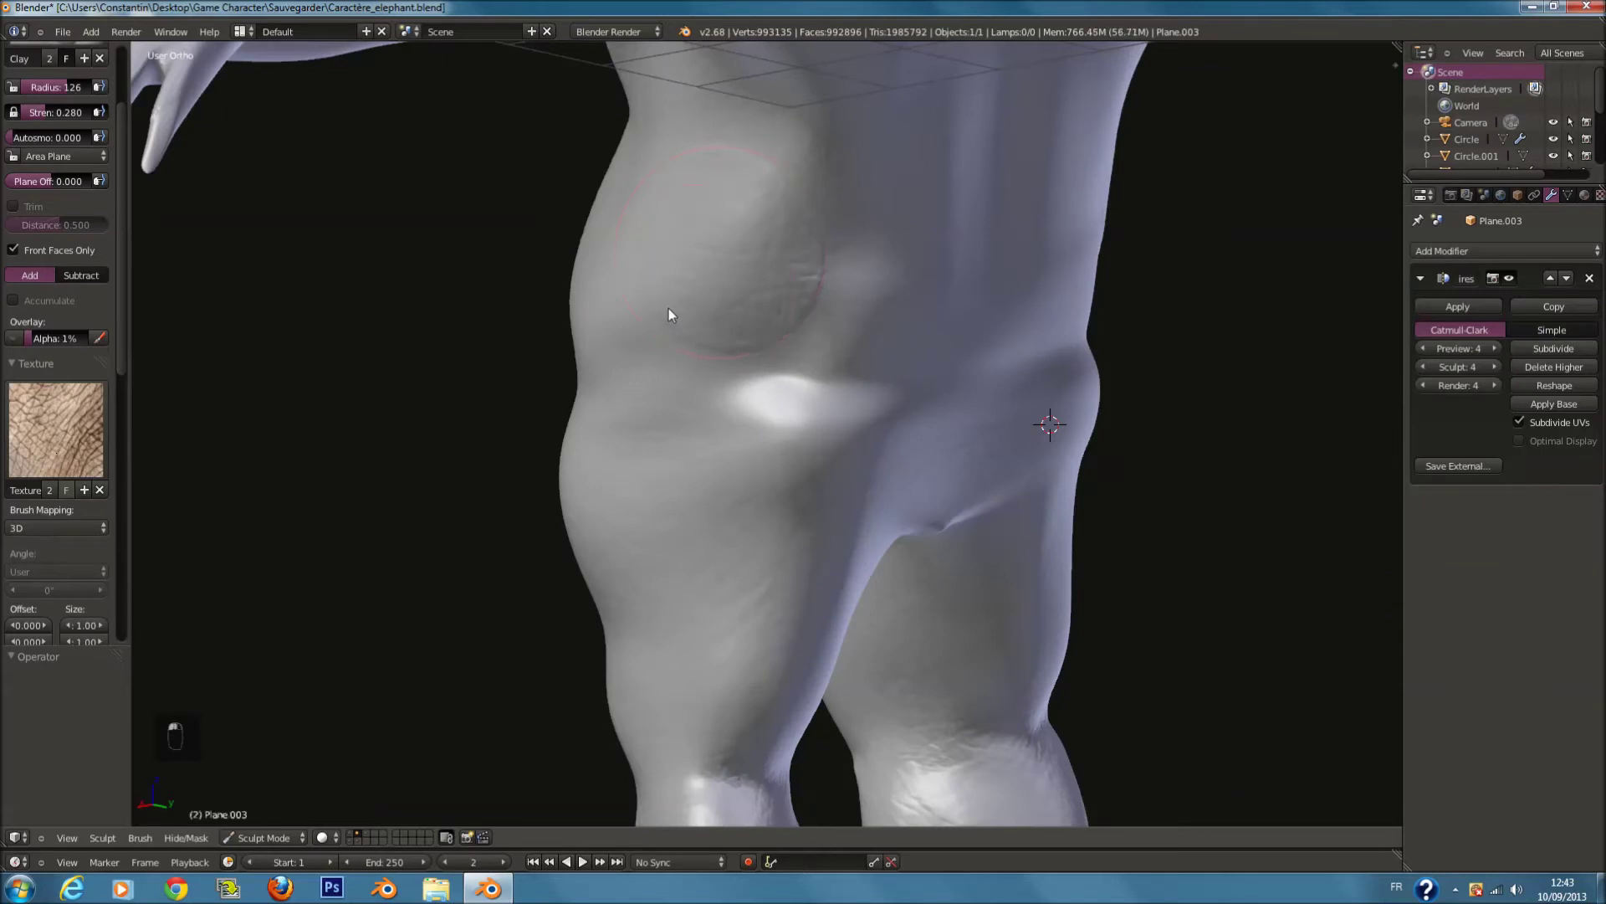
{"action": "middle_click_drag", "start_coordinate": [669, 308], "coordinate": [791, 288]}
{"action": "mouse_move", "coordinate": [711, 267]}
{"action": "left_mouse_down"}
{"action": "mouse_move", "coordinate": [630, 319]}
{"action": "mouse_move", "coordinate": [624, 296]}
{"action": "left_mouse_up"}
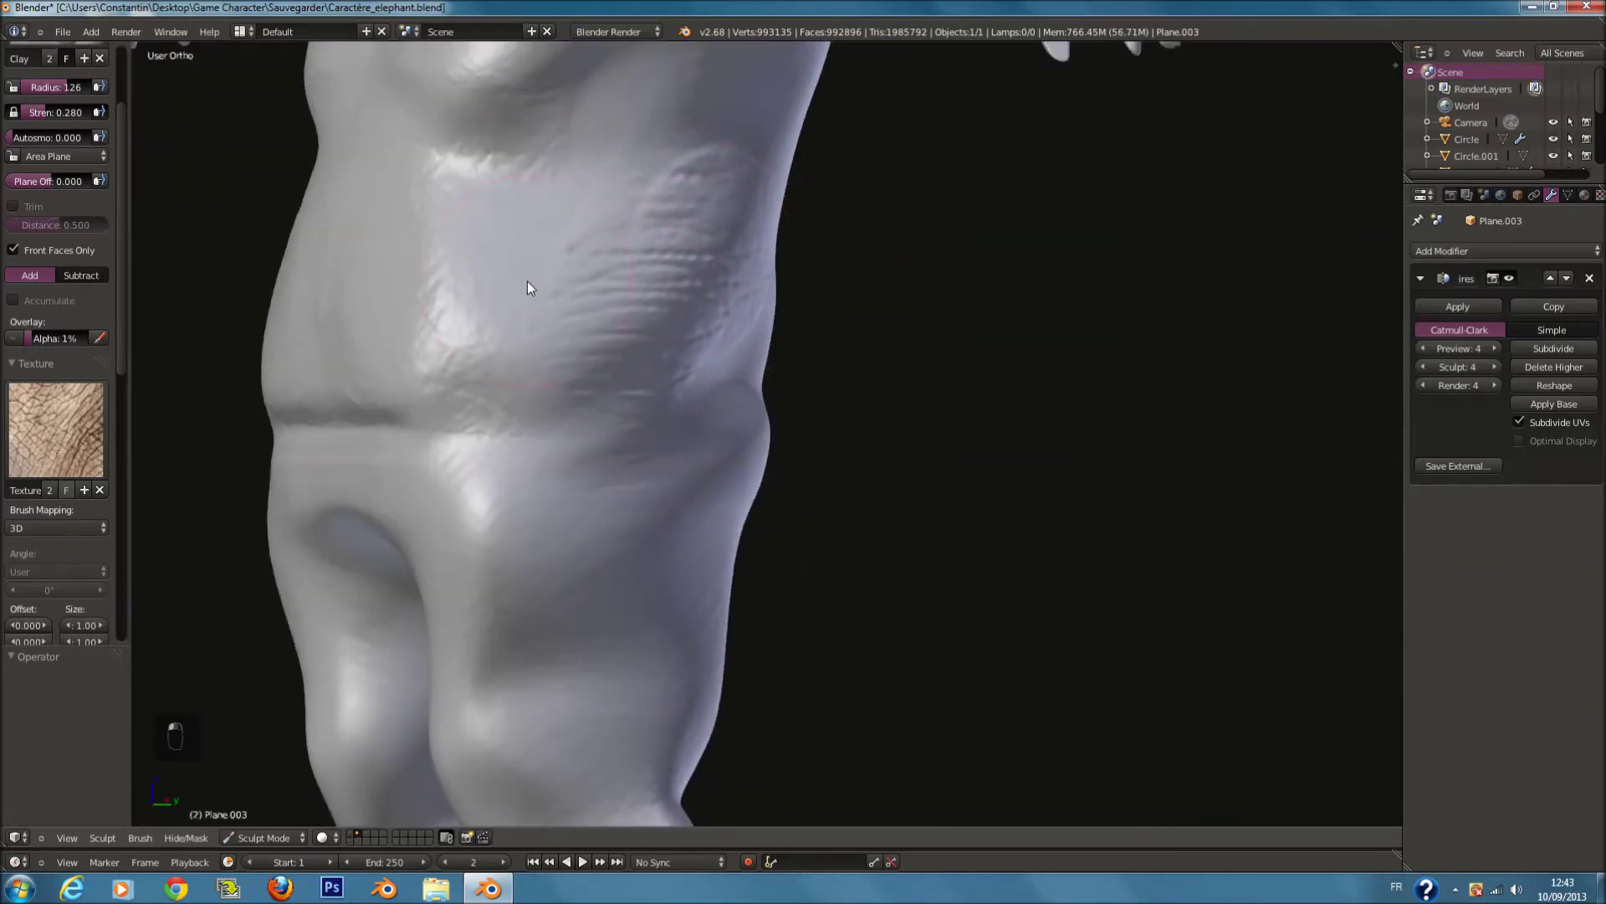
{"action": "middle_click_drag", "start_coordinate": [527, 281], "coordinate": [575, 290]}
Step: Set the brush radius to 92 and sculpt skin detail on the forehead and down the trunk
{"action": "key", "text": "f"}
{"action": "left_click", "coordinate": [539, 276]}
{"action": "scroll", "coordinate": [591, 227], "scroll_direction": "down", "scroll_amount": 2}
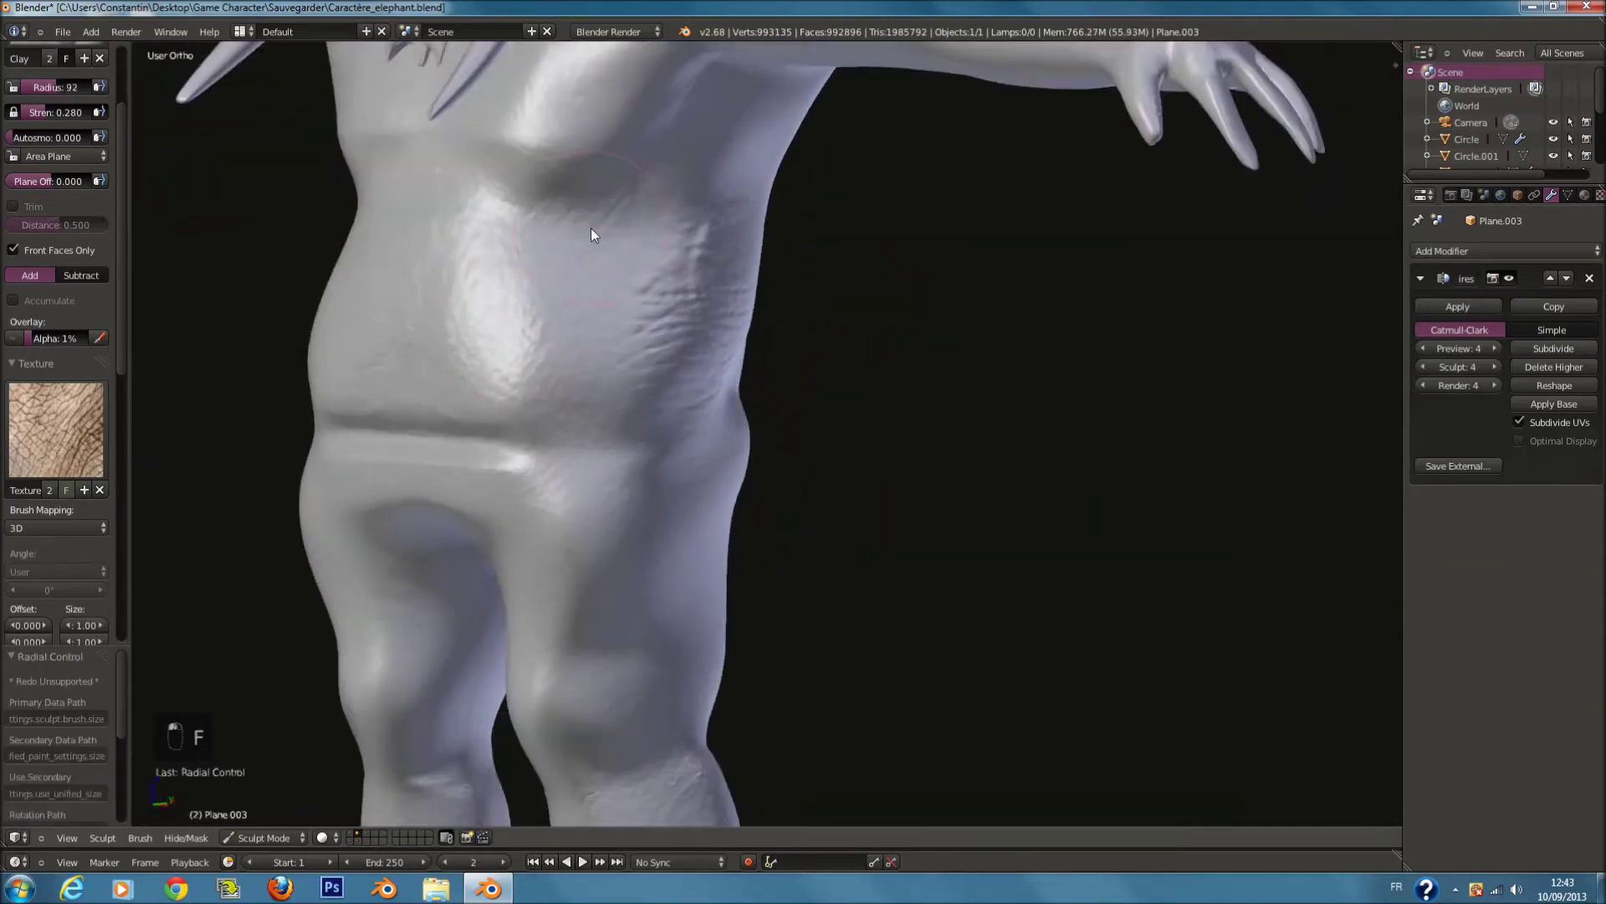
{"action": "scroll", "coordinate": [657, 165], "scroll_direction": "up", "scroll_amount": 3, "text": "shift"}
{"action": "scroll", "coordinate": [659, 171], "scroll_direction": "up", "scroll_amount": 14, "text": "shift"}
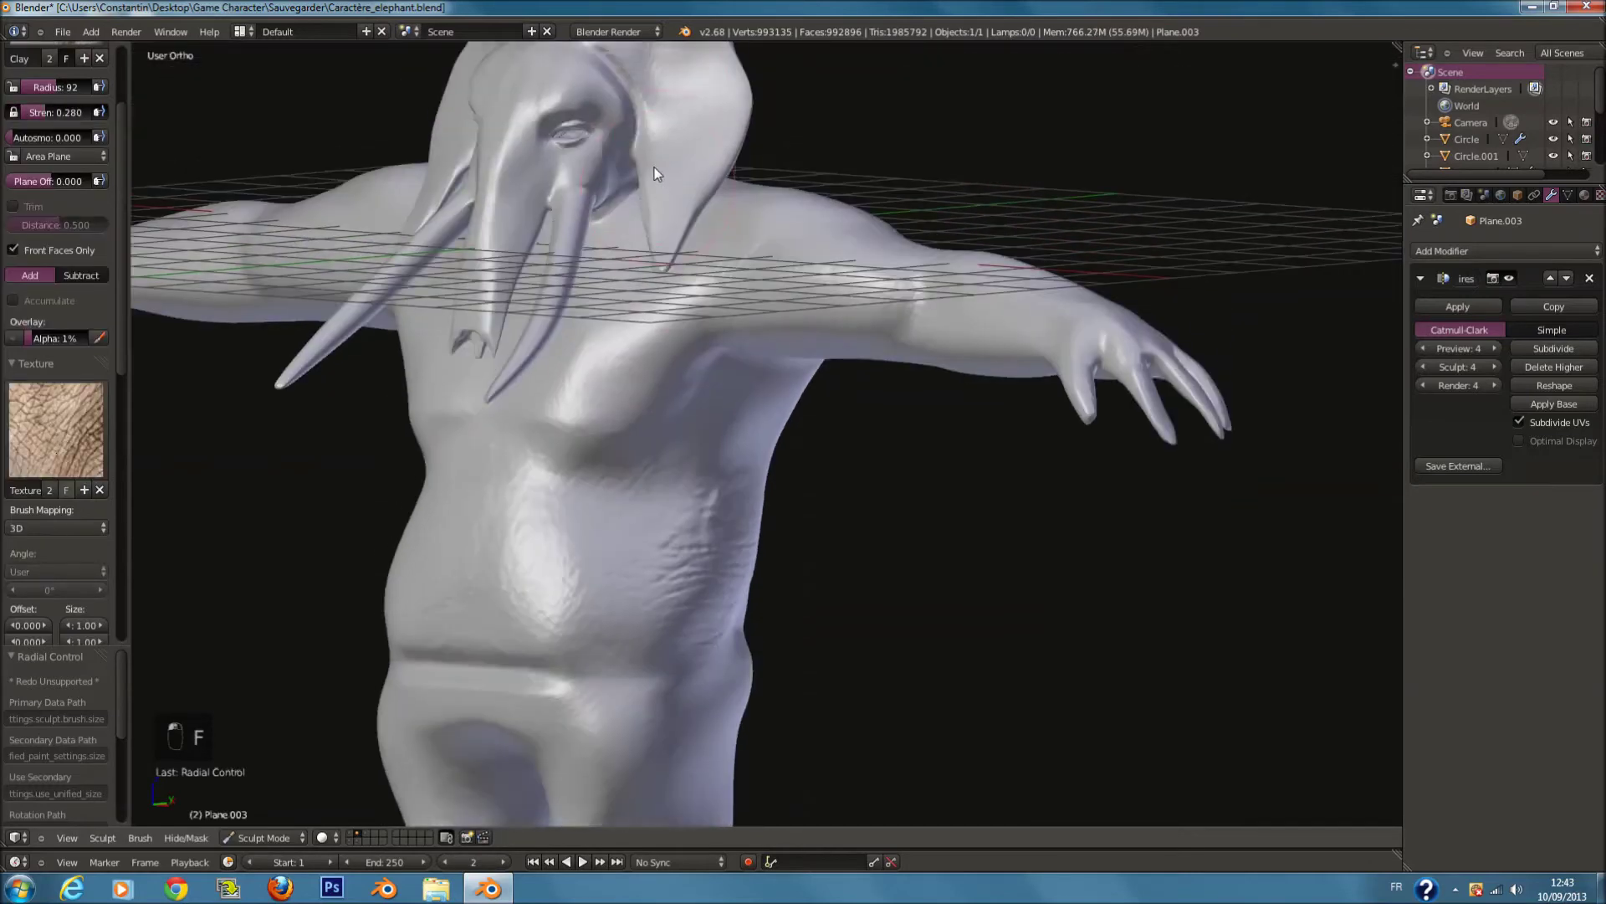
{"action": "middle_click_drag", "start_coordinate": [646, 173], "coordinate": [690, 209]}
{"action": "scroll", "coordinate": [721, 347], "scroll_direction": "up", "scroll_amount": 3}
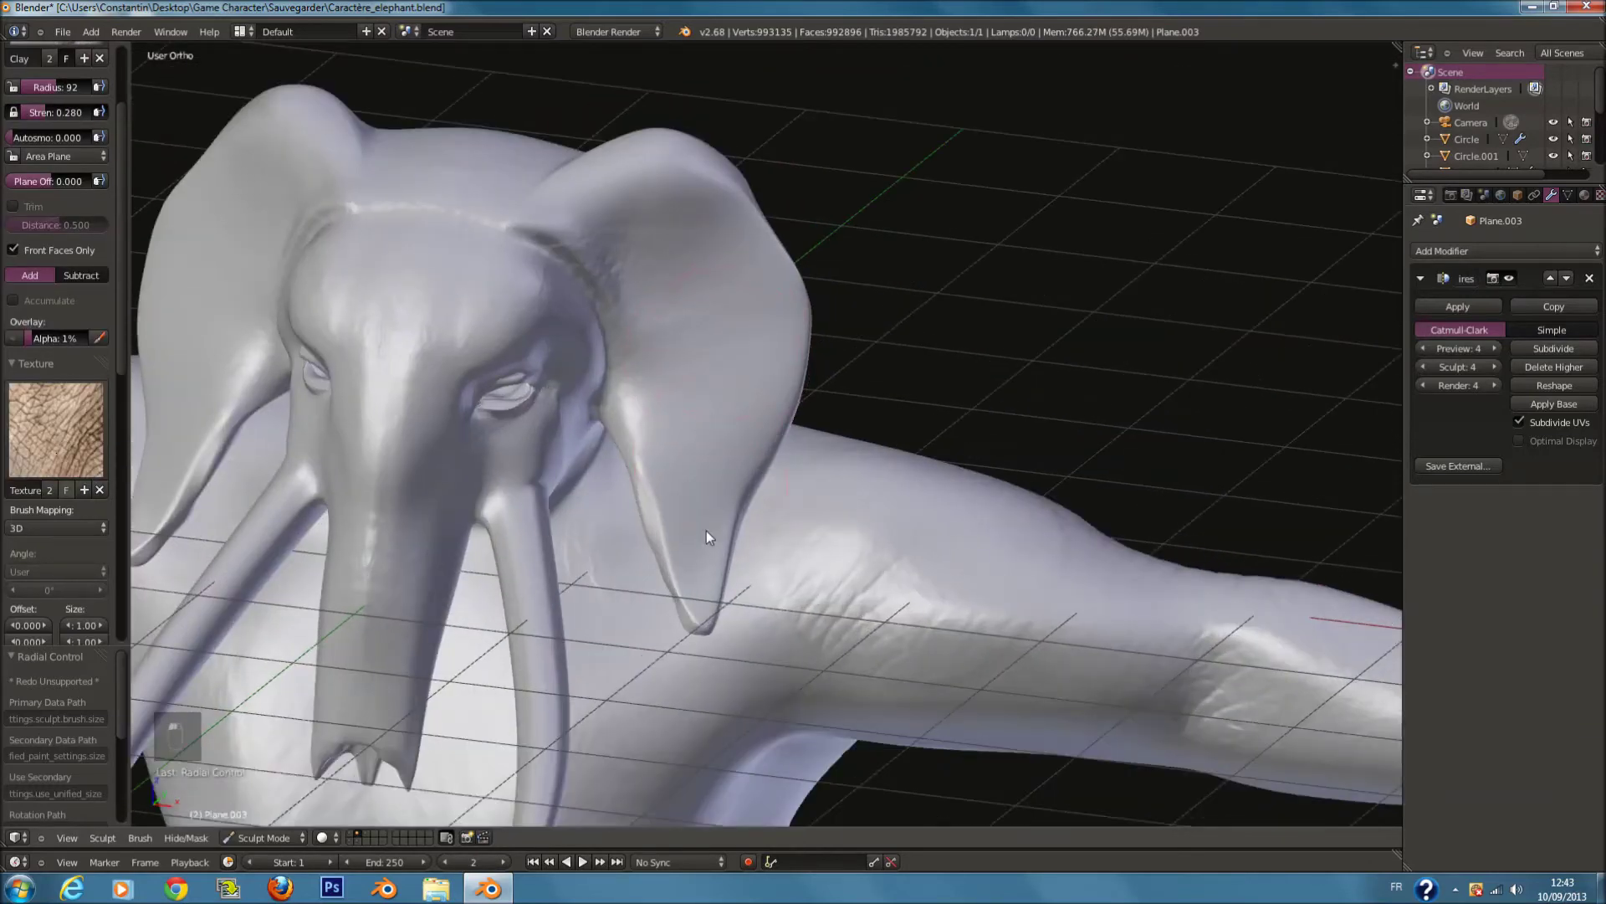
{"action": "mouse_move", "coordinate": [527, 243]}
{"action": "left_mouse_down"}
{"action": "mouse_move", "coordinate": [410, 390]}
{"action": "mouse_move", "coordinate": [397, 639]}
{"action": "left_mouse_up"}
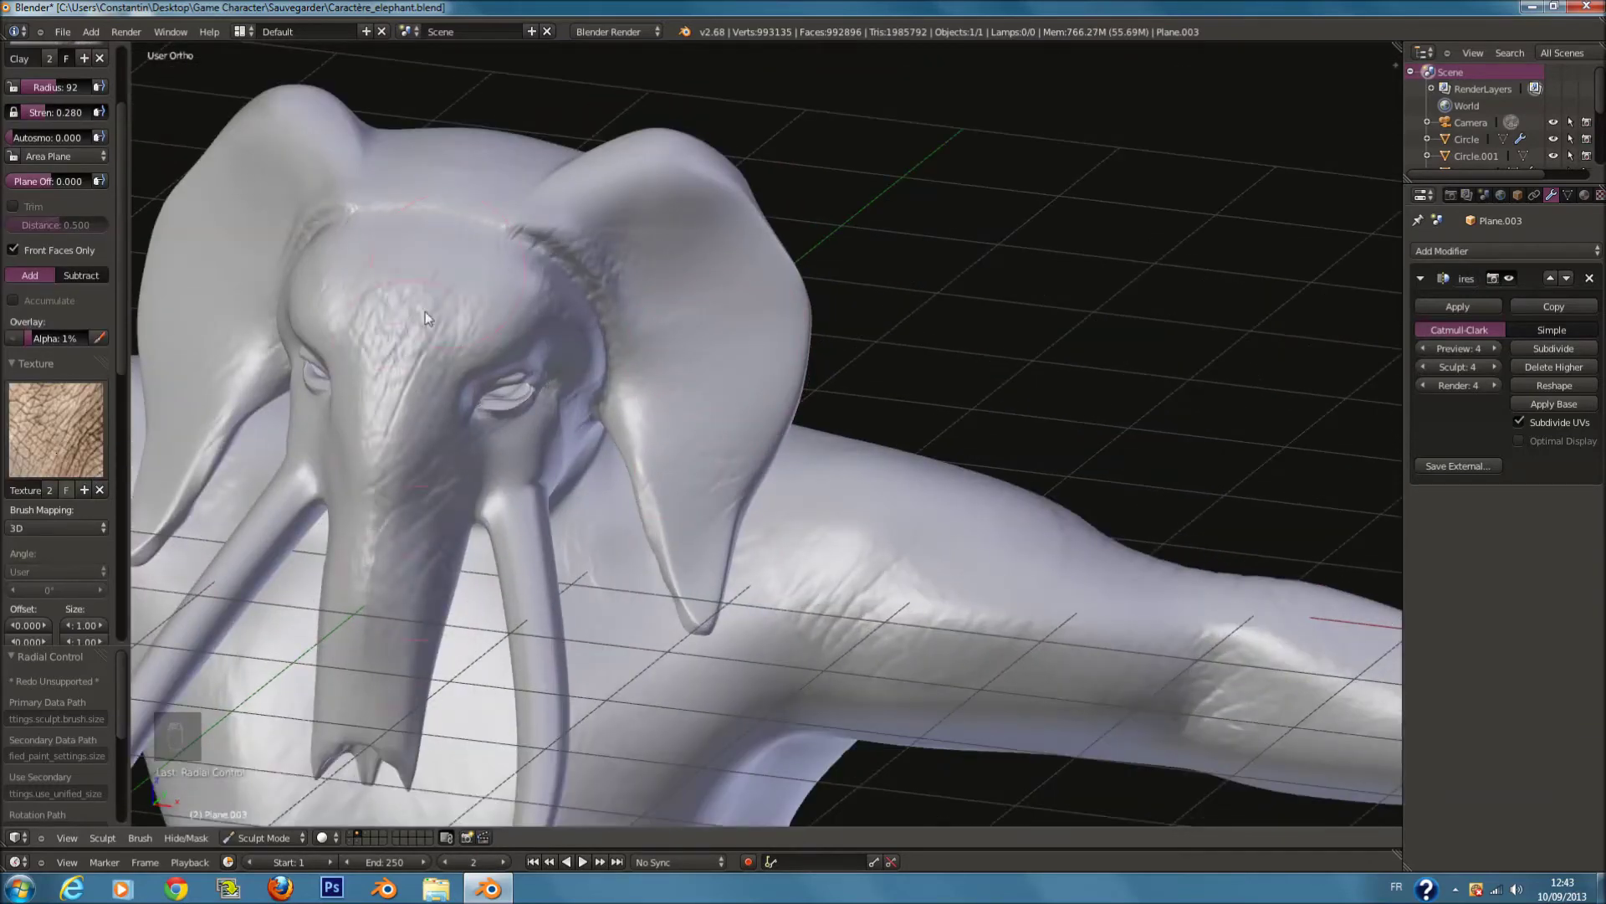
Step: Set the brush radius to 150 and sculpt skin detail on the back of the head, the neck and the back
{"action": "mouse_move", "coordinate": [440, 236]}
{"action": "middle_mouse_down"}
{"action": "mouse_move", "coordinate": [316, 266]}
{"action": "mouse_move", "coordinate": [502, 323]}
{"action": "middle_mouse_up"}
{"action": "key", "text": "f"}
{"action": "key", "text": "f"}
{"action": "left_click", "coordinate": [690, 339]}
{"action": "middle_click_drag", "start_coordinate": [689, 339], "coordinate": [711, 318]}
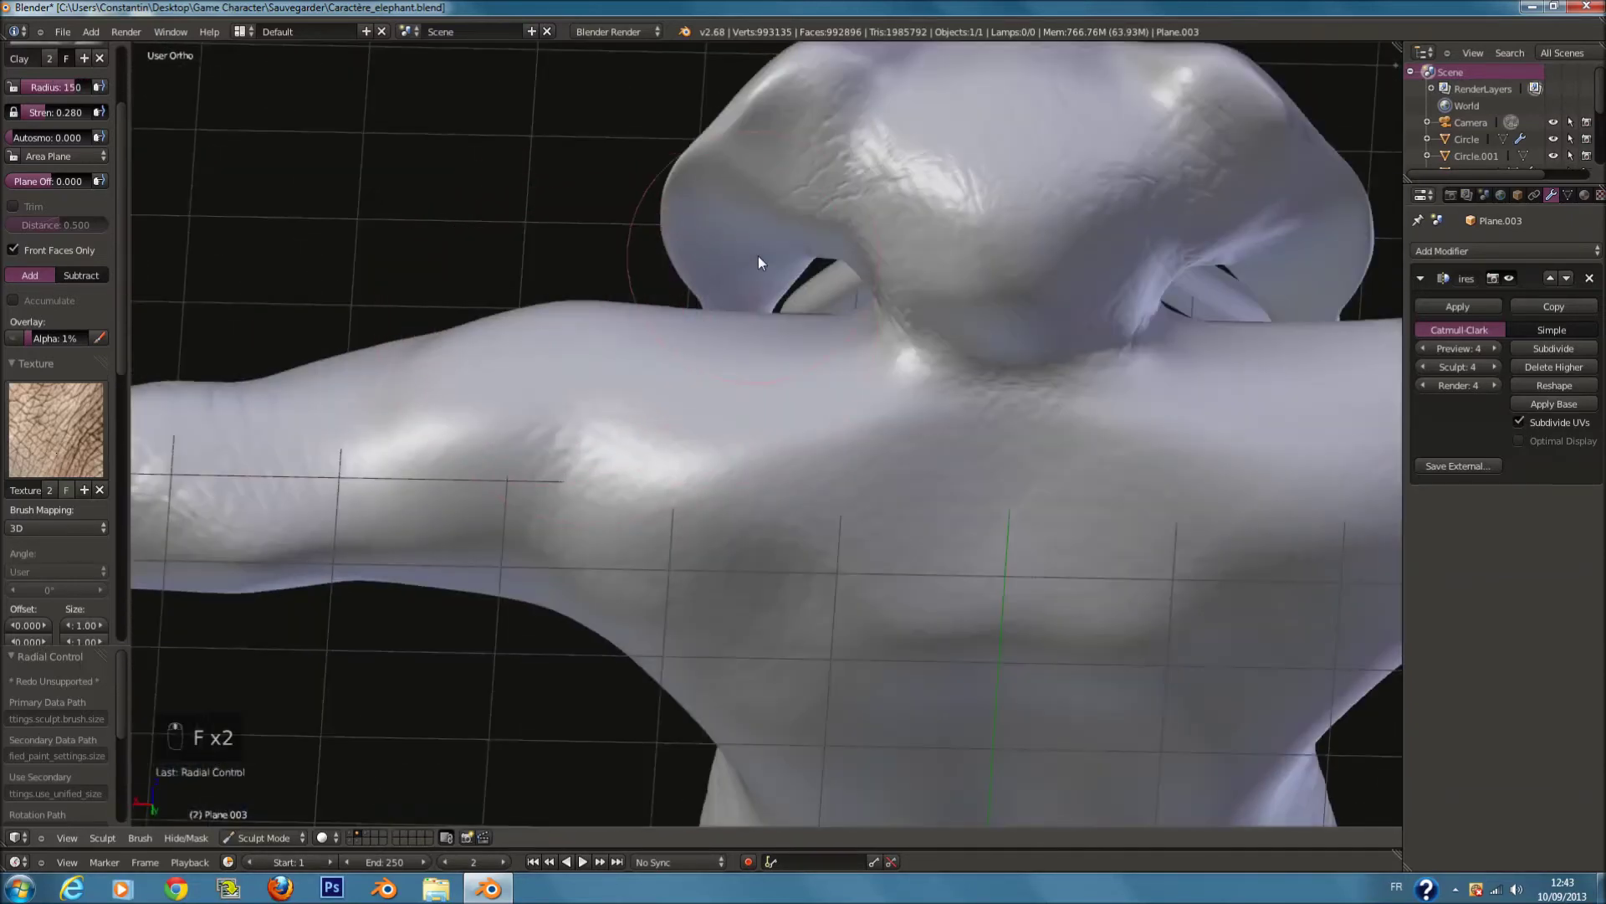
{"action": "middle_click_drag", "start_coordinate": [822, 380], "coordinate": [858, 418]}
{"action": "scroll", "coordinate": [858, 418], "scroll_direction": "down", "scroll_amount": 4}
{"action": "left_click_drag", "start_coordinate": [834, 545], "coordinate": [818, 728]}
{"action": "mouse_move", "coordinate": [817, 728]}
{"action": "middle_mouse_down"}
{"action": "mouse_move", "coordinate": [861, 617]}
{"action": "mouse_move", "coordinate": [862, 559]}
{"action": "mouse_move", "coordinate": [848, 578]}
{"action": "middle_mouse_up"}
Step: Set the brush radius to 120 and sculpt skin detail on the lower back and buttocks
{"action": "key", "text": "f"}
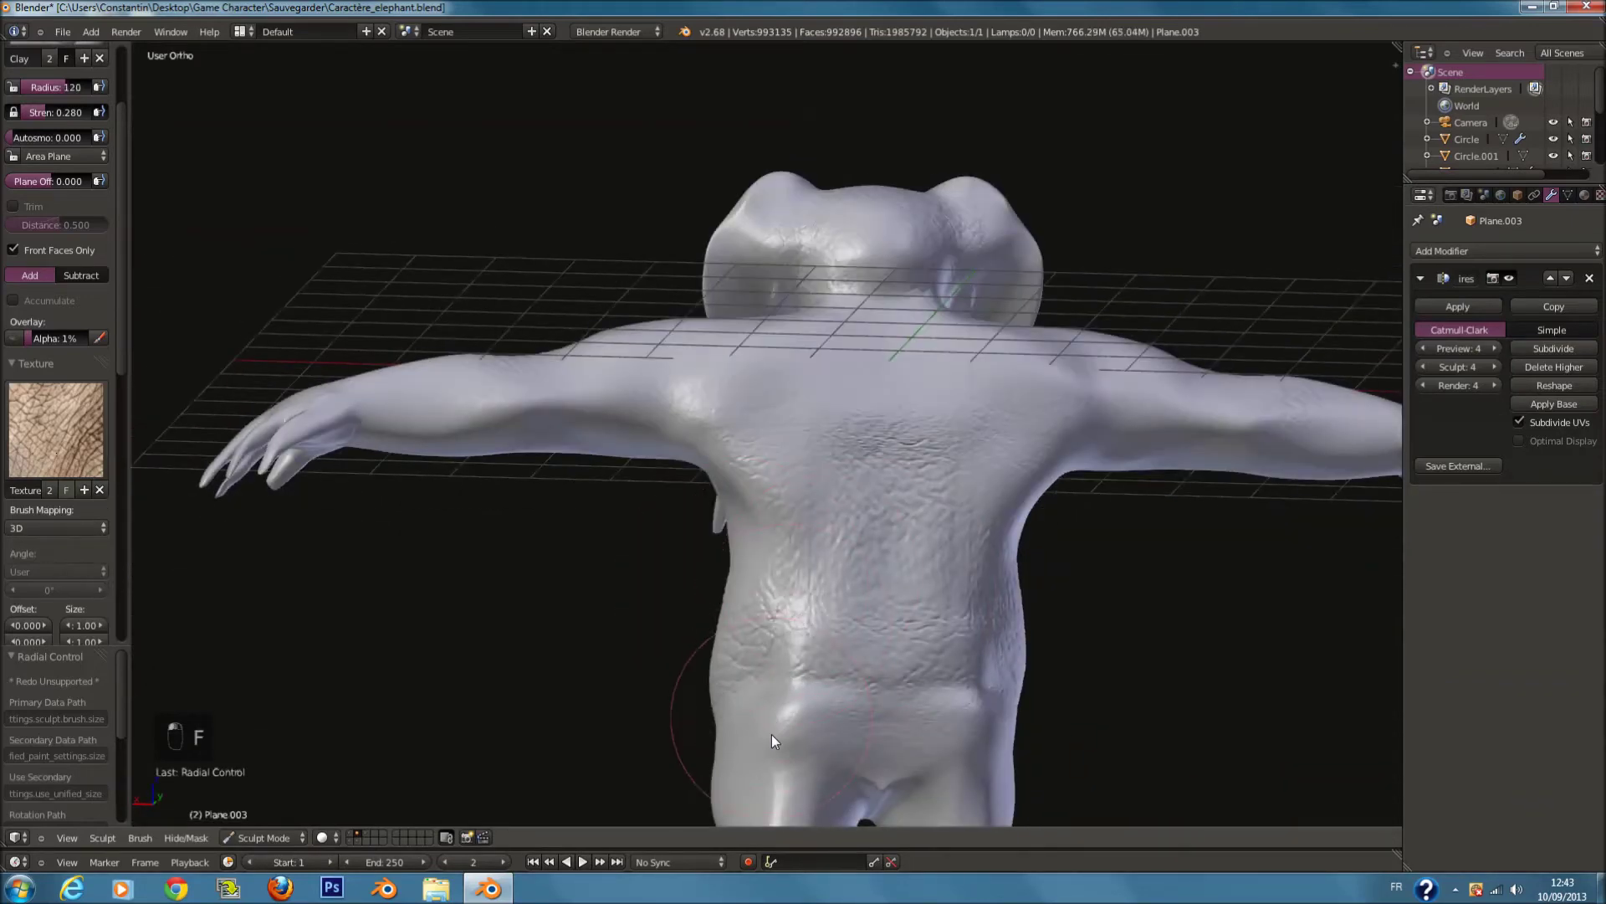
{"action": "scroll", "coordinate": [778, 719], "scroll_direction": "down", "scroll_amount": 3}
{"action": "key", "text": "f"}
{"action": "middle_click_drag", "start_coordinate": [781, 636], "coordinate": [830, 566]}
Step: Set the brush radius to 133 and sculpt skin detail over the front of the belly
{"action": "scroll", "coordinate": [805, 522], "scroll_direction": "up", "scroll_amount": 5}
{"action": "key", "text": "f"}
{"action": "left_click", "coordinate": [843, 559]}
{"action": "mouse_move", "coordinate": [812, 532]}
{"action": "middle_mouse_down"}
{"action": "mouse_move", "coordinate": [733, 571]}
{"action": "mouse_move", "coordinate": [430, 609]}
{"action": "mouse_move", "coordinate": [702, 369]}
{"action": "middle_mouse_up"}
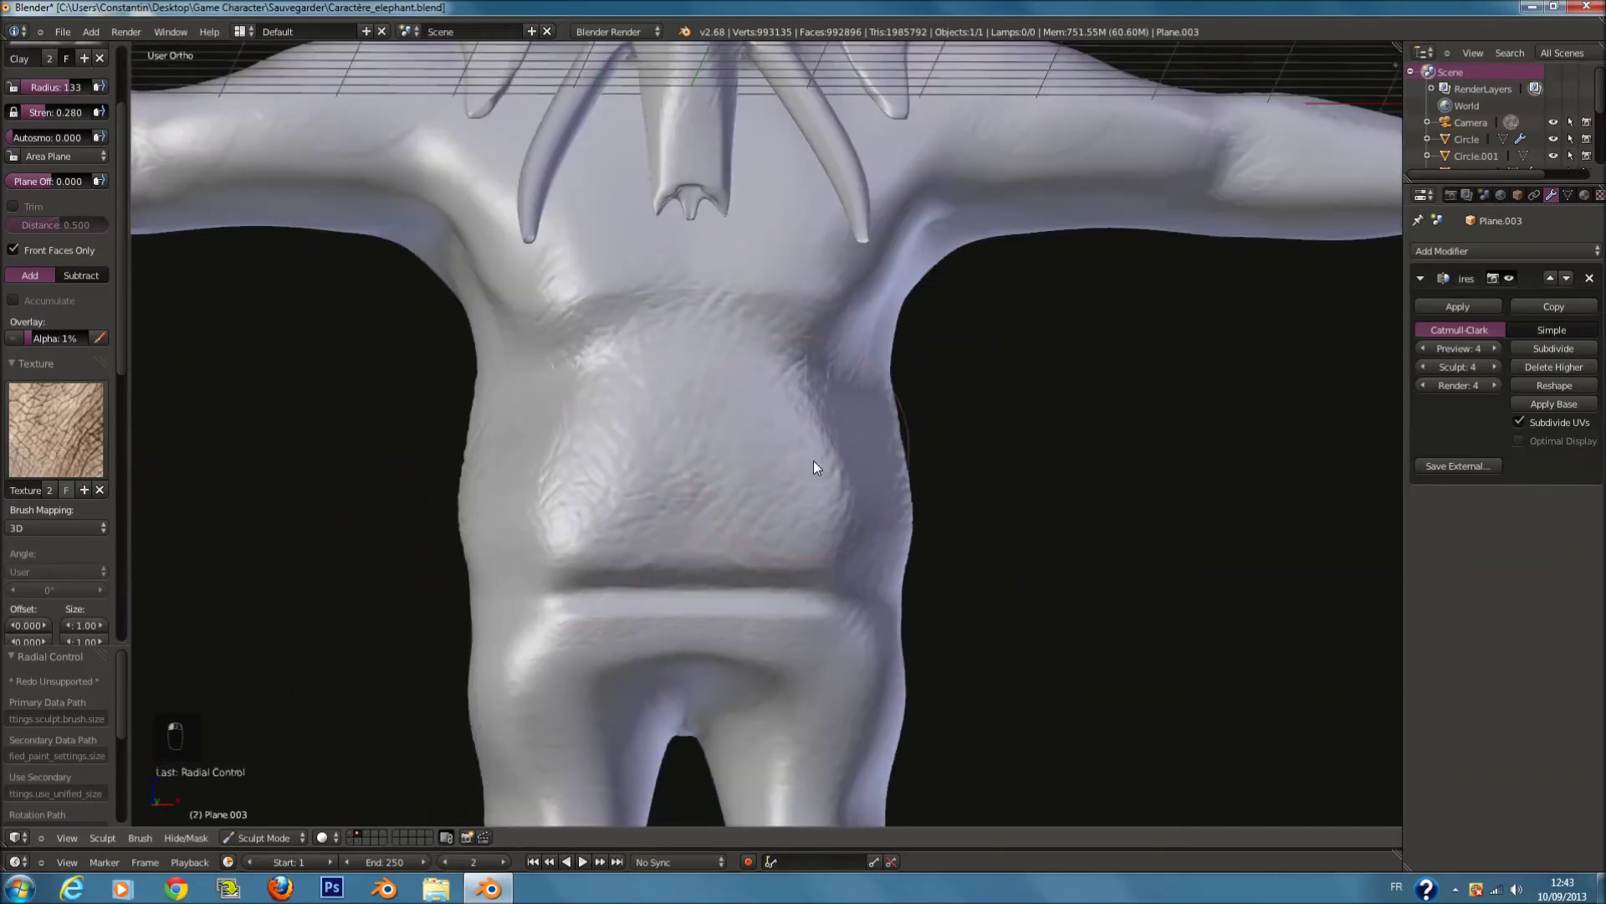
Step: Sculpt skin detail across the chest and around the armpits
{"action": "scroll", "coordinate": [870, 460], "scroll_direction": "down", "scroll_amount": 2}
{"action": "middle_click_drag", "start_coordinate": [871, 460], "coordinate": [837, 456]}
{"action": "middle_click_drag", "start_coordinate": [845, 346], "coordinate": [847, 408], "text": "shift"}
{"action": "scroll", "coordinate": [847, 408], "scroll_direction": "up", "scroll_amount": 2}
{"action": "middle_click_drag", "start_coordinate": [1000, 224], "coordinate": [995, 450], "text": "shift"}
{"action": "mouse_move", "coordinate": [976, 423]}
{"action": "left_mouse_down"}
{"action": "mouse_move", "coordinate": [1027, 437]}
{"action": "mouse_move", "coordinate": [888, 472]}
{"action": "left_mouse_up"}
{"action": "scroll", "coordinate": [832, 413], "scroll_direction": "down", "scroll_amount": 2}
Step: Set the brush radius to 95 and sculpt skin detail beneath the chest and trunk
{"action": "mouse_move", "coordinate": [831, 414]}
{"action": "middle_mouse_down"}
{"action": "mouse_move", "coordinate": [786, 382]}
{"action": "mouse_move", "coordinate": [681, 438]}
{"action": "mouse_move", "coordinate": [645, 430]}
{"action": "mouse_move", "coordinate": [628, 345]}
{"action": "middle_mouse_up"}
{"action": "scroll", "coordinate": [785, 388], "scroll_direction": "up", "scroll_amount": 2}
{"action": "key", "text": "f"}
{"action": "left_click", "coordinate": [749, 382]}
{"action": "scroll", "coordinate": [624, 340], "scroll_direction": "up", "scroll_amount": 1}
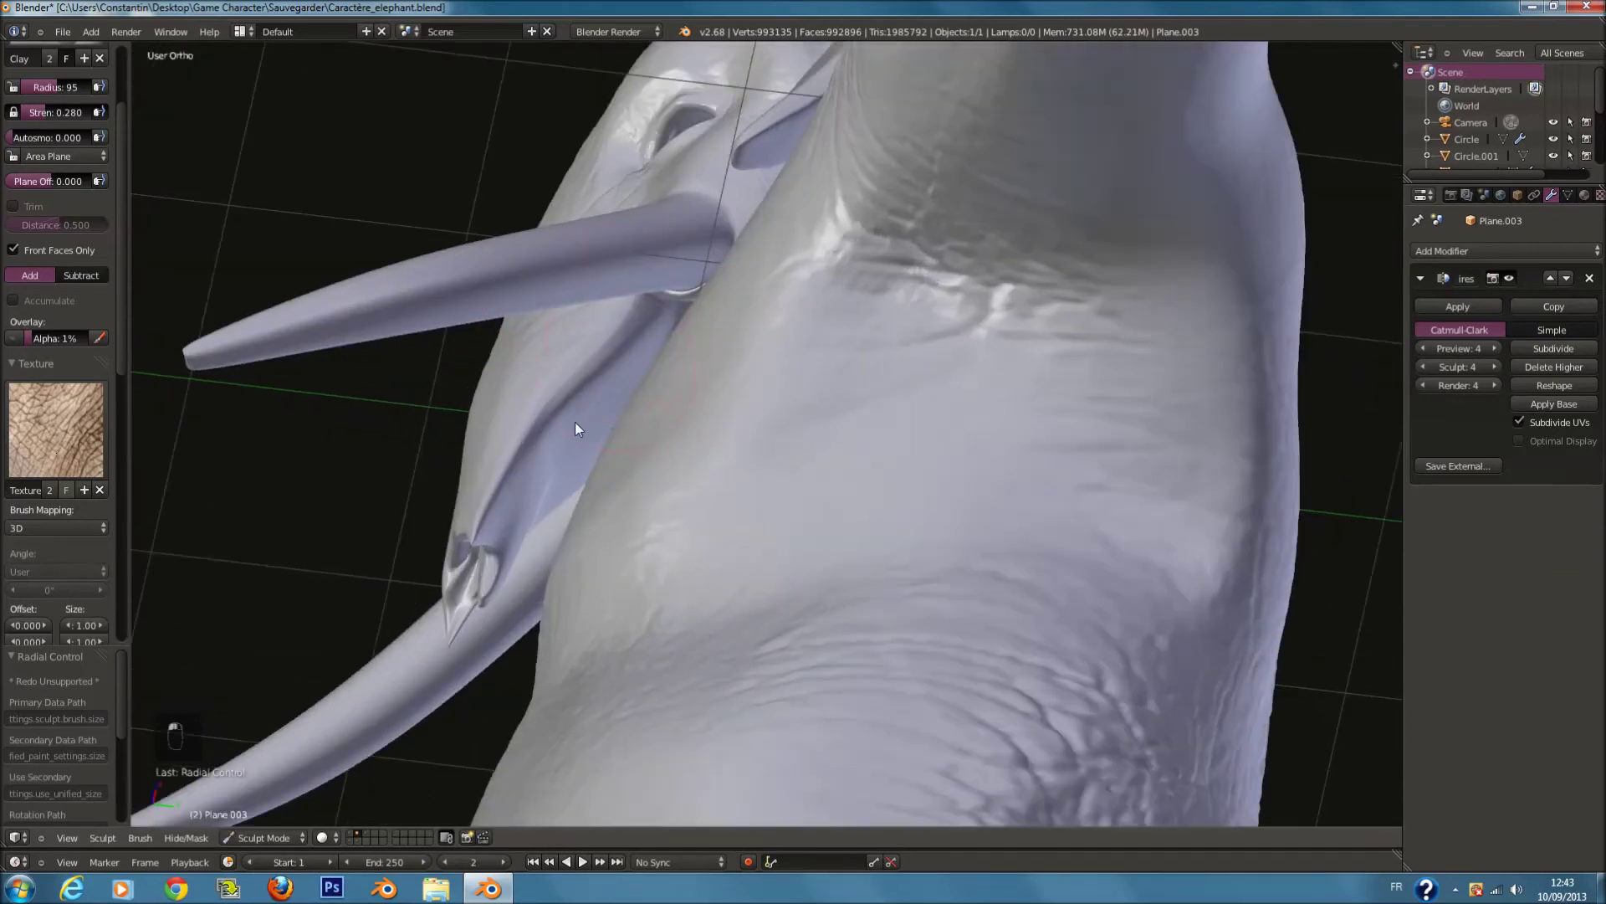
{"action": "middle_click_drag", "start_coordinate": [574, 490], "coordinate": [701, 562]}
Step: Sculpt skin detail on the inner and lower parts of the ears
{"action": "scroll", "coordinate": [778, 377], "scroll_direction": "down", "scroll_amount": 3}
{"action": "scroll", "coordinate": [790, 356], "scroll_direction": "down", "scroll_amount": 1}
{"action": "middle_click_drag", "start_coordinate": [811, 301], "coordinate": [947, 321]}
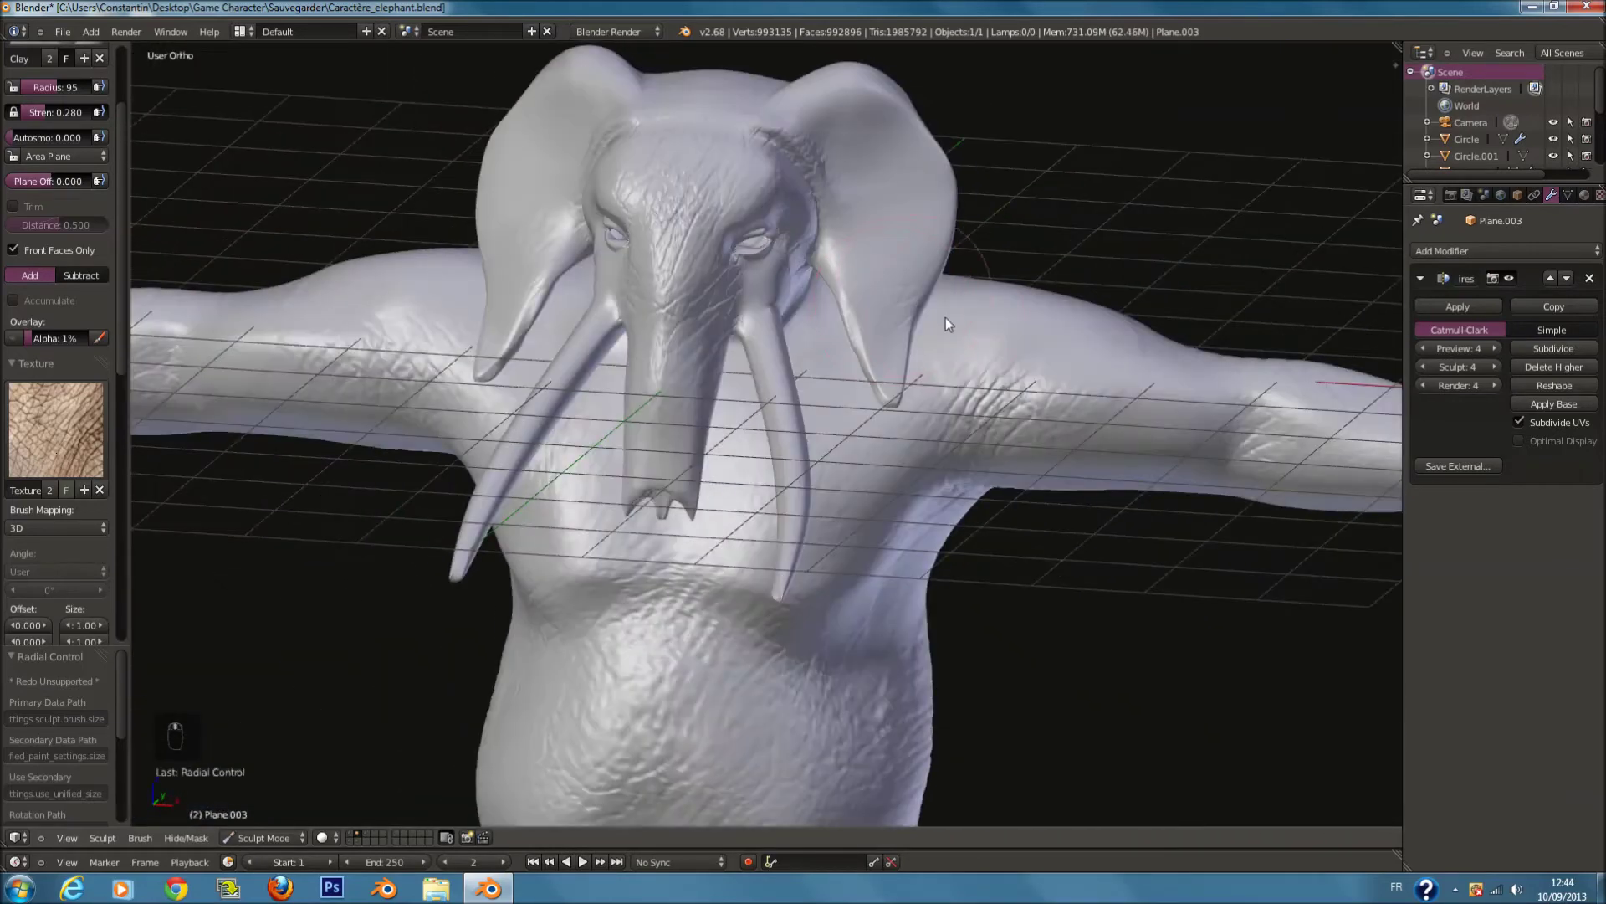
{"action": "middle_click_drag", "start_coordinate": [845, 326], "coordinate": [788, 332]}
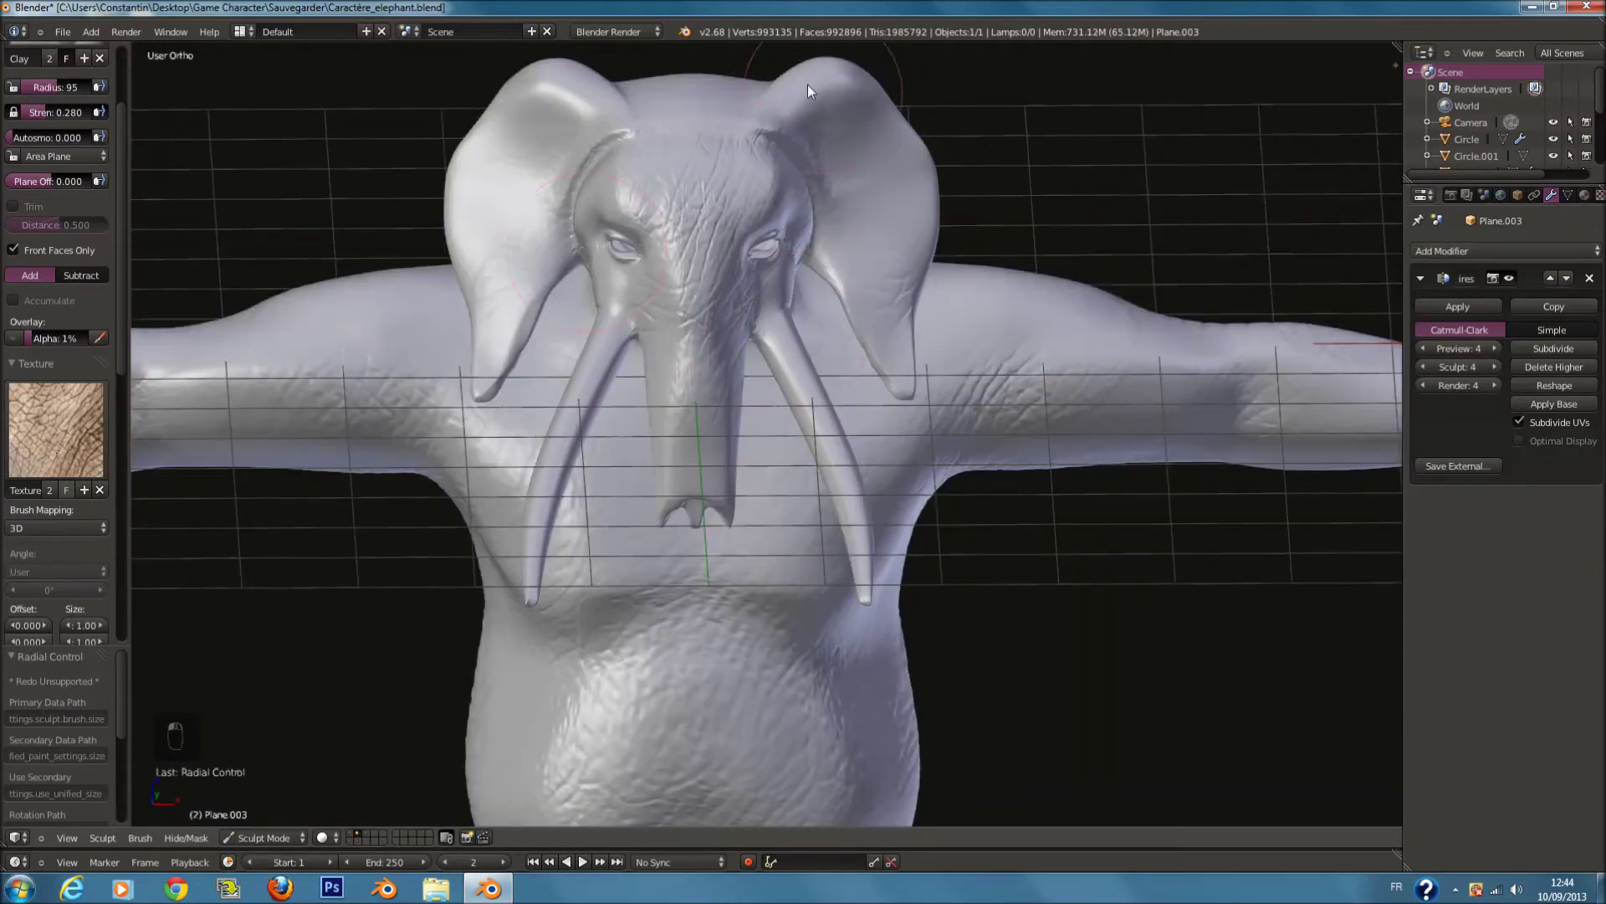
Step: Show the brush's texture settings and save the file over Caractère_elephant.blend
{"action": "left_click", "coordinate": [1584, 194]}
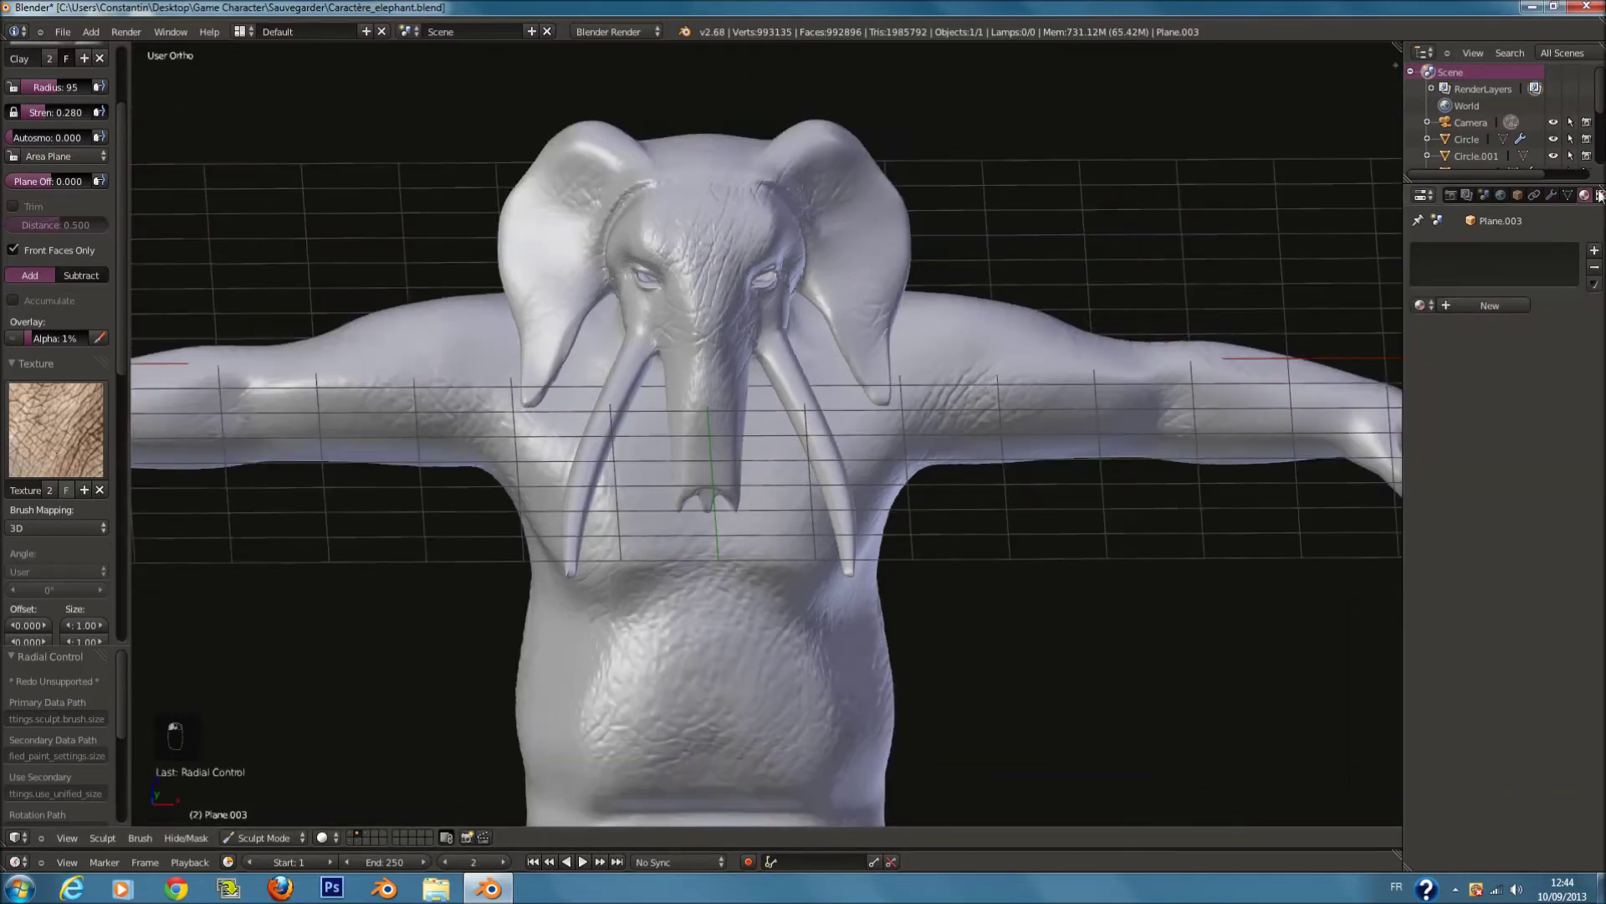
{"action": "left_click", "coordinate": [1598, 195]}
{"action": "key", "text": "ctrl+s"}
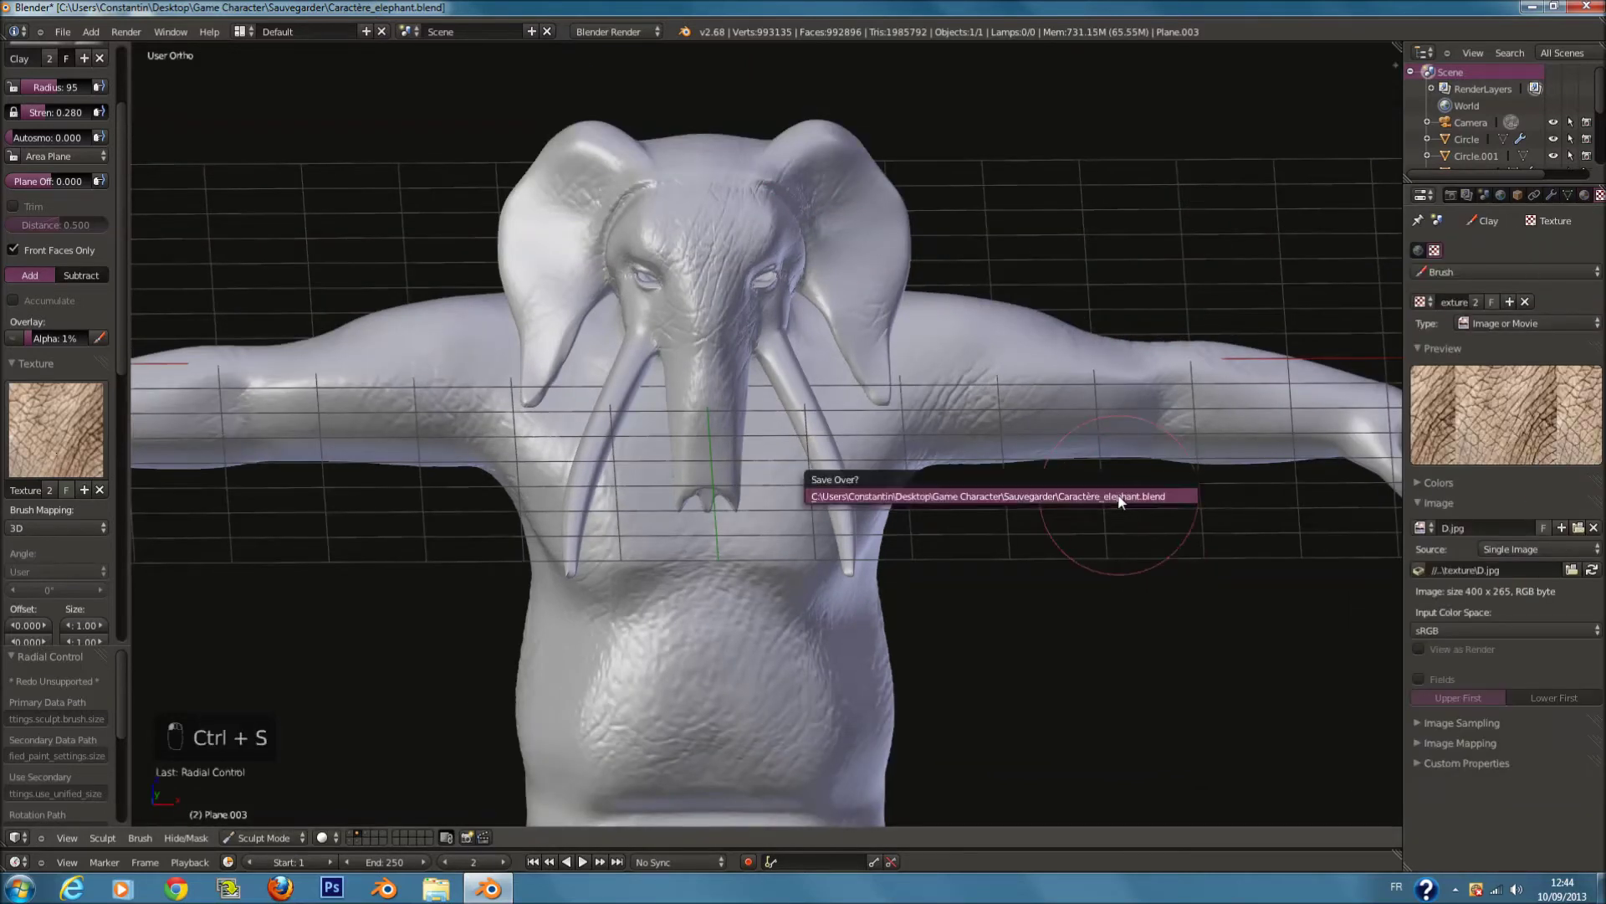
{"action": "key", "text": "Return"}
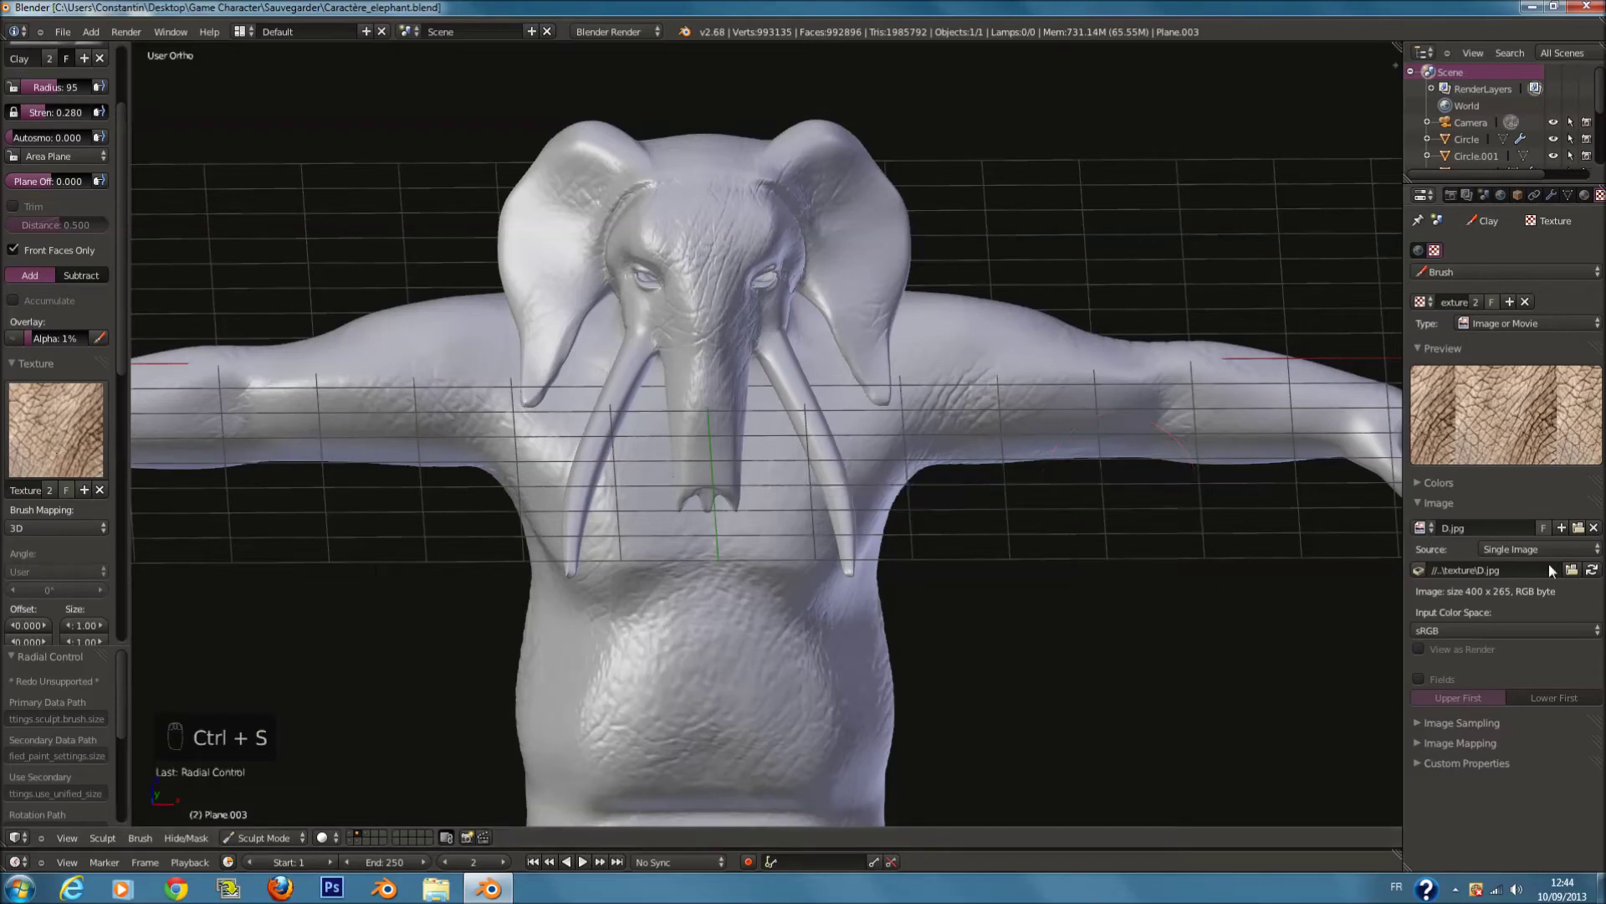
Step: Replace the brush texture's image D.jpg with B.jpg from the texture folder, browsing the files as thumbnails
{"action": "left_click", "coordinate": [1572, 570]}
{"action": "left_click", "coordinate": [285, 51]}
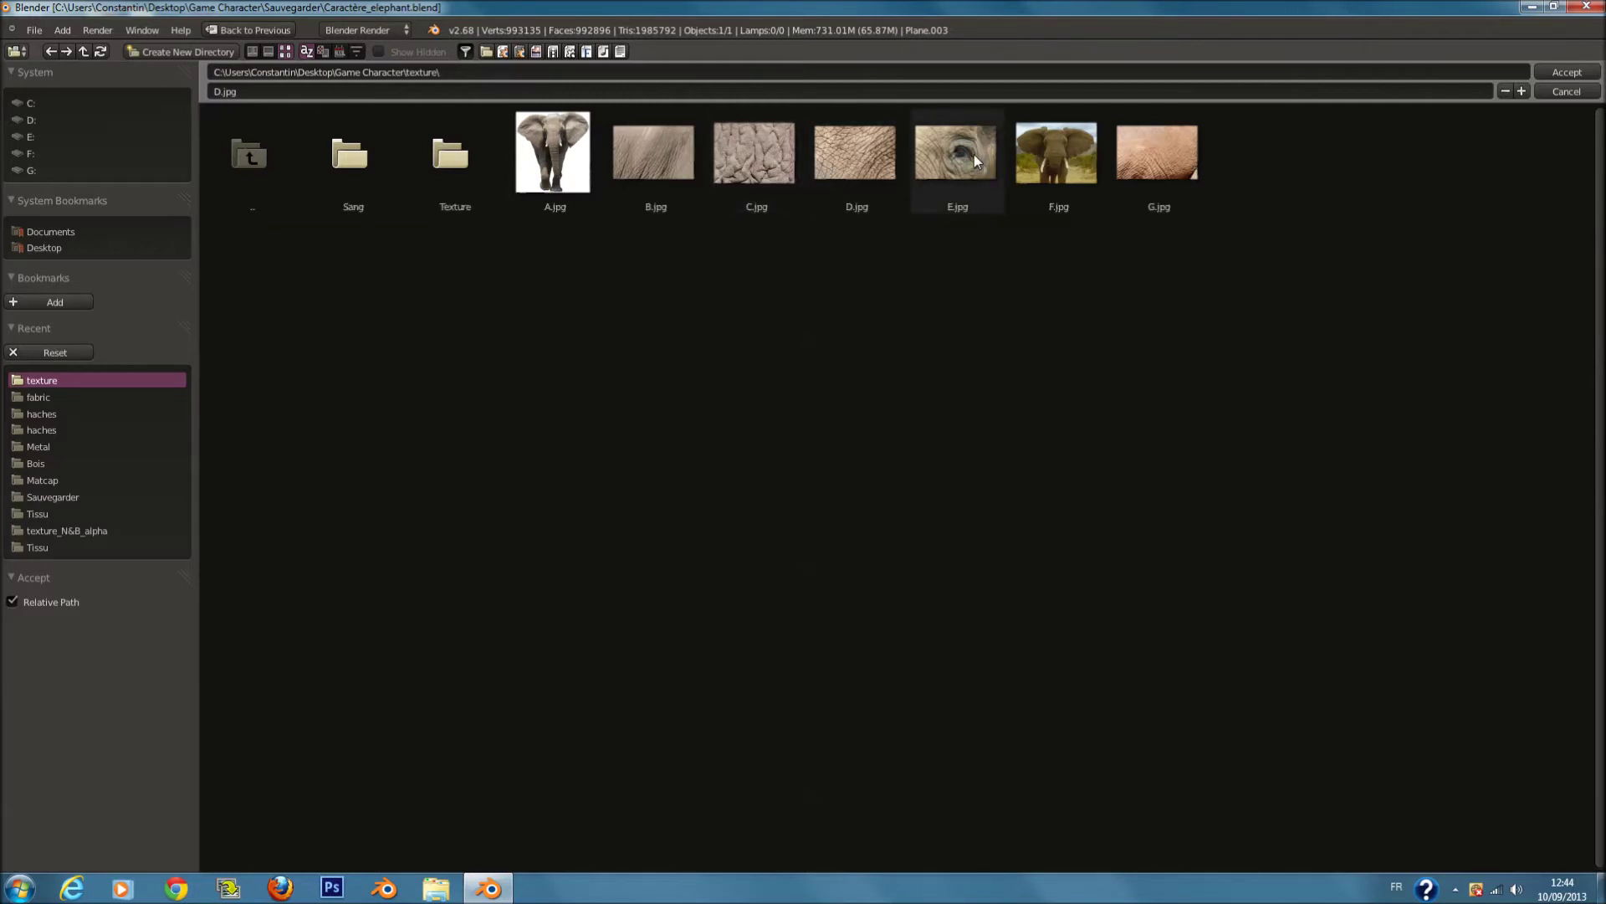
{"action": "left_click", "coordinate": [653, 150]}
{"action": "left_click", "coordinate": [1564, 73]}
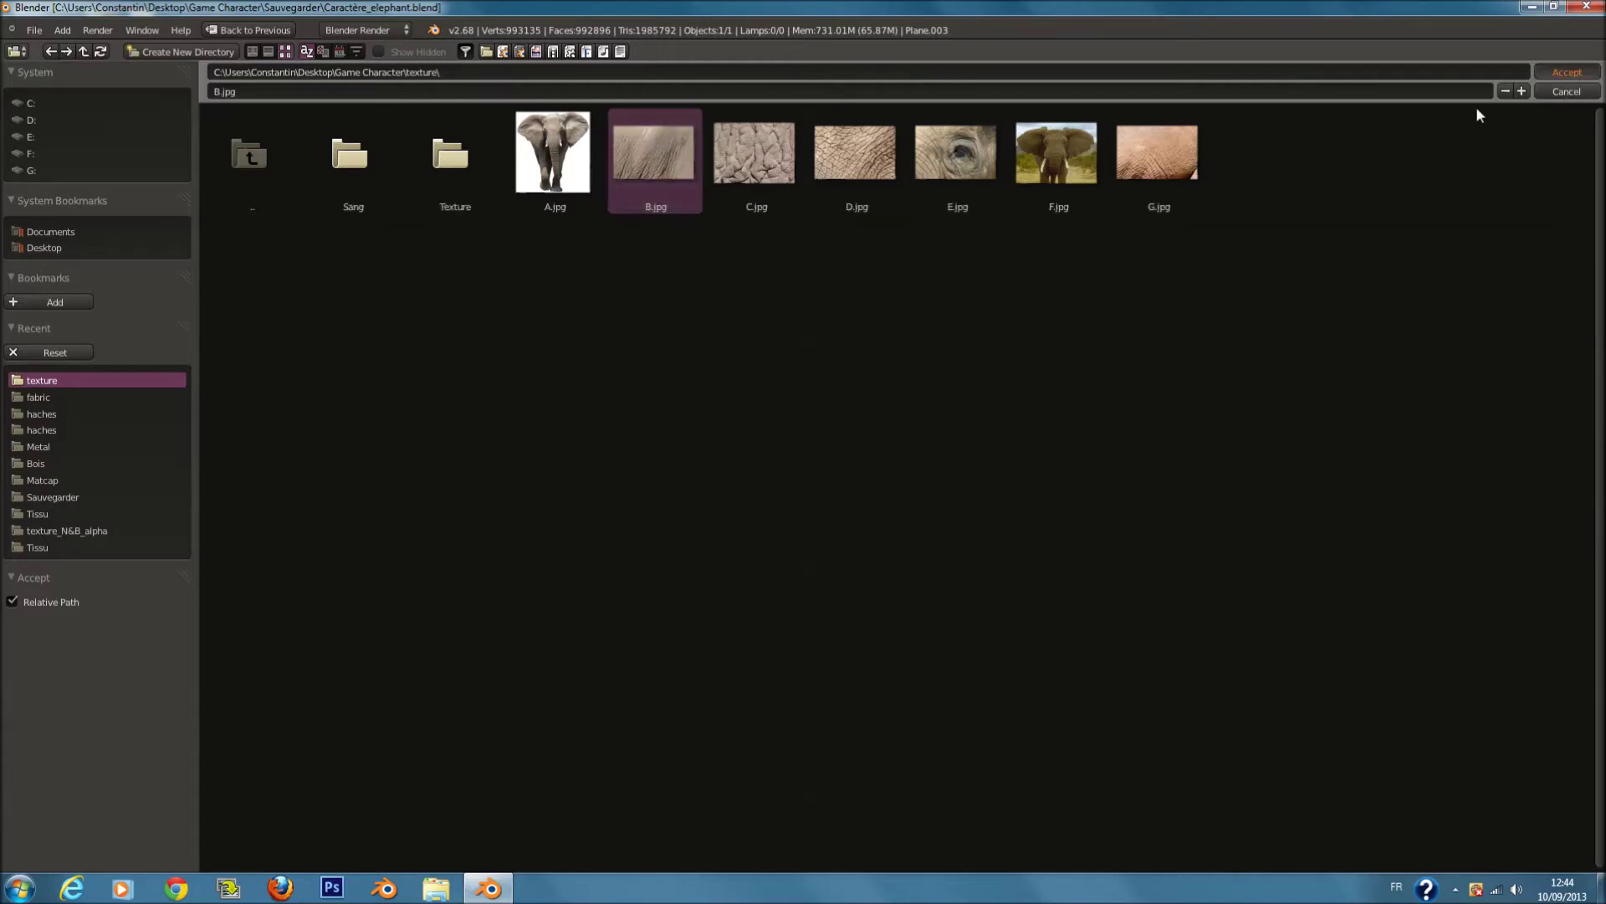
{"action": "scroll", "coordinate": [870, 418], "scroll_direction": "down", "scroll_amount": 3}
{"action": "key", "text": "KP_1"}
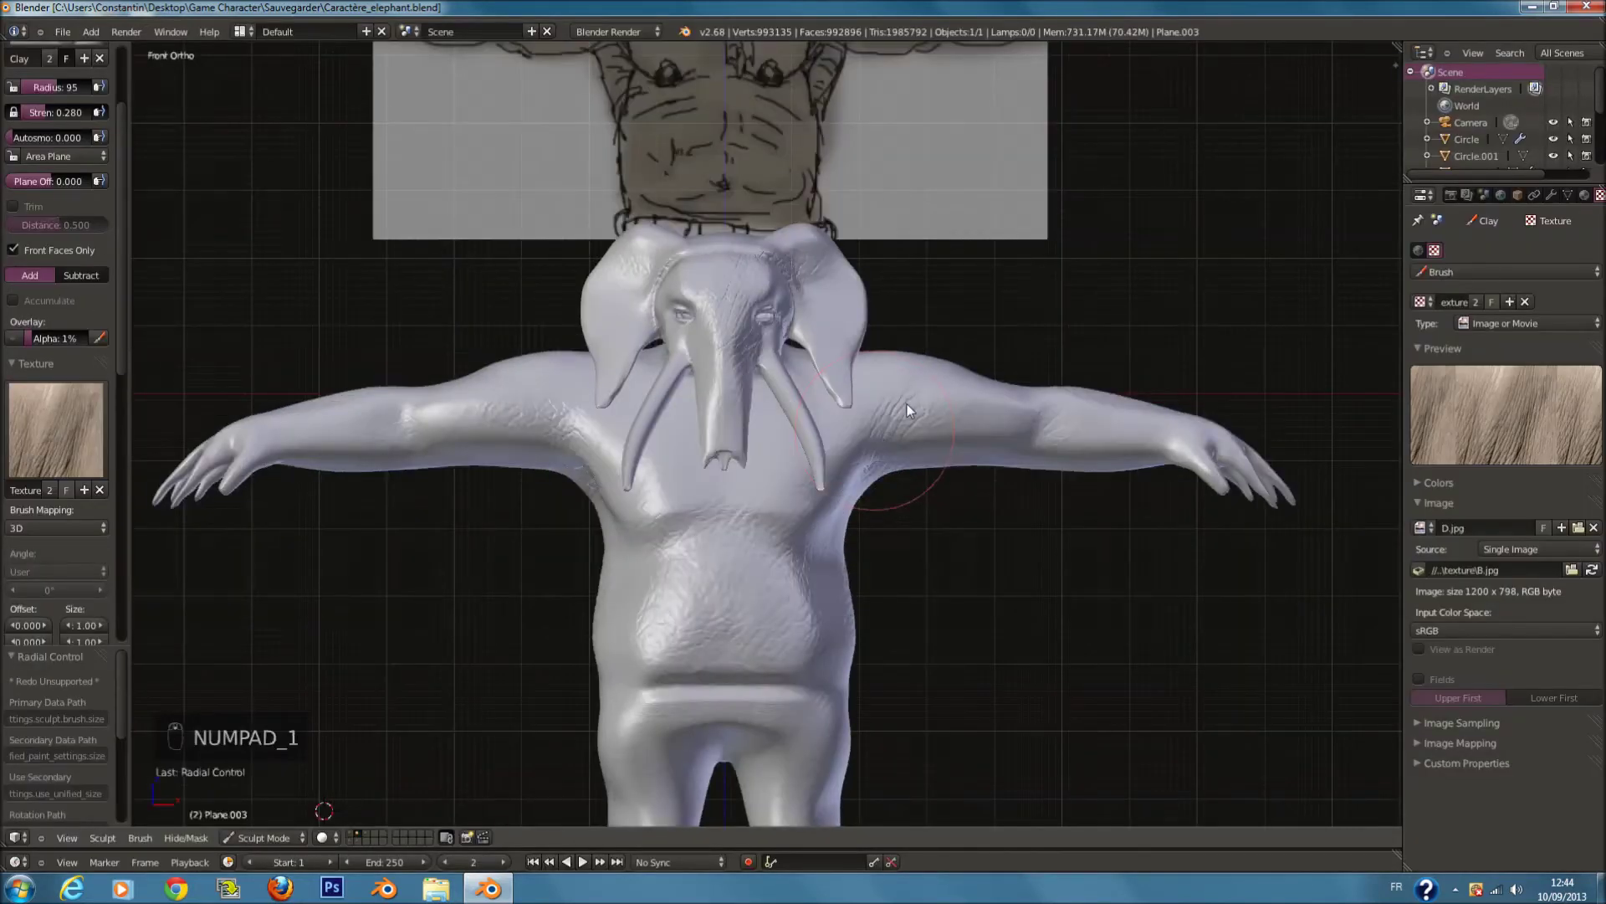
Step: Subdivide the body's multiresolution modifier once more, bringing its sculpt and render levels to 5
{"action": "scroll", "coordinate": [659, 474], "scroll_direction": "up", "scroll_amount": 4}
{"action": "scroll", "coordinate": [660, 473], "scroll_direction": "up", "scroll_amount": 5}
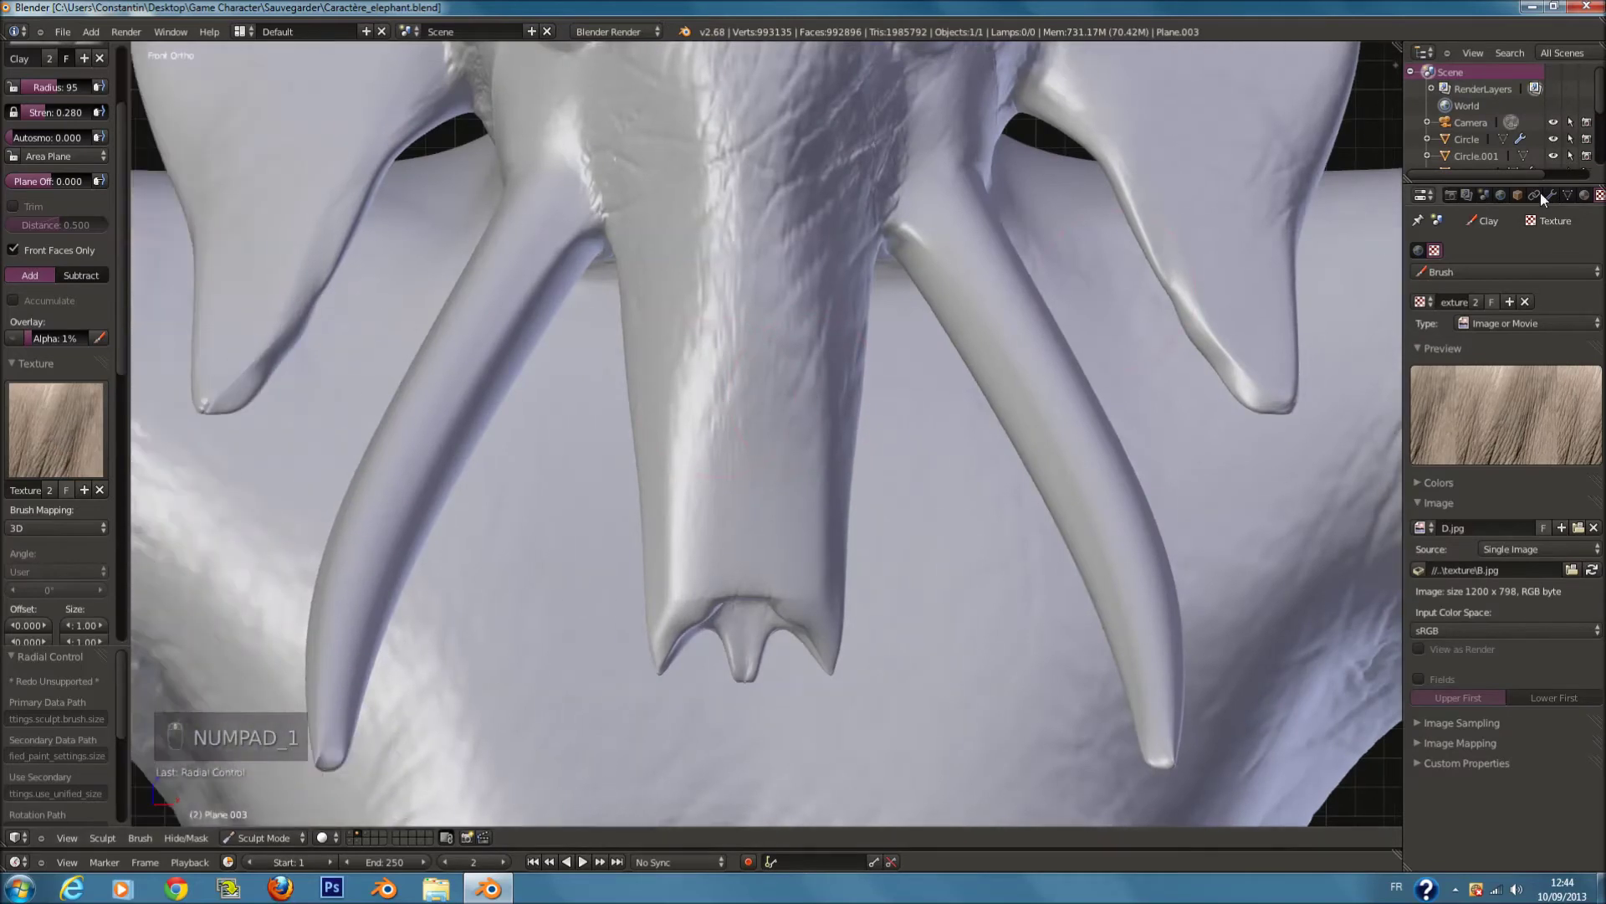
{"action": "left_click", "coordinate": [1550, 195]}
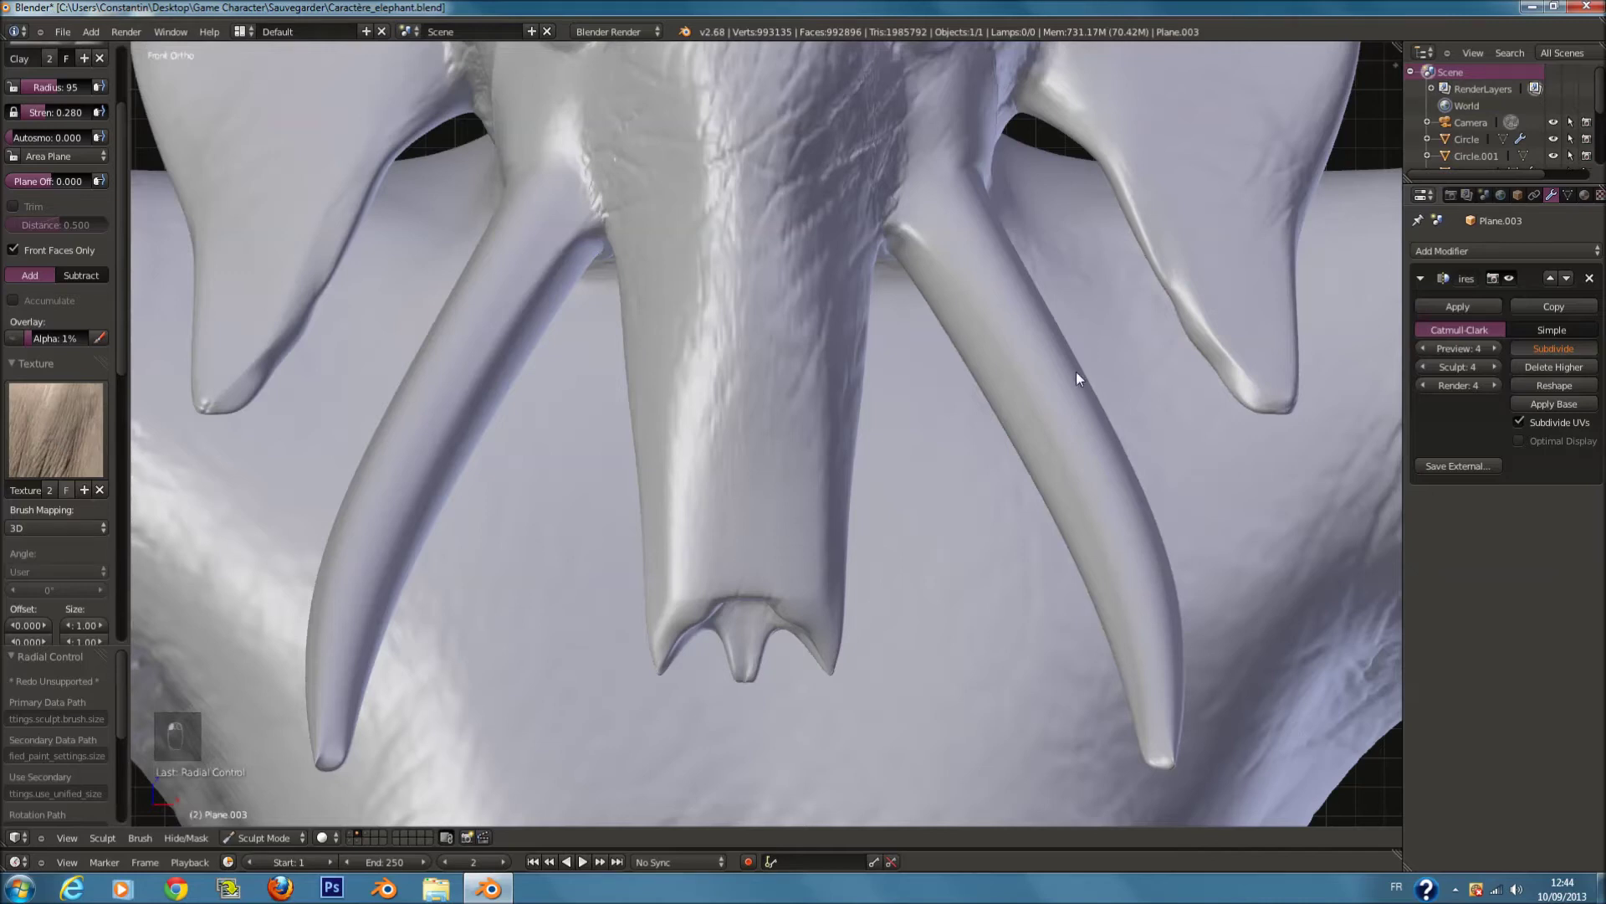
{"action": "scroll", "coordinate": [1075, 373], "scroll_direction": "down", "scroll_amount": 2}
{"action": "scroll", "coordinate": [1071, 373], "scroll_direction": "up", "scroll_amount": 2}
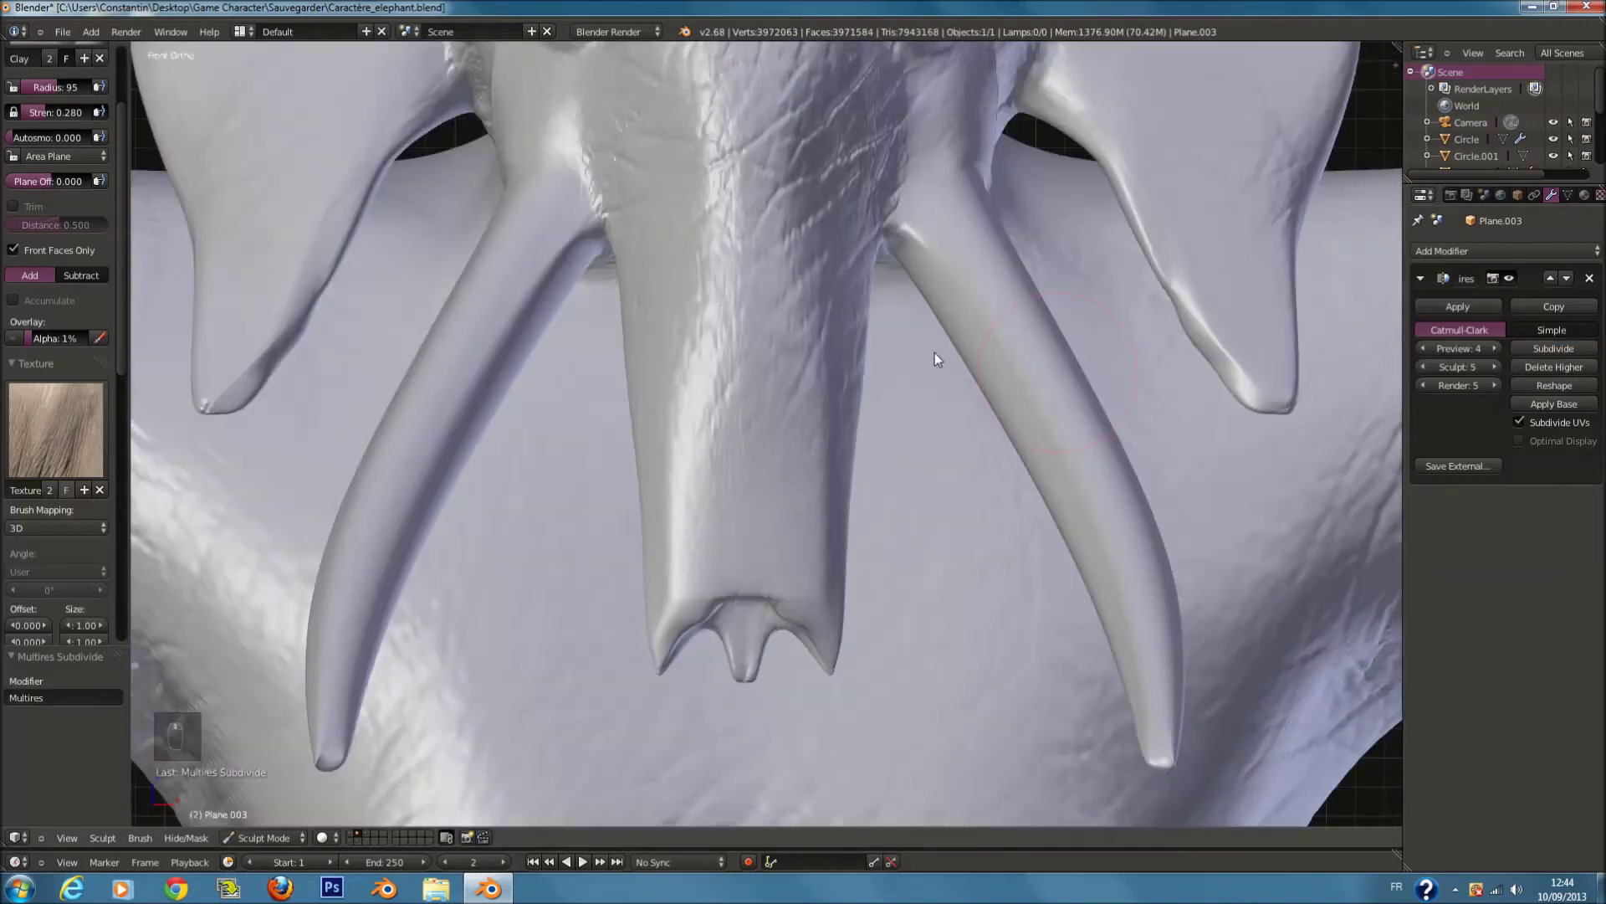
Step: Set the brush radius to 131 and sculpt skin wrinkles down the front of the trunk to its tip
{"action": "scroll", "coordinate": [870, 367], "scroll_direction": "up", "scroll_amount": 2}
{"action": "key", "text": "f"}
{"action": "left_click", "coordinate": [825, 399]}
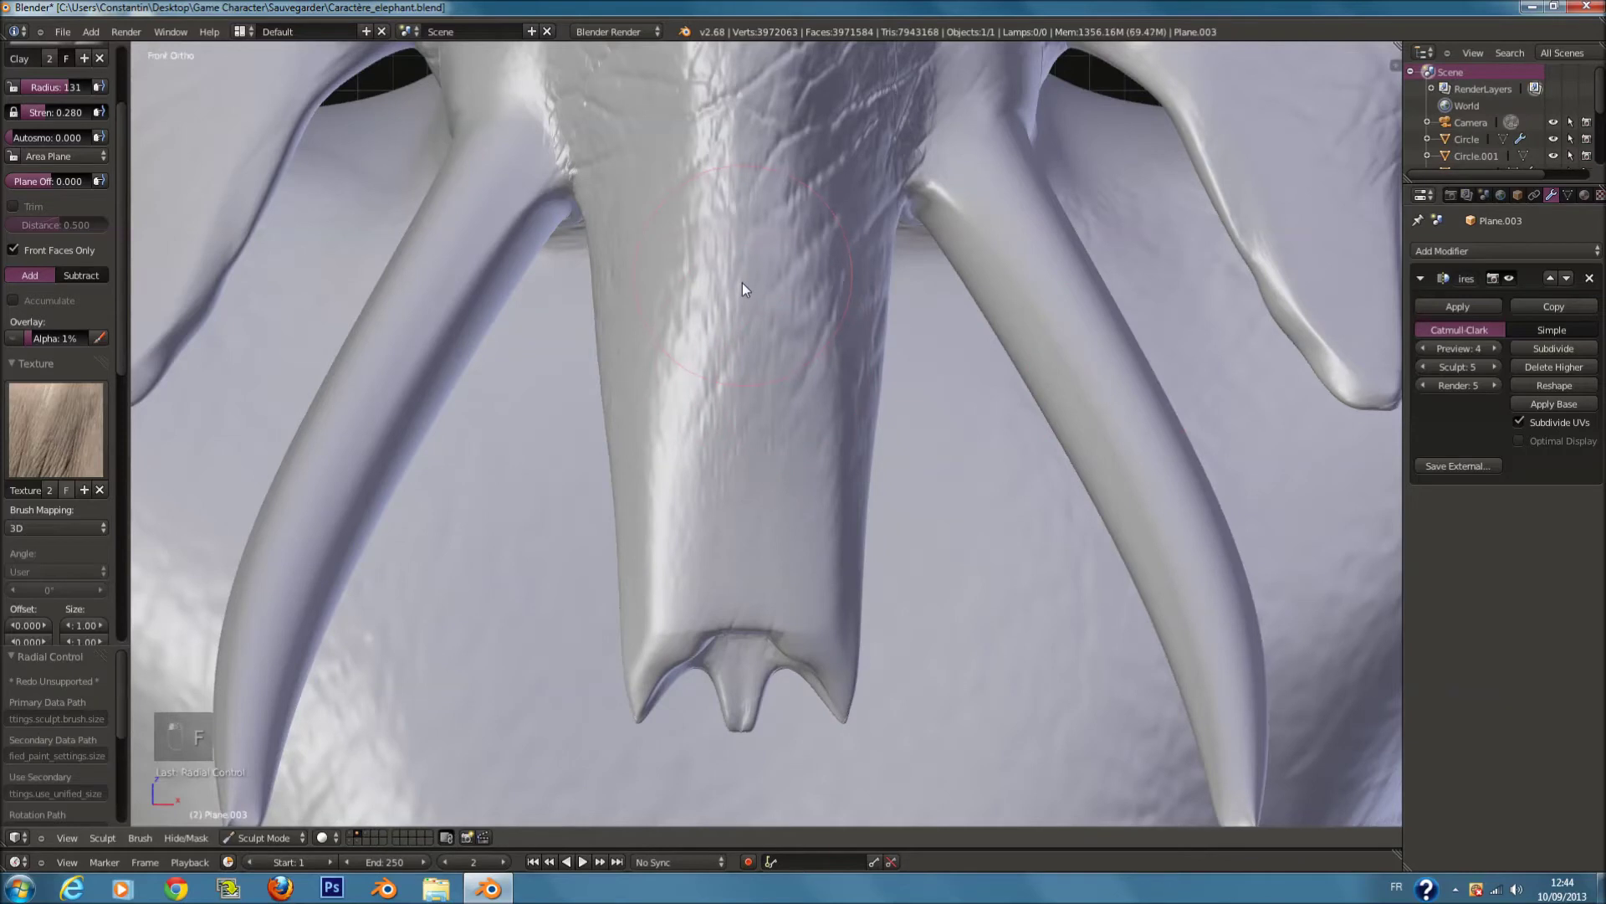
{"action": "mouse_move", "coordinate": [741, 339]}
{"action": "left_mouse_down"}
{"action": "mouse_move", "coordinate": [756, 524]}
{"action": "mouse_move", "coordinate": [714, 226]}
{"action": "mouse_move", "coordinate": [734, 490]}
{"action": "mouse_move", "coordinate": [645, 578]}
{"action": "left_mouse_up"}
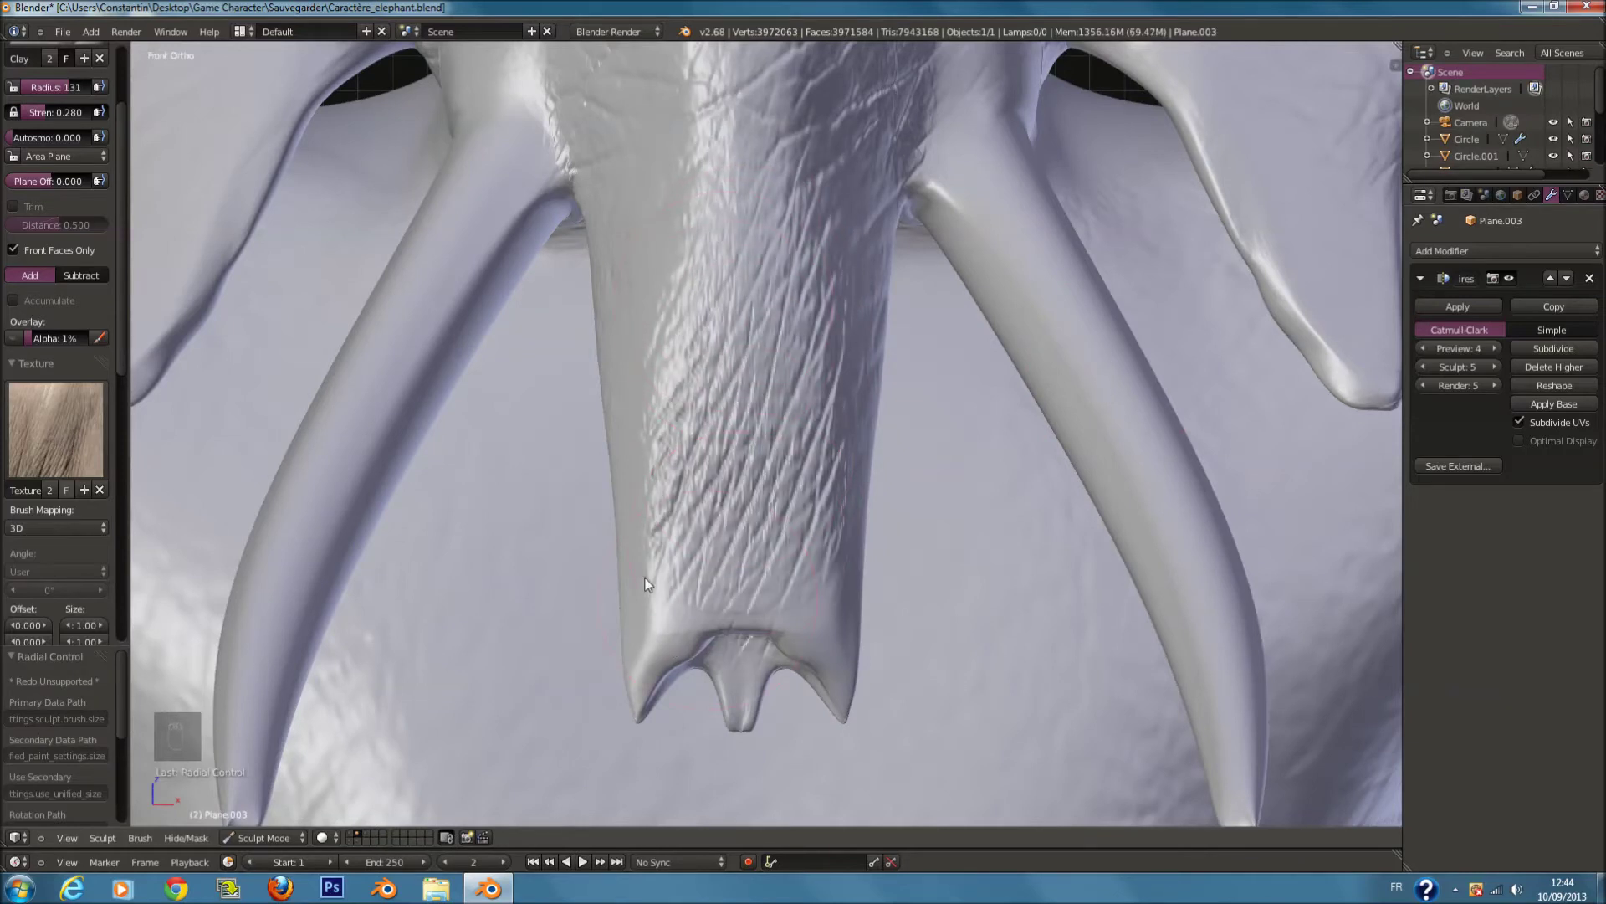
Step: Examine the mesh density of the hand and fingers in wireframe display, with the brush radius set to 95
{"action": "scroll", "coordinate": [736, 460], "scroll_direction": "down", "scroll_amount": 4}
{"action": "middle_click_drag", "start_coordinate": [896, 477], "coordinate": [854, 670]}
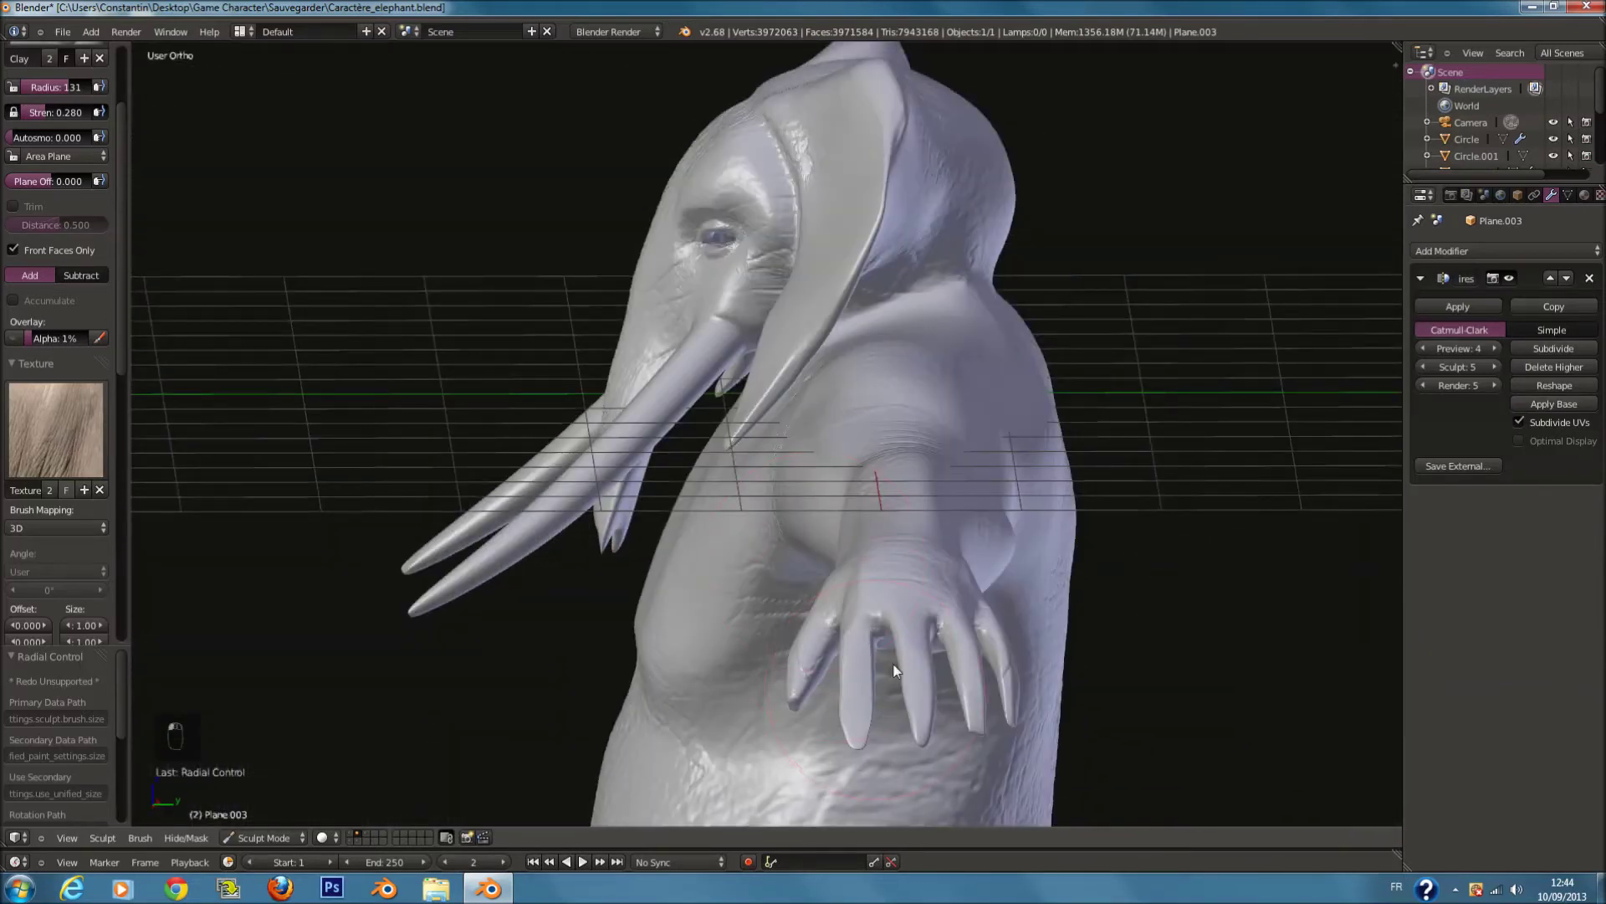
{"action": "scroll", "coordinate": [897, 665], "scroll_direction": "down", "scroll_amount": 14, "text": "shift"}
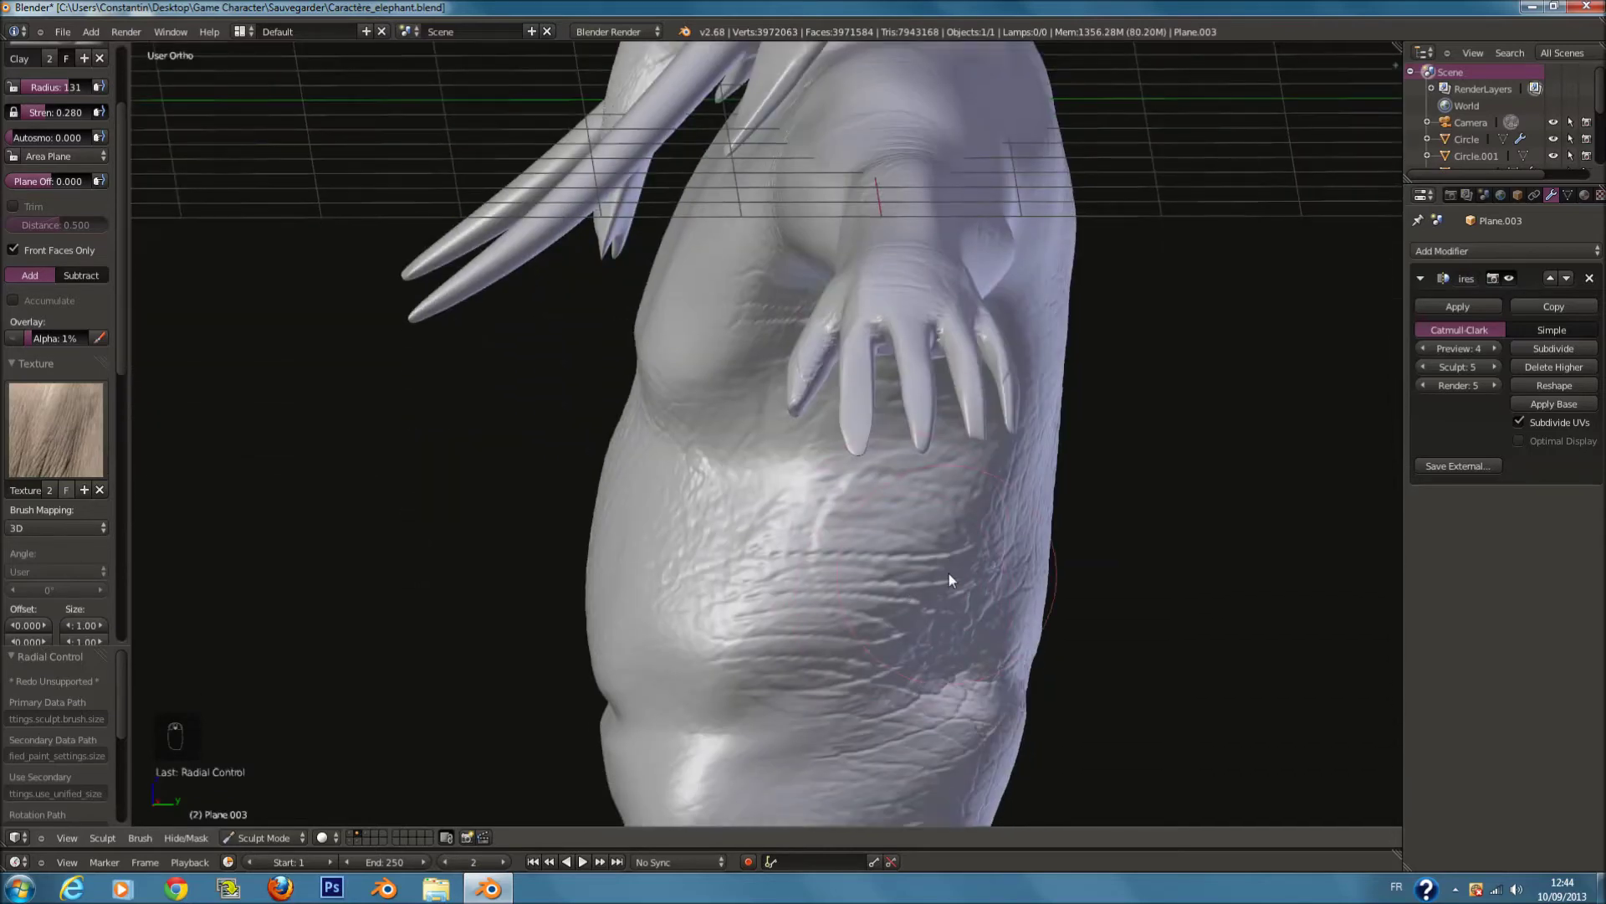
{"action": "middle_click_drag", "start_coordinate": [948, 574], "coordinate": [935, 571]}
{"action": "scroll", "coordinate": [954, 423], "scroll_direction": "up", "scroll_amount": 7}
{"action": "middle_click_drag", "start_coordinate": [970, 374], "coordinate": [951, 388]}
{"action": "key", "text": "f"}
{"action": "left_click", "coordinate": [587, 469]}
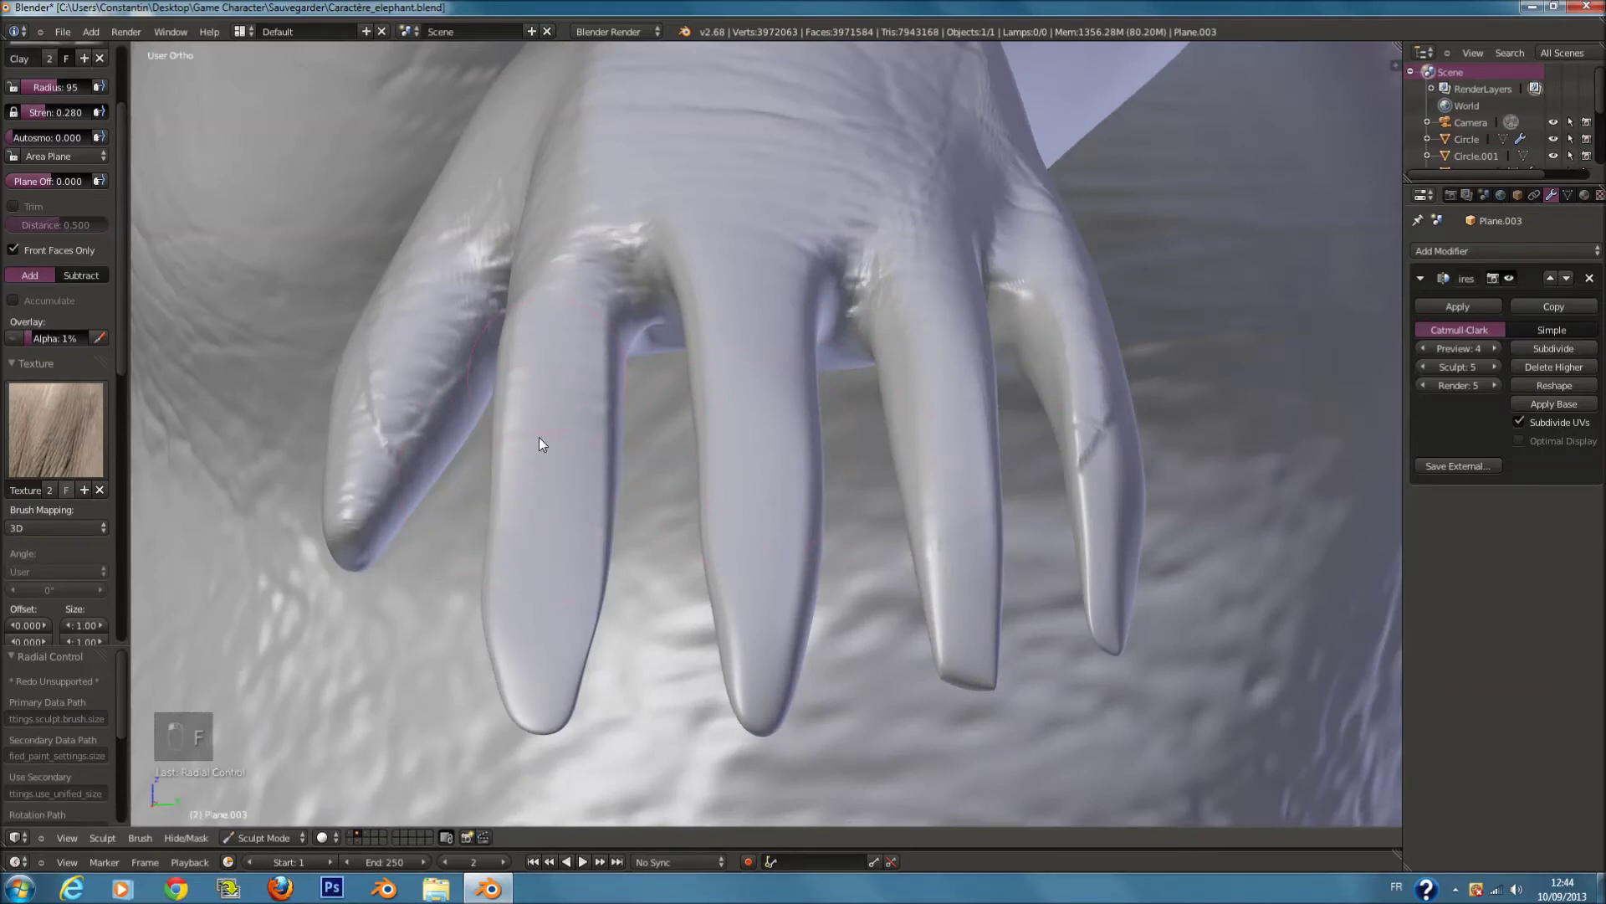
{"action": "key", "text": "z"}
{"action": "key", "text": "z"}
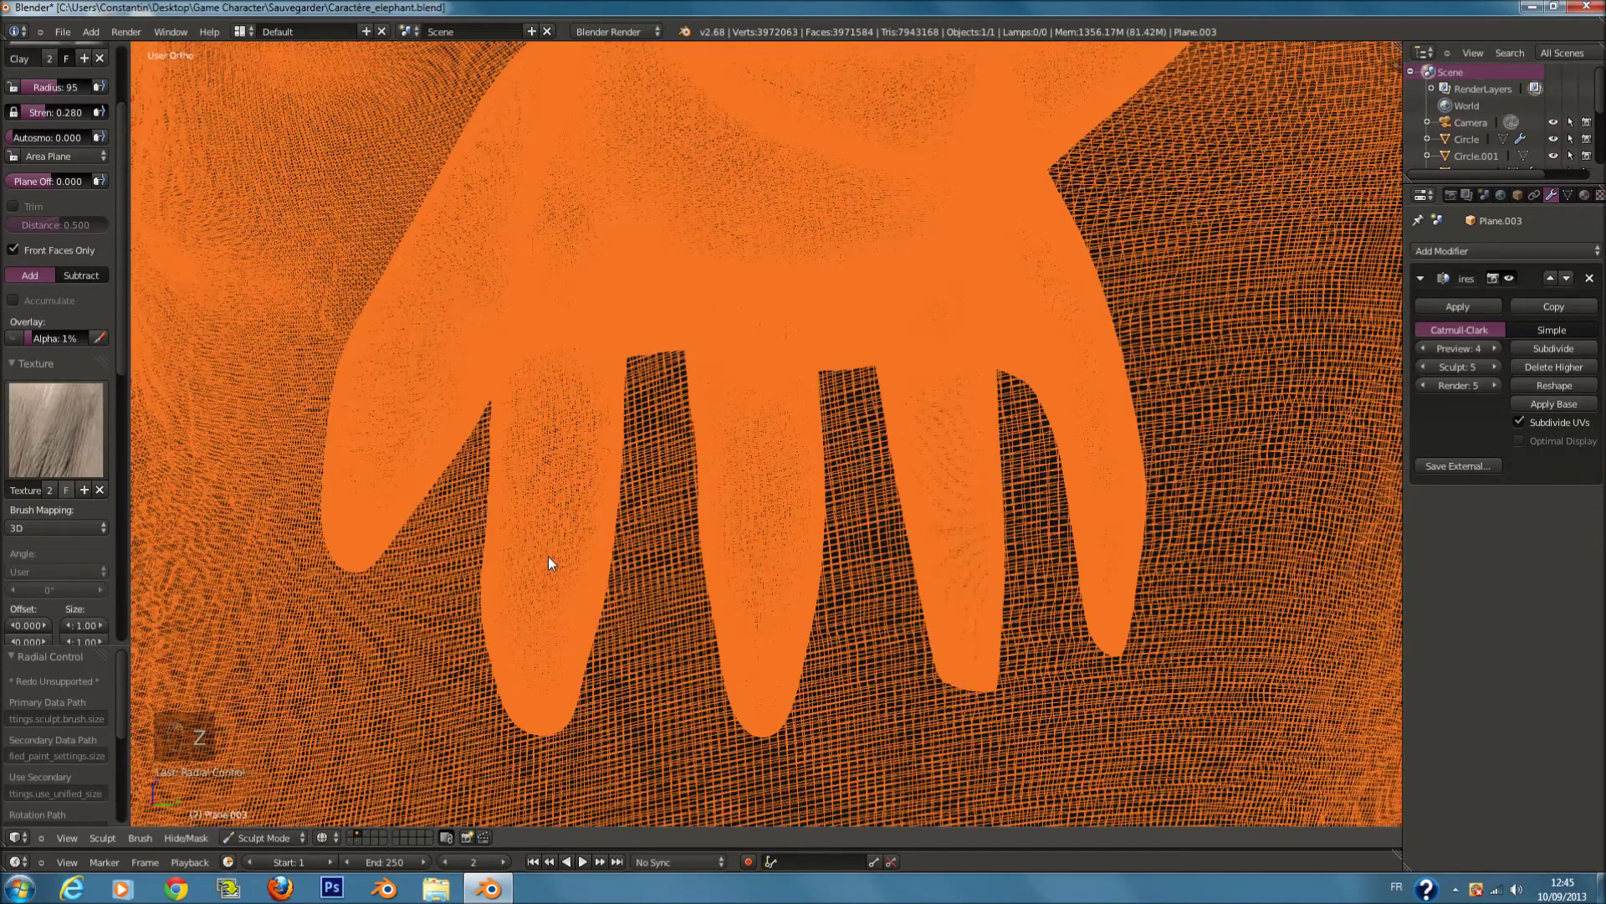
Step: Raise the brush strength to 0.493 and sculpt skin wrinkles on the fingers, using brush radii of 74 and 87
{"action": "left_click", "coordinate": [540, 495]}
{"action": "mouse_move", "coordinate": [77, 113]}
{"action": "left_mouse_down"}
{"action": "mouse_move", "coordinate": [61, 113]}
{"action": "mouse_move", "coordinate": [86, 122]}
{"action": "left_mouse_up"}
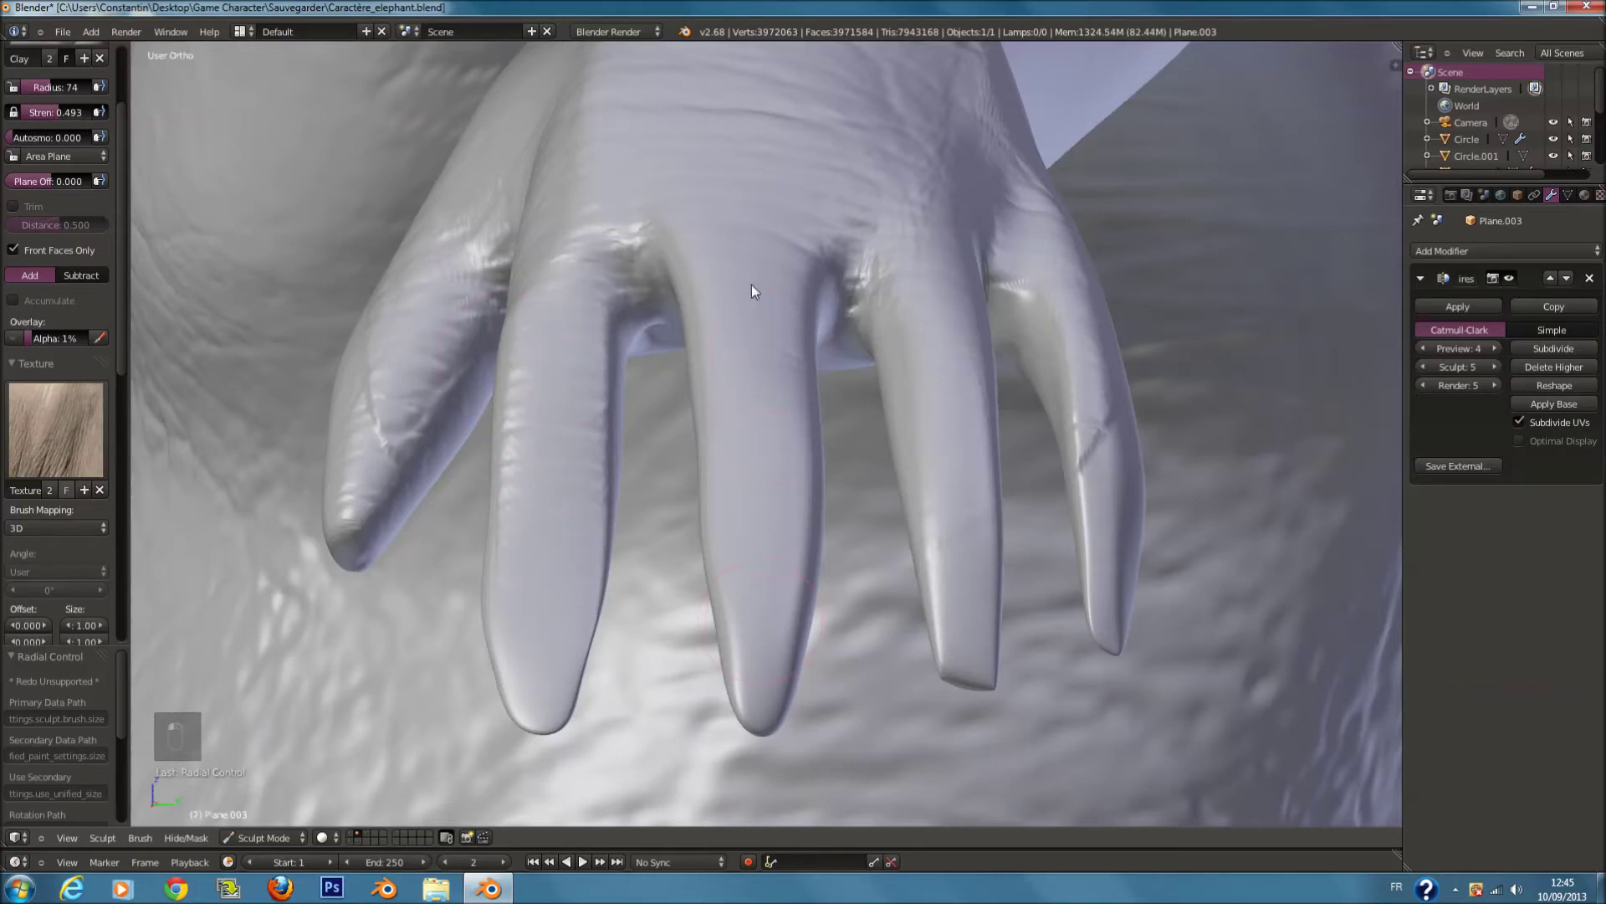
{"action": "middle_click_drag", "start_coordinate": [802, 399], "coordinate": [779, 398]}
{"action": "scroll", "coordinate": [783, 400], "scroll_direction": "down", "scroll_amount": 3}
{"action": "key", "text": "f"}
{"action": "left_click", "coordinate": [660, 327]}
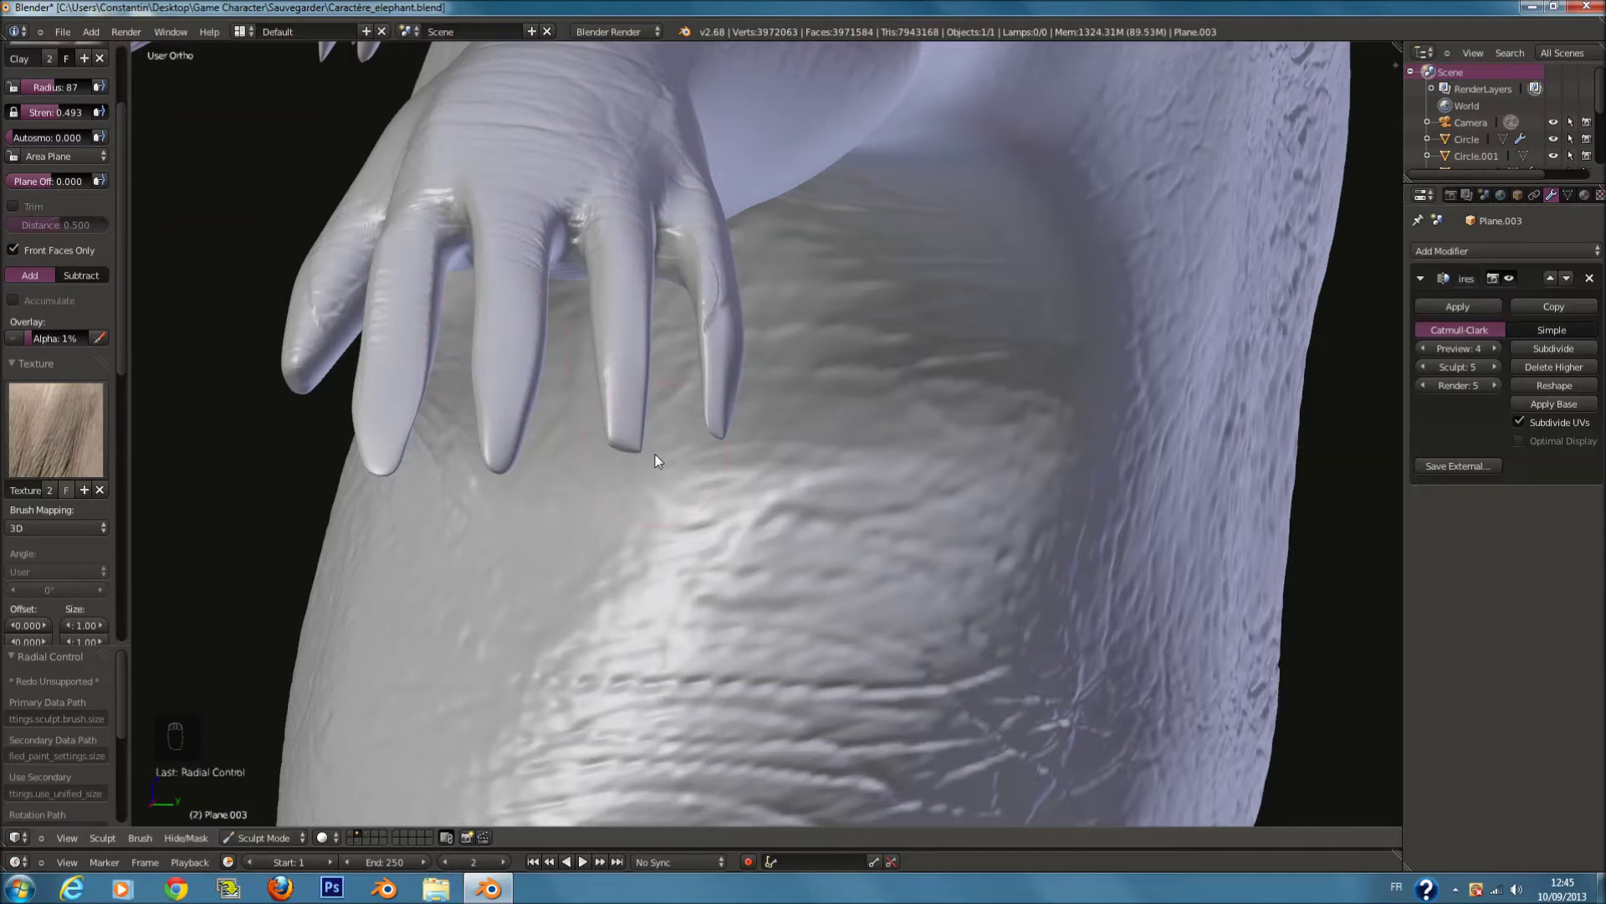
Step: Sculpt skin detail over the soles of the feet, ending with a brush radius of 110
{"action": "key", "text": "ctrl+KP_7"}
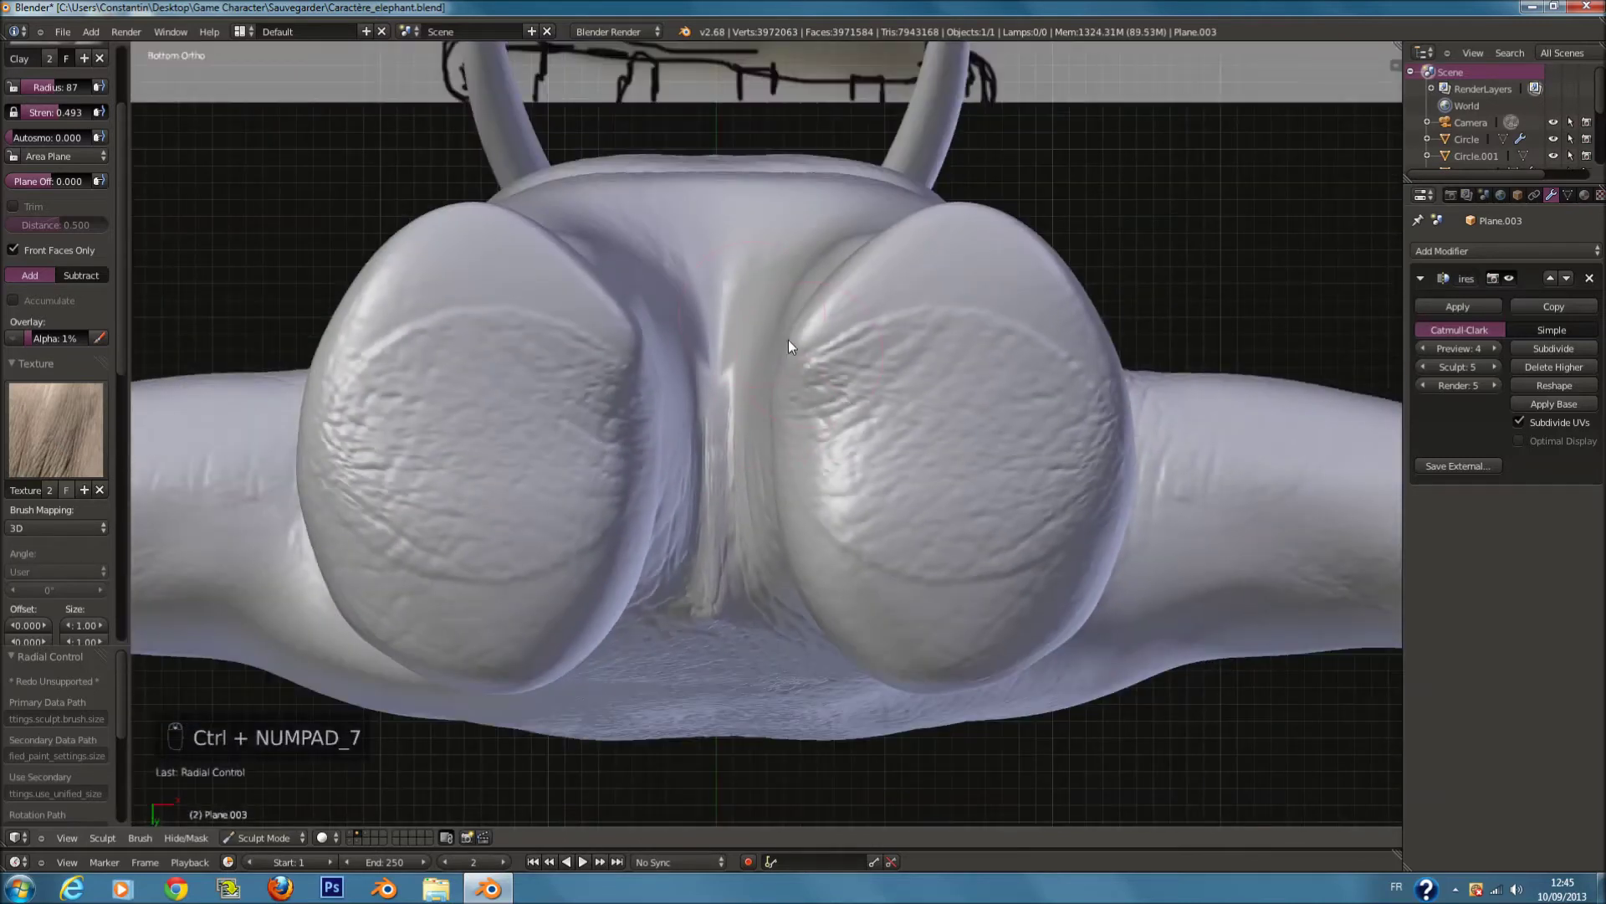
{"action": "key", "text": "f"}
{"action": "left_click", "coordinate": [856, 351]}
{"action": "mouse_move", "coordinate": [931, 490]}
{"action": "left_mouse_down"}
{"action": "mouse_move", "coordinate": [943, 569]}
{"action": "mouse_move", "coordinate": [972, 457]}
{"action": "mouse_move", "coordinate": [862, 385]}
{"action": "left_mouse_up"}
{"action": "key", "text": "f"}
{"action": "left_click", "coordinate": [703, 286]}
Step: Sculpt skin wrinkles over the wrist and palm from below, reducing the brush radius to 80
{"action": "mouse_move", "coordinate": [763, 651]}
{"action": "middle_mouse_down"}
{"action": "mouse_move", "coordinate": [756, 563]}
{"action": "mouse_move", "coordinate": [876, 498]}
{"action": "mouse_move", "coordinate": [841, 722]}
{"action": "middle_mouse_up"}
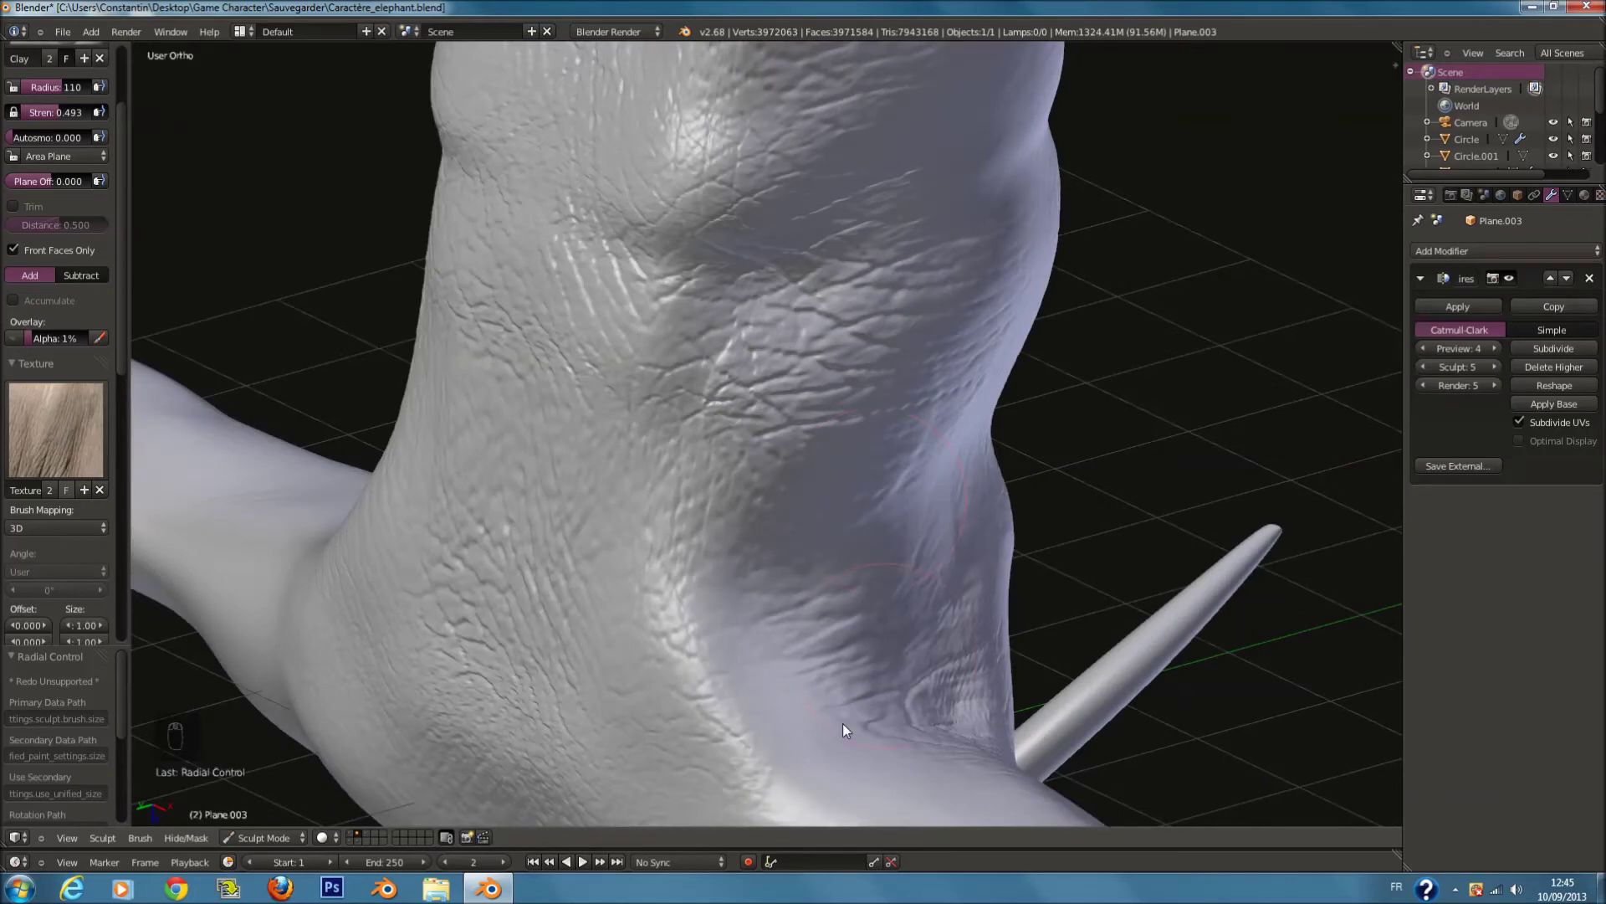
{"action": "mouse_move", "coordinate": [857, 795]}
{"action": "middle_mouse_down"}
{"action": "mouse_move", "coordinate": [916, 765]}
{"action": "mouse_move", "coordinate": [930, 724]}
{"action": "mouse_move", "coordinate": [907, 706]}
{"action": "middle_mouse_up"}
{"action": "key", "text": "KP_7"}
{"action": "key", "text": "KP_7"}
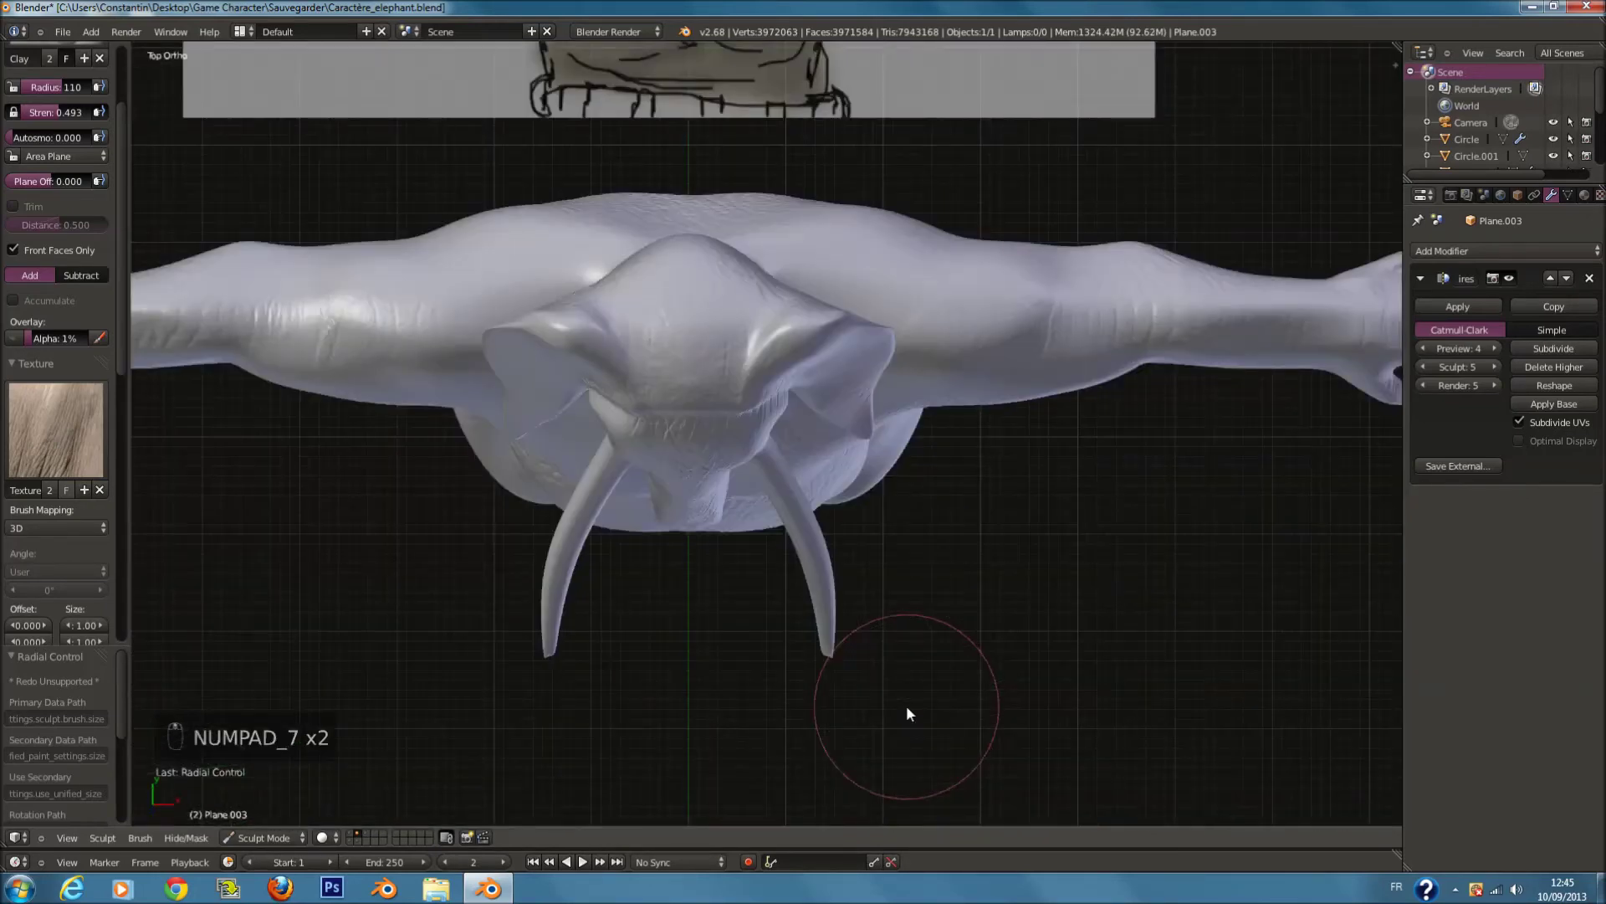
{"action": "key", "text": "ctrl+KP_7"}
{"action": "scroll", "coordinate": [1015, 681], "scroll_direction": "down", "scroll_amount": 6, "text": "ctrl"}
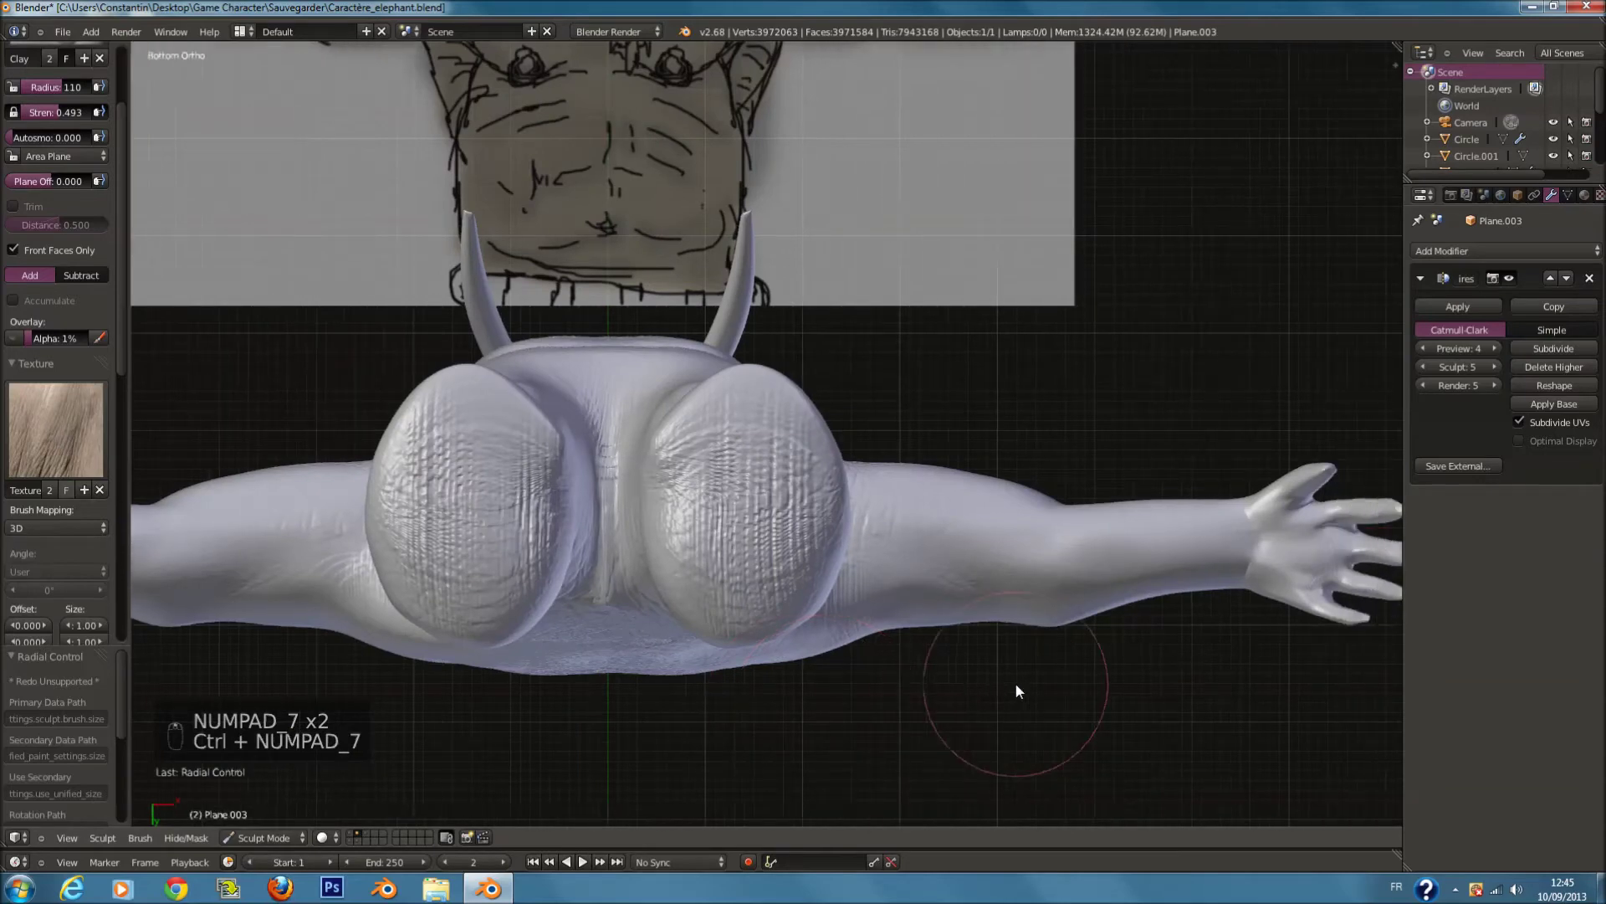
{"action": "scroll", "coordinate": [1034, 657], "scroll_direction": "down", "scroll_amount": 1, "text": "ctrl"}
{"action": "scroll", "coordinate": [968, 616], "scroll_direction": "up", "scroll_amount": 3}
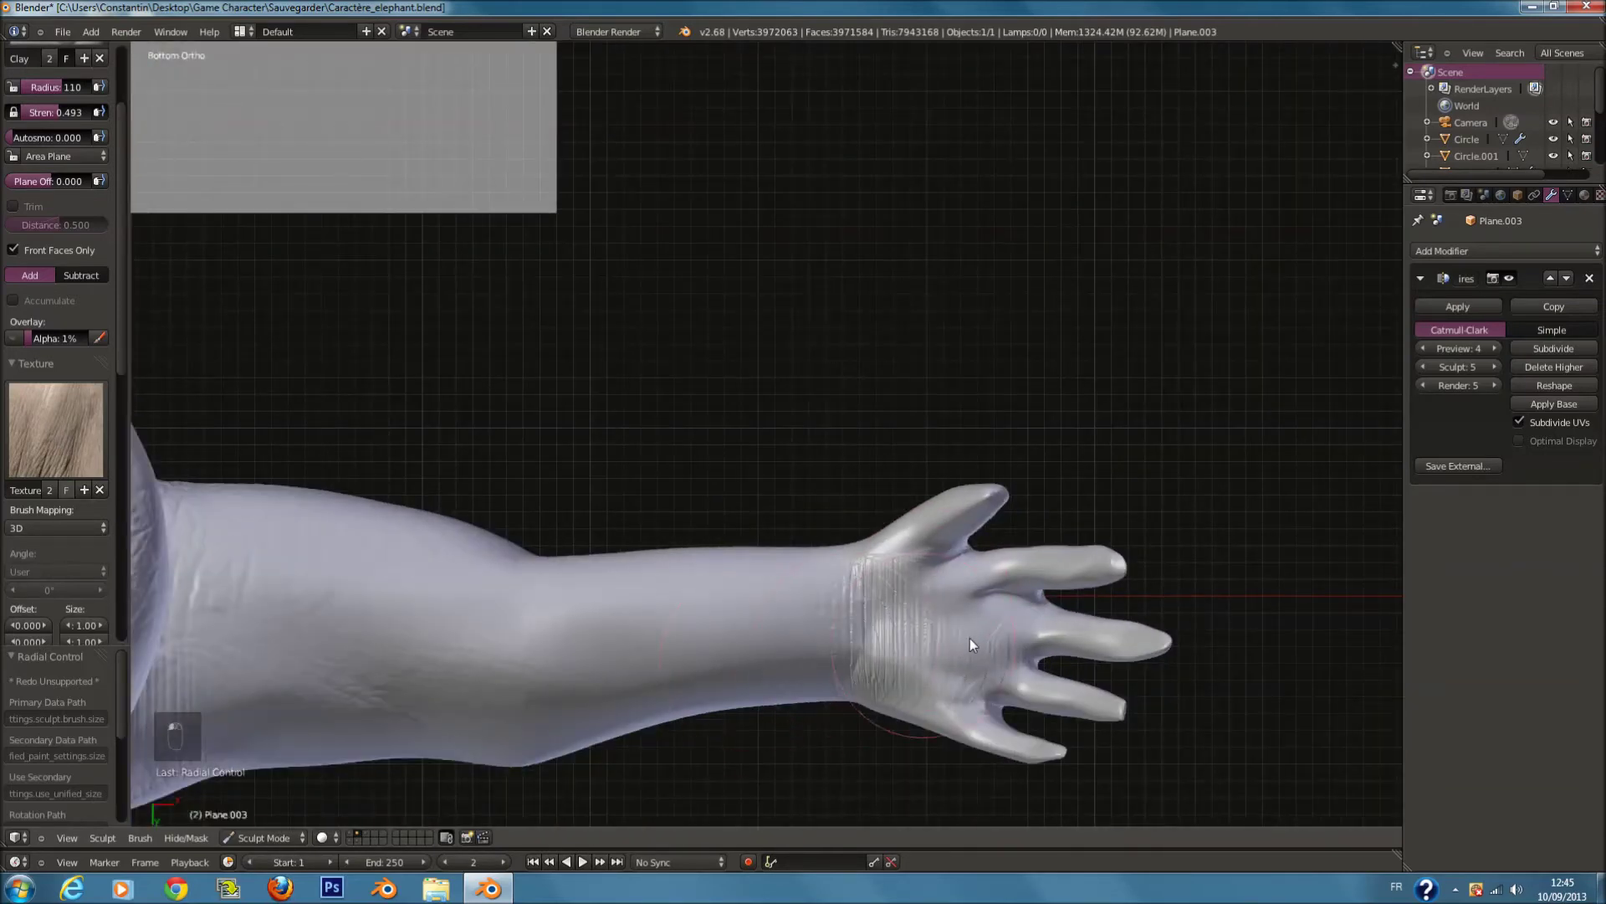
{"action": "key", "text": "f"}
{"action": "left_click", "coordinate": [942, 632]}
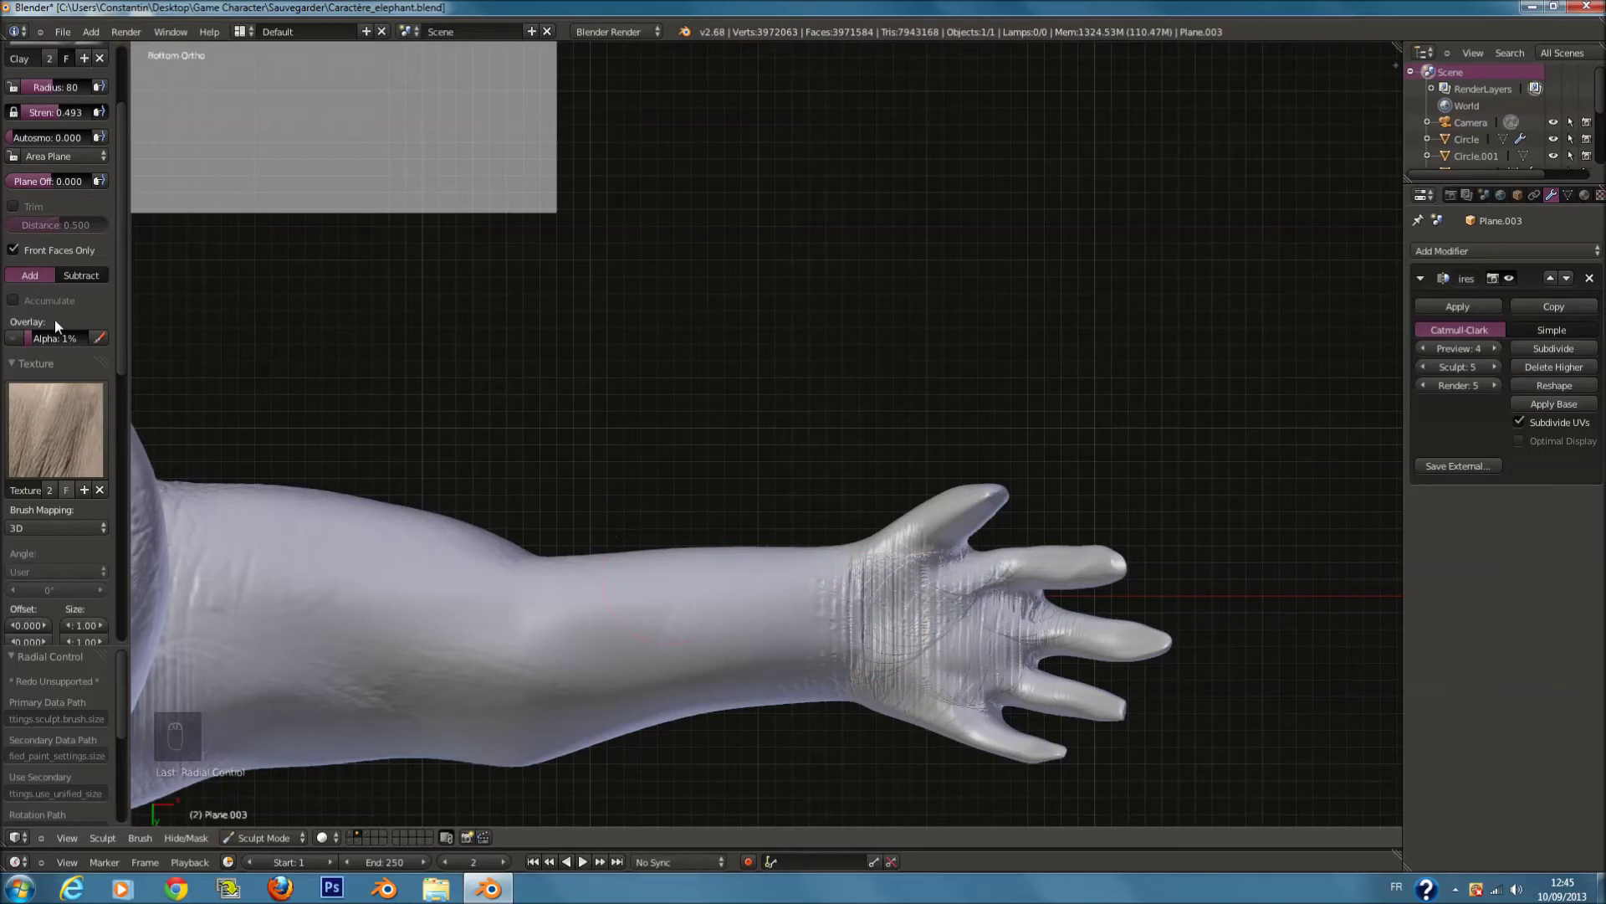
Step: Soften the wrinkles on the wrist and palm using the Smooth brush with radius 113, and return to the Clay brush
{"action": "scroll", "coordinate": [35, 78], "scroll_direction": "up", "scroll_amount": 3}
{"action": "left_click", "coordinate": [46, 92]}
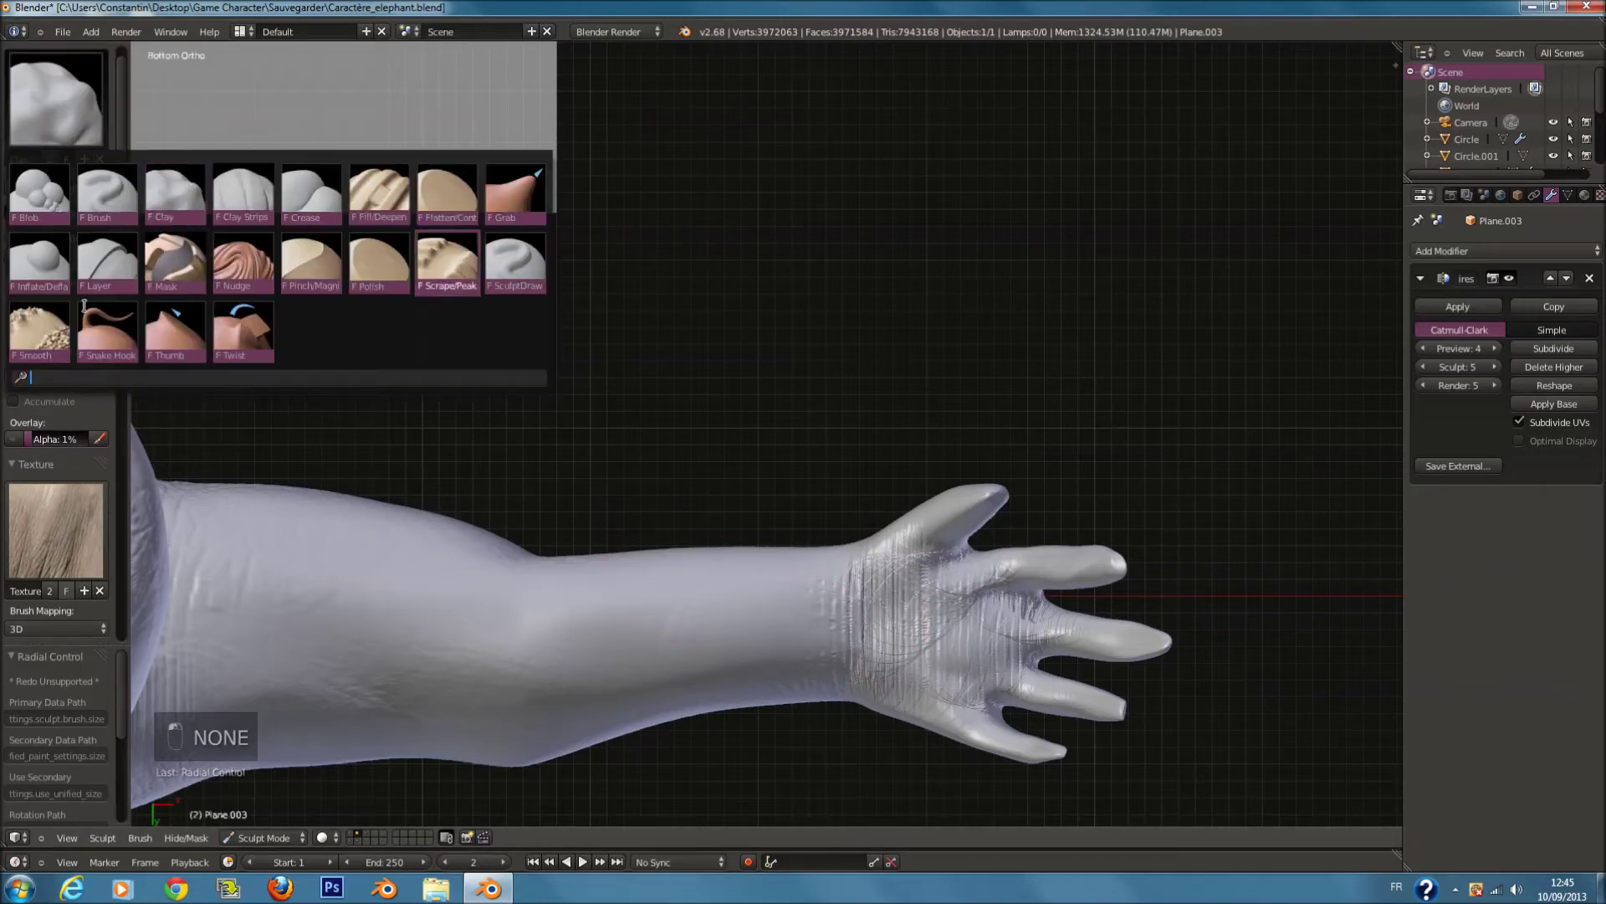
{"action": "left_click", "coordinate": [39, 330]}
{"action": "key", "text": "f"}
{"action": "left_click", "coordinate": [920, 630]}
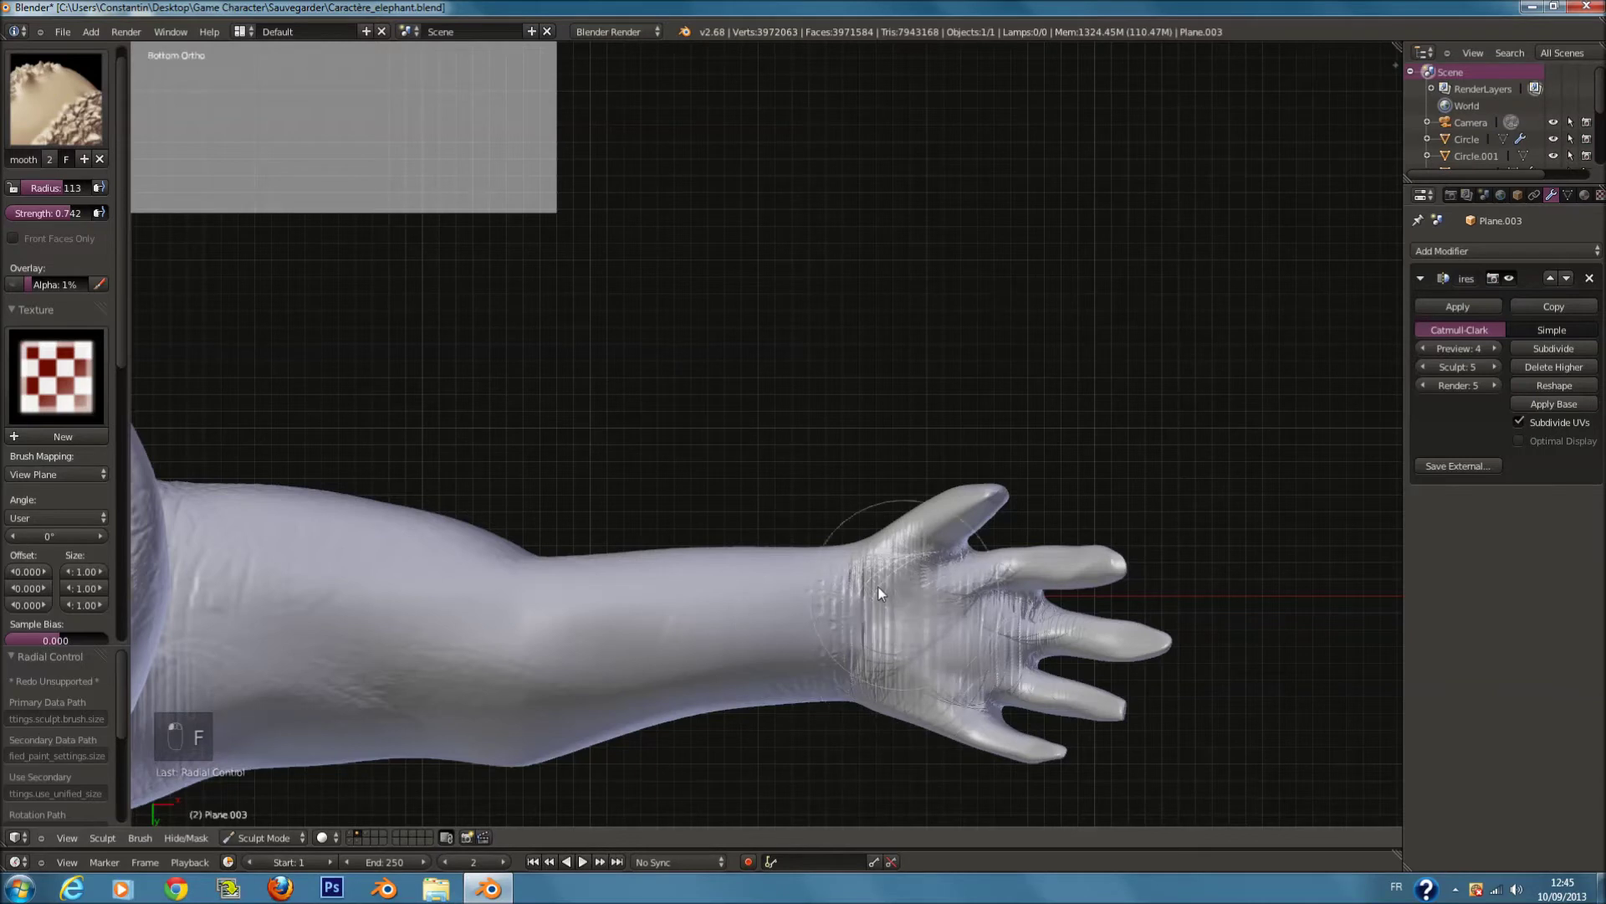
{"action": "left_click", "coordinate": [45, 102]}
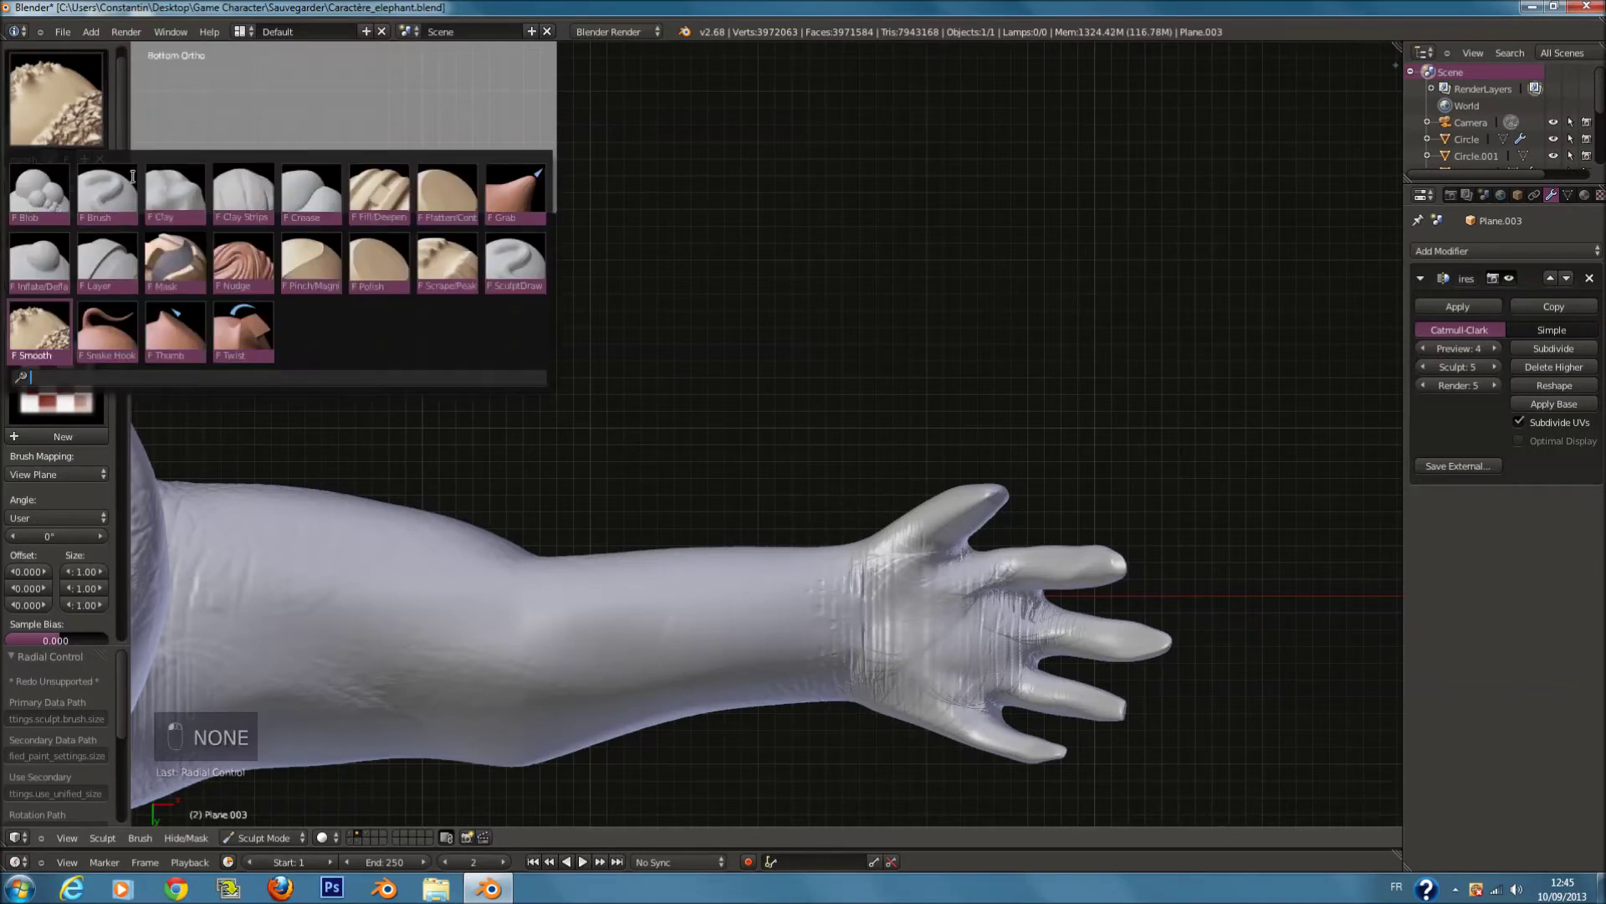
{"action": "left_click", "coordinate": [175, 193]}
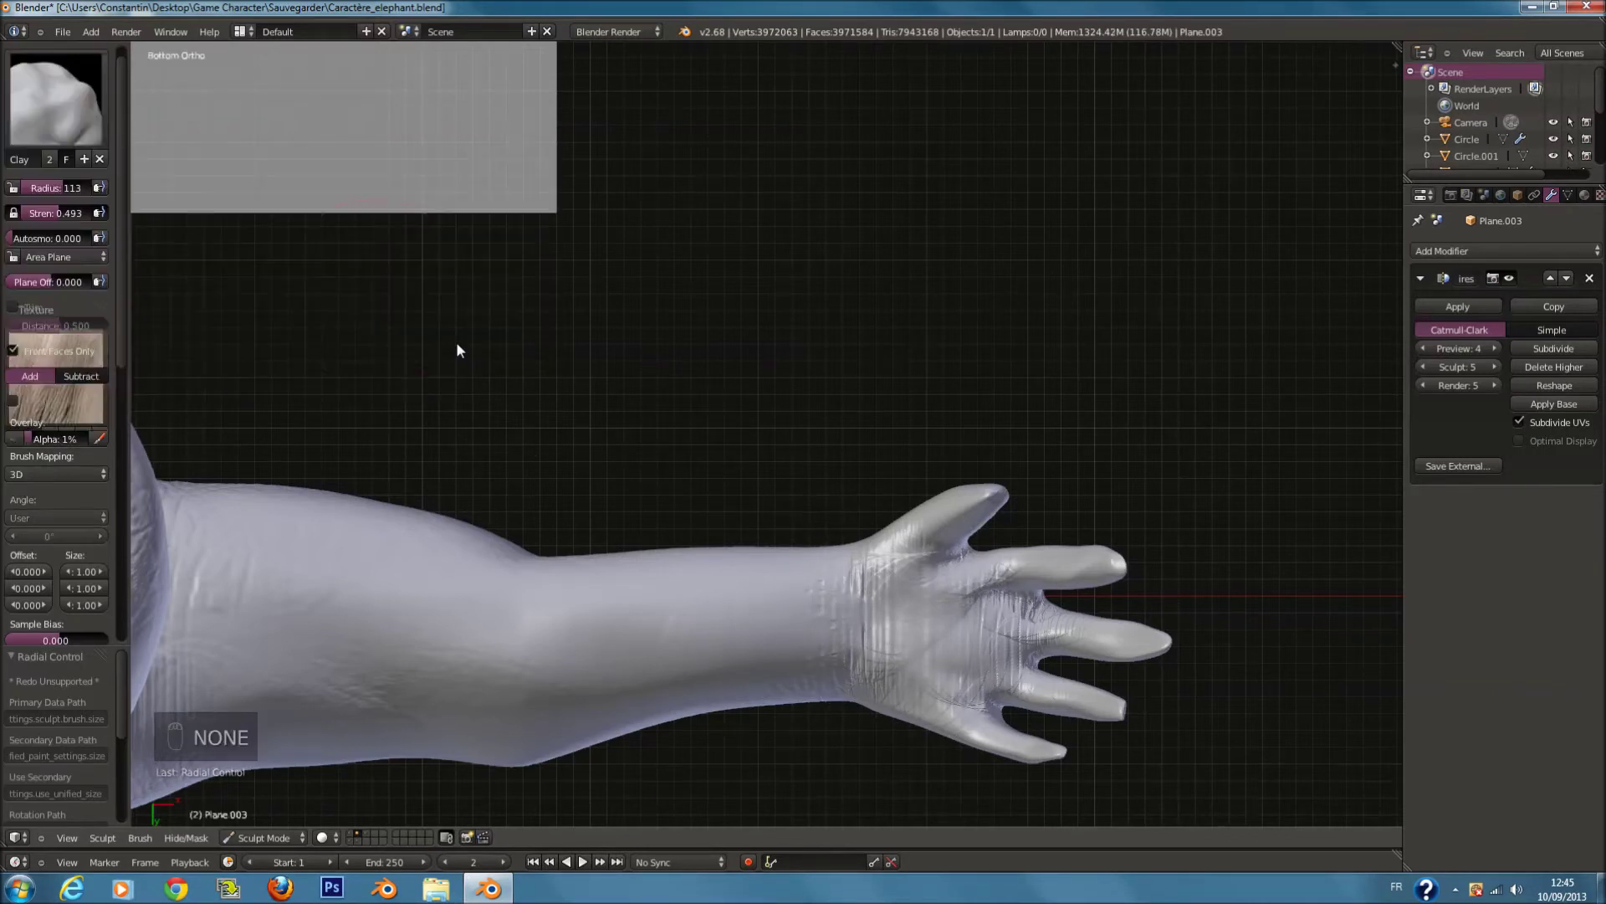
Step: Set the Clay brush radius to 136 and sculpt skin detail on the front of the ear
{"action": "key", "text": "KP_1"}
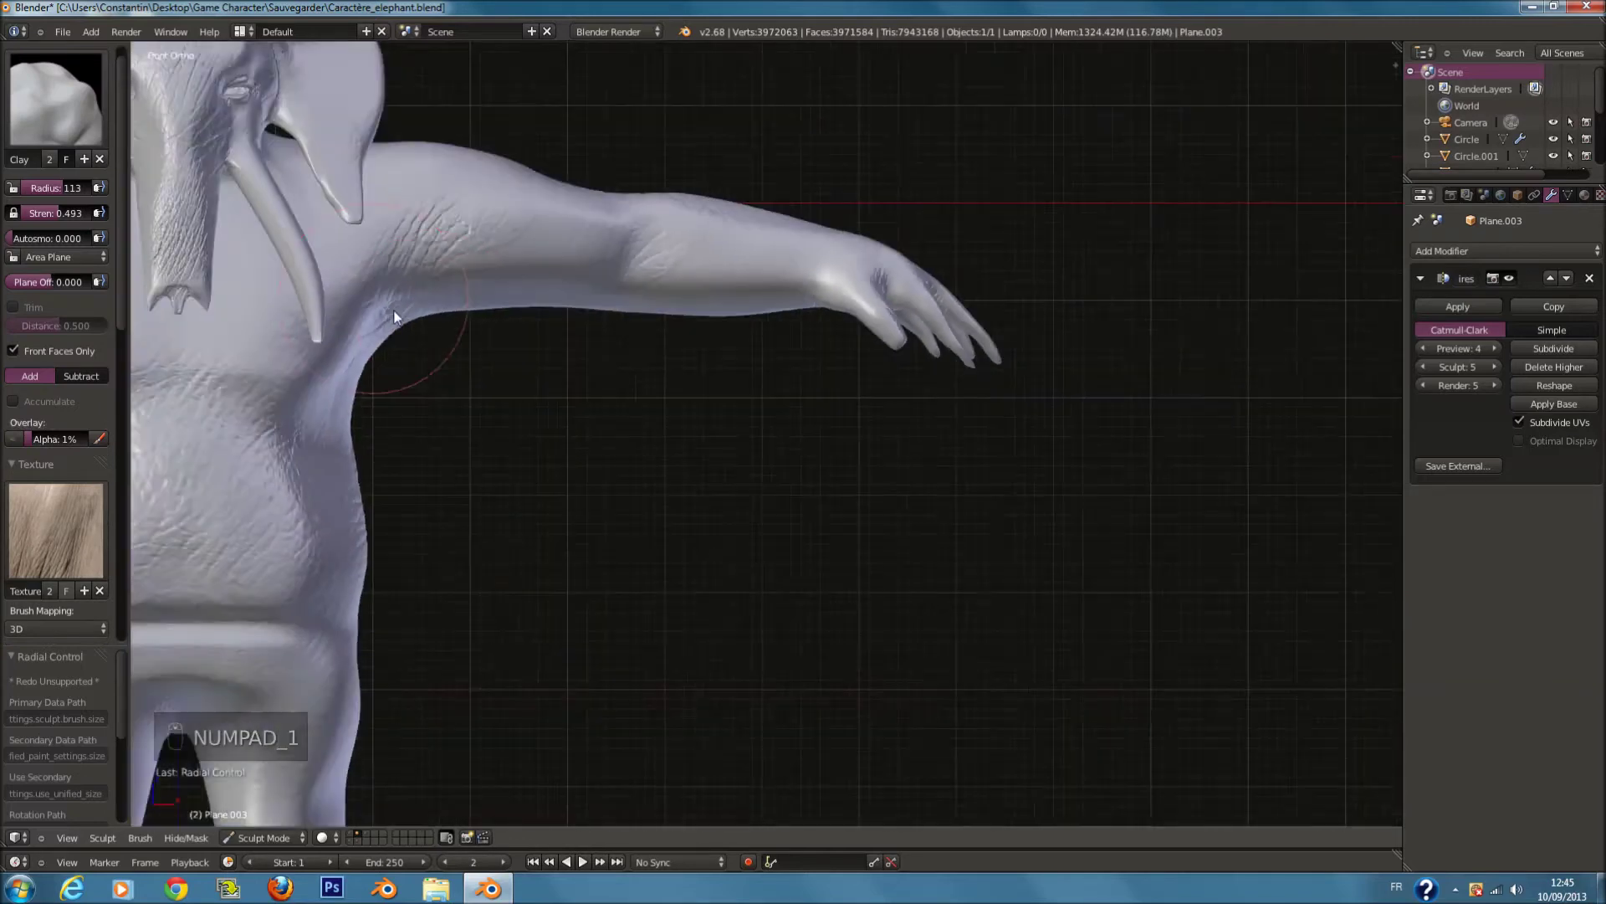
{"action": "scroll", "coordinate": [407, 314], "scroll_direction": "down", "scroll_amount": 2}
{"action": "scroll", "coordinate": [410, 314], "scroll_direction": "down", "scroll_amount": 6, "text": "ctrl"}
{"action": "scroll", "coordinate": [491, 328], "scroll_direction": "up", "scroll_amount": 5, "text": "shift"}
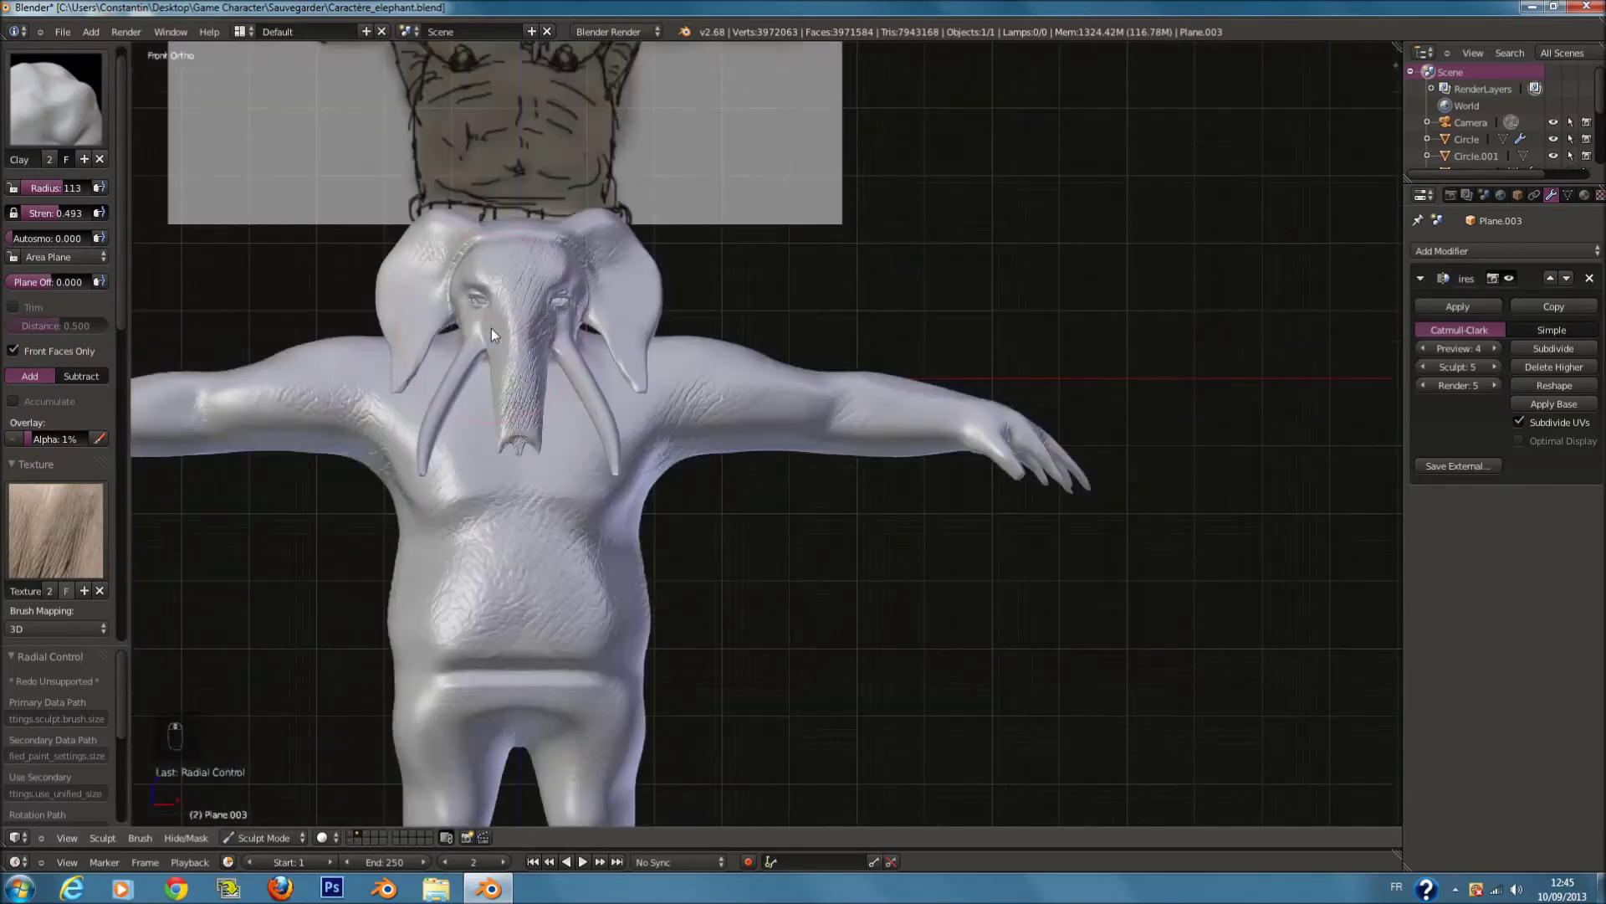
{"action": "scroll", "coordinate": [491, 328], "scroll_direction": "up", "scroll_amount": 2, "text": "shift"}
{"action": "scroll", "coordinate": [505, 328], "scroll_direction": "up", "scroll_amount": 2}
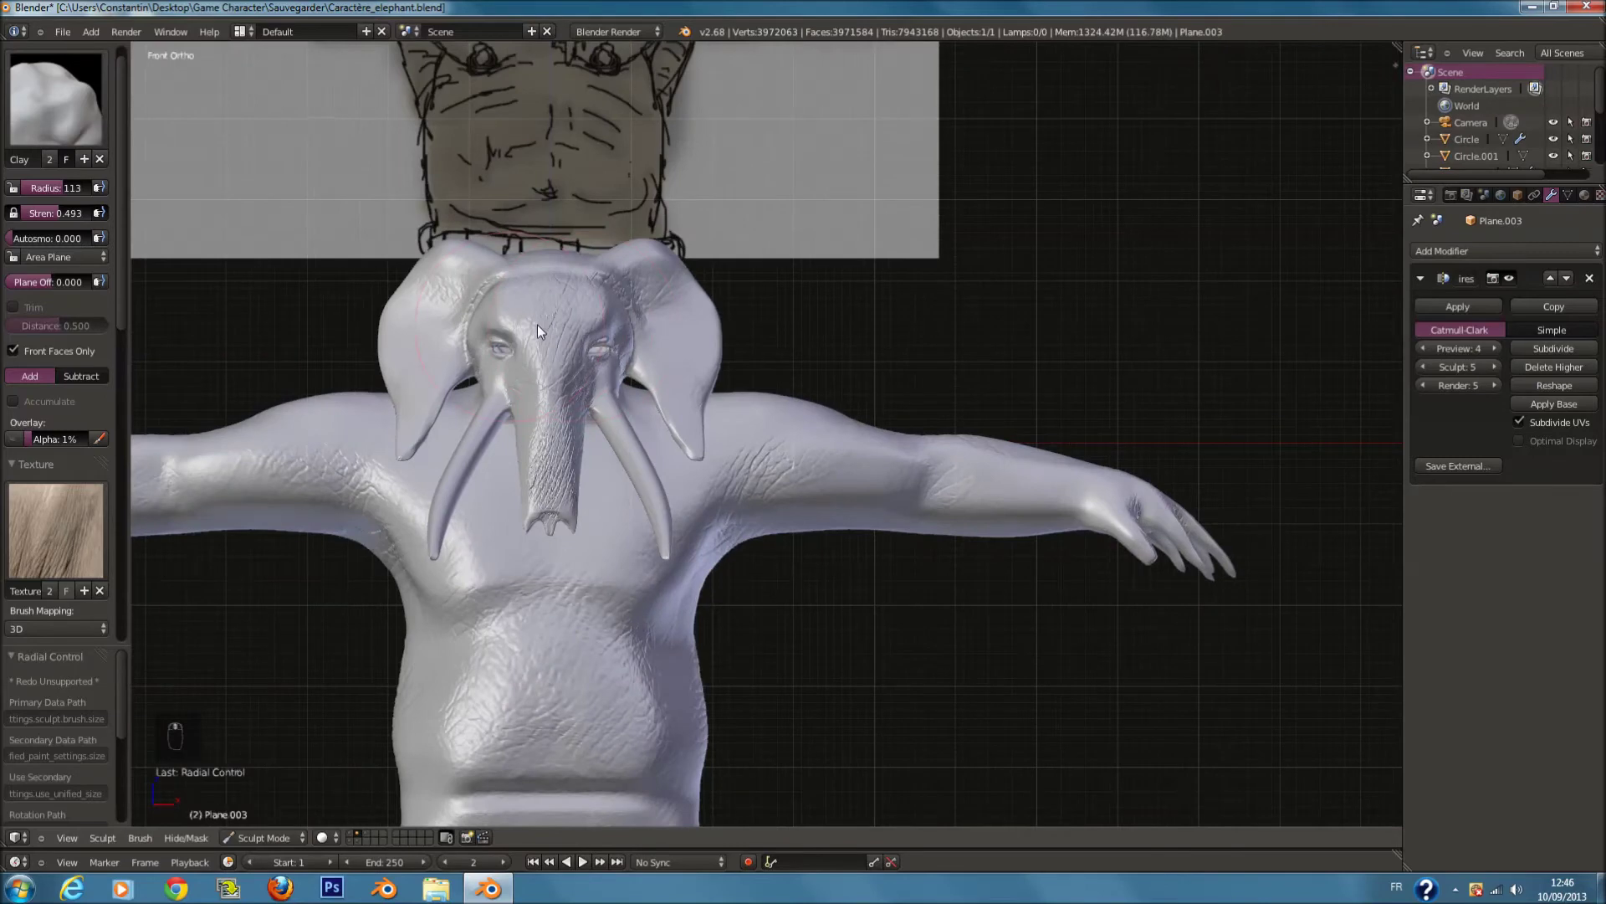
{"action": "scroll", "coordinate": [552, 310], "scroll_direction": "up", "scroll_amount": 6}
{"action": "key", "text": "f"}
{"action": "left_click_drag", "start_coordinate": [550, 203], "coordinate": [575, 357]}
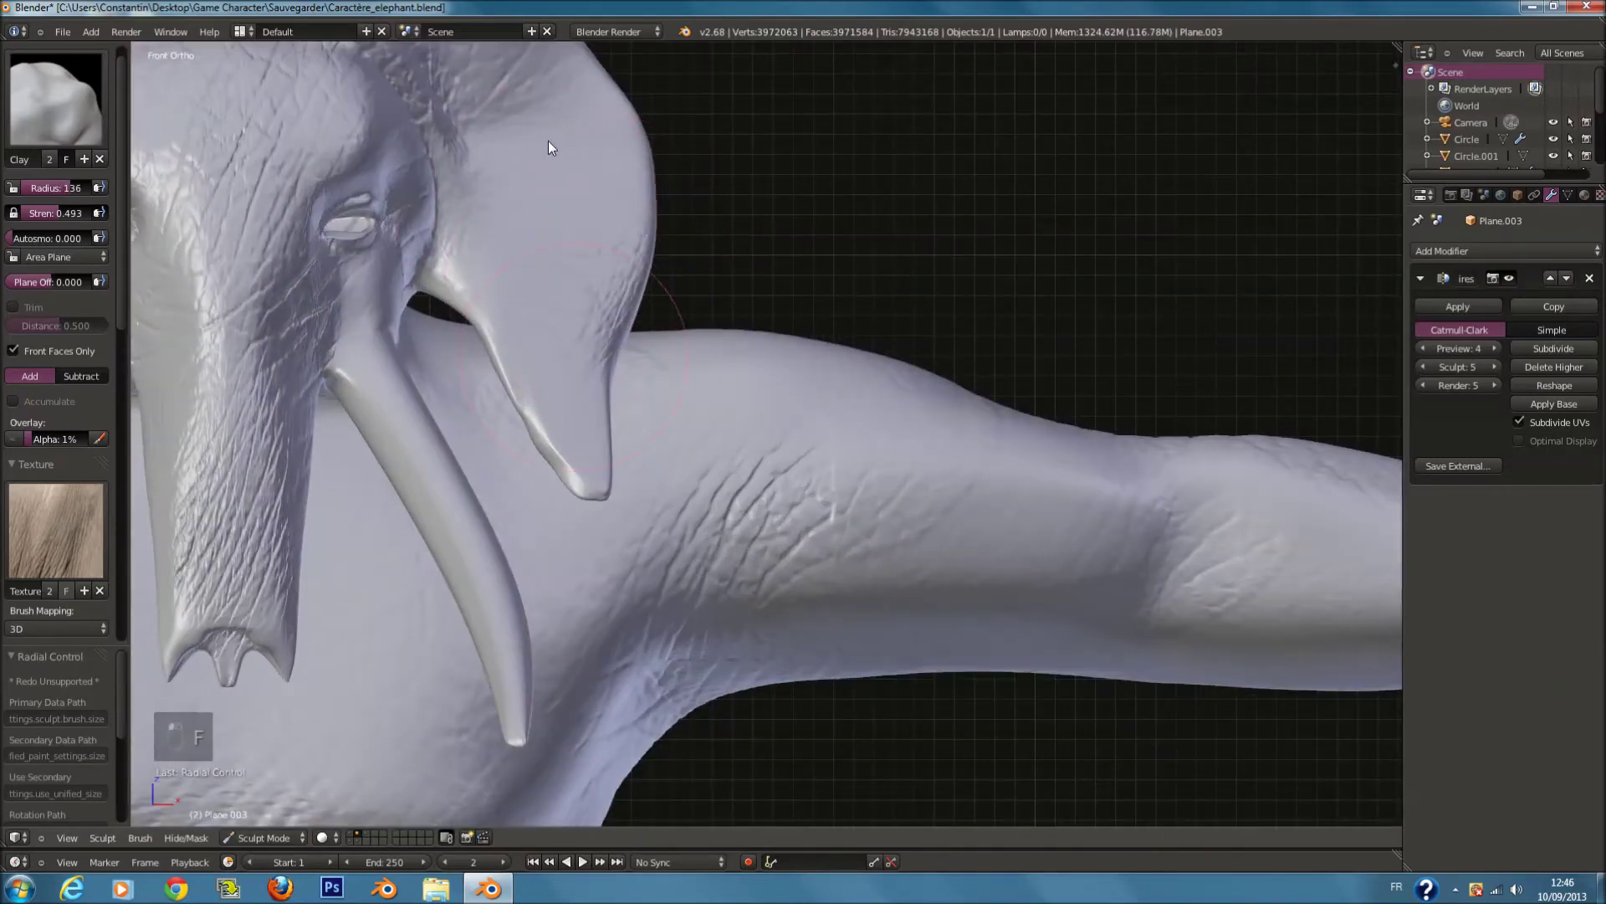
Step: Switch to the Crease brush for detailing the upper part of the trunk
{"action": "scroll", "coordinate": [553, 229], "scroll_direction": "down", "scroll_amount": 10, "text": "ctrl"}
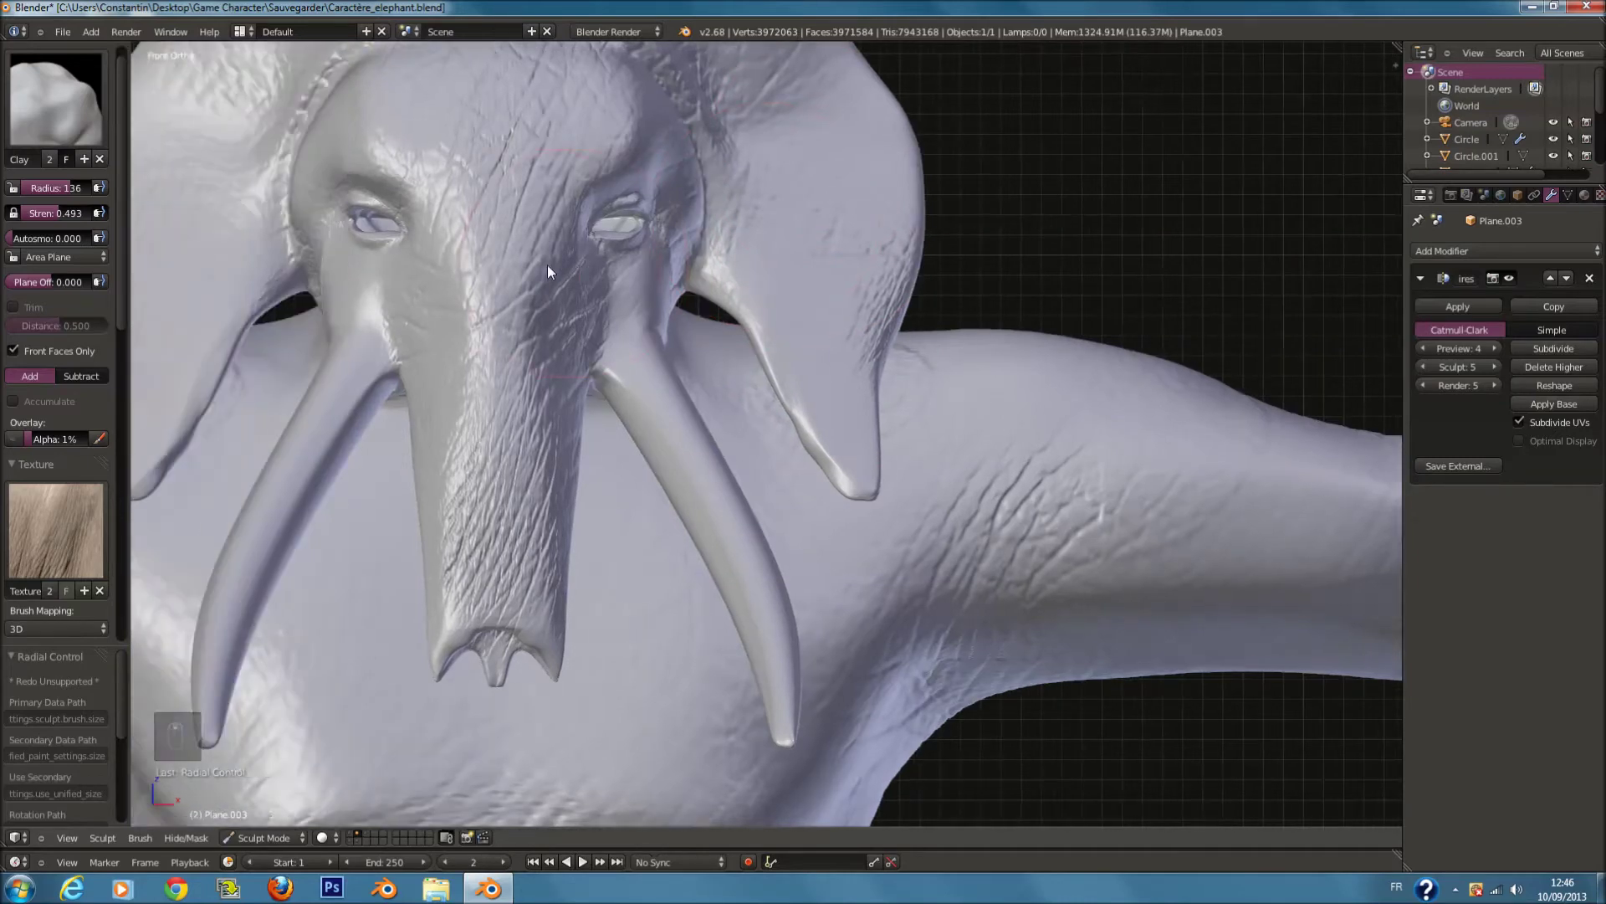
{"action": "scroll", "coordinate": [553, 276], "scroll_direction": "down", "scroll_amount": 2, "text": "ctrl"}
{"action": "scroll", "coordinate": [584, 303], "scroll_direction": "up", "scroll_amount": 4}
{"action": "key", "text": "f"}
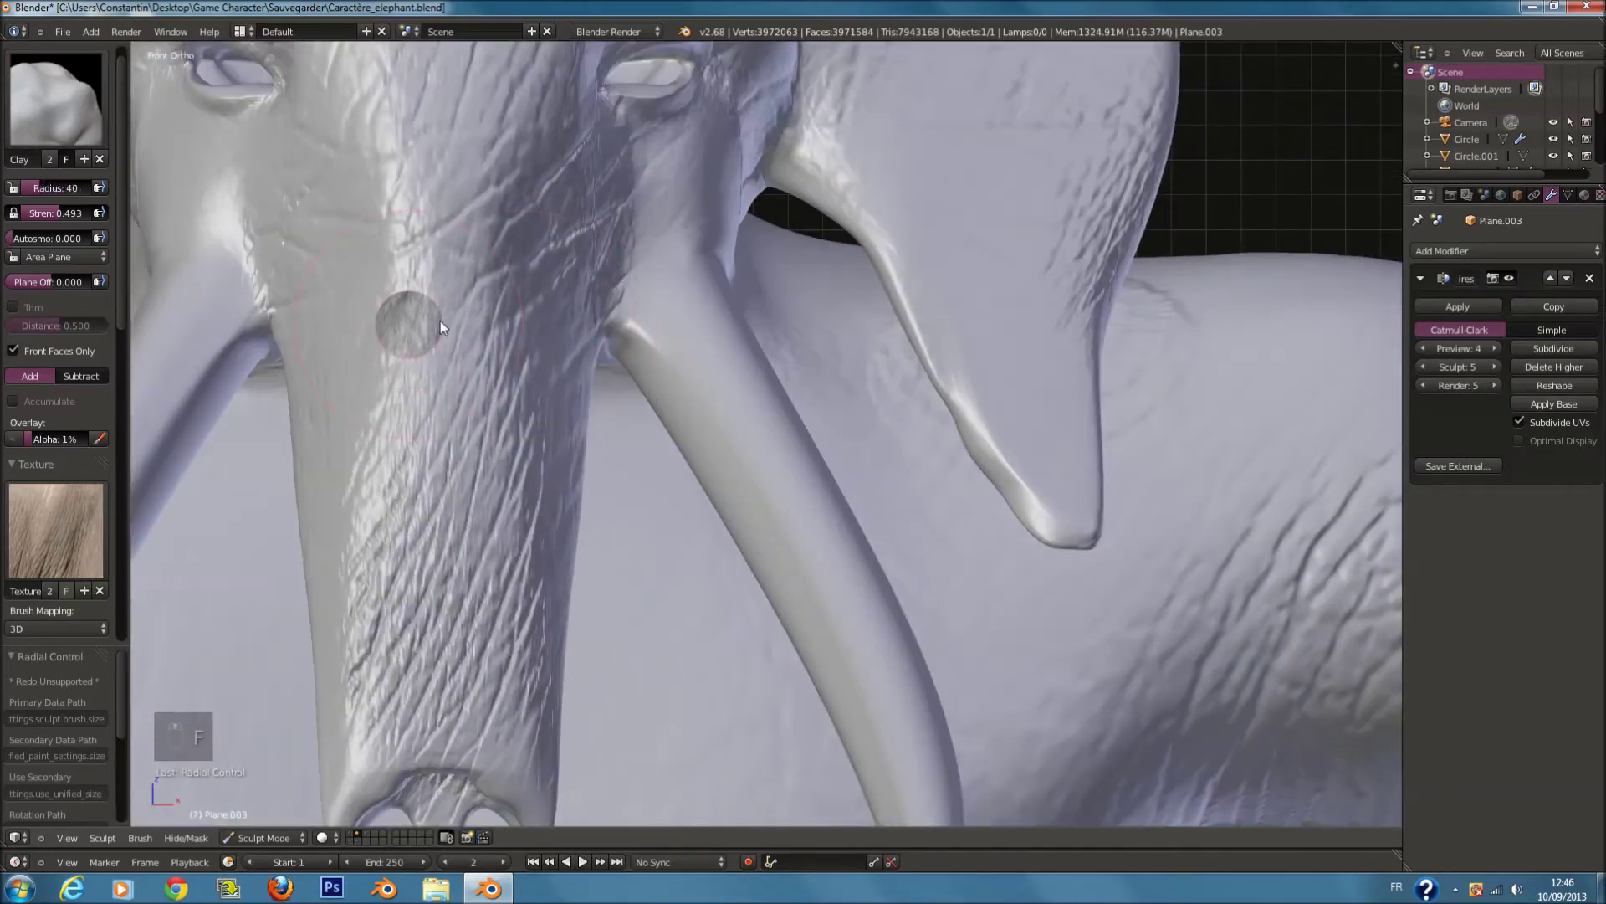
{"action": "left_click", "coordinate": [438, 319]}
{"action": "left_click", "coordinate": [77, 123]}
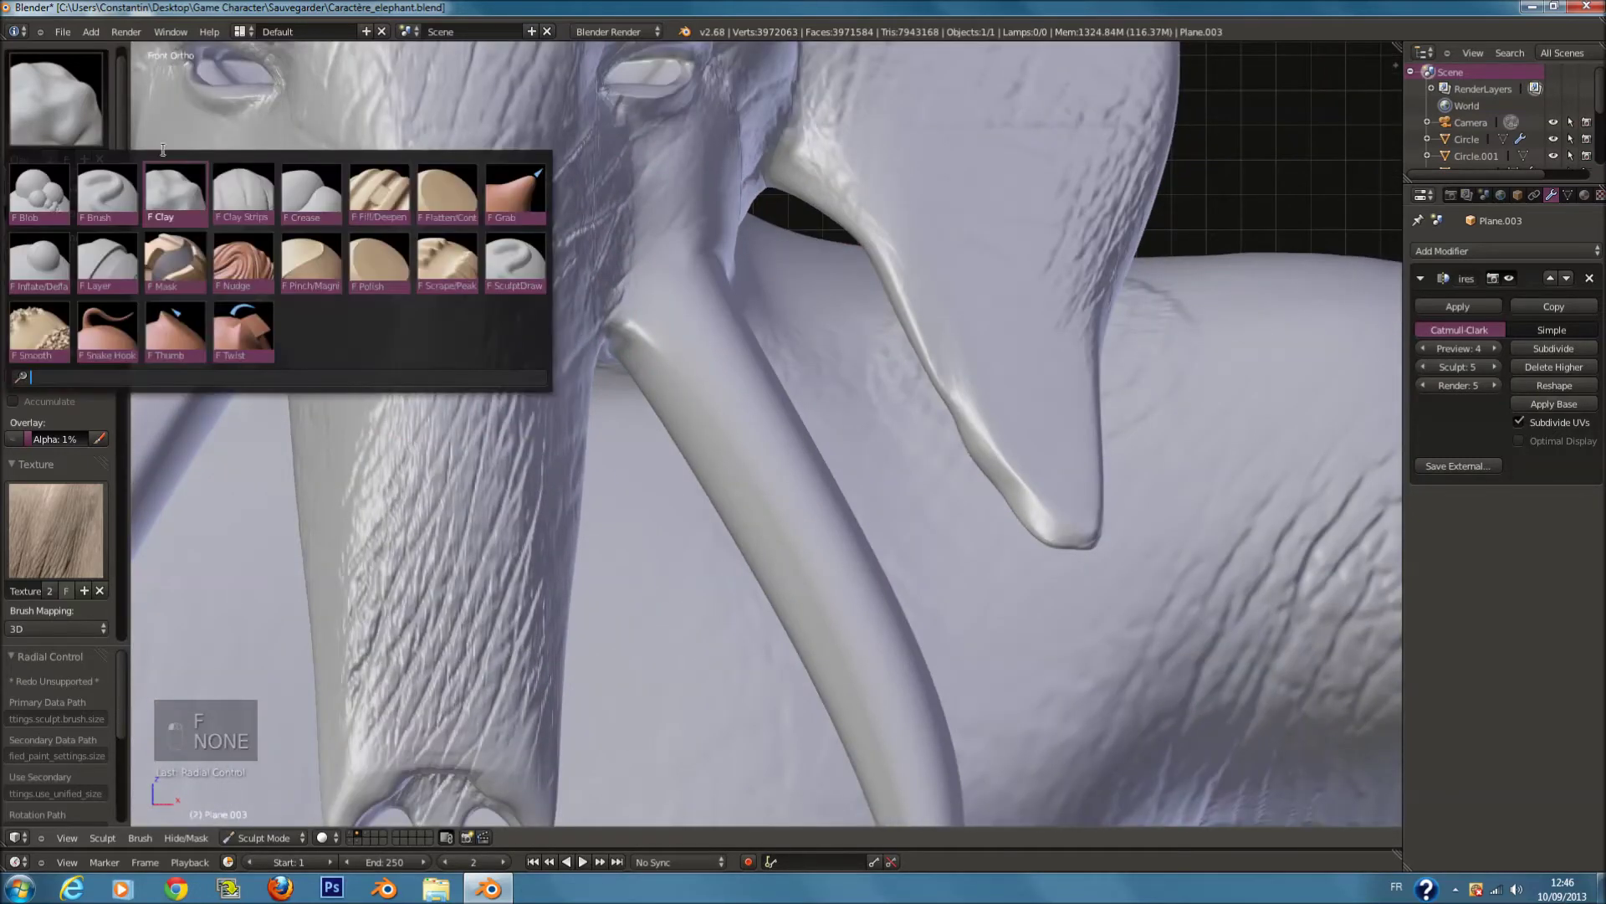
{"action": "left_click", "coordinate": [313, 194]}
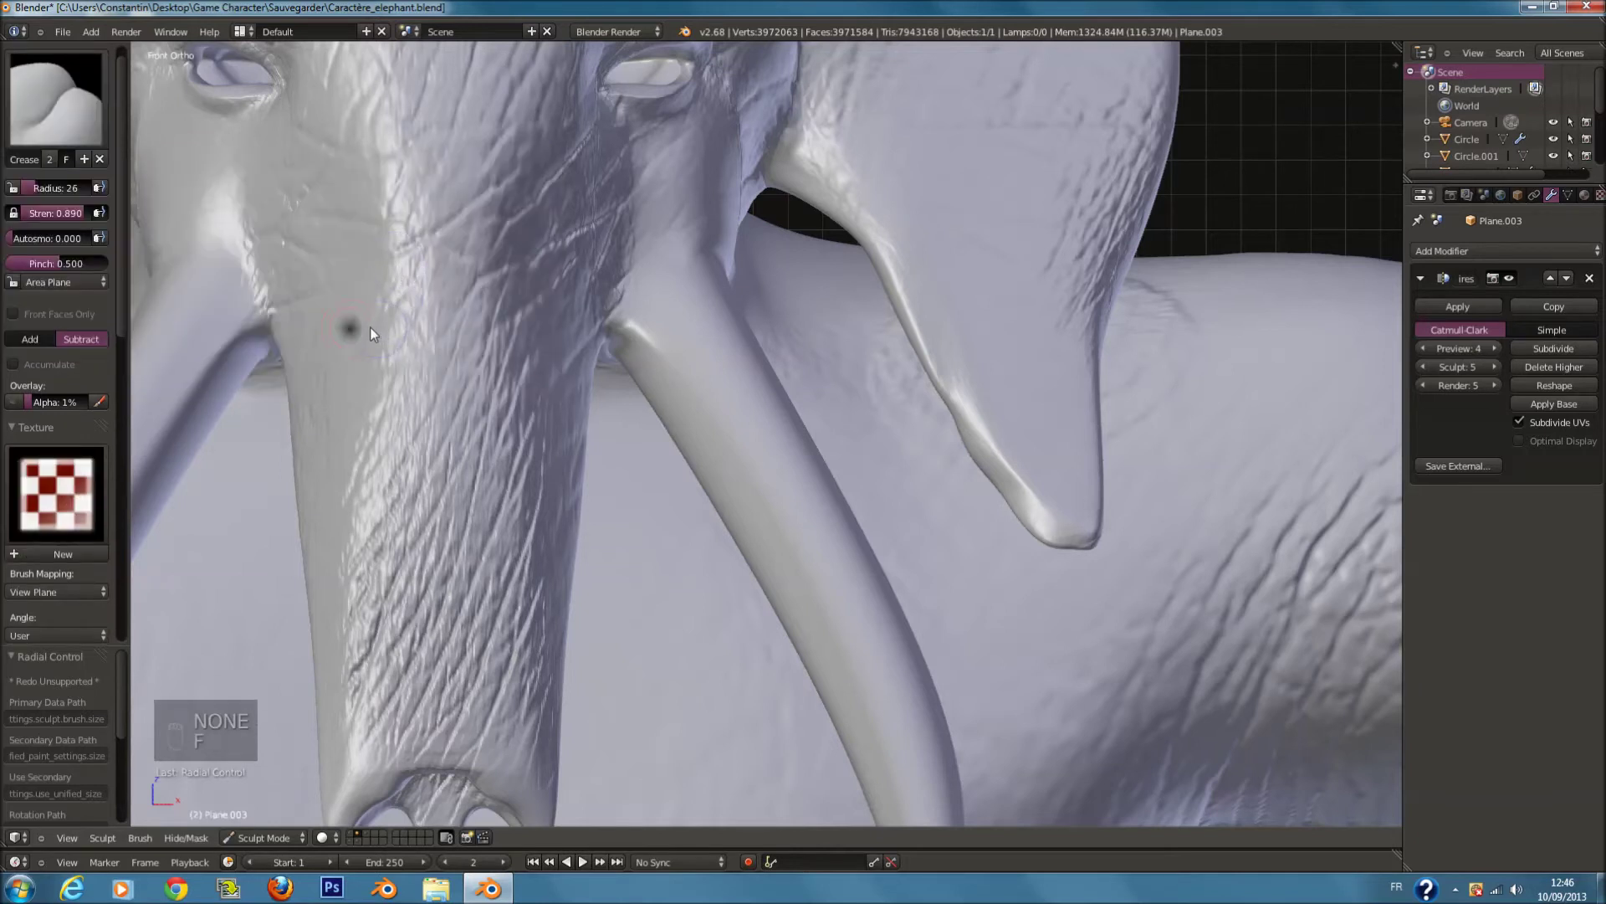
Step: Try a horizontal crease across the trunk between the tusks, and undo it
{"action": "left_click_drag", "start_coordinate": [359, 333], "coordinate": [502, 347]}
{"action": "key", "text": "f"}
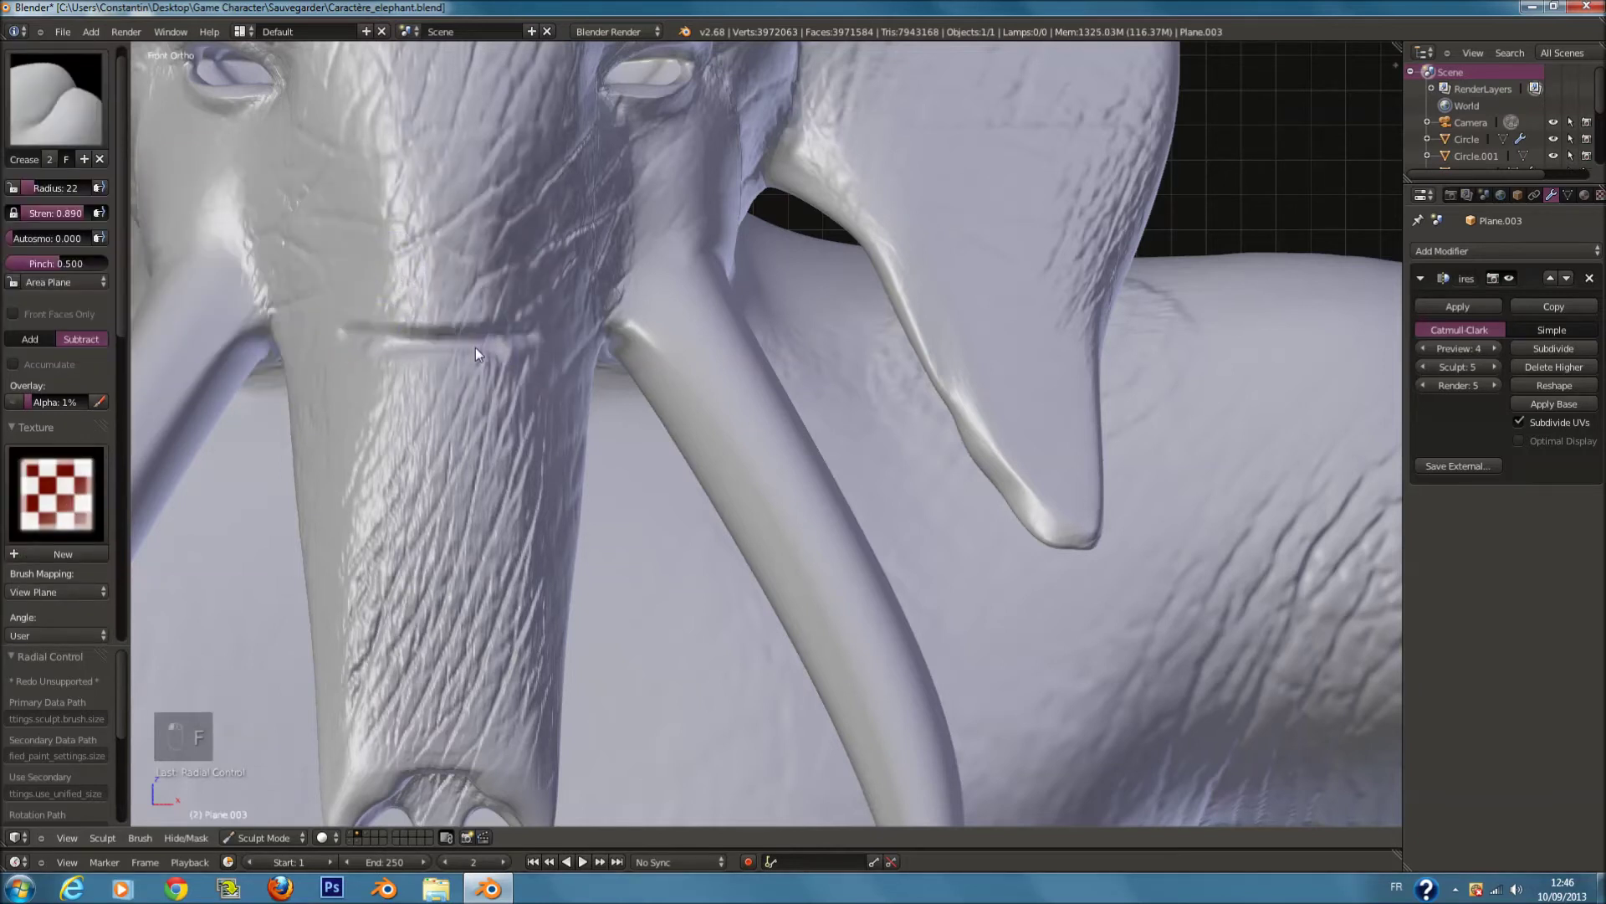
{"action": "key", "text": "ctrl+z"}
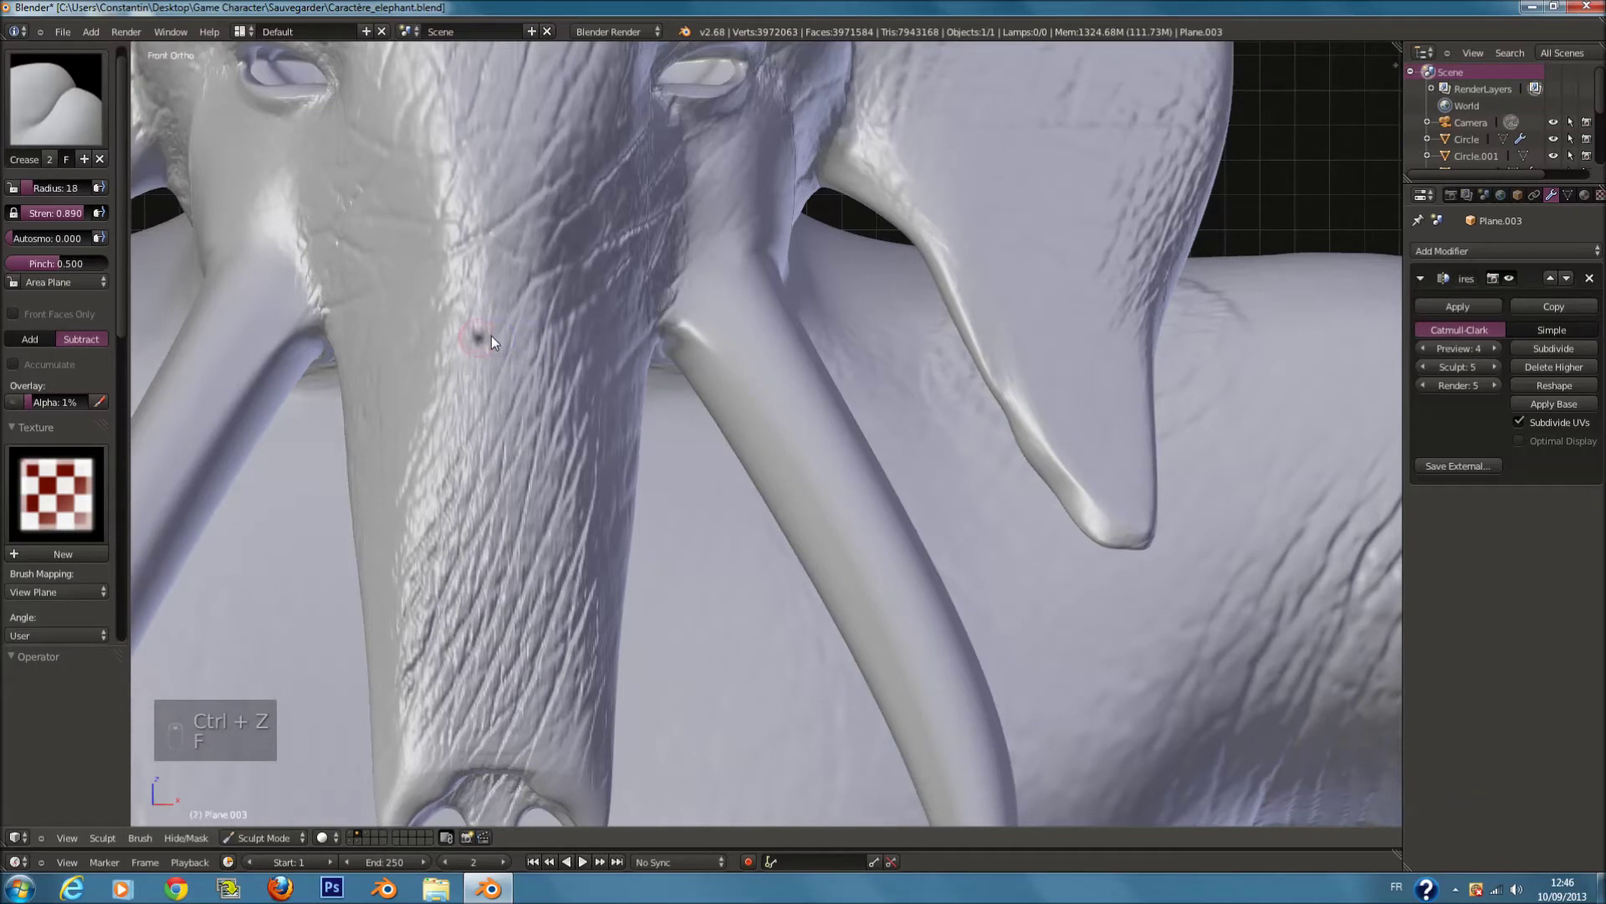
Step: Carve a series of horizontal creases across the trunk from the tusks down to the tip, with the brush radius reduced to 10
{"action": "left_click_drag", "start_coordinate": [411, 325], "coordinate": [542, 334]}
{"action": "left_click_drag", "start_coordinate": [440, 378], "coordinate": [549, 381]}
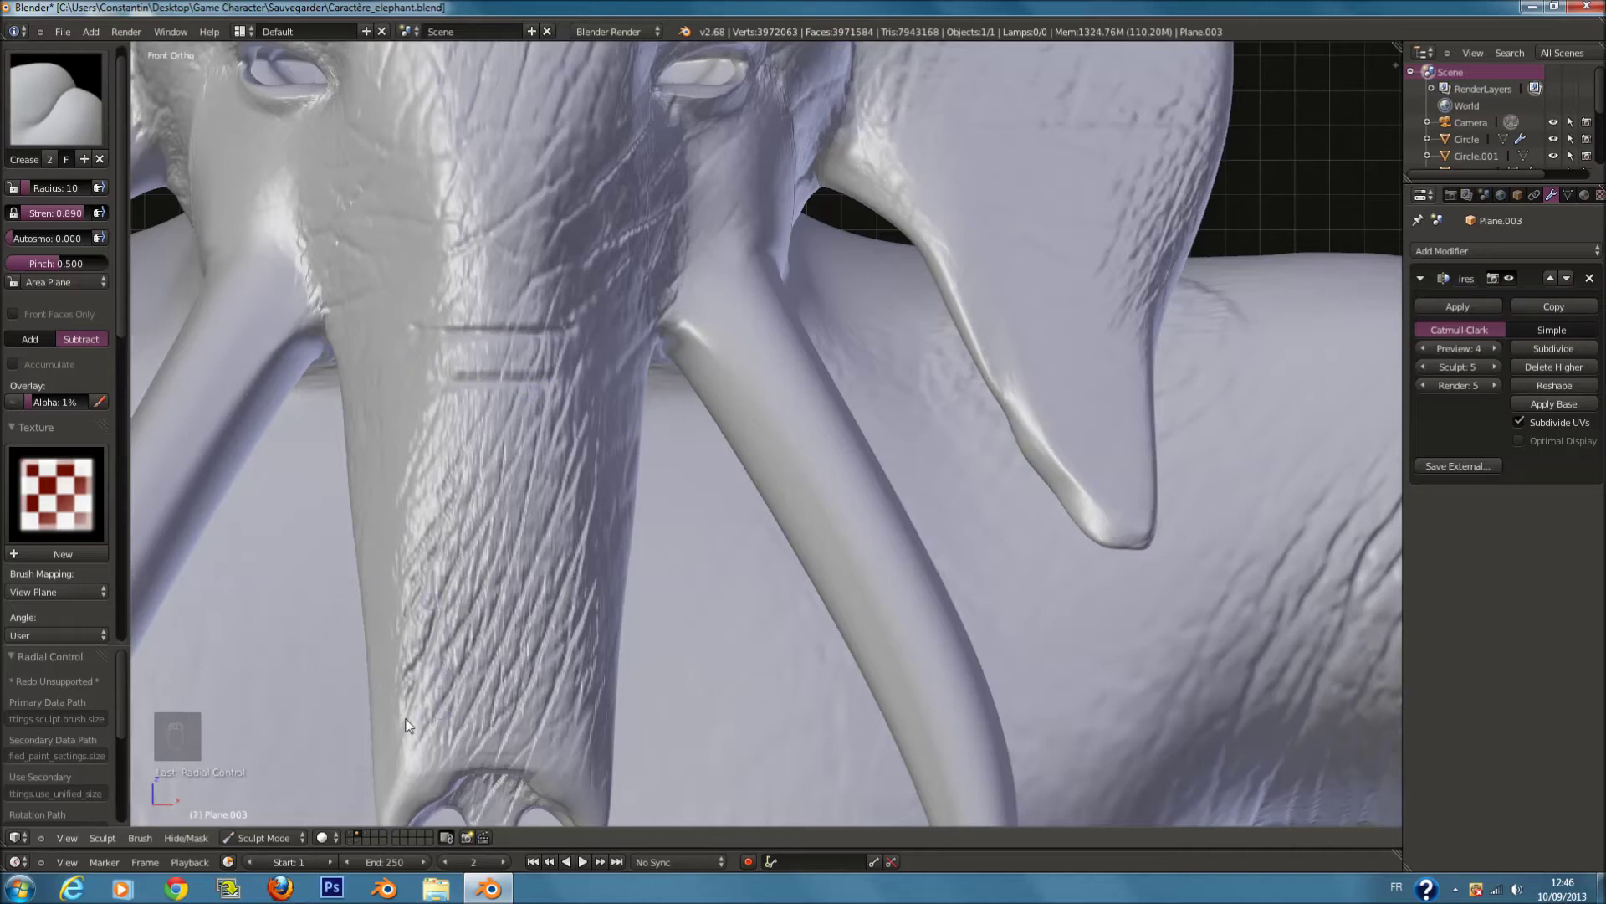
{"action": "left_click_drag", "start_coordinate": [419, 719], "coordinate": [566, 720]}
{"action": "left_click_drag", "start_coordinate": [452, 685], "coordinate": [529, 690]}
{"action": "left_click_drag", "start_coordinate": [438, 634], "coordinate": [559, 639]}
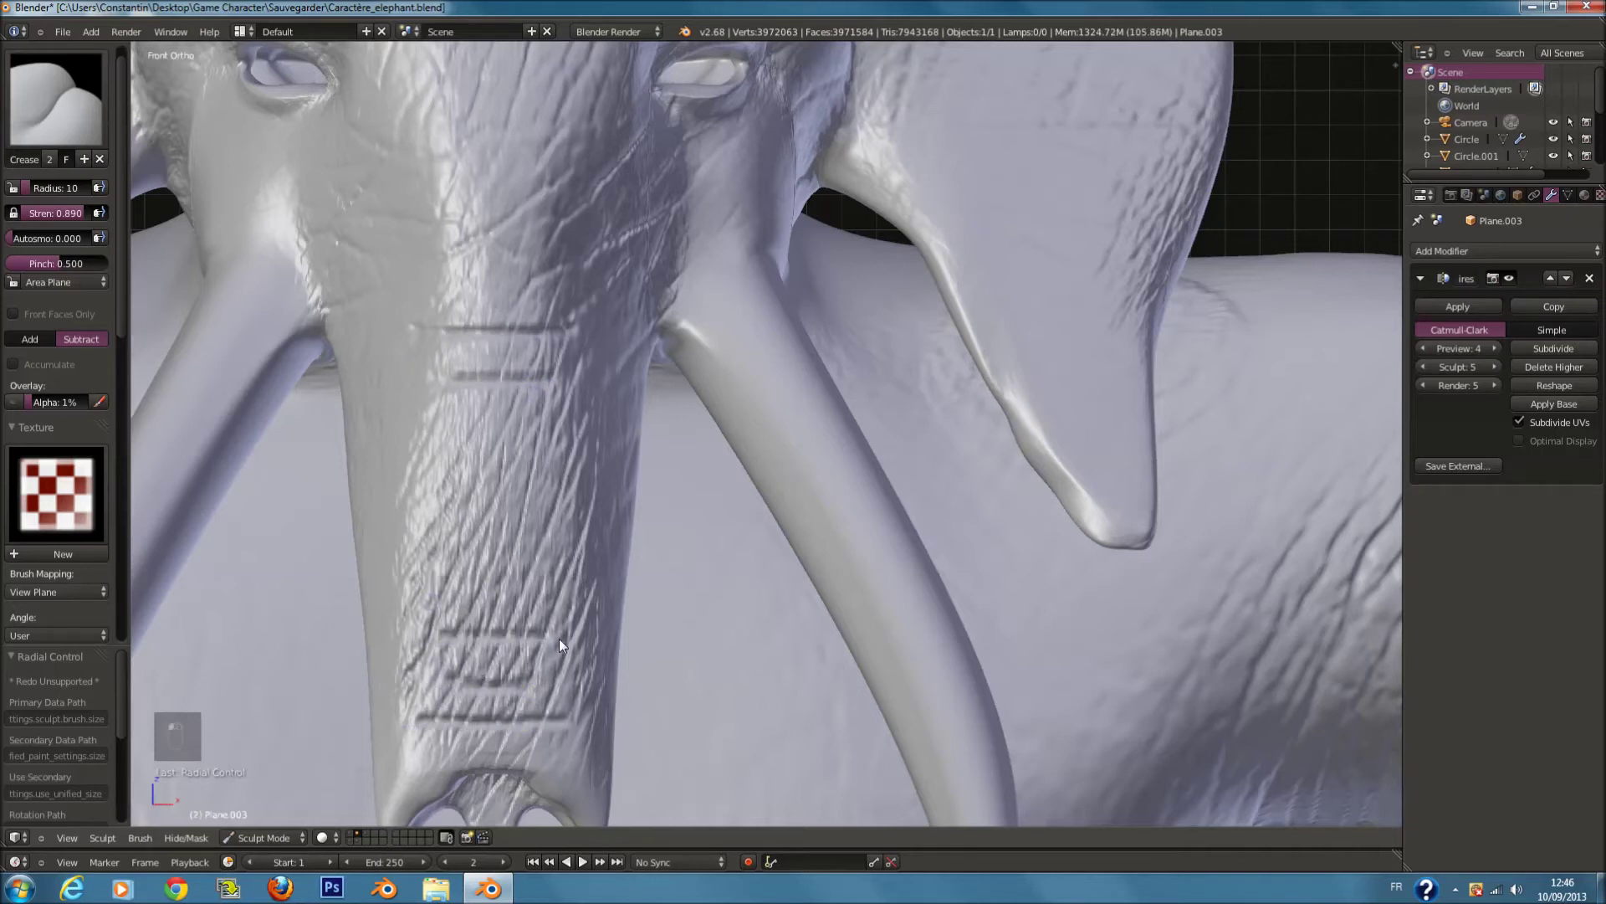
{"action": "left_click_drag", "start_coordinate": [433, 568], "coordinate": [554, 575]}
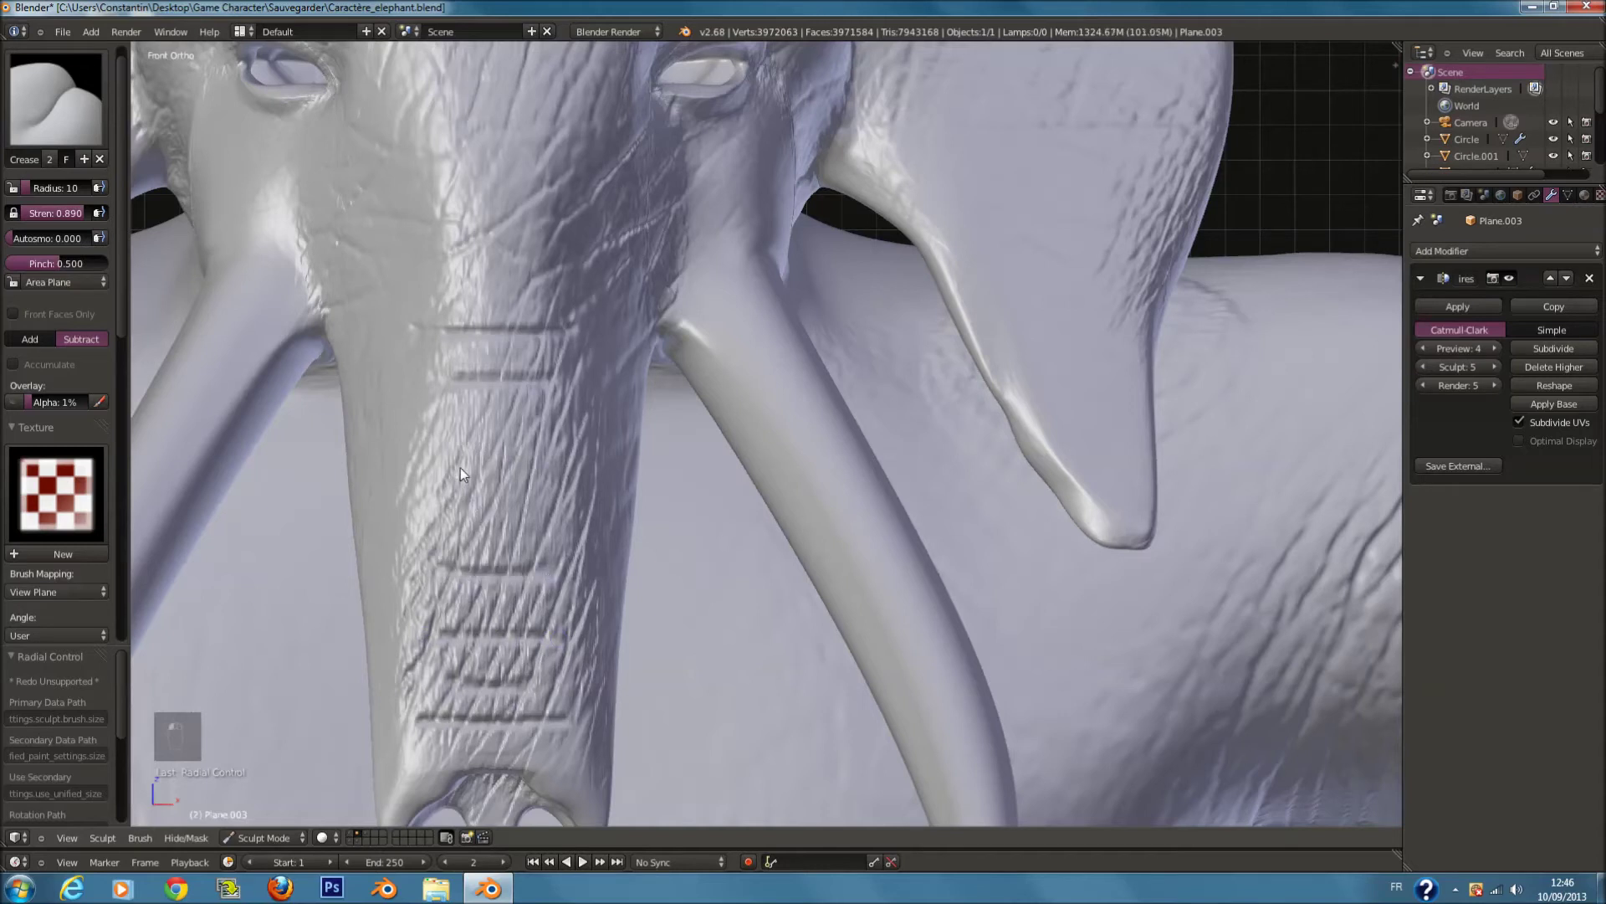
{"action": "left_click_drag", "start_coordinate": [464, 464], "coordinate": [556, 463]}
{"action": "left_click_drag", "start_coordinate": [447, 420], "coordinate": [542, 421]}
{"action": "left_click_drag", "start_coordinate": [452, 521], "coordinate": [536, 519]}
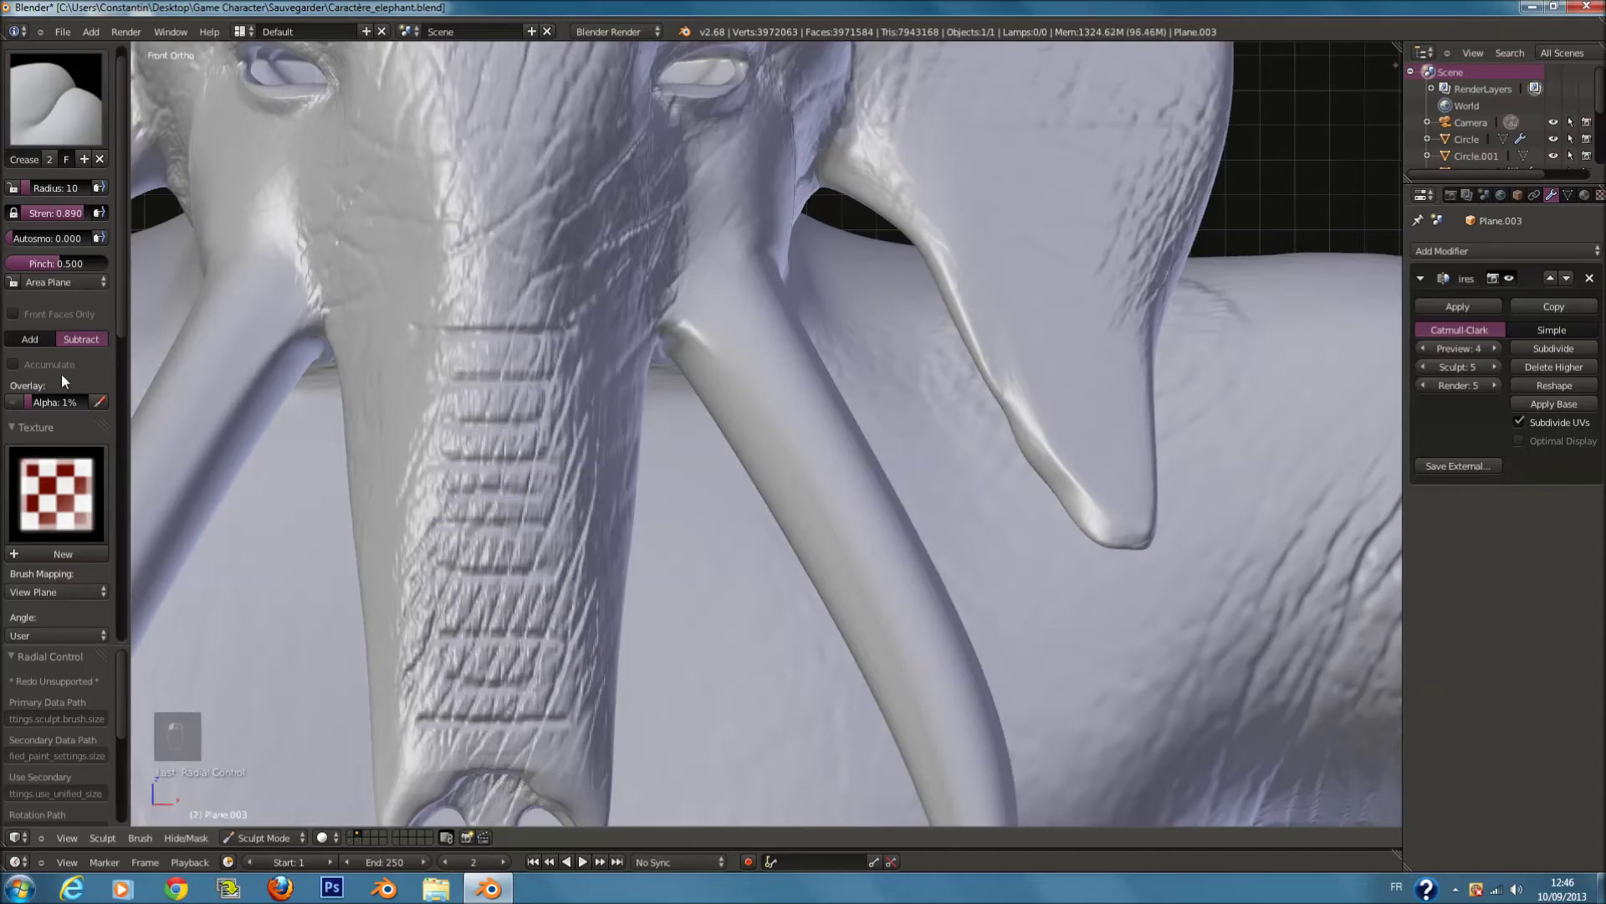
Step: Assign the existing skin texture to the Crease brush and carve textured creases across the front of the trunk
{"action": "left_click", "coordinate": [67, 465]}
{"action": "left_click", "coordinate": [55, 587]}
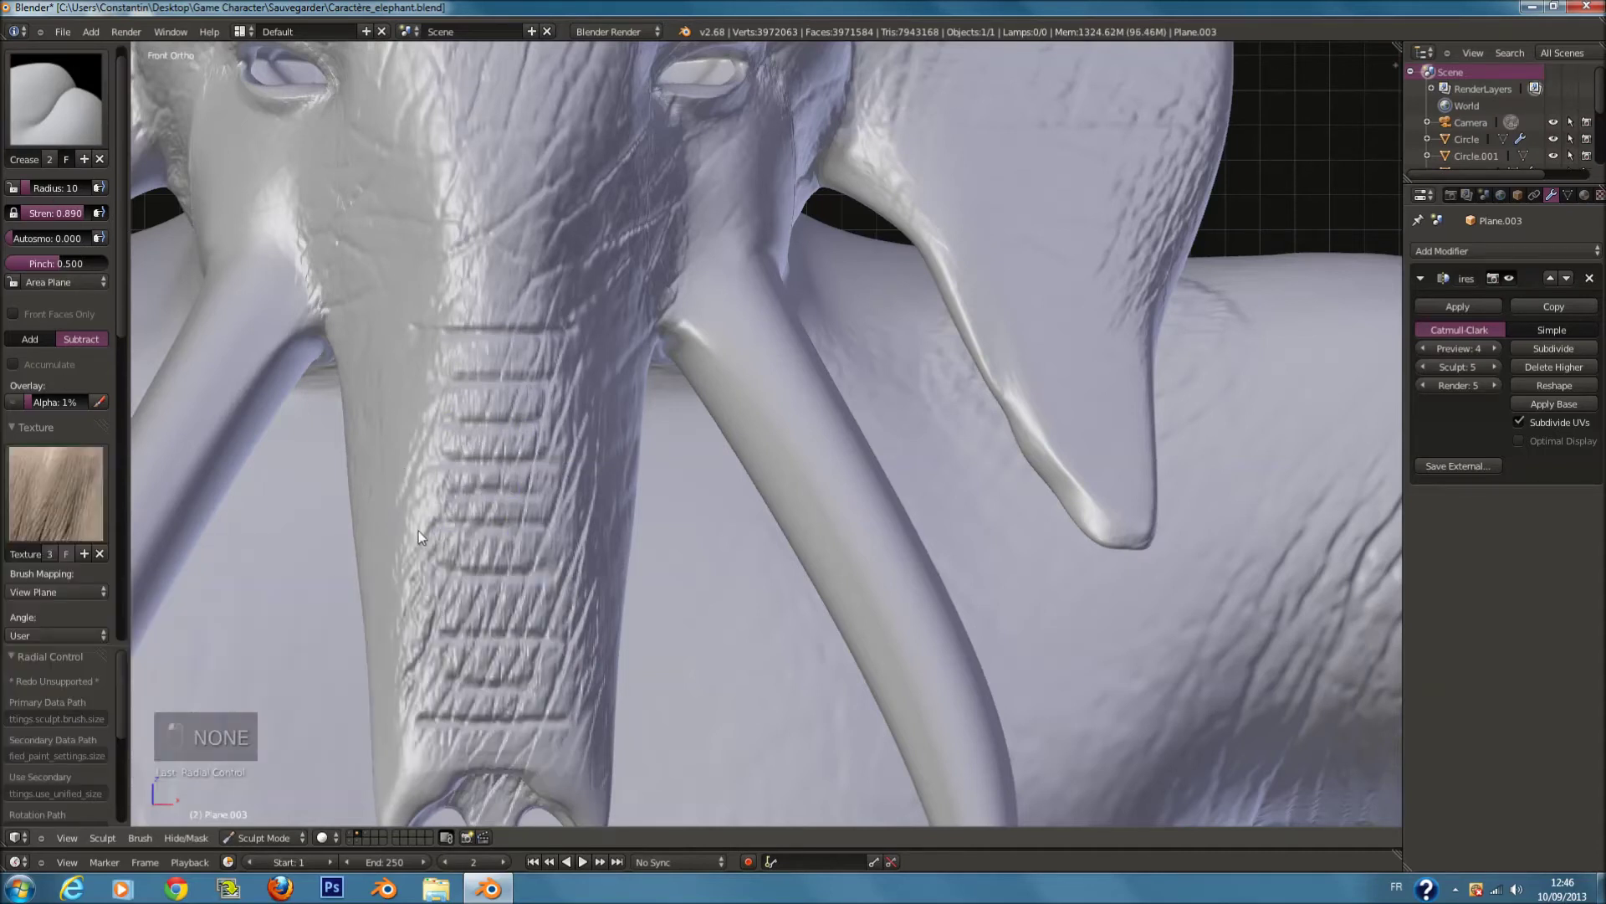
{"action": "mouse_move", "coordinate": [434, 527]}
{"action": "left_mouse_down"}
{"action": "mouse_move", "coordinate": [544, 529]}
{"action": "mouse_move", "coordinate": [445, 552]}
{"action": "mouse_move", "coordinate": [457, 581]}
{"action": "mouse_move", "coordinate": [556, 576]}
{"action": "left_mouse_up"}
{"action": "mouse_move", "coordinate": [572, 608]}
{"action": "left_mouse_down"}
{"action": "mouse_move", "coordinate": [415, 609]}
{"action": "mouse_move", "coordinate": [565, 636]}
{"action": "mouse_move", "coordinate": [432, 668]}
{"action": "mouse_move", "coordinate": [485, 706]}
{"action": "mouse_move", "coordinate": [529, 709]}
{"action": "left_mouse_up"}
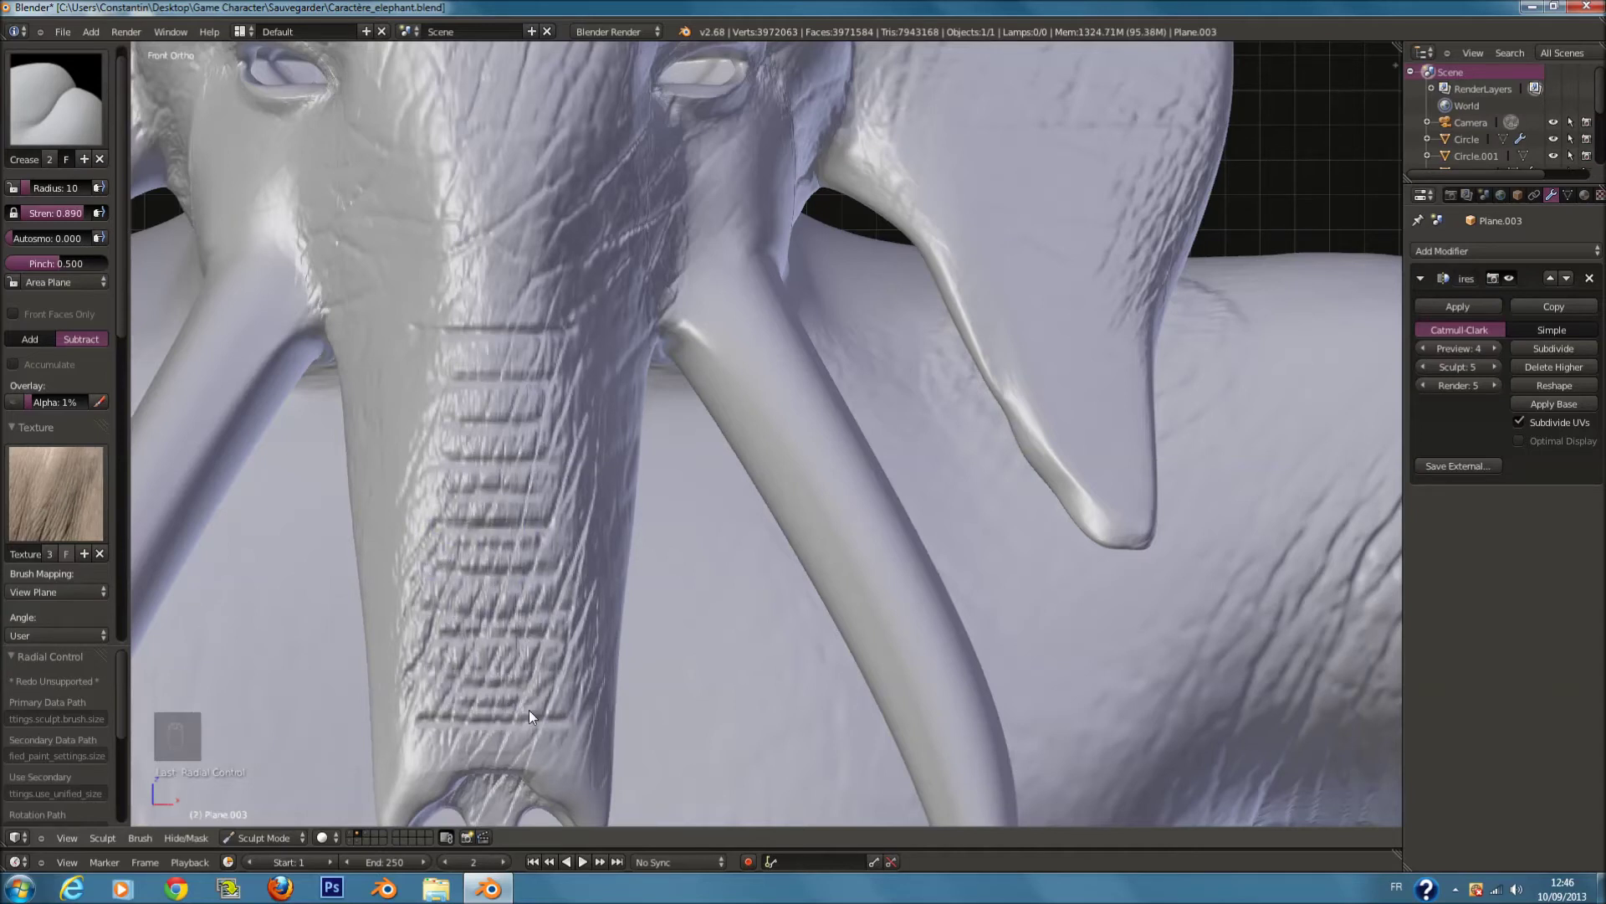
{"action": "left_click_drag", "start_coordinate": [440, 345], "coordinate": [551, 345]}
{"action": "left_click_drag", "start_coordinate": [437, 378], "coordinate": [552, 379]}
Step: Set the Crease brush radius to 30 and carve a crease around the upper base of the tusk
{"action": "middle_click_drag", "start_coordinate": [605, 392], "coordinate": [480, 377]}
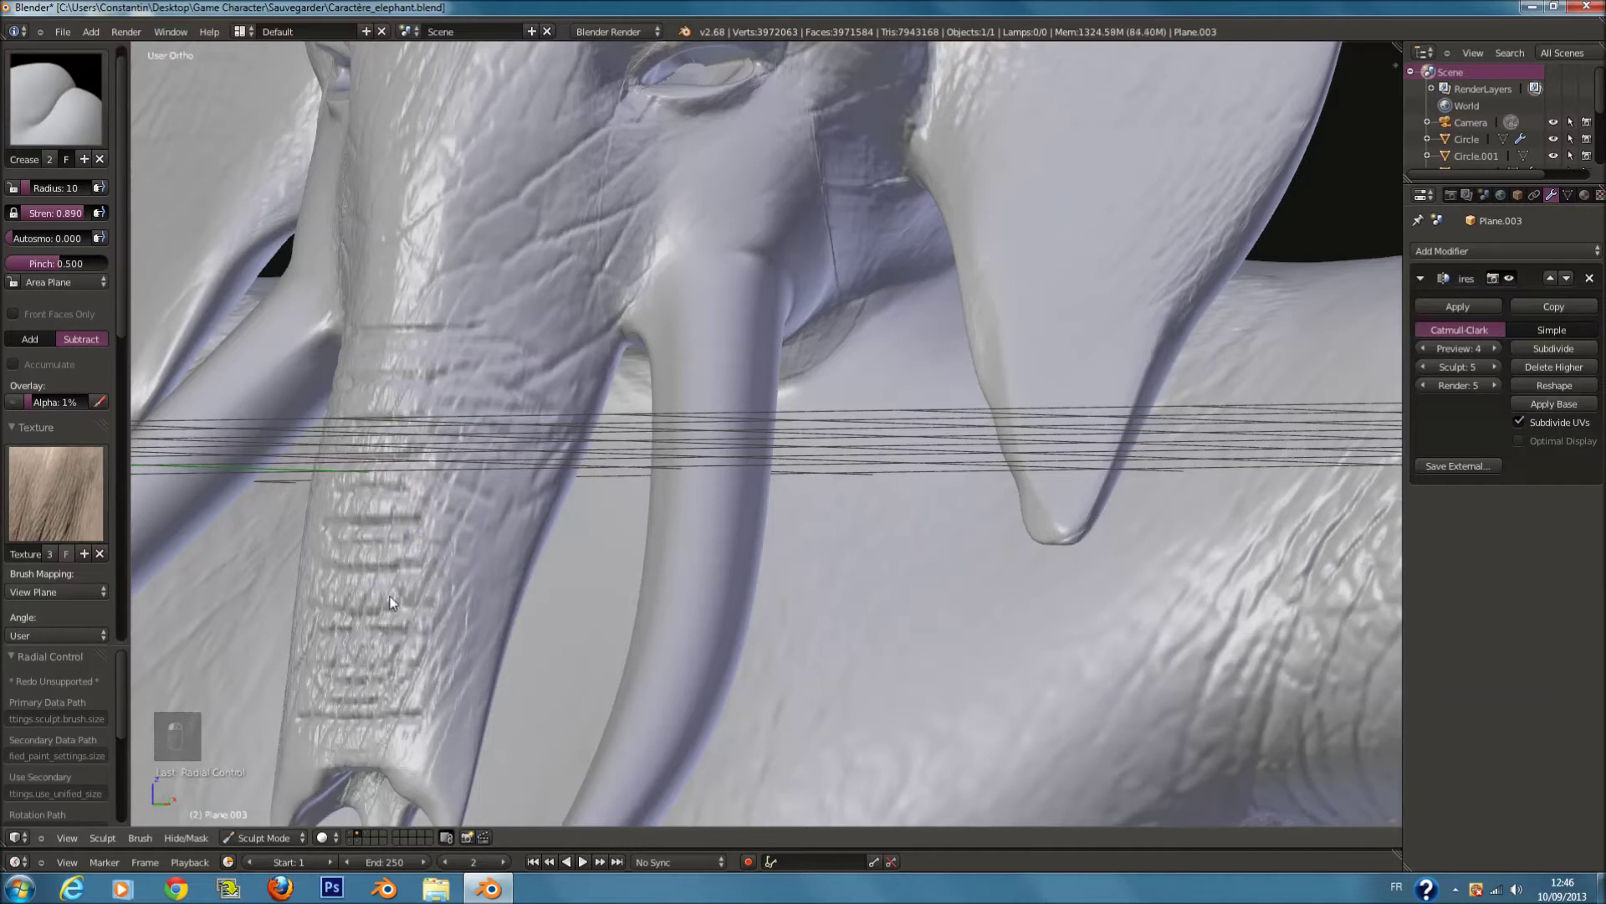
{"action": "scroll", "coordinate": [657, 263], "scroll_direction": "up", "scroll_amount": 1}
{"action": "key", "text": "f"}
{"action": "left_click_drag", "start_coordinate": [675, 197], "coordinate": [609, 266]}
{"action": "key", "text": "ctrl+z"}
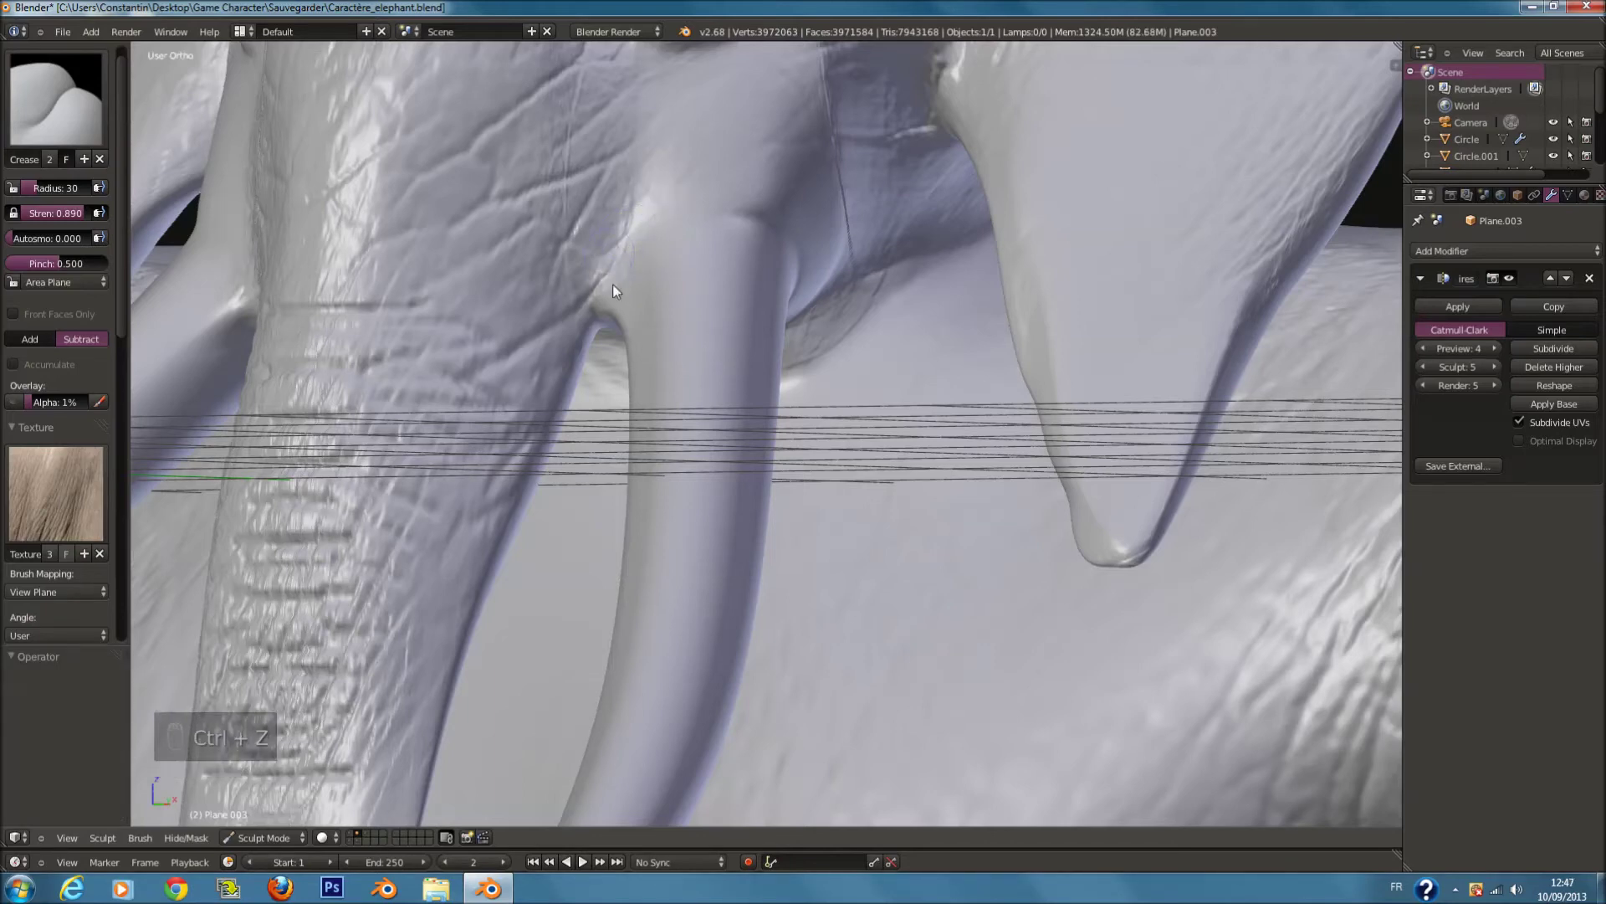
{"action": "mouse_move", "coordinate": [611, 289]}
{"action": "left_mouse_down"}
{"action": "mouse_move", "coordinate": [655, 213]}
{"action": "mouse_move", "coordinate": [706, 199]}
{"action": "mouse_move", "coordinate": [779, 221]}
{"action": "mouse_move", "coordinate": [804, 271]}
{"action": "left_mouse_up"}
Step: Reduce the Crease brush radius to 18 and carve creases along the underside of the trunk beside the tusk base
{"action": "middle_click_drag", "start_coordinate": [789, 308], "coordinate": [803, 379]}
{"action": "middle_click_drag", "start_coordinate": [690, 429], "coordinate": [624, 489]}
{"action": "key", "text": "f"}
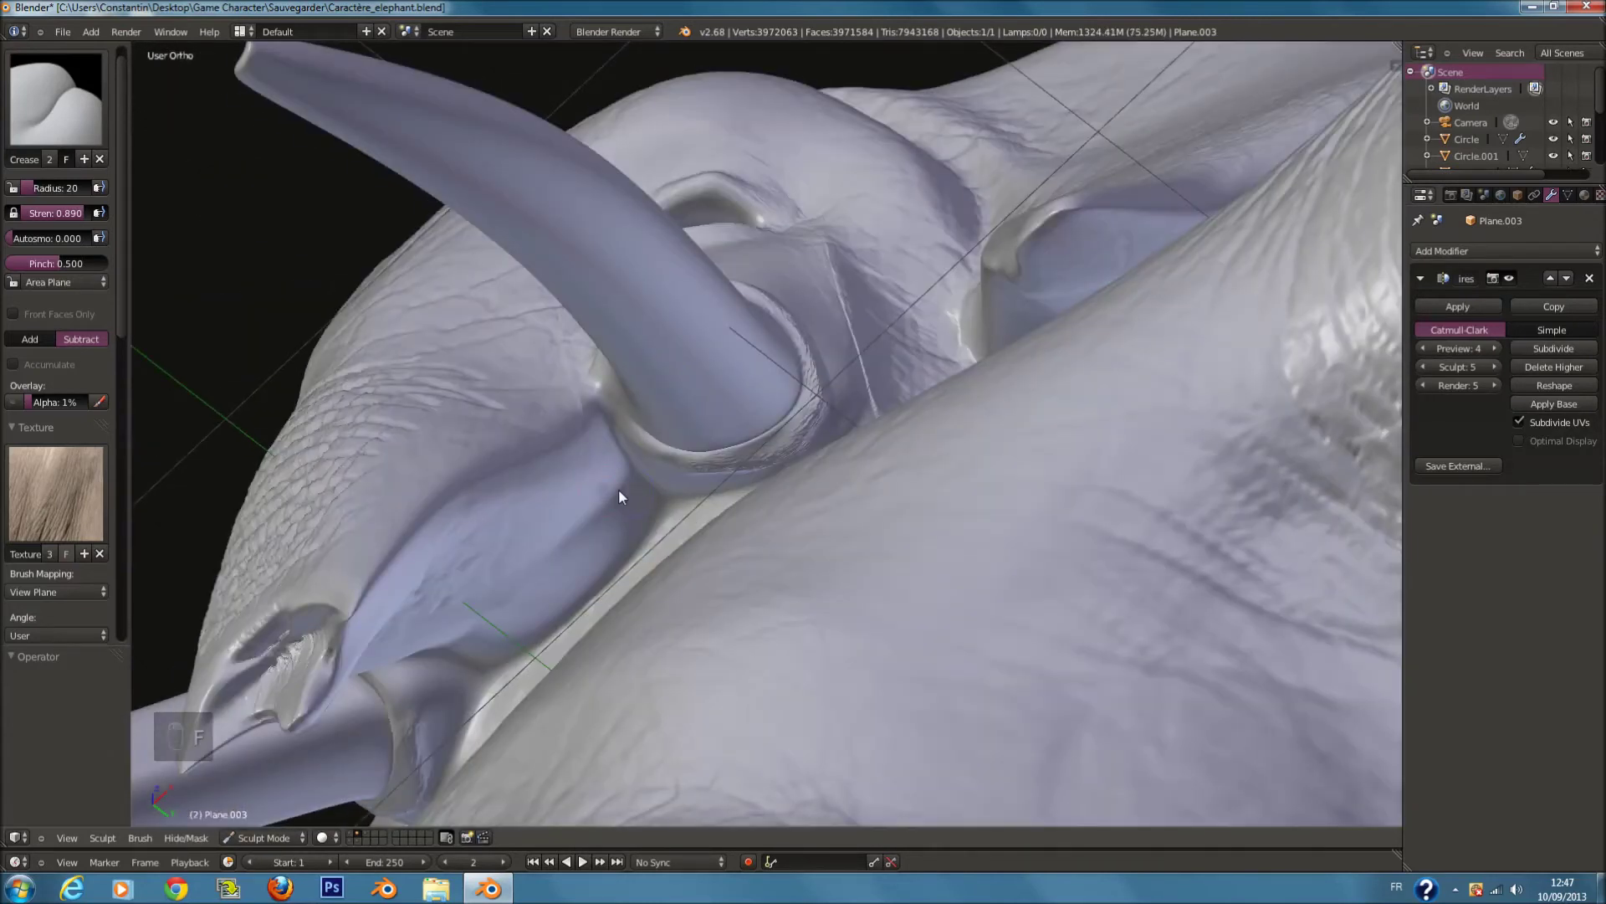
{"action": "left_click", "coordinate": [641, 479]}
{"action": "mouse_move", "coordinate": [641, 479]}
{"action": "left_mouse_down"}
{"action": "mouse_move", "coordinate": [564, 577]}
{"action": "mouse_move", "coordinate": [652, 465]}
{"action": "left_mouse_up"}
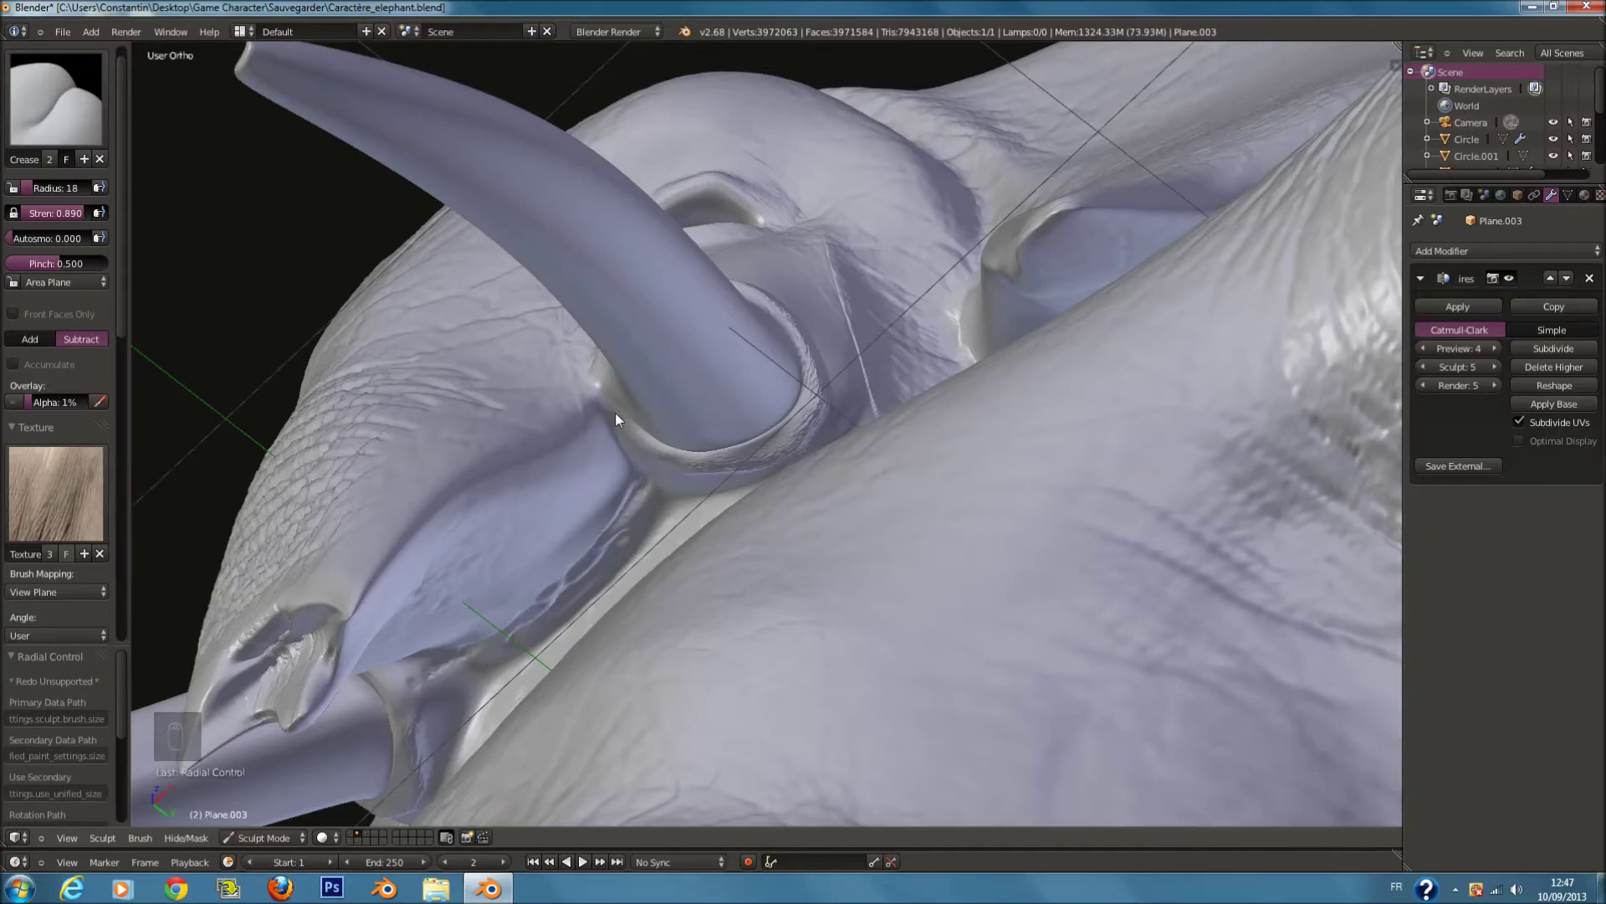
Step: Set the Crease brush radius to 27 for detailing the skin around the eye
{"action": "mouse_move", "coordinate": [731, 177]}
{"action": "middle_mouse_down"}
{"action": "mouse_move", "coordinate": [745, 267]}
{"action": "mouse_move", "coordinate": [711, 132]}
{"action": "middle_mouse_up"}
{"action": "scroll", "coordinate": [711, 132], "scroll_direction": "down", "scroll_amount": 1}
{"action": "key", "text": "f"}
{"action": "left_click", "coordinate": [717, 124]}
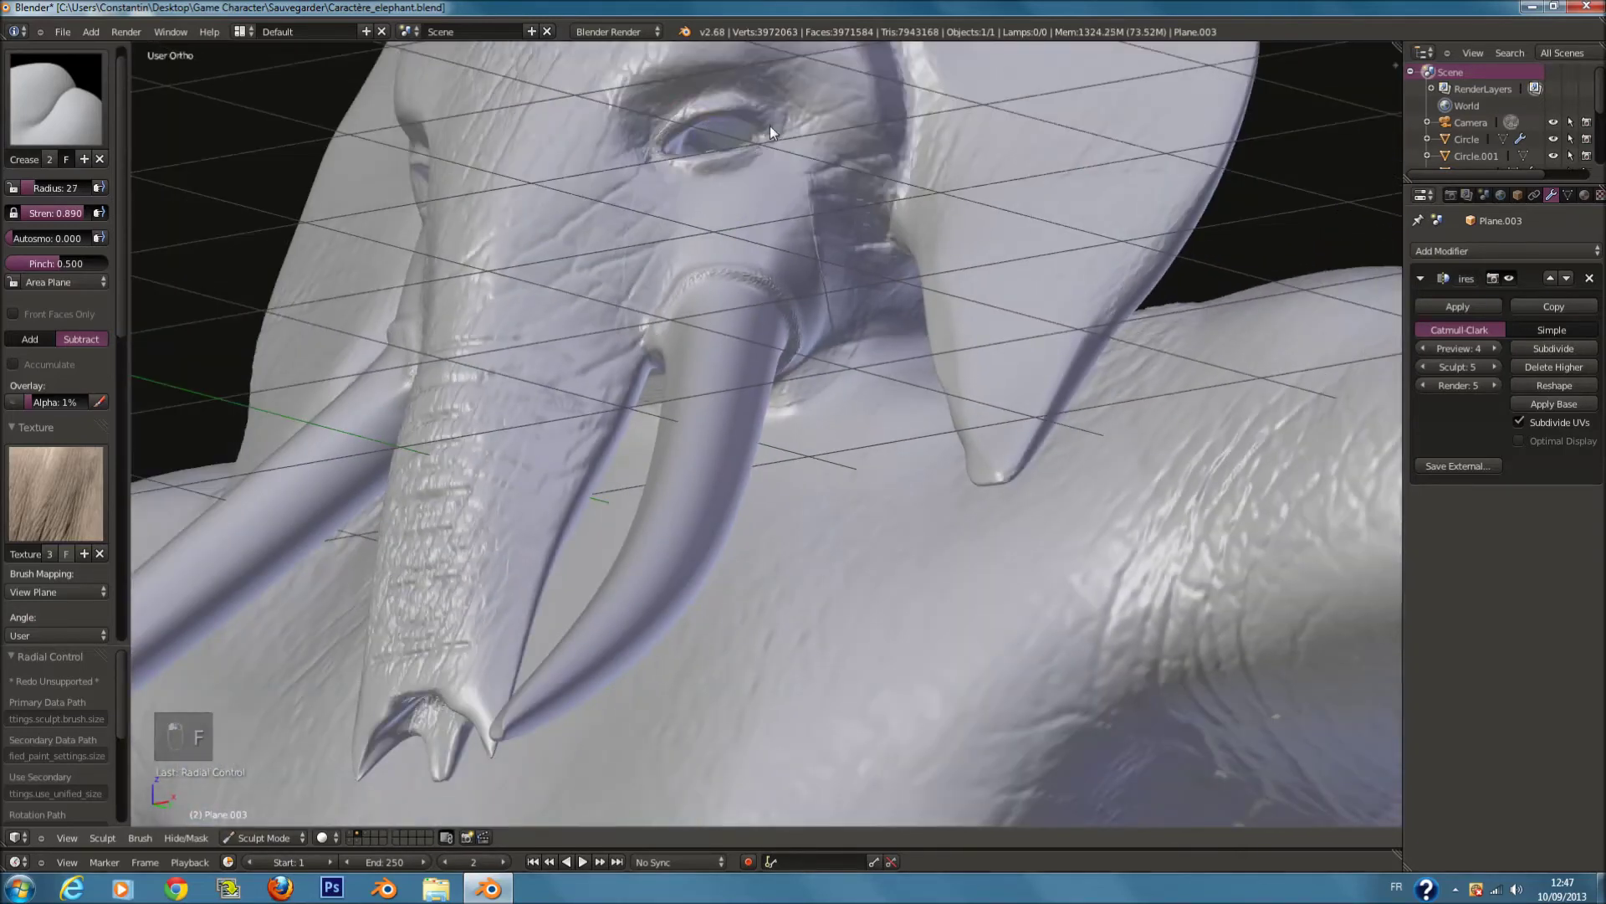
Step: Reduce the Crease brush radius to 10 and carve fine wrinkles under and around the elephant's eye
{"action": "key", "text": "f"}
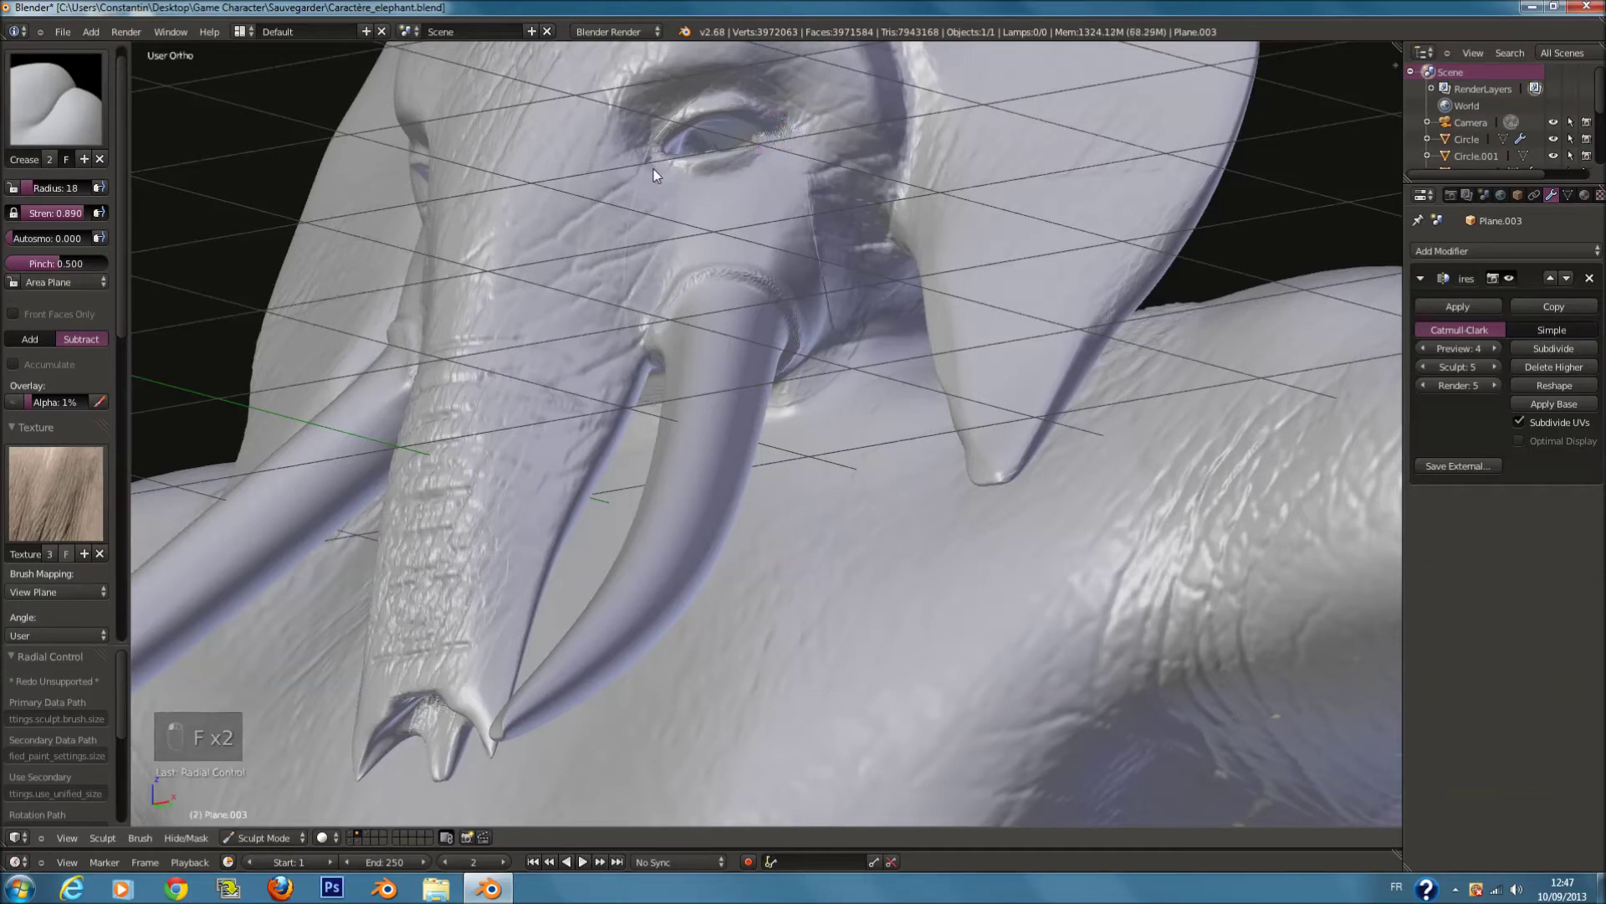
{"action": "key", "text": "f"}
{"action": "left_click", "coordinate": [678, 183]}
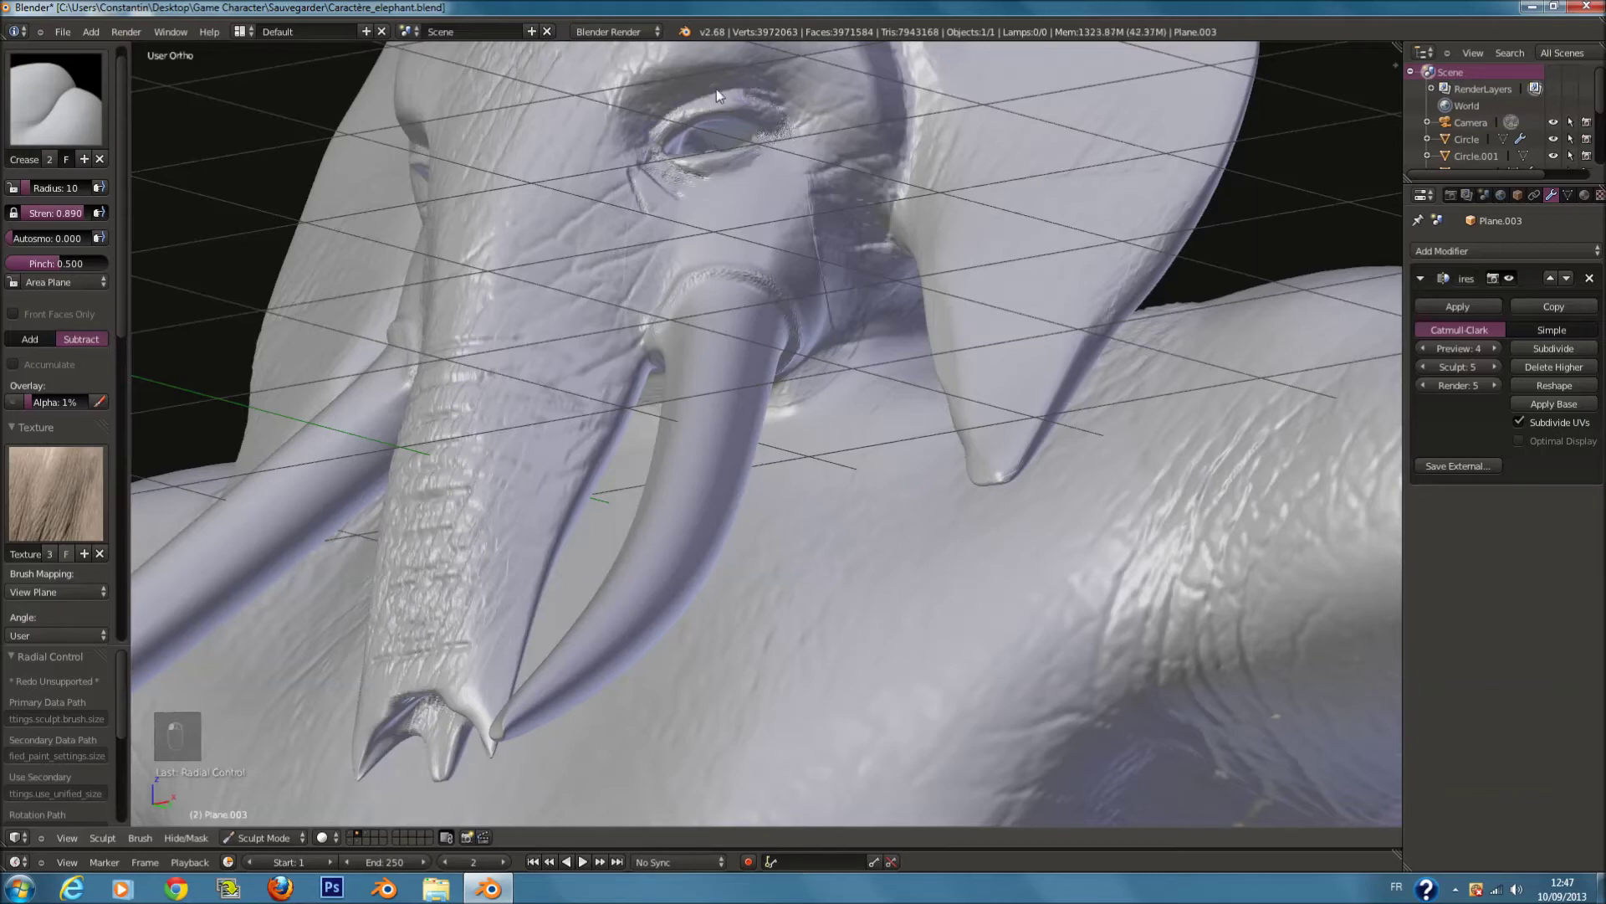
Step: Set the Crease brush radius to 26 and carve a long curved crease across the forehead above the eyes
{"action": "scroll", "coordinate": [701, 94], "scroll_direction": "down", "scroll_amount": 3}
{"action": "middle_click_drag", "start_coordinate": [704, 103], "coordinate": [738, 189]}
{"action": "key", "text": "f"}
{"action": "key", "text": "f"}
{"action": "key", "text": "f"}
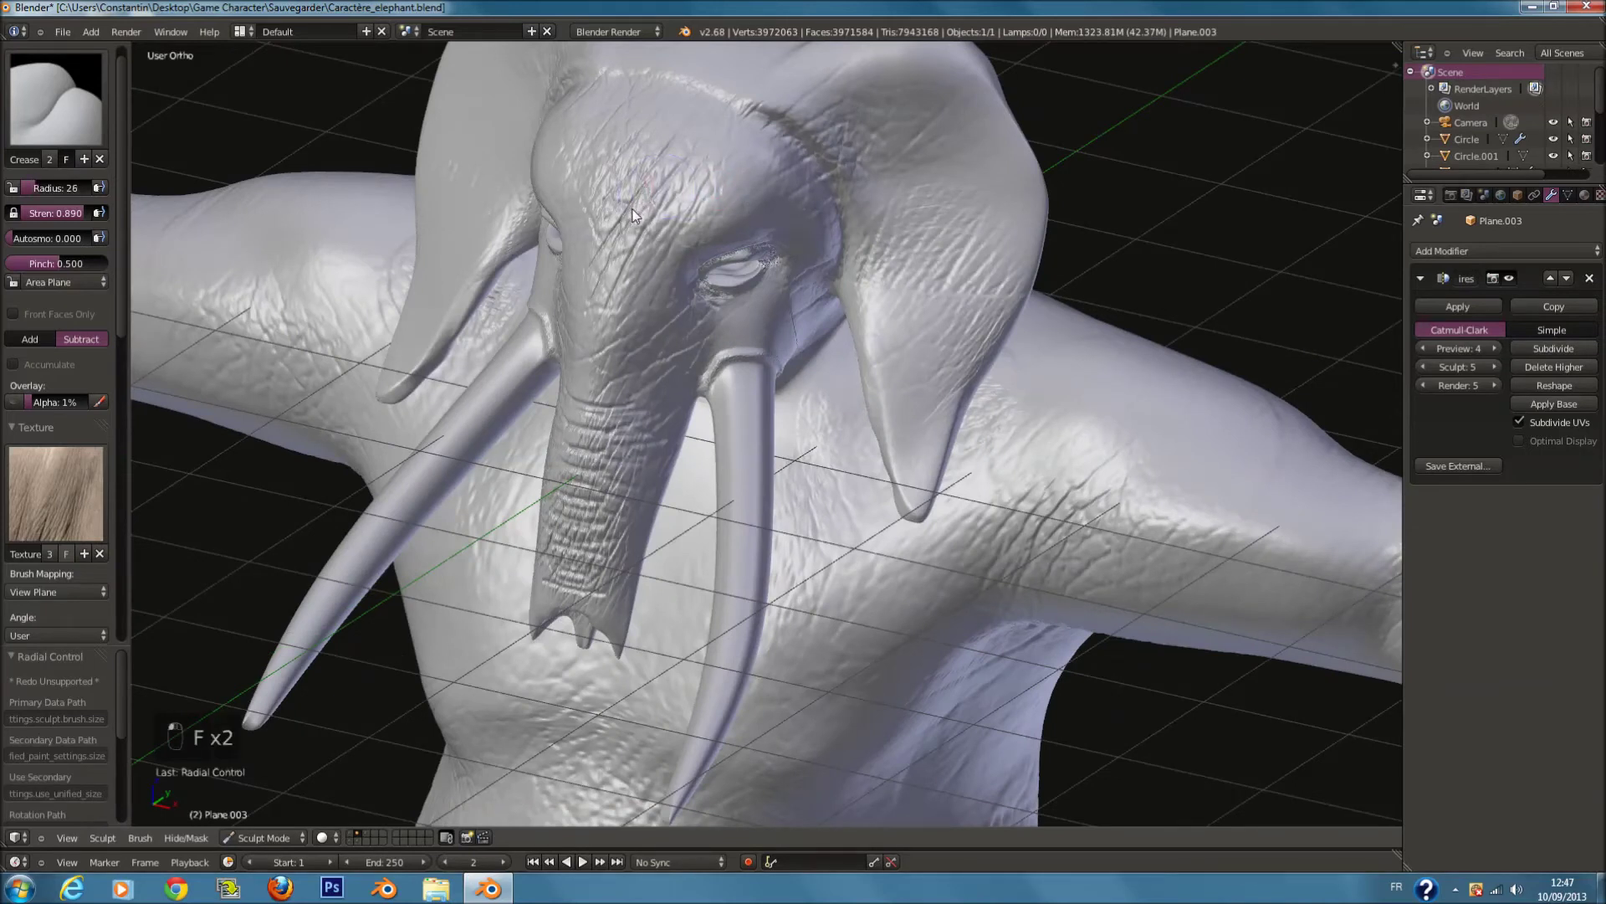
{"action": "left_click_drag", "start_coordinate": [586, 209], "coordinate": [735, 189]}
Step: Set the Crease brush radius to 15 and carve a finer wrinkle across the forehead above the long crease
{"action": "key", "text": "f"}
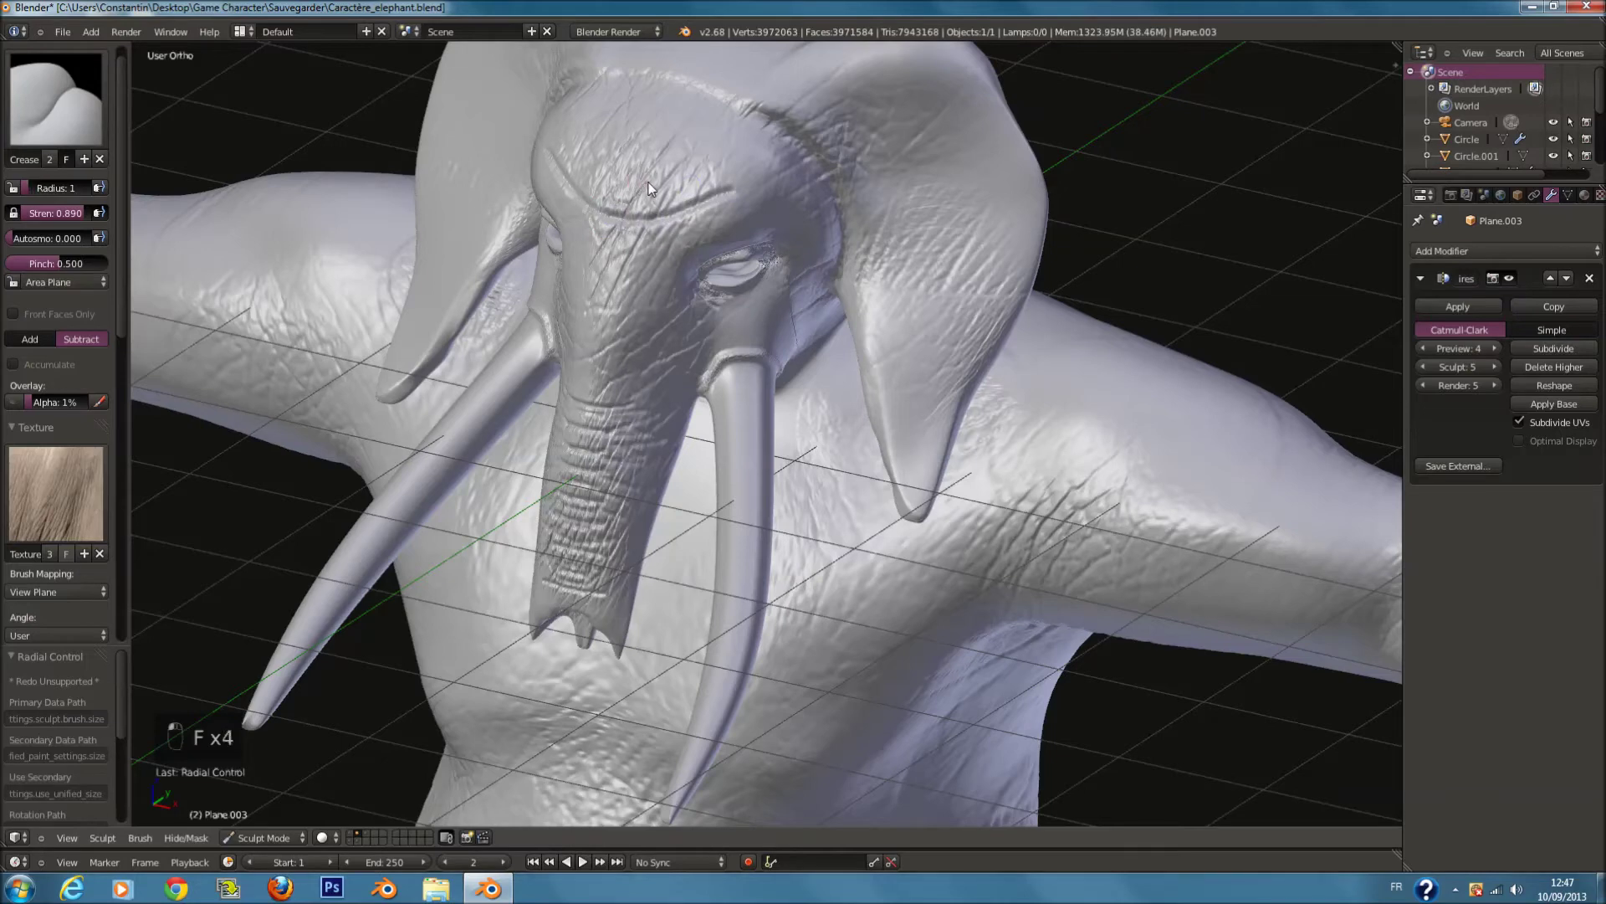
{"action": "scroll", "coordinate": [652, 192], "scroll_direction": "up", "scroll_amount": 10}
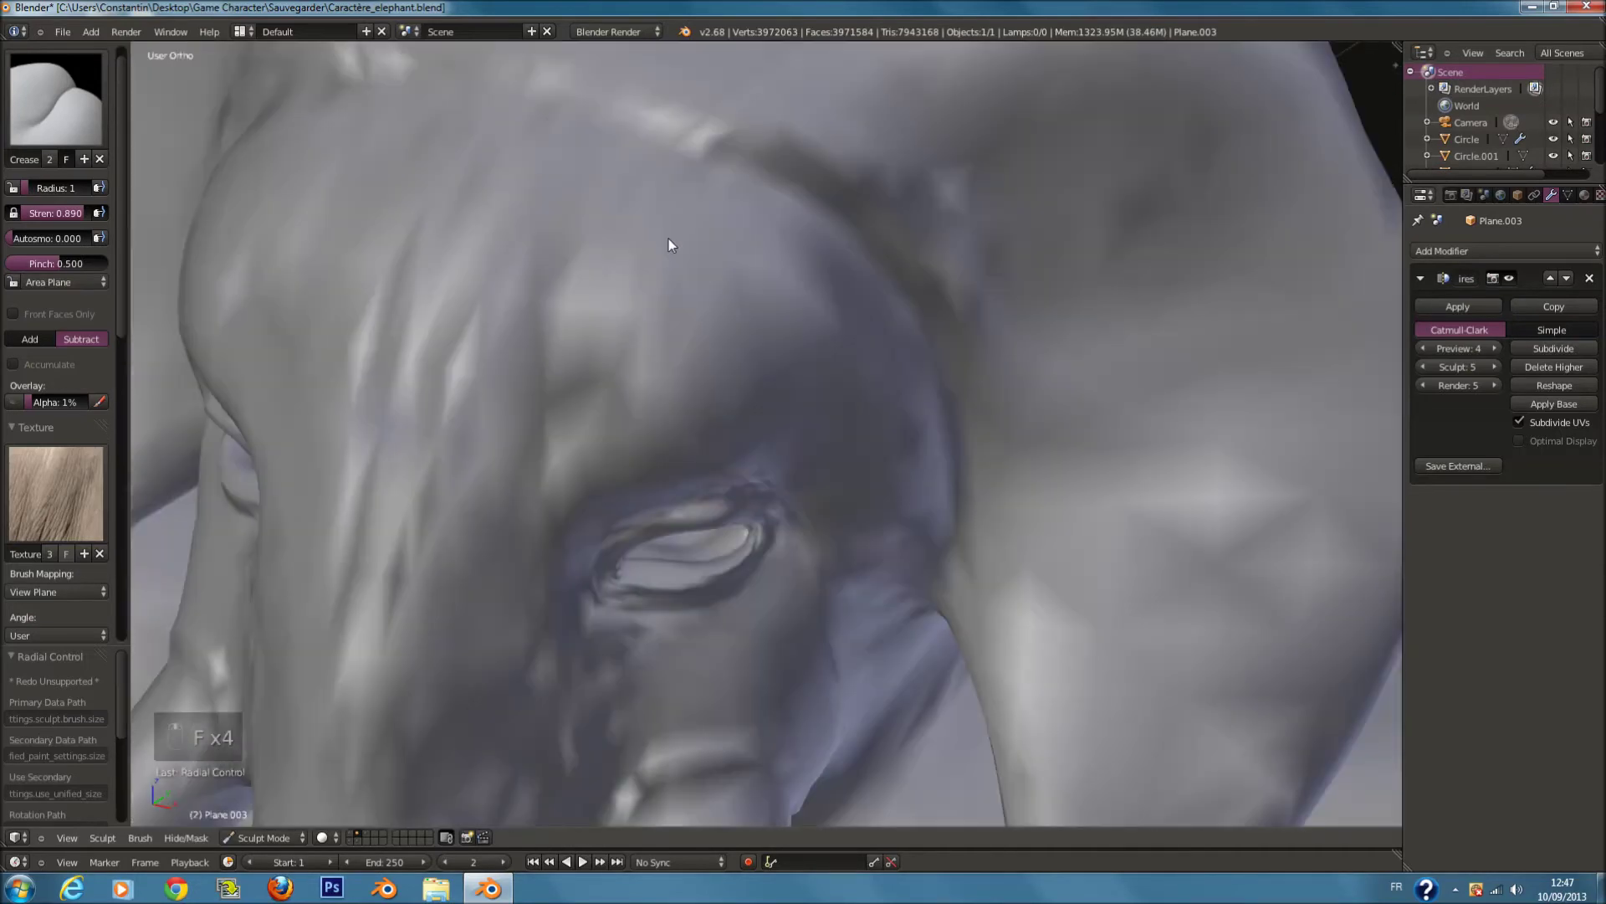
{"action": "scroll", "coordinate": [669, 238], "scroll_direction": "down", "scroll_amount": 3}
{"action": "key", "text": "f"}
{"action": "left_click", "coordinate": [507, 427]}
{"action": "mouse_move", "coordinate": [461, 415]}
{"action": "left_mouse_down"}
{"action": "mouse_move", "coordinate": [514, 420]}
{"action": "mouse_move", "coordinate": [691, 350]}
{"action": "left_mouse_up"}
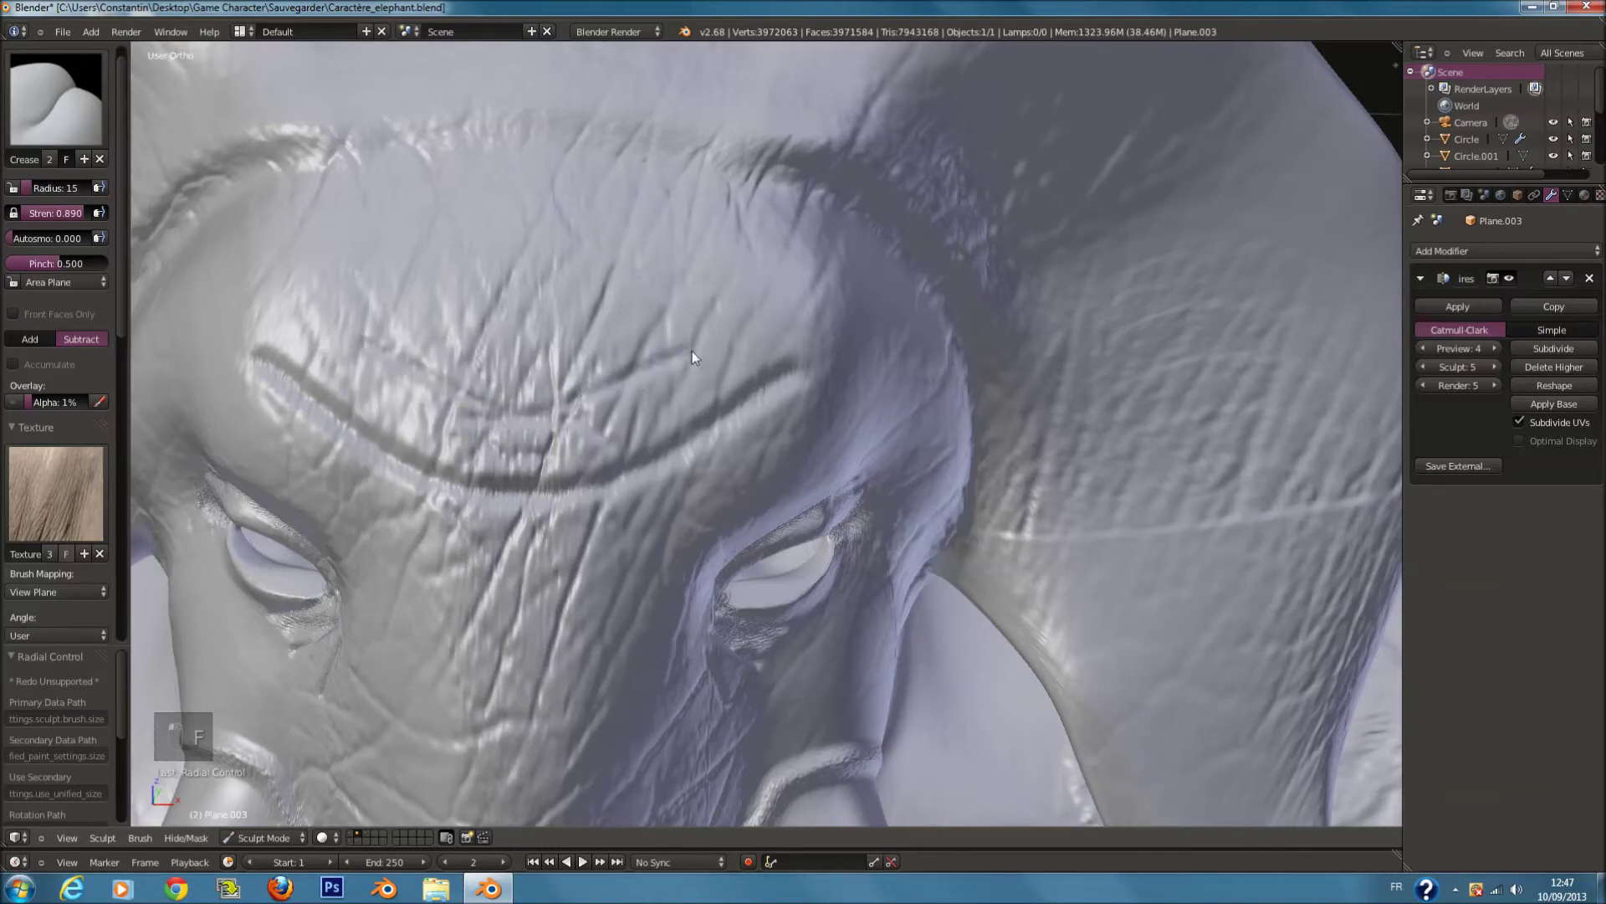
Step: Resize the Crease brush and carve more wrinkles across the lower forehead between the brows
{"action": "key", "text": "f"}
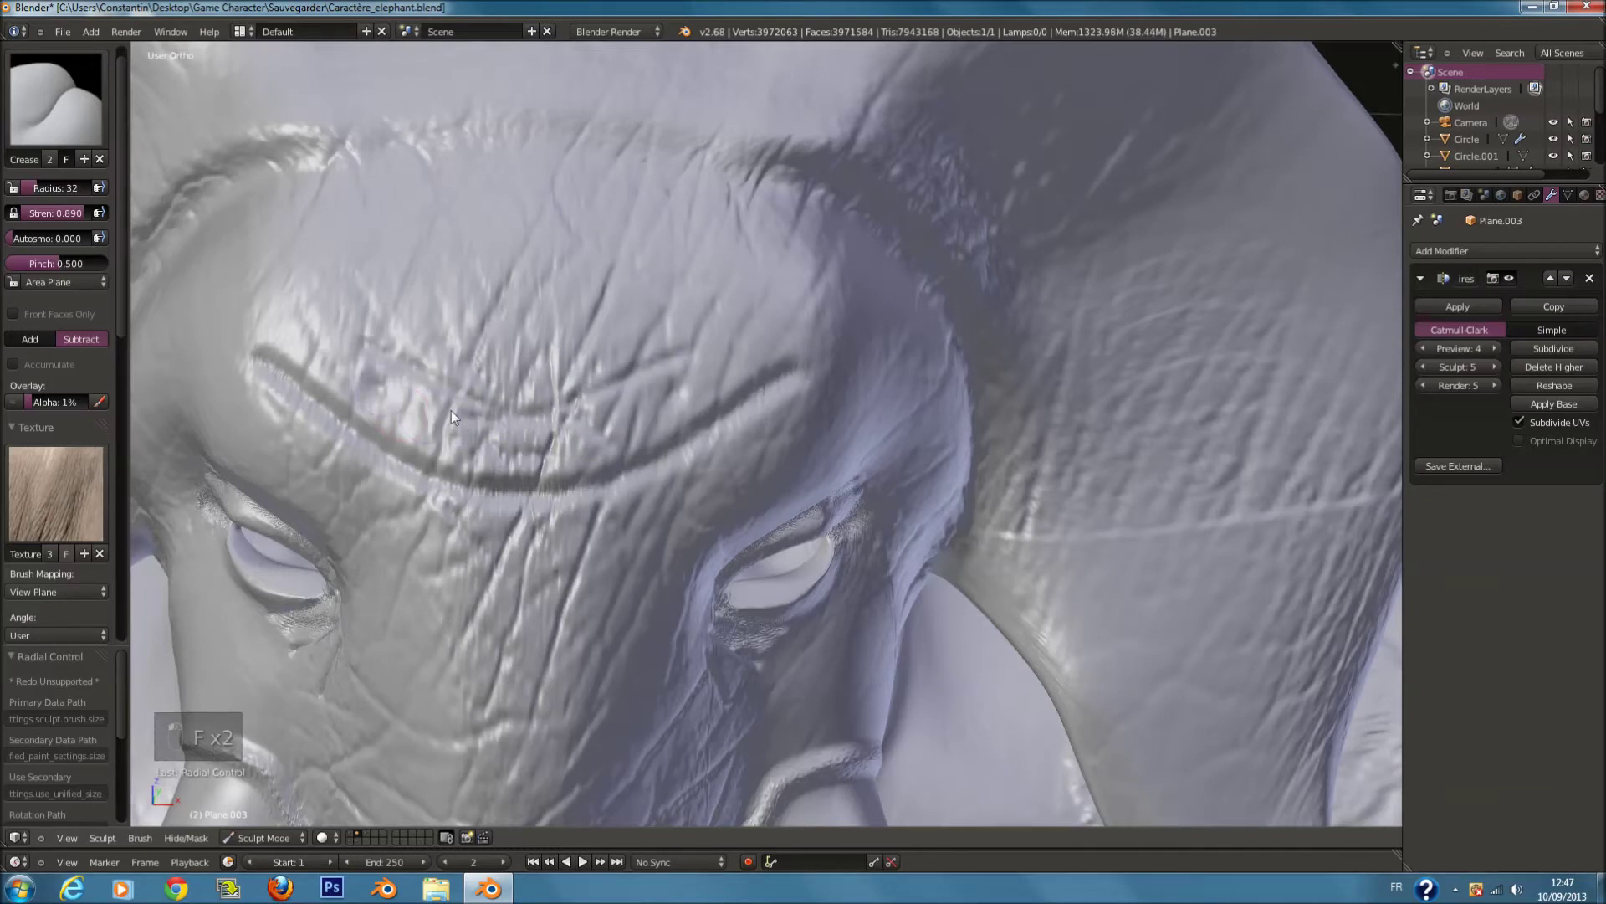
{"action": "left_click", "coordinate": [450, 409]}
{"action": "mouse_move", "coordinate": [616, 403]}
{"action": "left_mouse_down"}
{"action": "mouse_move", "coordinate": [452, 540]}
{"action": "mouse_move", "coordinate": [469, 545]}
{"action": "left_mouse_up"}
{"action": "mouse_move", "coordinate": [561, 512]}
{"action": "left_mouse_down"}
{"action": "mouse_move", "coordinate": [586, 549]}
{"action": "mouse_move", "coordinate": [745, 460]}
{"action": "left_mouse_up"}
Step: Reduce the Crease brush radius to 9 and carve a thin wrinkle along the brow above the eye
{"action": "key", "text": "f"}
{"action": "left_click", "coordinate": [722, 459]}
{"action": "middle_click_drag", "start_coordinate": [700, 472], "coordinate": [628, 412]}
{"action": "mouse_move", "coordinate": [513, 448]}
{"action": "left_mouse_down"}
{"action": "mouse_move", "coordinate": [564, 389]}
{"action": "mouse_move", "coordinate": [706, 321]}
{"action": "left_mouse_up"}
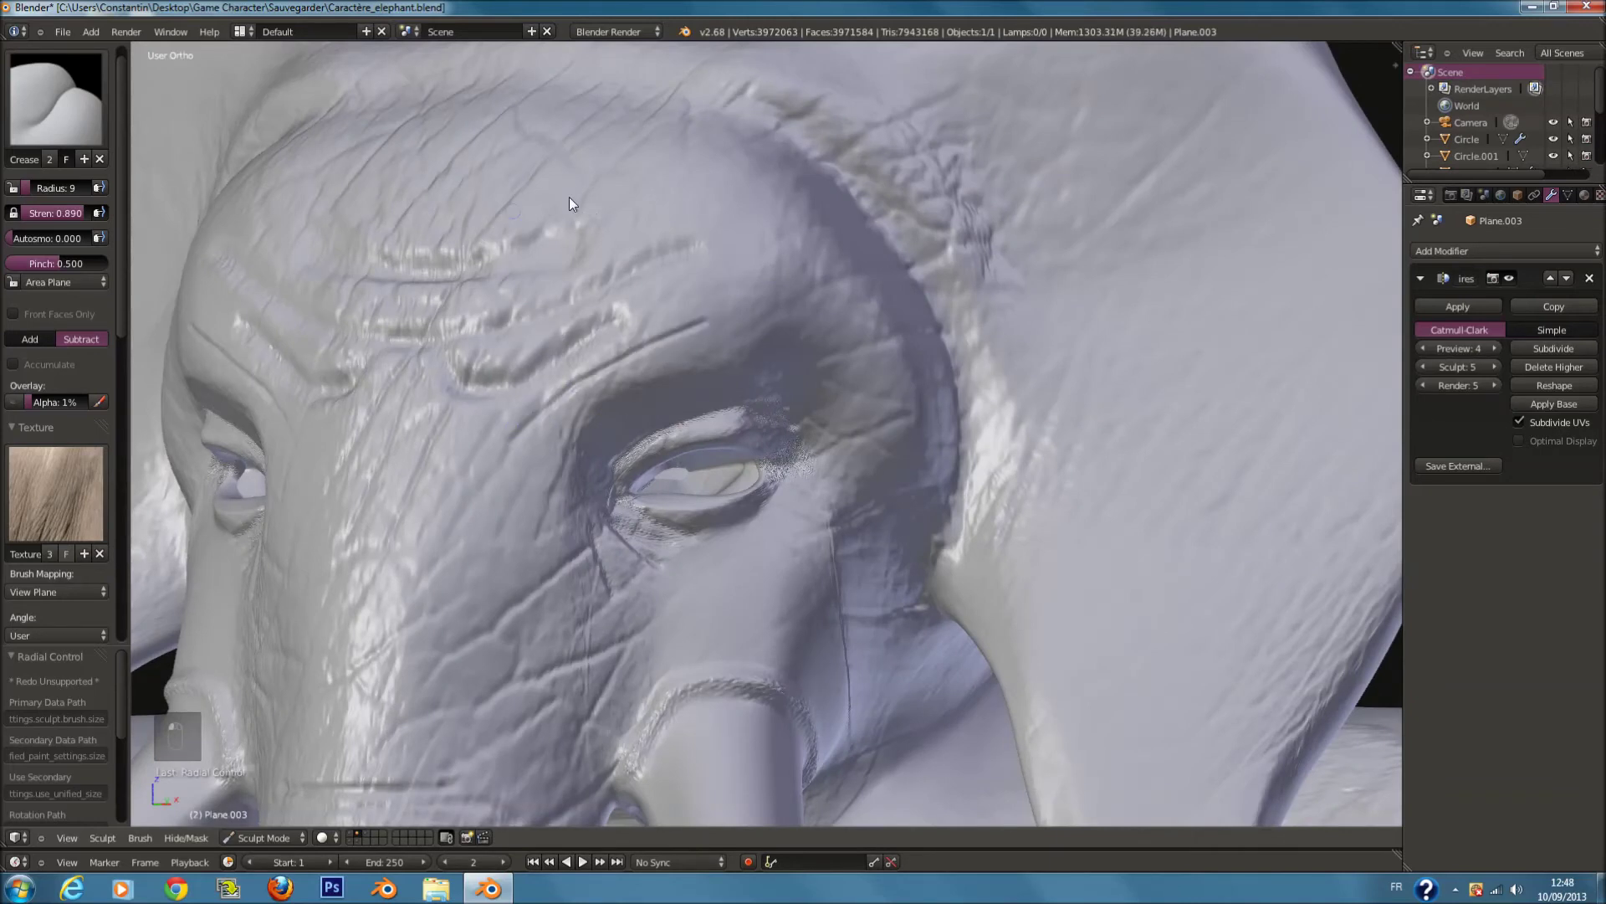
Step: Enlarge the Crease brush radius to 28 and carve several horizontal wrinkles across the upper and middle forehead
{"action": "key", "text": "f"}
{"action": "left_click", "coordinate": [461, 165]}
{"action": "left_click_drag", "start_coordinate": [454, 168], "coordinate": [623, 197]}
{"action": "mouse_move", "coordinate": [480, 118]}
{"action": "left_mouse_down"}
{"action": "mouse_move", "coordinate": [587, 143]}
{"action": "mouse_move", "coordinate": [604, 167]}
{"action": "left_mouse_up"}
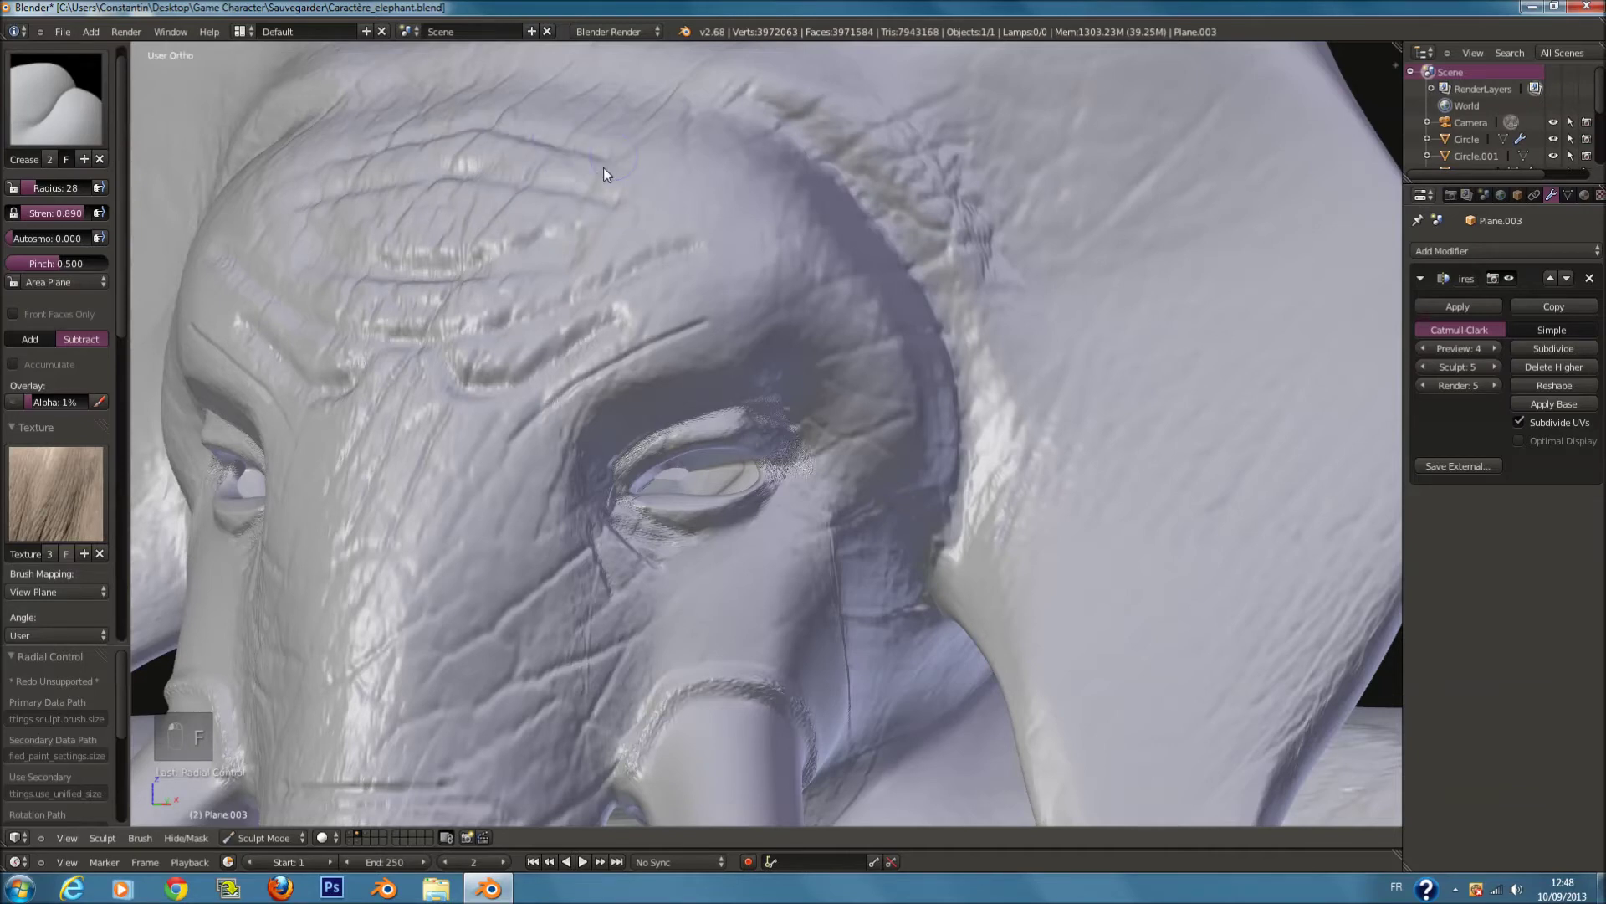
{"action": "mouse_move", "coordinate": [383, 233]}
{"action": "left_mouse_down"}
{"action": "mouse_move", "coordinate": [547, 232]}
{"action": "mouse_move", "coordinate": [574, 249]}
{"action": "left_mouse_up"}
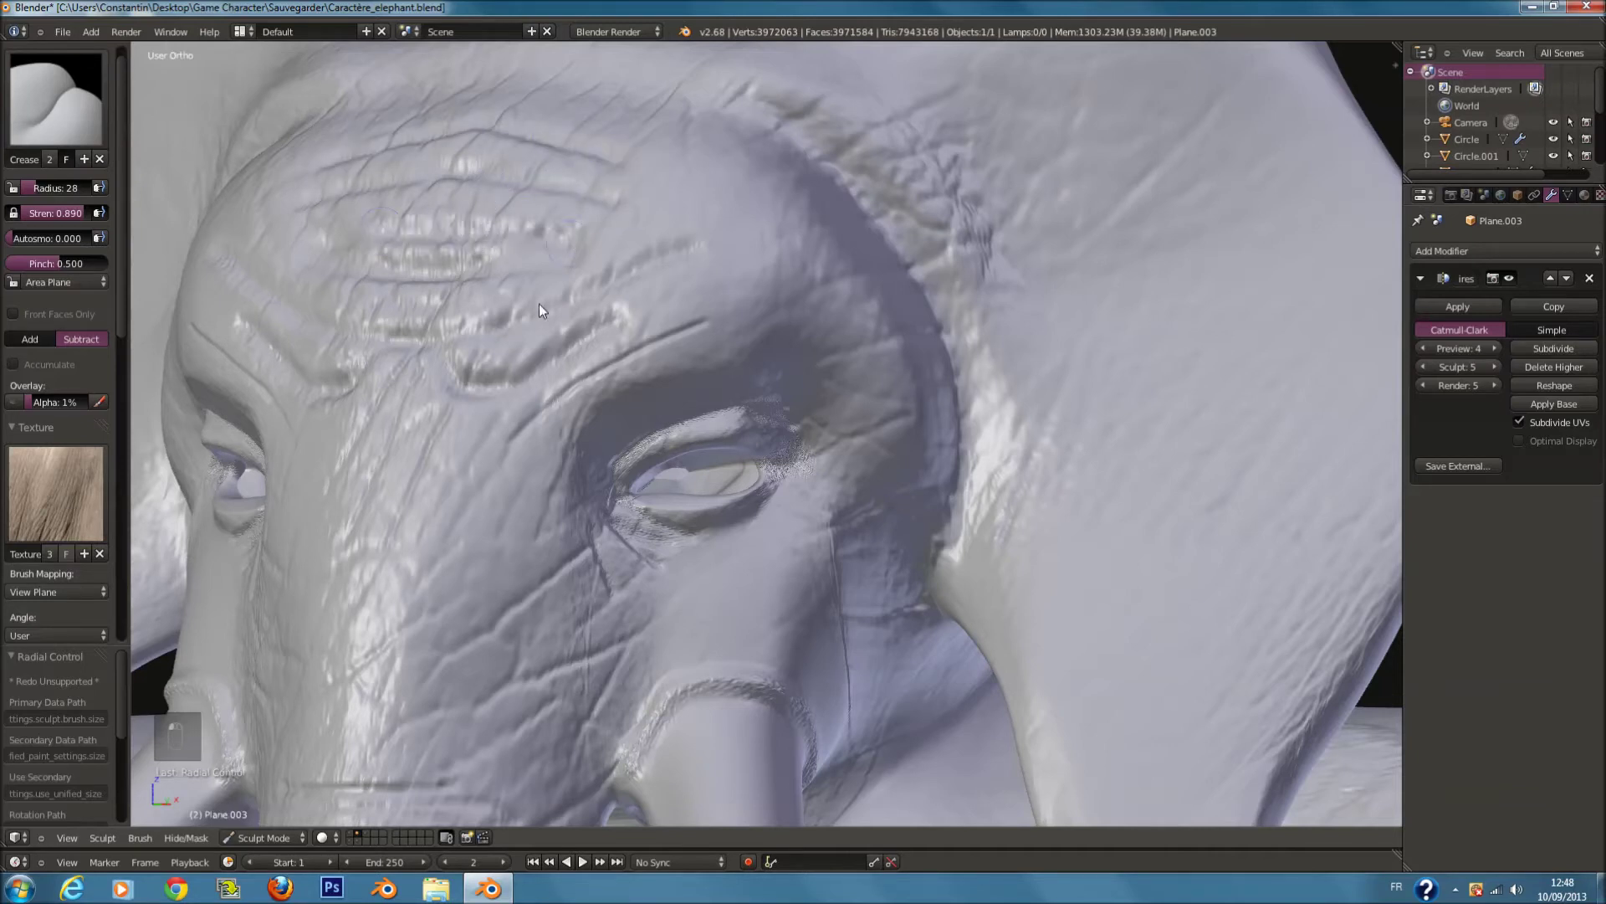
Step: Carve wrinkles along the brow ridge above the eye, reducing the Crease brush radius to 10 for the finer ones
{"action": "left_click_drag", "start_coordinate": [470, 415], "coordinate": [676, 320]}
{"action": "key", "text": "f"}
{"action": "left_click", "coordinate": [661, 324]}
{"action": "left_click_drag", "start_coordinate": [634, 388], "coordinate": [734, 358]}
{"action": "left_click_drag", "start_coordinate": [518, 430], "coordinate": [665, 363]}
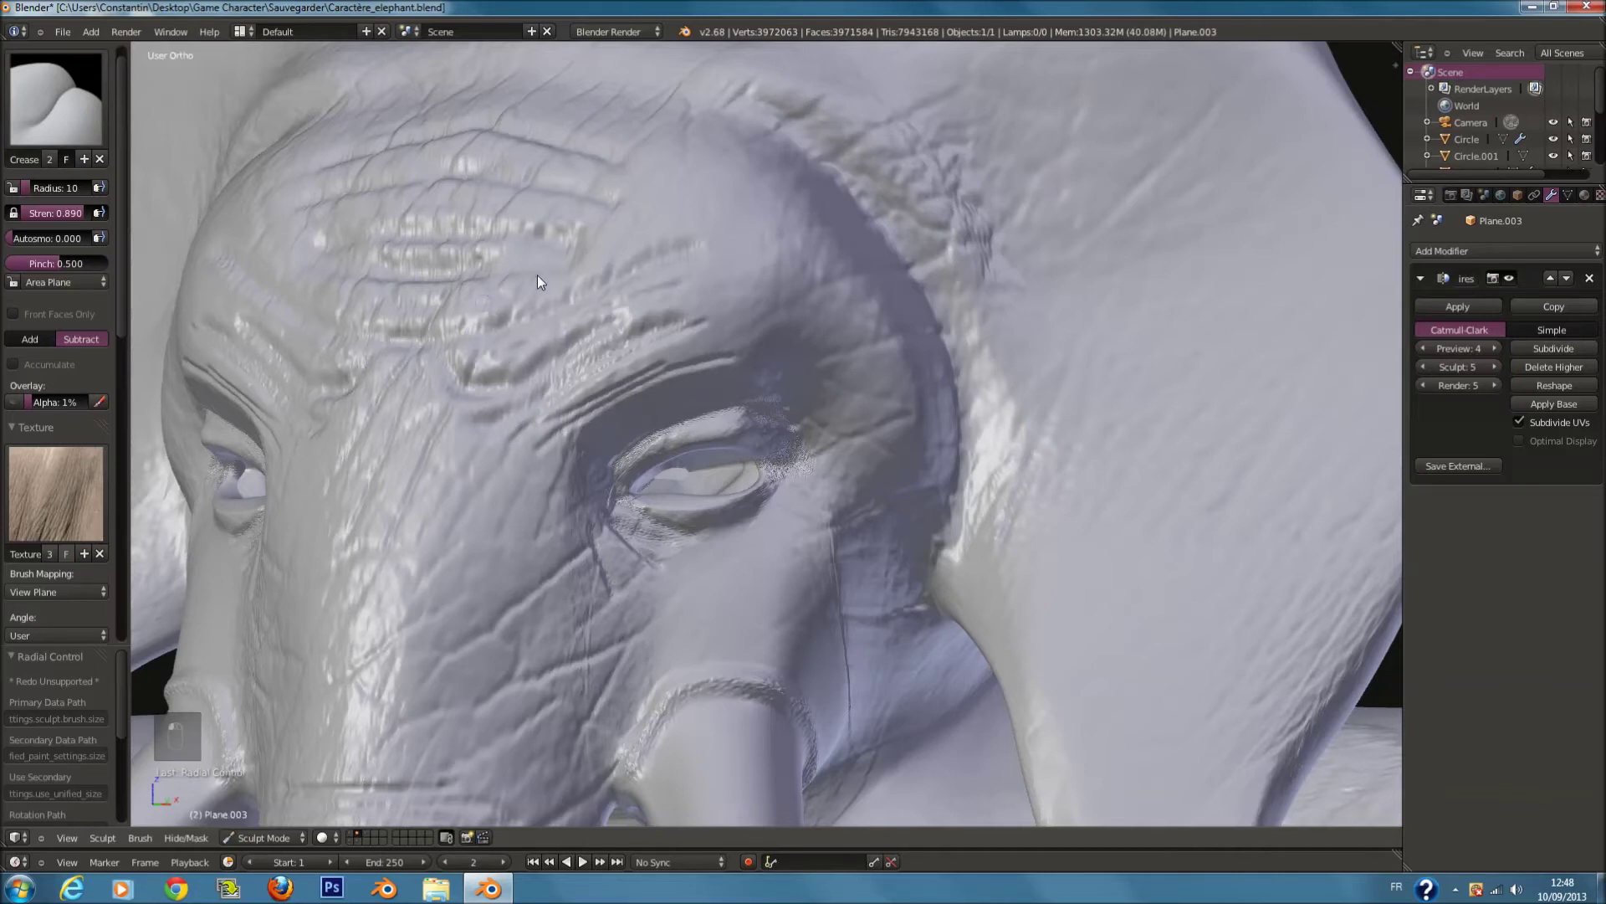
Step: Set the Crease brush radius to 25 and carve a short crease near the outer edge of the forehead
{"action": "middle_click_drag", "start_coordinate": [751, 235], "coordinate": [731, 244]}
{"action": "key", "text": "f"}
{"action": "left_click", "coordinate": [788, 249]}
{"action": "mouse_move", "coordinate": [776, 149]}
{"action": "left_mouse_down"}
{"action": "mouse_move", "coordinate": [868, 316]}
{"action": "mouse_move", "coordinate": [751, 158]}
{"action": "left_mouse_up"}
Step: Carve the first horizontal creases across the front of the feet with a resized Crease brush
{"action": "mouse_move", "coordinate": [913, 393]}
{"action": "middle_mouse_down", "text": "ctrl"}
{"action": "mouse_move", "coordinate": [886, 485]}
{"action": "mouse_move", "coordinate": [813, 567]}
{"action": "mouse_move", "coordinate": [821, 528]}
{"action": "mouse_move", "coordinate": [868, 504]}
{"action": "mouse_move", "coordinate": [814, 580]}
{"action": "middle_mouse_up", "text": "ctrl"}
{"action": "scroll", "coordinate": [798, 564], "scroll_direction": "down", "scroll_amount": 6}
{"action": "scroll", "coordinate": [813, 590], "scroll_direction": "down", "scroll_amount": 15, "text": "shift"}
{"action": "scroll", "coordinate": [811, 590], "scroll_direction": "down", "scroll_amount": 3, "text": "shift"}
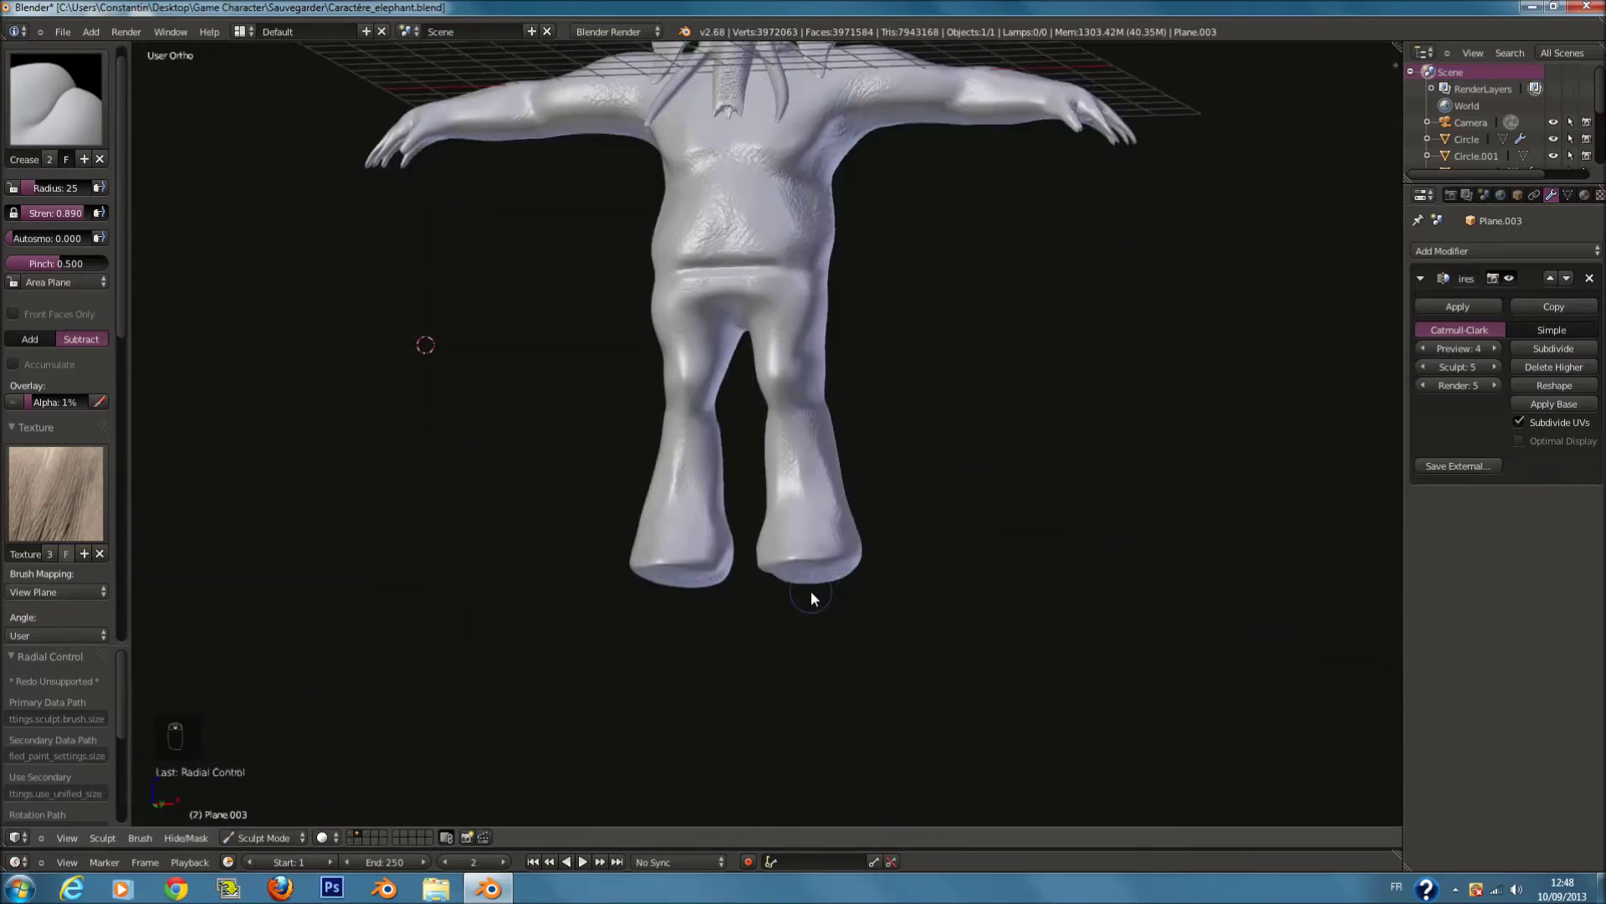
{"action": "scroll", "coordinate": [820, 560], "scroll_direction": "up", "scroll_amount": 4}
{"action": "scroll", "coordinate": [875, 449], "scroll_direction": "up", "scroll_amount": 1}
{"action": "key", "text": "f"}
{"action": "left_click", "coordinate": [882, 289]}
{"action": "scroll", "coordinate": [871, 368], "scroll_direction": "up", "scroll_amount": 2}
{"action": "mouse_move", "coordinate": [870, 410]}
{"action": "left_mouse_down"}
{"action": "mouse_move", "coordinate": [967, 422]}
{"action": "mouse_move", "coordinate": [983, 441]}
{"action": "mouse_move", "coordinate": [875, 444]}
{"action": "mouse_move", "coordinate": [937, 445]}
{"action": "mouse_move", "coordinate": [981, 470]}
{"action": "mouse_move", "coordinate": [984, 494]}
{"action": "left_mouse_up"}
Step: Set the Crease brush radius to 14 and carve further horizontal creases across the front of the feet
{"action": "key", "text": "f"}
{"action": "left_click", "coordinate": [912, 440]}
{"action": "left_click_drag", "start_coordinate": [874, 531], "coordinate": [992, 536]}
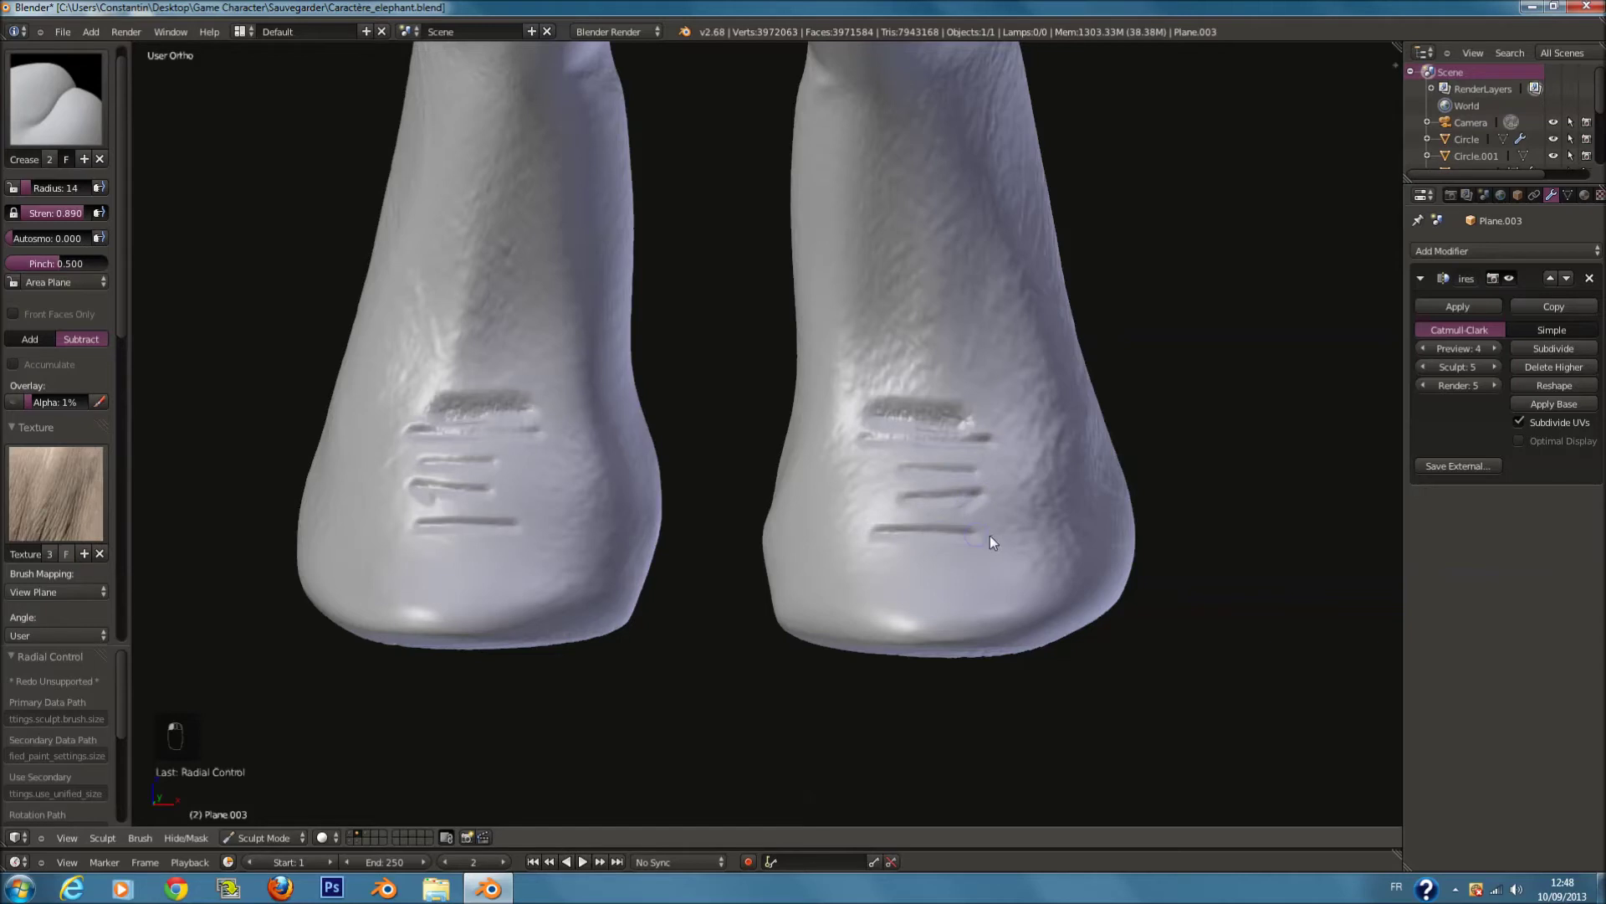
{"action": "left_click_drag", "start_coordinate": [891, 505], "coordinate": [989, 503]}
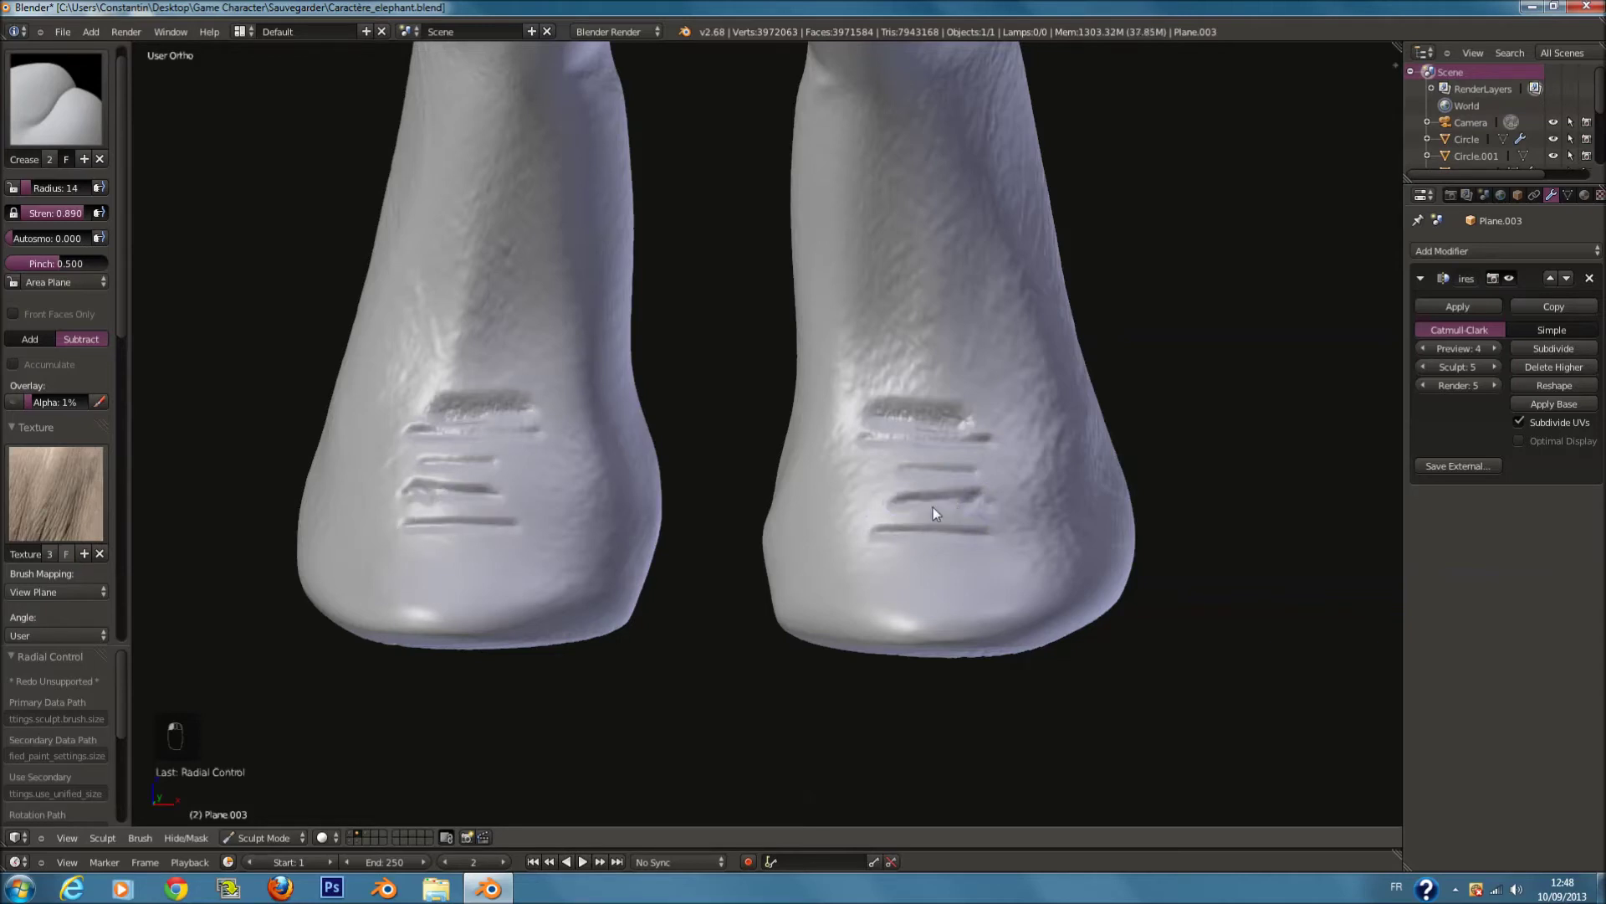
{"action": "left_click_drag", "start_coordinate": [894, 485], "coordinate": [1012, 476]}
{"action": "mouse_move", "coordinate": [902, 454]}
{"action": "left_mouse_down"}
{"action": "mouse_move", "coordinate": [986, 446]}
{"action": "mouse_move", "coordinate": [1000, 414]}
{"action": "left_mouse_up"}
Step: Carve a stack of short parallel creases on the side of the foot
{"action": "mouse_move", "coordinate": [1000, 415]}
{"action": "middle_mouse_down"}
{"action": "mouse_move", "coordinate": [947, 419]}
{"action": "mouse_move", "coordinate": [751, 536]}
{"action": "middle_mouse_up"}
{"action": "mouse_move", "coordinate": [707, 586]}
{"action": "left_mouse_down"}
{"action": "mouse_move", "coordinate": [757, 575]}
{"action": "mouse_move", "coordinate": [808, 534]}
{"action": "left_mouse_up"}
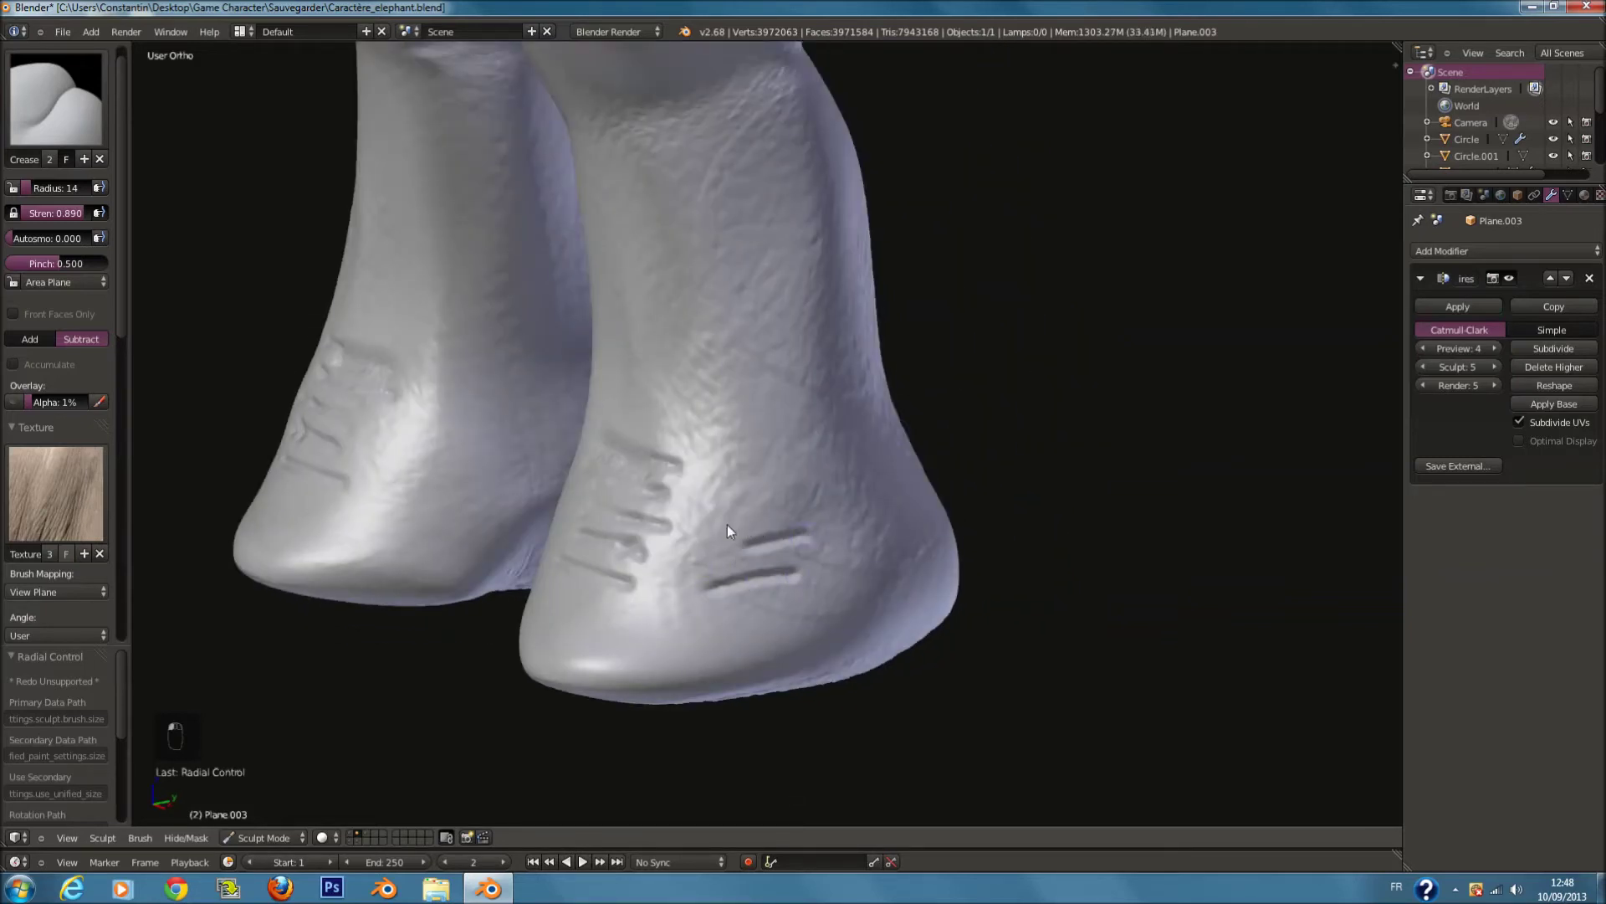
{"action": "left_click_drag", "start_coordinate": [713, 545], "coordinate": [807, 535]}
{"action": "left_click_drag", "start_coordinate": [725, 478], "coordinate": [800, 465]}
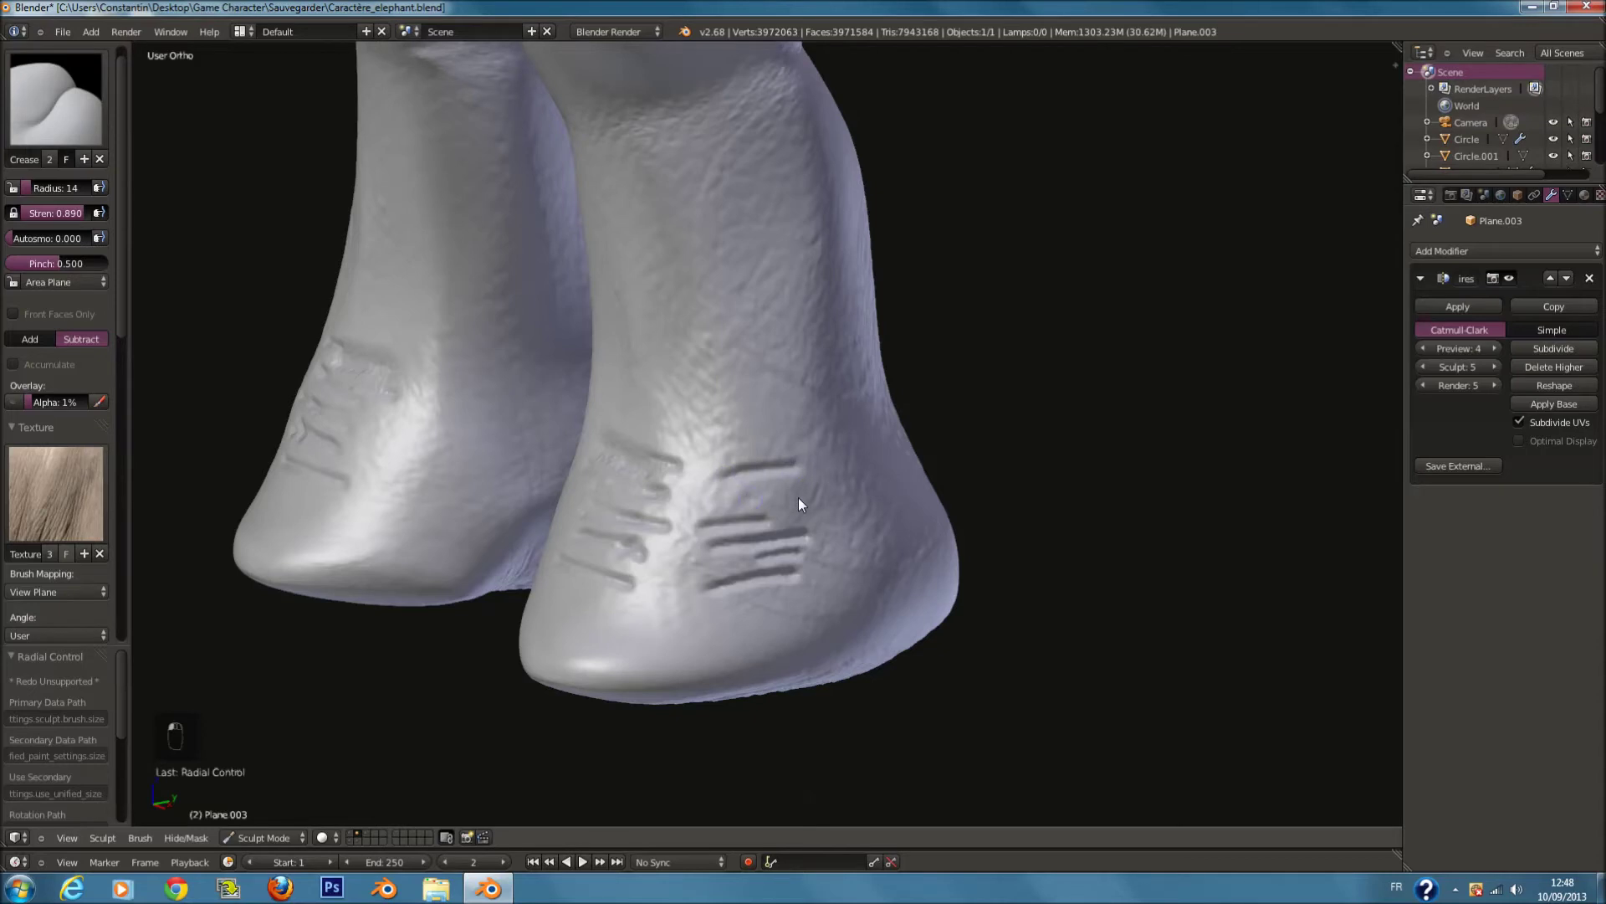
{"action": "middle_click_drag", "start_coordinate": [798, 497], "coordinate": [969, 503]}
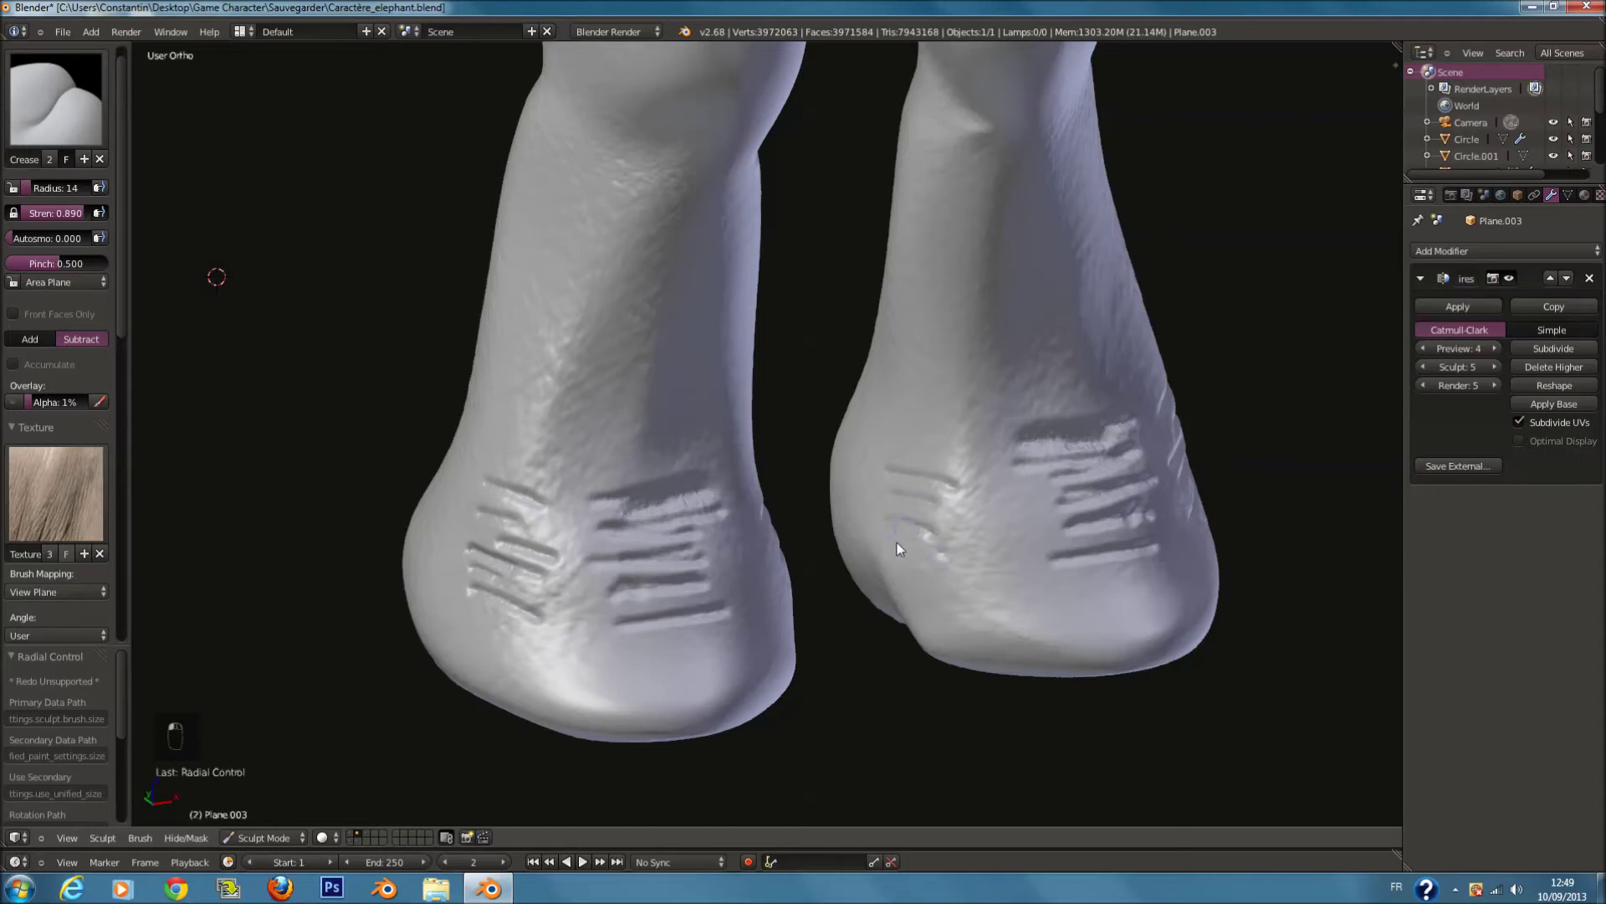
Step: Save the file and switch the sculpted elephant to Object Mode
{"action": "scroll", "coordinate": [894, 542], "scroll_direction": "down", "scroll_amount": 3}
{"action": "key", "text": "ctrl+s"}
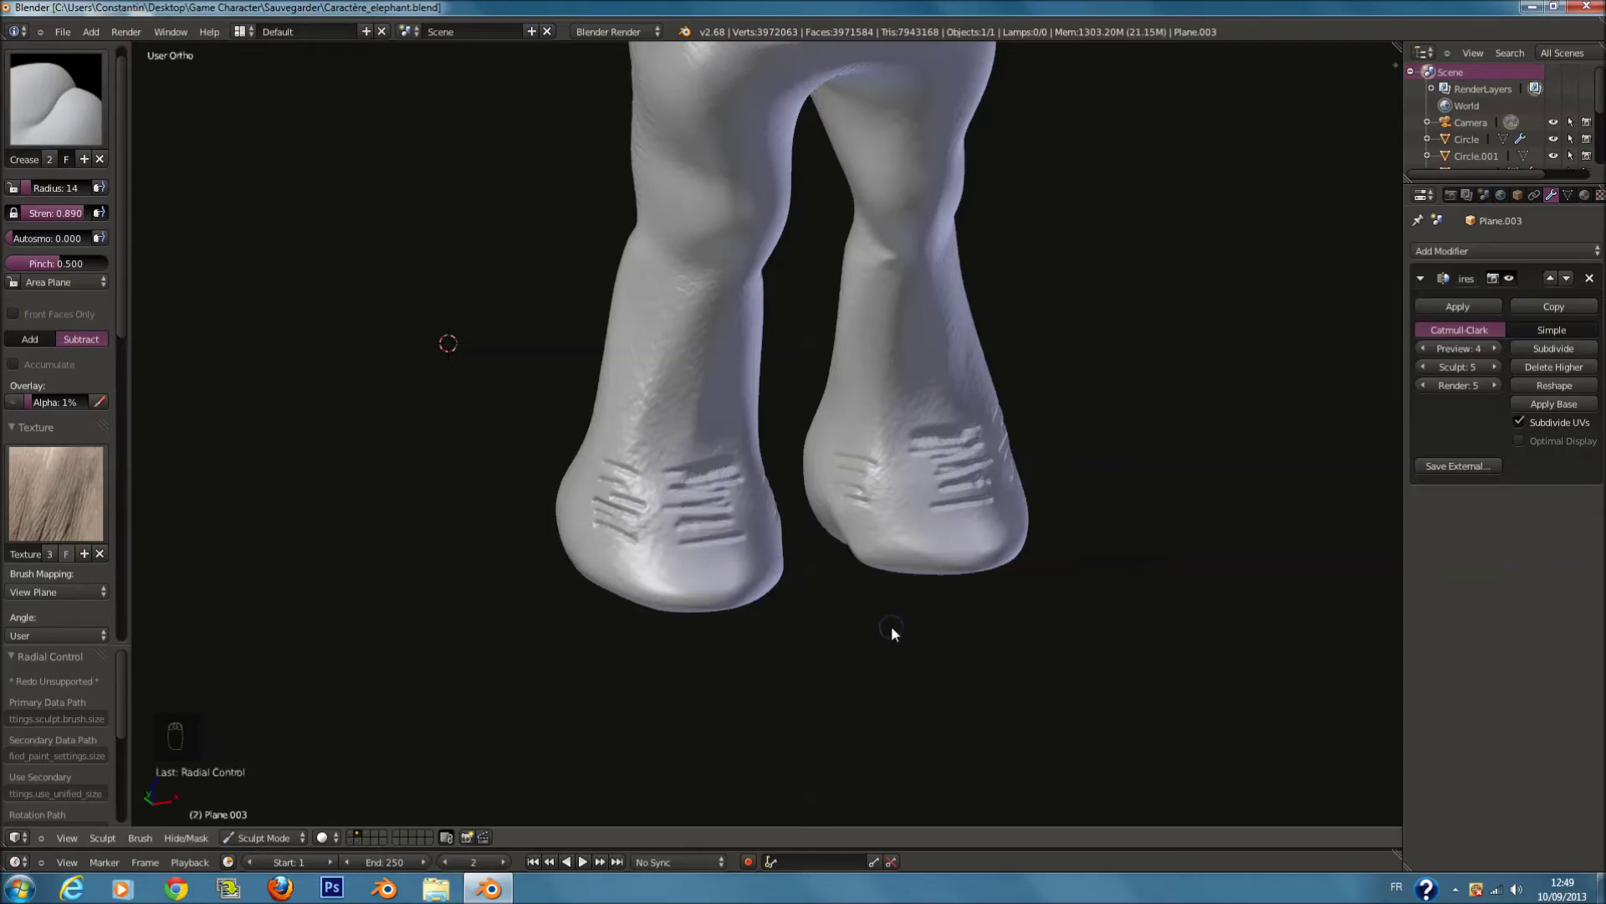
{"action": "left_click", "coordinate": [258, 837]}
{"action": "left_click", "coordinate": [260, 822]}
{"action": "scroll", "coordinate": [931, 464], "scroll_direction": "down", "scroll_amount": 3}
{"action": "scroll", "coordinate": [930, 462], "scroll_direction": "down", "scroll_amount": 3}
{"action": "middle_click_drag", "start_coordinate": [922, 473], "coordinate": [860, 464]}
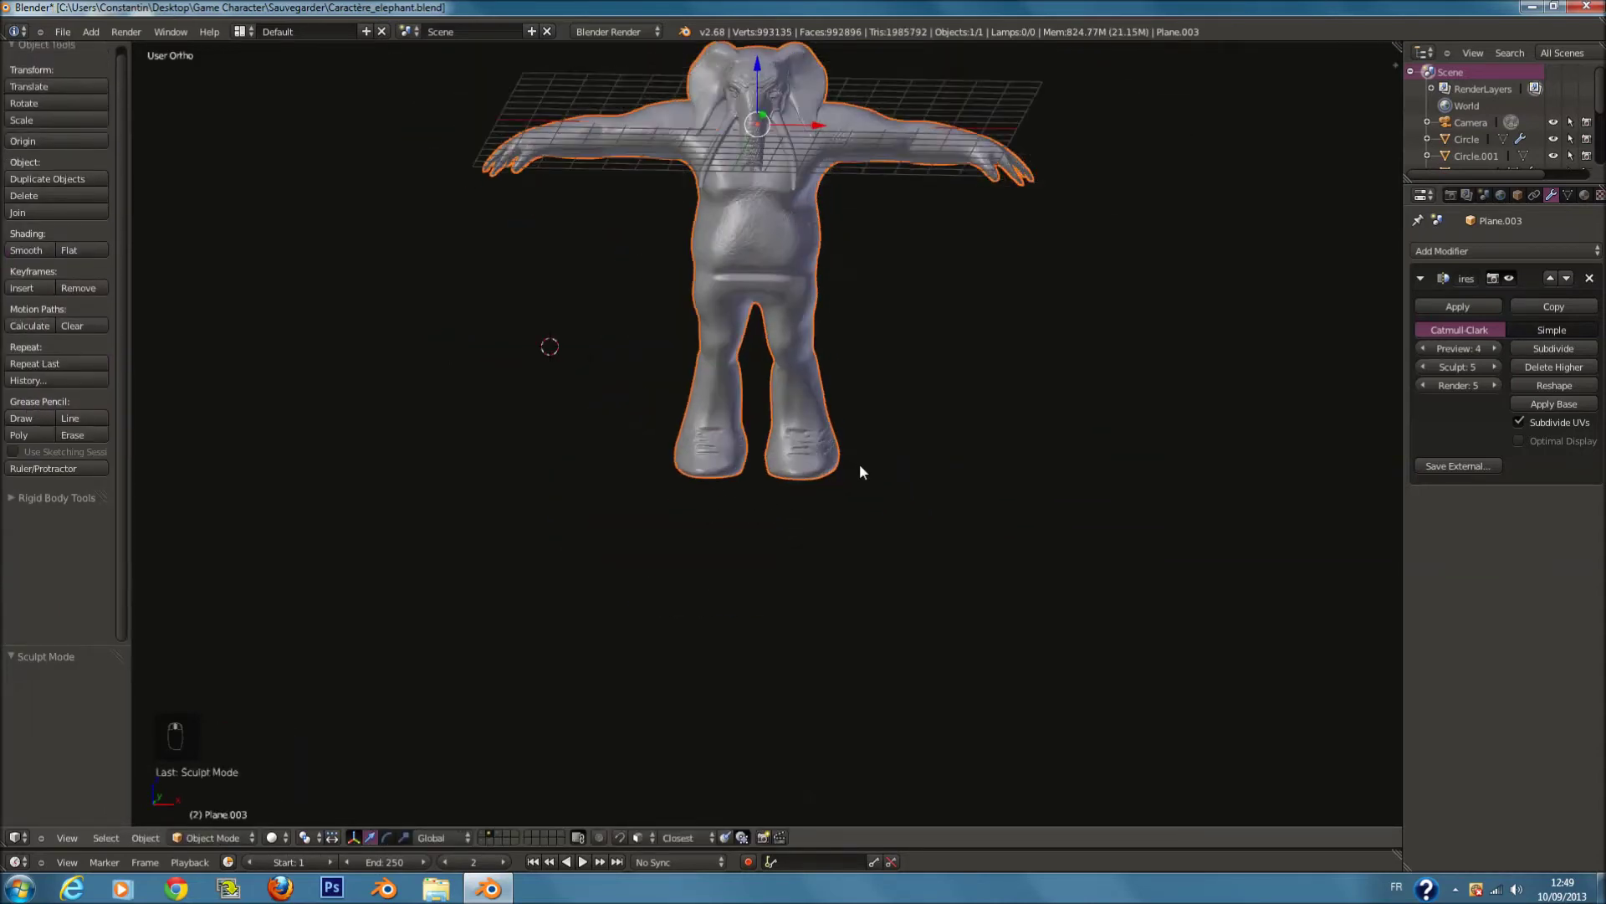
Step: In front view, display the layer with the low-poly elephant, select it and inspect its seams in Edit Mode
{"action": "key", "text": "KP_1"}
{"action": "scroll", "coordinate": [950, 465], "scroll_direction": "up", "scroll_amount": 4, "text": "shift"}
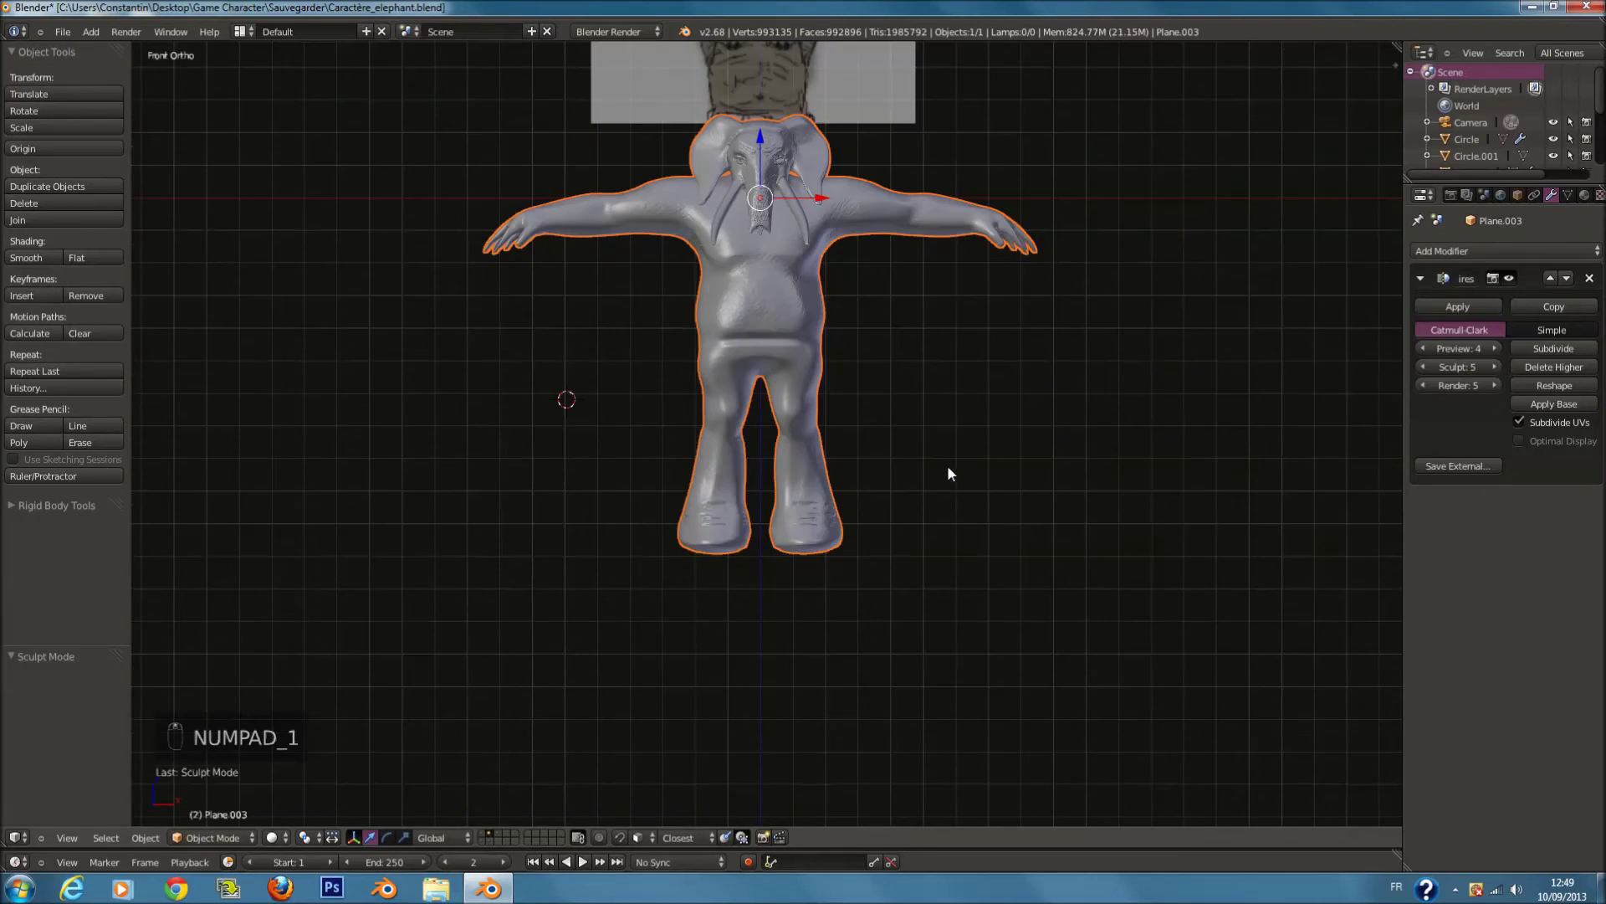
{"action": "scroll", "coordinate": [945, 462], "scroll_direction": "up", "scroll_amount": 7, "text": "shift"}
{"action": "scroll", "coordinate": [929, 458], "scroll_direction": "up", "scroll_amount": 3}
{"action": "scroll", "coordinate": [928, 460], "scroll_direction": "up", "scroll_amount": 2, "text": "ctrl"}
{"action": "scroll", "coordinate": [853, 427], "scroll_direction": "down", "scroll_amount": 3, "text": "shift"}
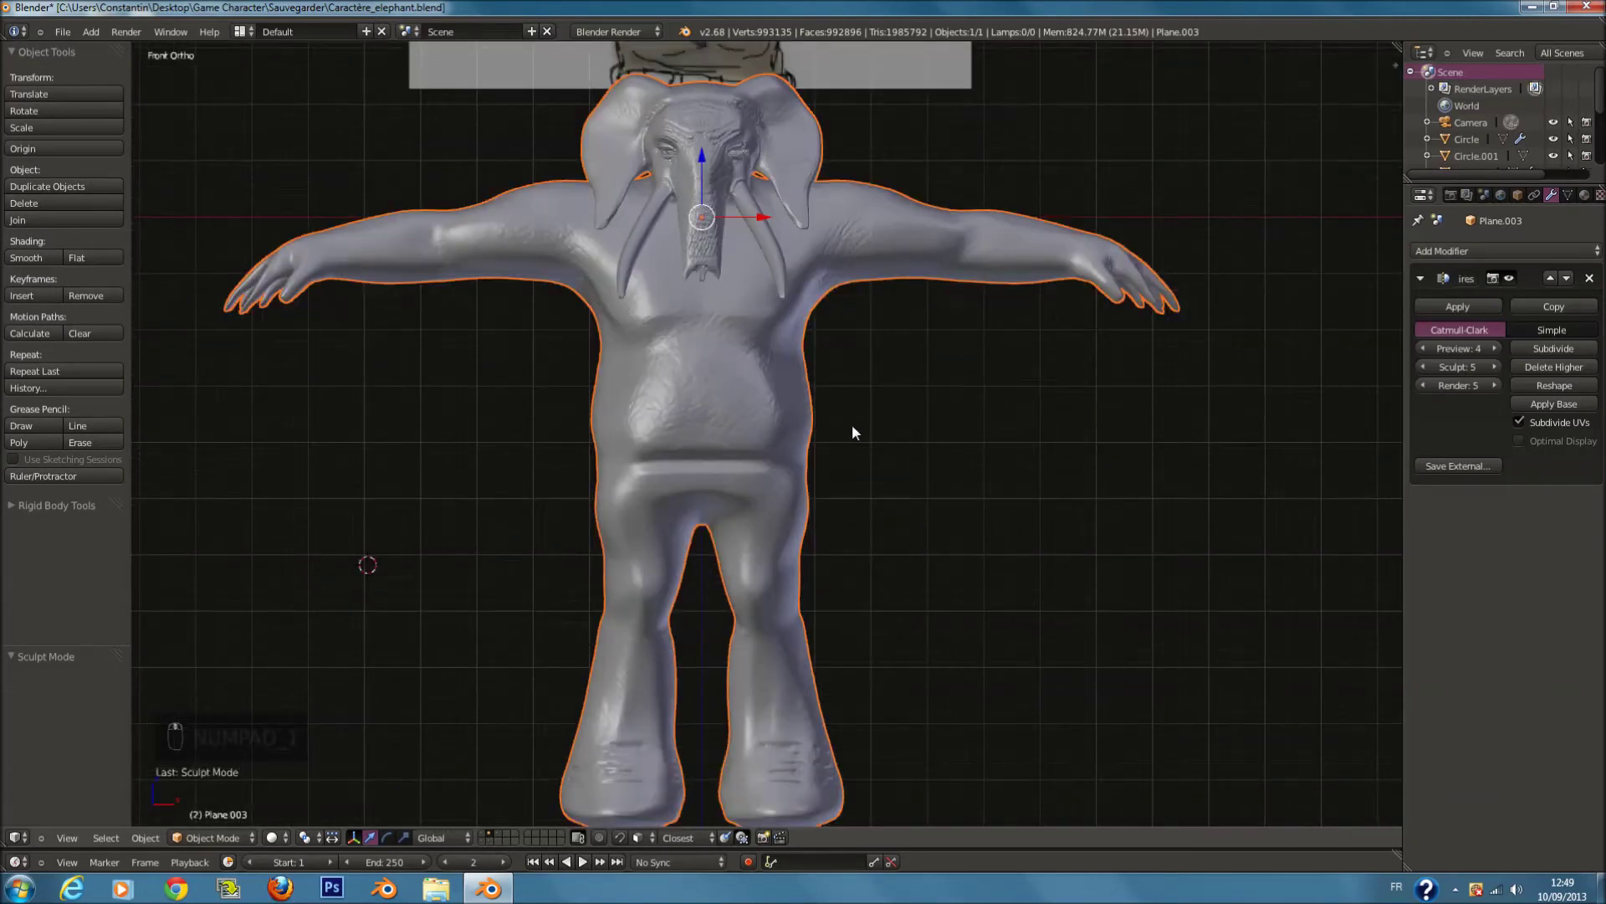
{"action": "scroll", "coordinate": [850, 428], "scroll_direction": "down", "scroll_amount": 1, "text": "ctrl"}
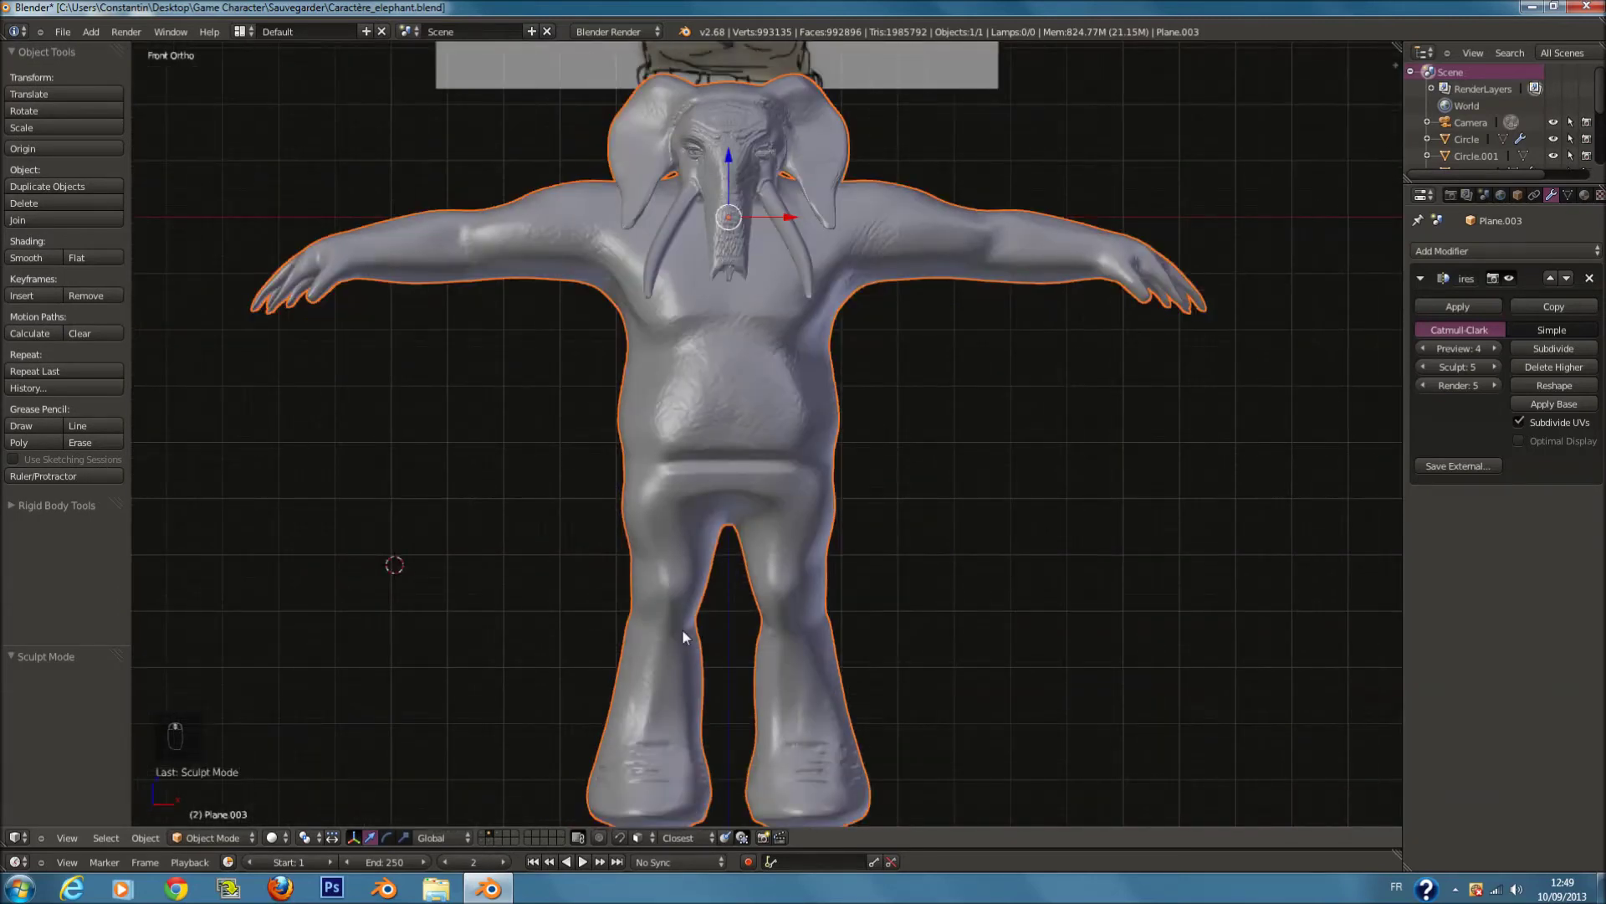
{"action": "left_click", "coordinate": [485, 841]}
{"action": "scroll", "coordinate": [837, 429], "scroll_direction": "down", "scroll_amount": 2}
{"action": "right_click", "coordinate": [784, 428]}
{"action": "key", "text": "Tab"}
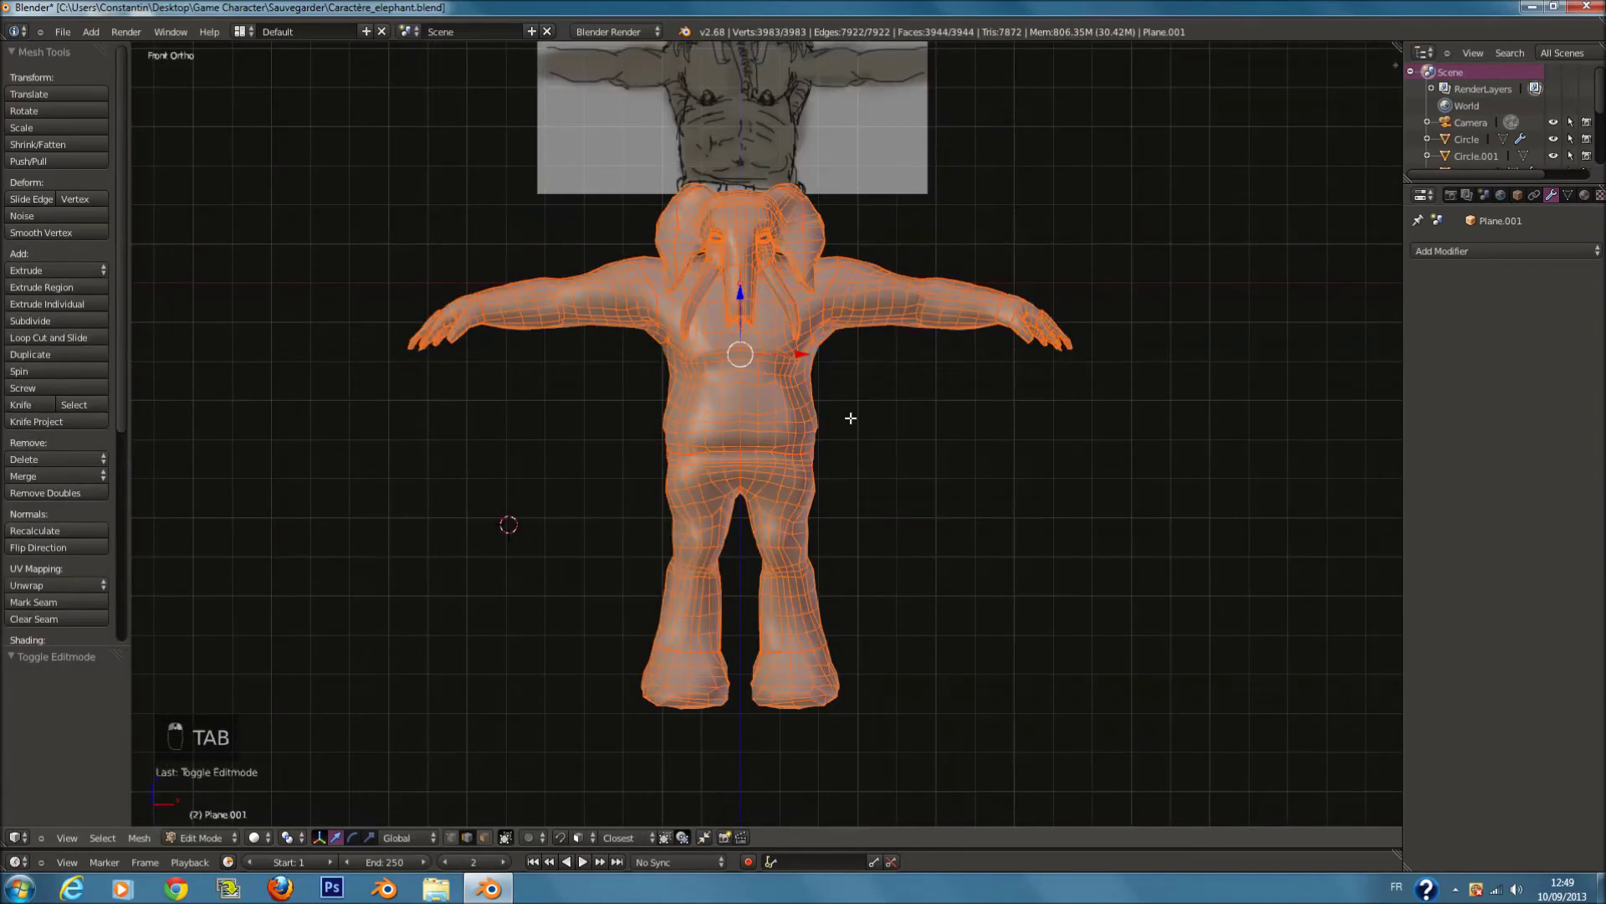
{"action": "scroll", "coordinate": [878, 394], "scroll_direction": "up", "scroll_amount": 6}
{"action": "scroll", "coordinate": [886, 396], "scroll_direction": "down", "scroll_amount": 6}
{"action": "key", "text": "a"}
{"action": "key", "text": "a"}
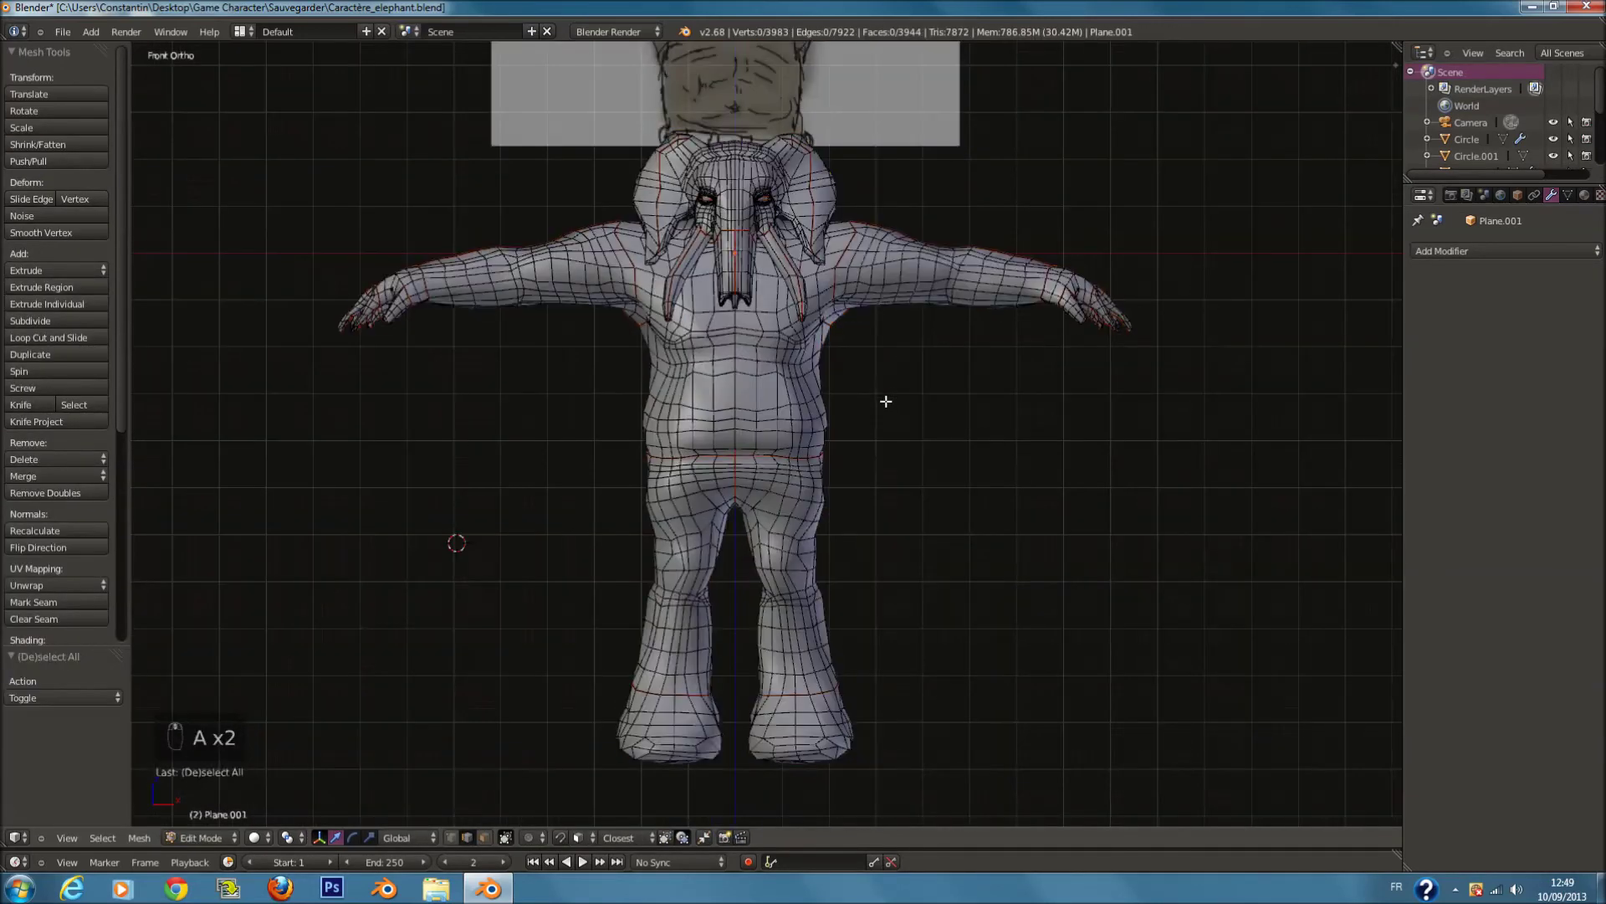
{"action": "key", "text": "Tab"}
Step: Split the viewport, make the new area a UV/Image Editor and display the low-poly elephant's full UV layout
{"action": "left_click_drag", "start_coordinate": [1395, 46], "coordinate": [791, 77]}
{"action": "left_click", "coordinate": [808, 837]}
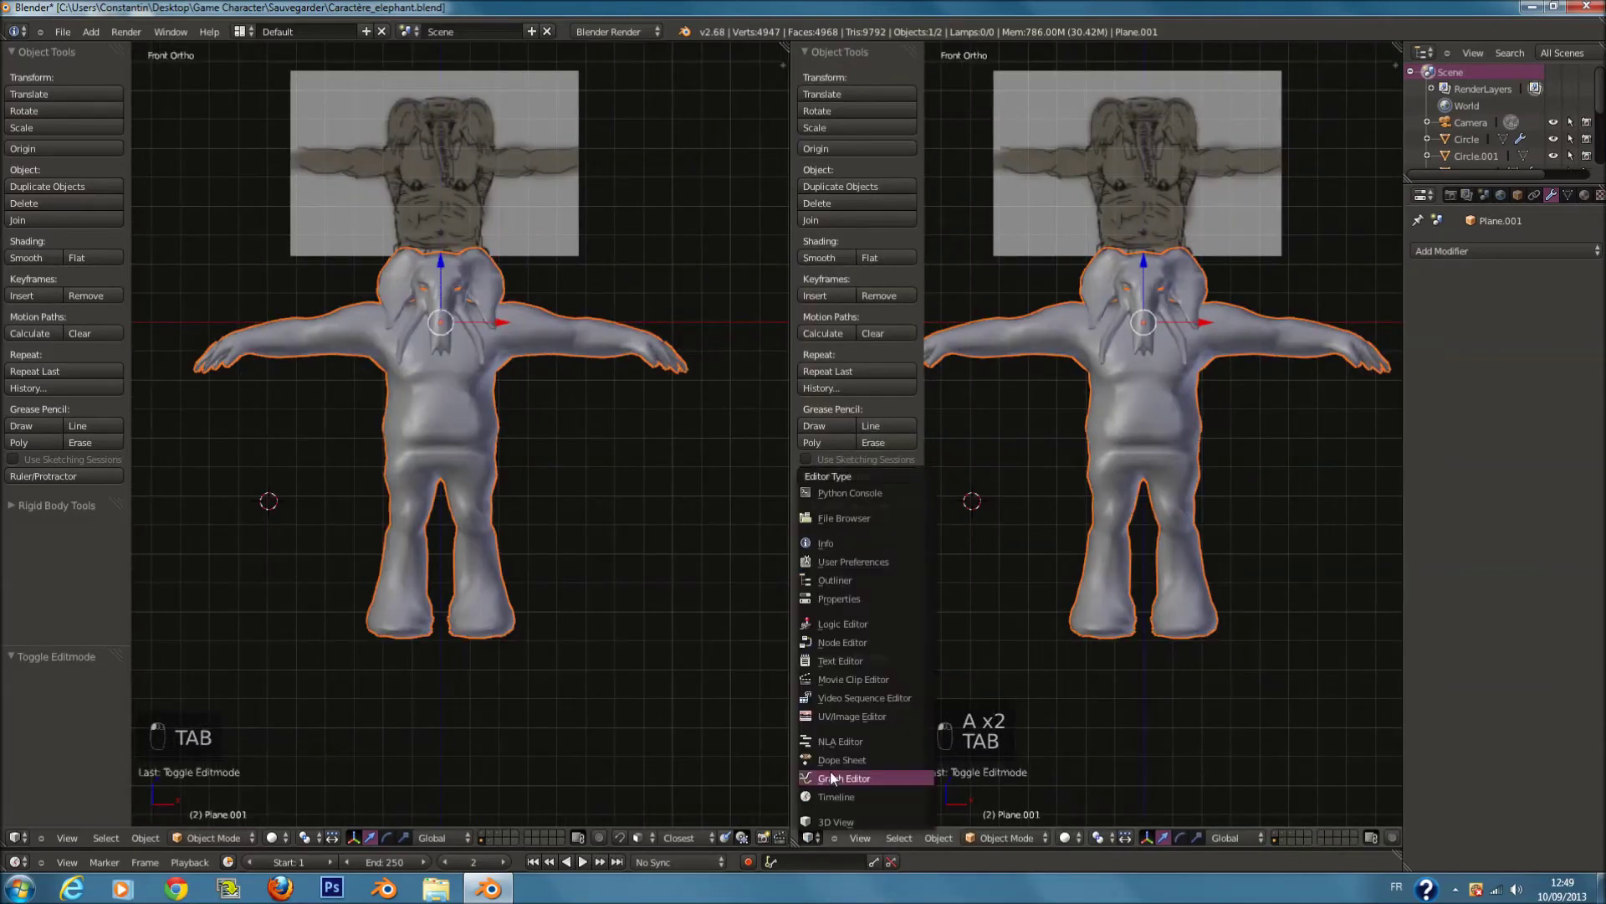
{"action": "left_click", "coordinate": [852, 715]}
{"action": "key", "text": "Tab"}
{"action": "key", "text": "a"}
{"action": "key", "text": "a"}
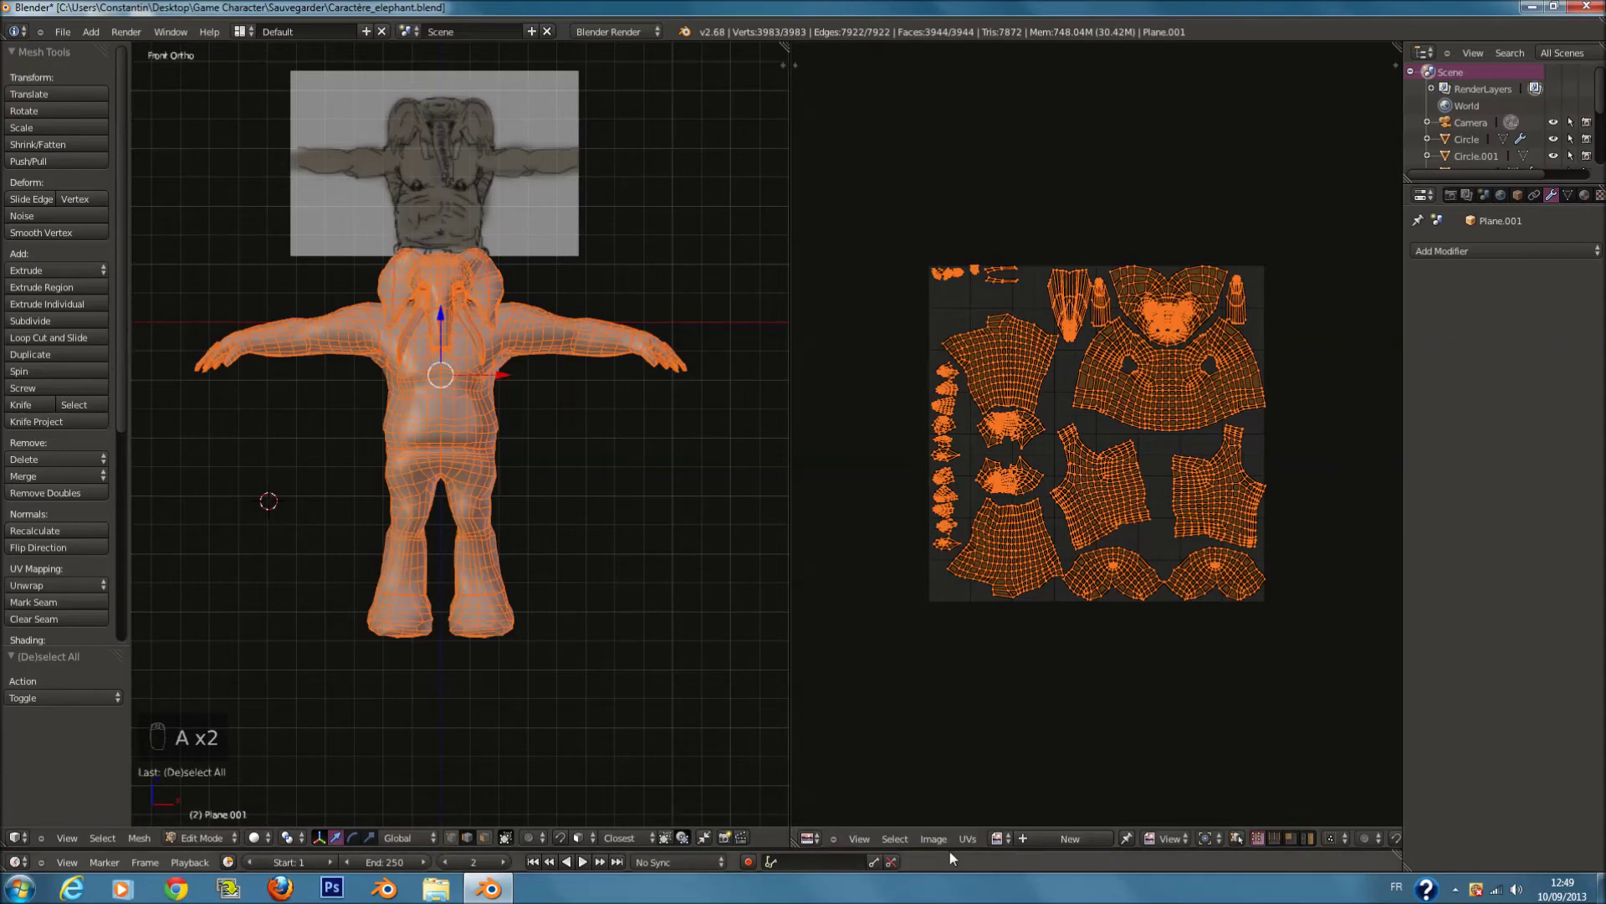
Step: Save the Blender file over the existing version
{"action": "left_click", "coordinate": [968, 839]}
{"action": "left_click", "coordinate": [964, 782]}
{"action": "key", "text": "ctrl+s"}
{"action": "left_click", "coordinate": [1022, 753]}
Step: Create a new blank image named Normal1 at 4096 by 4096 pixels for the UV layout
{"action": "left_click", "coordinate": [1064, 839]}
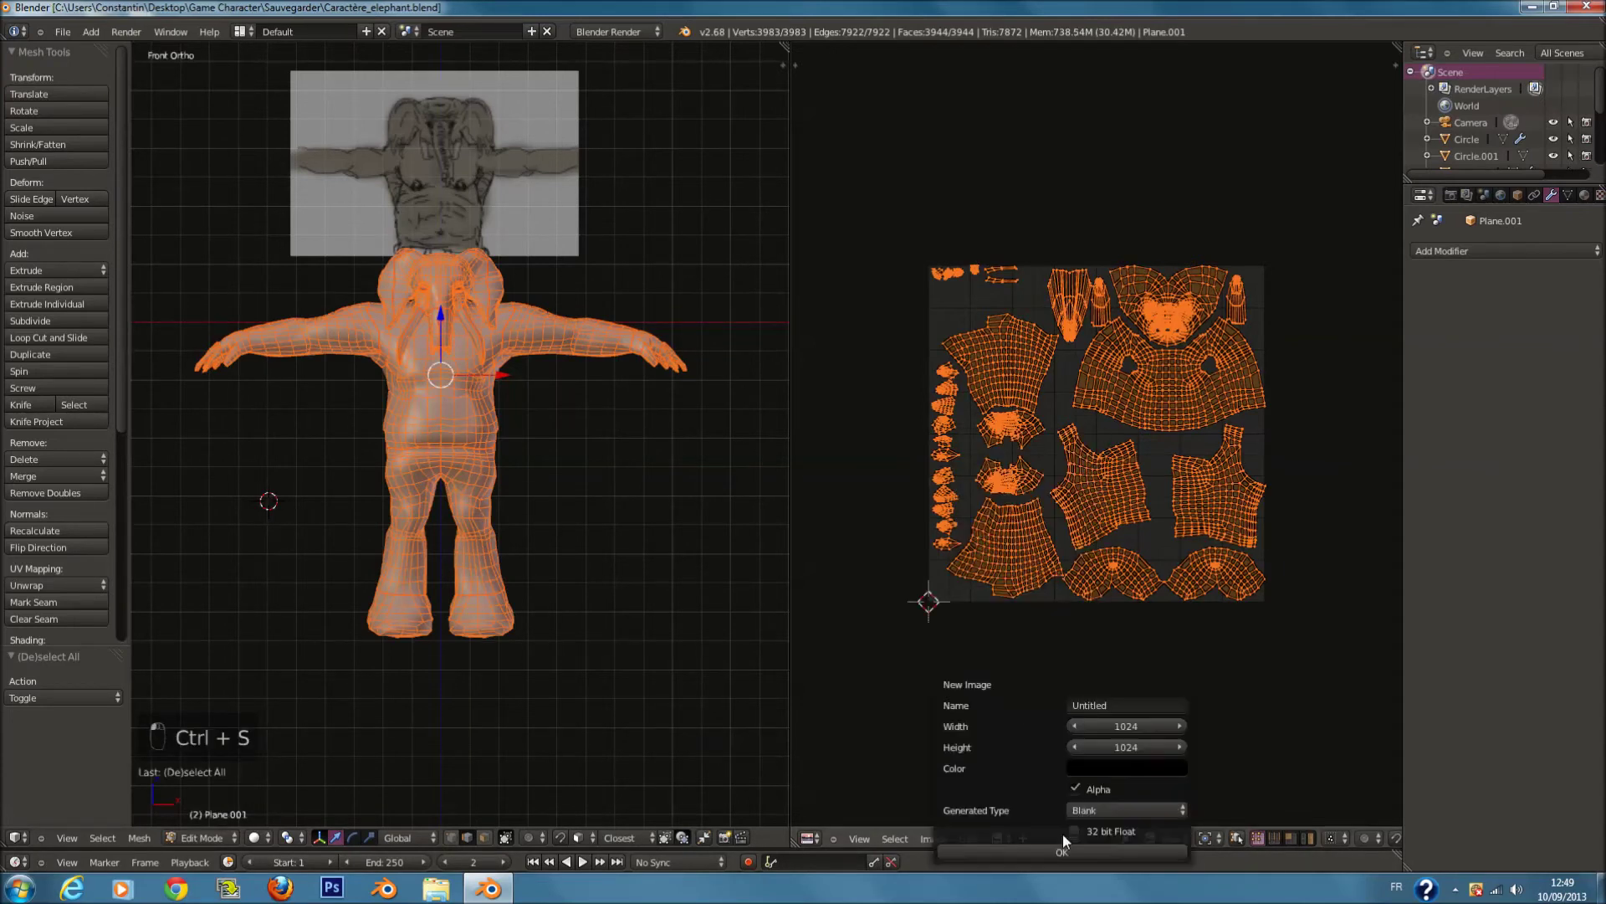
{"action": "left_click", "coordinate": [1101, 707]}
{"action": "type", "text": "Normal1"}
{"action": "key", "text": "Return"}
{"action": "left_click", "coordinate": [1123, 727]}
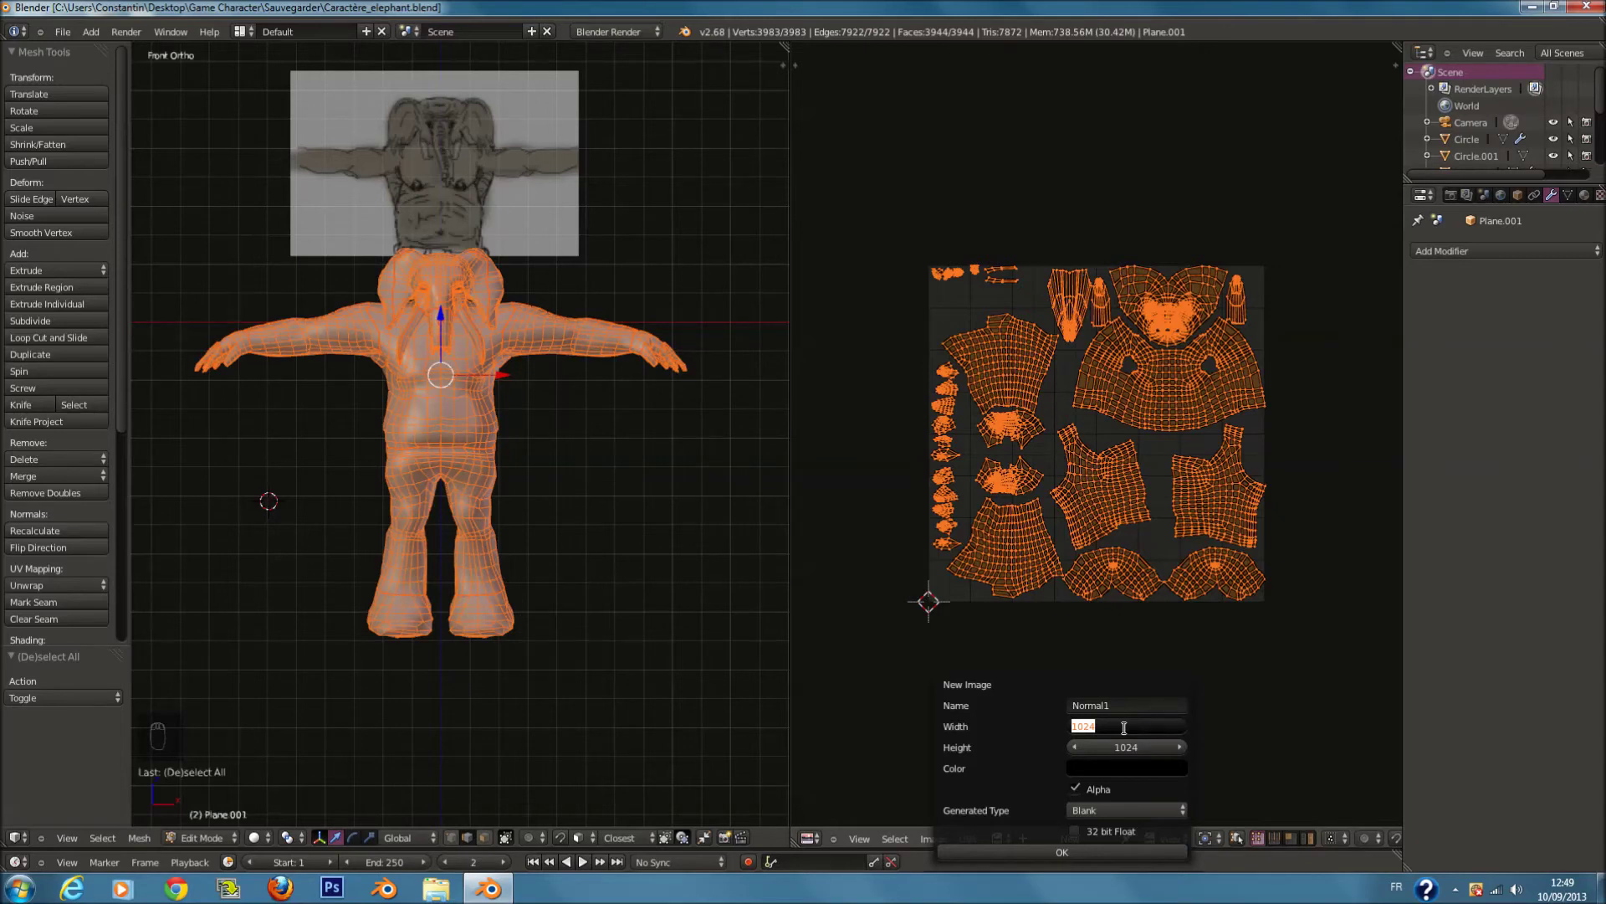
{"action": "type", "text": "4096"}
{"action": "key", "text": "Return"}
{"action": "type", "text": "4096"}
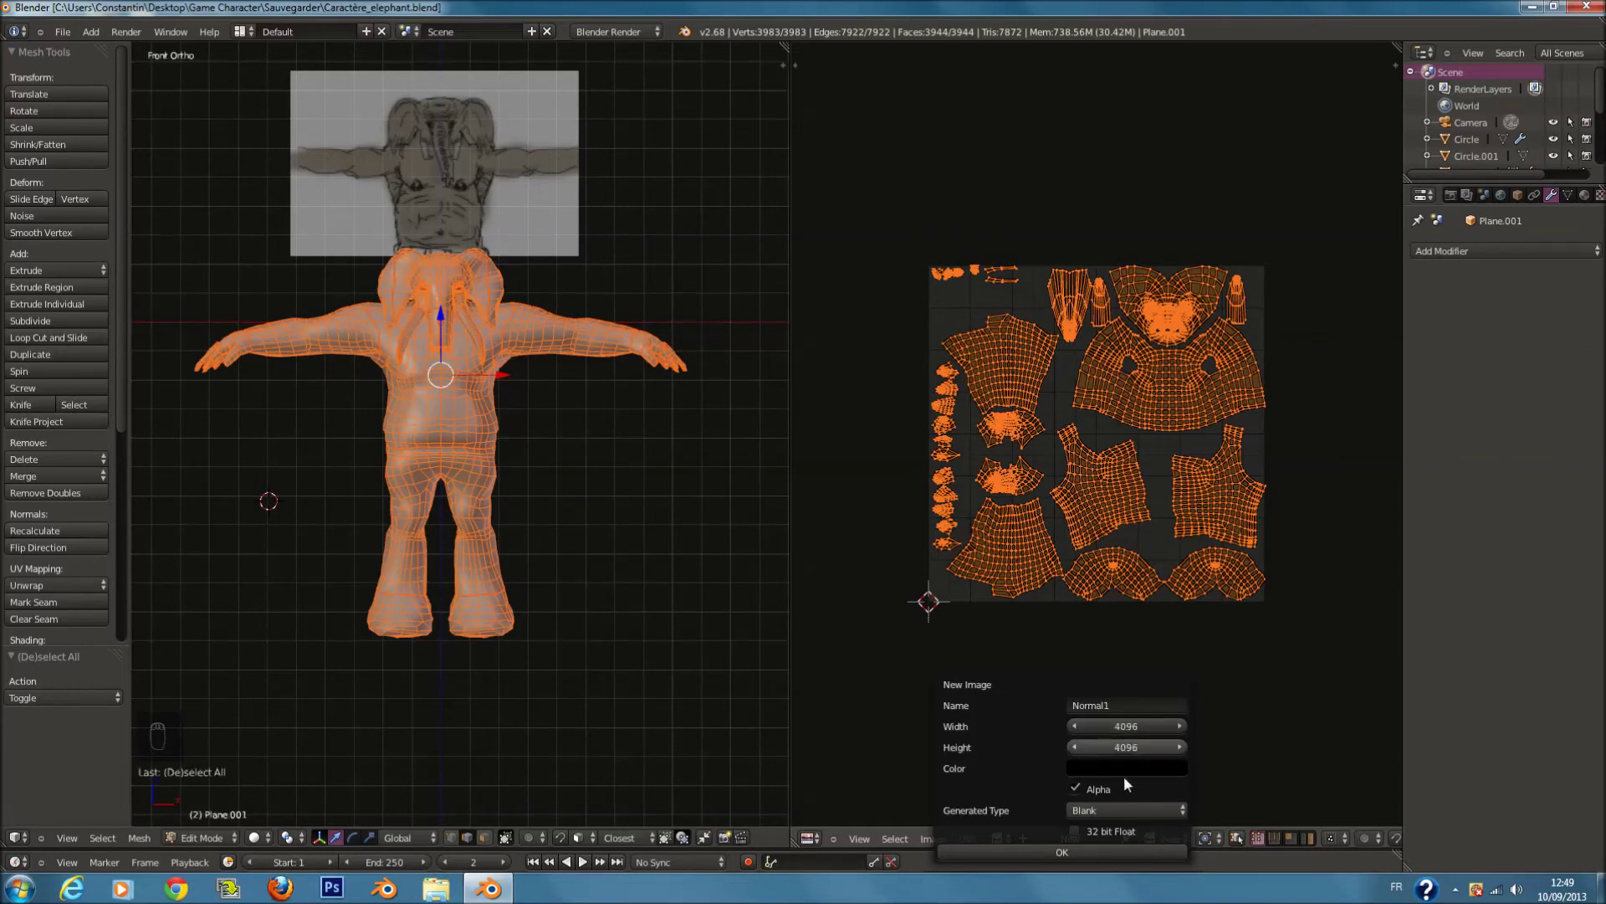
{"action": "left_click", "coordinate": [1115, 849]}
Step: Save the file again, overwriting the existing version with the new image assigned
{"action": "scroll", "coordinate": [1165, 612], "scroll_direction": "down", "scroll_amount": 6}
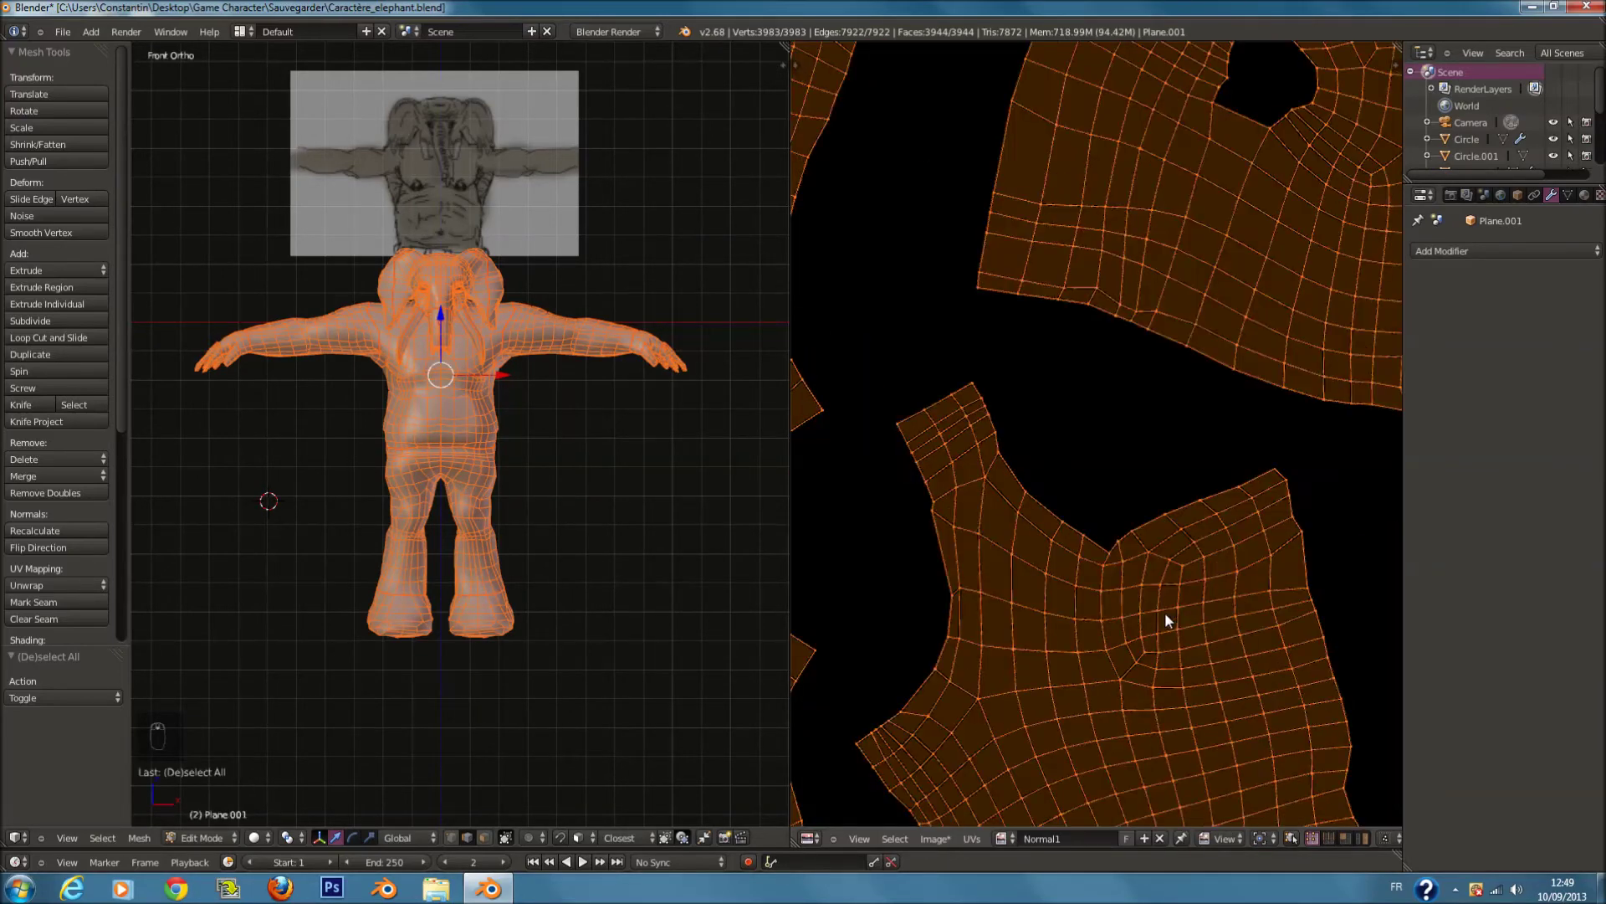
{"action": "key", "text": "ctrl+s"}
{"action": "left_click", "coordinate": [1170, 610]}
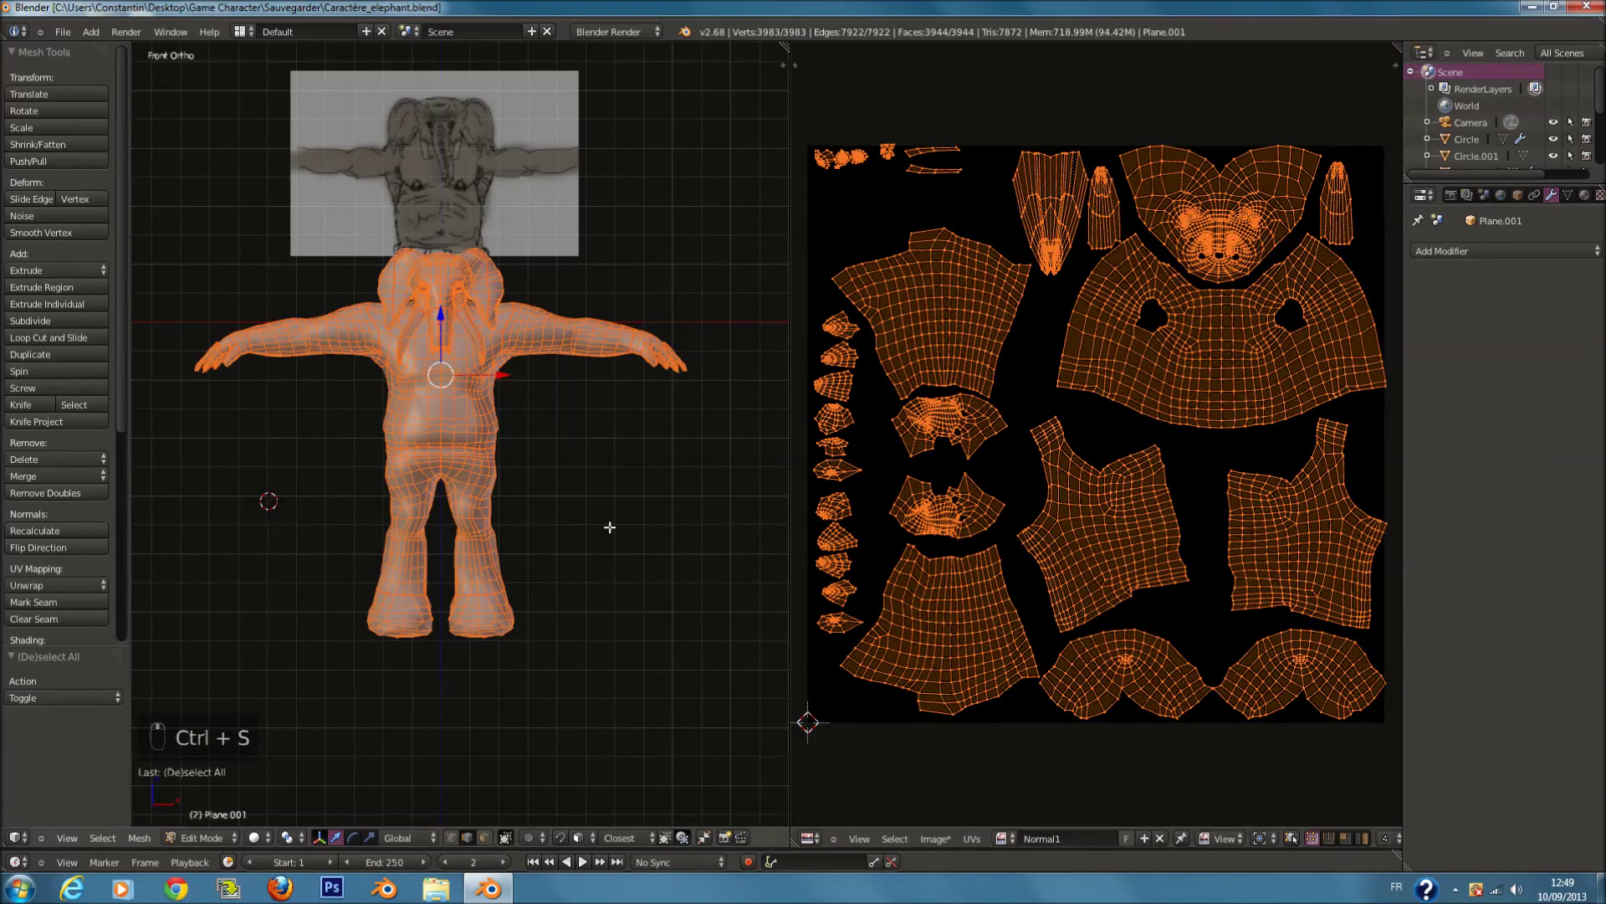
Step: Leave Edit Mode, move the low-poly elephant to the first layer and display its layer
{"action": "key", "text": "Tab"}
{"action": "key", "text": "m"}
{"action": "left_click", "coordinate": [771, 564]}
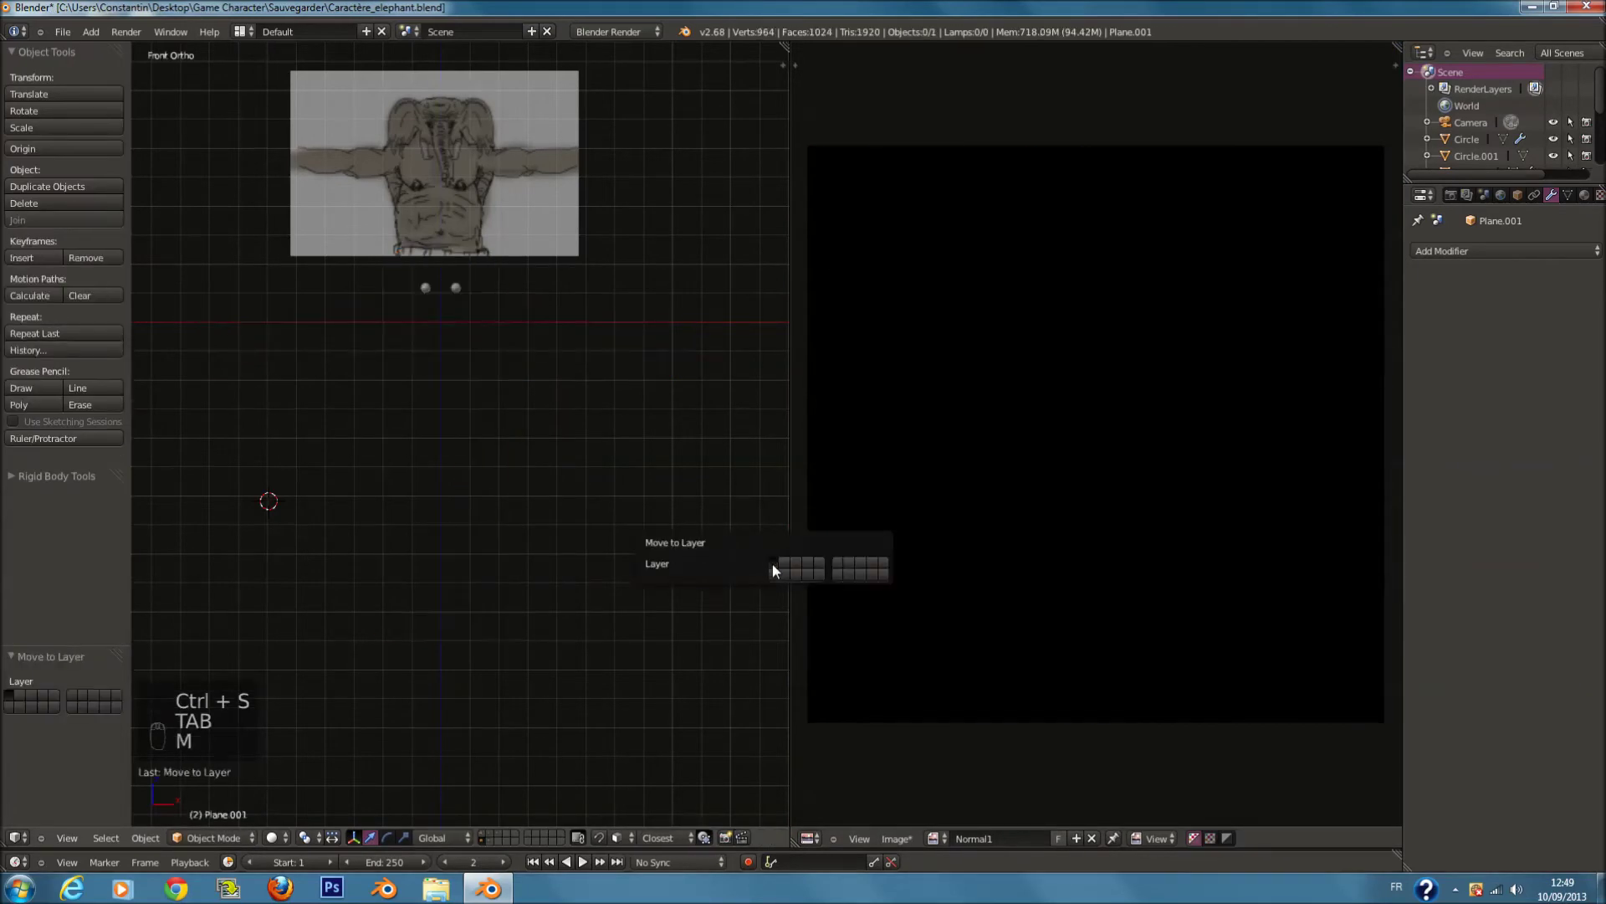
{"action": "scroll", "coordinate": [619, 703], "scroll_direction": "up", "scroll_amount": 4, "text": "shift"}
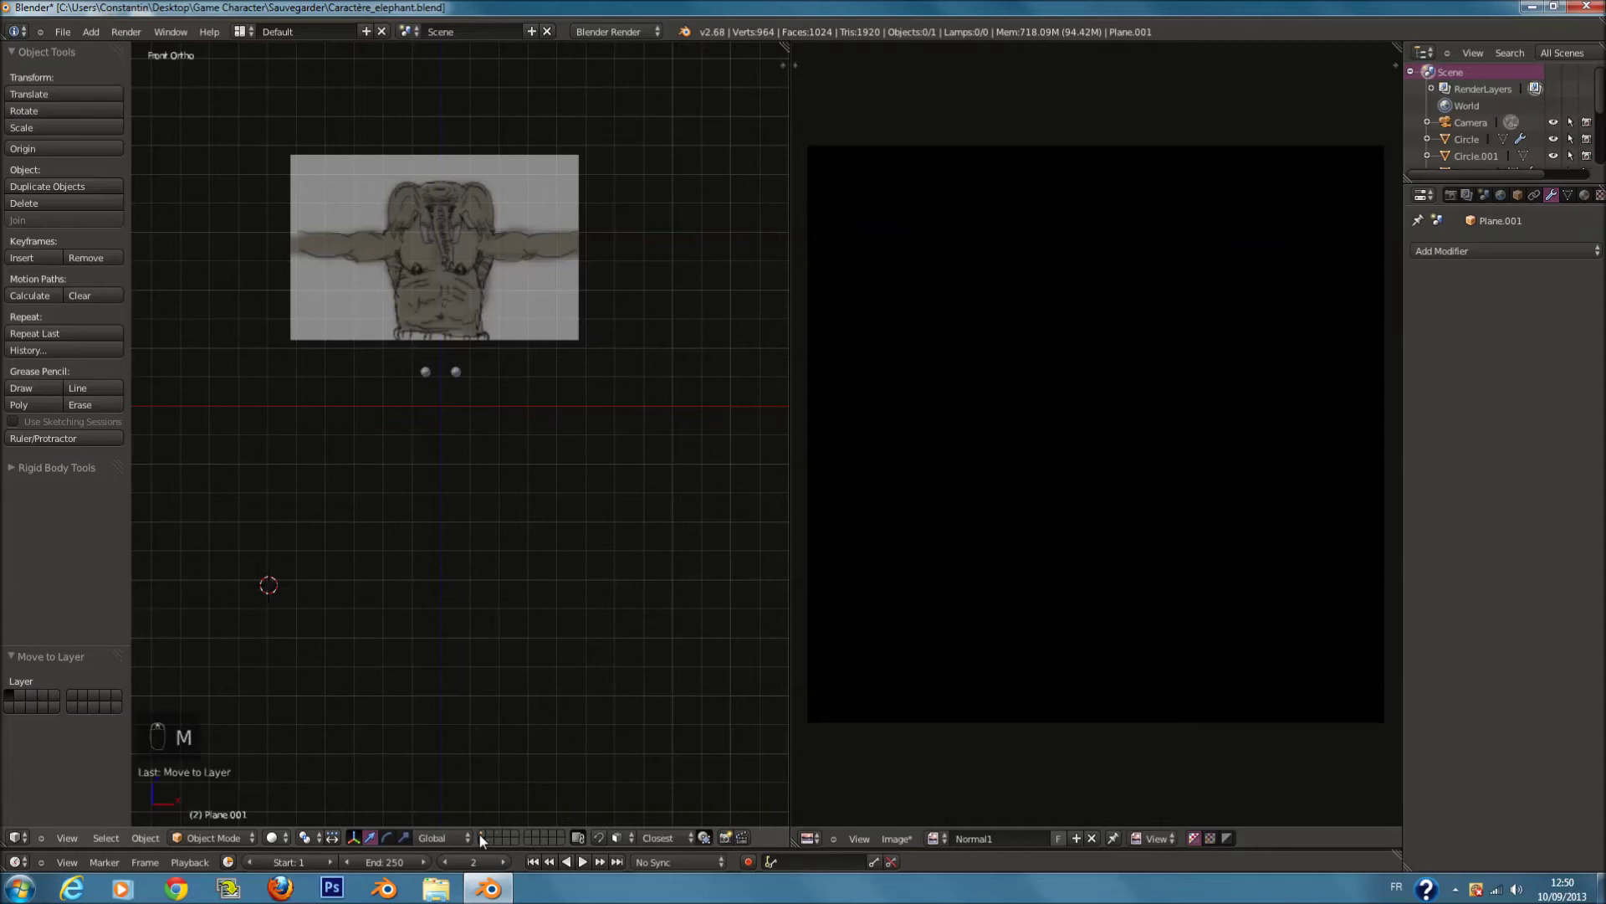
{"action": "left_click", "coordinate": [485, 834], "text": "shift"}
Step: Show the models in wireframe and select the dense elephant mesh overlapping the low-poly one
{"action": "scroll", "coordinate": [569, 602], "scroll_direction": "up", "scroll_amount": 4}
{"action": "key", "text": "z"}
{"action": "scroll", "coordinate": [592, 430], "scroll_direction": "up", "scroll_amount": 3, "text": "ctrl"}
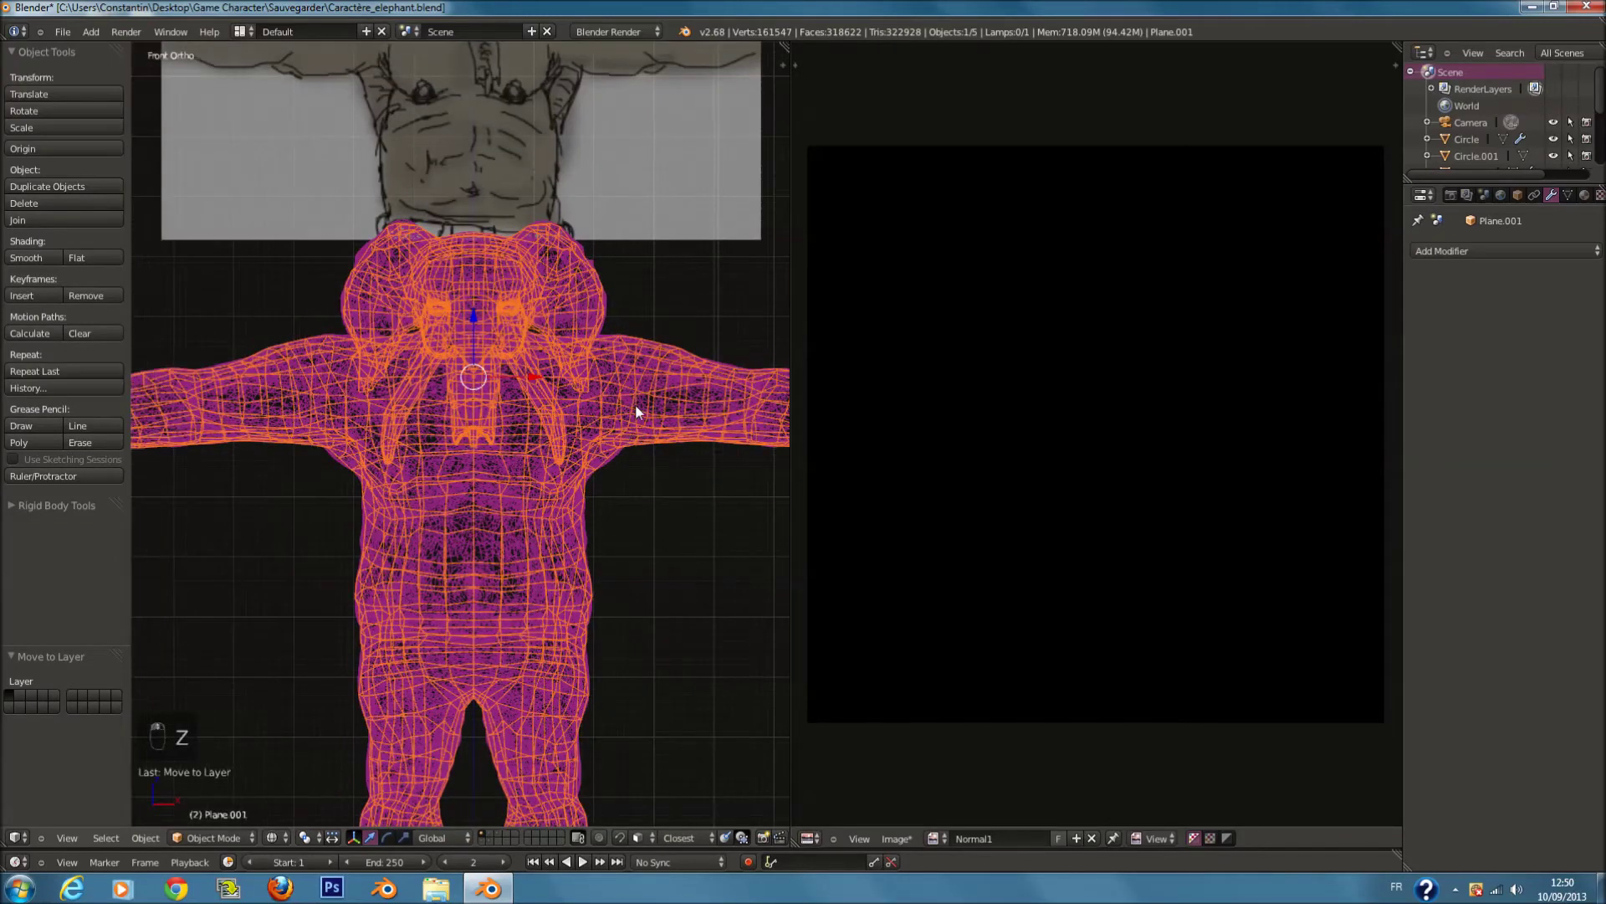
{"action": "right_click", "coordinate": [638, 412]}
{"action": "scroll", "coordinate": [565, 532], "scroll_direction": "down", "scroll_amount": 1}
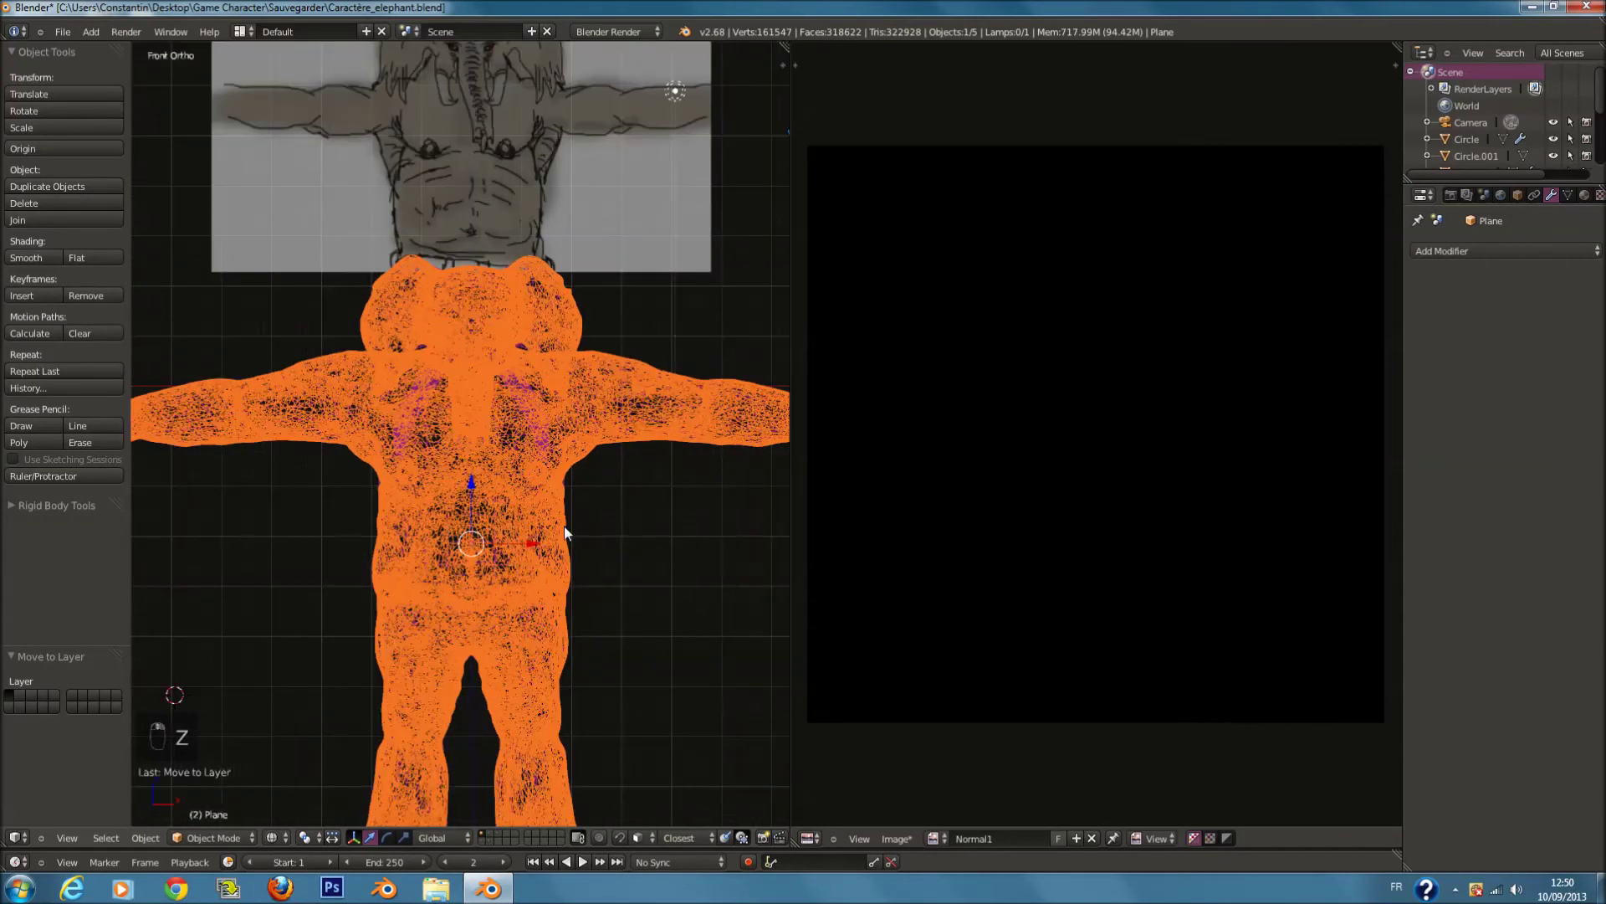
Step: Add the low-poly elephant to the selection, enter Edit Mode to show its UV layout, and save over the existing file
{"action": "scroll", "coordinate": [564, 527], "scroll_direction": "up", "scroll_amount": 2, "text": "shift"}
{"action": "right_click", "coordinate": [564, 527], "text": "shift"}
{"action": "key", "text": "Tab"}
{"action": "scroll", "coordinate": [586, 526], "scroll_direction": "down", "scroll_amount": 2}
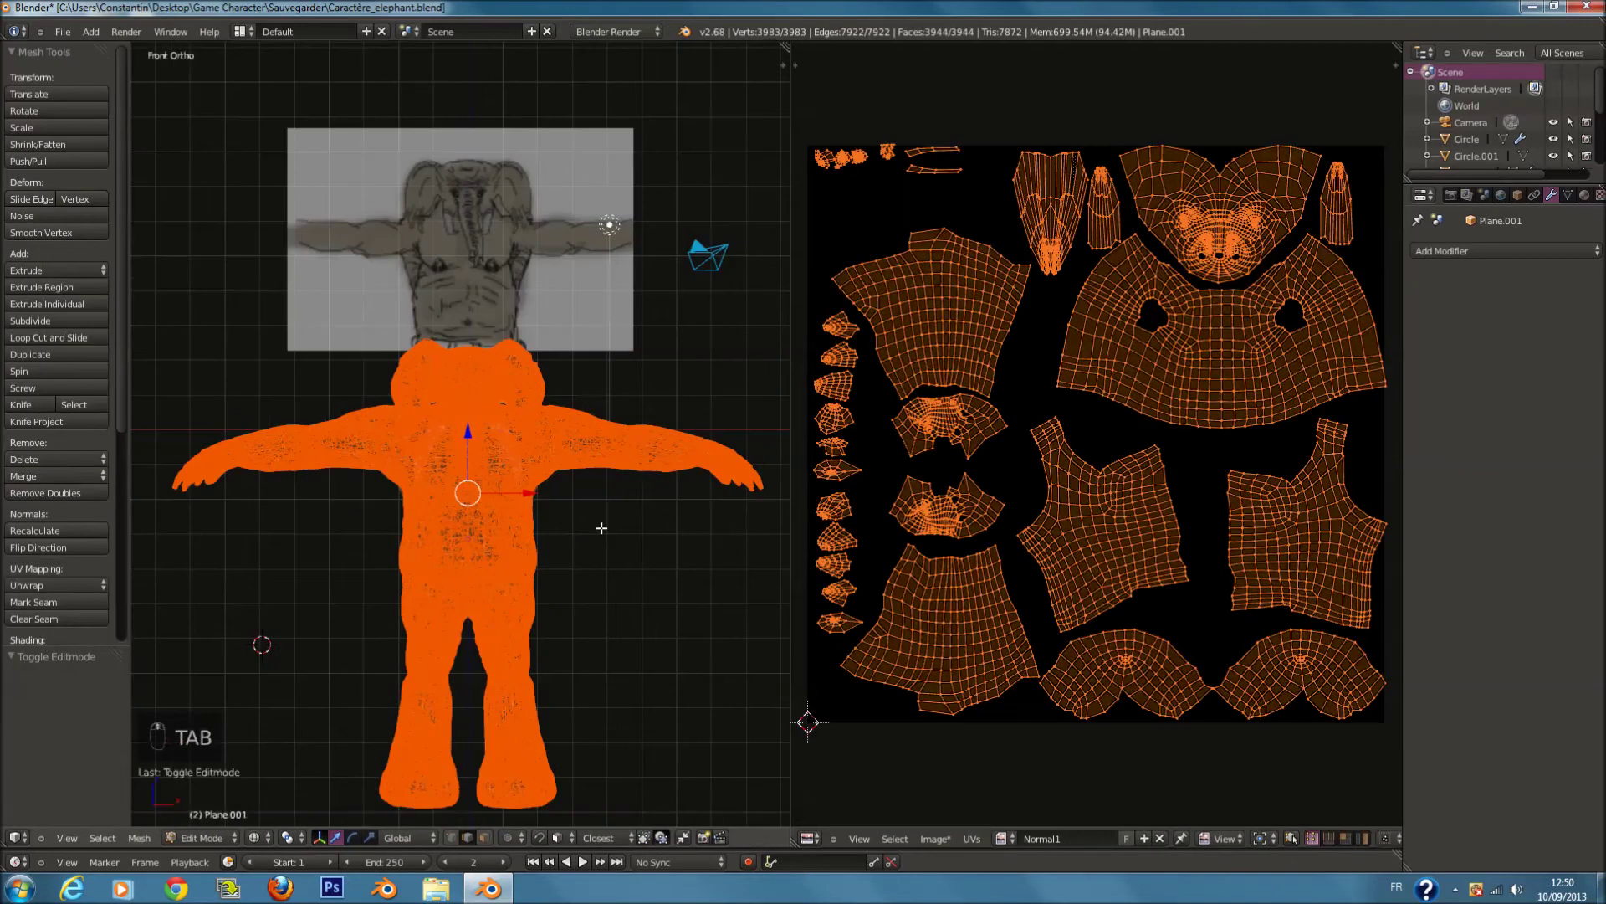
{"action": "key", "text": "ctrl+s"}
{"action": "left_click", "coordinate": [664, 508]}
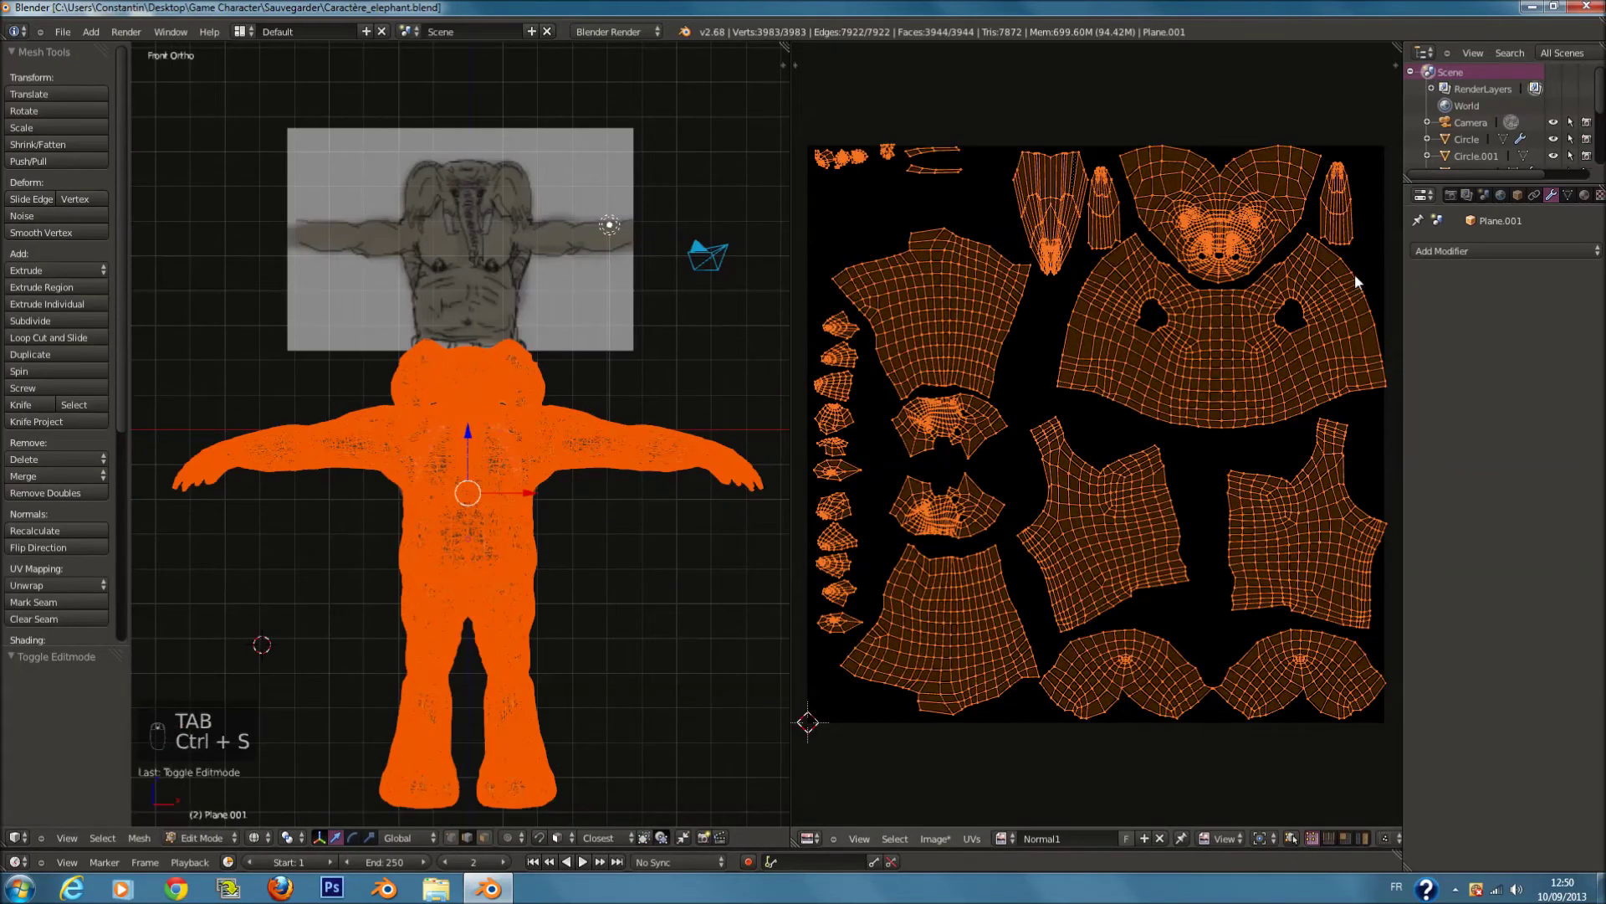
Step: Configure the render bake for Normals with Selected to Active enabled
{"action": "left_click", "coordinate": [1451, 195]}
{"action": "left_click", "coordinate": [1461, 678]}
{"action": "left_click", "coordinate": [1456, 698]}
{"action": "left_click", "coordinate": [1518, 771]}
{"action": "left_click", "coordinate": [1509, 747]}
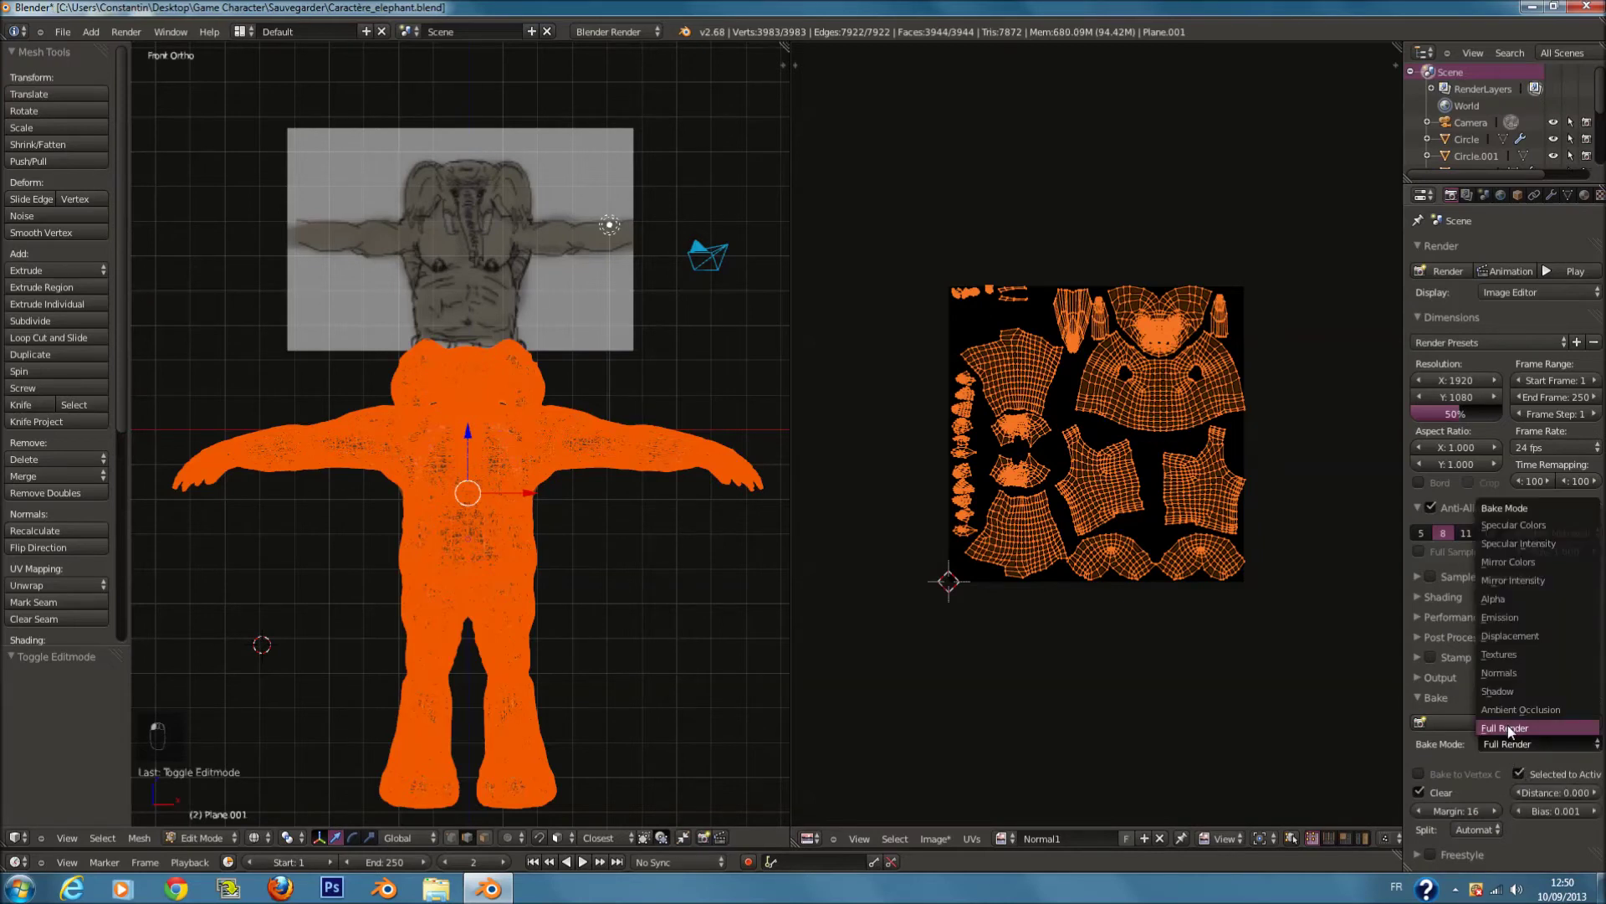
{"action": "left_click", "coordinate": [1526, 669]}
{"action": "scroll", "coordinate": [1514, 767], "scroll_direction": "down", "scroll_amount": 1}
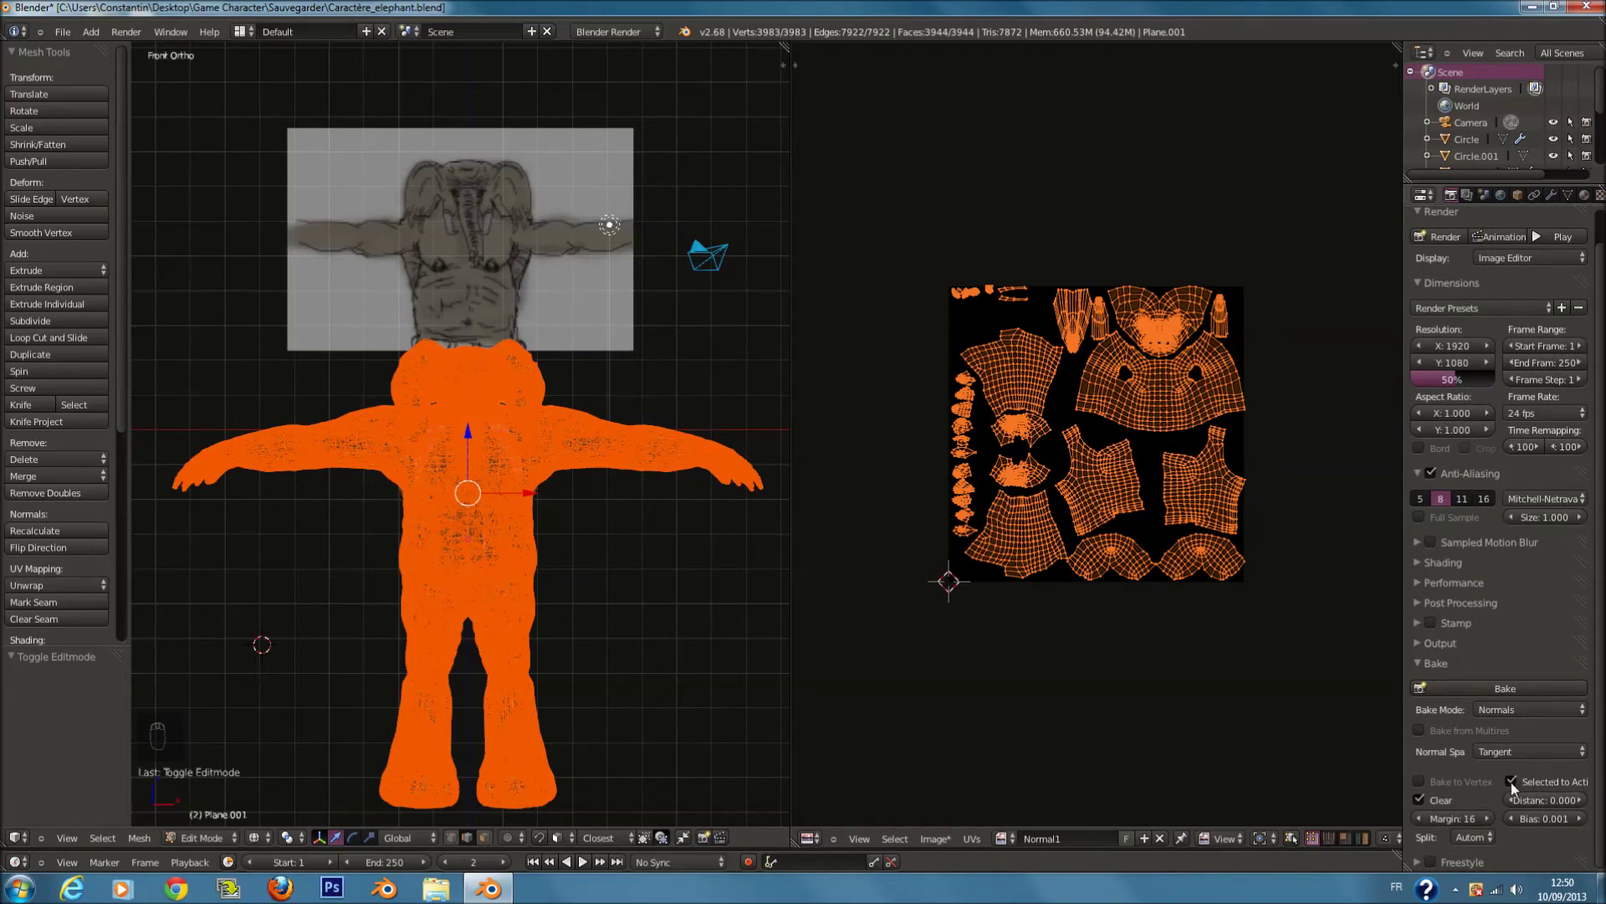
Step: Save the file again with the normal bake settings, overwriting the existing version
{"action": "key", "text": "ctrl+s"}
{"action": "left_click", "coordinate": [643, 575]}
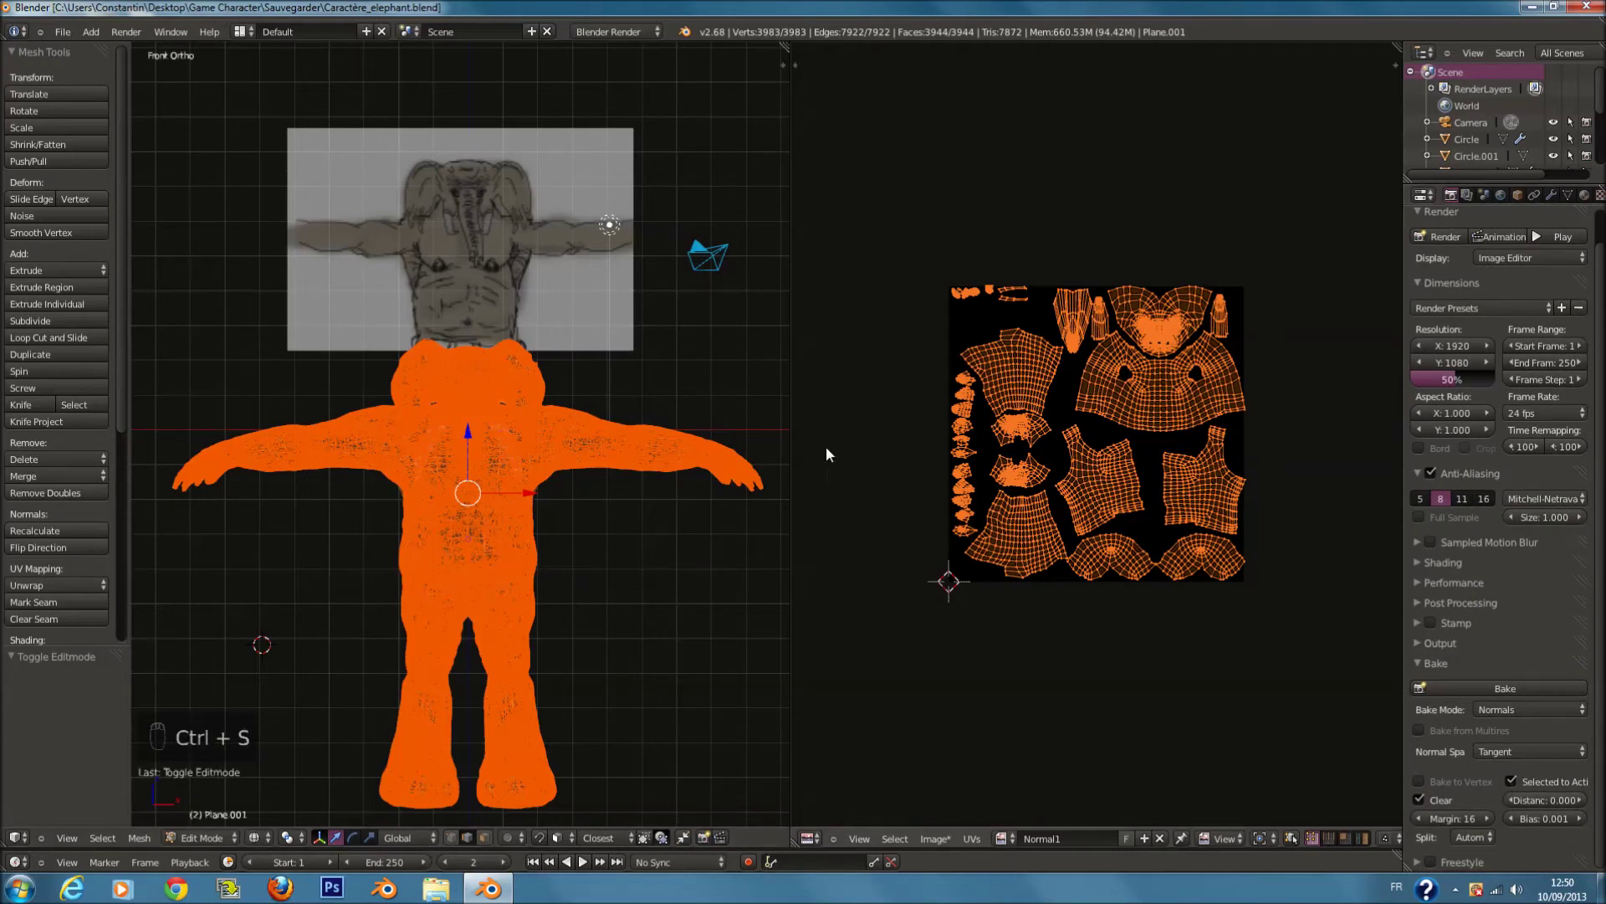
{"action": "key", "text": "ctrl+s"}
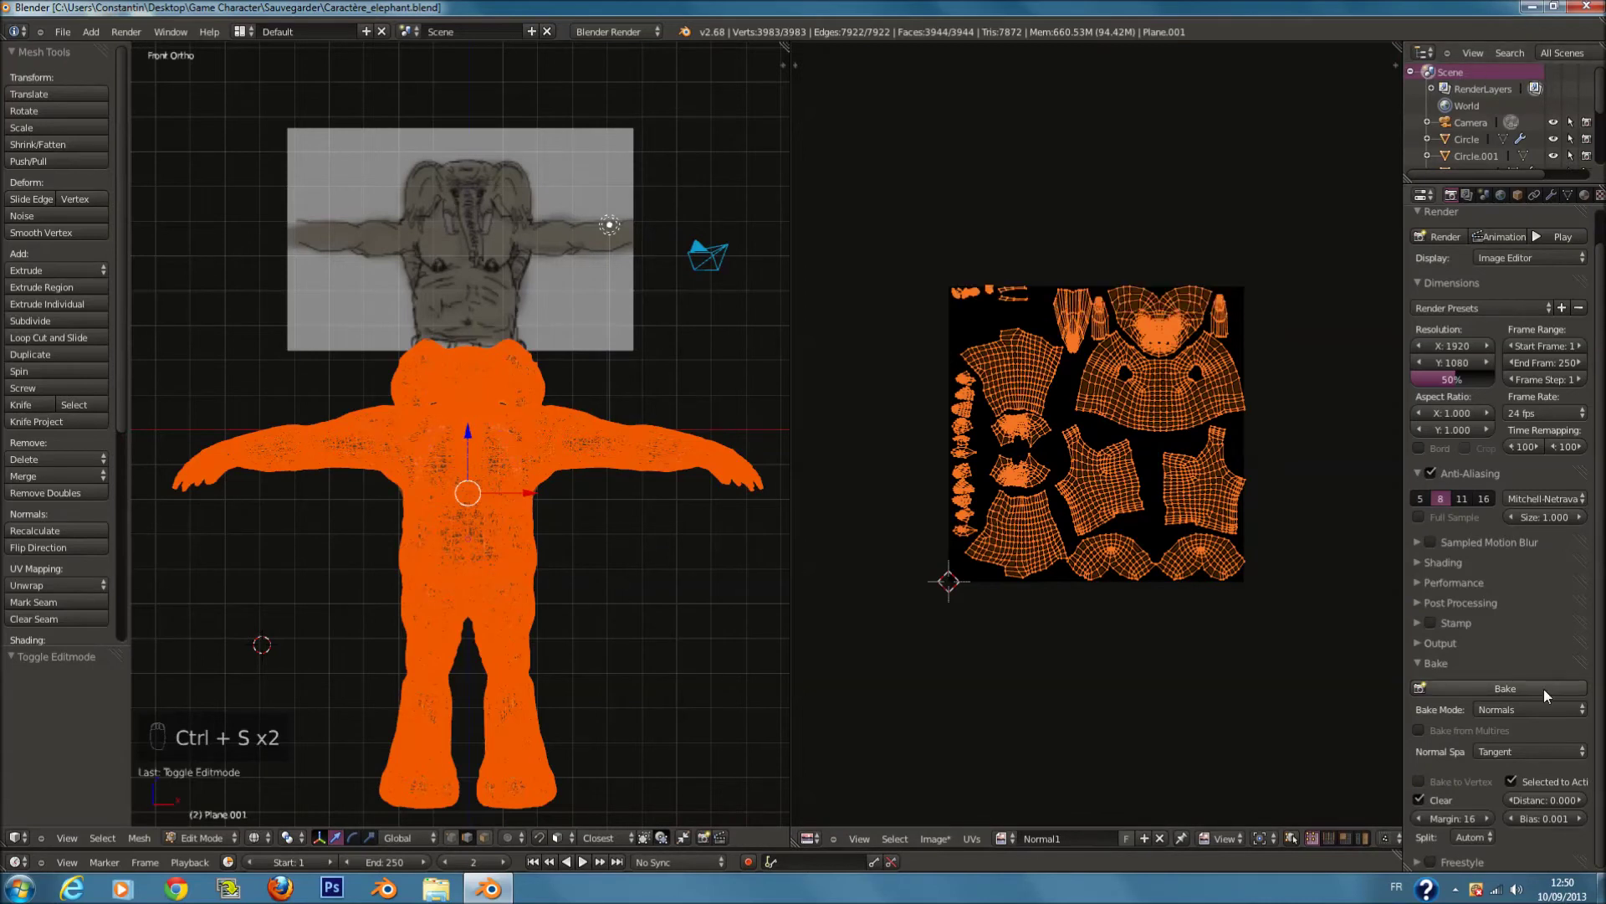
{"action": "left_click", "coordinate": [1531, 7]}
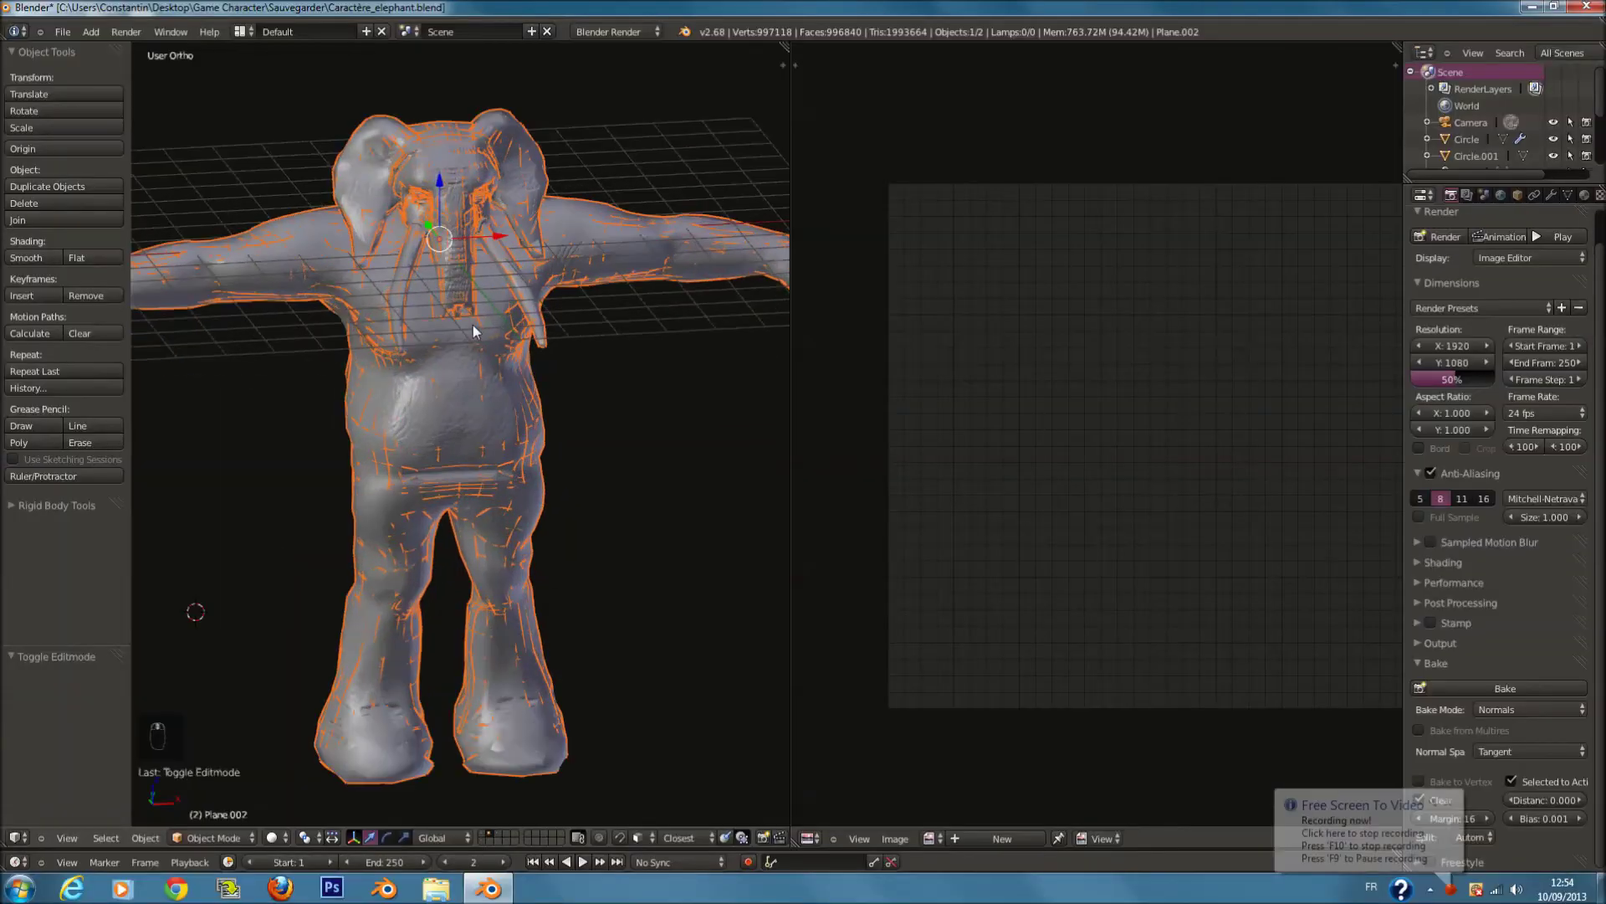
Step: Identify the overlapping smooth and detailed elephant meshes by starting moves and cancelling them
{"action": "middle_click_drag", "start_coordinate": [474, 325], "coordinate": [430, 310]}
{"action": "key", "text": "Tab"}
{"action": "key", "text": "Tab"}
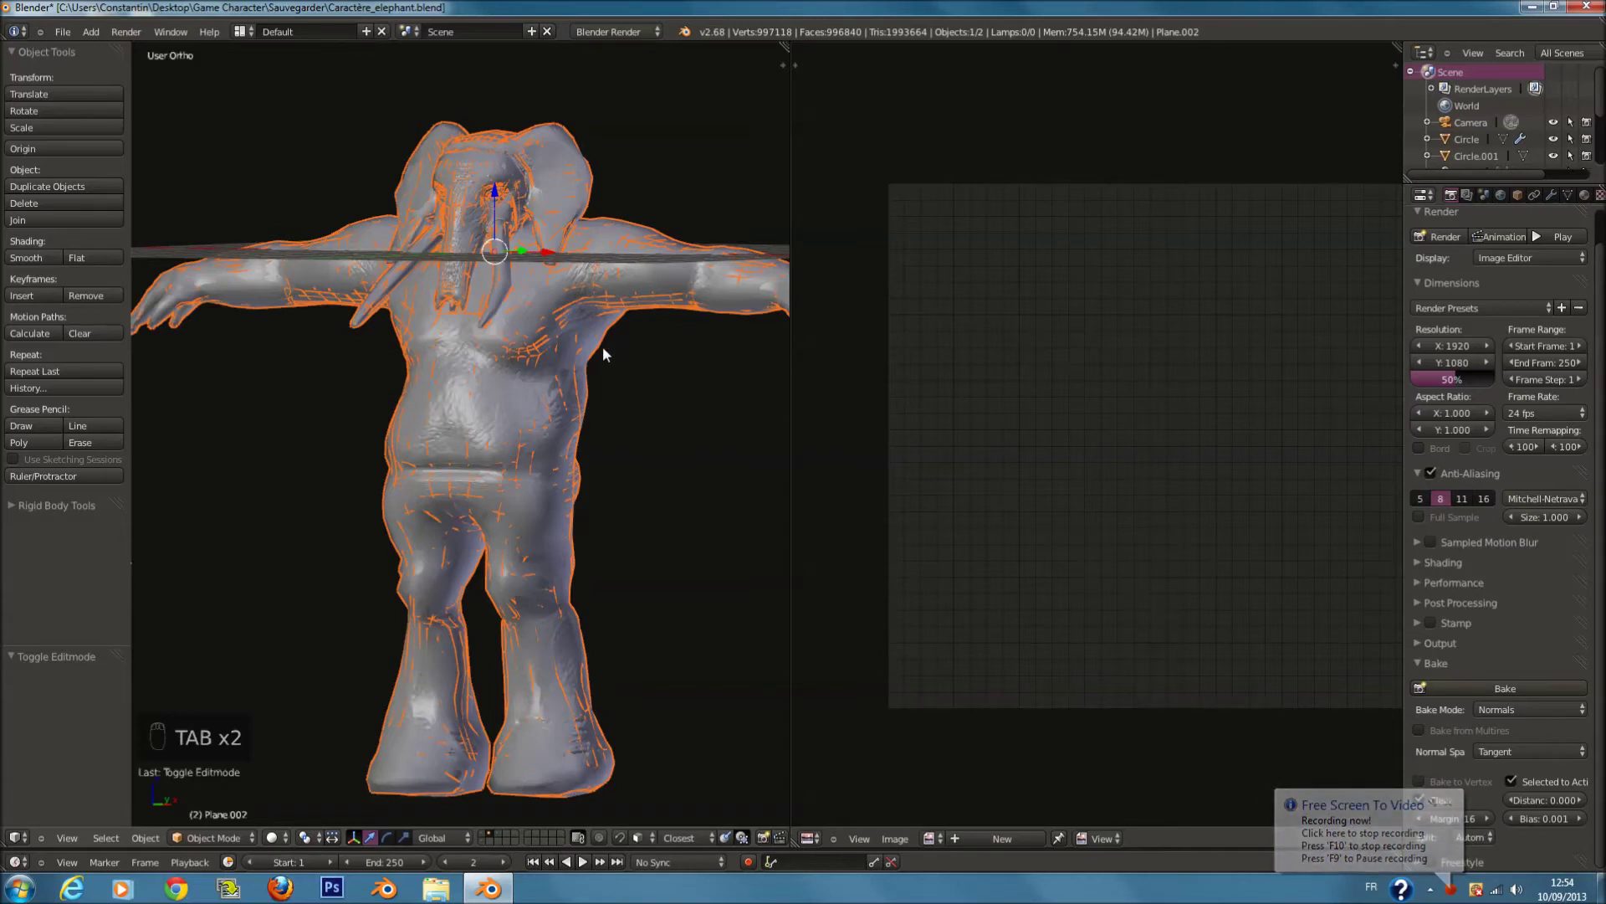
{"action": "scroll", "coordinate": [564, 289], "scroll_direction": "up", "scroll_amount": 1}
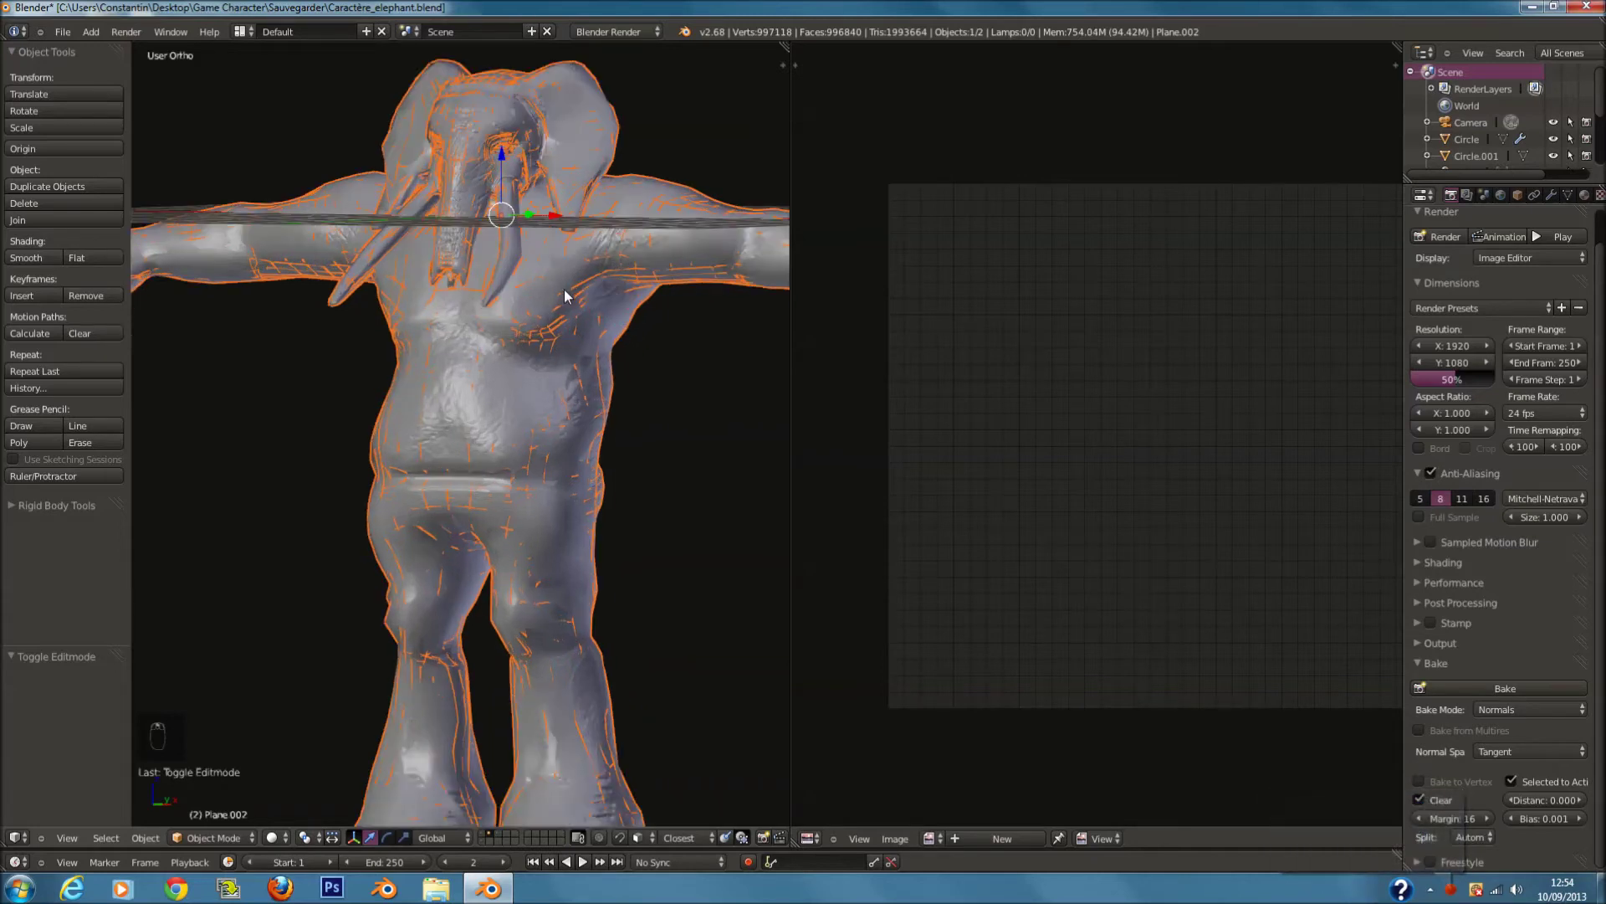
{"action": "scroll", "coordinate": [516, 251], "scroll_direction": "down", "scroll_amount": 2}
{"action": "key", "text": "g"}
{"action": "right_click", "coordinate": [459, 162]}
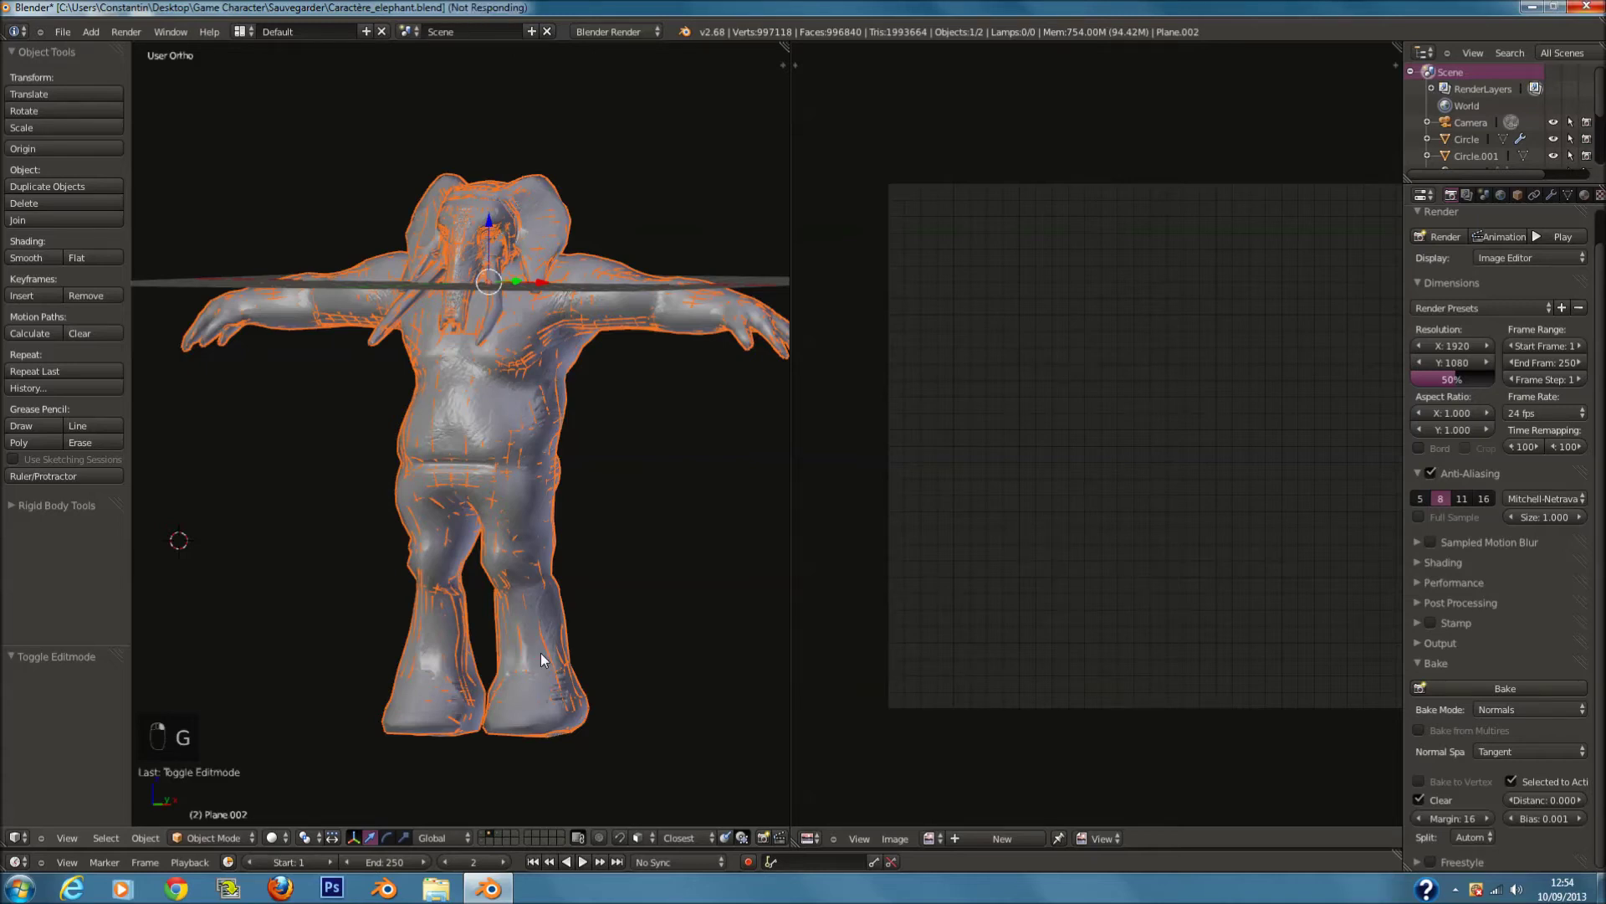
{"action": "key", "text": "shift+d"}
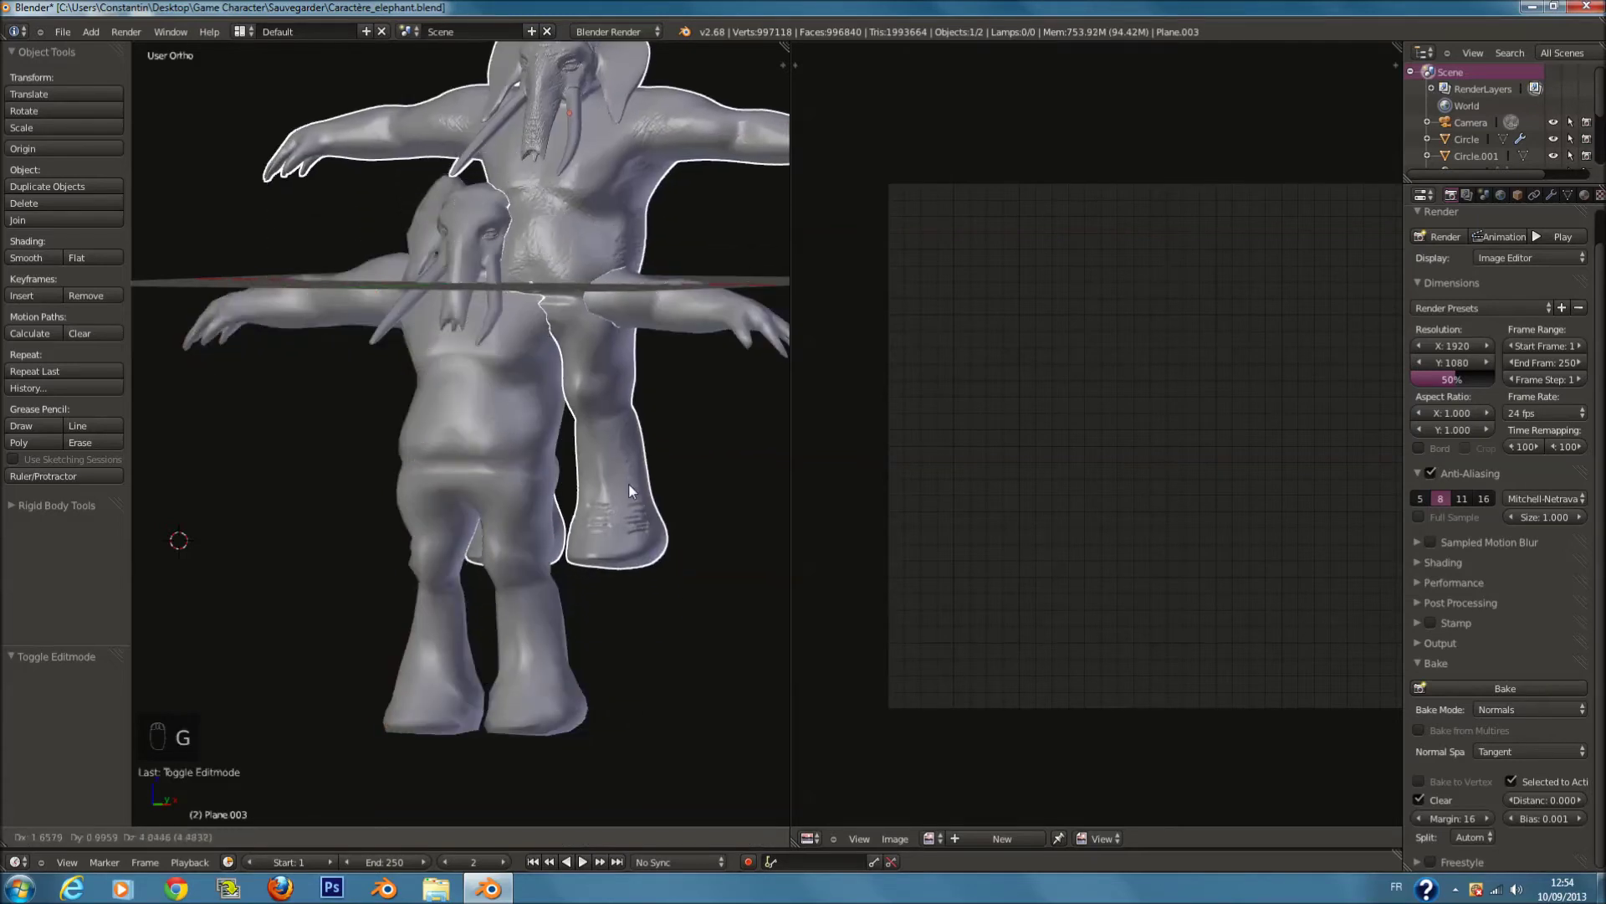
{"action": "right_click", "coordinate": [583, 438]}
Step: Compare the elephant meshes and eyes across their layers in wireframe and solid display
{"action": "key", "text": "z"}
{"action": "key", "text": "z"}
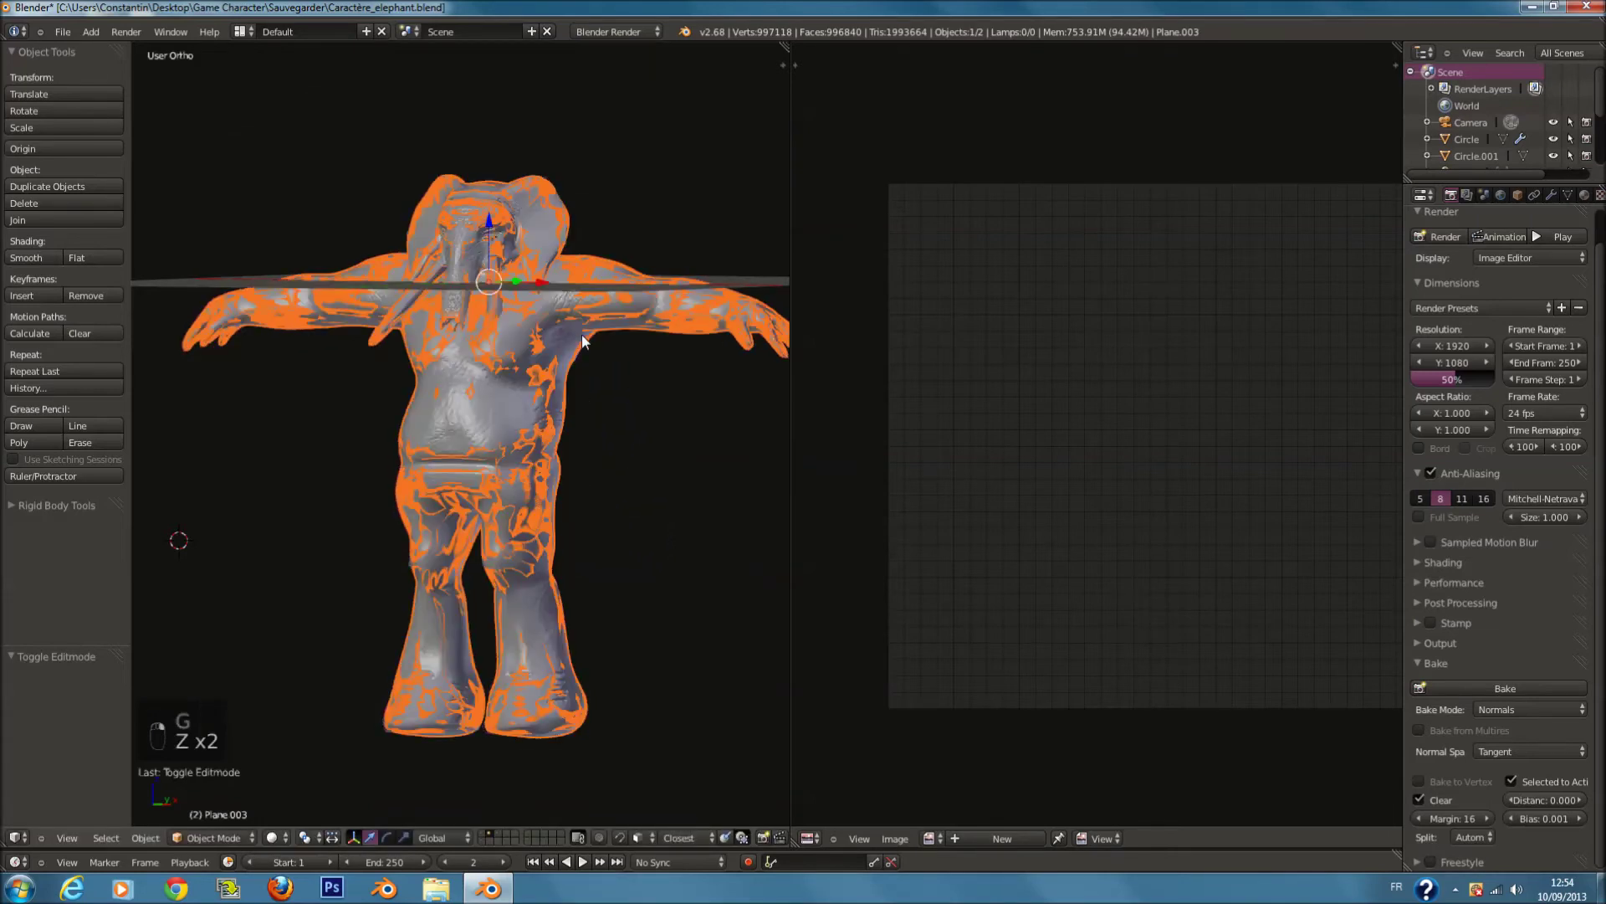
{"action": "middle_click_drag", "start_coordinate": [580, 334], "coordinate": [639, 348]}
{"action": "key", "text": "z"}
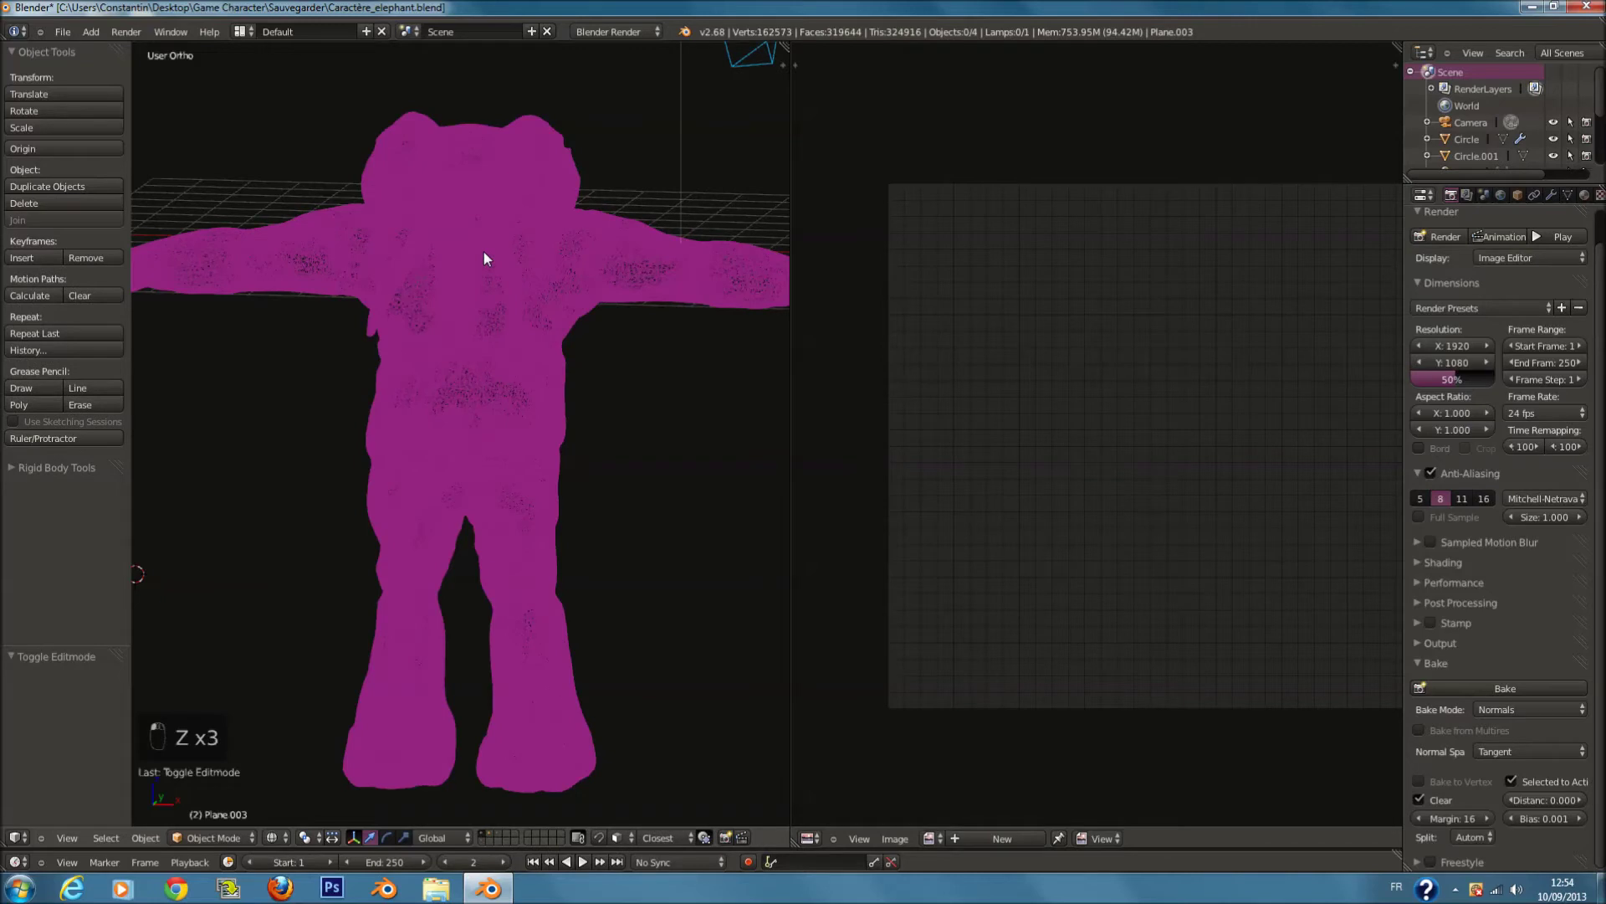
{"action": "key", "text": "z"}
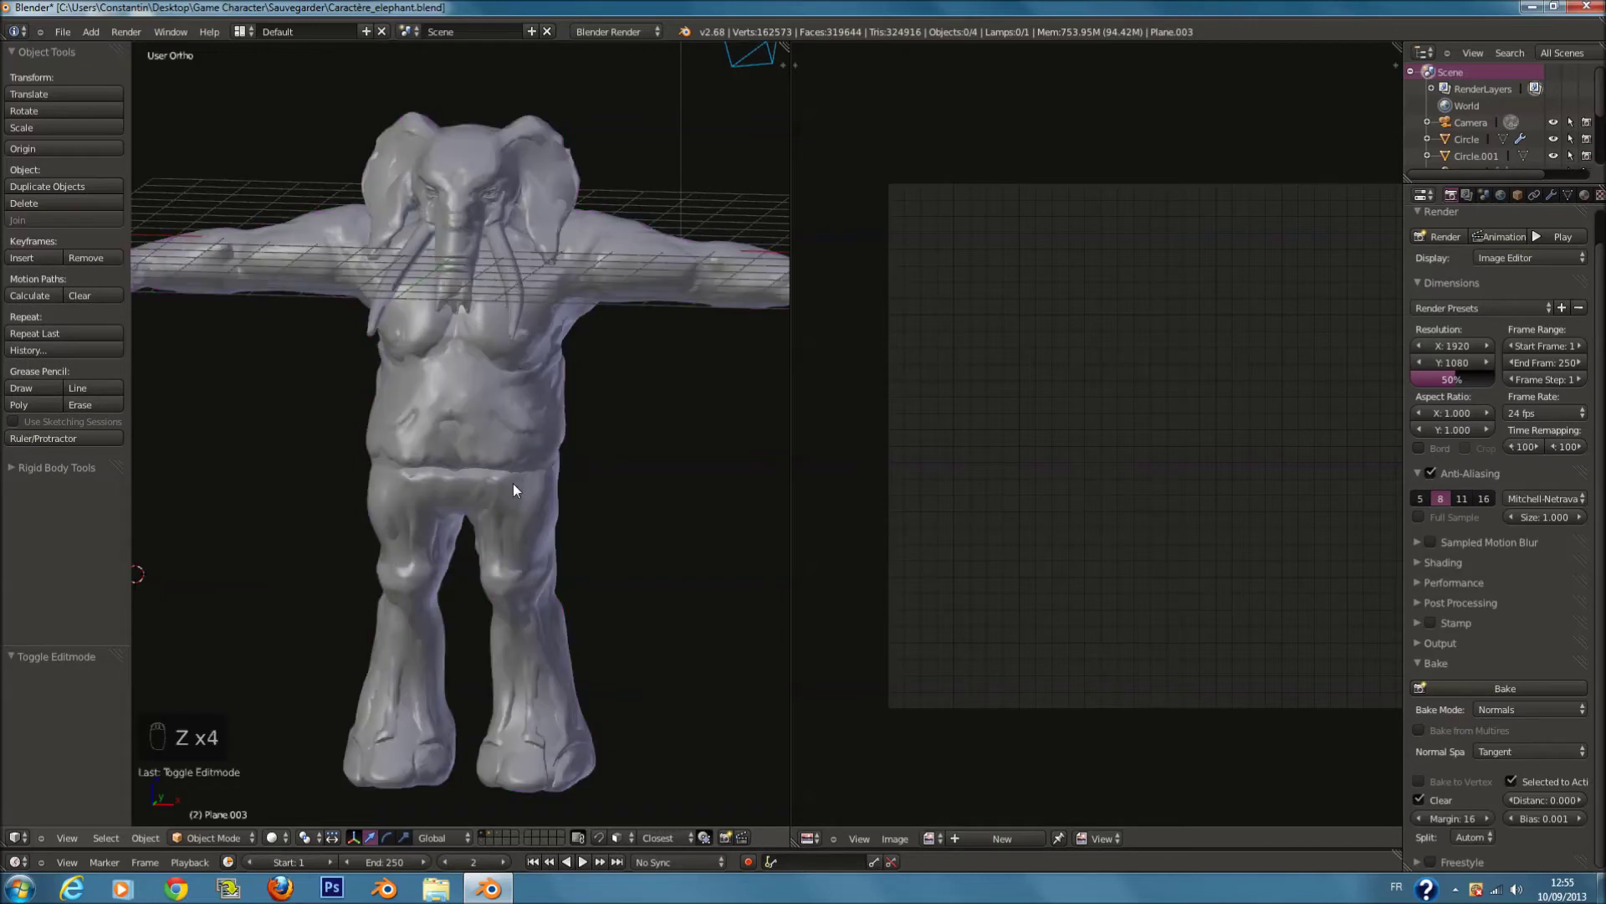
{"action": "left_click", "coordinate": [486, 839]}
{"action": "key", "text": "z"}
{"action": "key", "text": "z"}
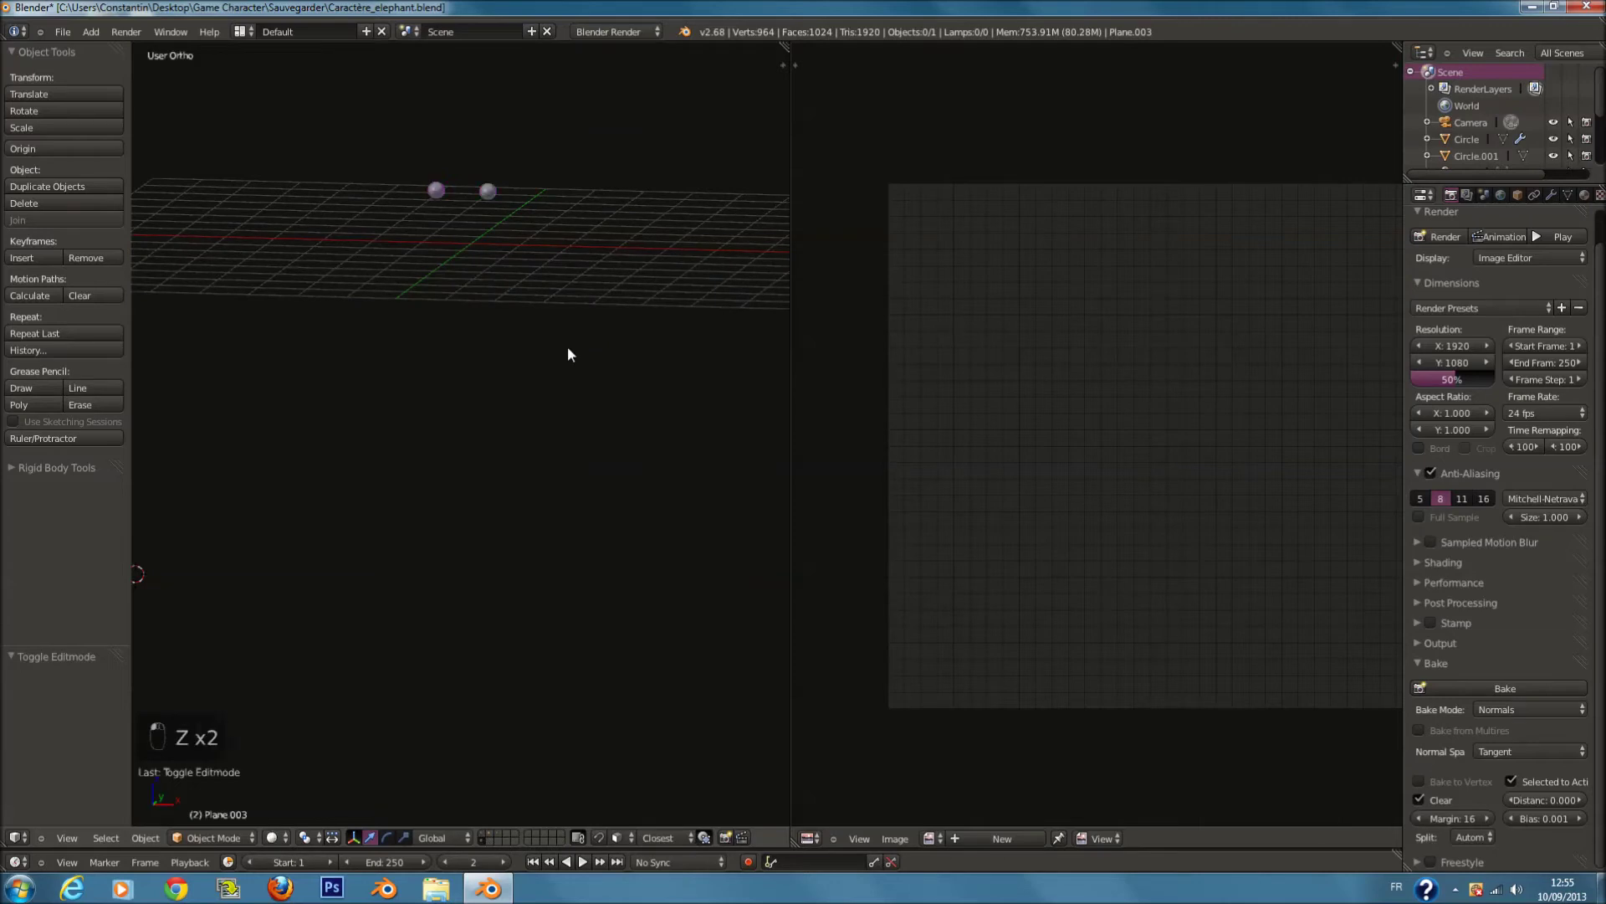
Step: Display the layer with the two overlapping elephant meshes again and show them in wireframe
{"action": "left_click", "coordinate": [490, 837]}
{"action": "scroll", "coordinate": [555, 393], "scroll_direction": "up", "scroll_amount": 1}
{"action": "key", "text": "z"}
{"action": "middle_click_drag", "start_coordinate": [540, 394], "coordinate": [444, 425]}
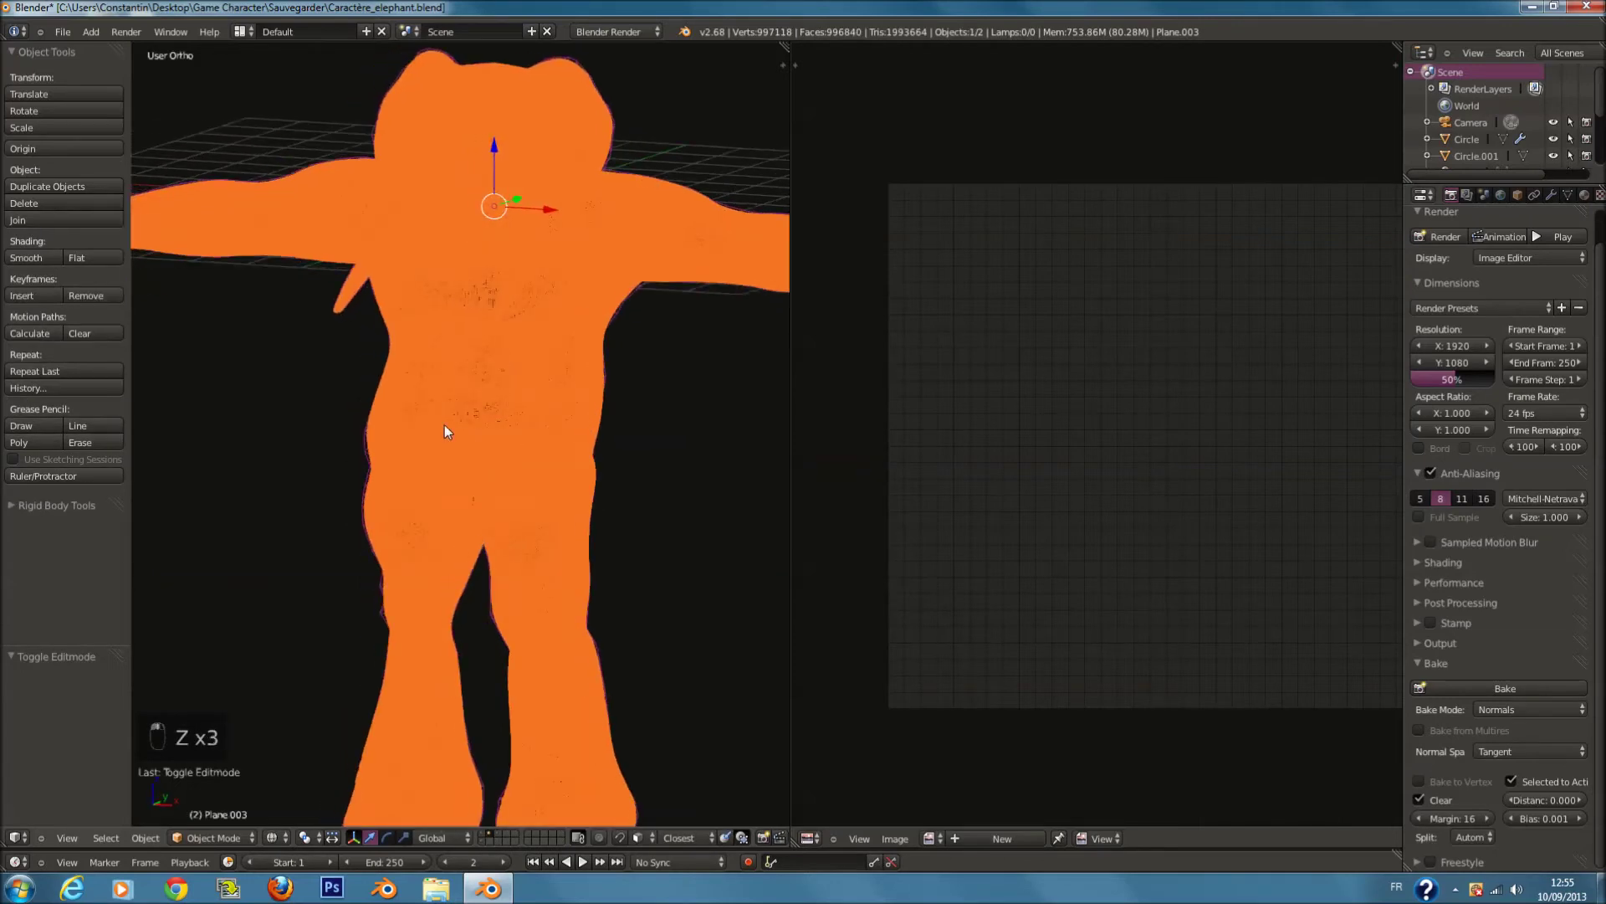
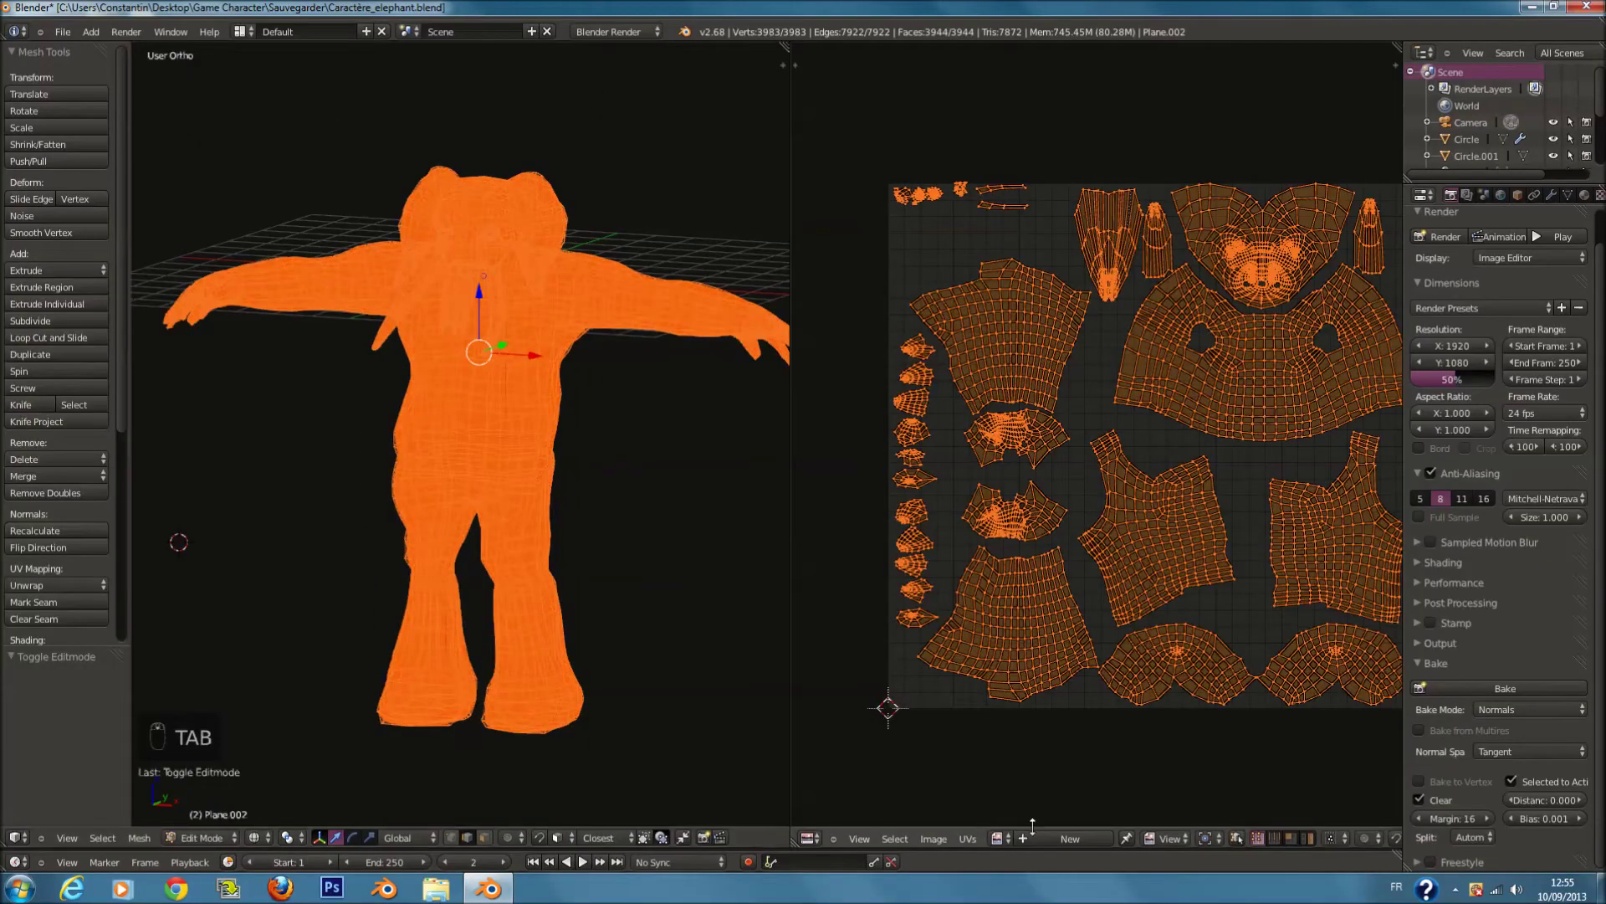
Step: Create a new blank image named Normal2 at 4096 by 4096 pixels for the low-poly elephant's UV layout
{"action": "left_click", "coordinate": [1056, 839]}
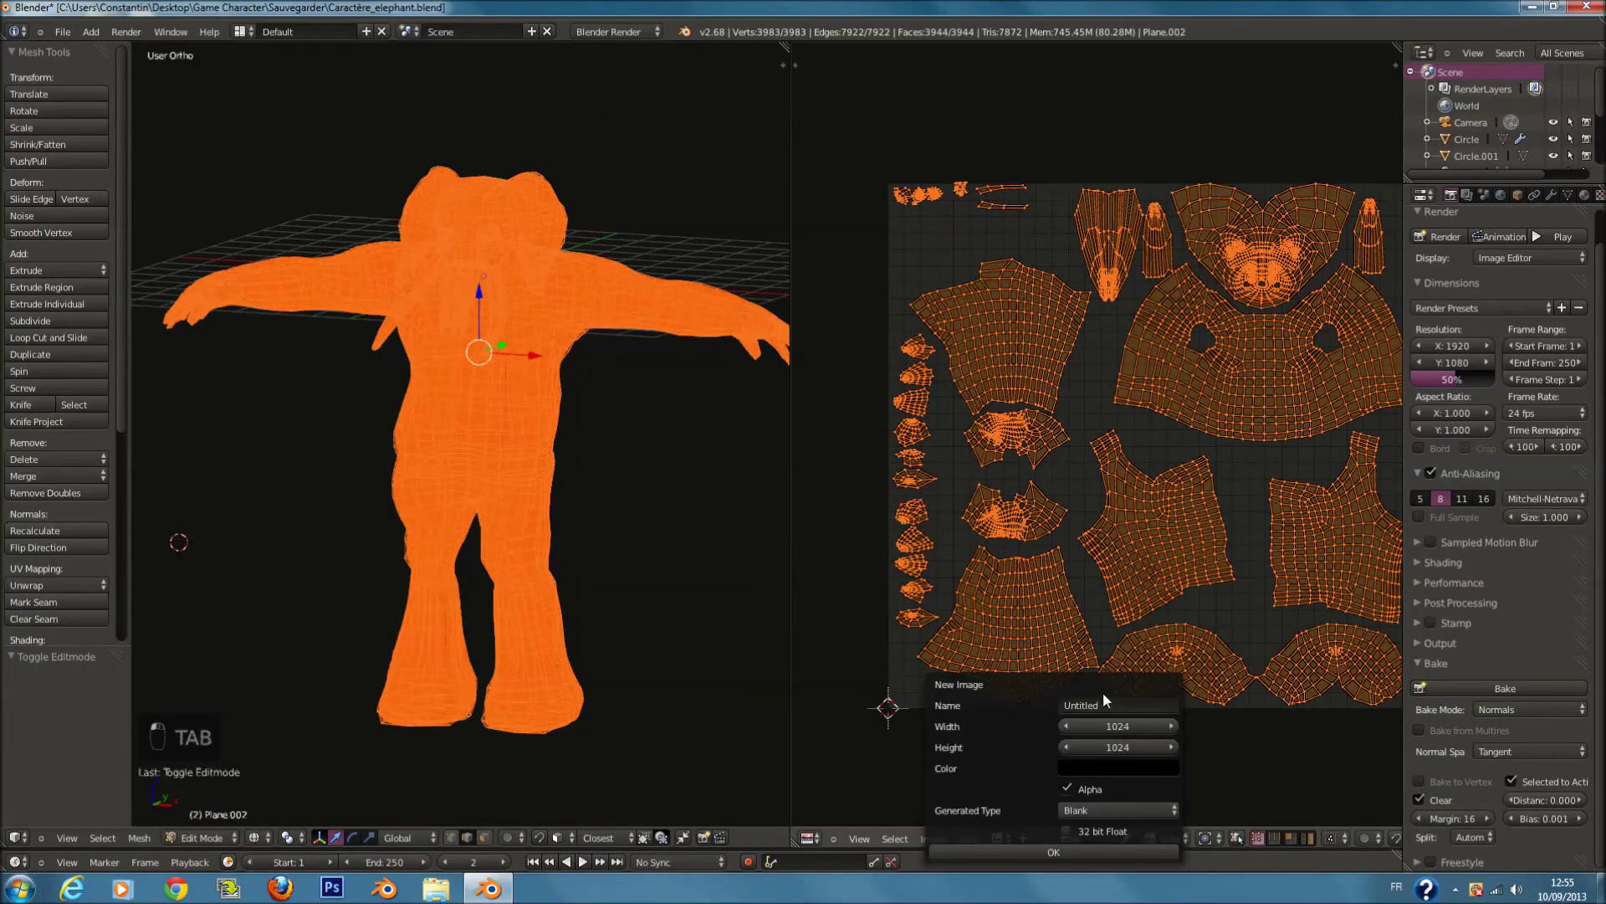
{"action": "left_click", "coordinate": [1104, 725]}
{"action": "type", "text": "4096"}
{"action": "key", "text": "Return"}
{"action": "key", "text": "ctrl+c"}
{"action": "key", "text": "ctrl+v"}
{"action": "left_click", "coordinate": [1105, 707]}
{"action": "type", "text": "Normal2"}
{"action": "key", "text": "Return"}
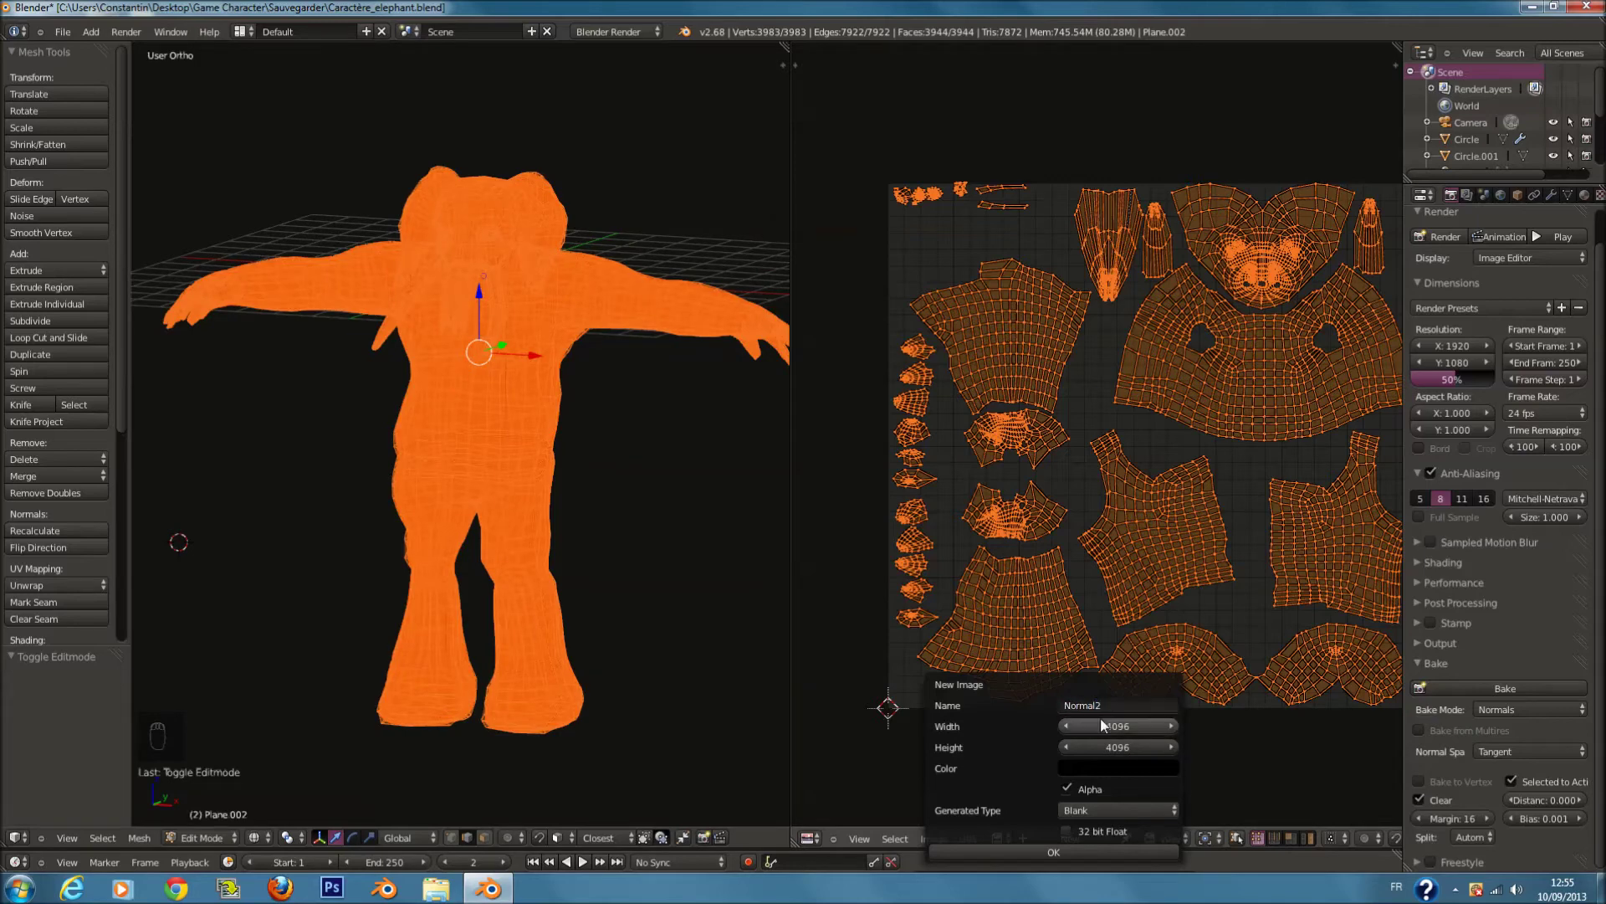
{"action": "left_click", "coordinate": [1032, 852]}
{"action": "scroll", "coordinate": [1137, 690], "scroll_direction": "down", "scroll_amount": 6}
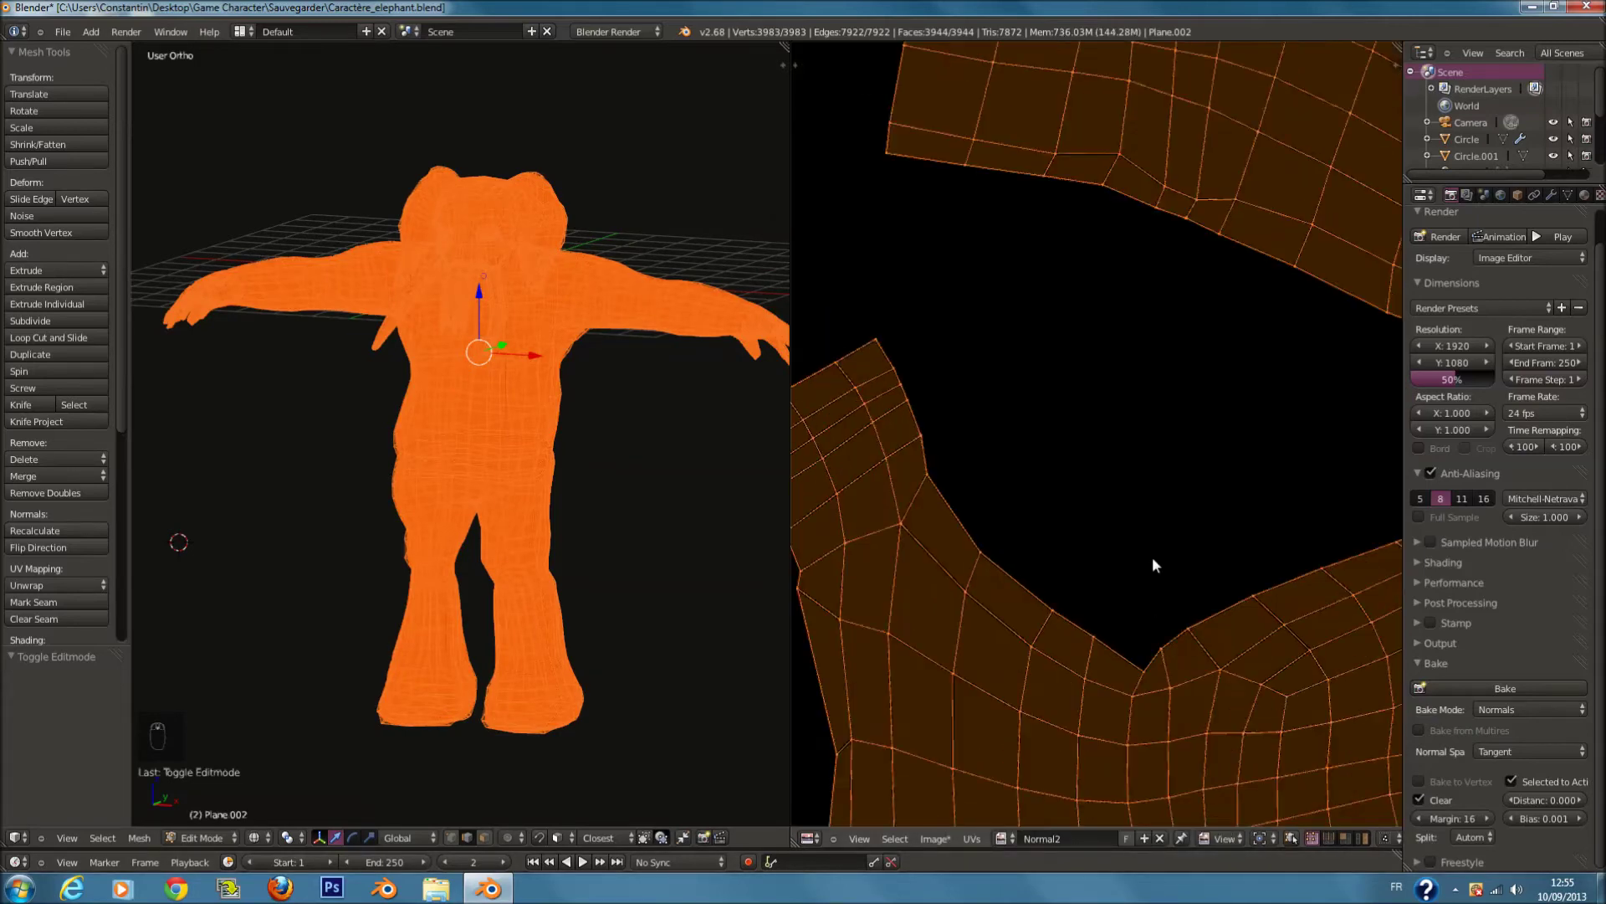
Step: Save the file with the Normal2 image assigned to the UV layout
{"action": "key", "text": "ctrl+s"}
{"action": "scroll", "coordinate": [1155, 527], "scroll_direction": "down", "scroll_amount": 2}
{"action": "scroll", "coordinate": [1155, 520], "scroll_direction": "down", "scroll_amount": 2}
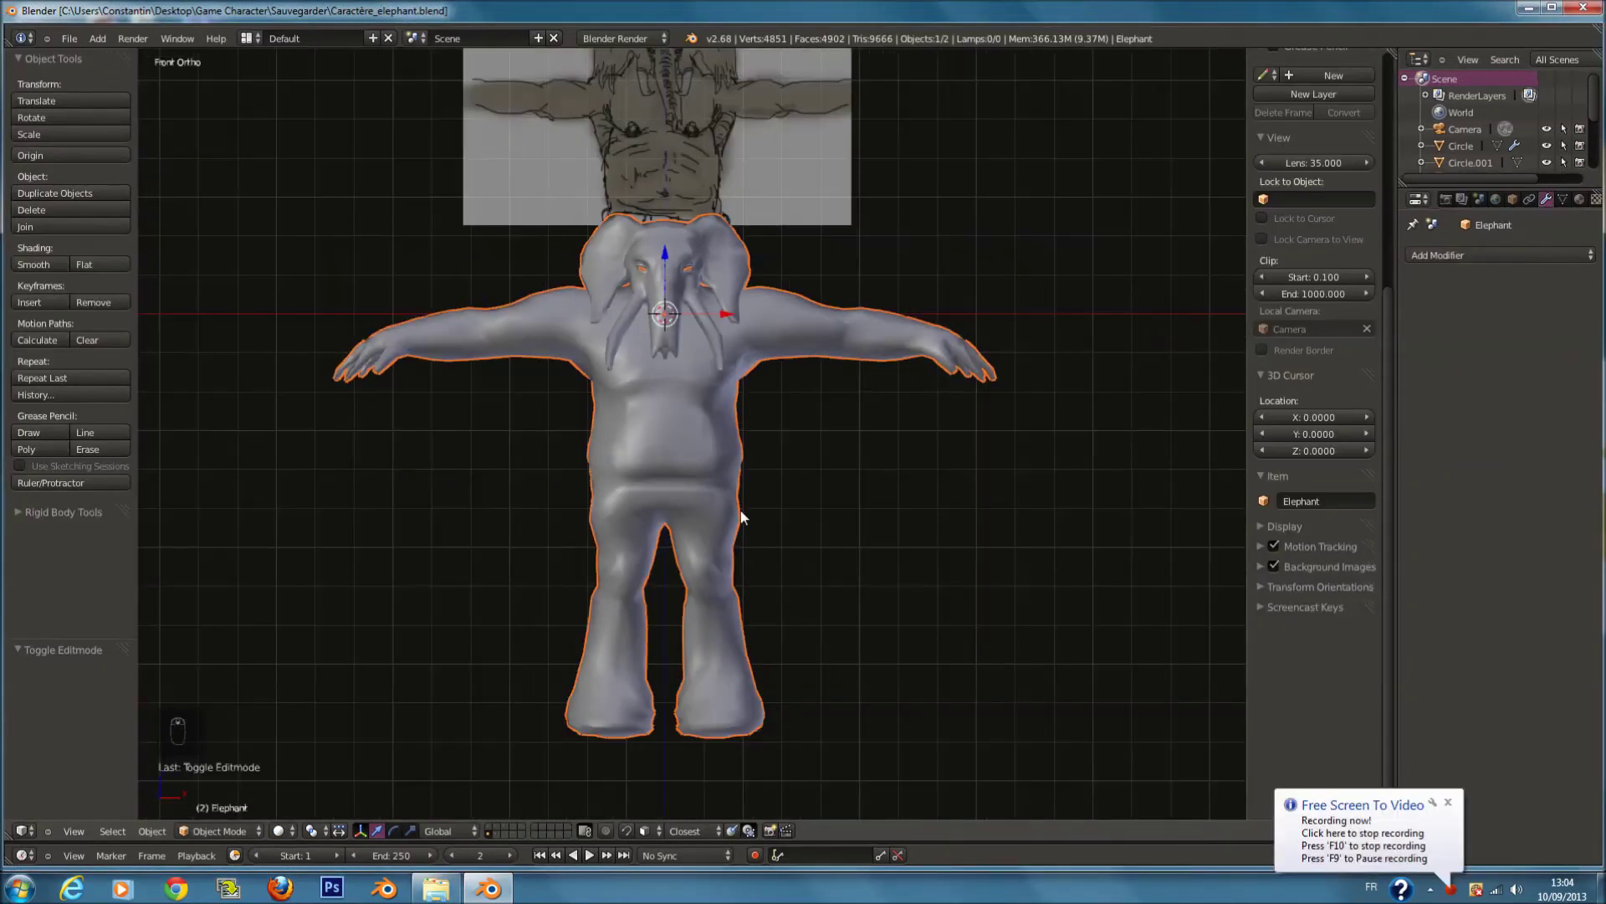
{"action": "scroll", "coordinate": [731, 504], "scroll_direction": "up", "scroll_amount": 3}
{"action": "scroll", "coordinate": [736, 430], "scroll_direction": "up", "scroll_amount": 1}
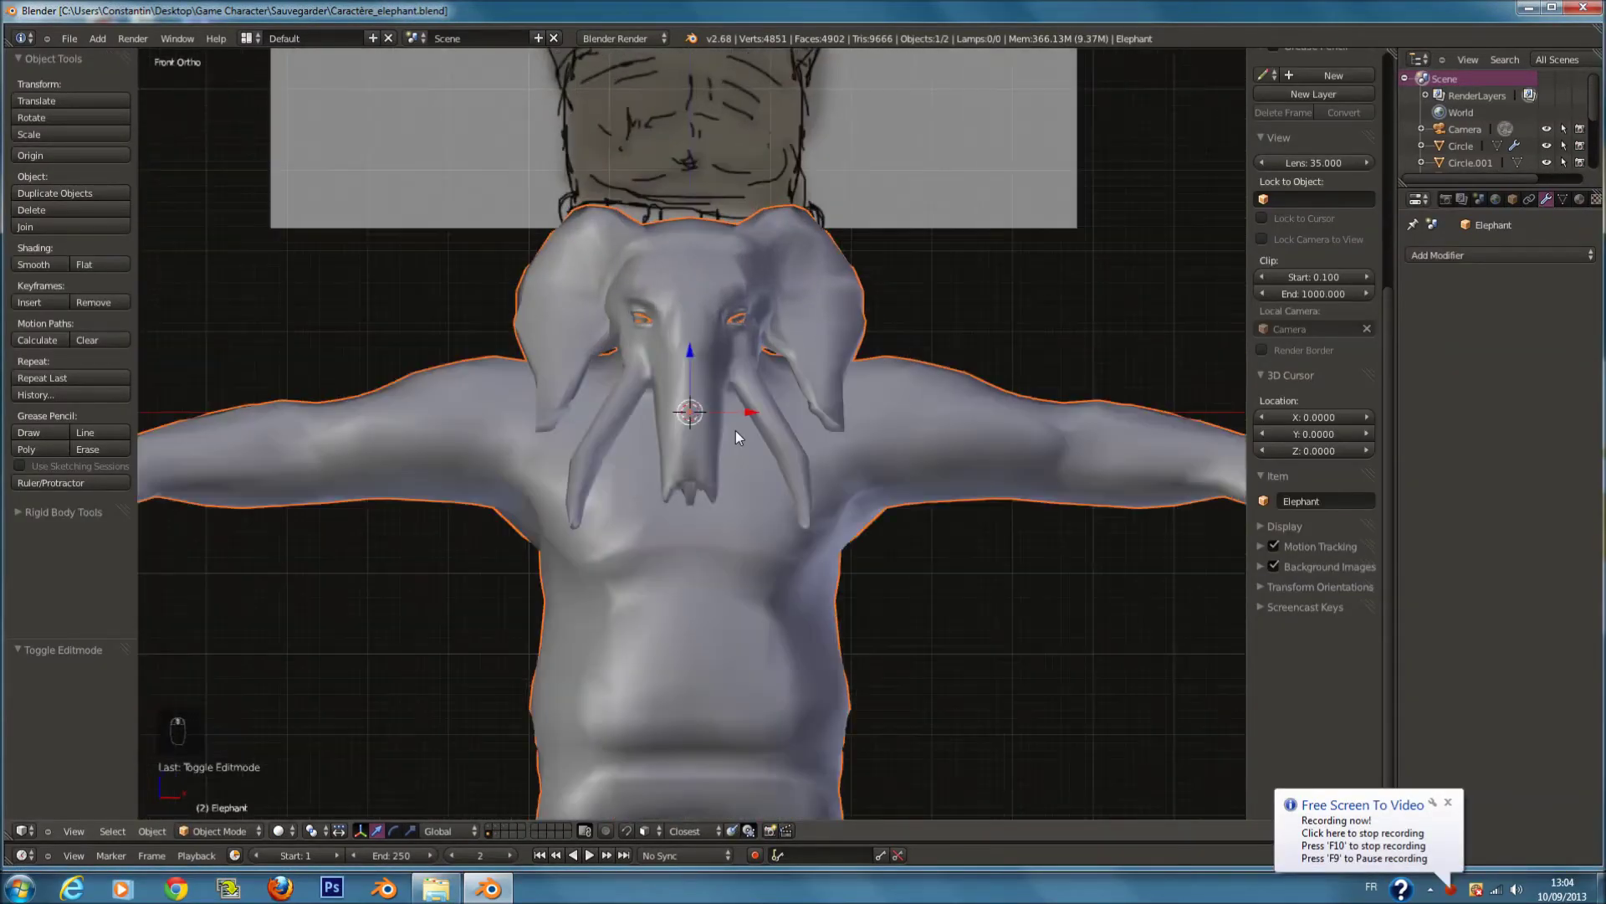
{"action": "scroll", "coordinate": [731, 429], "scroll_direction": "down", "scroll_amount": 3}
{"action": "scroll", "coordinate": [786, 417], "scroll_direction": "up", "scroll_amount": 3}
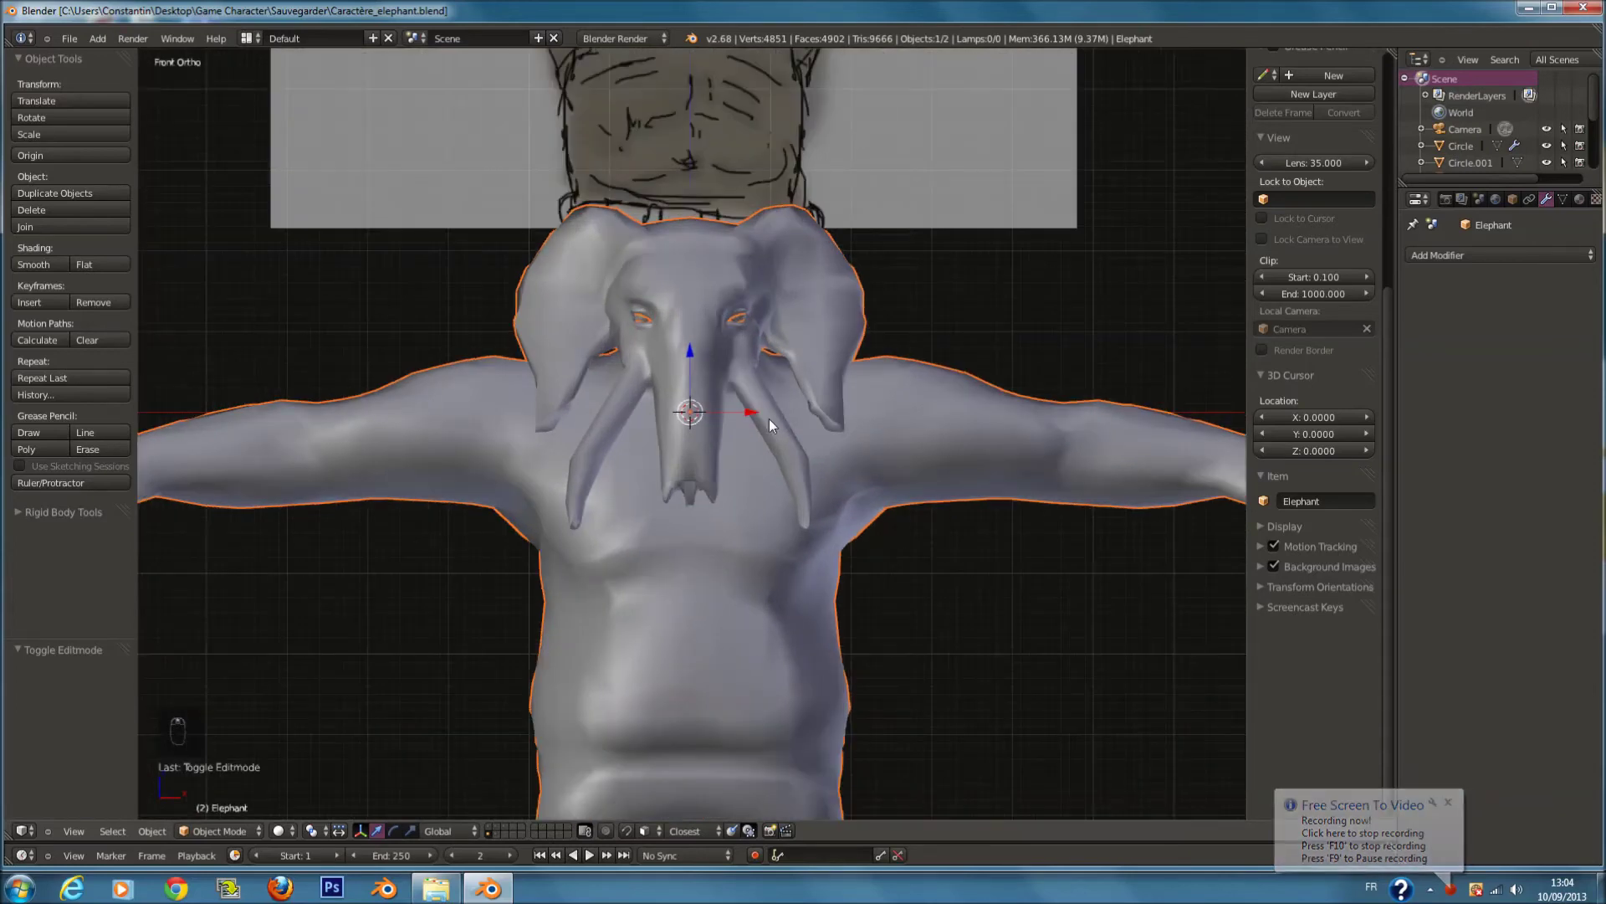
Step: Save the scene as a new file named Caractère_elephant_texture.blend in the Sauvegarder folder
{"action": "scroll", "coordinate": [770, 419], "scroll_direction": "down", "scroll_amount": 2}
{"action": "left_click", "coordinate": [73, 40]}
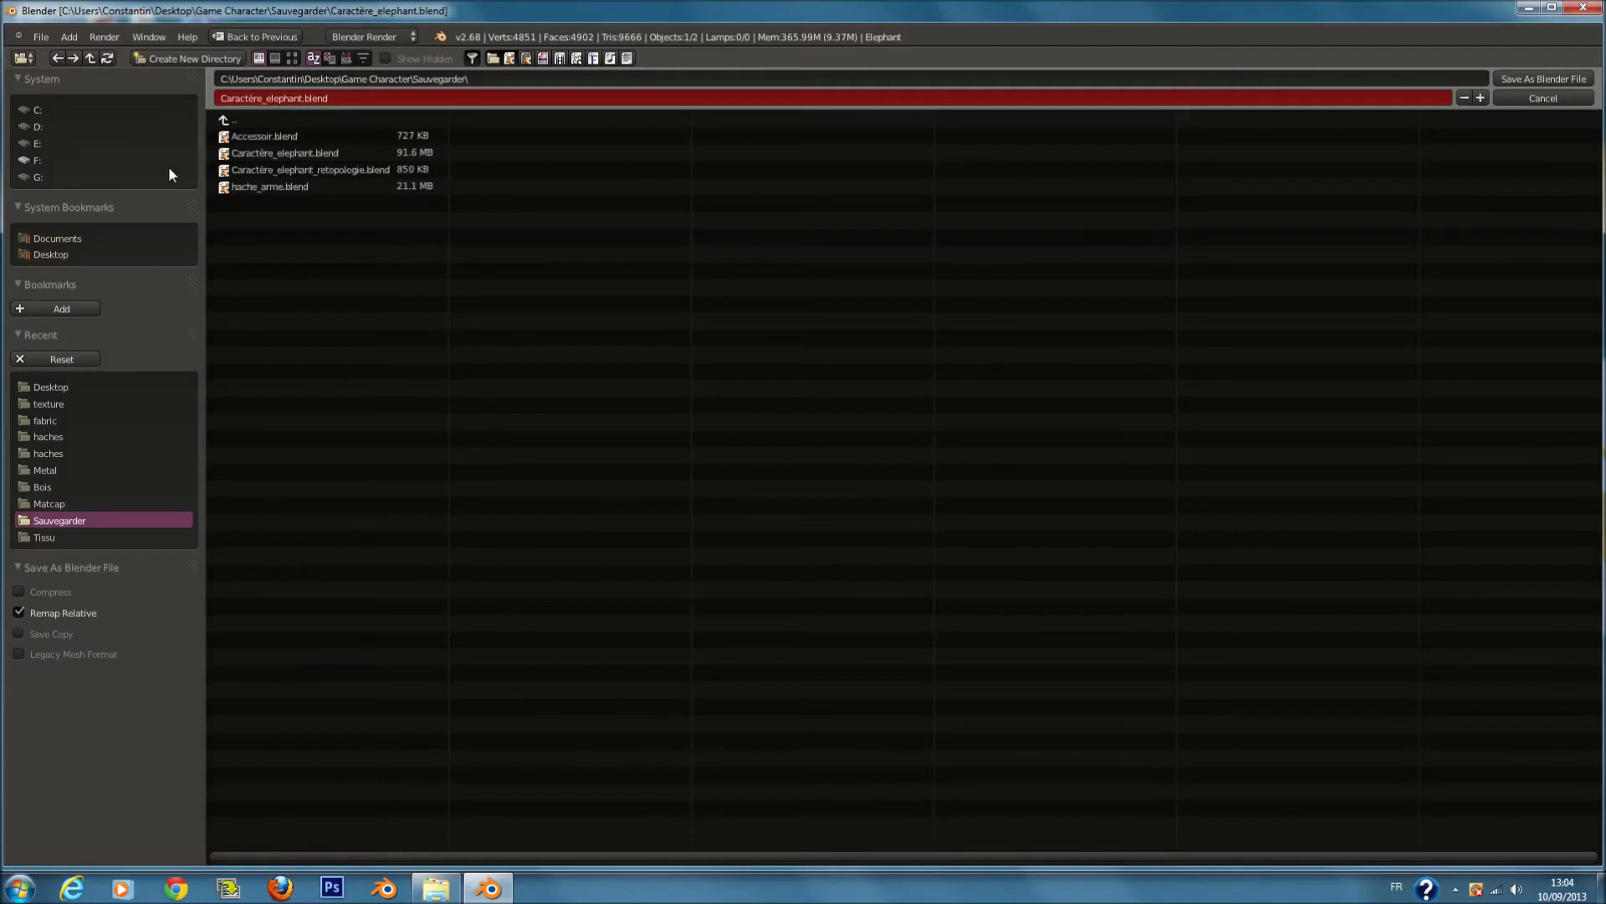
{"action": "left_click", "coordinate": [347, 97]}
{"action": "left_click", "coordinate": [345, 98]}
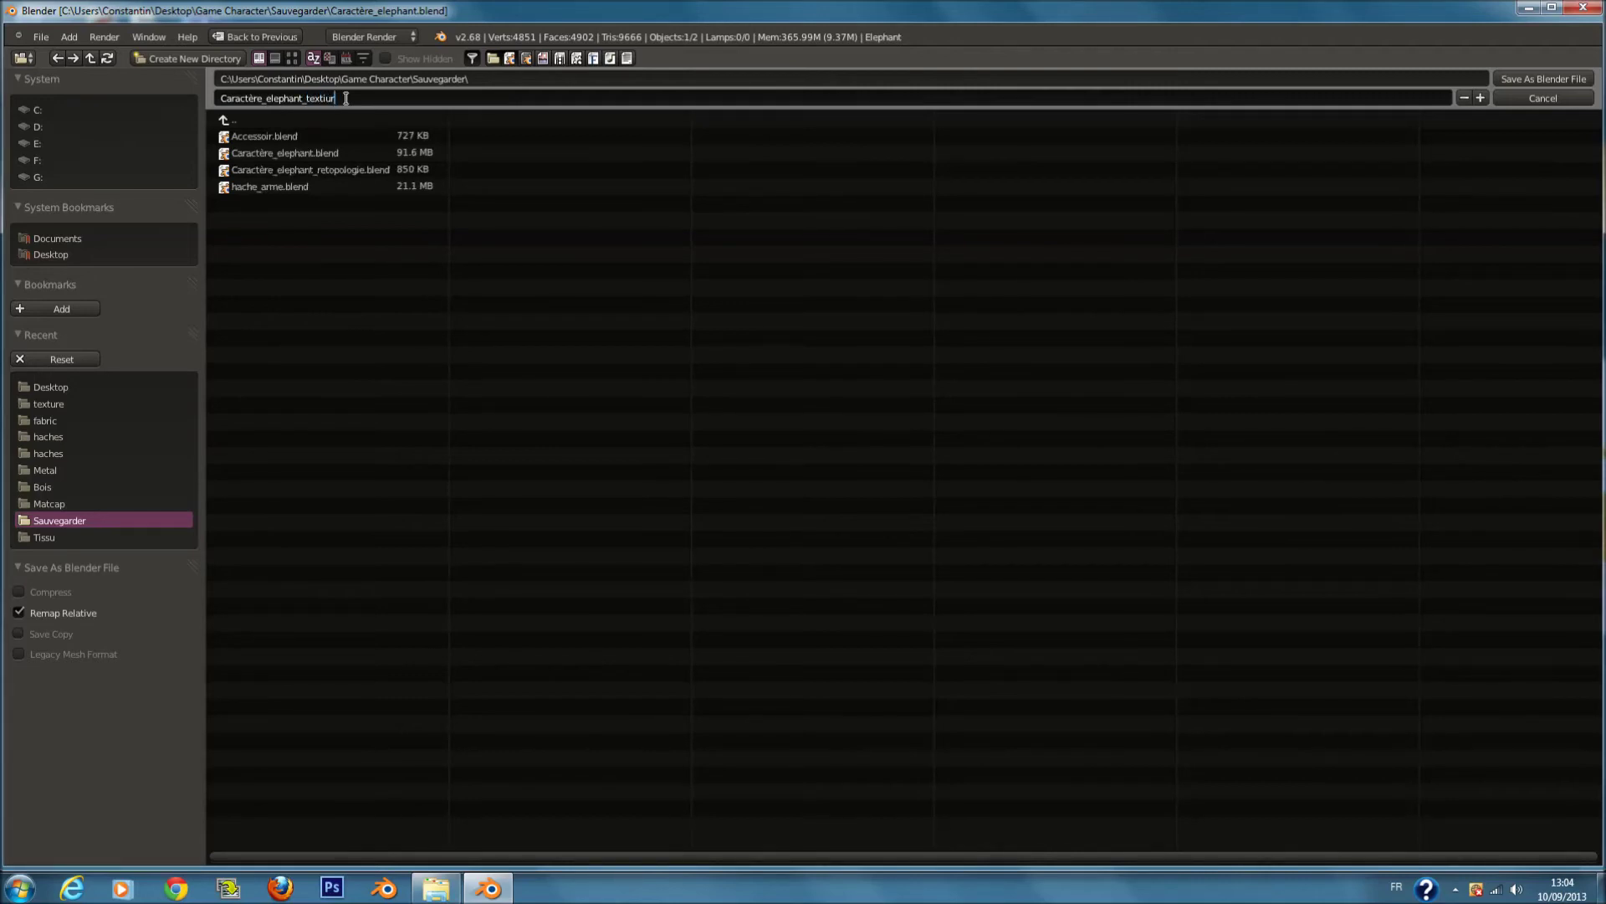
{"action": "type", "text": "ure"}
{"action": "key", "text": "Return"}
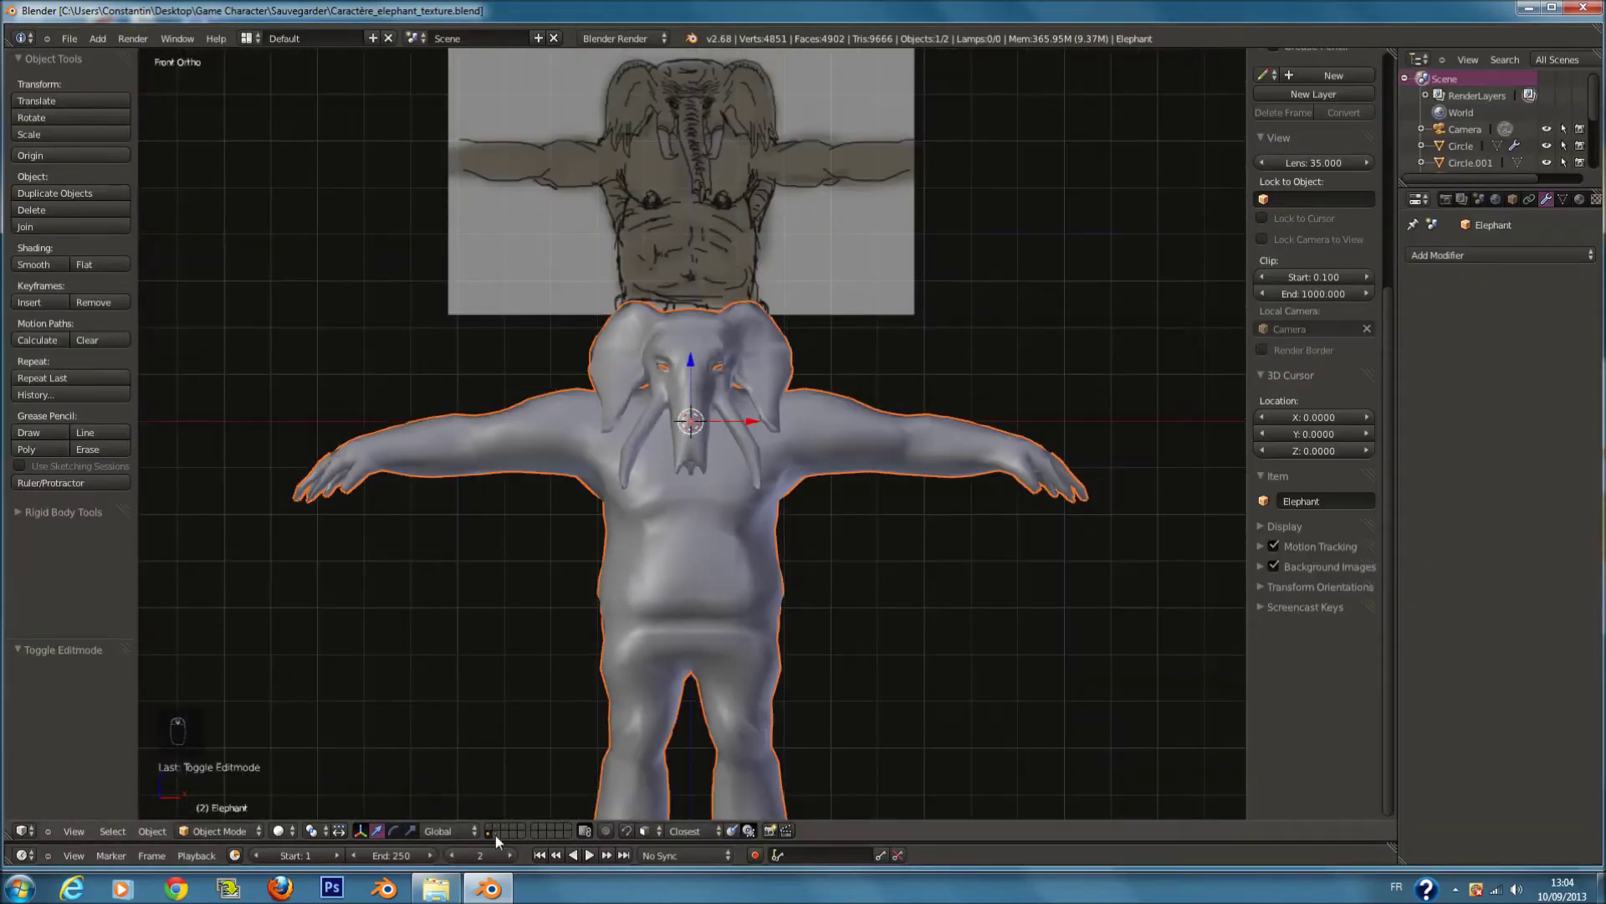
Step: Delete the camera and other leftover objects layer by layer, undoing any deletion that removes needed meshes
{"action": "scroll", "coordinate": [785, 601], "scroll_direction": "down", "scroll_amount": 3}
{"action": "key", "text": "a"}
{"action": "key", "text": "x"}
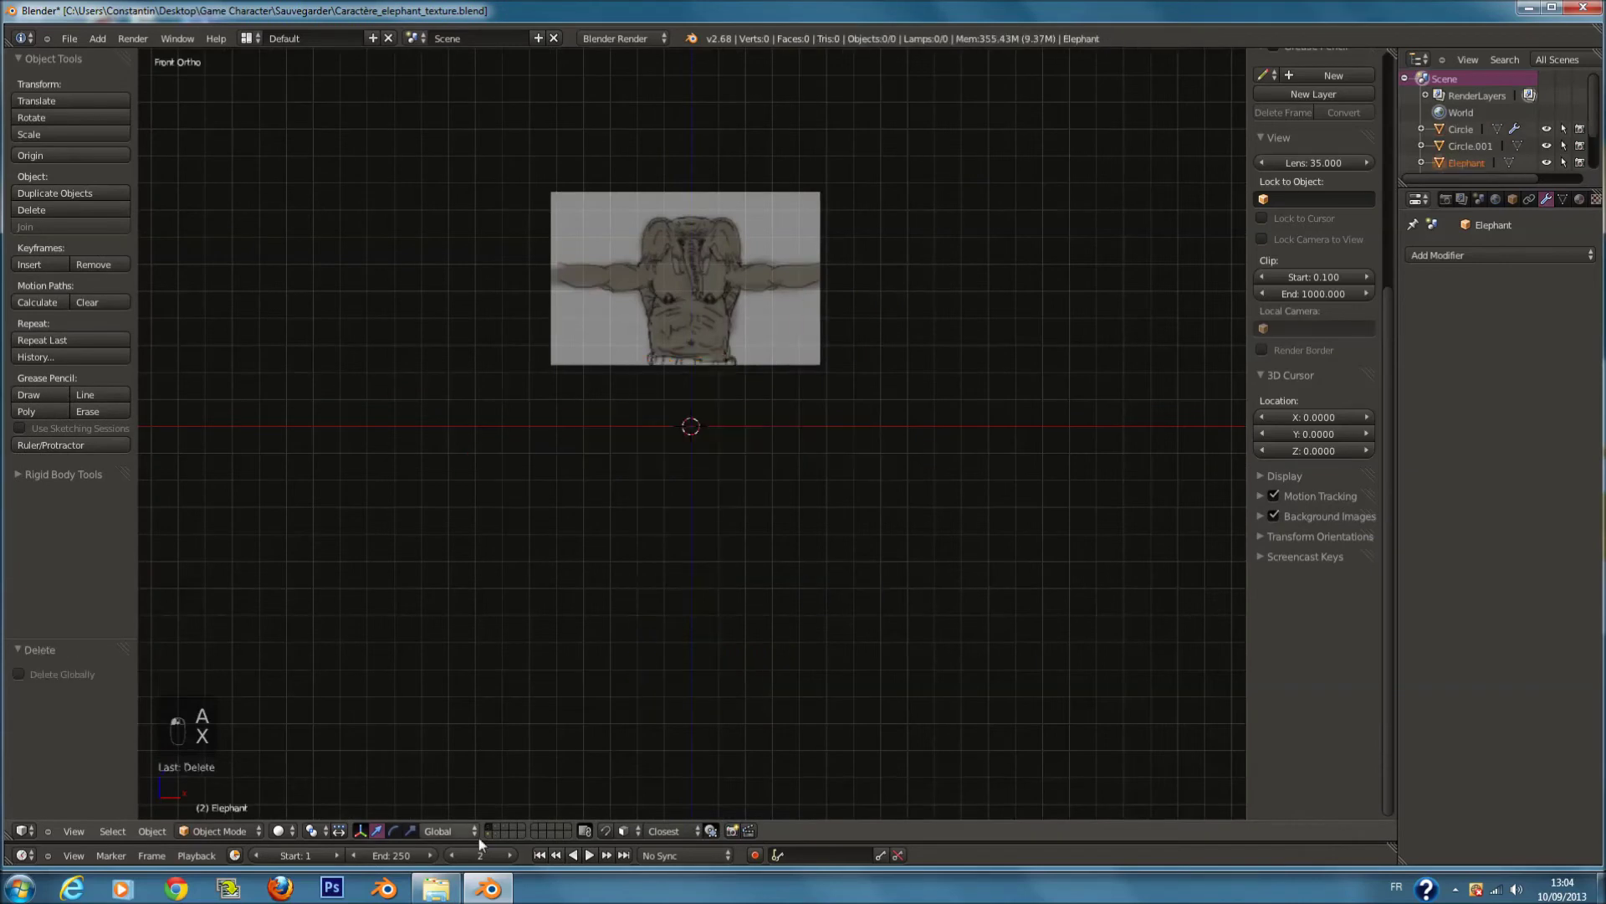
{"action": "key", "text": "ctrl+z"}
{"action": "key", "text": "a"}
{"action": "key", "text": "x"}
{"action": "left_click", "coordinate": [818, 585]}
{"action": "key", "text": "ctrl+z"}
{"action": "key", "text": "a"}
{"action": "key", "text": "a"}
{"action": "key", "text": "x"}
{"action": "left_click", "coordinate": [803, 626]}
{"action": "key", "text": "ctrl+z"}
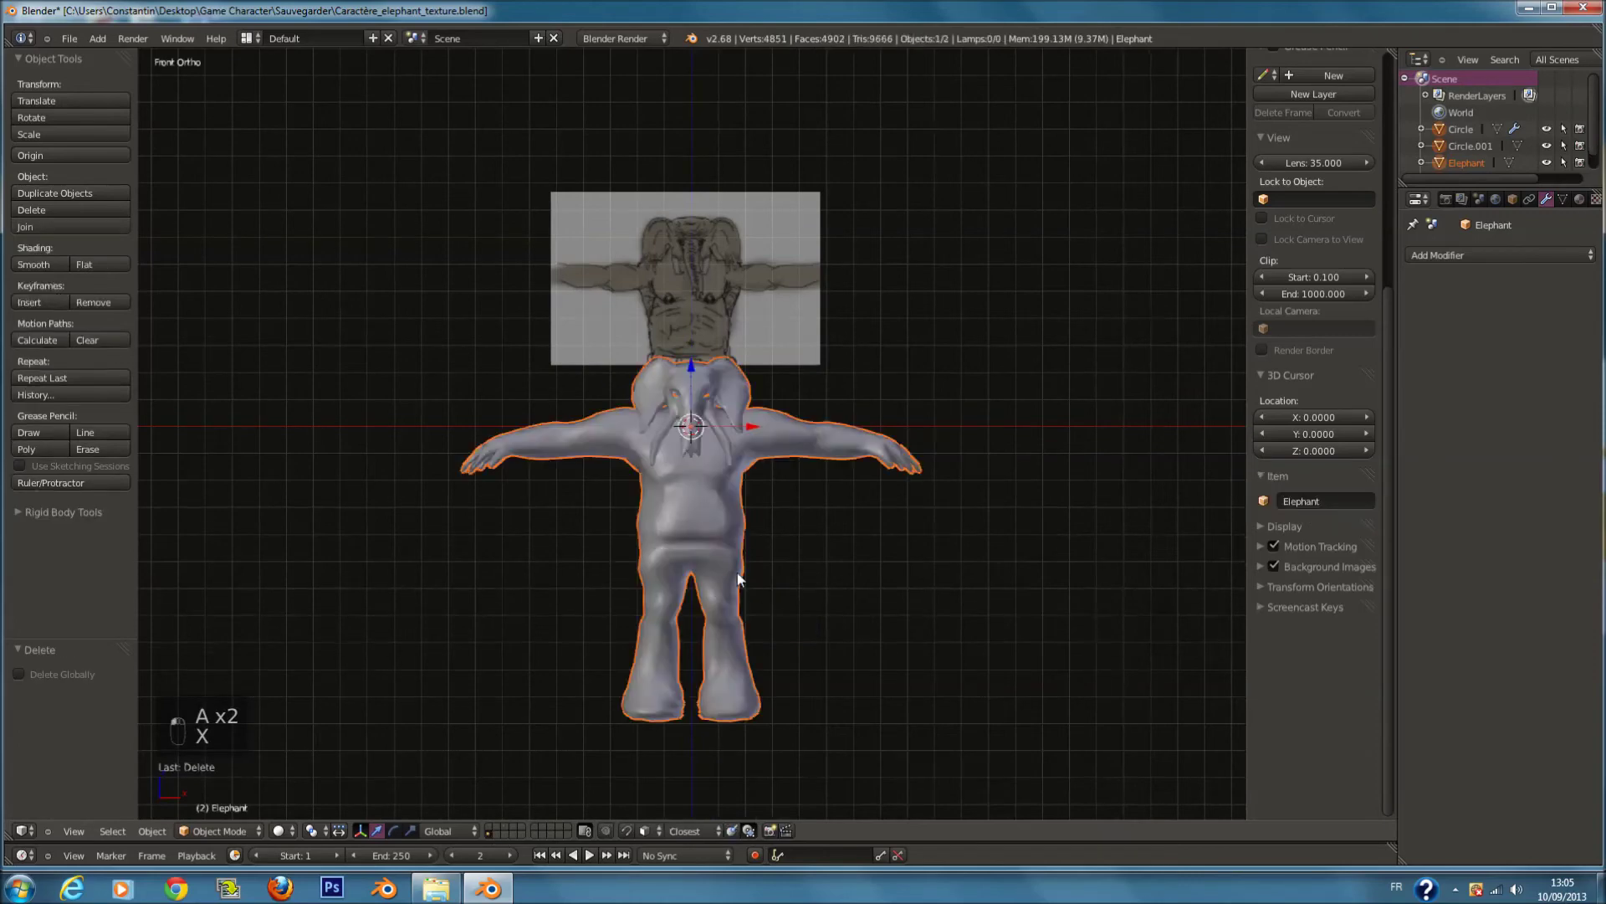
Step: Select the elephant body and its eyes in wireframe display and move them to the first layer
{"action": "scroll", "coordinate": [734, 452], "scroll_direction": "up", "scroll_amount": 4}
{"action": "key", "text": "z"}
{"action": "scroll", "coordinate": [735, 318], "scroll_direction": "down", "scroll_amount": 4}
{"action": "key", "text": "a"}
{"action": "key", "text": "a"}
{"action": "key", "text": "a"}
{"action": "scroll", "coordinate": [868, 634], "scroll_direction": "down", "scroll_amount": 3}
{"action": "key", "text": "m"}
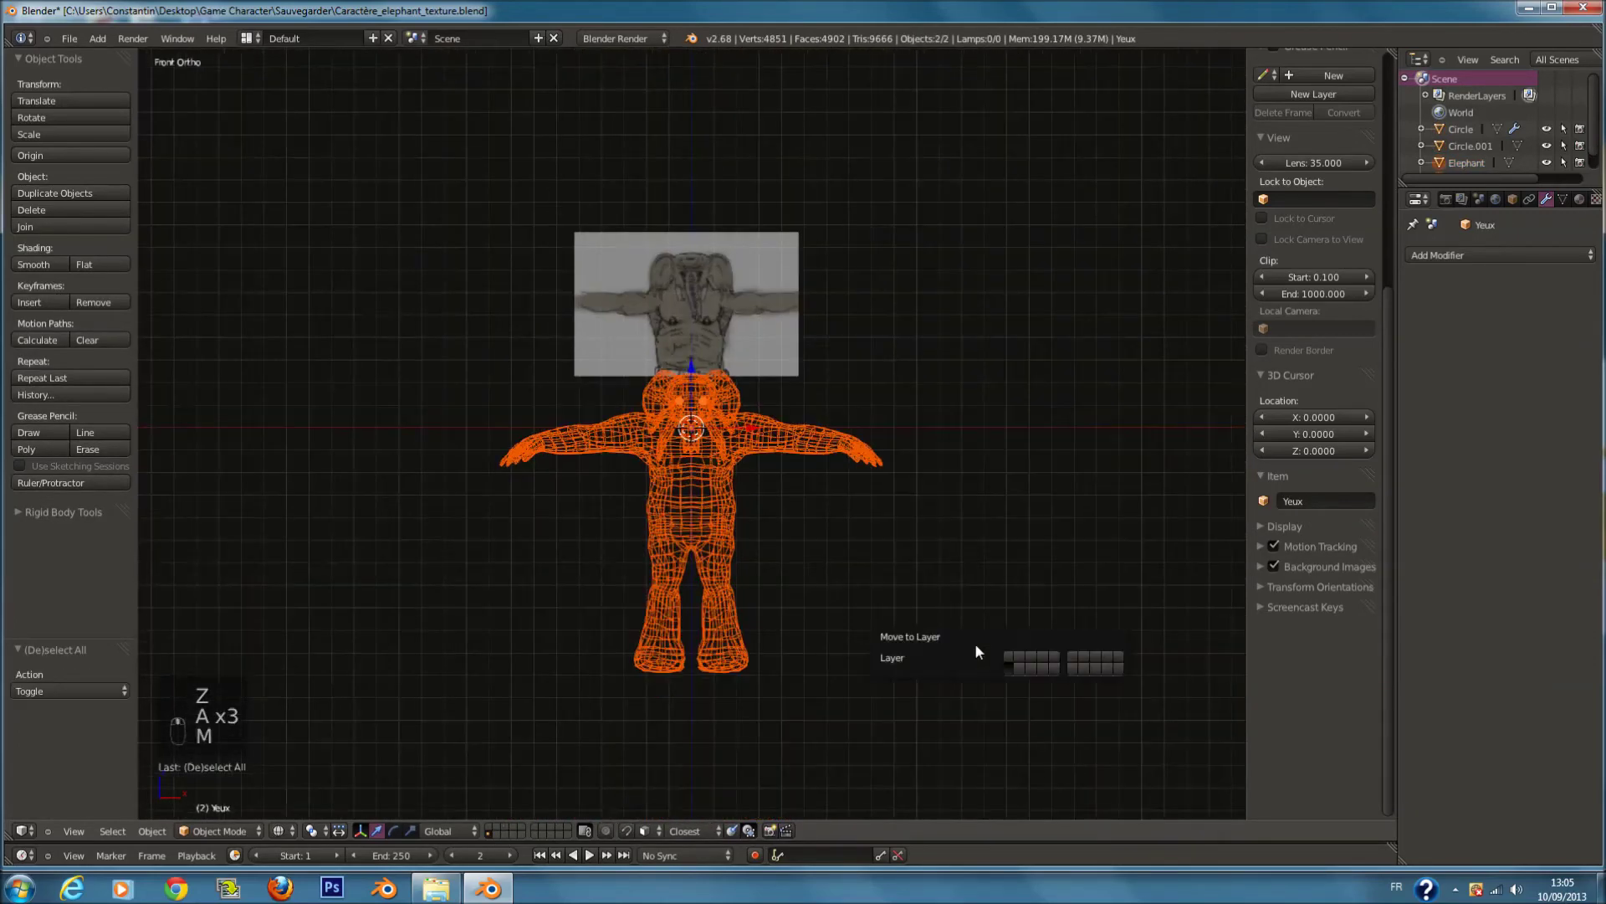
{"action": "left_click", "coordinate": [1008, 657]}
Step: Move the wristbands and loincloth from the third layer to the second, and show the first layer in solid shading
{"action": "left_click", "coordinate": [510, 827]}
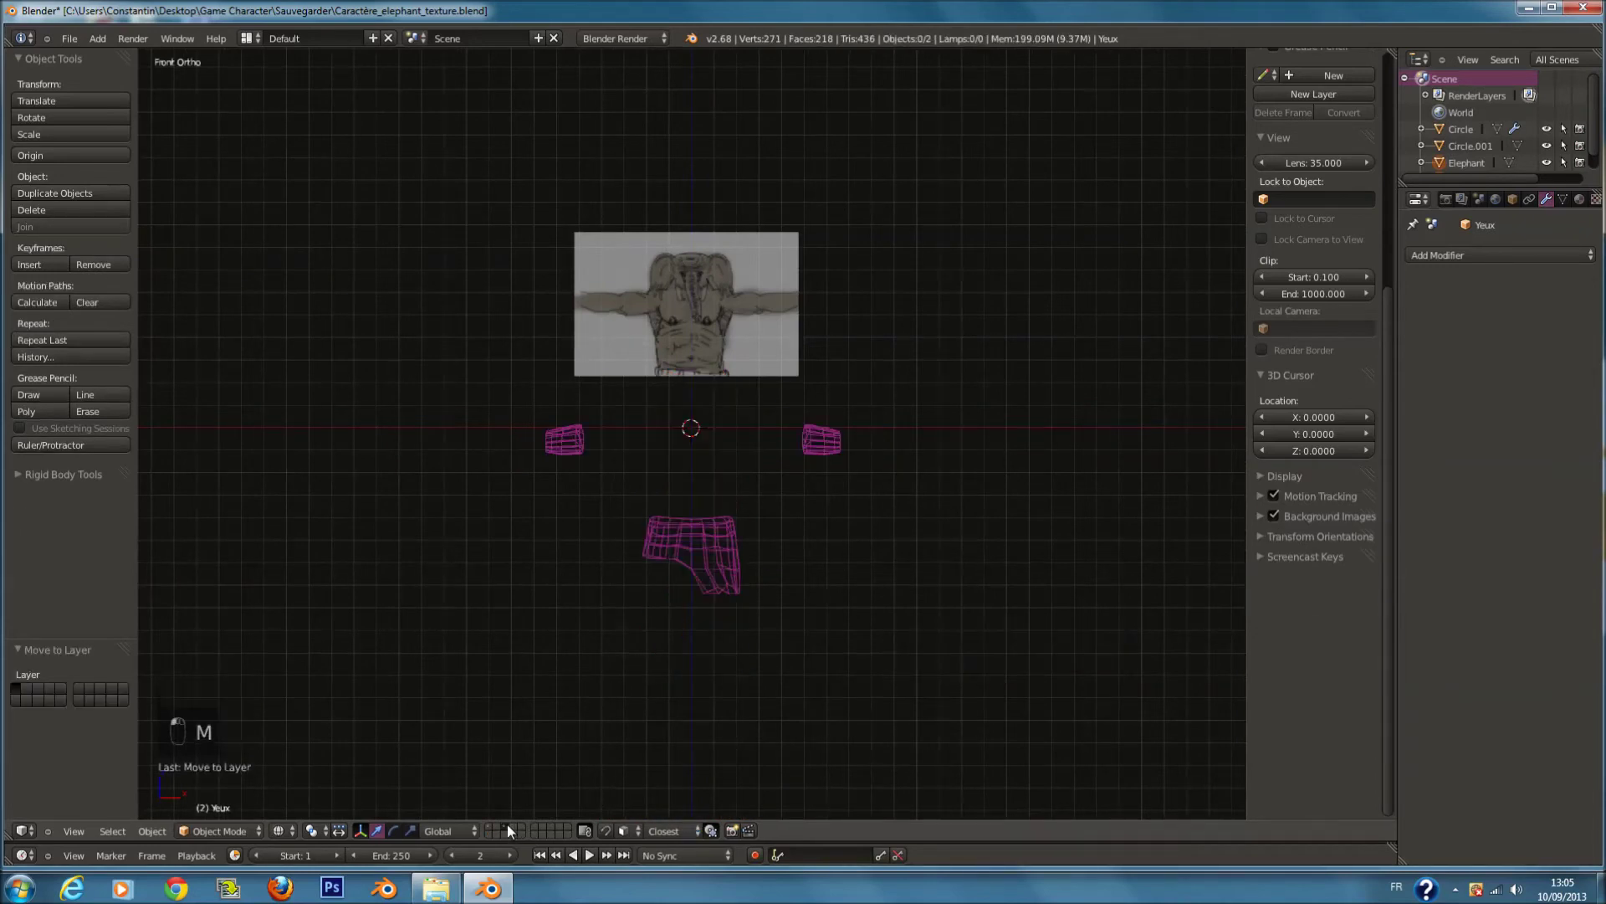
{"action": "key", "text": "a"}
{"action": "scroll", "coordinate": [885, 620], "scroll_direction": "up", "scroll_amount": 1}
{"action": "key", "text": "m"}
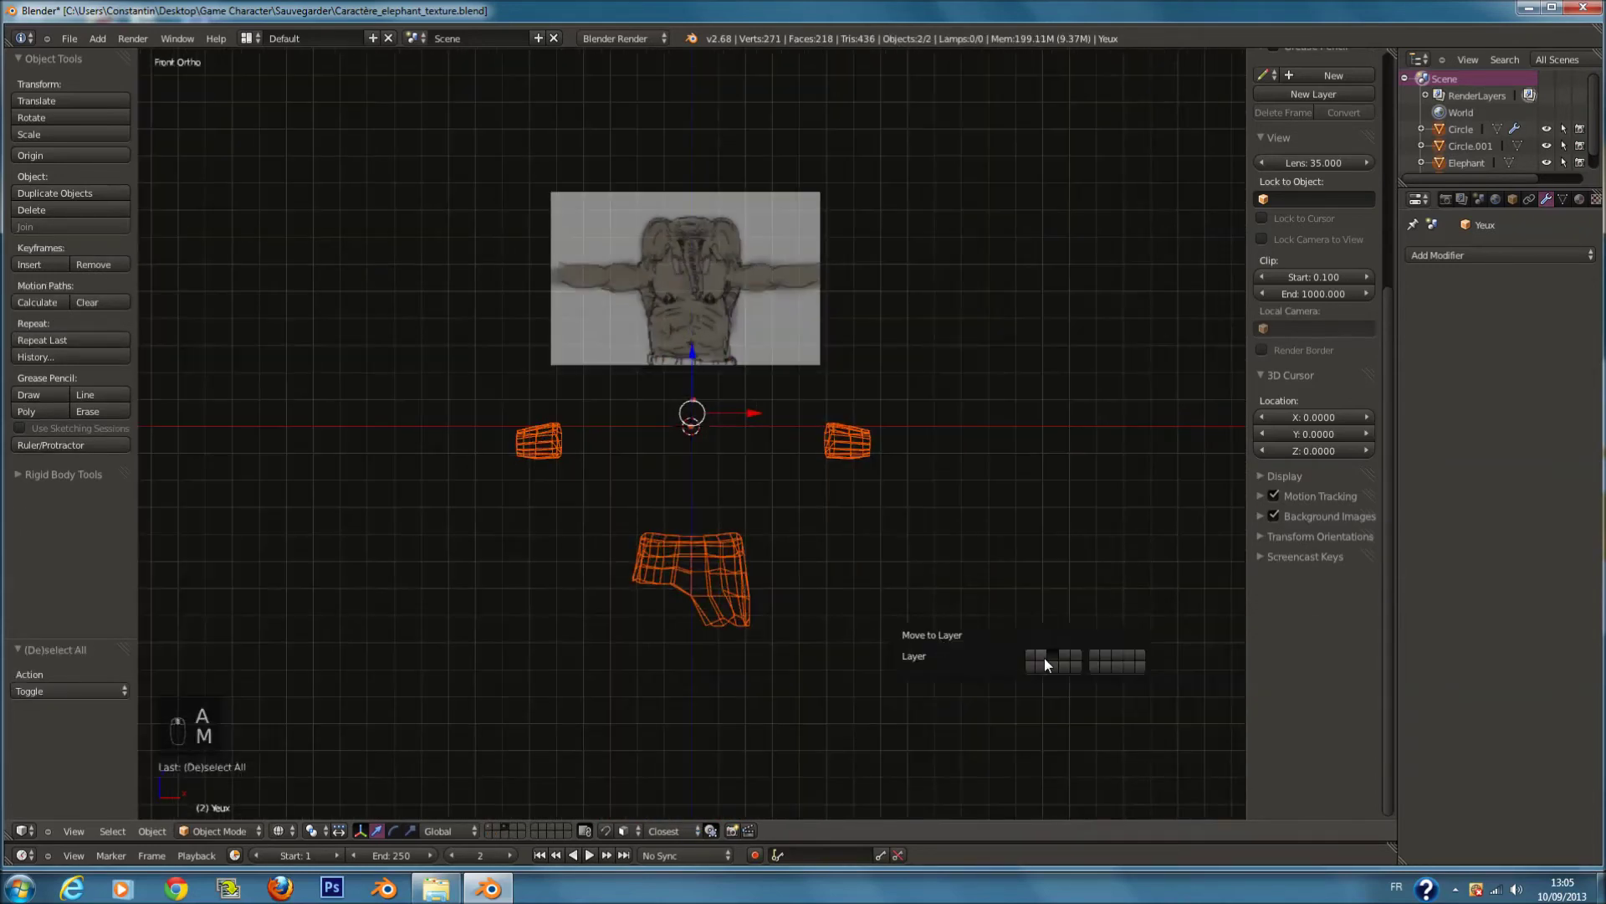
{"action": "left_click", "coordinate": [1042, 658]}
{"action": "left_click", "coordinate": [489, 827]}
{"action": "key", "text": "z"}
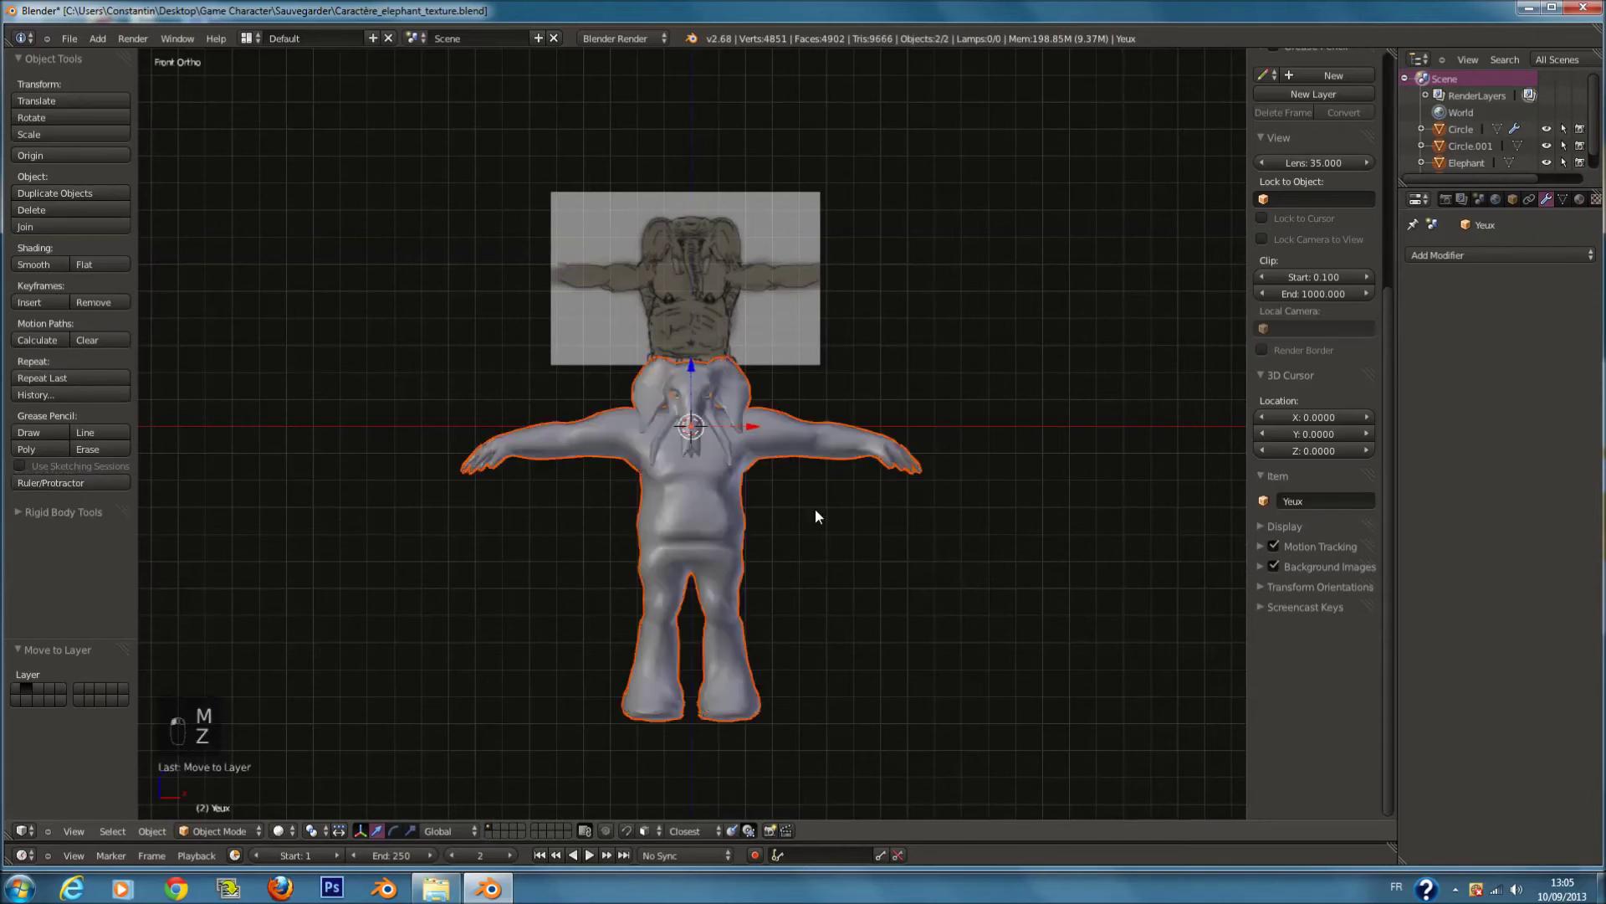
Step: Widen the properties area and open the material settings for the Elephant mesh
{"action": "scroll", "coordinate": [817, 485], "scroll_direction": "up", "scroll_amount": 2}
{"action": "scroll", "coordinate": [824, 456], "scroll_direction": "down", "scroll_amount": 2}
{"action": "scroll", "coordinate": [837, 464], "scroll_direction": "up", "scroll_amount": 2}
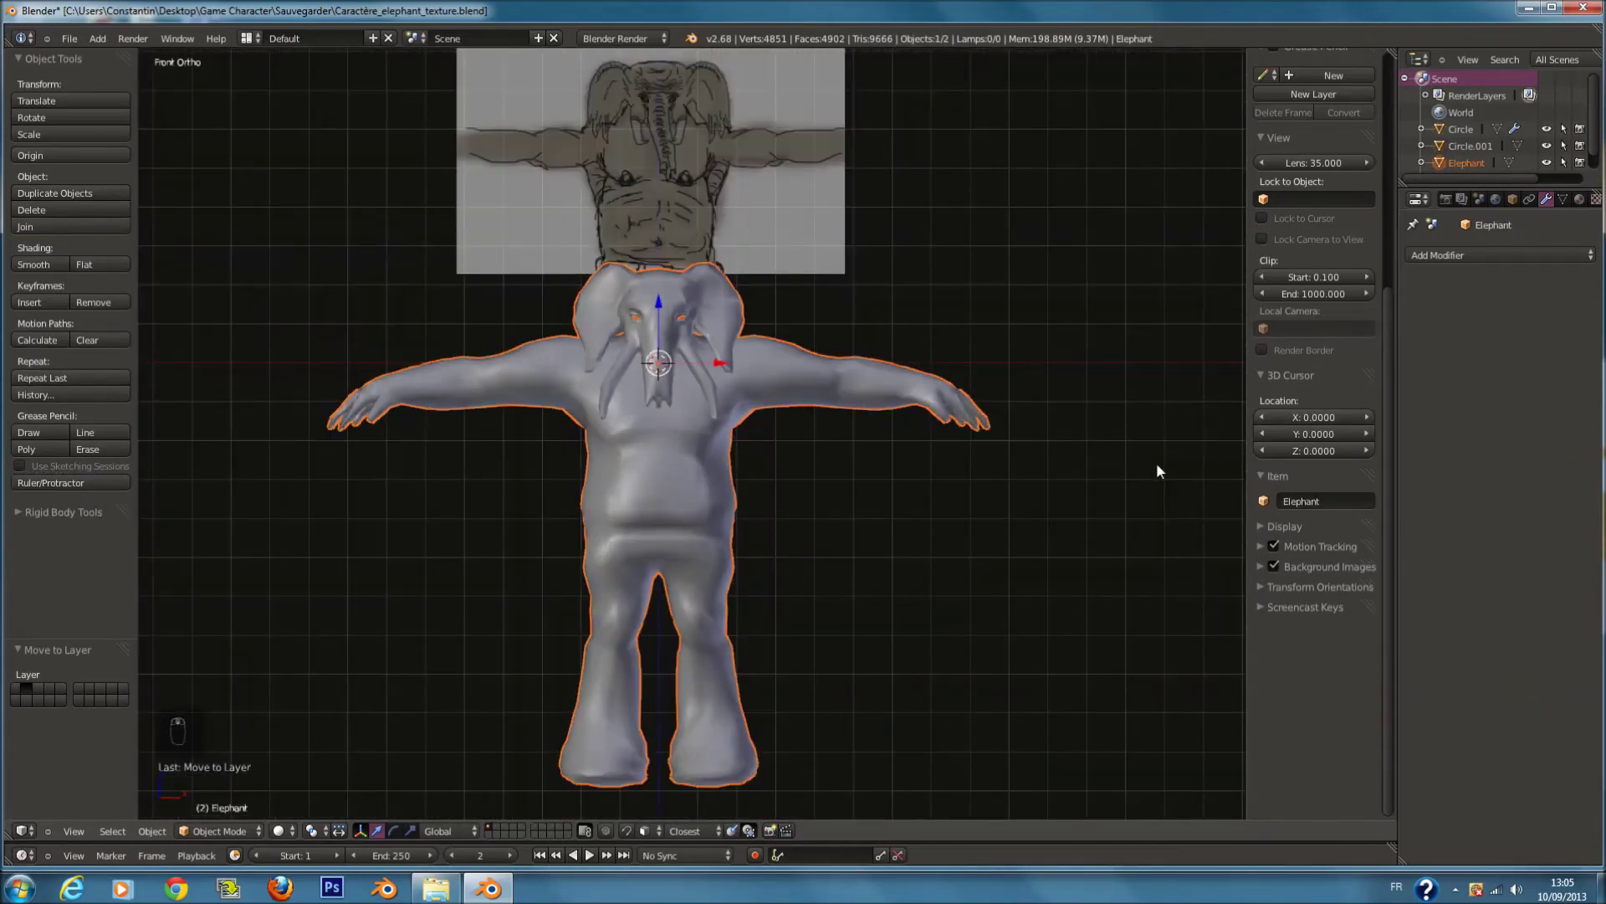
{"action": "left_click_drag", "start_coordinate": [1392, 524], "coordinate": [1321, 485]}
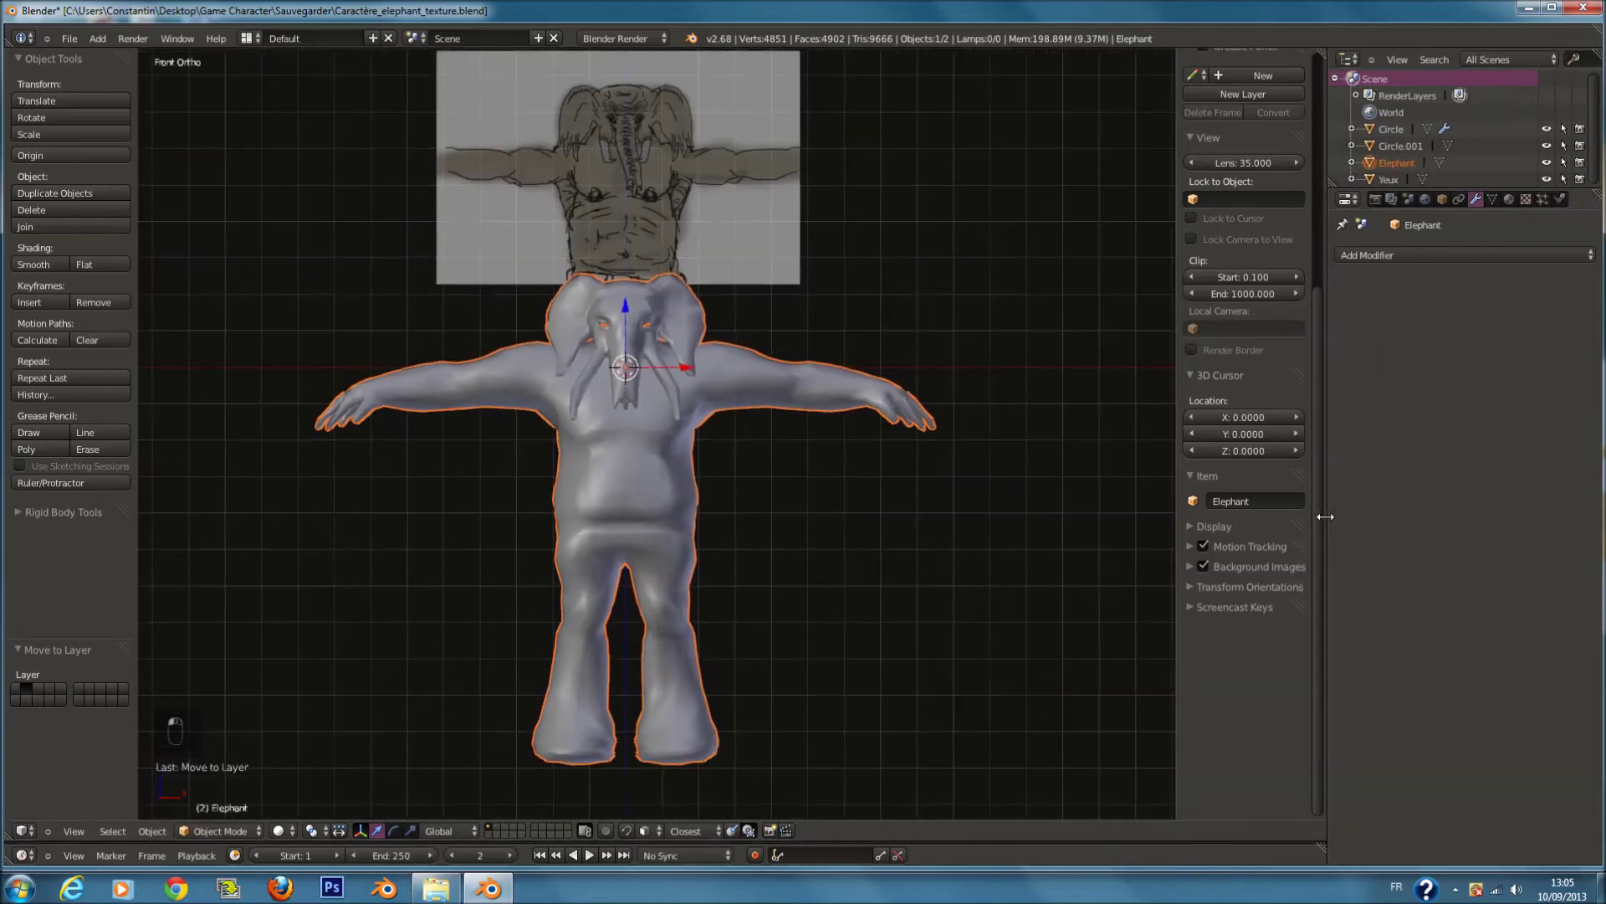
{"action": "left_click", "coordinate": [1505, 199]}
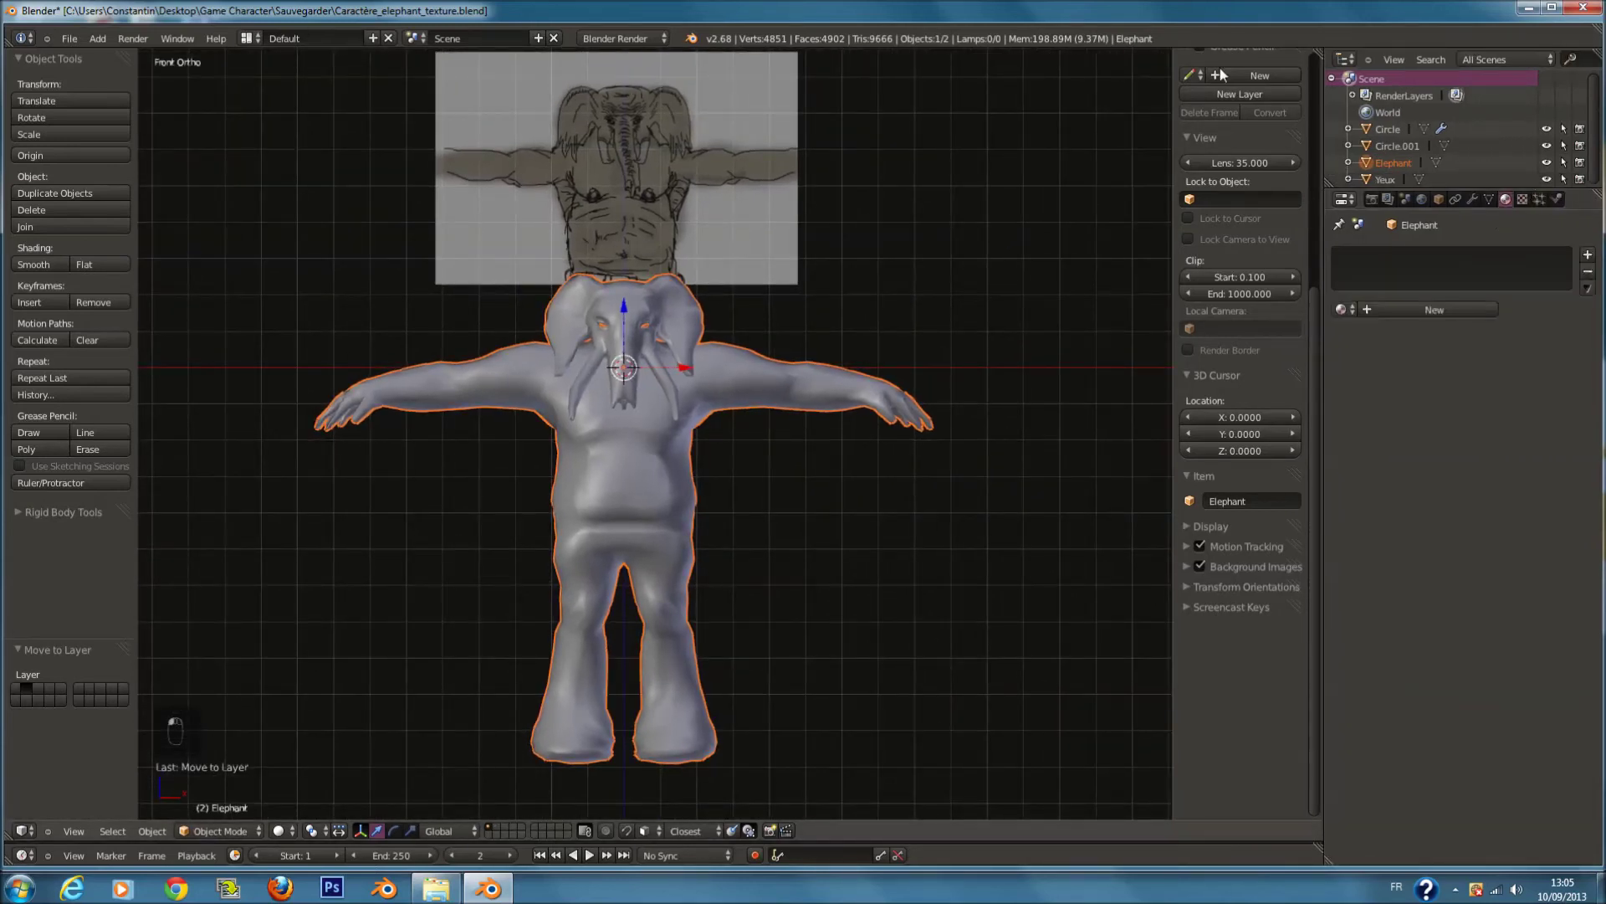
Step: Split the 3D view, turn the new area into a UV/Image Editor and show the elephant's UV layout in Edit Mode
{"action": "key", "text": "b"}
{"action": "key", "text": "n"}
{"action": "left_click_drag", "start_coordinate": [1315, 55], "coordinate": [763, 210]}
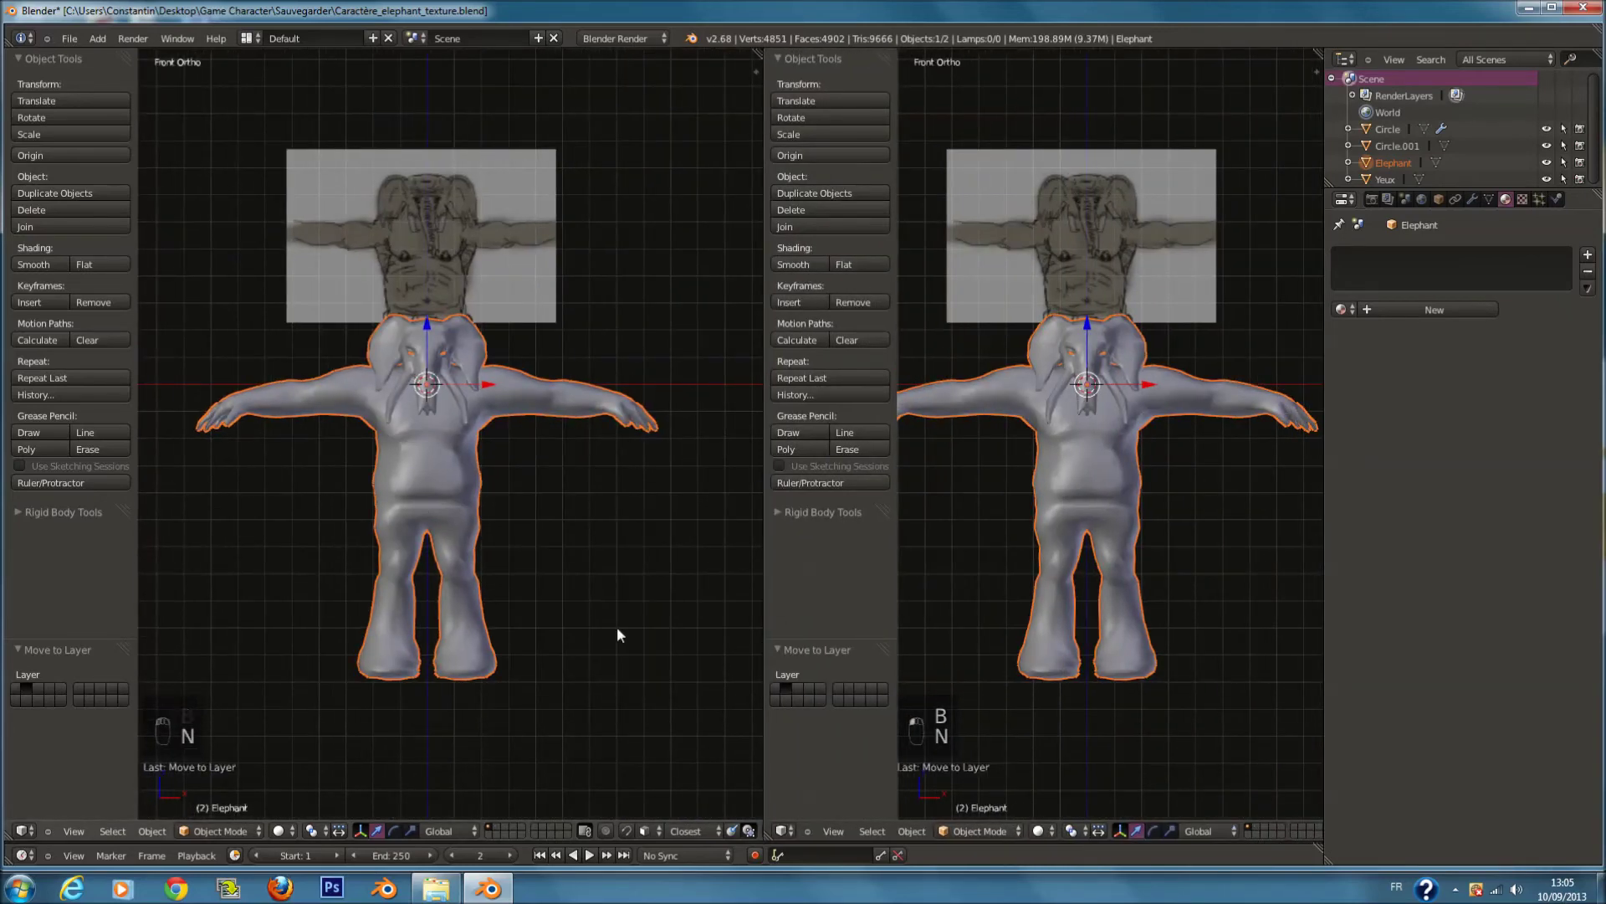
{"action": "left_click", "coordinate": [785, 828]}
{"action": "left_click", "coordinate": [831, 706]}
{"action": "key", "text": "Tab"}
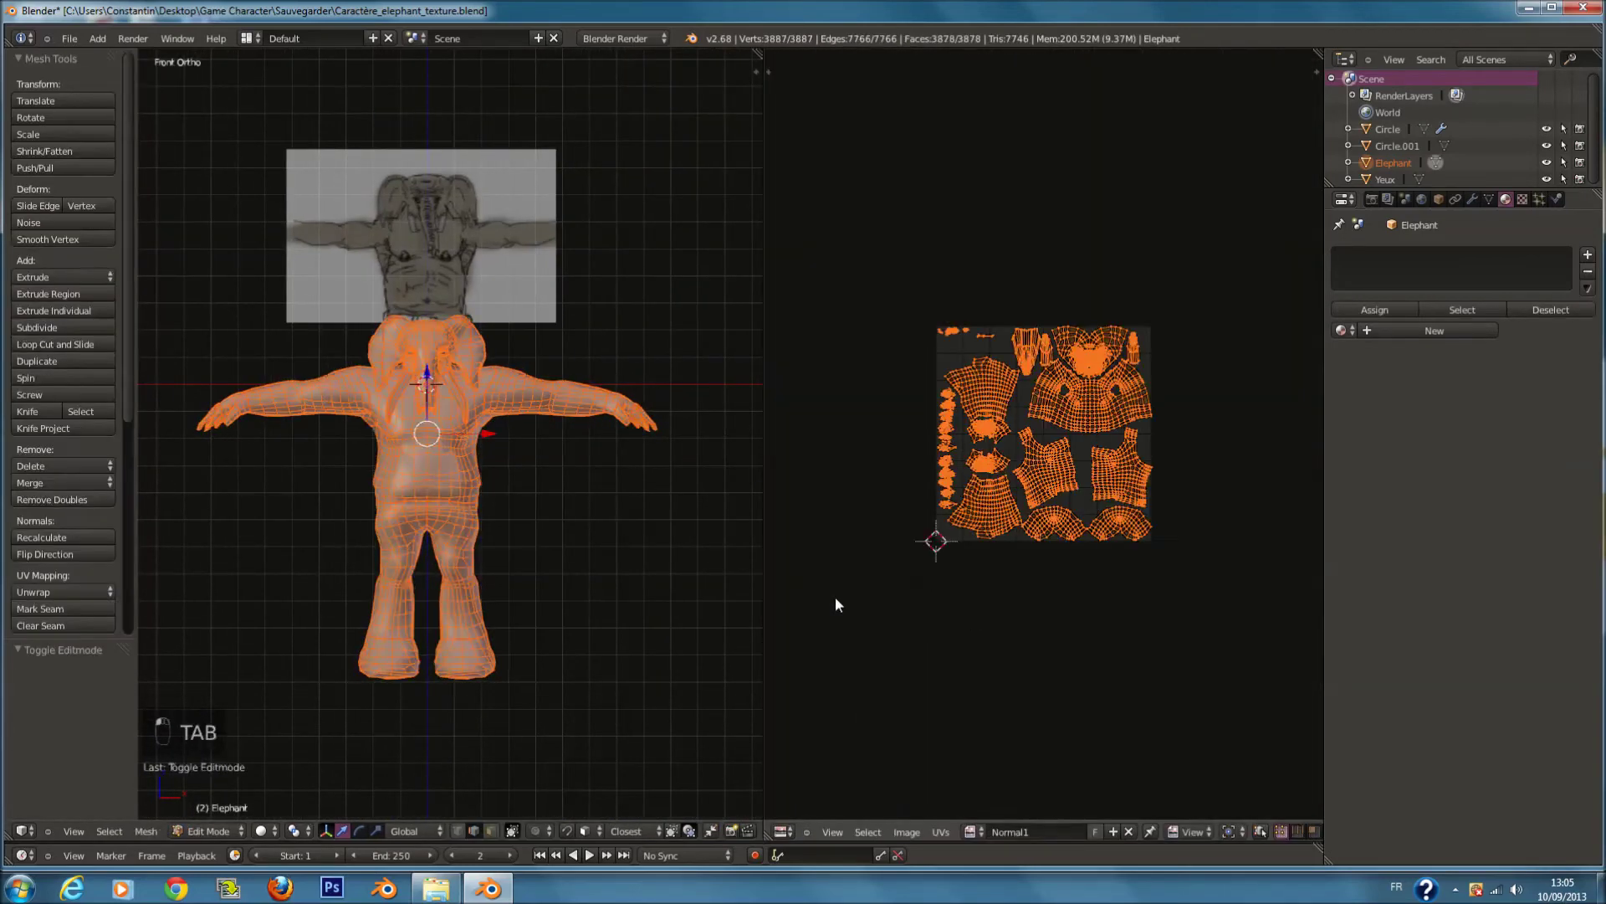
{"action": "left_click", "coordinate": [973, 831]}
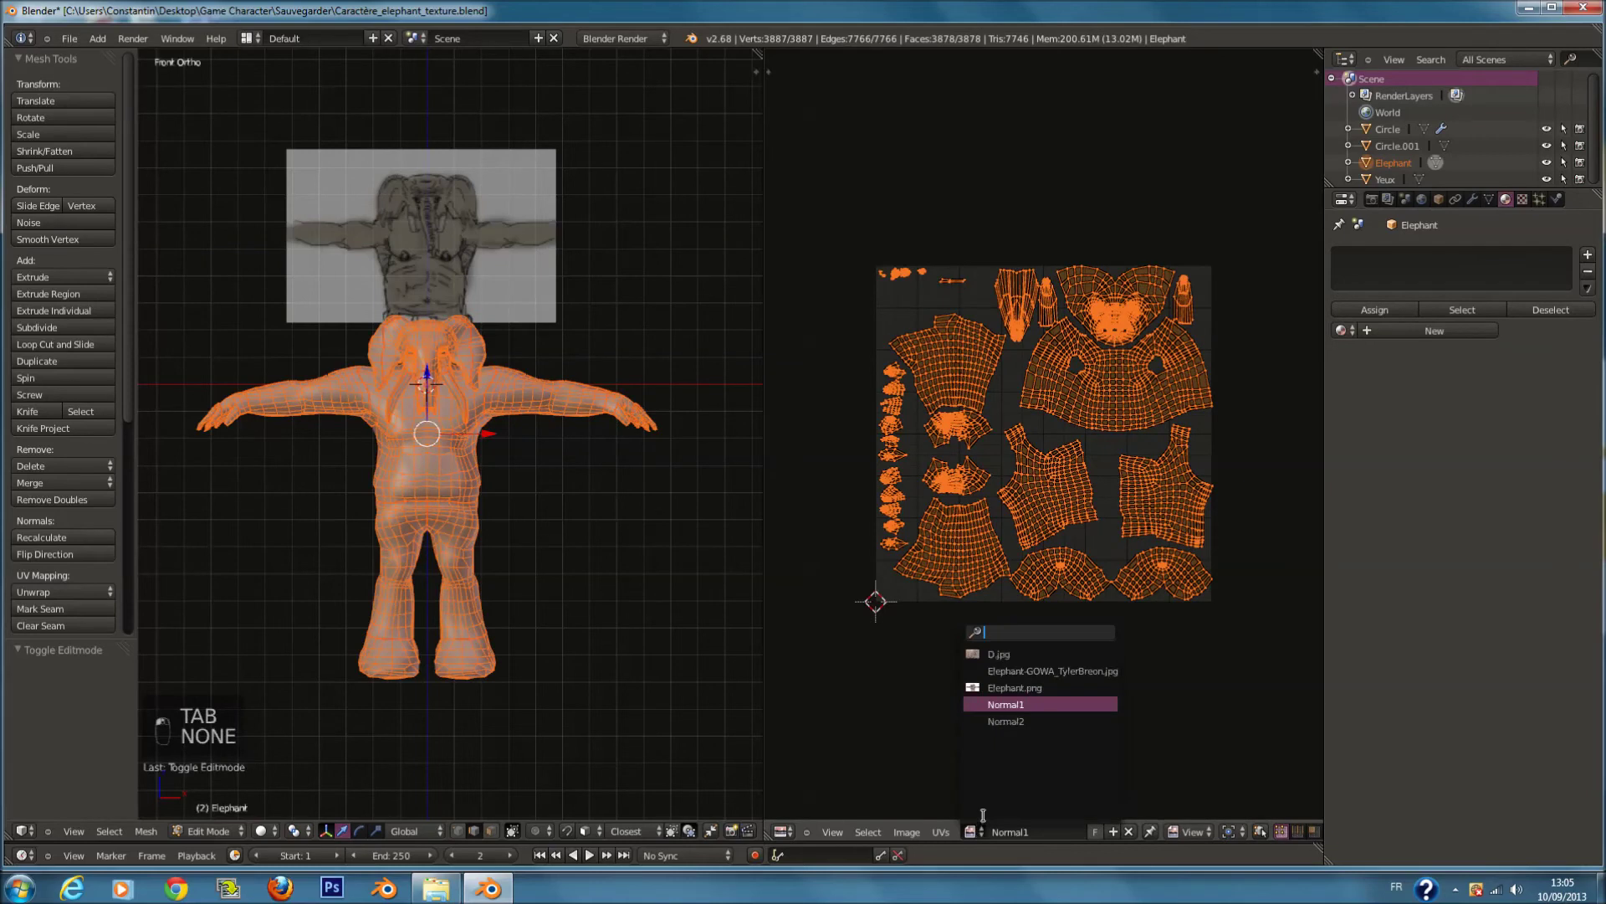
{"action": "left_click", "coordinate": [958, 837]}
Step: Start a new image named Texture_corps and set its width and height to 4096 pixels
{"action": "left_click", "coordinate": [907, 831]}
{"action": "left_click", "coordinate": [928, 801]}
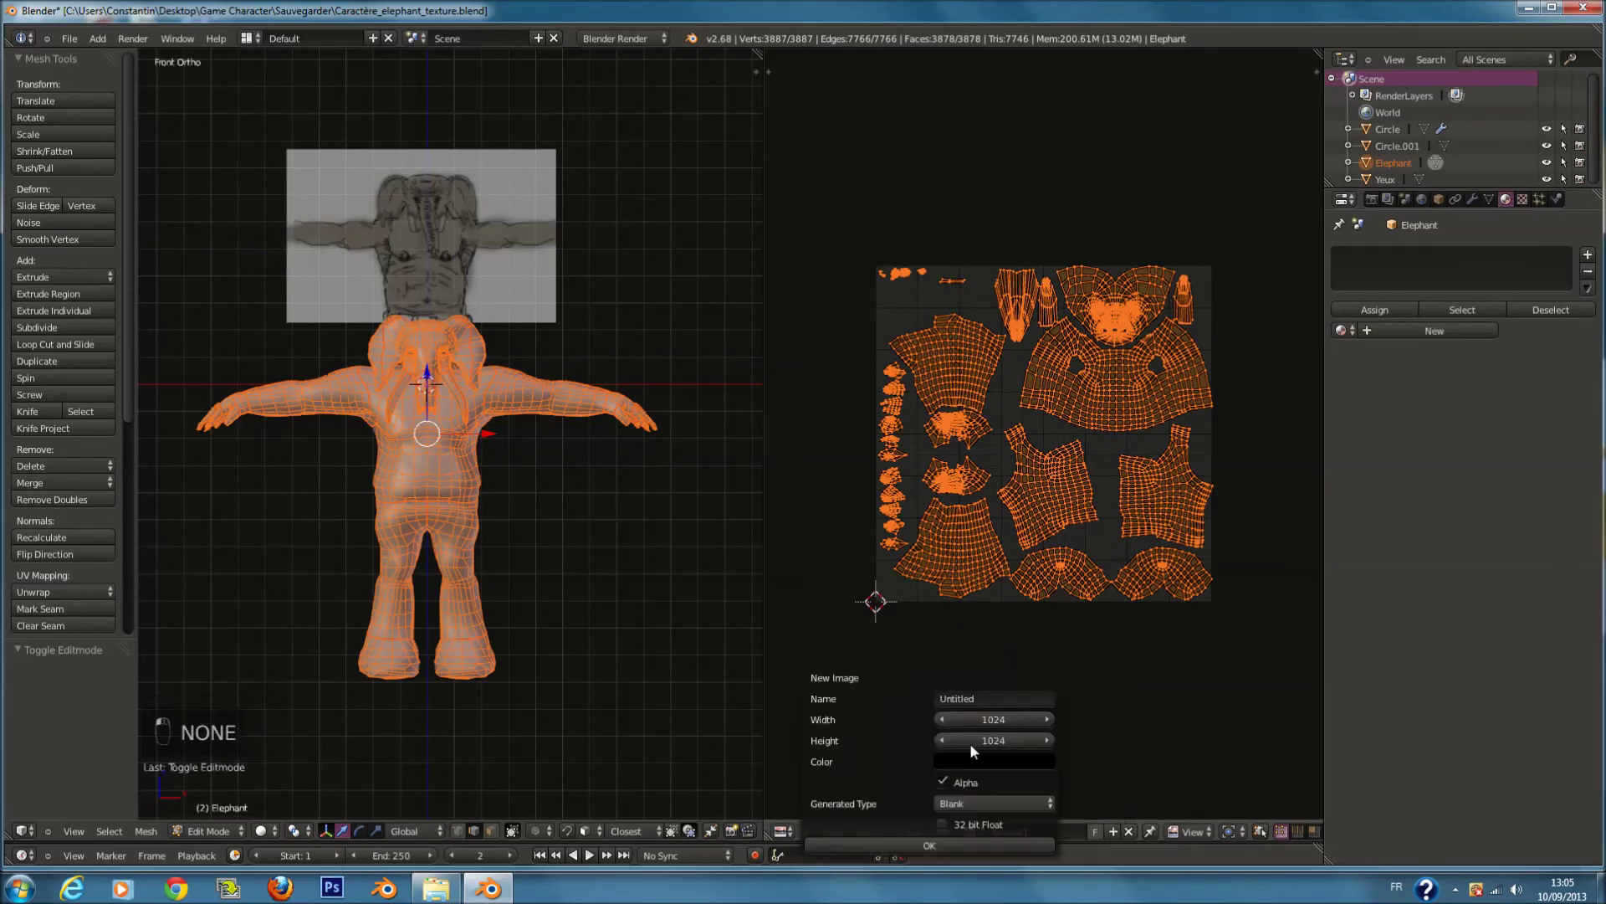
{"action": "left_click", "coordinate": [976, 700]}
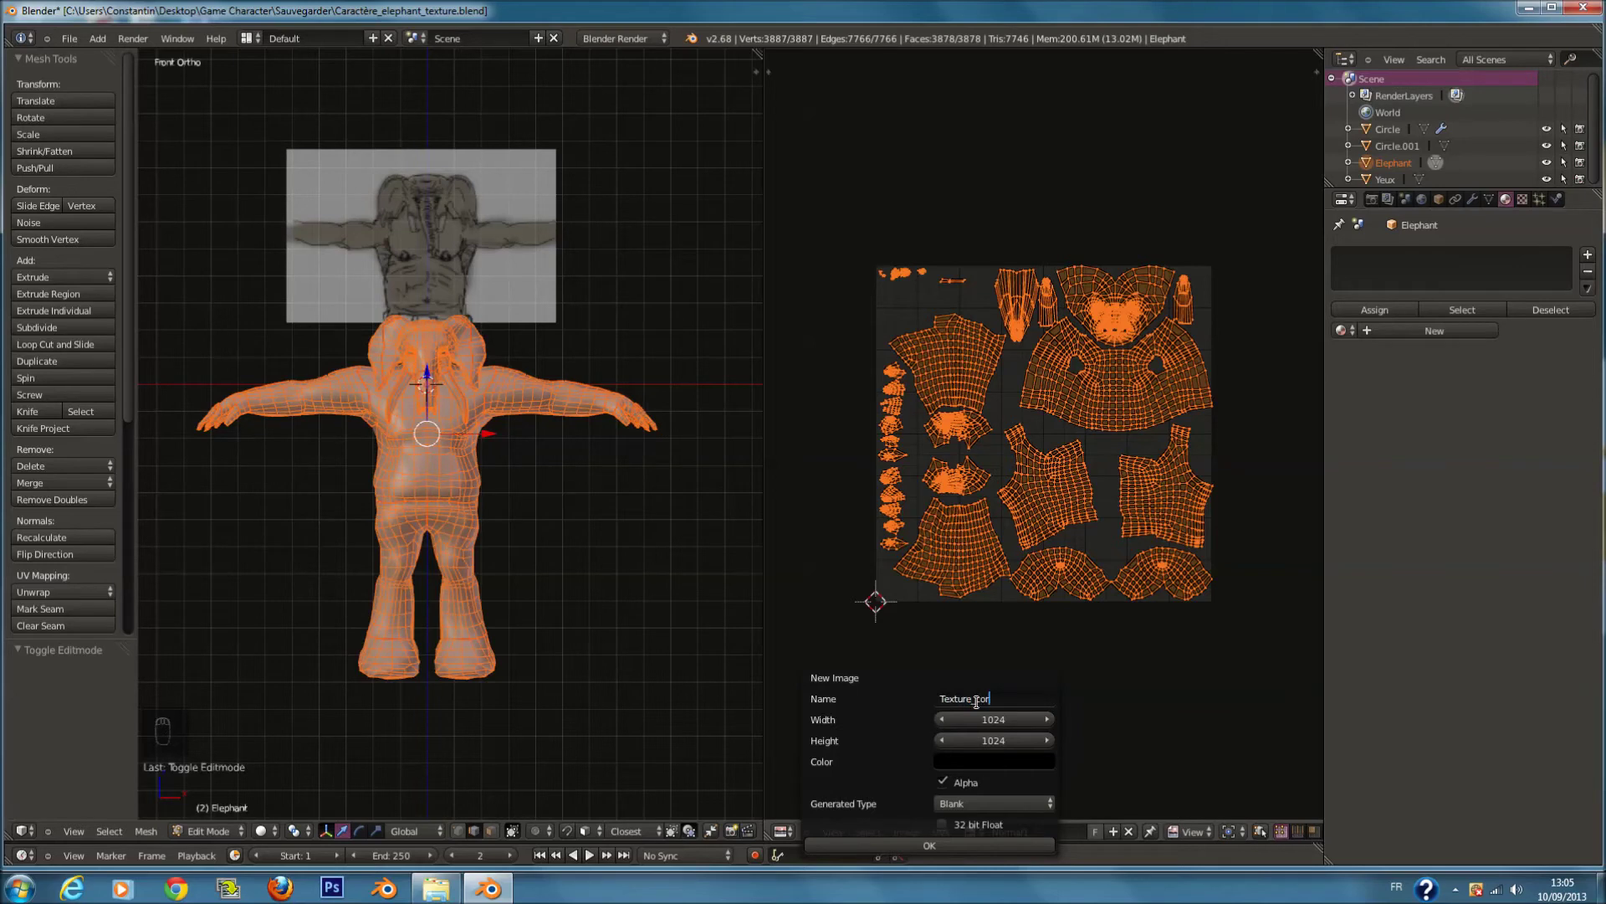
{"action": "key", "text": "Return"}
{"action": "left_click", "coordinate": [999, 718]}
{"action": "type", "text": "4096"}
{"action": "key", "text": "Return"}
{"action": "key", "text": "ctrl+c"}
{"action": "key", "text": "ctrl+v"}
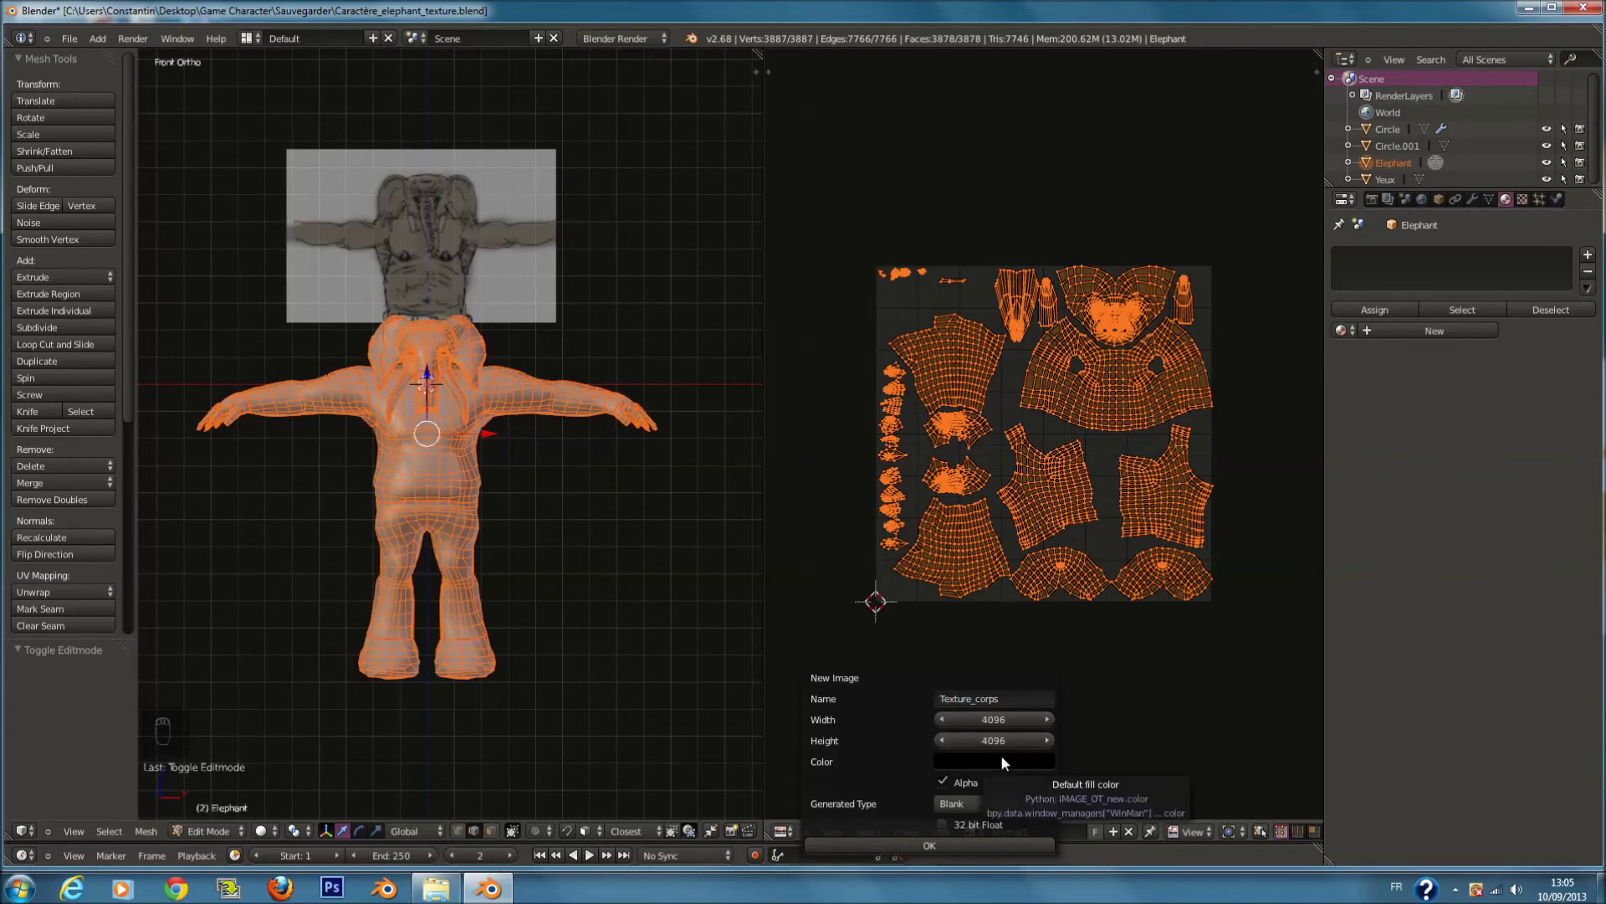
Step: Choose a blue-grey fill colour for the new image and create it
{"action": "left_click", "coordinate": [1004, 761]}
{"action": "left_click_drag", "start_coordinate": [1066, 580], "coordinate": [1011, 571]}
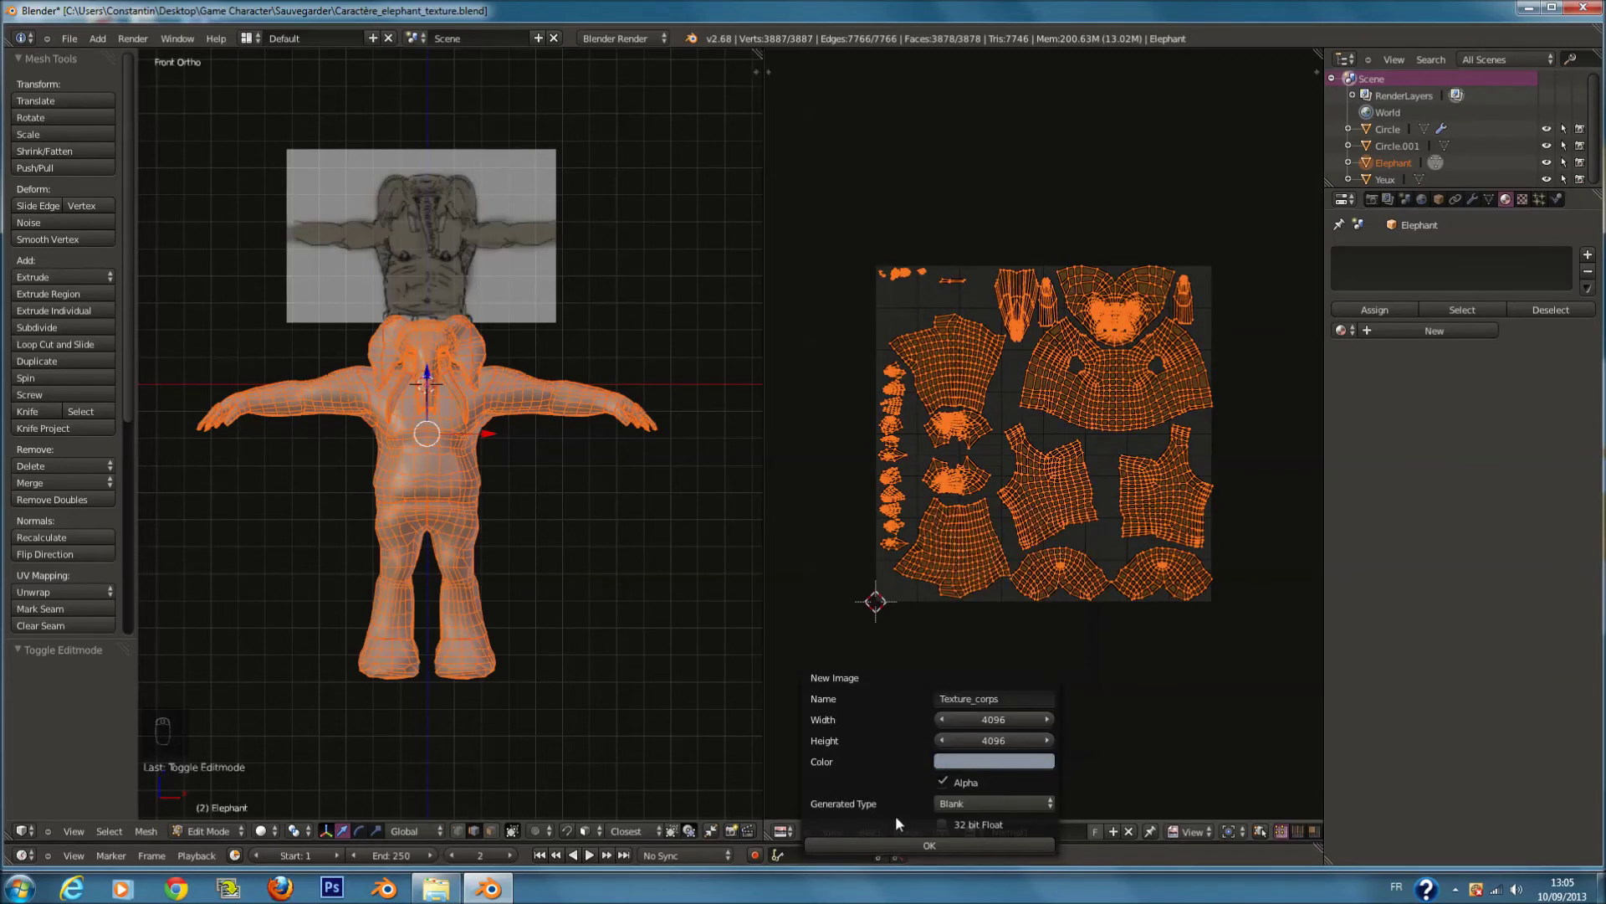
{"action": "left_click", "coordinate": [948, 845]}
{"action": "scroll", "coordinate": [1129, 460], "scroll_direction": "down", "scroll_amount": 3}
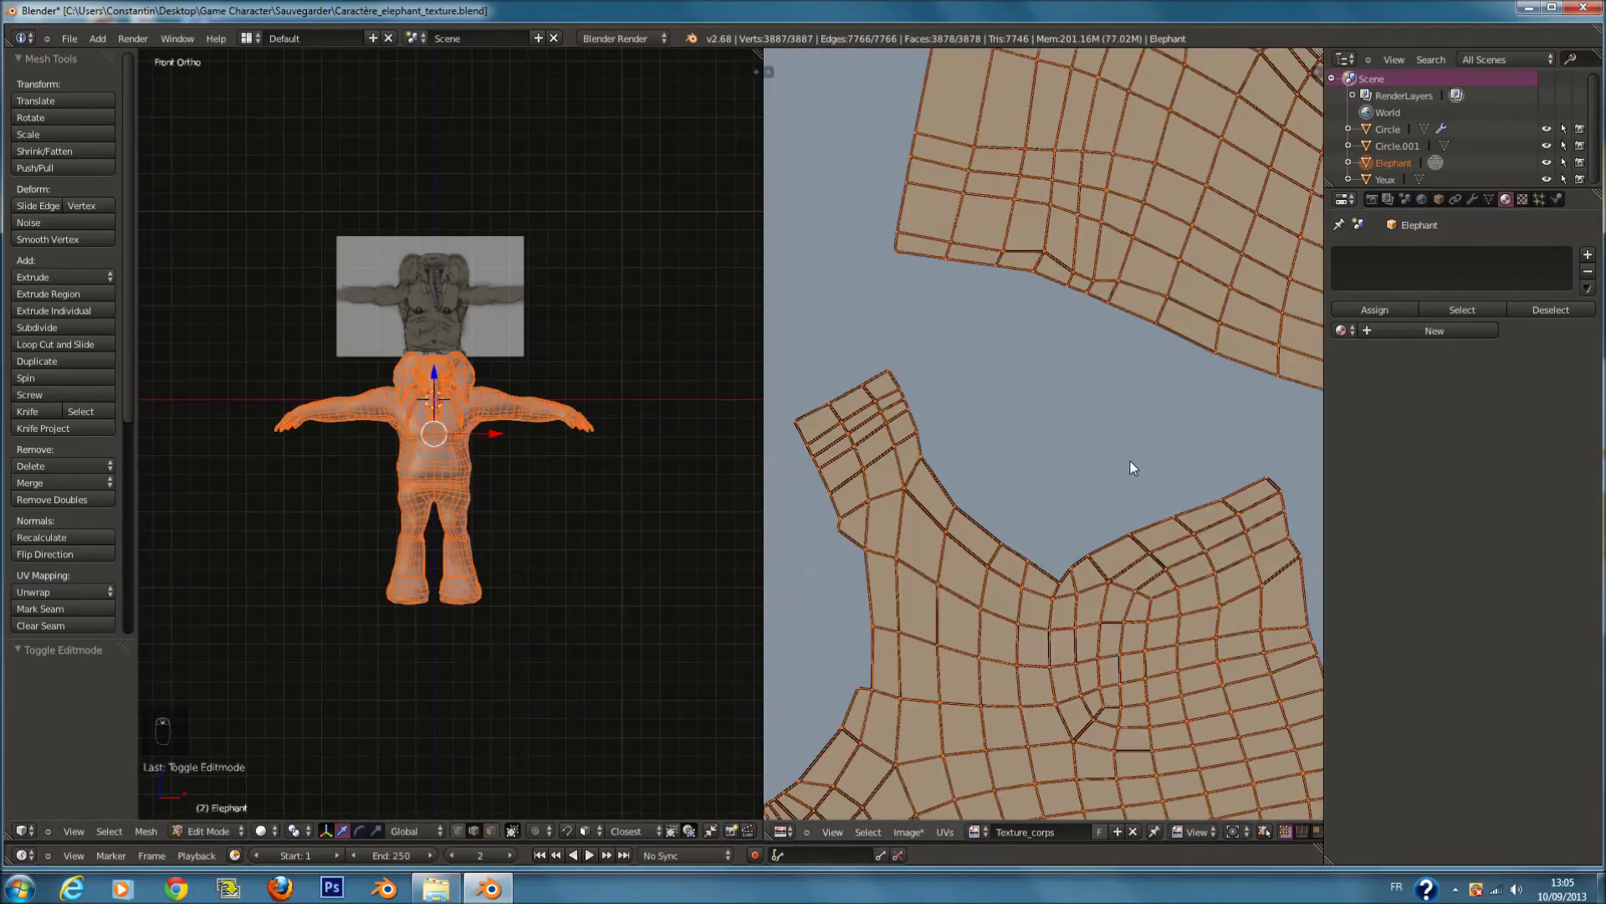
Step: Return the elephant to Object Mode and switch the 3D view to Texture shading
{"action": "scroll", "coordinate": [1126, 445], "scroll_direction": "down", "scroll_amount": 2}
{"action": "key", "text": "Tab"}
{"action": "scroll", "coordinate": [524, 380], "scroll_direction": "up", "scroll_amount": 5}
{"action": "key", "text": "z"}
{"action": "key", "text": "z"}
{"action": "key", "text": "z"}
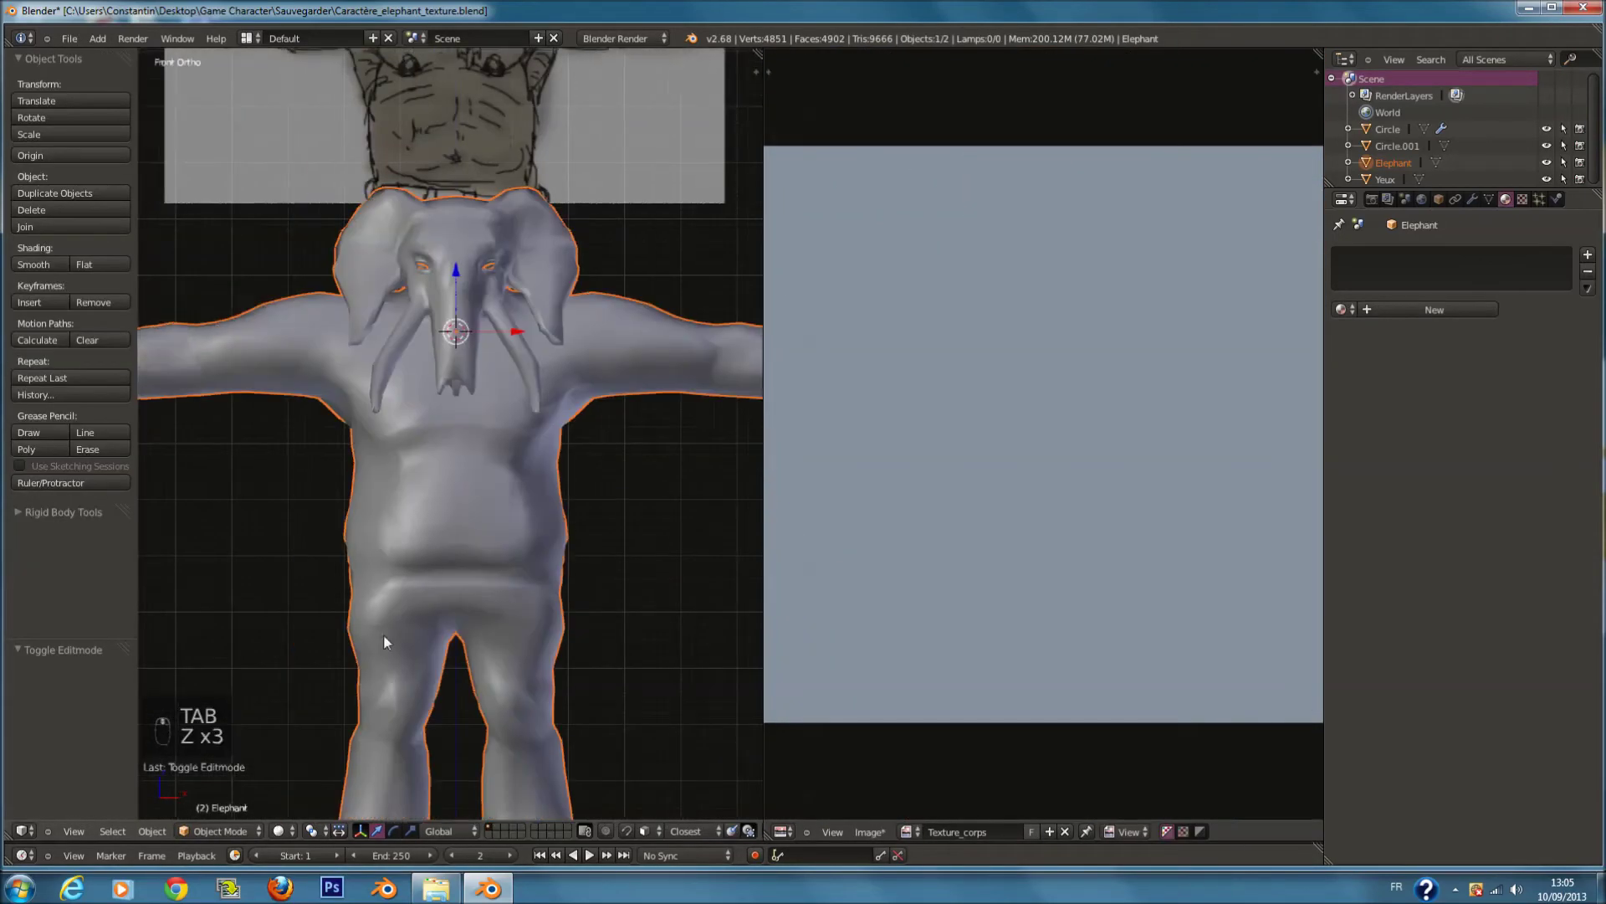
{"action": "left_click", "coordinate": [276, 831]}
{"action": "left_click", "coordinate": [298, 757]}
{"action": "scroll", "coordinate": [565, 550], "scroll_direction": "down", "scroll_amount": 3}
{"action": "mouse_move", "coordinate": [565, 550]}
{"action": "middle_mouse_down"}
{"action": "mouse_move", "coordinate": [518, 502]}
{"action": "mouse_move", "coordinate": [502, 524]}
{"action": "middle_mouse_up"}
{"action": "scroll", "coordinate": [509, 585], "scroll_direction": "up", "scroll_amount": 3}
Step: Deselect everything and change the 3D view's display shading from Multitexture to GLSL
{"action": "key", "text": "a"}
{"action": "key", "text": "n"}
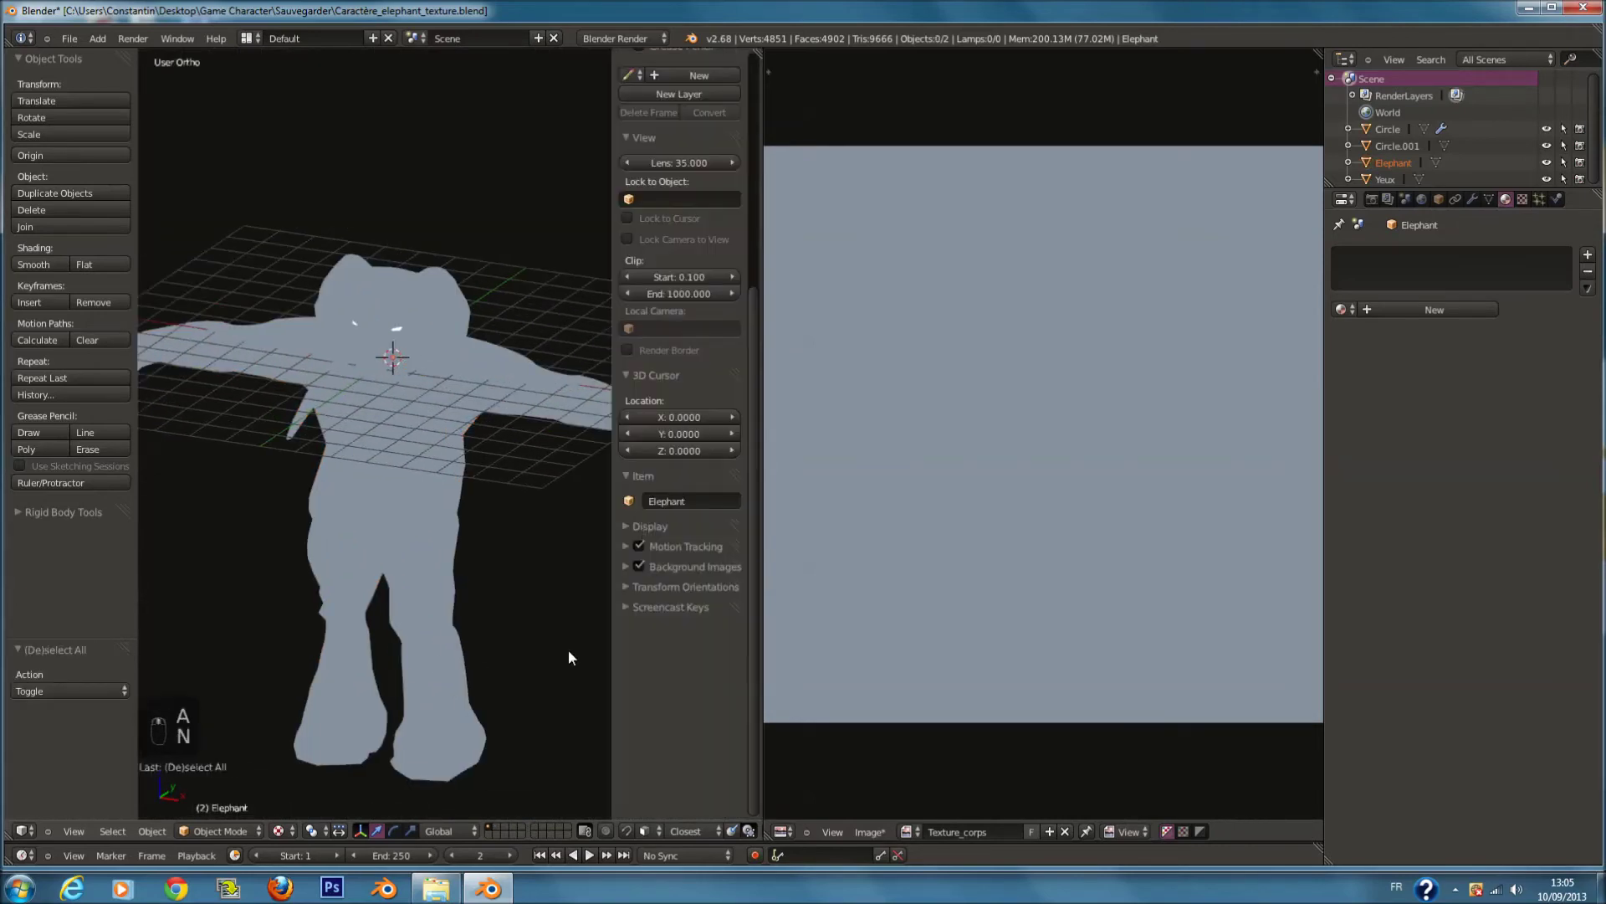
{"action": "left_click", "coordinate": [664, 377]}
{"action": "left_click", "coordinate": [669, 395]}
{"action": "left_click", "coordinate": [670, 416]}
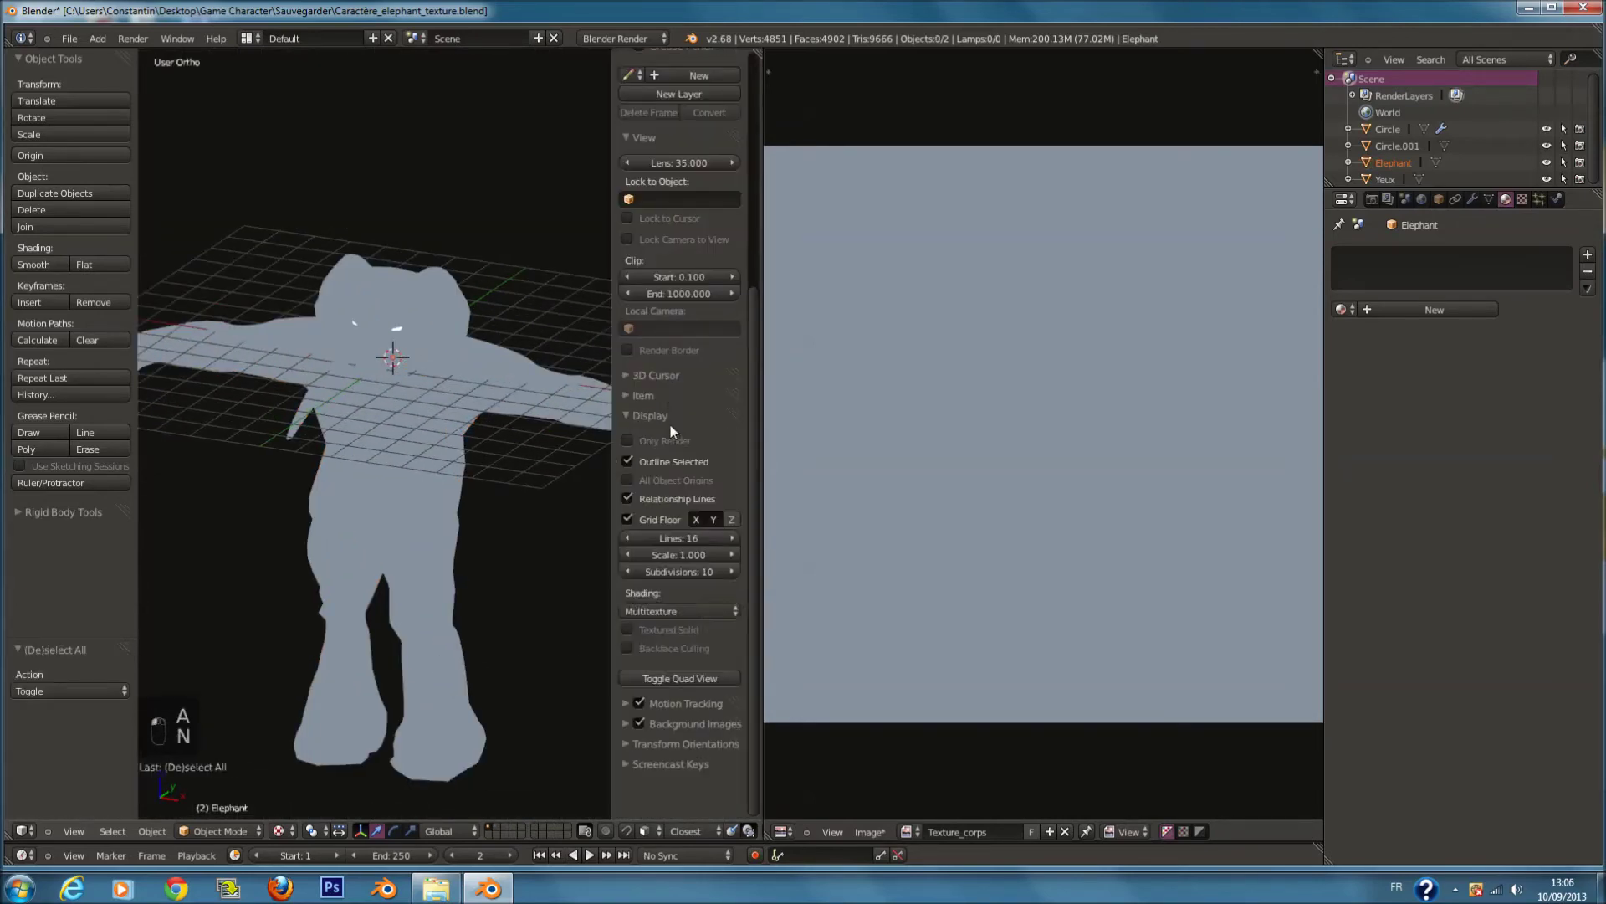
{"action": "left_click", "coordinate": [679, 613]}
{"action": "left_click", "coordinate": [666, 556]}
{"action": "key", "text": "n"}
Step: Give the elephant a new material with a new texture of type Image or Movie
{"action": "right_click", "coordinate": [499, 542]}
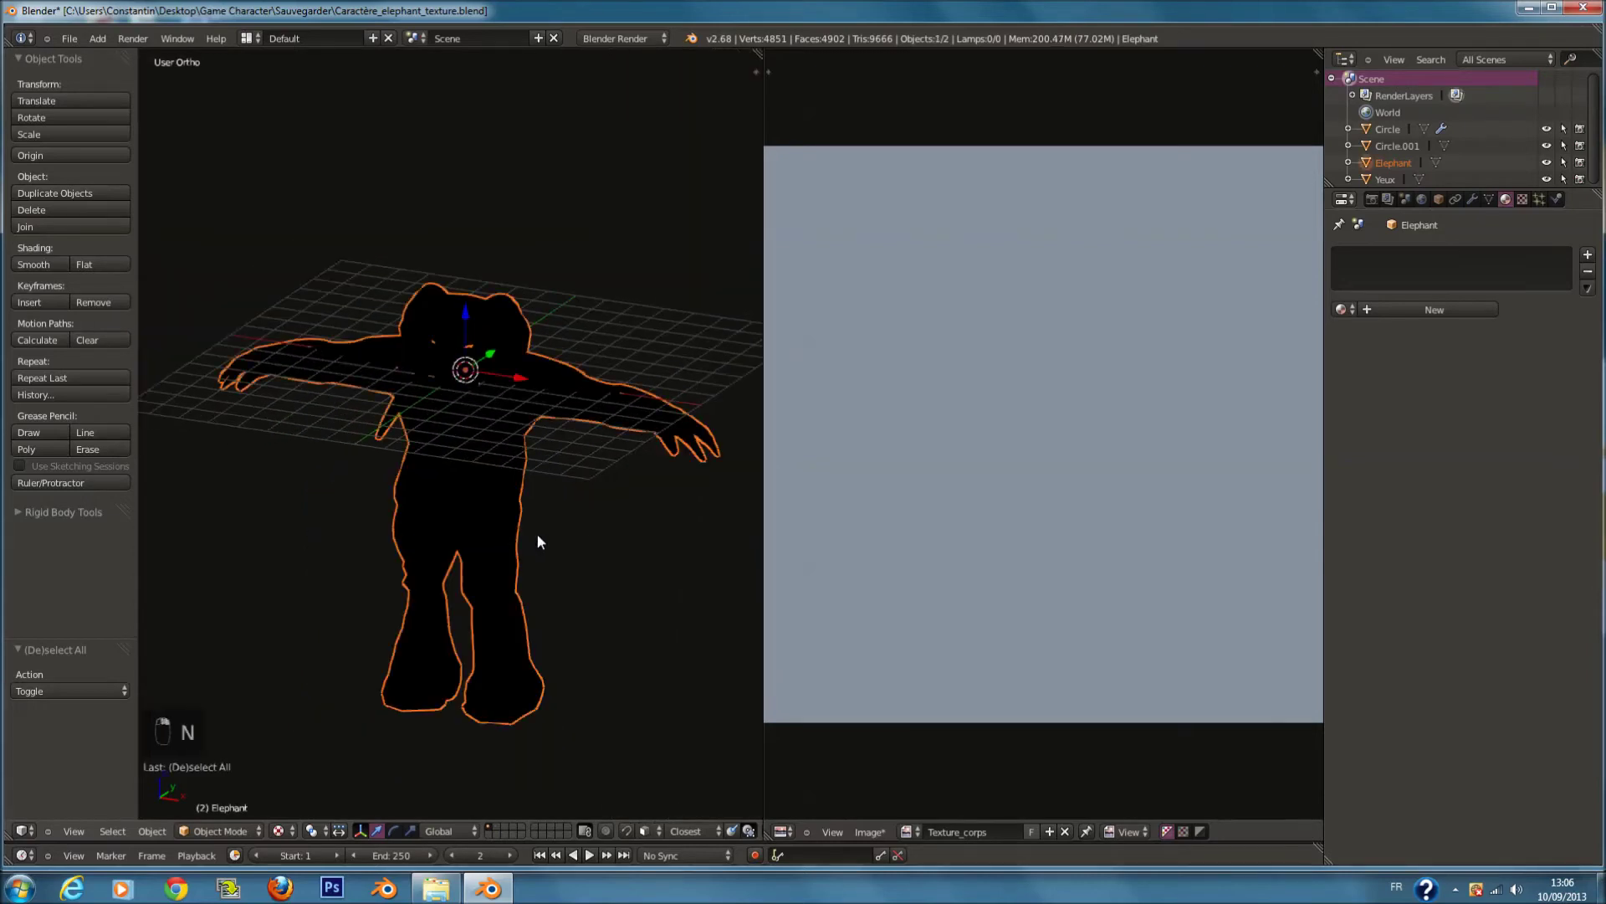
{"action": "left_click", "coordinate": [1449, 309]}
{"action": "left_click", "coordinate": [1523, 200]}
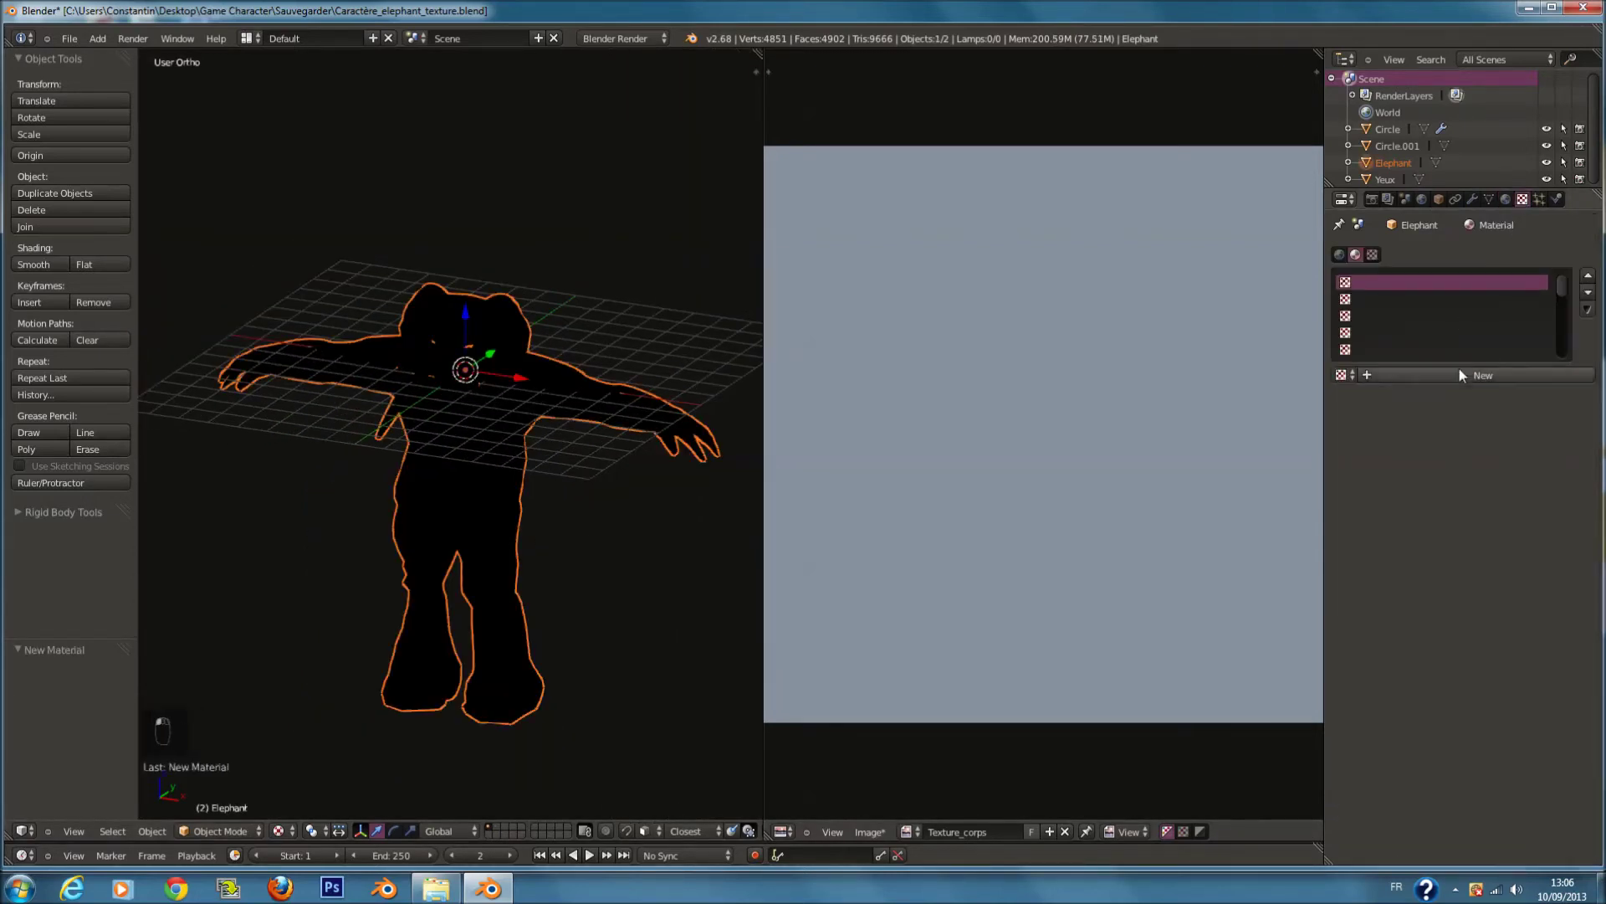
{"action": "left_click", "coordinate": [1459, 368]}
{"action": "left_click", "coordinate": [1463, 395]}
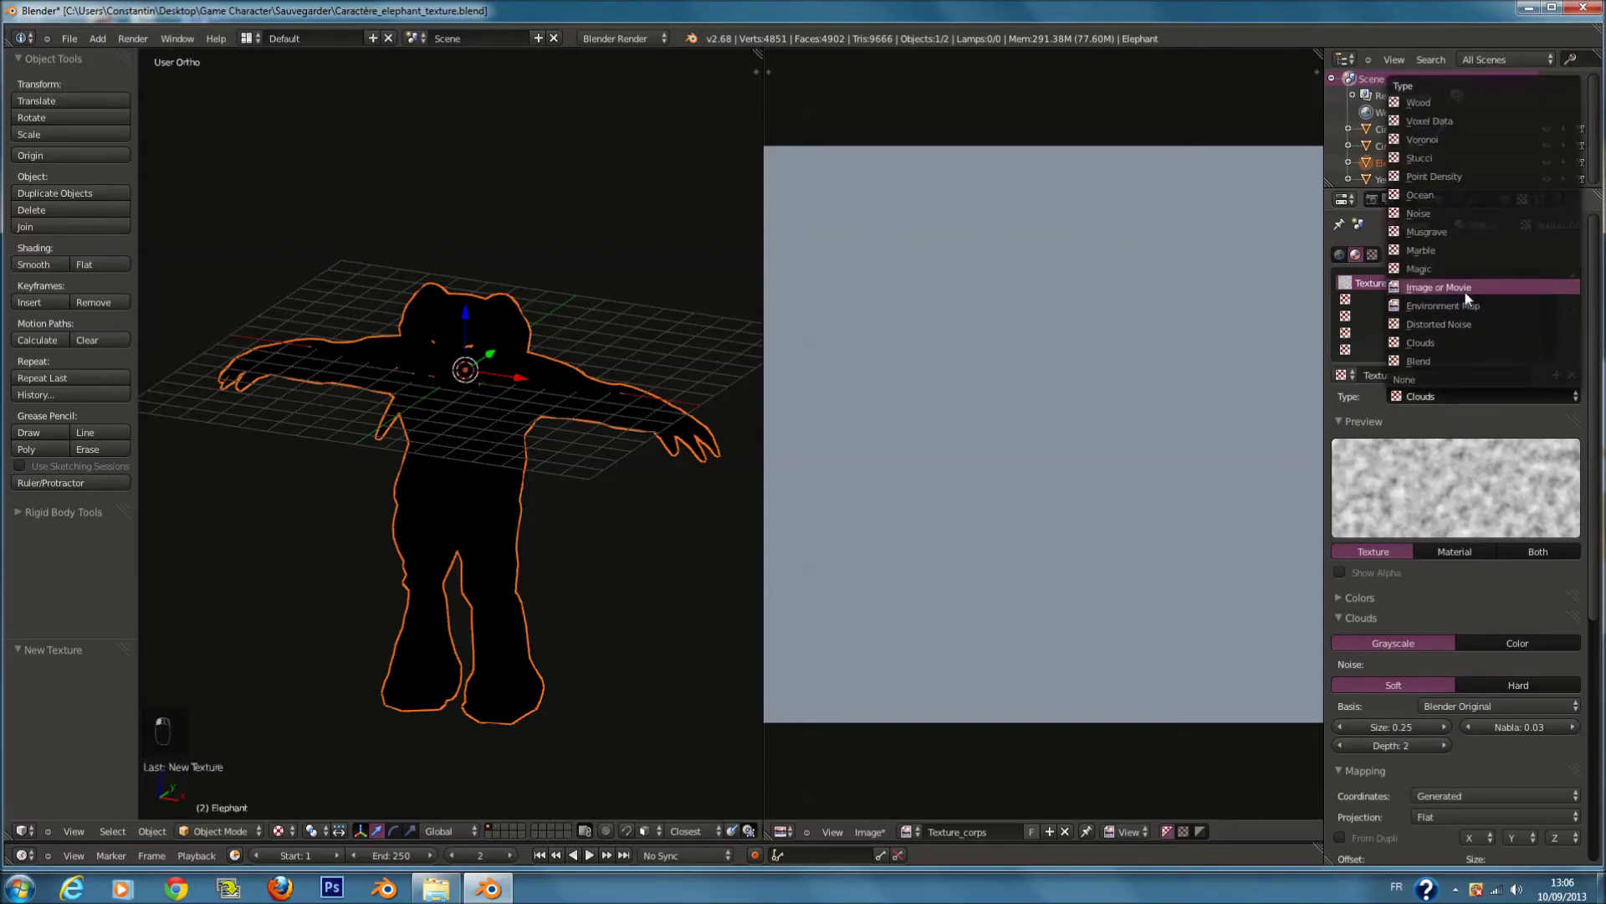
{"action": "left_click", "coordinate": [1464, 288]}
Step: Set the texture's mapping coordinates to UV and assign the Texture_corps image to it
{"action": "left_click", "coordinate": [1474, 664]}
{"action": "left_click", "coordinate": [1474, 594]}
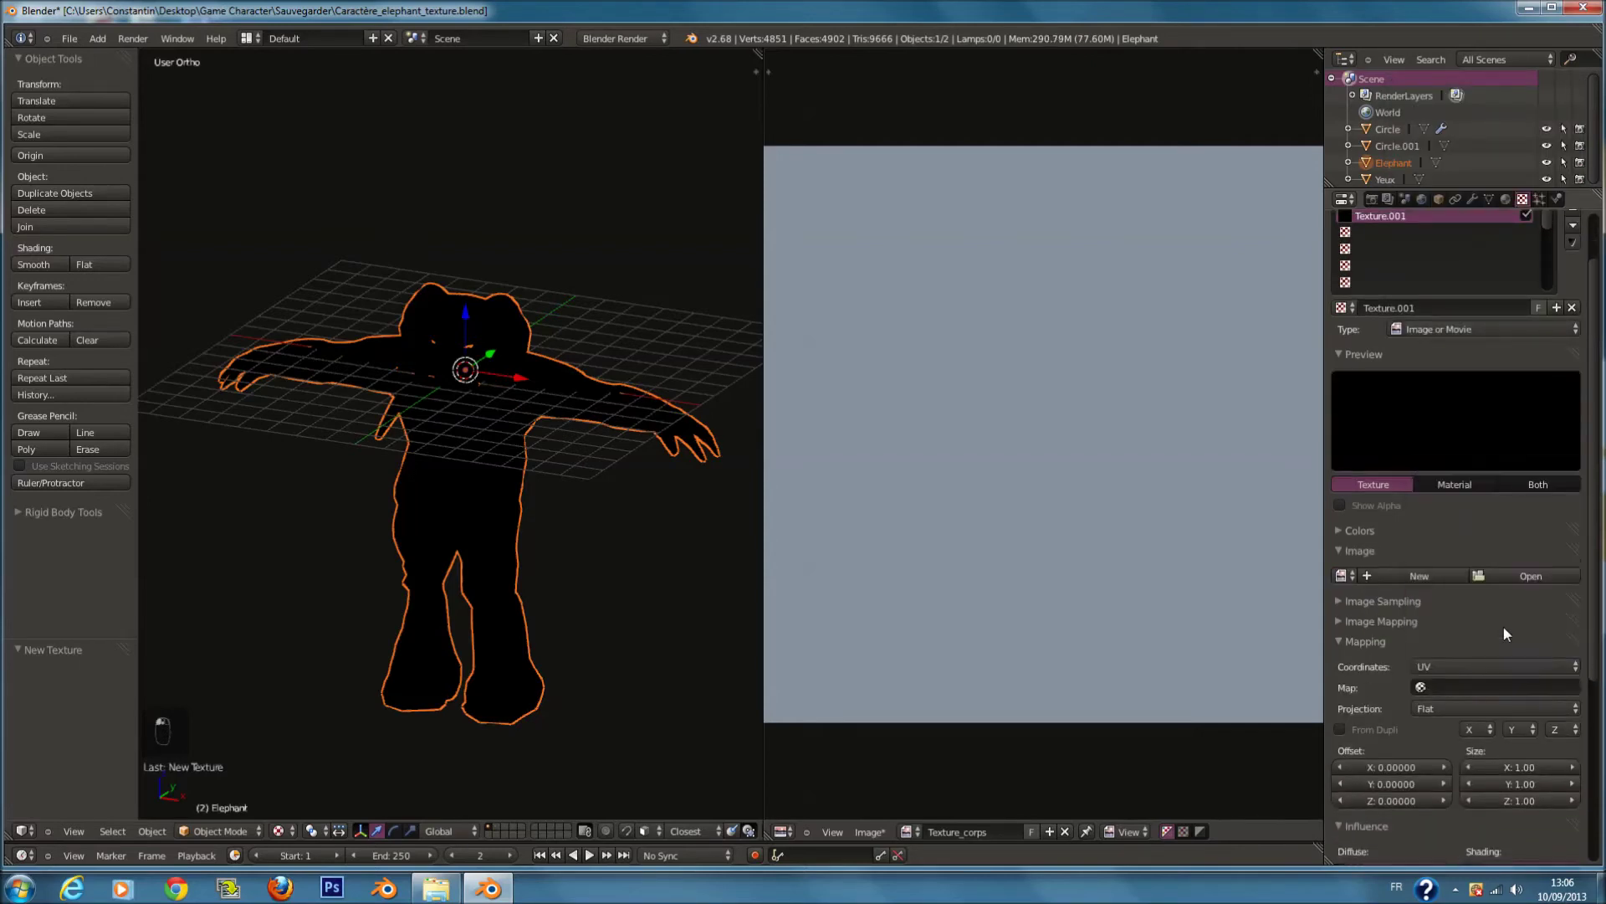
{"action": "scroll", "coordinate": [1503, 626], "scroll_direction": "down", "scroll_amount": 4}
{"action": "left_click", "coordinate": [1399, 509]}
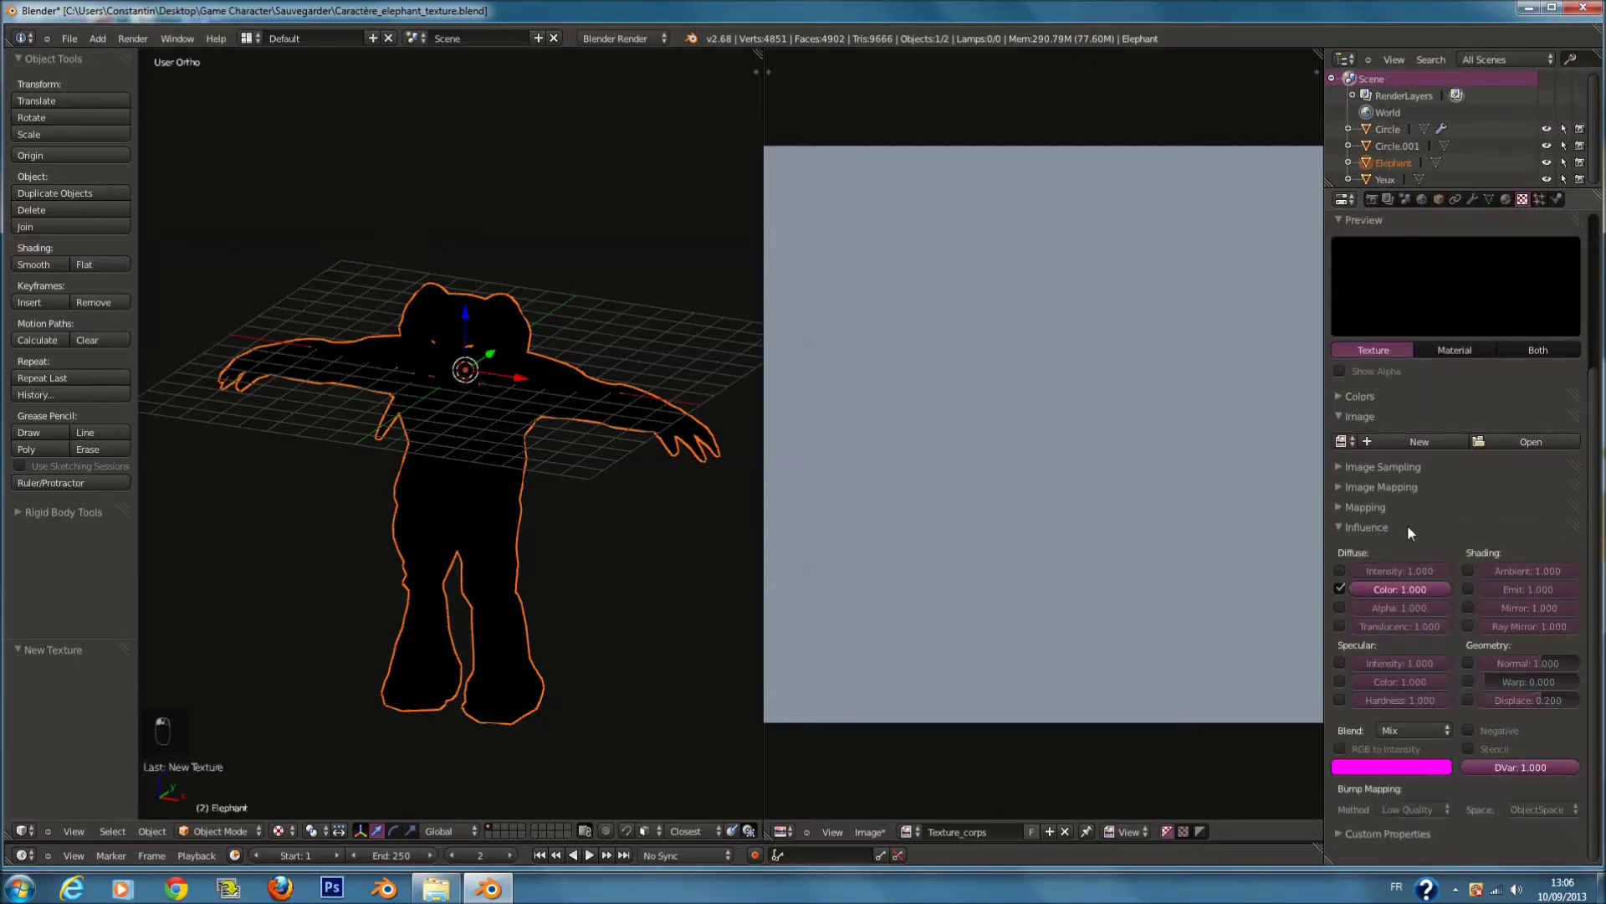
{"action": "left_click", "coordinate": [1341, 441]}
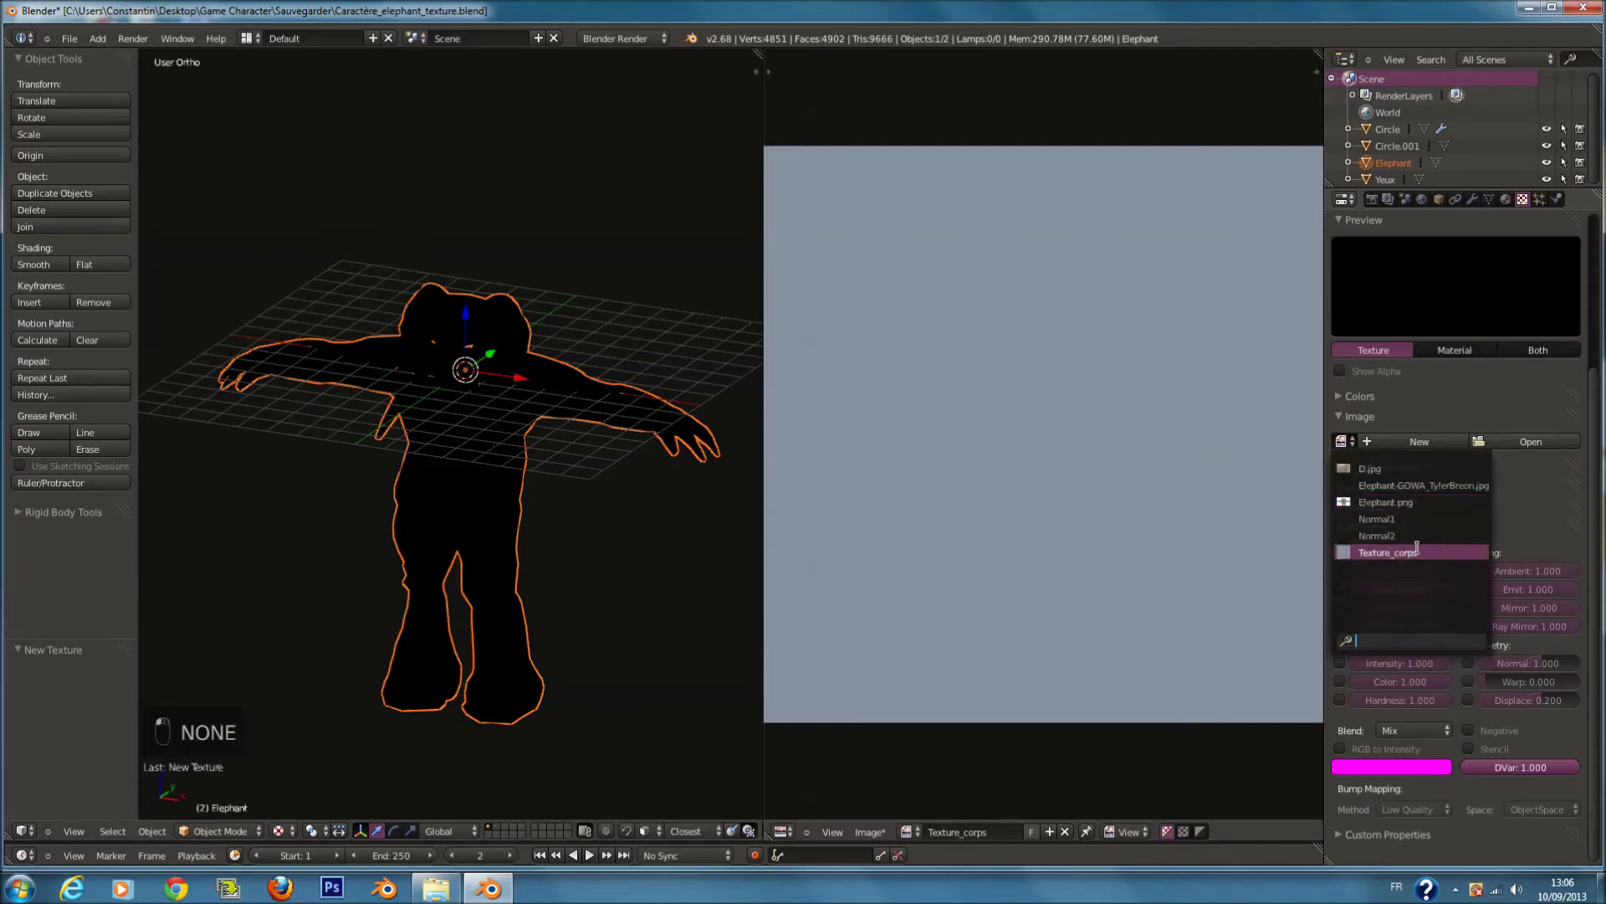
{"action": "left_click", "coordinate": [1377, 553]}
Step: Add a Hemi lamp and move it along the Y axis about 7.6 units in front of the elephant
{"action": "key", "text": "a"}
{"action": "key", "text": "shift+a"}
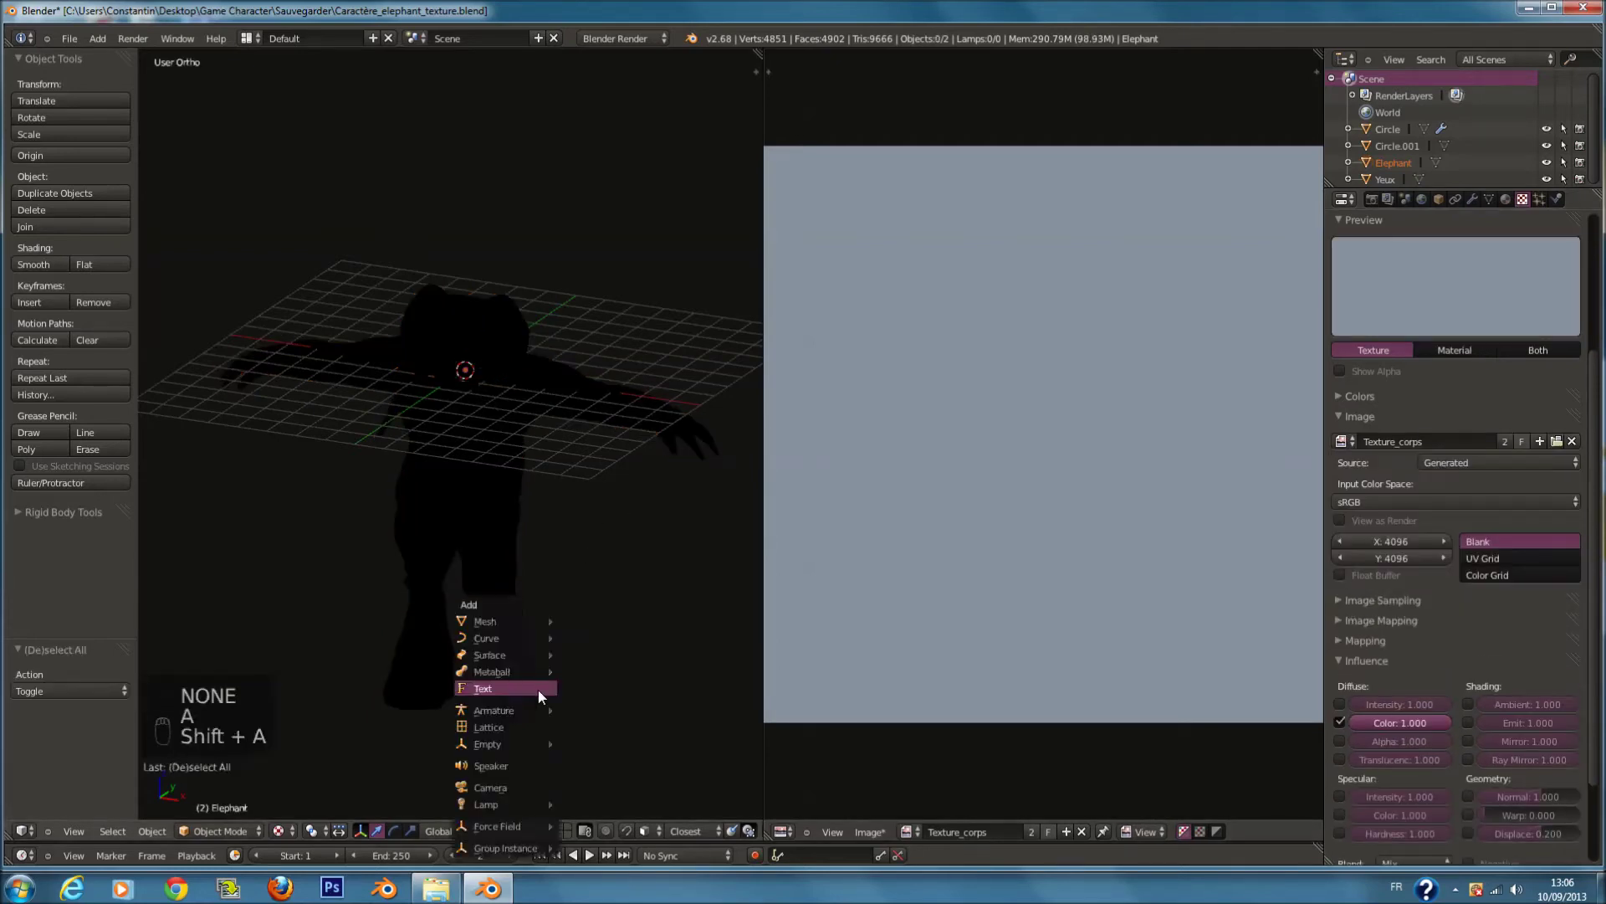
{"action": "mouse_move", "coordinate": [577, 693]}
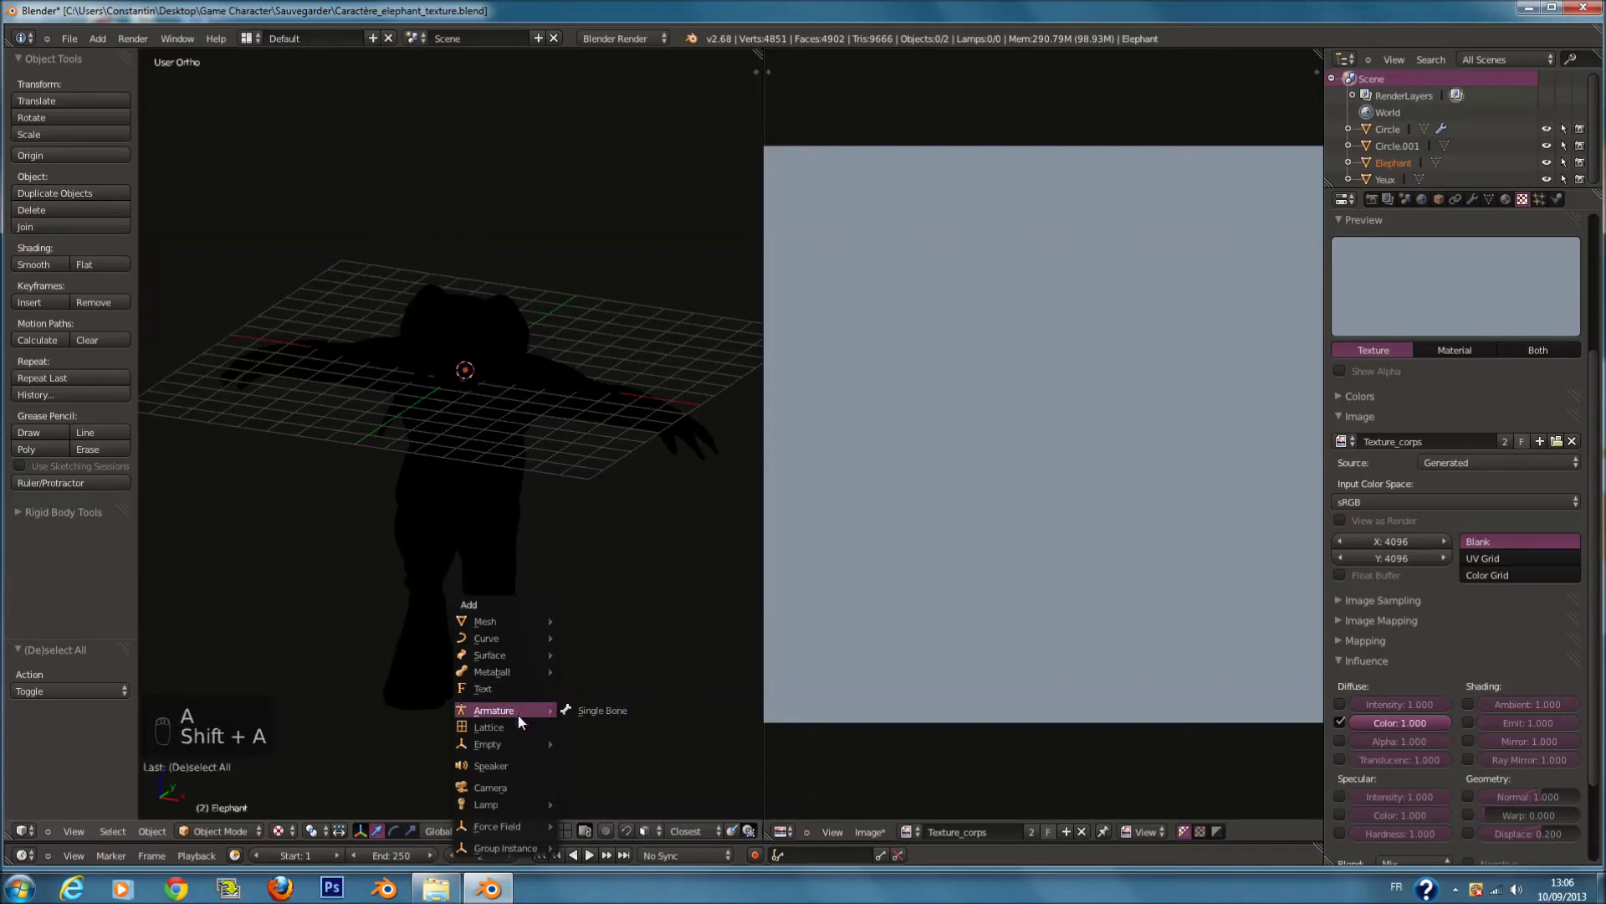
{"action": "mouse_move", "coordinate": [554, 808]}
{"action": "left_click", "coordinate": [615, 785]}
{"action": "middle_click_drag", "start_coordinate": [566, 446], "coordinate": [502, 402]}
{"action": "key", "text": "g"}
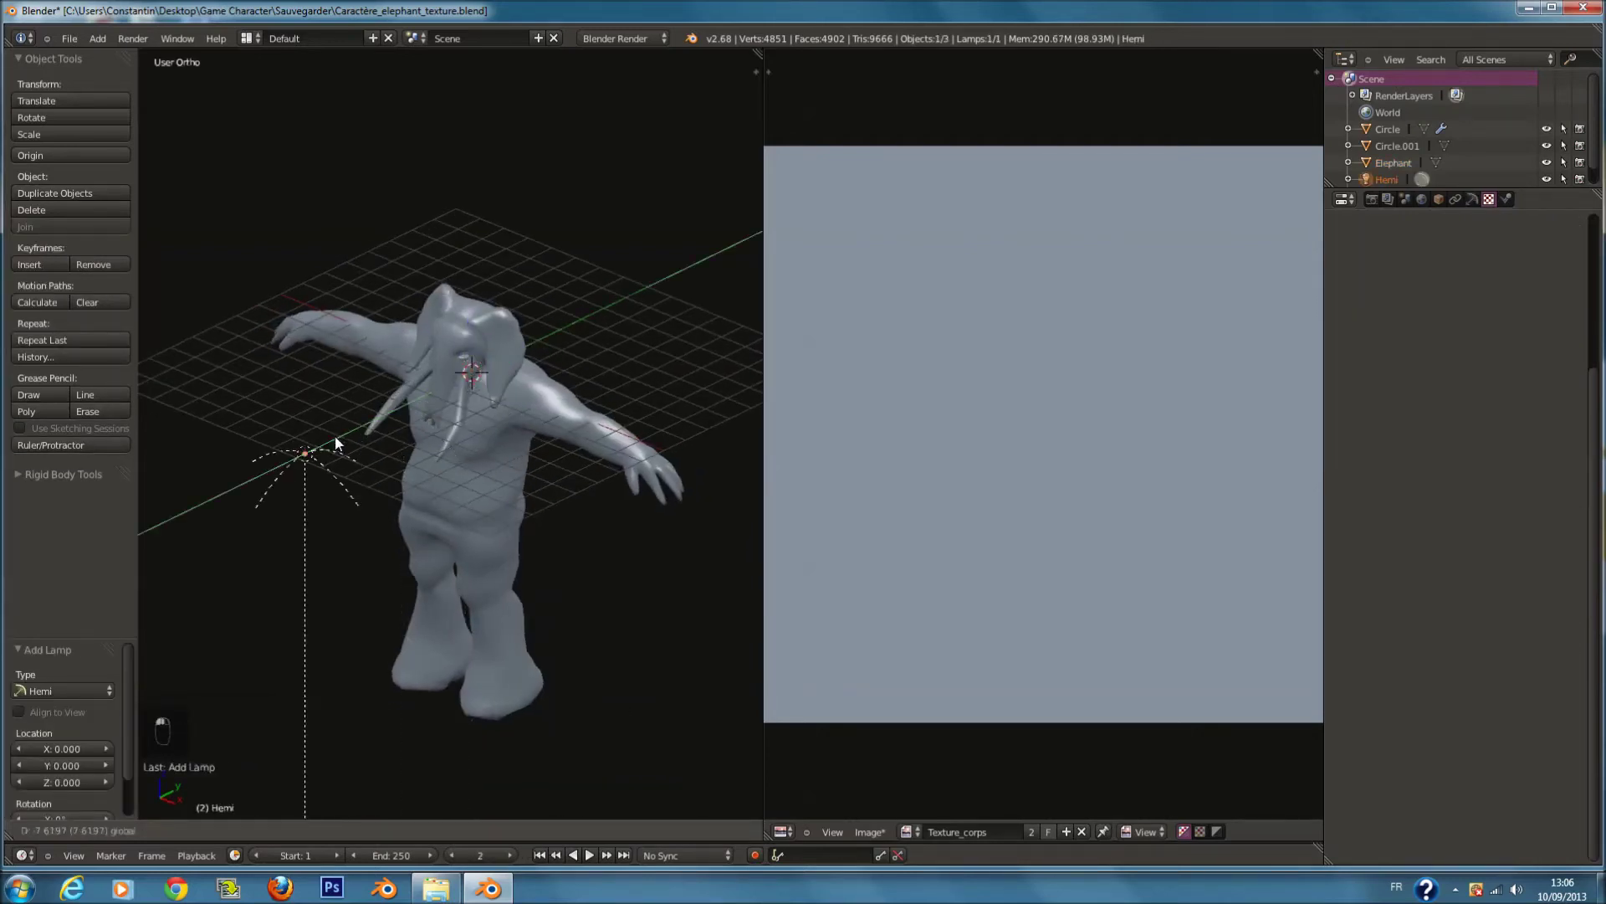
{"action": "left_click_drag", "start_coordinate": [336, 437], "coordinate": [336, 436]}
Step: Raise the Hemi lamp high above the elephant, moving it about -7.3 in X, 2.9 in Y and 14.2 in Z
{"action": "scroll", "coordinate": [473, 449], "scroll_direction": "up", "scroll_amount": 4}
{"action": "right_click", "coordinate": [492, 448]}
{"action": "scroll", "coordinate": [492, 449], "scroll_direction": "down", "scroll_amount": 2}
{"action": "right_click", "coordinate": [264, 475]}
{"action": "scroll", "coordinate": [402, 527], "scroll_direction": "down", "scroll_amount": 2}
{"action": "key", "text": "g"}
{"action": "left_click", "coordinate": [315, 7]}
Step: Put the elephant in Texture Paint mode in front view and set the image editor to Paint mode
{"action": "right_click", "coordinate": [599, 441]}
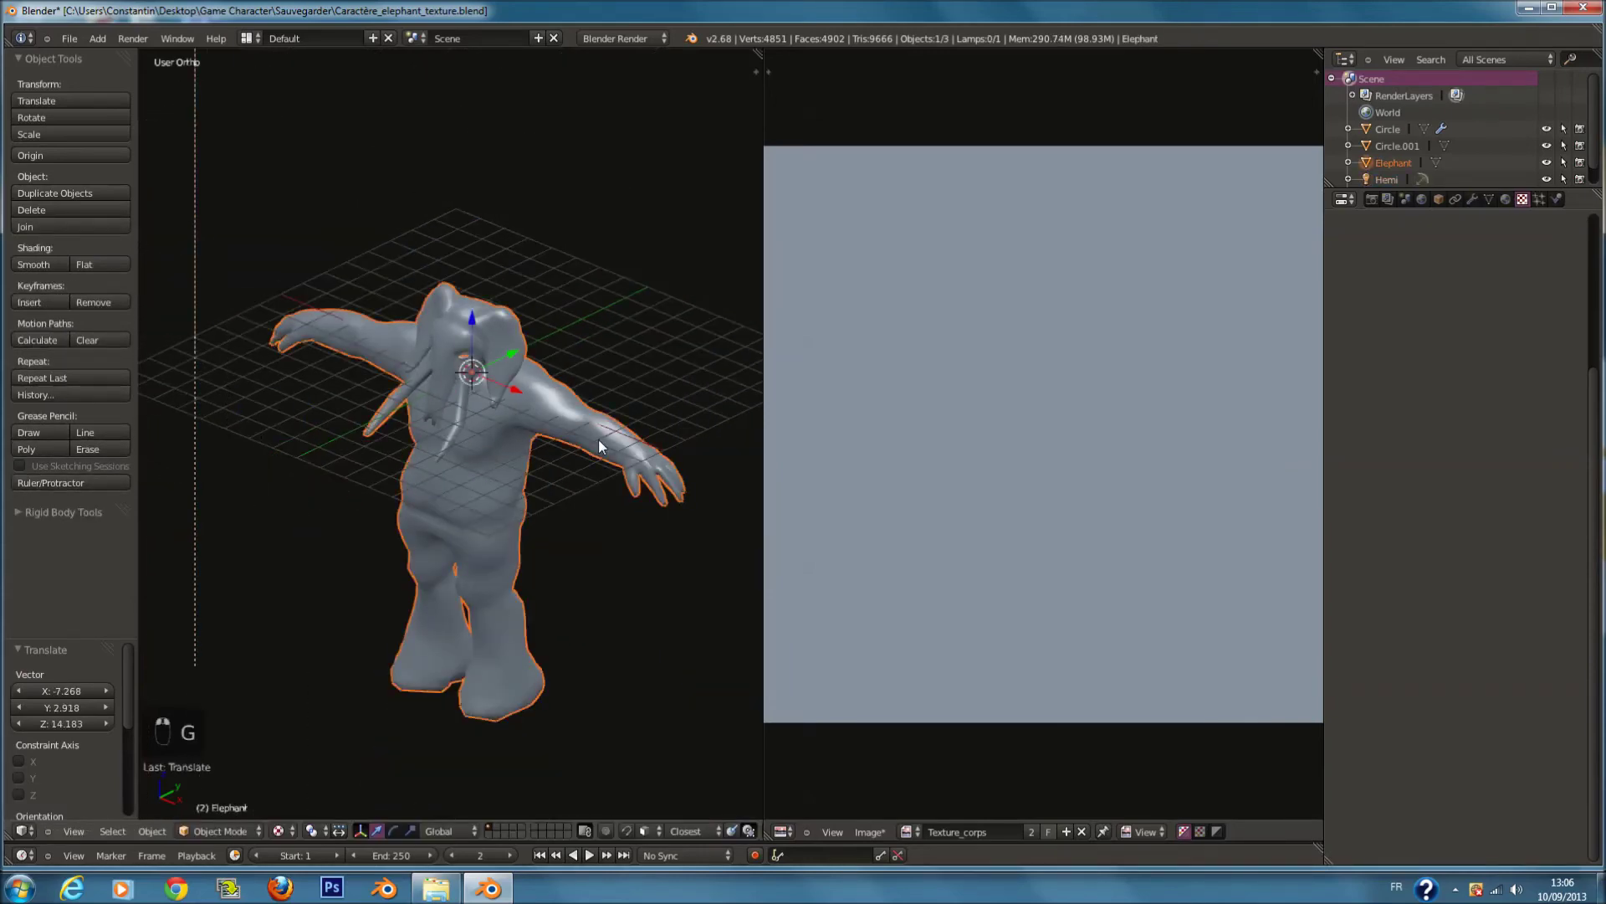
{"action": "key", "text": "KP_1"}
{"action": "scroll", "coordinate": [574, 424], "scroll_direction": "up", "scroll_amount": 2}
{"action": "scroll", "coordinate": [575, 424], "scroll_direction": "down", "scroll_amount": 2}
{"action": "key", "text": "Tab"}
{"action": "key", "text": "Tab"}
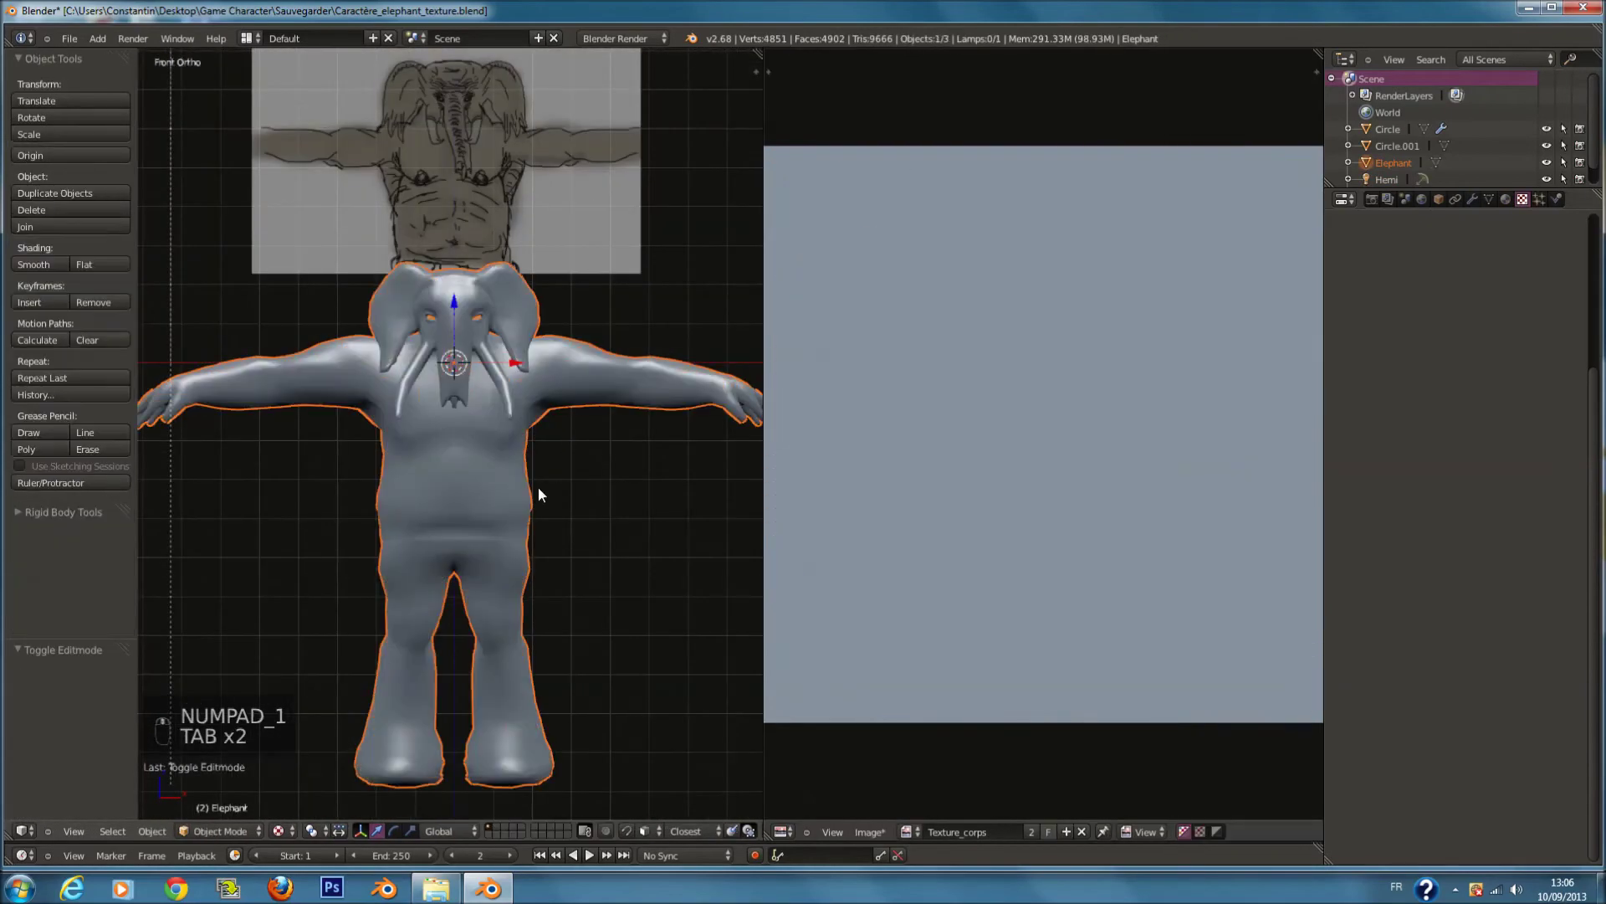
{"action": "left_click", "coordinate": [233, 830]}
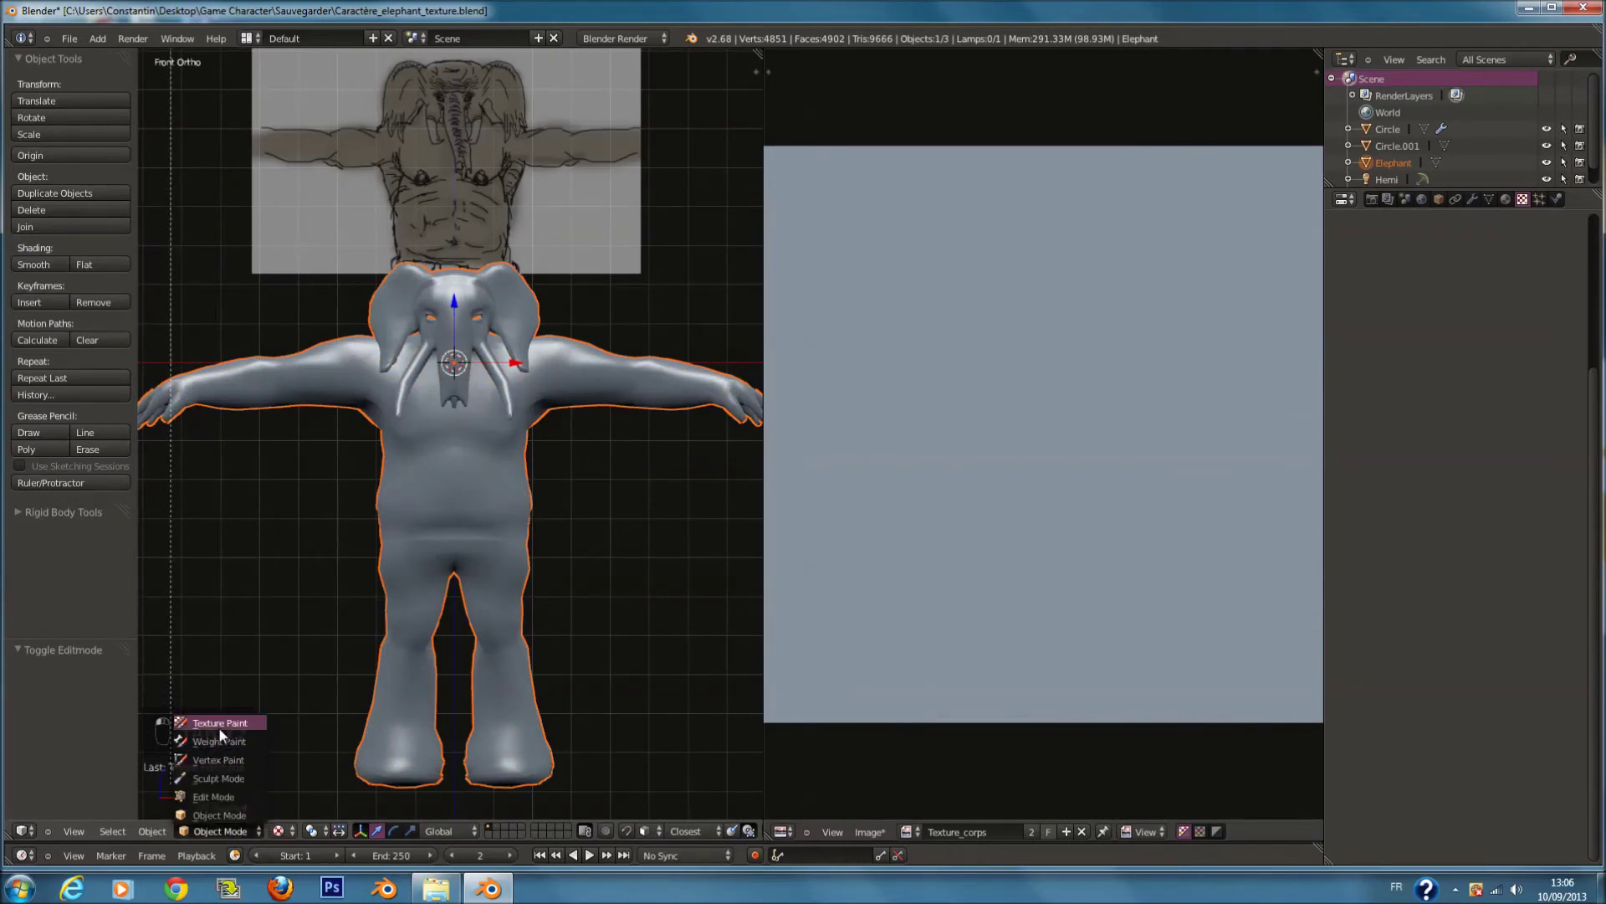
{"action": "left_click", "coordinate": [219, 719]}
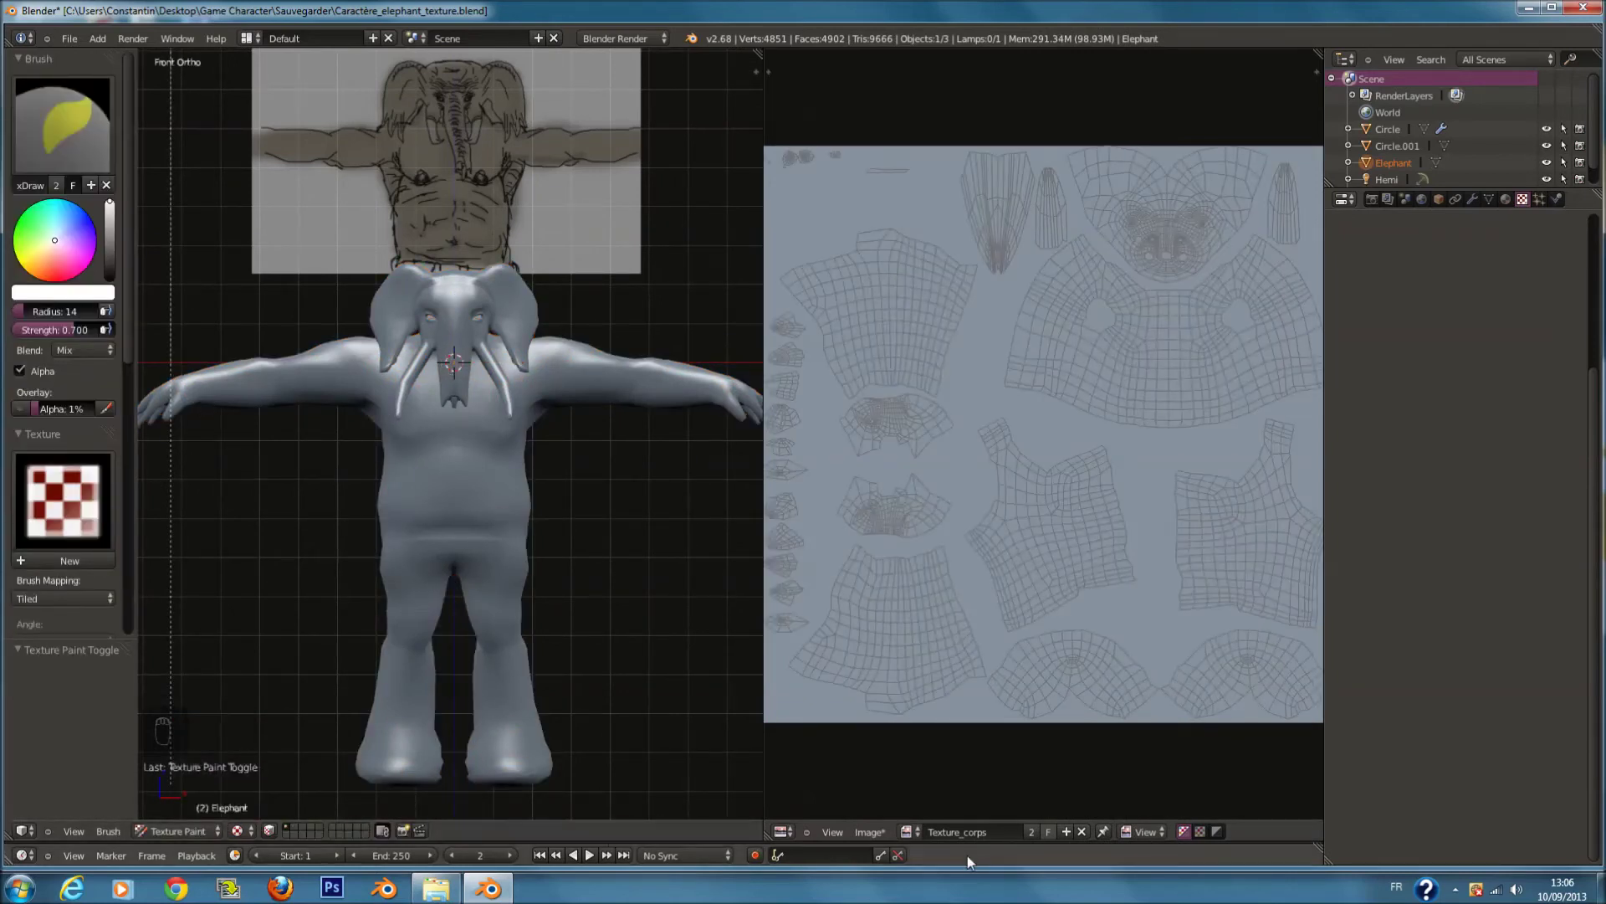
{"action": "left_click", "coordinate": [1140, 831]}
{"action": "left_click", "coordinate": [1149, 802]}
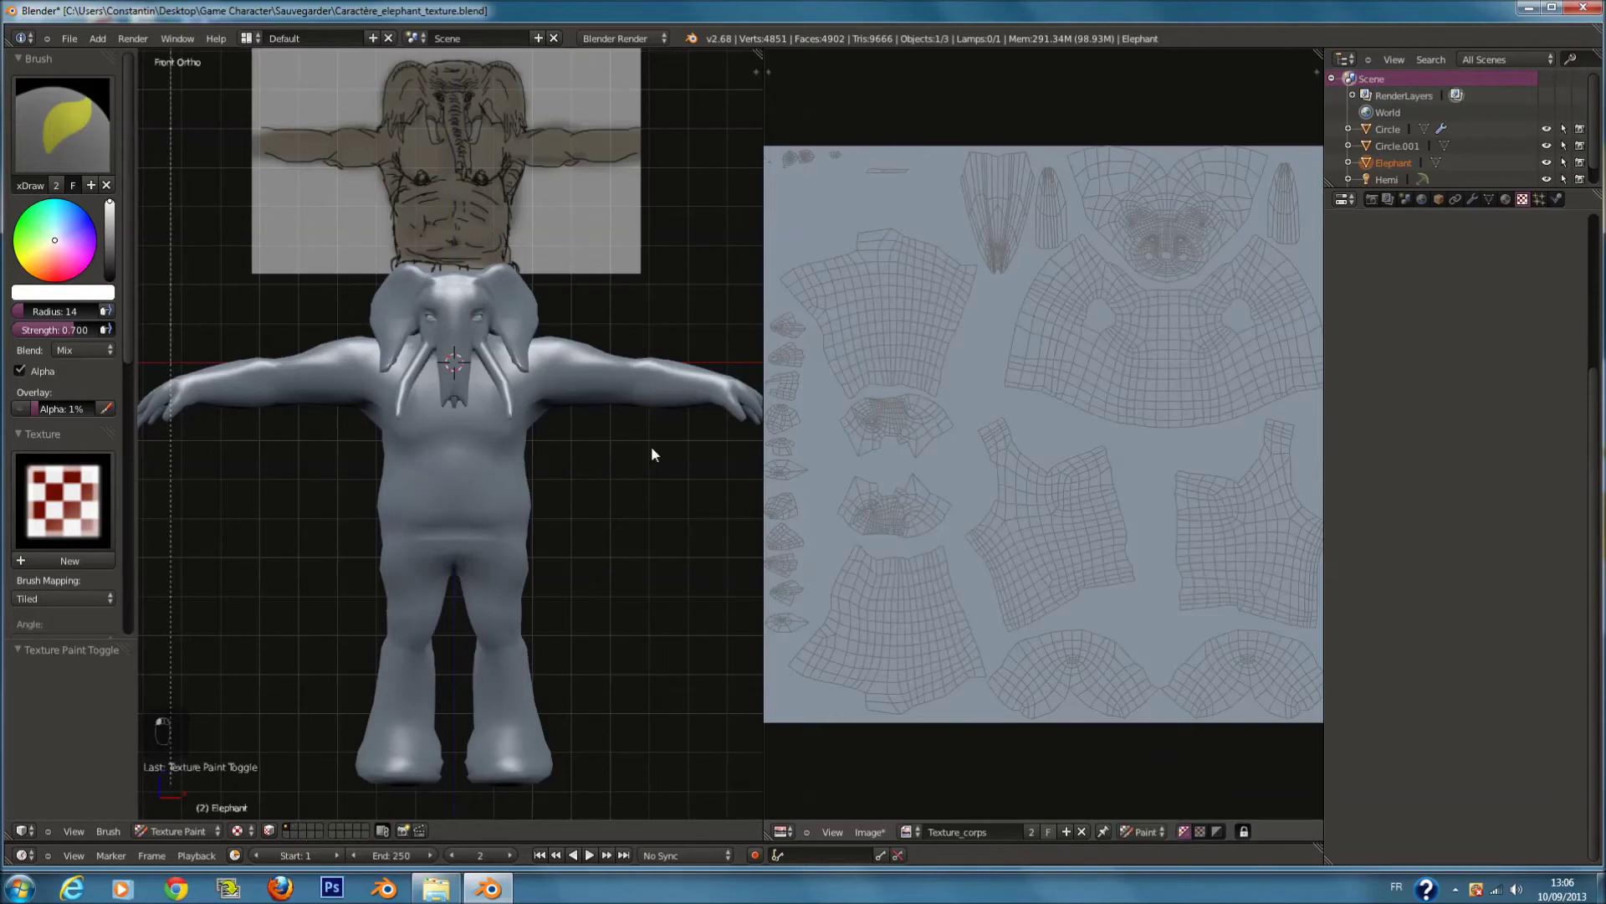
Step: Set the paint brush strength to about 0.311 and its radius to about 76
{"action": "scroll", "coordinate": [365, 414], "scroll_direction": "up", "scroll_amount": 1}
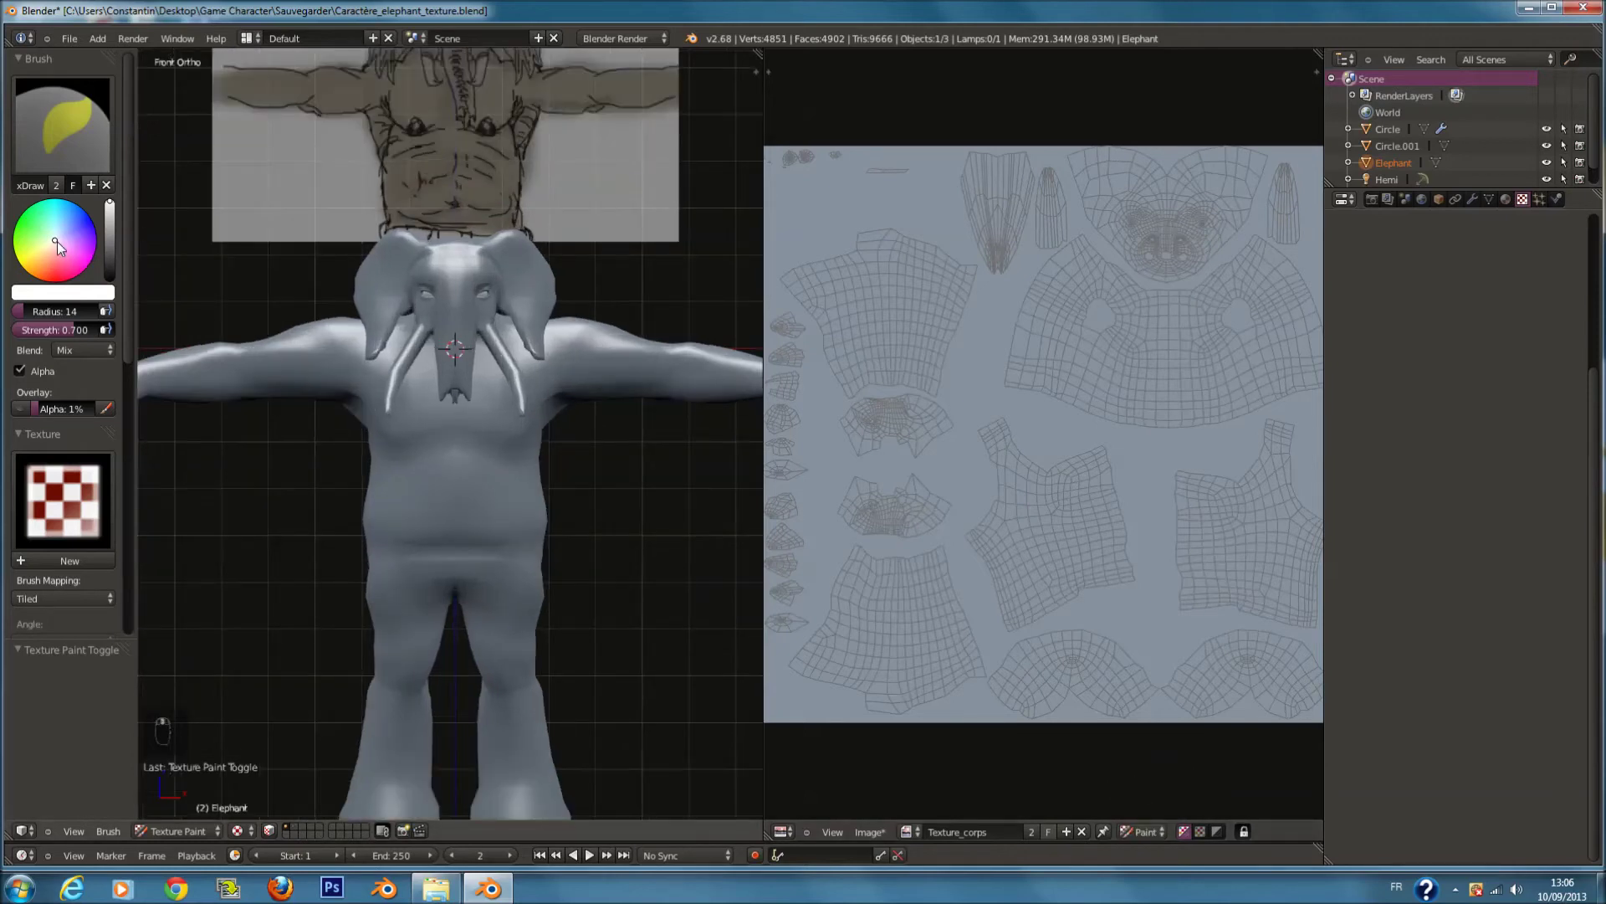
{"action": "left_click_drag", "start_coordinate": [76, 330], "coordinate": [45, 333]}
{"action": "key", "text": "f"}
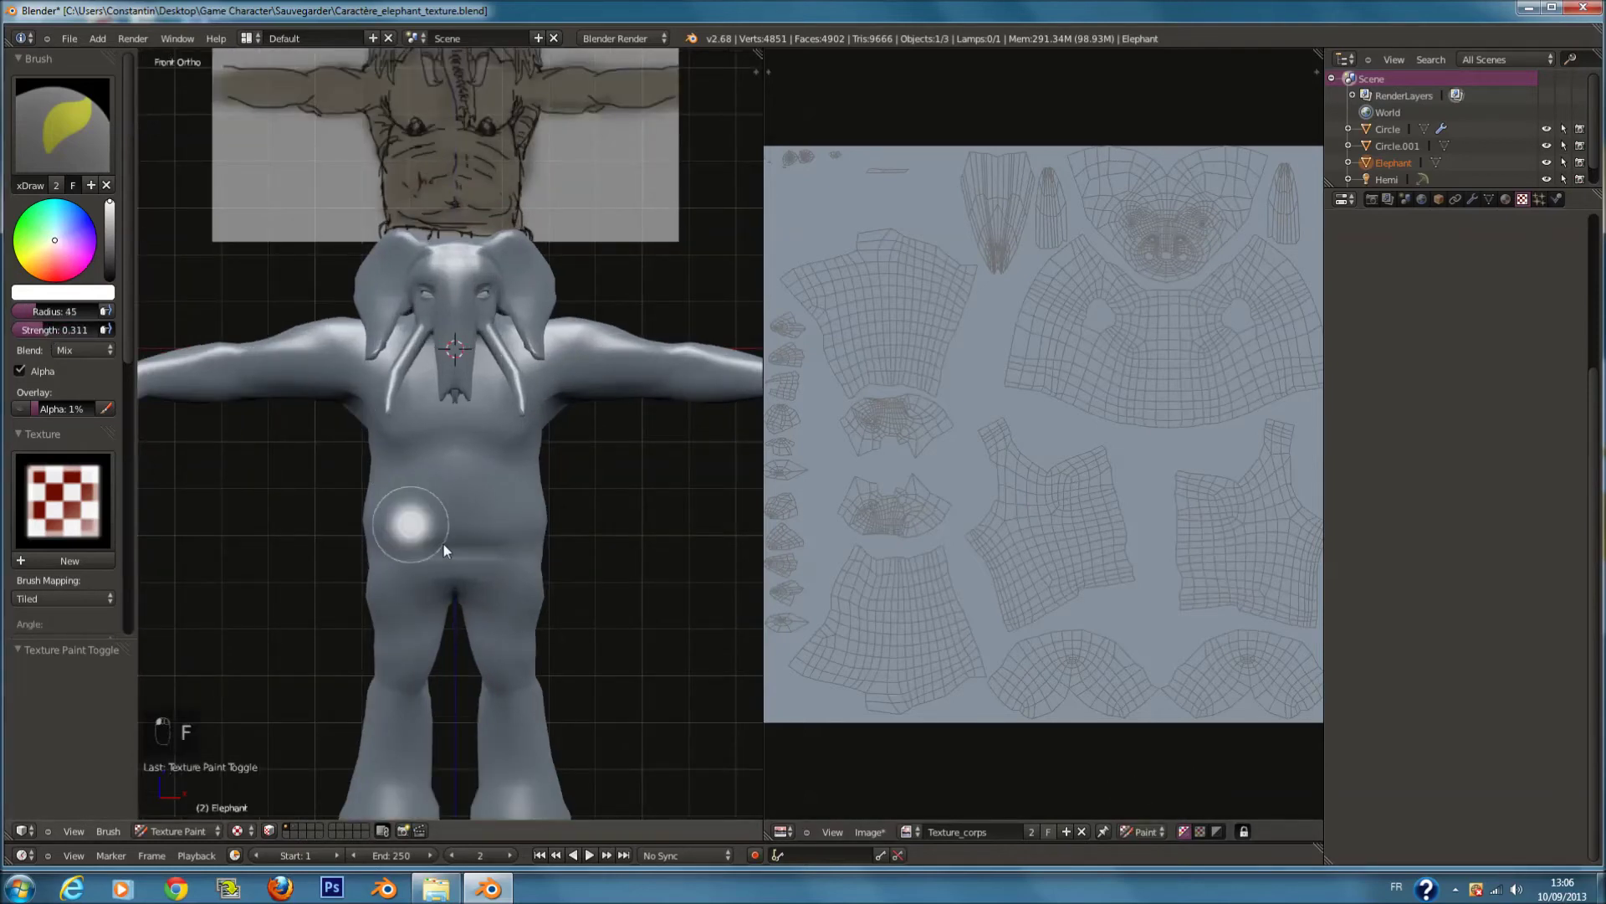
{"action": "left_click", "coordinate": [452, 548]}
{"action": "scroll", "coordinate": [469, 558], "scroll_direction": "down", "scroll_amount": 8, "text": "shift"}
{"action": "key", "text": "f"}
{"action": "left_click", "coordinate": [585, 536]}
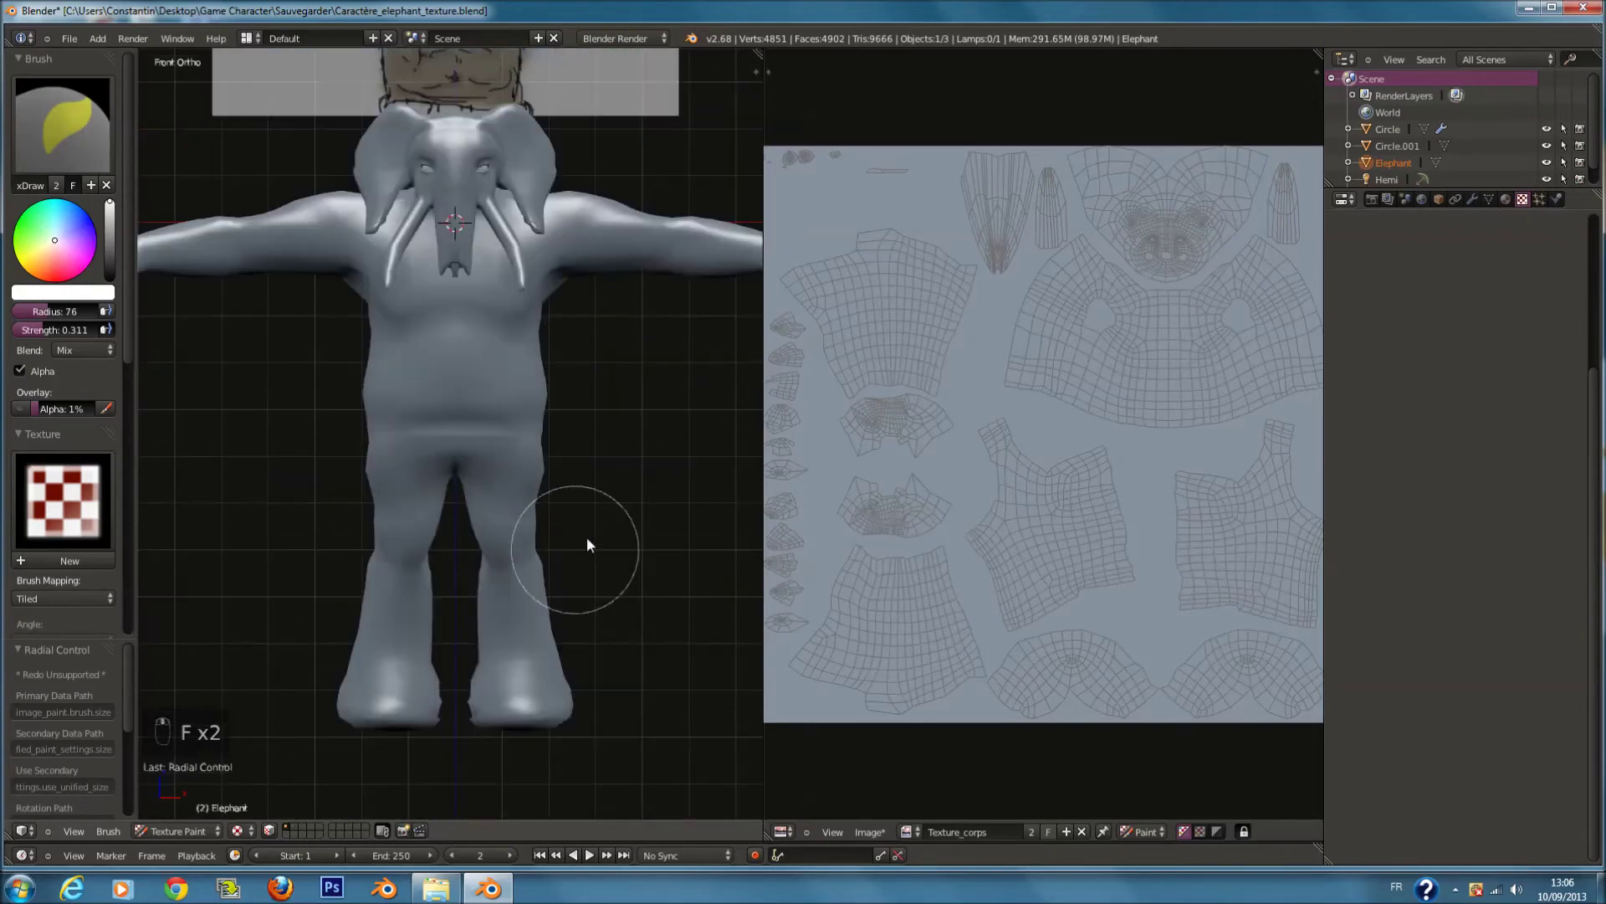
Step: Enlarge the brush radius to about 96, paint white strokes on the underside of the elephant's hand and adjust the radius again
{"action": "scroll", "coordinate": [602, 519], "scroll_direction": "up", "scroll_amount": 8, "text": "shift"}
{"action": "scroll", "coordinate": [619, 500], "scroll_direction": "up", "scroll_amount": 12, "text": "ctrl"}
{"action": "scroll", "coordinate": [578, 491], "scroll_direction": "up", "scroll_amount": 4}
{"action": "mouse_move", "coordinate": [579, 491]}
{"action": "middle_mouse_down"}
{"action": "mouse_move", "coordinate": [571, 378]}
{"action": "mouse_move", "coordinate": [617, 320]}
{"action": "middle_mouse_up"}
{"action": "scroll", "coordinate": [569, 494], "scroll_direction": "up", "scroll_amount": 4}
{"action": "key", "text": "f"}
{"action": "left_click", "coordinate": [588, 516]}
{"action": "mouse_move", "coordinate": [605, 580]}
{"action": "left_mouse_down"}
{"action": "mouse_move", "coordinate": [604, 544]}
{"action": "mouse_move", "coordinate": [604, 564]}
{"action": "left_mouse_up"}
{"action": "middle_click_drag", "start_coordinate": [604, 564], "coordinate": [611, 578]}
{"action": "scroll", "coordinate": [635, 585], "scroll_direction": "up", "scroll_amount": 2}
{"action": "left_click_drag", "start_coordinate": [676, 587], "coordinate": [685, 612]}
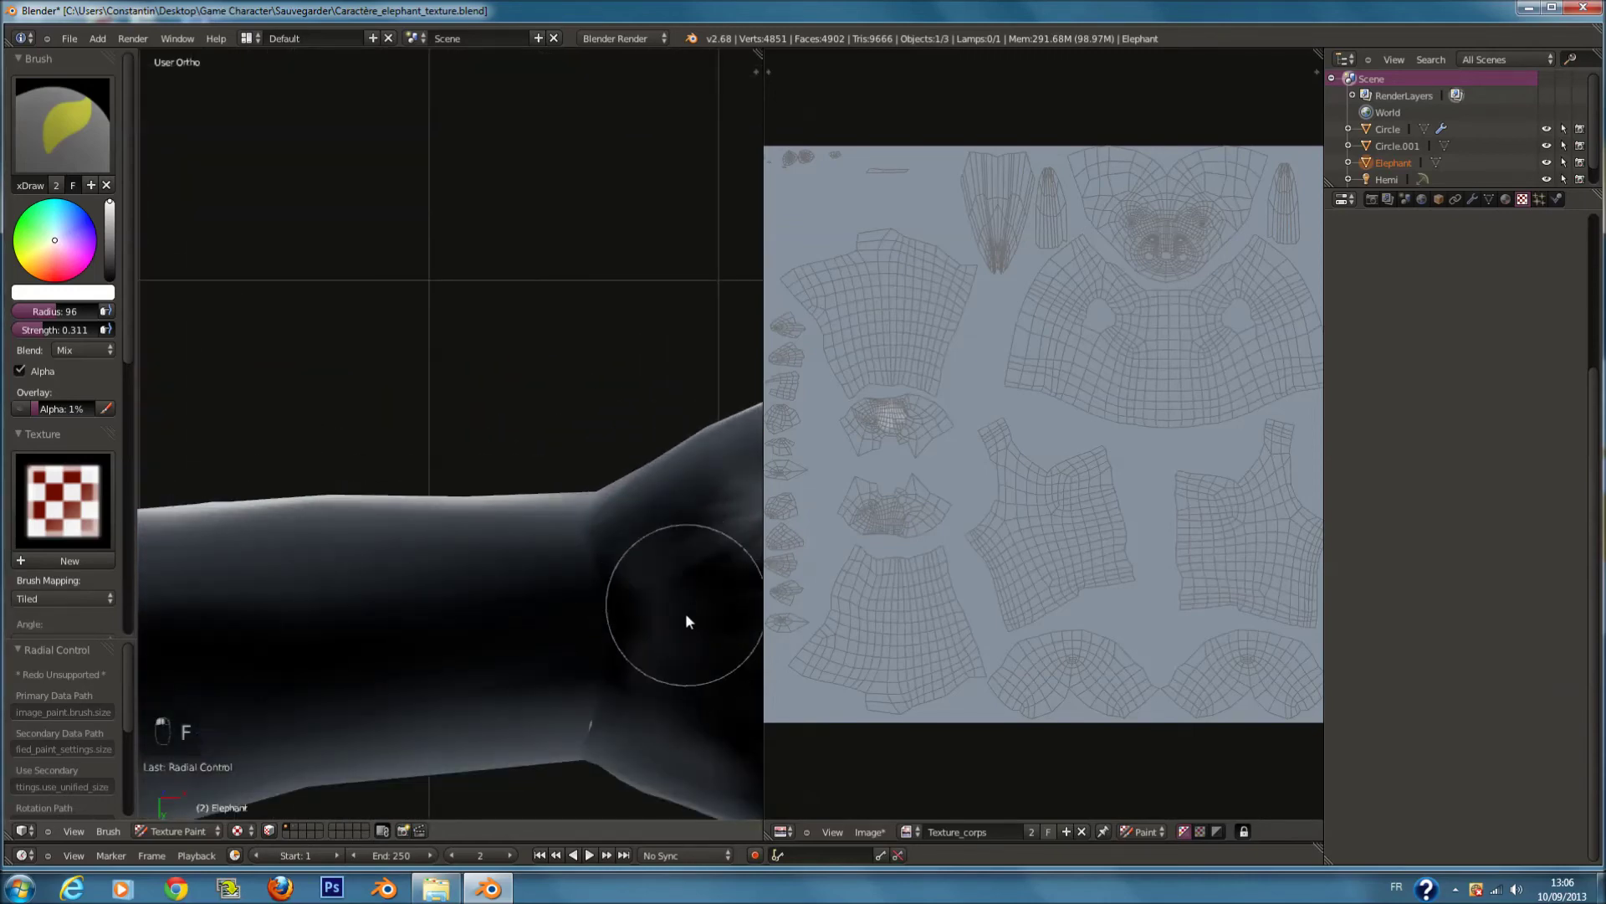
{"action": "scroll", "coordinate": [681, 606], "scroll_direction": "down", "scroll_amount": 1}
{"action": "scroll", "coordinate": [677, 602], "scroll_direction": "up", "scroll_amount": 4, "text": "ctrl"}
{"action": "scroll", "coordinate": [580, 581], "scroll_direction": "up", "scroll_amount": 3}
{"action": "key", "text": "f"}
{"action": "left_click", "coordinate": [614, 616]}
Step: Duplicate the Hemi lamp and move the copy about 2.2 units along the X axis
{"action": "scroll", "coordinate": [586, 604], "scroll_direction": "down", "scroll_amount": 11}
{"action": "middle_click_drag", "start_coordinate": [495, 568], "coordinate": [300, 444]}
{"action": "scroll", "coordinate": [299, 443], "scroll_direction": "down", "scroll_amount": 8, "text": "ctrl"}
{"action": "scroll", "coordinate": [313, 438], "scroll_direction": "down", "scroll_amount": 3}
{"action": "right_click", "coordinate": [219, 211]}
{"action": "middle_click_drag", "start_coordinate": [378, 342], "coordinate": [426, 364]}
{"action": "key", "text": "shift+d"}
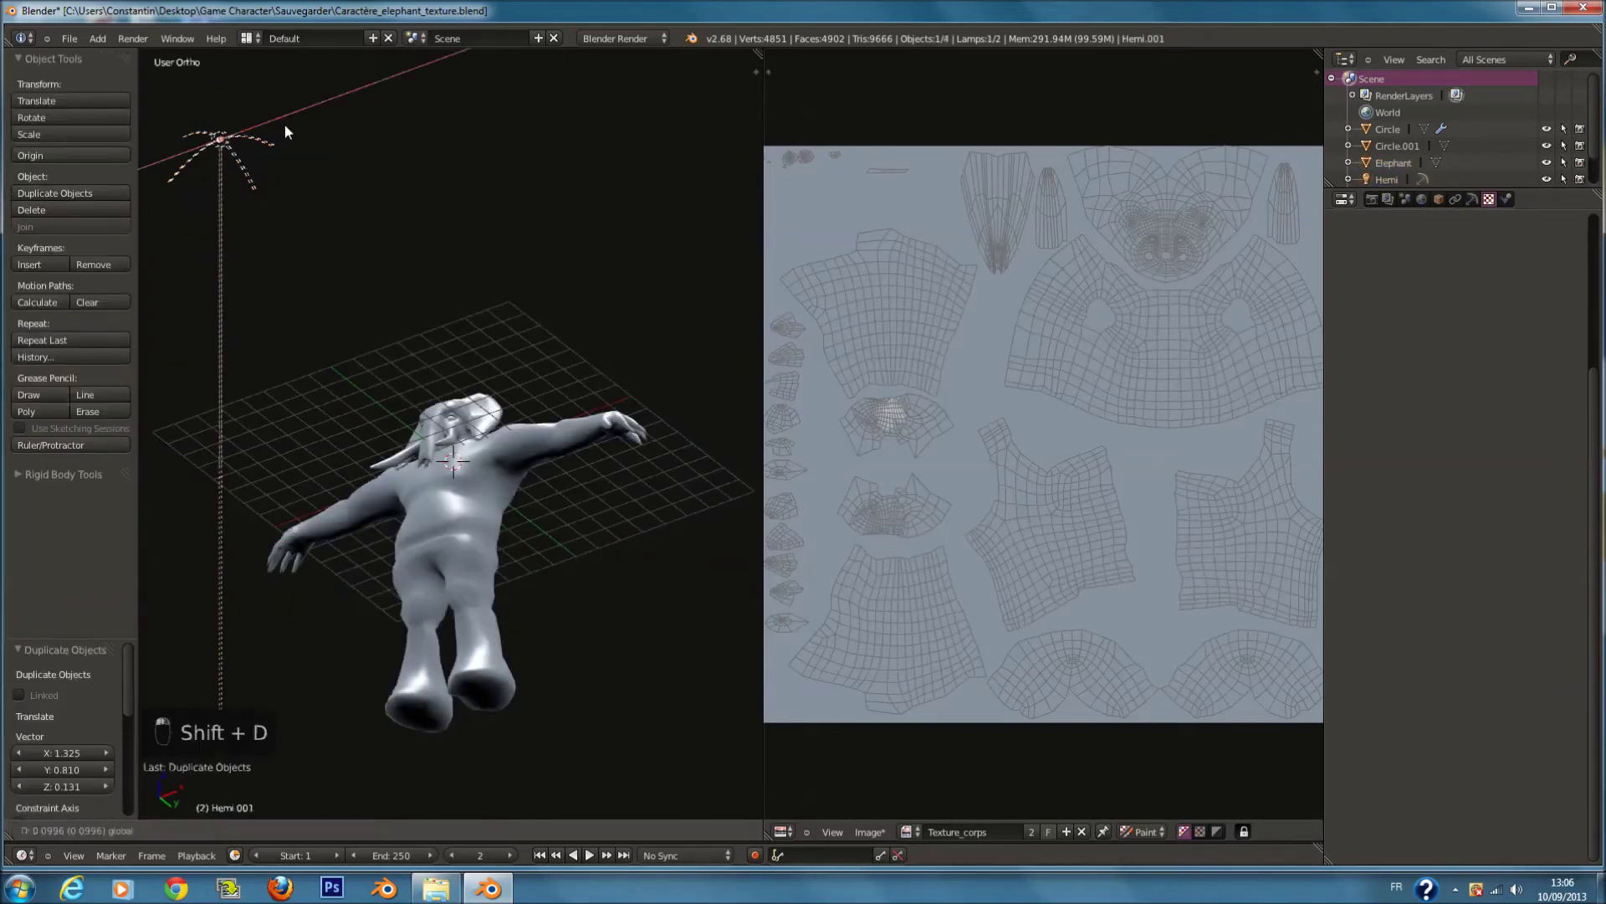
{"action": "left_click", "coordinate": [326, 139]}
Step: Rotate the duplicated Hemi lamp twice by 90° about the X axis so it lights from below
{"action": "type", "text": "rx90"}
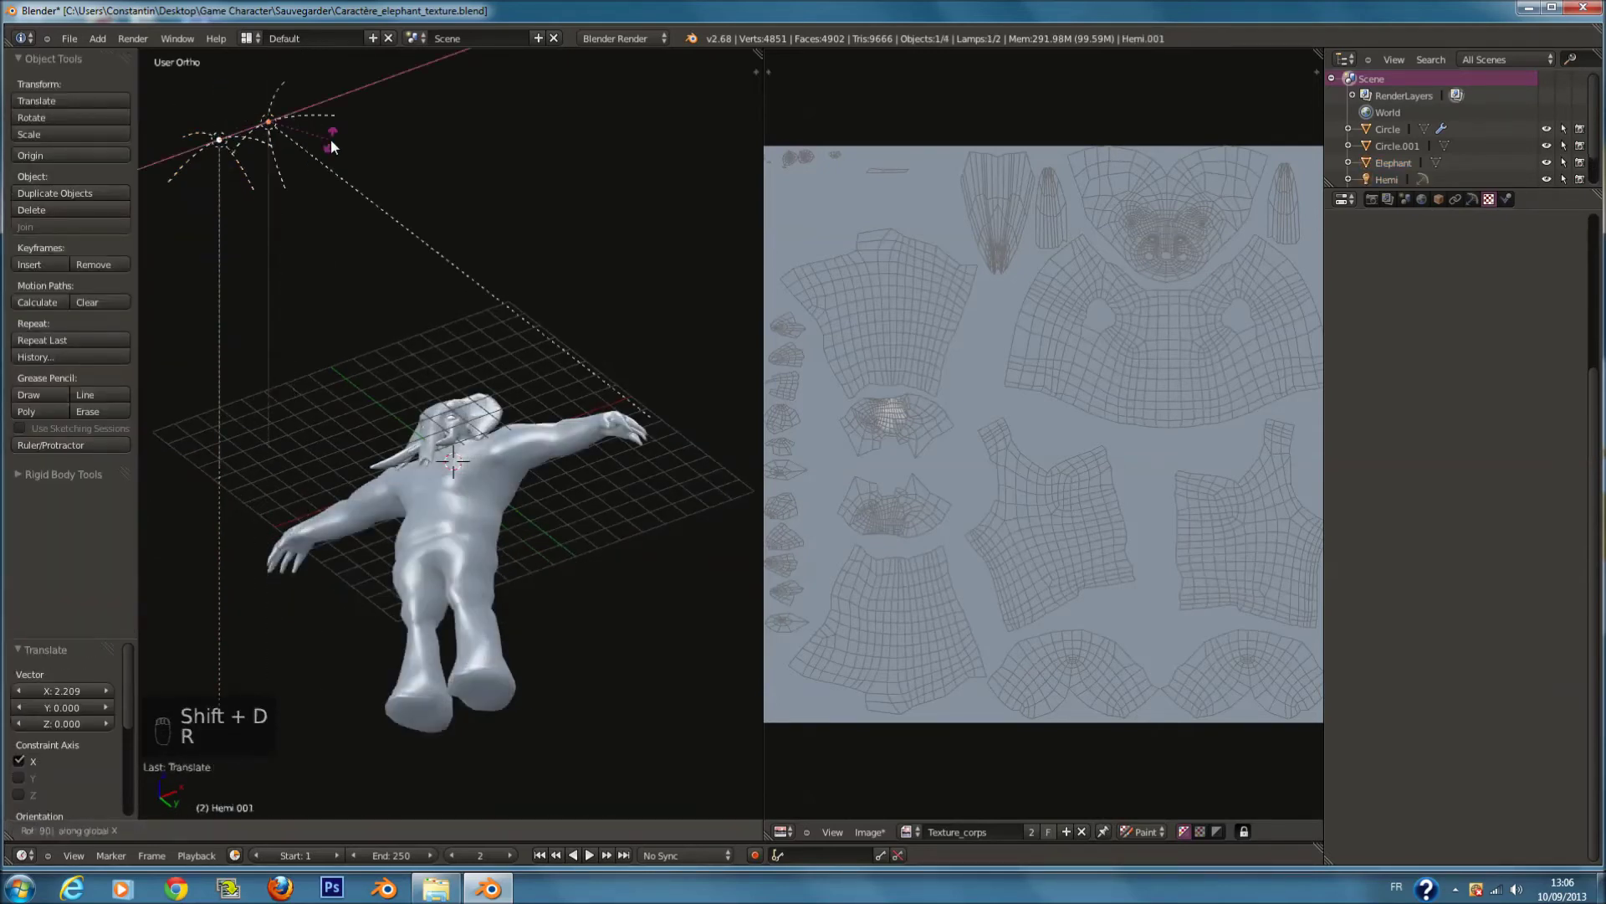
{"action": "left_click", "coordinate": [332, 153]}
{"action": "key", "text": "r"}
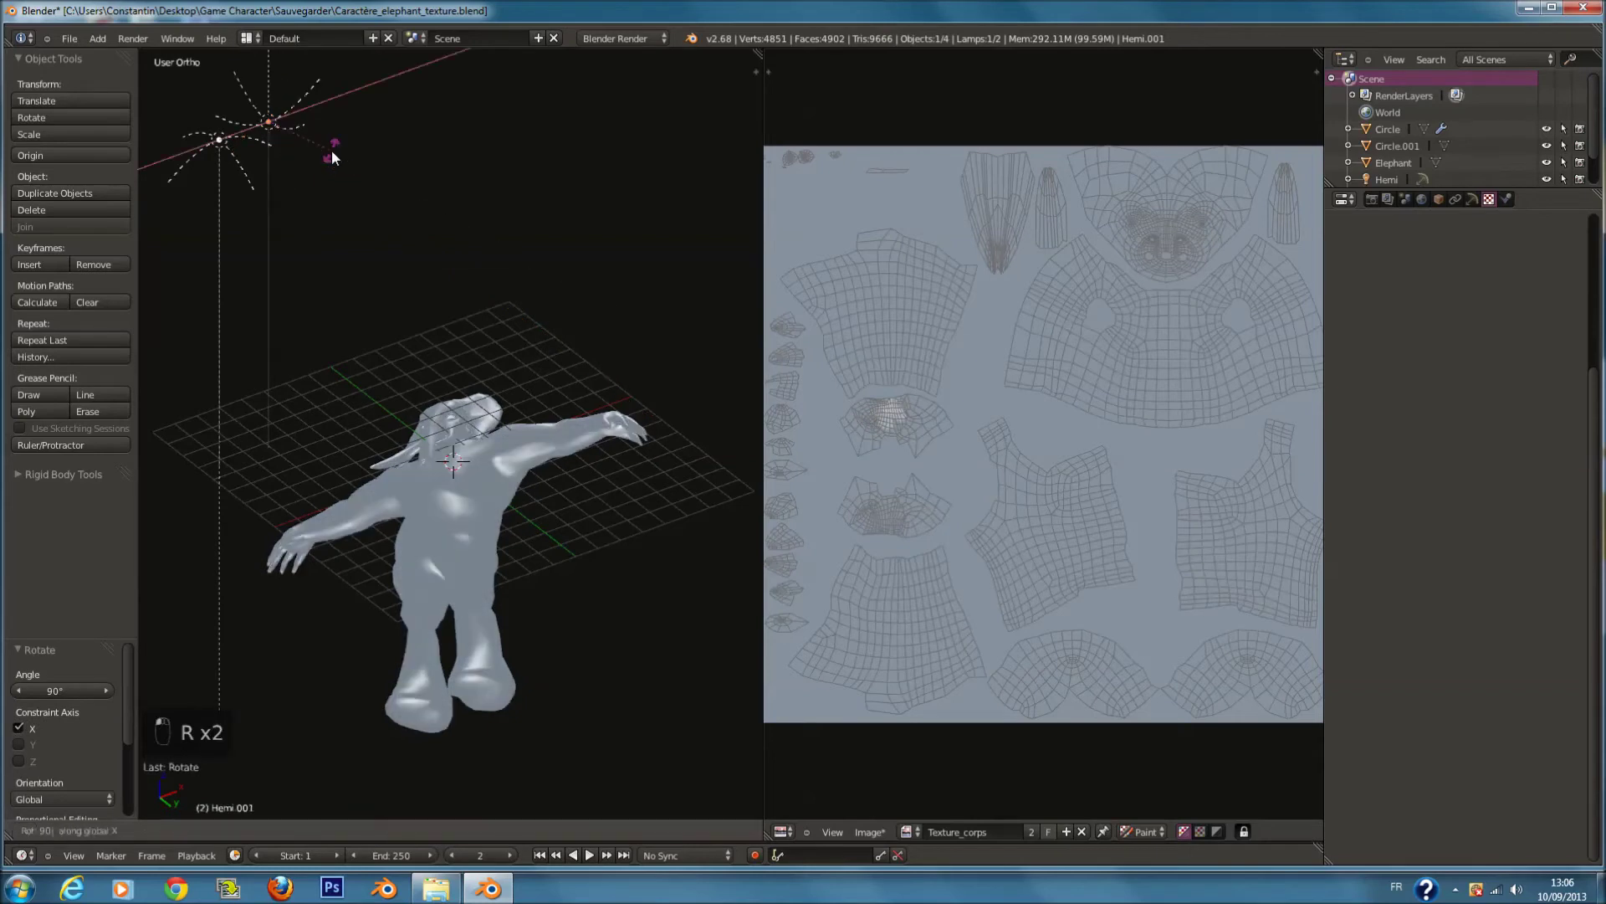
{"action": "left_click", "coordinate": [331, 149]}
Step: Set the duplicated Hemi lamp's energy to 0.1 and check the lighting on the elephant's arm
{"action": "left_click", "coordinate": [1471, 200]}
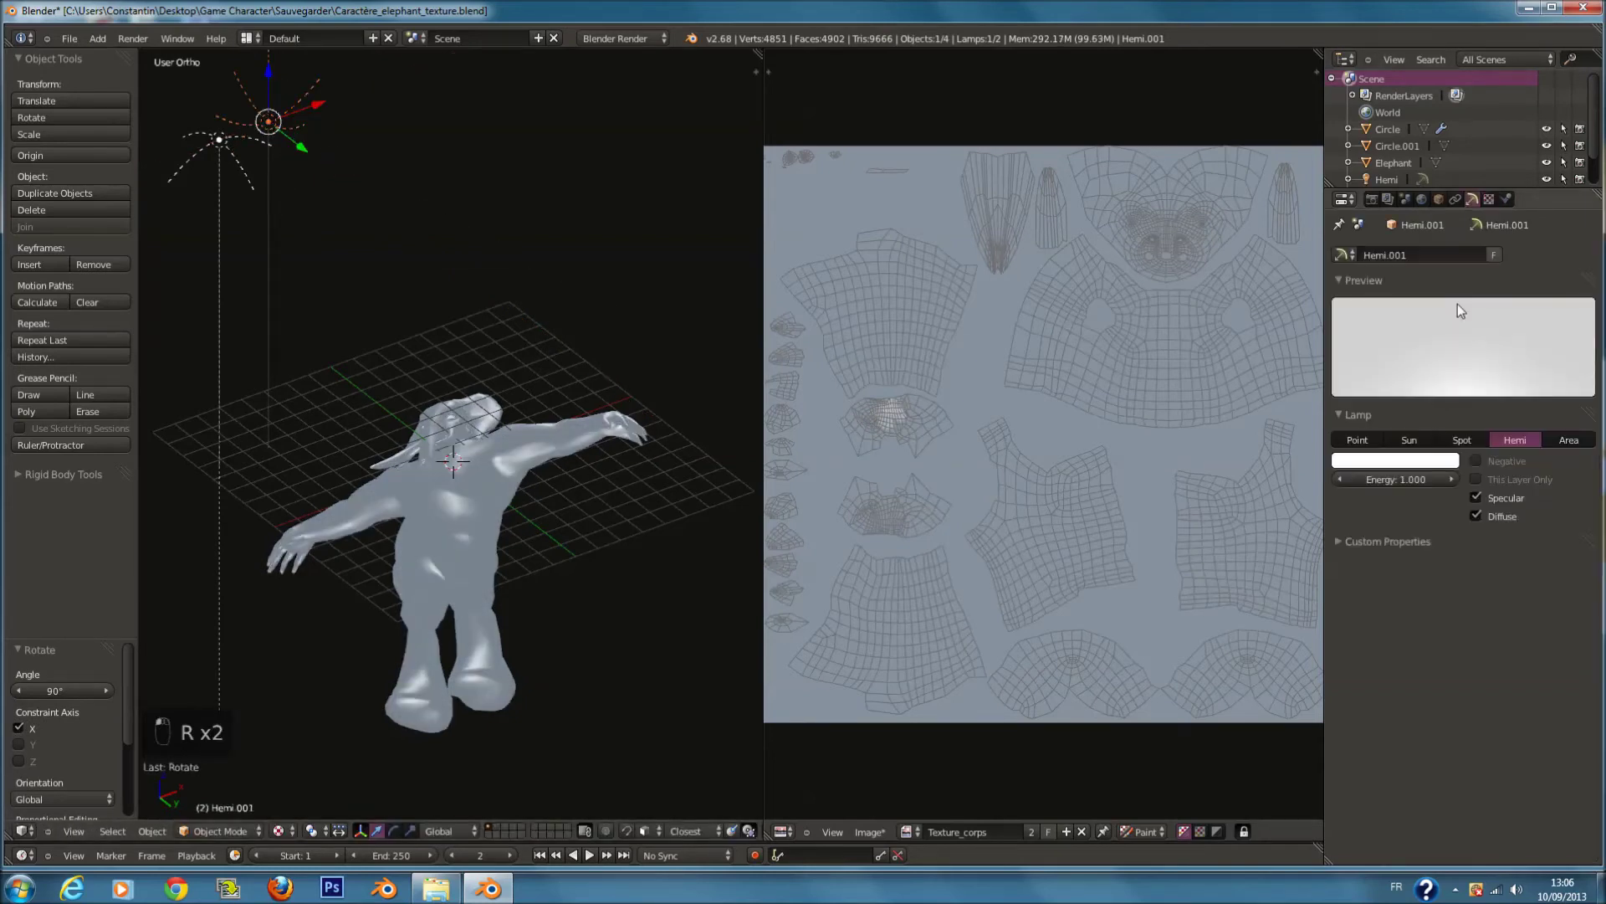
{"action": "left_click", "coordinate": [1397, 482]}
{"action": "key", "text": "BackSpace"}
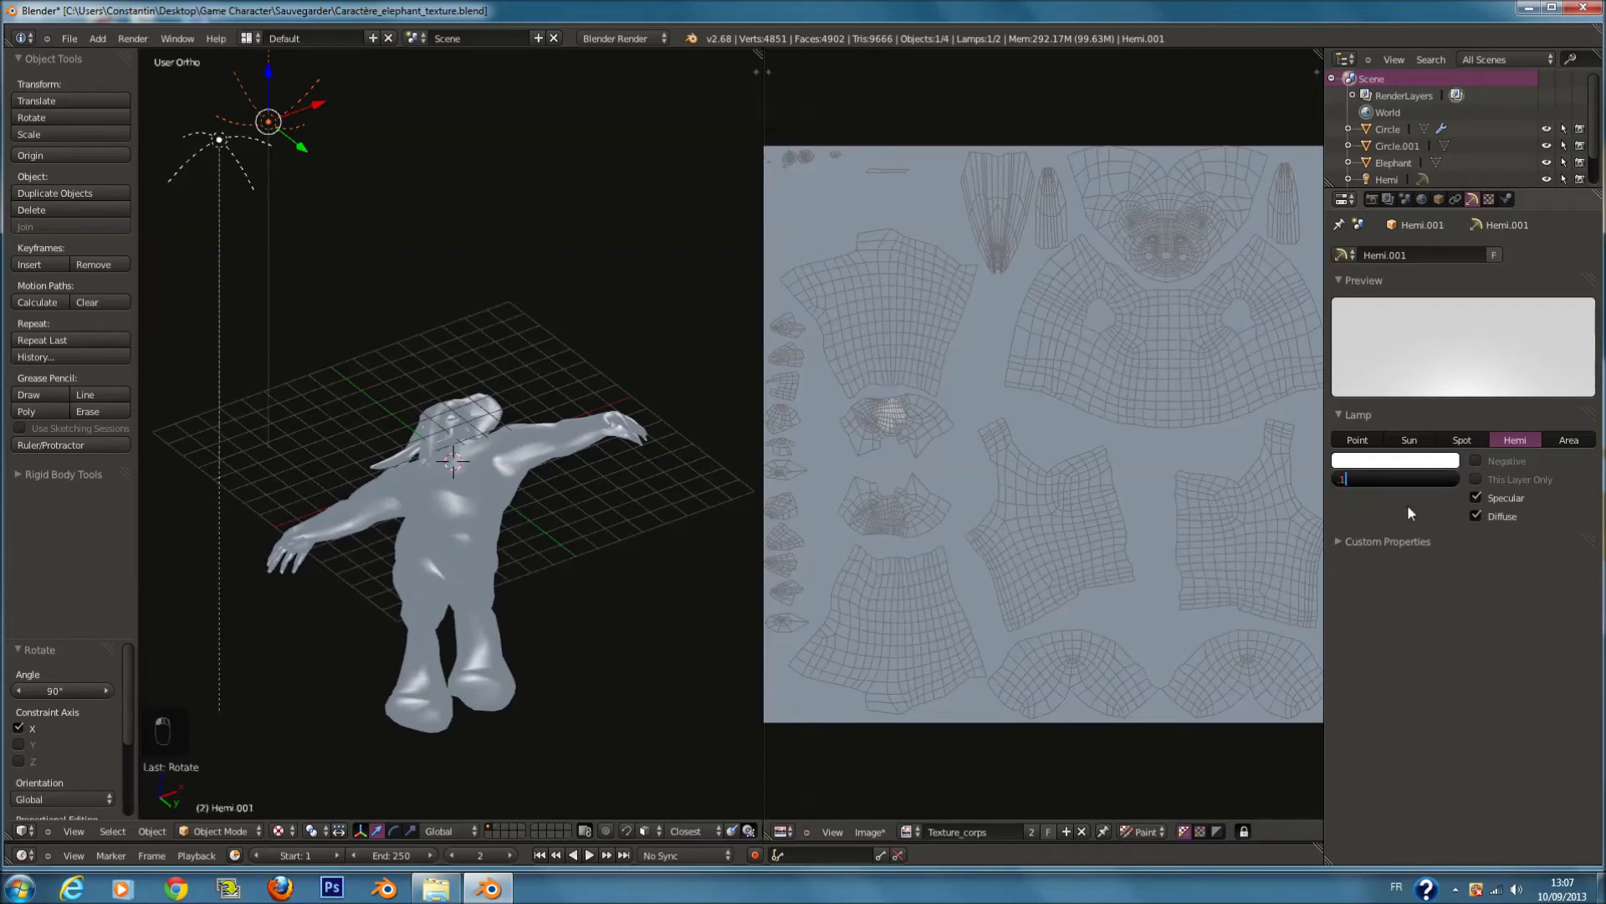
{"action": "type", "text": ".1"}
{"action": "key", "text": "Return"}
{"action": "scroll", "coordinate": [586, 469], "scroll_direction": "down", "scroll_amount": 1}
{"action": "scroll", "coordinate": [519, 452], "scroll_direction": "up", "scroll_amount": 6}
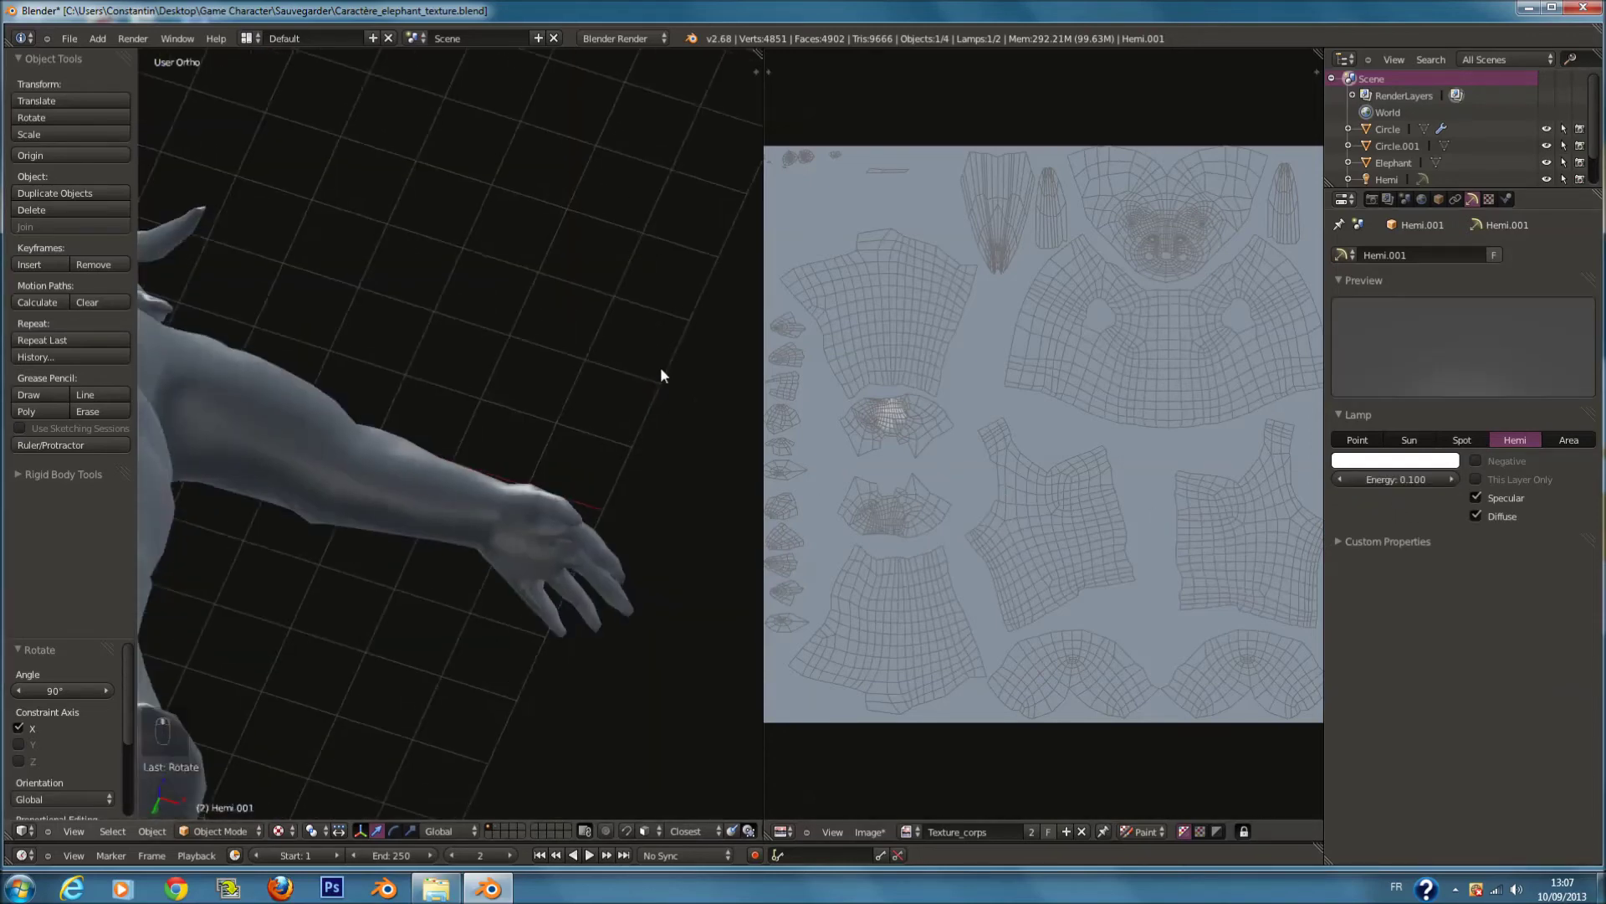
Step: Select the elephant, switch it to Texture Paint mode and set the brush radius to 129
{"action": "scroll", "coordinate": [470, 466], "scroll_direction": "up", "scroll_amount": 2}
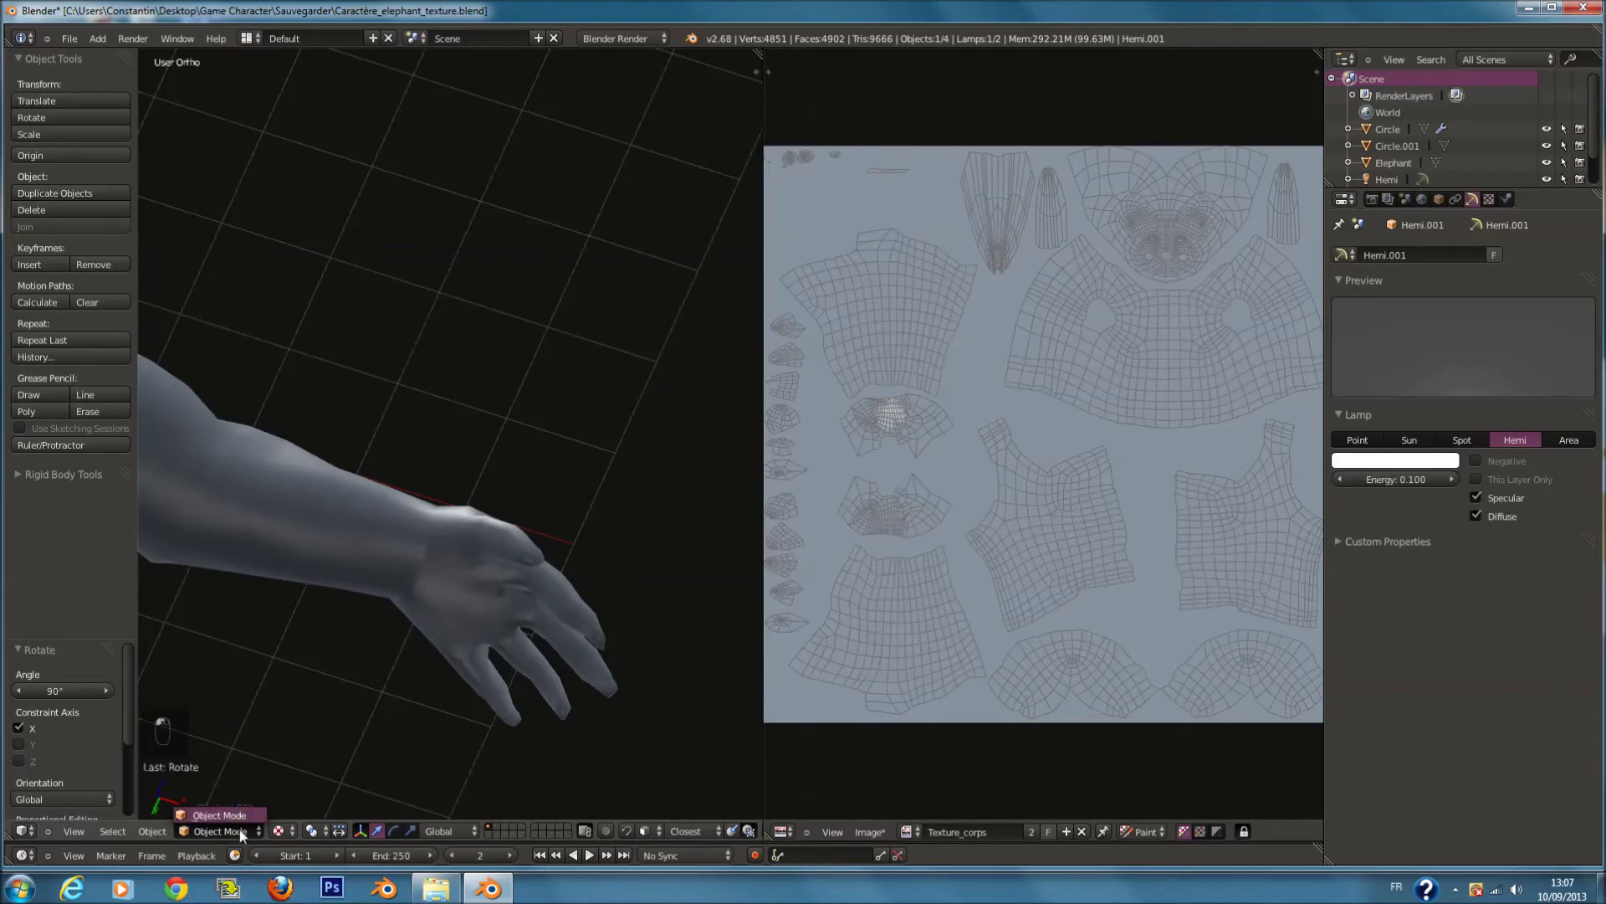
{"action": "right_click", "coordinate": [510, 574]}
{"action": "scroll", "coordinate": [579, 609], "scroll_direction": "up", "scroll_amount": 4}
{"action": "mouse_move", "coordinate": [579, 609]}
{"action": "middle_mouse_down"}
{"action": "mouse_move", "coordinate": [568, 572]}
{"action": "mouse_move", "coordinate": [582, 621]}
{"action": "middle_mouse_up"}
{"action": "scroll", "coordinate": [586, 603], "scroll_direction": "up", "scroll_amount": 4}
{"action": "key", "text": "f"}
{"action": "left_click", "coordinate": [657, 598]}
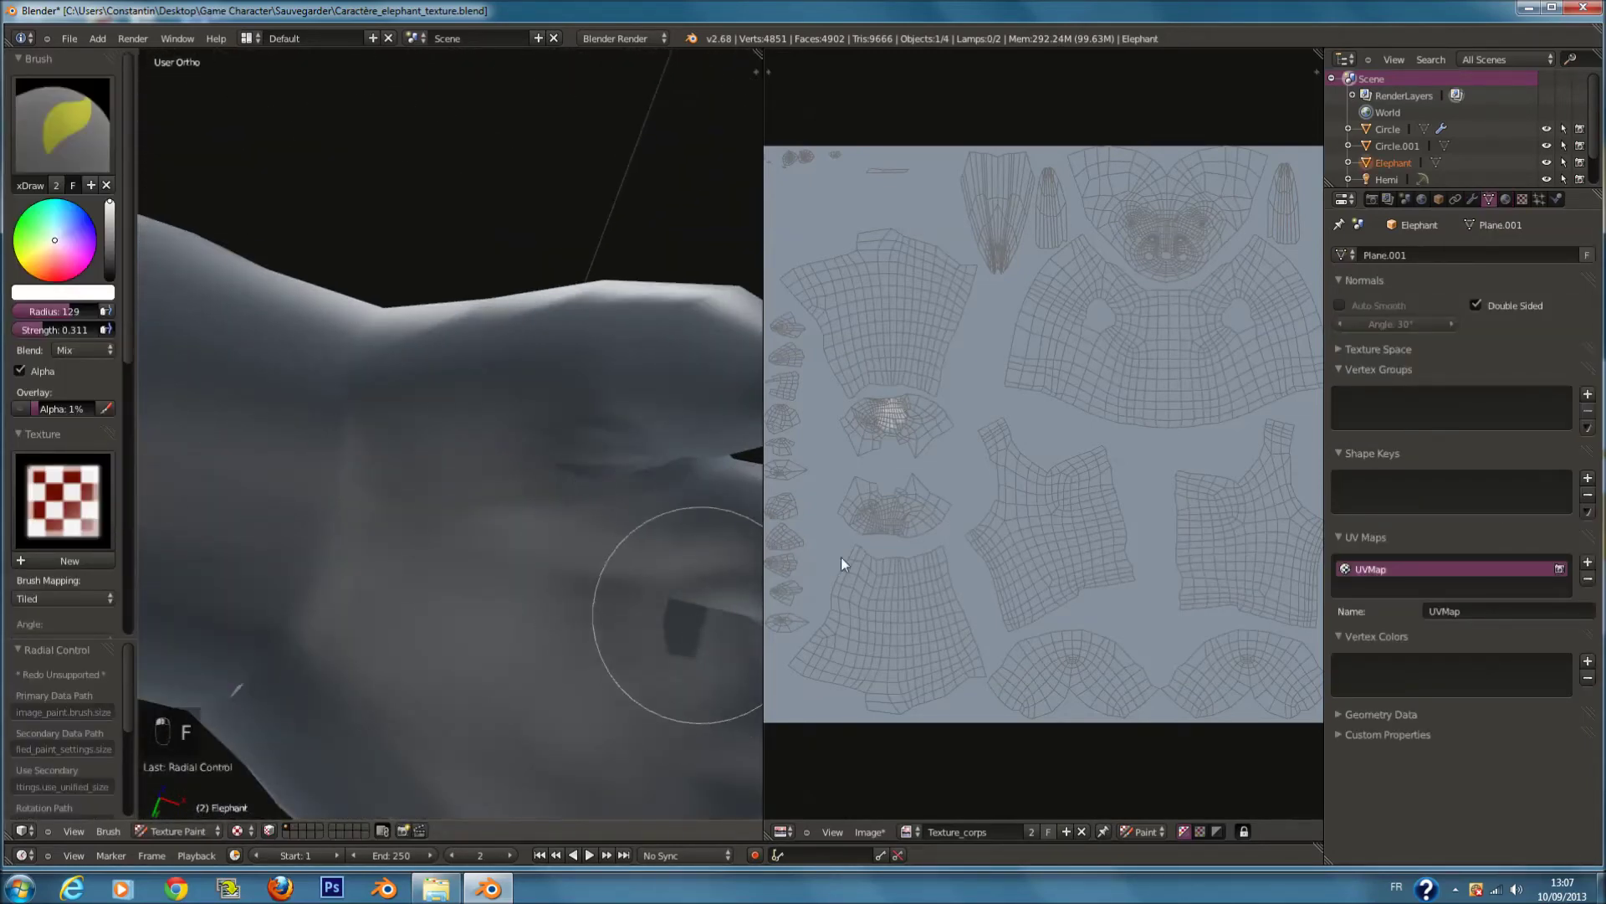
Step: Paint soft white over the upper hand island in the UV texture, adjusting the brush radius between strokes
{"action": "scroll", "coordinate": [907, 377], "scroll_direction": "up", "scroll_amount": 6}
{"action": "key", "text": "f"}
{"action": "left_click", "coordinate": [995, 516]}
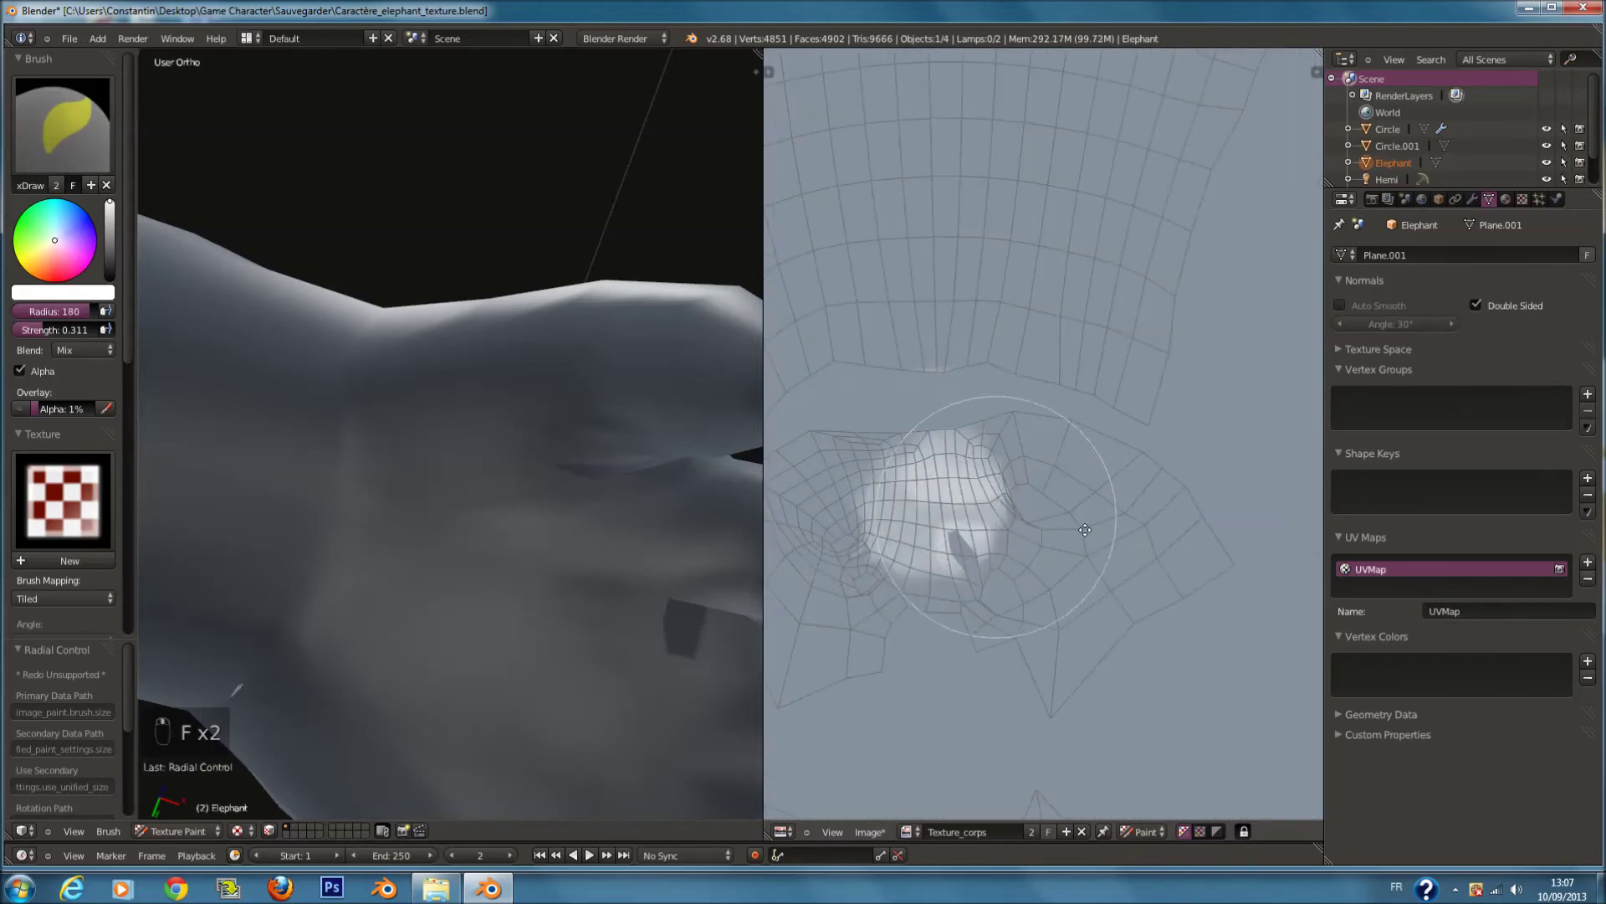
{"action": "middle_click_drag", "start_coordinate": [994, 516], "coordinate": [1142, 505]}
{"action": "scroll", "coordinate": [1079, 540], "scroll_direction": "up", "scroll_amount": 4}
{"action": "key", "text": "f"}
{"action": "left_click", "coordinate": [1196, 708]}
{"action": "mouse_move", "coordinate": [1198, 704]}
{"action": "left_mouse_down"}
{"action": "mouse_move", "coordinate": [1207, 672]}
{"action": "mouse_move", "coordinate": [1180, 652]}
{"action": "mouse_move", "coordinate": [993, 592]}
{"action": "mouse_move", "coordinate": [1158, 494]}
{"action": "mouse_move", "coordinate": [1115, 563]}
{"action": "mouse_move", "coordinate": [1076, 488]}
{"action": "mouse_move", "coordinate": [1140, 566]}
{"action": "mouse_move", "coordinate": [1081, 569]}
{"action": "left_mouse_up"}
{"action": "key", "text": "f"}
{"action": "left_click", "coordinate": [1191, 681]}
{"action": "scroll", "coordinate": [1084, 536], "scroll_direction": "down", "scroll_amount": 3}
{"action": "key", "text": "f"}
{"action": "left_click", "coordinate": [1051, 507]}
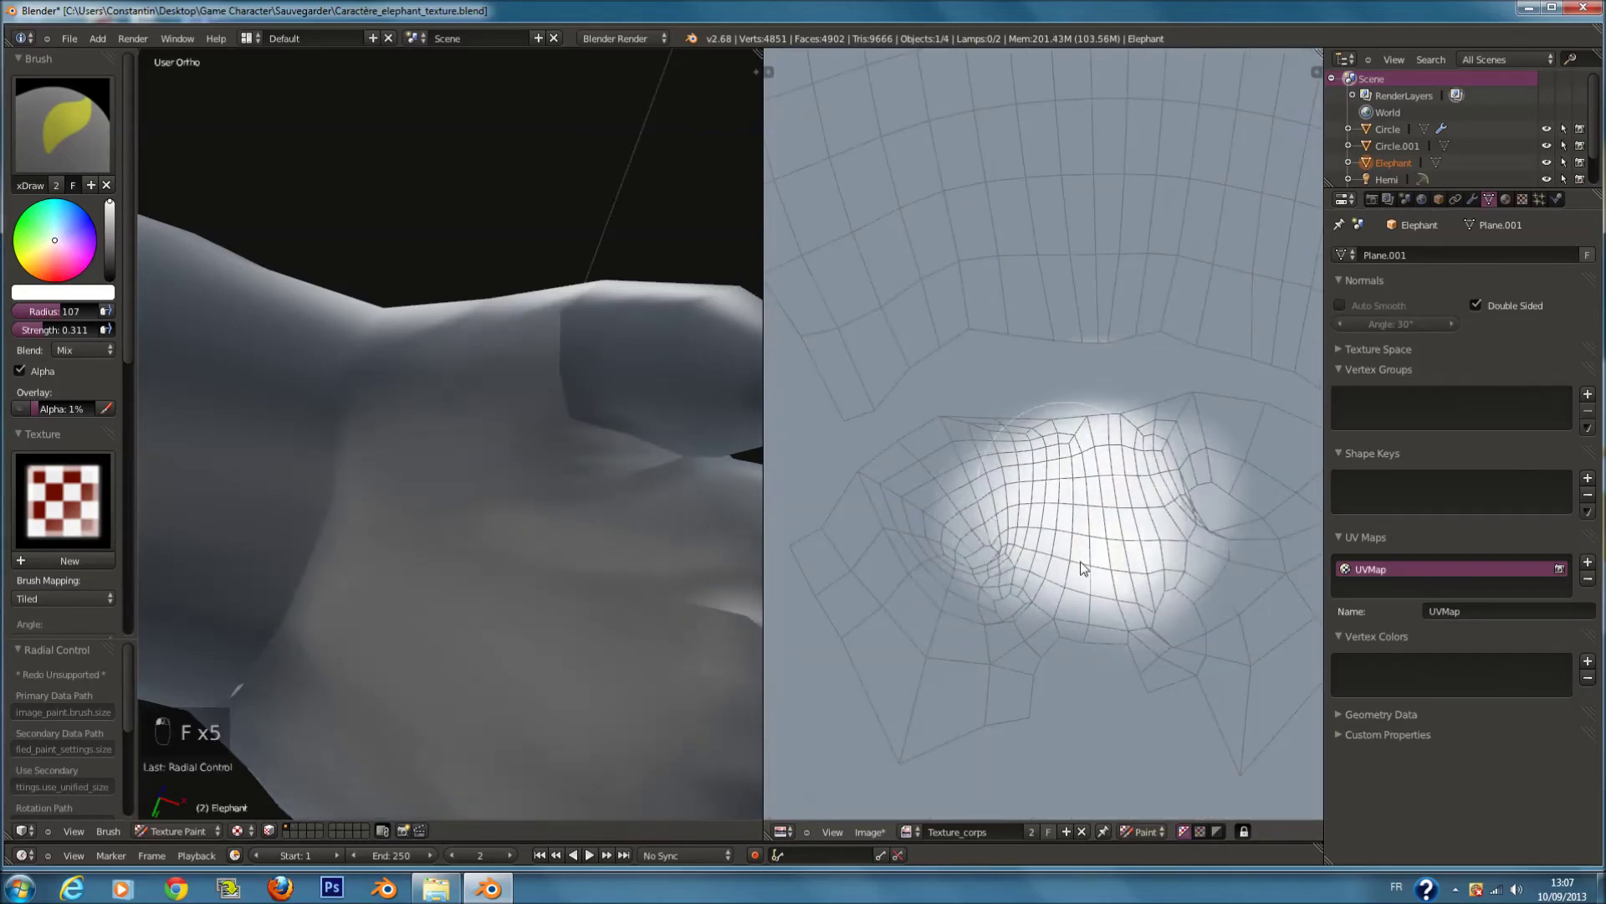
Step: Paint soft white over the lower hand island in the UV texture, starting with a brush radius of 174
{"action": "scroll", "coordinate": [997, 524], "scroll_direction": "down", "scroll_amount": 4}
{"action": "scroll", "coordinate": [473, 456], "scroll_direction": "down", "scroll_amount": 10}
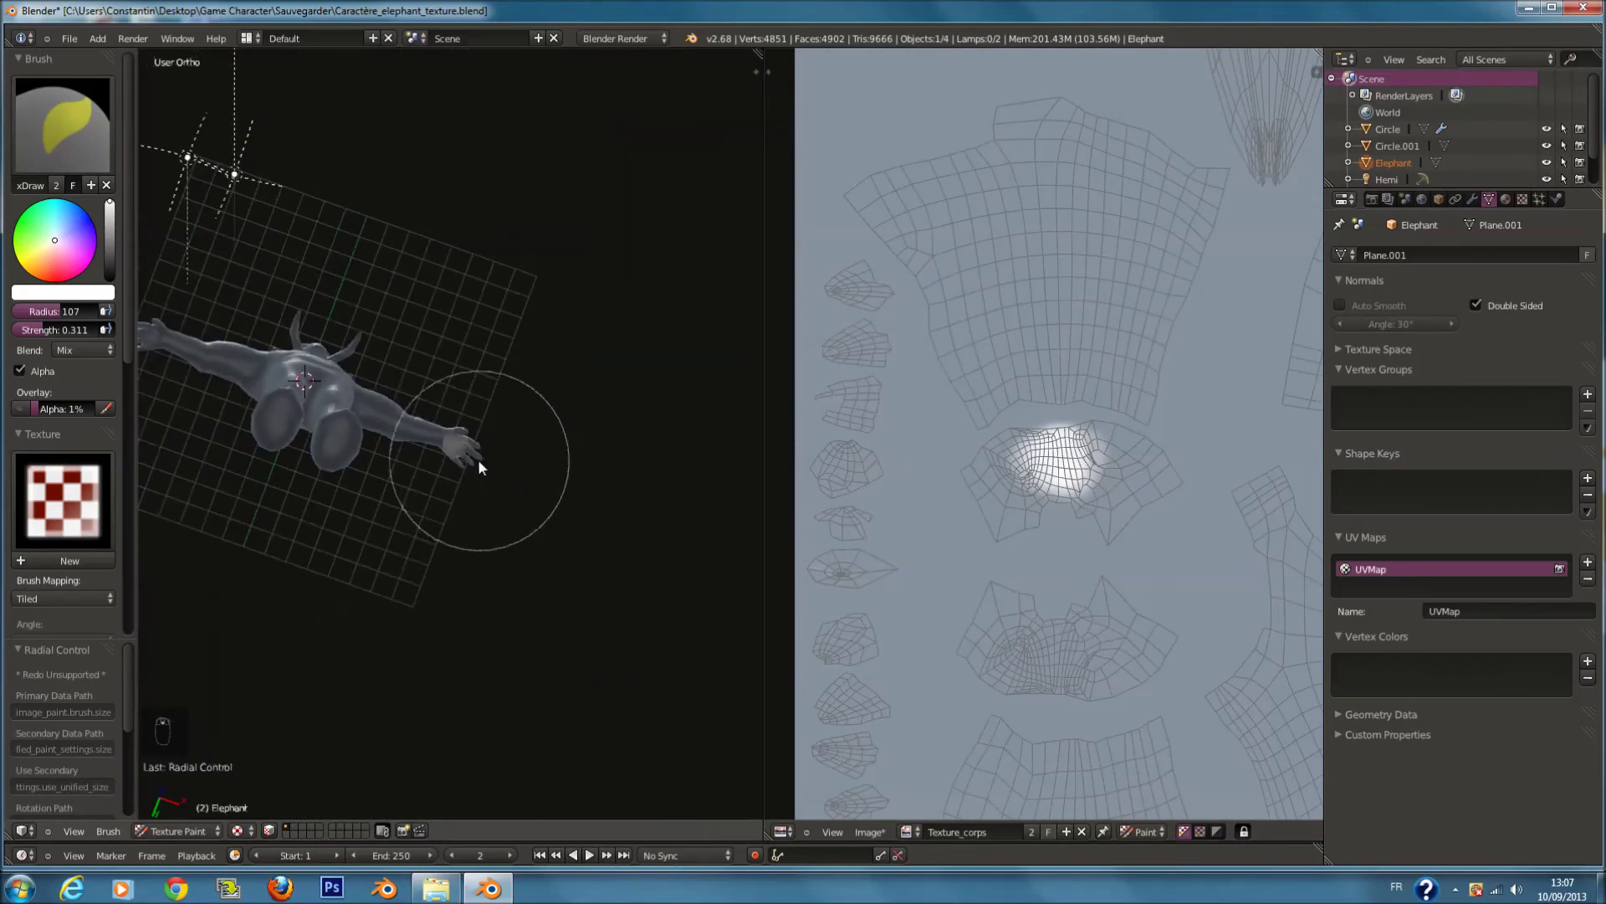
{"action": "scroll", "coordinate": [479, 460], "scroll_direction": "down", "scroll_amount": 6, "text": "ctrl"}
{"action": "scroll", "coordinate": [479, 460], "scroll_direction": "up", "scroll_amount": 5, "text": "shift"}
{"action": "middle_click_drag", "start_coordinate": [1037, 682], "coordinate": [1022, 602]}
{"action": "scroll", "coordinate": [1021, 603], "scroll_direction": "up", "scroll_amount": 1}
{"action": "key", "text": "f"}
{"action": "left_click", "coordinate": [1042, 610]}
{"action": "left_click_drag", "start_coordinate": [1043, 616], "coordinate": [1064, 609]}
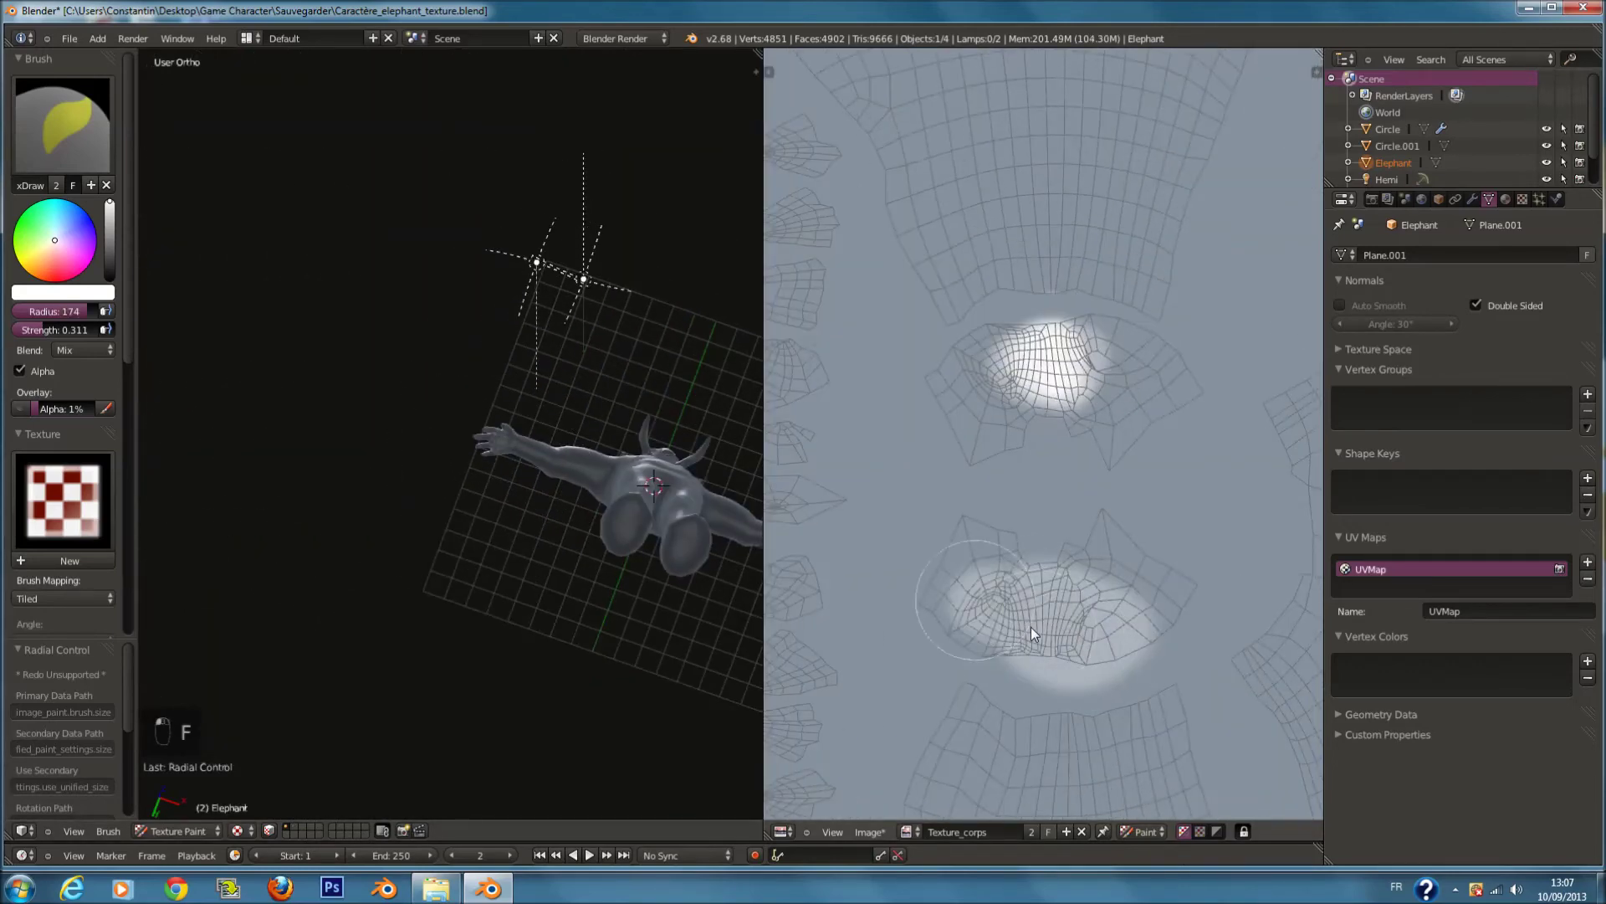
{"action": "scroll", "coordinate": [1042, 624], "scroll_direction": "up", "scroll_amount": 2}
{"action": "key", "text": "f"}
{"action": "left_click", "coordinate": [1033, 668]}
{"action": "mouse_move", "coordinate": [1032, 668]}
{"action": "left_mouse_down"}
{"action": "mouse_move", "coordinate": [1065, 674]}
{"action": "mouse_move", "coordinate": [1096, 644]}
{"action": "mouse_move", "coordinate": [1004, 711]}
{"action": "mouse_move", "coordinate": [956, 650]}
{"action": "left_mouse_up"}
Step: View the elephant from the front and resize the brush to a radius of about 200 over the trunk island
{"action": "middle_click_drag", "start_coordinate": [577, 431], "coordinate": [574, 626]}
{"action": "scroll", "coordinate": [572, 577], "scroll_direction": "up", "scroll_amount": 3}
{"action": "middle_click_drag", "start_coordinate": [568, 528], "coordinate": [577, 494]}
{"action": "scroll", "coordinate": [1010, 439], "scroll_direction": "down", "scroll_amount": 4}
{"action": "scroll", "coordinate": [1067, 499], "scroll_direction": "up", "scroll_amount": 7}
{"action": "key", "text": "f"}
{"action": "left_click", "coordinate": [1086, 517]}
{"action": "middle_click_drag", "start_coordinate": [1101, 524], "coordinate": [1001, 556]}
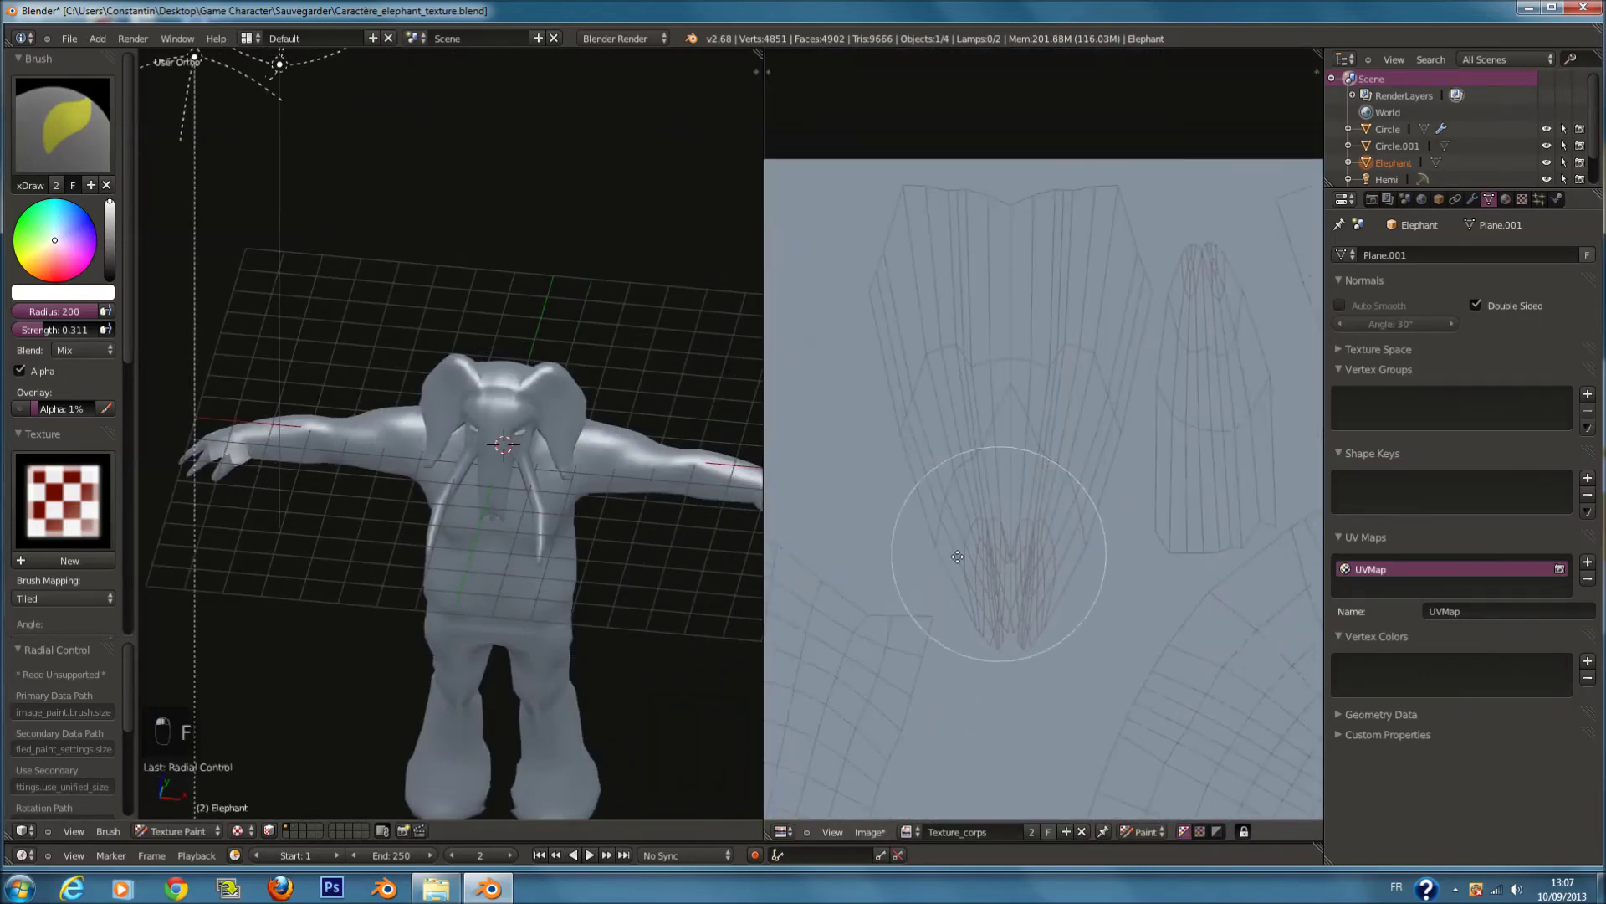
{"action": "scroll", "coordinate": [1213, 485], "scroll_direction": "up", "scroll_amount": 2}
{"action": "key", "text": "f"}
{"action": "left_click", "coordinate": [1086, 488]}
Step: Open the brush's falloff curve settings and choose the constant falloff
{"action": "scroll", "coordinate": [63, 418], "scroll_direction": "down", "scroll_amount": 10}
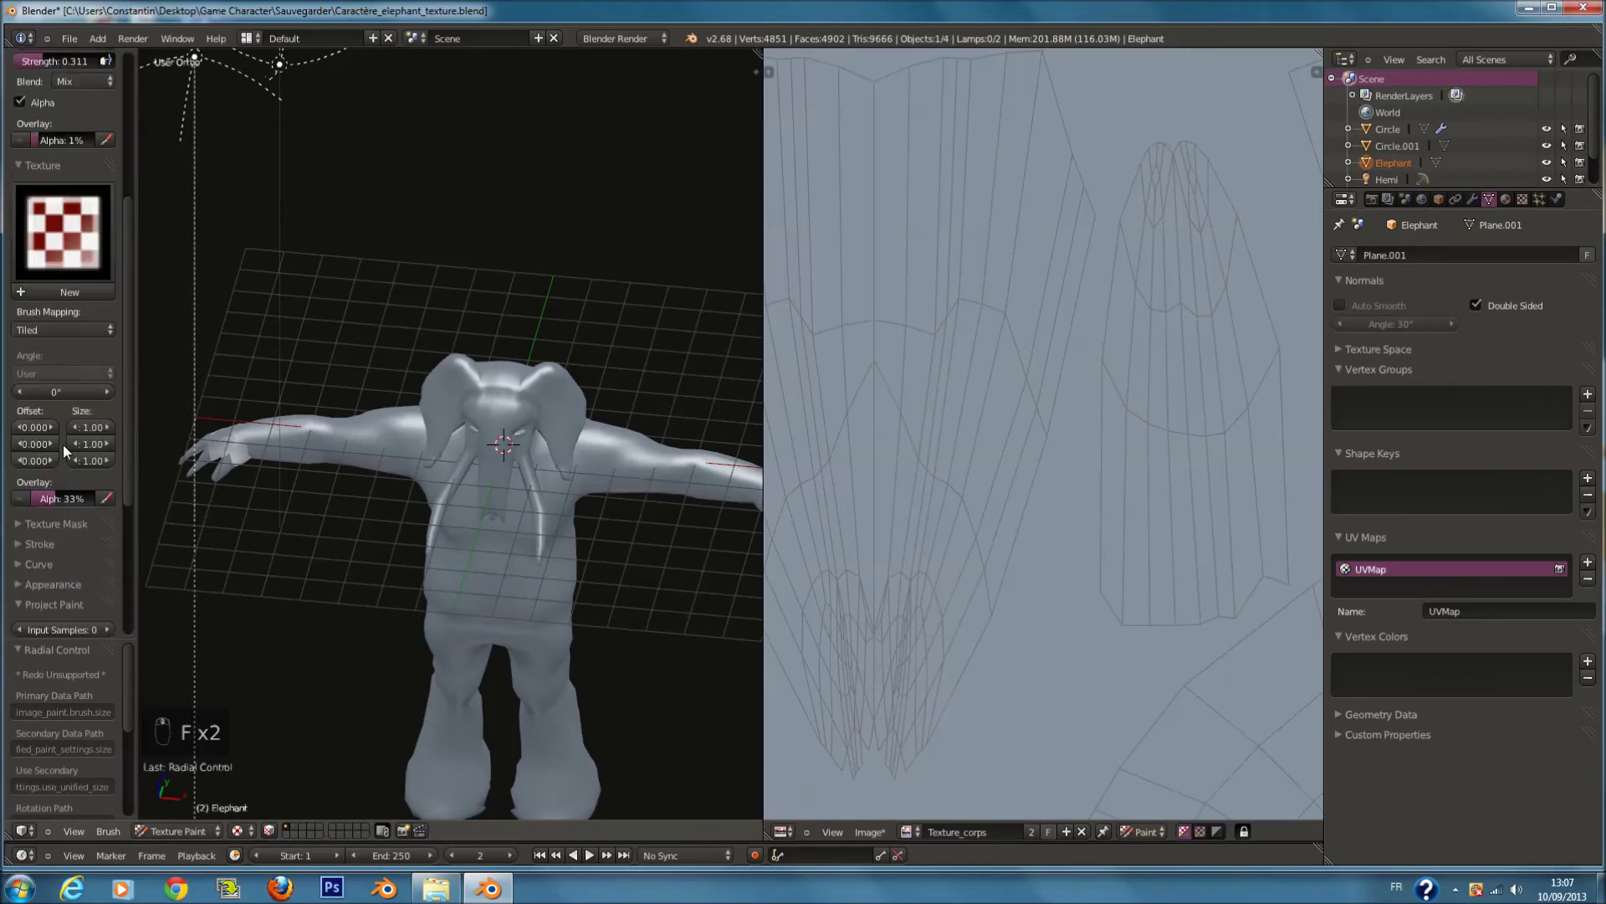
{"action": "left_click", "coordinate": [58, 506]}
{"action": "left_click", "coordinate": [56, 446]}
{"action": "left_click", "coordinate": [55, 444]}
{"action": "left_click", "coordinate": [60, 462]}
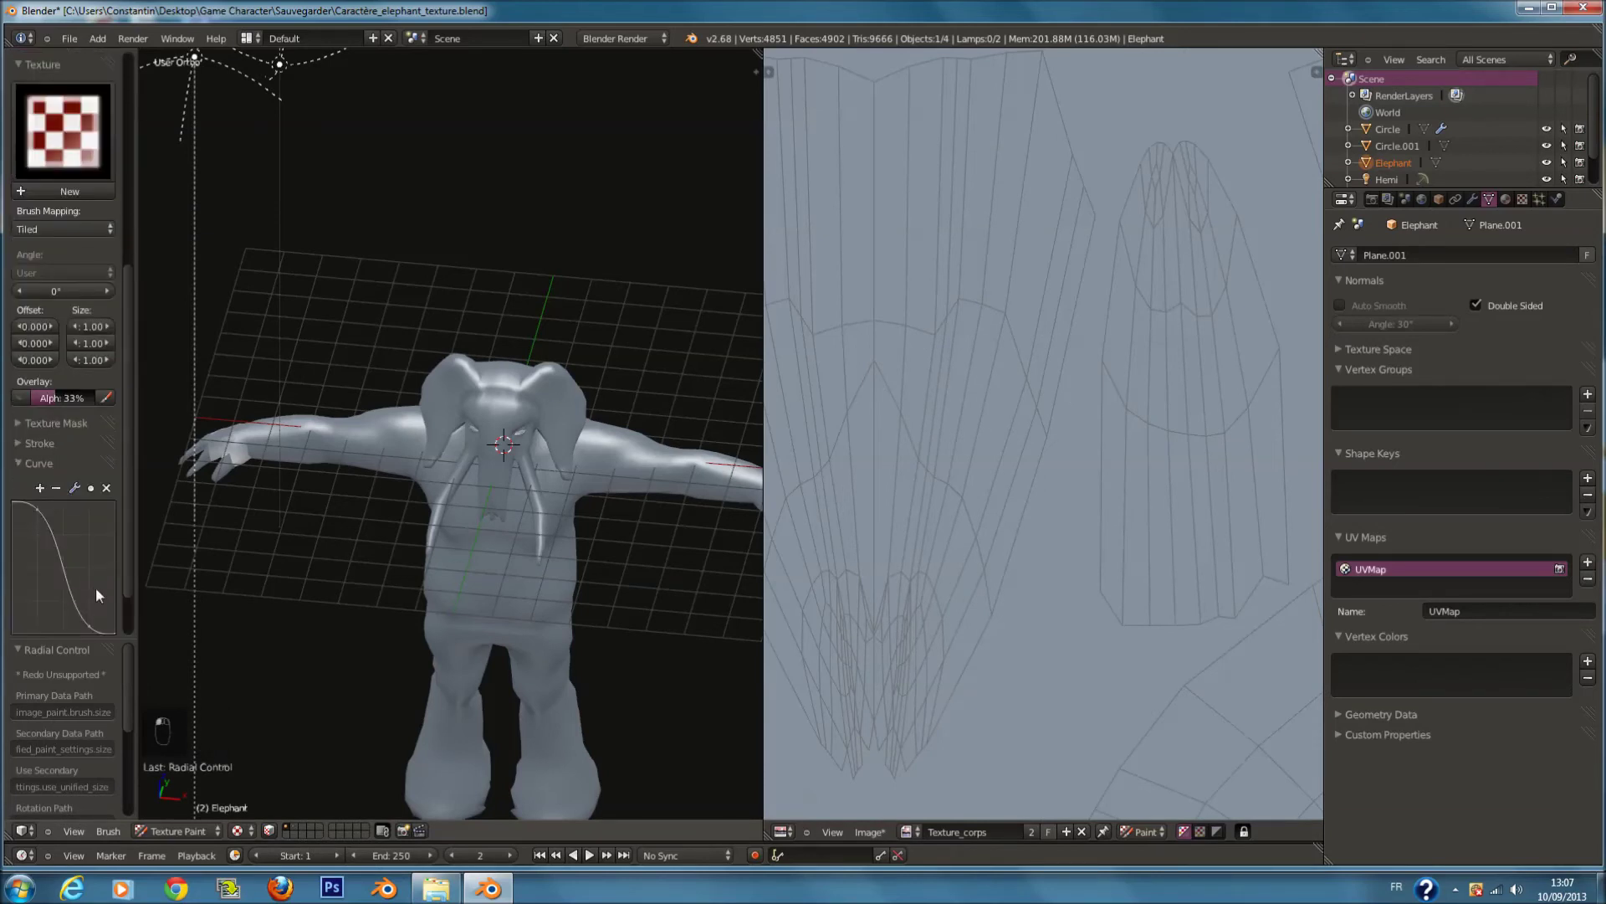
{"action": "scroll", "coordinate": [93, 586], "scroll_direction": "down", "scroll_amount": 2}
Step: Set the brush radius to 69, try a white stroke along a tusk's UV island and undo it
{"action": "middle_click_drag", "start_coordinate": [1159, 442], "coordinate": [1049, 513]}
{"action": "key", "text": "f"}
{"action": "left_click", "coordinate": [1088, 406]}
{"action": "left_click_drag", "start_coordinate": [1067, 209], "coordinate": [1022, 617]}
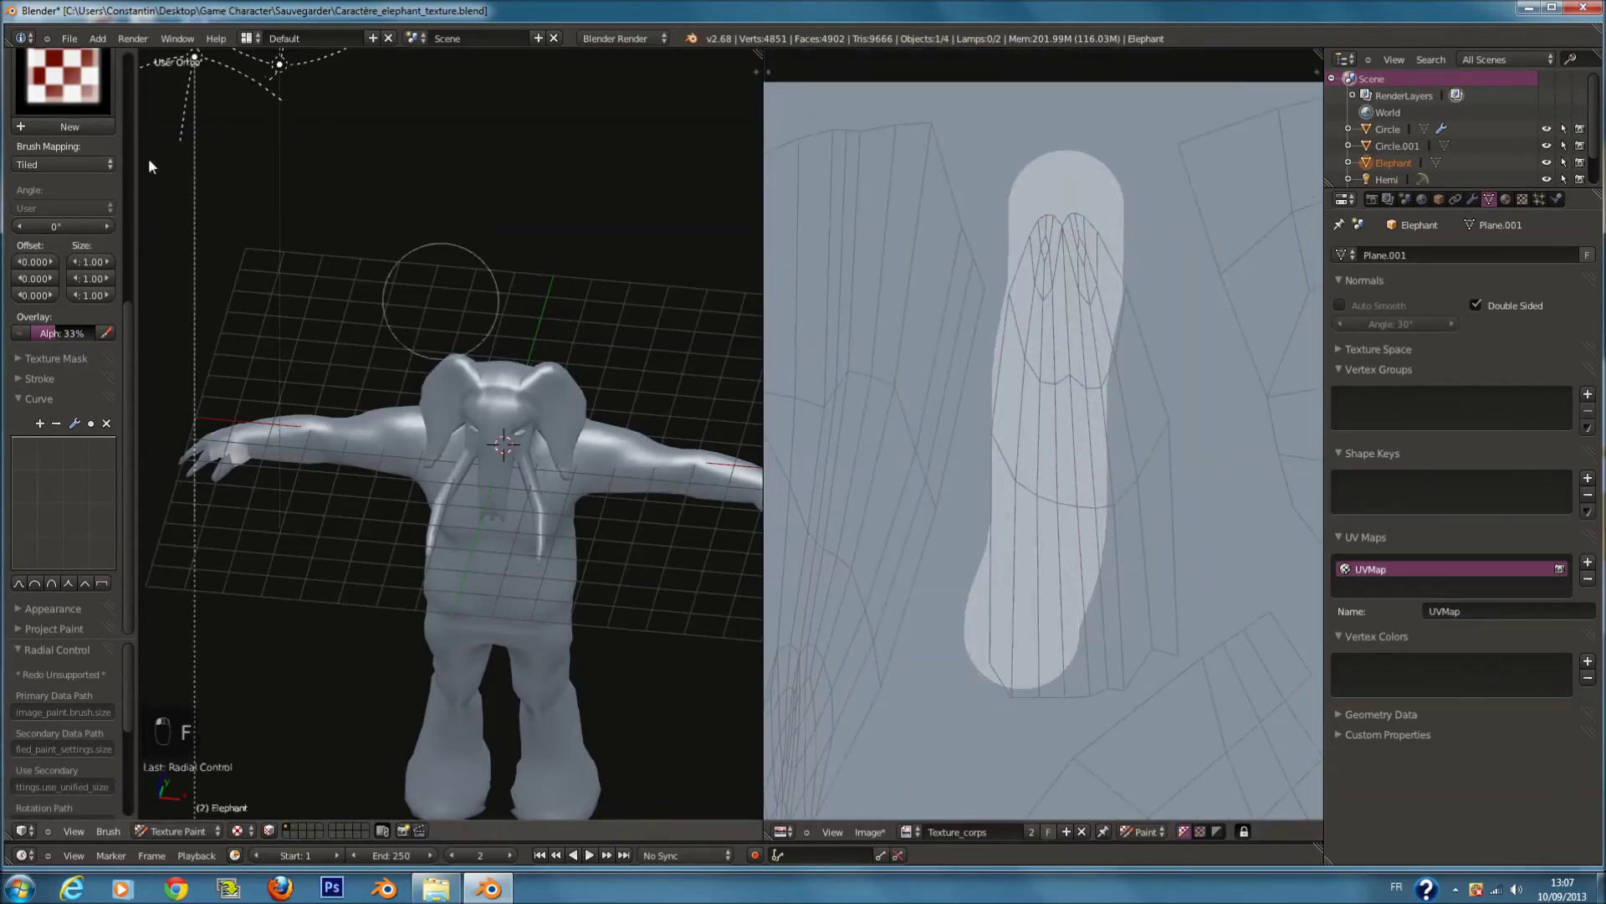
{"action": "key", "text": "ctrl+z"}
Step: Raise the brush strength to 1.000, fill both tusk islands with solid white and save the file
{"action": "scroll", "coordinate": [48, 128], "scroll_direction": "up", "scroll_amount": 7}
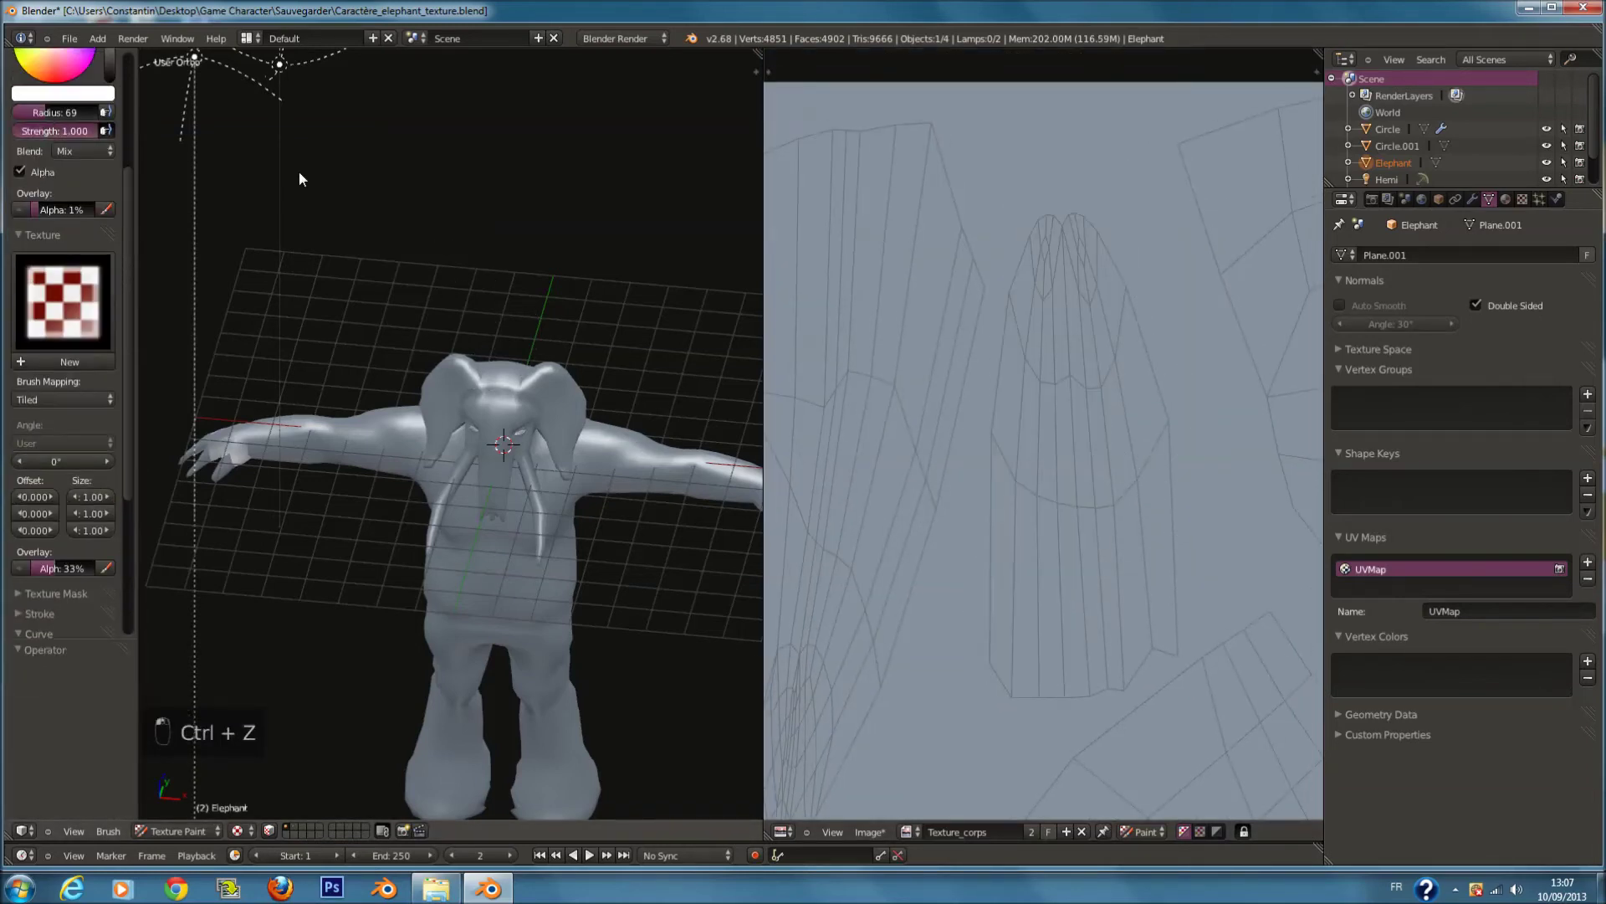
{"action": "mouse_move", "coordinate": [1073, 234]}
{"action": "left_mouse_down"}
{"action": "mouse_move", "coordinate": [1034, 611]}
{"action": "mouse_move", "coordinate": [1098, 671]}
{"action": "mouse_move", "coordinate": [1143, 632]}
{"action": "left_mouse_up"}
{"action": "key", "text": "ctrl+z"}
{"action": "mouse_move", "coordinate": [1041, 665]}
{"action": "left_mouse_down"}
{"action": "mouse_move", "coordinate": [1140, 627]}
{"action": "mouse_move", "coordinate": [1093, 279]}
{"action": "mouse_move", "coordinate": [1052, 326]}
{"action": "mouse_move", "coordinate": [1050, 649]}
{"action": "mouse_move", "coordinate": [1040, 538]}
{"action": "mouse_move", "coordinate": [1058, 430]}
{"action": "left_mouse_up"}
{"action": "middle_click_drag", "start_coordinate": [1058, 430], "coordinate": [701, 411]}
{"action": "scroll", "coordinate": [1213, 410], "scroll_direction": "down", "scroll_amount": 6}
{"action": "middle_click_drag", "start_coordinate": [1292, 415], "coordinate": [1439, 402]}
{"action": "scroll", "coordinate": [916, 346], "scroll_direction": "up", "scroll_amount": 4}
{"action": "mouse_move", "coordinate": [996, 243]}
{"action": "left_mouse_down"}
{"action": "mouse_move", "coordinate": [940, 359]}
{"action": "mouse_move", "coordinate": [911, 538]}
{"action": "mouse_move", "coordinate": [973, 596]}
{"action": "mouse_move", "coordinate": [986, 359]}
{"action": "mouse_move", "coordinate": [1017, 230]}
{"action": "left_mouse_up"}
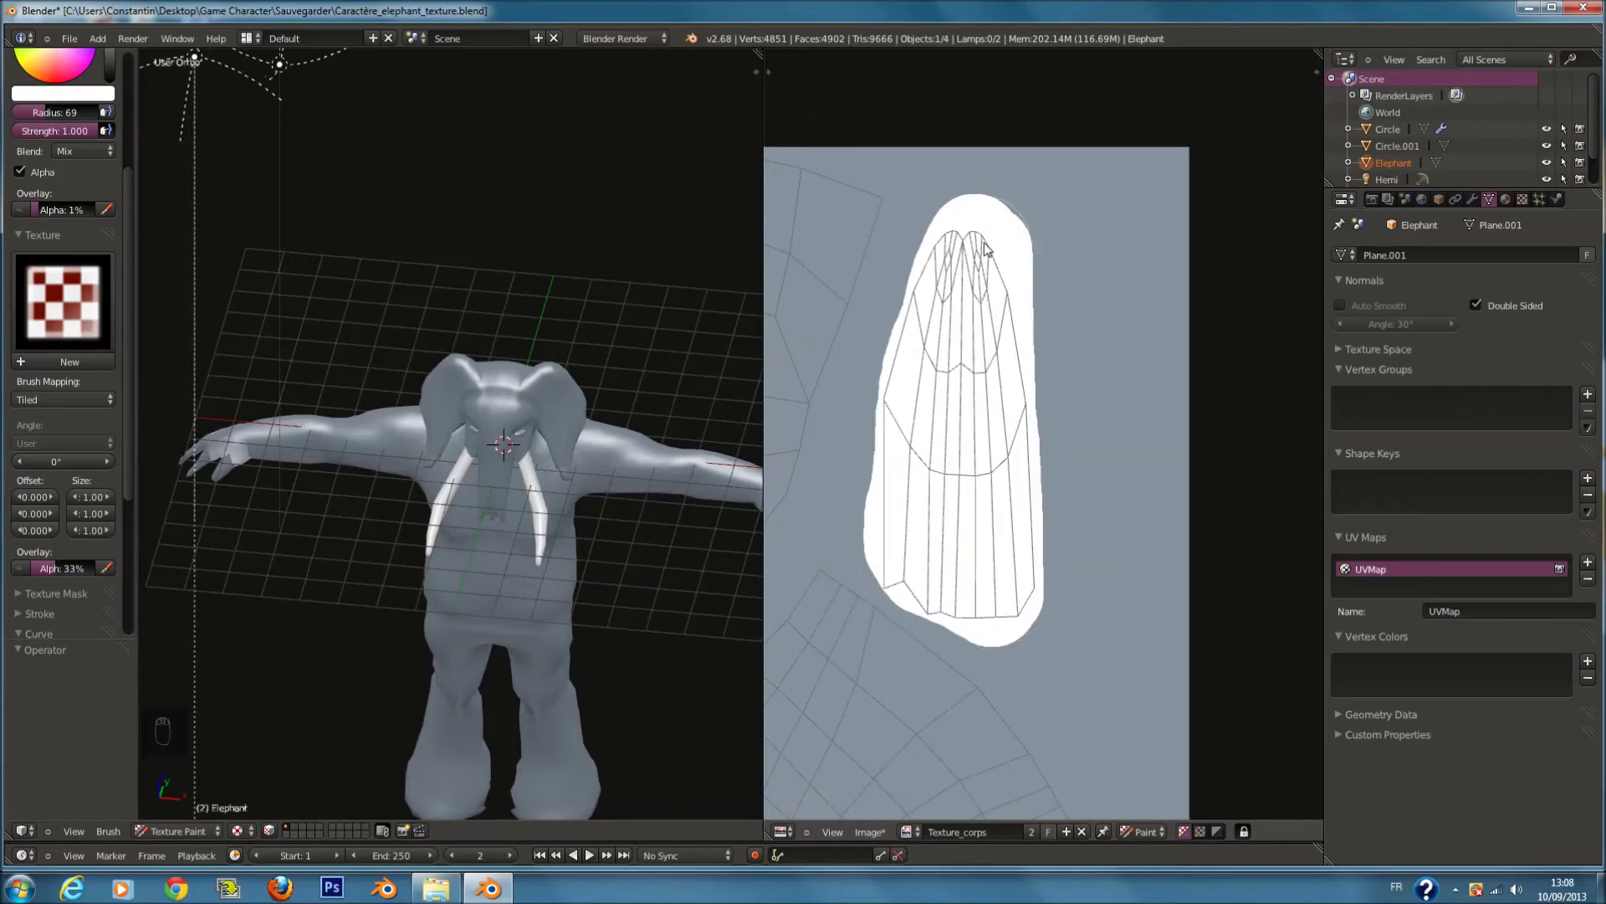
{"action": "scroll", "coordinate": [706, 466], "scroll_direction": "down", "scroll_amount": 3}
{"action": "key", "text": "ctrl+s"}
Step: Paint solid white nails on the tips of two neighbouring fingers of the elephant's first hand
{"action": "scroll", "coordinate": [939, 444], "scroll_direction": "up", "scroll_amount": 3}
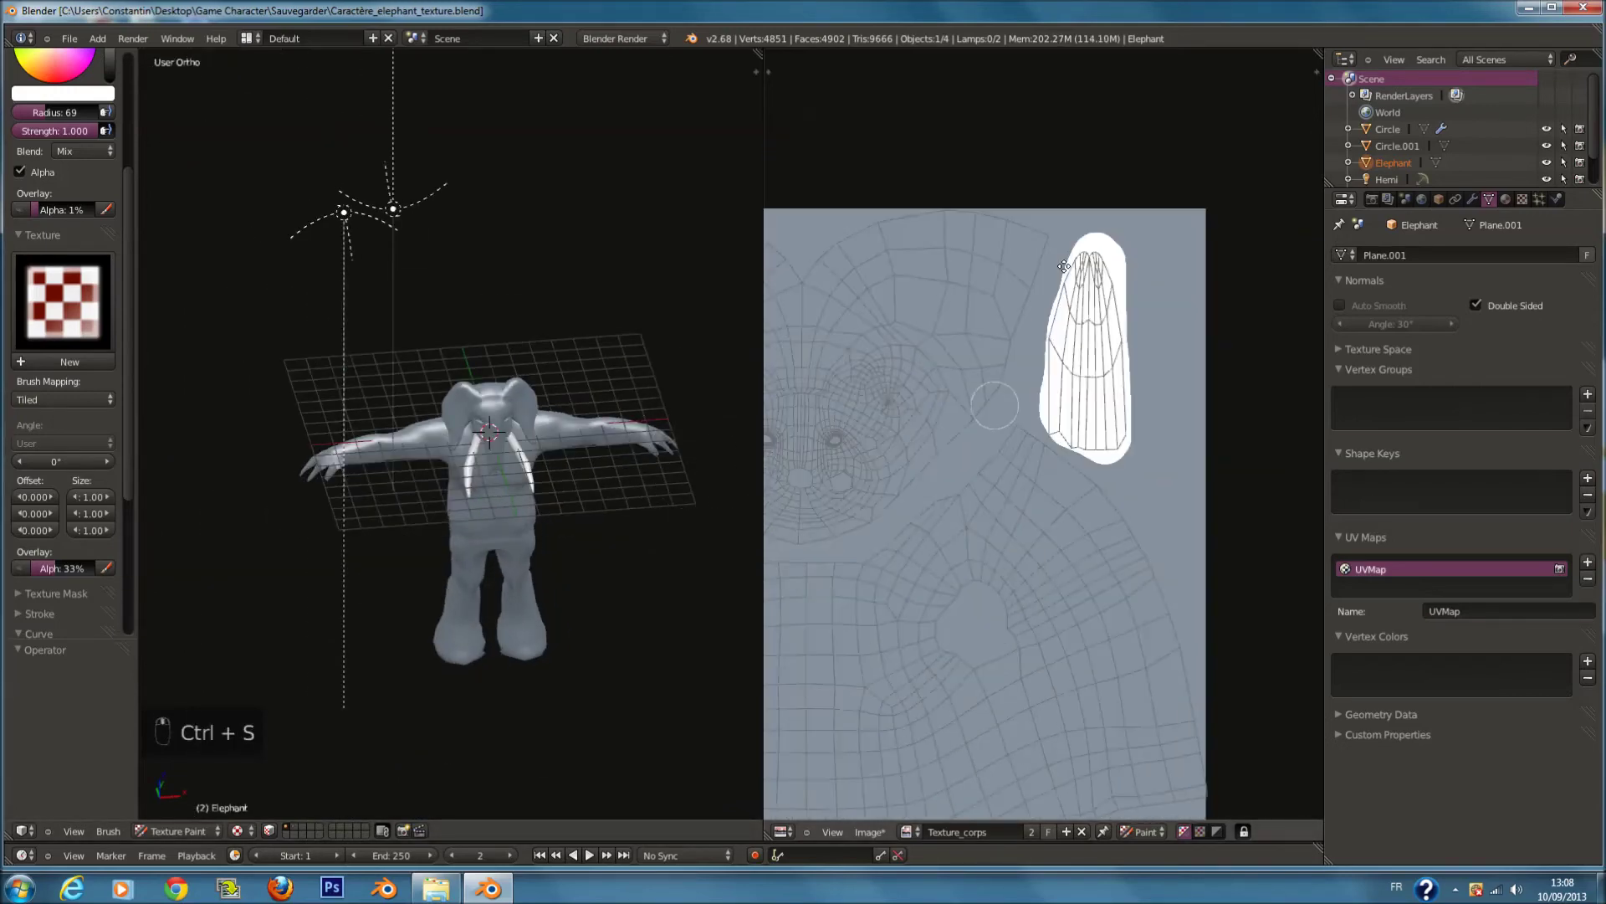
{"action": "scroll", "coordinate": [533, 444], "scroll_direction": "up", "scroll_amount": 3}
{"action": "middle_click_drag", "start_coordinate": [534, 444], "coordinate": [634, 499]}
{"action": "scroll", "coordinate": [460, 449], "scroll_direction": "down", "scroll_amount": 2}
{"action": "scroll", "coordinate": [460, 448], "scroll_direction": "up", "scroll_amount": 7}
{"action": "scroll", "coordinate": [557, 504], "scroll_direction": "up", "scroll_amount": 4}
{"action": "scroll", "coordinate": [627, 471], "scroll_direction": "up", "scroll_amount": 1}
{"action": "scroll", "coordinate": [634, 500], "scroll_direction": "down", "scroll_amount": 1}
{"action": "left_click_drag", "start_coordinate": [624, 579], "coordinate": [617, 612]}
{"action": "middle_click_drag", "start_coordinate": [617, 600], "coordinate": [611, 594]}
{"action": "left_click_drag", "start_coordinate": [629, 572], "coordinate": [644, 585]}
Step: Reduce the brush radius to 51 and paint the remaining fingertips of the same hand white
{"action": "key", "text": "f"}
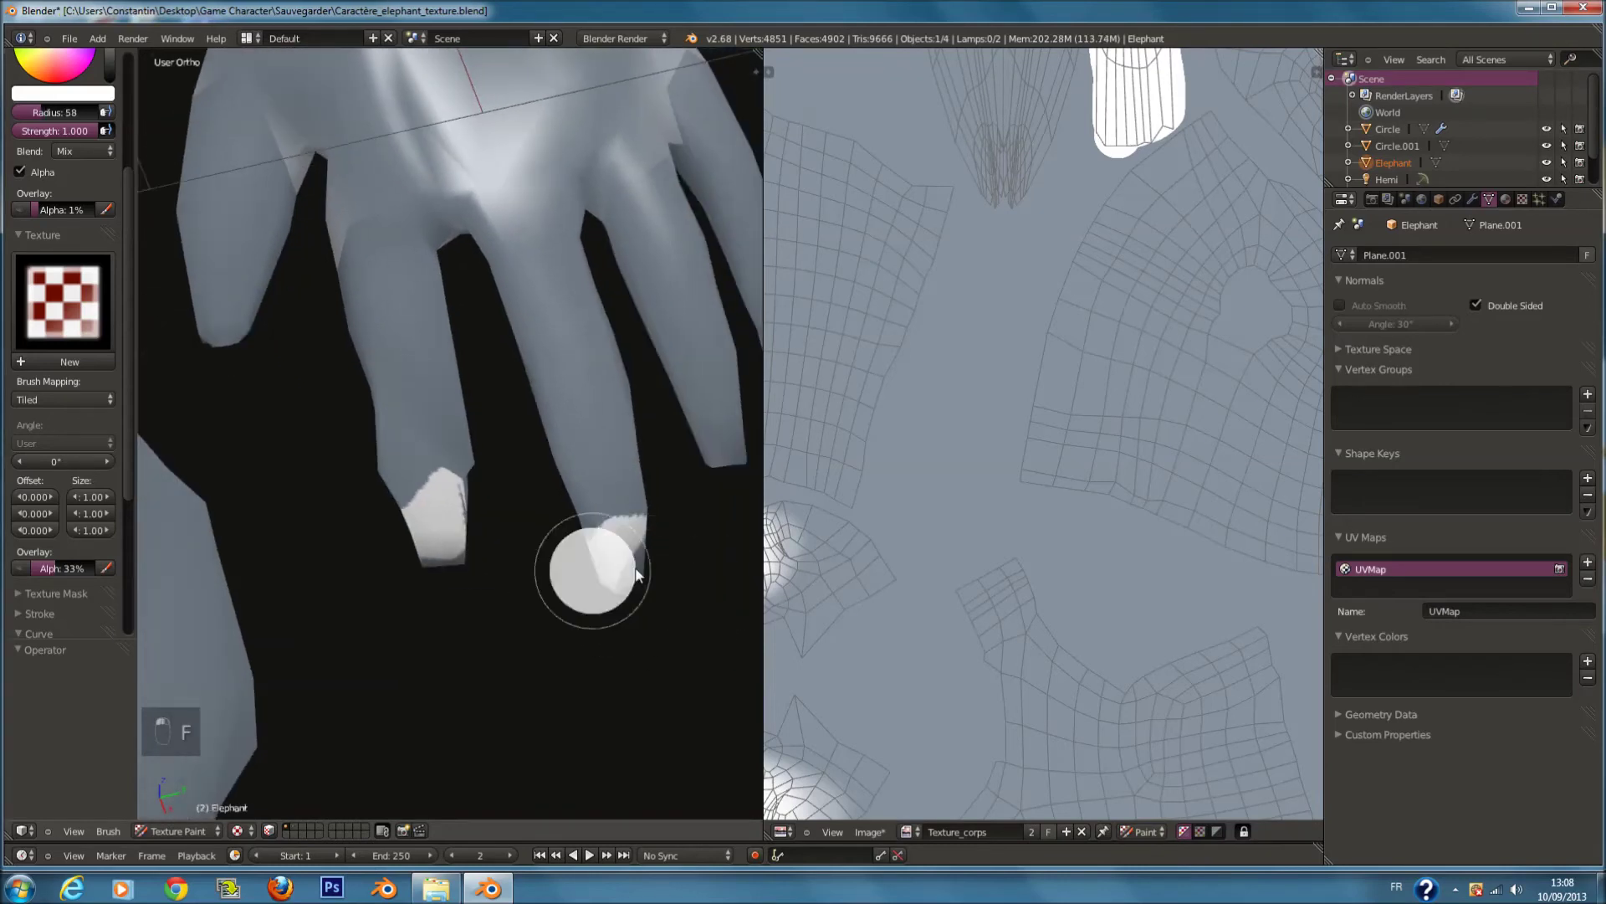
{"action": "left_click", "coordinate": [634, 572]}
{"action": "left_click_drag", "start_coordinate": [714, 471], "coordinate": [730, 451]}
{"action": "middle_click_drag", "start_coordinate": [731, 445], "coordinate": [725, 446]}
{"action": "left_click", "coordinate": [699, 415]}
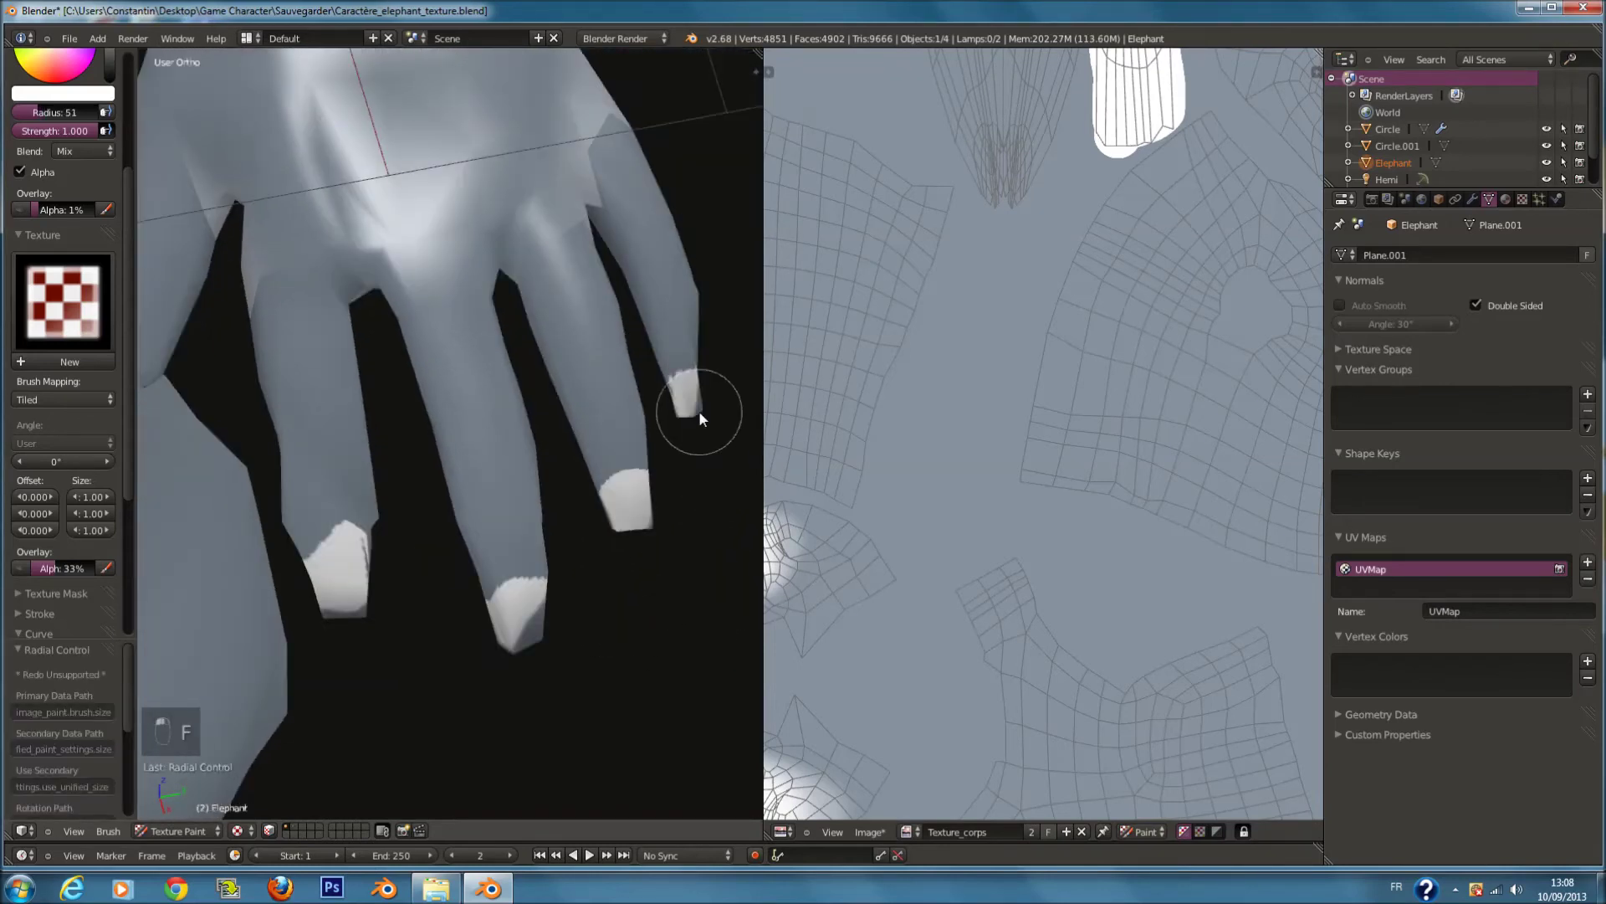
{"action": "middle_click_drag", "start_coordinate": [338, 504], "coordinate": [389, 507]}
{"action": "left_click_drag", "start_coordinate": [581, 529], "coordinate": [592, 530]}
Step: Paint the tips of the thumb and all fingers white on the elephant's other hand
{"action": "scroll", "coordinate": [591, 529], "scroll_direction": "down", "scroll_amount": 8}
{"action": "middle_click_drag", "start_coordinate": [424, 476], "coordinate": [695, 409]}
{"action": "middle_click_drag", "start_coordinate": [619, 519], "coordinate": [548, 443], "text": "shift"}
{"action": "scroll", "coordinate": [603, 425], "scroll_direction": "up", "scroll_amount": 3}
{"action": "scroll", "coordinate": [468, 437], "scroll_direction": "up", "scroll_amount": 4}
{"action": "mouse_move", "coordinate": [437, 444]}
{"action": "middle_mouse_down"}
{"action": "mouse_move", "coordinate": [413, 638]}
{"action": "mouse_move", "coordinate": [323, 618]}
{"action": "middle_mouse_up"}
{"action": "left_click", "coordinate": [257, 586]}
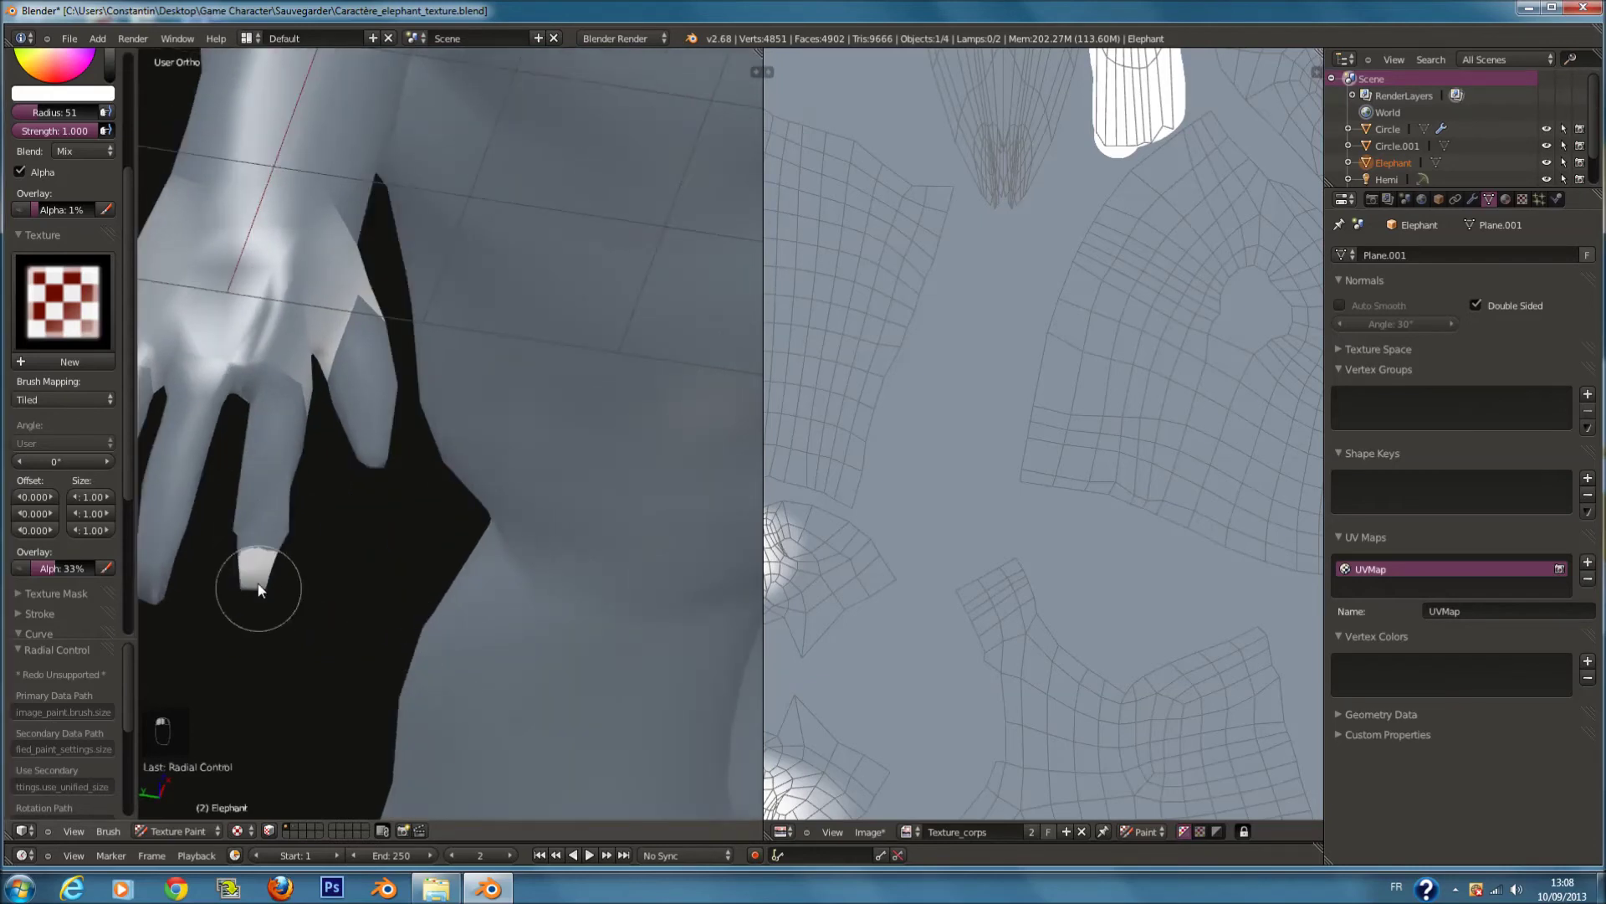
{"action": "left_click", "coordinate": [369, 459]}
{"action": "mouse_move", "coordinate": [368, 464]}
{"action": "middle_mouse_down"}
{"action": "mouse_move", "coordinate": [383, 480]}
{"action": "mouse_move", "coordinate": [360, 589]}
{"action": "middle_mouse_up"}
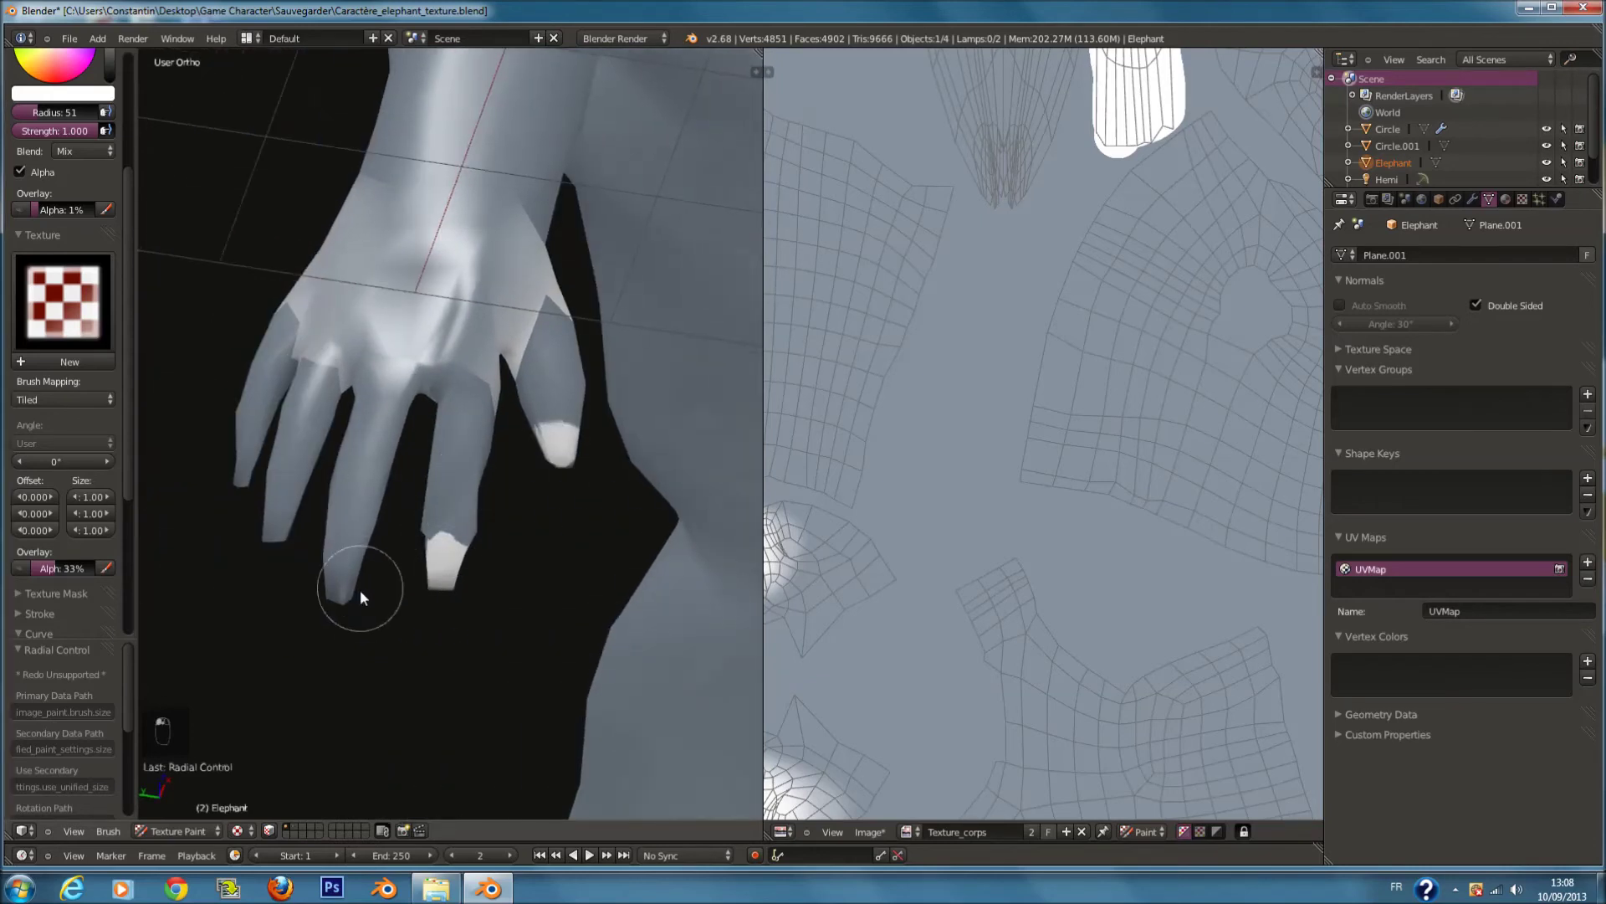
{"action": "left_click_drag", "start_coordinate": [341, 597], "coordinate": [340, 594]}
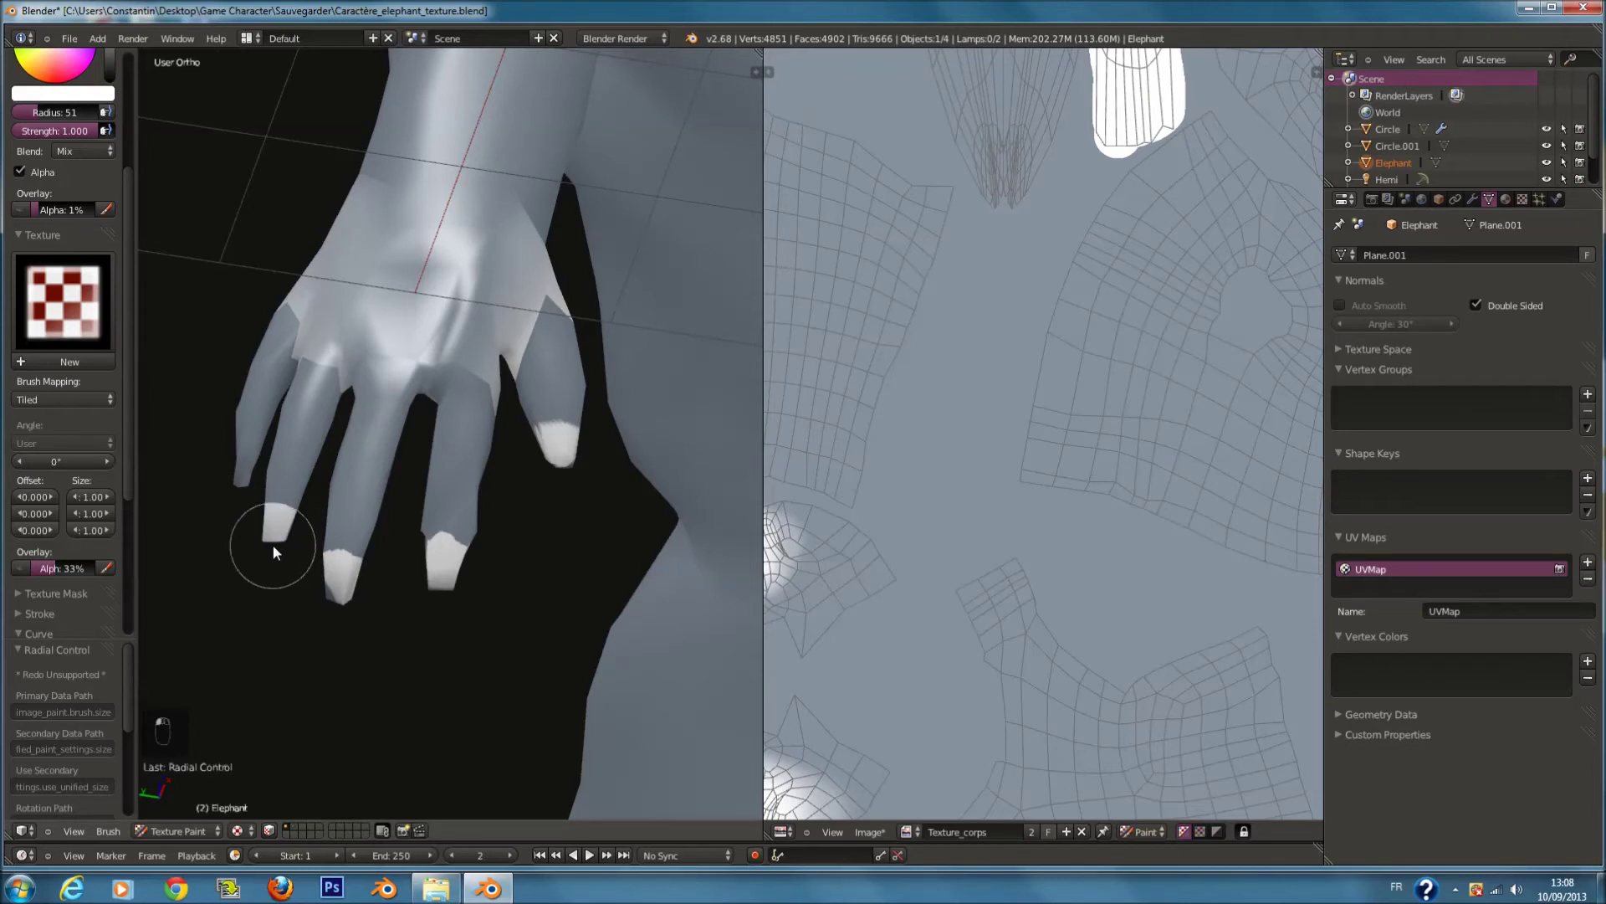
{"action": "left_click", "coordinate": [235, 476]}
Step: Undo the white dabs on the little finger's tip and repaint it from a better angle
{"action": "key", "text": "ctrl+z"}
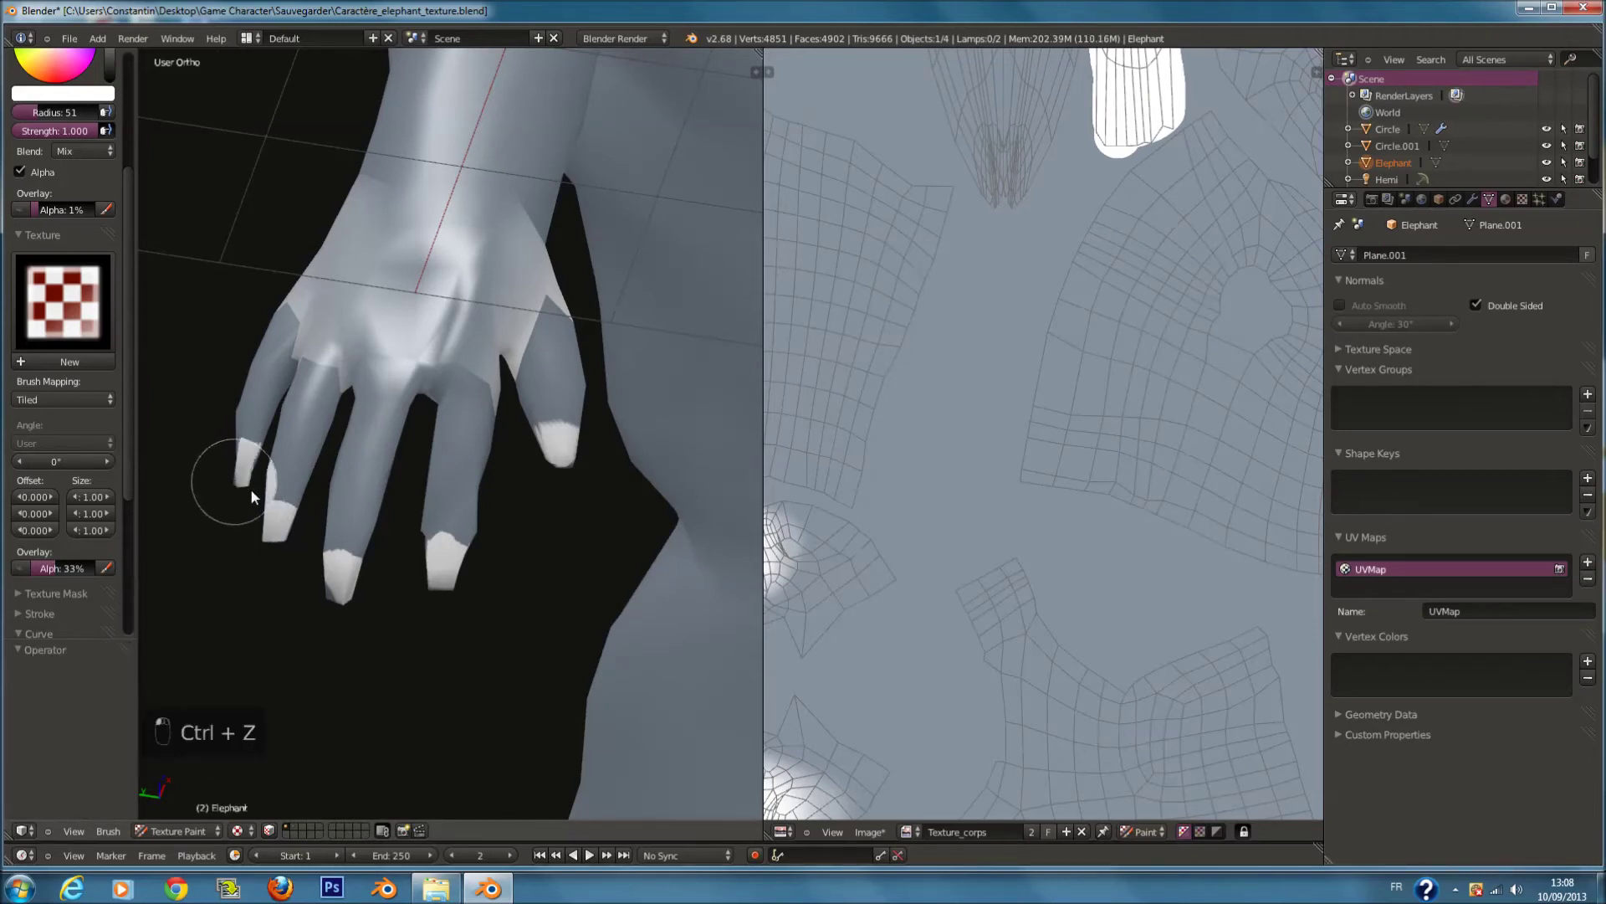
{"action": "key", "text": "ctrl+z"}
{"action": "key", "text": "ctrl+z"}
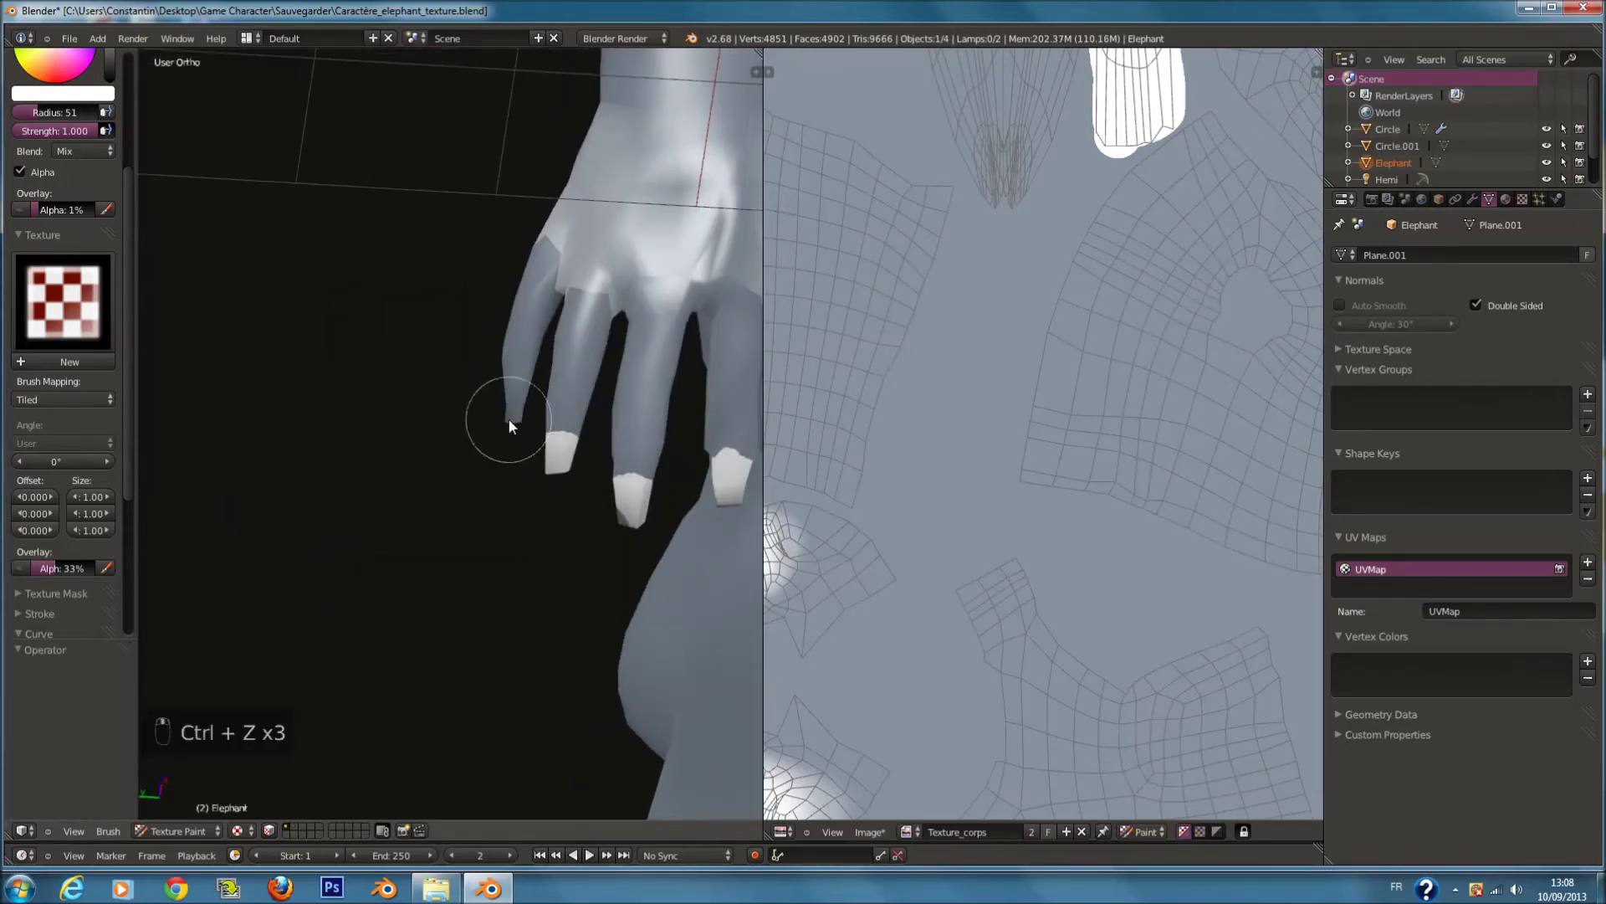
{"action": "key", "text": "ctrl+z"}
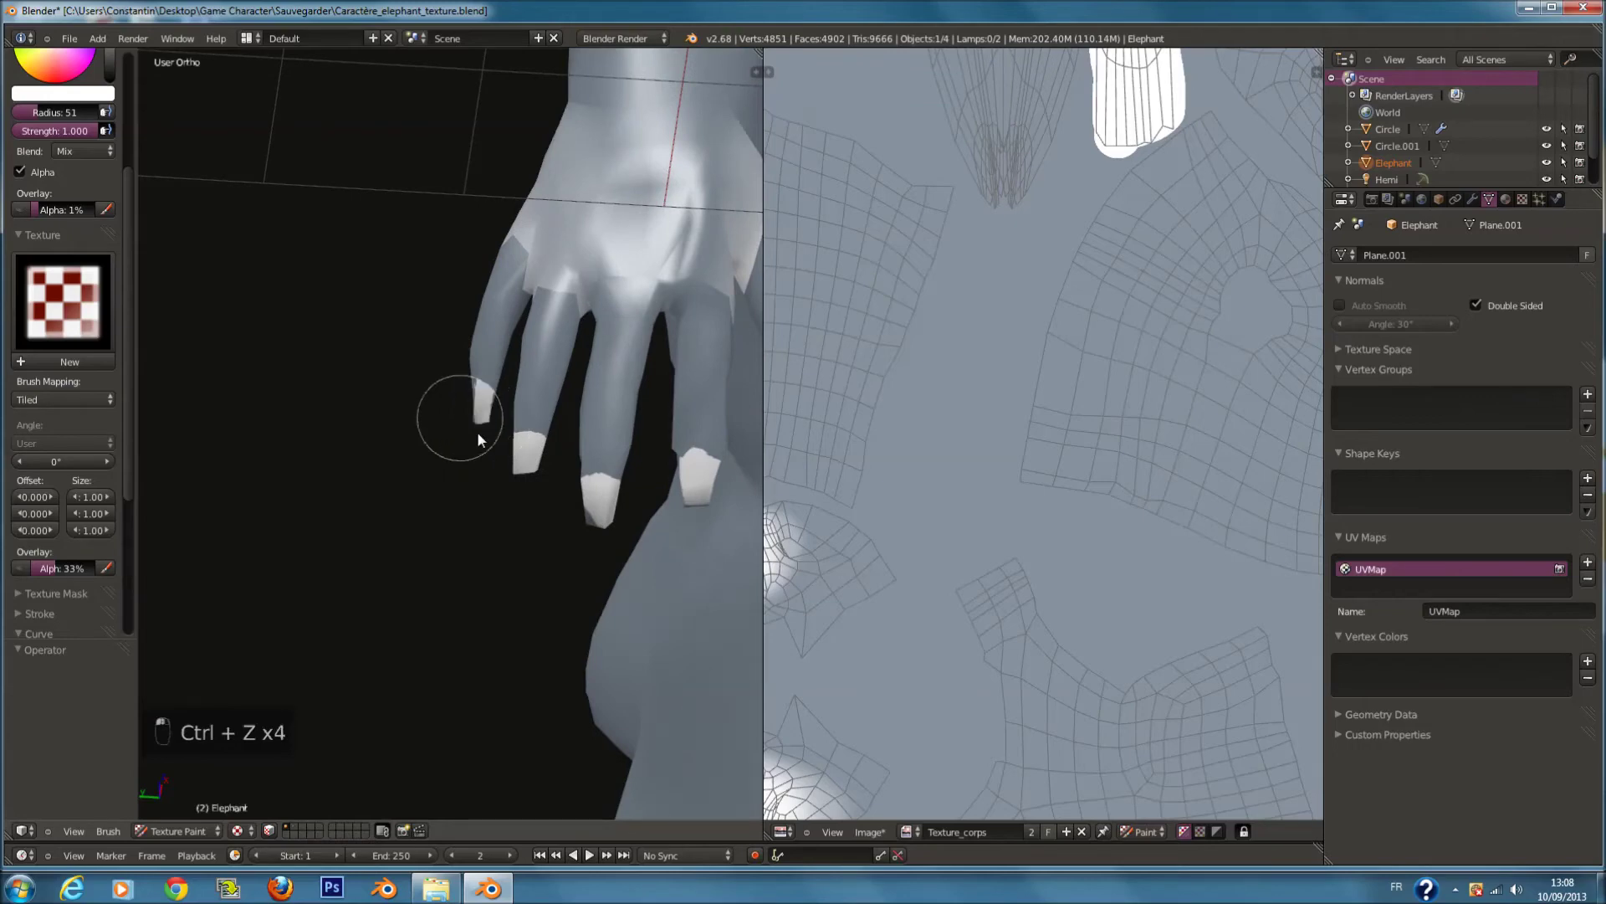
Step: Check the painted nails from the other side of the hand and save the file
{"action": "scroll", "coordinate": [478, 433], "scroll_direction": "down", "scroll_amount": 3}
{"action": "middle_click_drag", "start_coordinate": [559, 465], "coordinate": [628, 514]}
{"action": "scroll", "coordinate": [599, 413], "scroll_direction": "up", "scroll_amount": 8}
{"action": "scroll", "coordinate": [636, 389], "scroll_direction": "down", "scroll_amount": 5}
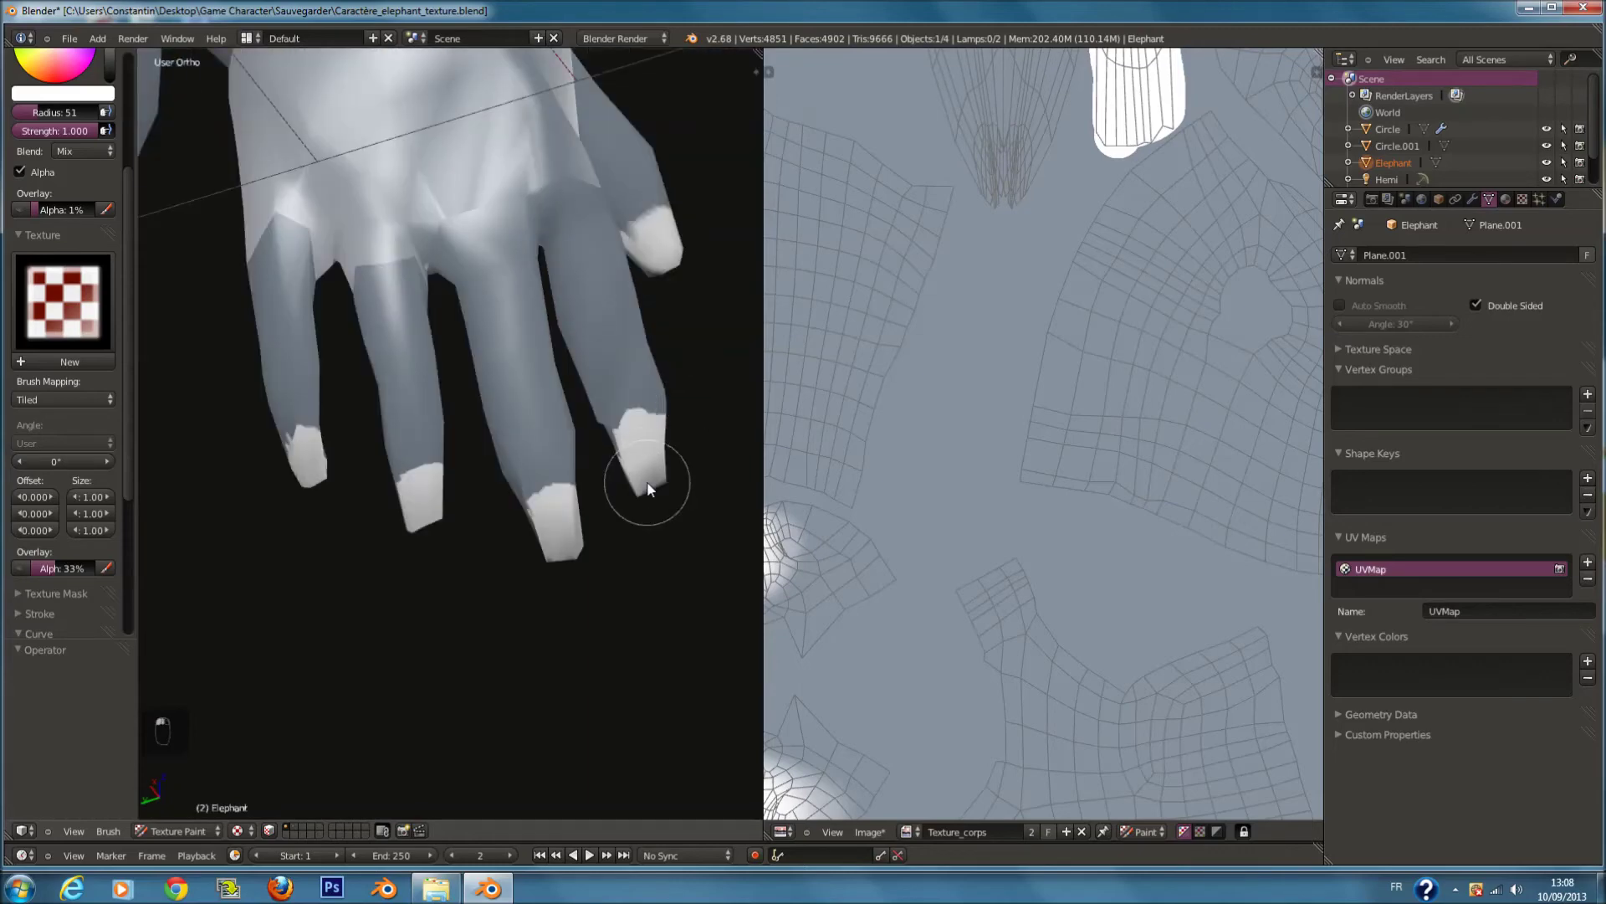
{"action": "scroll", "coordinate": [655, 334], "scroll_direction": "down", "scroll_amount": 6}
{"action": "middle_click_drag", "start_coordinate": [645, 383], "coordinate": [478, 403]}
{"action": "key", "text": "ctrl+s"}
{"action": "left_click", "coordinate": [478, 403]}
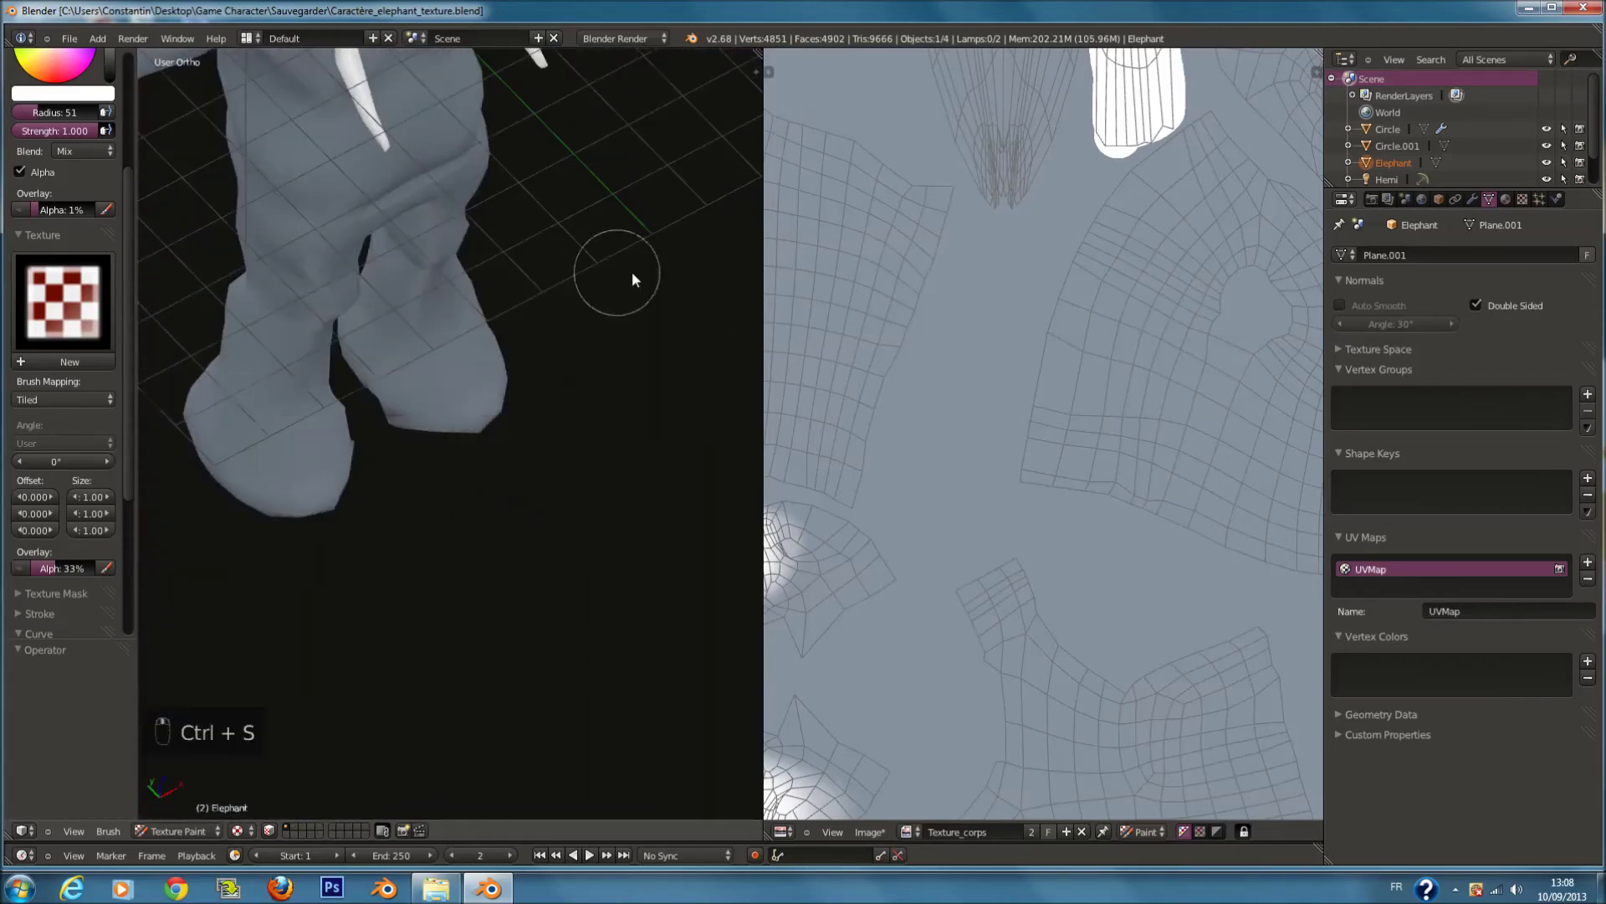
Step: Show the elephant in front view, set the brush color to light pink and lower the strength to about 0.42
{"action": "key", "text": "KP_1"}
{"action": "scroll", "coordinate": [631, 273], "scroll_direction": "down", "scroll_amount": 5}
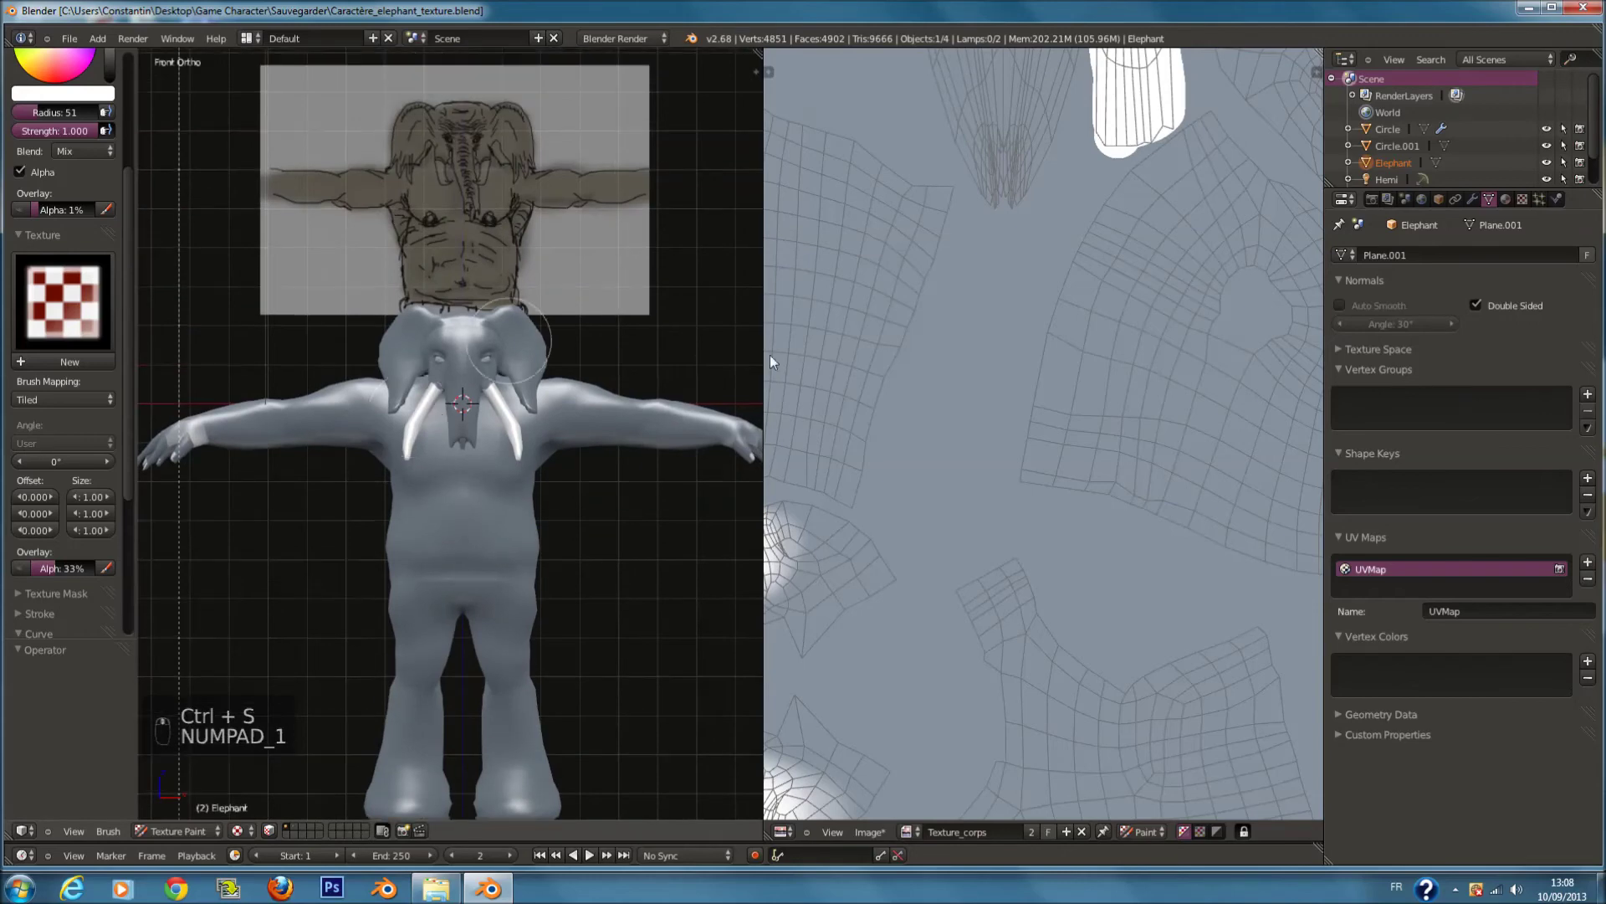
{"action": "scroll", "coordinate": [1025, 398], "scroll_direction": "down", "scroll_amount": 3}
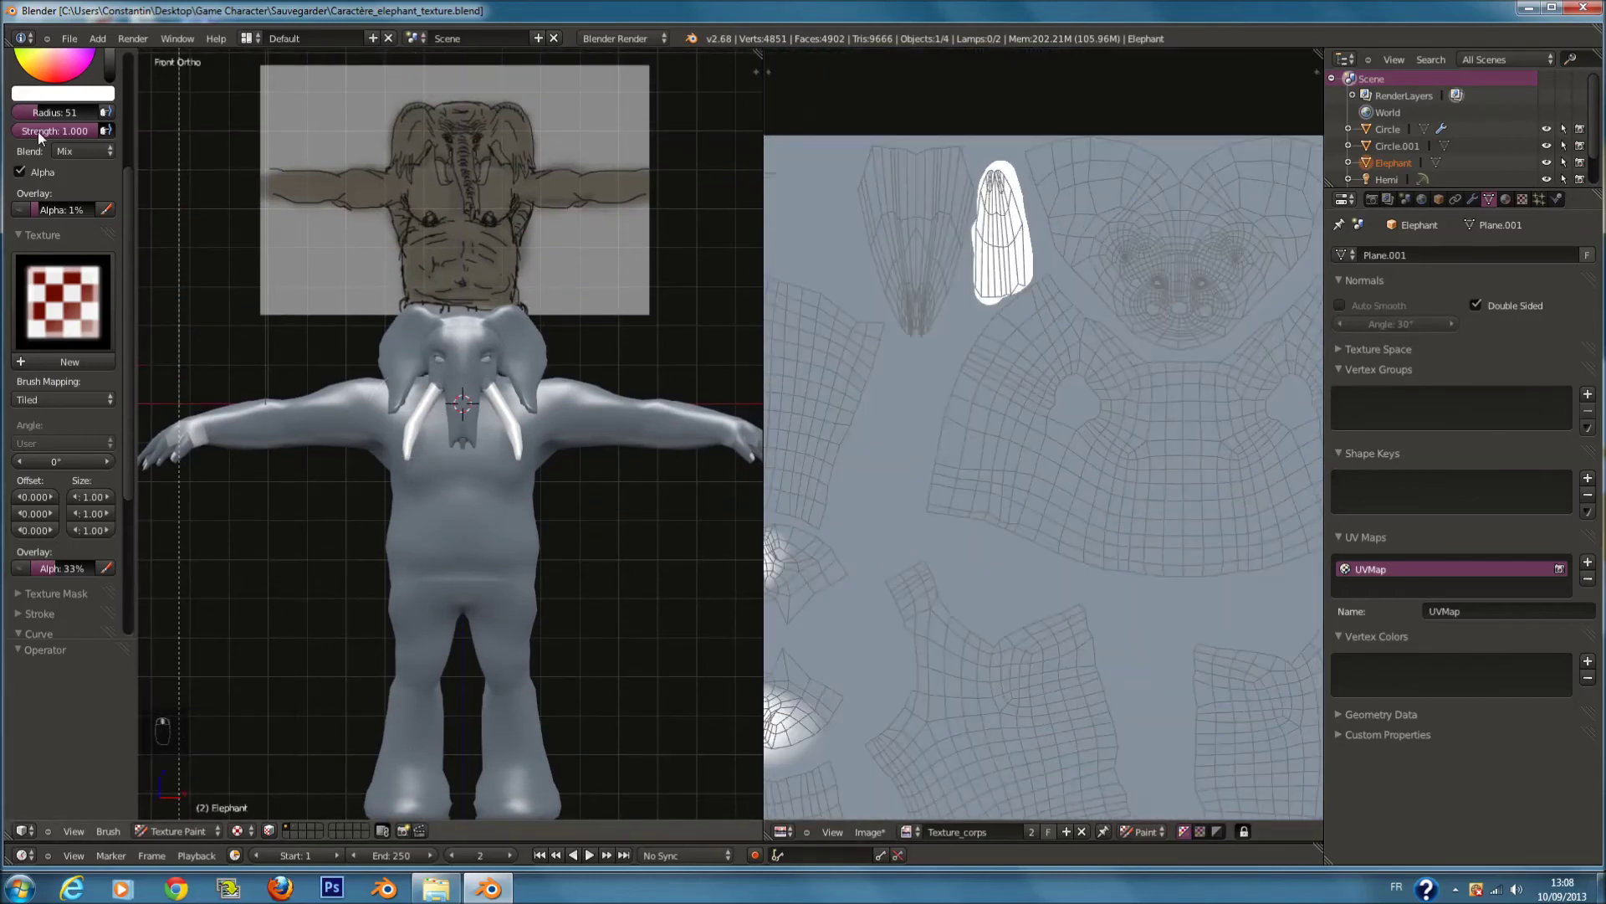
{"action": "scroll", "coordinate": [38, 133], "scroll_direction": "up", "scroll_amount": 3}
{"action": "left_click_drag", "start_coordinate": [44, 147], "coordinate": [62, 169]}
{"action": "left_click_drag", "start_coordinate": [89, 231], "coordinate": [43, 232]}
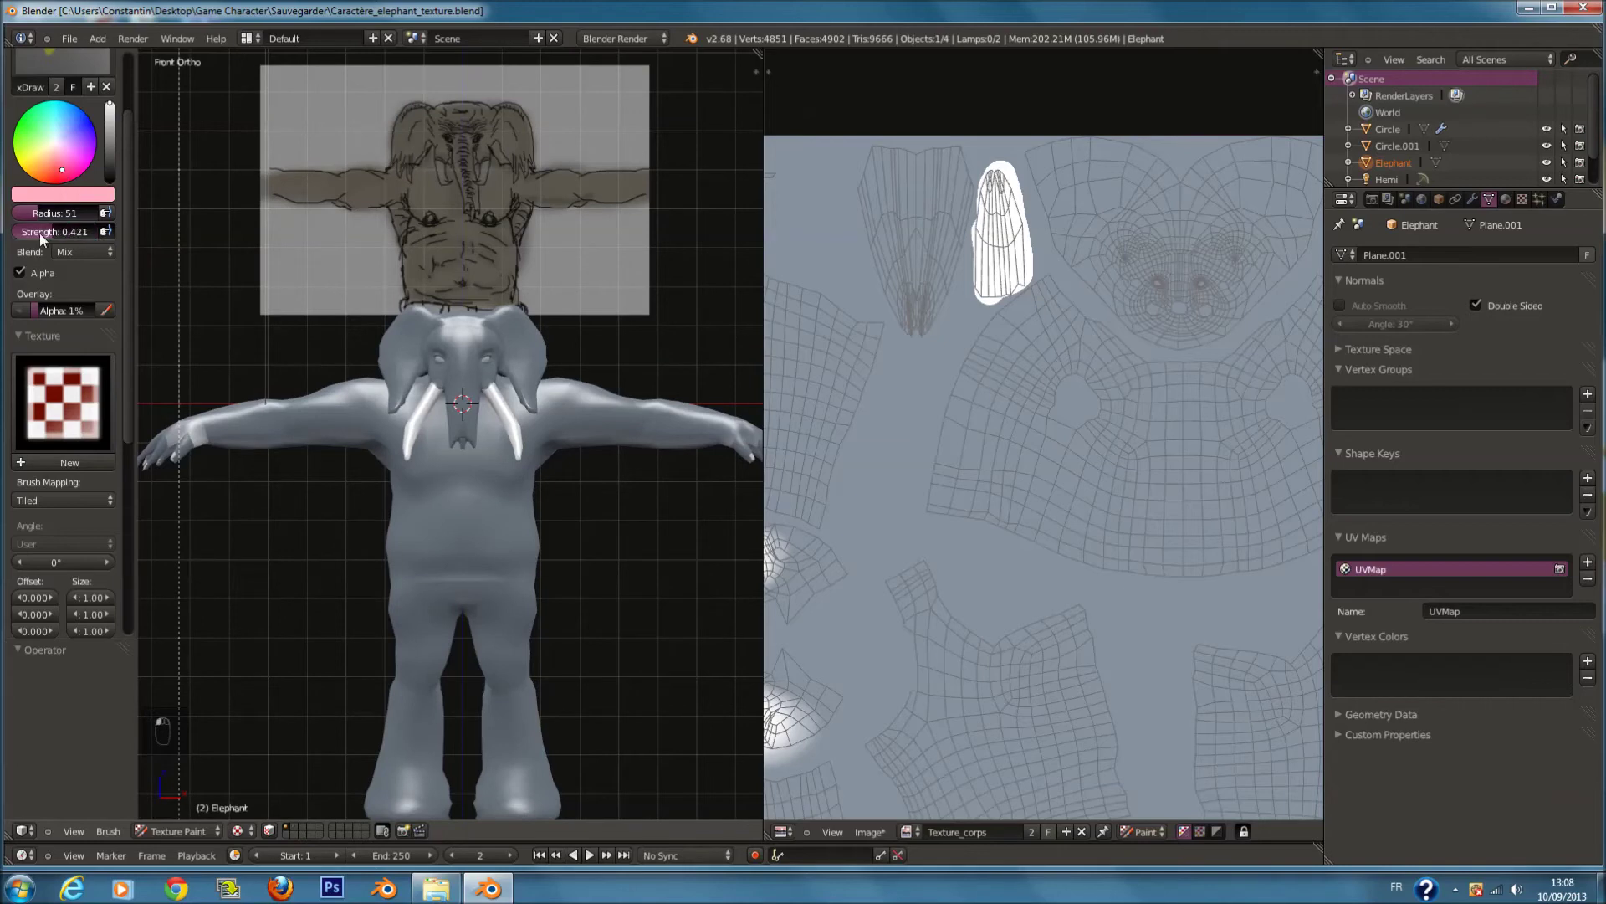
Step: Switch the brush falloff to the smooth curve and set the radius to 73
{"action": "scroll", "coordinate": [50, 334], "scroll_direction": "down", "scroll_amount": 8}
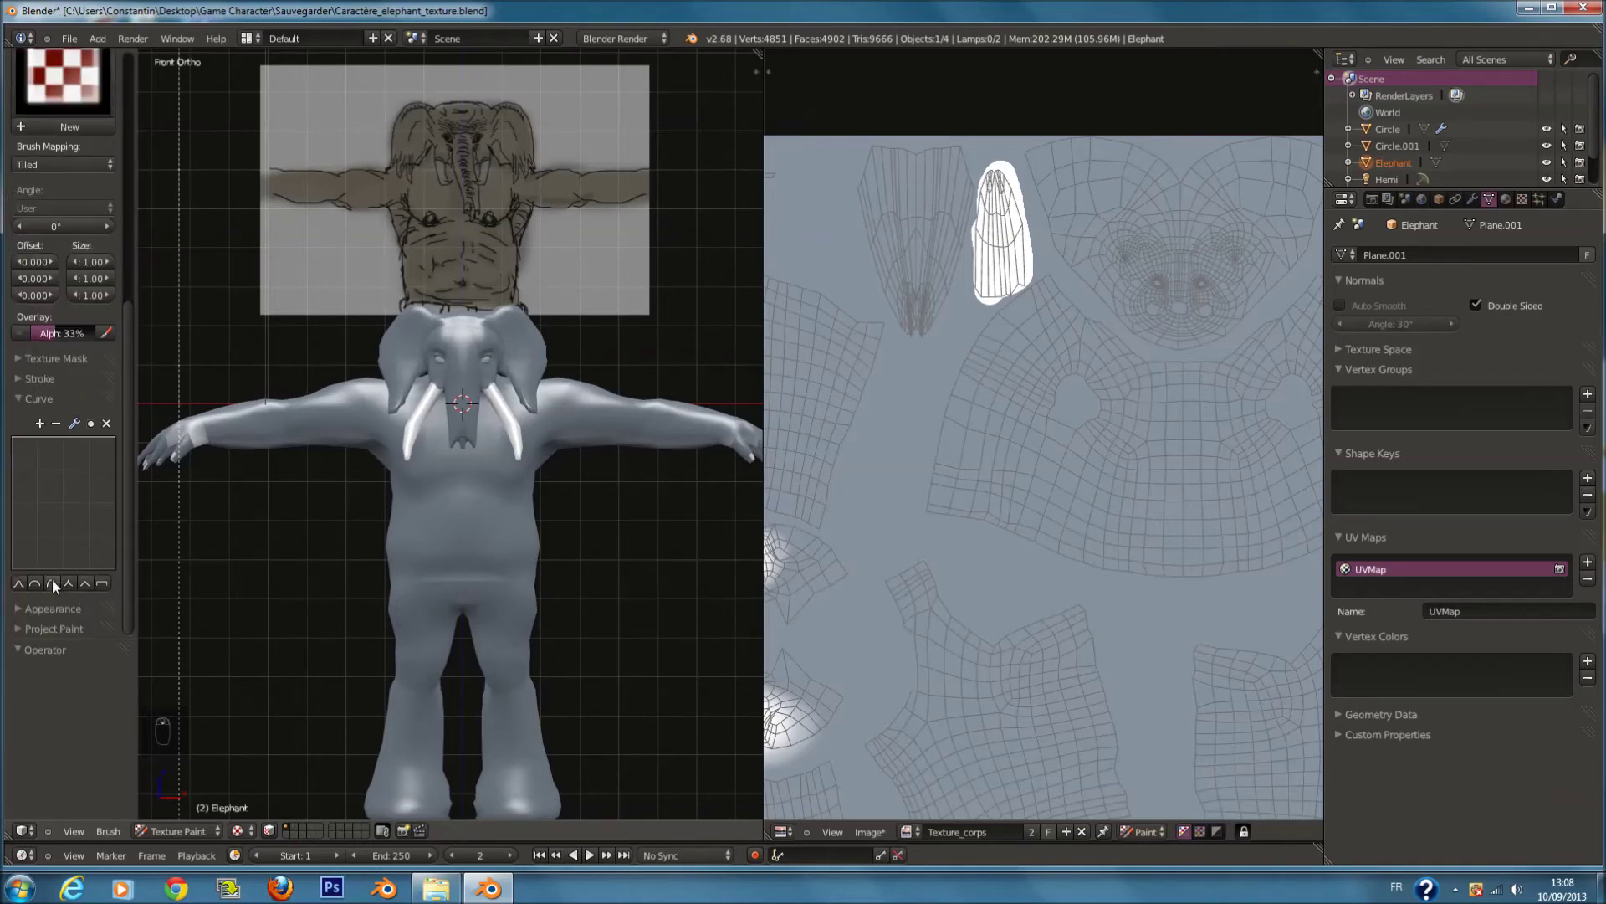
{"action": "left_click", "coordinate": [25, 583]}
{"action": "key", "text": "f"}
{"action": "left_click", "coordinate": [637, 434]}
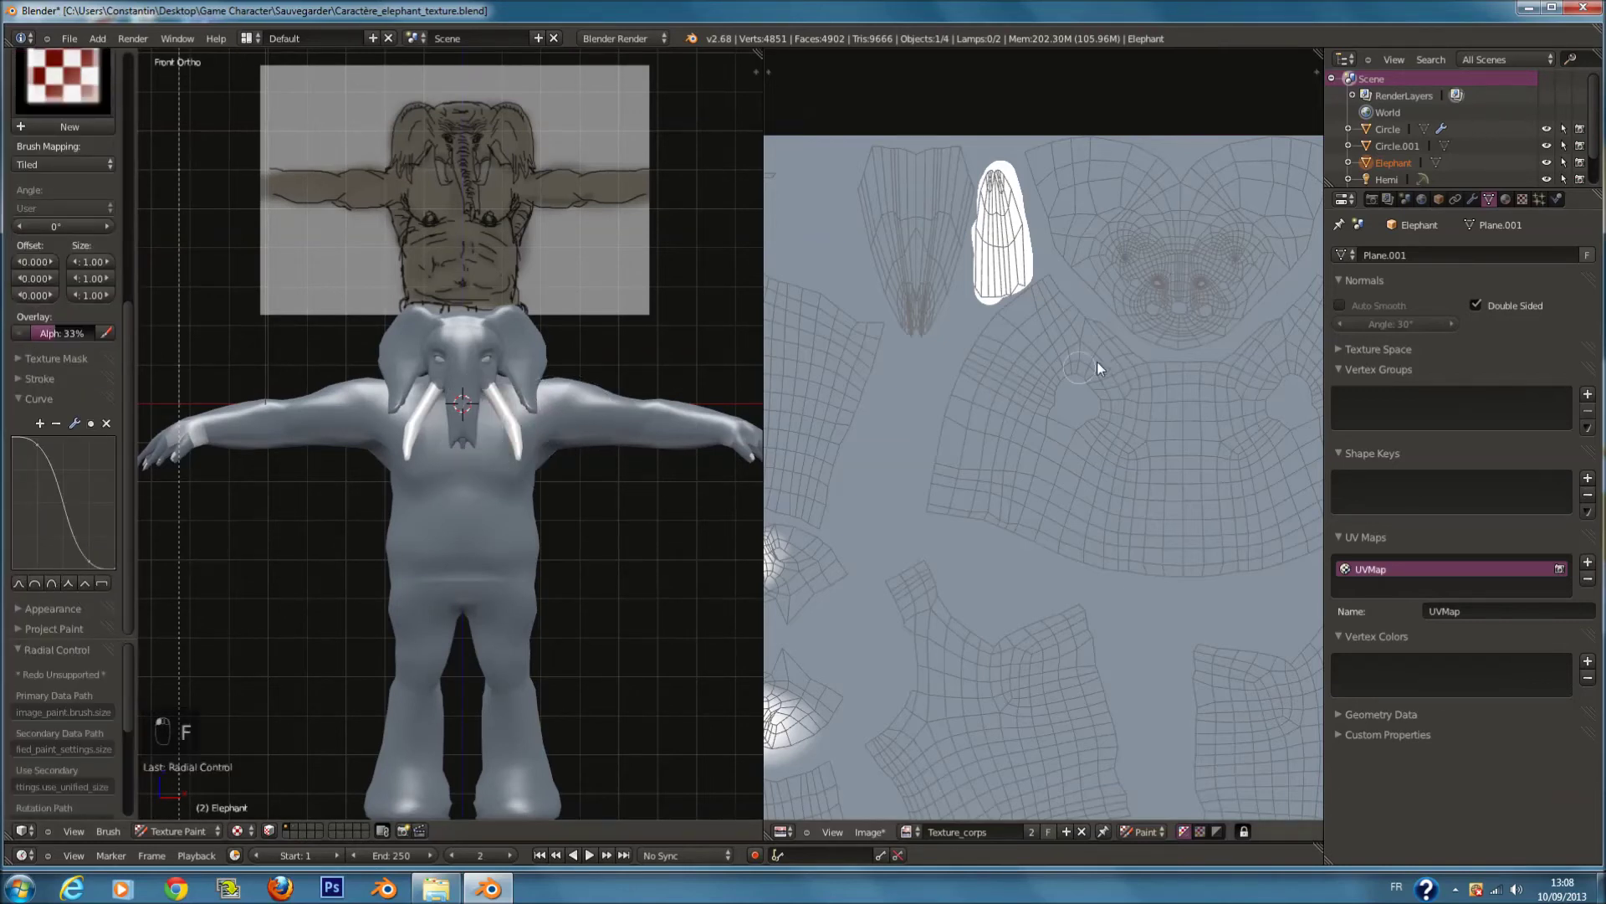
Step: Try a pink dab on one eye in the face's UV island and undo it
{"action": "middle_click_drag", "start_coordinate": [1091, 371], "coordinate": [989, 410]}
{"action": "scroll", "coordinate": [991, 406], "scroll_direction": "up", "scroll_amount": 7}
{"action": "middle_click_drag", "start_coordinate": [1063, 270], "coordinate": [972, 533]}
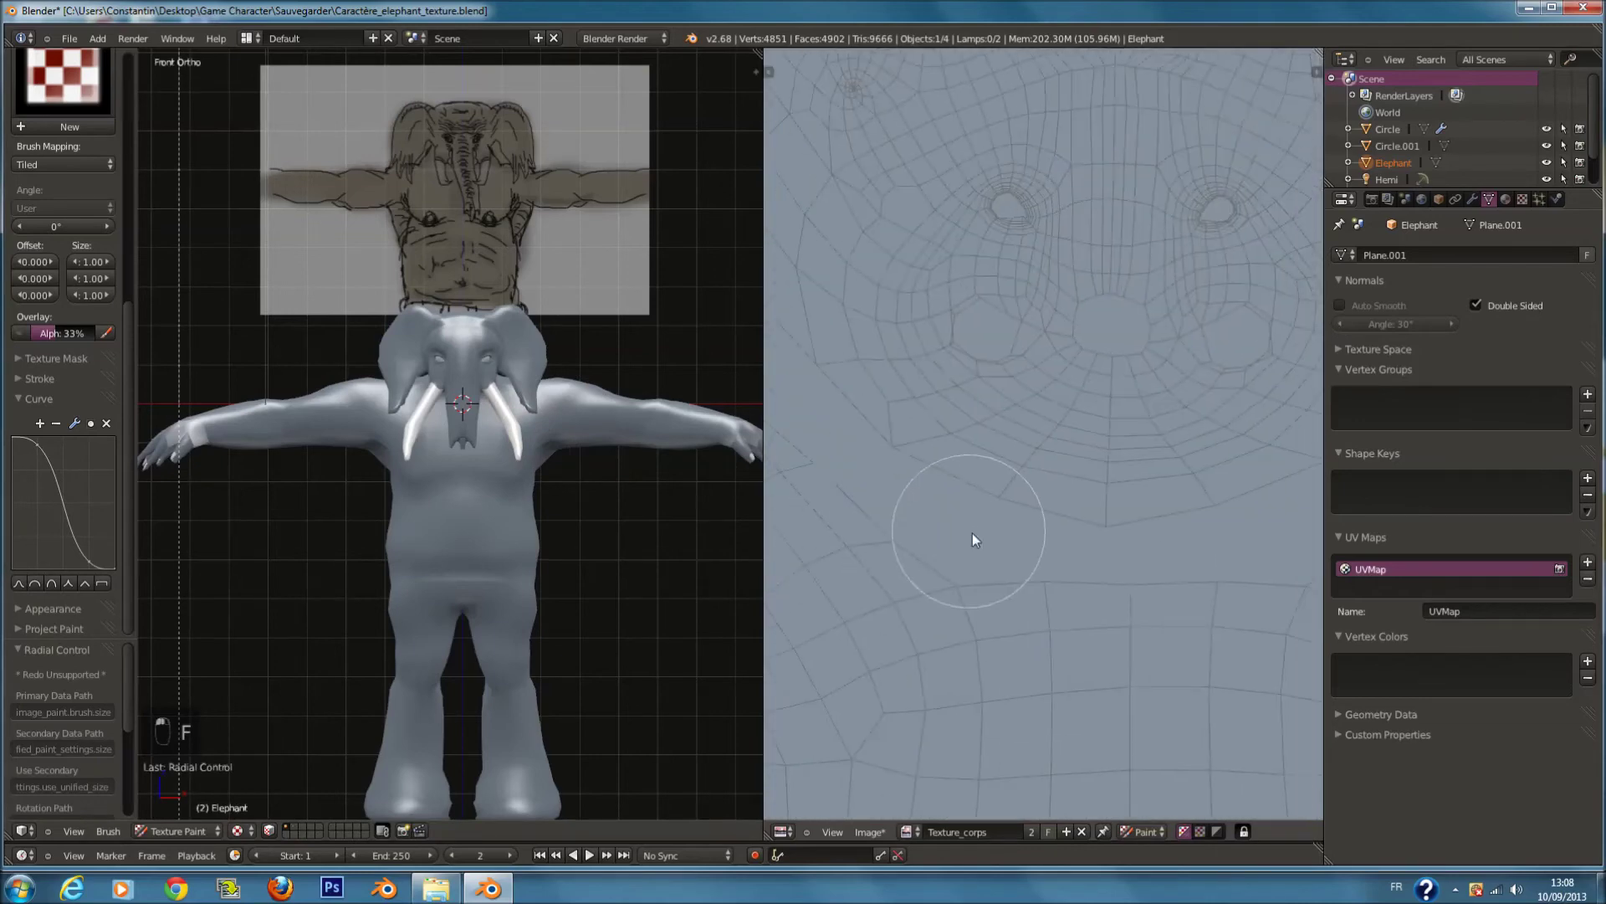
{"action": "left_click", "coordinate": [1005, 214]}
{"action": "scroll", "coordinate": [505, 325], "scroll_direction": "up", "scroll_amount": 5}
{"action": "key", "text": "ctrl+z"}
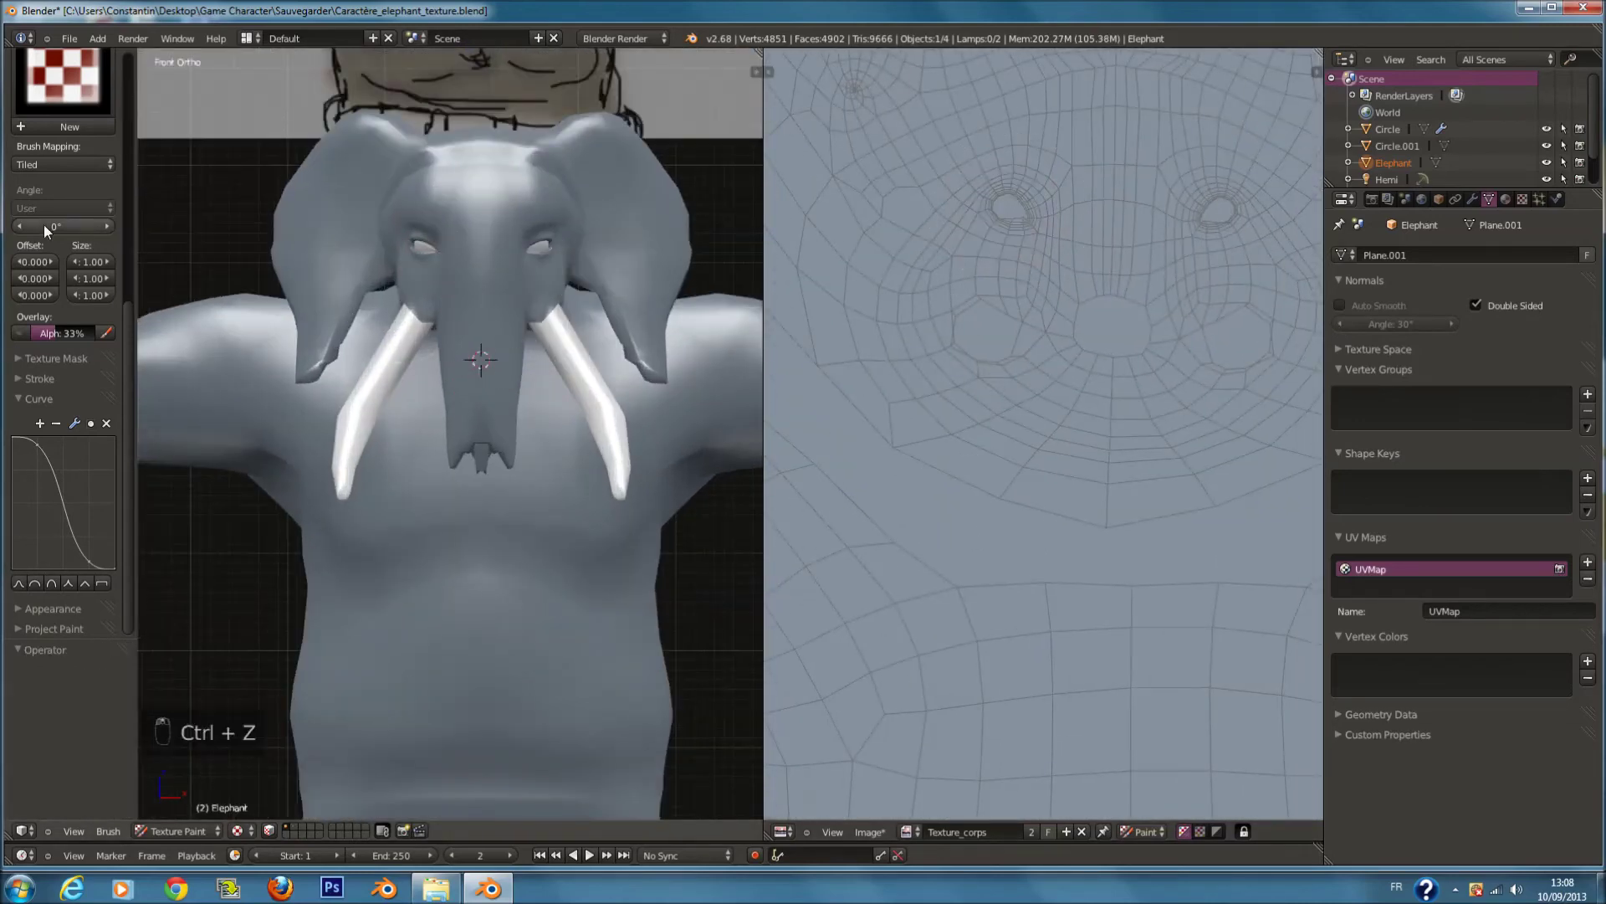
Step: Choose a paler pink, lower the strength to 0.200 and paint softly around both eyes on the face island
{"action": "scroll", "coordinate": [40, 219], "scroll_direction": "up", "scroll_amount": 10}
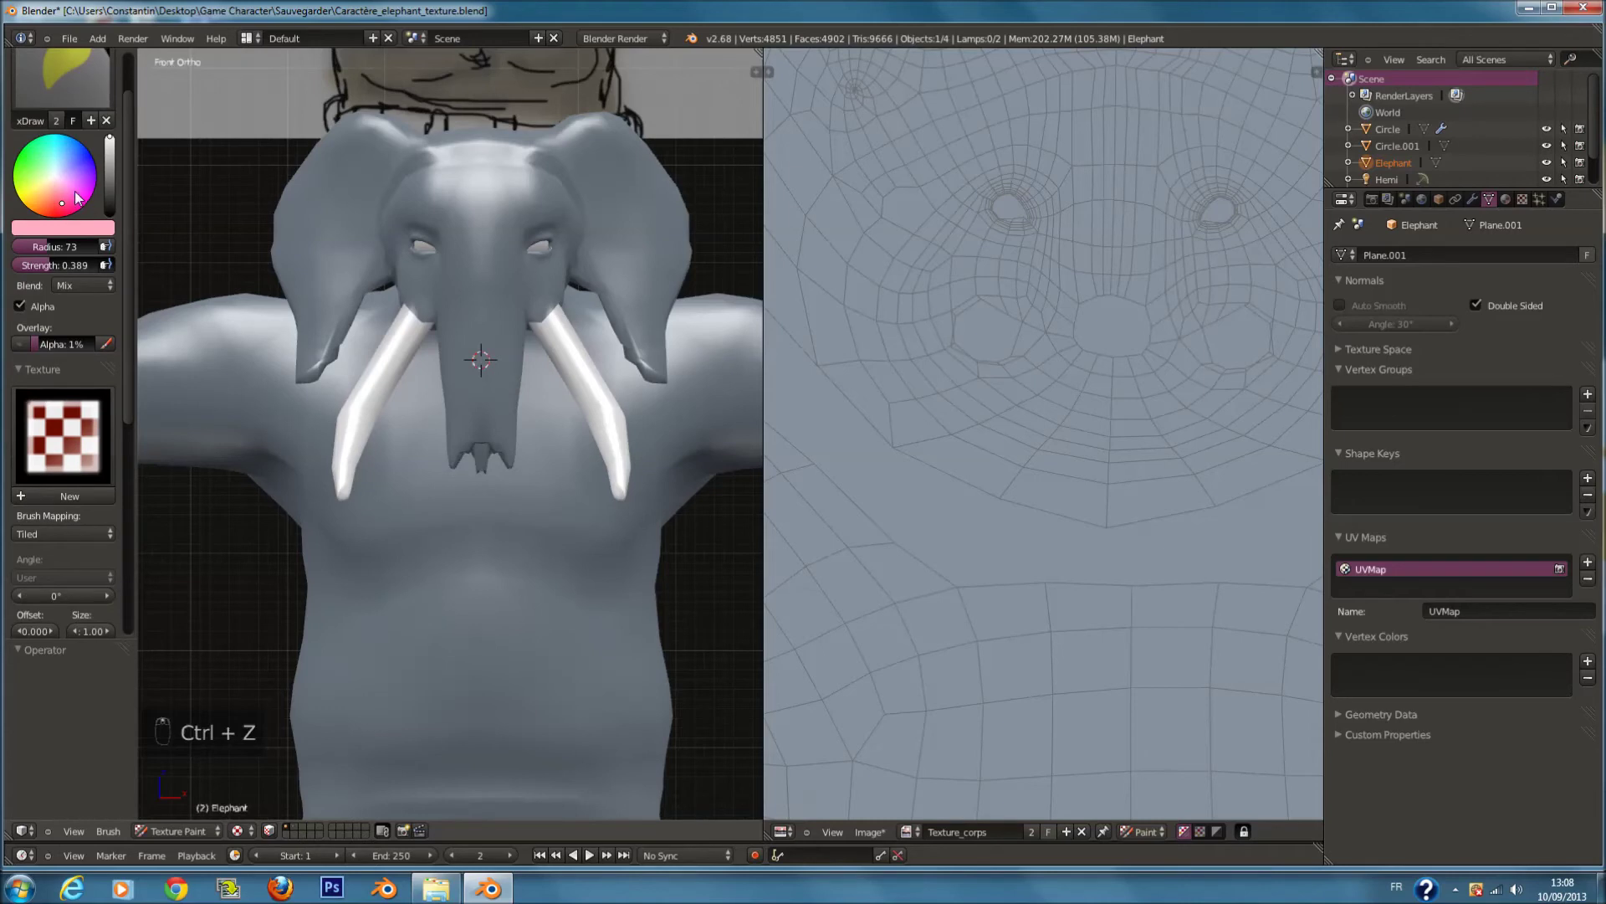
{"action": "left_click", "coordinate": [60, 197]}
{"action": "left_click_drag", "start_coordinate": [61, 259], "coordinate": [43, 267]}
{"action": "key", "text": "f"}
{"action": "left_click", "coordinate": [987, 248]}
{"action": "left_click_drag", "start_coordinate": [1011, 241], "coordinate": [1046, 211]}
{"action": "middle_click_drag", "start_coordinate": [1045, 216], "coordinate": [1033, 233]}
{"action": "mouse_move", "coordinate": [1167, 234]}
{"action": "left_mouse_down"}
{"action": "mouse_move", "coordinate": [1177, 243]}
{"action": "mouse_move", "coordinate": [1169, 223]}
{"action": "left_mouse_up"}
Step: Enlarge the brush radius to 149, tint the trunk tip's UV area pale pink and save the file
{"action": "mouse_move", "coordinate": [1072, 335]}
{"action": "middle_mouse_down"}
{"action": "mouse_move", "coordinate": [1042, 290]}
{"action": "mouse_move", "coordinate": [1464, 435]}
{"action": "mouse_move", "coordinate": [1366, 412]}
{"action": "mouse_move", "coordinate": [1398, 410]}
{"action": "middle_mouse_up"}
{"action": "scroll", "coordinate": [586, 402], "scroll_direction": "down", "scroll_amount": 1}
{"action": "scroll", "coordinate": [1103, 385], "scroll_direction": "down", "scroll_amount": 2}
{"action": "key", "text": "f"}
{"action": "left_click", "coordinate": [964, 554]}
{"action": "mouse_move", "coordinate": [962, 552]}
{"action": "left_mouse_down"}
{"action": "mouse_move", "coordinate": [956, 570]}
{"action": "mouse_move", "coordinate": [979, 569]}
{"action": "left_mouse_up"}
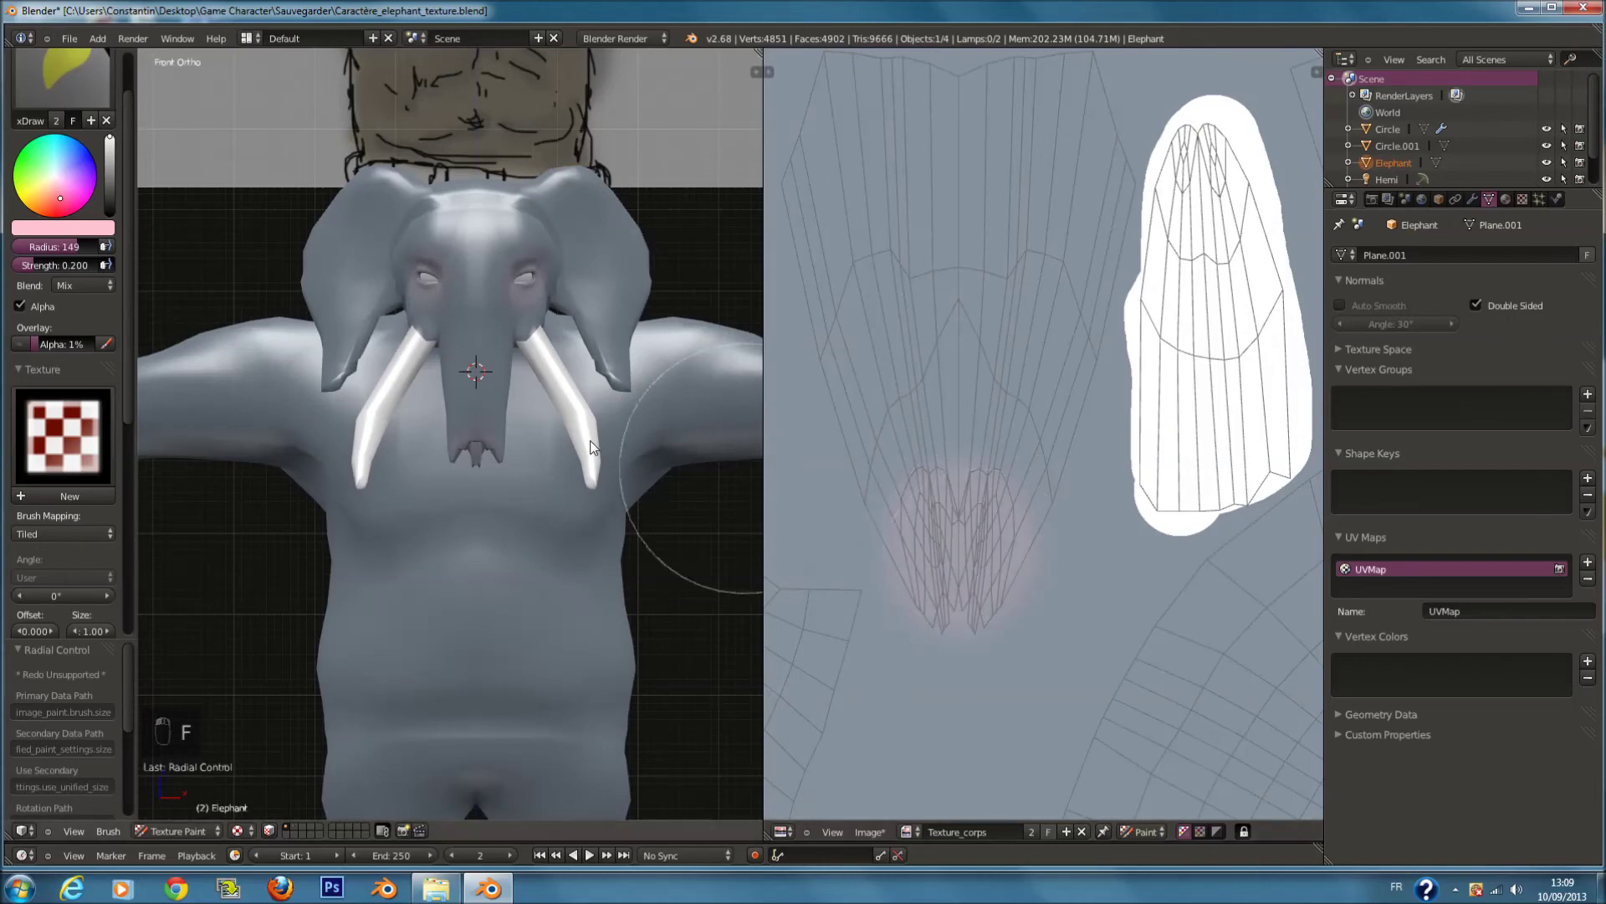
{"action": "key", "text": "ctrl+s"}
{"action": "left_click", "coordinate": [565, 434]}
Step: Turn to the elephant's back, set the brush color to a muted green and lower the strength to 0.074
{"action": "scroll", "coordinate": [1034, 345], "scroll_direction": "down", "scroll_amount": 1}
{"action": "mouse_move", "coordinate": [585, 359]}
{"action": "middle_mouse_down"}
{"action": "mouse_move", "coordinate": [330, 294]}
{"action": "mouse_move", "coordinate": [652, 405]}
{"action": "mouse_move", "coordinate": [579, 435]}
{"action": "mouse_move", "coordinate": [408, 371]}
{"action": "mouse_move", "coordinate": [462, 402]}
{"action": "mouse_move", "coordinate": [476, 438]}
{"action": "mouse_move", "coordinate": [460, 426]}
{"action": "middle_mouse_up"}
{"action": "left_click", "coordinate": [42, 178]}
{"action": "left_click", "coordinate": [35, 164]}
{"action": "key", "text": "shift+f"}
{"action": "left_click", "coordinate": [434, 414]}
{"action": "left_click_drag", "start_coordinate": [39, 176], "coordinate": [27, 169]}
{"action": "left_click", "coordinate": [110, 164]}
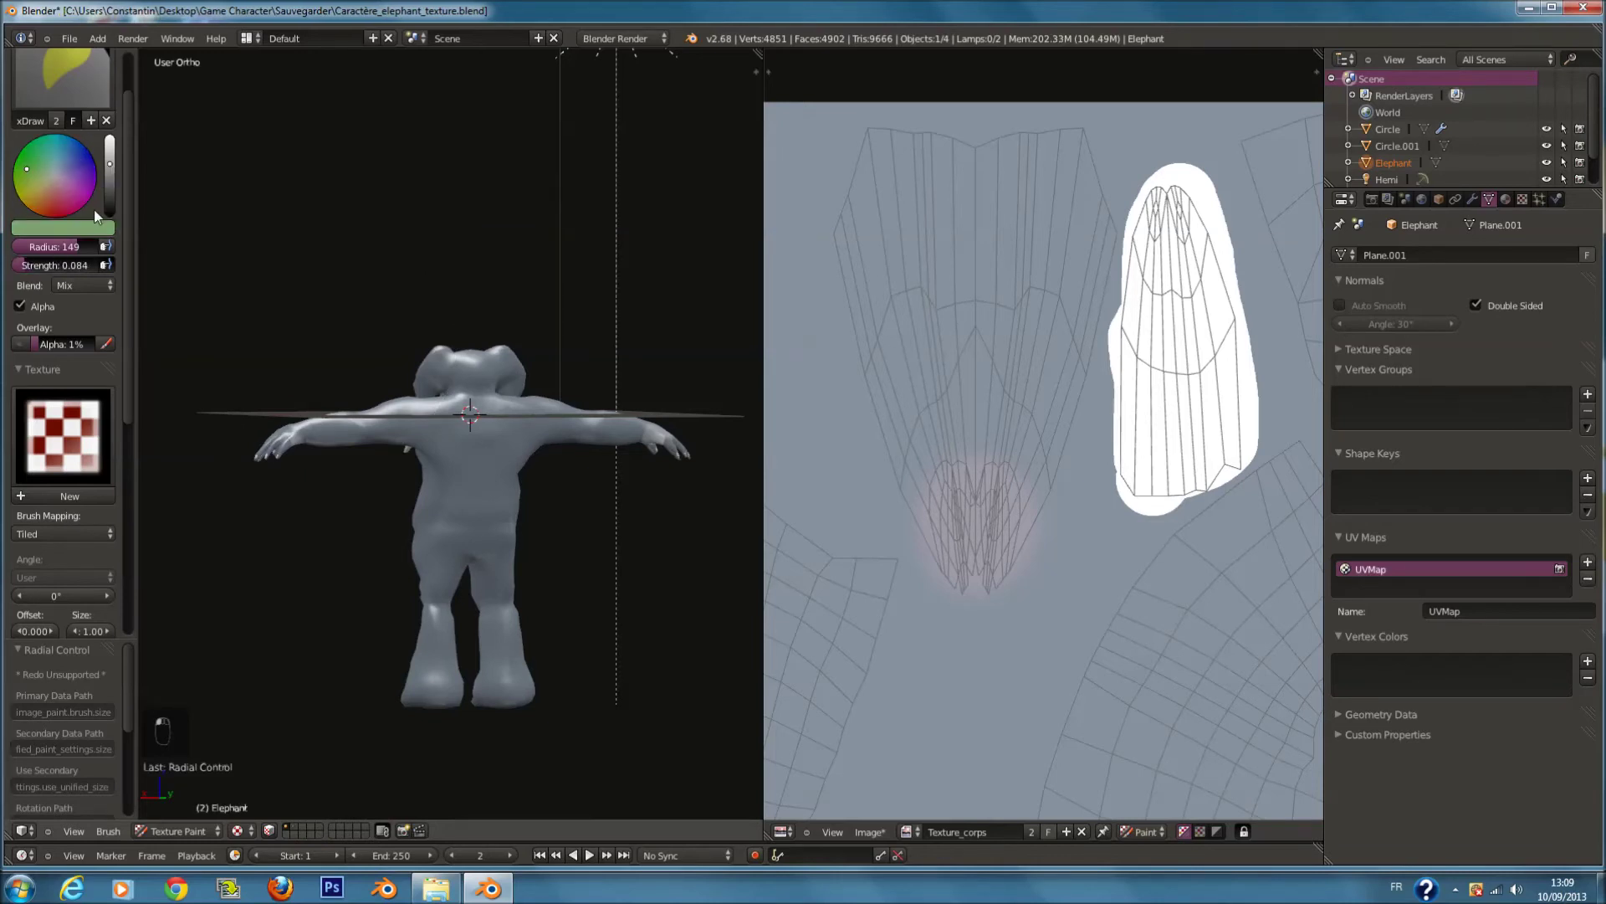
{"action": "left_click_drag", "start_coordinate": [52, 262], "coordinate": [53, 263]}
Step: Frame the elephant's back and set the brush radius to 129
{"action": "scroll", "coordinate": [1219, 421], "scroll_direction": "down", "scroll_amount": 6}
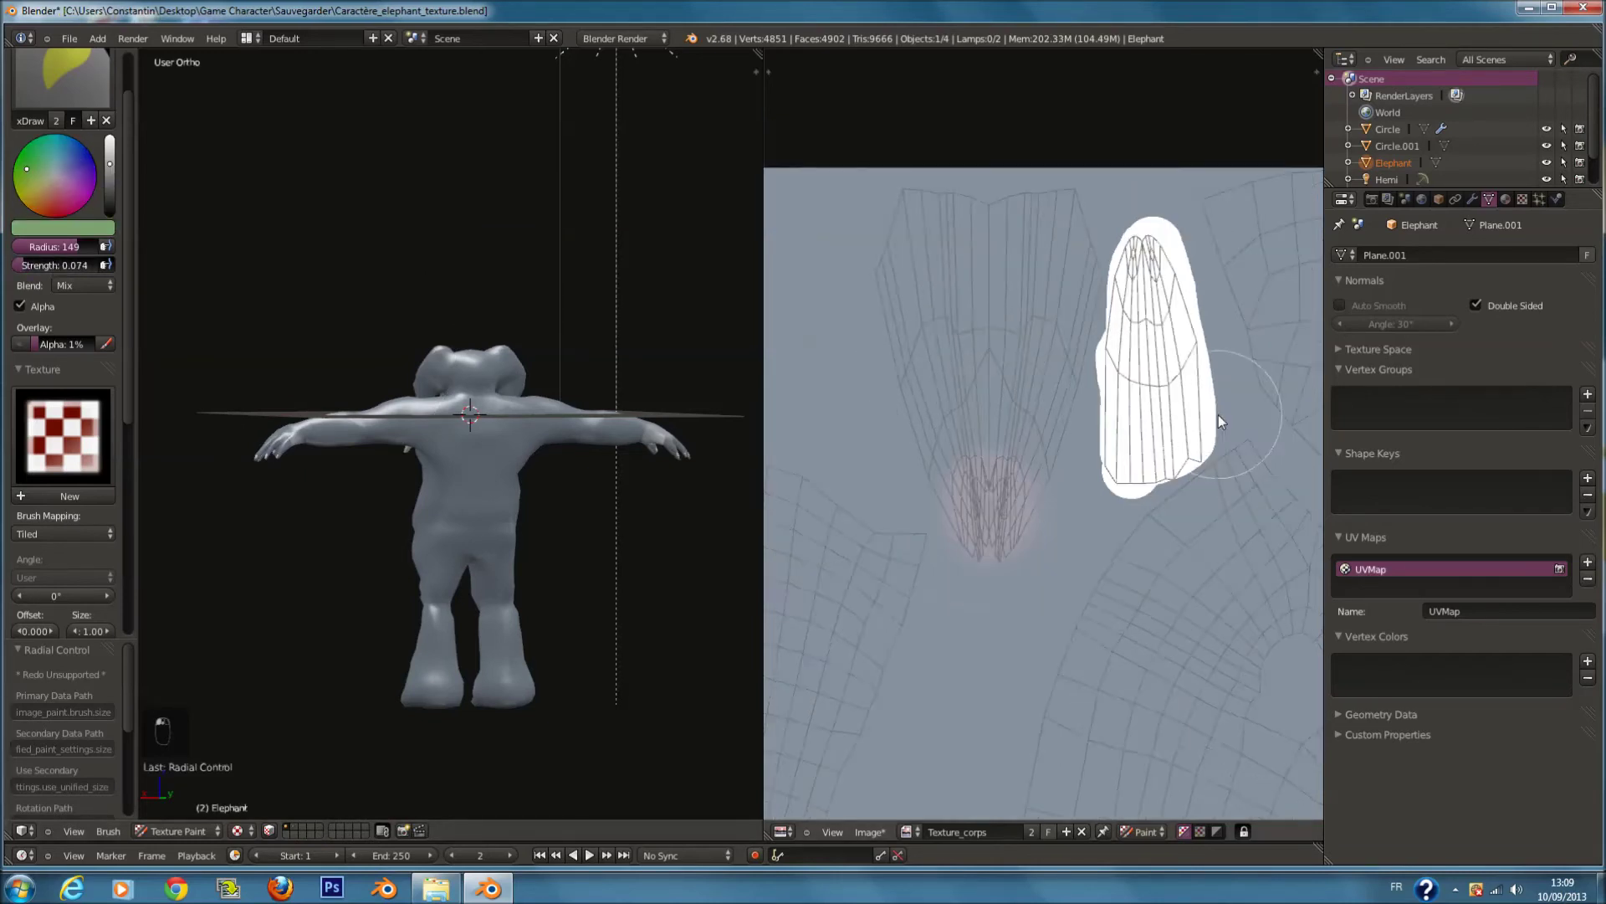
{"action": "scroll", "coordinate": [469, 502], "scroll_direction": "up", "scroll_amount": 5}
{"action": "key", "text": "f"}
{"action": "left_click", "coordinate": [466, 512]}
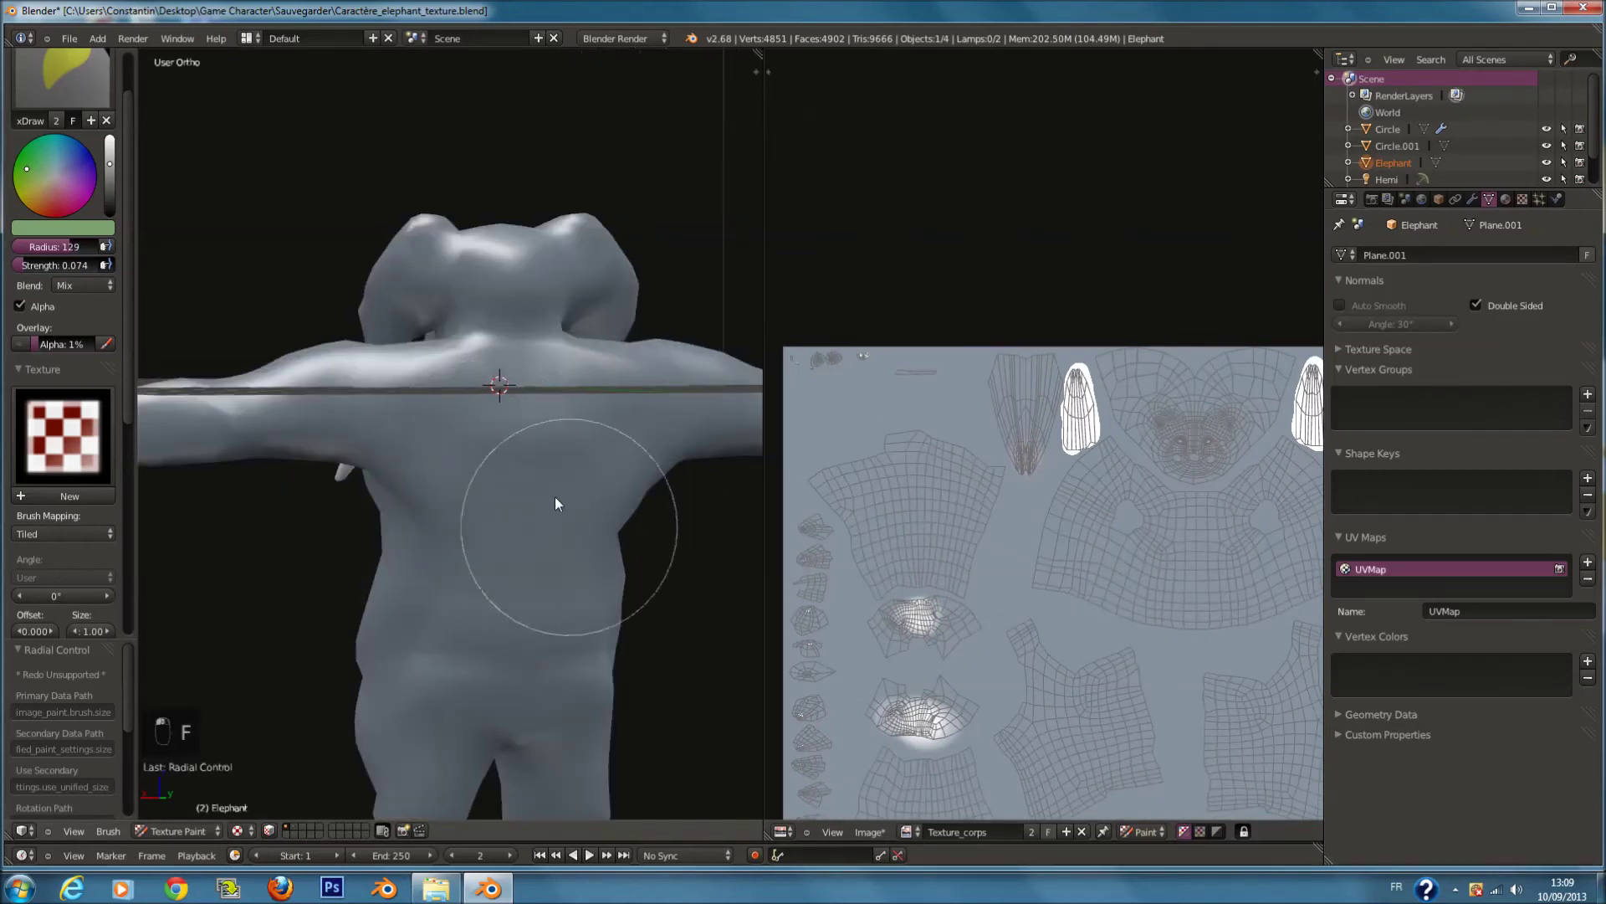
Step: Examine the green-tinted shading on the elephant from the back, front, side and down to the feet
{"action": "scroll", "coordinate": [418, 456], "scroll_direction": "down", "scroll_amount": 3}
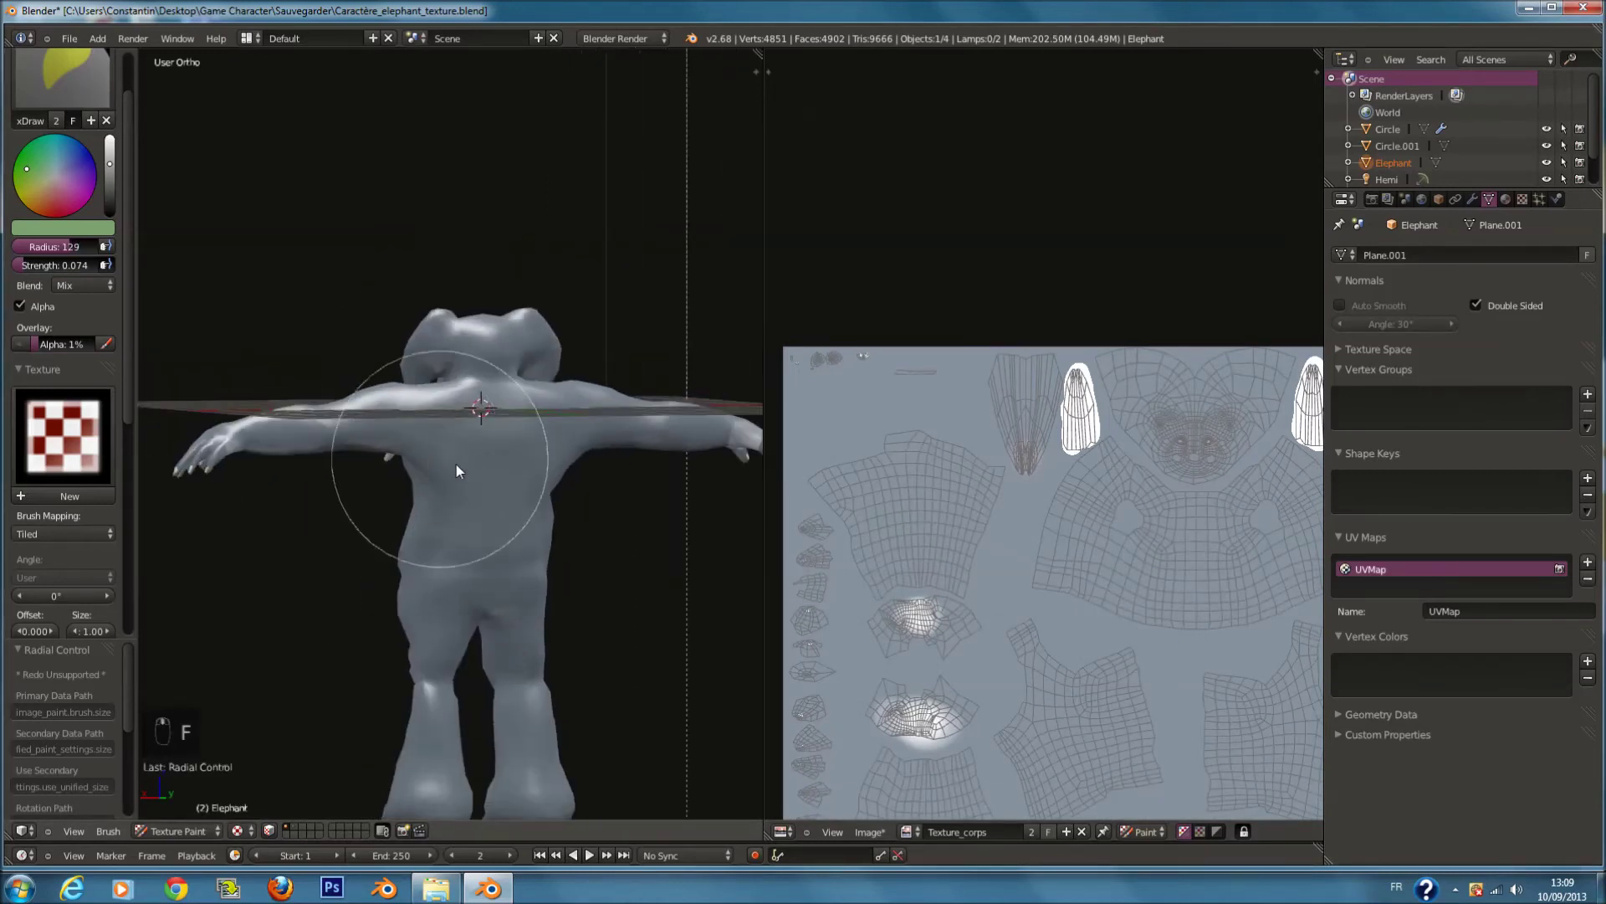
{"action": "middle_click_drag", "start_coordinate": [455, 465], "coordinate": [397, 465]}
{"action": "scroll", "coordinate": [397, 466], "scroll_direction": "up", "scroll_amount": 2}
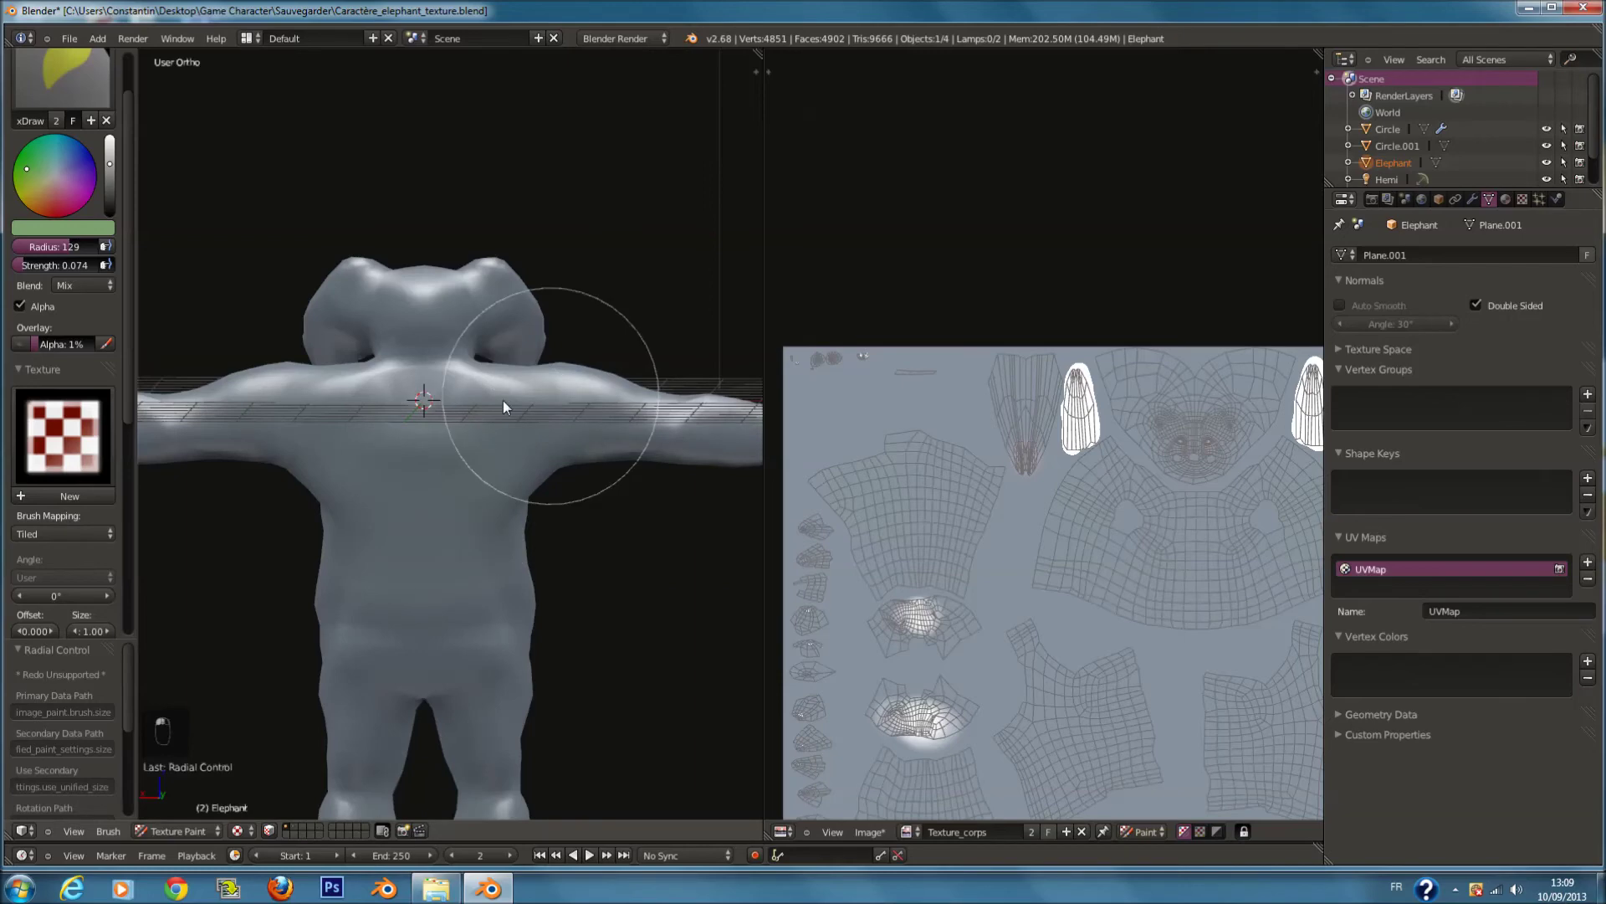
{"action": "mouse_move", "coordinate": [514, 383]}
{"action": "middle_mouse_down"}
{"action": "mouse_move", "coordinate": [178, 393]}
{"action": "mouse_move", "coordinate": [455, 461]}
{"action": "middle_mouse_up"}
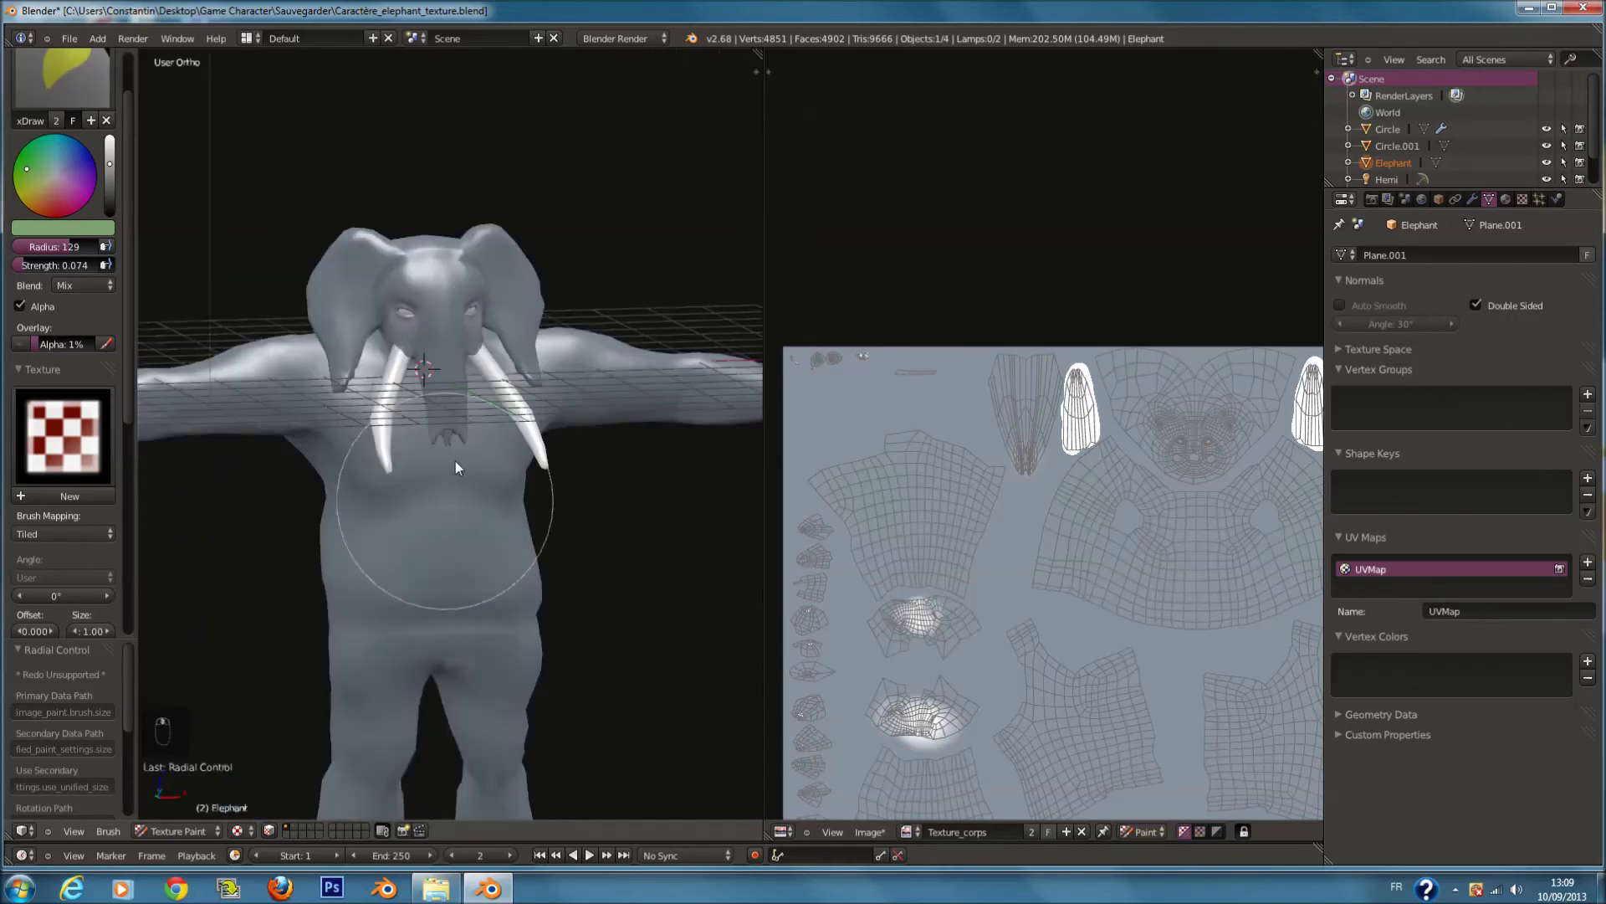
{"action": "scroll", "coordinate": [456, 460], "scroll_direction": "up", "scroll_amount": 3}
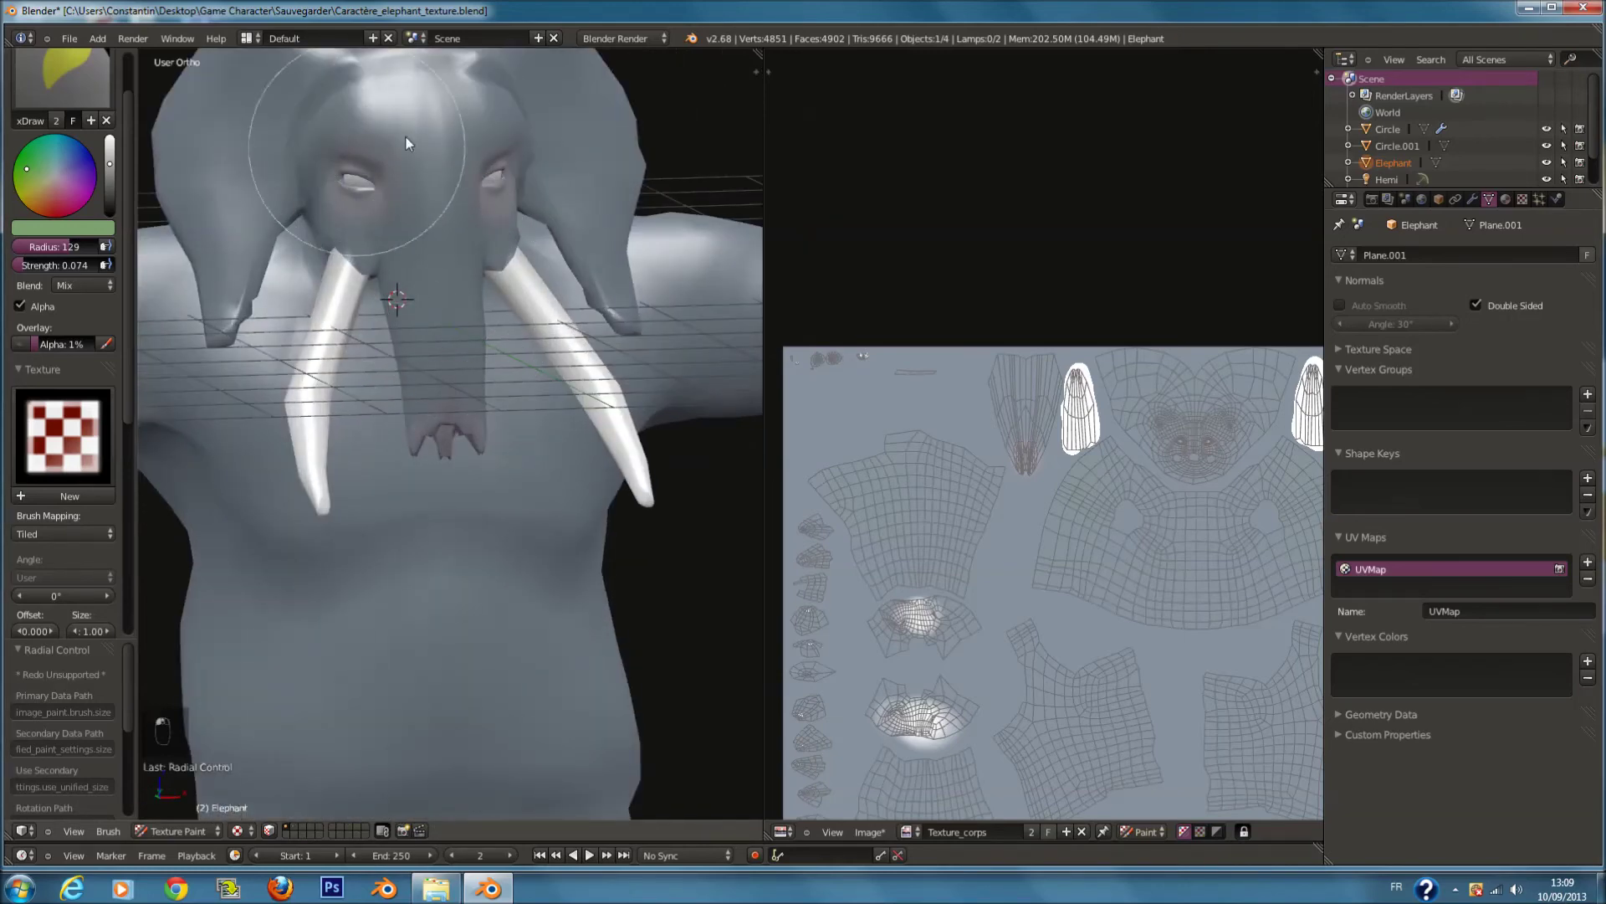
{"action": "scroll", "coordinate": [460, 485], "scroll_direction": "down", "scroll_amount": 3}
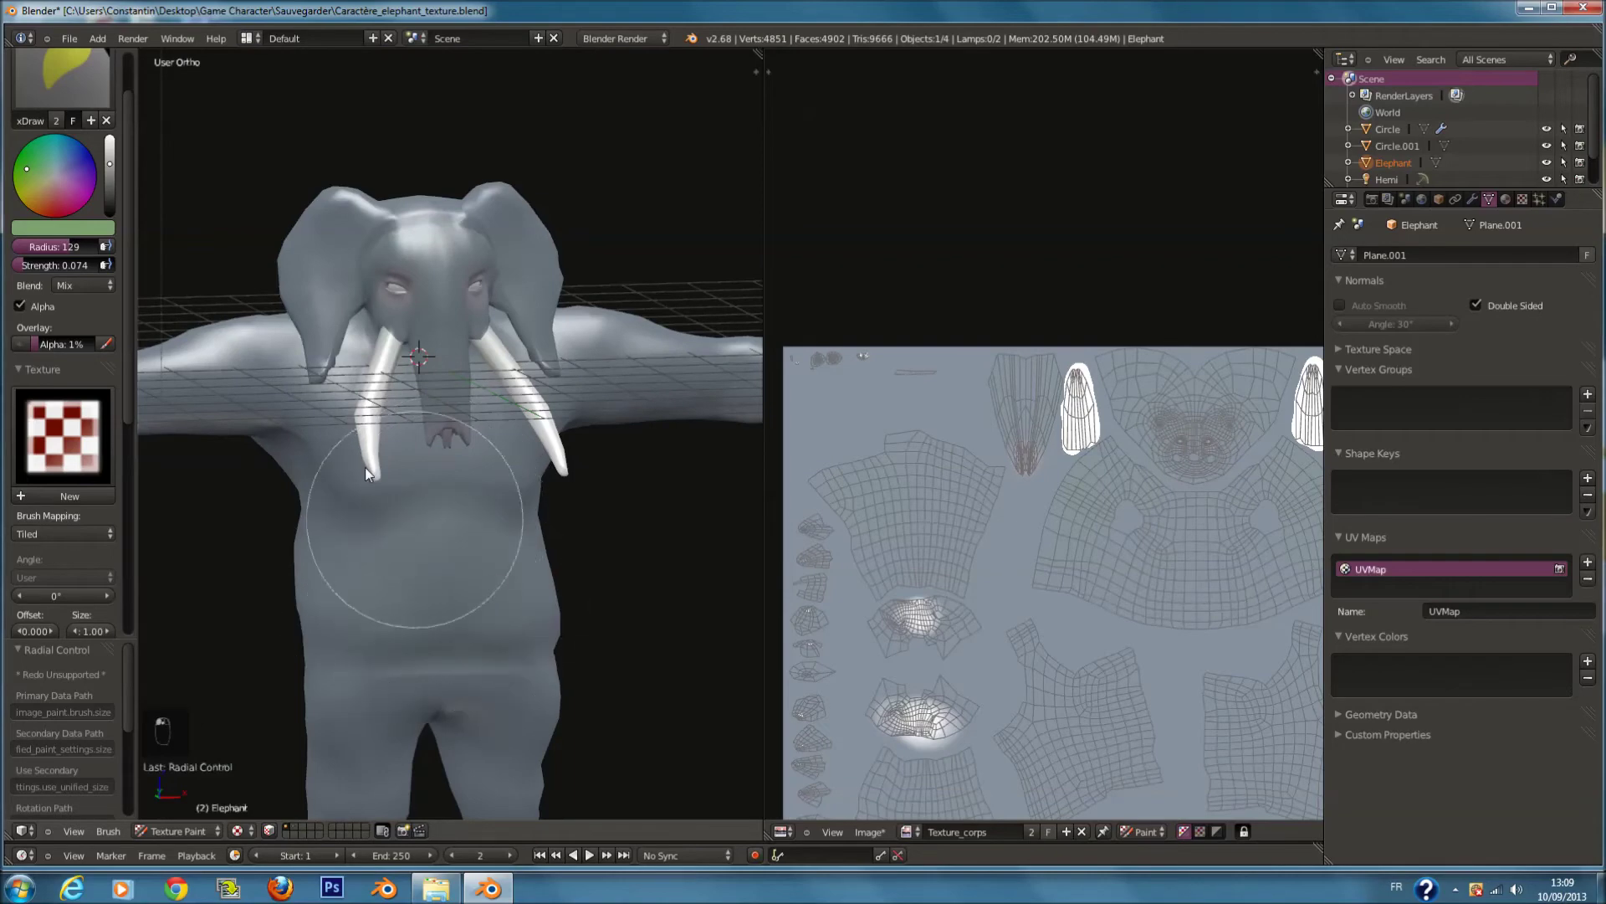
{"action": "mouse_move", "coordinate": [601, 506]}
{"action": "middle_mouse_down"}
{"action": "mouse_move", "coordinate": [489, 470]}
{"action": "mouse_move", "coordinate": [584, 450]}
{"action": "middle_mouse_up"}
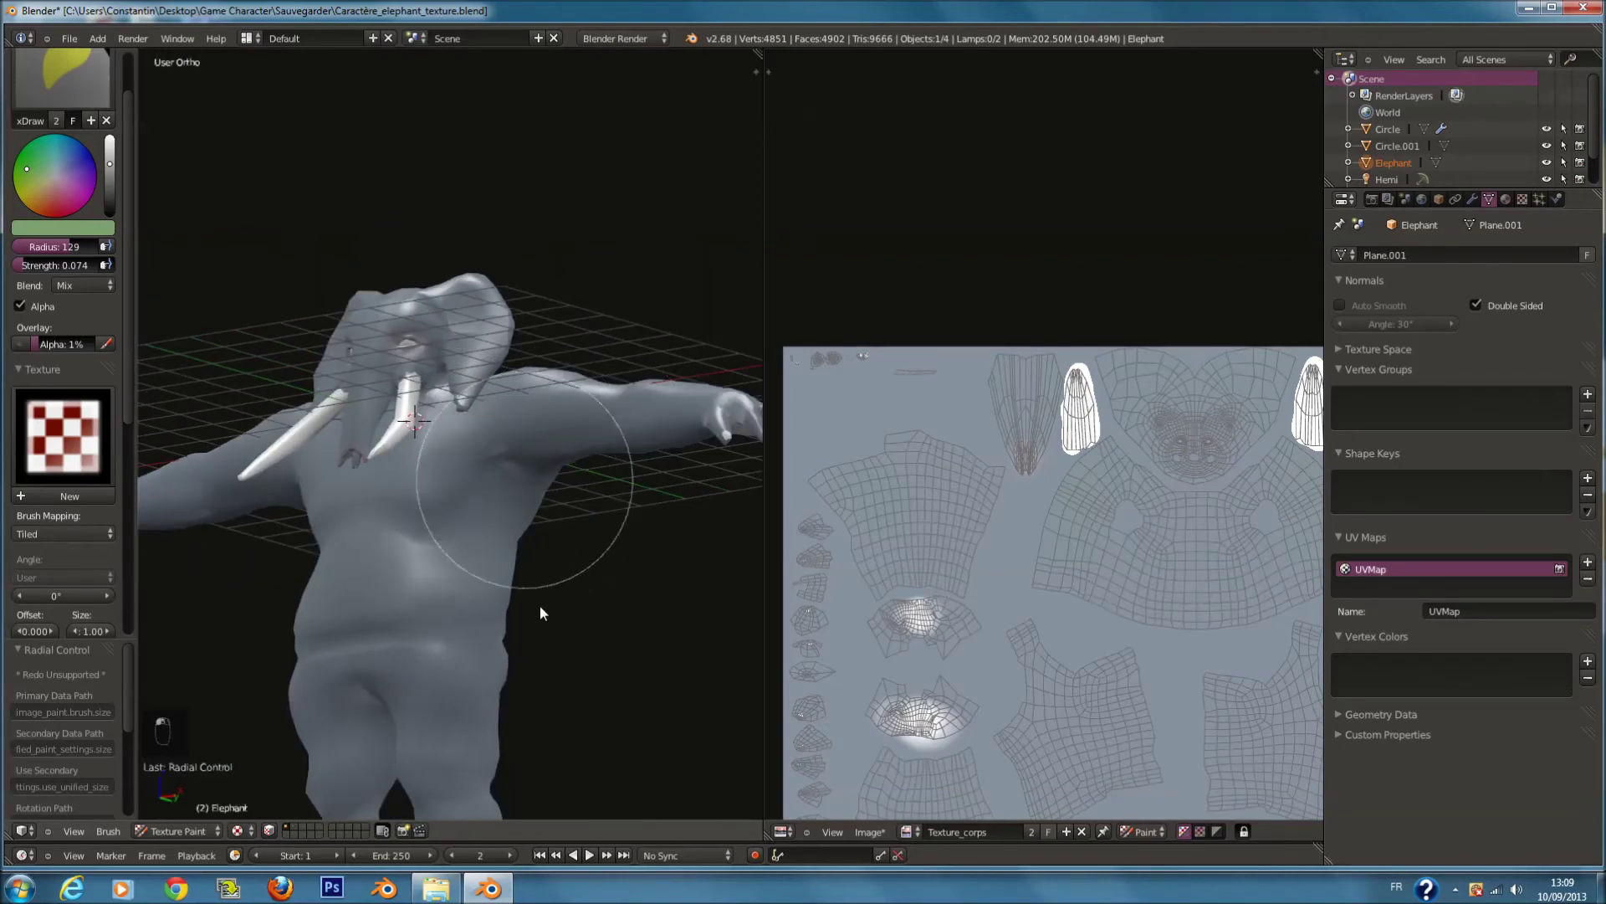
{"action": "scroll", "coordinate": [473, 637], "scroll_direction": "down", "scroll_amount": 11, "text": "shift"}
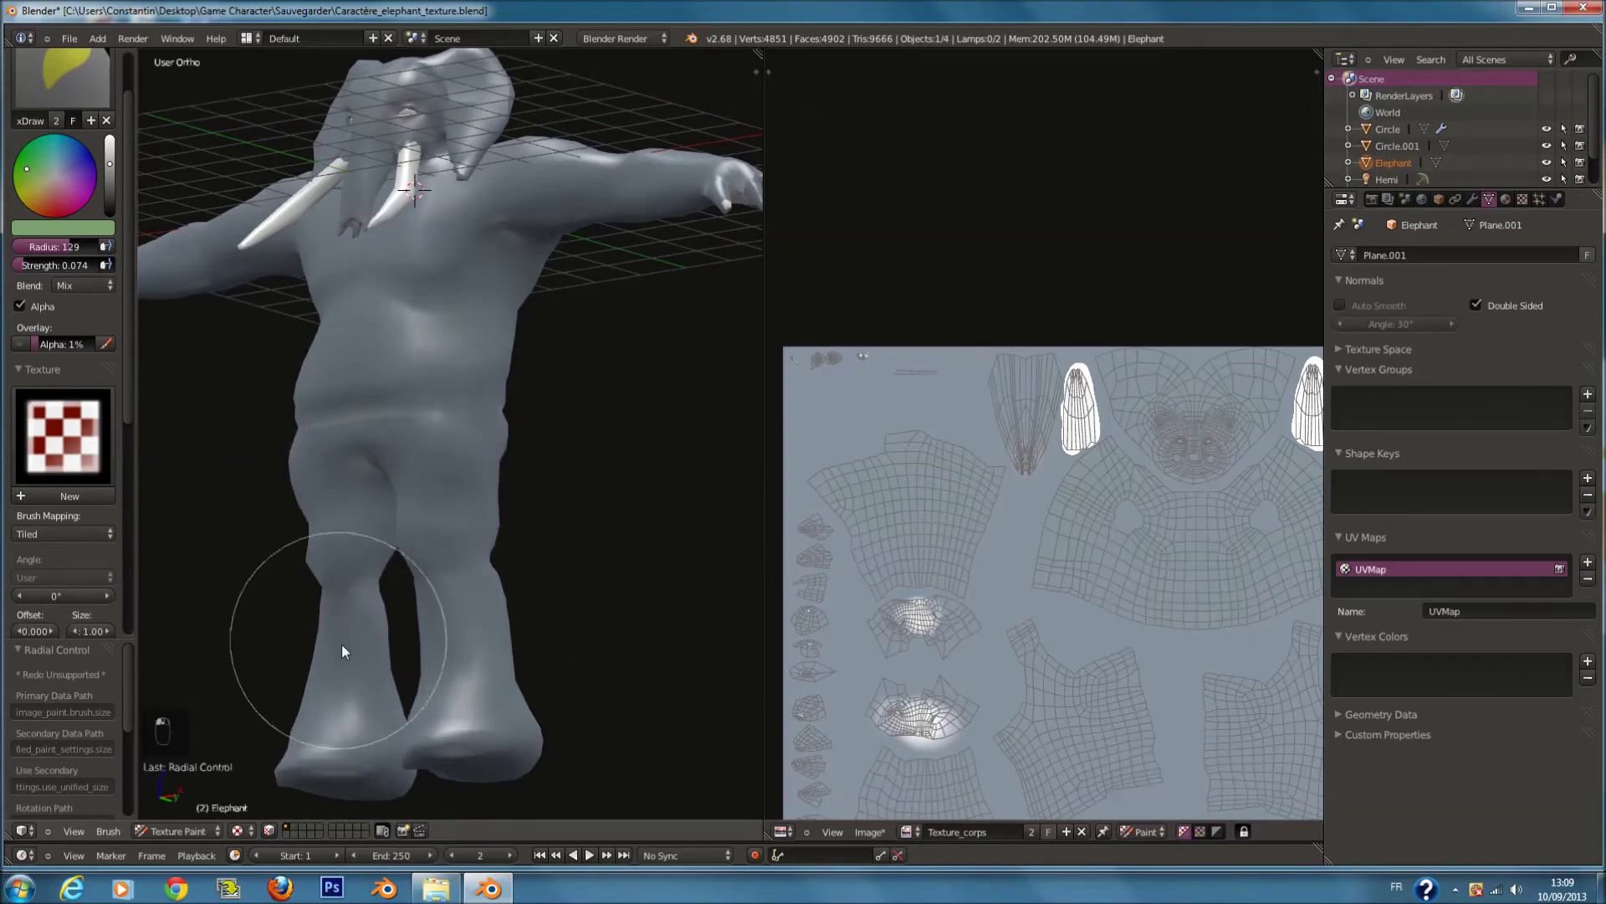
{"action": "middle_click_drag", "start_coordinate": [520, 556], "coordinate": [321, 569]}
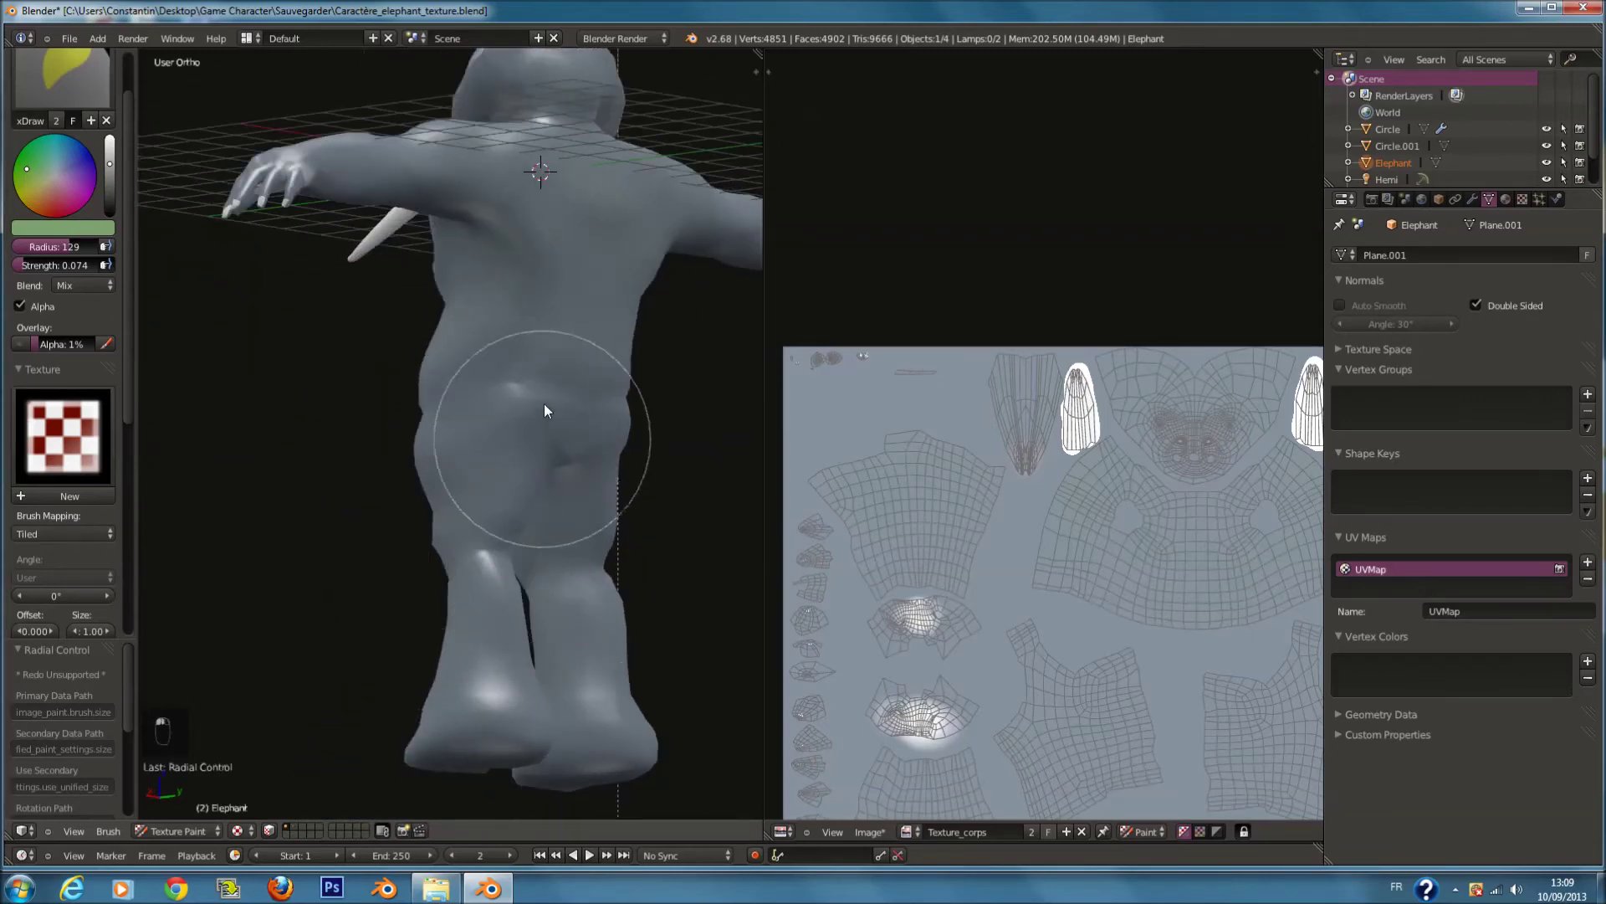
Step: Save the file, frame the elephant's head and ears from the front, and reduce the brush radius to 107
{"action": "key", "text": "ctrl+s"}
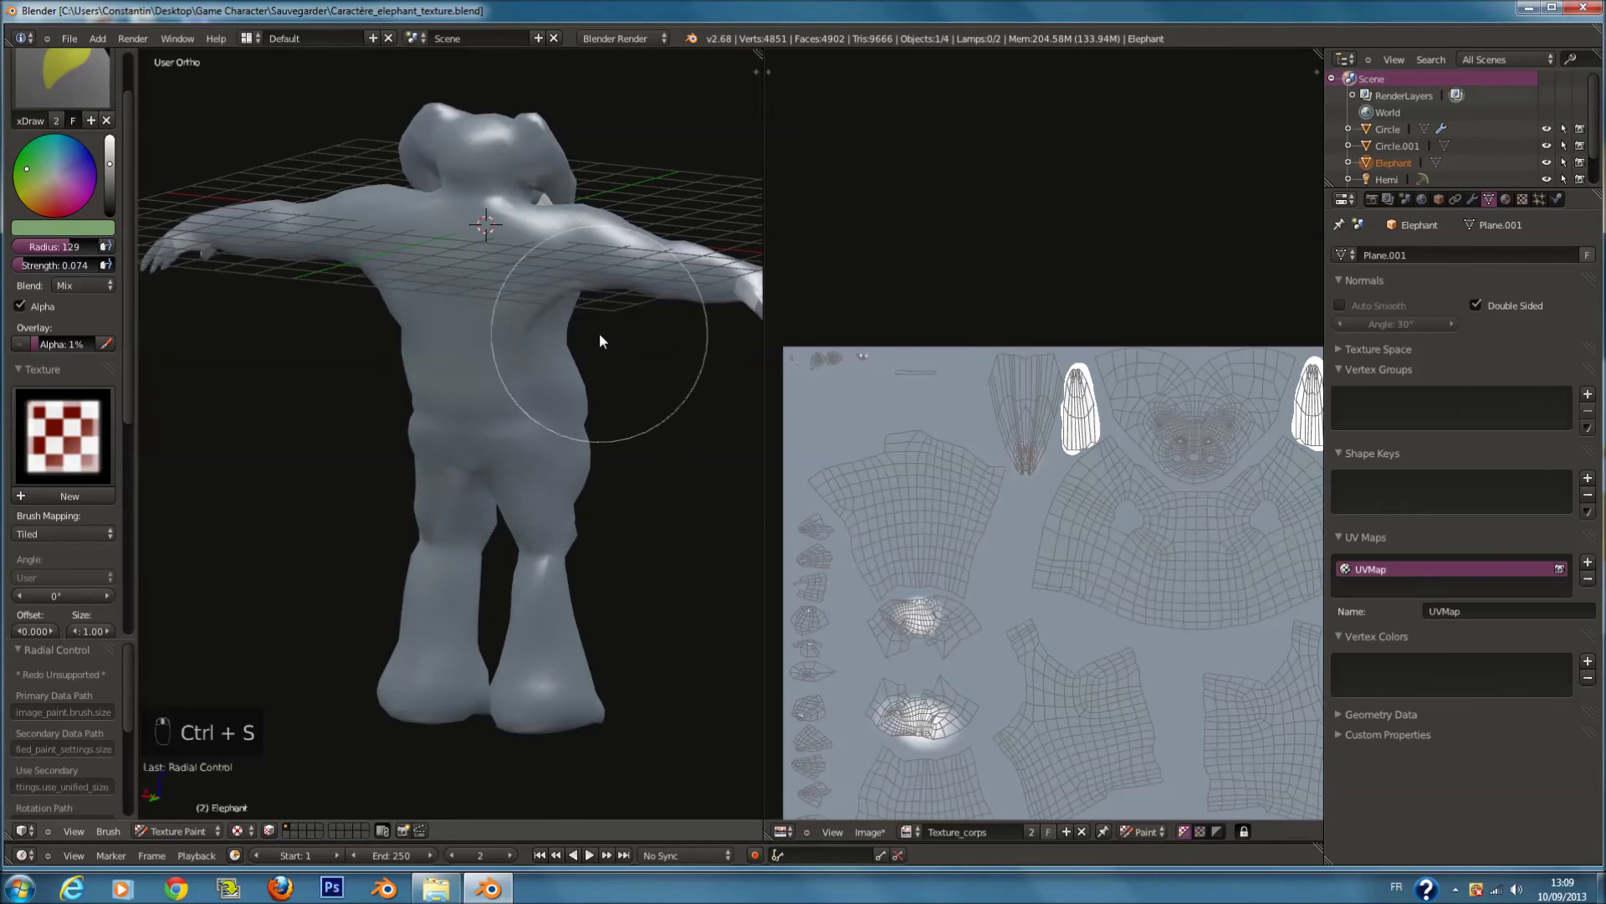
{"action": "key", "text": "KP_1"}
{"action": "key", "text": "ctrl+s"}
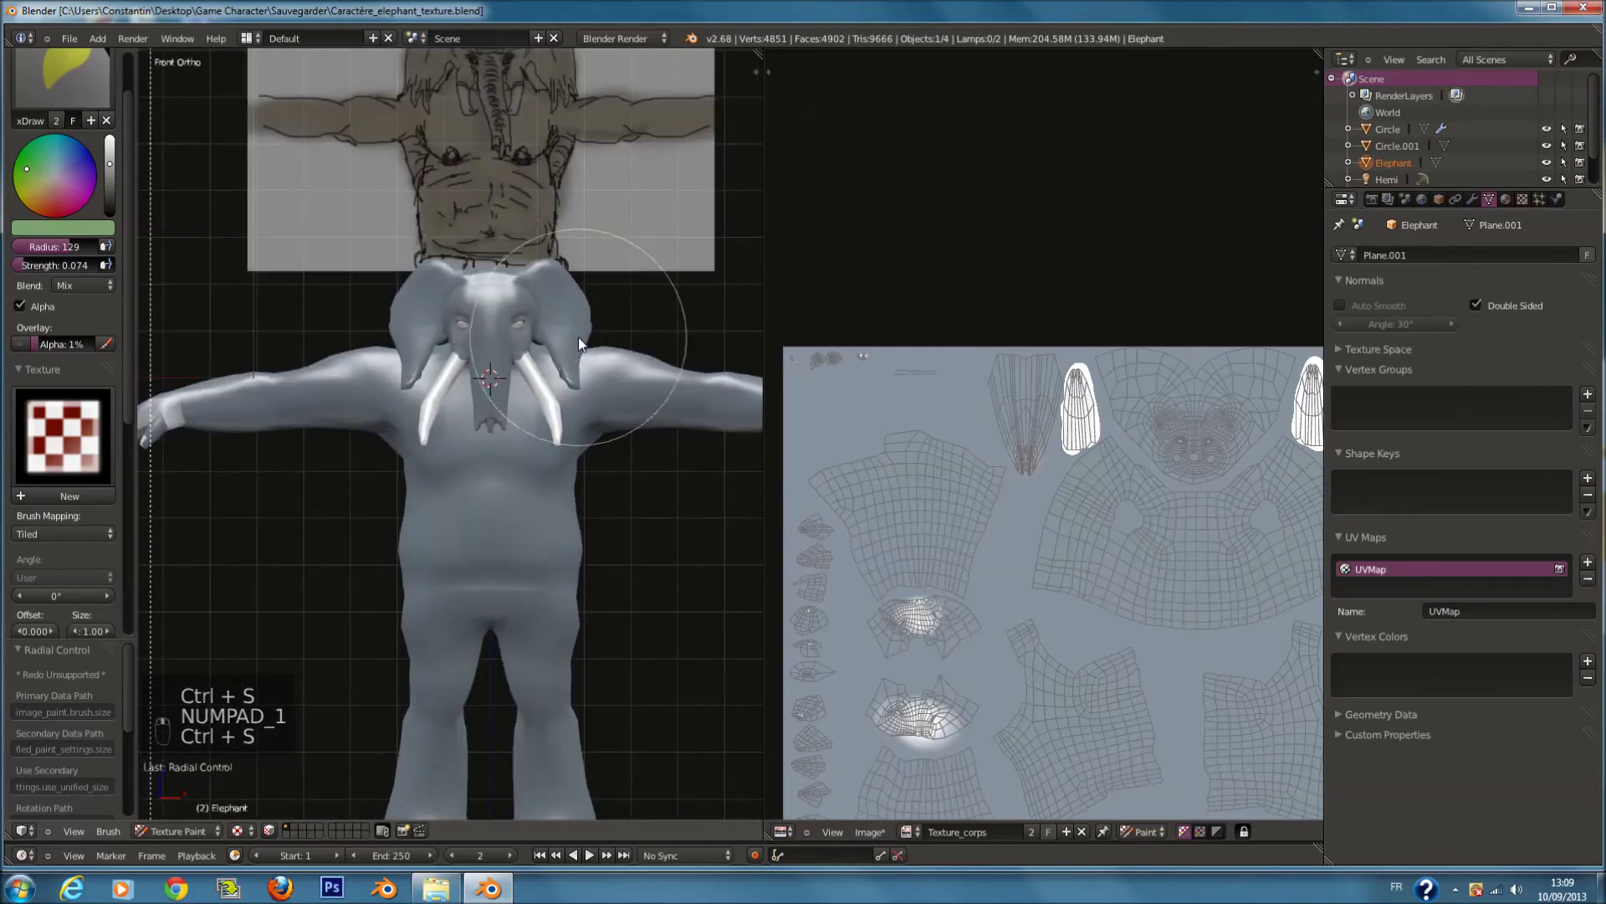
{"action": "middle_click_drag", "start_coordinate": [308, 318], "coordinate": [298, 353]}
{"action": "scroll", "coordinate": [476, 283], "scroll_direction": "up", "scroll_amount": 2}
{"action": "key", "text": "f"}
{"action": "left_click", "coordinate": [601, 191]}
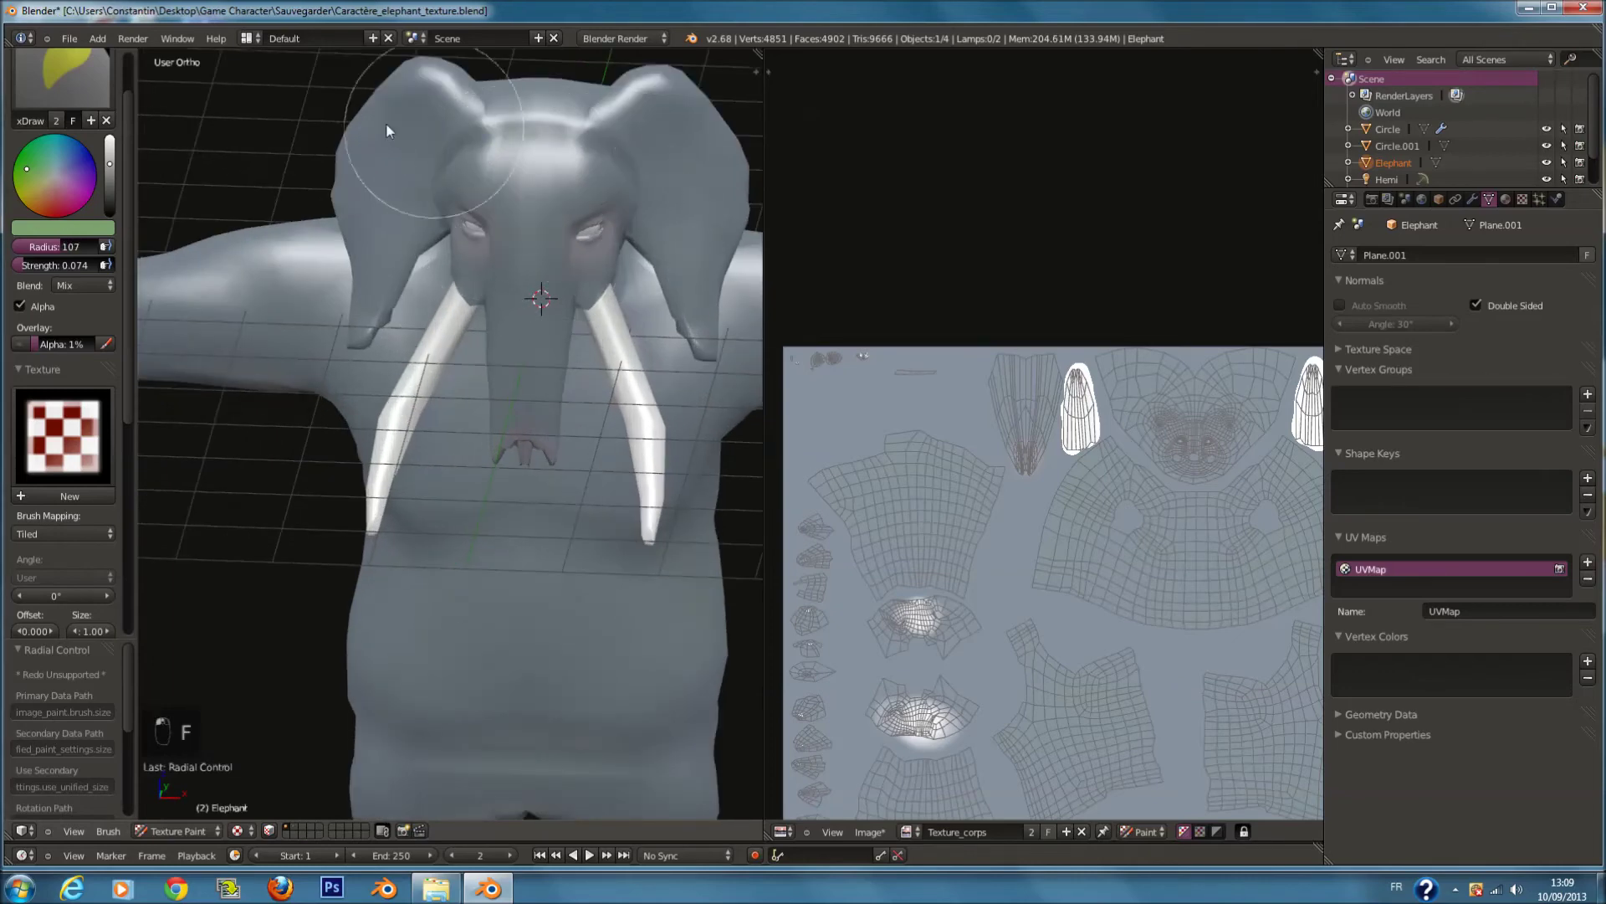
{"action": "middle_click_drag", "start_coordinate": [410, 149], "coordinate": [463, 156]}
{"action": "middle_click_drag", "start_coordinate": [363, 198], "coordinate": [600, 194]}
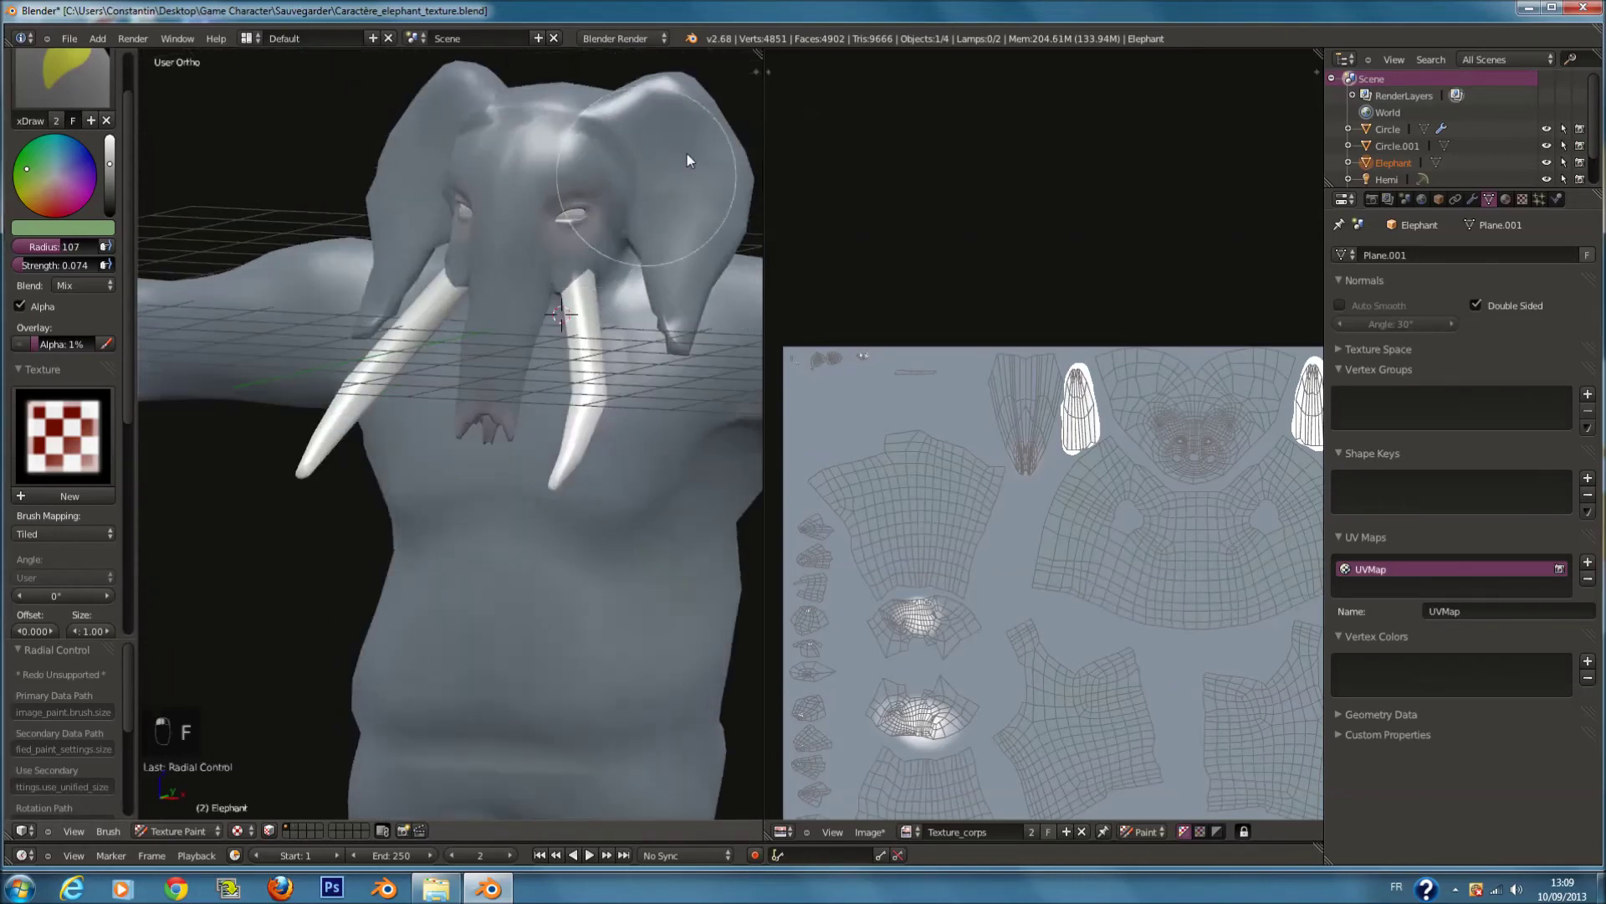
Step: Change the brush color to a light beige, raise the strength to 0.211 and set the radius to 142
{"action": "left_click_drag", "start_coordinate": [114, 163], "coordinate": [37, 199]}
{"action": "left_click_drag", "start_coordinate": [45, 268], "coordinate": [56, 284]}
{"action": "scroll", "coordinate": [351, 375], "scroll_direction": "down", "scroll_amount": 3}
{"action": "key", "text": "f"}
{"action": "left_click", "coordinate": [544, 456]}
Step: Try a beige stroke across the elephant's belly and undo it
{"action": "middle_click_drag", "start_coordinate": [544, 456], "coordinate": [576, 434]}
{"action": "scroll", "coordinate": [578, 435], "scroll_direction": "up", "scroll_amount": 6}
{"action": "left_click_drag", "start_coordinate": [548, 439], "coordinate": [686, 523]}
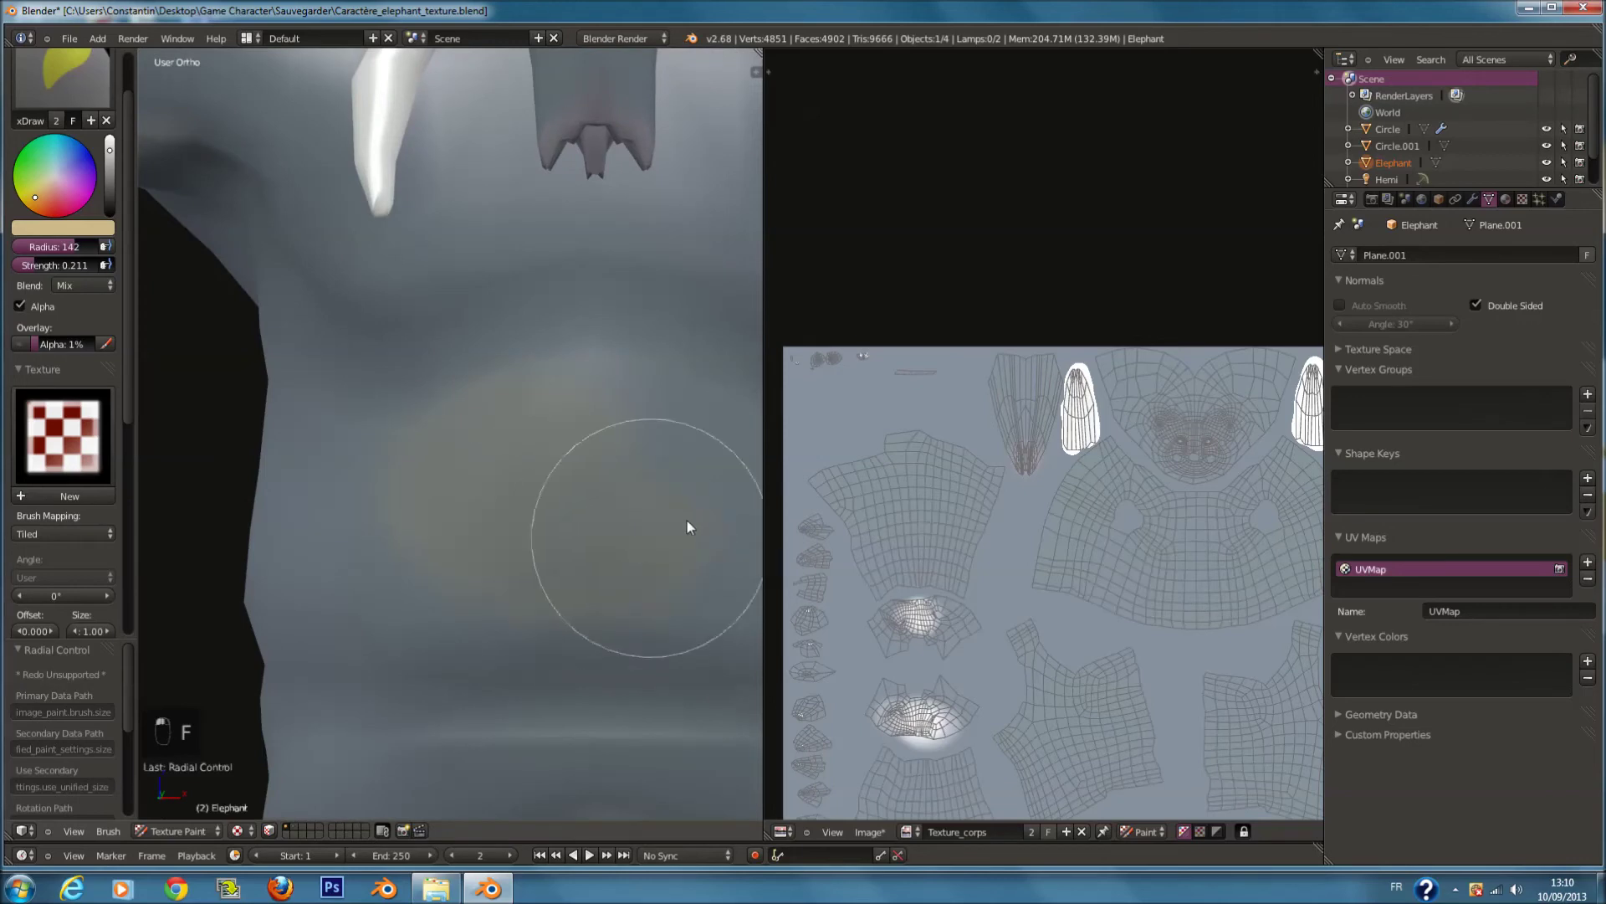
{"action": "scroll", "coordinate": [687, 520], "scroll_direction": "down", "scroll_amount": 1}
{"action": "middle_click_drag", "start_coordinate": [685, 506], "coordinate": [642, 492]}
{"action": "key", "text": "ctrl+z"}
Step: Lower the brush strength to 0.137, enlarge the radius to 179 and paint the belly softly with beige
{"action": "left_click_drag", "start_coordinate": [42, 265], "coordinate": [34, 268]}
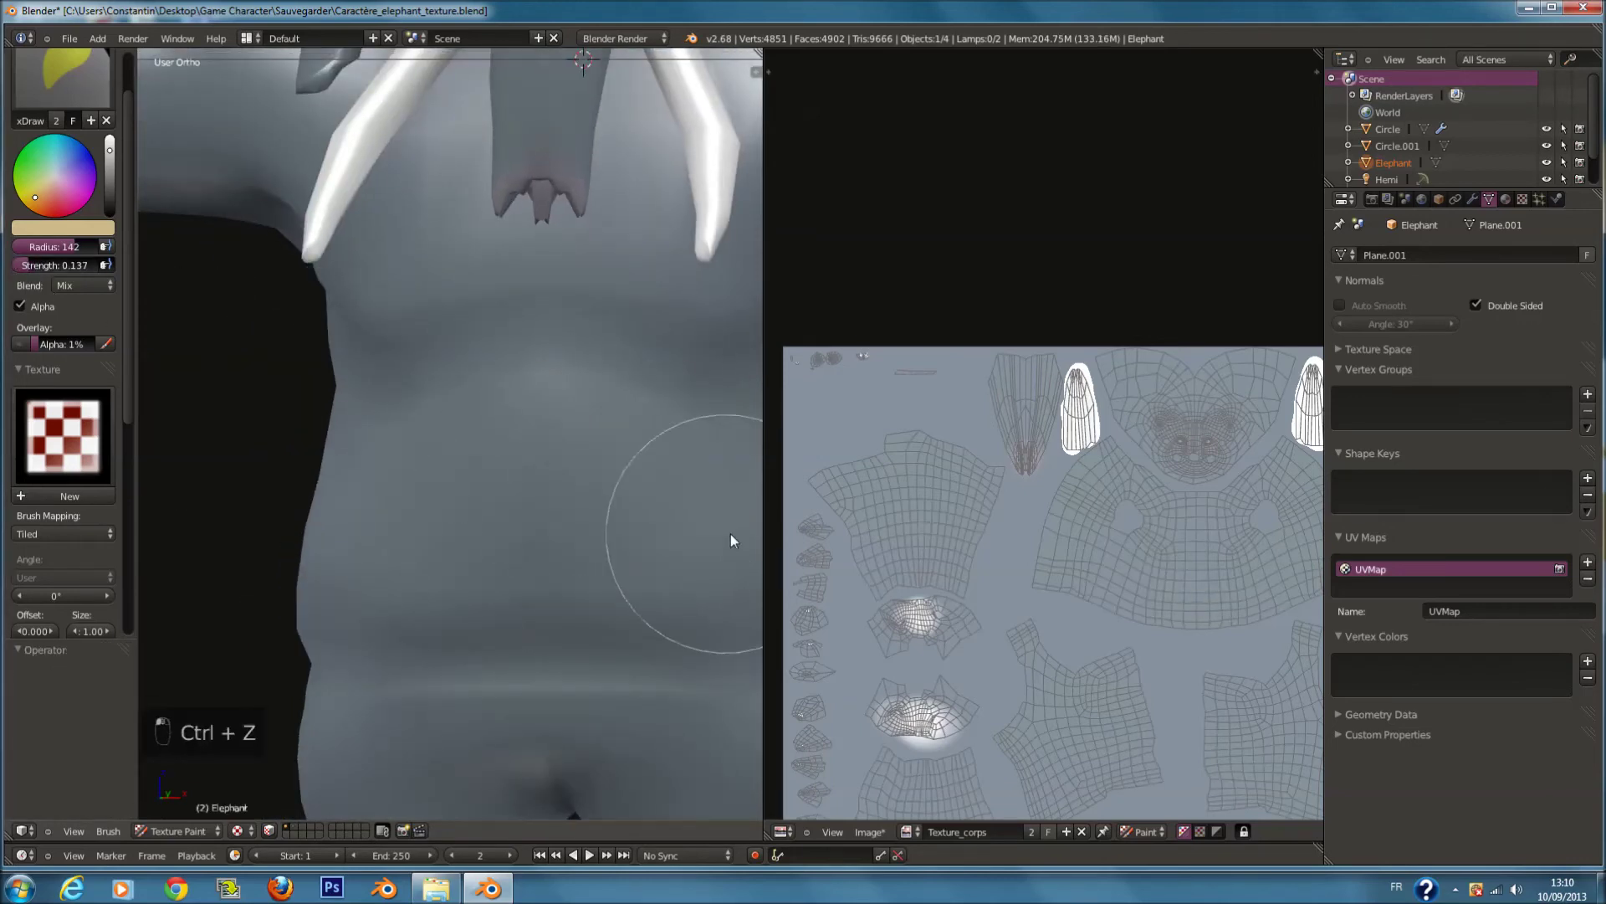
{"action": "key", "text": "f"}
{"action": "left_click", "coordinate": [736, 548]}
{"action": "left_click_drag", "start_coordinate": [611, 440], "coordinate": [652, 554]}
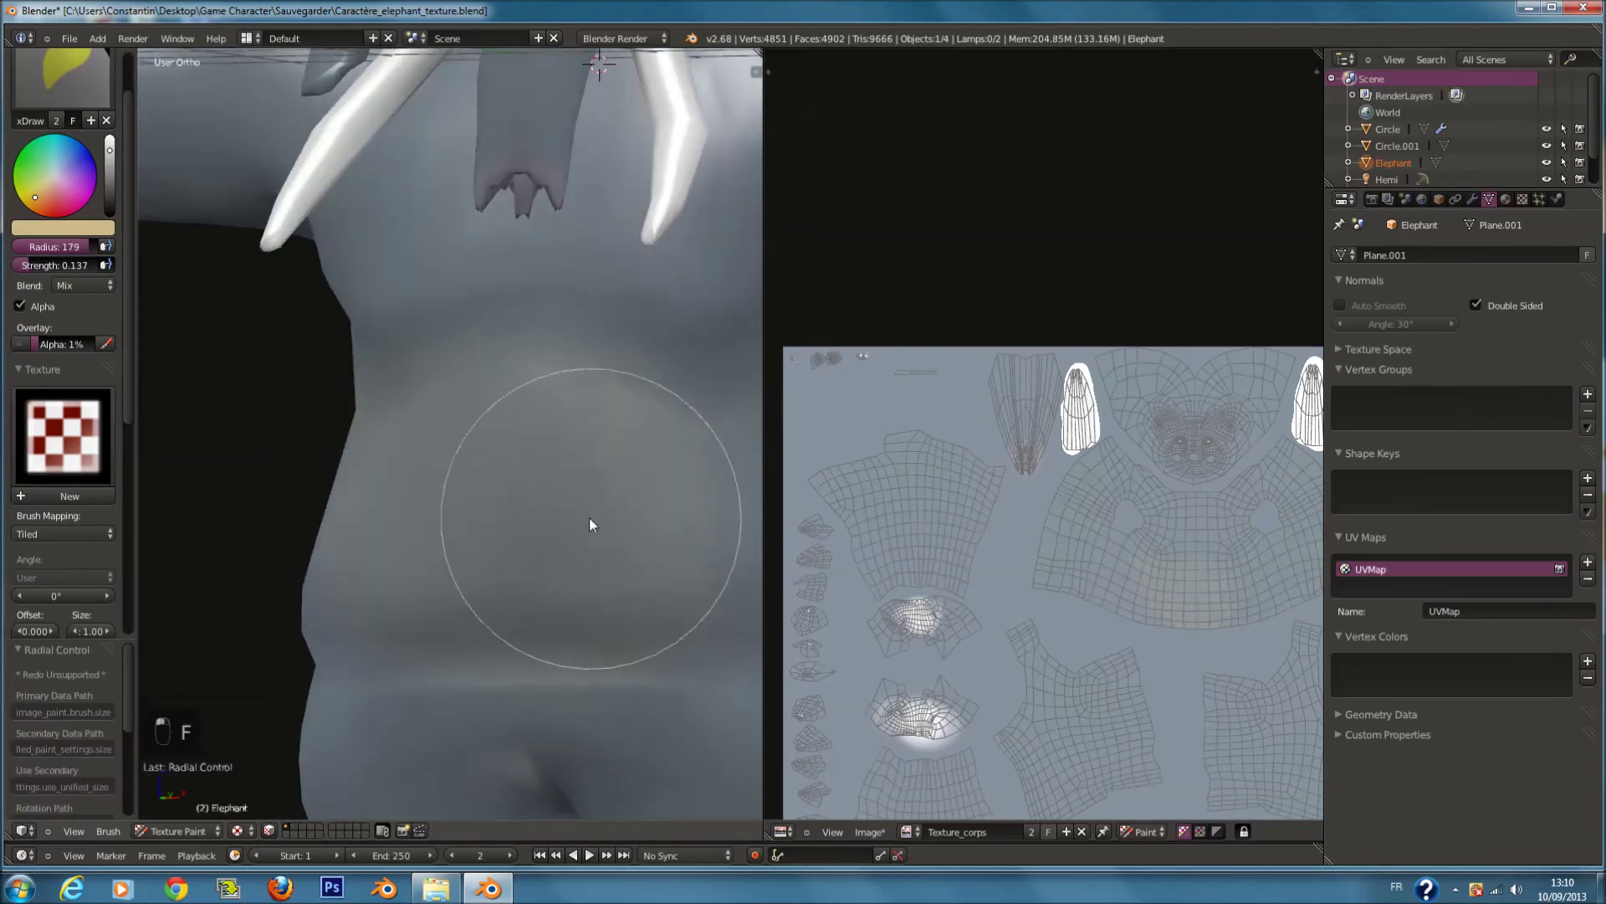
Step: Continue the beige tint from the belly around the elephant's flanks toward the back
{"action": "middle_click_drag", "start_coordinate": [592, 524], "coordinate": [477, 516]}
{"action": "middle_click_drag", "start_coordinate": [735, 530], "coordinate": [593, 522]}
{"action": "scroll", "coordinate": [591, 517], "scroll_direction": "up", "scroll_amount": 1}
{"action": "mouse_move", "coordinate": [364, 475]}
{"action": "left_mouse_down"}
{"action": "mouse_move", "coordinate": [426, 368]}
{"action": "mouse_move", "coordinate": [592, 513]}
{"action": "left_mouse_up"}
{"action": "middle_click_drag", "start_coordinate": [608, 530], "coordinate": [503, 521]}
{"action": "mouse_move", "coordinate": [503, 520]}
{"action": "left_mouse_down"}
{"action": "mouse_move", "coordinate": [466, 466]}
{"action": "mouse_move", "coordinate": [573, 508]}
{"action": "left_mouse_up"}
{"action": "middle_click_drag", "start_coordinate": [573, 508], "coordinate": [401, 474]}
{"action": "mouse_move", "coordinate": [401, 474]}
{"action": "left_mouse_down"}
{"action": "mouse_move", "coordinate": [553, 534]}
{"action": "mouse_move", "coordinate": [494, 359]}
{"action": "mouse_move", "coordinate": [510, 407]}
{"action": "left_mouse_up"}
{"action": "mouse_move", "coordinate": [527, 436]}
{"action": "middle_mouse_down"}
{"action": "mouse_move", "coordinate": [366, 470]}
{"action": "mouse_move", "coordinate": [331, 445]}
{"action": "middle_mouse_up"}
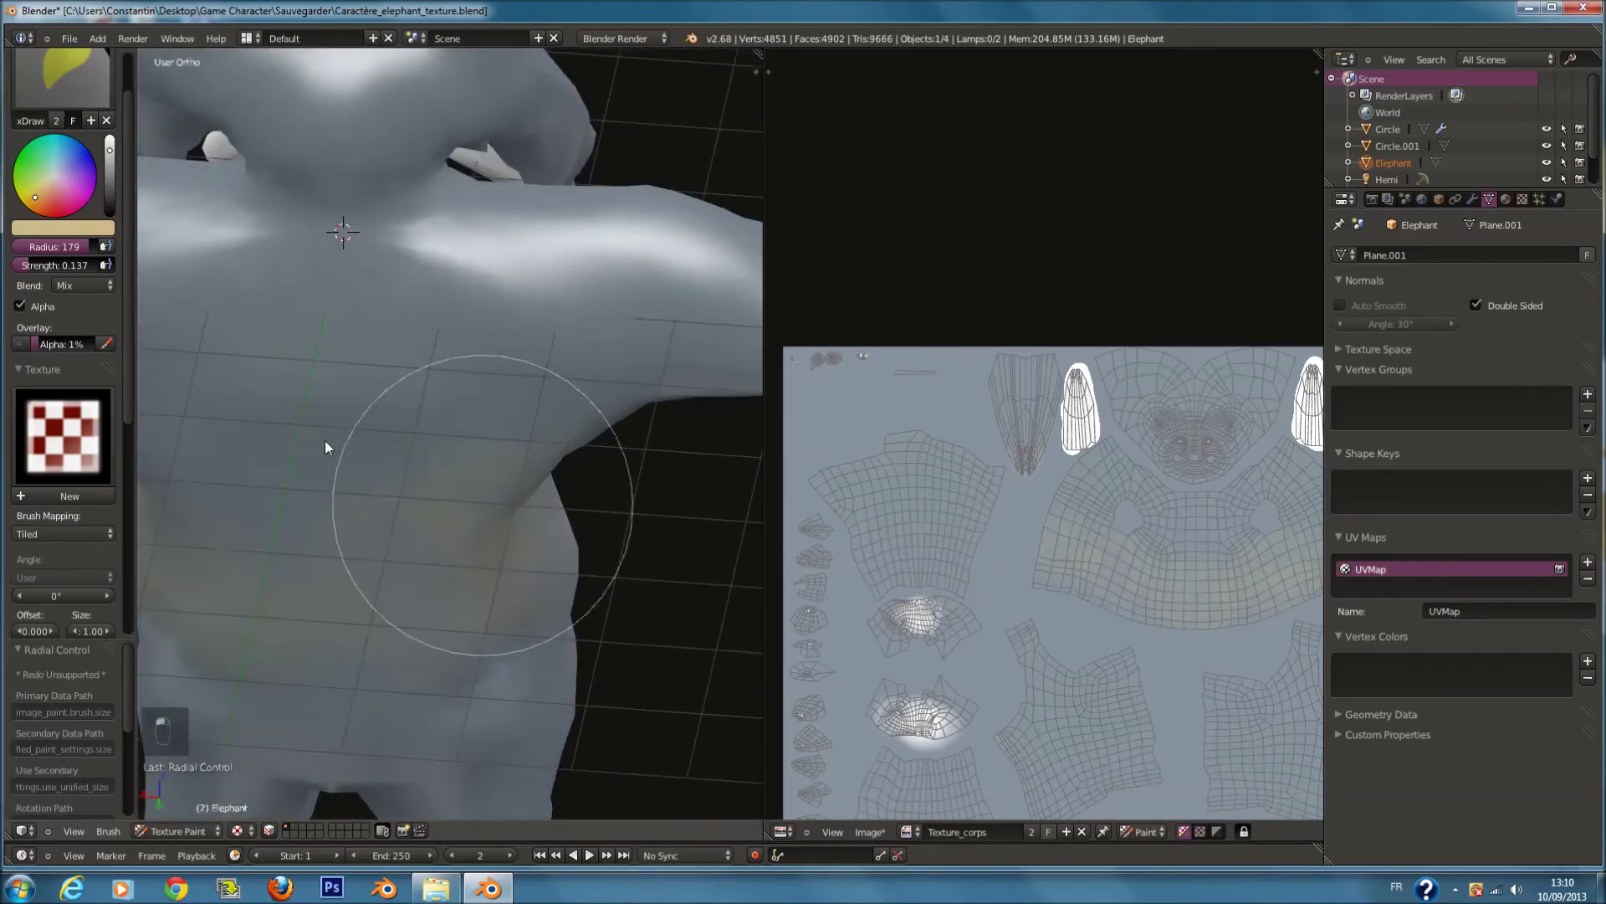
Step: Spread the beige tint over the elephant's sides, shoulders and ears
{"action": "mouse_move", "coordinate": [226, 544]}
{"action": "middle_mouse_down"}
{"action": "mouse_move", "coordinate": [514, 514]}
{"action": "mouse_move", "coordinate": [626, 387]}
{"action": "middle_mouse_up"}
{"action": "scroll", "coordinate": [536, 494], "scroll_direction": "down", "scroll_amount": 2}
{"action": "scroll", "coordinate": [628, 393], "scroll_direction": "up", "scroll_amount": 1}
{"action": "mouse_move", "coordinate": [647, 483]}
{"action": "left_mouse_down"}
{"action": "mouse_move", "coordinate": [596, 224]}
{"action": "mouse_move", "coordinate": [582, 408]}
{"action": "left_mouse_up"}
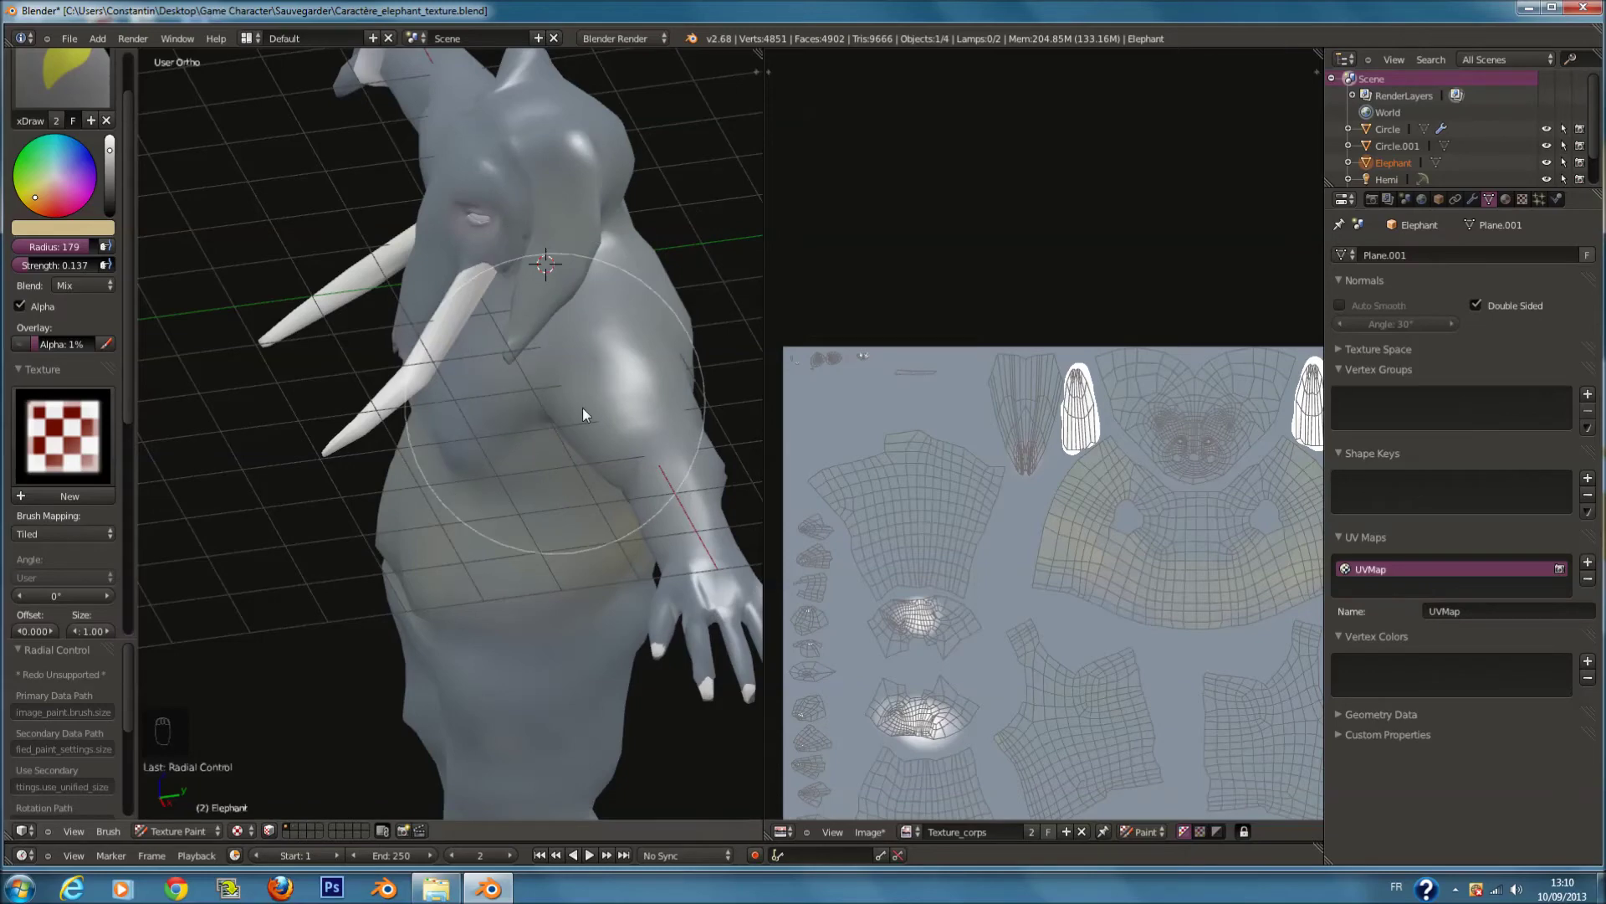
{"action": "middle_click_drag", "start_coordinate": [582, 408], "coordinate": [688, 378]}
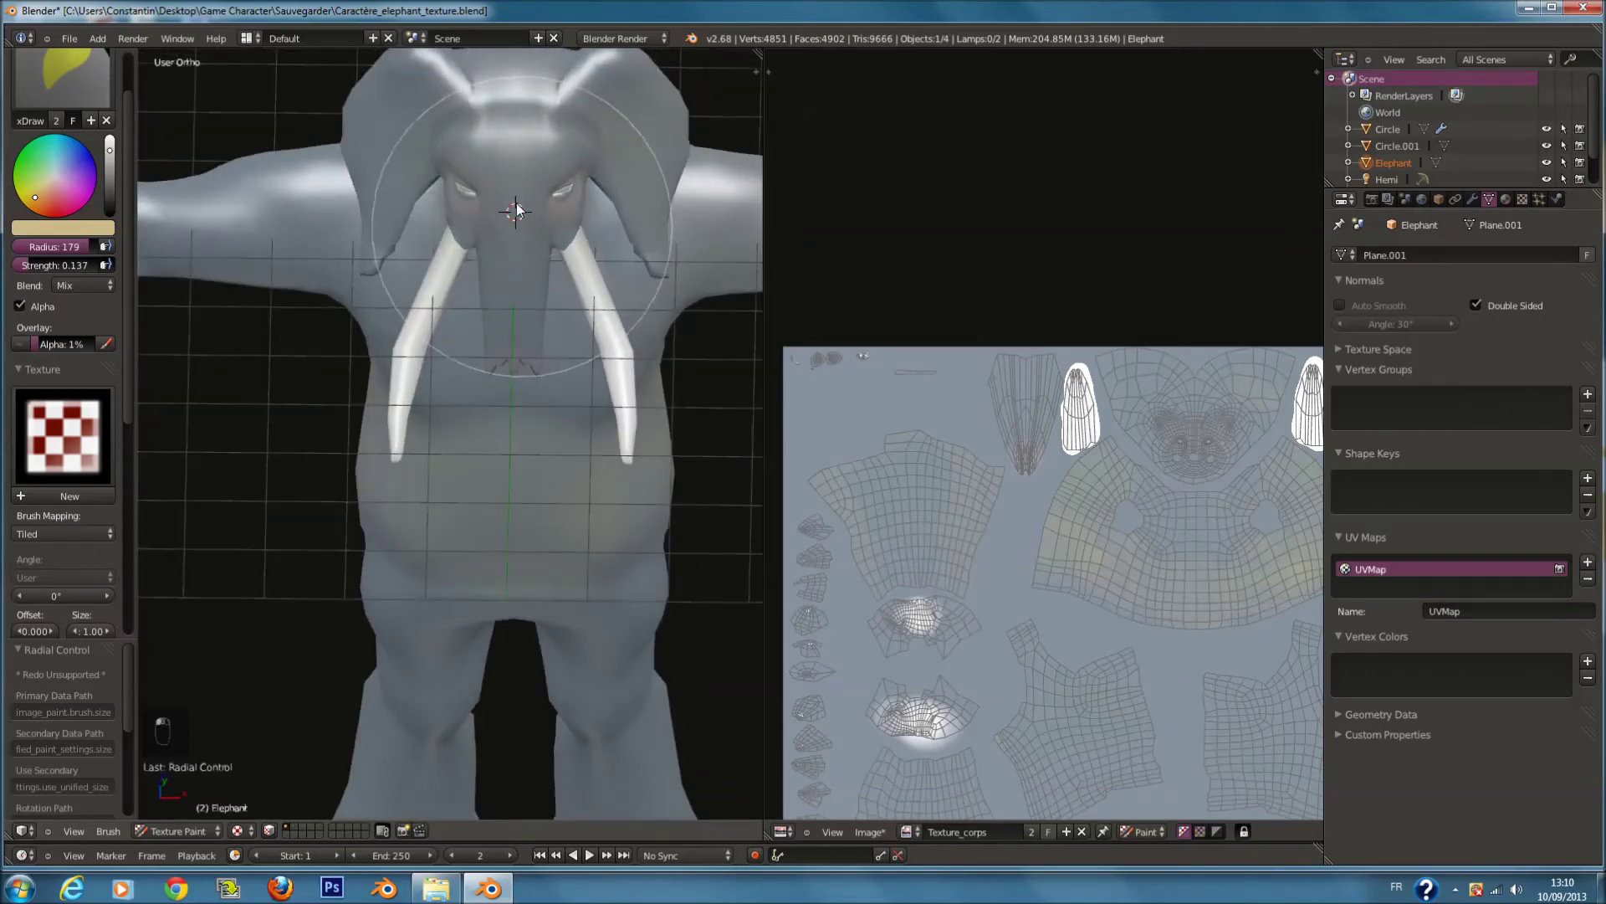
{"action": "scroll", "coordinate": [349, 132], "scroll_direction": "down", "scroll_amount": 3}
{"action": "middle_click_drag", "start_coordinate": [349, 132], "coordinate": [347, 393]}
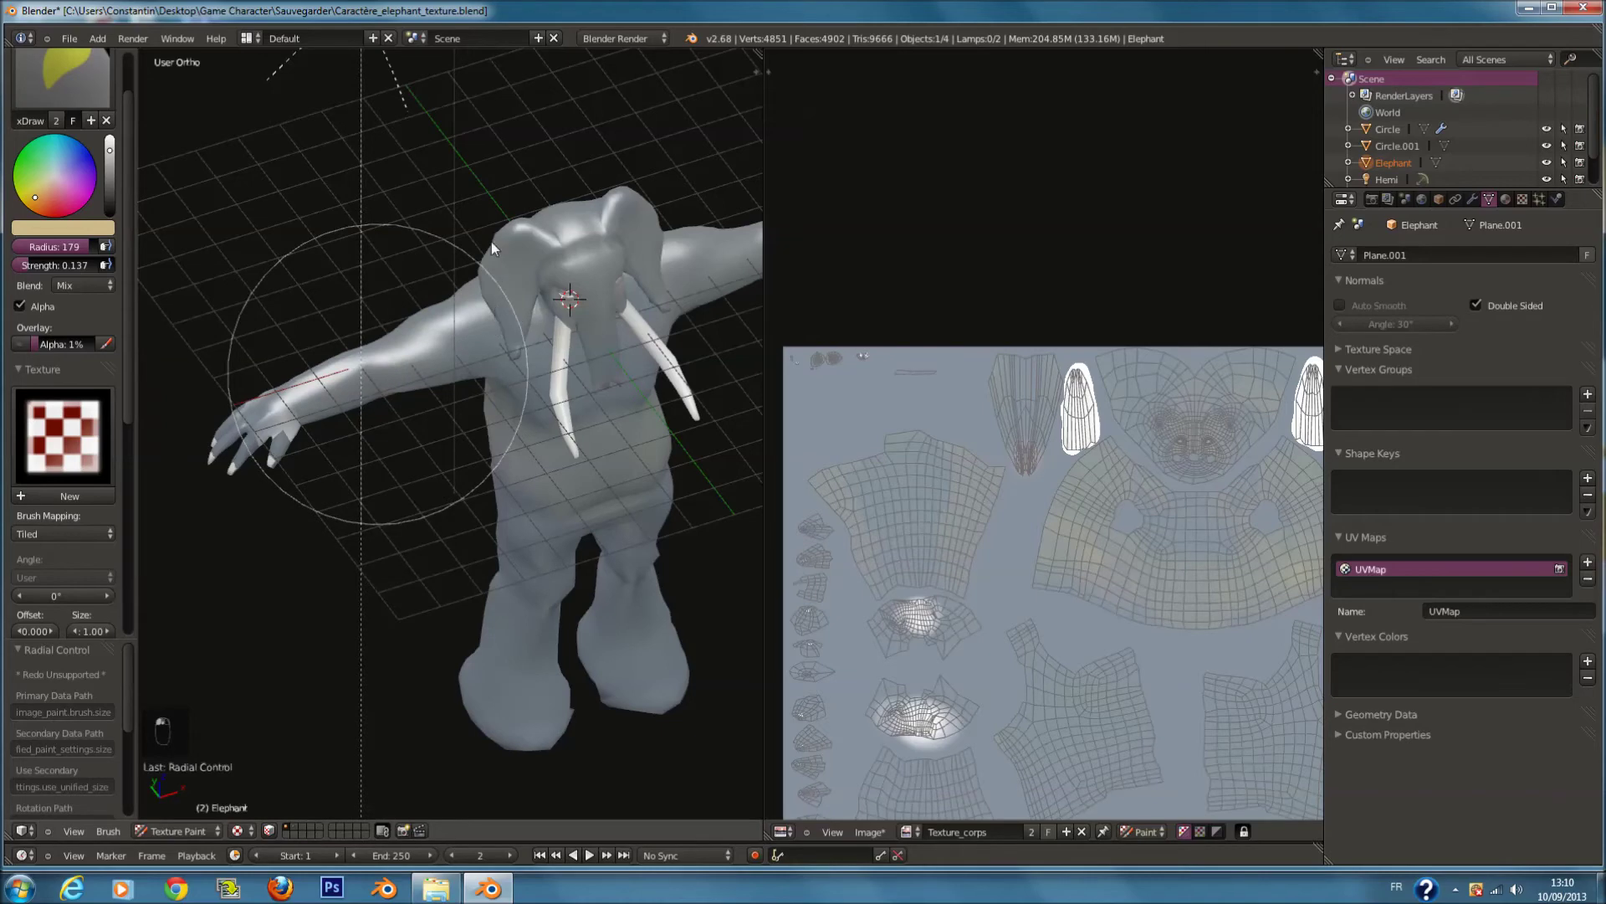
{"action": "scroll", "coordinate": [615, 428], "scroll_direction": "up", "scroll_amount": 2}
{"action": "middle_click_drag", "start_coordinate": [617, 456], "coordinate": [540, 425]}
{"action": "scroll", "coordinate": [1206, 534], "scroll_direction": "up", "scroll_amount": 3}
{"action": "middle_click_drag", "start_coordinate": [1206, 534], "coordinate": [948, 483]}
Step: Set the brush radius to 200 and paint beige across the torso's UV island in the texture image
{"action": "key", "text": "f"}
{"action": "left_click", "coordinate": [1070, 556]}
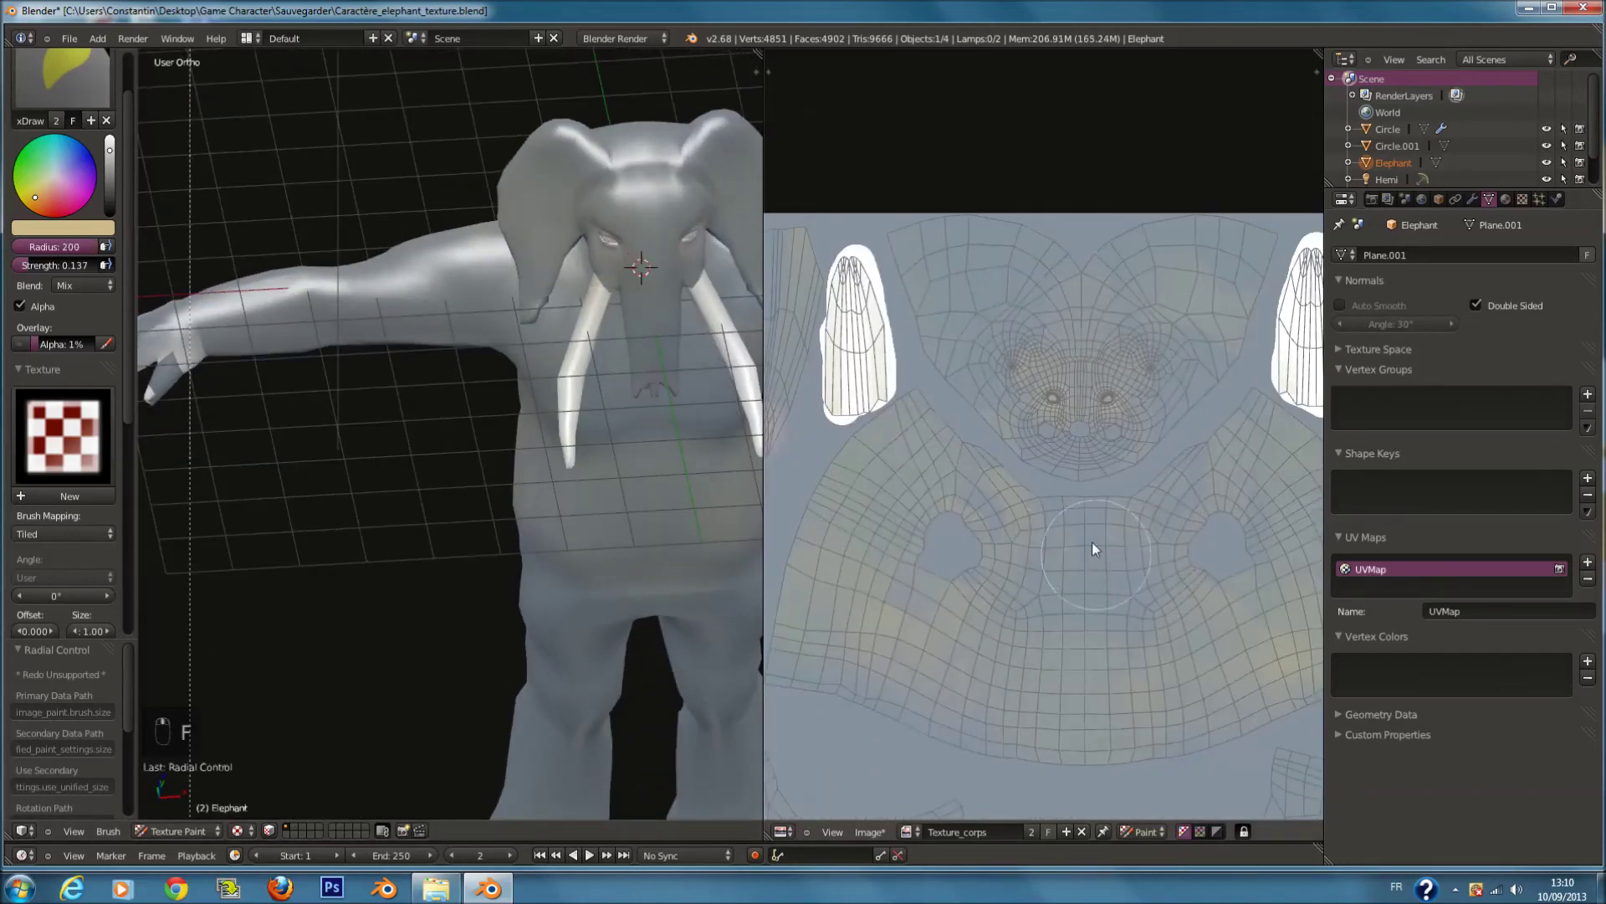
{"action": "mouse_move", "coordinate": [1058, 595]}
{"action": "left_mouse_down"}
{"action": "mouse_move", "coordinate": [810, 661]}
{"action": "mouse_move", "coordinate": [1136, 753]}
{"action": "left_mouse_up"}
{"action": "middle_click_drag", "start_coordinate": [1238, 734], "coordinate": [1134, 715]}
{"action": "mouse_move", "coordinate": [1193, 688]}
{"action": "left_mouse_down"}
{"action": "mouse_move", "coordinate": [1271, 666]}
{"action": "mouse_move", "coordinate": [1144, 425]}
{"action": "mouse_move", "coordinate": [1079, 489]}
{"action": "mouse_move", "coordinate": [1137, 522]}
{"action": "mouse_move", "coordinate": [889, 629]}
{"action": "mouse_move", "coordinate": [961, 639]}
{"action": "left_mouse_up"}
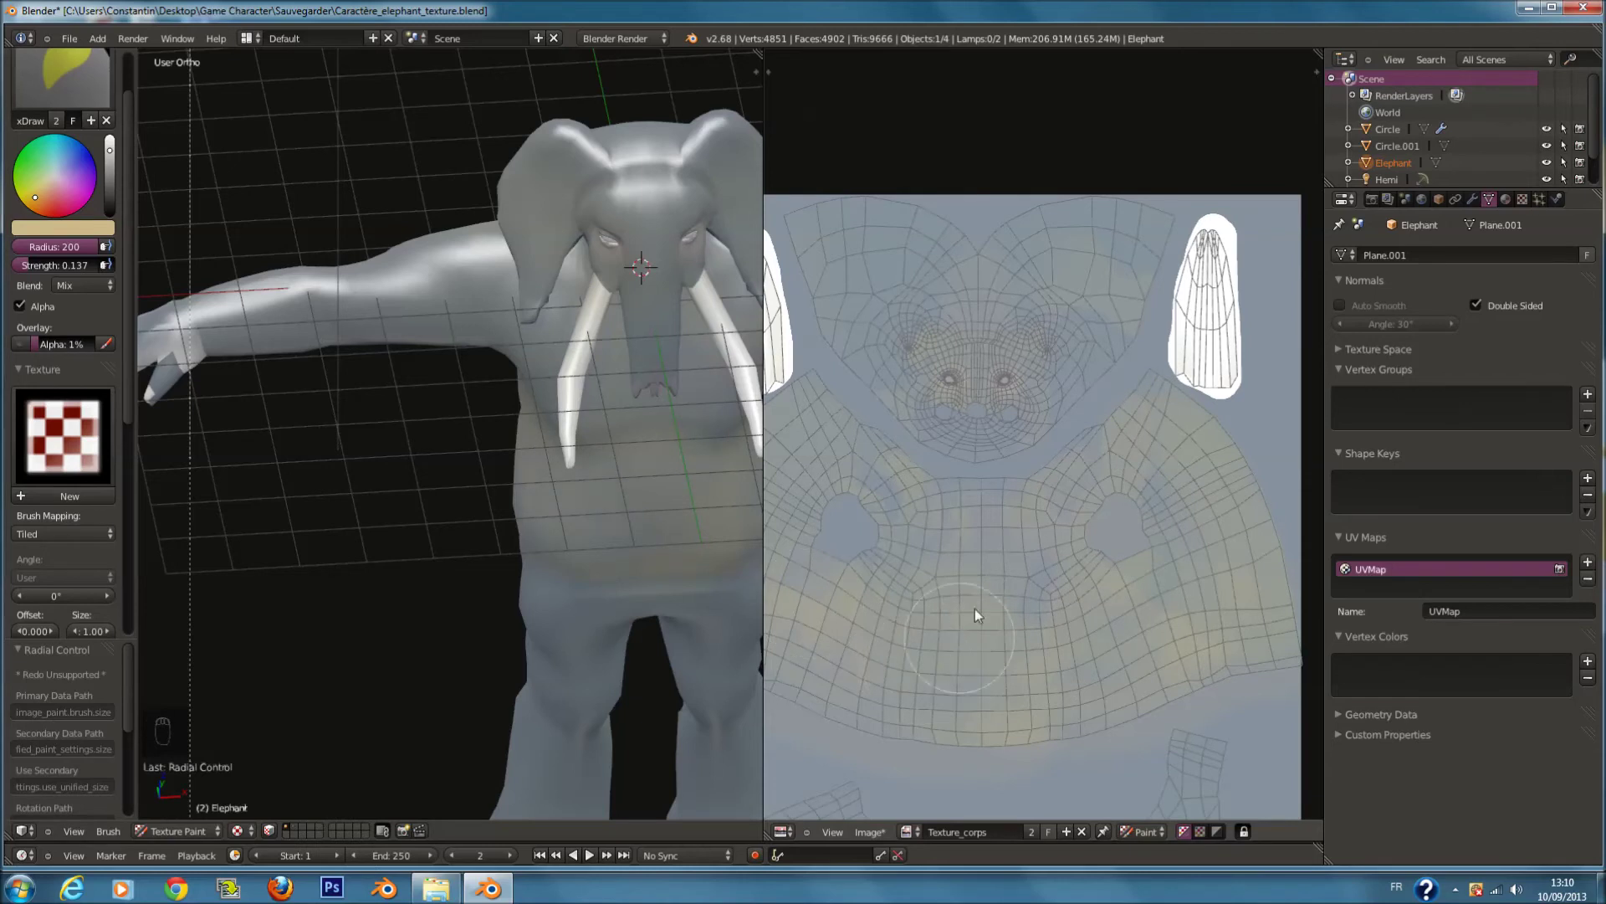
Step: Even out the beige around the chest's UV area and extend it over the head island
{"action": "middle_click_drag", "start_coordinate": [1029, 583], "coordinate": [1086, 601]}
{"action": "mouse_move", "coordinate": [915, 489]}
{"action": "left_mouse_down"}
{"action": "mouse_move", "coordinate": [828, 520]}
{"action": "mouse_move", "coordinate": [940, 400]}
{"action": "mouse_move", "coordinate": [987, 256]}
{"action": "mouse_move", "coordinate": [905, 302]}
{"action": "mouse_move", "coordinate": [1102, 368]}
{"action": "mouse_move", "coordinate": [991, 447]}
{"action": "left_mouse_up"}
{"action": "key", "text": "f"}
{"action": "left_click", "coordinate": [940, 393]}
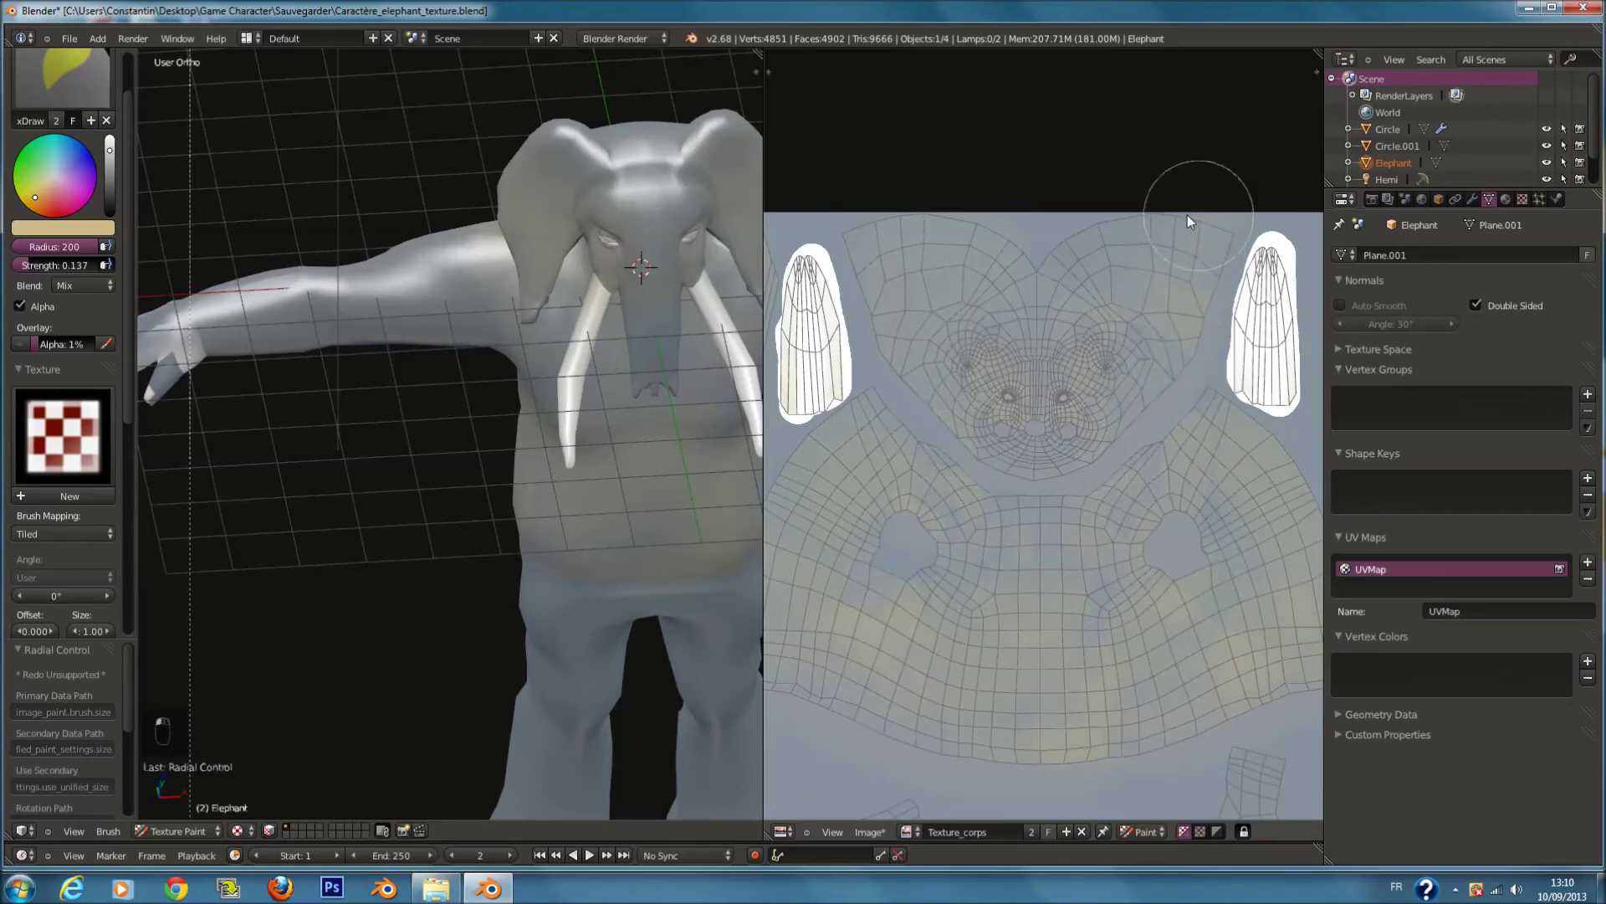
Step: Paint the two large arm UV islands with the same soft beige
{"action": "scroll", "coordinate": [951, 435], "scroll_direction": "down", "scroll_amount": 4}
{"action": "scroll", "coordinate": [663, 530], "scroll_direction": "down", "scroll_amount": 3}
{"action": "scroll", "coordinate": [979, 422], "scroll_direction": "up", "scroll_amount": 5}
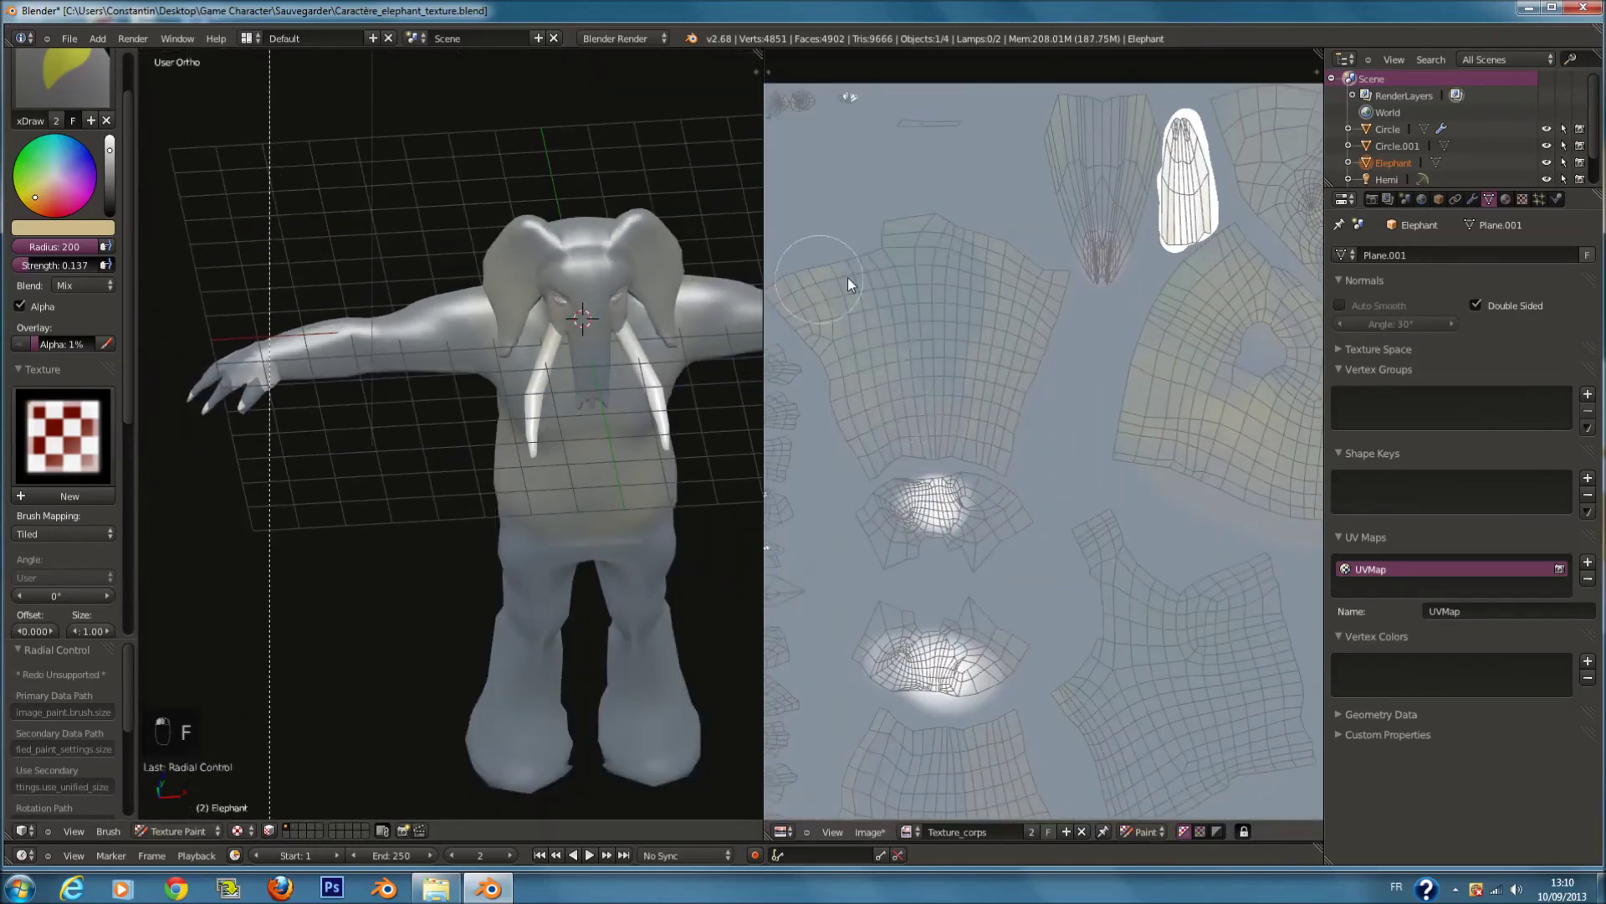
{"action": "left_click_drag", "start_coordinate": [987, 268], "coordinate": [852, 293]}
{"action": "middle_click_drag", "start_coordinate": [871, 775], "coordinate": [911, 582]}
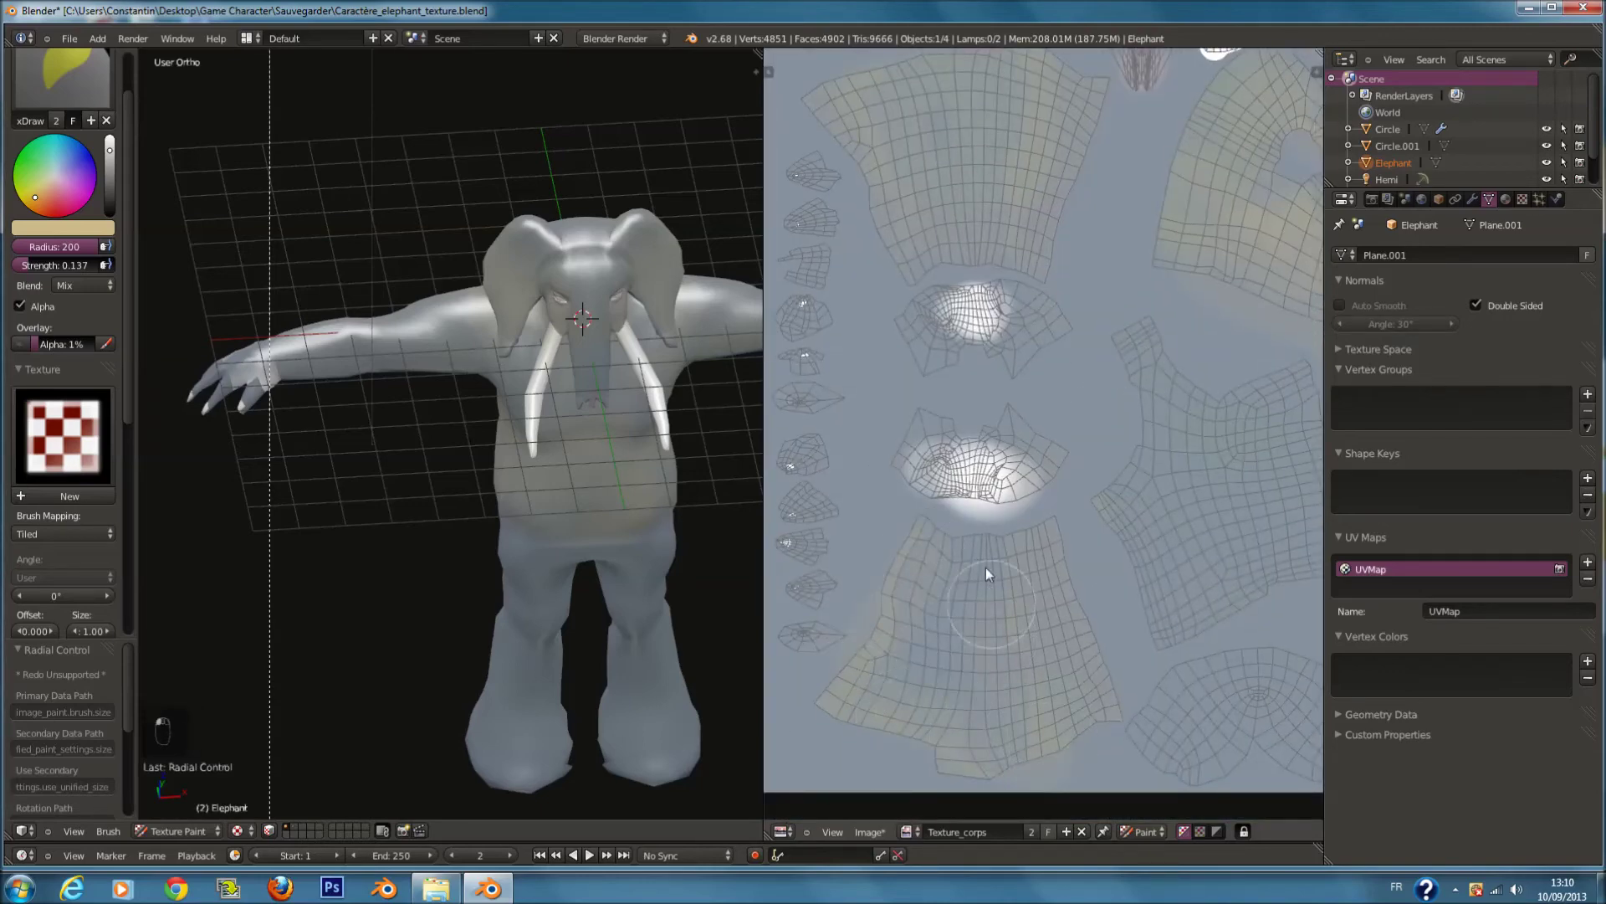
{"action": "middle_click_drag", "start_coordinate": [945, 681], "coordinate": [768, 606]}
Step: Tint the leg and foot UV islands with beige
{"action": "key", "text": "f"}
{"action": "middle_click_drag", "start_coordinate": [1036, 691], "coordinate": [935, 653]}
{"action": "scroll", "coordinate": [935, 654], "scroll_direction": "down", "scroll_amount": 1}
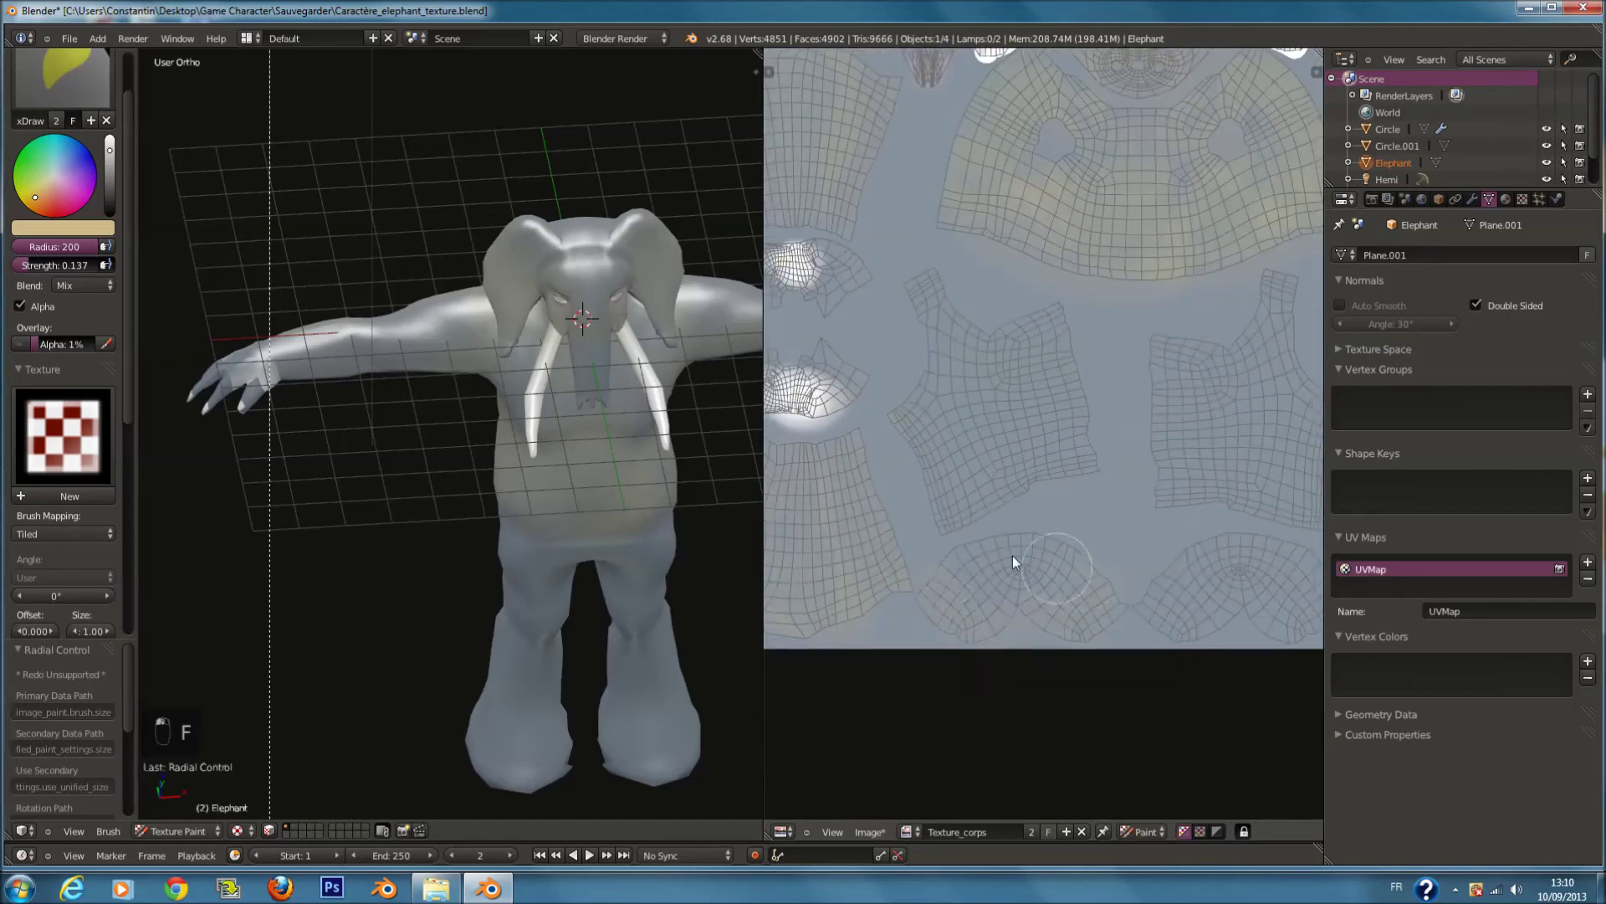
{"action": "middle_click_drag", "start_coordinate": [1021, 556], "coordinate": [961, 542]}
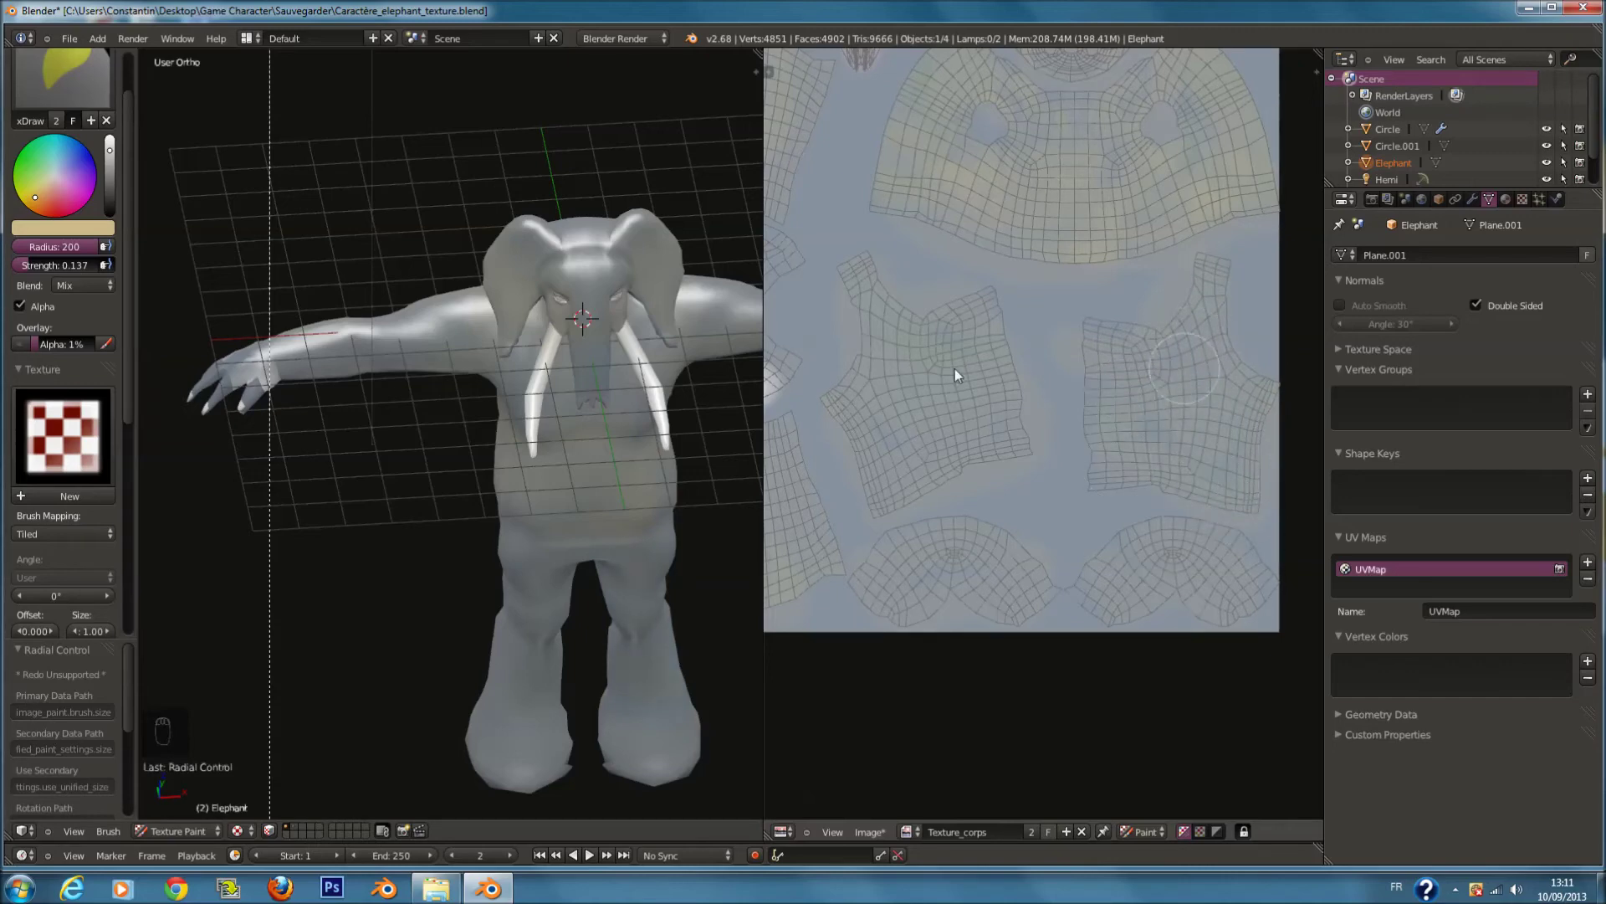
Step: Turn to the elephant's side, set the brush radius to 151 and blend beige over the waist and hips
{"action": "middle_click_drag", "start_coordinate": [509, 355], "coordinate": [425, 450]}
{"action": "scroll", "coordinate": [426, 453], "scroll_direction": "up", "scroll_amount": 1}
{"action": "key", "text": "f"}
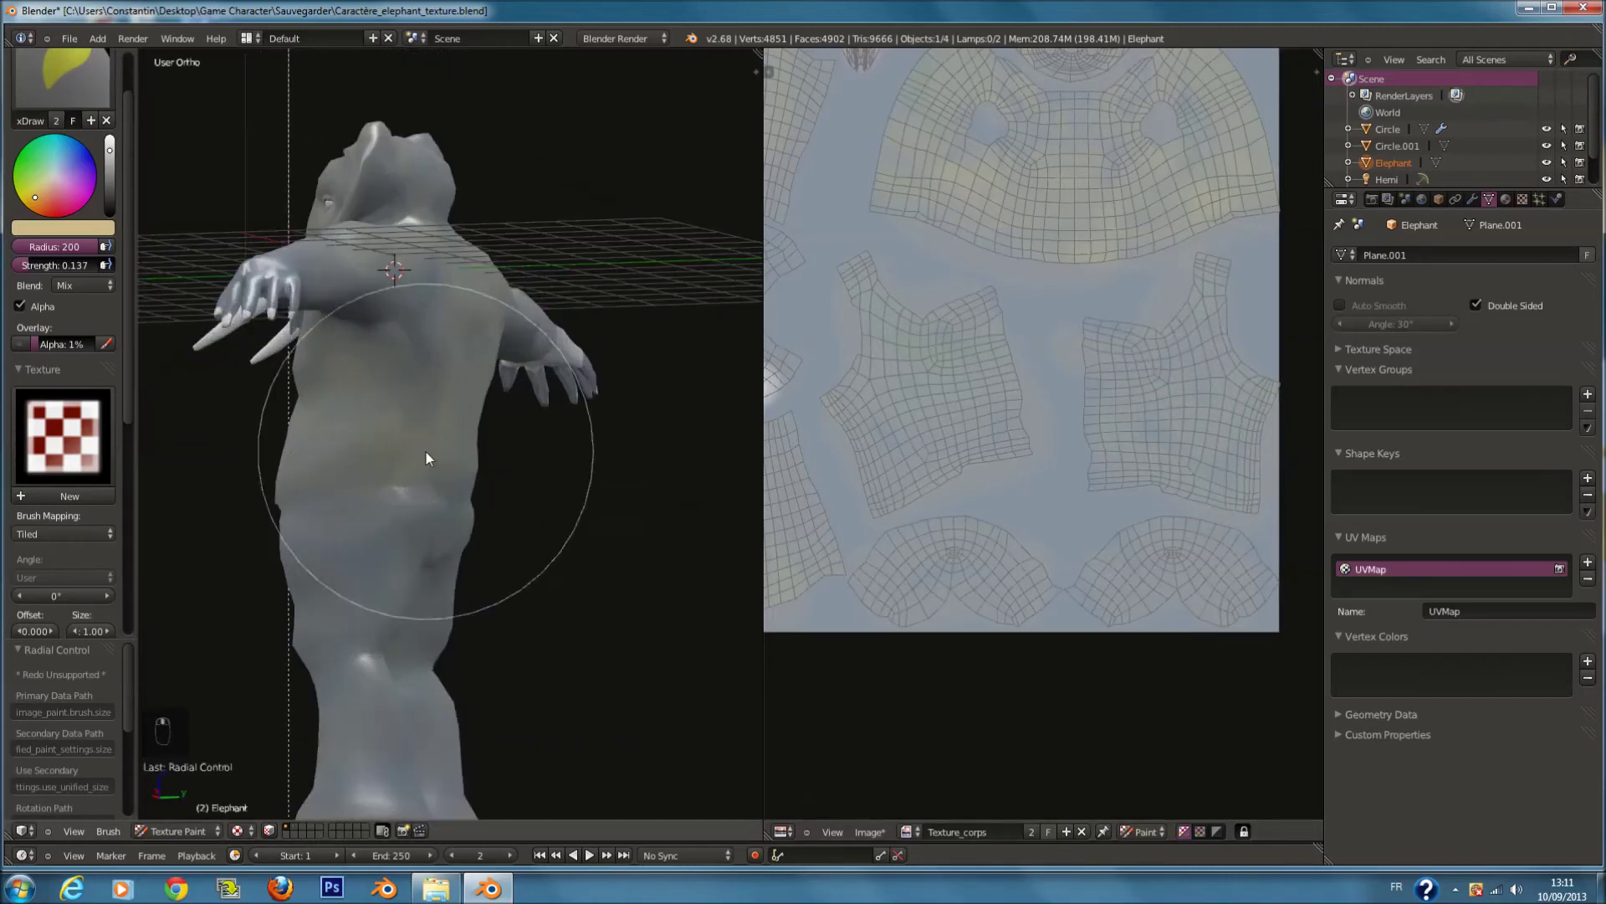
{"action": "left_click", "coordinate": [372, 550]}
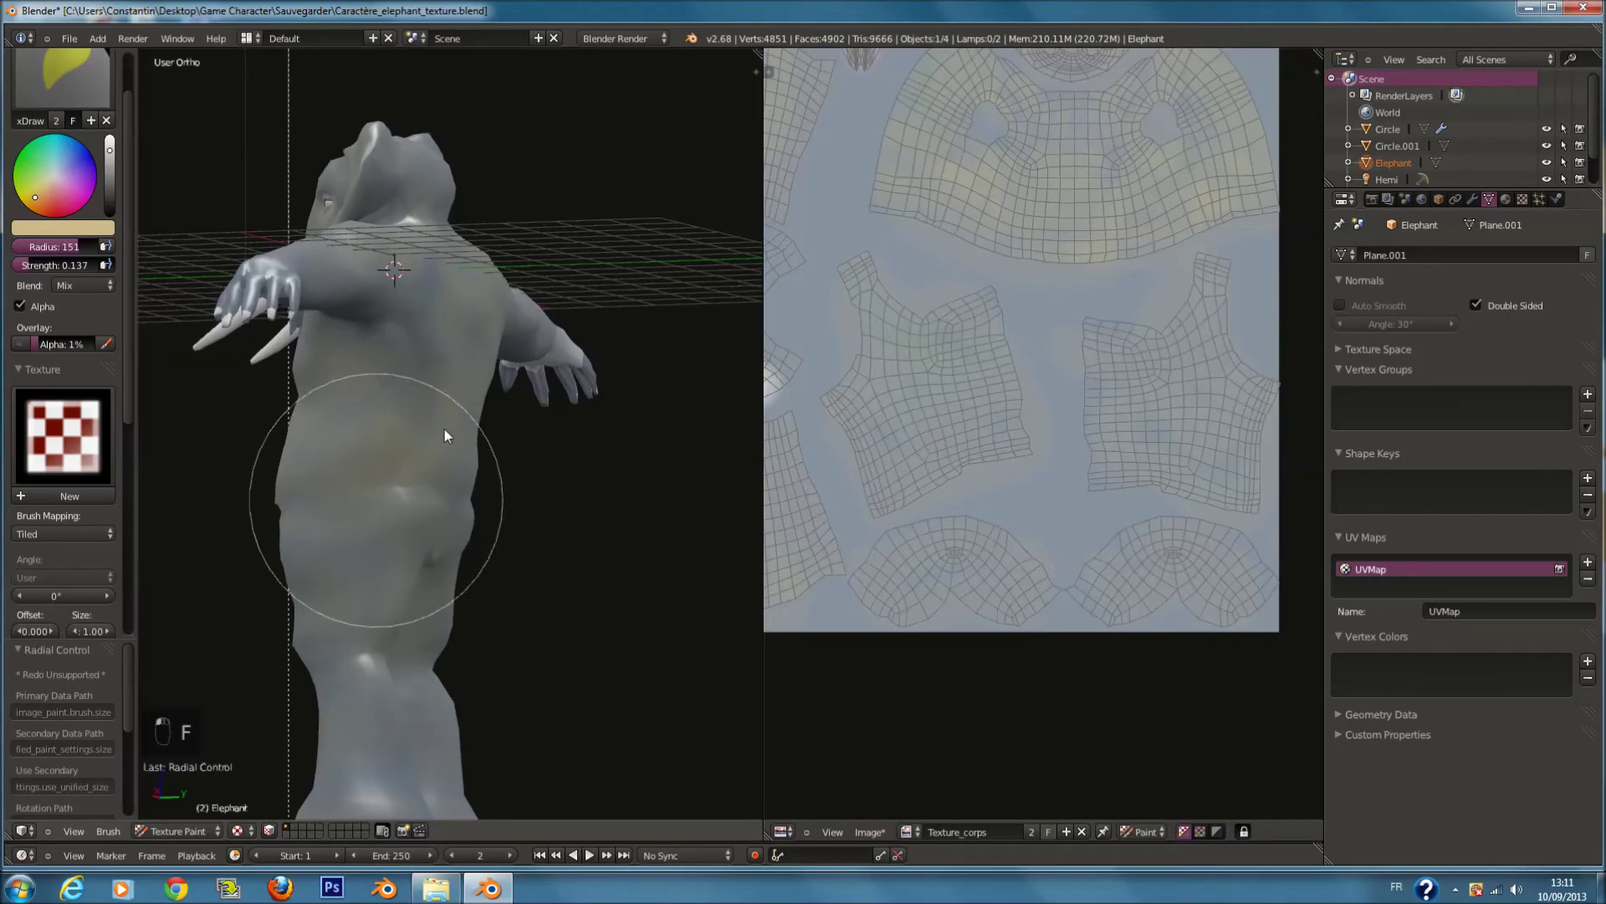
Step: Show the head from the front, frame the small round UV islands in the texture's corner and choose a saturated red
{"action": "middle_click_drag", "start_coordinate": [464, 494], "coordinate": [631, 567]}
{"action": "key", "text": "KP_1"}
{"action": "scroll", "coordinate": [611, 549], "scroll_direction": "up", "scroll_amount": 5, "text": "ctrl"}
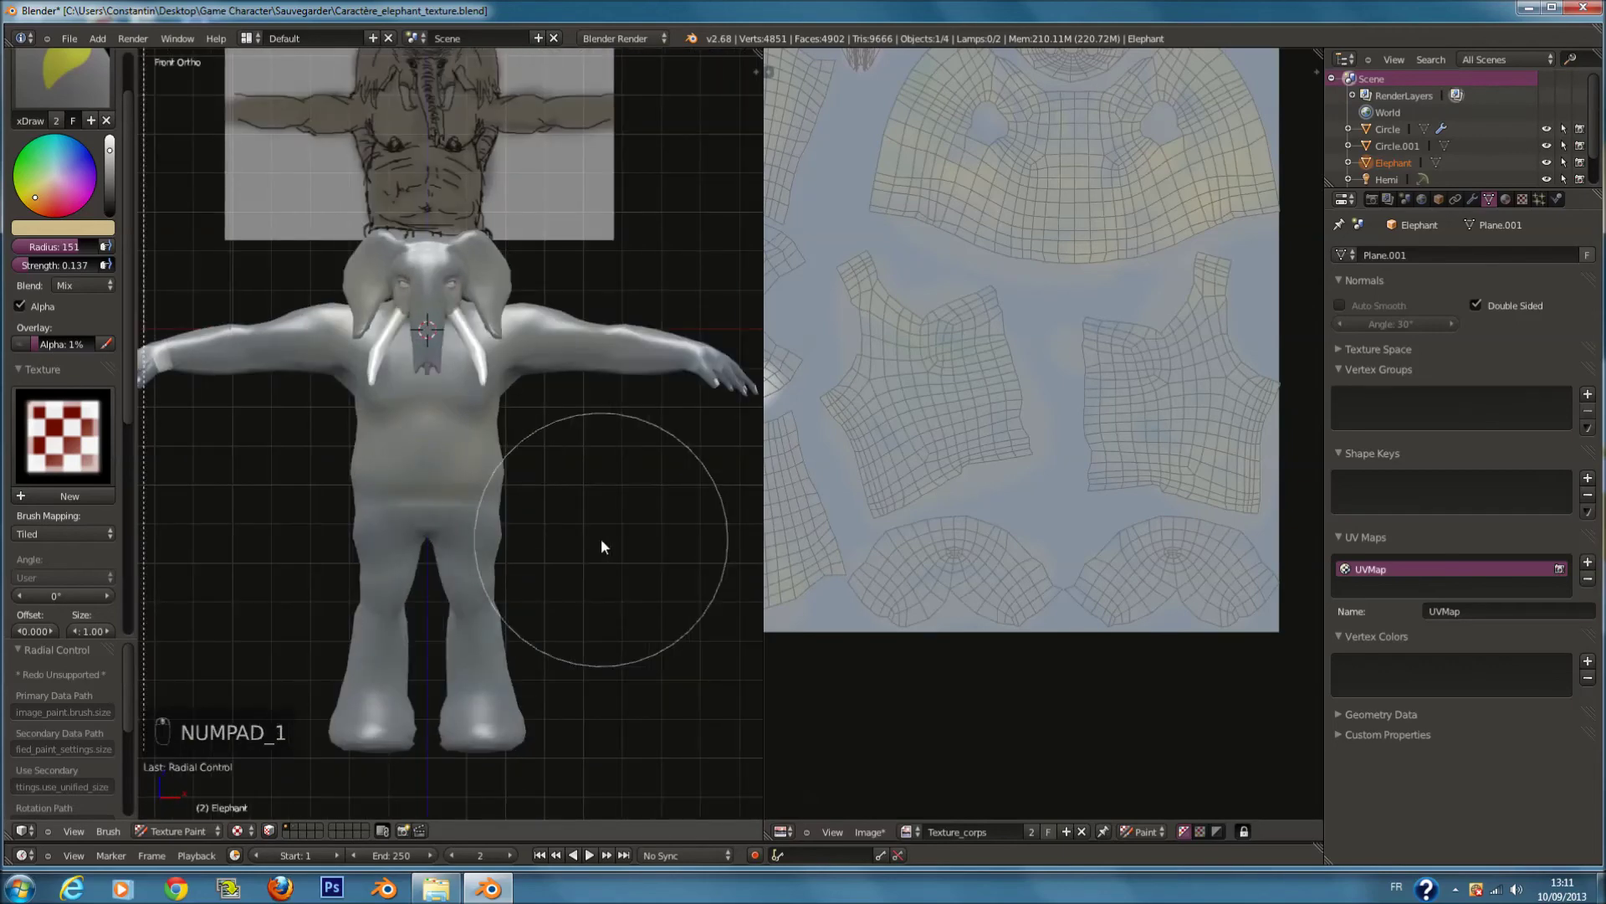
{"action": "scroll", "coordinate": [602, 540], "scroll_direction": "up", "scroll_amount": 7, "text": "shift"}
{"action": "scroll", "coordinate": [1121, 368], "scroll_direction": "down", "scroll_amount": 1}
{"action": "middle_click_drag", "start_coordinate": [1046, 287], "coordinate": [1213, 470]}
{"action": "scroll", "coordinate": [1004, 287], "scroll_direction": "up", "scroll_amount": 3}
{"action": "middle_click_drag", "start_coordinate": [919, 149], "coordinate": [1053, 316]}
{"action": "scroll", "coordinate": [435, 401], "scroll_direction": "up", "scroll_amount": 5}
{"action": "left_click", "coordinate": [52, 217]}
{"action": "key", "text": "f"}
{"action": "left_click", "coordinate": [868, 129]}
Step: Set the brush radius to 106 and strength to 0.874, and cover the two small round UV islands with red
{"action": "middle_click_drag", "start_coordinate": [916, 234], "coordinate": [967, 283]}
{"action": "scroll", "coordinate": [967, 282], "scroll_direction": "up", "scroll_amount": 1}
{"action": "scroll", "coordinate": [967, 283], "scroll_direction": "up", "scroll_amount": 1}
{"action": "key", "text": "f"}
{"action": "left_click", "coordinate": [997, 299]}
{"action": "left_click_drag", "start_coordinate": [835, 94], "coordinate": [828, 134]}
{"action": "left_click_drag", "start_coordinate": [72, 263], "coordinate": [134, 269]}
{"action": "left_click_drag", "start_coordinate": [839, 144], "coordinate": [835, 123]}
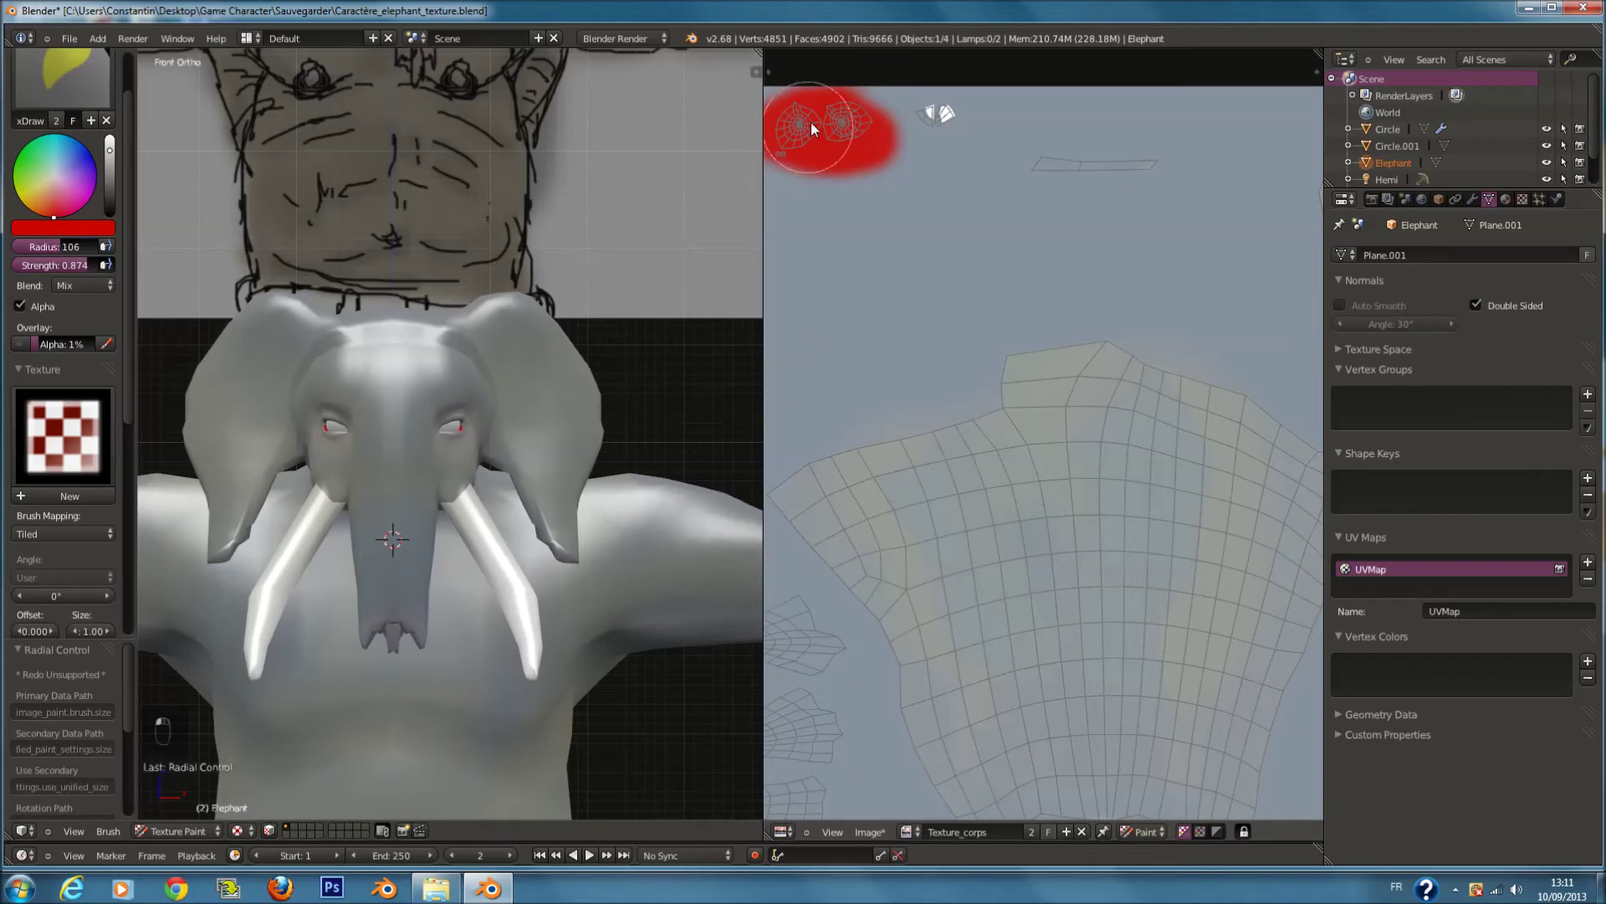
Step: Repaint the two red islands in a darker, duller red, lowering the strength to 0.642 and enlarging the radius to 151
{"action": "left_click", "coordinate": [109, 183]}
{"action": "left_click_drag", "start_coordinate": [41, 179], "coordinate": [47, 203]}
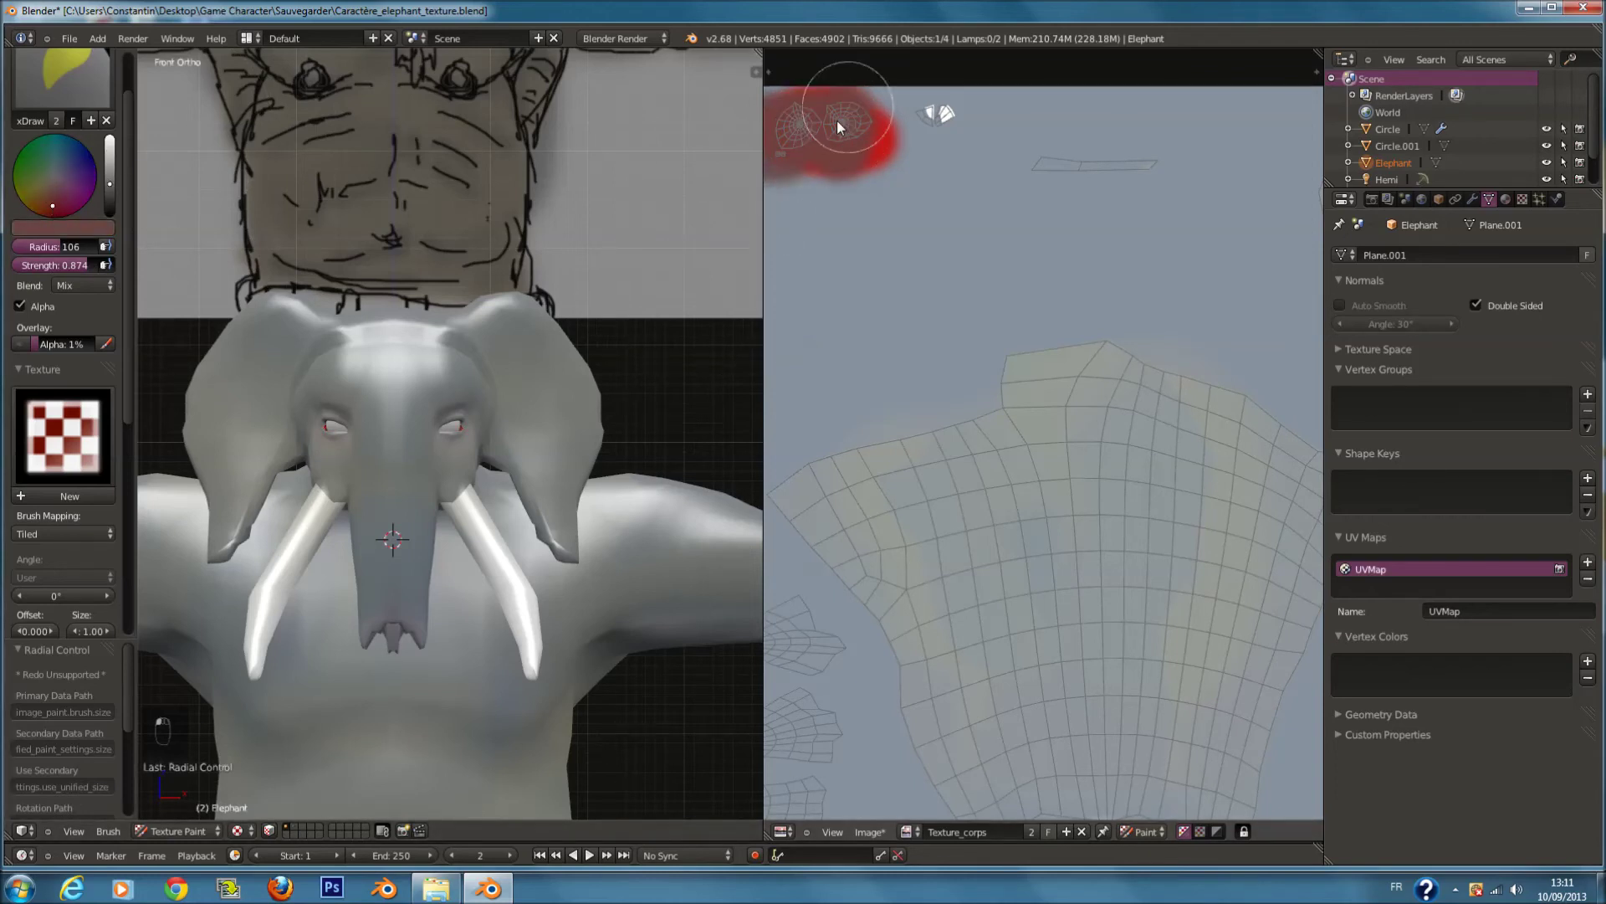
{"action": "left_click_drag", "start_coordinate": [62, 266], "coordinate": [59, 267]}
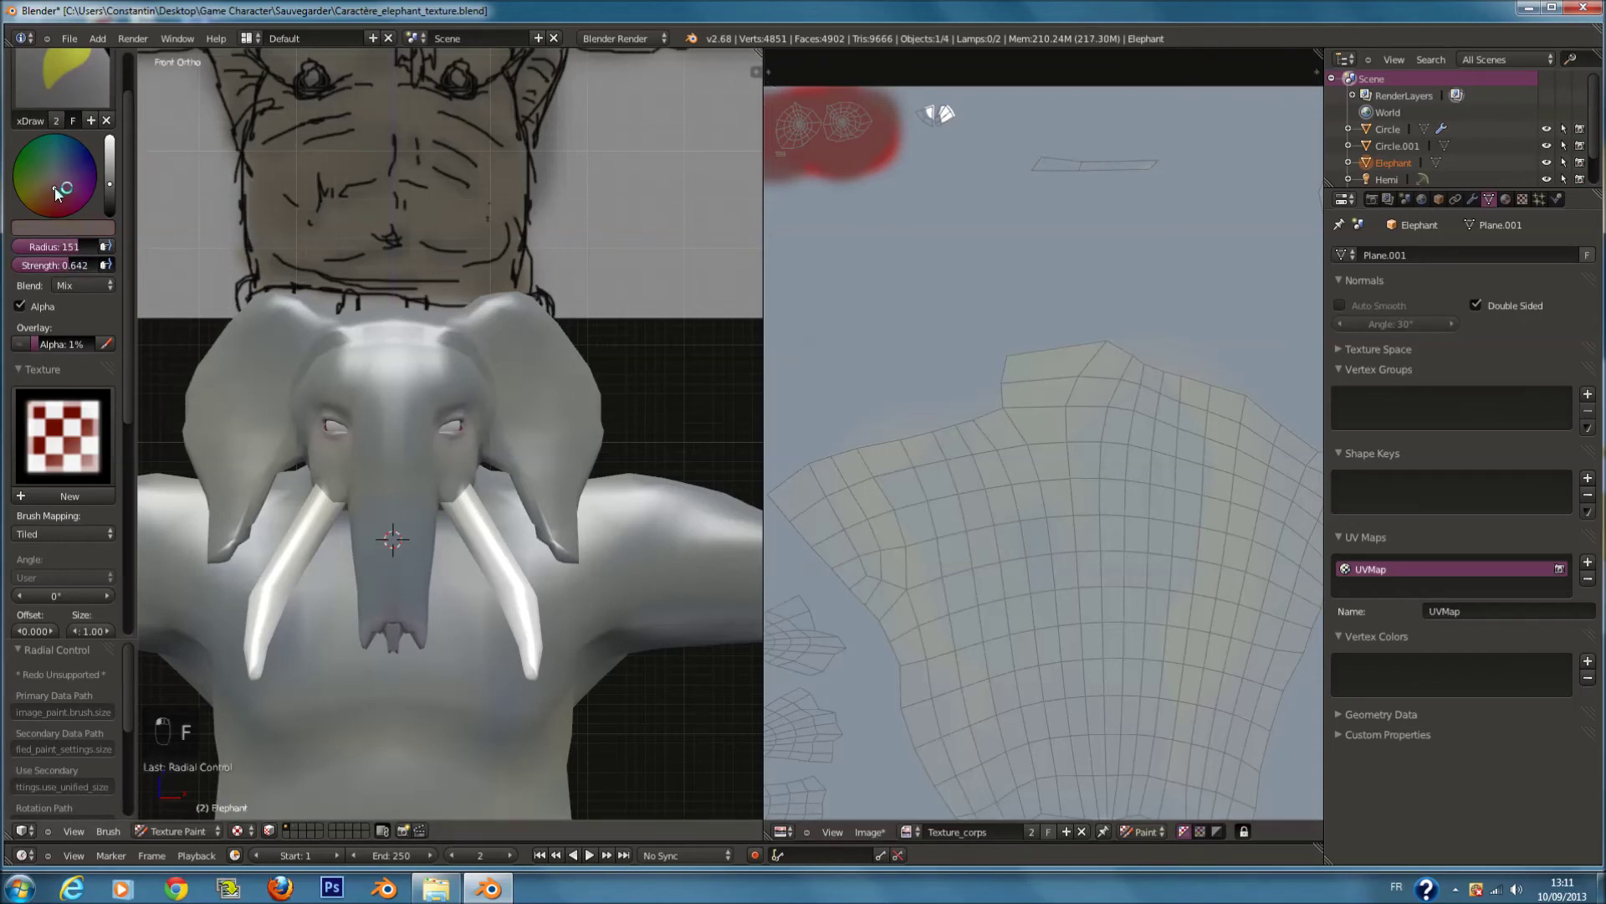
Step: Choose a pale pink, undo the first strong stroke, and brush the two islands softly at strength 0.158
{"action": "left_click_drag", "start_coordinate": [108, 167], "coordinate": [109, 150]}
{"action": "left_click_drag", "start_coordinate": [853, 118], "coordinate": [832, 129]}
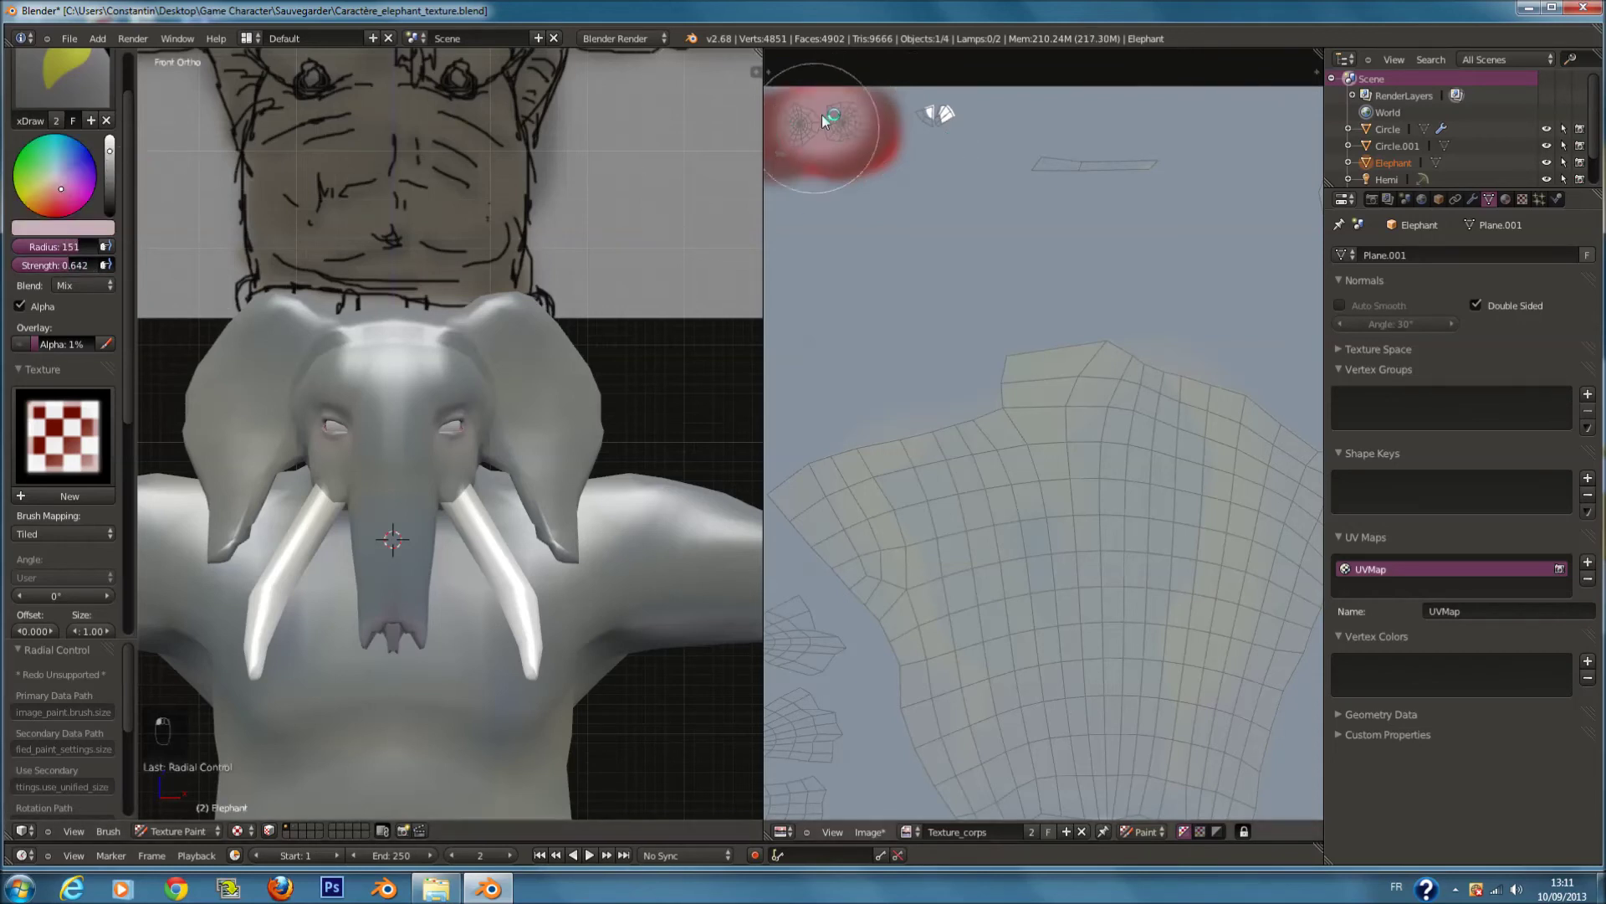
{"action": "key", "text": "ctrl+z"}
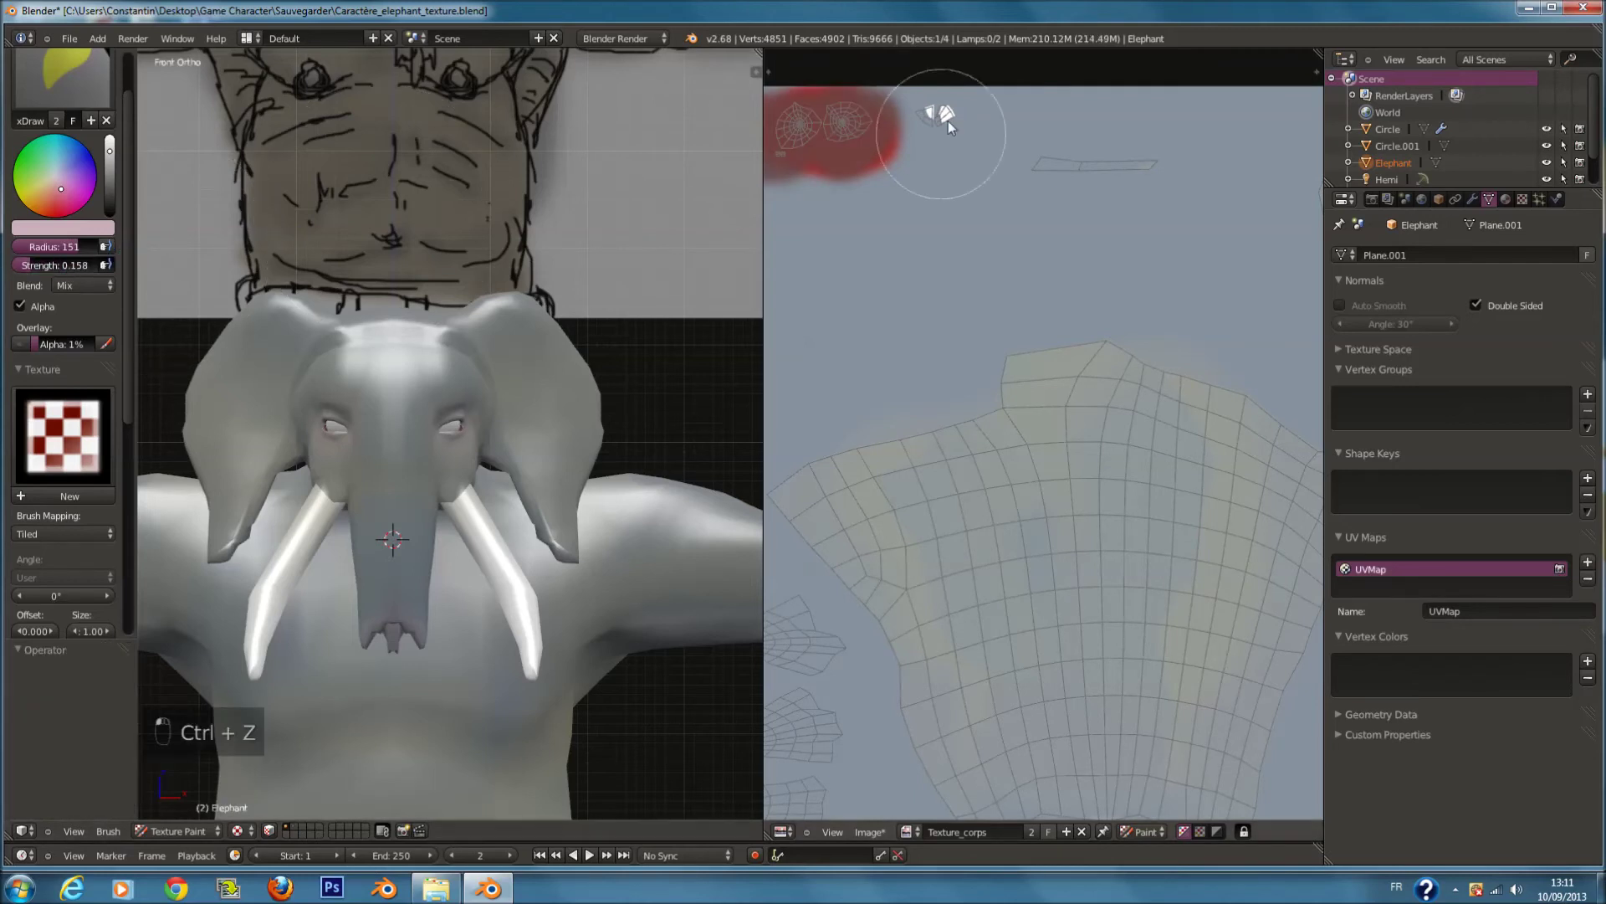
{"action": "mouse_move", "coordinate": [802, 103]}
{"action": "left_mouse_down"}
{"action": "mouse_move", "coordinate": [815, 151]}
{"action": "mouse_move", "coordinate": [790, 152]}
{"action": "left_mouse_up"}
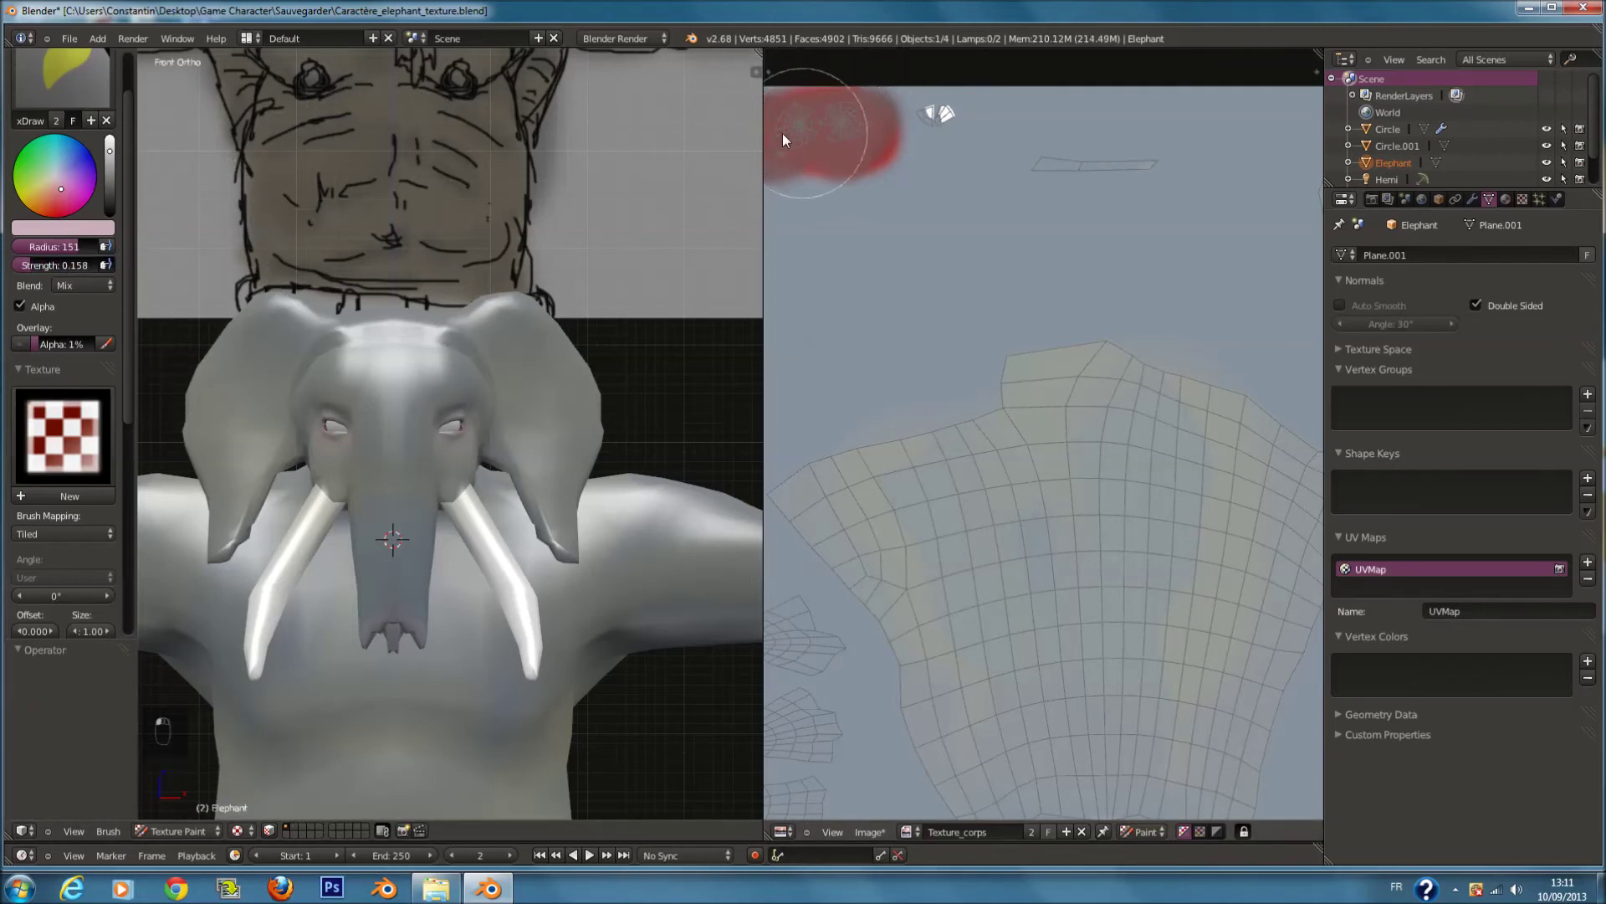
Step: Inspect the red corner of the eye up close, save the file, and show the whole body again
{"action": "scroll", "coordinate": [313, 348], "scroll_direction": "up", "scroll_amount": 5}
{"action": "key", "text": "ctrl+s"}
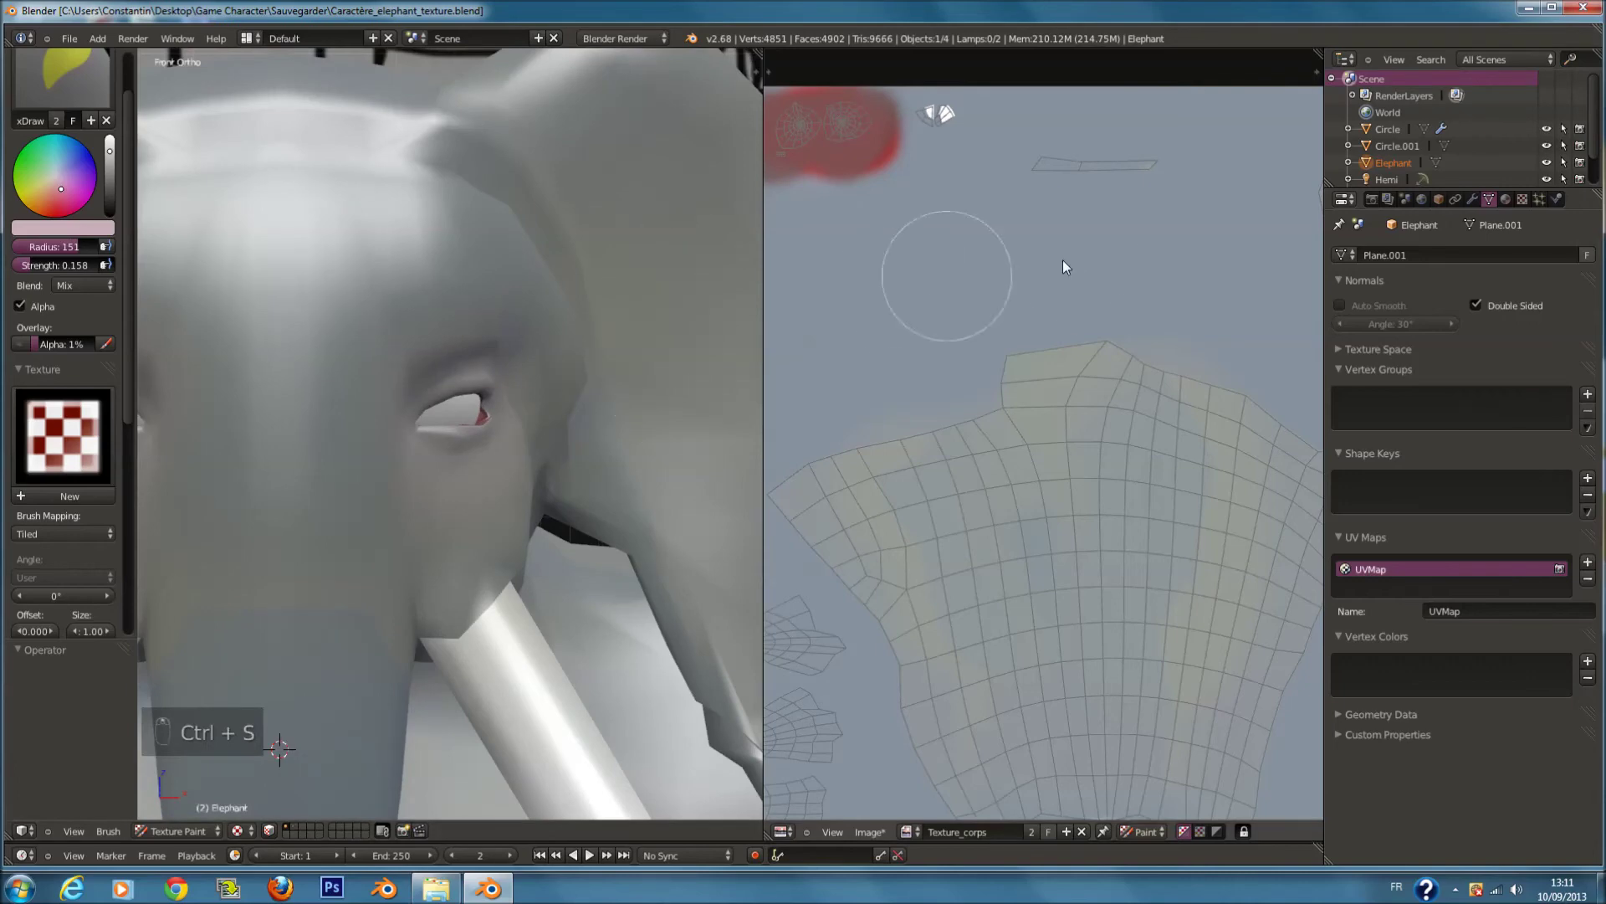
{"action": "scroll", "coordinate": [1063, 266], "scroll_direction": "down", "scroll_amount": 2}
{"action": "scroll", "coordinate": [675, 317], "scroll_direction": "down", "scroll_amount": 5}
{"action": "key", "text": "ctrl+s"}
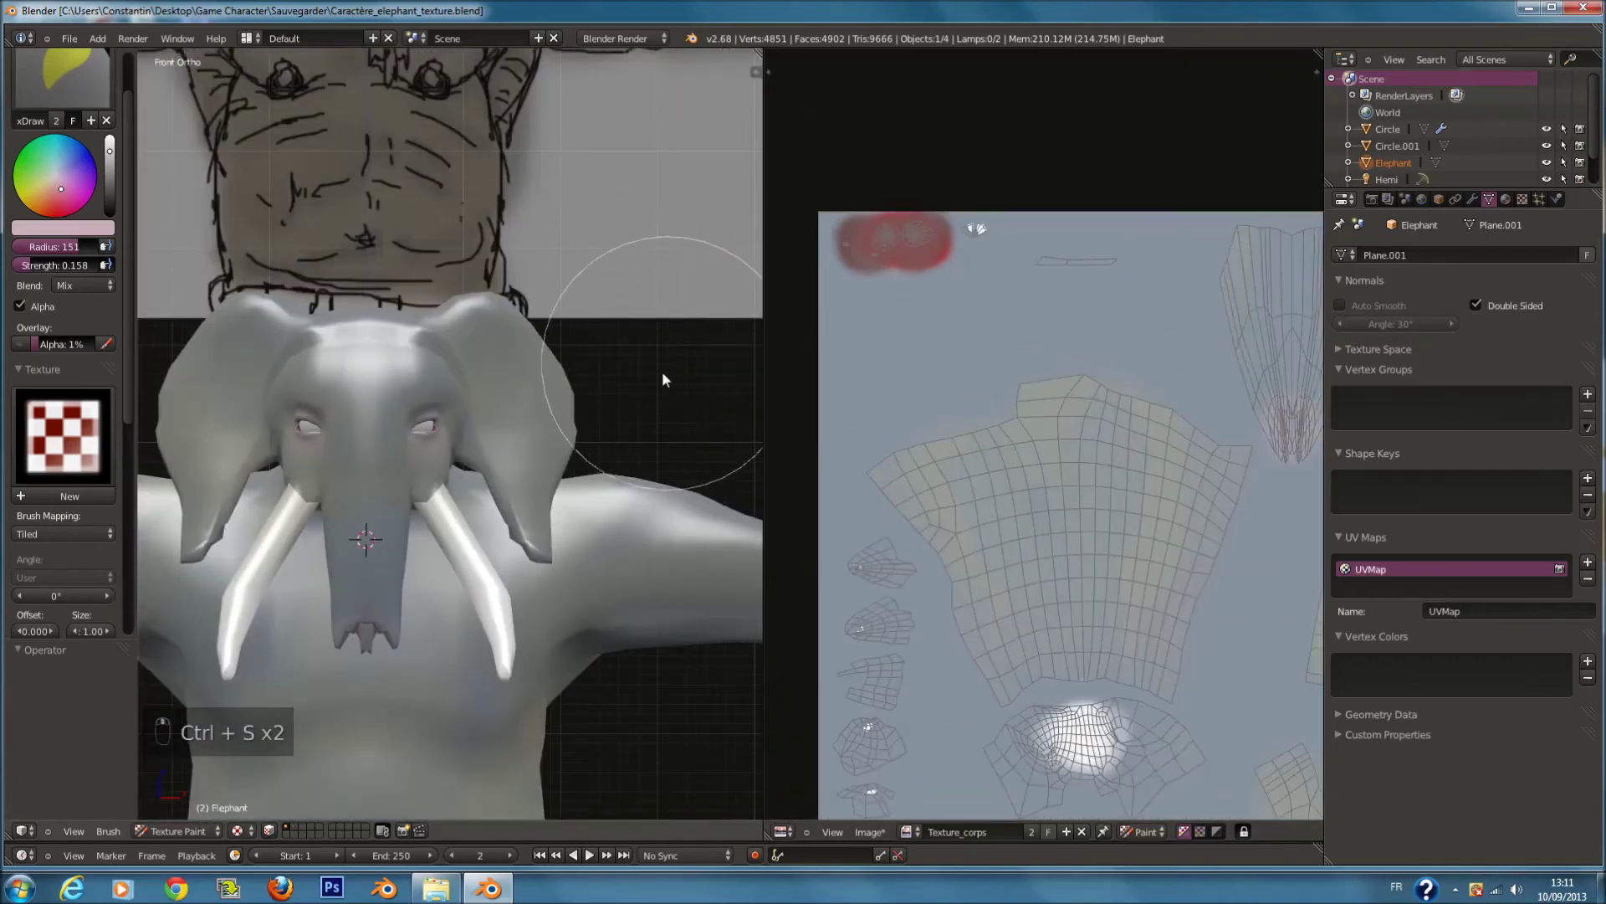
{"action": "scroll", "coordinate": [661, 376], "scroll_direction": "down", "scroll_amount": 6}
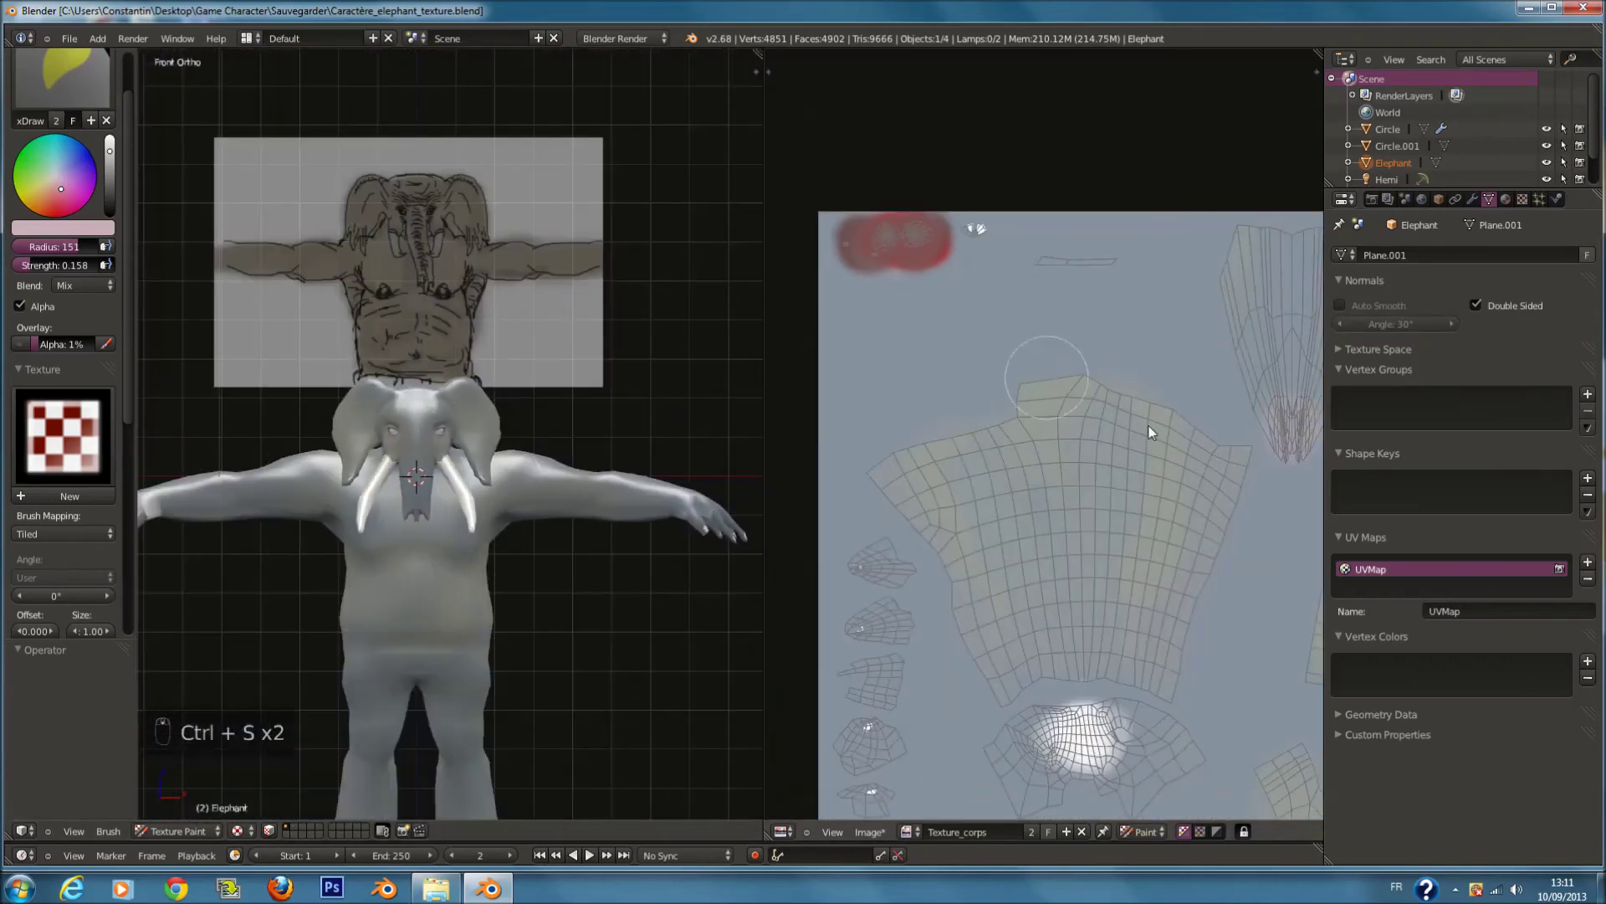
Step: Brush the trunk-tip UV island with pale pink at radius 117 and a deeper pink at radius 86, and save the file
{"action": "middle_click_drag", "start_coordinate": [1151, 432], "coordinate": [1034, 414]}
{"action": "scroll", "coordinate": [1104, 410], "scroll_direction": "up", "scroll_amount": 5}
{"action": "middle_click_drag", "start_coordinate": [1194, 385], "coordinate": [1017, 382]}
{"action": "scroll", "coordinate": [1184, 388], "scroll_direction": "up", "scroll_amount": 1}
{"action": "key", "text": "f"}
{"action": "left_click", "coordinate": [1152, 380]}
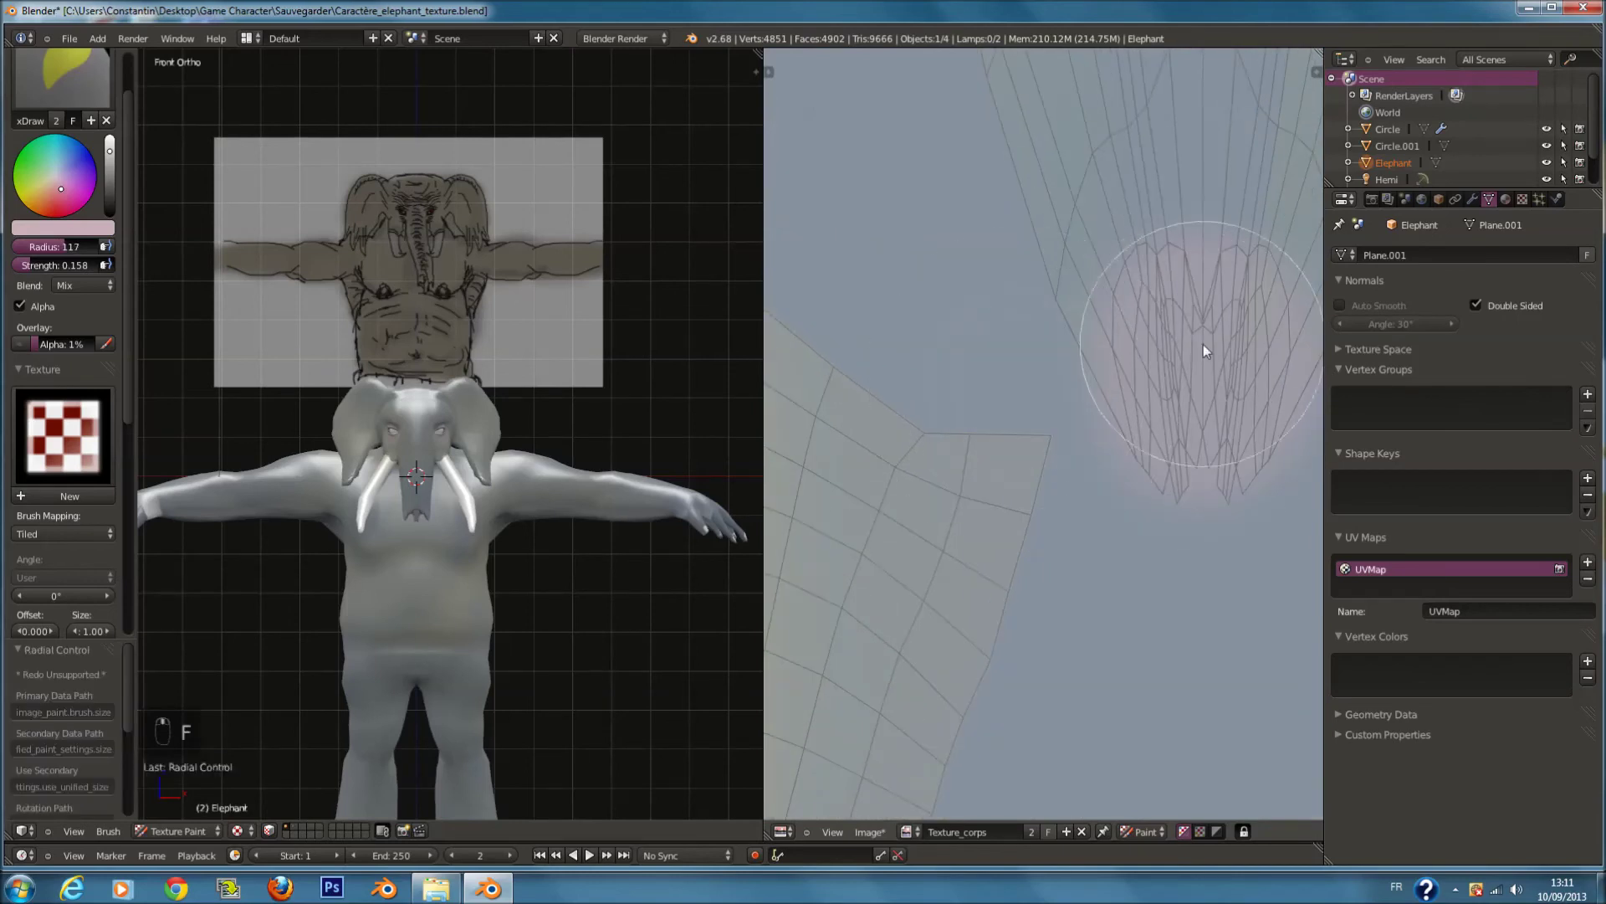
{"action": "key", "text": "f"}
{"action": "left_click", "coordinate": [1015, 359]}
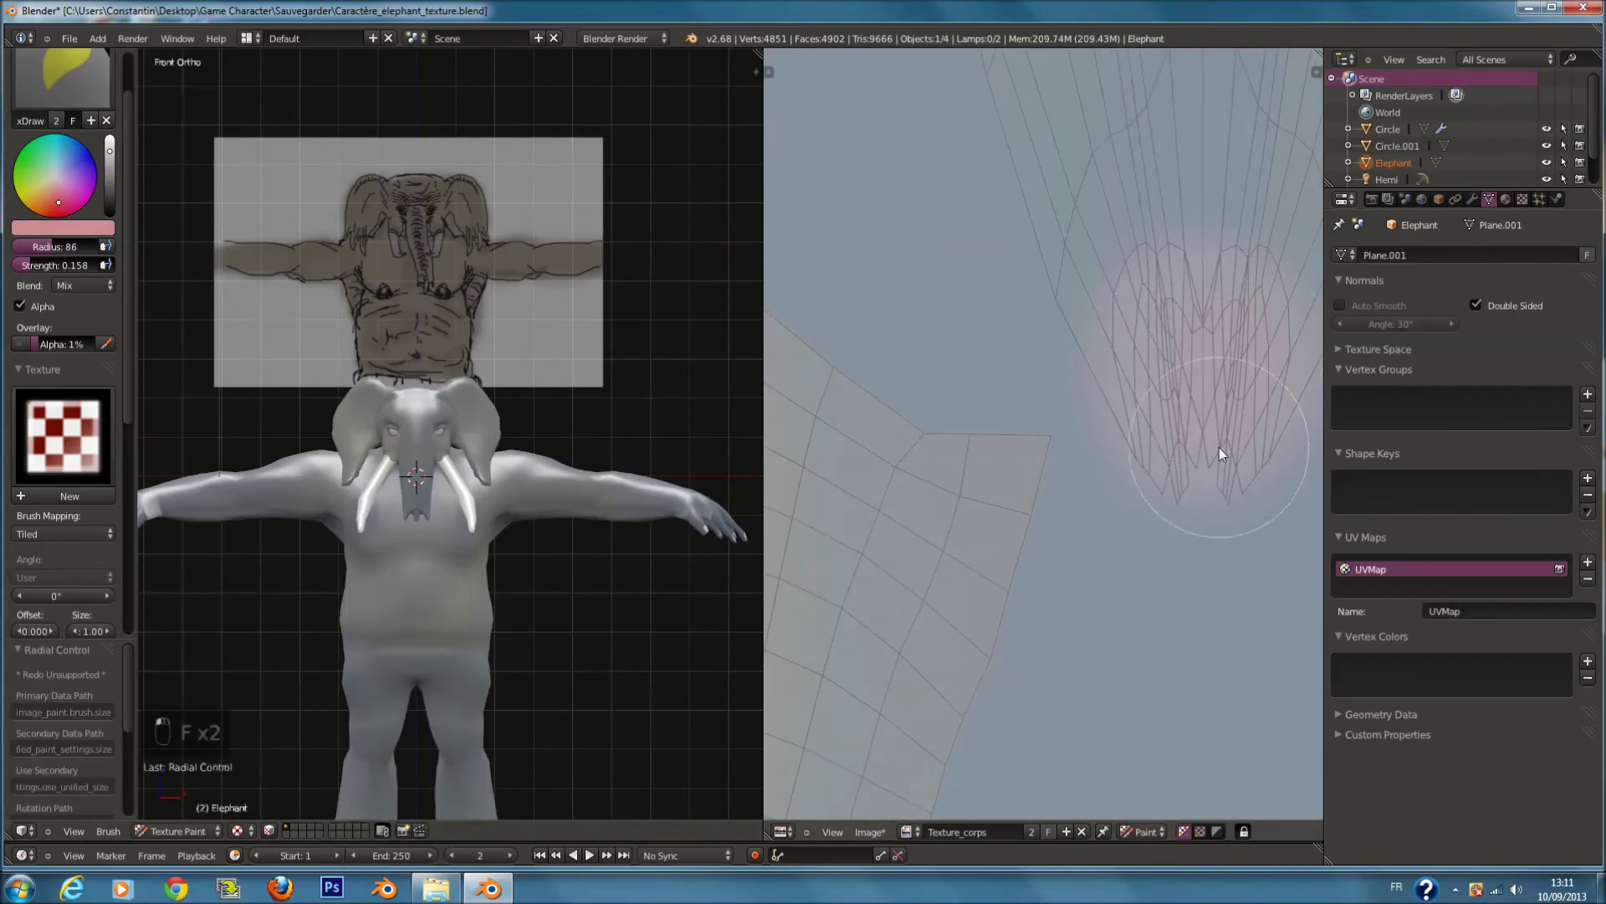
{"action": "key", "text": "ctrl+s"}
{"action": "scroll", "coordinate": [582, 544], "scroll_direction": "down", "scroll_amount": 3}
{"action": "key", "text": "ctrl+s"}
{"action": "scroll", "coordinate": [291, 329], "scroll_direction": "up", "scroll_amount": 2}
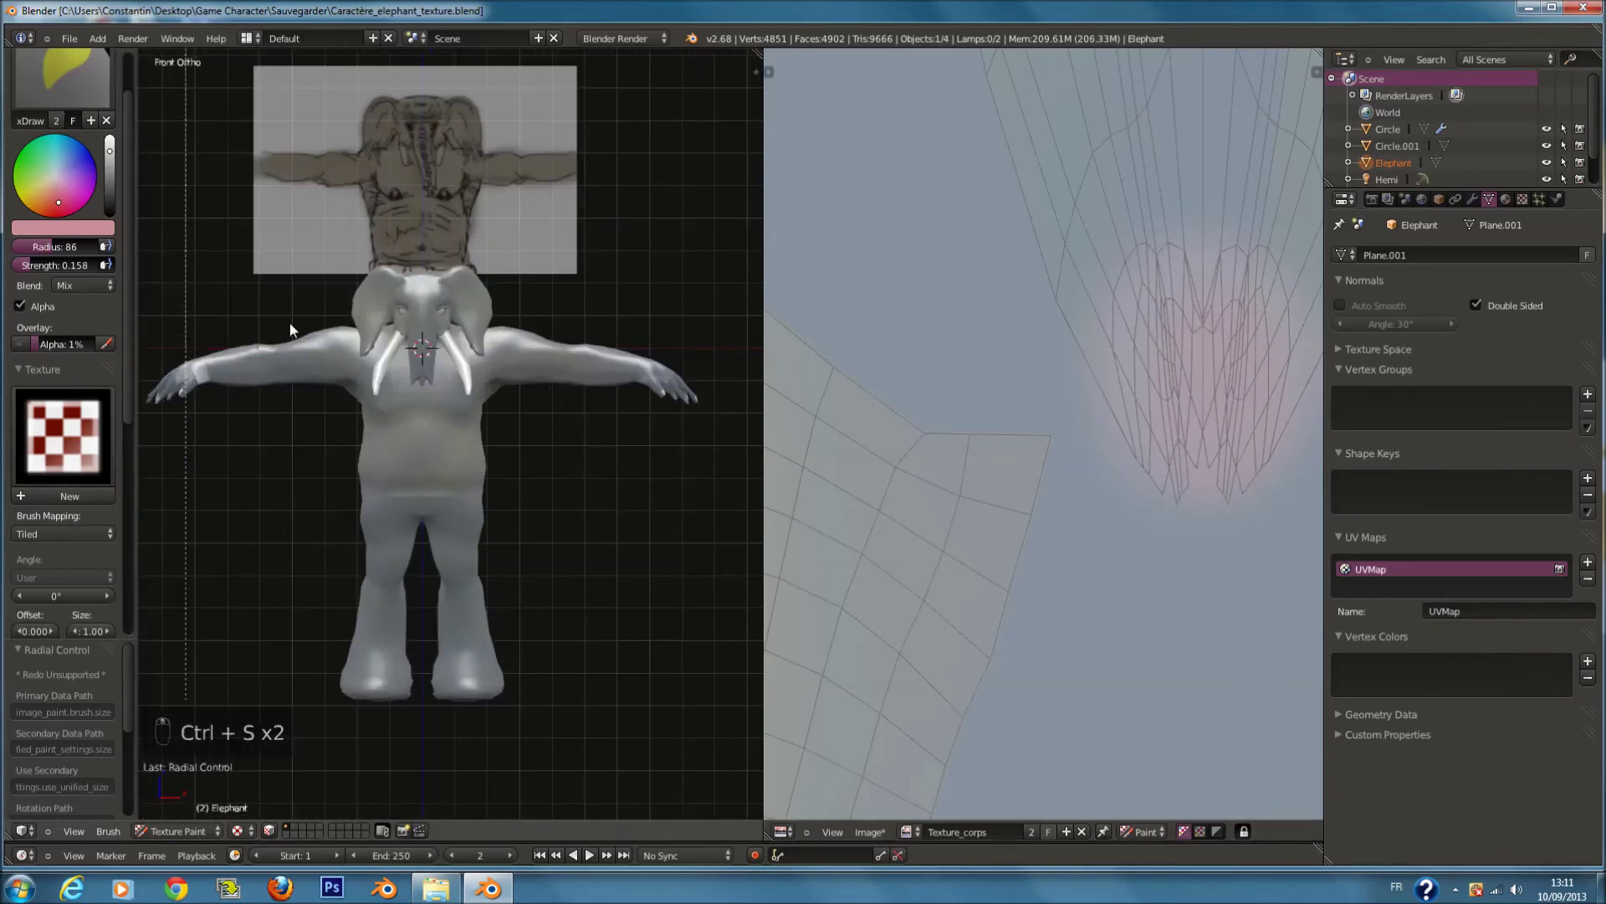
Step: Show the brush's texture settings and assign the existing wrinkled-skin image texture to the brush
{"action": "left_click", "coordinate": [1506, 199]}
{"action": "left_click", "coordinate": [1522, 199]}
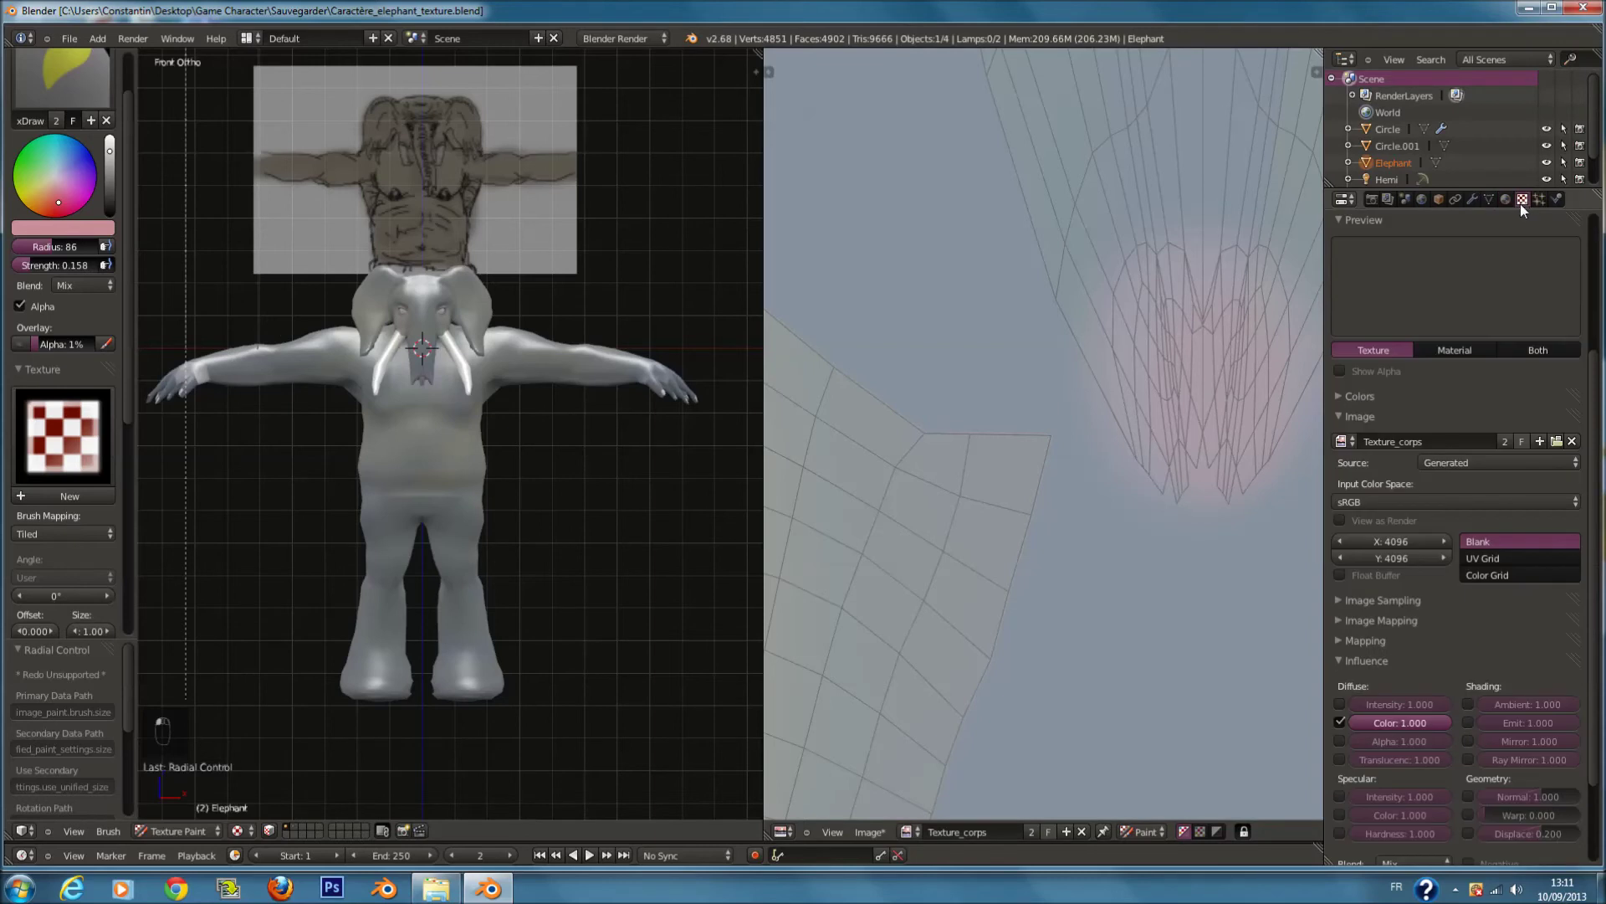
{"action": "scroll", "coordinate": [1523, 348], "scroll_direction": "up", "scroll_amount": 5}
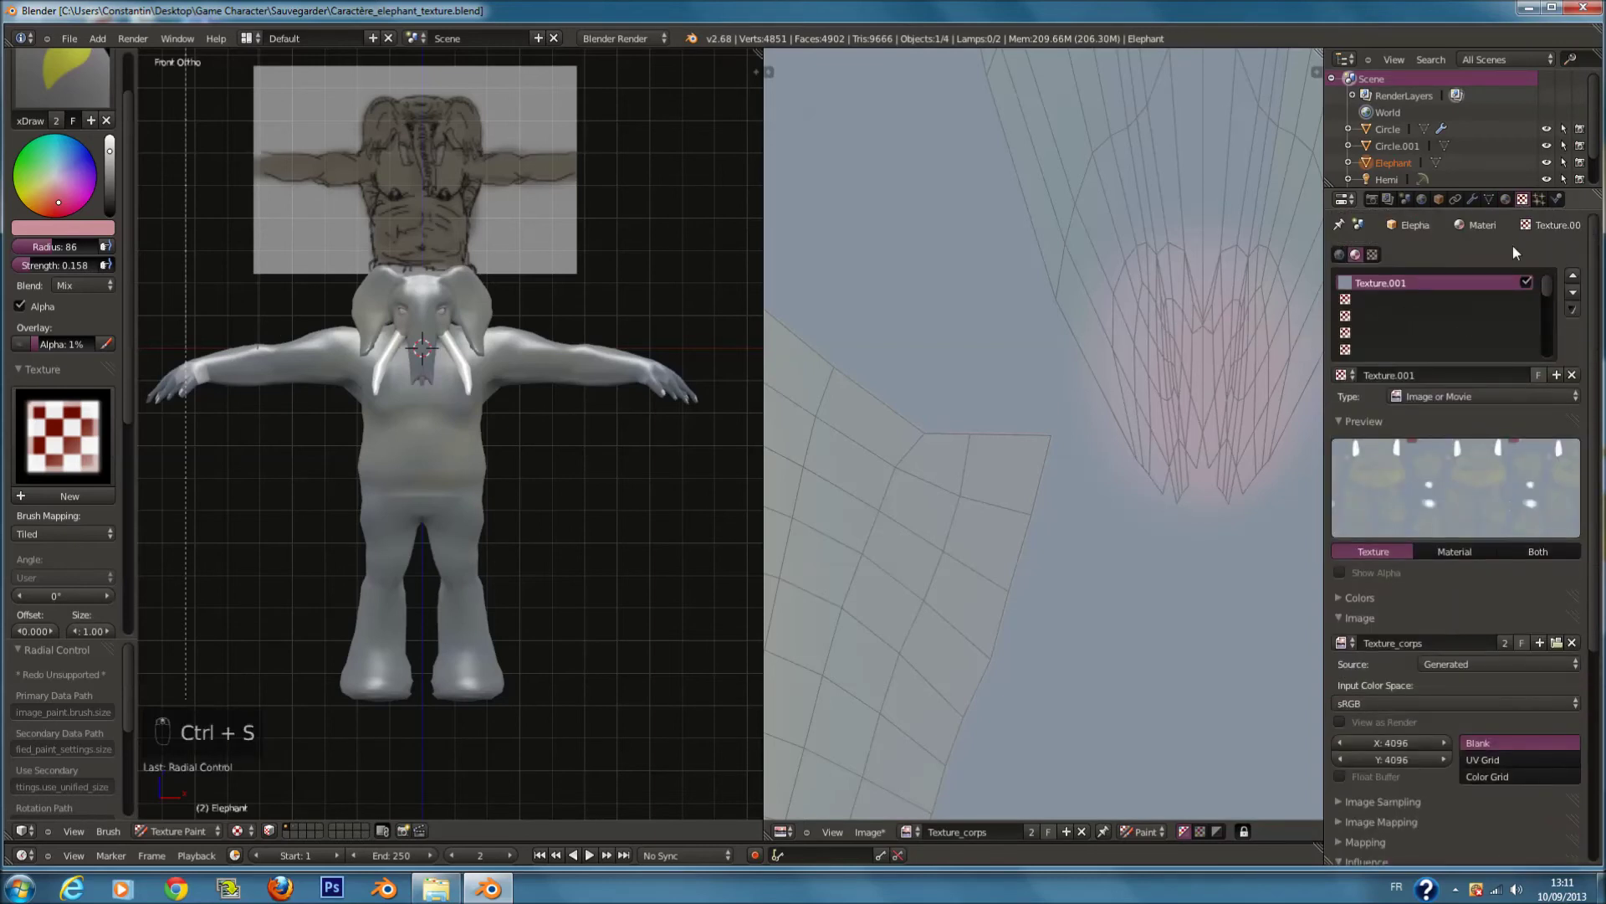
{"action": "left_click", "coordinate": [1373, 254]}
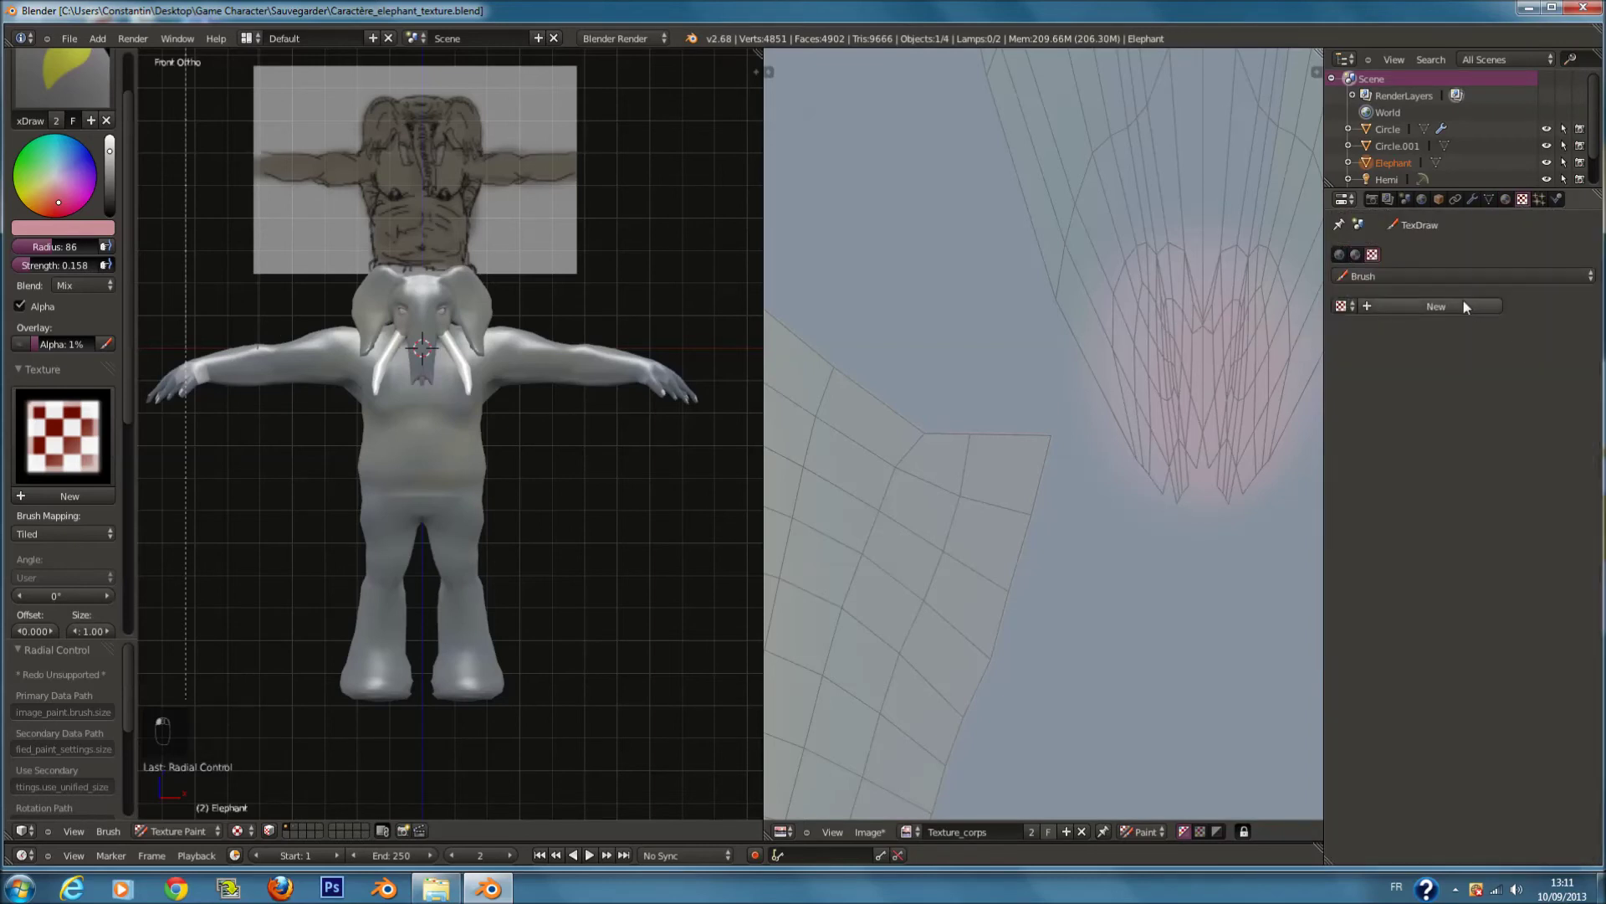
{"action": "left_click", "coordinate": [96, 477]}
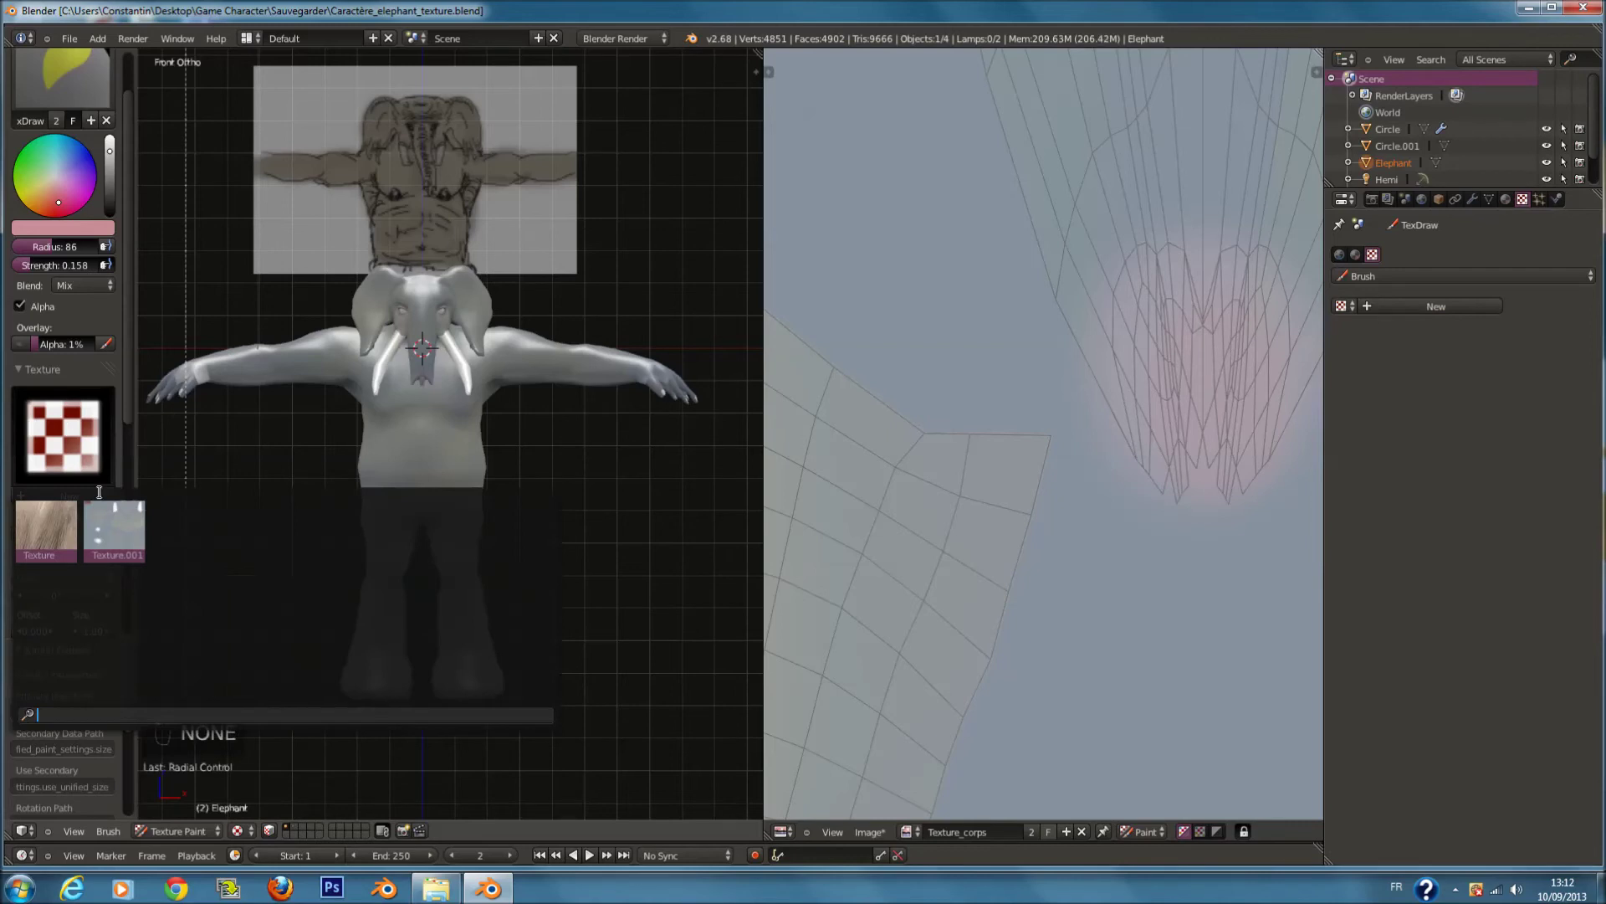
{"action": "left_click", "coordinate": [48, 533]}
Step: Frame the torso, set the brush radius to 200, and choose a light beige at full brightness
{"action": "scroll", "coordinate": [451, 449], "scroll_direction": "up", "scroll_amount": 3}
{"action": "key", "text": "f"}
{"action": "scroll", "coordinate": [494, 479], "scroll_direction": "up", "scroll_amount": 2}
{"action": "scroll", "coordinate": [486, 475], "scroll_direction": "up", "scroll_amount": 1}
{"action": "key", "text": "f"}
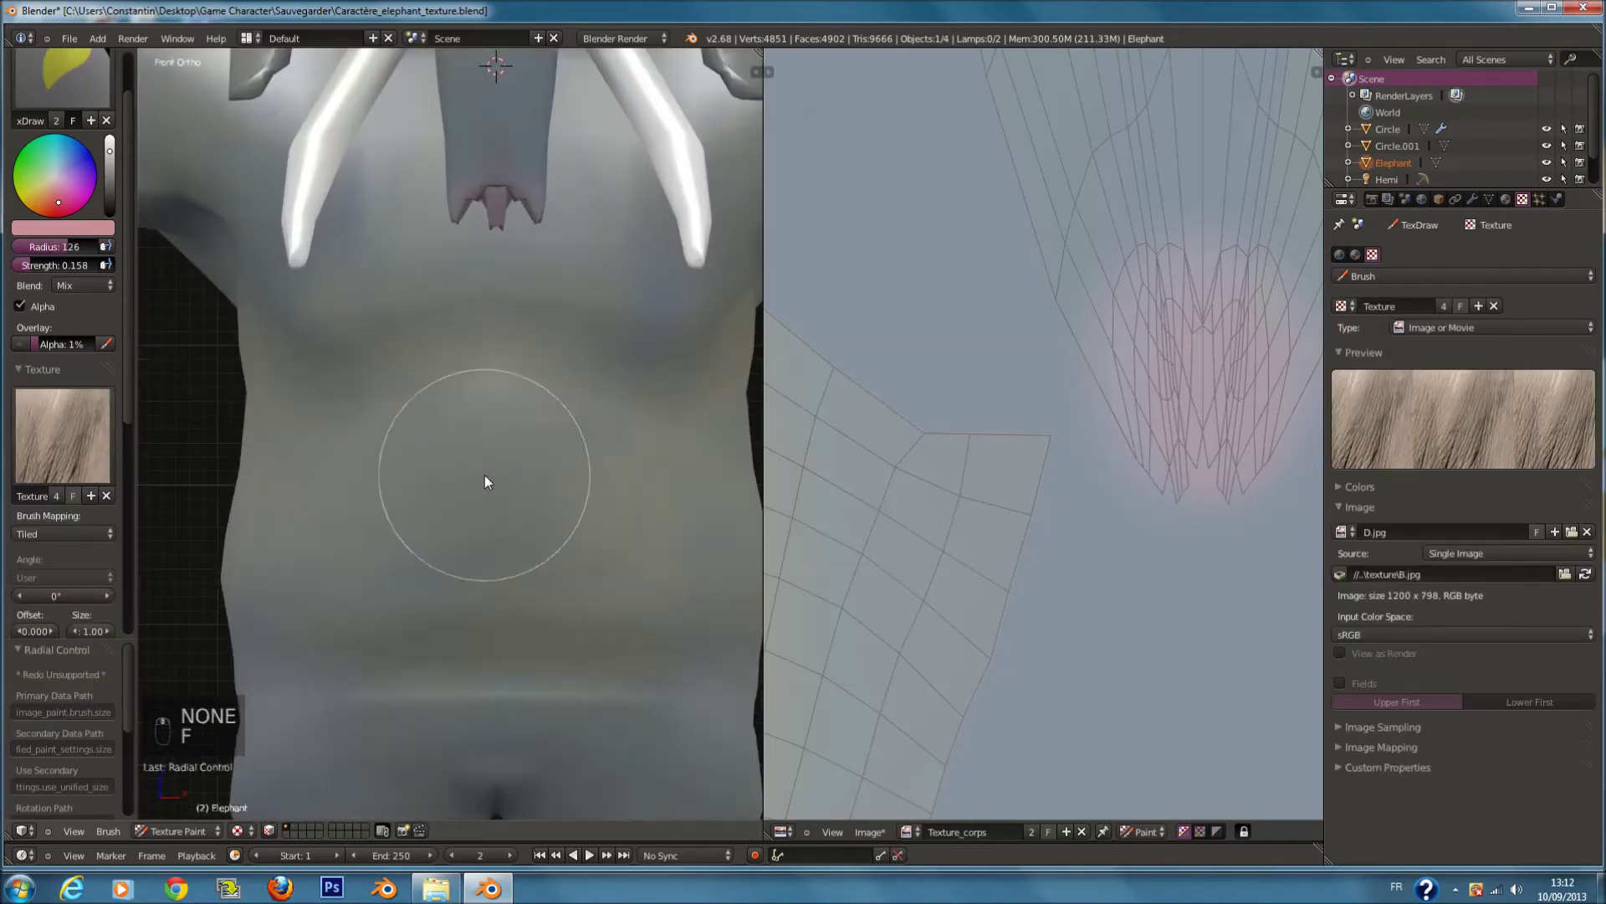
{"action": "left_click", "coordinate": [596, 536]}
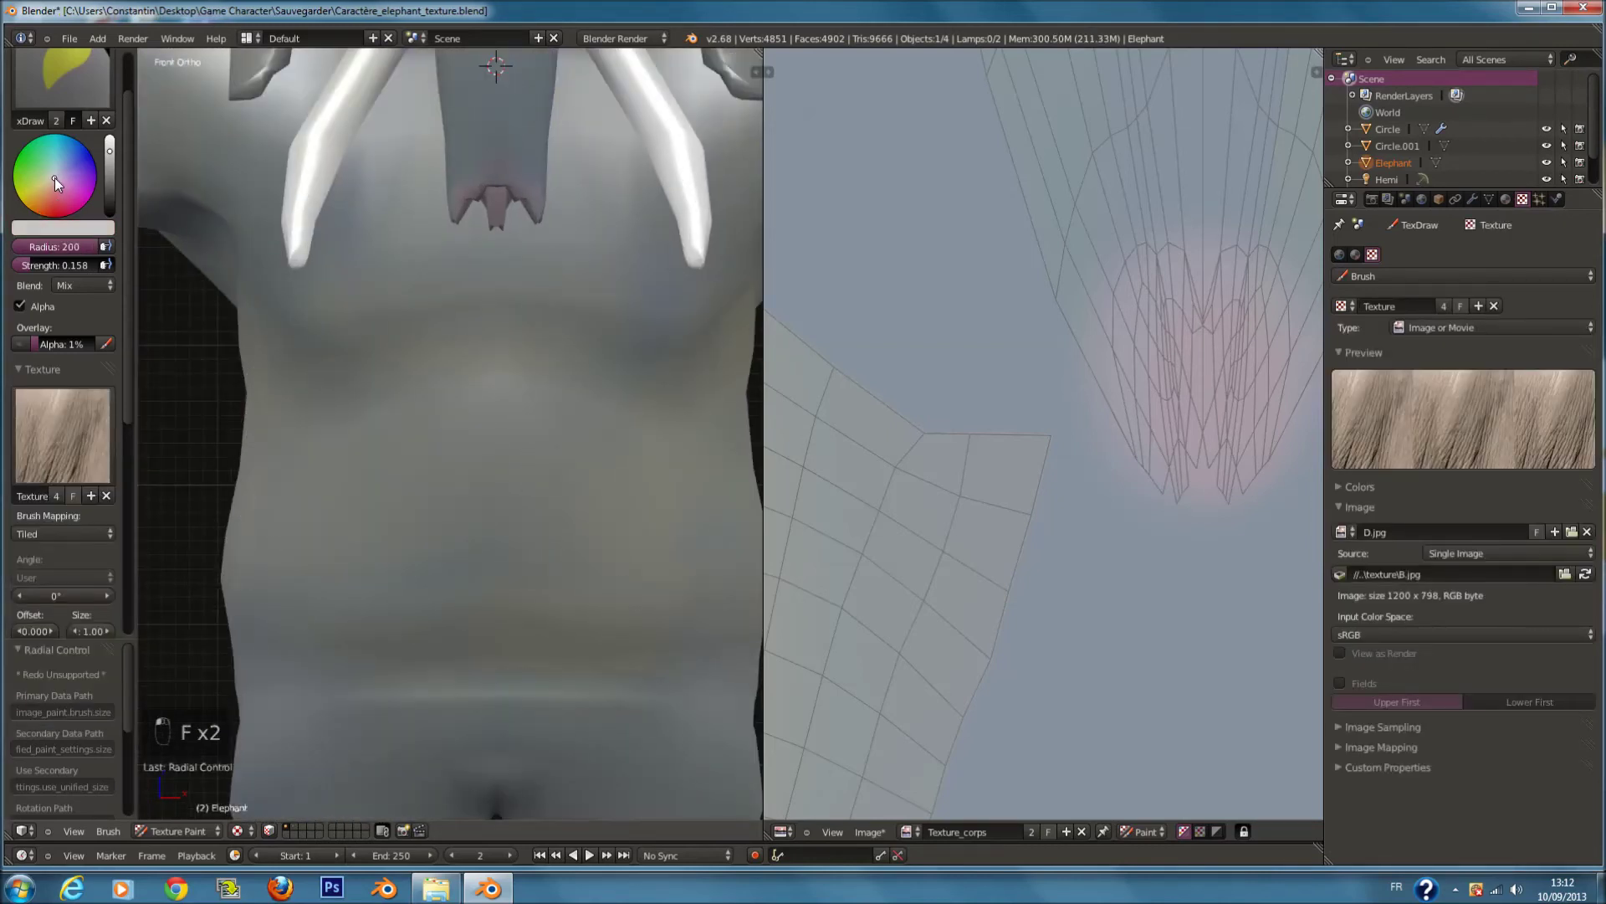
{"action": "left_click_drag", "start_coordinate": [107, 149], "coordinate": [108, 139]}
{"action": "scroll", "coordinate": [535, 435], "scroll_direction": "down", "scroll_amount": 2}
{"action": "scroll", "coordinate": [1000, 433], "scroll_direction": "down", "scroll_amount": 2}
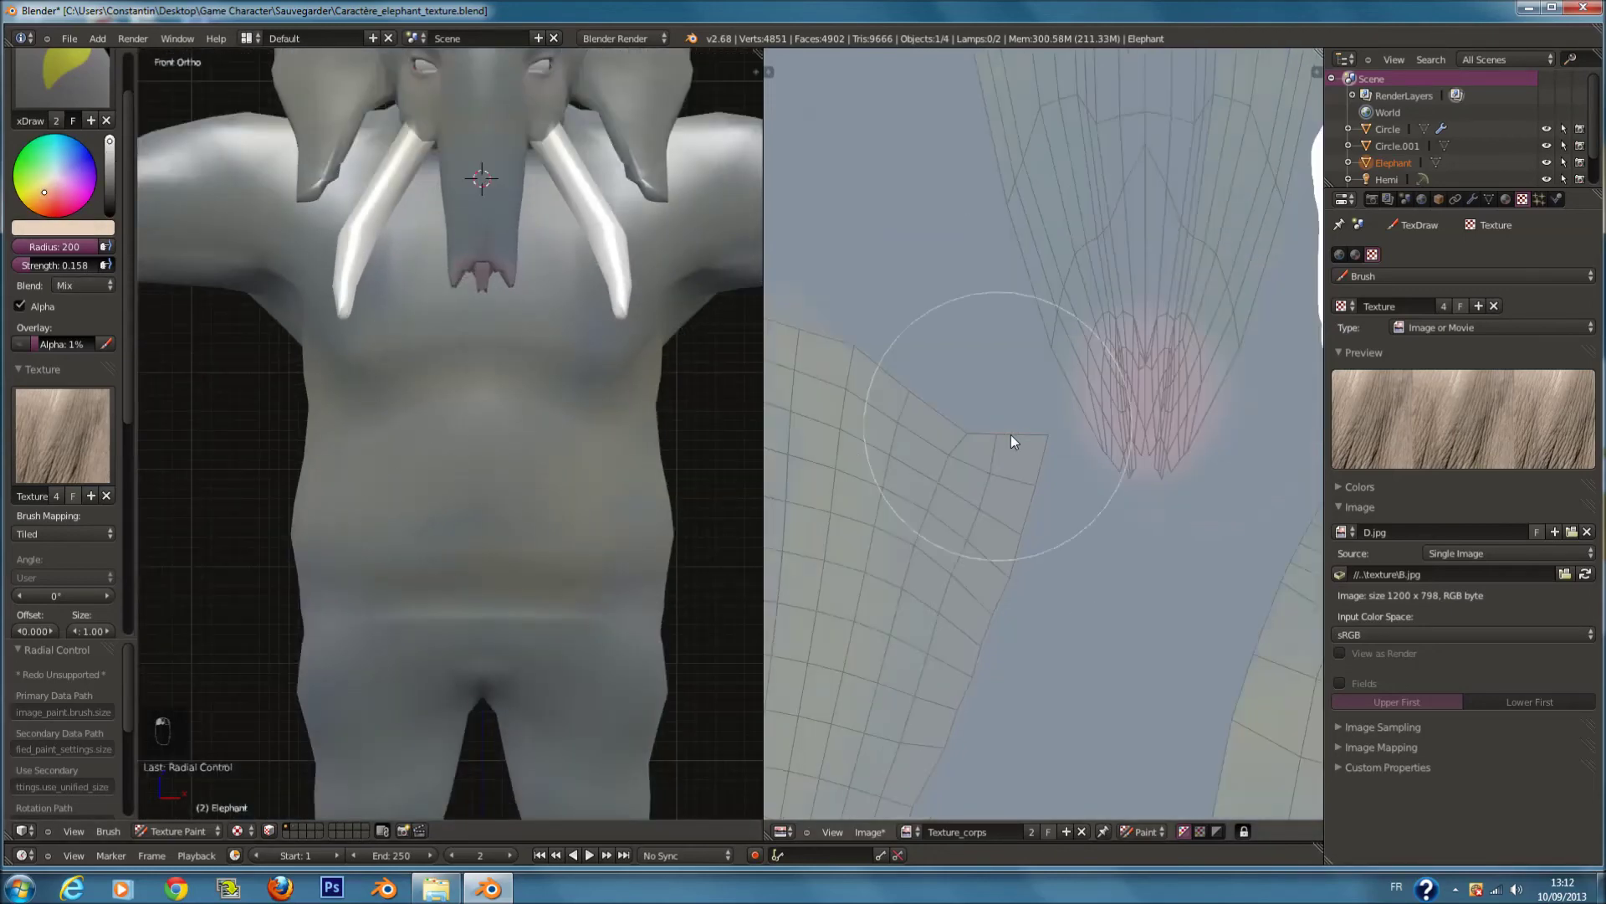
{"action": "scroll", "coordinate": [1010, 441], "scroll_direction": "down", "scroll_amount": 1}
Step: Try the 3D brush mapping with two strokes on the belly, and undo both
{"action": "left_click", "coordinate": [57, 534]}
{"action": "left_click", "coordinate": [55, 484]}
{"action": "scroll", "coordinate": [420, 429], "scroll_direction": "up", "scroll_amount": 2}
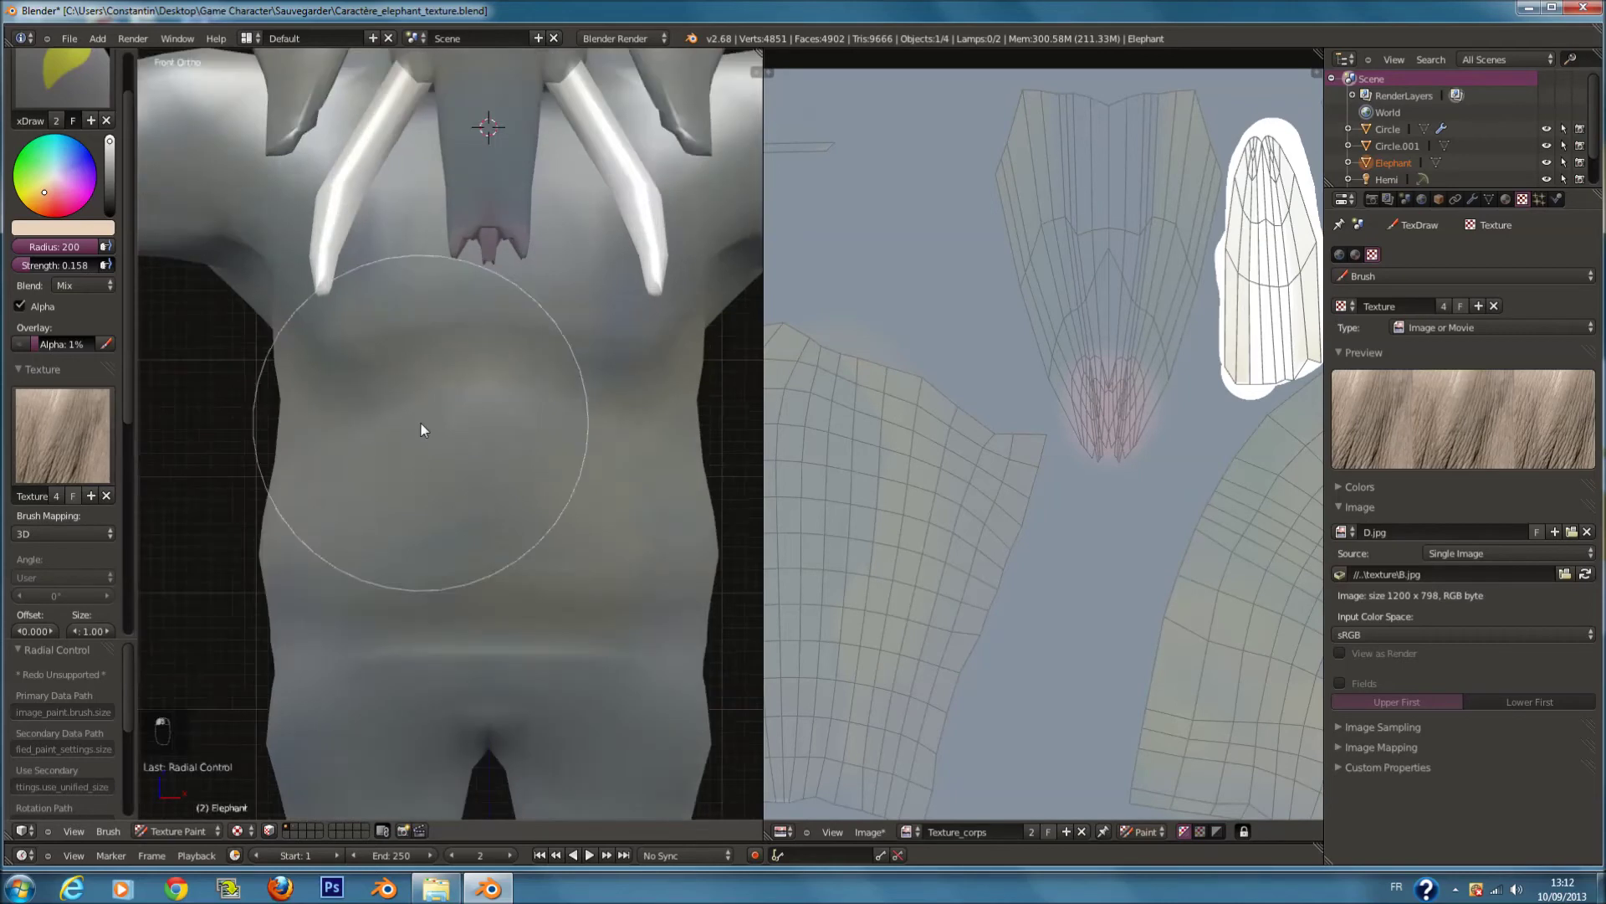
{"action": "scroll", "coordinate": [443, 429], "scroll_direction": "up", "scroll_amount": 2}
{"action": "mouse_move", "coordinate": [499, 464]}
{"action": "left_mouse_down"}
{"action": "mouse_move", "coordinate": [570, 577]}
{"action": "mouse_move", "coordinate": [567, 527]}
{"action": "left_mouse_up"}
{"action": "key", "text": "ctrl+z"}
{"action": "left_click_drag", "start_coordinate": [342, 499], "coordinate": [538, 545]}
{"action": "key", "text": "ctrl+z"}
Step: Switch the brush mapping to Tiled, try wrinkle strokes on the belly and chest, and undo them
{"action": "left_click", "coordinate": [41, 530]}
{"action": "left_click", "coordinate": [39, 505]}
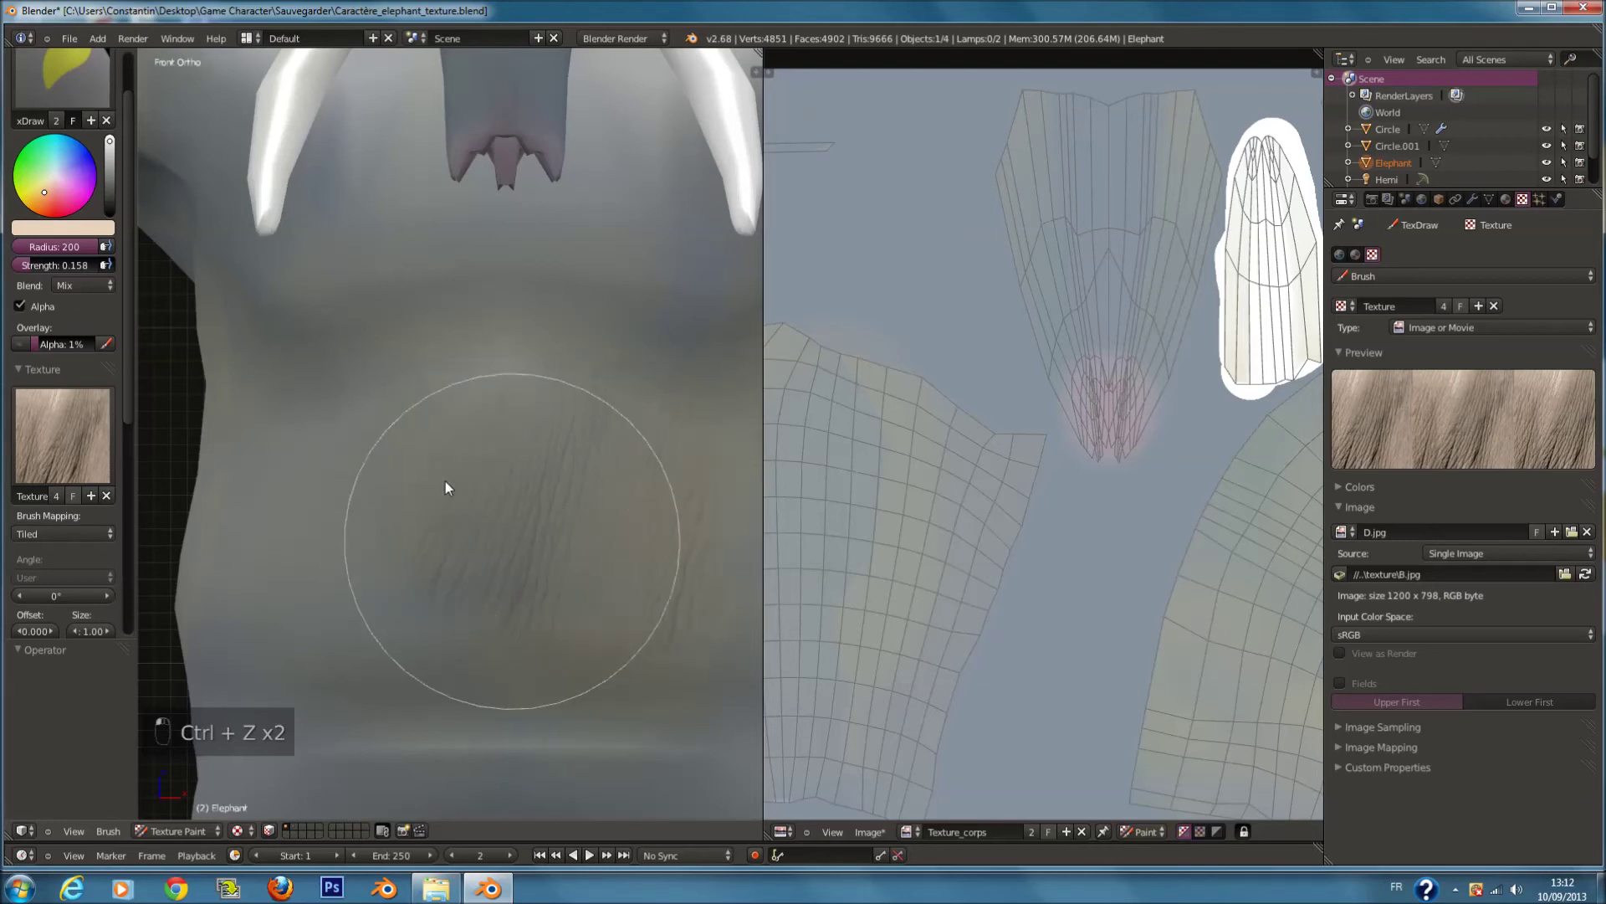
{"action": "mouse_move", "coordinate": [379, 491]}
{"action": "middle_mouse_down"}
{"action": "mouse_move", "coordinate": [477, 502]}
{"action": "mouse_move", "coordinate": [424, 585]}
{"action": "middle_mouse_up"}
{"action": "mouse_move", "coordinate": [497, 485]}
{"action": "left_mouse_down"}
{"action": "mouse_move", "coordinate": [527, 420]}
{"action": "mouse_move", "coordinate": [624, 330]}
{"action": "mouse_move", "coordinate": [582, 336]}
{"action": "left_mouse_up"}
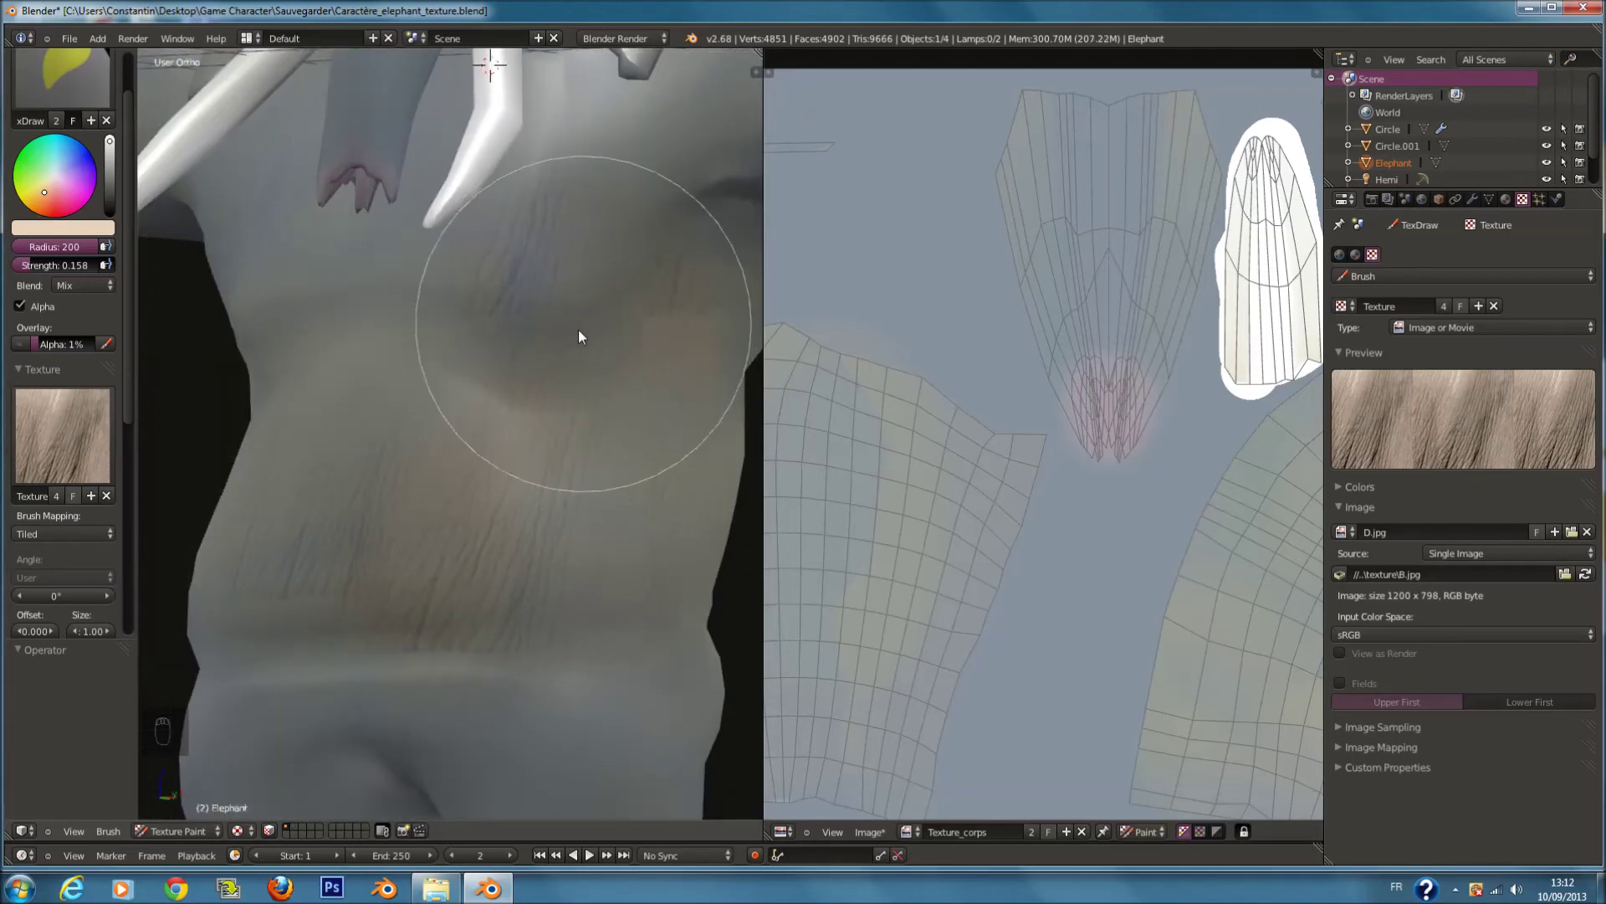
{"action": "key", "text": "ctrl+z"}
{"action": "key", "text": "ctrl+z"}
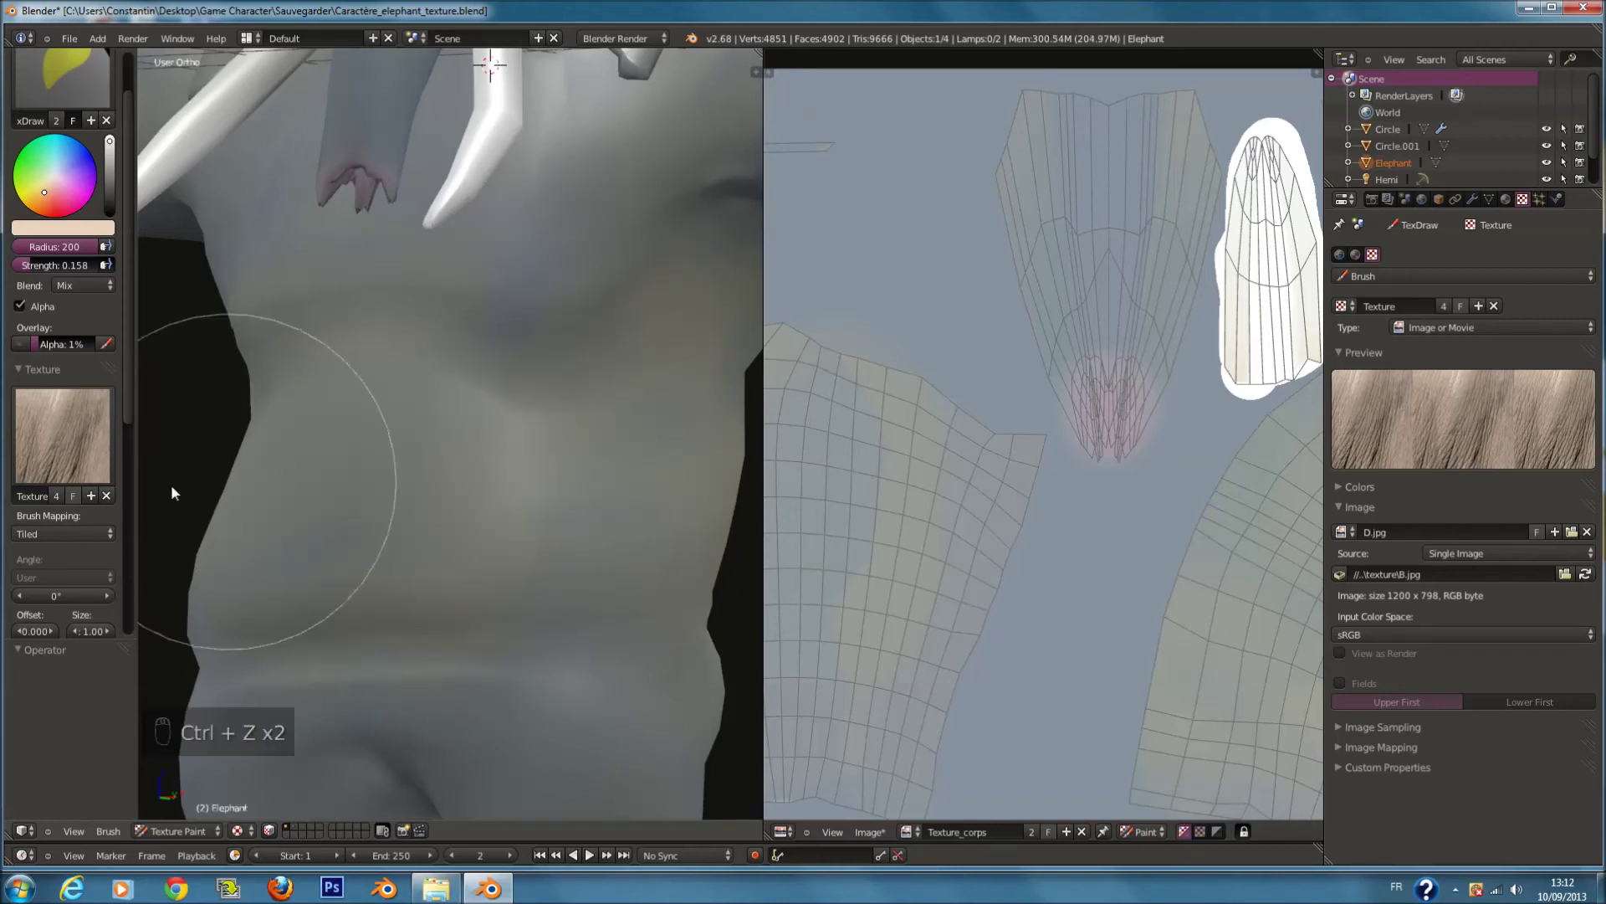
Step: Try the Stencil brush mapping by viewing the skin image over the body and the UV layout
{"action": "left_click", "coordinate": [93, 526]}
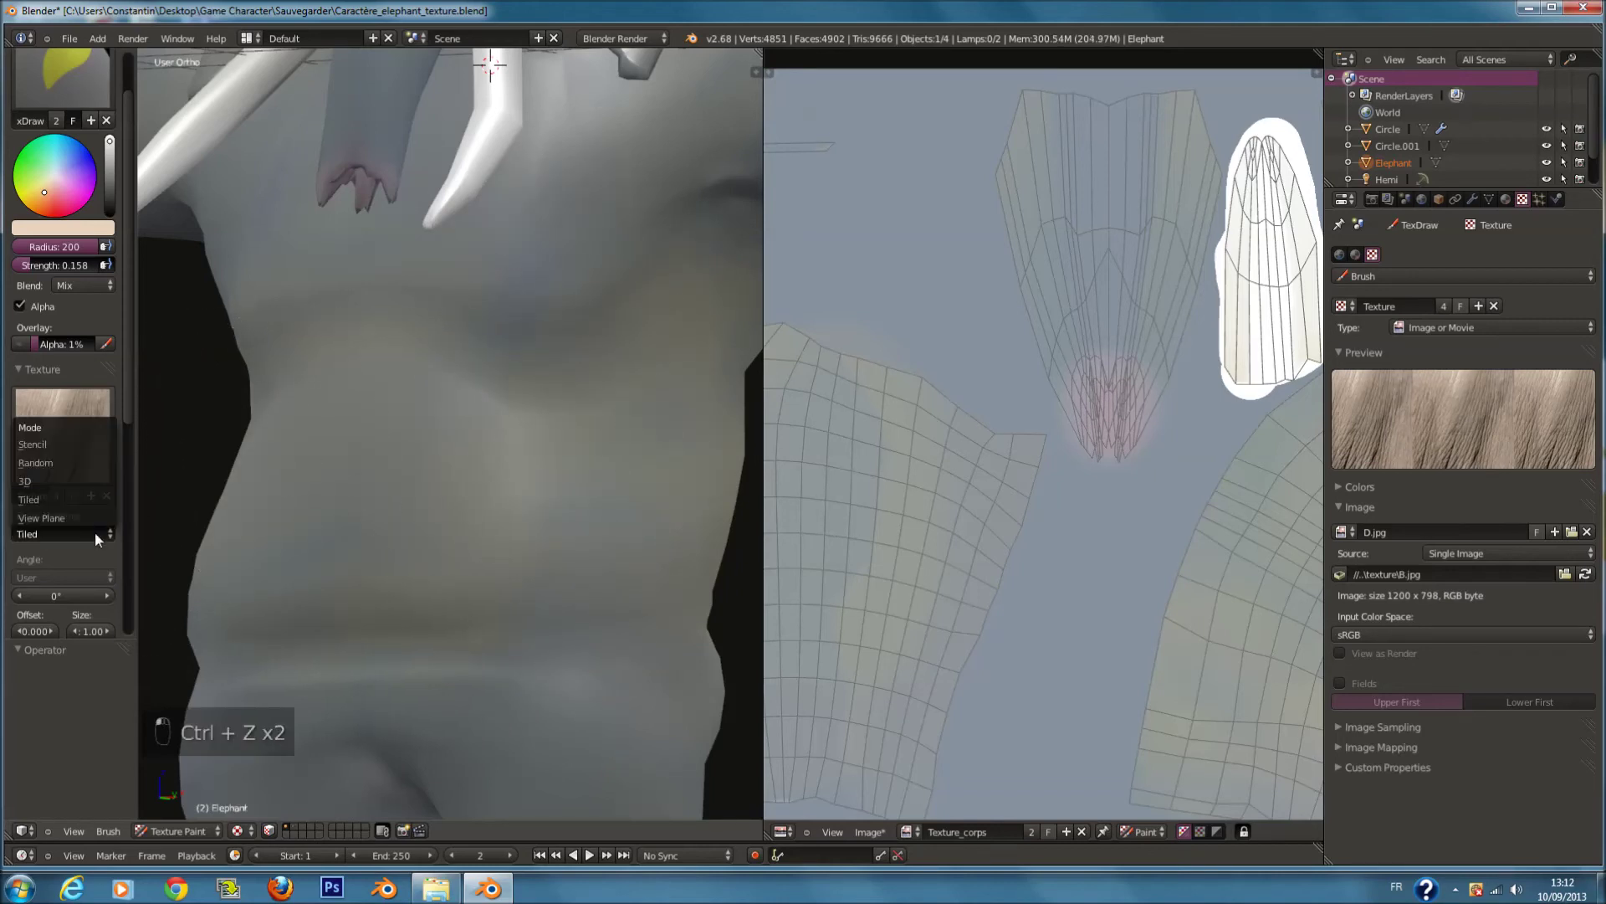
{"action": "left_click", "coordinate": [64, 444]}
{"action": "scroll", "coordinate": [571, 492], "scroll_direction": "down", "scroll_amount": 4}
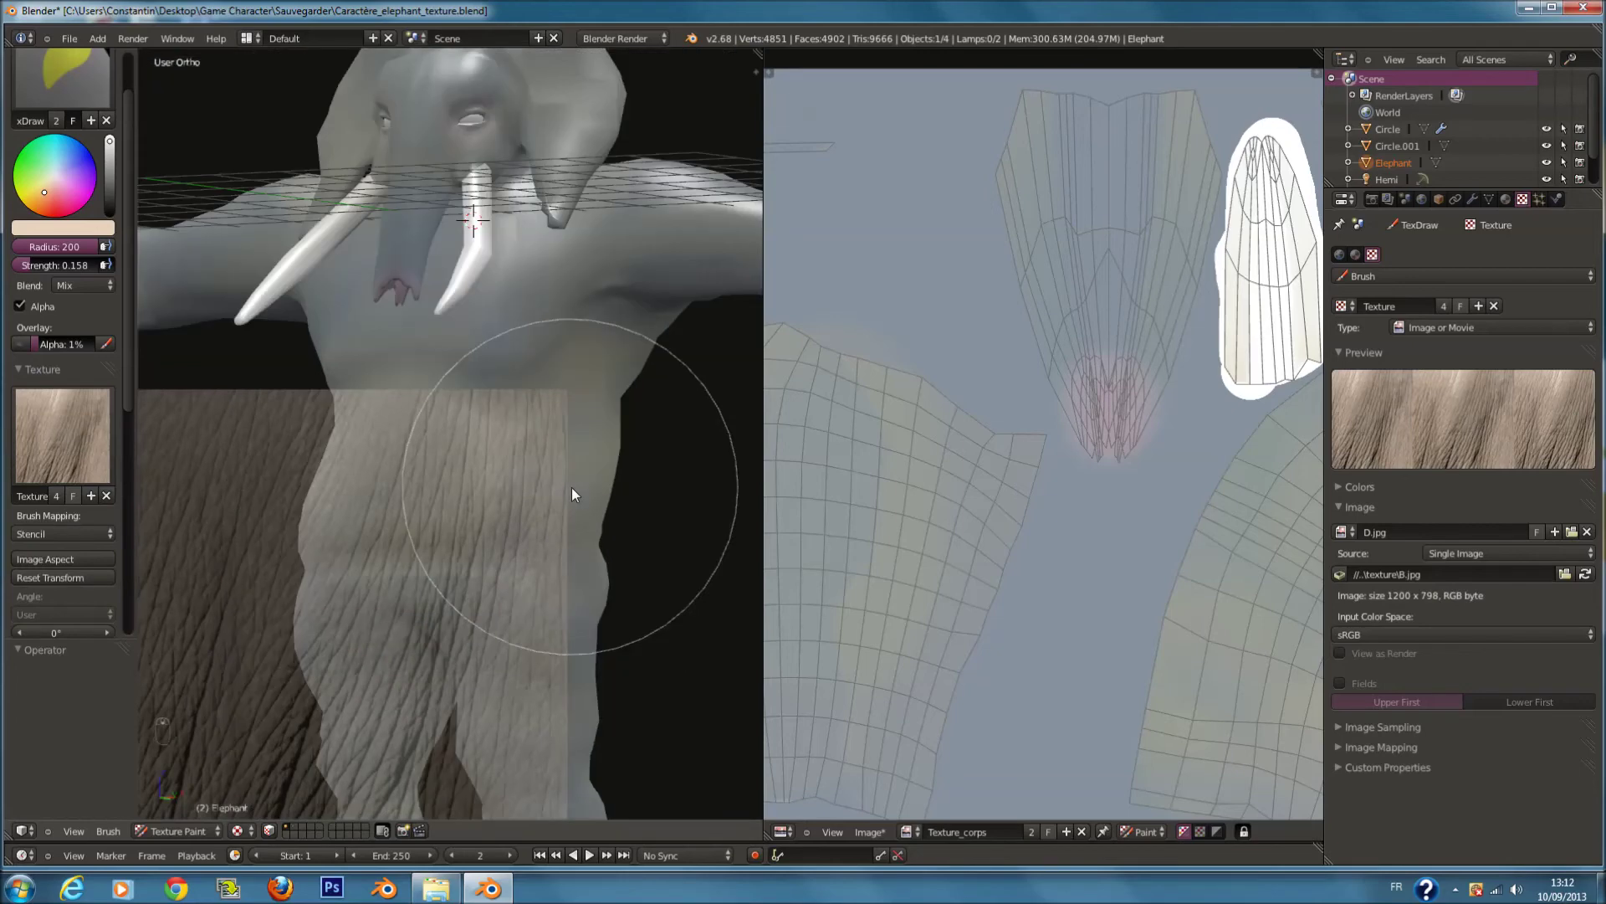
{"action": "scroll", "coordinate": [1004, 527], "scroll_direction": "down", "scroll_amount": 2}
{"action": "scroll", "coordinate": [1044, 536], "scroll_direction": "down", "scroll_amount": 4}
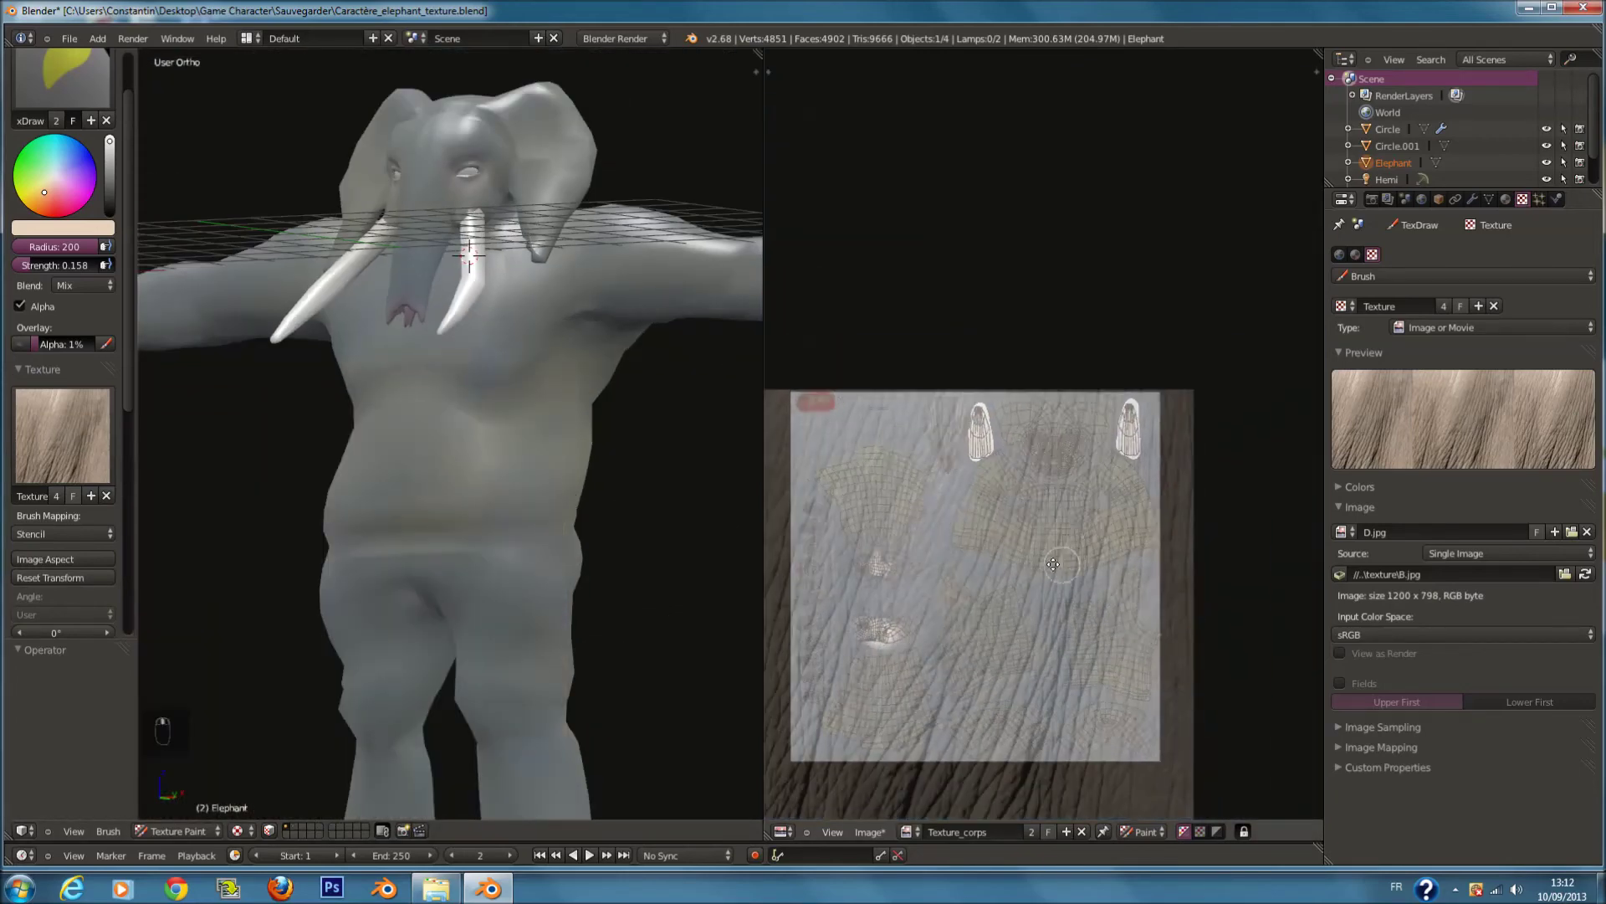
{"action": "scroll", "coordinate": [1062, 558], "scroll_direction": "up", "scroll_amount": 3}
{"action": "scroll", "coordinate": [1062, 558], "scroll_direction": "up", "scroll_amount": 2}
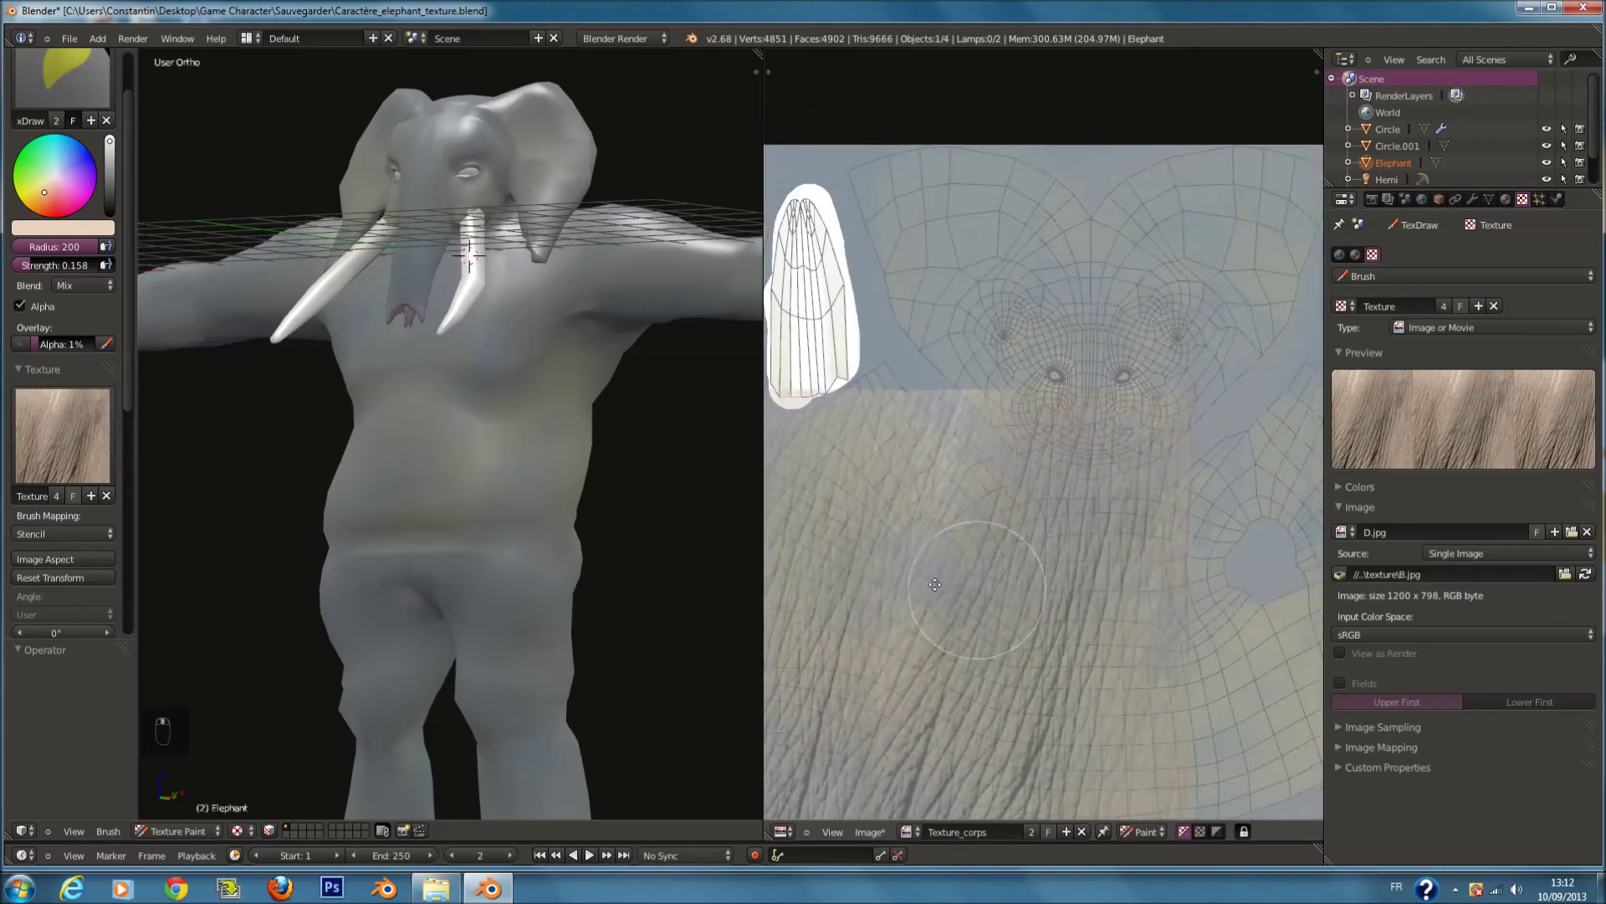
{"action": "mouse_move", "coordinate": [966, 633]}
{"action": "right_mouse_down"}
{"action": "mouse_move", "coordinate": [1146, 550]}
{"action": "mouse_move", "coordinate": [991, 619]}
{"action": "right_mouse_up"}
{"action": "scroll", "coordinate": [990, 619], "scroll_direction": "down", "scroll_amount": 1}
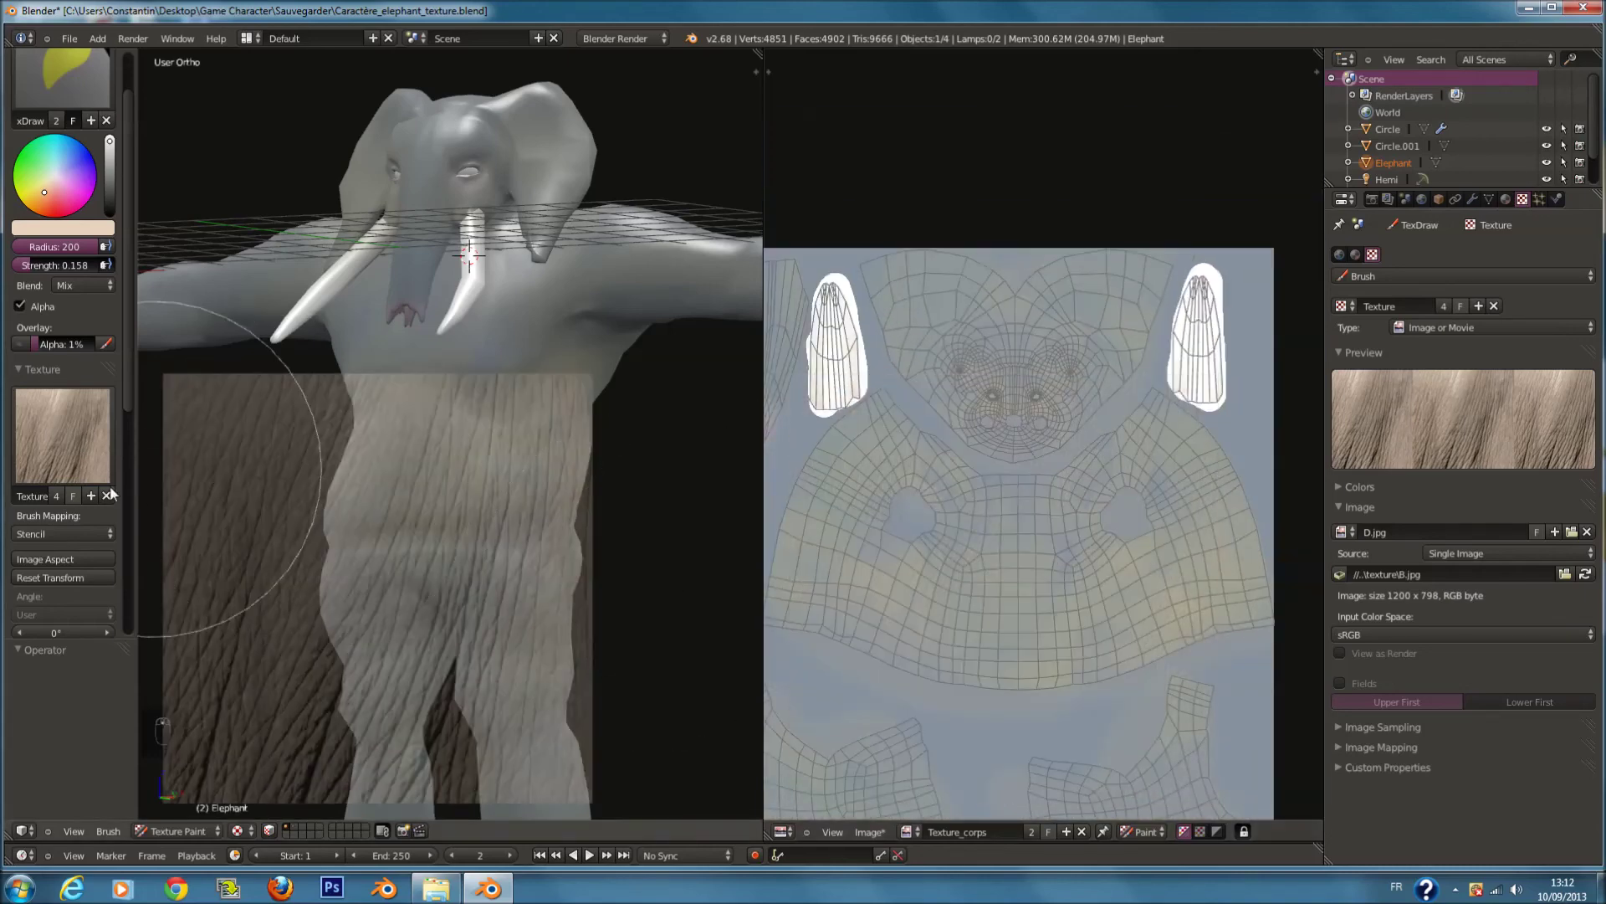
Step: Set the brush mapping to View Plane, try strokes on the belly with the radius reduced to 167, and undo them
{"action": "left_click", "coordinate": [60, 534]}
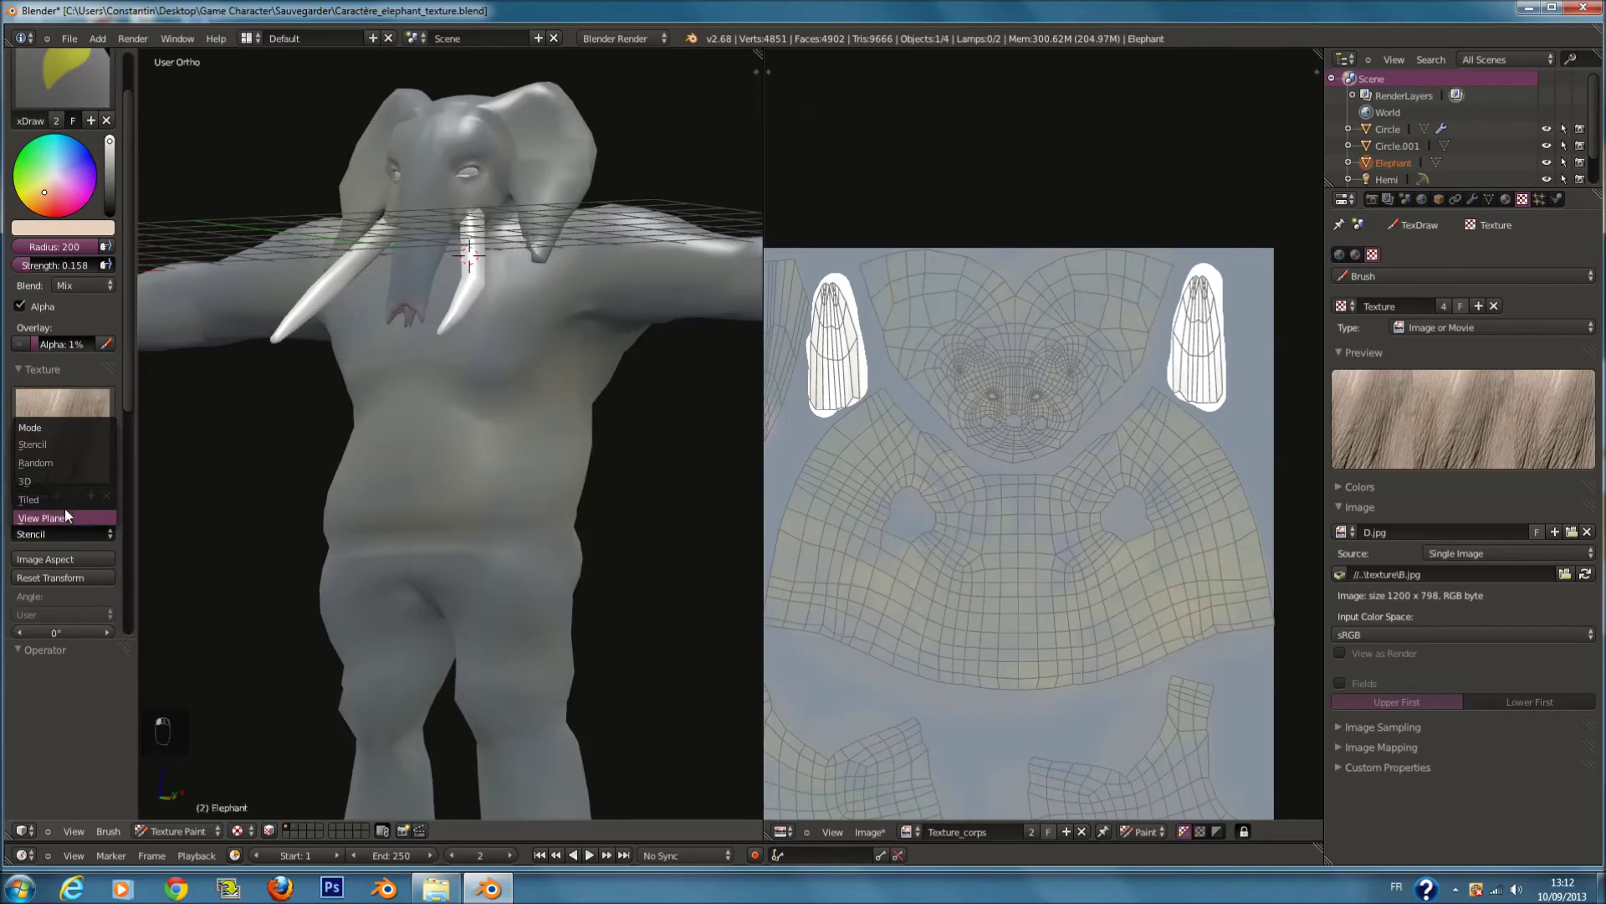
{"action": "left_click", "coordinate": [48, 518]}
{"action": "scroll", "coordinate": [435, 482], "scroll_direction": "up", "scroll_amount": 3}
{"action": "left_click_drag", "start_coordinate": [482, 529], "coordinate": [518, 519]}
{"action": "mouse_move", "coordinate": [569, 527]}
{"action": "middle_mouse_down"}
{"action": "mouse_move", "coordinate": [506, 520]}
{"action": "mouse_move", "coordinate": [579, 435]}
{"action": "middle_mouse_up"}
{"action": "scroll", "coordinate": [505, 519], "scroll_direction": "up", "scroll_amount": 3}
{"action": "key", "text": "f"}
{"action": "left_click", "coordinate": [544, 401]}
{"action": "left_click_drag", "start_coordinate": [510, 400], "coordinate": [567, 459]}
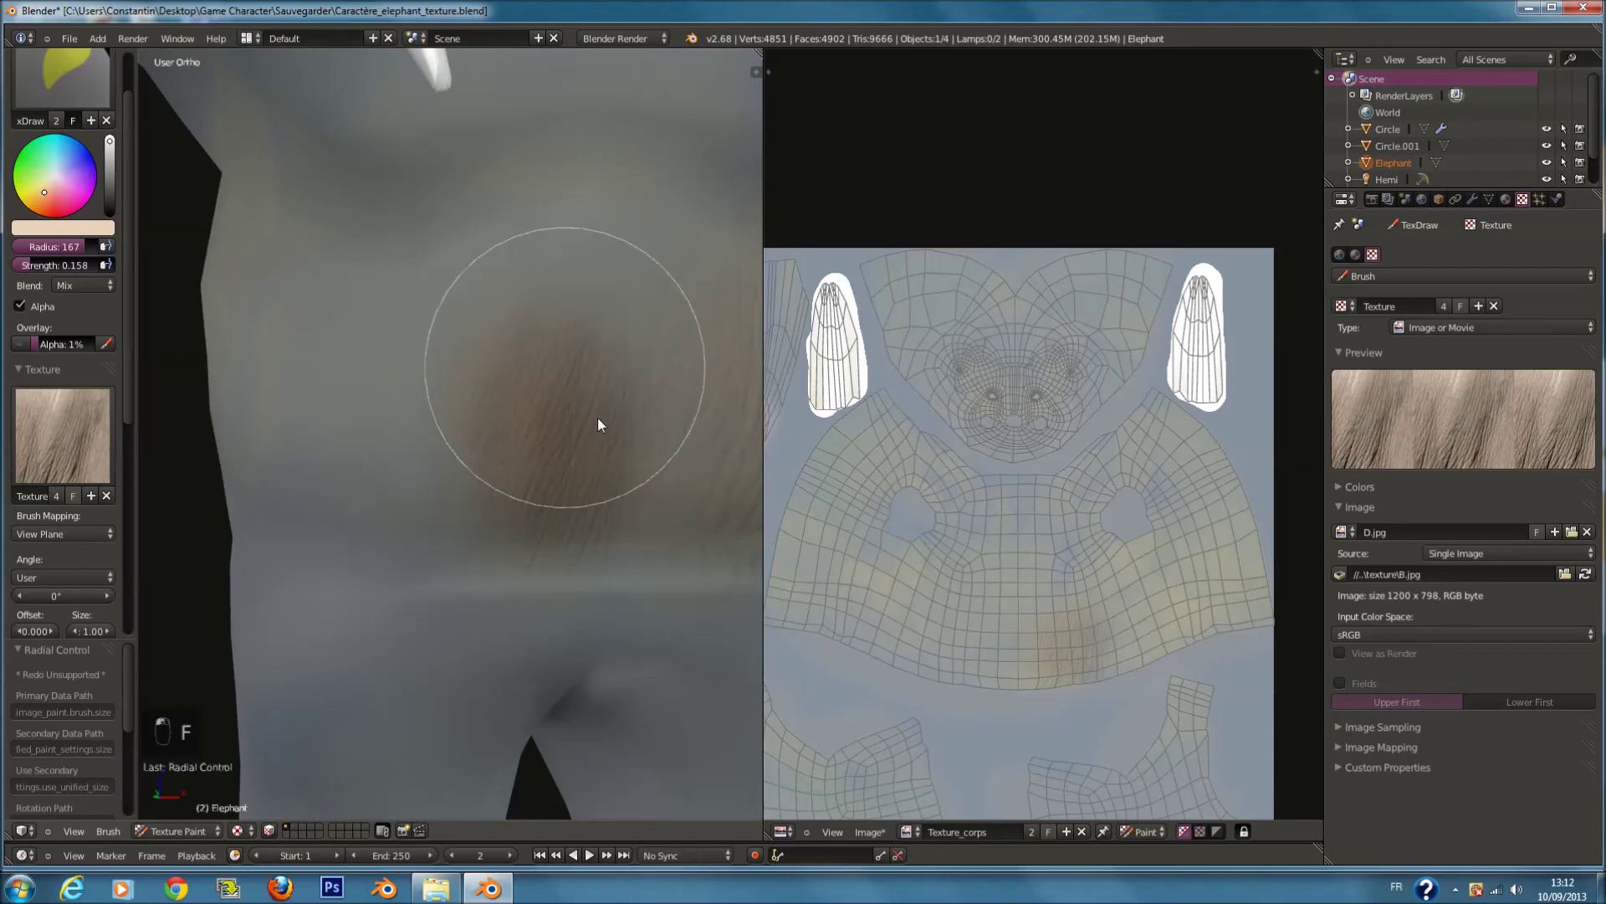
{"action": "key", "text": "ctrl+z"}
{"action": "key", "text": "ctrl+z"}
Step: Try a wrinkle stroke on the thigh with a 189 brush radius, and undo it
{"action": "scroll", "coordinate": [614, 435], "scroll_direction": "down", "scroll_amount": 4}
{"action": "mouse_move", "coordinate": [577, 443]}
{"action": "middle_mouse_down"}
{"action": "mouse_move", "coordinate": [591, 440]}
{"action": "mouse_move", "coordinate": [513, 434]}
{"action": "mouse_move", "coordinate": [592, 495]}
{"action": "middle_mouse_up"}
{"action": "key", "text": "f"}
{"action": "left_click", "coordinate": [569, 506]}
{"action": "left_click_drag", "start_coordinate": [569, 501], "coordinate": [530, 539]}
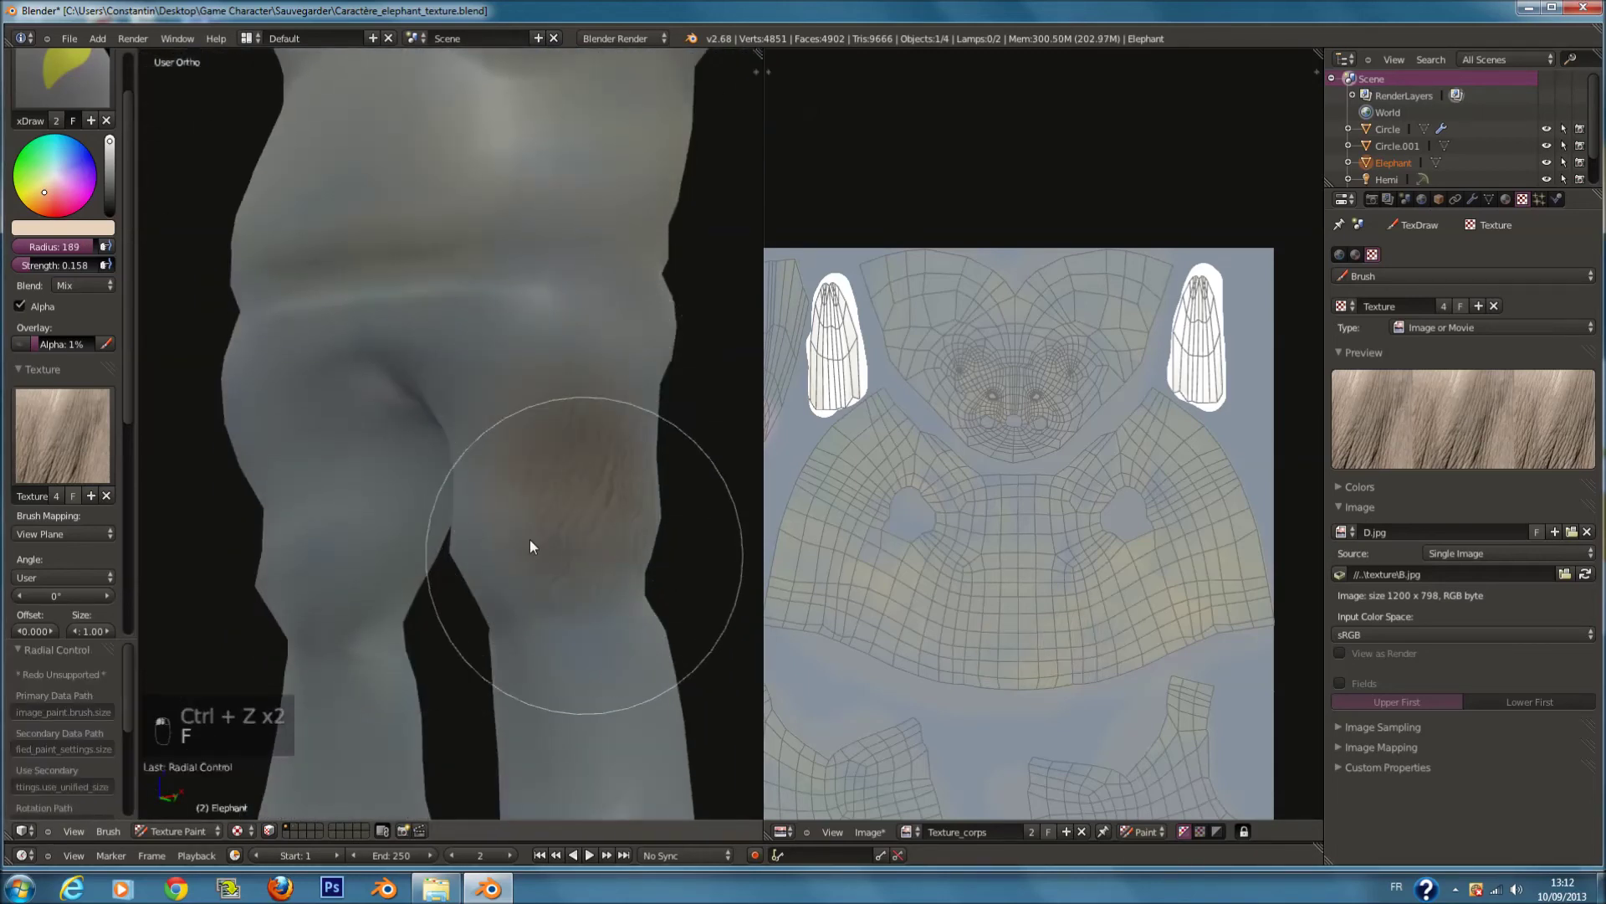
{"action": "key", "text": "ctrl+z"}
Step: Set the brush radius to 163 and brush the skin texture onto the thighs from several angles
{"action": "middle_click_drag", "start_coordinate": [562, 508], "coordinate": [484, 494]}
{"action": "key", "text": "f"}
{"action": "left_click", "coordinate": [463, 493]}
{"action": "left_click_drag", "start_coordinate": [470, 435], "coordinate": [484, 455]}
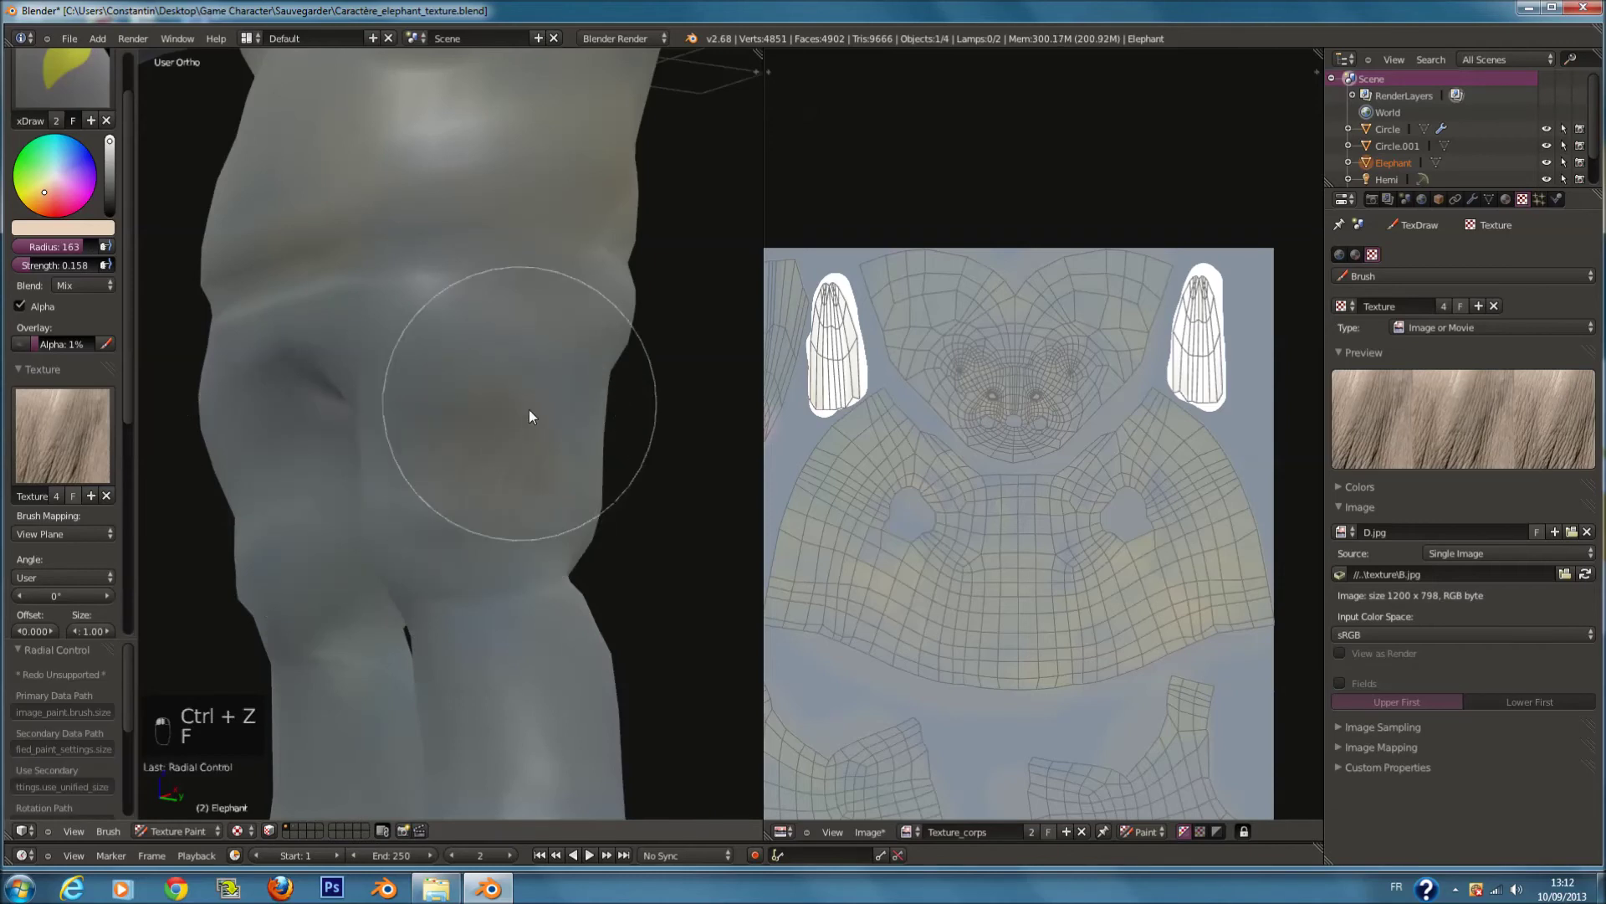
{"action": "middle_click_drag", "start_coordinate": [448, 574], "coordinate": [604, 578]}
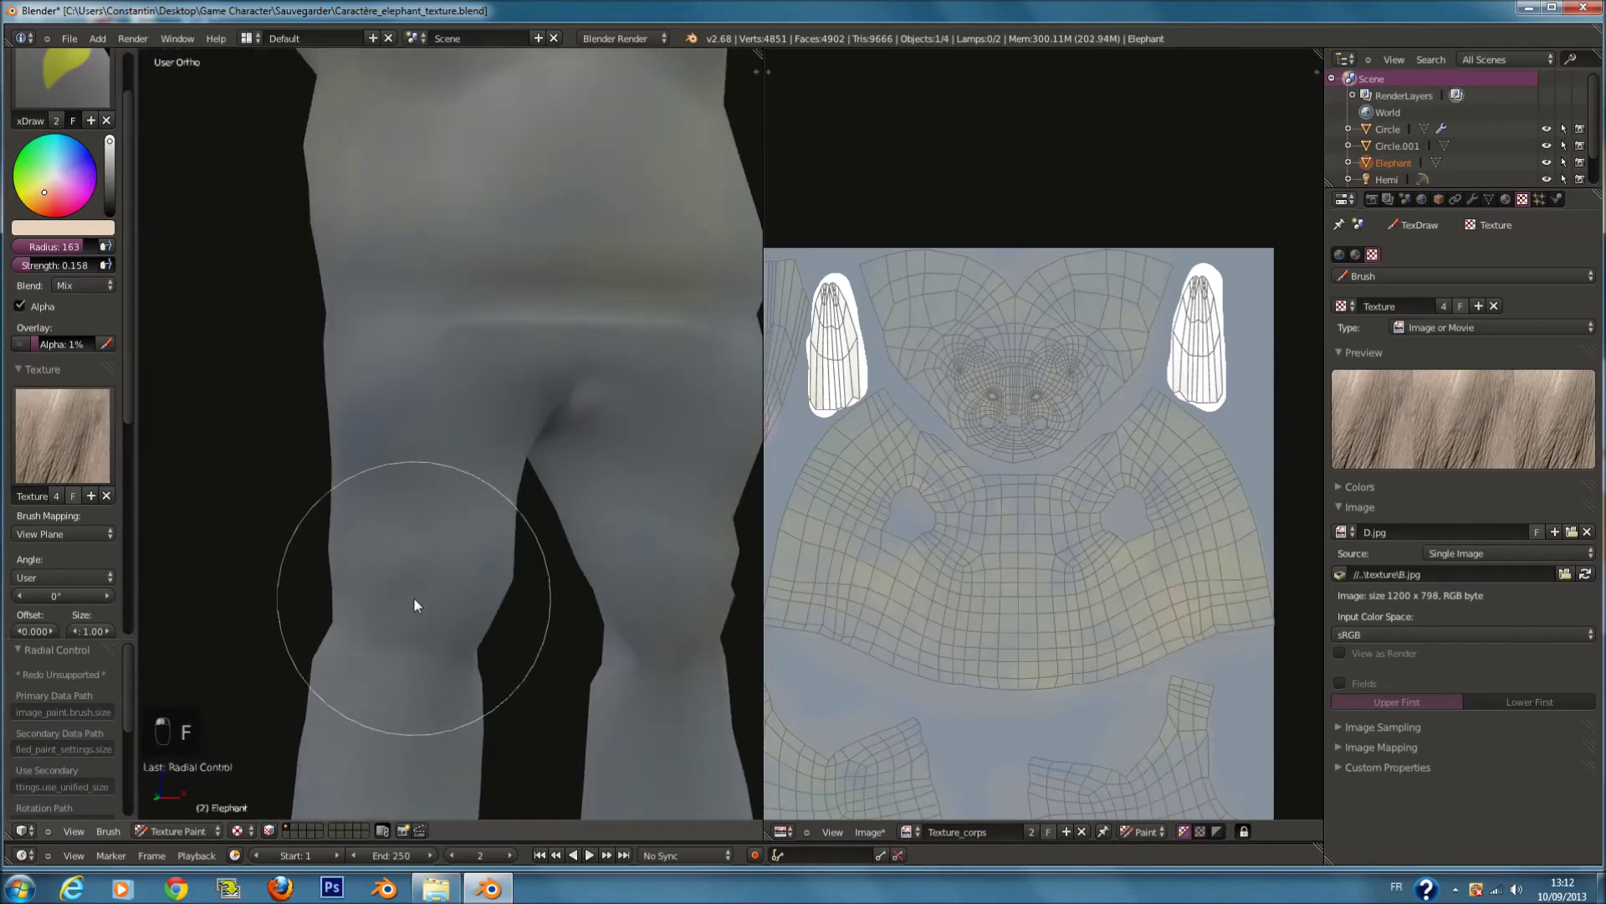
{"action": "middle_click_drag", "start_coordinate": [645, 451], "coordinate": [480, 369]}
{"action": "mouse_move", "coordinate": [387, 416]}
{"action": "middle_mouse_down"}
{"action": "mouse_move", "coordinate": [452, 415]}
{"action": "mouse_move", "coordinate": [554, 470]}
{"action": "mouse_move", "coordinate": [487, 510]}
{"action": "middle_mouse_up"}
{"action": "mouse_move", "coordinate": [359, 514]}
{"action": "left_mouse_down"}
{"action": "mouse_move", "coordinate": [236, 429]}
{"action": "mouse_move", "coordinate": [334, 383]}
{"action": "mouse_move", "coordinate": [489, 383]}
{"action": "mouse_move", "coordinate": [401, 517]}
{"action": "left_mouse_up"}
Step: Brush the wrinkled-skin texture over both lower legs down towards the feet
{"action": "mouse_move", "coordinate": [402, 525]}
{"action": "middle_mouse_down"}
{"action": "mouse_move", "coordinate": [512, 568]}
{"action": "mouse_move", "coordinate": [568, 383]}
{"action": "middle_mouse_up"}
{"action": "scroll", "coordinate": [566, 579], "scroll_direction": "down", "scroll_amount": 2}
{"action": "mouse_move", "coordinate": [538, 561]}
{"action": "left_mouse_down"}
{"action": "mouse_move", "coordinate": [507, 489]}
{"action": "mouse_move", "coordinate": [550, 449]}
{"action": "left_mouse_up"}
{"action": "middle_click_drag", "start_coordinate": [550, 449], "coordinate": [410, 470]}
{"action": "left_click_drag", "start_coordinate": [313, 553], "coordinate": [243, 579]}
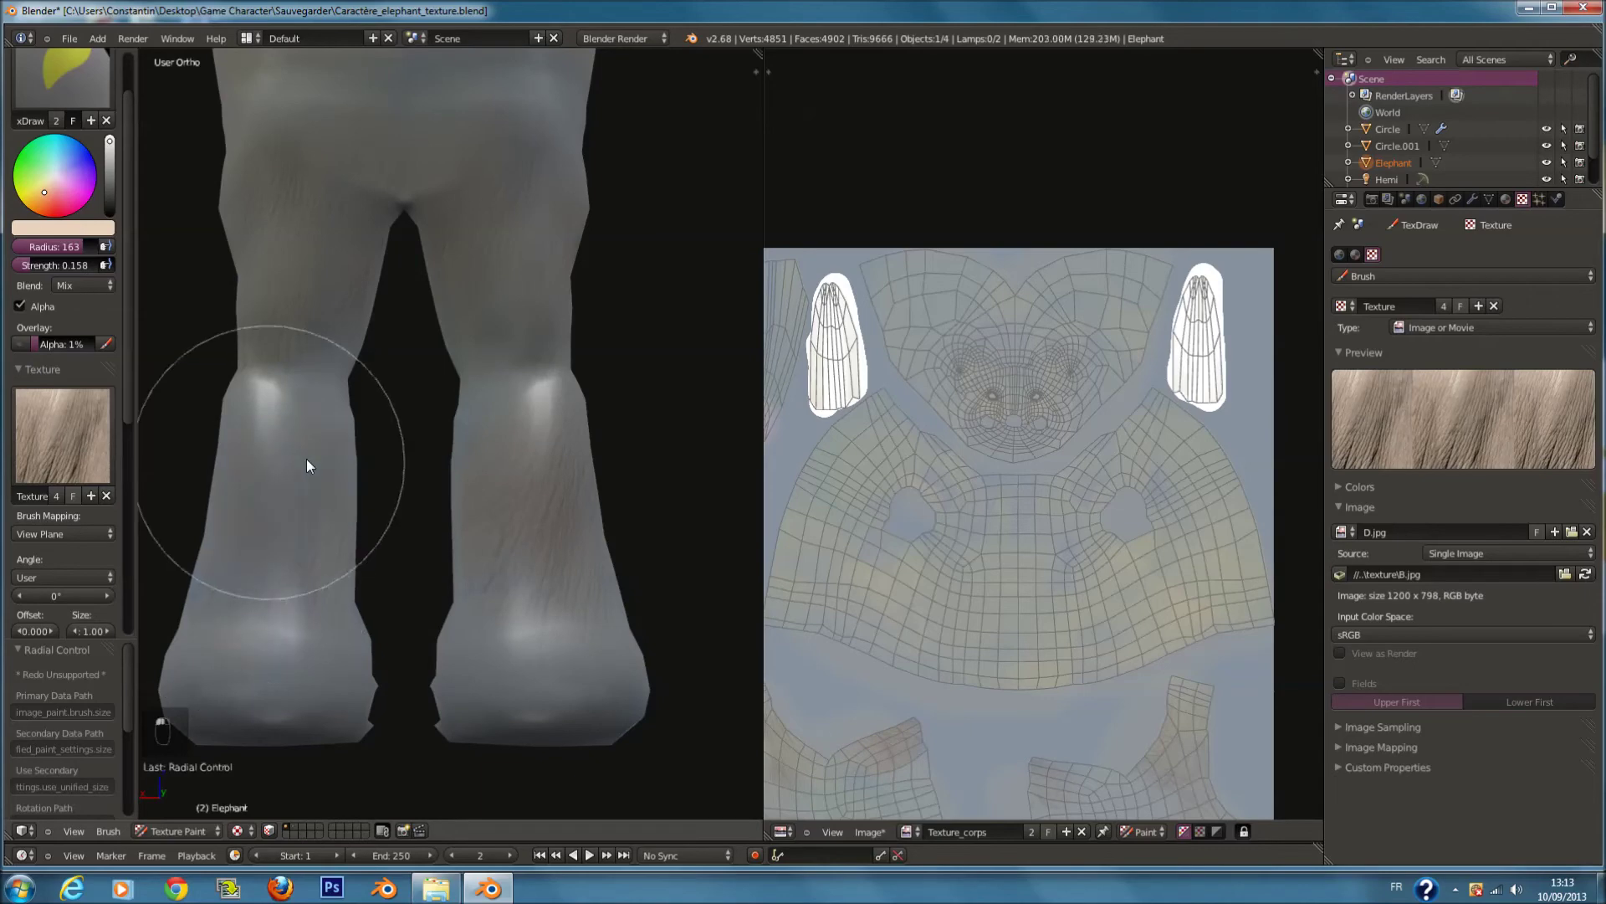
Step: Frame the elephant's back, adjust the brush radius, and brush skin wrinkles onto the upper back
{"action": "mouse_move", "coordinate": [387, 401]}
{"action": "middle_mouse_down"}
{"action": "mouse_move", "coordinate": [456, 362]}
{"action": "mouse_move", "coordinate": [460, 302]}
{"action": "mouse_move", "coordinate": [482, 435]}
{"action": "mouse_move", "coordinate": [472, 390]}
{"action": "middle_mouse_up"}
{"action": "mouse_move", "coordinate": [378, 375]}
{"action": "middle_mouse_down", "text": "shift"}
{"action": "mouse_move", "coordinate": [477, 381]}
{"action": "mouse_move", "coordinate": [448, 338]}
{"action": "middle_mouse_up", "text": "shift"}
{"action": "scroll", "coordinate": [450, 390], "scroll_direction": "up", "scroll_amount": 4}
{"action": "key", "text": "f"}
{"action": "left_click", "coordinate": [437, 301]}
{"action": "left_click_drag", "start_coordinate": [585, 352], "coordinate": [570, 405]}
{"action": "middle_click_drag", "start_coordinate": [573, 411], "coordinate": [529, 398]}
Step: Enlarge the brush radius to 188, undo a first stroke across the back, and repaint the back at strength 0.084
{"action": "key", "text": "f"}
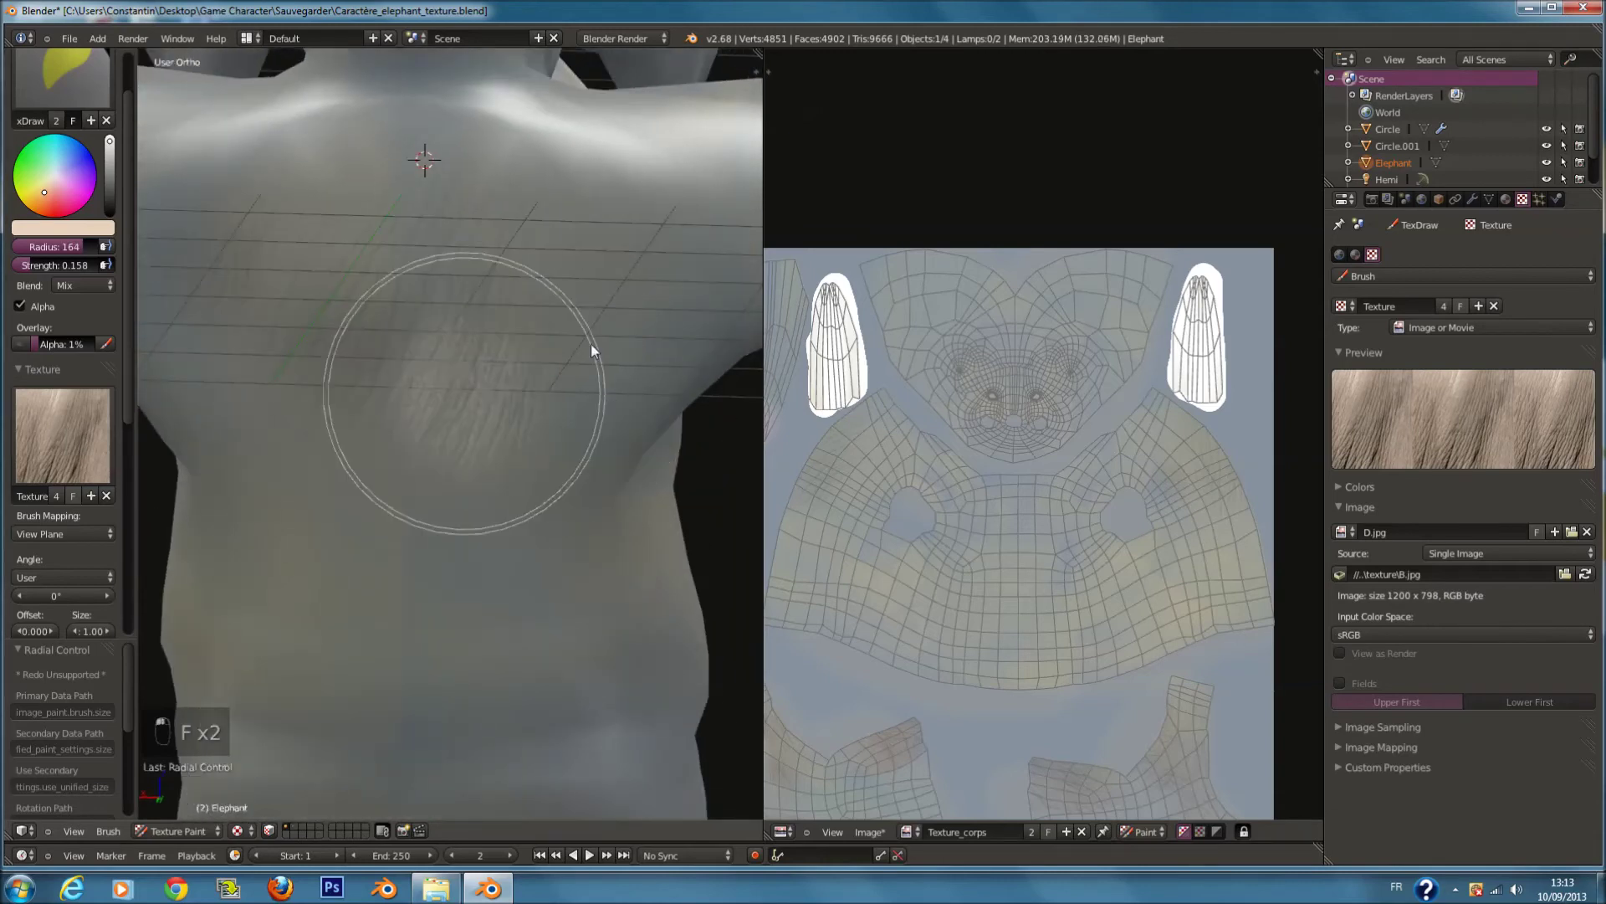
{"action": "left_click", "coordinate": [610, 395]}
{"action": "scroll", "coordinate": [574, 289], "scroll_direction": "down", "scroll_amount": 1}
{"action": "key", "text": "f"}
{"action": "left_click", "coordinate": [574, 341]}
{"action": "mouse_move", "coordinate": [561, 350]}
{"action": "left_mouse_down"}
{"action": "mouse_move", "coordinate": [512, 552]}
{"action": "mouse_move", "coordinate": [413, 566]}
{"action": "left_mouse_up"}
{"action": "key", "text": "ctrl+z"}
{"action": "left_click_drag", "start_coordinate": [52, 261], "coordinate": [65, 262]}
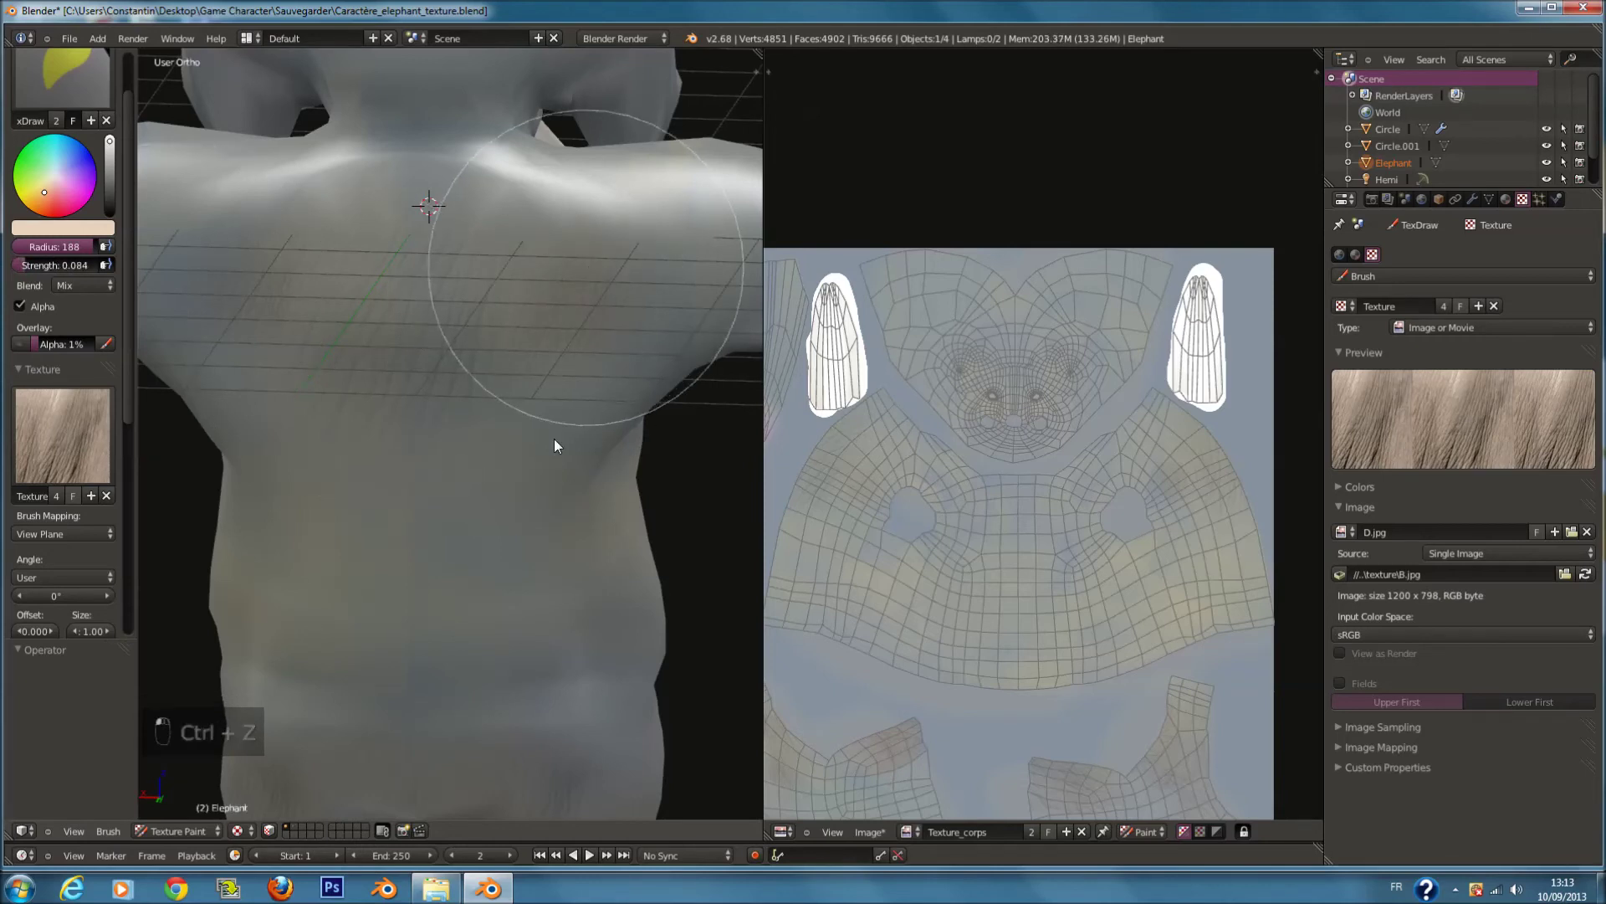
{"action": "mouse_move", "coordinate": [276, 340]}
{"action": "left_mouse_down"}
{"action": "mouse_move", "coordinate": [330, 589]}
{"action": "mouse_move", "coordinate": [408, 238]}
{"action": "mouse_move", "coordinate": [450, 479]}
{"action": "mouse_move", "coordinate": [505, 482]}
{"action": "left_mouse_up"}
Step: Reduce the brush radius to 142 and brush the skin texture over the buttocks and hips
{"action": "scroll", "coordinate": [510, 470], "scroll_direction": "down", "scroll_amount": 1}
{"action": "scroll", "coordinate": [511, 469], "scroll_direction": "down", "scroll_amount": 1}
{"action": "middle_click_drag", "start_coordinate": [511, 469], "coordinate": [506, 370]}
{"action": "scroll", "coordinate": [505, 370], "scroll_direction": "up", "scroll_amount": 3}
{"action": "key", "text": "f"}
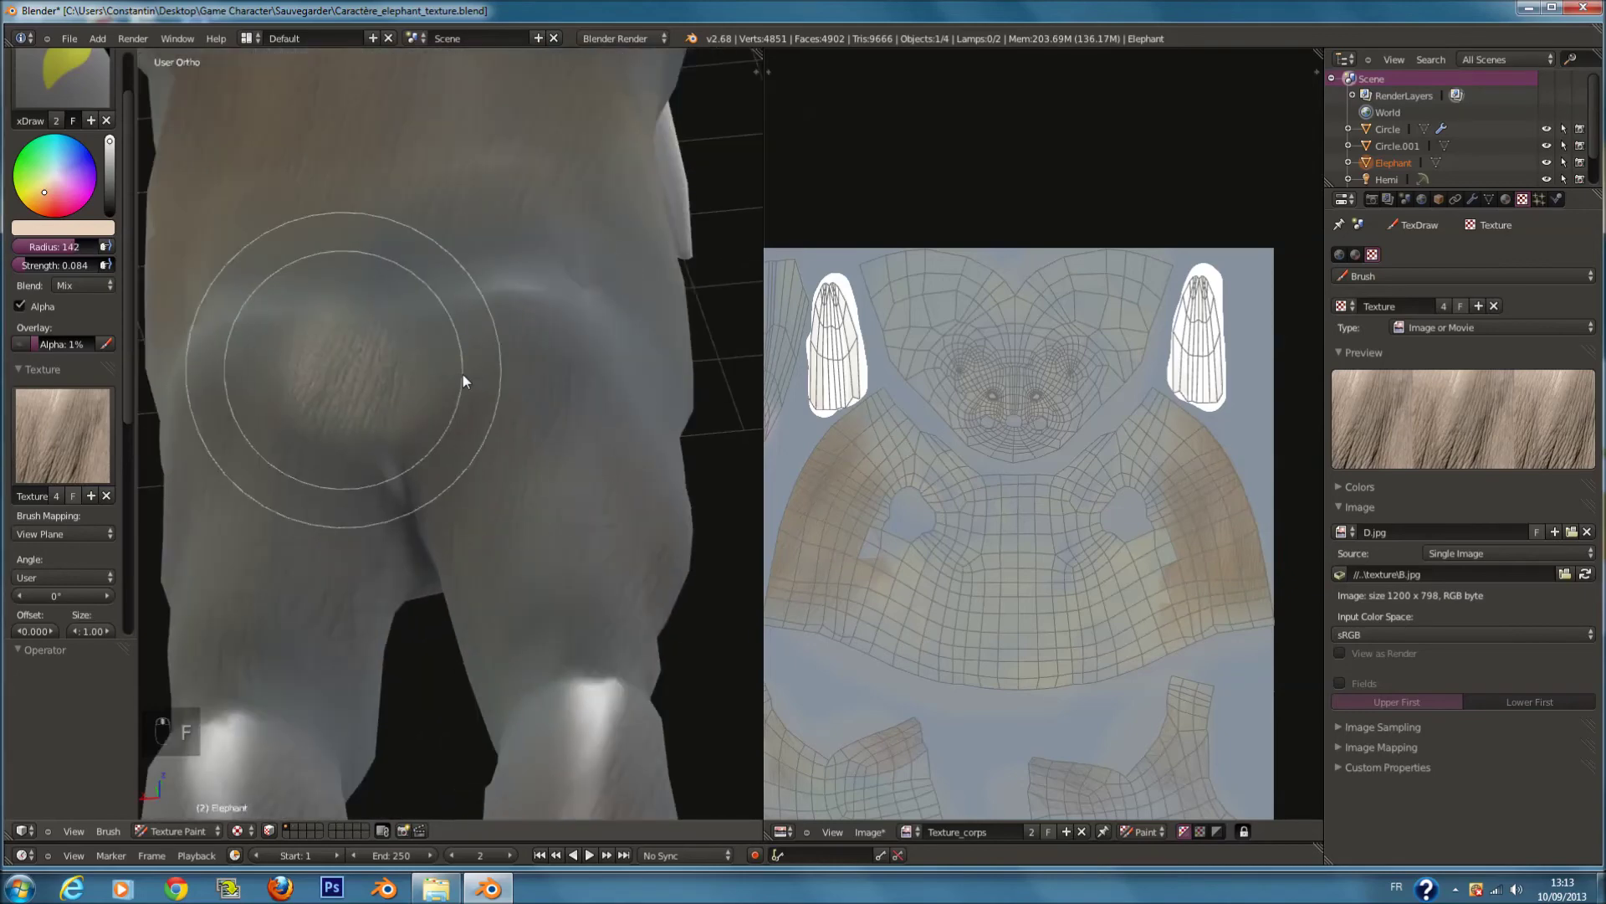
{"action": "left_click", "coordinate": [460, 374]}
{"action": "mouse_move", "coordinate": [512, 280]}
{"action": "left_mouse_down"}
{"action": "mouse_move", "coordinate": [209, 353]}
{"action": "mouse_move", "coordinate": [587, 410]}
{"action": "mouse_move", "coordinate": [536, 271]}
{"action": "mouse_move", "coordinate": [528, 285]}
{"action": "left_mouse_up"}
Step: Brush the wrinkled-skin texture over the front of the belly and up the side of the chest
{"action": "middle_click_drag", "start_coordinate": [529, 284], "coordinate": [290, 384]}
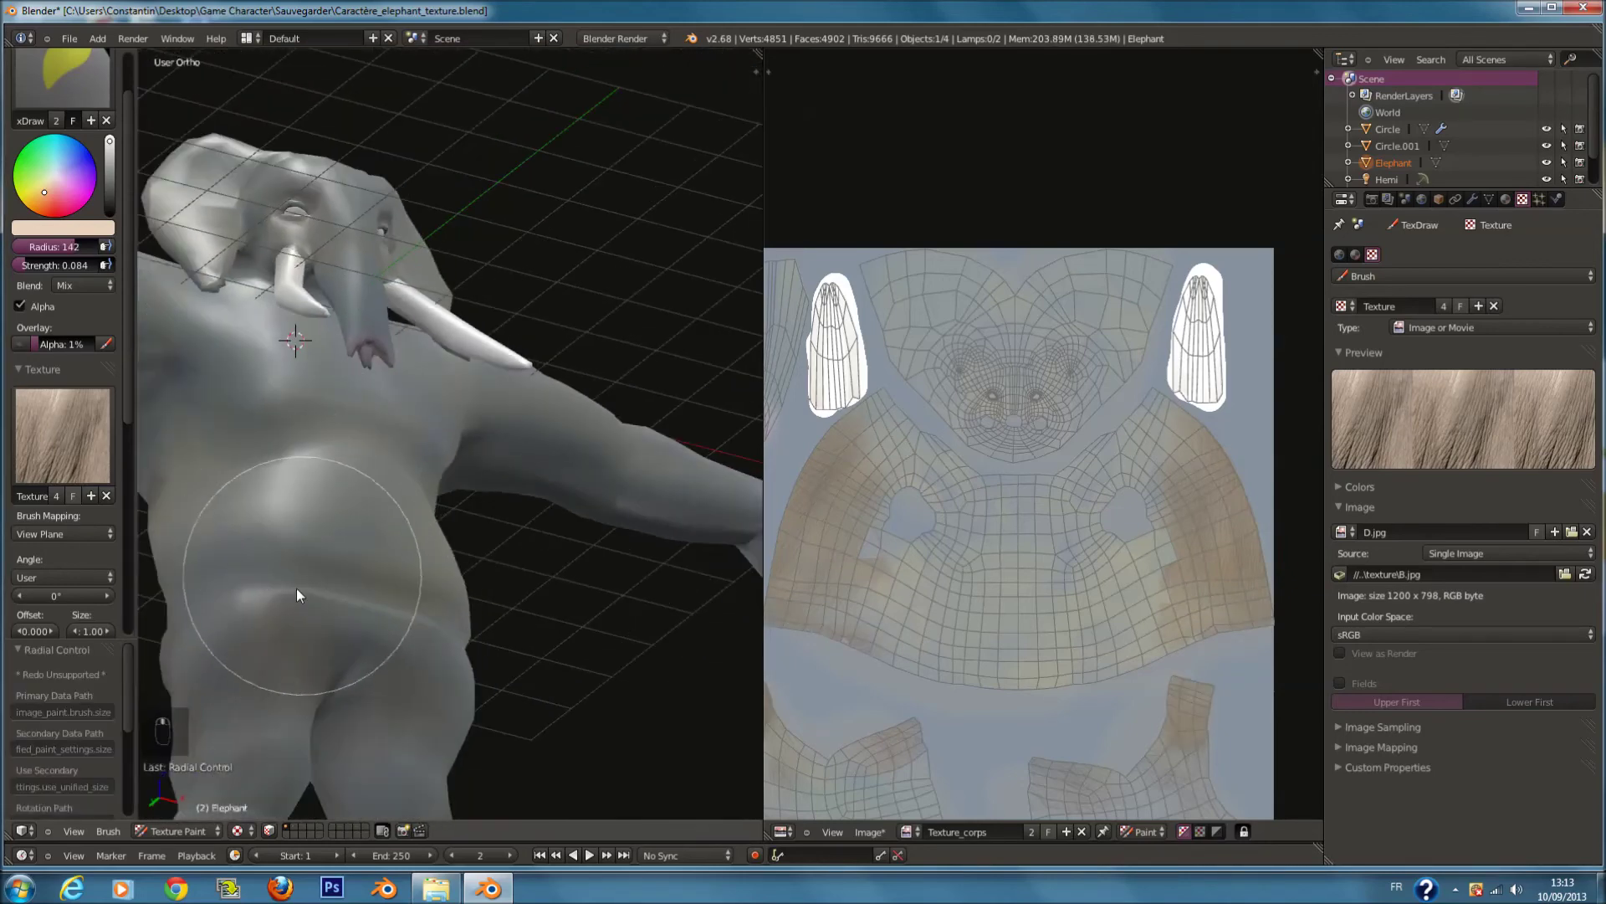
{"action": "mouse_move", "coordinate": [289, 514]}
{"action": "left_mouse_down"}
{"action": "mouse_move", "coordinate": [223, 427]}
{"action": "mouse_move", "coordinate": [158, 387]}
{"action": "mouse_move", "coordinate": [196, 479]}
{"action": "left_mouse_up"}
{"action": "mouse_move", "coordinate": [339, 425]}
{"action": "middle_mouse_down"}
{"action": "mouse_move", "coordinate": [628, 440]}
{"action": "mouse_move", "coordinate": [675, 423]}
{"action": "middle_mouse_up"}
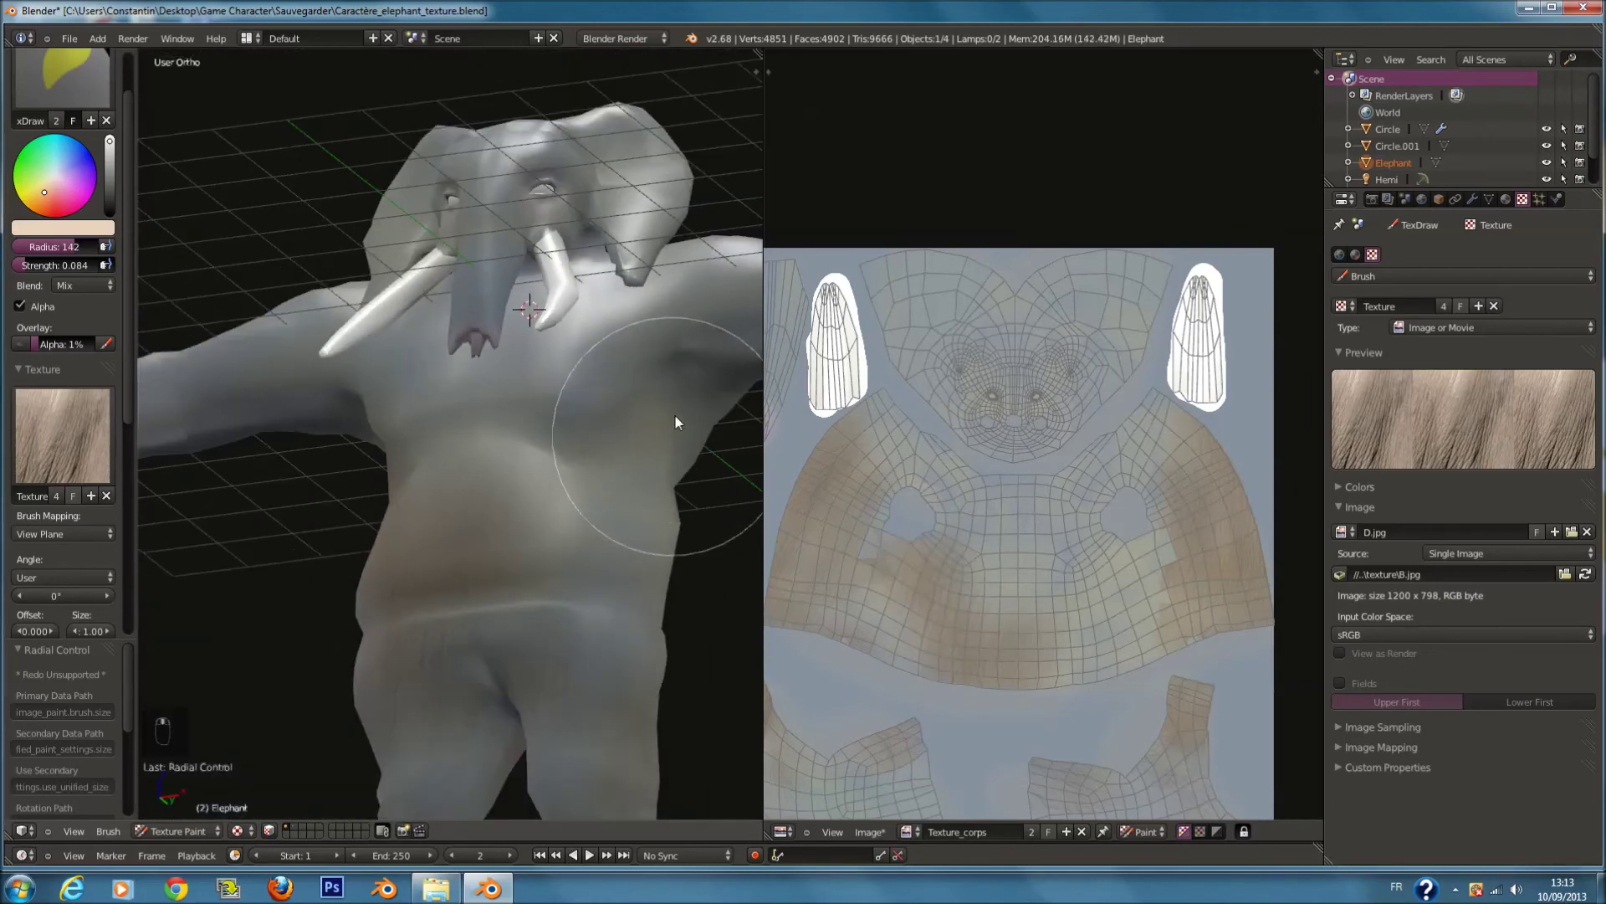
{"action": "mouse_move", "coordinate": [609, 505]}
{"action": "left_mouse_down"}
{"action": "mouse_move", "coordinate": [539, 379]}
{"action": "mouse_move", "coordinate": [560, 441]}
{"action": "left_mouse_up"}
Step: Set the brush radius to 200 and brush the skin texture across the chest area of the torso UV island
{"action": "scroll", "coordinate": [560, 441], "scroll_direction": "up", "scroll_amount": 1}
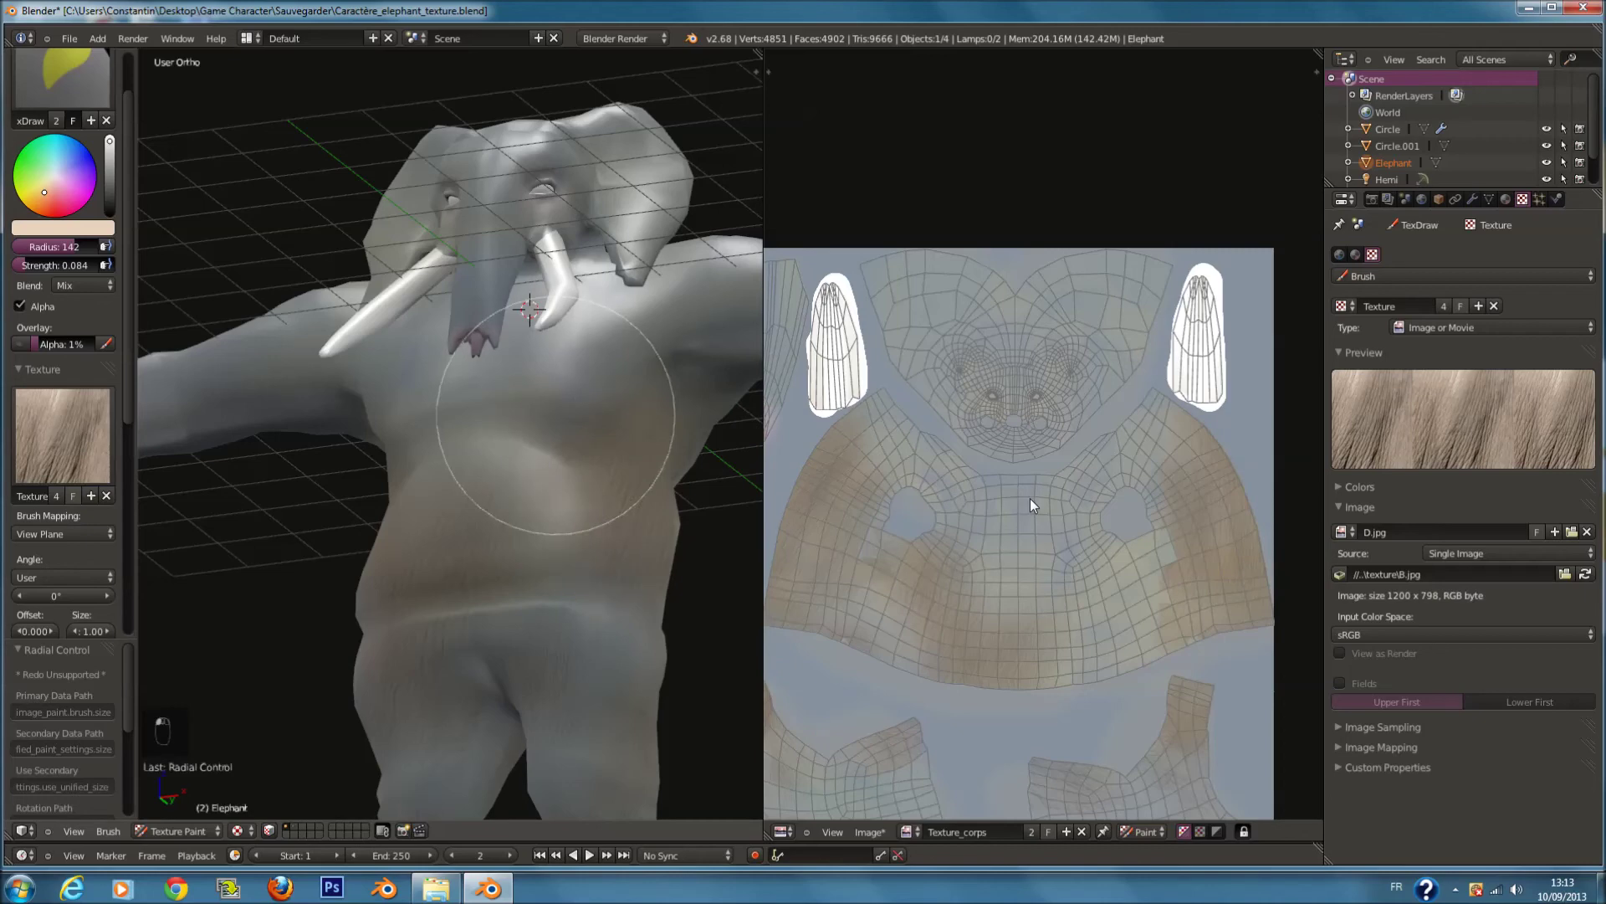
{"action": "scroll", "coordinate": [1031, 499], "scroll_direction": "up", "scroll_amount": 2}
{"action": "key", "text": "f"}
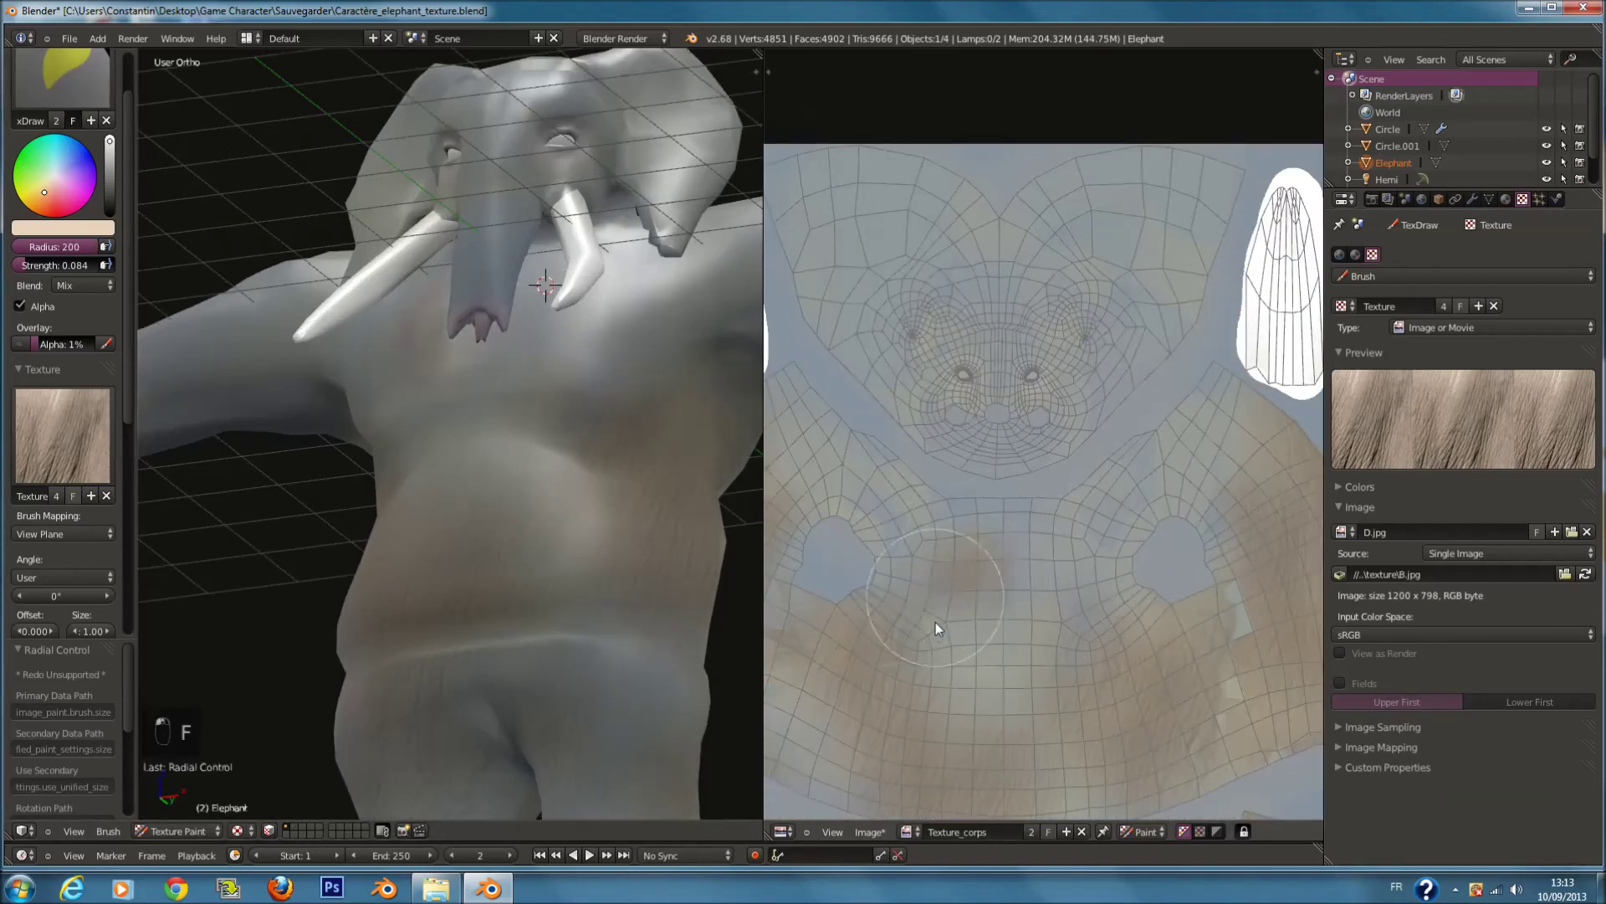
{"action": "left_click_drag", "start_coordinate": [936, 625], "coordinate": [1046, 591]}
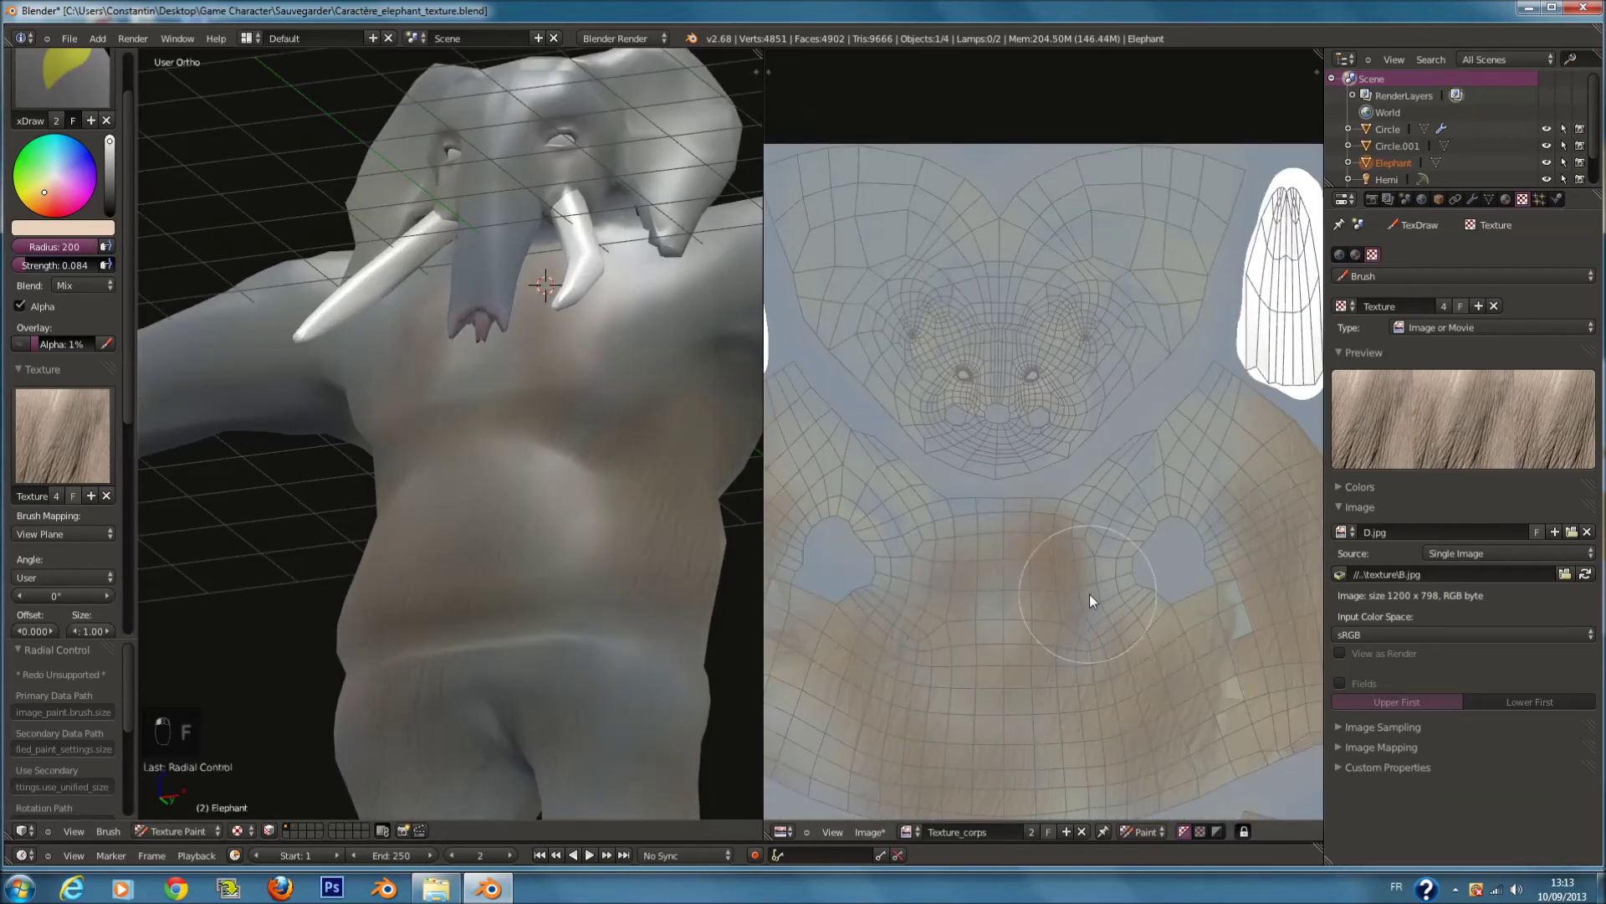
{"action": "mouse_move", "coordinate": [960, 534]}
{"action": "middle_mouse_down"}
{"action": "mouse_move", "coordinate": [1034, 568]}
{"action": "mouse_move", "coordinate": [1013, 519]}
{"action": "middle_mouse_up"}
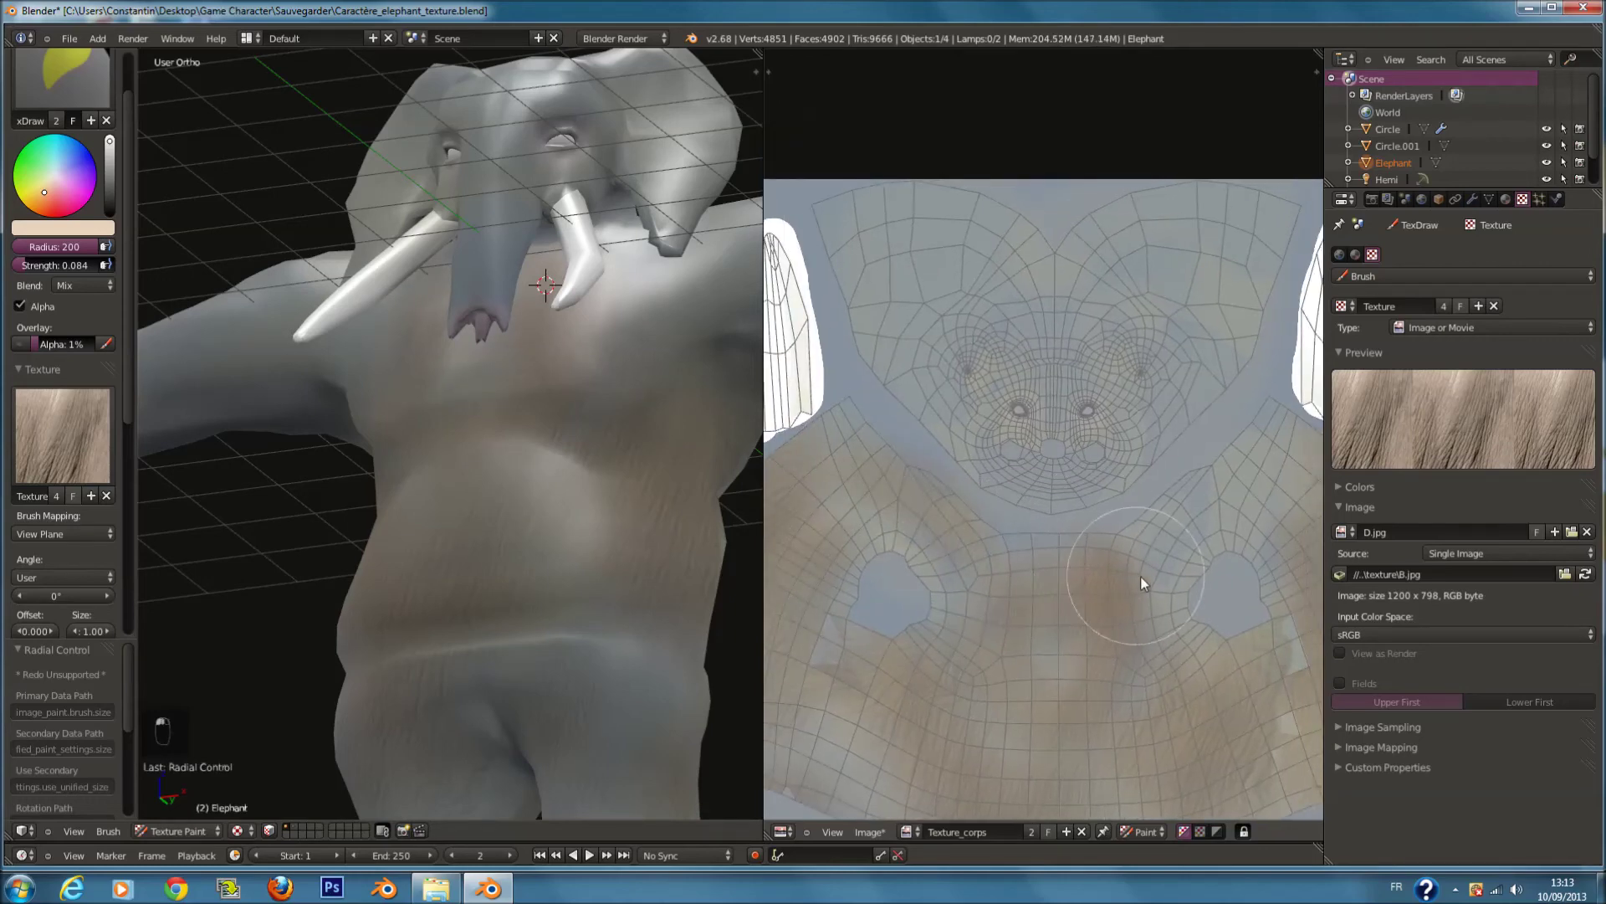
Step: Brush the skin texture over the upper fan-shaped arm island on the UV image and save the file
{"action": "scroll", "coordinate": [581, 343], "scroll_direction": "down", "scroll_amount": 3}
{"action": "middle_click_drag", "start_coordinate": [581, 343], "coordinate": [661, 447]}
{"action": "scroll", "coordinate": [904, 460], "scroll_direction": "down", "scroll_amount": 3}
{"action": "middle_click_drag", "start_coordinate": [934, 439], "coordinate": [1137, 223]}
{"action": "scroll", "coordinate": [1081, 498], "scroll_direction": "up", "scroll_amount": 3}
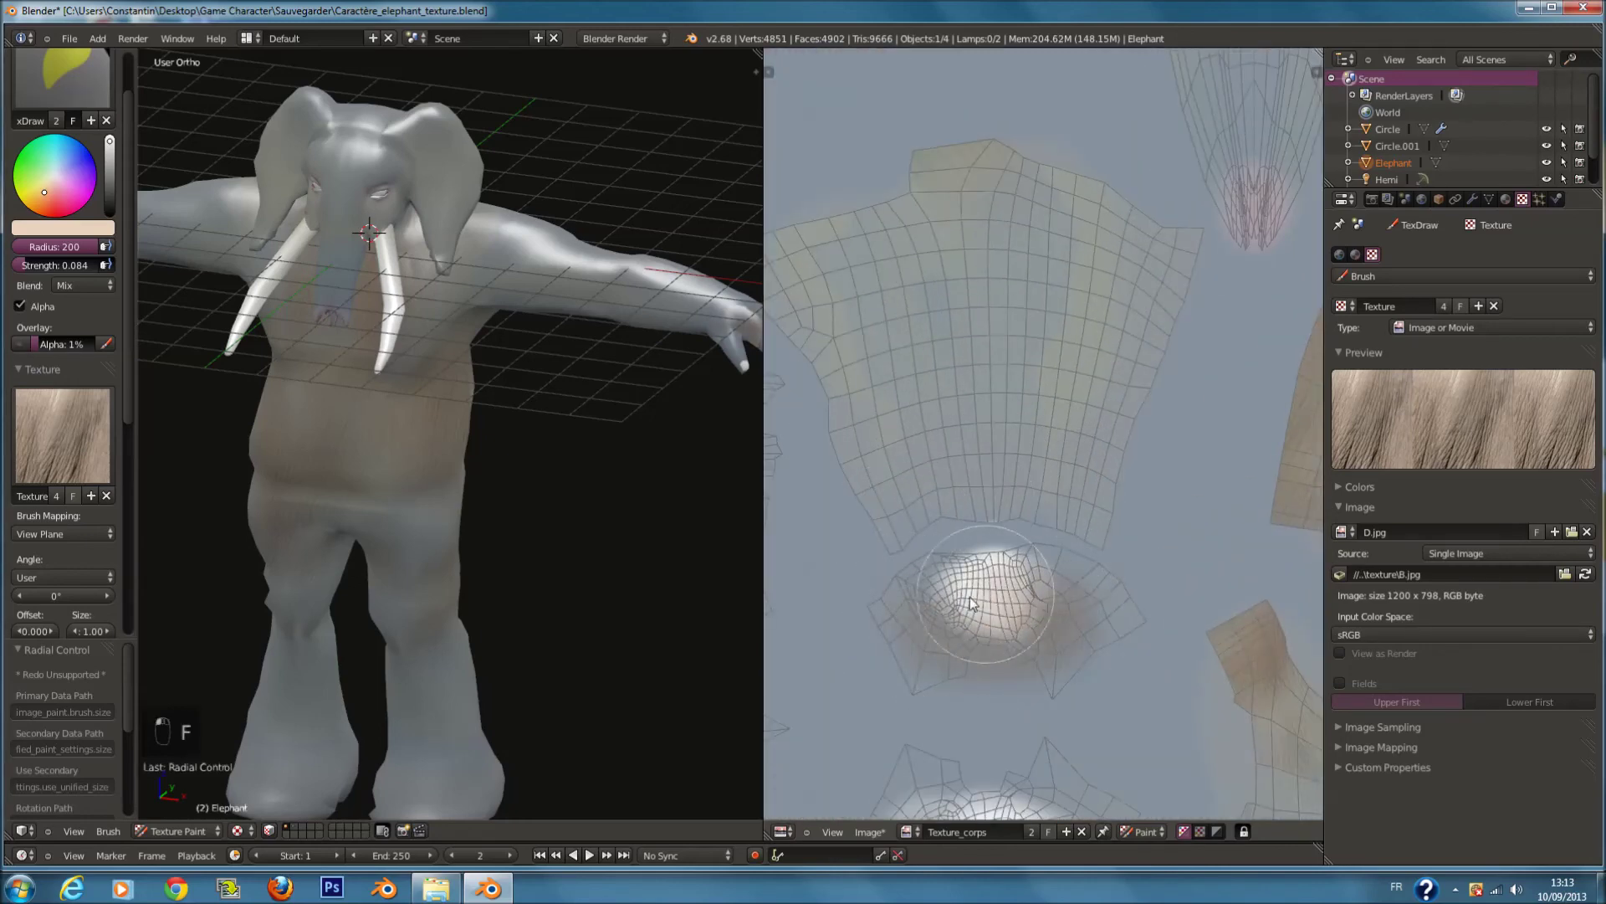
{"action": "mouse_move", "coordinate": [1151, 287]}
{"action": "left_mouse_down"}
{"action": "mouse_move", "coordinate": [975, 178]}
{"action": "mouse_move", "coordinate": [809, 232]}
{"action": "left_mouse_up"}
{"action": "mouse_move", "coordinate": [815, 349]}
{"action": "left_mouse_down"}
{"action": "mouse_move", "coordinate": [1018, 494]}
{"action": "mouse_move", "coordinate": [1061, 263]}
{"action": "left_mouse_up"}
{"action": "left_click_drag", "start_coordinate": [903, 255], "coordinate": [901, 445]}
{"action": "mouse_move", "coordinate": [1038, 442]}
{"action": "left_mouse_down"}
{"action": "mouse_move", "coordinate": [966, 392]}
{"action": "mouse_move", "coordinate": [1081, 289]}
{"action": "left_mouse_up"}
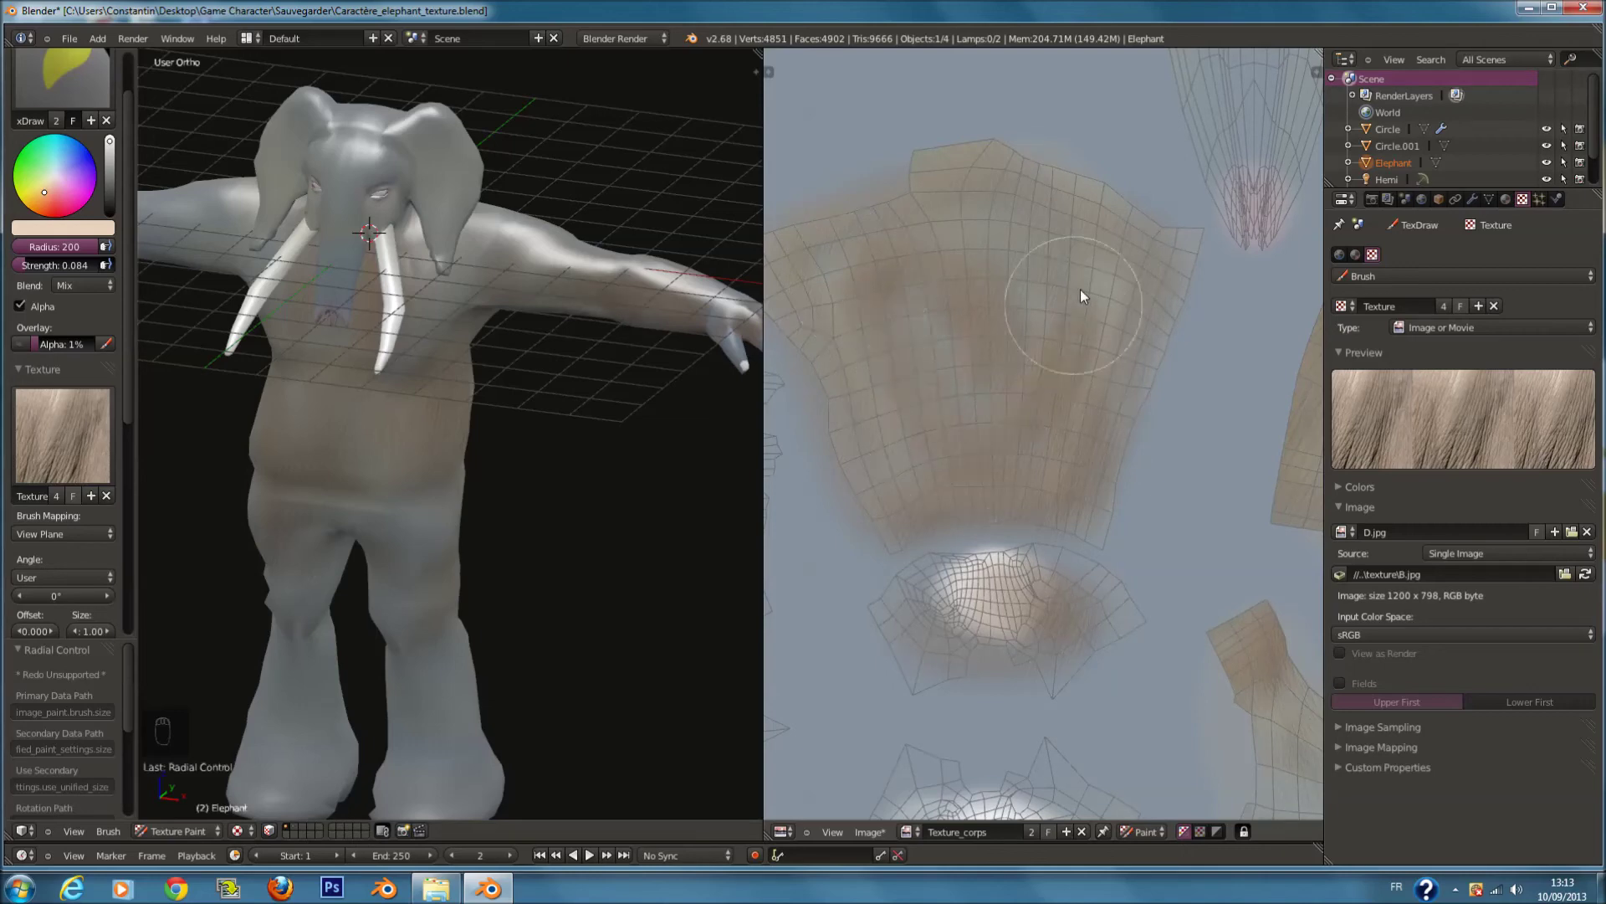
{"action": "scroll", "coordinate": [1049, 437], "scroll_direction": "down", "scroll_amount": 3}
{"action": "key", "text": "ctrl+s"}
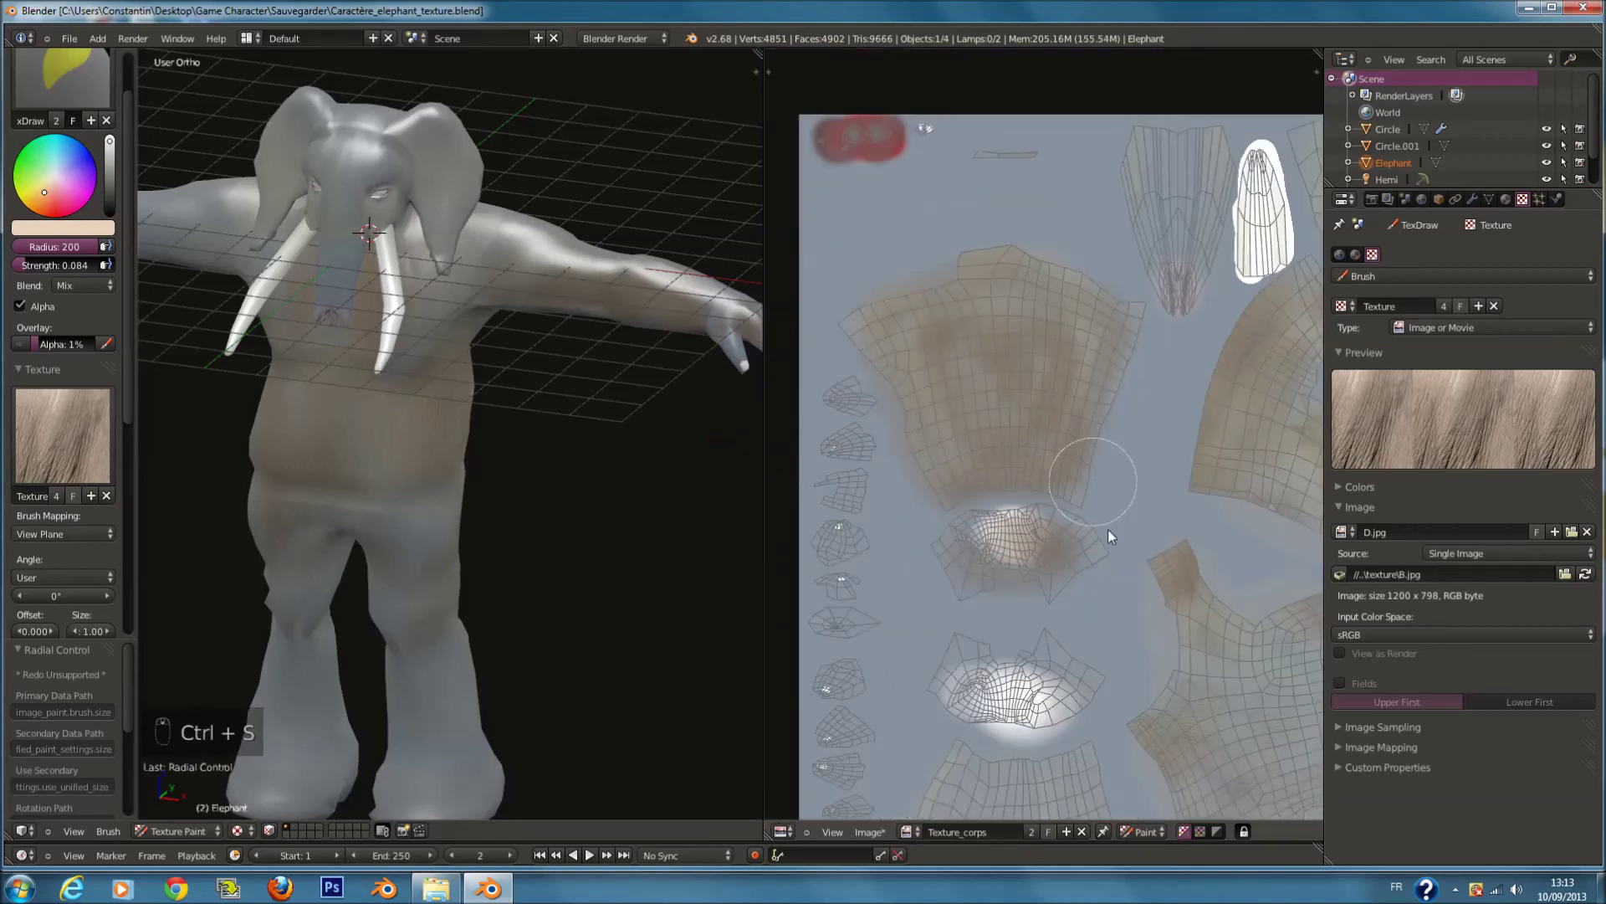
Step: Brush the skin texture over the lower fan-shaped arm island on the UV image and save the file
{"action": "scroll", "coordinate": [1071, 452], "scroll_direction": "up", "scroll_amount": 4}
{"action": "key", "text": "f"}
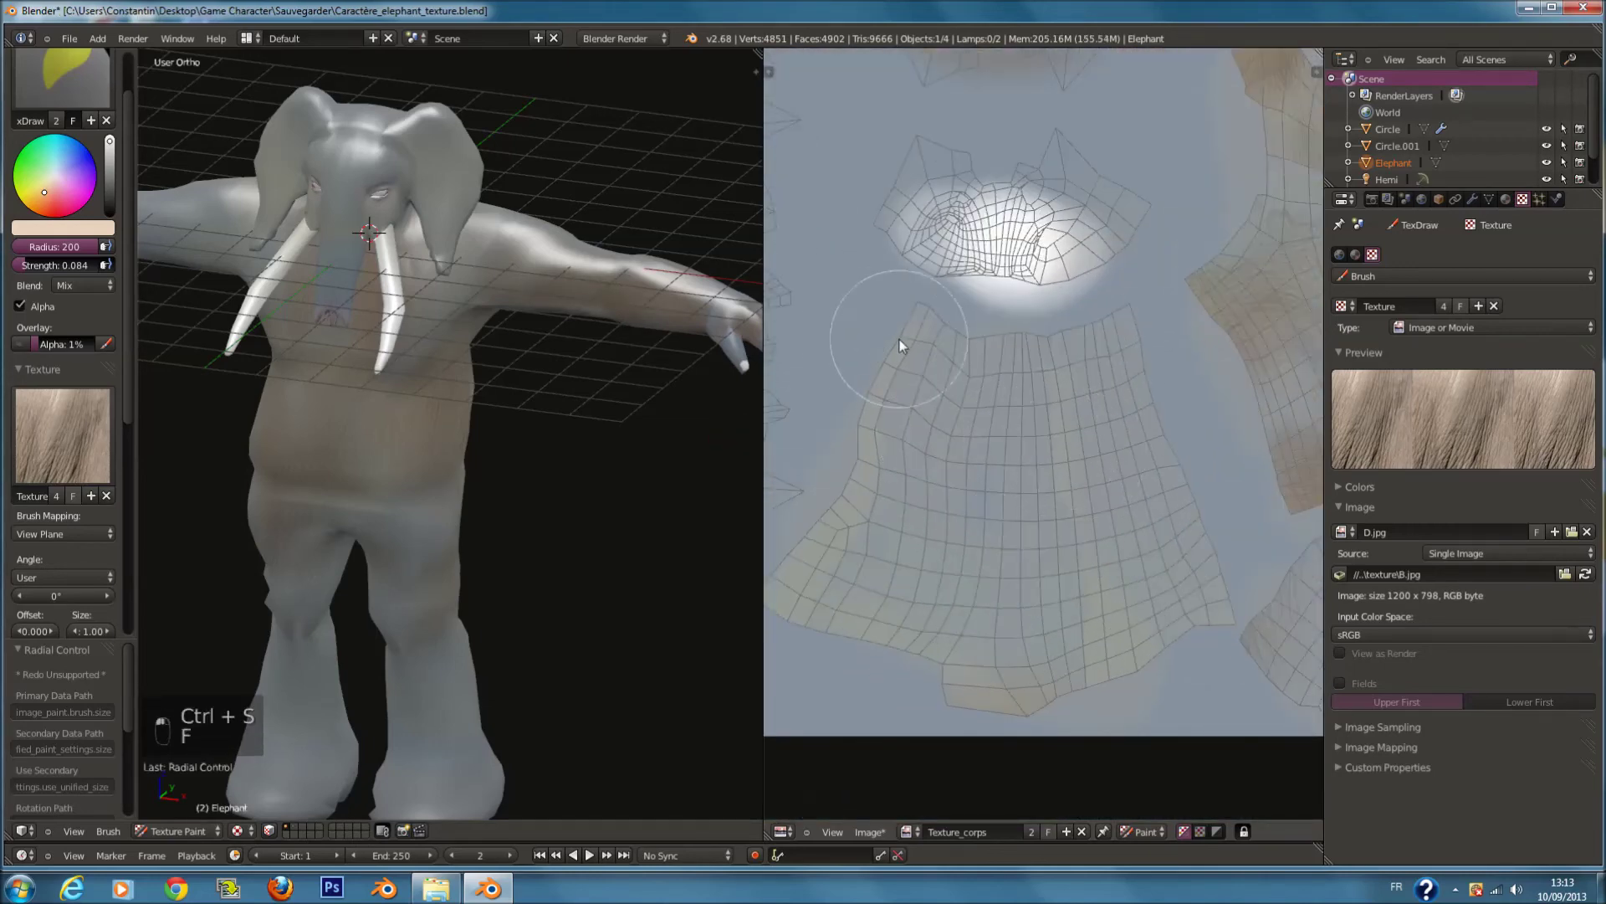
{"action": "mouse_move", "coordinate": [1122, 386]}
{"action": "left_mouse_down"}
{"action": "mouse_move", "coordinate": [1182, 636]}
{"action": "mouse_move", "coordinate": [1203, 620]}
{"action": "mouse_move", "coordinate": [945, 676]}
{"action": "mouse_move", "coordinate": [806, 576]}
{"action": "mouse_move", "coordinate": [918, 381]}
{"action": "mouse_move", "coordinate": [1033, 633]}
{"action": "left_mouse_up"}
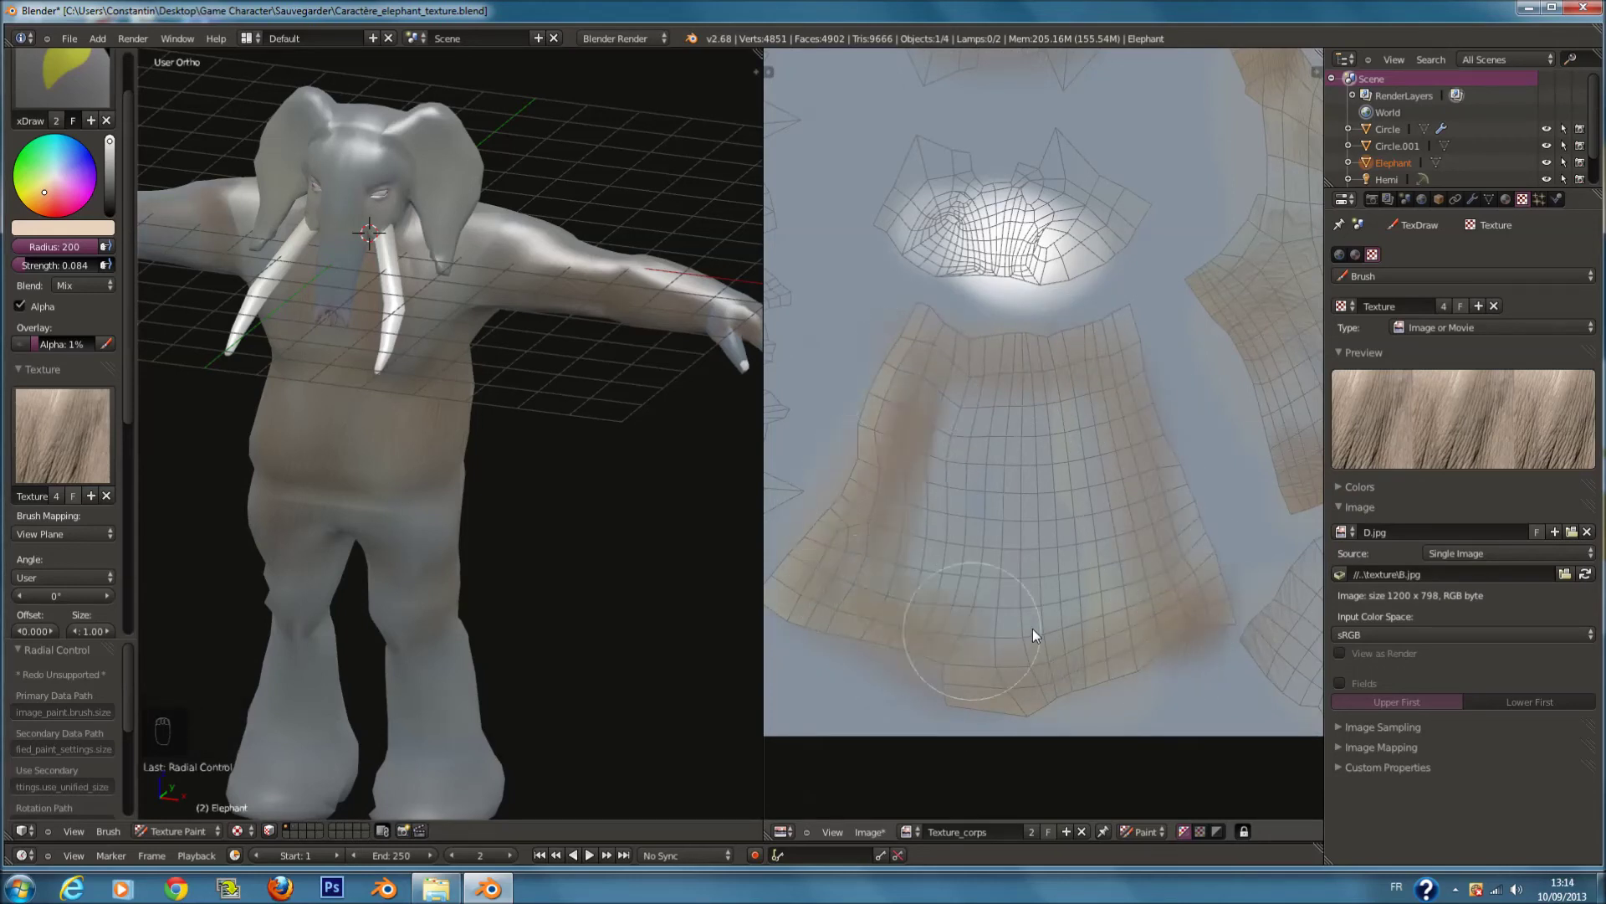
{"action": "mouse_move", "coordinate": [1002, 578]}
{"action": "left_mouse_down"}
{"action": "mouse_move", "coordinate": [1013, 435]}
{"action": "mouse_move", "coordinate": [941, 565]}
{"action": "mouse_move", "coordinate": [1028, 512]}
{"action": "left_mouse_up"}
{"action": "scroll", "coordinate": [1173, 545], "scroll_direction": "down", "scroll_amount": 1}
{"action": "middle_click_drag", "start_coordinate": [1180, 540], "coordinate": [860, 529]}
{"action": "key", "text": "ctrl+s"}
{"action": "left_click", "coordinate": [860, 529]}
Step: Brush the skin texture over the first leg and foot islands, undoing the unwanted strokes on the leg
{"action": "key", "text": "f"}
{"action": "left_click", "coordinate": [969, 512]}
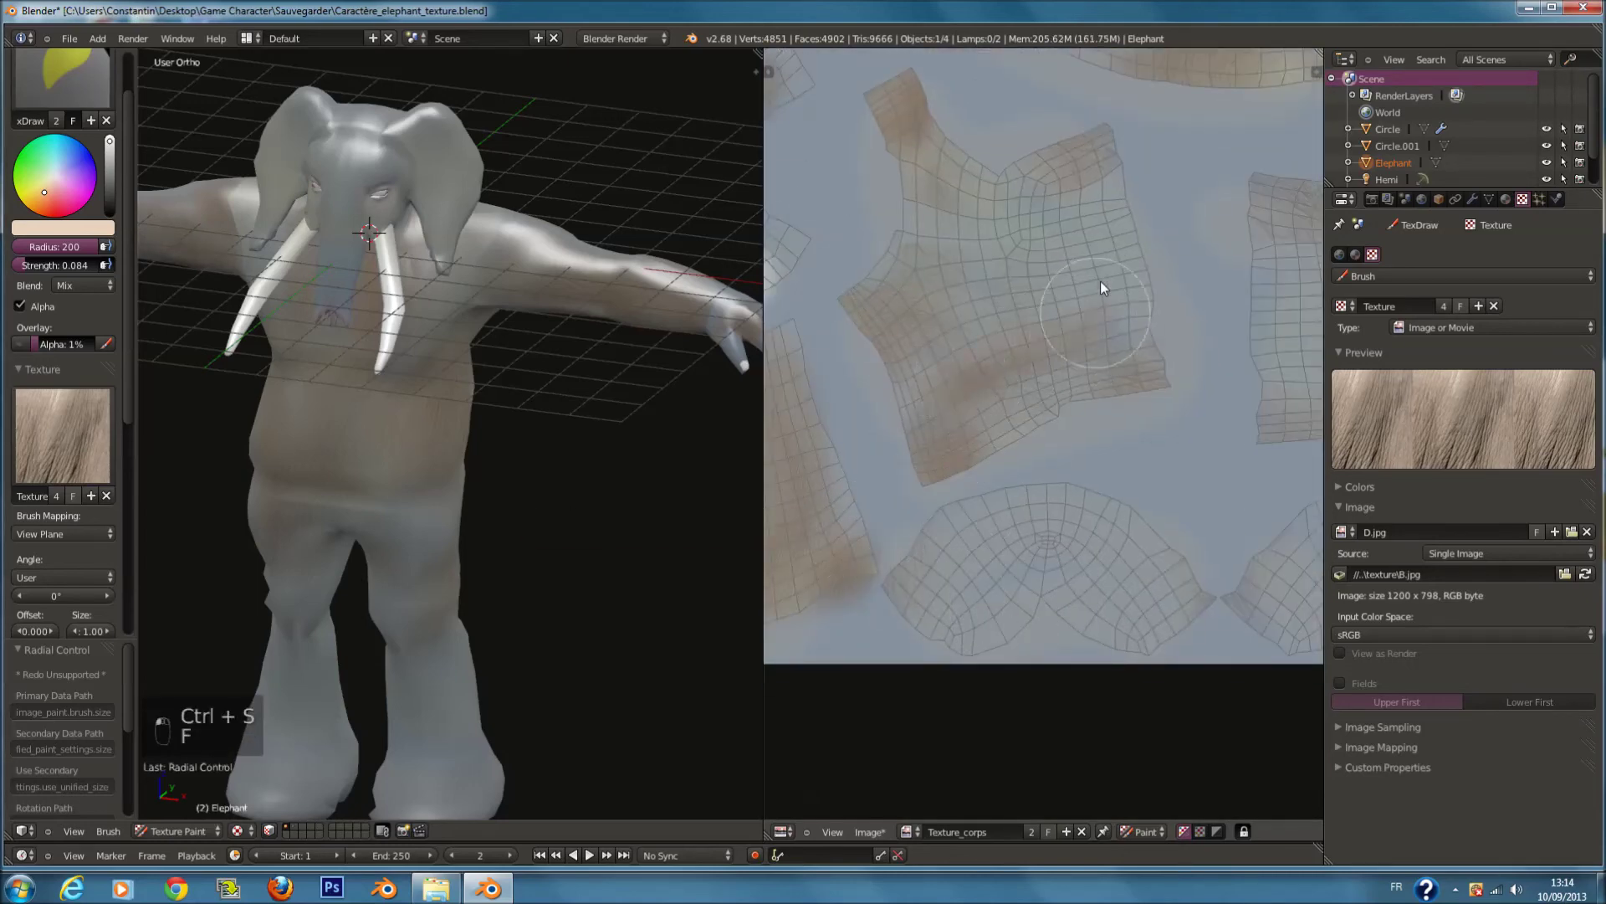
{"action": "key", "text": "ctrl+z"}
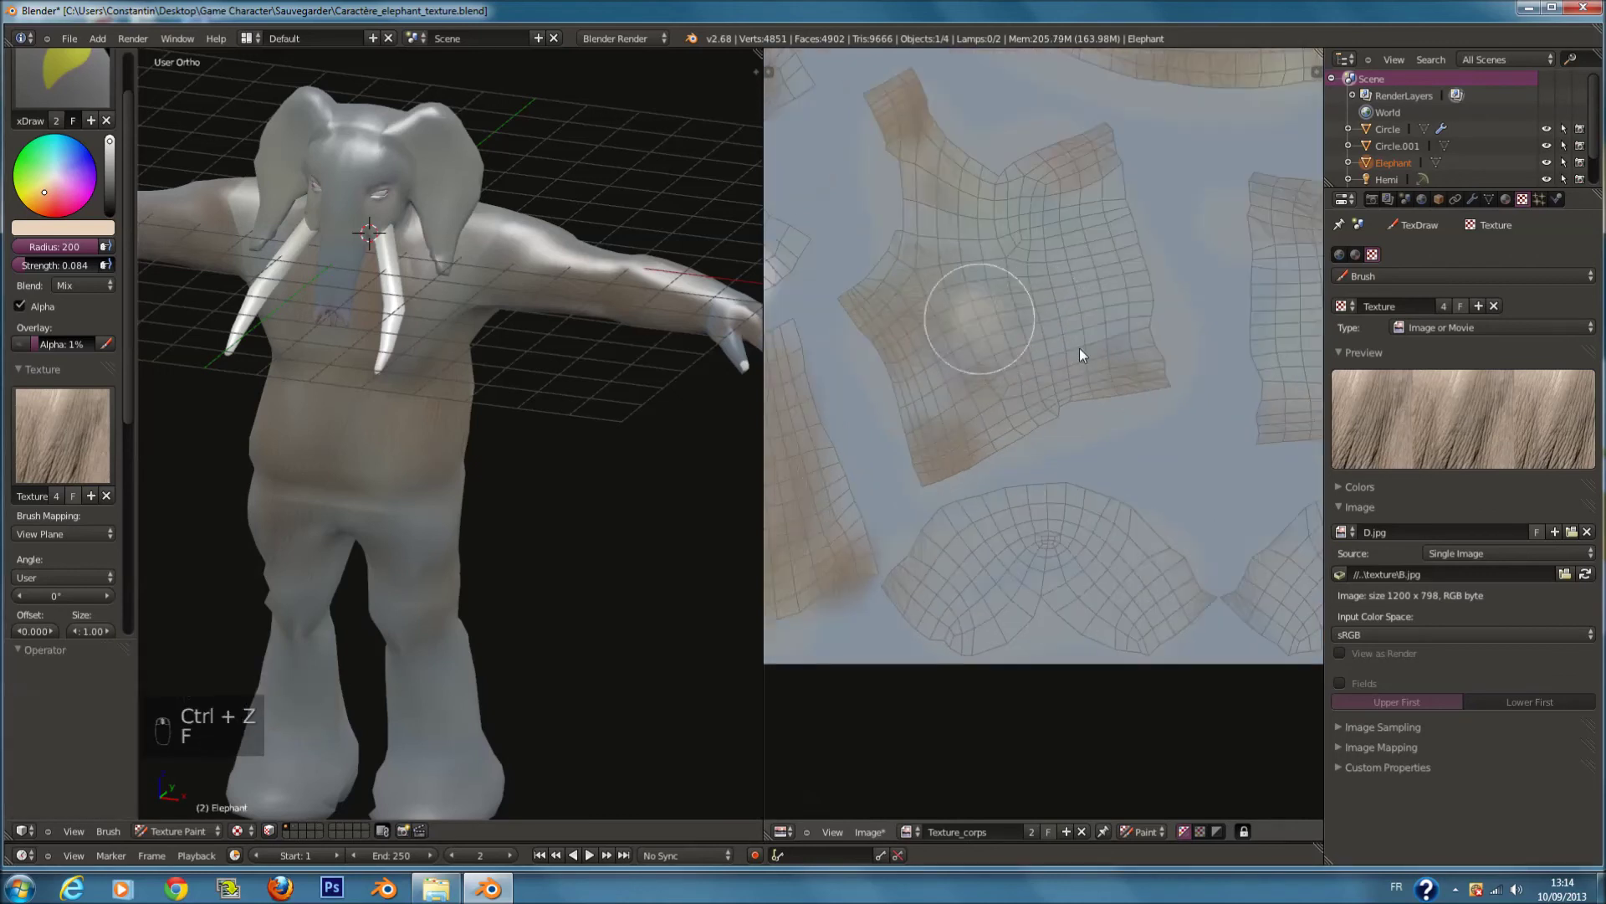
{"action": "left_click", "coordinate": [1079, 350]}
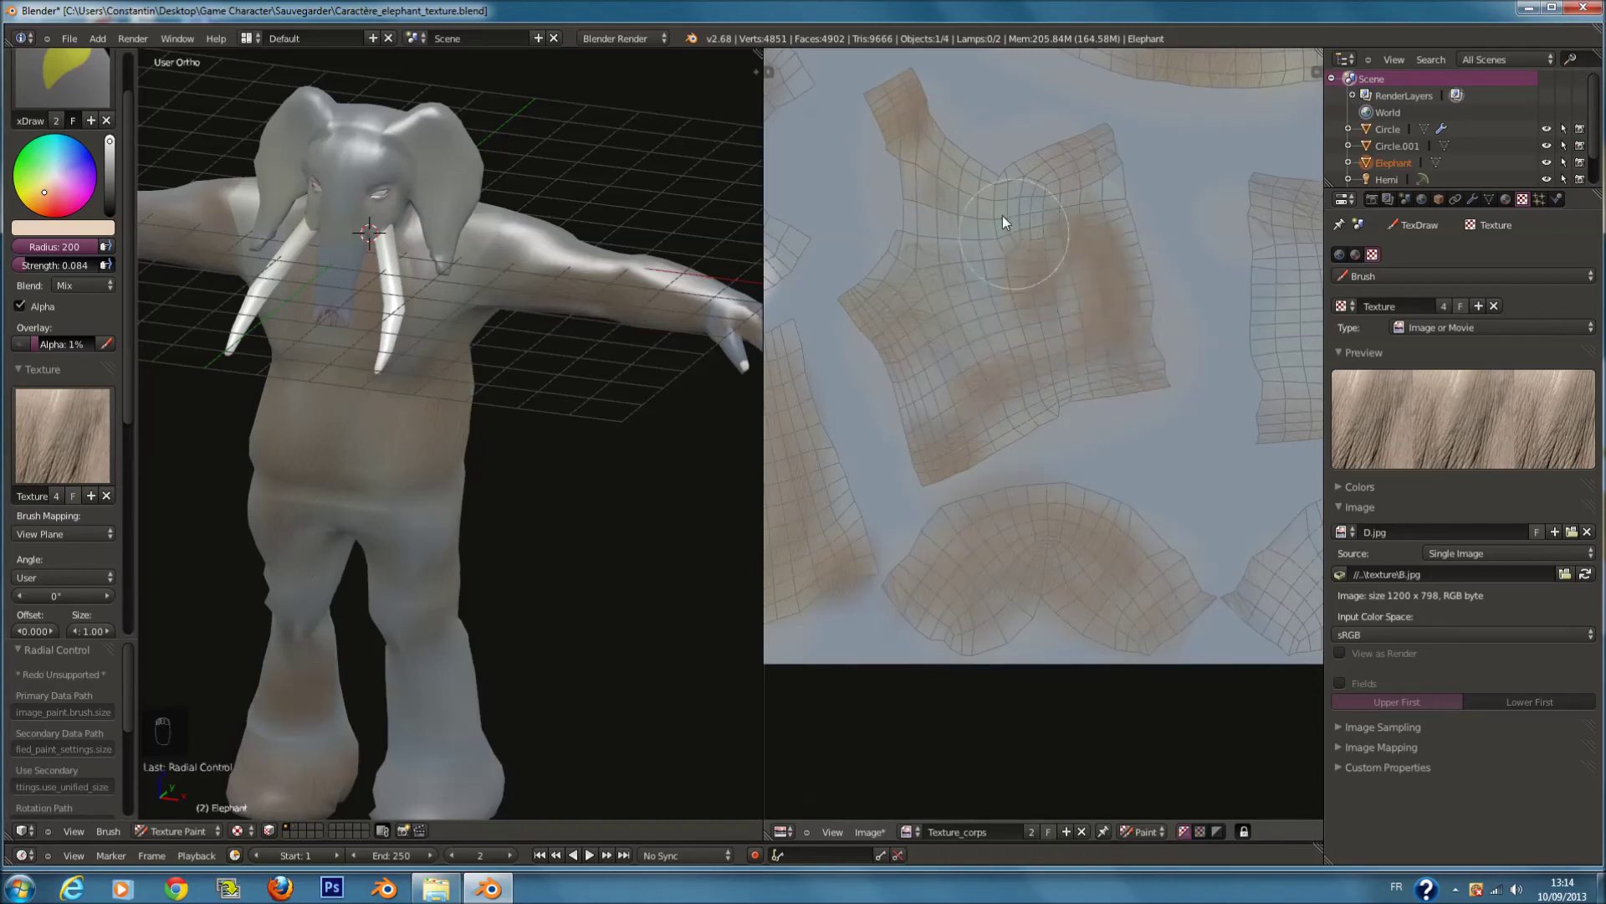
{"action": "key", "text": "ctrl+z"}
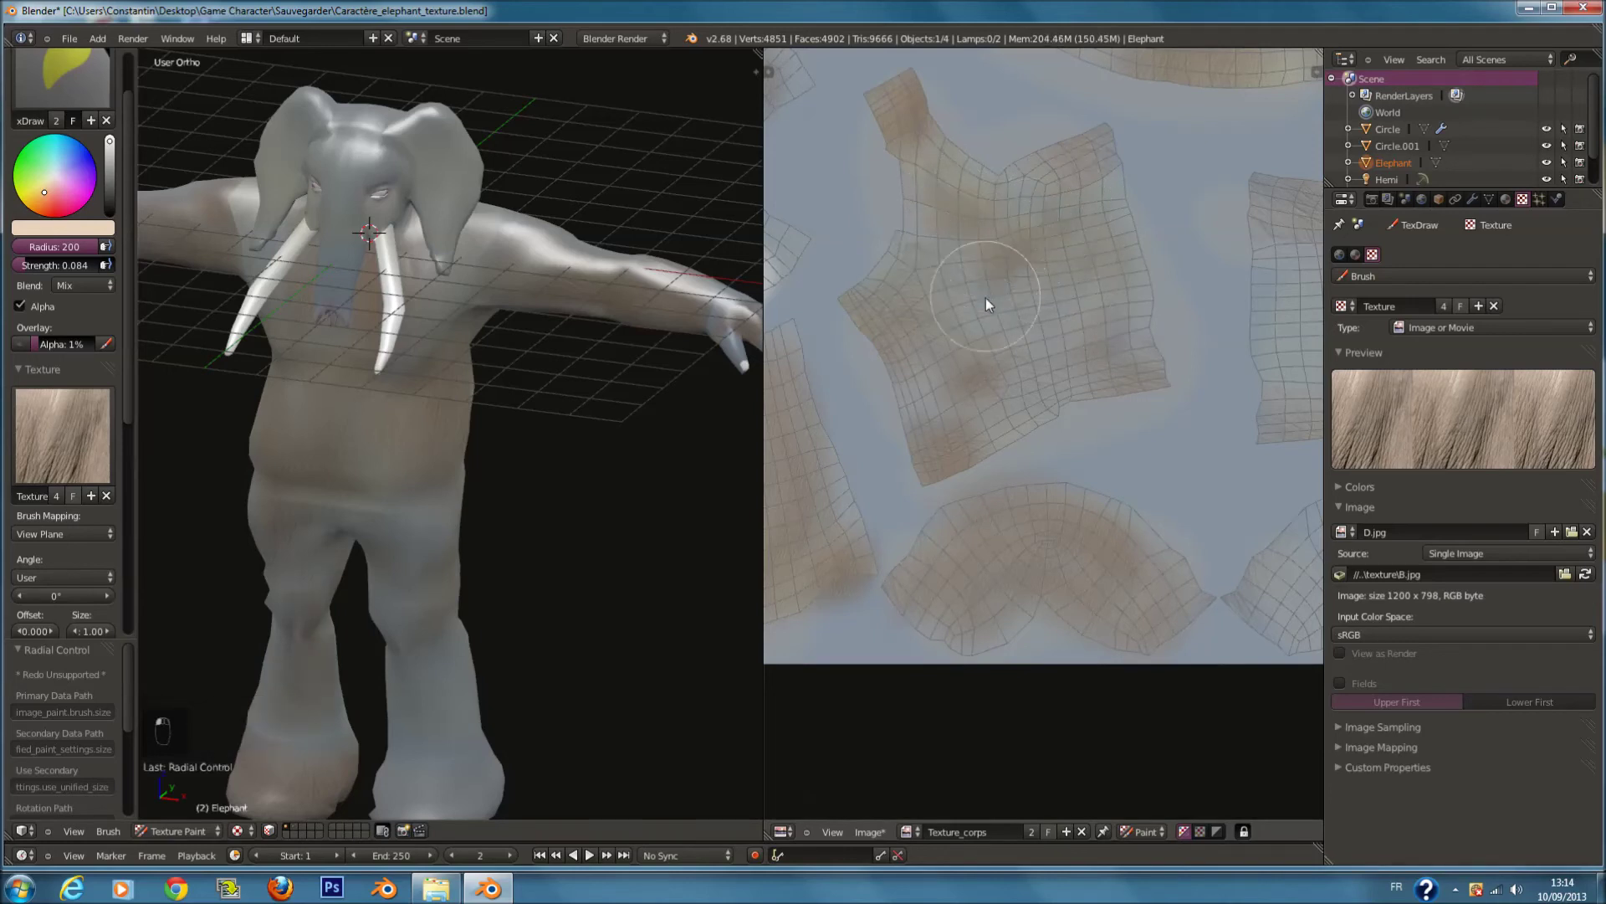
Step: Brush the skin texture over the second foot island and its neighbouring leg island, and save the file
{"action": "middle_click_drag", "start_coordinate": [1054, 456], "coordinate": [860, 406]}
{"action": "key", "text": "f"}
{"action": "left_click", "coordinate": [1158, 493]}
{"action": "middle_click_drag", "start_coordinate": [1165, 542], "coordinate": [1083, 540]}
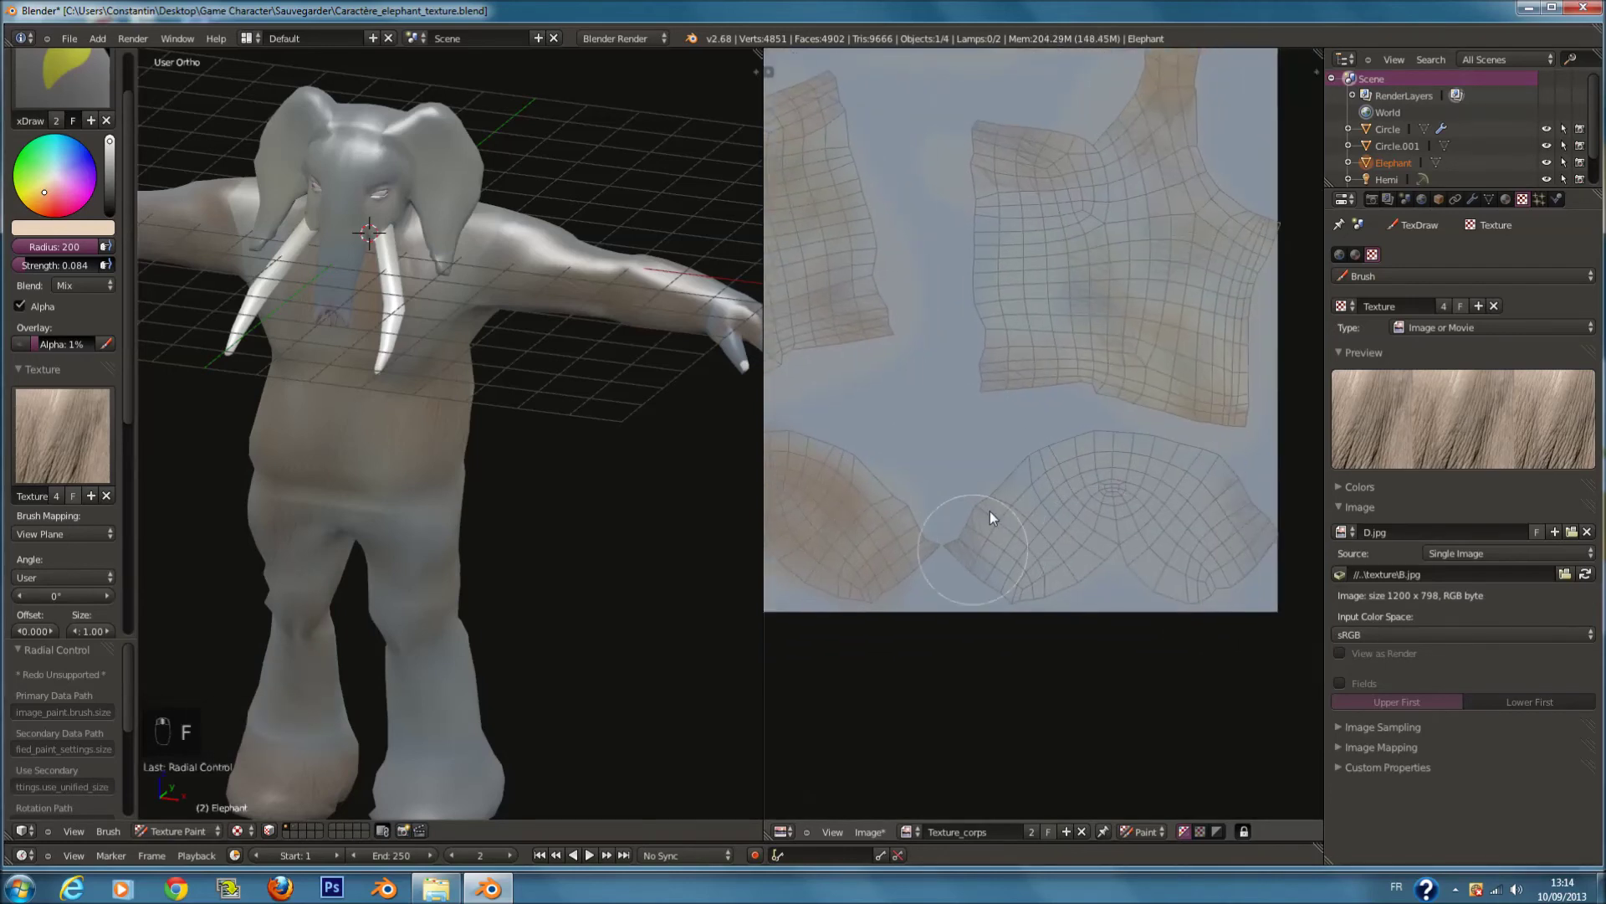
{"action": "left_click_drag", "start_coordinate": [972, 546], "coordinate": [1178, 480]}
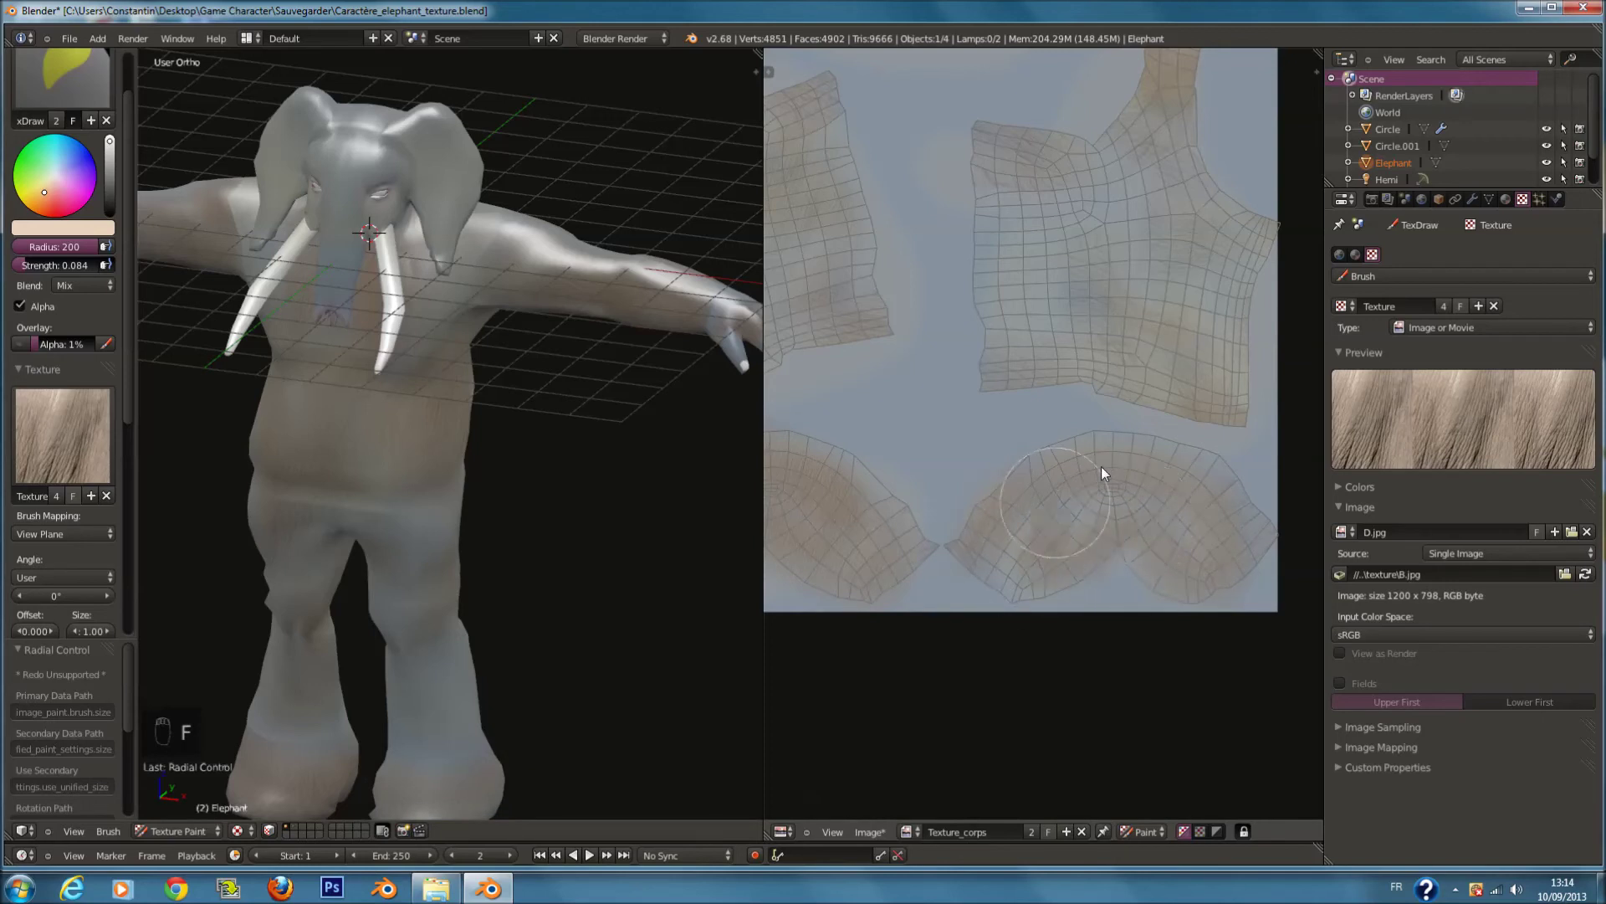
{"action": "middle_click_drag", "start_coordinate": [1158, 361], "coordinate": [1151, 413]}
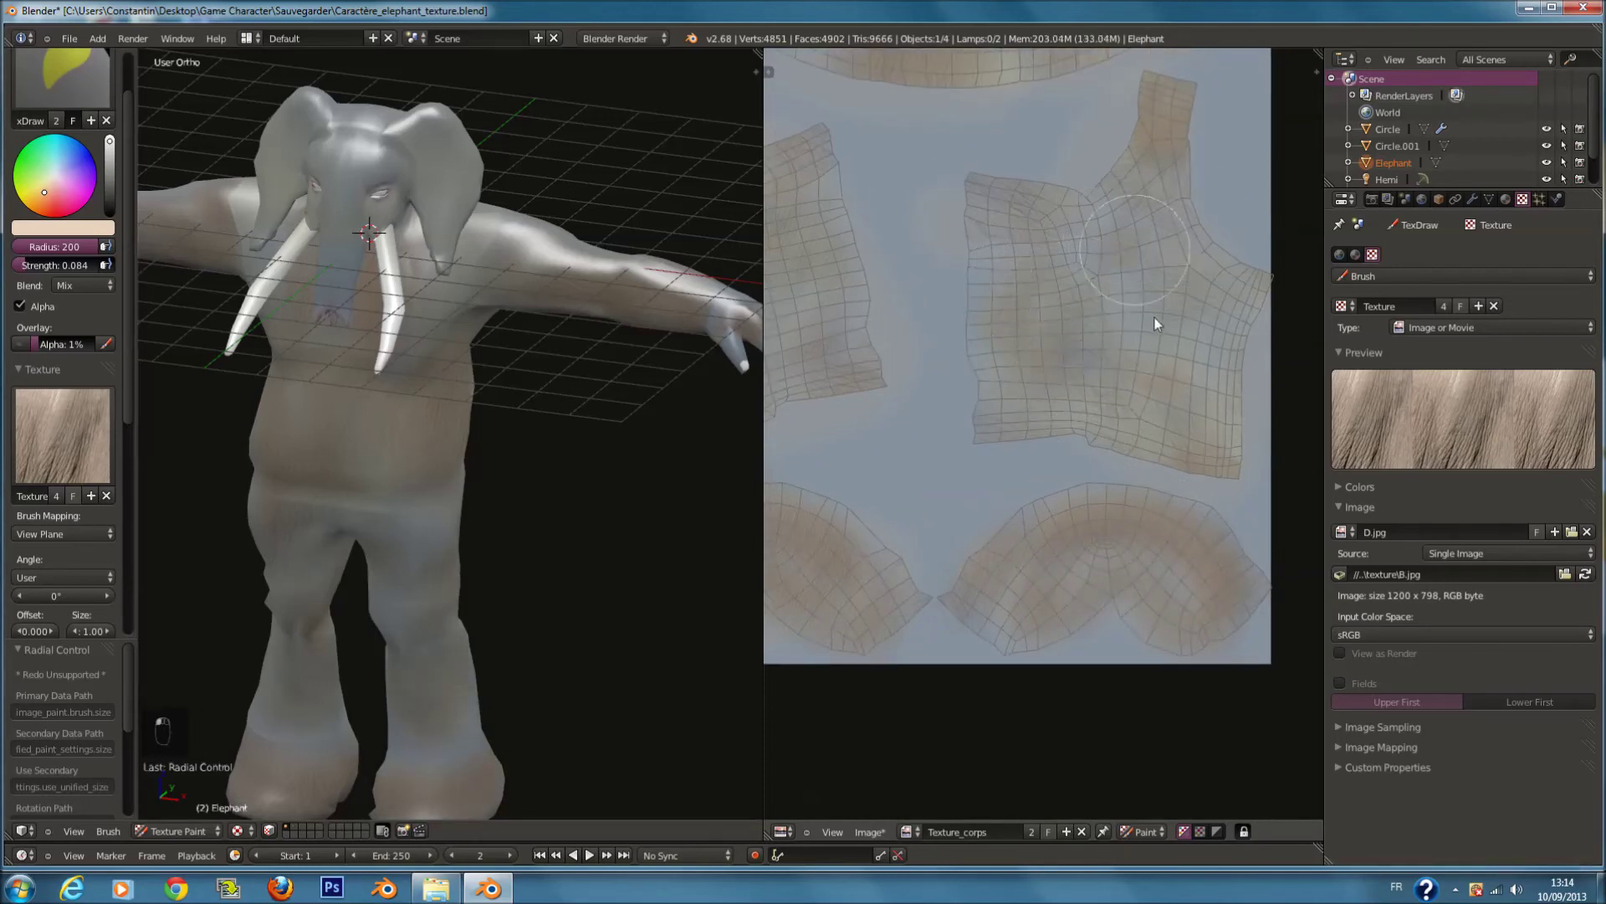
{"action": "middle_click_drag", "start_coordinate": [585, 368], "coordinate": [573, 407]}
{"action": "key", "text": "ctrl+s"}
{"action": "left_click", "coordinate": [574, 406]}
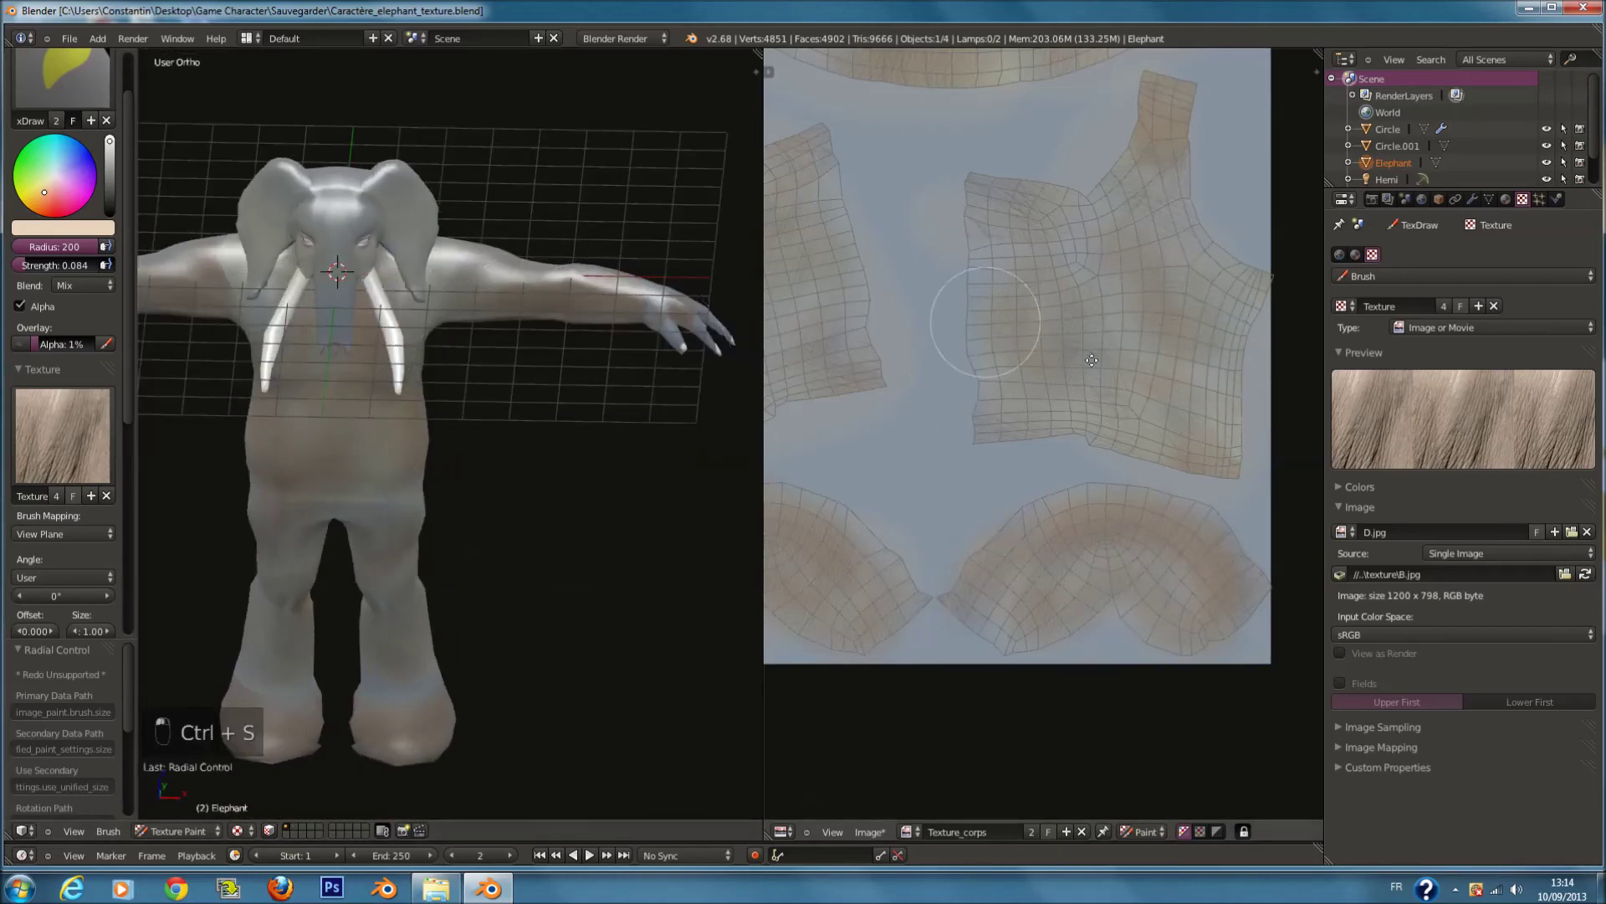
Step: Brush the skin texture over the shoulder areas around the arm openings of the torso UV island
{"action": "scroll", "coordinate": [973, 392], "scroll_direction": "up", "scroll_amount": 2}
{"action": "middle_click_drag", "start_coordinate": [972, 392], "coordinate": [1172, 535]}
{"action": "scroll", "coordinate": [1056, 355], "scroll_direction": "up", "scroll_amount": 1}
{"action": "middle_click_drag", "start_coordinate": [1016, 335], "coordinate": [1066, 407]}
{"action": "key", "text": "f"}
{"action": "left_click", "coordinate": [1066, 406]}
{"action": "middle_click_drag", "start_coordinate": [1011, 173], "coordinate": [1116, 52]}
{"action": "scroll", "coordinate": [1121, 548], "scroll_direction": "down", "scroll_amount": 2}
{"action": "middle_click_drag", "start_coordinate": [1150, 542], "coordinate": [898, 651]}
{"action": "scroll", "coordinate": [1000, 284], "scroll_direction": "up", "scroll_amount": 1}
{"action": "middle_click_drag", "start_coordinate": [1088, 195], "coordinate": [1029, 341]}
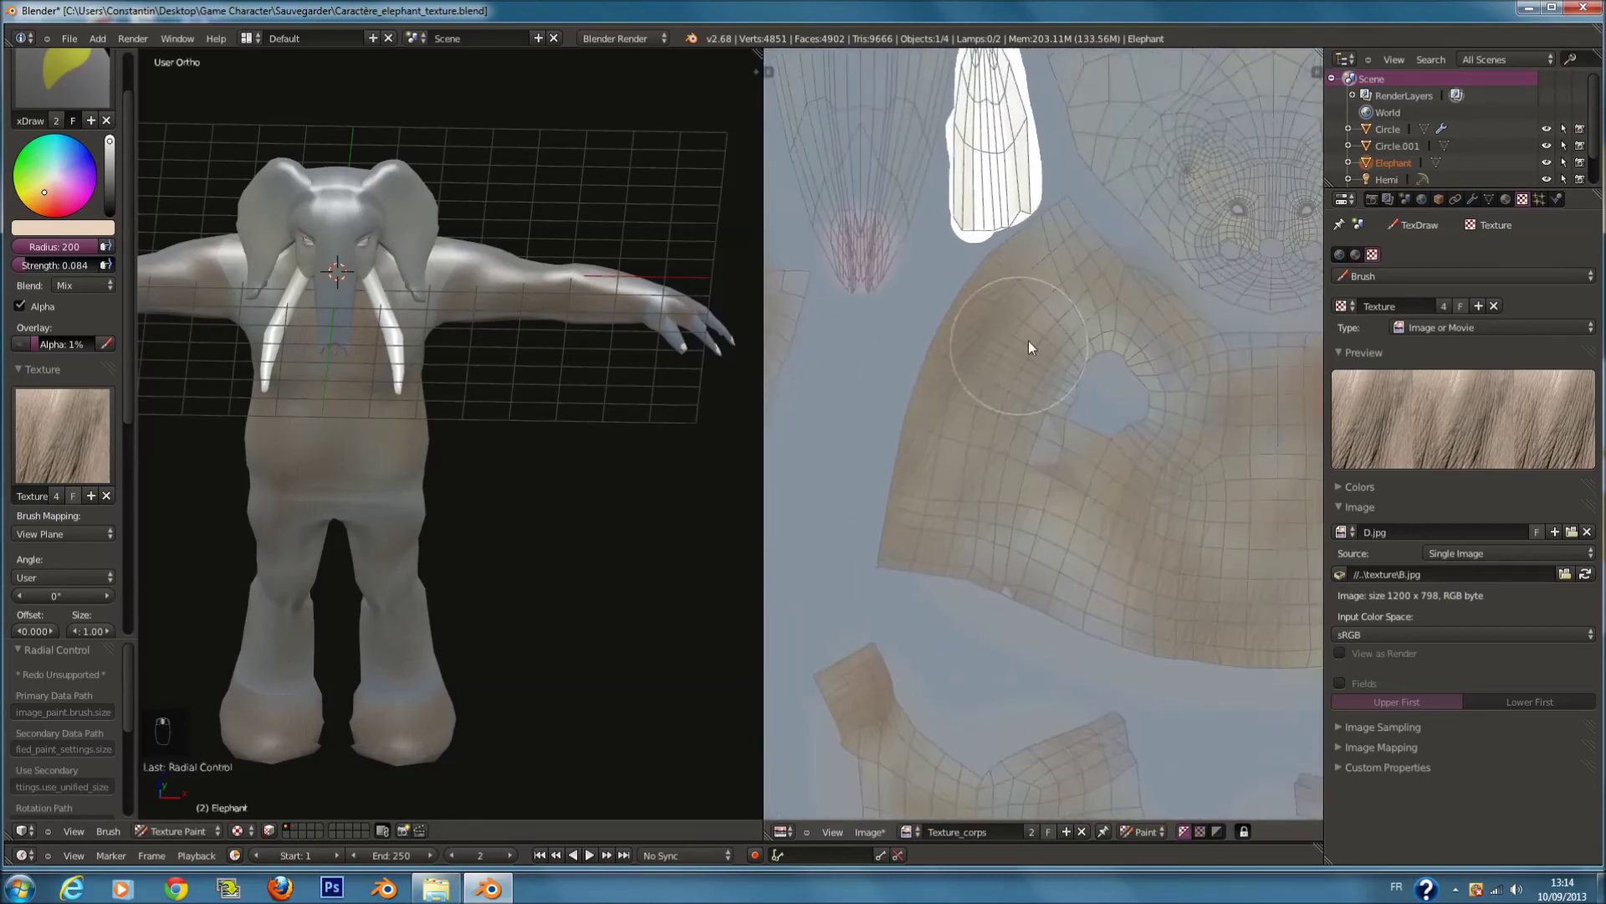
{"action": "scroll", "coordinate": [1031, 338], "scroll_direction": "up", "scroll_amount": 1}
{"action": "key", "text": "f"}
{"action": "left_click", "coordinate": [1052, 312]}
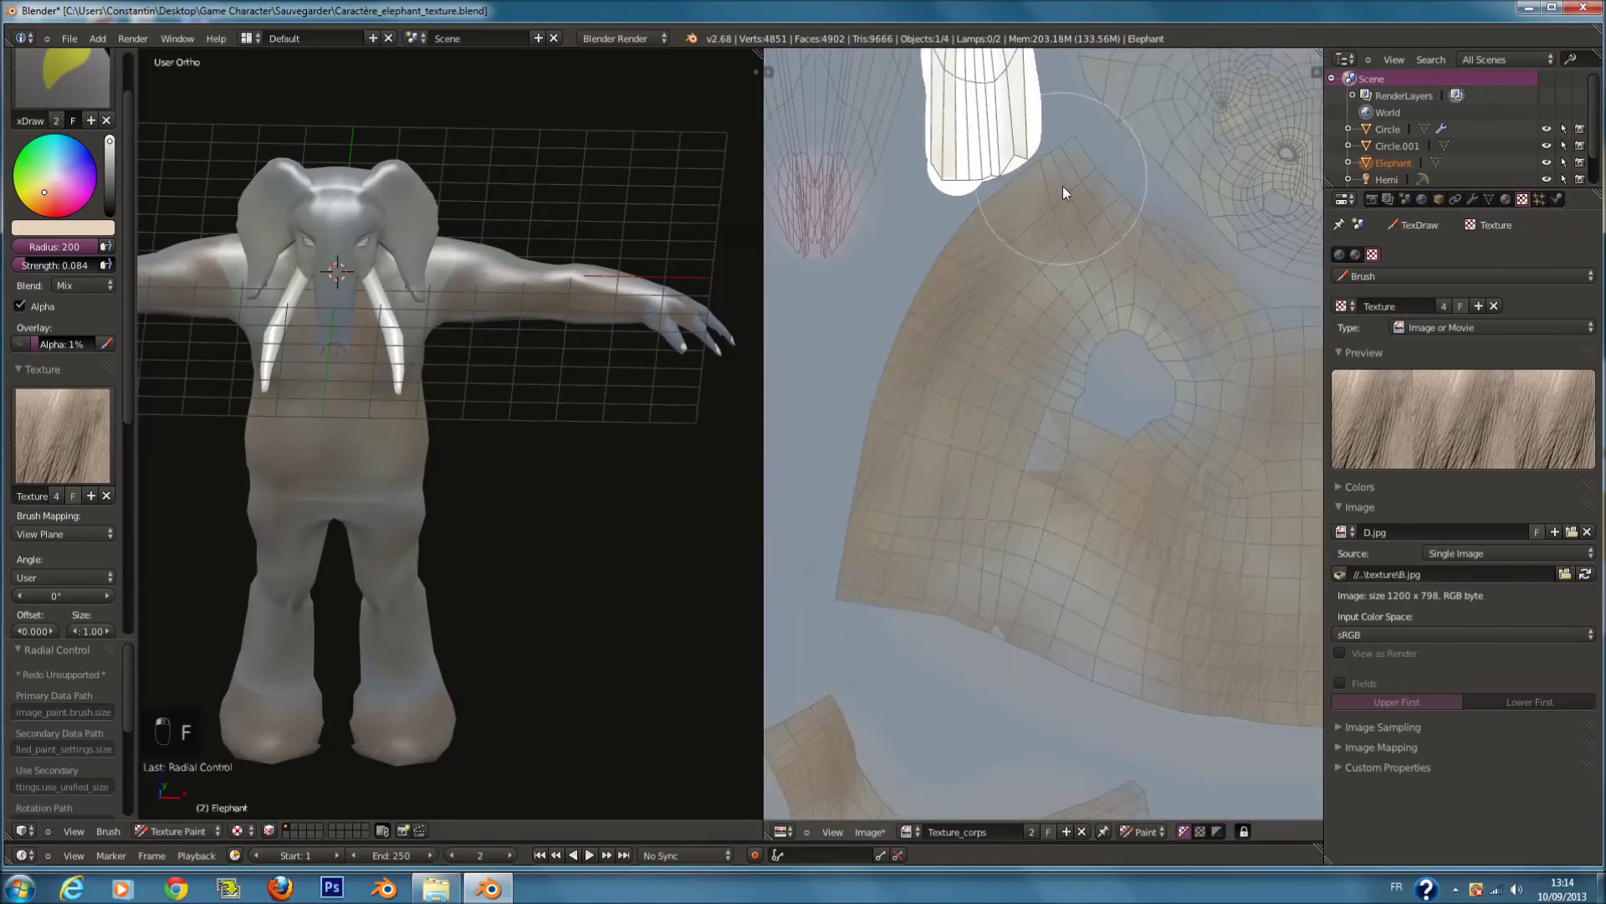
{"action": "left_click_drag", "start_coordinate": [1079, 164], "coordinate": [998, 312]}
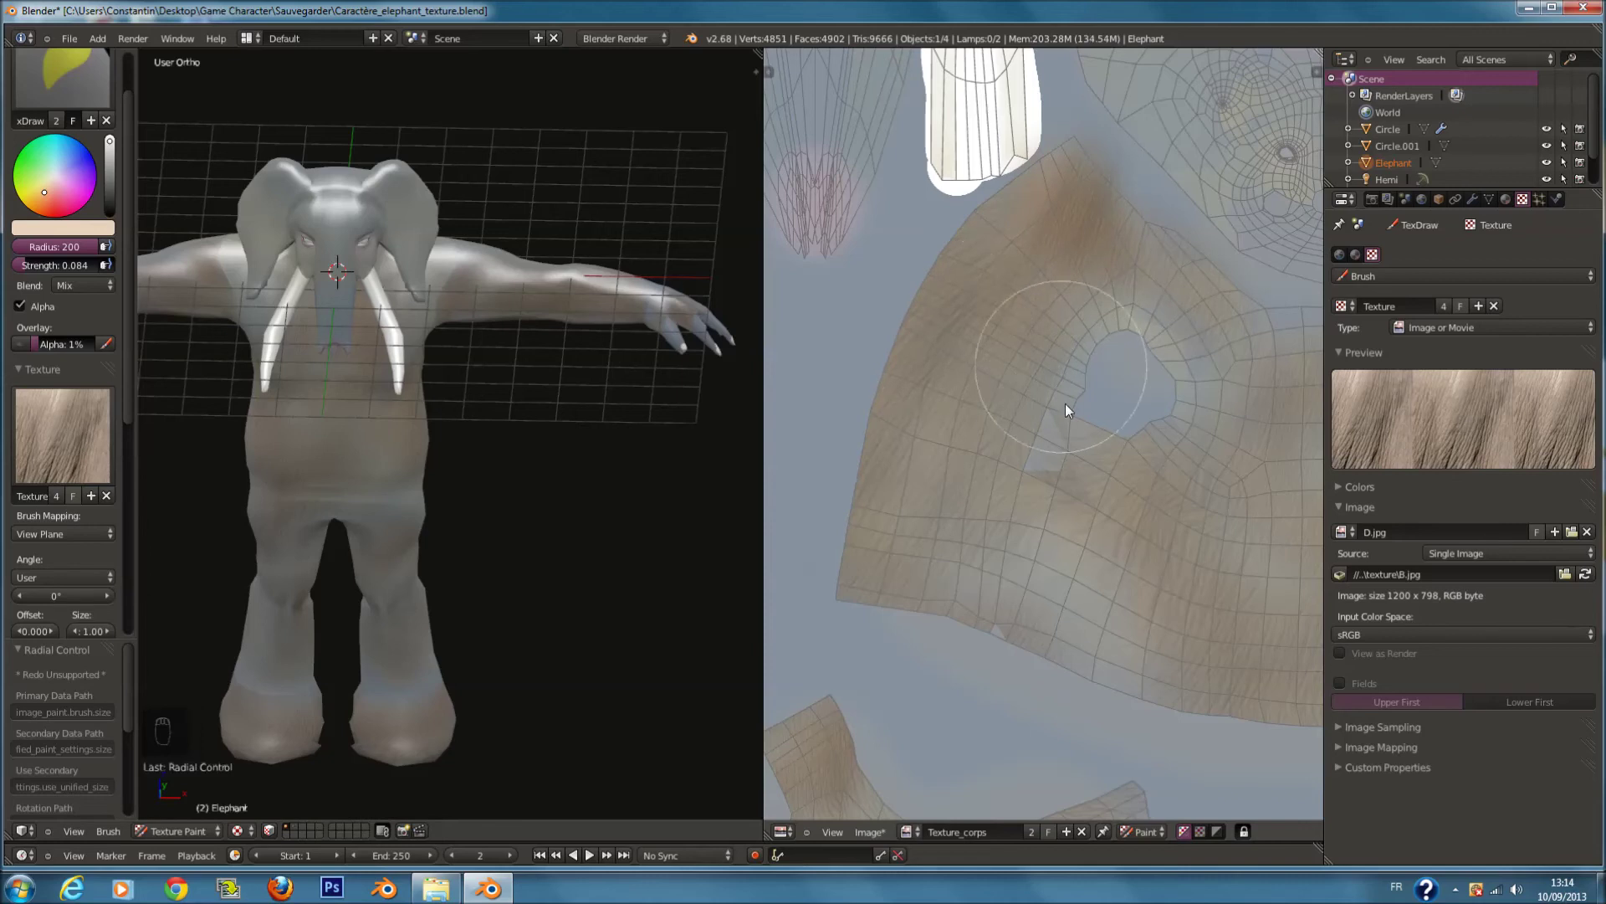
{"action": "mouse_move", "coordinate": [1196, 411]}
{"action": "middle_mouse_down"}
{"action": "mouse_move", "coordinate": [1000, 399]}
{"action": "mouse_move", "coordinate": [835, 452]}
{"action": "middle_mouse_up"}
{"action": "mouse_move", "coordinate": [1193, 434]}
{"action": "left_mouse_down"}
{"action": "mouse_move", "coordinate": [1248, 454]}
{"action": "mouse_move", "coordinate": [1250, 495]}
{"action": "mouse_move", "coordinate": [1235, 460]}
{"action": "mouse_move", "coordinate": [1153, 418]}
{"action": "mouse_move", "coordinate": [1147, 434]}
{"action": "mouse_move", "coordinate": [1091, 440]}
{"action": "left_mouse_up"}
Step: Set the brush radius to 140 and brush the skin texture over the model's shoulder and arm
{"action": "mouse_move", "coordinate": [562, 459]}
{"action": "middle_mouse_down"}
{"action": "mouse_move", "coordinate": [438, 513]}
{"action": "mouse_move", "coordinate": [494, 298]}
{"action": "mouse_move", "coordinate": [673, 406]}
{"action": "mouse_move", "coordinate": [566, 425]}
{"action": "middle_mouse_up"}
{"action": "scroll", "coordinate": [493, 298], "scroll_direction": "up", "scroll_amount": 4}
{"action": "key", "text": "f"}
{"action": "left_click", "coordinate": [624, 400]}
{"action": "mouse_move", "coordinate": [631, 577]}
{"action": "left_mouse_down"}
{"action": "mouse_move", "coordinate": [589, 526]}
{"action": "mouse_move", "coordinate": [609, 515]}
{"action": "mouse_move", "coordinate": [625, 550]}
{"action": "left_mouse_up"}
{"action": "mouse_move", "coordinate": [537, 533]}
{"action": "middle_mouse_down"}
{"action": "mouse_move", "coordinate": [700, 506]}
{"action": "mouse_move", "coordinate": [614, 278]}
{"action": "mouse_move", "coordinate": [609, 182]}
{"action": "middle_mouse_up"}
{"action": "mouse_move", "coordinate": [555, 265]}
{"action": "middle_mouse_down"}
{"action": "mouse_move", "coordinate": [639, 253]}
{"action": "mouse_move", "coordinate": [349, 202]}
{"action": "mouse_move", "coordinate": [159, 233]}
{"action": "mouse_move", "coordinate": [348, 202]}
{"action": "middle_mouse_up"}
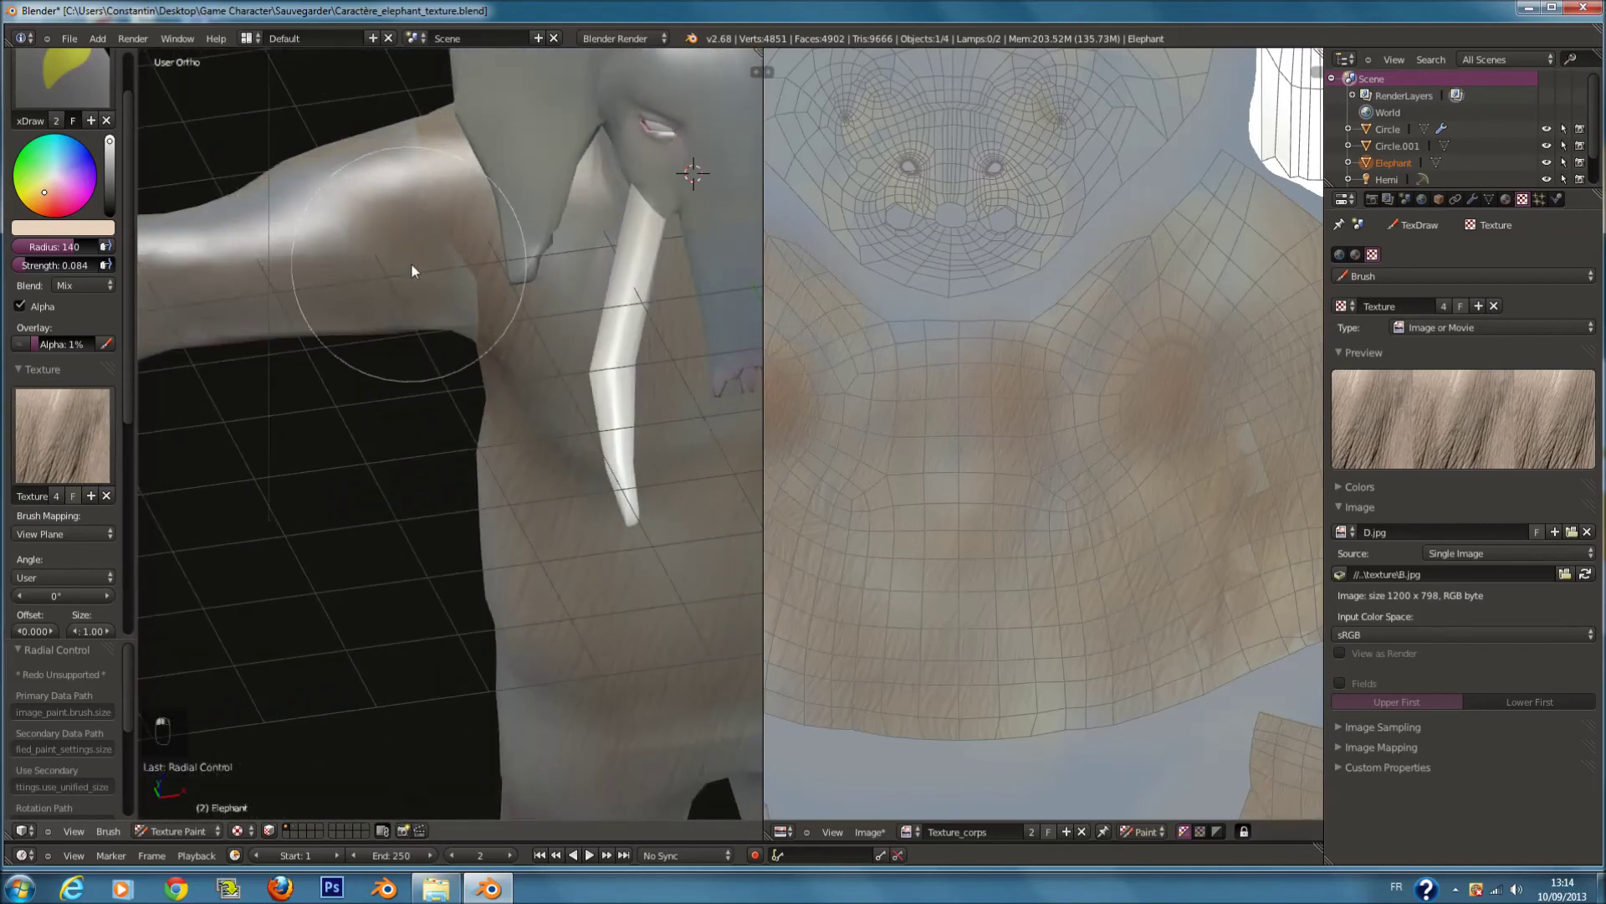
{"action": "mouse_move", "coordinate": [443, 269]}
{"action": "left_mouse_down"}
{"action": "mouse_move", "coordinate": [495, 82]}
{"action": "mouse_move", "coordinate": [420, 226]}
{"action": "left_mouse_up"}
{"action": "mouse_move", "coordinate": [420, 226]}
{"action": "middle_mouse_down"}
{"action": "mouse_move", "coordinate": [691, 279]}
{"action": "mouse_move", "coordinate": [293, 509]}
{"action": "middle_mouse_up"}
{"action": "mouse_move", "coordinate": [496, 570]}
{"action": "middle_mouse_down"}
{"action": "mouse_move", "coordinate": [441, 448]}
{"action": "mouse_move", "coordinate": [413, 470]}
{"action": "middle_mouse_up"}
{"action": "mouse_move", "coordinate": [457, 469]}
{"action": "left_mouse_down"}
{"action": "mouse_move", "coordinate": [385, 581]}
{"action": "mouse_move", "coordinate": [288, 342]}
{"action": "mouse_move", "coordinate": [450, 286]}
{"action": "mouse_move", "coordinate": [255, 428]}
{"action": "left_mouse_up"}
Step: Brush the skin texture down the forehead and upper trunk, and save the file
{"action": "mouse_move", "coordinate": [238, 540]}
{"action": "middle_mouse_down"}
{"action": "mouse_move", "coordinate": [388, 553]}
{"action": "mouse_move", "coordinate": [639, 534]}
{"action": "mouse_move", "coordinate": [634, 326]}
{"action": "mouse_move", "coordinate": [551, 146]}
{"action": "middle_mouse_up"}
{"action": "mouse_move", "coordinate": [566, 430]}
{"action": "left_mouse_down"}
{"action": "mouse_move", "coordinate": [700, 165]}
{"action": "mouse_move", "coordinate": [453, 109]}
{"action": "mouse_move", "coordinate": [441, 132]}
{"action": "left_mouse_up"}
{"action": "scroll", "coordinate": [536, 159], "scroll_direction": "down", "scroll_amount": 2}
{"action": "scroll", "coordinate": [516, 245], "scroll_direction": "down", "scroll_amount": 2}
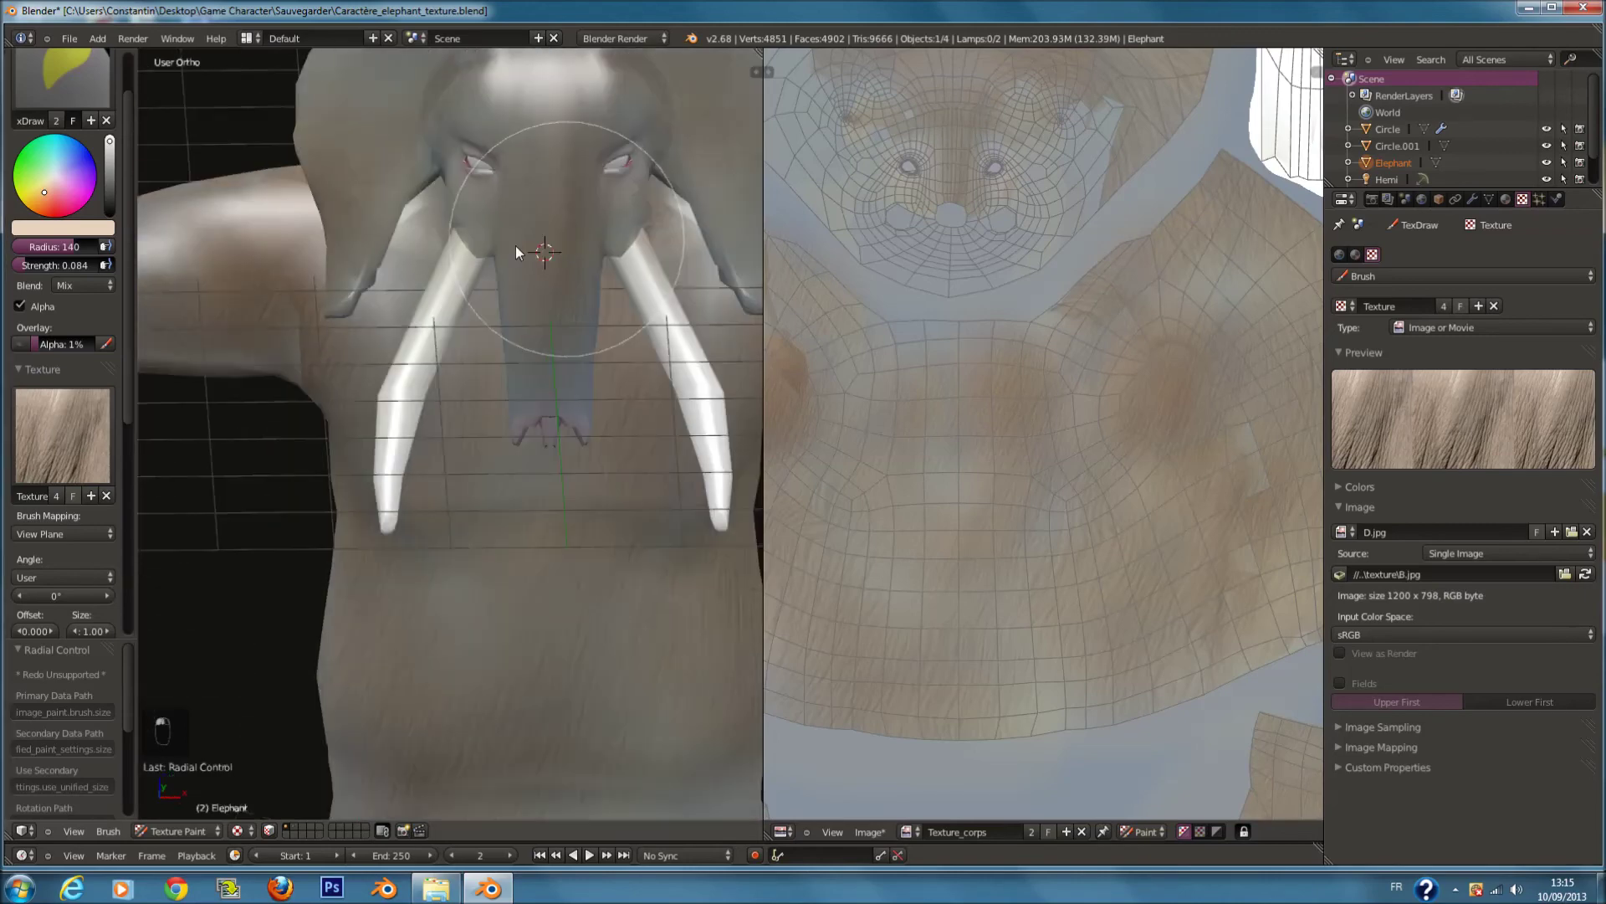
{"action": "scroll", "coordinate": [513, 276], "scroll_direction": "down", "scroll_amount": 4}
{"action": "key", "text": "ctrl+s"}
Step: Brush the skin texture over the backs of both hands and save the file
{"action": "scroll", "coordinate": [519, 452], "scroll_direction": "up", "scroll_amount": 2}
{"action": "middle_click_drag", "start_coordinate": [519, 452], "coordinate": [351, 522]}
{"action": "scroll", "coordinate": [397, 525], "scroll_direction": "up", "scroll_amount": 4}
{"action": "scroll", "coordinate": [396, 526], "scroll_direction": "up", "scroll_amount": 2}
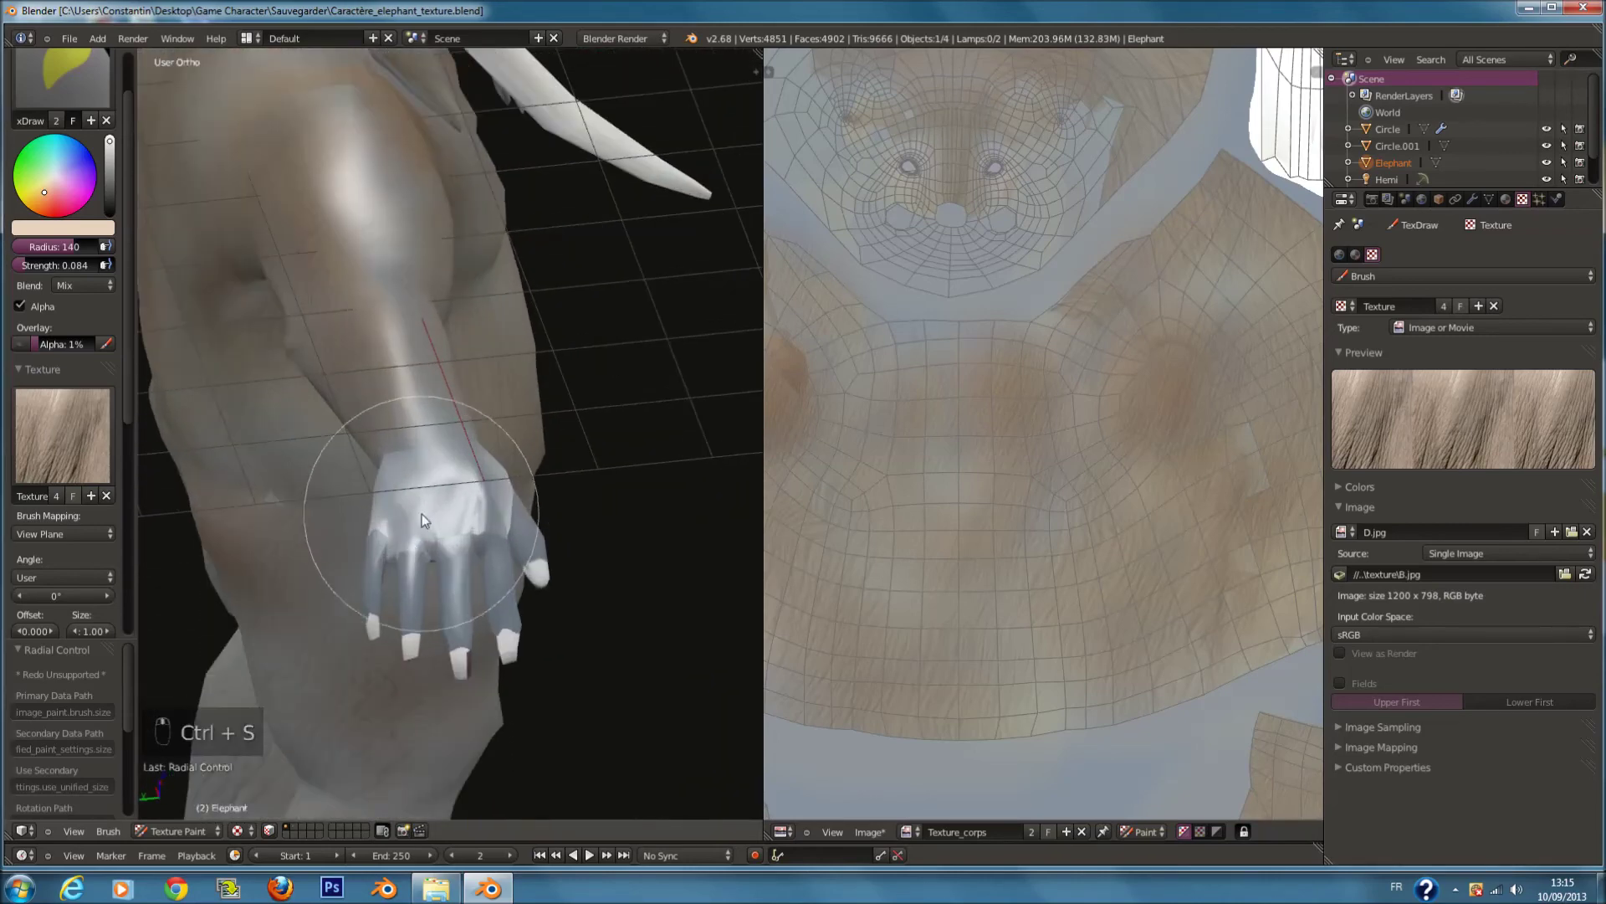
{"action": "left_click", "coordinate": [471, 466]}
{"action": "middle_click_drag", "start_coordinate": [470, 465], "coordinate": [133, 483]}
{"action": "scroll", "coordinate": [117, 485], "scroll_direction": "down", "scroll_amount": 3}
{"action": "scroll", "coordinate": [230, 492], "scroll_direction": "down", "scroll_amount": 1}
{"action": "mouse_move", "coordinate": [688, 547]}
{"action": "middle_mouse_down", "text": "shift"}
{"action": "mouse_move", "coordinate": [553, 547]}
{"action": "mouse_move", "coordinate": [418, 443]}
{"action": "middle_mouse_up", "text": "shift"}
{"action": "mouse_move", "coordinate": [560, 585]}
{"action": "left_mouse_down"}
{"action": "mouse_move", "coordinate": [617, 641]}
{"action": "mouse_move", "coordinate": [655, 616]}
{"action": "mouse_move", "coordinate": [534, 606]}
{"action": "left_mouse_up"}
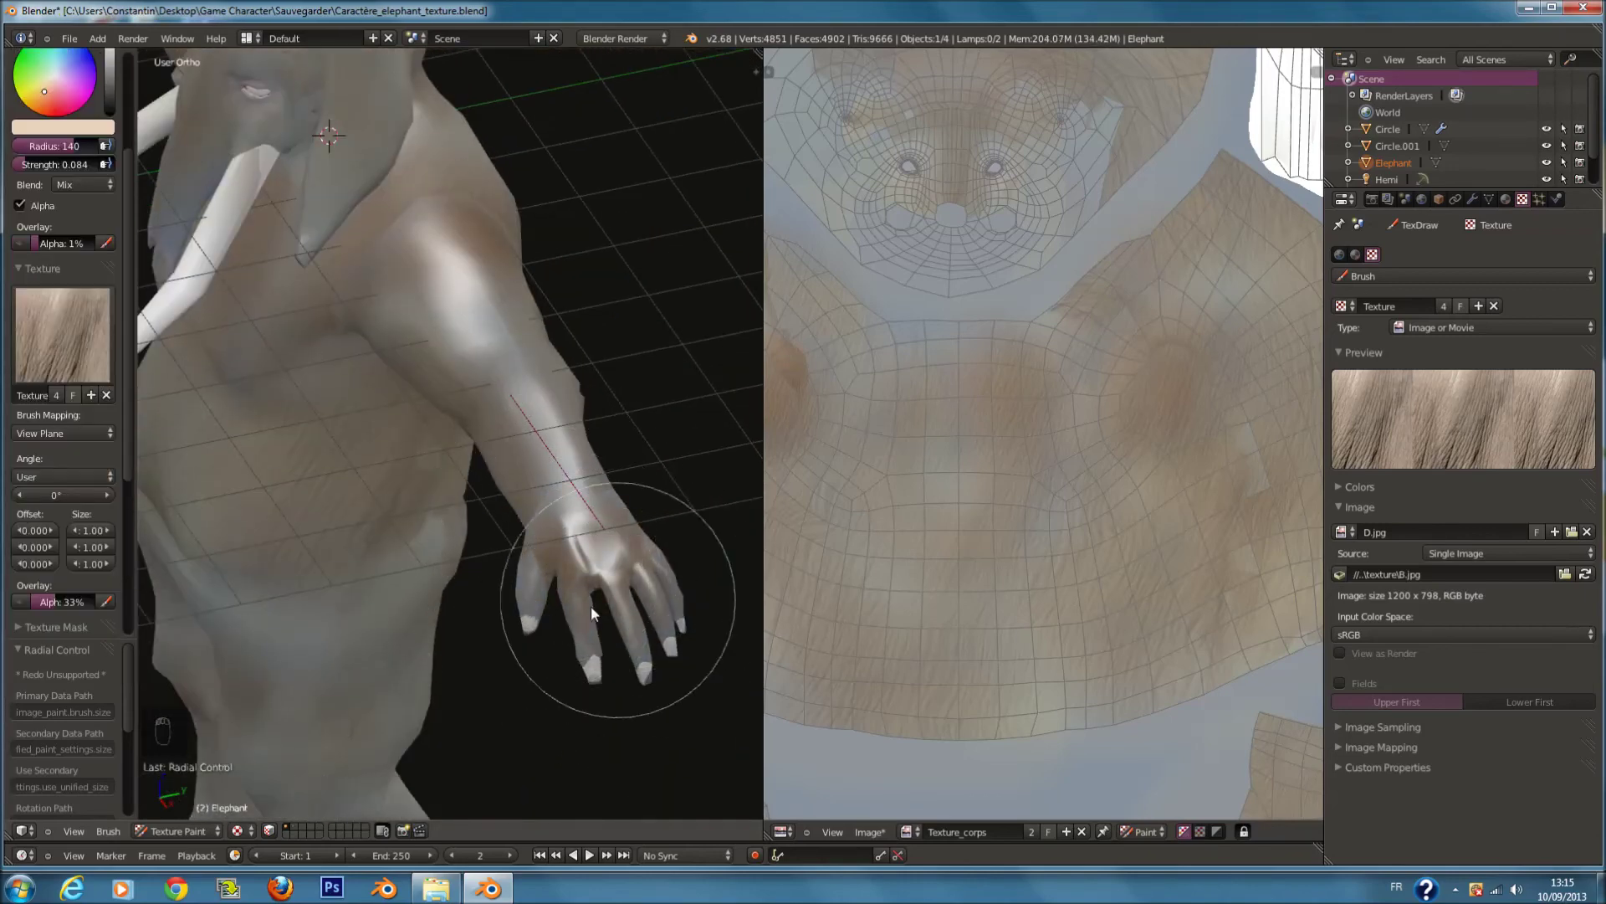
{"action": "scroll", "coordinate": [422, 582], "scroll_direction": "down", "scroll_amount": 4}
{"action": "scroll", "coordinate": [495, 501], "scroll_direction": "up", "scroll_amount": 6}
{"action": "middle_click_drag", "start_coordinate": [429, 413], "coordinate": [282, 435]}
{"action": "scroll", "coordinate": [359, 410], "scroll_direction": "down", "scroll_amount": 4}
{"action": "key", "text": "ctrl+s"}
Step: Brush more skin texture onto the side of the torso, using a brush radius of 126 and a larger one of 181
{"action": "scroll", "coordinate": [355, 251], "scroll_direction": "up", "scroll_amount": 5}
{"action": "key", "text": "f"}
{"action": "scroll", "coordinate": [232, 135], "scroll_direction": "down", "scroll_amount": 4}
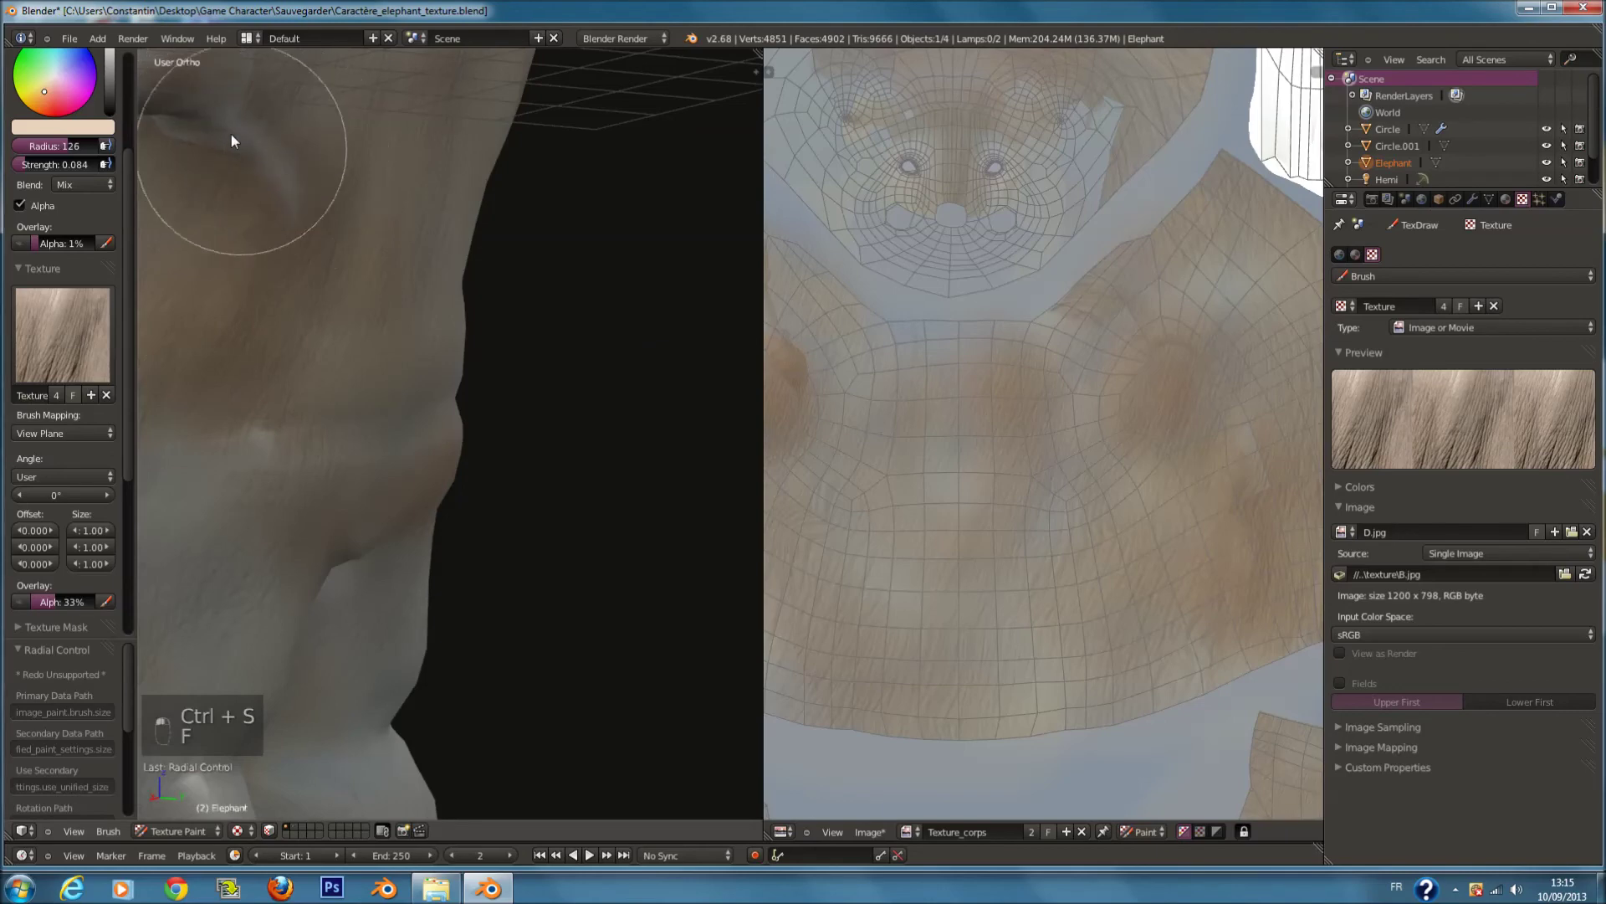
{"action": "middle_click_drag", "start_coordinate": [368, 502], "coordinate": [533, 236]}
{"action": "mouse_move", "coordinate": [550, 149]}
{"action": "middle_mouse_down", "text": "shift"}
{"action": "mouse_move", "coordinate": [564, 238]}
{"action": "mouse_move", "coordinate": [495, 344]}
{"action": "middle_mouse_up", "text": "shift"}
{"action": "scroll", "coordinate": [489, 343], "scroll_direction": "up", "scroll_amount": 6}
{"action": "key", "text": "f"}
{"action": "left_click", "coordinate": [512, 350]}
{"action": "mouse_move", "coordinate": [492, 245]}
{"action": "left_mouse_down"}
{"action": "mouse_move", "coordinate": [524, 208]}
{"action": "mouse_move", "coordinate": [477, 287]}
{"action": "mouse_move", "coordinate": [563, 323]}
{"action": "mouse_move", "coordinate": [448, 496]}
{"action": "left_mouse_up"}
Step: Frame the underside of the torso and brush the skin texture across the lower belly
{"action": "scroll", "coordinate": [446, 489], "scroll_direction": "down", "scroll_amount": 4}
{"action": "middle_click_drag", "start_coordinate": [447, 493], "coordinate": [656, 684]}
{"action": "middle_click_drag", "start_coordinate": [430, 289], "coordinate": [422, 594], "text": "shift"}
{"action": "middle_click_drag", "start_coordinate": [370, 195], "coordinate": [370, 317], "text": "shift"}
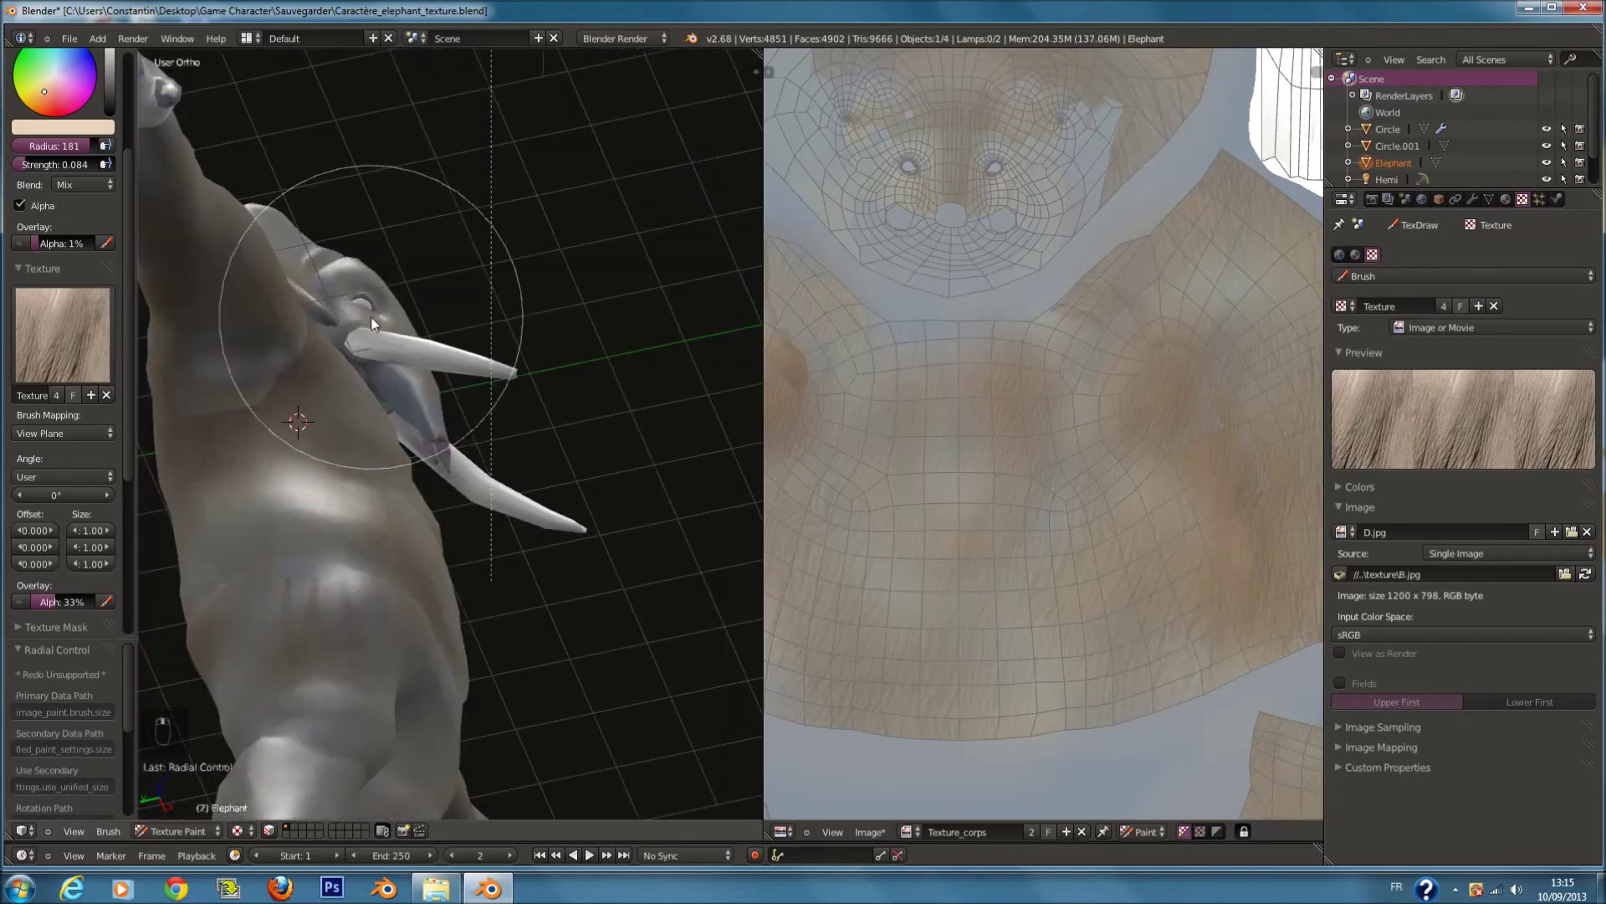
{"action": "middle_click_drag", "start_coordinate": [221, 166], "coordinate": [379, 314], "text": "shift"}
{"action": "middle_click_drag", "start_coordinate": [471, 736], "coordinate": [502, 590], "text": "shift"}
{"action": "scroll", "coordinate": [544, 644], "scroll_direction": "up", "scroll_amount": 5}
{"action": "scroll", "coordinate": [545, 644], "scroll_direction": "up", "scroll_amount": 1}
{"action": "middle_click_drag", "start_coordinate": [567, 782], "coordinate": [565, 594], "text": "shift"}
{"action": "mouse_move", "coordinate": [637, 661]}
{"action": "left_mouse_down"}
{"action": "mouse_move", "coordinate": [414, 590]}
{"action": "mouse_move", "coordinate": [384, 444]}
{"action": "left_mouse_up"}
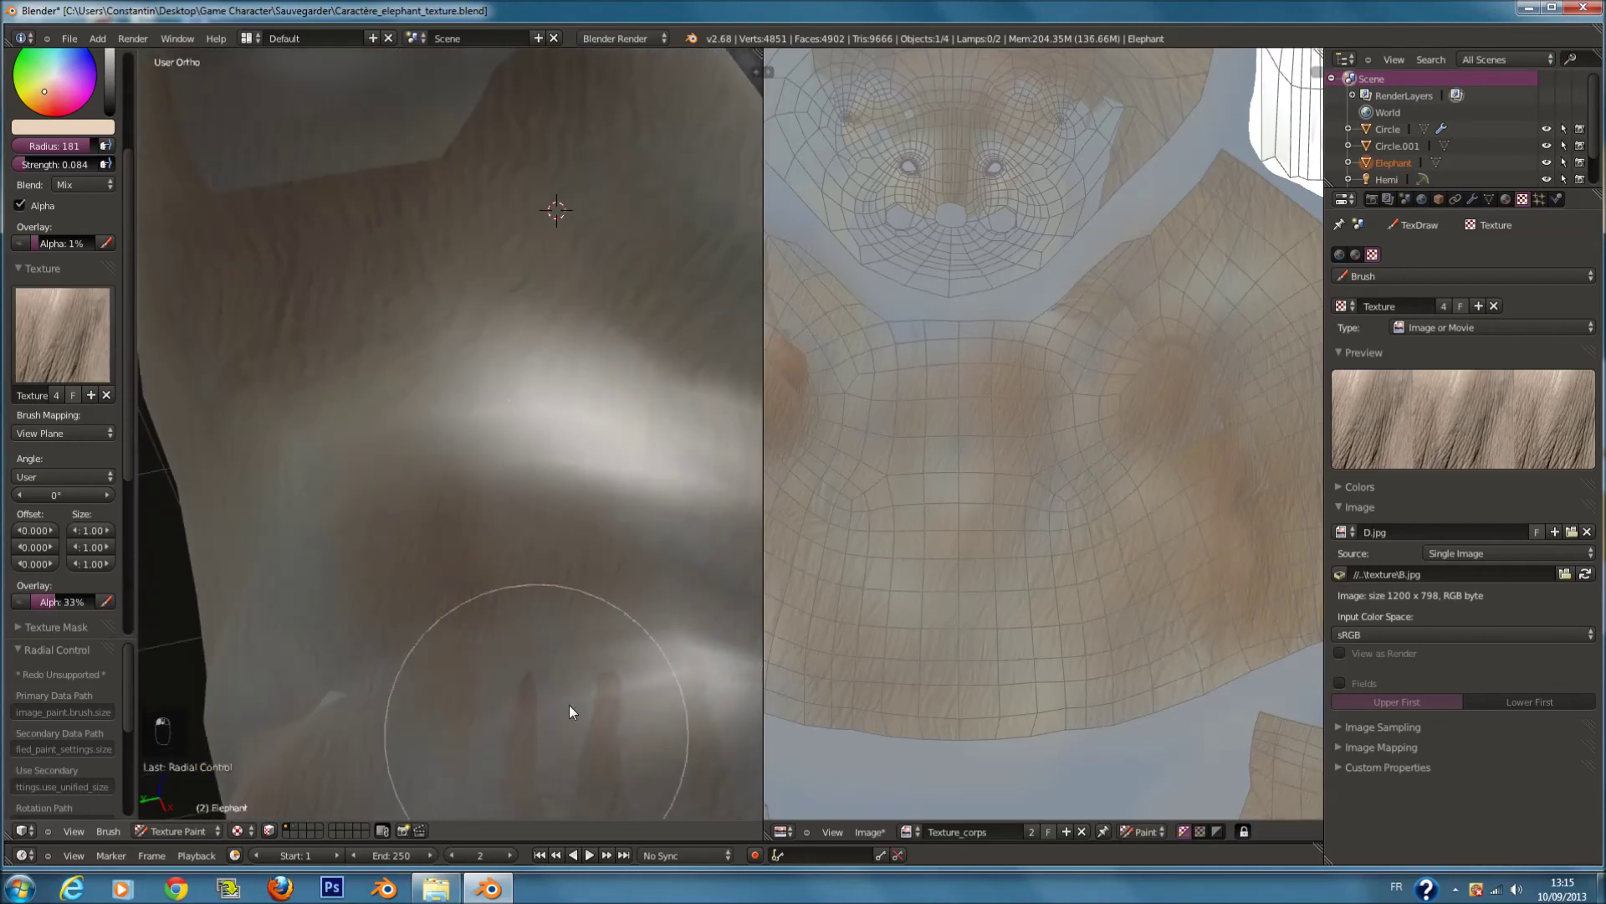
Step: Check the painted arms and hands from several angles and save the file
{"action": "scroll", "coordinate": [527, 627], "scroll_direction": "down", "scroll_amount": 4}
{"action": "middle_click_drag", "start_coordinate": [393, 109], "coordinate": [383, 350], "text": "shift"}
{"action": "scroll", "coordinate": [376, 435], "scroll_direction": "down", "scroll_amount": 1}
{"action": "middle_click_drag", "start_coordinate": [363, 526], "coordinate": [361, 615], "text": "shift"}
{"action": "scroll", "coordinate": [361, 623], "scroll_direction": "up", "scroll_amount": 4}
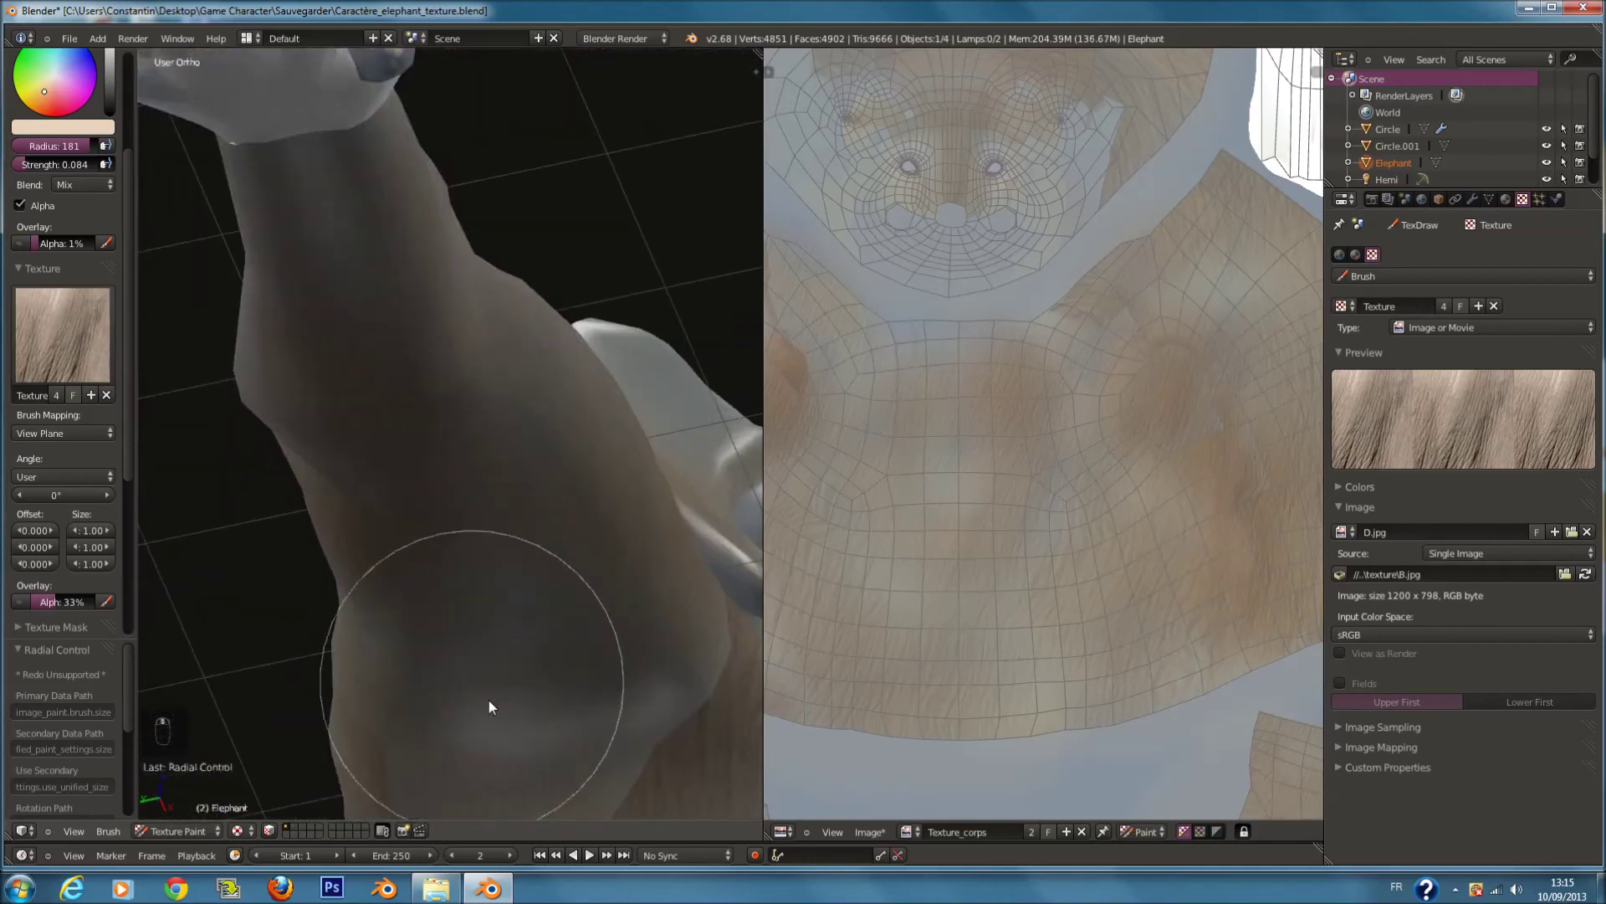
{"action": "scroll", "coordinate": [318, 194], "scroll_direction": "down", "scroll_amount": 4}
{"action": "middle_click_drag", "start_coordinate": [333, 150], "coordinate": [495, 684], "text": "shift"}
{"action": "scroll", "coordinate": [435, 267], "scroll_direction": "up", "scroll_amount": 1}
{"action": "scroll", "coordinate": [457, 775], "scroll_direction": "down", "scroll_amount": 5}
{"action": "scroll", "coordinate": [523, 711], "scroll_direction": "up", "scroll_amount": 5}
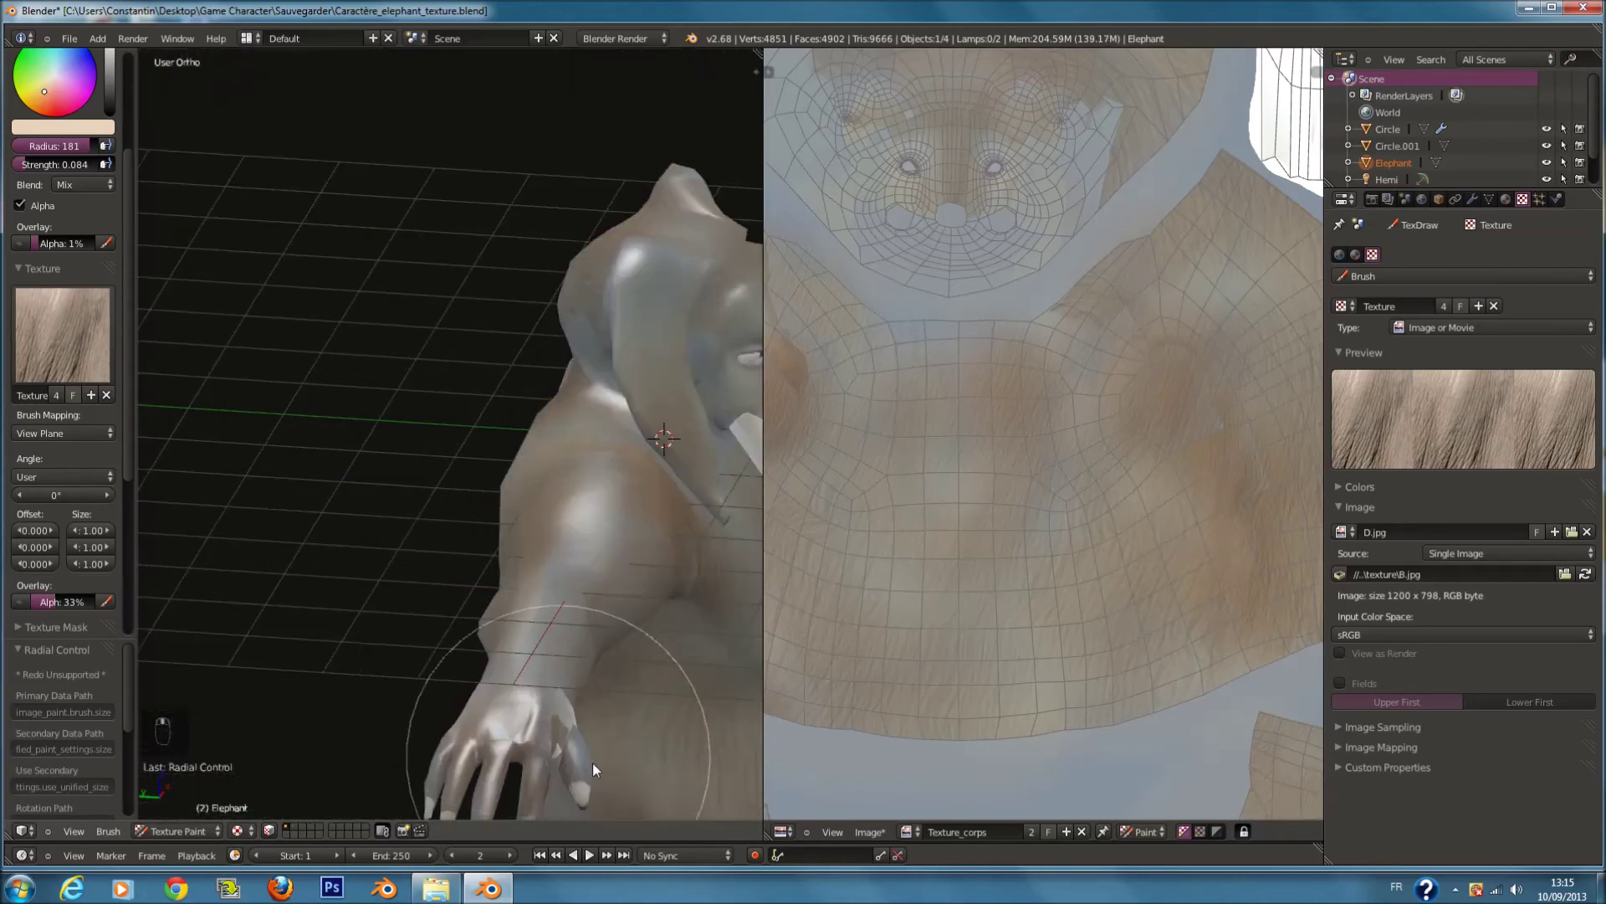
{"action": "scroll", "coordinate": [502, 744], "scroll_direction": "down", "scroll_amount": 7}
{"action": "middle_click_drag", "start_coordinate": [649, 619], "coordinate": [418, 605]}
{"action": "key", "text": "ctrl+s"}
{"action": "left_click", "coordinate": [417, 604]}
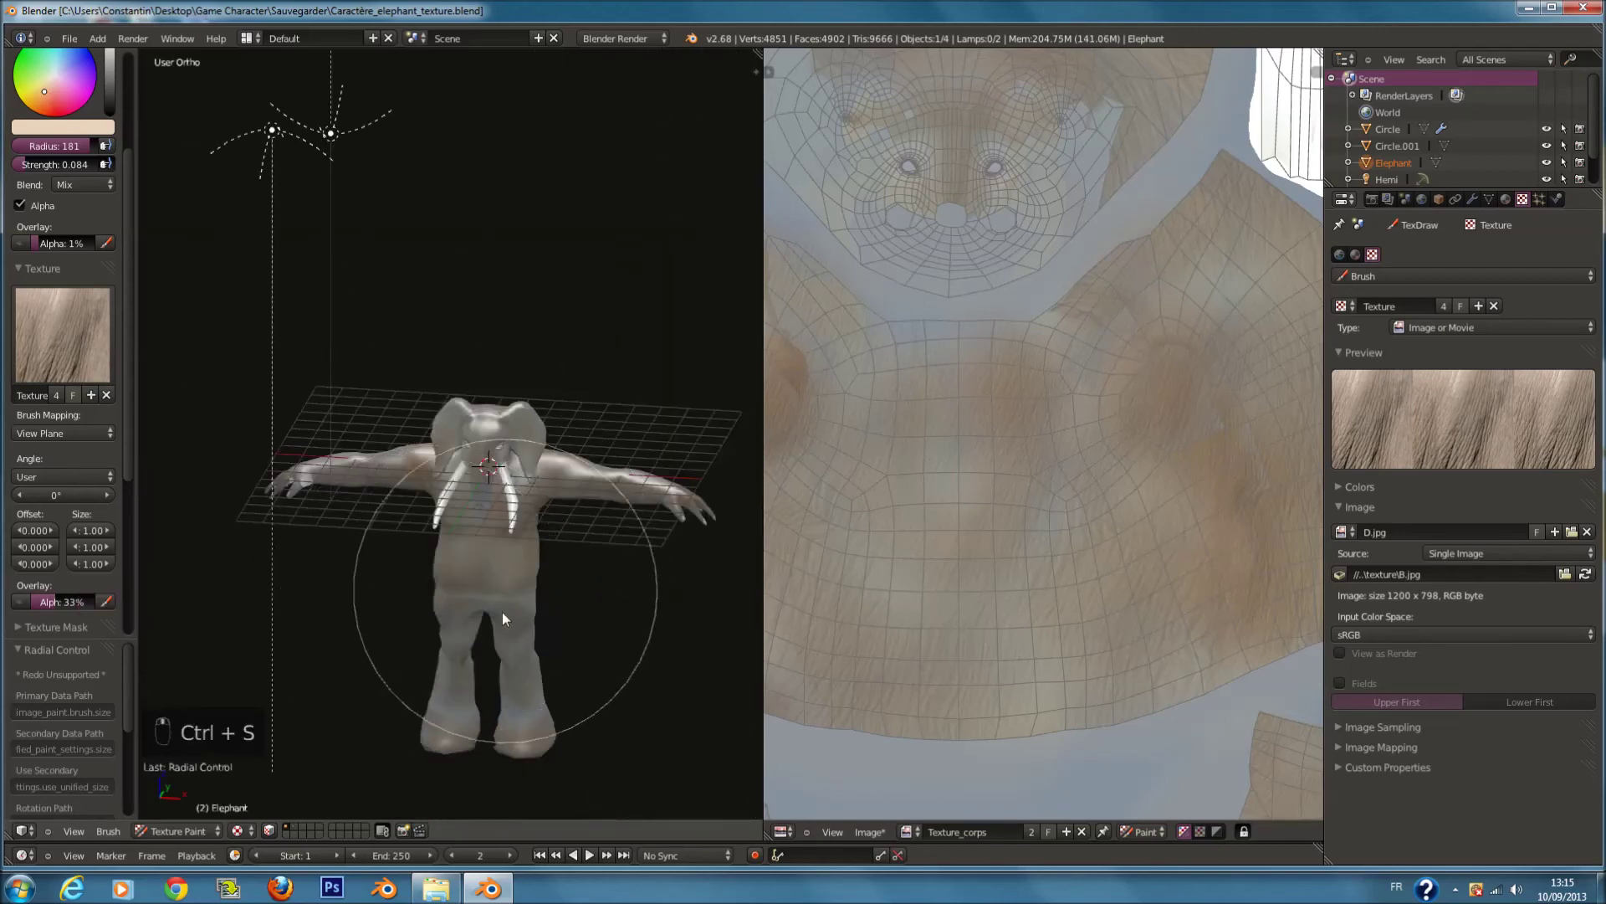
Step: Try a skin-texture stroke across the legs, undo it, and save the file
{"action": "scroll", "coordinate": [494, 661], "scroll_direction": "down", "scroll_amount": 11, "text": "shift"}
{"action": "scroll", "coordinate": [535, 627], "scroll_direction": "up", "scroll_amount": 4}
{"action": "mouse_move", "coordinate": [442, 510]}
{"action": "left_mouse_down"}
{"action": "mouse_move", "coordinate": [517, 500]}
{"action": "mouse_move", "coordinate": [587, 459]}
{"action": "left_mouse_up"}
{"action": "middle_click_drag", "start_coordinate": [588, 458], "coordinate": [512, 460]}
{"action": "scroll", "coordinate": [512, 460], "scroll_direction": "up", "scroll_amount": 2}
{"action": "key", "text": "ctrl+z"}
{"action": "key", "text": "ctrl+s"}
{"action": "left_click", "coordinate": [550, 467]}
Step: Replace the brush texture's image with C.jpg from the texture folder
{"action": "left_click", "coordinate": [1506, 199]}
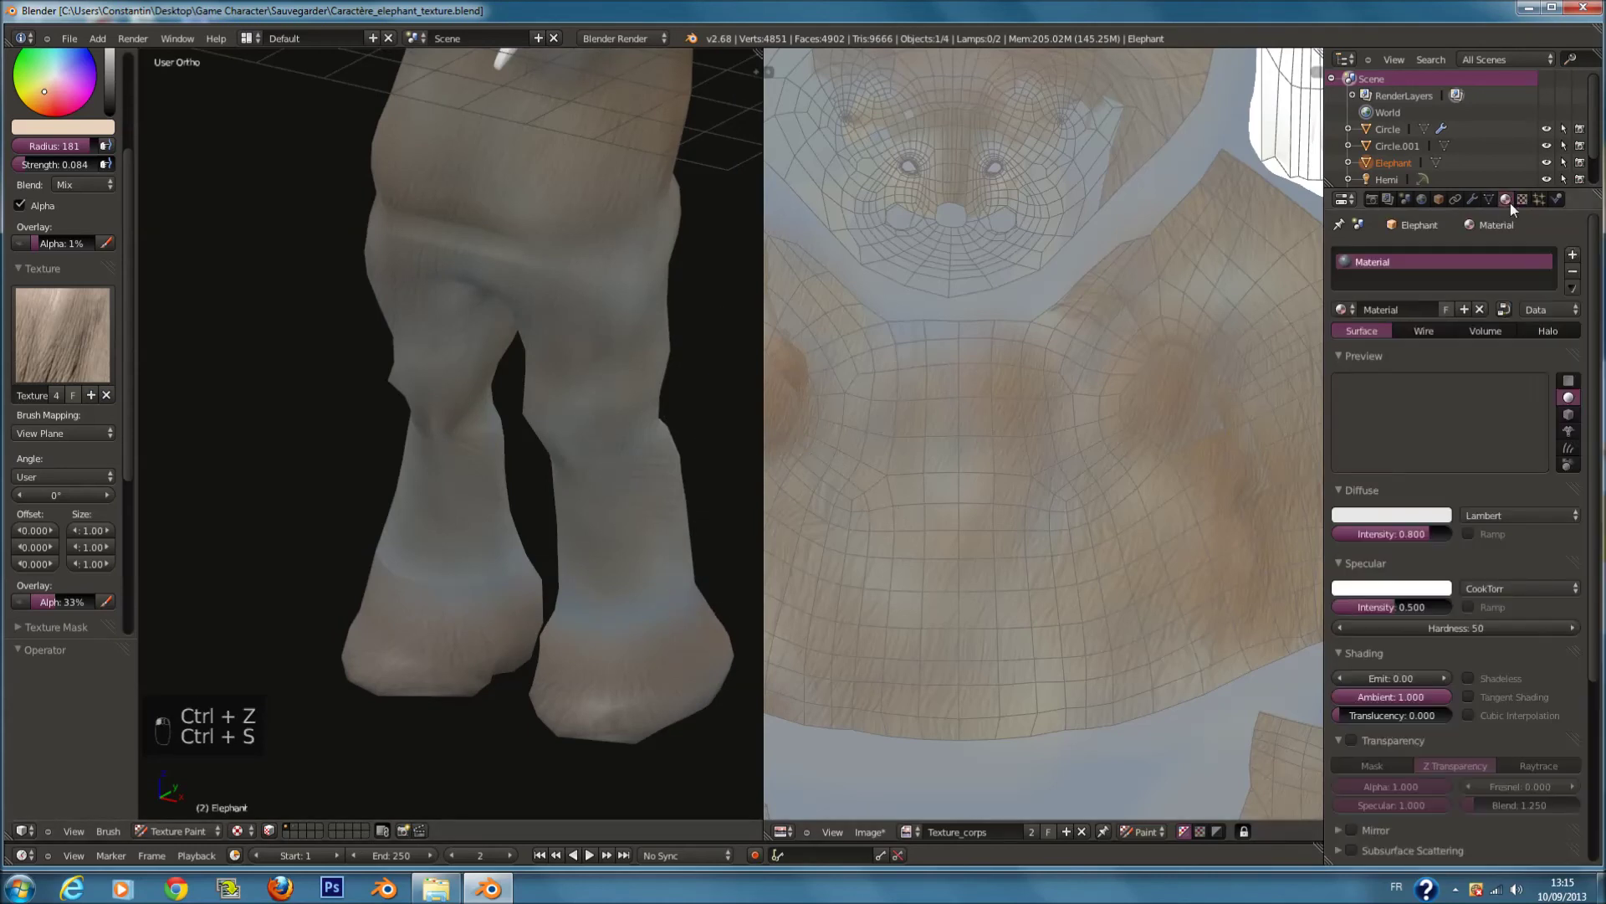
{"action": "left_click", "coordinate": [1523, 199]}
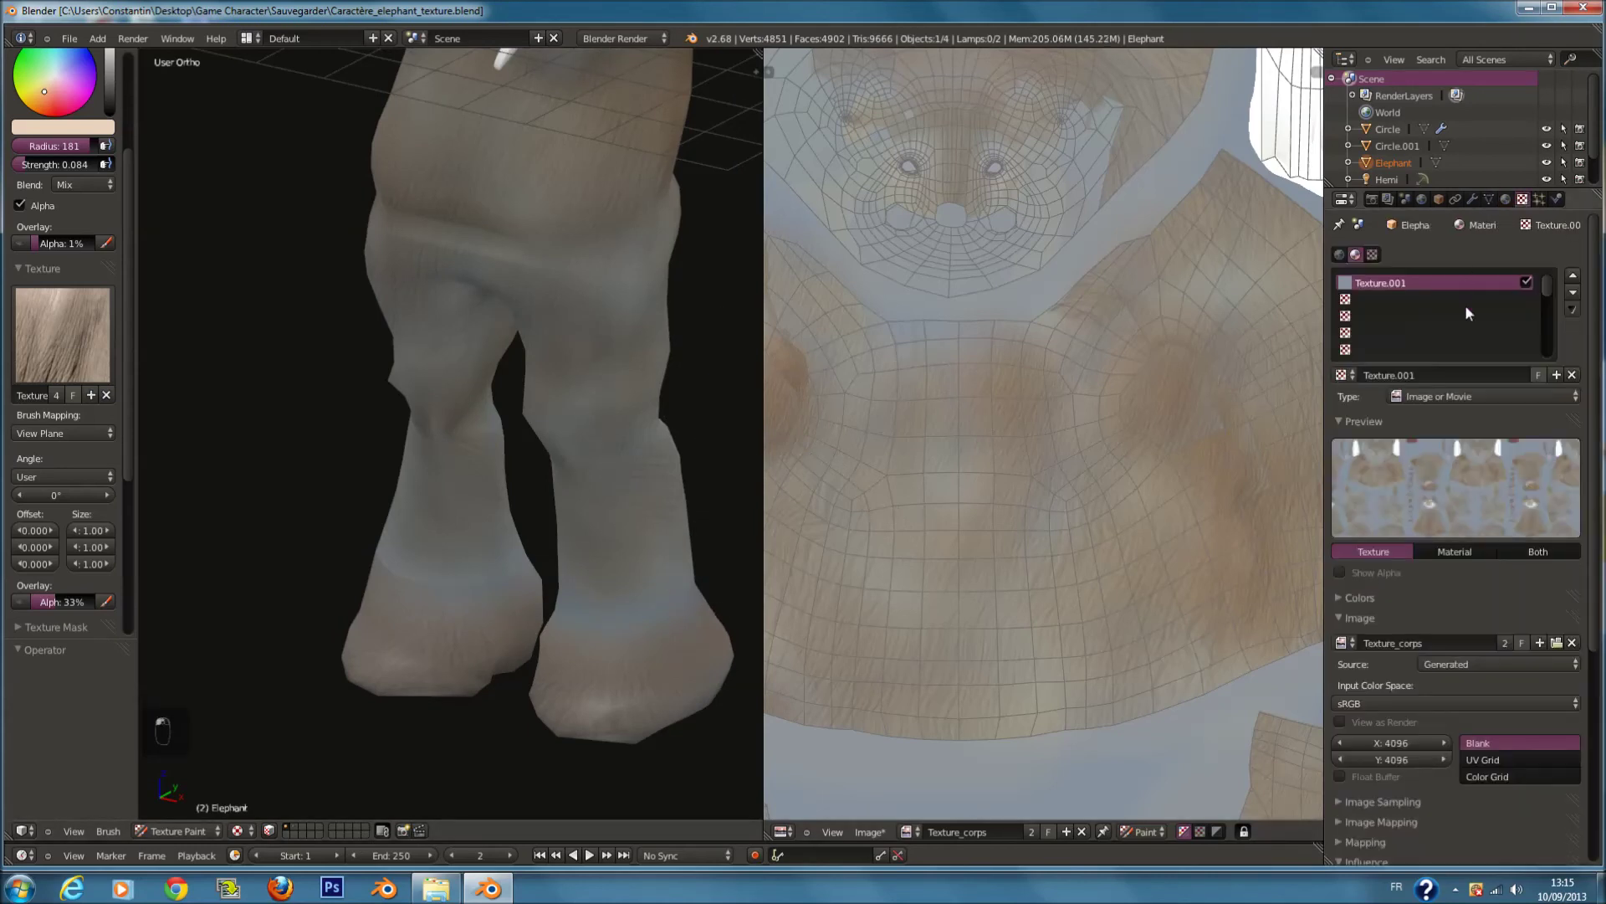
{"action": "left_click", "coordinate": [78, 341]}
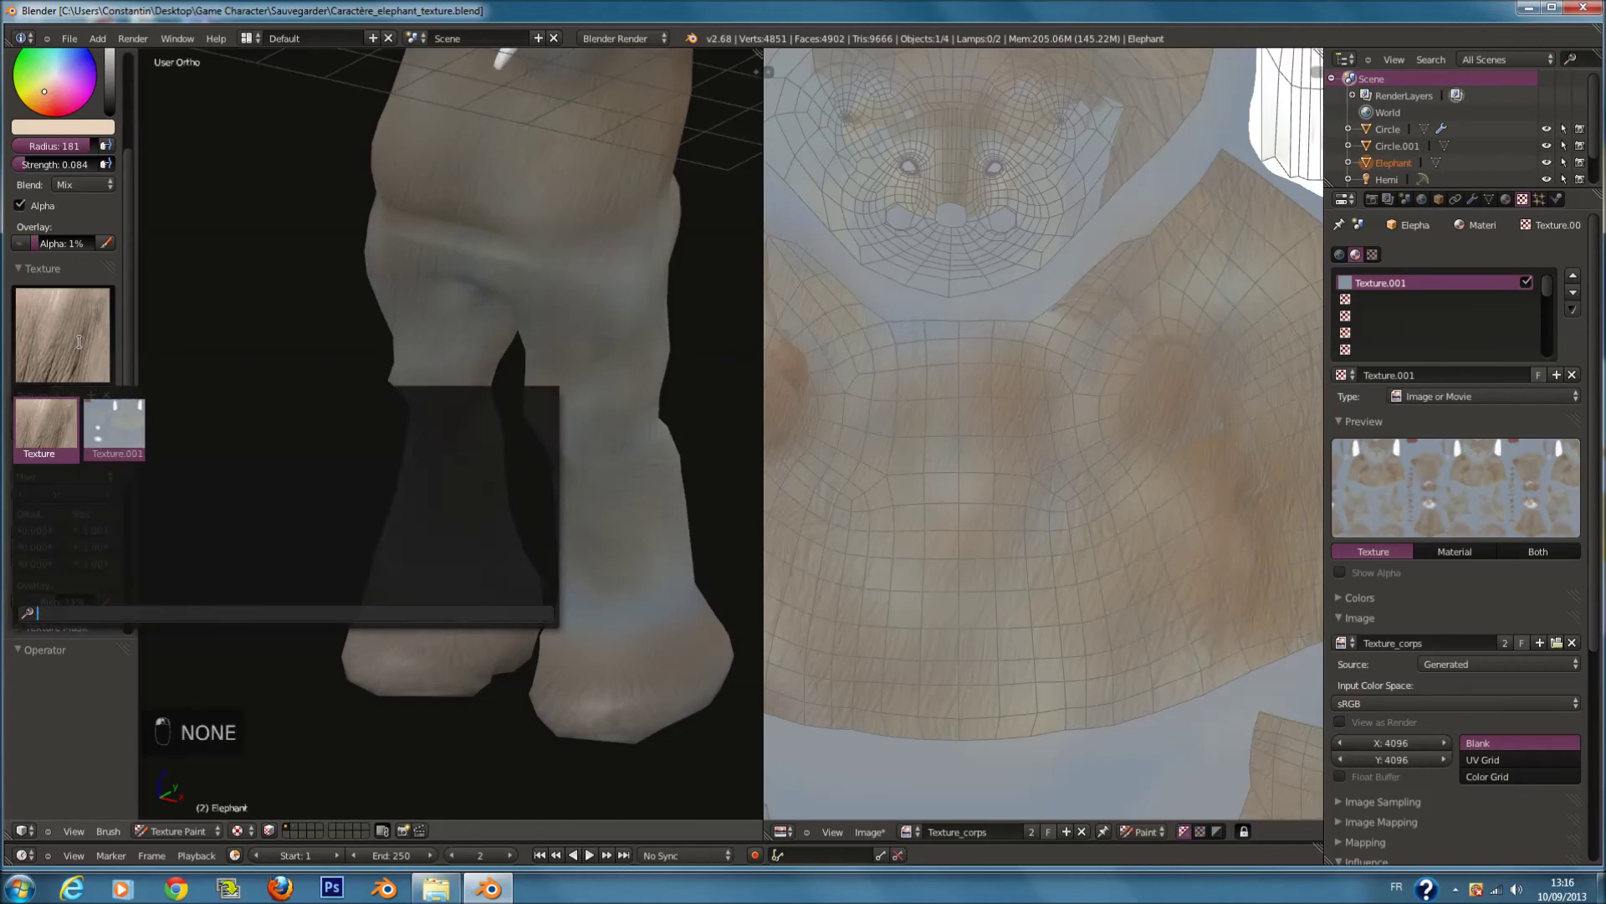
{"action": "left_click", "coordinate": [46, 426]}
{"action": "left_click", "coordinate": [1372, 255]}
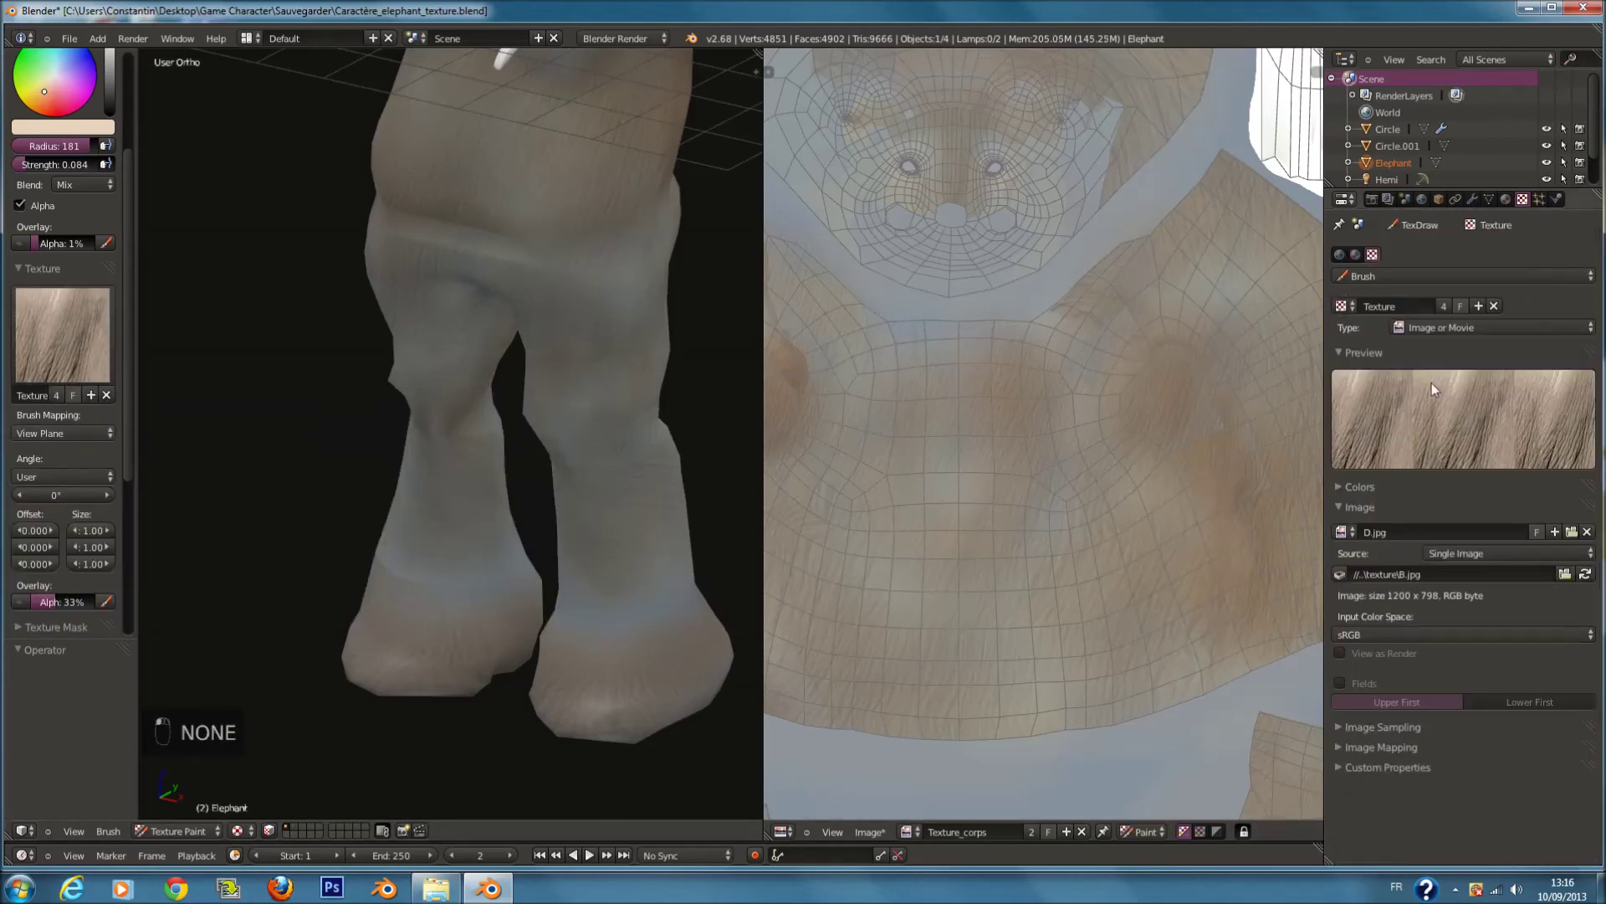
{"action": "left_click", "coordinate": [1565, 573]}
{"action": "left_click", "coordinate": [291, 58]}
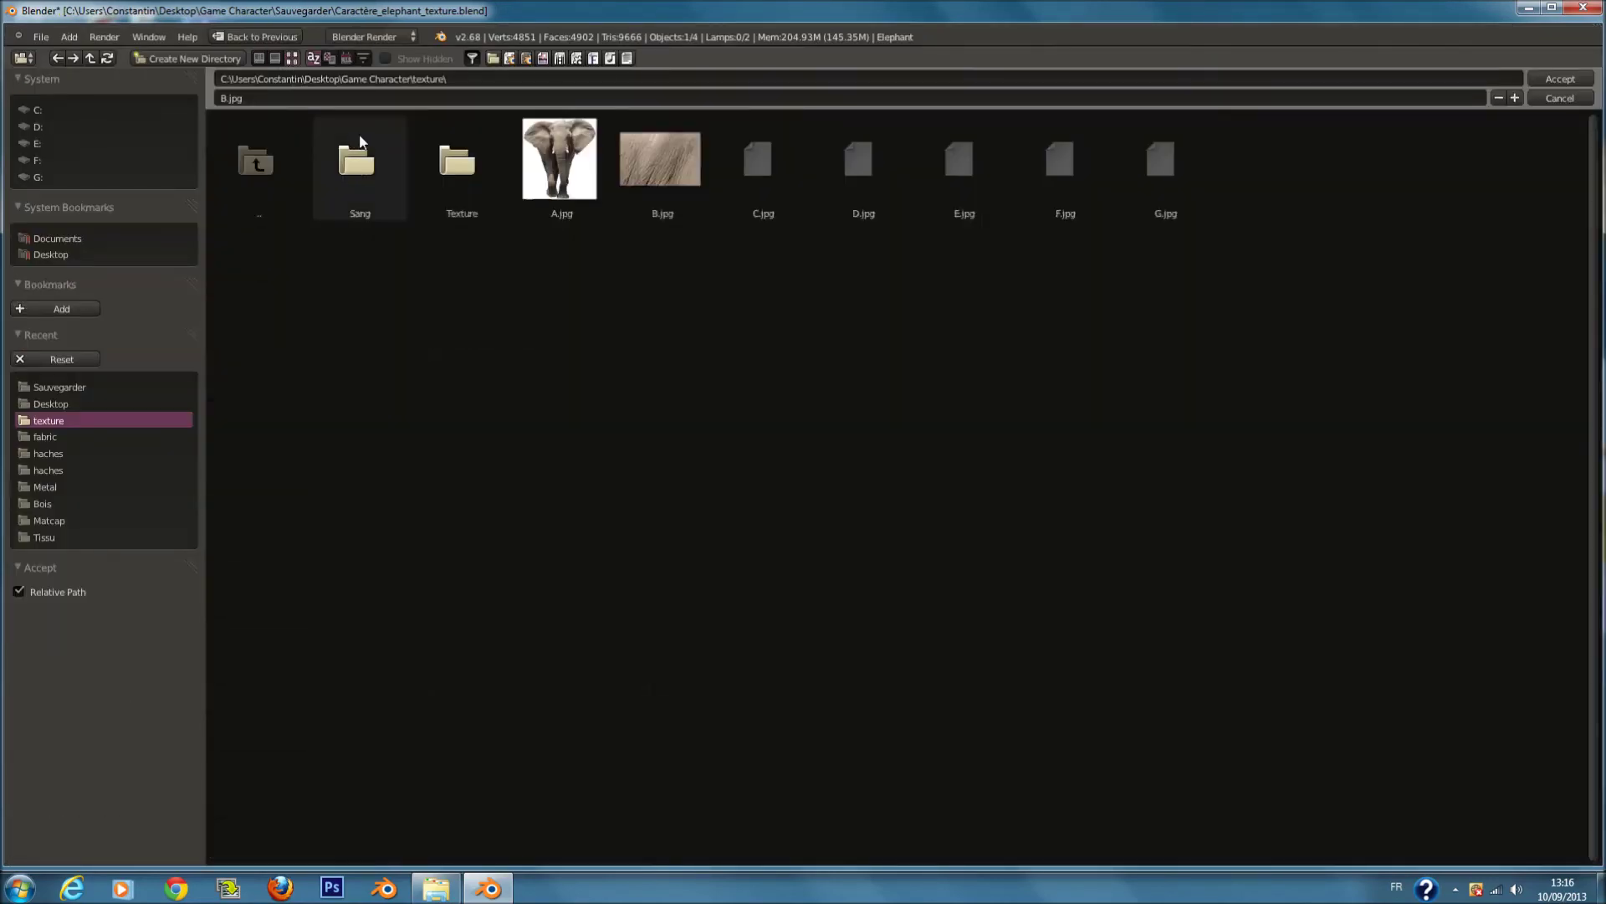
{"action": "left_click", "coordinate": [742, 178]}
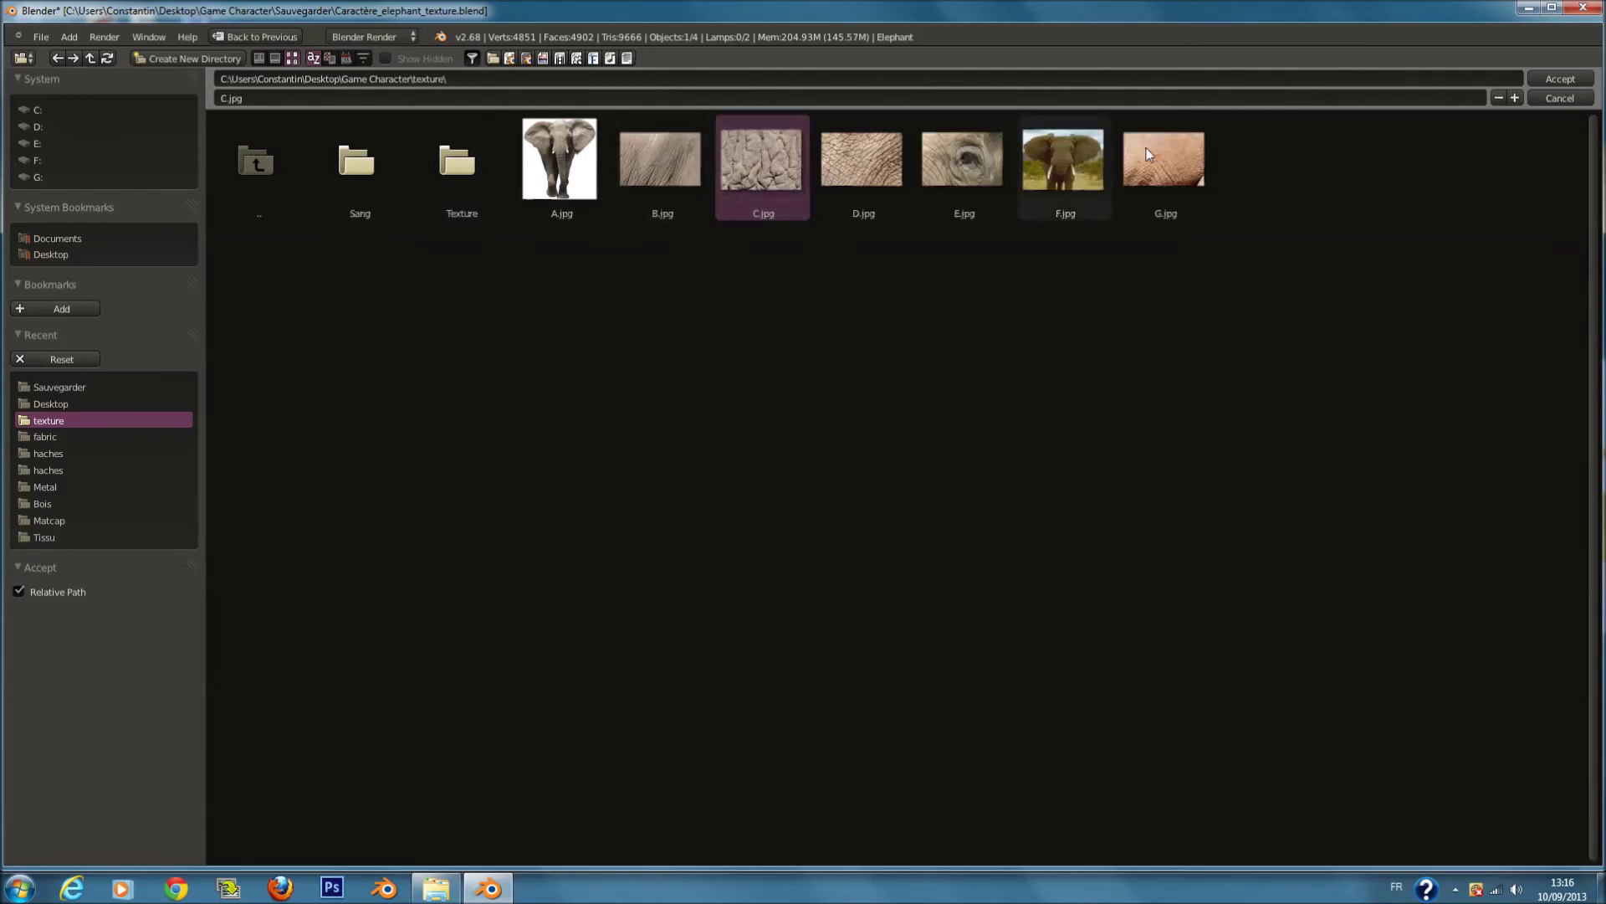
{"action": "left_click", "coordinate": [1561, 81]}
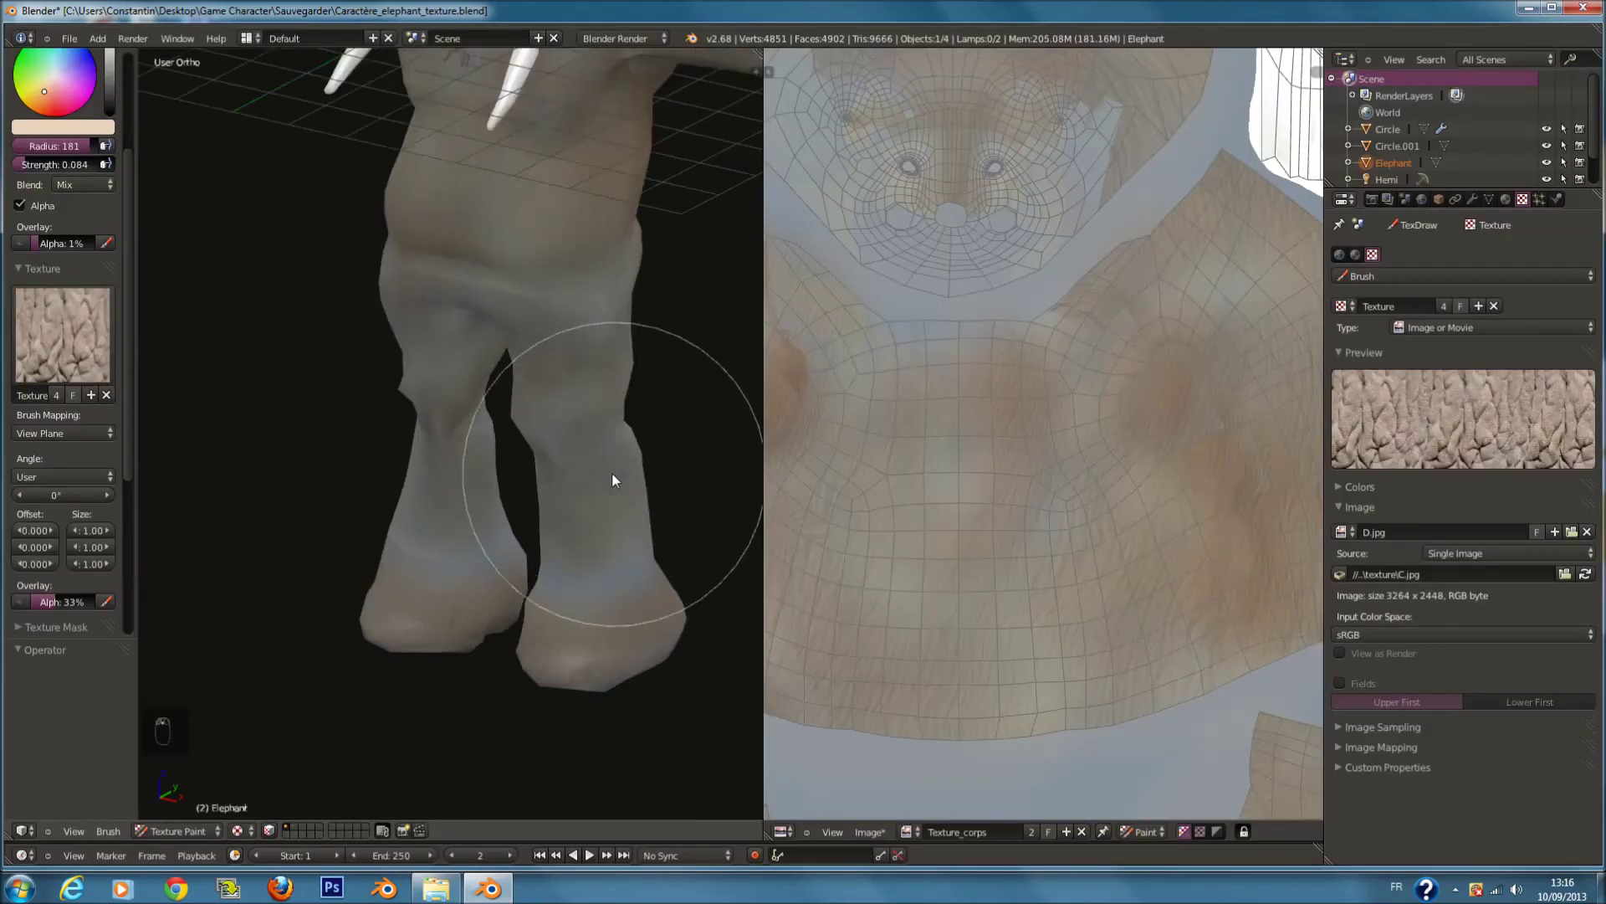
Step: Frame the sole of one foot and set the brush radius to 200
{"action": "key", "text": "KP_1"}
{"action": "key", "text": "f"}
{"action": "left_click", "coordinate": [539, 476]}
{"action": "middle_click_drag", "start_coordinate": [581, 537], "coordinate": [599, 524]}
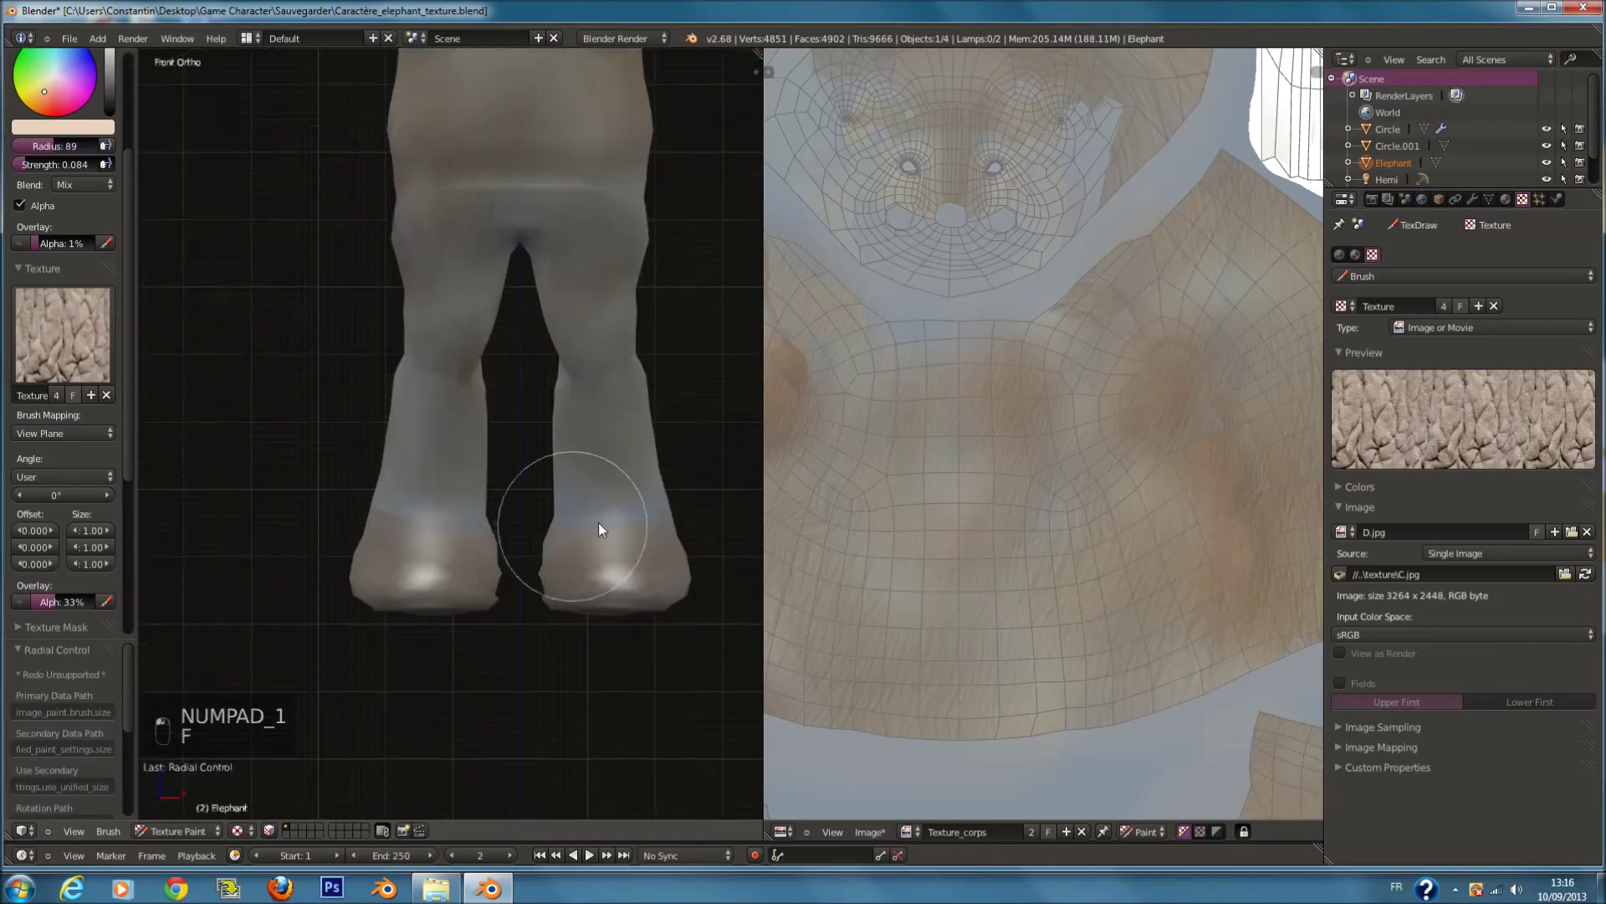
{"action": "scroll", "coordinate": [577, 509], "scroll_direction": "up", "scroll_amount": 5}
{"action": "middle_click_drag", "start_coordinate": [503, 478], "coordinate": [570, 458]}
{"action": "key", "text": "f"}
{"action": "left_click", "coordinate": [602, 456]}
{"action": "middle_click_drag", "start_coordinate": [651, 497], "coordinate": [644, 484]}
{"action": "key", "text": "f"}
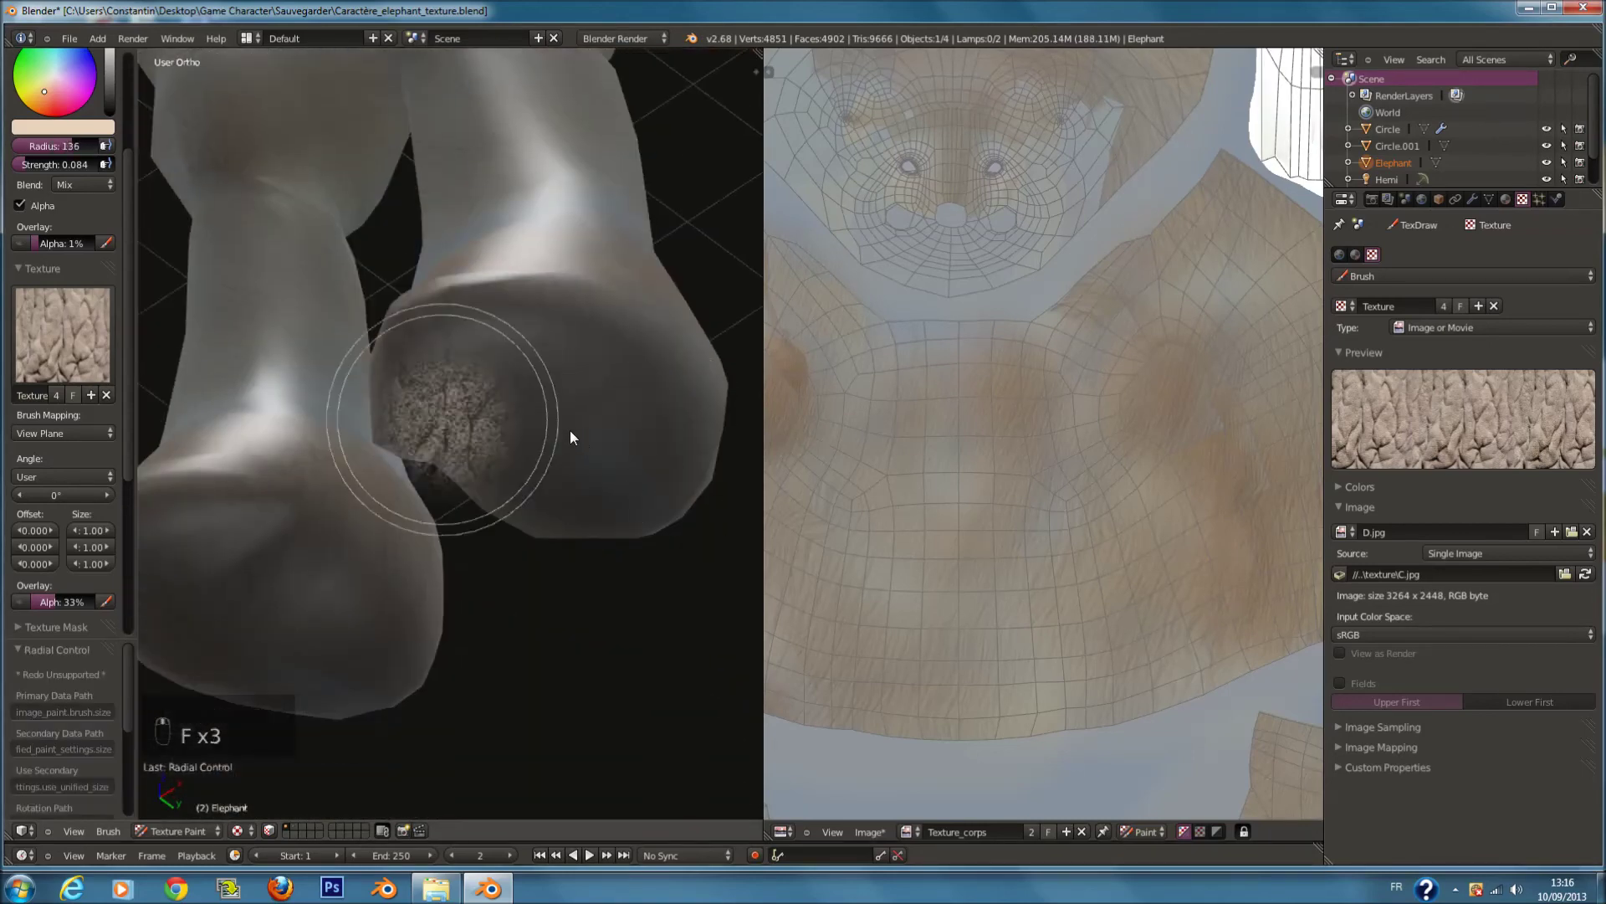
{"action": "left_click", "coordinate": [579, 437]}
{"action": "scroll", "coordinate": [579, 437], "scroll_direction": "up", "scroll_amount": 2}
{"action": "mouse_move", "coordinate": [681, 356]}
{"action": "middle_mouse_down"}
{"action": "mouse_move", "coordinate": [568, 328]}
{"action": "mouse_move", "coordinate": [576, 362]}
{"action": "mouse_move", "coordinate": [552, 328]}
{"action": "middle_mouse_up"}
{"action": "scroll", "coordinate": [576, 361], "scroll_direction": "down", "scroll_amount": 3}
{"action": "key", "text": "f"}
{"action": "left_click", "coordinate": [581, 328]}
{"action": "scroll", "coordinate": [557, 306], "scroll_direction": "up", "scroll_amount": 3}
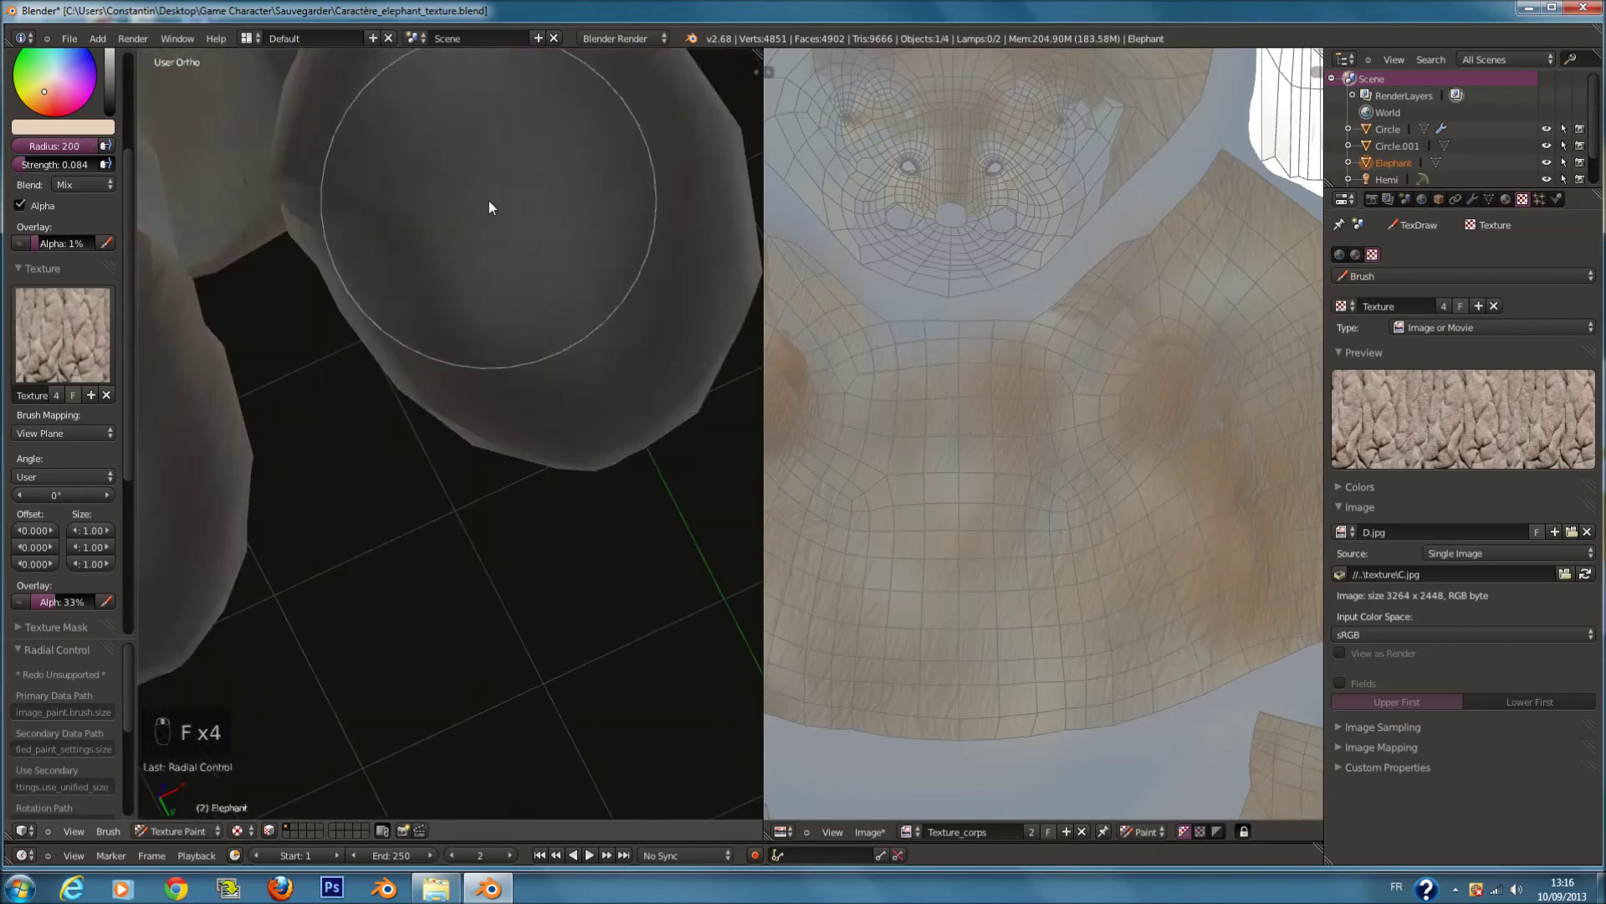
Step: Set the brush strength to 0.716, try a stroke across the foot's sole, and undo that stroke
{"action": "left_click_drag", "start_coordinate": [39, 167], "coordinate": [88, 174]}
{"action": "left_click_drag", "start_coordinate": [439, 147], "coordinate": [549, 302]}
{"action": "key", "text": "ctrl+z"}
{"action": "key", "text": "f"}
{"action": "right_click", "coordinate": [615, 239]}
Step: Set the brush mapping to Tiled, brush the cracked-skin texture onto both foot soles, and save the file
{"action": "left_click", "coordinate": [34, 430]}
{"action": "left_click", "coordinate": [42, 400]}
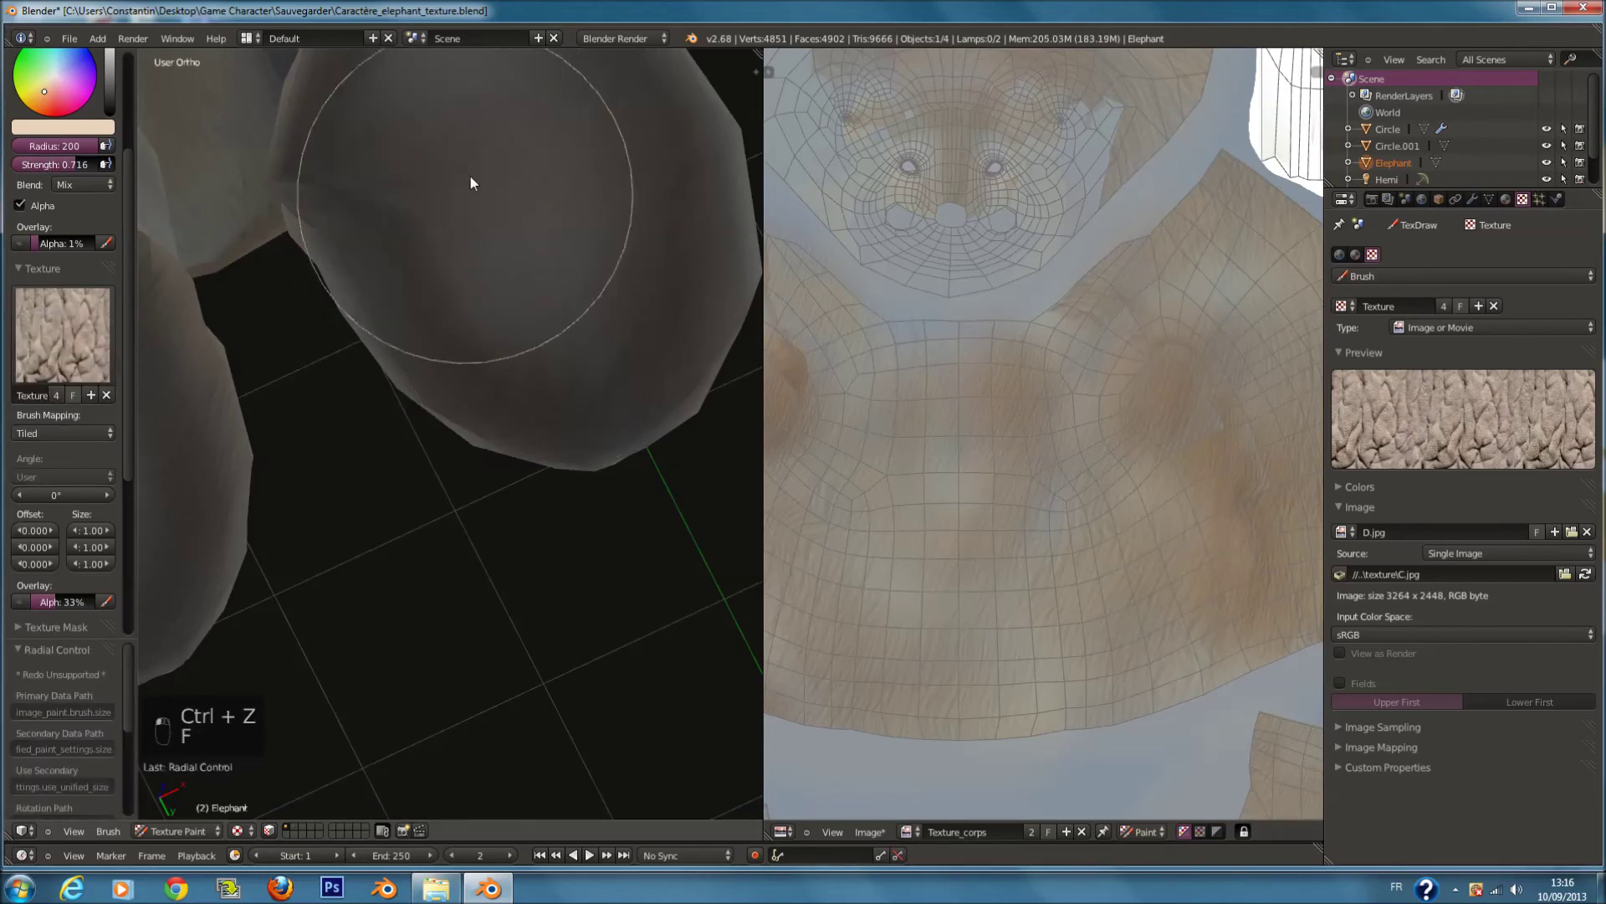
{"action": "mouse_move", "coordinate": [469, 174]}
{"action": "left_mouse_down"}
{"action": "mouse_move", "coordinate": [624, 319]}
{"action": "mouse_move", "coordinate": [500, 103]}
{"action": "mouse_move", "coordinate": [483, 172]}
{"action": "left_mouse_up"}
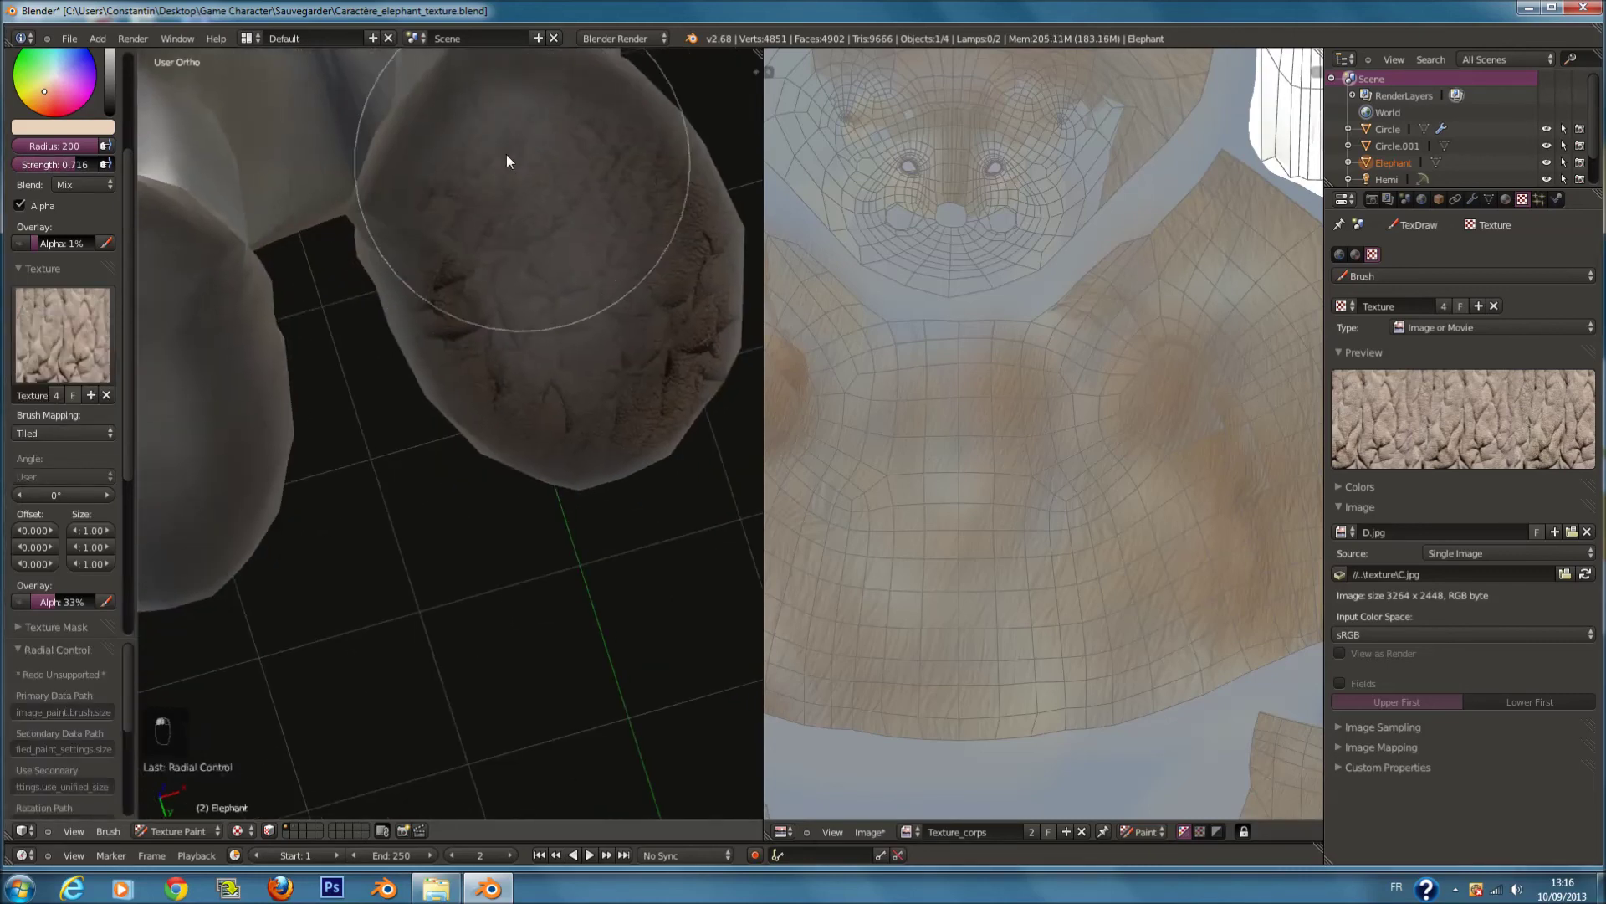
{"action": "middle_click_drag", "start_coordinate": [393, 244], "coordinate": [364, 284]}
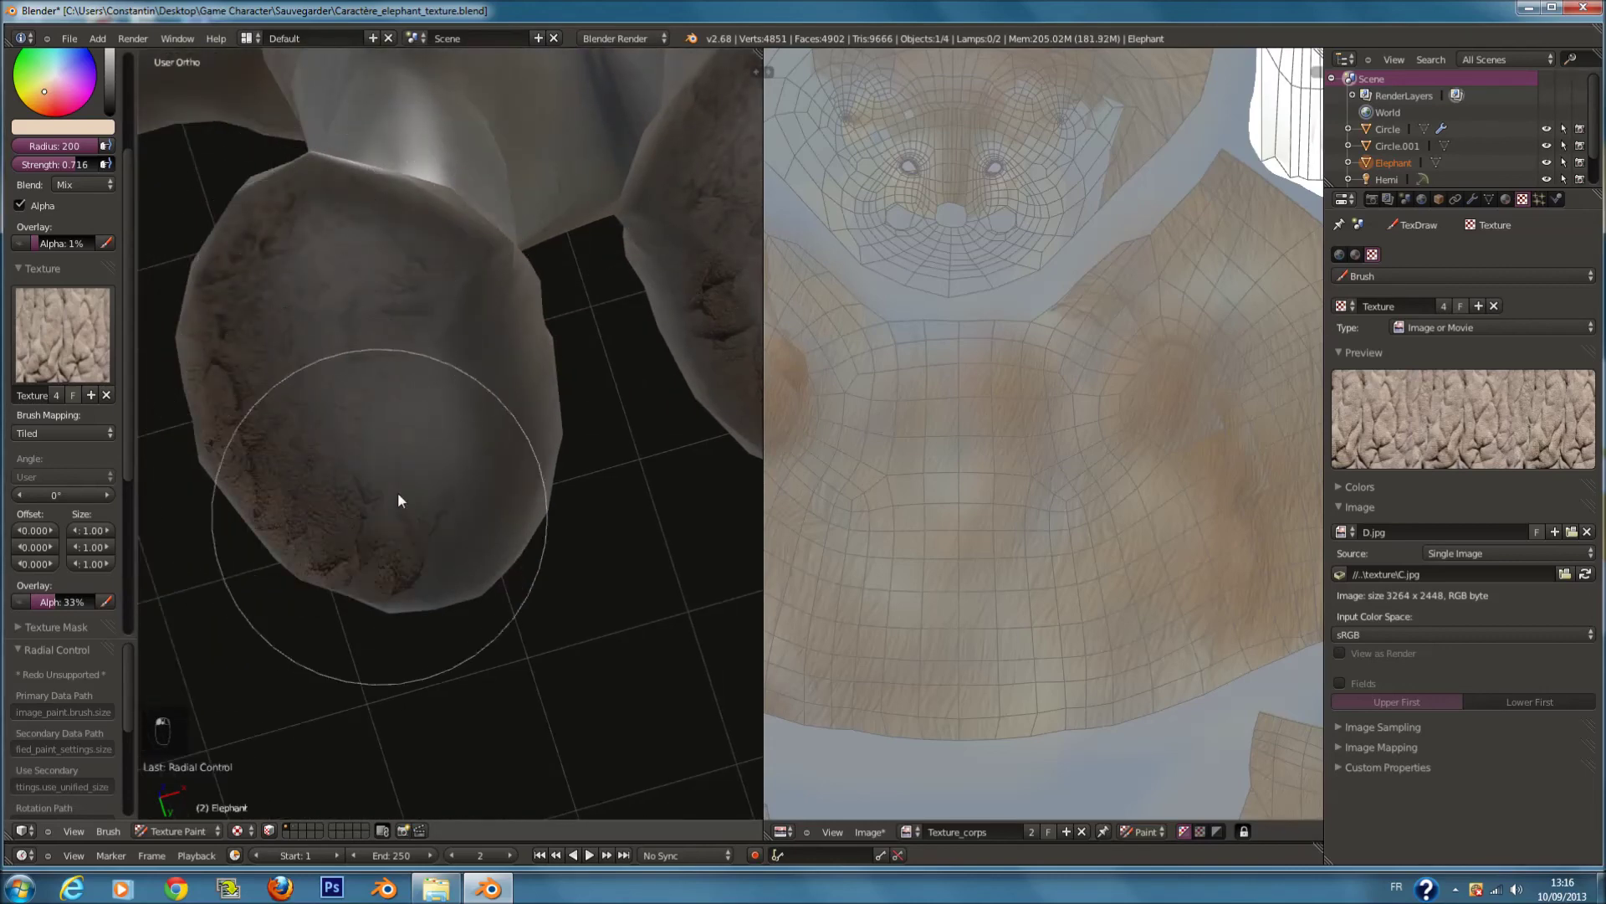
{"action": "middle_click_drag", "start_coordinate": [427, 348], "coordinate": [467, 527]}
{"action": "key", "text": "ctrl+s"}
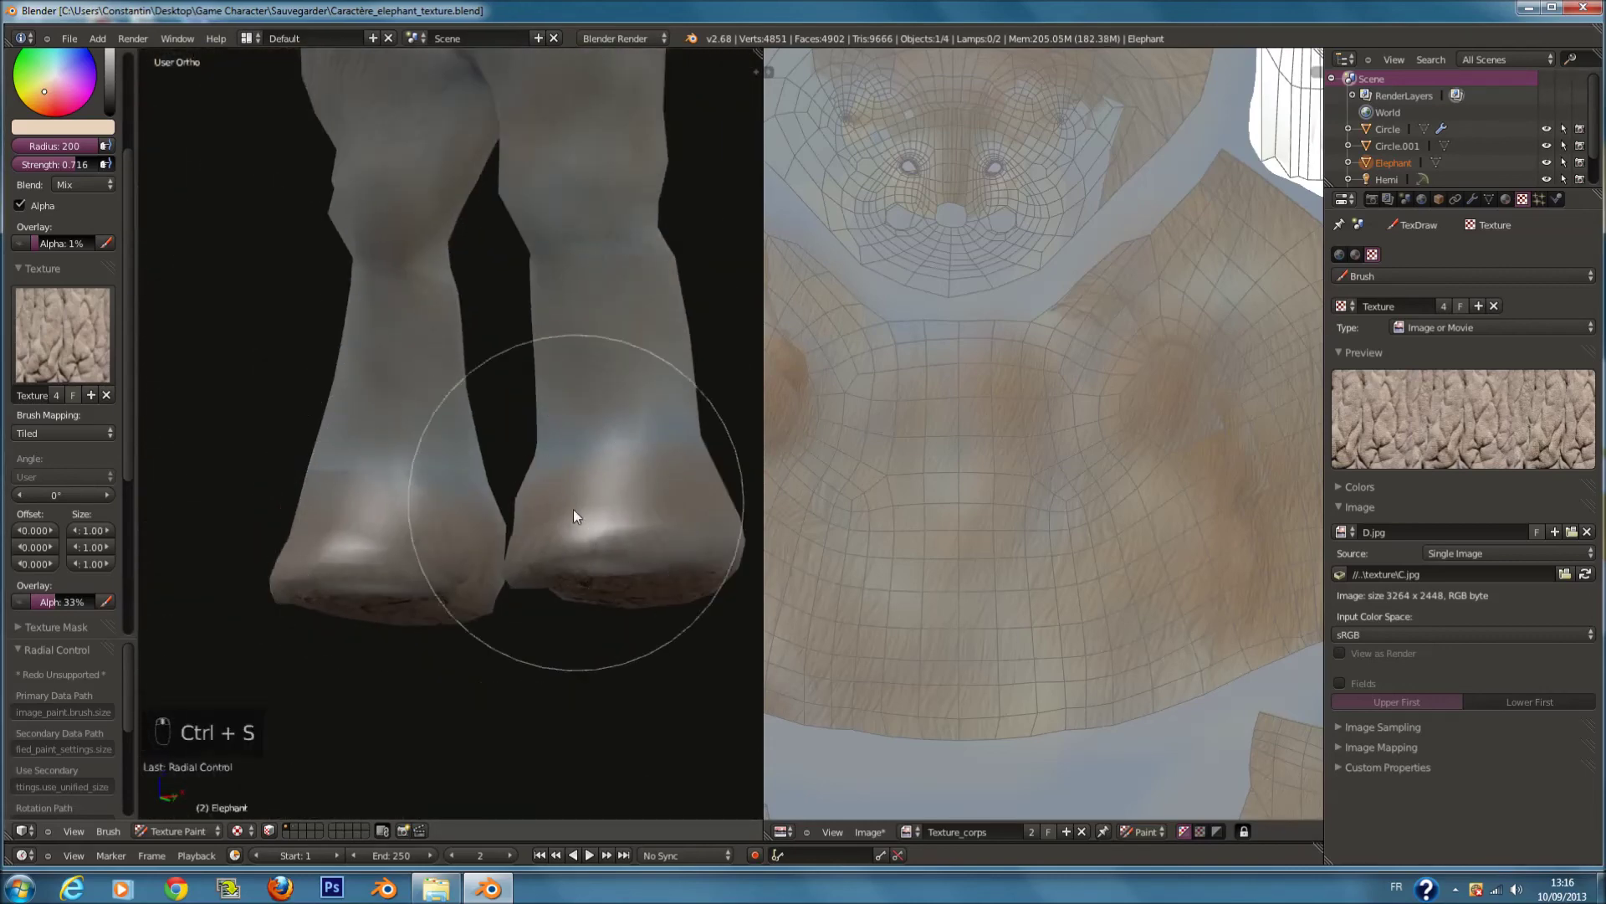
Step: Try the cracked-skin texture on the back of the foot with a brush radius of 141, and undo the strokes
{"action": "middle_click_drag", "start_coordinate": [578, 504], "coordinate": [596, 606]}
{"action": "key", "text": "f"}
{"action": "left_click", "coordinate": [552, 716]}
{"action": "left_click_drag", "start_coordinate": [554, 724], "coordinate": [566, 759]}
{"action": "mouse_move", "coordinate": [617, 728]}
{"action": "middle_mouse_down"}
{"action": "mouse_move", "coordinate": [370, 674]}
{"action": "mouse_move", "coordinate": [352, 631]}
{"action": "mouse_move", "coordinate": [473, 672]}
{"action": "mouse_move", "coordinate": [443, 670]}
{"action": "middle_mouse_up"}
{"action": "key", "text": "ctrl+z"}
{"action": "left_click", "coordinate": [434, 681]}
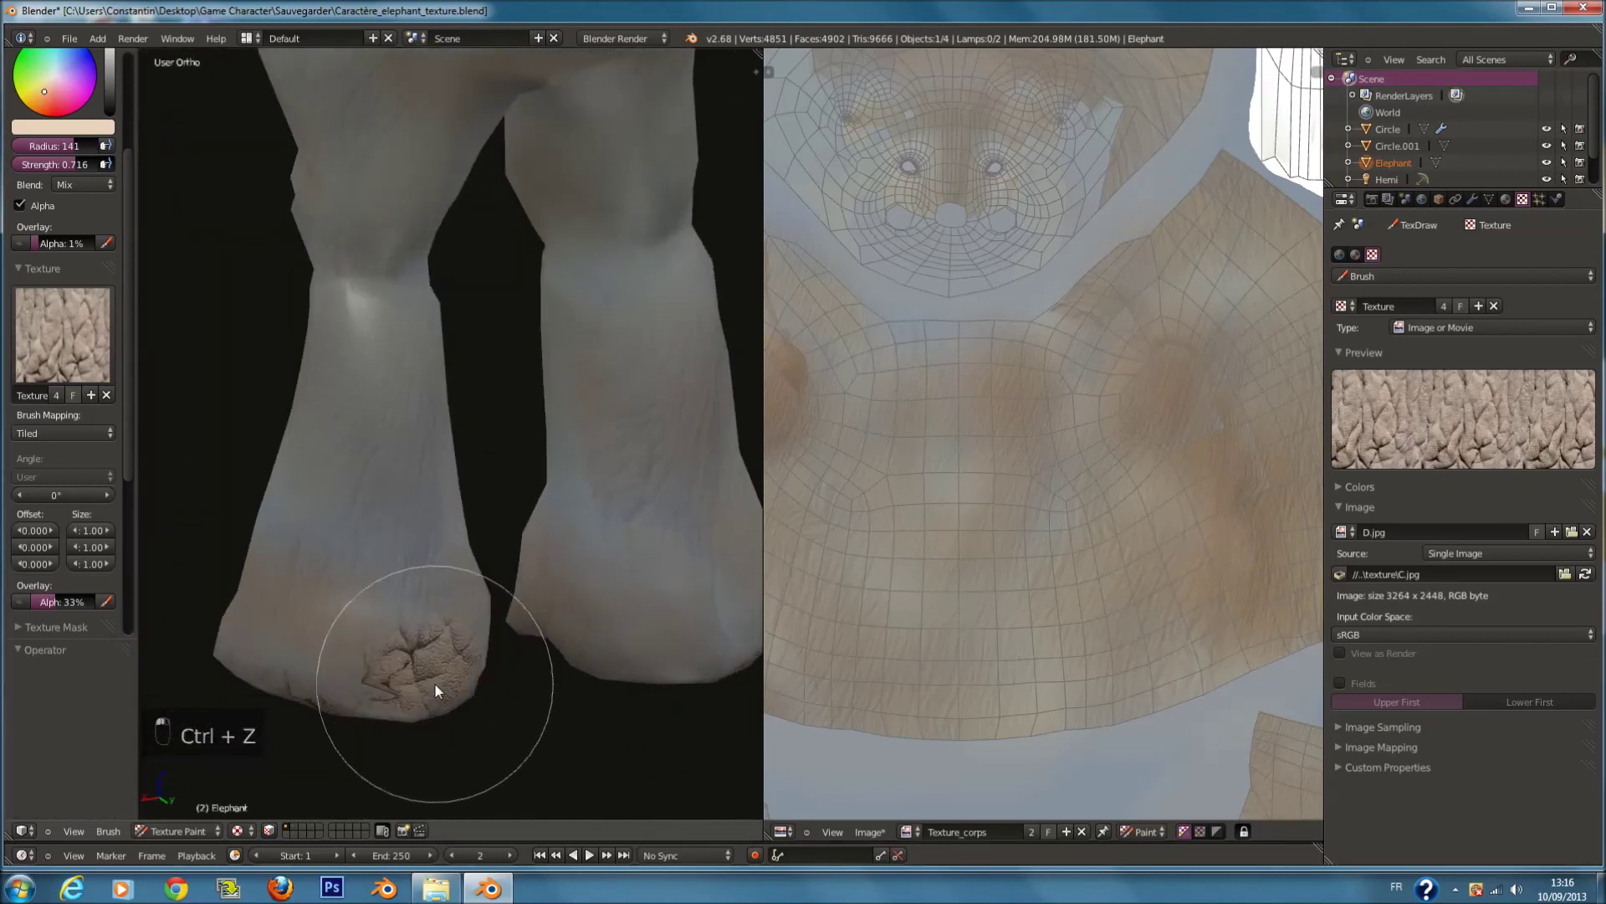
{"action": "key", "text": "ctrl+z"}
Step: Set the brush strength to 0.326 and radius to 172, and brush cracked skin onto the feet and lower legs
{"action": "left_click_drag", "start_coordinate": [83, 163], "coordinate": [51, 166]}
{"action": "key", "text": "f"}
{"action": "left_click", "coordinate": [387, 702]}
{"action": "left_click_drag", "start_coordinate": [350, 681], "coordinate": [420, 666]}
{"action": "middle_click_drag", "start_coordinate": [420, 666], "coordinate": [368, 662]}
{"action": "mouse_move", "coordinate": [368, 663]}
{"action": "left_mouse_down"}
{"action": "mouse_move", "coordinate": [610, 667]}
{"action": "mouse_move", "coordinate": [676, 591]}
{"action": "left_mouse_up"}
{"action": "mouse_move", "coordinate": [629, 483]}
{"action": "left_mouse_down"}
{"action": "mouse_move", "coordinate": [585, 566]}
{"action": "mouse_move", "coordinate": [298, 505]}
{"action": "left_mouse_up"}
{"action": "mouse_move", "coordinate": [298, 505]}
{"action": "middle_mouse_down"}
{"action": "mouse_move", "coordinate": [421, 522]}
{"action": "mouse_move", "coordinate": [538, 502]}
{"action": "mouse_move", "coordinate": [545, 373]}
{"action": "mouse_move", "coordinate": [603, 265]}
{"action": "mouse_move", "coordinate": [546, 319]}
{"action": "middle_mouse_up"}
{"action": "scroll", "coordinate": [531, 391], "scroll_direction": "up", "scroll_amount": 1}
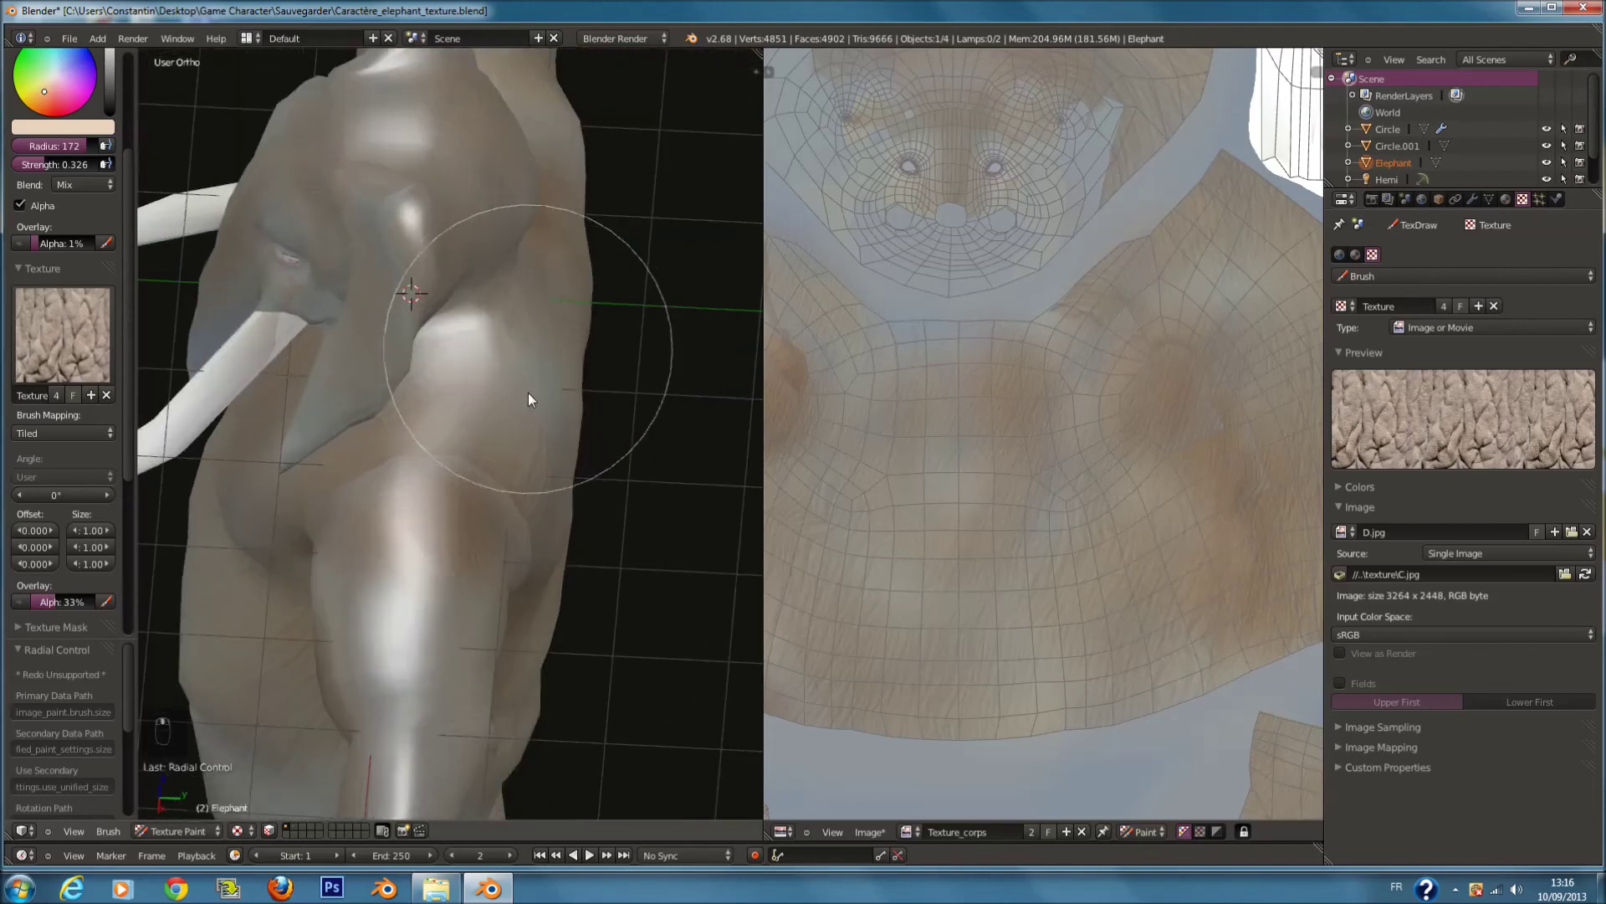
Step: Brush the cracked-skin texture over the back of the shoulder and upper arm, and save the file
{"action": "left_click_drag", "start_coordinate": [469, 491], "coordinate": [455, 507]}
{"action": "scroll", "coordinate": [447, 512], "scroll_direction": "up", "scroll_amount": 1}
{"action": "key", "text": "f"}
{"action": "mouse_move", "coordinate": [398, 527]}
{"action": "middle_mouse_down"}
{"action": "mouse_move", "coordinate": [280, 499]}
{"action": "mouse_move", "coordinate": [391, 312]}
{"action": "mouse_move", "coordinate": [402, 322]}
{"action": "middle_mouse_up"}
{"action": "mouse_move", "coordinate": [401, 322]}
{"action": "left_mouse_down"}
{"action": "mouse_move", "coordinate": [492, 348]}
{"action": "mouse_move", "coordinate": [320, 378]}
{"action": "mouse_move", "coordinate": [514, 385]}
{"action": "mouse_move", "coordinate": [489, 259]}
{"action": "mouse_move", "coordinate": [494, 277]}
{"action": "left_mouse_up"}
{"action": "middle_click_drag", "start_coordinate": [493, 277], "coordinate": [518, 402]}
{"action": "mouse_move", "coordinate": [519, 408]}
{"action": "left_mouse_down"}
{"action": "mouse_move", "coordinate": [592, 416]}
{"action": "mouse_move", "coordinate": [631, 444]}
{"action": "mouse_move", "coordinate": [577, 502]}
{"action": "mouse_move", "coordinate": [630, 522]}
{"action": "left_mouse_up"}
{"action": "middle_click_drag", "start_coordinate": [632, 522], "coordinate": [545, 383]}
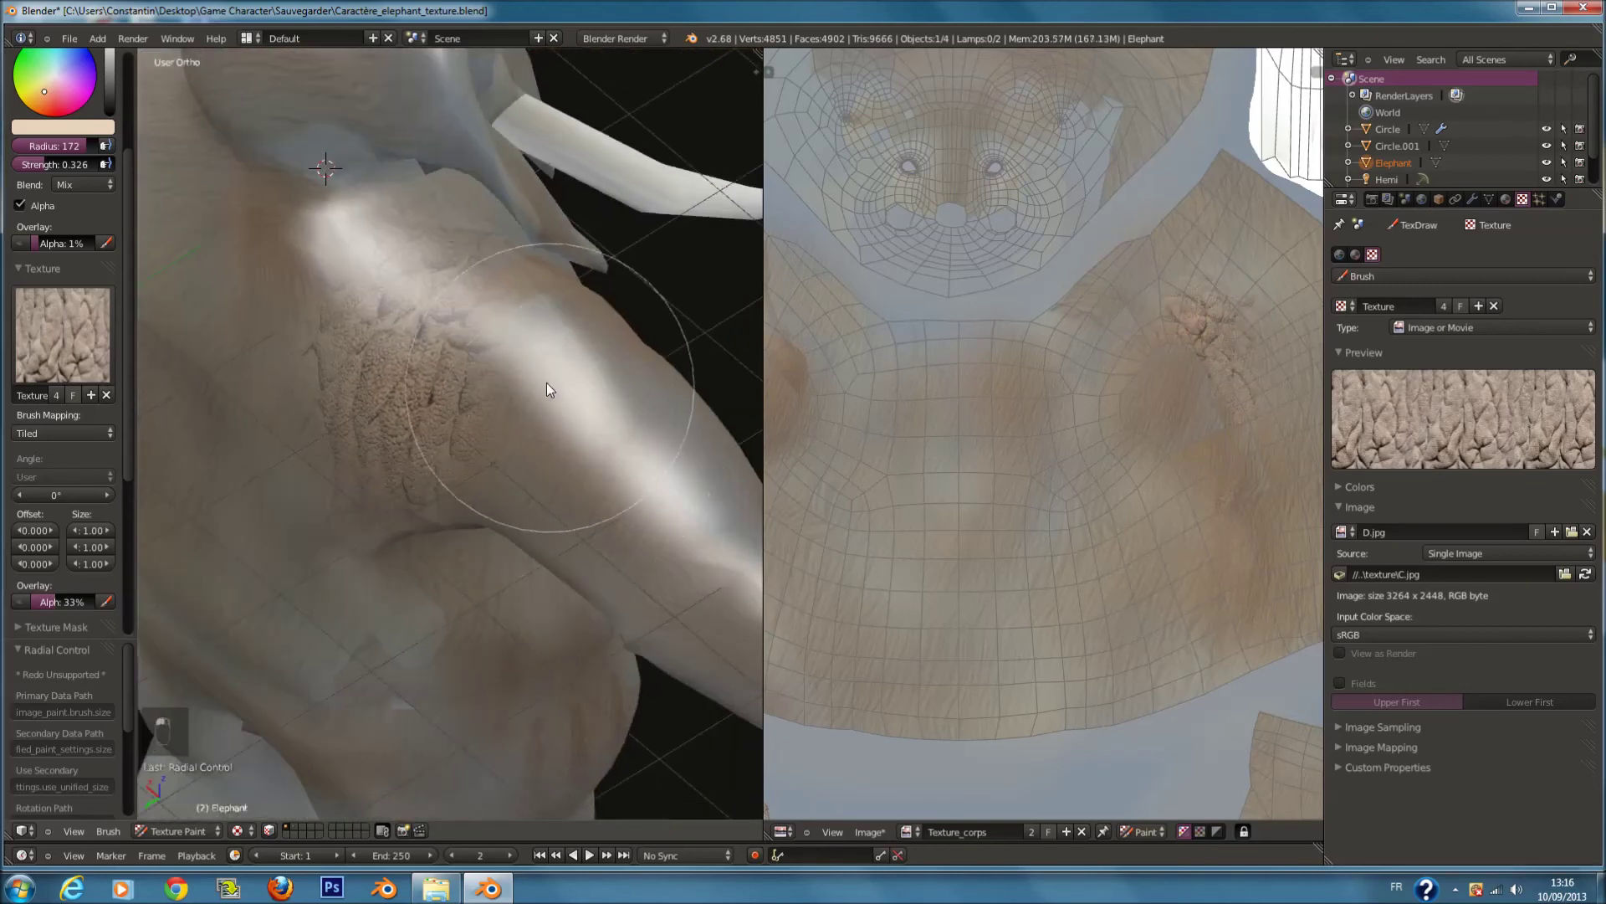
{"action": "mouse_move", "coordinate": [603, 451]}
{"action": "middle_mouse_down"}
{"action": "mouse_move", "coordinate": [573, 475]}
{"action": "mouse_move", "coordinate": [691, 358]}
{"action": "middle_mouse_up"}
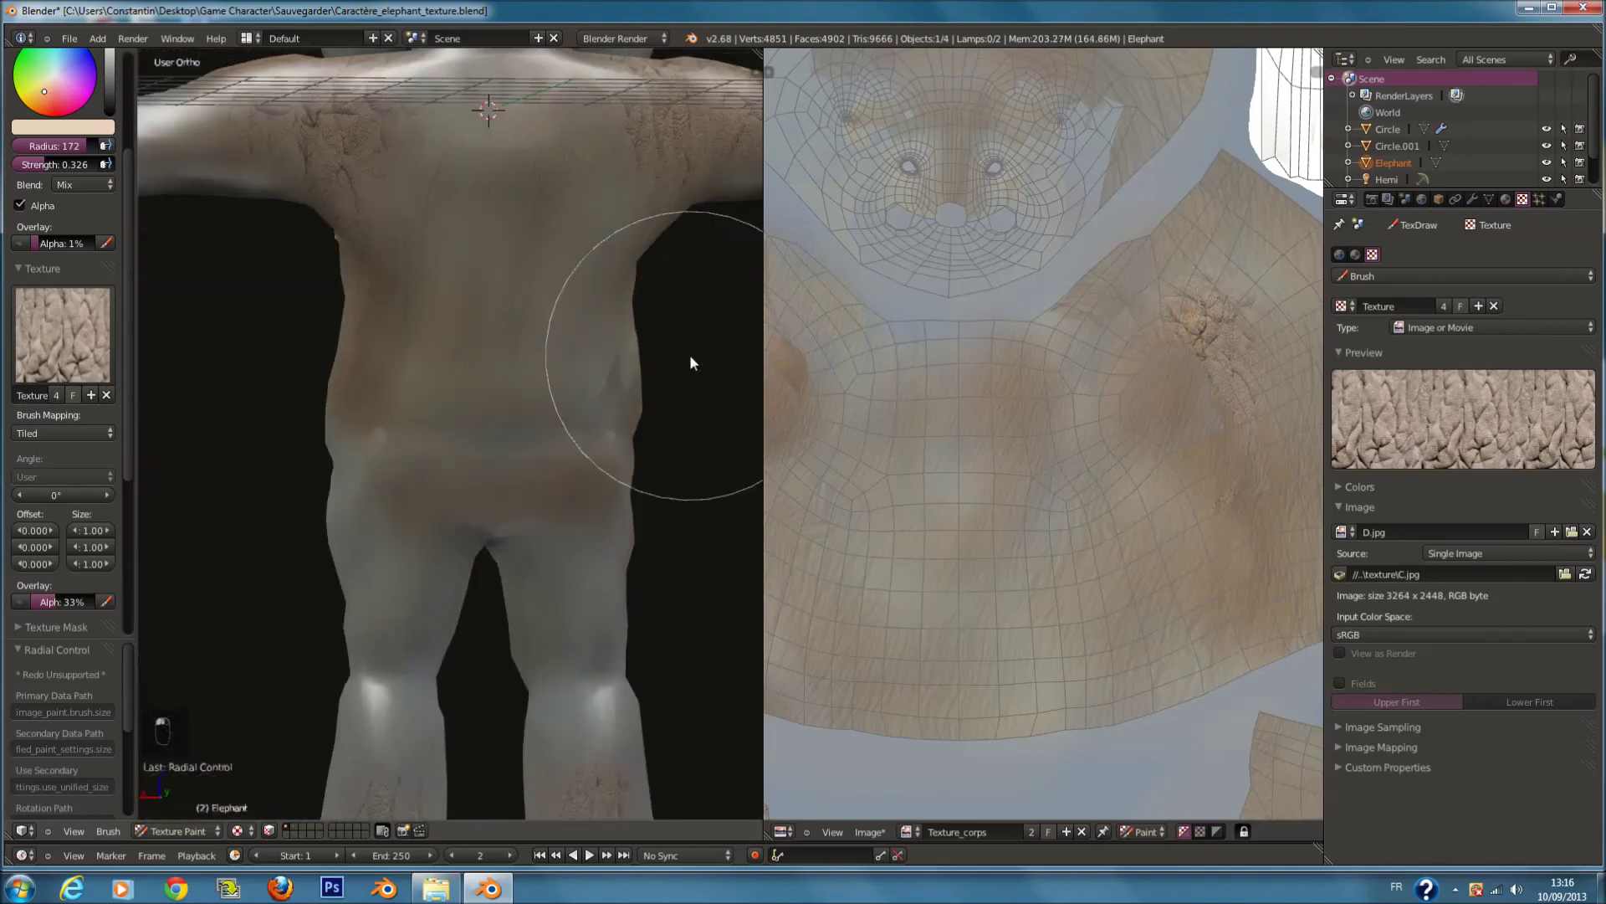
{"action": "key", "text": "ctrl+s"}
Step: Brush the cracked-skin texture across the elephant's back using brush radii of 152 and 200, and save the file
{"action": "middle_click_drag", "start_coordinate": [507, 210], "coordinate": [502, 277], "text": "shift"}
{"action": "scroll", "coordinate": [485, 276], "scroll_direction": "up", "scroll_amount": 4}
{"action": "key", "text": "f"}
{"action": "left_click", "coordinate": [461, 274]}
{"action": "scroll", "coordinate": [393, 239], "scroll_direction": "down", "scroll_amount": 2}
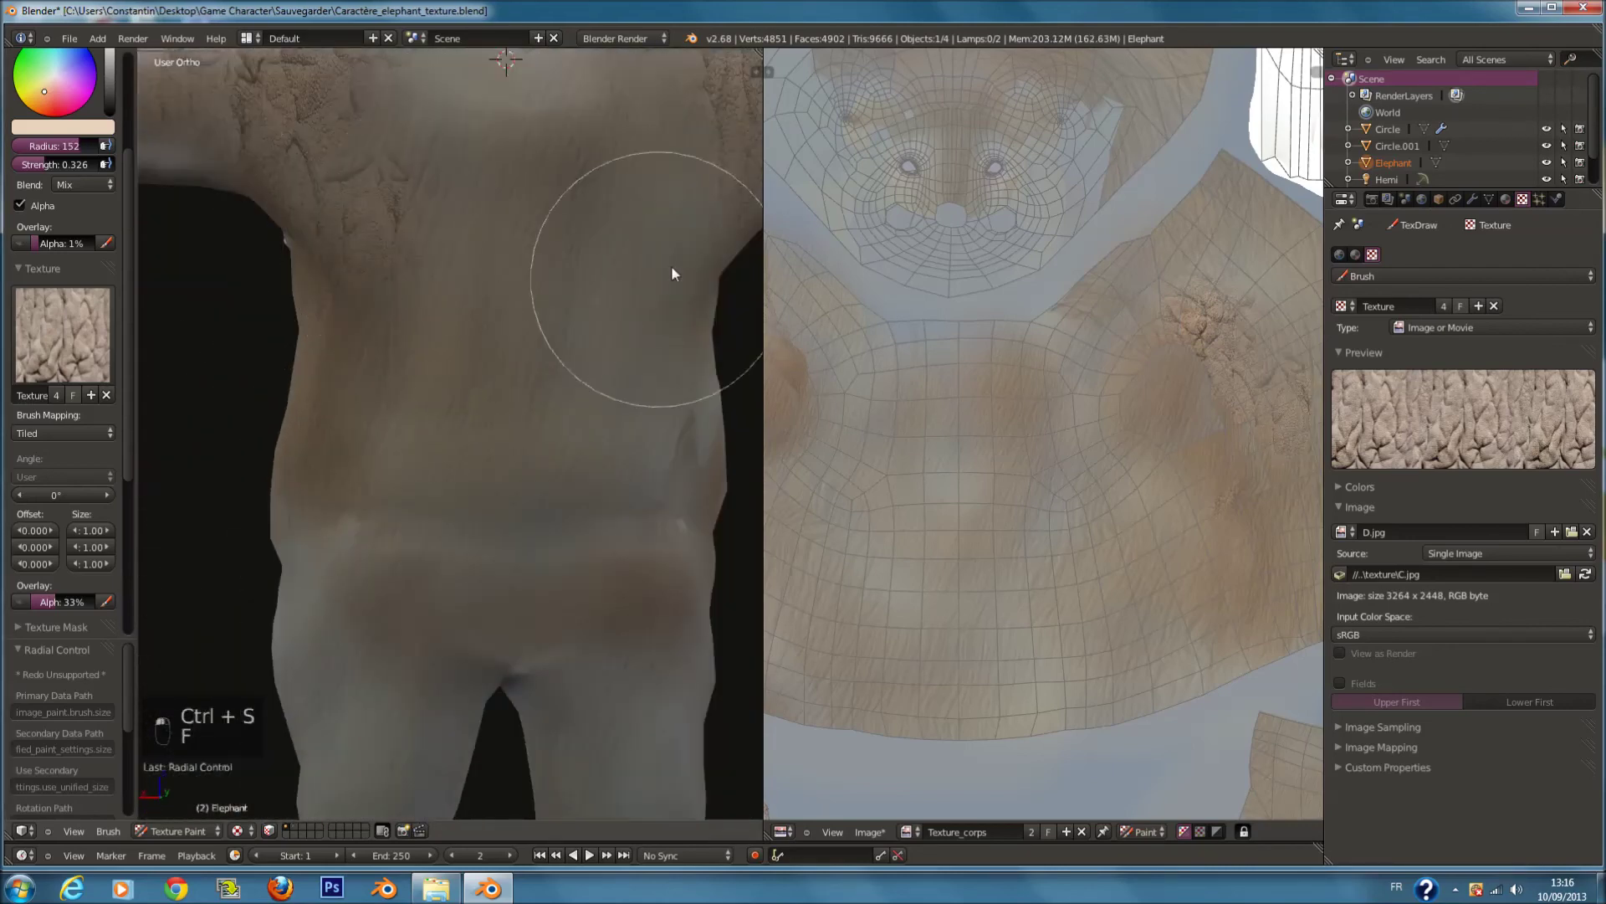
{"action": "middle_click_drag", "start_coordinate": [631, 305], "coordinate": [485, 475]}
{"action": "mouse_move", "coordinate": [444, 466]}
{"action": "left_mouse_down"}
{"action": "mouse_move", "coordinate": [493, 384]}
{"action": "mouse_move", "coordinate": [584, 451]}
{"action": "mouse_move", "coordinate": [534, 369]}
{"action": "left_mouse_up"}
{"action": "scroll", "coordinate": [537, 339], "scroll_direction": "up", "scroll_amount": 5, "text": "shift"}
{"action": "key", "text": "f"}
{"action": "left_click", "coordinate": [566, 338]}
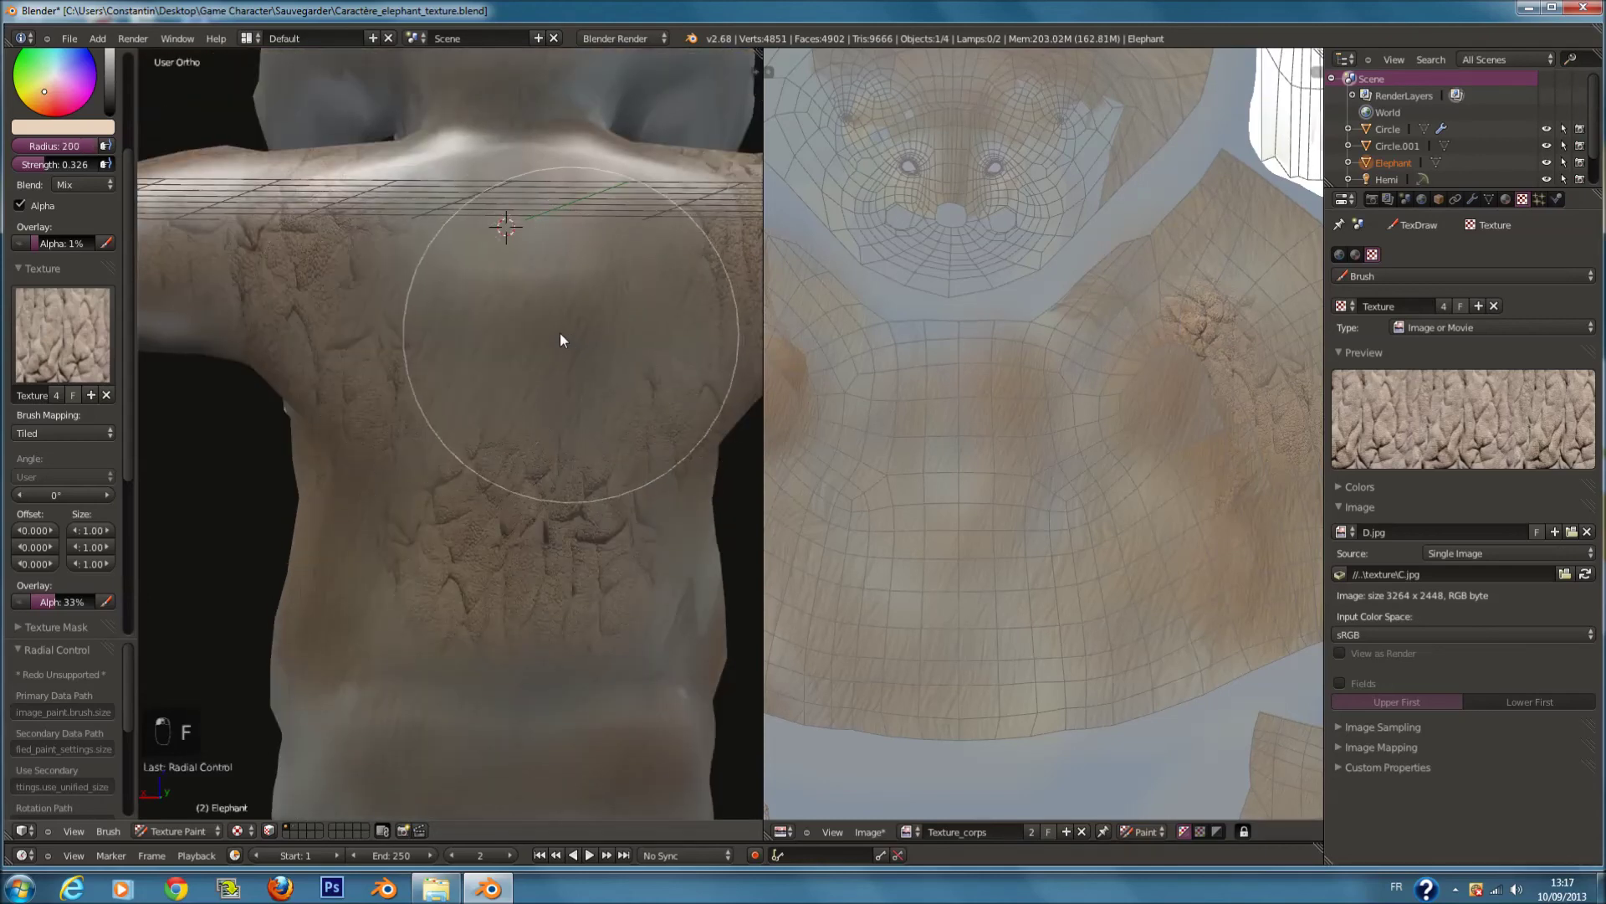
{"action": "scroll", "coordinate": [490, 335], "scroll_direction": "down", "scroll_amount": 2}
{"action": "mouse_move", "coordinate": [494, 377]}
{"action": "middle_mouse_down"}
{"action": "mouse_move", "coordinate": [611, 445]}
{"action": "mouse_move", "coordinate": [709, 447]}
{"action": "middle_mouse_up"}
{"action": "key", "text": "ctrl+s"}
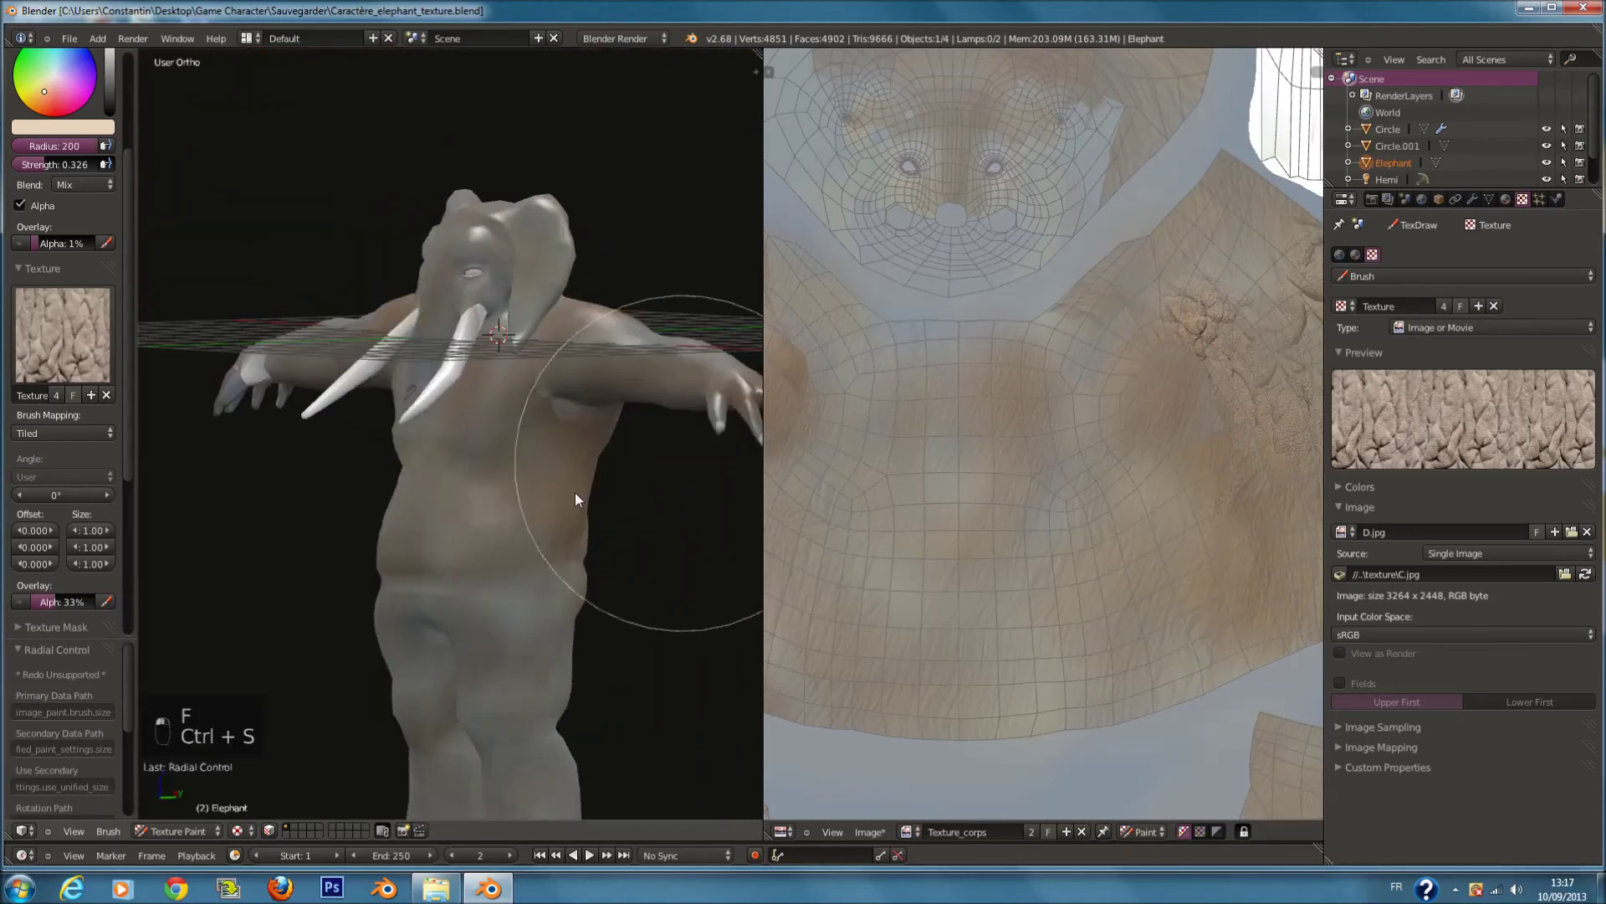
Step: Set the brush radius to 186 and brush the cracked-skin texture onto the front of the thighs
{"action": "left_click", "coordinate": [710, 448]}
{"action": "scroll", "coordinate": [567, 520], "scroll_direction": "down", "scroll_amount": 5, "text": "shift"}
{"action": "scroll", "coordinate": [567, 520], "scroll_direction": "up", "scroll_amount": 5}
{"action": "key", "text": "f"}
{"action": "left_click", "coordinate": [558, 517]}
{"action": "mouse_move", "coordinate": [557, 495]}
{"action": "left_mouse_down"}
{"action": "mouse_move", "coordinate": [567, 544]}
{"action": "mouse_move", "coordinate": [528, 629]}
{"action": "left_mouse_up"}
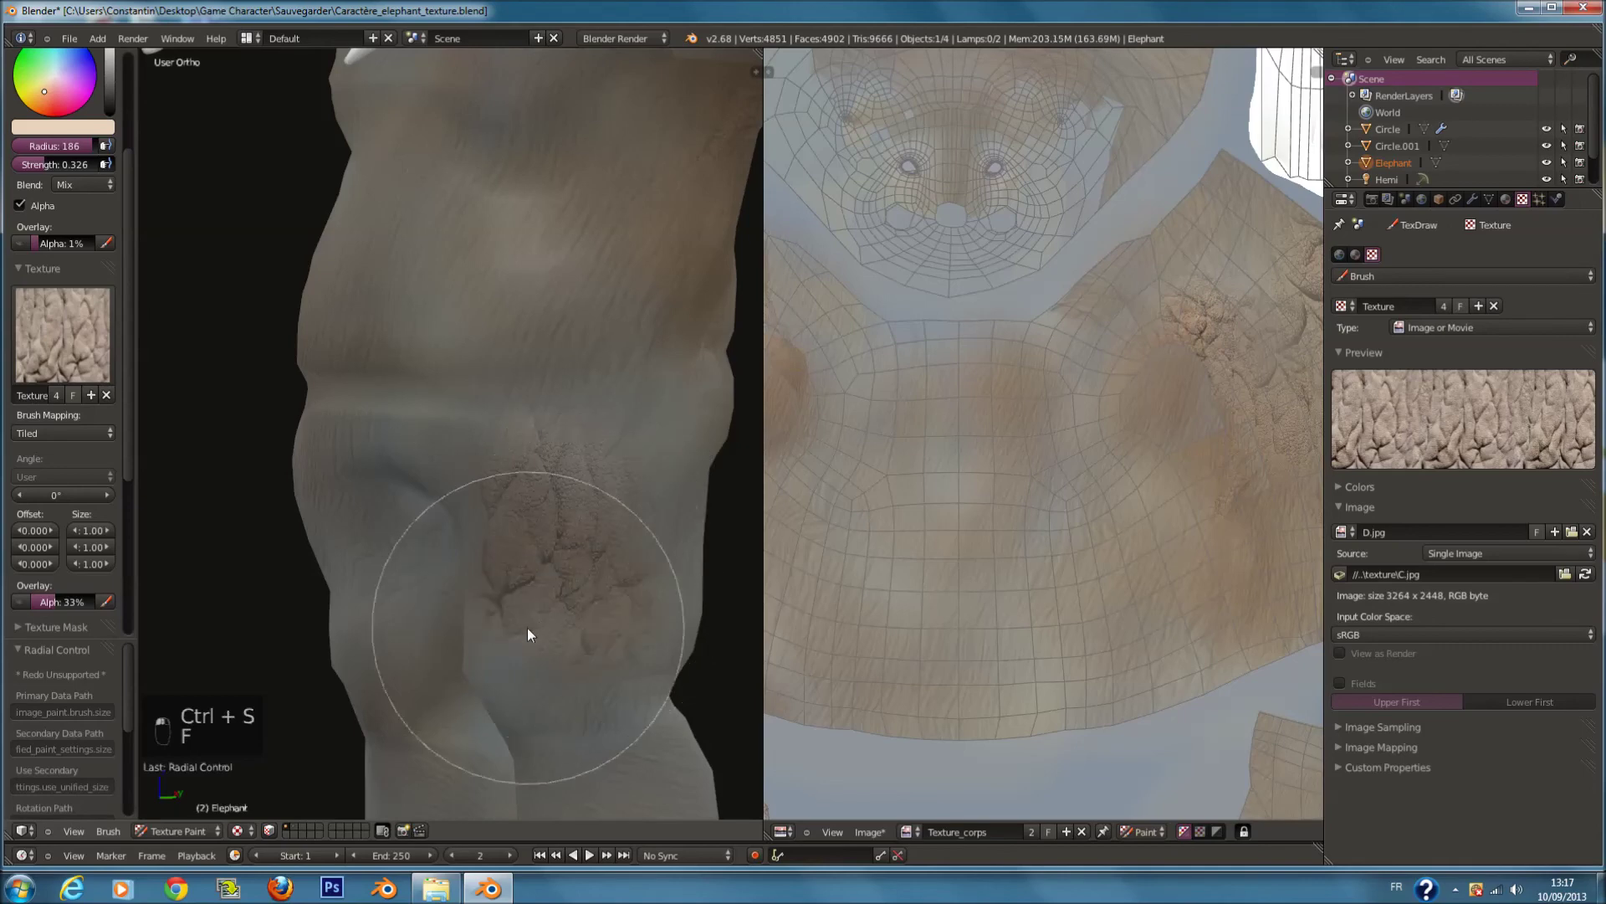
{"action": "middle_click_drag", "start_coordinate": [528, 629], "coordinate": [657, 623]}
{"action": "scroll", "coordinate": [369, 527], "scroll_direction": "down", "scroll_amount": 4, "text": "ctrl"}
{"action": "mouse_move", "coordinate": [358, 526]}
{"action": "left_mouse_down"}
{"action": "mouse_move", "coordinate": [368, 601]}
{"action": "mouse_move", "coordinate": [429, 578]}
{"action": "left_mouse_up"}
Step: Resize the brush and extend the cracked-skin texture around the legs with several strokes
{"action": "middle_click_drag", "start_coordinate": [432, 577], "coordinate": [409, 546]}
{"action": "key", "text": "f"}
{"action": "left_click", "coordinate": [427, 544]}
{"action": "mouse_move", "coordinate": [483, 470]}
{"action": "left_mouse_down"}
{"action": "mouse_move", "coordinate": [589, 481]}
{"action": "mouse_move", "coordinate": [578, 515]}
{"action": "left_mouse_up"}
{"action": "scroll", "coordinate": [578, 543], "scroll_direction": "down", "scroll_amount": 4, "text": "shift"}
{"action": "middle_click_drag", "start_coordinate": [577, 550], "coordinate": [553, 325]}
{"action": "left_click_drag", "start_coordinate": [496, 483], "coordinate": [495, 476]}
{"action": "middle_click_drag", "start_coordinate": [495, 475], "coordinate": [494, 566]}
{"action": "mouse_move", "coordinate": [385, 580]}
{"action": "left_mouse_down"}
{"action": "mouse_move", "coordinate": [620, 587]}
{"action": "mouse_move", "coordinate": [651, 551]}
{"action": "left_mouse_up"}
Step: Readjust the brush radius to fit the smaller areas of the legs
{"action": "key", "text": "f"}
{"action": "left_click", "coordinate": [645, 495]}
{"action": "key", "text": "f"}
{"action": "left_click", "coordinate": [637, 499]}
{"action": "middle_click_drag", "start_coordinate": [586, 517], "coordinate": [559, 507]}
{"action": "key", "text": "f"}
{"action": "left_click", "coordinate": [357, 509]}
{"action": "key", "text": "f"}
{"action": "left_click", "coordinate": [382, 522]}
Step: Set the brush radius to 83 and dab more cracked-skin texture onto the middle of the back
{"action": "scroll", "coordinate": [381, 522], "scroll_direction": "down", "scroll_amount": 5}
{"action": "mouse_move", "coordinate": [466, 459]}
{"action": "middle_mouse_down"}
{"action": "mouse_move", "coordinate": [357, 527]}
{"action": "mouse_move", "coordinate": [352, 424]}
{"action": "mouse_move", "coordinate": [480, 369]}
{"action": "mouse_move", "coordinate": [449, 367]}
{"action": "middle_mouse_up"}
{"action": "scroll", "coordinate": [480, 369], "scroll_direction": "up", "scroll_amount": 5}
{"action": "key", "text": "f"}
{"action": "left_click", "coordinate": [437, 360]}
{"action": "left_click", "coordinate": [449, 340]}
{"action": "middle_click_drag", "start_coordinate": [564, 420], "coordinate": [459, 409]}
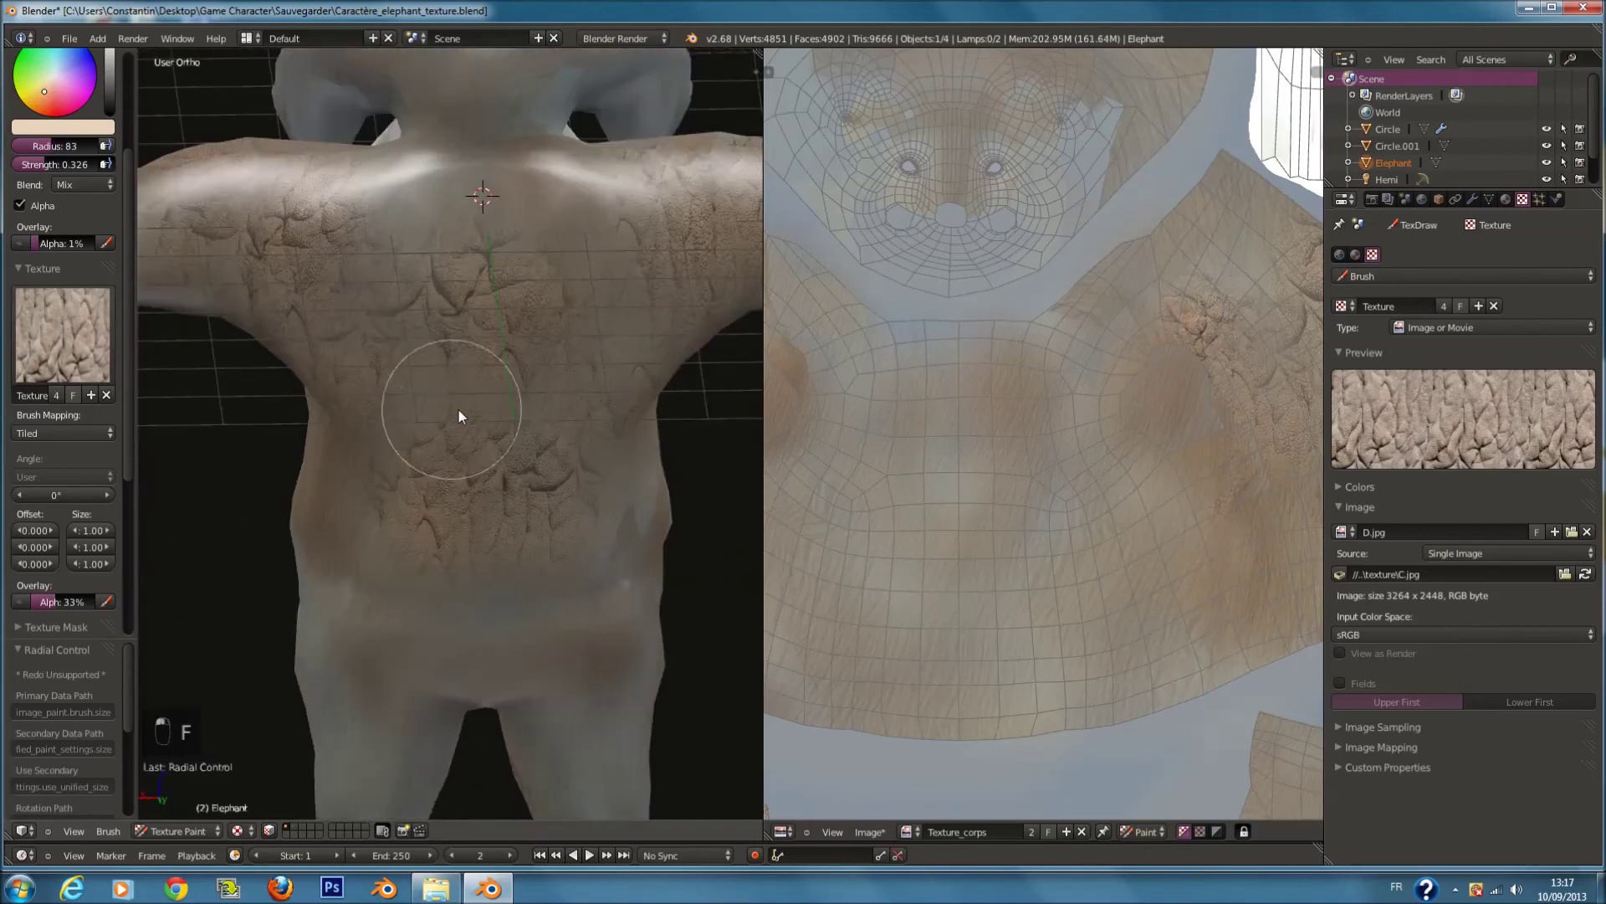
Step: Move along to the arm and undo the last two brush strokes
{"action": "scroll", "coordinate": [462, 407], "scroll_direction": "down", "scroll_amount": 2}
{"action": "scroll", "coordinate": [459, 408], "scroll_direction": "down", "scroll_amount": 5, "text": "ctrl"}
{"action": "key", "text": "ctrl+z"}
{"action": "key", "text": "ctrl+z"}
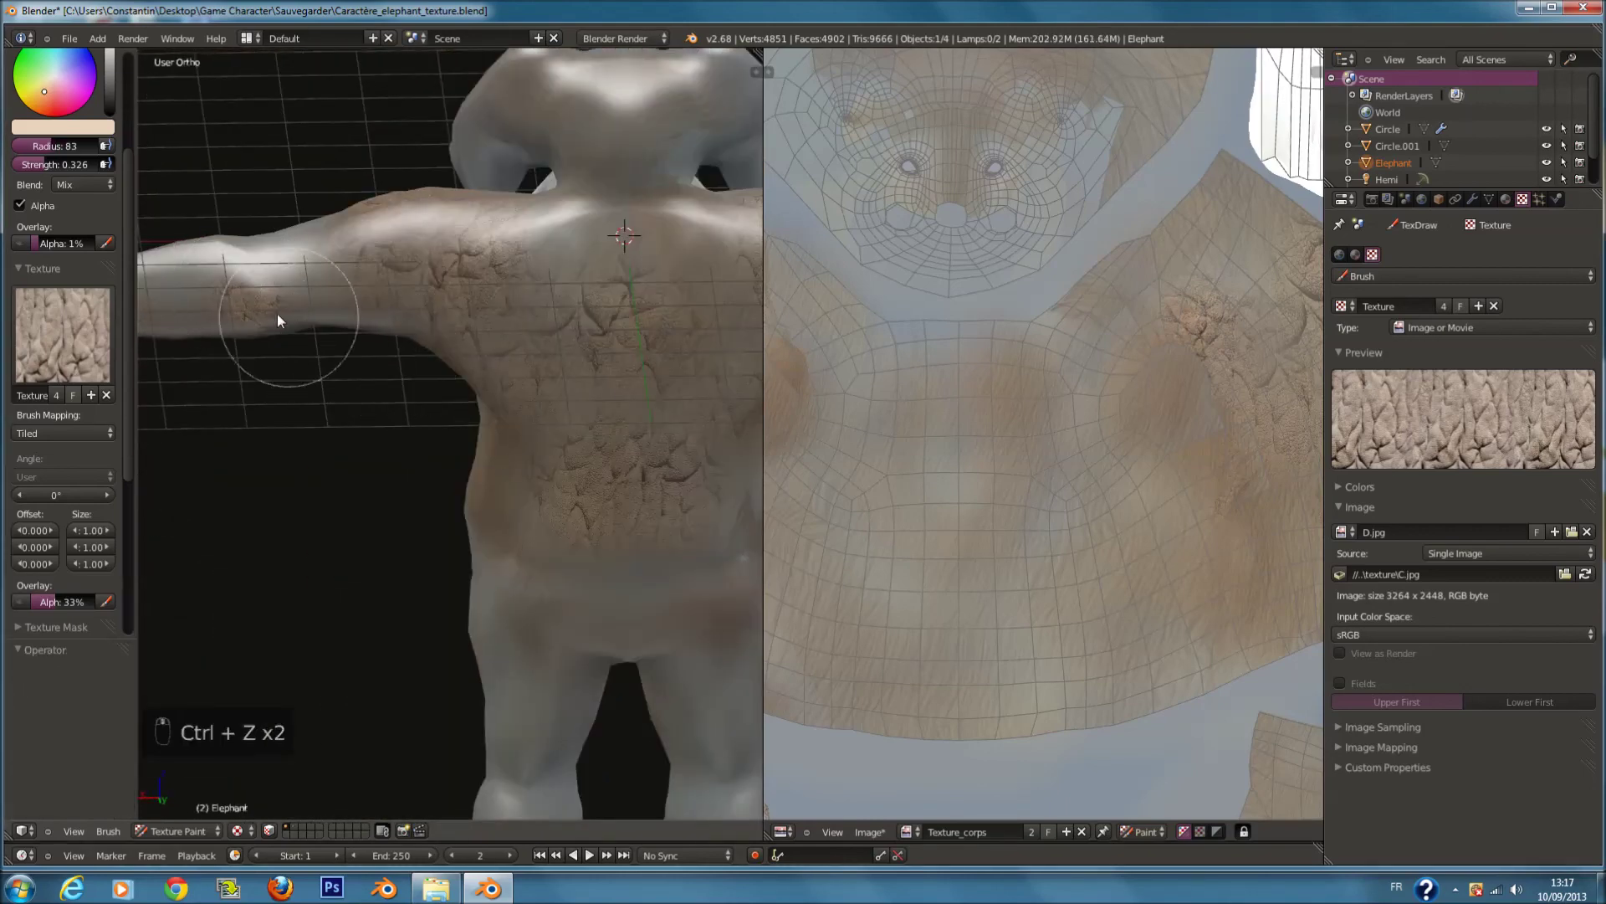
Step: Frame the other arm from behind, dab the cracked-skin texture at its elbow, and resize the brush
{"action": "scroll", "coordinate": [261, 320], "scroll_direction": "down", "scroll_amount": 4}
{"action": "middle_click_drag", "start_coordinate": [653, 302], "coordinate": [464, 302], "text": "shift"}
{"action": "scroll", "coordinate": [455, 300], "scroll_direction": "up", "scroll_amount": 3}
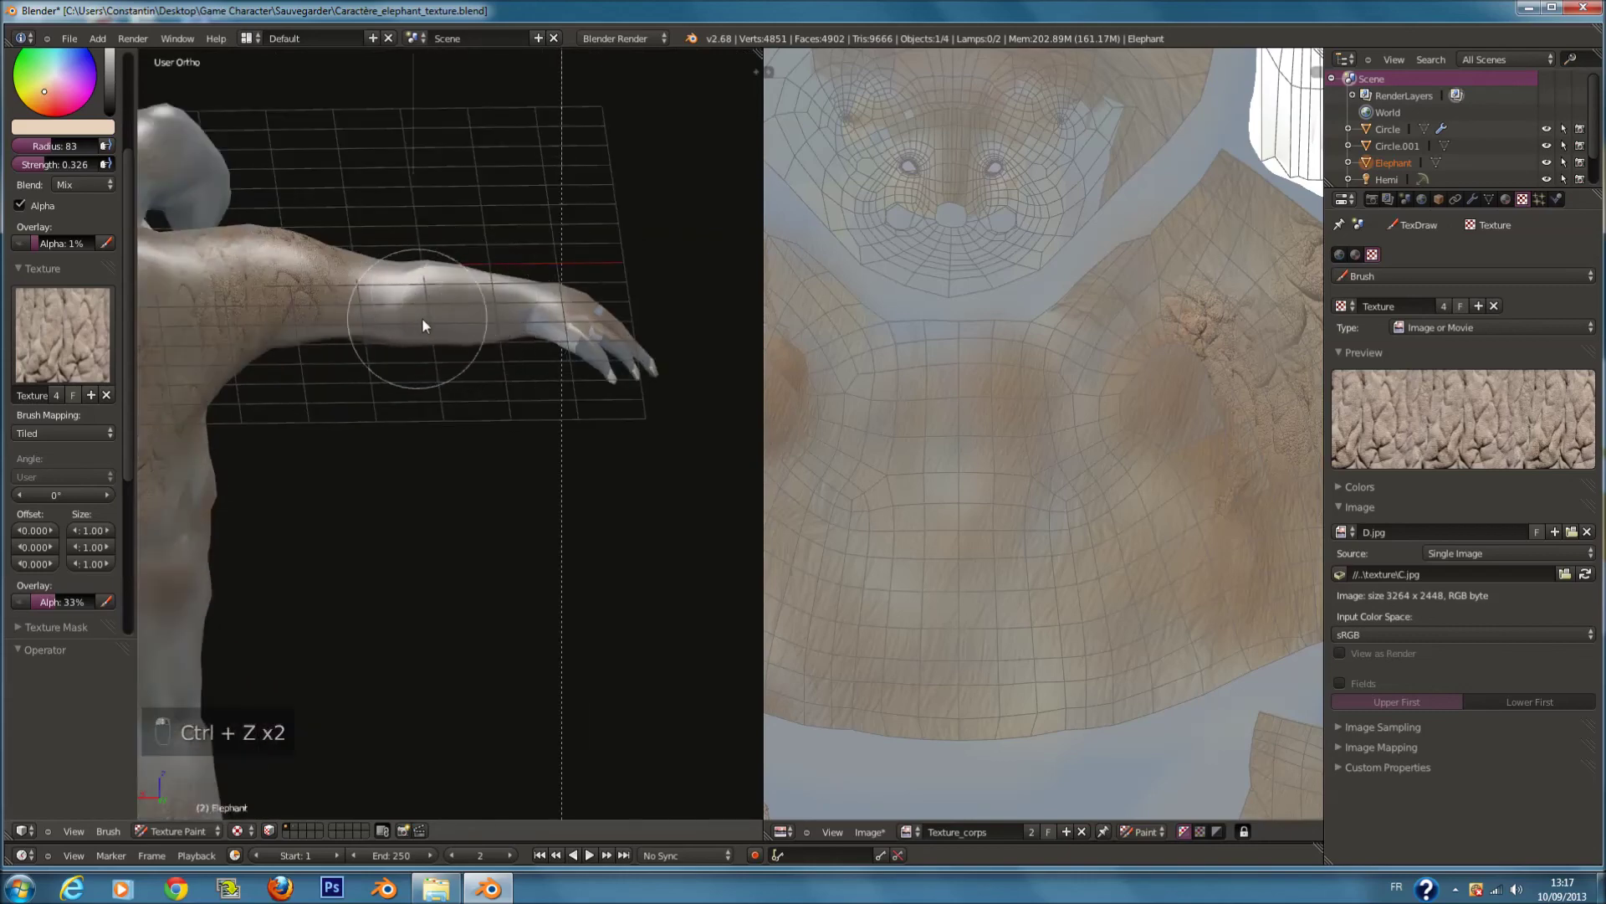
{"action": "left_click", "coordinate": [423, 318]}
{"action": "scroll", "coordinate": [423, 318], "scroll_direction": "up", "scroll_amount": 4}
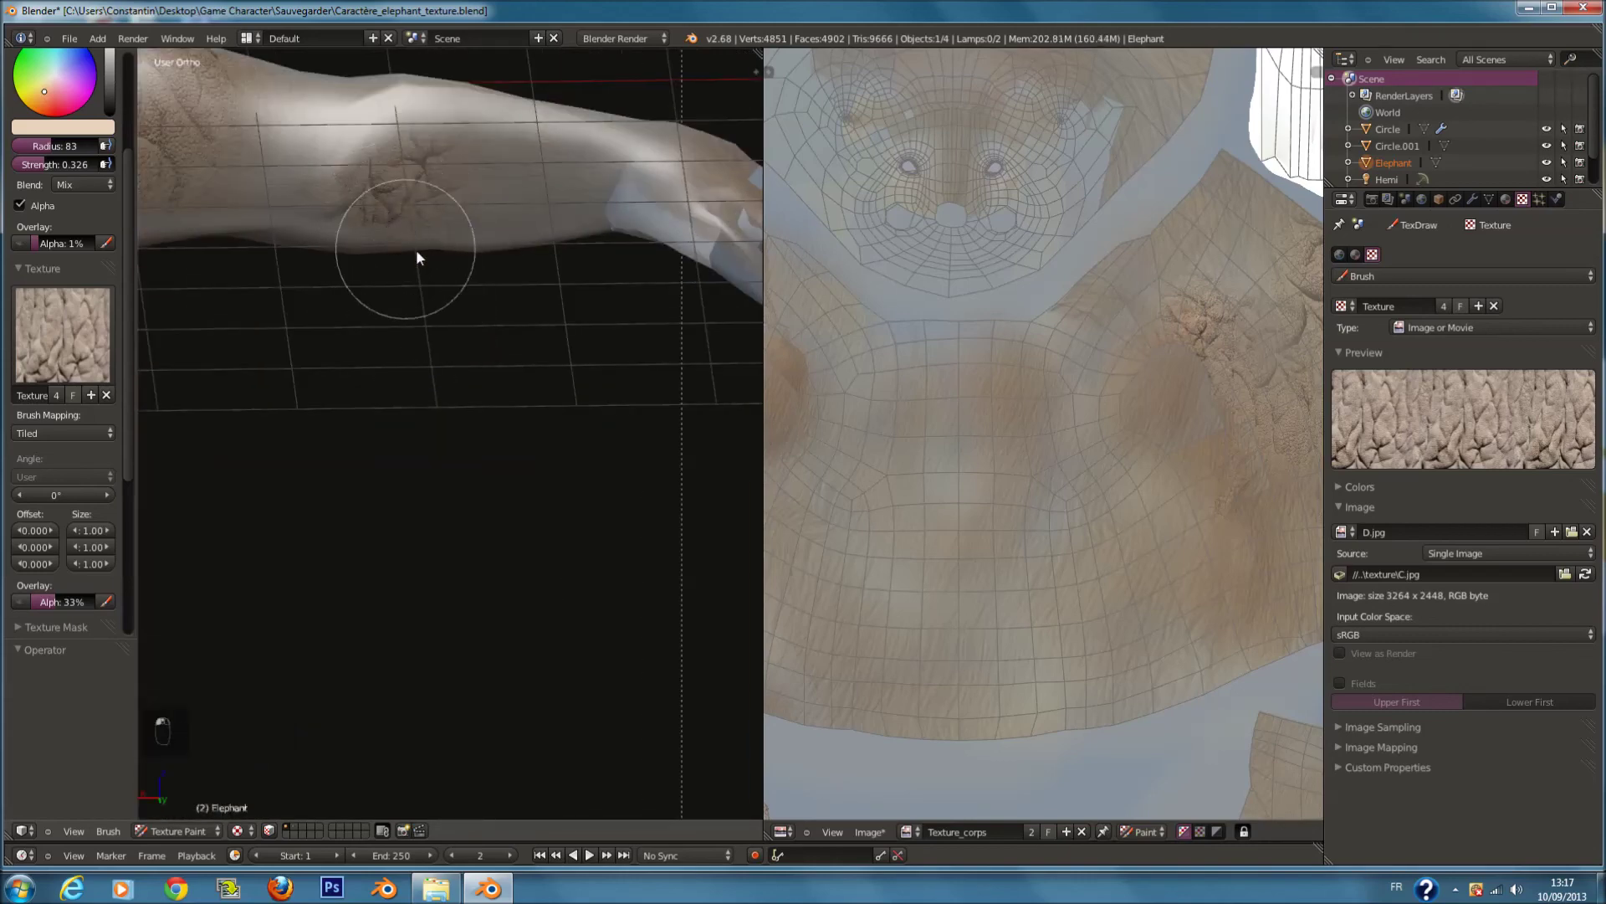
{"action": "key", "text": "f"}
{"action": "left_click", "coordinate": [415, 223]}
Step: Set the brush radius to 96, check the painted body from behind and in front, and save the file
{"action": "scroll", "coordinate": [464, 311], "scroll_direction": "down", "scroll_amount": 4}
{"action": "scroll", "coordinate": [580, 339], "scroll_direction": "up", "scroll_amount": 3}
{"action": "key", "text": "f"}
{"action": "left_click", "coordinate": [593, 313]}
{"action": "scroll", "coordinate": [586, 336], "scroll_direction": "down", "scroll_amount": 4}
{"action": "scroll", "coordinate": [383, 343], "scroll_direction": "down", "scroll_amount": 6, "text": "ctrl"}
{"action": "scroll", "coordinate": [376, 342], "scroll_direction": "down", "scroll_amount": 6, "text": "ctrl"}
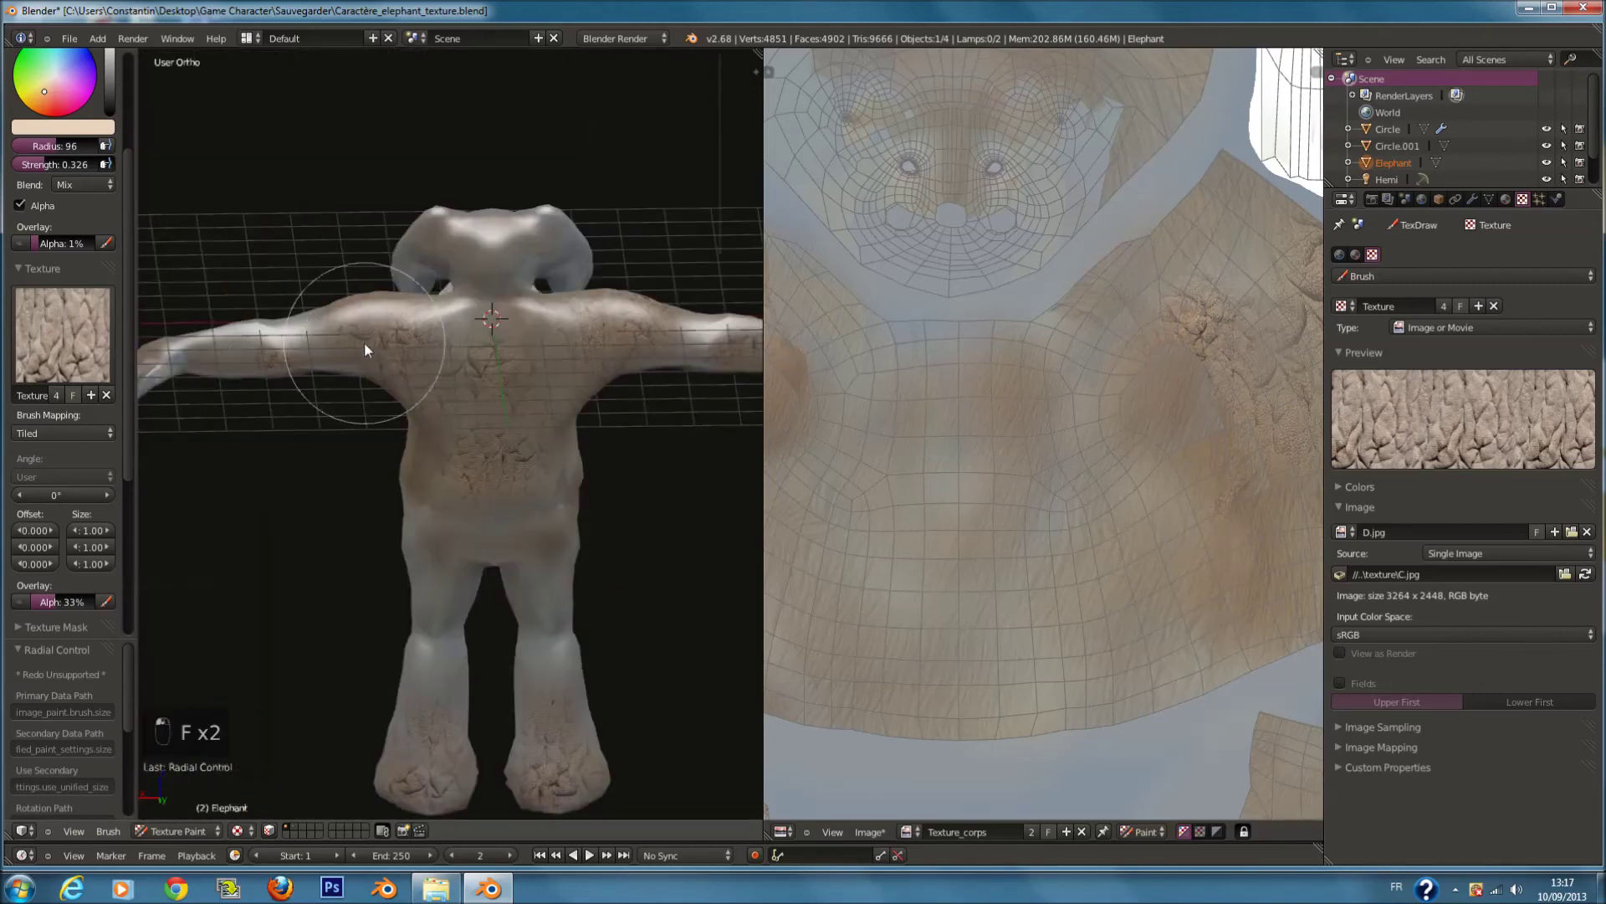
{"action": "mouse_move", "coordinate": [295, 380]}
{"action": "middle_mouse_down"}
{"action": "mouse_move", "coordinate": [696, 354]}
{"action": "mouse_move", "coordinate": [520, 318]}
{"action": "mouse_move", "coordinate": [585, 211]}
{"action": "middle_mouse_up"}
{"action": "key", "text": "ctrl+s"}
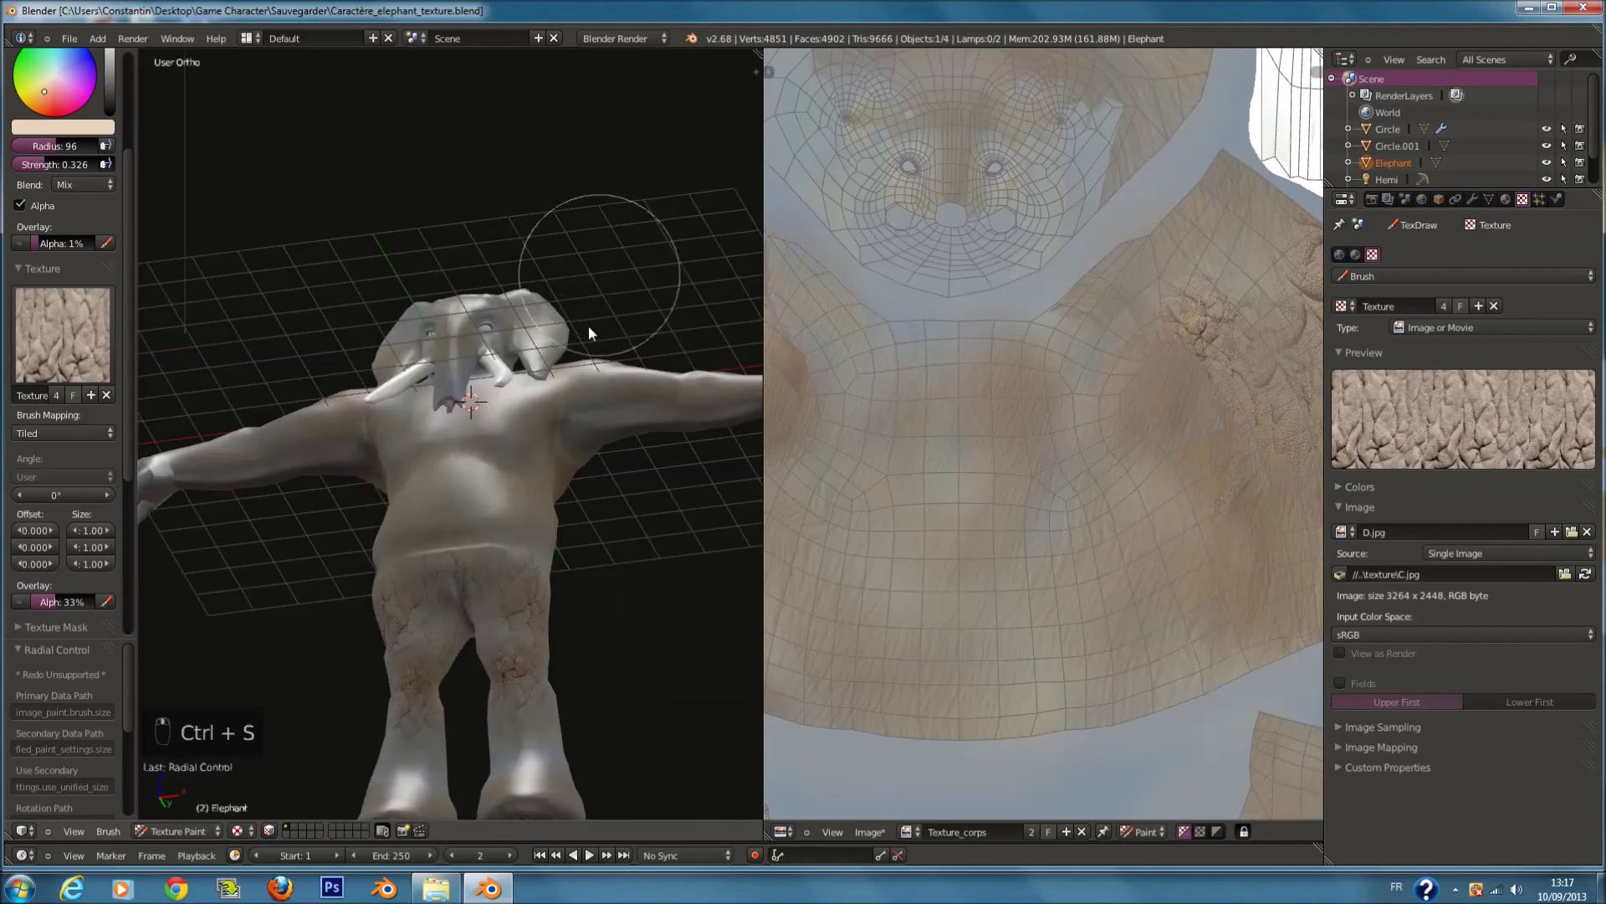
Step: Set the brush radius to 164, brush cracked skin across the chest in the UV image, and save the file
{"action": "scroll", "coordinate": [511, 378], "scroll_direction": "up", "scroll_amount": 6}
{"action": "key", "text": "f"}
{"action": "left_click", "coordinate": [952, 415]}
{"action": "mouse_move", "coordinate": [983, 444]}
{"action": "left_mouse_down"}
{"action": "mouse_move", "coordinate": [1047, 420]}
{"action": "mouse_move", "coordinate": [931, 445]}
{"action": "mouse_move", "coordinate": [890, 428]}
{"action": "mouse_move", "coordinate": [954, 435]}
{"action": "mouse_move", "coordinate": [875, 409]}
{"action": "mouse_move", "coordinate": [968, 494]}
{"action": "left_mouse_up"}
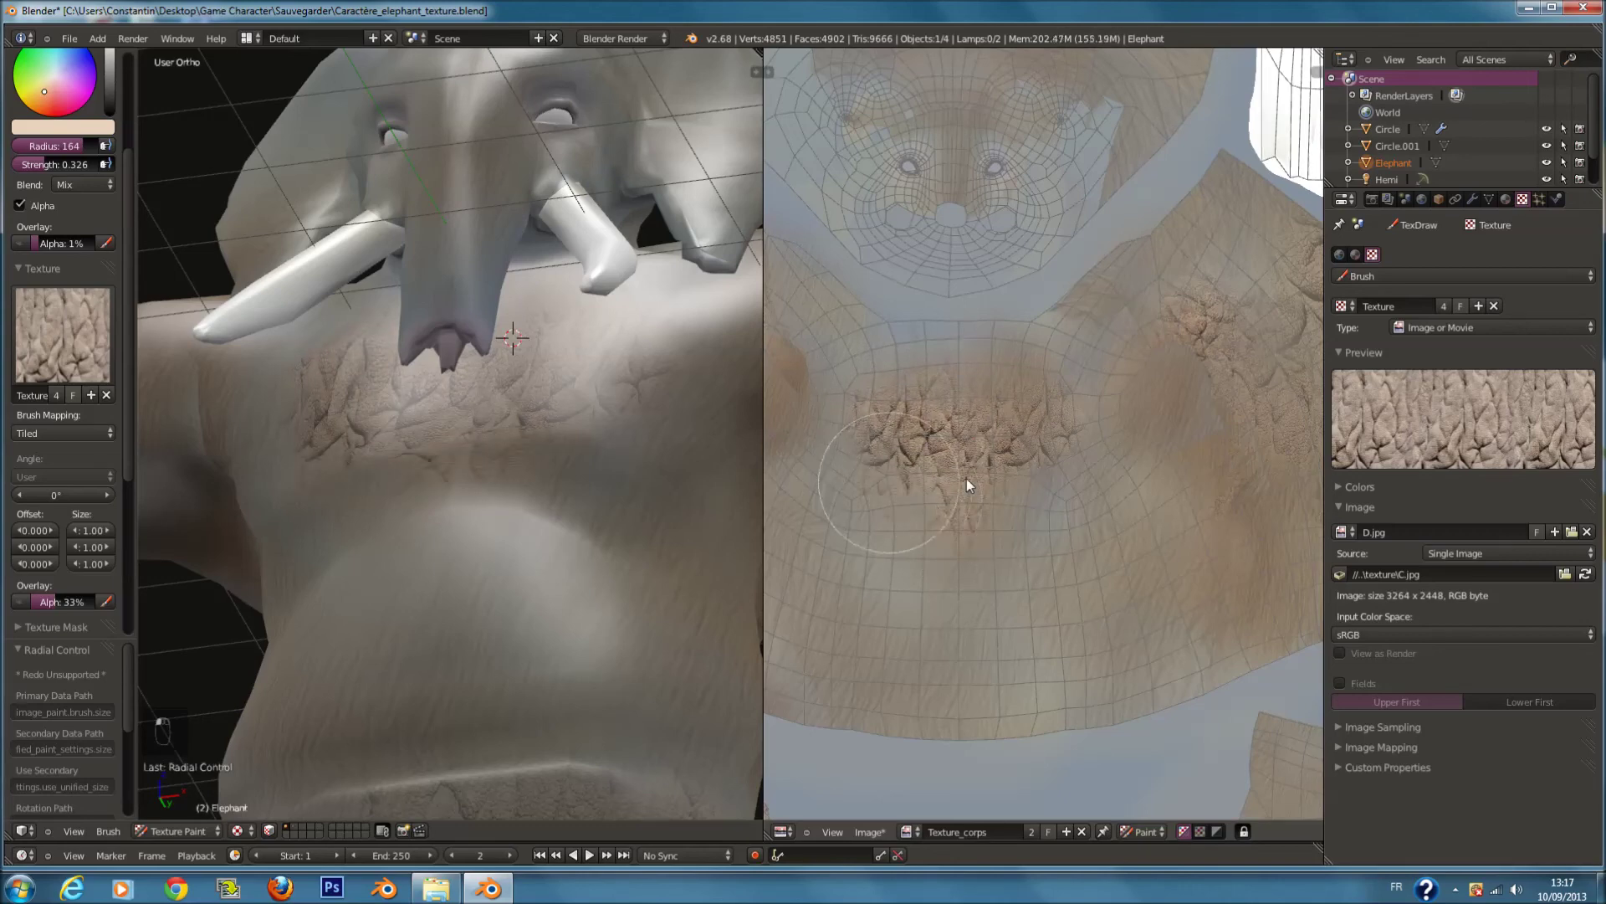
{"action": "scroll", "coordinate": [1047, 452], "scroll_direction": "down", "scroll_amount": 2}
{"action": "key", "text": "ctrl+s"}
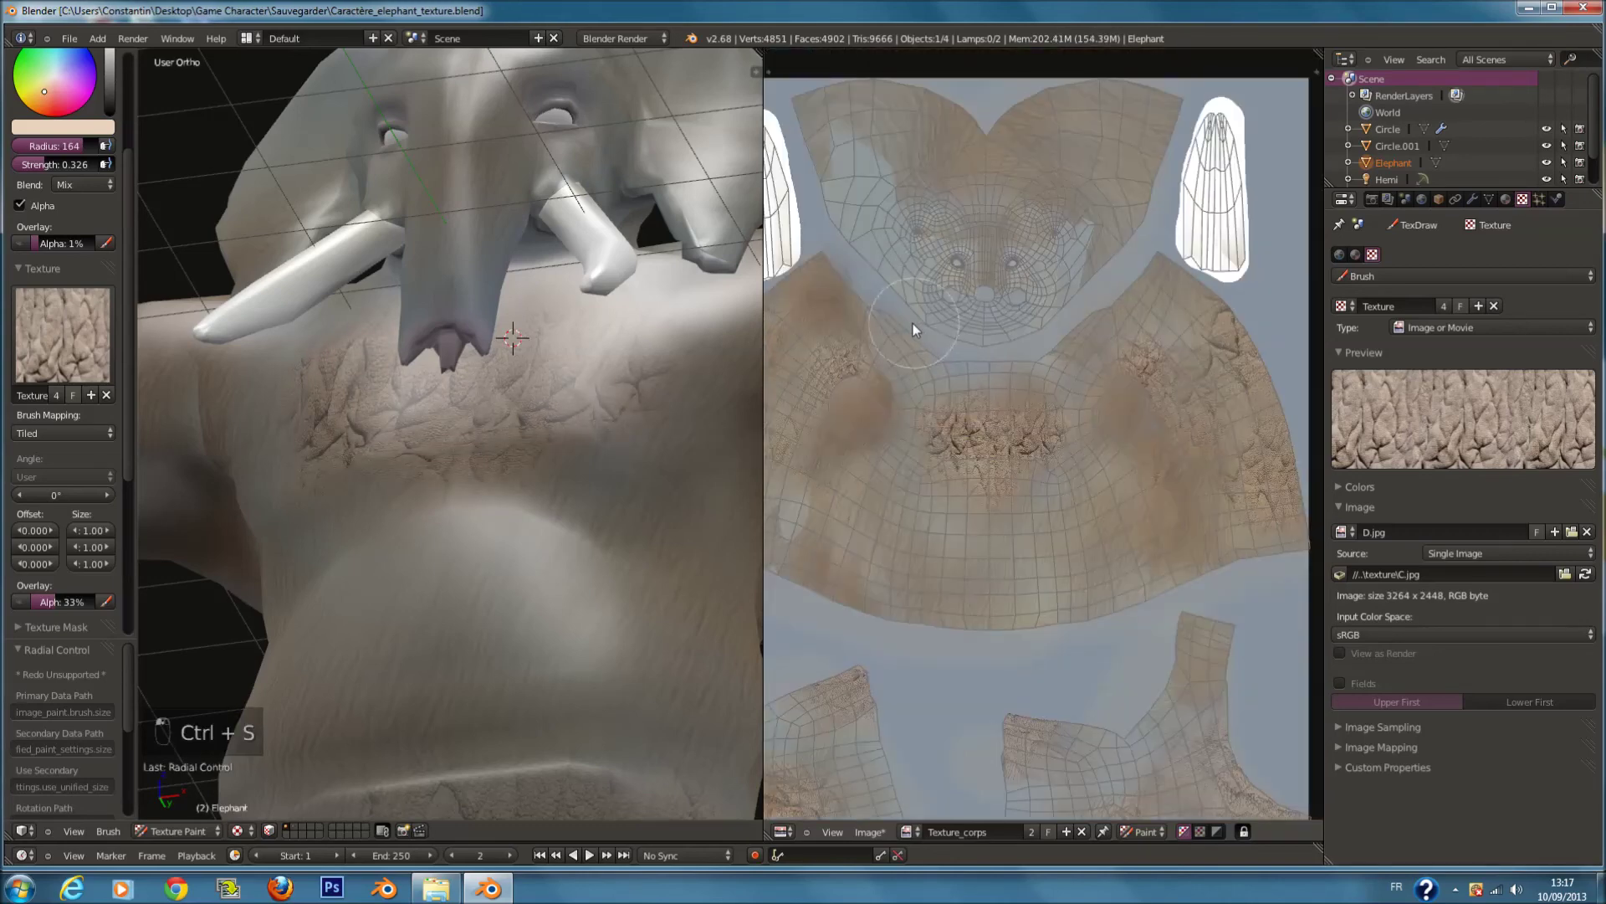
Step: Brush the cracked-skin texture onto both shoulder edges beside the neck in the UV image, and inspect them on the model
{"action": "left_click_drag", "start_coordinate": [889, 337], "coordinate": [914, 360]}
{"action": "left_click_drag", "start_coordinate": [1074, 360], "coordinate": [1101, 338]}
{"action": "middle_click_drag", "start_coordinate": [670, 249], "coordinate": [424, 321]}
{"action": "scroll", "coordinate": [894, 257], "scroll_direction": "up", "scroll_amount": 1}
{"action": "scroll", "coordinate": [438, 317], "scroll_direction": "down", "scroll_amount": 5}
{"action": "scroll", "coordinate": [440, 318], "scroll_direction": "up", "scroll_amount": 9, "text": "ctrl"}
{"action": "scroll", "coordinate": [439, 317], "scroll_direction": "up", "scroll_amount": 5, "text": "shift"}
{"action": "scroll", "coordinate": [439, 318], "scroll_direction": "up", "scroll_amount": 1}
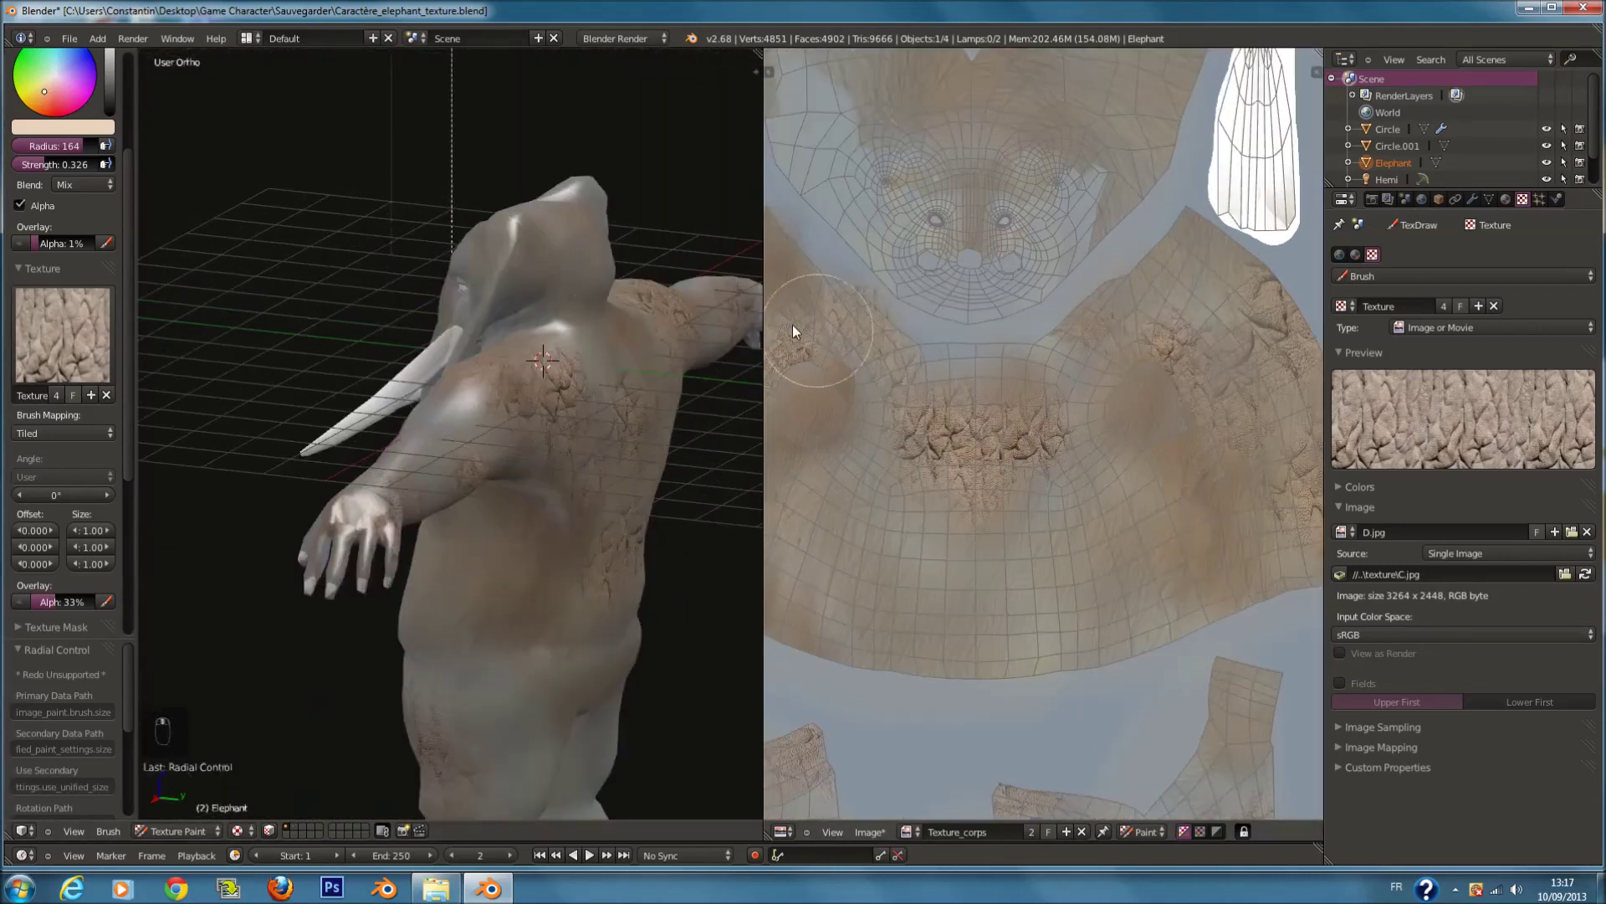
Step: Set the brush radius to 155, brush cracked skin across the lower head in the UV image, and check the model
{"action": "scroll", "coordinate": [880, 246], "scroll_direction": "up", "scroll_amount": 4}
{"action": "middle_click_drag", "start_coordinate": [880, 244], "coordinate": [1032, 437]}
{"action": "key", "text": "f"}
{"action": "left_click", "coordinate": [1031, 431]}
{"action": "mouse_move", "coordinate": [894, 276]}
{"action": "left_mouse_down"}
{"action": "mouse_move", "coordinate": [1016, 305]}
{"action": "mouse_move", "coordinate": [1157, 268]}
{"action": "left_mouse_up"}
{"action": "mouse_move", "coordinate": [603, 276]}
{"action": "middle_mouse_down"}
{"action": "mouse_move", "coordinate": [662, 276]}
{"action": "mouse_move", "coordinate": [683, 256]}
{"action": "middle_mouse_up"}
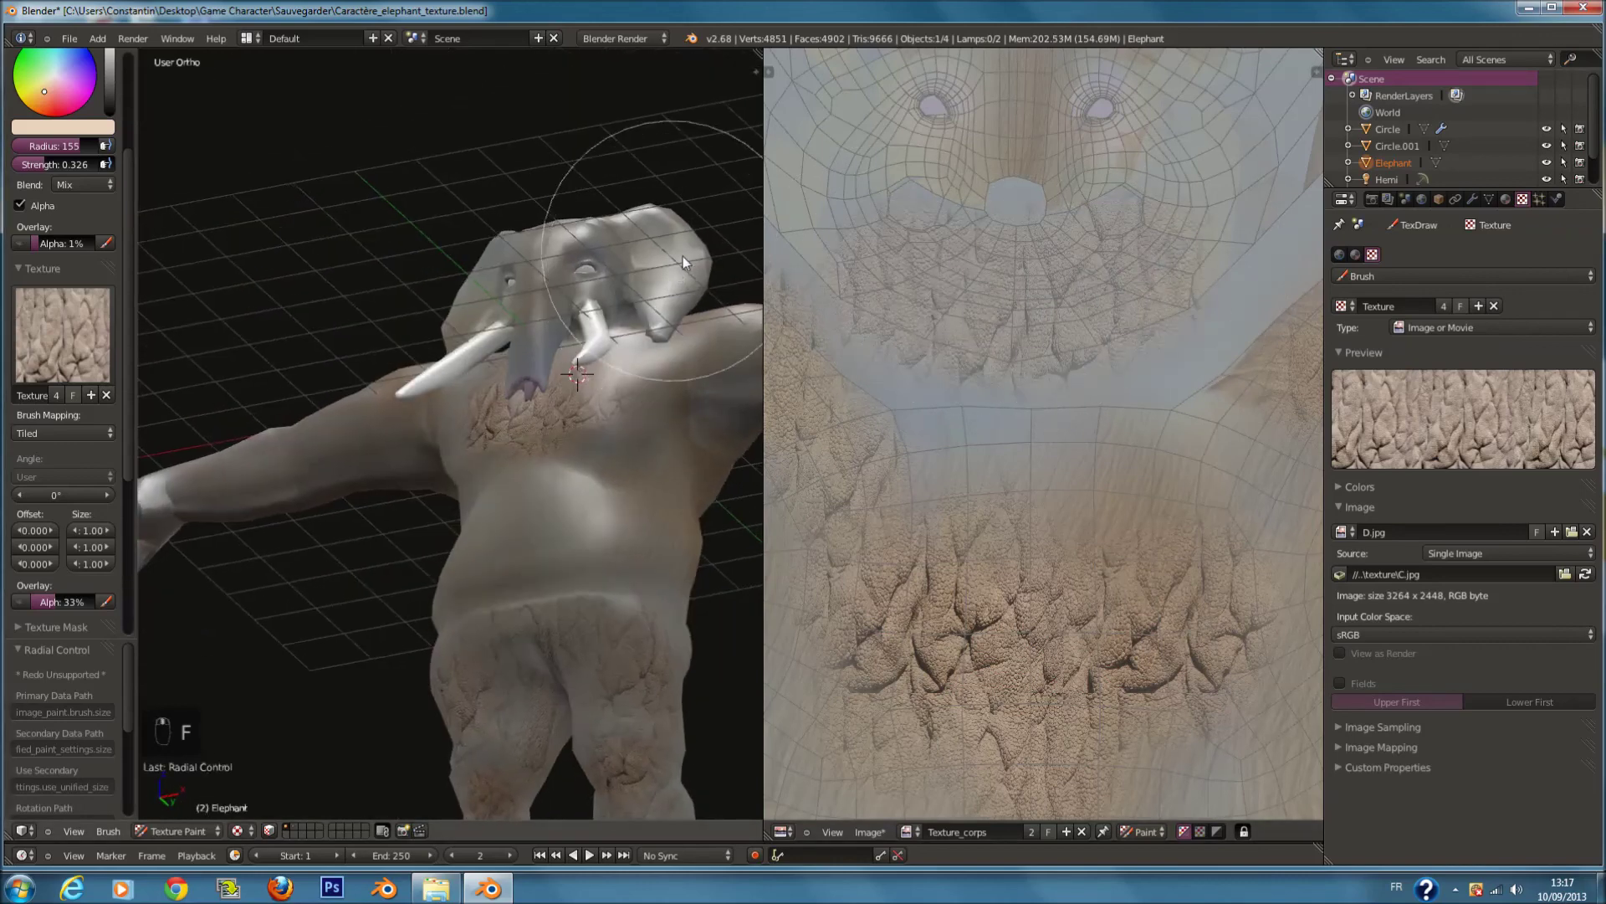
Step: Undo the last stroke, set the brush radius to 123, and brush cracked skin over the lower head in the UV image
{"action": "key", "text": "ctrl+z"}
{"action": "key", "text": "f"}
{"action": "left_click", "coordinate": [925, 318]}
{"action": "mouse_move", "coordinate": [862, 258]}
{"action": "left_mouse_down"}
{"action": "mouse_move", "coordinate": [1148, 253]}
{"action": "mouse_move", "coordinate": [1012, 240]}
{"action": "left_mouse_up"}
{"action": "scroll", "coordinate": [1087, 222], "scroll_direction": "down", "scroll_amount": 2}
{"action": "middle_click_drag", "start_coordinate": [1087, 223], "coordinate": [1104, 462]}
{"action": "scroll", "coordinate": [1087, 402], "scroll_direction": "down", "scroll_amount": 1}
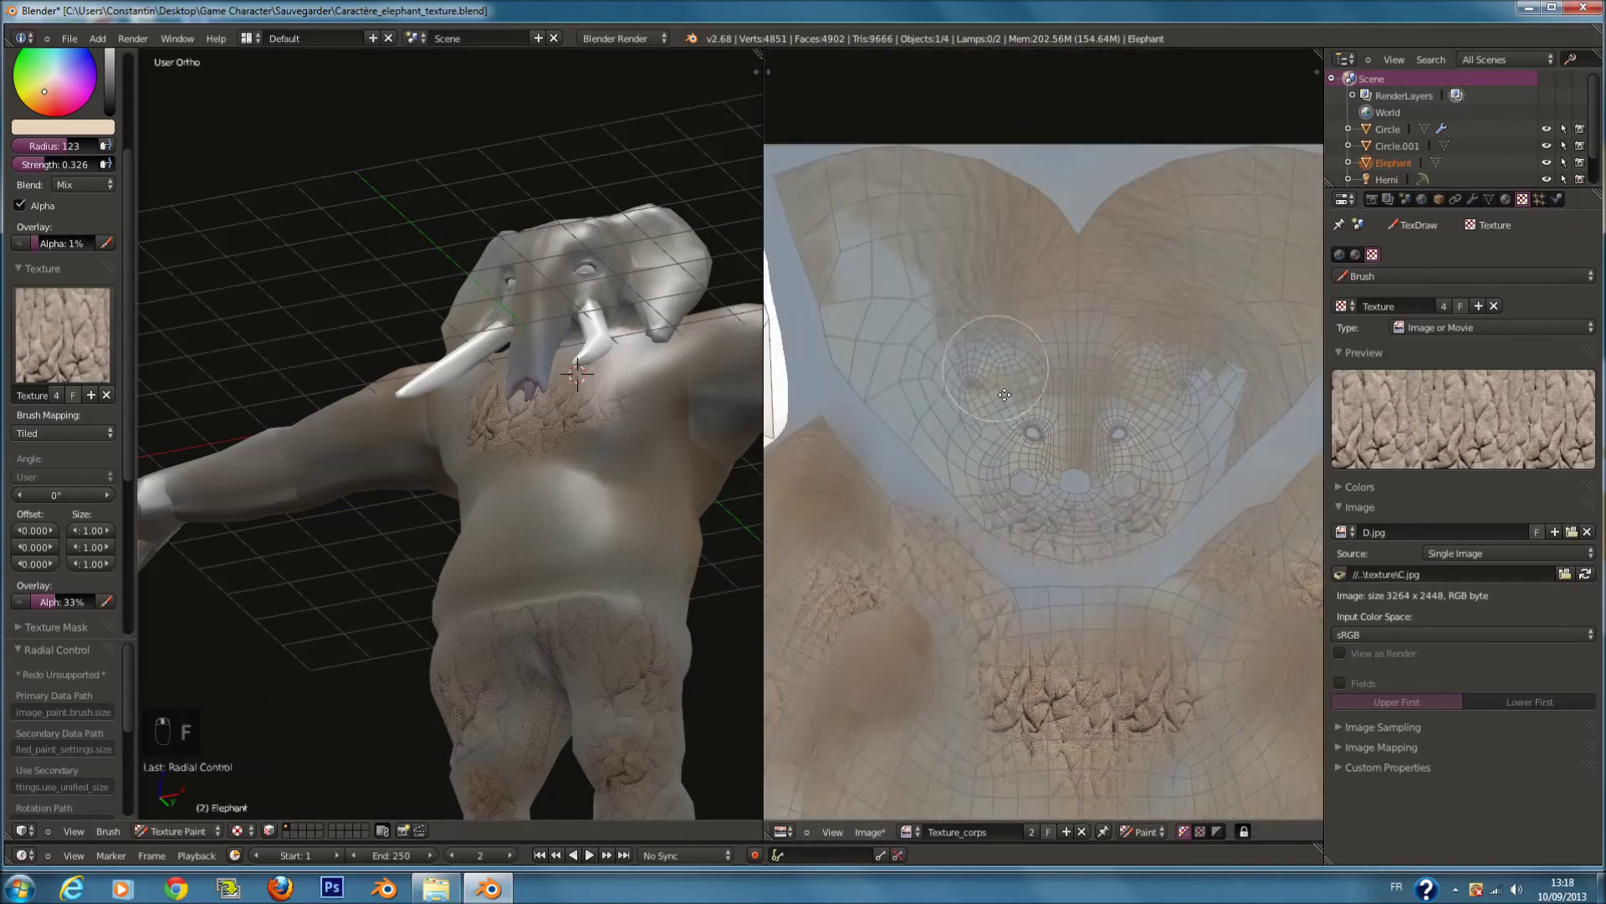
Step: Set the brush radius to 151 and brush cracked skin onto both sides of the face beside the eyes in the UV image
{"action": "scroll", "coordinate": [1014, 368], "scroll_direction": "up", "scroll_amount": 2}
{"action": "key", "text": "f"}
{"action": "left_click", "coordinate": [1013, 384]}
{"action": "middle_click_drag", "start_coordinate": [911, 326], "coordinate": [956, 344]}
{"action": "mouse_move", "coordinate": [855, 258]}
{"action": "left_mouse_down"}
{"action": "mouse_move", "coordinate": [941, 524]}
{"action": "mouse_move", "coordinate": [870, 254]}
{"action": "mouse_move", "coordinate": [930, 515]}
{"action": "left_mouse_up"}
{"action": "middle_click_drag", "start_coordinate": [749, 503], "coordinate": [697, 489]}
{"action": "left_click_drag", "start_coordinate": [1200, 412], "coordinate": [1156, 515]}
{"action": "middle_click_drag", "start_coordinate": [935, 446], "coordinate": [971, 458]}
{"action": "mouse_move", "coordinate": [941, 429]}
{"action": "left_mouse_down"}
{"action": "mouse_move", "coordinate": [865, 484]}
{"action": "mouse_move", "coordinate": [870, 470]}
{"action": "left_mouse_up"}
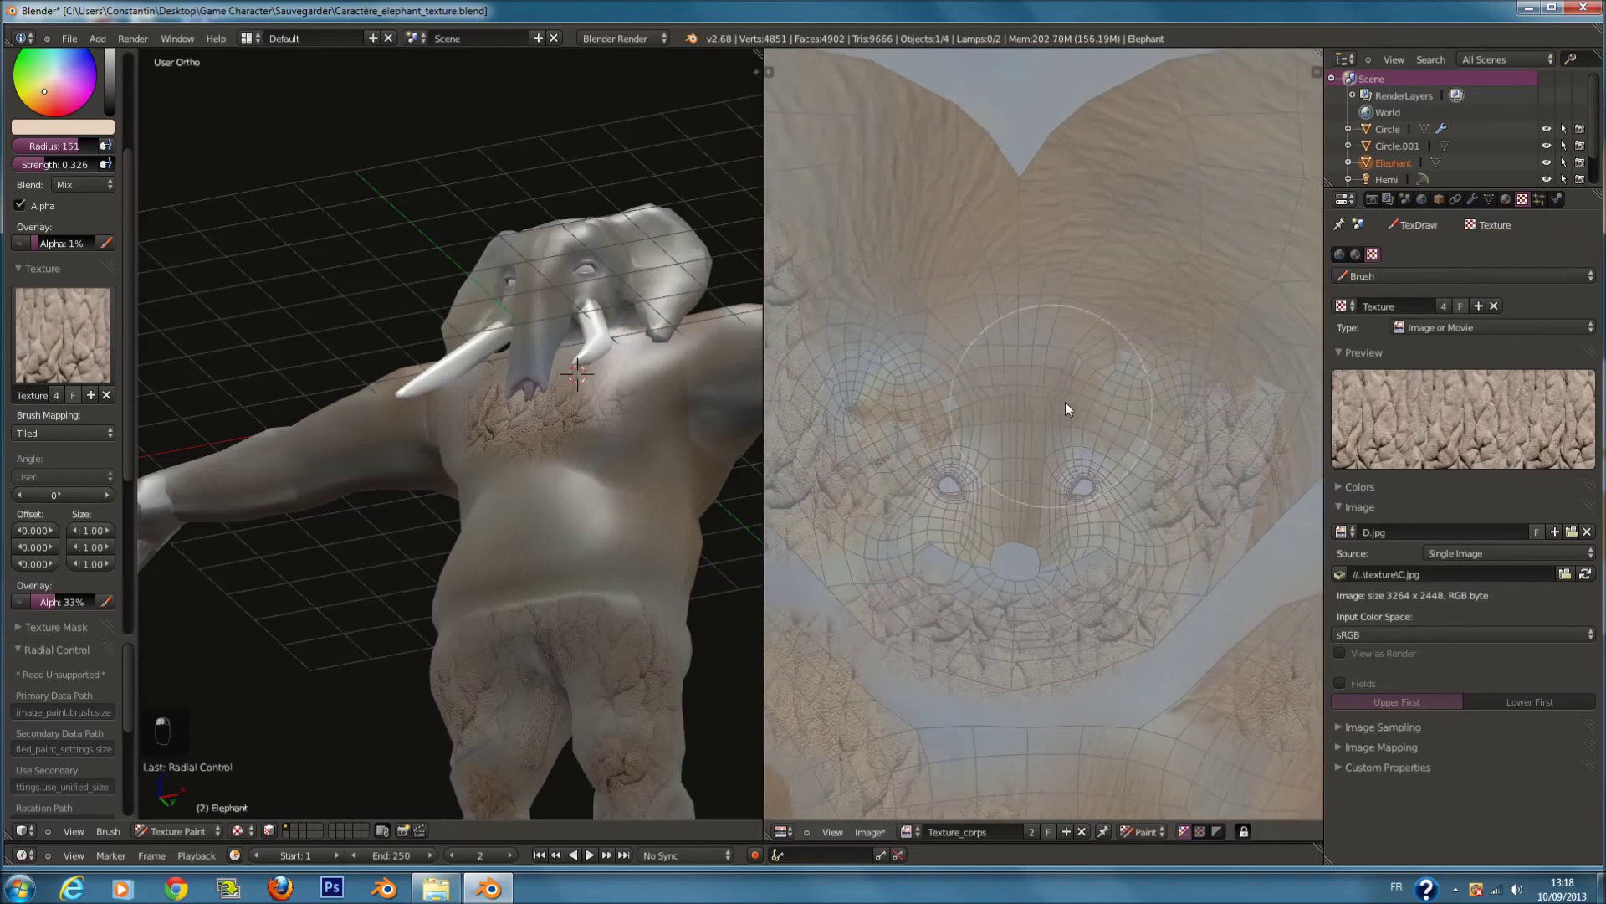
Step: Dab cracked skin onto the forehead in the UV image, inspect the model from the front, and save the file
{"action": "left_click", "coordinate": [1066, 402]}
{"action": "middle_click_drag", "start_coordinate": [523, 257], "coordinate": [552, 403]}
{"action": "key", "text": "ctrl+s"}
{"action": "key", "text": "ctrl+s"}
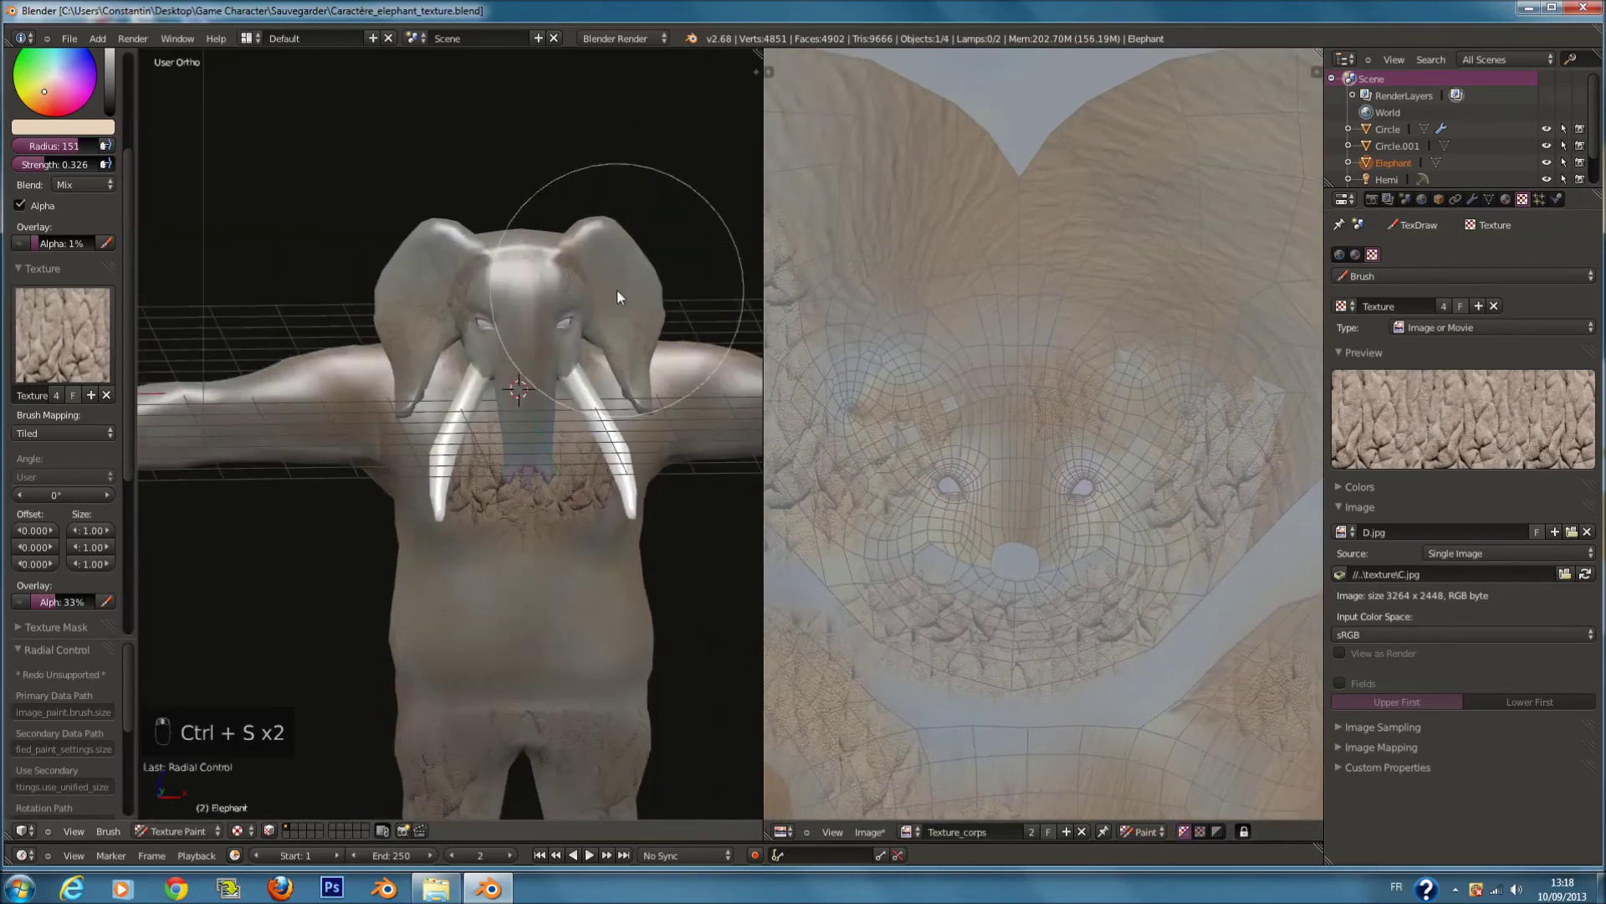
{"action": "scroll", "coordinate": [585, 268], "scroll_direction": "down", "scroll_amount": 2}
{"action": "middle_click_drag", "start_coordinate": [594, 193], "coordinate": [571, 494], "text": "shift"}
{"action": "key", "text": "ctrl+s"}
{"action": "scroll", "coordinate": [570, 494], "scroll_direction": "down", "scroll_amount": 1, "text": "shift"}
{"action": "mouse_move", "coordinate": [570, 494]}
{"action": "left_mouse_down"}
{"action": "mouse_move", "coordinate": [564, 618]}
{"action": "mouse_move", "coordinate": [484, 519]}
{"action": "left_mouse_up"}
{"action": "key", "text": "ctrl+z"}
{"action": "key", "text": "ctrl+s"}
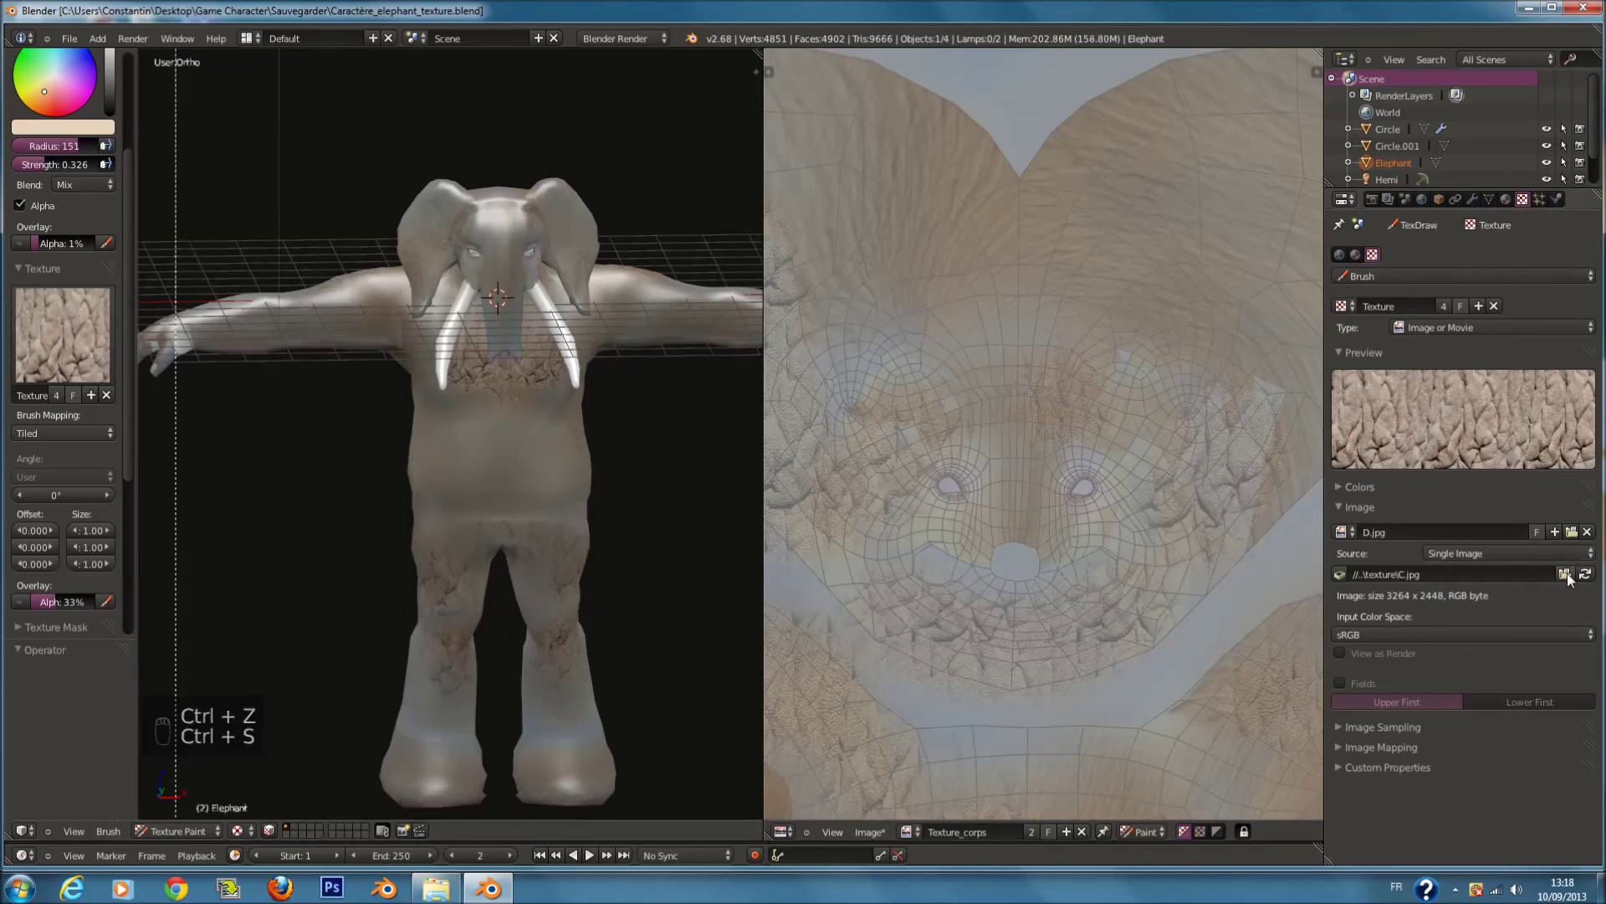
Step: Replace the brush texture's image with D.jpg from the texture folder, browsing the files as thumbnails
{"action": "left_click", "coordinate": [1563, 574]}
{"action": "left_click", "coordinate": [292, 57]}
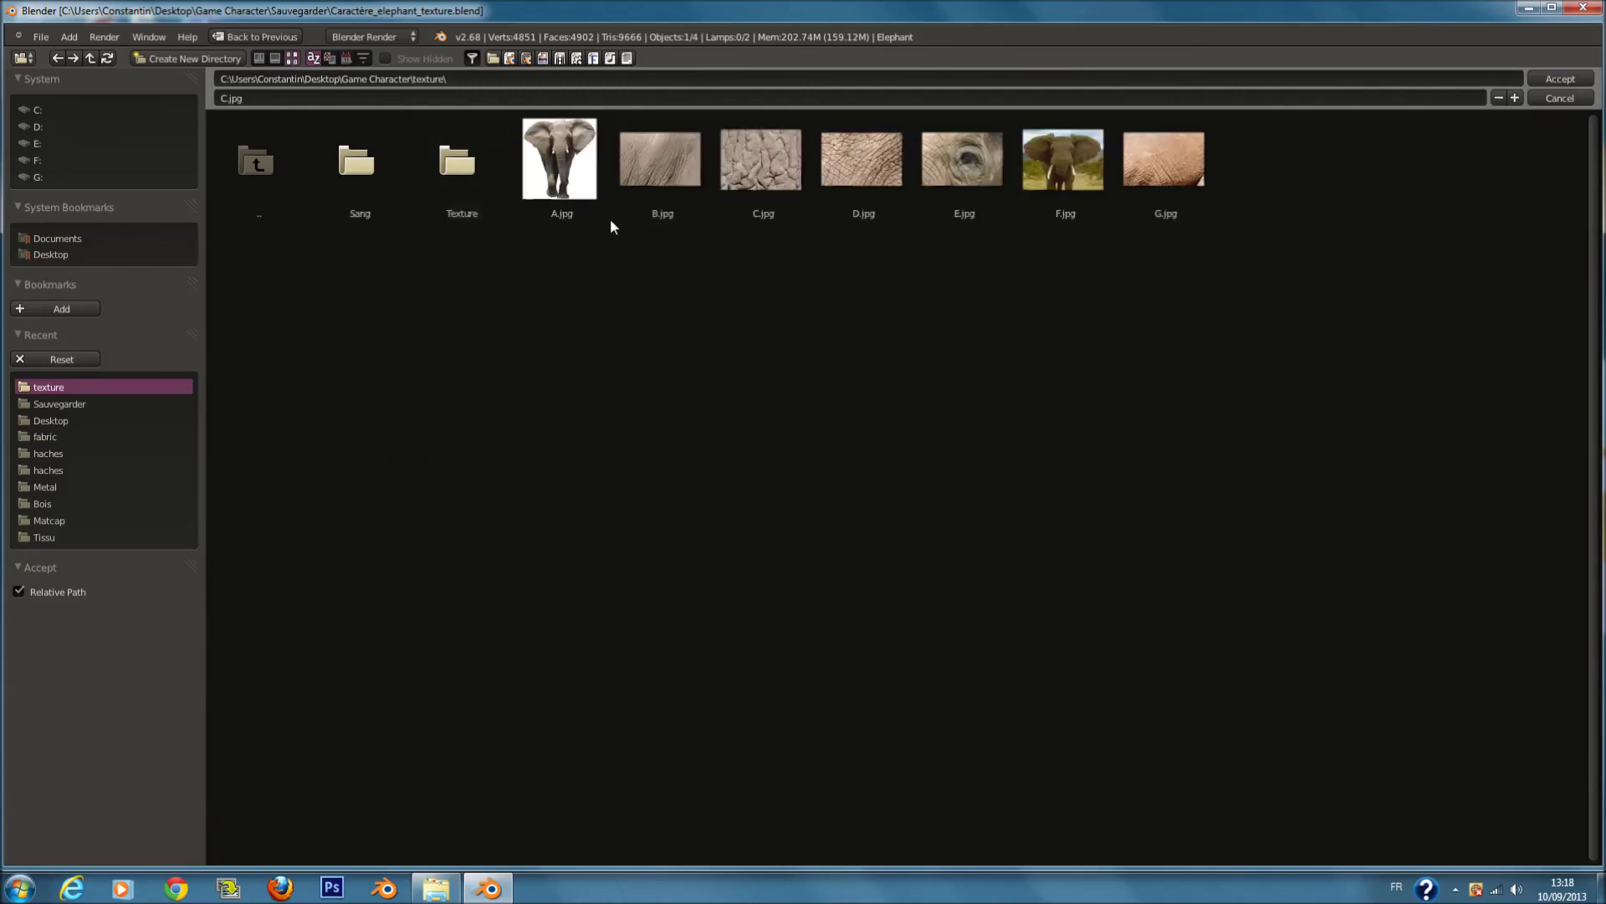
{"action": "left_click", "coordinate": [862, 171]}
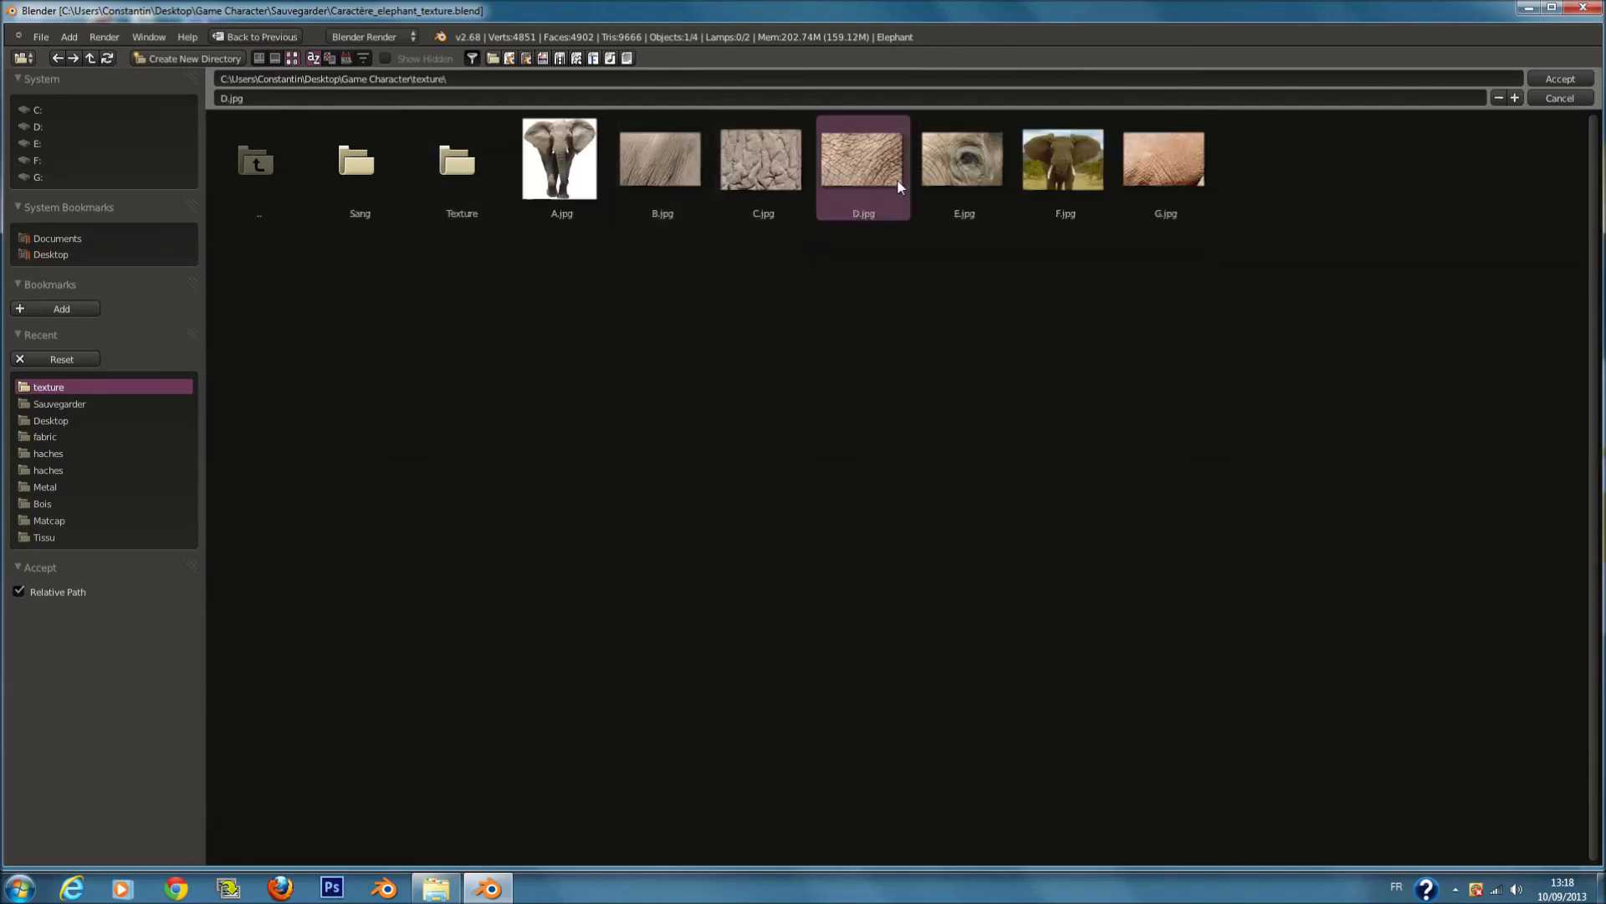
{"action": "left_click", "coordinate": [1579, 79]}
Step: Set the brush radius to 135, undo a test stroke on the belly, and set the strength to 0.105
{"action": "scroll", "coordinate": [549, 385], "scroll_direction": "up", "scroll_amount": 5}
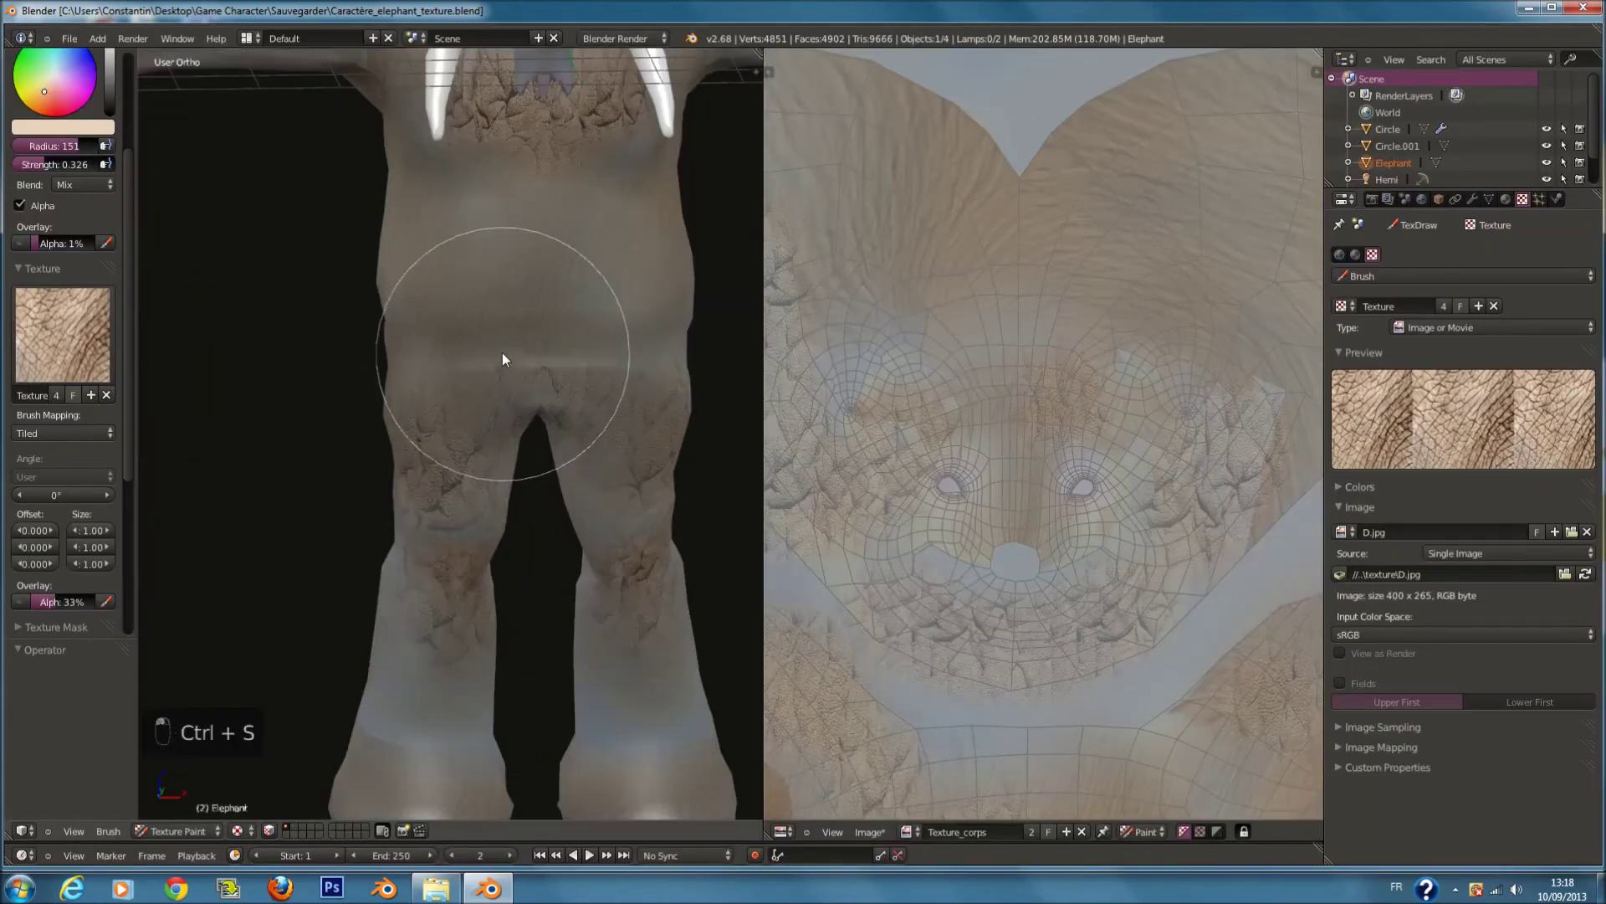
{"action": "key", "text": "f"}
{"action": "left_click", "coordinate": [466, 315]}
{"action": "key", "text": "ctrl+z"}
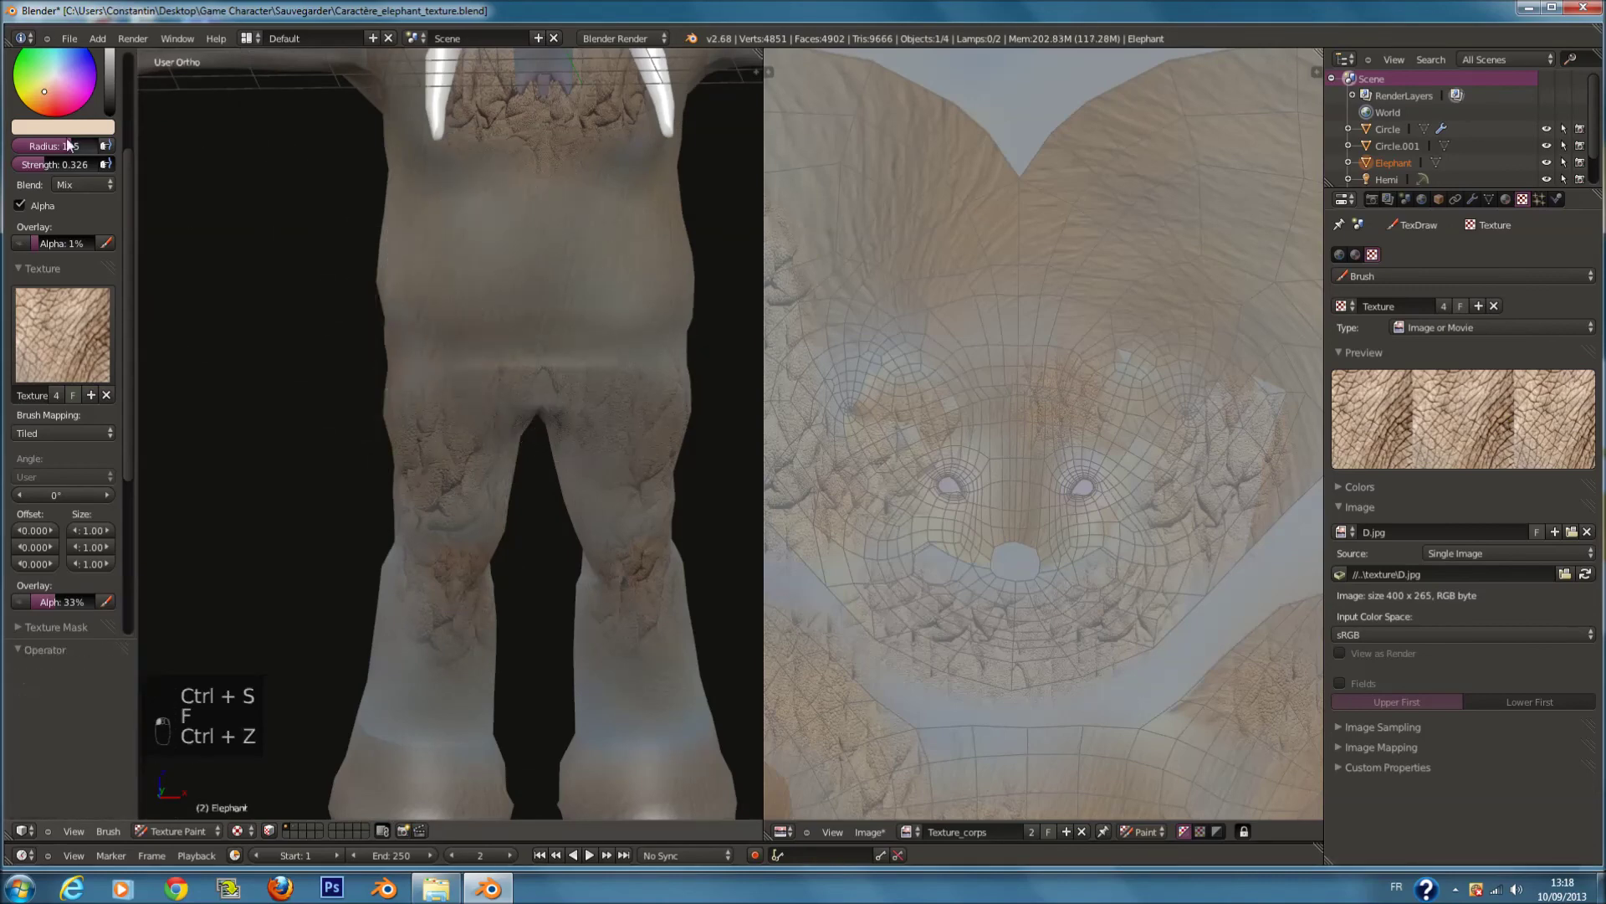
{"action": "left_click_drag", "start_coordinate": [67, 164], "coordinate": [49, 163]}
{"action": "middle_click_drag", "start_coordinate": [659, 468], "coordinate": [639, 449]}
{"action": "middle_click_drag", "start_coordinate": [640, 545], "coordinate": [639, 371], "text": "shift"}
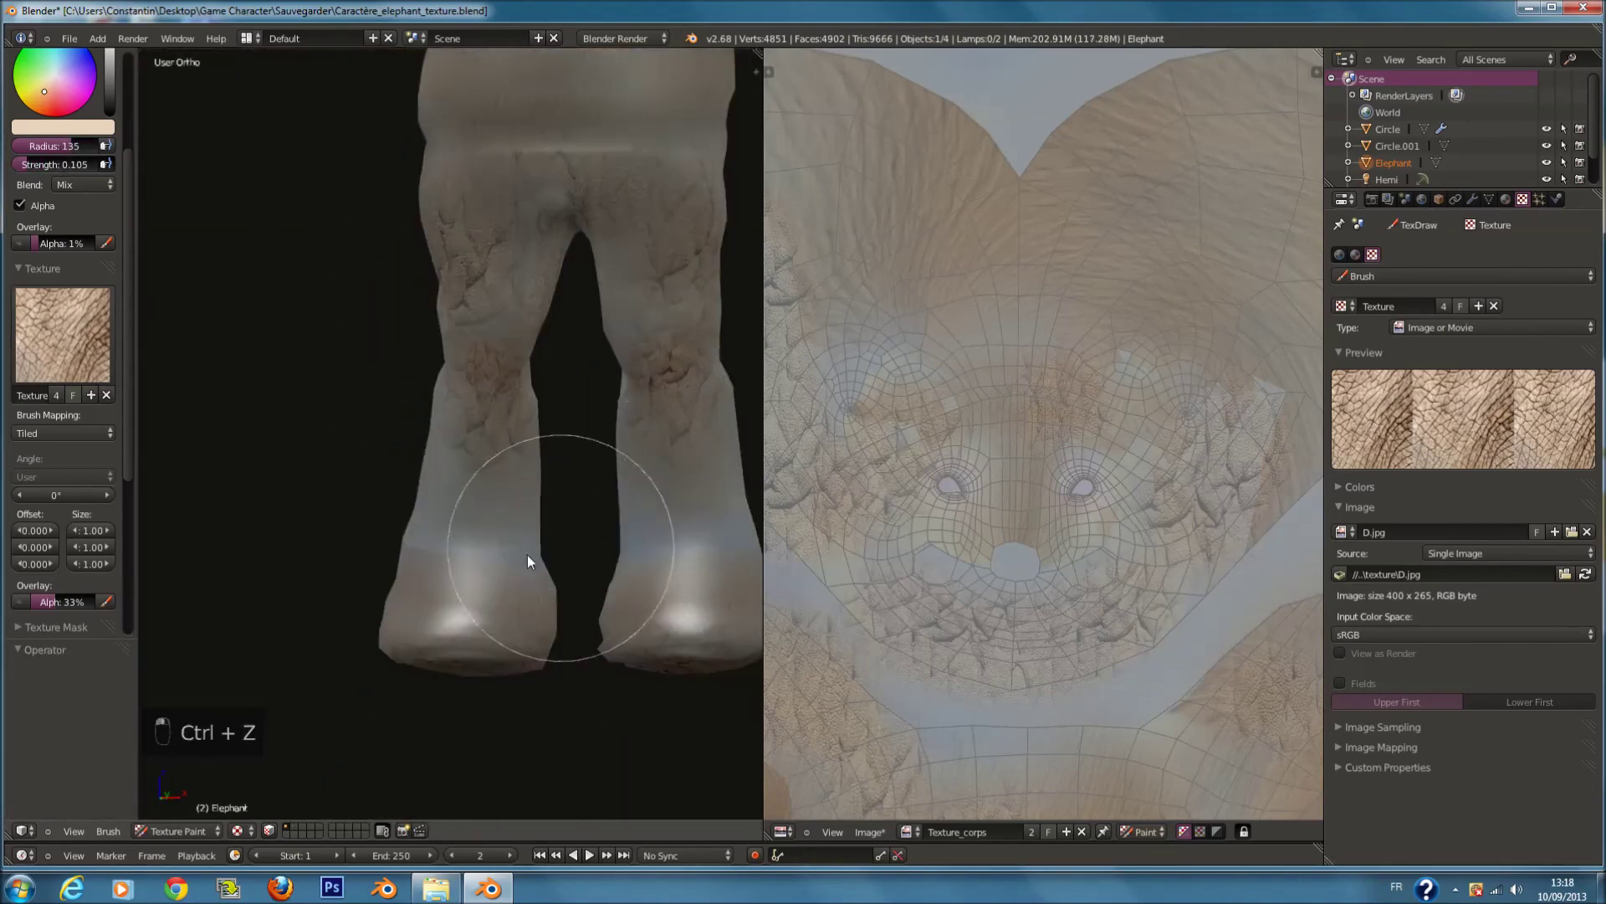
Step: Set the brush radius to 118 and brush the D.jpg skin texture over the legs and feet from all sides of the model
{"action": "scroll", "coordinate": [527, 555], "scroll_direction": "up", "scroll_amount": 1}
{"action": "key", "text": "f"}
{"action": "left_click", "coordinate": [495, 537]}
{"action": "mouse_move", "coordinate": [454, 562]}
{"action": "middle_mouse_down"}
{"action": "mouse_move", "coordinate": [499, 544]}
{"action": "mouse_move", "coordinate": [644, 567]}
{"action": "middle_mouse_up"}
{"action": "mouse_move", "coordinate": [342, 552]}
{"action": "left_mouse_down"}
{"action": "mouse_move", "coordinate": [360, 560]}
{"action": "mouse_move", "coordinate": [384, 478]}
{"action": "mouse_move", "coordinate": [375, 373]}
{"action": "mouse_move", "coordinate": [398, 425]}
{"action": "left_mouse_up"}
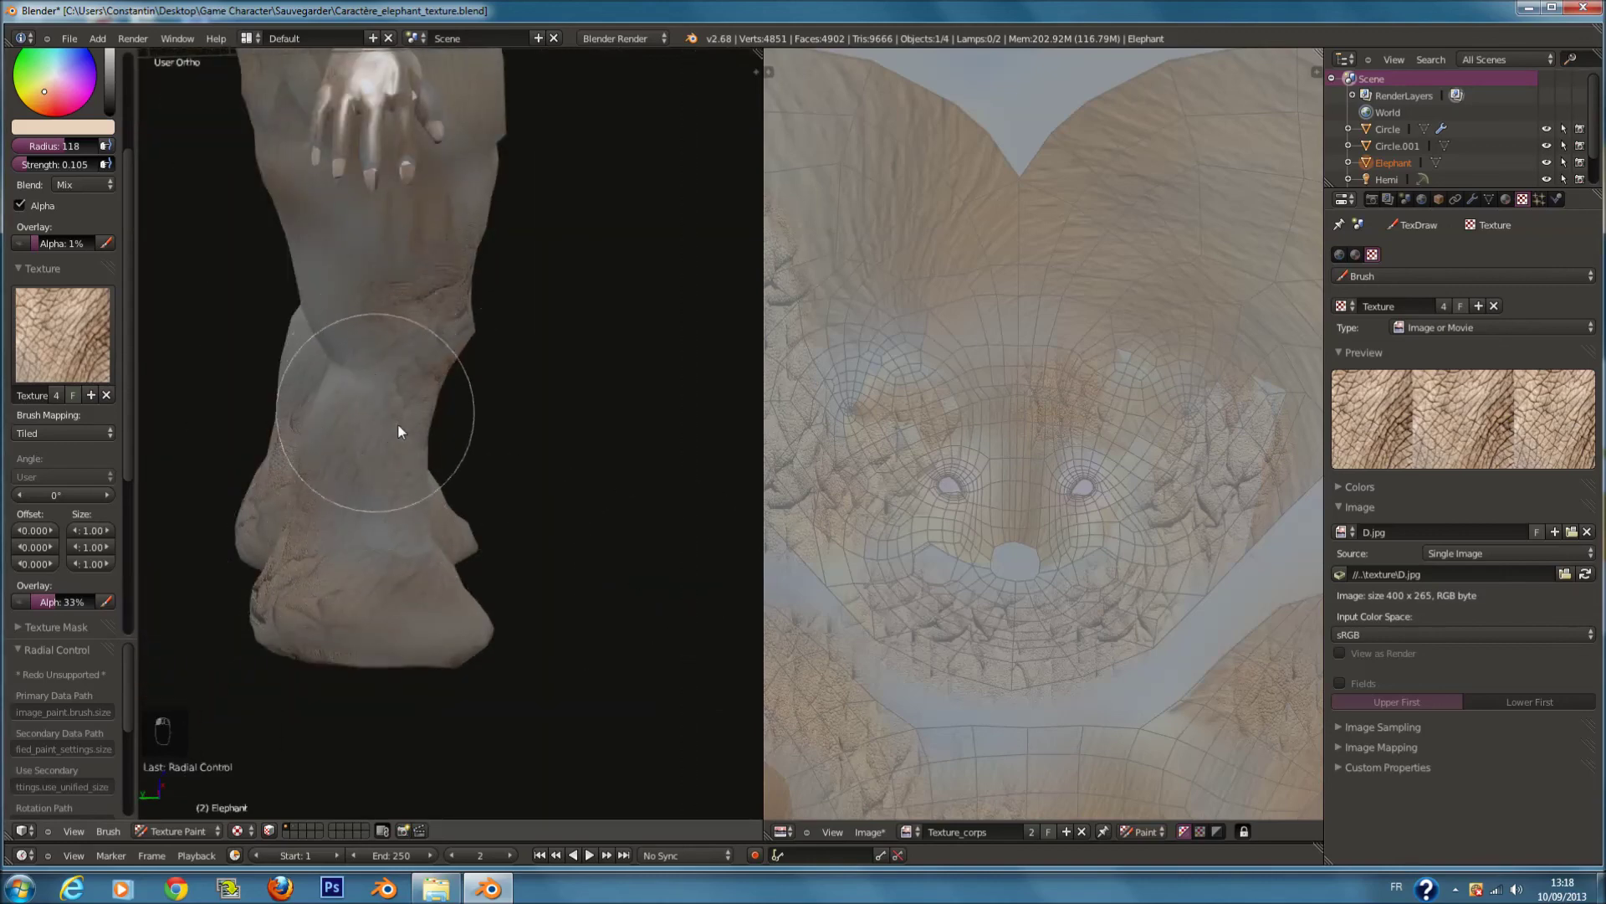
{"action": "middle_click_drag", "start_coordinate": [398, 425], "coordinate": [495, 427]}
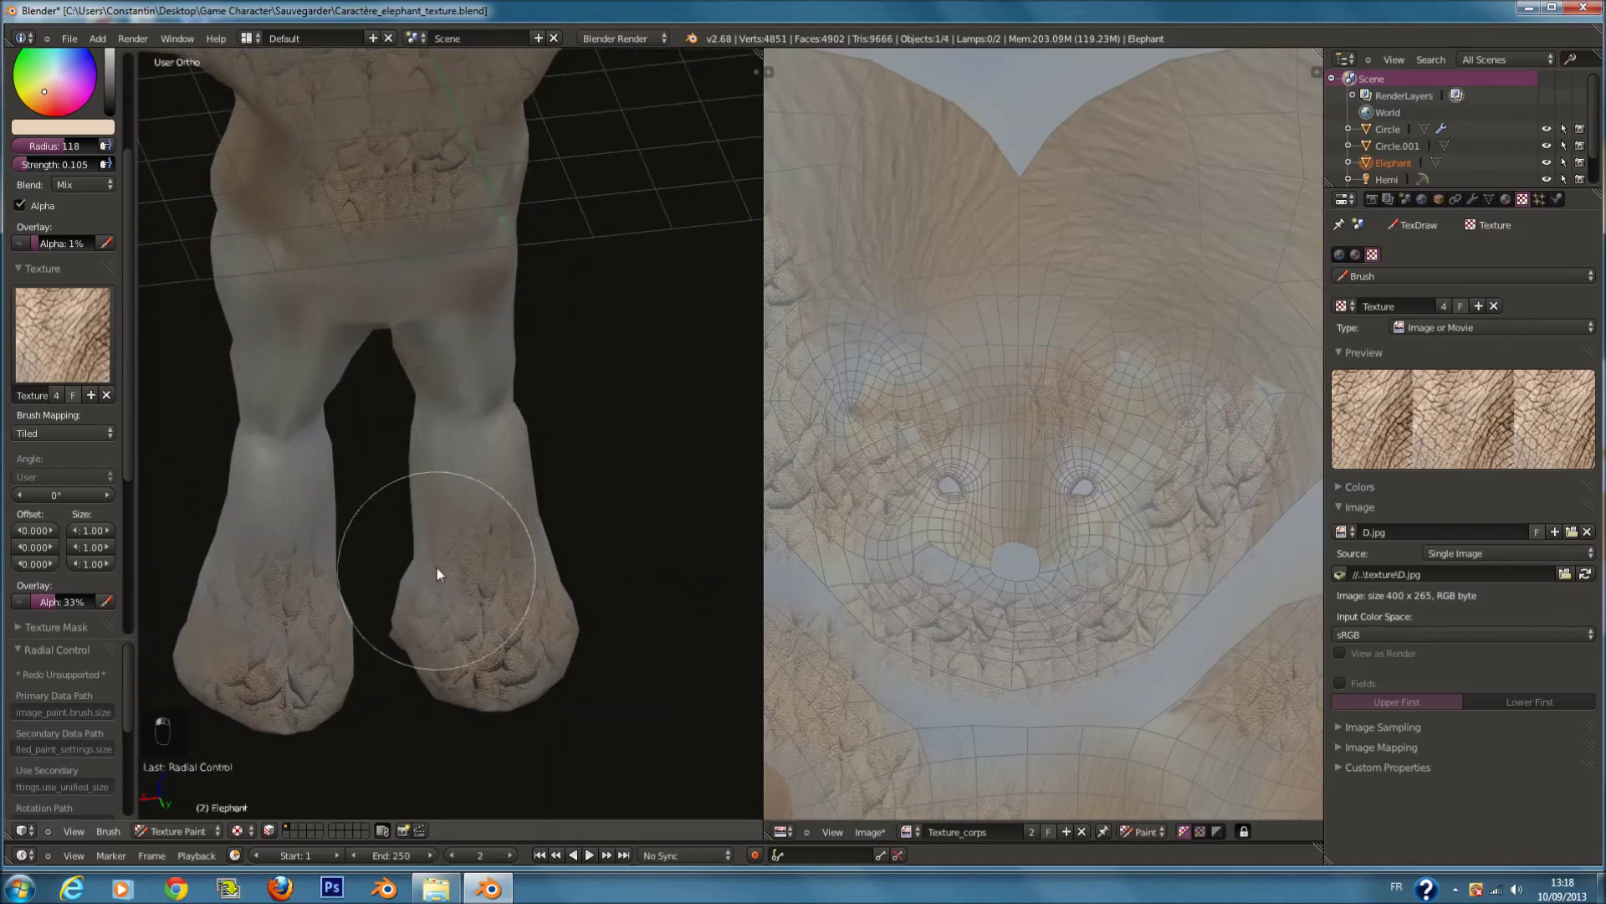
{"action": "middle_click_drag", "start_coordinate": [437, 567], "coordinate": [494, 519]}
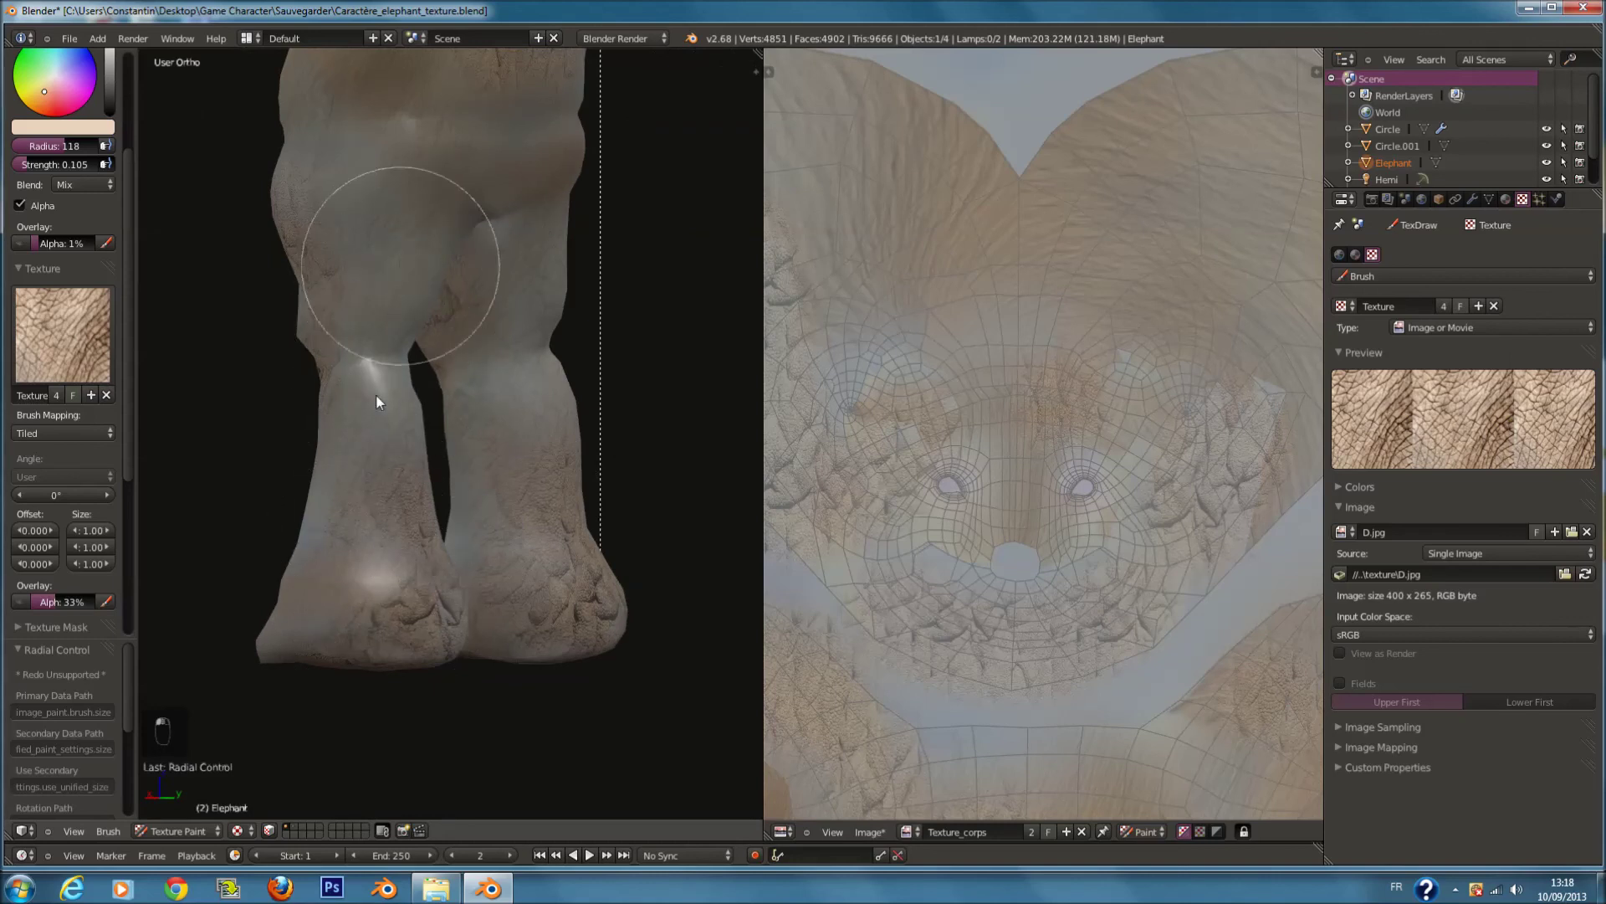
{"action": "mouse_move", "coordinate": [465, 538]}
{"action": "middle_mouse_down"}
{"action": "mouse_move", "coordinate": [351, 520]}
{"action": "mouse_move", "coordinate": [273, 413]}
{"action": "middle_mouse_up"}
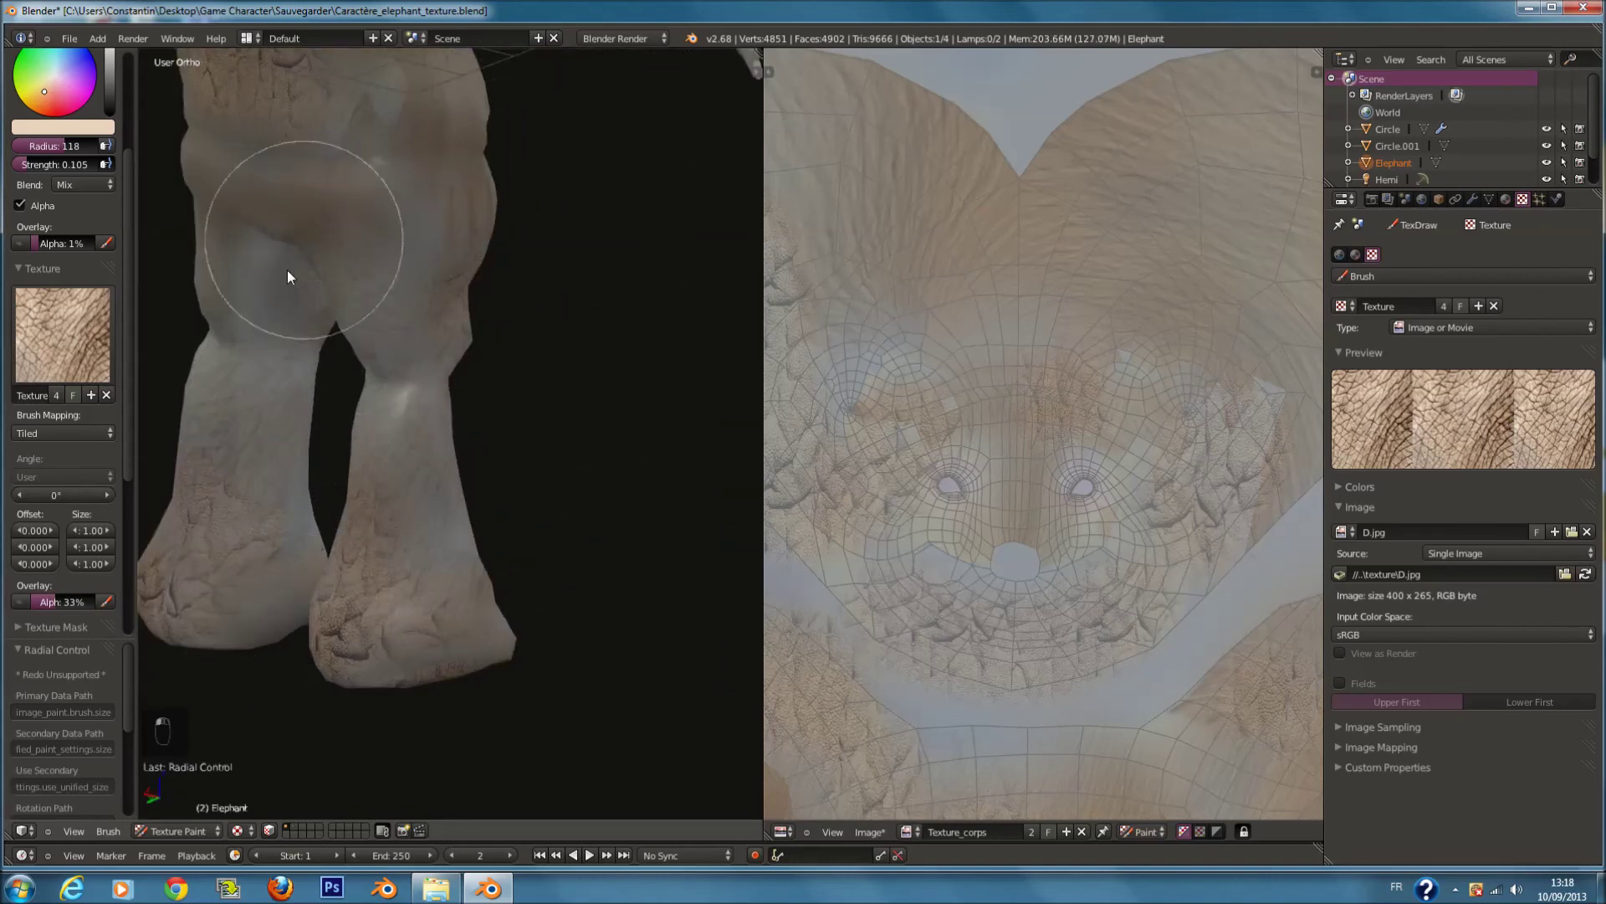
{"action": "middle_click_drag", "start_coordinate": [397, 244], "coordinate": [642, 283]}
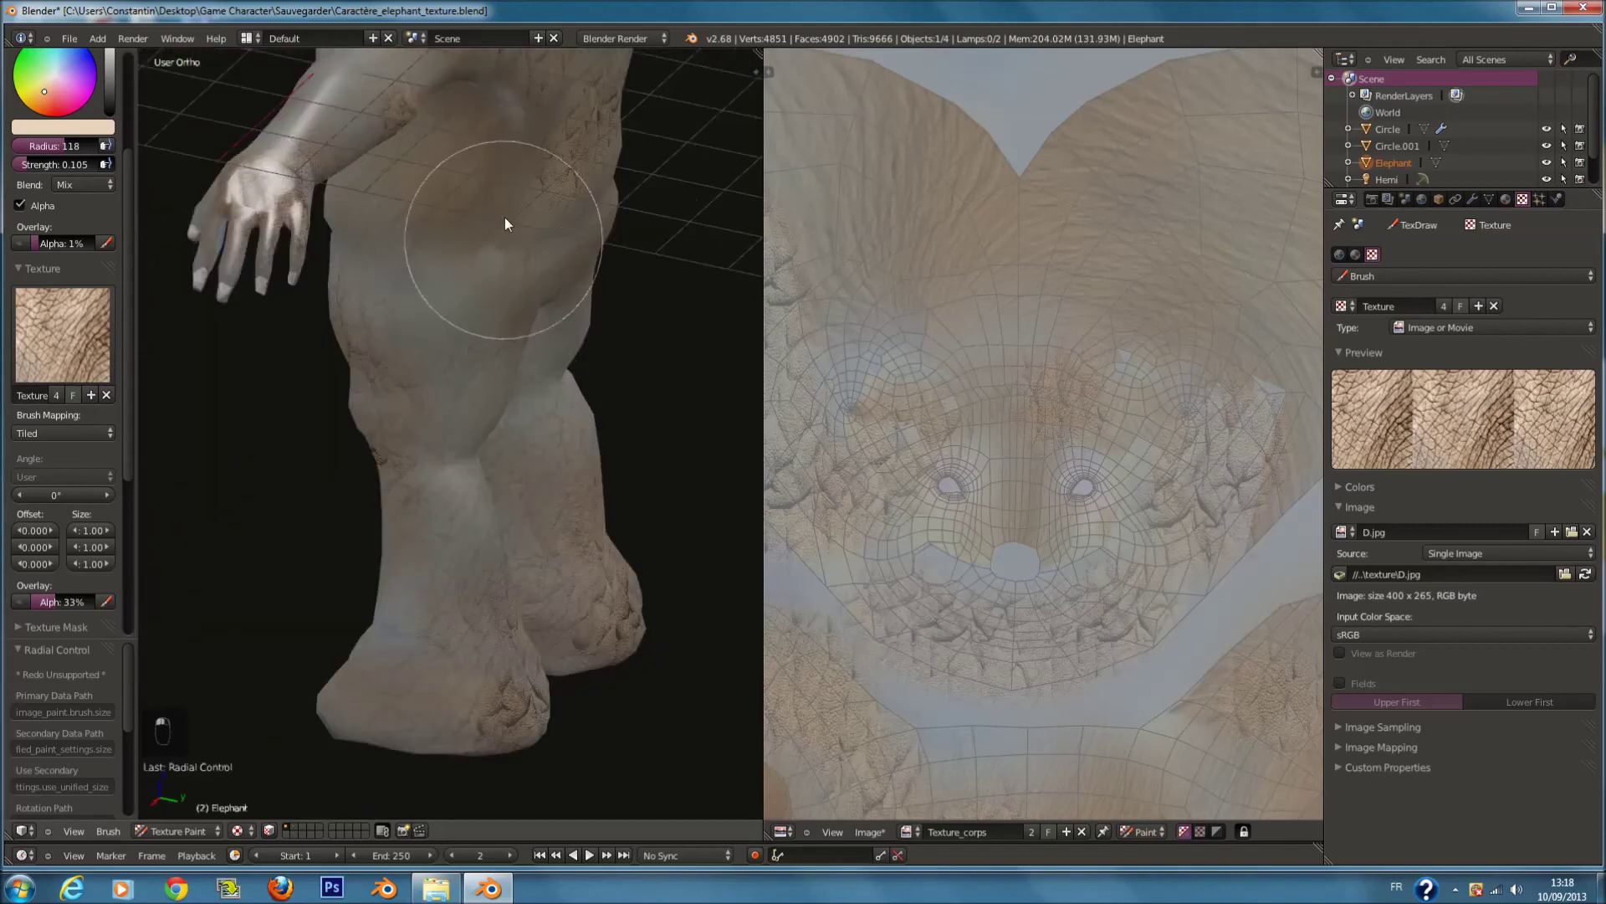
Step: Brush the D.jpg skin texture over the back, hips, thighs and belly, turning the model as needed
{"action": "middle_click_drag", "start_coordinate": [413, 249], "coordinate": [323, 355]}
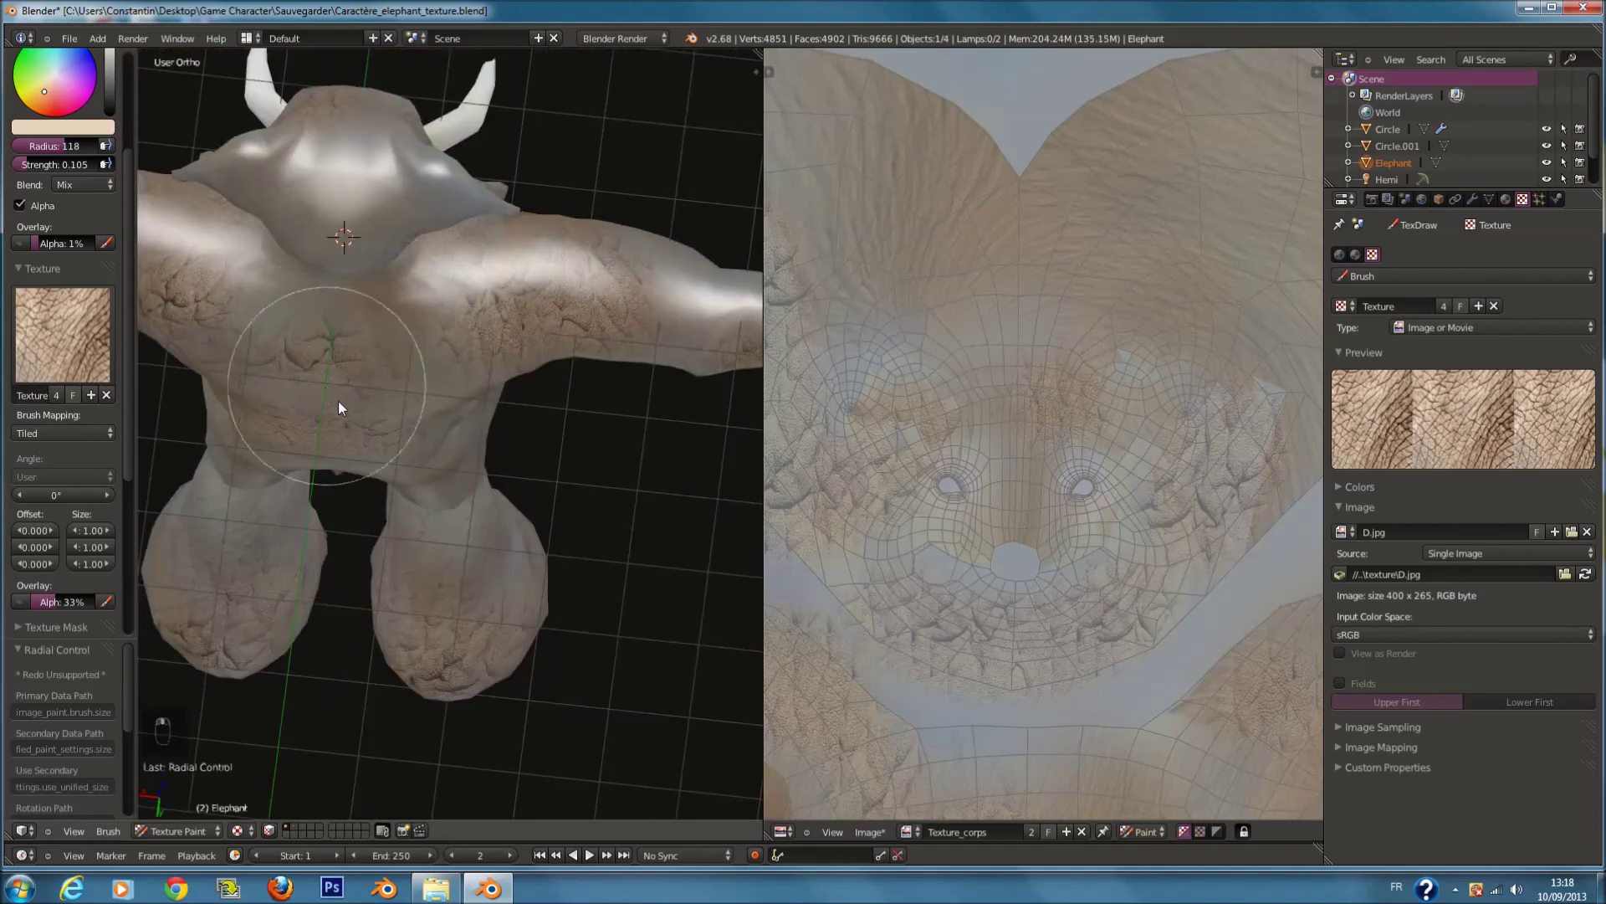
{"action": "mouse_move", "coordinate": [478, 343]}
{"action": "middle_mouse_down"}
{"action": "mouse_move", "coordinate": [419, 375]}
{"action": "mouse_move", "coordinate": [388, 161]}
{"action": "middle_mouse_up"}
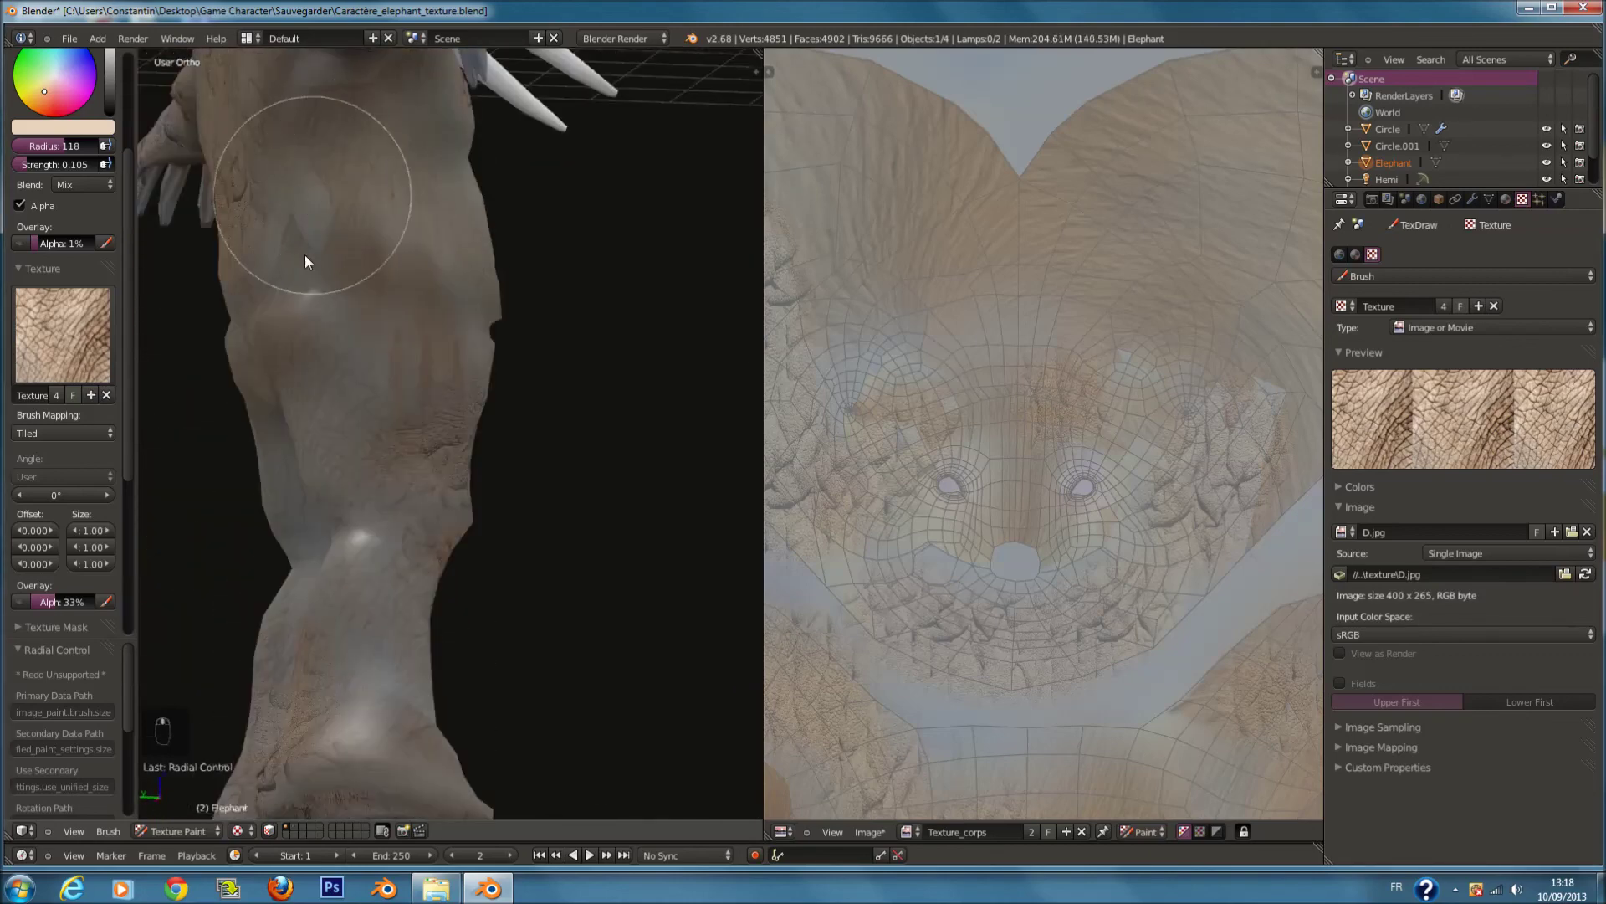
{"action": "mouse_move", "coordinate": [313, 209]}
{"action": "middle_mouse_down"}
{"action": "mouse_move", "coordinate": [237, 259]}
{"action": "mouse_move", "coordinate": [391, 393]}
{"action": "middle_mouse_up"}
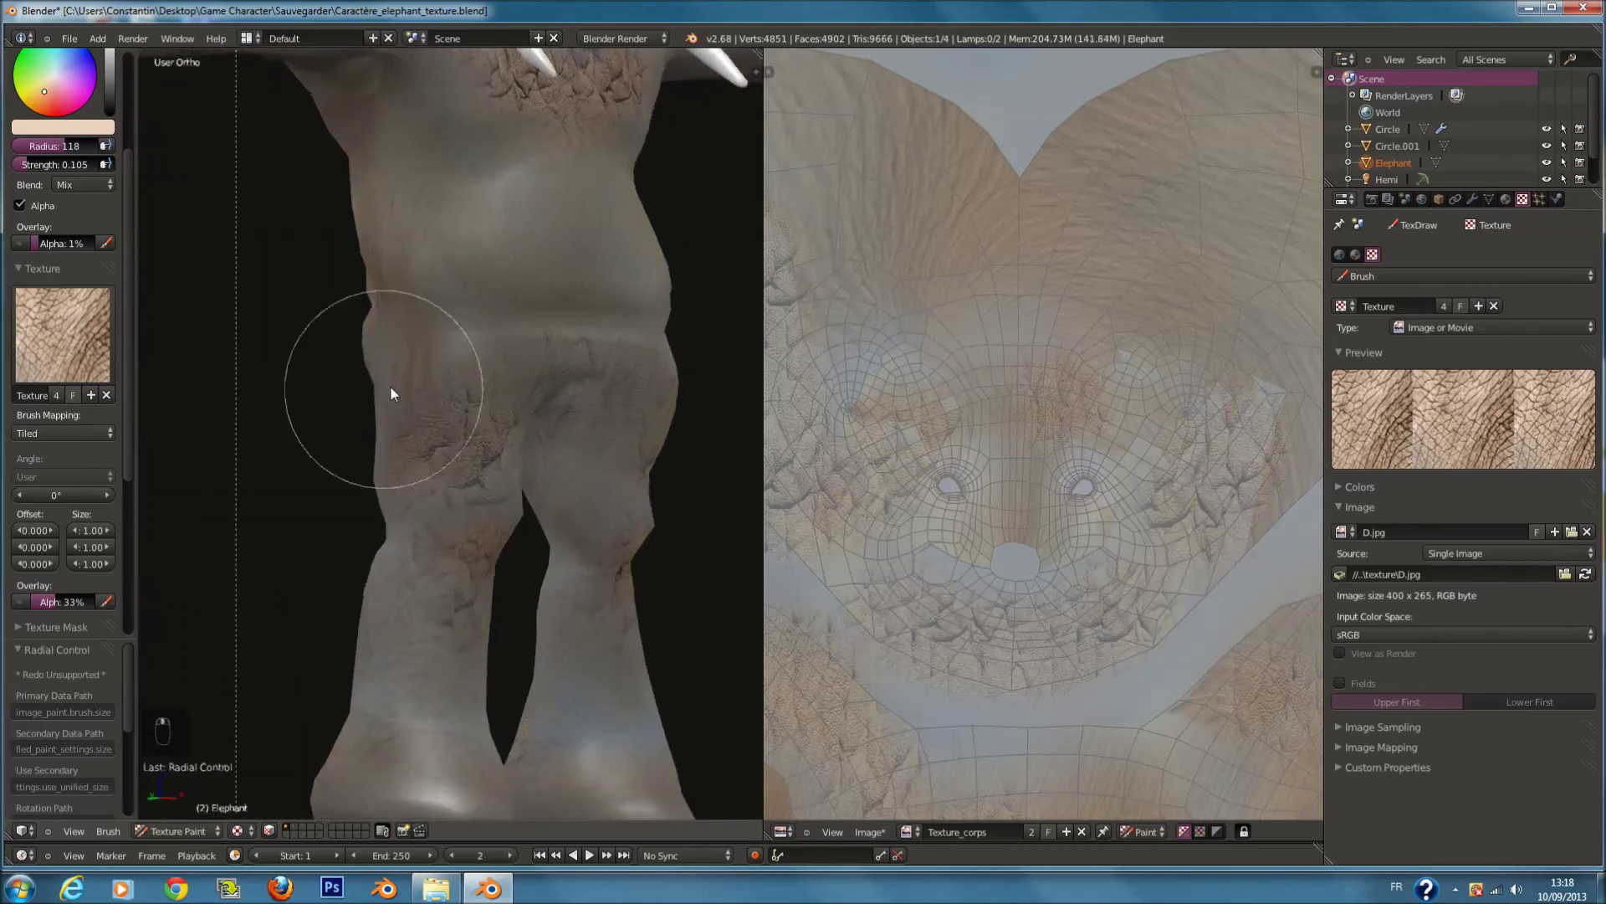
{"action": "middle_click_drag", "start_coordinate": [549, 289], "coordinate": [659, 296]}
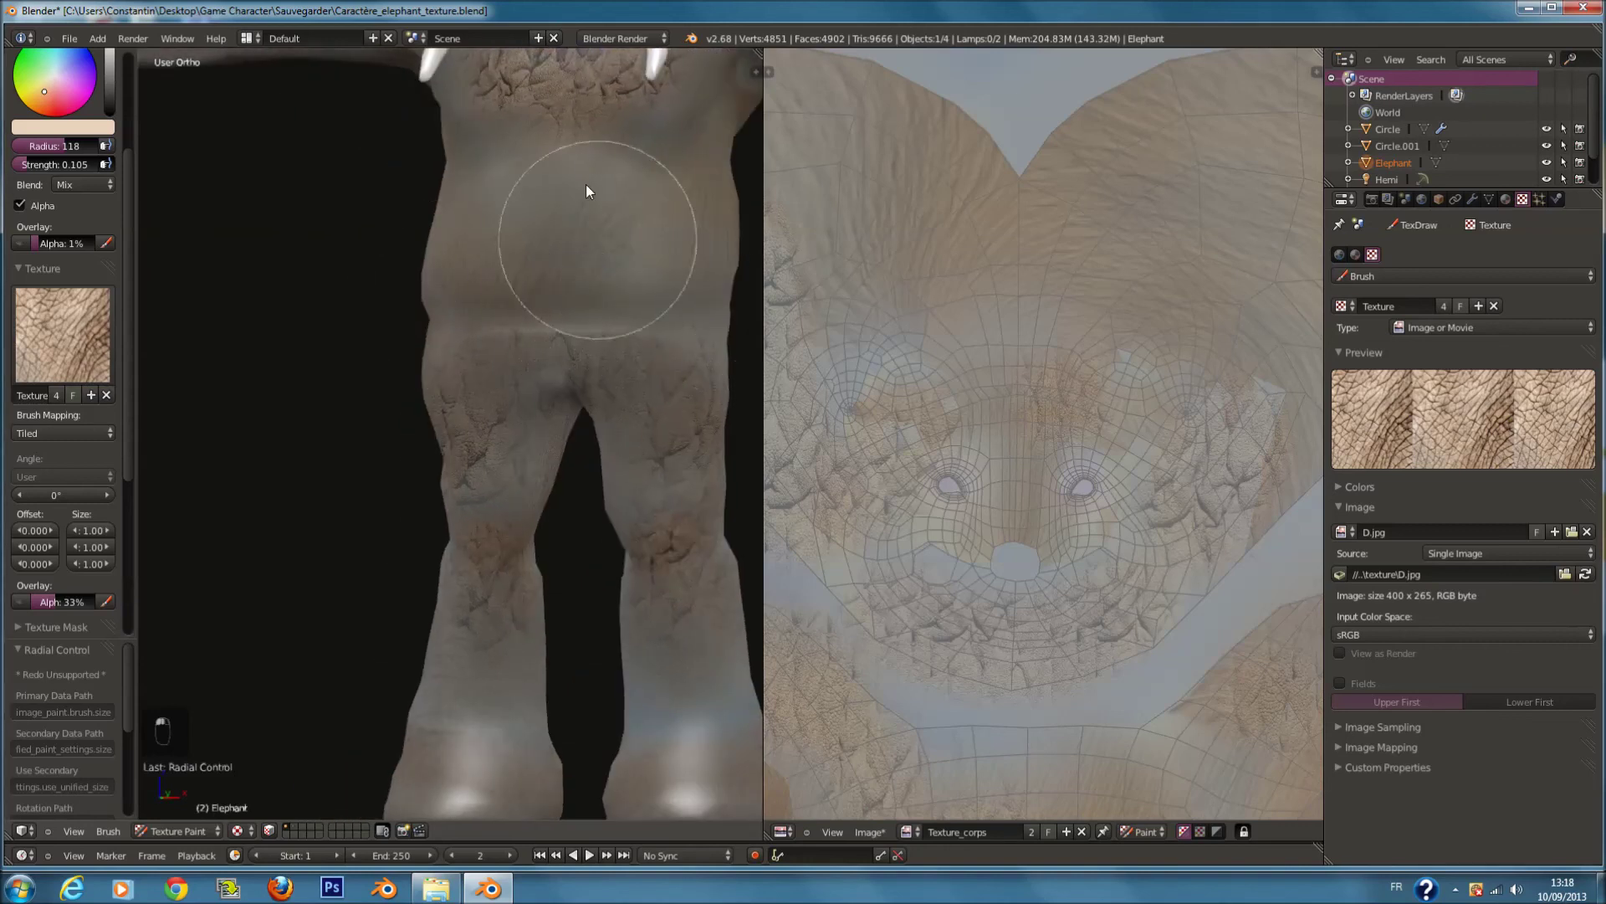
{"action": "mouse_move", "coordinate": [519, 201]}
{"action": "middle_mouse_down"}
{"action": "mouse_move", "coordinate": [595, 208]}
{"action": "mouse_move", "coordinate": [589, 189]}
{"action": "middle_mouse_up"}
{"action": "mouse_move", "coordinate": [587, 205]}
{"action": "left_mouse_down"}
{"action": "mouse_move", "coordinate": [645, 353]}
{"action": "mouse_move", "coordinate": [602, 483]}
{"action": "mouse_move", "coordinate": [625, 649]}
{"action": "mouse_move", "coordinate": [609, 729]}
{"action": "mouse_move", "coordinate": [585, 648]}
{"action": "left_mouse_up"}
Step: Brush skin detail across the chest below the trunk on the model, using brush radius 105 and then 200
{"action": "scroll", "coordinate": [610, 519], "scroll_direction": "down", "scroll_amount": 4}
{"action": "scroll", "coordinate": [620, 463], "scroll_direction": "up", "scroll_amount": 7, "text": "shift"}
{"action": "scroll", "coordinate": [621, 448], "scroll_direction": "up", "scroll_amount": 1}
{"action": "scroll", "coordinate": [621, 444], "scroll_direction": "up", "scroll_amount": 6, "text": "ctrl"}
{"action": "middle_click_drag", "start_coordinate": [474, 422], "coordinate": [566, 412]}
{"action": "scroll", "coordinate": [623, 372], "scroll_direction": "up", "scroll_amount": 2}
{"action": "scroll", "coordinate": [566, 411], "scroll_direction": "up", "scroll_amount": 5}
{"action": "middle_click_drag", "start_coordinate": [546, 480], "coordinate": [505, 439]}
{"action": "key", "text": "f"}
{"action": "left_click", "coordinate": [495, 439]}
{"action": "scroll", "coordinate": [443, 425], "scroll_direction": "down", "scroll_amount": 6, "text": "ctrl"}
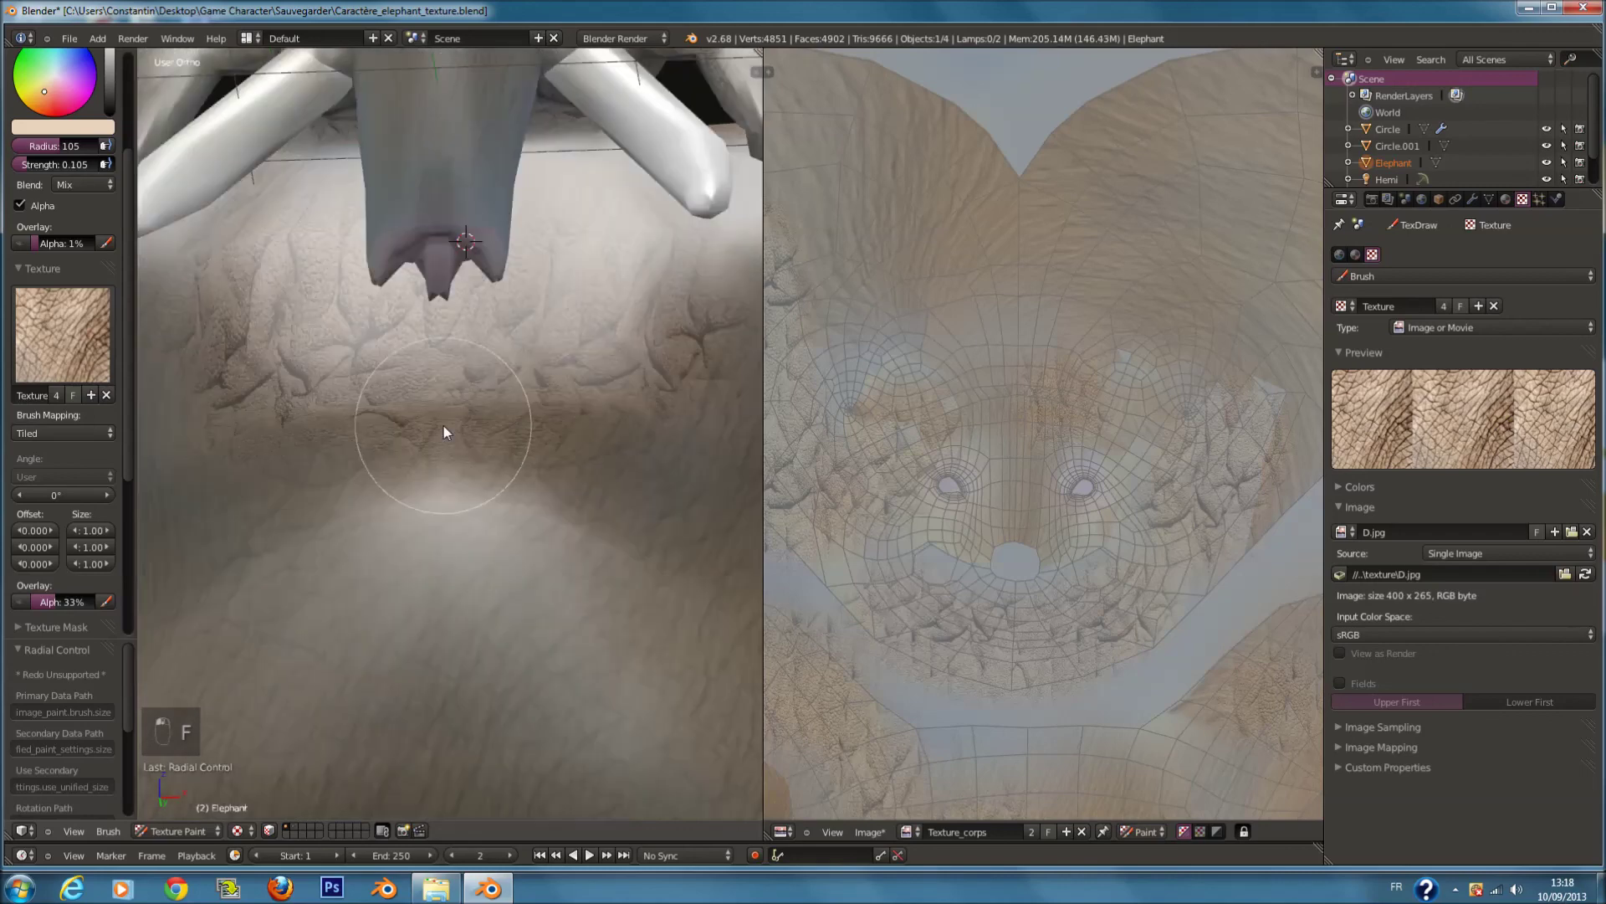
{"action": "key", "text": "f"}
{"action": "left_click", "coordinate": [556, 464]}
{"action": "left_click_drag", "start_coordinate": [438, 302], "coordinate": [484, 365]}
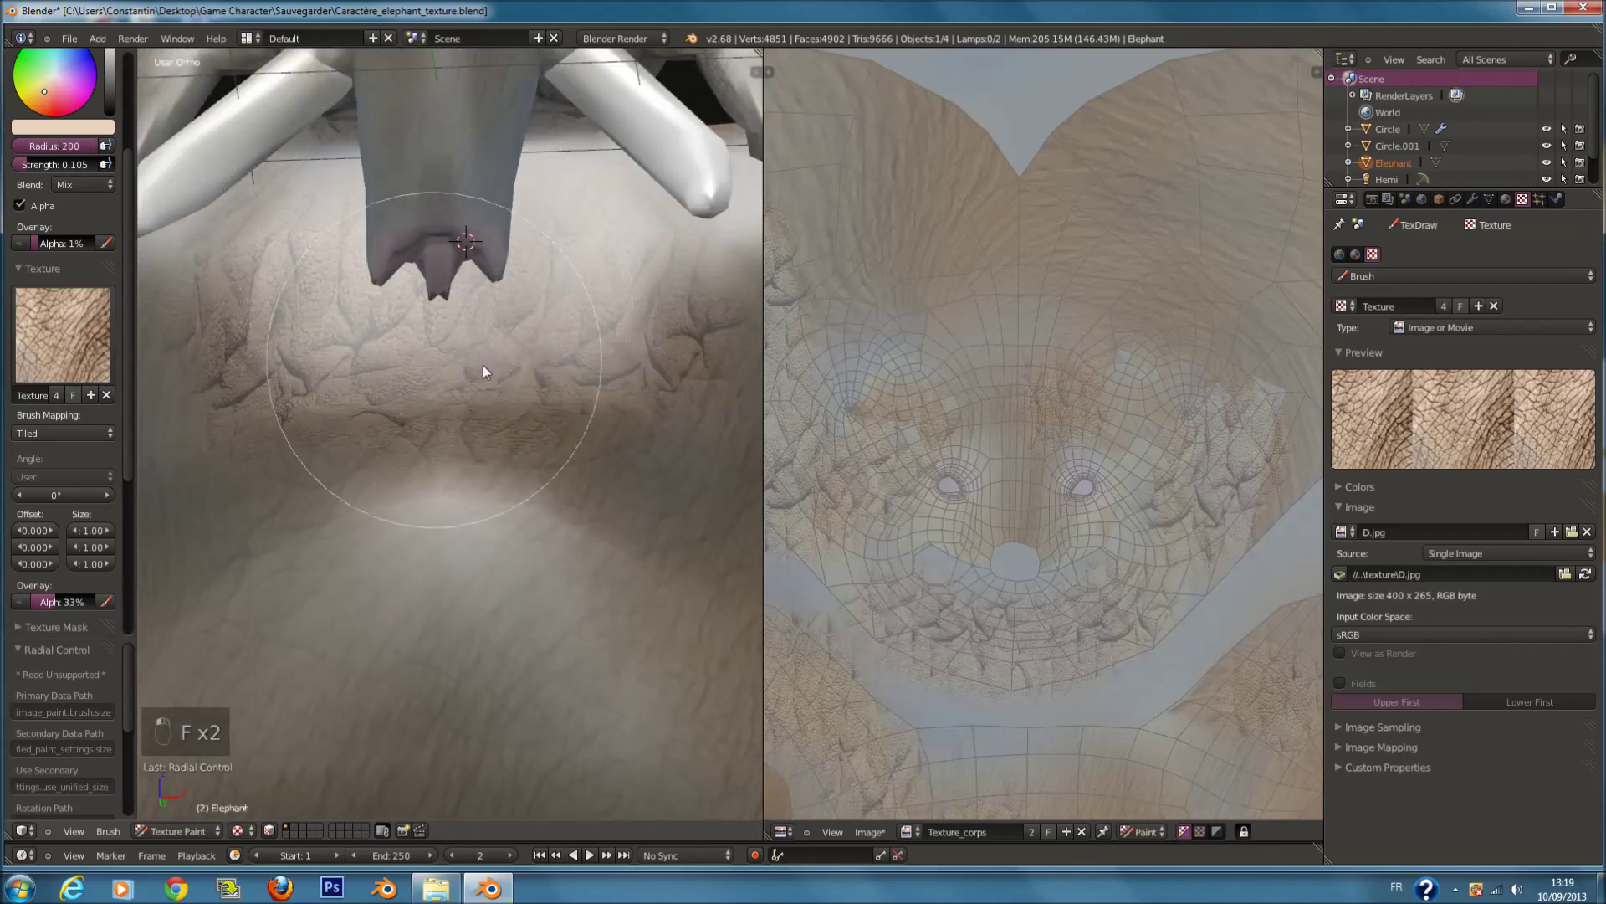
Step: Set the brush radius to 141 and brush the skin texture over the shoulders, arms and upper back
{"action": "scroll", "coordinate": [577, 364], "scroll_direction": "down", "scroll_amount": 4}
{"action": "middle_click_drag", "start_coordinate": [649, 345], "coordinate": [506, 443]}
{"action": "scroll", "coordinate": [497, 485], "scroll_direction": "up", "scroll_amount": 4}
{"action": "key", "text": "f"}
{"action": "left_click", "coordinate": [431, 544]}
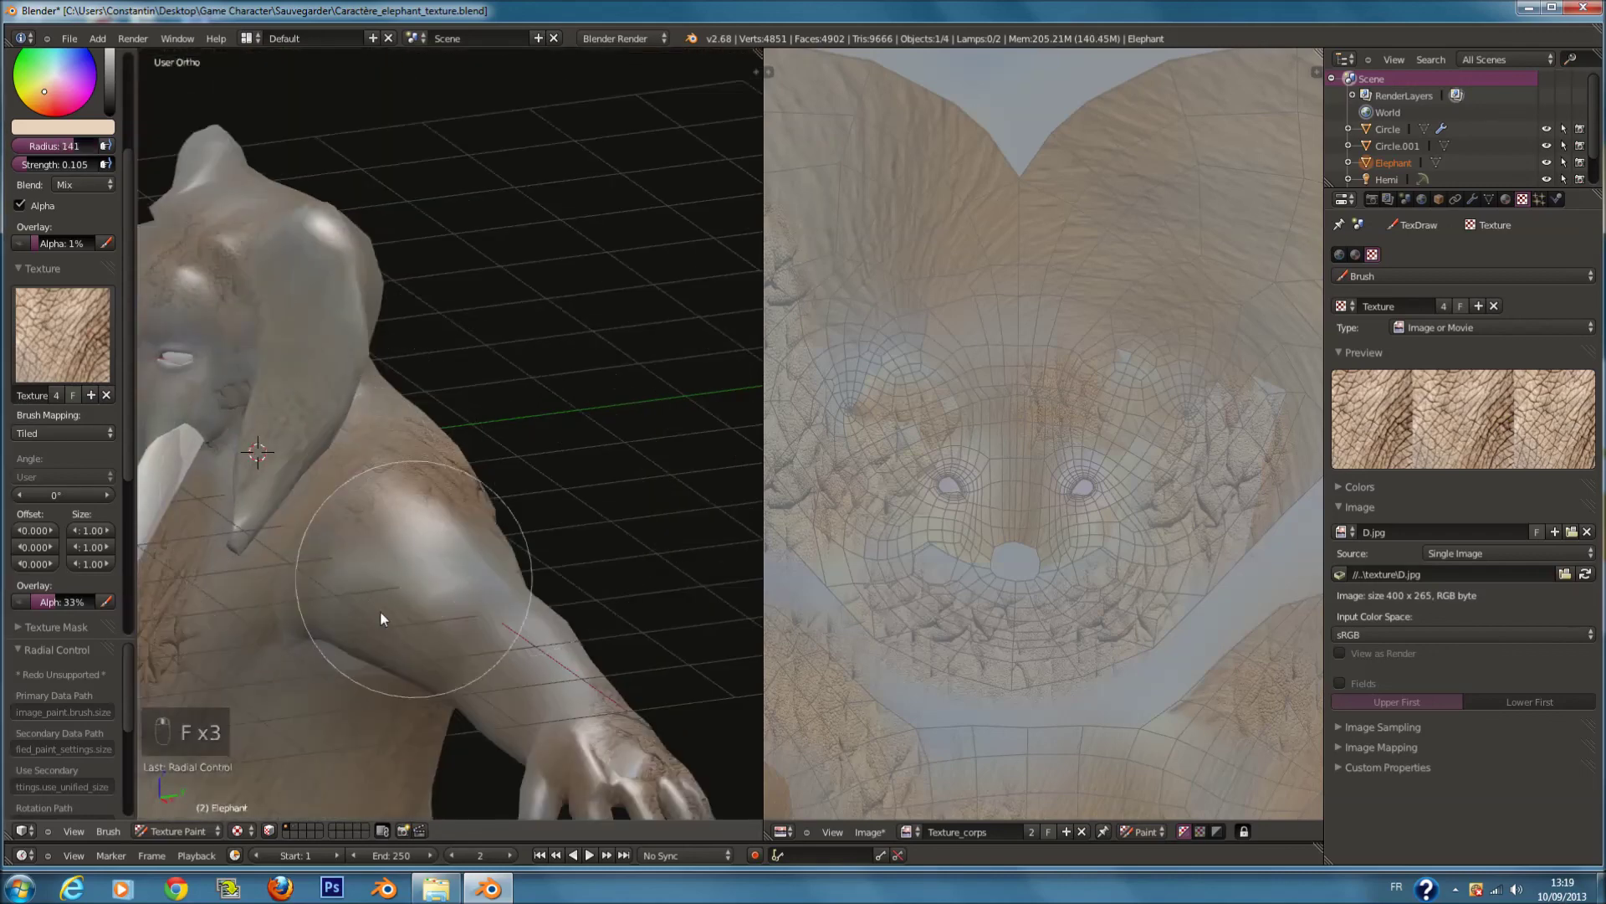
{"action": "middle_click_drag", "start_coordinate": [276, 556], "coordinate": [402, 565]}
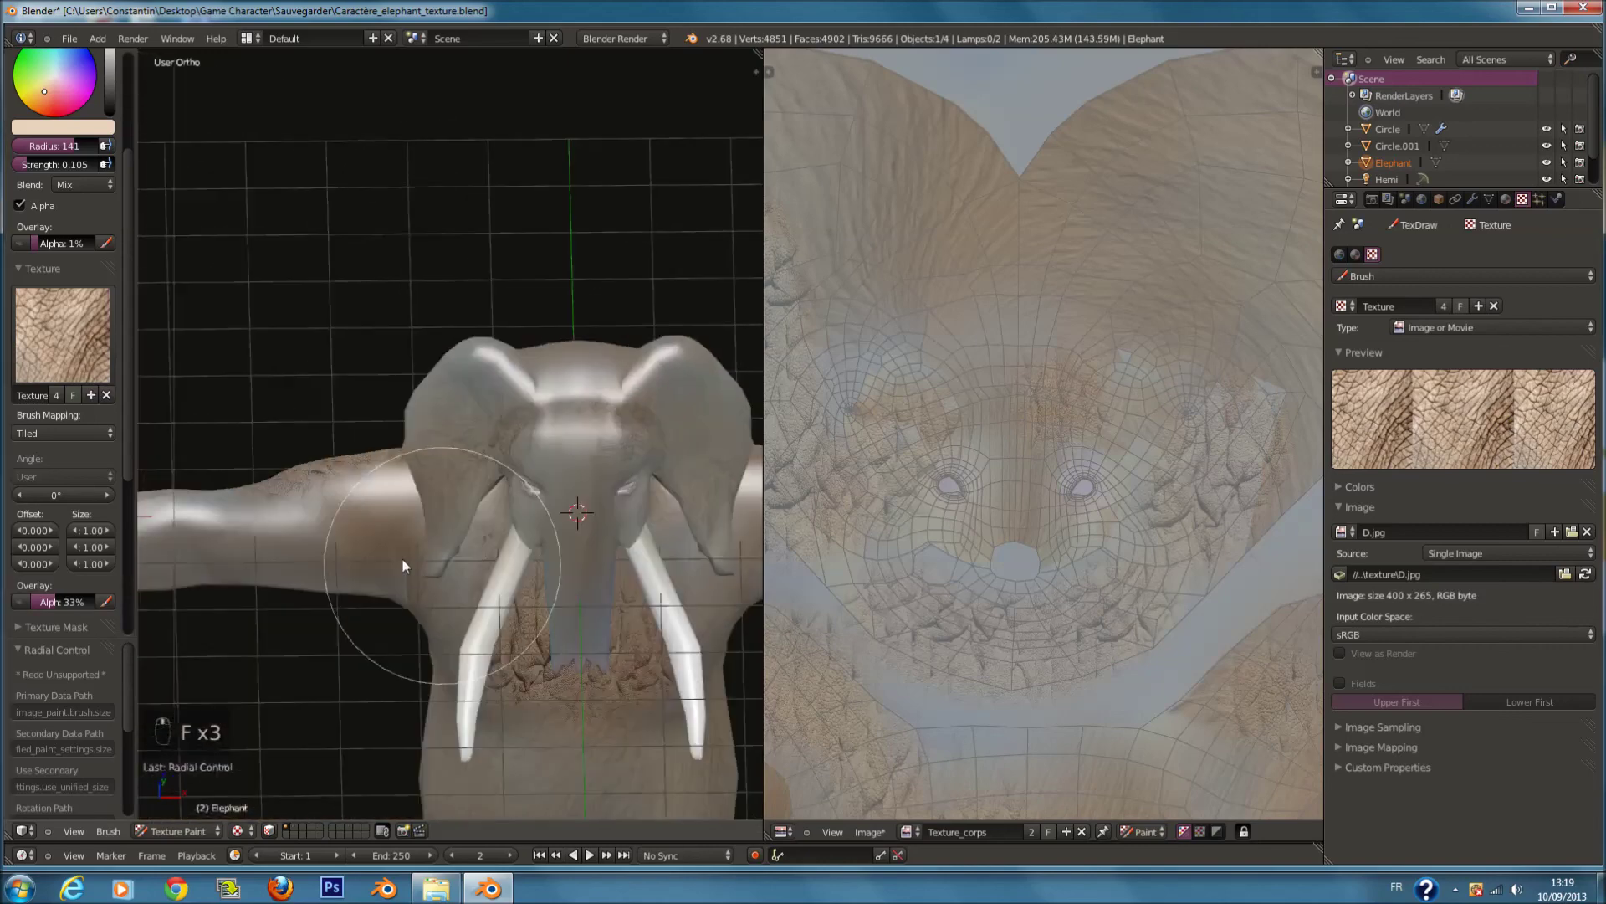
{"action": "scroll", "coordinate": [349, 547], "scroll_direction": "down", "scroll_amount": 13, "text": "ctrl"}
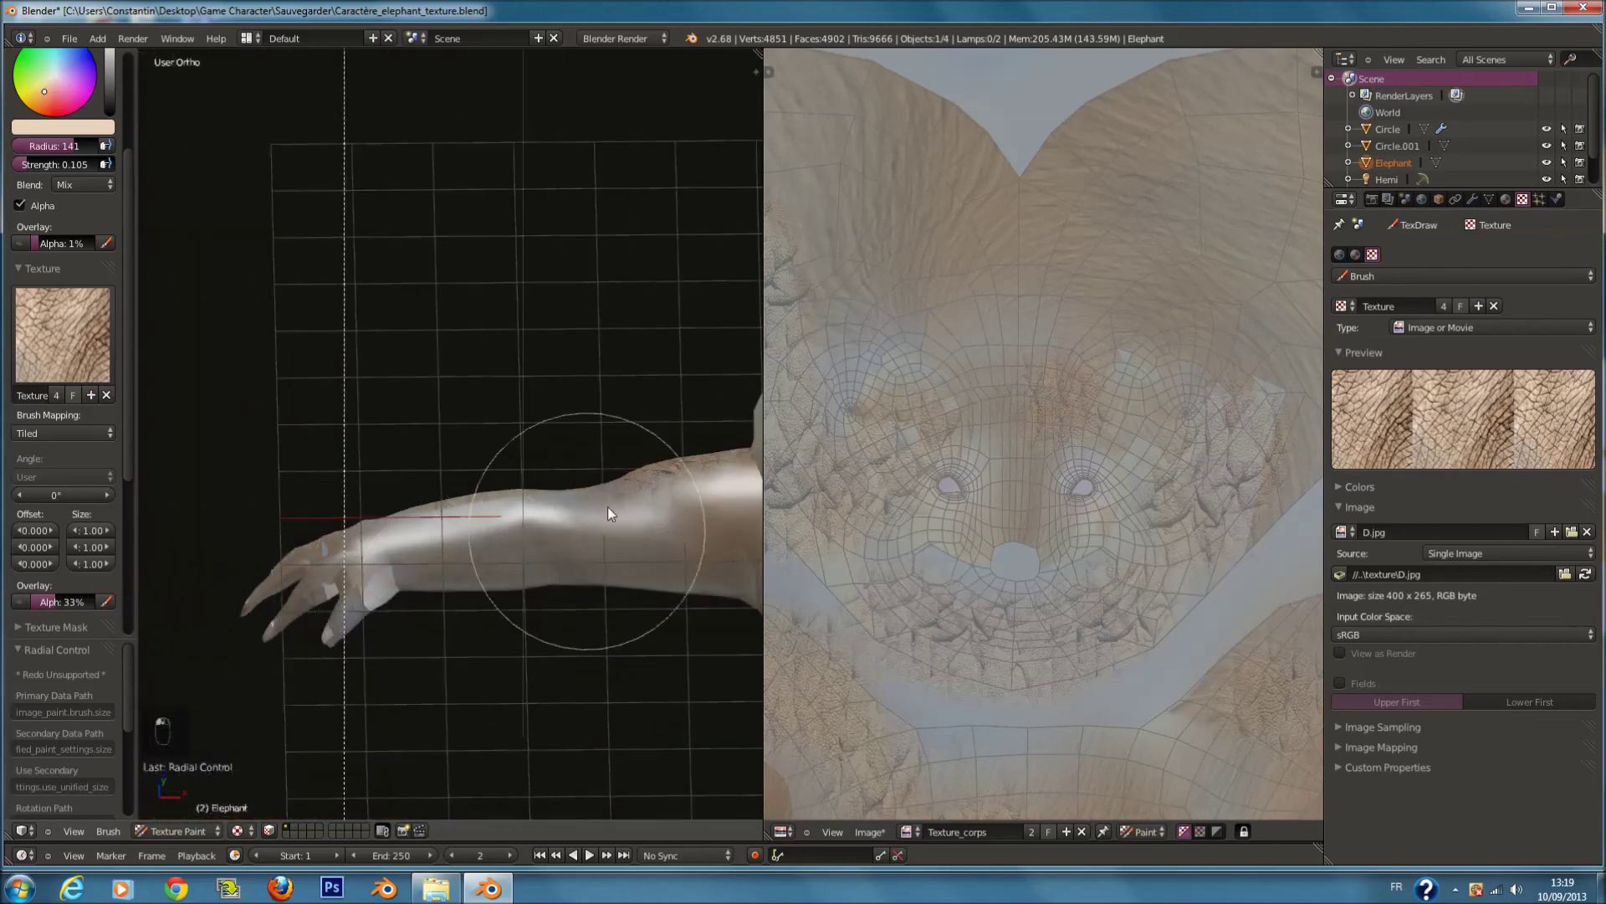
{"action": "middle_click_drag", "start_coordinate": [569, 489], "coordinate": [380, 473]}
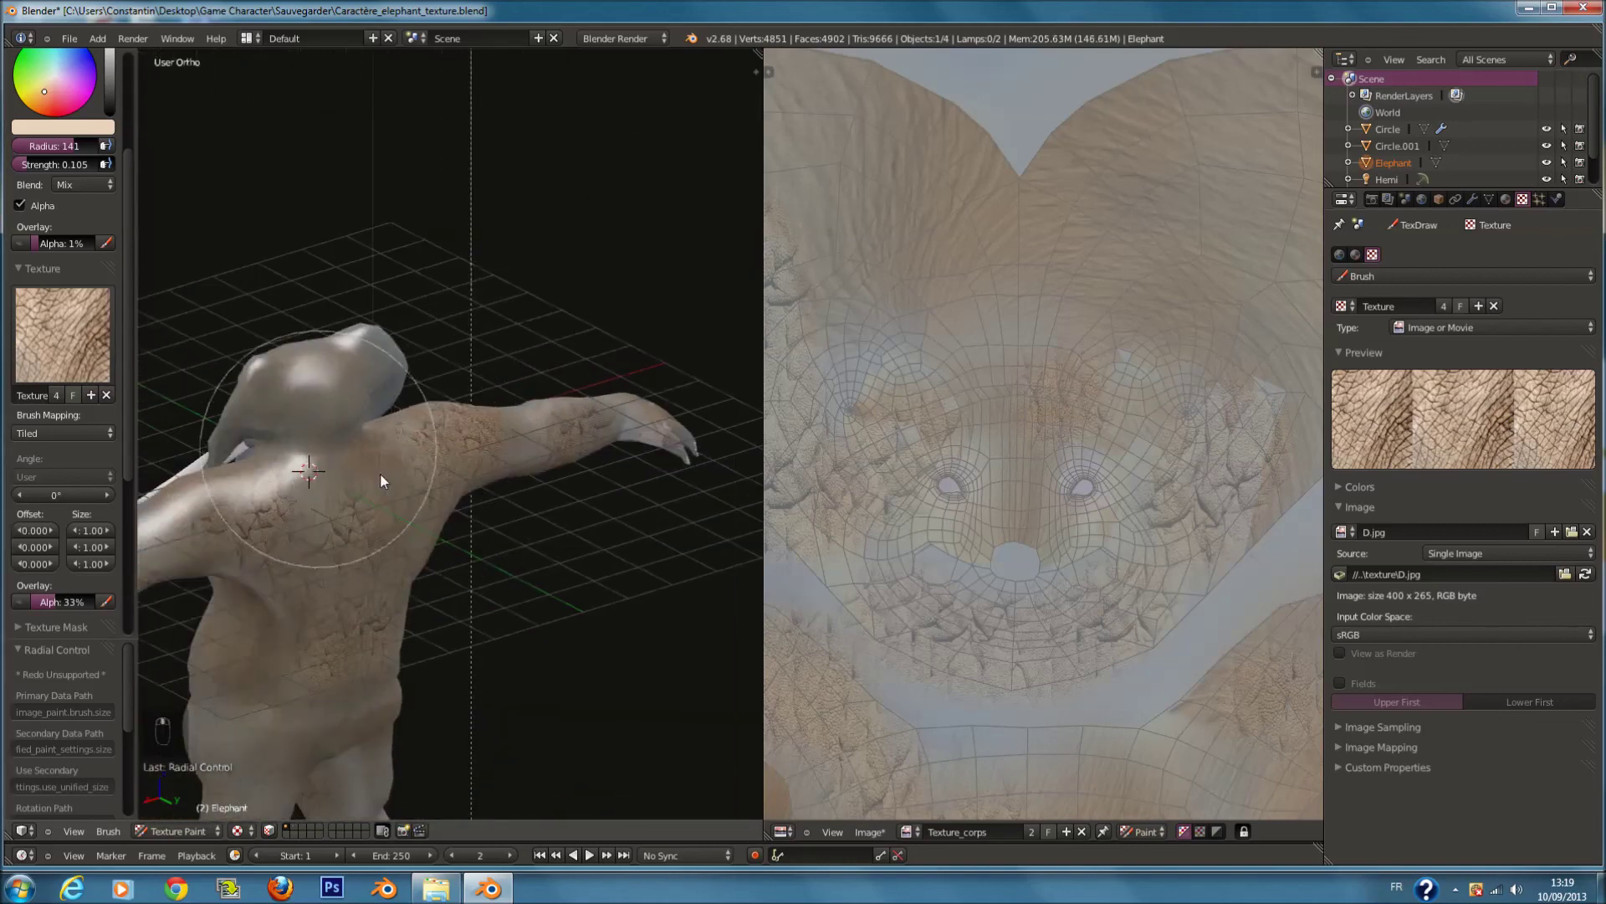
Step: Set the brush radius to 117, brush the skin texture over the head, ears and trunk, and check them from the front and below
{"action": "scroll", "coordinate": [380, 474], "scroll_direction": "up", "scroll_amount": 4}
{"action": "mouse_move", "coordinate": [528, 311]}
{"action": "middle_mouse_down"}
{"action": "mouse_move", "coordinate": [433, 381]}
{"action": "mouse_move", "coordinate": [349, 411]}
{"action": "mouse_move", "coordinate": [469, 352]}
{"action": "middle_mouse_up"}
{"action": "mouse_move", "coordinate": [475, 252]}
{"action": "middle_mouse_down"}
{"action": "mouse_move", "coordinate": [288, 274]}
{"action": "mouse_move", "coordinate": [555, 295]}
{"action": "middle_mouse_up"}
{"action": "scroll", "coordinate": [558, 294], "scroll_direction": "up", "scroll_amount": 1}
{"action": "key", "text": "f"}
{"action": "left_click", "coordinate": [550, 271]}
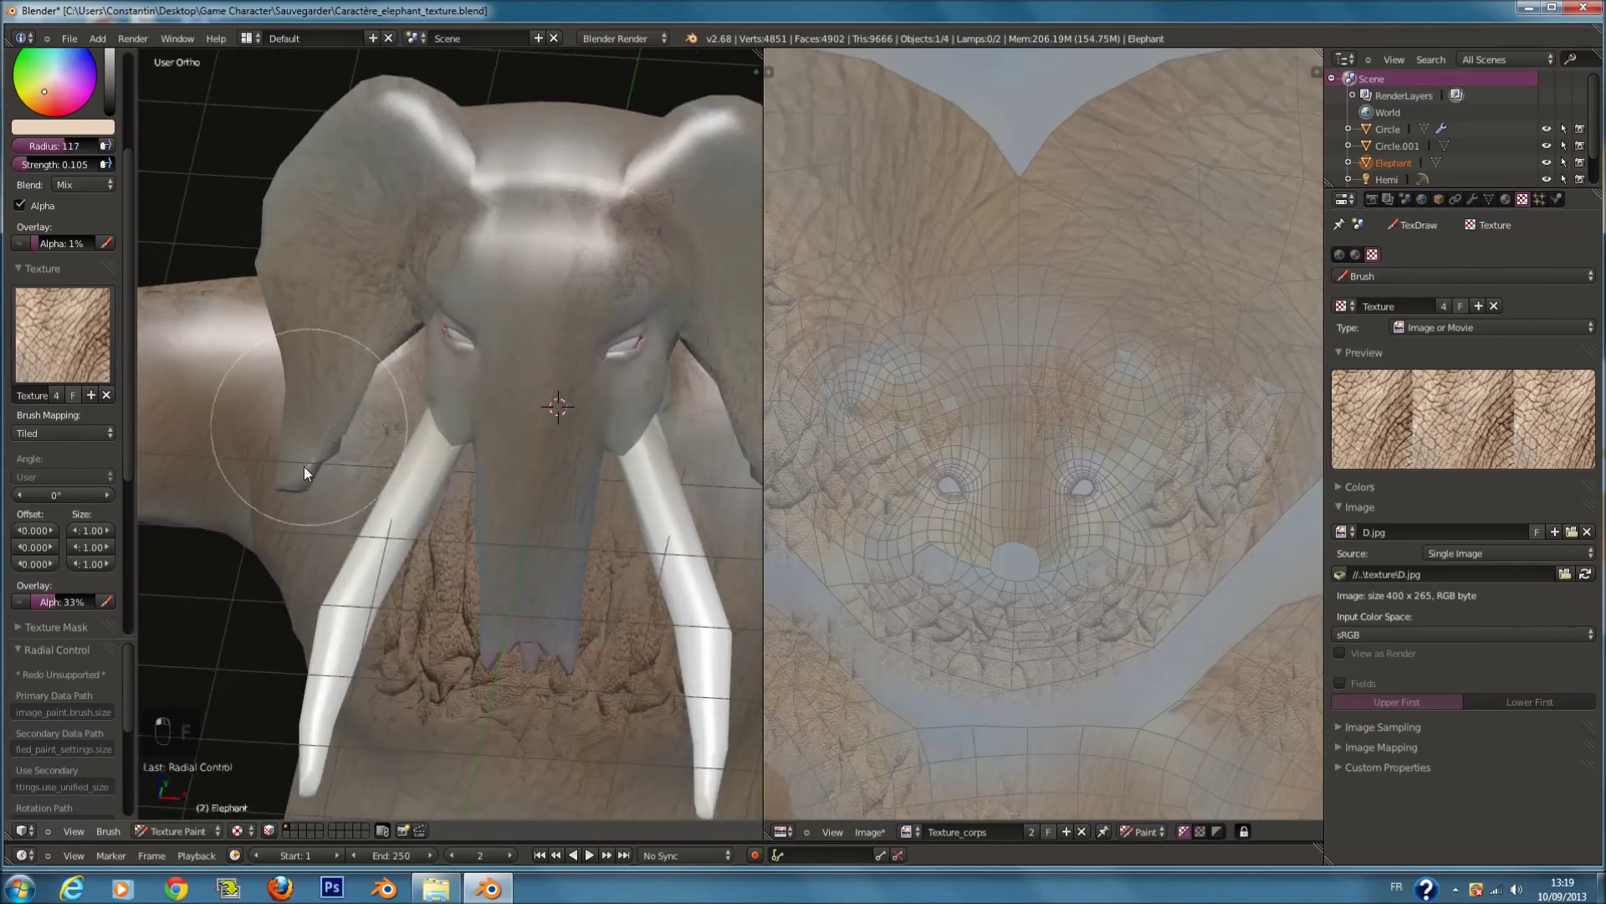
{"action": "scroll", "coordinate": [468, 368], "scroll_direction": "down", "scroll_amount": 1}
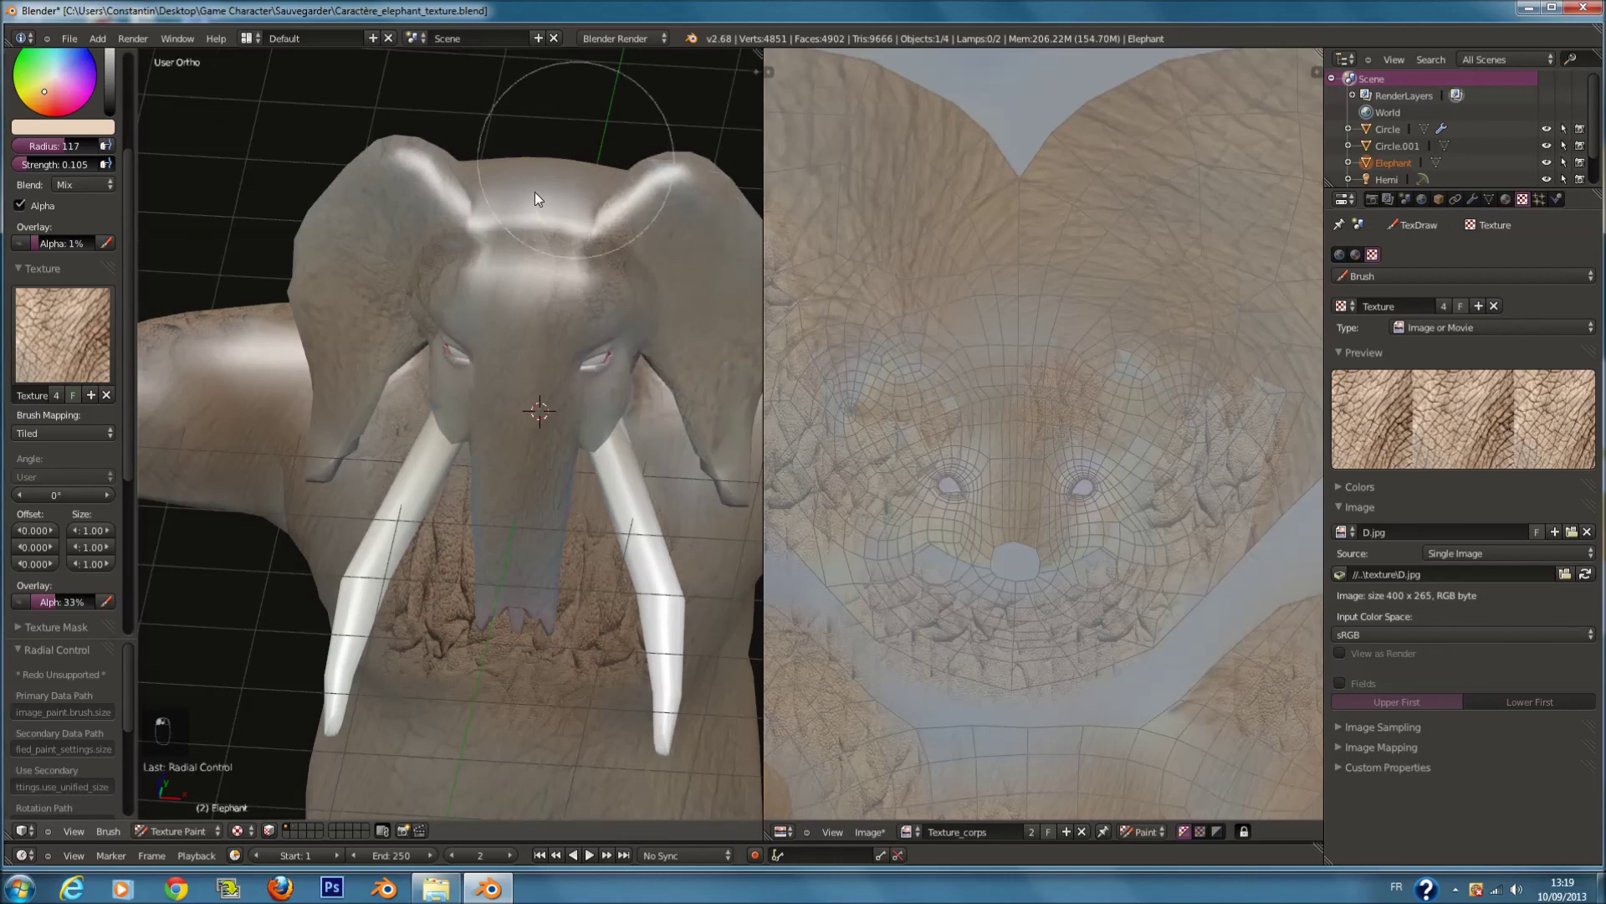
{"action": "scroll", "coordinate": [502, 359], "scroll_direction": "down", "scroll_amount": 3}
{"action": "middle_click_drag", "start_coordinate": [548, 425], "coordinate": [544, 275]}
{"action": "scroll", "coordinate": [552, 301], "scroll_direction": "up", "scroll_amount": 3}
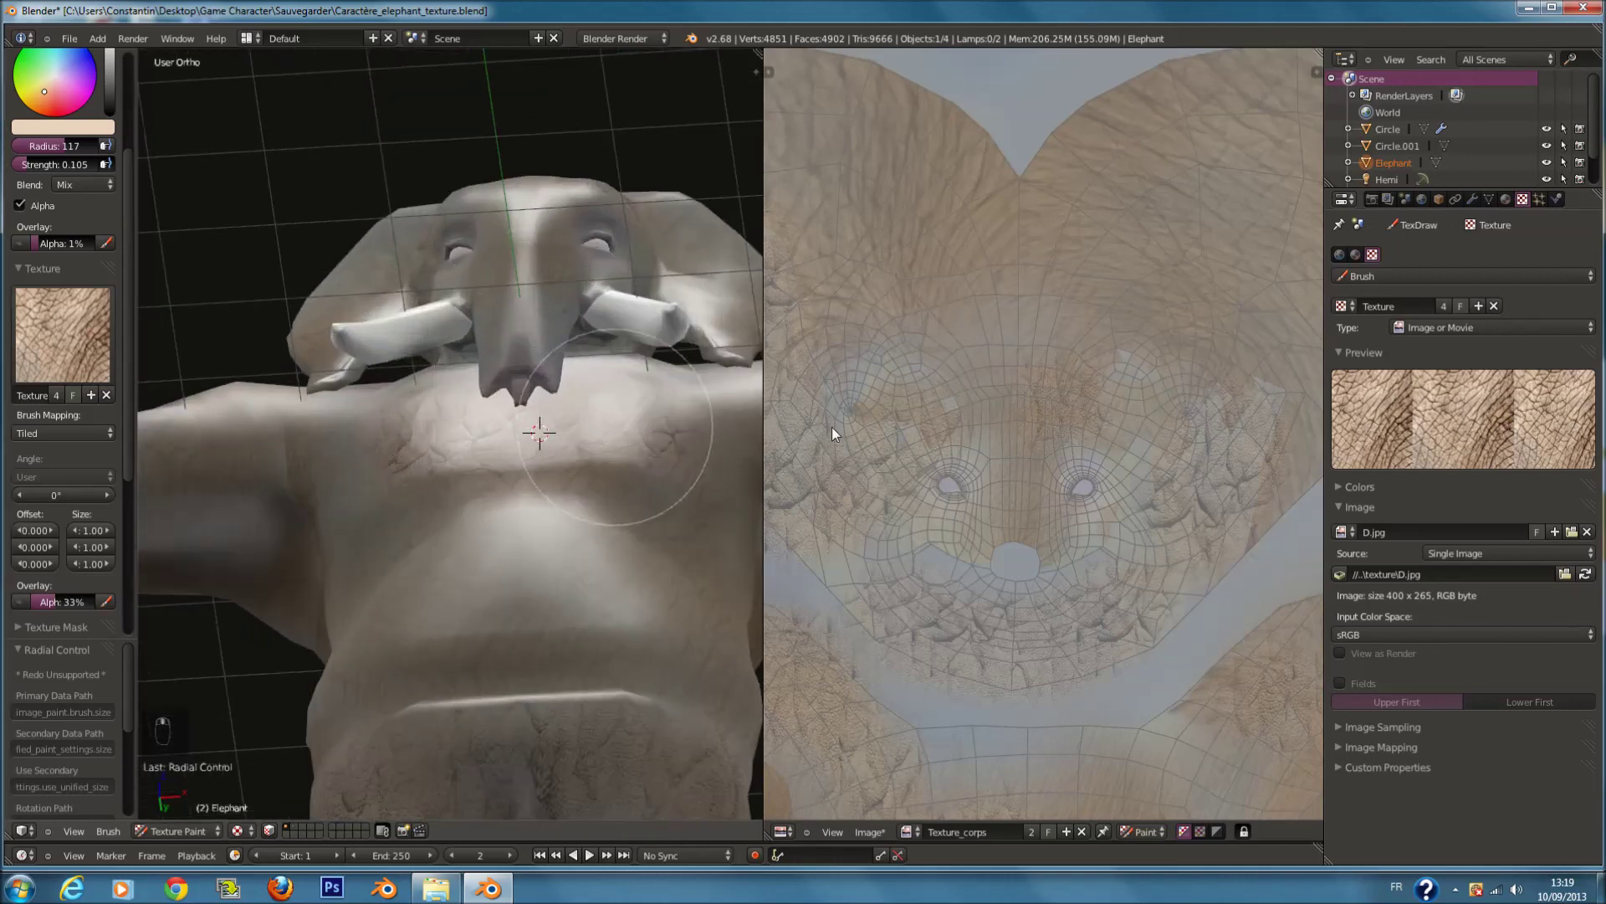
Step: Set the brush radius to 180 and strength to 0.326, and brush the skin texture across the chest in the UV image
{"action": "middle_click_drag", "start_coordinate": [1016, 519], "coordinate": [972, 312]}
{"action": "middle_click_drag", "start_coordinate": [952, 760], "coordinate": [950, 604]}
{"action": "key", "text": "f"}
{"action": "left_click", "coordinate": [989, 577]}
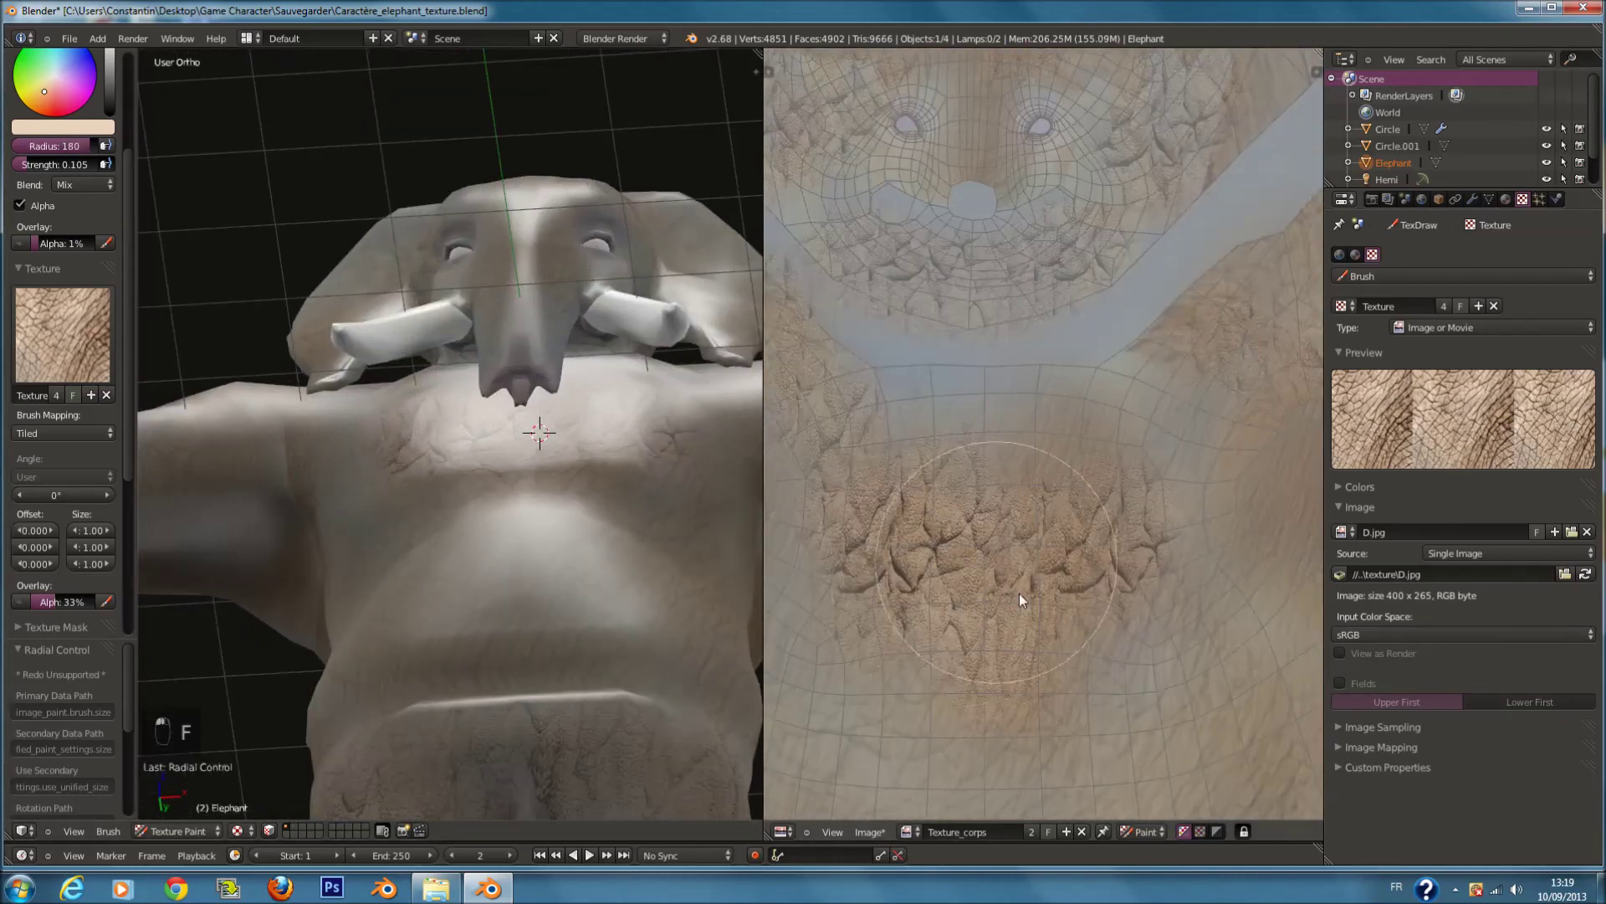
{"action": "left_click_drag", "start_coordinate": [74, 164], "coordinate": [92, 164]}
{"action": "mouse_move", "coordinate": [872, 566]}
{"action": "left_mouse_down"}
{"action": "mouse_move", "coordinate": [1045, 644]}
{"action": "mouse_move", "coordinate": [1001, 688]}
{"action": "mouse_move", "coordinate": [881, 646]}
{"action": "mouse_move", "coordinate": [922, 690]}
{"action": "left_mouse_up"}
{"action": "scroll", "coordinate": [922, 689], "scroll_direction": "down", "scroll_amount": 2}
{"action": "mouse_move", "coordinate": [920, 648]}
{"action": "middle_mouse_down"}
{"action": "mouse_move", "coordinate": [916, 495]}
{"action": "mouse_move", "coordinate": [950, 490]}
{"action": "middle_mouse_up"}
Step: Set the brush radius to 200, brush the skin texture along both flanks of the torso in the UV image, and undo the last stroke
{"action": "scroll", "coordinate": [916, 494], "scroll_direction": "up", "scroll_amount": 1}
{"action": "key", "text": "f"}
{"action": "left_click", "coordinate": [962, 490]}
{"action": "mouse_move", "coordinate": [941, 489]}
{"action": "left_mouse_down"}
{"action": "mouse_move", "coordinate": [868, 541]}
{"action": "mouse_move", "coordinate": [956, 619]}
{"action": "left_mouse_up"}
{"action": "middle_click_drag", "start_coordinate": [1250, 483], "coordinate": [1192, 470]}
{"action": "mouse_move", "coordinate": [1192, 470]}
{"action": "left_mouse_down"}
{"action": "mouse_move", "coordinate": [1278, 561]}
{"action": "mouse_move", "coordinate": [1272, 581]}
{"action": "left_mouse_up"}
{"action": "middle_click_drag", "start_coordinate": [1096, 602], "coordinate": [1087, 579]}
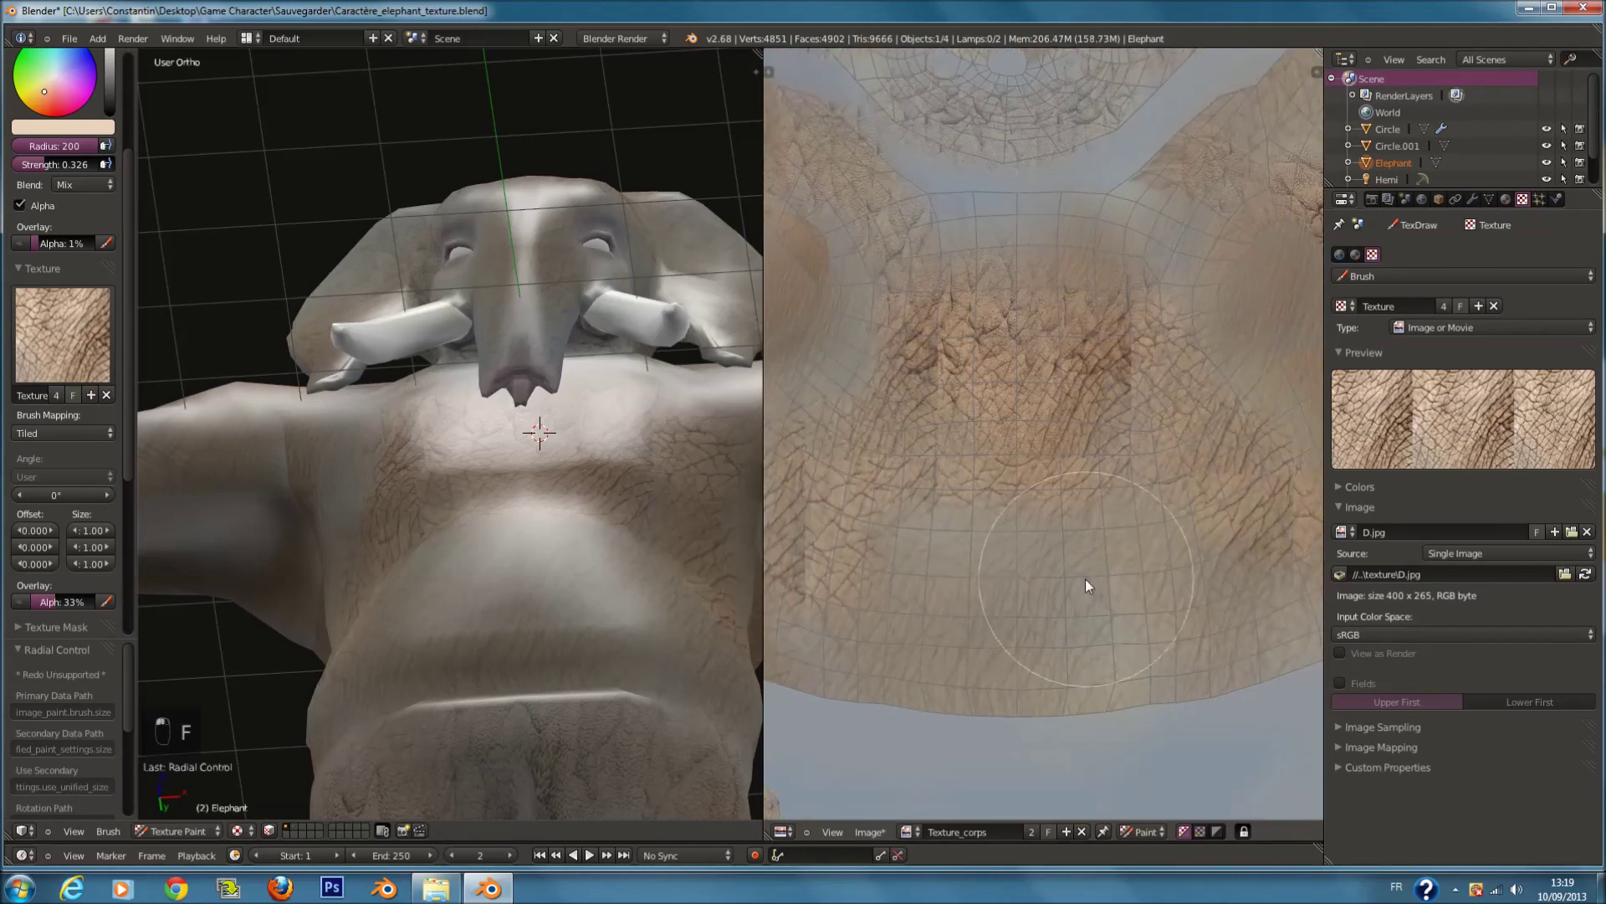
{"action": "key", "text": "ctrl+z"}
Step: Check the torso on the model, set the brush radius to 185, and brush skin texture around one knee in the UV image
{"action": "middle_click_drag", "start_coordinate": [527, 535], "coordinate": [541, 665]}
{"action": "scroll", "coordinate": [541, 665], "scroll_direction": "down", "scroll_amount": 13, "text": "shift"}
{"action": "scroll", "coordinate": [1007, 632], "scroll_direction": "down", "scroll_amount": 5}
{"action": "middle_click_drag", "start_coordinate": [1009, 635], "coordinate": [1012, 631]}
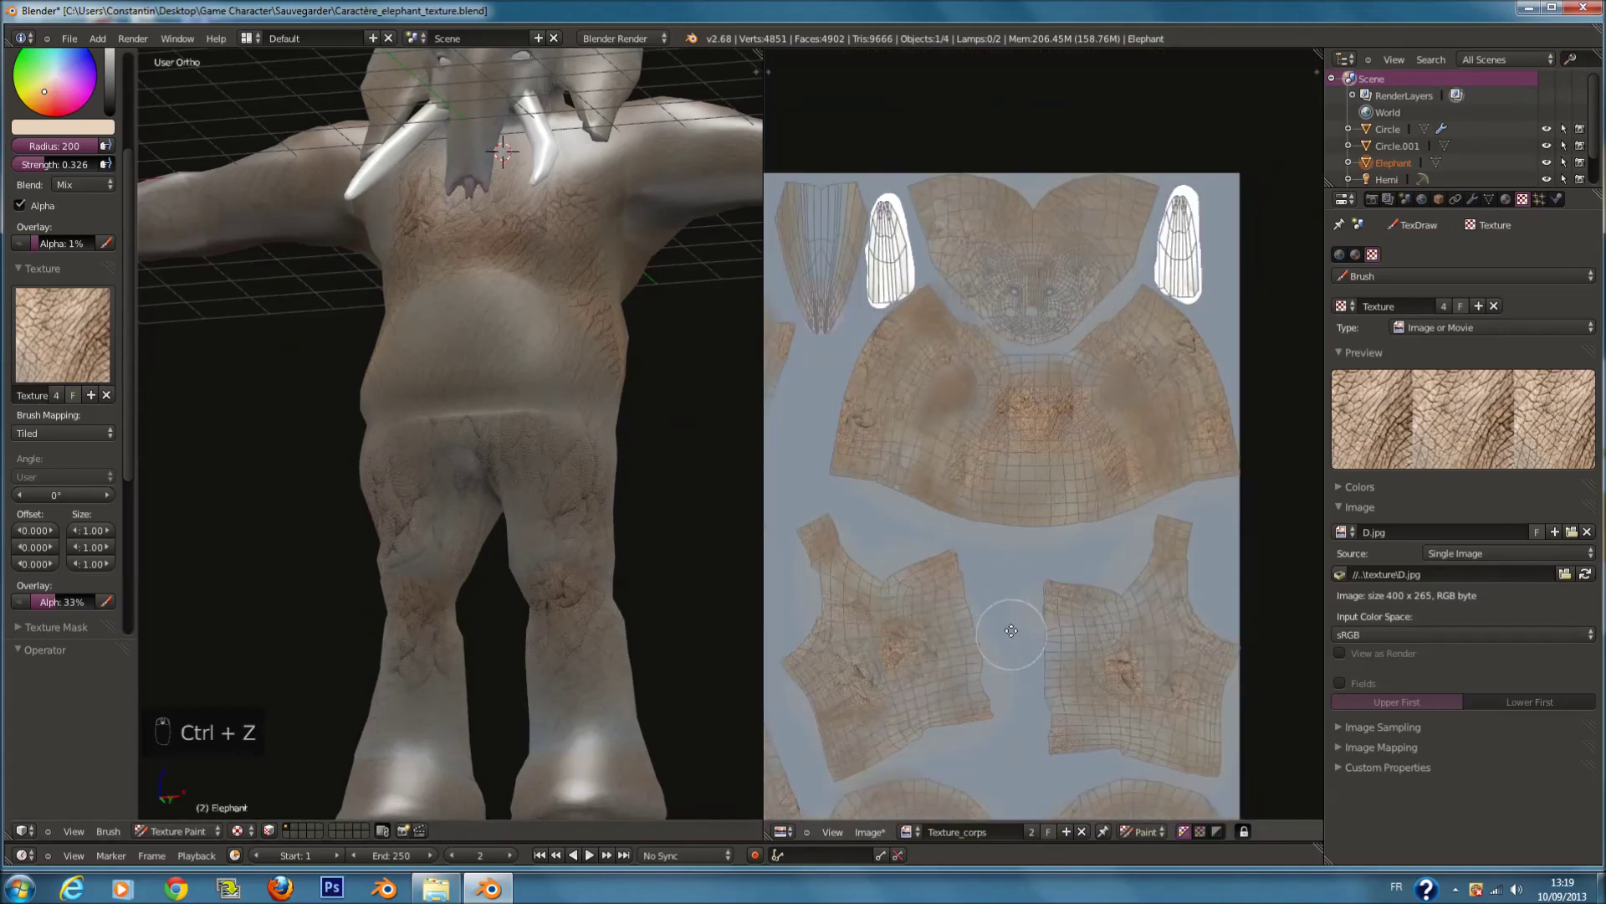
{"action": "scroll", "coordinate": [1021, 405], "scroll_direction": "up", "scroll_amount": 7}
{"action": "key", "text": "f"}
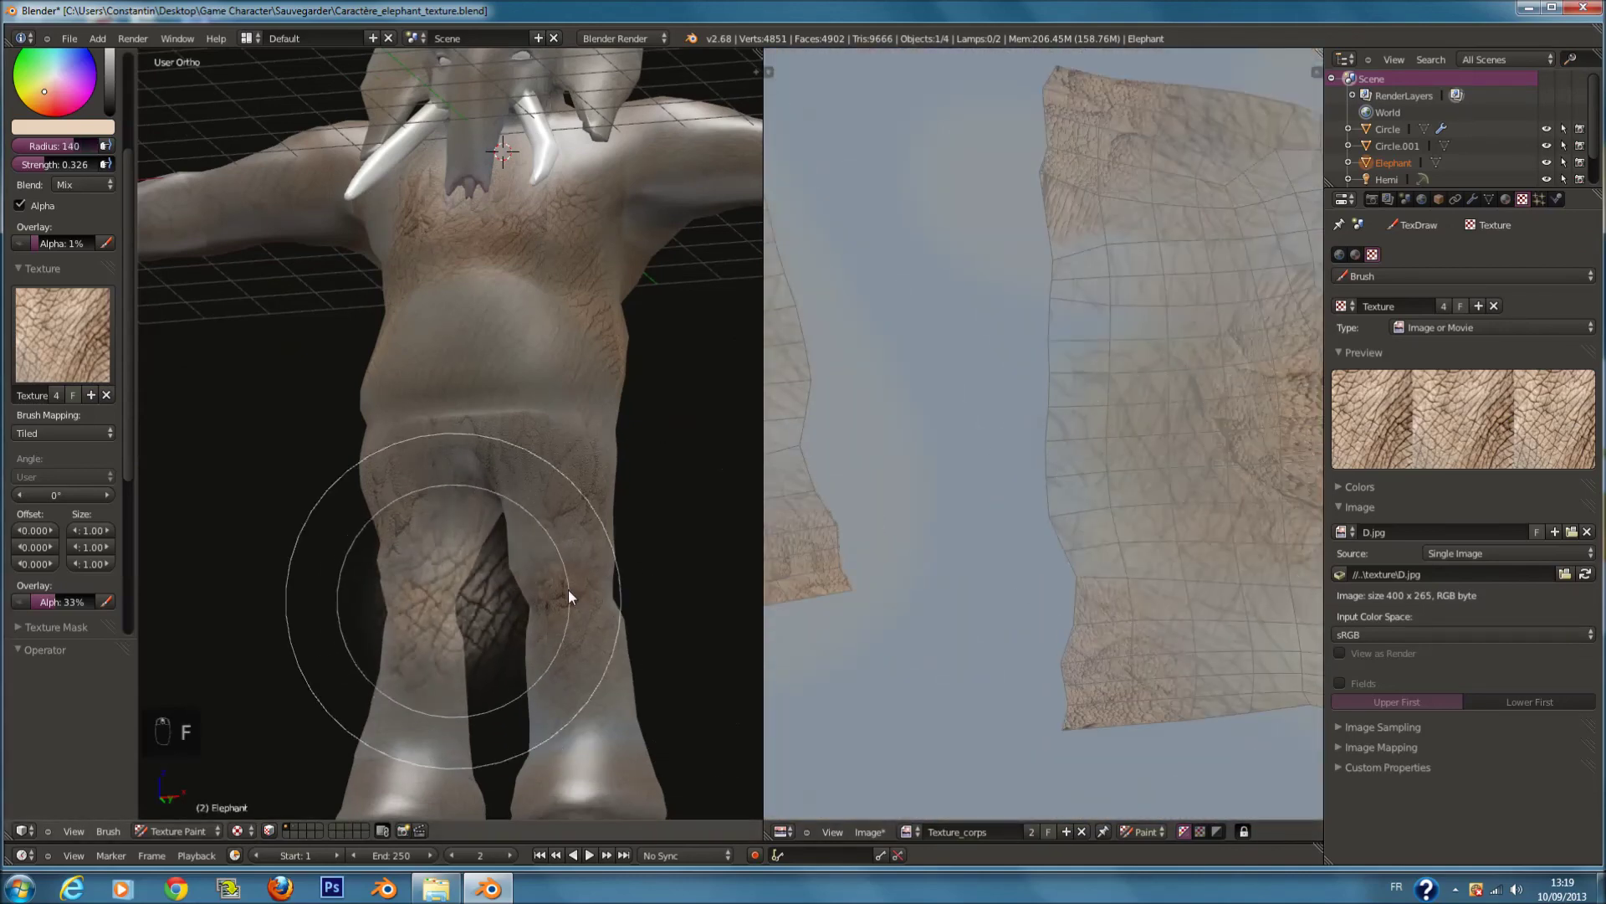
{"action": "left_click", "coordinate": [569, 591]}
{"action": "middle_click_drag", "start_coordinate": [1313, 443], "coordinate": [1078, 454]}
{"action": "key", "text": "f"}
{"action": "left_click", "coordinate": [1116, 448]}
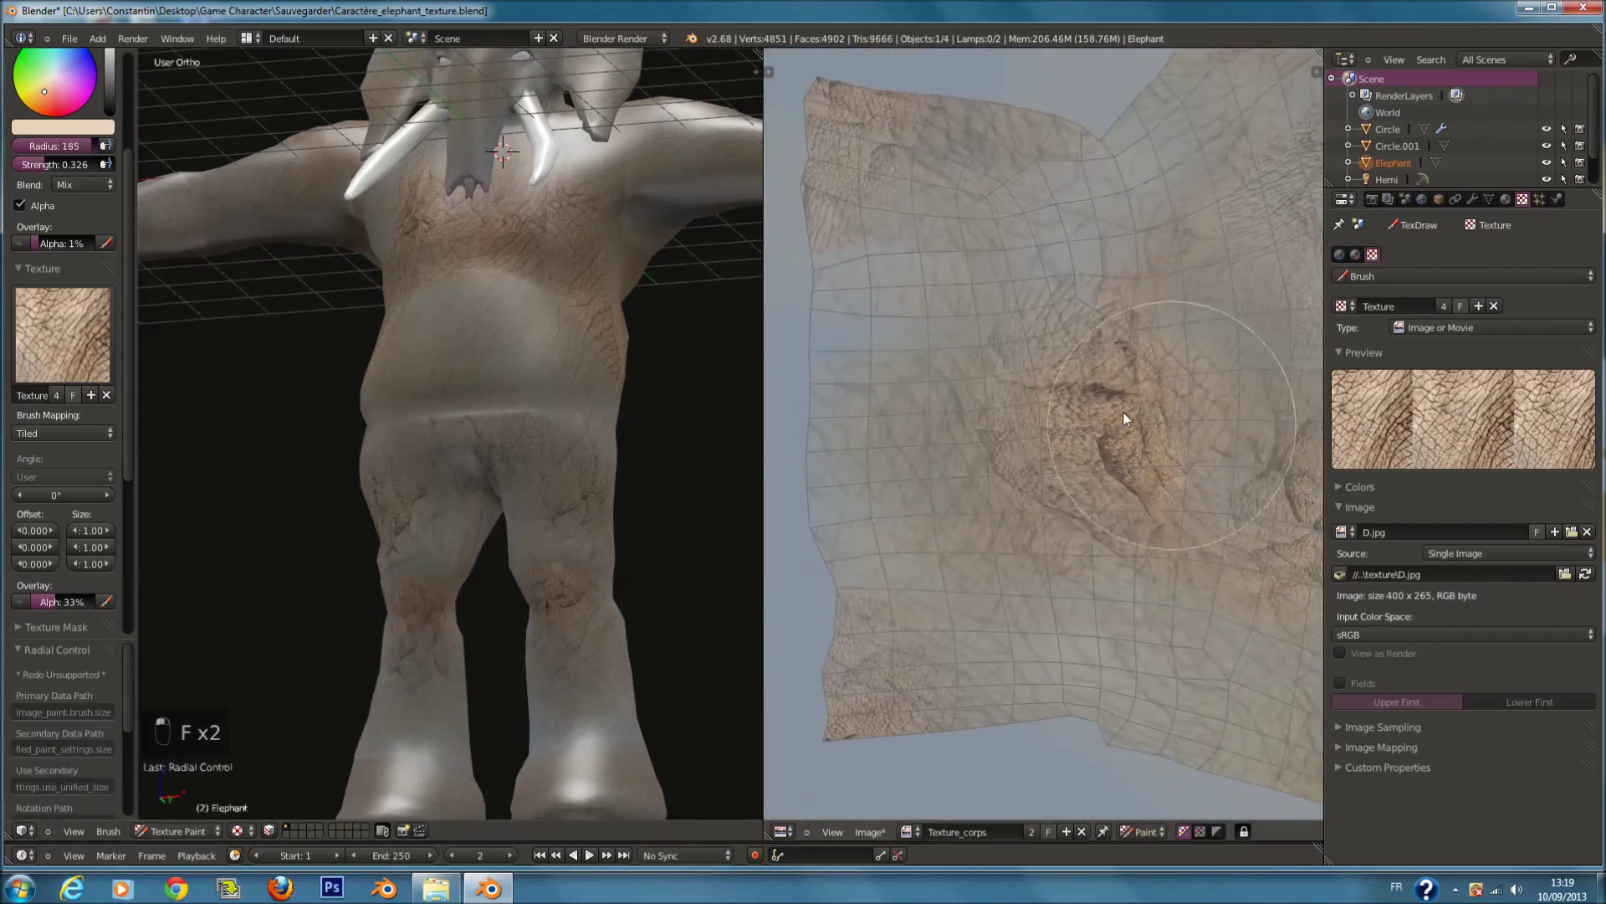
{"action": "middle_click_drag", "start_coordinate": [1043, 460], "coordinate": [1257, 460]}
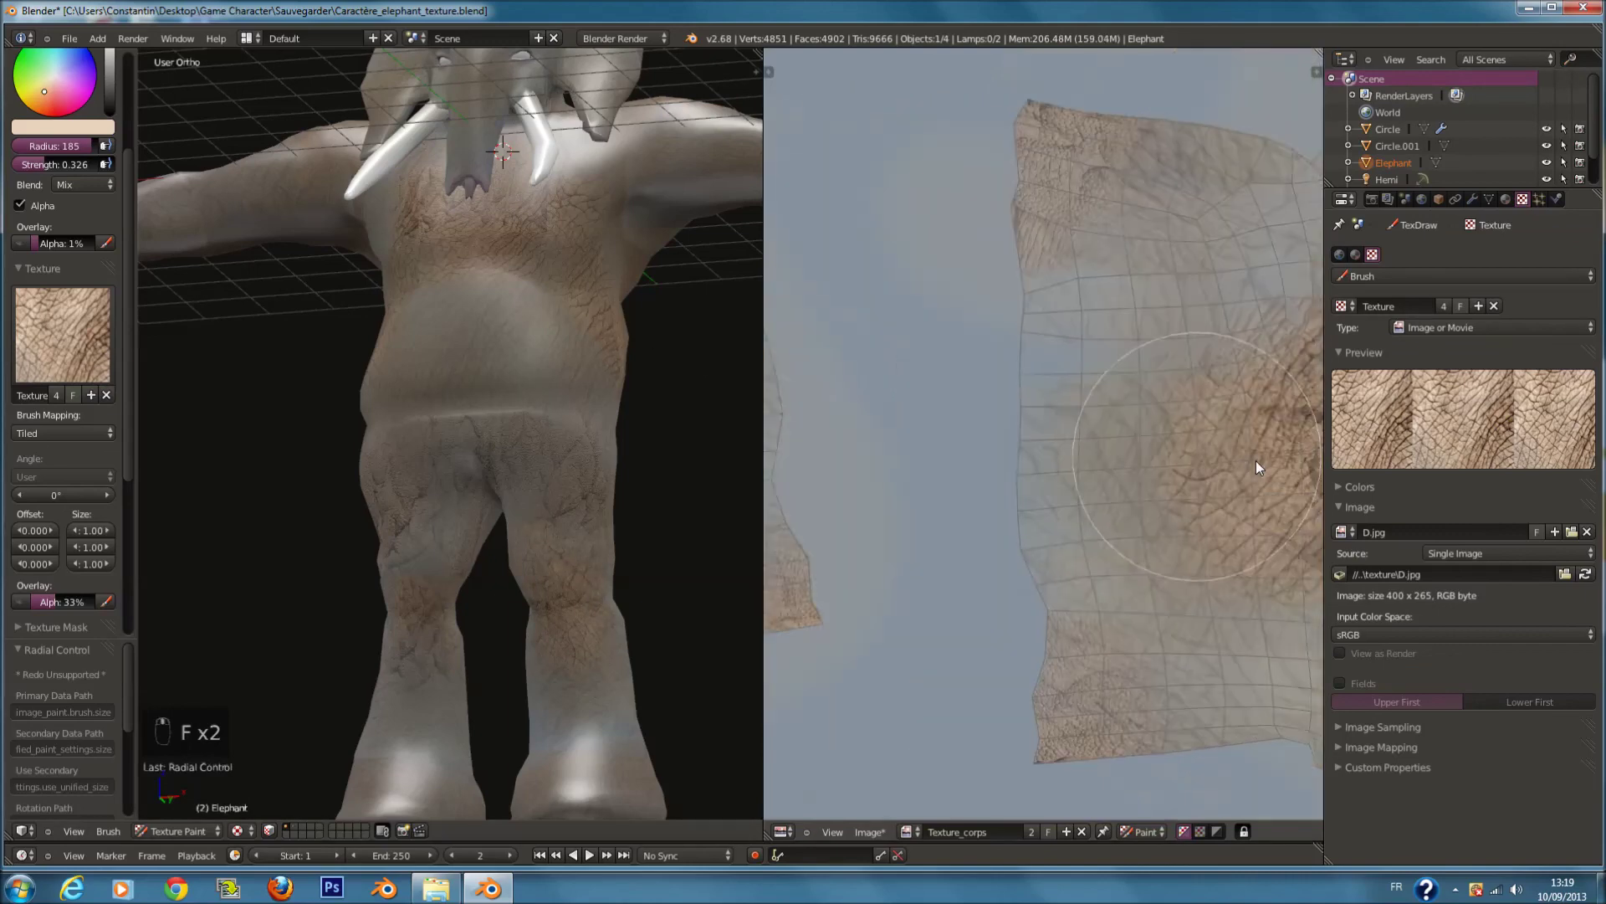
Step: Set the brush radius to 200, brush skin texture around the other knee in the UV image, and save the file
{"action": "scroll", "coordinate": [1205, 478], "scroll_direction": "down", "scroll_amount": 3}
{"action": "scroll", "coordinate": [893, 448], "scroll_direction": "up", "scroll_amount": 1}
{"action": "middle_click_drag", "start_coordinate": [883, 443], "coordinate": [994, 519]}
{"action": "key", "text": "f"}
{"action": "left_click", "coordinate": [1001, 521]}
{"action": "mouse_move", "coordinate": [959, 450]}
{"action": "left_mouse_down"}
{"action": "mouse_move", "coordinate": [863, 415]}
{"action": "mouse_move", "coordinate": [887, 415]}
{"action": "left_mouse_up"}
{"action": "middle_click_drag", "start_coordinate": [889, 419], "coordinate": [913, 428]}
{"action": "mouse_move", "coordinate": [922, 504]}
{"action": "left_mouse_down"}
{"action": "mouse_move", "coordinate": [892, 606]}
{"action": "mouse_move", "coordinate": [940, 569]}
{"action": "left_mouse_up"}
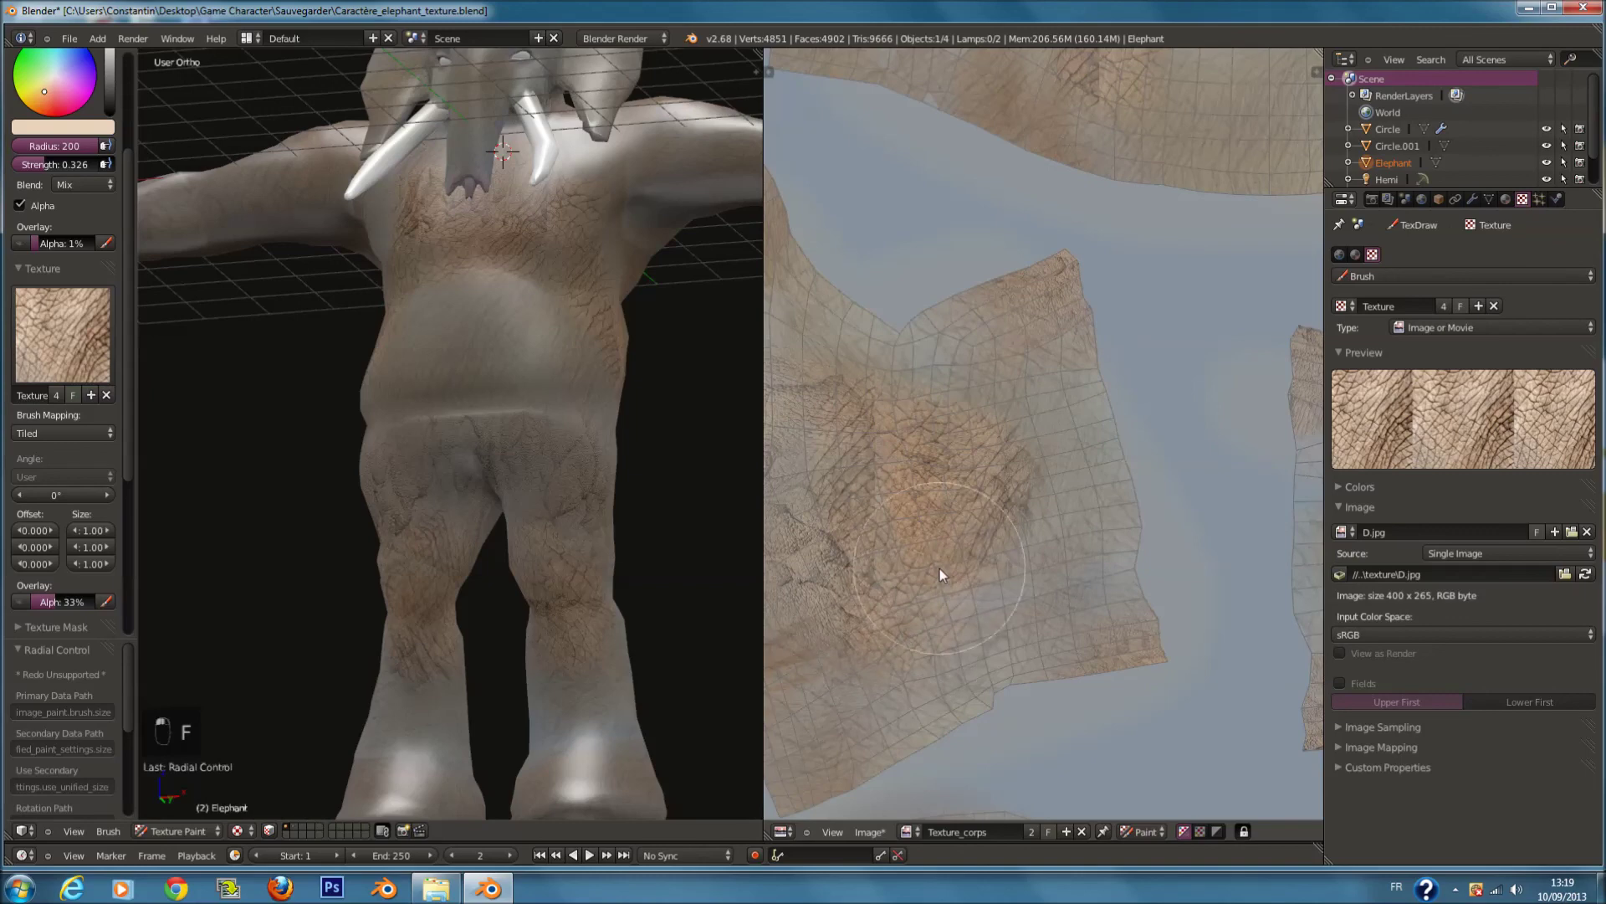
{"action": "scroll", "coordinate": [556, 562], "scroll_direction": "down", "scroll_amount": 4}
{"action": "key", "text": "ctrl+s"}
{"action": "scroll", "coordinate": [920, 543], "scroll_direction": "down", "scroll_amount": 2}
{"action": "scroll", "coordinate": [1002, 465], "scroll_direction": "up", "scroll_amount": 2}
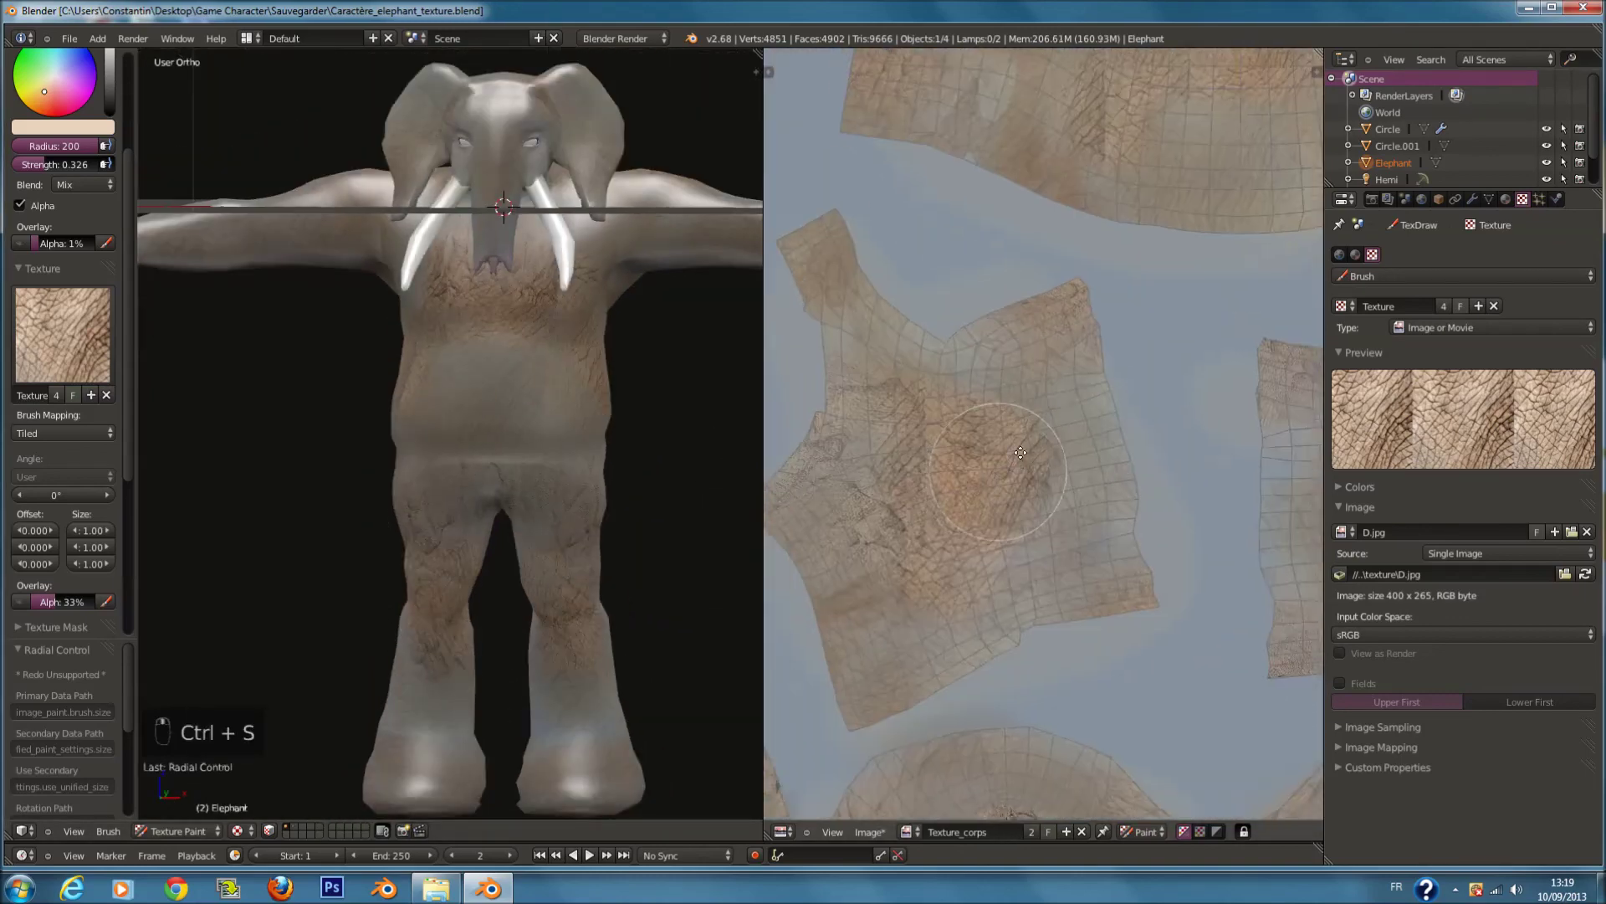
Step: Set the brush radius to 179, undo the first stroke, and brush the skin texture along the edges of the first leg's UV island
{"action": "middle_click_drag", "start_coordinate": [1002, 466], "coordinate": [1088, 416]}
{"action": "scroll", "coordinate": [1079, 420], "scroll_direction": "up", "scroll_amount": 1}
{"action": "key", "text": "f"}
{"action": "left_click", "coordinate": [895, 505]}
{"action": "left_click_drag", "start_coordinate": [815, 503], "coordinate": [852, 655]}
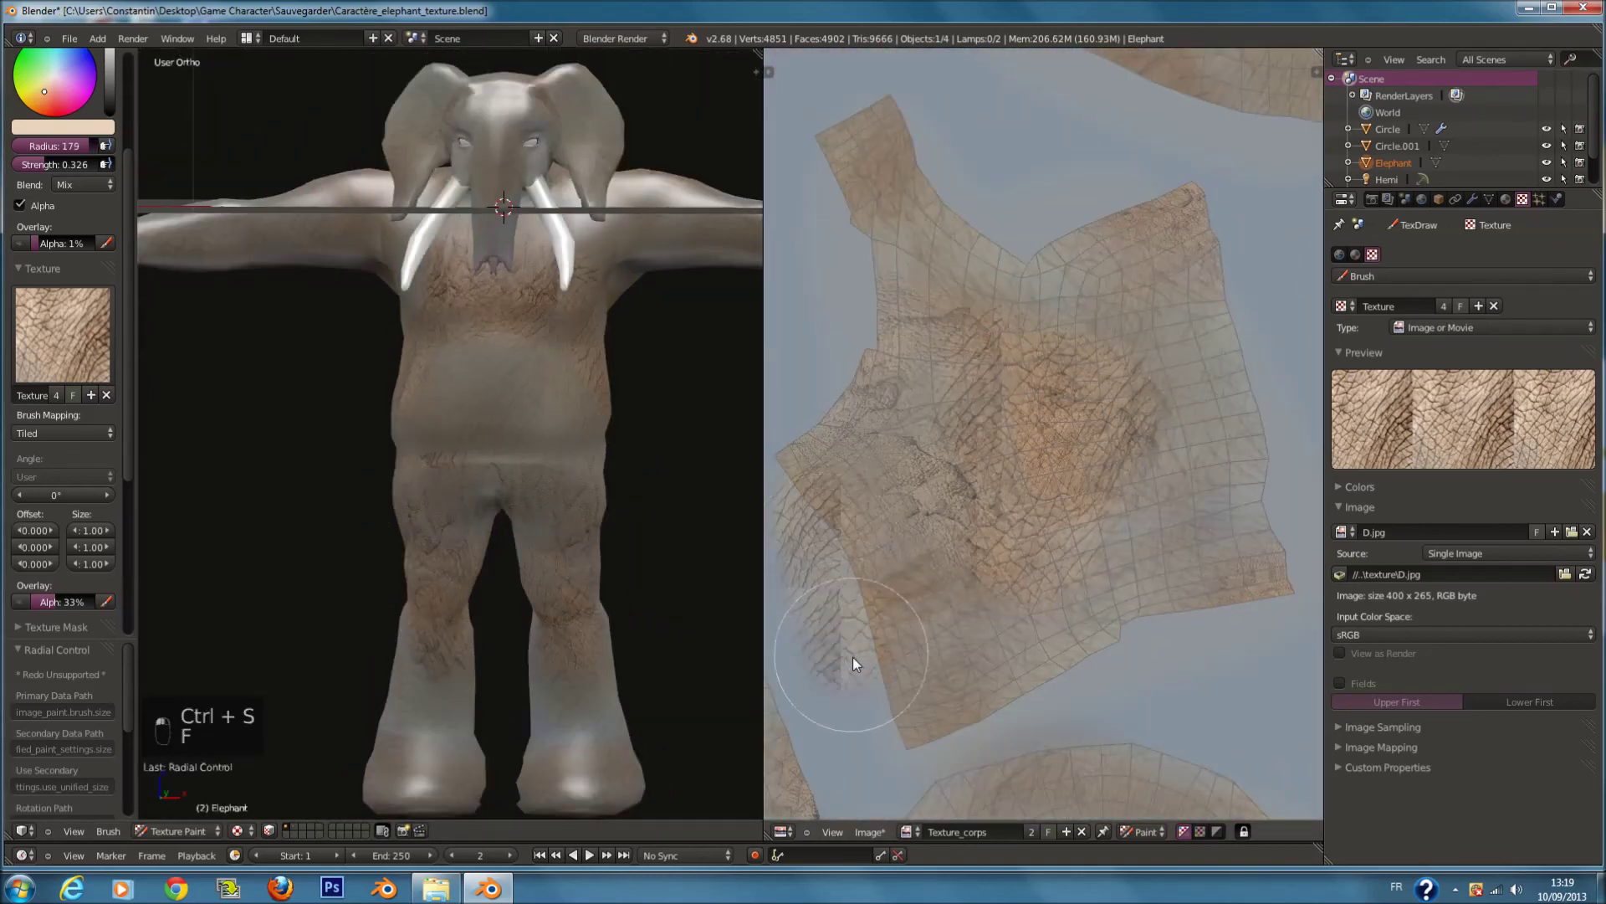
{"action": "key", "text": "ctrl+z"}
{"action": "mouse_move", "coordinate": [1208, 241]}
{"action": "left_mouse_down"}
{"action": "mouse_move", "coordinate": [1250, 505]}
{"action": "mouse_move", "coordinate": [1190, 257]}
{"action": "mouse_move", "coordinate": [1046, 254]}
{"action": "mouse_move", "coordinate": [1176, 493]}
{"action": "left_mouse_up"}
{"action": "mouse_move", "coordinate": [1211, 564]}
{"action": "left_mouse_down"}
{"action": "mouse_move", "coordinate": [893, 154]}
{"action": "mouse_move", "coordinate": [916, 465]}
{"action": "mouse_move", "coordinate": [1077, 596]}
{"action": "mouse_move", "coordinate": [1188, 584]}
{"action": "left_mouse_up"}
{"action": "scroll", "coordinate": [1212, 583], "scroll_direction": "down", "scroll_amount": 1}
Step: Undo the first stroke on the other leg's UV island, set the brush radius to 200, and brush the skin texture across that island
{"action": "mouse_move", "coordinate": [1211, 583]}
{"action": "middle_mouse_down"}
{"action": "mouse_move", "coordinate": [1126, 580]}
{"action": "mouse_move", "coordinate": [817, 486]}
{"action": "middle_mouse_up"}
{"action": "left_click_drag", "start_coordinate": [1079, 481], "coordinate": [1072, 262]}
{"action": "middle_click_drag", "start_coordinate": [1073, 262], "coordinate": [929, 300]}
{"action": "key", "text": "ctrl+z"}
{"action": "key", "text": "f"}
{"action": "left_click", "coordinate": [993, 311]}
{"action": "mouse_move", "coordinate": [918, 288]}
{"action": "left_mouse_down"}
{"action": "mouse_move", "coordinate": [897, 460]}
{"action": "mouse_move", "coordinate": [1039, 531]}
{"action": "mouse_move", "coordinate": [1208, 543]}
{"action": "mouse_move", "coordinate": [1186, 321]}
{"action": "mouse_move", "coordinate": [1076, 154]}
{"action": "mouse_move", "coordinate": [961, 381]}
{"action": "mouse_move", "coordinate": [1152, 334]}
{"action": "mouse_move", "coordinate": [1160, 461]}
{"action": "left_mouse_up"}
{"action": "middle_click_drag", "start_coordinate": [1160, 468], "coordinate": [1160, 292]}
Step: Brush the skin texture over both rounded foot islands in the UV image
{"action": "mouse_move", "coordinate": [898, 595]}
{"action": "left_mouse_down"}
{"action": "mouse_move", "coordinate": [1055, 507]}
{"action": "mouse_move", "coordinate": [1147, 487]}
{"action": "mouse_move", "coordinate": [936, 515]}
{"action": "left_mouse_up"}
{"action": "middle_click_drag", "start_coordinate": [845, 536], "coordinate": [1077, 485]}
{"action": "mouse_move", "coordinate": [935, 573]}
{"action": "left_mouse_down"}
{"action": "mouse_move", "coordinate": [996, 542]}
{"action": "mouse_move", "coordinate": [942, 463]}
{"action": "left_mouse_up"}
{"action": "middle_click_drag", "start_coordinate": [914, 450], "coordinate": [987, 459]}
{"action": "mouse_move", "coordinate": [987, 459]}
{"action": "left_mouse_down"}
{"action": "mouse_move", "coordinate": [788, 554]}
{"action": "mouse_move", "coordinate": [797, 498]}
{"action": "left_mouse_up"}
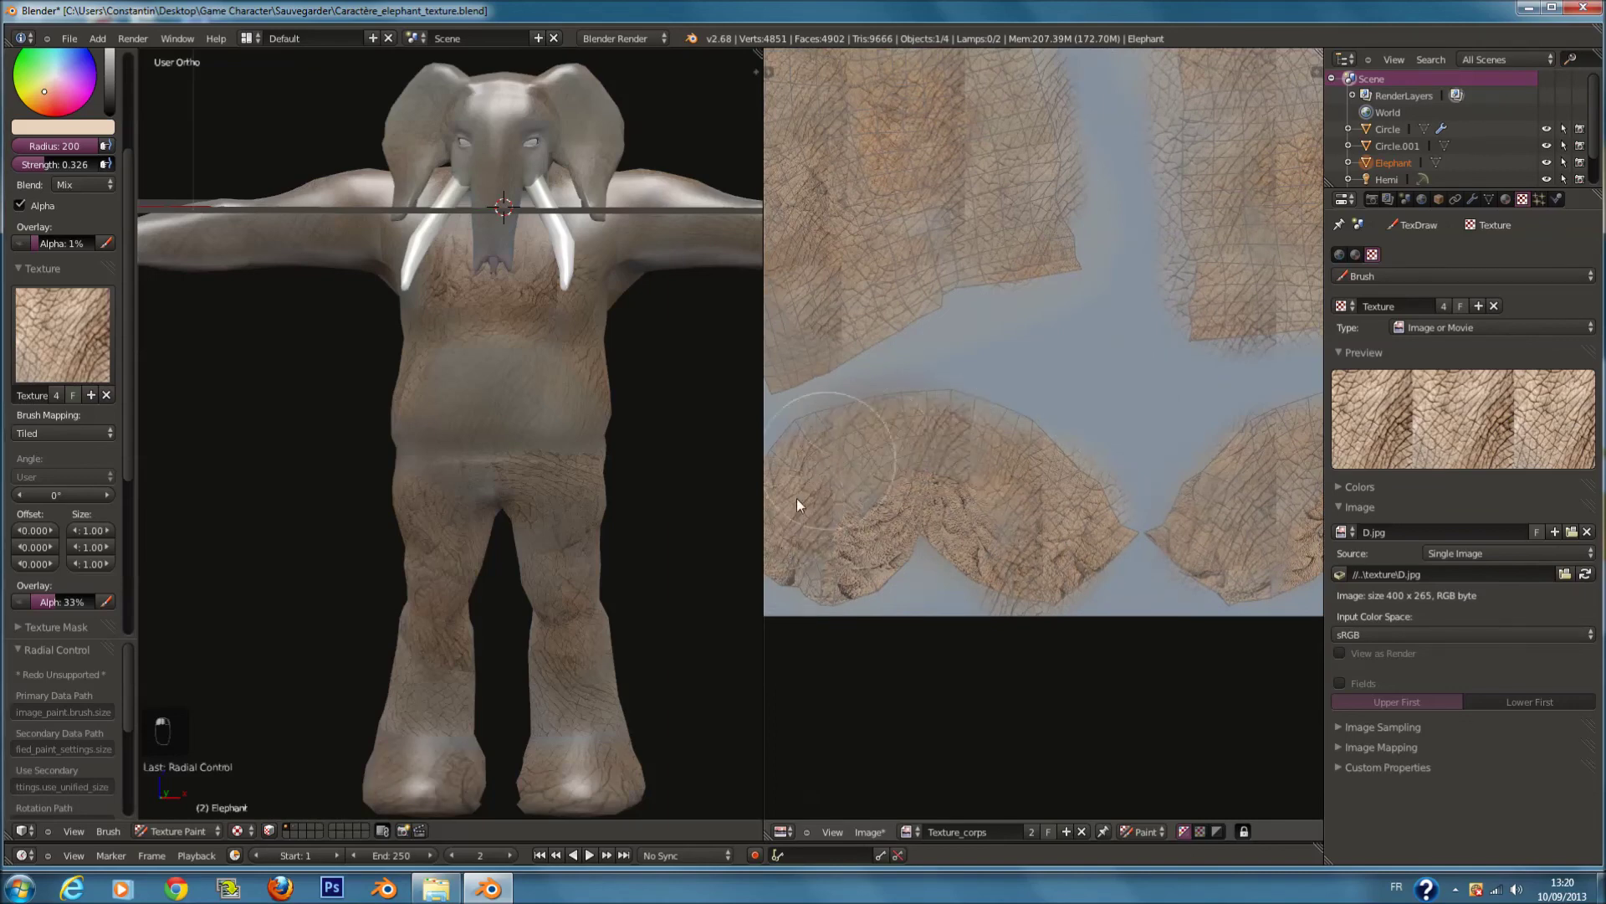
{"action": "middle_click_drag", "start_coordinate": [792, 494], "coordinate": [866, 483]}
{"action": "middle_click_drag", "start_coordinate": [1182, 505], "coordinate": [962, 509]}
Step: Brush the skin texture with a radius of 200 over the lower fan-shaped arm island in the UV image
{"action": "scroll", "coordinate": [920, 506], "scroll_direction": "down", "scroll_amount": 4}
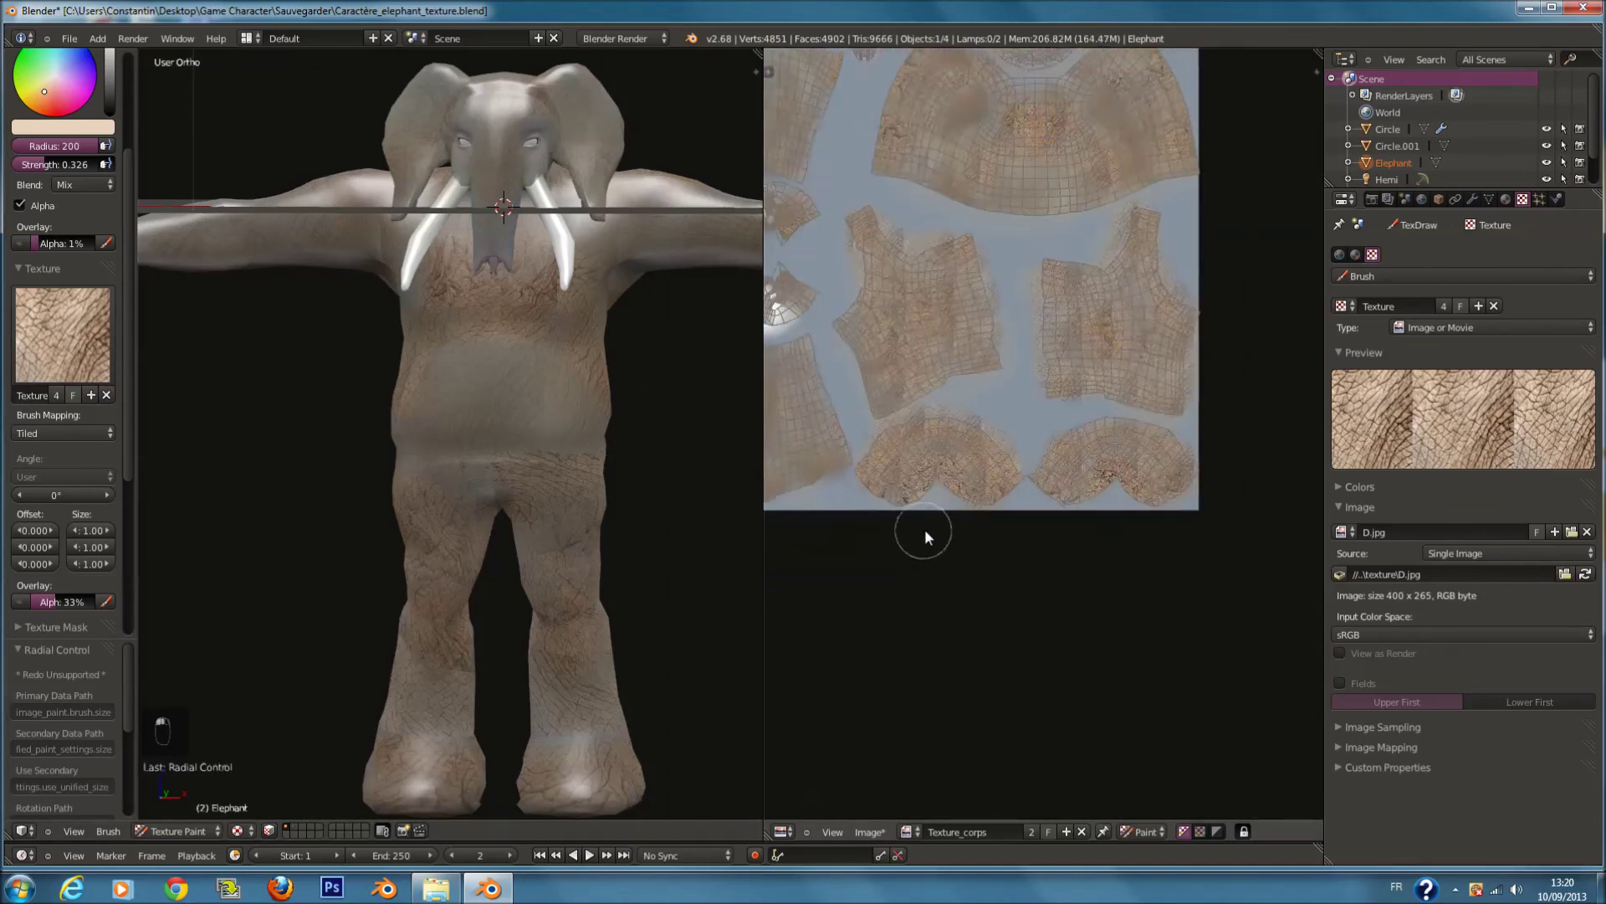
{"action": "scroll", "coordinate": [1097, 455], "scroll_direction": "up", "scroll_amount": 2}
{"action": "scroll", "coordinate": [1016, 527], "scroll_direction": "up", "scroll_amount": 3}
{"action": "key", "text": "f"}
{"action": "mouse_move", "coordinate": [935, 583]}
{"action": "left_mouse_down"}
{"action": "mouse_move", "coordinate": [1021, 657]}
{"action": "mouse_move", "coordinate": [1263, 626]}
{"action": "mouse_move", "coordinate": [1200, 368]}
{"action": "mouse_move", "coordinate": [1087, 361]}
{"action": "mouse_move", "coordinate": [982, 507]}
{"action": "mouse_move", "coordinate": [1170, 537]}
{"action": "mouse_move", "coordinate": [1076, 489]}
{"action": "mouse_move", "coordinate": [1166, 358]}
{"action": "left_mouse_up"}
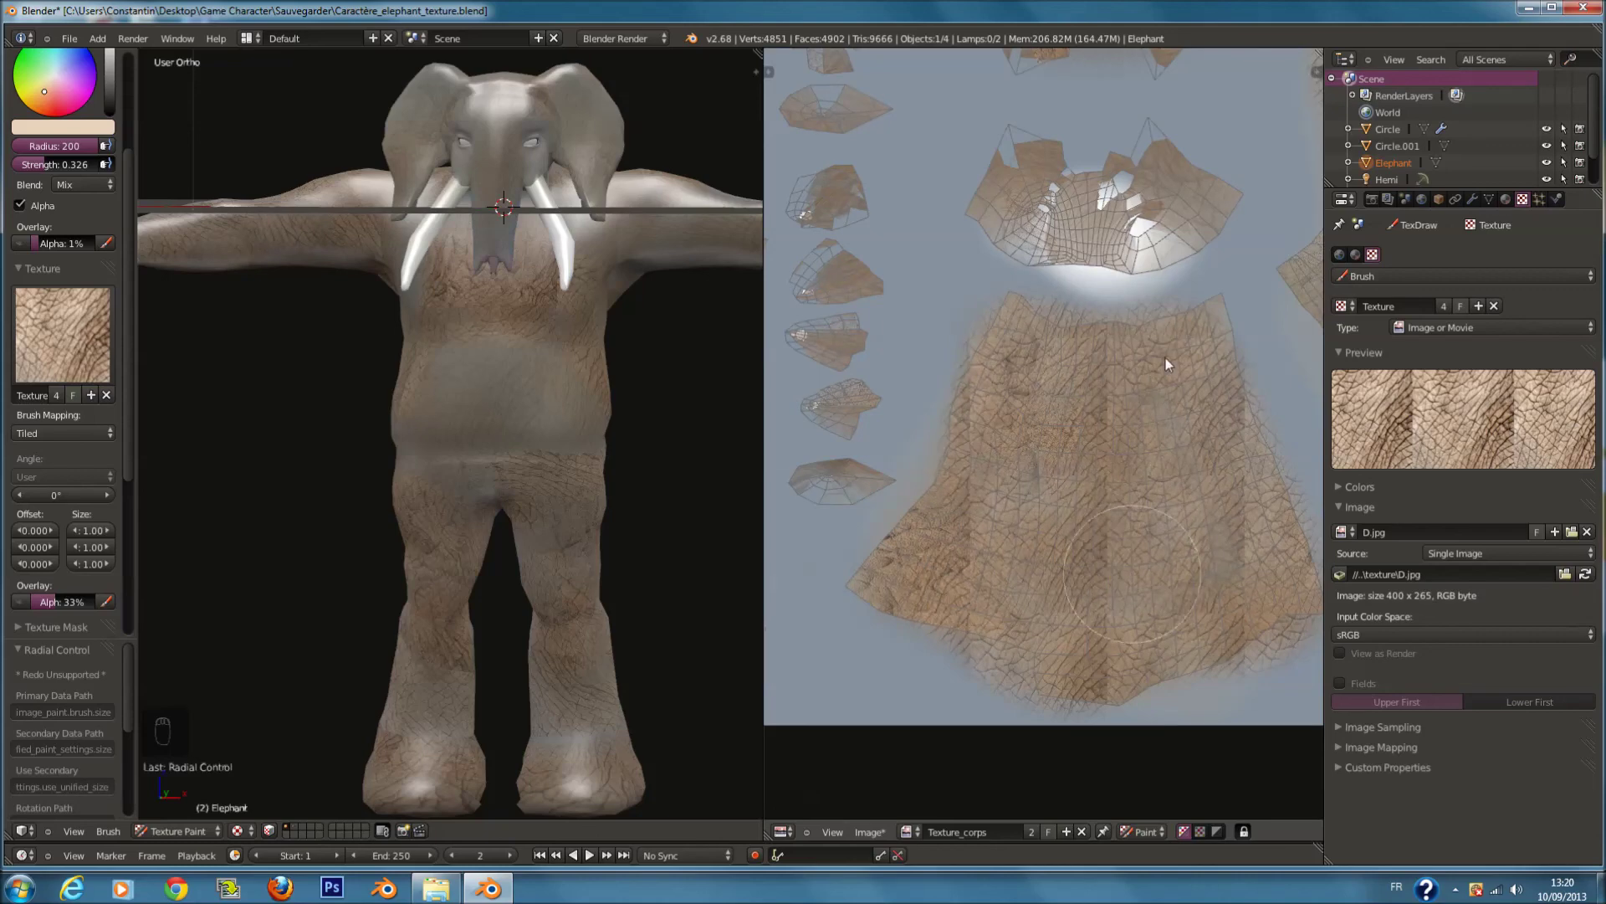
Step: Brush the skin texture over the two hand islands between the arm islands in the UV image
{"action": "middle_click_drag", "start_coordinate": [1166, 359], "coordinate": [1114, 588]}
{"action": "key", "text": "f"}
{"action": "mouse_move", "coordinate": [1069, 436]}
{"action": "left_mouse_down"}
{"action": "mouse_move", "coordinate": [960, 408]}
{"action": "mouse_move", "coordinate": [1102, 454]}
{"action": "mouse_move", "coordinate": [999, 396]}
{"action": "mouse_move", "coordinate": [966, 444]}
{"action": "mouse_move", "coordinate": [1079, 460]}
{"action": "left_mouse_up"}
{"action": "middle_click_drag", "start_coordinate": [1145, 241], "coordinate": [1095, 363]}
{"action": "left_click_drag", "start_coordinate": [1092, 362], "coordinate": [930, 394]}
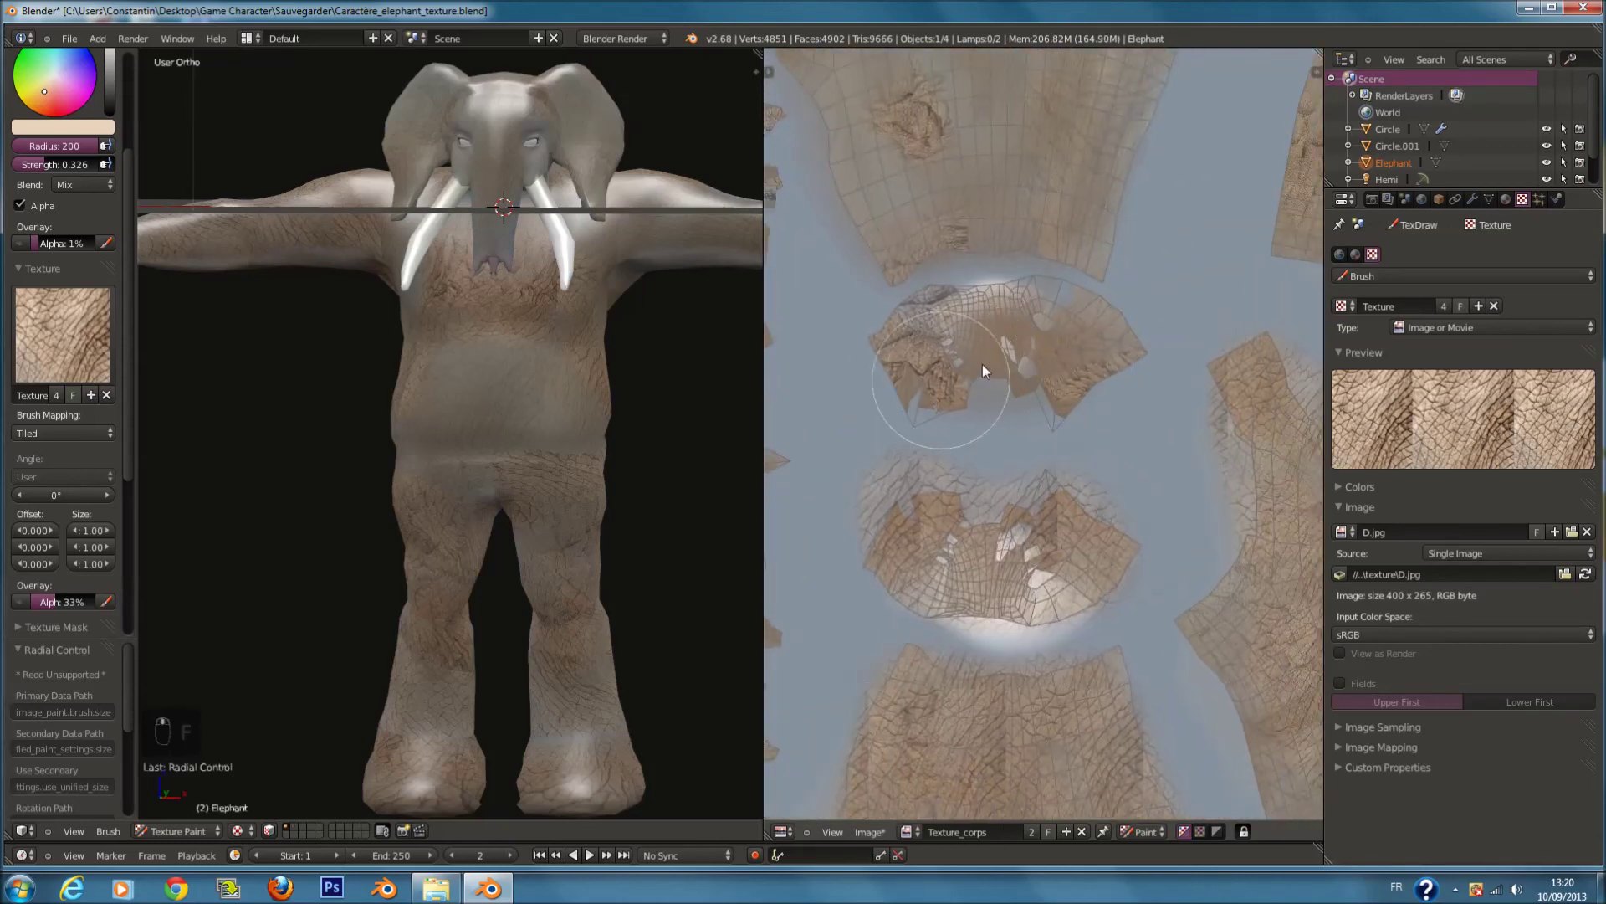
Step: Brush the skin texture over the upper arm island in the UV image and save the file
{"action": "middle_click_drag", "start_coordinate": [915, 259], "coordinate": [982, 424]}
{"action": "mouse_move", "coordinate": [982, 423]}
{"action": "left_mouse_down"}
{"action": "mouse_move", "coordinate": [897, 280]}
{"action": "mouse_move", "coordinate": [1058, 389]}
{"action": "mouse_move", "coordinate": [1122, 341]}
{"action": "mouse_move", "coordinate": [1172, 179]}
{"action": "mouse_move", "coordinate": [1061, 127]}
{"action": "mouse_move", "coordinate": [1002, 241]}
{"action": "mouse_move", "coordinate": [1073, 303]}
{"action": "mouse_move", "coordinate": [1037, 218]}
{"action": "left_mouse_up"}
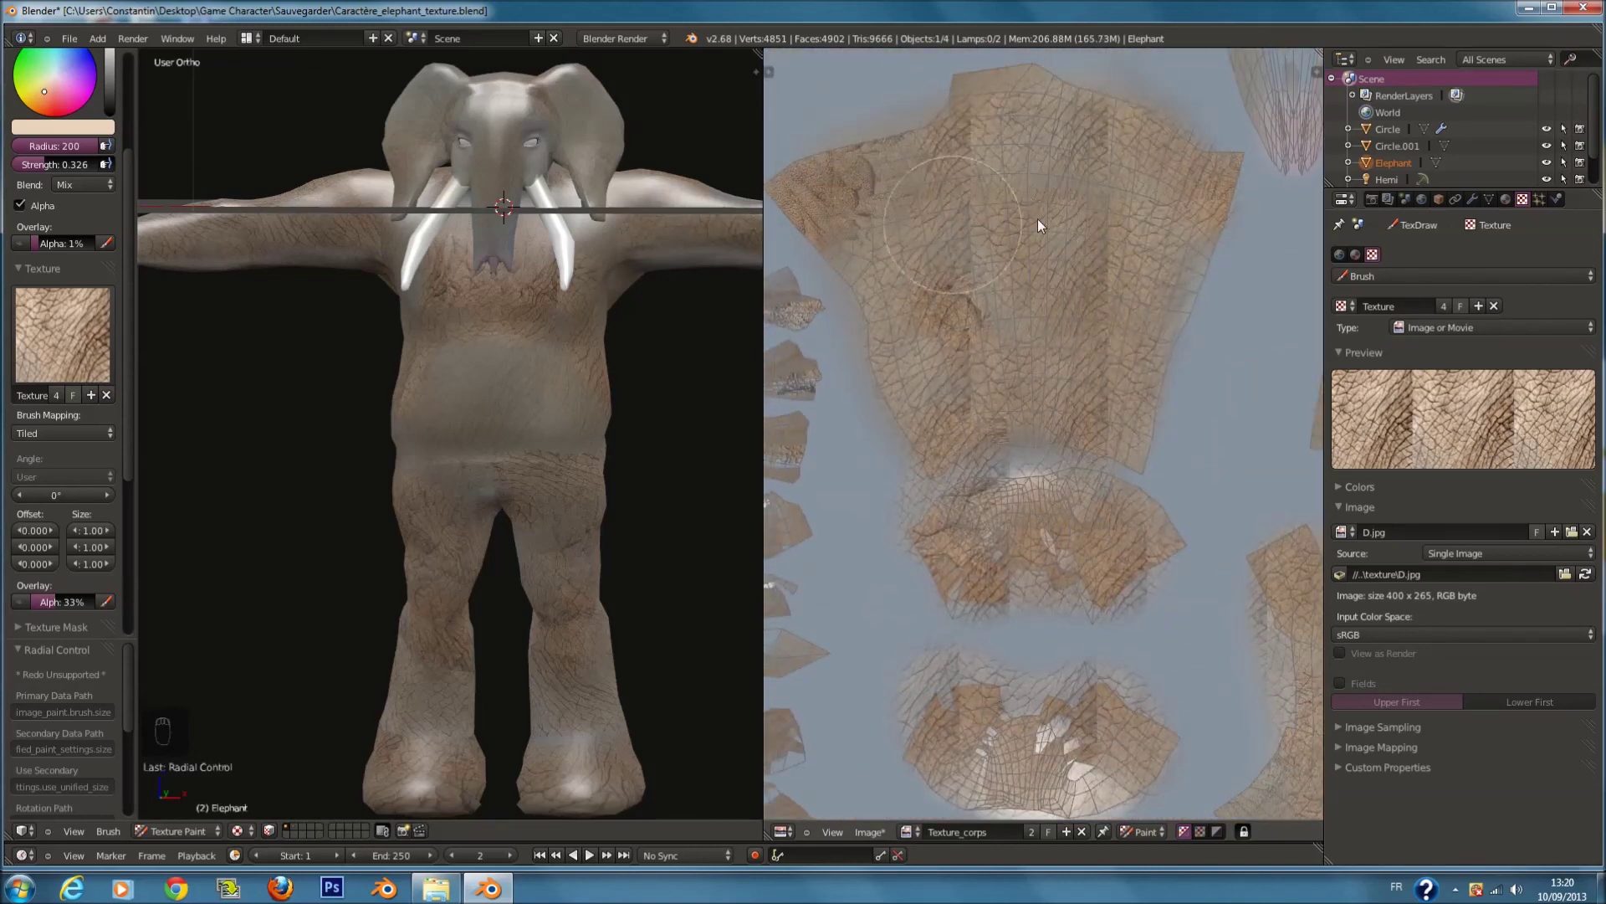
{"action": "scroll", "coordinate": [1038, 219], "scroll_direction": "down", "scroll_amount": 4}
{"action": "key", "text": "ctrl+s"}
Step: Brush the skin texture with a radius of 200 along the tapered trunk island in the UV image
{"action": "scroll", "coordinate": [1177, 168], "scroll_direction": "up", "scroll_amount": 4}
{"action": "key", "text": "f"}
{"action": "left_click", "coordinate": [1162, 226]}
{"action": "mouse_move", "coordinate": [1163, 219]}
{"action": "left_mouse_down"}
{"action": "mouse_move", "coordinate": [1165, 68]}
{"action": "mouse_move", "coordinate": [1171, 218]}
{"action": "mouse_move", "coordinate": [1190, 77]}
{"action": "left_mouse_up"}
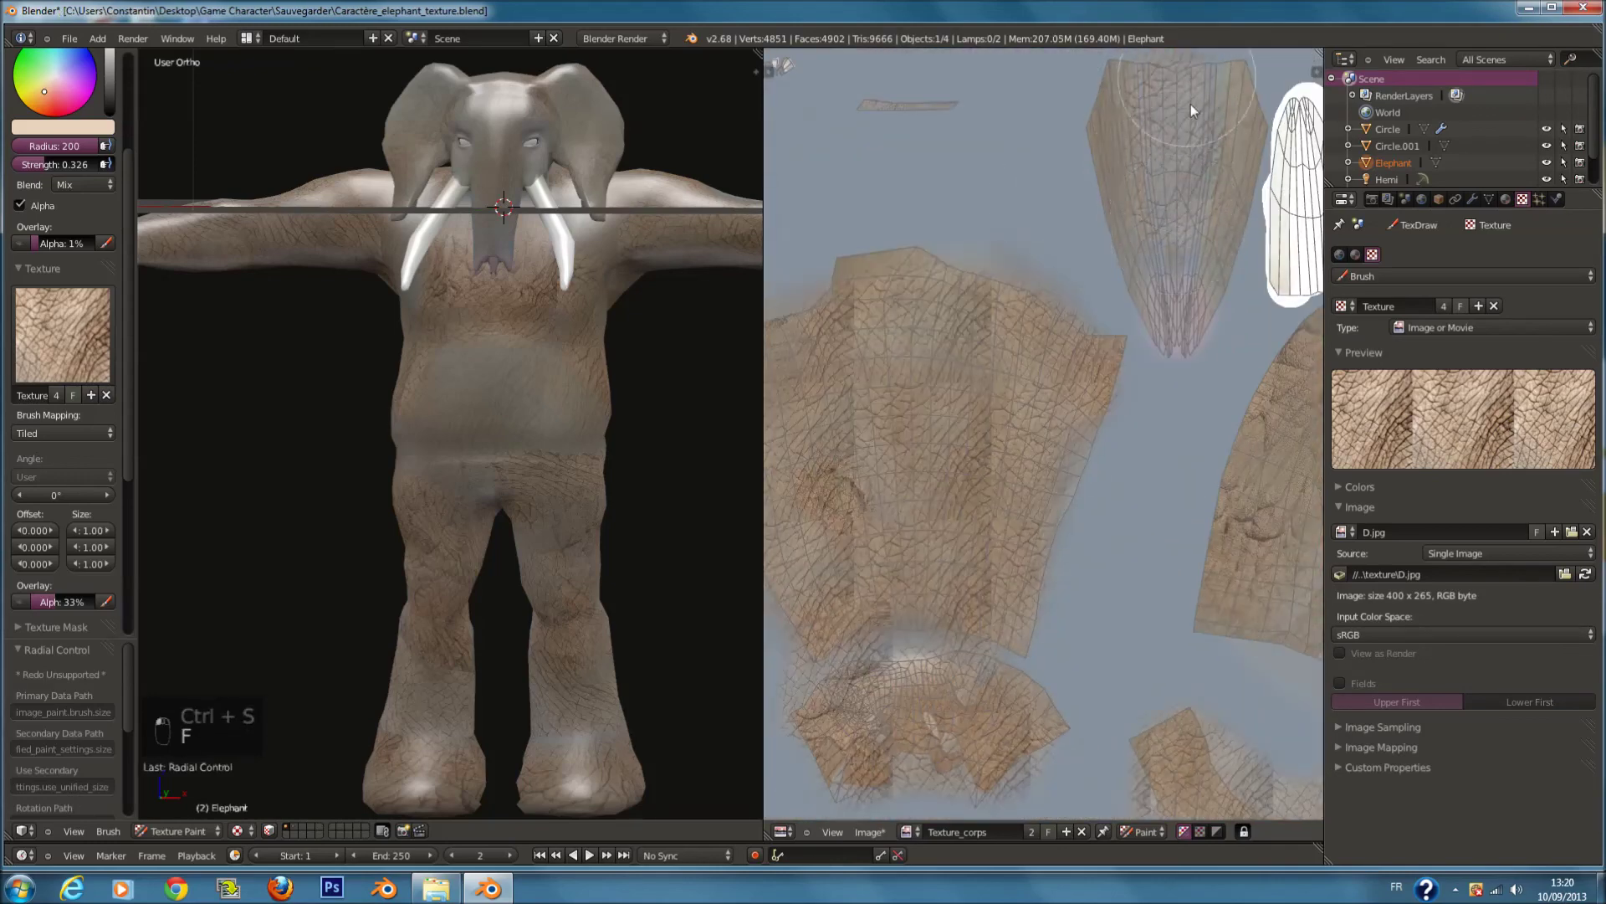
Step: Undo the last stroke, brush the skin texture down the column of small finger islands, and save the file
{"action": "scroll", "coordinate": [1243, 151], "scroll_direction": "down", "scroll_amount": 3}
{"action": "scroll", "coordinate": [1046, 147], "scroll_direction": "up", "scroll_amount": 4}
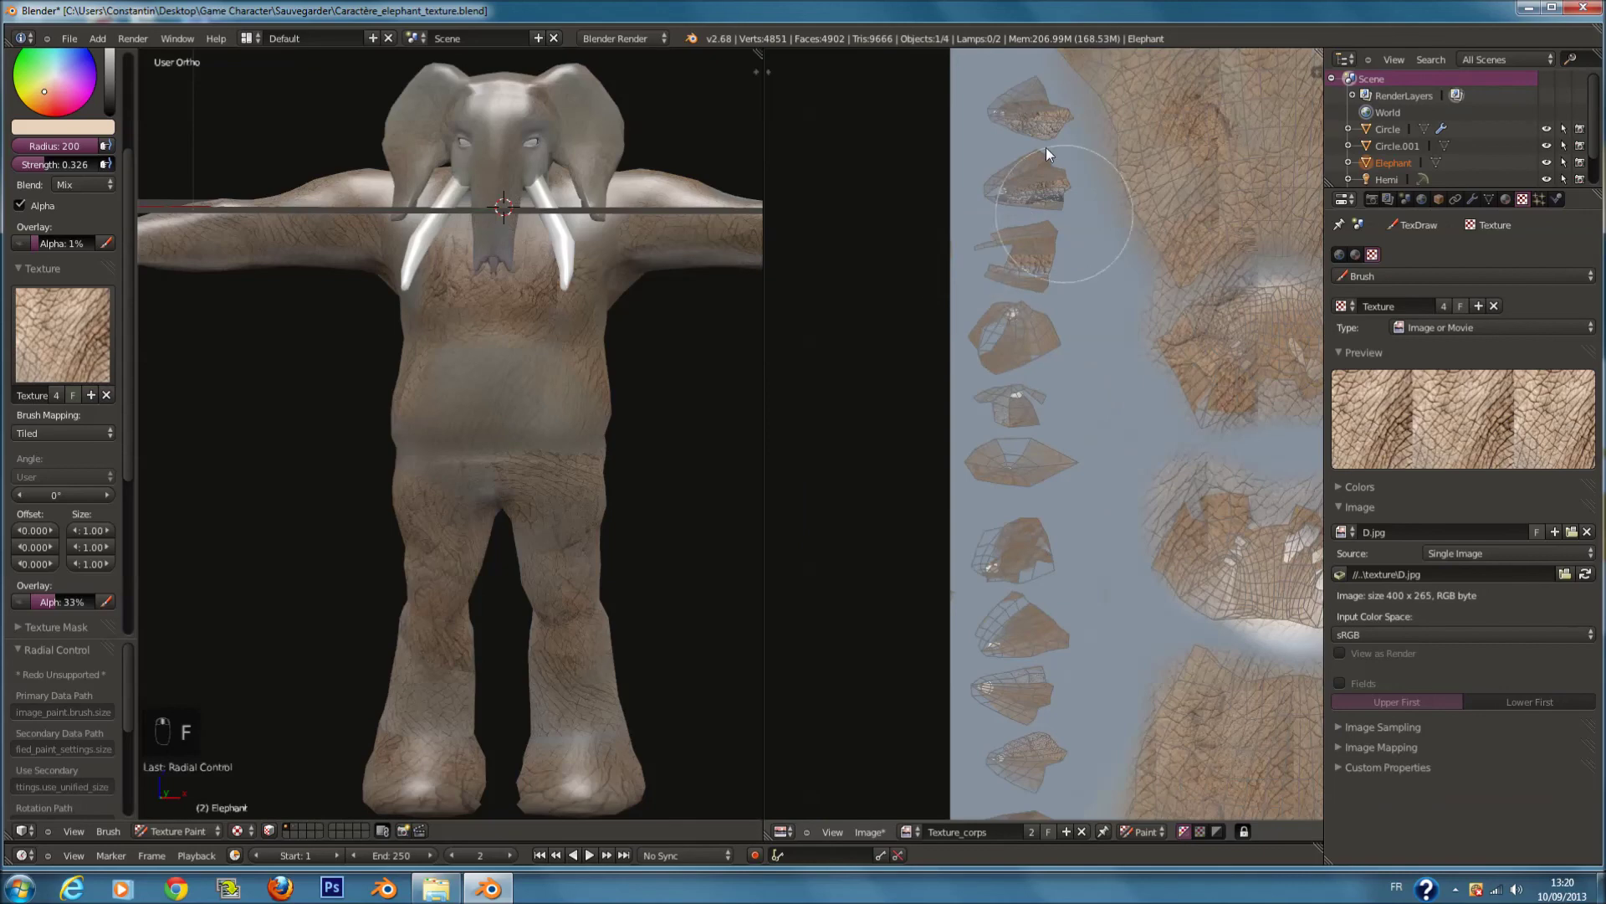
{"action": "key", "text": "ctrl+z"}
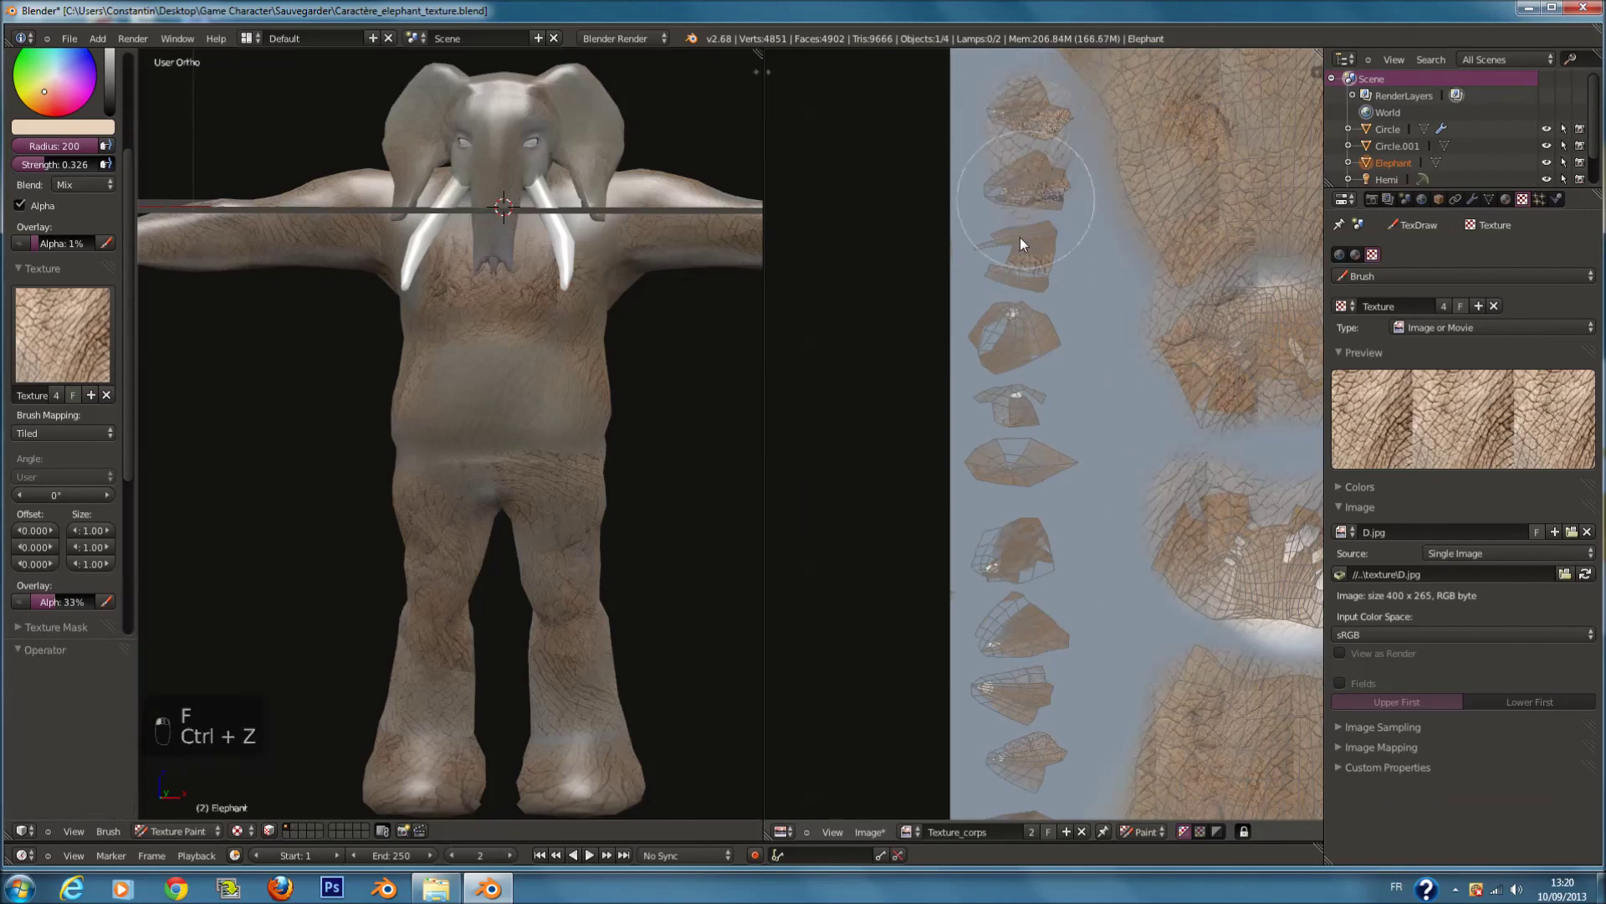
{"action": "scroll", "coordinate": [1029, 753], "scroll_direction": "down", "scroll_amount": 2}
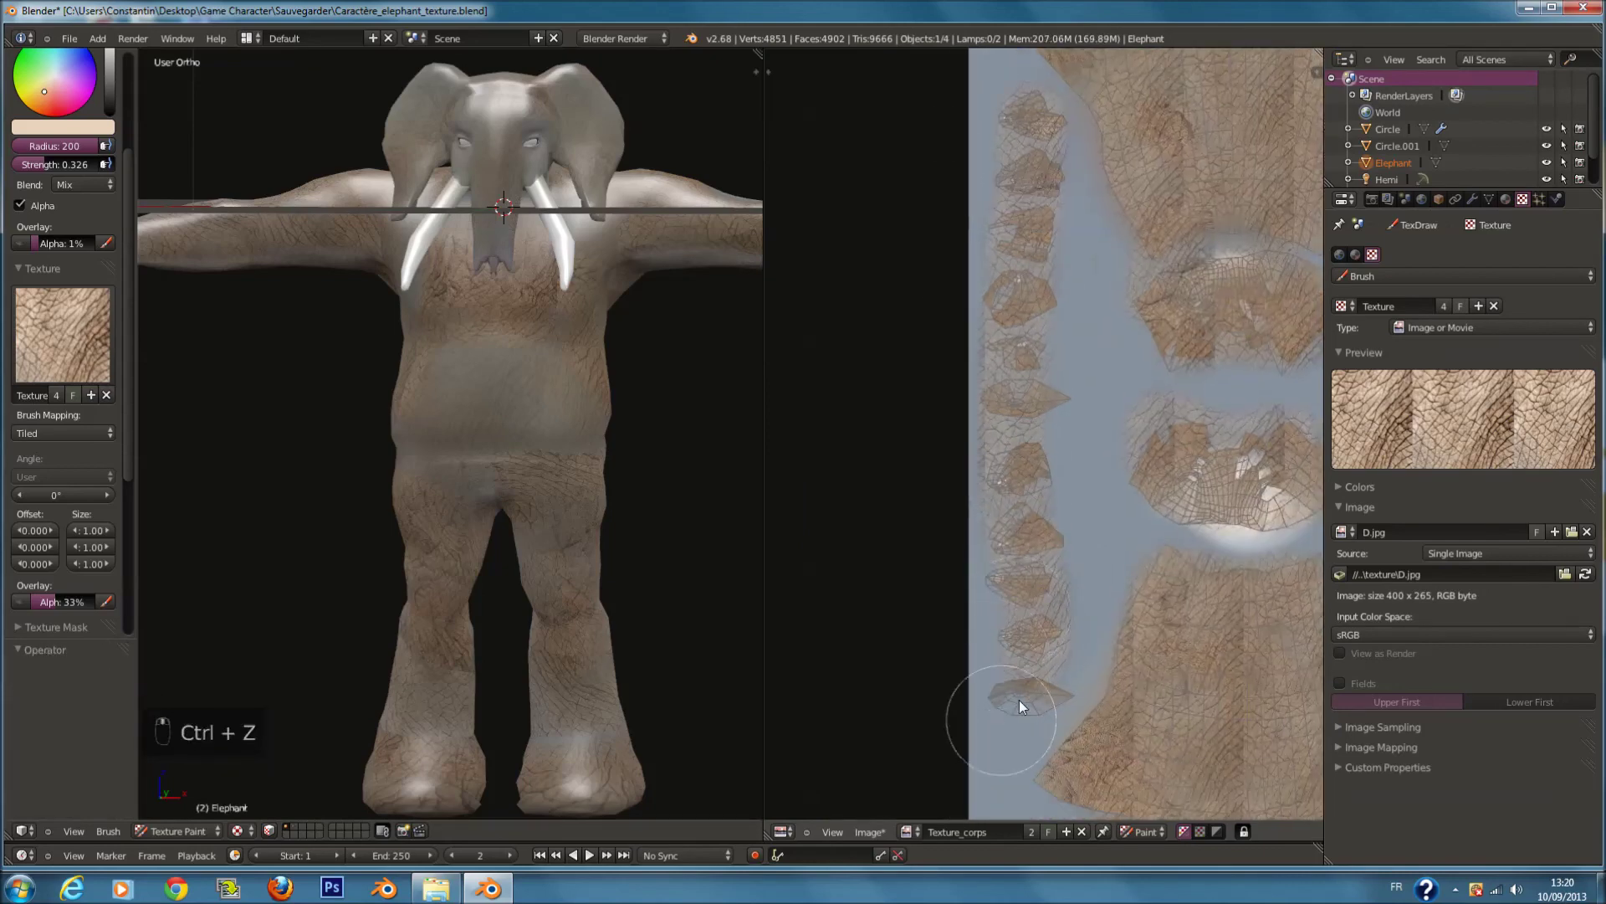
{"action": "middle_click_drag", "start_coordinate": [636, 402], "coordinate": [583, 443]}
{"action": "key", "text": "ctrl+s"}
Step: Set the brush radius to 132 and examine the skin texture on the model's back, side and belly
{"action": "middle_click_drag", "start_coordinate": [443, 425], "coordinate": [629, 426]}
{"action": "scroll", "coordinate": [630, 425], "scroll_direction": "up", "scroll_amount": 3}
{"action": "key", "text": "f"}
{"action": "left_click", "coordinate": [453, 323]}
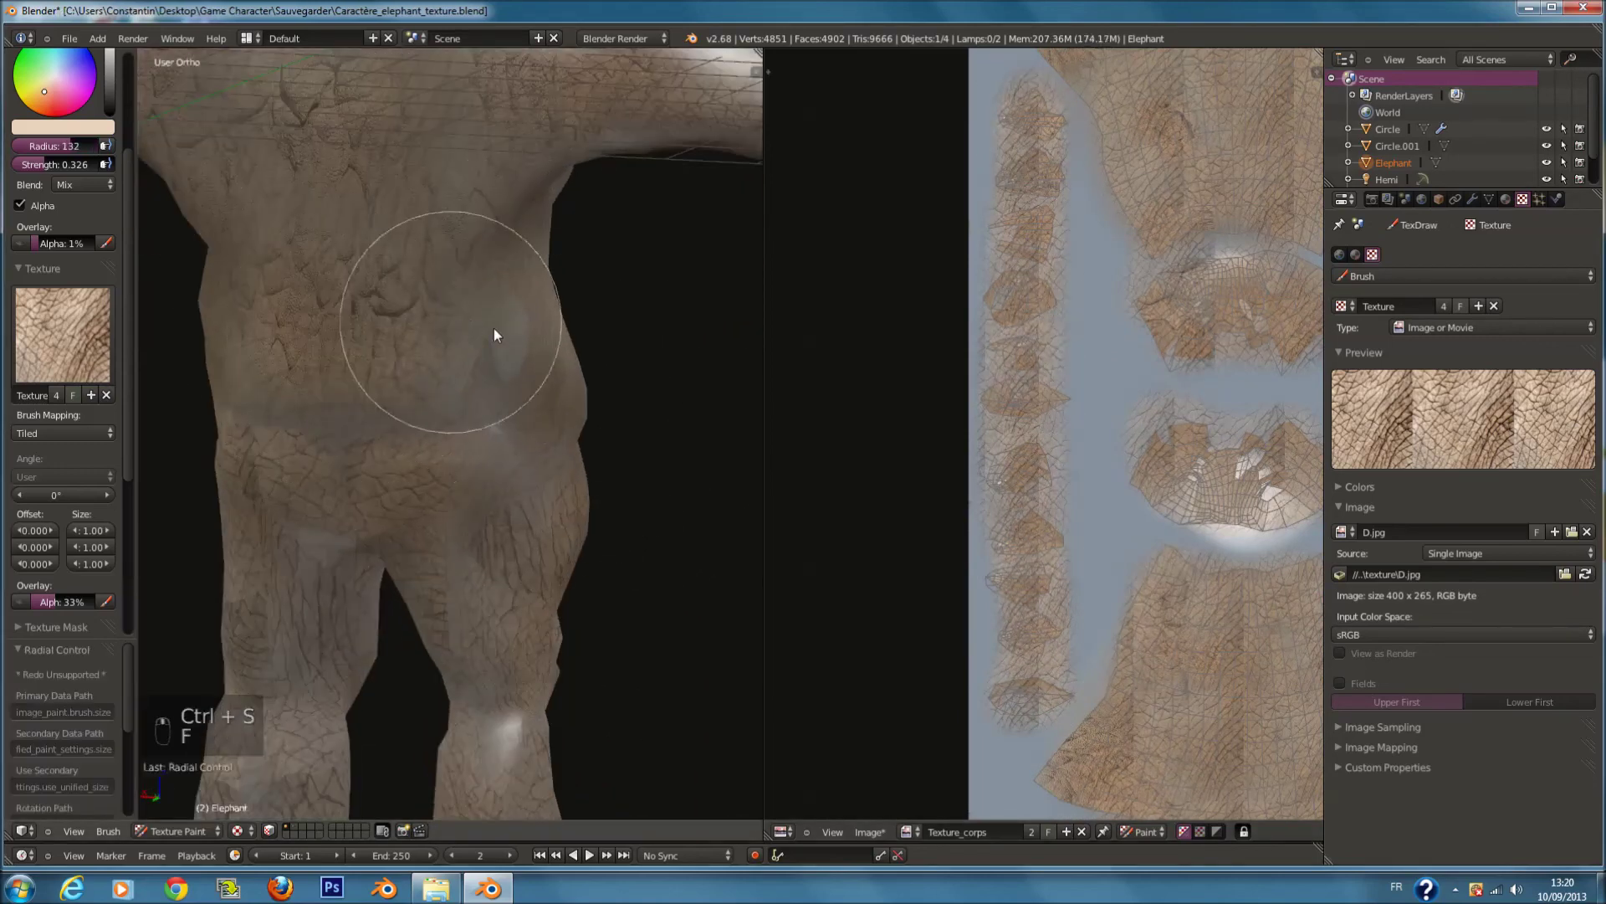
{"action": "middle_click_drag", "start_coordinate": [301, 407], "coordinate": [459, 402]}
{"action": "mouse_move", "coordinate": [209, 474]}
{"action": "middle_mouse_down"}
{"action": "mouse_move", "coordinate": [358, 459]}
{"action": "mouse_move", "coordinate": [606, 236]}
{"action": "mouse_move", "coordinate": [578, 133]}
{"action": "mouse_move", "coordinate": [496, 192]}
{"action": "middle_mouse_up"}
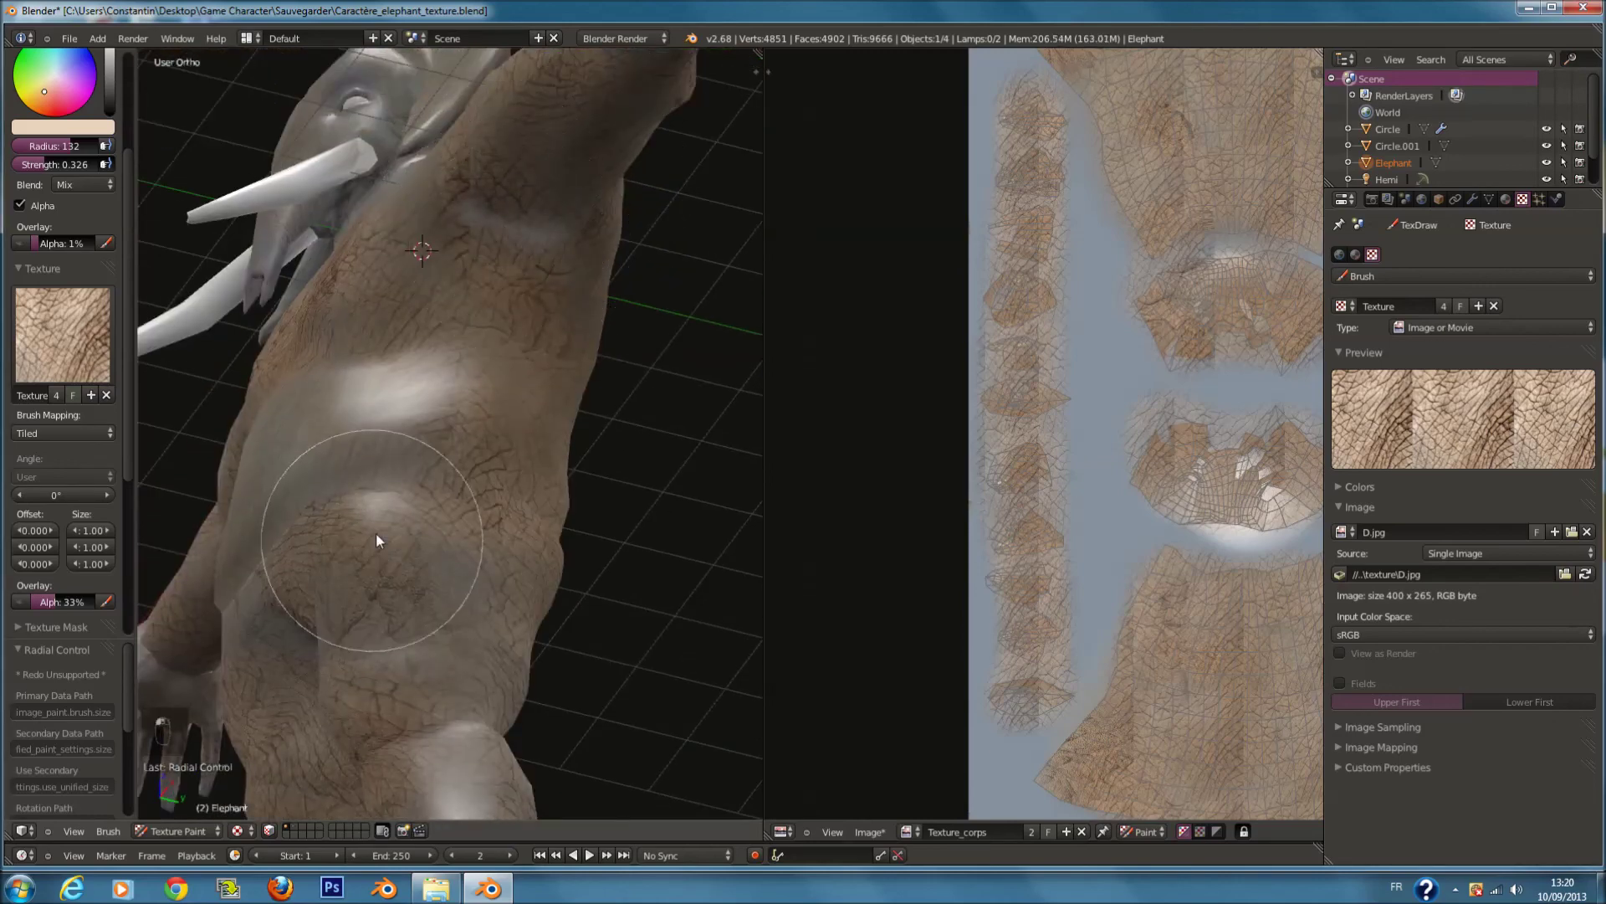
{"action": "middle_click_drag", "start_coordinate": [377, 540], "coordinate": [470, 649]}
{"action": "middle_click_drag", "start_coordinate": [376, 674], "coordinate": [412, 664]}
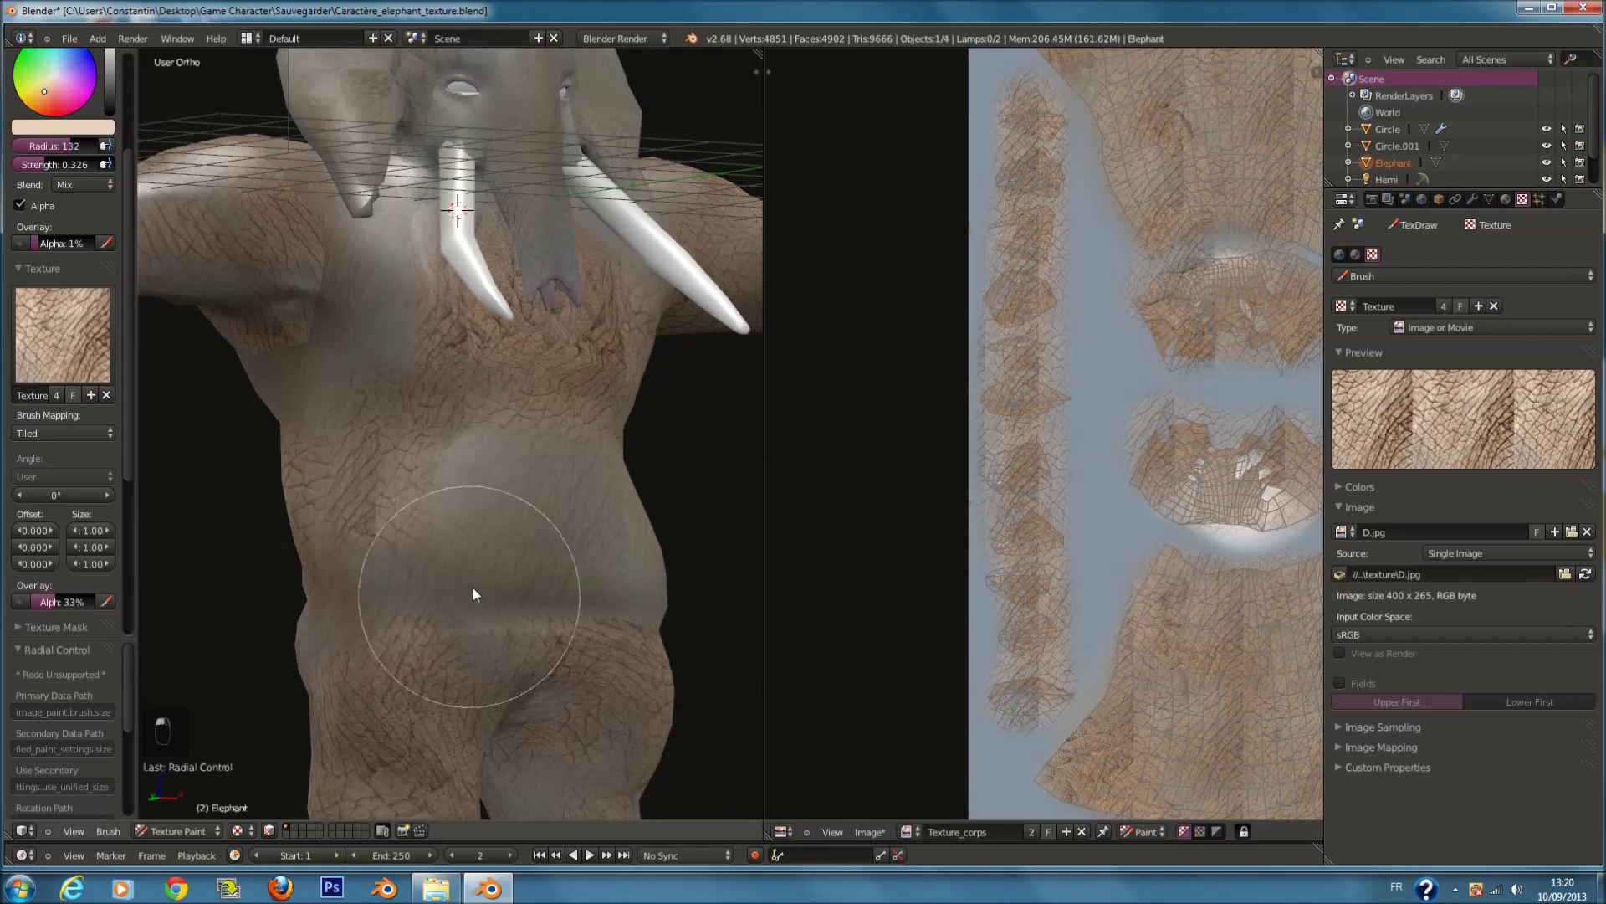
Step: Save the file and examine the painted skin on the front and over the whole figure
{"action": "scroll", "coordinate": [473, 584], "scroll_direction": "down", "scroll_amount": 3}
{"action": "key", "text": "ctrl+s"}
{"action": "scroll", "coordinate": [502, 564], "scroll_direction": "up", "scroll_amount": 3}
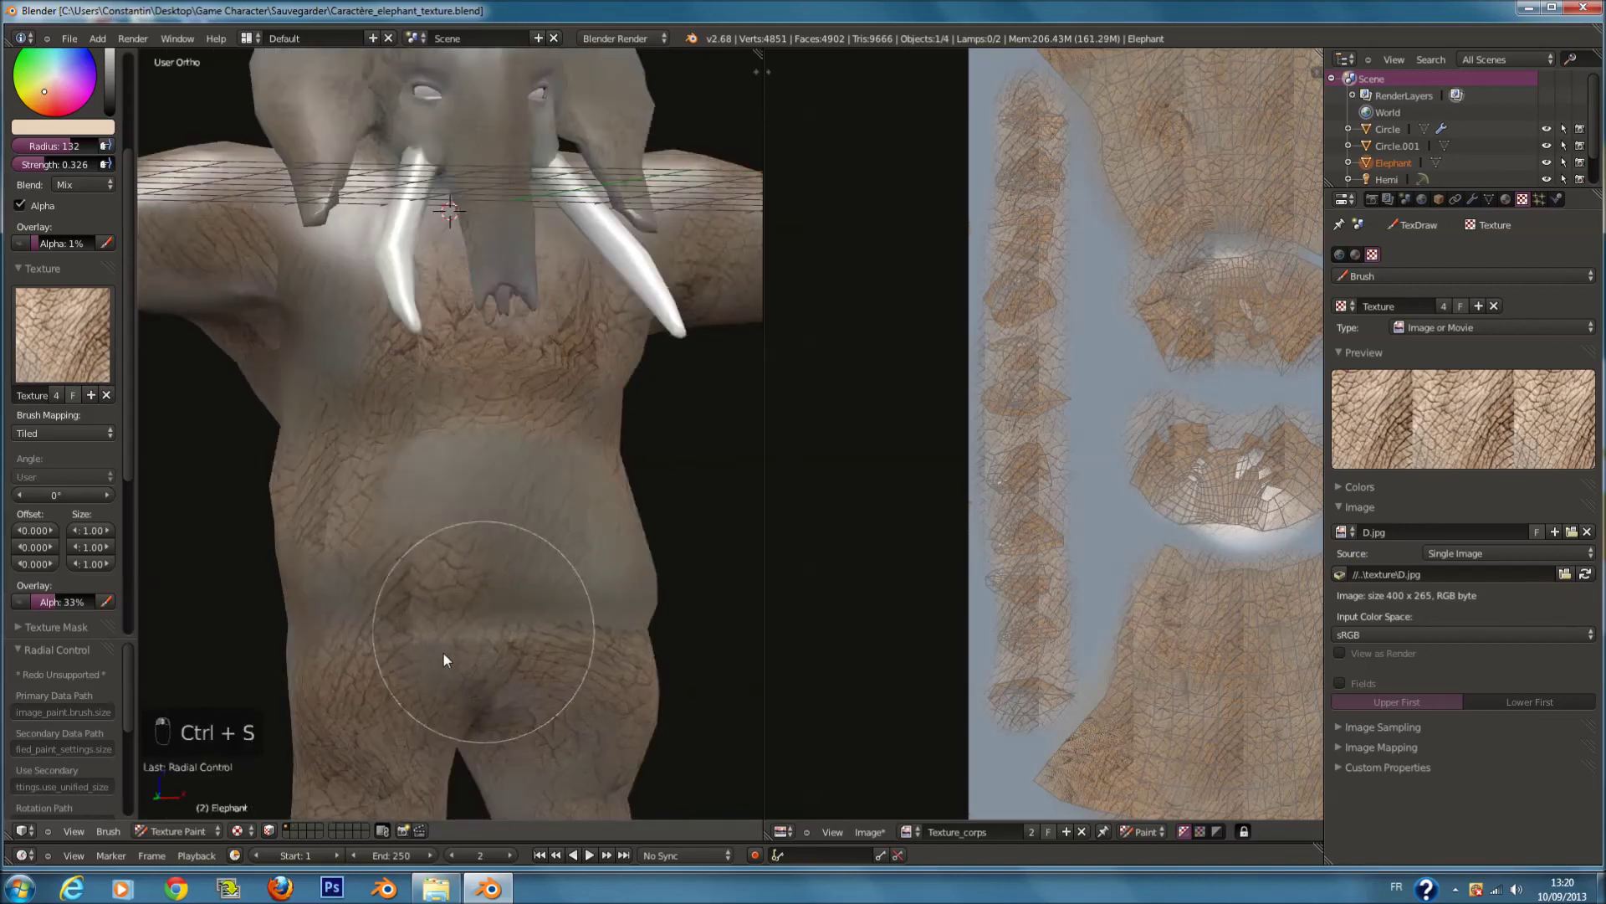
{"action": "scroll", "coordinate": [418, 611], "scroll_direction": "down", "scroll_amount": 4}
{"action": "key", "text": "ctrl+s"}
{"action": "middle_click_drag", "start_coordinate": [420, 556], "coordinate": [374, 531]}
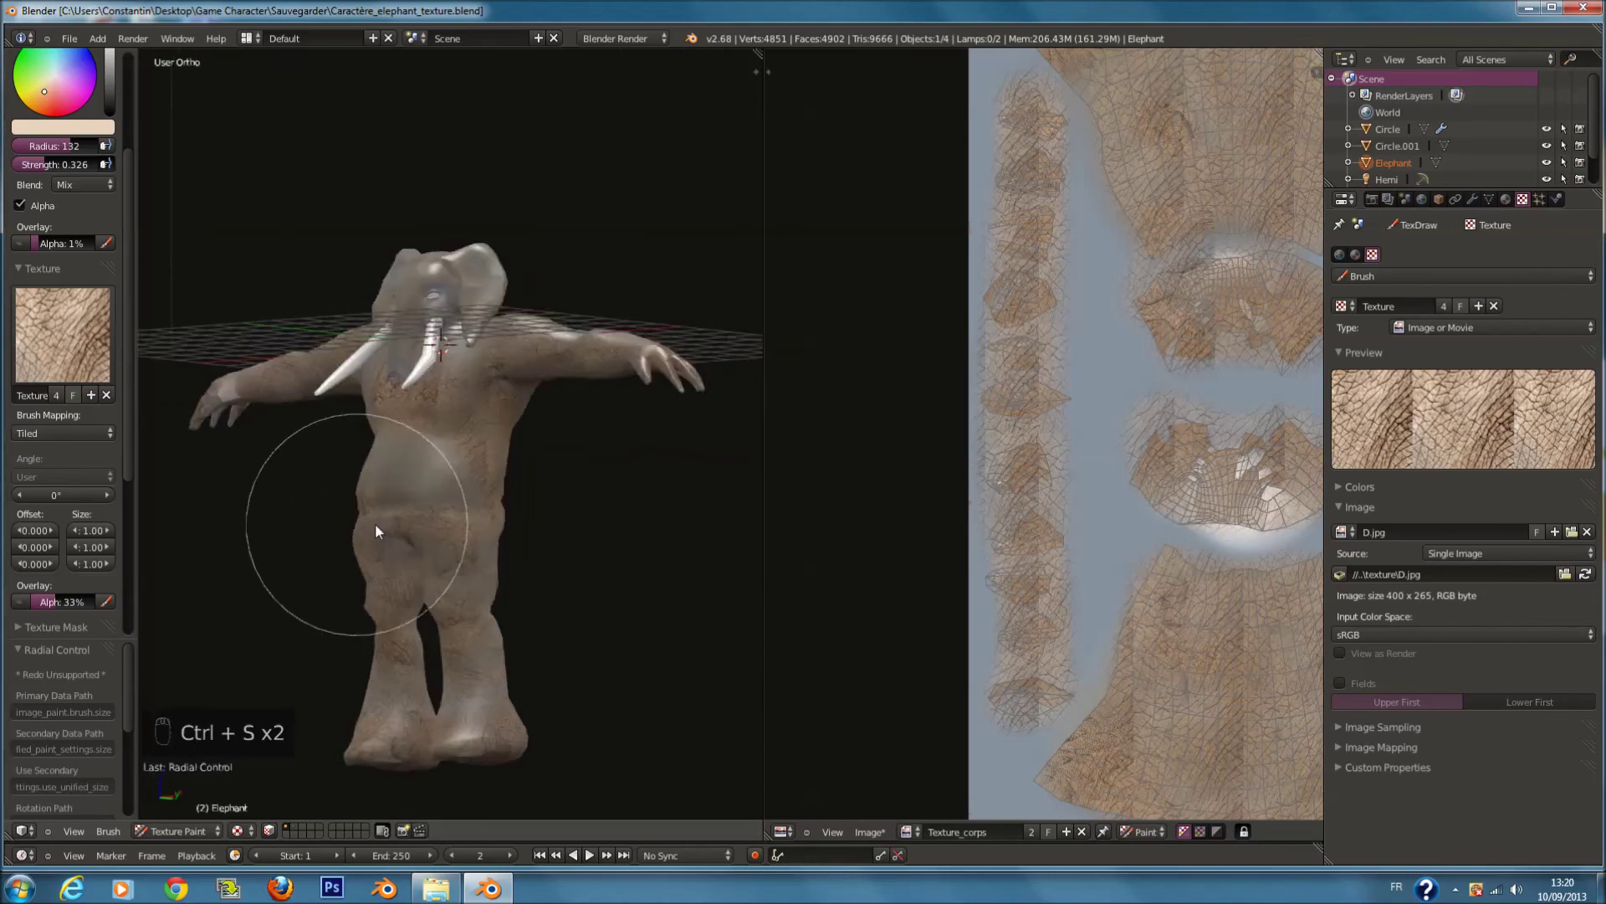
{"action": "scroll", "coordinate": [385, 527], "scroll_direction": "down", "scroll_amount": 2}
{"action": "key", "text": "ctrl+s"}
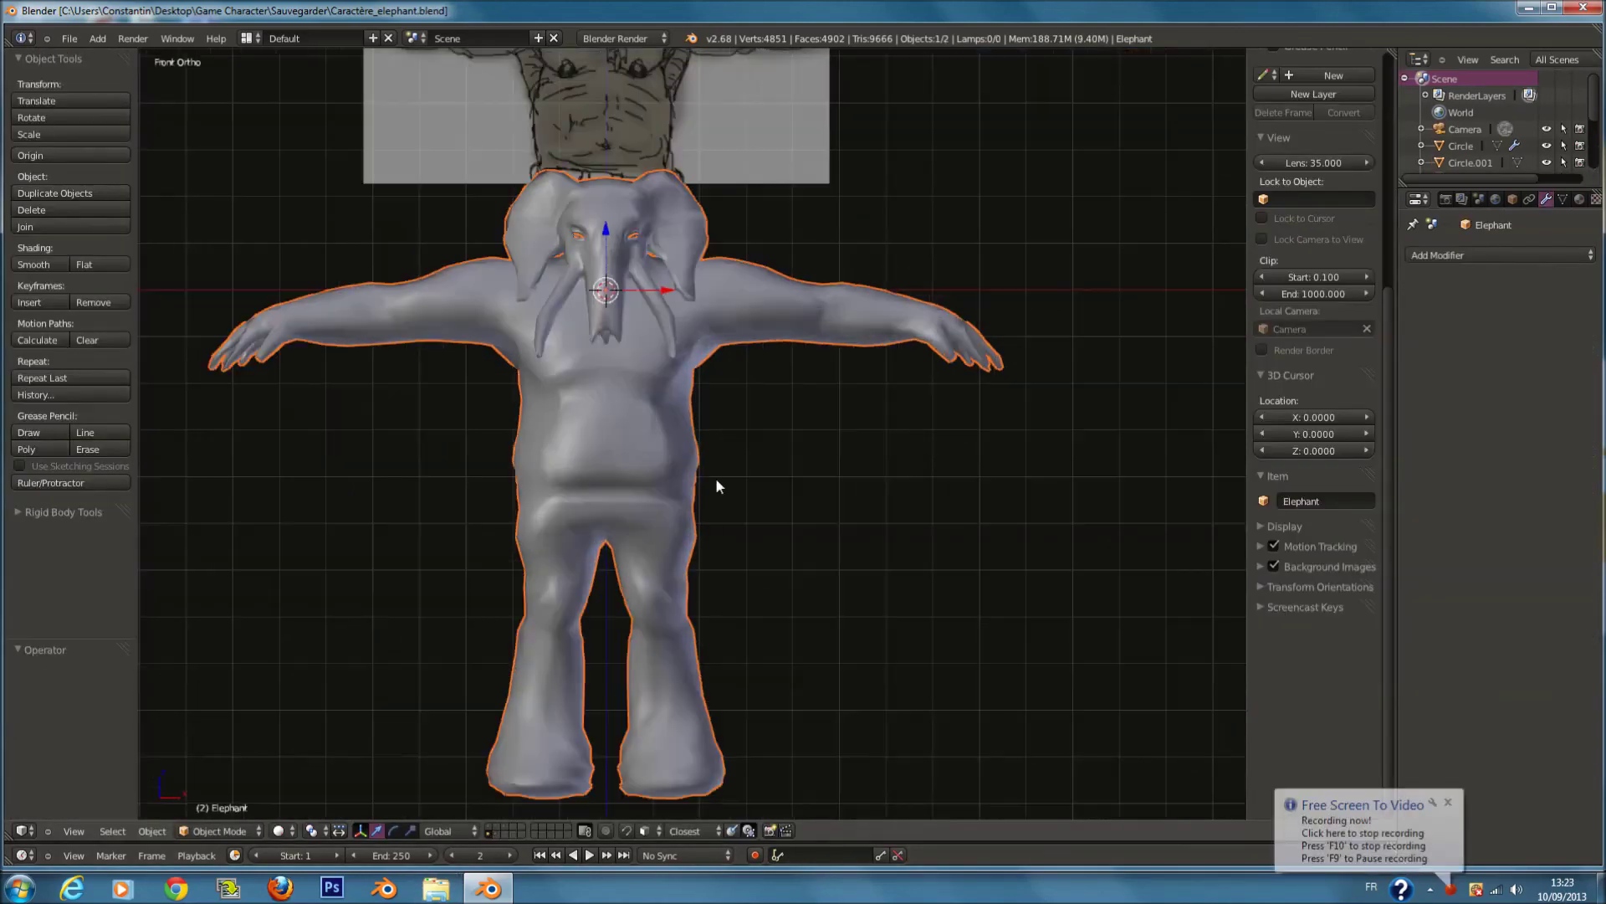
Step: In Caractère_elephant.blend, move all low-poly elephant objects to the first layer and show that layer with the sculpt
{"action": "scroll", "coordinate": [705, 424], "scroll_direction": "down", "scroll_amount": 2}
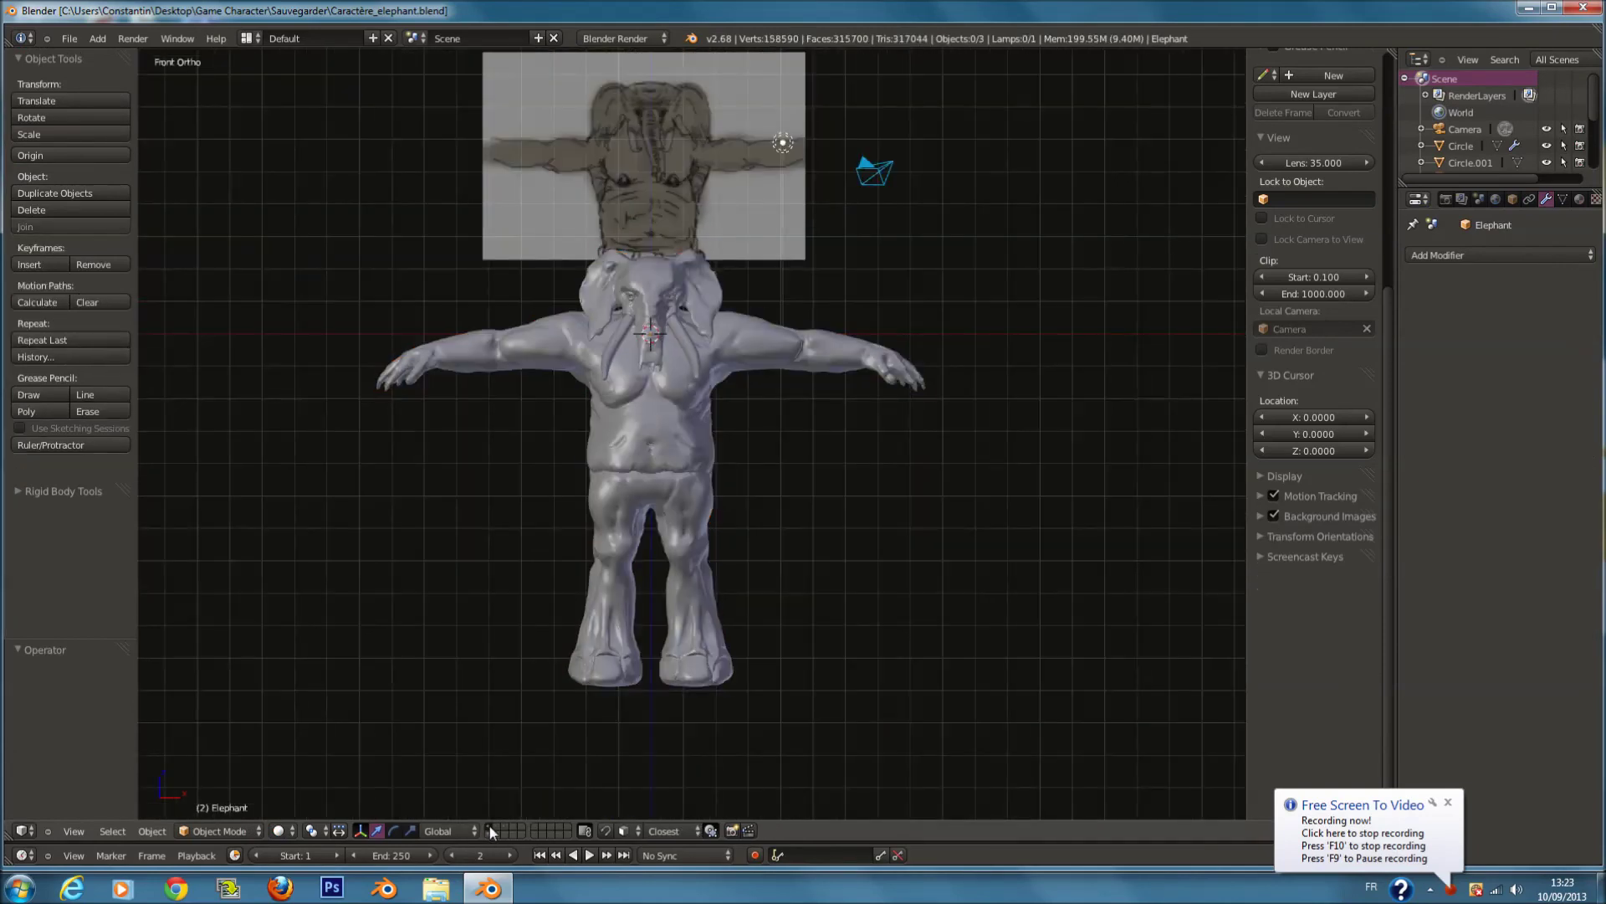
{"action": "scroll", "coordinate": [832, 569], "scroll_direction": "up", "scroll_amount": 2}
{"action": "key", "text": "a"}
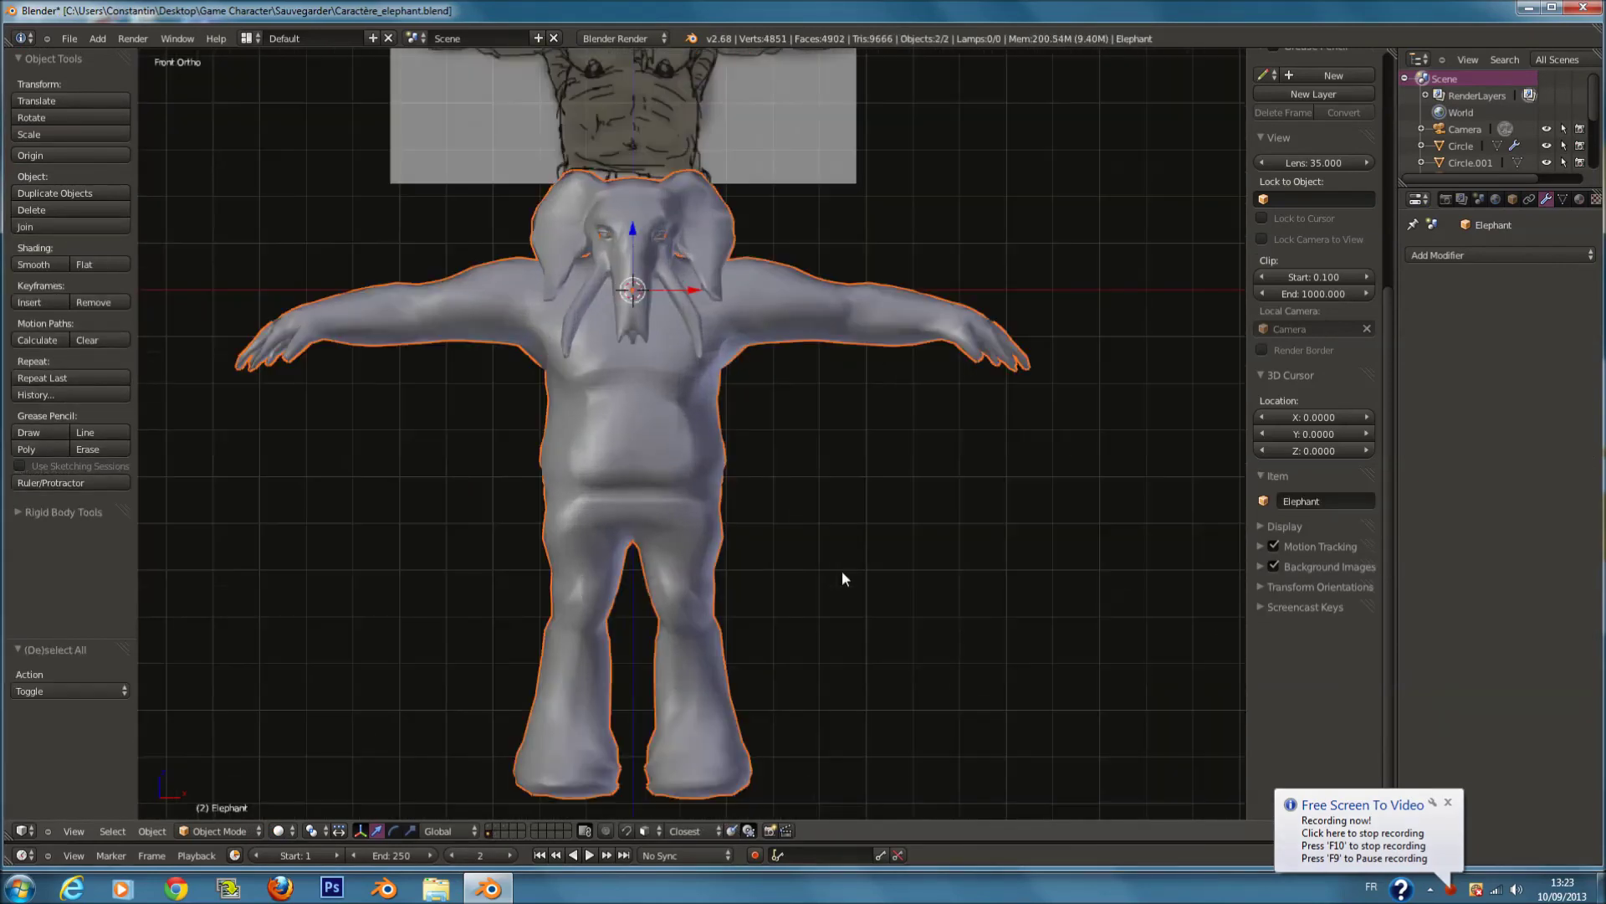
{"action": "key", "text": "m"}
{"action": "left_click", "coordinate": [1003, 601]}
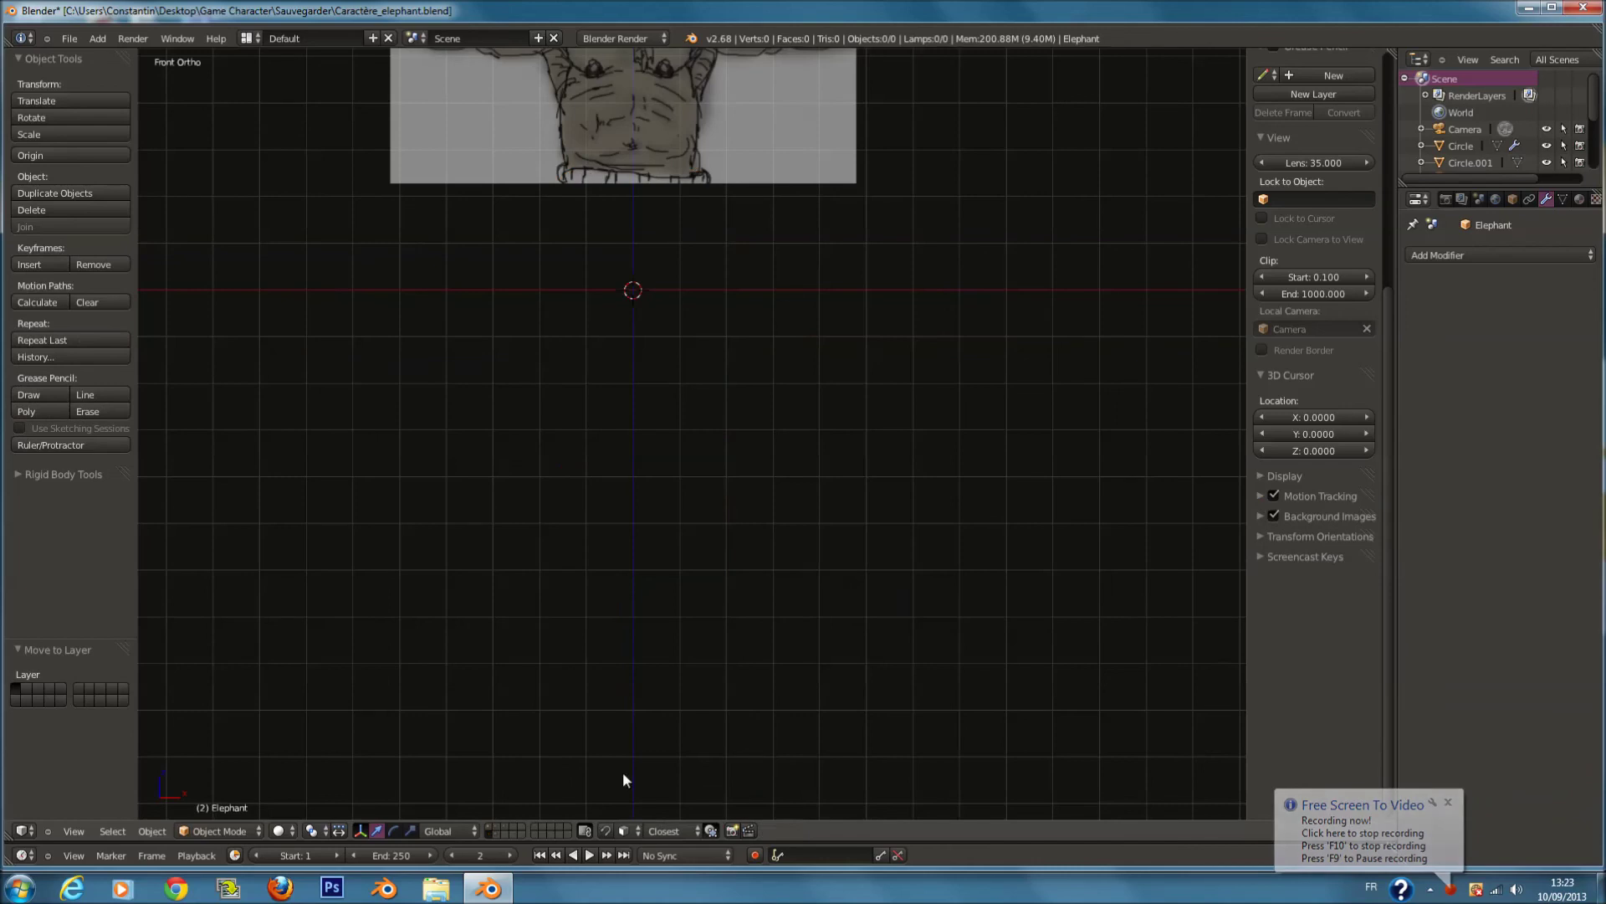
{"action": "left_click", "coordinate": [489, 827]}
{"action": "scroll", "coordinate": [755, 590], "scroll_direction": "up", "scroll_amount": 2, "text": "shift"}
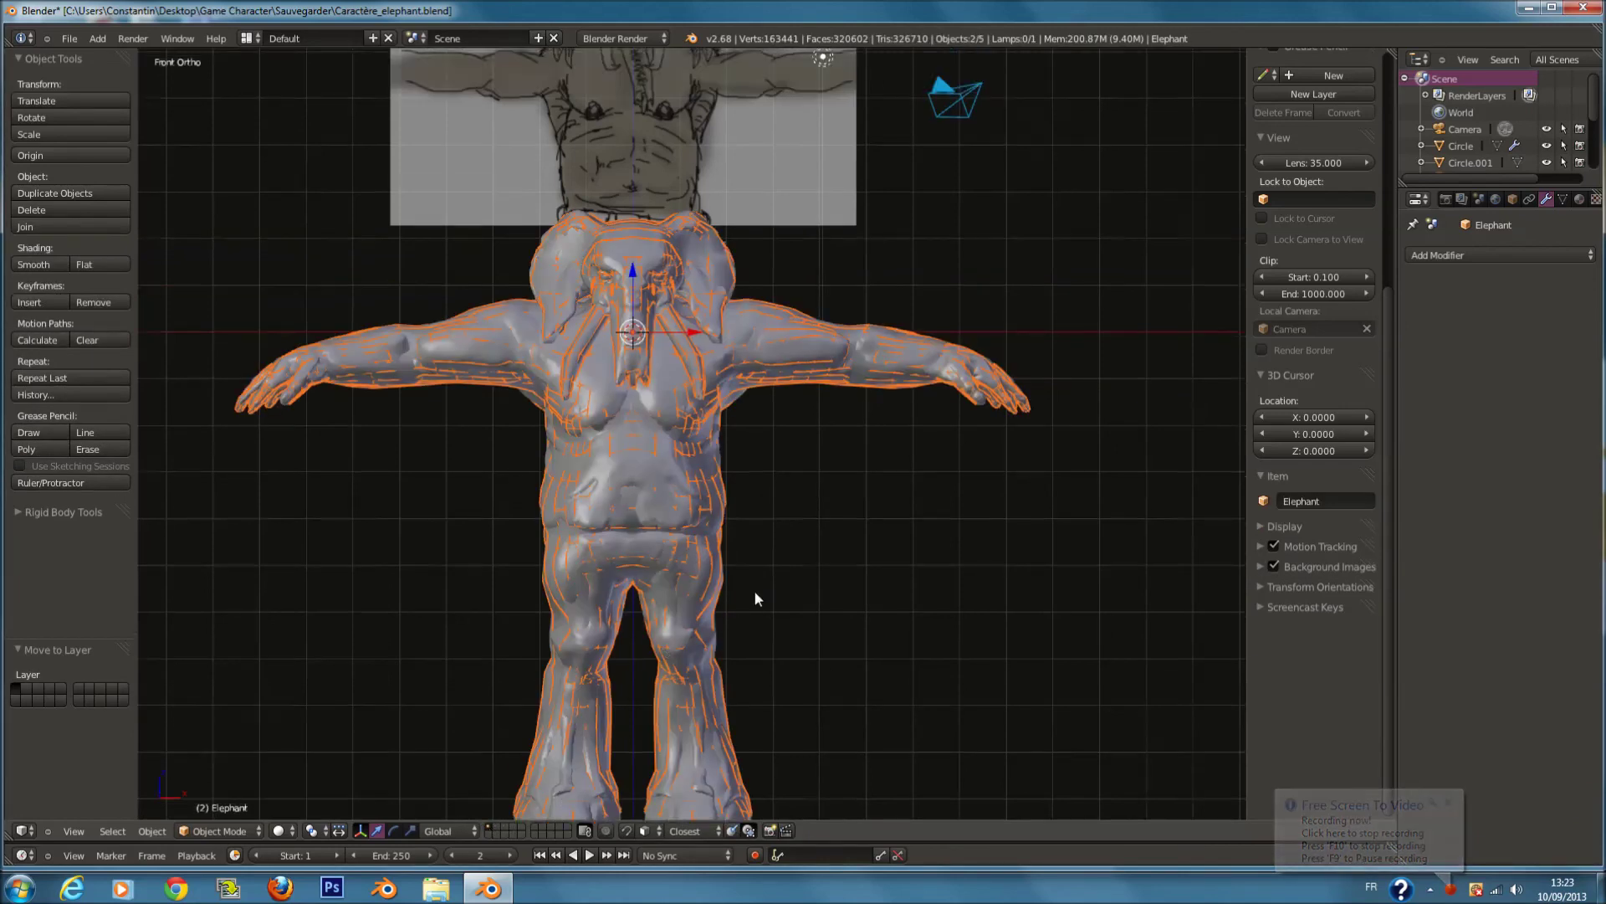
Step: Select the high-poly sculpt, add the low-poly elephant as the active object, and enter Edit Mode on the low-poly mesh
{"action": "scroll", "coordinate": [836, 418], "scroll_direction": "up", "scroll_amount": 1}
{"action": "key", "text": "z"}
{"action": "scroll", "coordinate": [862, 383], "scroll_direction": "down", "scroll_amount": 1, "text": "ctrl"}
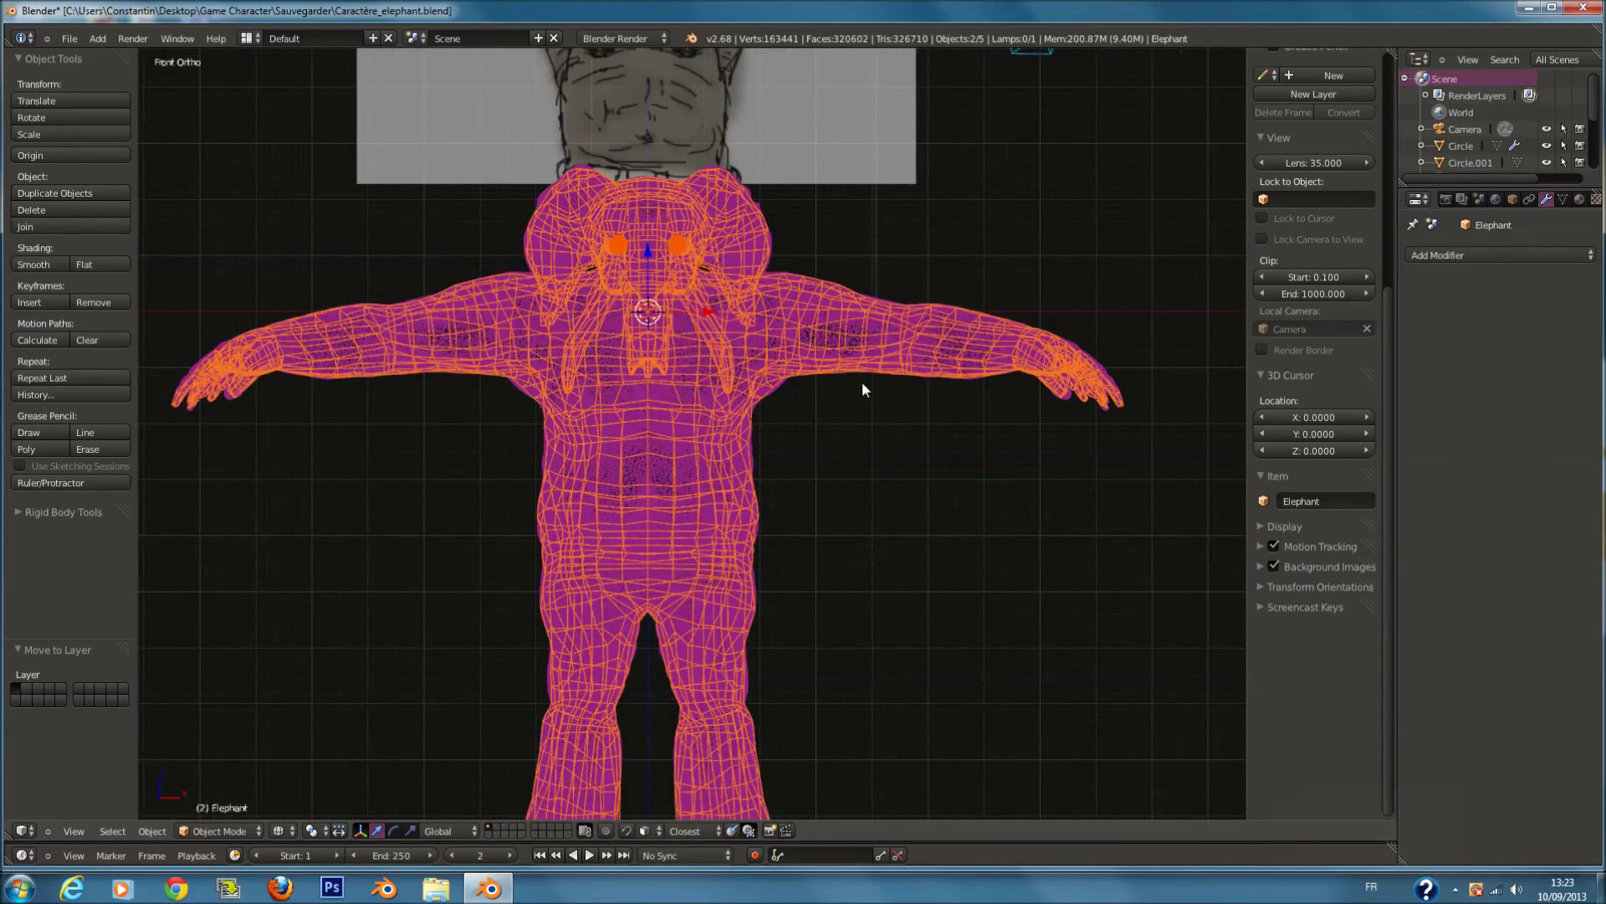
{"action": "right_click", "coordinate": [897, 338]}
{"action": "key", "text": "z"}
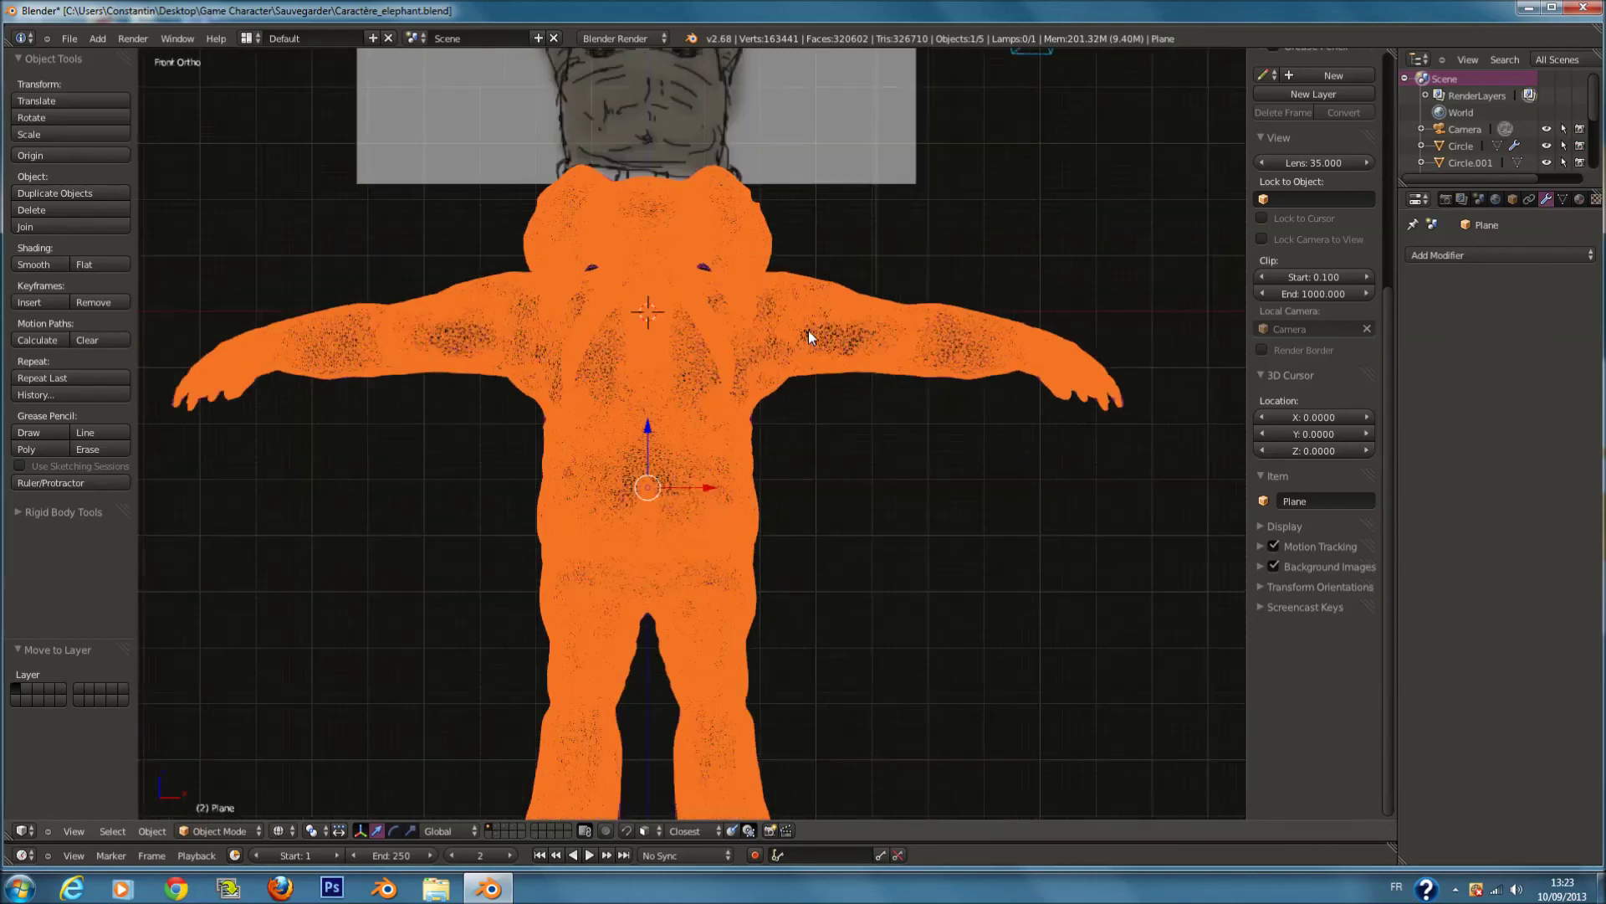
{"action": "right_click", "coordinate": [808, 329]}
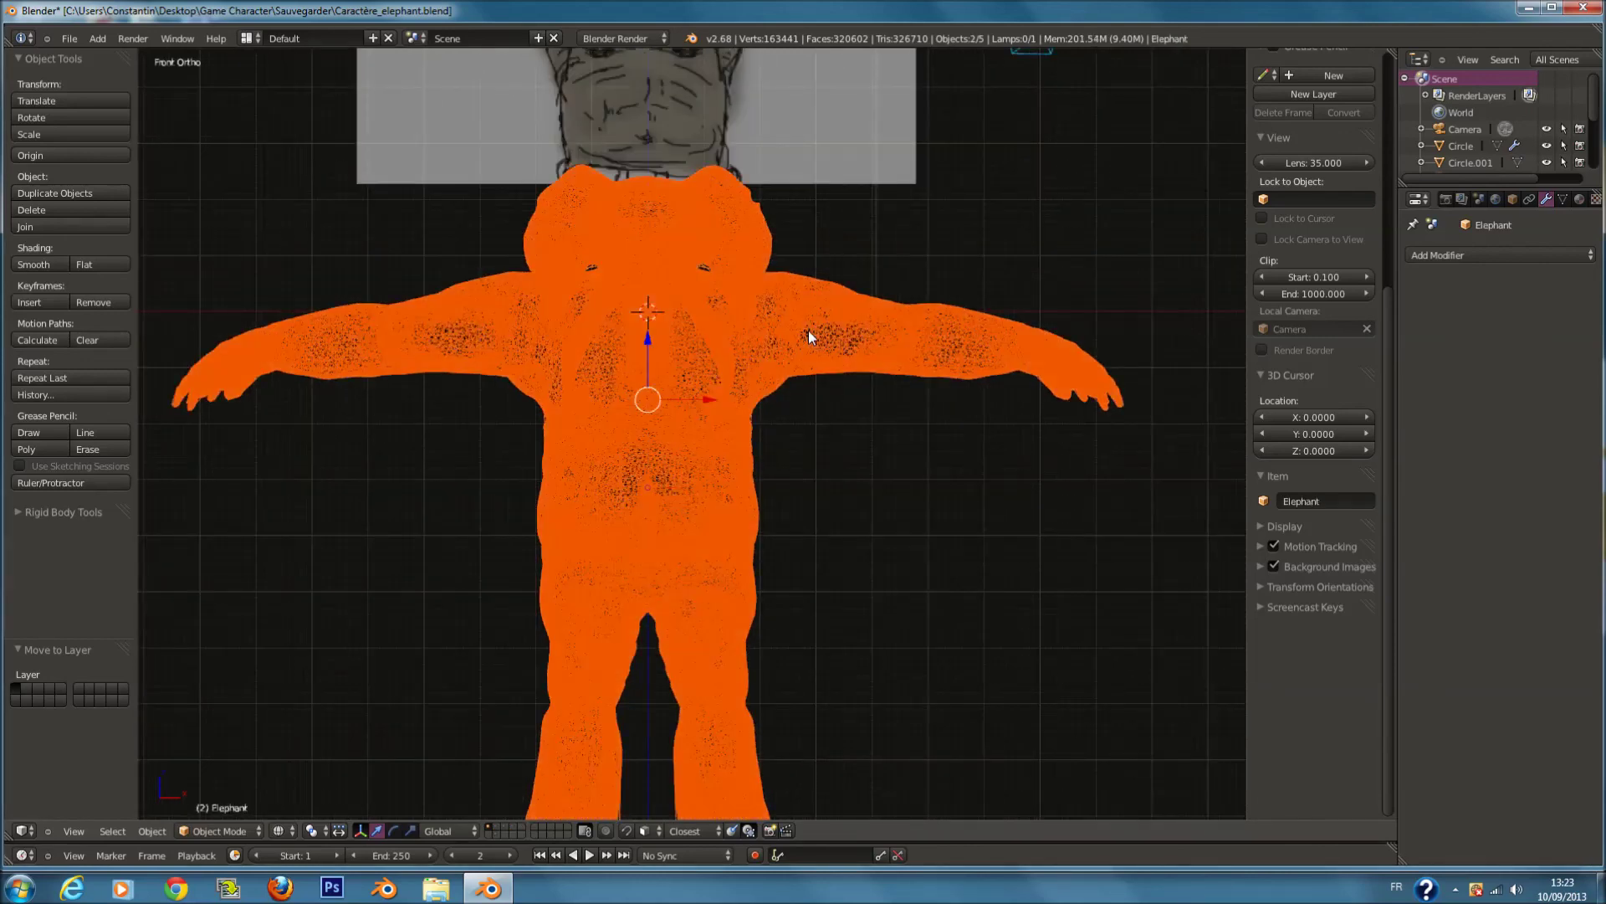
{"action": "key", "text": "Tab"}
{"action": "scroll", "coordinate": [808, 329], "scroll_direction": "down", "scroll_amount": 1}
Step: Hide the properties region, split the 3D view in two, and show the UV/Image Editor in the new area
{"action": "key", "text": "n"}
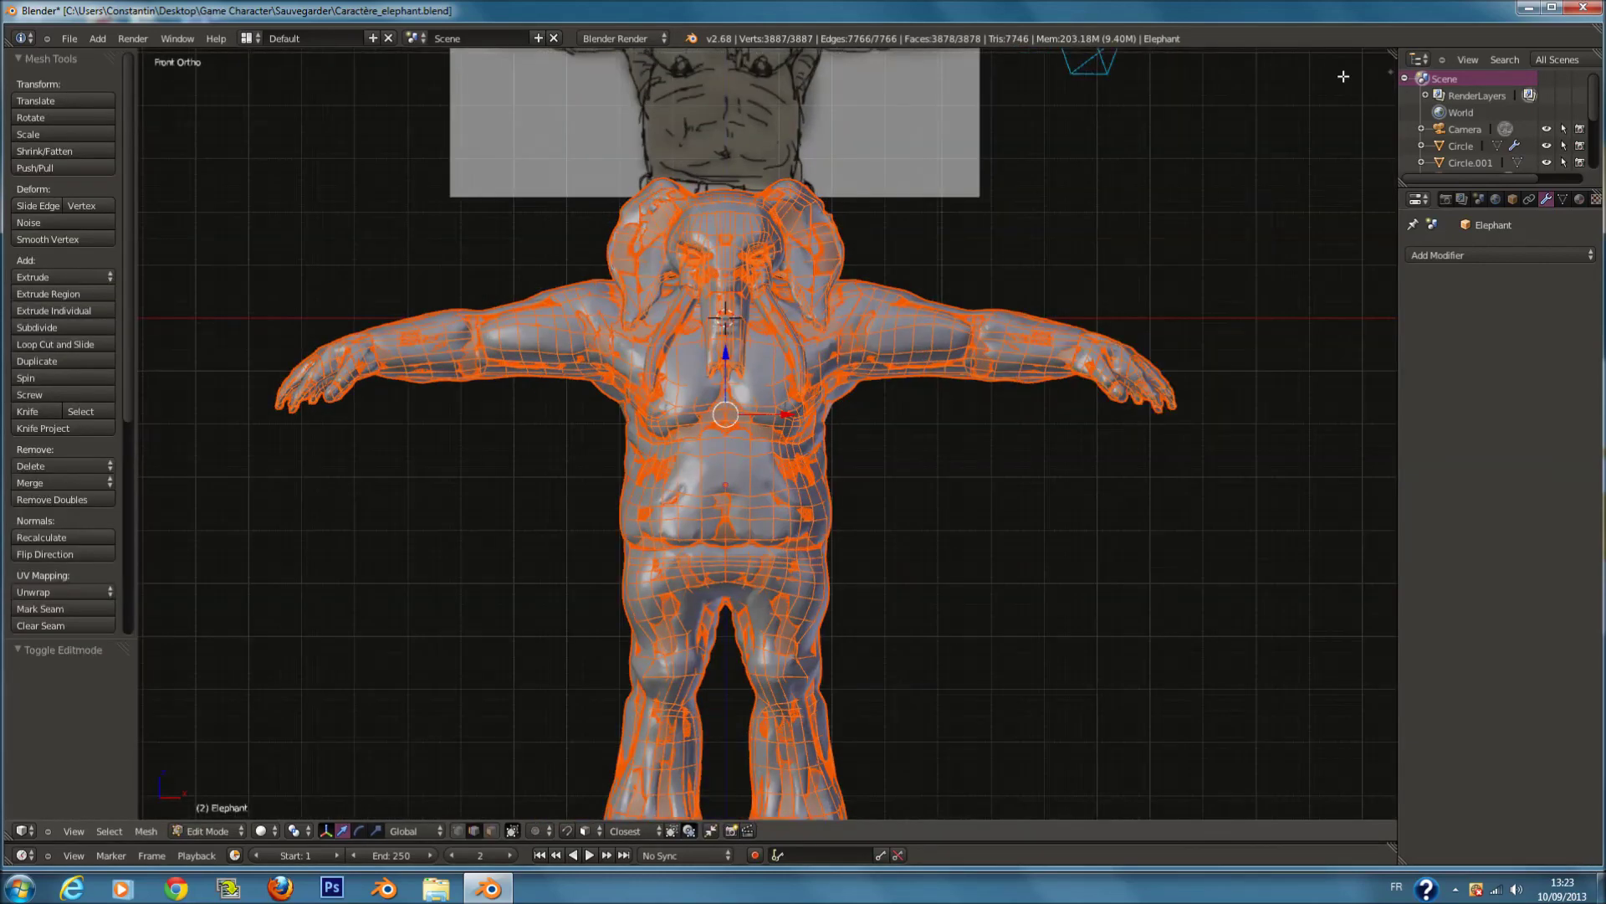
{"action": "left_click_drag", "start_coordinate": [1398, 56], "coordinate": [680, 794]}
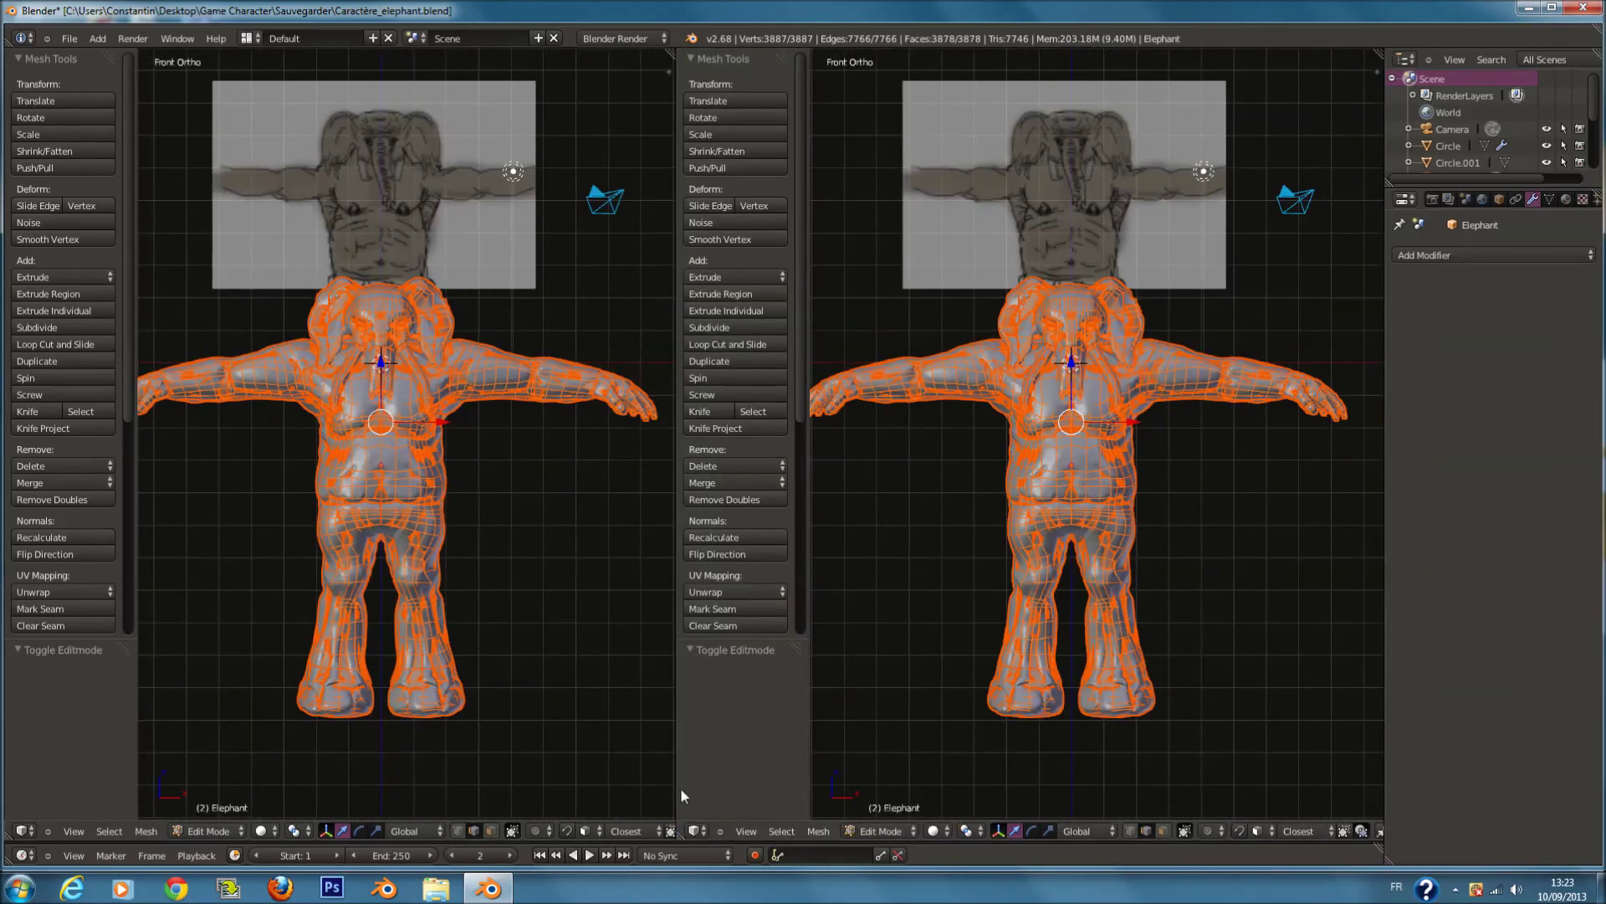
{"action": "left_click", "coordinate": [698, 831]}
{"action": "left_click", "coordinate": [738, 709]}
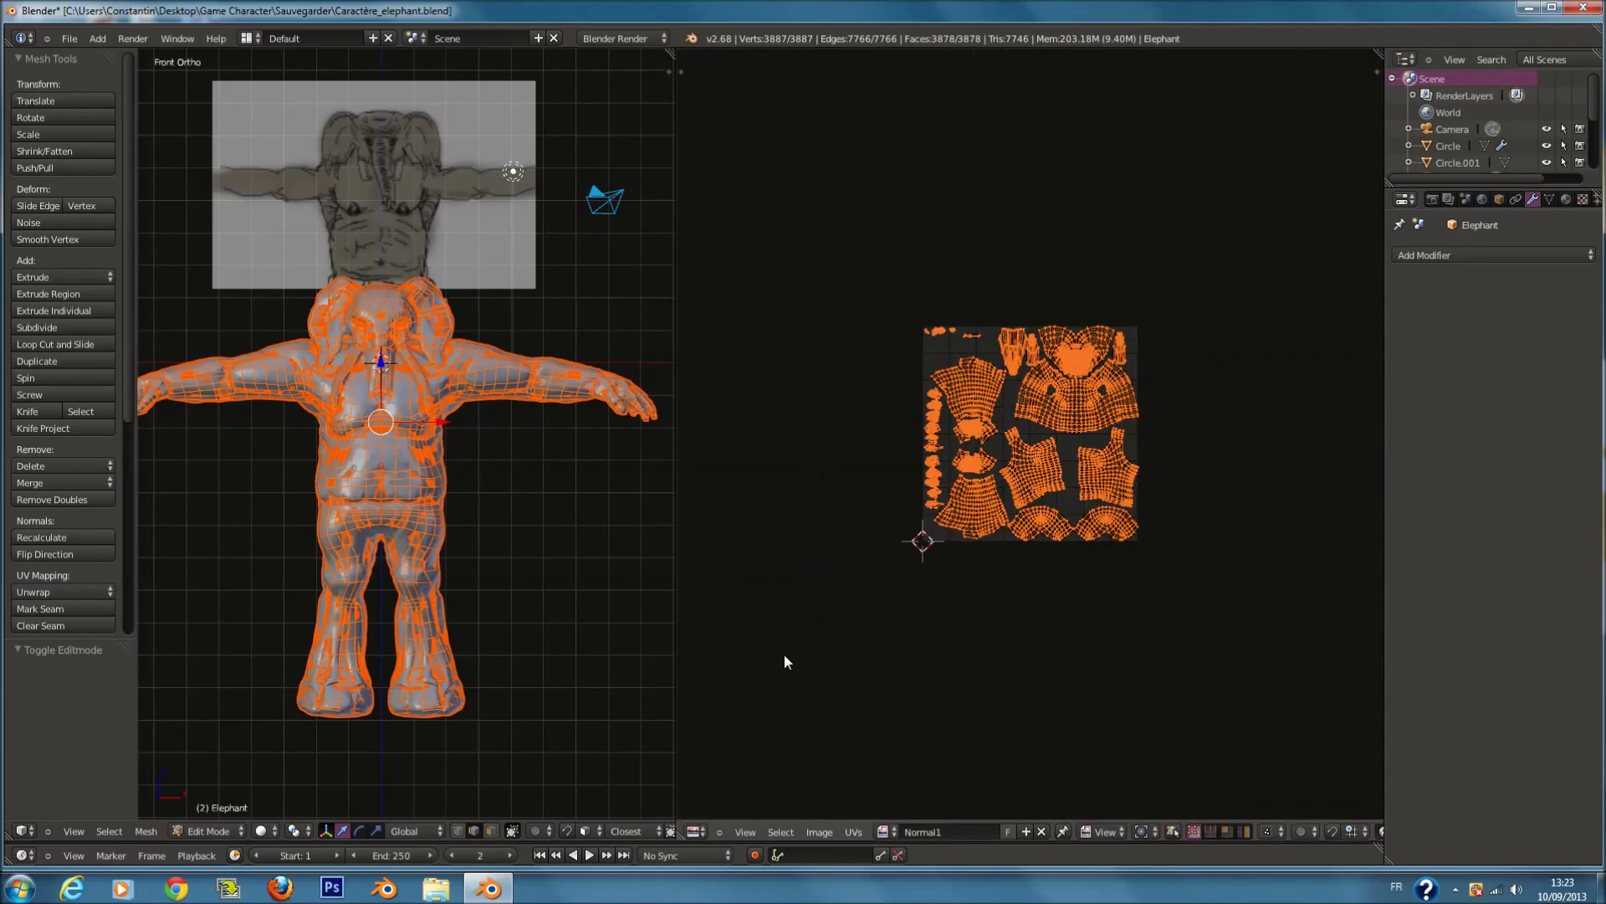
{"action": "scroll", "coordinate": [927, 544], "scroll_direction": "up", "scroll_amount": 4}
Step: Create a new blank 4096 × 4096 image named Texture_corps_AO for the elephant's UV layout
{"action": "left_click", "coordinate": [847, 818]}
{"action": "left_click", "coordinate": [902, 699]}
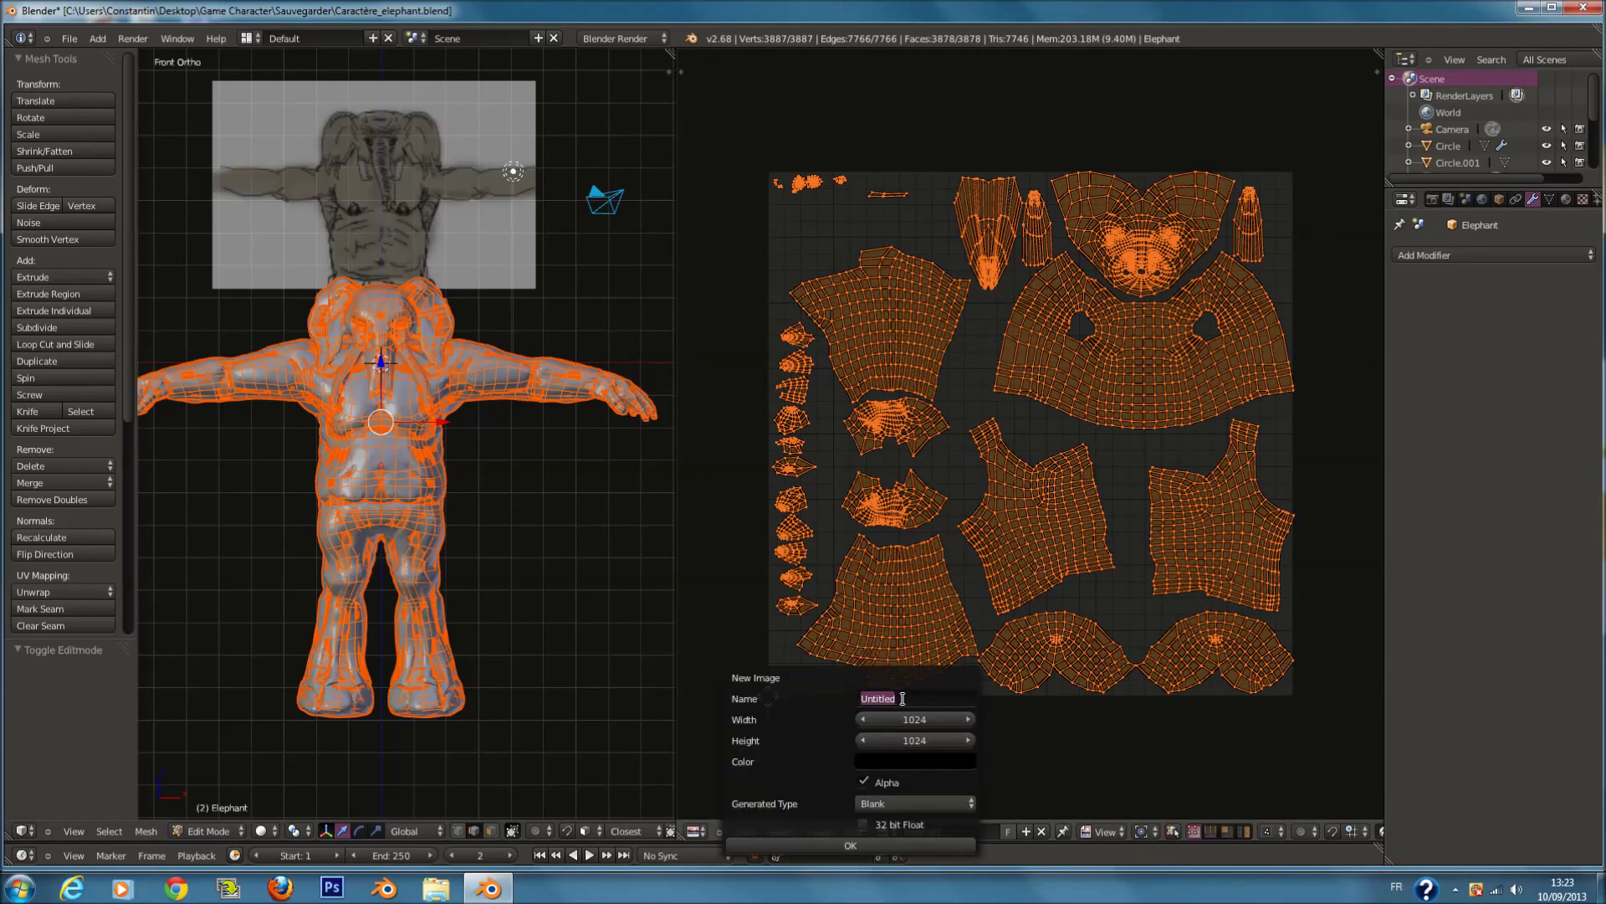
{"action": "type", "text": "a"}
{"action": "type", "text": "exture"}
{"action": "type", "text": "_corps_AO"}
{"action": "key", "text": "Return"}
{"action": "left_click", "coordinate": [913, 742]}
{"action": "type", "text": "4096"}
{"action": "key", "text": "Return"}
{"action": "left_click", "coordinate": [916, 845]}
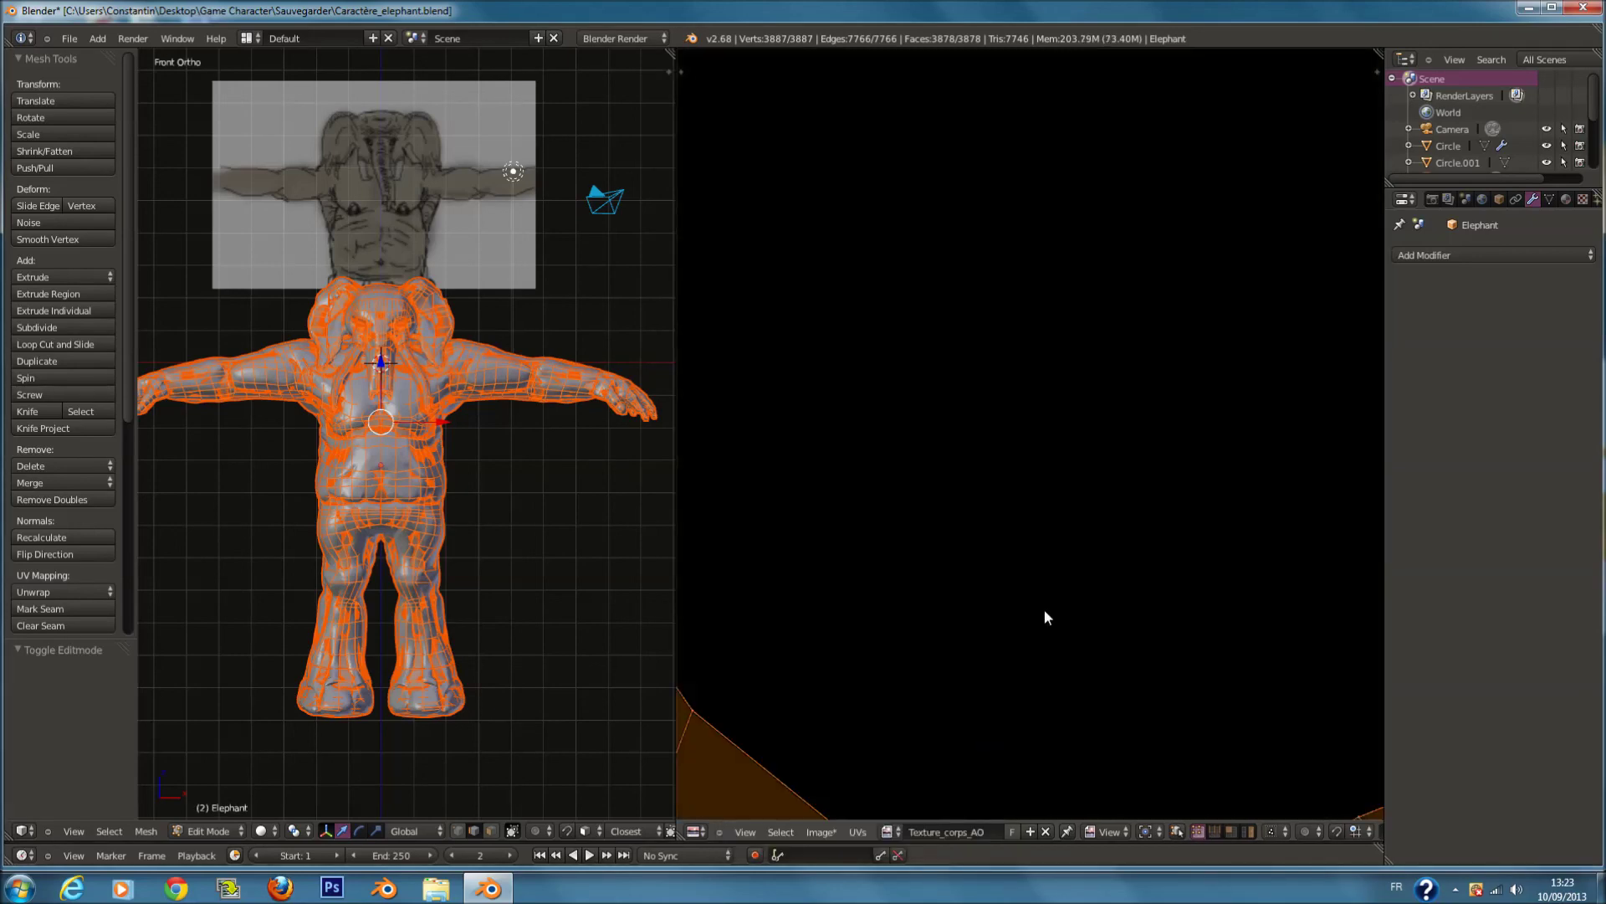
Step: Enable Ambient Occlusion in the world settings with its blend mode set to Multiply
{"action": "scroll", "coordinate": [1049, 604], "scroll_direction": "down", "scroll_amount": 4}
{"action": "left_click", "coordinate": [1484, 200]}
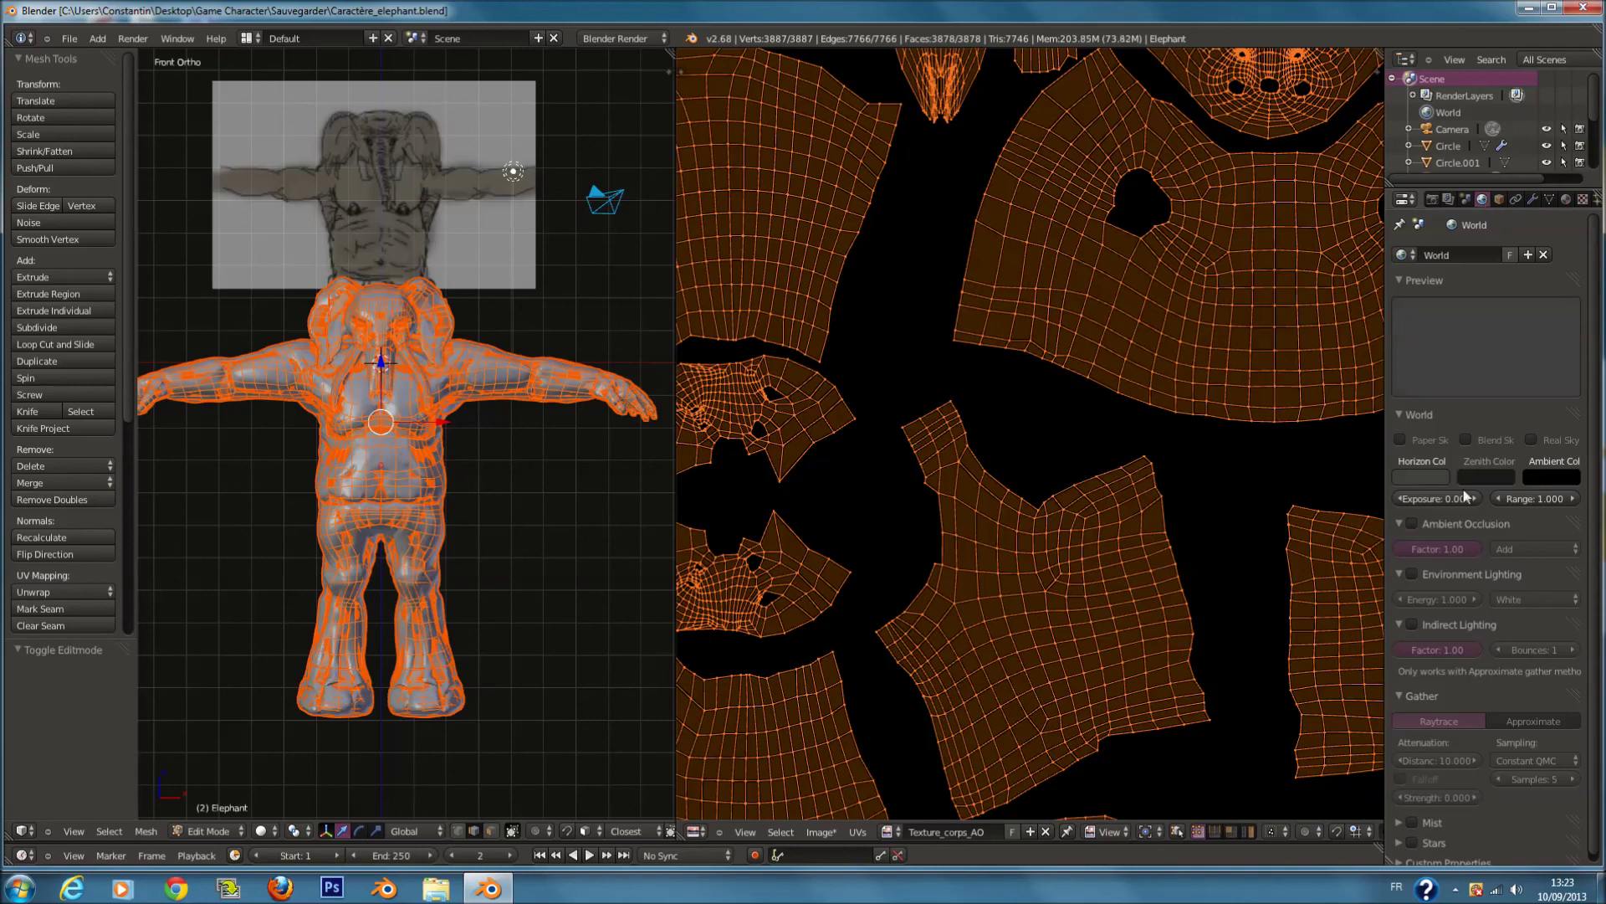
{"action": "left_click", "coordinate": [1412, 524]}
{"action": "left_click", "coordinate": [1540, 549]}
{"action": "left_click", "coordinate": [1534, 527]}
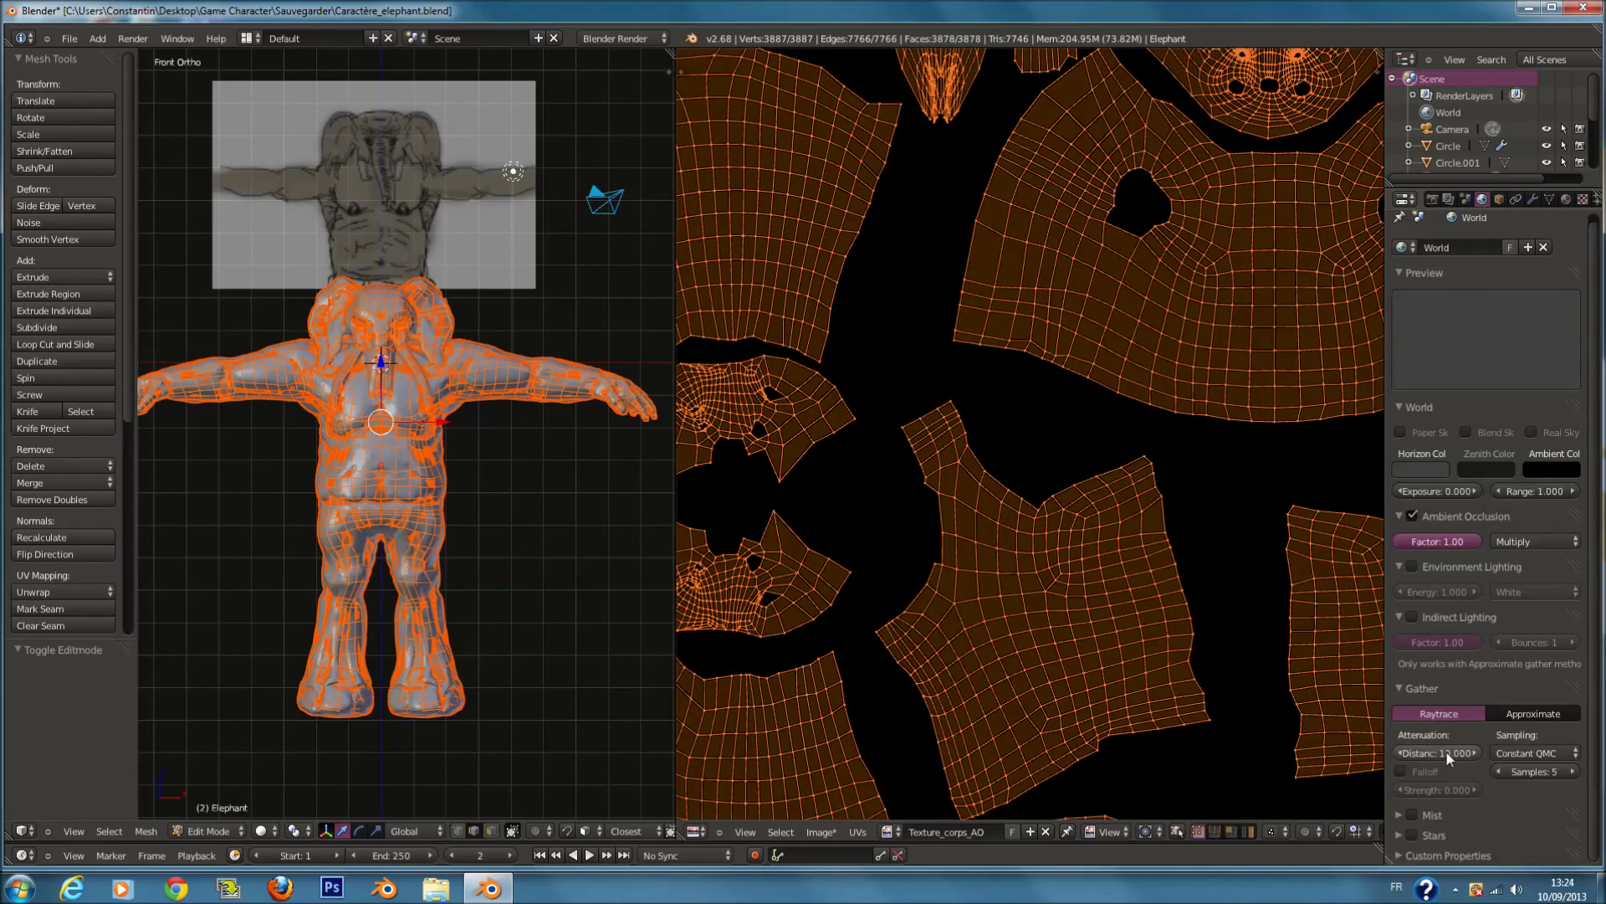
Step: Enable the ambient occlusion falloff, with a distance of 0.3 and a strength of 1
{"action": "left_click", "coordinate": [1401, 771]}
{"action": "type", "text": ".3"}
{"action": "key", "text": "Return"}
{"action": "left_click", "coordinate": [1441, 789]}
{"action": "type", "text": "1"}
{"action": "key", "text": "Return"}
Step: Set the ambient occlusion sampling to Adaptive QMC with 24 samples, and save over Caractère_elephant.blend
{"action": "left_click", "coordinate": [1526, 752]}
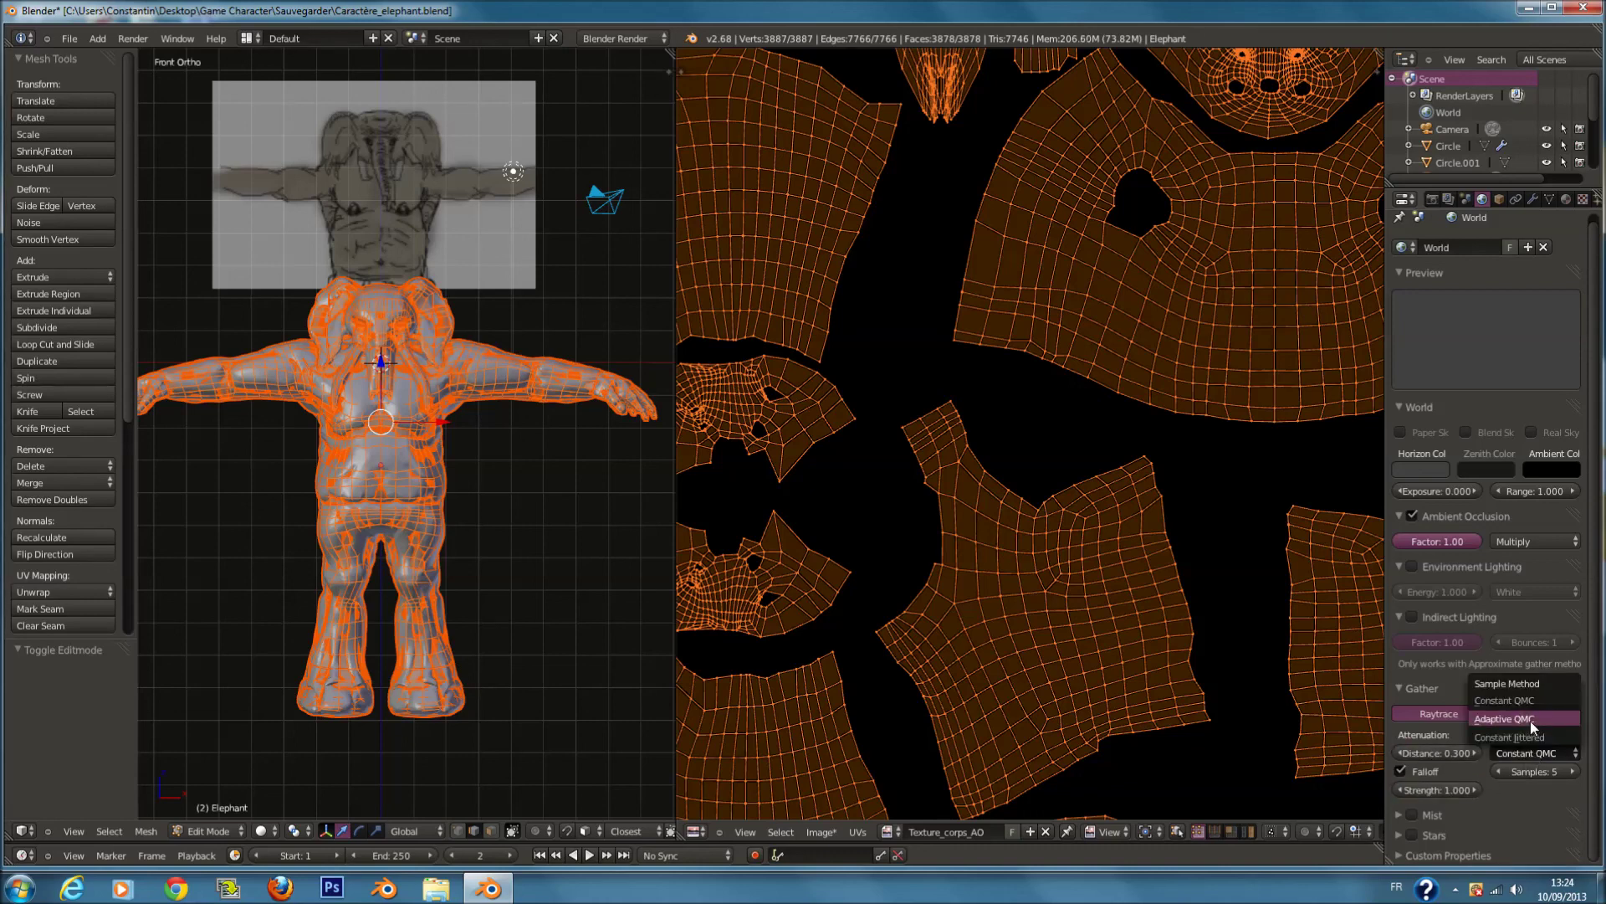
{"action": "left_click", "coordinate": [1529, 720]}
{"action": "left_click", "coordinate": [1537, 771]}
{"action": "type", "text": "25"}
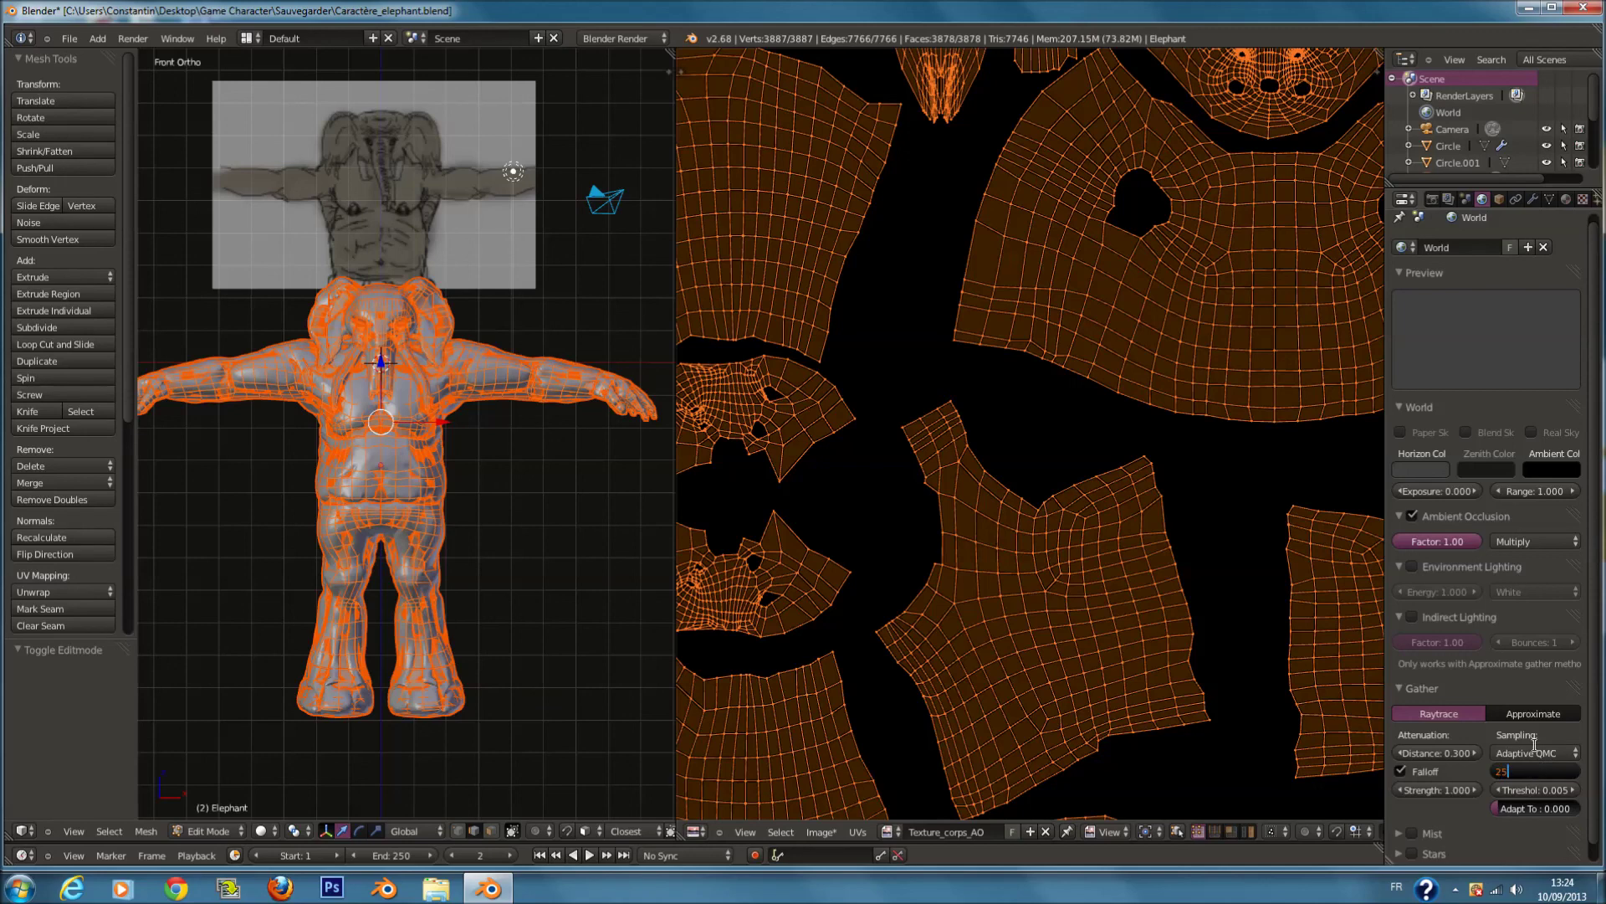
{"action": "type", "text": "25"}
{"action": "key", "text": "Return"}
{"action": "key", "text": "ctrl+s"}
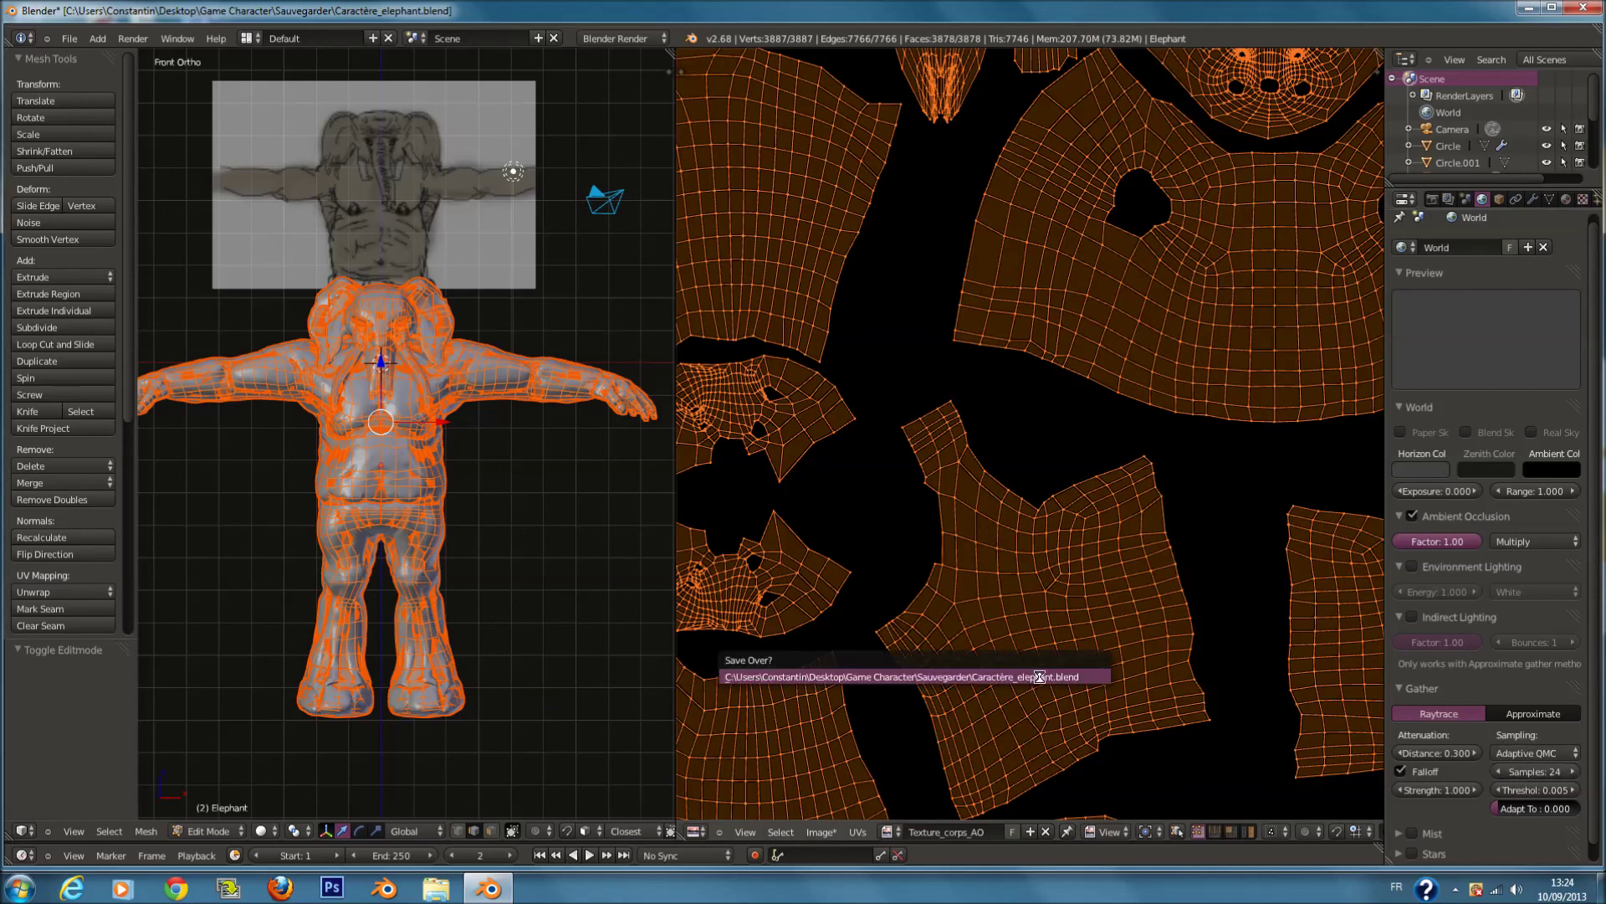
{"action": "left_click", "coordinate": [1038, 676]}
{"action": "scroll", "coordinate": [1054, 659], "scroll_direction": "down", "scroll_amount": 3}
{"action": "key", "text": "ctrl+s"}
{"action": "left_click", "coordinate": [1068, 642]}
Step: Set the render bake mode to Ambient Occlusion and save the file
{"action": "left_click", "coordinate": [1432, 199]}
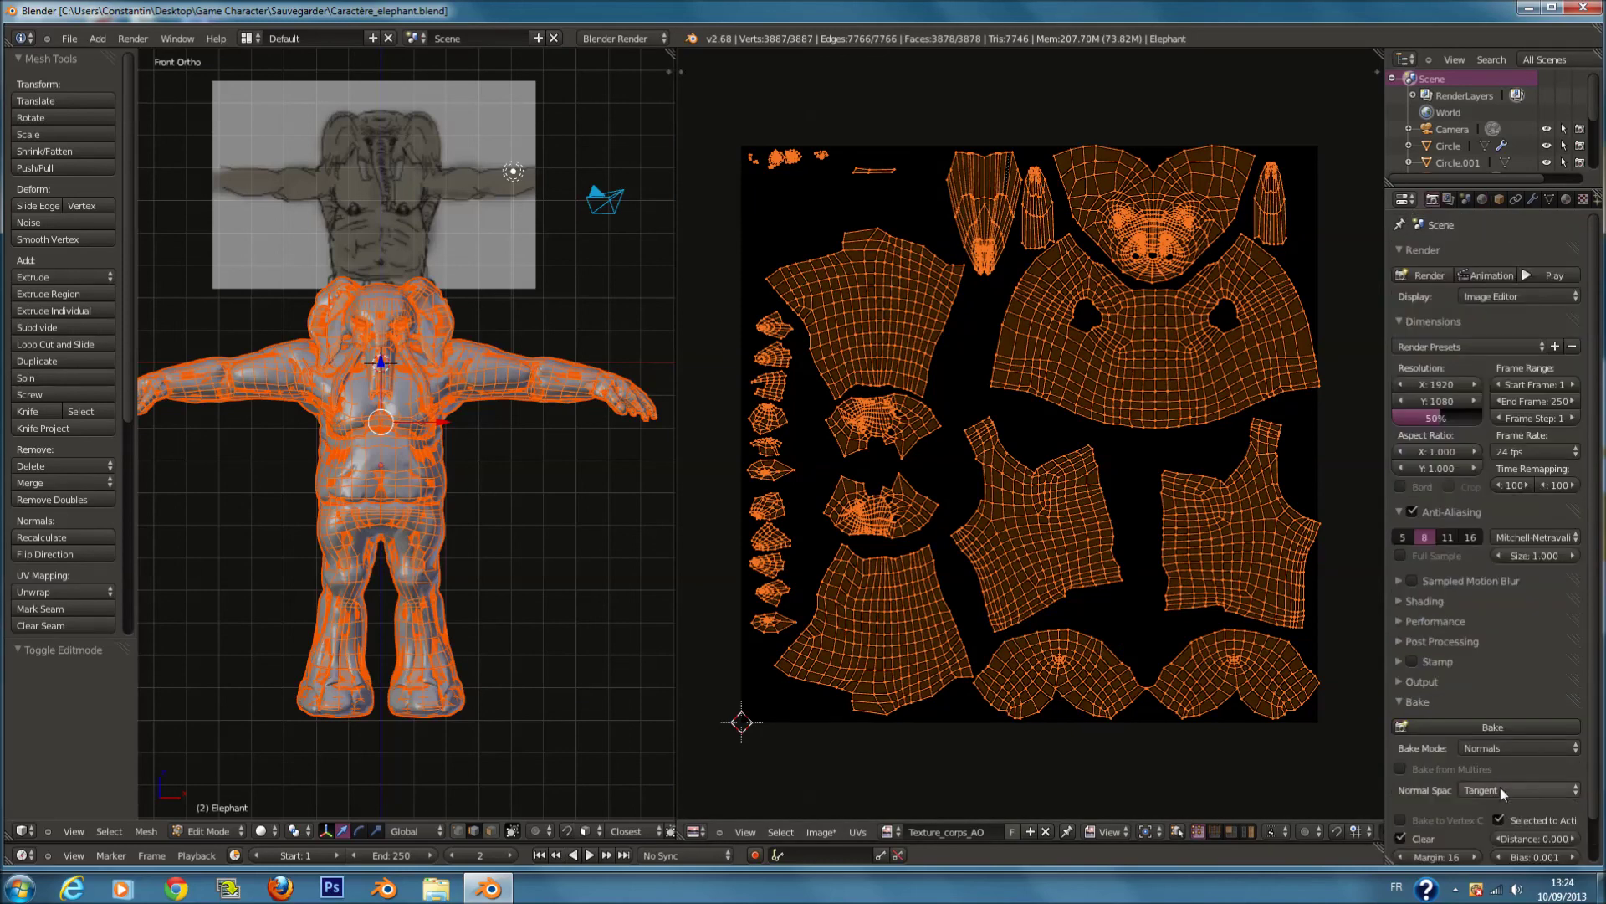
{"action": "left_click", "coordinate": [1511, 748]}
{"action": "left_click", "coordinate": [1506, 699]}
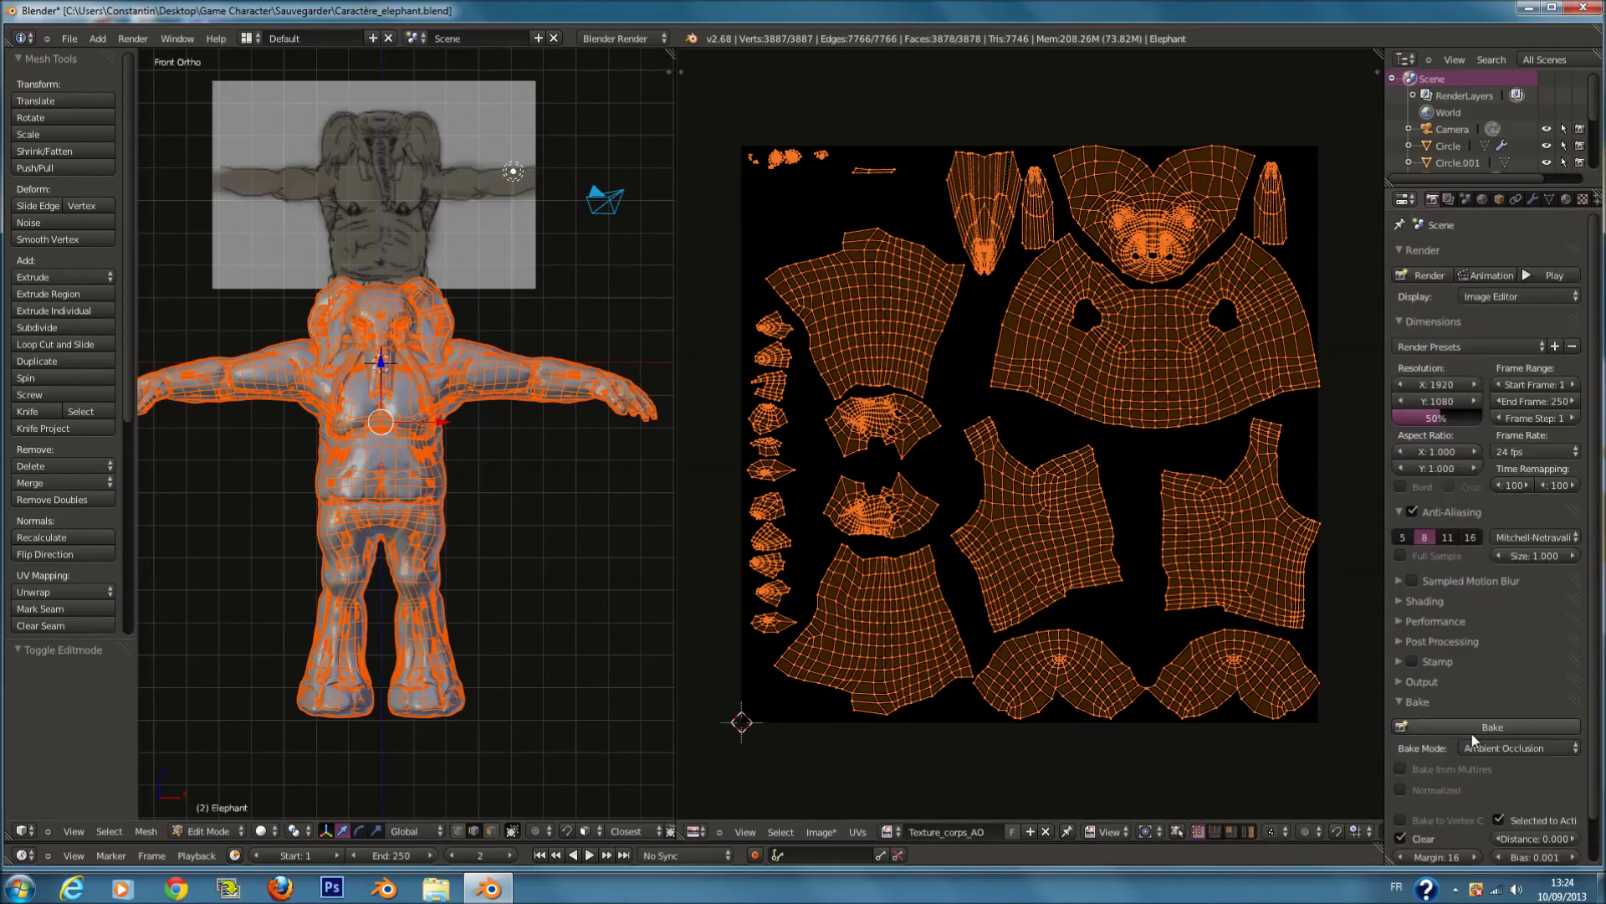
{"action": "key", "text": "ctrl+s"}
{"action": "scroll", "coordinate": [1407, 740], "scroll_direction": "down", "scroll_amount": 3}
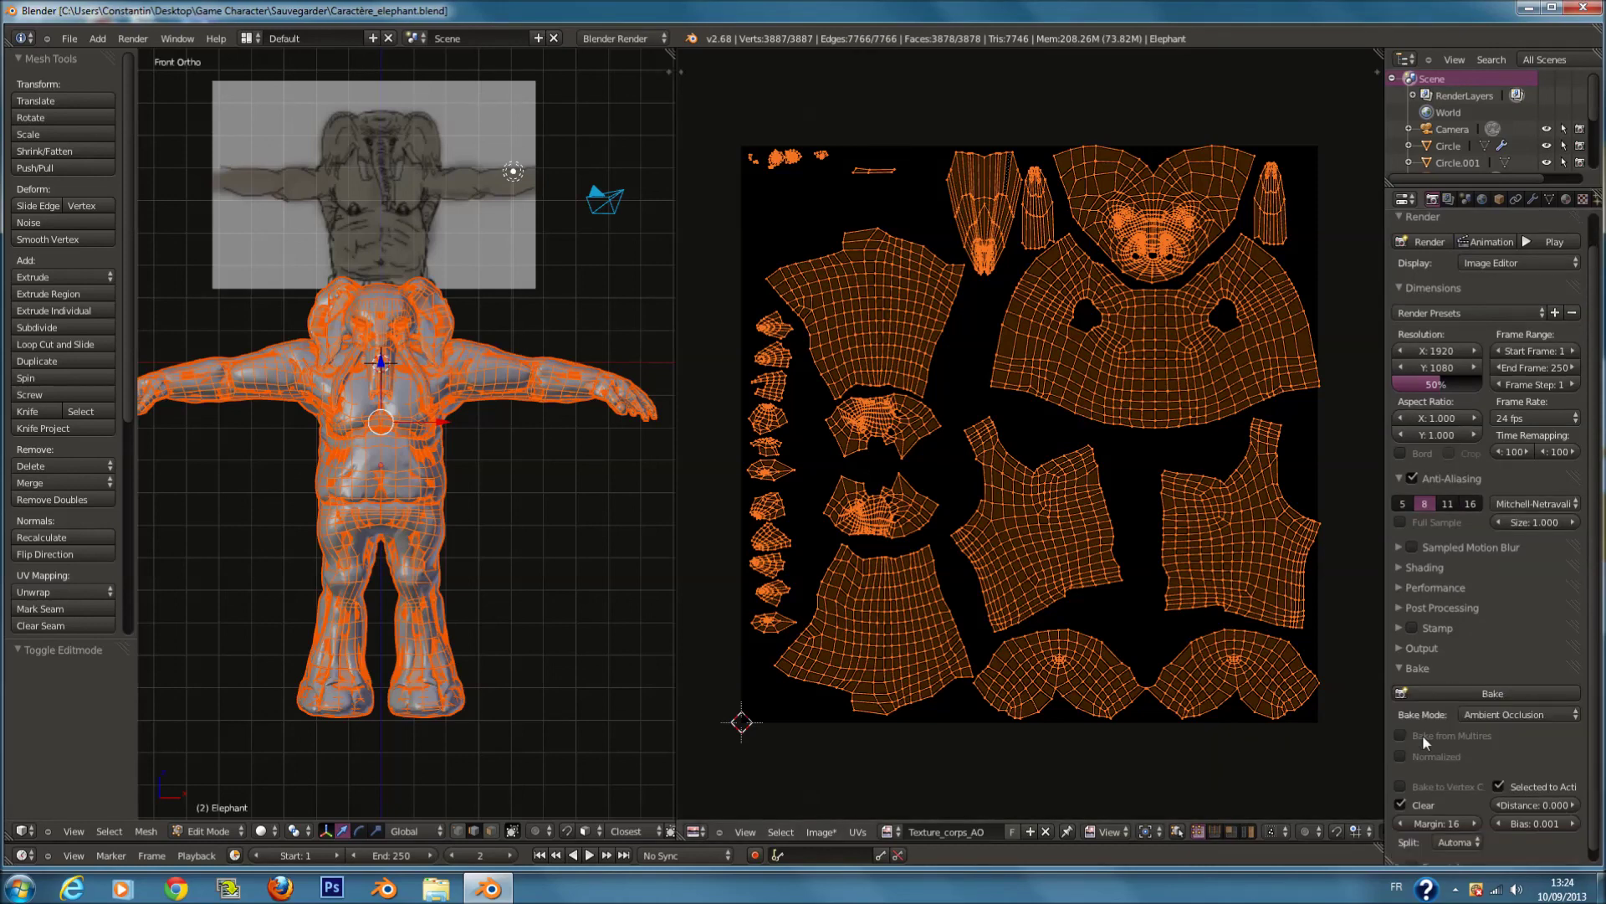